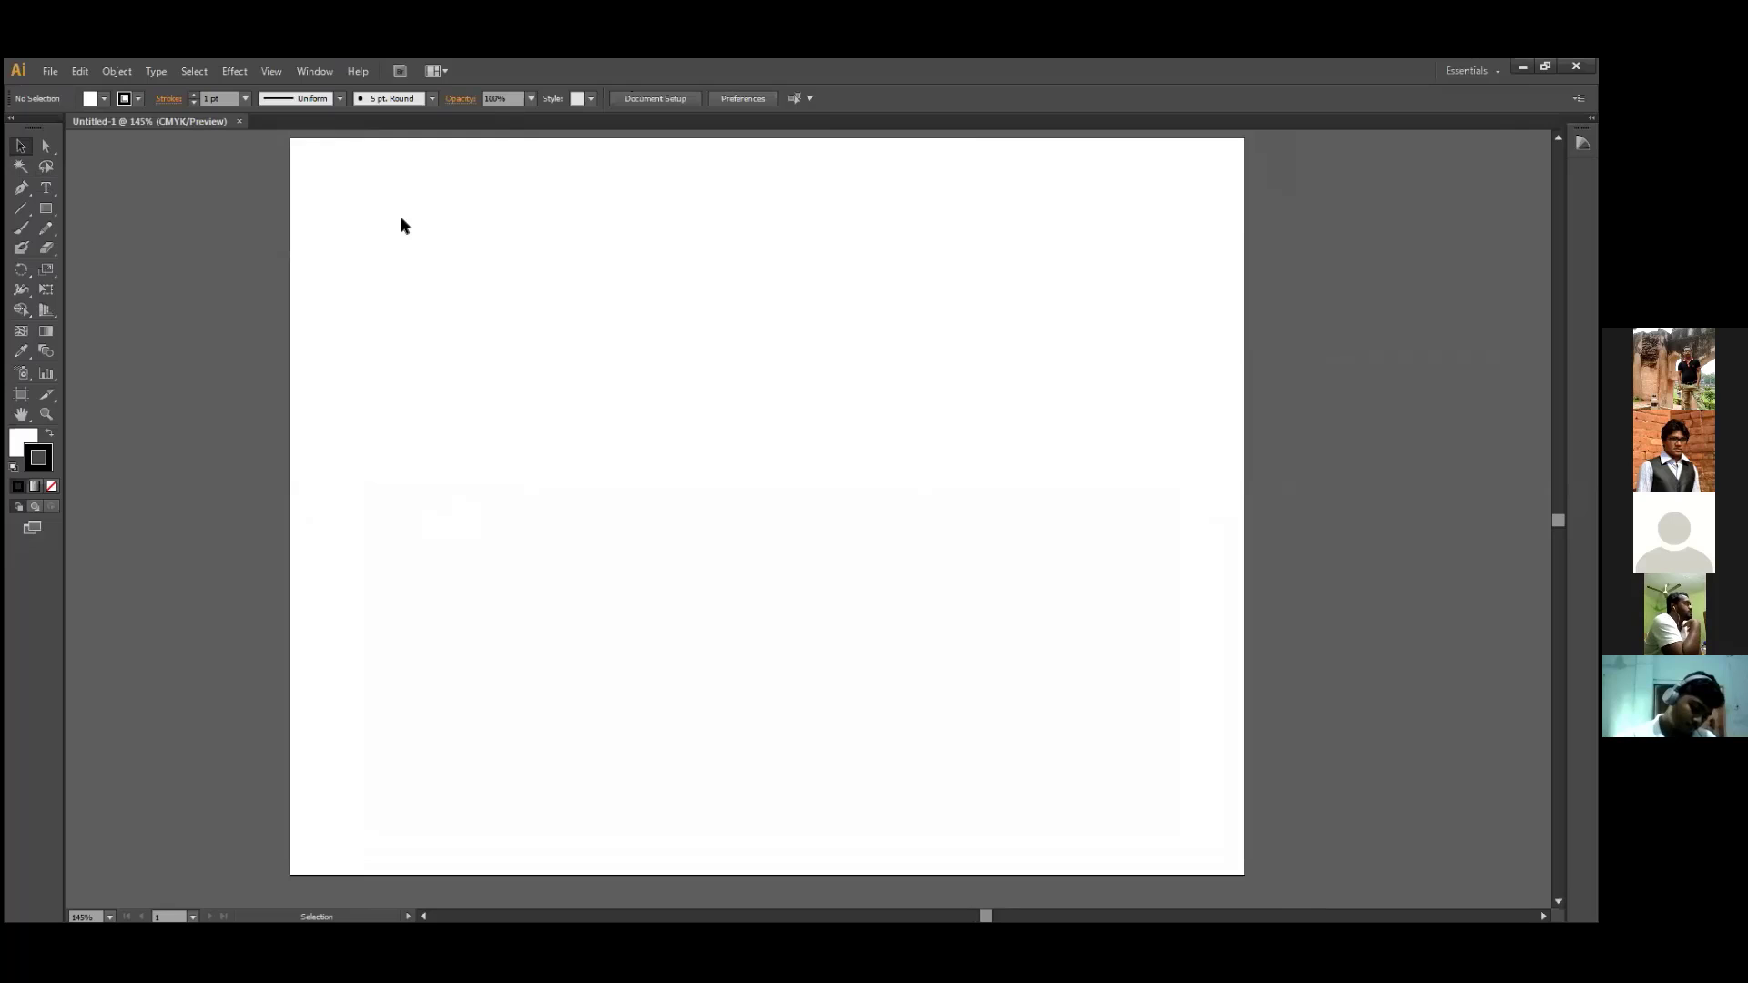
pyautogui.press('t')
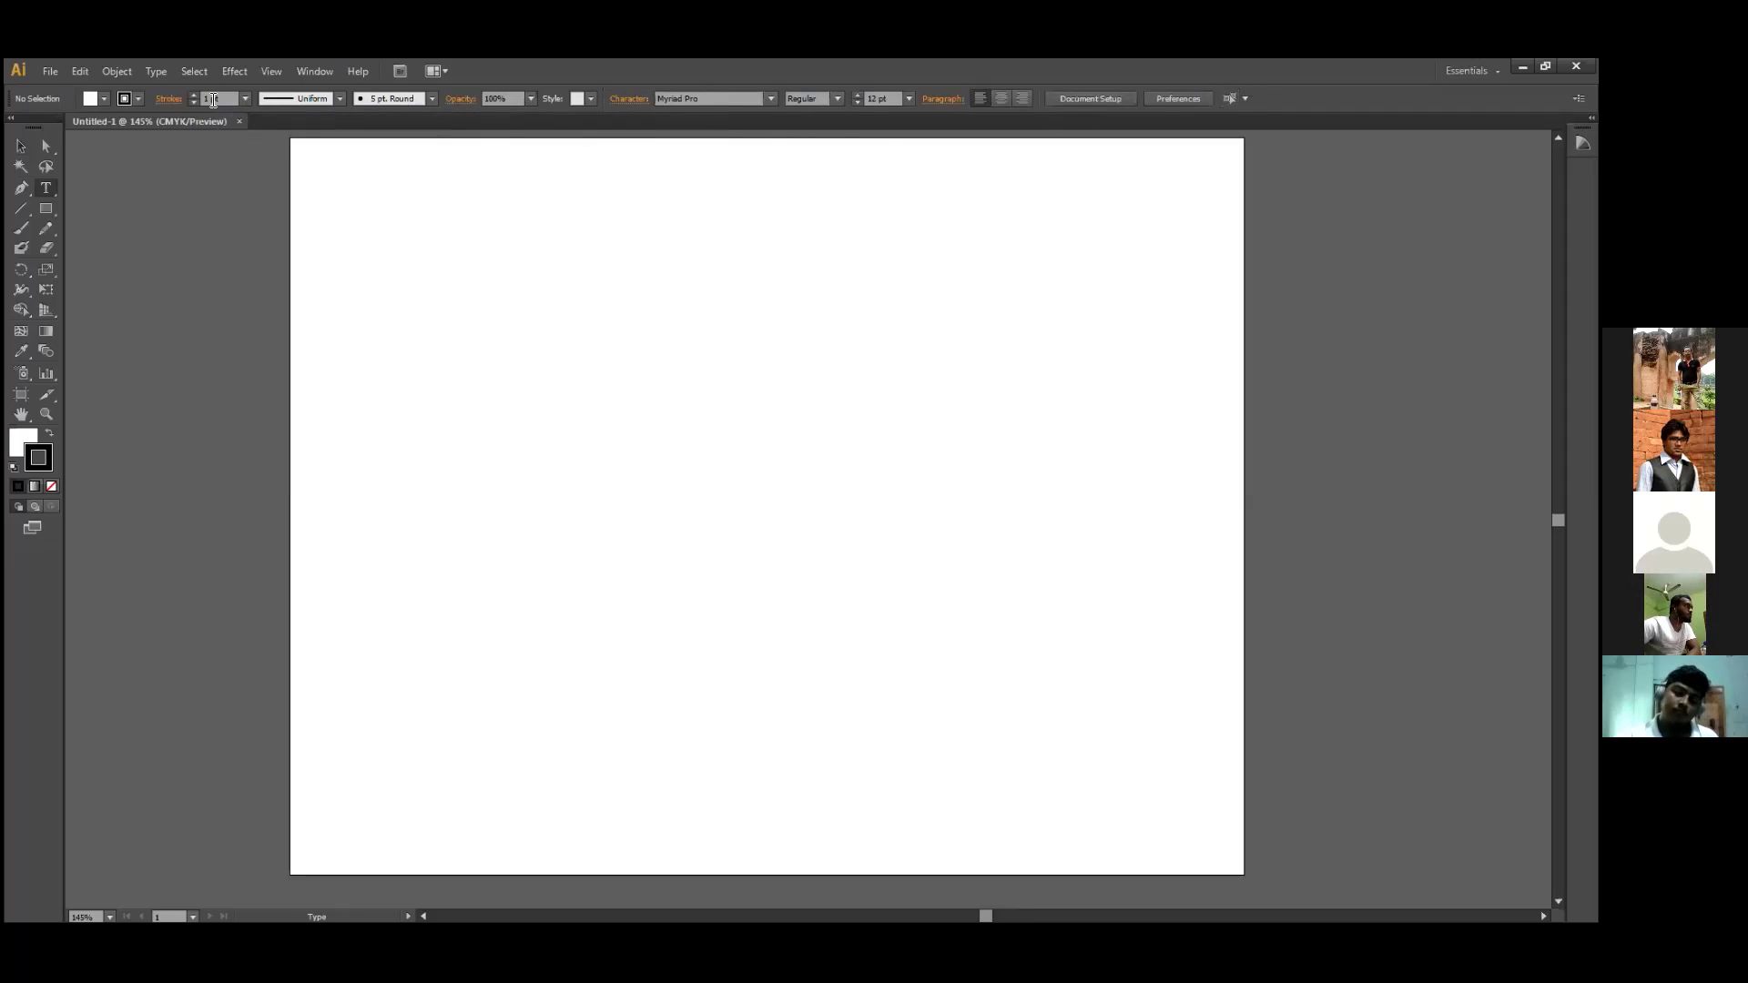
pyautogui.click(21, 188)
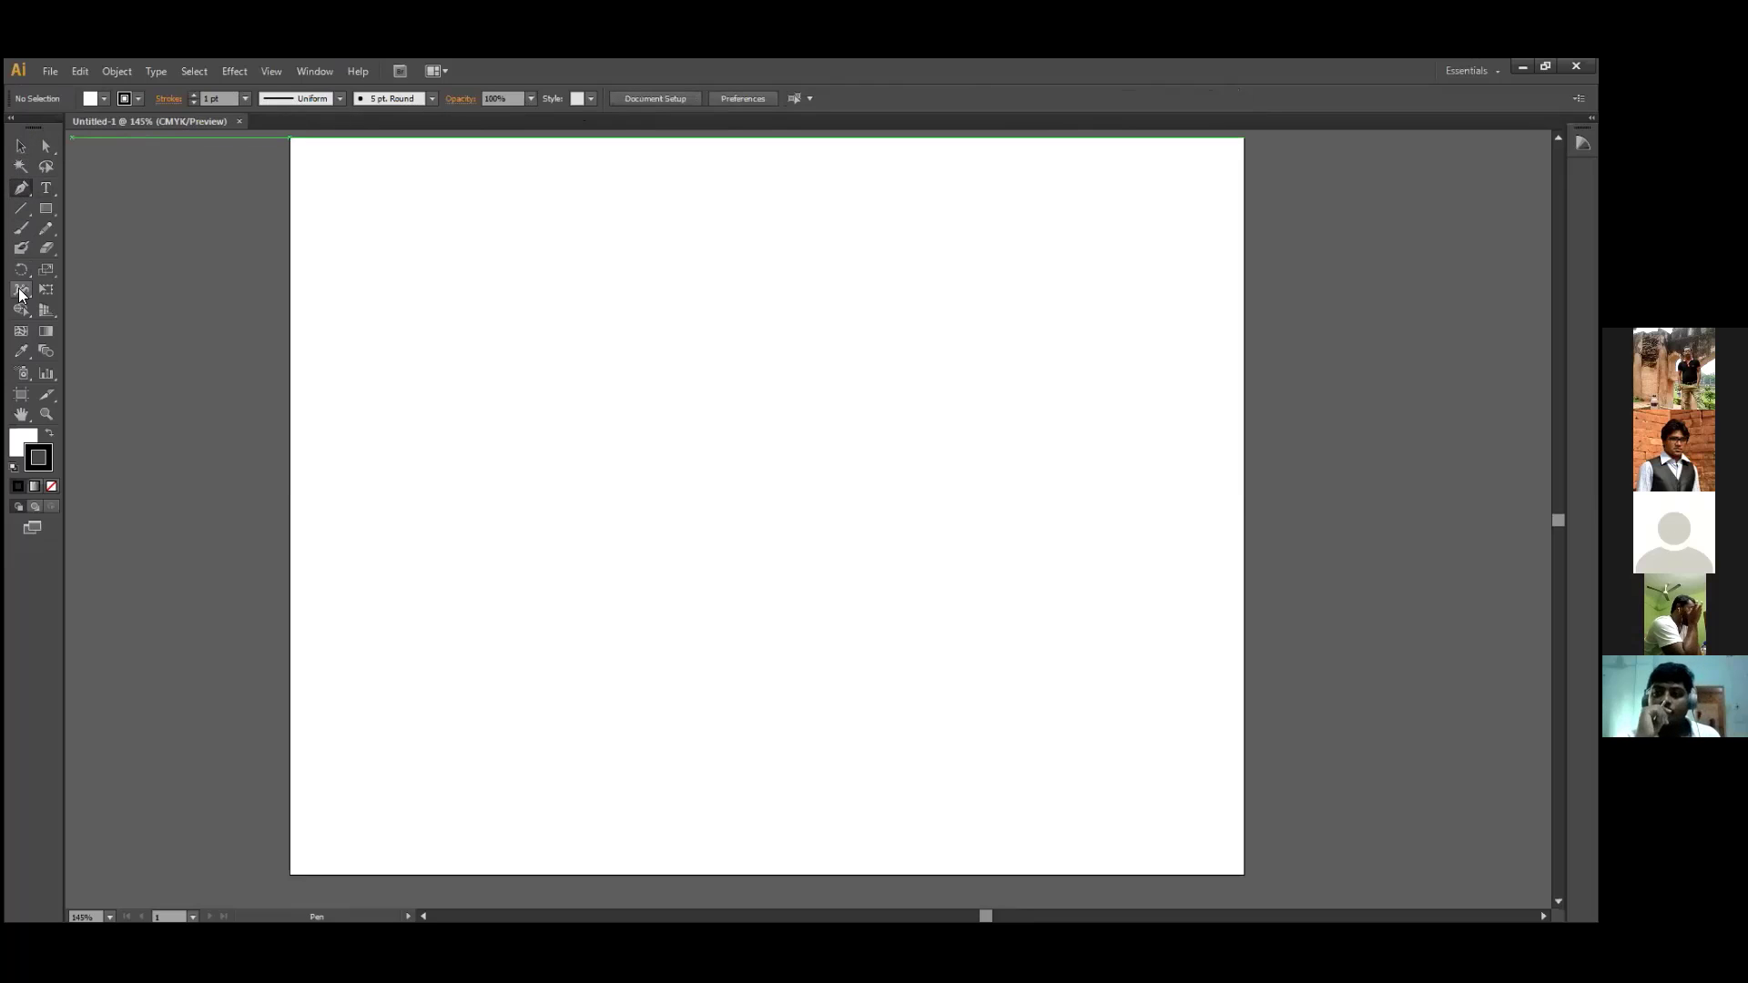
pyautogui.click(21, 227)
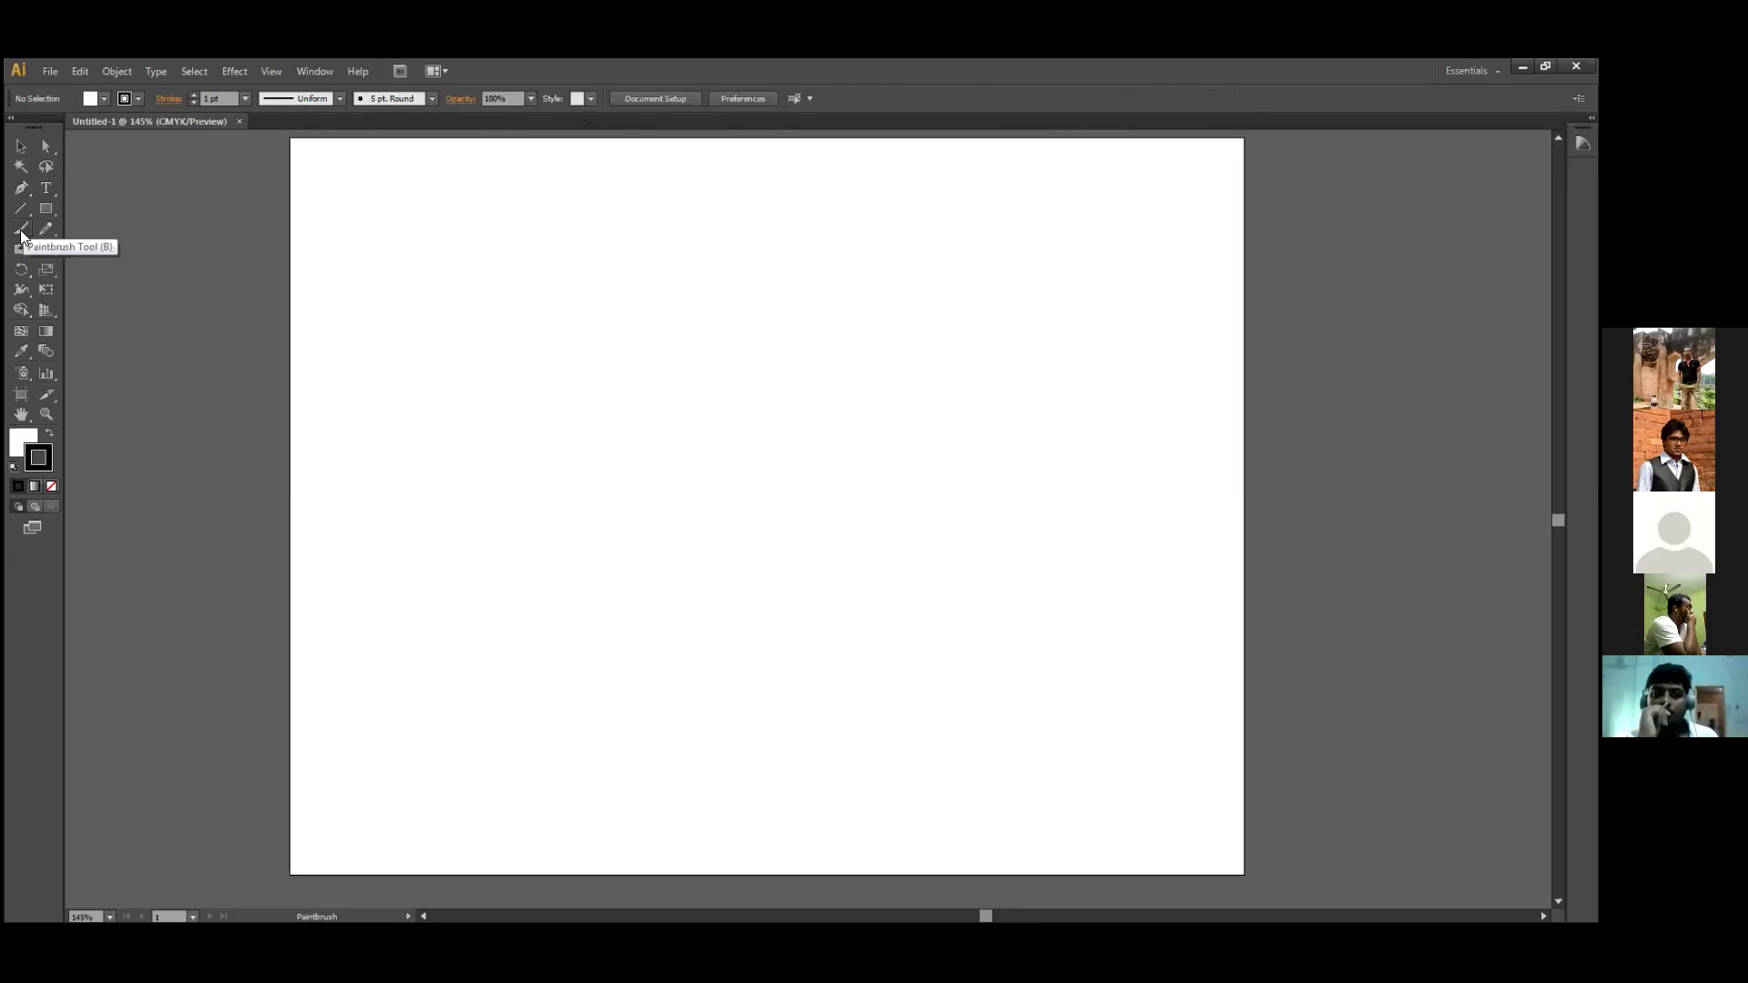
pyautogui.click(46, 210)
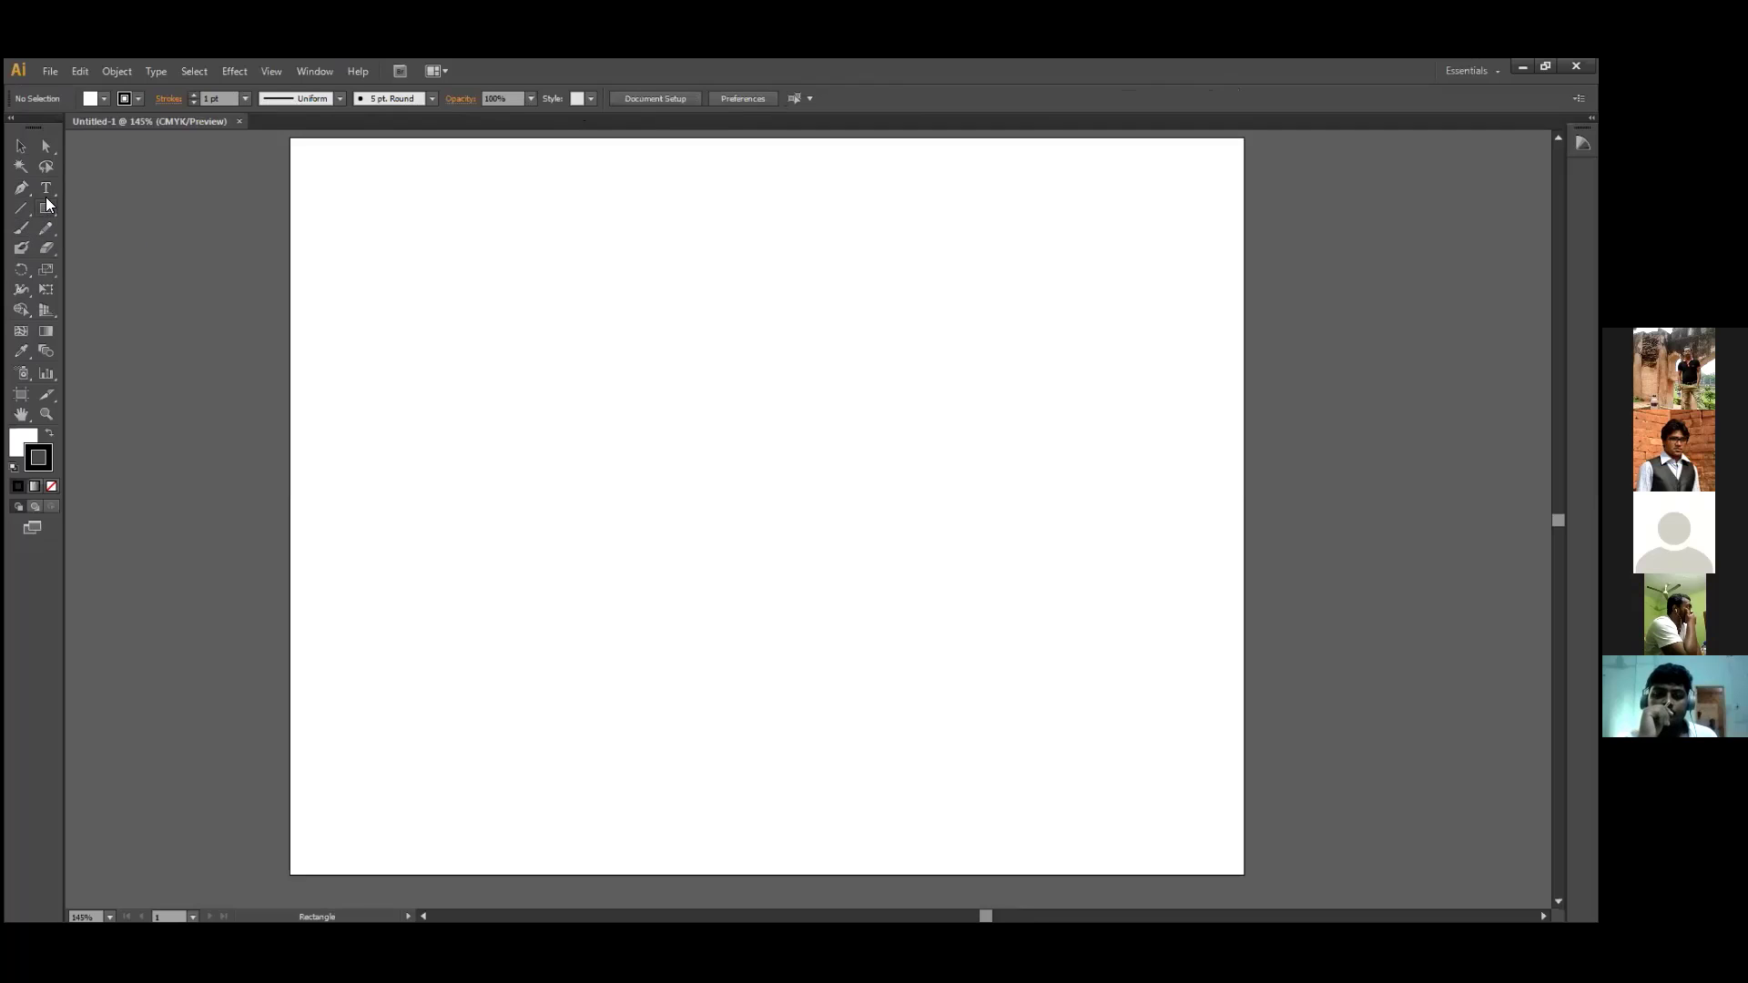
# Step: Tear off the Type tool group as a floating palette and place it just beside the toolbox, off the artboard
pyautogui.click(45, 188)
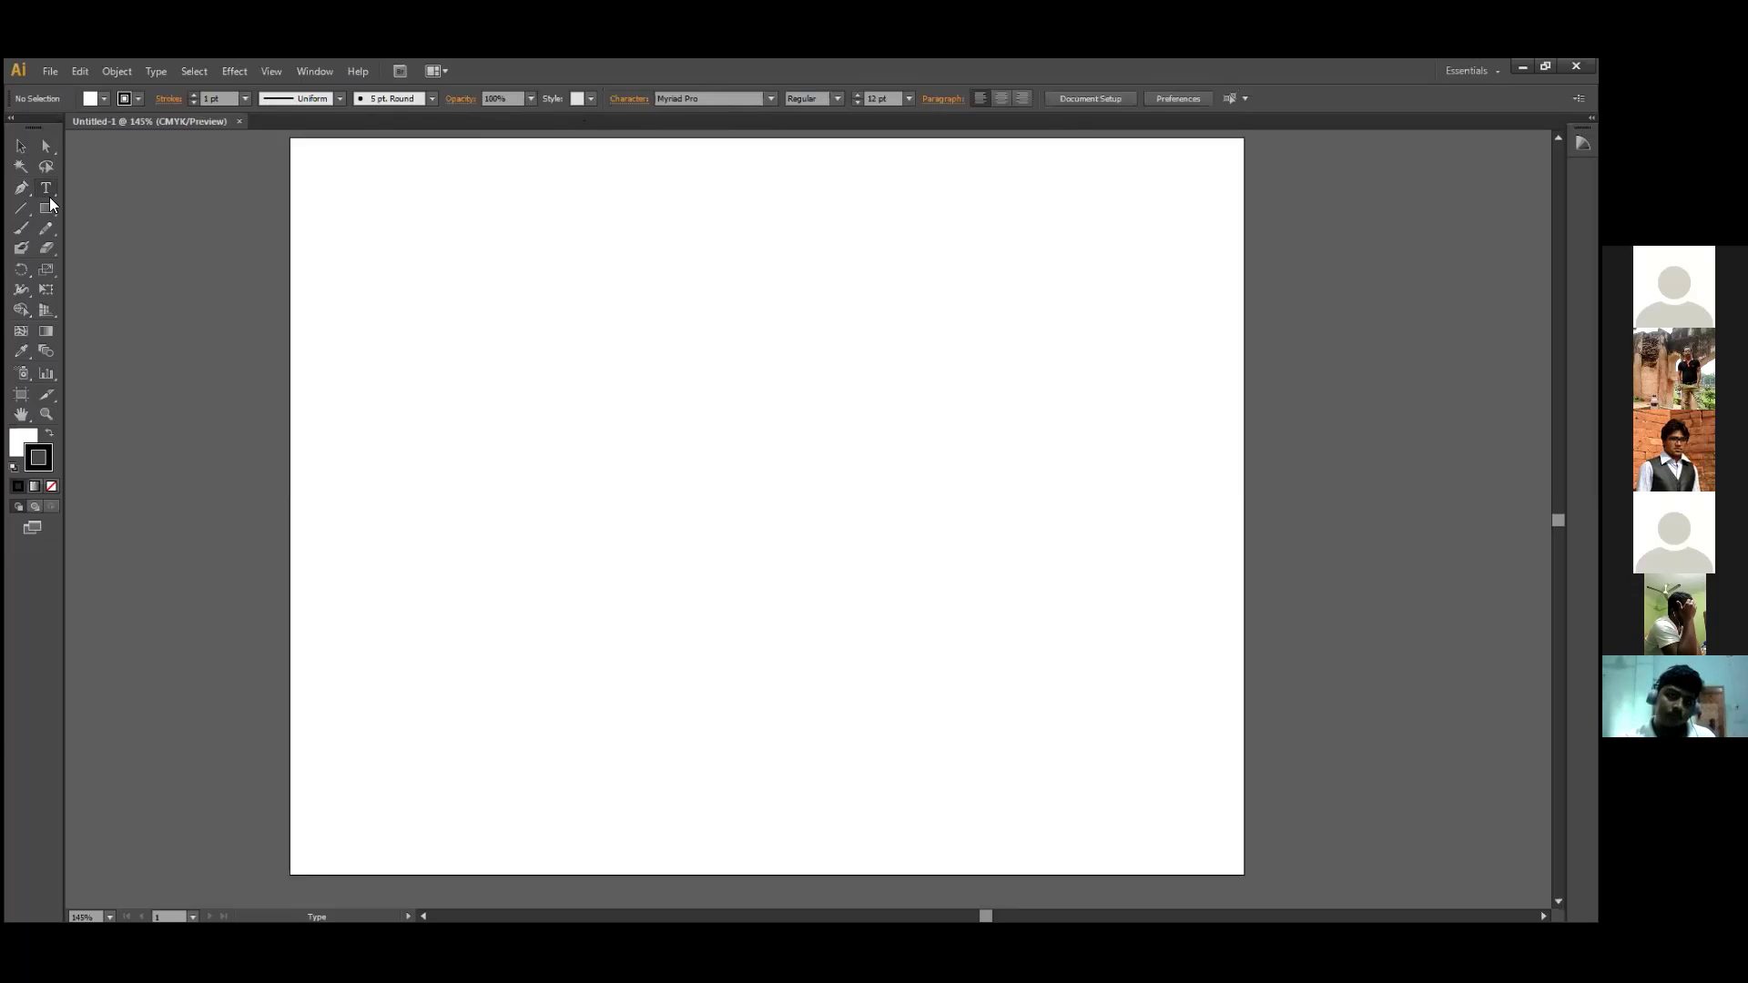
pyautogui.moveTo(53, 193); pyautogui.dragTo(248, 238)
pyautogui.moveTo(125, 206); pyautogui.dragTo(387, 157)
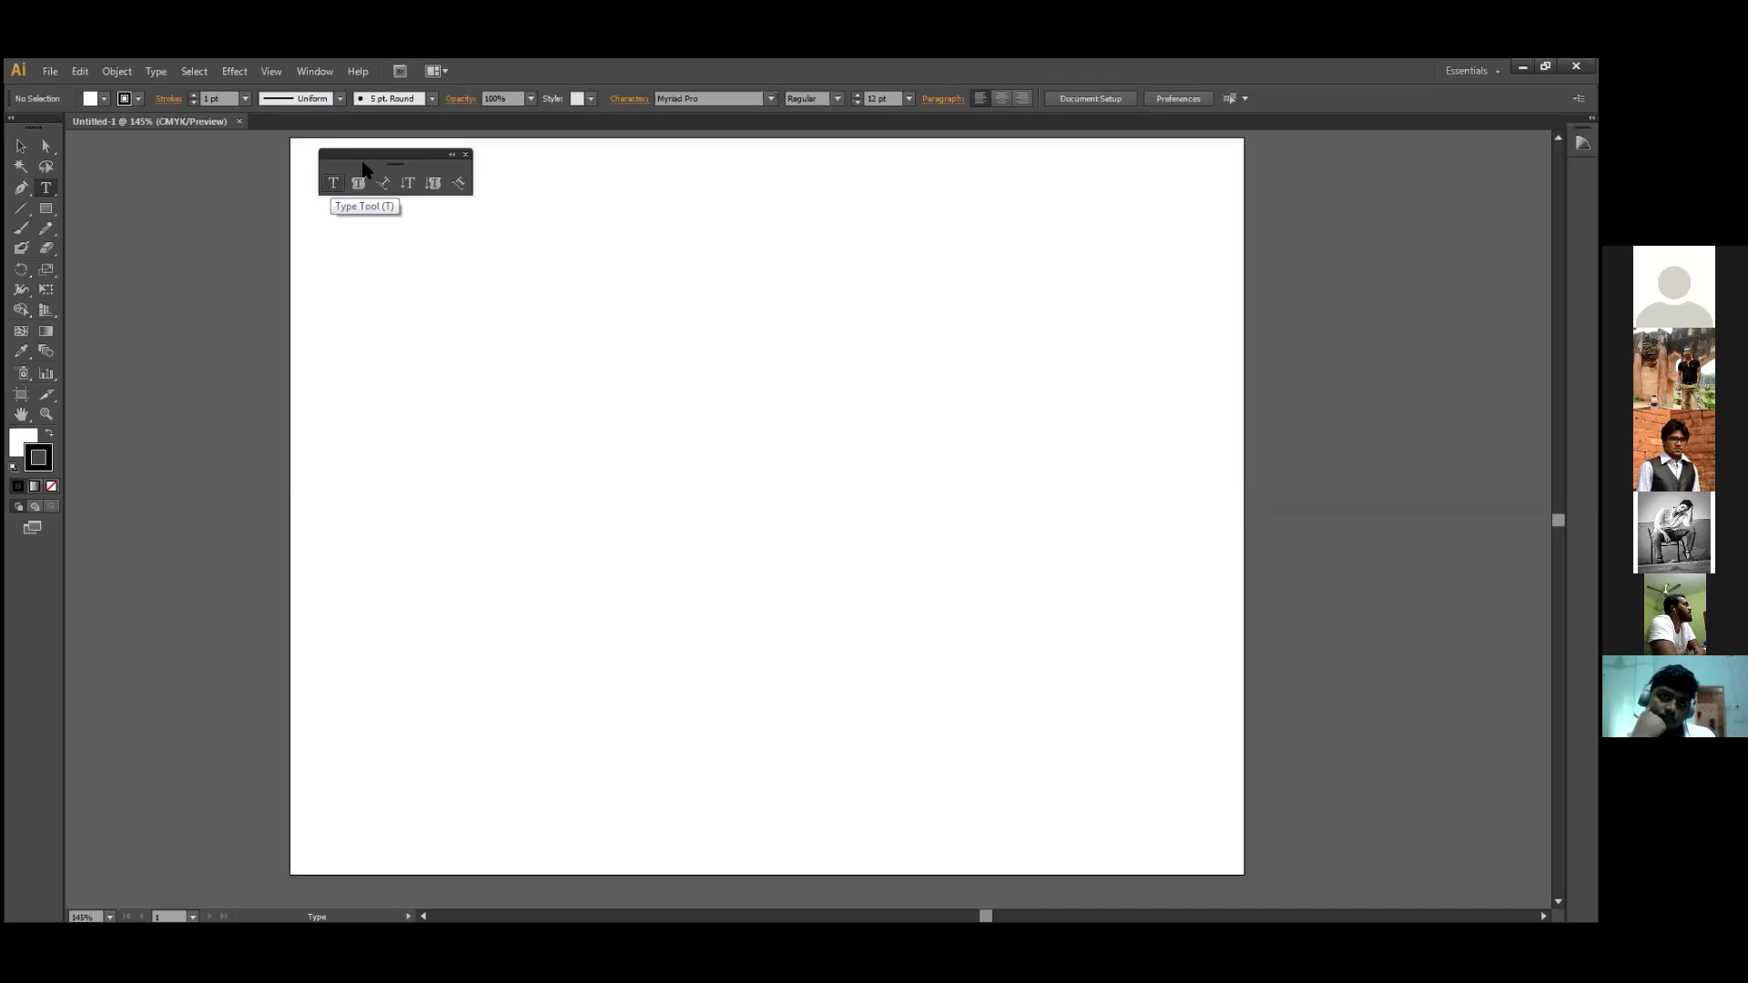
pyautogui.moveTo(378, 160); pyautogui.dragTo(207, 162)
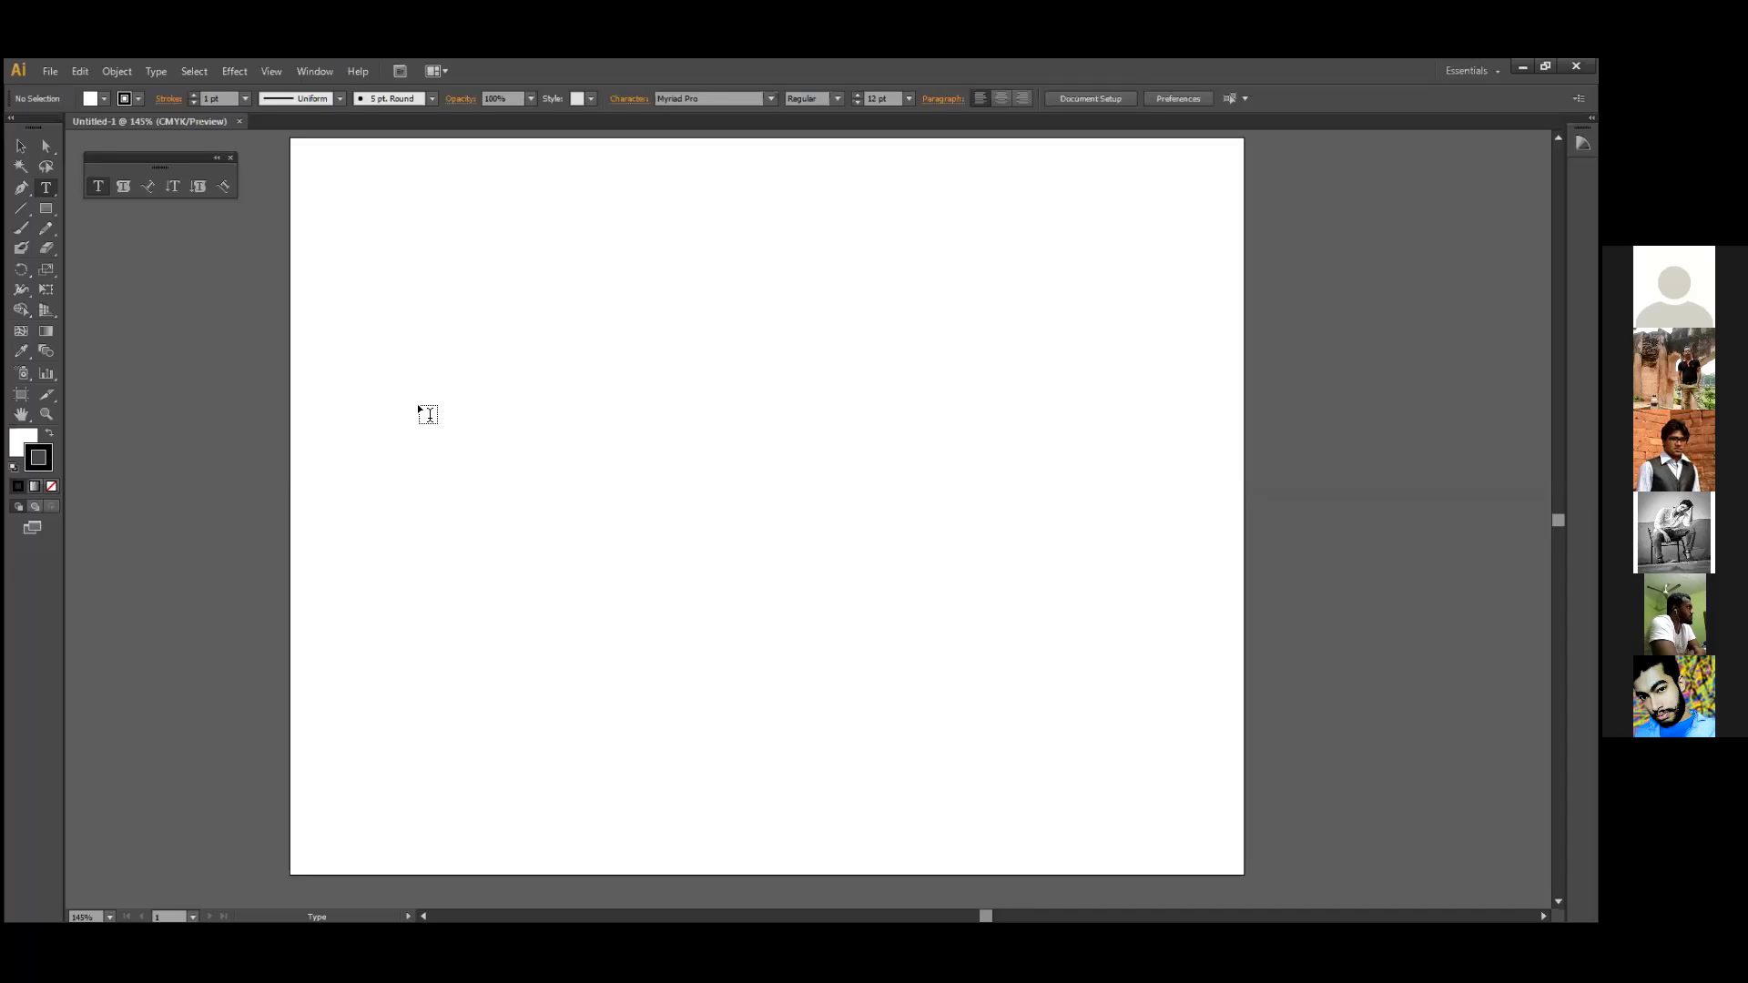
# Step: Add the point text "A" in the upper-left area of the artboard and select it as an object
pyautogui.click(413, 259)
pyautogui.write('A')
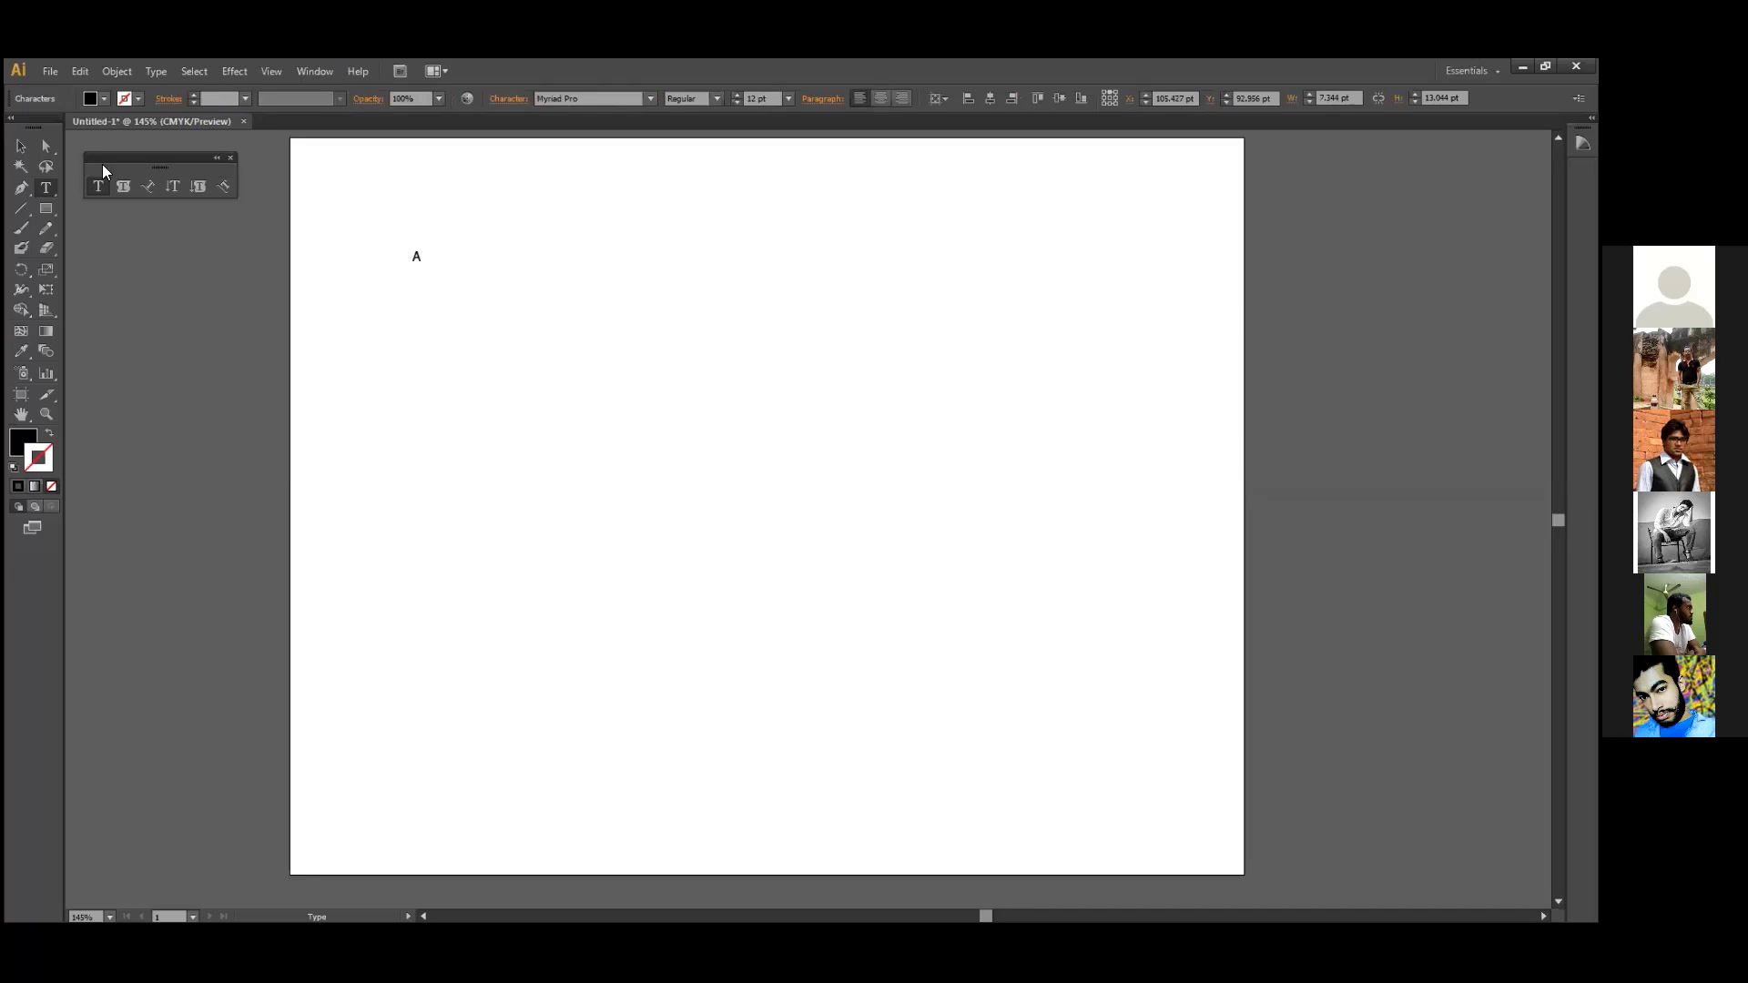
pyautogui.press('Escape')
pyautogui.click(418, 258)
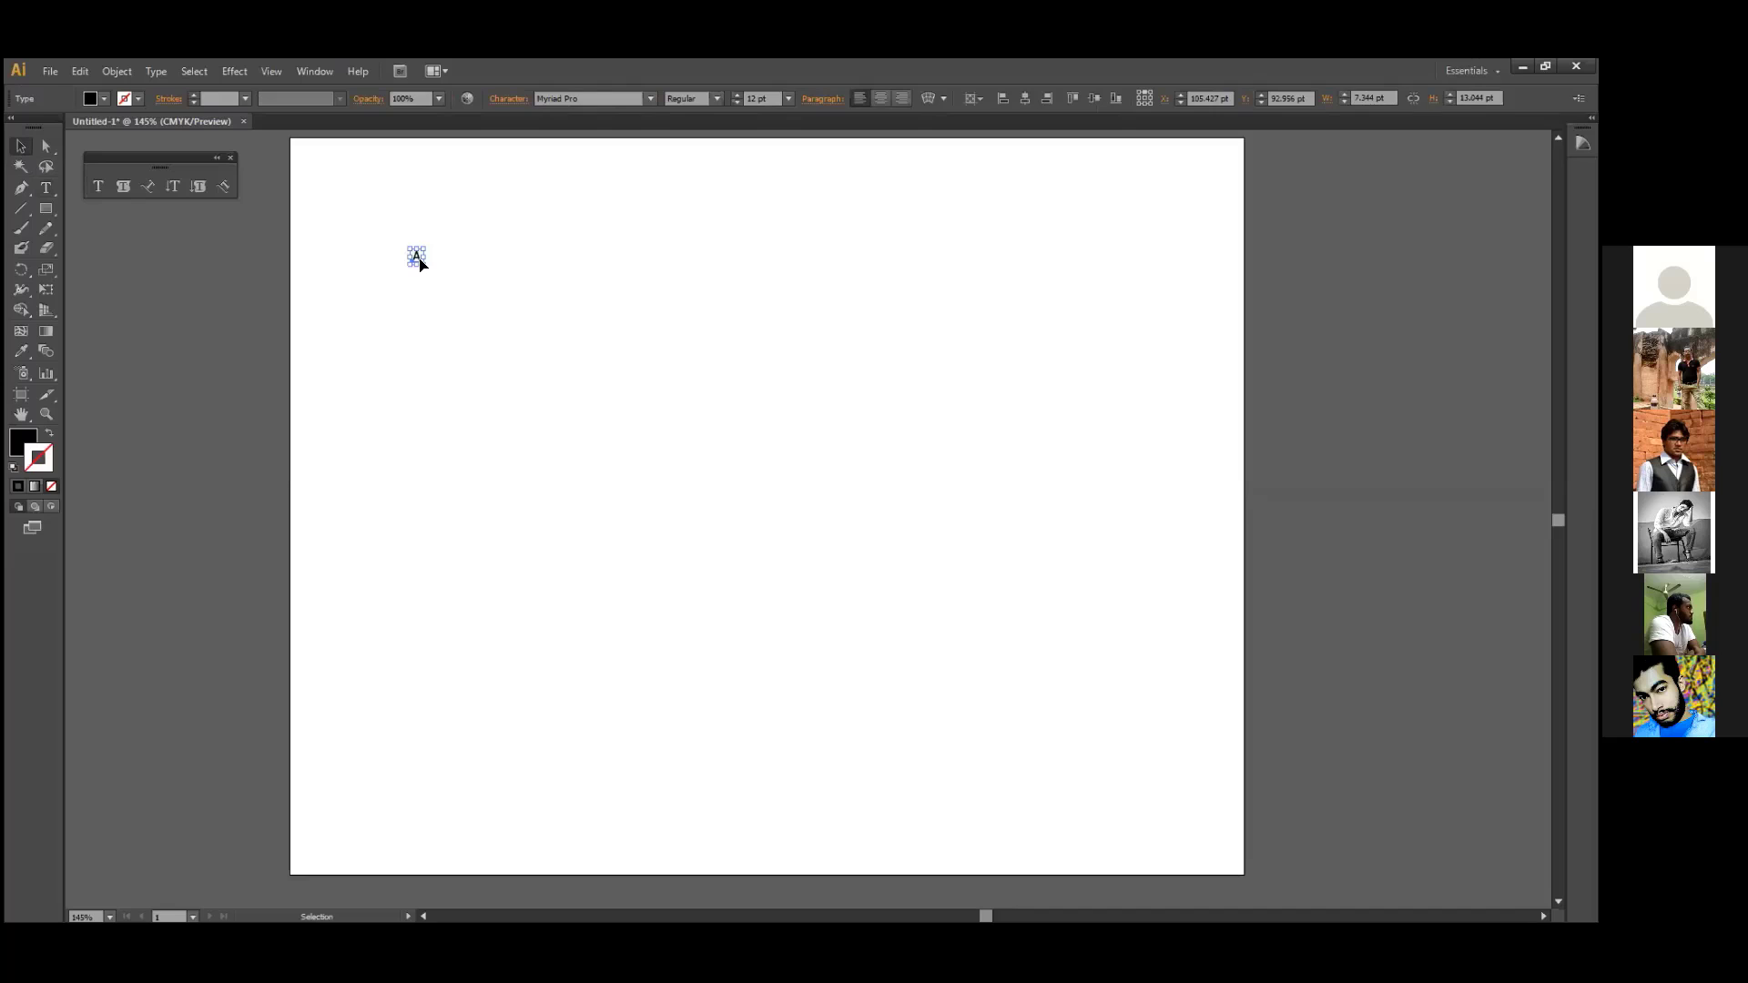
# Step: Add a second point text reading "GRAPHIC DESSIGN" in capitals, below and to the right of the "A"
pyautogui.click(98, 184)
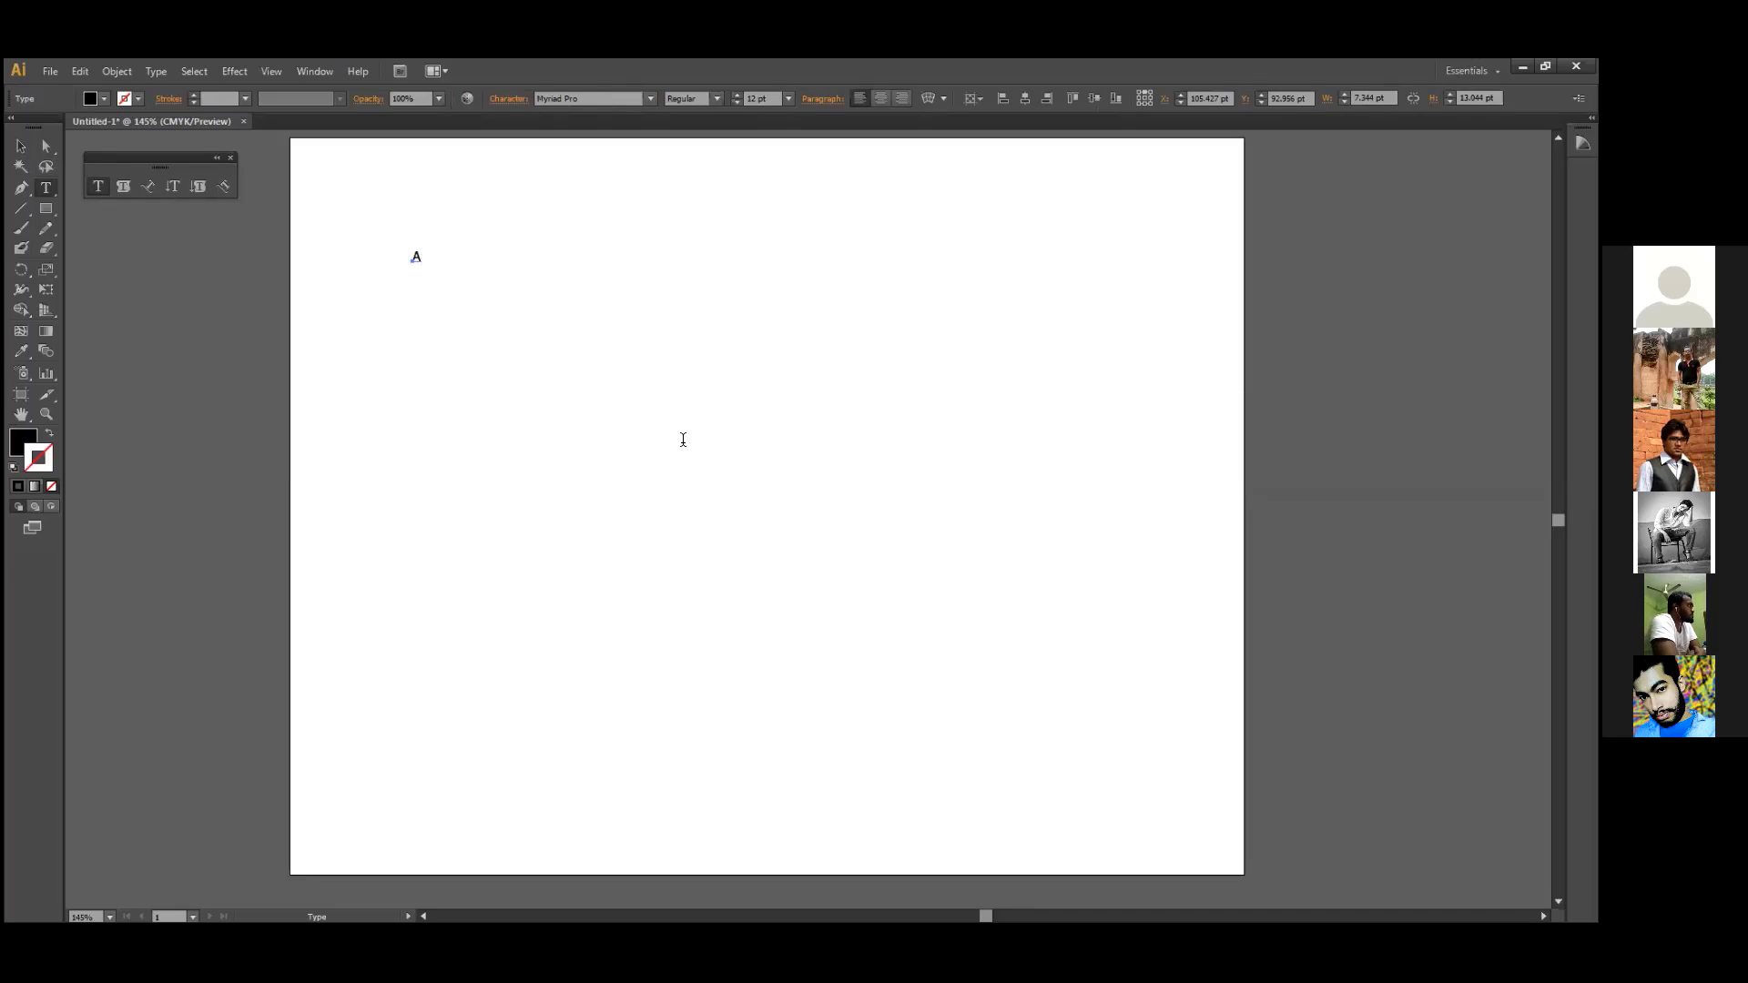
pyautogui.click(622, 320)
pyautogui.write('G')
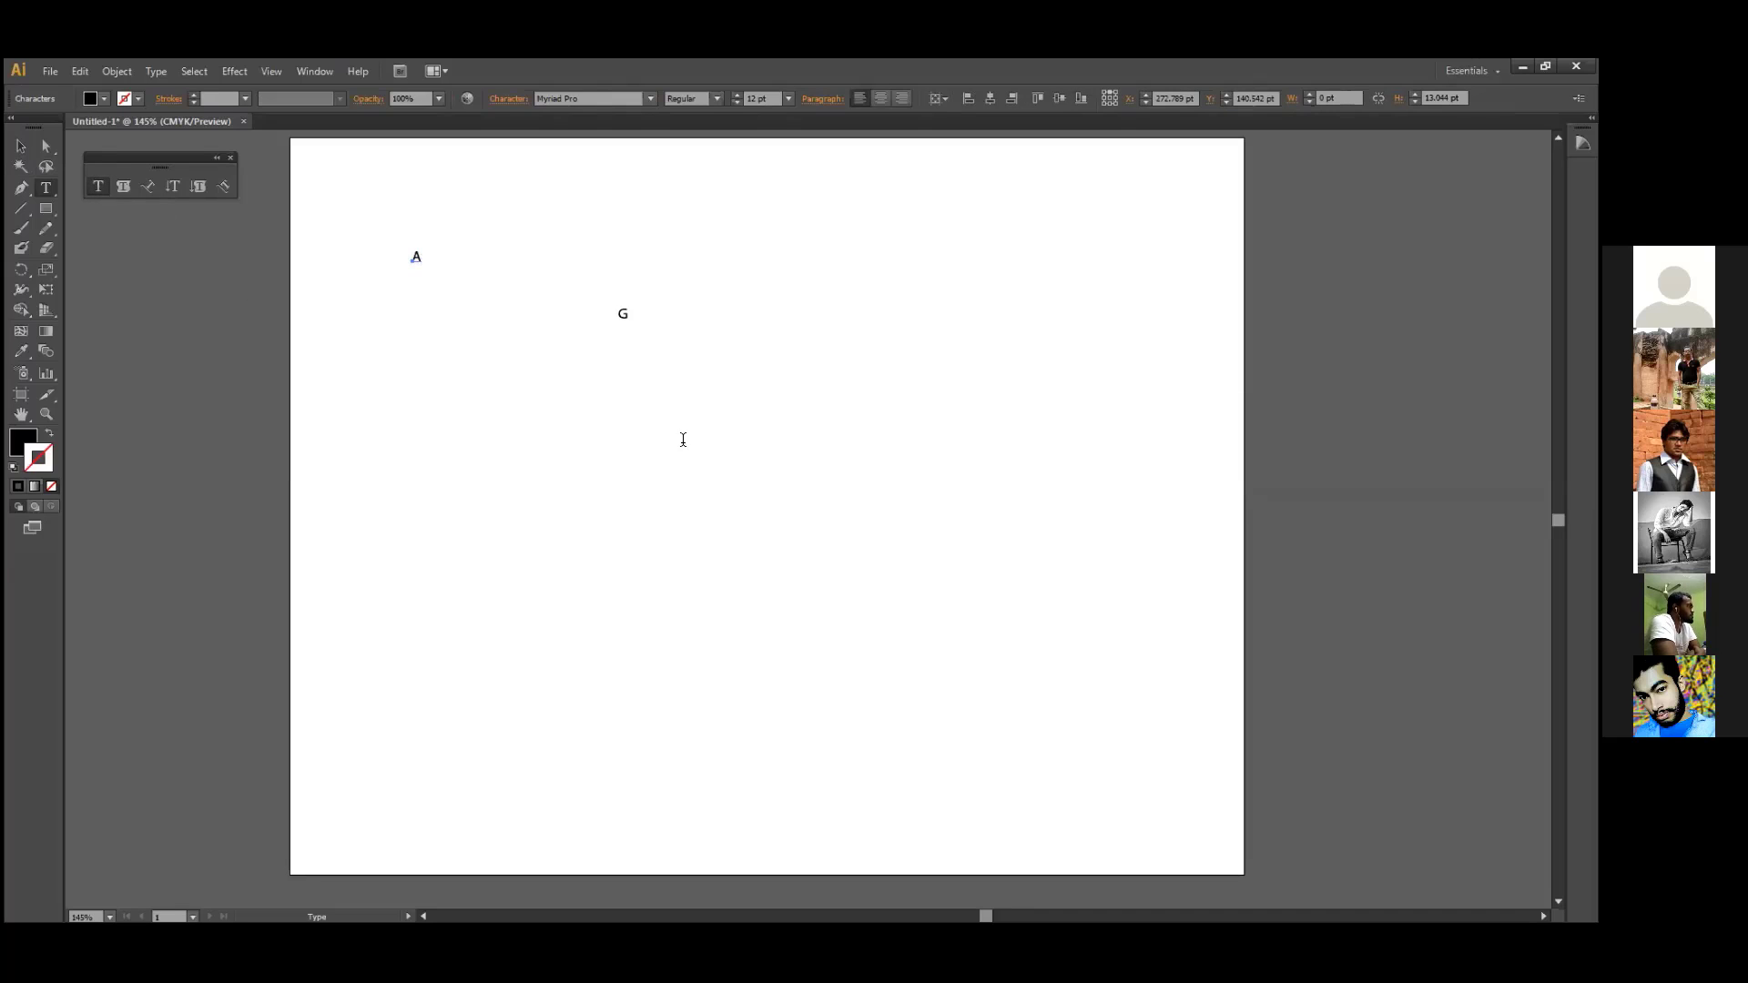
pyautogui.write('RAPHIC dESSO')
pyautogui.write('GN')
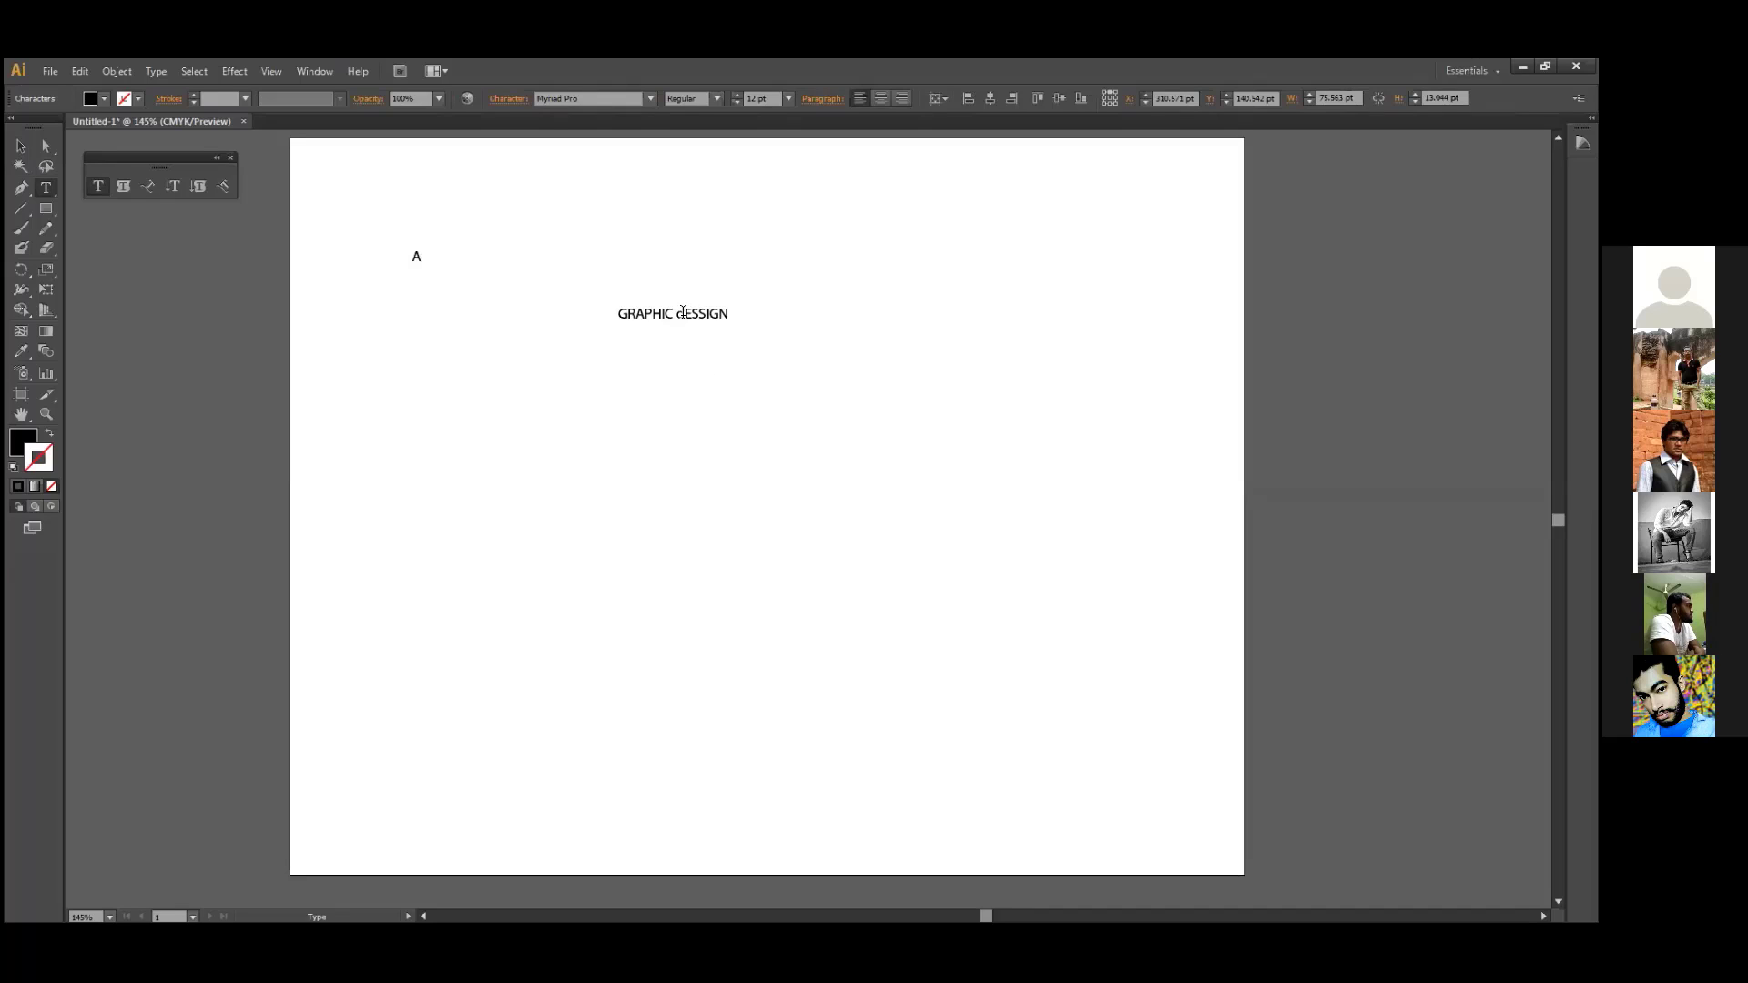
pyautogui.moveTo(675, 313); pyautogui.dragTo(684, 313)
pyautogui.write('D')
pyautogui.press('Escape')
# Step: Move the "GRAPHIC DESSIGN" text to the upper part of the artboard, above and to the right of the "A"
pyautogui.moveTo(674, 313)
pyautogui.mouseDown()
pyautogui.moveTo(669, 399)
pyautogui.moveTo(618, 402)
pyautogui.moveTo(651, 306)
pyautogui.mouseUp()
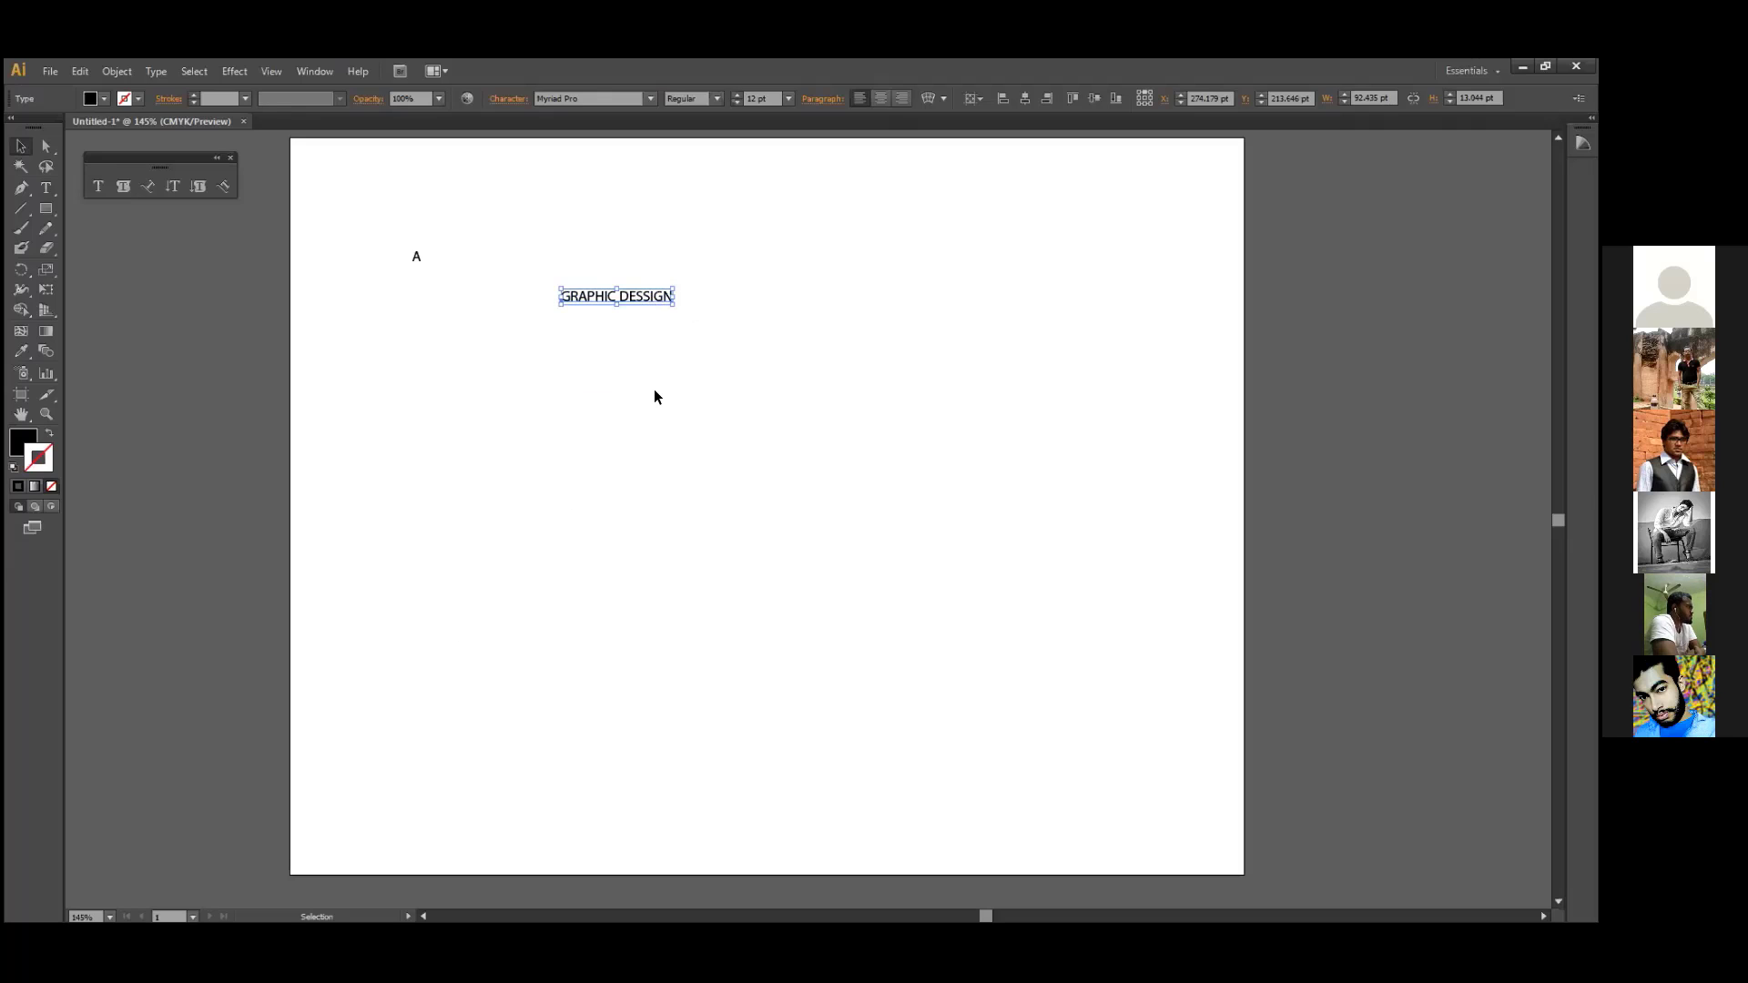
pyautogui.click(100, 185)
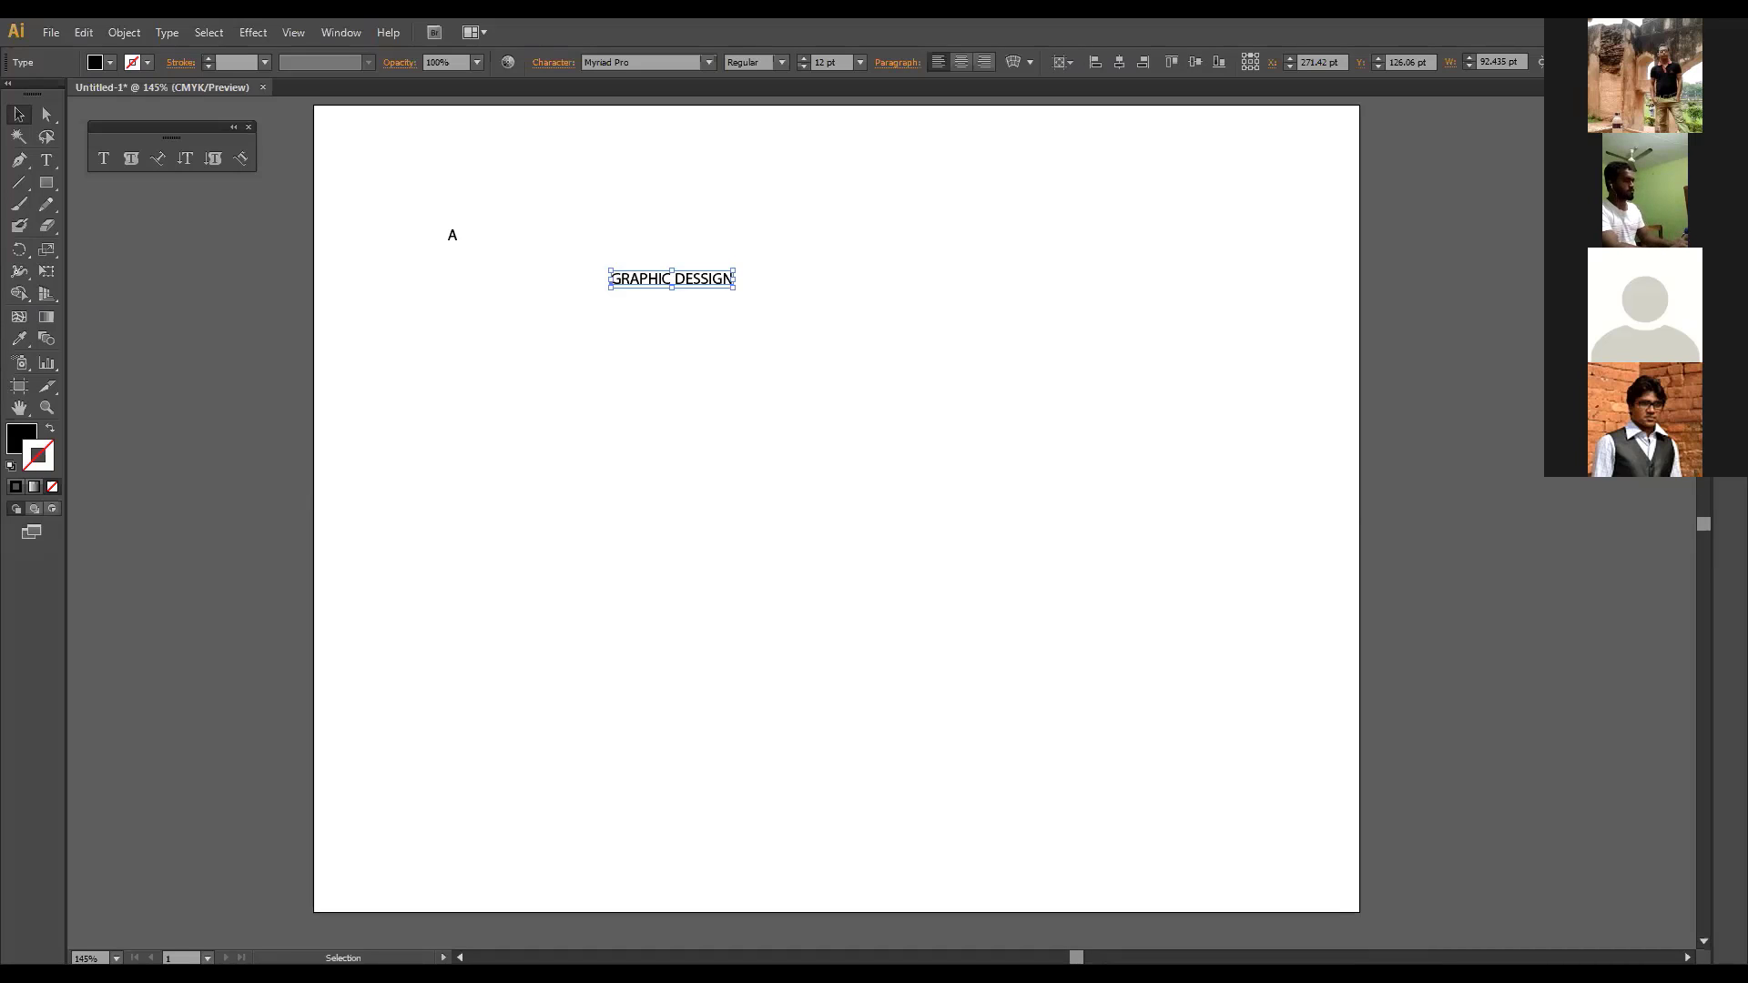
pyautogui.click(788, 386)
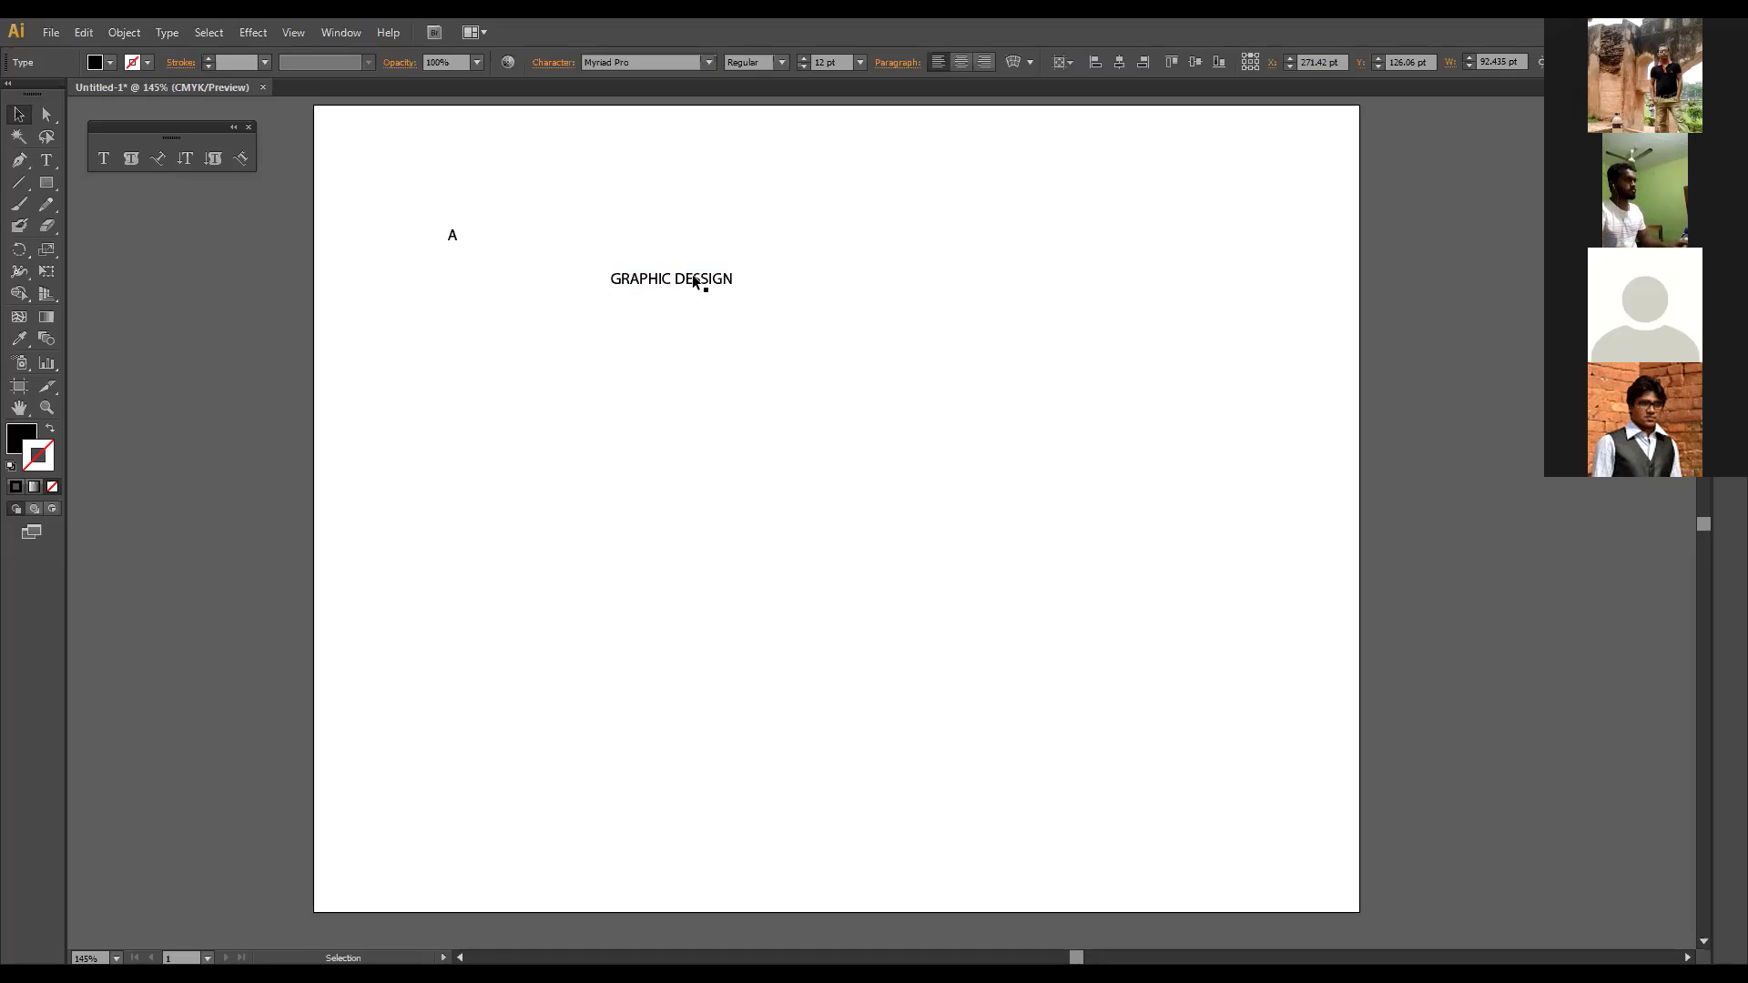
pyautogui.moveTo(694, 282); pyautogui.dragTo(558, 185)
pyautogui.click(455, 250)
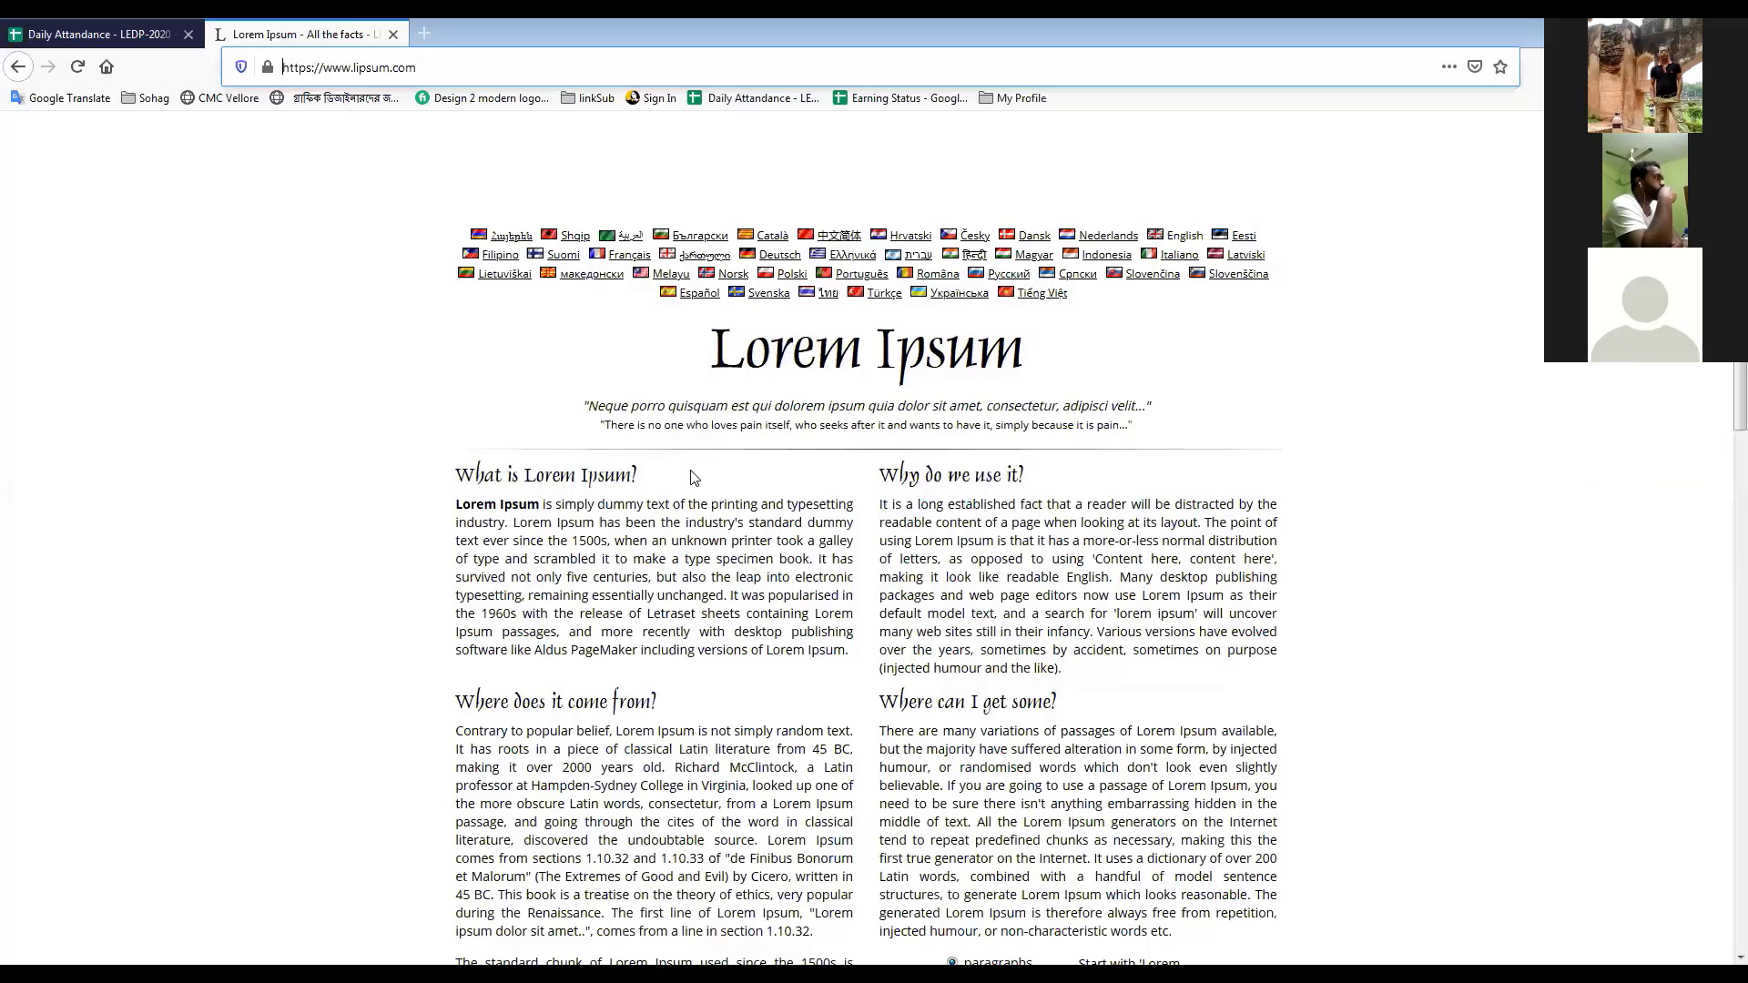
# Step: Copy the heading "What is Lorem Ipsum?" from the lipsum.com page, switch to Illustrator and paste it as point text on the artboard
pyautogui.tripleClick(461, 469)
pyautogui.hotkey('ctrl', 'c')
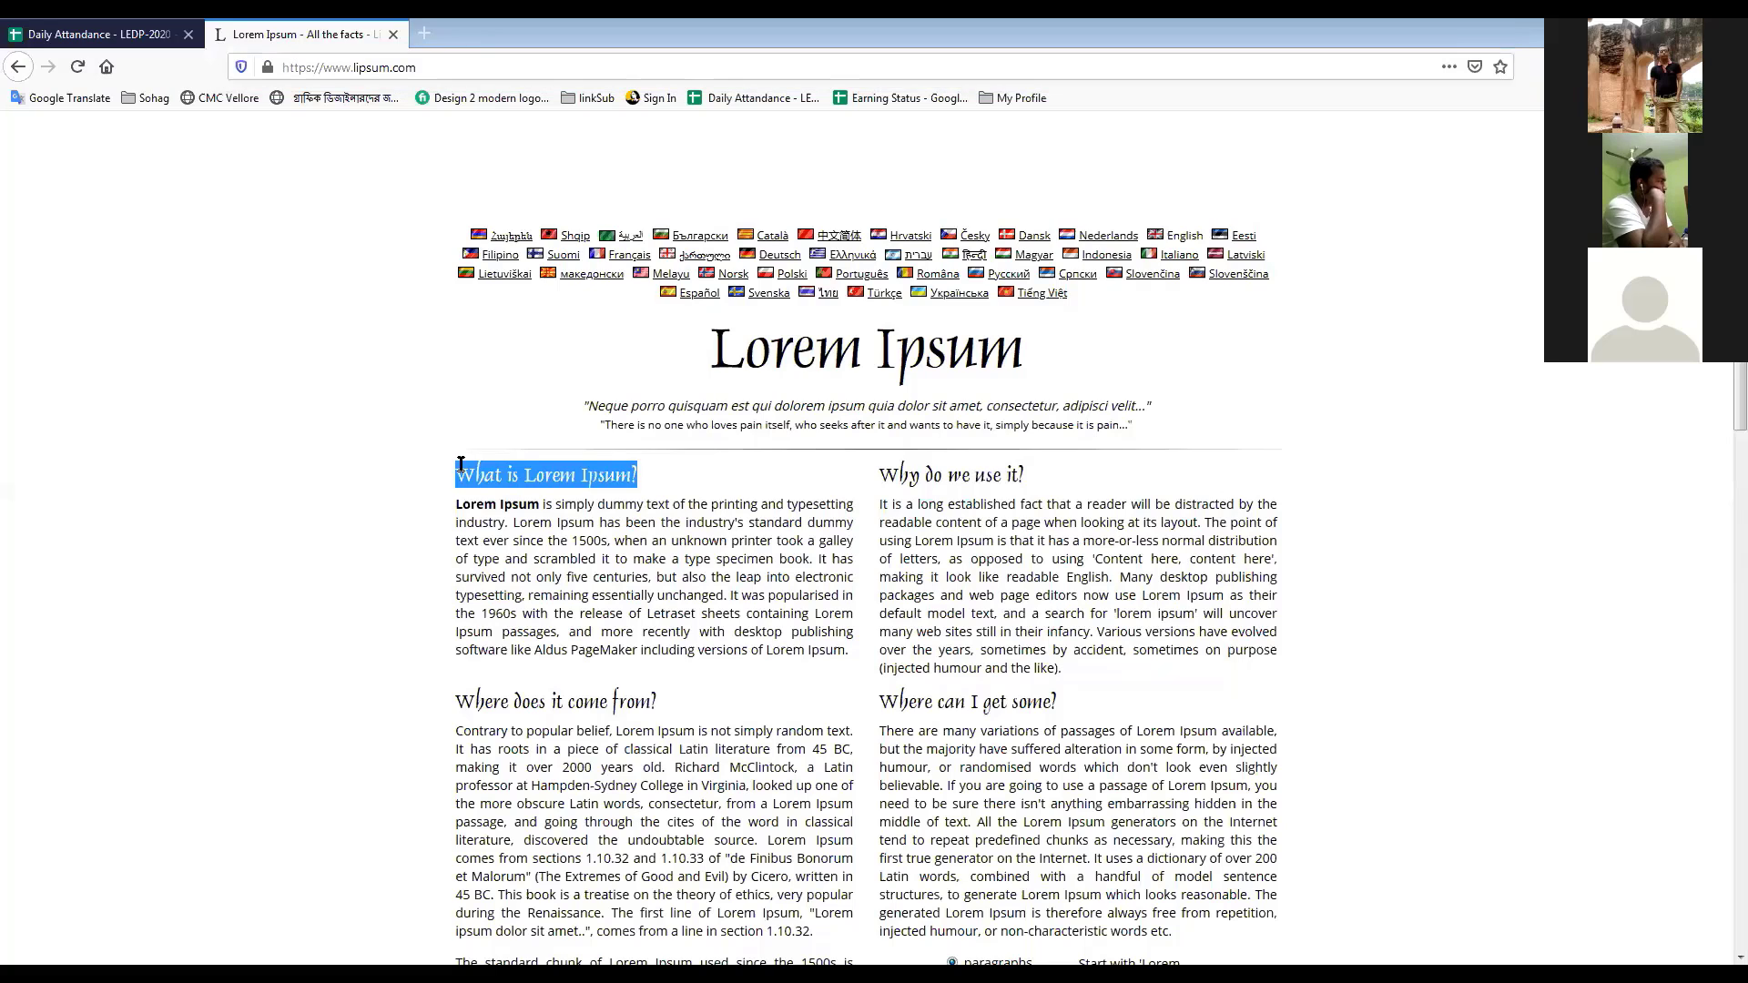
pyautogui.hotkey('alt', 'Tab')
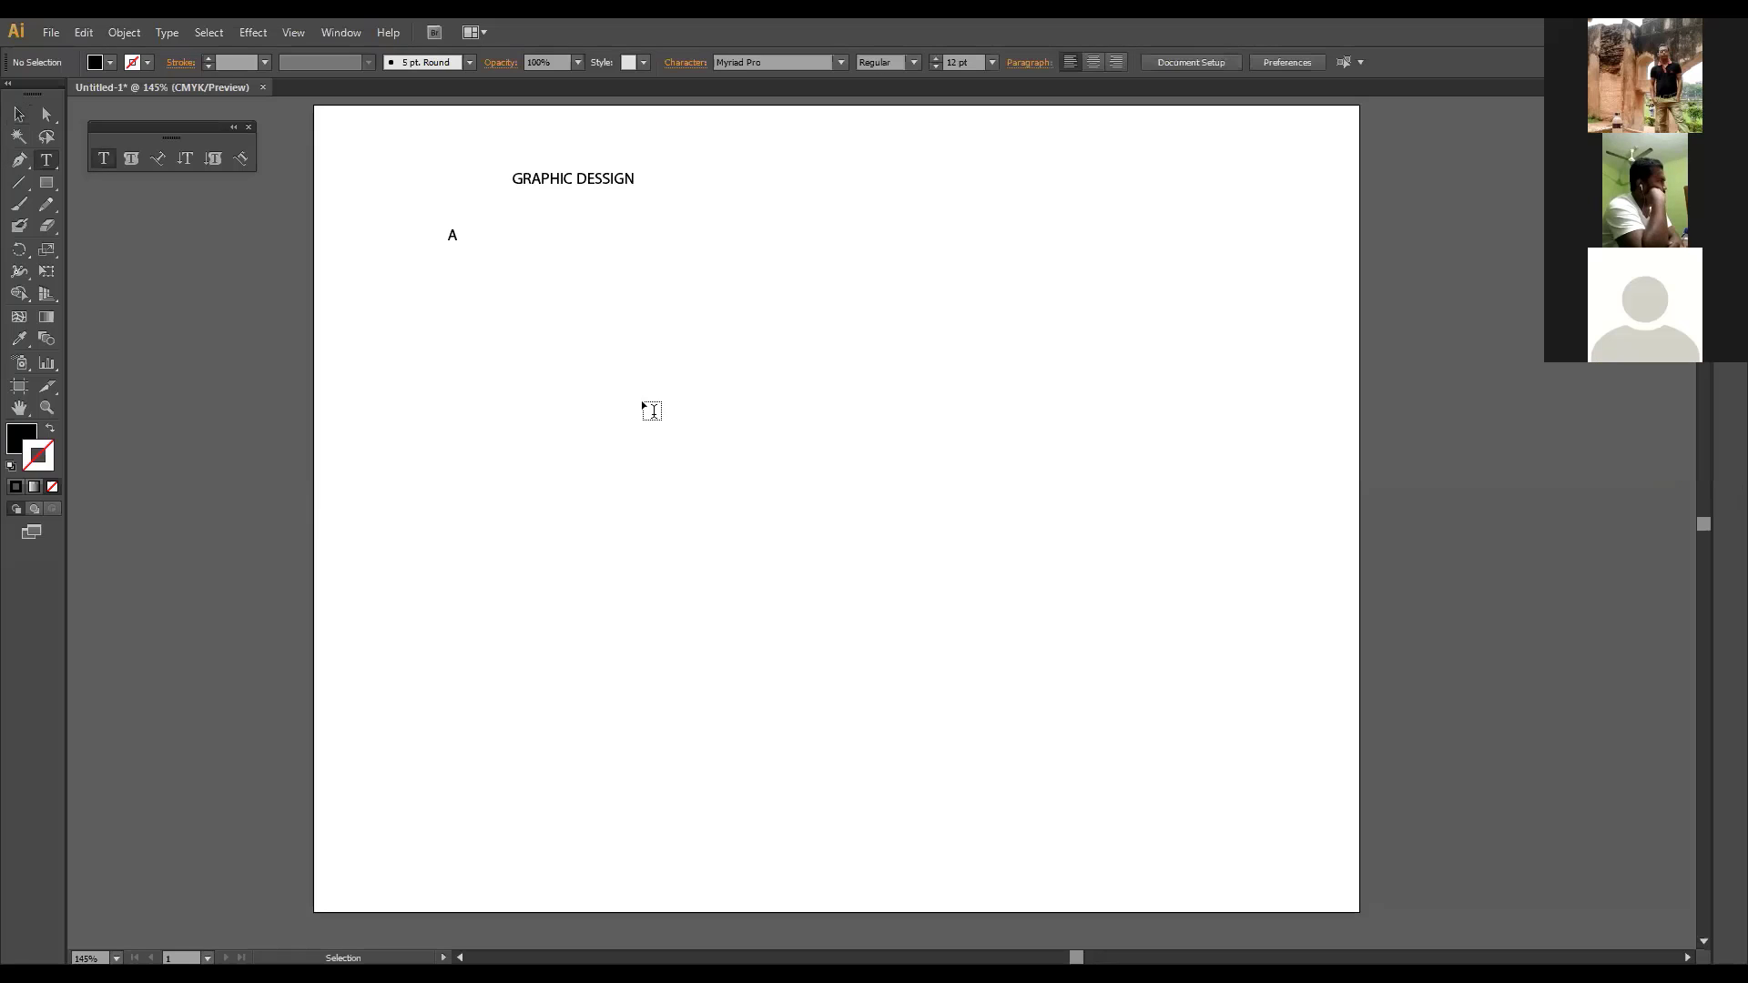
pyautogui.click(642, 387)
pyautogui.hotkey('ctrl', 'v')
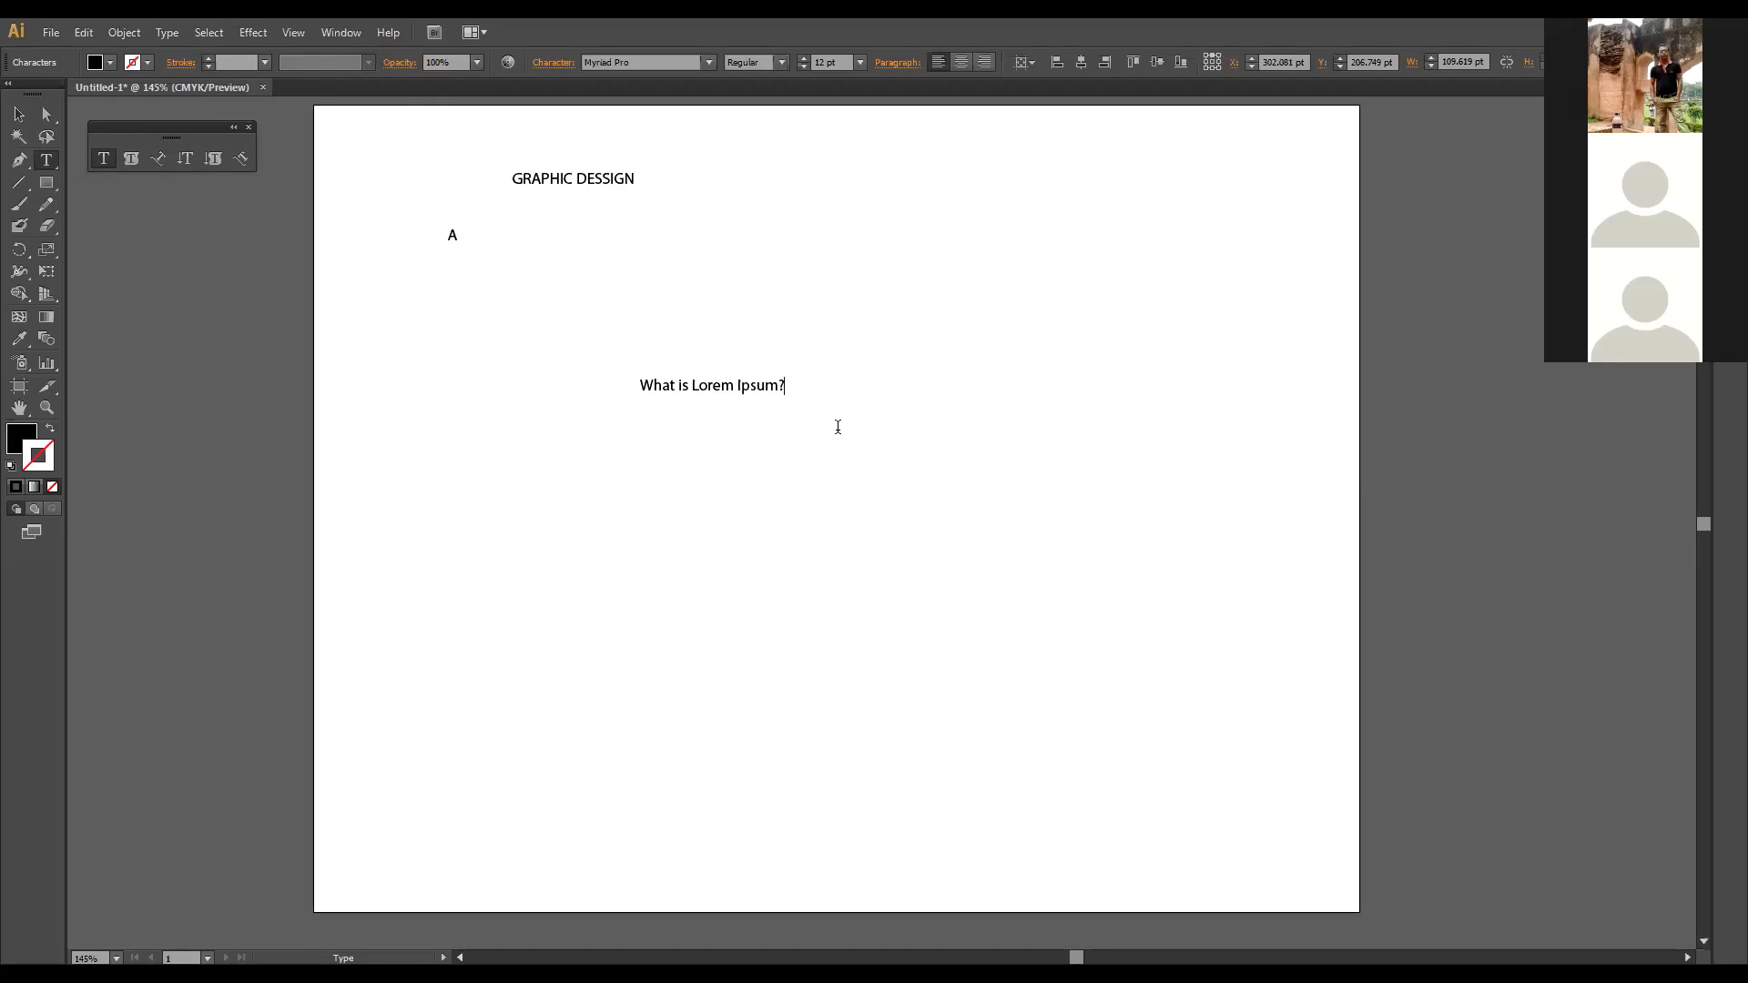
# Step: Delete the "What is Lorem Ipsum?" and "A" texts and clear all remaining text from the artboard
pyautogui.moveTo(810, 394); pyautogui.dragTo(599, 389)
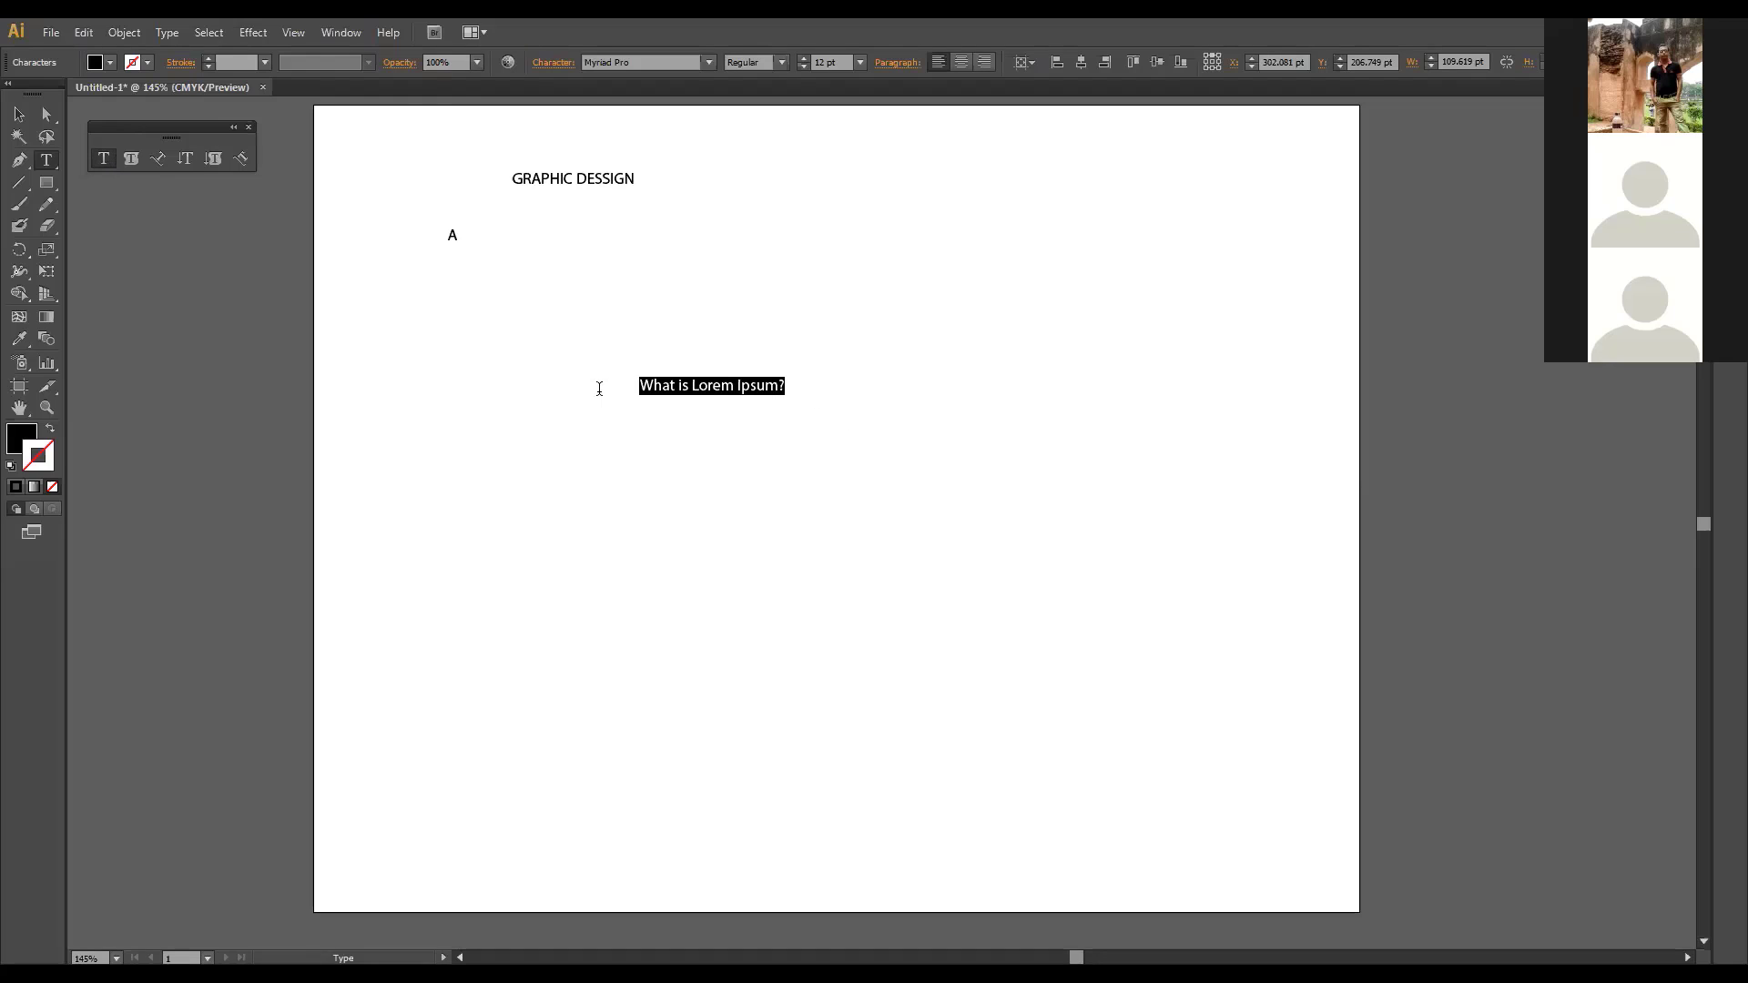
pyautogui.press('BackSpace')
pyautogui.moveTo(459, 234); pyautogui.dragTo(429, 234)
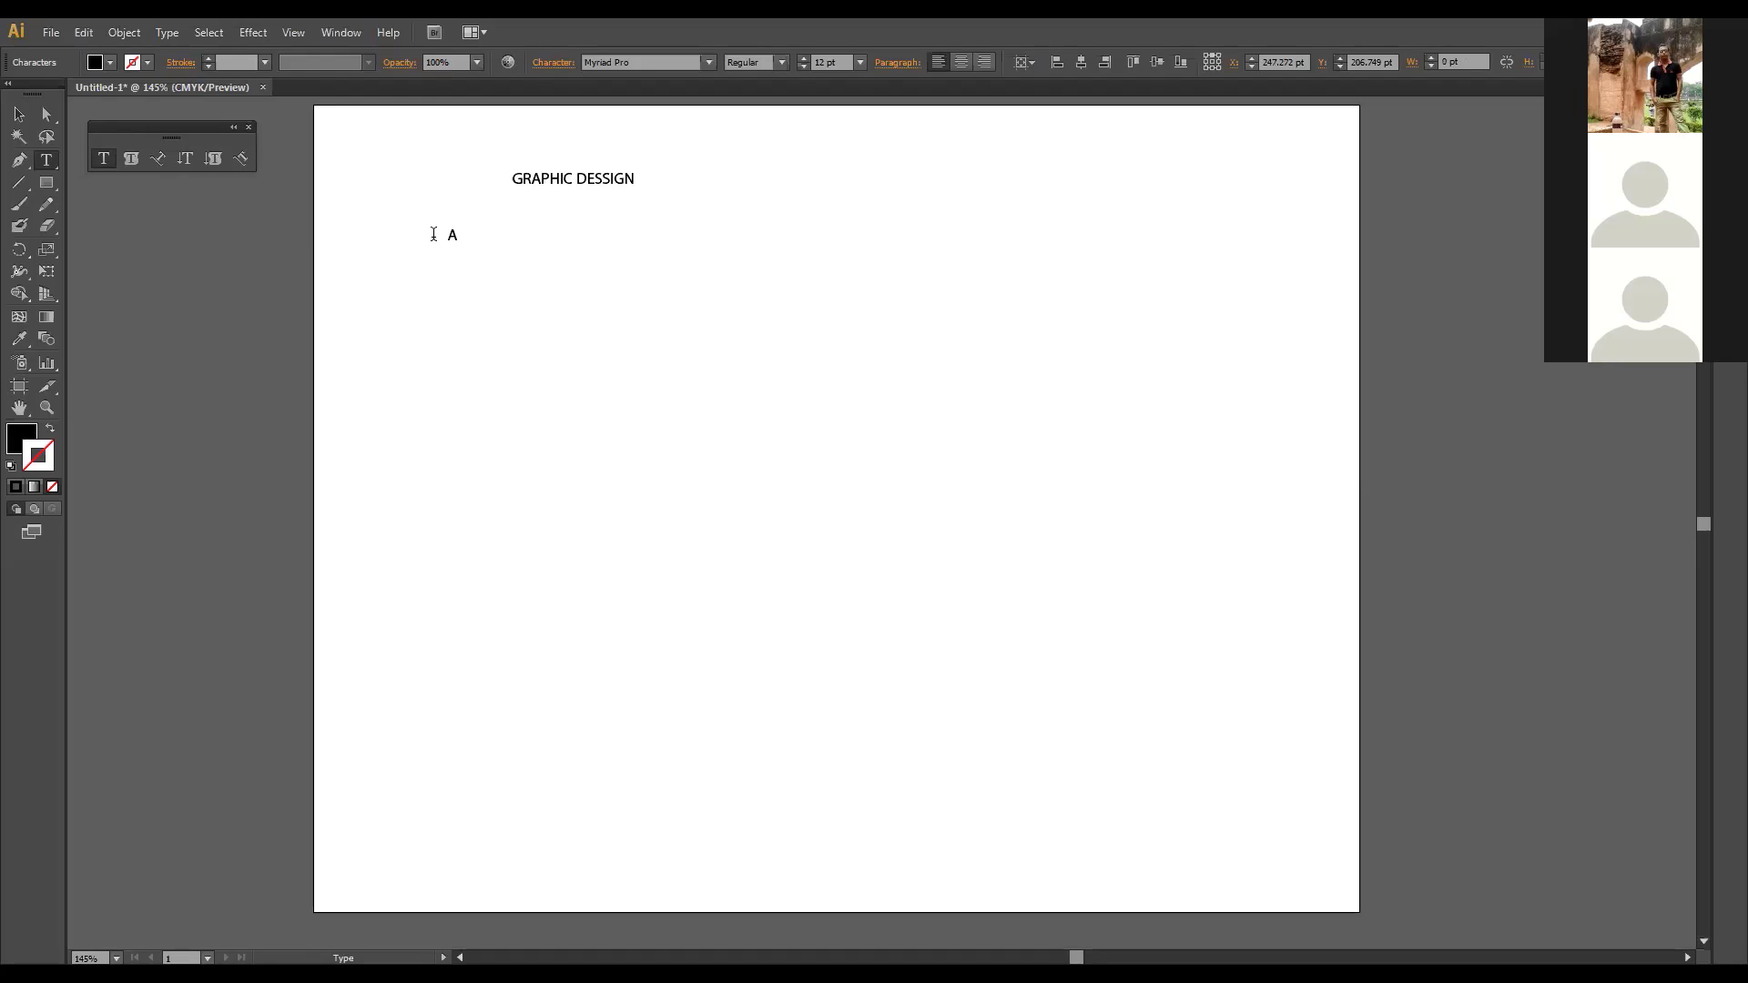
pyautogui.press('BackSpace')
pyautogui.press('Escape')
pyautogui.moveTo(379, 154); pyautogui.dragTo(872, 543)
pyautogui.press('Delete')
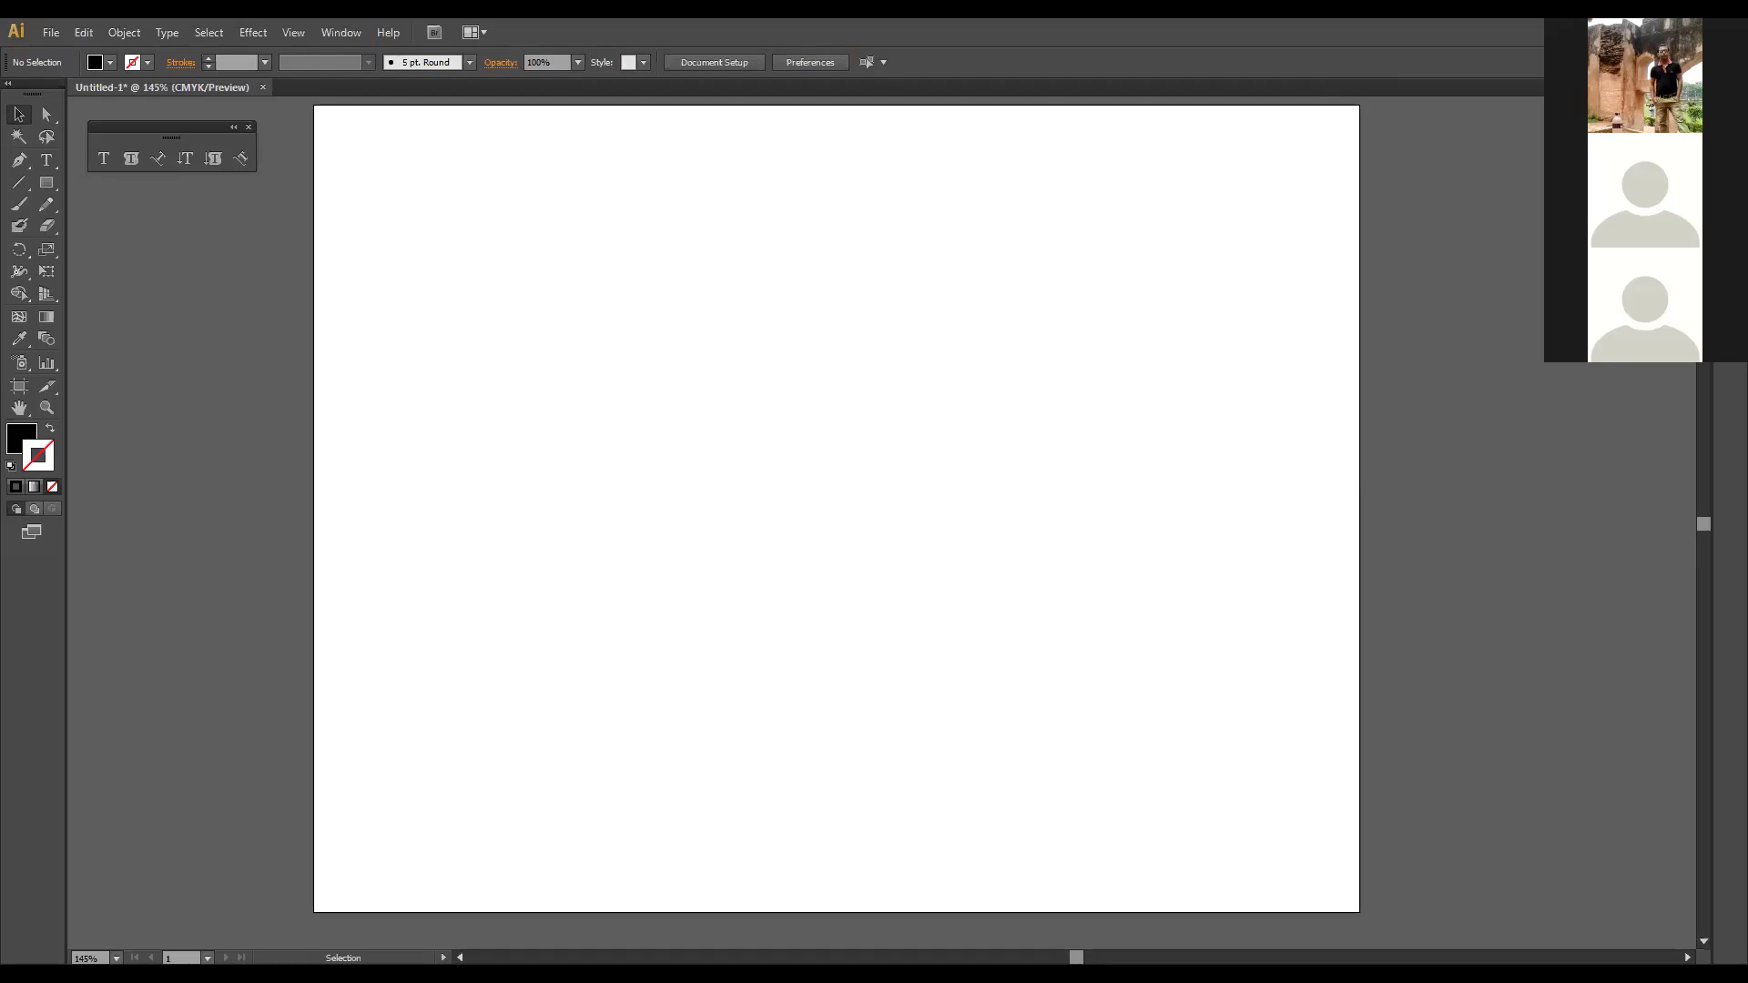
# Step: Paste the copied Lorem Ipsum paragraph as point text on the artboard and move it down toward the artboard's left edge
pyautogui.click(47, 160)
pyautogui.click(473, 330)
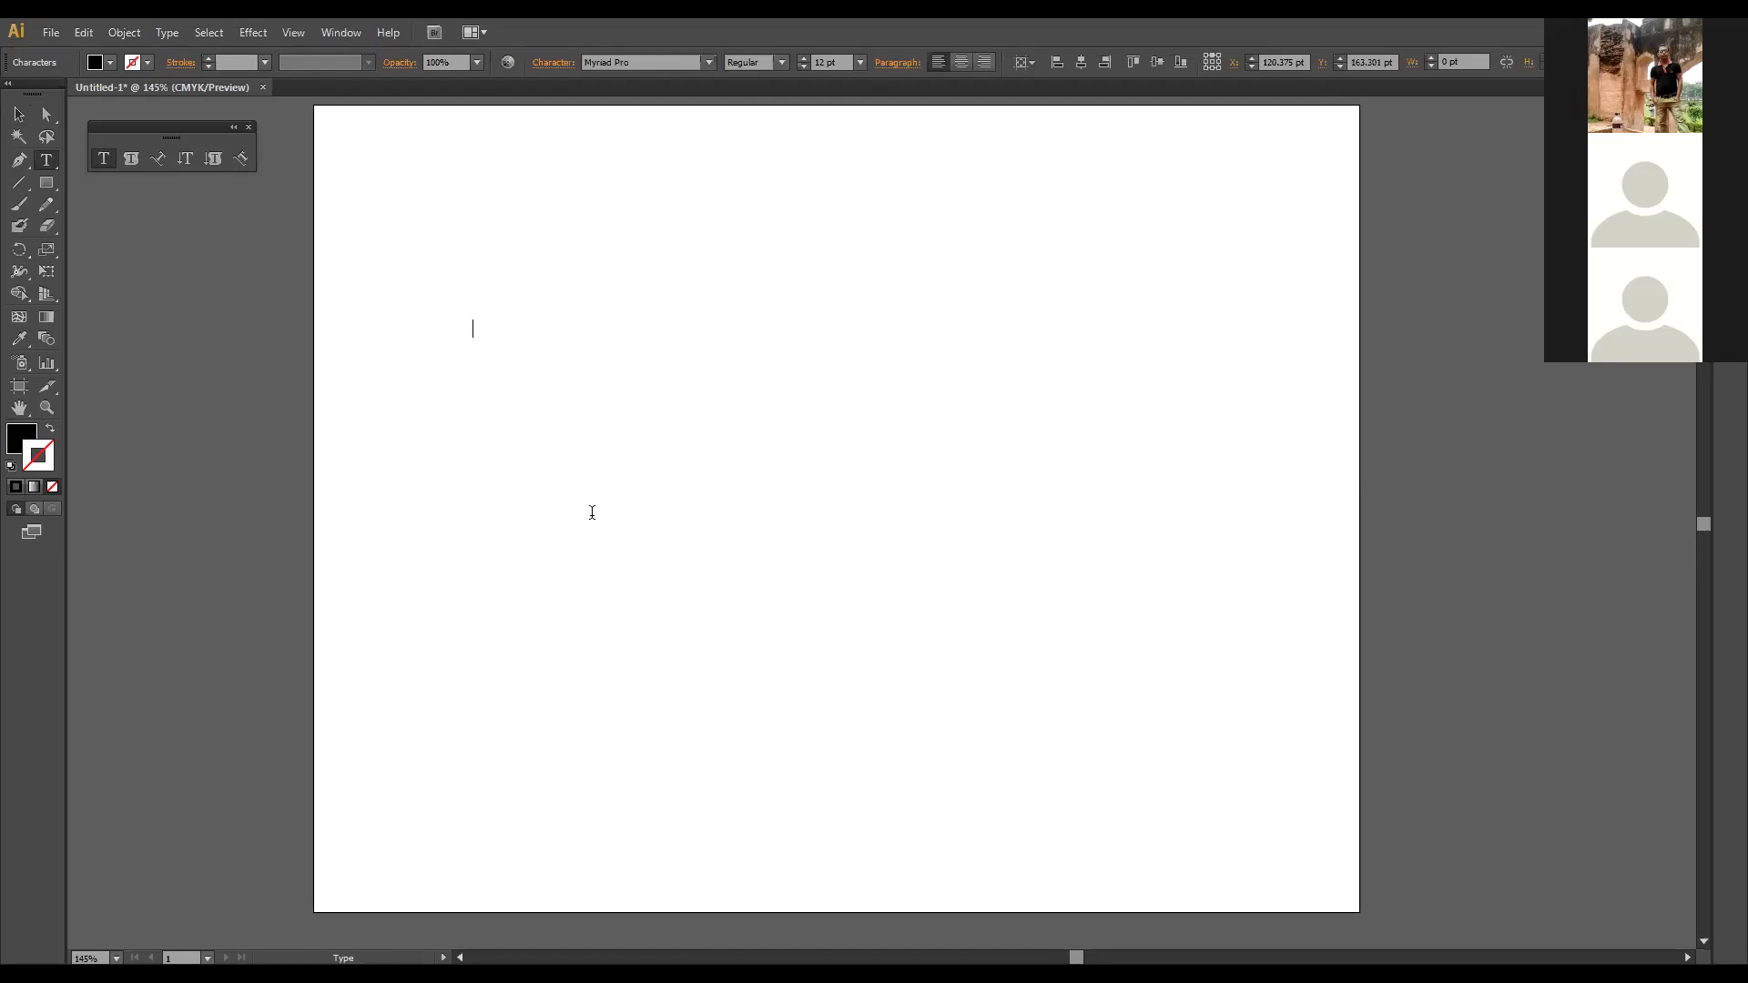
pyautogui.hotkey('ctrl', 'v')
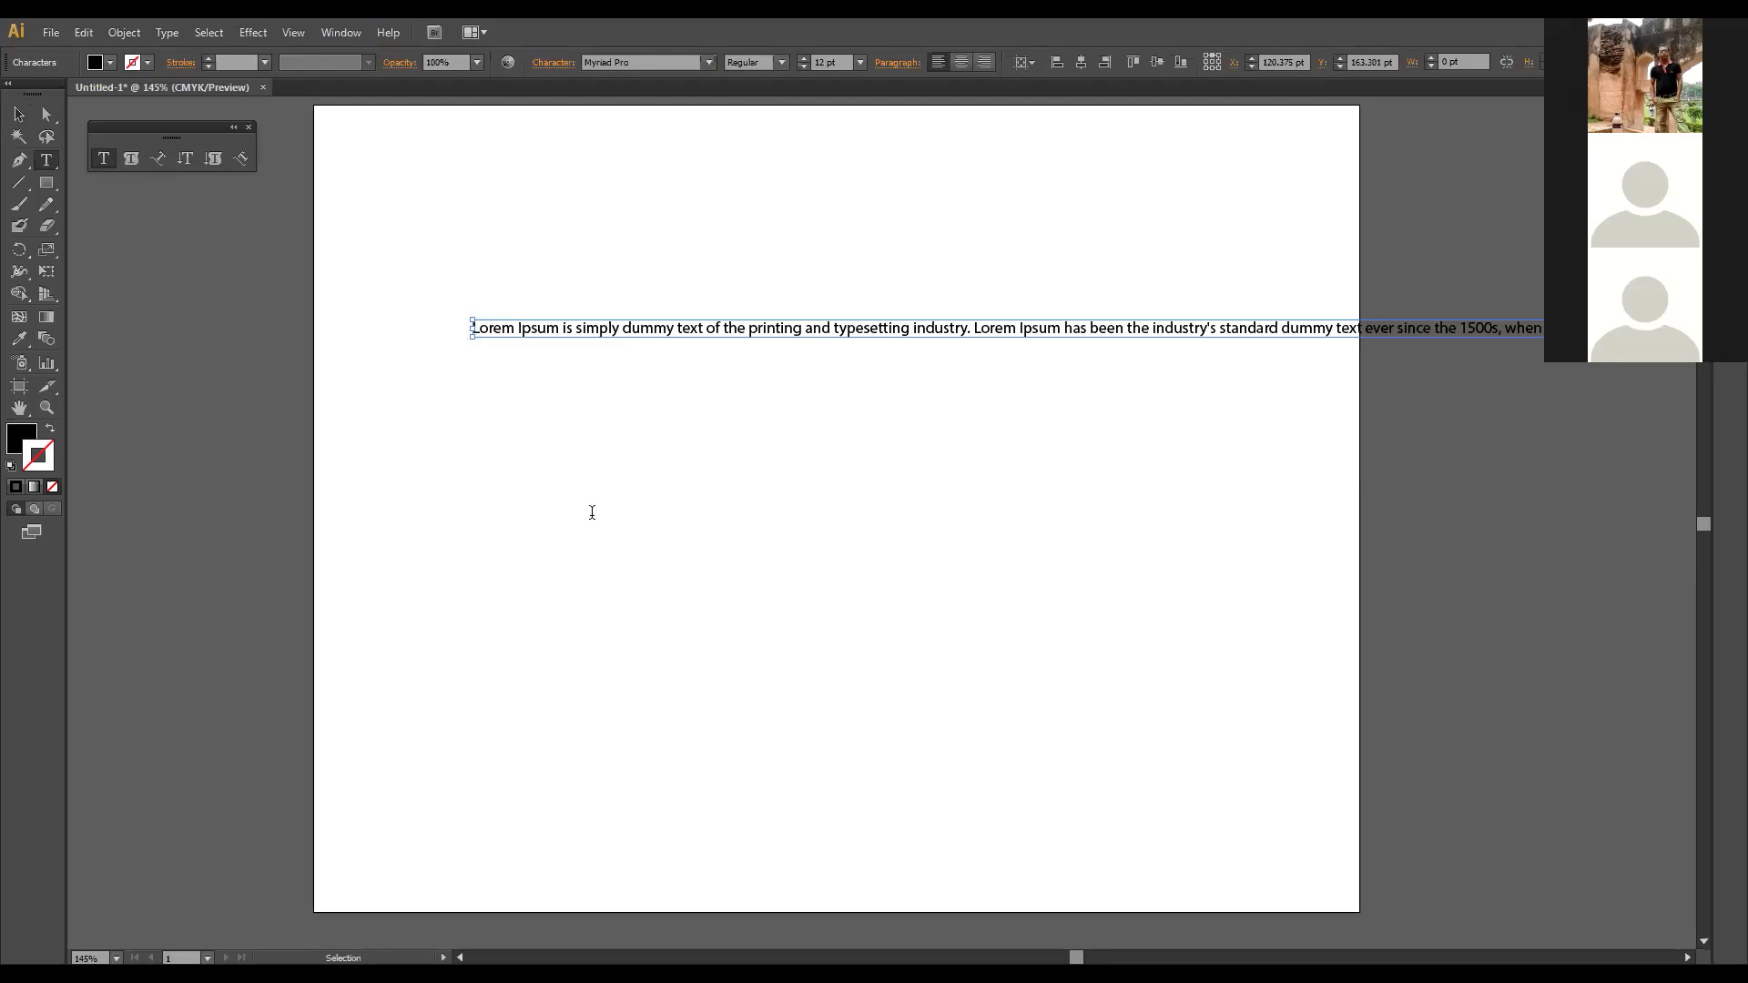
pyautogui.press('Escape')
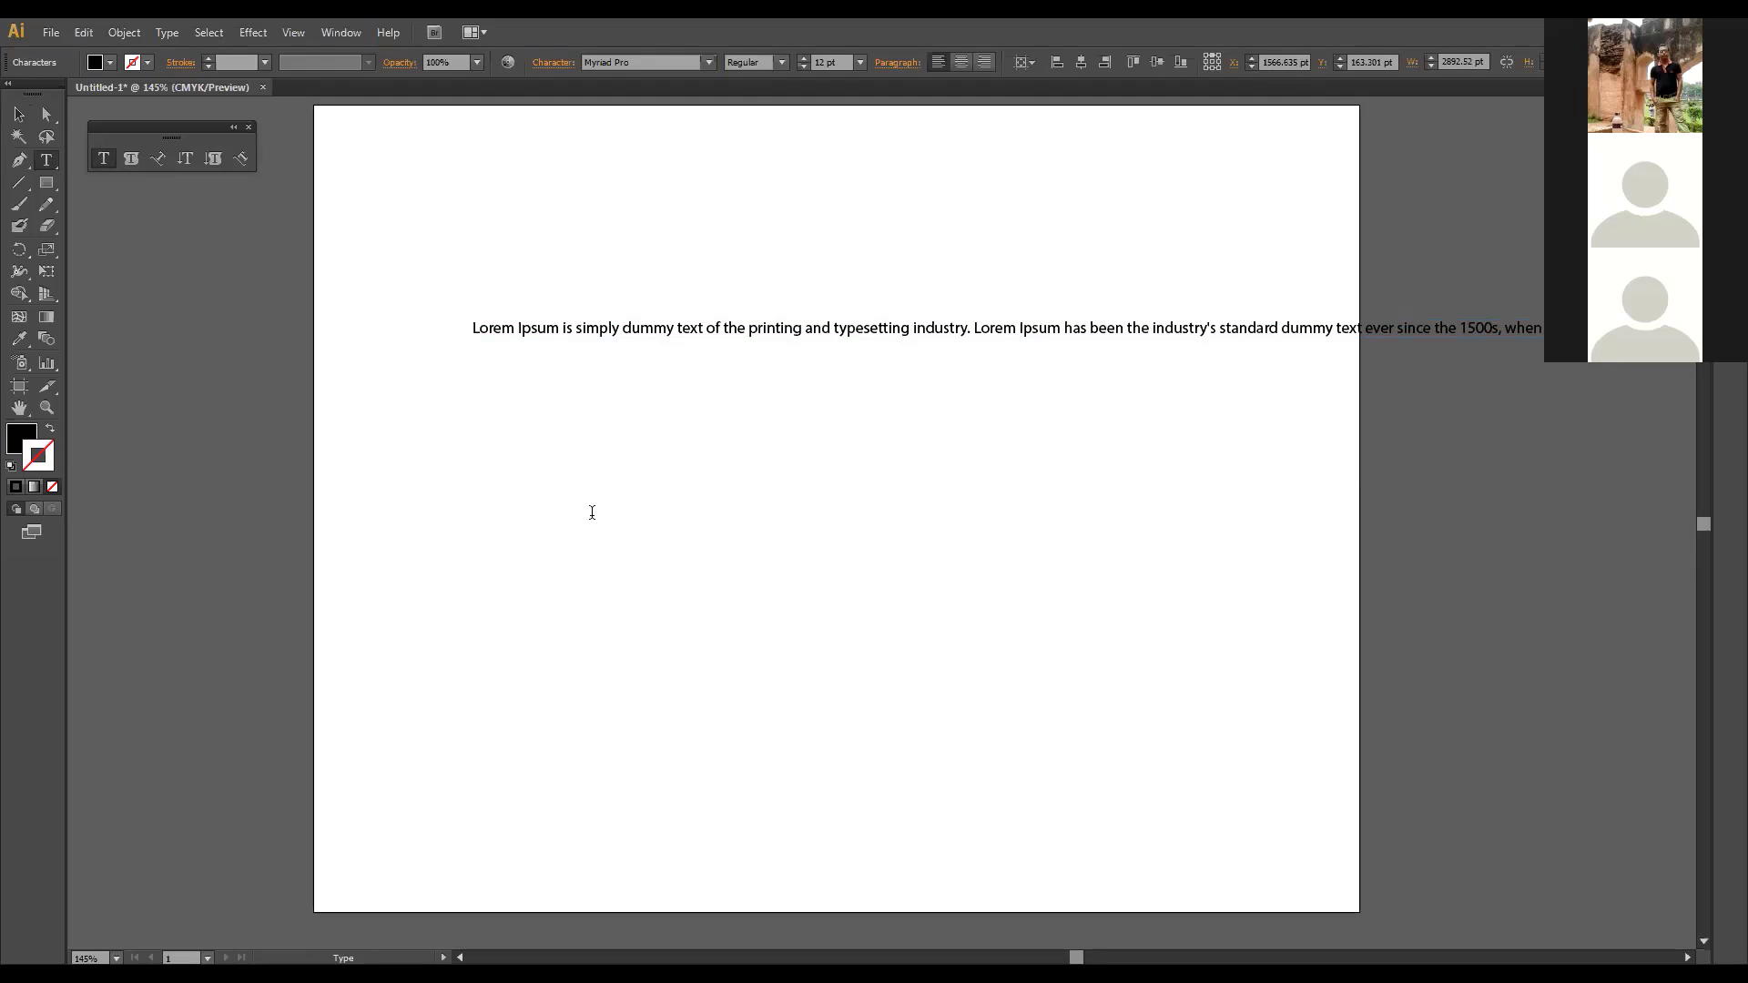
pyautogui.click(19, 115)
pyautogui.click(947, 330)
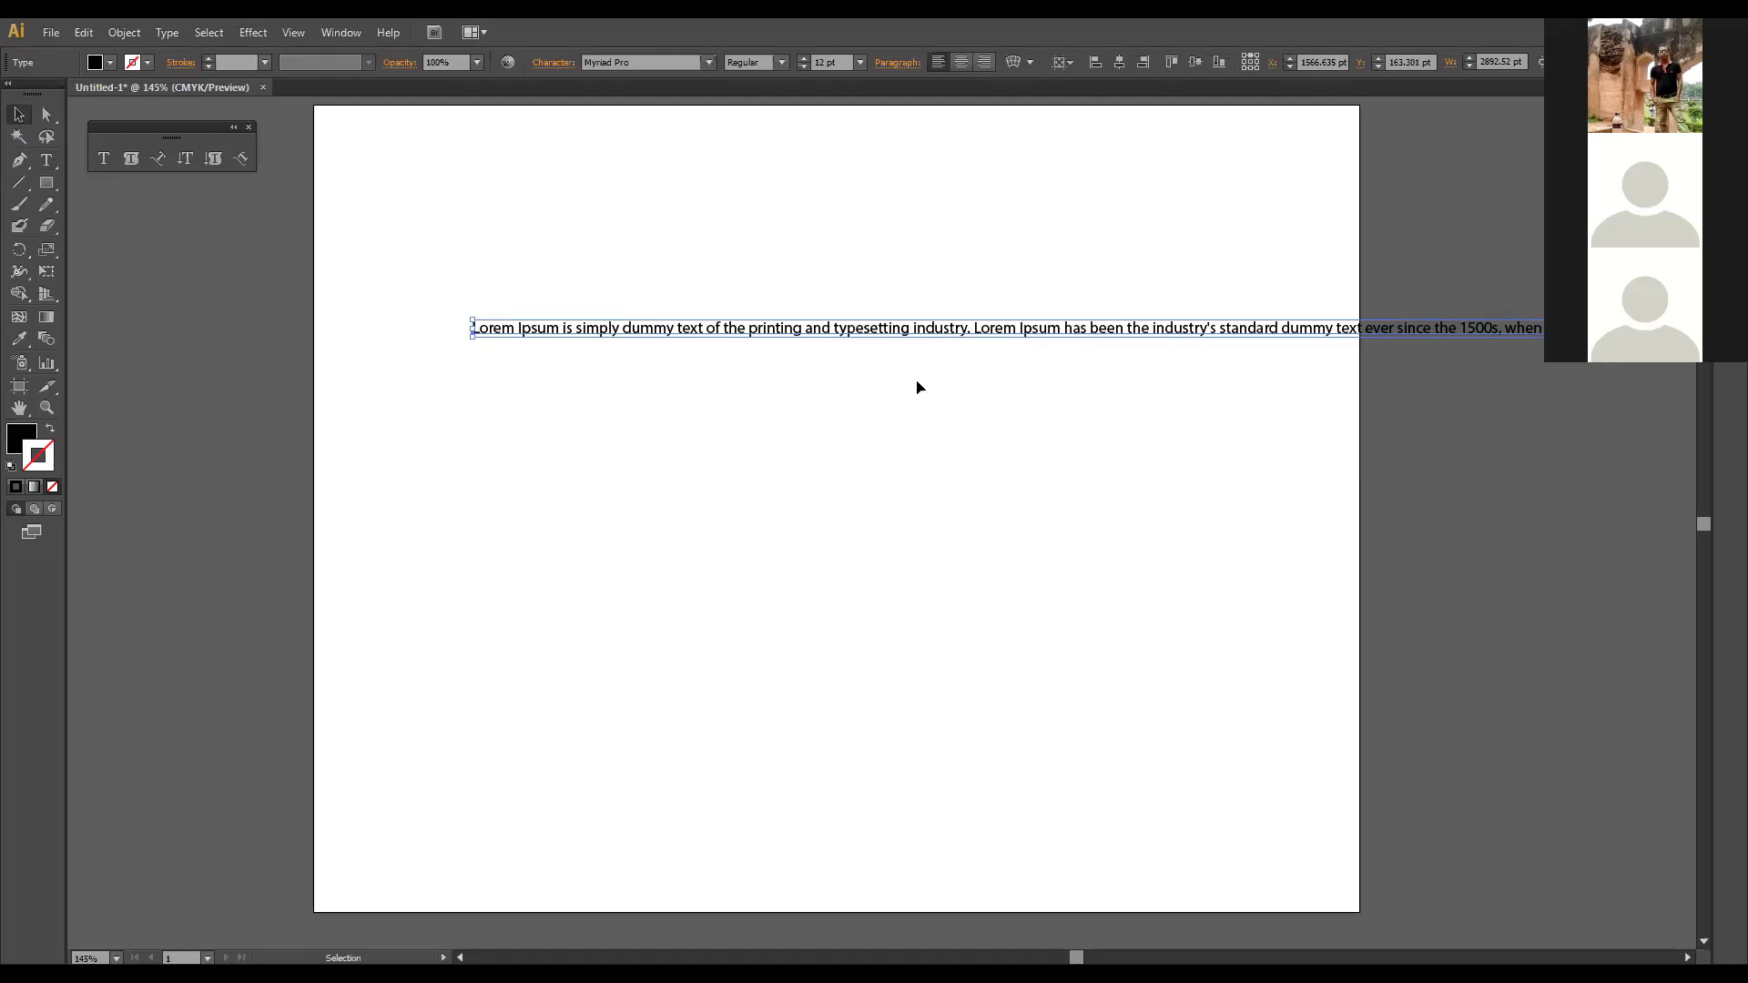
pyautogui.moveTo(950, 333); pyautogui.dragTo(850, 440)
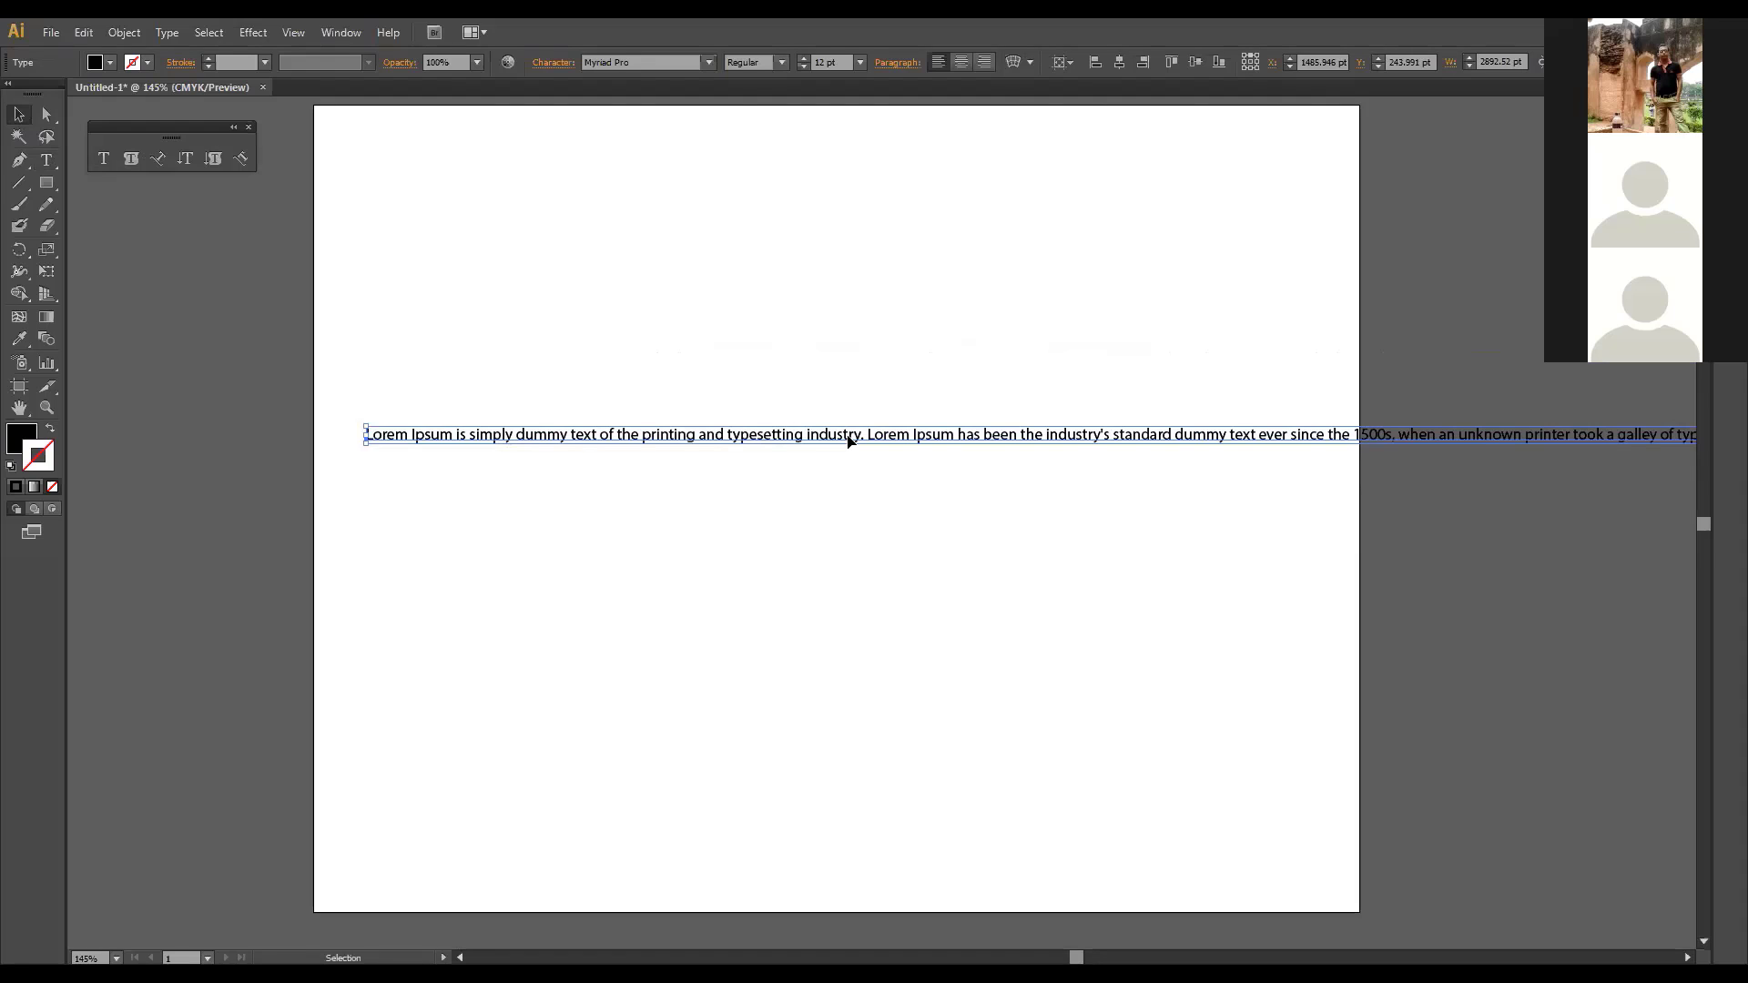
# Step: Examine how far the single-line Lorem Ipsum text extends beyond the artboard, and look at its beginning at 100% magnification
pyautogui.press('z')
pyautogui.keyDown('alt'); pyautogui.click(1105, 488); pyautogui.keyUp('alt')
pyautogui.keyDown('alt'); pyautogui.click(1155, 476); pyautogui.keyUp('alt')
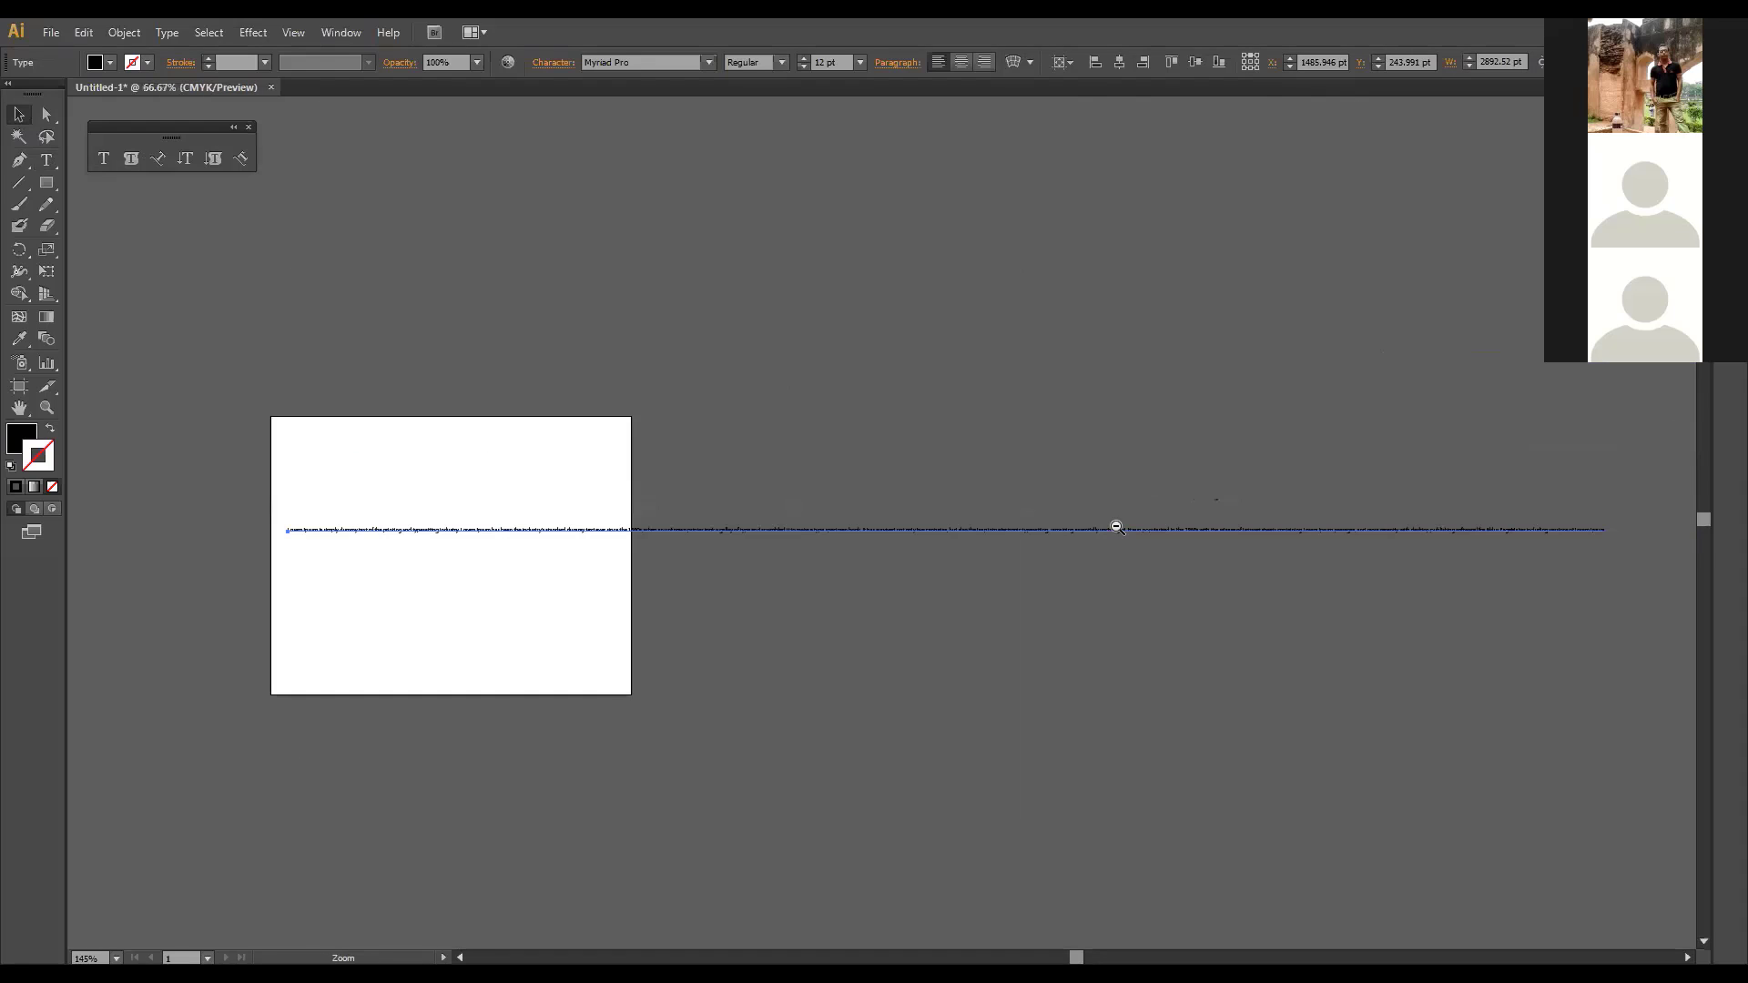
pyautogui.hotkey('ctrl', '-')
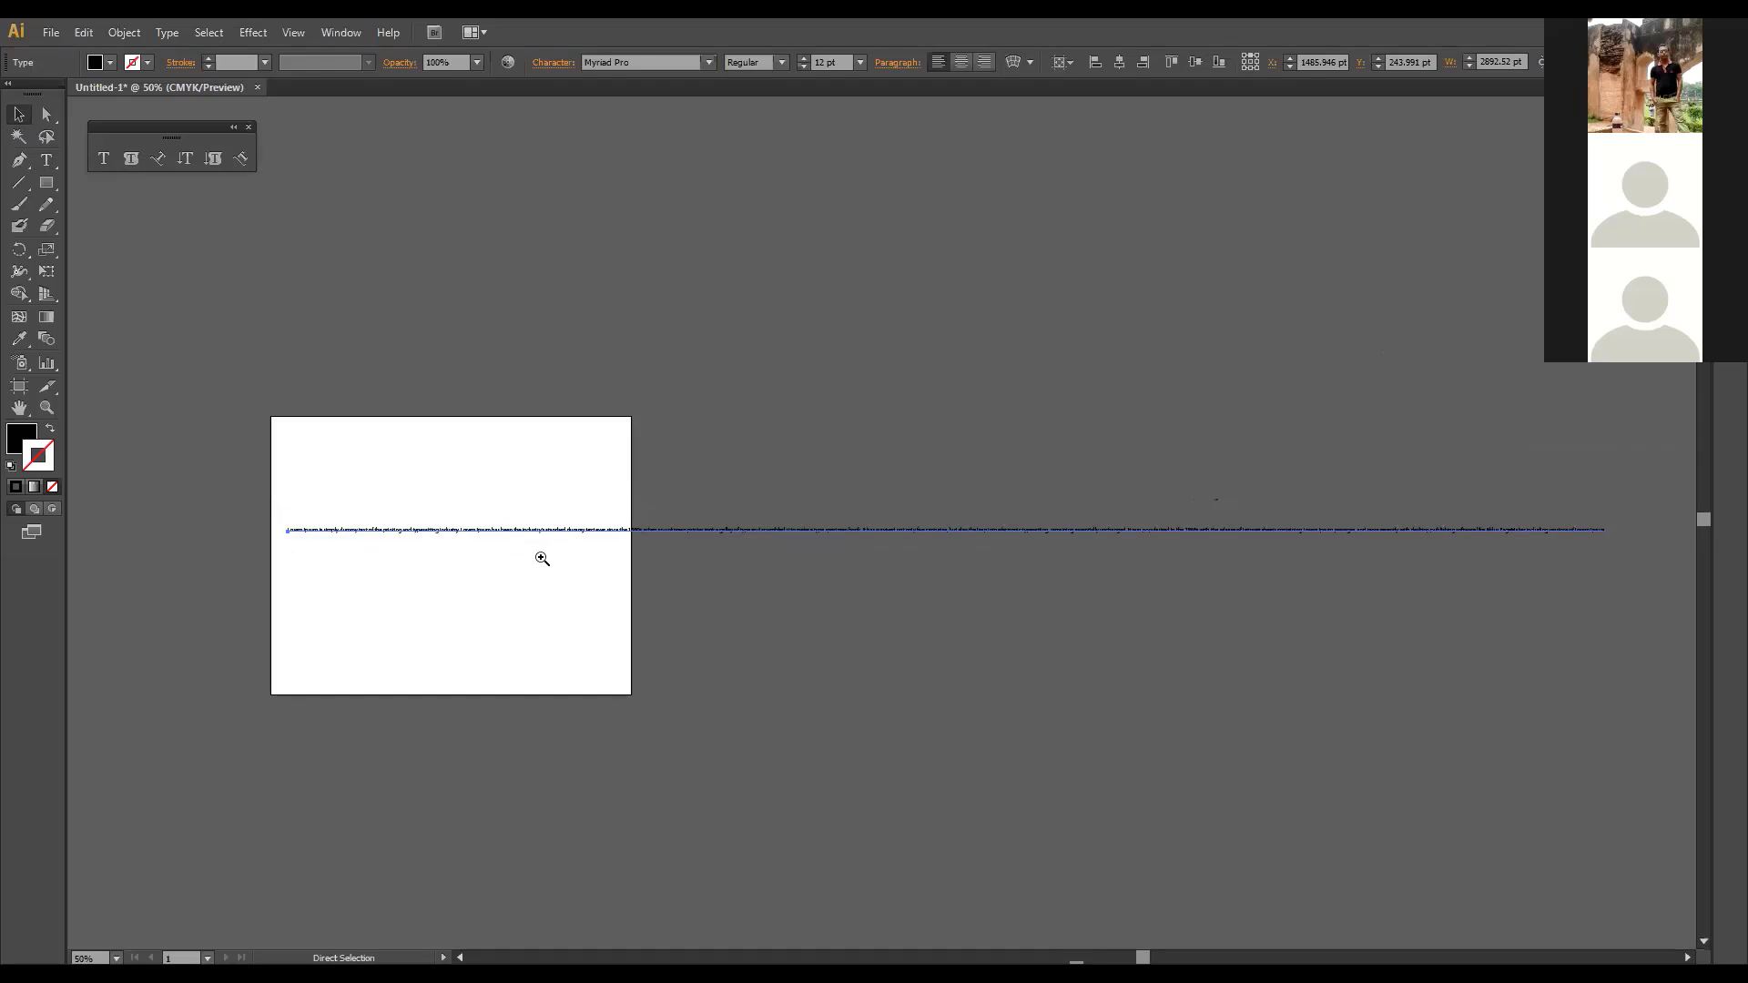
pyautogui.hotkey('ctrl', '=')
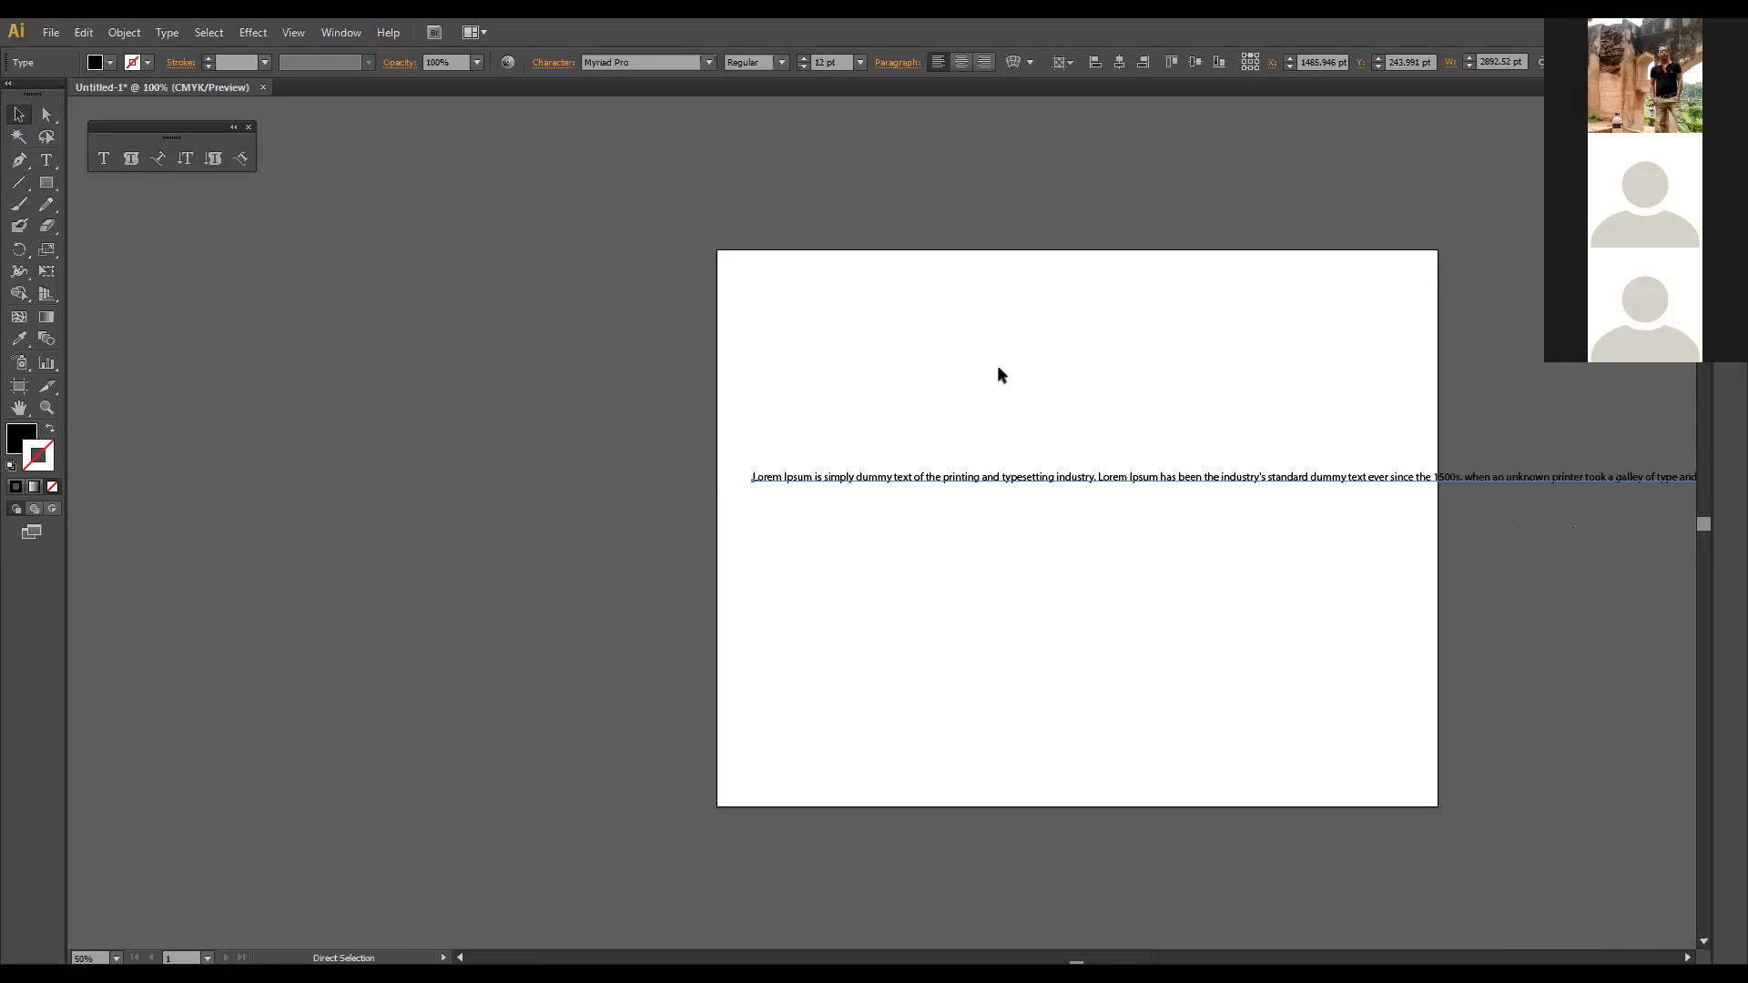
pyautogui.click(1029, 480)
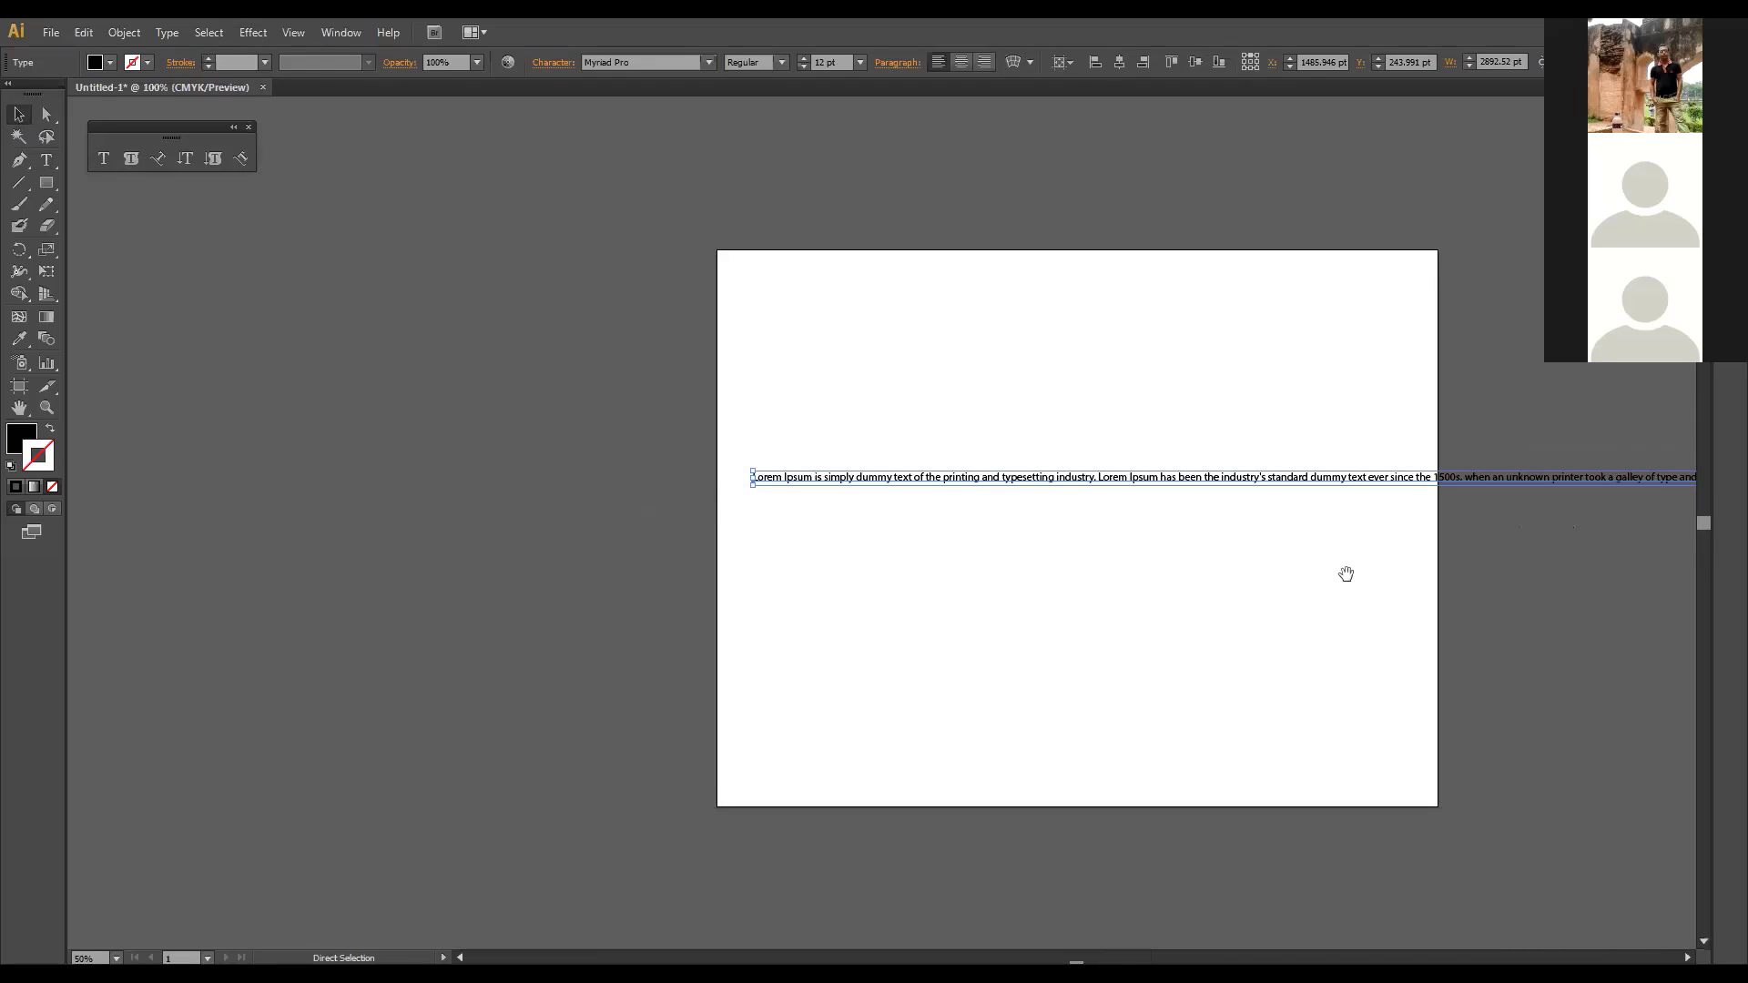
pyautogui.keyDown('ctrl'); pyautogui.keyDown('alt'); pyautogui.click(1302, 518); pyautogui.keyUp('alt'); pyautogui.keyUp('ctrl')
pyautogui.keyDown('ctrl'); pyautogui.keyDown('alt'); pyautogui.click(1303, 518); pyautogui.keyUp('alt'); pyautogui.keyUp('ctrl')
pyautogui.keyDown('ctrl'); pyautogui.keyDown('alt'); pyautogui.click(1303, 518); pyautogui.keyUp('alt'); pyautogui.keyUp('ctrl')
pyautogui.keyDown('ctrl'); pyautogui.keyDown('alt'); pyautogui.click(1302, 518); pyautogui.keyUp('alt'); pyautogui.keyUp('ctrl')
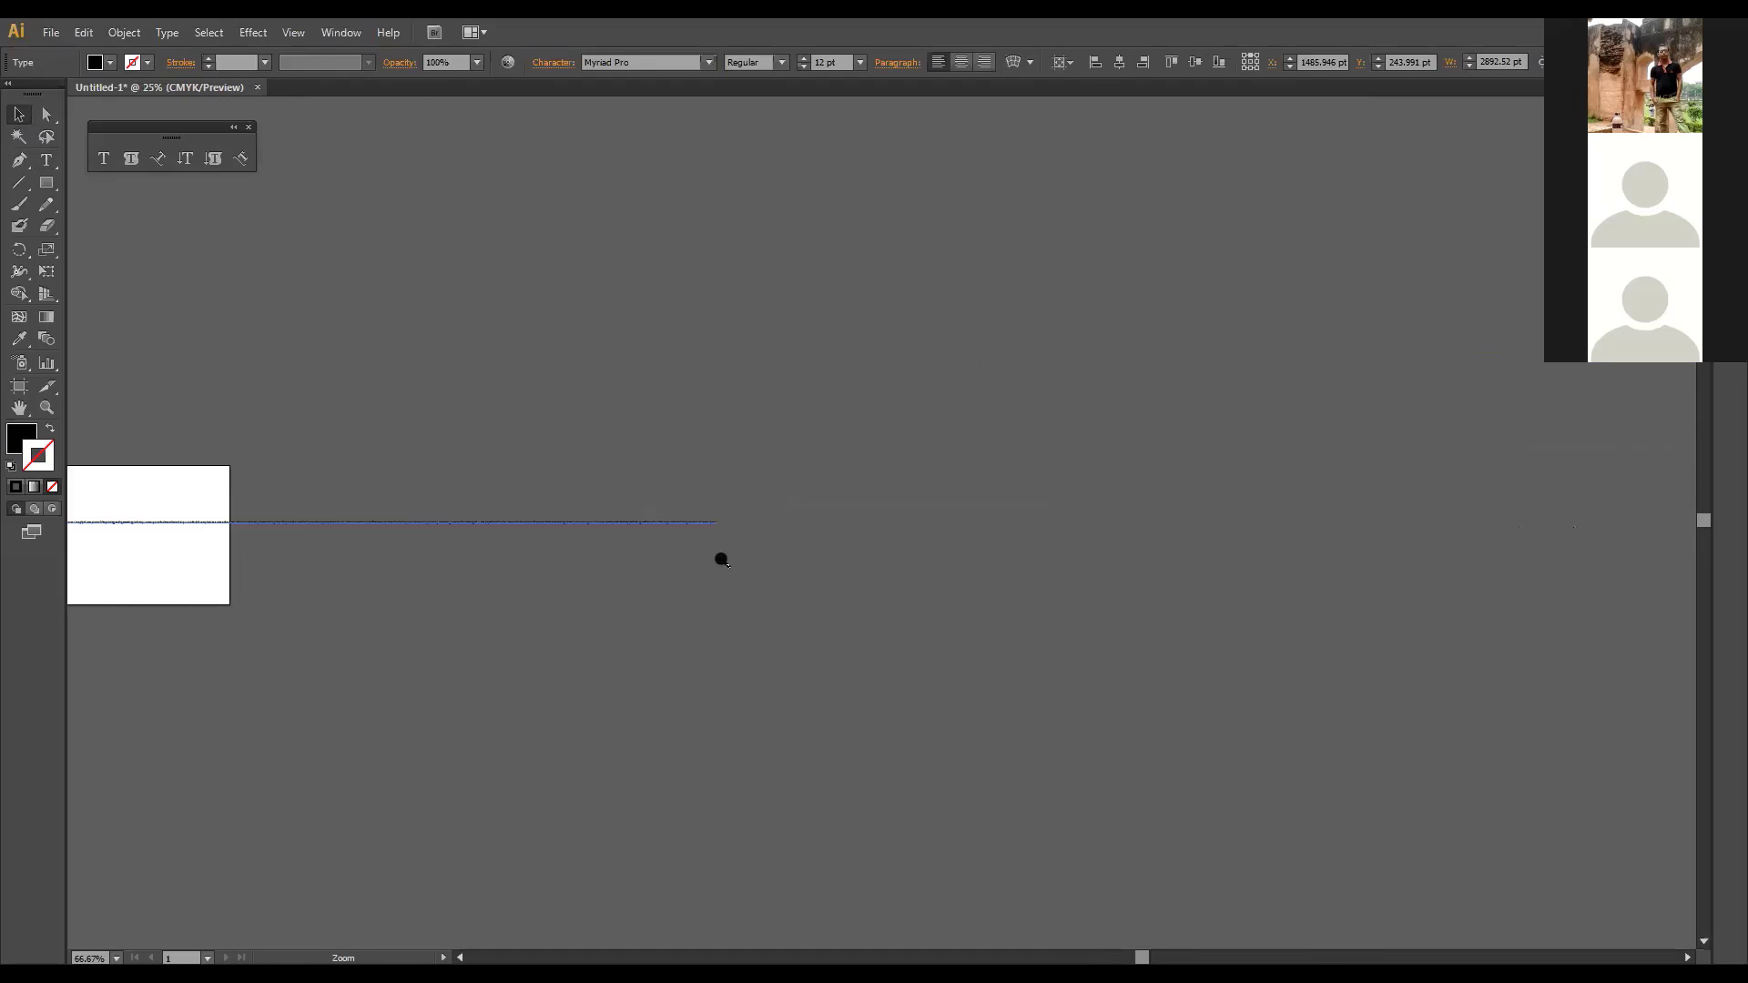
pyautogui.press('space')
pyautogui.click(222, 558)
pyautogui.press('space')
pyautogui.moveTo(230, 577); pyautogui.dragTo(680, 563)
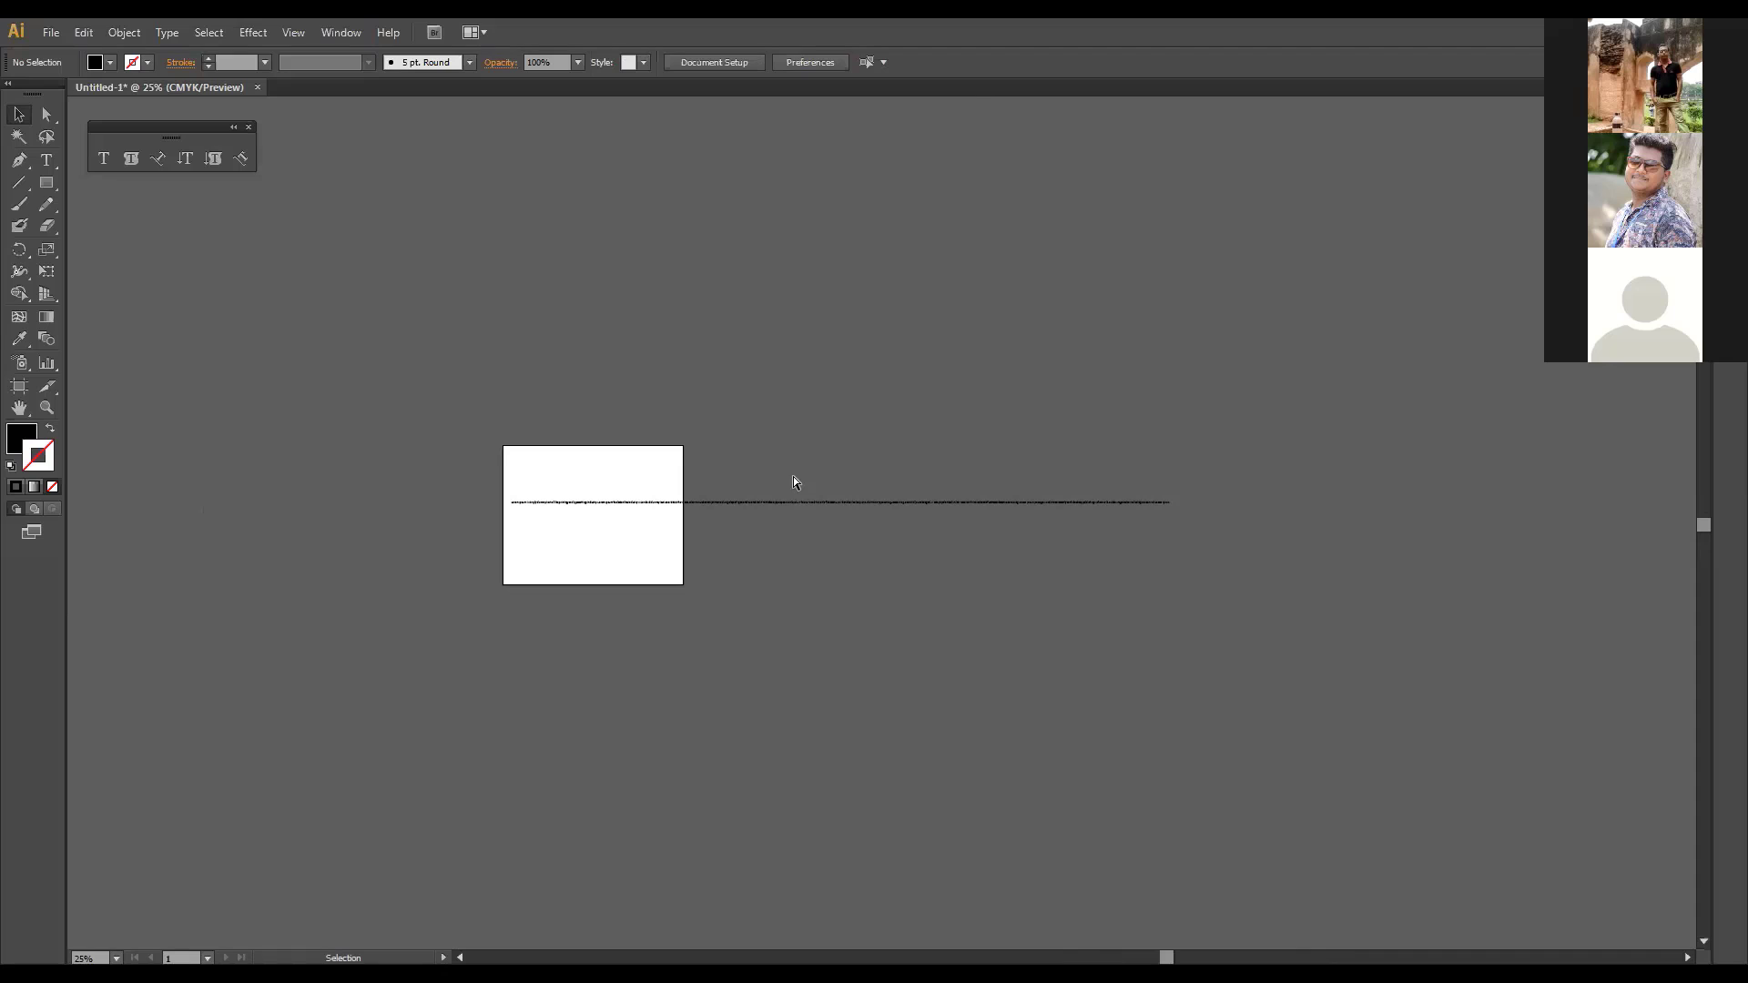
pyautogui.click(628, 499)
pyautogui.click(894, 558)
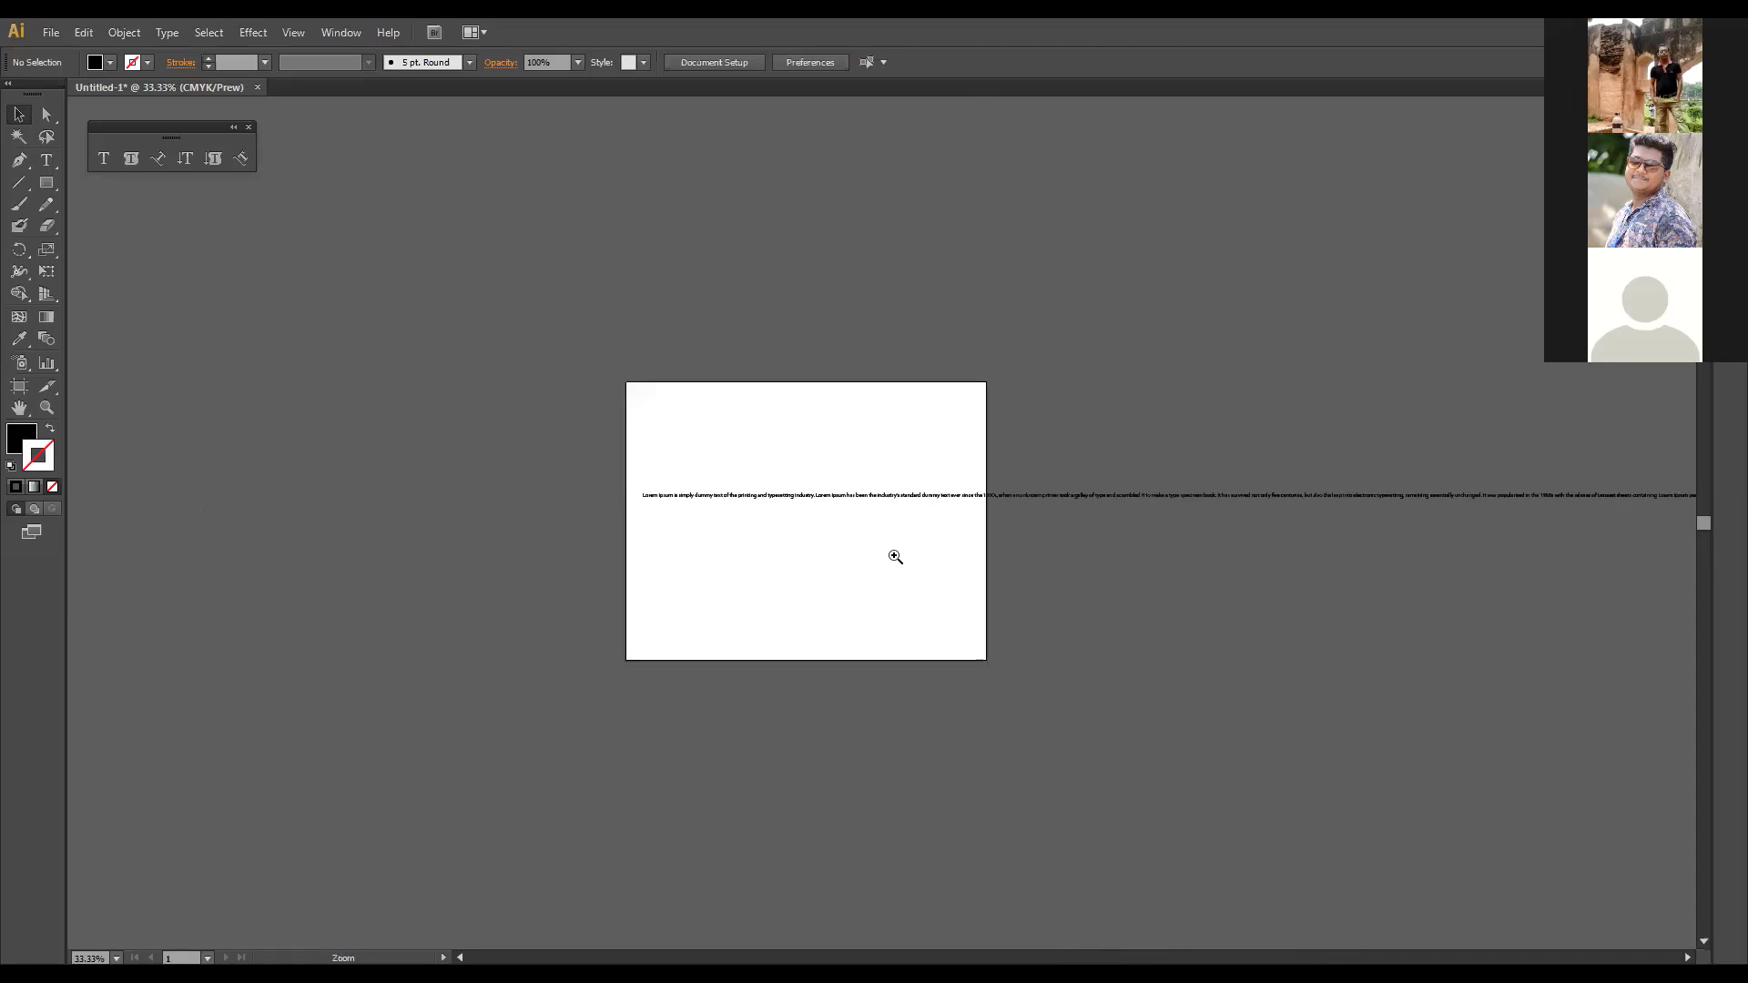
pyautogui.click(897, 560)
pyautogui.click(881, 526)
pyautogui.click(775, 430)
pyautogui.moveTo(831, 511); pyautogui.dragTo(910, 589)
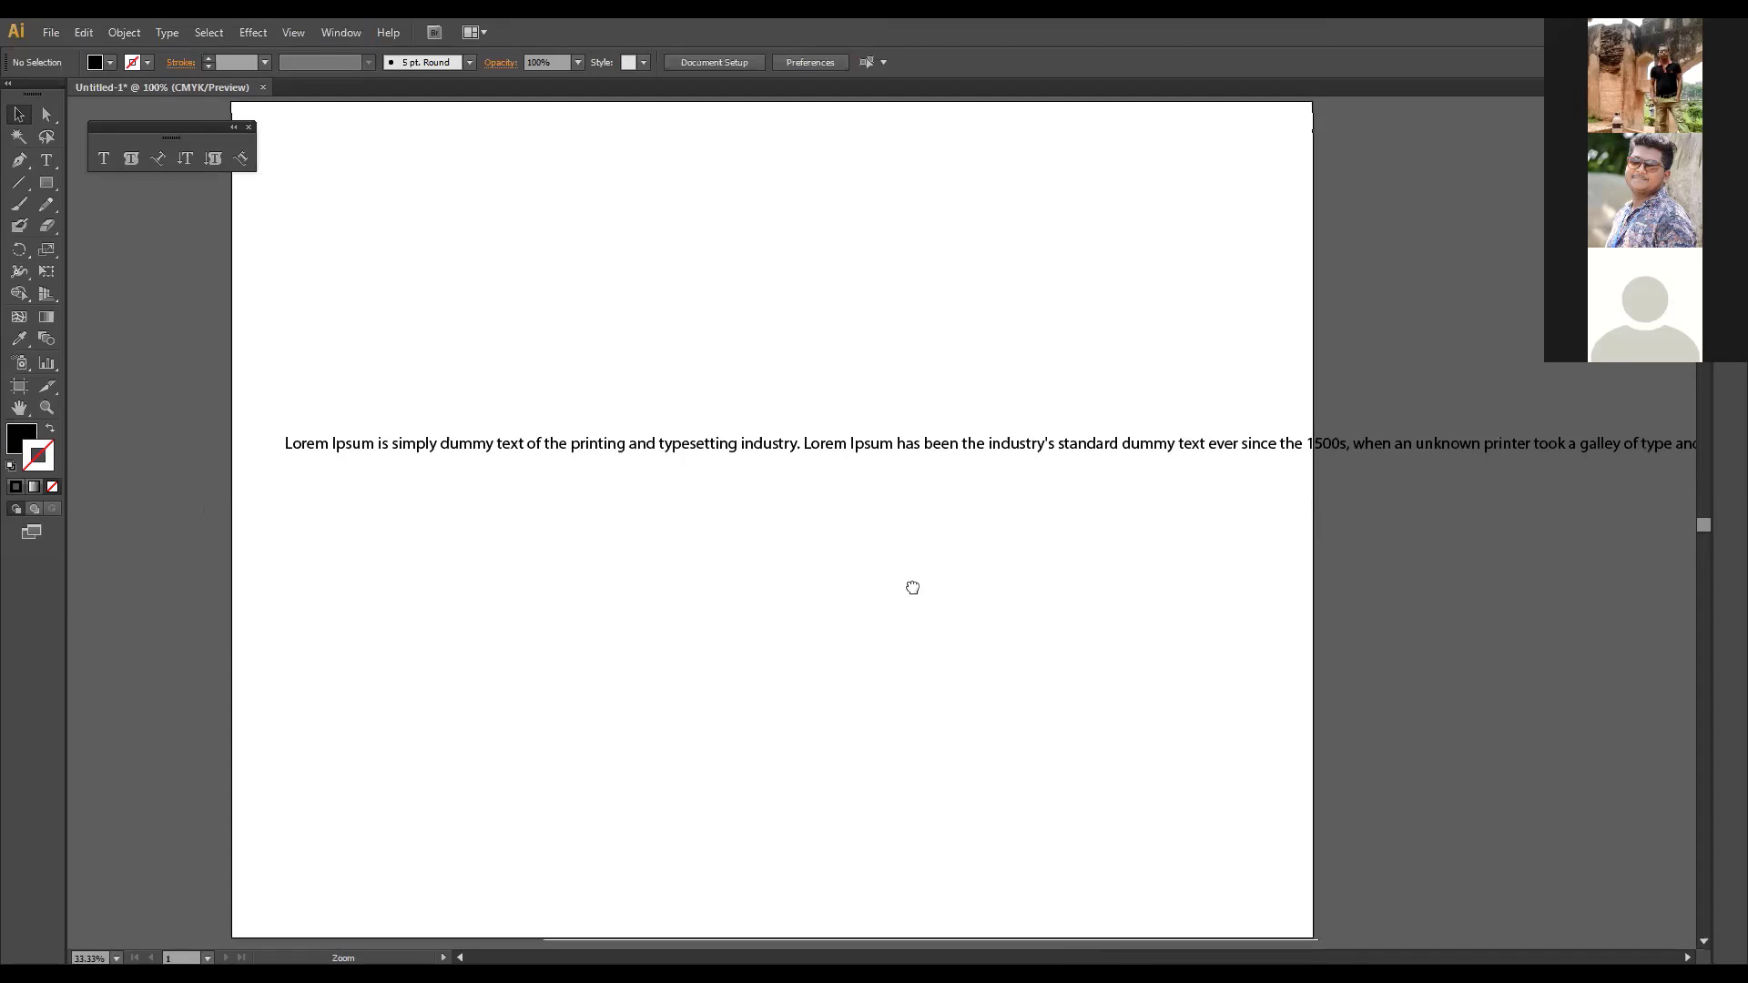
# Step: Switch to the lipsum.com page and copy the "What is Lorem Ipsum?" heading together with its paragraph
pyautogui.moveTo(719, 464); pyautogui.dragTo(732, 413)
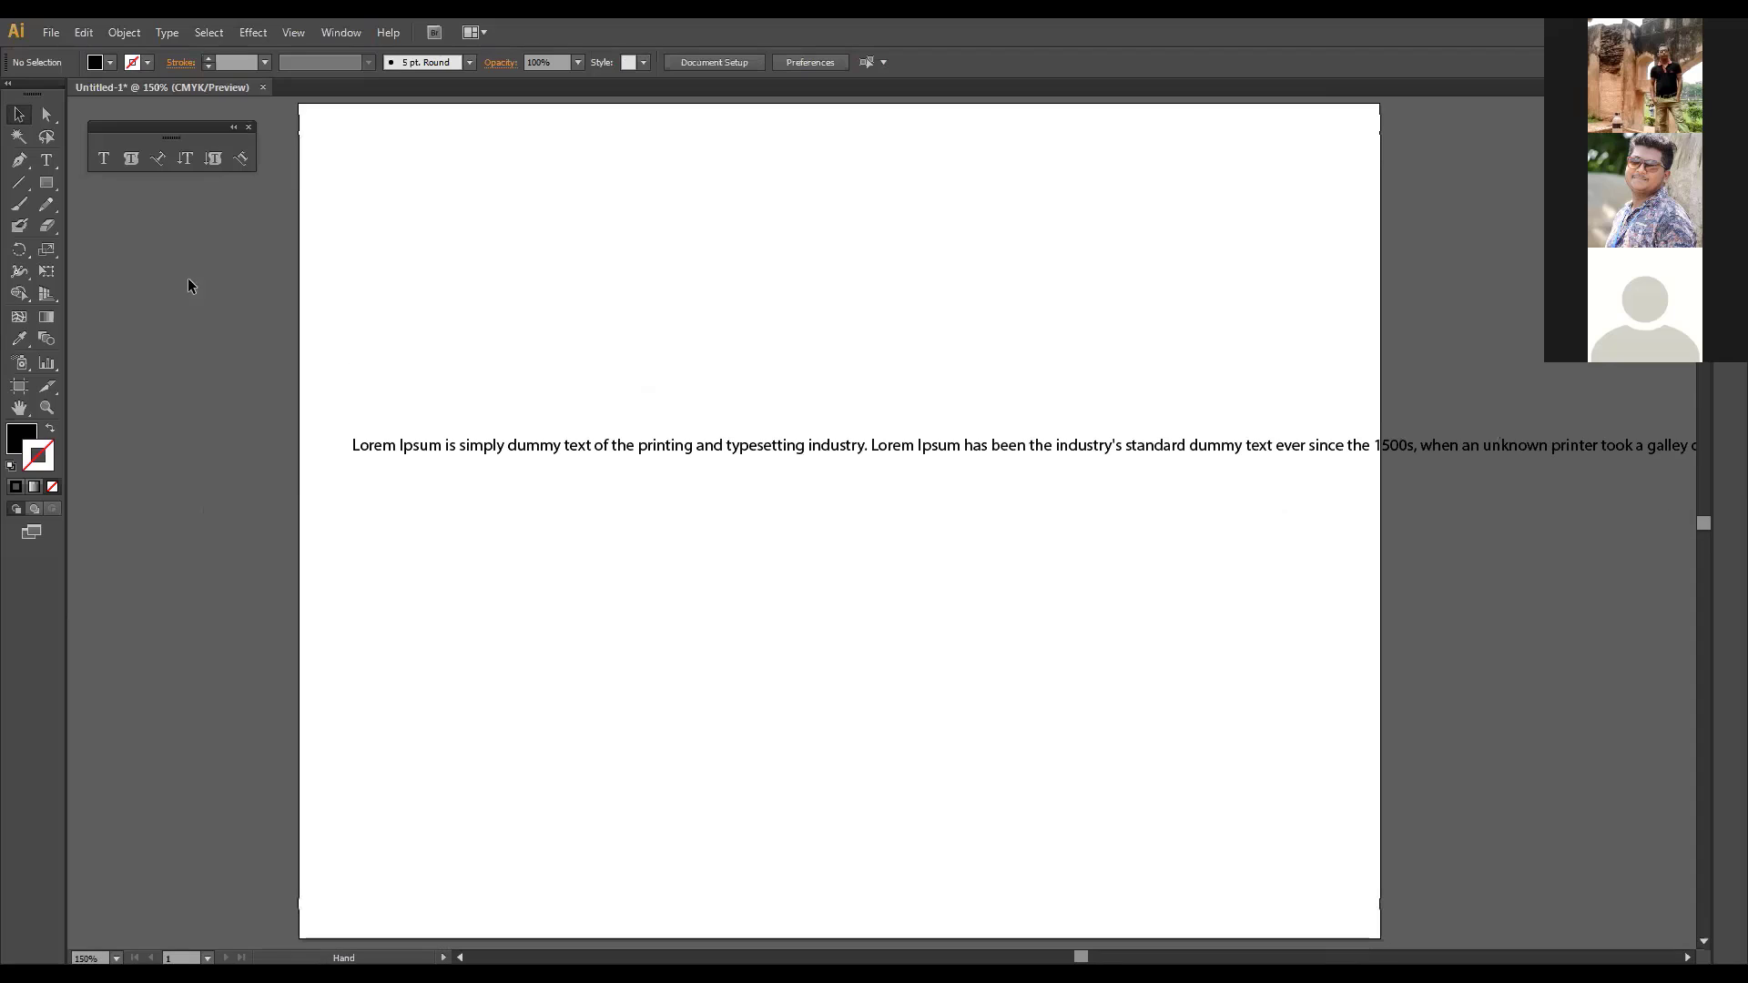
pyautogui.click(103, 160)
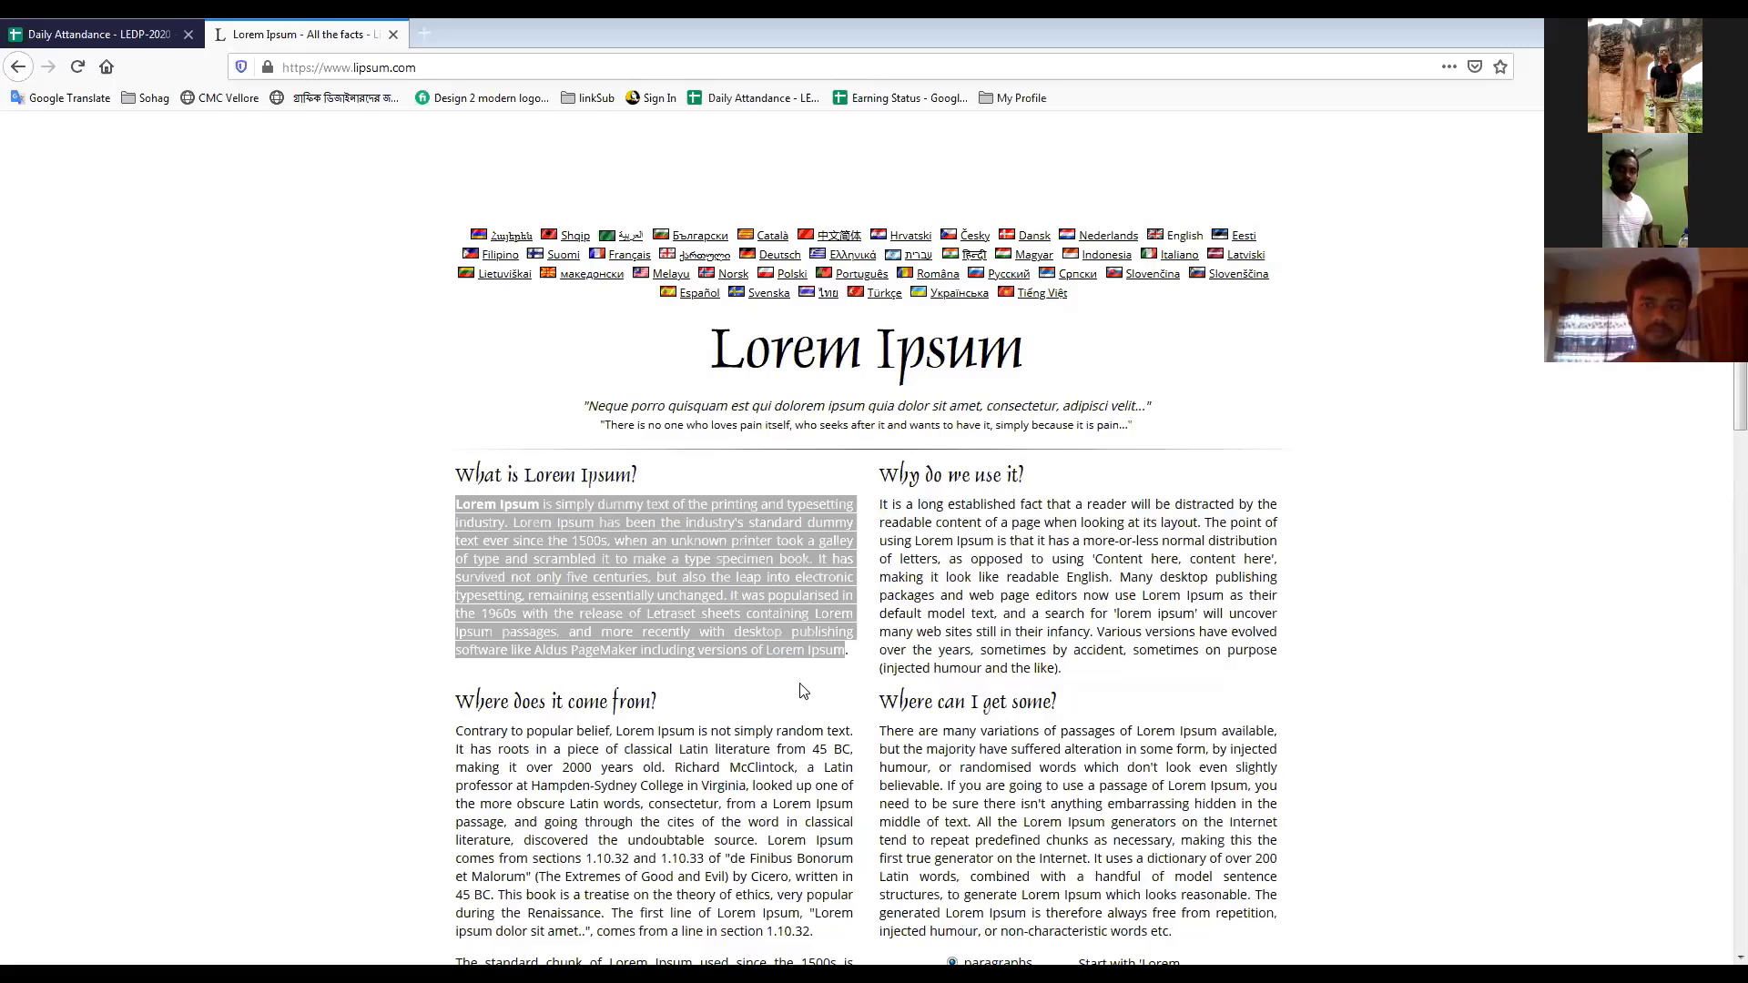
pyautogui.click(714, 584)
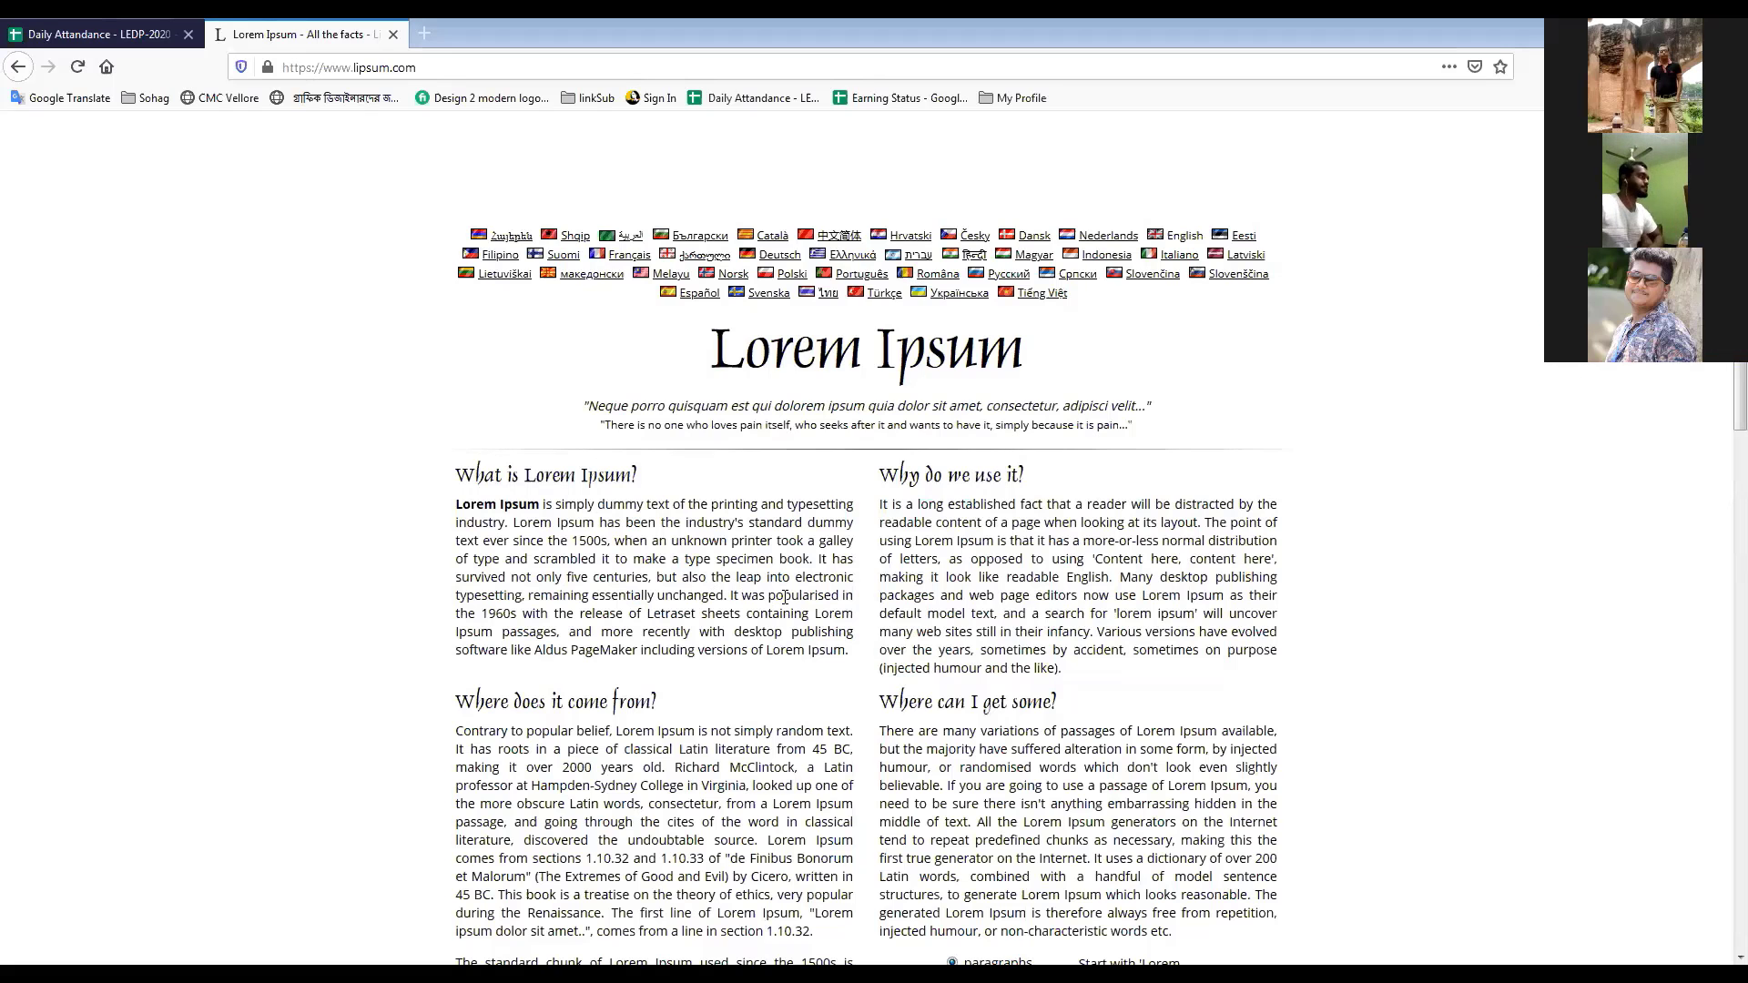
pyautogui.moveTo(851, 663); pyautogui.dragTo(460, 505)
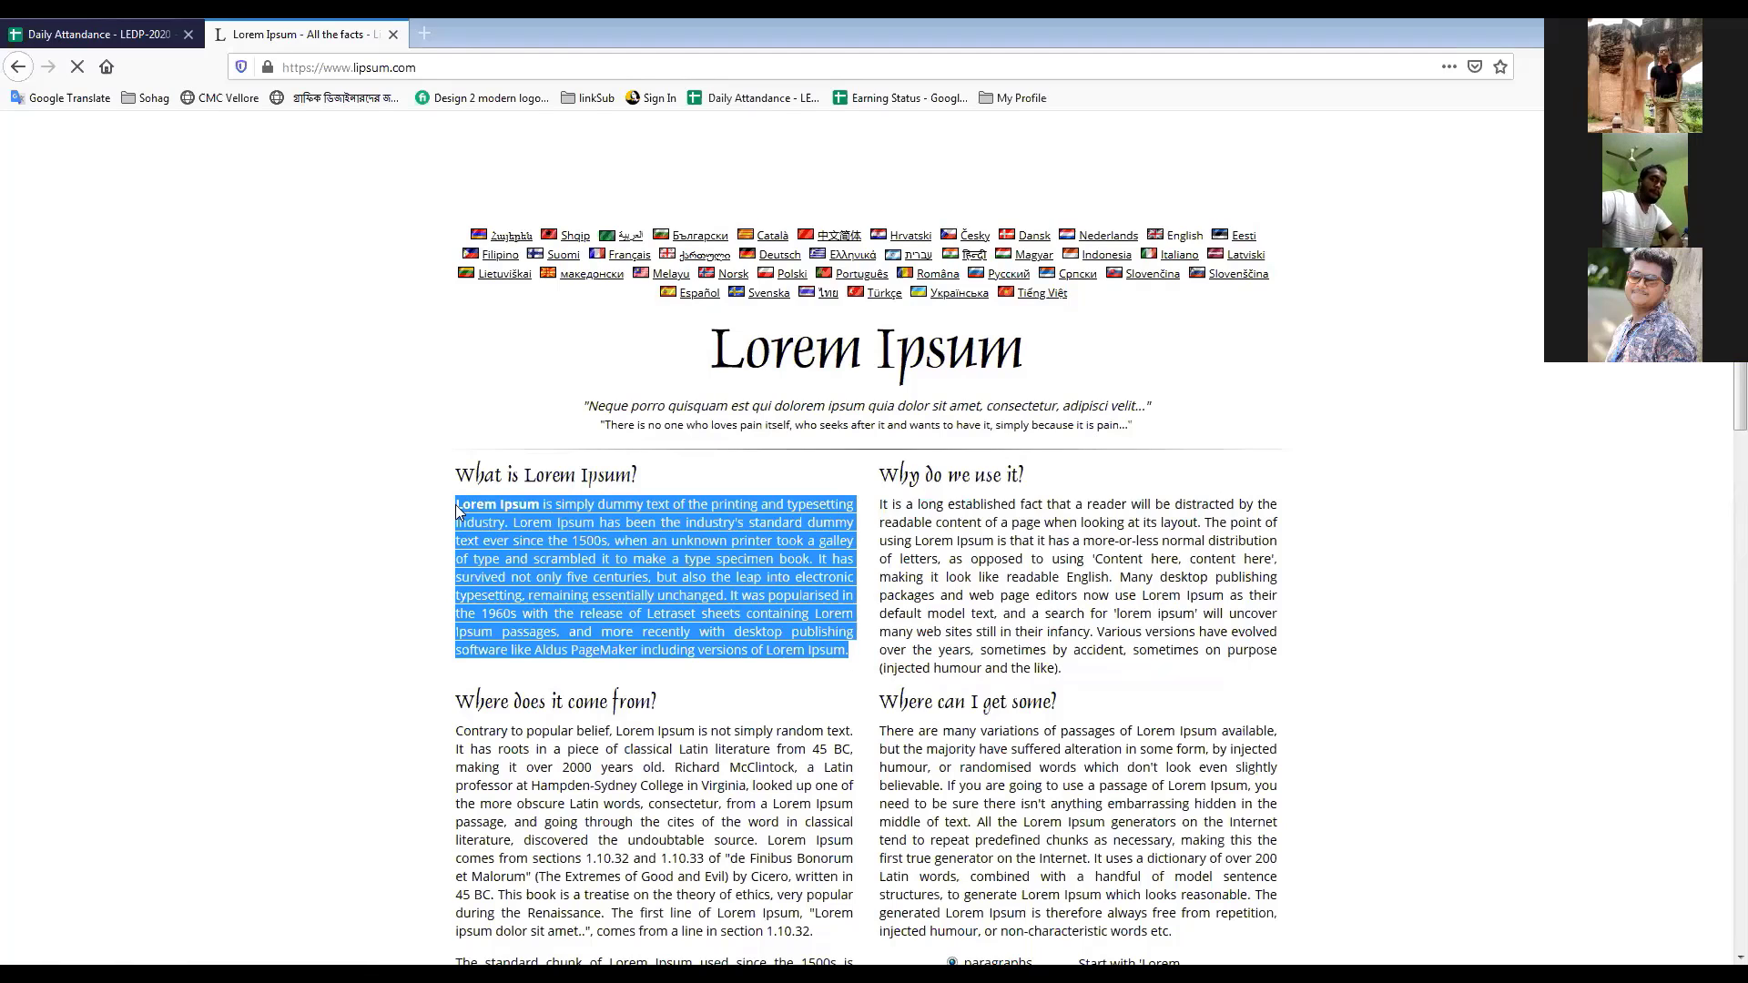
pyautogui.moveTo(1064, 671); pyautogui.dragTo(880, 469)
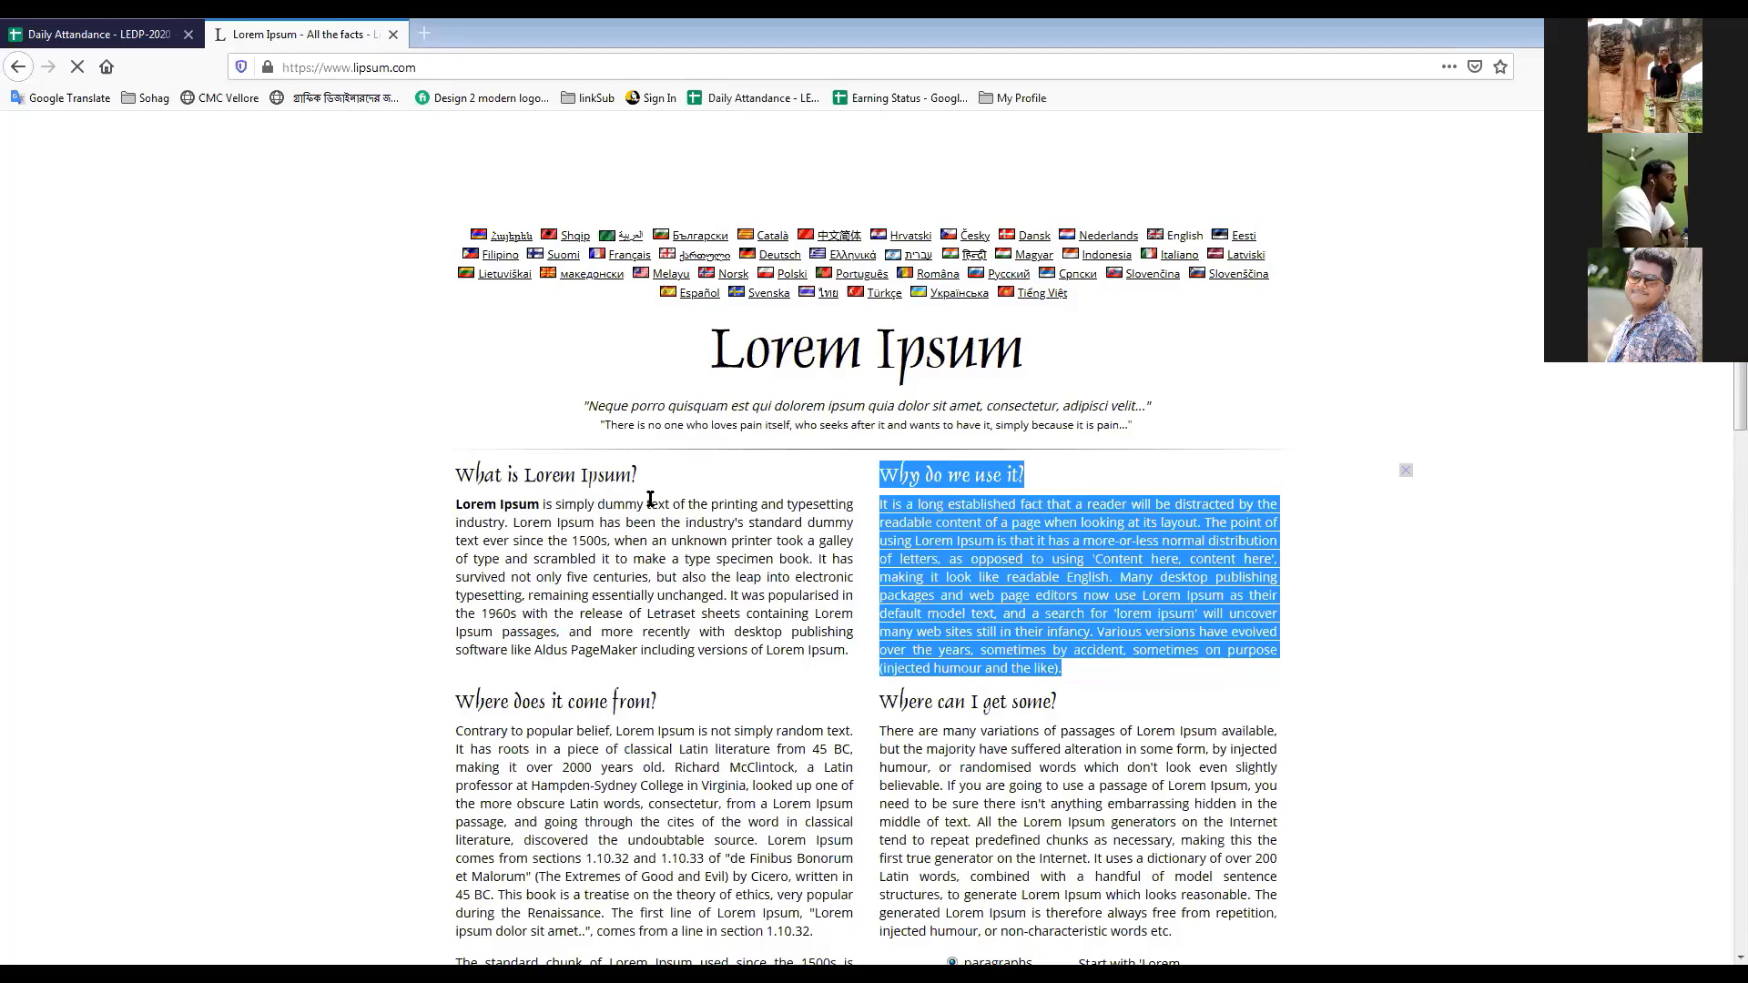
pyautogui.tripleClick(473, 501)
pyautogui.moveTo(455, 473); pyautogui.dragTo(845, 651)
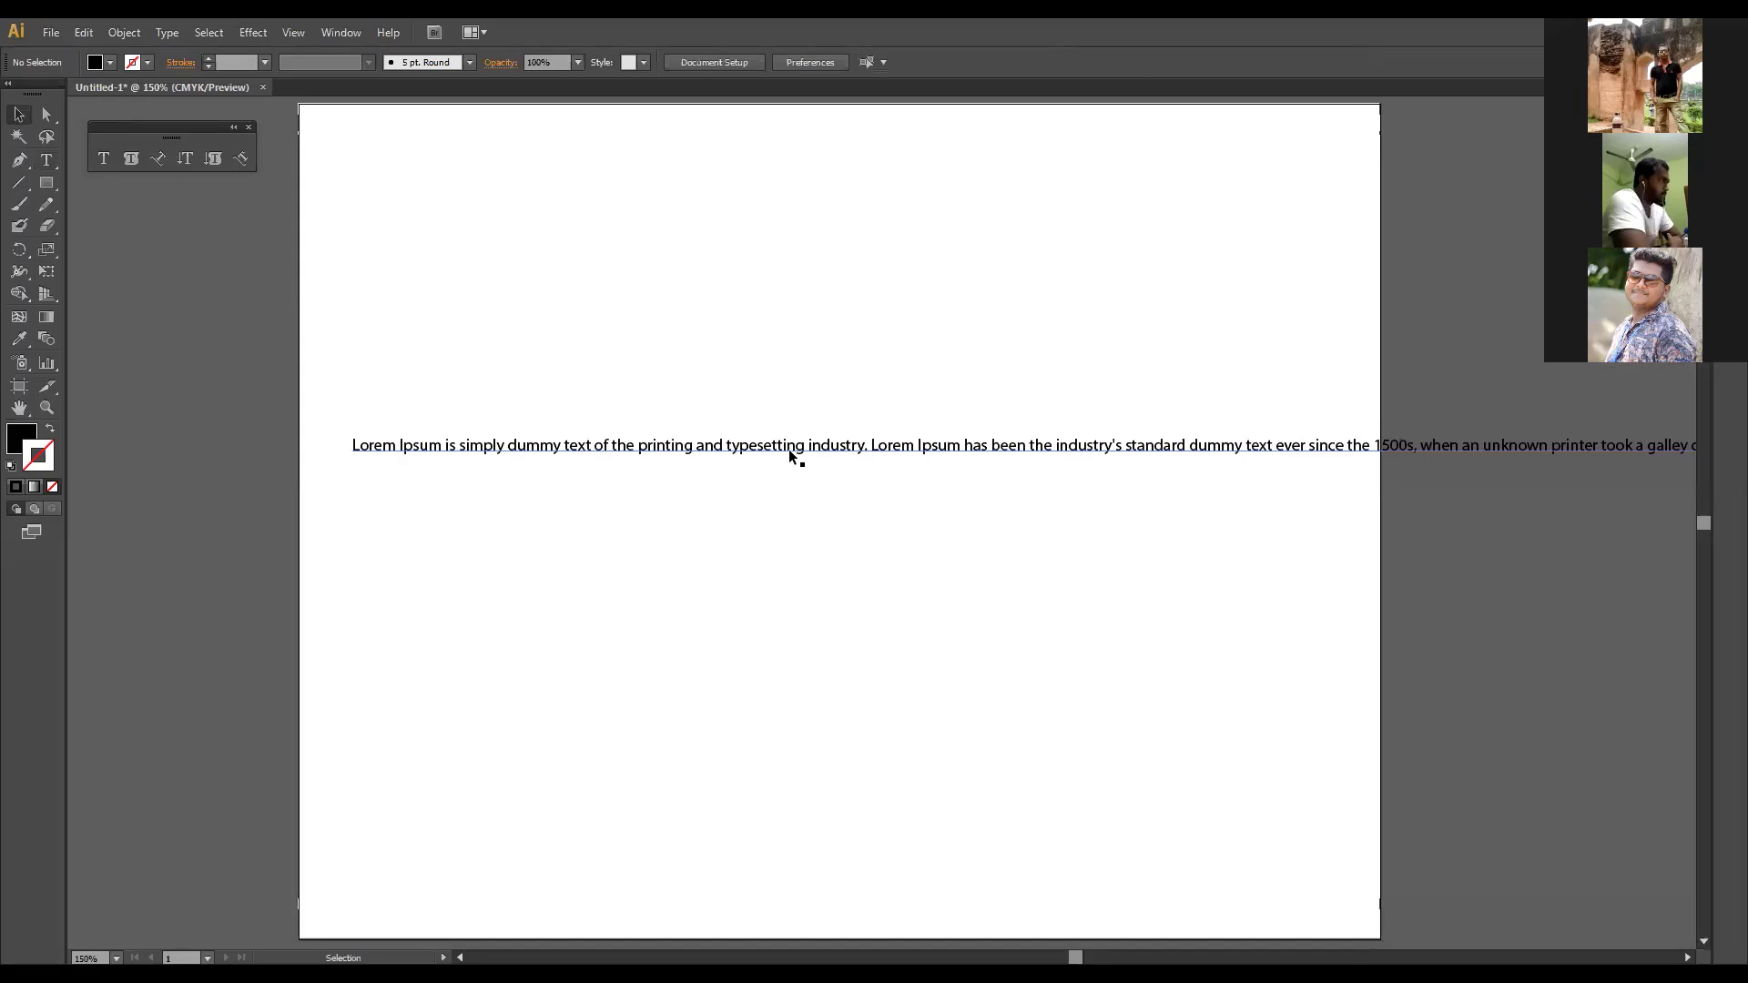
# Step: In Illustrator, move the single-line text up toward the artboard's top and paste the copied heading and paragraph as point text below it
pyautogui.moveTo(791, 455); pyautogui.dragTo(765, 261)
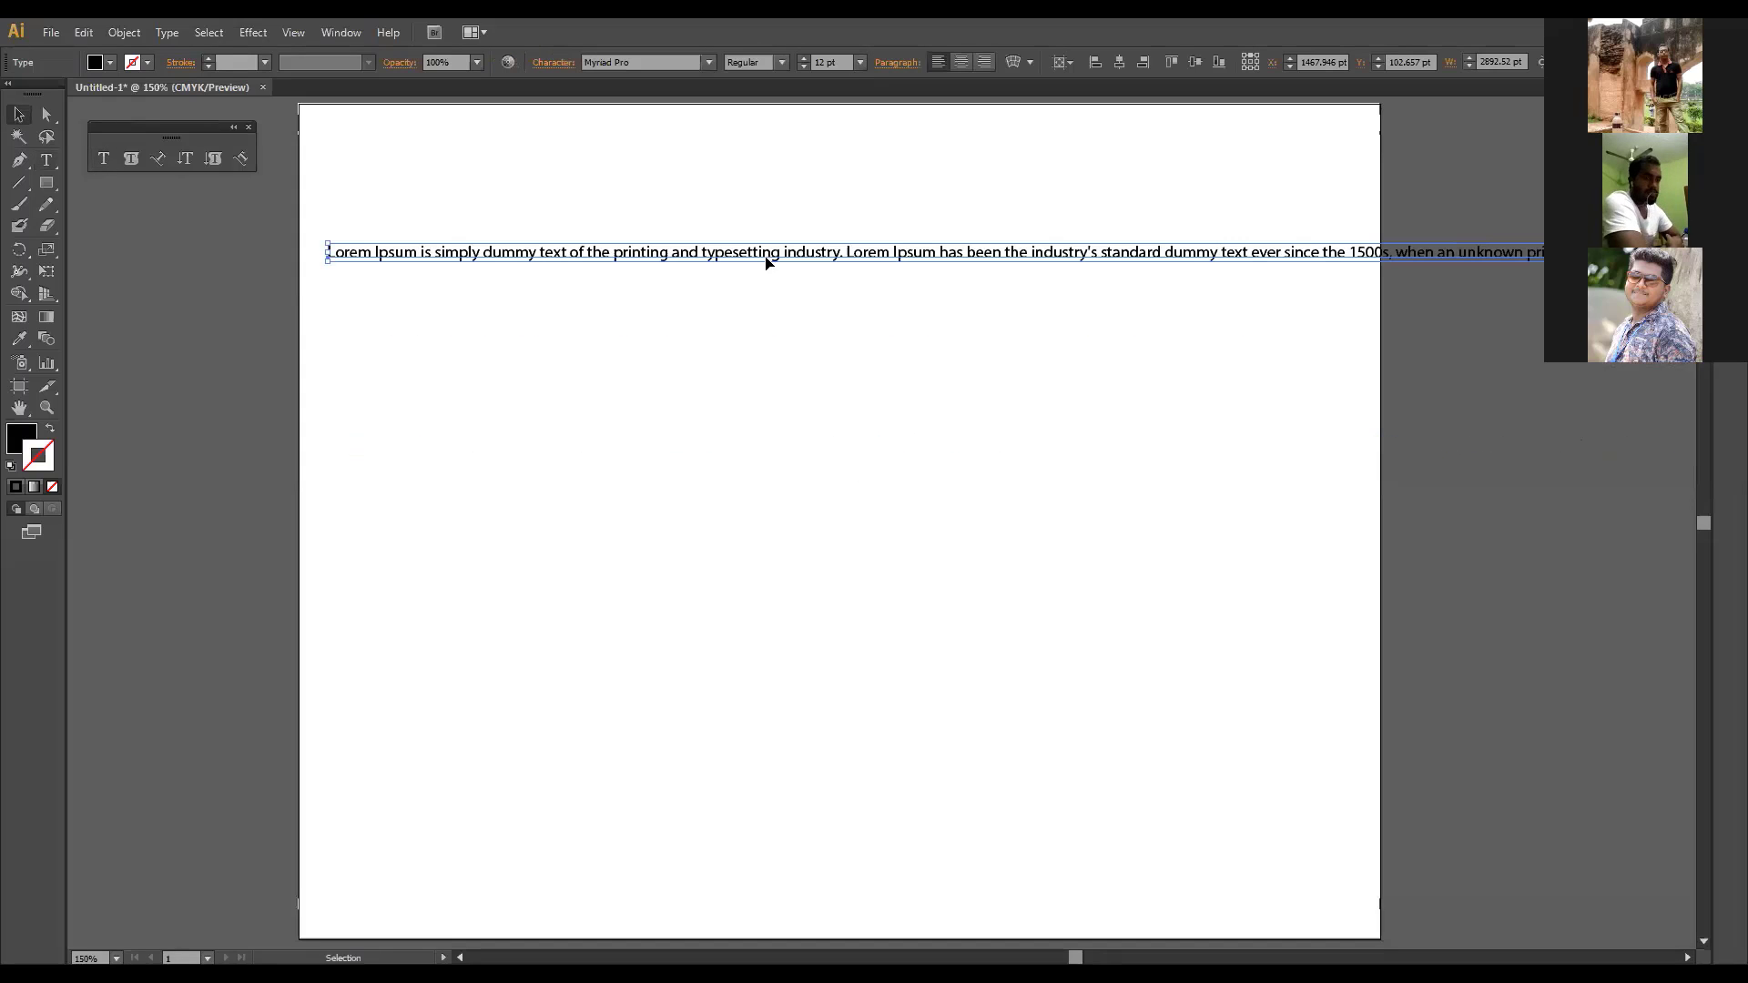
pyautogui.keyDown('ctrl'); pyautogui.keyDown('alt'); pyautogui.click(850, 476); pyautogui.keyUp('alt'); pyautogui.keyUp('ctrl')
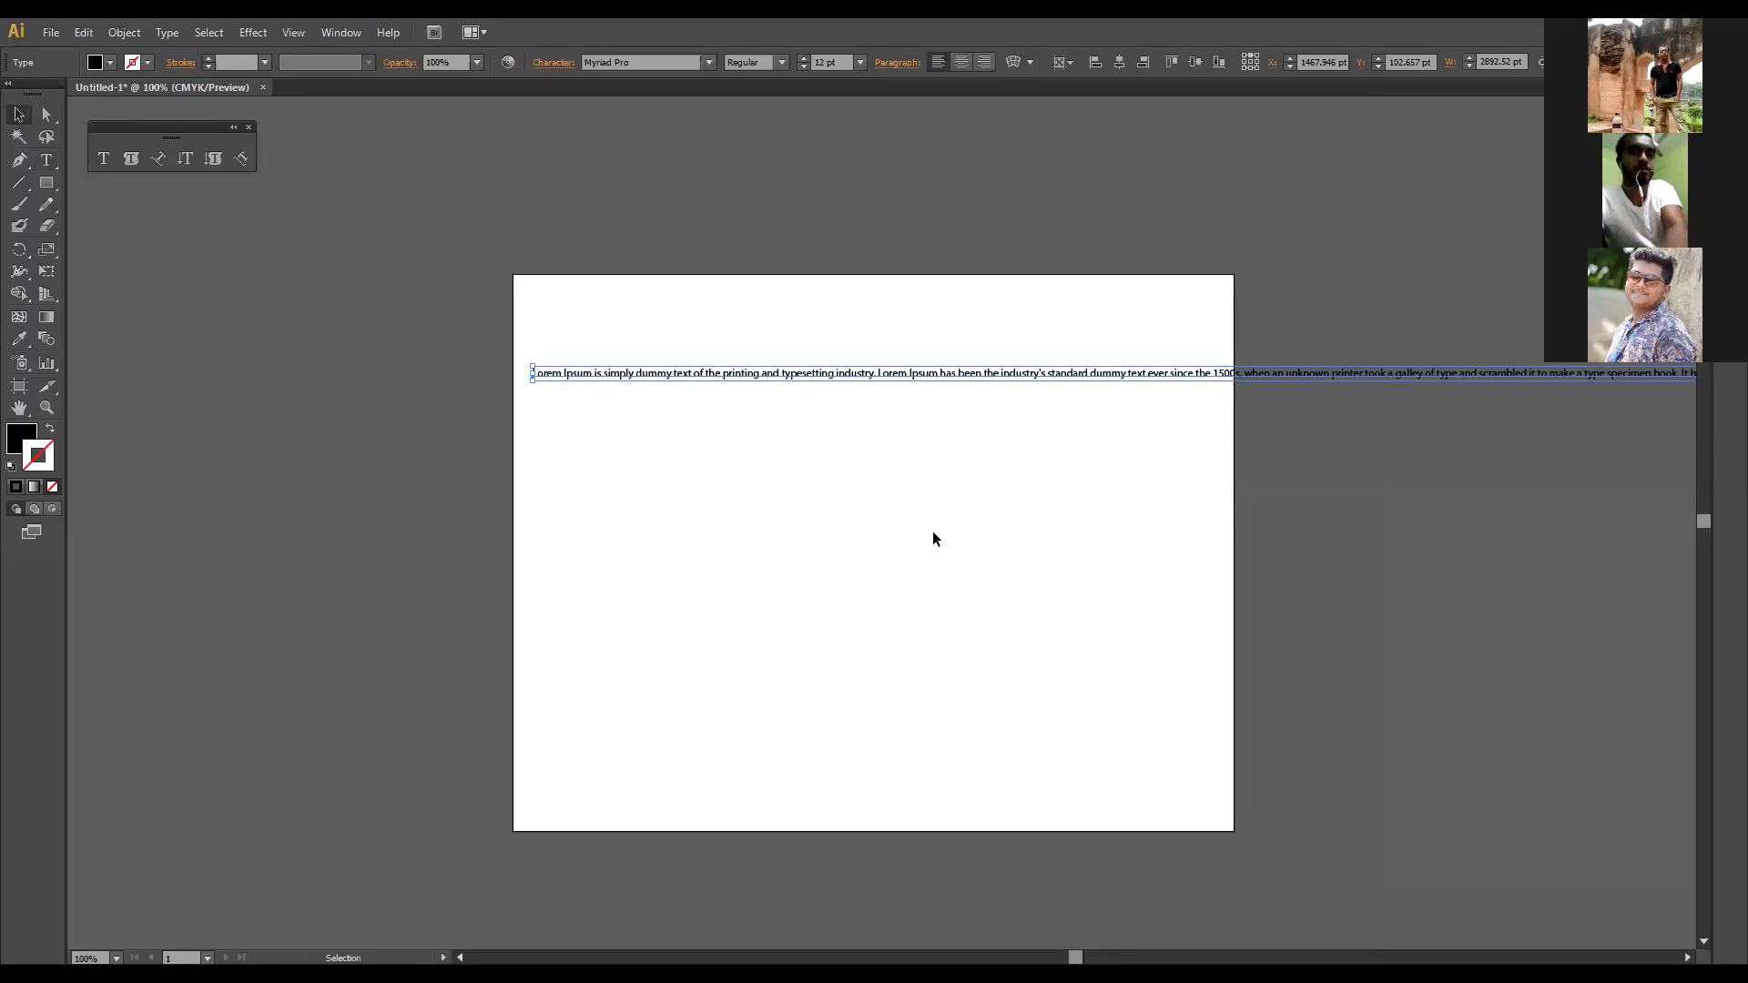
pyautogui.click(104, 161)
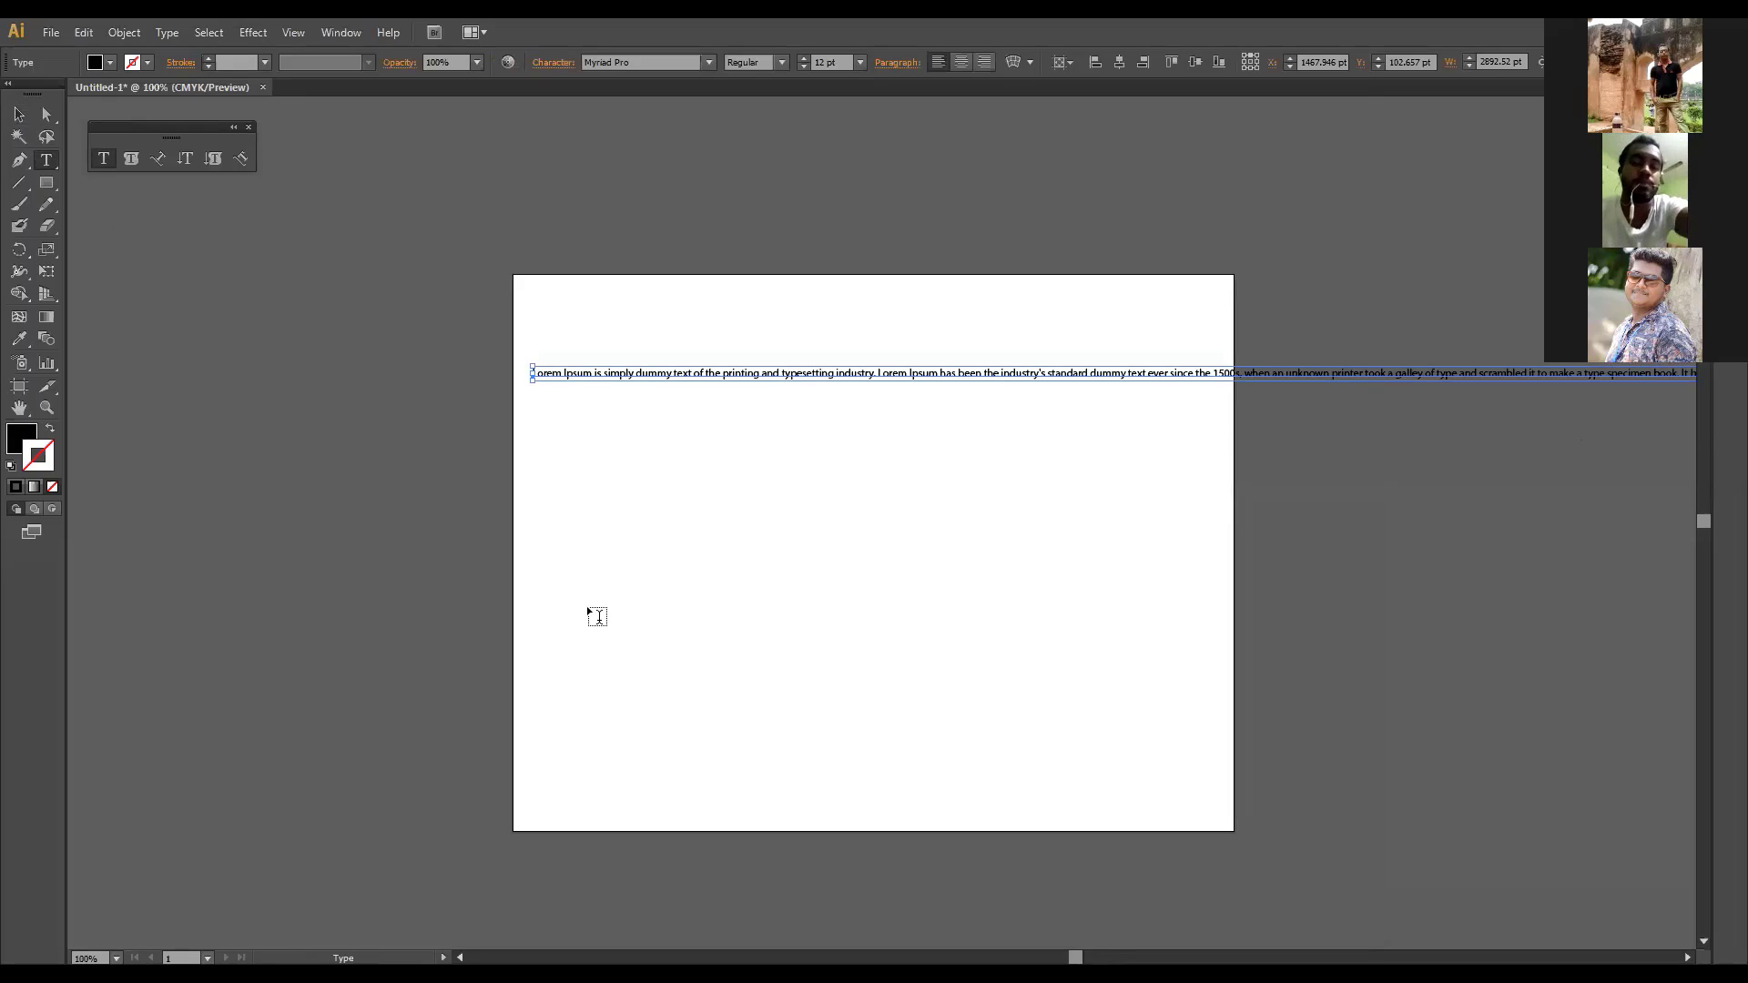
pyautogui.click(571, 561)
pyautogui.hotkey('ctrl', 'v')
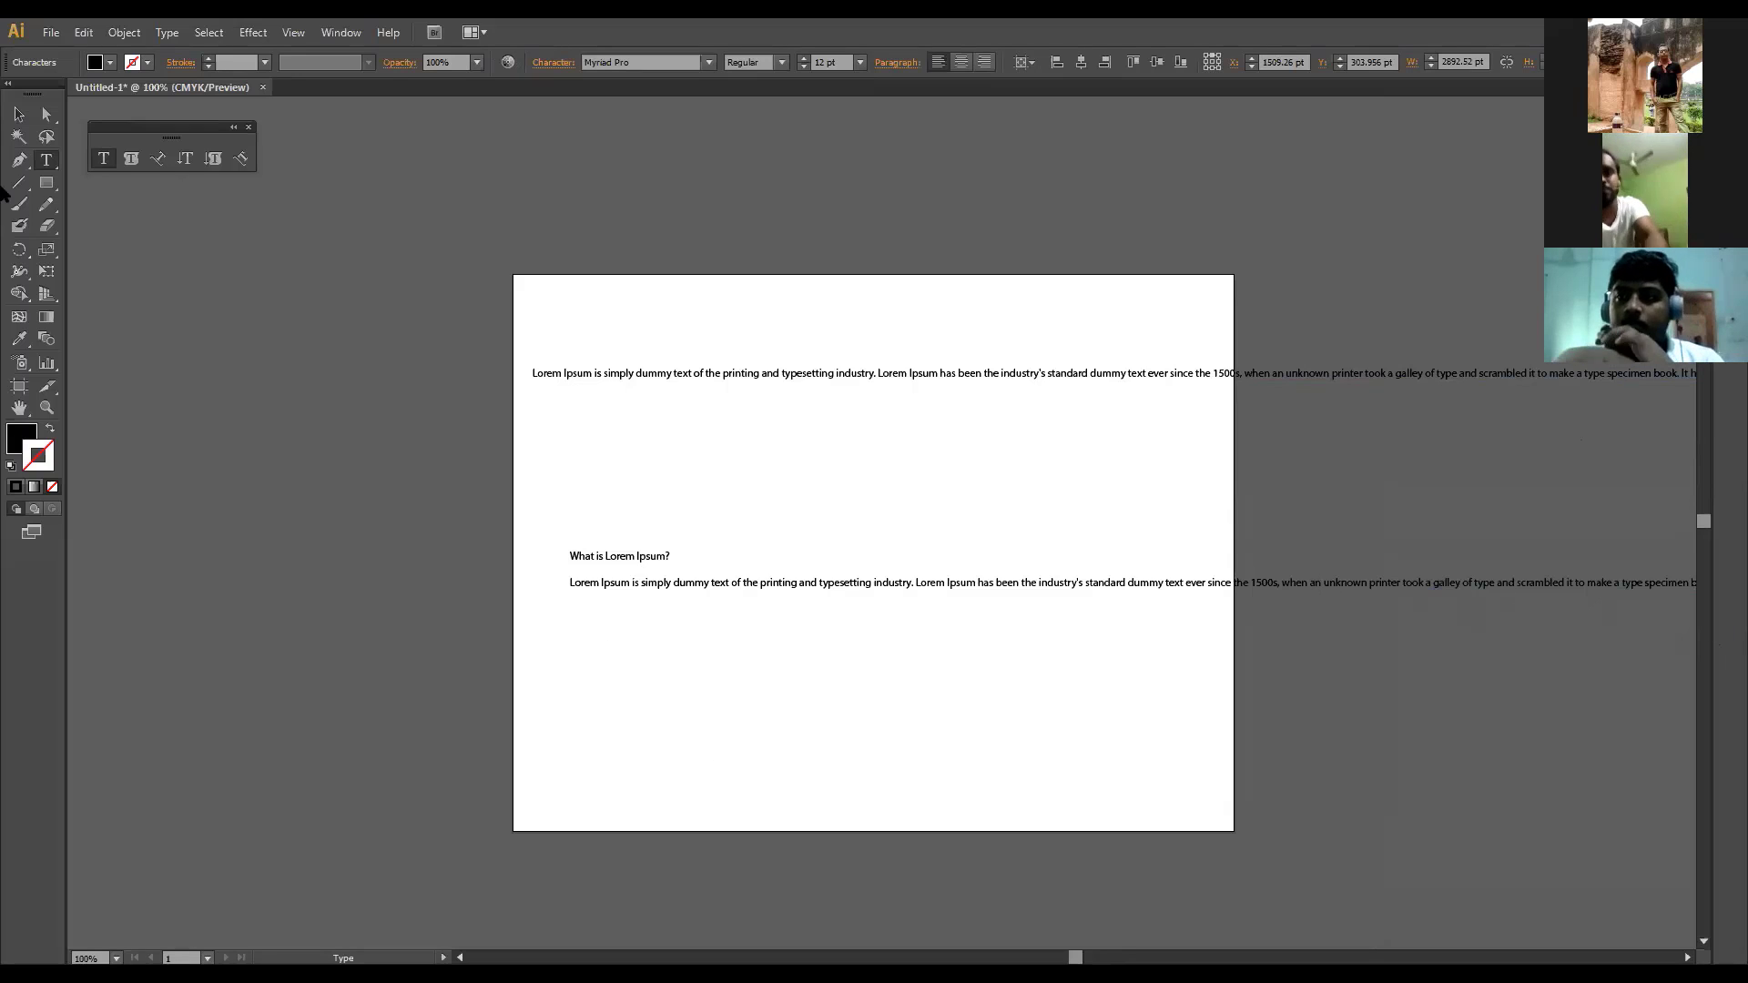
# Step: Delete the pasted heading and paragraph and the original single-line Lorem Ipsum text from the artboard
pyautogui.keyDown('ctrl'); pyautogui.click(705, 550); pyautogui.keyUp('ctrl')
pyautogui.press('v')
pyautogui.press('Delete')
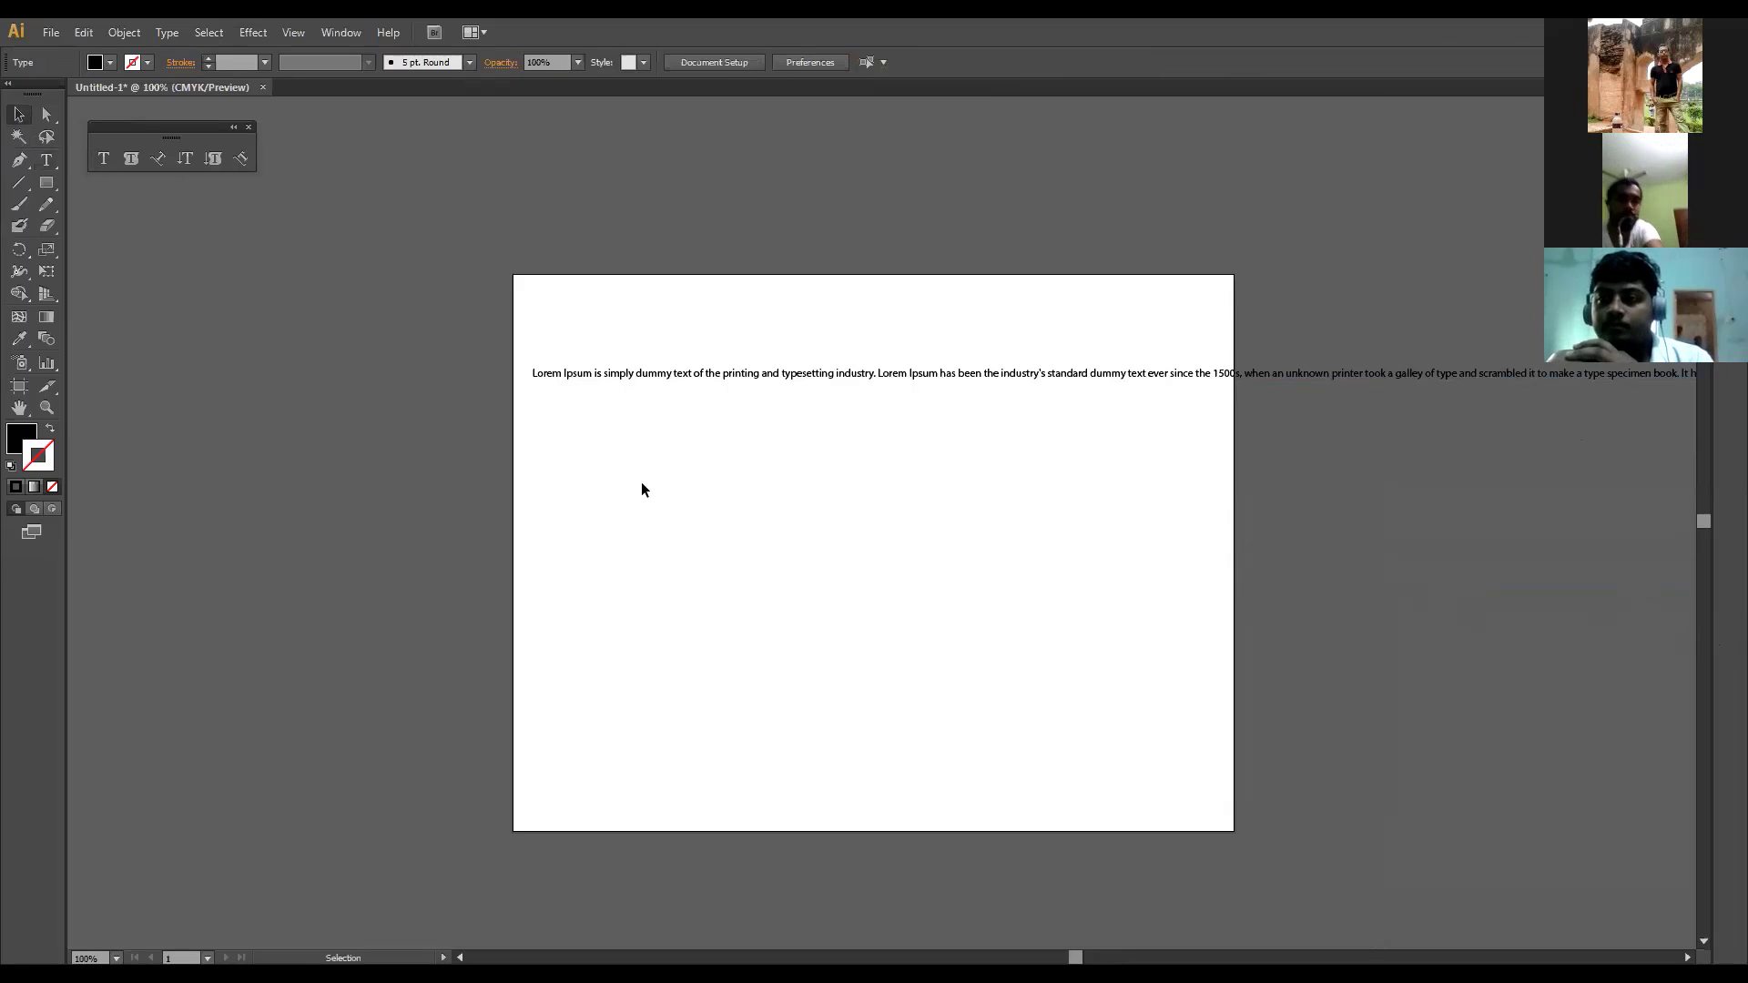
pyautogui.click(598, 375)
pyautogui.press('Delete')
pyautogui.press('z')
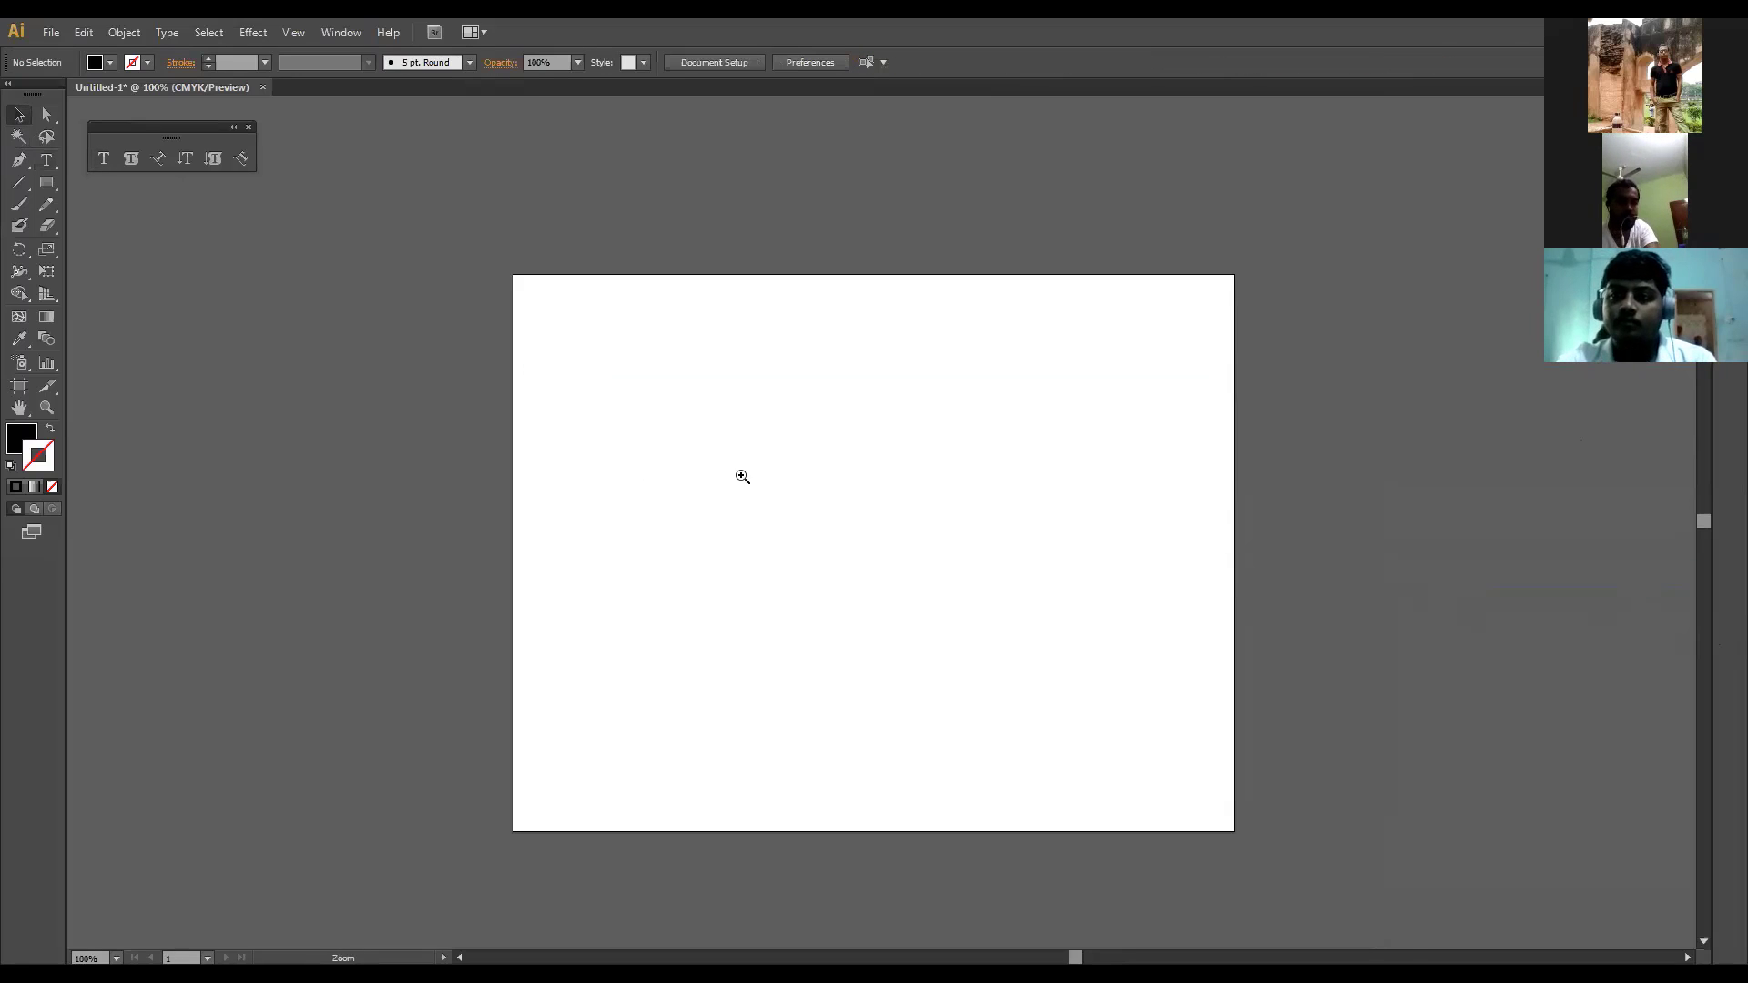
pyautogui.click(874, 515)
pyautogui.moveTo(916, 562); pyautogui.dragTo(905, 512)
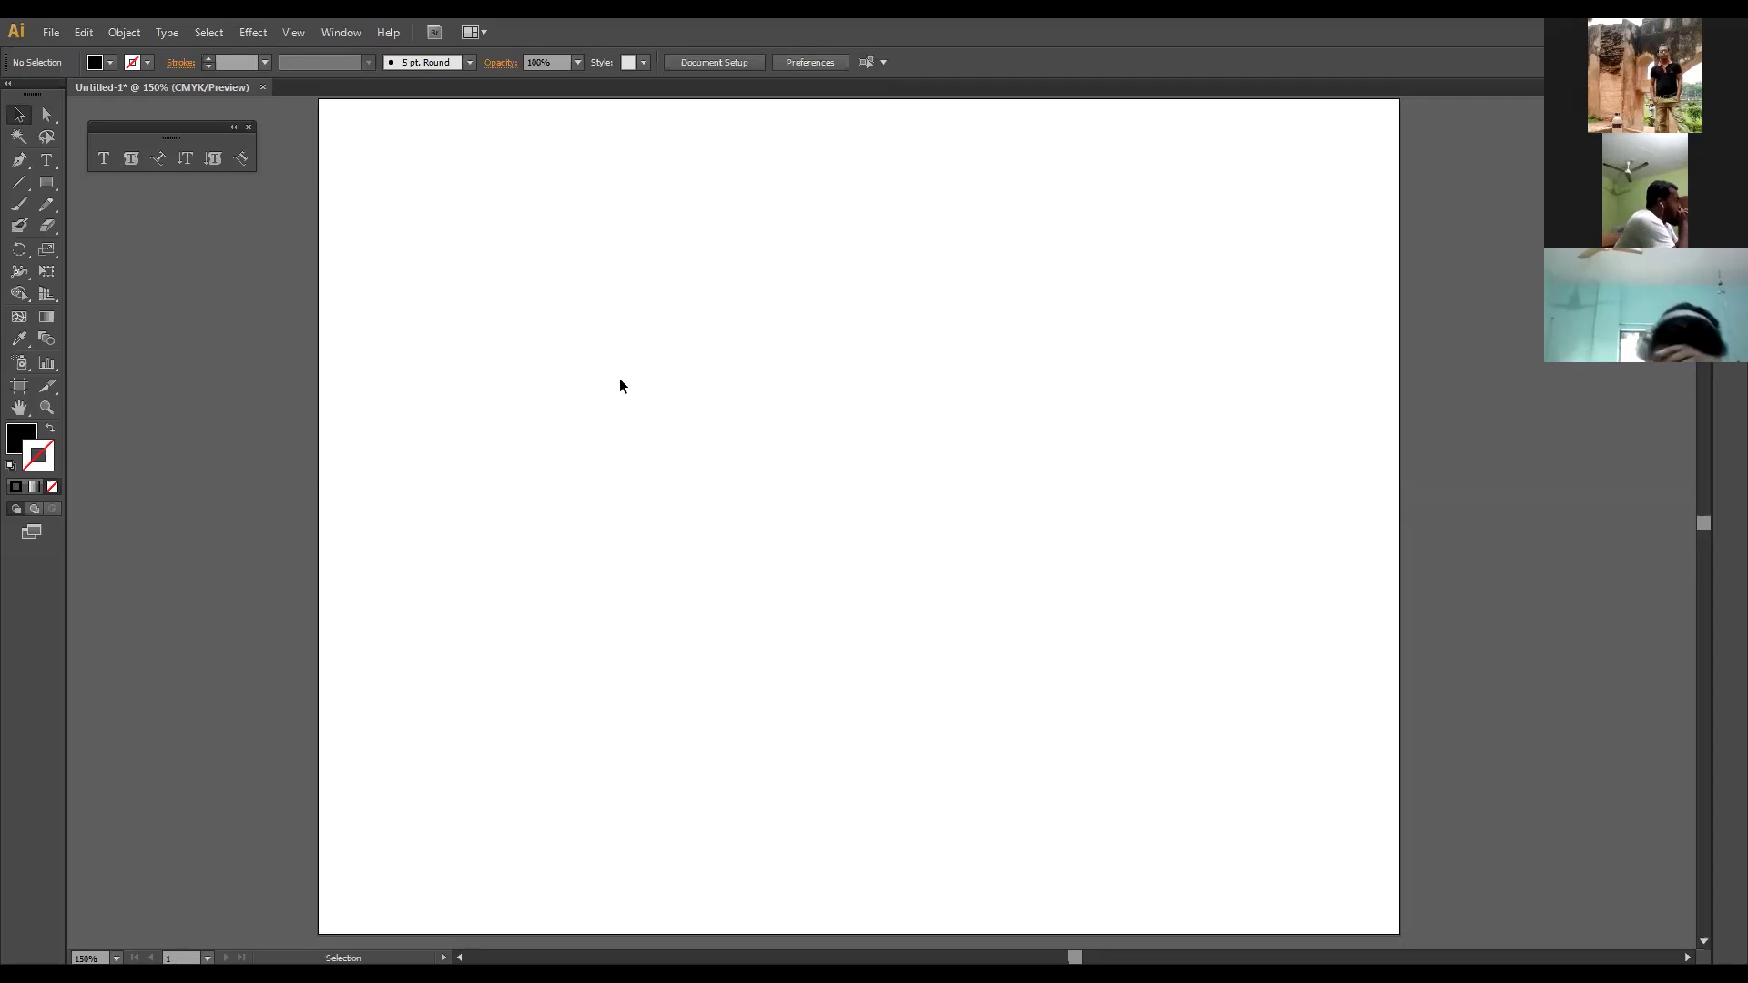
pyautogui.press('a')
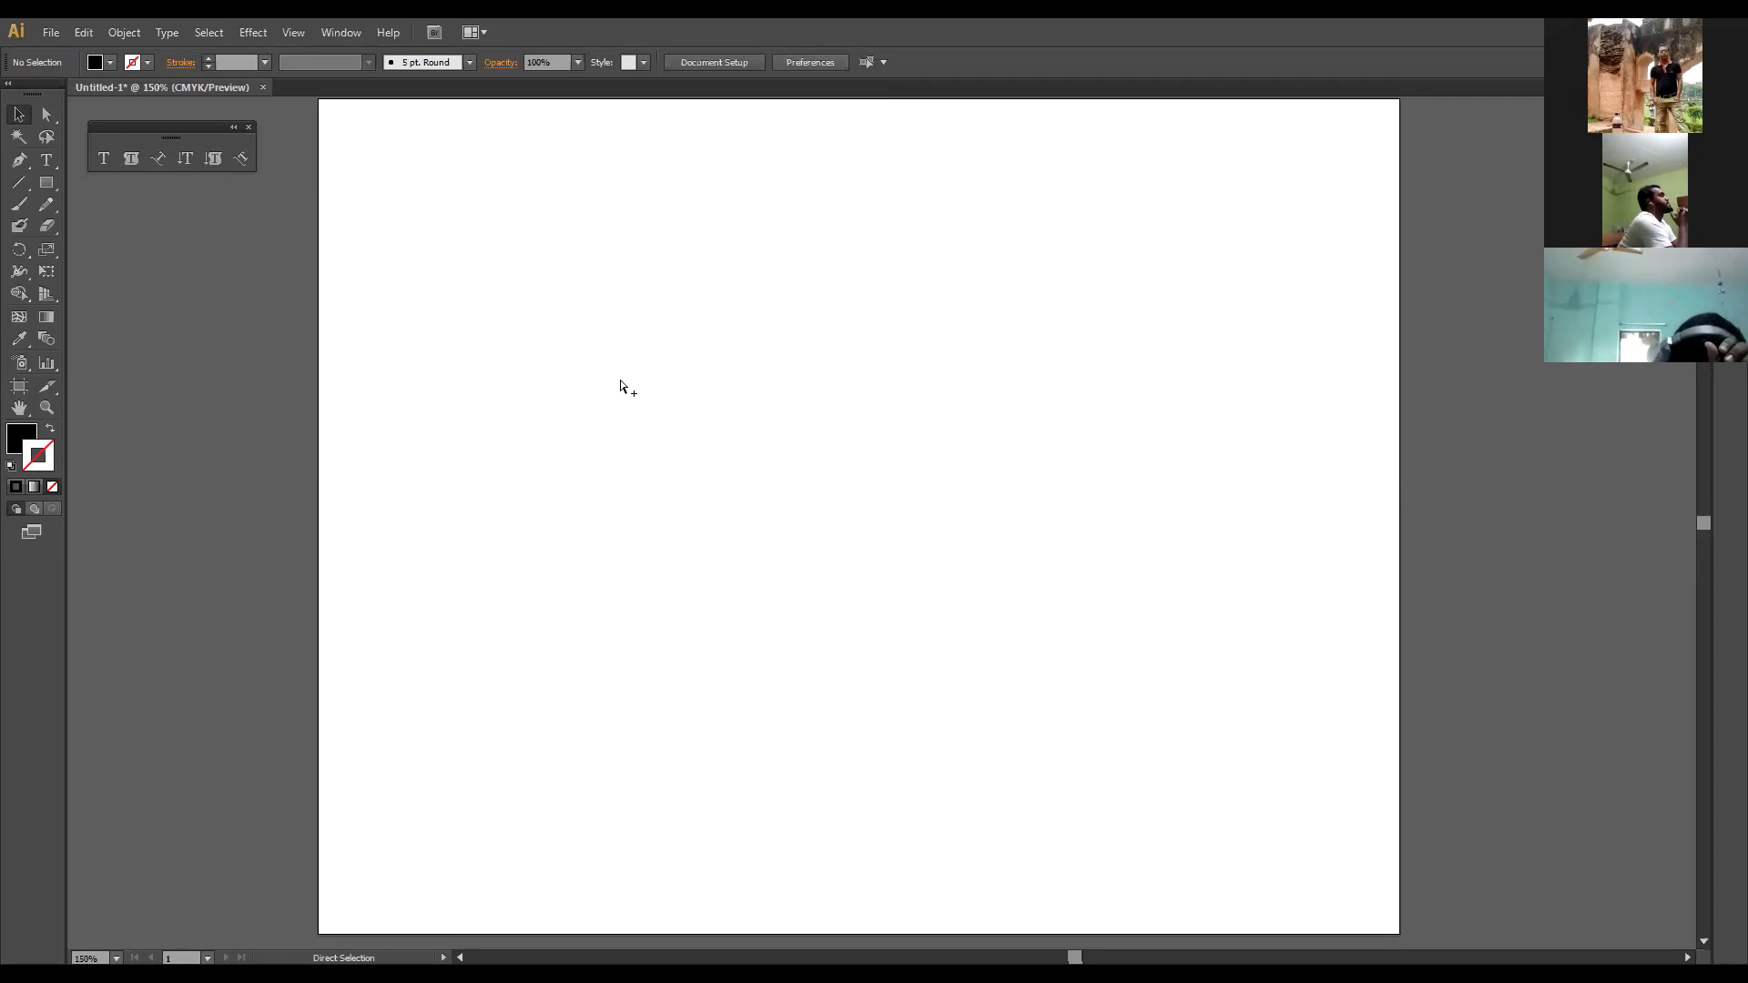
pyautogui.press('z')
pyautogui.keyDown('alt'); pyautogui.click(1081, 472); pyautogui.keyUp('alt')
pyautogui.click(795, 515)
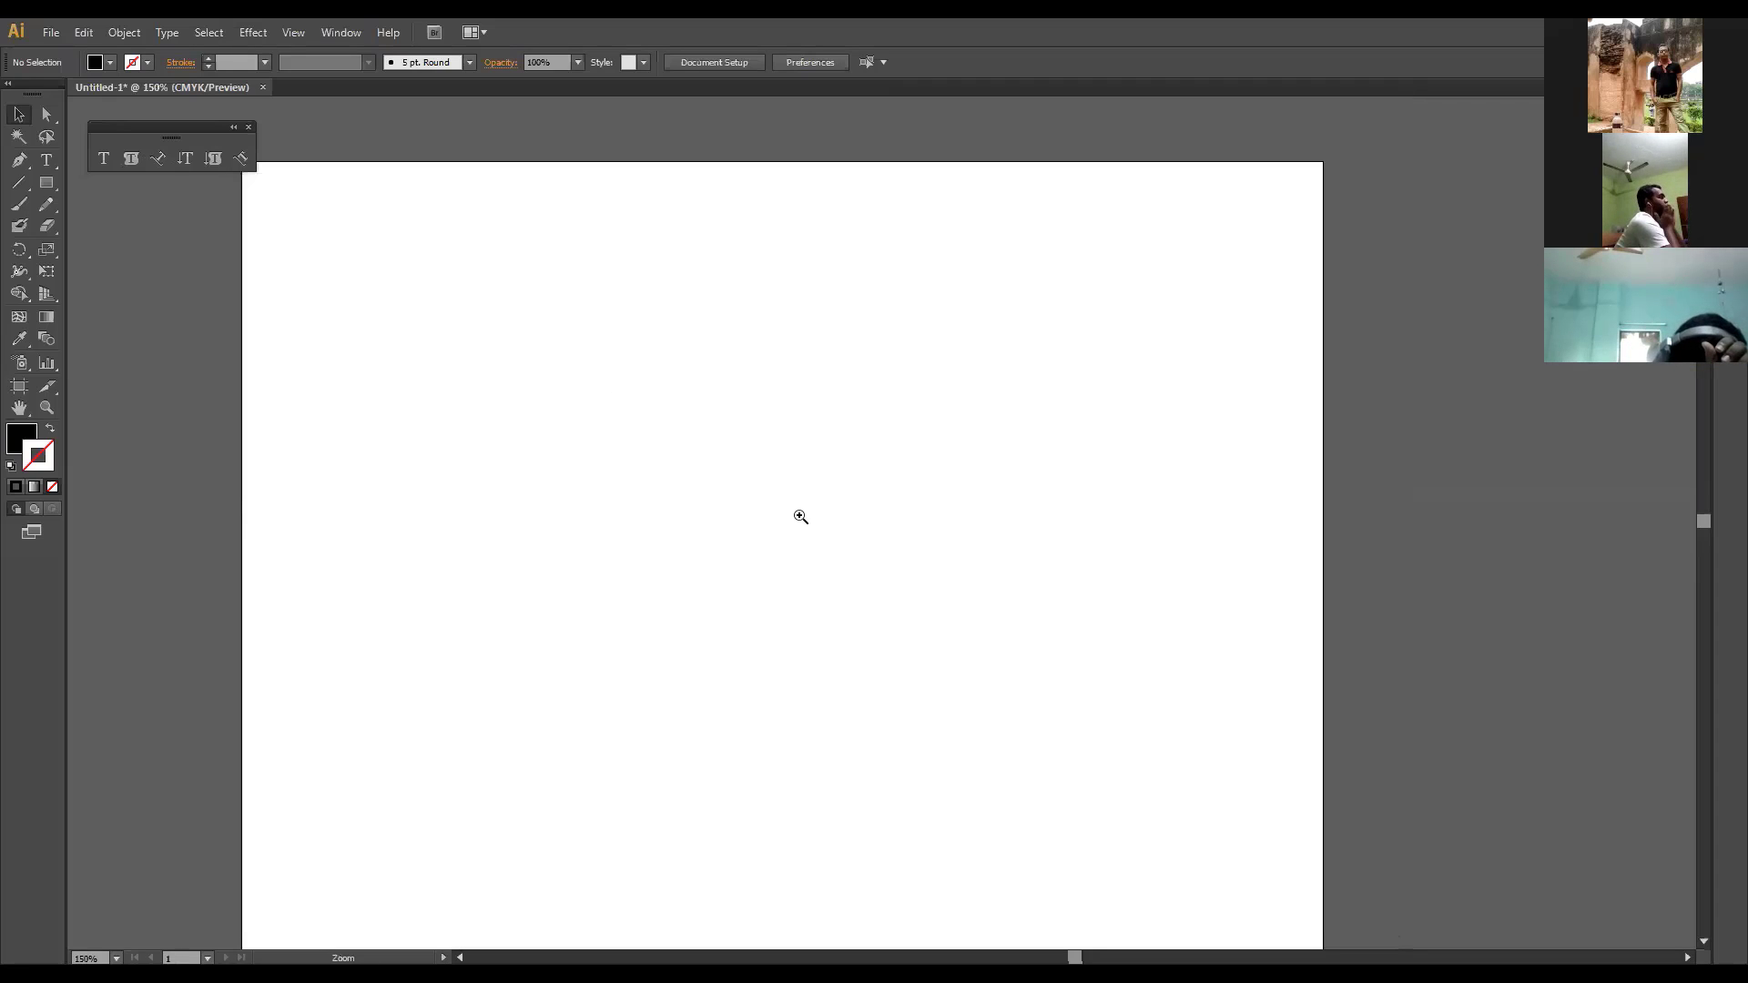
pyautogui.keyDown('alt'); pyautogui.click(800, 516); pyautogui.keyUp('alt')
pyautogui.moveTo(803, 517); pyautogui.dragTo(803, 447)
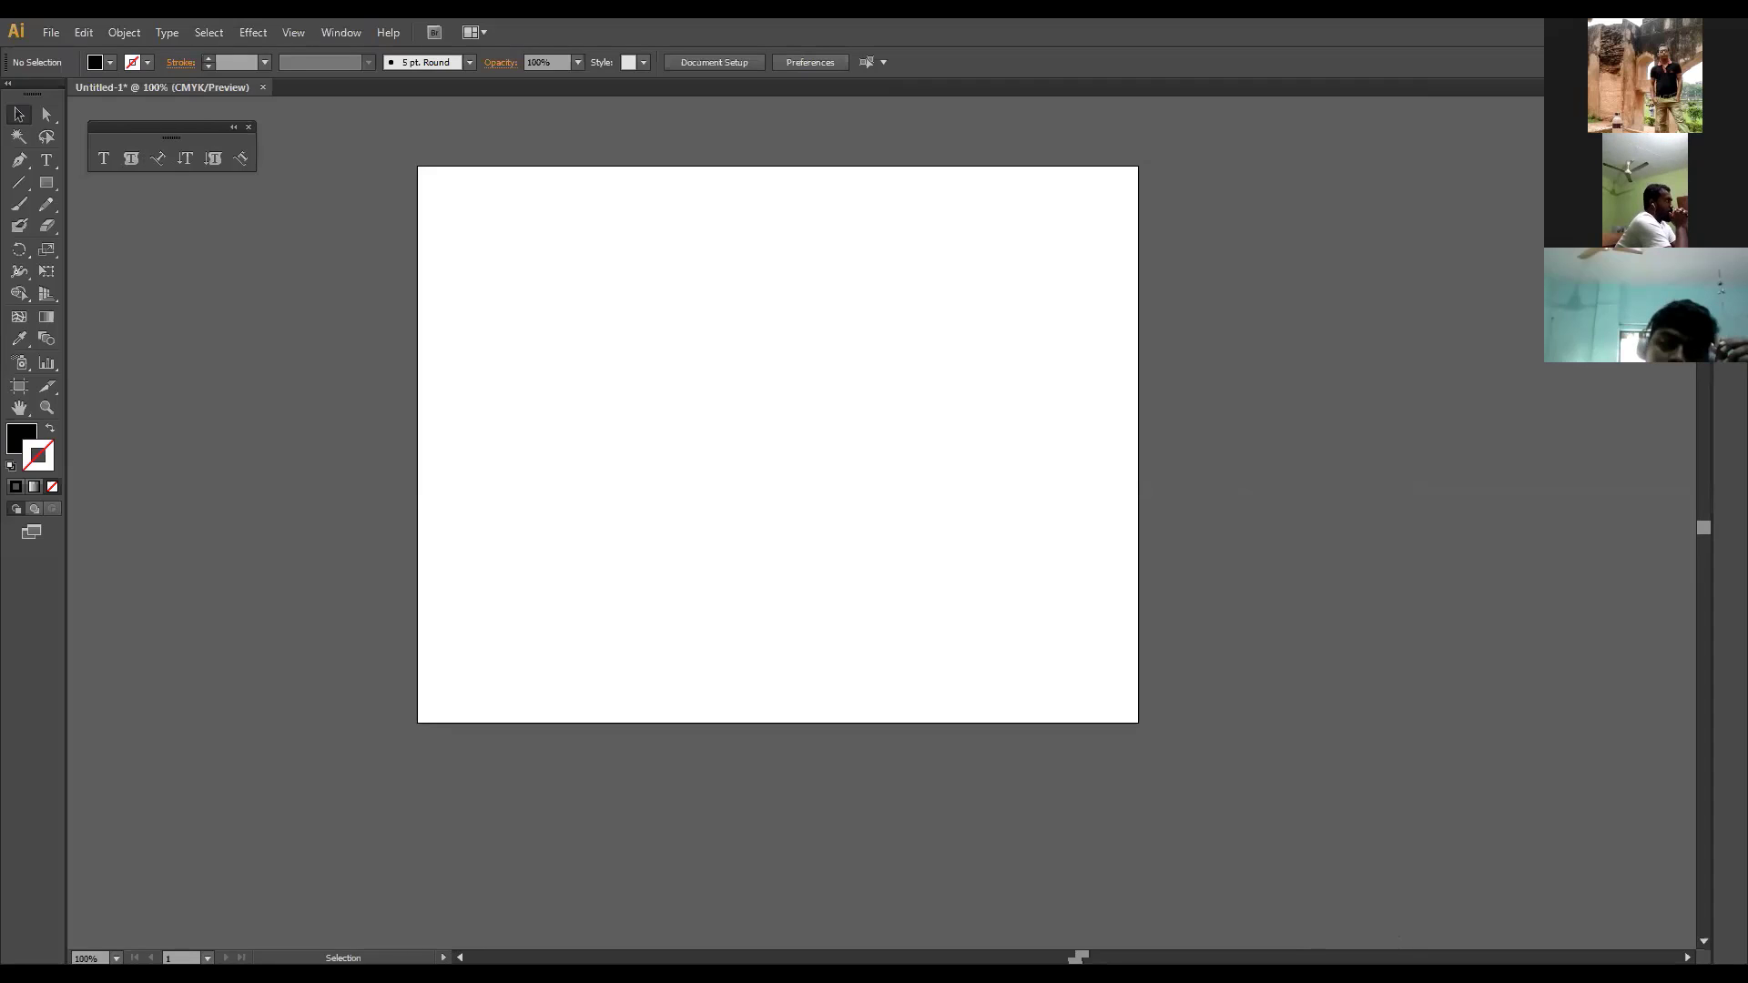
# Step: Try to start area type on the empty artboard without a path, and dismiss the warning
pyautogui.click(132, 158)
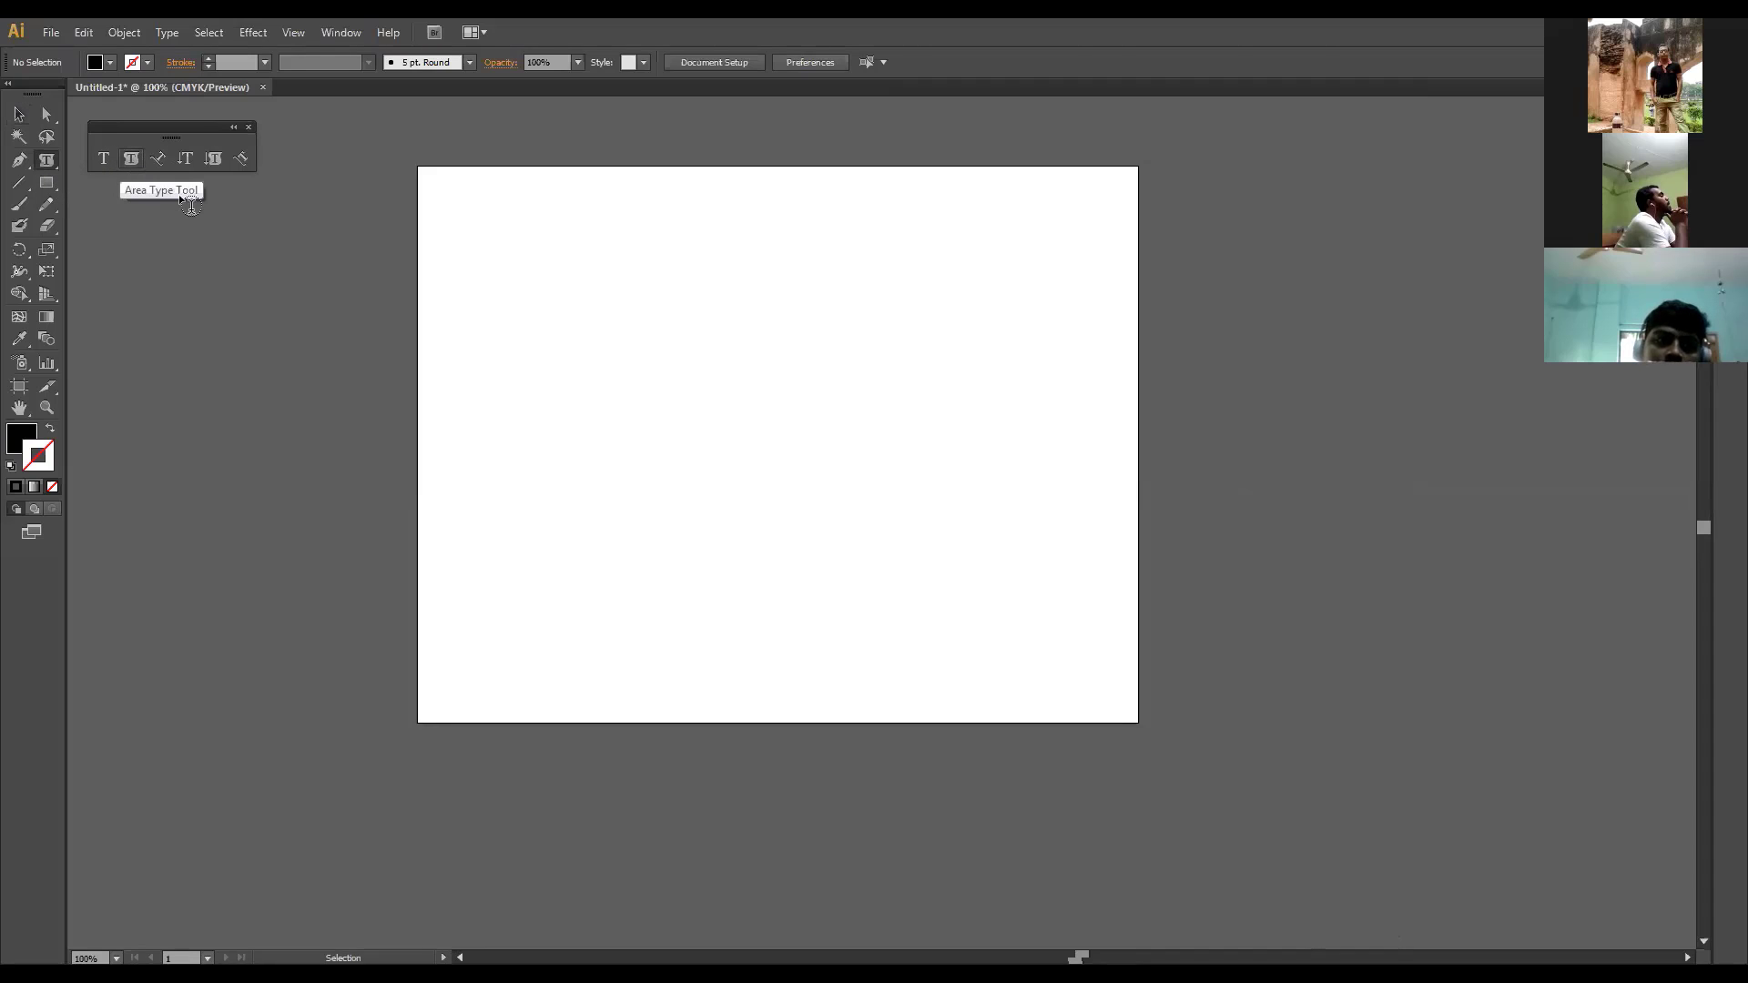
pyautogui.click(542, 273)
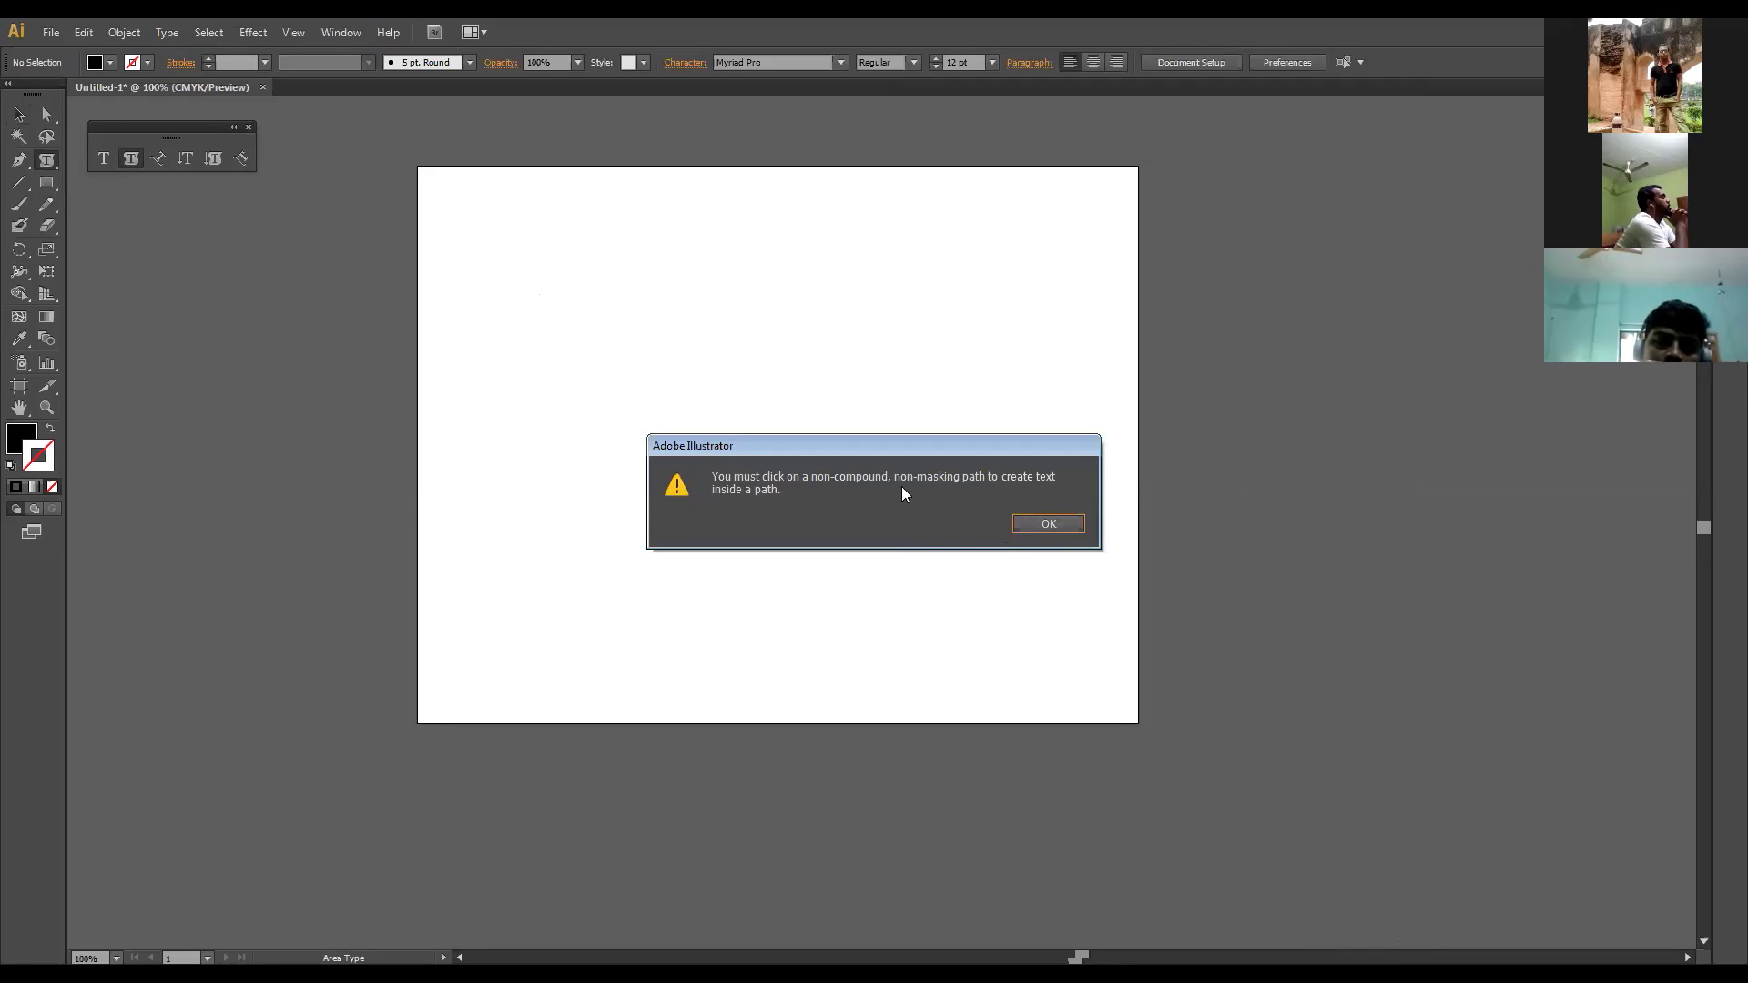
pyautogui.click(1021, 524)
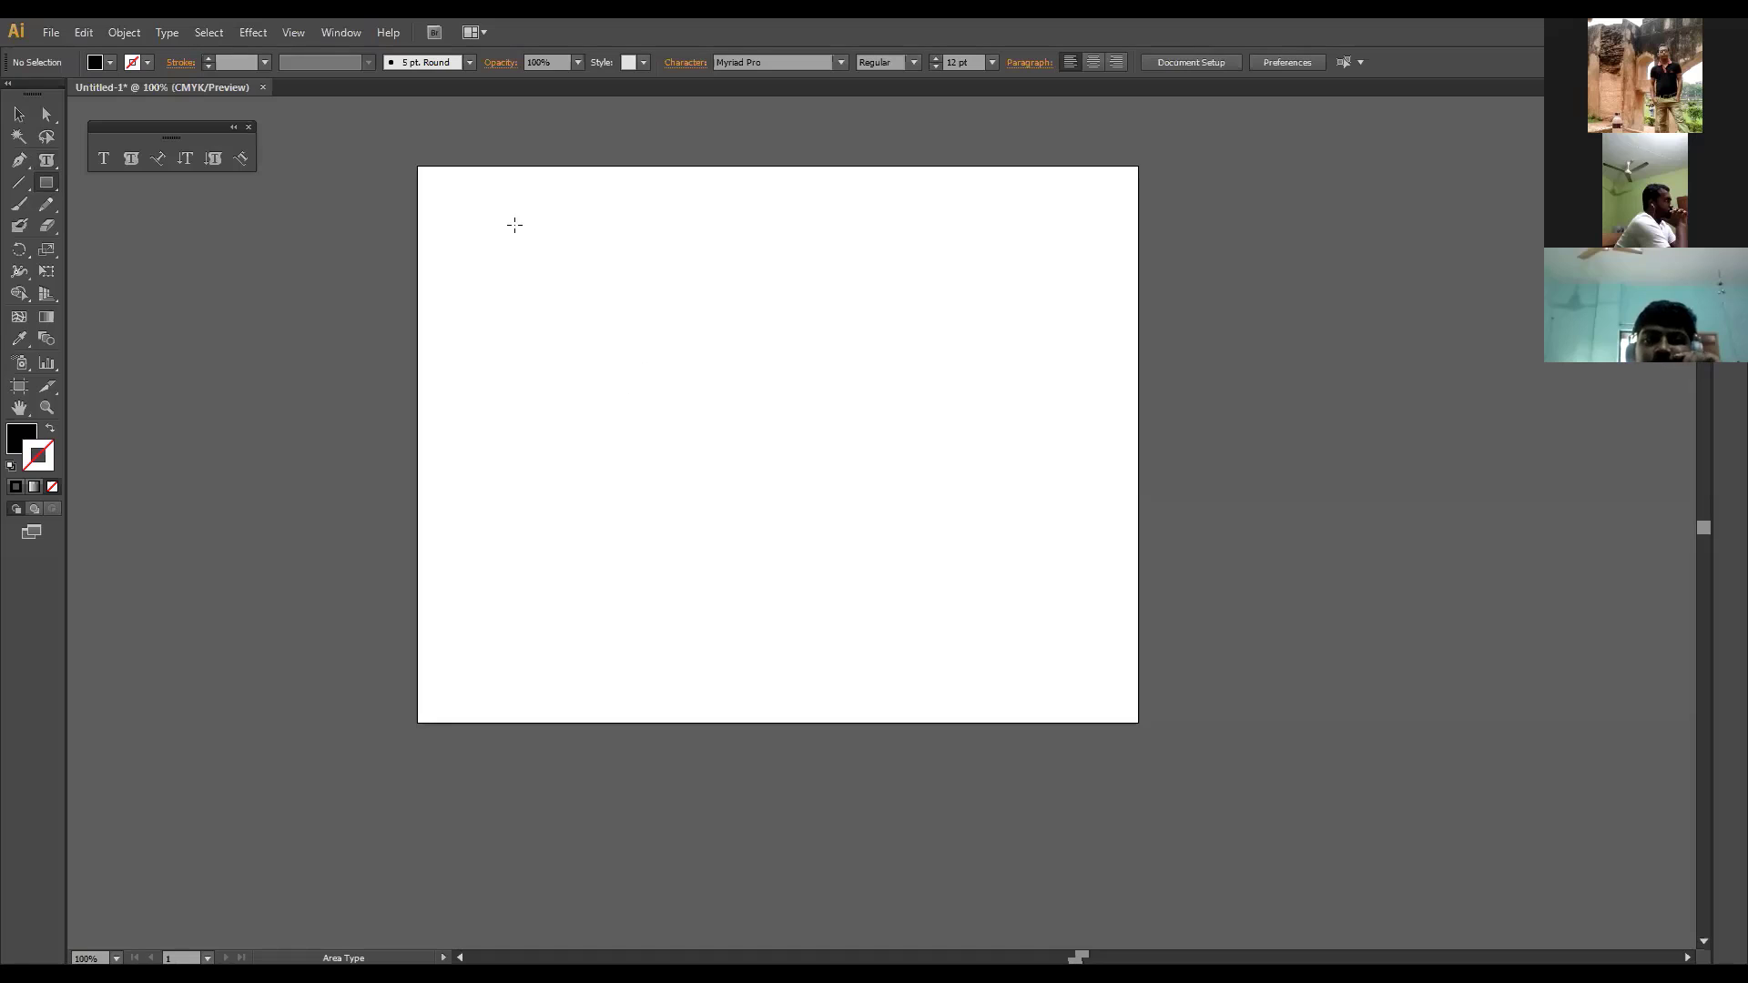
# Step: Draw a black rectangle about 738 × 562 pt covering most of the artboard, and detach the shape tools to float above the artboard
pyautogui.press('m')
pyautogui.moveTo(483, 203); pyautogui.dragTo(1117, 699)
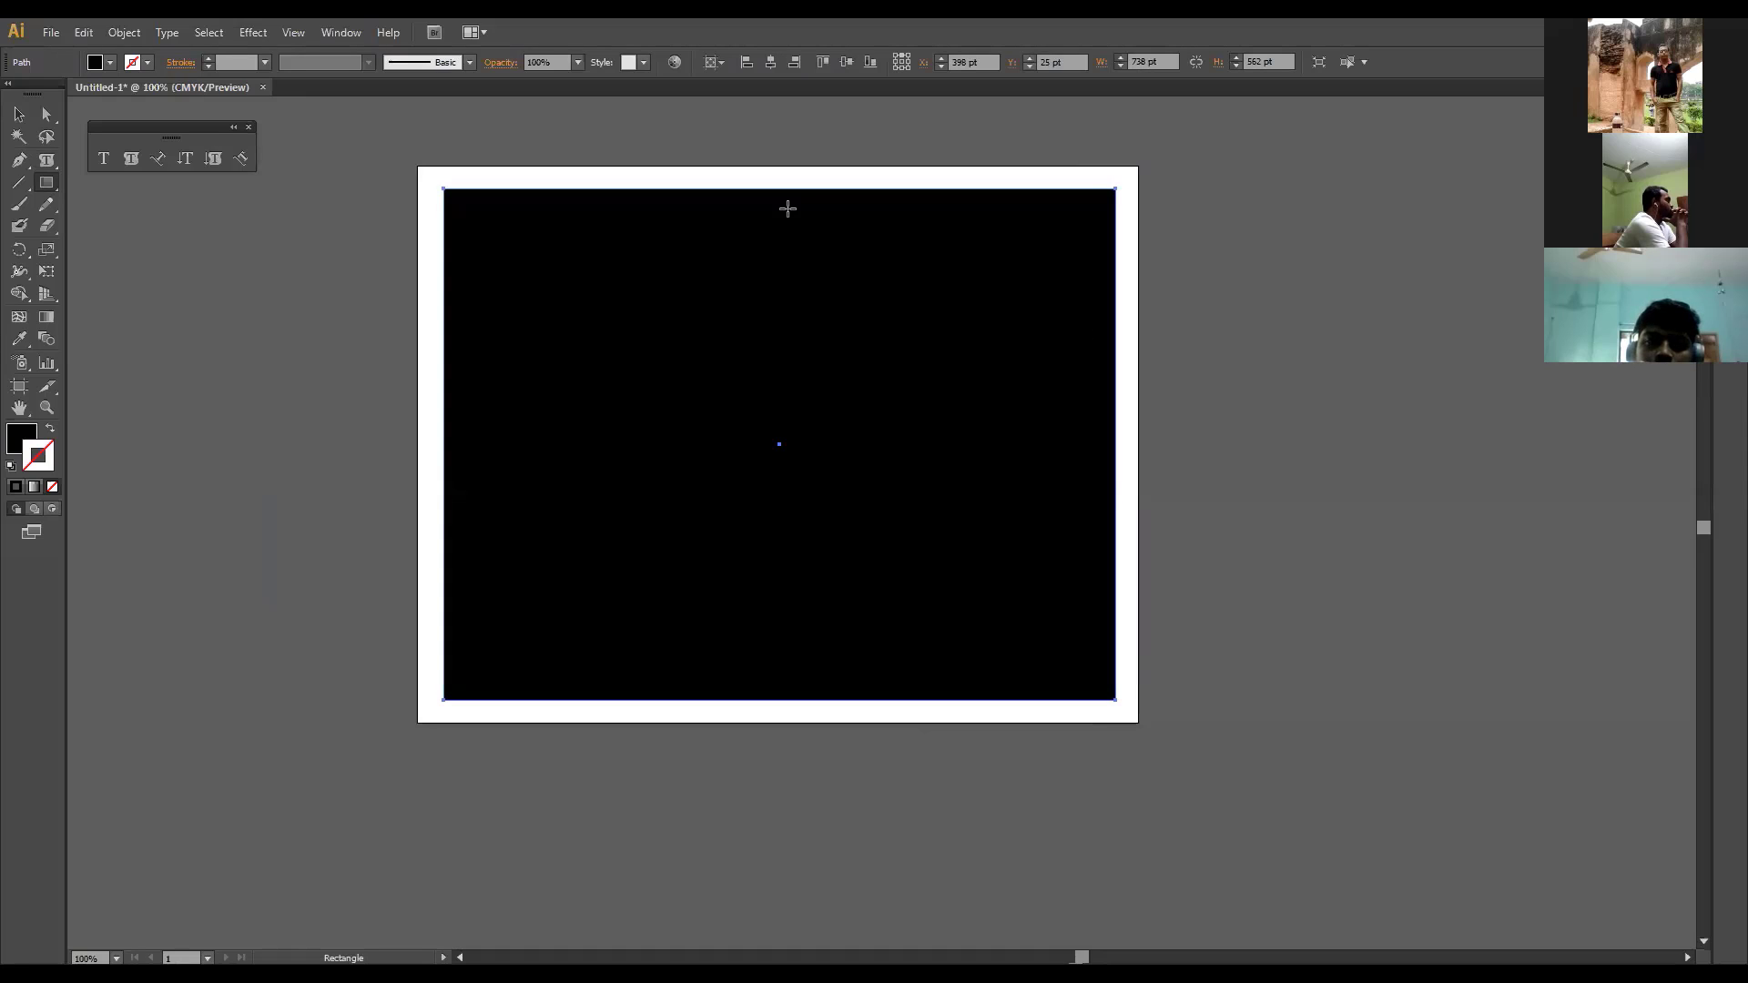
pyautogui.click(19, 114)
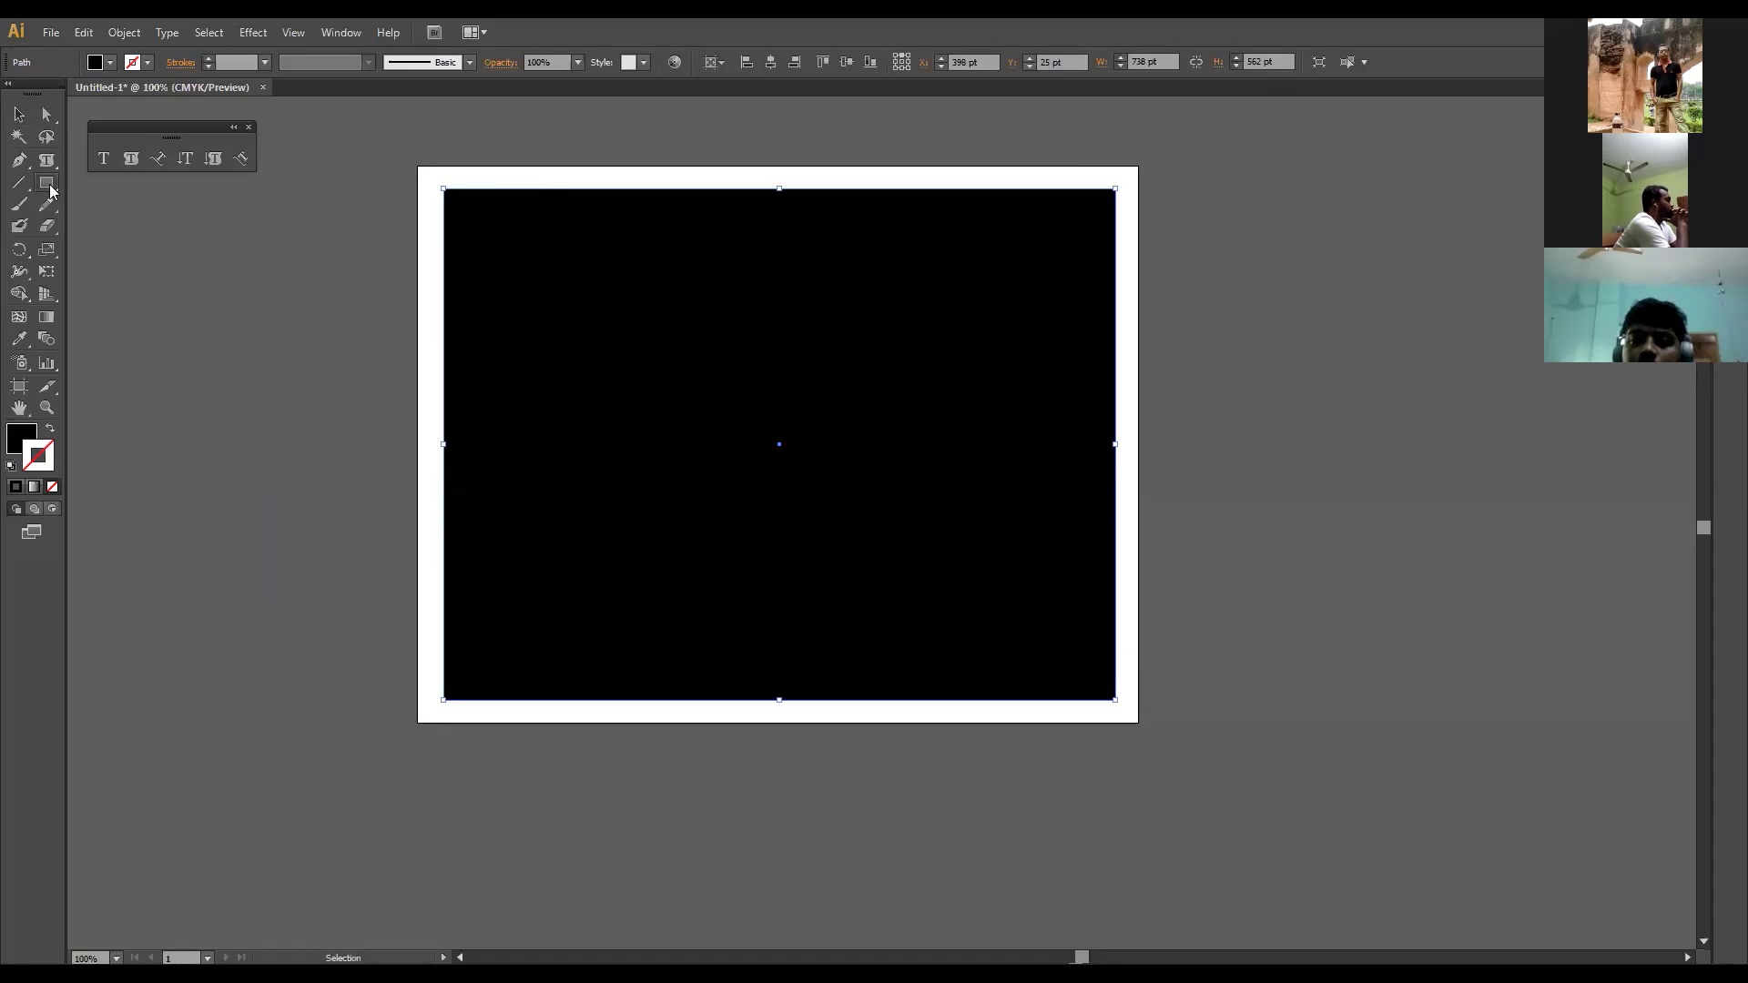
pyautogui.moveTo(46, 182); pyautogui.dragTo(254, 232)
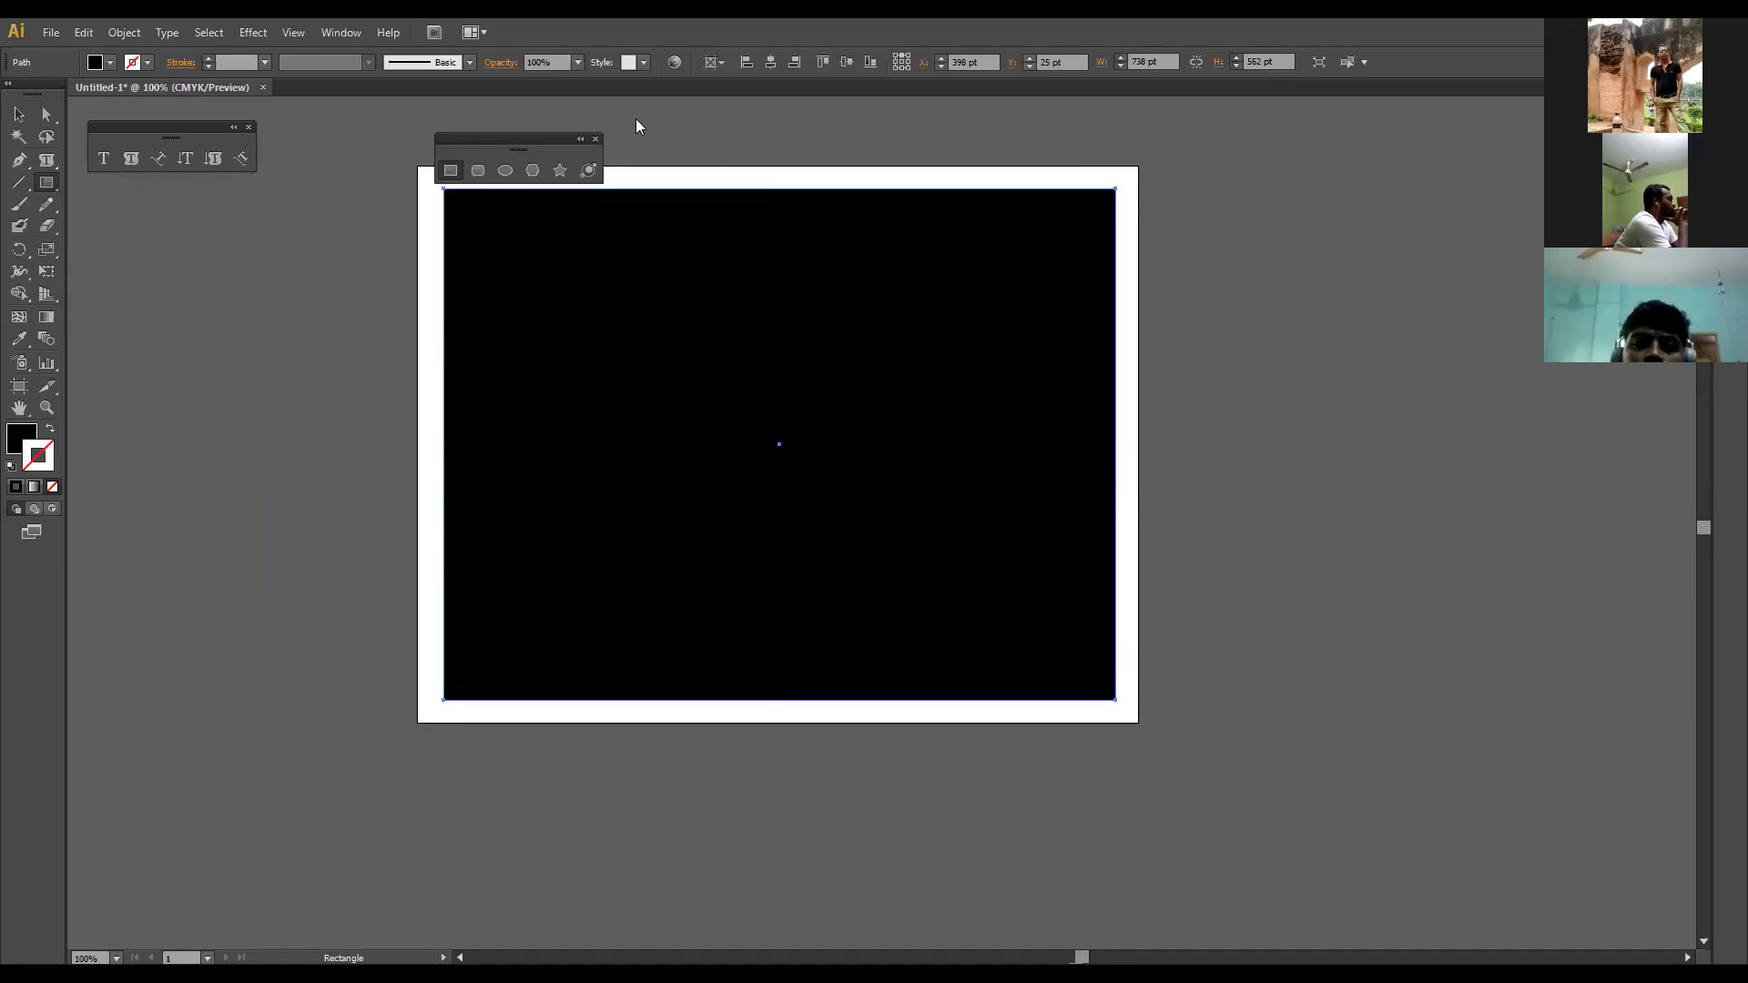
pyautogui.moveTo(517, 132); pyautogui.dragTo(646, 106)
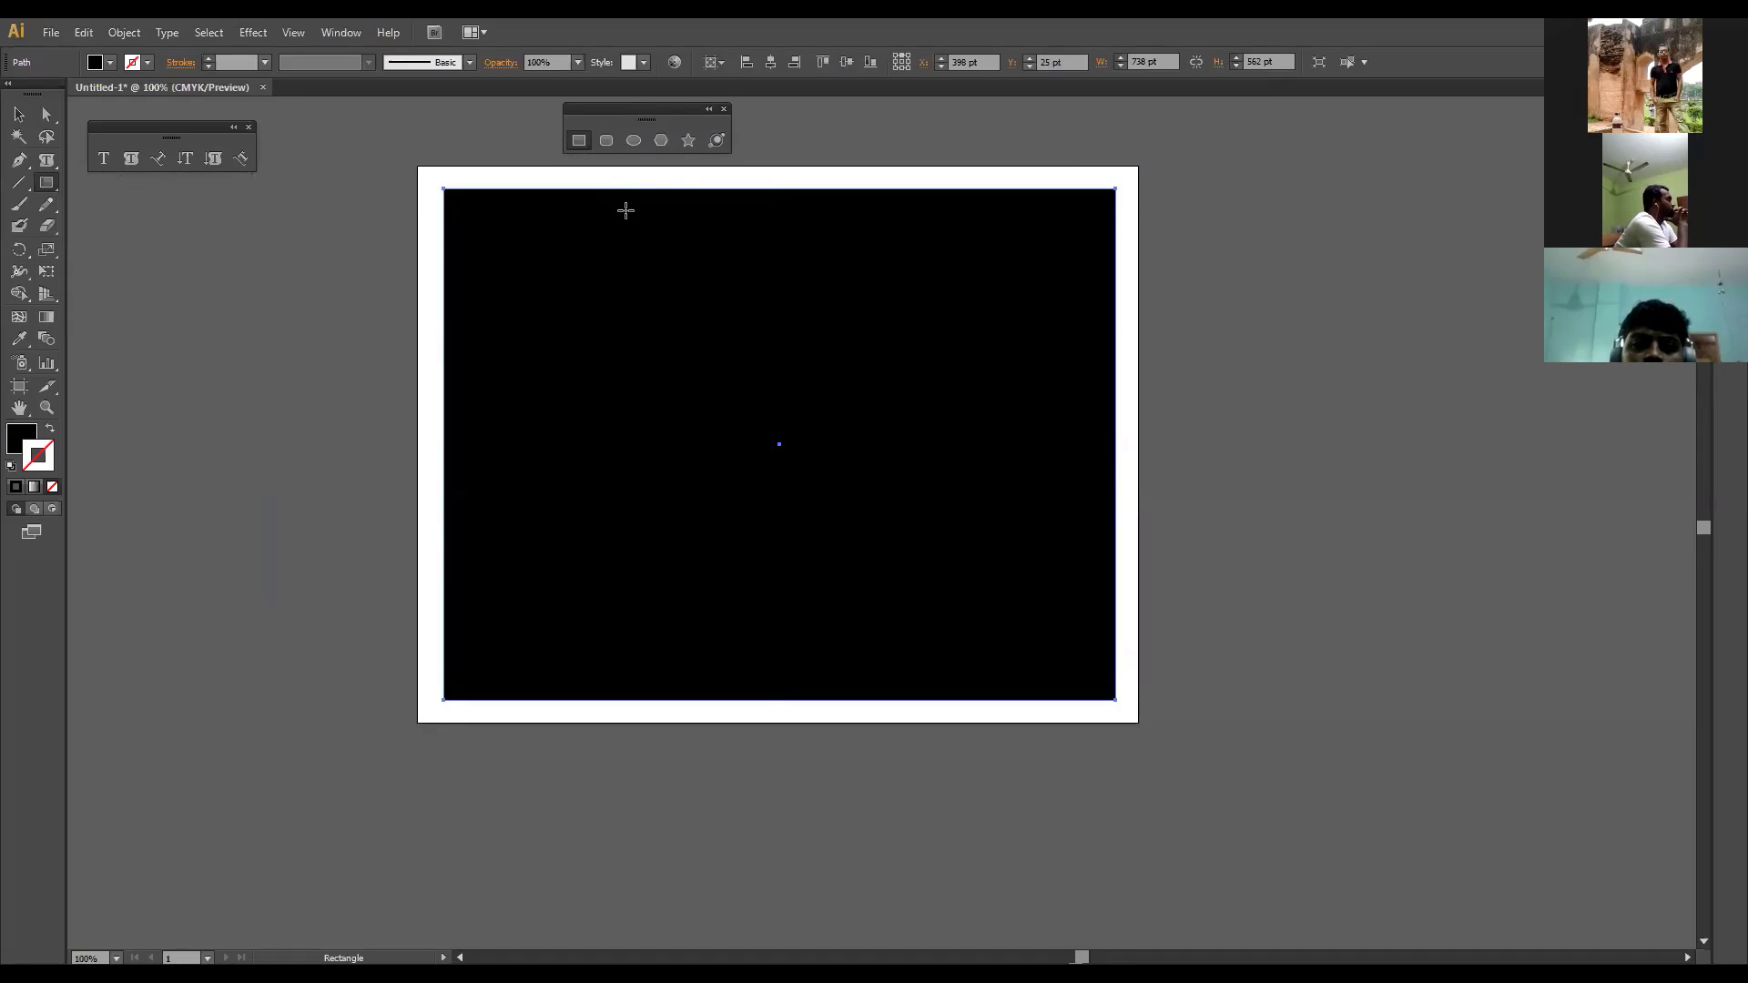
# Step: Convert the rectangle to area type and paste the copied "What is Lorem Ipsum?" heading and paragraph inside it
pyautogui.click(131, 158)
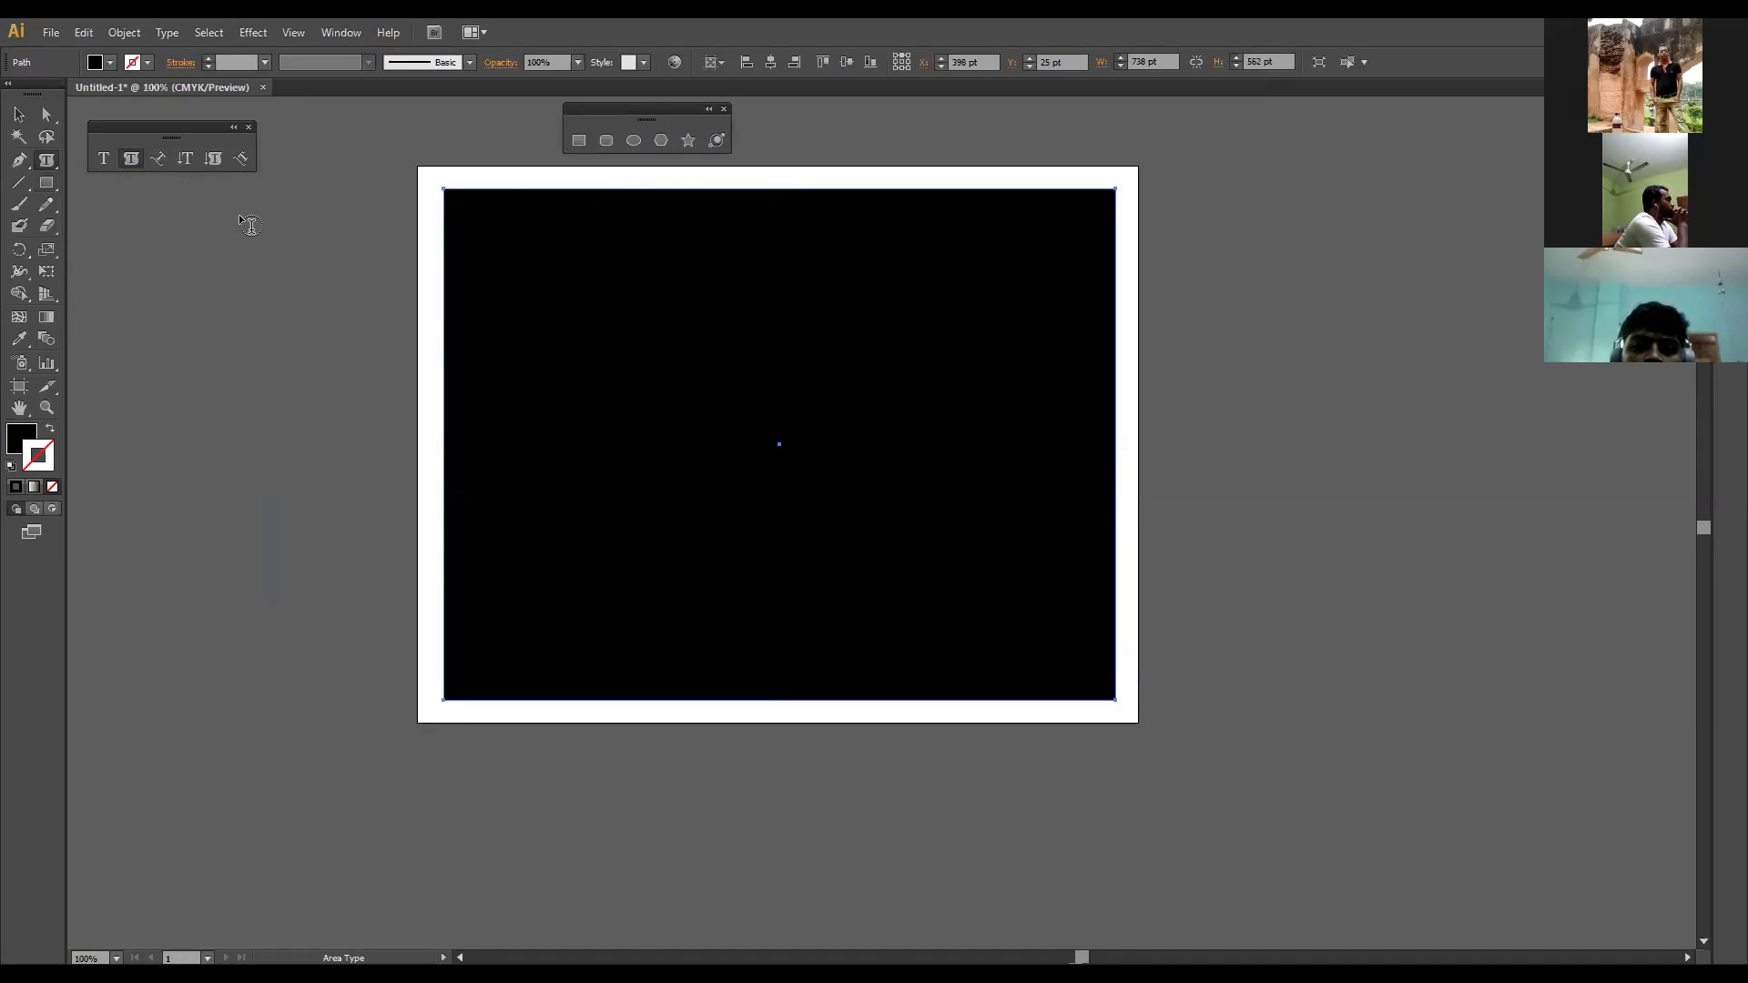
pyautogui.click(460, 193)
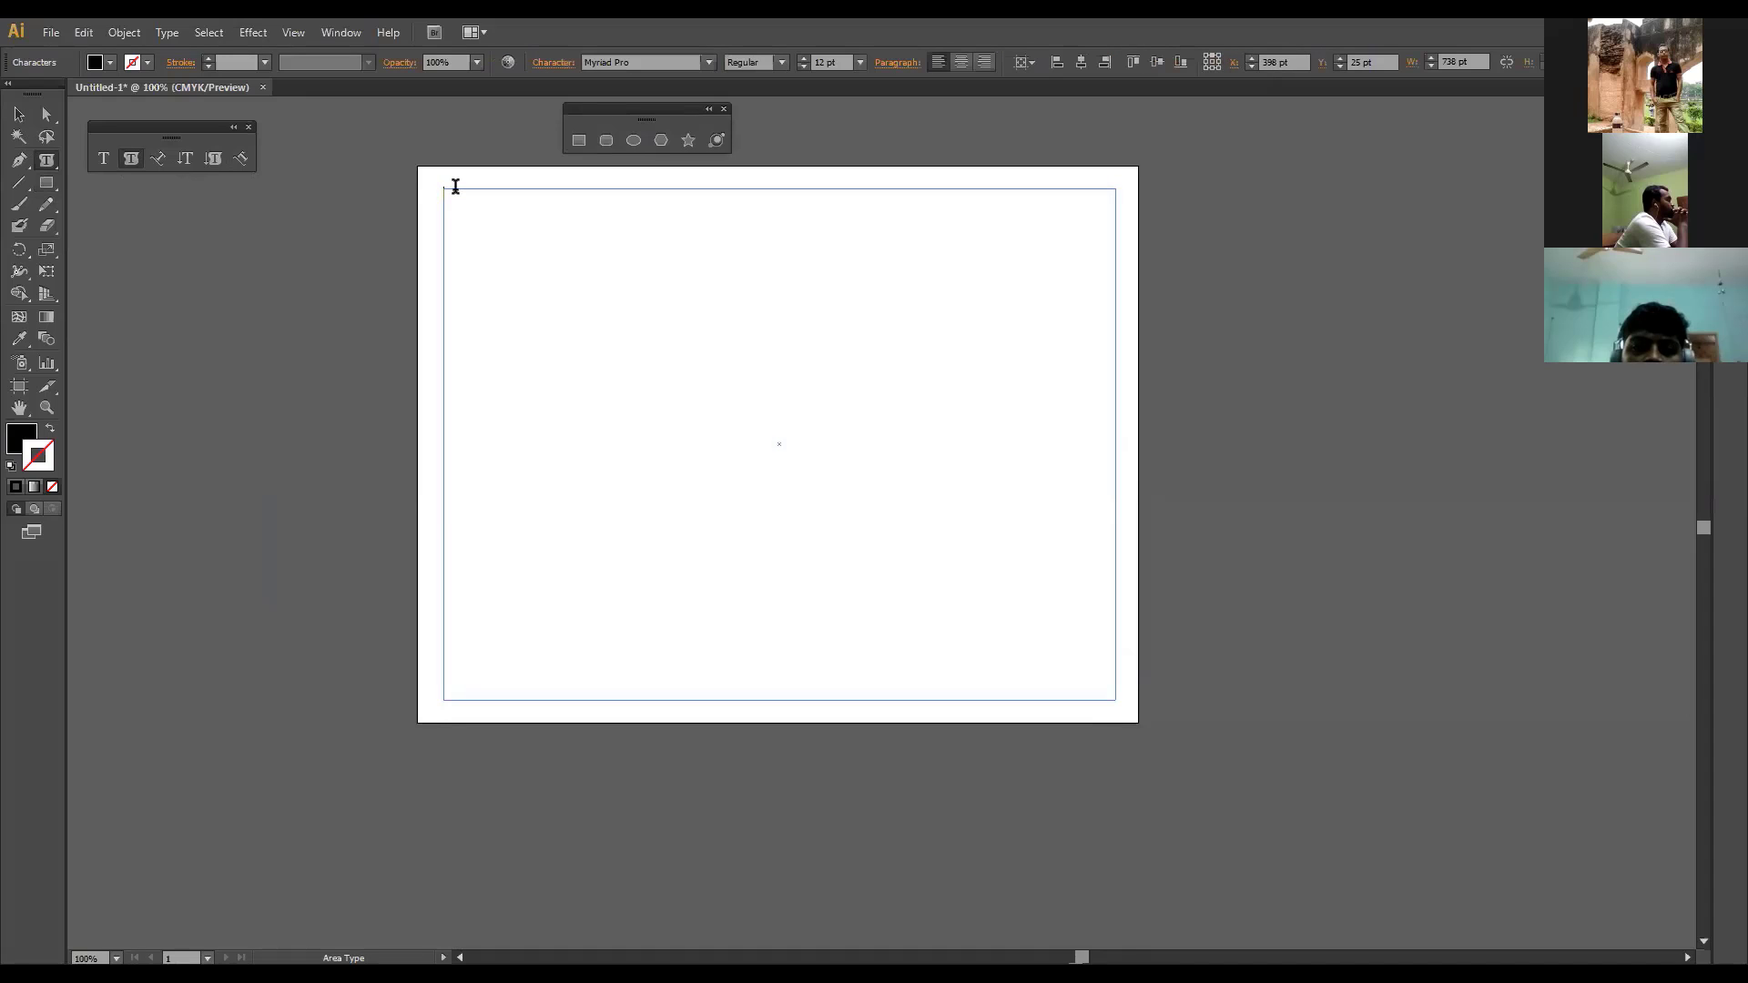
pyautogui.press('ctrl')
pyautogui.write("What is Lorem Ipsum?  Lorem Ipsum is simply dummy text of the printing and typesetting industry. Lorem Ipsum has been the industry's standard dummy text ever since the 1500s, when an unknown printer took a galley of type and scrambled it to make a type specimen book. It has survived not only five centuries, but also the leap into electronic typesetting, remaining essentially unchanged. It was popularised in the 1960s with the release of Letraset sheets containing Lorem Ipsum passages, and more recently with desktop publishing software like Aldus PageMaker including versions of Lorem Ipsum")
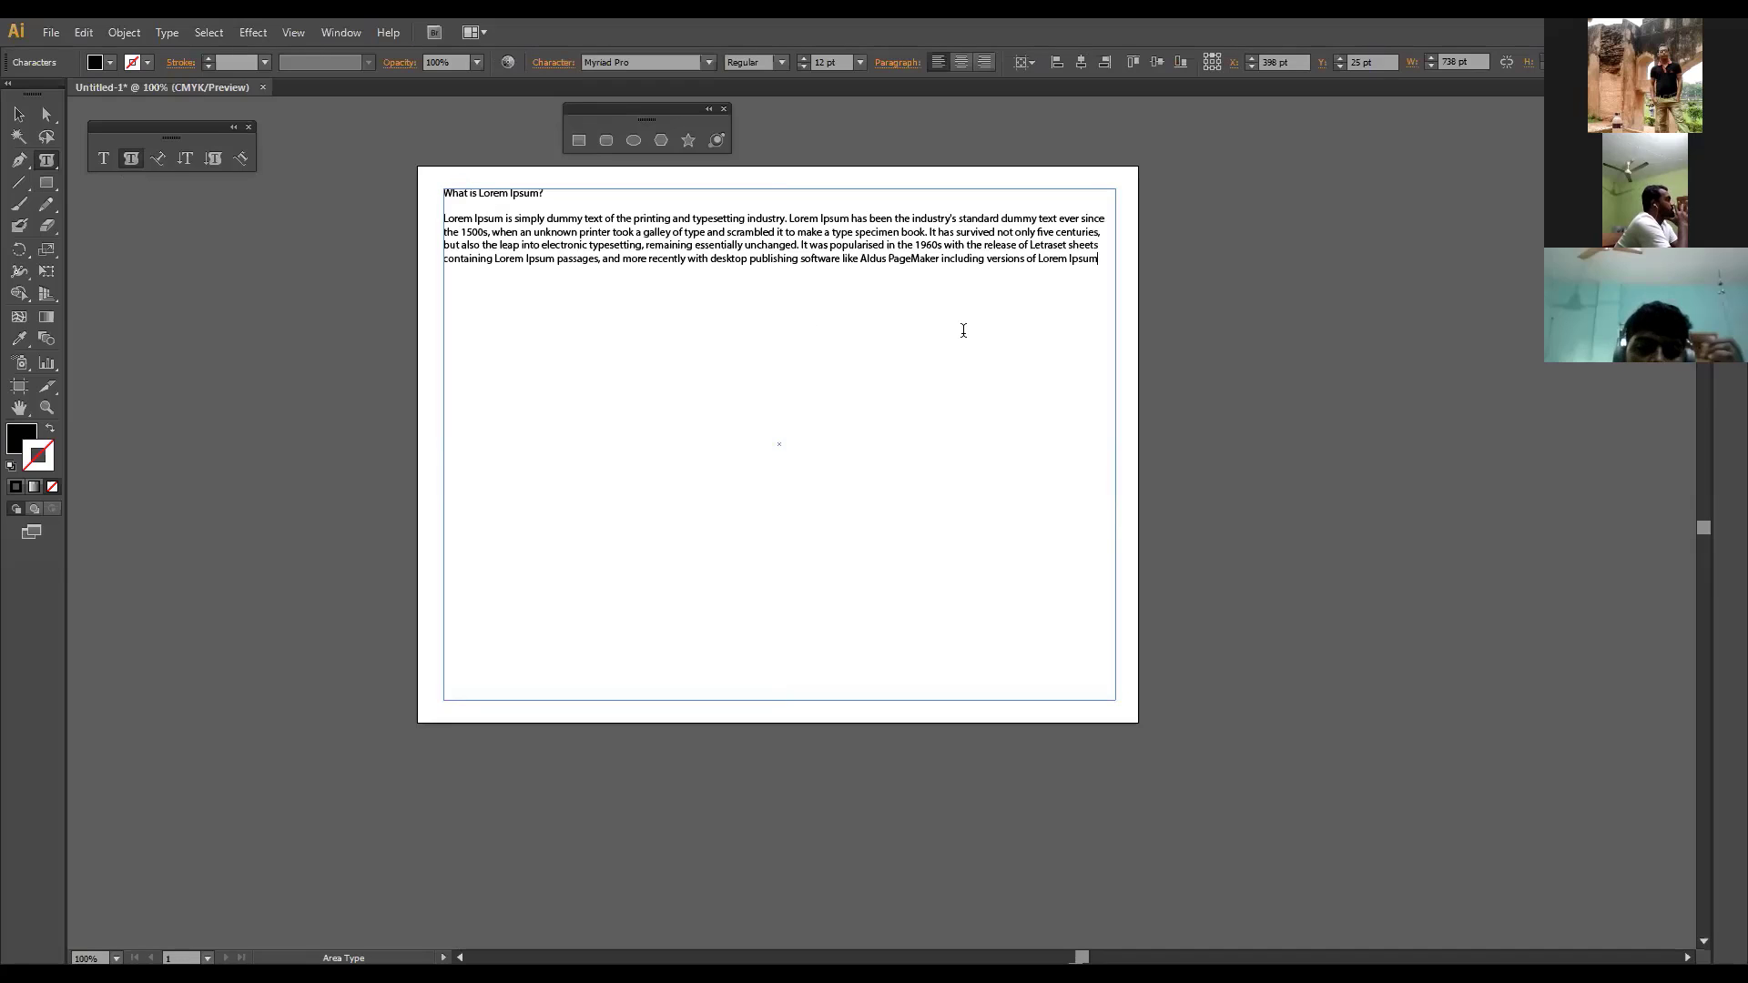
pyautogui.press('Escape')
# Step: Set the font size of all text in the frame to 18 pt and deselect the frame
pyautogui.doubleClick(1103, 265)
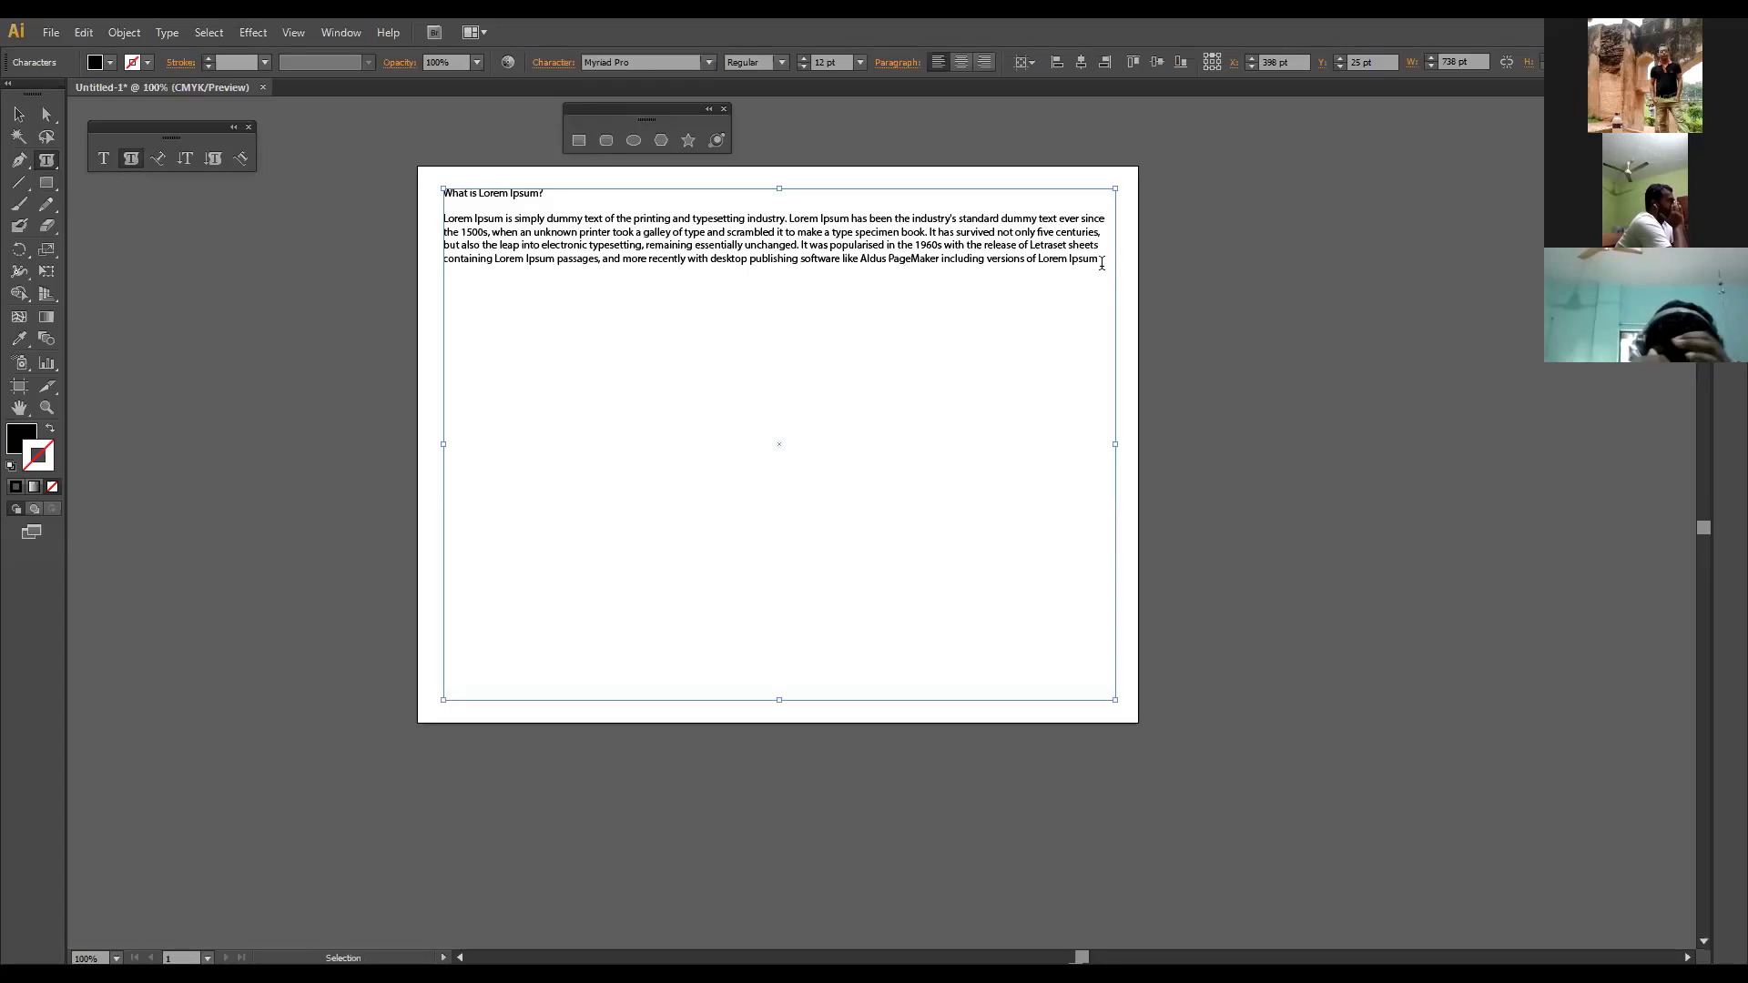
pyautogui.hotkey('ctrl', 'a')
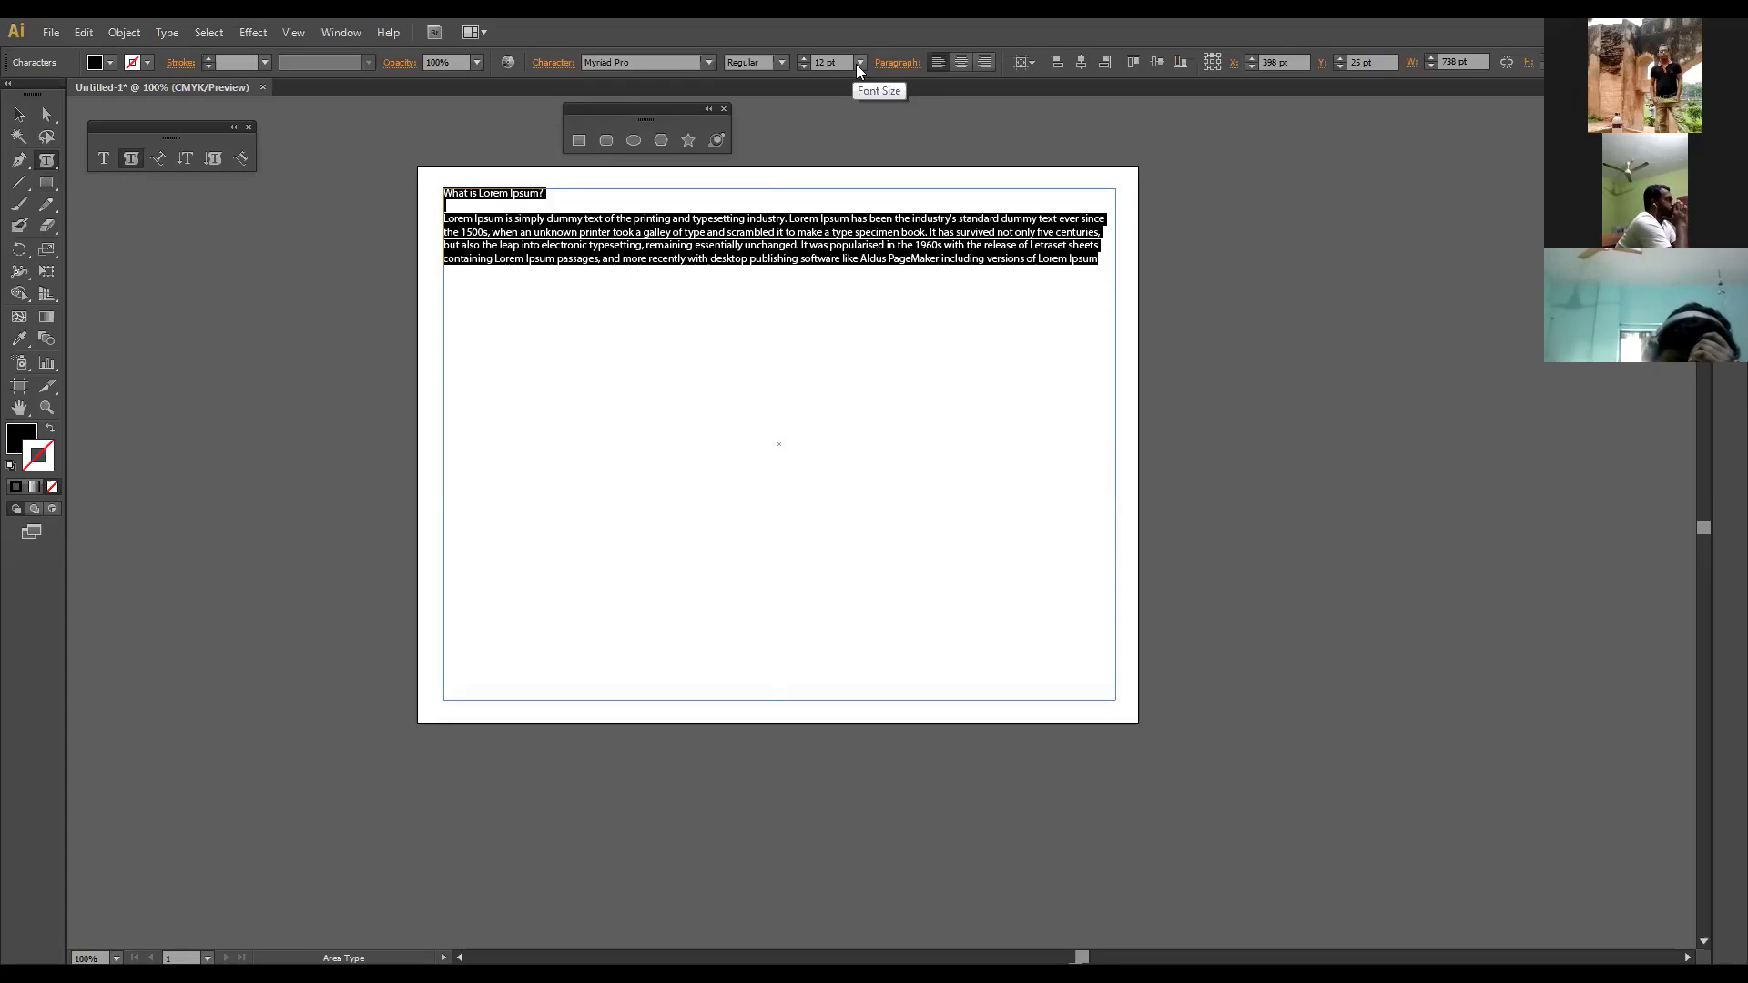
pyautogui.click(859, 63)
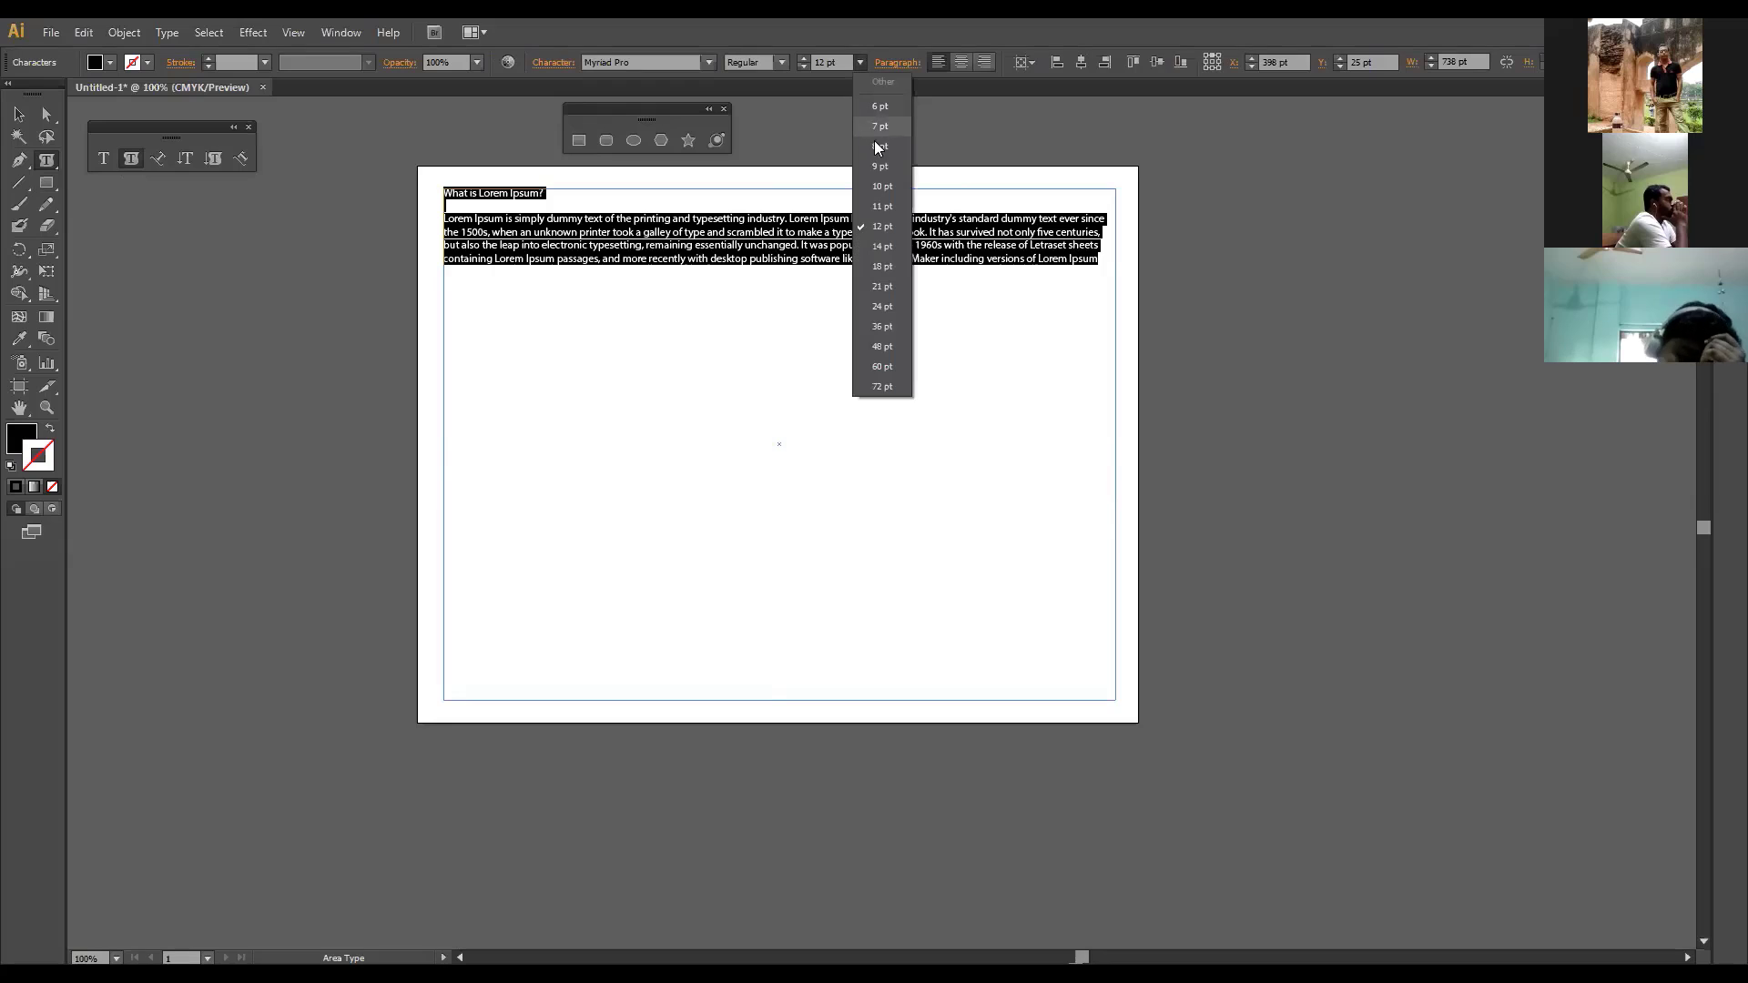
pyautogui.click(872, 265)
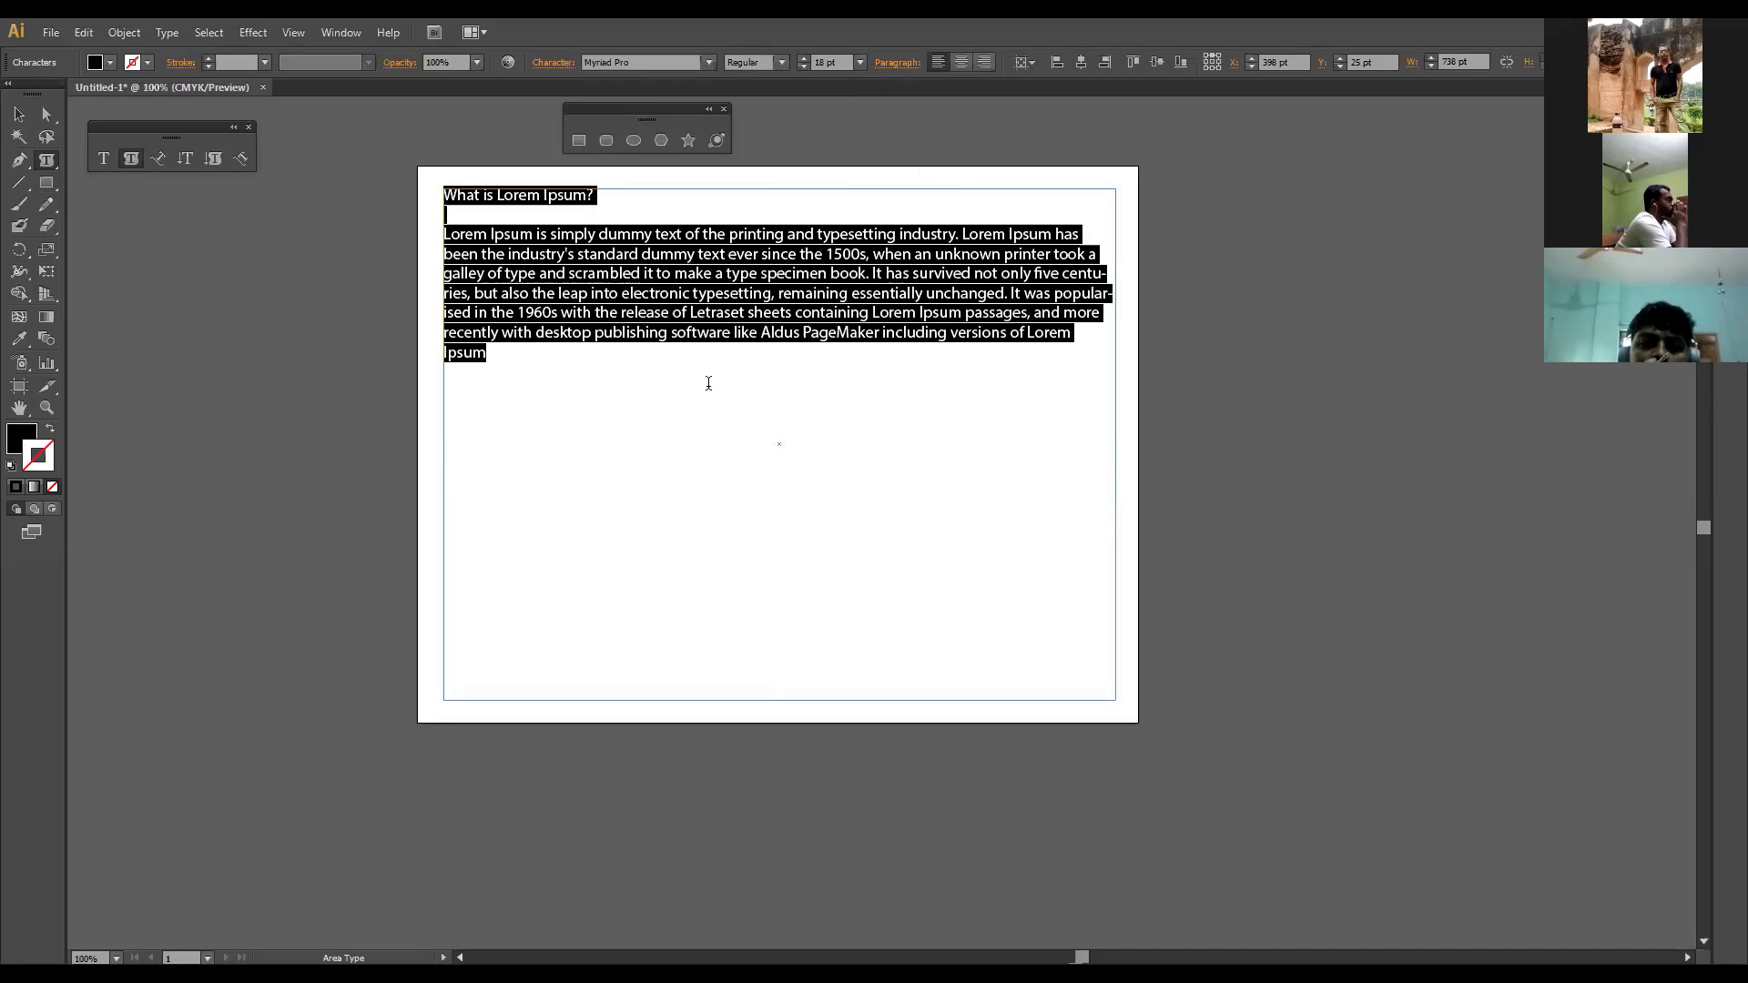
pyautogui.press('Escape')
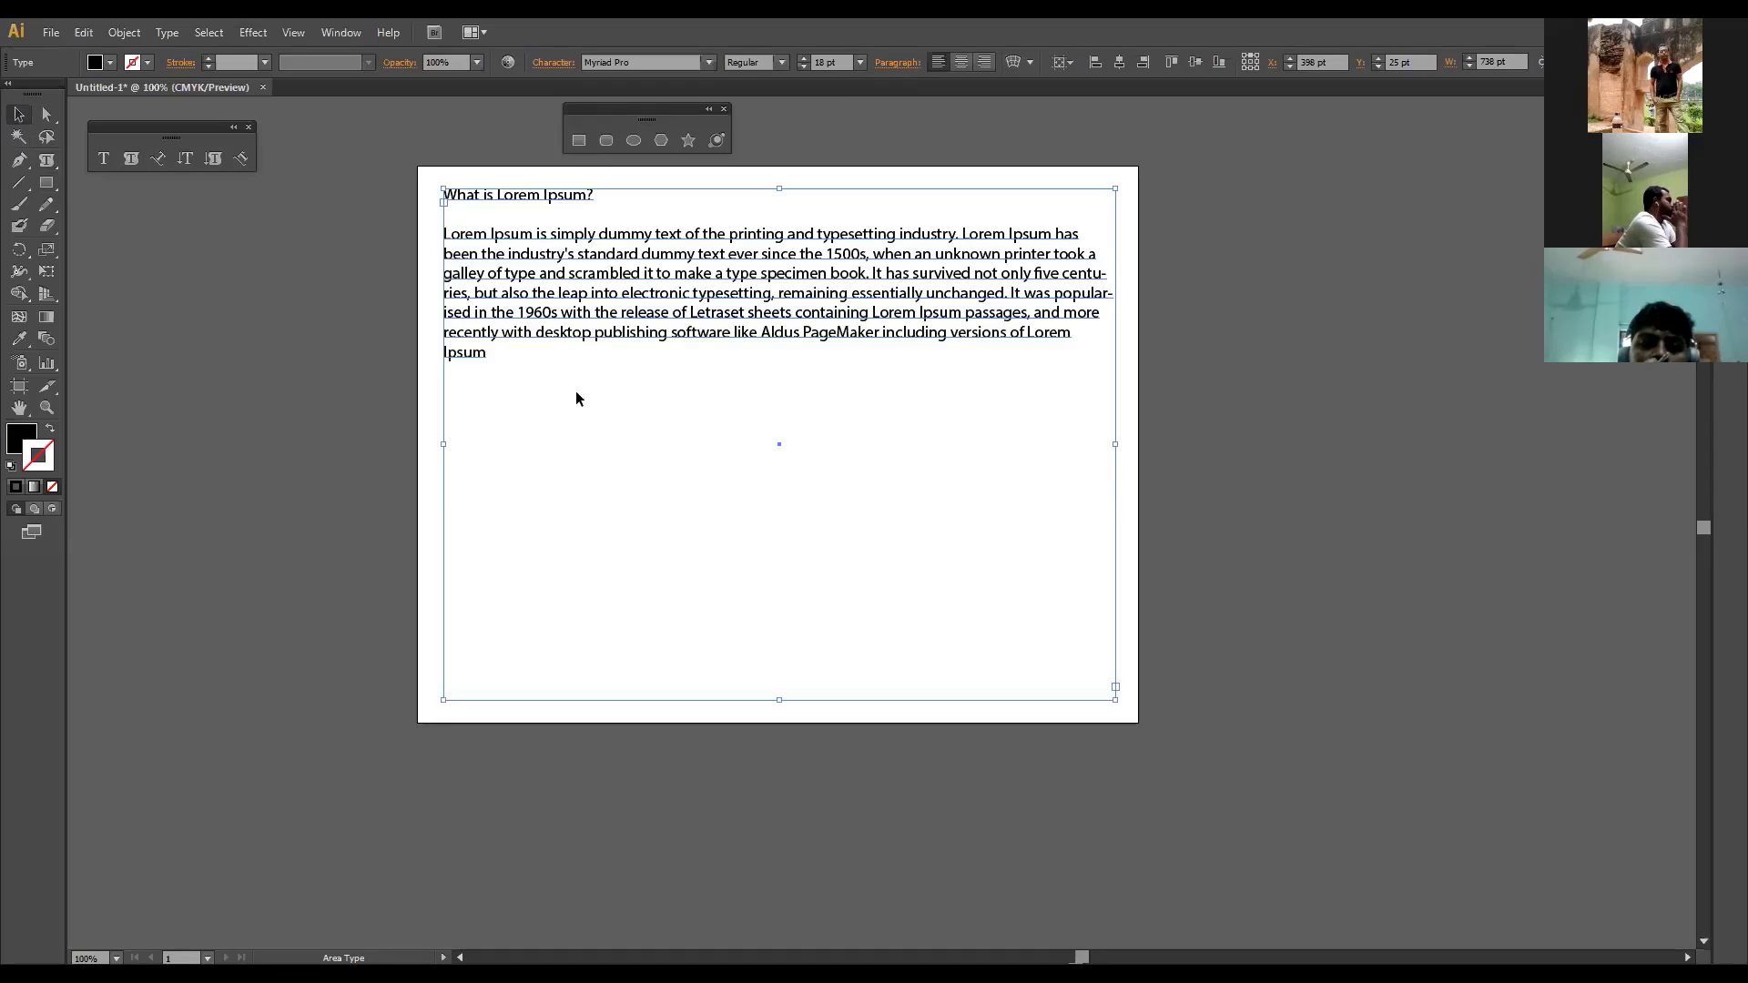
pyautogui.click(575, 391)
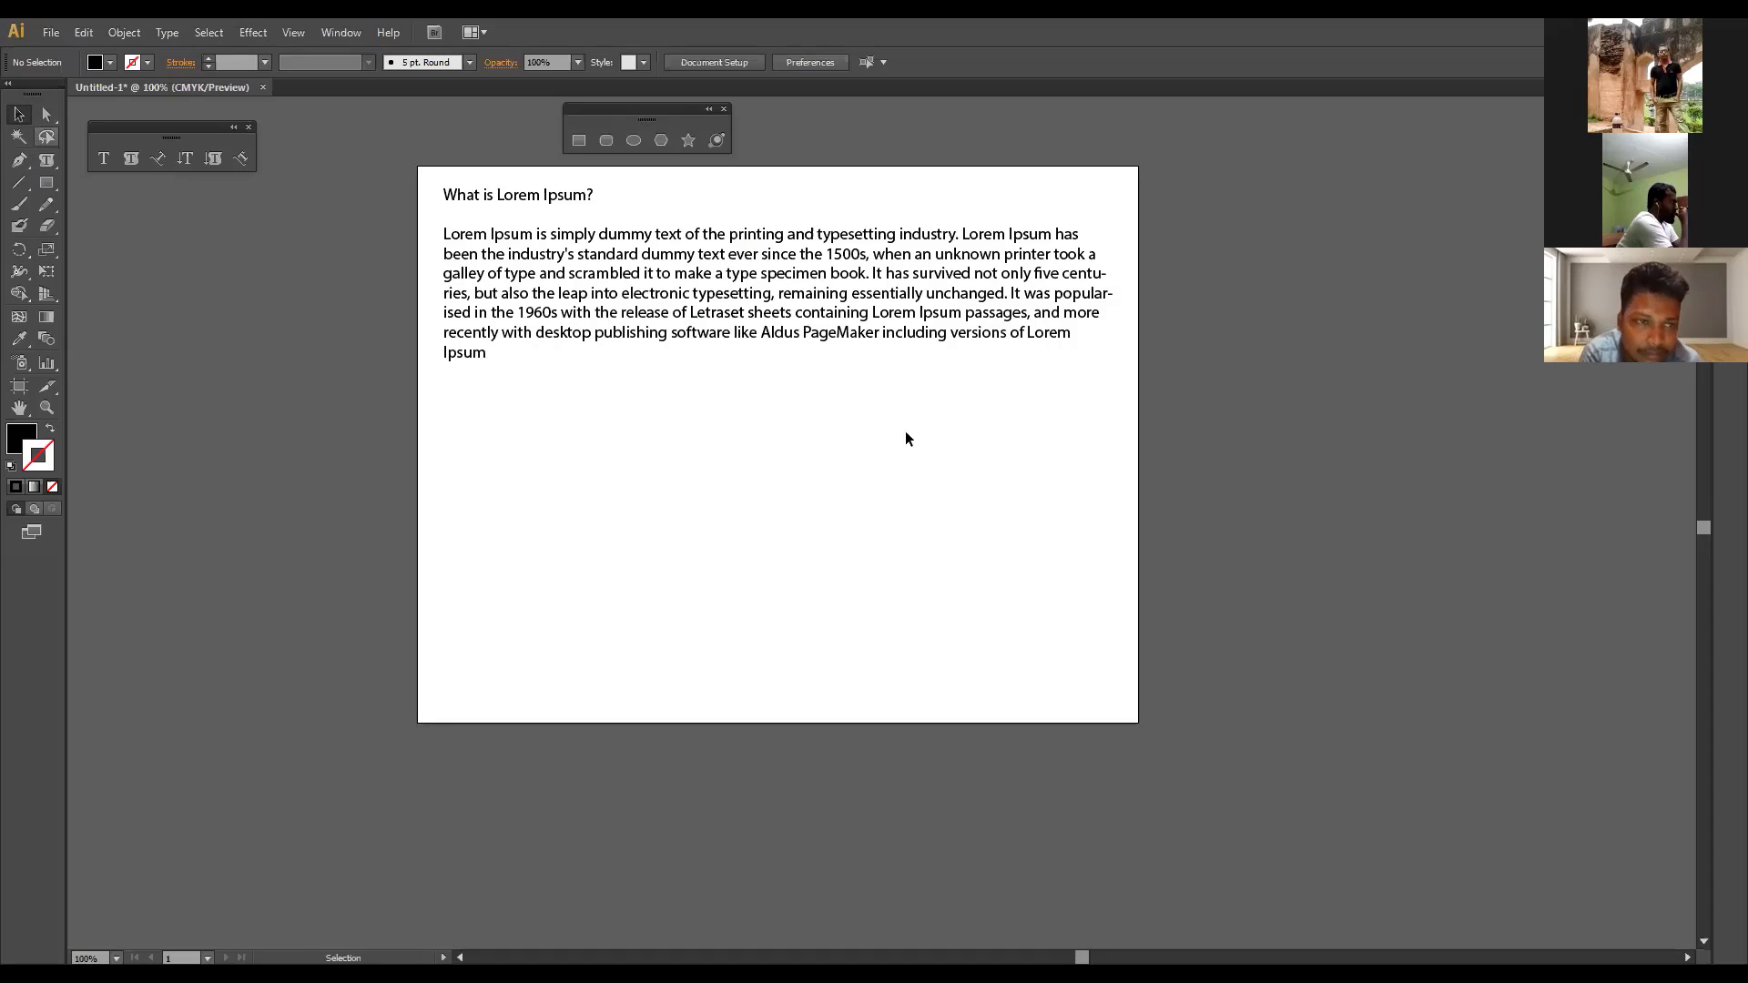
# Step: Shorten the area text frame by raising its bottom edge to just below the last line of text
pyautogui.click(693, 337)
pyautogui.click(1303, 518)
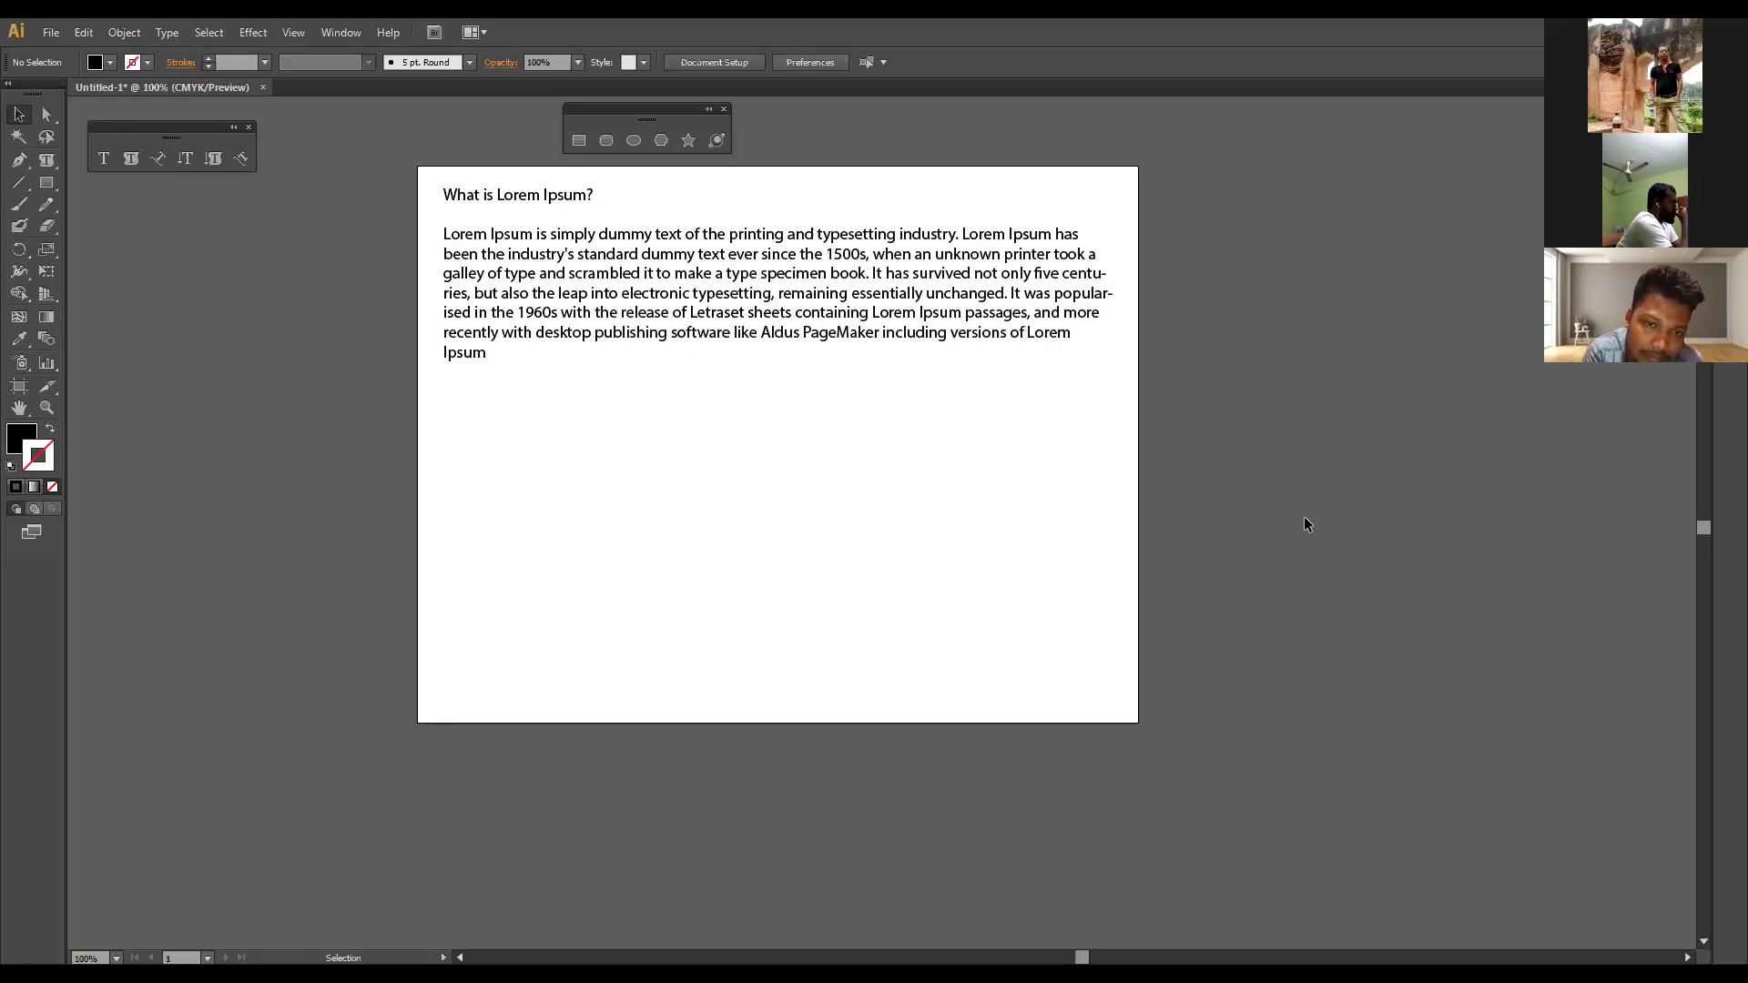
pyautogui.click(732, 335)
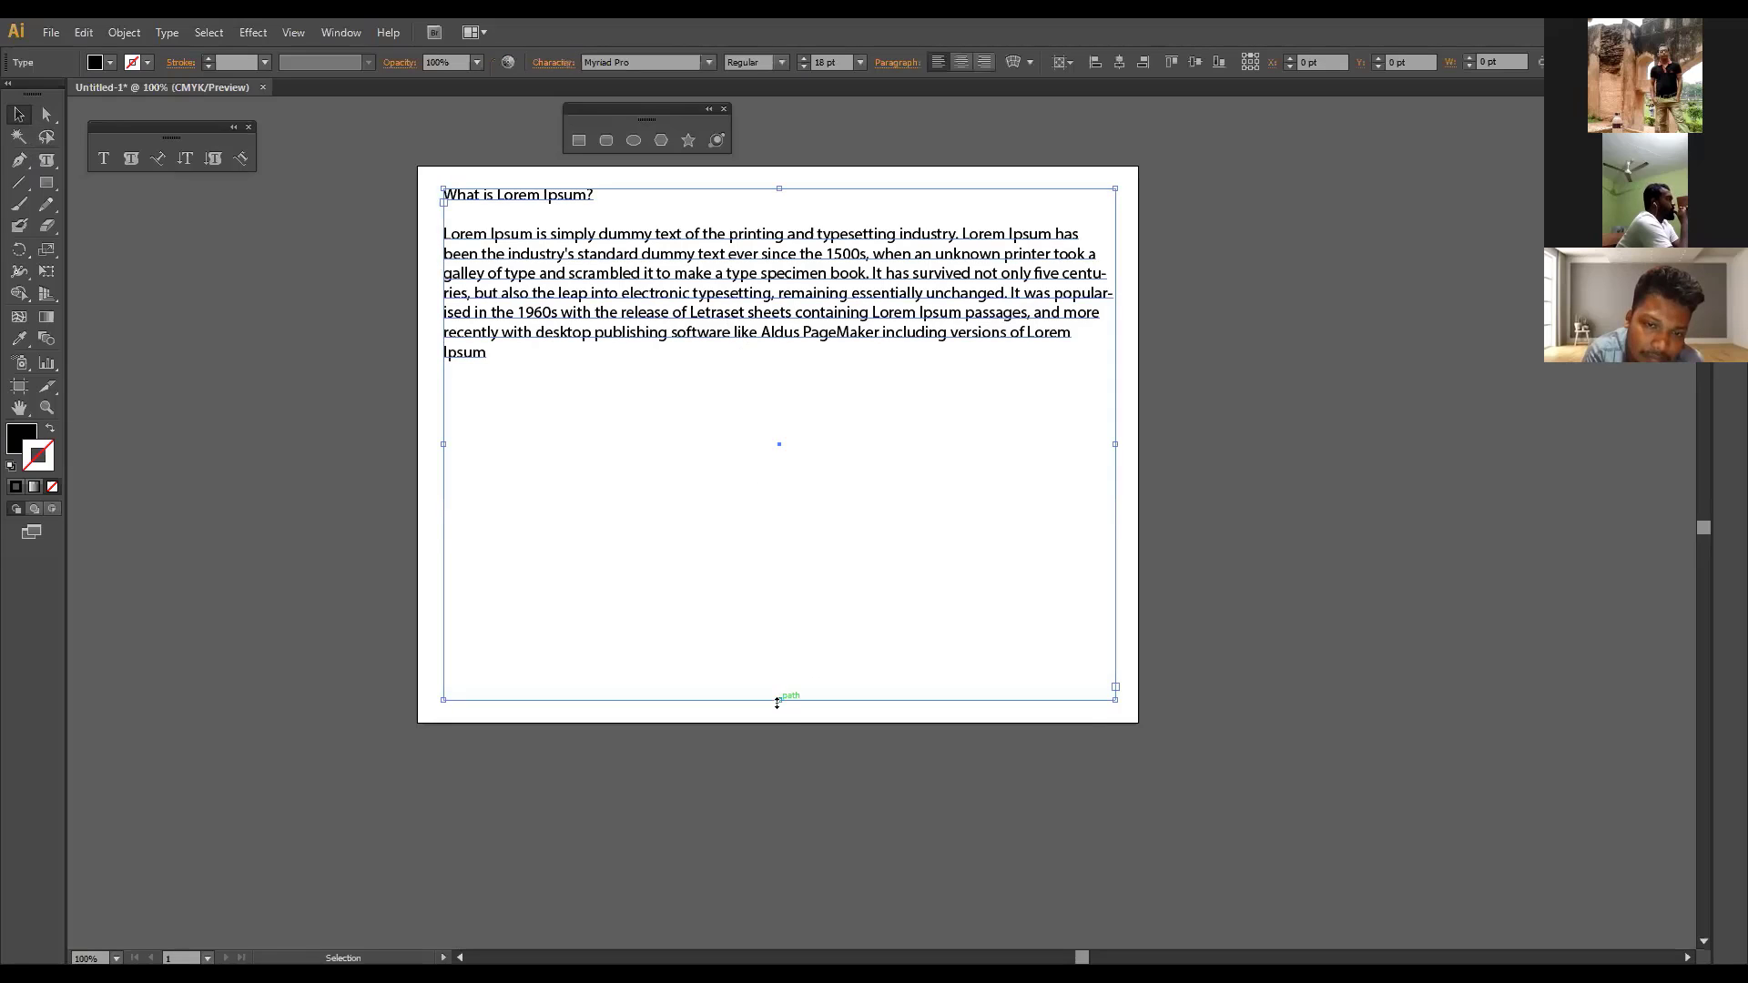
pyautogui.moveTo(777, 702); pyautogui.dragTo(780, 426)
pyautogui.moveTo(780, 363); pyautogui.dragTo(783, 363)
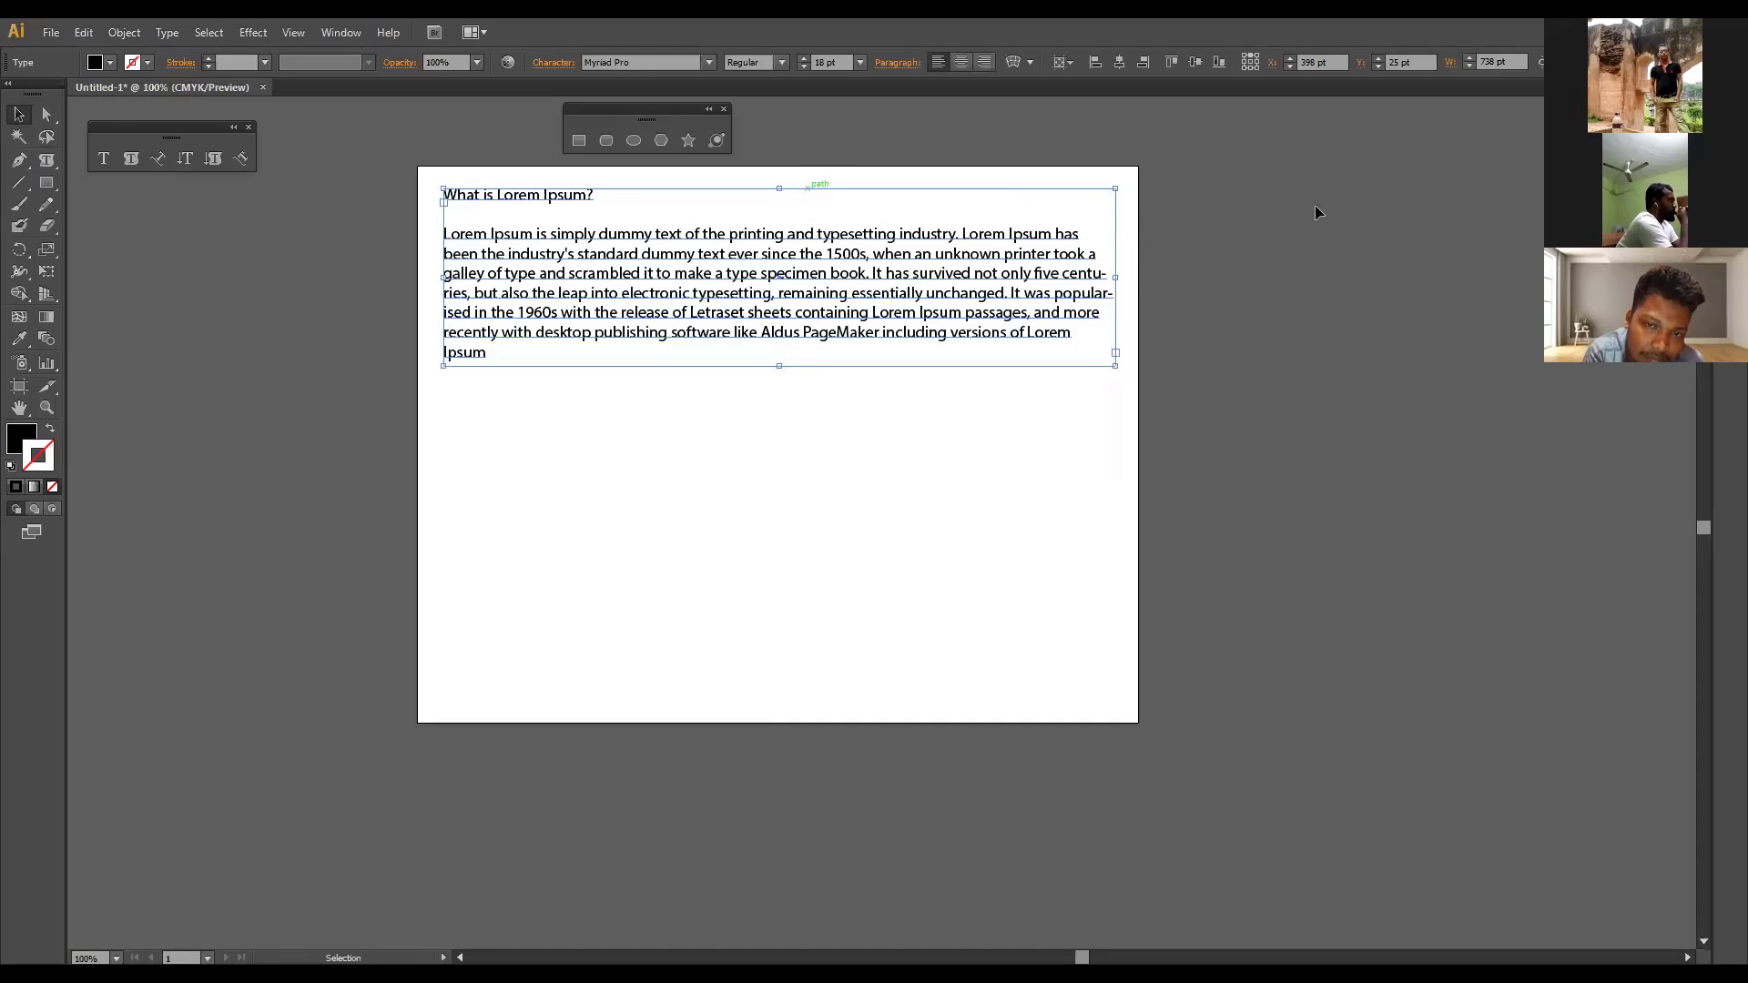
# Step: Move the area text frame past the artboard's right edge and draw a black circle about 234 pt in diameter near the artboard's upper left
pyautogui.moveTo(936, 472); pyautogui.dragTo(945, 474)
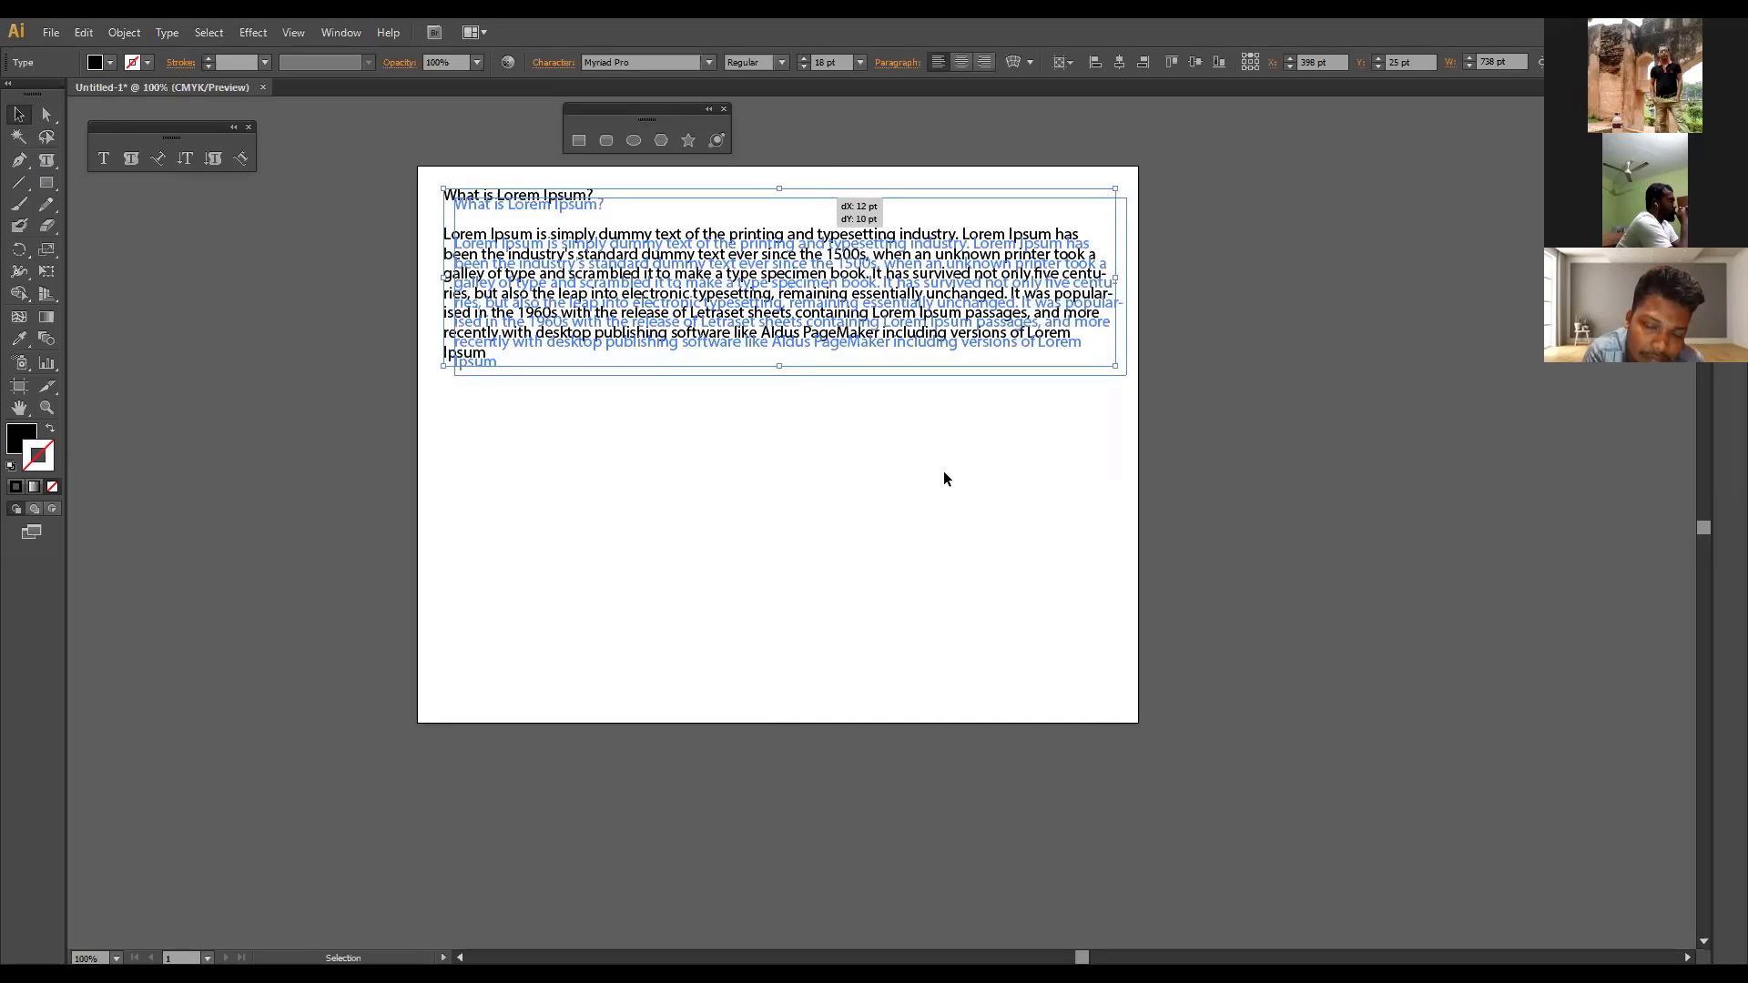
pyautogui.moveTo(847, 255); pyautogui.dragTo(1387, 247)
pyautogui.click(634, 141)
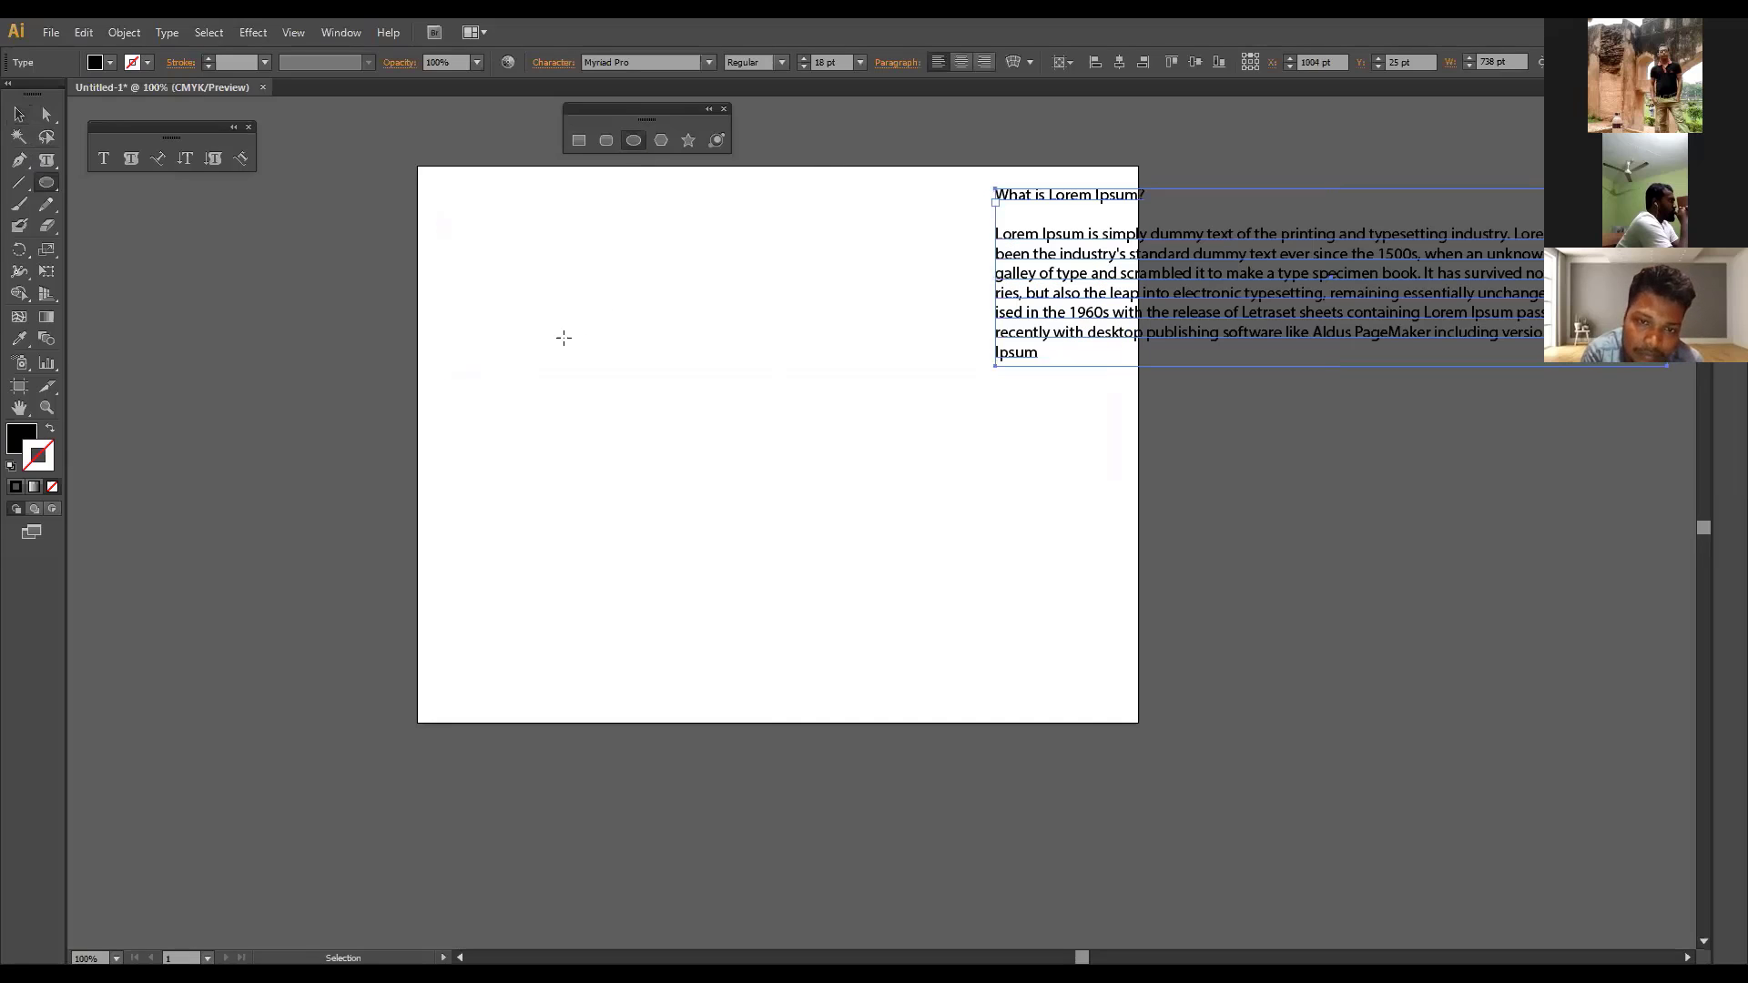
pyautogui.moveTo(583, 346); pyautogui.dragTo(665, 423)
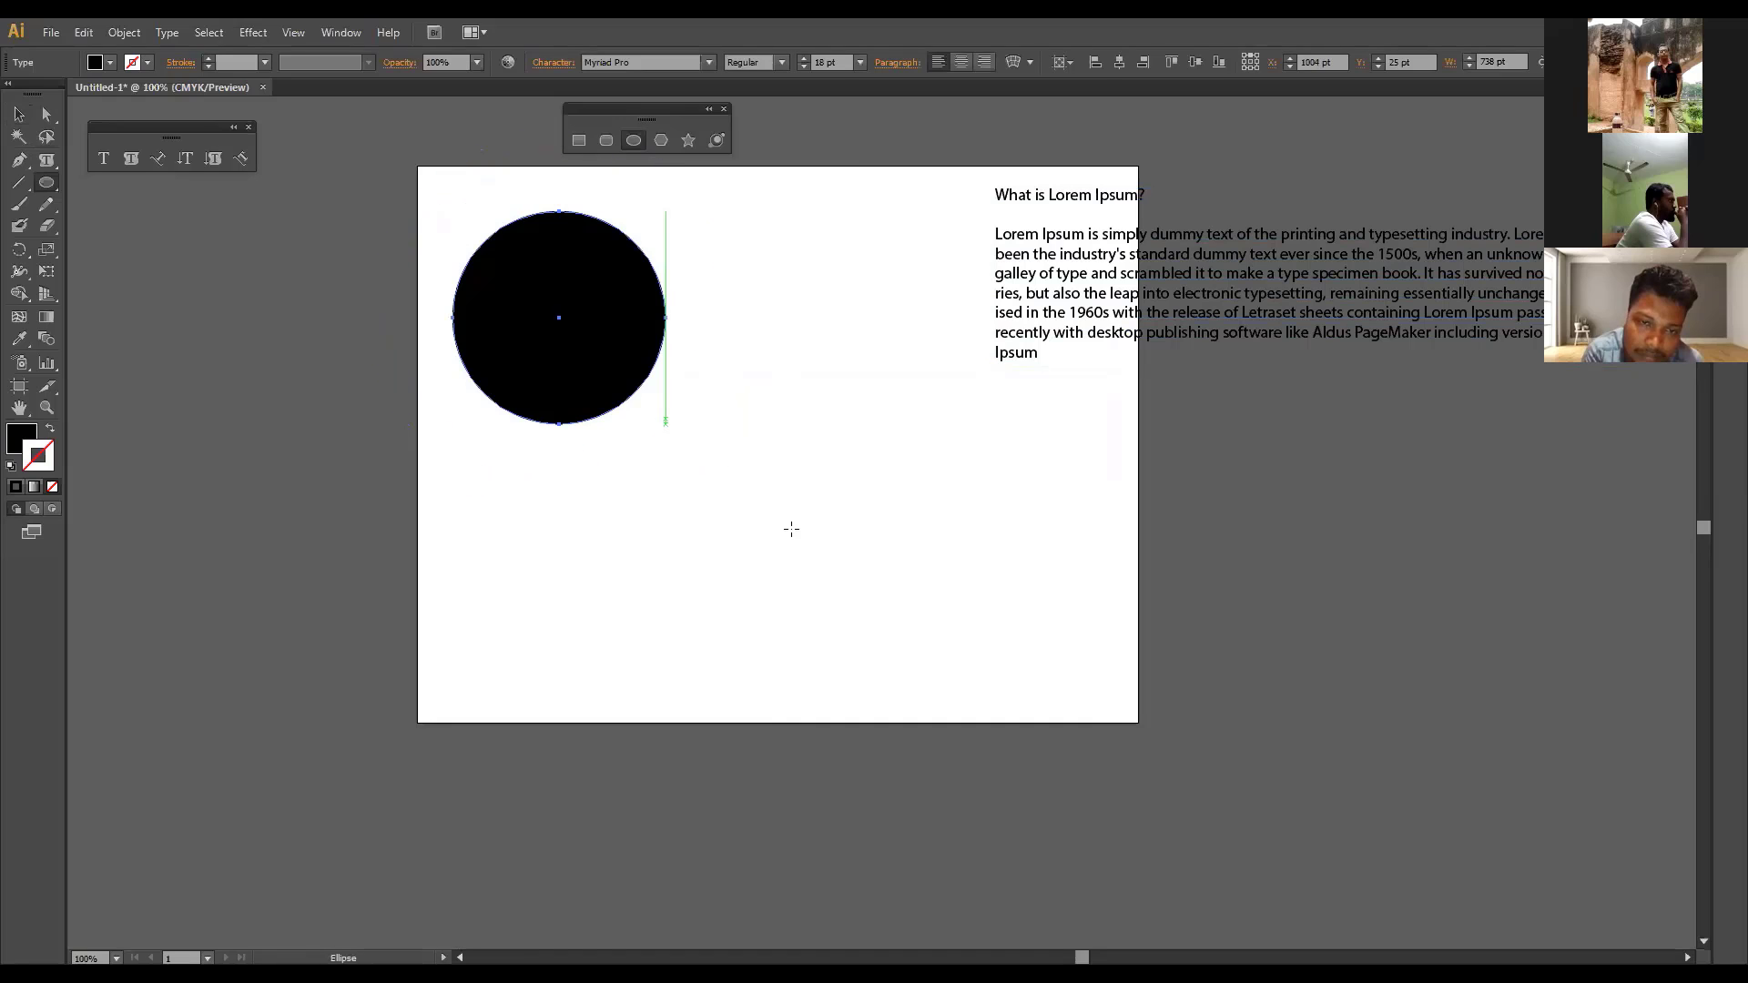
# Step: Convert the black circle to area type and paste the copied Lorem Ipsum heading and paragraph inside it
pyautogui.click(132, 159)
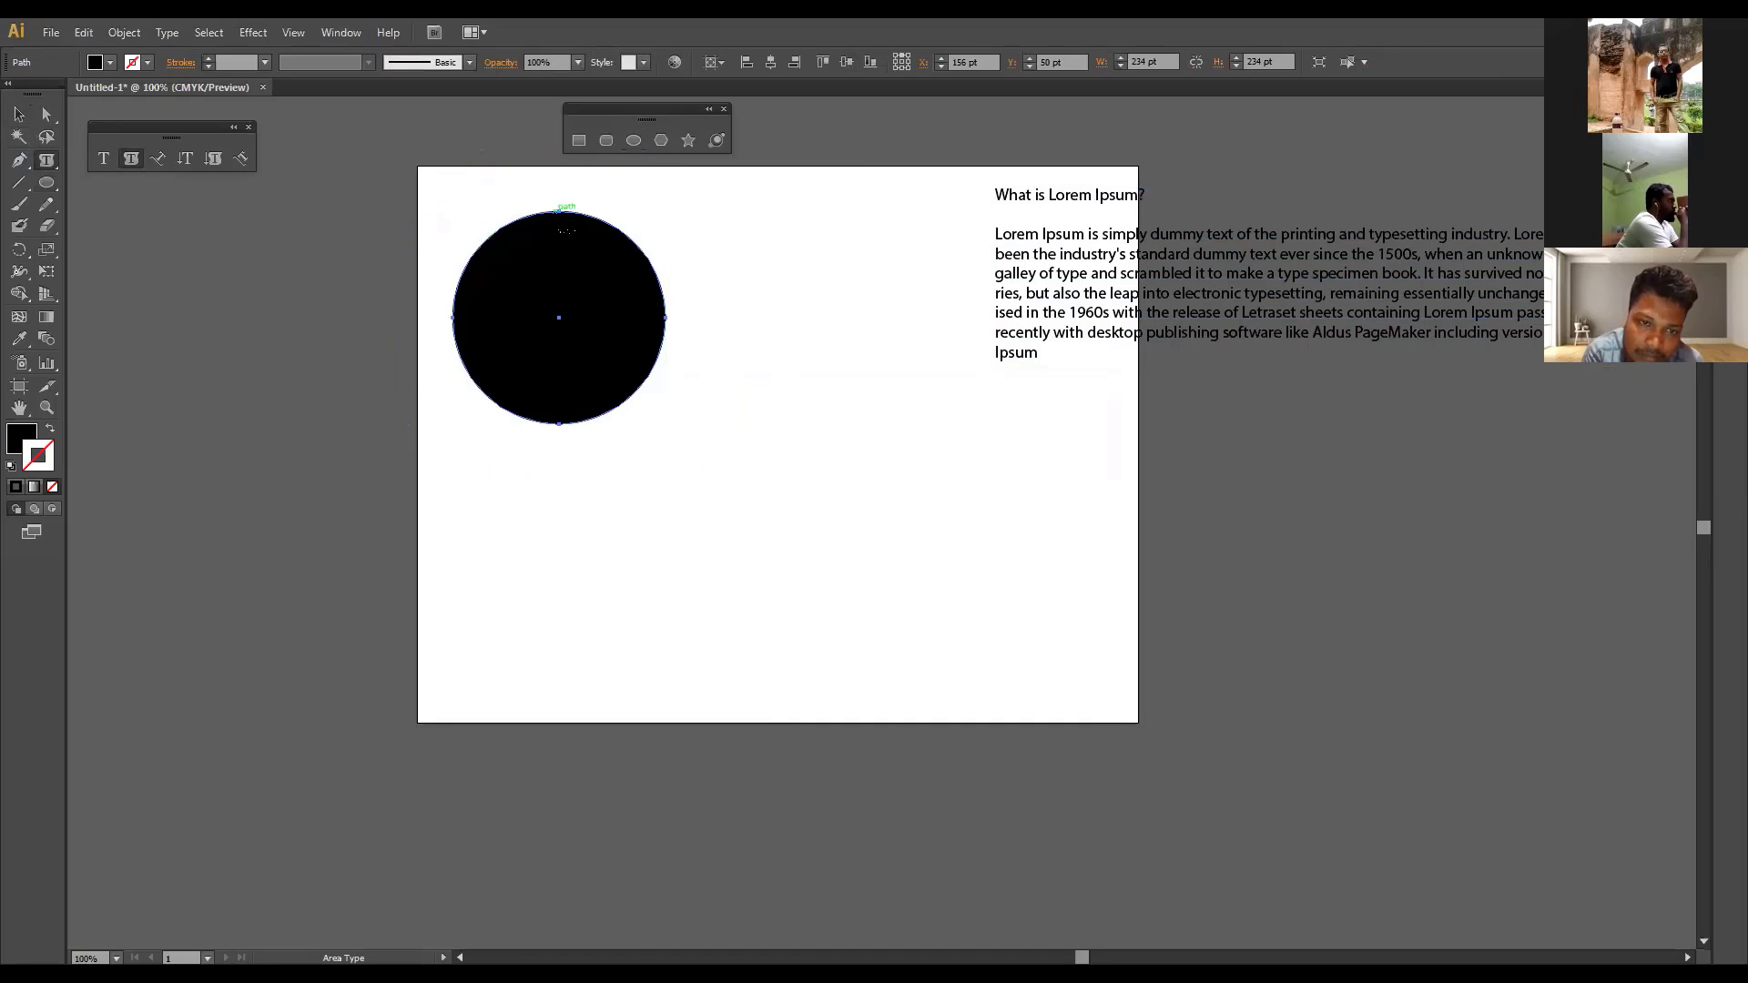
pyautogui.click(559, 213)
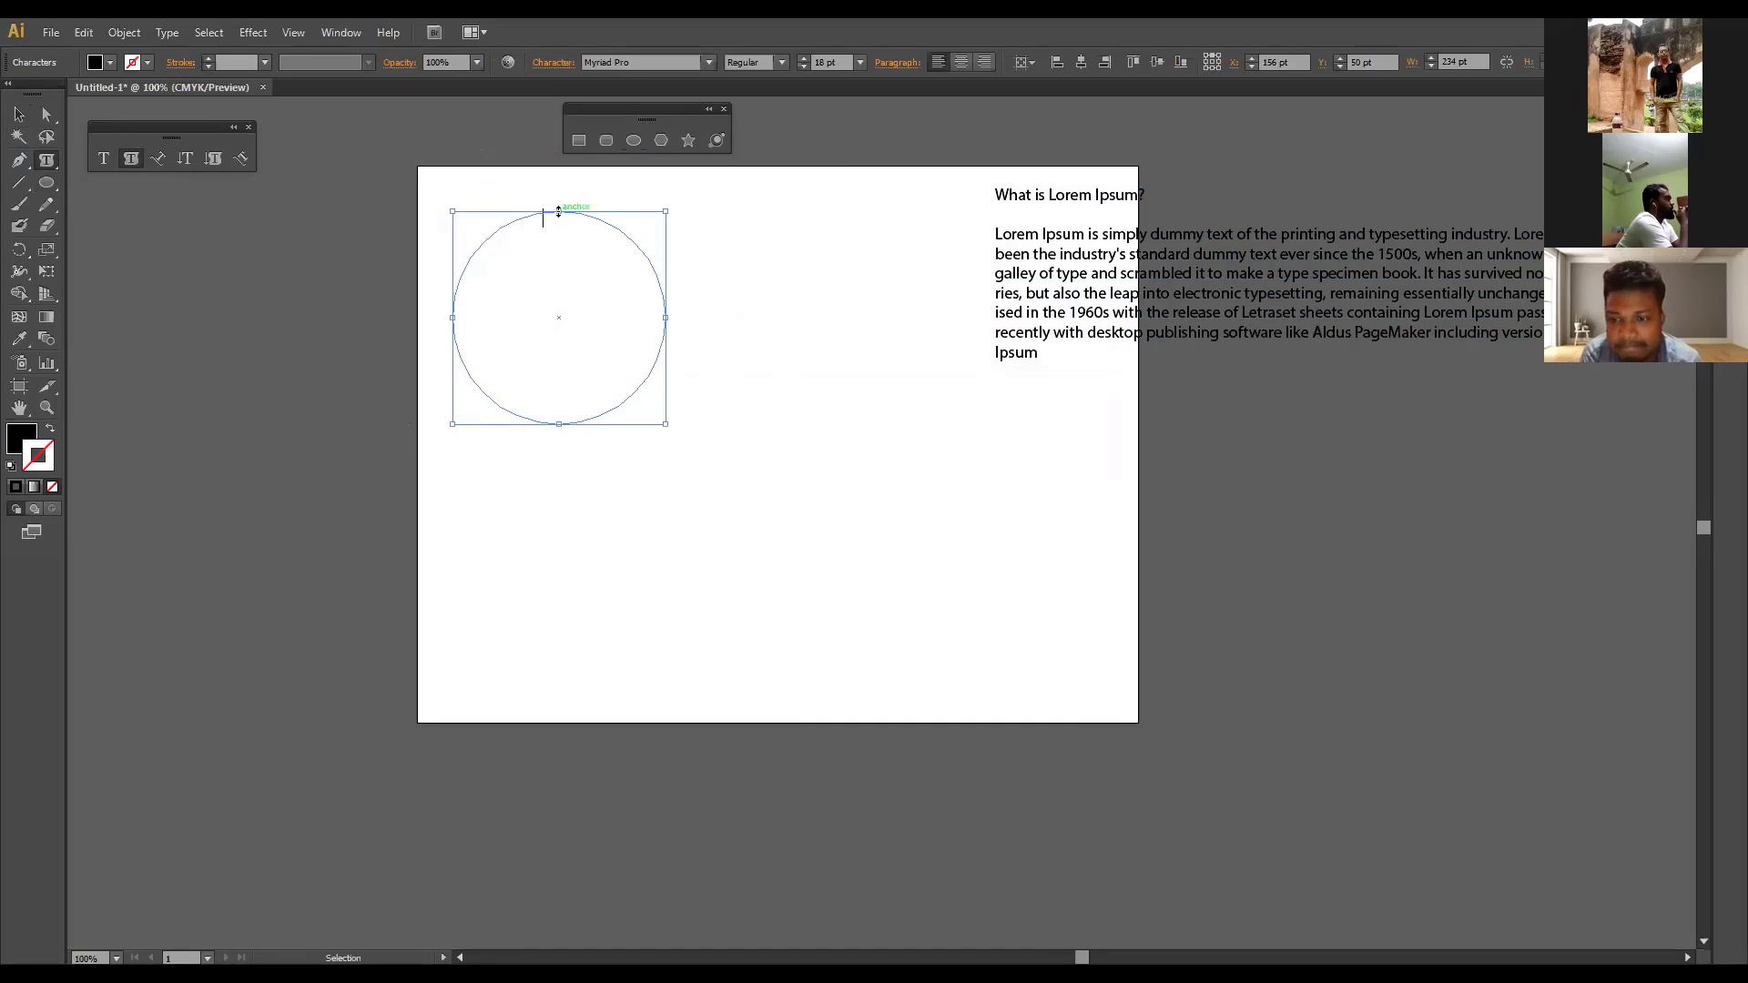
pyautogui.hotkey('ctrl', 'v')
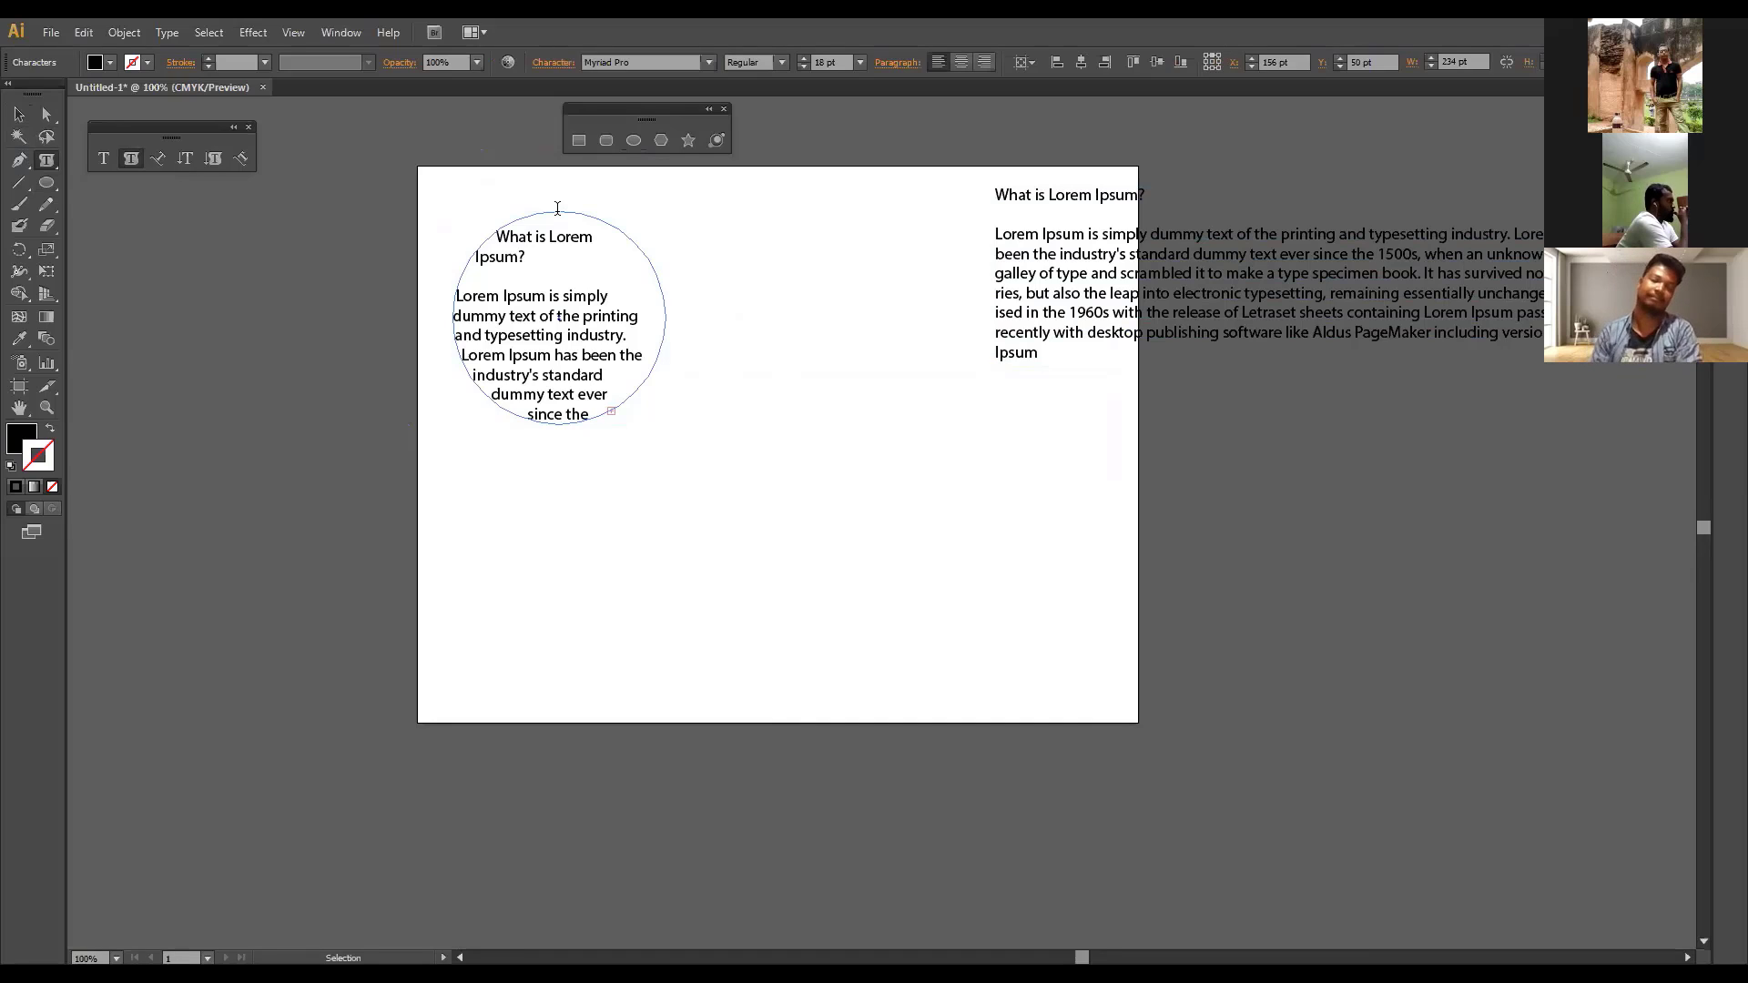
pyautogui.press('Escape')
# Step: Reduce all text in the circle to 10 pt, raise it to 12 pt, and deselect the circle
pyautogui.click(557, 208)
pyautogui.hotkey('ctrl', 'a')
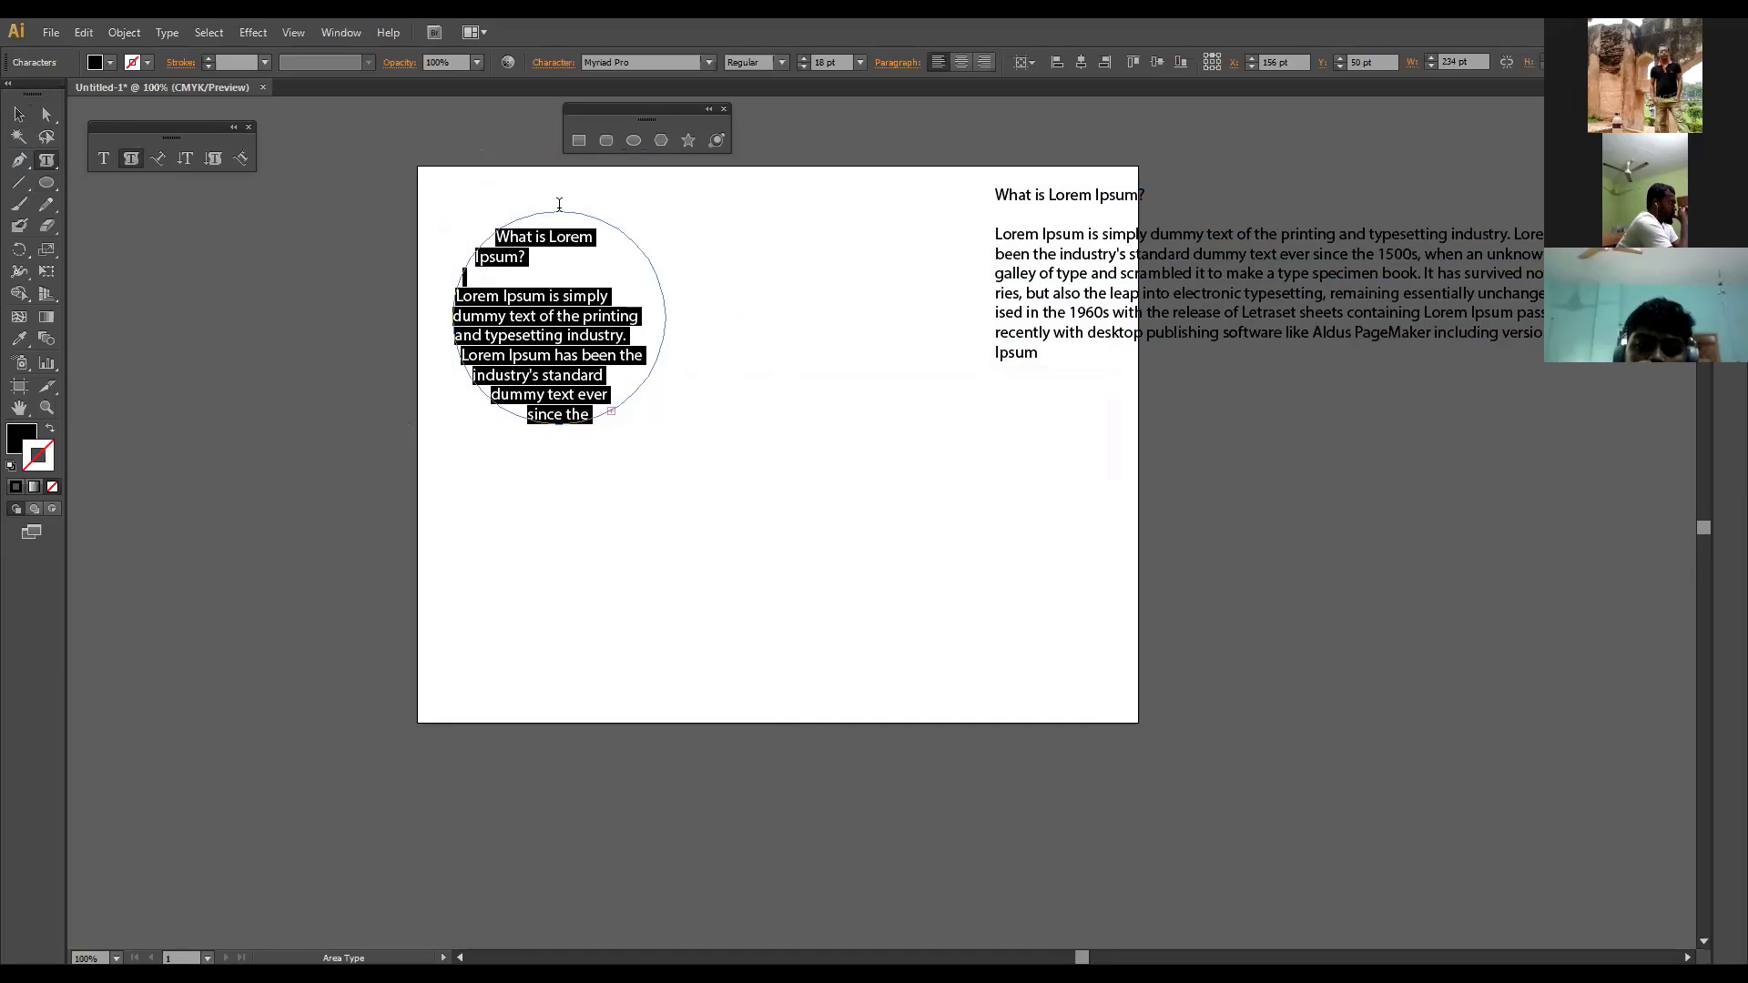
pyautogui.click(860, 62)
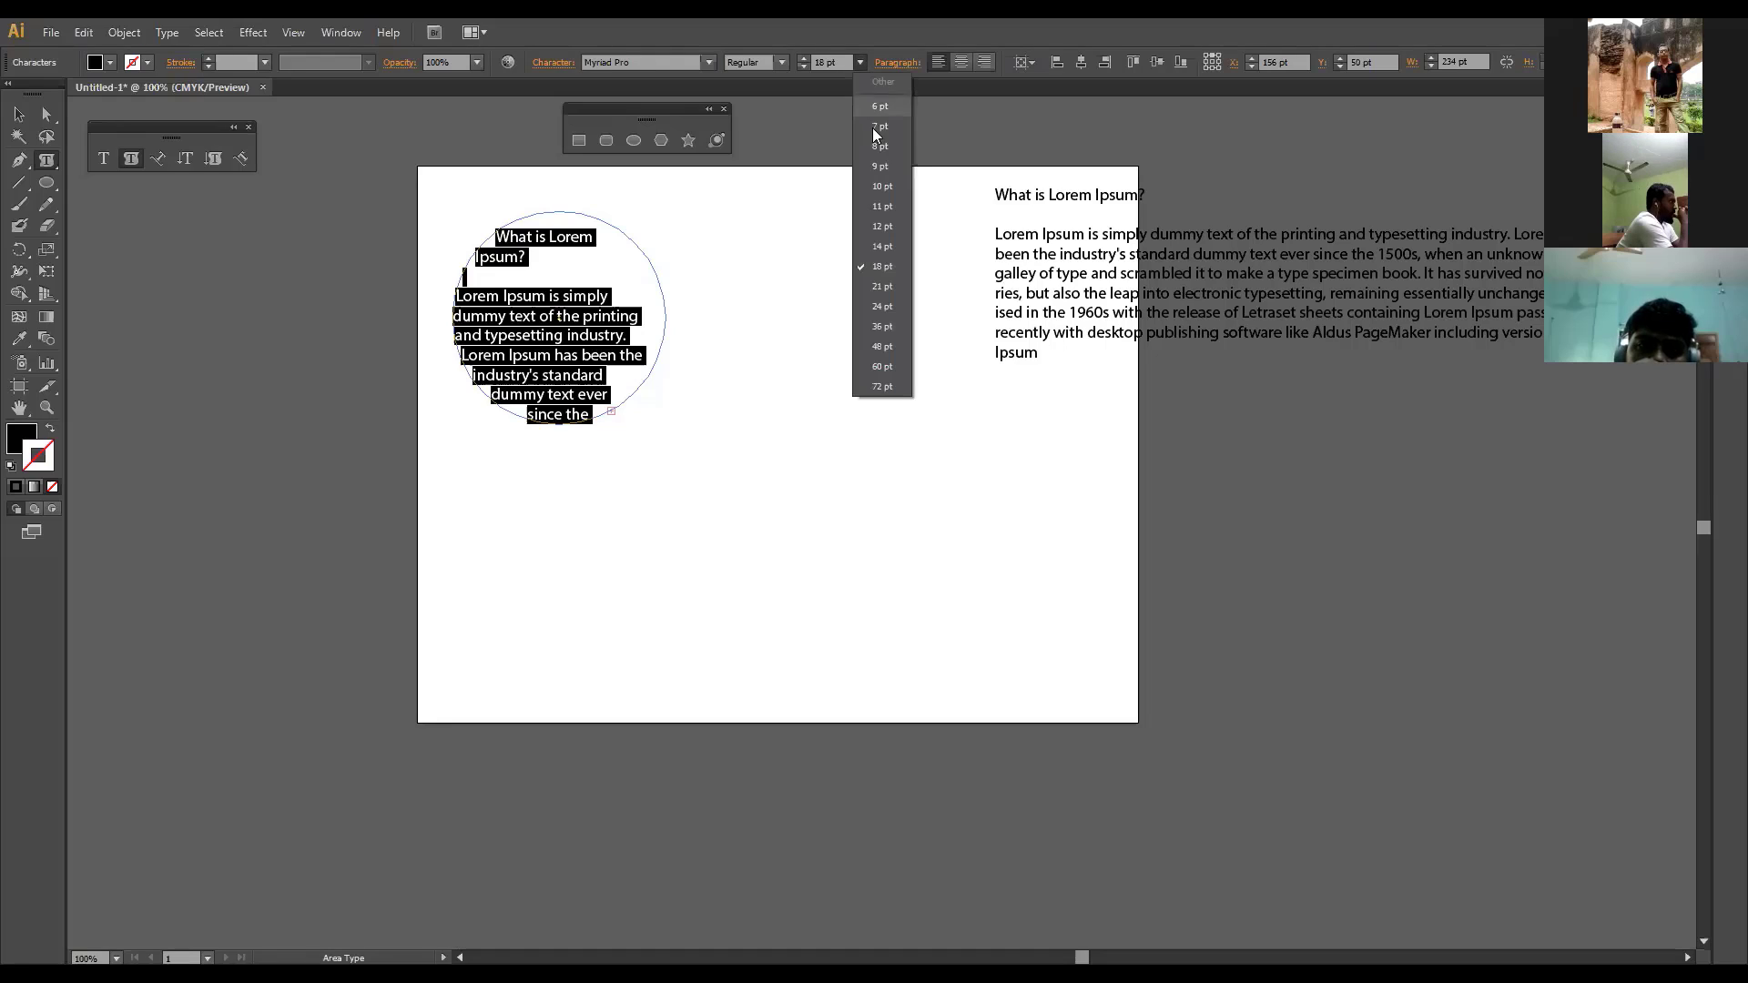
pyautogui.click(882, 186)
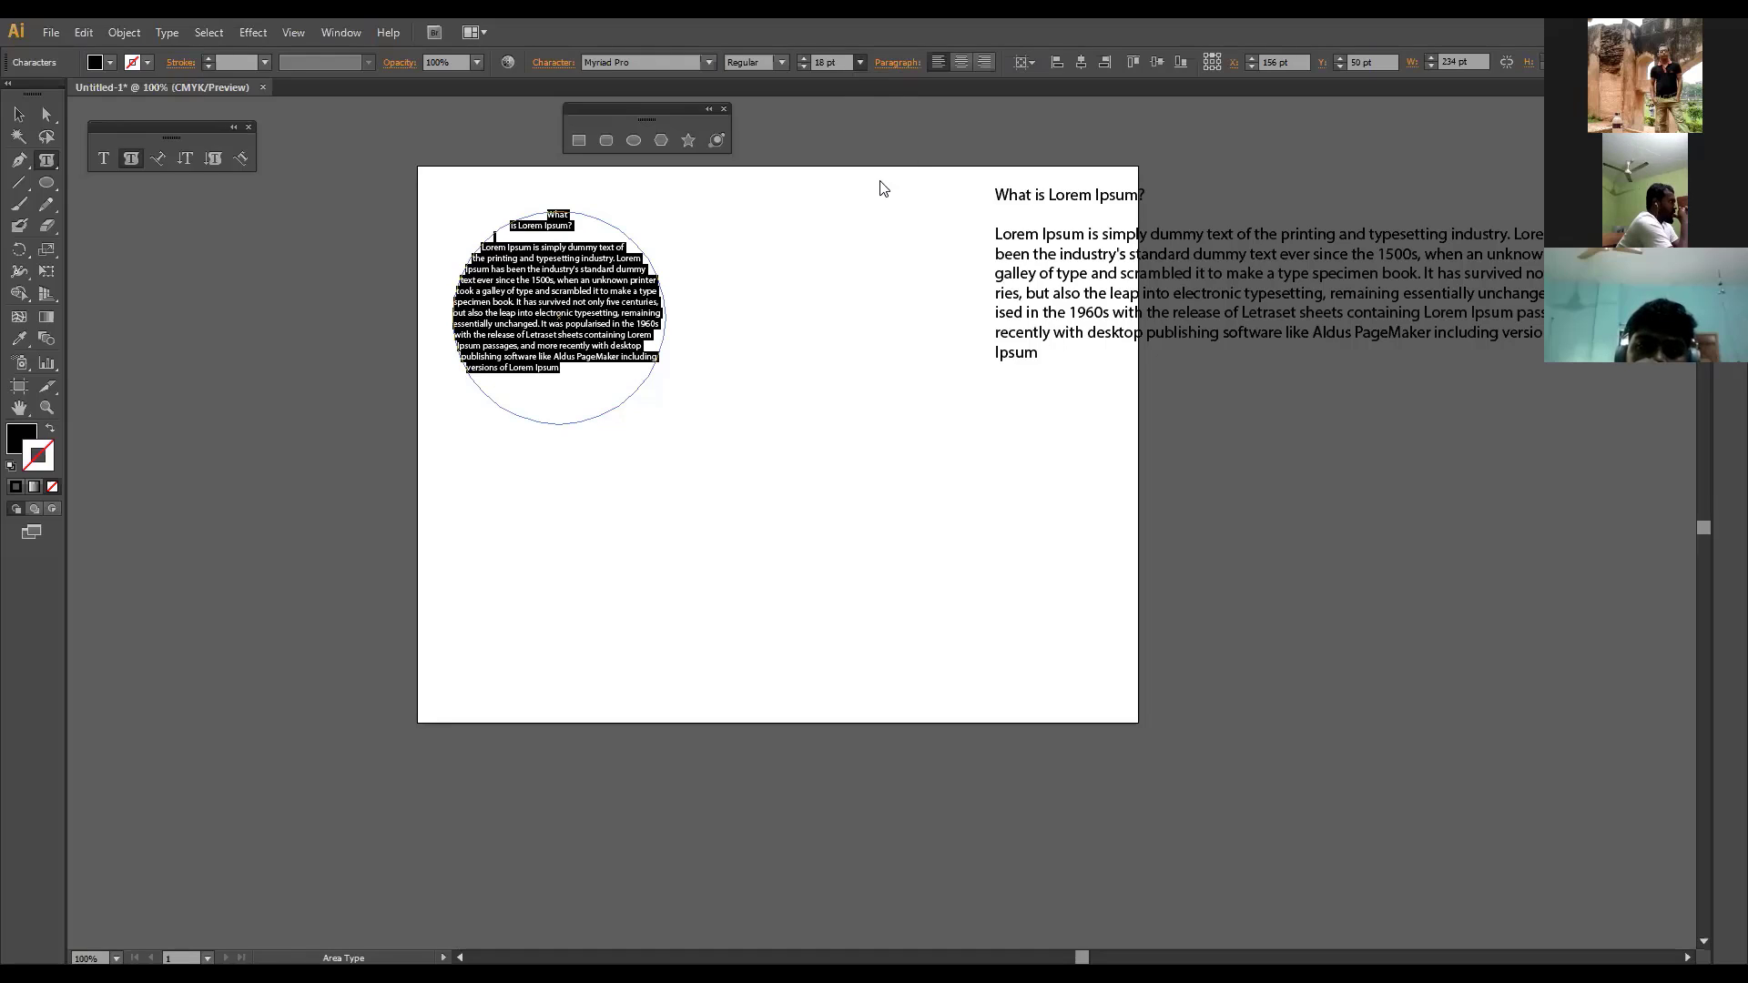
pyautogui.press('Up')
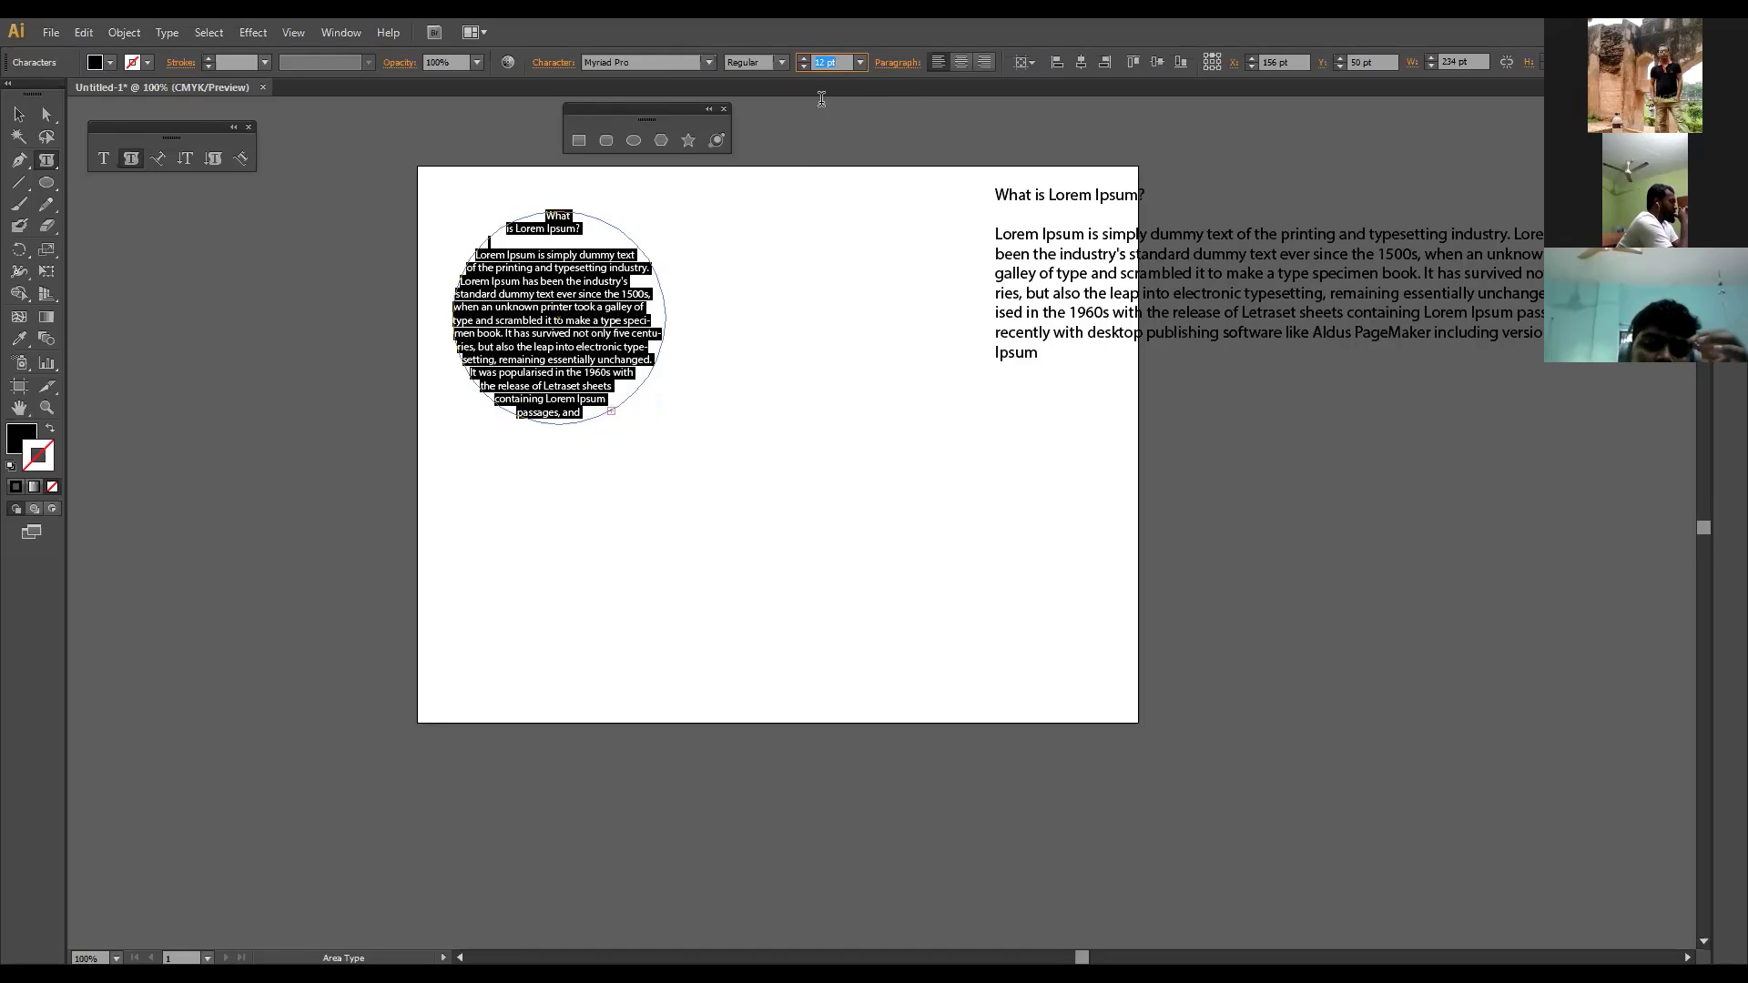
pyautogui.click(14, 111)
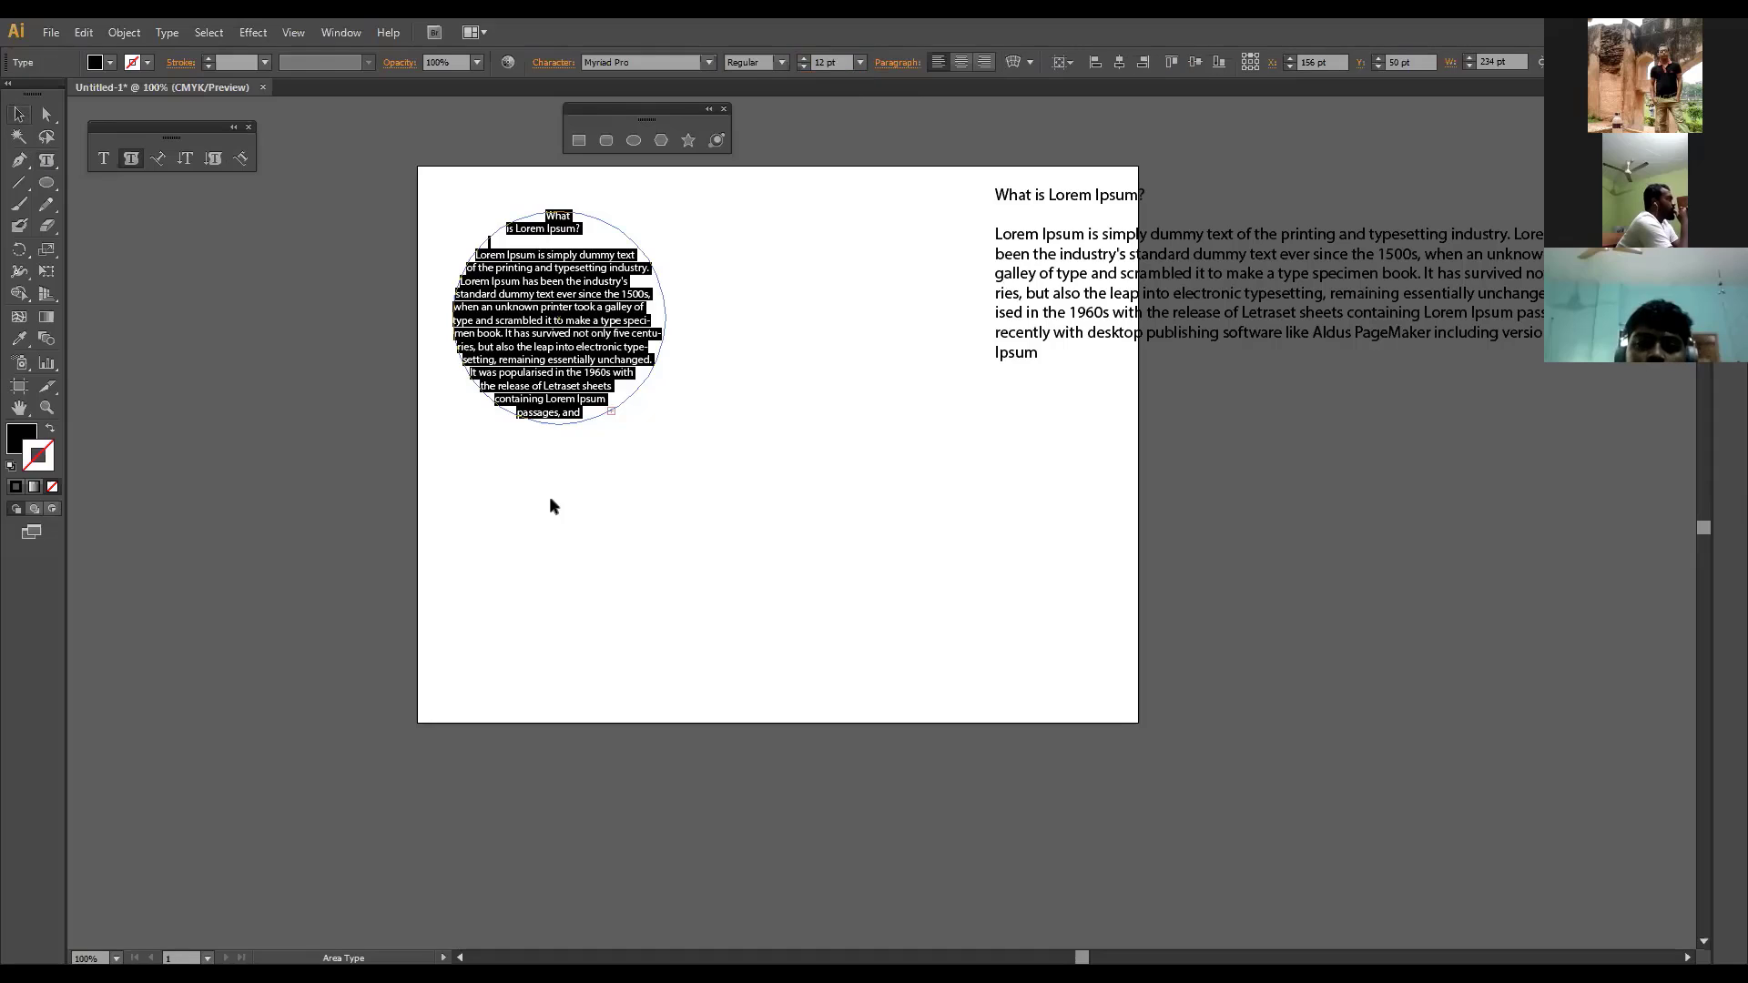
pyautogui.click(676, 538)
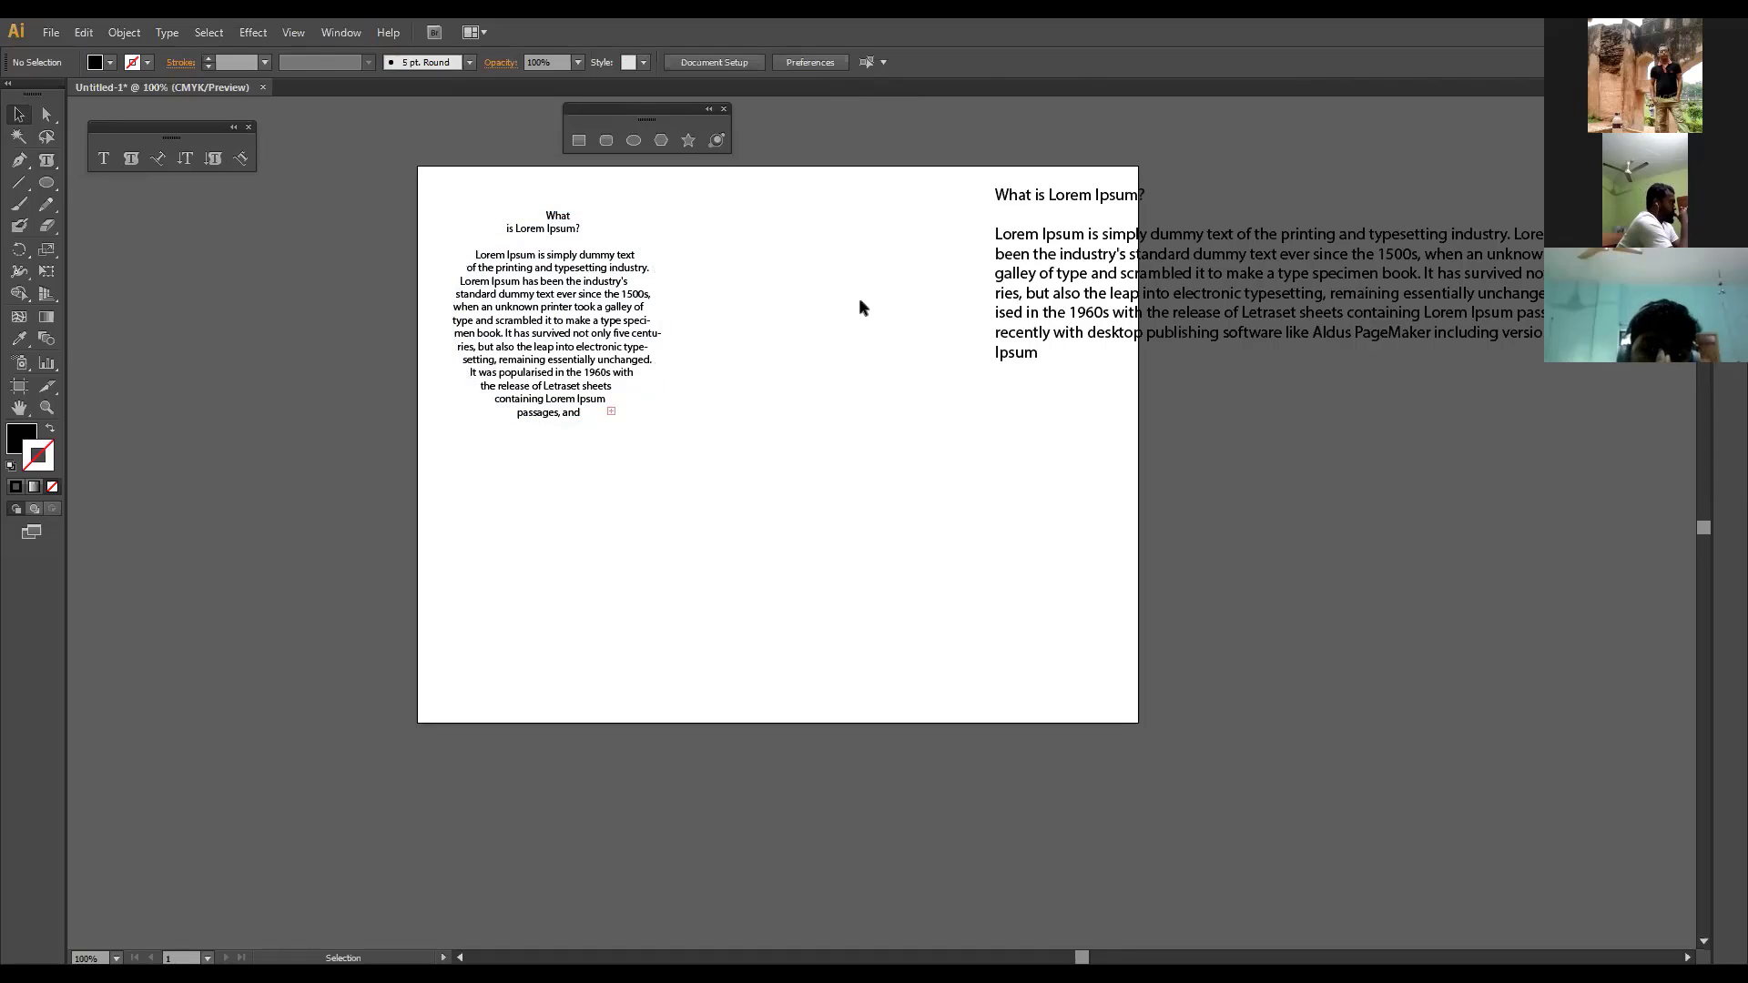
# Step: Draw a black hexagon about 92.5 × 80 pt below and beside the text circle, and rotate it to stand on one corner
pyautogui.click(661, 141)
pyautogui.moveTo(777, 462); pyautogui.dragTo(820, 462)
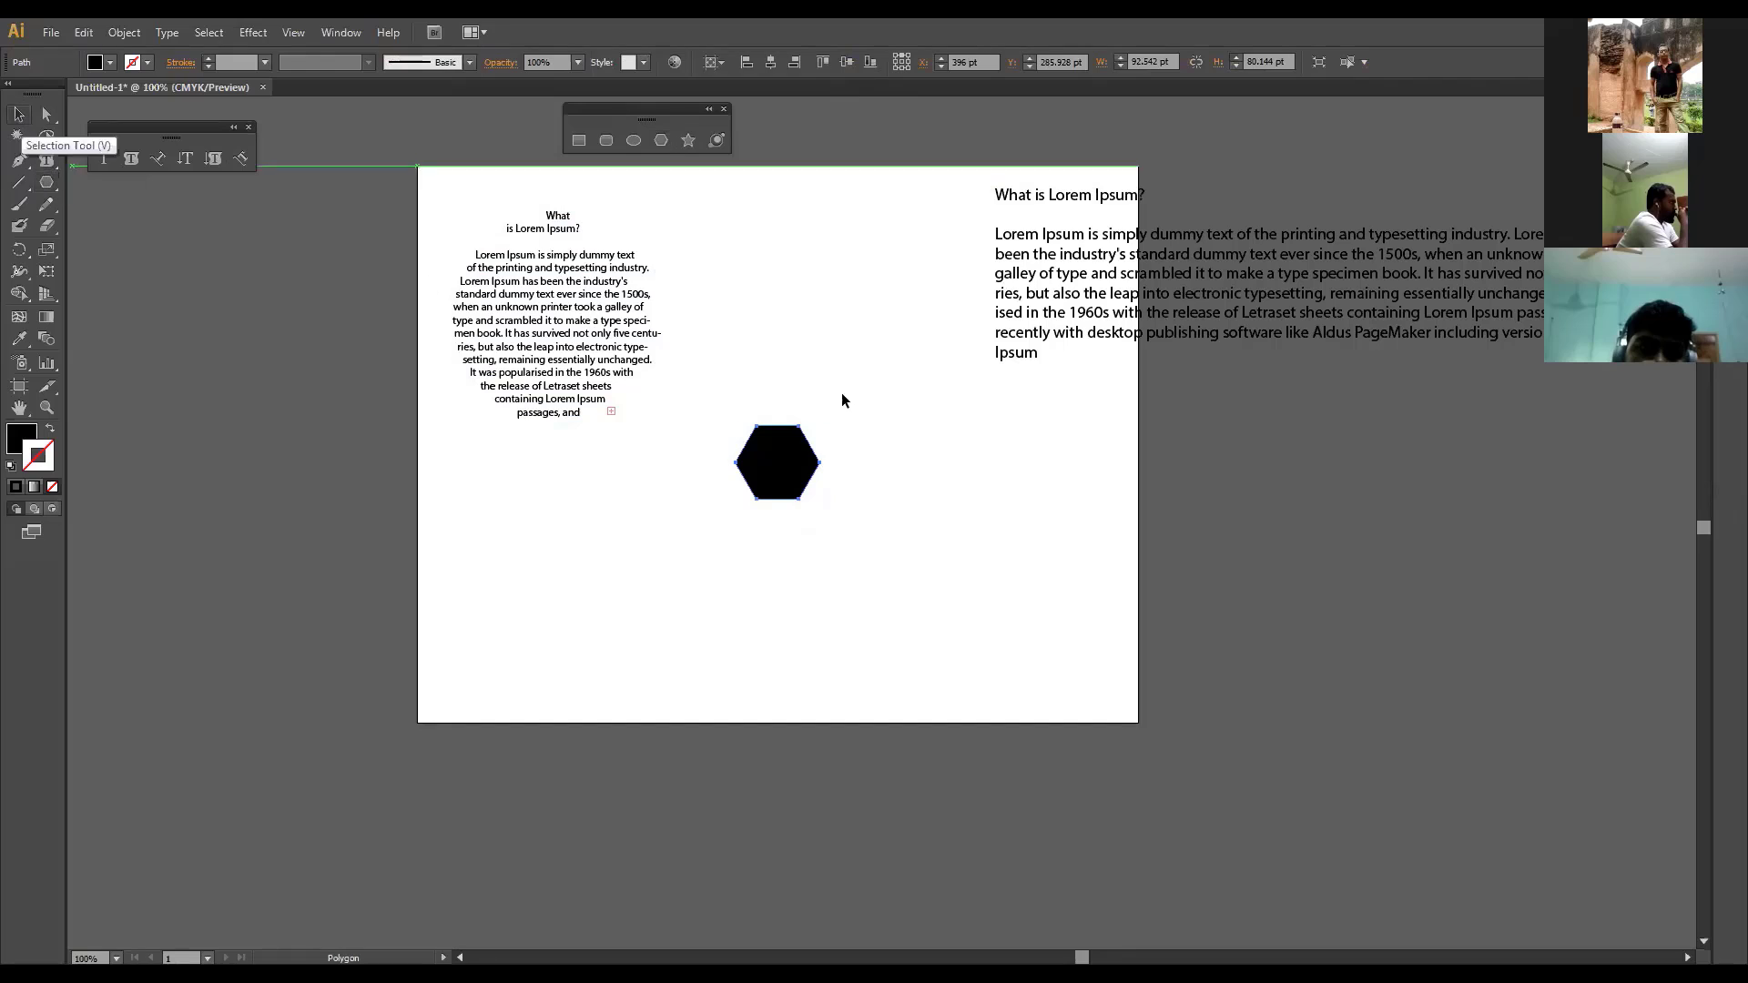
pyautogui.press('v')
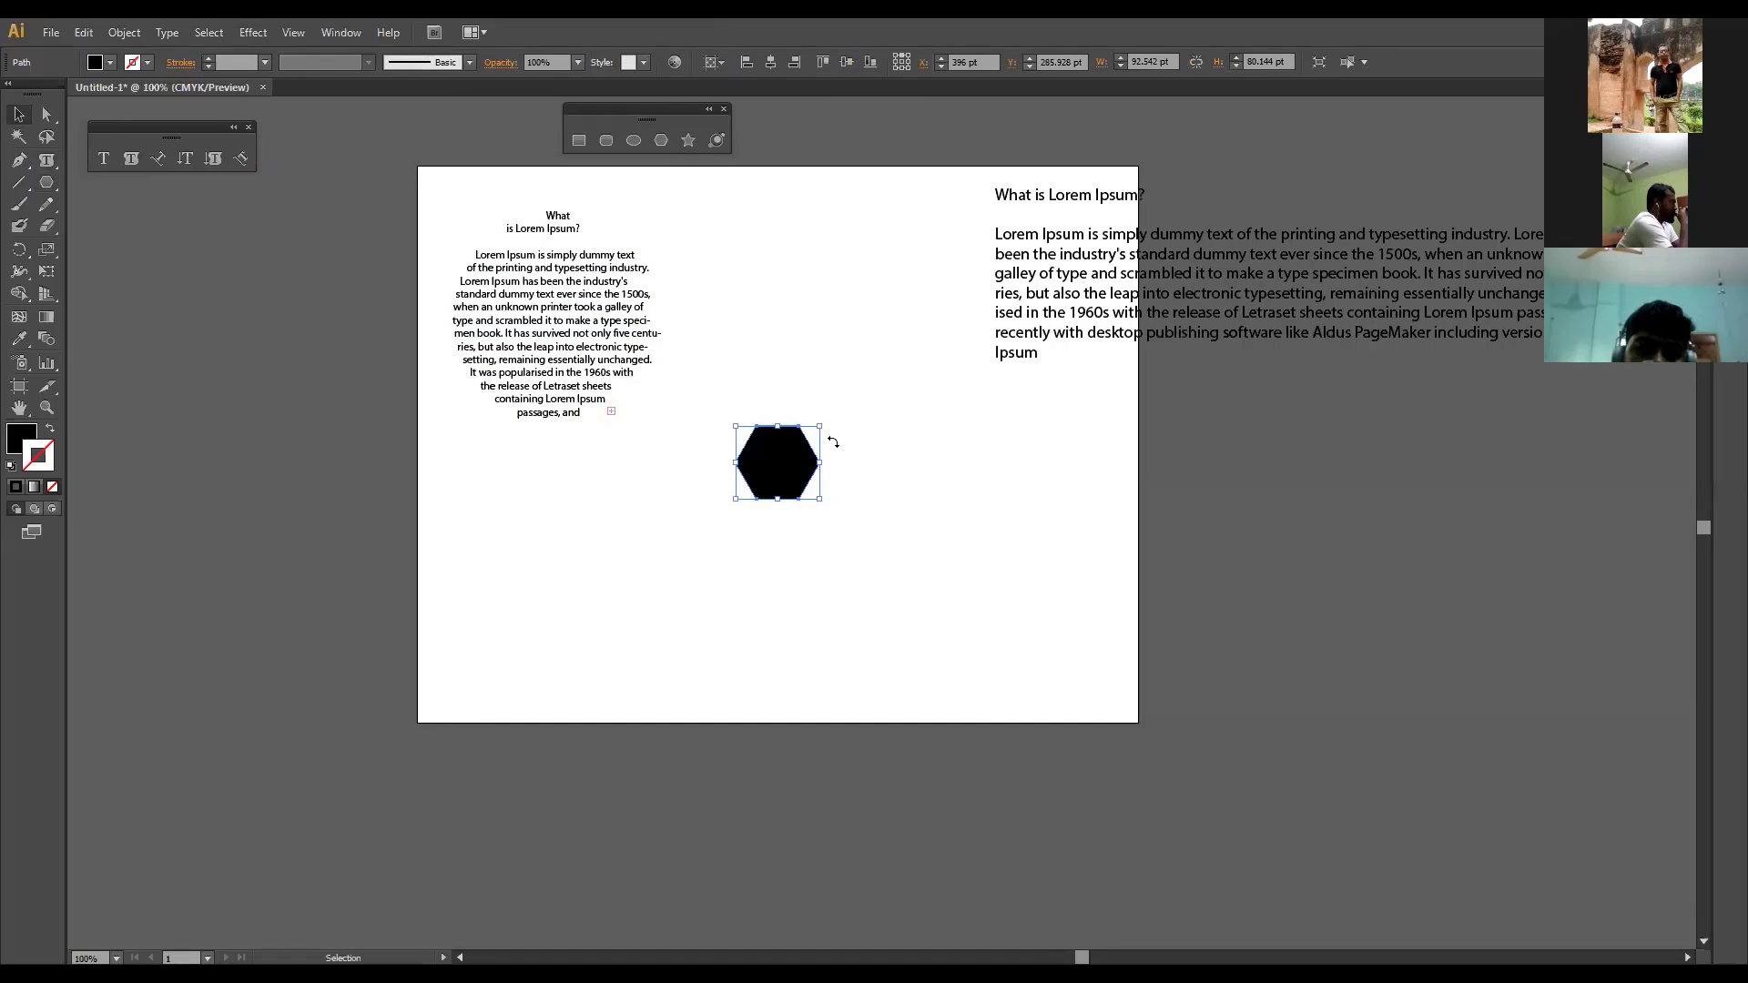
pyautogui.moveTo(820, 418); pyautogui.dragTo(828, 520)
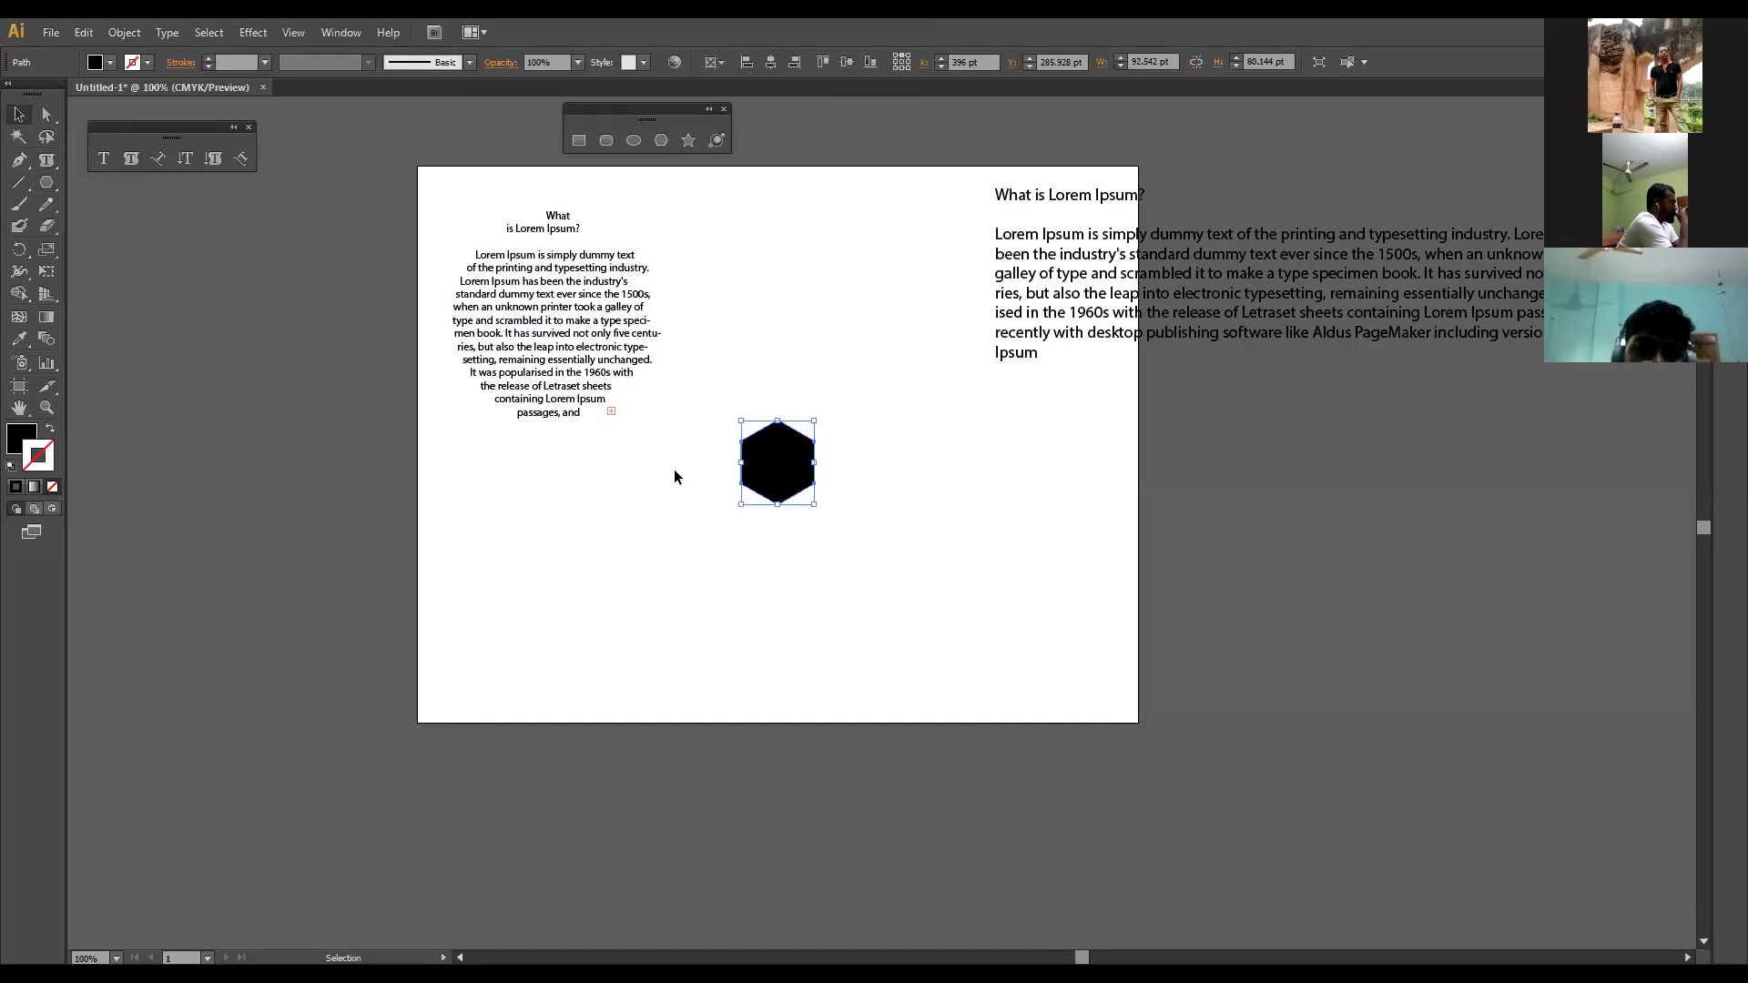
# Step: Thread the text circle's overflow into a duplicate circle, undo that, and thread the overflow into the hexagon instead
pyautogui.click(611, 411)
pyautogui.click(609, 409)
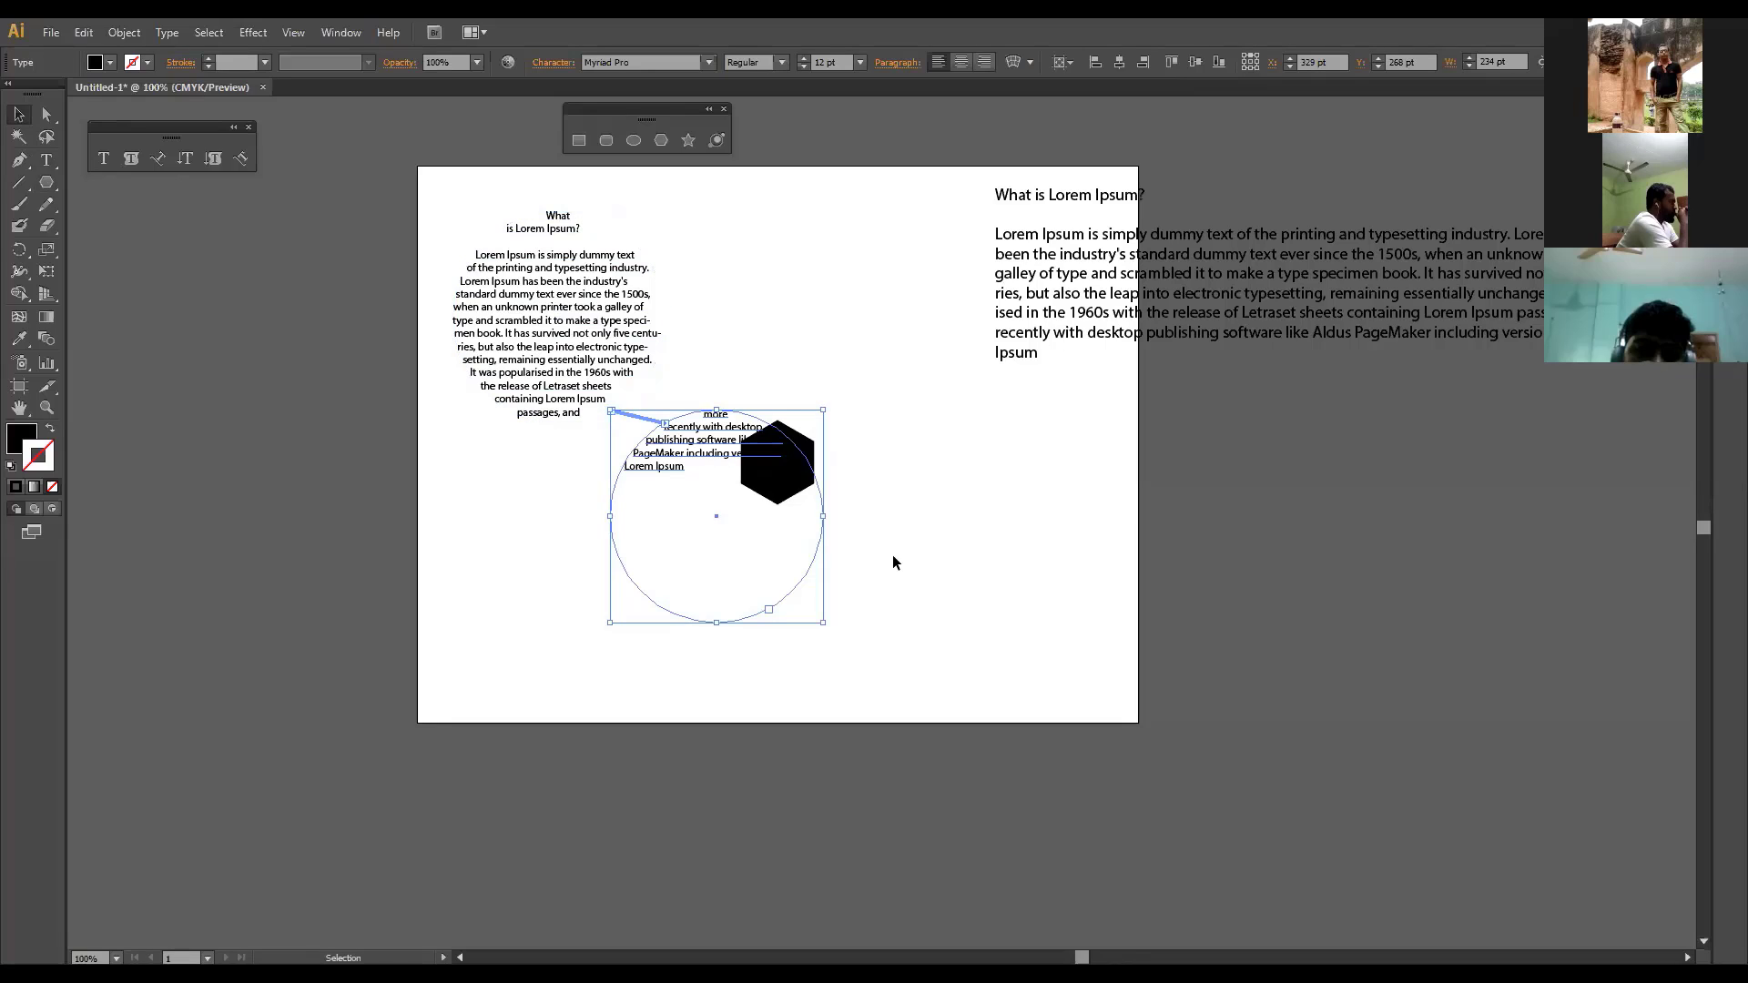
pyautogui.hotkey('ctrl', 'z')
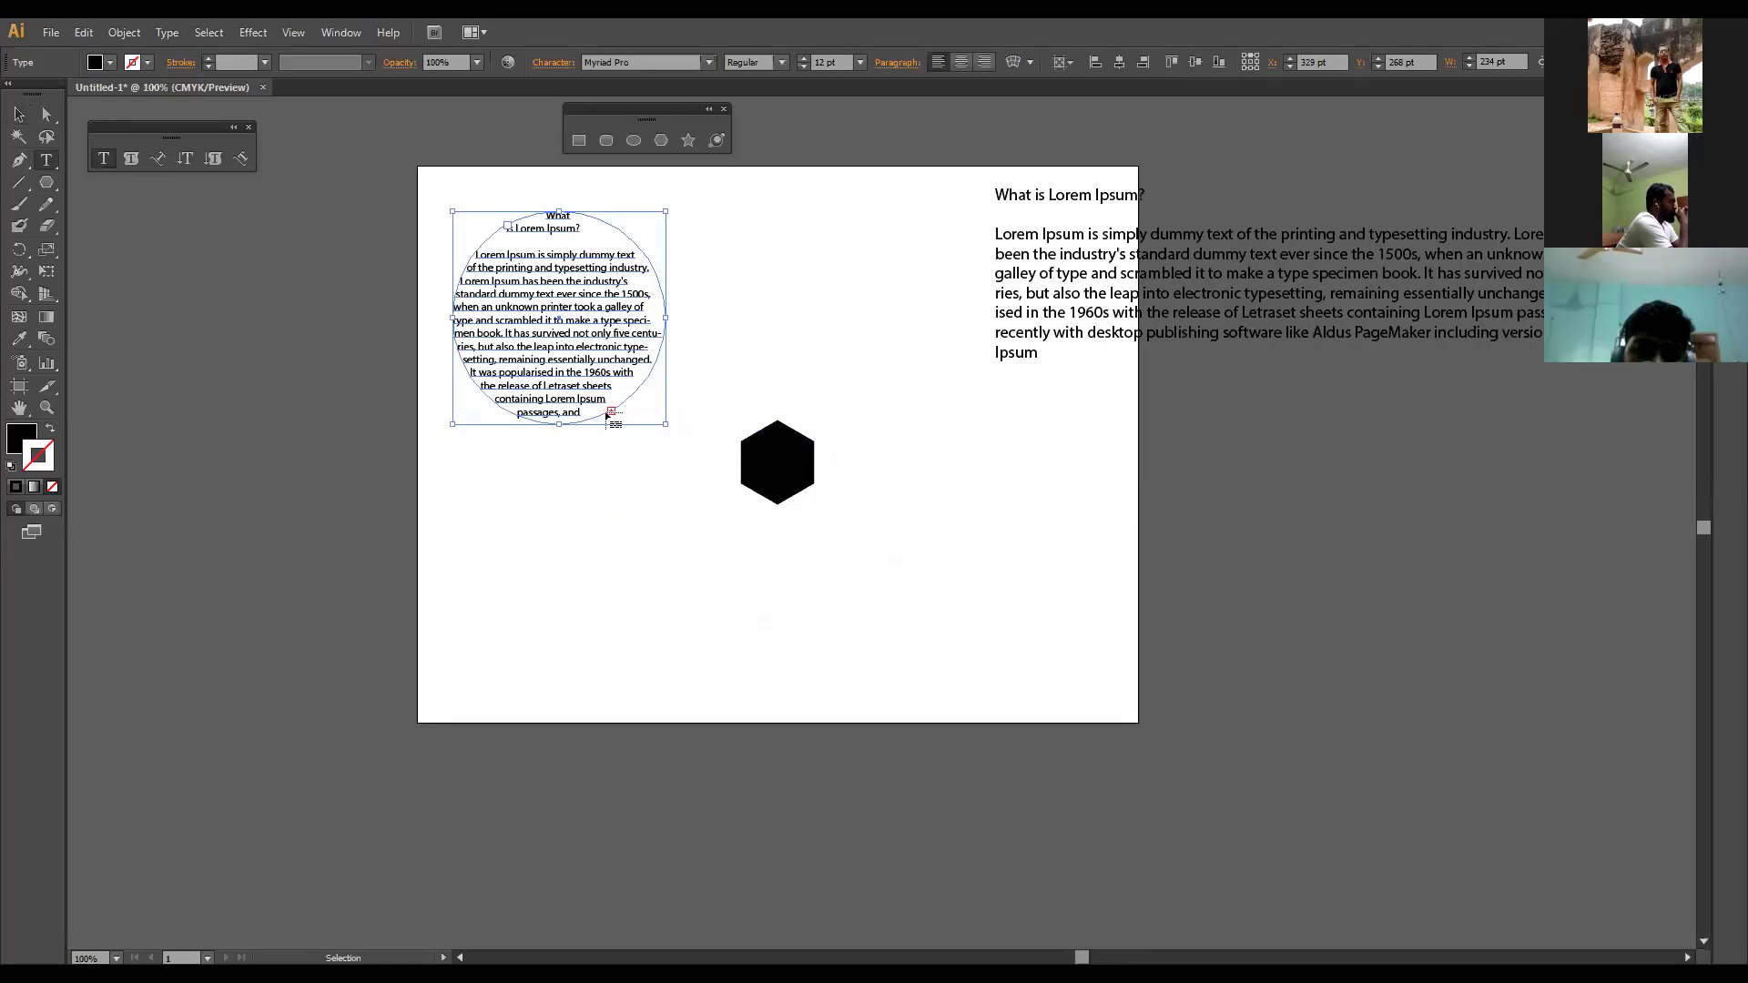
pyautogui.click(749, 443)
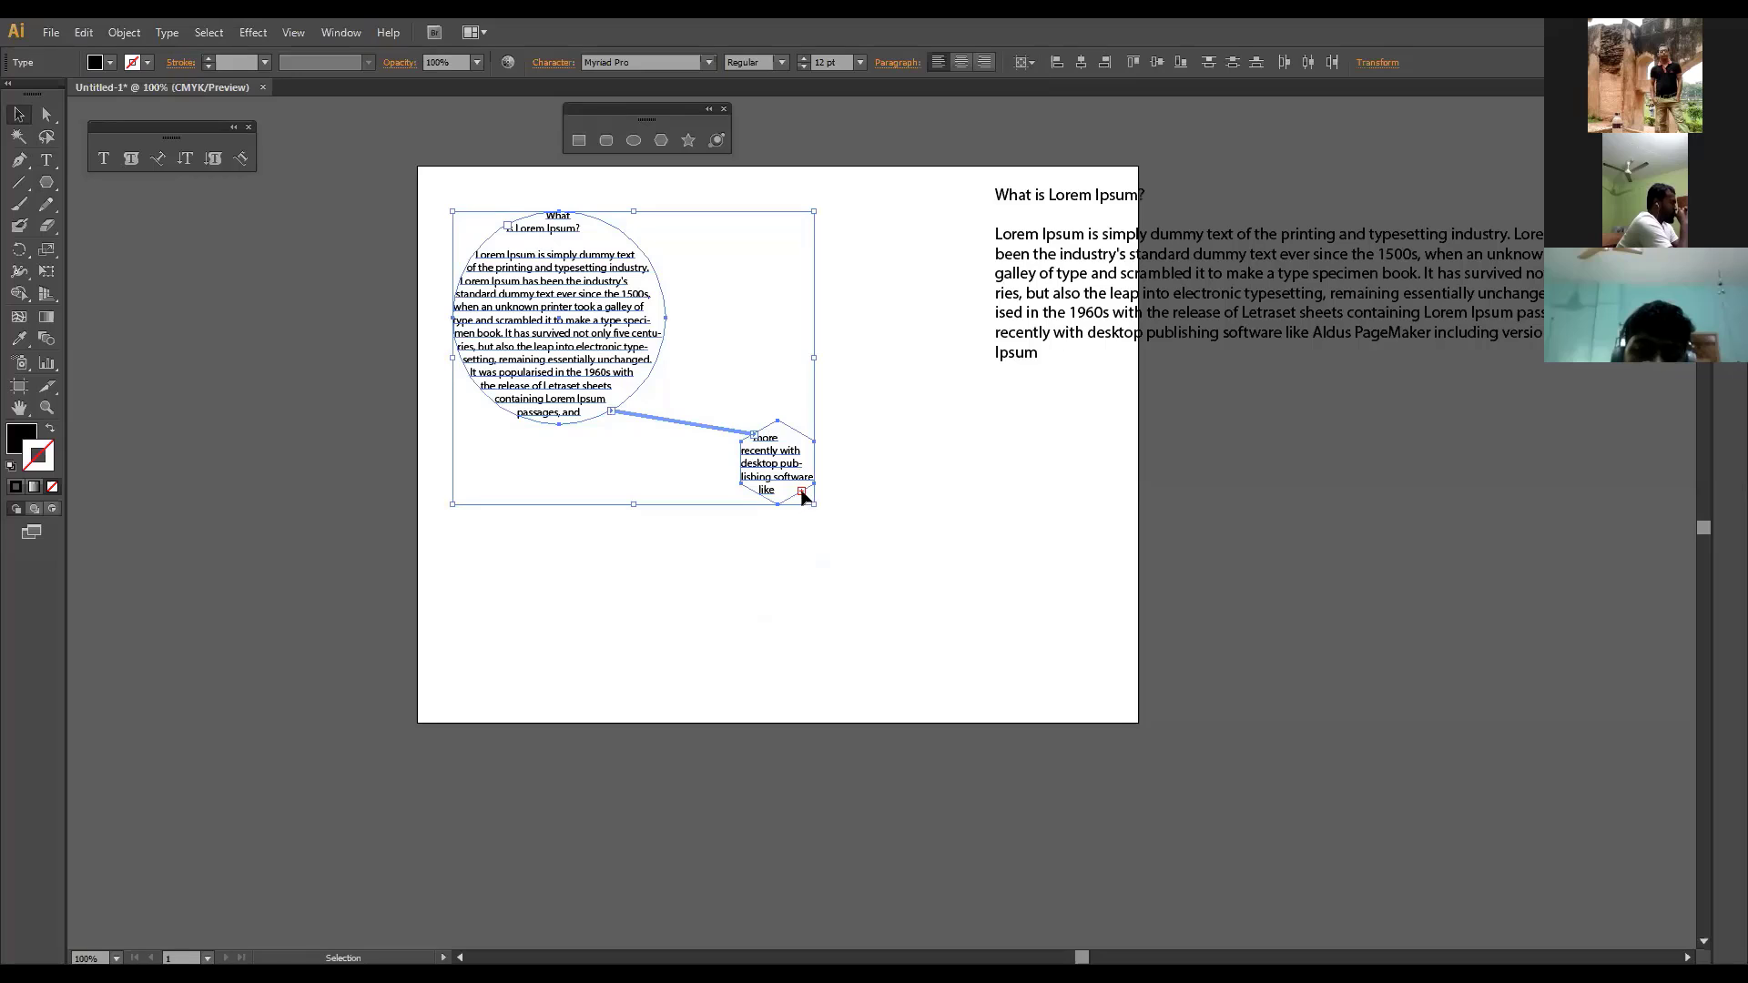
# Step: Draw a black five-pointed star about 179 × 172 pt beside the hexagon
pyautogui.press('t')
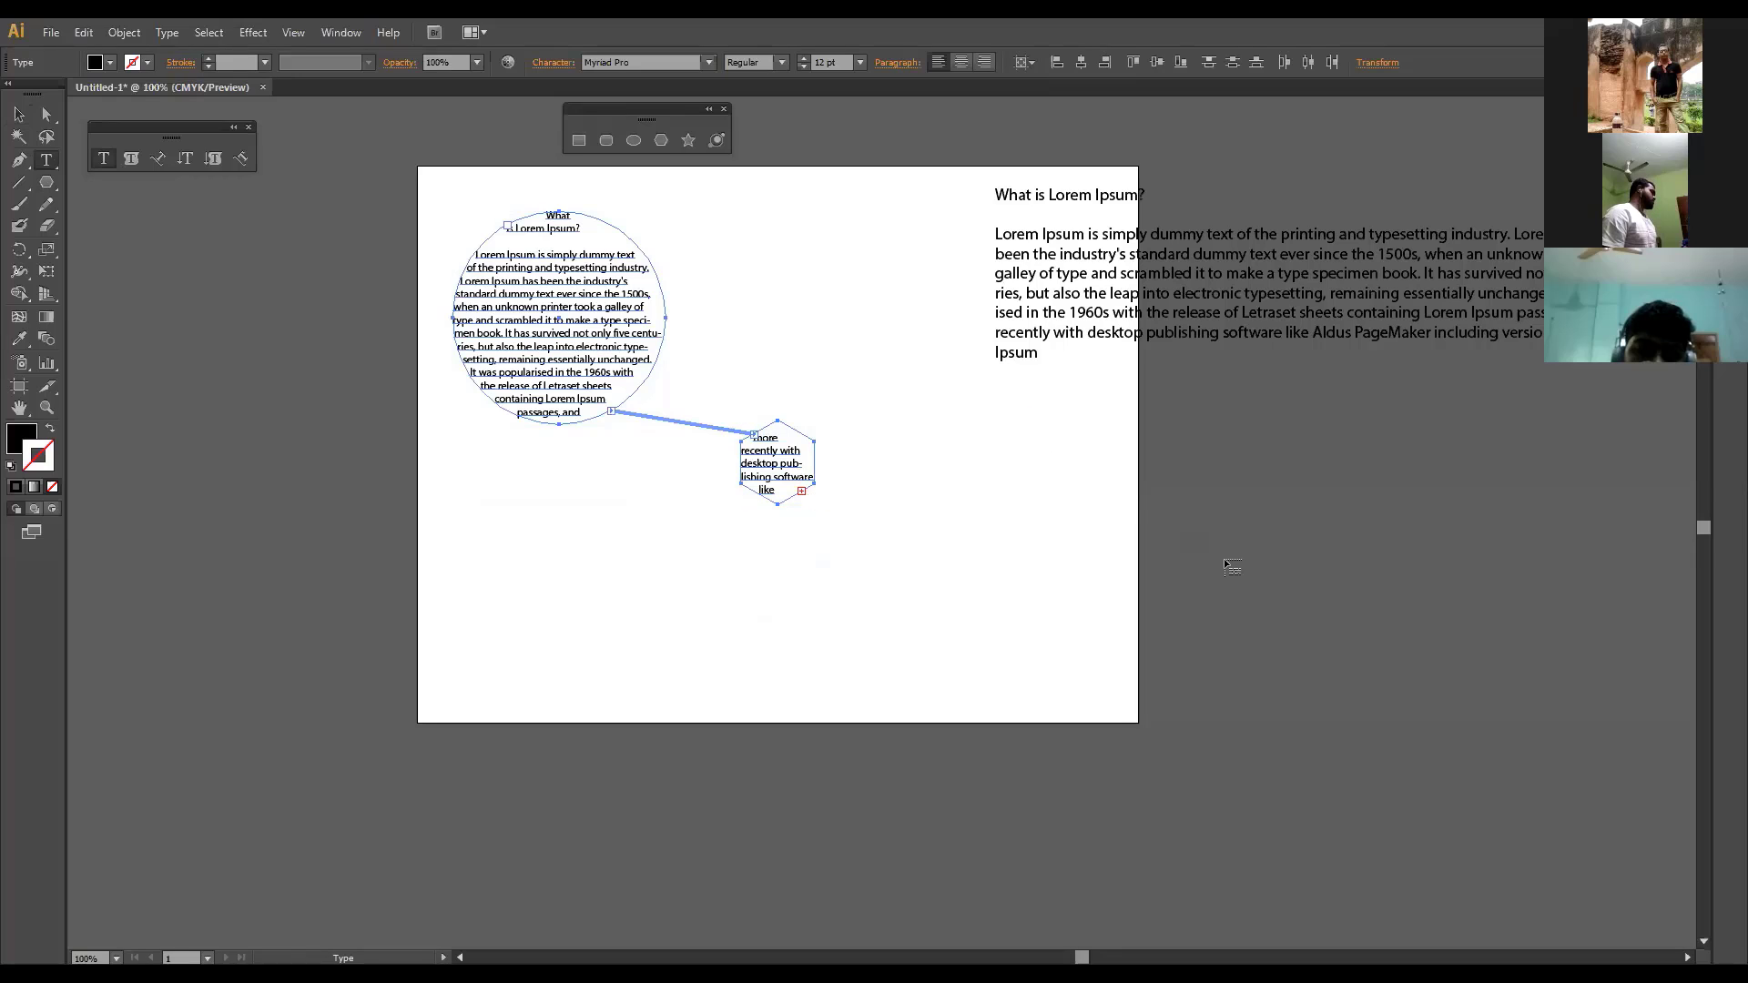
pyautogui.click(694, 140)
pyautogui.moveTo(936, 466); pyautogui.dragTo(990, 540)
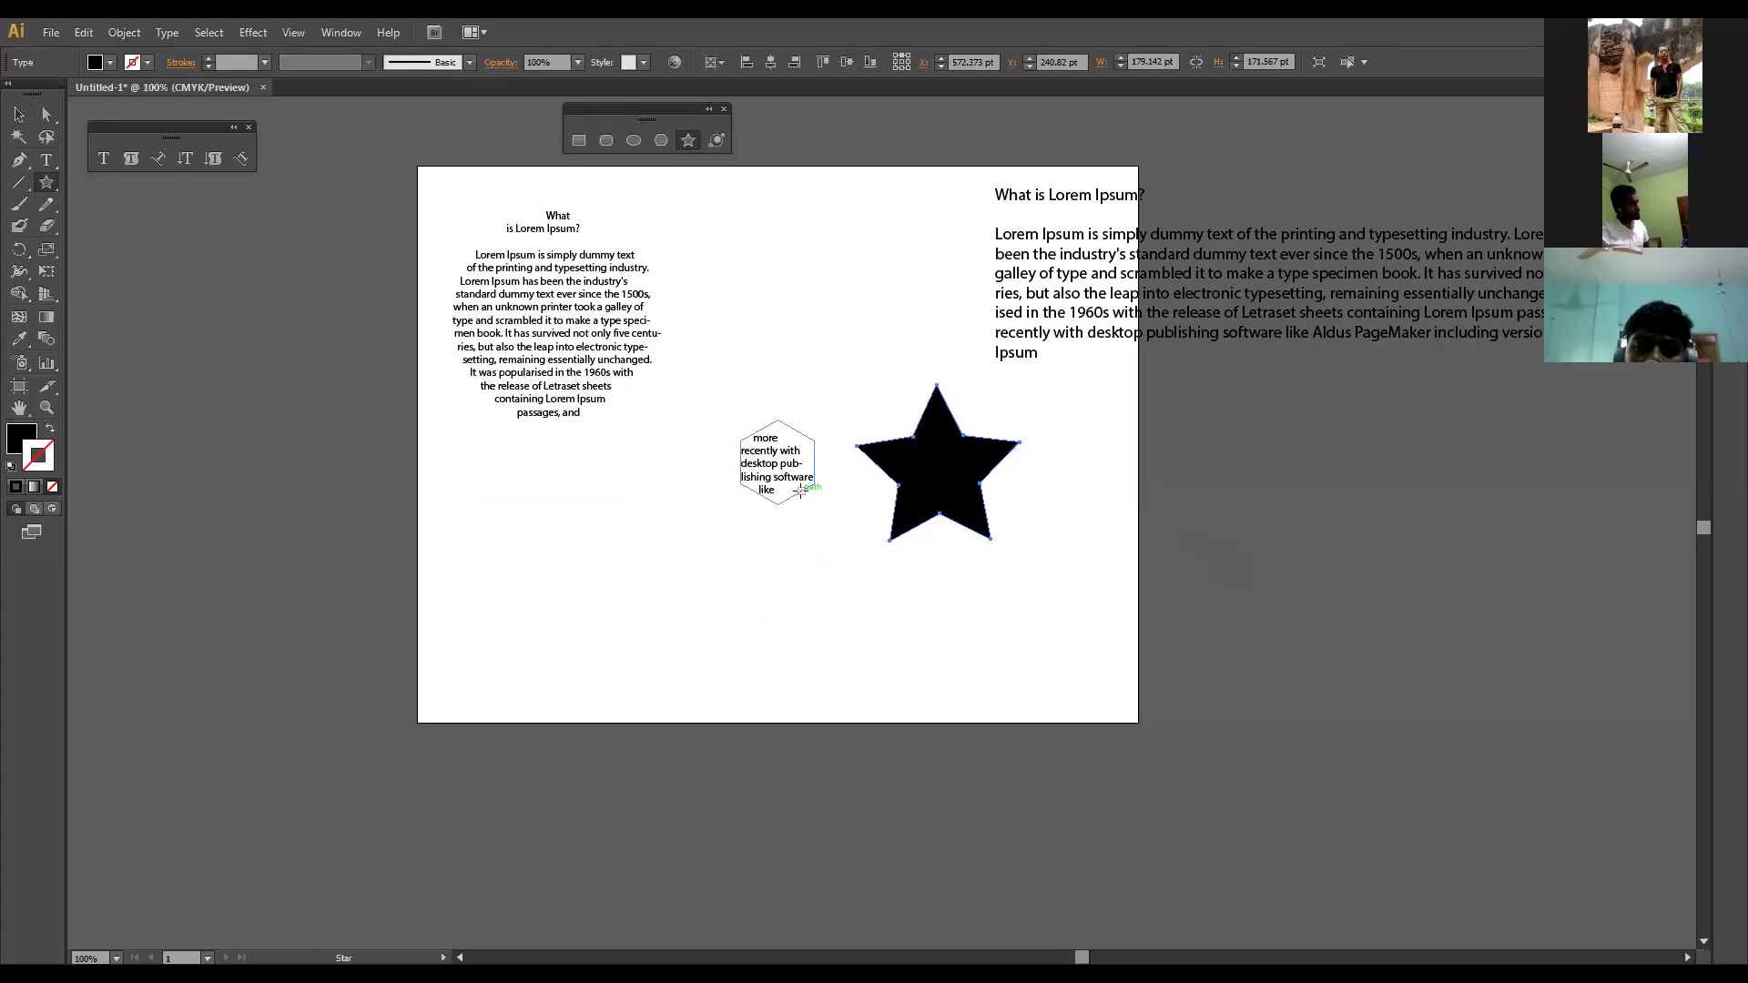
pyautogui.click(841, 539)
pyautogui.click(915, 558)
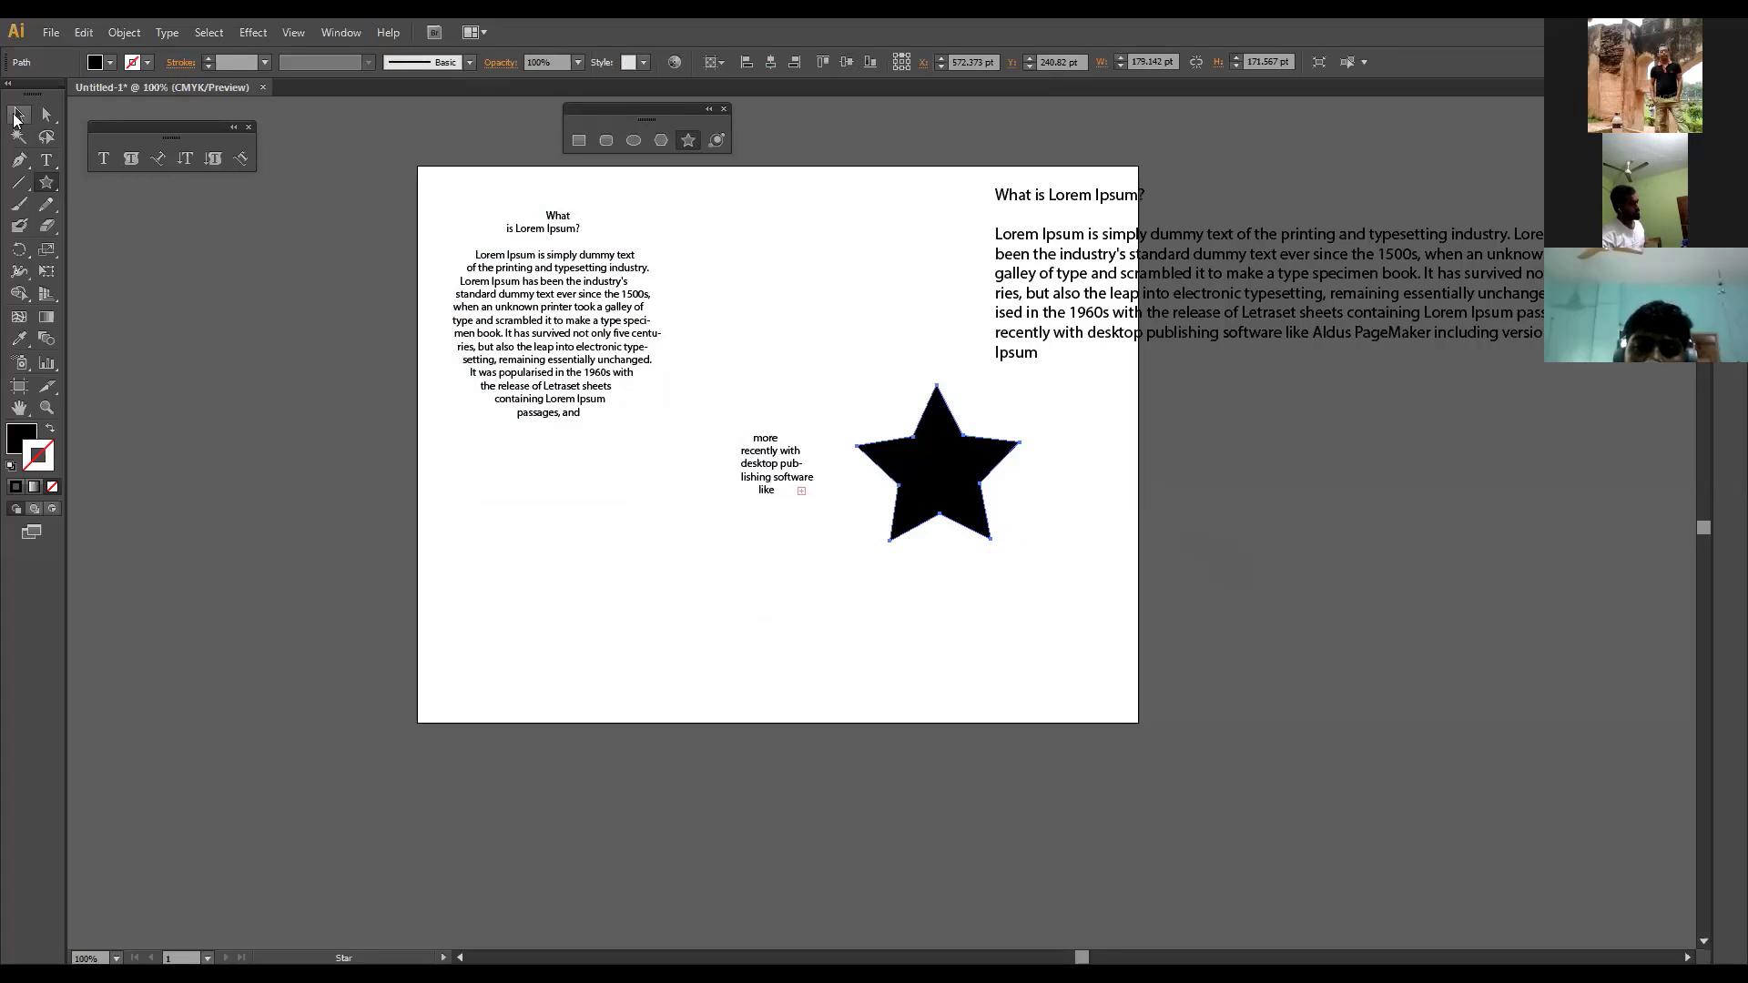
# Step: Thread the hexagon's overflow text into the star and deselect the linked shapes
pyautogui.press('v')
pyautogui.click(803, 493)
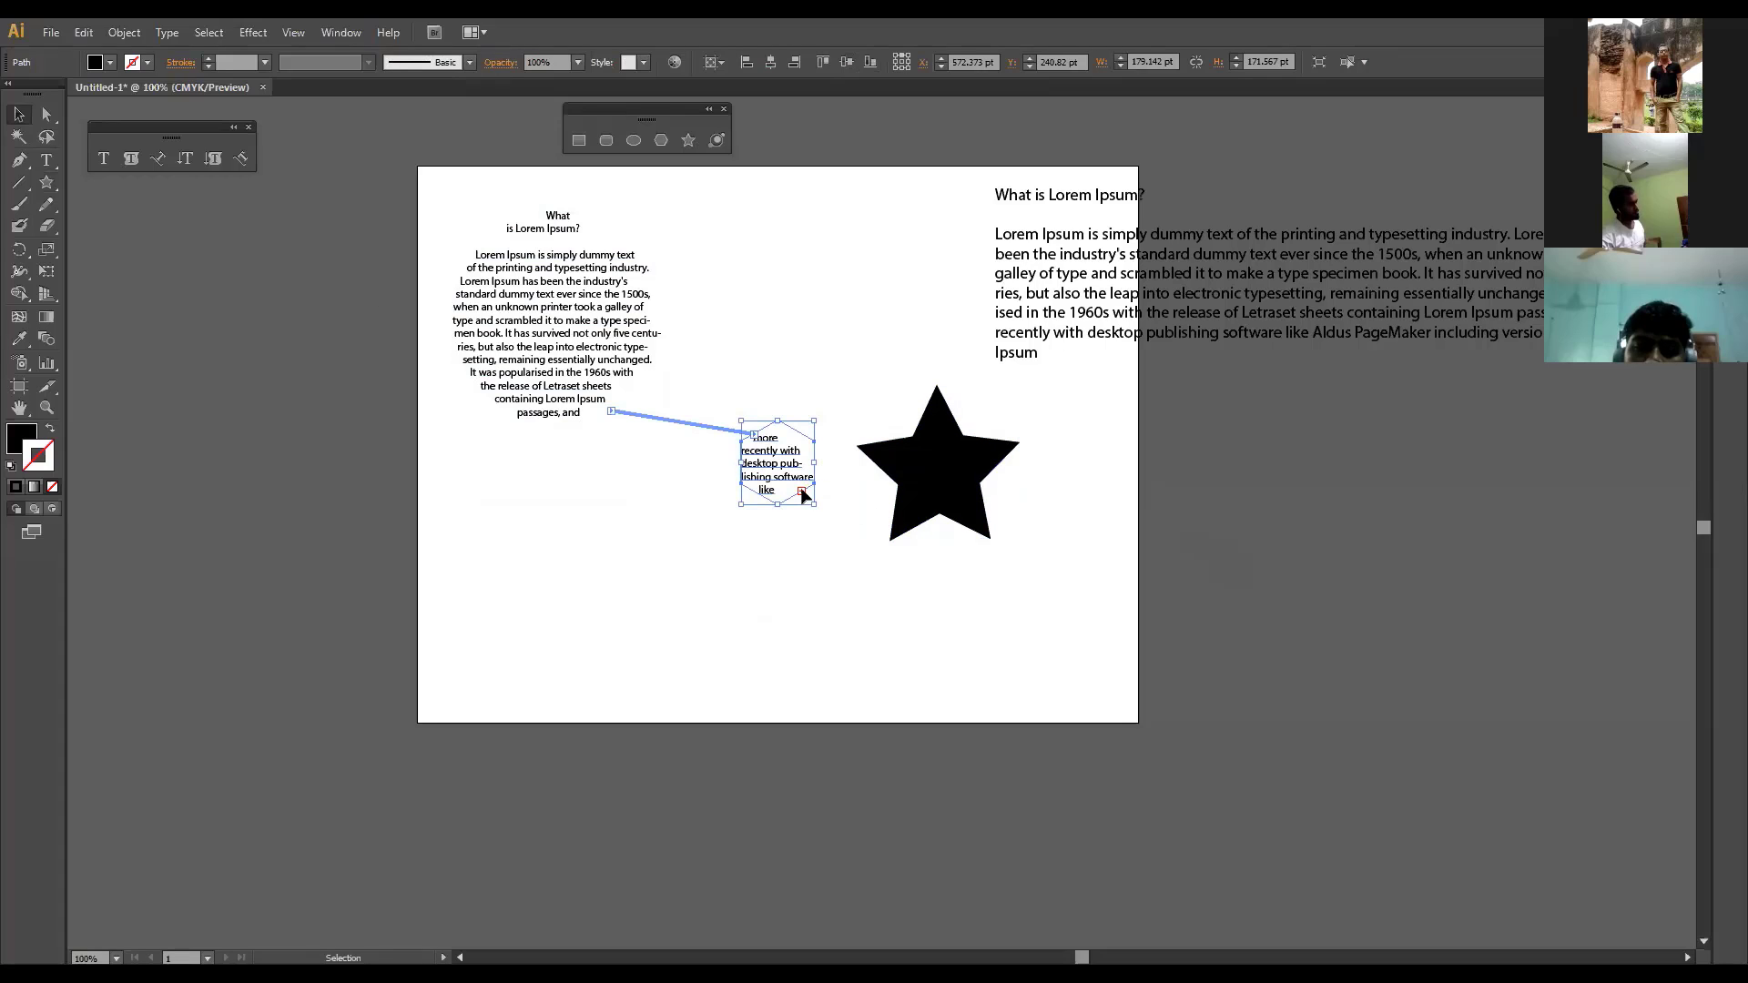
pyautogui.press('t')
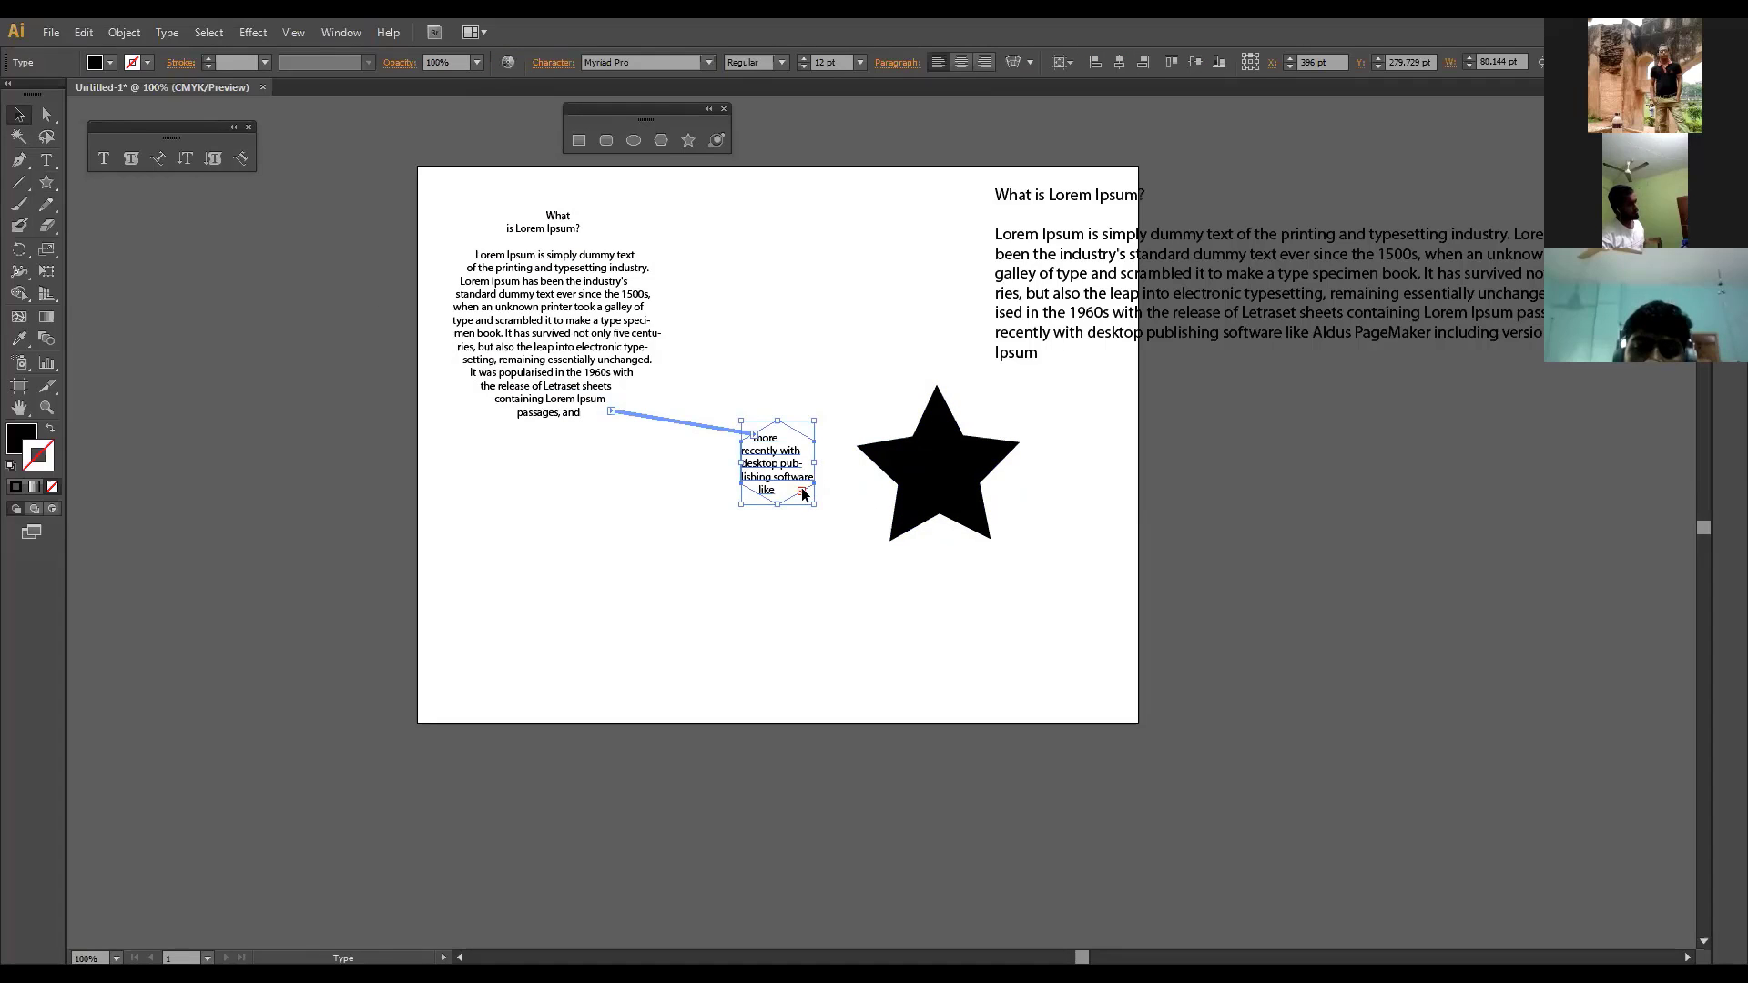
pyautogui.click(937, 398)
pyautogui.press('Escape')
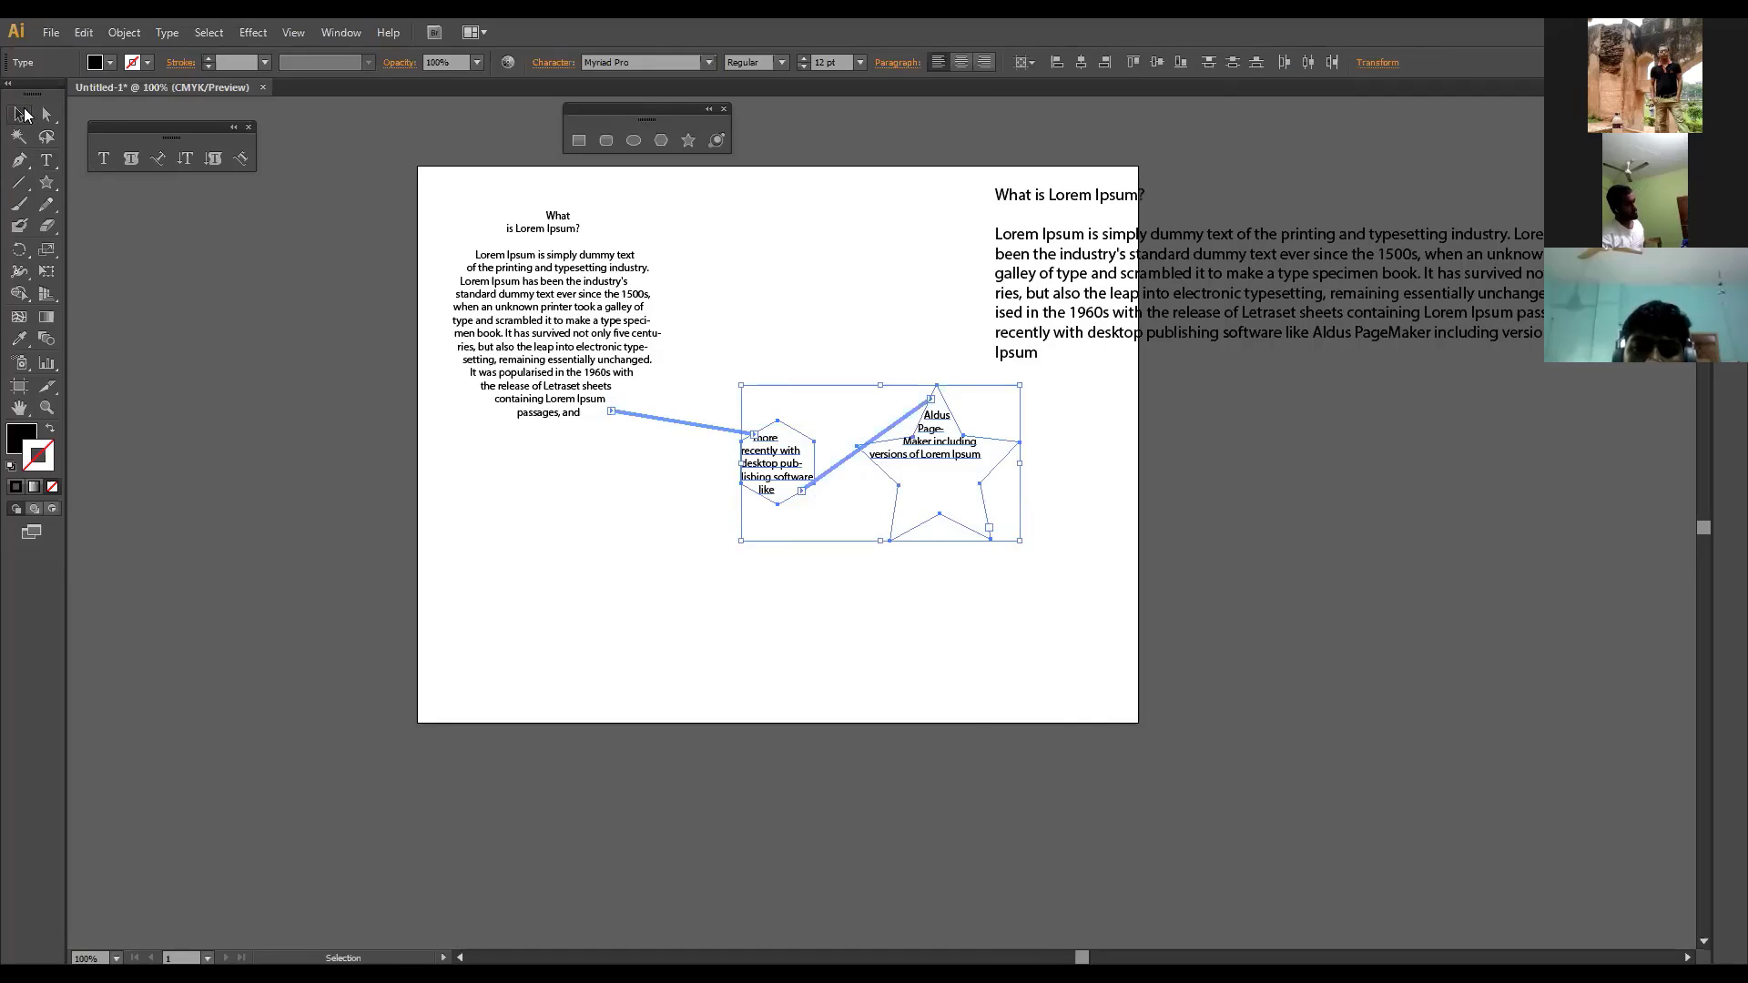
pyautogui.click(608, 469)
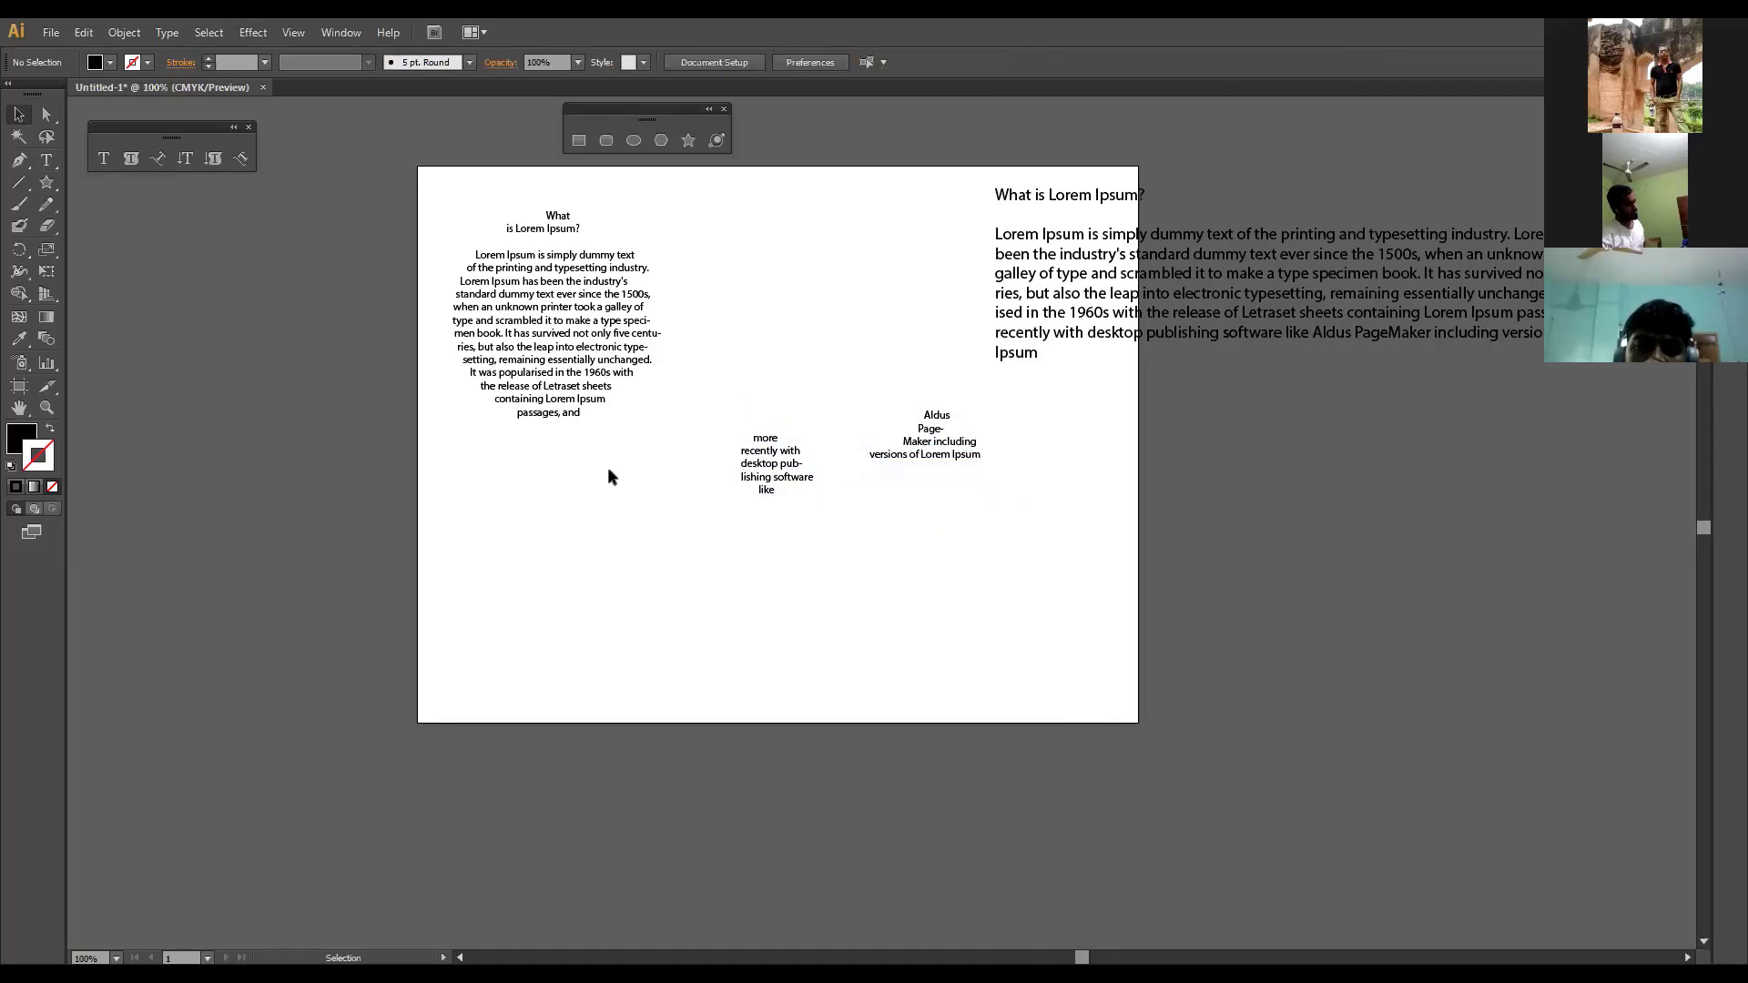
# Step: Undo the text threads along with the star and hexagon, back to the single circle of 12 pt text
pyautogui.click(587, 327)
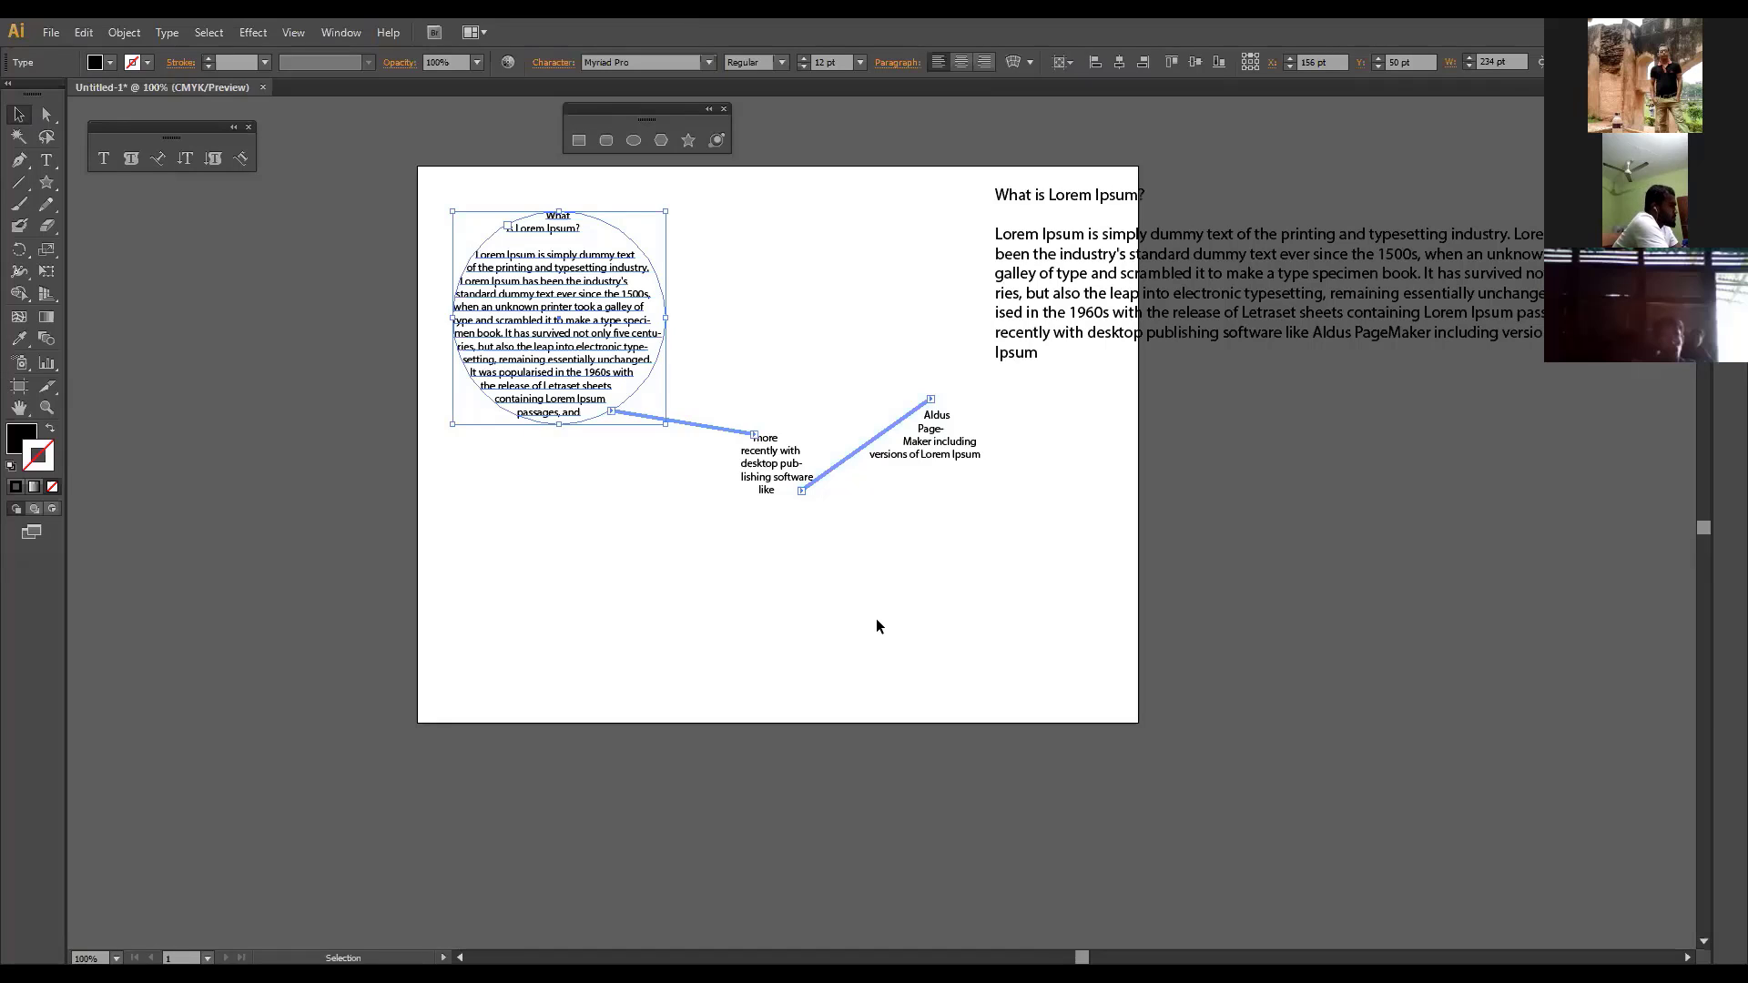
pyautogui.hotkey('ctrl', 'z')
pyautogui.hotkey('ctrl', 'z')
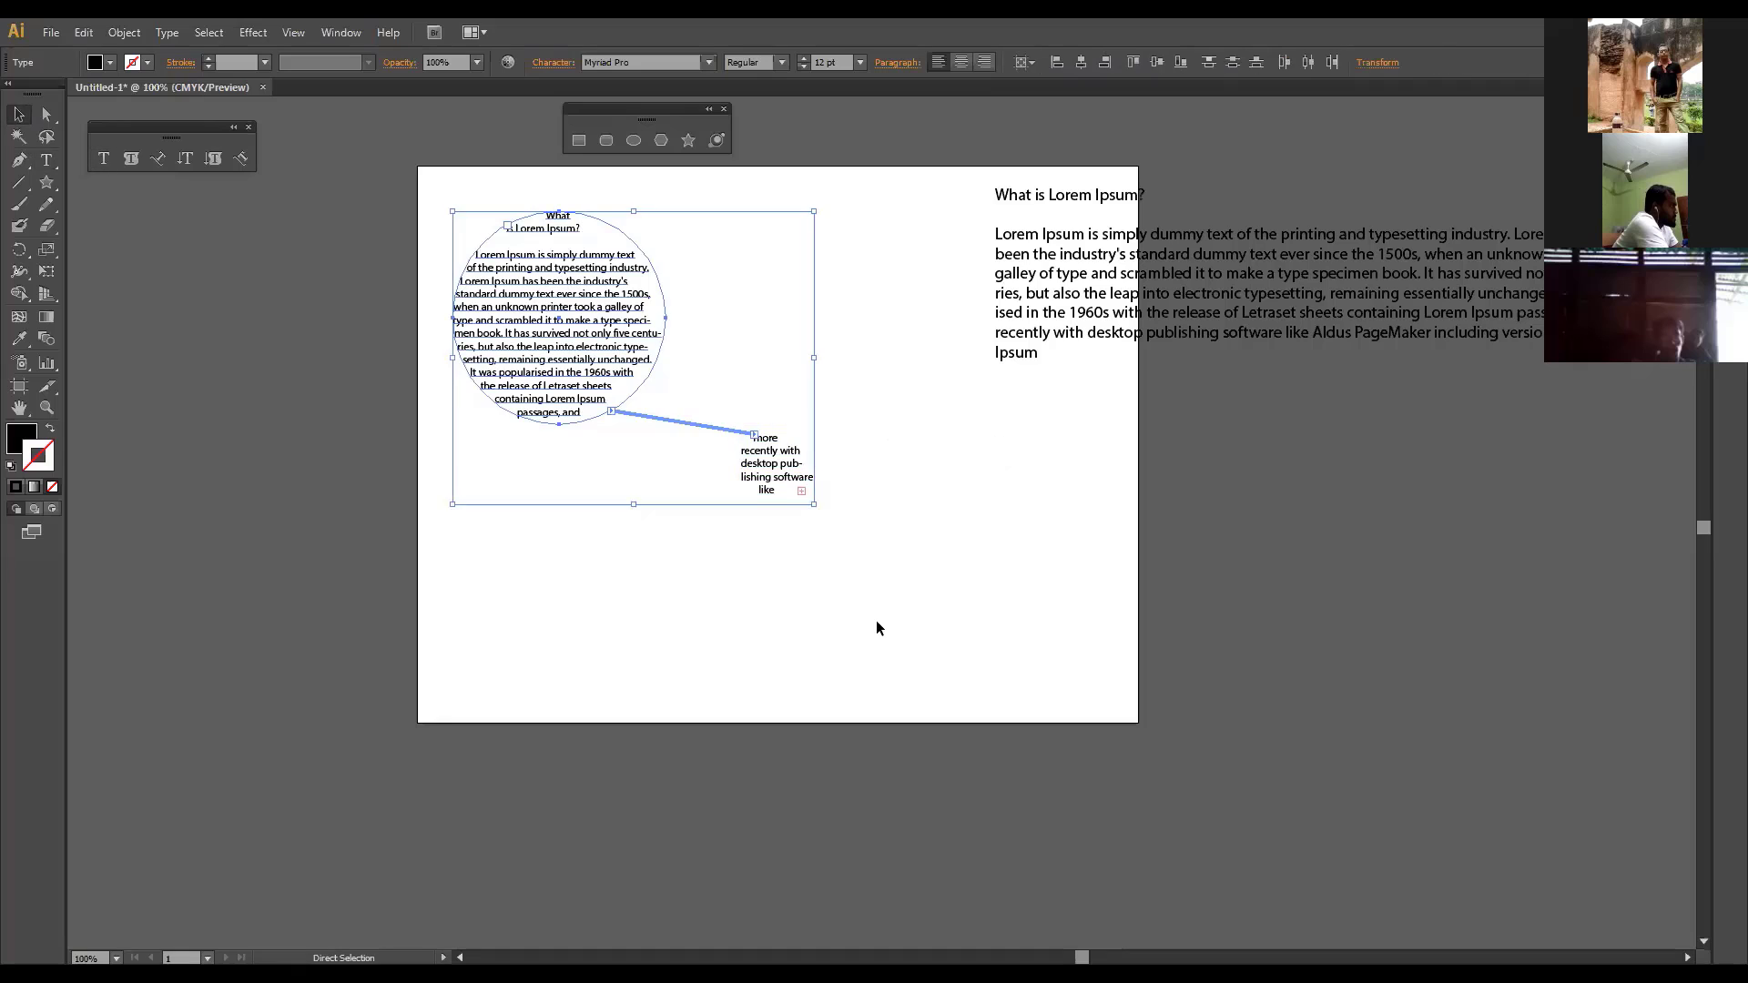
pyautogui.hotkey('ctrl', 'z')
pyautogui.hotkey('ctrl', 'z')
pyautogui.hotkey('ctrl', 'z')
pyautogui.hotkey('ctrl', 'z')
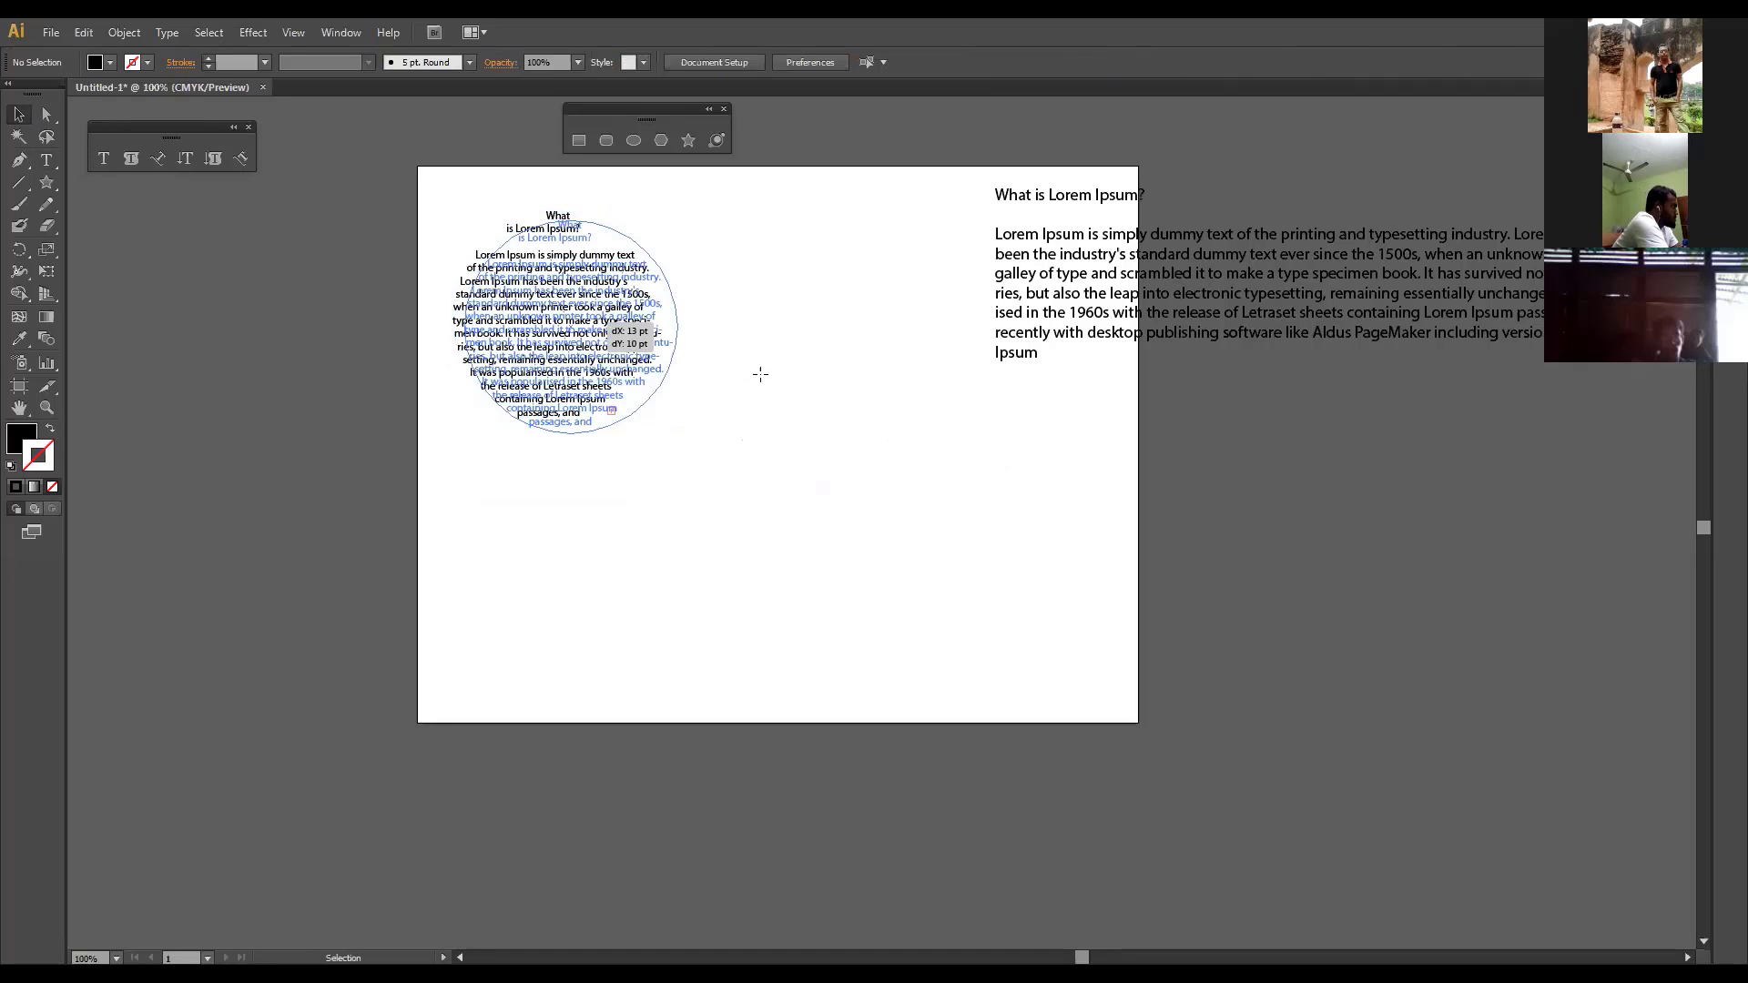
# Step: Move the text circle to about X 225 pt, Y 81 pt, center-align its text, and deselect it
pyautogui.moveTo(511, 385); pyautogui.dragTo(673, 440)
pyautogui.moveTo(774, 467); pyautogui.dragTo(675, 443)
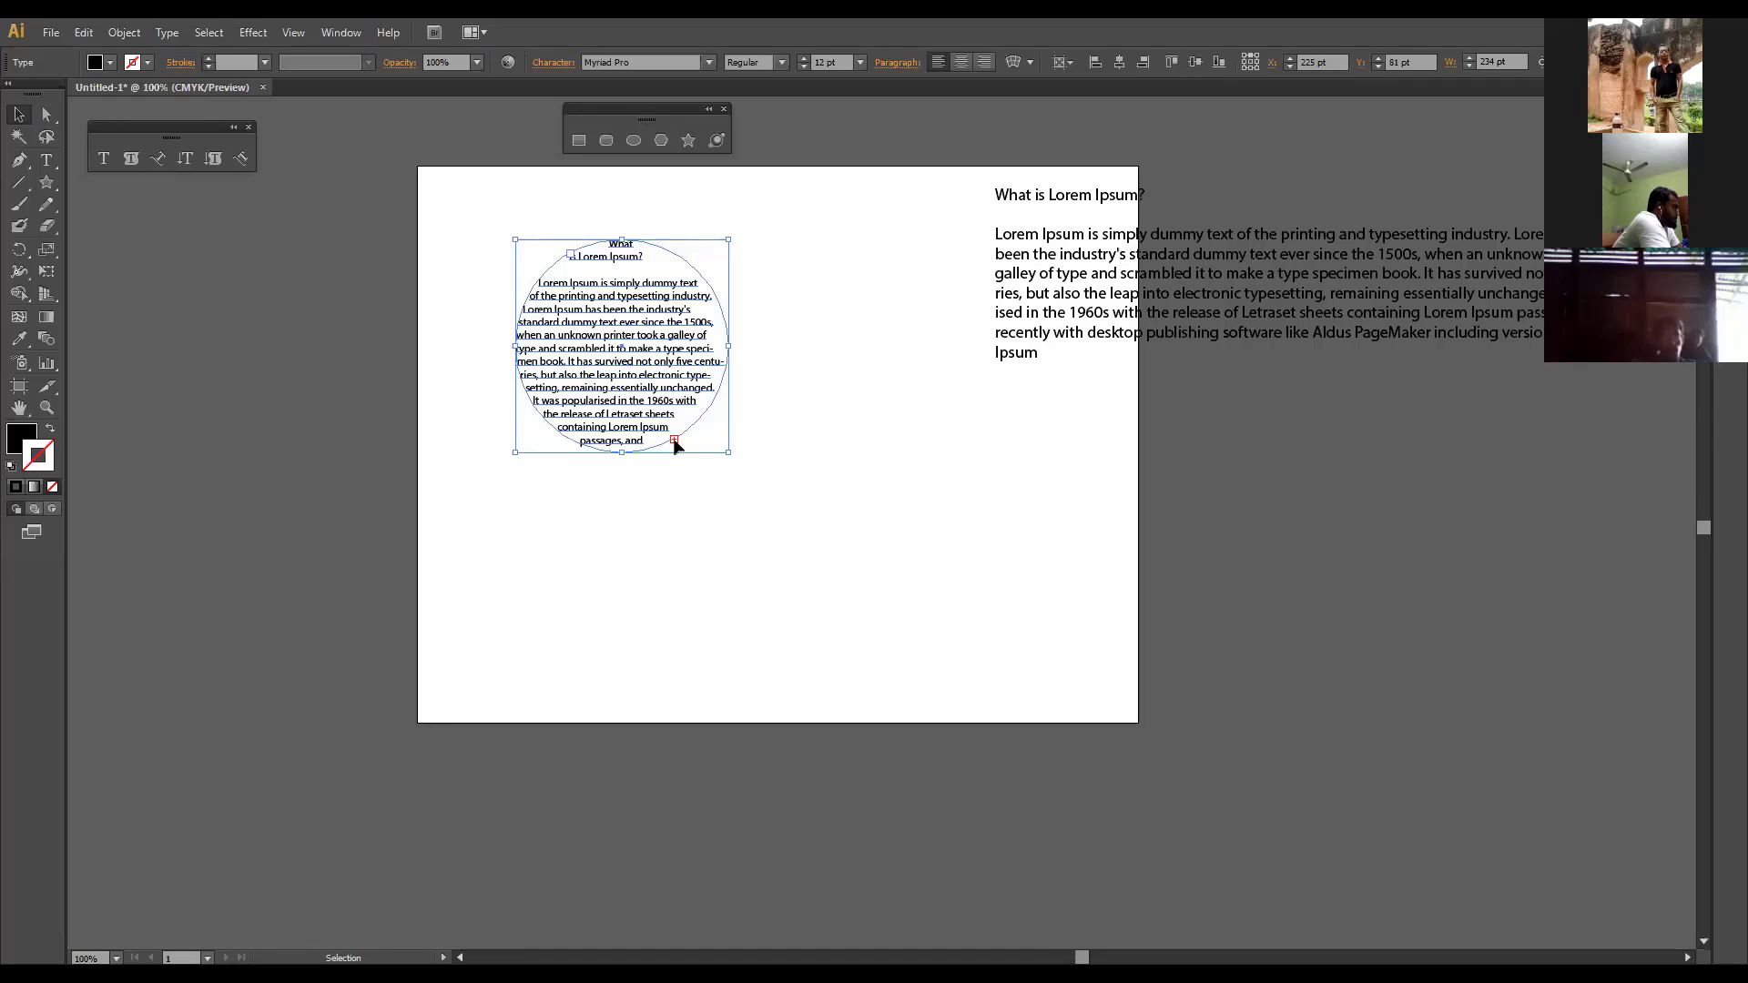
pyautogui.click(965, 61)
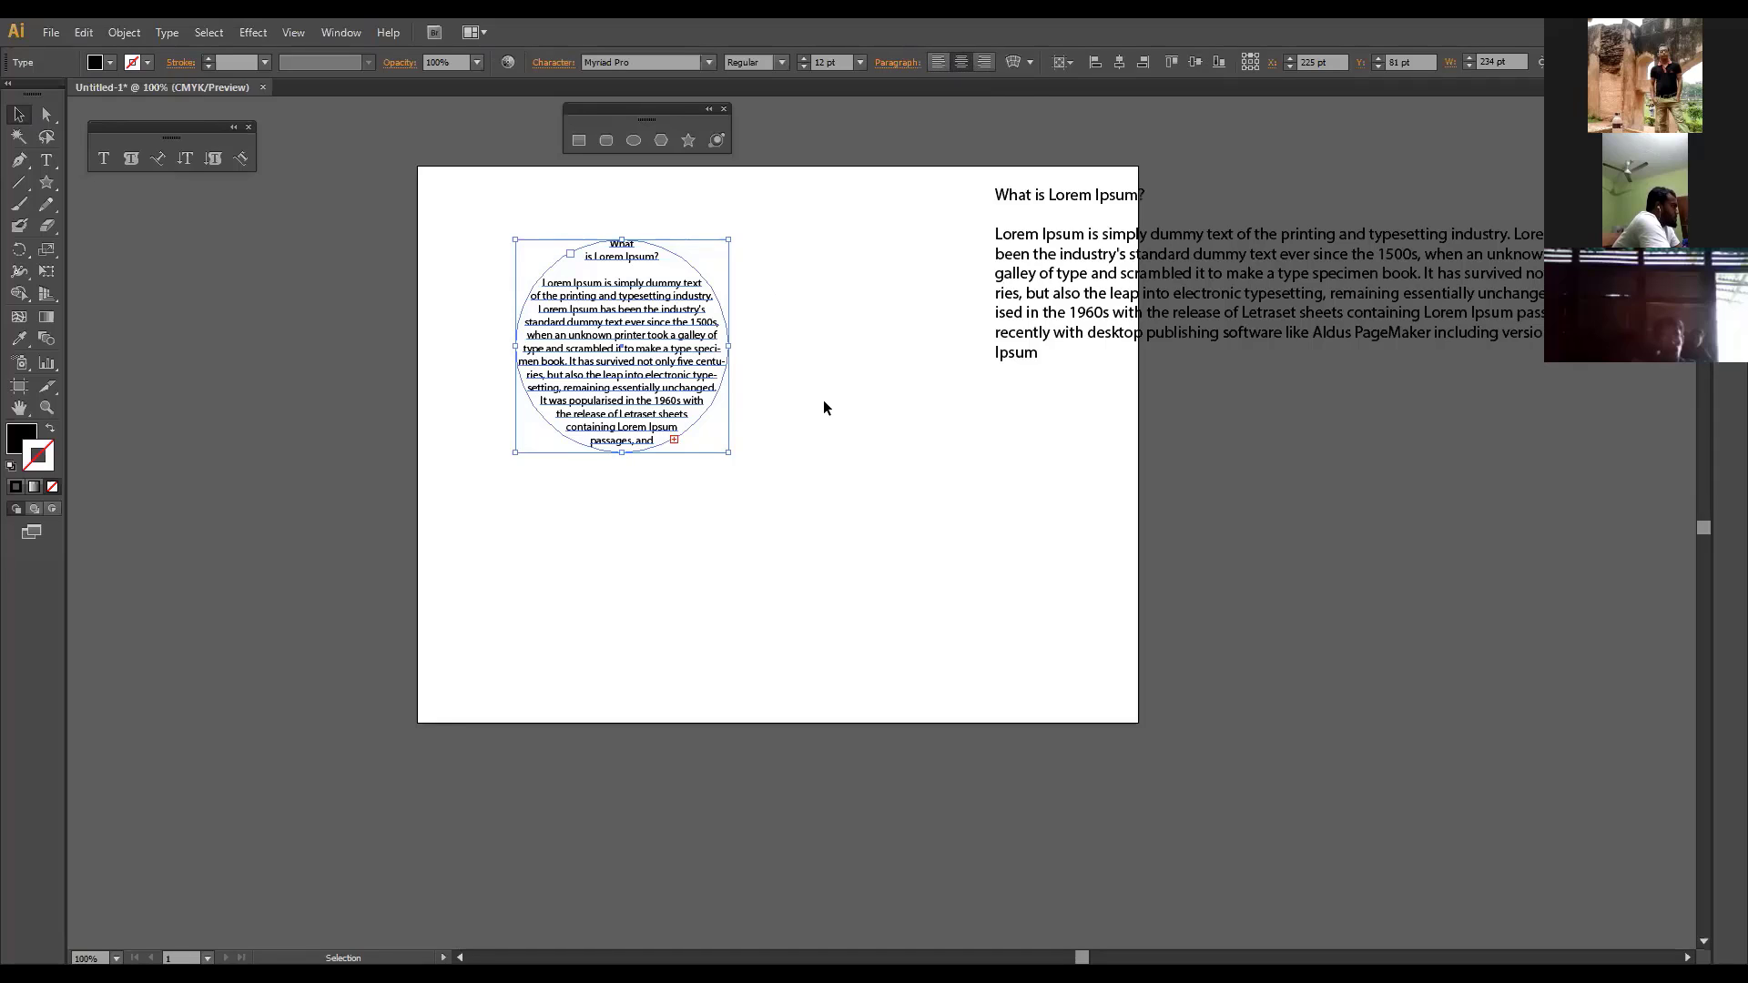
pyautogui.click(705, 344)
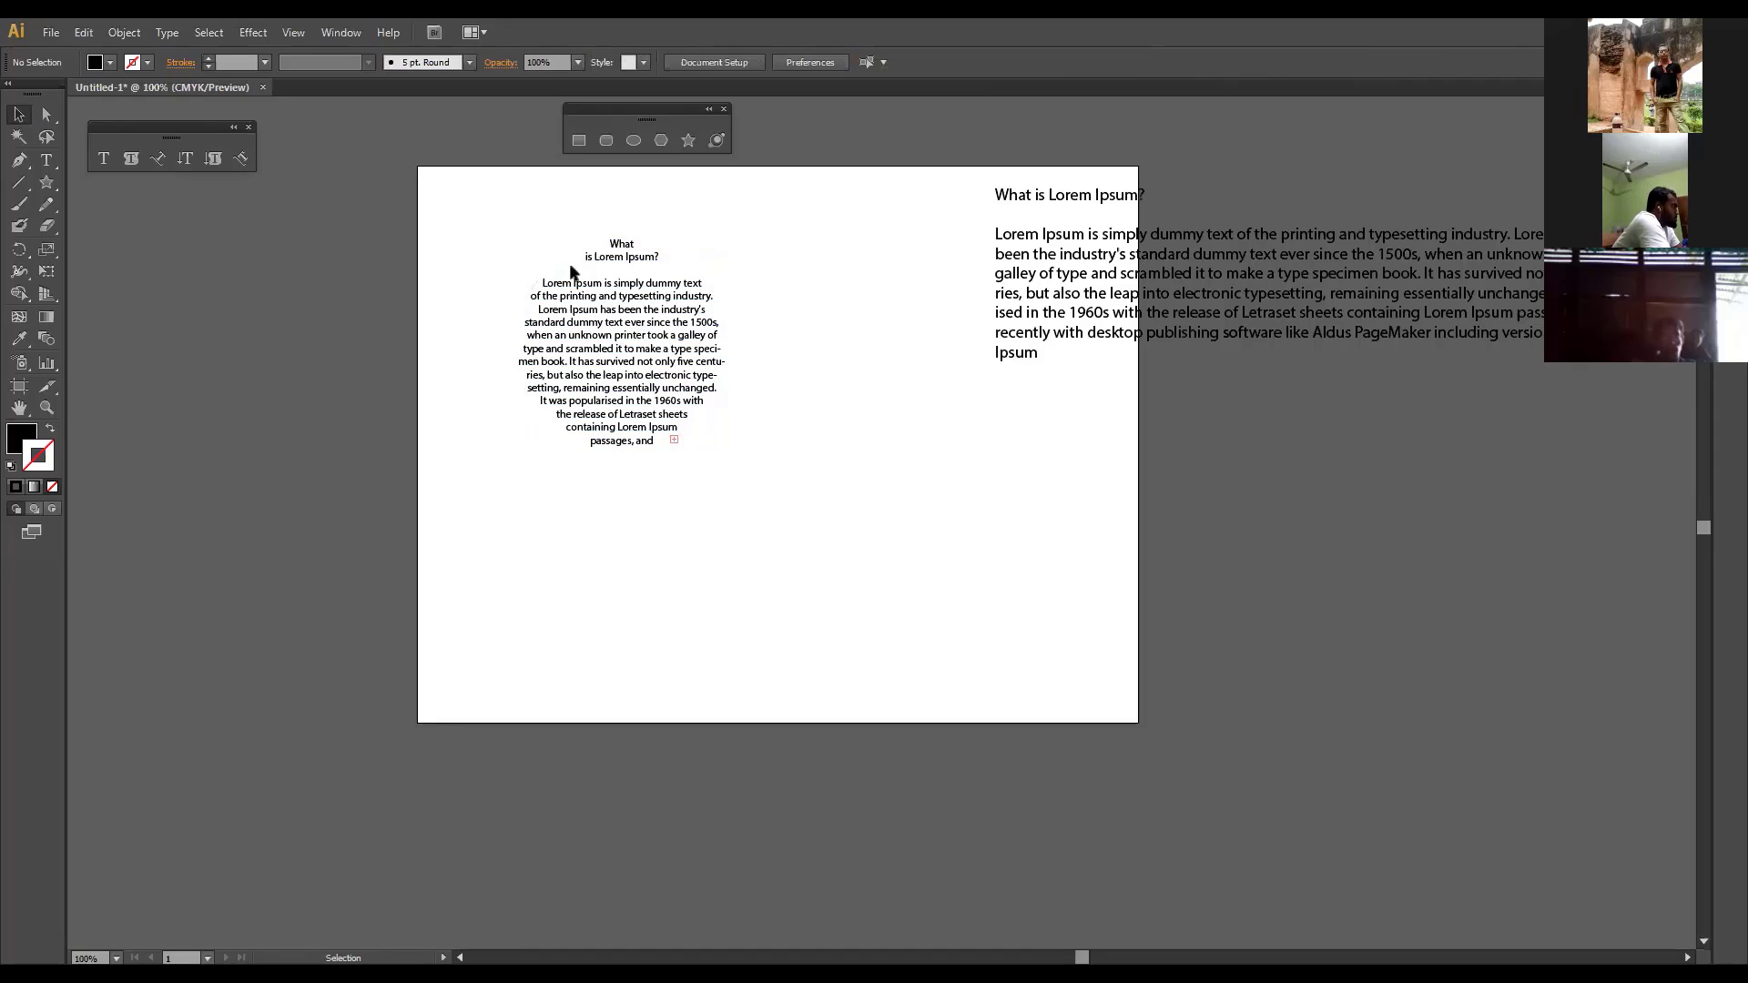
# Step: Thread the text circle's overflow into a new linked circle of the same size near the artboard's lower right, and deselect it
pyautogui.click(634, 361)
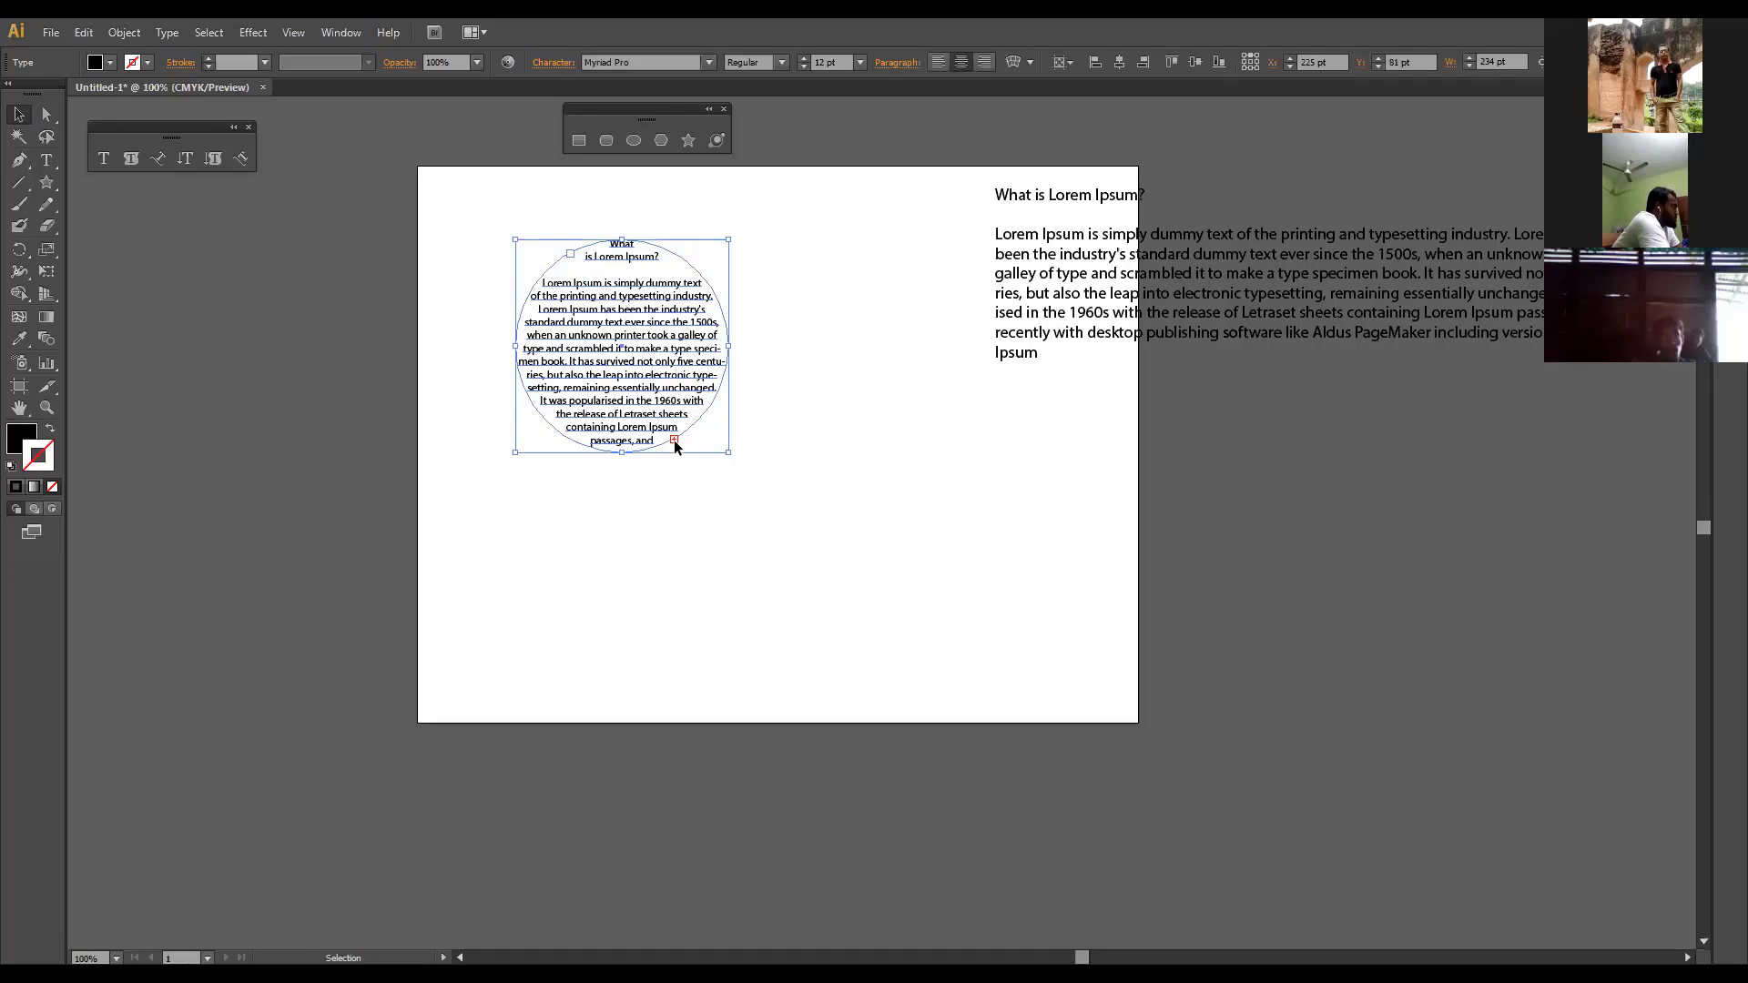
pyautogui.press('t')
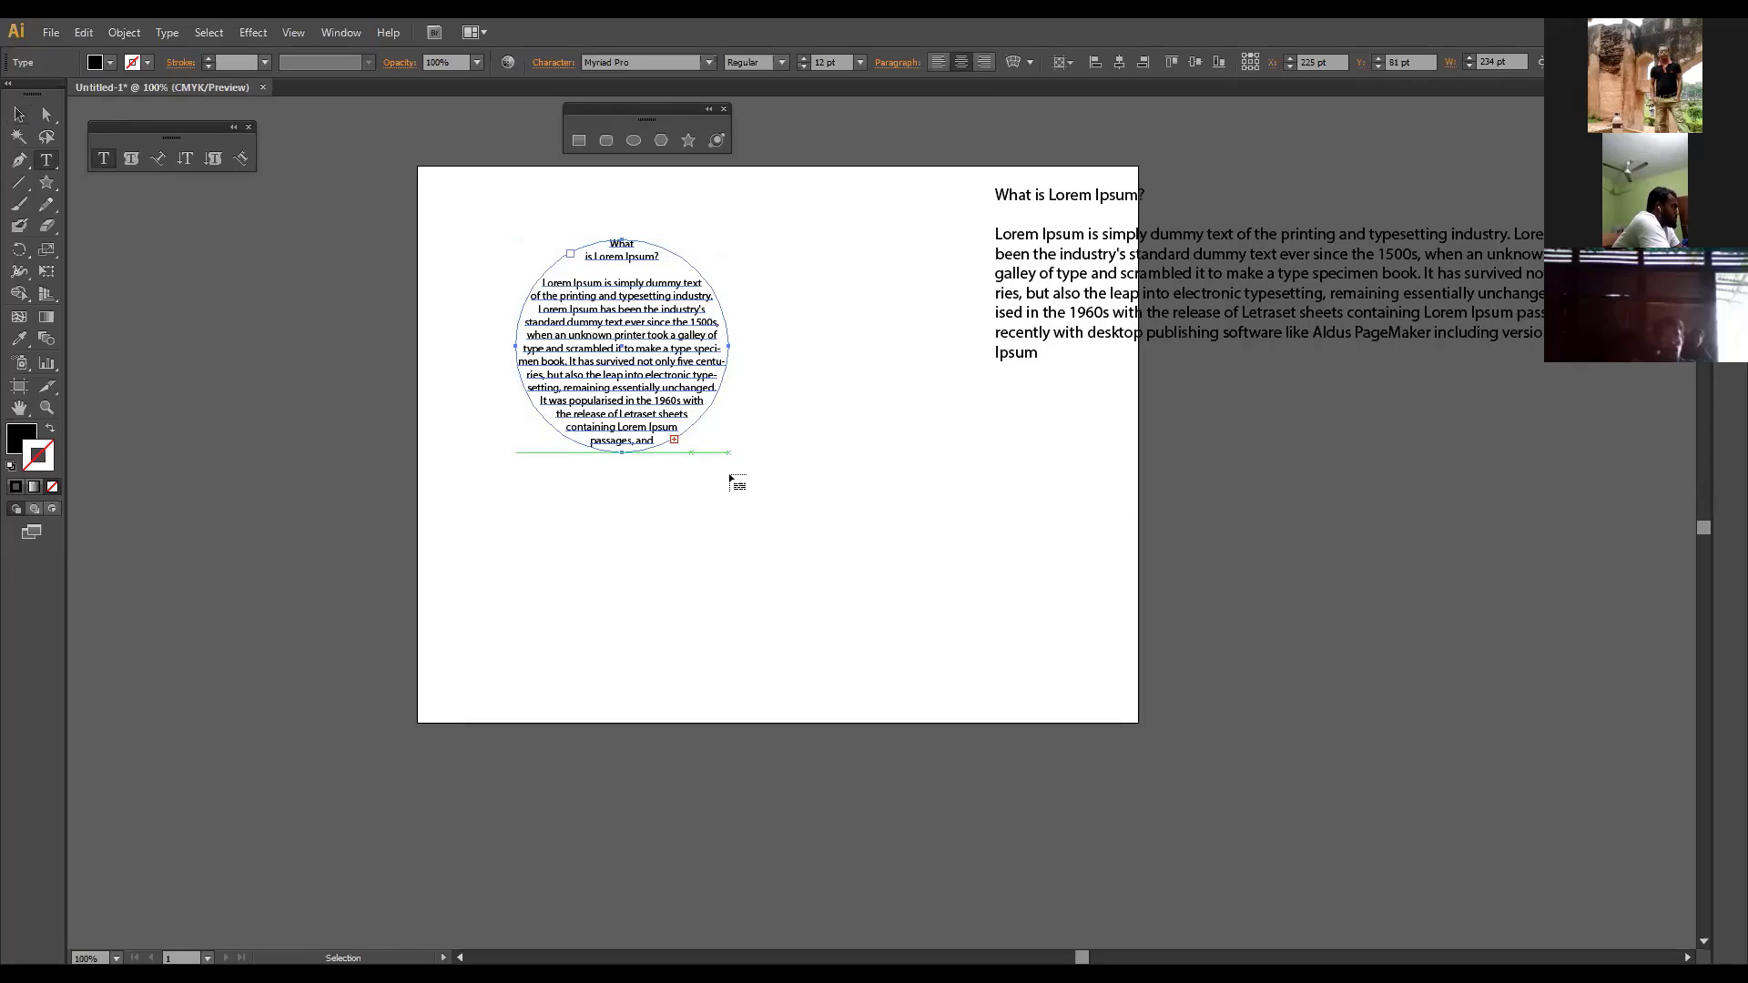
pyautogui.click(786, 497)
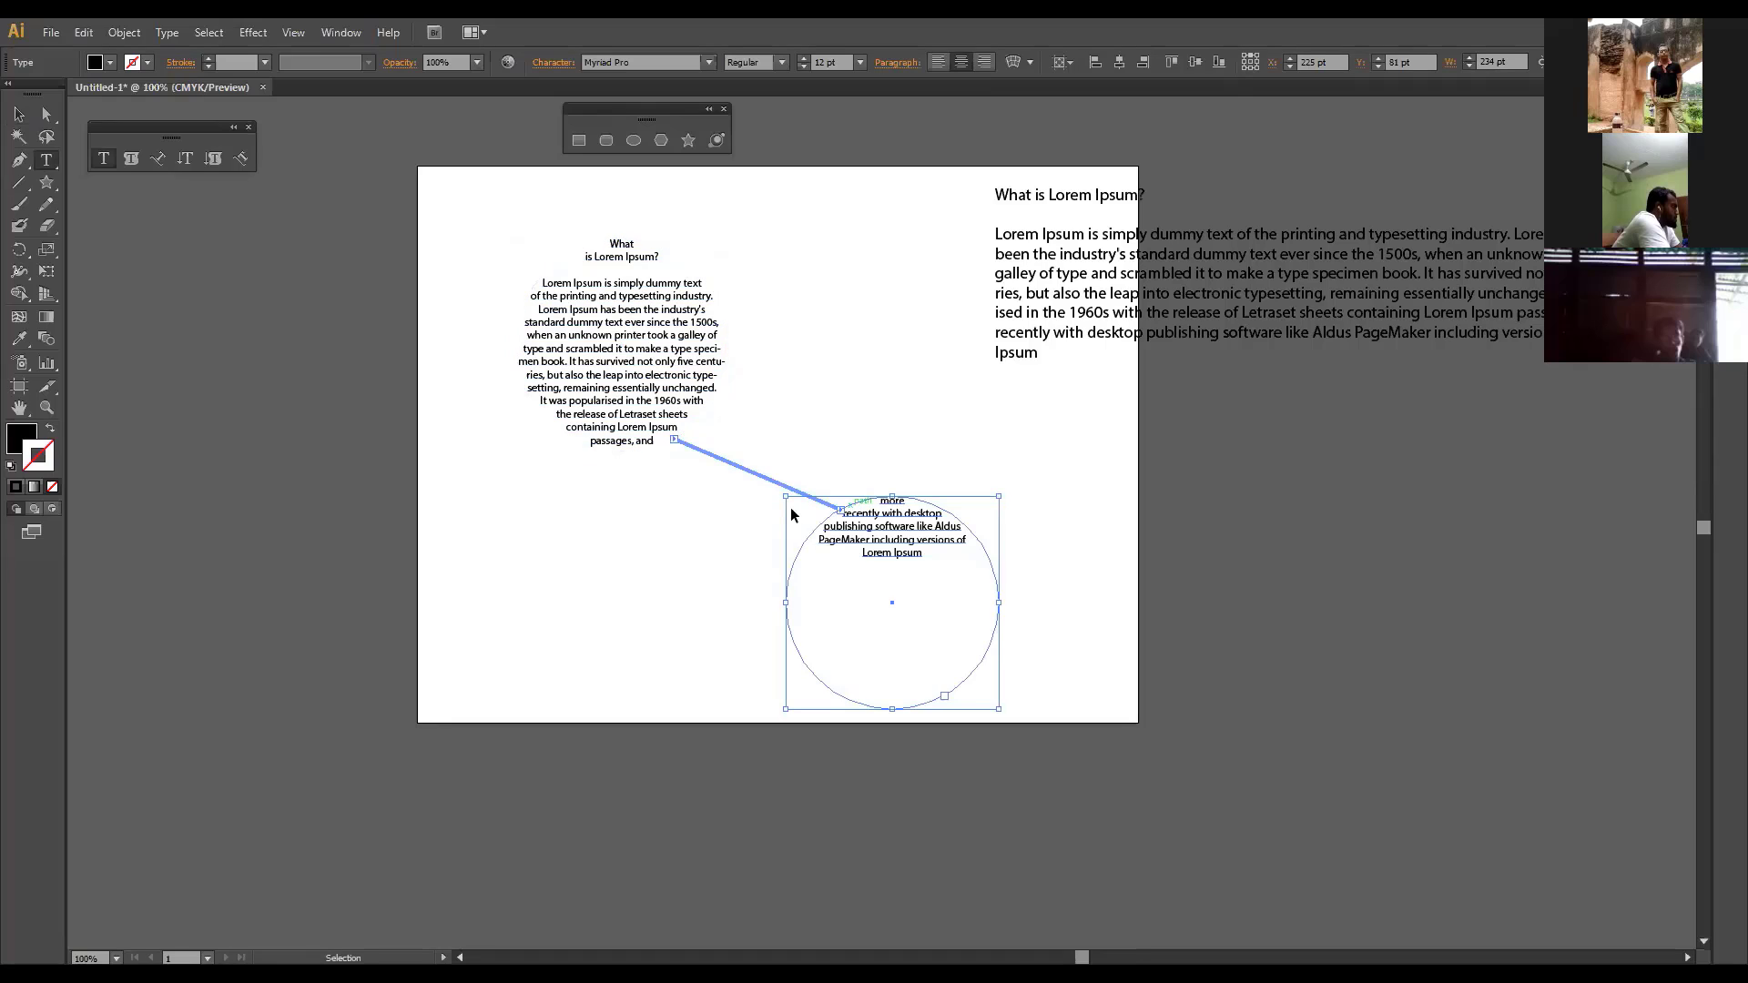
pyautogui.press('v')
pyautogui.click(1070, 598)
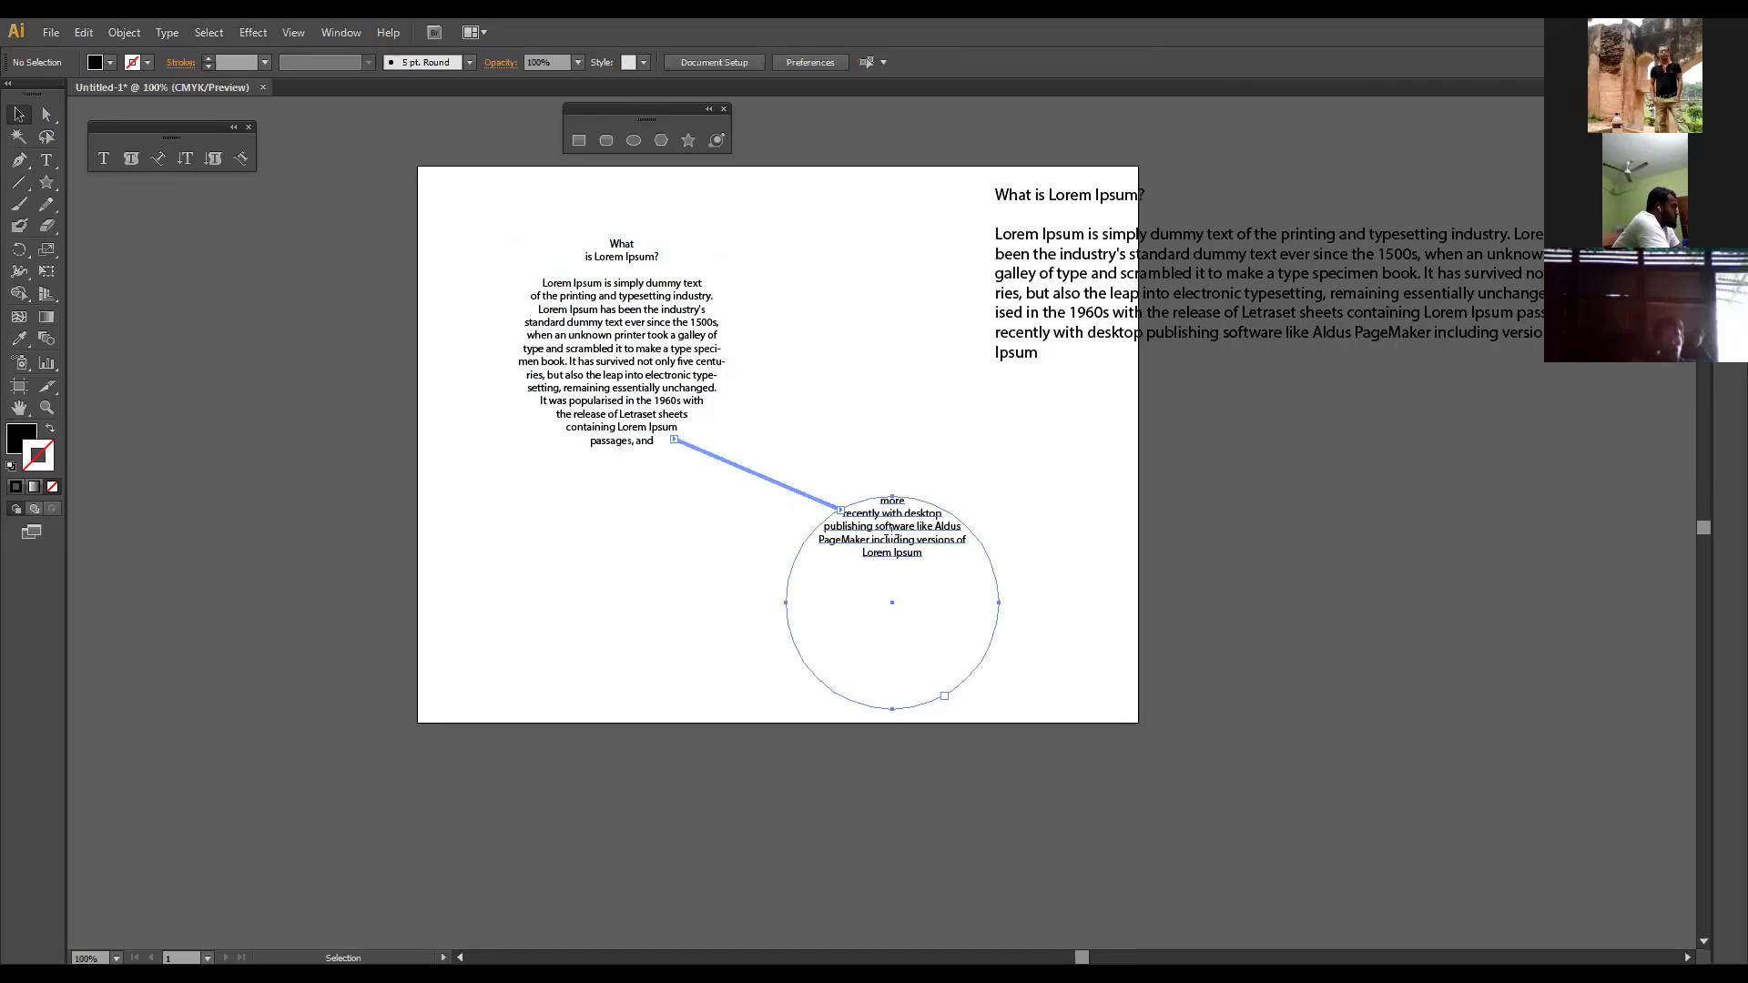
# Step: Move the linked circle up beside the first one, then undo that move and the text thread
pyautogui.moveTo(892, 537); pyautogui.dragTo(821, 447)
pyautogui.click(1022, 594)
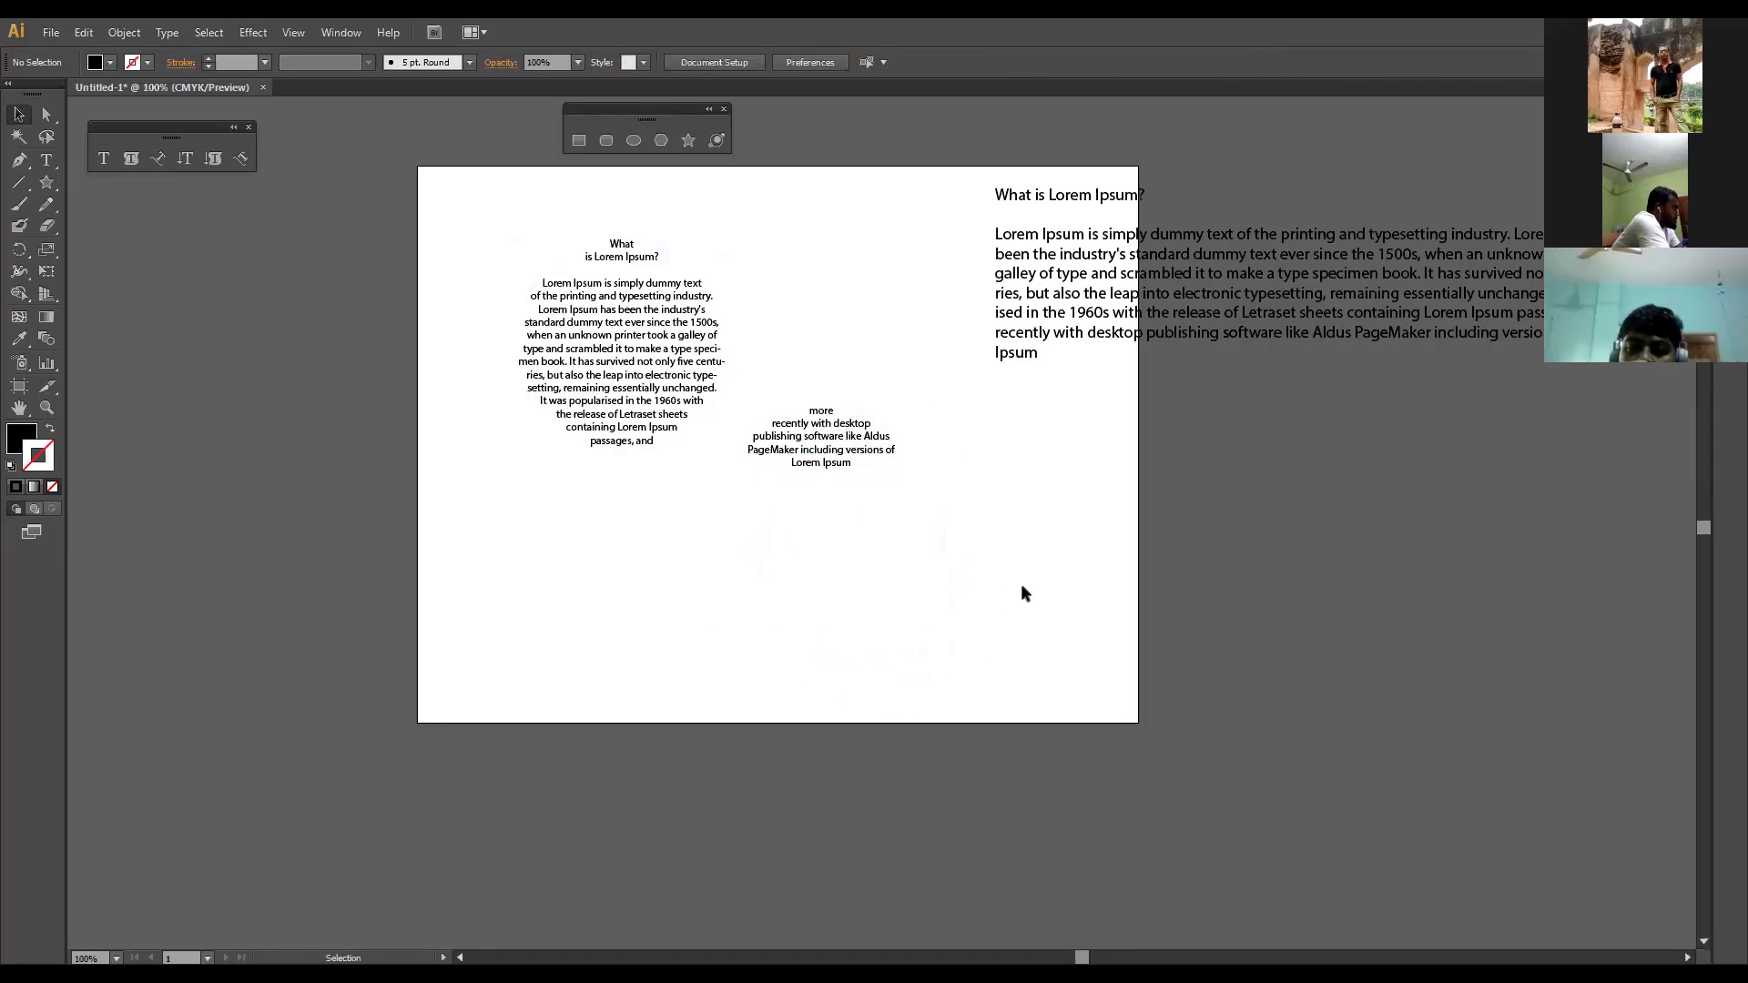
pyautogui.hotkey('ctrl', 'z')
pyautogui.hotkey('ctrl', 'z')
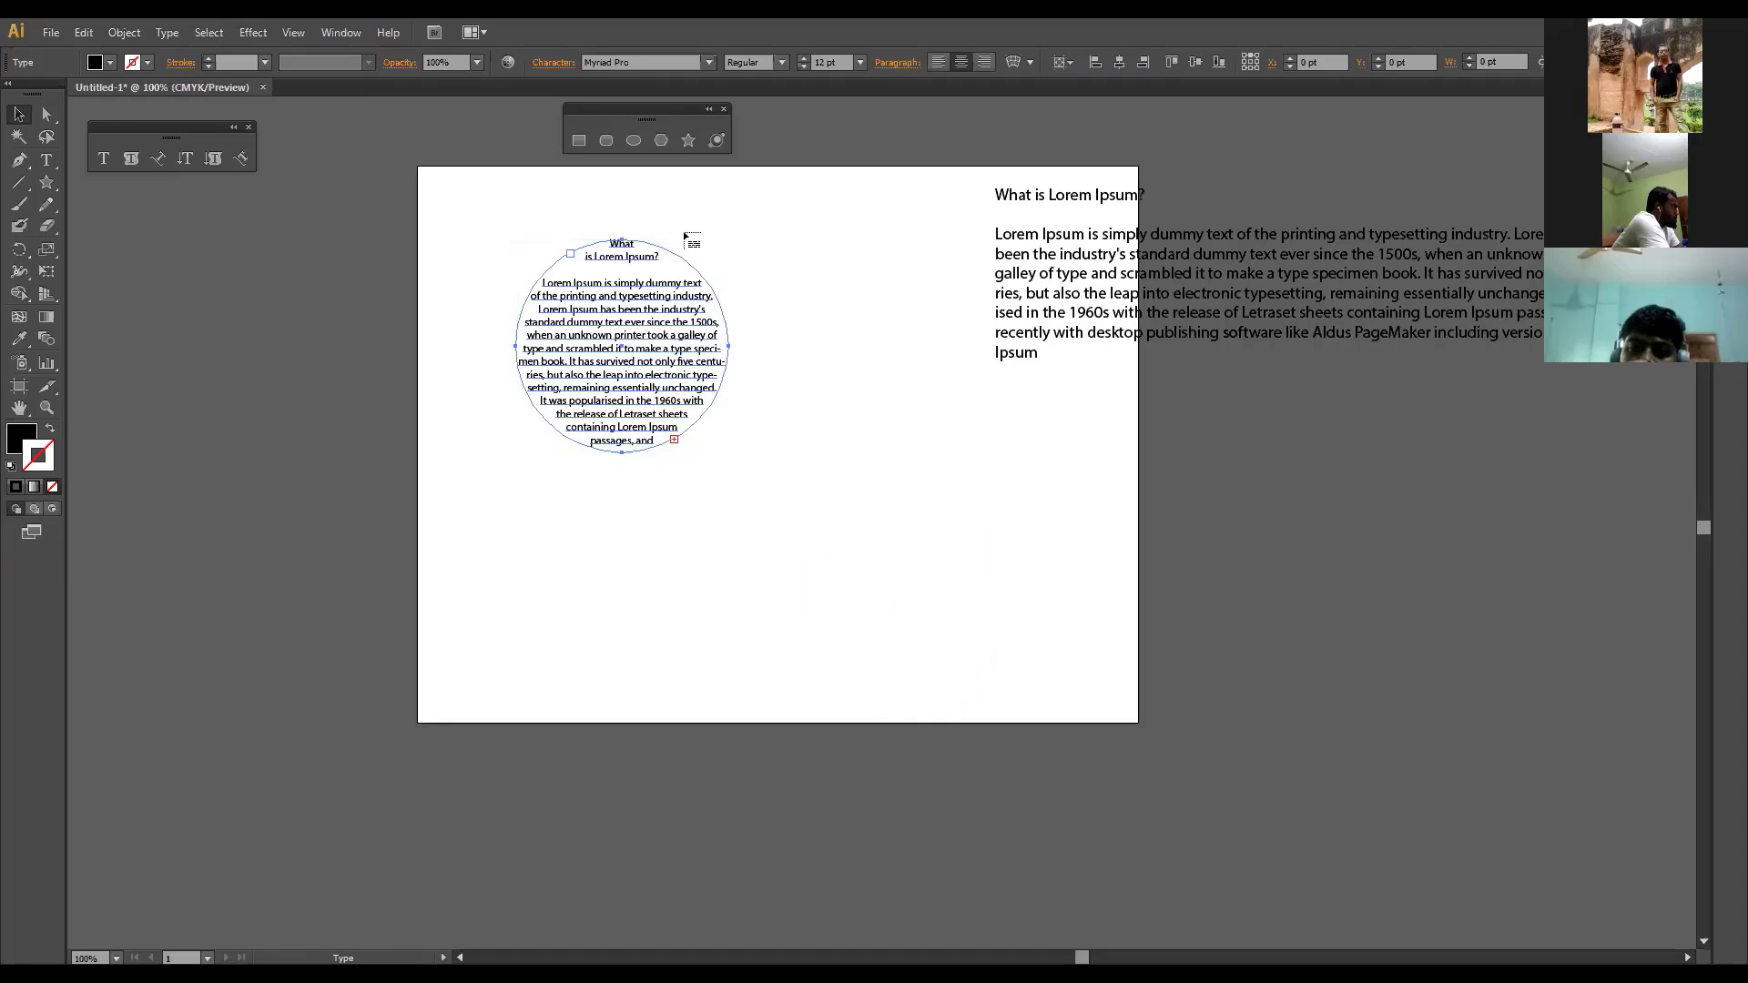
# Step: Draw a hexagon about 200 by 173 pt just below and right of the text circle, and rotate it 90 degrees
pyautogui.click(661, 140)
pyautogui.moveTo(784, 478); pyautogui.dragTo(869, 539)
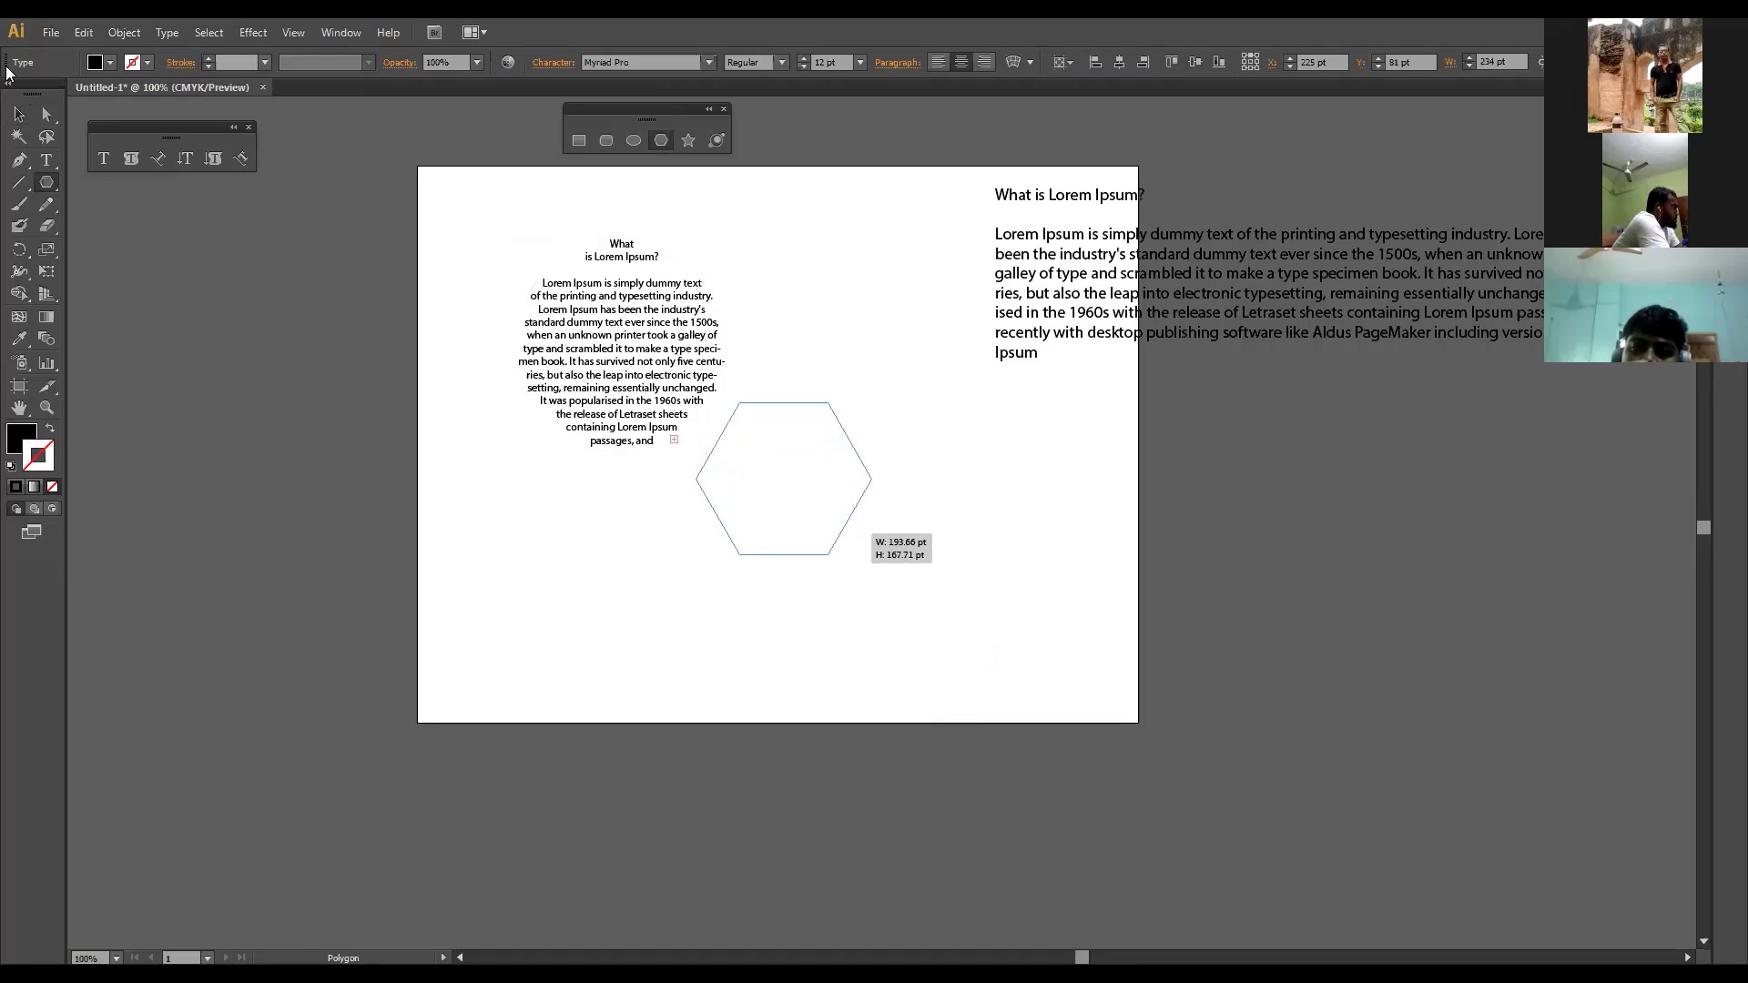
pyautogui.click(18, 114)
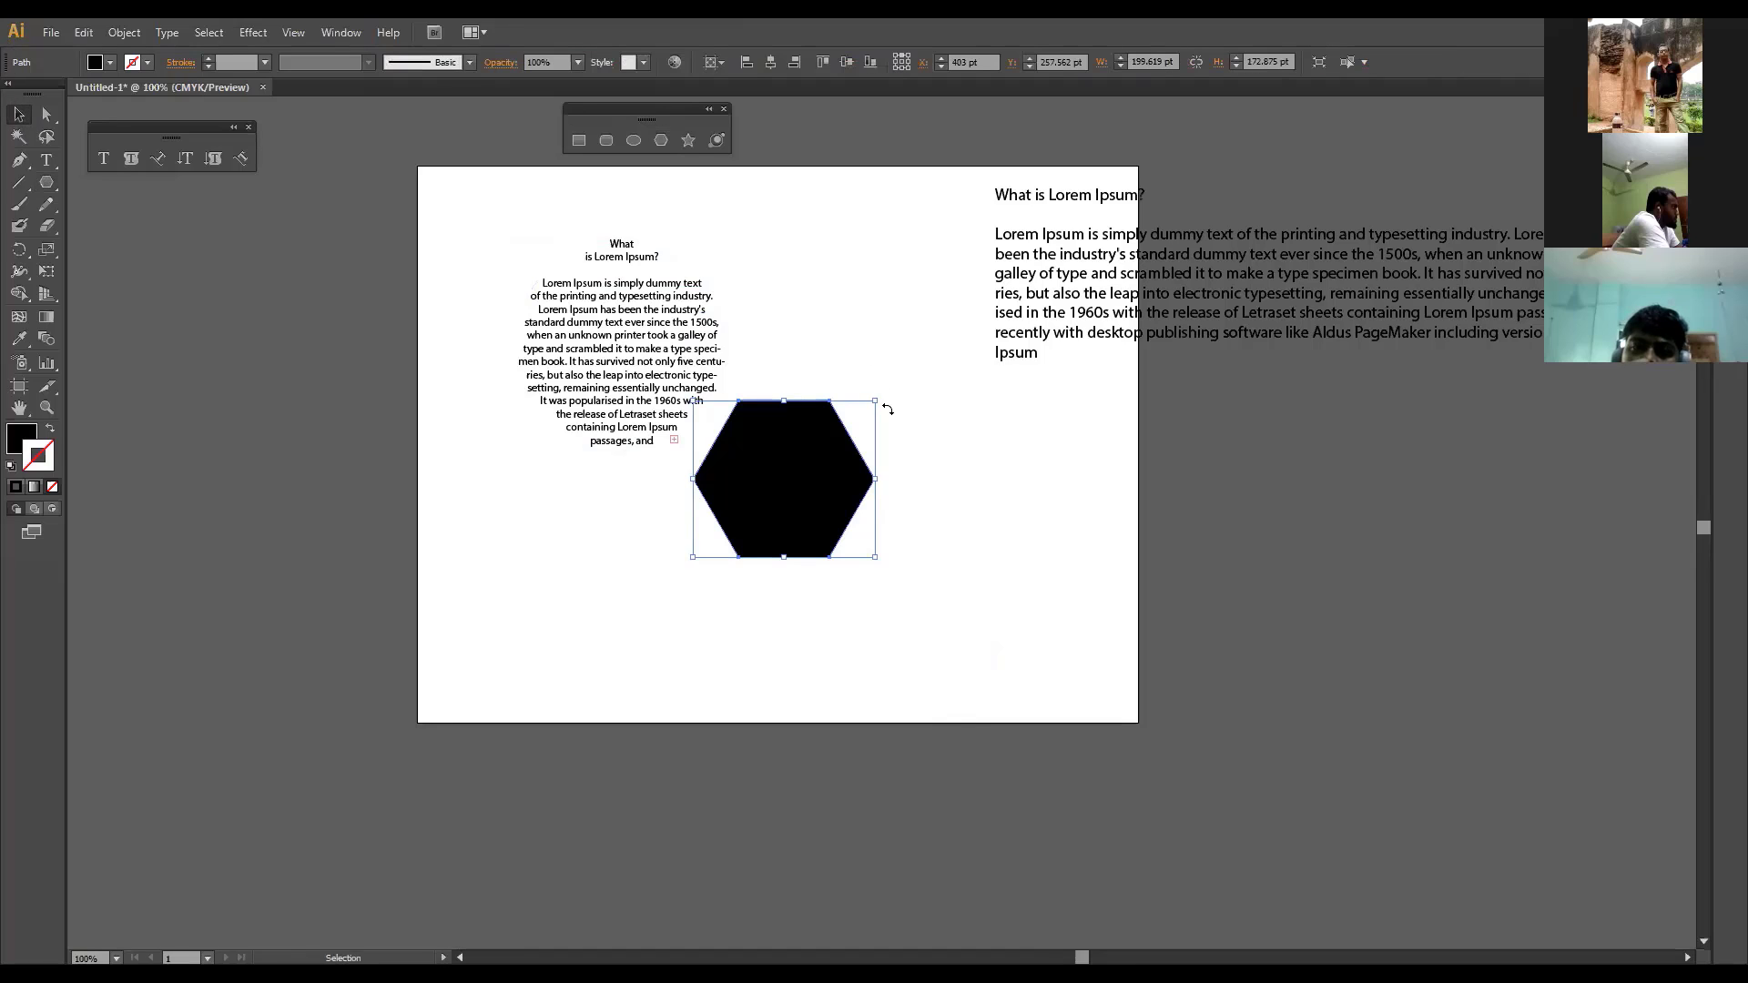
pyautogui.moveTo(888, 410); pyautogui.dragTo(851, 564)
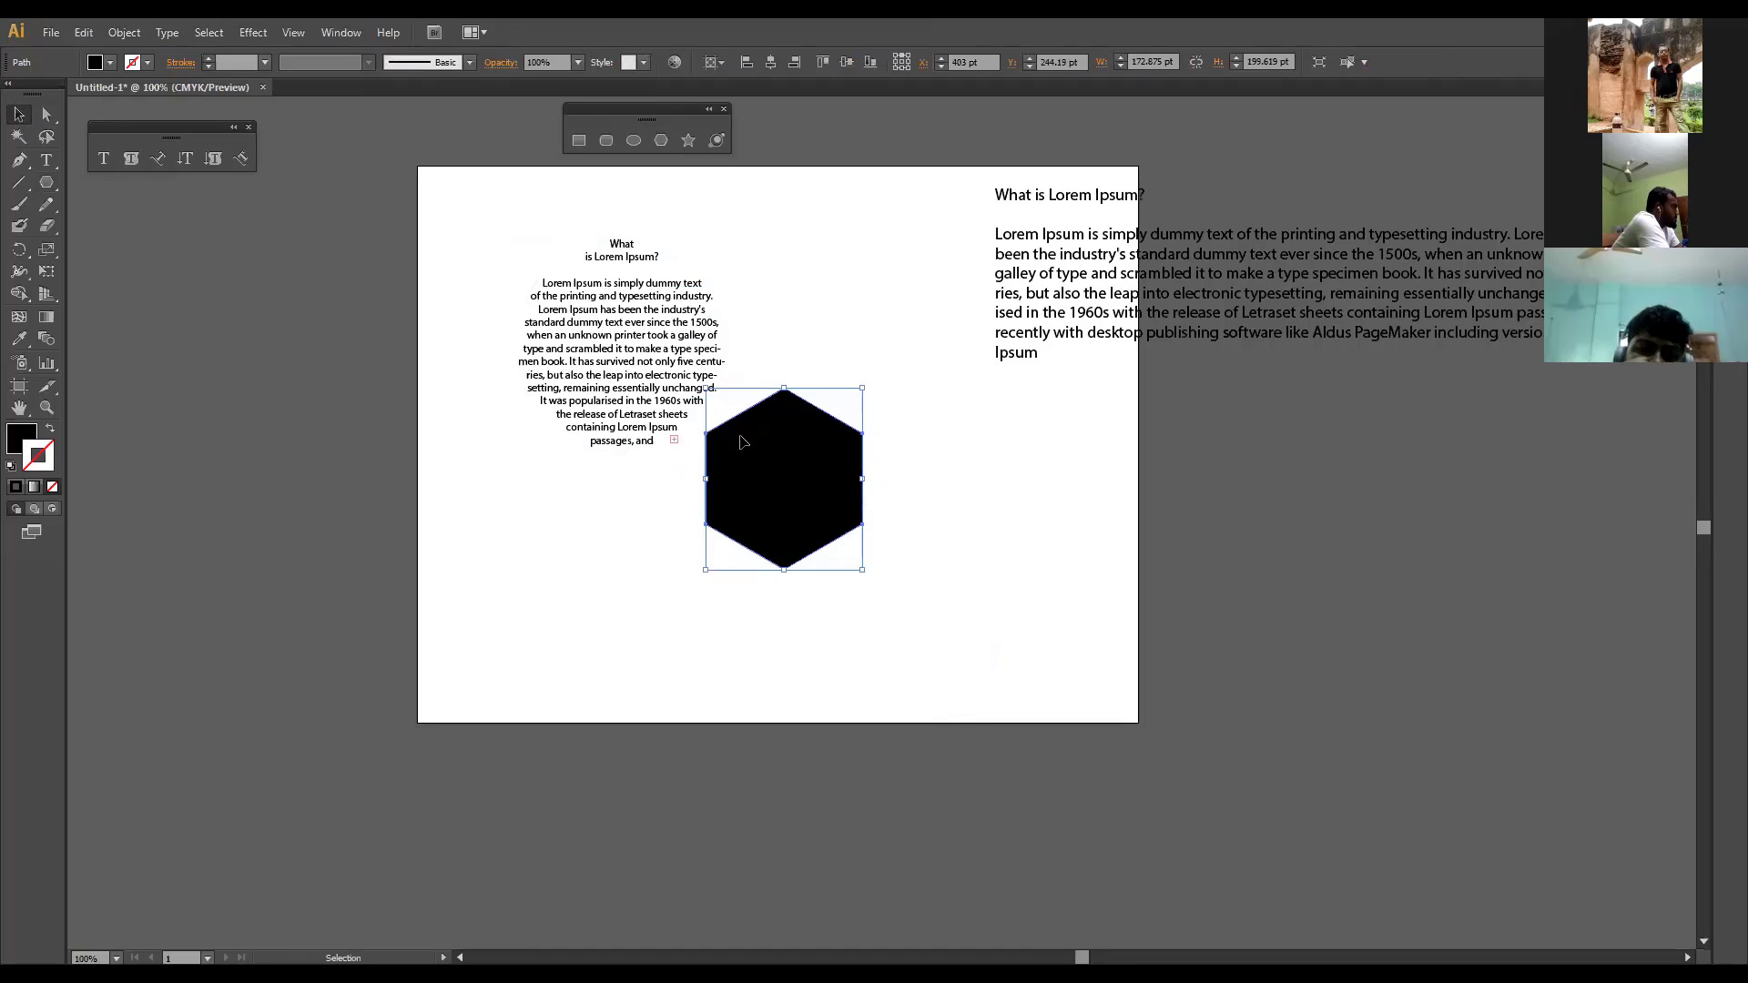
# Step: Thread the text circle's overflow into the hexagon and deselect the linked shapes
pyautogui.click(674, 443)
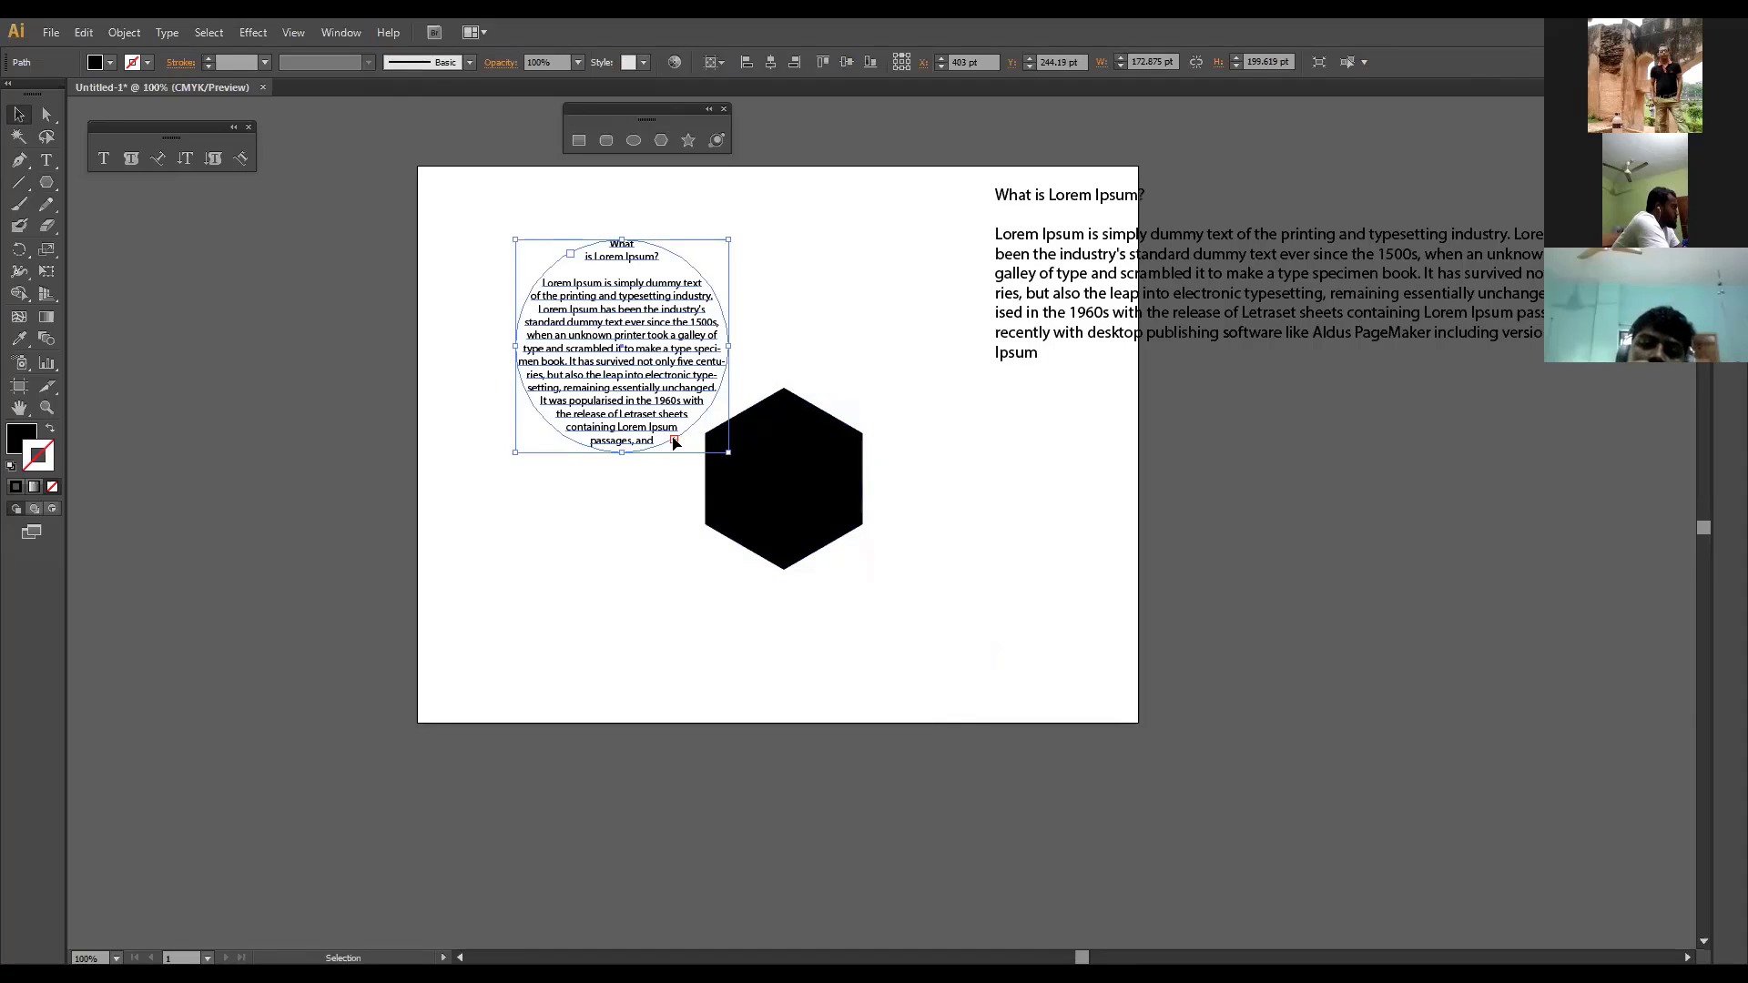
pyautogui.click(674, 440)
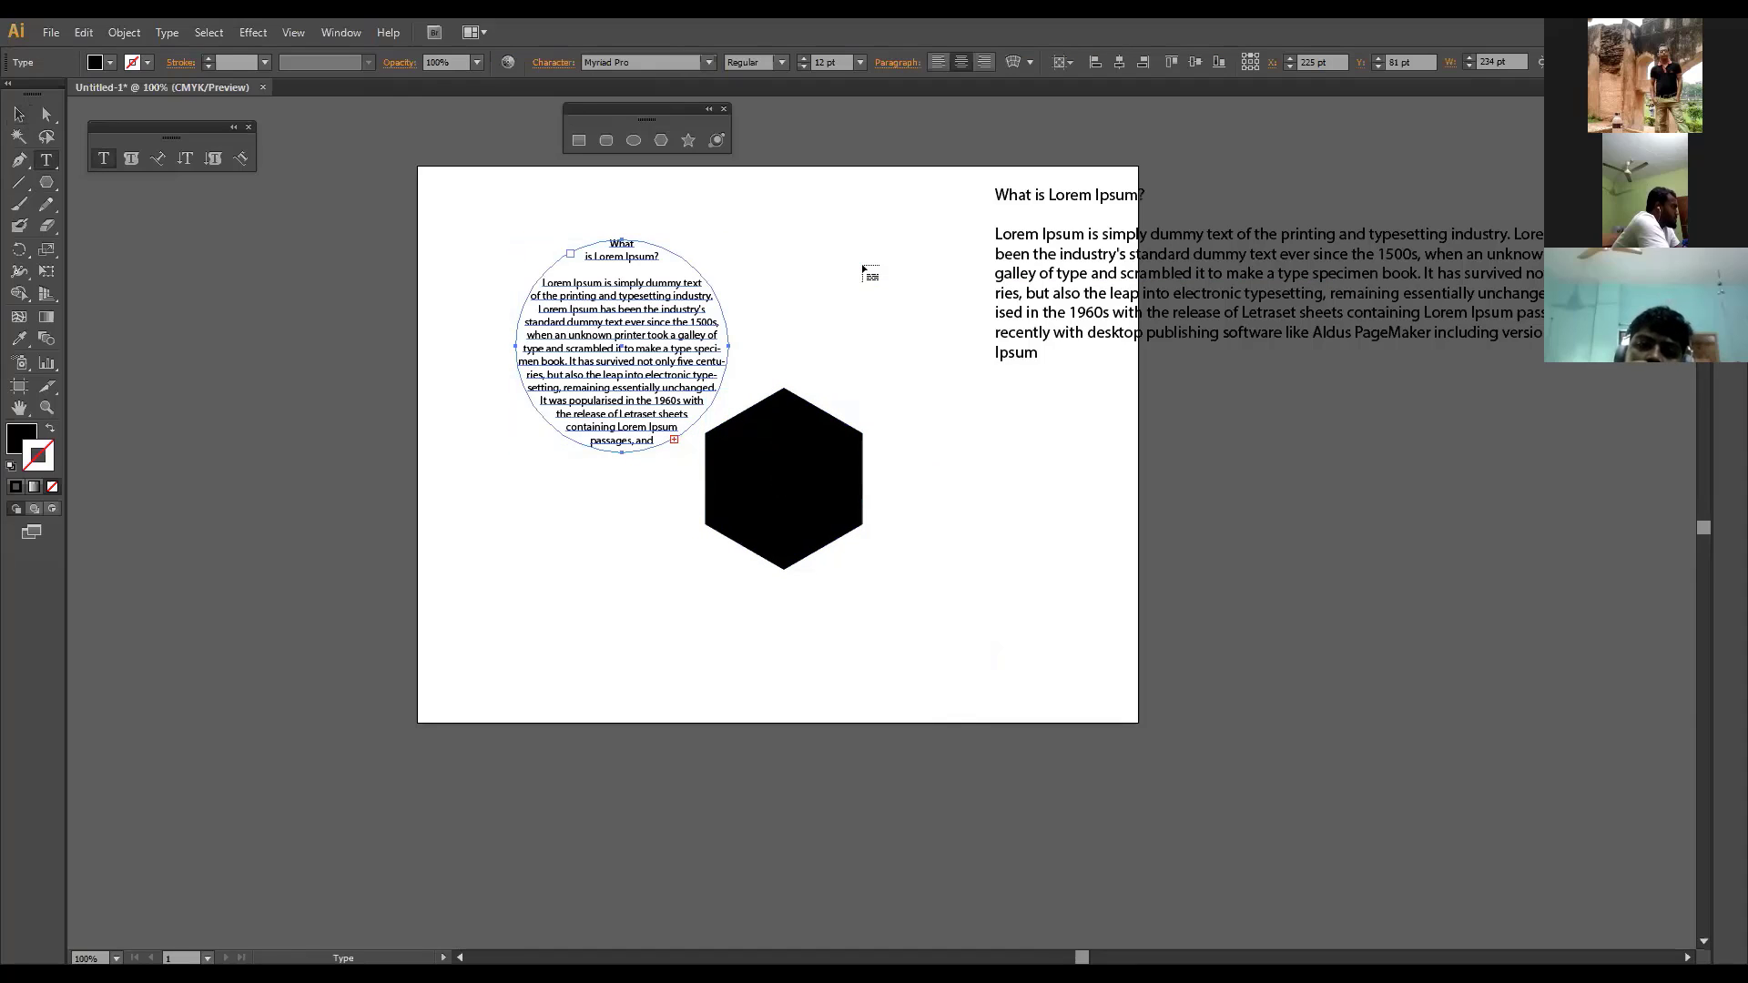
pyautogui.click(782, 394)
pyautogui.press('Escape')
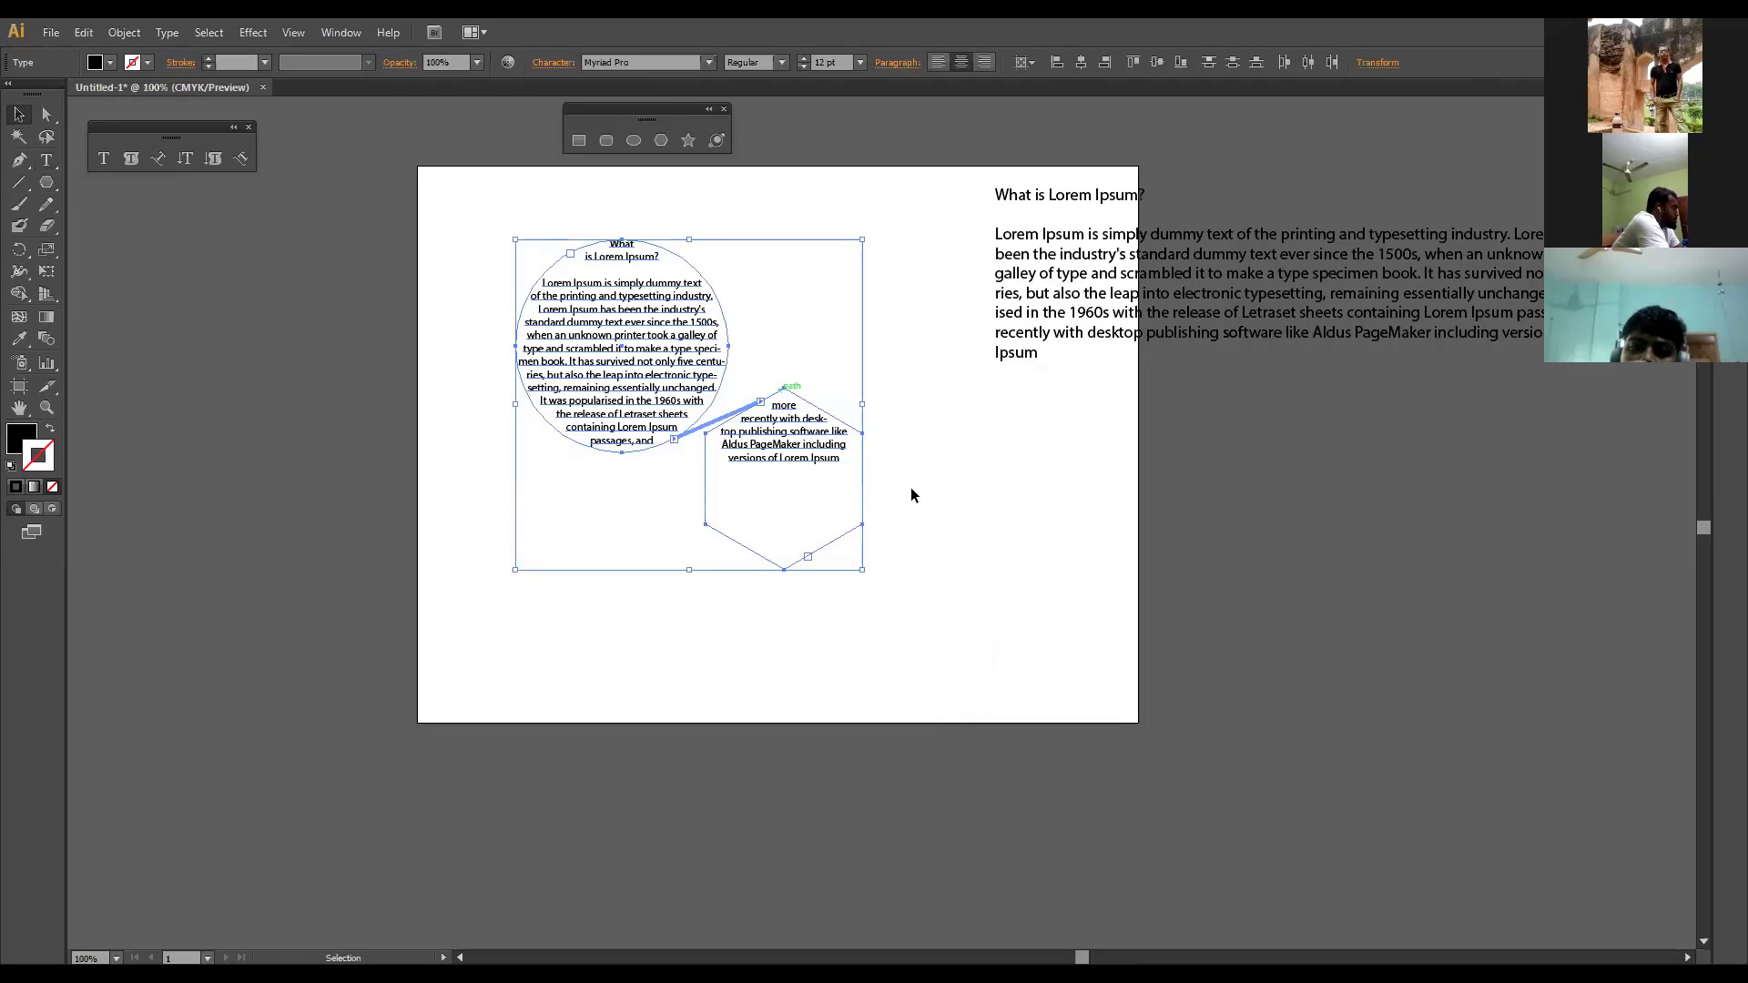
pyautogui.click(847, 474)
pyautogui.click(862, 483)
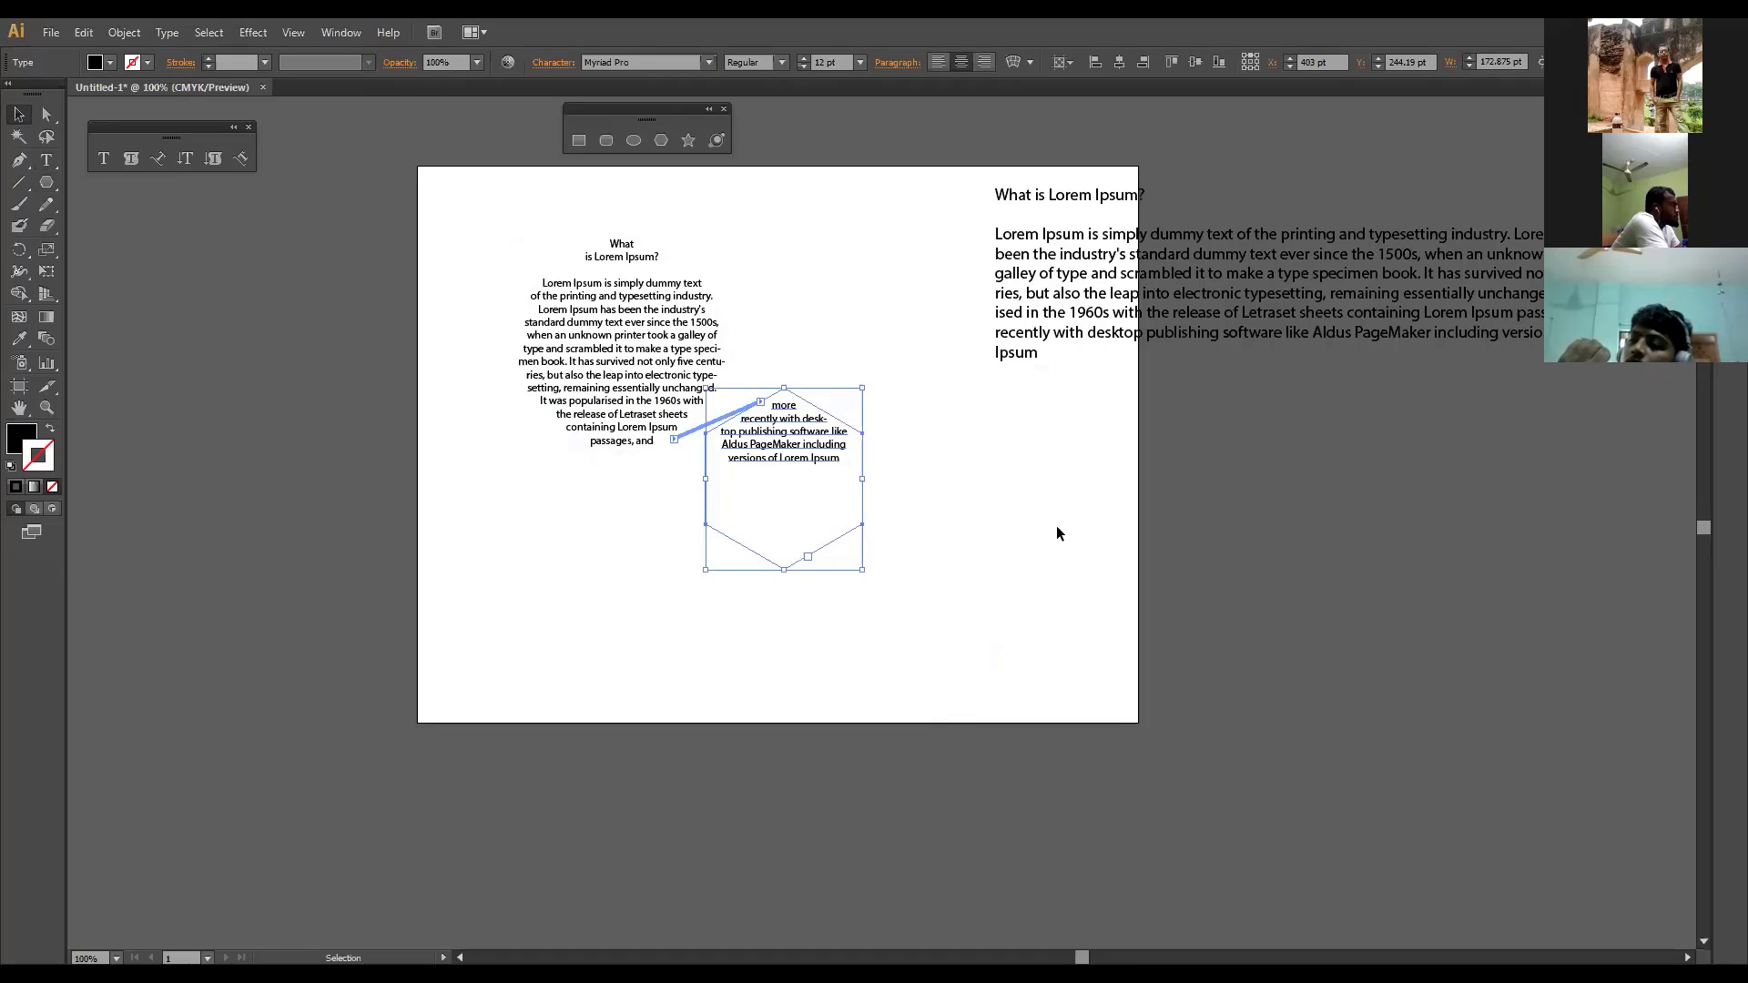
pyautogui.click(1056, 532)
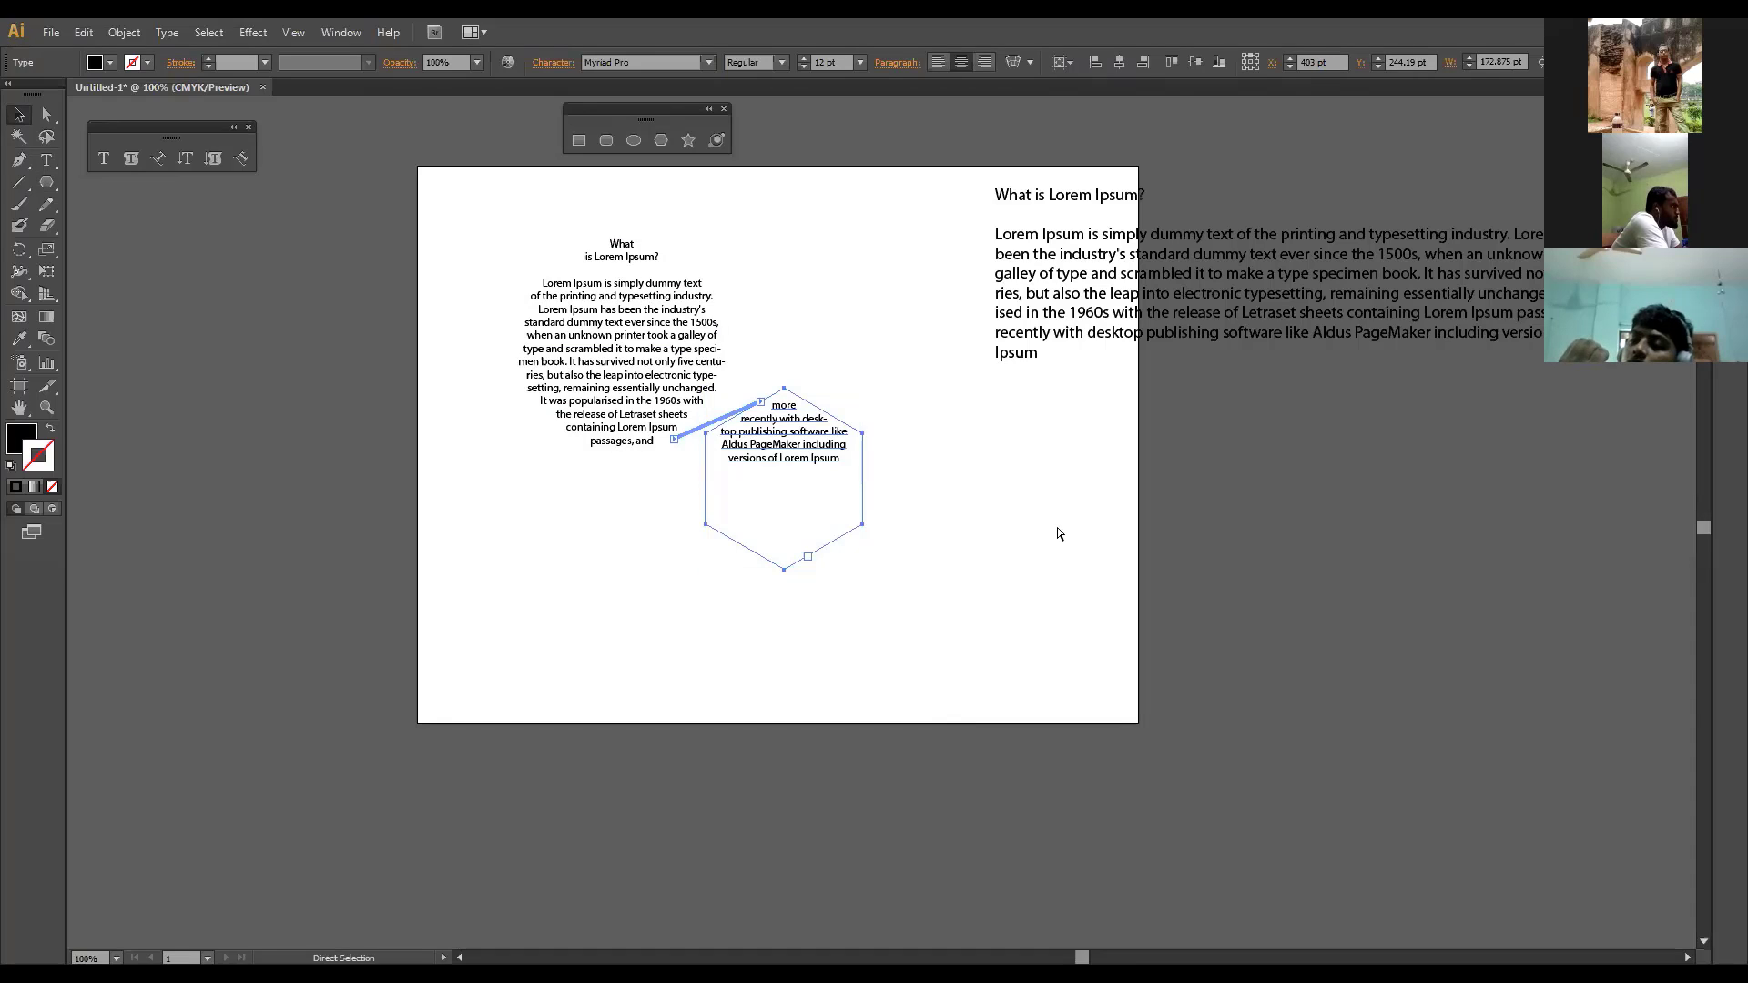
# Step: Undo the thread into the hexagon and delete the hexagon
pyautogui.press('t')
pyautogui.hotkey('ctrl', 'z')
pyautogui.press('v')
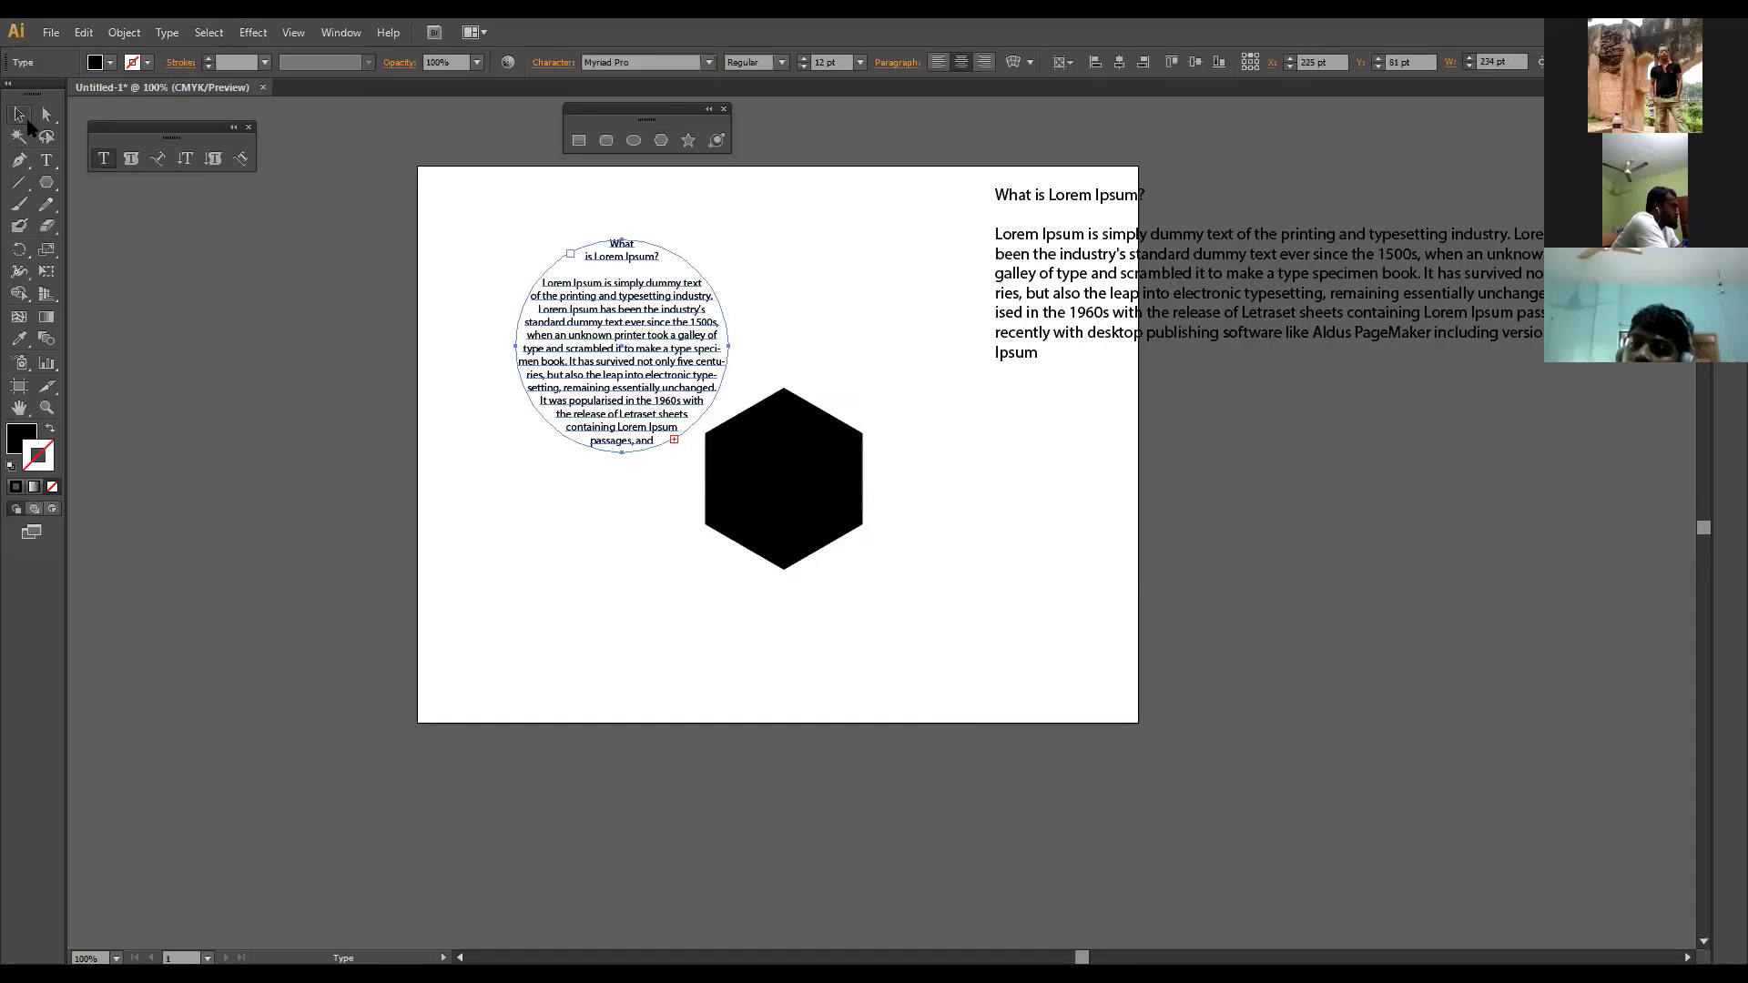
pyautogui.click(804, 496)
pyautogui.press('Delete')
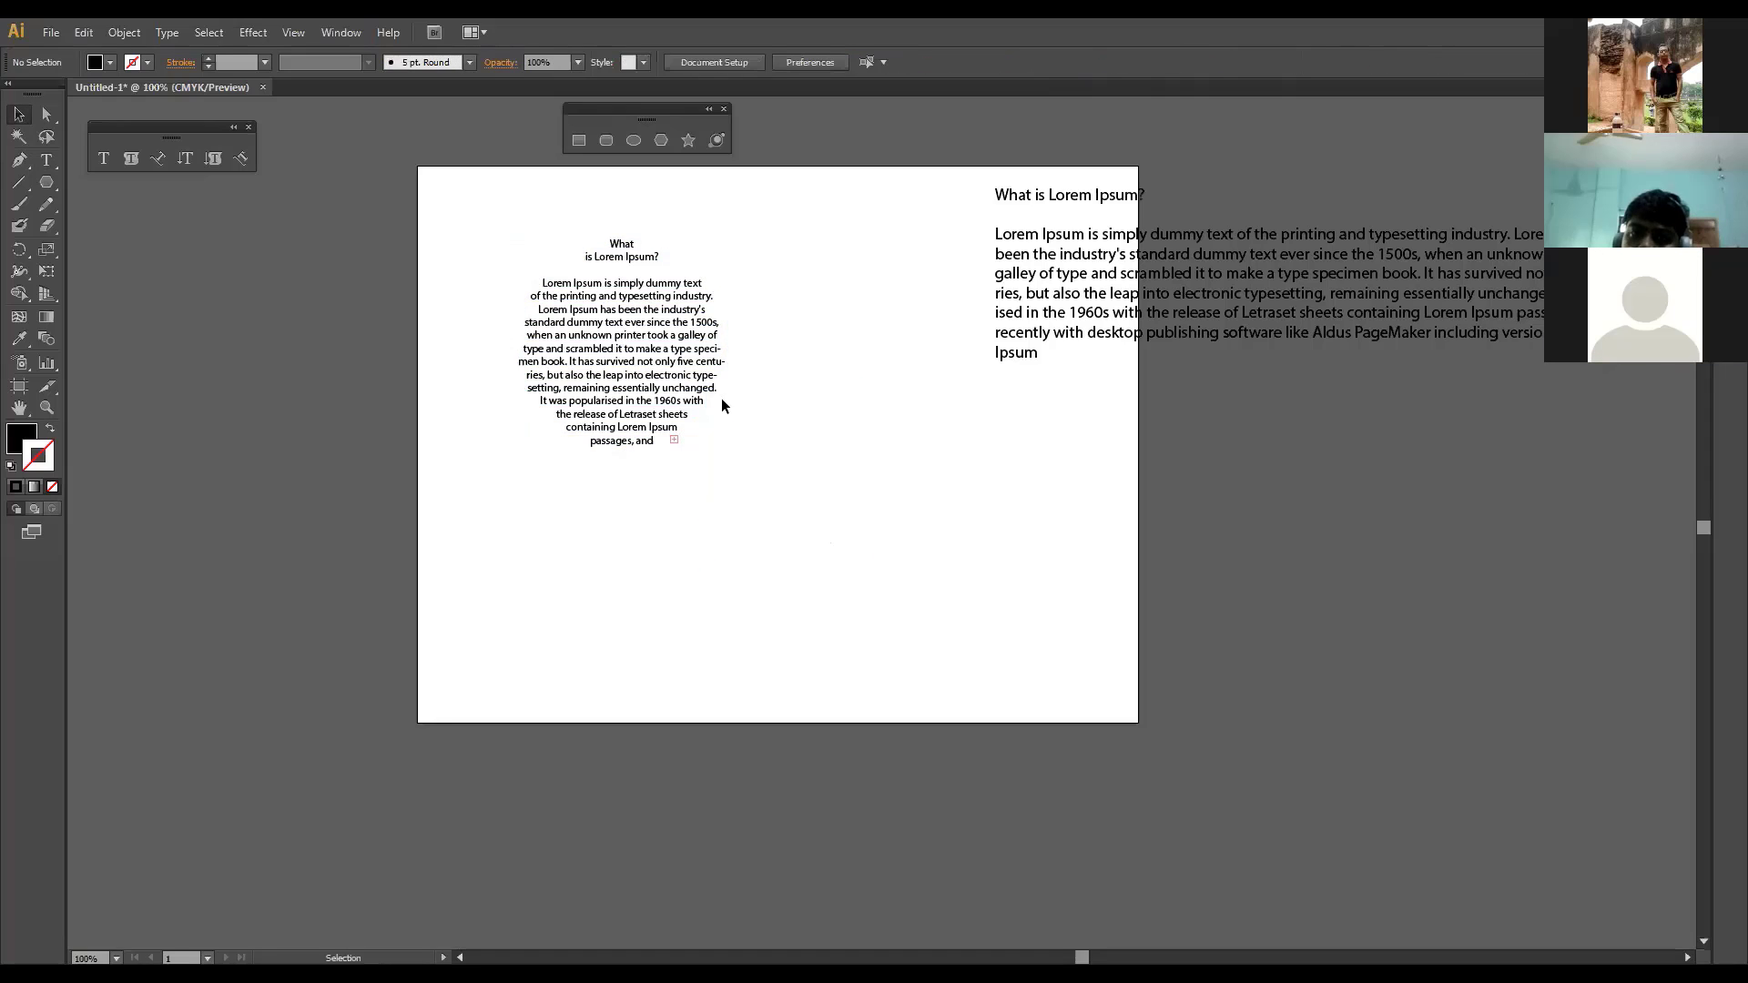
# Step: Enlarge the text circle from its center to 374 pt wide so the whole text fits, and deselect it
pyautogui.click(736, 443)
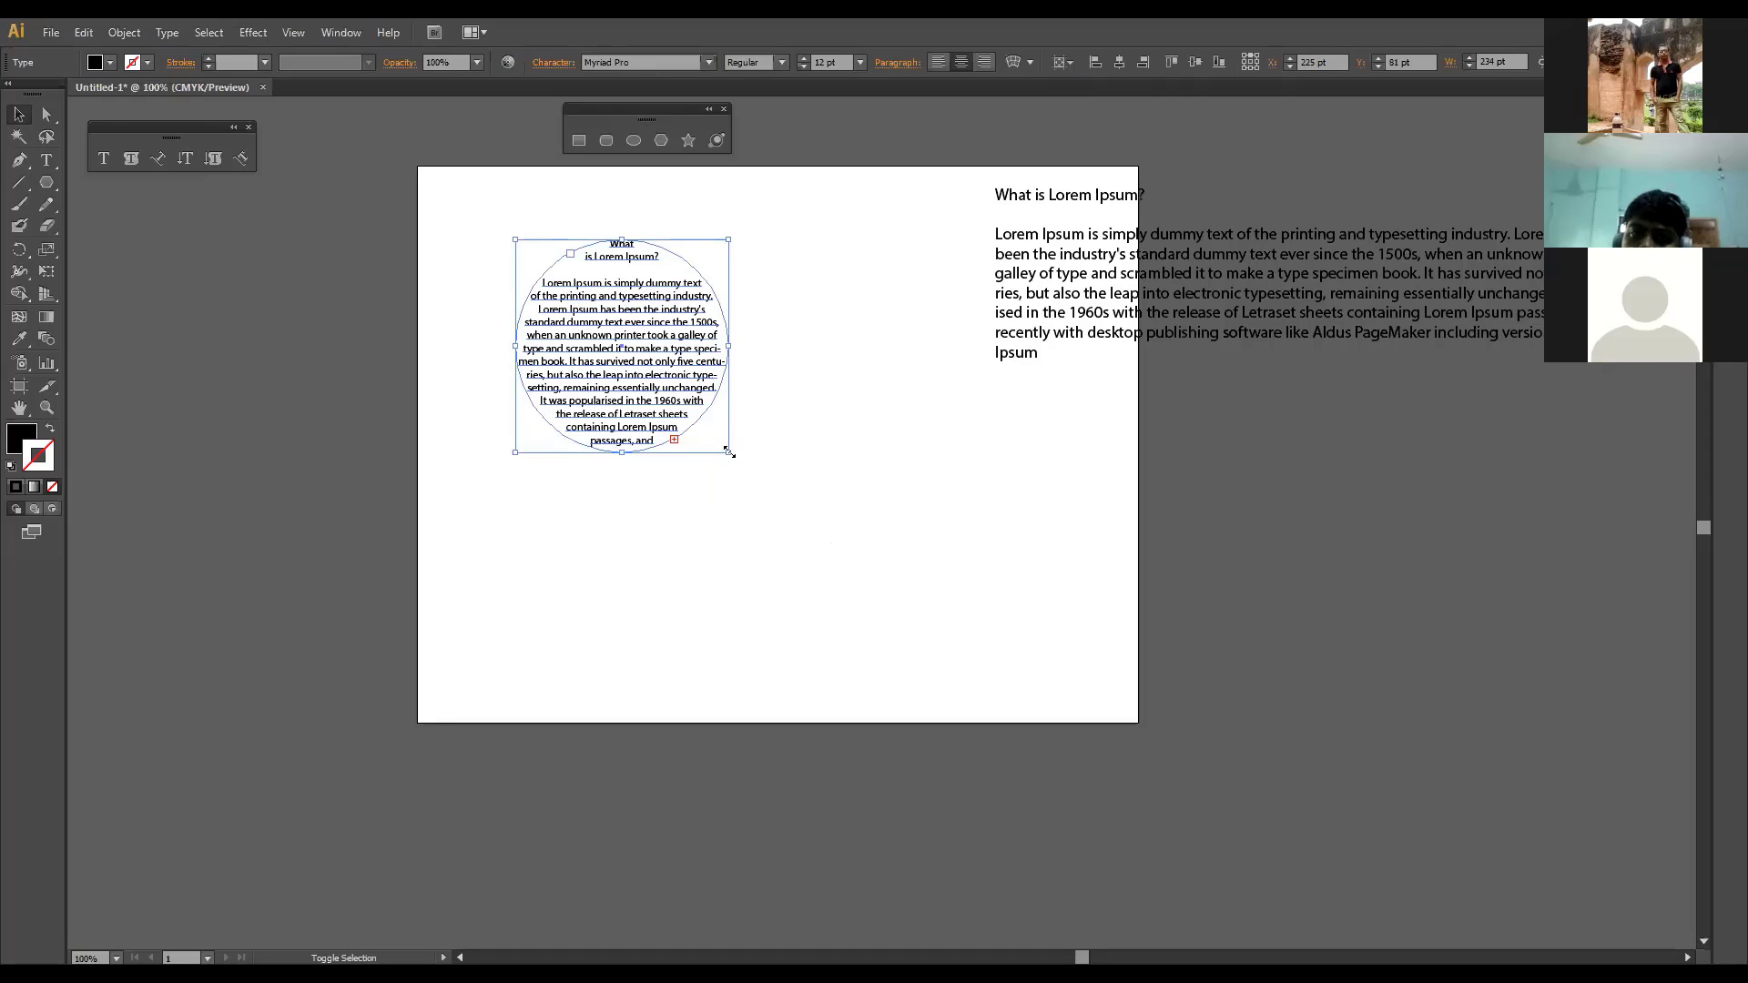
pyautogui.moveTo(793, 538); pyautogui.dragTo(904, 480)
pyautogui.moveTo(649, 317); pyautogui.dragTo(649, 317)
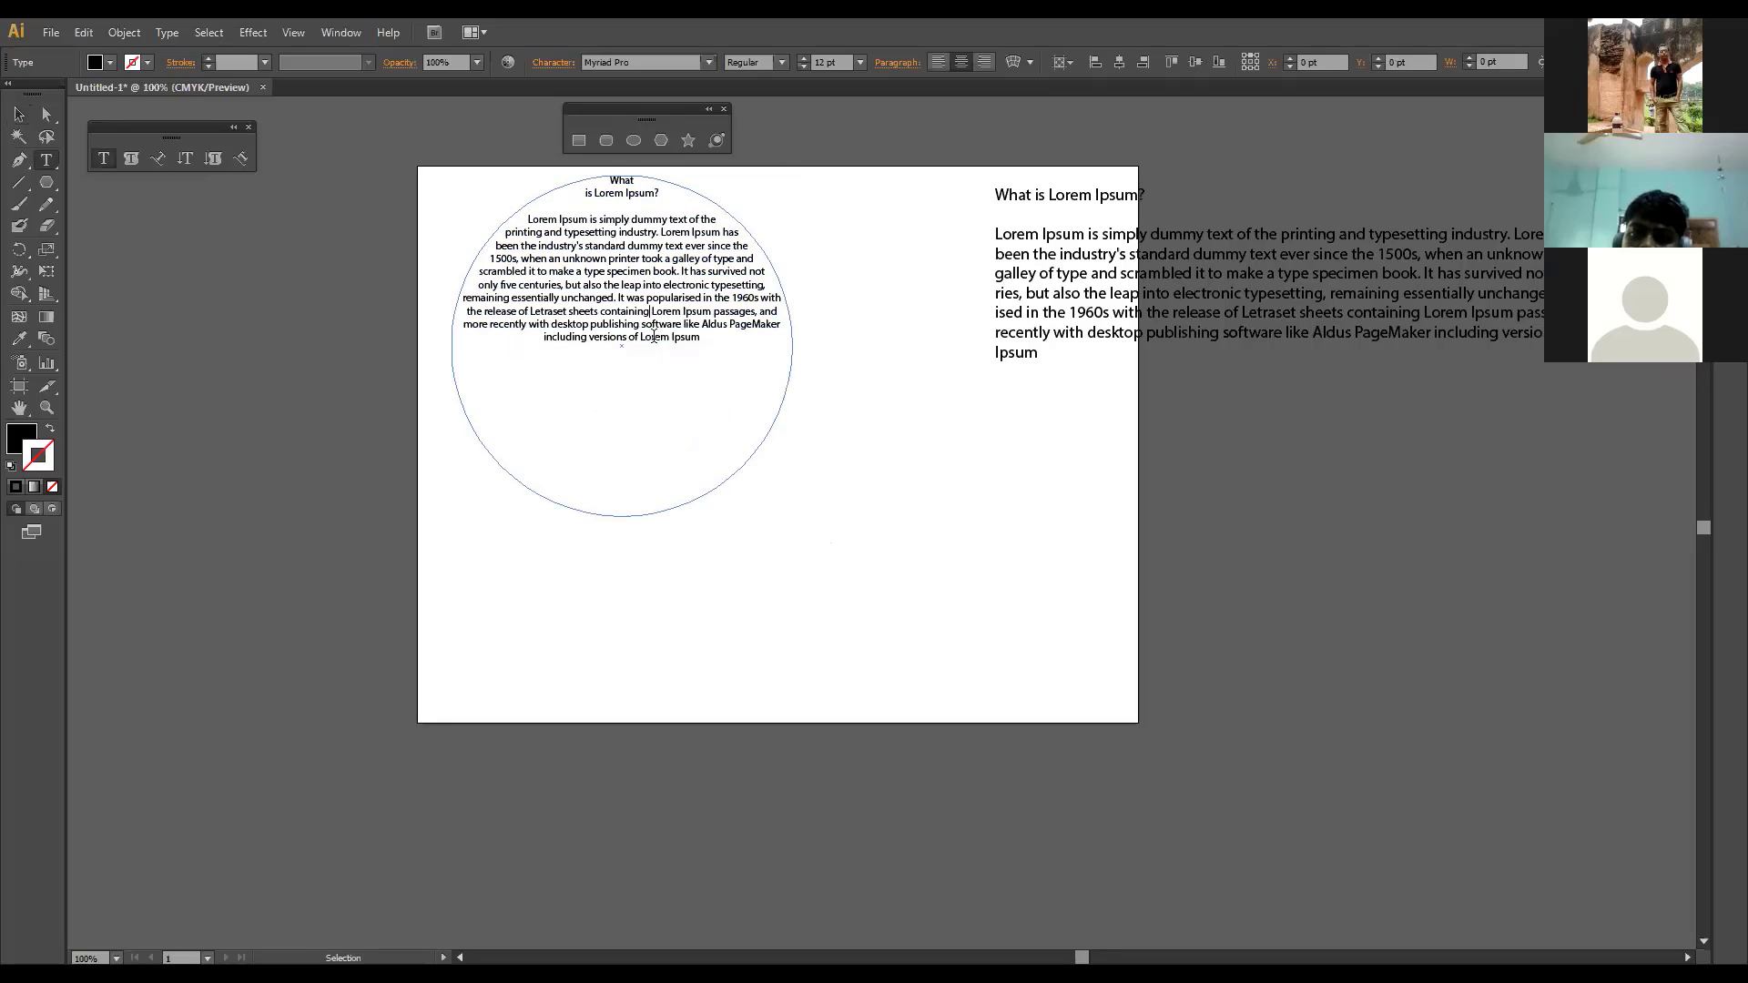
pyautogui.click(19, 115)
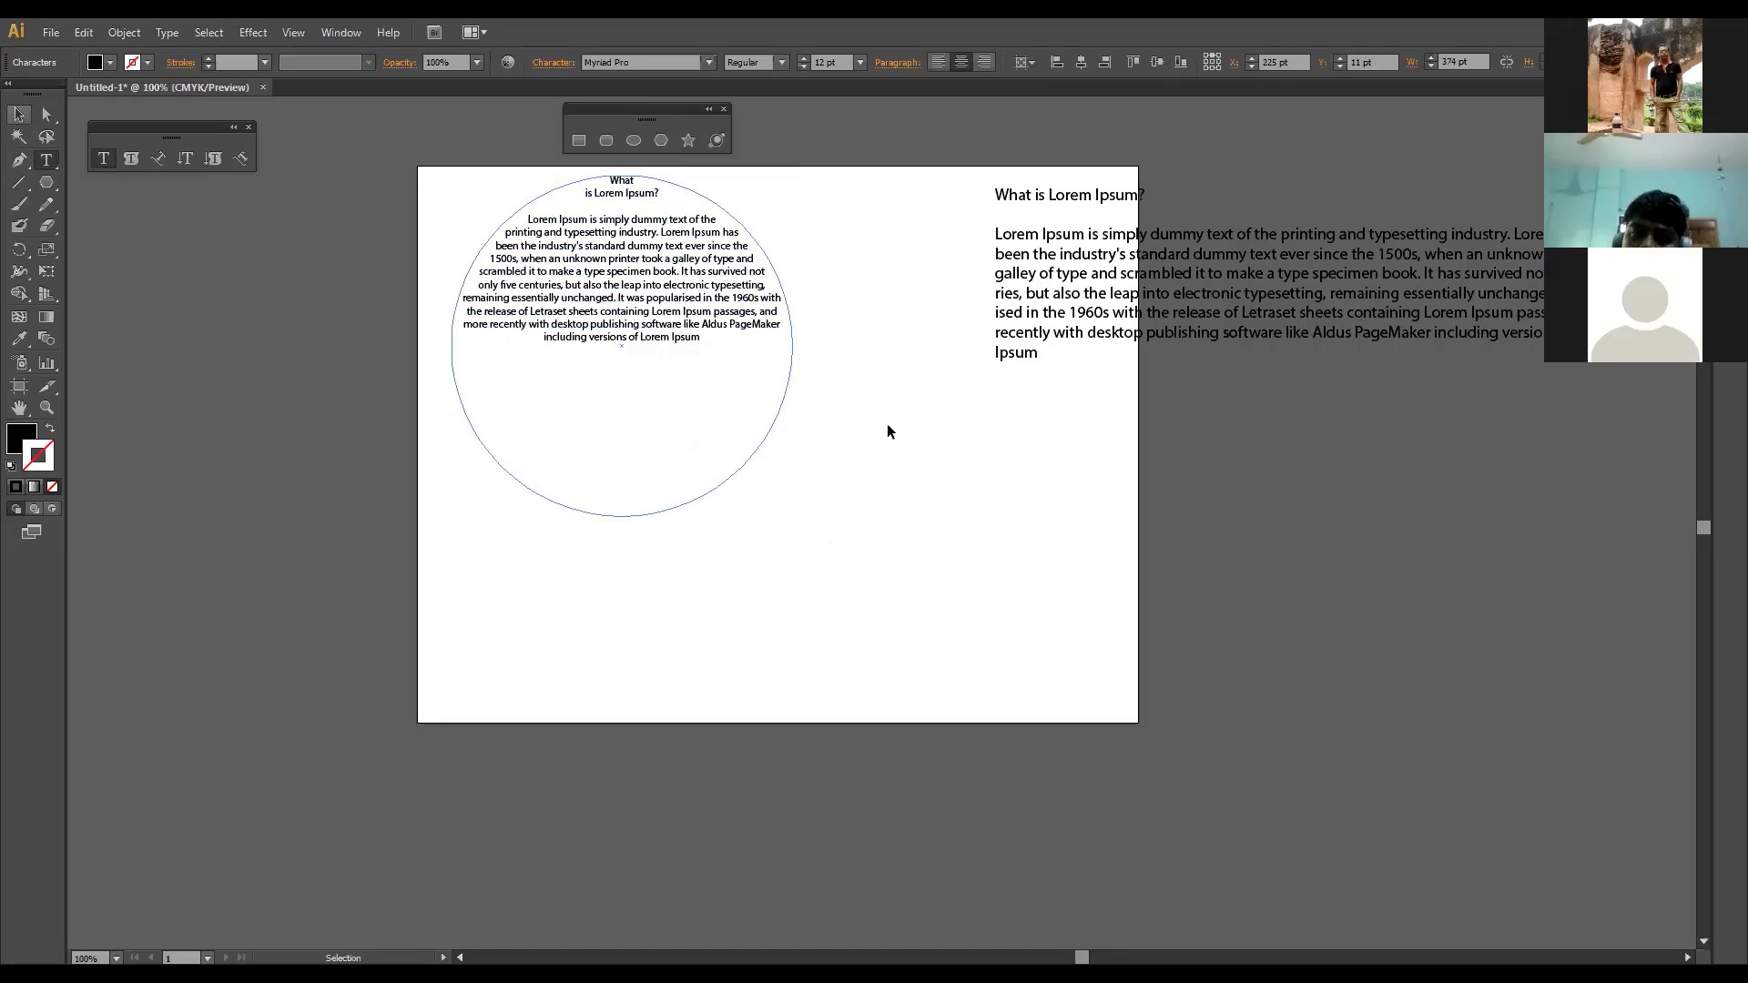
pyautogui.click(887, 424)
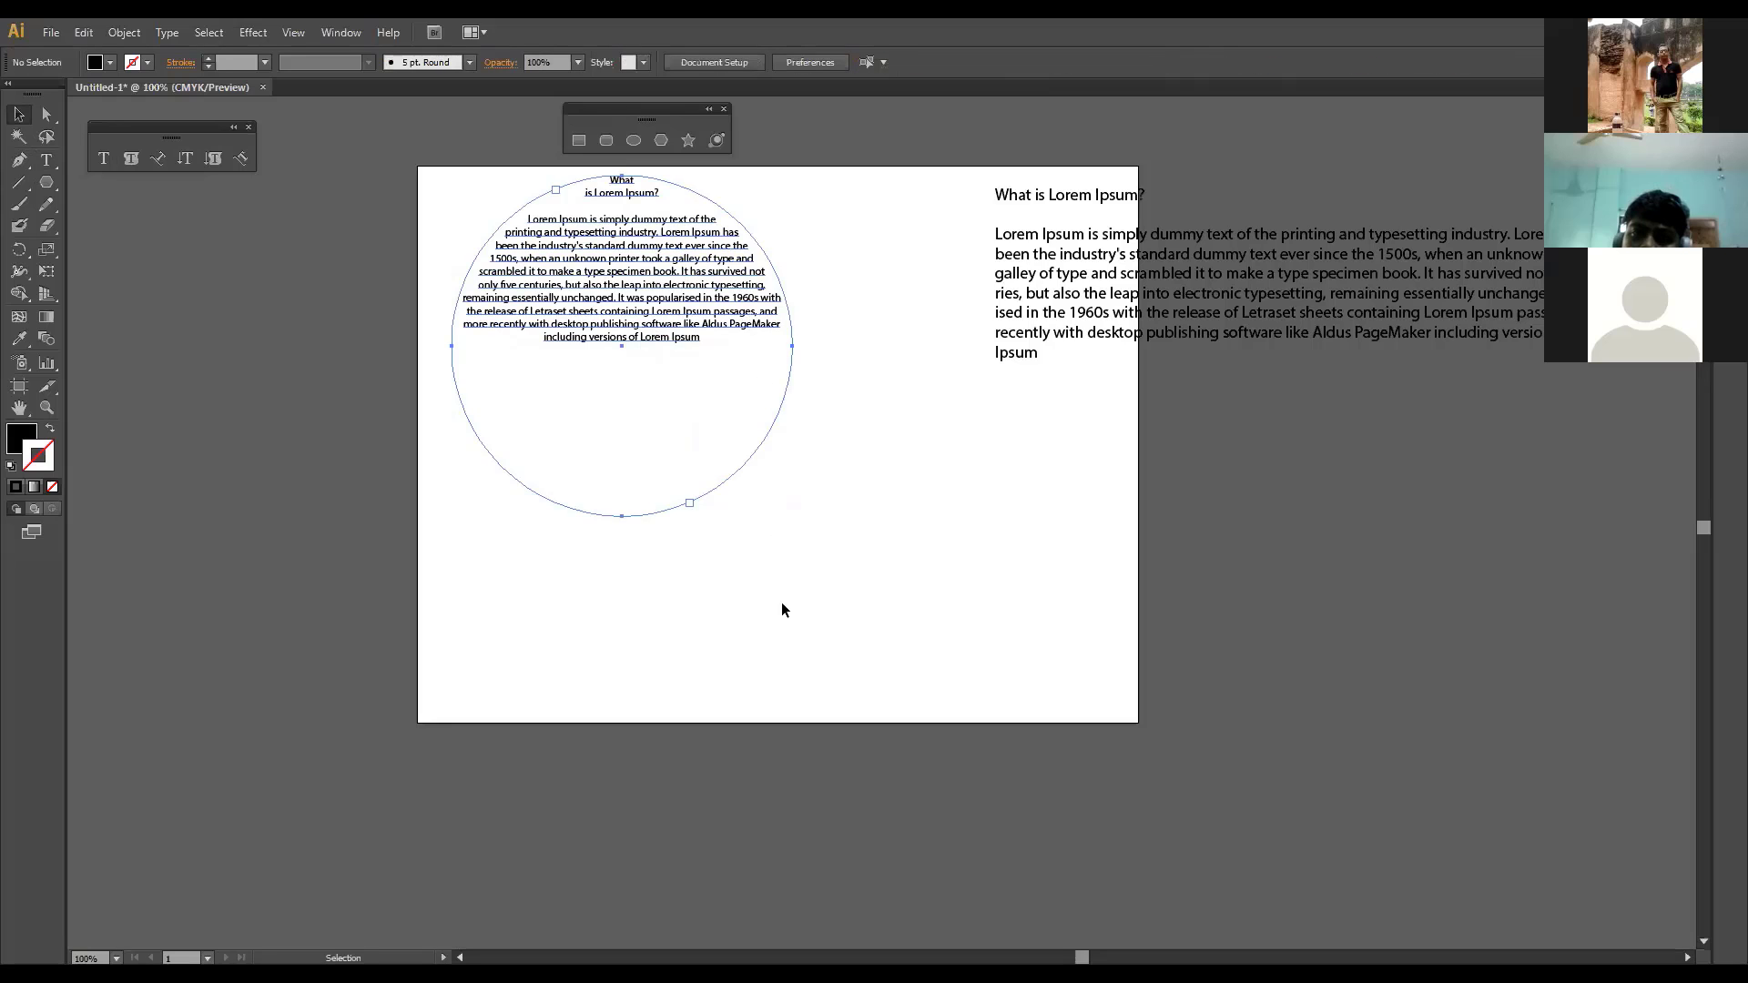
# Step: Move the enlarged text circle to about X 237 pt, Y 73 pt, and delete it
pyautogui.moveTo(781, 603); pyautogui.dragTo(921, 513)
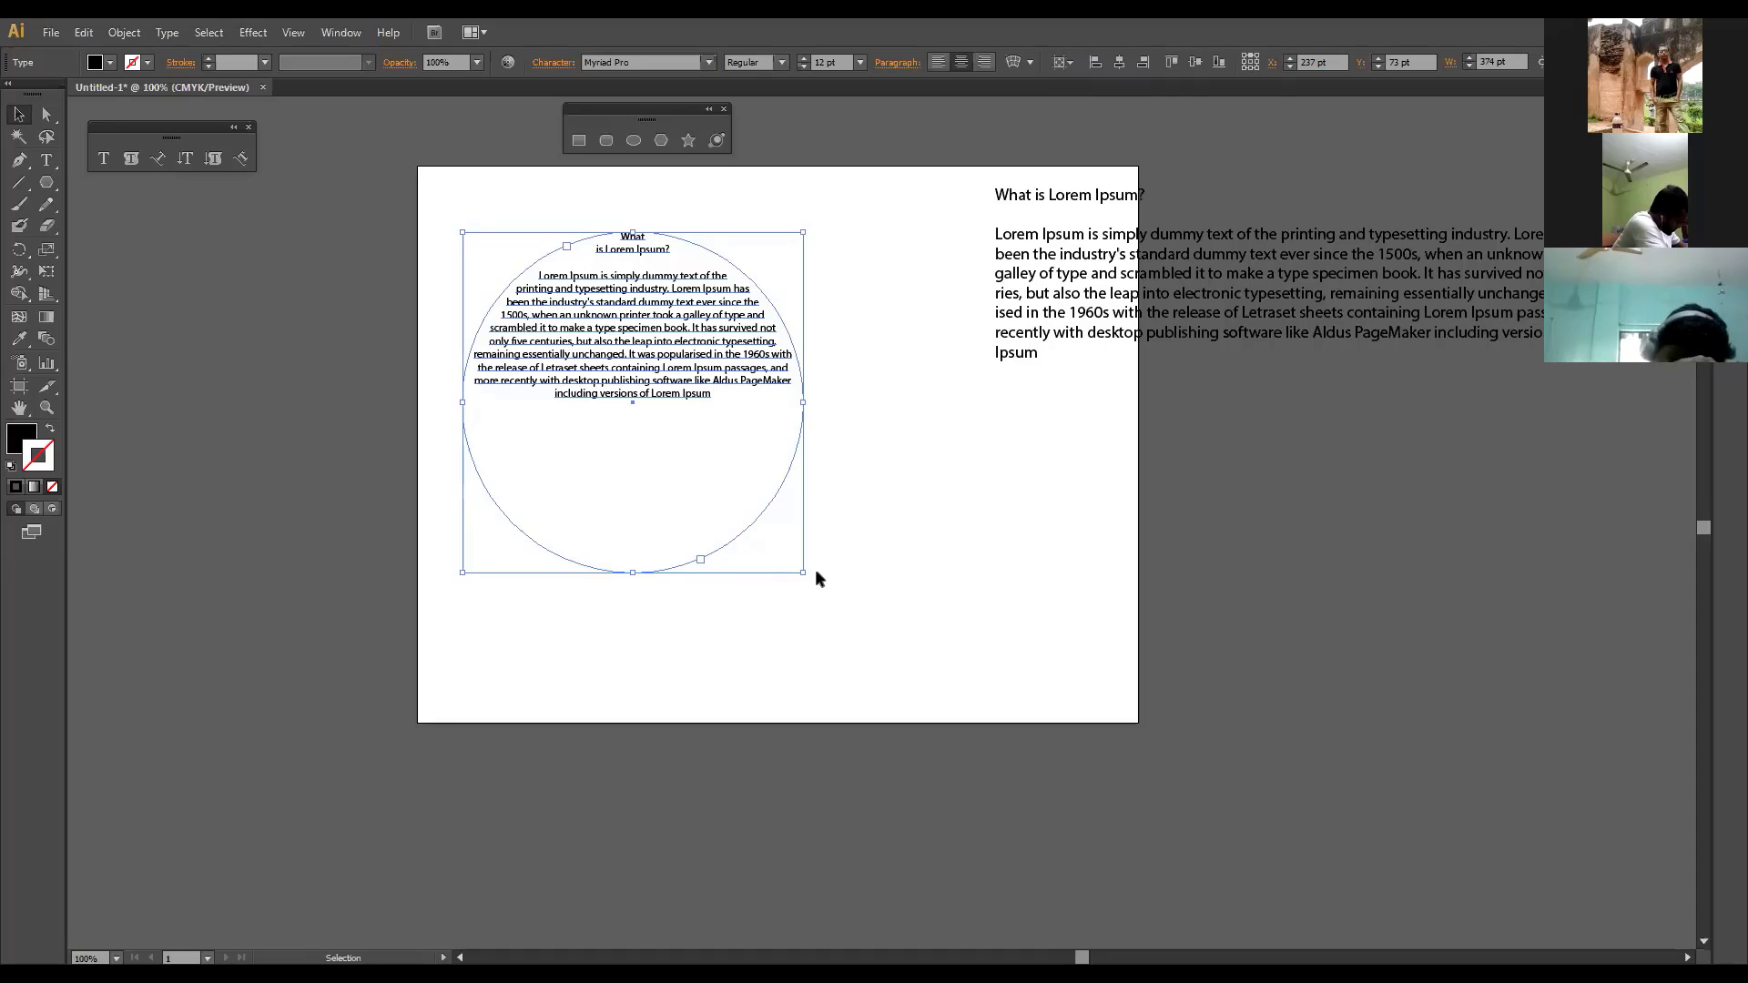
pyautogui.press('Delete')
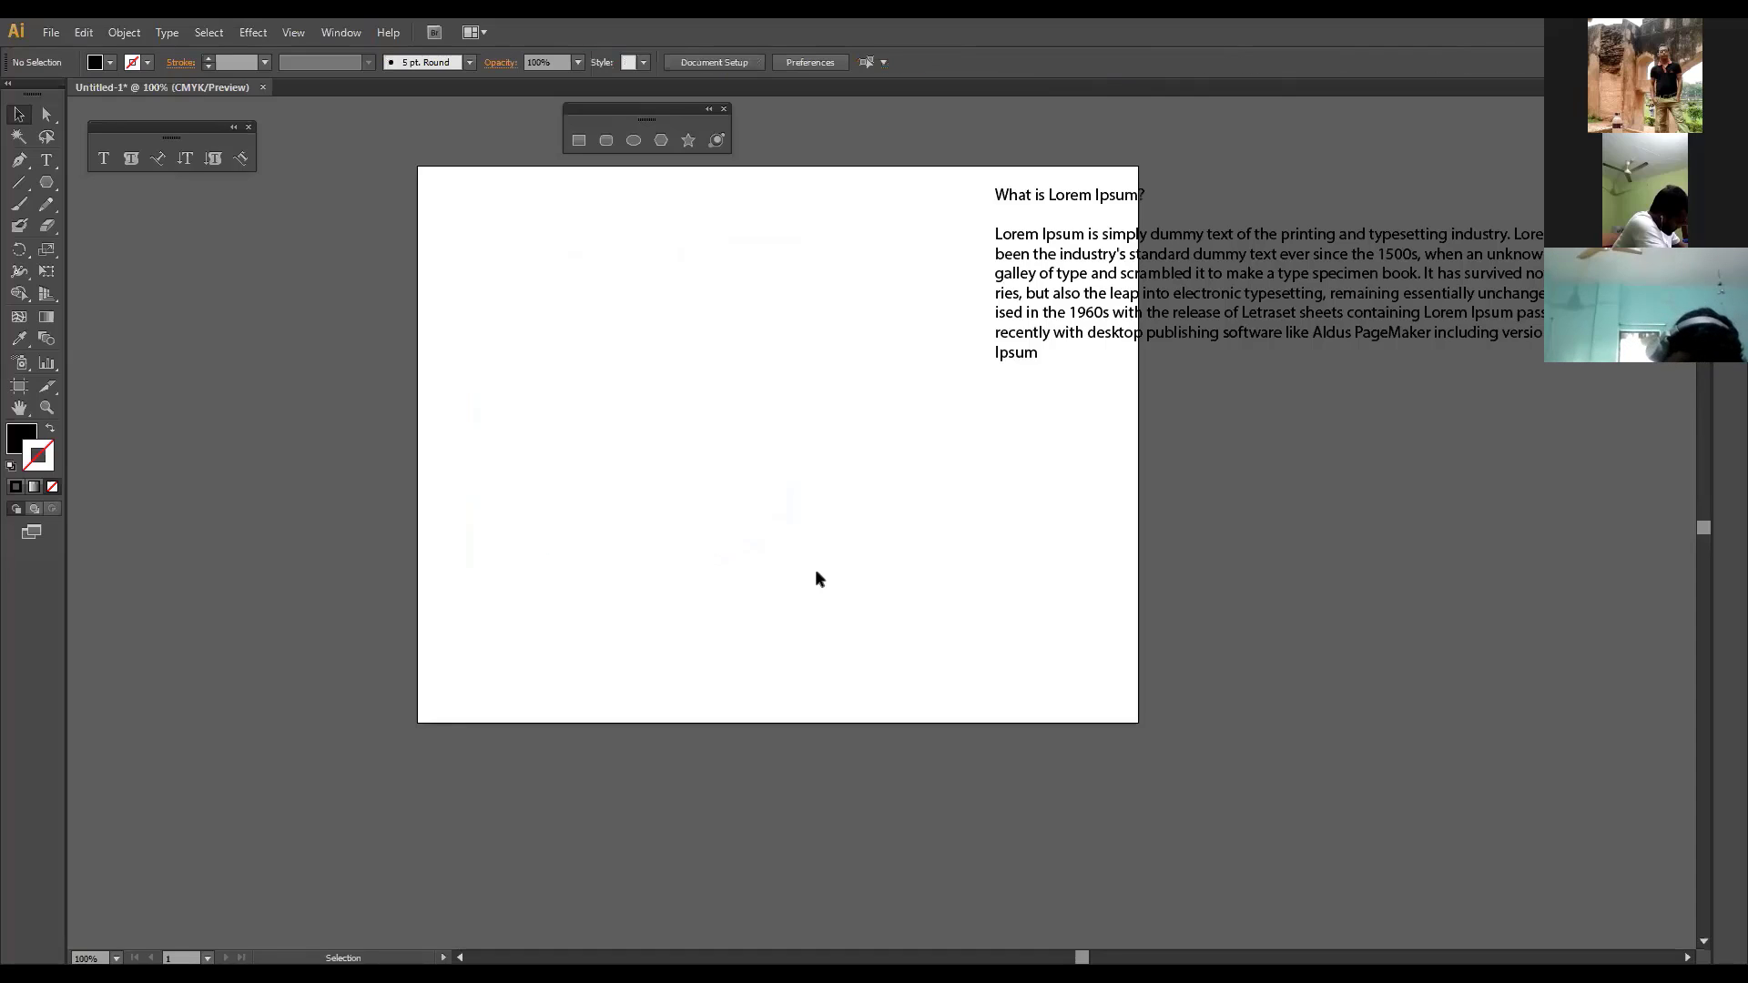
pyautogui.click(19, 159)
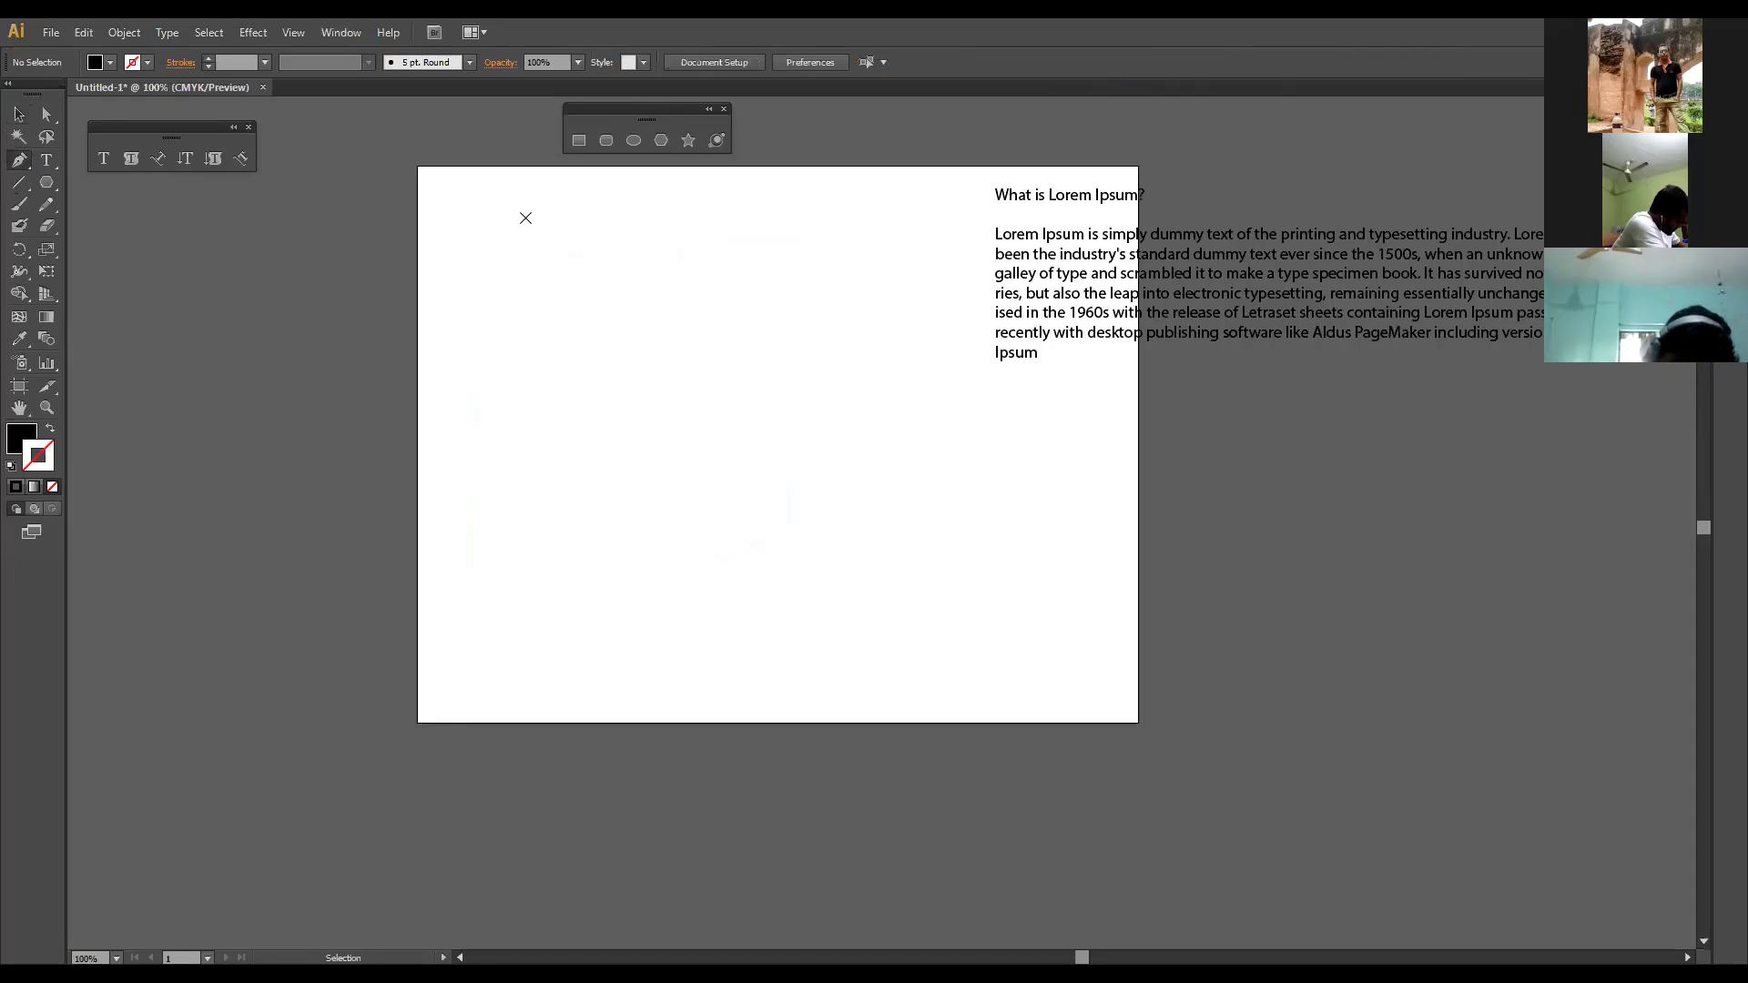
pyautogui.click(672, 222)
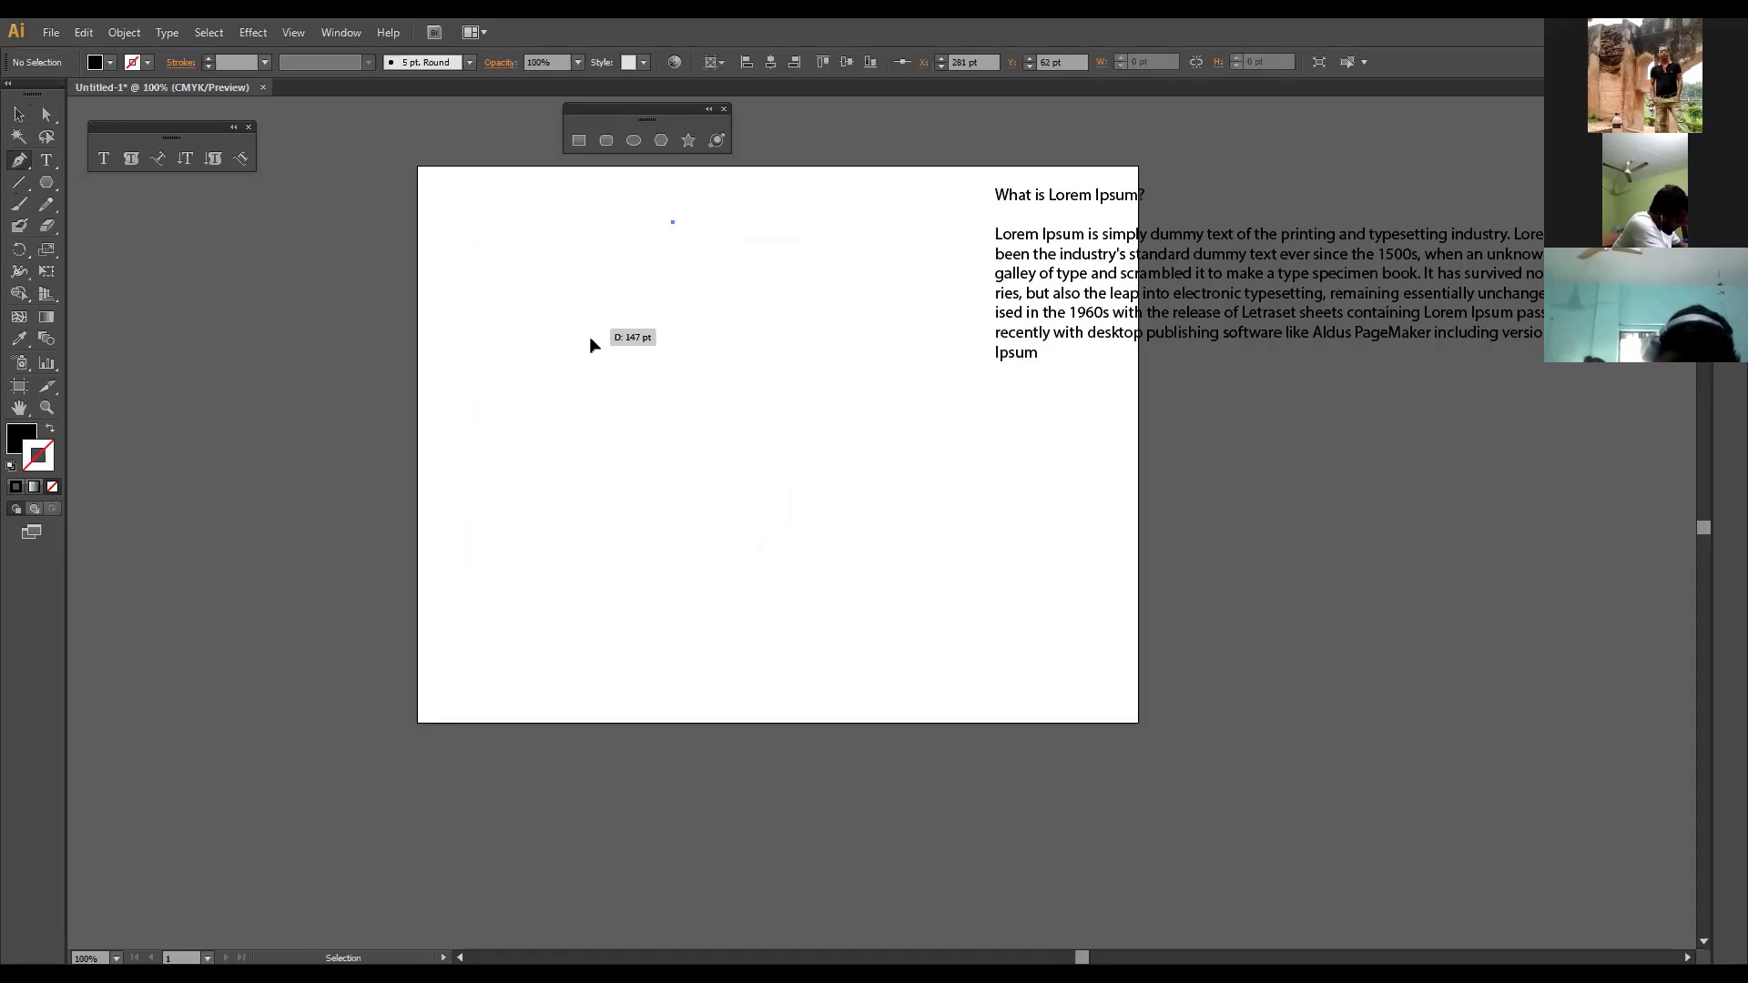
pyautogui.moveTo(590, 334); pyautogui.dragTo(583, 410)
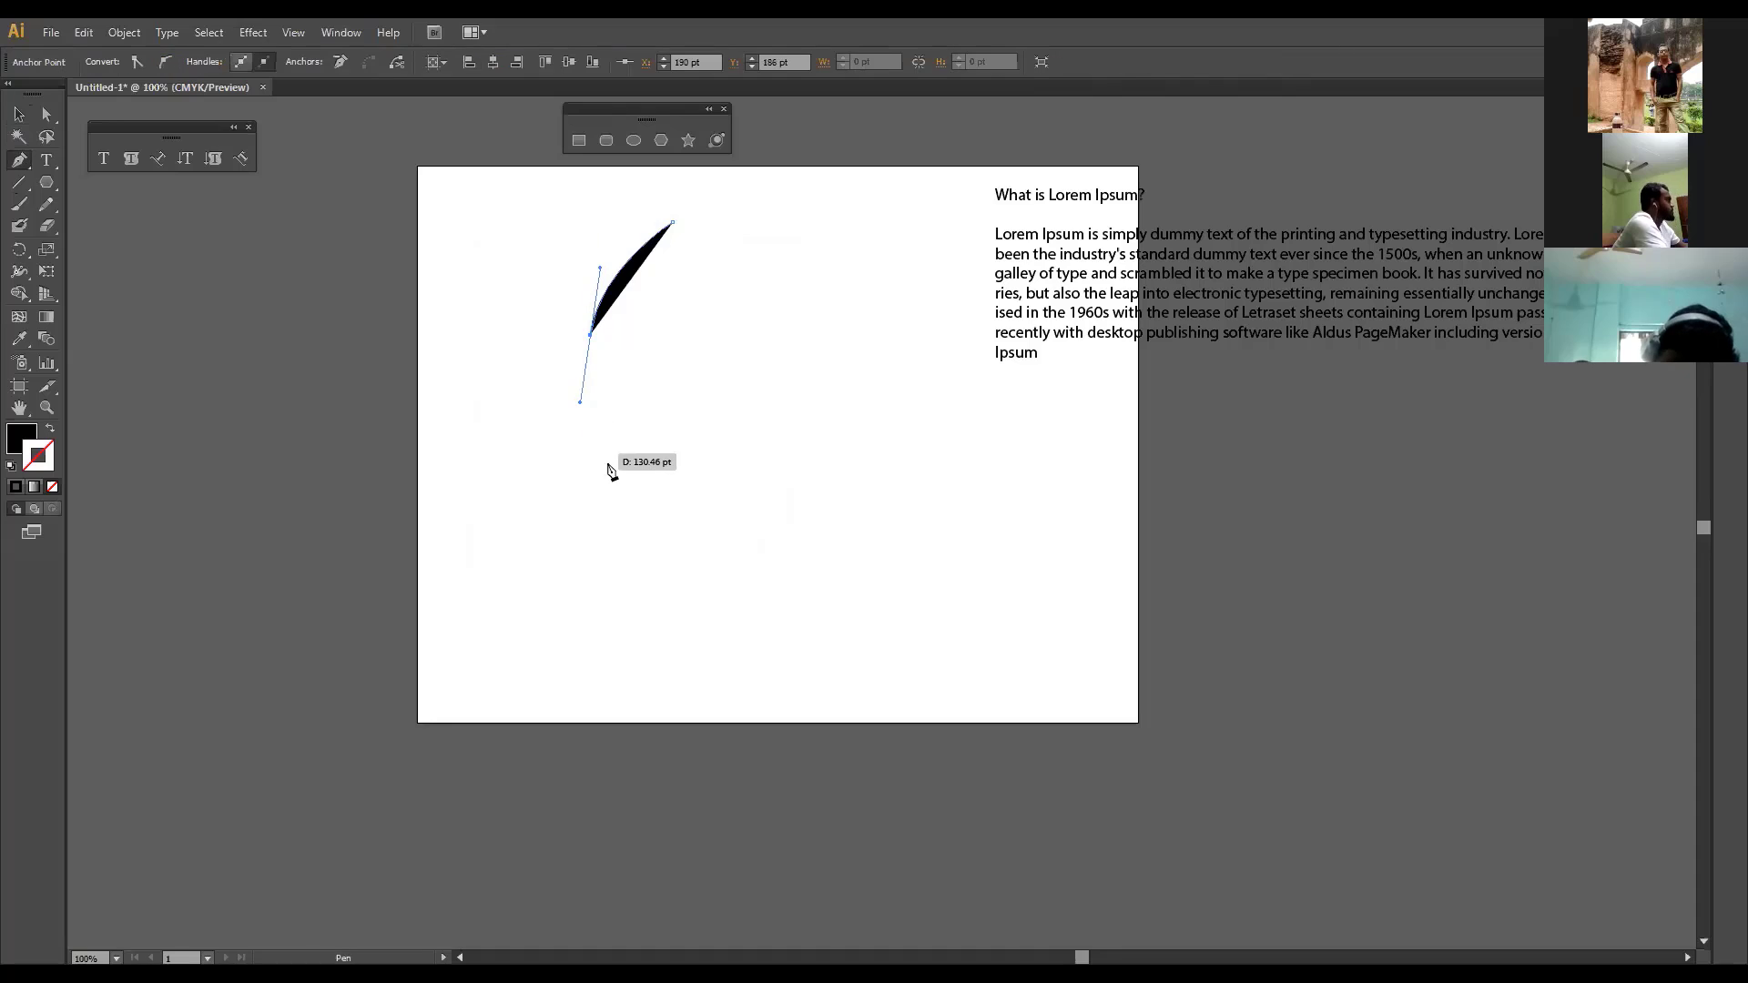
pyautogui.click(673, 510)
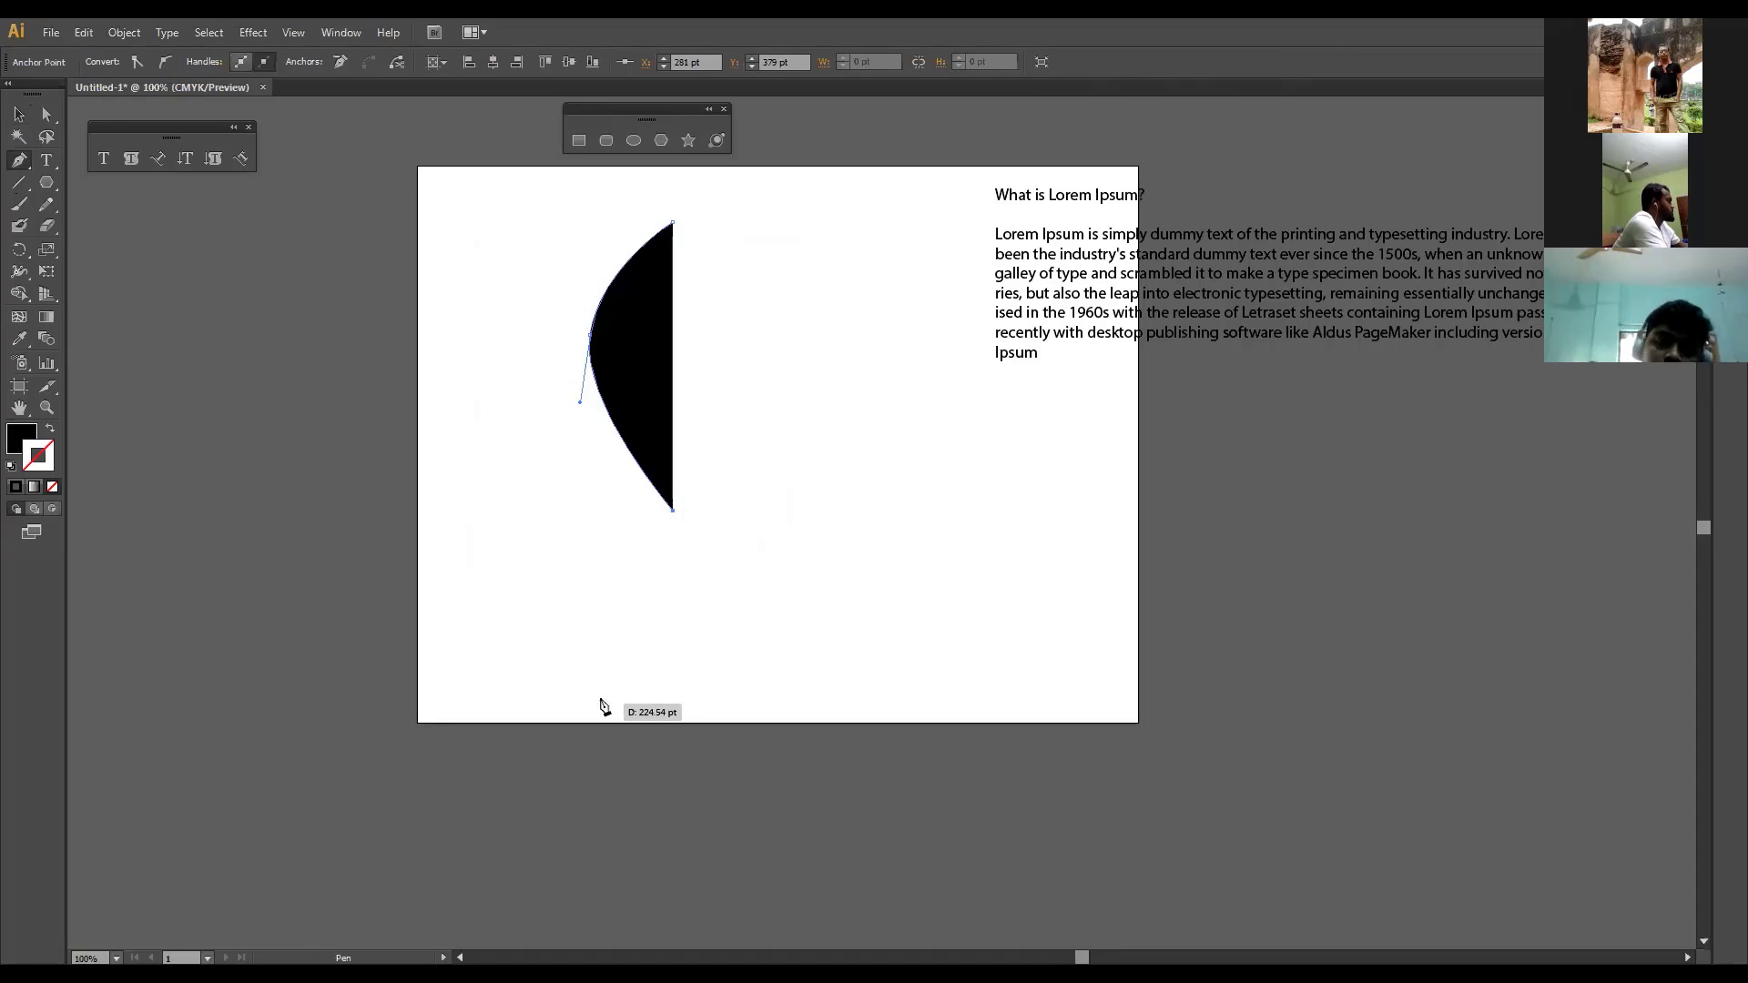
pyautogui.click(546, 687)
pyautogui.moveTo(546, 689); pyautogui.dragTo(416, 744)
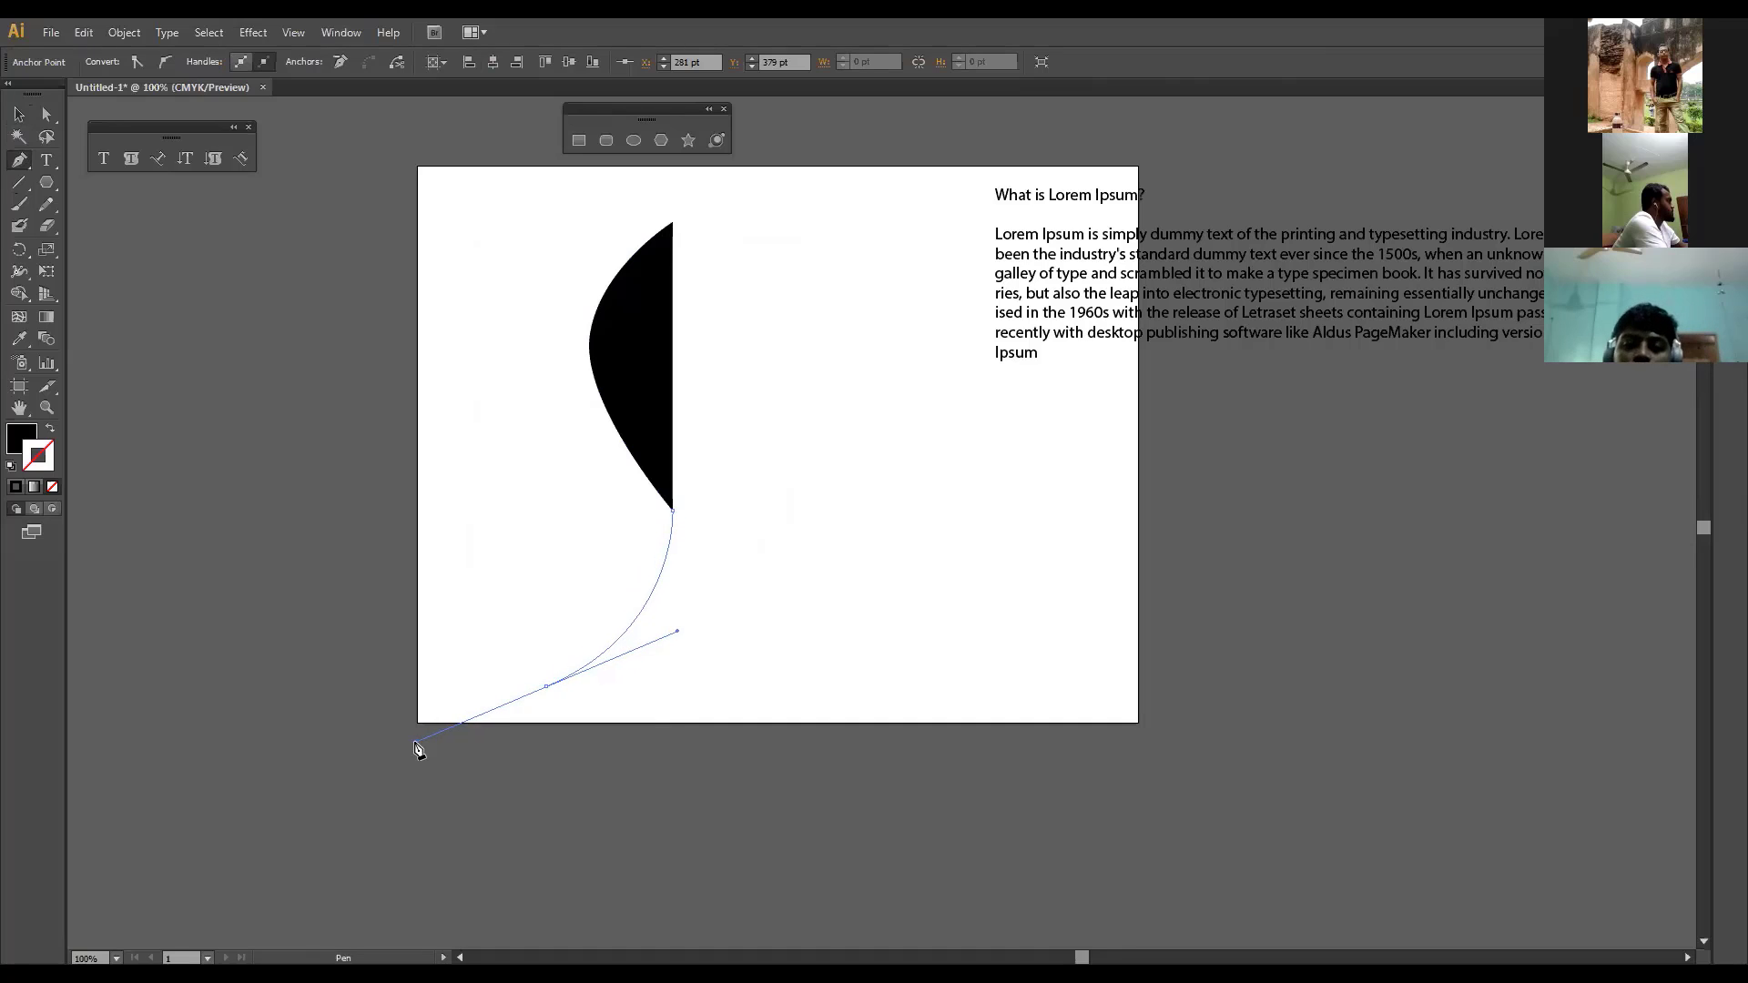
pyautogui.click(49, 429)
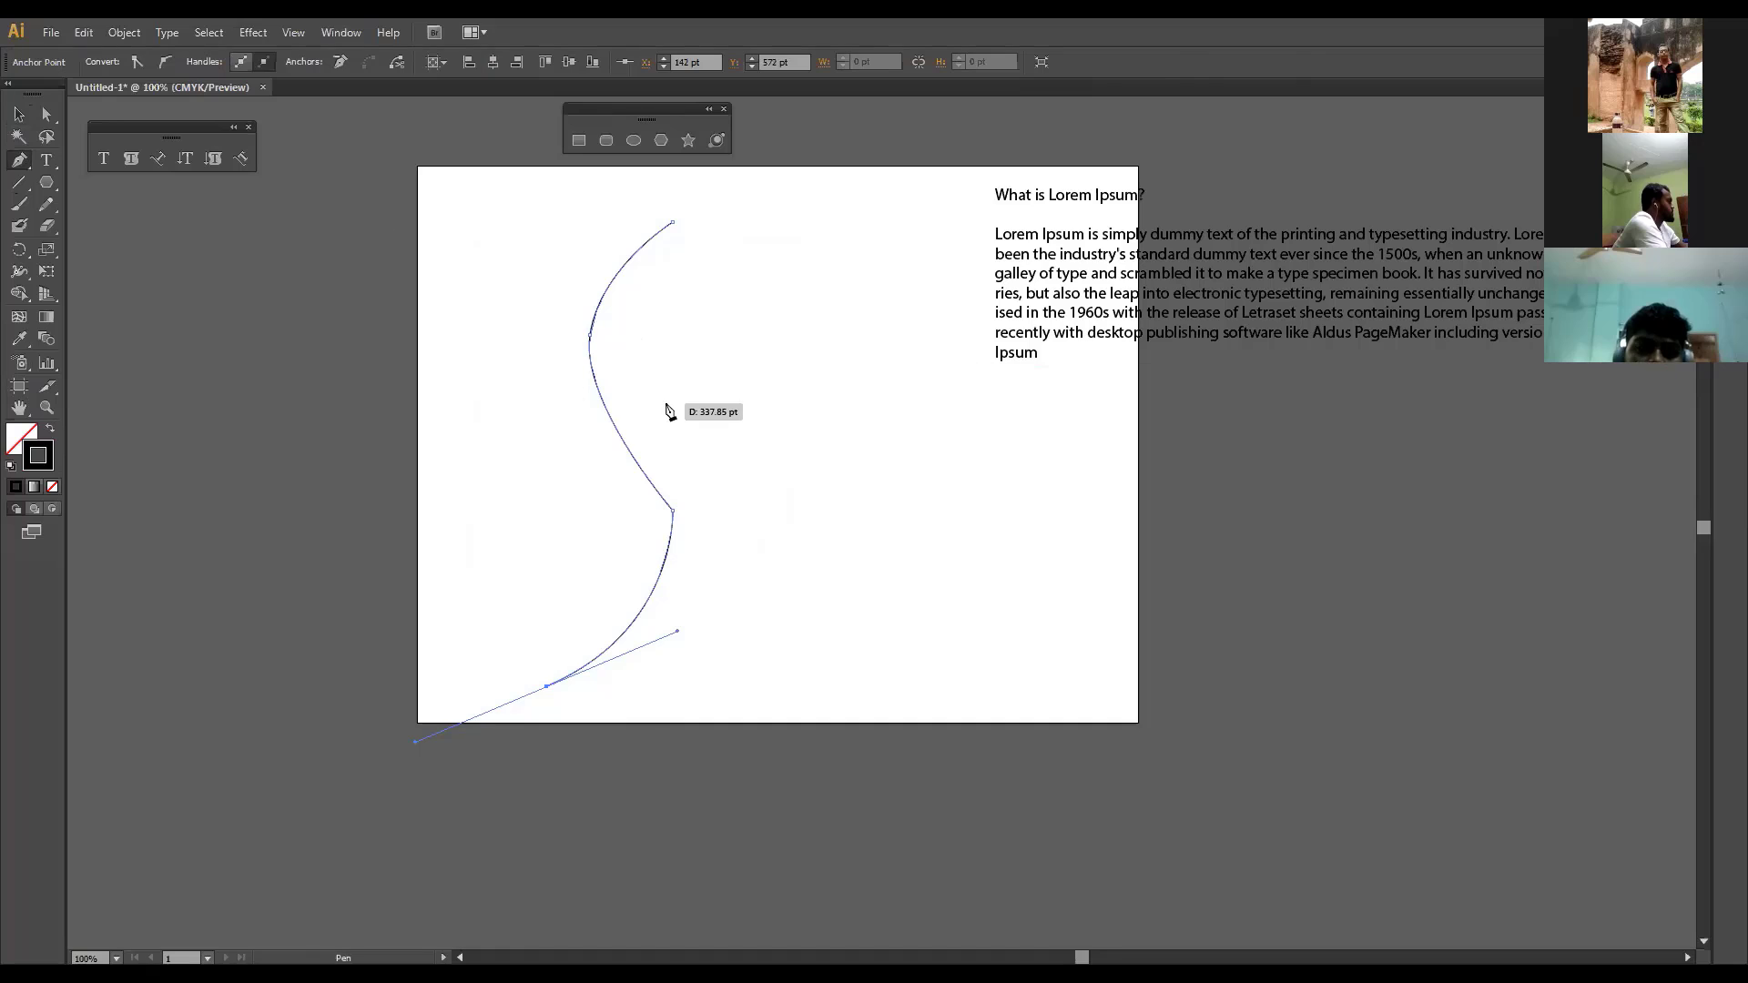
pyautogui.hotkey('ctrl', 'z')
pyautogui.hotkey('ctrl', 'z')
pyautogui.hotkey('ctrl', 'z')
pyautogui.hotkey('ctrl', 'z')
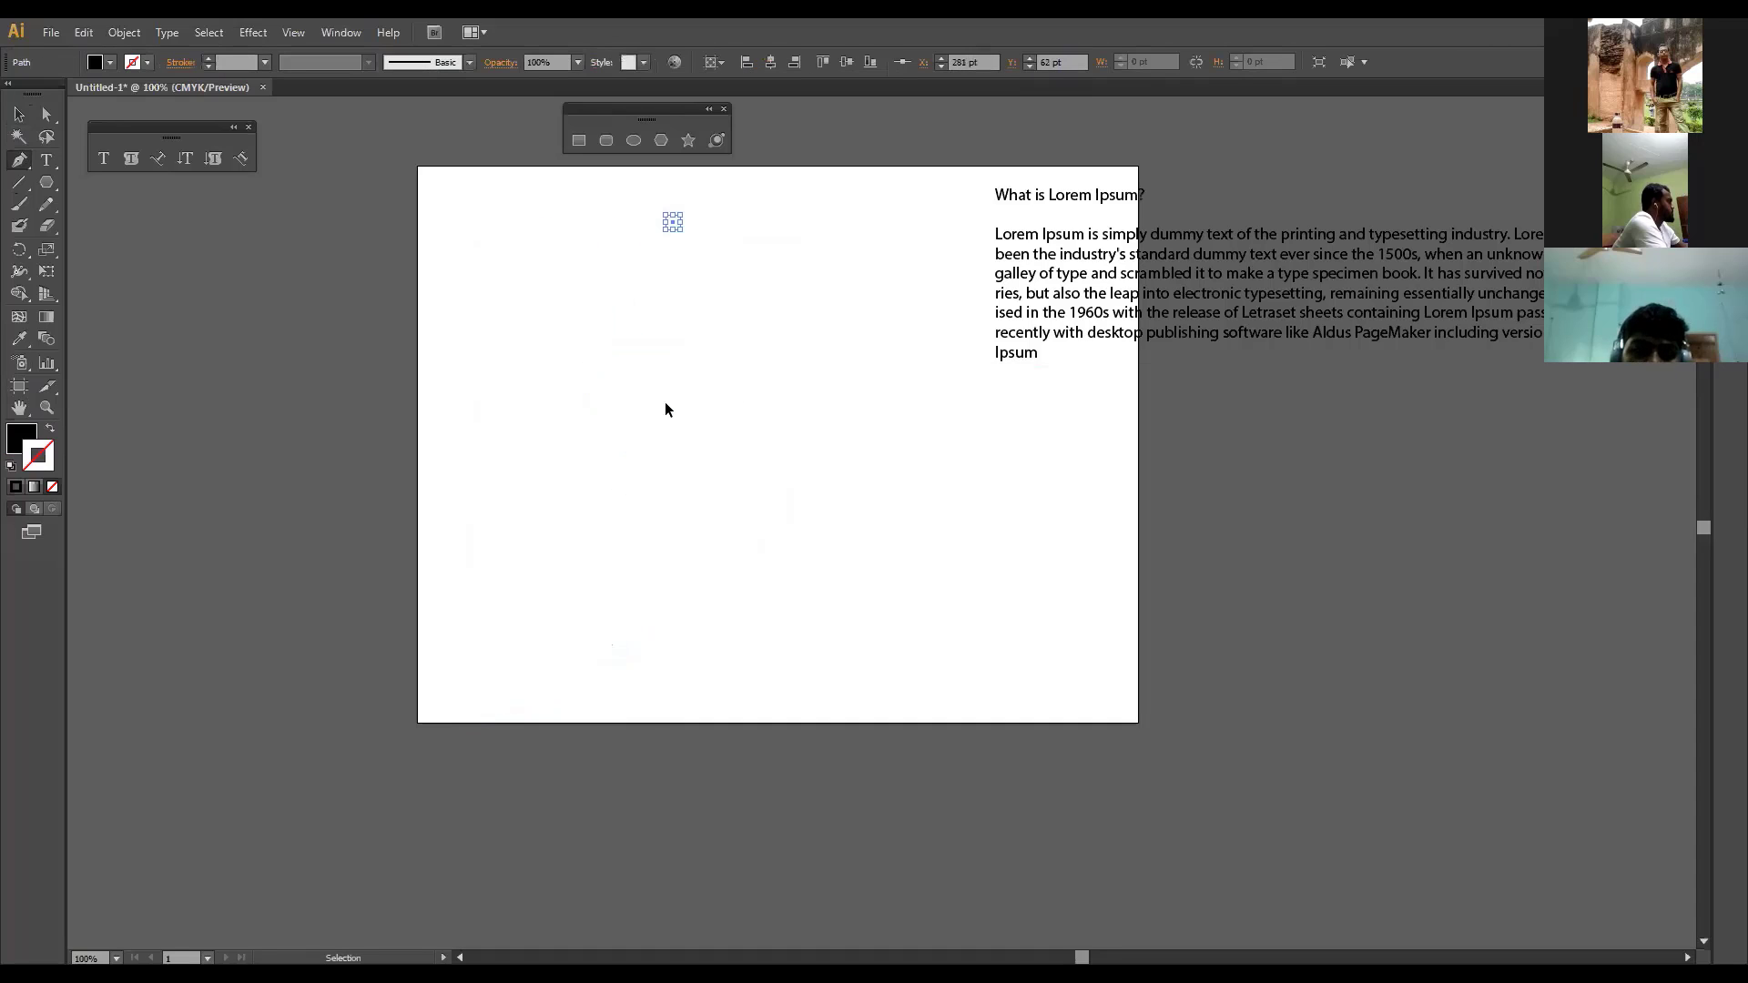
pyautogui.hotkey('ctrl', 'z')
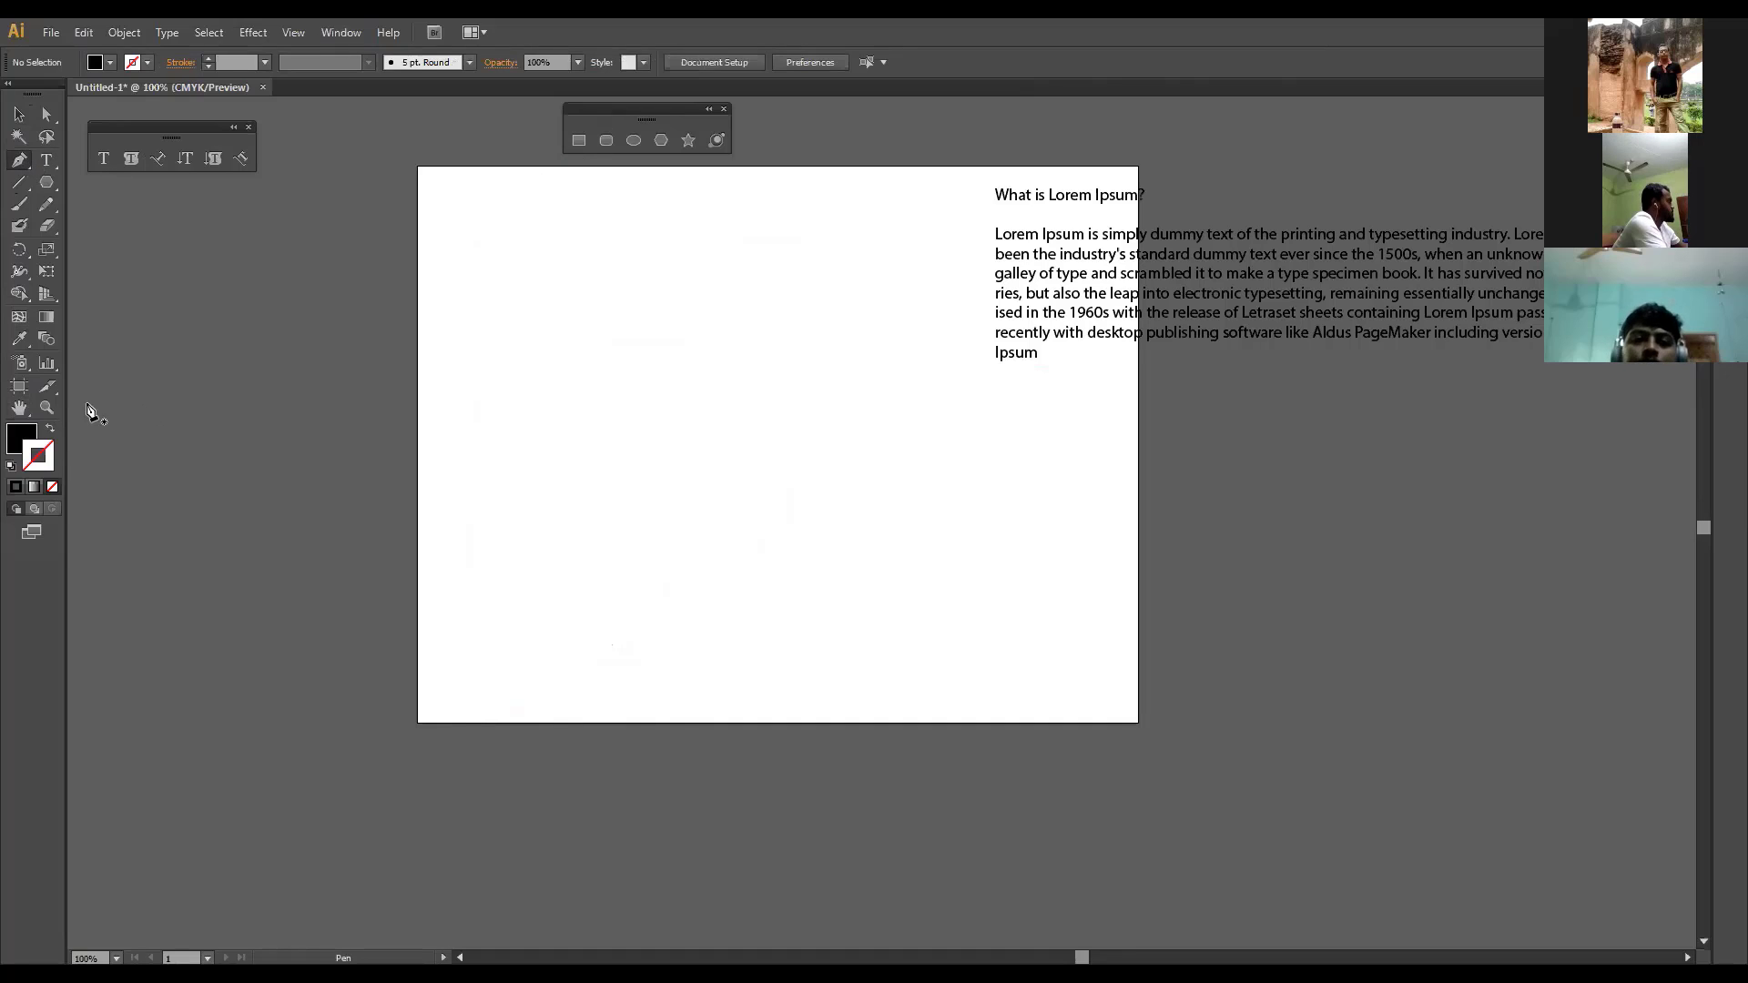
# Step: Set no fill with a black stroke and draw an S-curved path with the Pen tool, ending at about X 203 pt, Y 425 pt
pyautogui.click(49, 428)
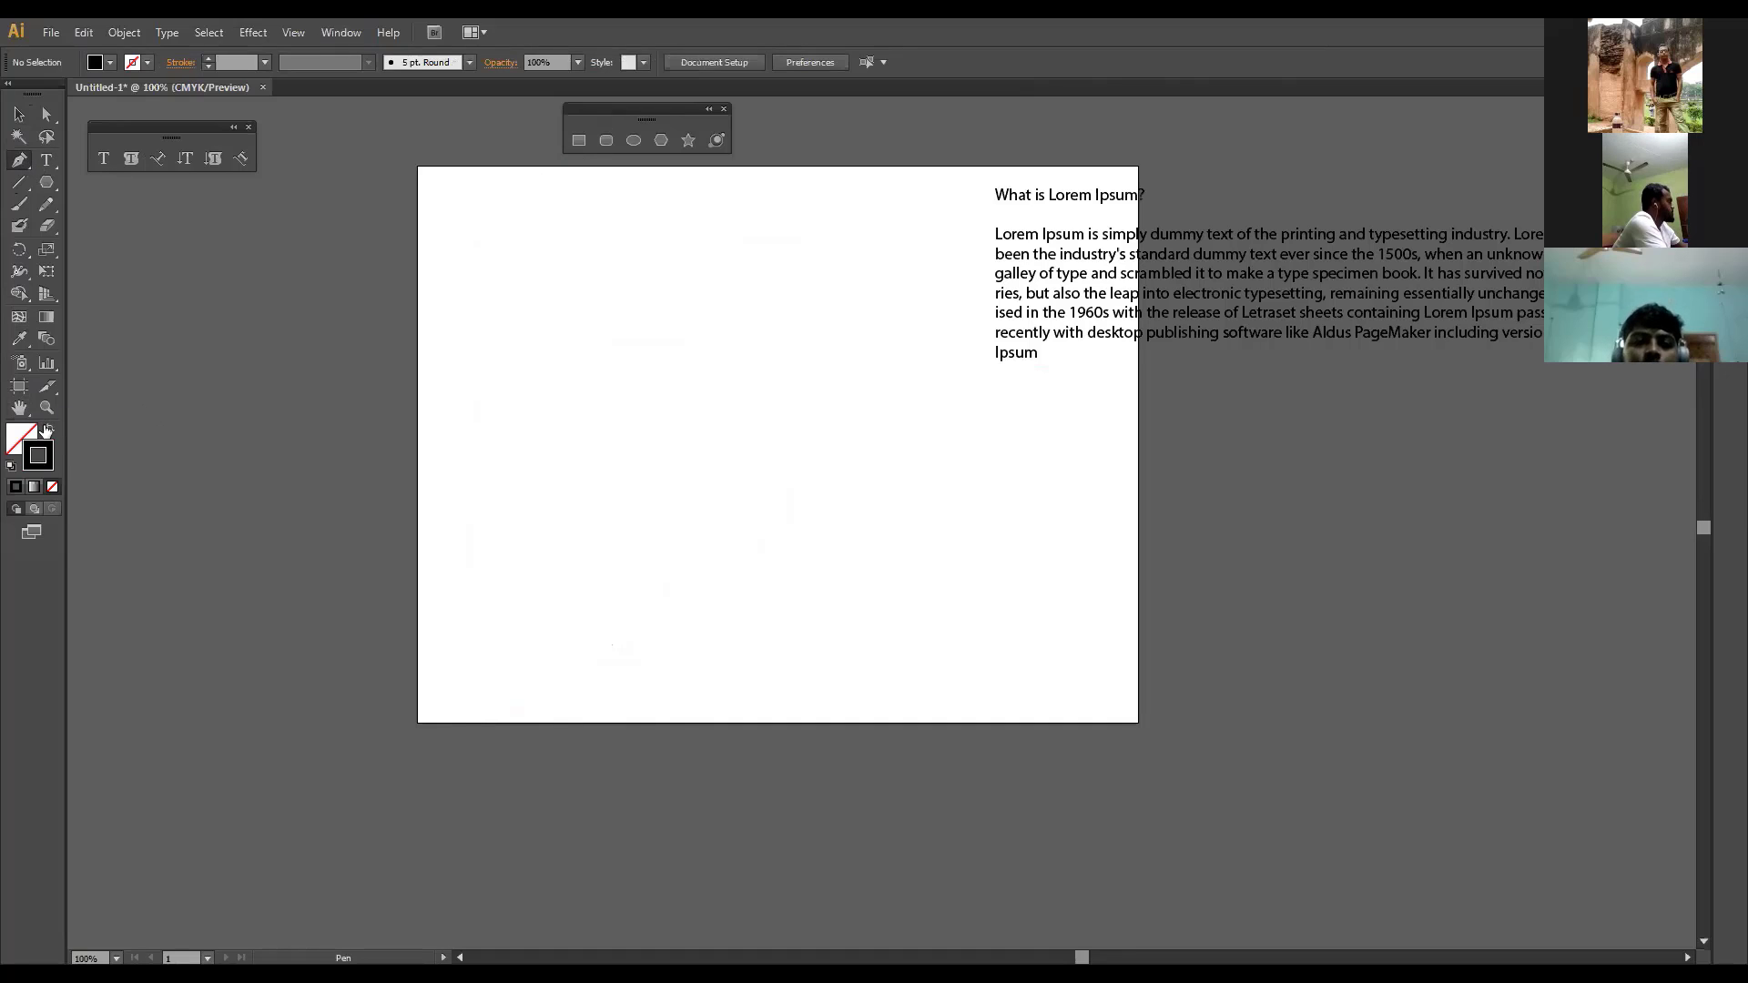
pyautogui.click(635, 220)
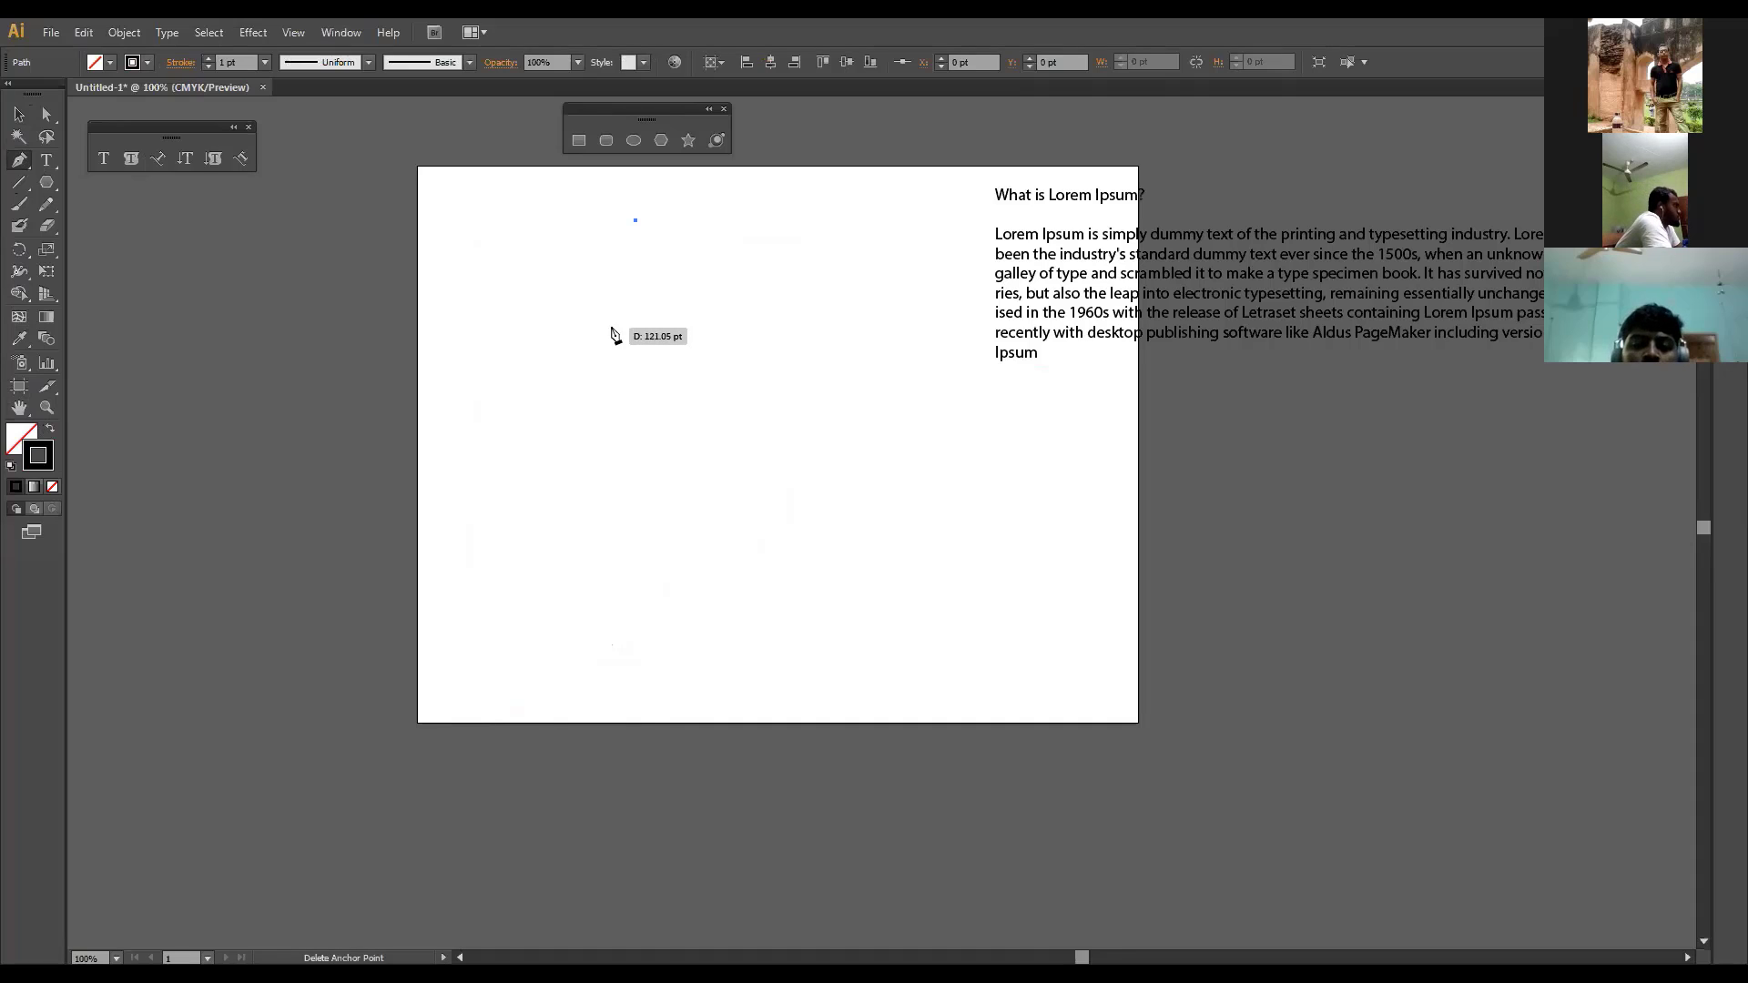
pyautogui.moveTo(611, 335); pyautogui.dragTo(642, 388)
pyautogui.moveTo(652, 456); pyautogui.dragTo(646, 522)
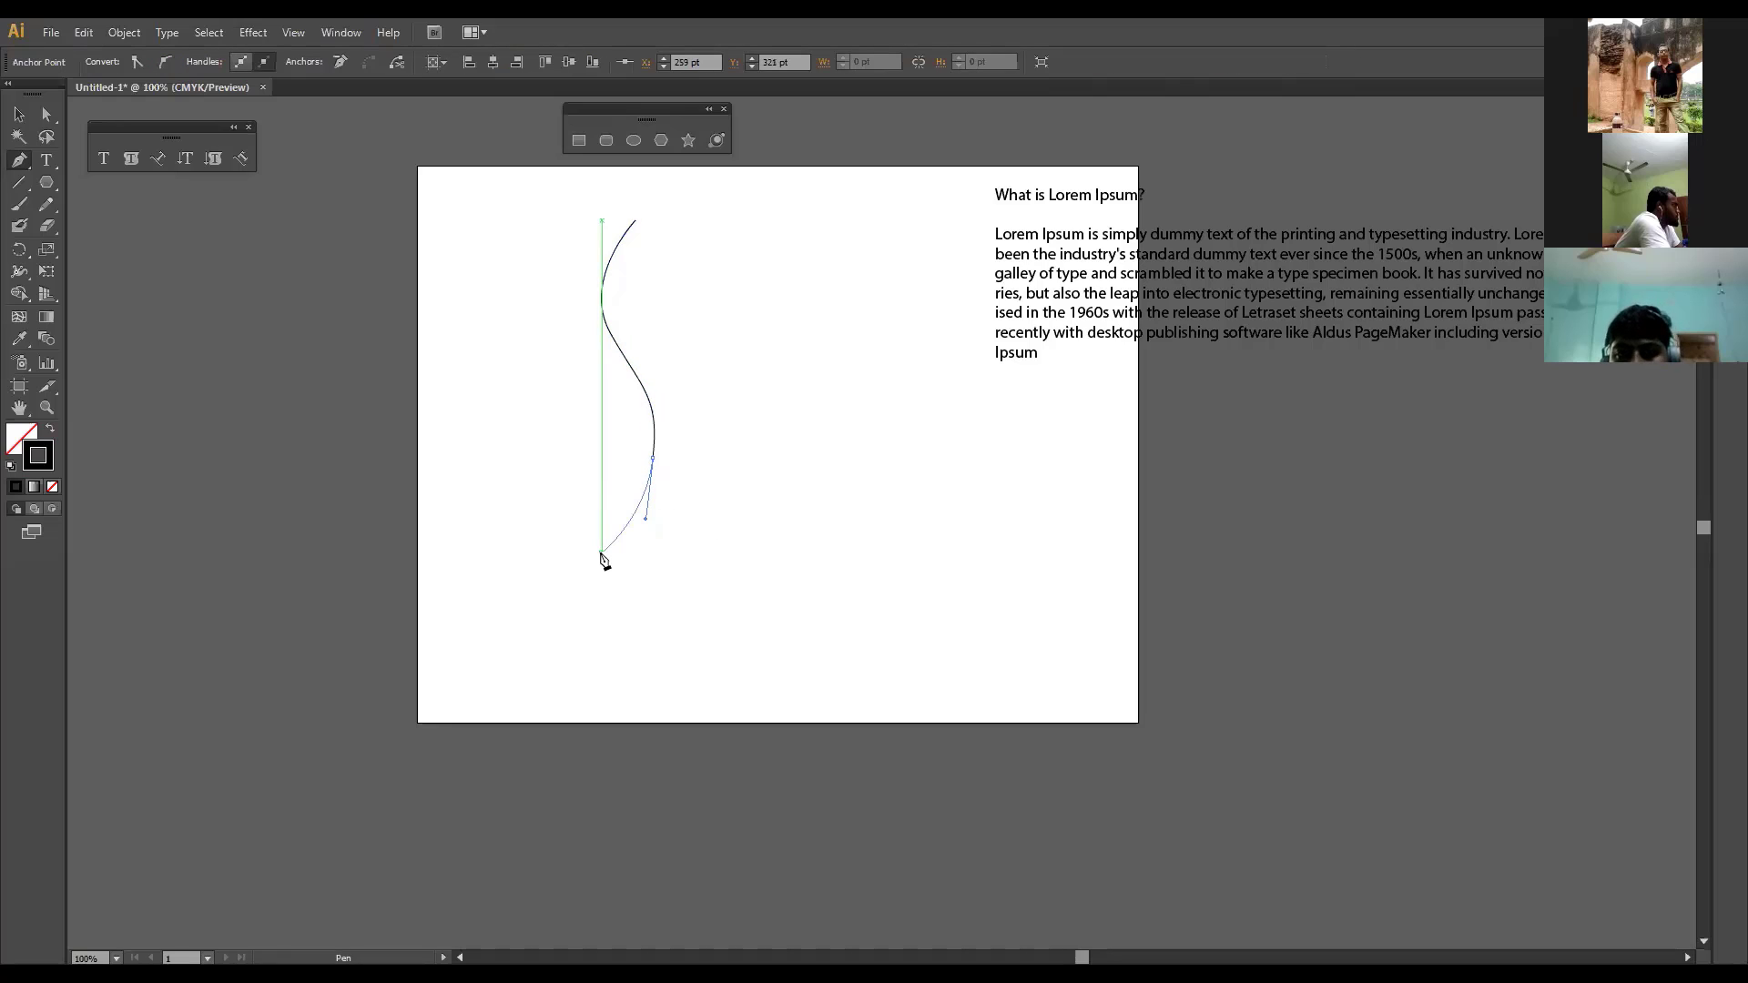
pyautogui.click(601, 554)
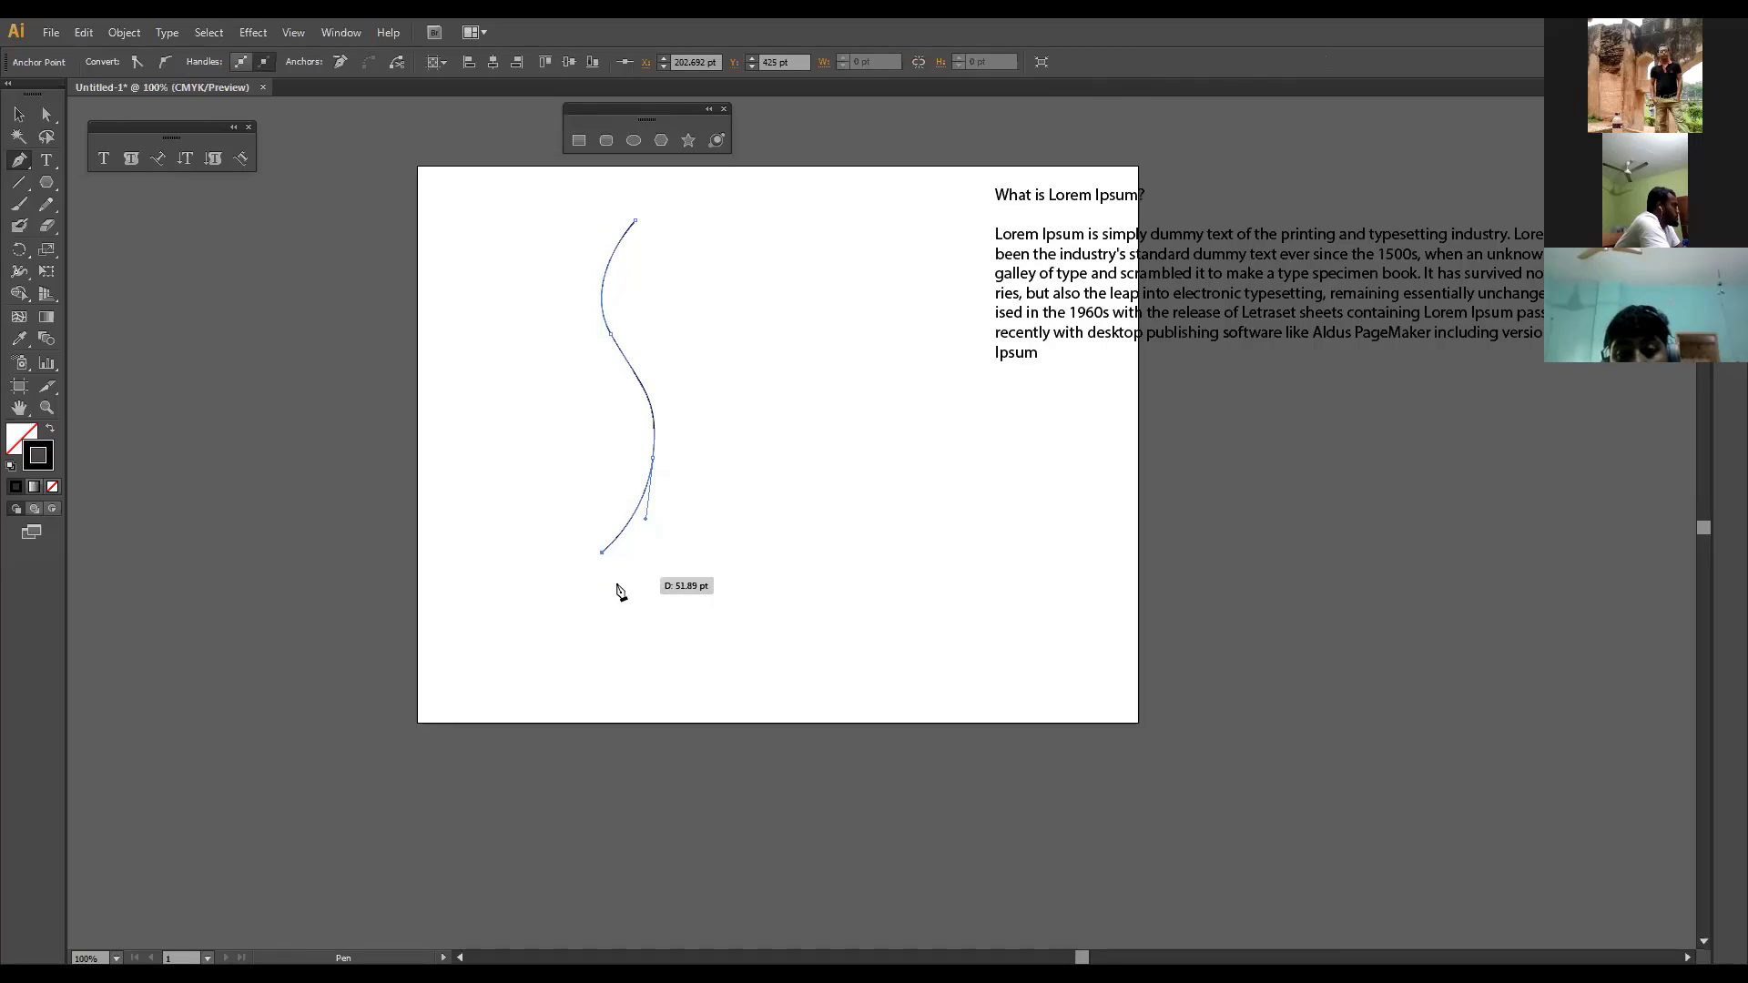
# Step: Extend the path upward with the Pen tool through curved anchors at about X 366, Y 306 pt and X 325, Y 130 pt, ending near the artboard's upper edge
pyautogui.moveTo(750, 444); pyautogui.dragTo(758, 325)
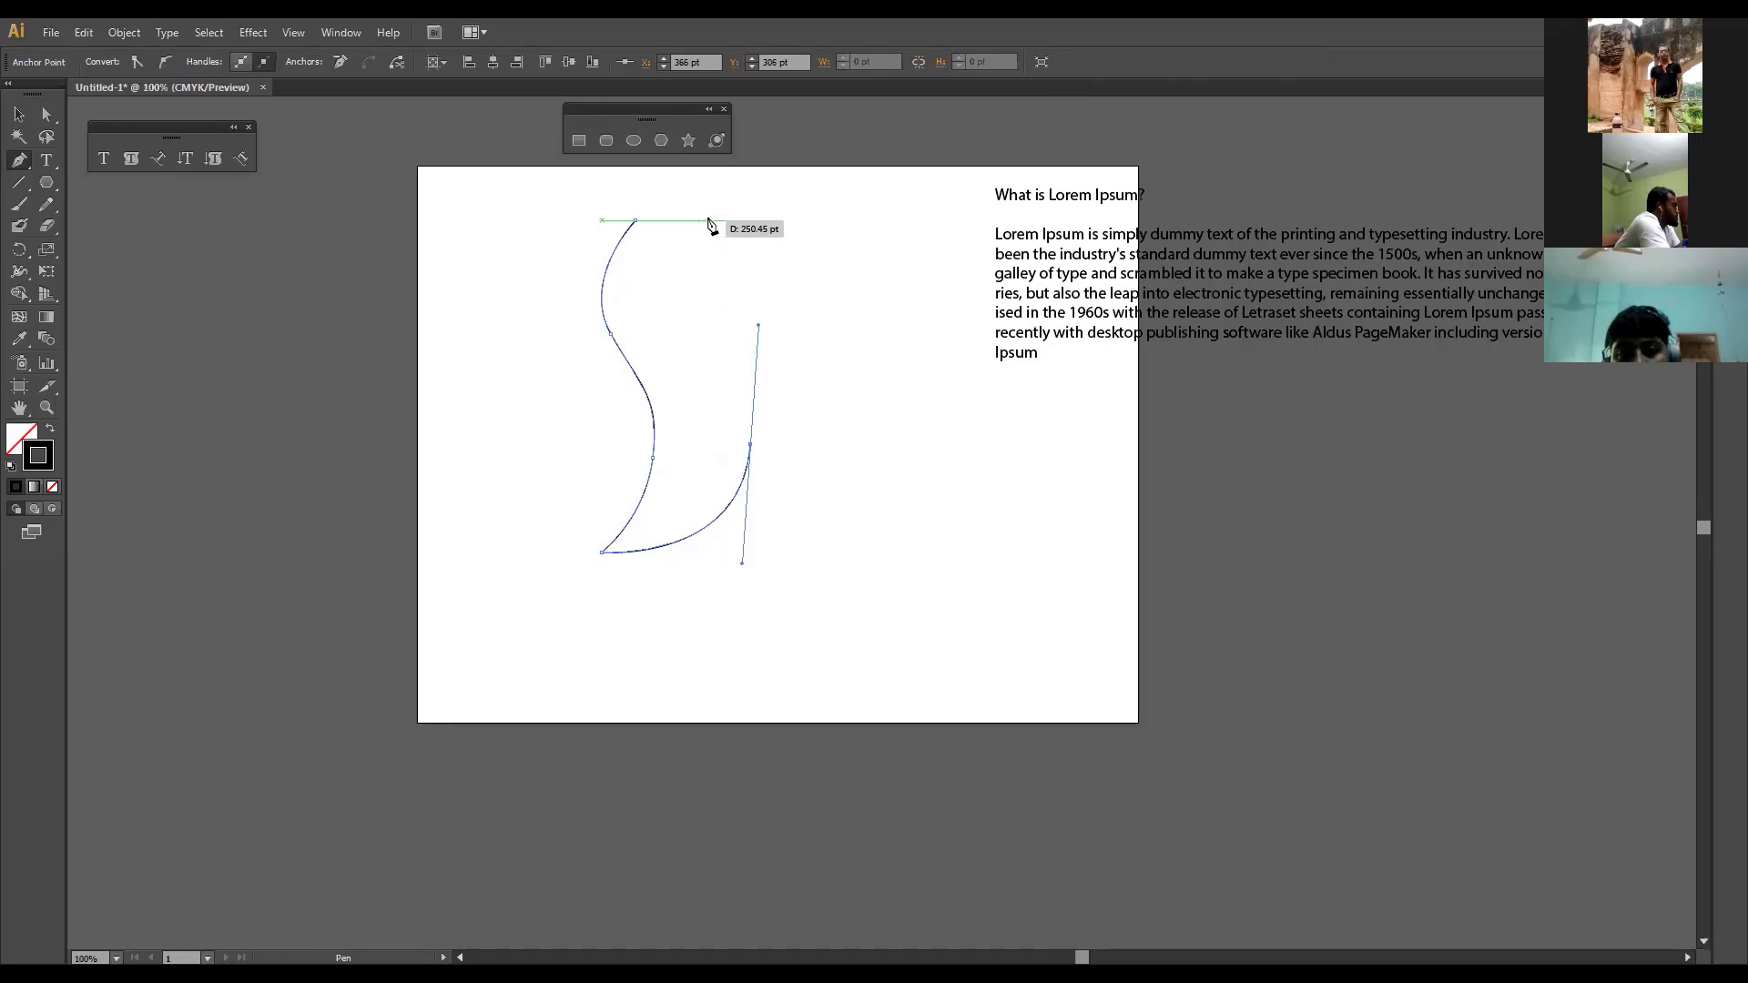
pyautogui.click(704, 308)
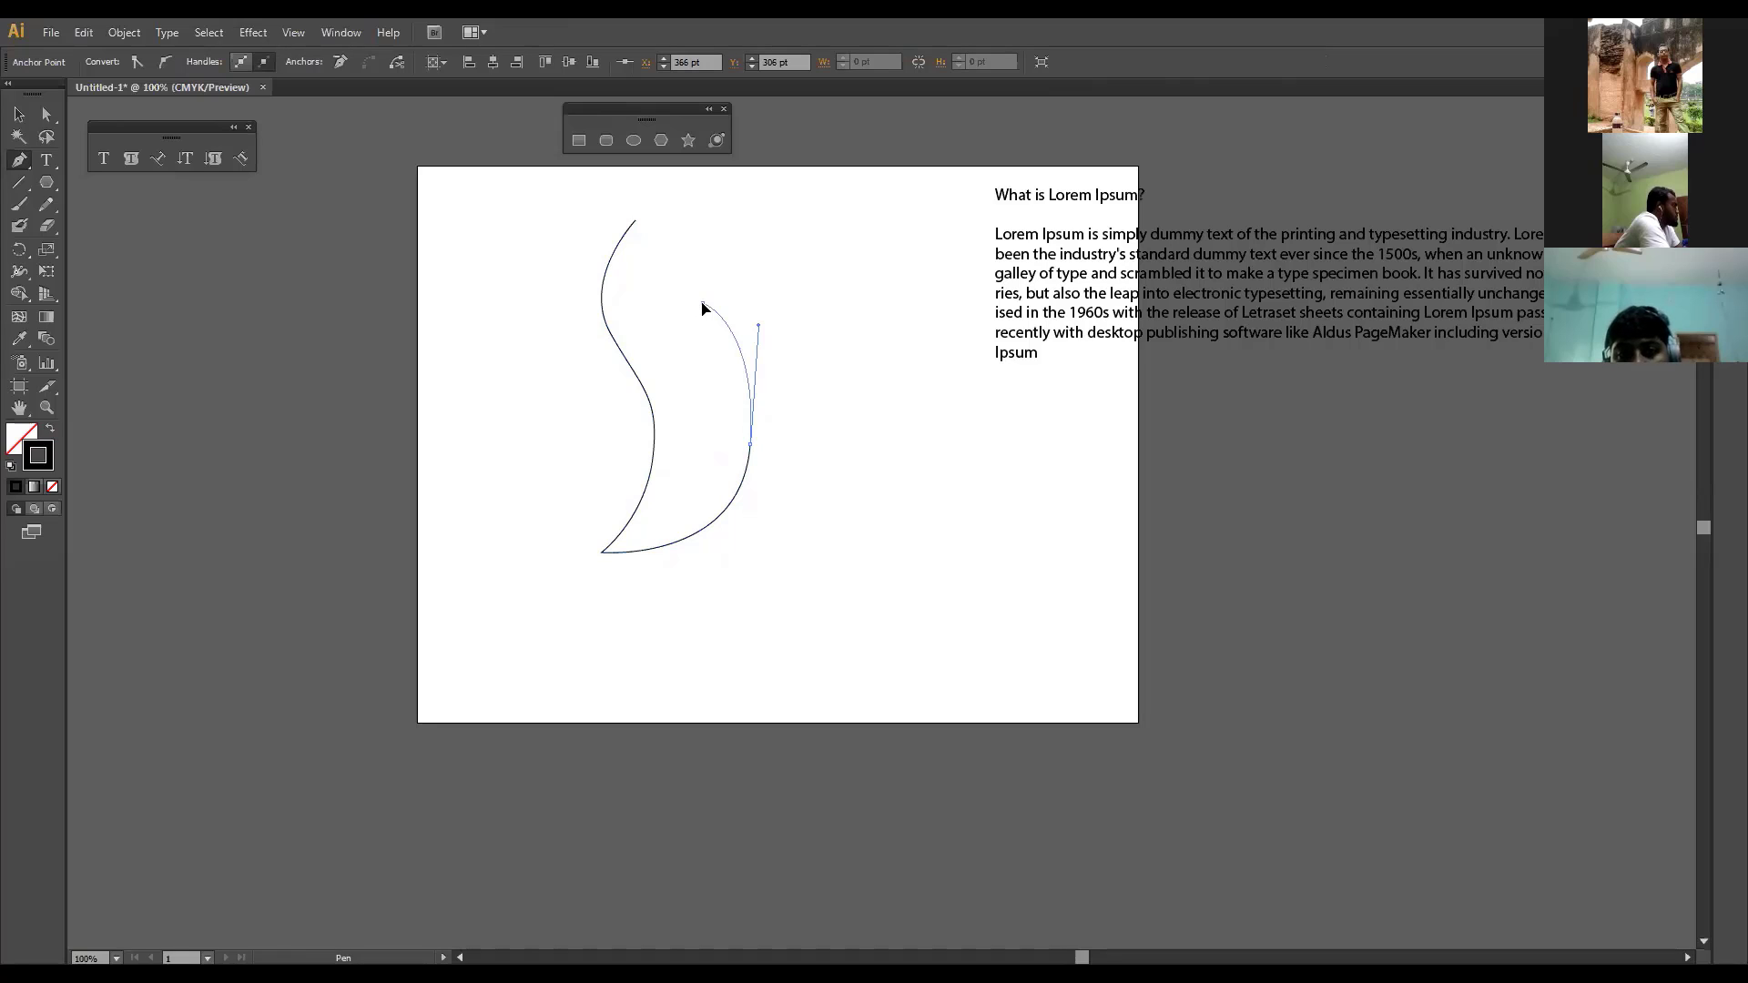
pyautogui.hotkey('ctrl', 'z')
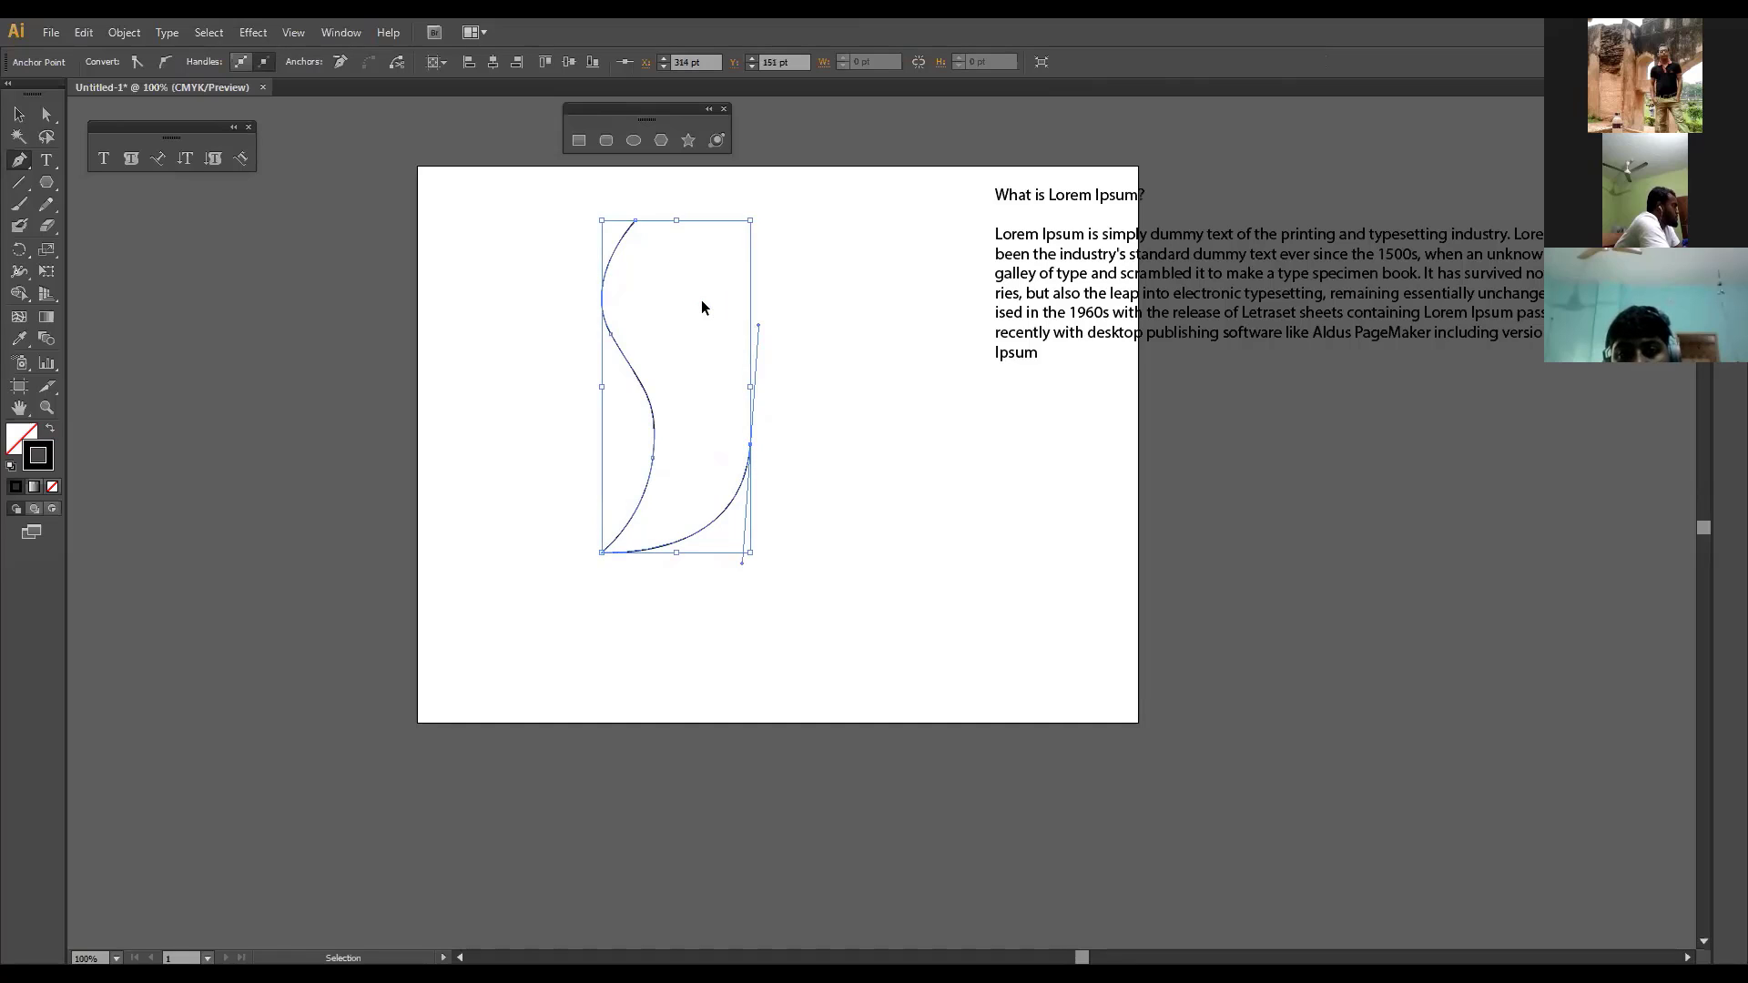
pyautogui.moveTo(712, 284); pyautogui.dragTo(720, 214)
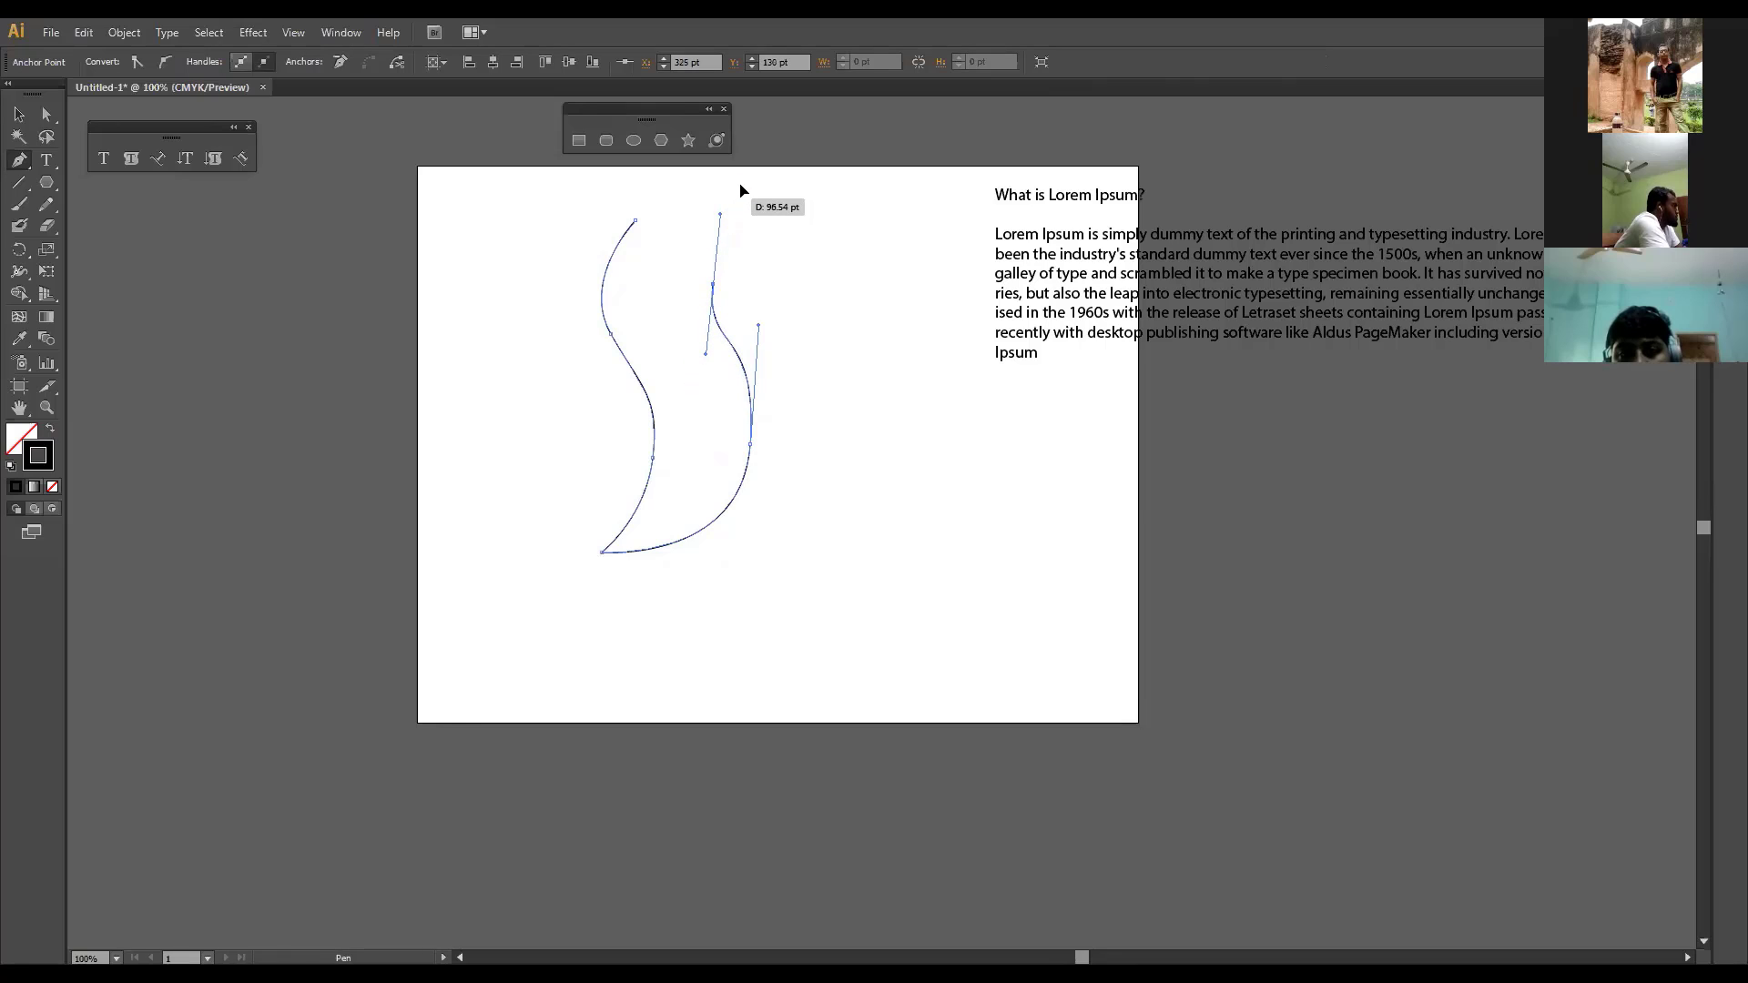
pyautogui.moveTo(733, 198); pyautogui.dragTo(739, 185)
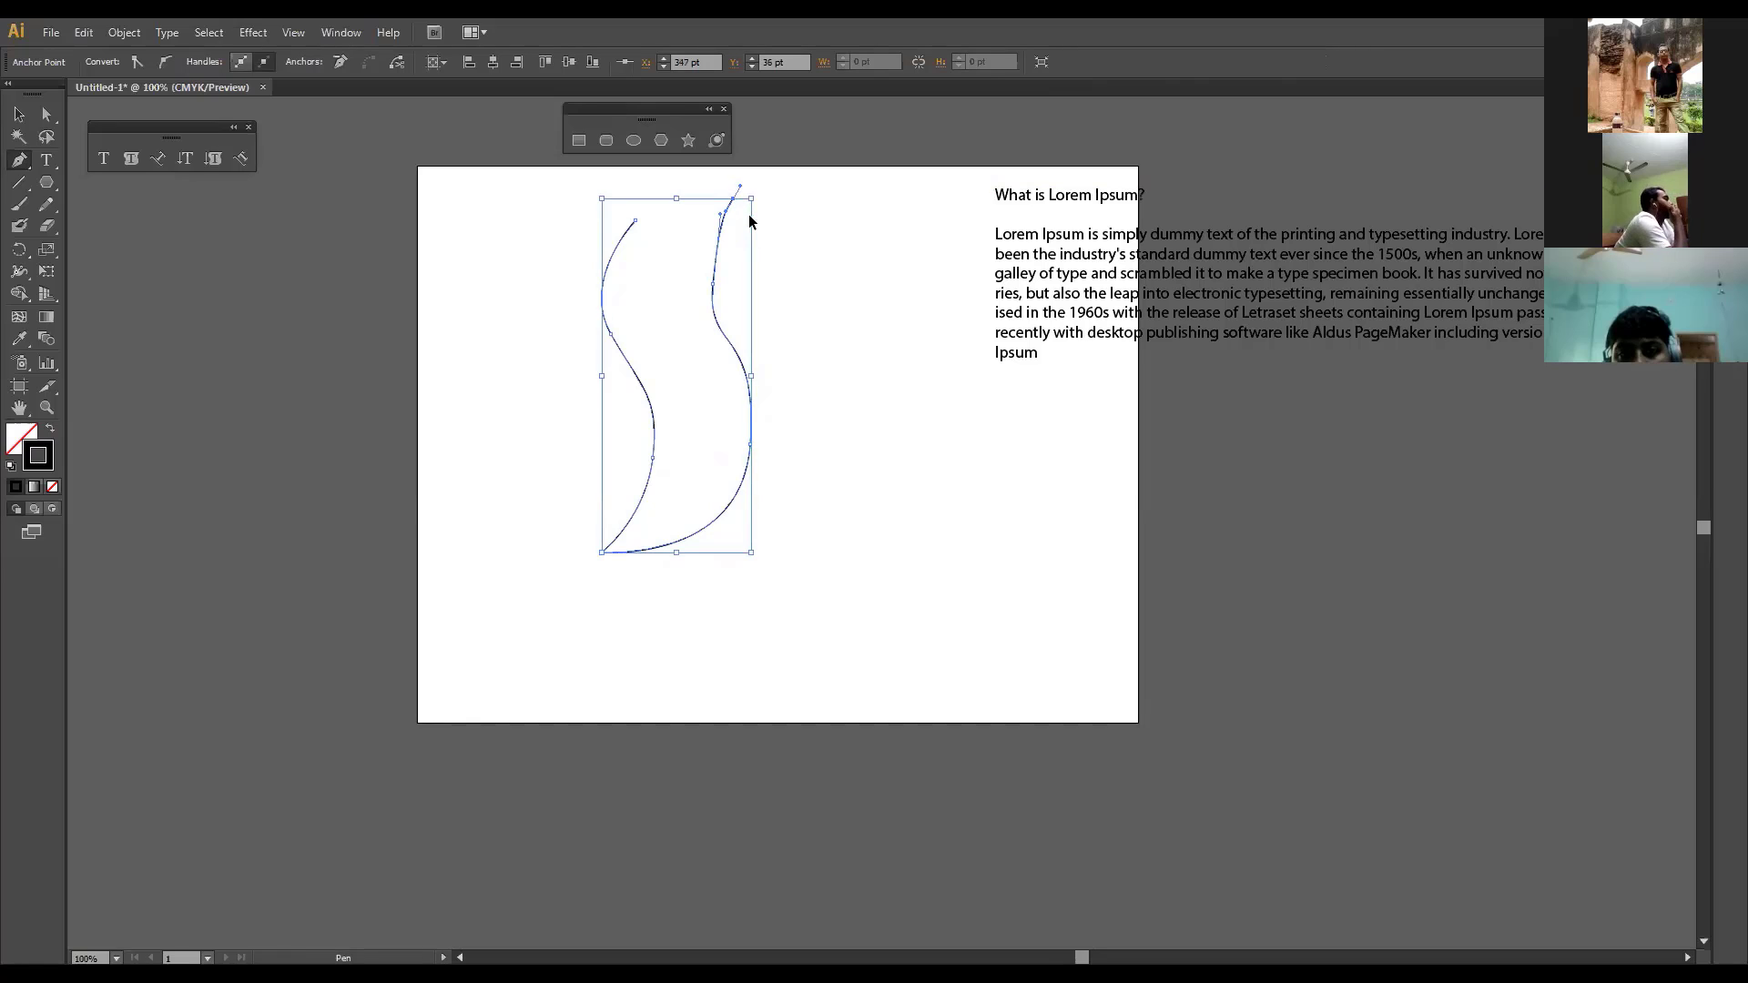
pyautogui.hotkey('ctrl', 'z')
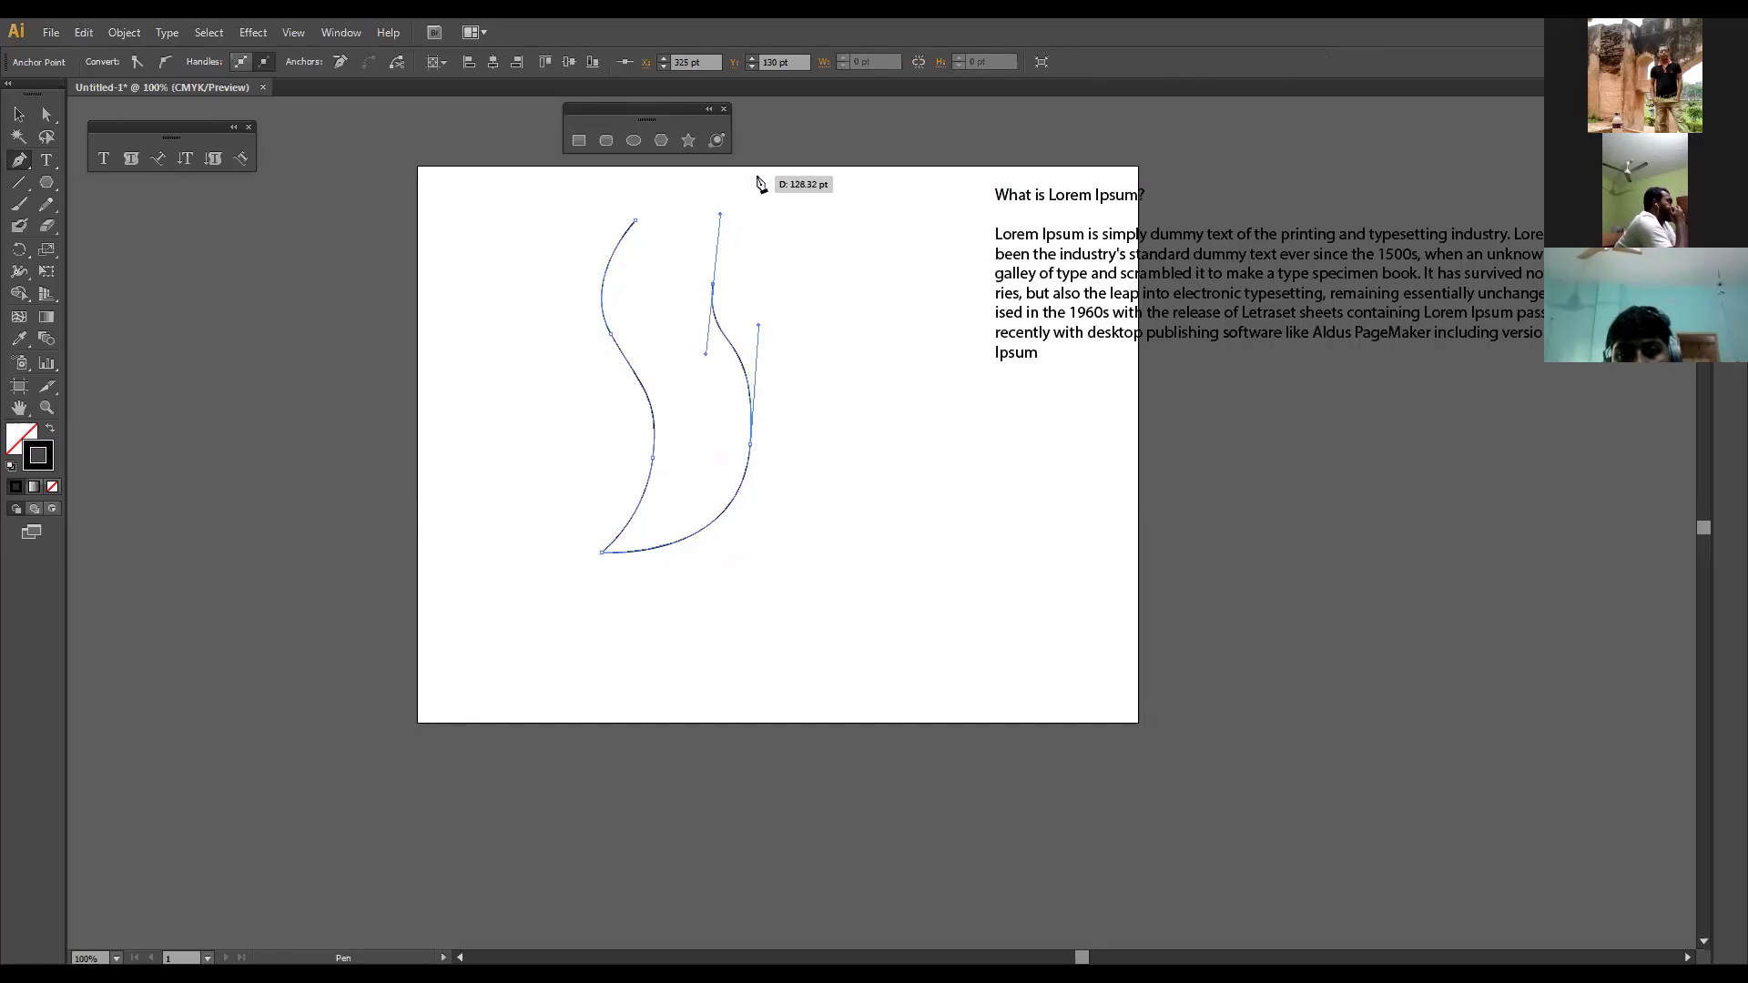
pyautogui.click(756, 175)
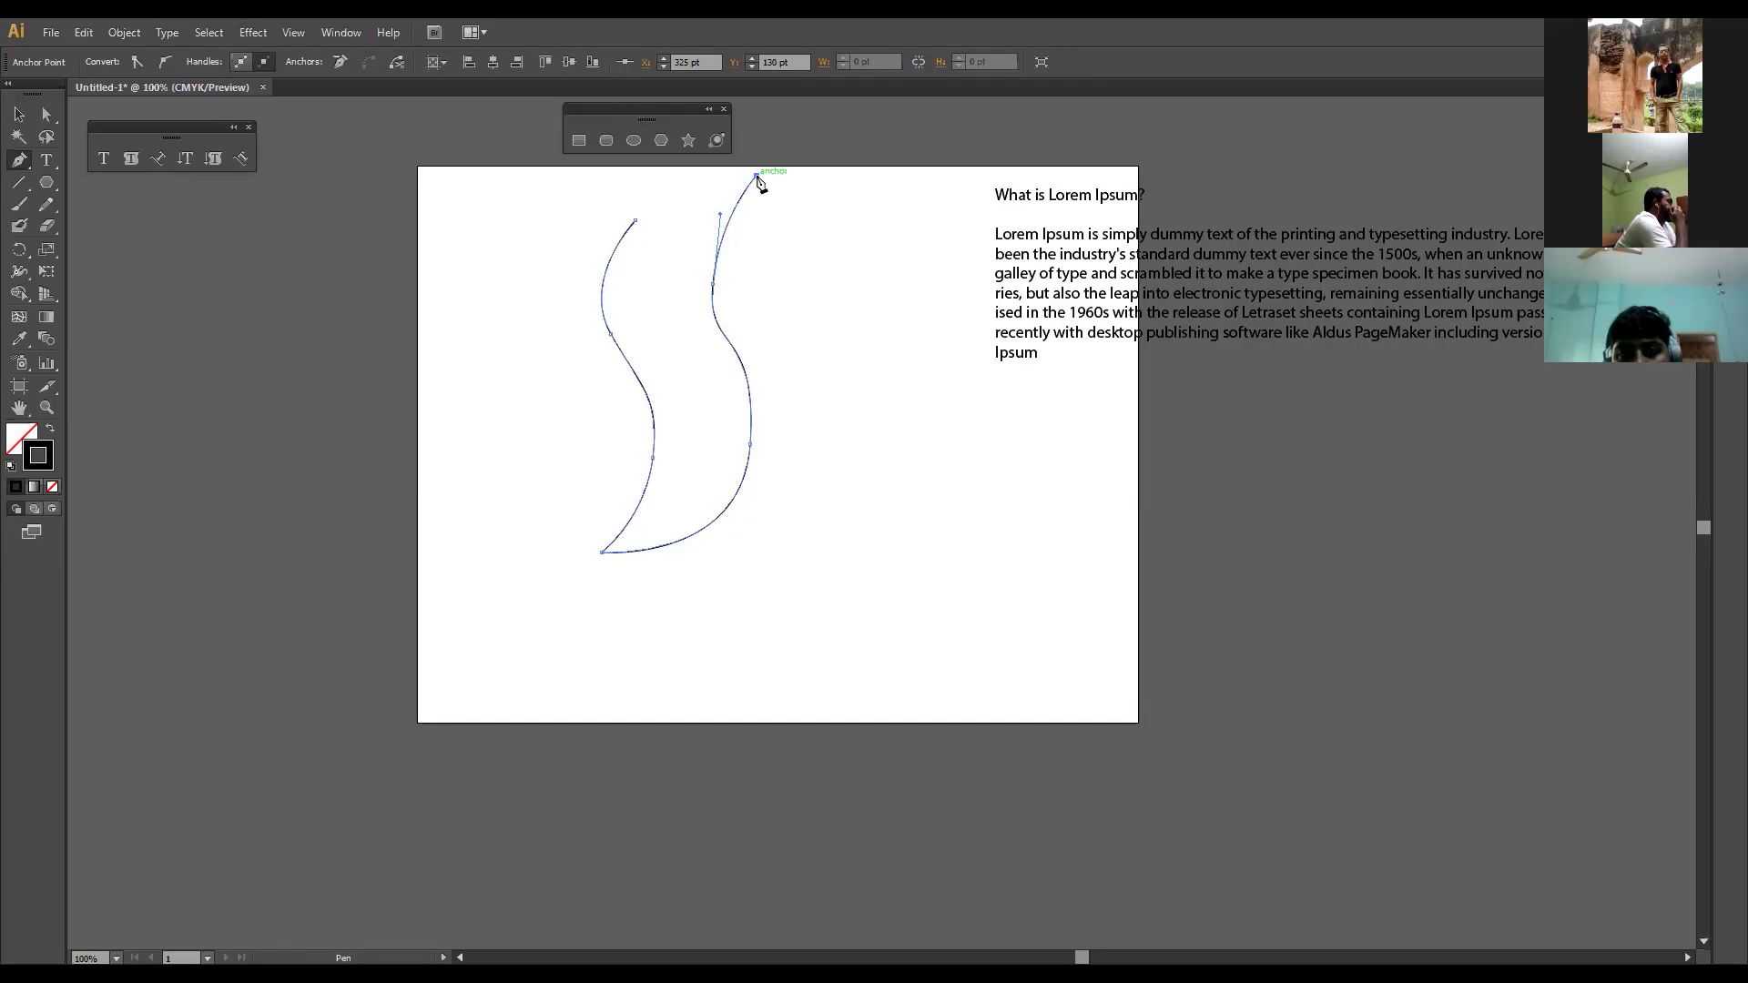
# Step: Close the path at its starting anchor with a curved segment bulging up toward the upper tip
pyautogui.click(635, 221)
pyautogui.hotkey('ctrl', 'z')
pyautogui.moveTo(636, 221); pyautogui.dragTo(579, 277)
pyautogui.click(19, 114)
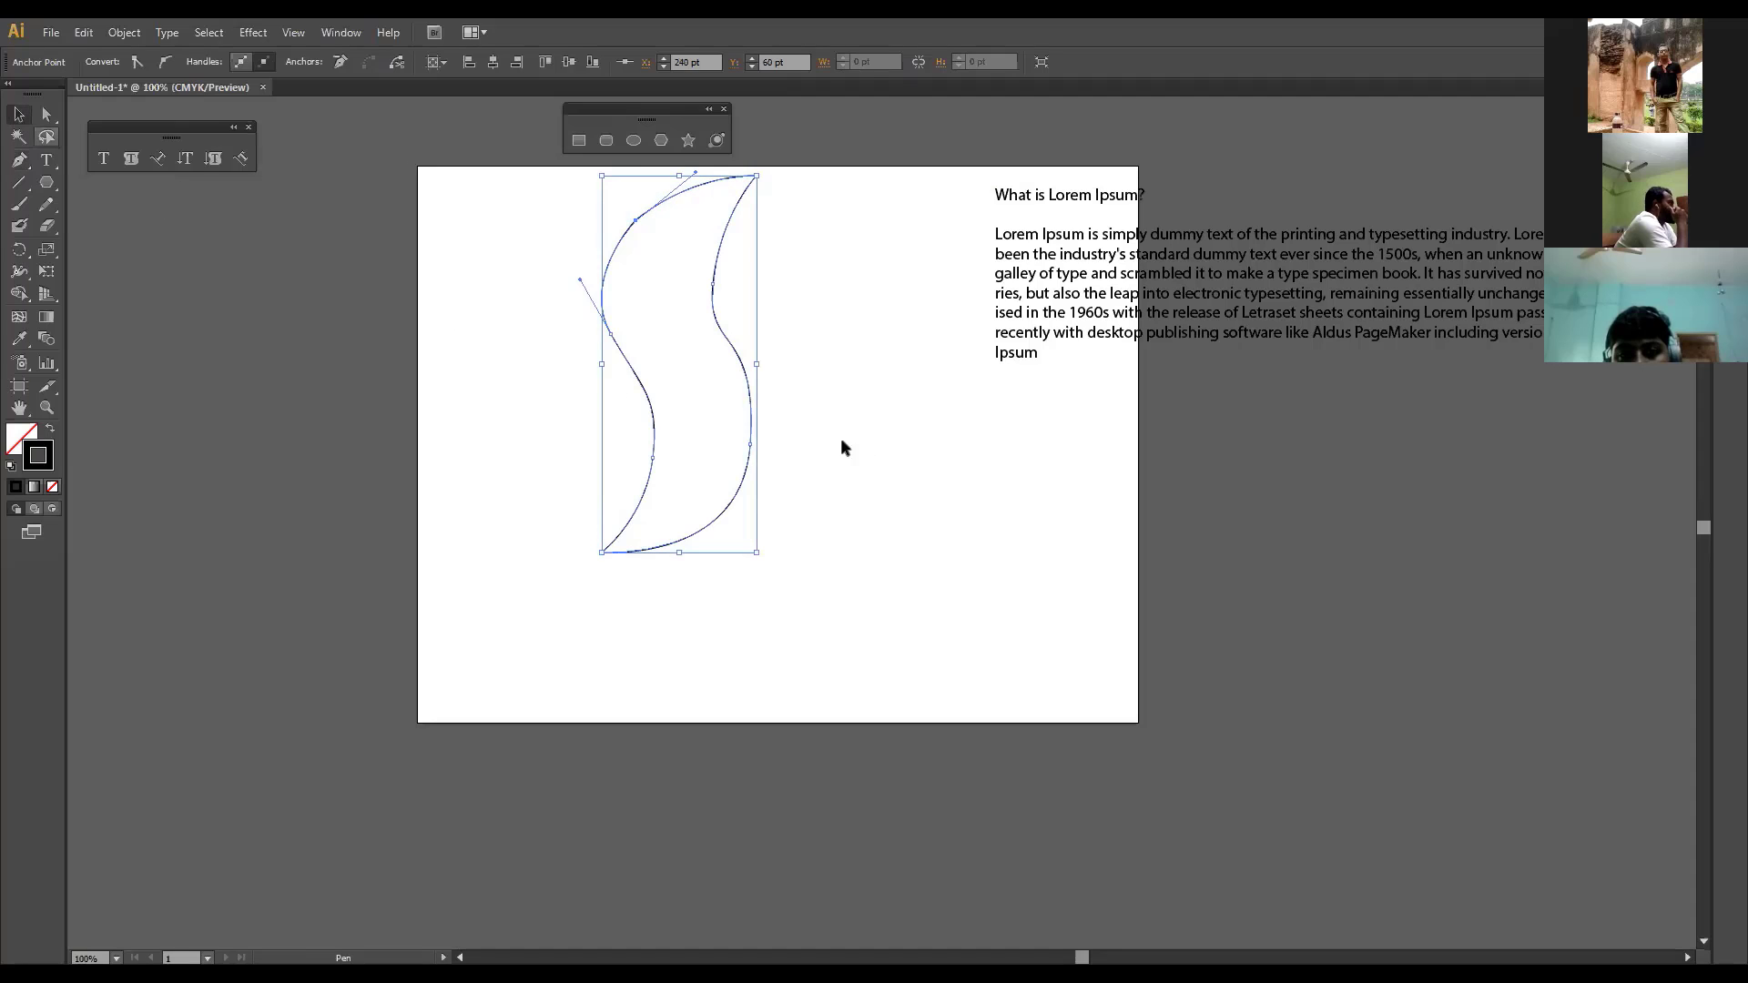
# Step: Swap the closed S-shape to a black fill without stroke and move it to about X 350 pt, Y 85 pt
pyautogui.moveTo(755, 401)
pyautogui.mouseDown()
pyautogui.moveTo(781, 456)
pyautogui.moveTo(901, 478)
pyautogui.moveTo(757, 414)
pyautogui.mouseUp()
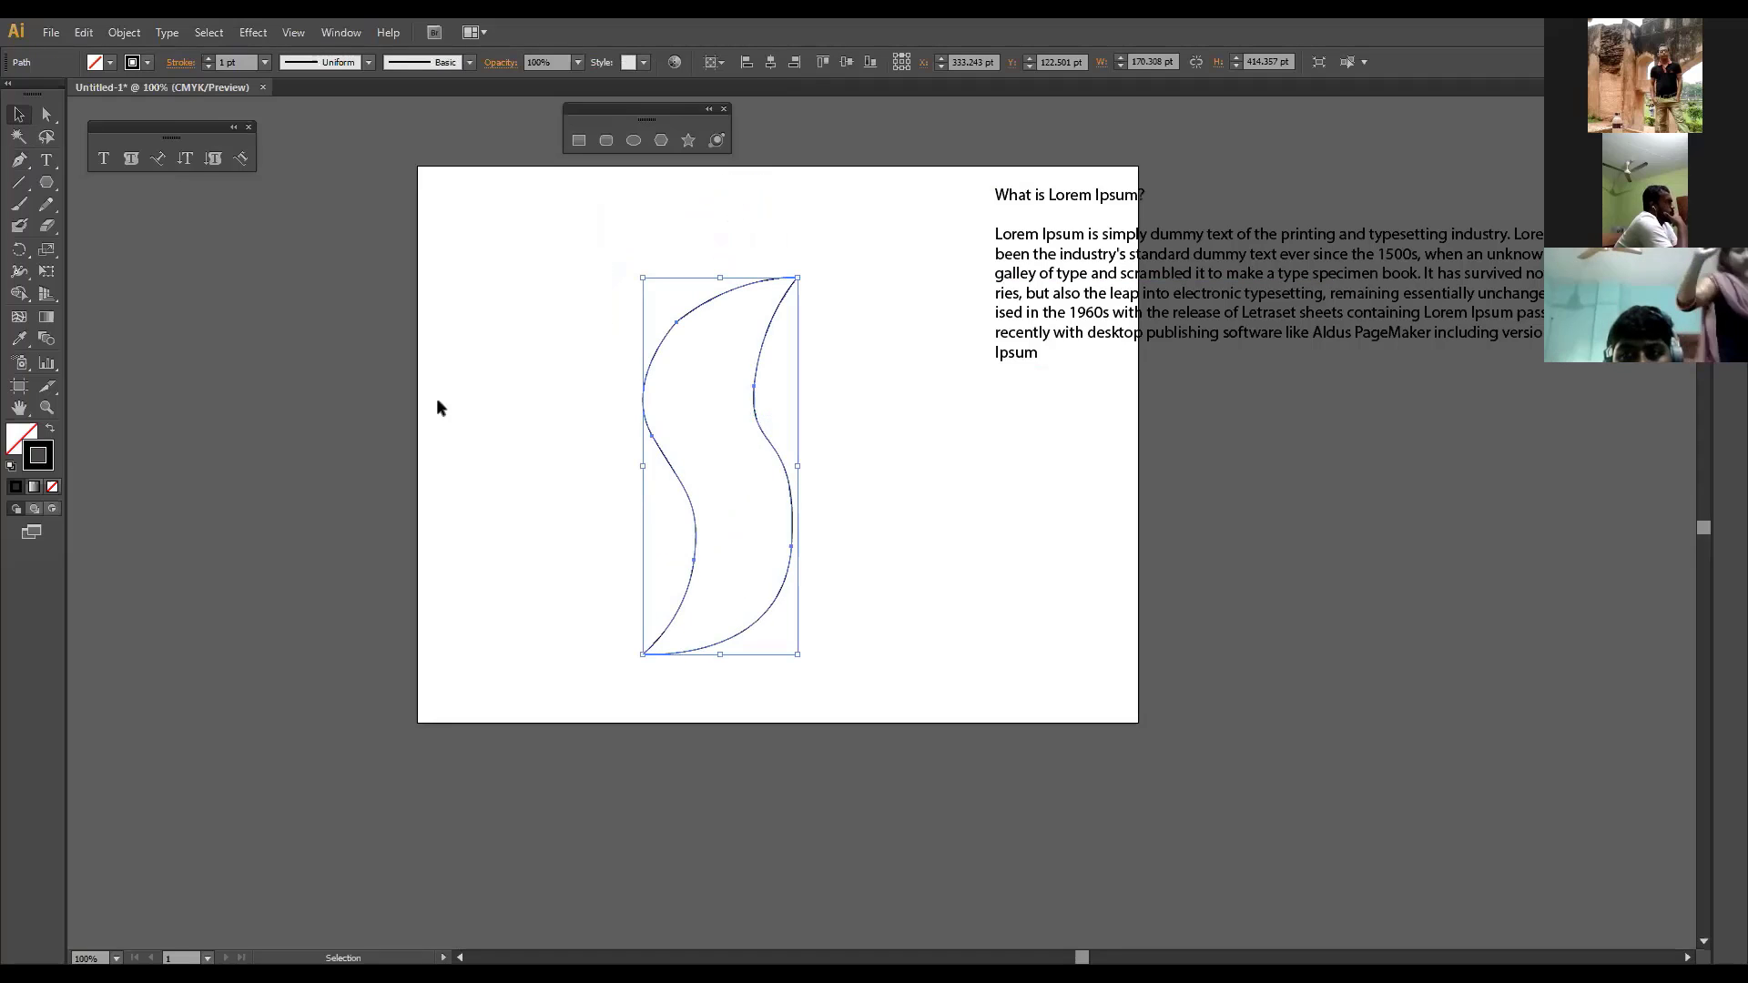
pyautogui.click(50, 428)
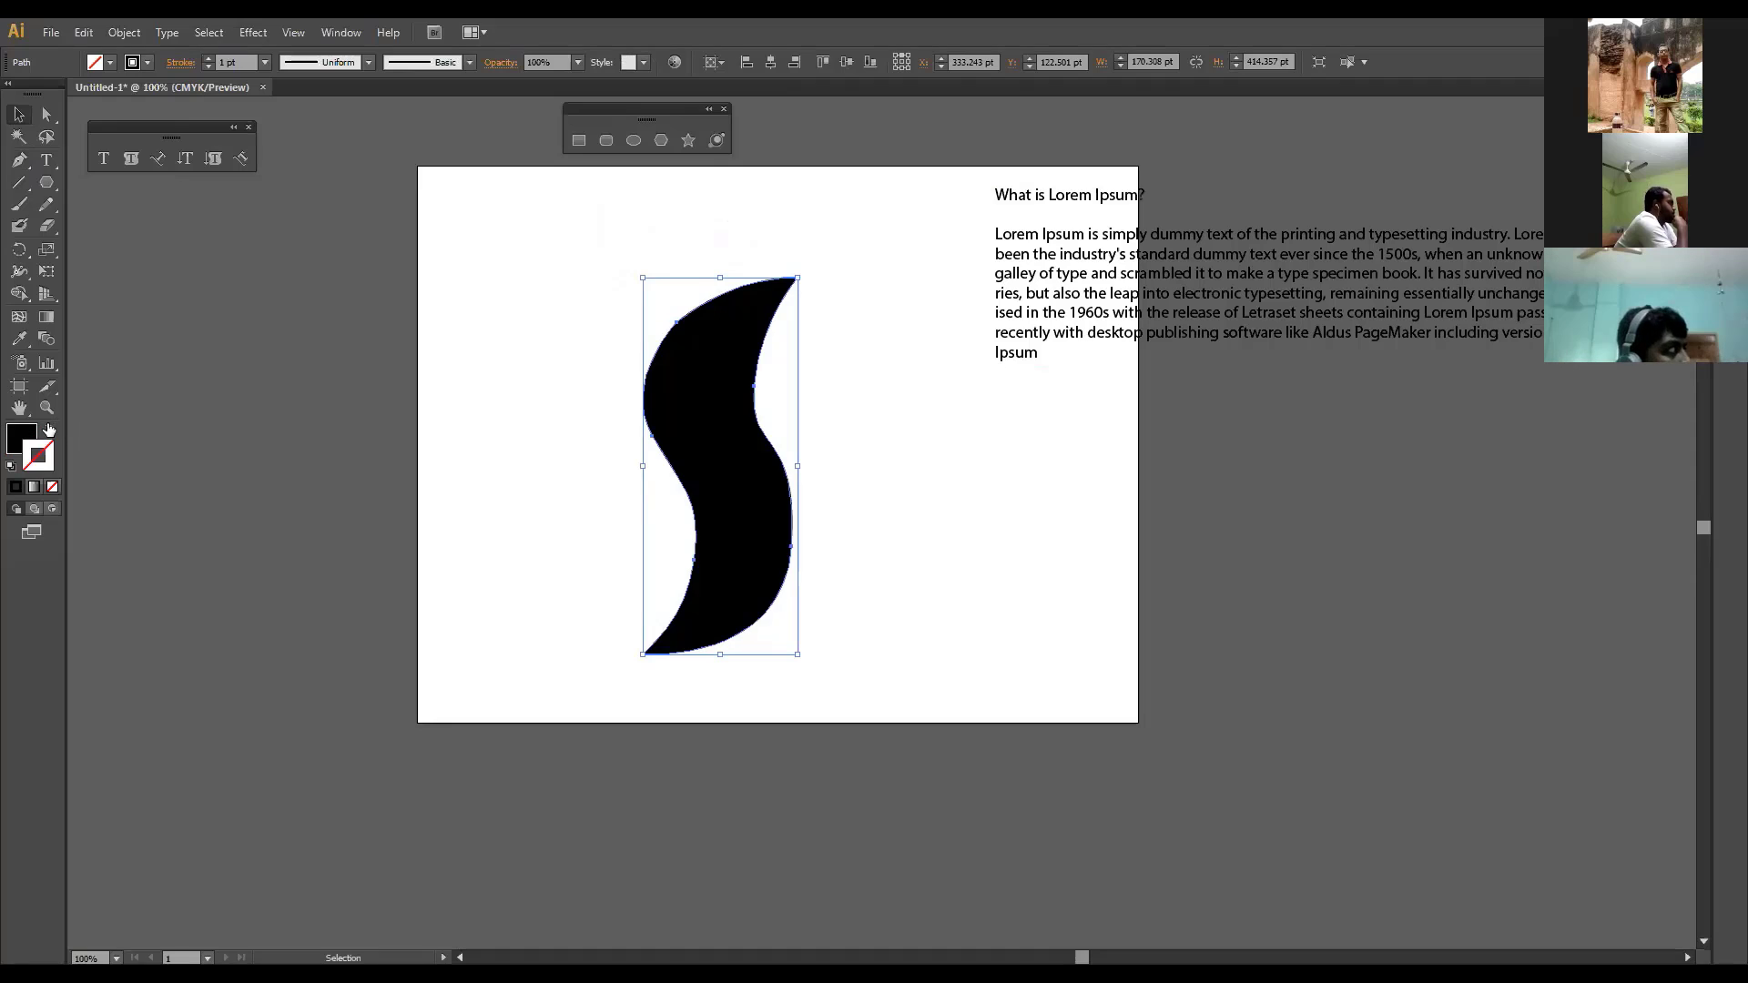
pyautogui.click(850, 489)
pyautogui.moveTo(725, 448); pyautogui.dragTo(741, 414)
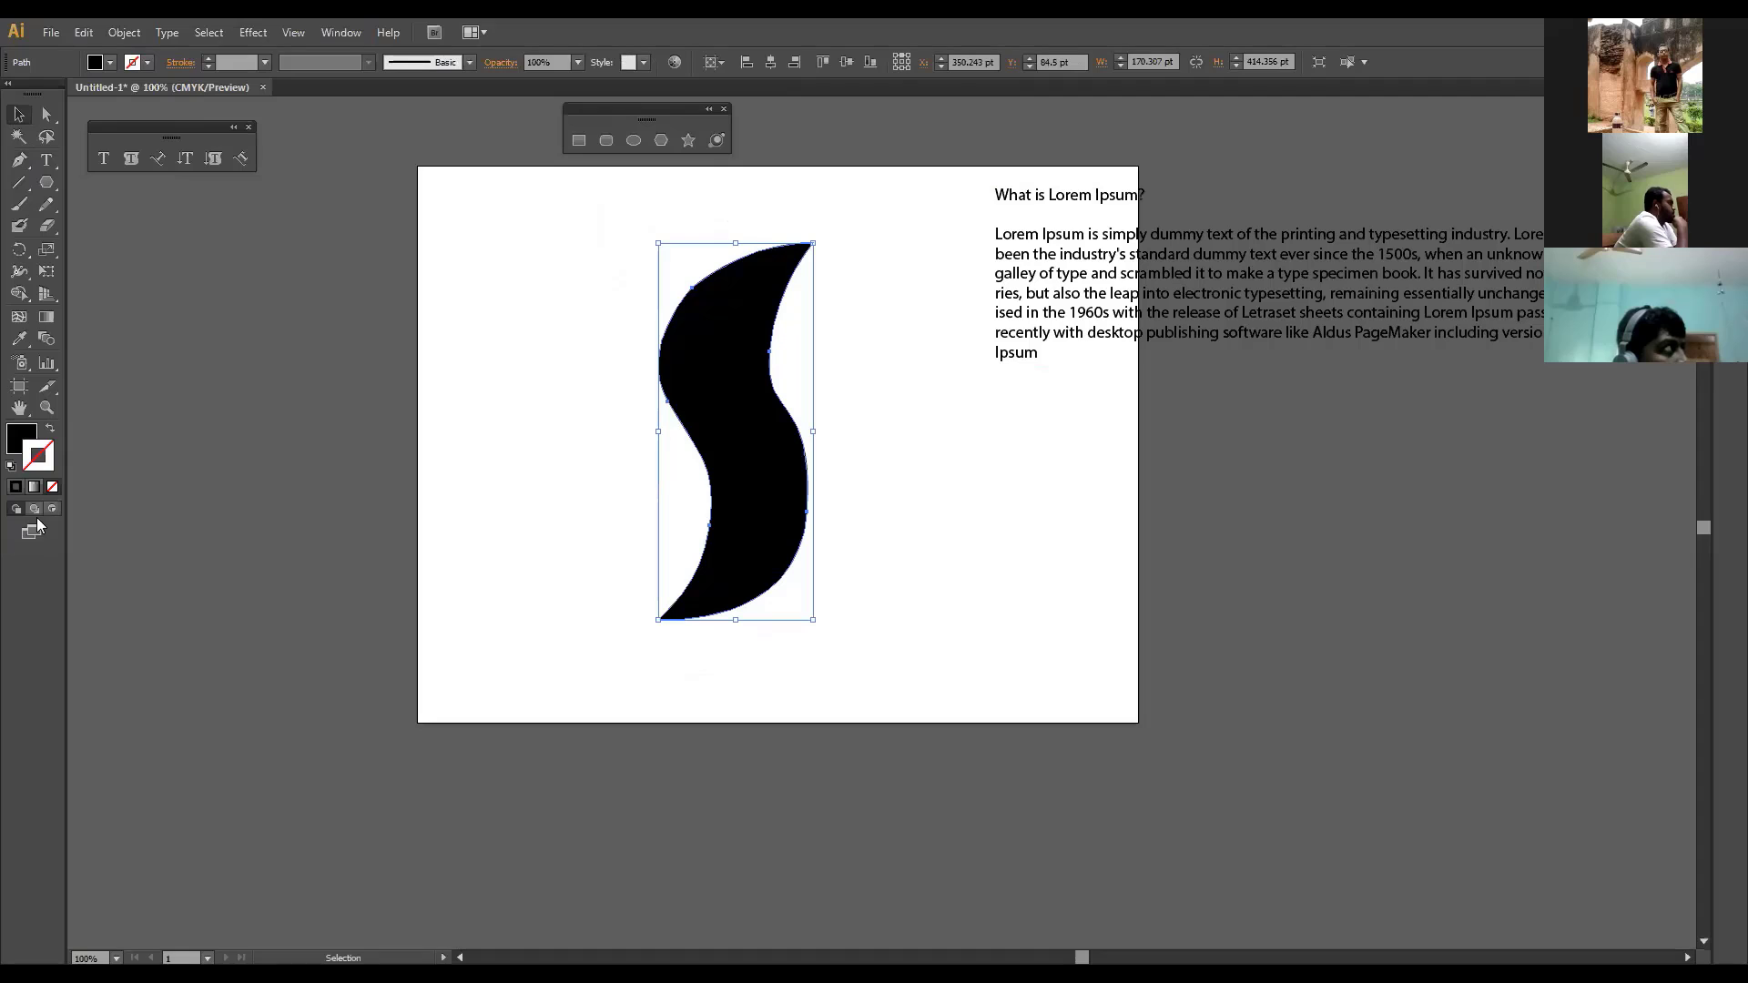
# Step: Convert the black S-shape into a text area with the Area Type tool and paste the lorem ipsum text into it
pyautogui.click(130, 160)
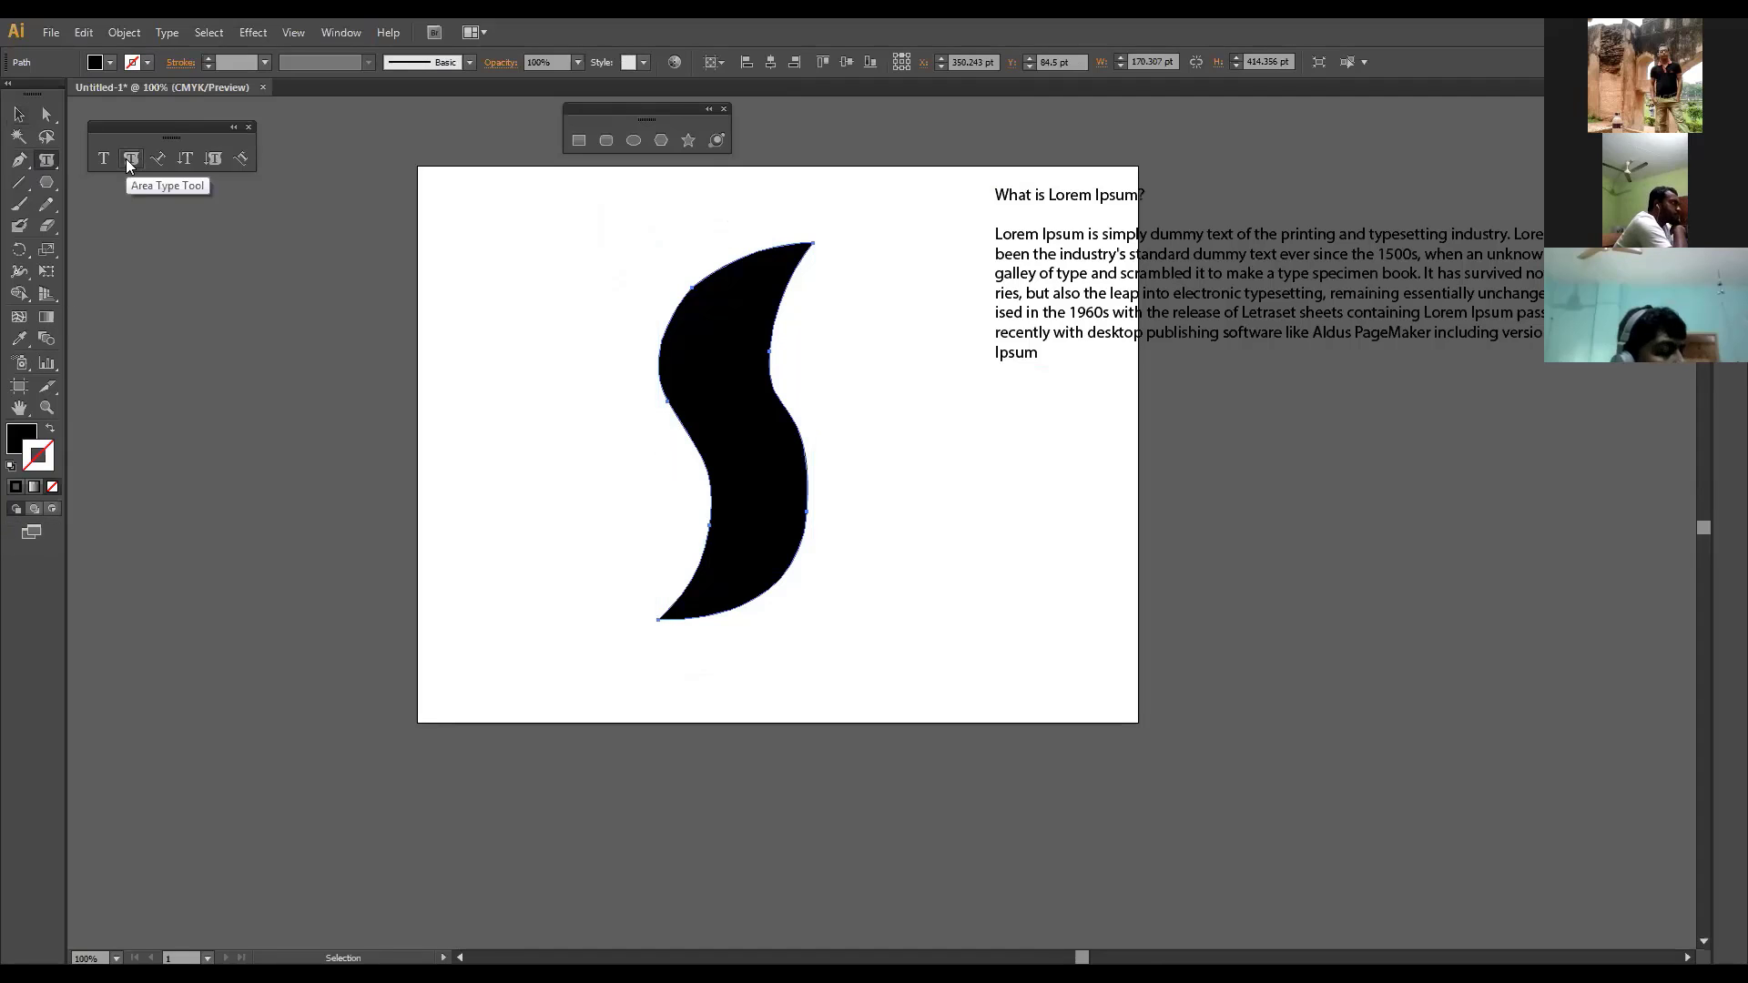
pyautogui.click(809, 242)
pyautogui.press('Escape')
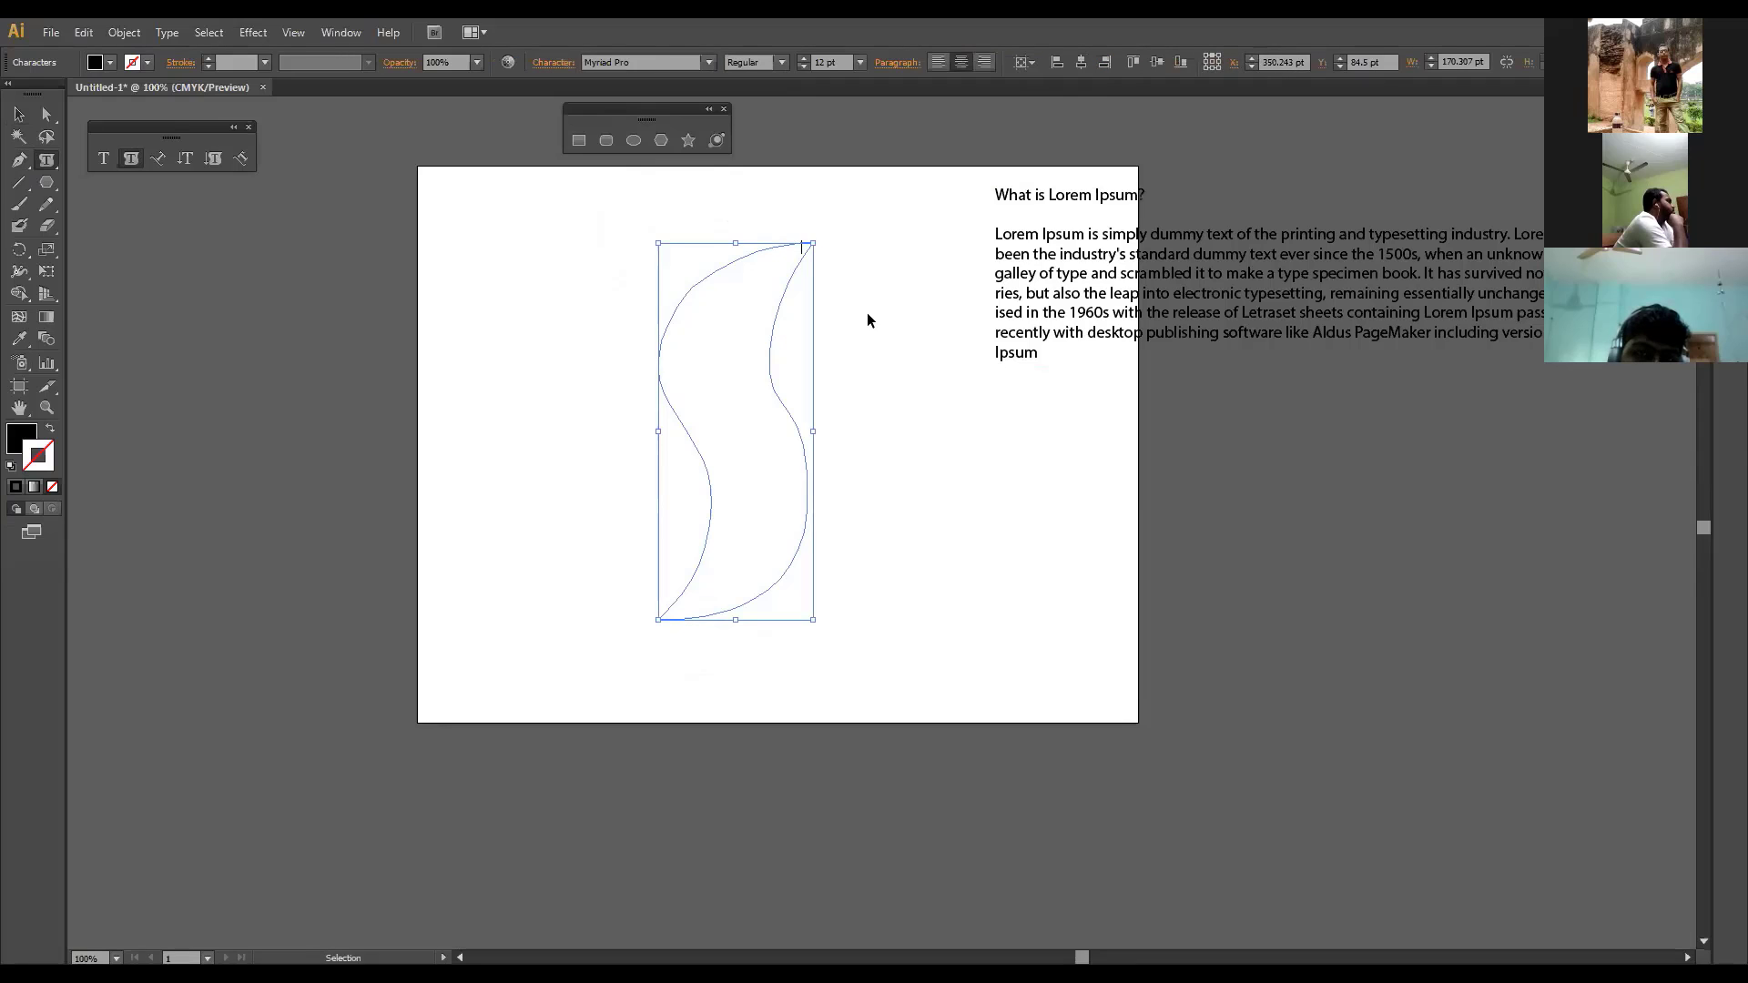
pyautogui.hotkey('ctrl', 'v')
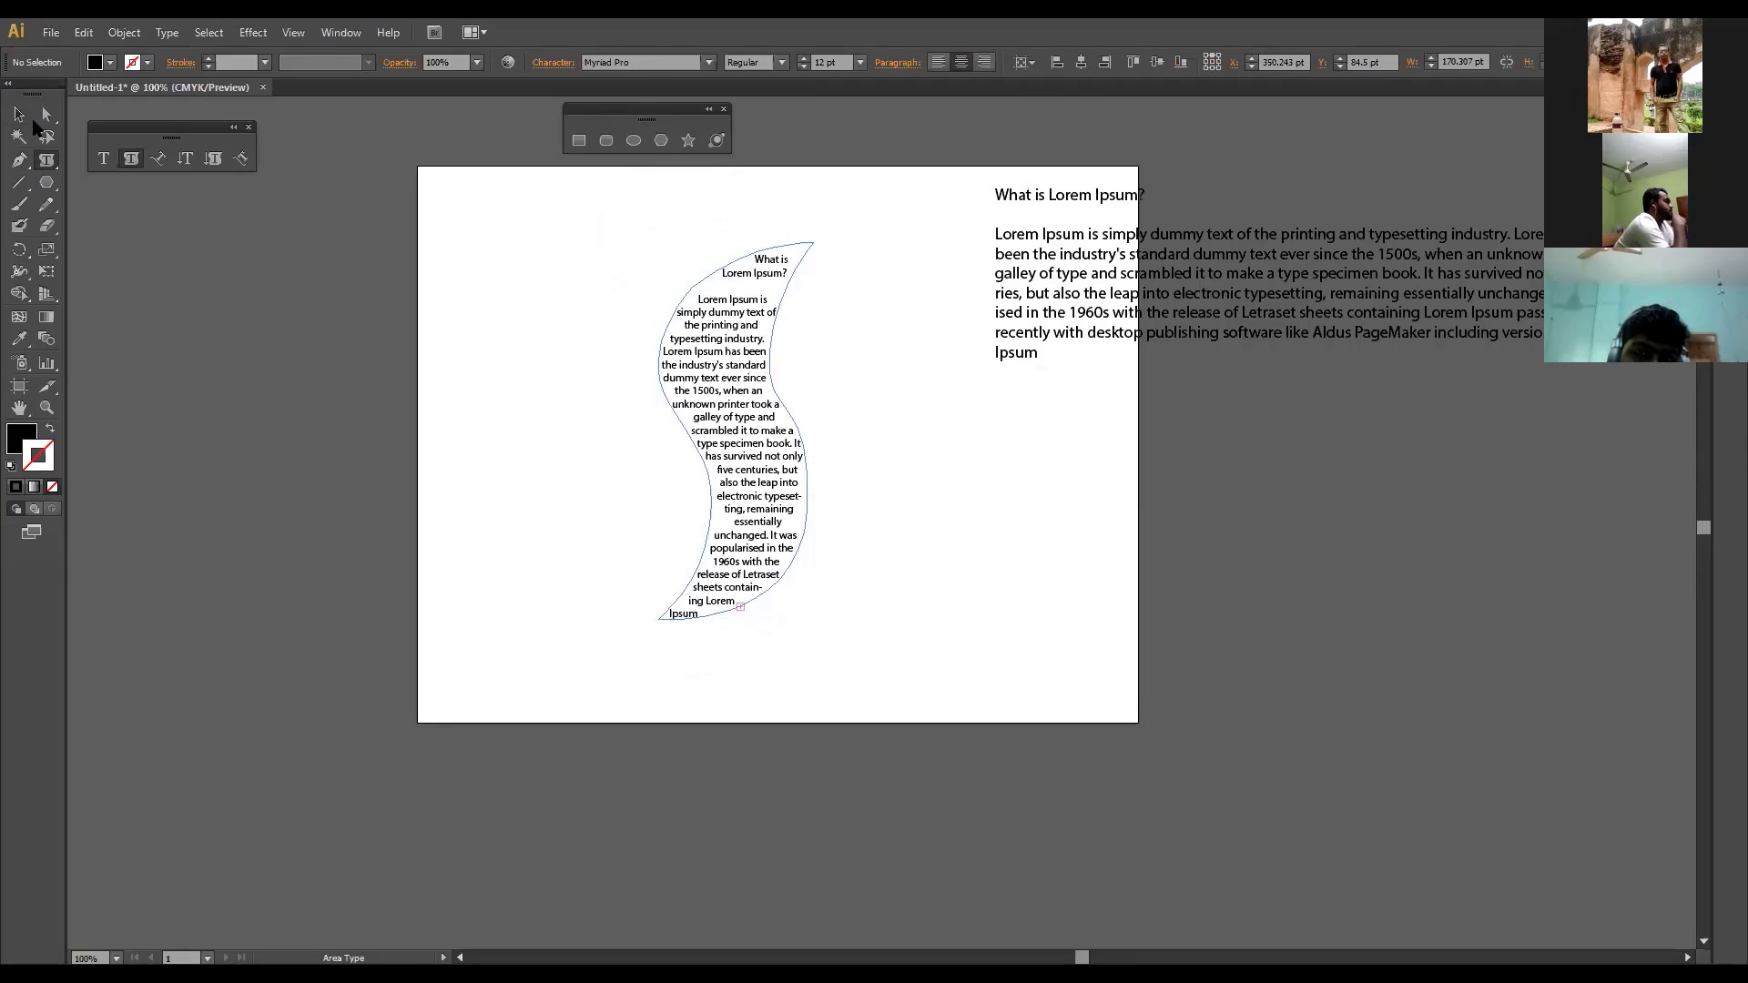
pyautogui.press('Escape')
pyautogui.click(543, 468)
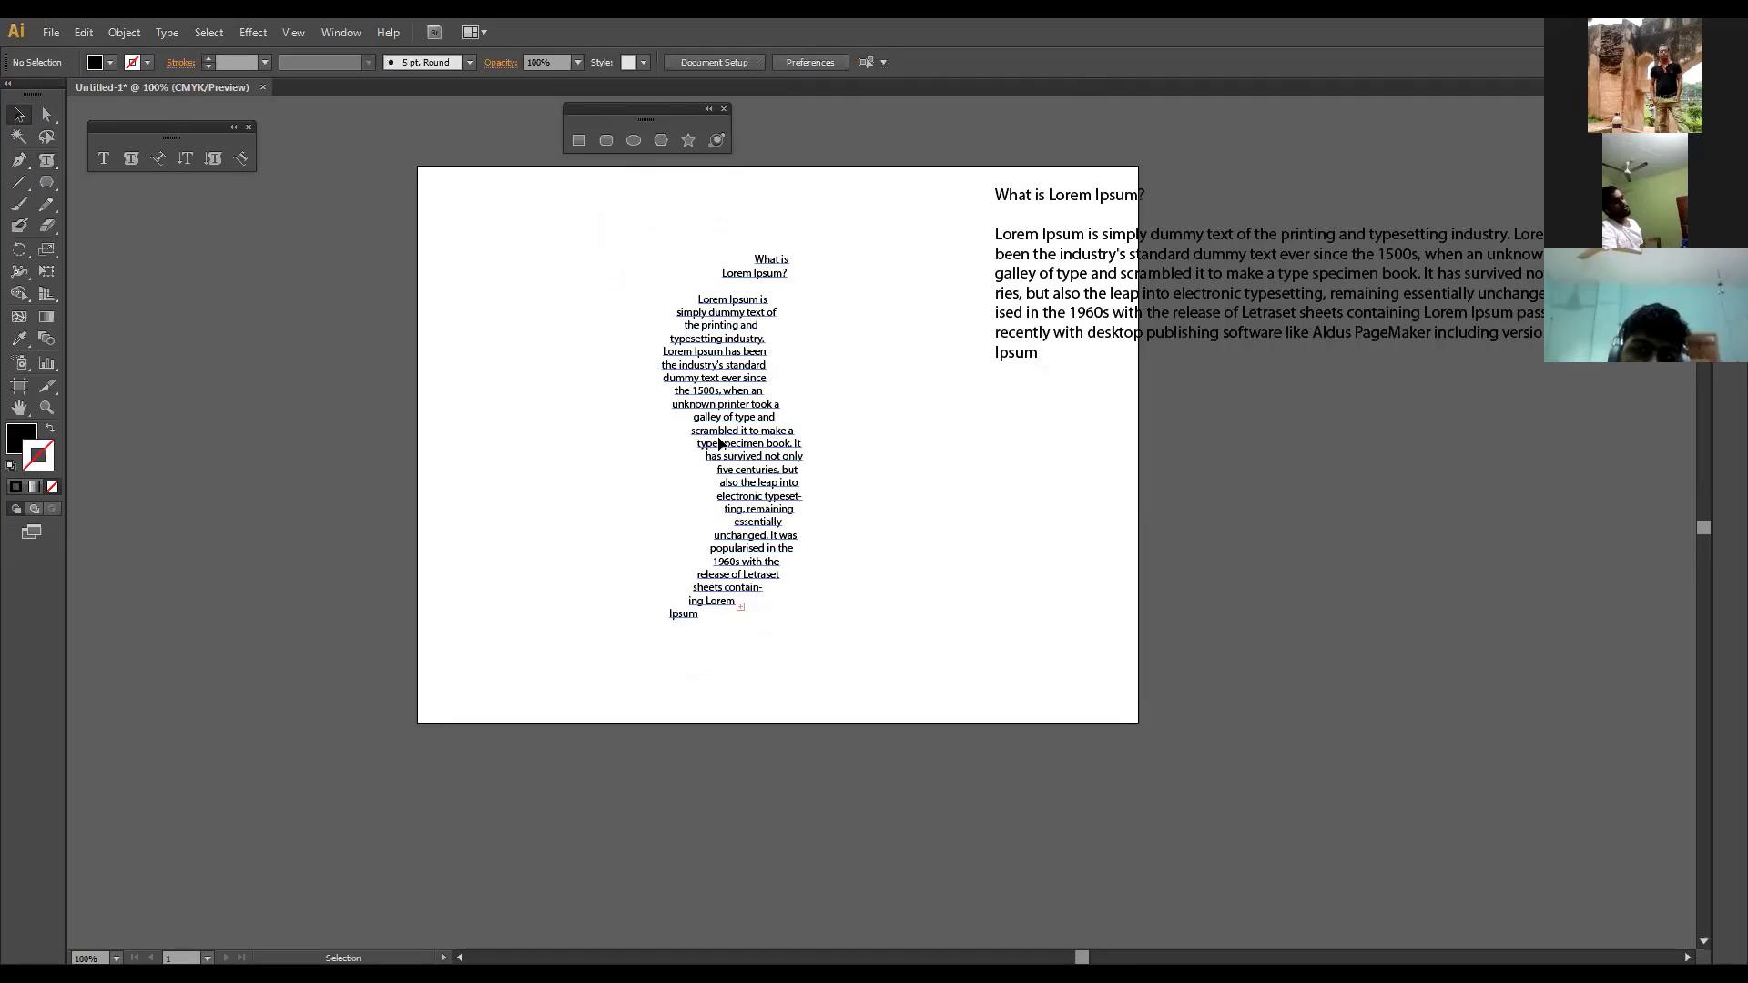
# Step: Move the S-shaped text to about X 304 pt, Y 25 pt, and from there off the artboard below the long paragraph
pyautogui.moveTo(774, 492); pyautogui.dragTo(756, 457)
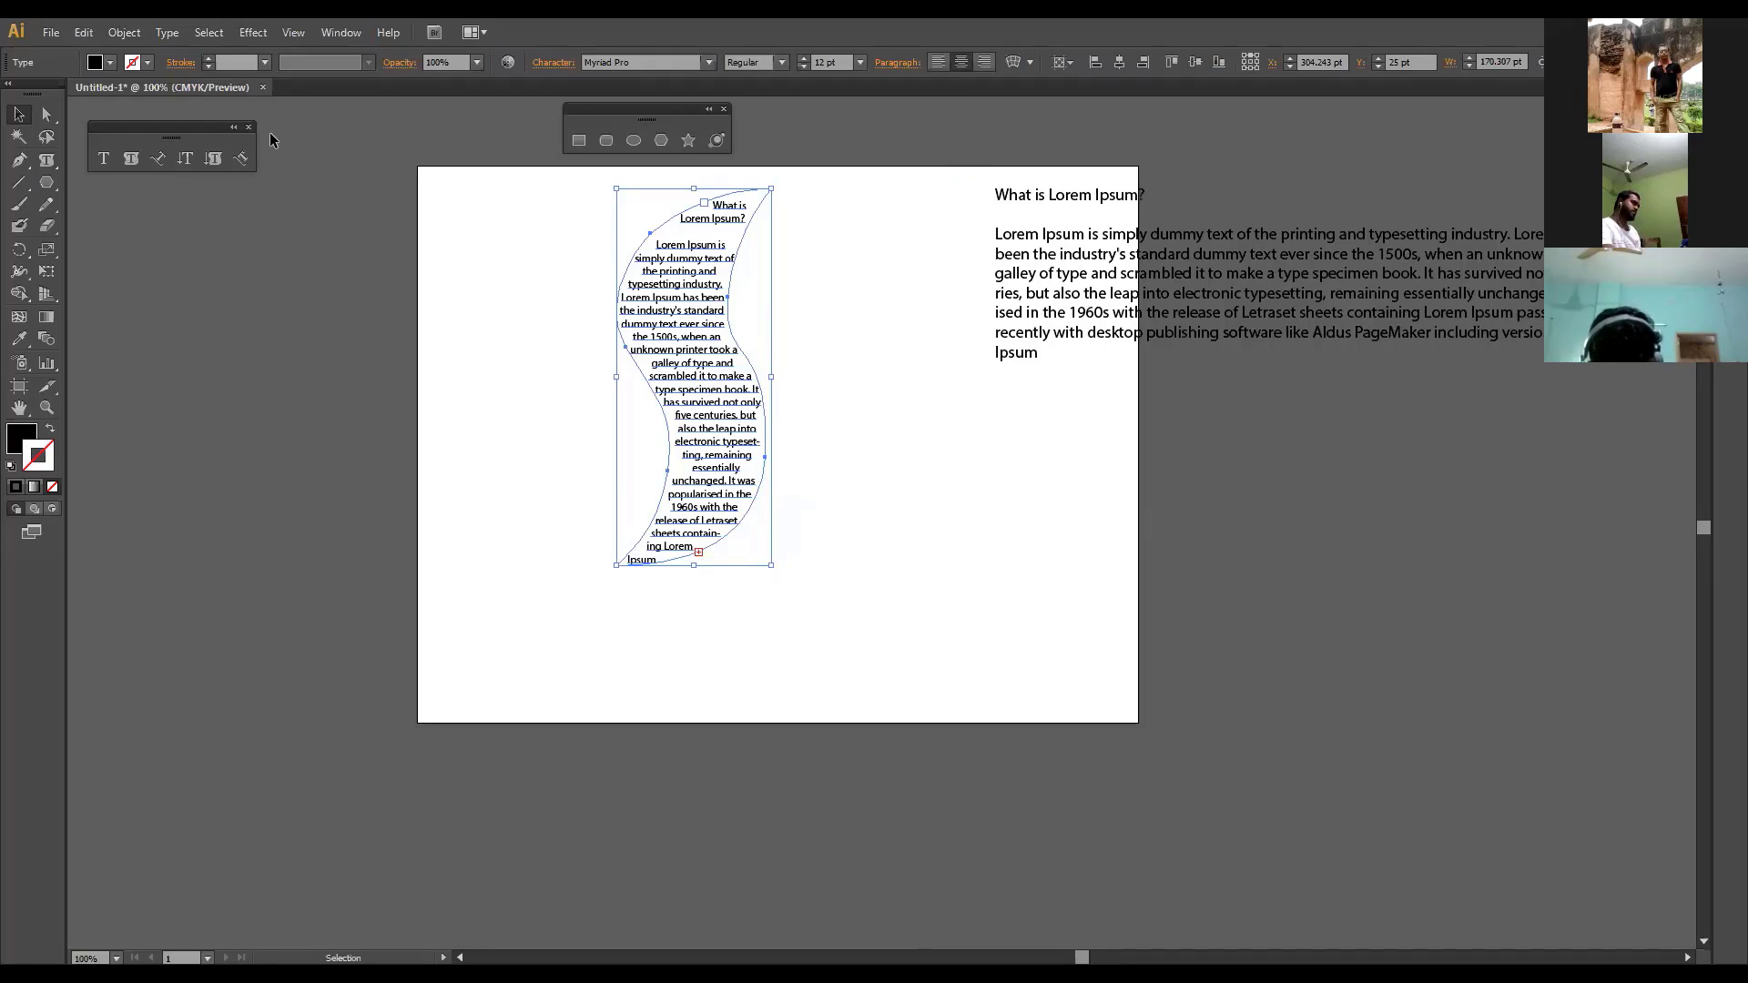
pyautogui.moveTo(594, 298); pyautogui.dragTo(806, 501)
pyautogui.moveTo(692, 375); pyautogui.dragTo(1238, 590)
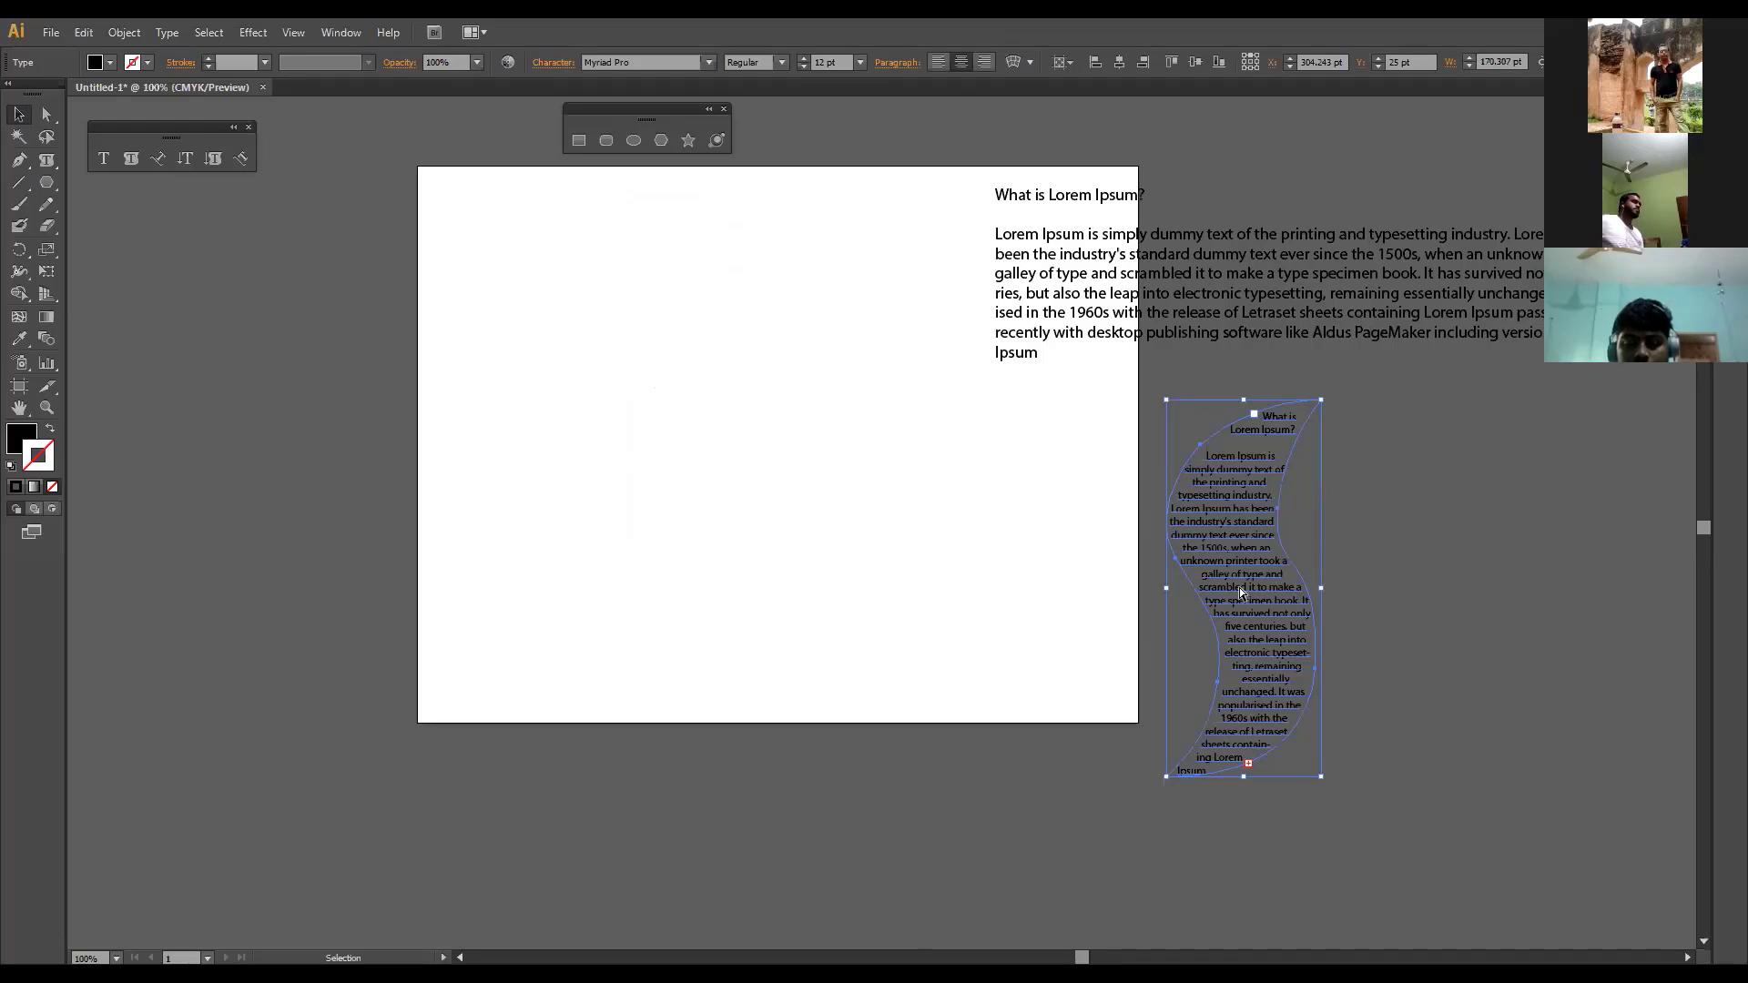
# Step: Undo the moves and the text placement to get back the solid black S-shape
pyautogui.hotkey('ctrl', 'z')
pyautogui.hotkey('ctrl', 'z')
pyautogui.hotkey('ctrl', 'z')
# Step: Duplicate the black S-shape, park both copies side by side off the artboard below the paragraph, and deselect them
pyautogui.moveTo(717, 403); pyautogui.dragTo(318, 408)
pyautogui.click(868, 408)
pyautogui.moveTo(659, 412); pyautogui.dragTo(675, 412)
pyautogui.moveTo(328, 292); pyautogui.dragTo(480, 292)
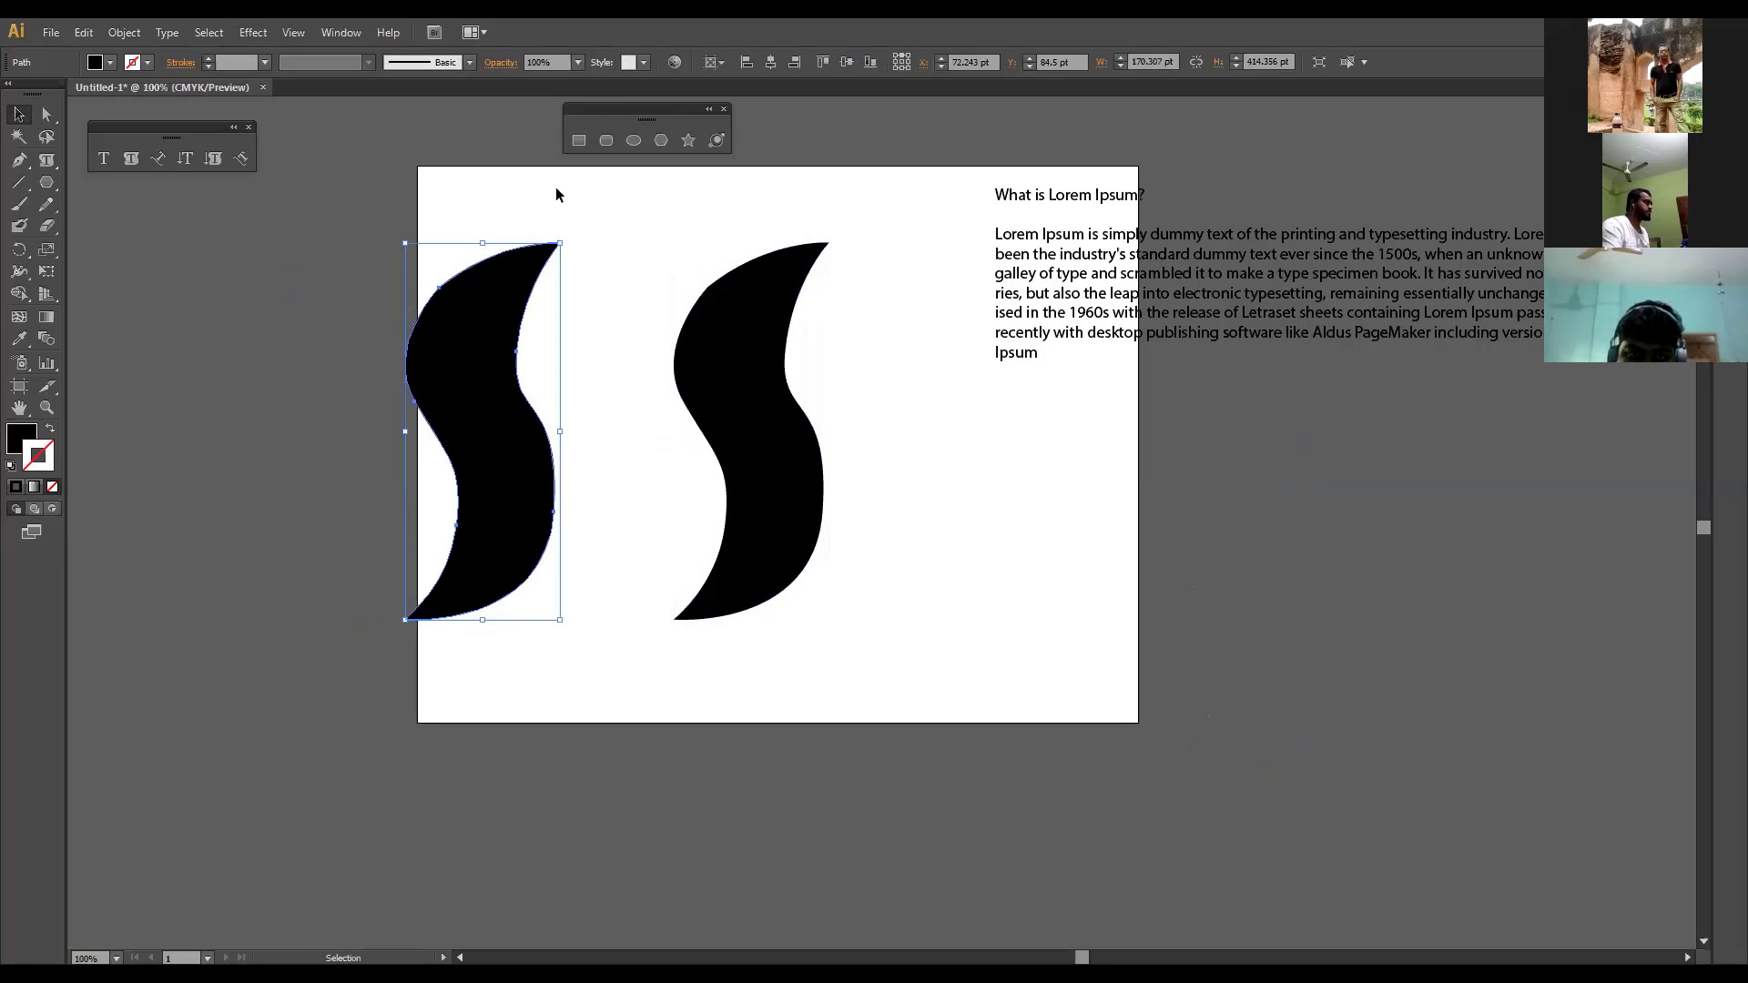
pyautogui.moveTo(483, 428); pyautogui.dragTo(1267, 609)
pyautogui.moveTo(726, 421); pyautogui.dragTo(1403, 608)
pyautogui.click(593, 483)
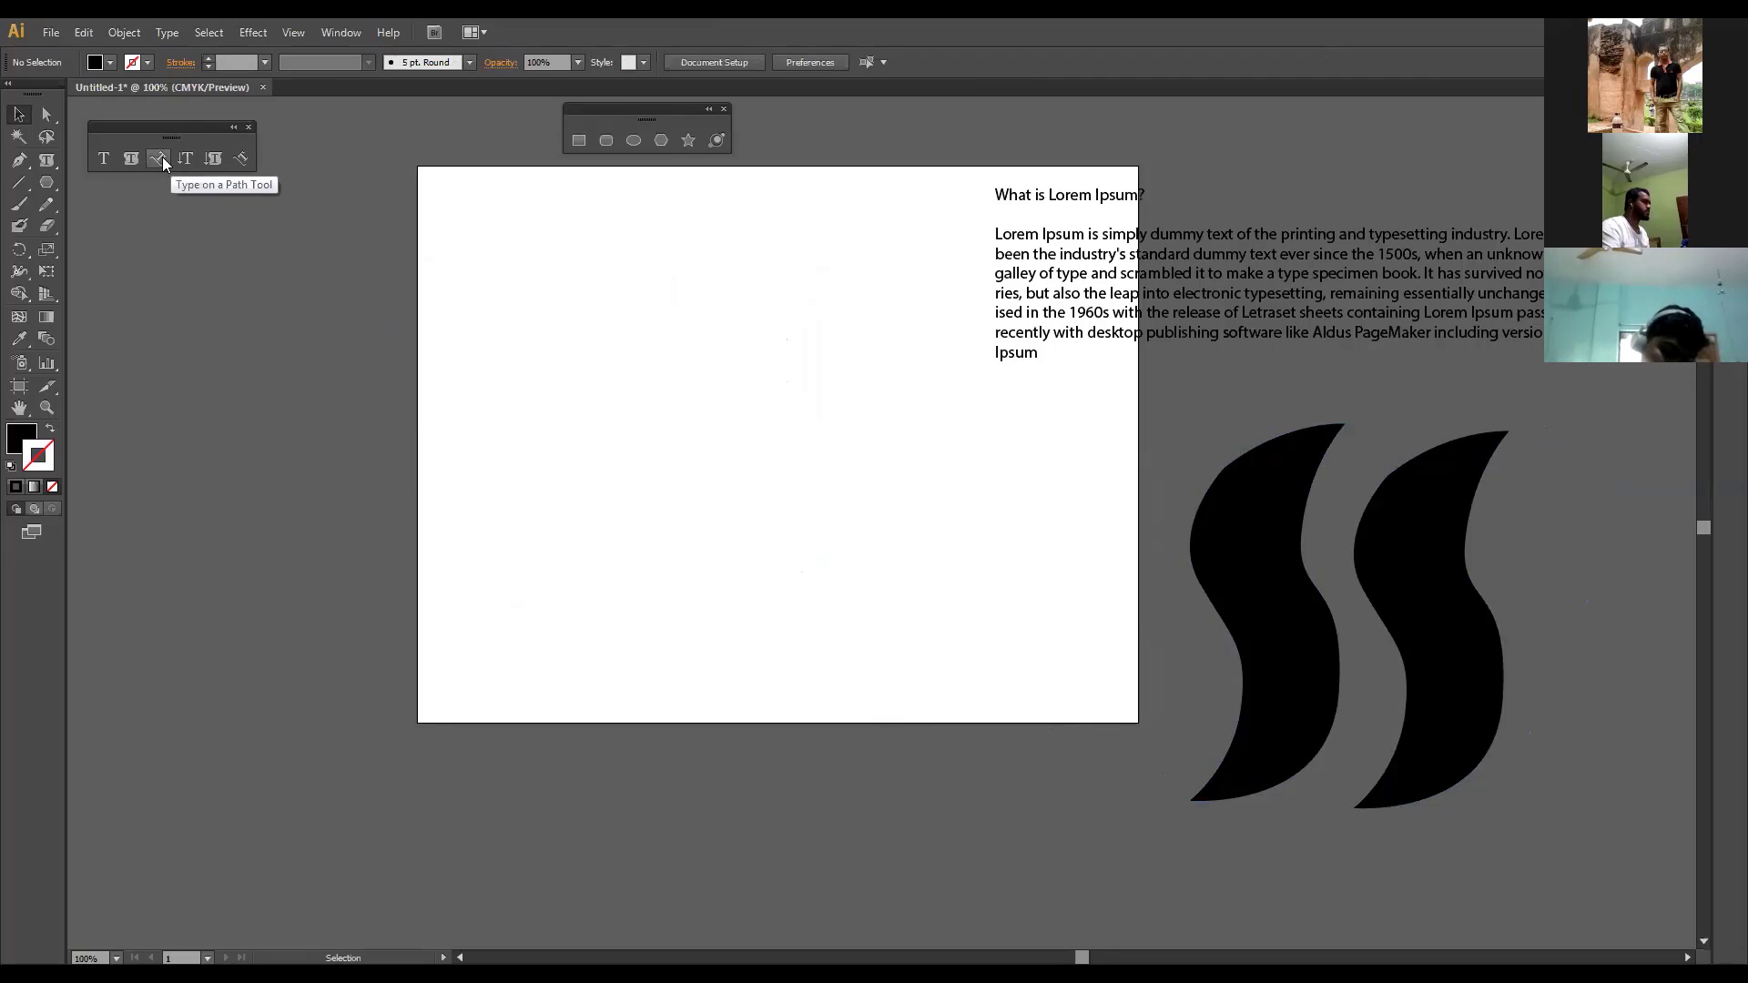
pyautogui.click(162, 159)
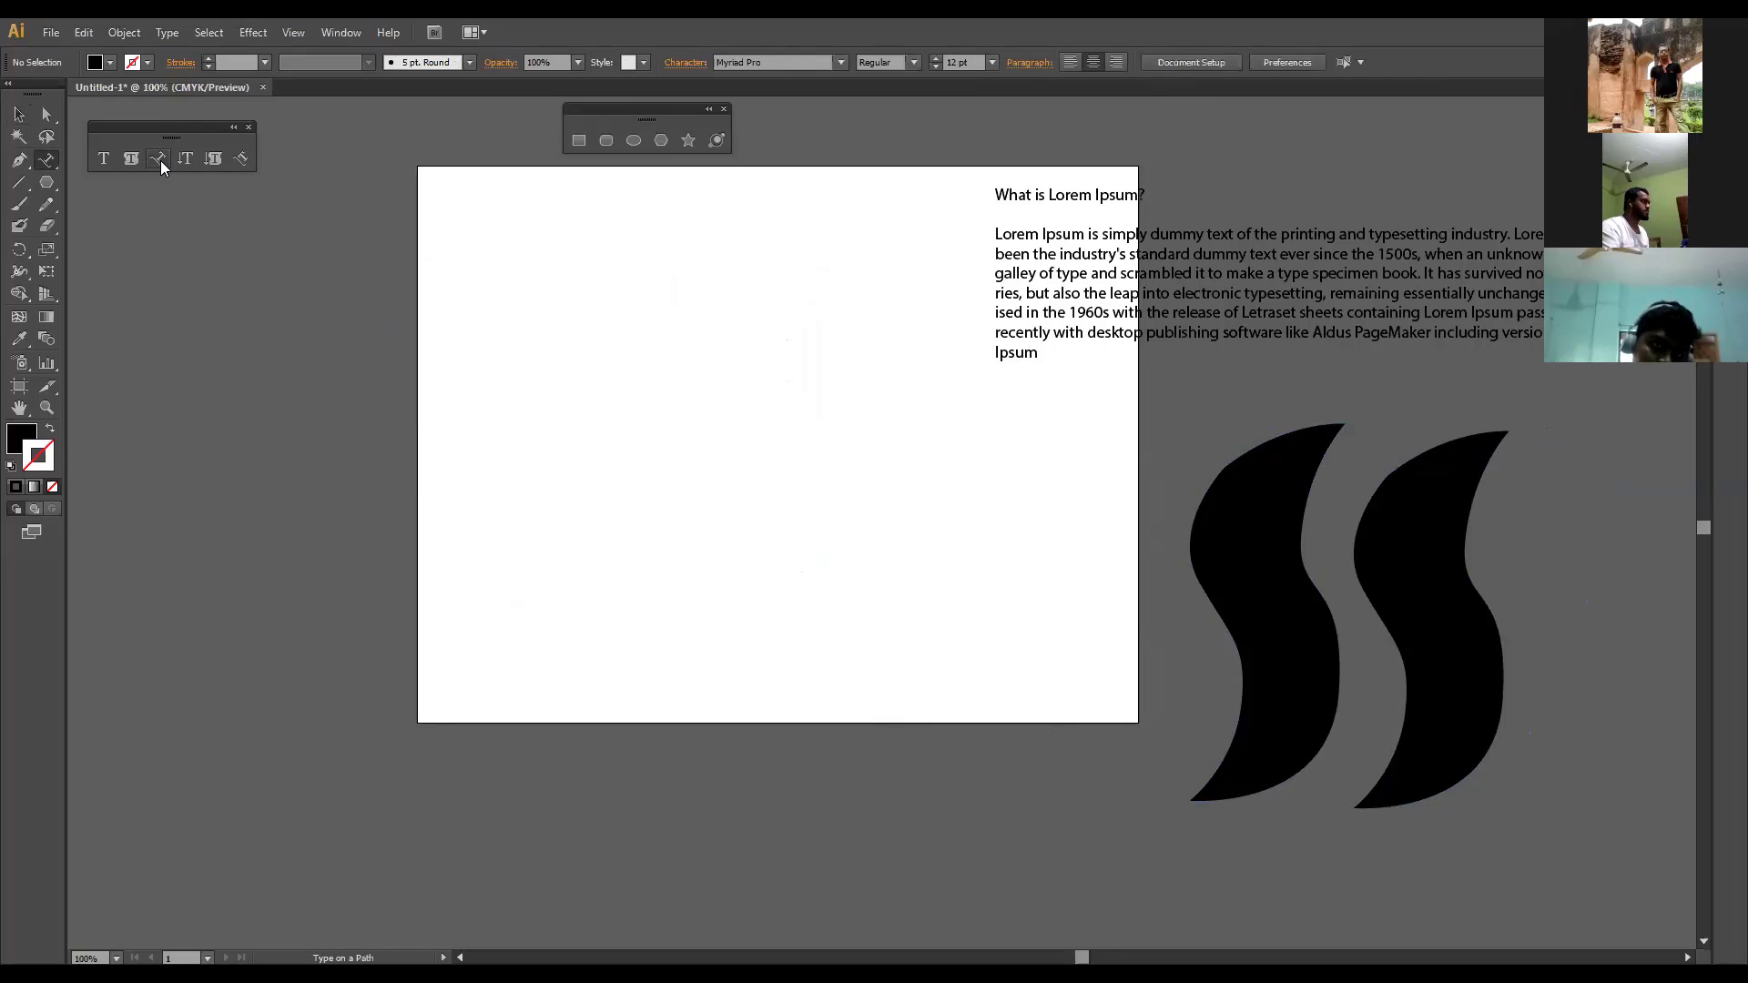
pyautogui.click(132, 157)
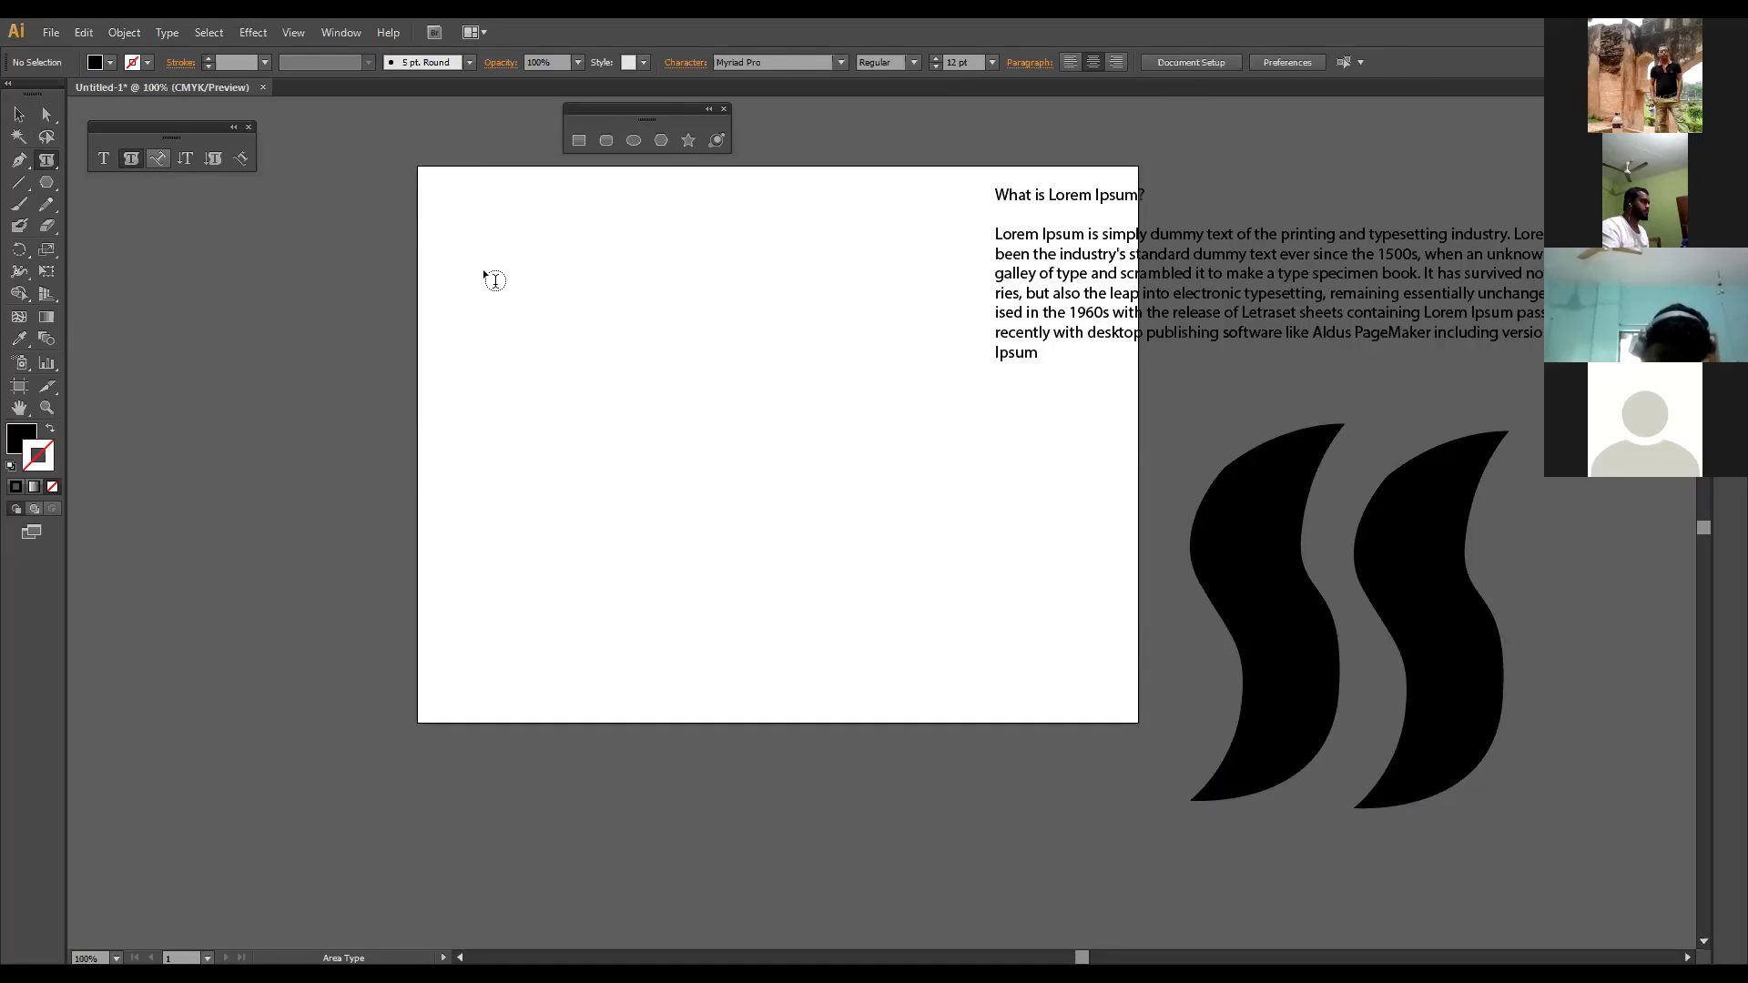
pyautogui.press('v')
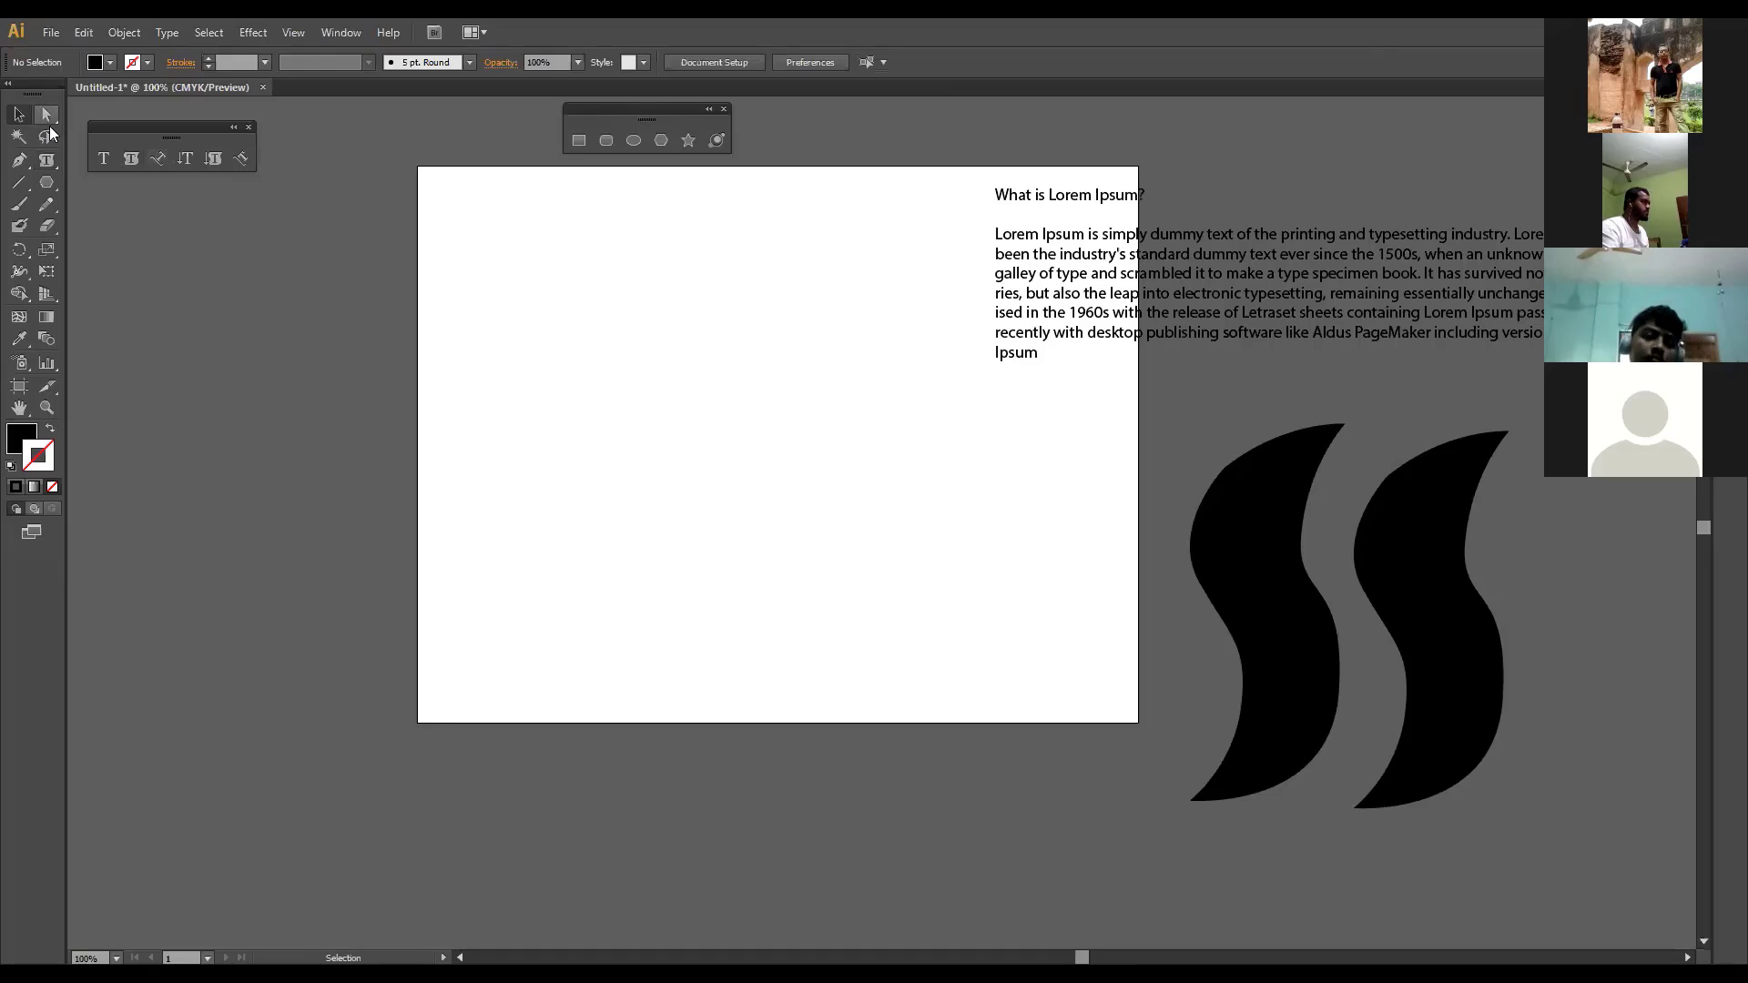
# Step: Draw a spiral about 301 by 311 pt on the artboard and give it a black stroke with no fill
pyautogui.moveTo(29, 185); pyautogui.dragTo(82, 226)
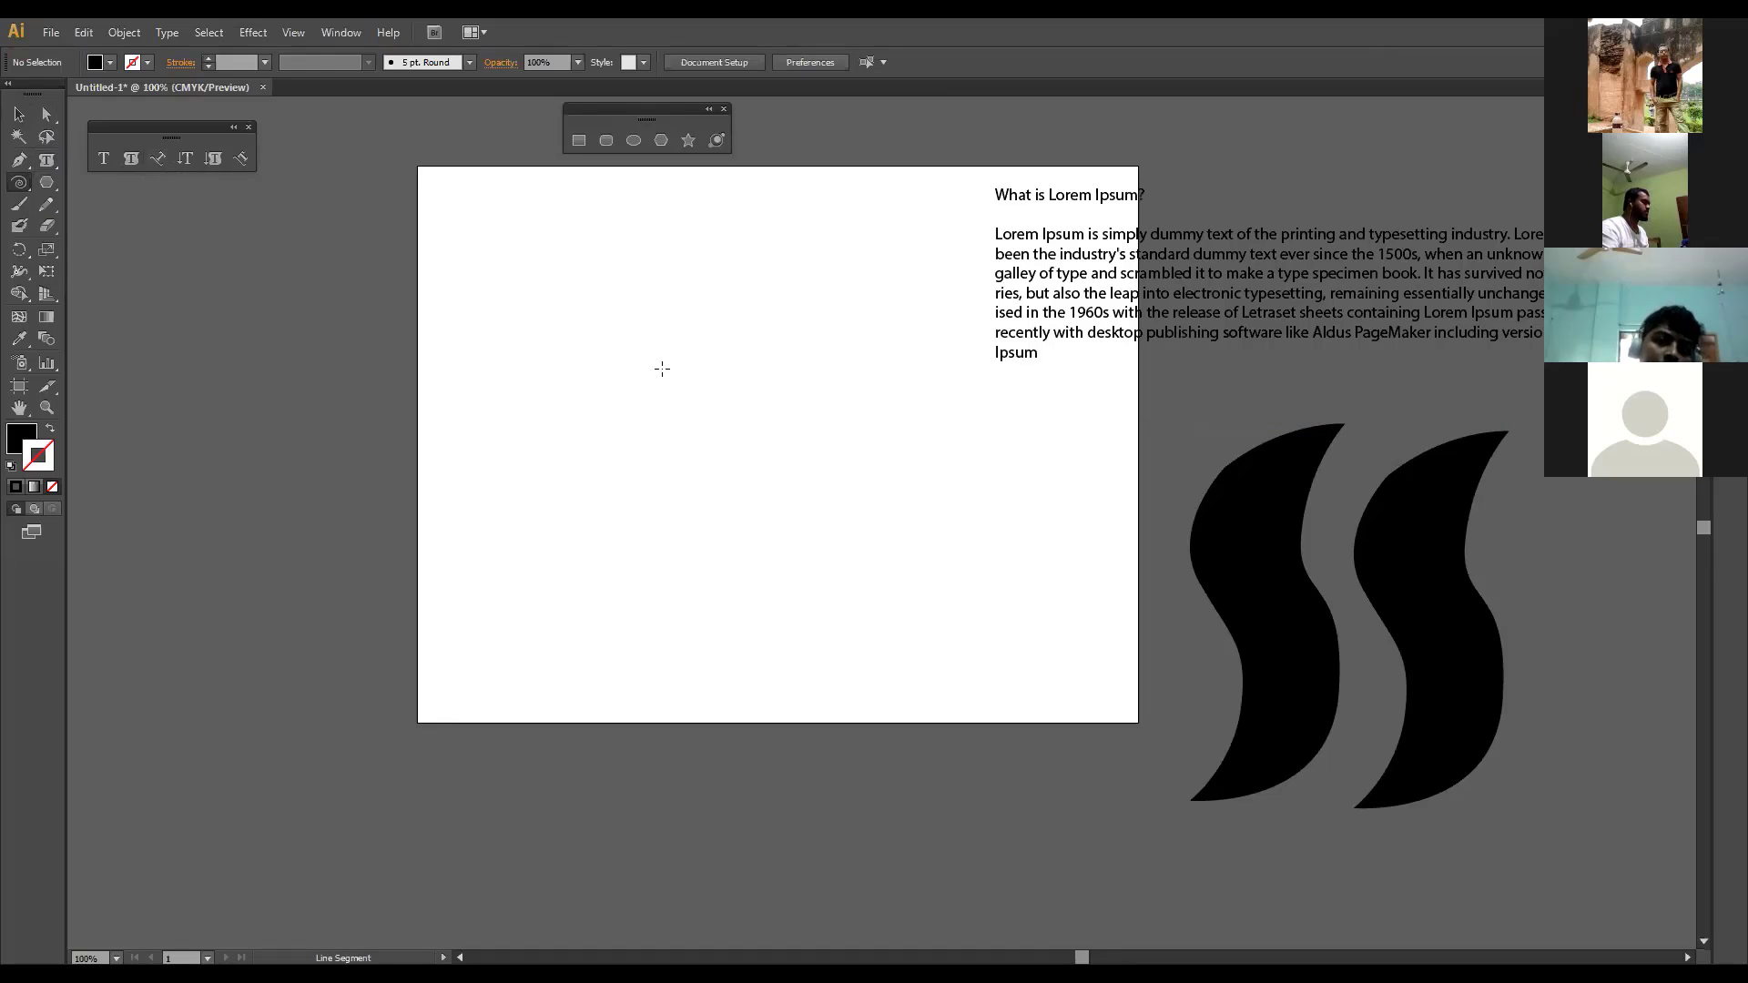
pyautogui.moveTo(651, 366); pyautogui.dragTo(778, 487)
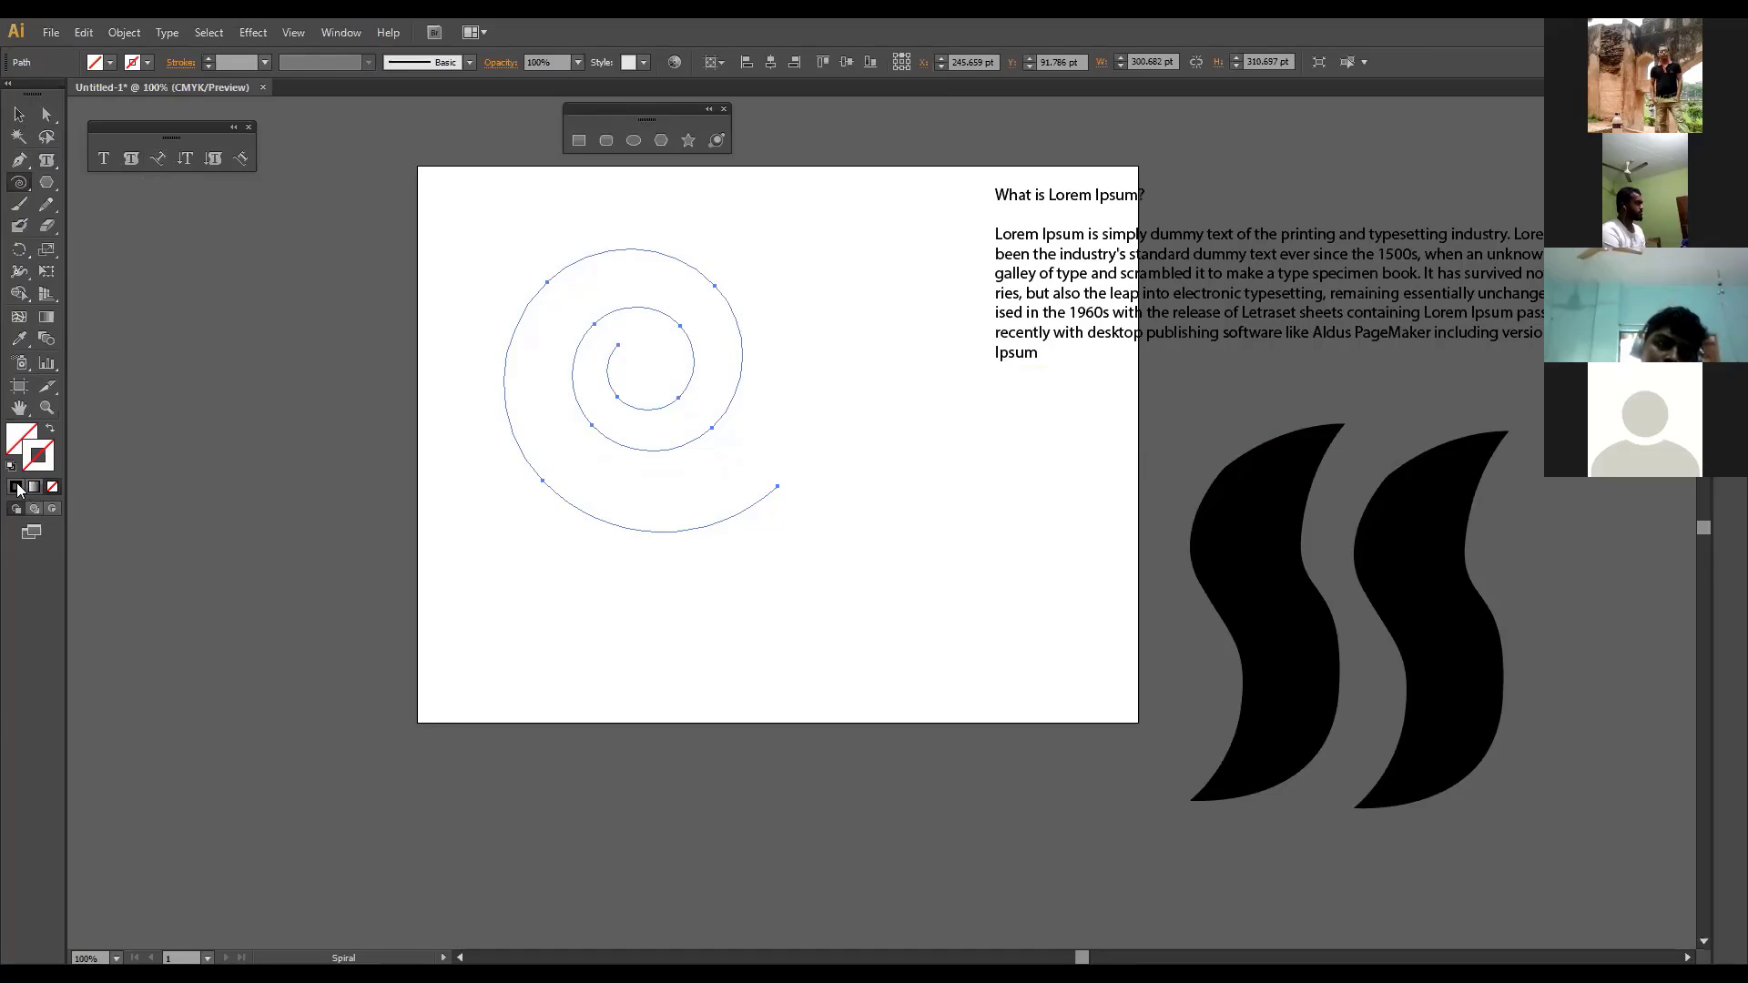
pyautogui.click(15, 486)
pyautogui.click(19, 114)
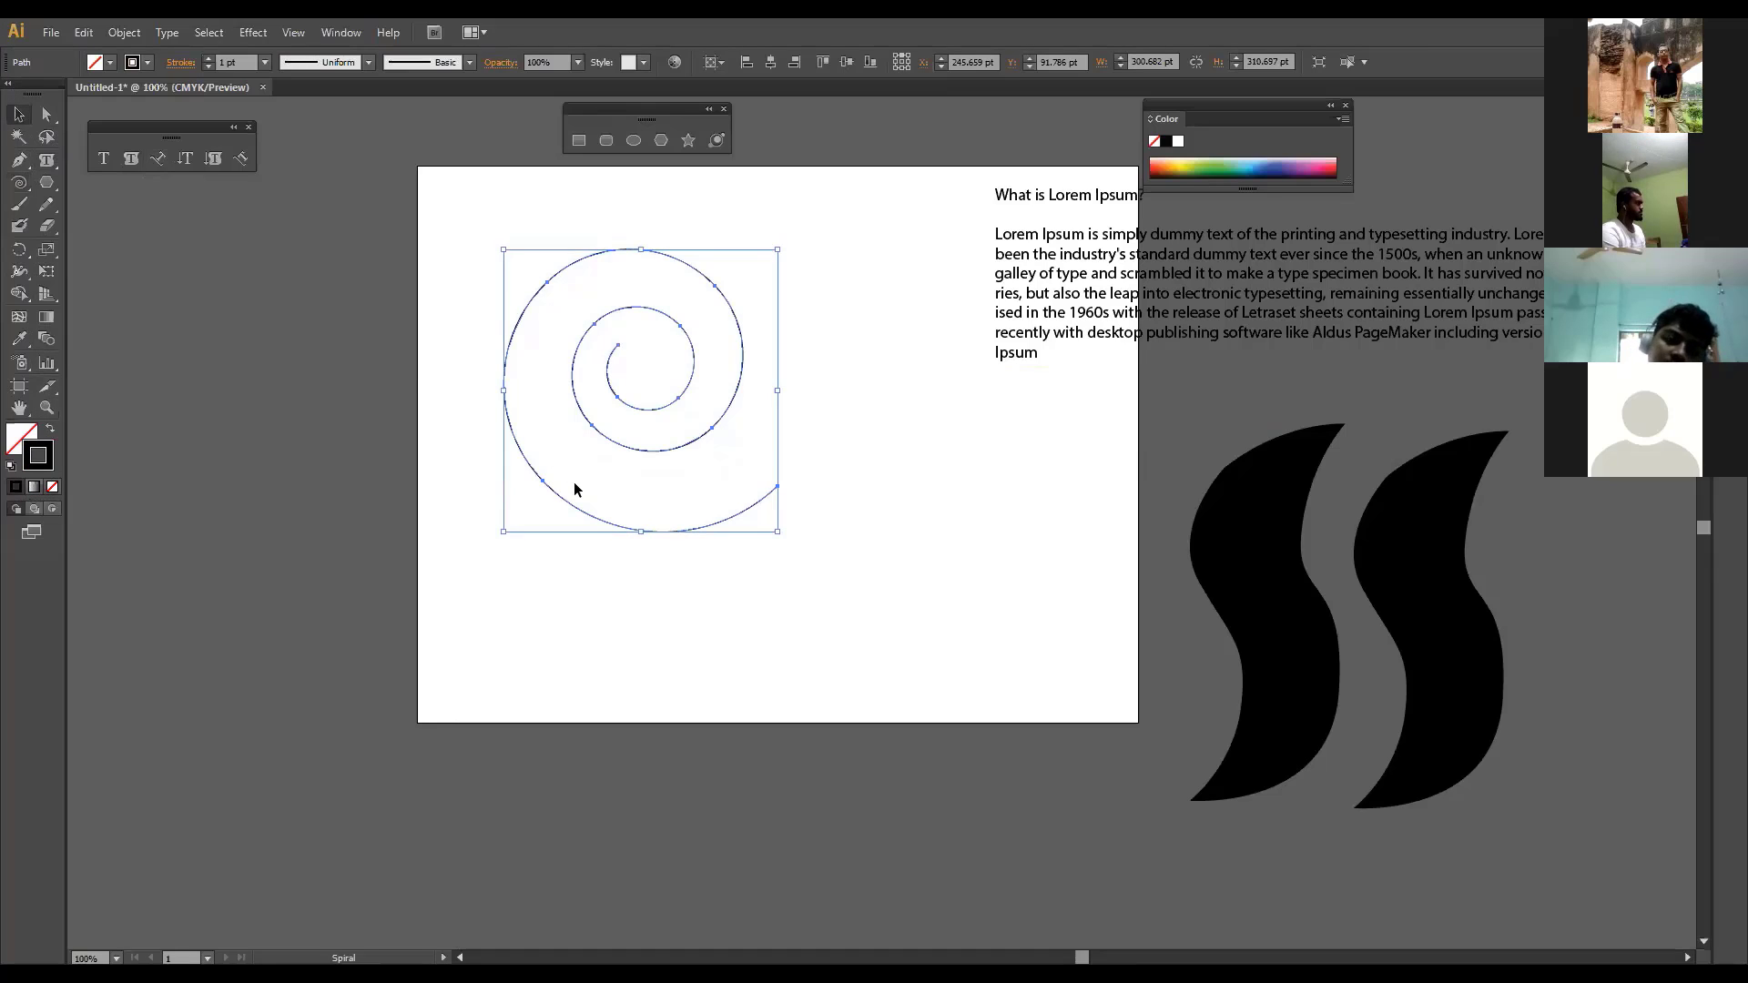
# Step: Rotate the spiral counterclockwise so its outer end lies at the upper left
pyautogui.click(870, 543)
pyautogui.click(776, 491)
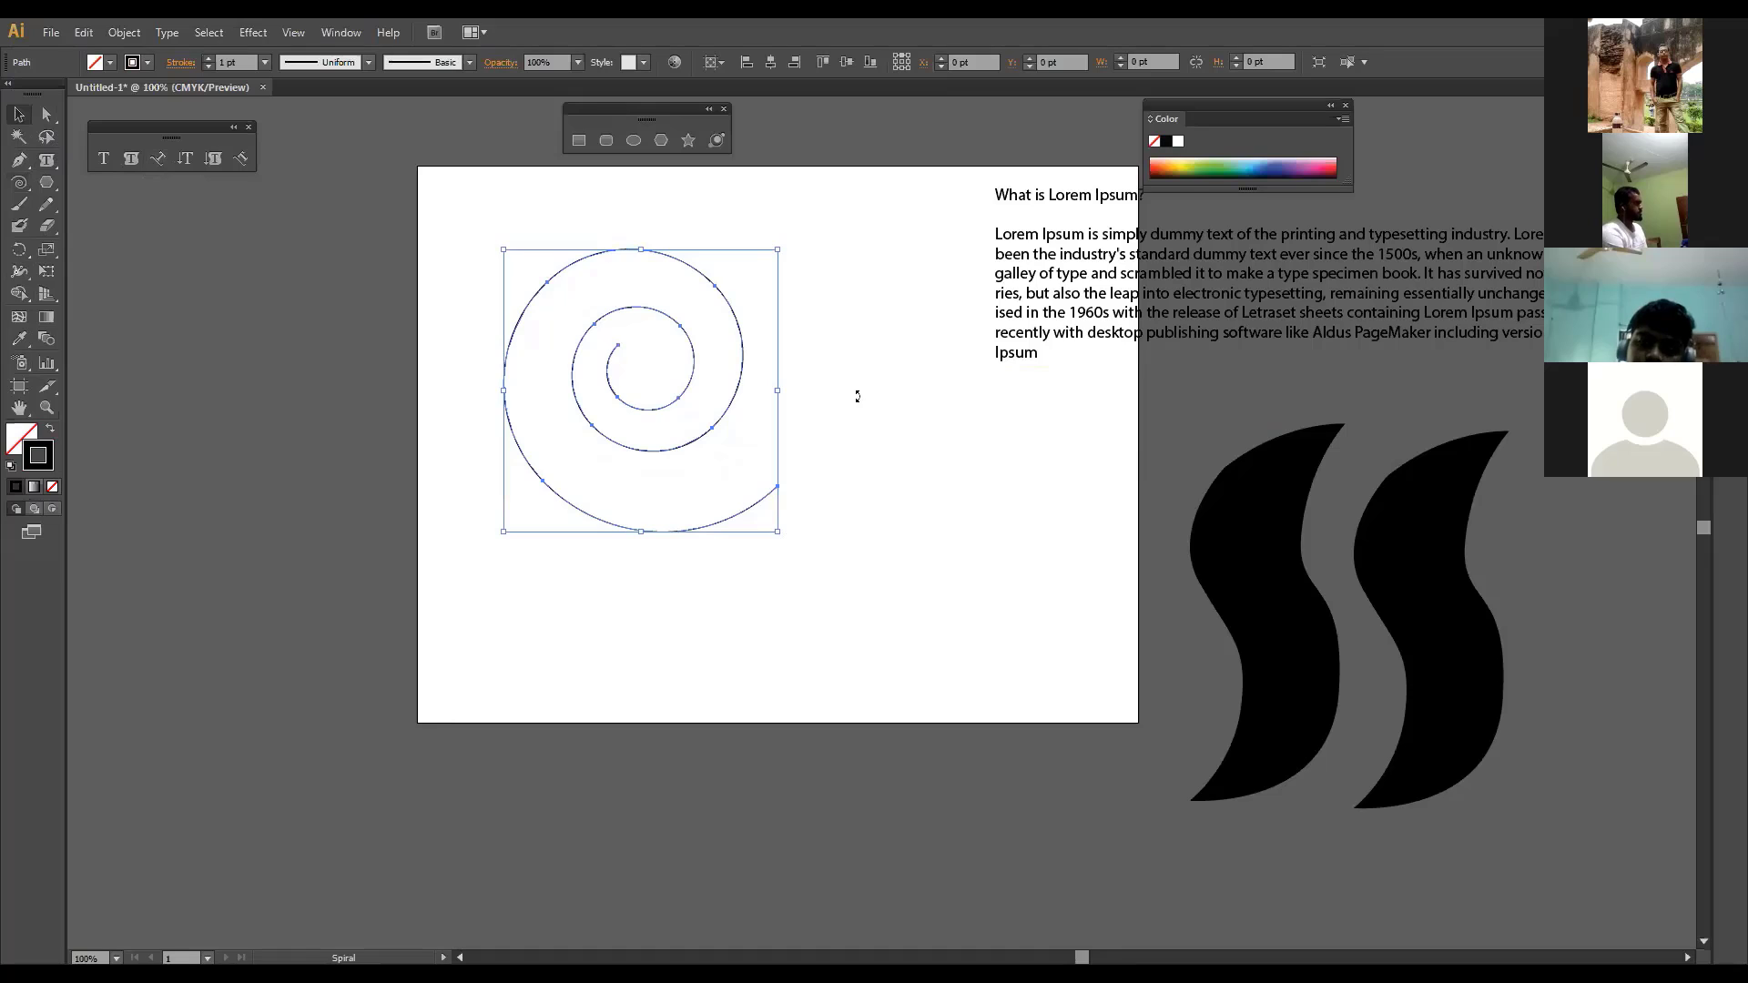
pyautogui.moveTo(807, 161); pyautogui.dragTo(597, 241)
pyautogui.click(770, 417)
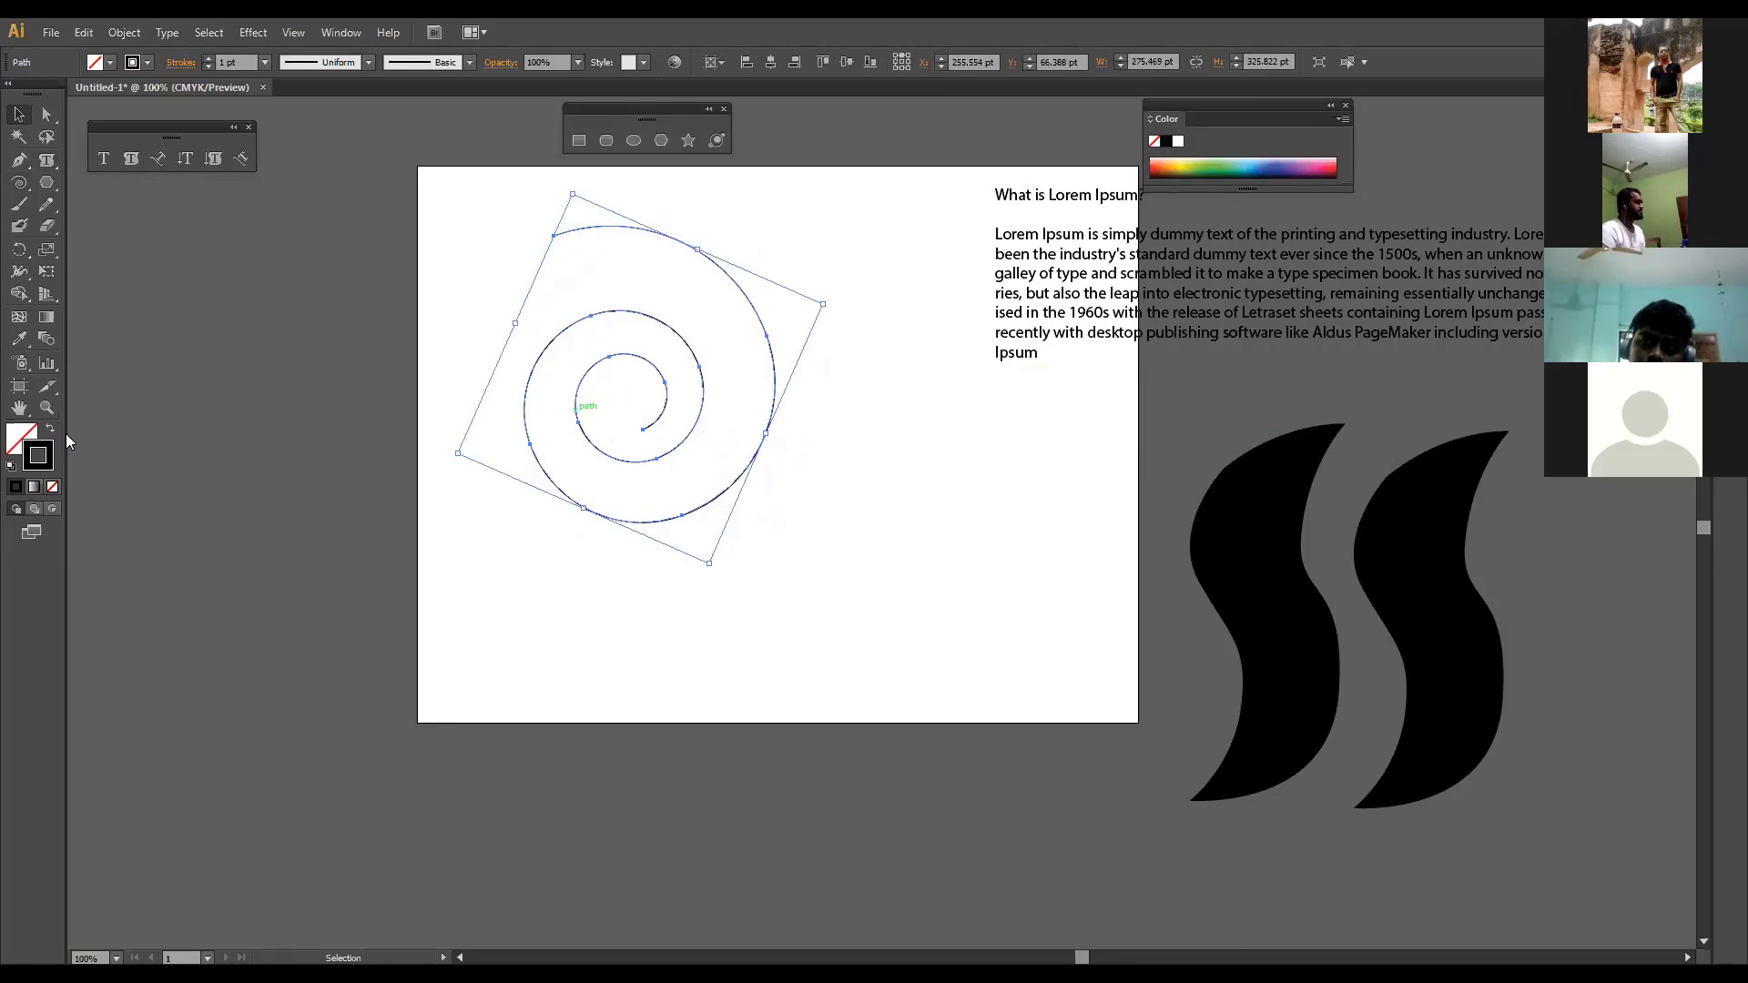
# Step: Turn the spiral into a type path with the Type on a Path tool, try the lorem ipsum text on it, and undo the text
pyautogui.click(160, 160)
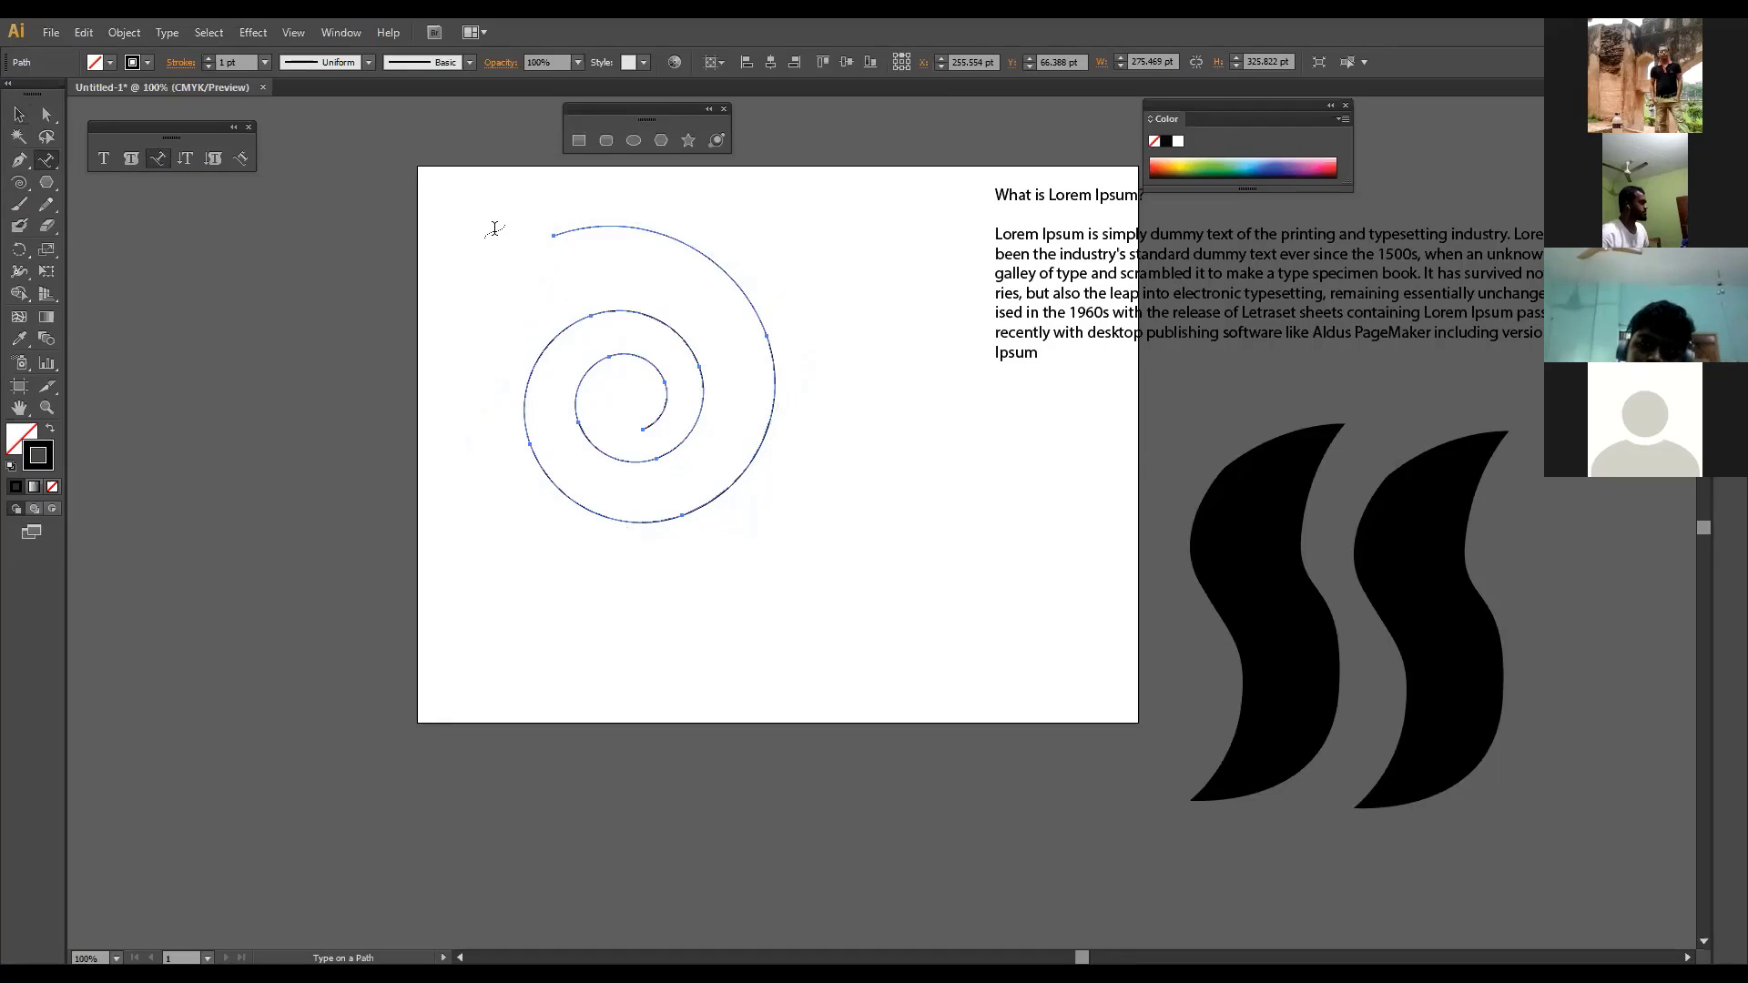
pyautogui.click(557, 230)
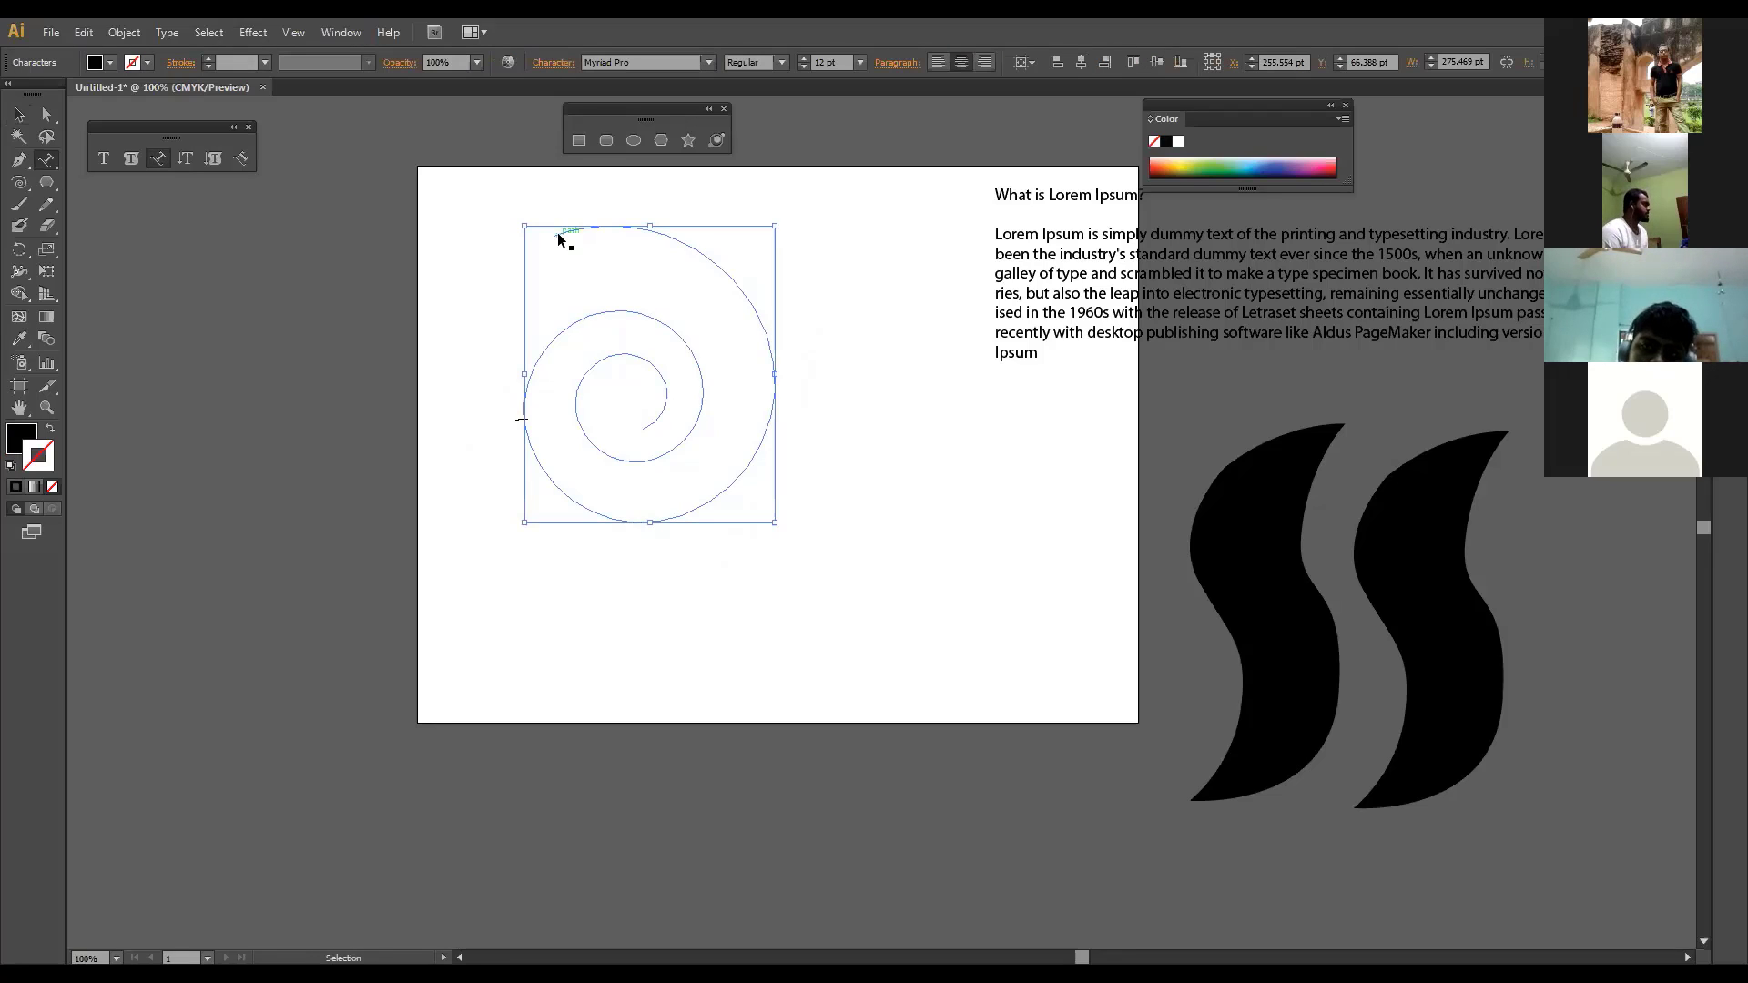
pyautogui.write('What is Lorem Ipsum?')
pyautogui.keyDown('ctrl'); pyautogui.click(557, 230); pyautogui.keyUp('ctrl')
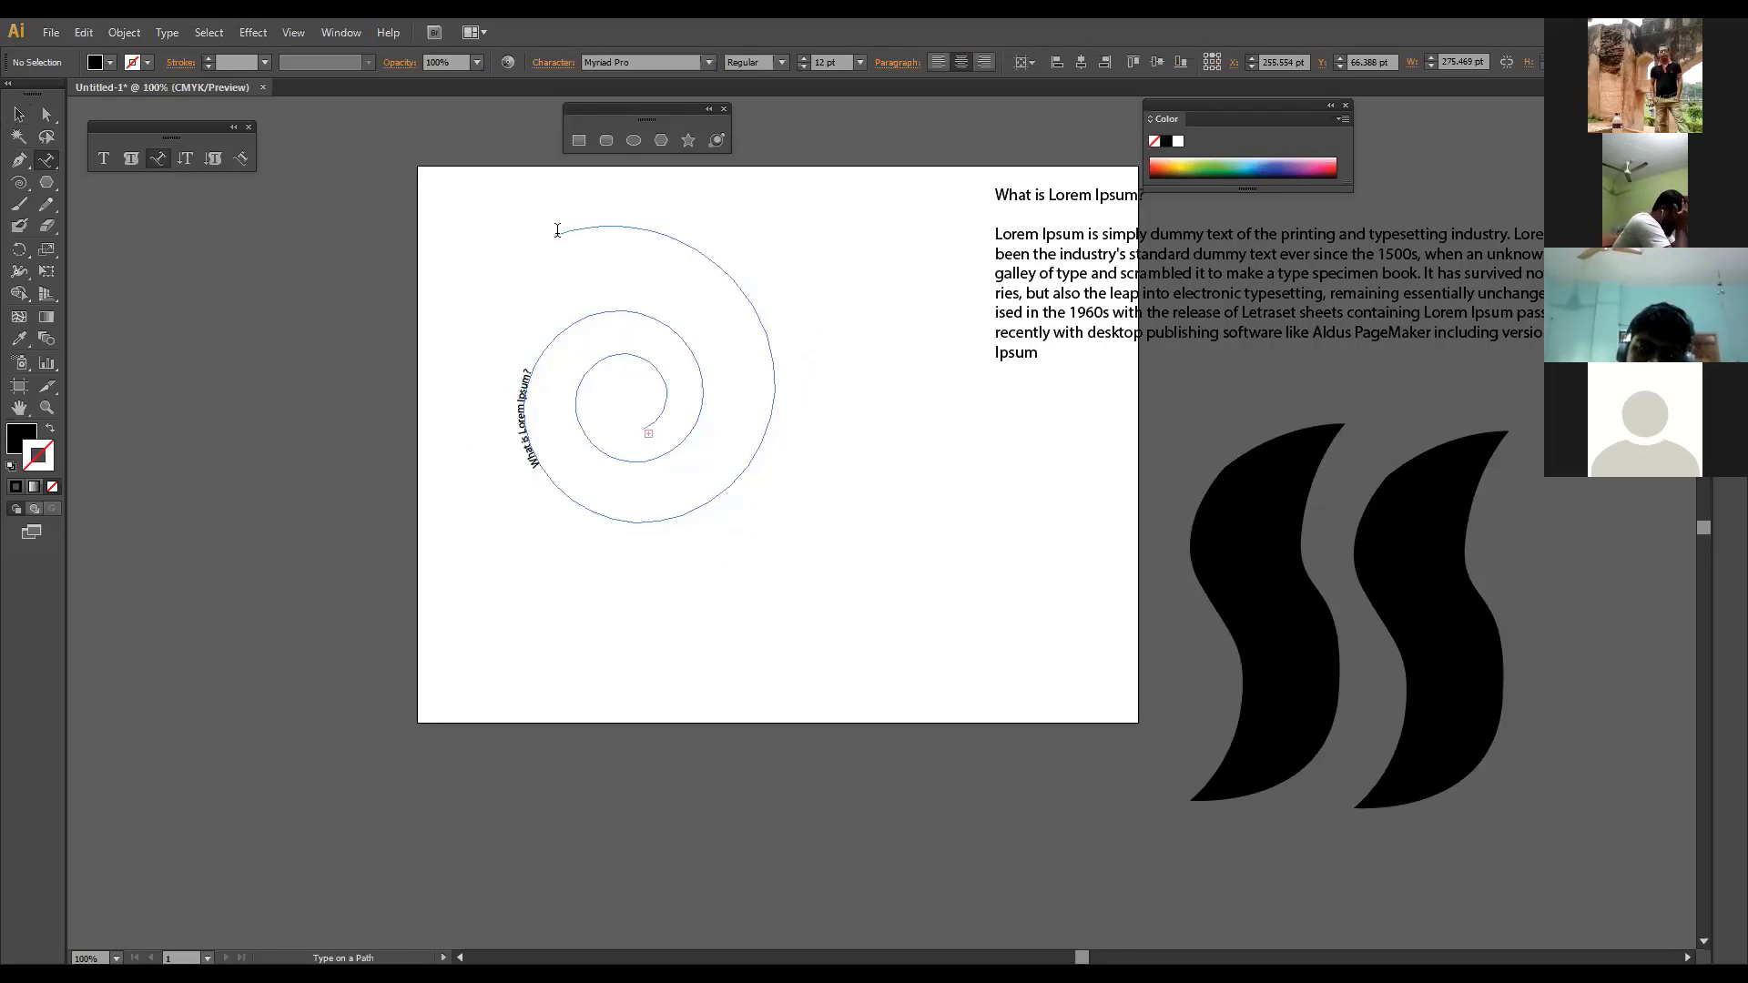
pyautogui.hotkey('ctrl', 'z')
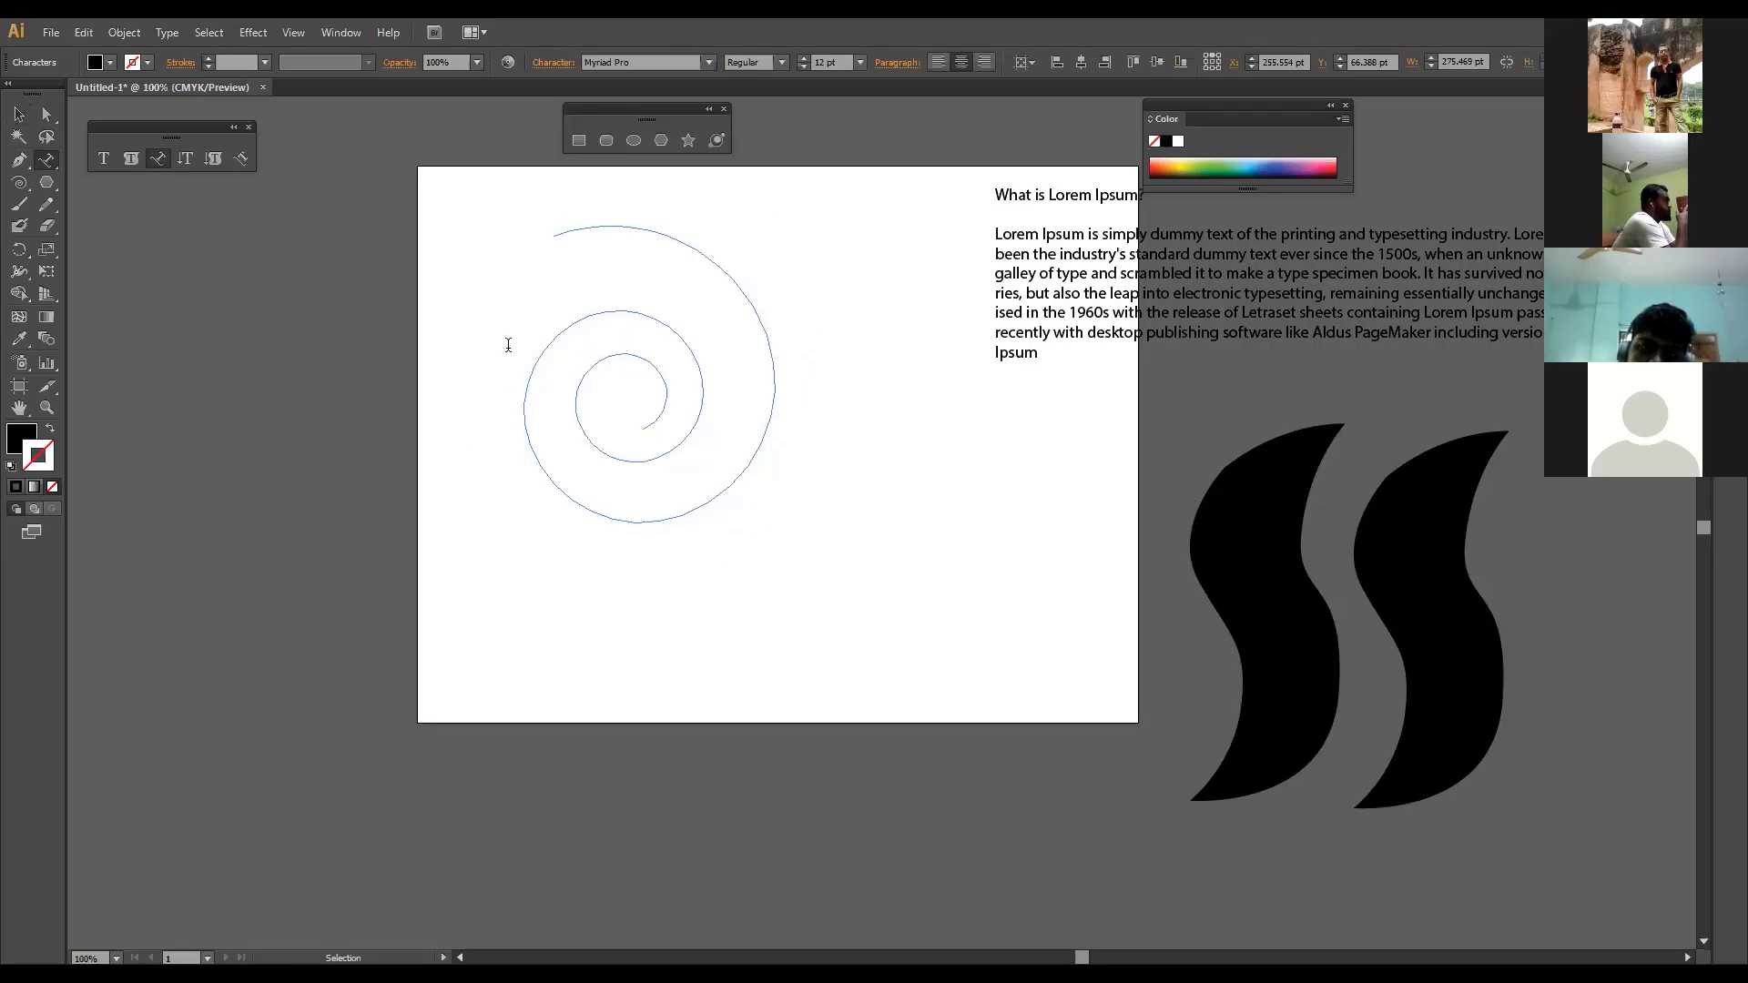
# Step: Delete the empty spiral type path, restore it, and shift its middle bracket slightly along the path
pyautogui.click(20, 118)
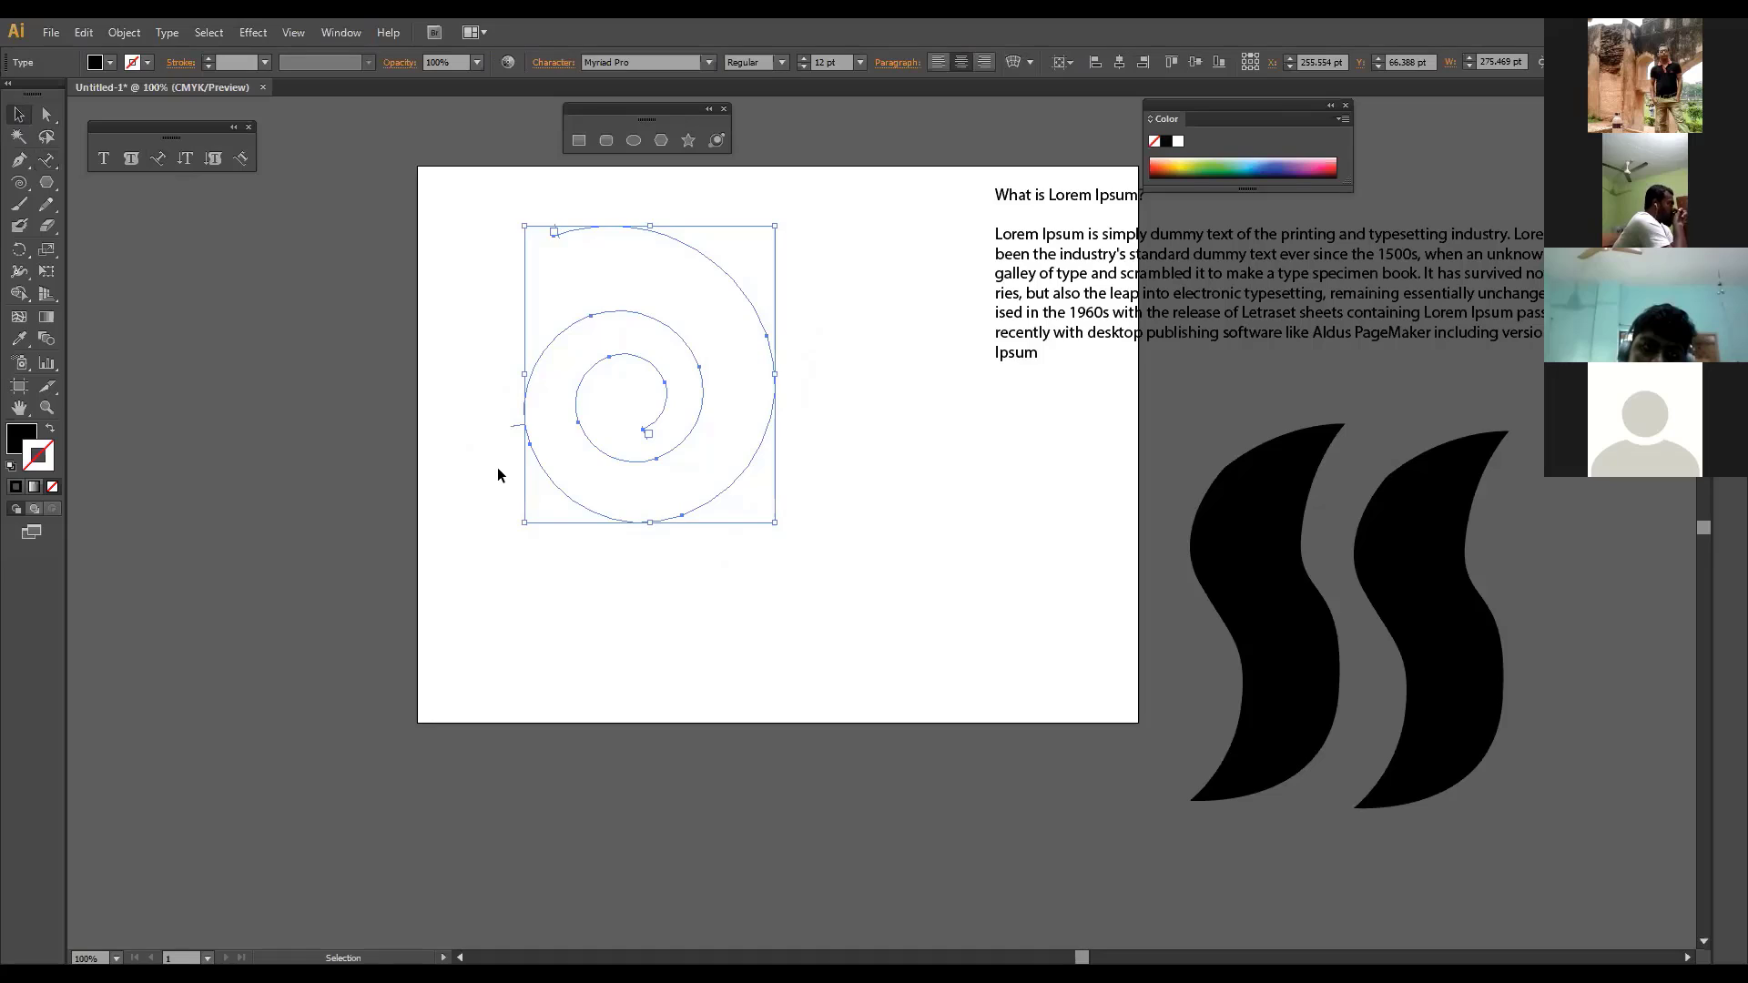
pyautogui.press('Delete')
pyautogui.hotkey('ctrl', 'z')
pyautogui.moveTo(512, 432); pyautogui.dragTo(526, 453)
pyautogui.press('a')
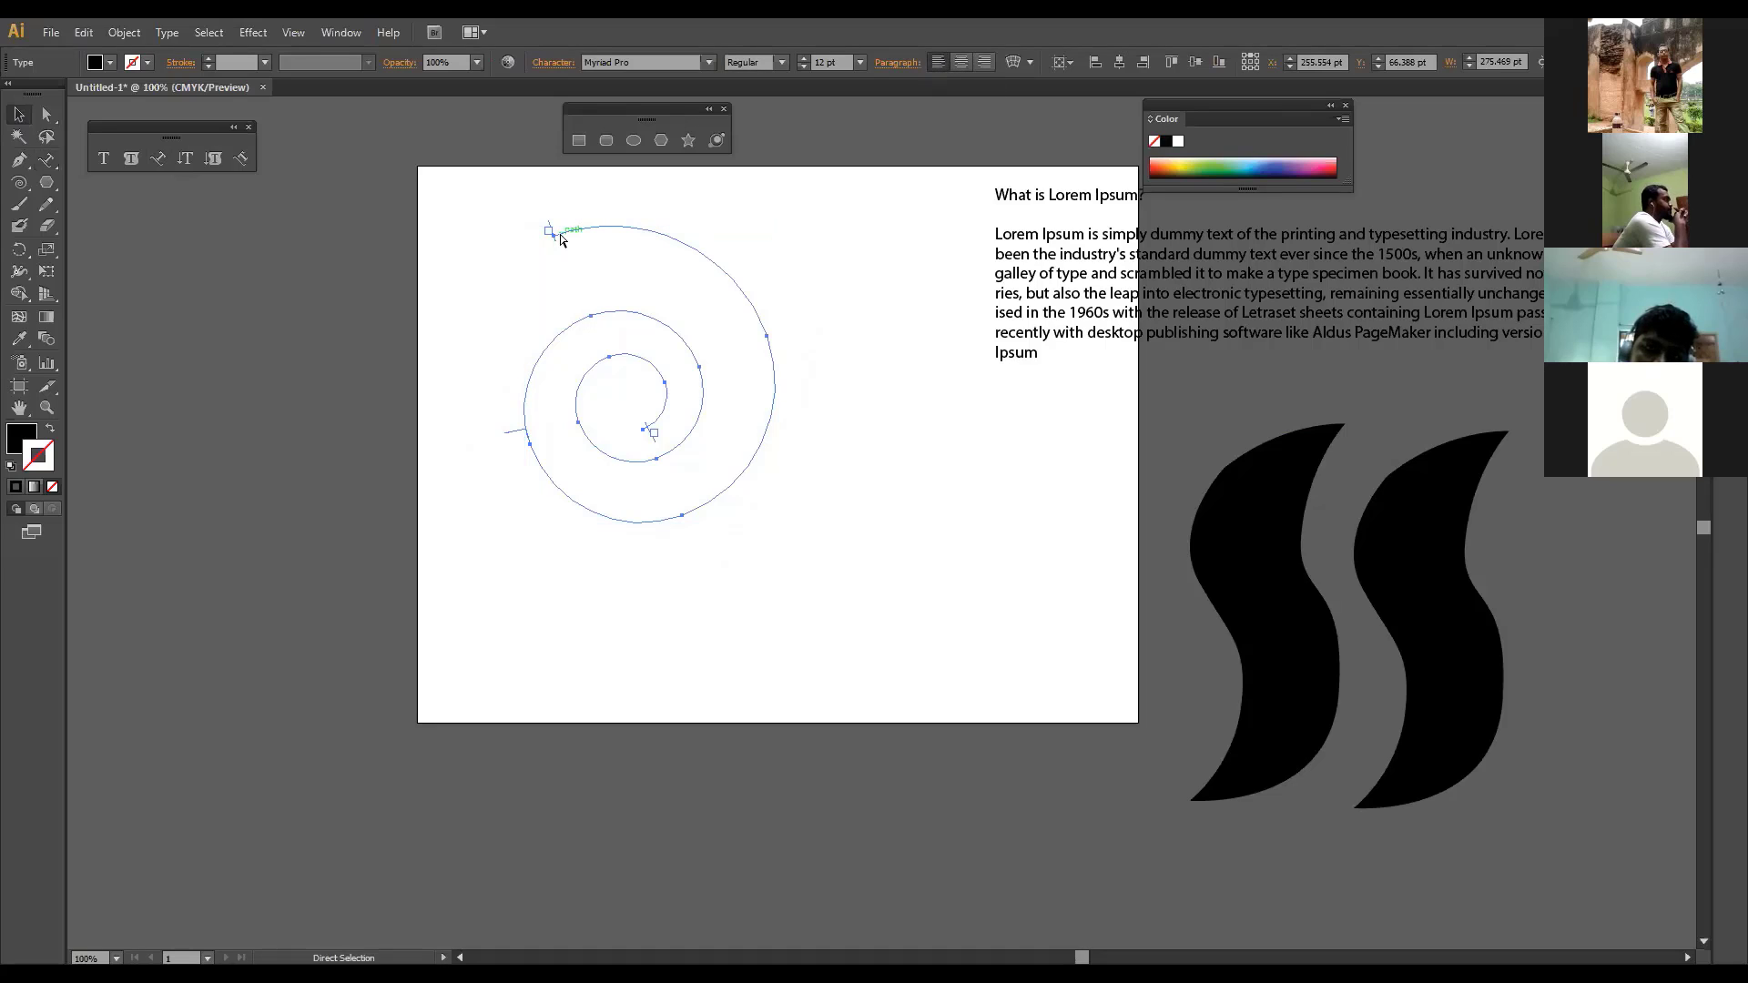
# Step: Paste the lorem ipsum text while the spiral type path is selected, and undo the last two changes
pyautogui.hotkey('ctrl', 'v')
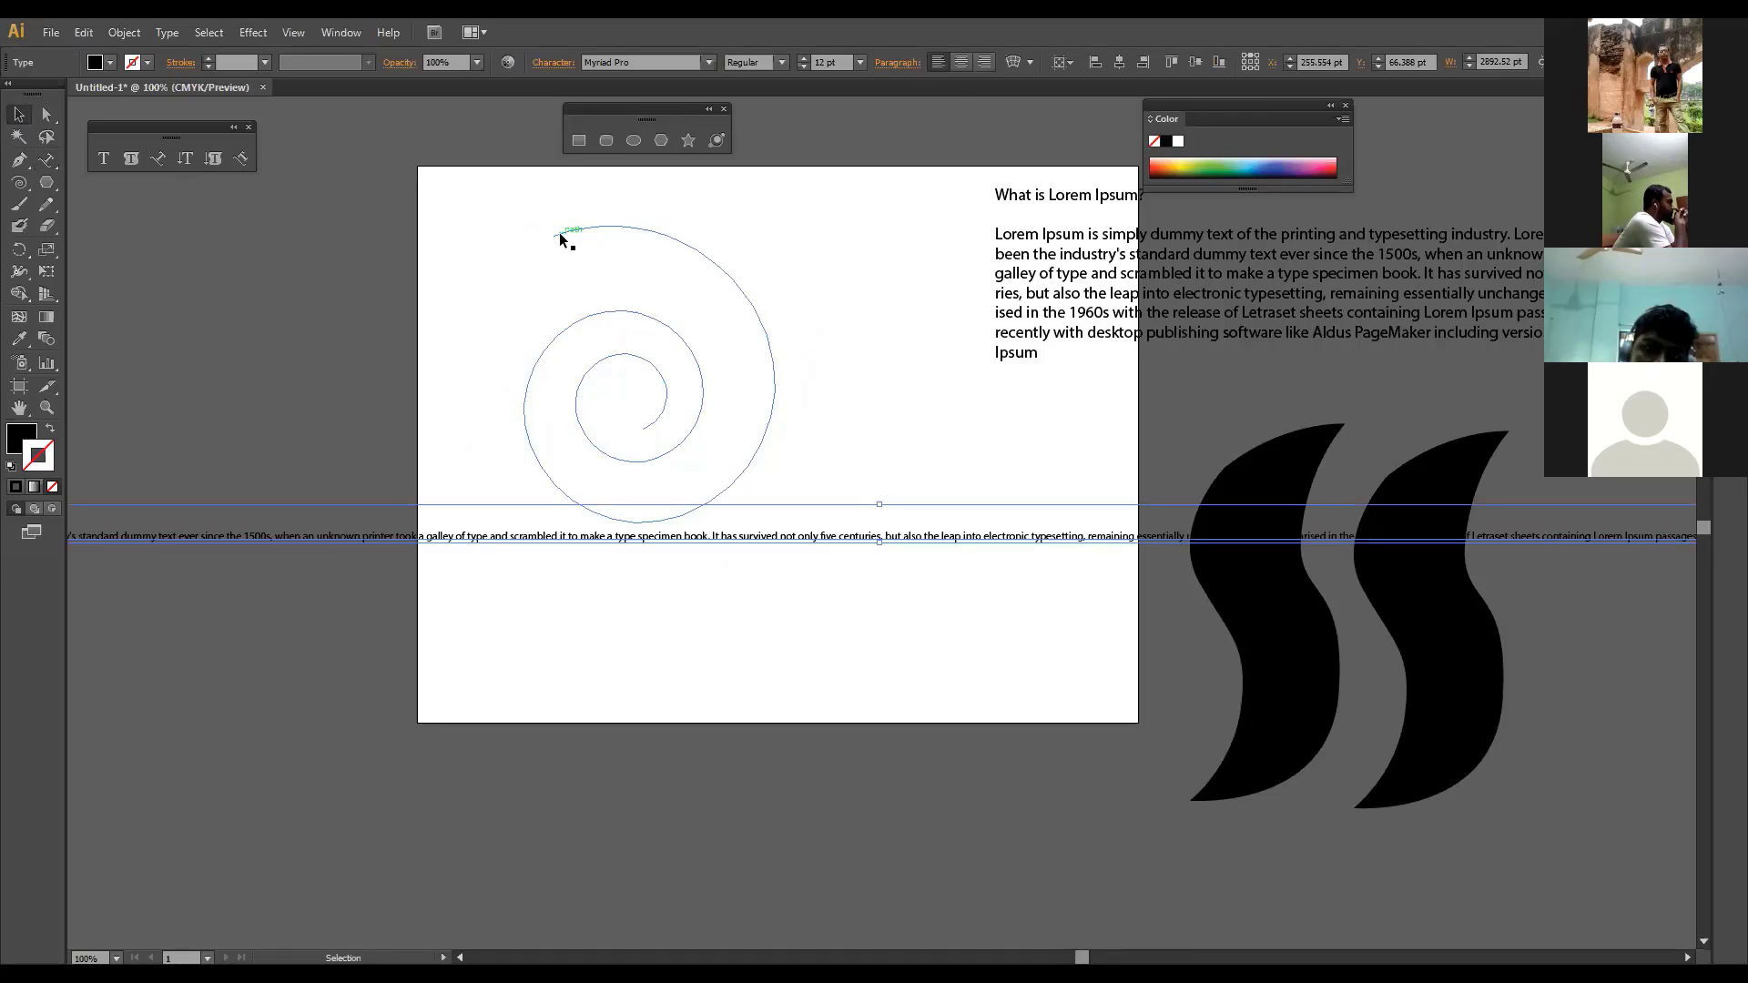
pyautogui.hotkey('ctrl', 'z')
pyautogui.hotkey('ctrl', 'z')
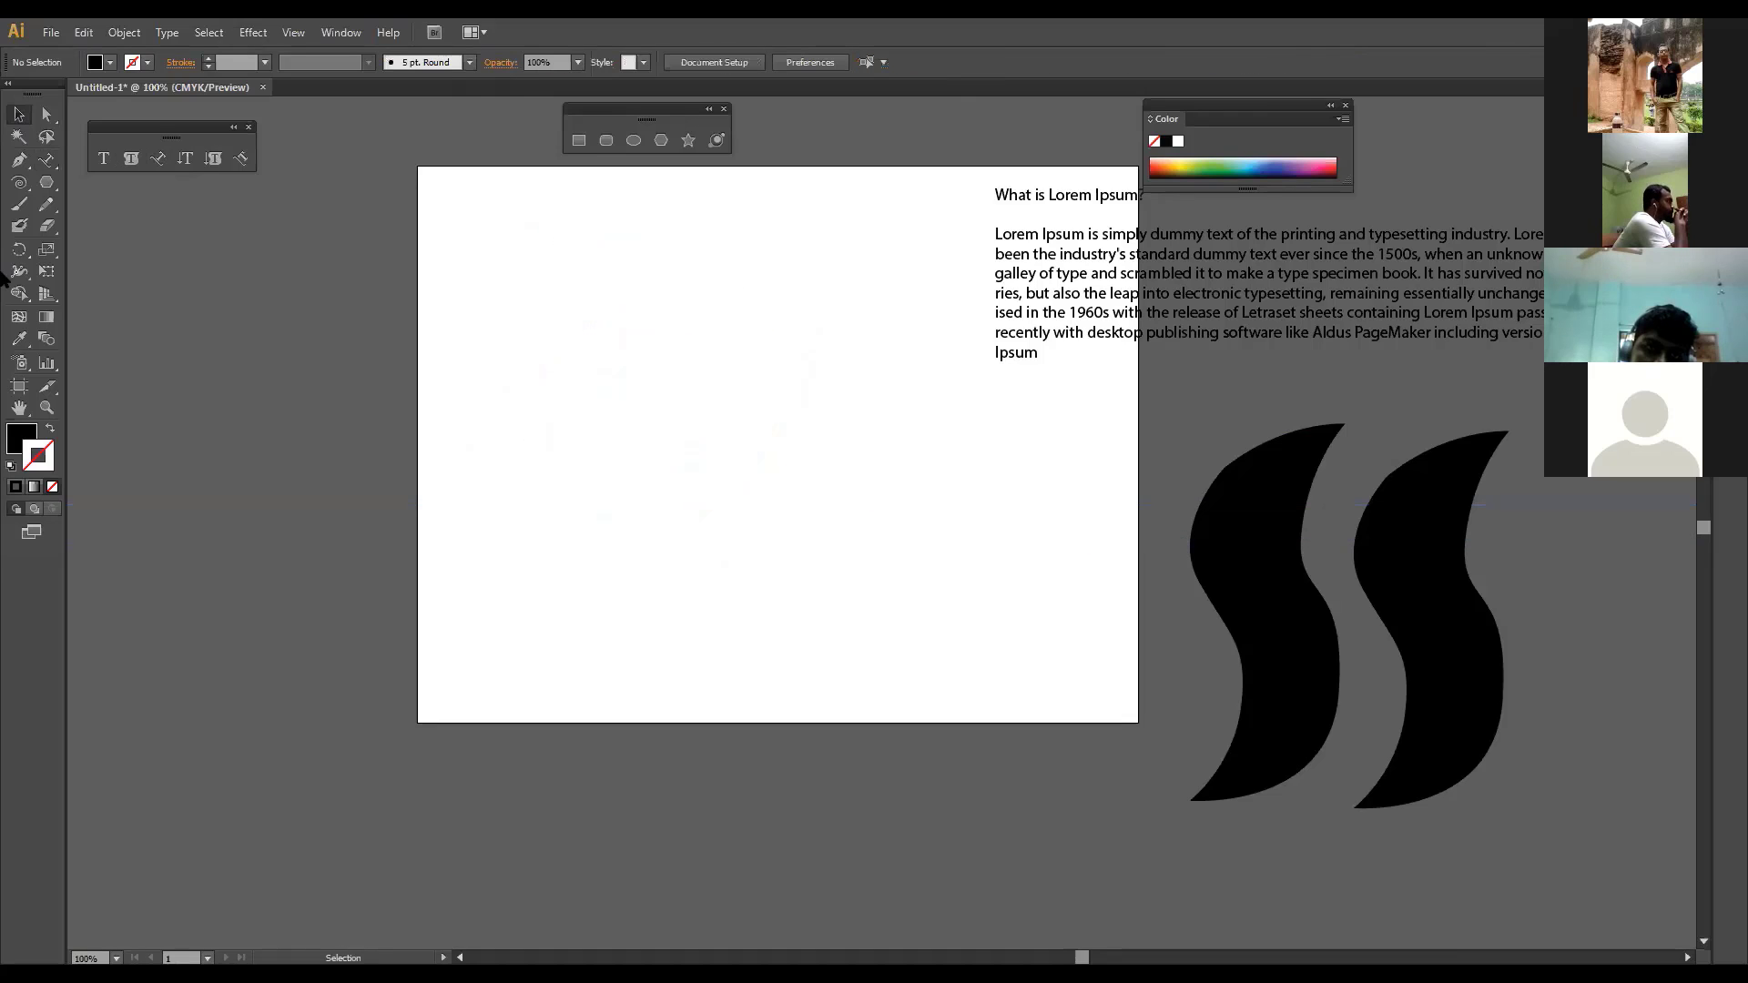
# Step: Restore the deleted spiral type path and place the text "What is Lorem Ipsum?" along it from its outer end
pyautogui.click(157, 158)
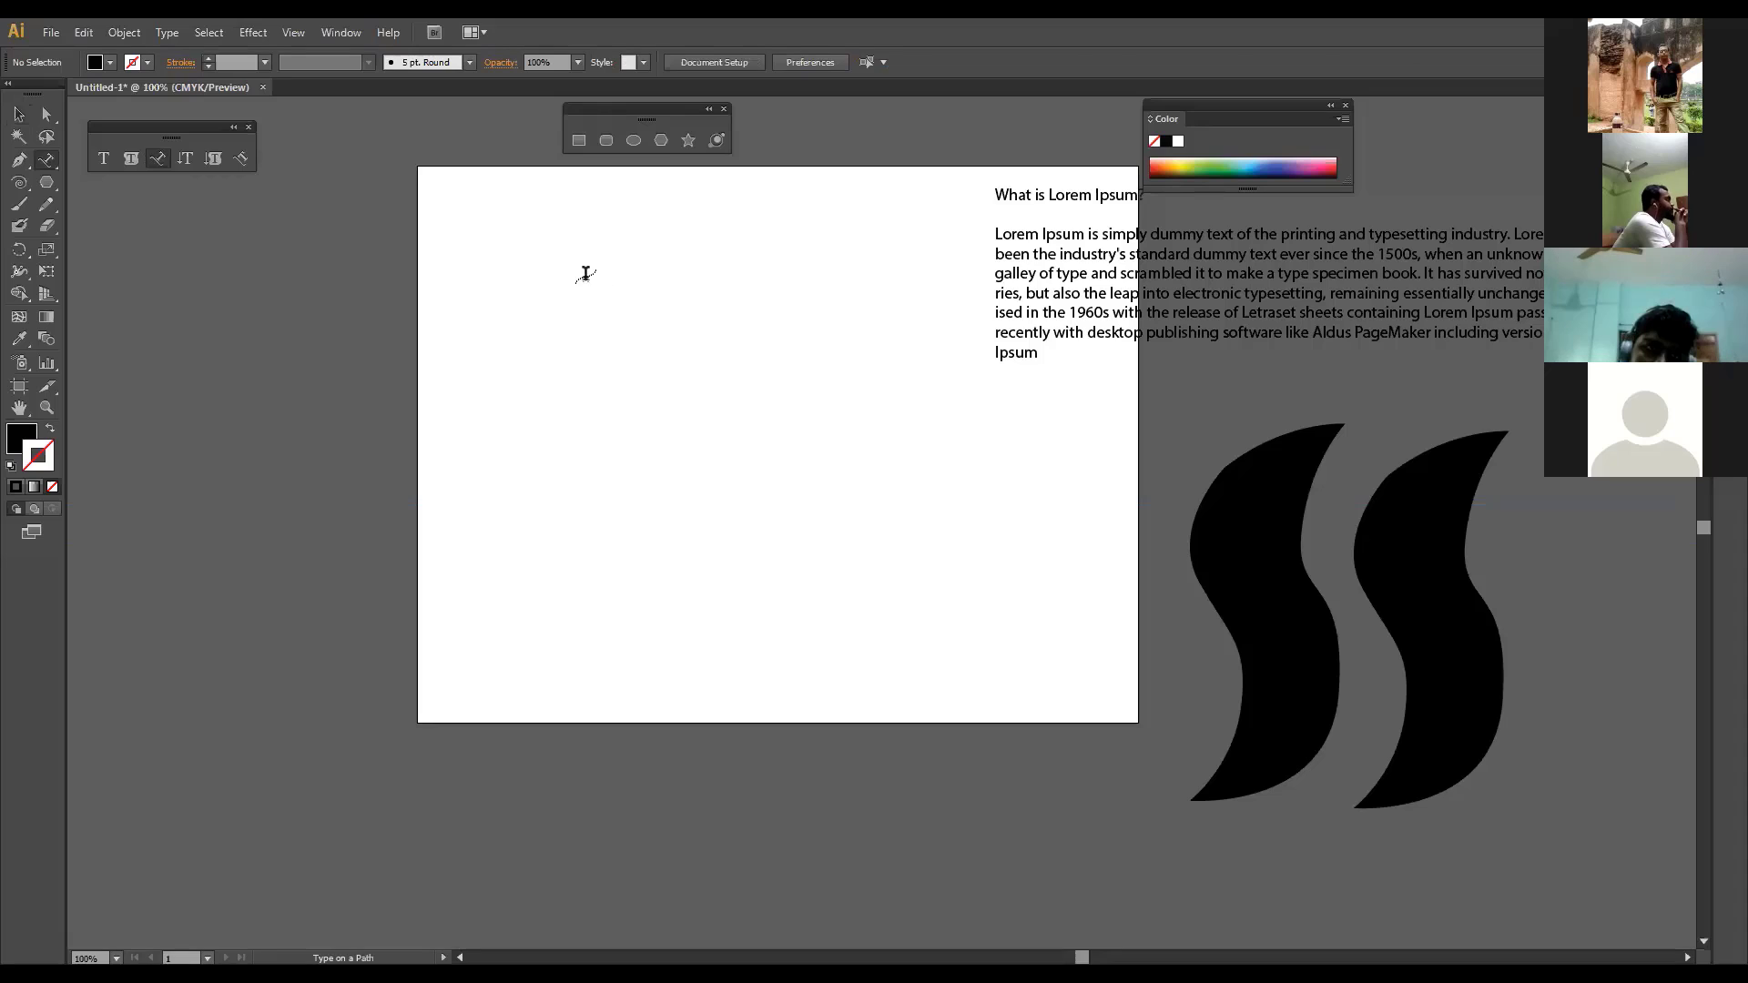
pyautogui.hotkey('ctrl', 'shift', 'z')
pyautogui.hotkey('ctrl', 'z')
pyautogui.click(18, 114)
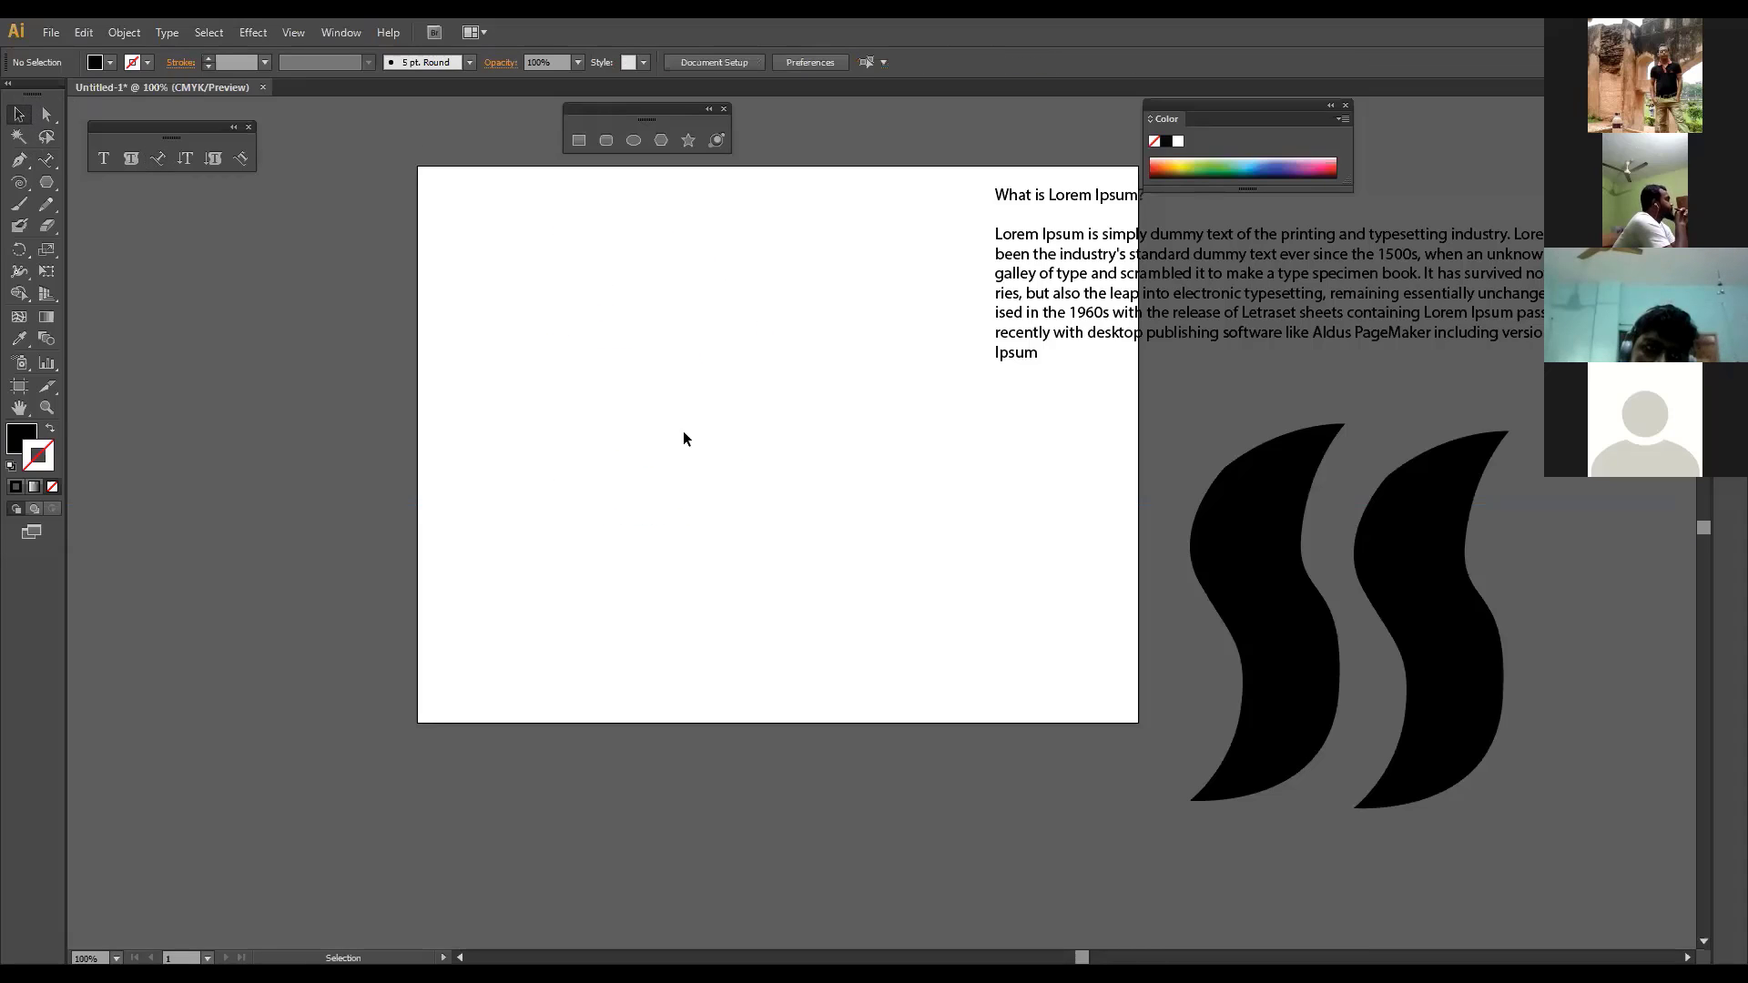
pyautogui.hotkey('ctrl', 'shift', 'z')
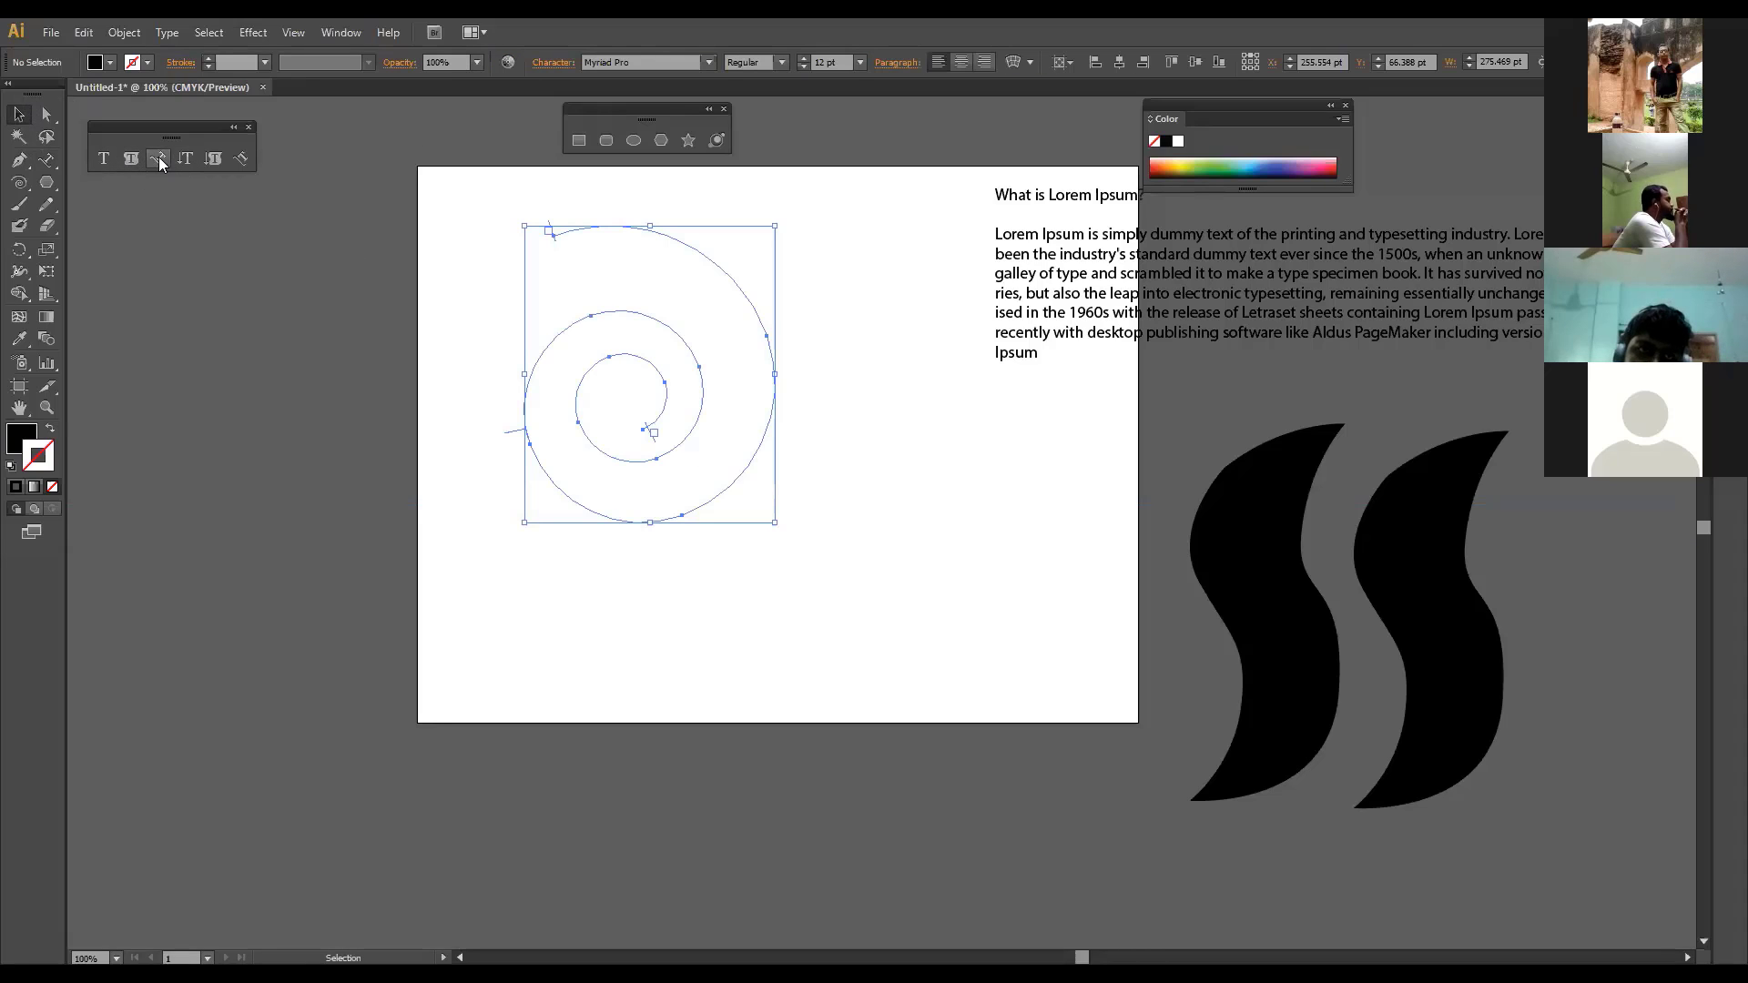
pyautogui.click(157, 158)
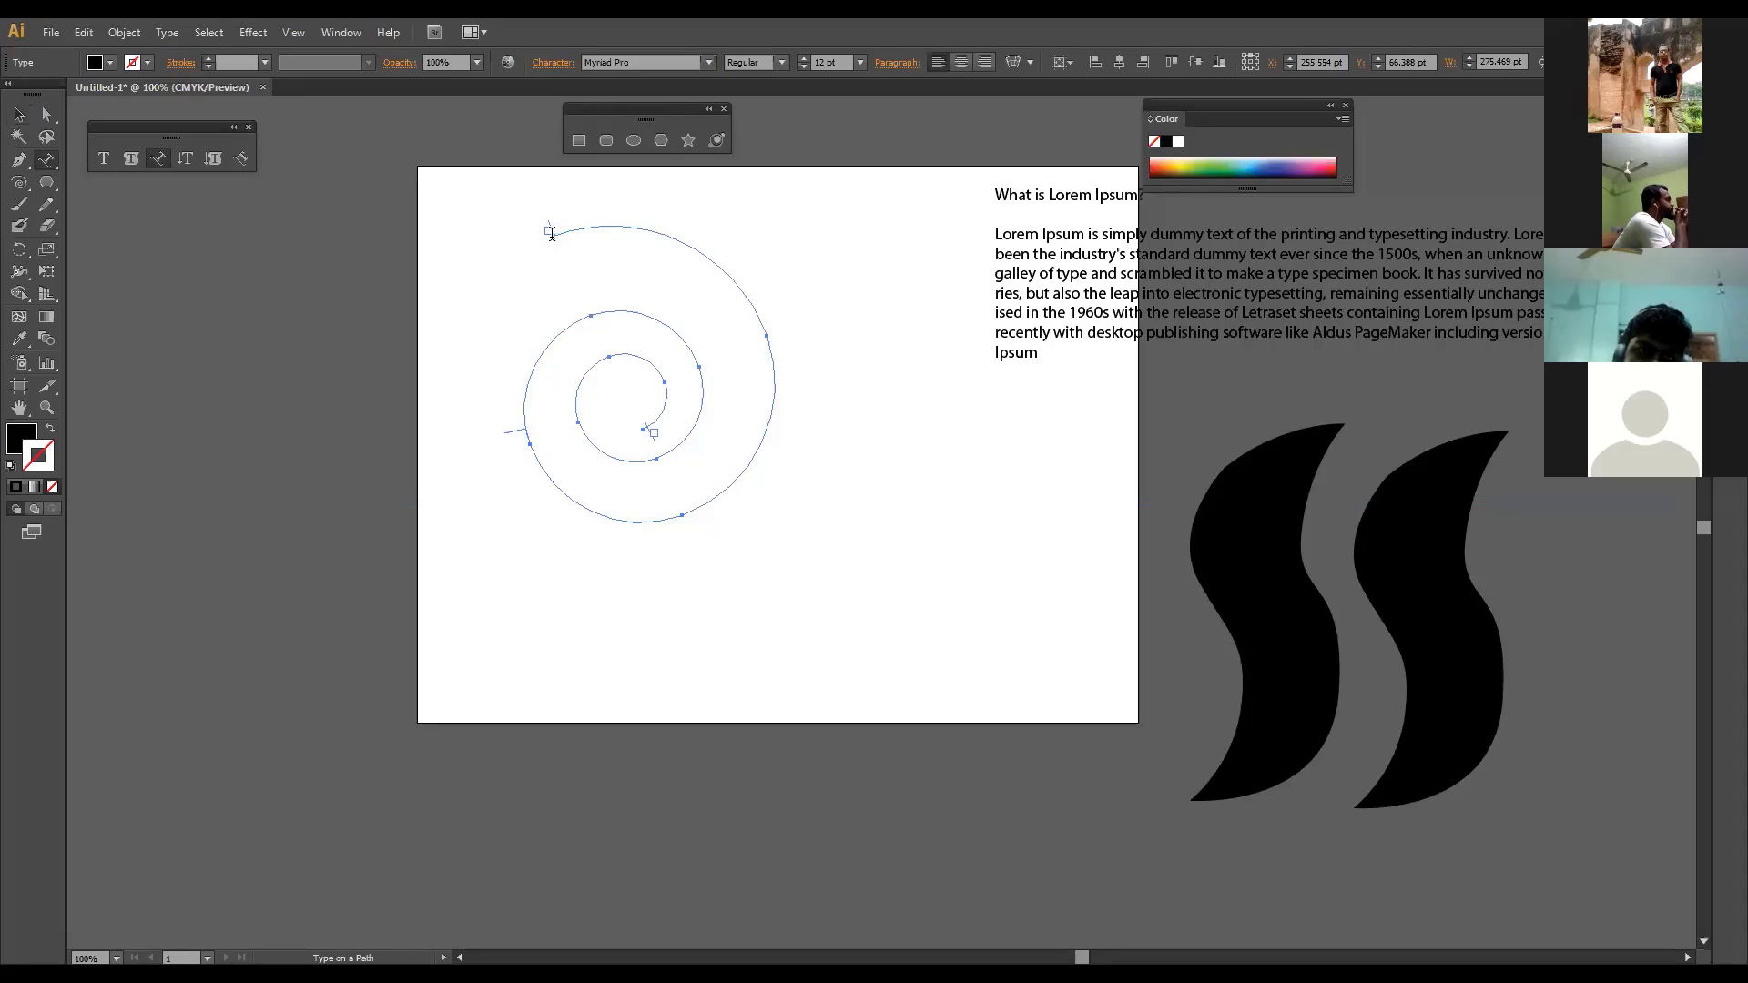
pyautogui.click(556, 233)
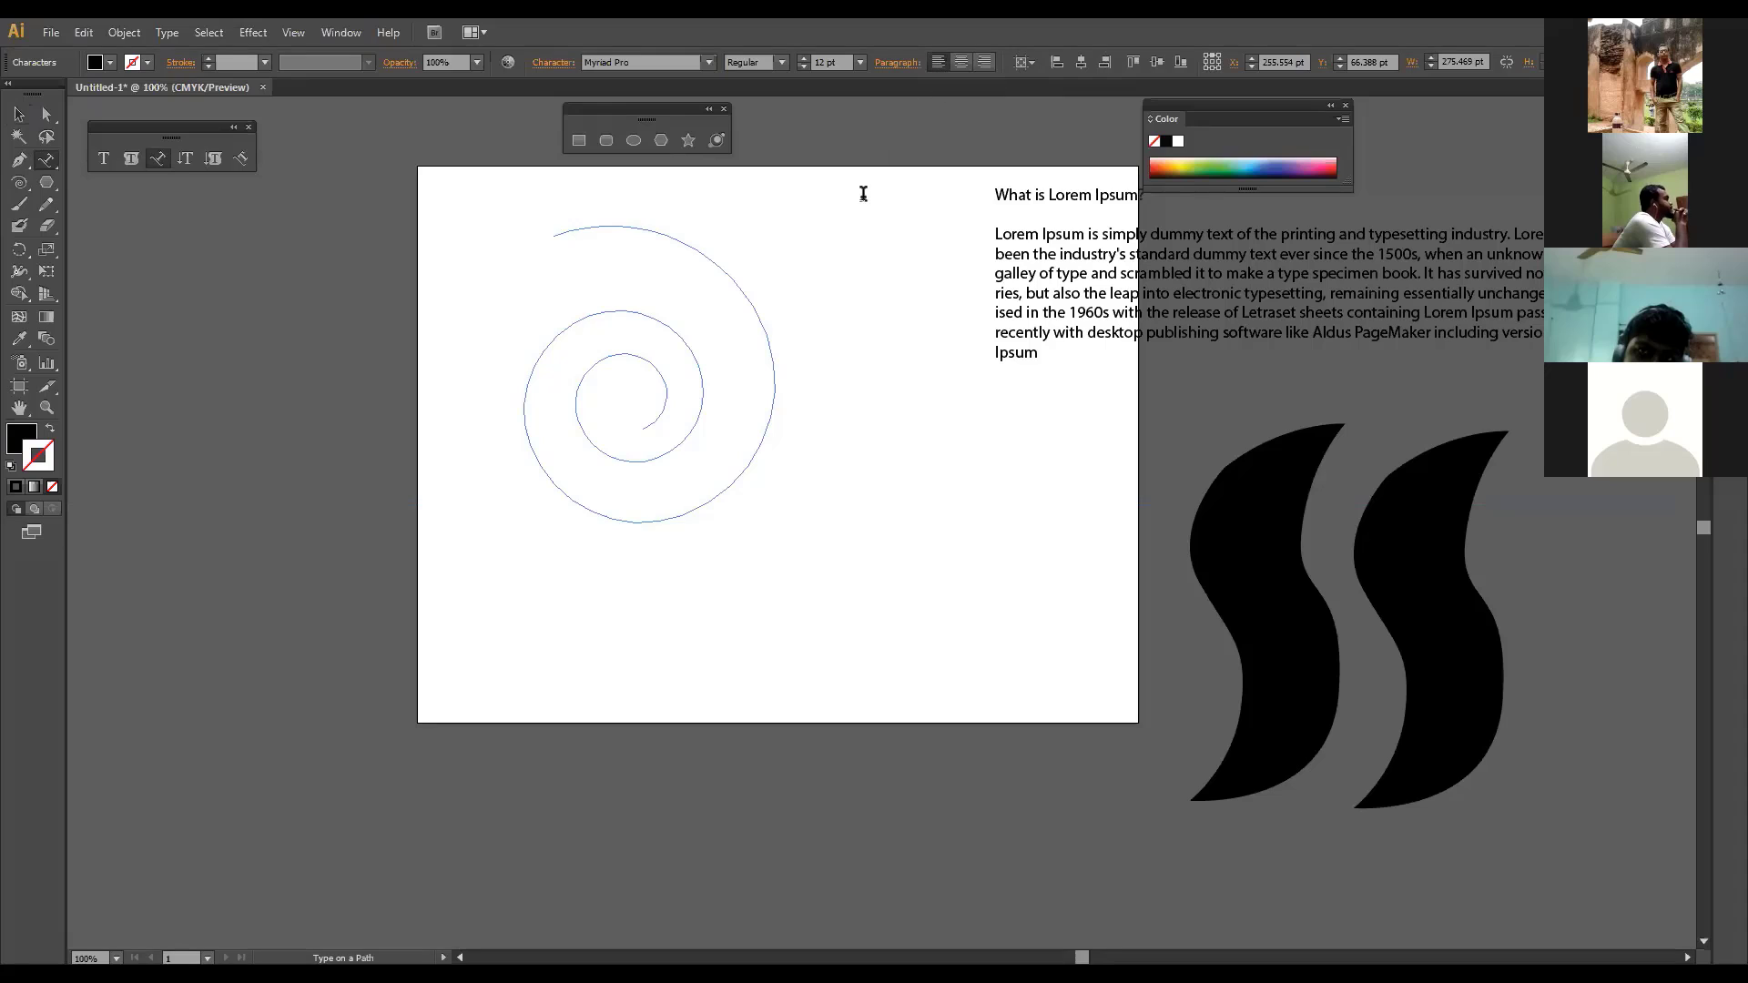
pyautogui.write('What is Lorem Ipsum?')
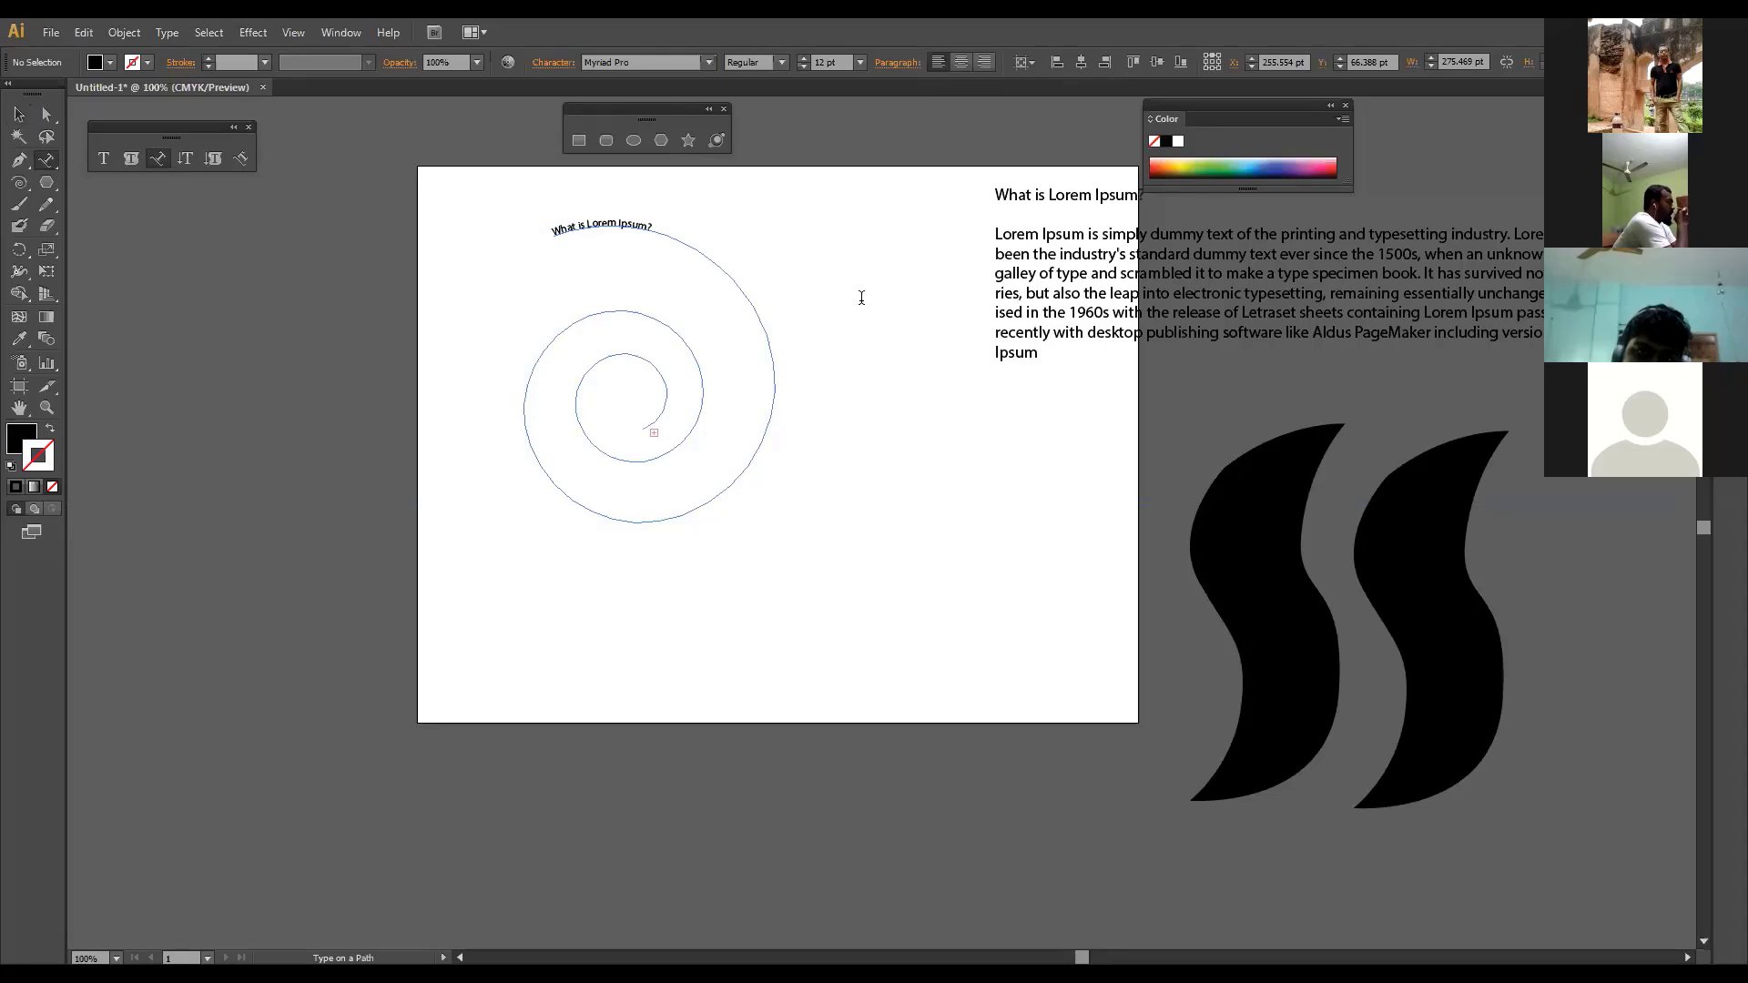
# Step: Select all the text on the spiral path and set its font size to 6 pt
pyautogui.keyDown('ctrl'); pyautogui.click(652, 227); pyautogui.keyUp('ctrl')
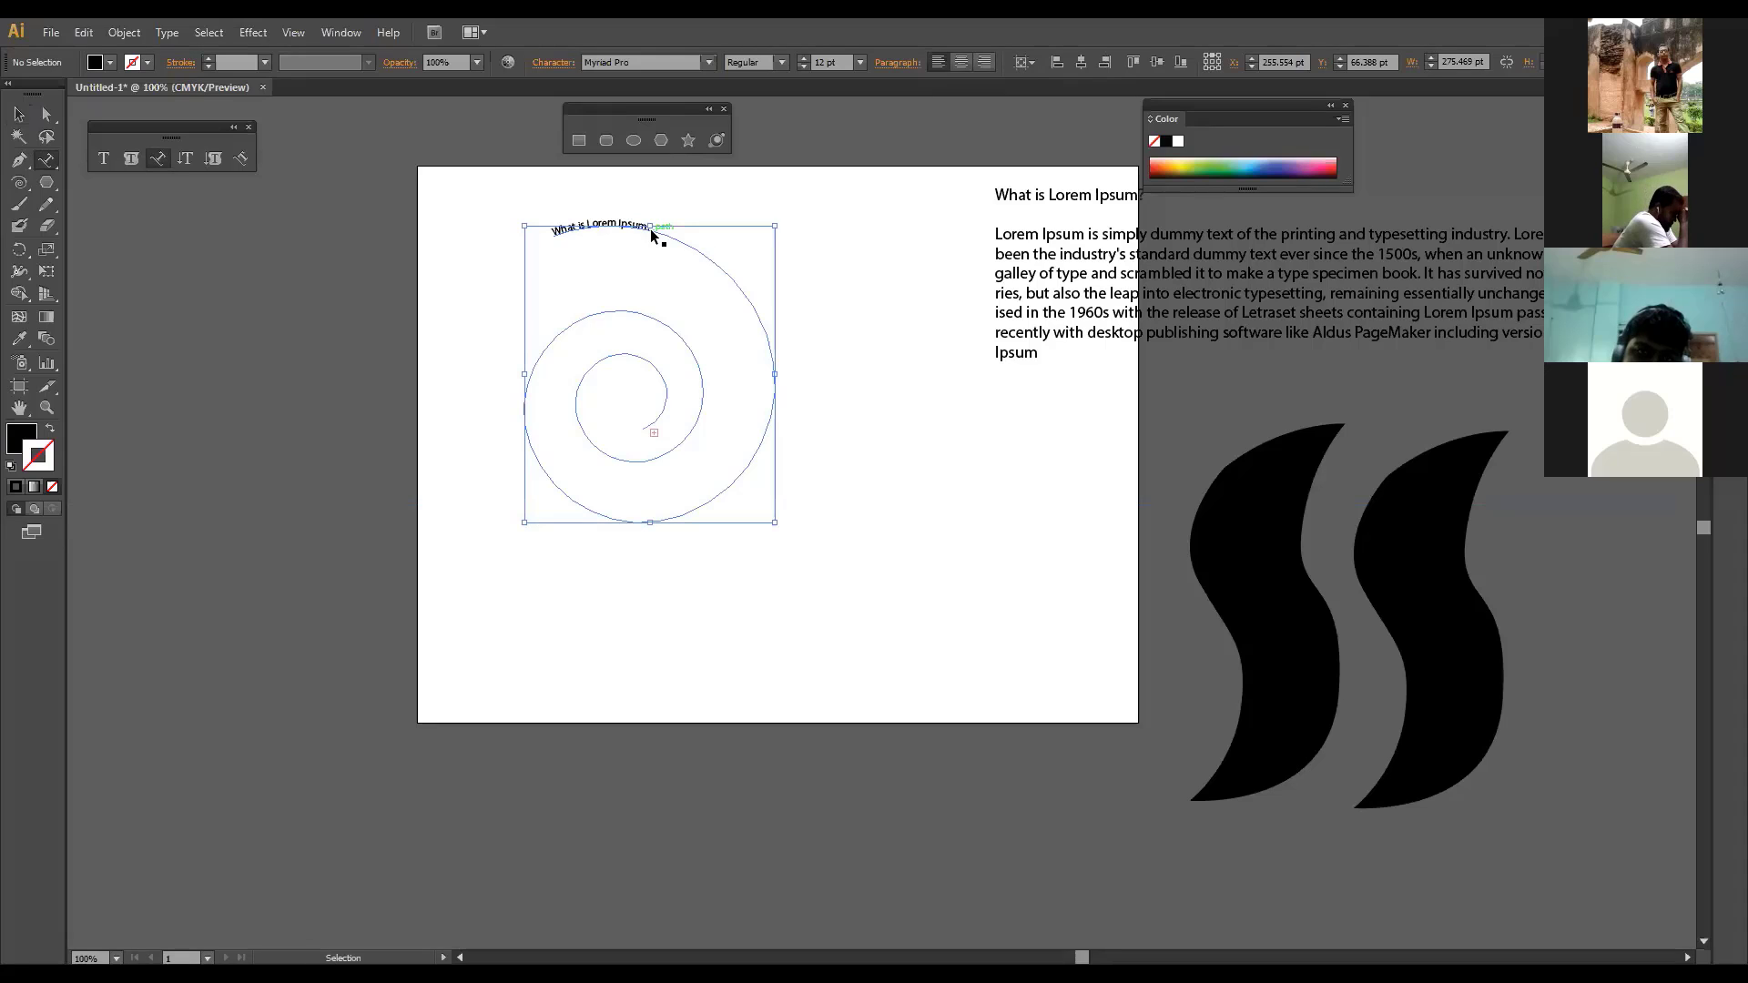
pyautogui.hotkey('ctrl', 'o')
pyautogui.click(653, 741)
pyautogui.hotkey('ctrl', 'a')
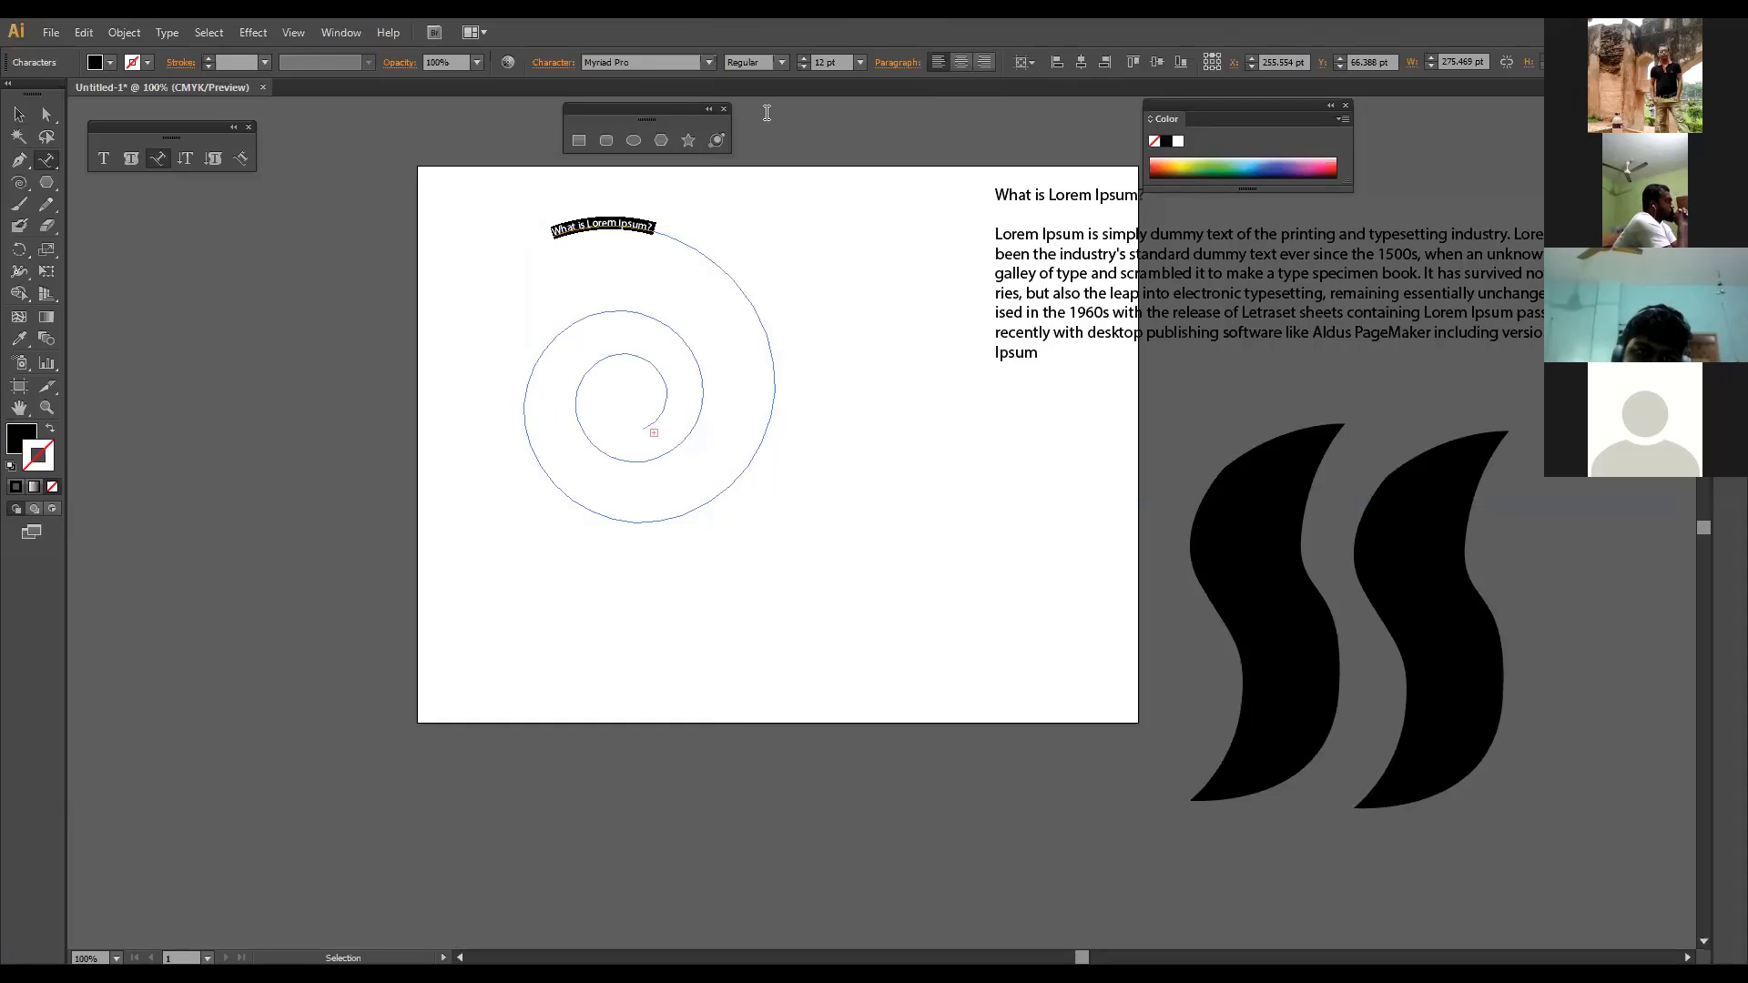
pyautogui.click(860, 61)
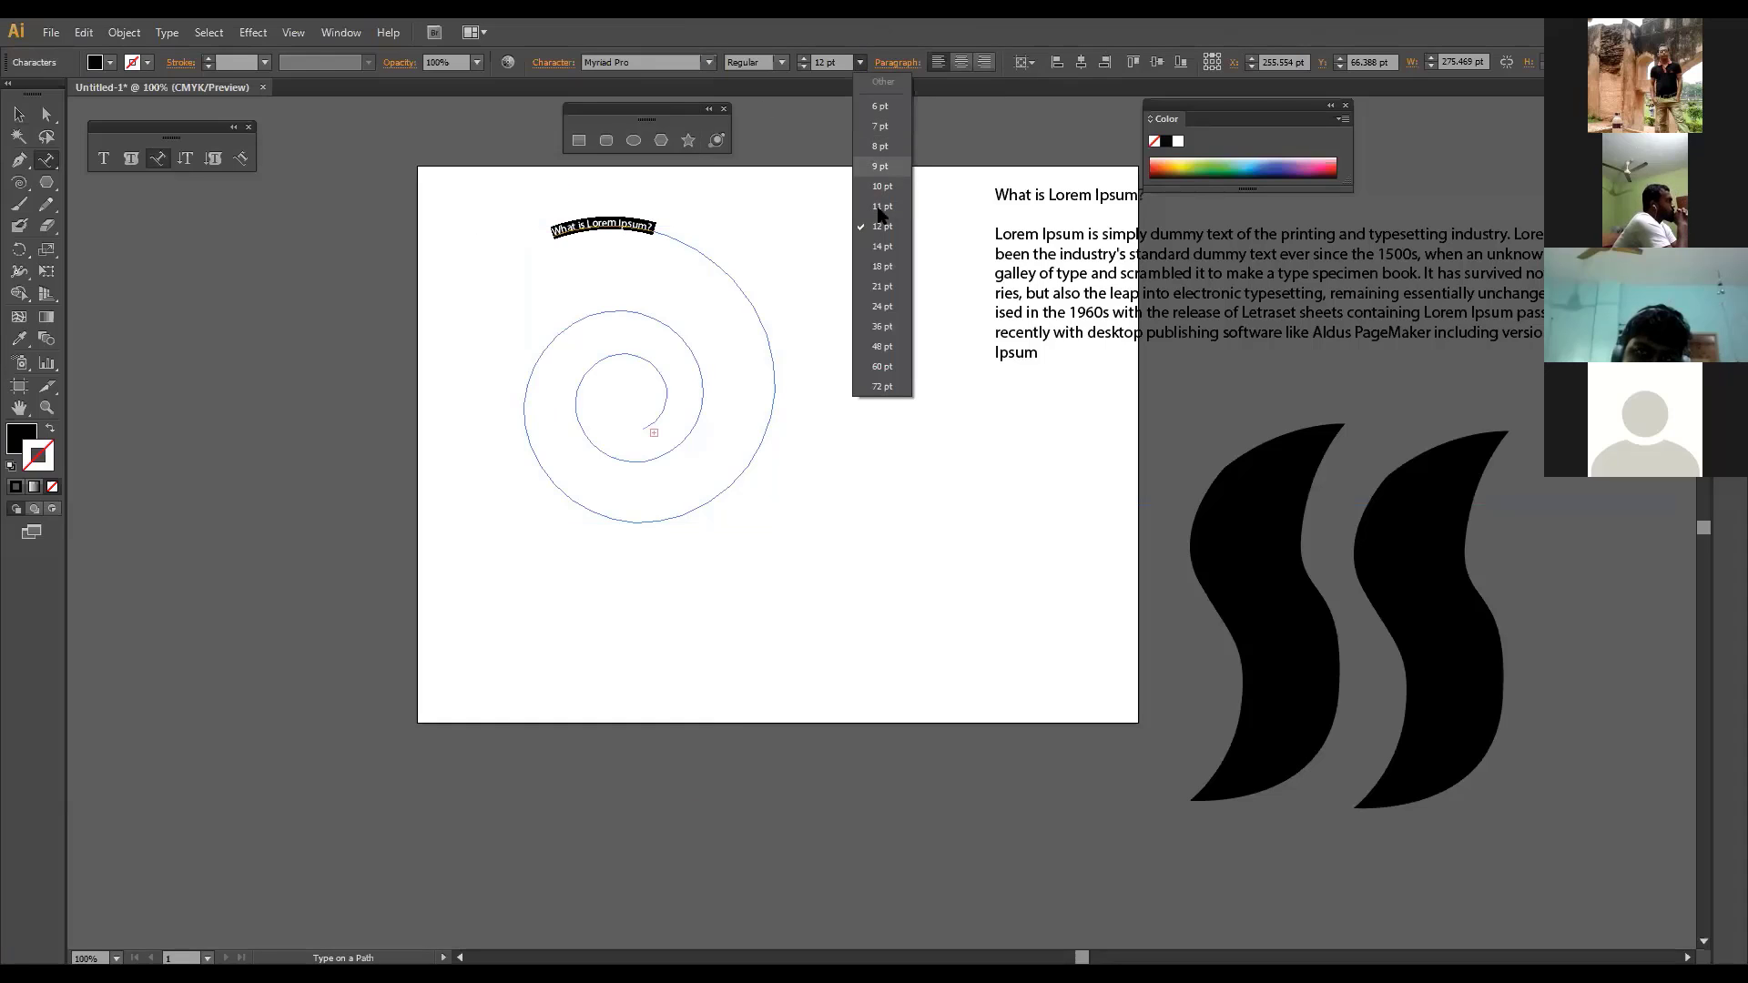
pyautogui.click(881, 106)
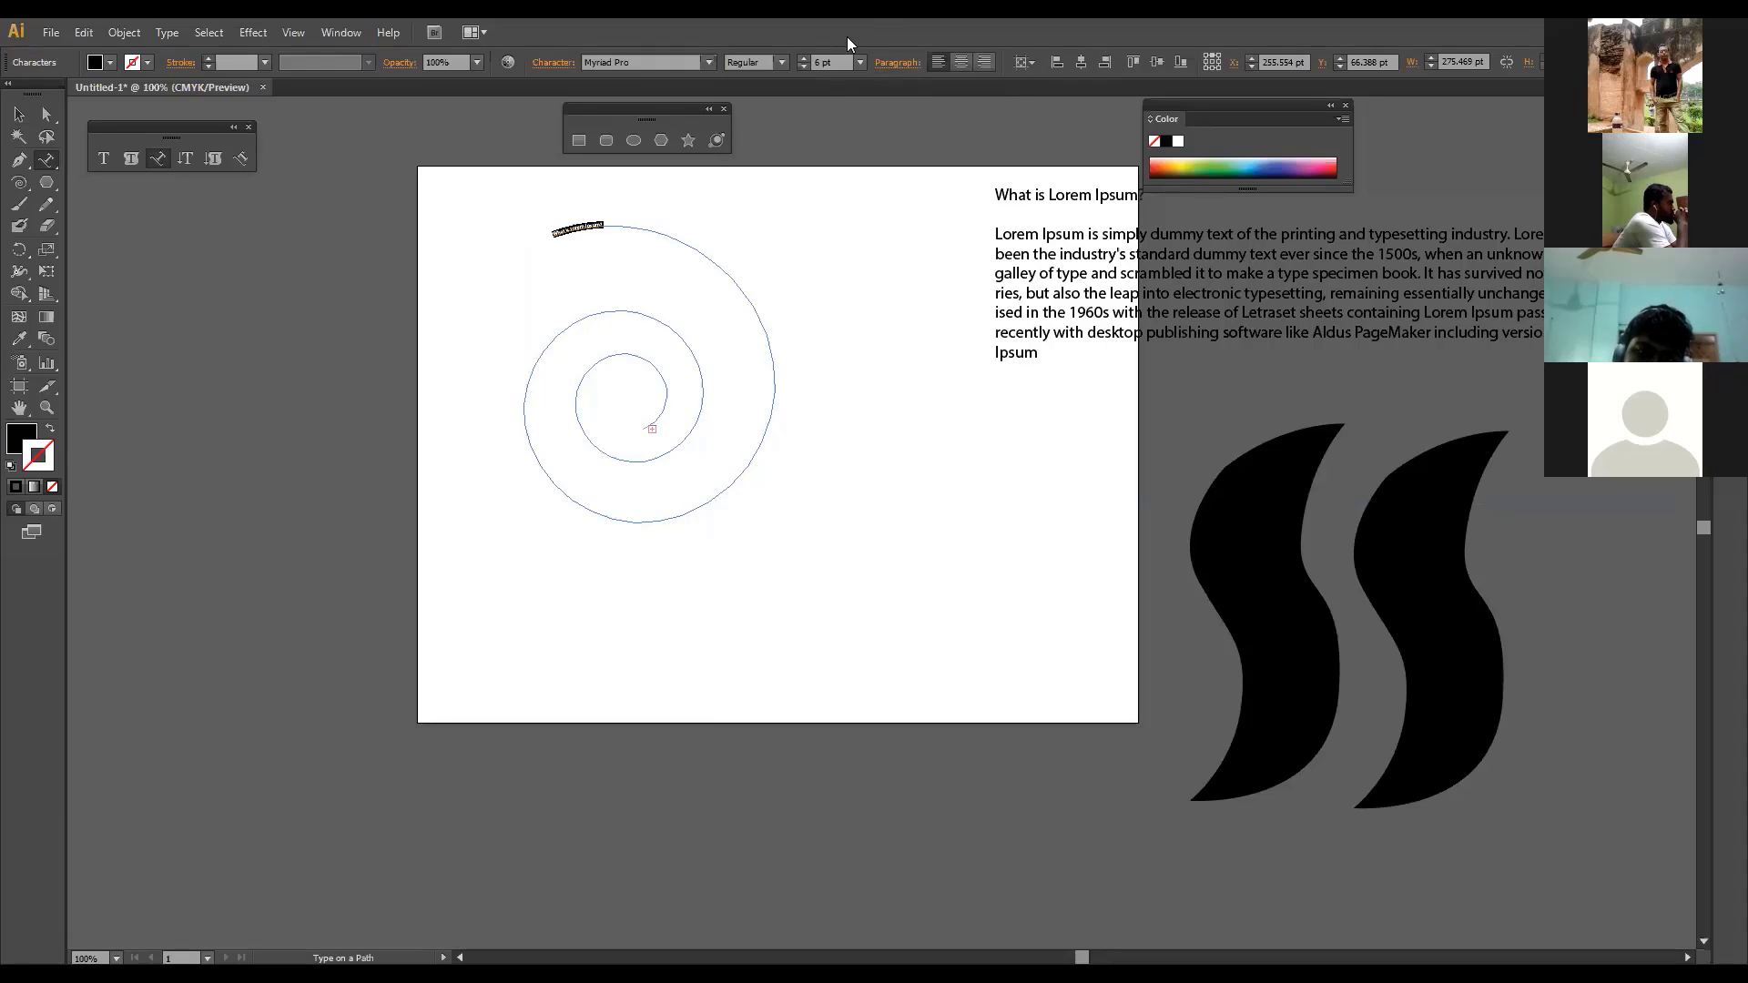
# Step: Try font sizes of 1 pt and 0.1 pt on the spiral text
pyautogui.click(838, 60)
pyautogui.write('1')
pyautogui.press('Return')
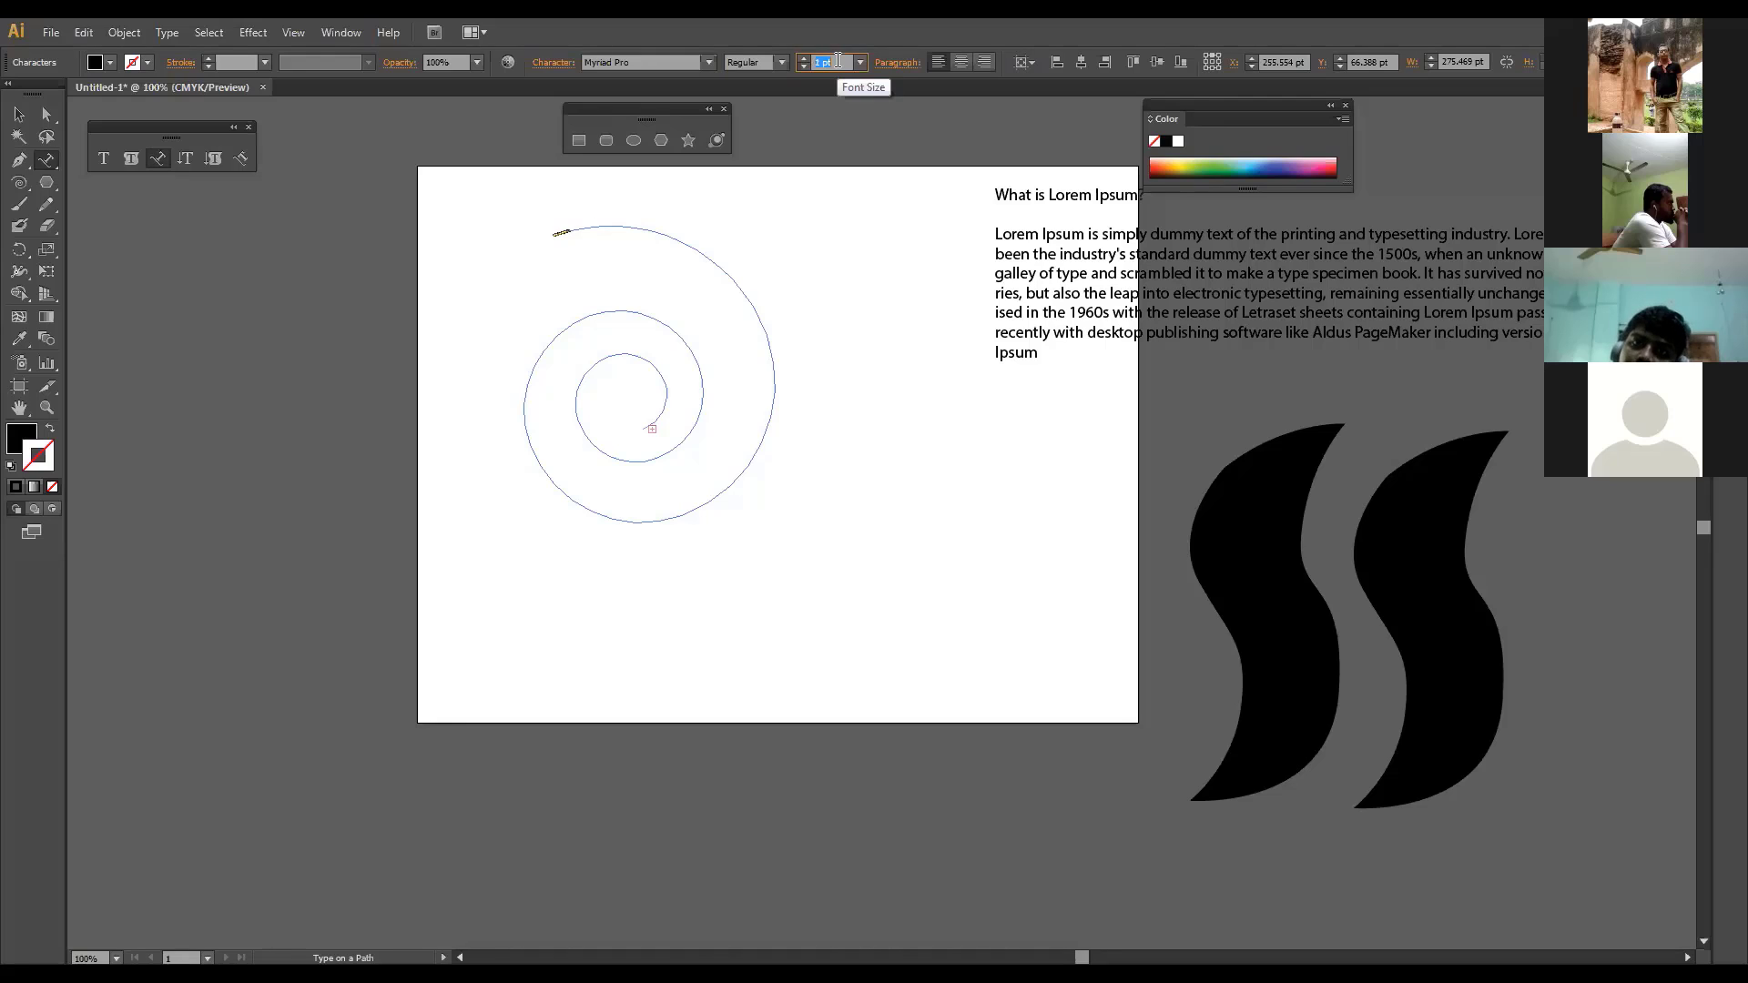
pyautogui.write('0.1')
pyautogui.press('Return')
# Step: Enlarge the spiral text's font size gradually until the text runs about halfway around the outer turn
pyautogui.press('Up')
pyautogui.press('Up')
pyautogui.press('Up')
pyautogui.press('Up')
pyautogui.press('Up')
pyautogui.press('Up')
pyautogui.press('Up')
pyautogui.press('Up')
pyautogui.press('Up')
pyautogui.press('Up')
pyautogui.press('Up')
pyautogui.press('Up')
pyautogui.press('Up')
pyautogui.press('Up')
pyautogui.press('Up')
pyautogui.press('Up')
pyautogui.press('Up')
pyautogui.press('Up')
pyautogui.press('Up')
pyautogui.press('Up')
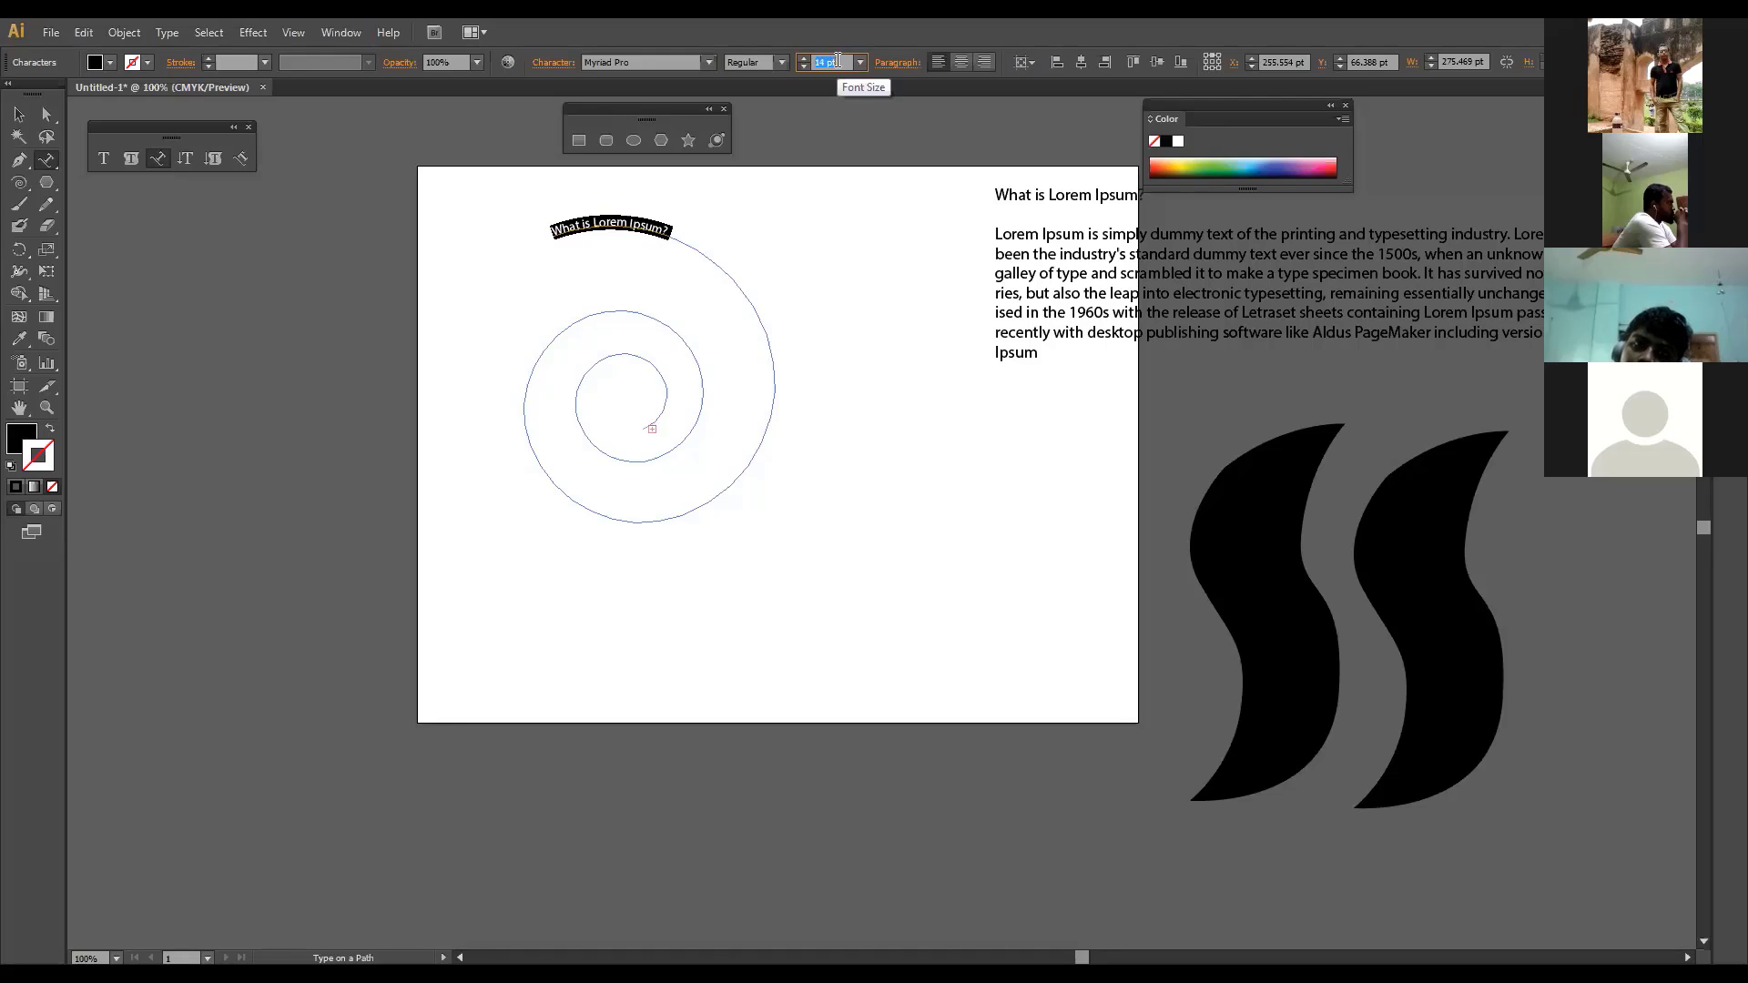
pyautogui.press('Up')
pyautogui.press('Up')
pyautogui.press('Up')
pyautogui.press('Up')
pyautogui.press('Up')
pyautogui.press('Up')
pyautogui.press('Up')
pyautogui.press('Up')
pyautogui.press('Up')
pyautogui.press('Up')
pyautogui.press('Up')
pyautogui.press('Up')
pyautogui.press('Up')
pyautogui.press('Up')
pyautogui.press('Up')
pyautogui.press('Up')
pyautogui.press('Up')
pyautogui.press('Up')
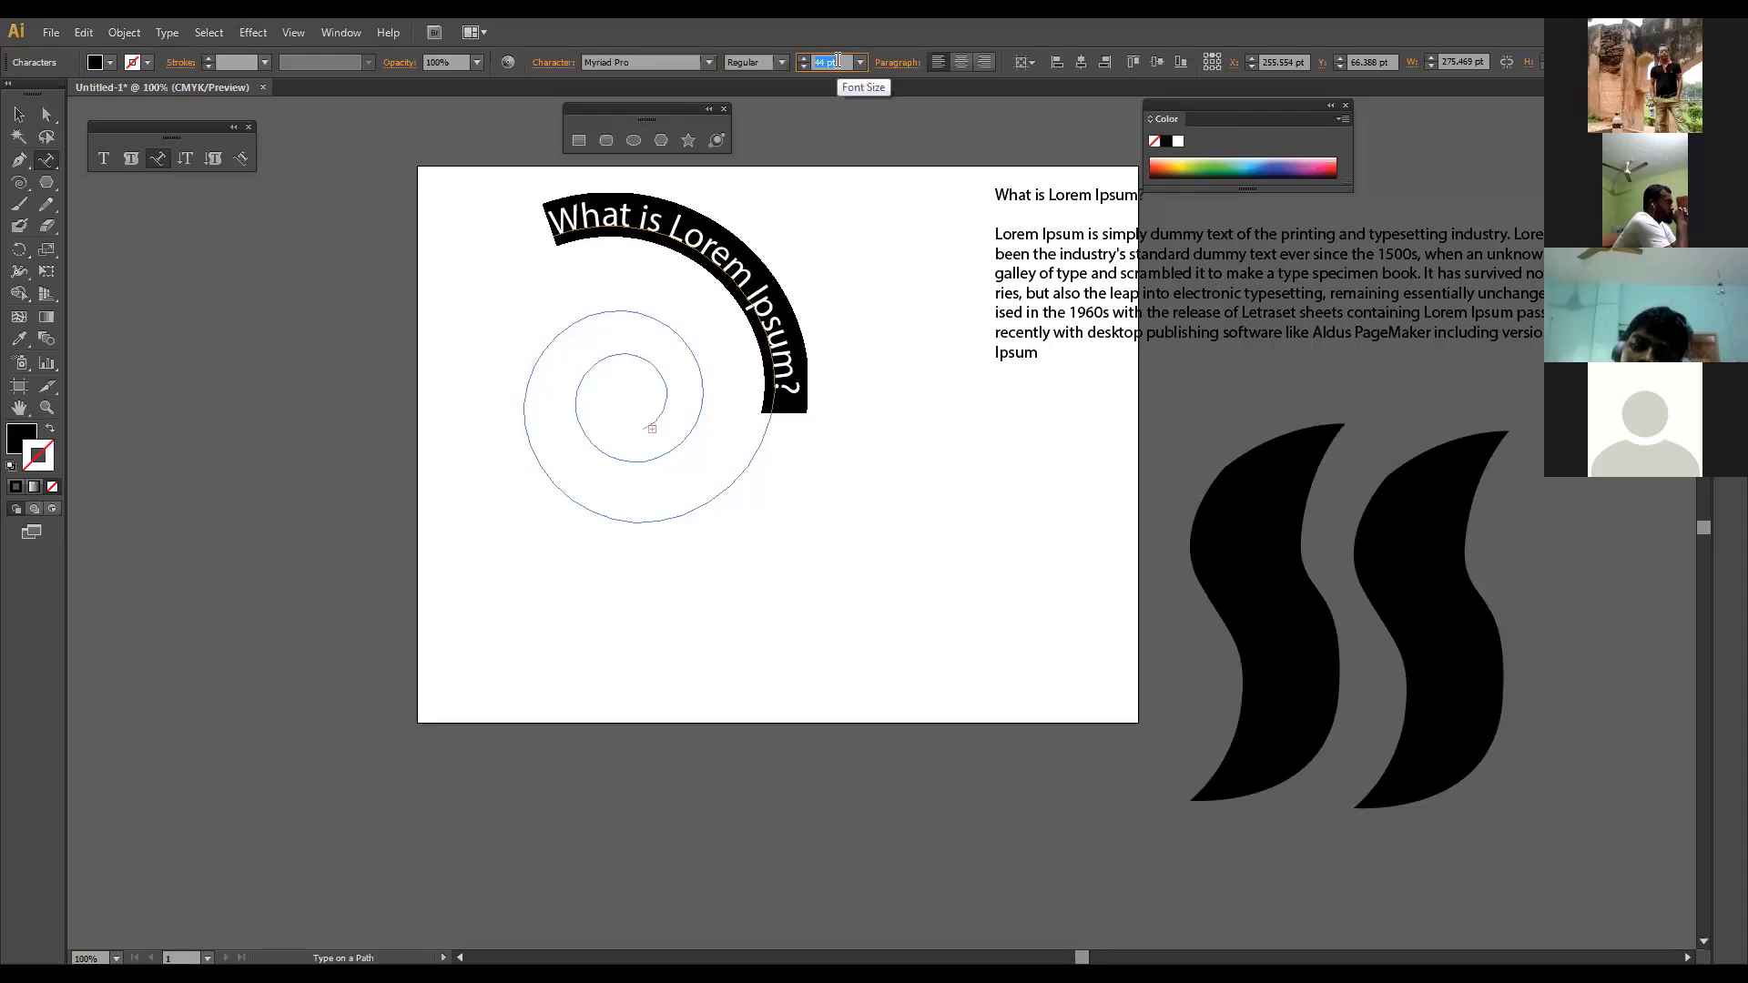
pyautogui.press('Up')
pyautogui.press('Up')
pyautogui.press('Up')
pyautogui.press('Up')
pyautogui.press('Up')
pyautogui.press('Up')
pyautogui.press('Up')
pyautogui.press('Up')
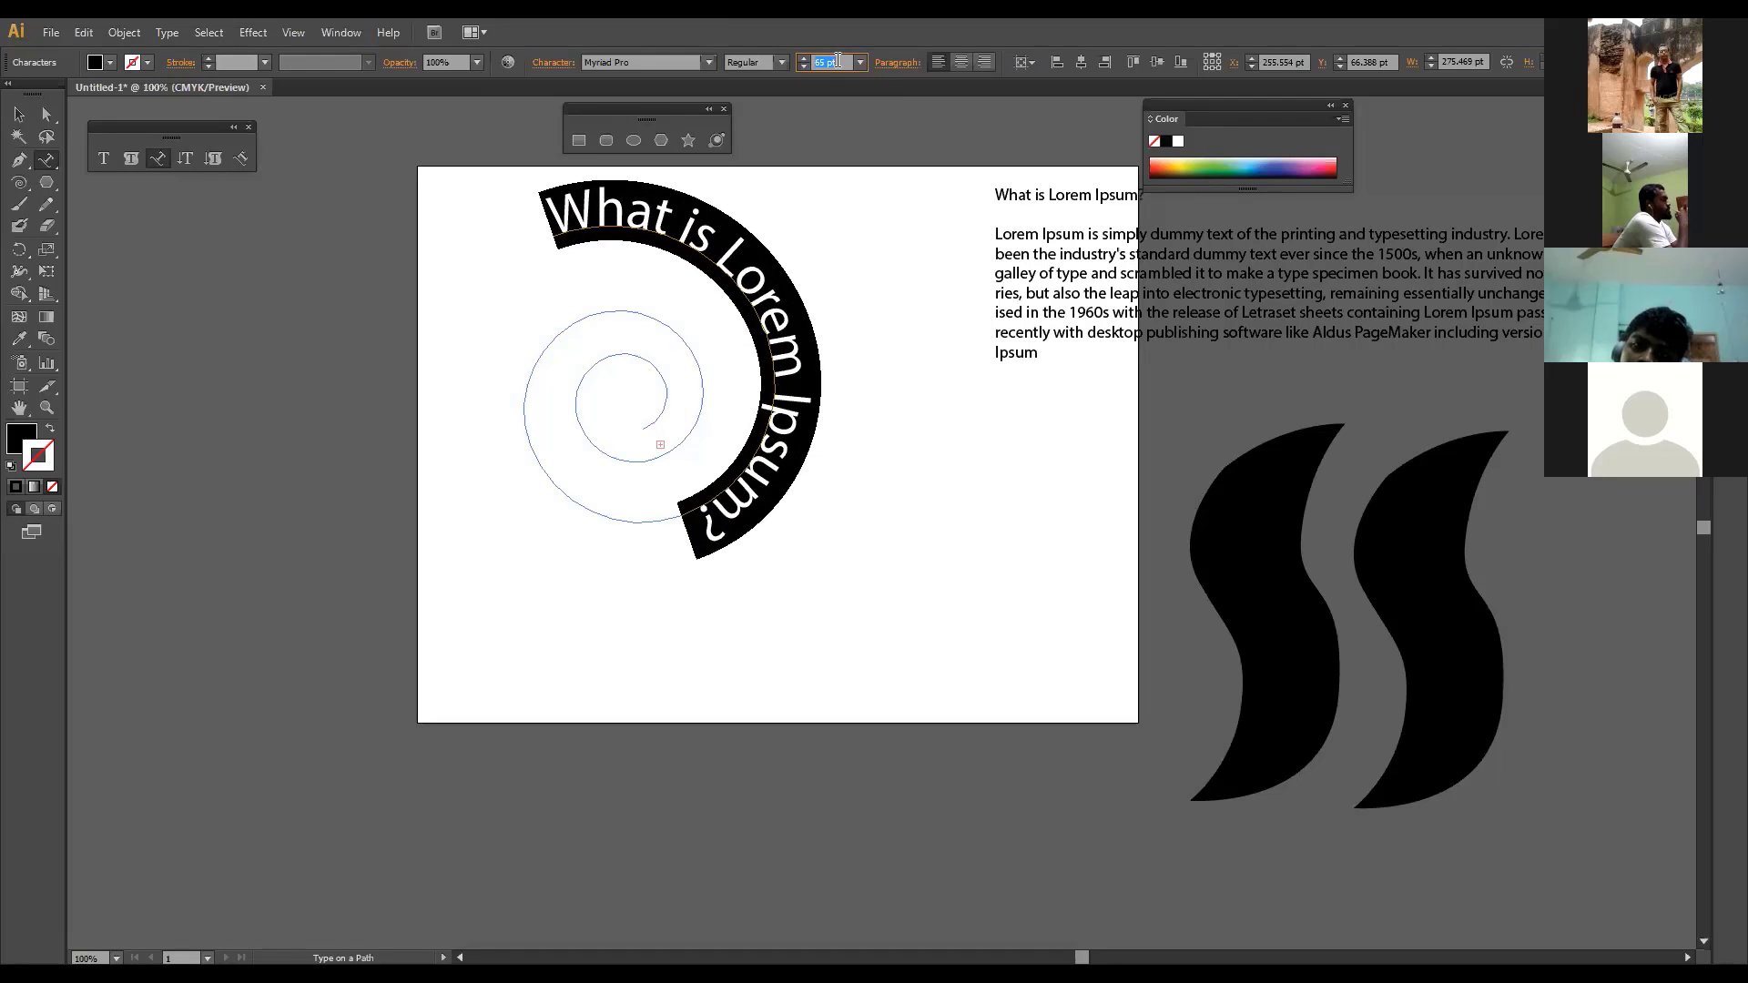
# Step: Reduce the spiral text's font size gradually to 8 pt
pyautogui.press('Down')
pyautogui.press('Down')
pyautogui.press('Down')
pyautogui.press('Down')
pyautogui.press('Down')
pyautogui.press('Down')
pyautogui.press('Down')
pyautogui.press('Down')
pyautogui.press('Down')
pyautogui.press('Down')
pyautogui.press('Down')
pyautogui.press('Down')
pyautogui.press('Down')
pyautogui.press('Down')
pyautogui.press('Down')
pyautogui.press('Down')
pyautogui.press('Down')
pyautogui.press('Down')
pyautogui.press('Down')
pyautogui.press('Down')
pyautogui.press('Down')
pyautogui.press('Down')
pyautogui.press('Down')
pyautogui.press('Down')
pyautogui.press('Down')
pyautogui.press('Down')
pyautogui.press('Down')
pyautogui.press('Down')
pyautogui.press('Down')
pyautogui.press('Down')
pyautogui.press('Down')
pyautogui.press('Down')
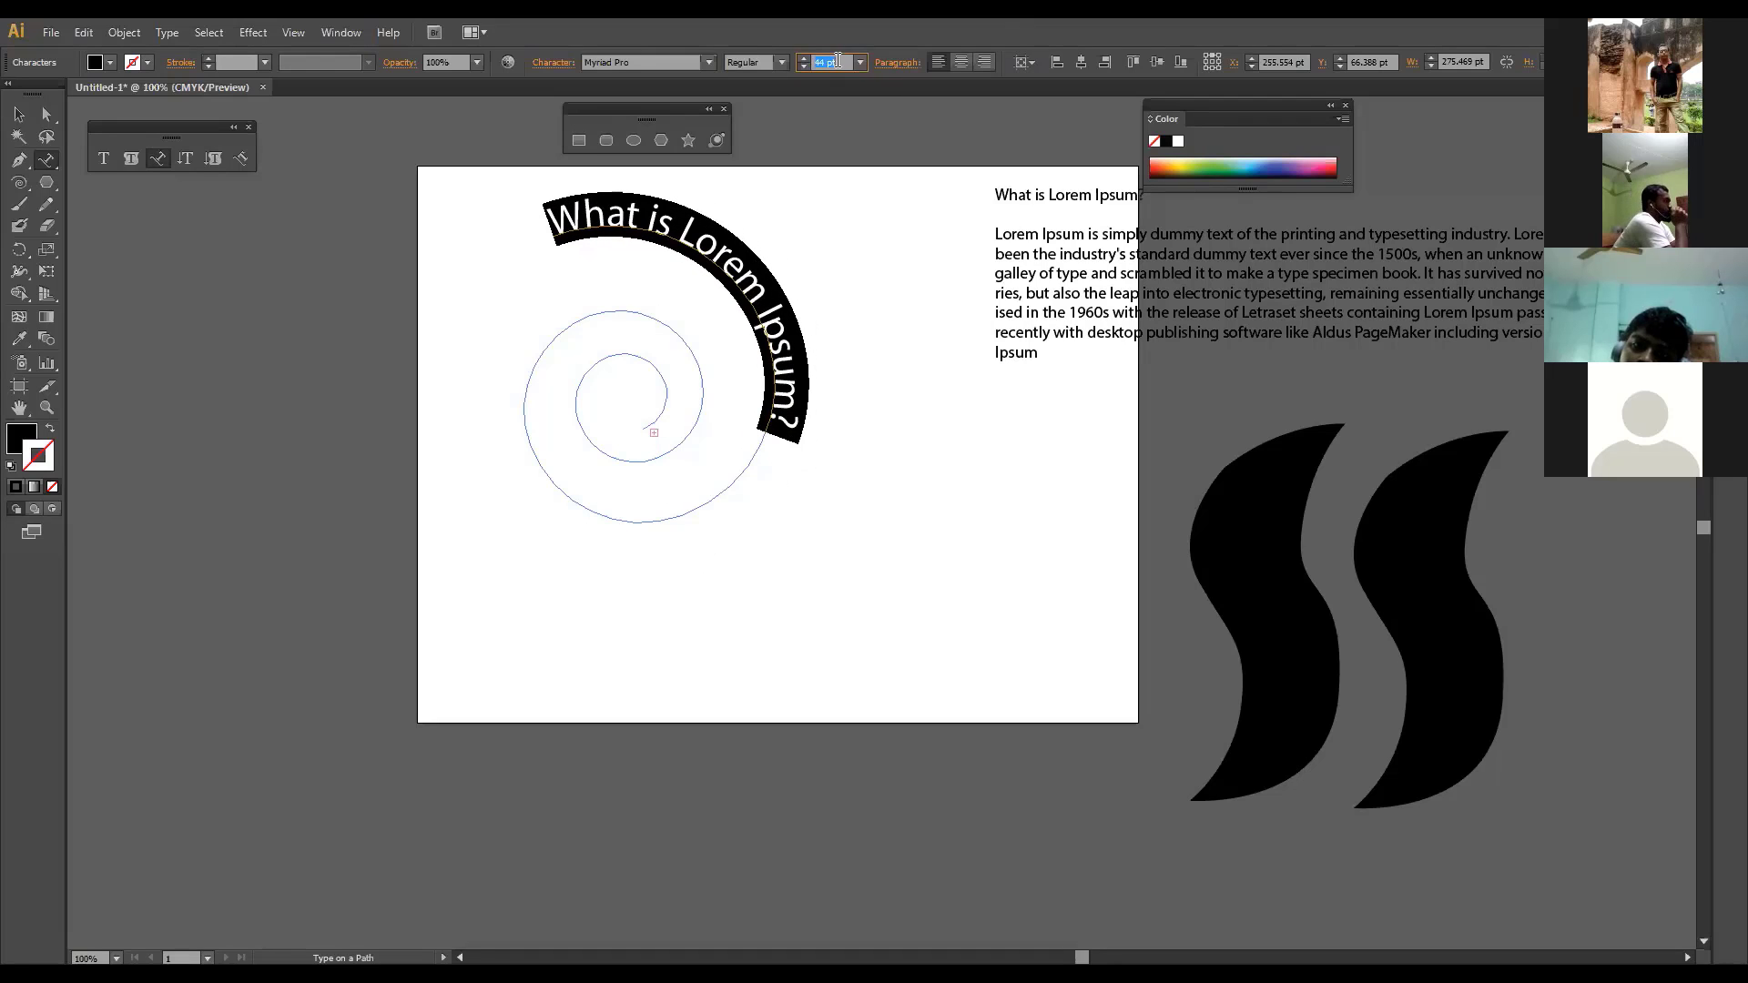
pyautogui.press('Down')
pyautogui.press('Down')
pyautogui.press('Down')
pyautogui.press('Down')
pyautogui.press('Down')
pyautogui.press('Down')
pyautogui.press('Down')
pyautogui.press('Down')
pyautogui.press('Down')
pyautogui.press('Down')
pyautogui.press('Down')
pyautogui.press('Down')
pyautogui.press('Down')
pyautogui.press('Down')
pyautogui.press('Down')
pyautogui.press('Down')
pyautogui.press('Down')
pyautogui.press('Down')
pyautogui.press('Down')
pyautogui.press('Down')
pyautogui.press('Down')
pyautogui.press('Down')
pyautogui.press('Down')
pyautogui.press('Down')
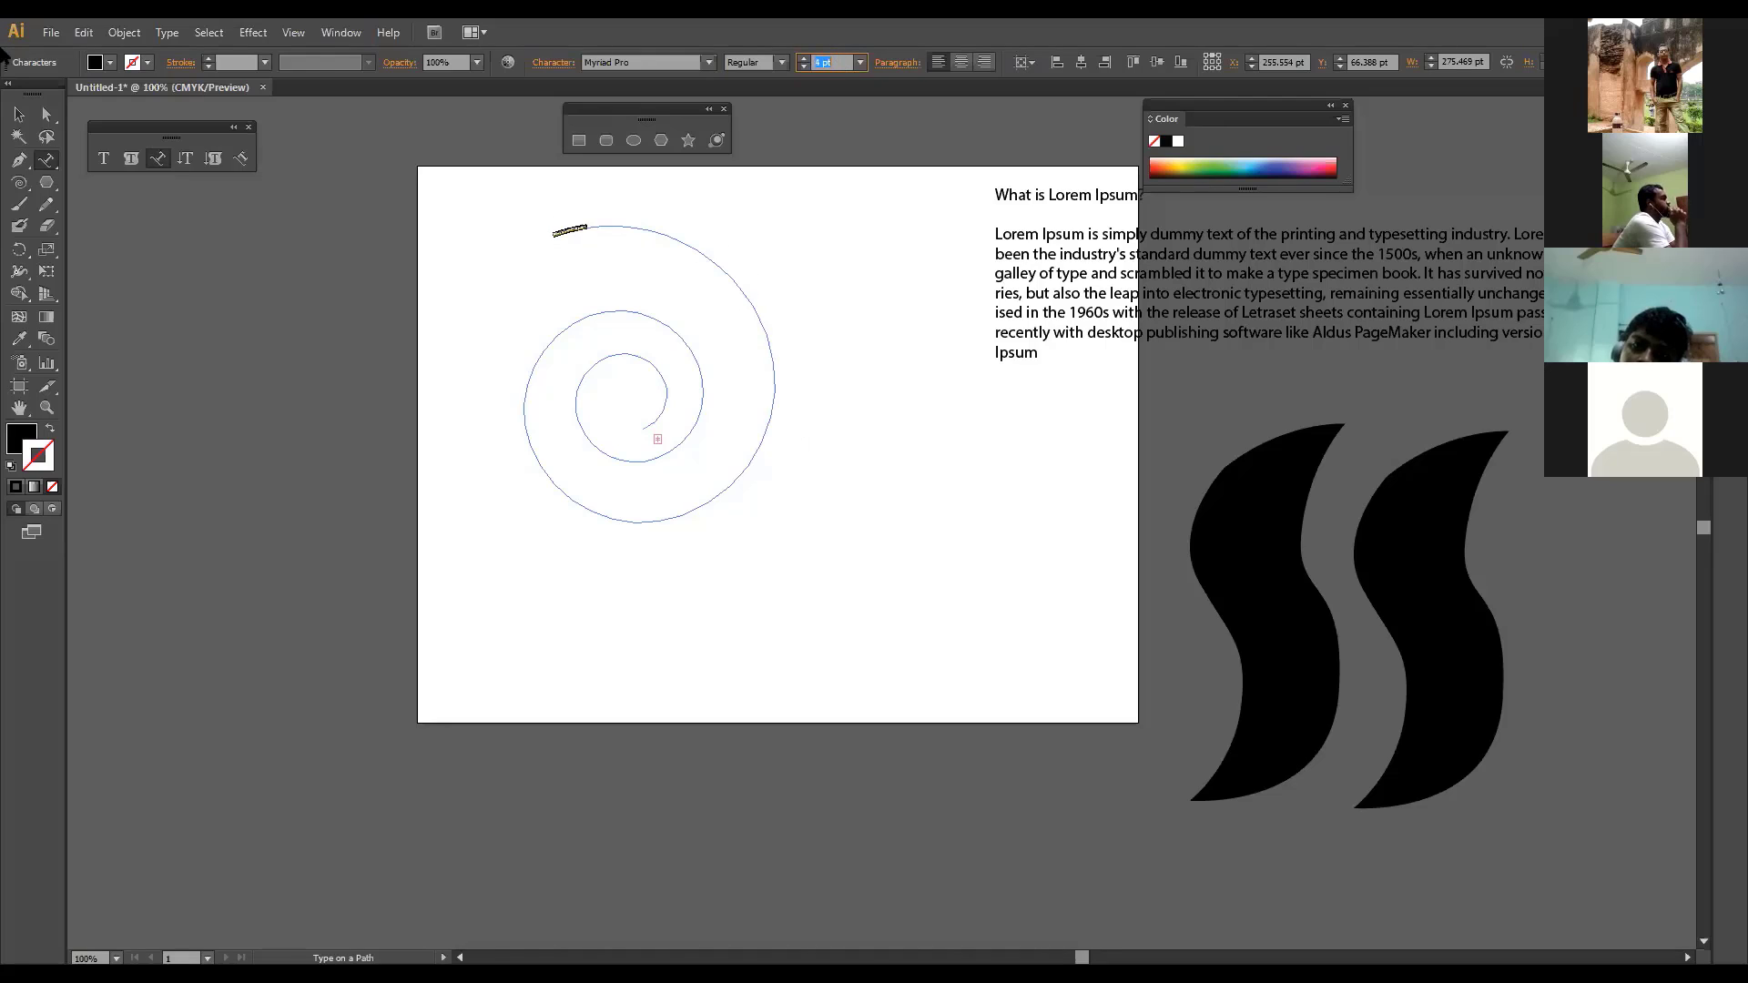
# Step: Replace the spiral type object with a newly drawn spiral about 288 by 264 pt and give it a 1 pt black stroke
pyautogui.click(8, 117)
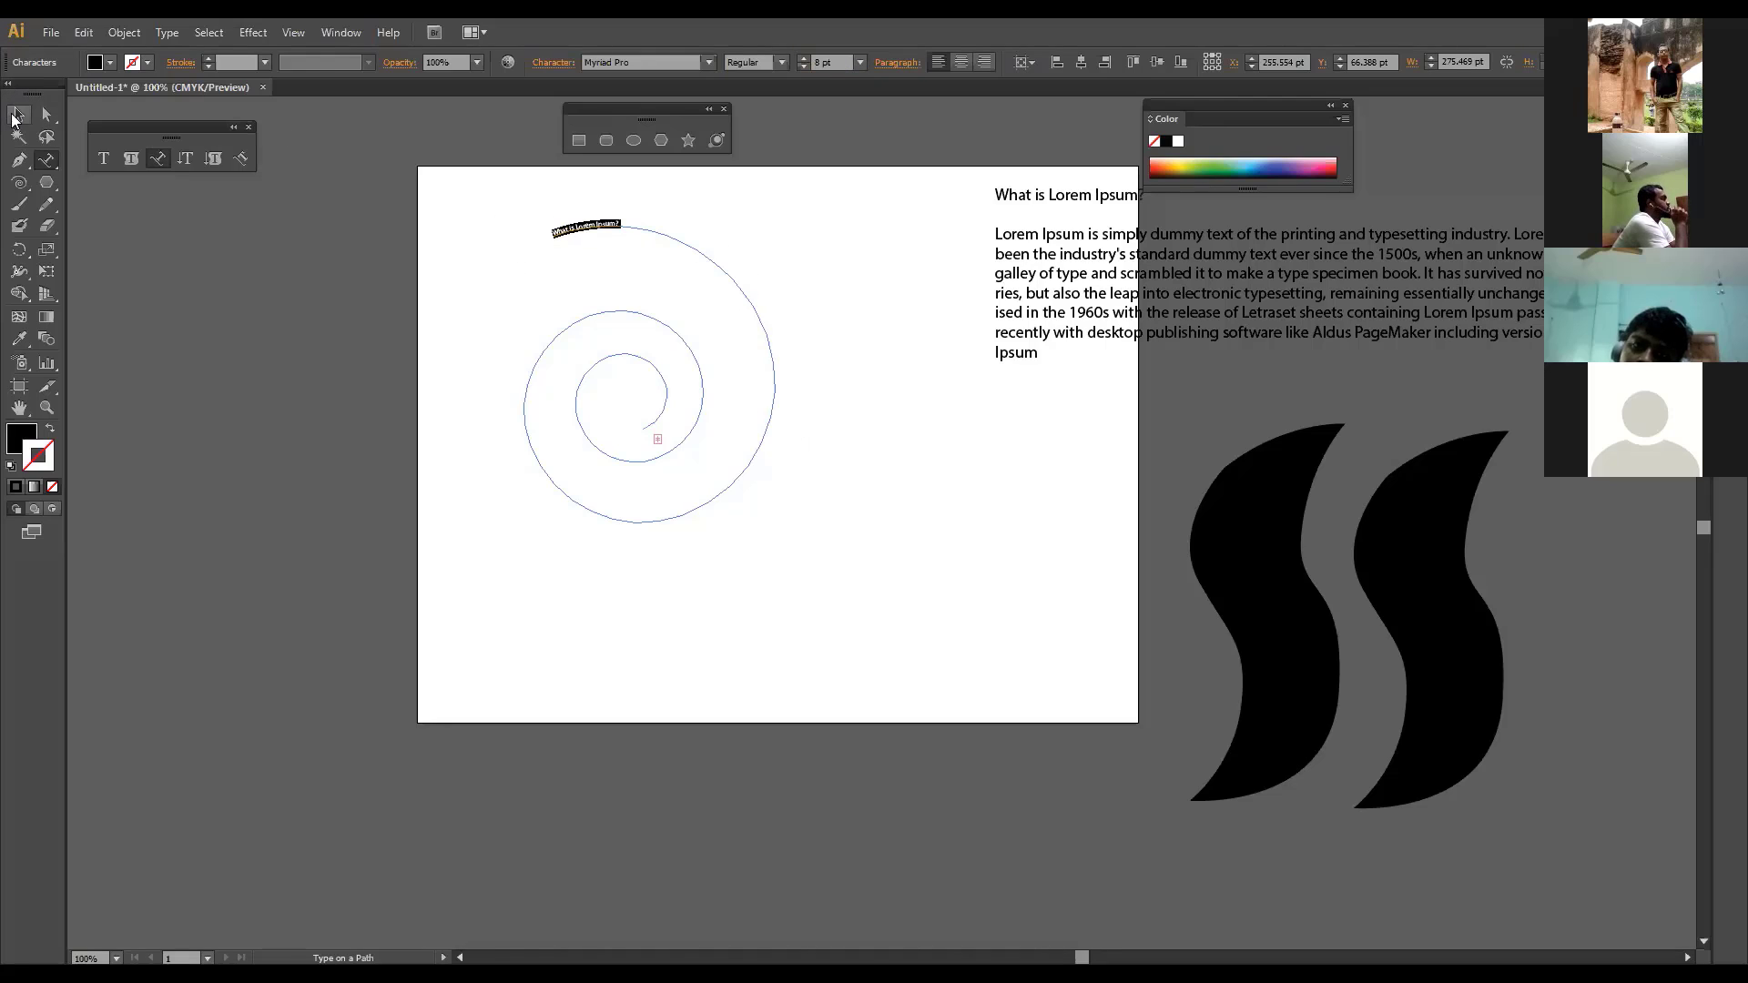
pyautogui.press('Delete')
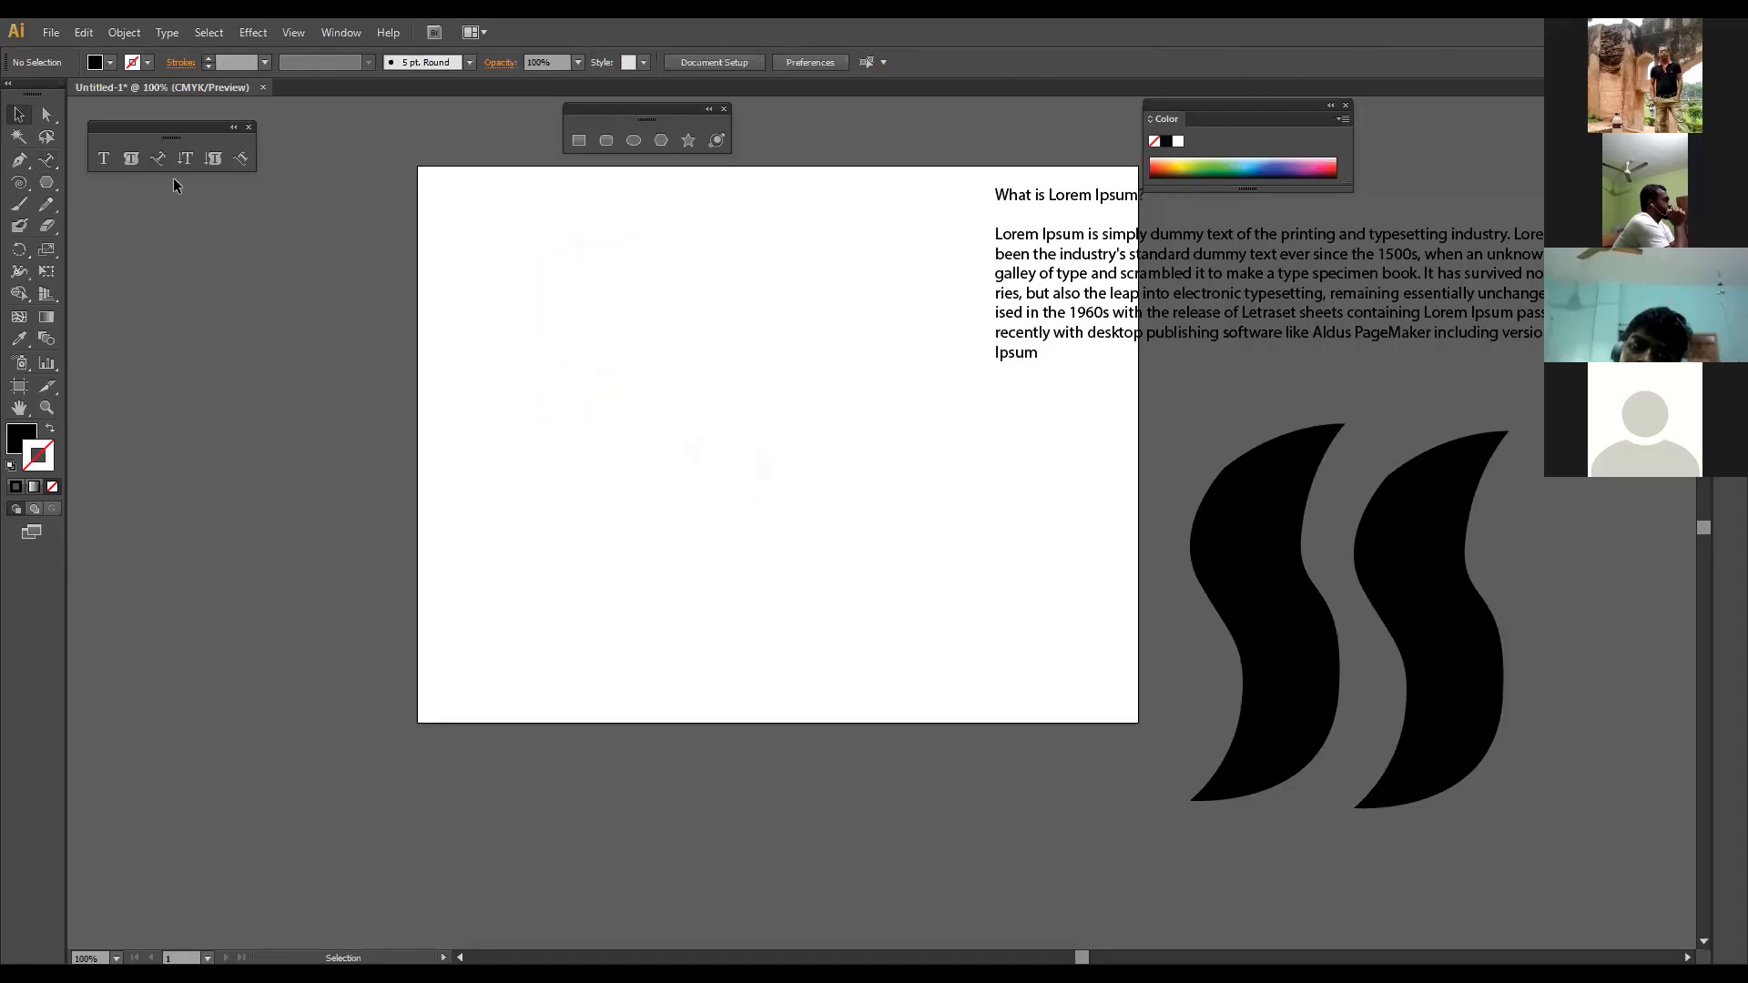
pyautogui.click(18, 180)
pyautogui.moveTo(551, 372); pyautogui.dragTo(683, 477)
pyautogui.press('v')
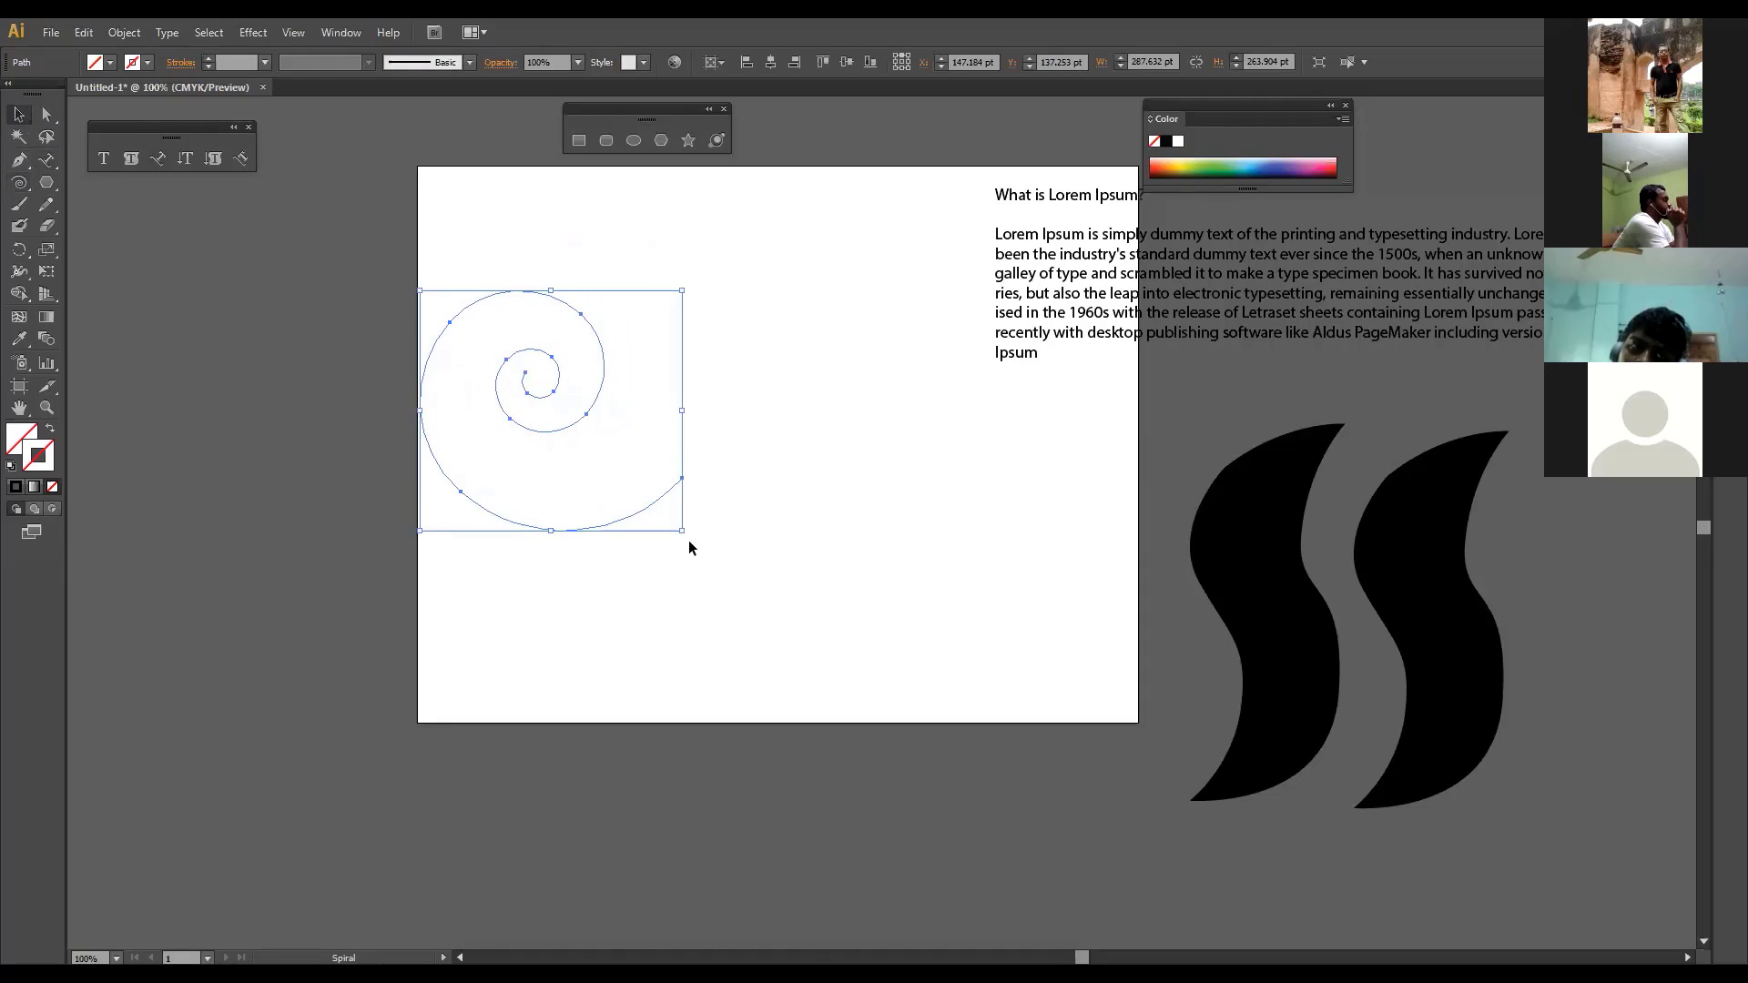
pyautogui.press('Delete')
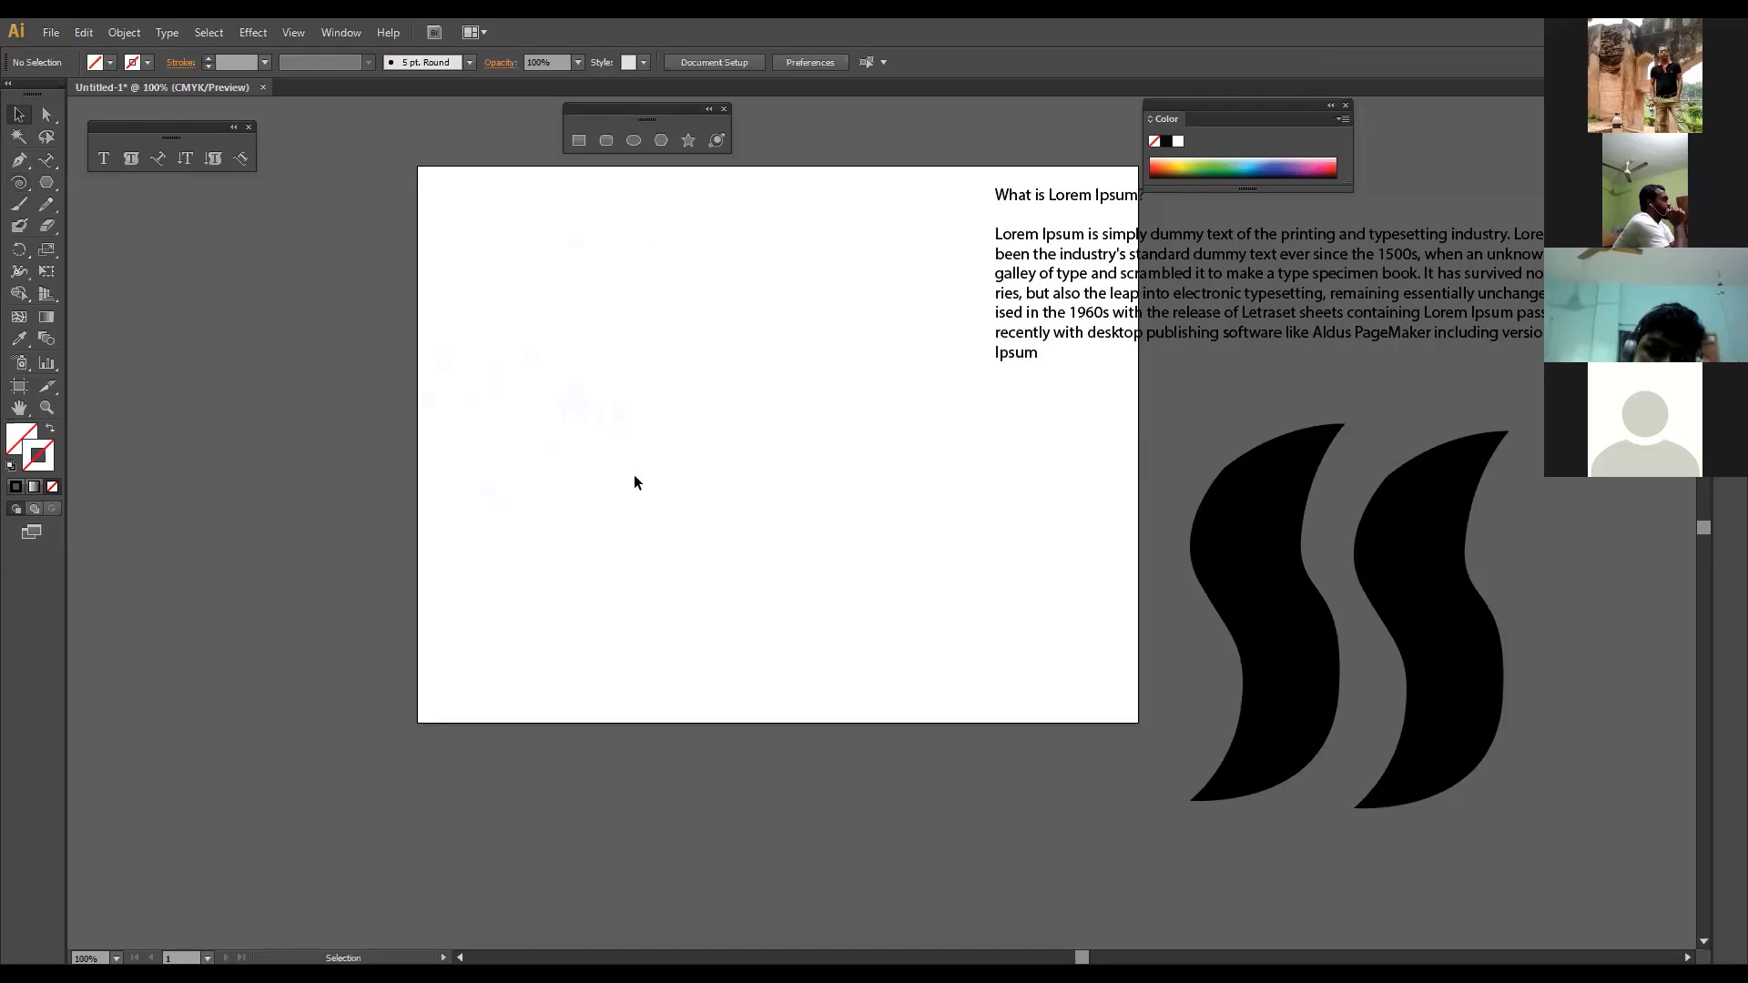
pyautogui.hotkey('ctrl', 'z')
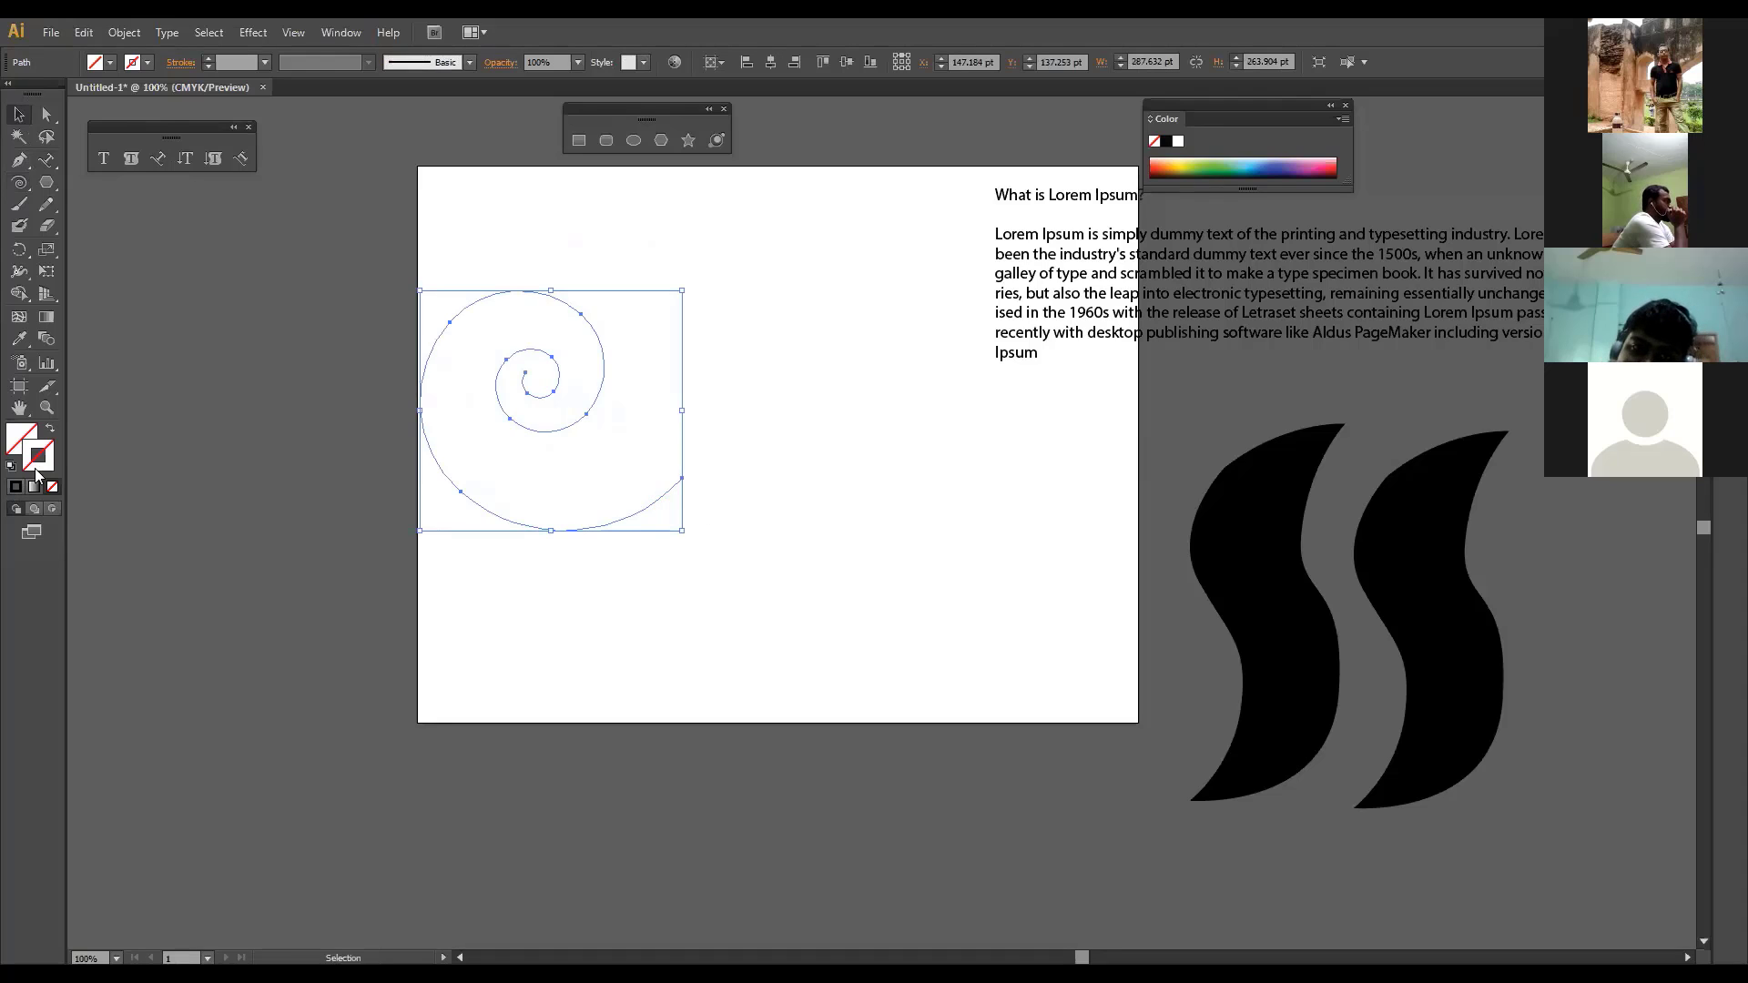
pyautogui.click(25, 488)
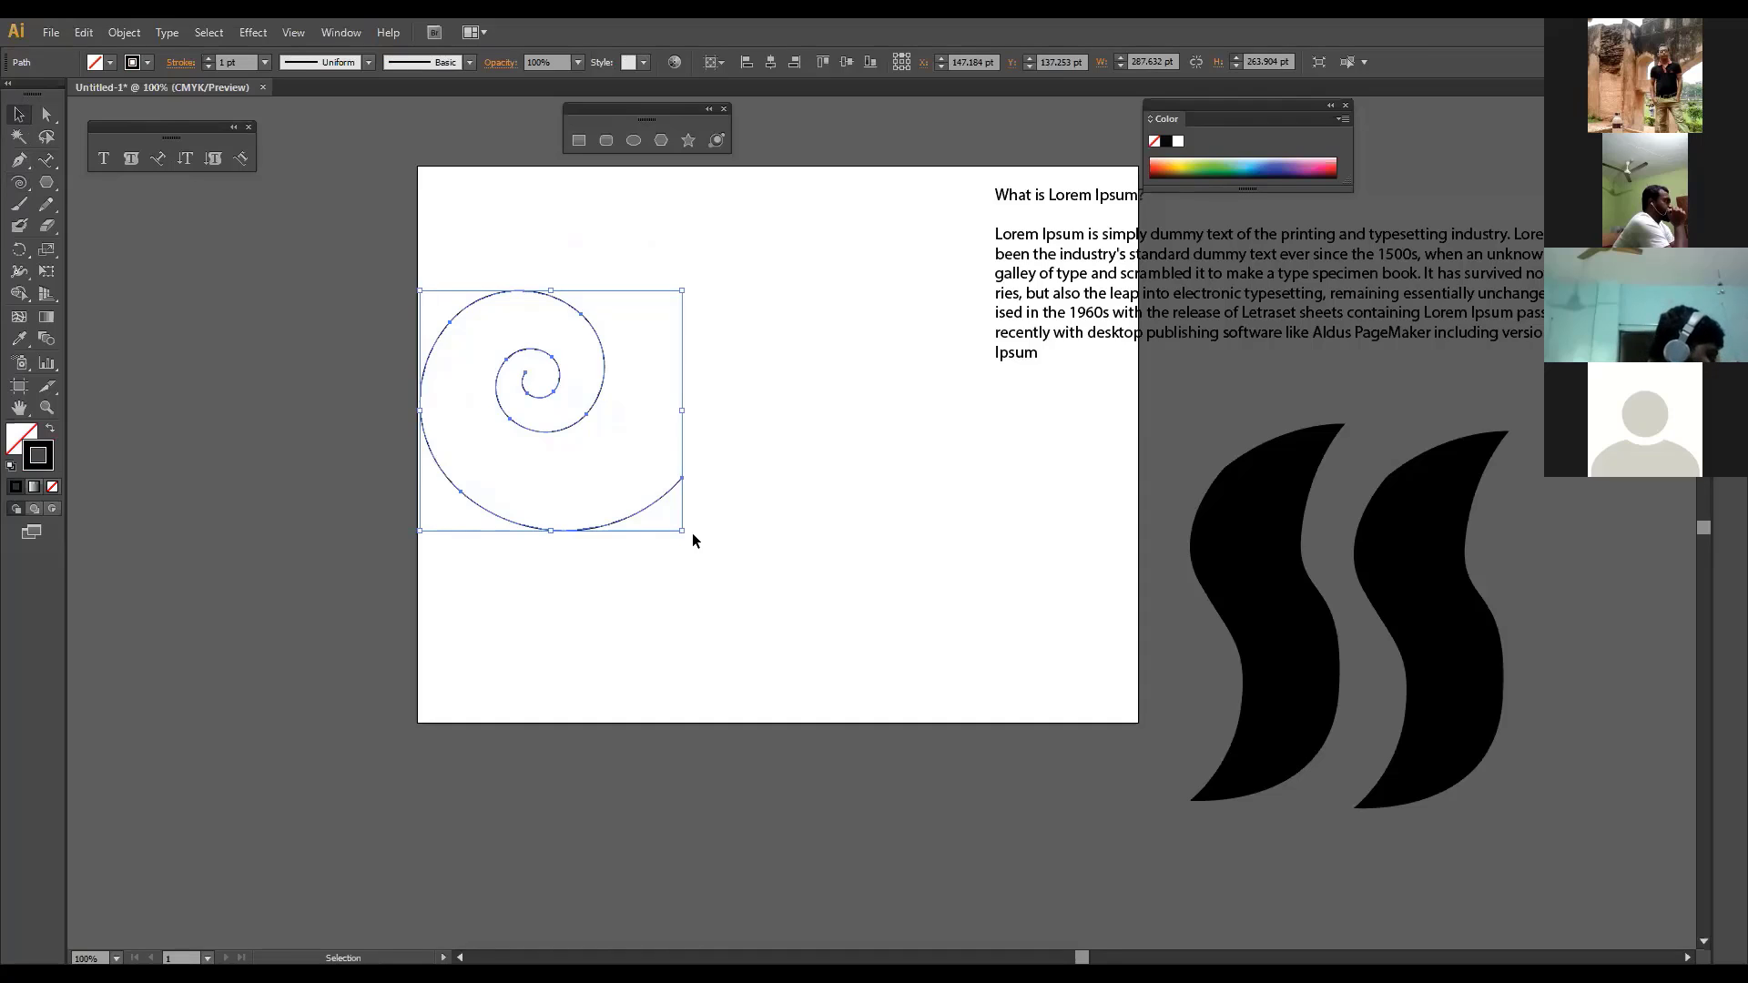
# Step: Rotate the new spiral 180 degrees and move it toward the upper middle of the artboard
pyautogui.moveTo(692, 532); pyautogui.dragTo(428, 241)
pyautogui.click(780, 390)
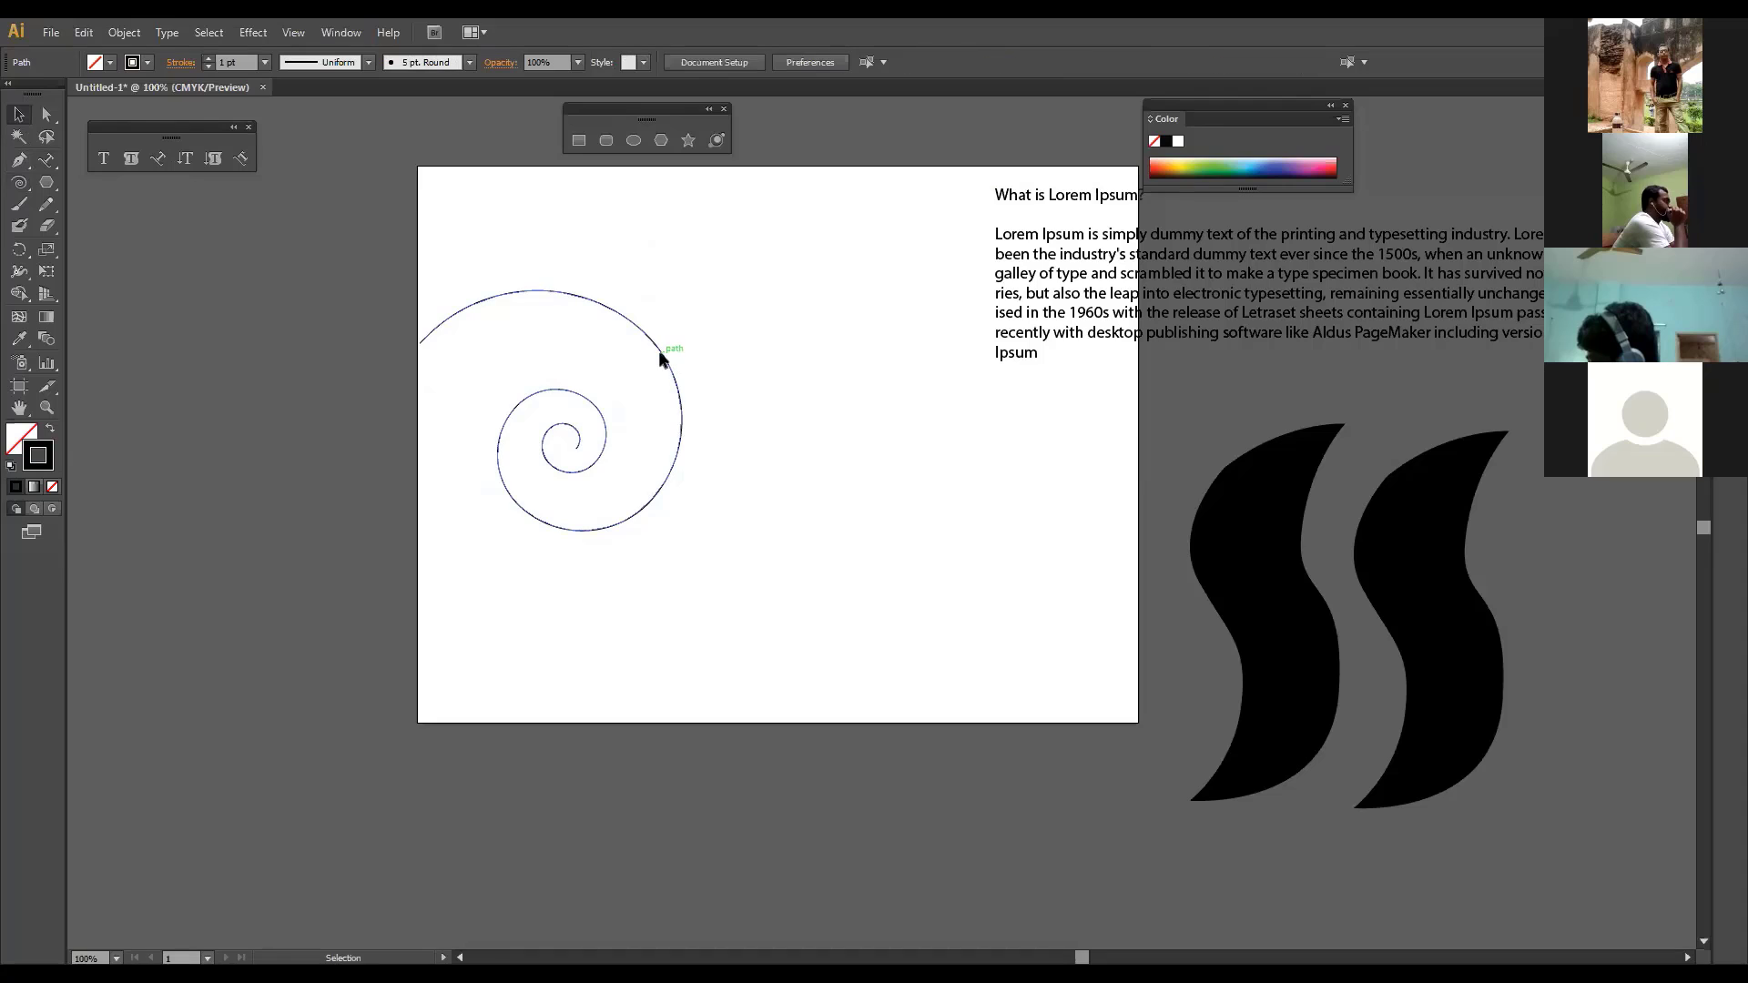
pyautogui.moveTo(664, 359); pyautogui.dragTo(842, 296)
# Step: Turn the spiral into a type path and fill it with the "Lorem Ipsum is simply dummy text" paragraph from its outer end
pyautogui.click(157, 158)
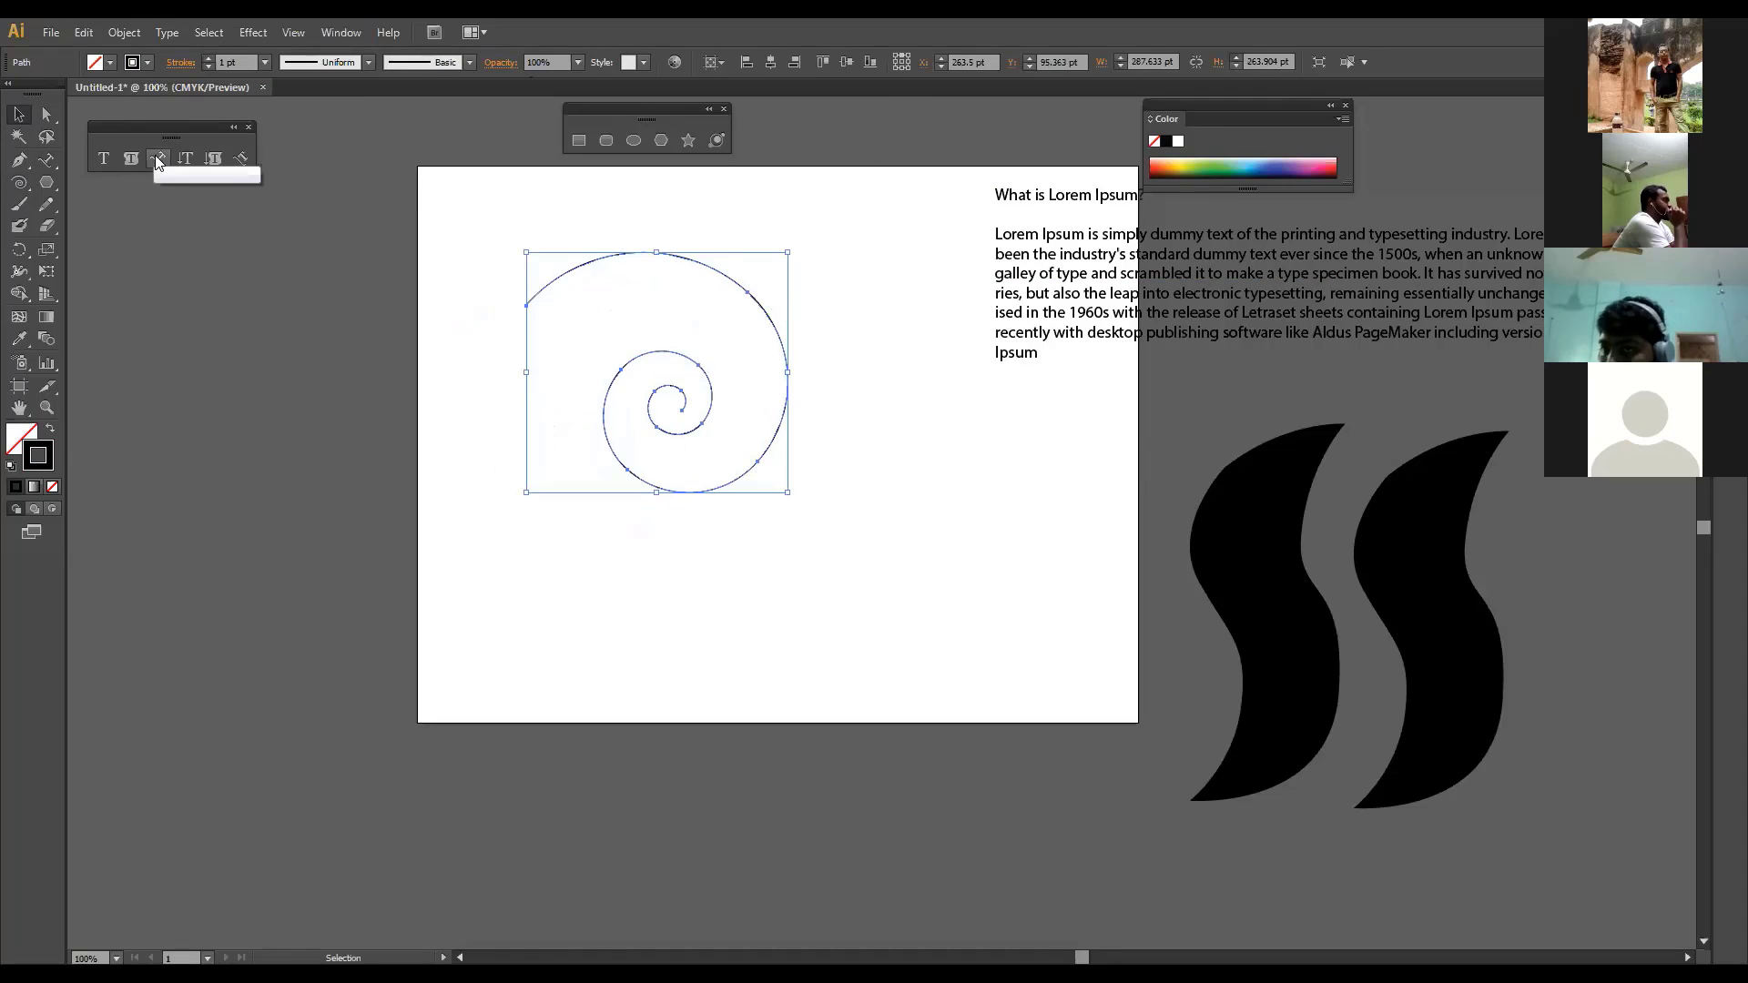
pyautogui.click(525, 303)
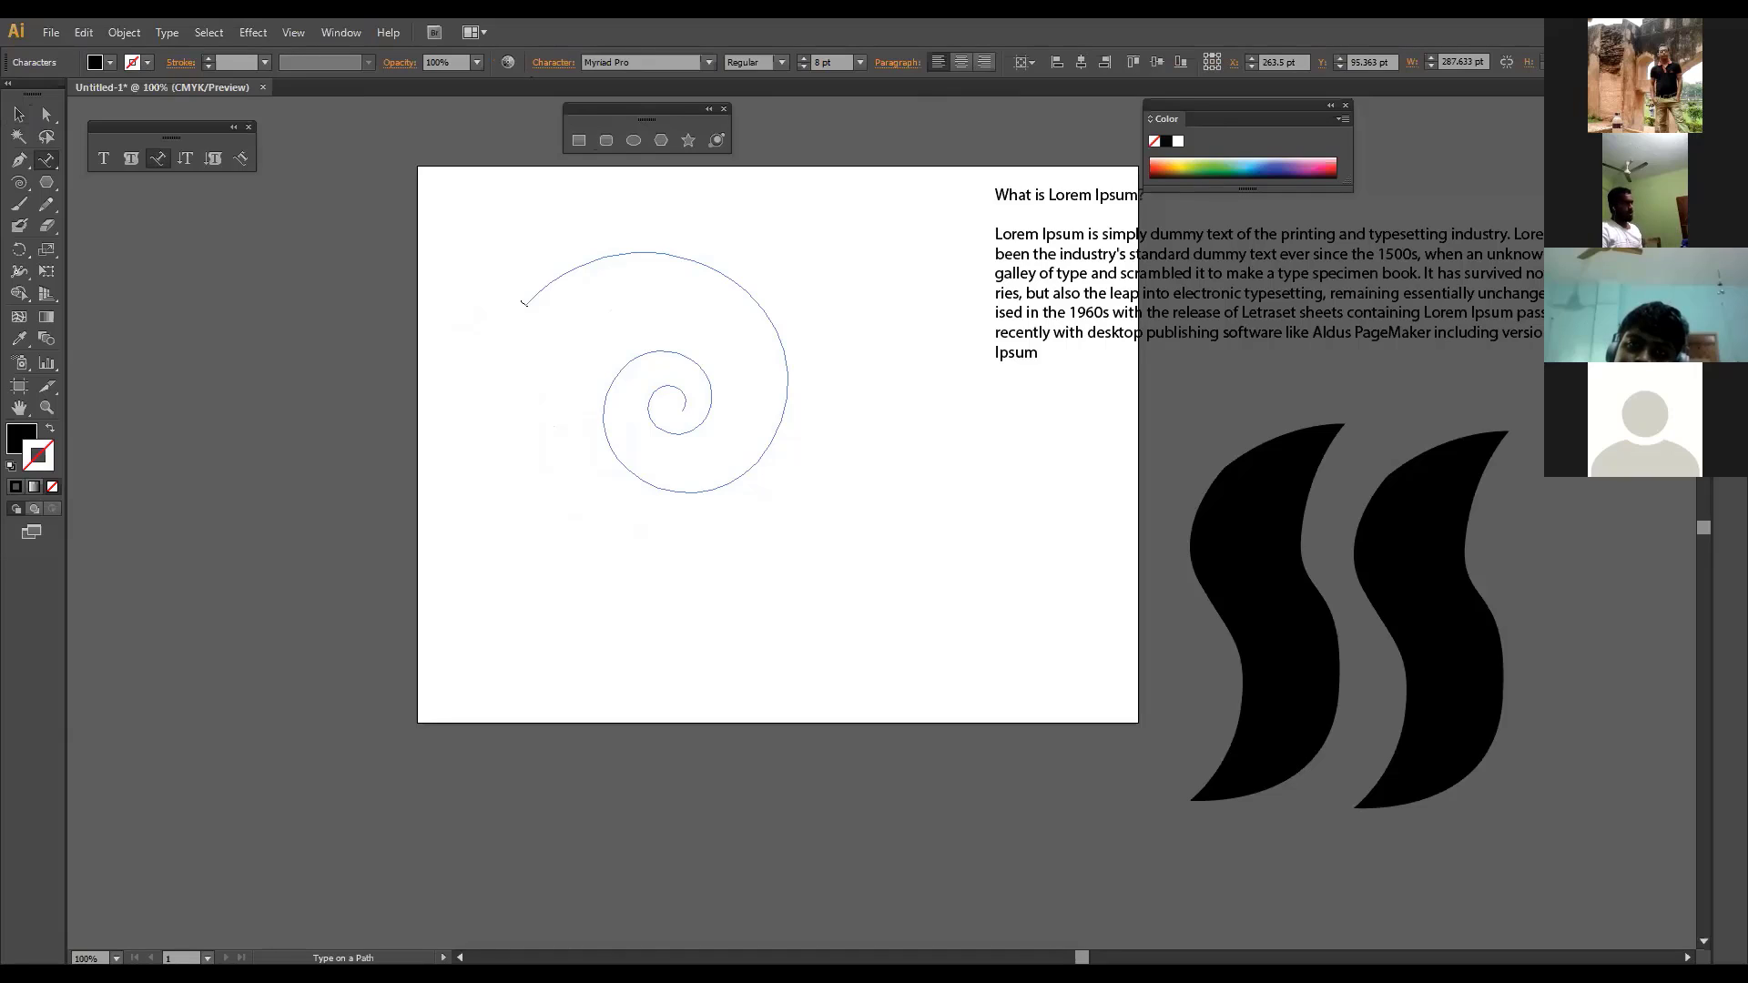
pyautogui.click(605, 251)
pyautogui.write("Lorem Ipsum is simply dummy text of the printing and typesetting industry. Lorem Ipsum has been the industry's standard dummy text ever since the 1500s, when an unknown printer took a galley of type and scrambled it to make a type specimen book")
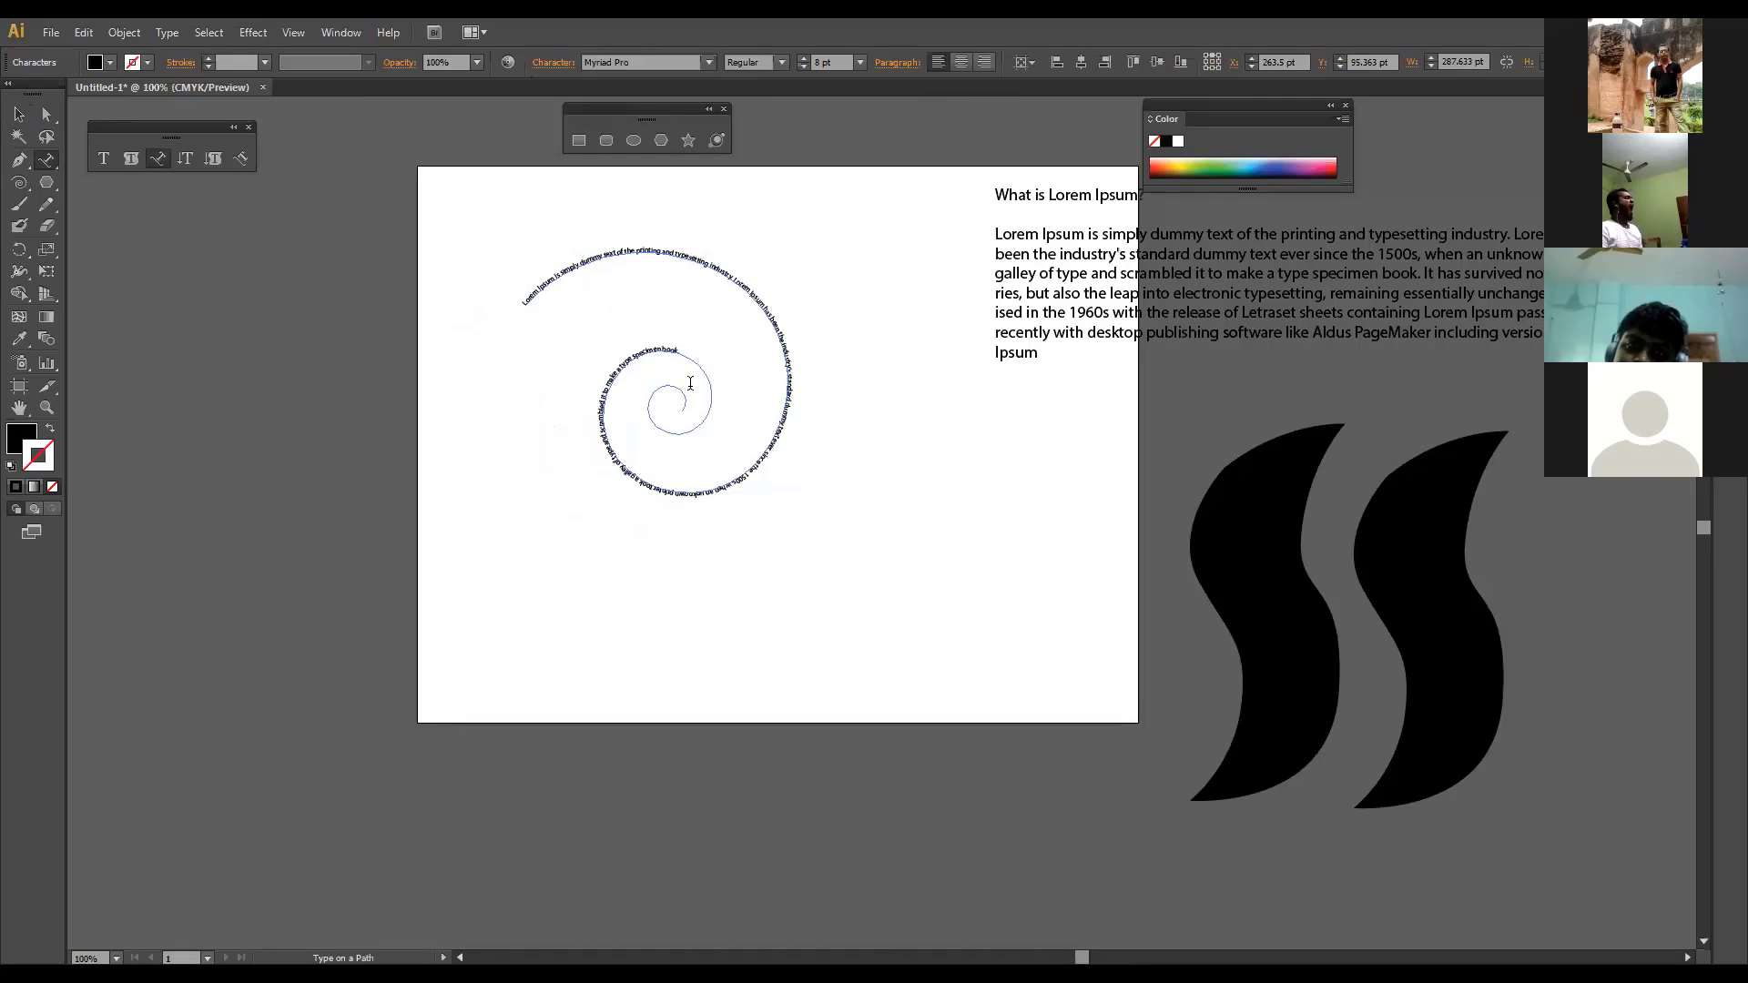
# Step: Delete the original lorem ipsum text block beside the artboard, keeping the spiral text
pyautogui.click(19, 114)
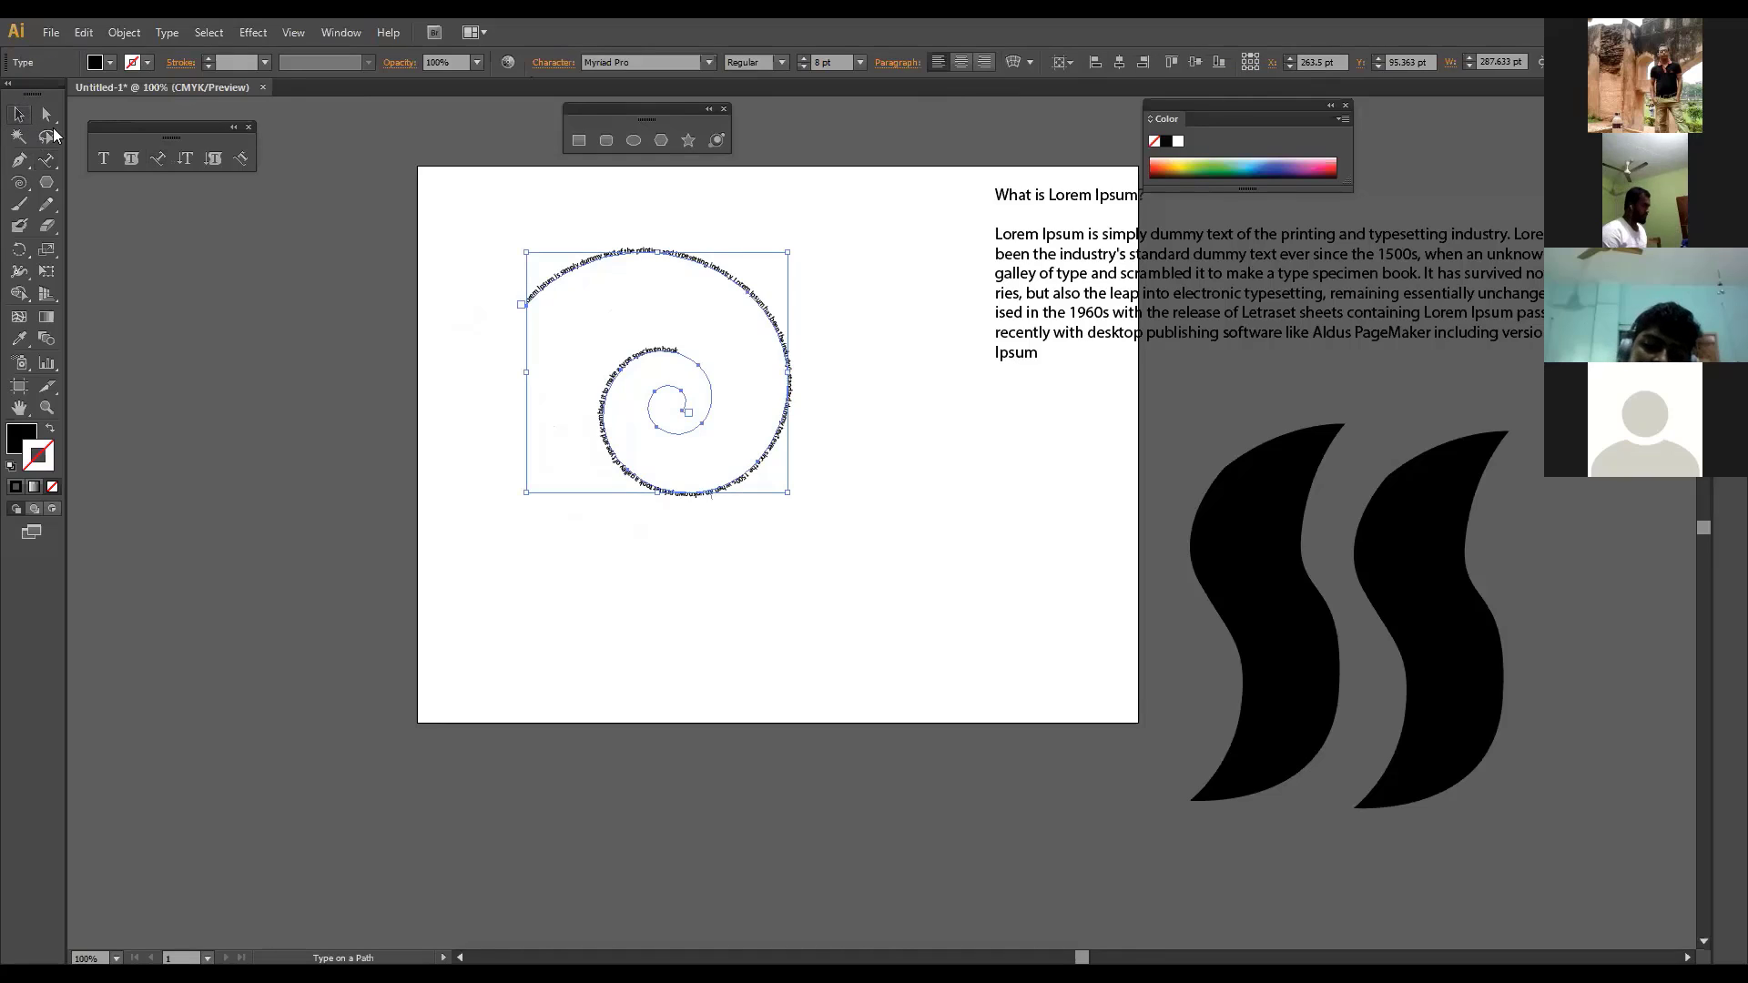
pyautogui.press('a')
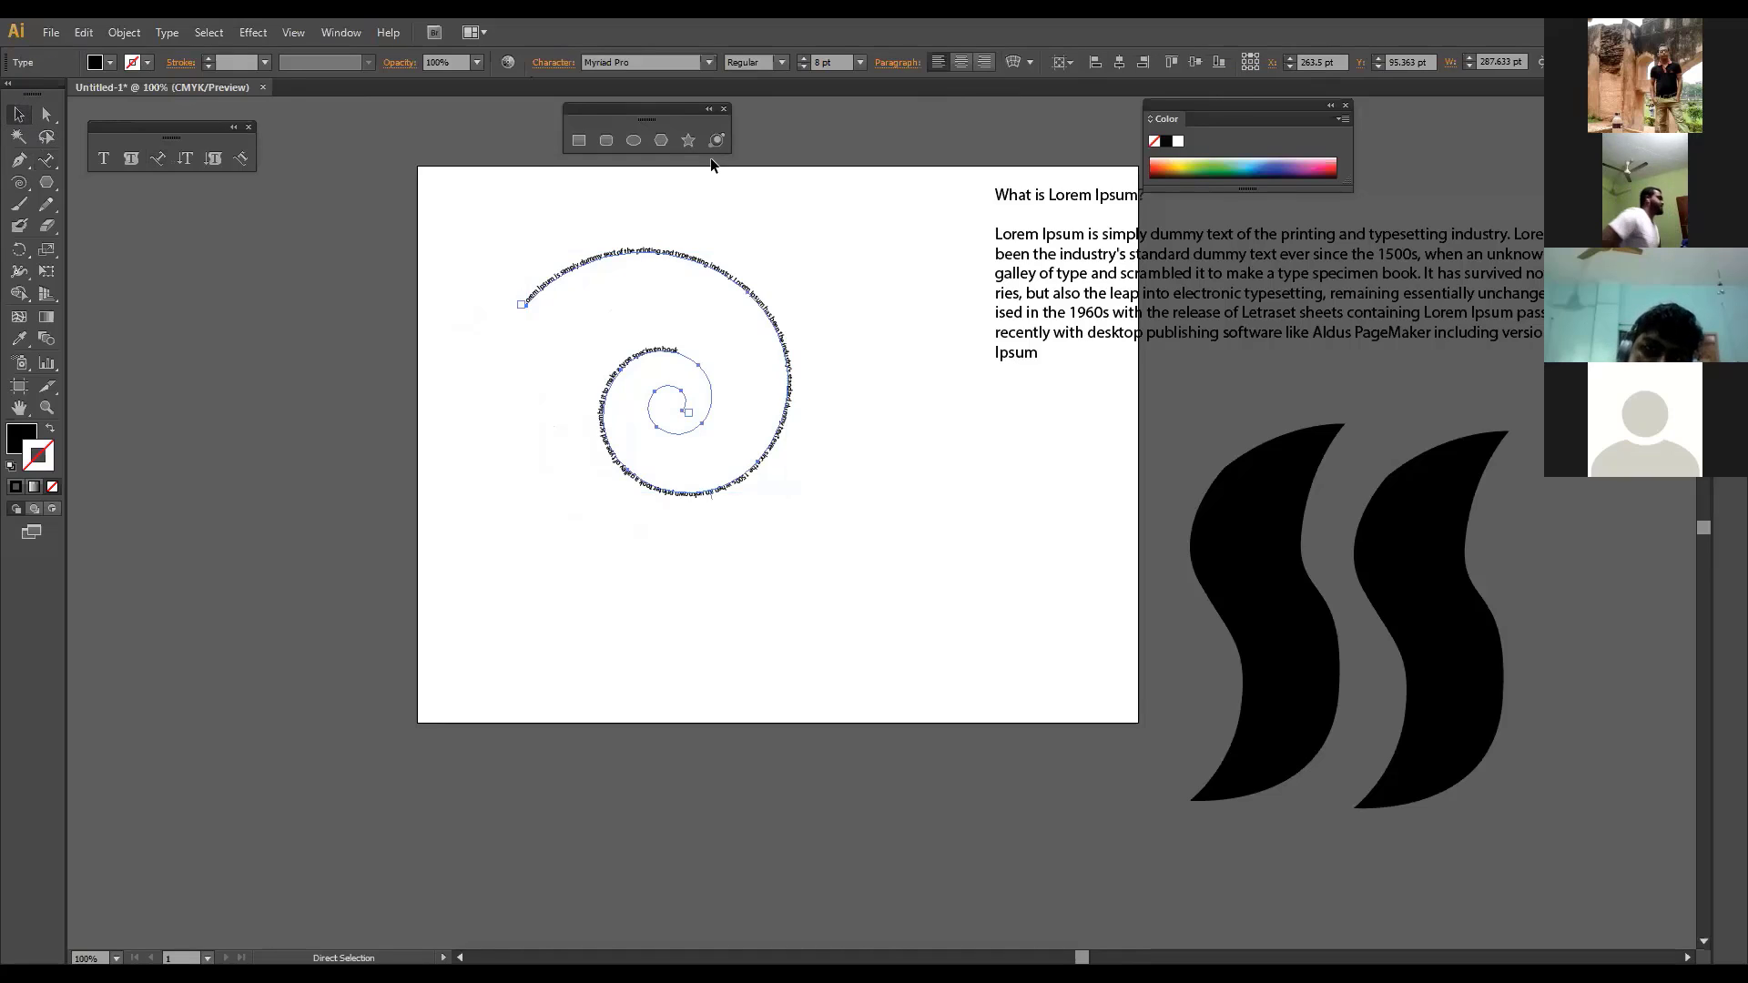
pyautogui.hotkey('ctrl', 'a')
pyautogui.press('v')
pyautogui.click(1018, 423)
pyautogui.click(1056, 331)
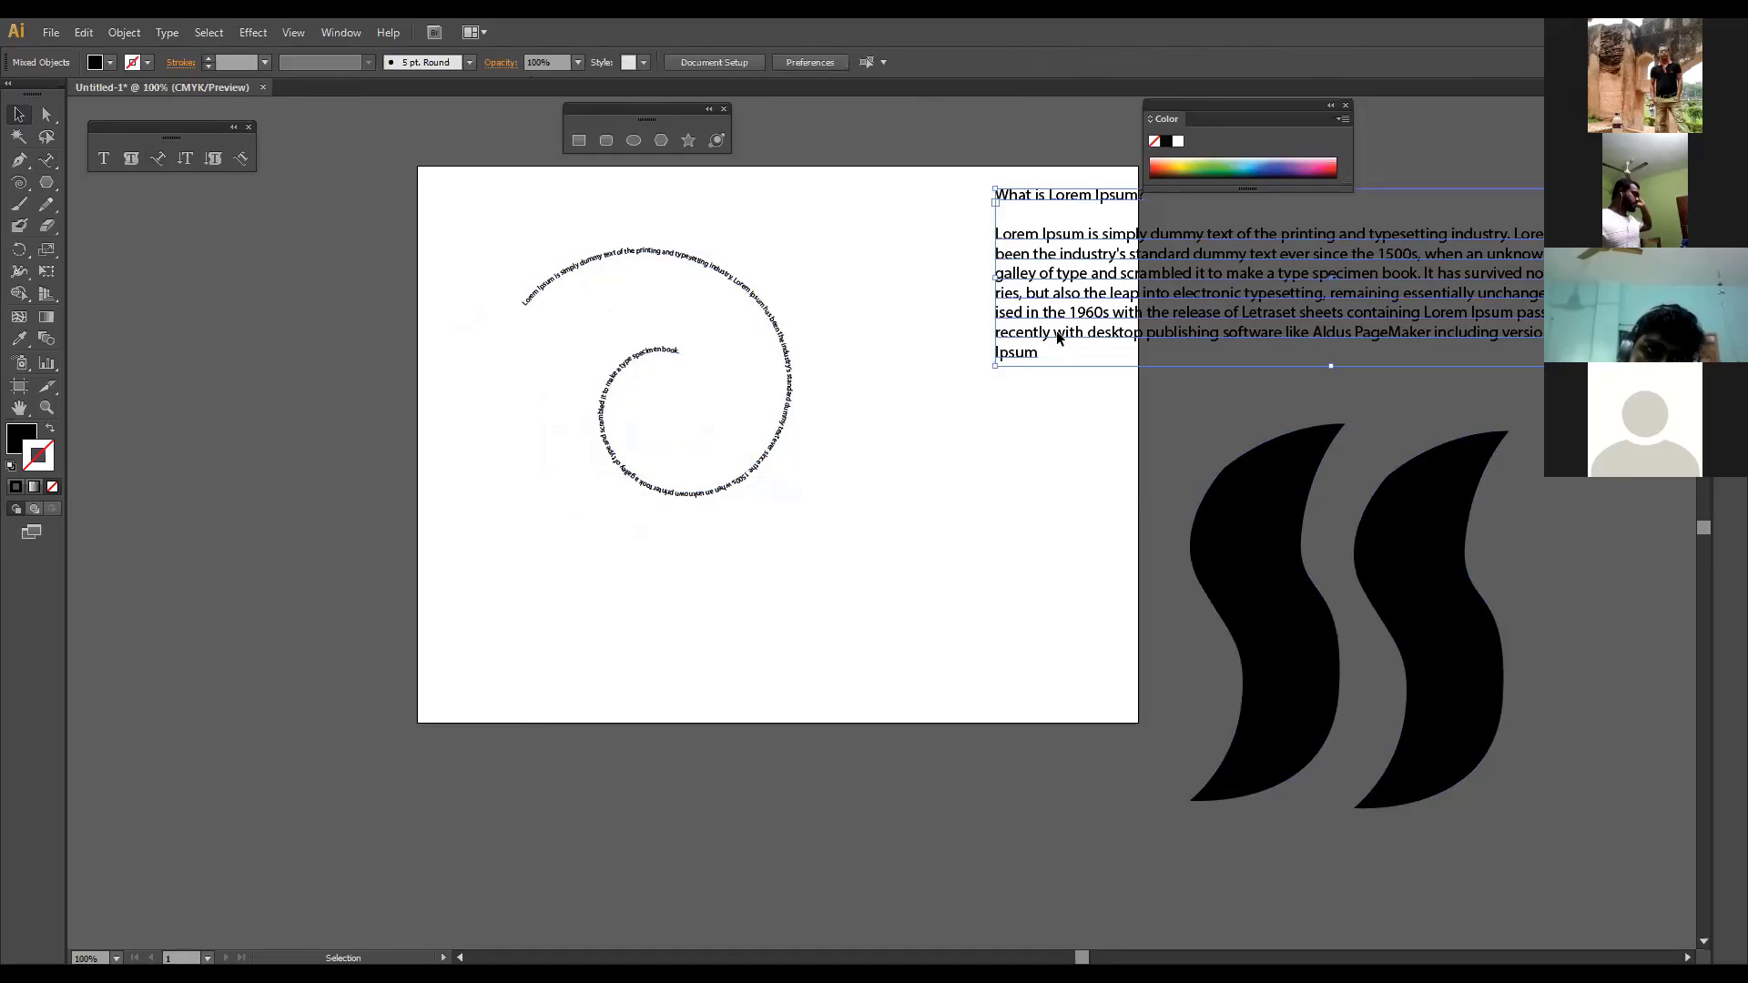
pyautogui.press('Delete')
# Step: Set the font size of all the text on the spiral to 10 pt and raise it to 11 pt
pyautogui.click(534, 298)
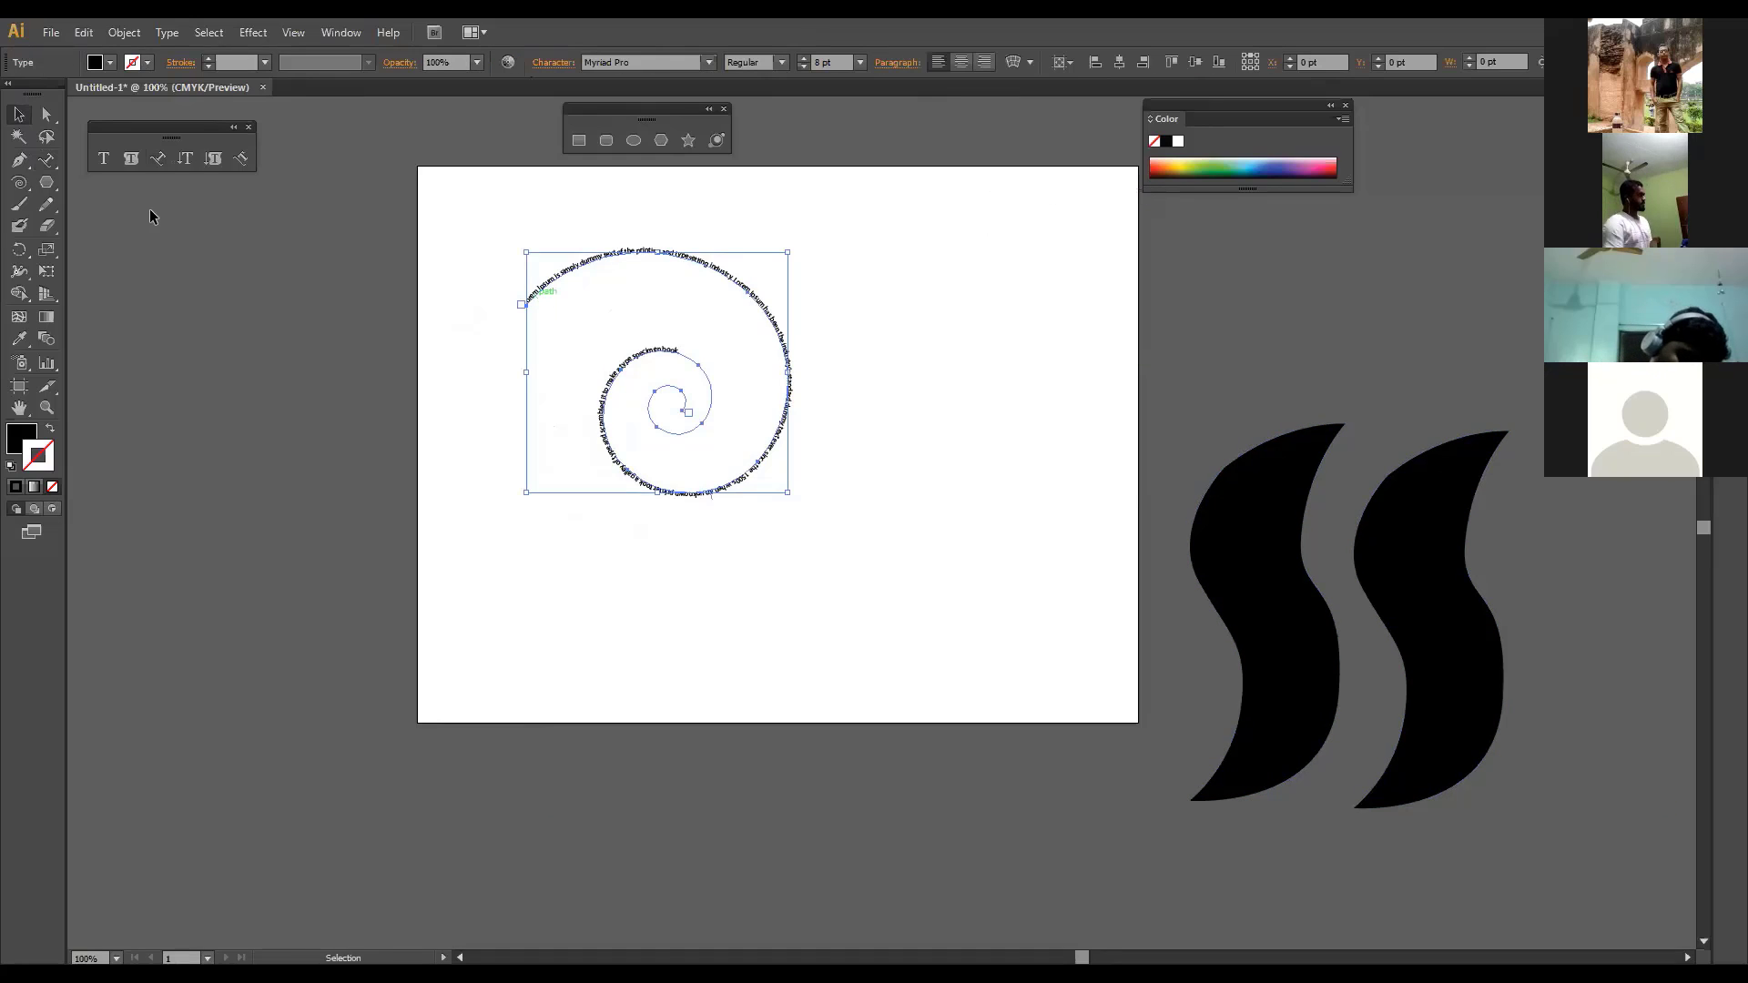
pyautogui.click(160, 160)
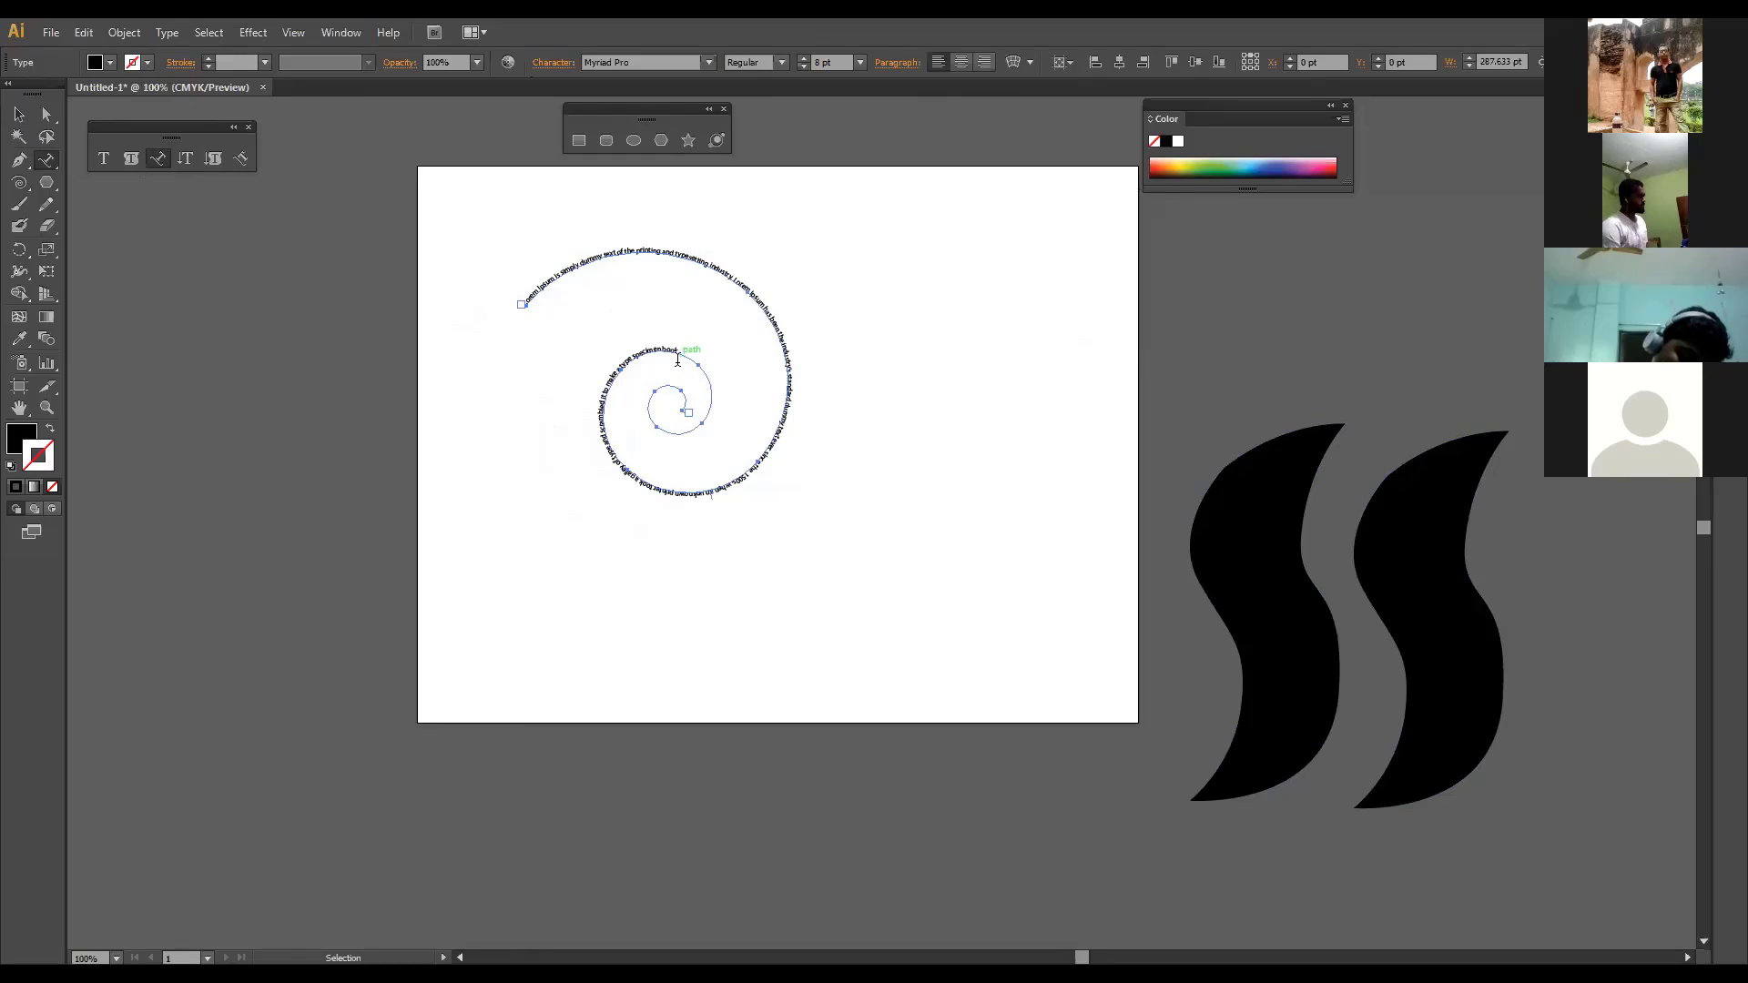
pyautogui.moveTo(673, 351); pyautogui.dragTo(523, 299)
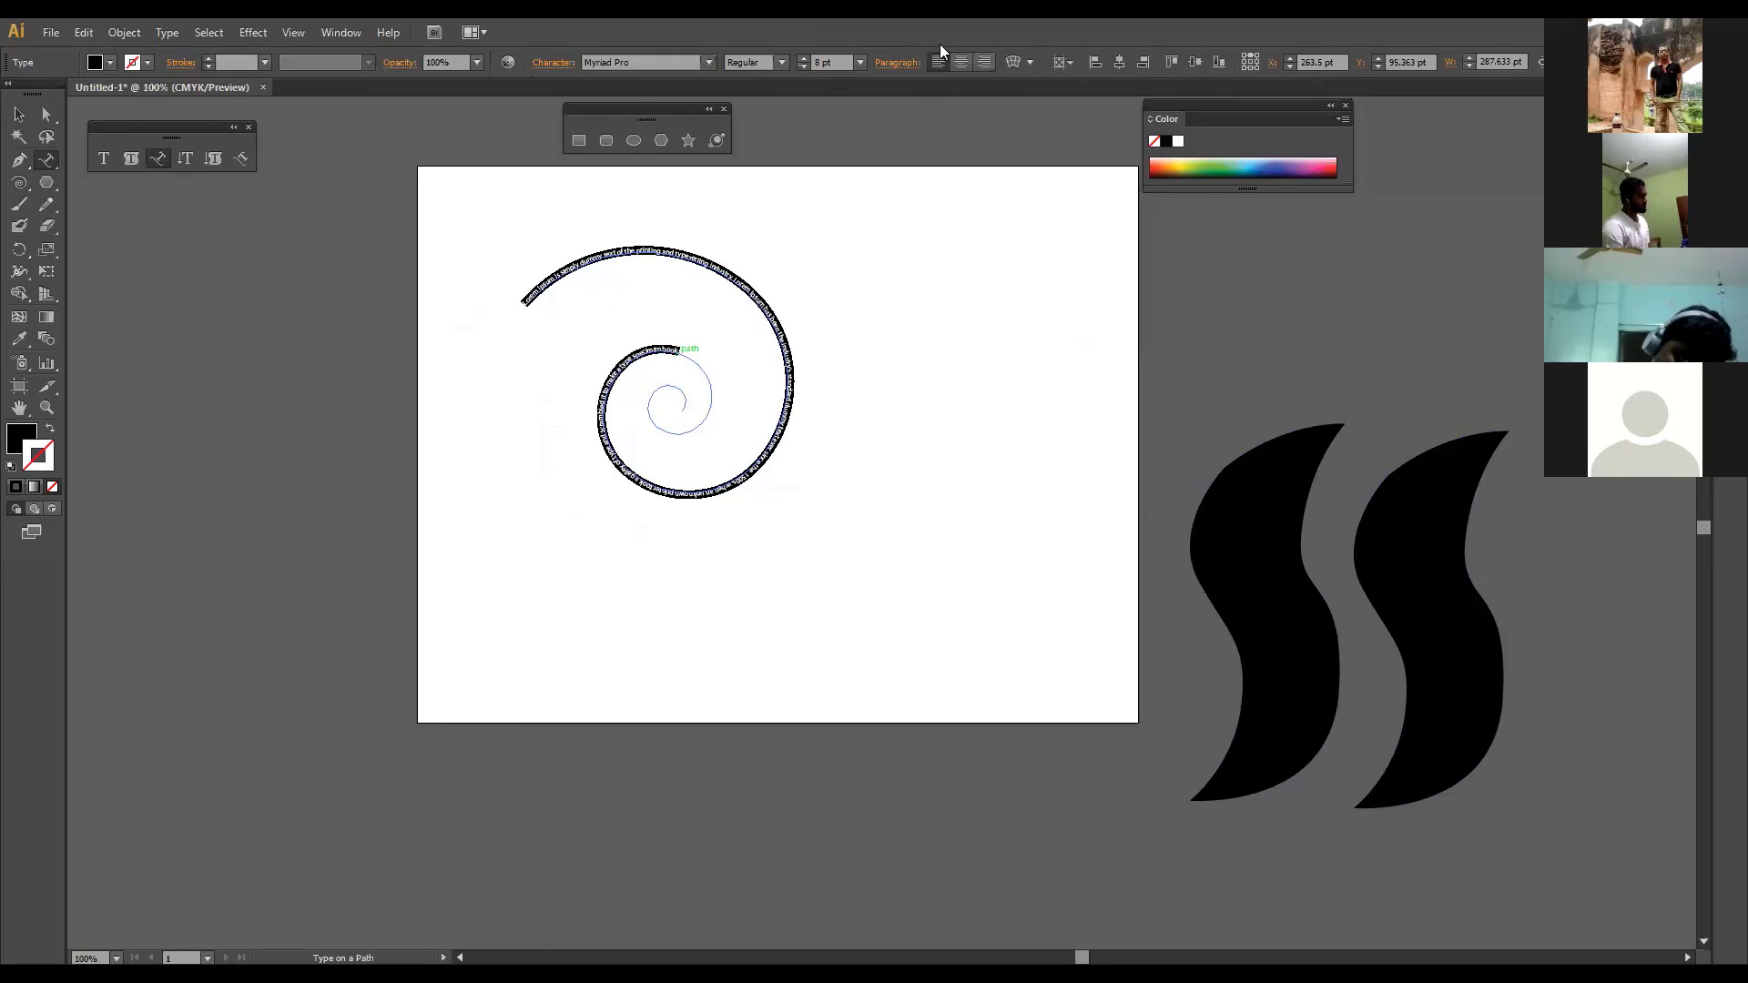
pyautogui.doubleClick(831, 63)
pyautogui.write('10')
pyautogui.press('Return')
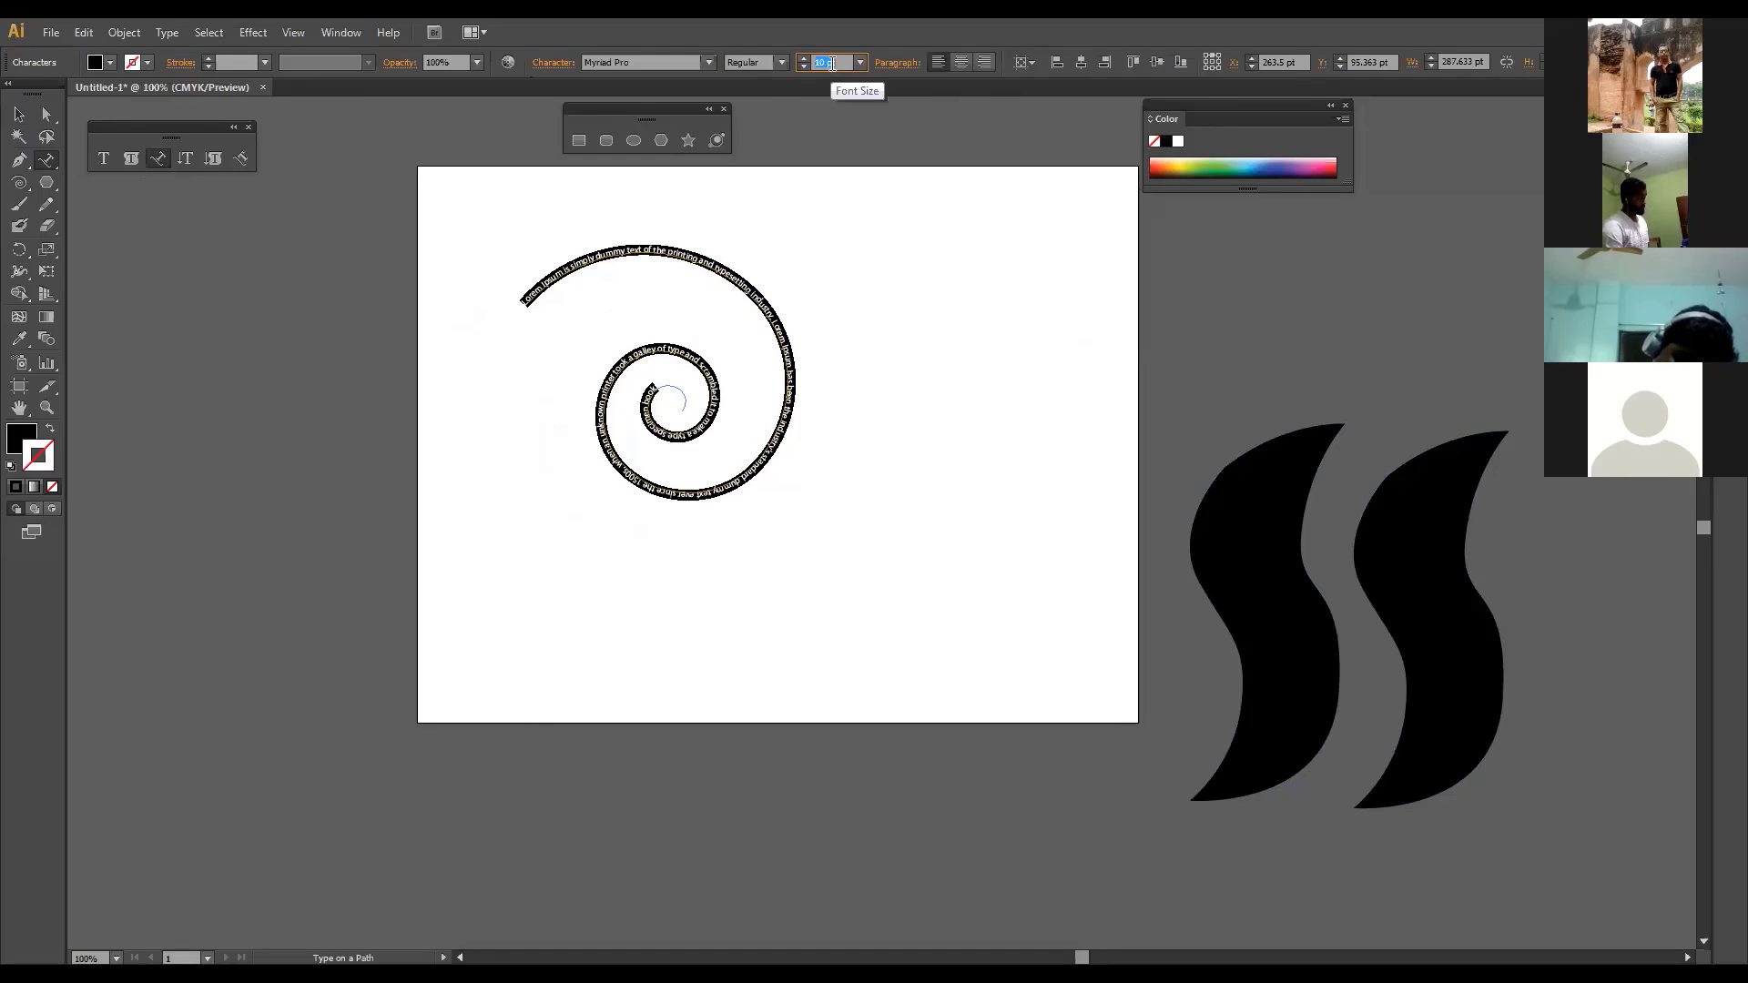
pyautogui.press('Up')
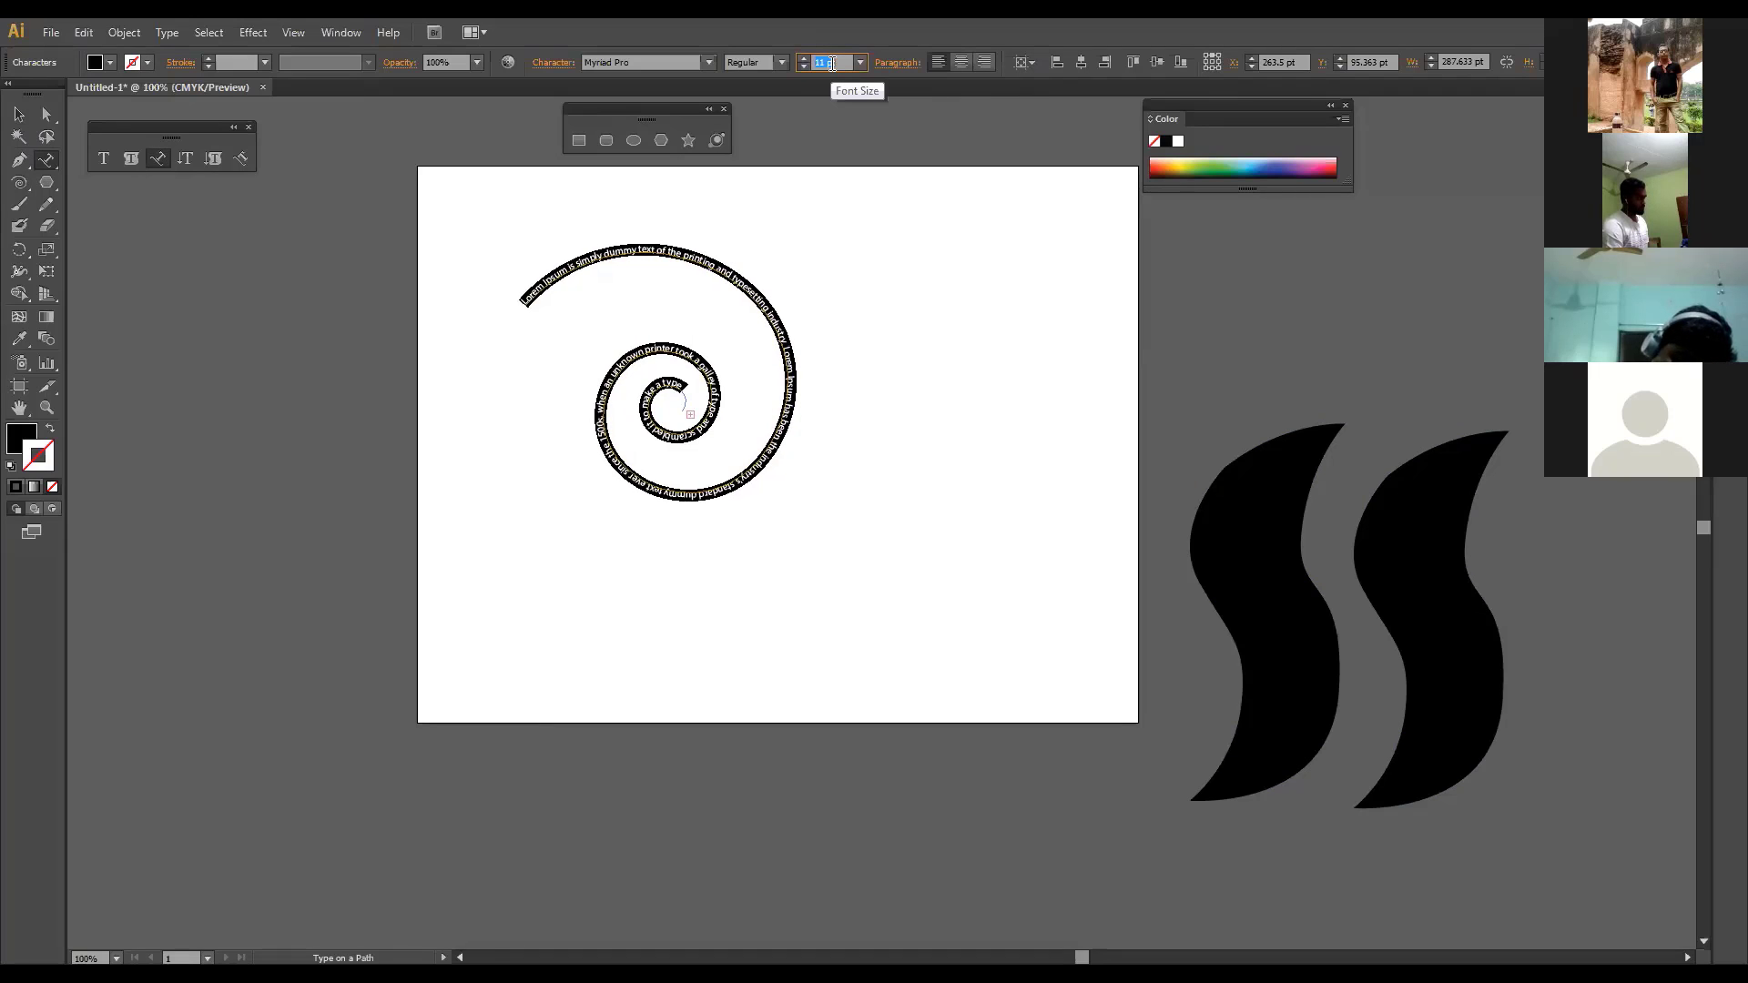
# Step: Raise the font size of the text on the spiral to 34 pt
pyautogui.press('Up')
pyautogui.press('Up')
pyautogui.press('Up')
pyautogui.press('Up')
pyautogui.press('Up')
pyautogui.press('Up')
pyautogui.press('Up')
pyautogui.press('Up')
pyautogui.press('Up')
pyautogui.press('Up')
pyautogui.press('Up')
pyautogui.press('Up')
pyautogui.press('Up')
pyautogui.press('Up')
pyautogui.press('Up')
pyautogui.press('Up')
pyautogui.press('Up')
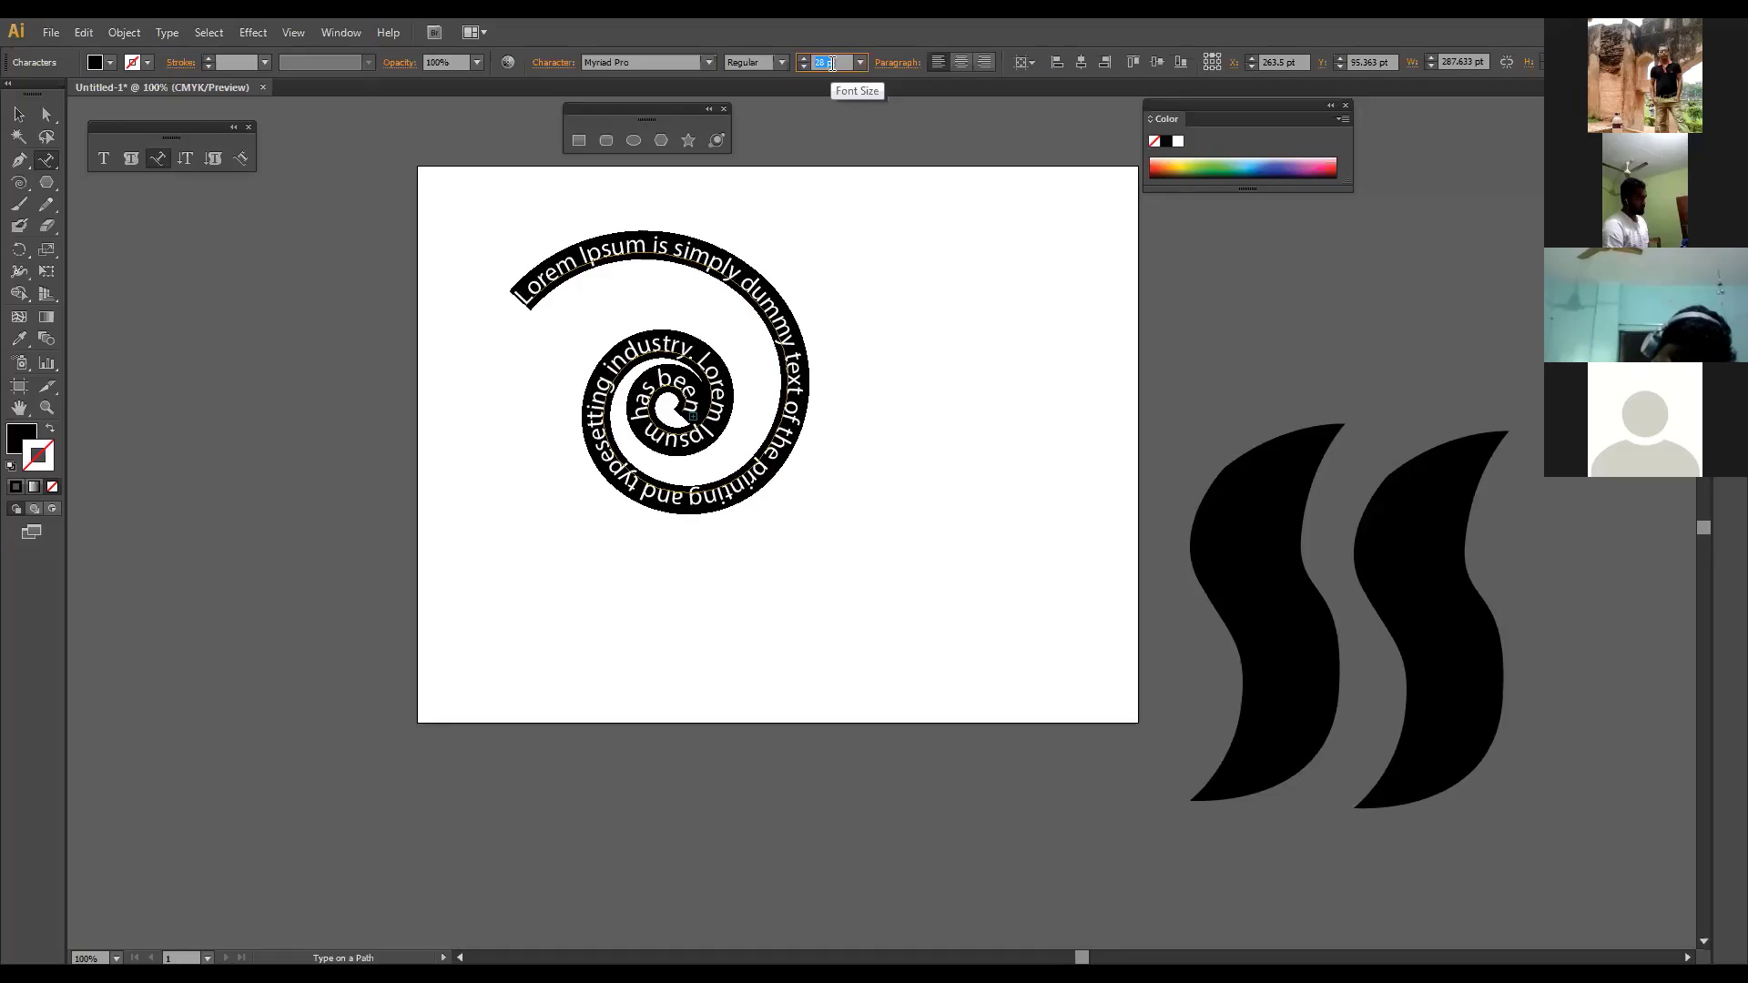
pyautogui.press('Up')
pyautogui.press('Up')
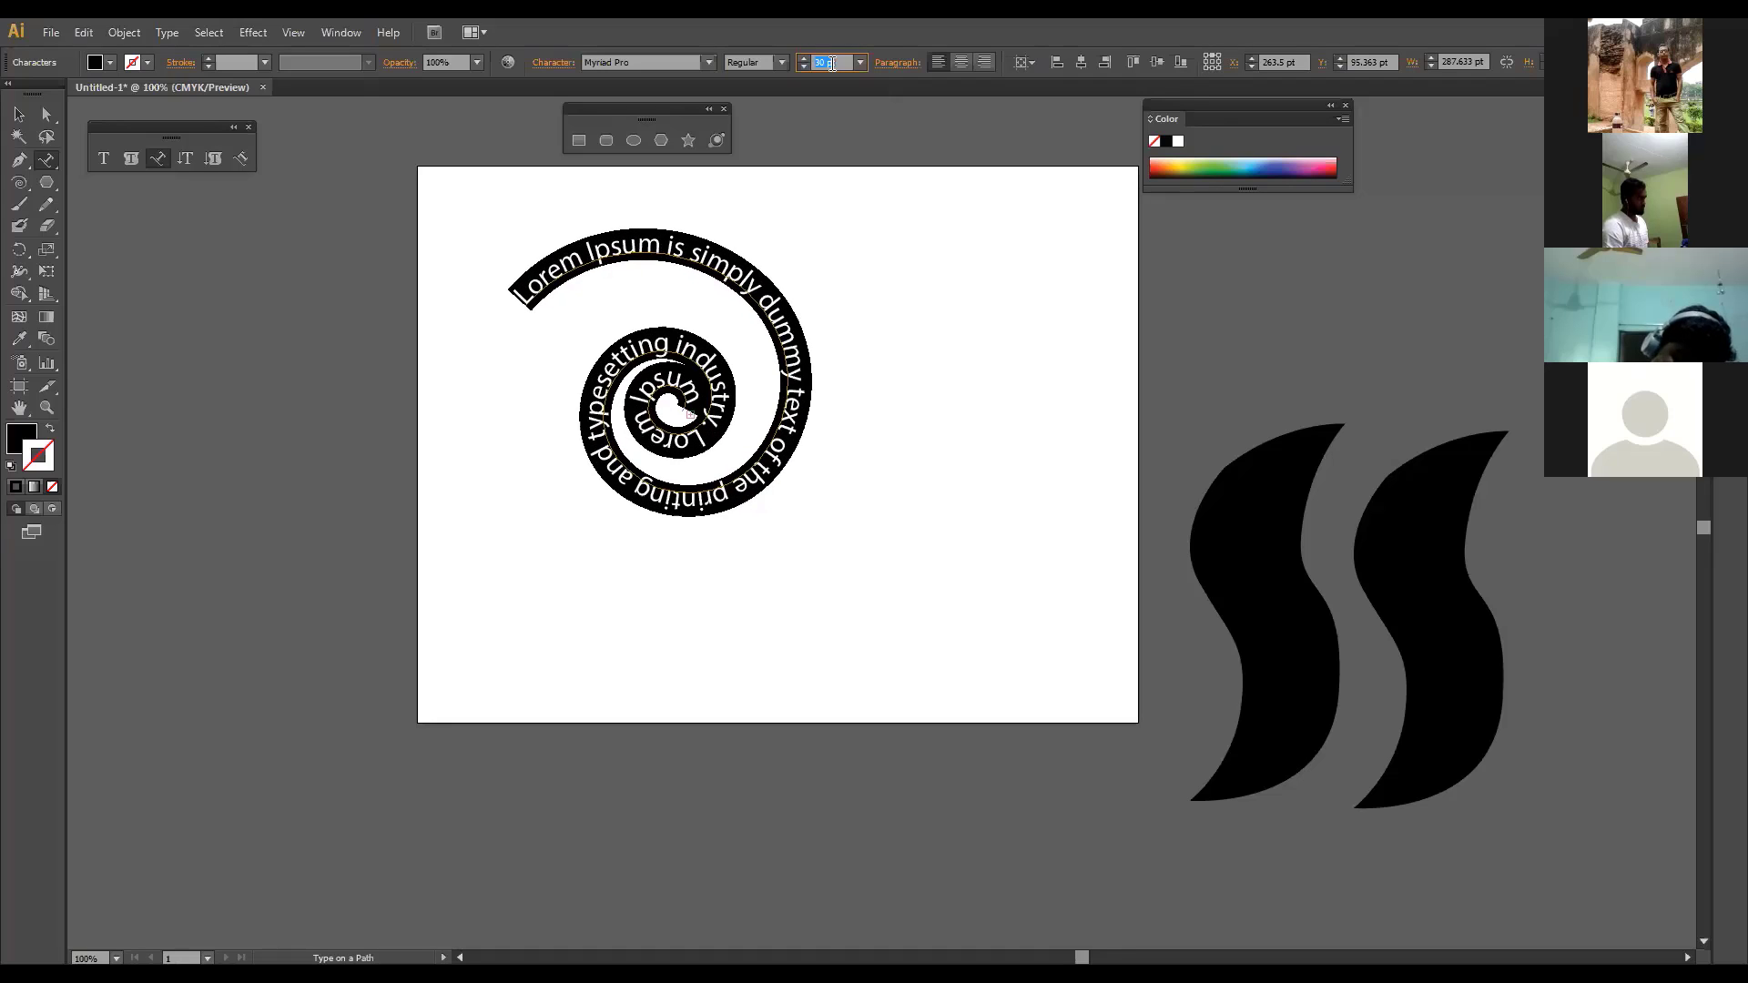
pyautogui.press('Up')
pyautogui.press('Up')
pyautogui.press('Up')
pyautogui.press('Up')
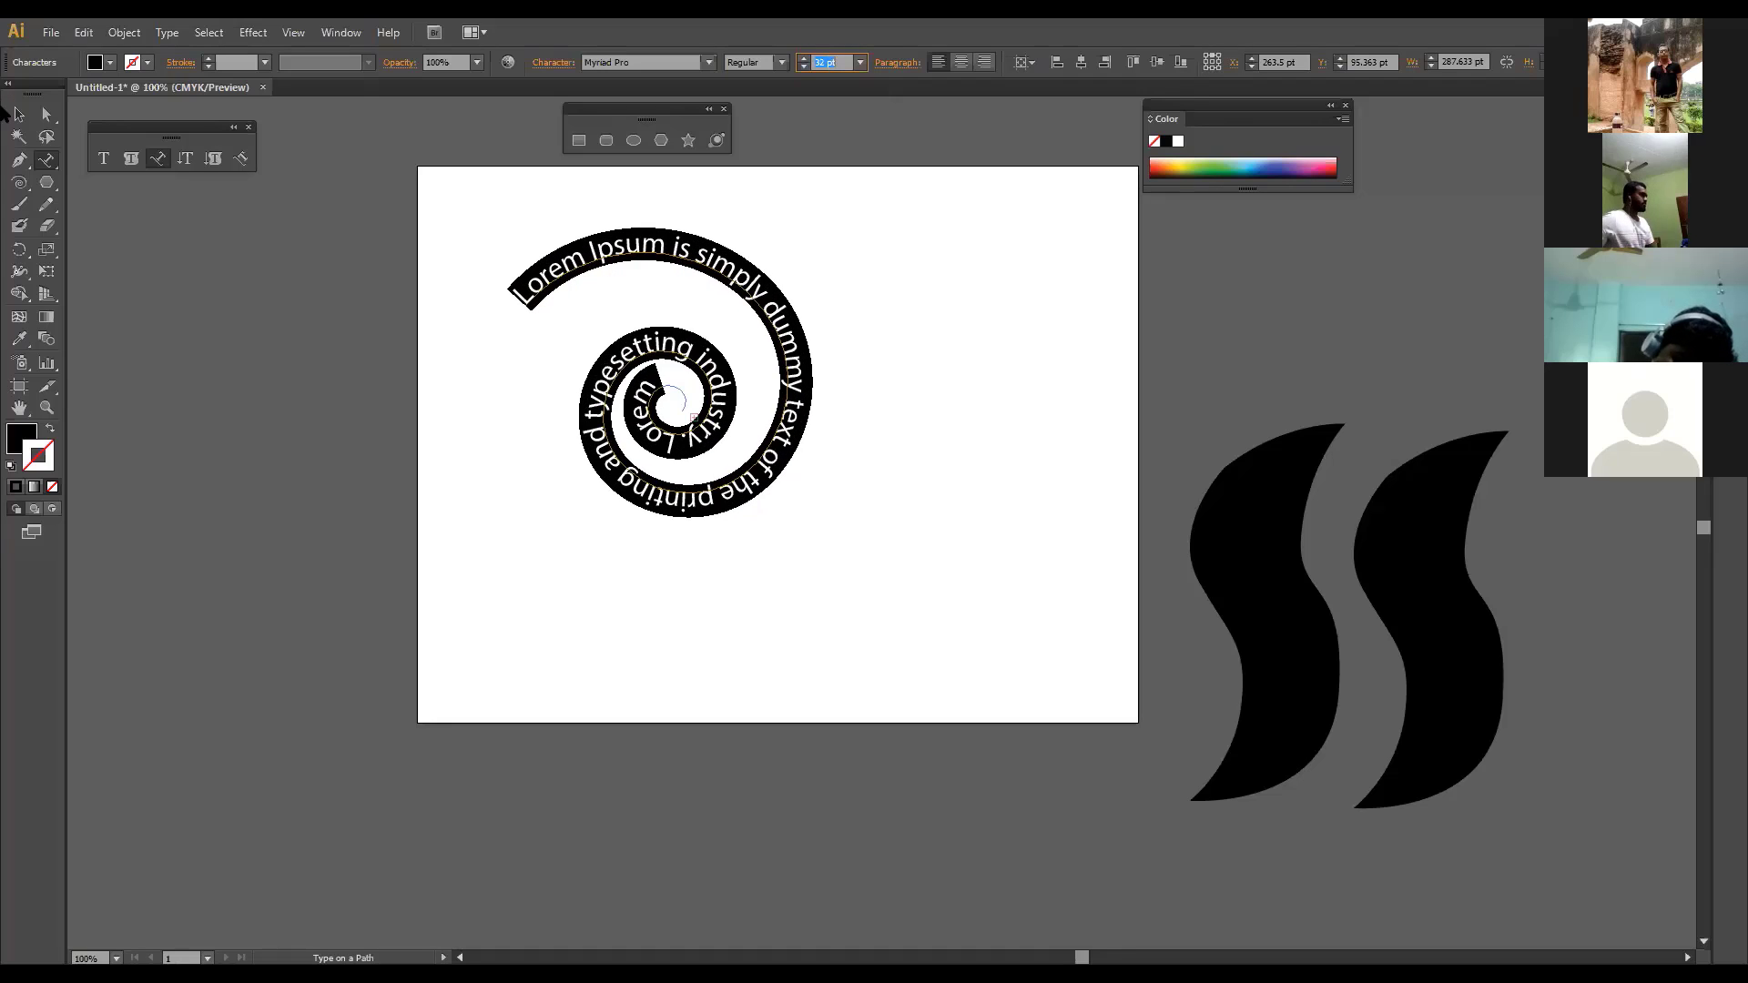
# Step: Finish editing the spiral text and move it off the artboard into the empty area on its left
pyautogui.click(19, 114)
pyautogui.click(832, 490)
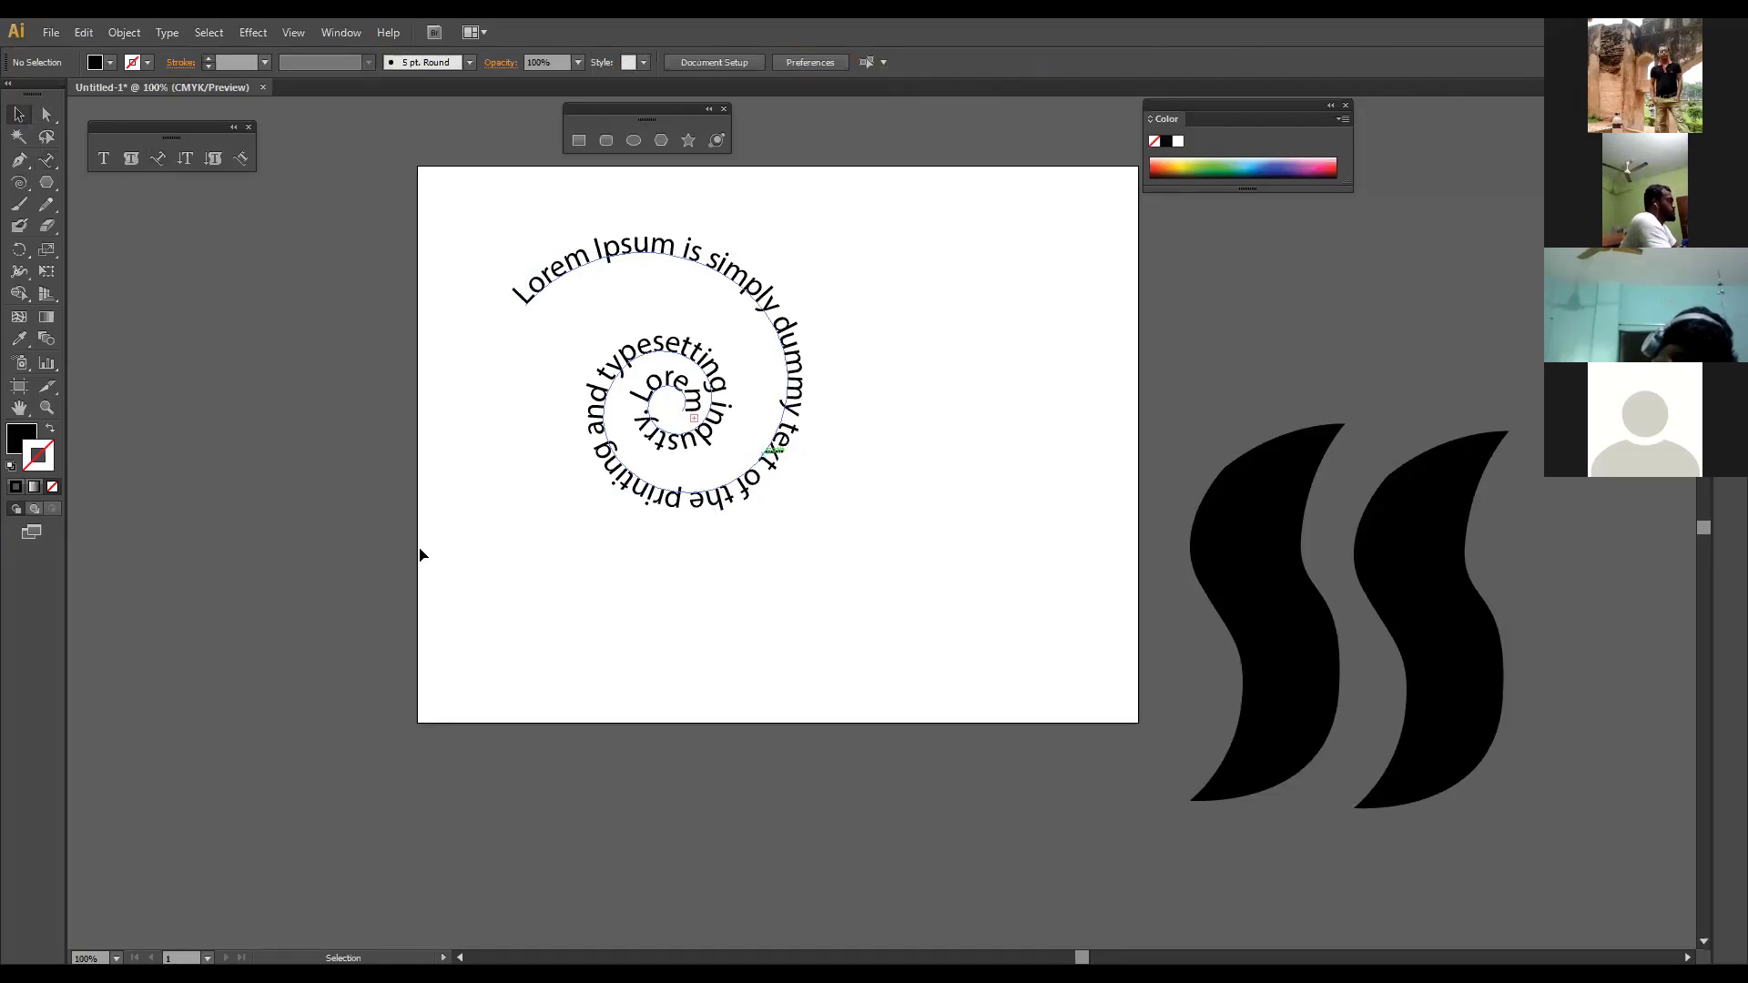
pyautogui.moveTo(783, 460); pyautogui.dragTo(320, 520)
# Step: Draw an open S-shaped wave about 553 pt wide across the artboard with the Pen tool and swap its black fill for a stroke
pyautogui.press('p')
pyautogui.click(481, 385)
pyautogui.moveTo(705, 375); pyautogui.dragTo(808, 432)
pyautogui.moveTo(984, 353)
pyautogui.mouseDown()
pyautogui.moveTo(1018, 339)
pyautogui.moveTo(992, 338)
pyautogui.mouseUp()
pyautogui.click(18, 115)
pyautogui.click(674, 327)
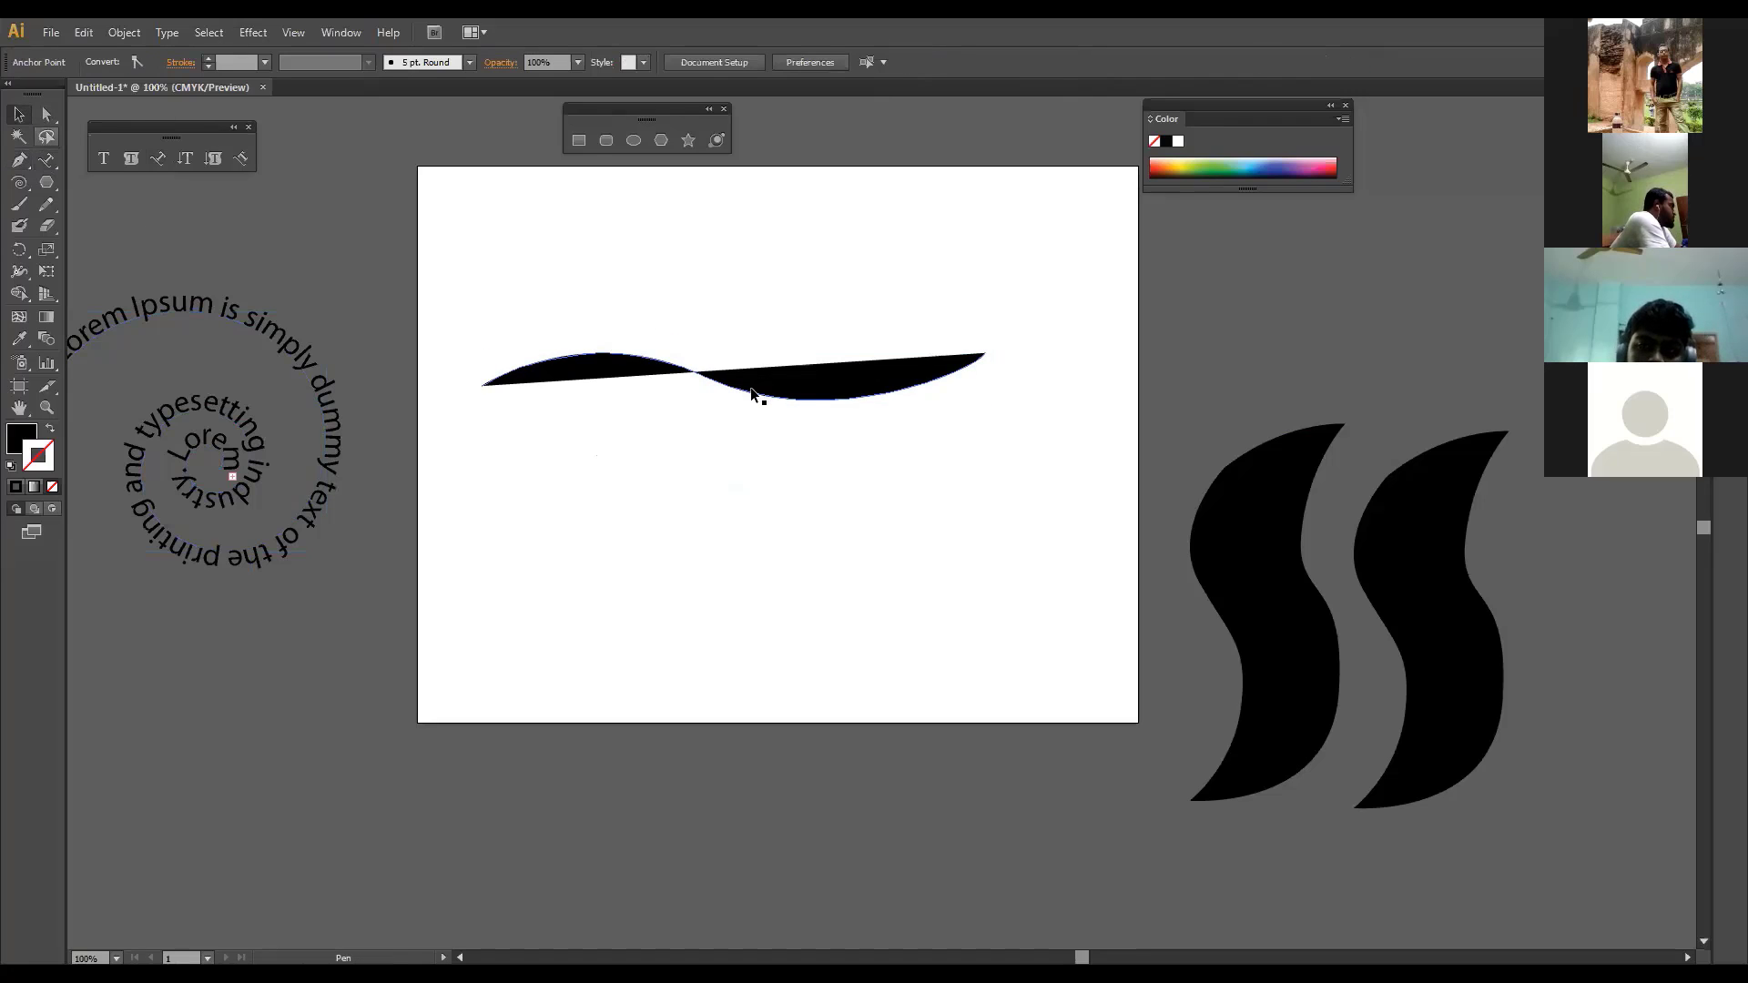
pyautogui.moveTo(750, 390); pyautogui.dragTo(832, 389)
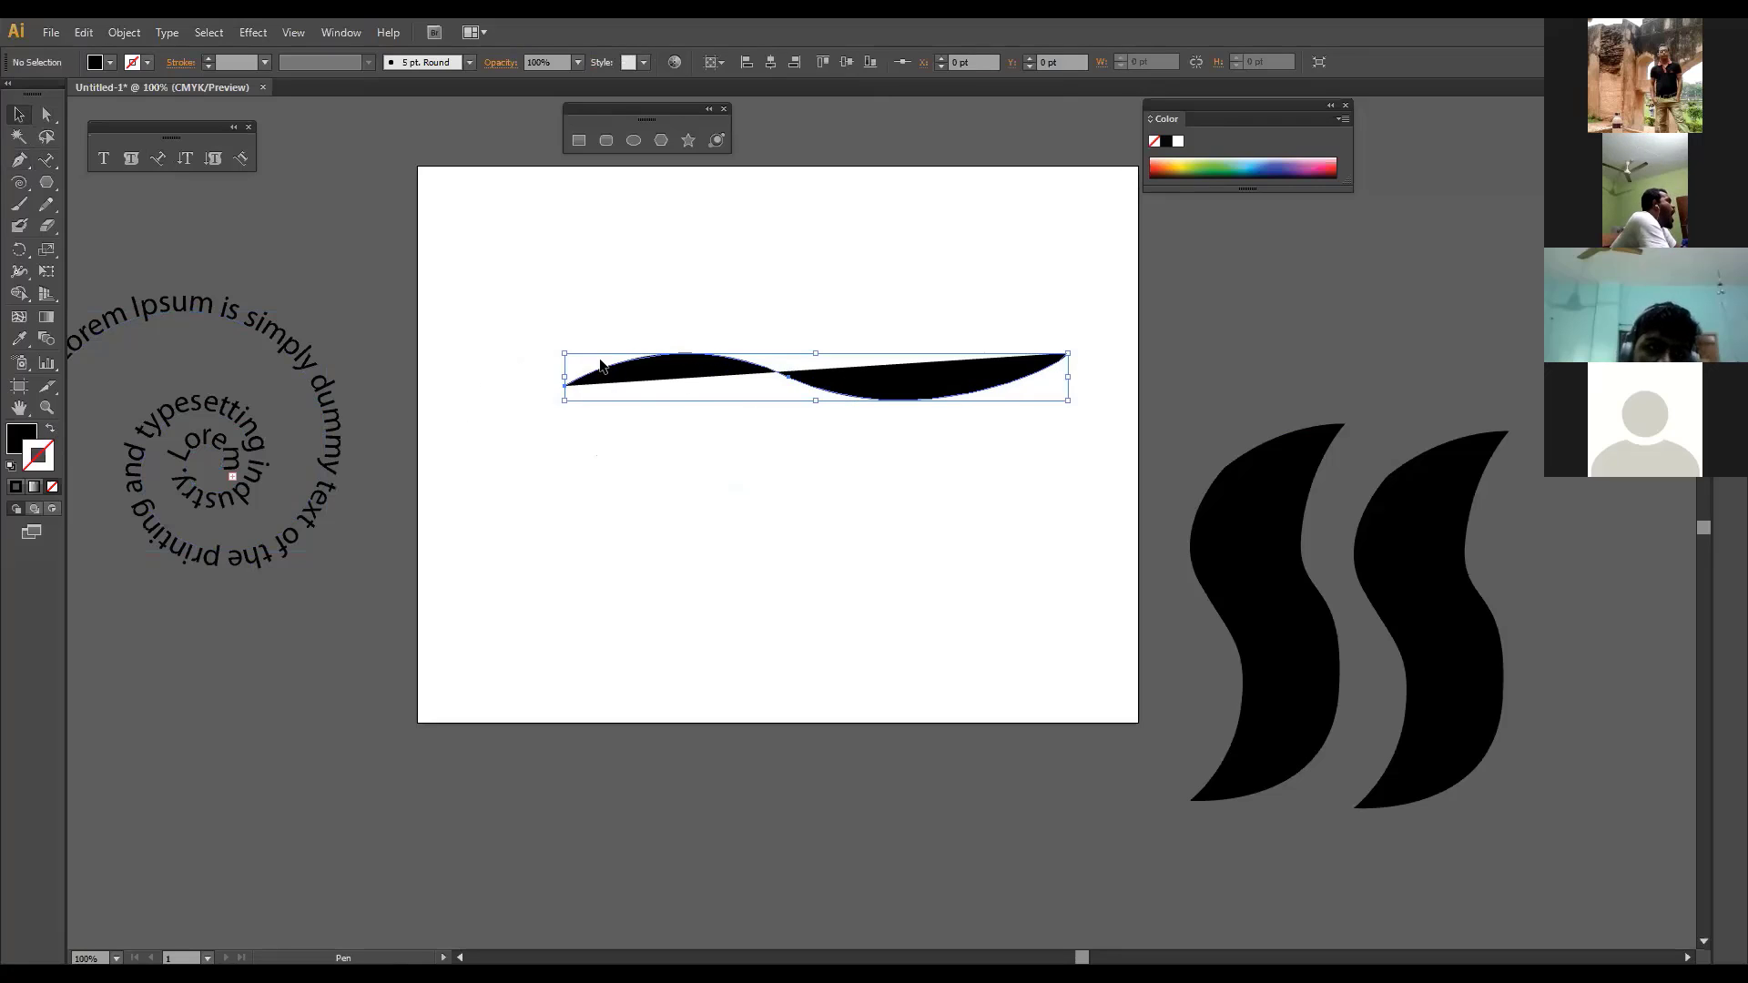
pyautogui.hotkey('shift', 'x')
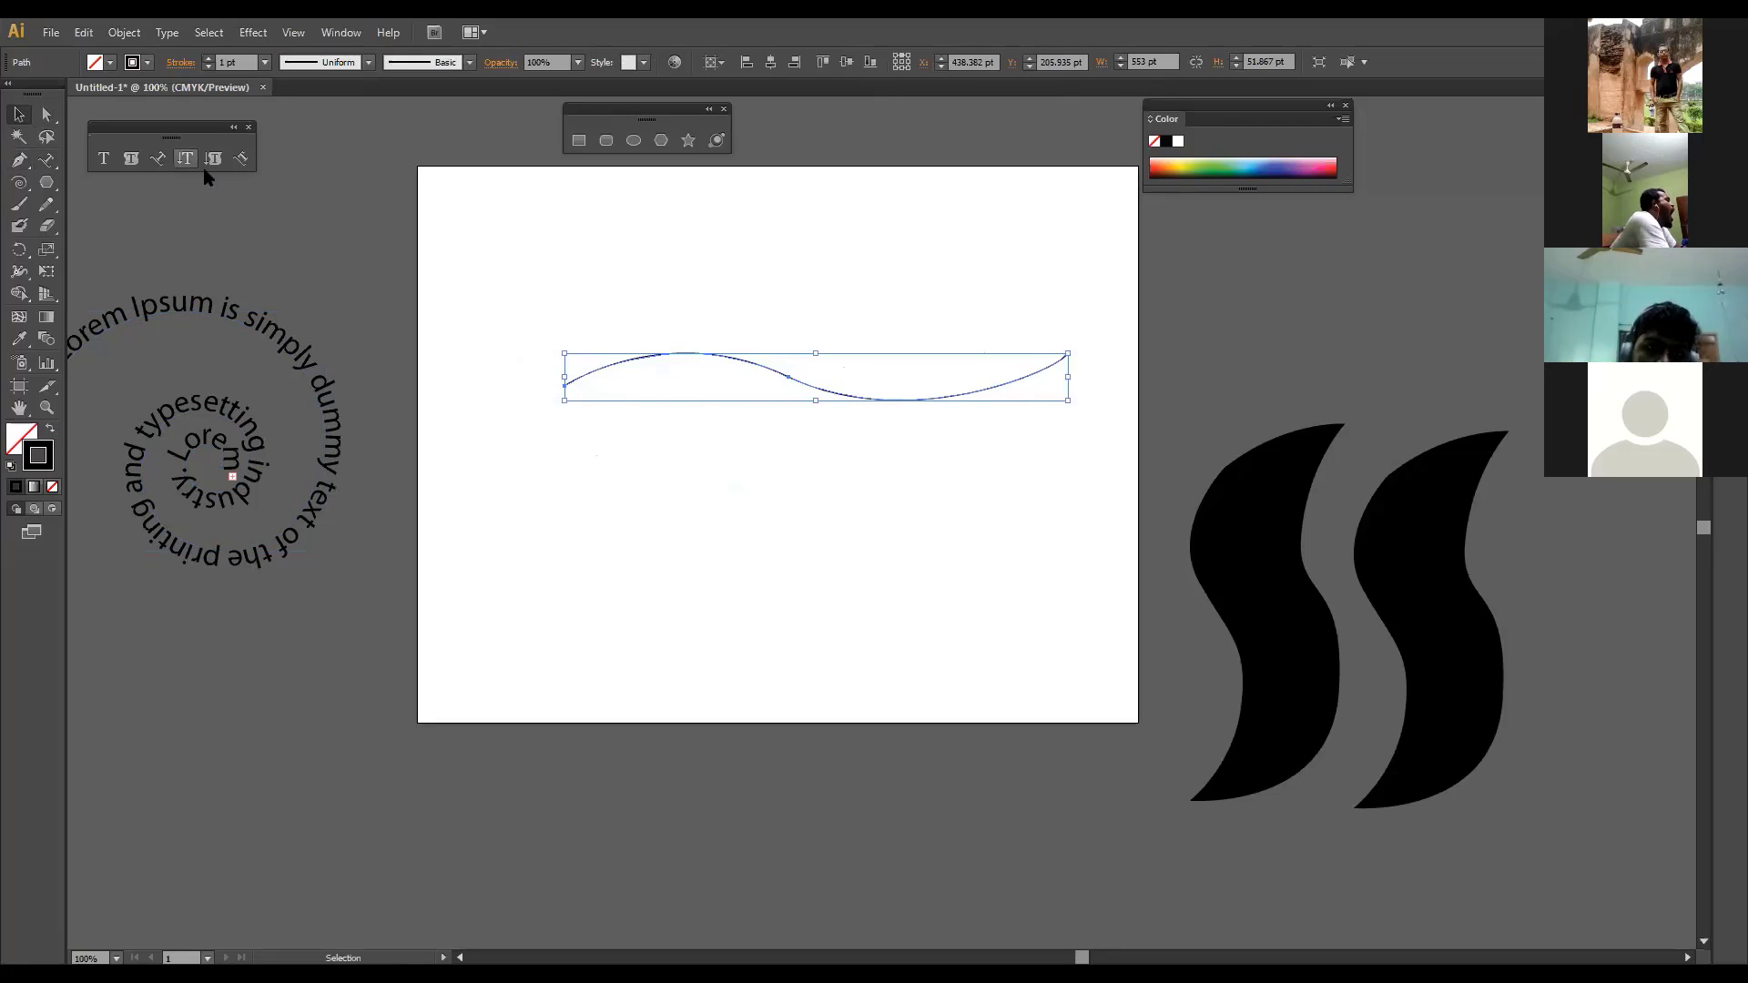
# Step: Turn the wave into a type path, paste the lorem ipsum paragraph from its left end, and deselect it
pyautogui.click(157, 161)
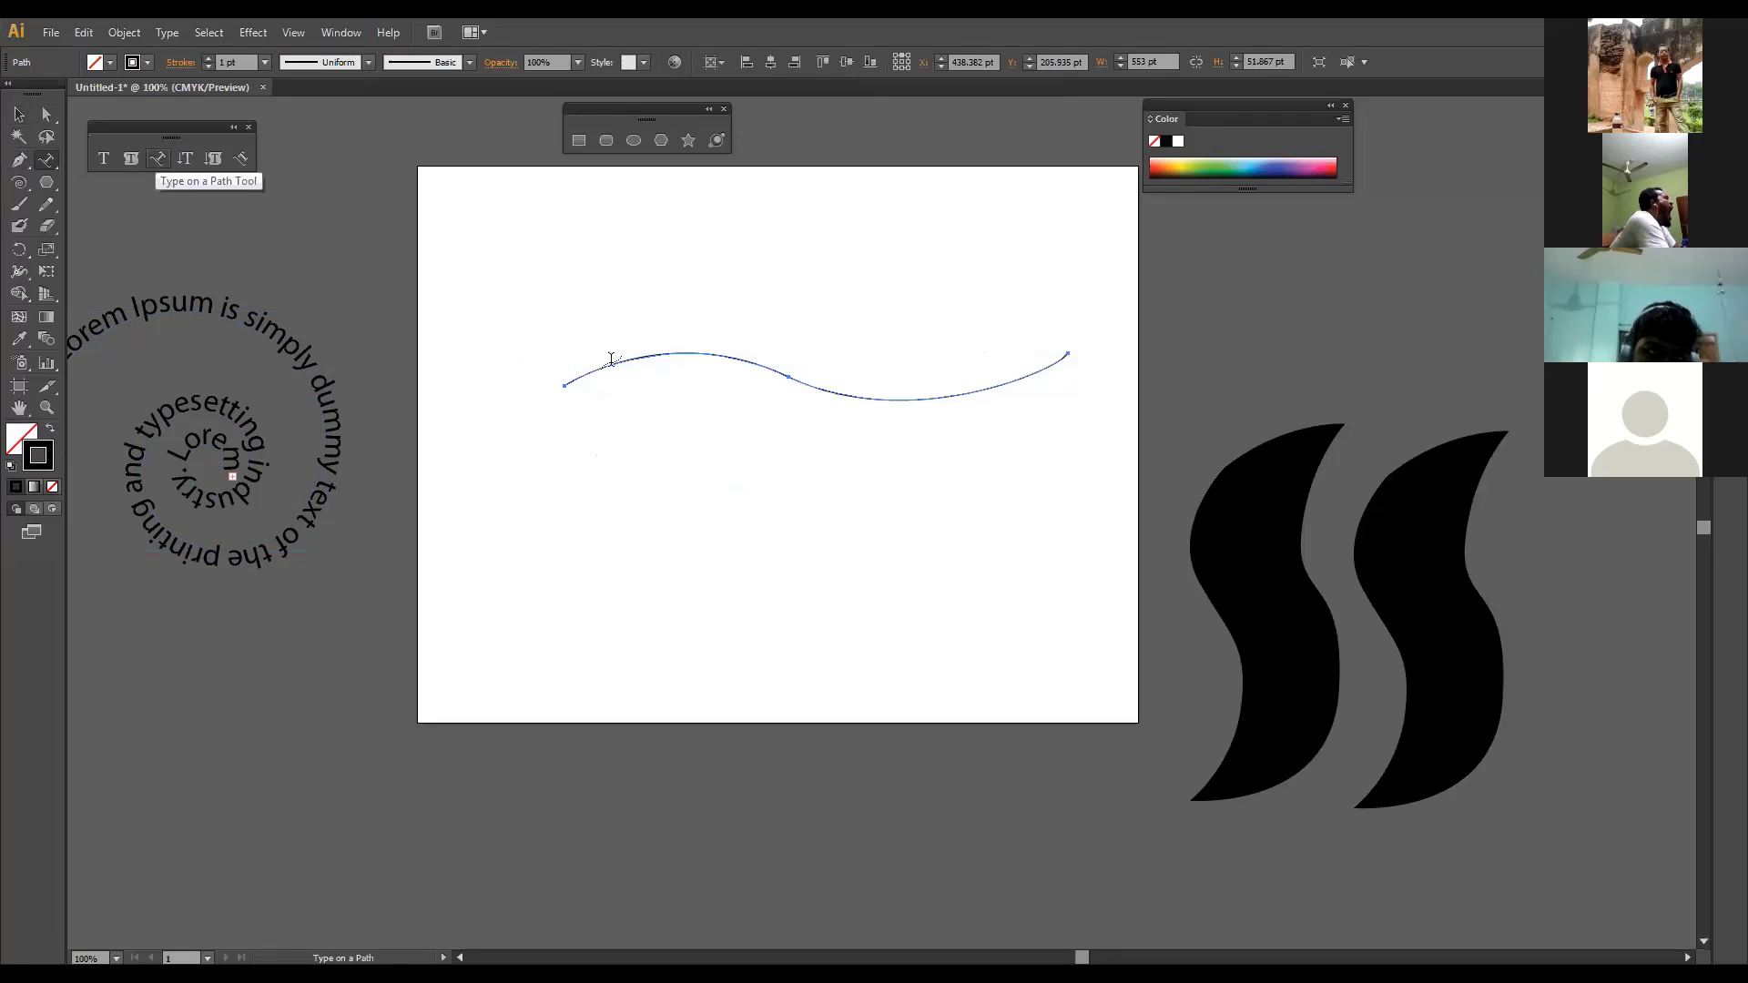
pyautogui.click(563, 383)
pyautogui.hotkey('ctrl', 'v')
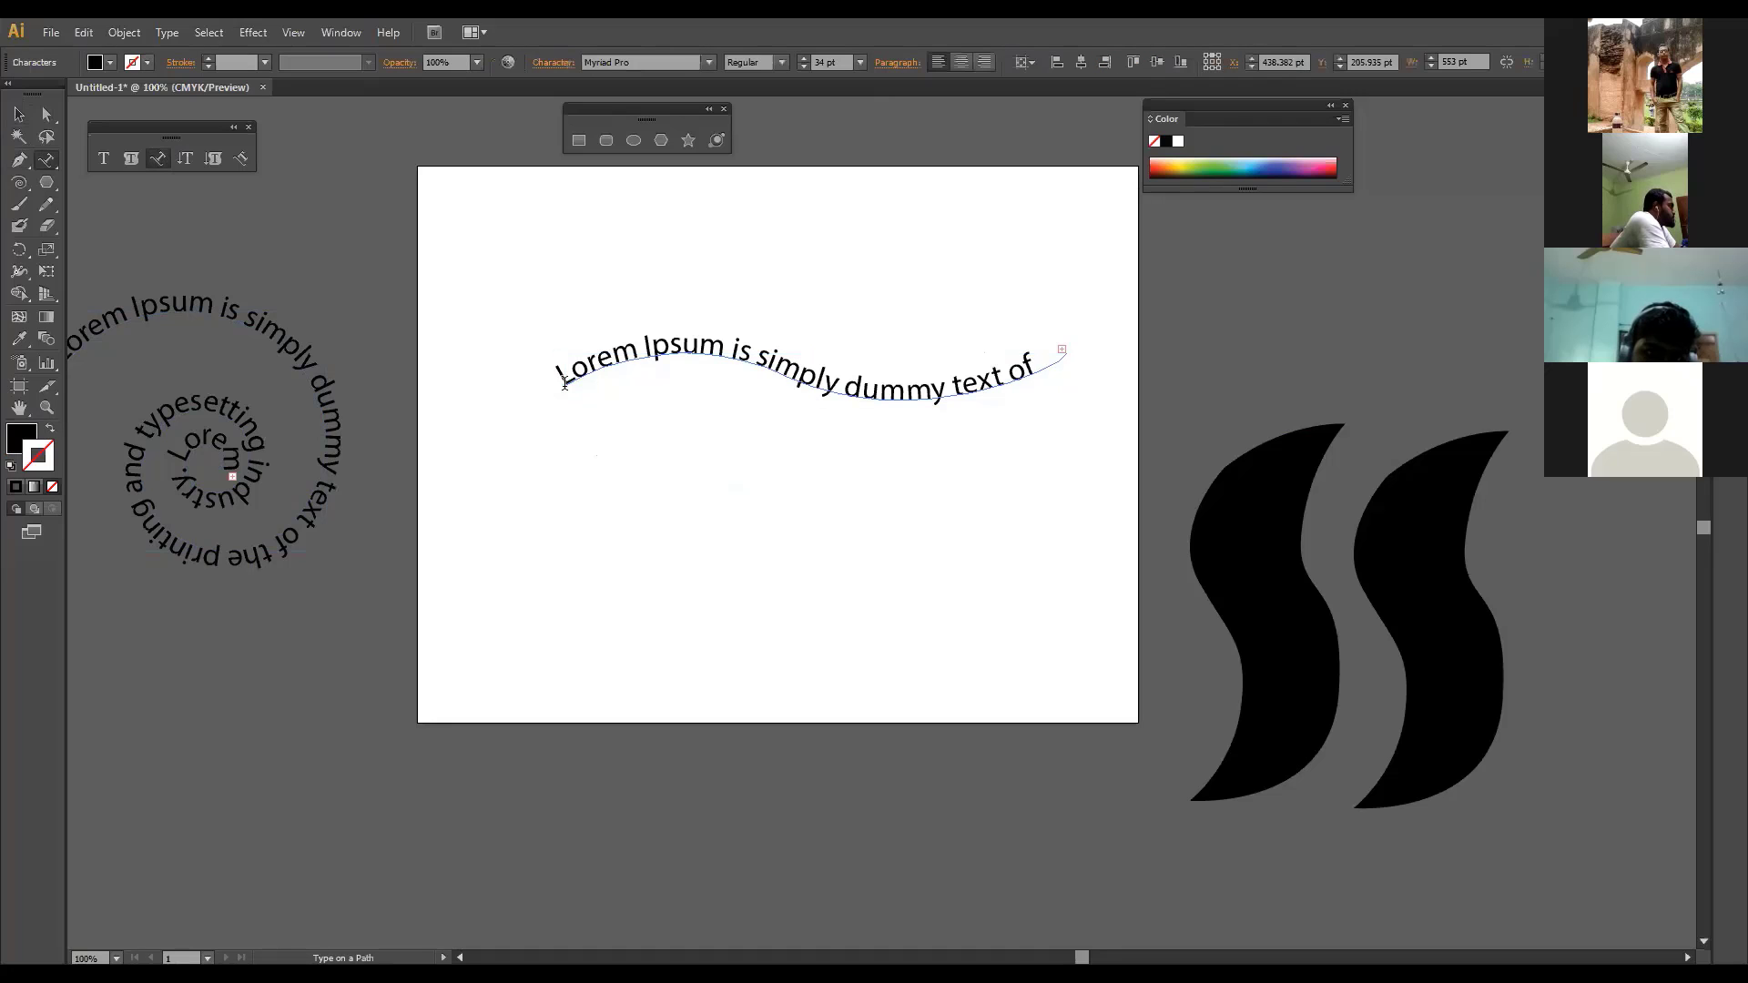
pyautogui.press('Escape')
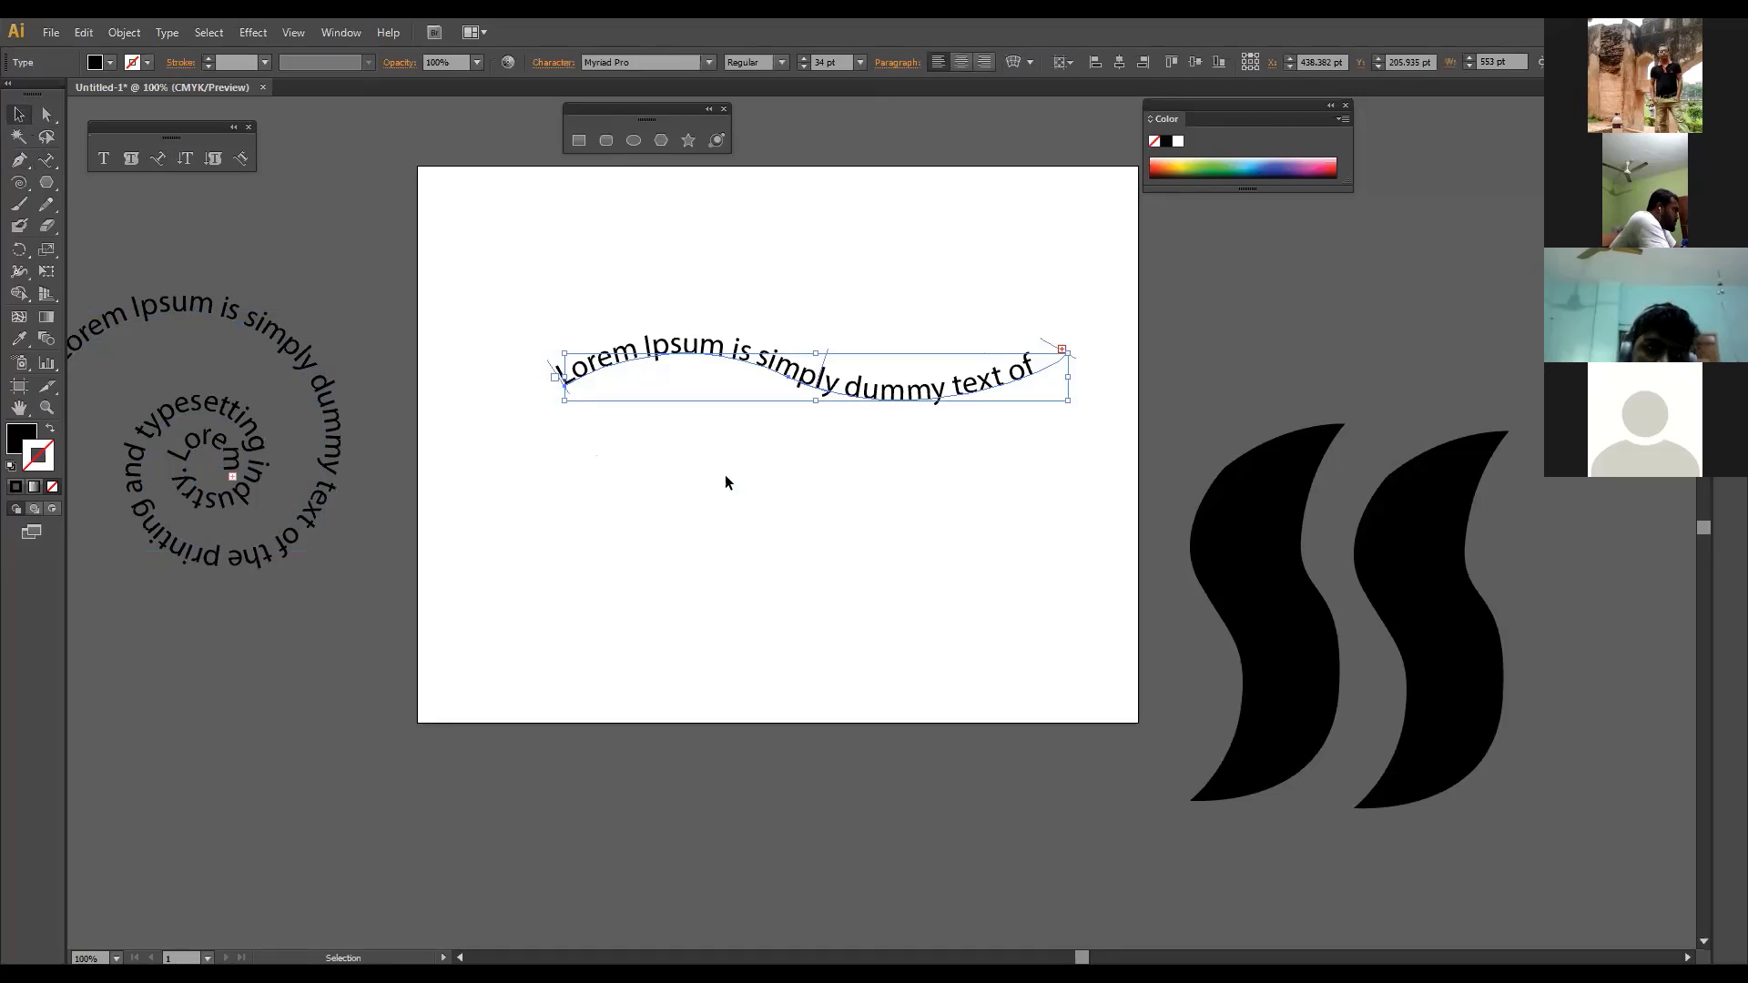
pyautogui.click(761, 482)
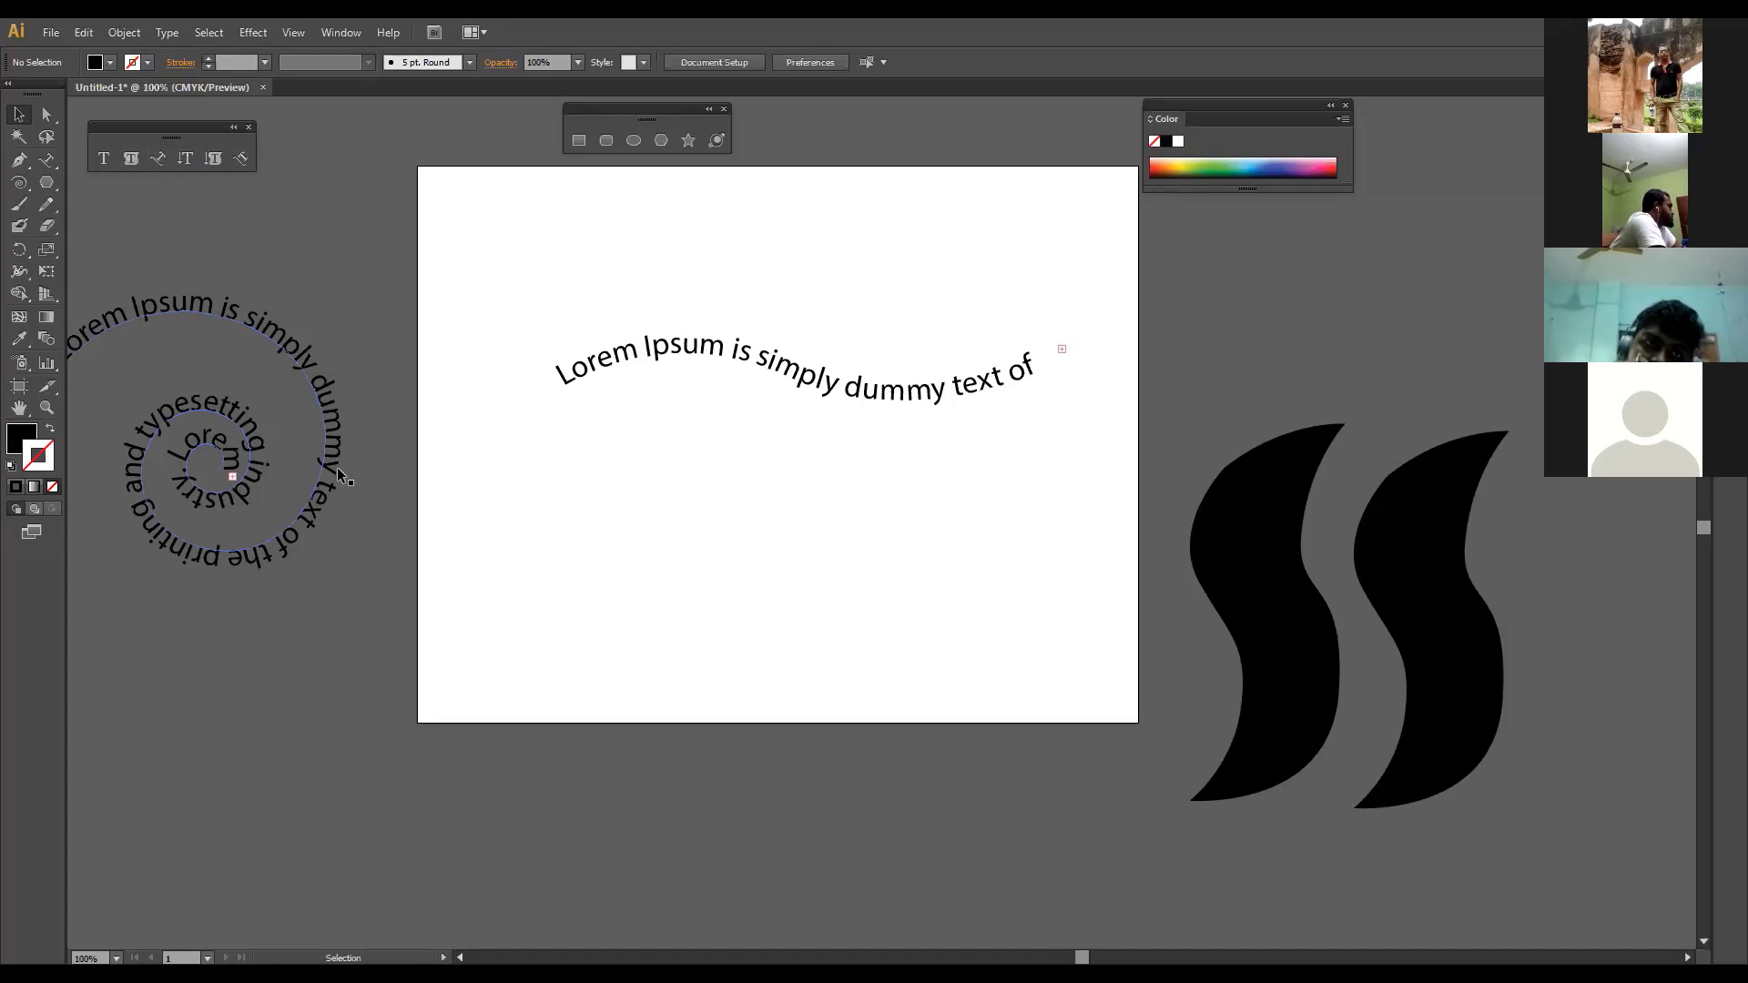
# Step: Move the spiral text lower beside the artboard and the wavy text down to the artboard's bottom edge
pyautogui.moveTo(337, 467); pyautogui.dragTo(339, 685)
pyautogui.moveTo(641, 358); pyautogui.dragTo(623, 749)
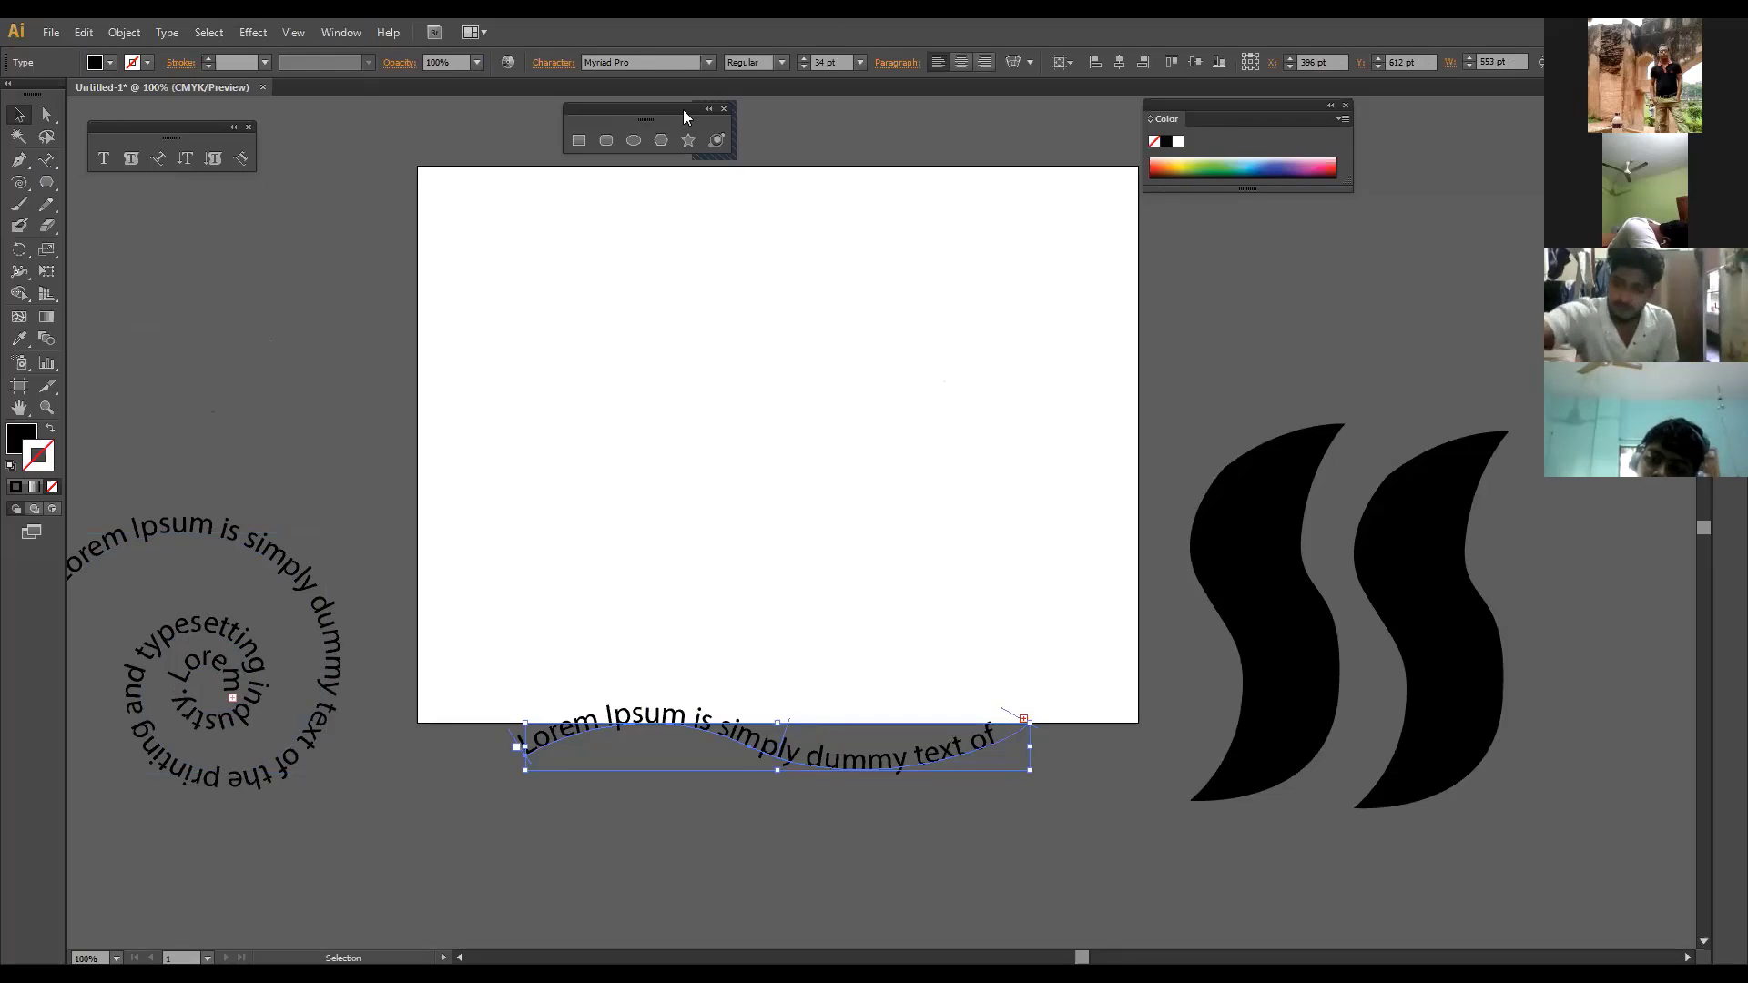
# Step: Draw a second open wave about 688 pt wide on the empty artboard with the Pen tool and swap its fill for a stroke
pyautogui.click(22, 162)
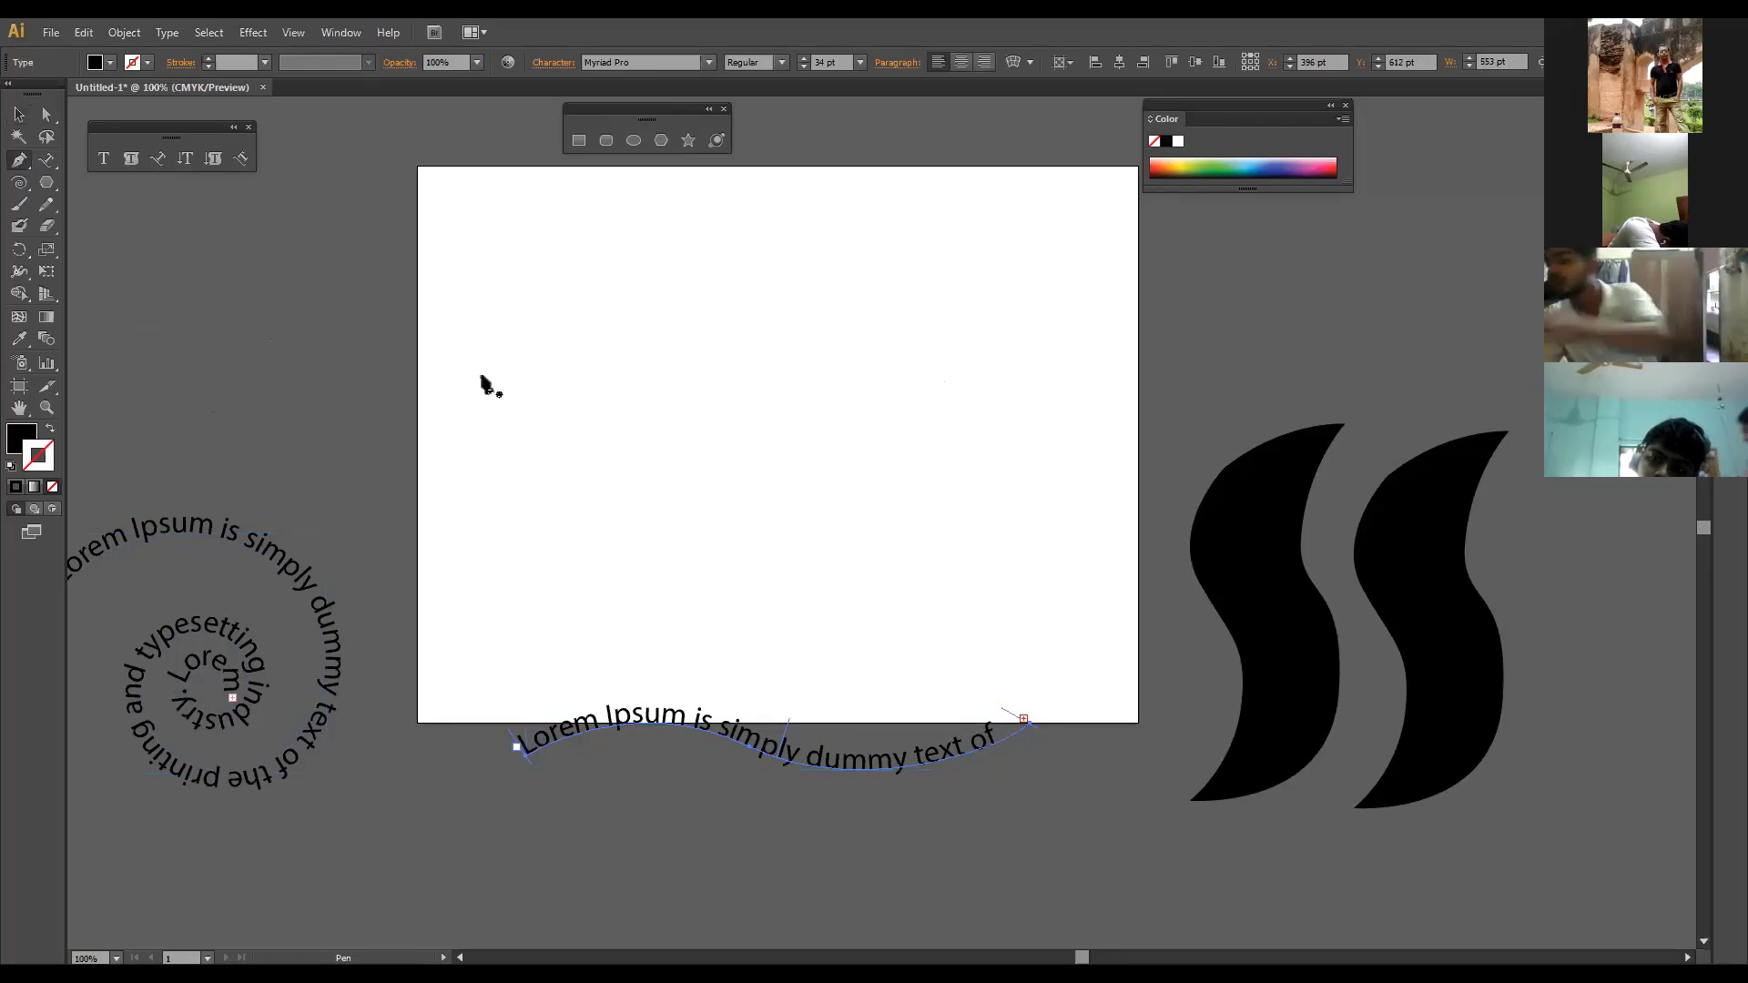
pyautogui.click(482, 376)
pyautogui.moveTo(773, 389); pyautogui.dragTo(928, 477)
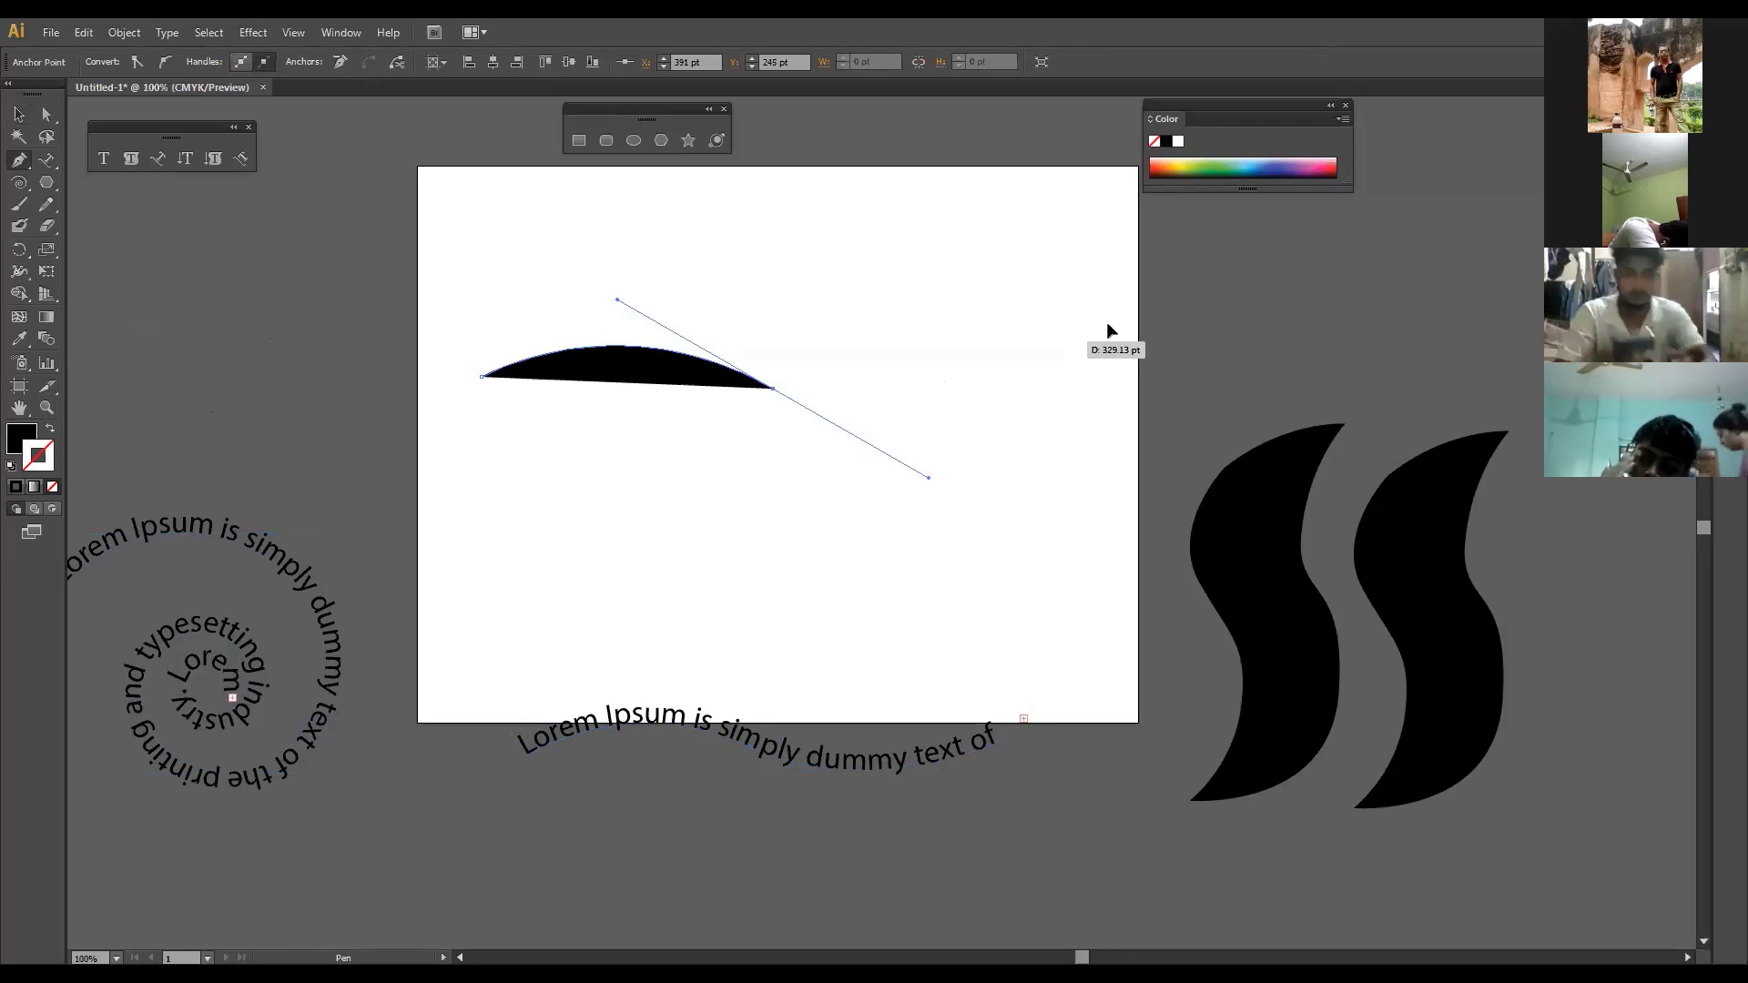
pyautogui.moveTo(1108, 324); pyautogui.dragTo(1112, 327)
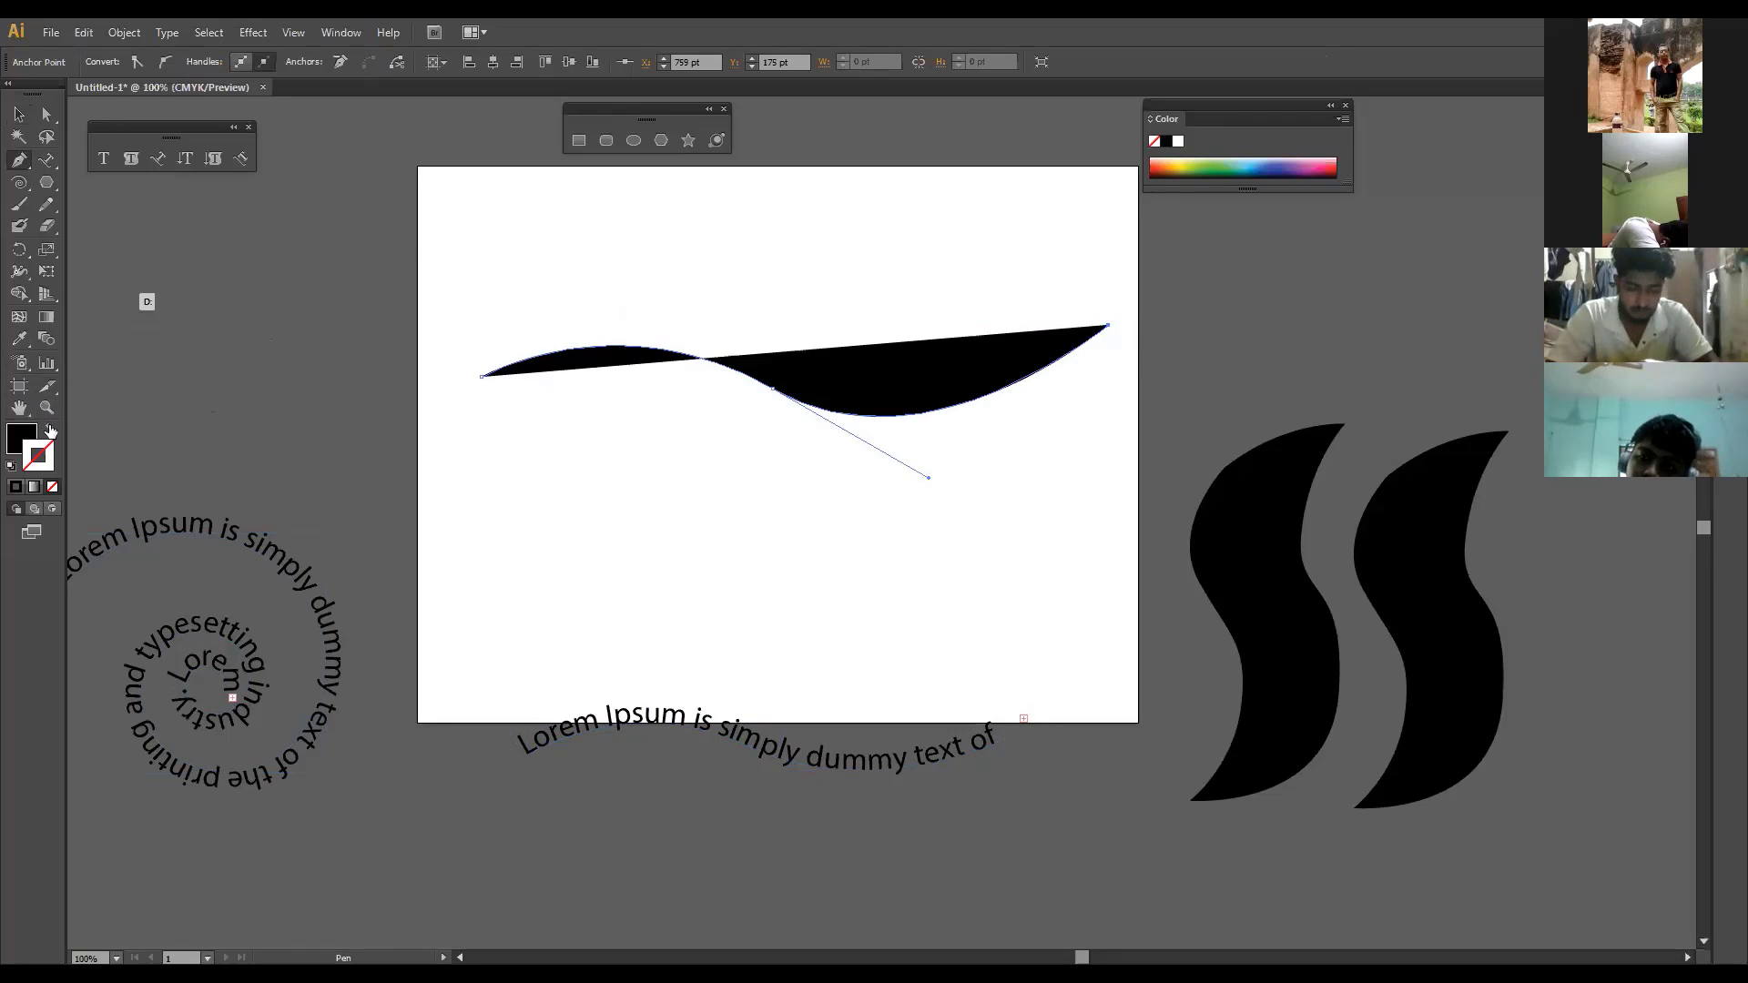
pyautogui.click(50, 428)
pyautogui.click(18, 114)
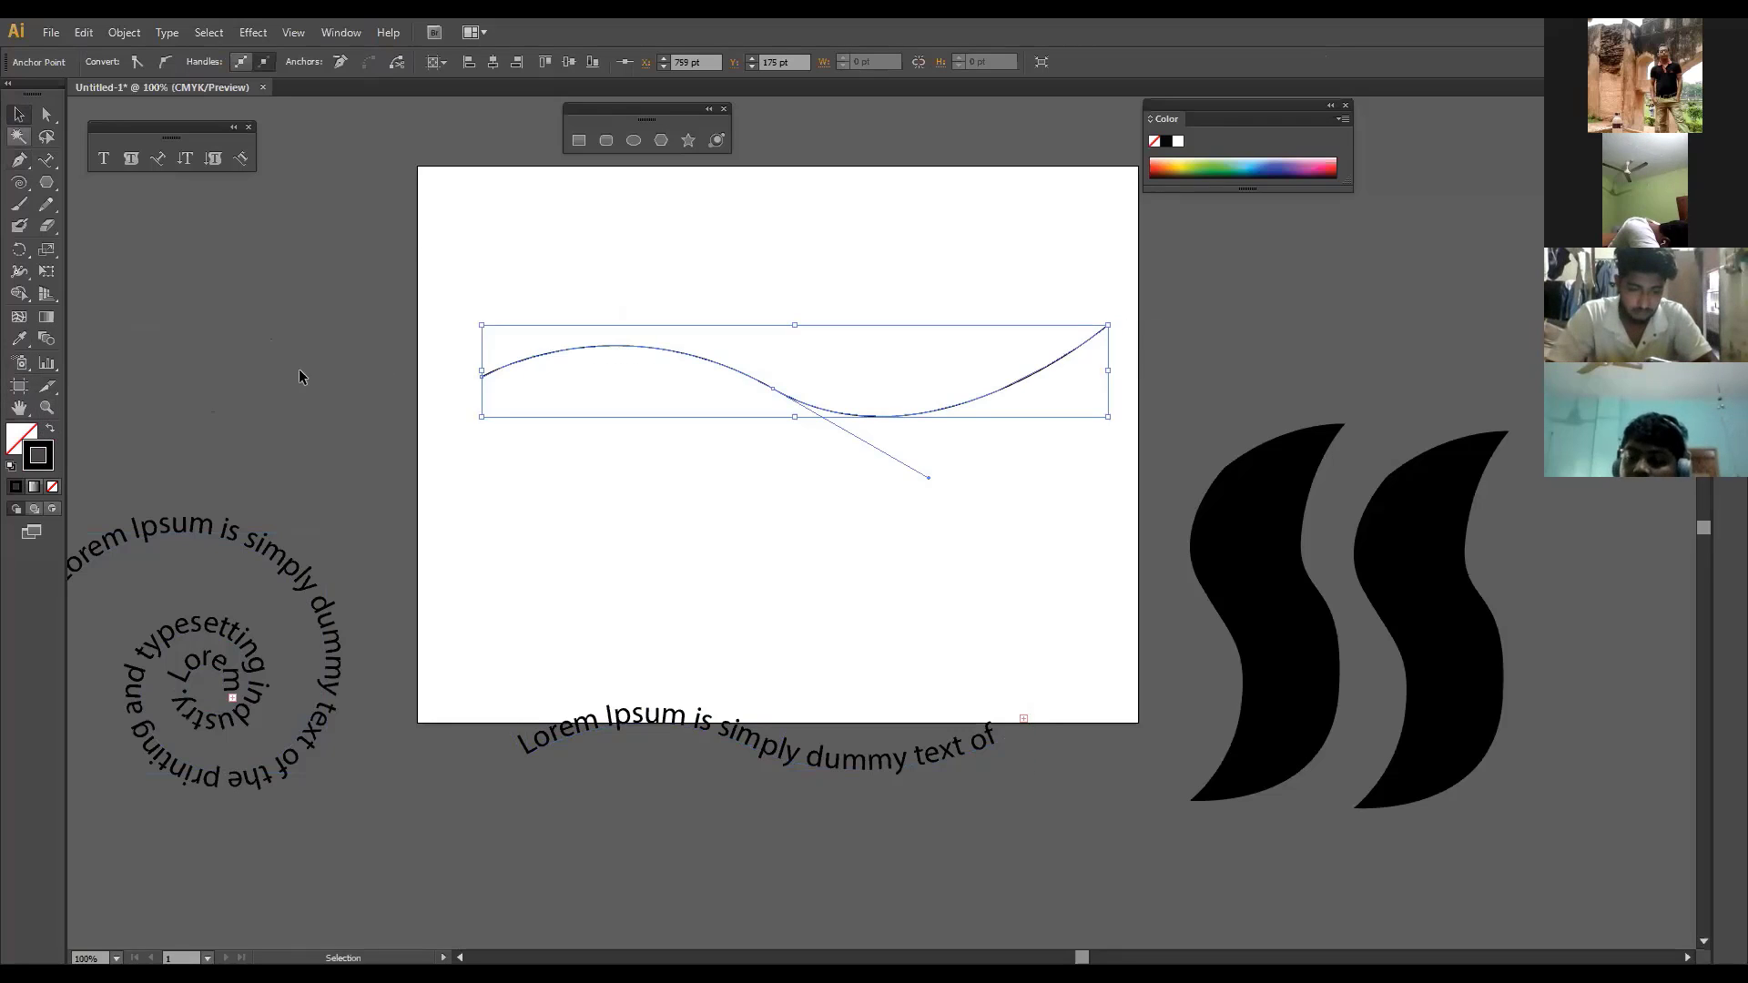
pyautogui.click(830, 444)
pyautogui.click(904, 415)
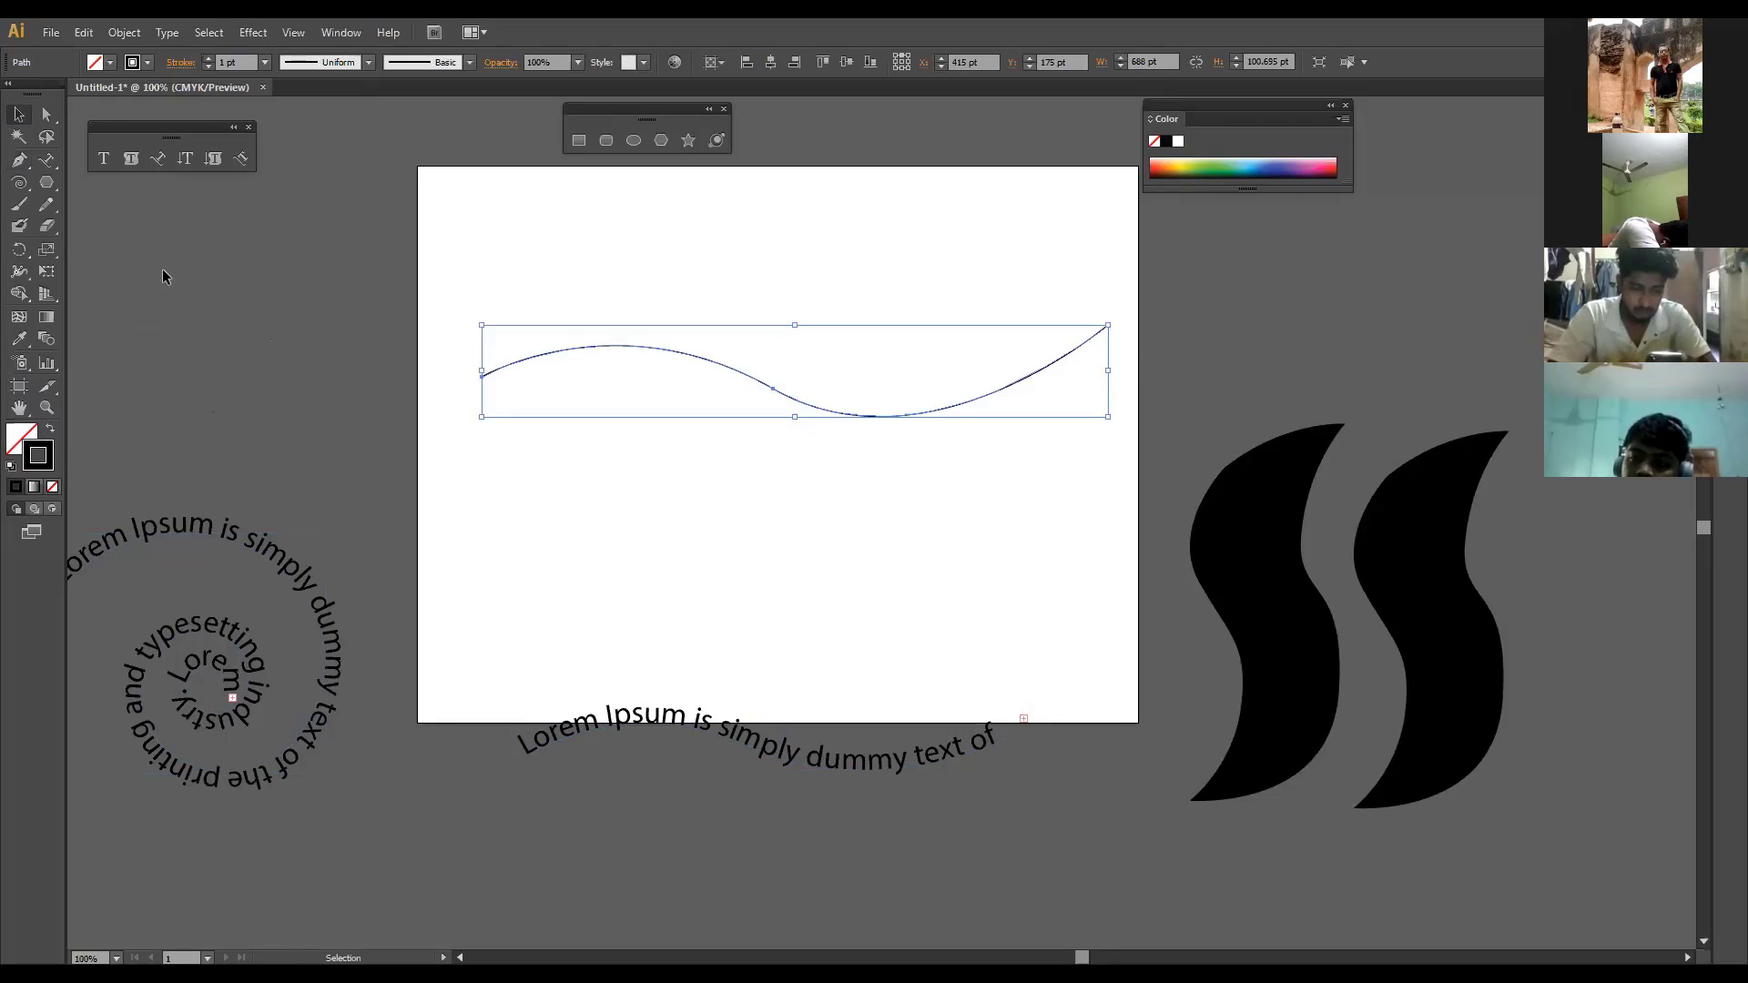
# Step: Place the copied lorem ipsum paragraph along the second wave with Type on a Path, starting at its left end
pyautogui.click(158, 160)
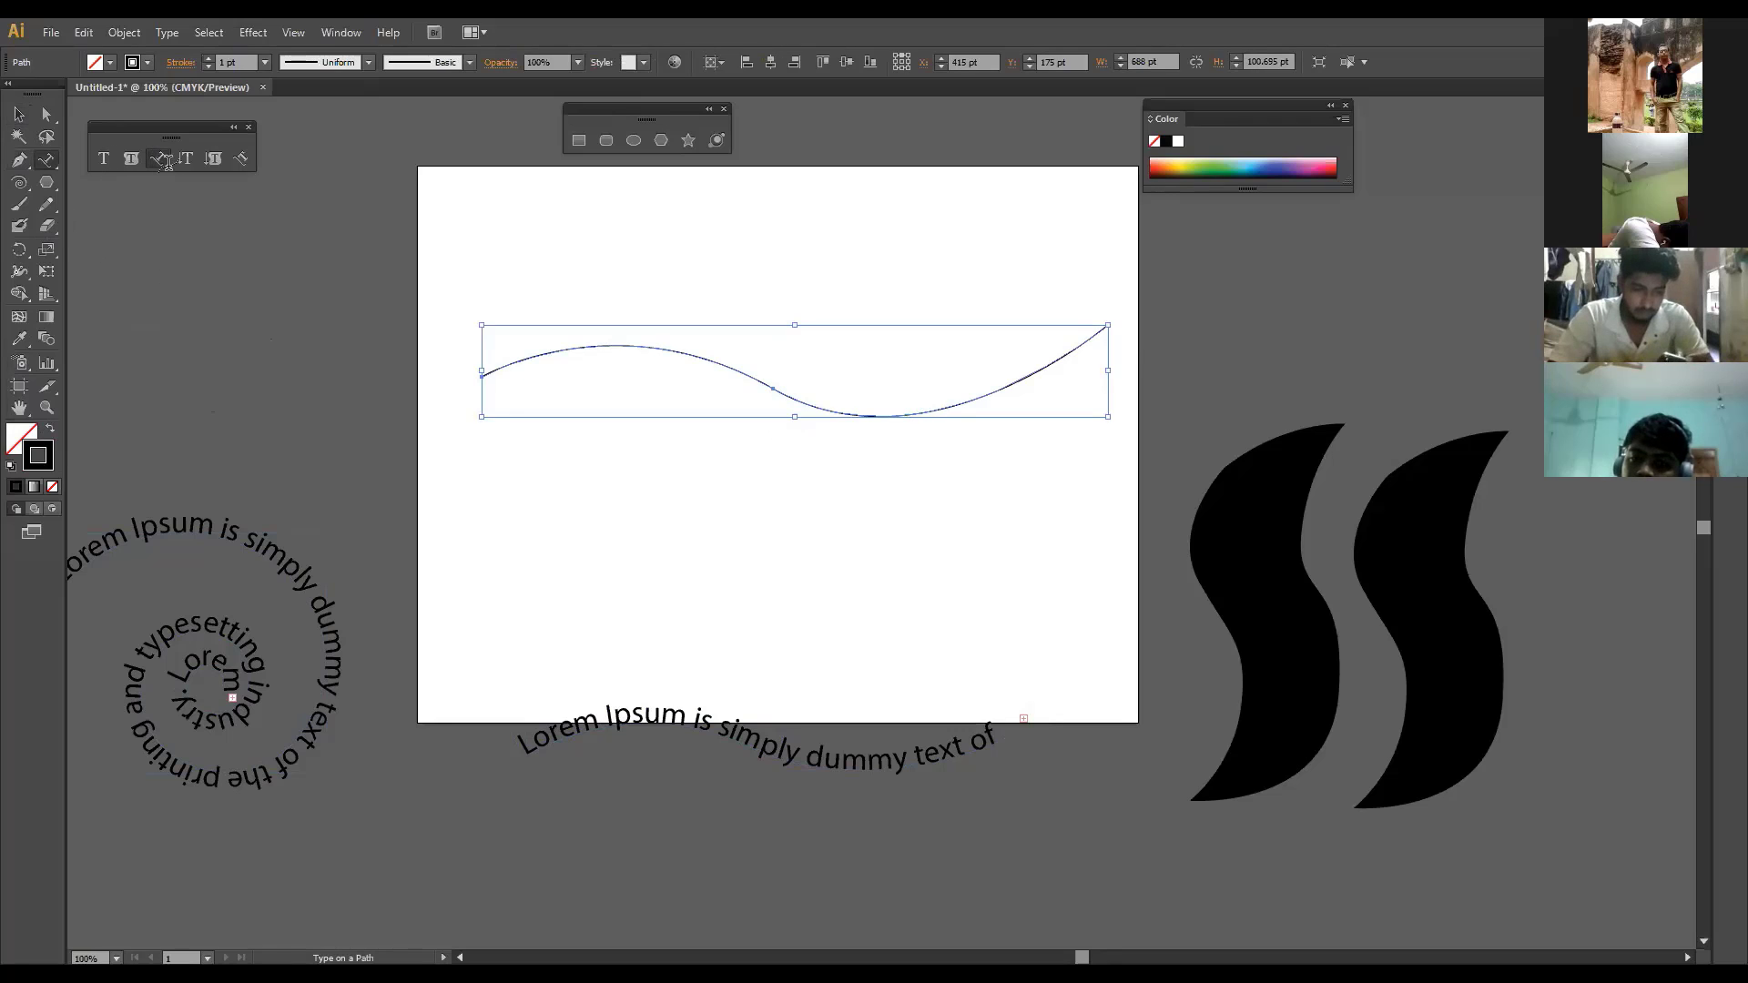
pyautogui.click(485, 372)
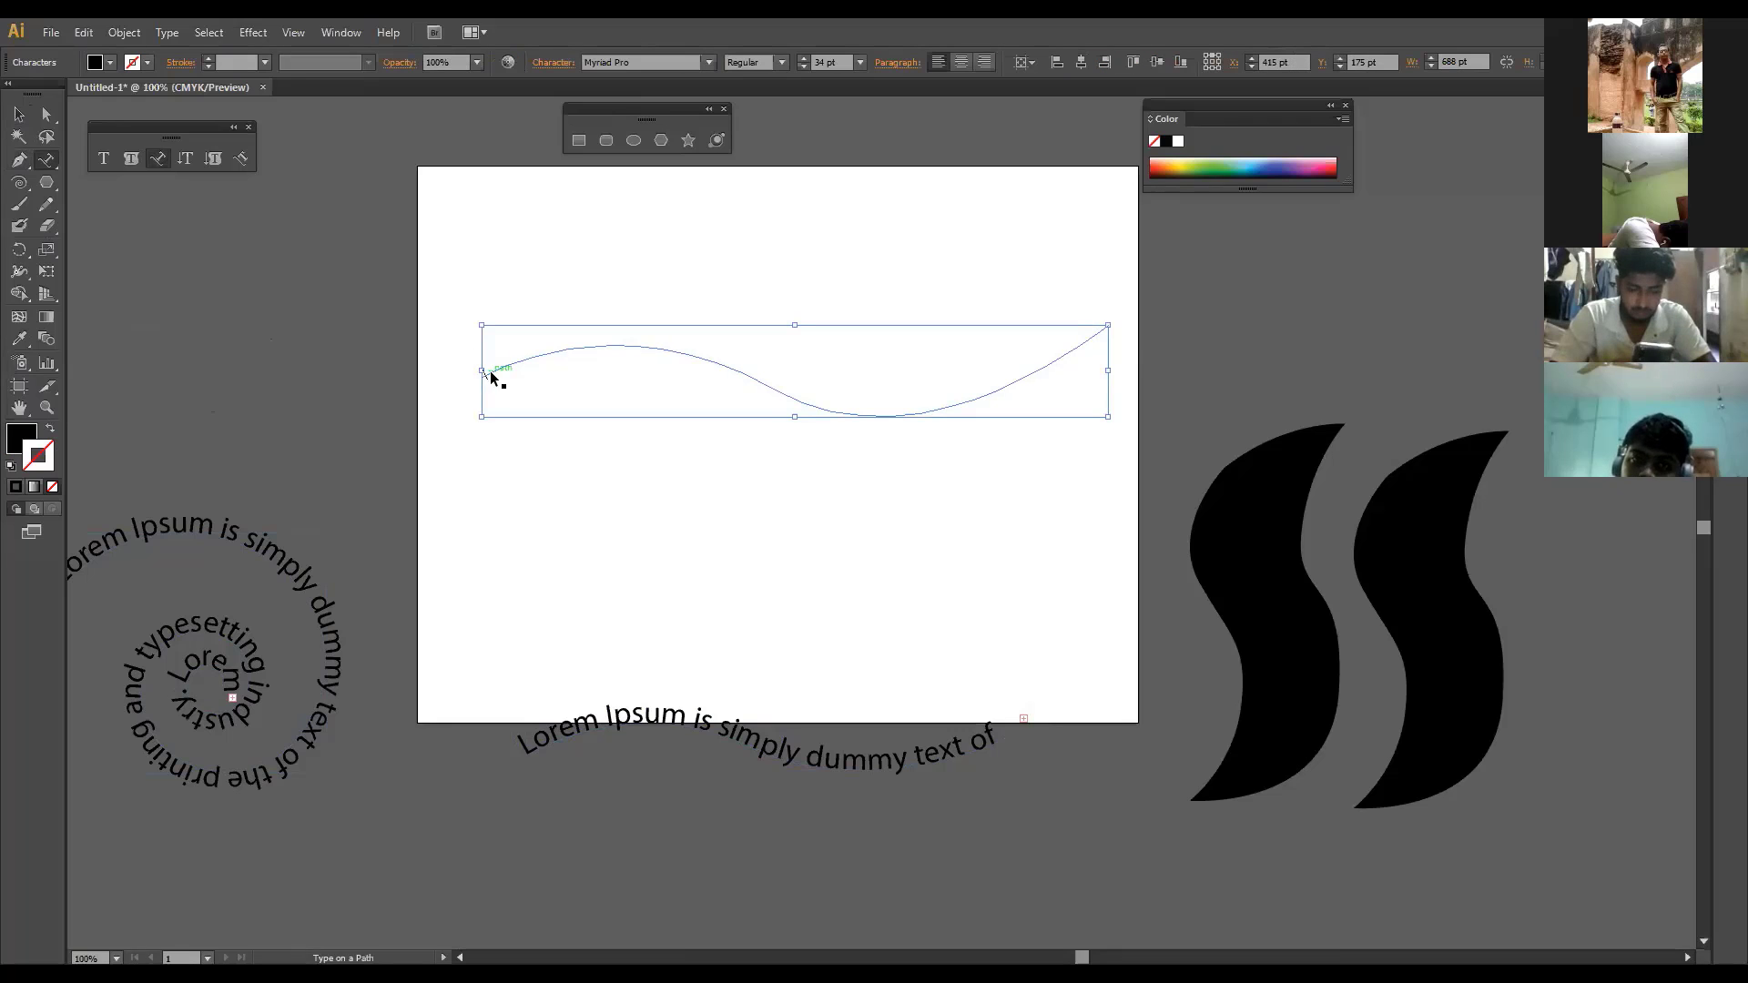
pyautogui.hotkey('ctrl', 'v')
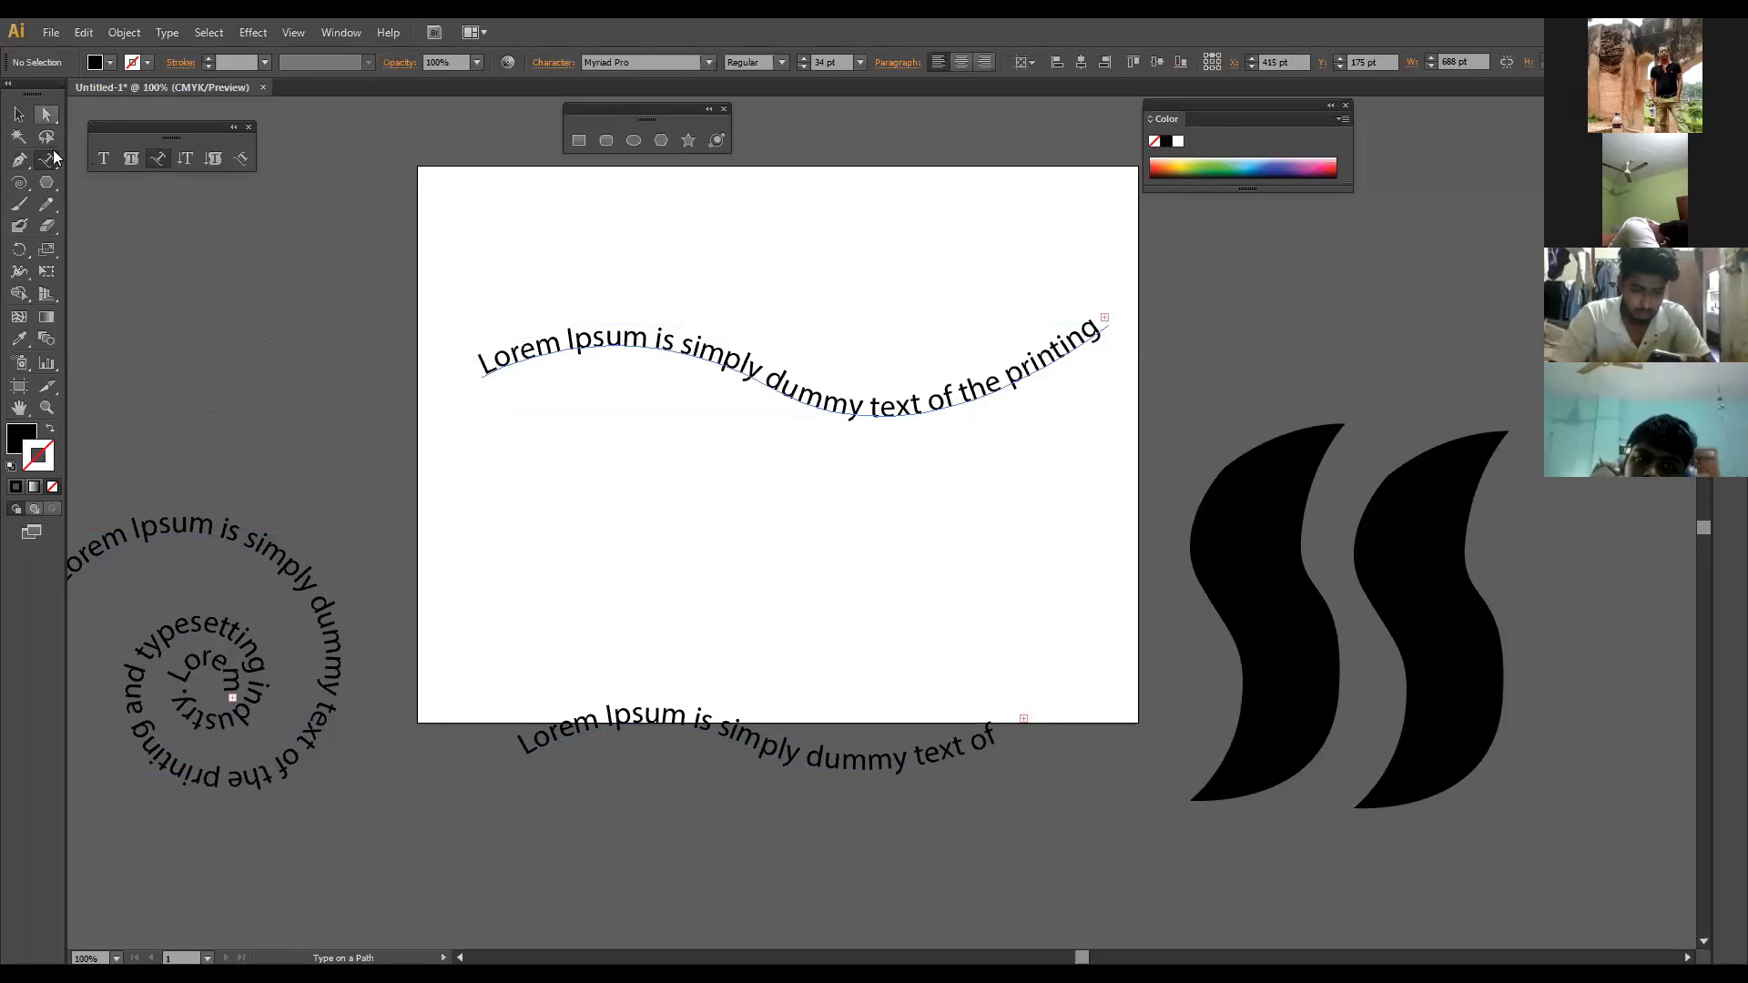
pyautogui.press('Escape')
# Step: Move the second wavy text down to just above the first one and deselect it
pyautogui.moveTo(831, 500); pyautogui.dragTo(824, 613)
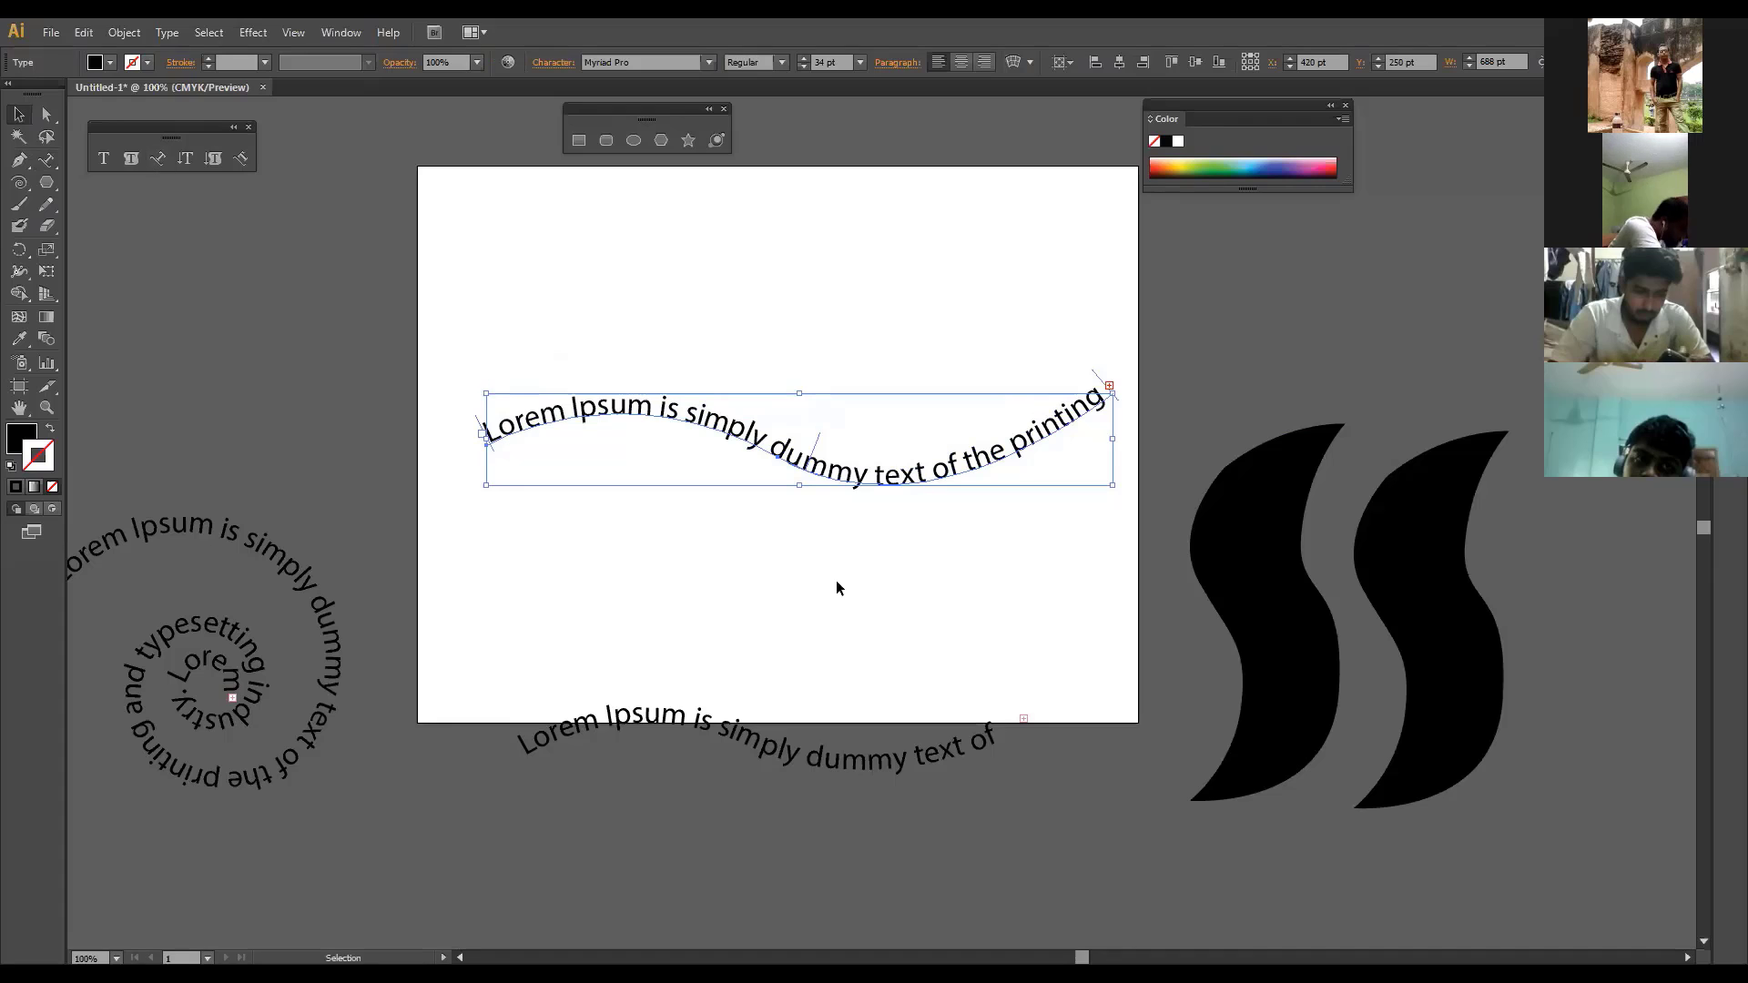
pyautogui.moveTo(847, 475); pyautogui.dragTo(834, 667)
pyautogui.moveTo(770, 385); pyautogui.dragTo(768, 384)
pyautogui.click(768, 384)
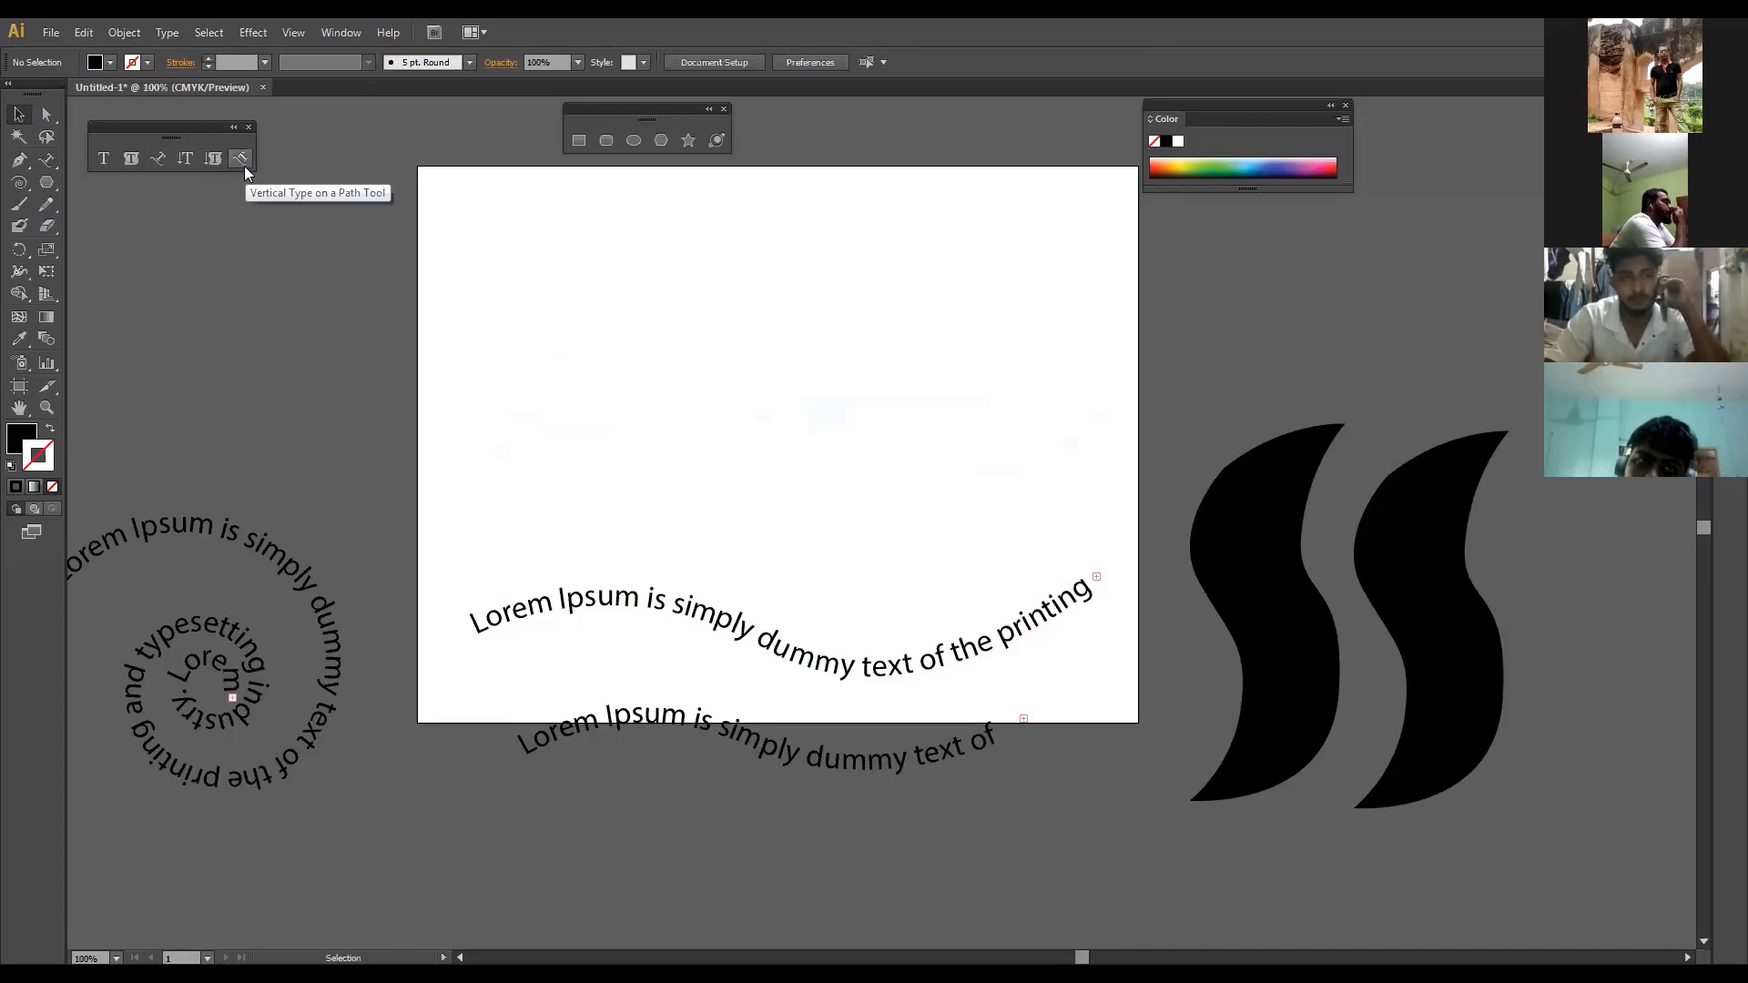
# Step: Add the vertical point text "graphic" in the upper-left part of the artboard with the Vertical Type tool
pyautogui.click(185, 160)
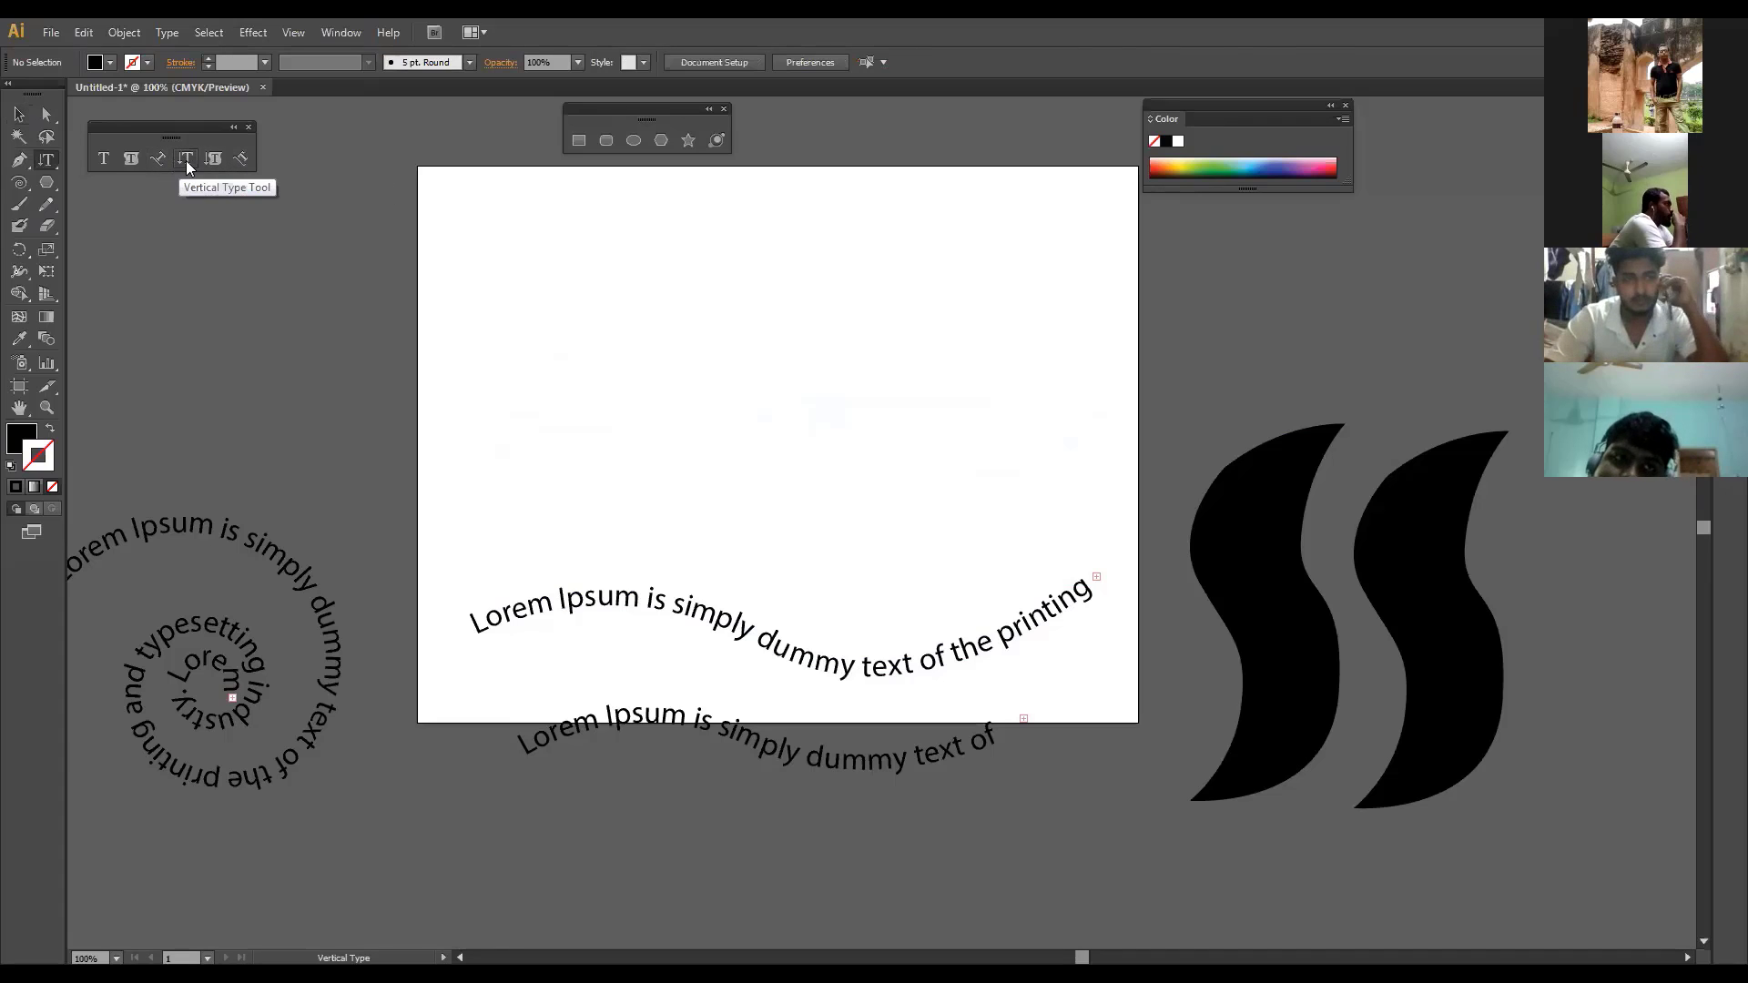
pyautogui.click(528, 237)
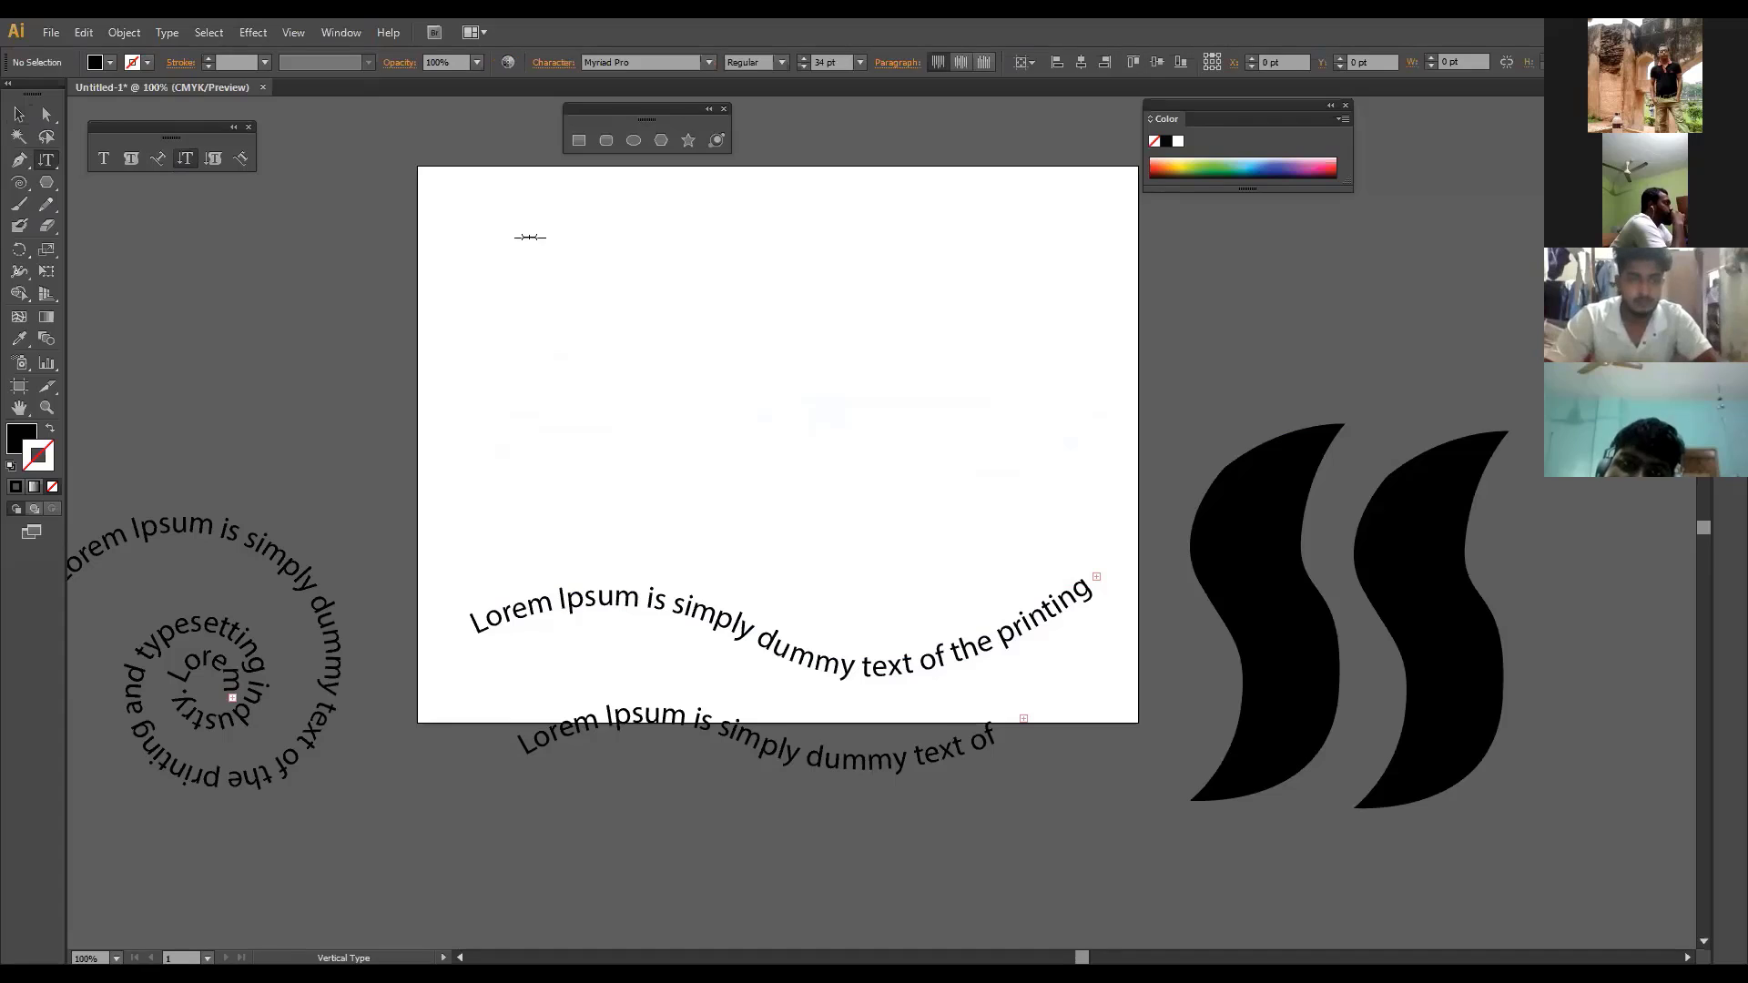
pyautogui.click(528, 236)
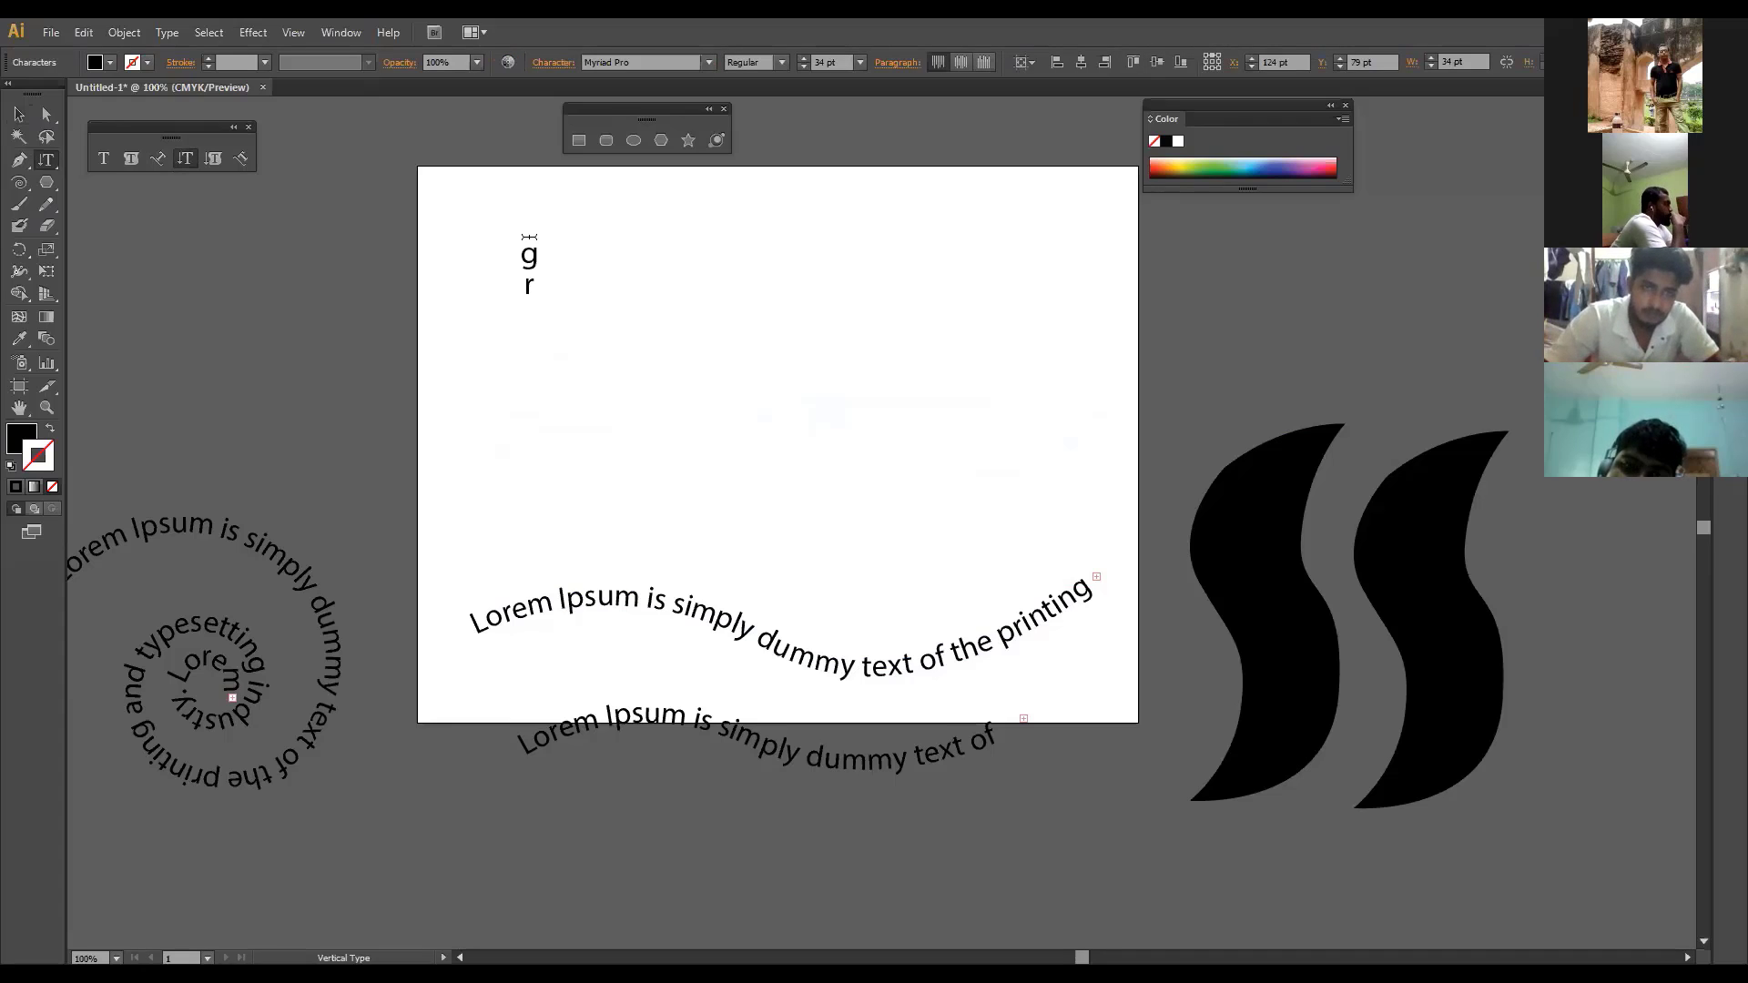
pyautogui.write('graphic')
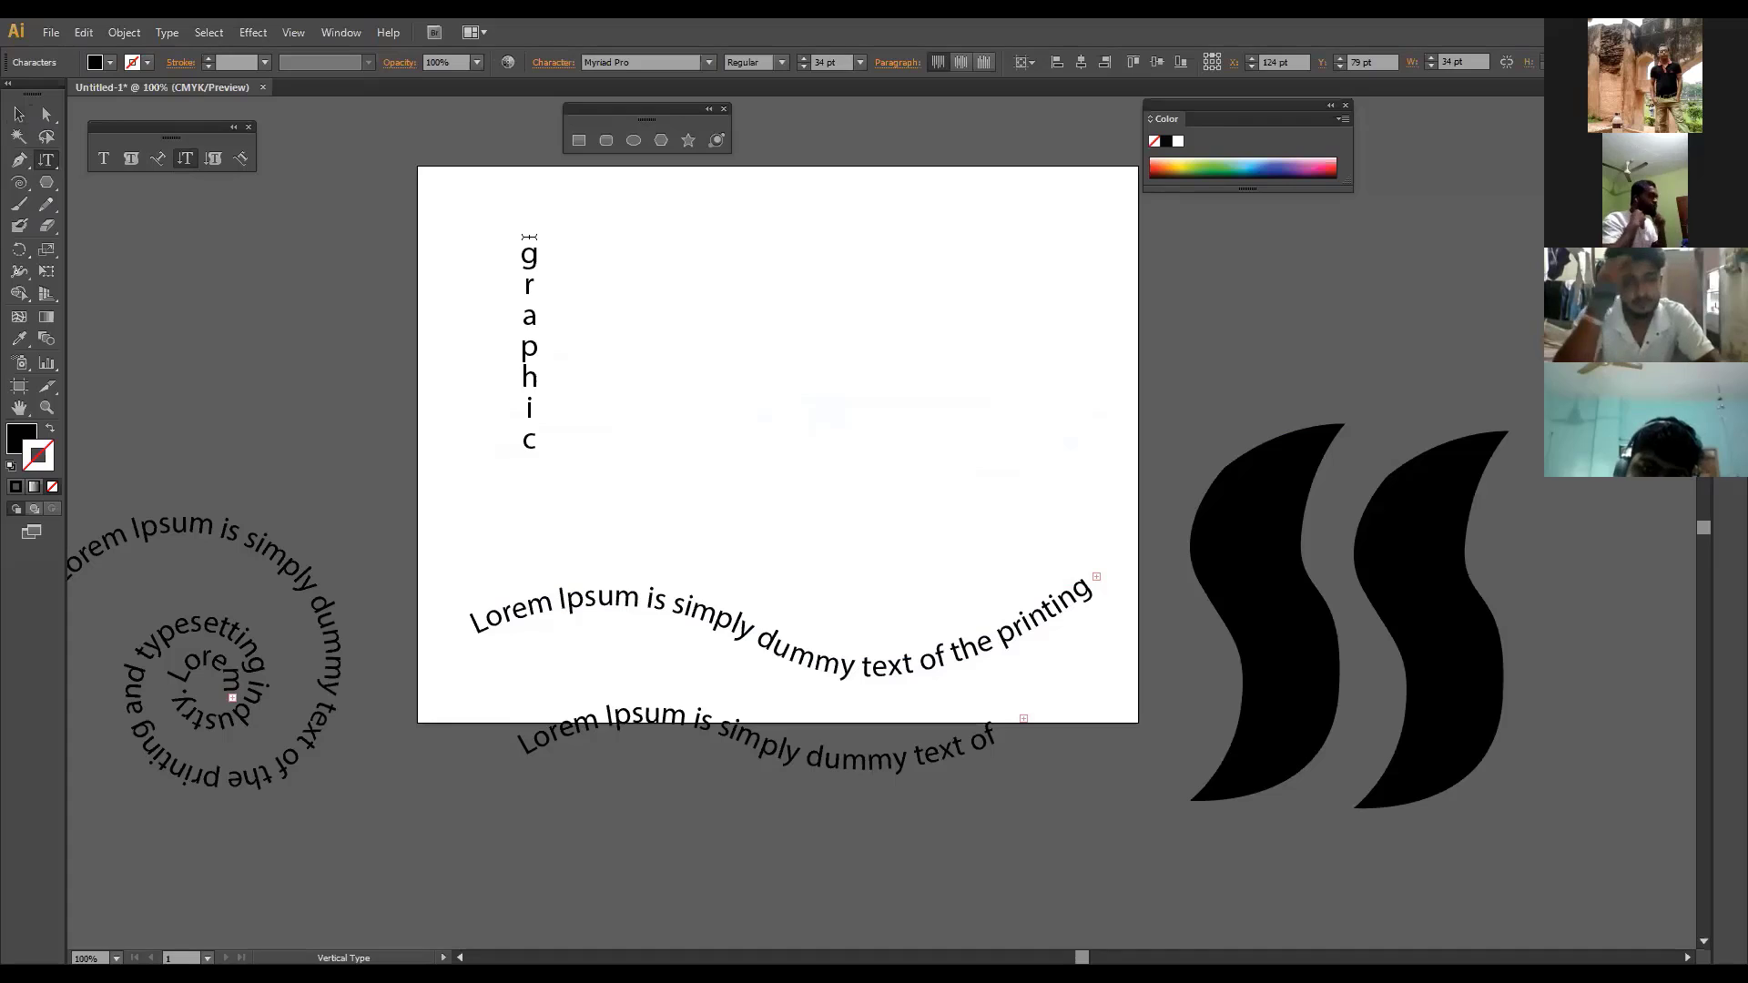
# Step: Finish editing the vertical text and move it towards the artboard's upper-left corner
pyautogui.moveTo(530, 236); pyautogui.dragTo(372, 348)
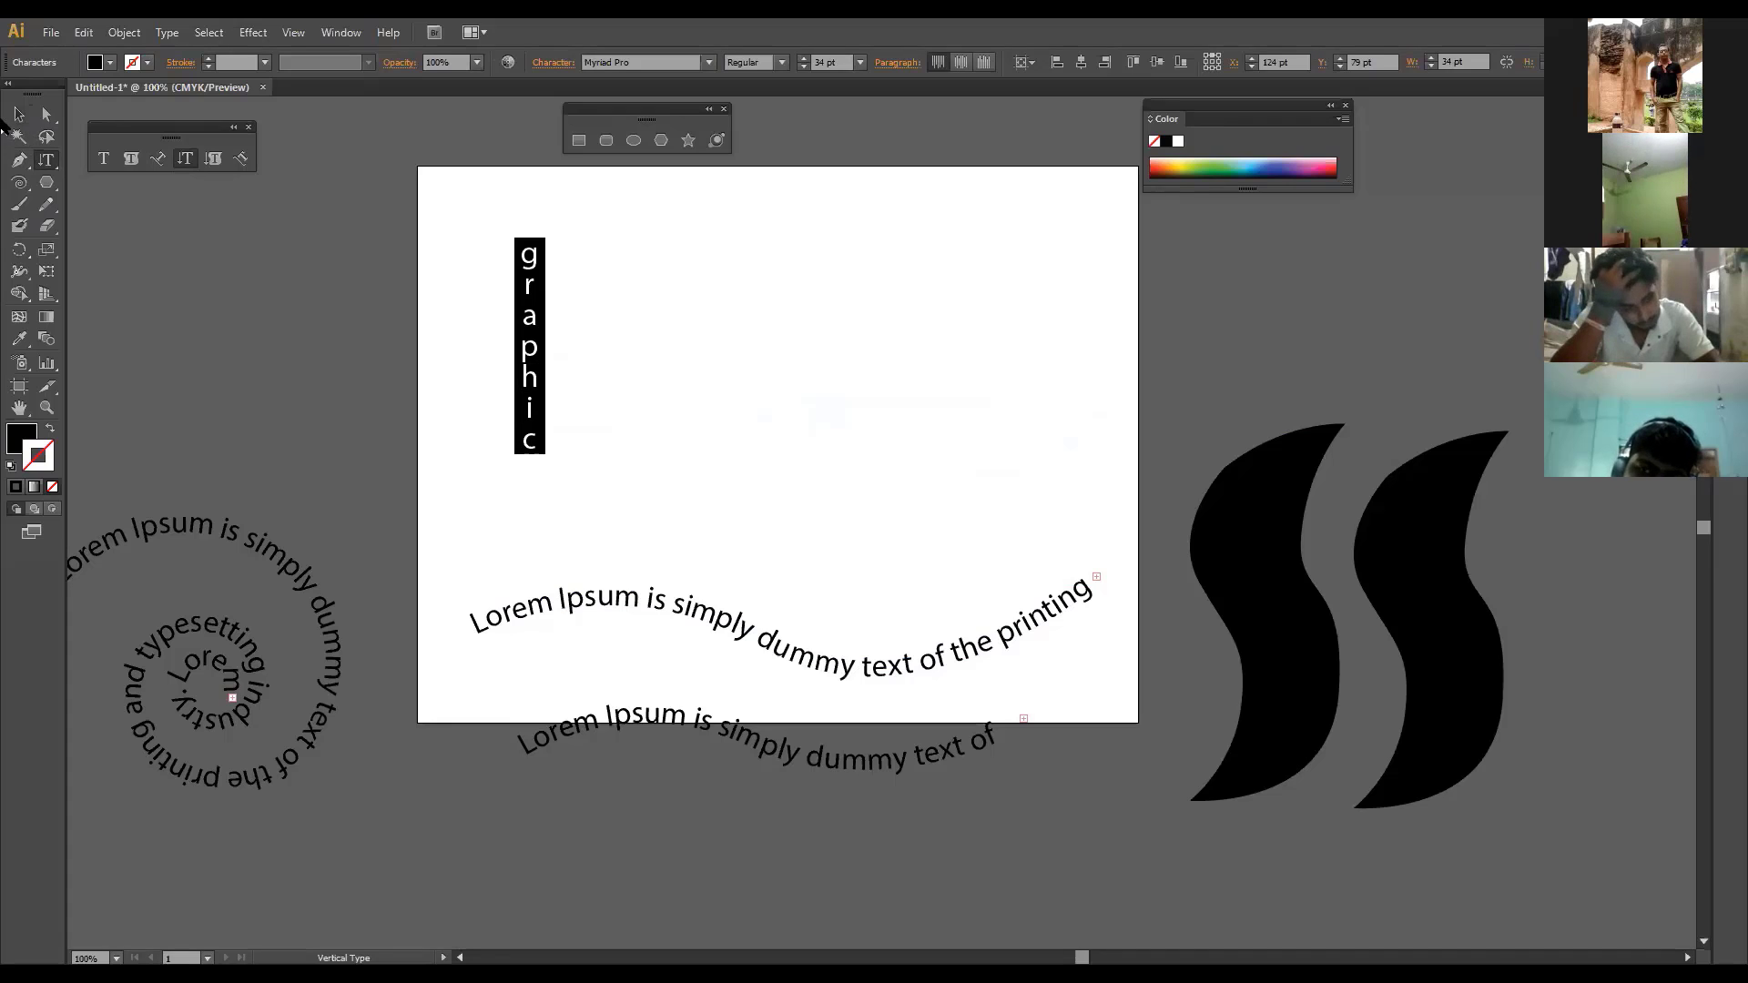
pyautogui.click(19, 114)
pyautogui.moveTo(536, 258); pyautogui.dragTo(479, 237)
# Step: Change the case of the vertical "graphic" text to uppercase and finally to title case
pyautogui.click(167, 32)
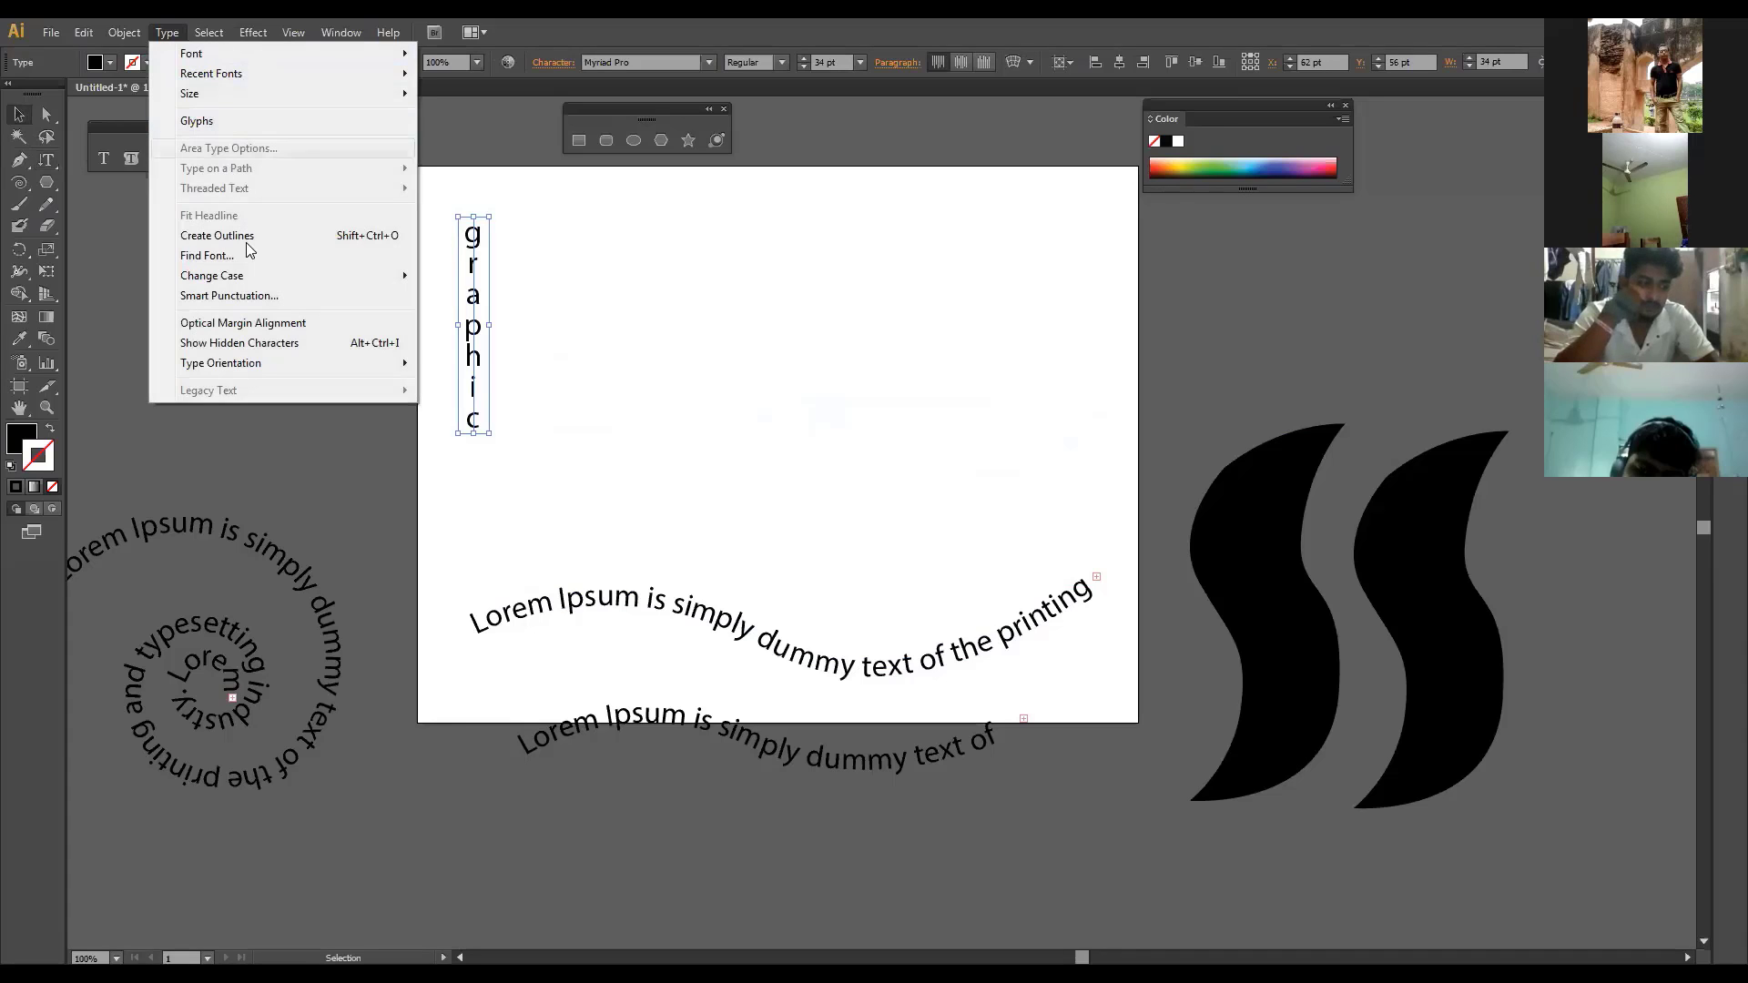
pyautogui.moveTo(275, 273)
pyautogui.click(451, 278)
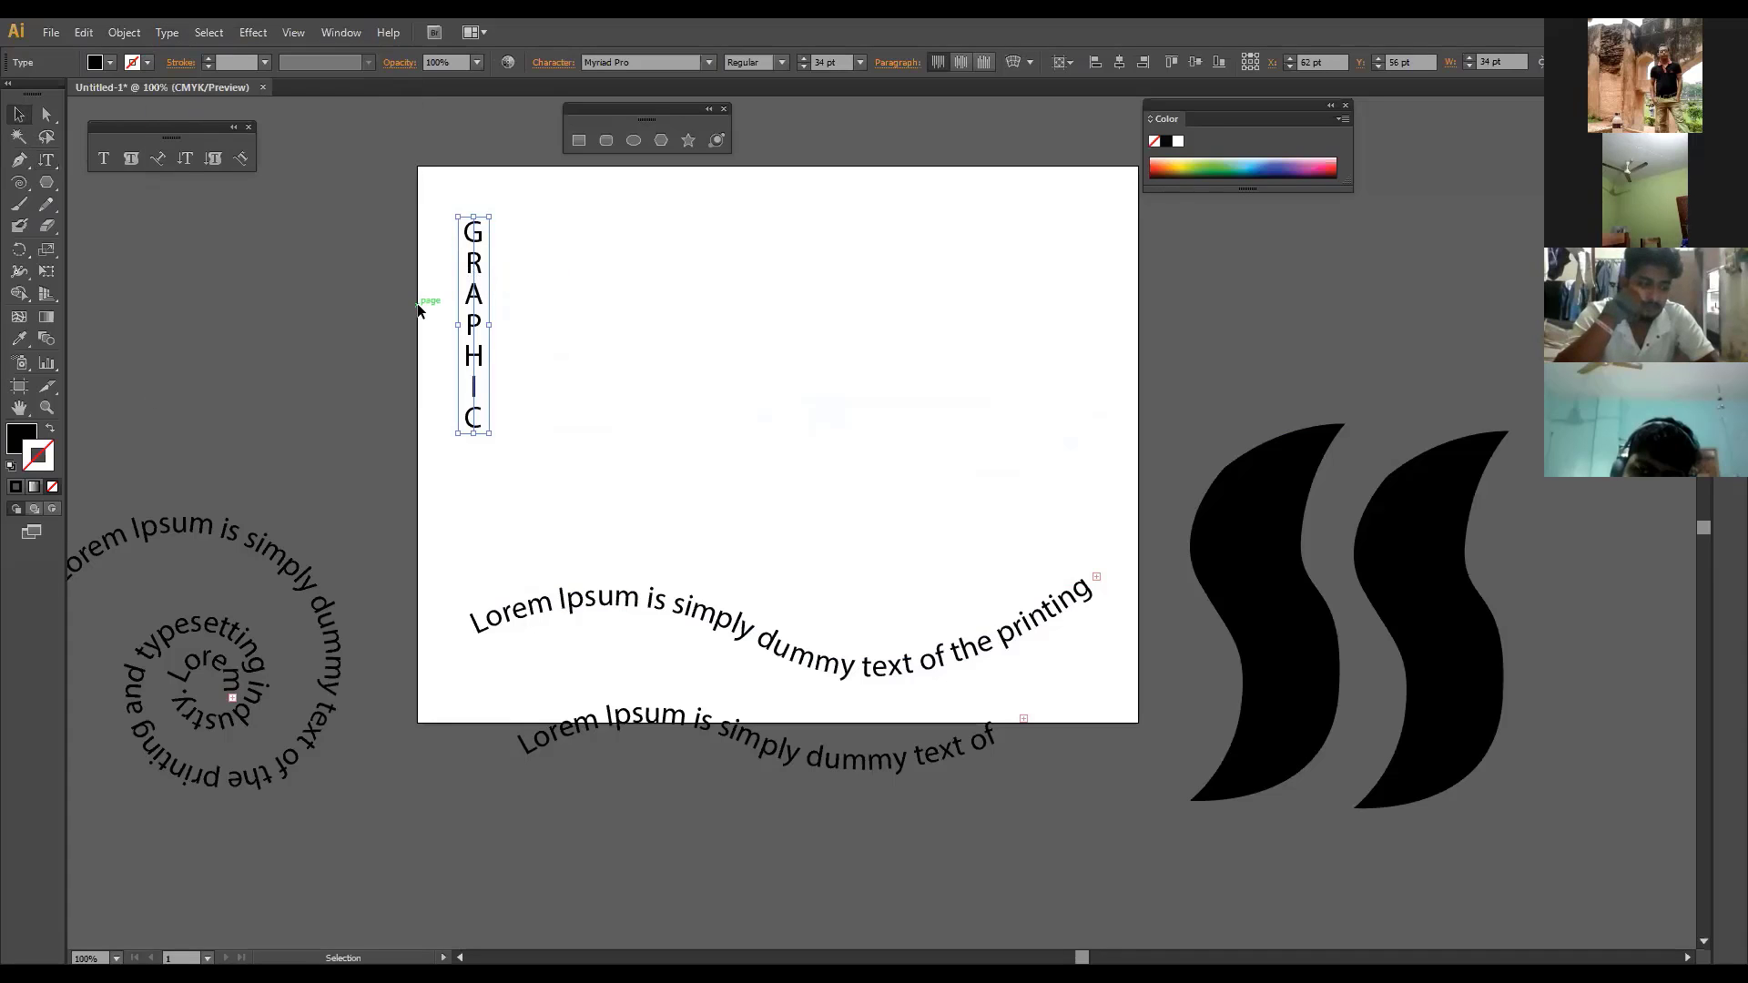
pyautogui.click(160, 34)
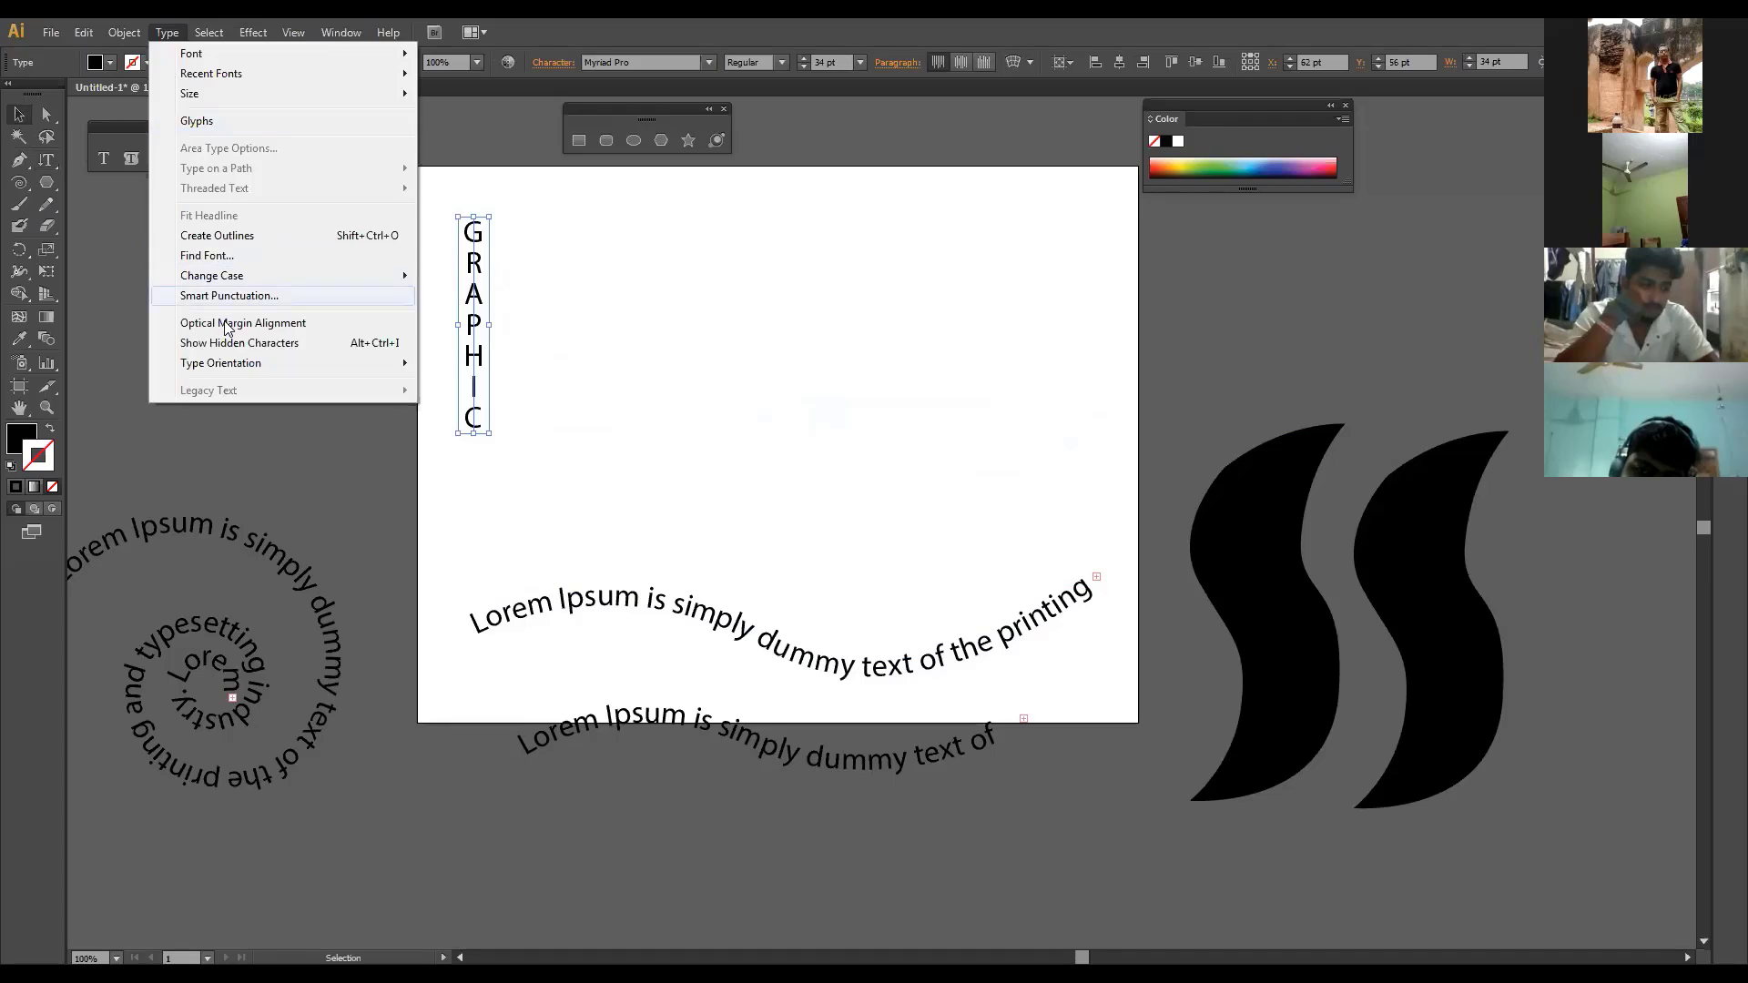
pyautogui.moveTo(255, 279)
pyautogui.click(469, 317)
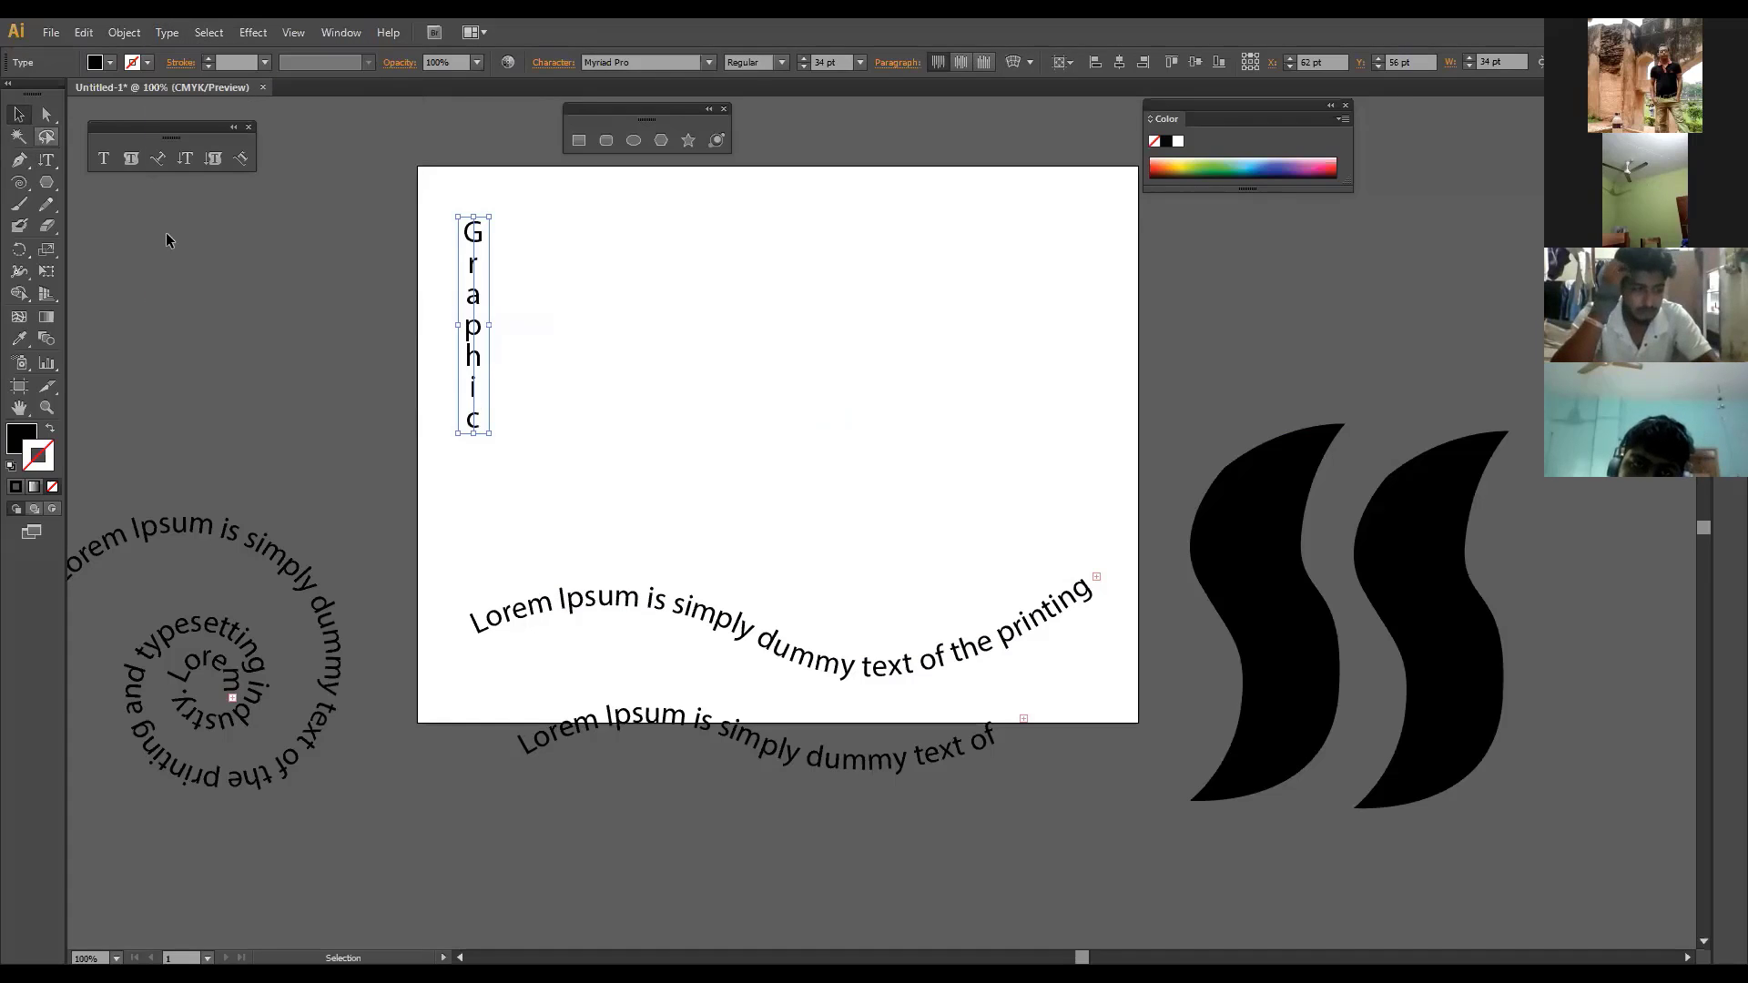
# Step: Move the vertical "Graphic" text a little further into the artboard's upper-left corner
pyautogui.click(504, 297)
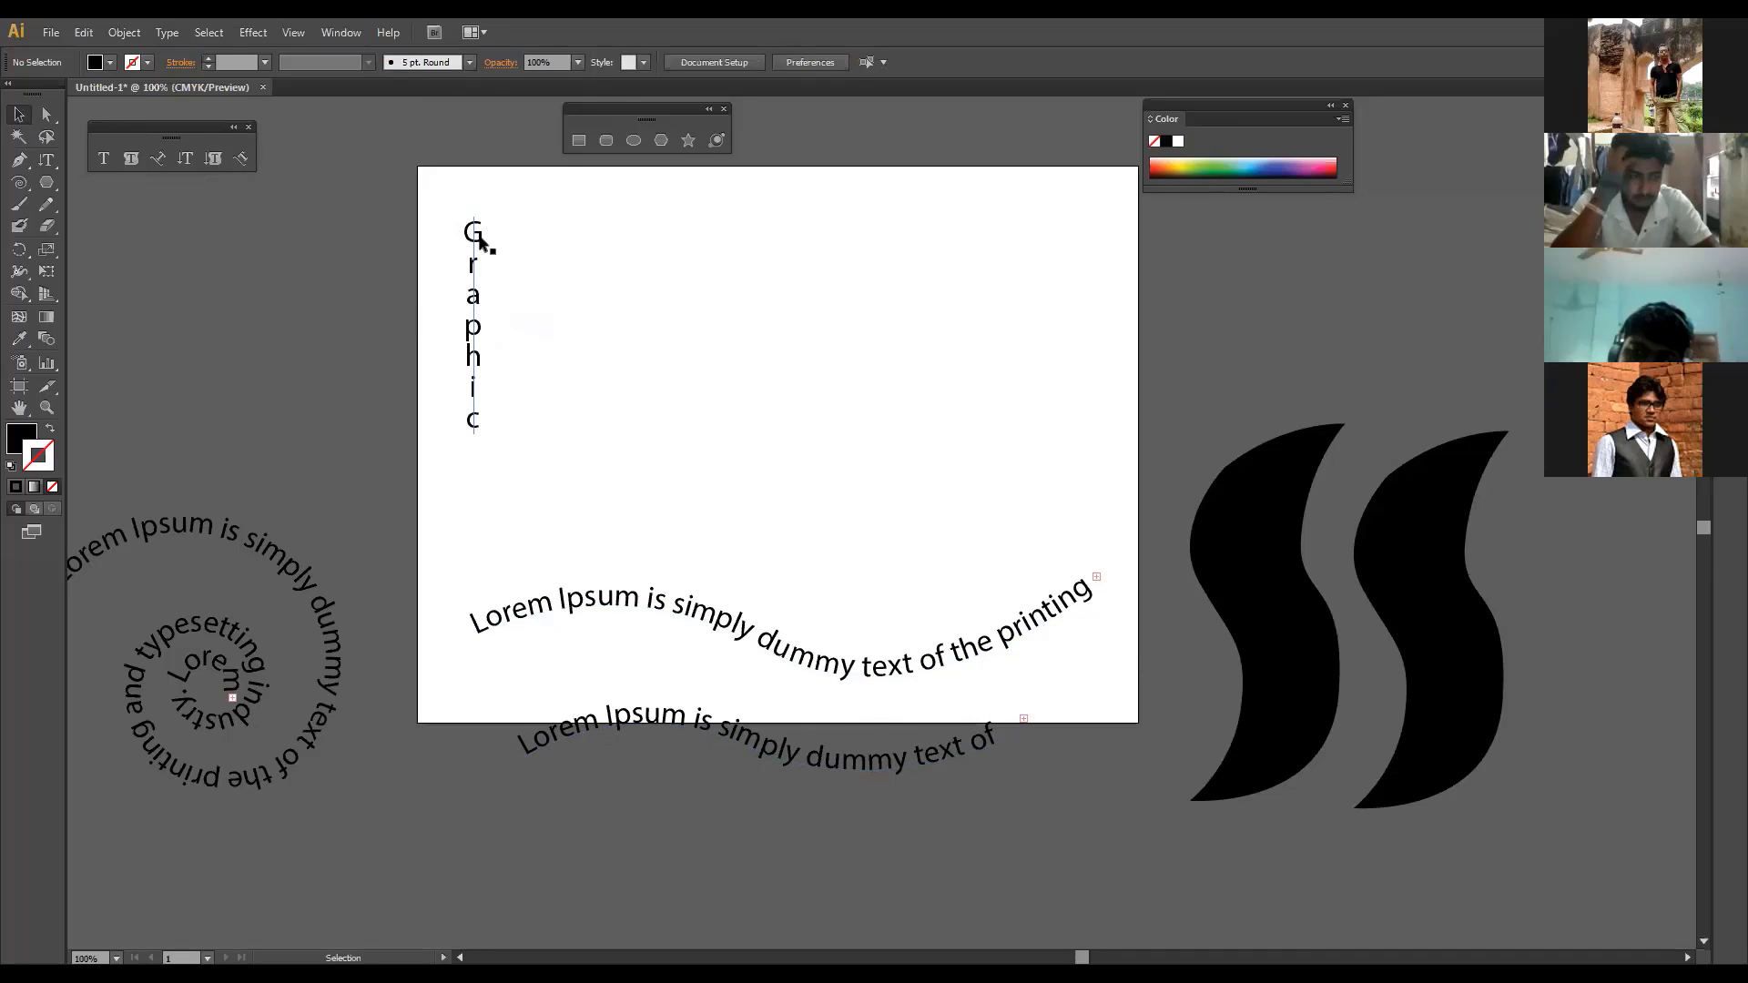
pyautogui.moveTo(489, 307); pyautogui.dragTo(473, 276)
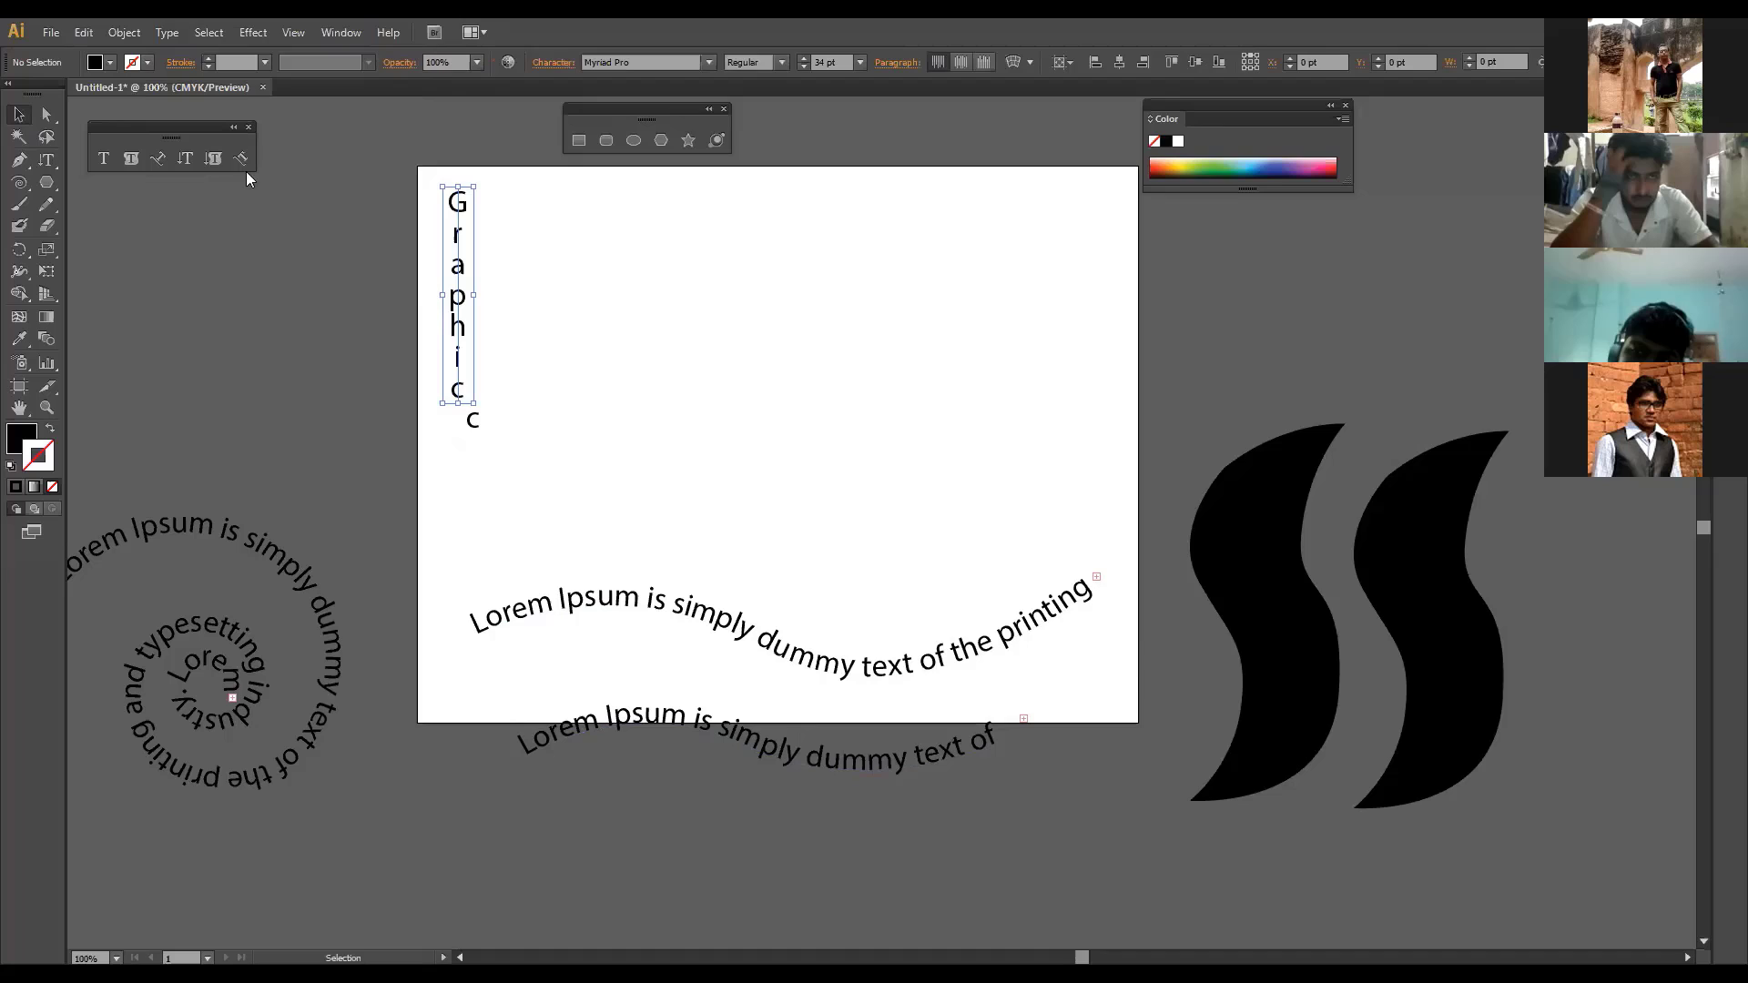
# Step: Draw a black rectangle about 379 pt wide and 310 pt high in the upper-right part of the artboard
pyautogui.click(186, 159)
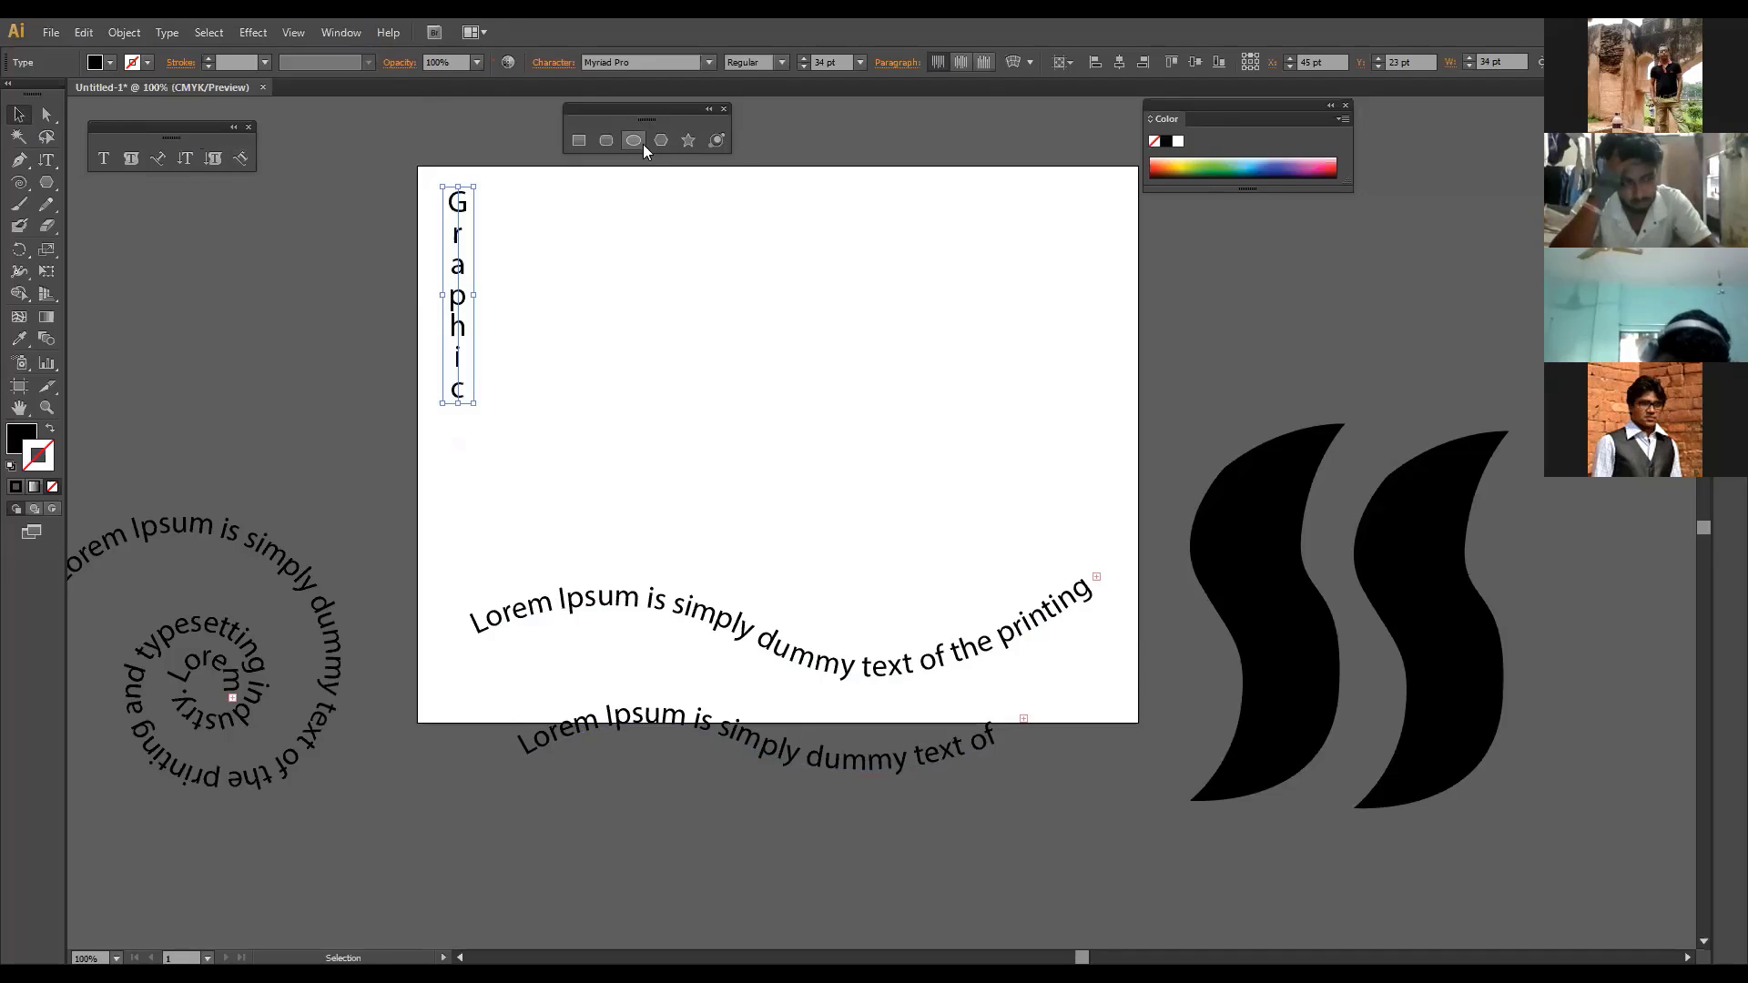
pyautogui.click(581, 142)
pyautogui.moveTo(720, 225); pyautogui.dragTo(1067, 506)
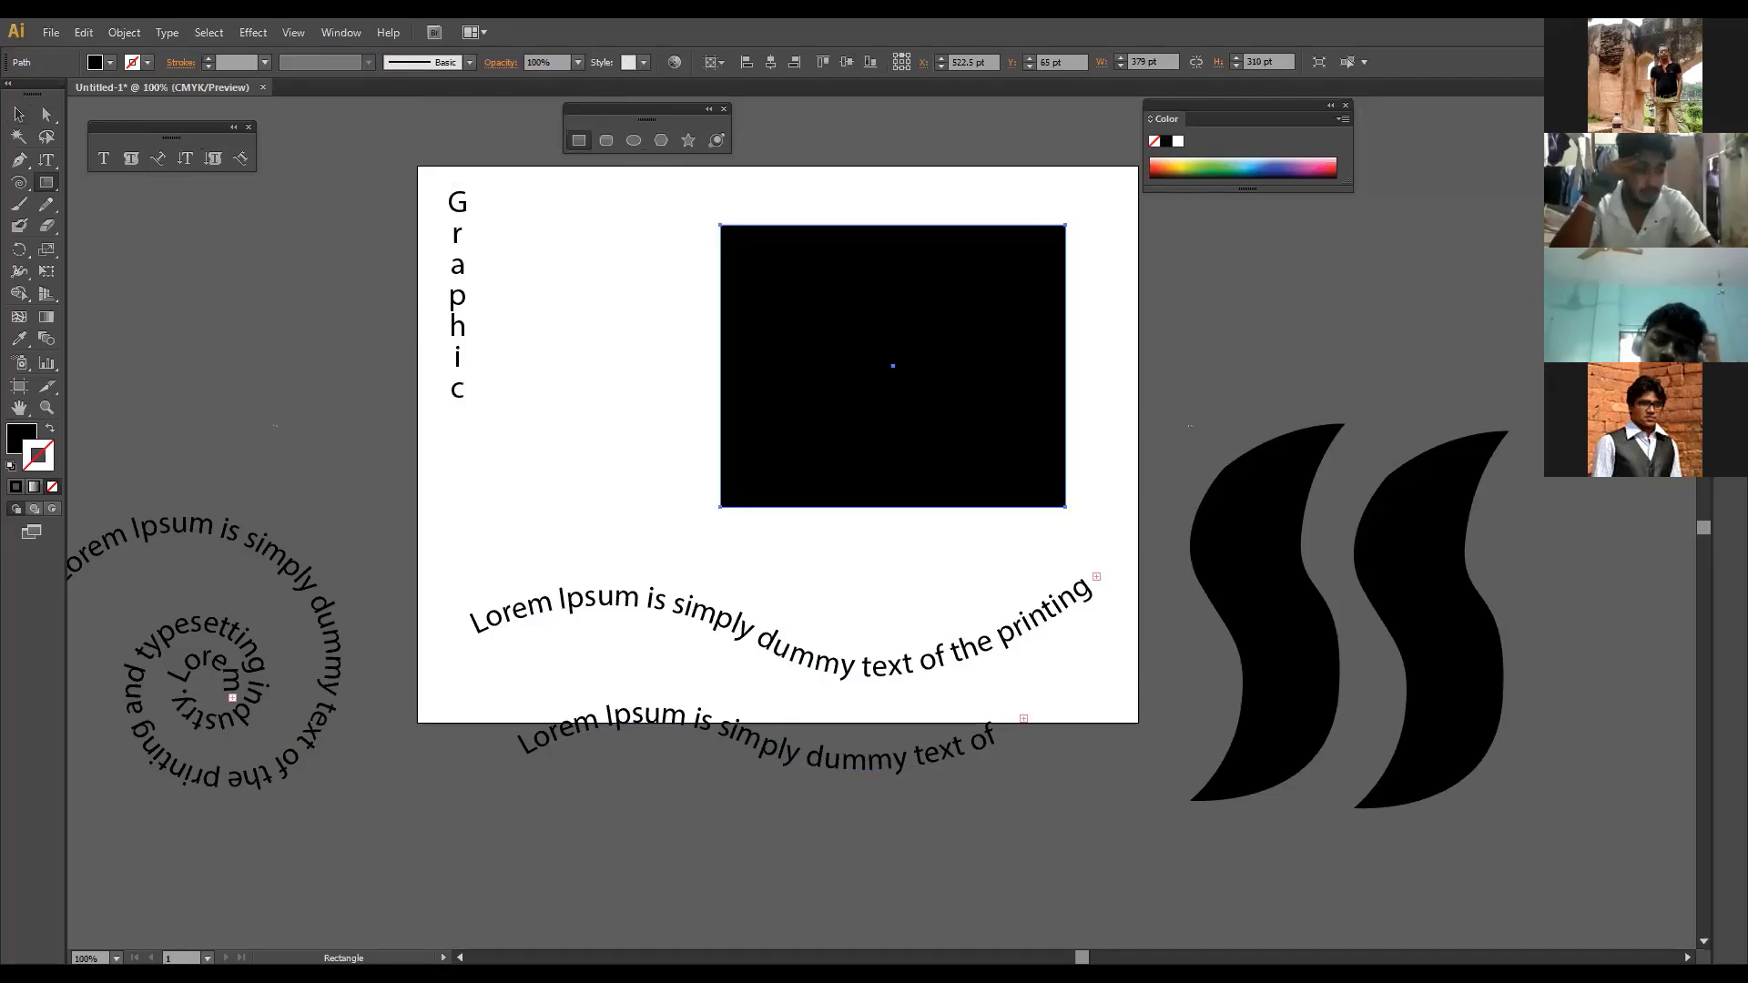
# Step: Convert the black rectangle into a vertical area type frame and fill it with the lorem ipsum text
pyautogui.click(214, 160)
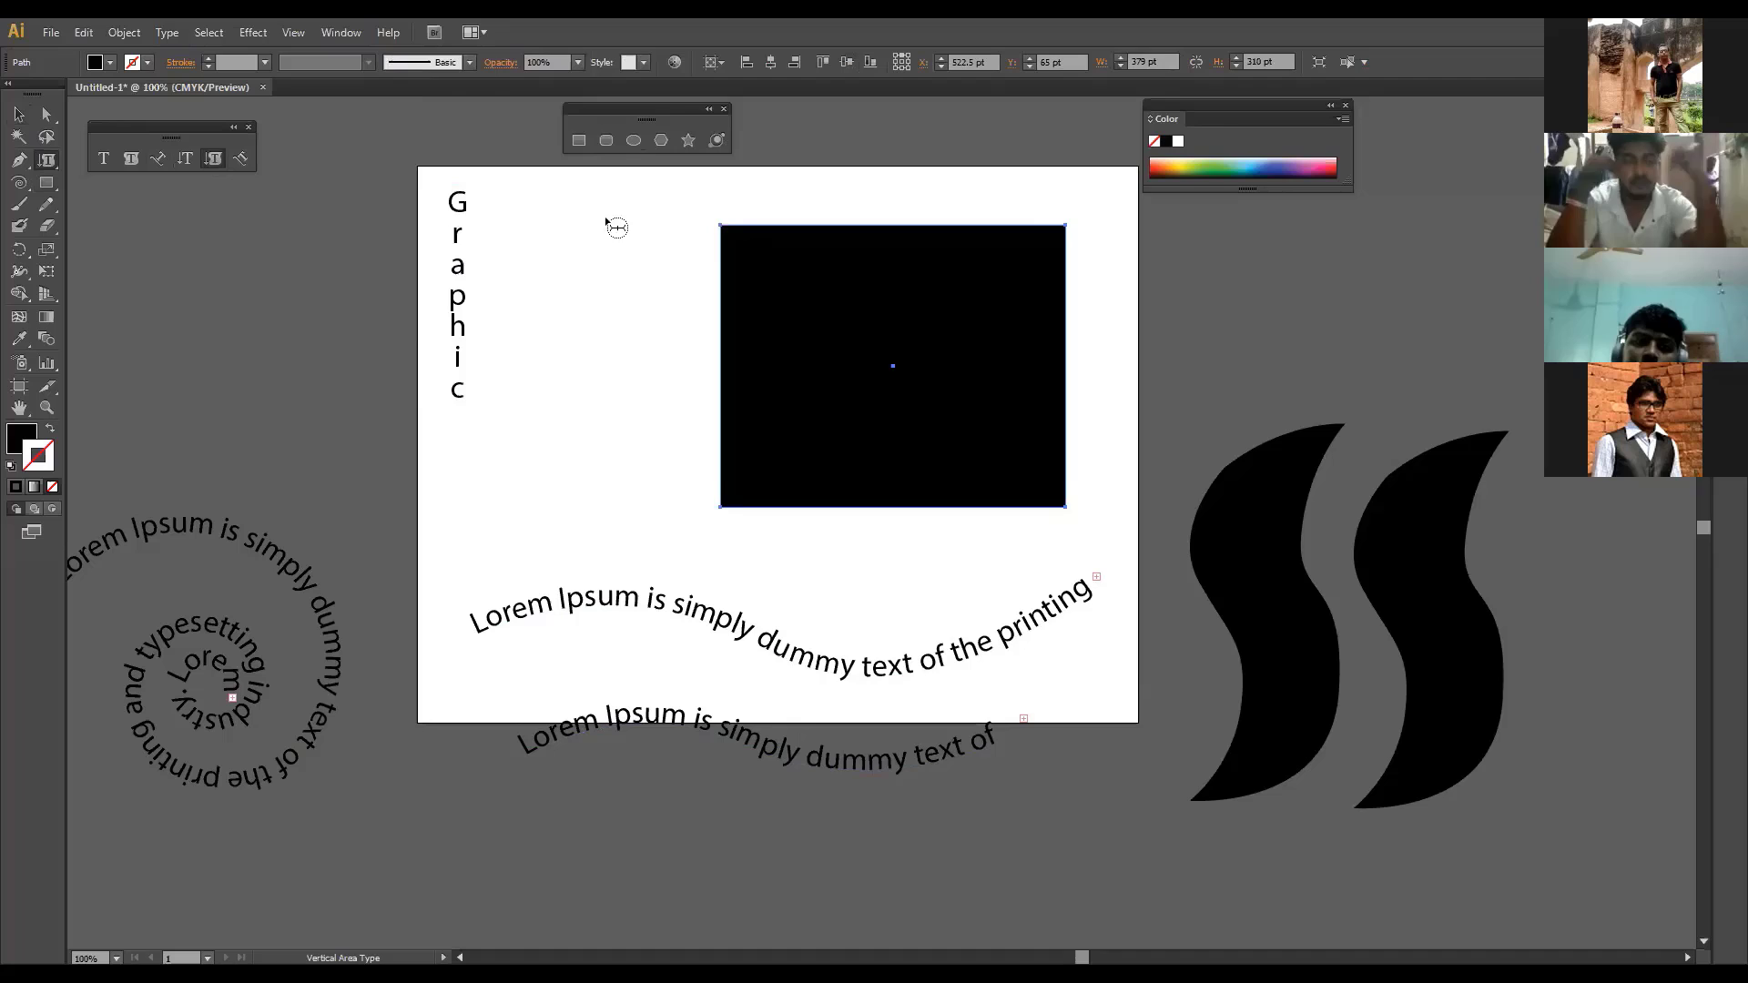
pyautogui.click(736, 234)
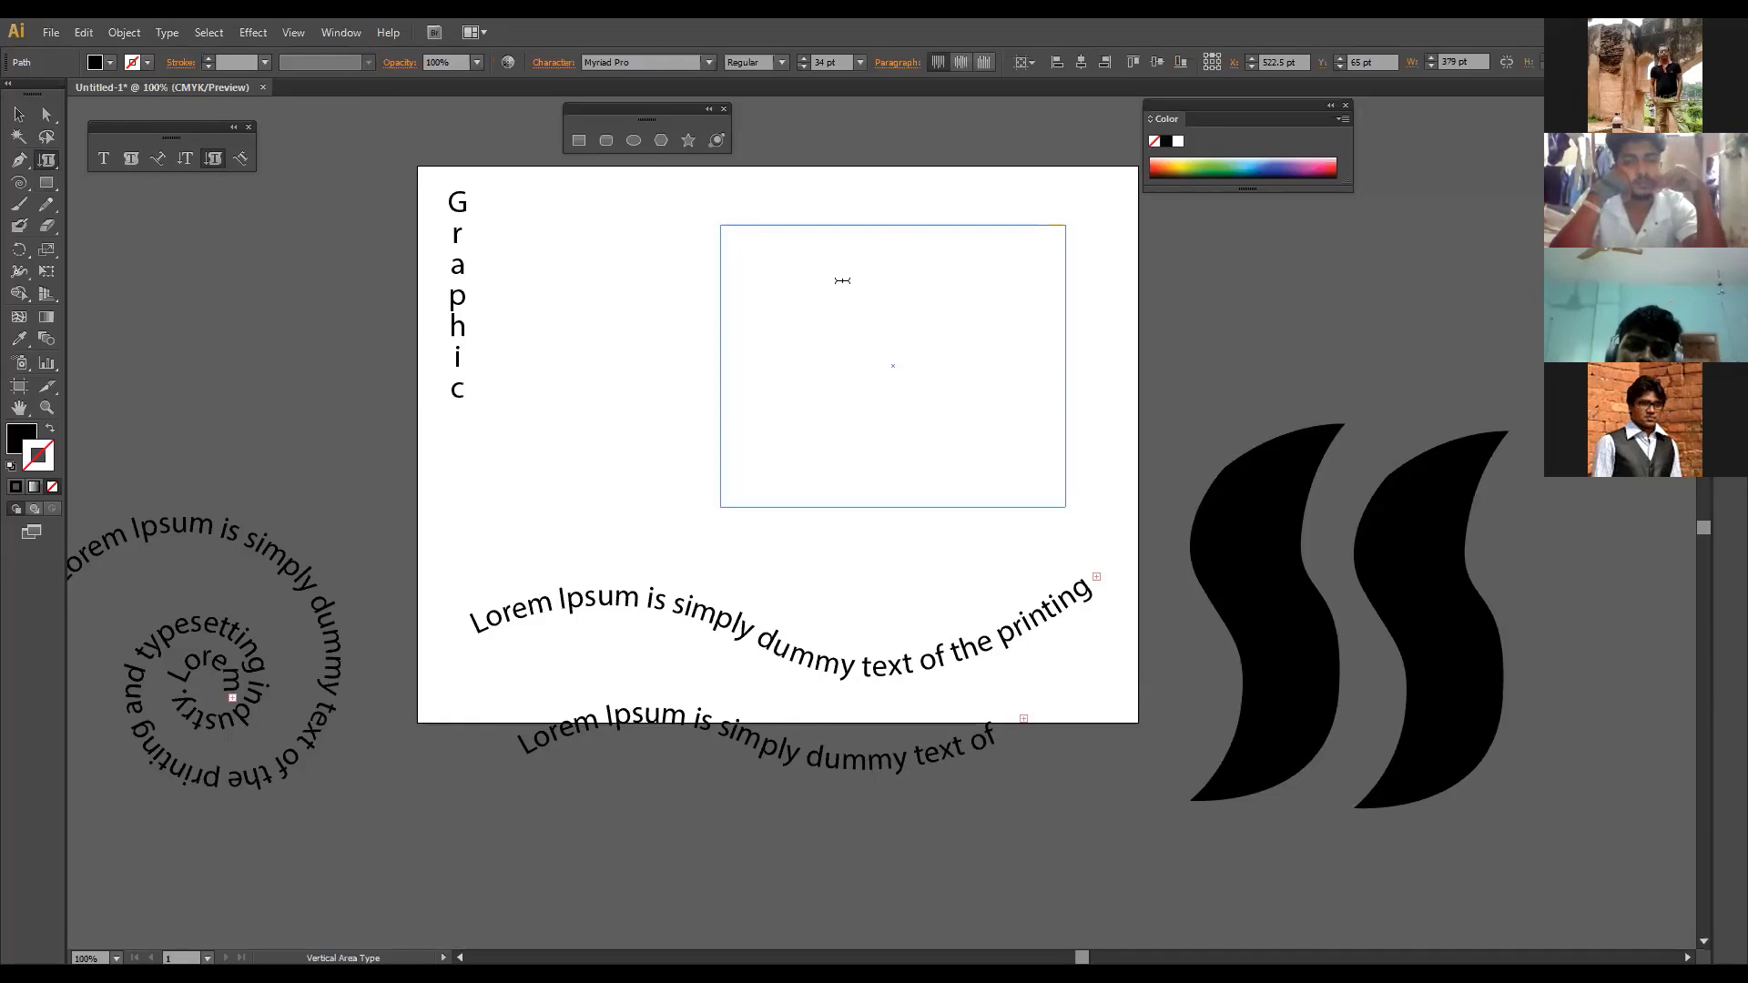
pyautogui.write('Lorem Ipsum is simply dummy text of the printing and typesetting industry.')
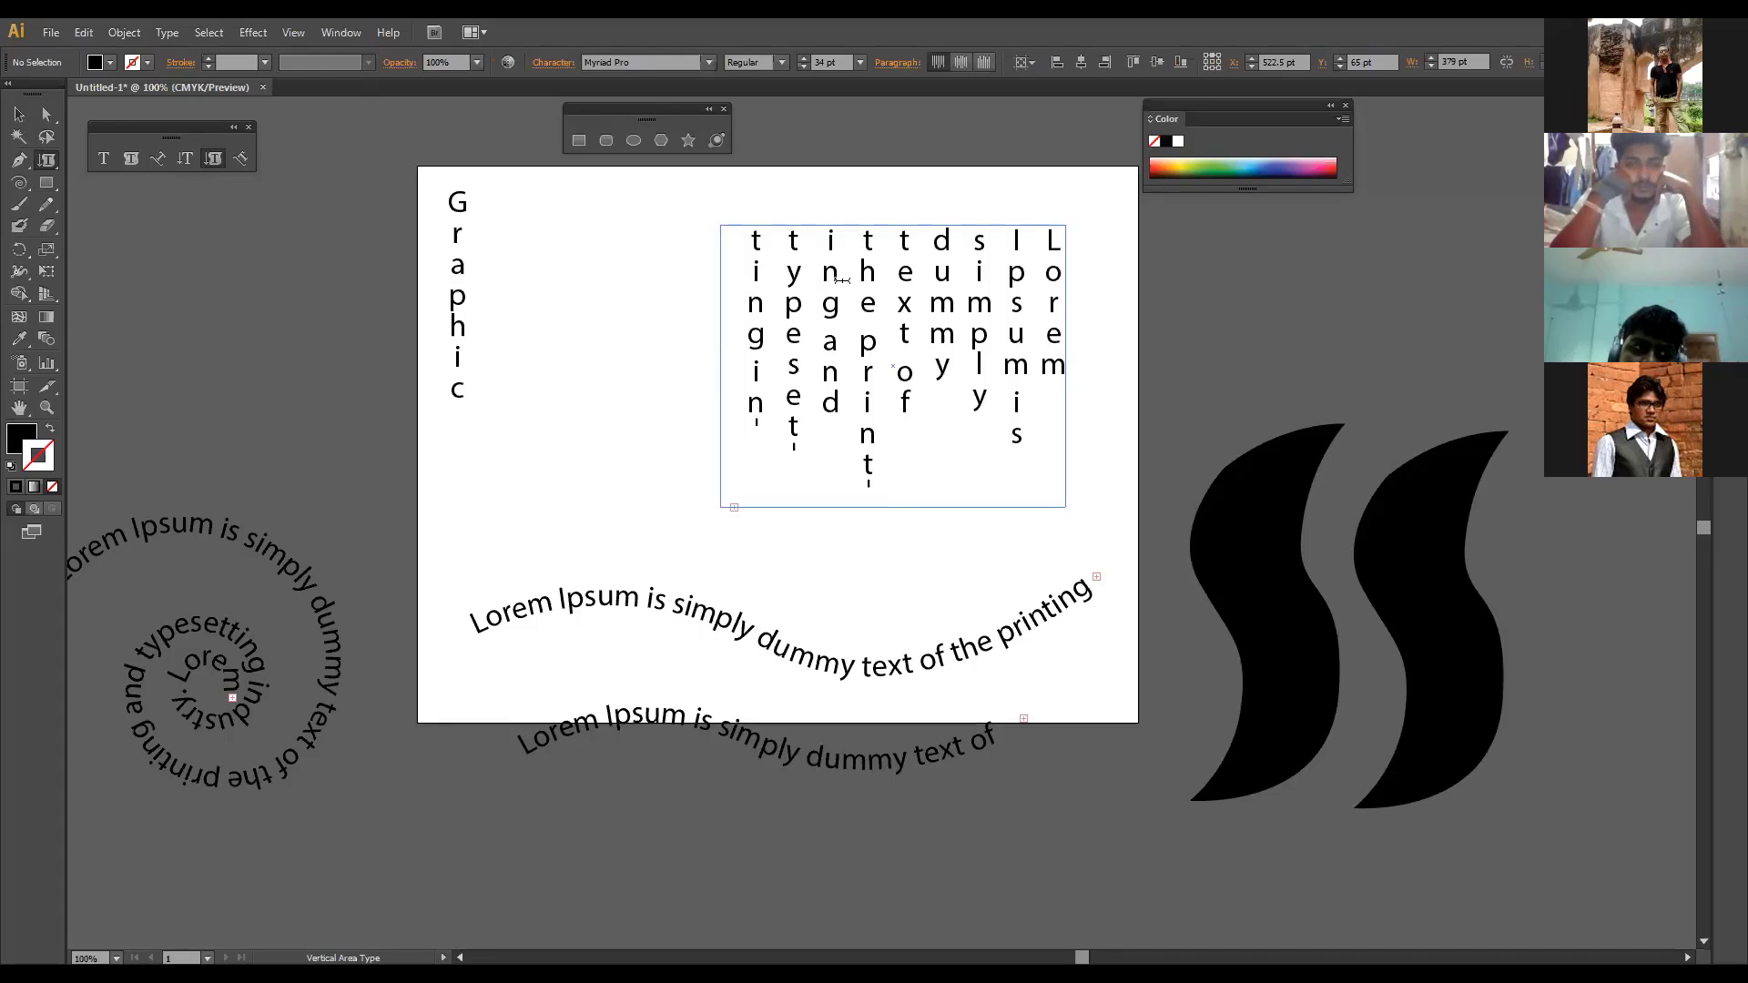
pyautogui.press('Escape')
# Step: Reduce all text in the vertical area frame to 12 pt and move the frame up near the artboard's upper edge
pyautogui.doubleClick(842, 283)
pyautogui.hotkey('ctrl', 'a')
pyautogui.click(829, 61)
pyautogui.write('31')
pyautogui.press('Return')
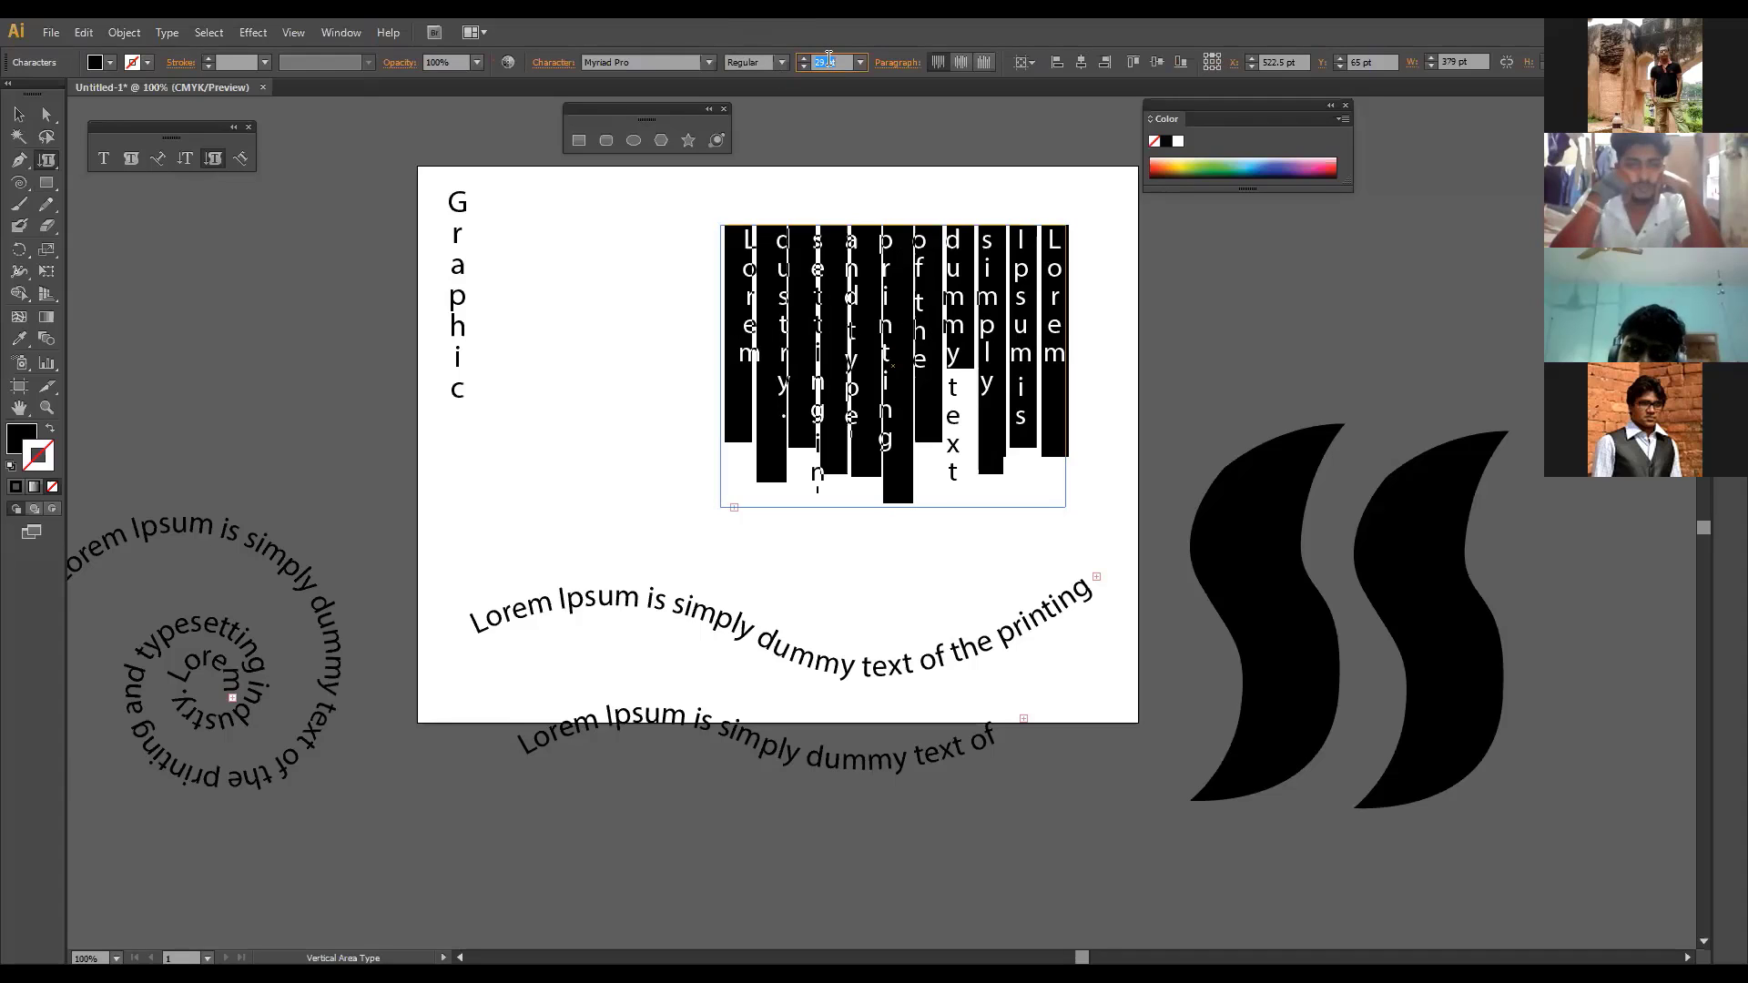
pyautogui.press('Down')
pyautogui.press('Down')
pyautogui.press('Down')
pyautogui.press('Down')
pyautogui.press('Down')
pyautogui.press('Down')
pyautogui.press('Down')
pyautogui.press('Down')
pyautogui.press('Down')
pyautogui.press('Down')
pyautogui.press('Down')
pyautogui.press('Down')
pyautogui.press('Down')
pyautogui.press('Down')
pyautogui.press('Down')
pyautogui.press('Down')
pyautogui.press('Down')
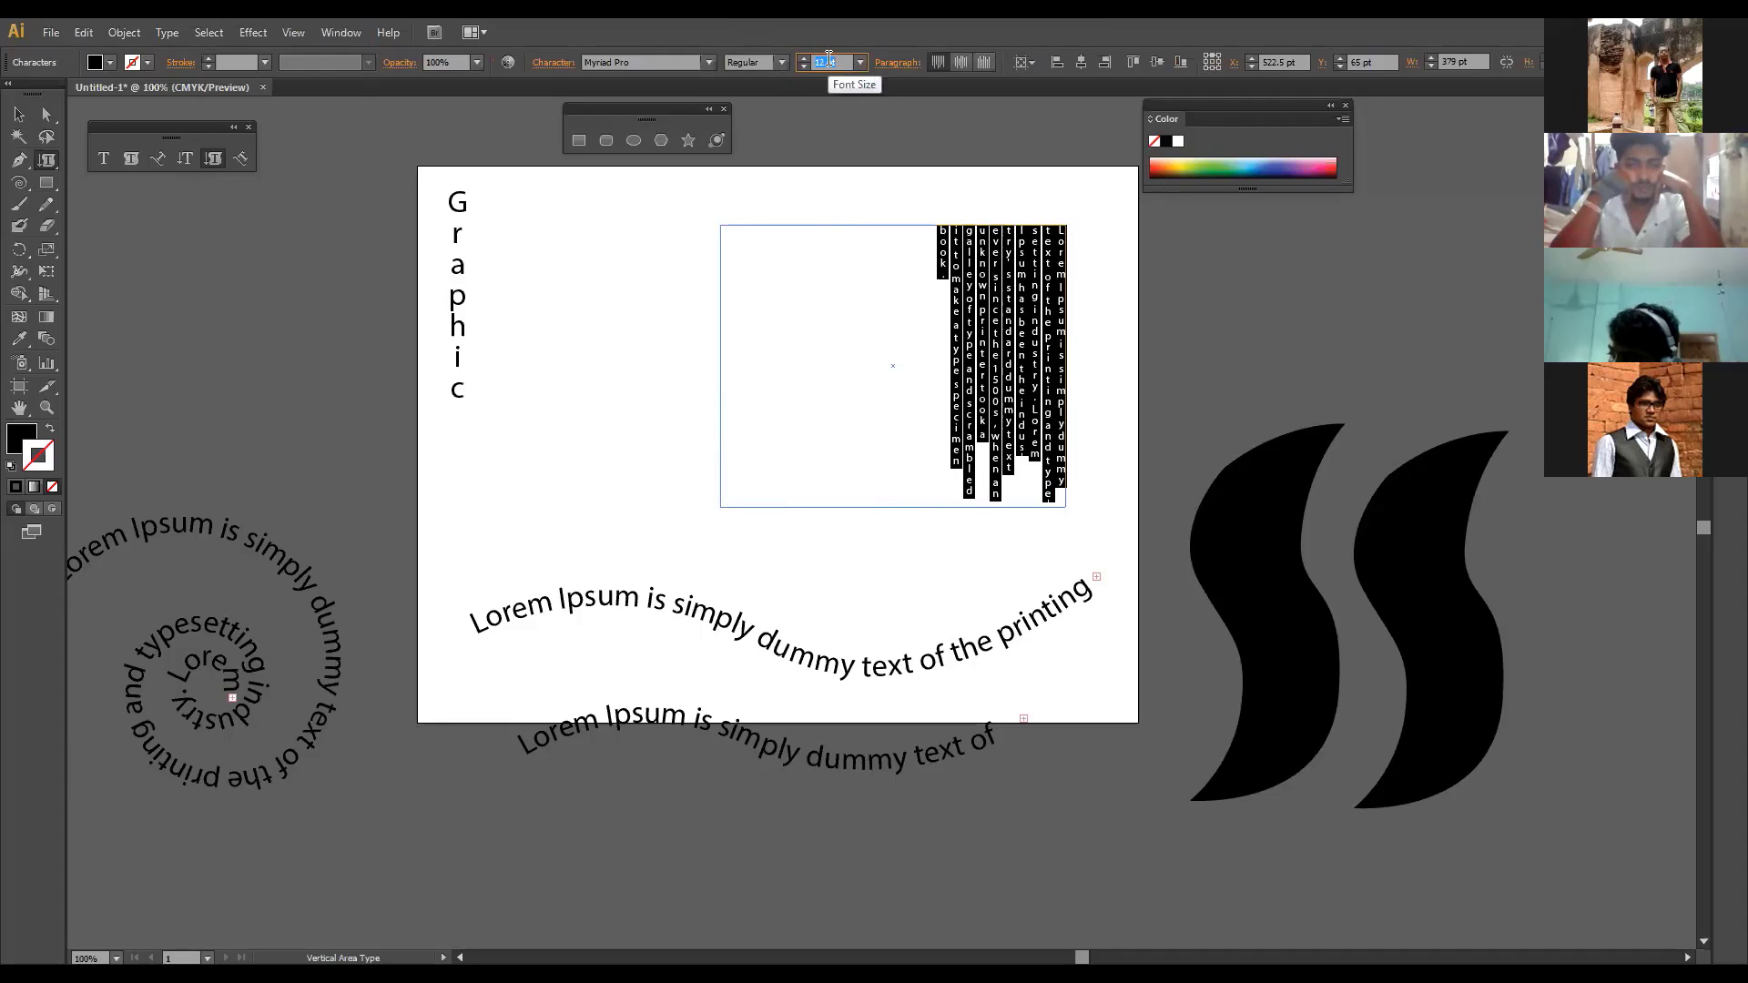
pyautogui.press('Down')
pyautogui.press('Down')
pyautogui.press('Down')
pyautogui.press('Down')
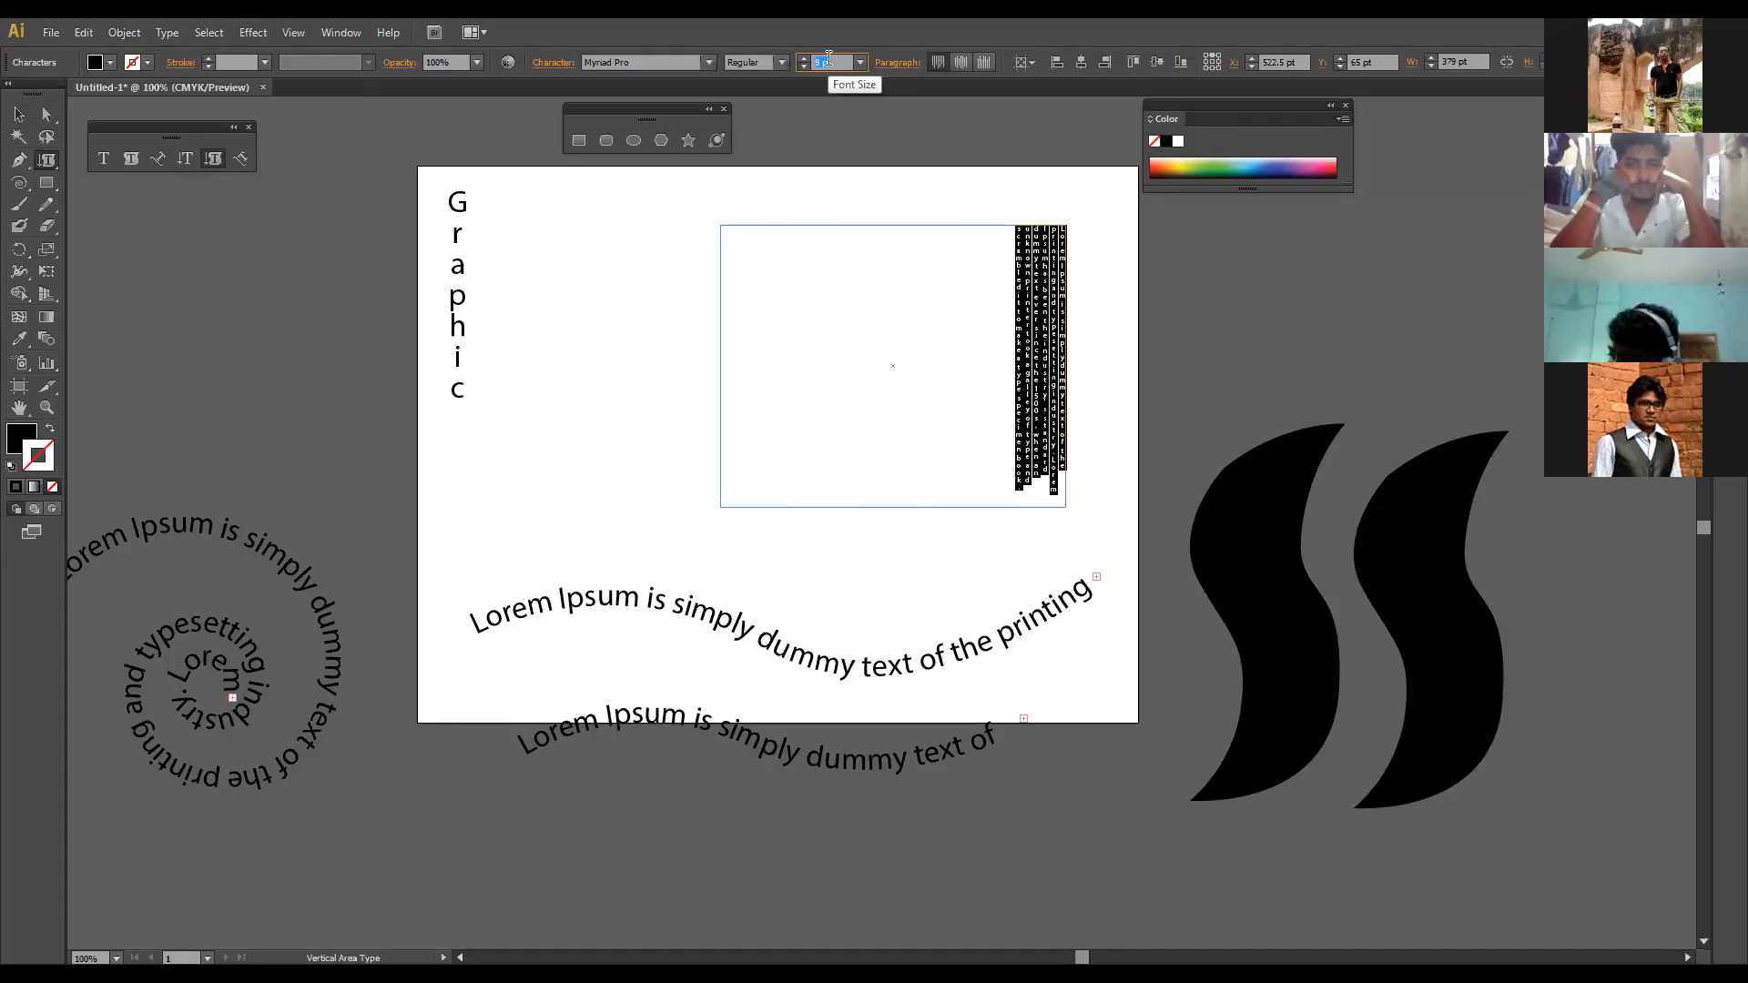
pyautogui.press('Up')
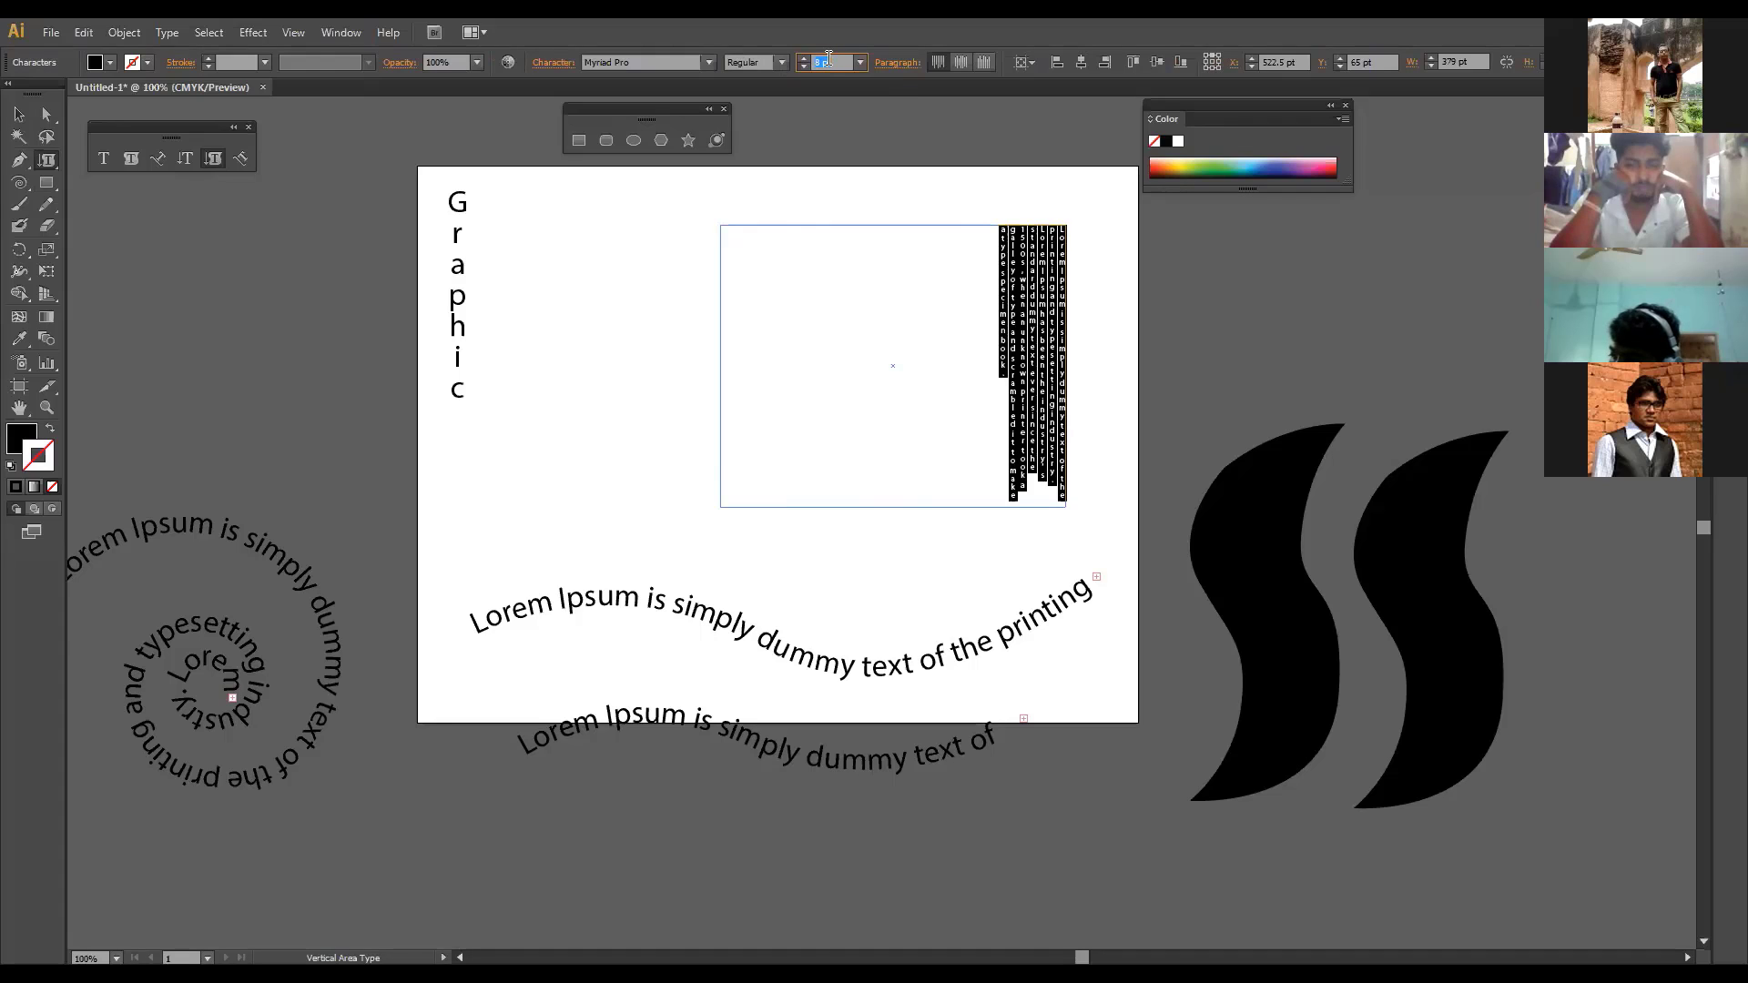
pyautogui.press('Up')
pyautogui.press('Up')
pyautogui.press('Up')
pyautogui.press('Up')
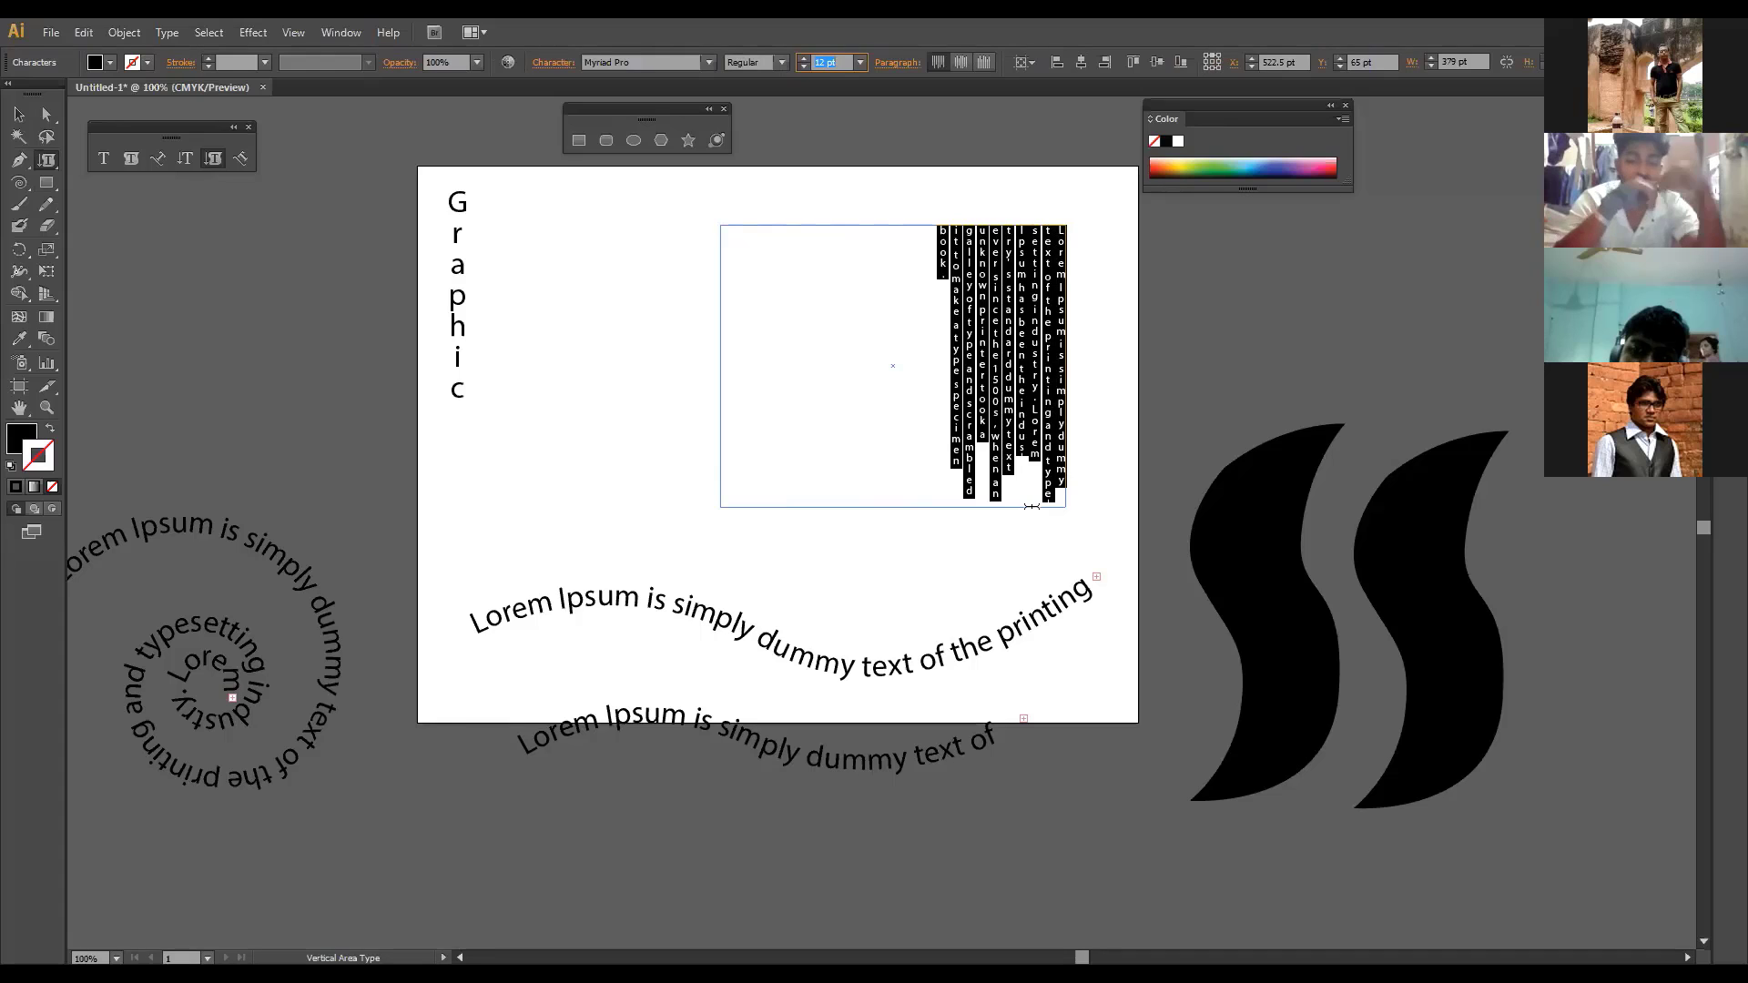
pyautogui.click(18, 114)
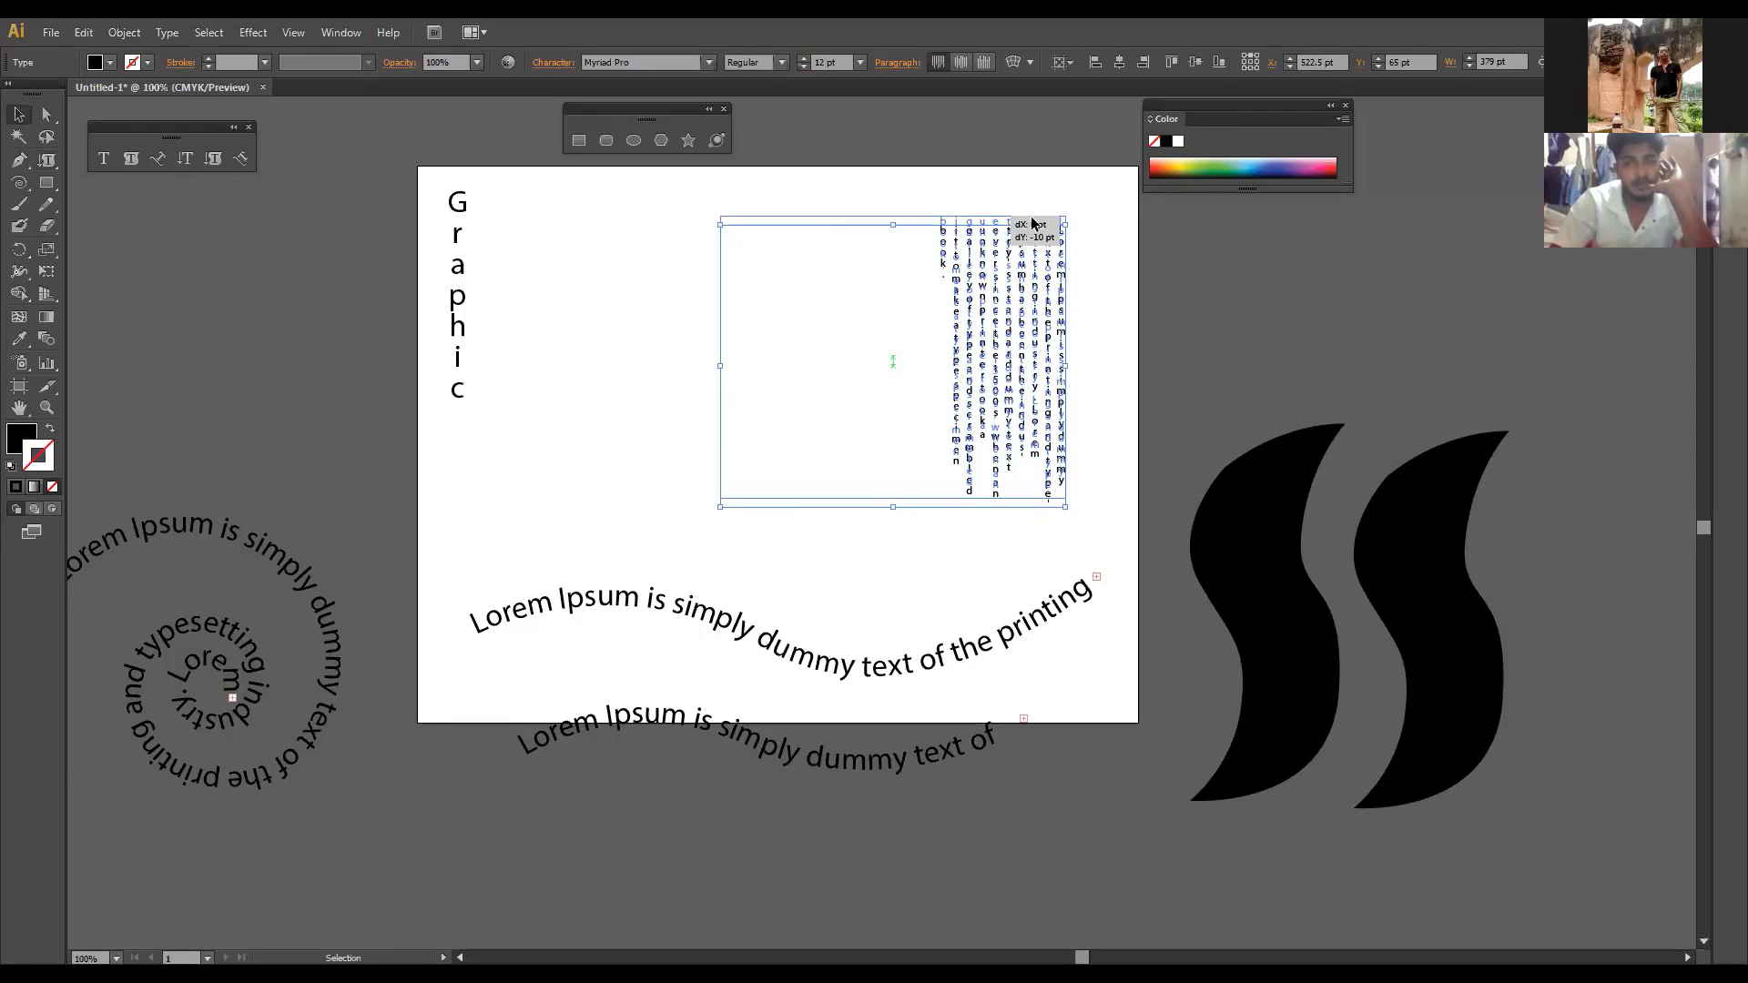
pyautogui.moveTo(1035, 225); pyautogui.dragTo(879, 277)
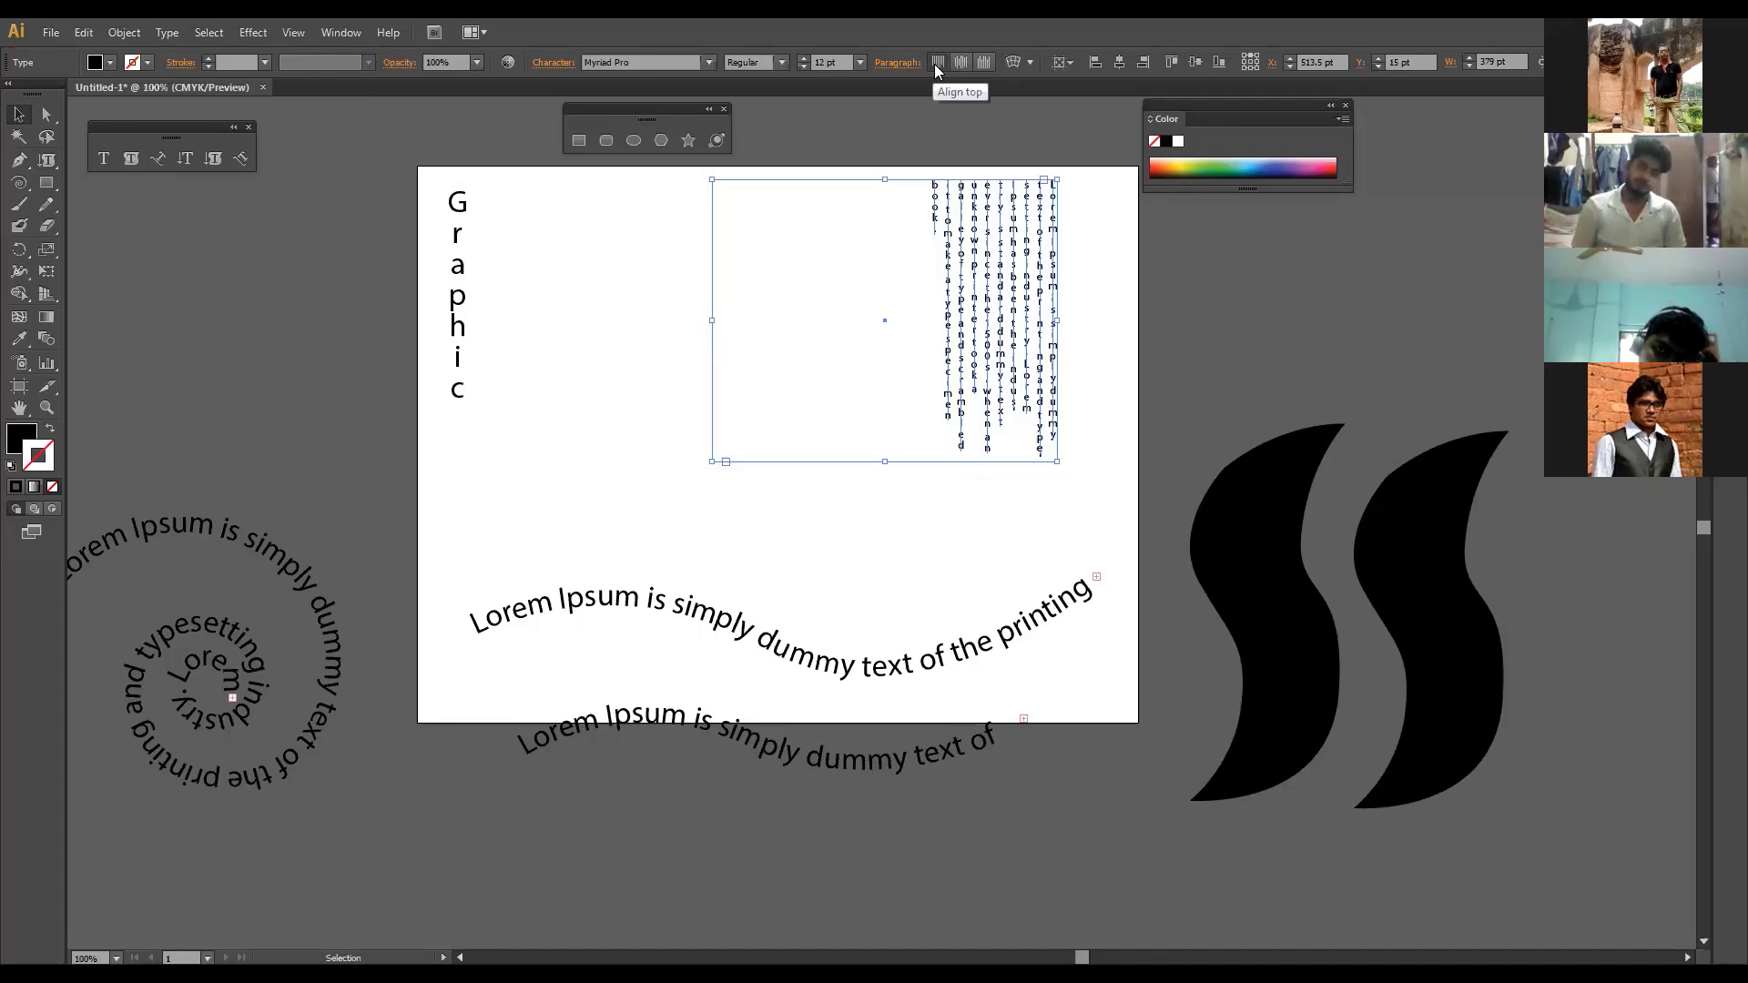
# Step: Try bottom and center paragraph alignment on the vertical area text, and restore top alignment
pyautogui.click(986, 62)
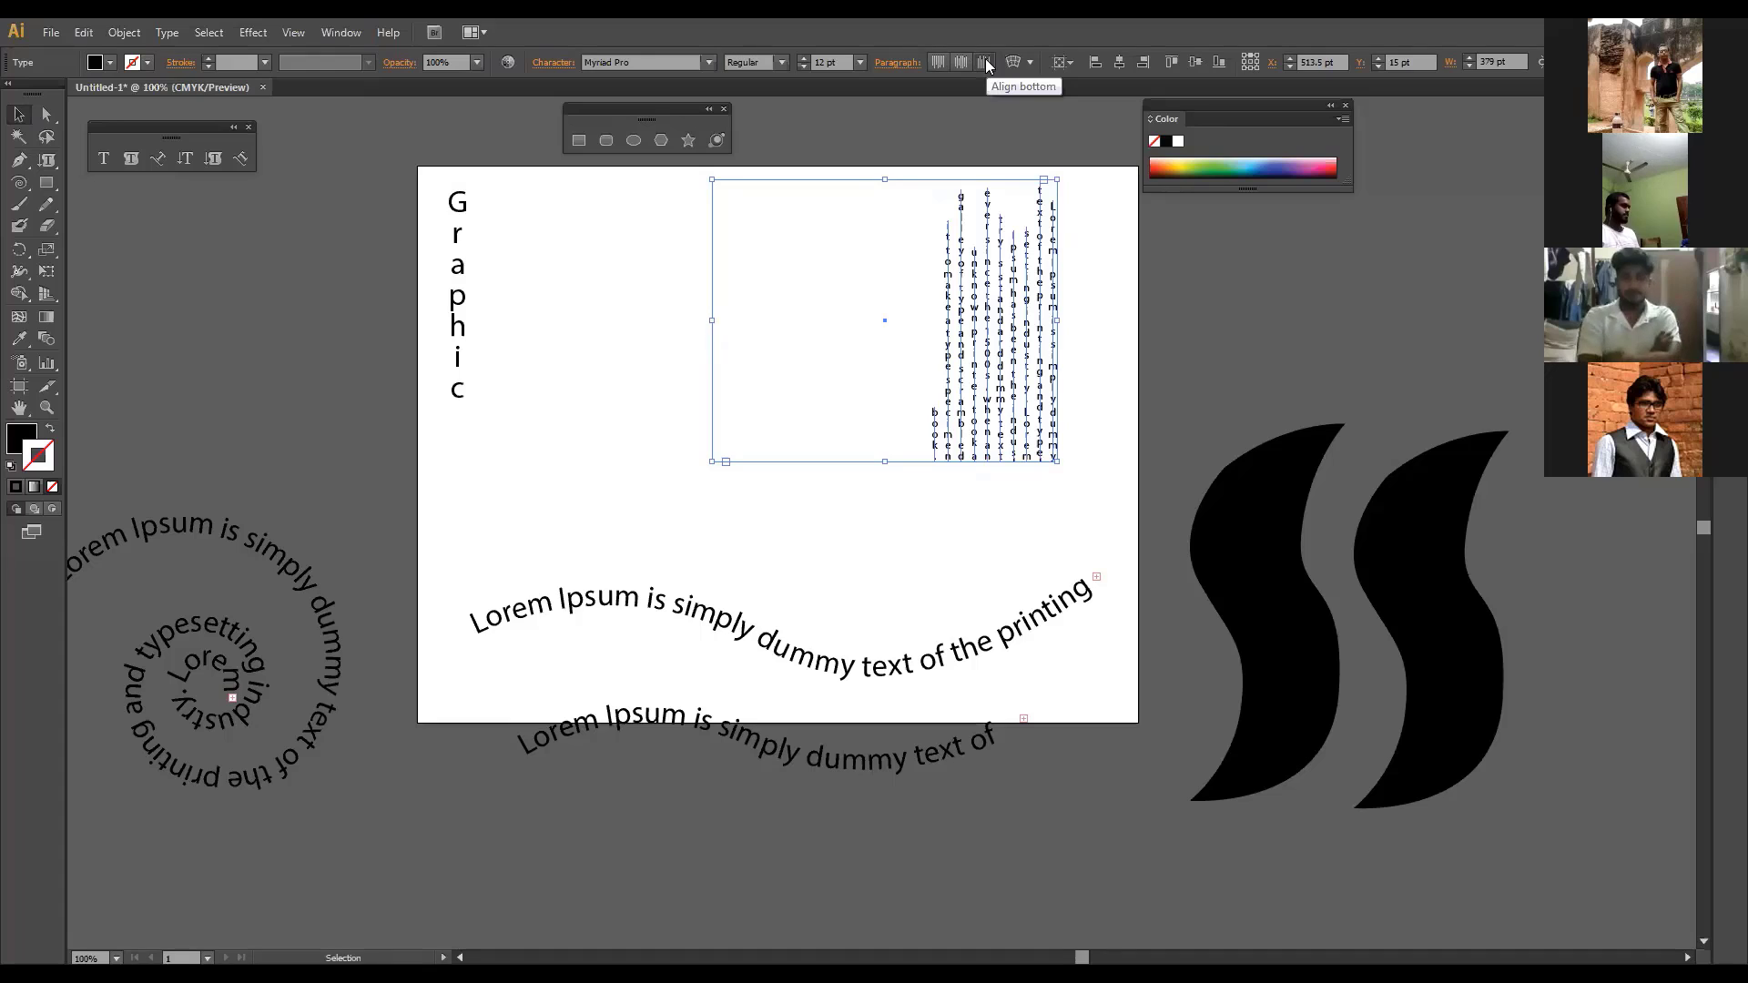
pyautogui.click(941, 62)
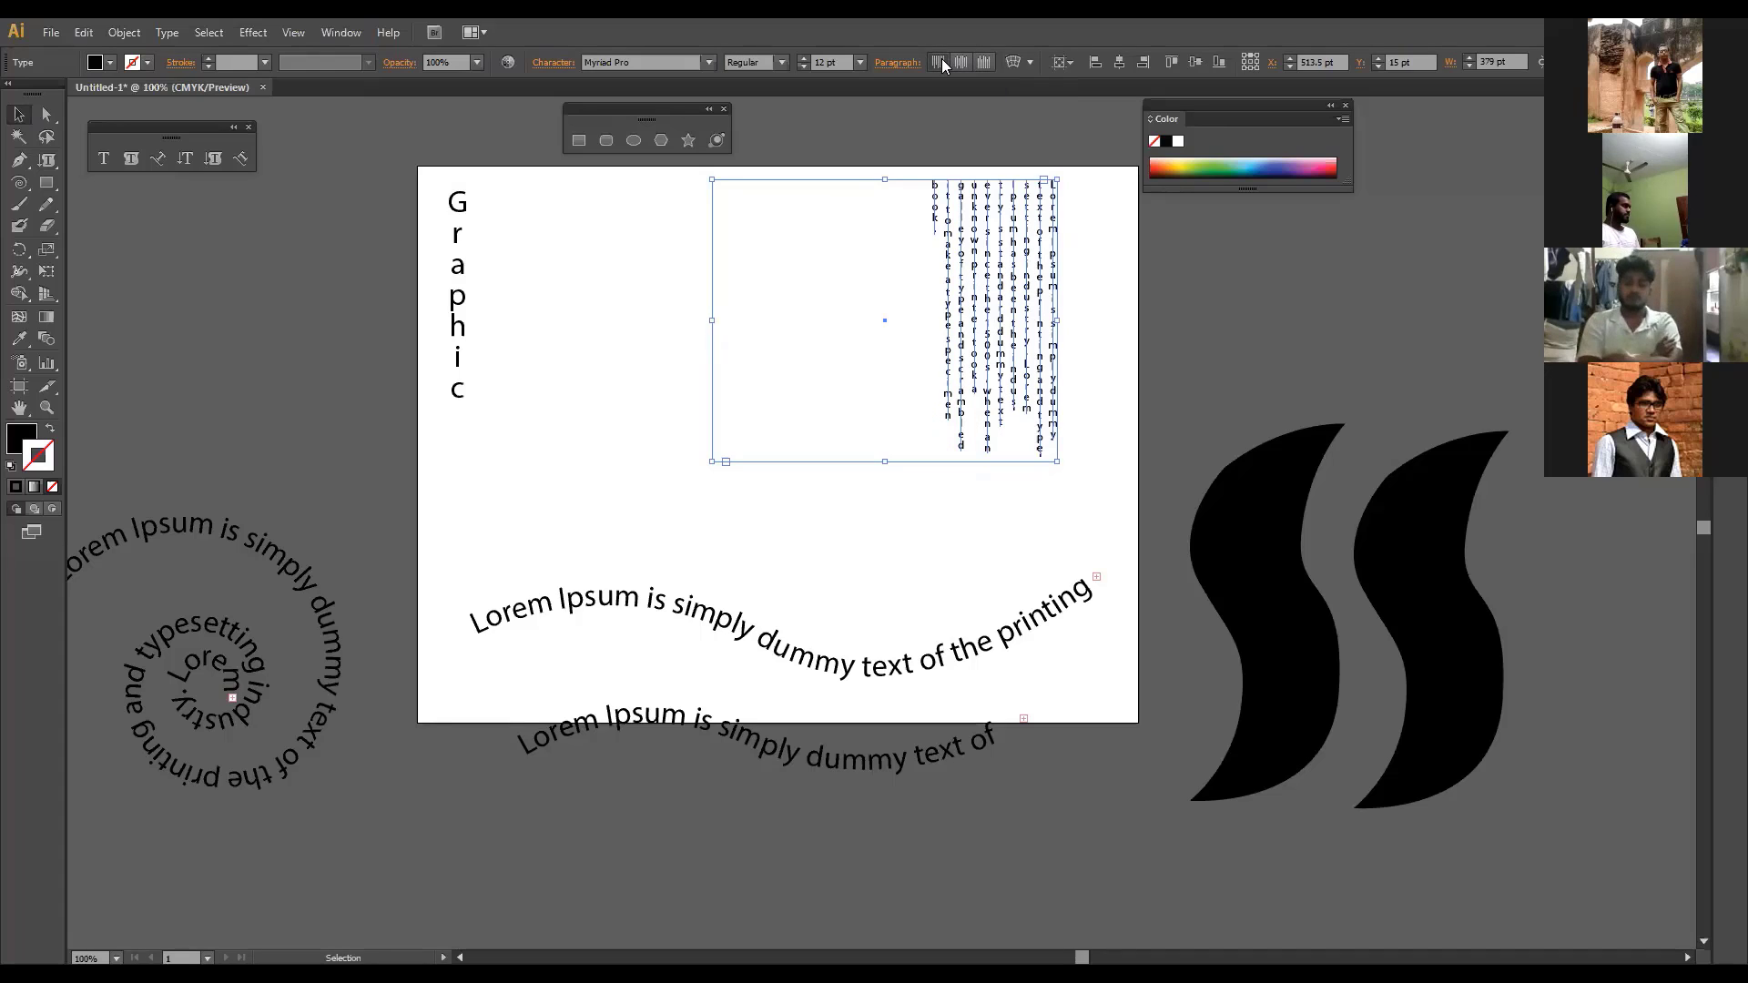
pyautogui.click(962, 60)
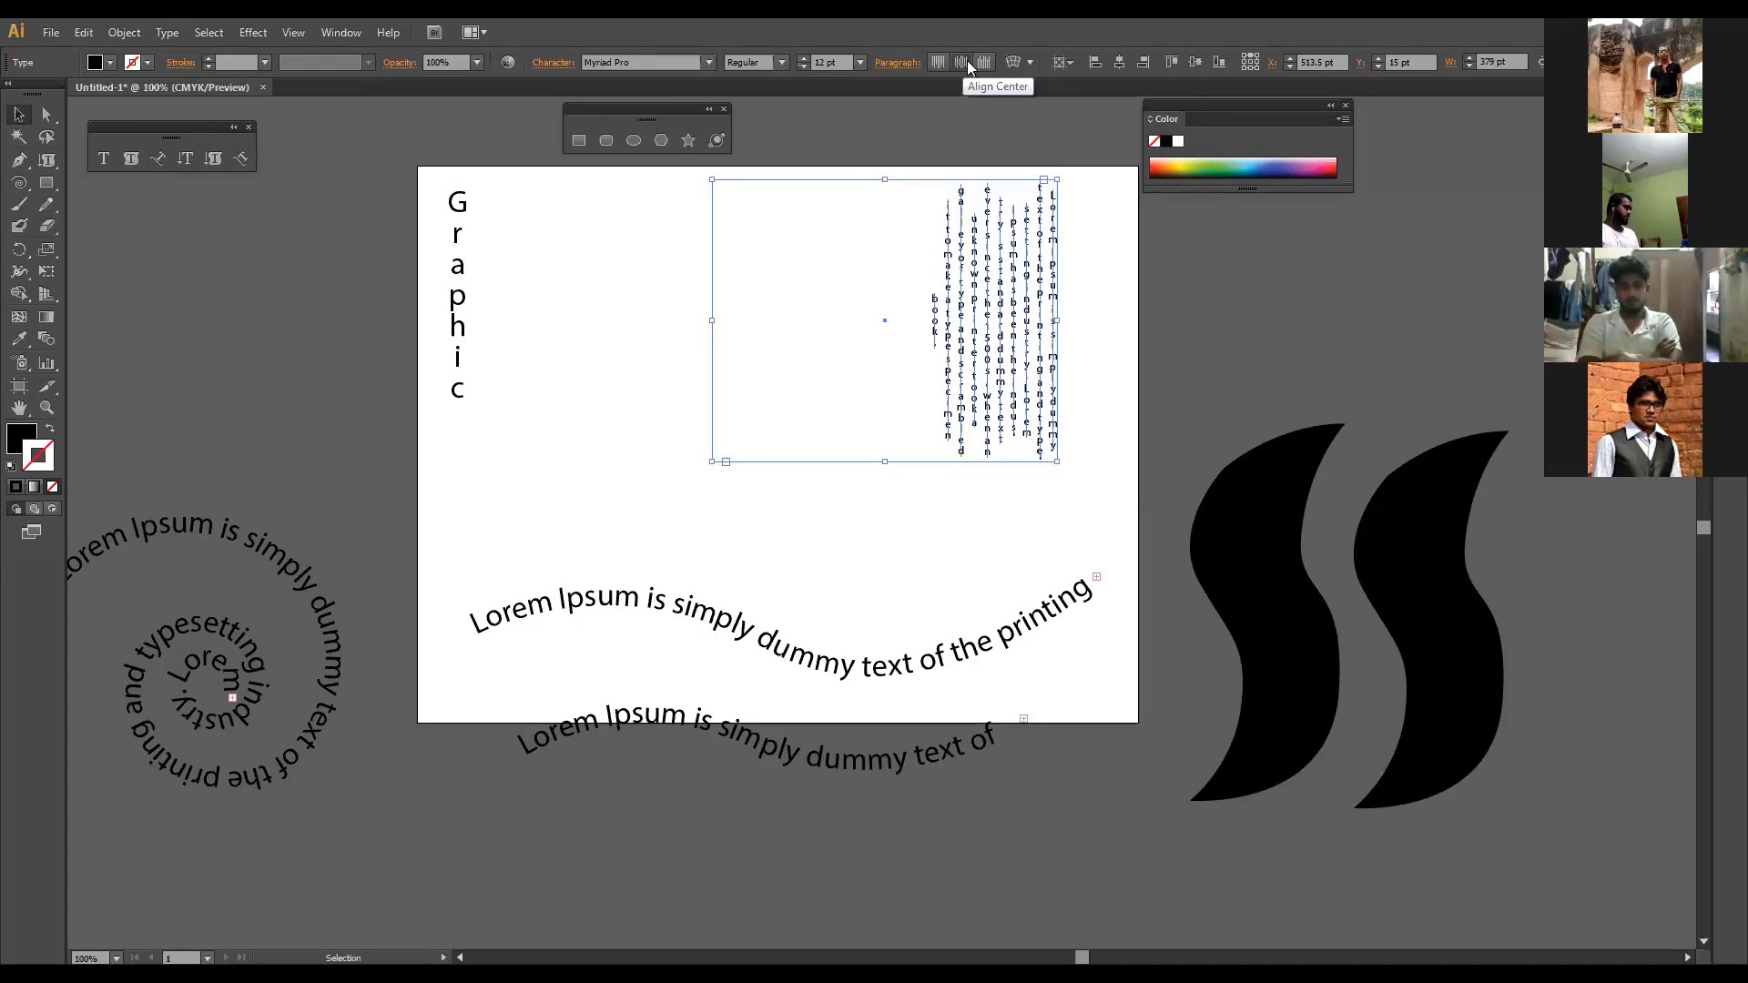
pyautogui.click(941, 63)
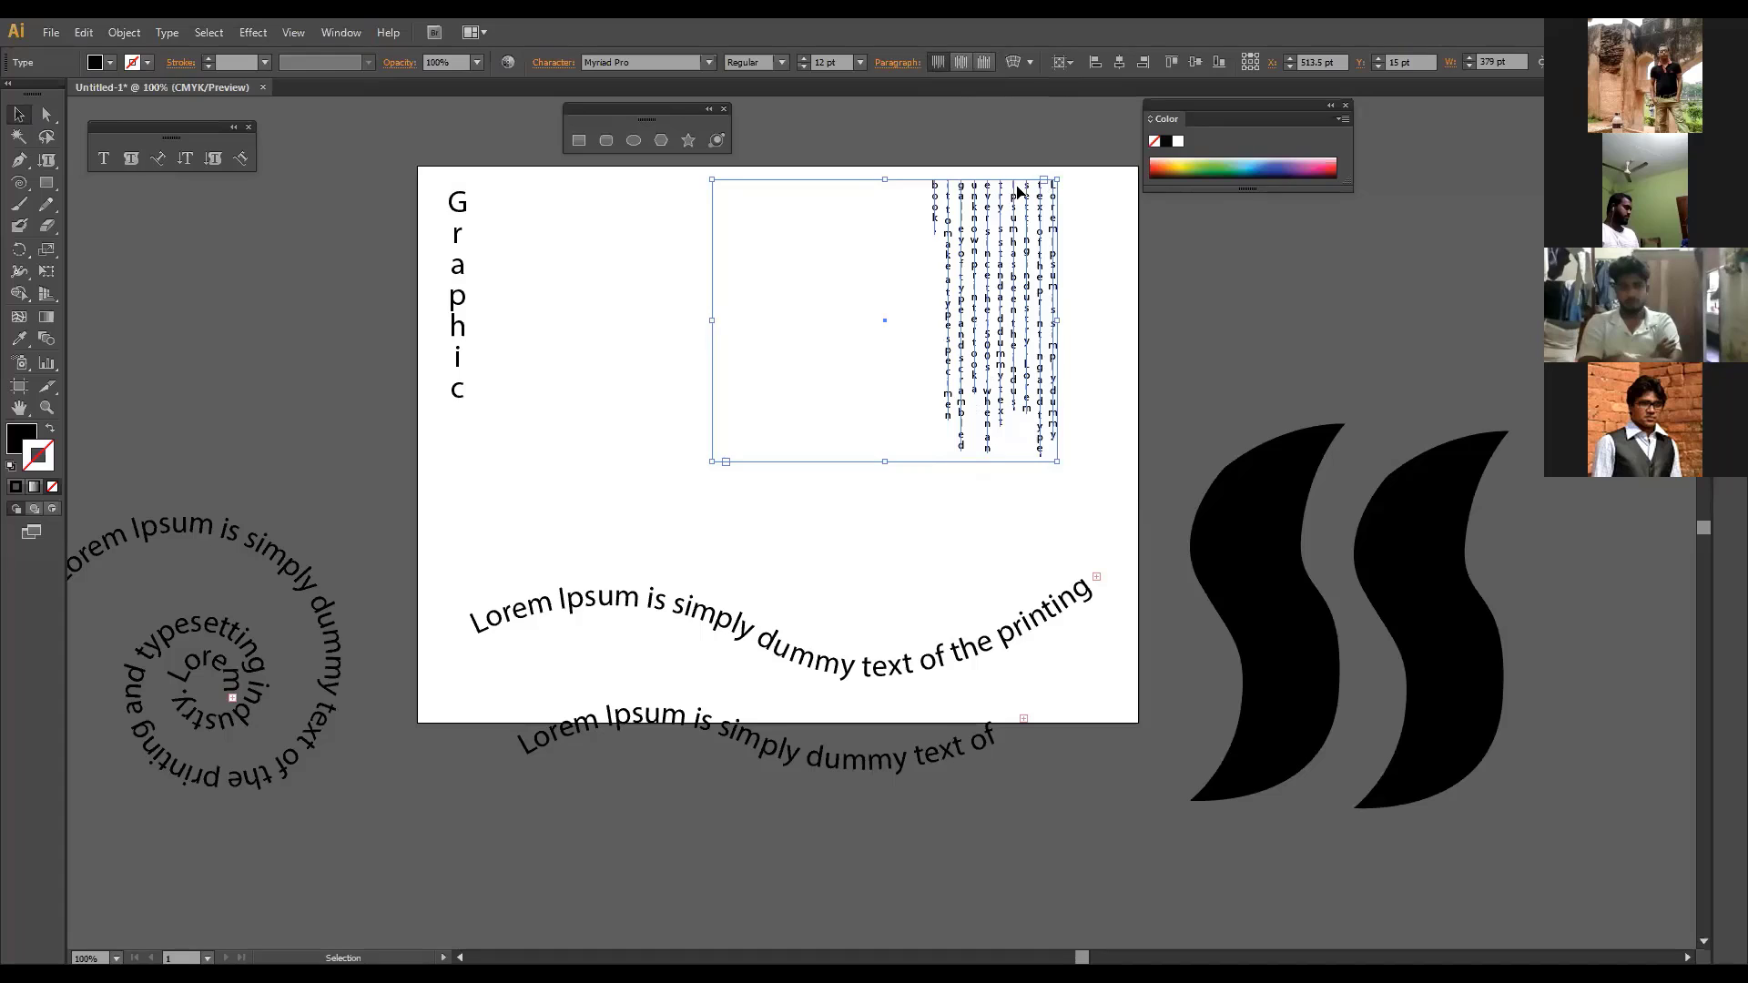
# Step: Shrink the vertical text frame to about 189.5 pt wide and move it into the artboard's upper-right corner
pyautogui.click(1112, 366)
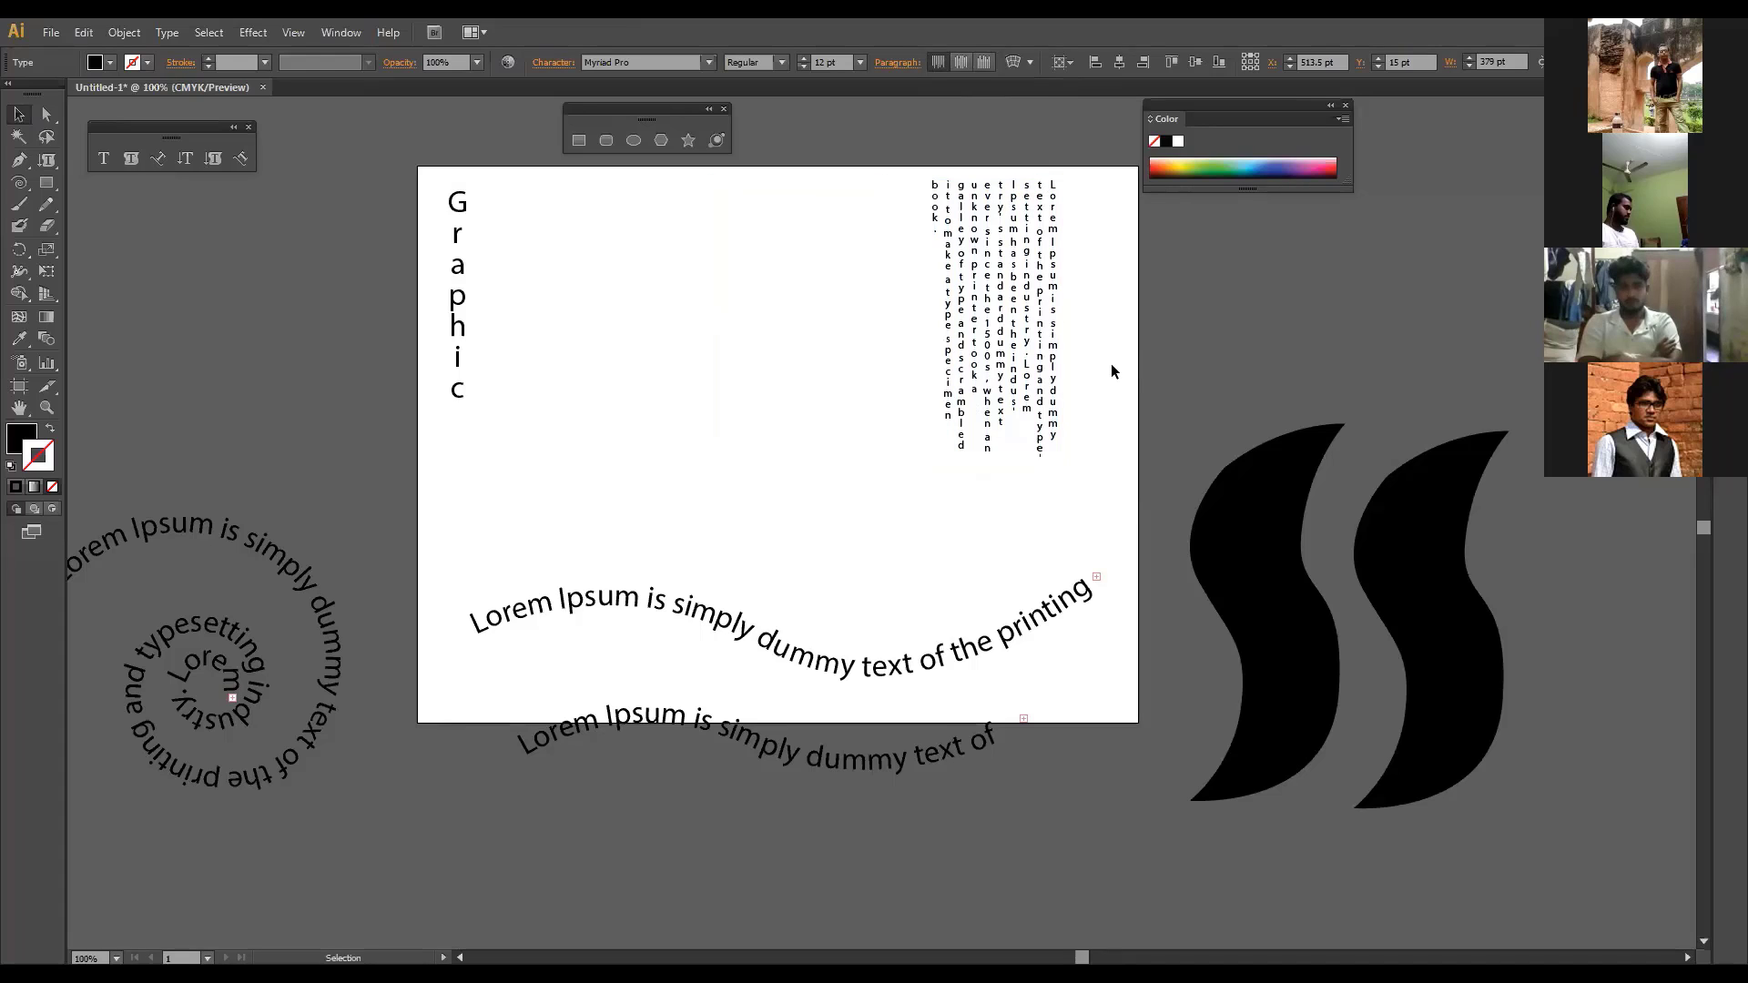
pyautogui.click(1024, 346)
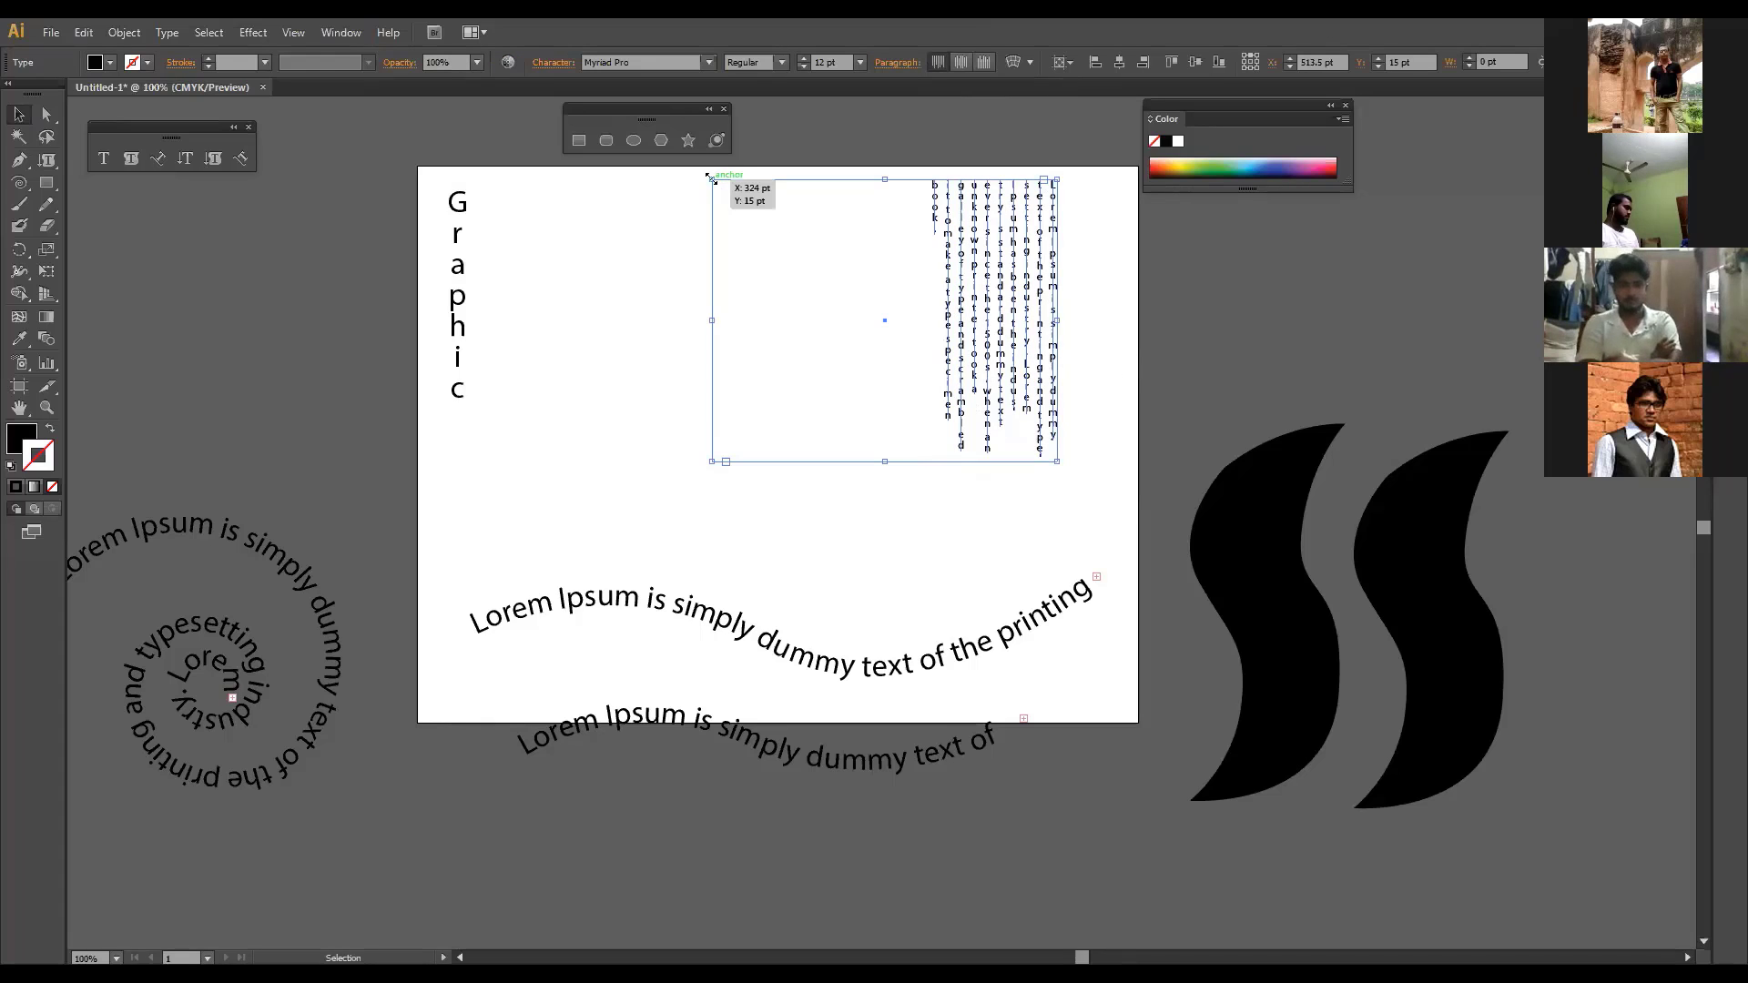
pyautogui.moveTo(712, 179); pyautogui.dragTo(884, 250)
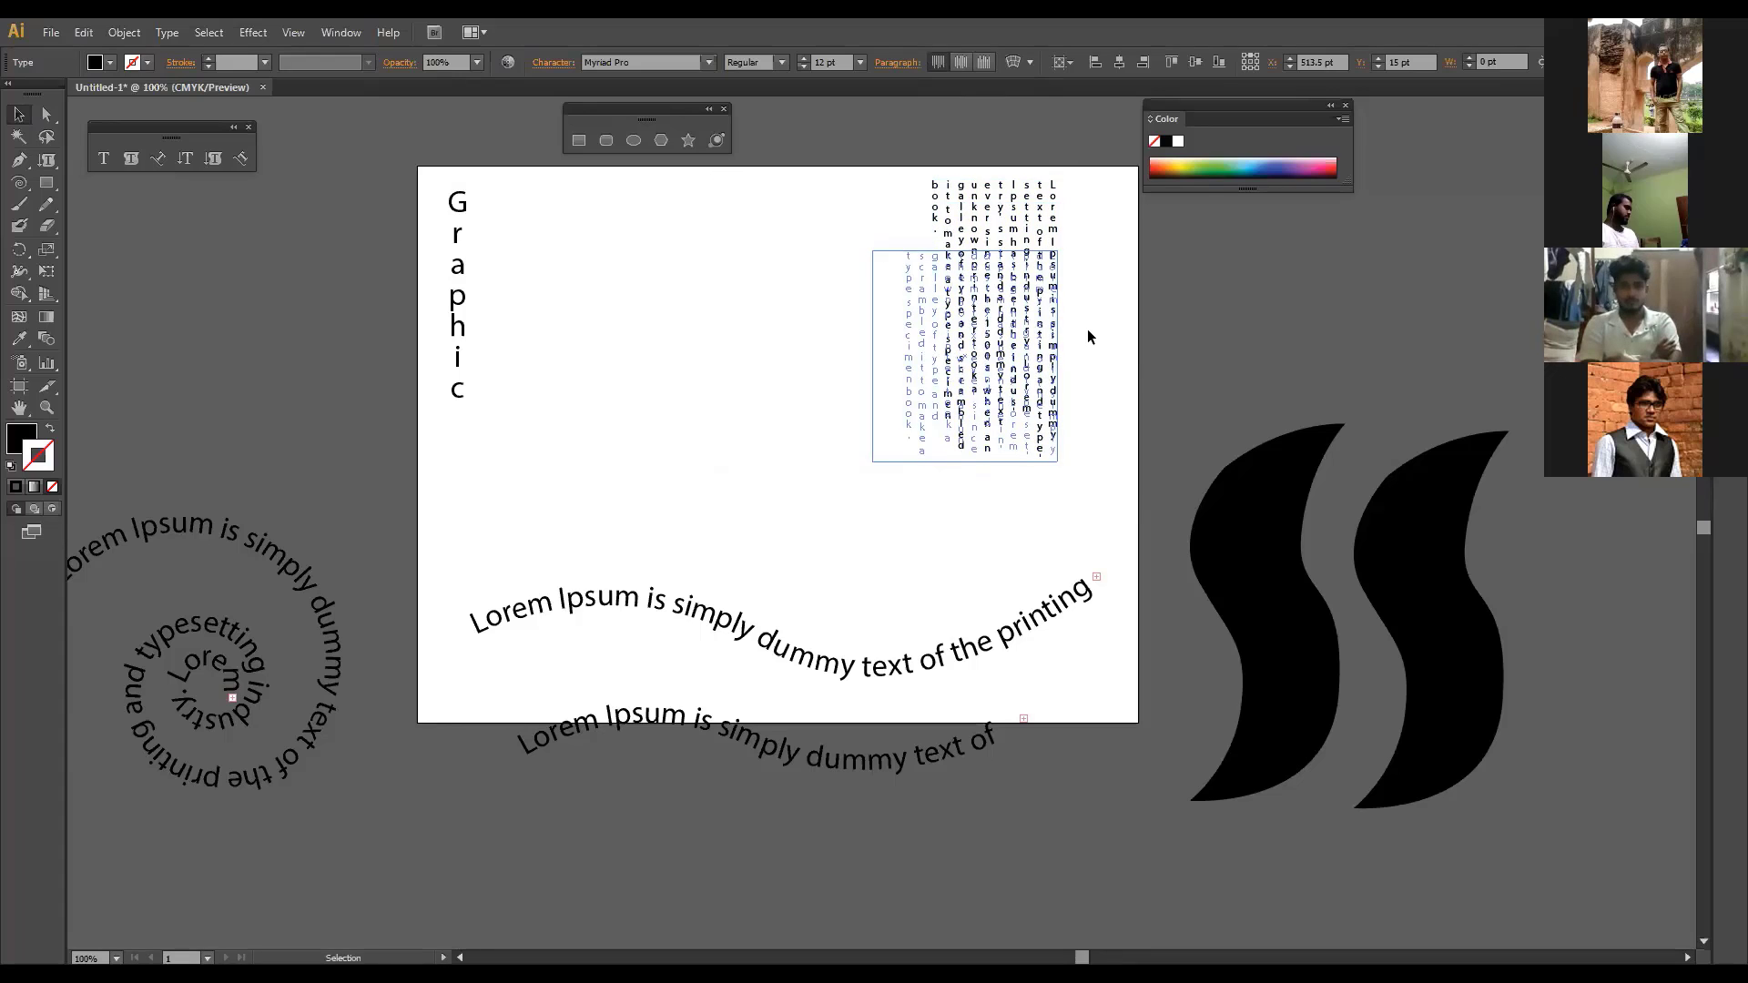
pyautogui.moveTo(1017, 265); pyautogui.dragTo(1033, 208)
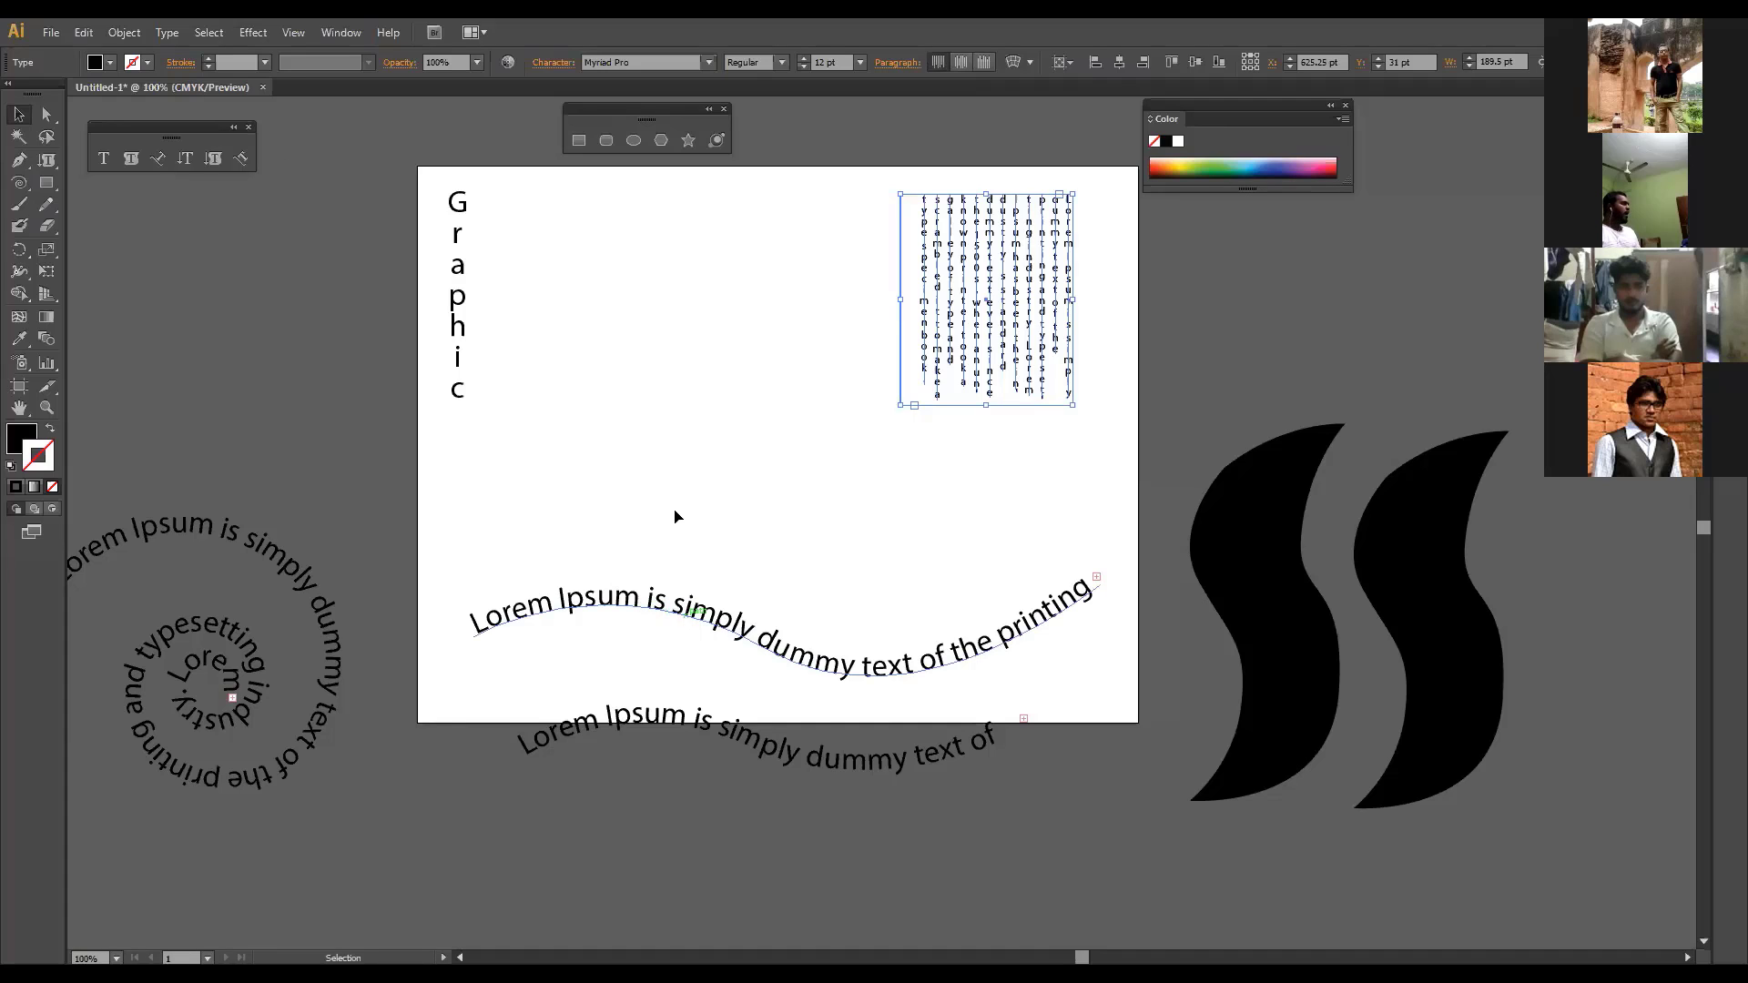
# Step: Move the upper wavy path text up to the middle of the artboard and delete all lorem ipsum text from its path
pyautogui.moveTo(678, 612); pyautogui.dragTo(674, 505)
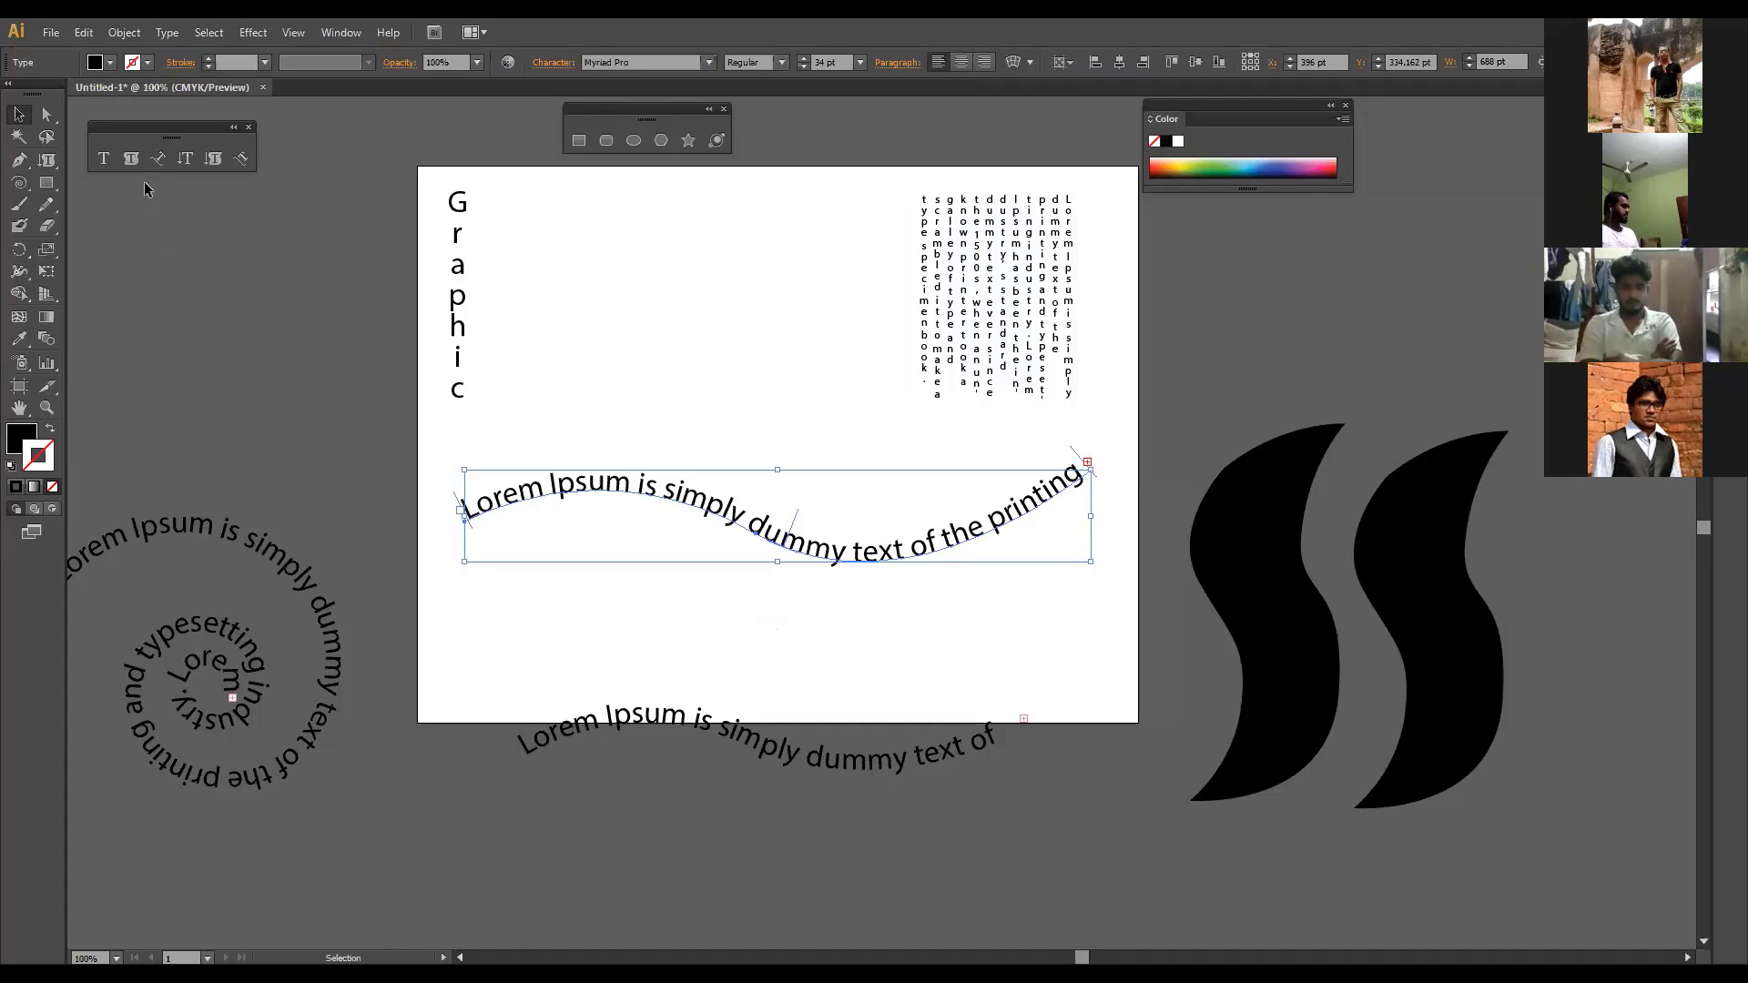
pyautogui.click(157, 159)
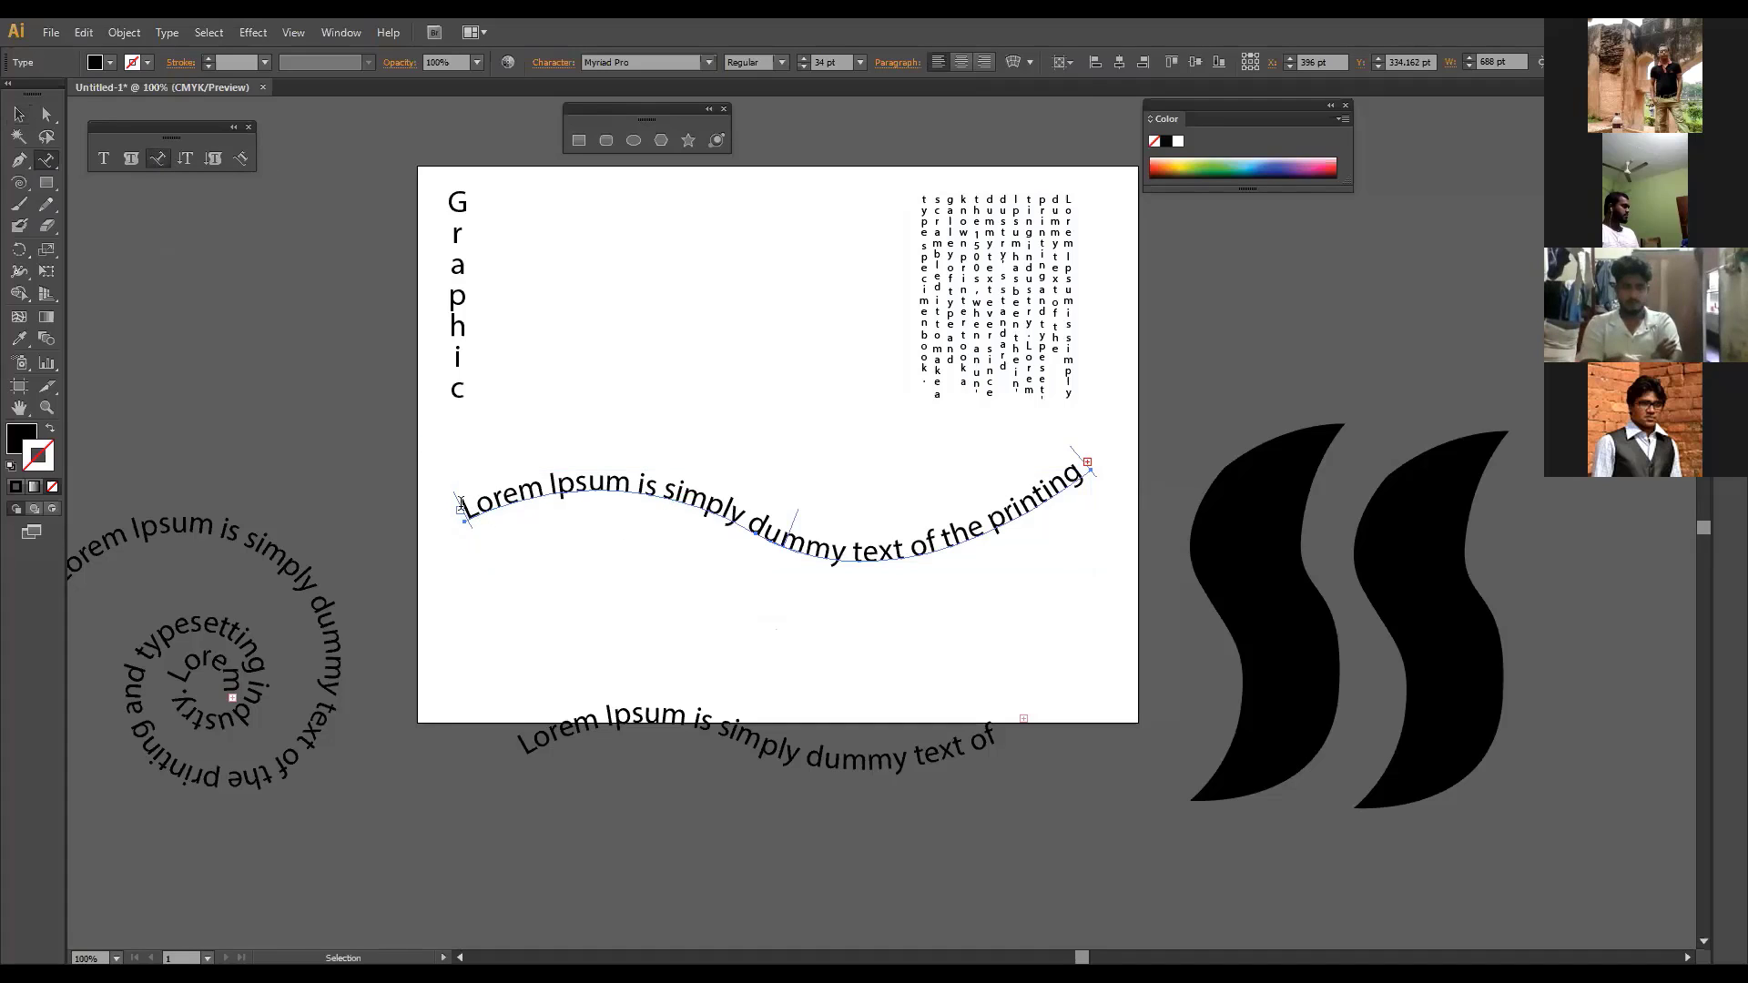
pyautogui.moveTo(460, 505)
pyautogui.mouseDown()
pyautogui.moveTo(880, 518)
pyautogui.moveTo(1075, 469)
pyautogui.mouseUp()
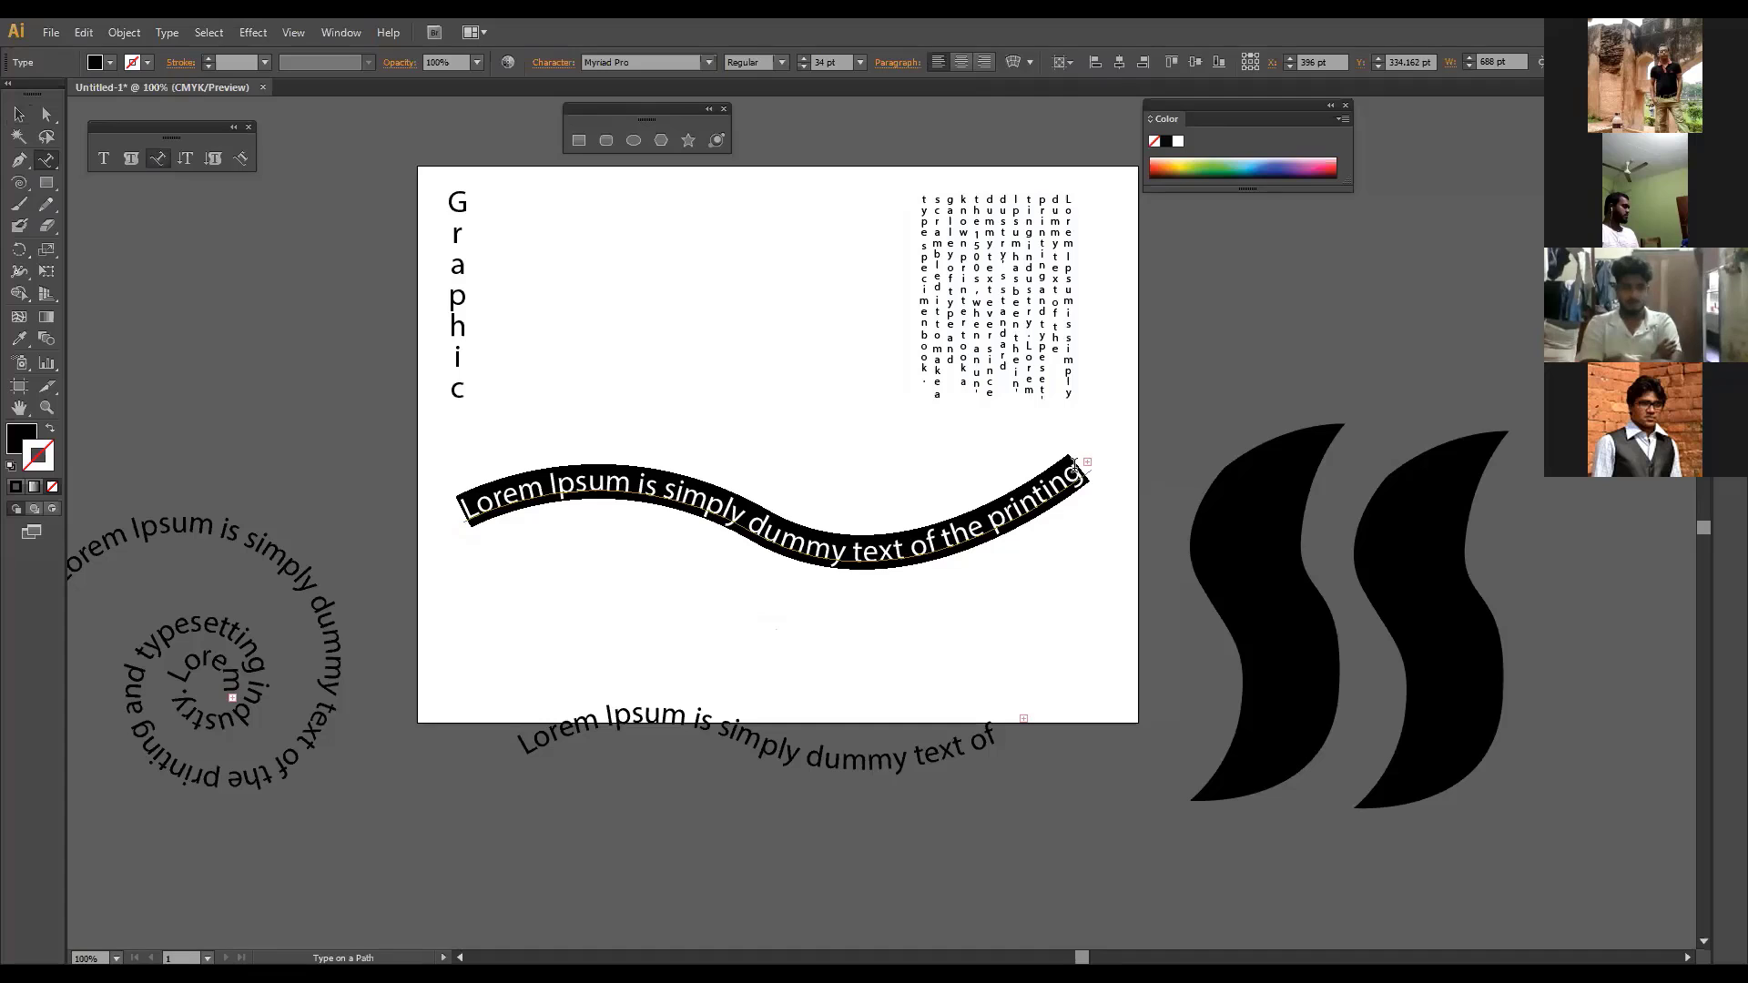
pyautogui.press('BackSpace')
pyautogui.moveTo(464, 509)
pyautogui.mouseDown()
pyautogui.moveTo(593, 487)
pyautogui.moveTo(1074, 469)
pyautogui.mouseUp()
pyautogui.press('BackSpace')
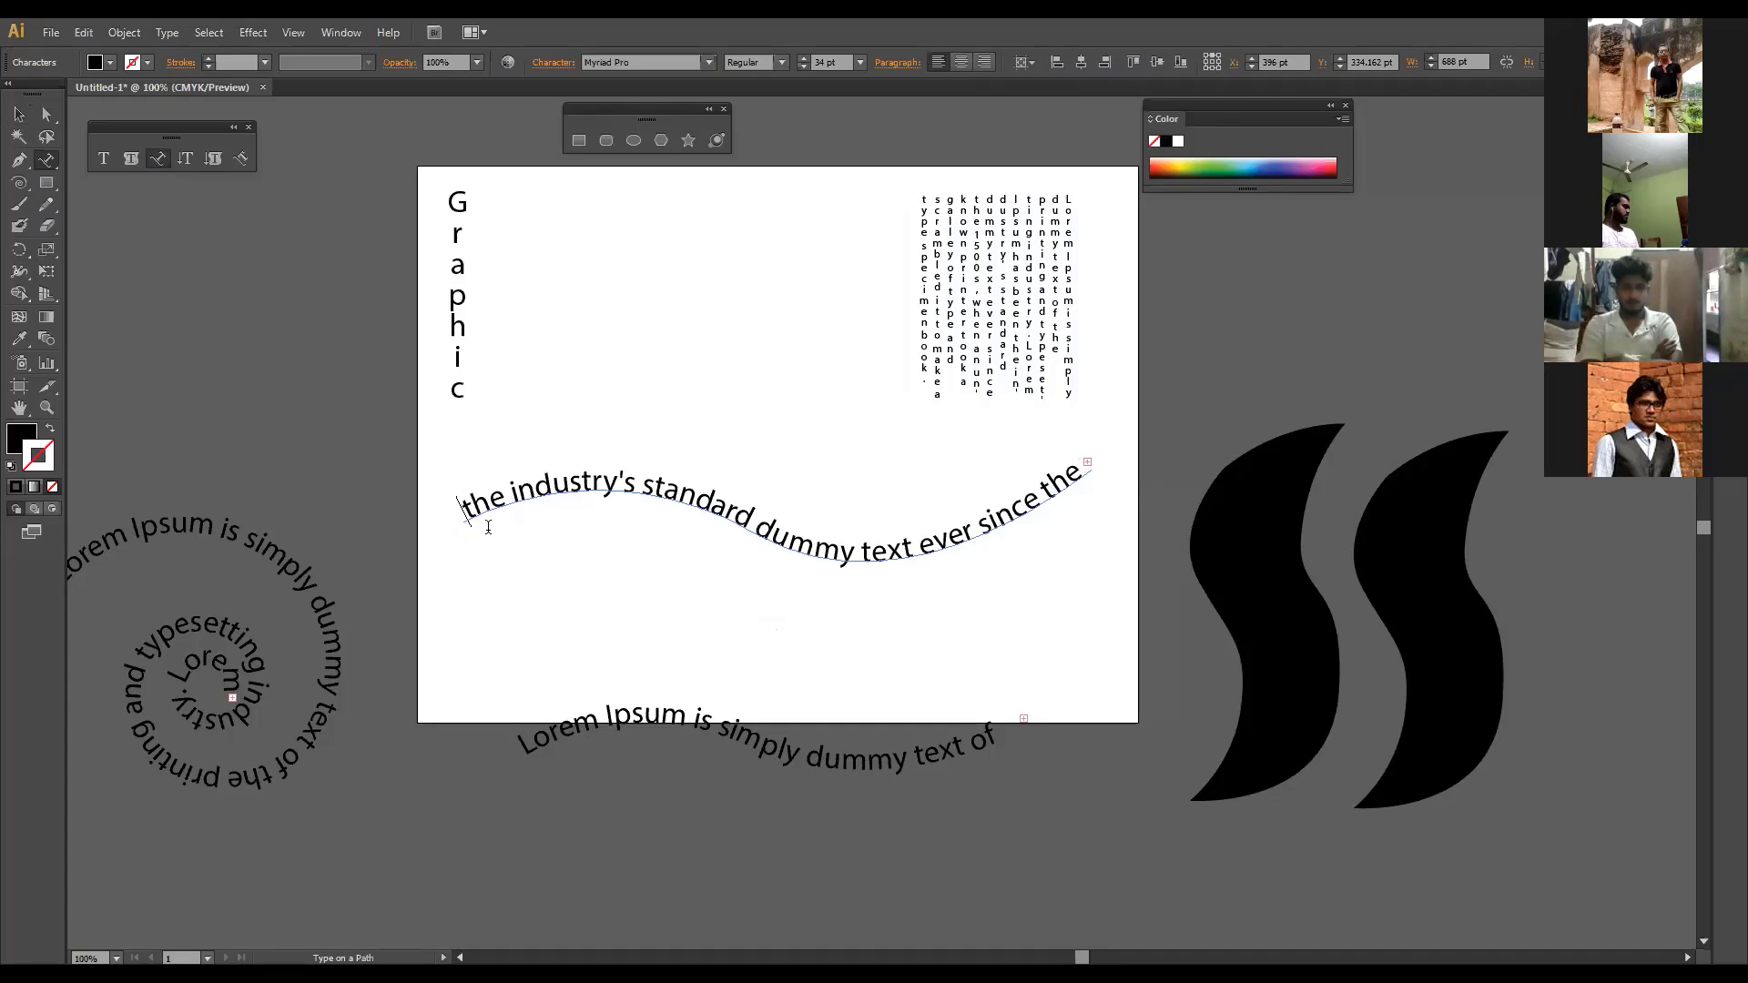
pyautogui.moveTo(470, 517)
pyautogui.mouseDown()
pyautogui.moveTo(1006, 503)
pyautogui.moveTo(1085, 466)
pyautogui.mouseUp()
pyautogui.press('BackSpace')
pyautogui.moveTo(465, 513); pyautogui.dragTo(1073, 469)
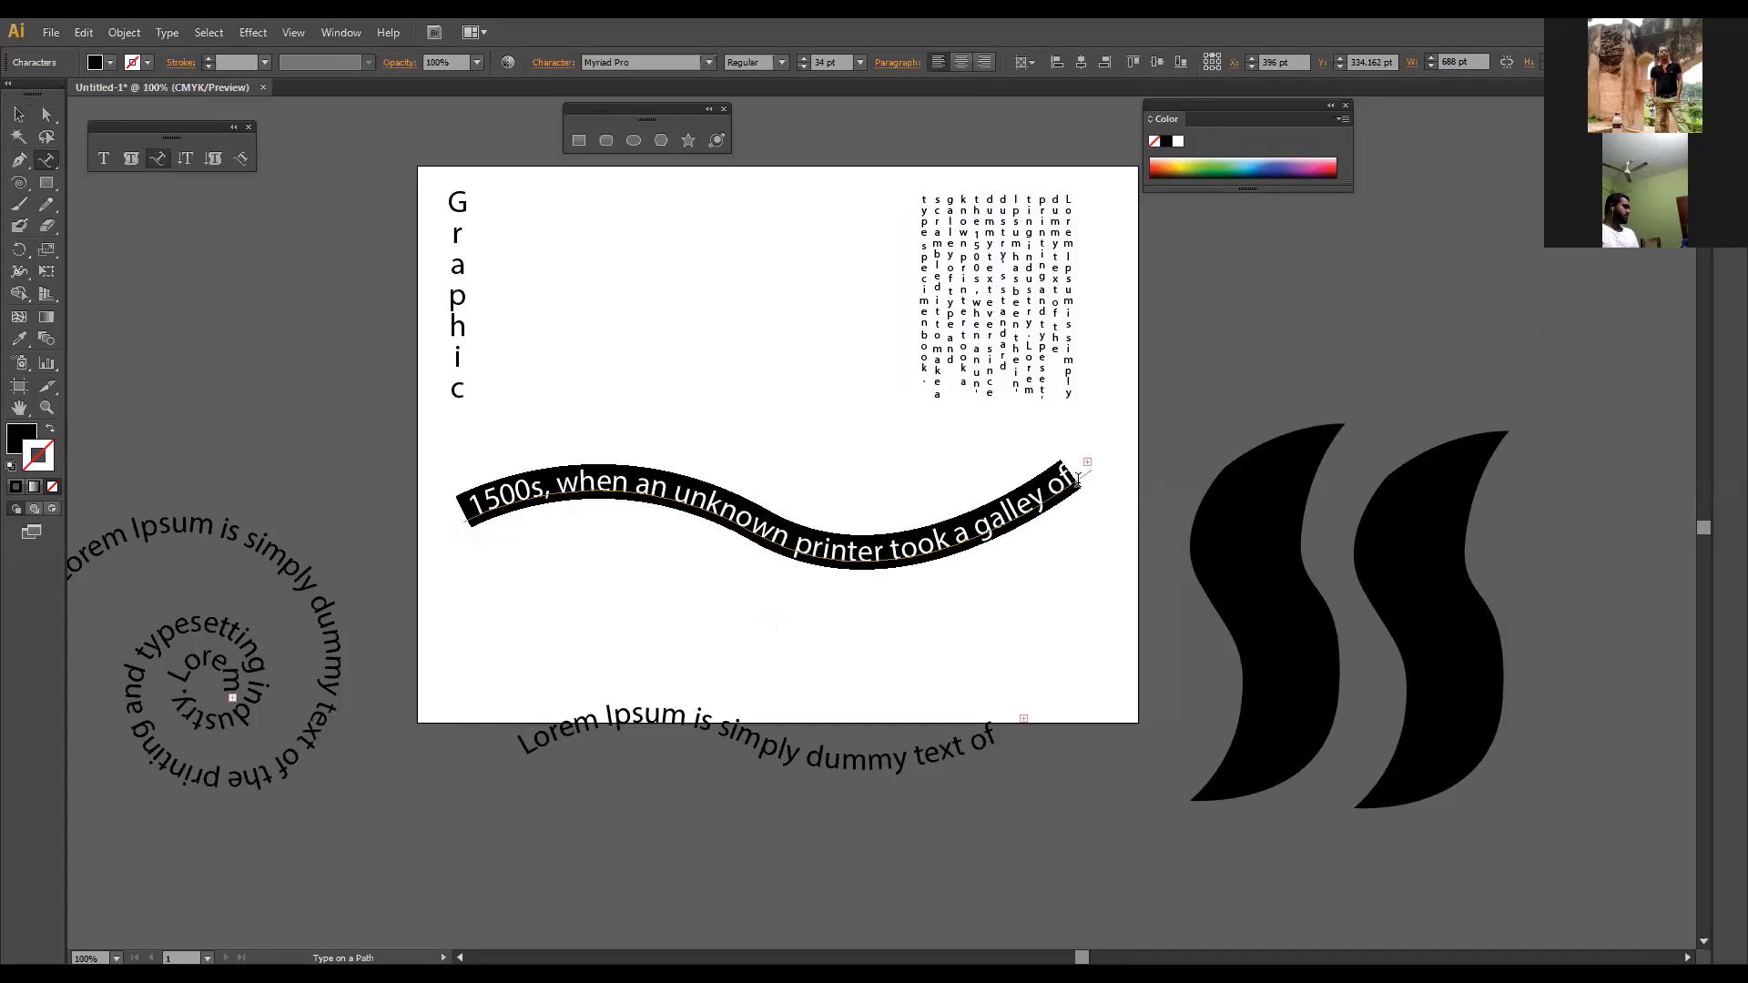
pyautogui.press('BackSpace')
pyautogui.moveTo(475, 508)
pyautogui.mouseDown()
pyautogui.moveTo(644, 481)
pyautogui.moveTo(854, 548)
pyautogui.moveTo(1074, 471)
pyautogui.mouseUp()
pyautogui.press('BackSpace')
pyautogui.moveTo(453, 500); pyautogui.dragTo(546, 500)
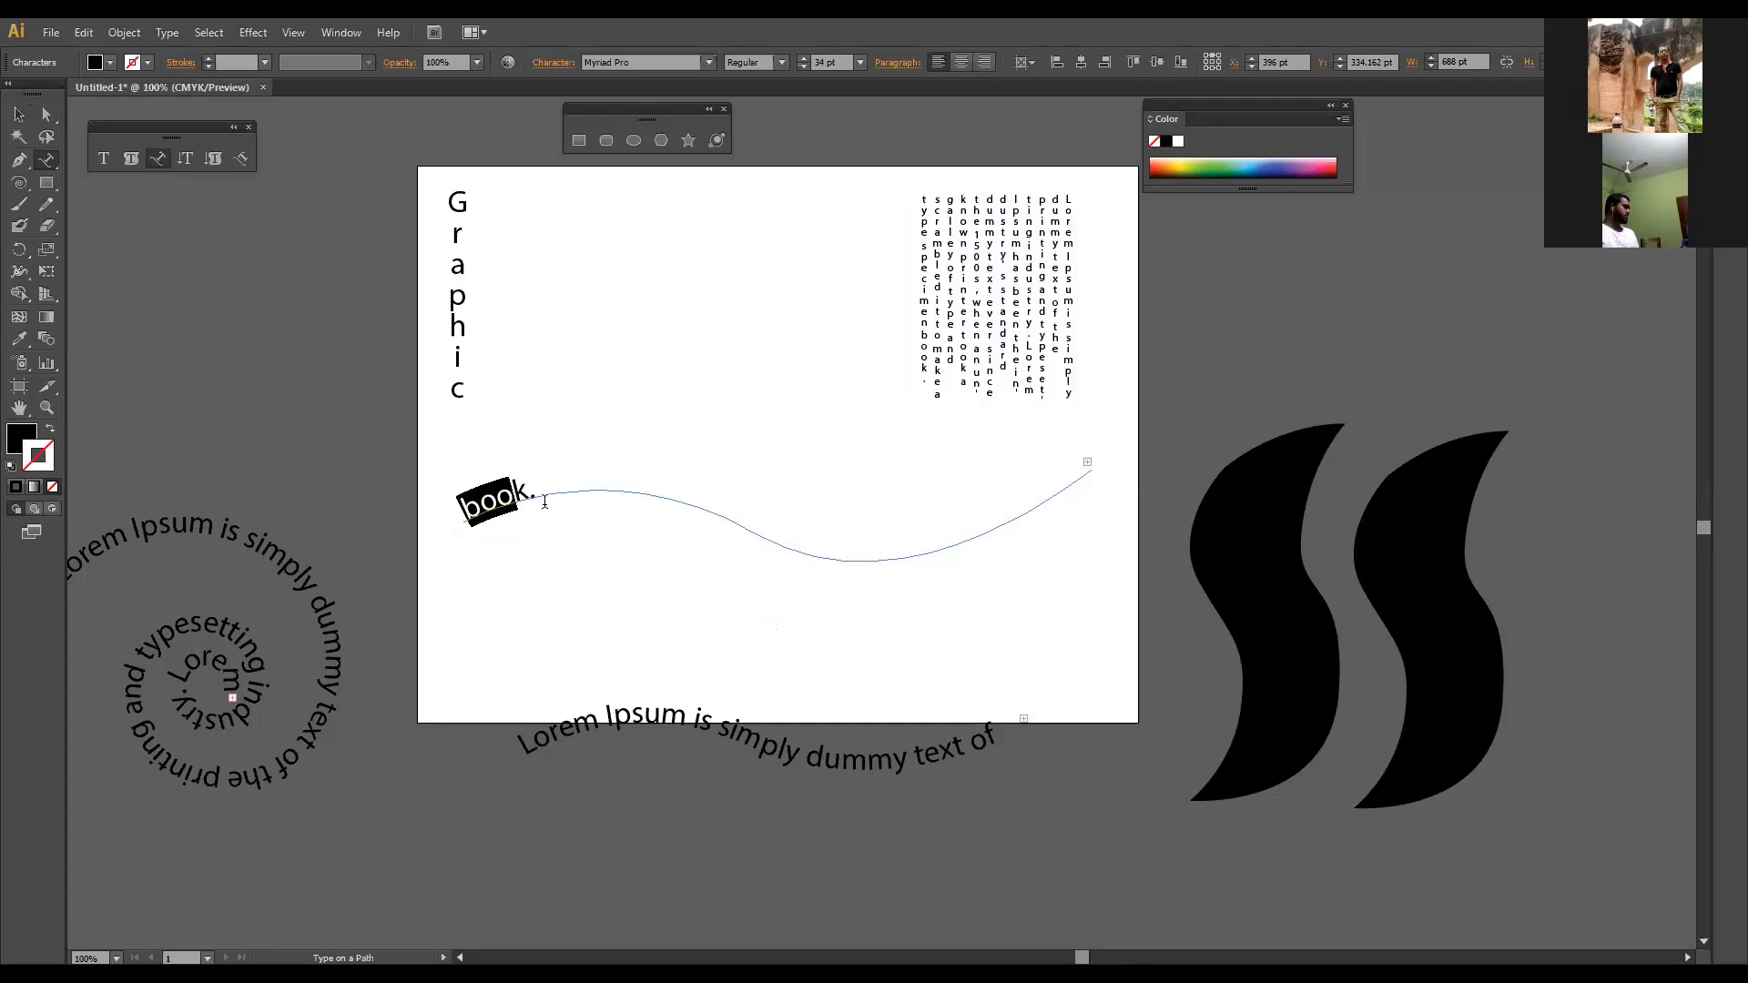
pyautogui.press('BackSpace')
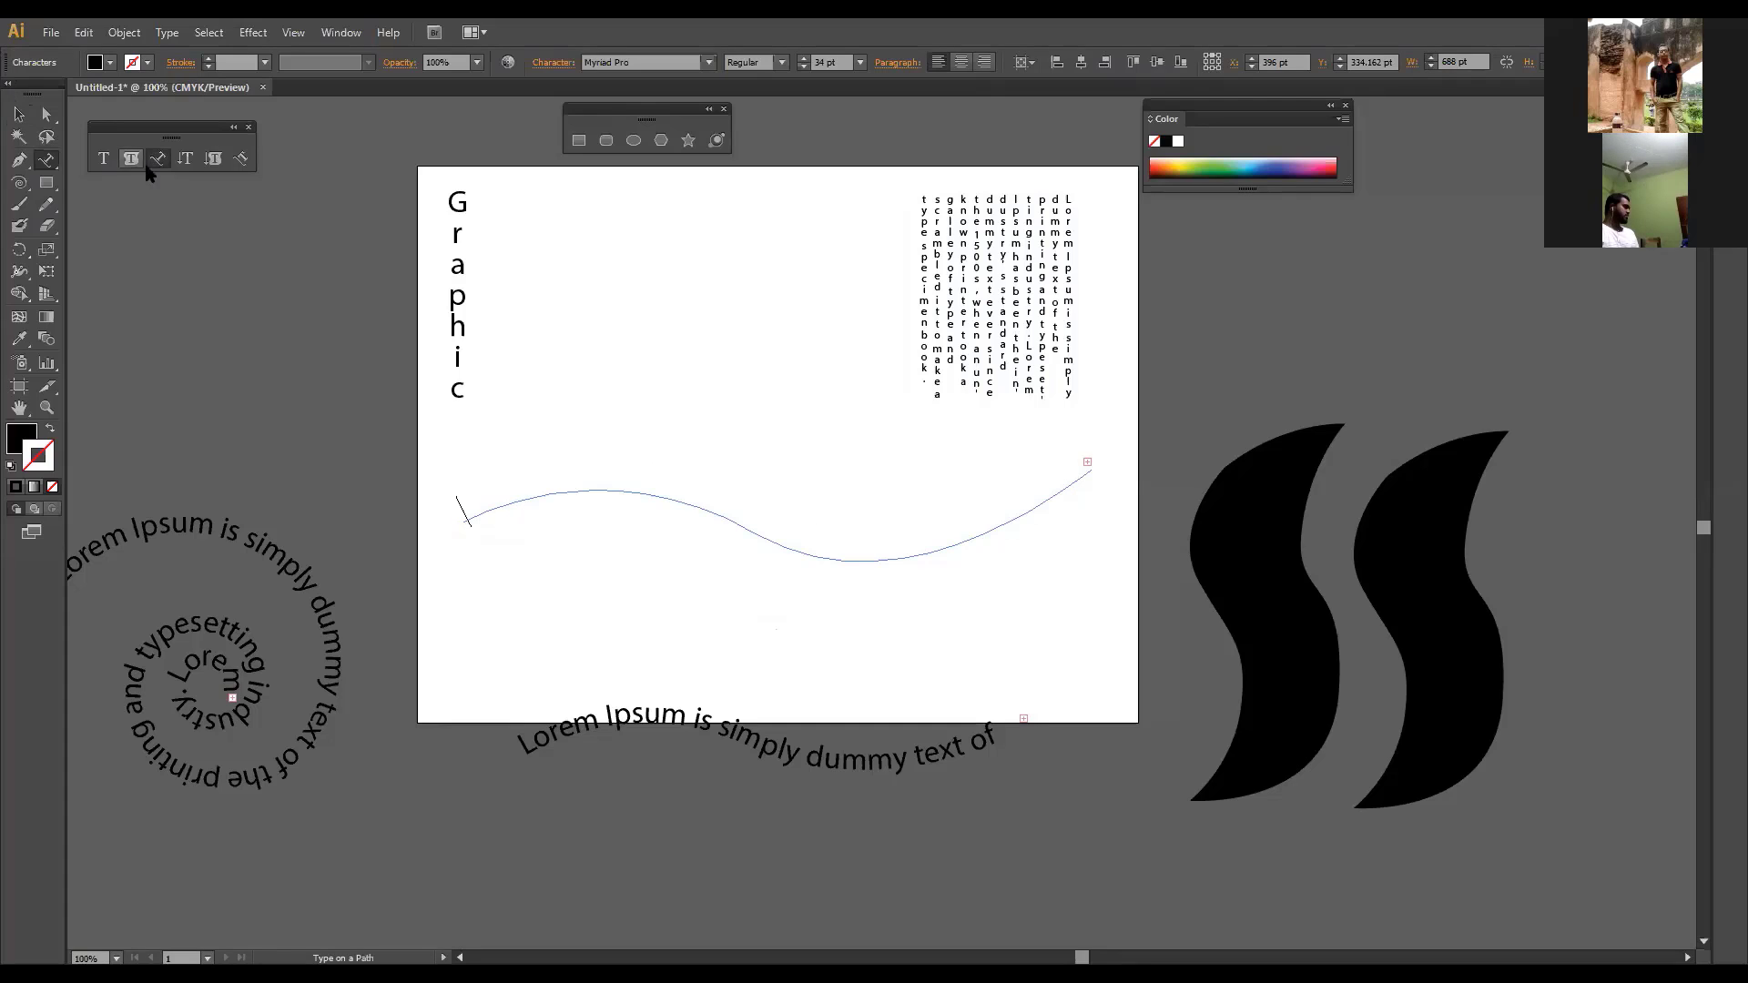
# Step: Try vertical type on the emptied wavy path with the sample text "huighigjsgoidjoigjsj", and remove that text
pyautogui.click(17, 114)
pyautogui.click(743, 550)
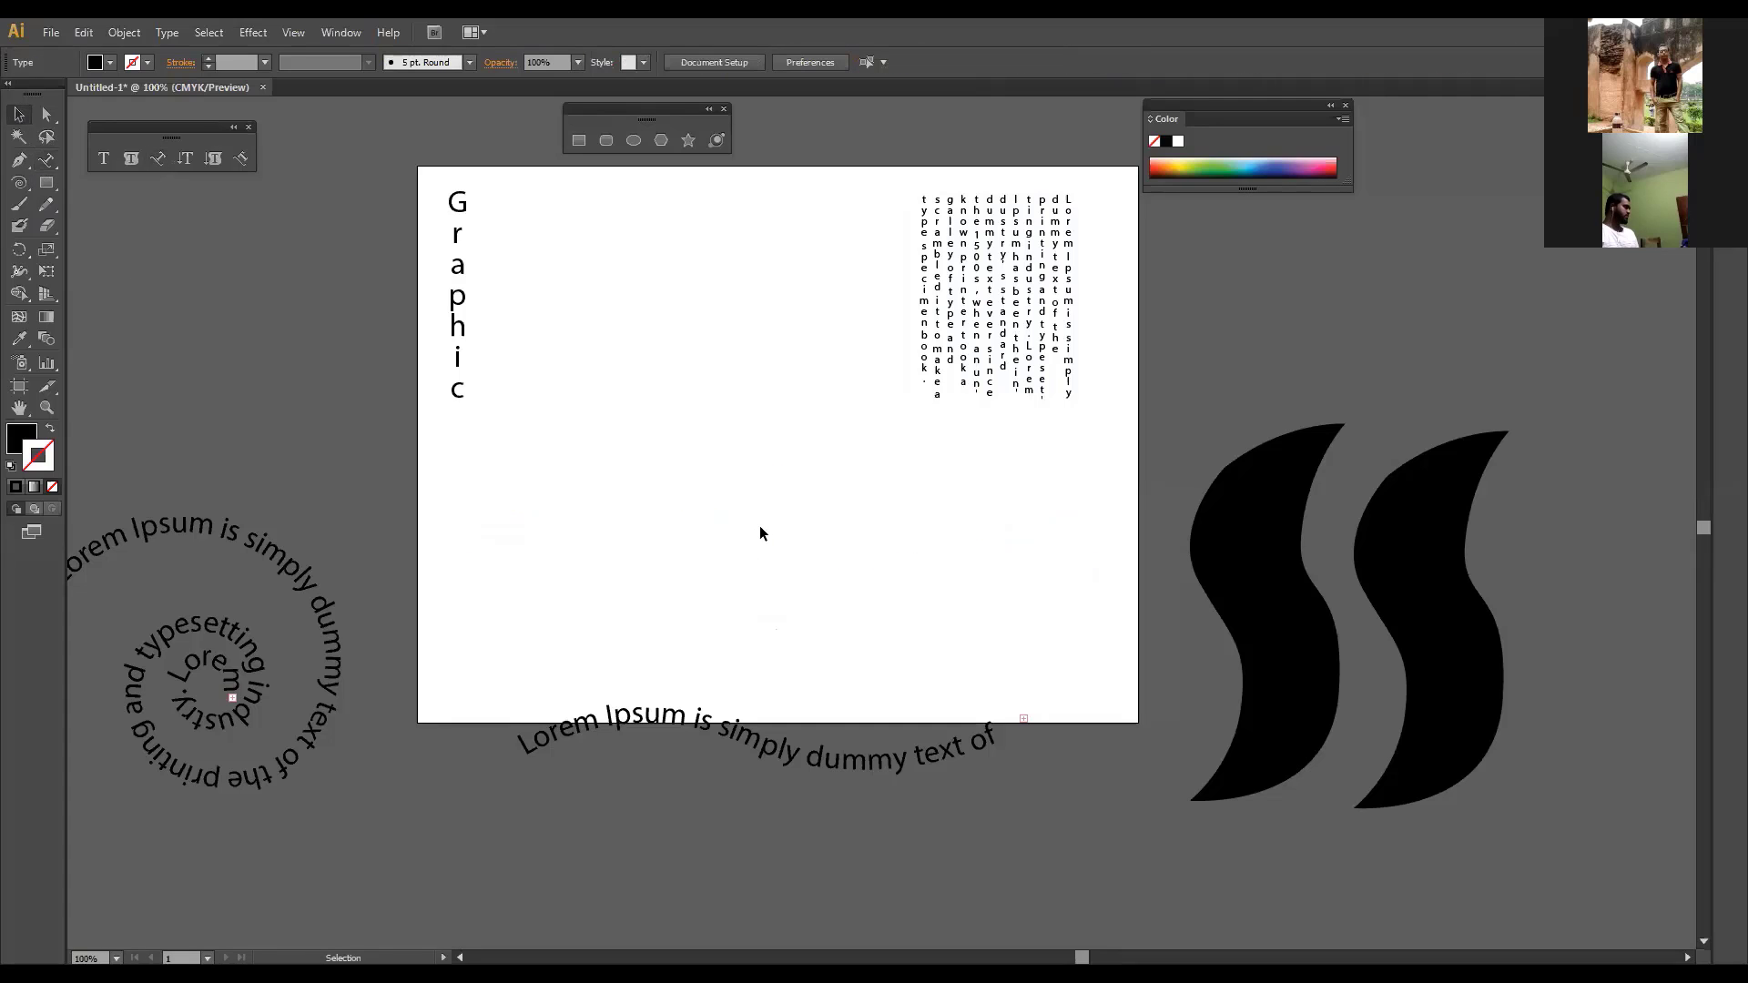
pyautogui.click(756, 541)
pyautogui.click(240, 159)
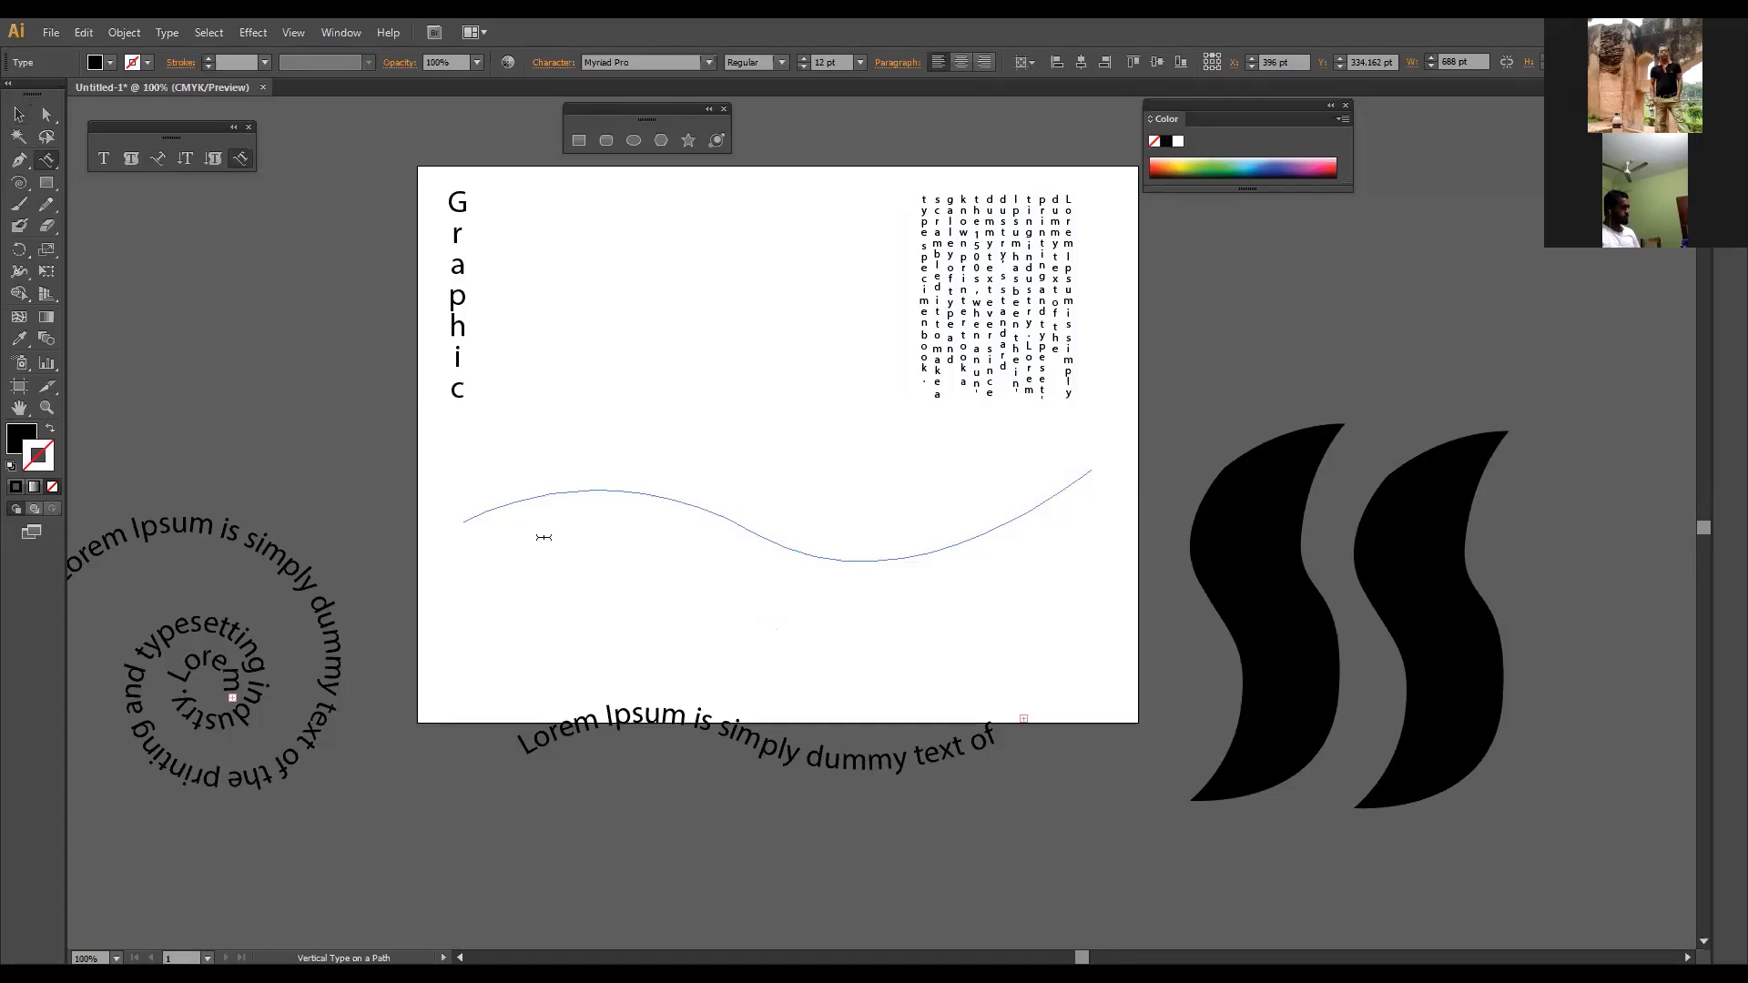
pyautogui.write('huighigjsgoidjoigjsj')
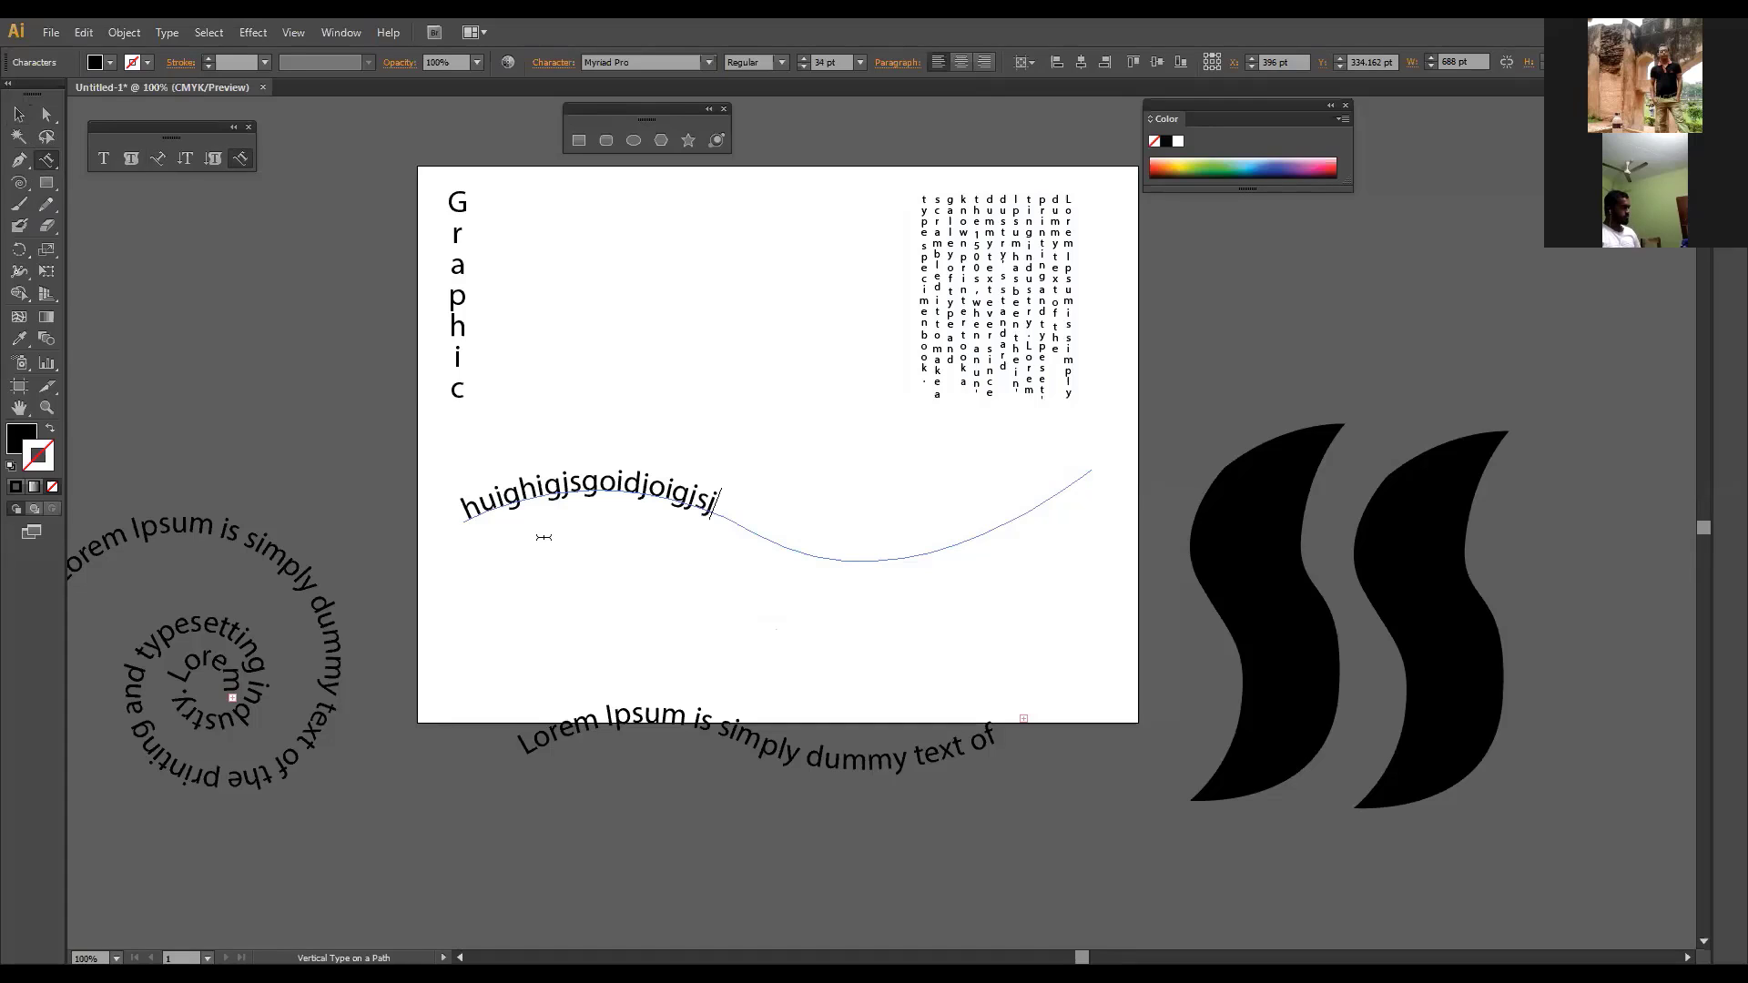
pyautogui.press('BackSpace')
pyautogui.hotkey('ctrl', 'z')
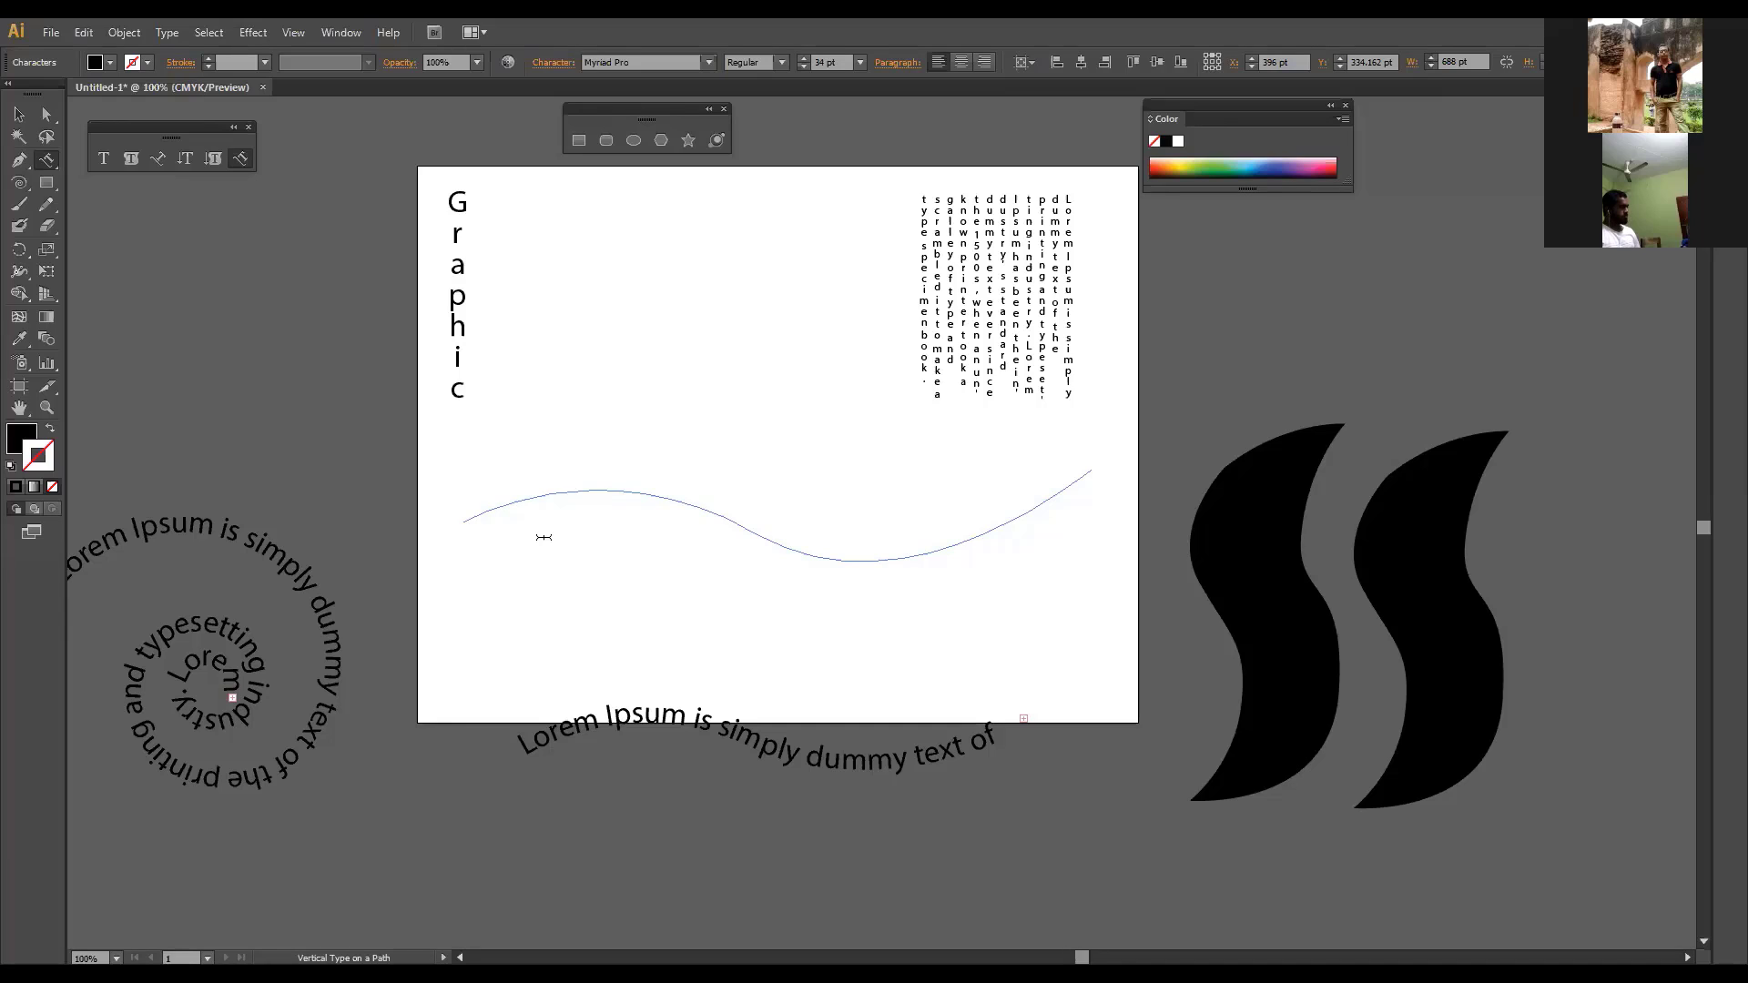
# Step: Delete the emptied wavy type path from the artboard
pyautogui.click(19, 114)
pyautogui.press('Delete')
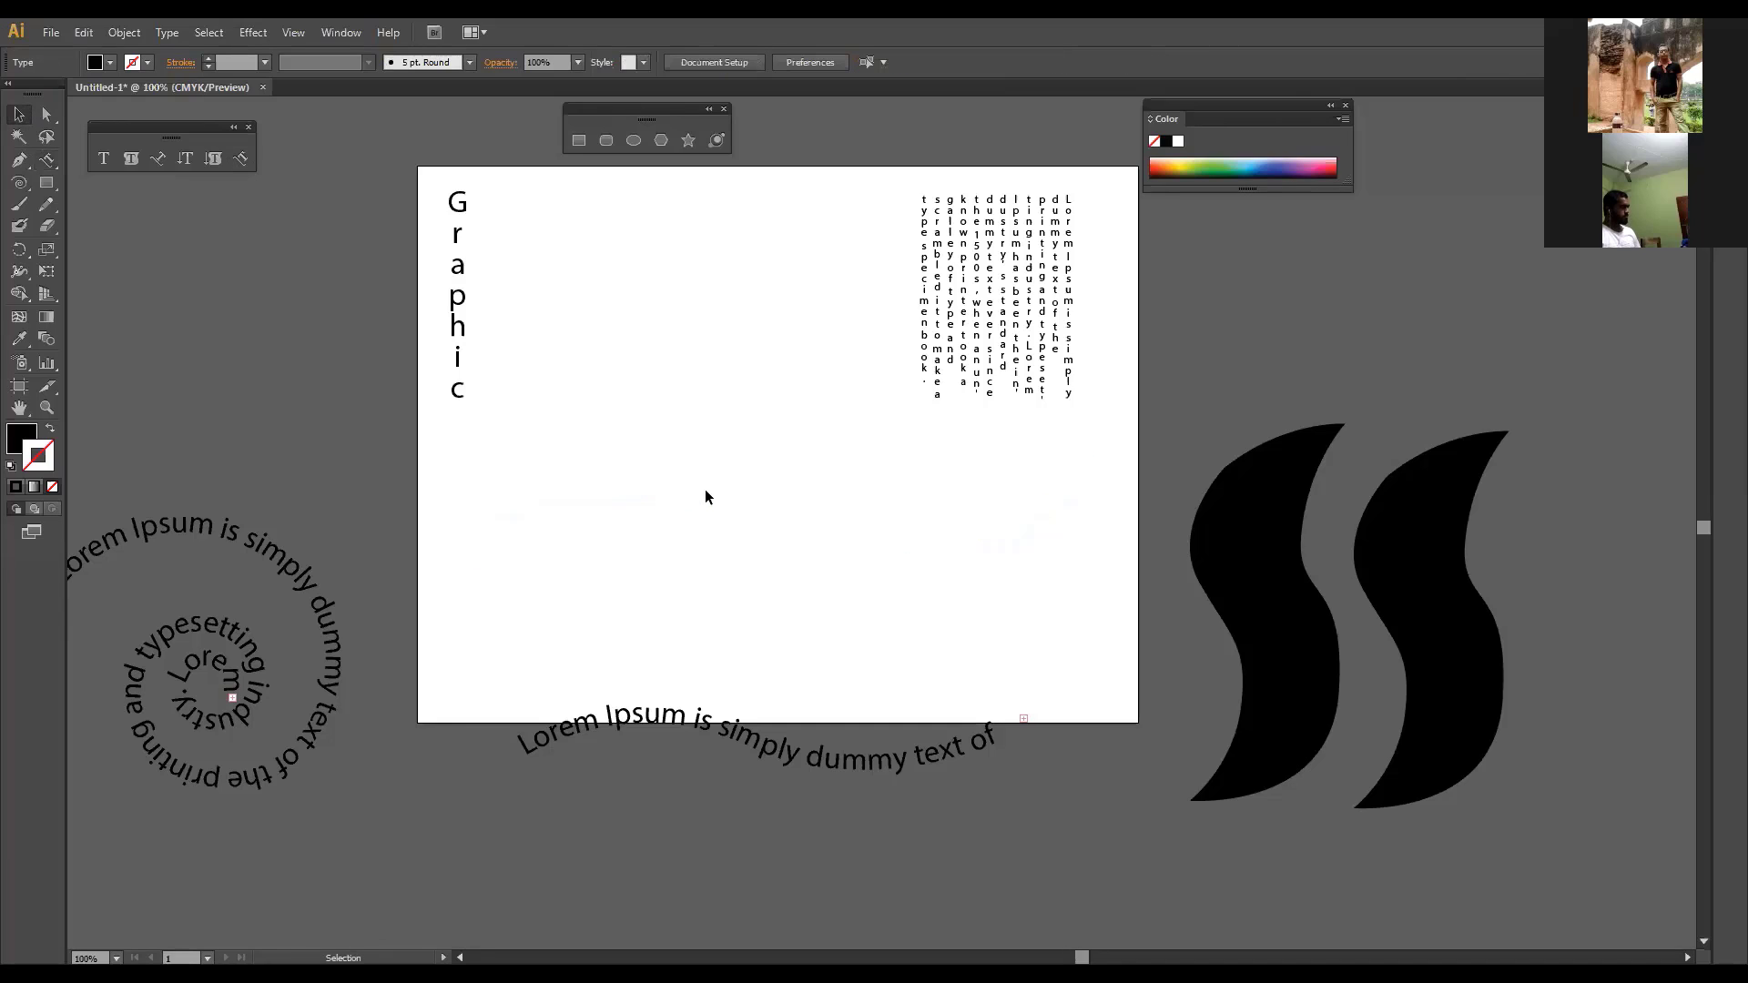
# Step: Draw a wavy three-point Pen path across the middle of the artboard and give it a black stroke with no fill
pyautogui.click(19, 162)
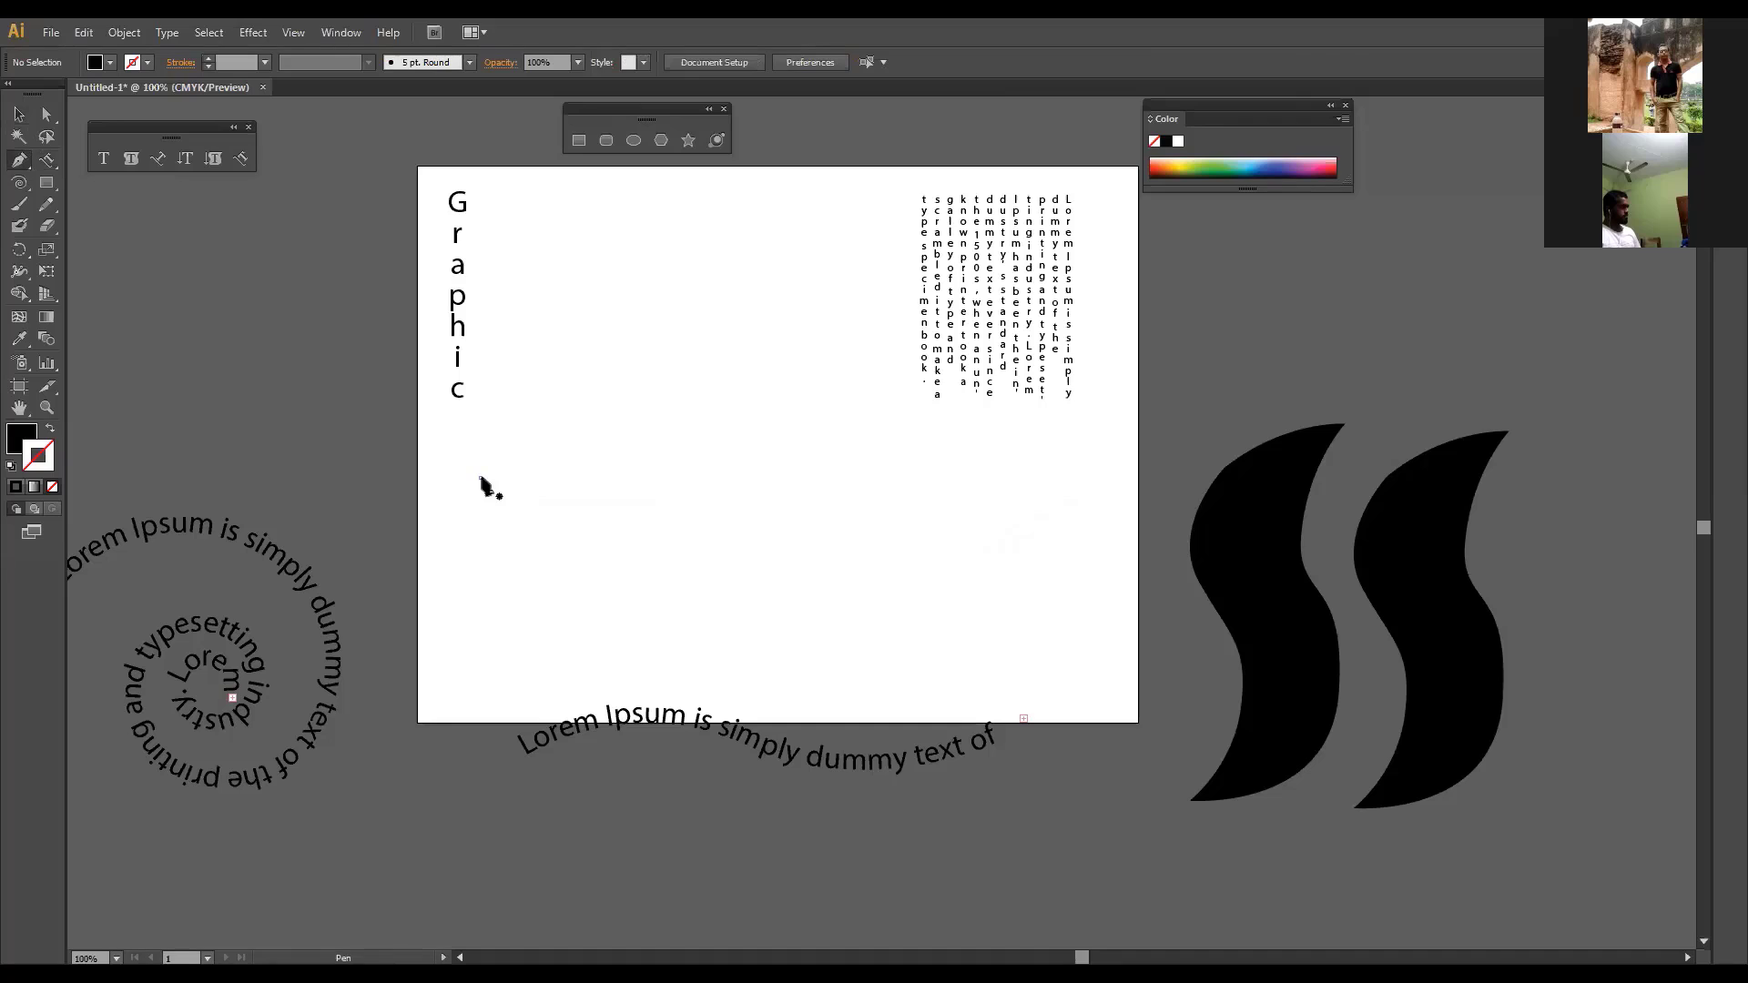
pyautogui.click(480, 477)
pyautogui.moveTo(758, 470); pyautogui.dragTo(900, 530)
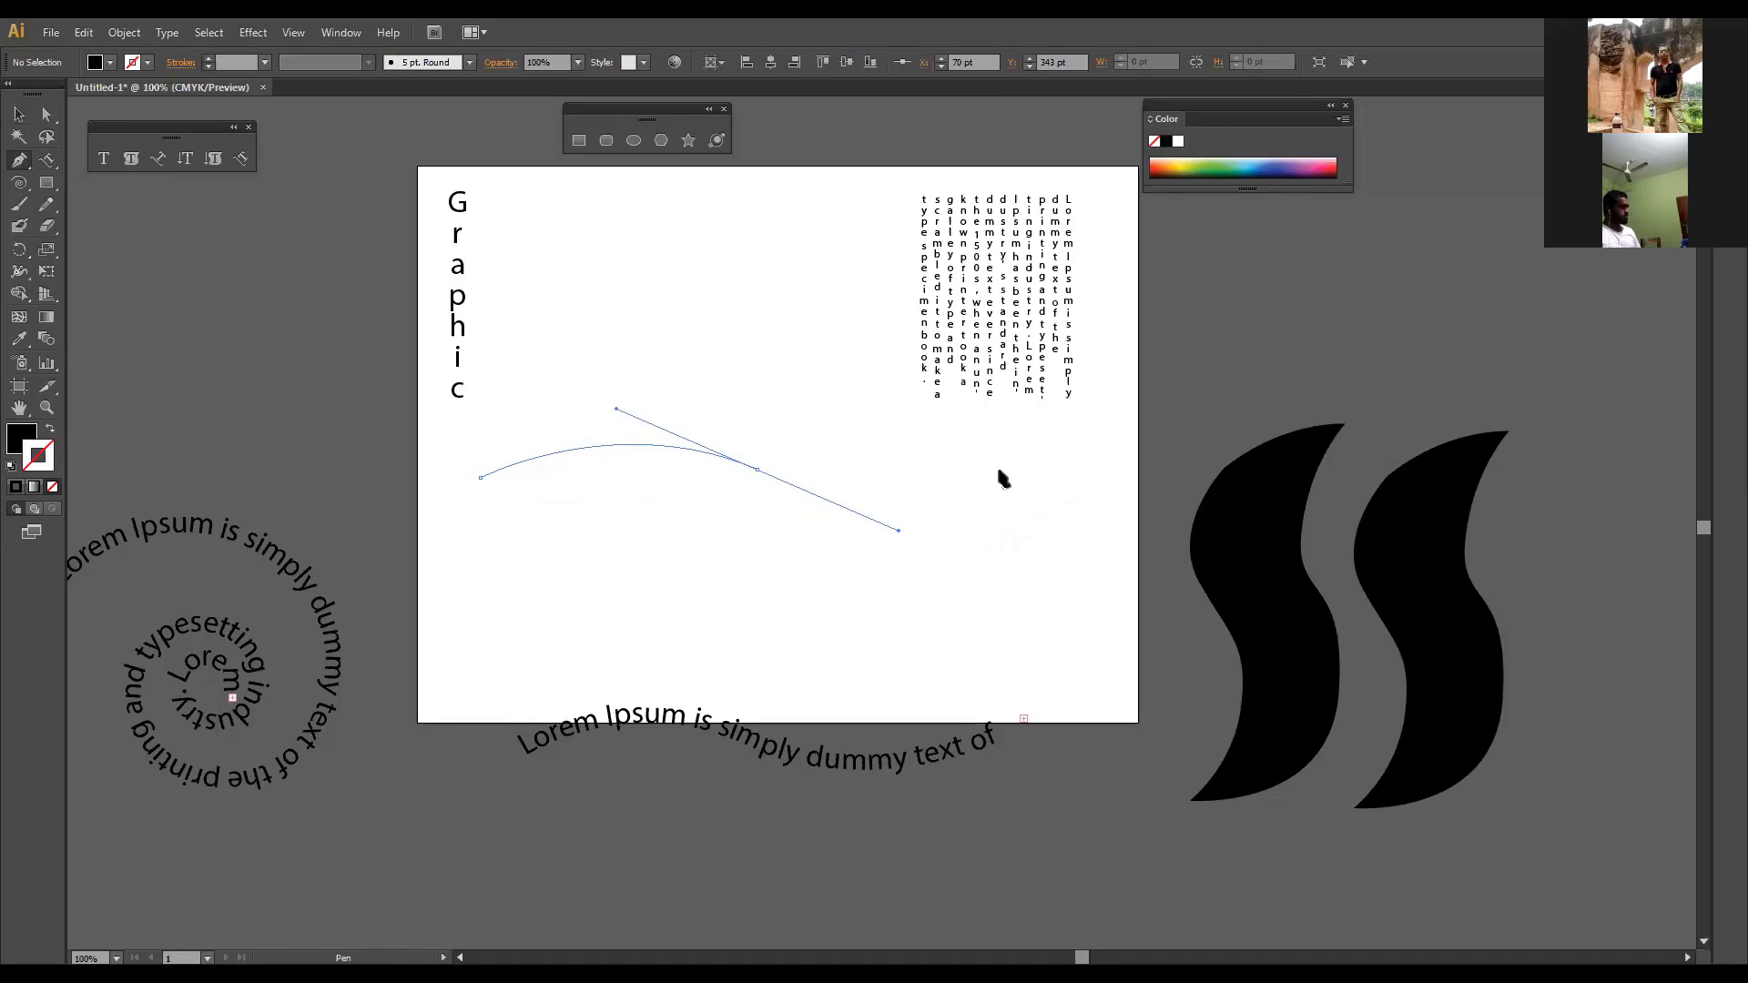
pyautogui.moveTo(1020, 456); pyautogui.dragTo(1056, 438)
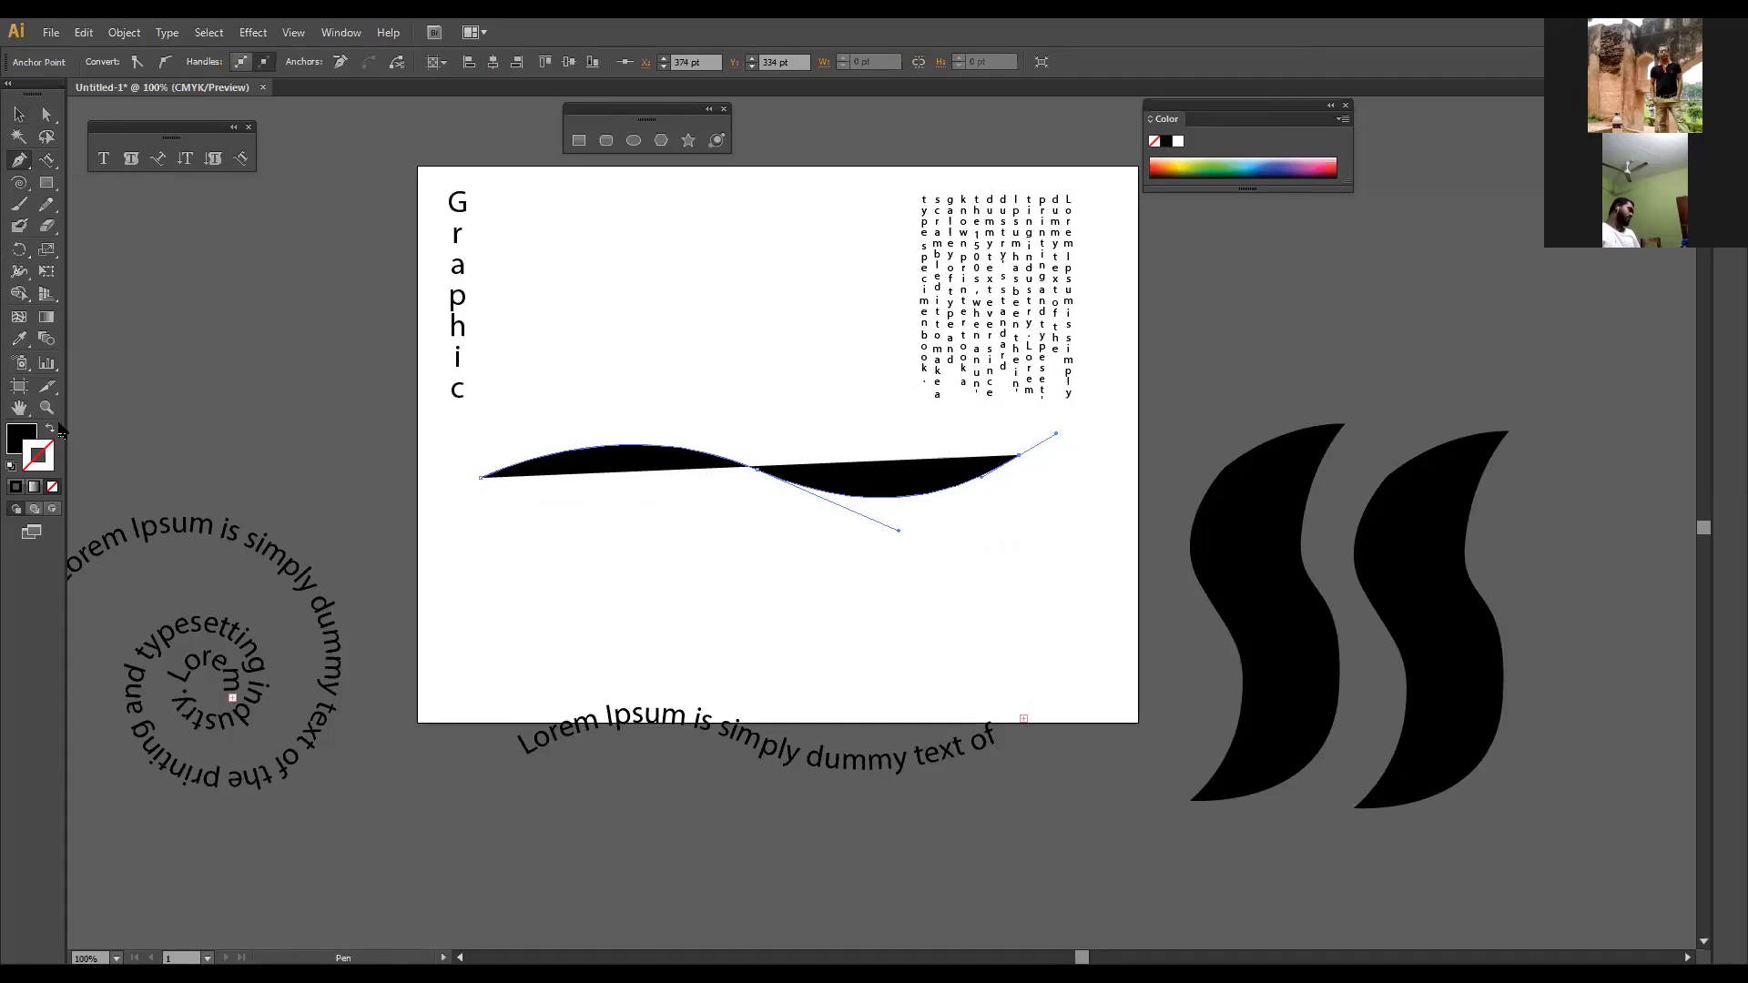
pyautogui.click(50, 428)
# Step: Move the new wavy path slightly down on the artboard
pyautogui.click(19, 114)
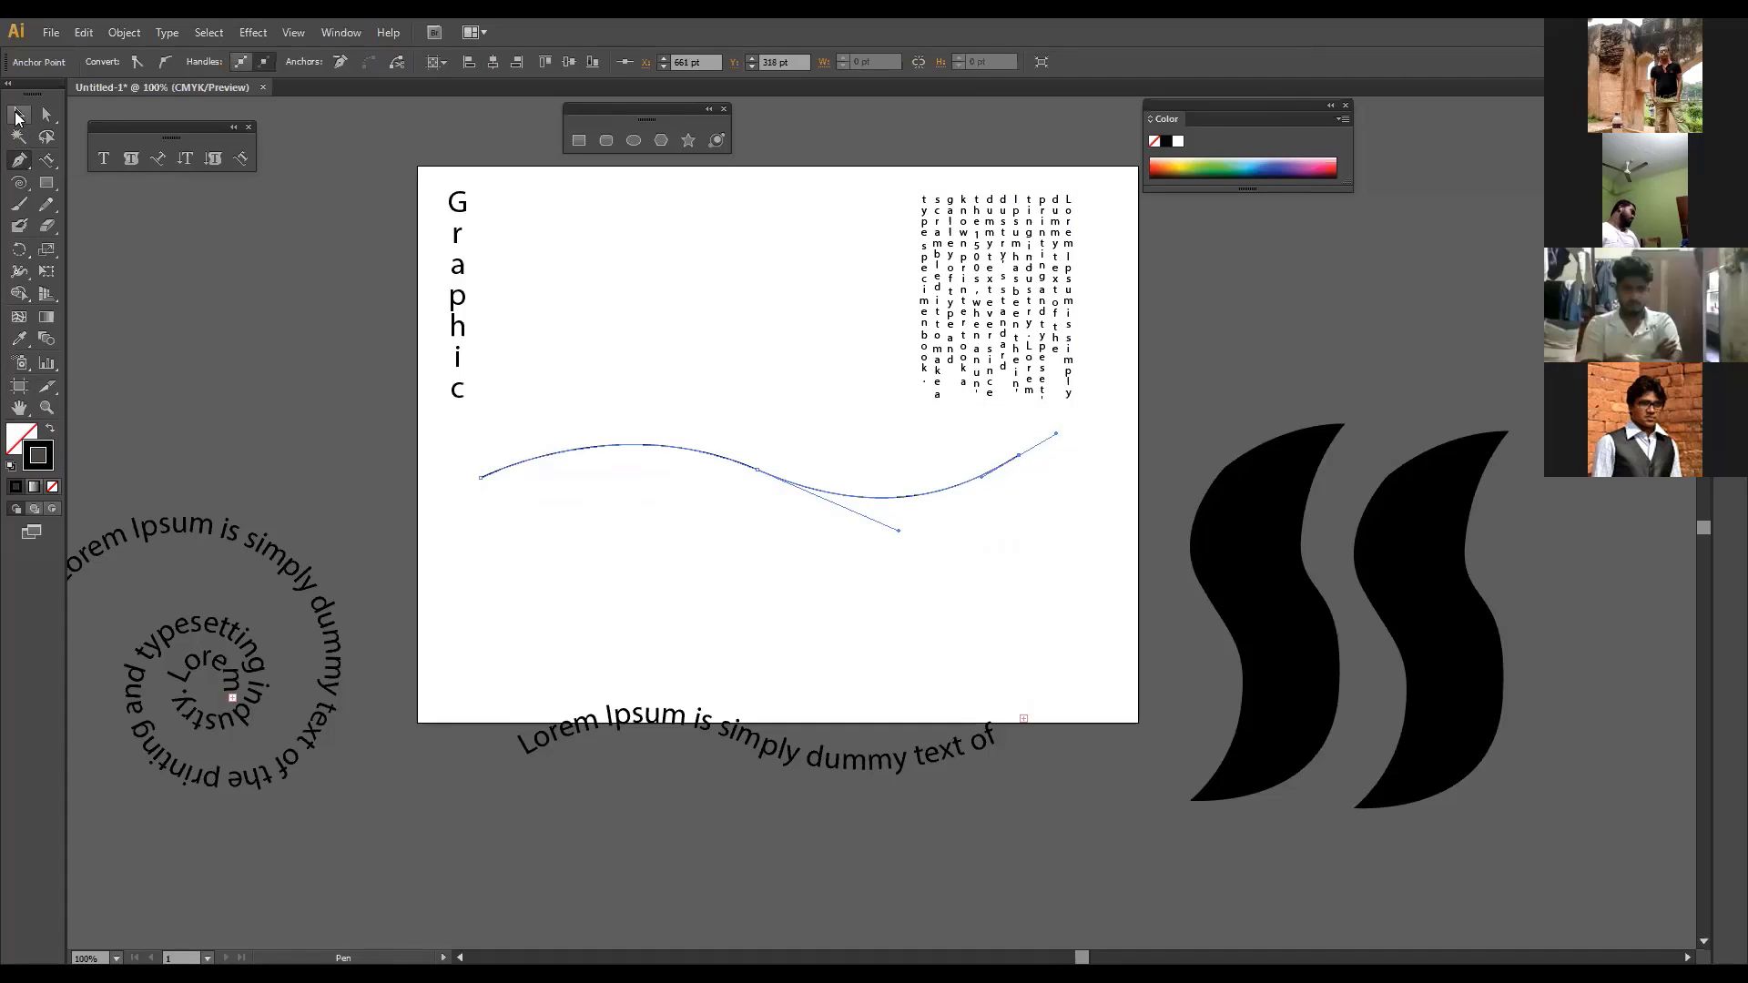
pyautogui.click(208, 314)
pyautogui.moveTo(587, 448); pyautogui.dragTo(585, 475)
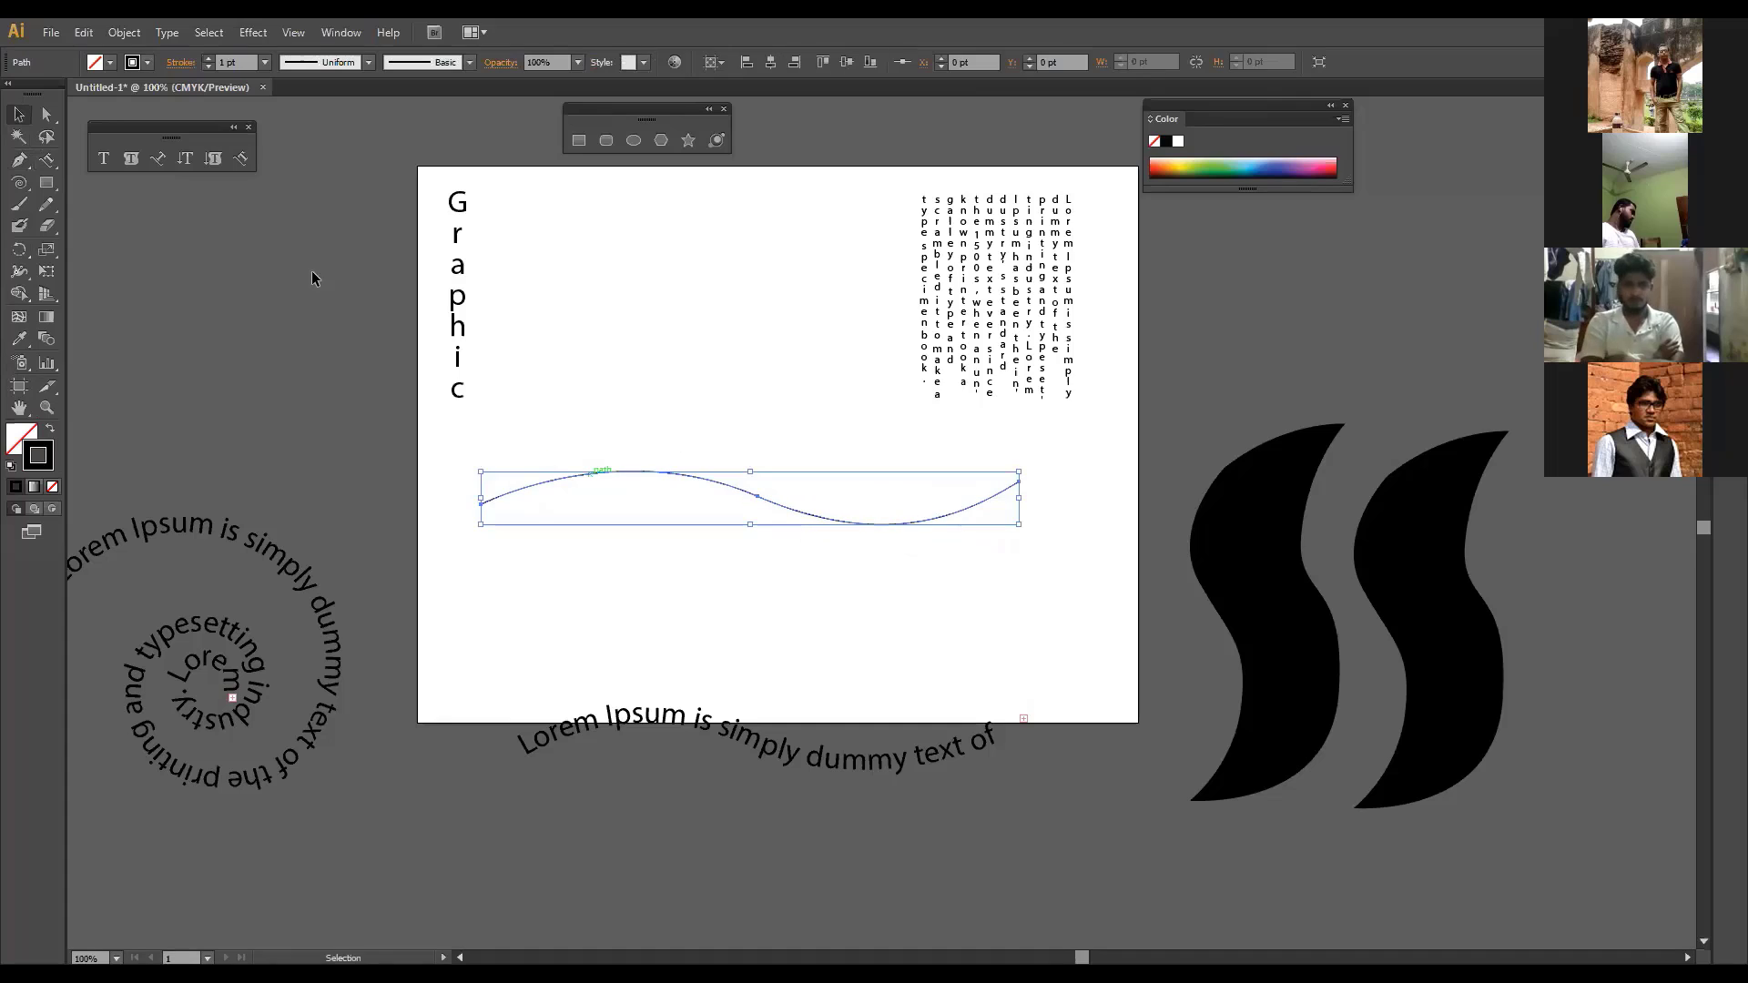
# Step: Place the vertical text "graphic design" along the wavy path and set its font size to 24 pt
pyautogui.click(242, 158)
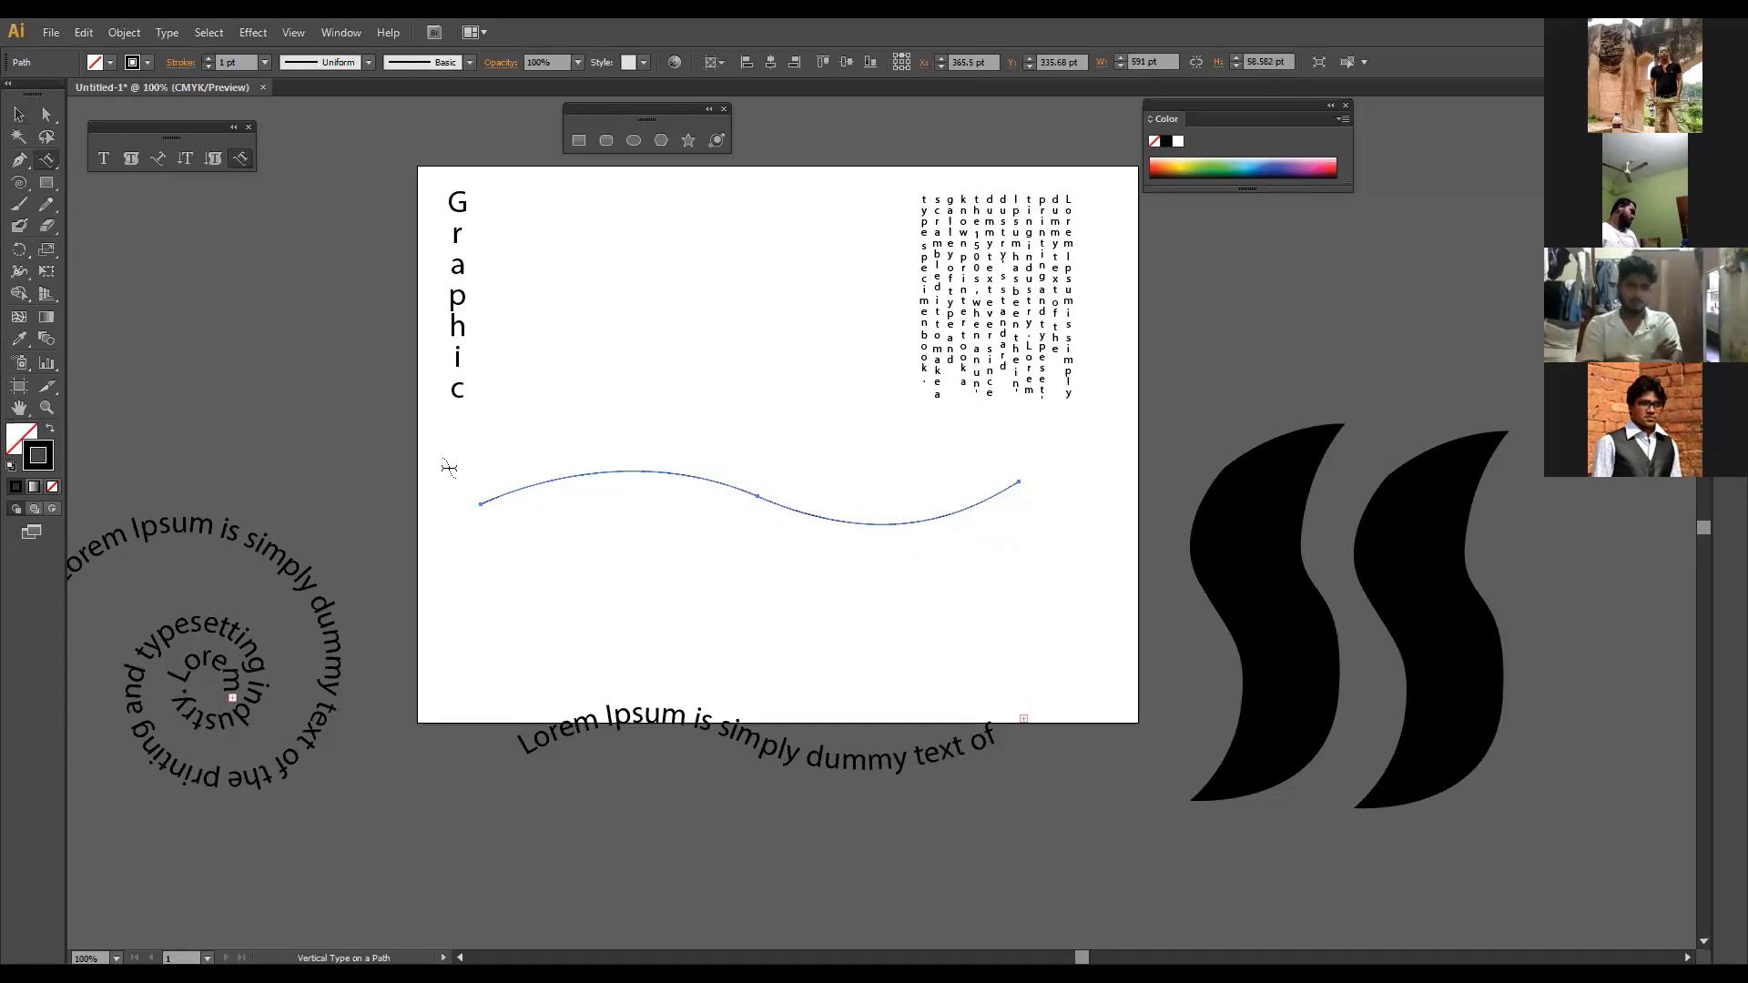
pyautogui.click(480, 507)
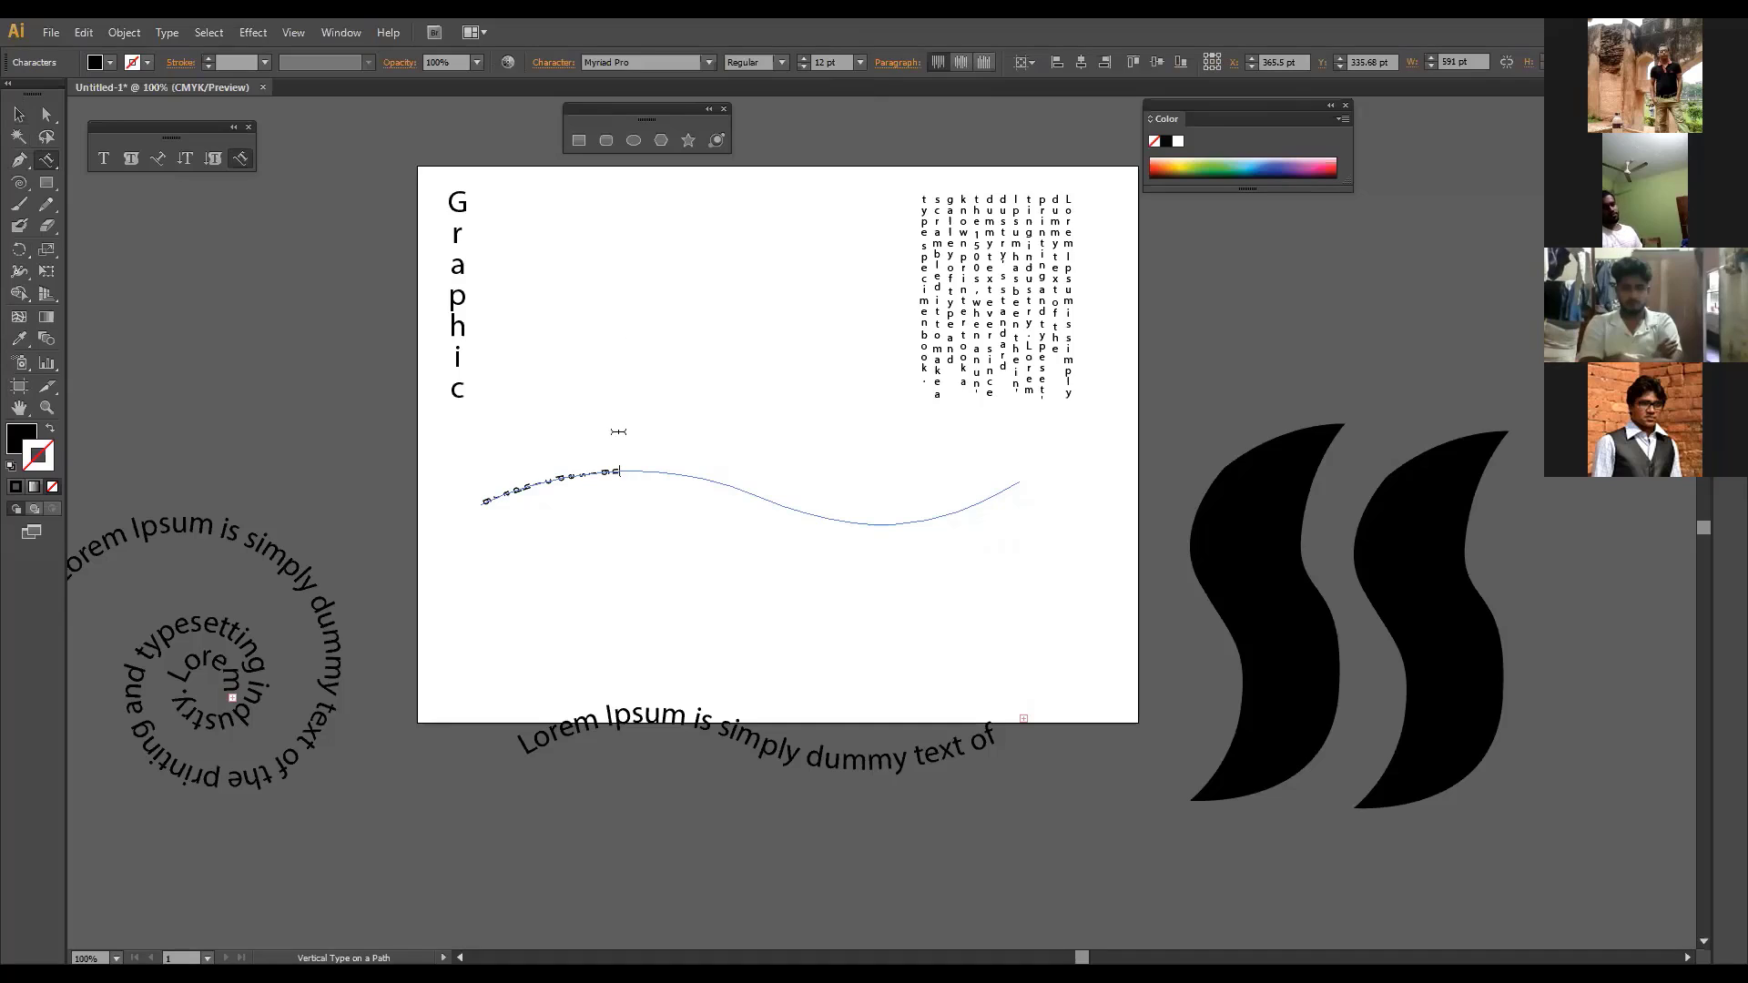
pyautogui.moveTo(616, 470); pyautogui.dragTo(479, 506)
pyautogui.scroll(11, 834, 62)
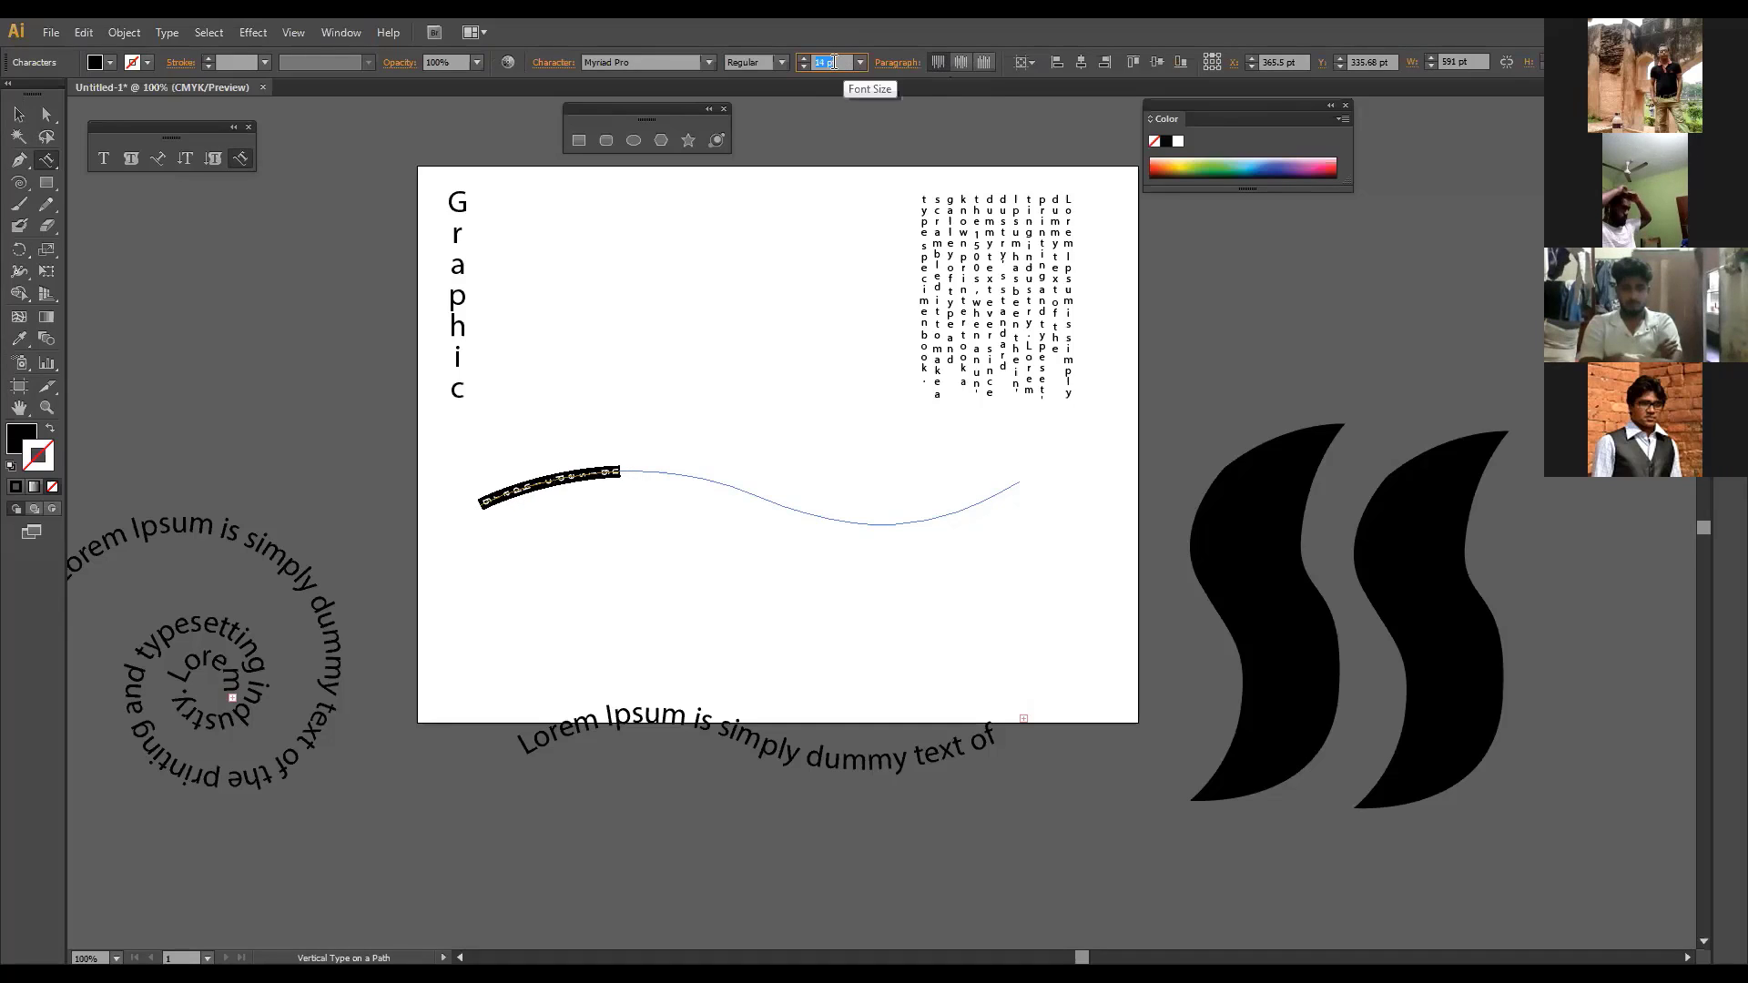
pyautogui.scroll(1, 834, 62)
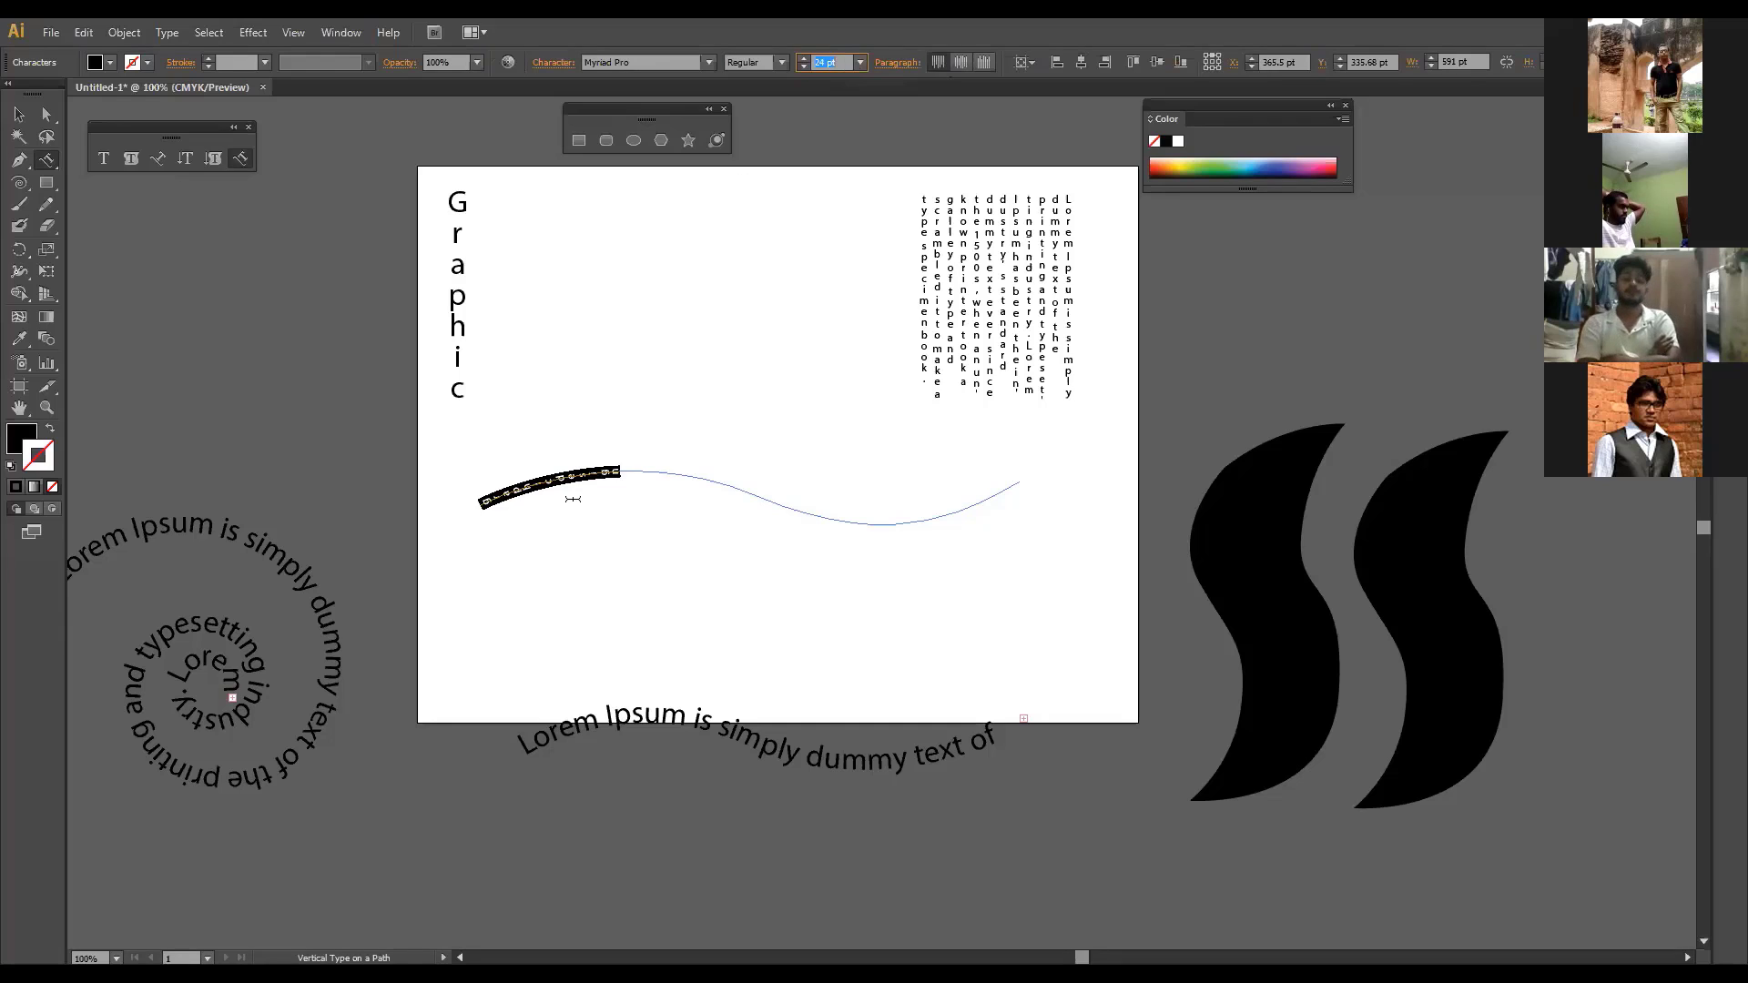
pyautogui.click(19, 118)
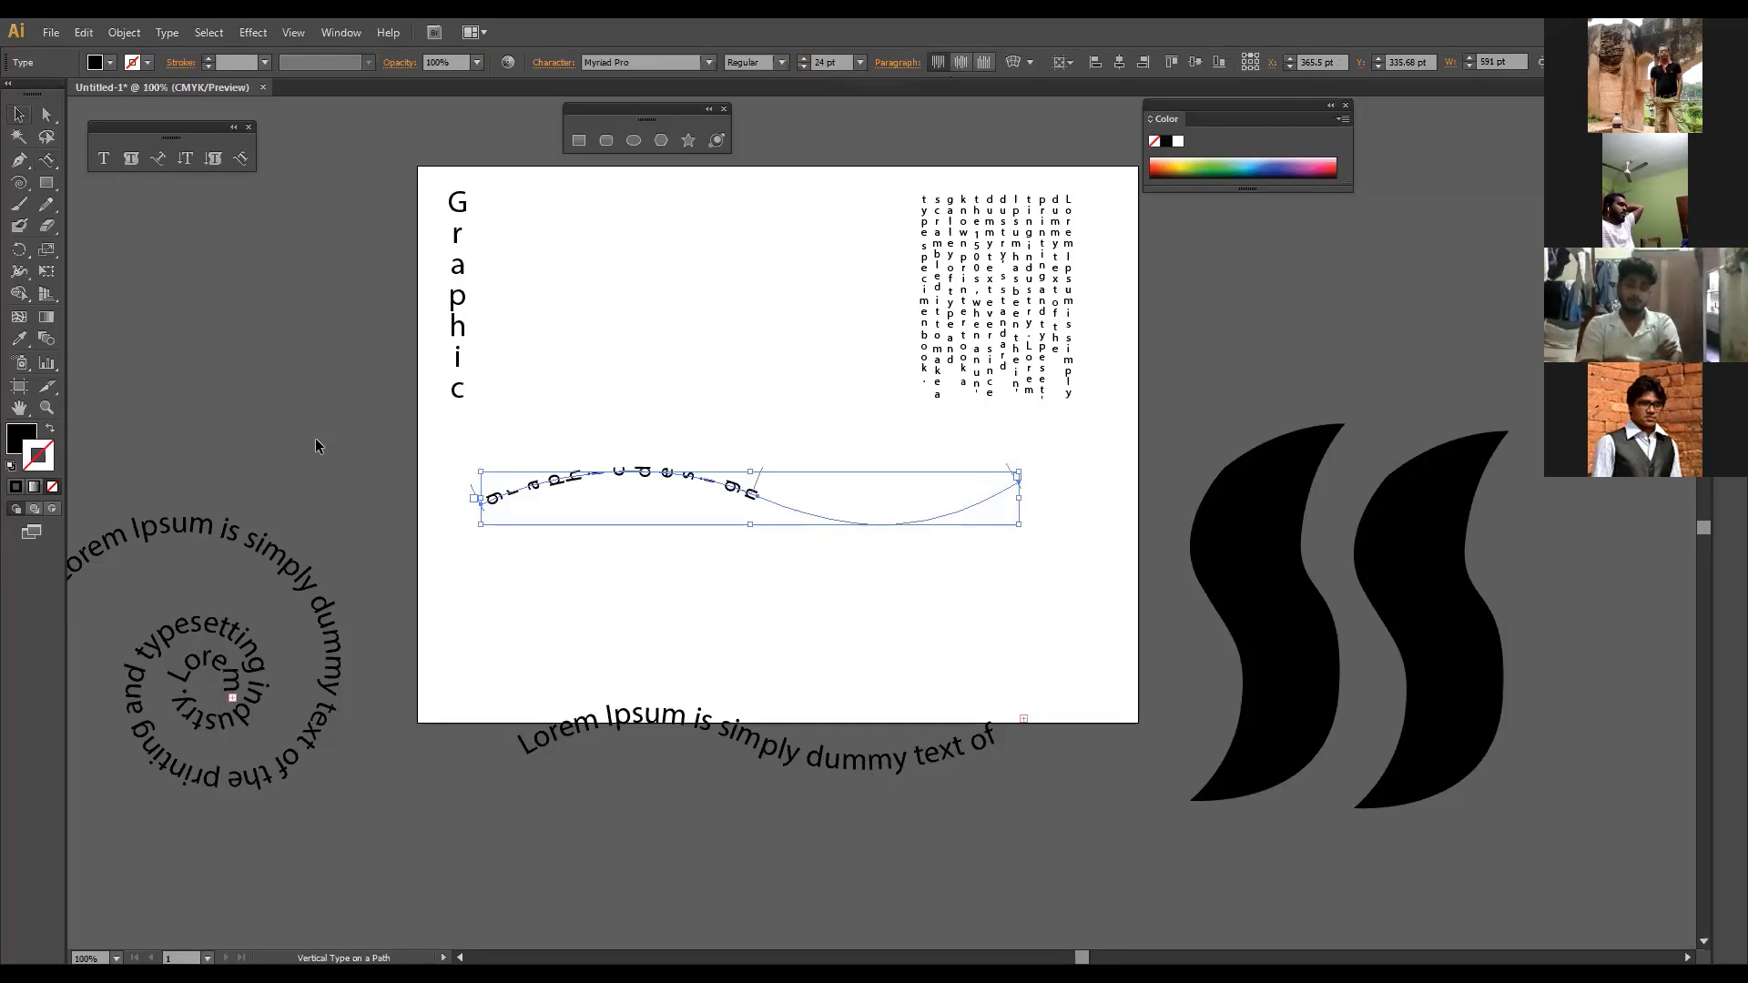
pyautogui.click(637, 626)
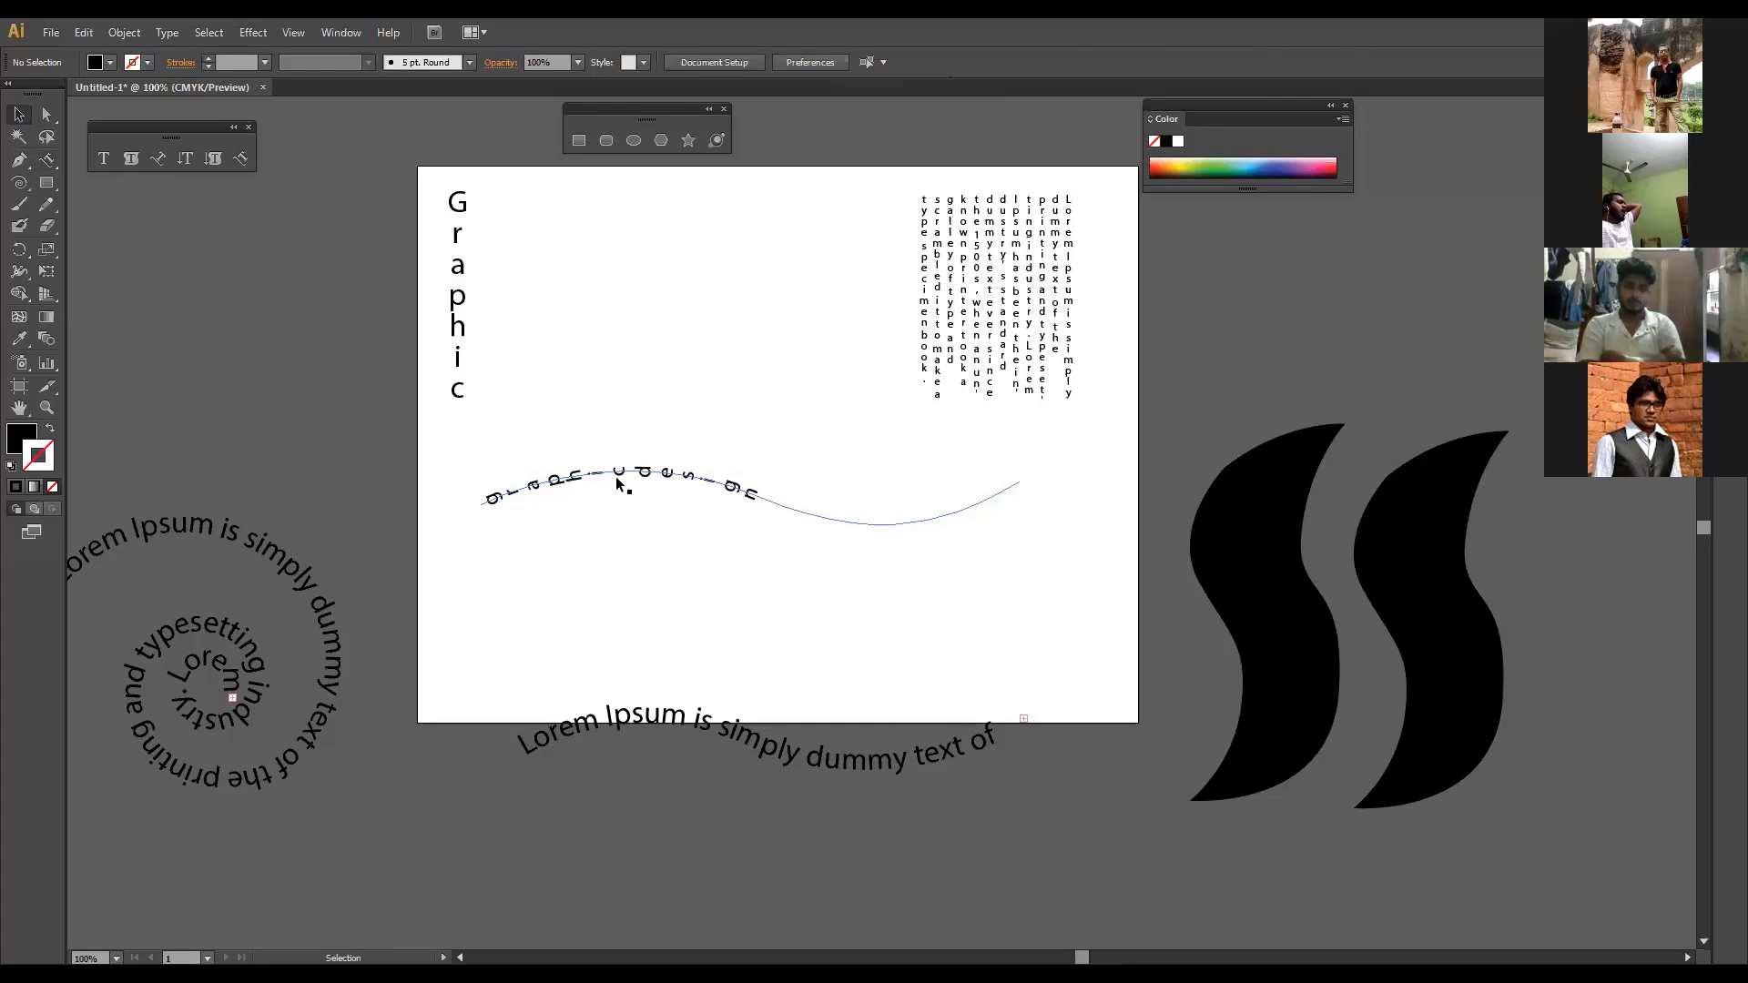
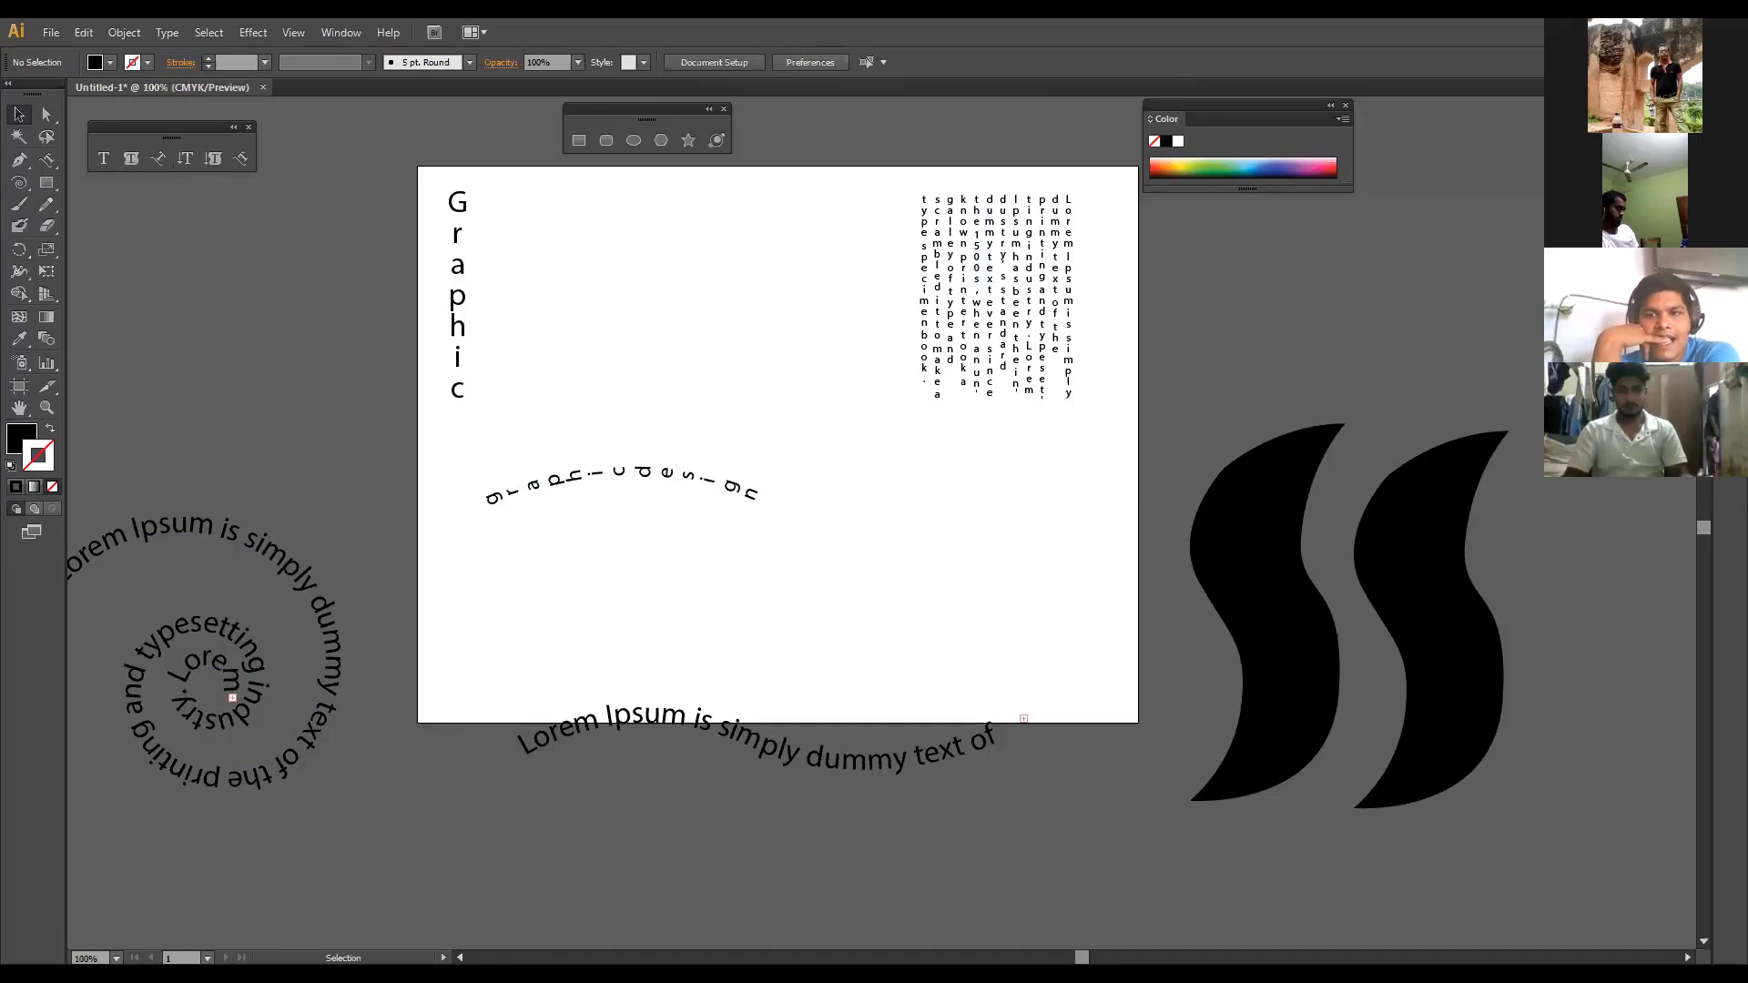
# Step: Delete all artwork on and around the artboard
pyautogui.click(261, 657)
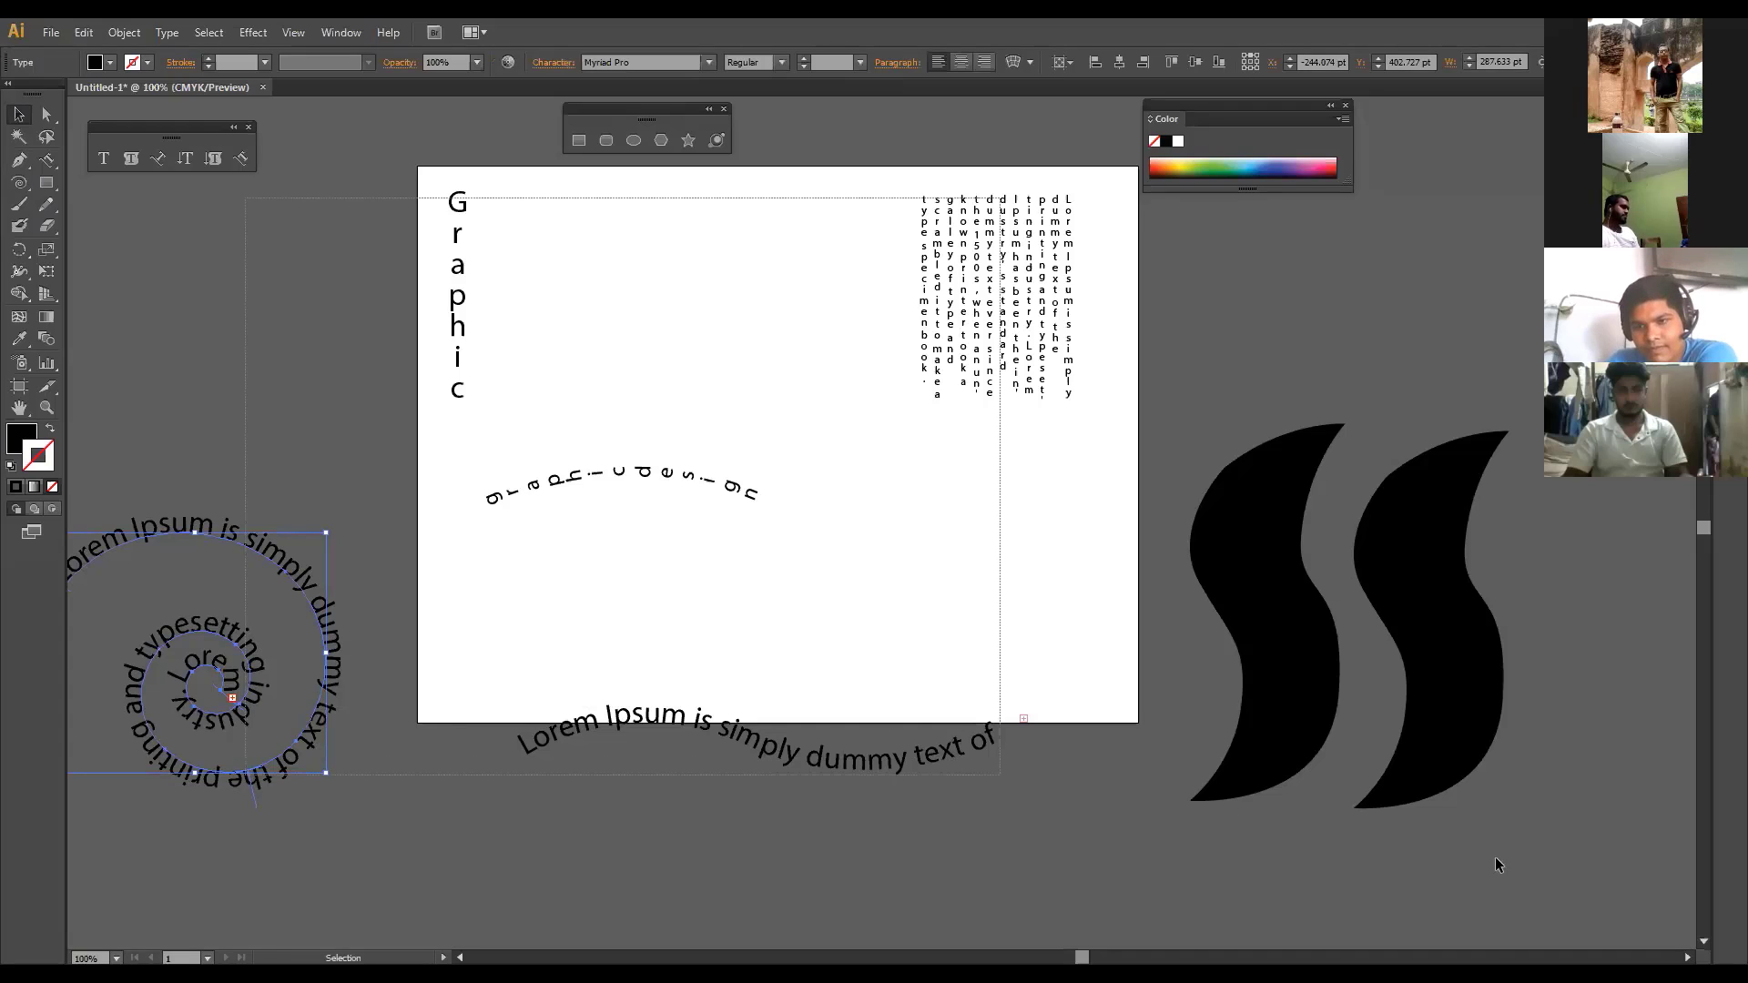
pyautogui.hotkey('ctrl', 'a')
pyautogui.press('Delete')
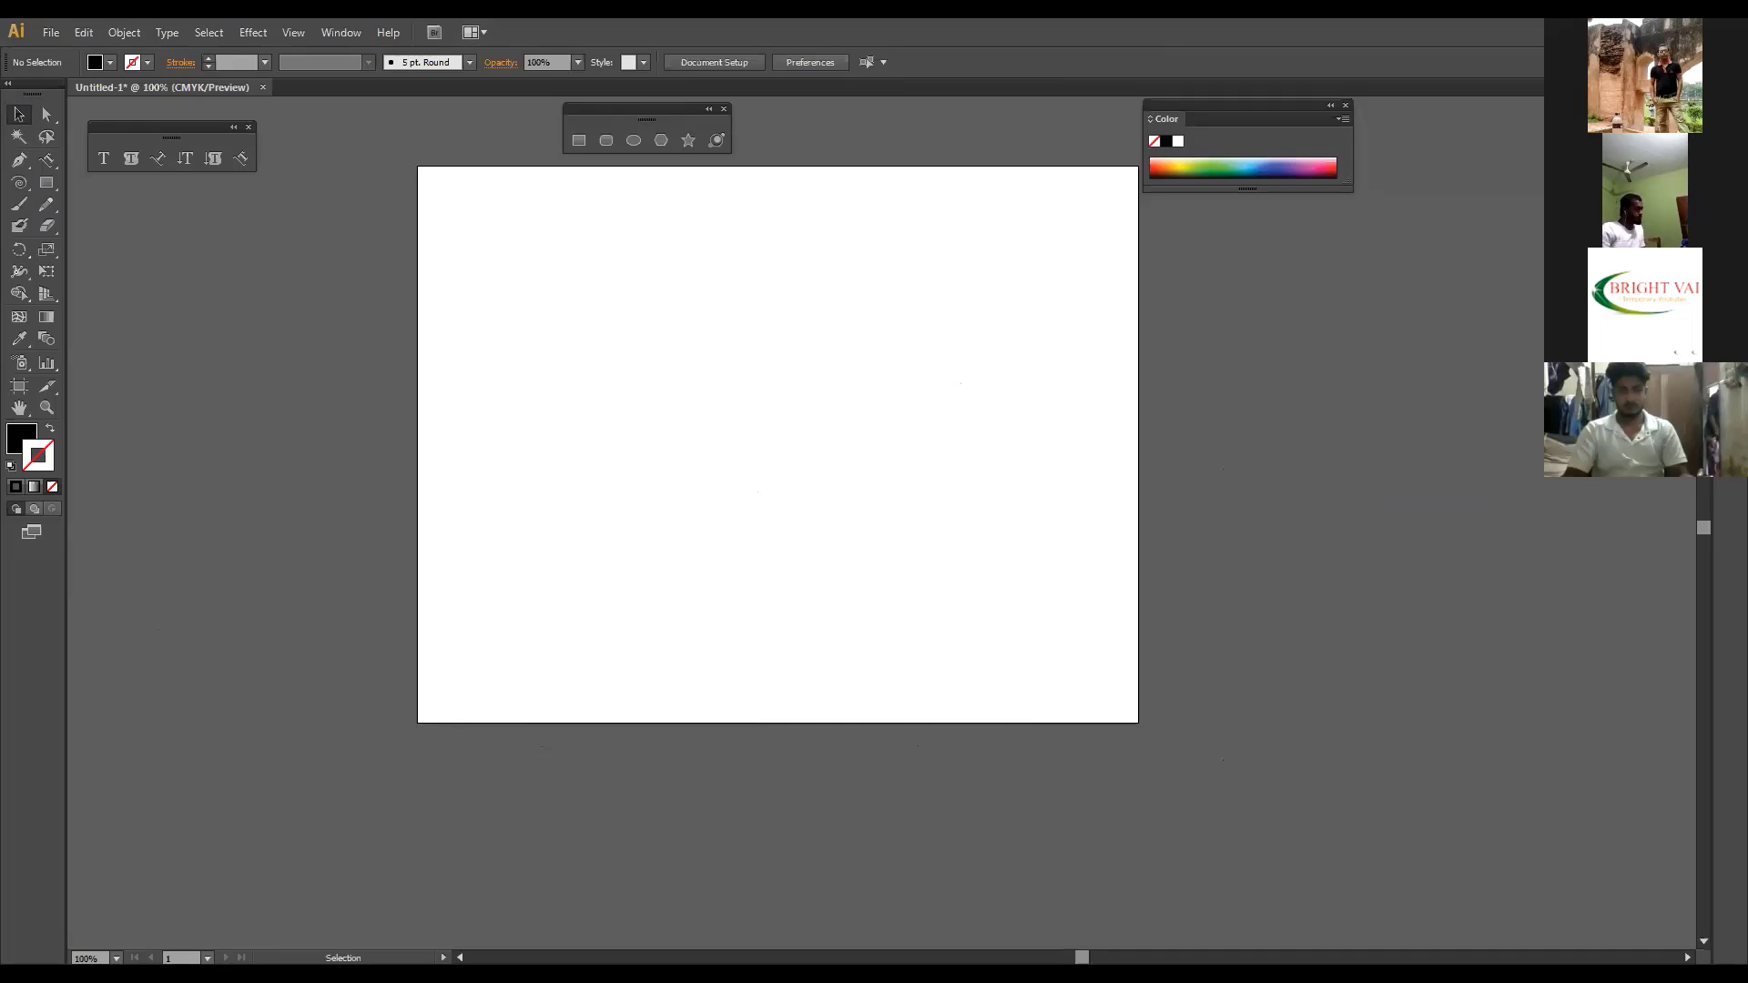
# Step: Open the Character panel and place it over the artboard's right edge, below the Color panel
pyautogui.press('a')
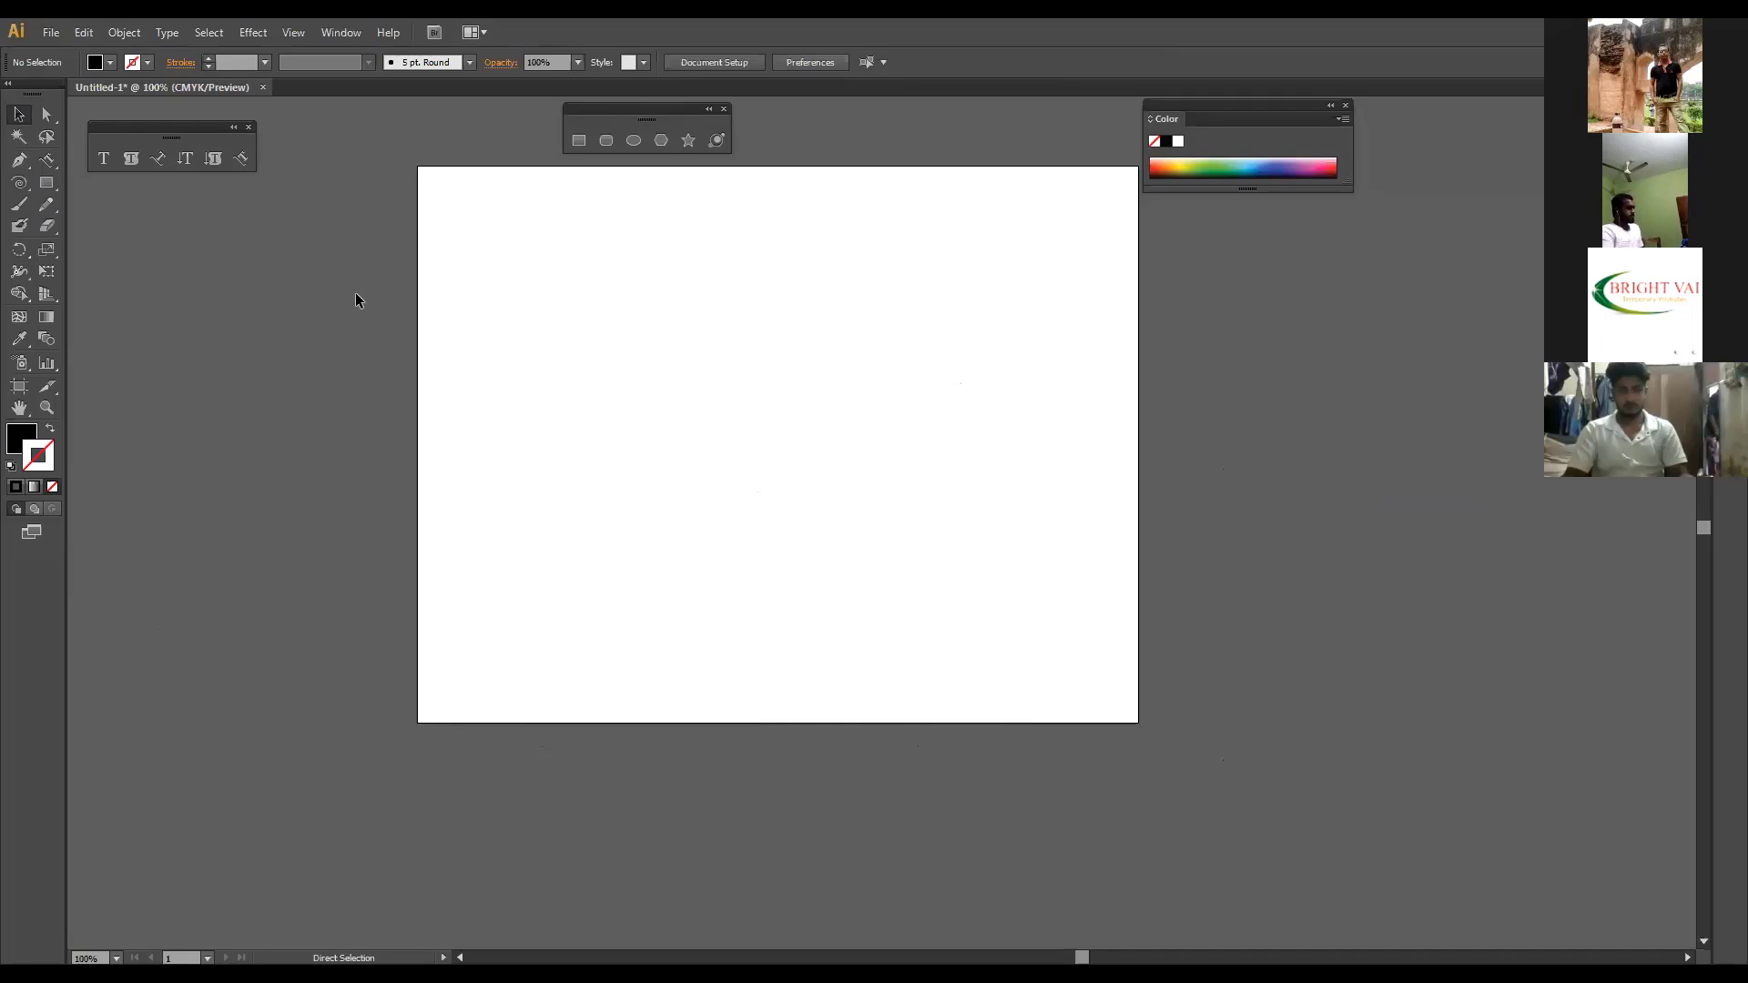
pyautogui.hotkey('ctrl', 't')
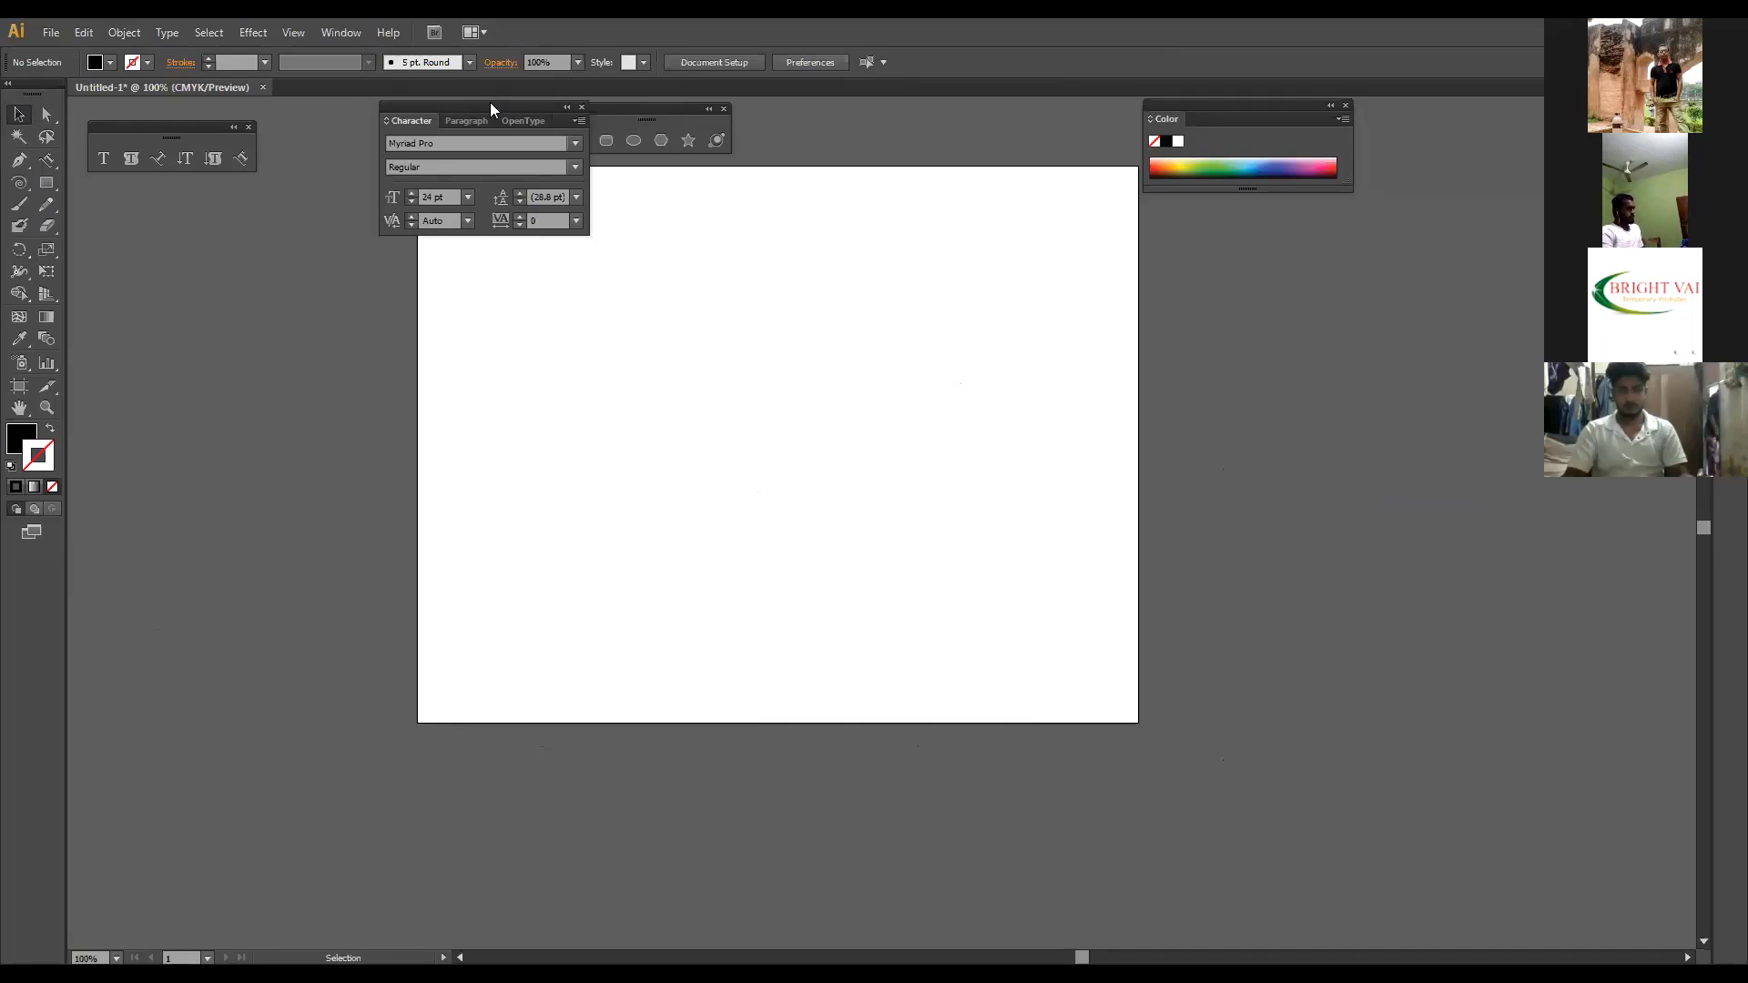
pyautogui.moveTo(490, 107); pyautogui.dragTo(932, 275)
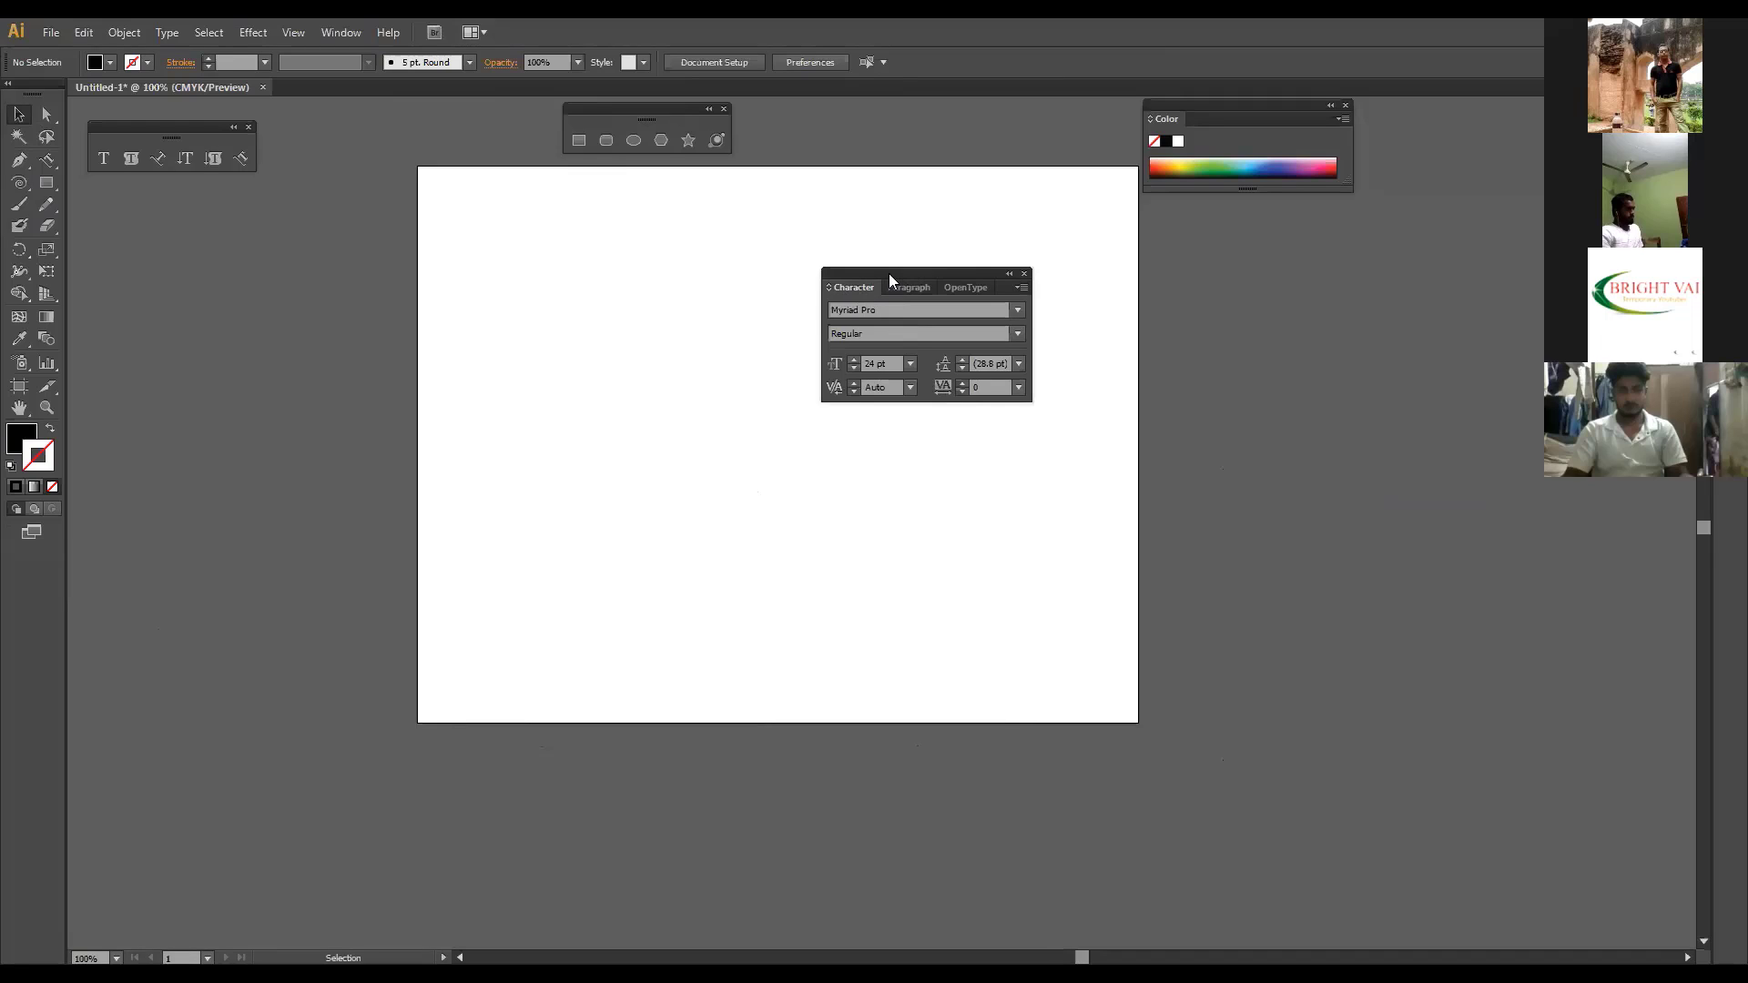
pyautogui.moveTo(888, 275); pyautogui.dragTo(1195, 229)
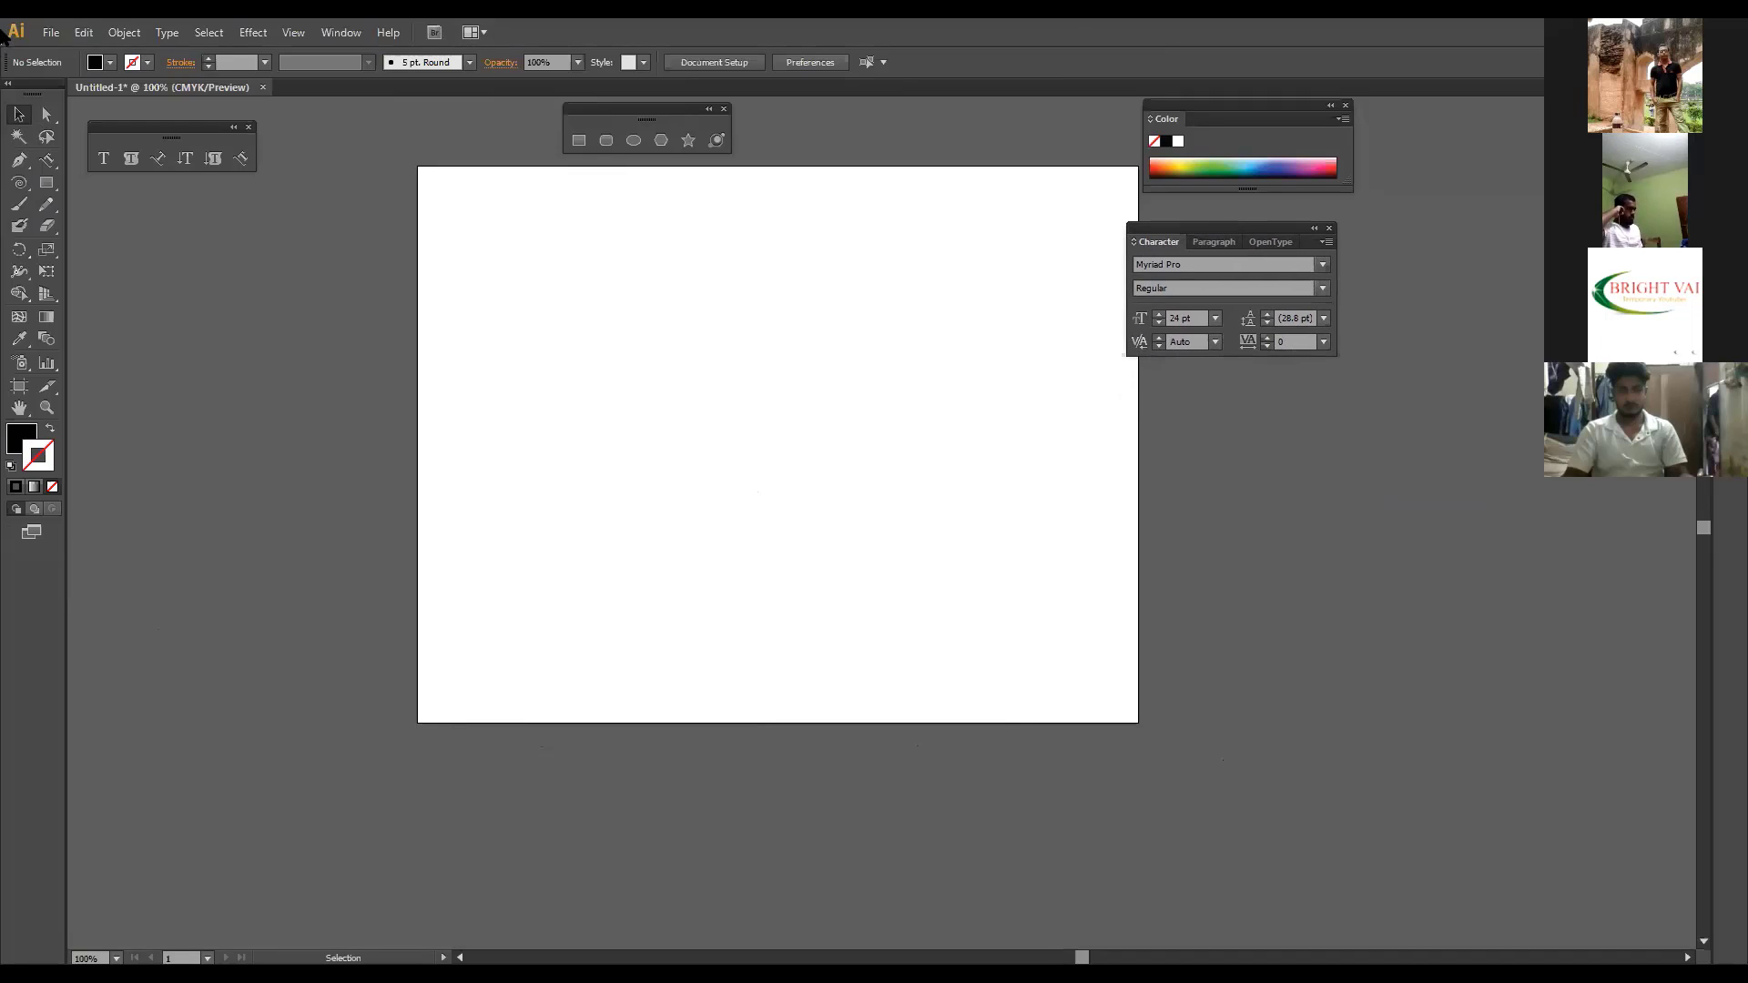
# Step: Add the horizontal point text "graphic Design" in the upper middle of the artboard
pyautogui.click(103, 158)
pyautogui.click(599, 391)
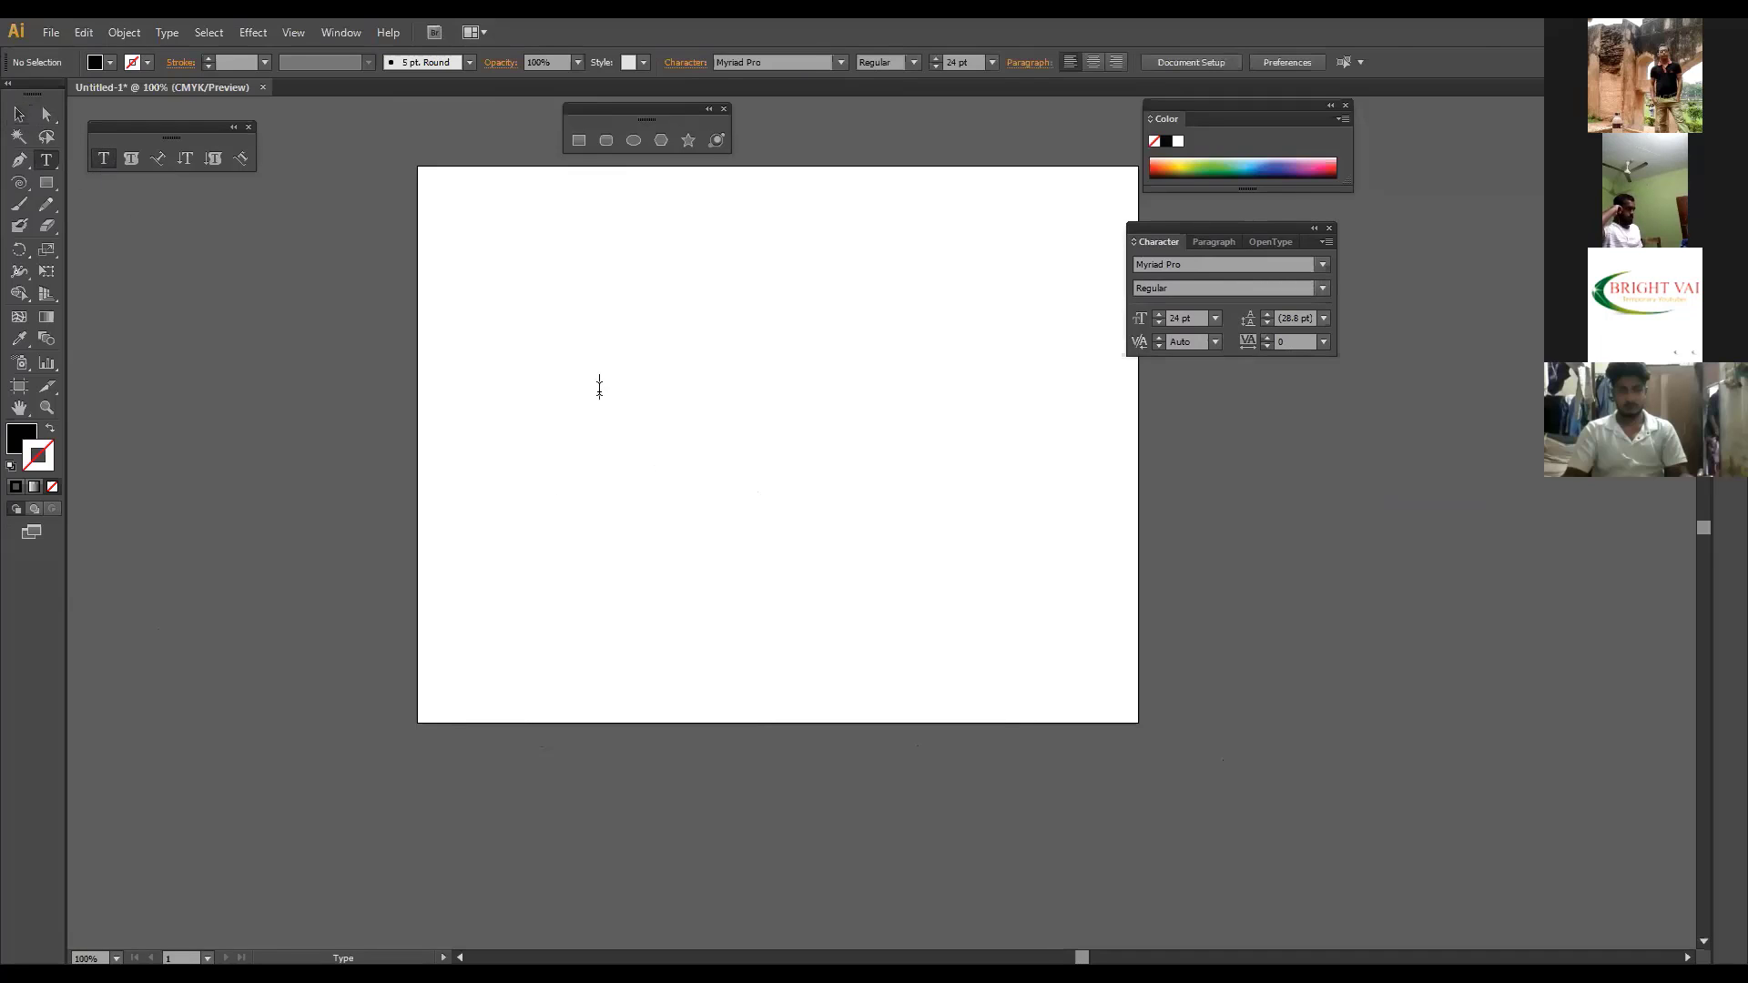
pyautogui.write('g')
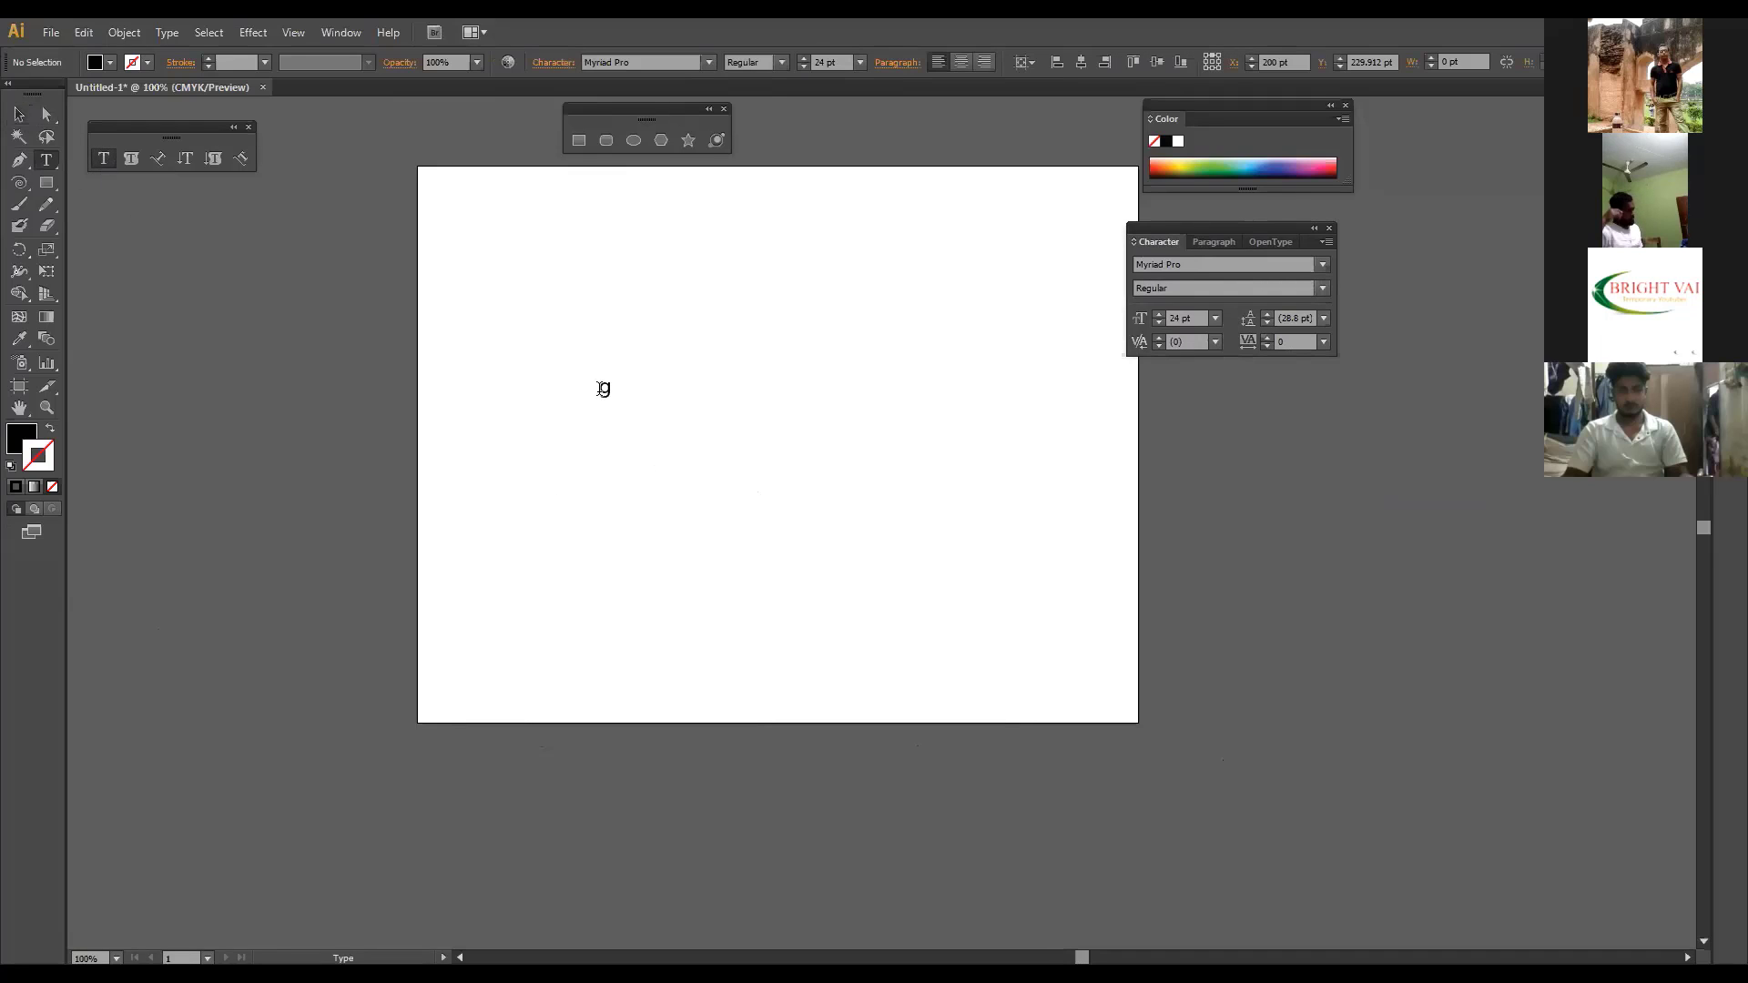
pyautogui.write('raphi')
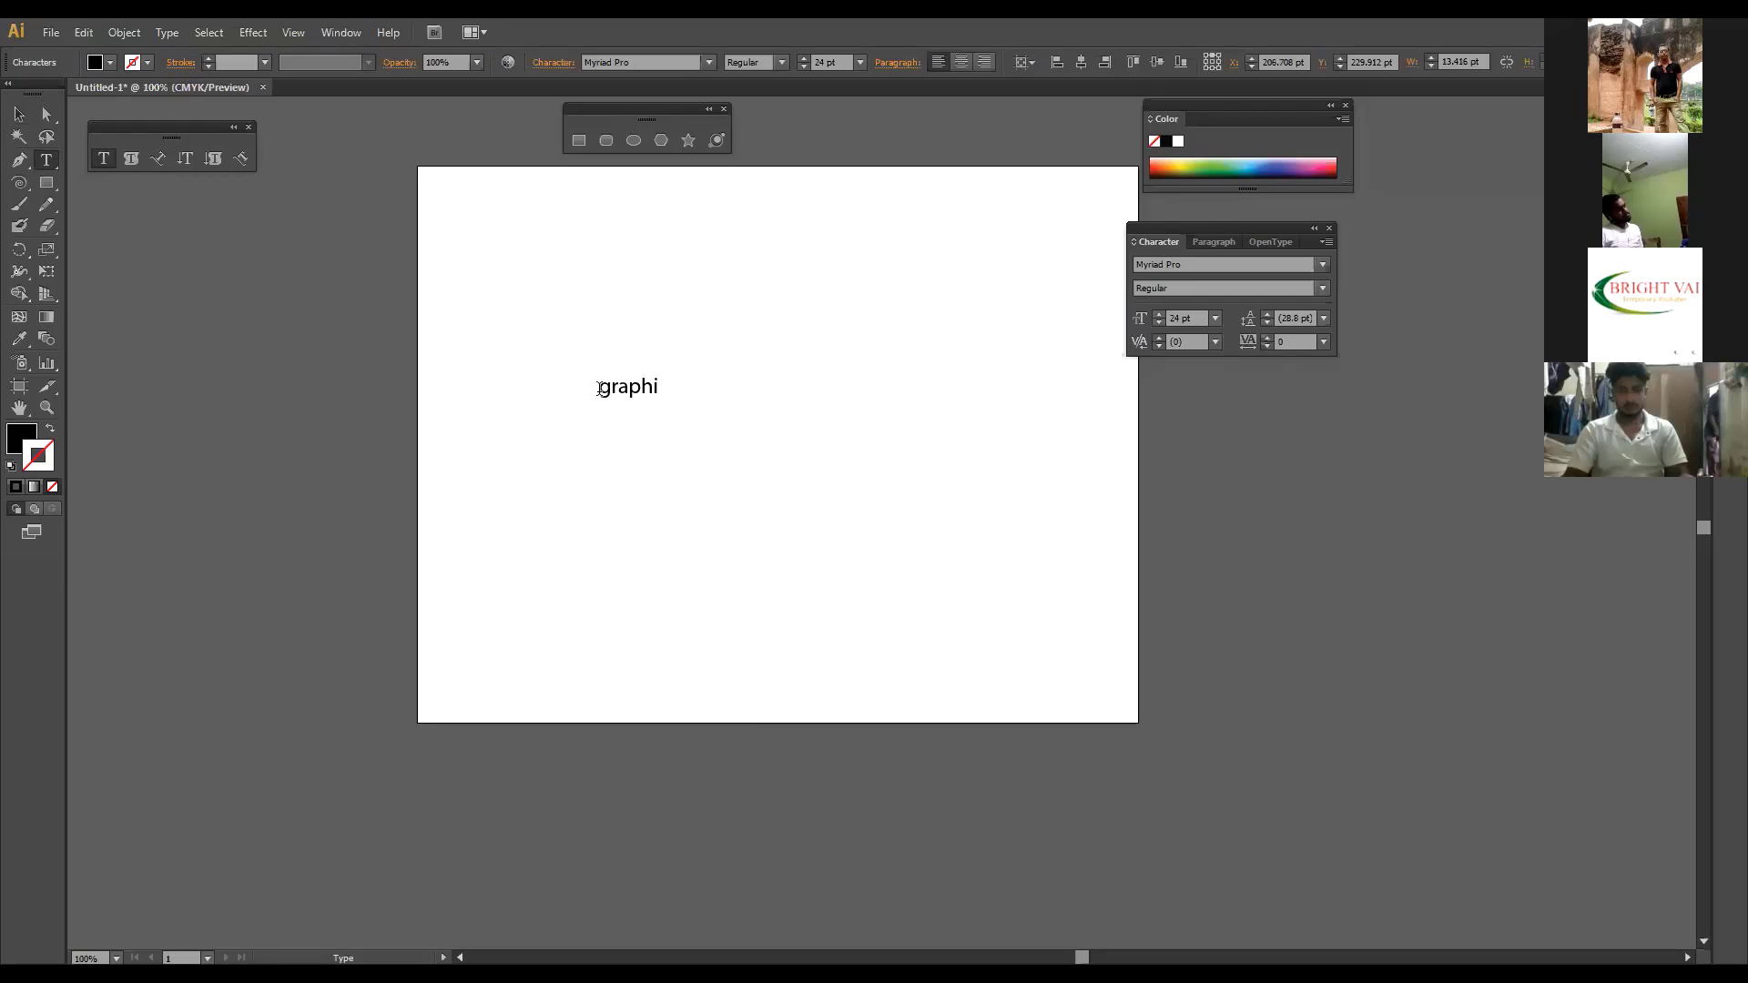
pyautogui.write('c Design')
# Step: Change the case of the whole "graphic Design" text to Title Case
pyautogui.moveTo(749, 399); pyautogui.dragTo(566, 386)
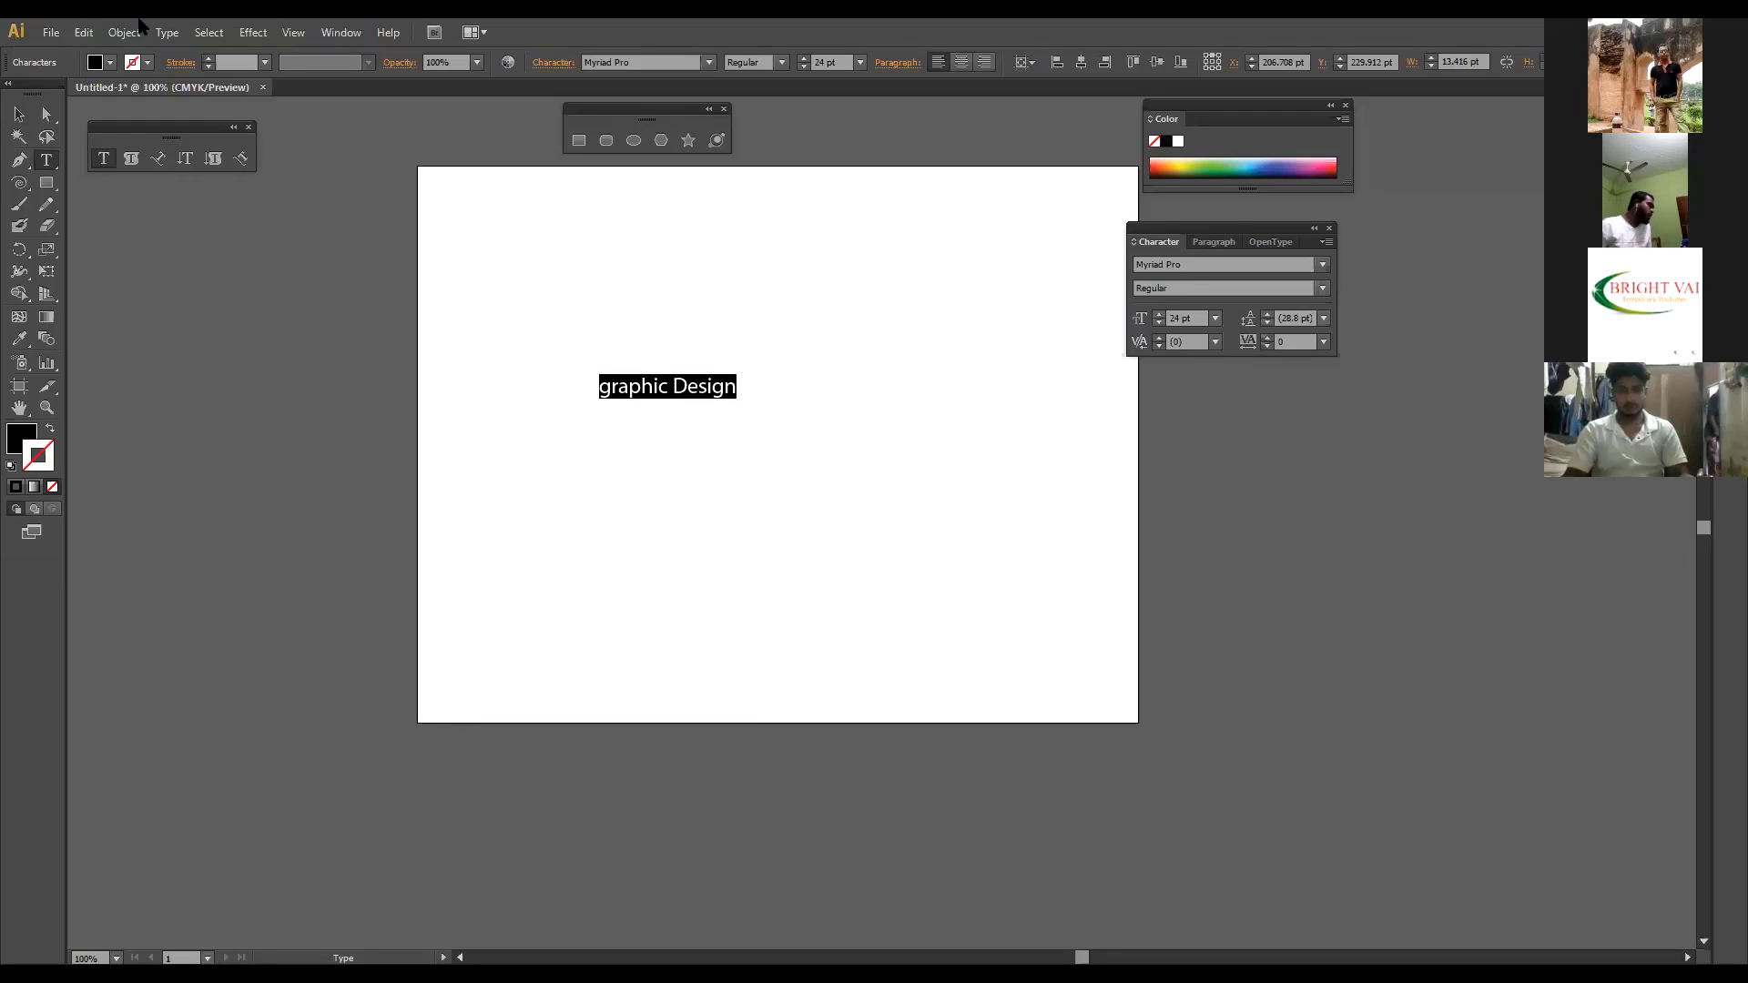
pyautogui.click(167, 32)
pyautogui.moveTo(306, 275)
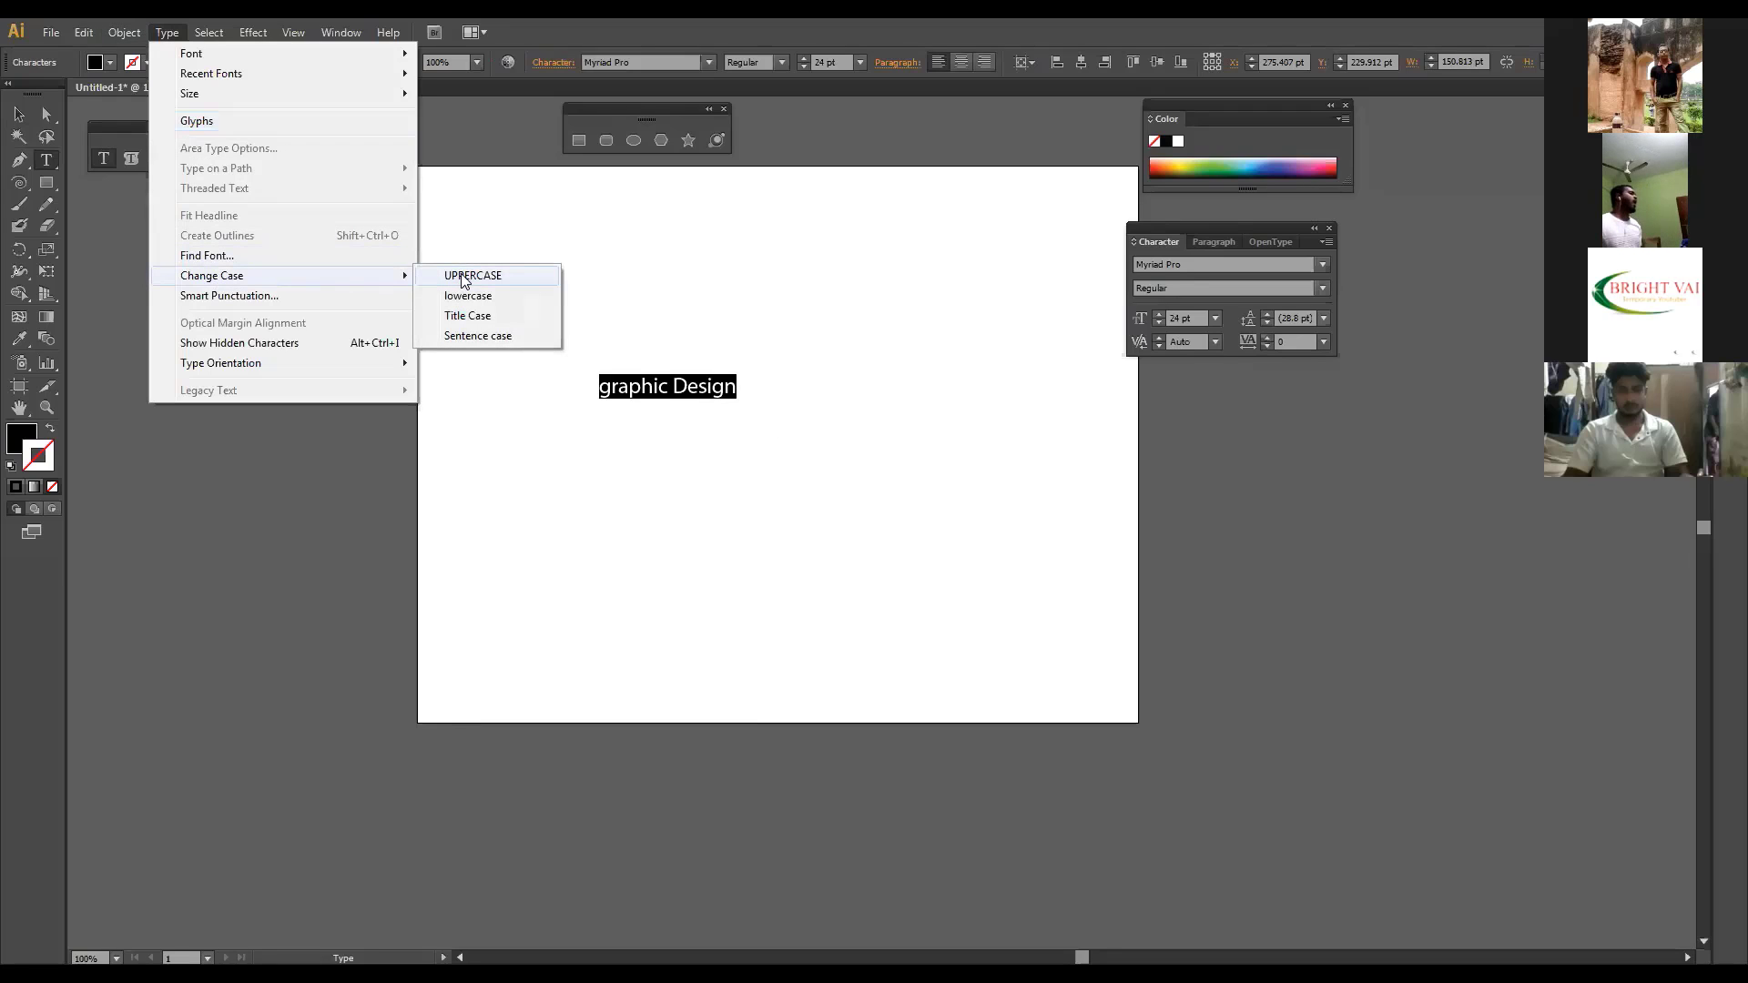
pyautogui.click(466, 315)
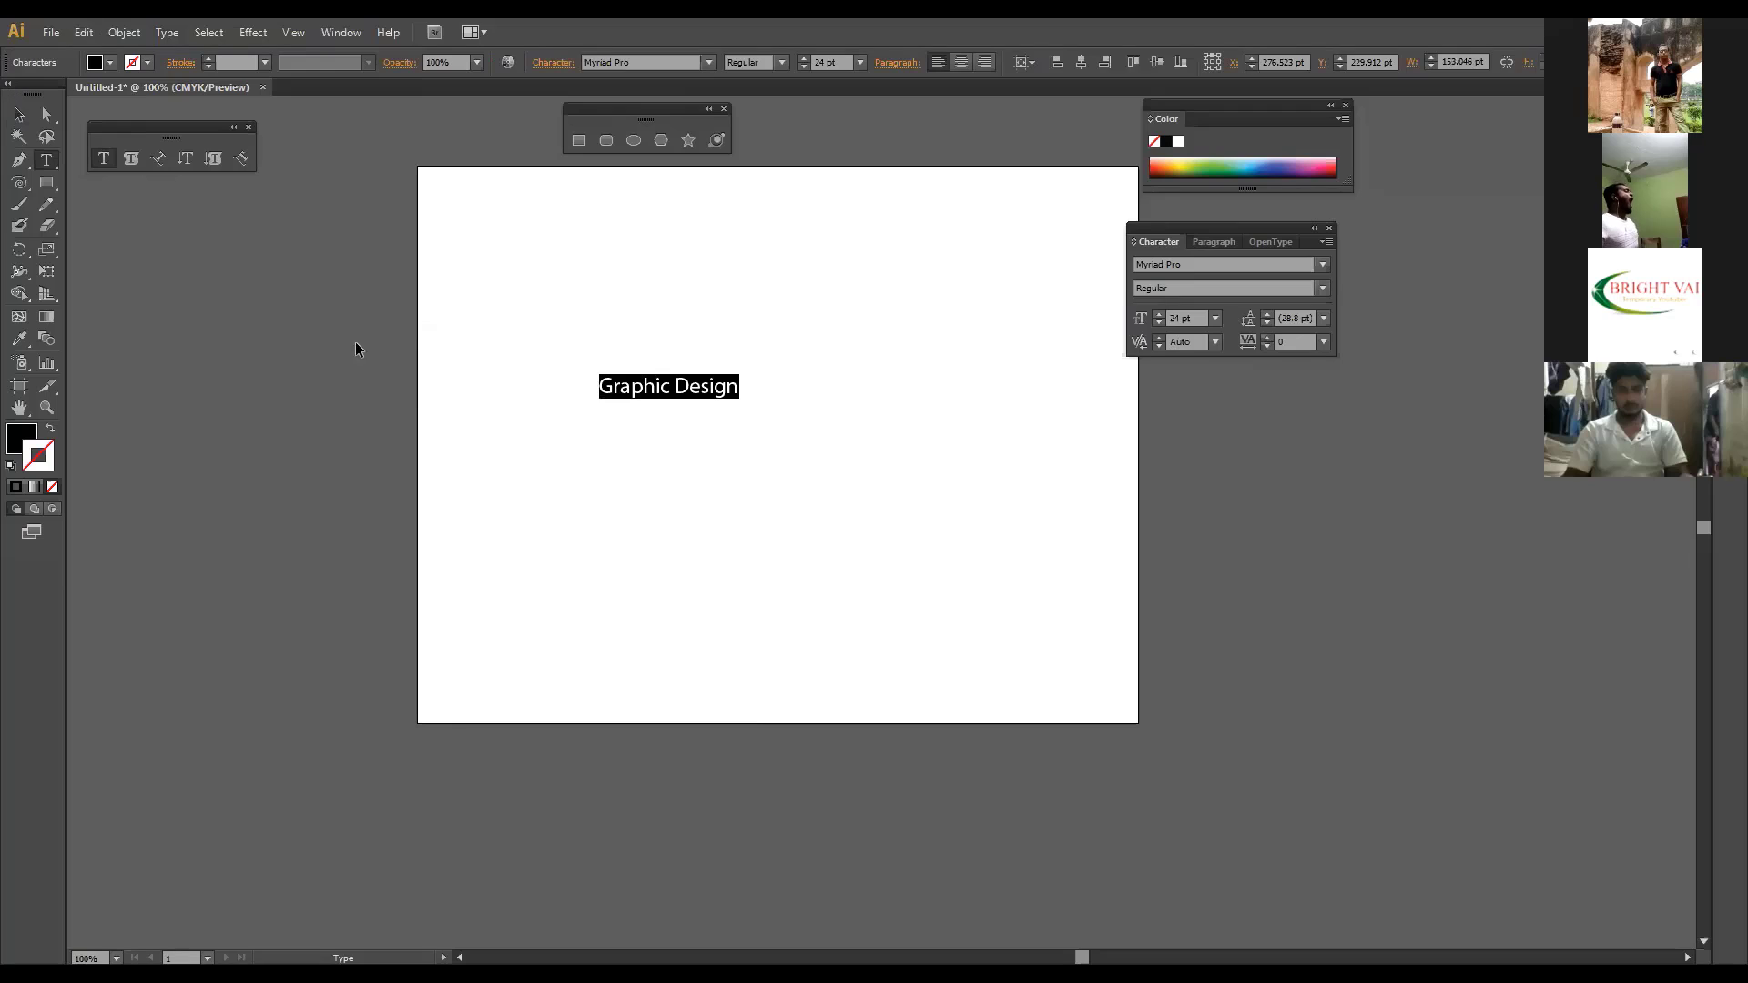
pyautogui.press('Escape')
# Step: Reposition the "Graphic Design" text in the upper part of the artboard and set its font size to 66 pt
pyautogui.moveTo(762, 435); pyautogui.dragTo(885, 368)
pyautogui.hotkey('ctrl', 'shift', 'a')
pyautogui.scroll(-2, 826, 63)
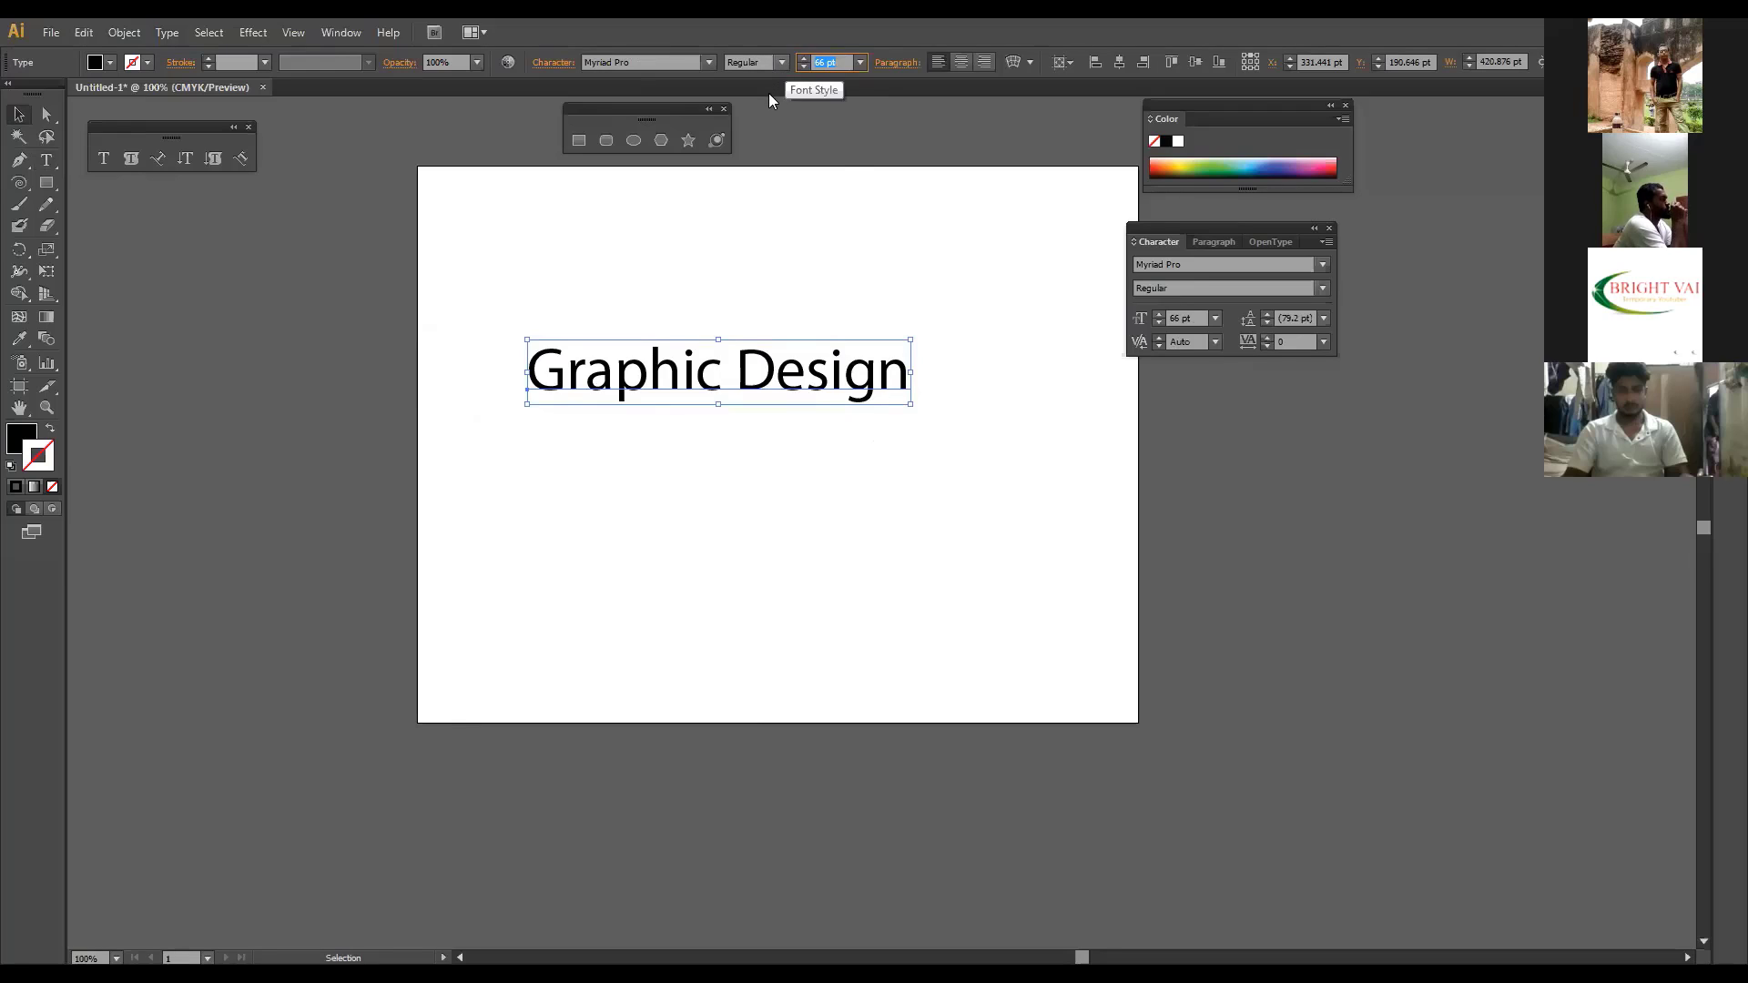
# Step: Review the font style choices and font family setting for the text, and the window commands that show the type panels
pyautogui.click(768, 61)
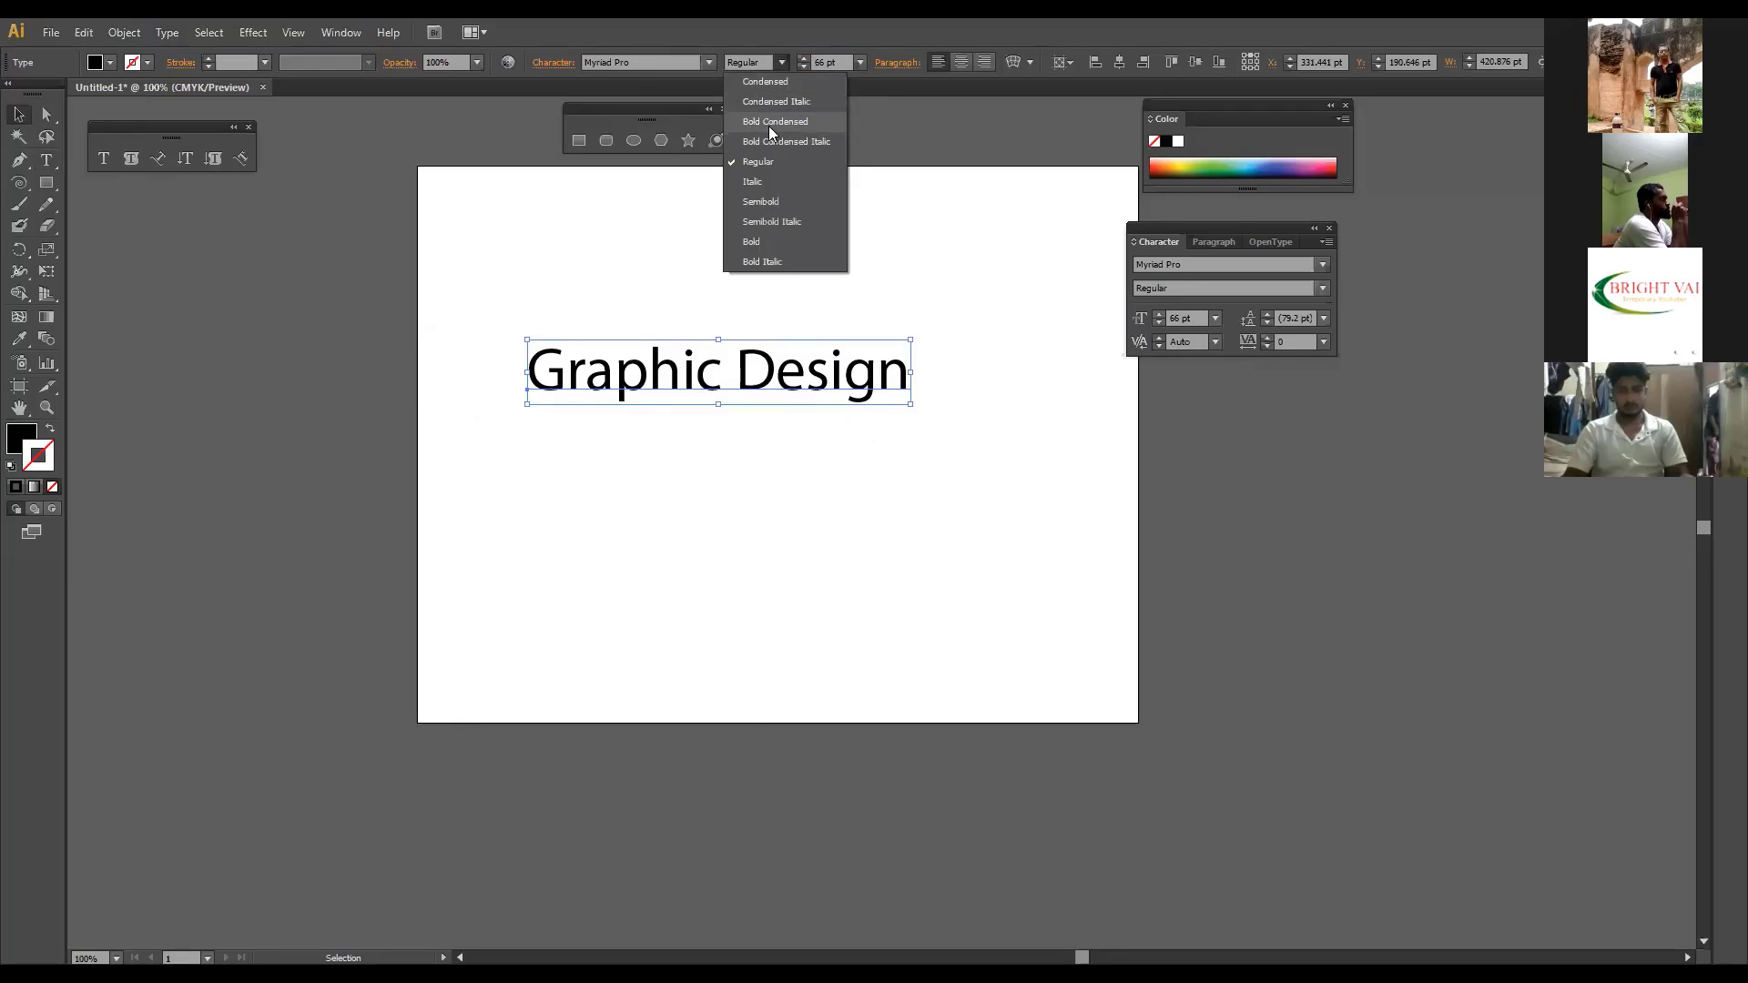
pyautogui.click(651, 60)
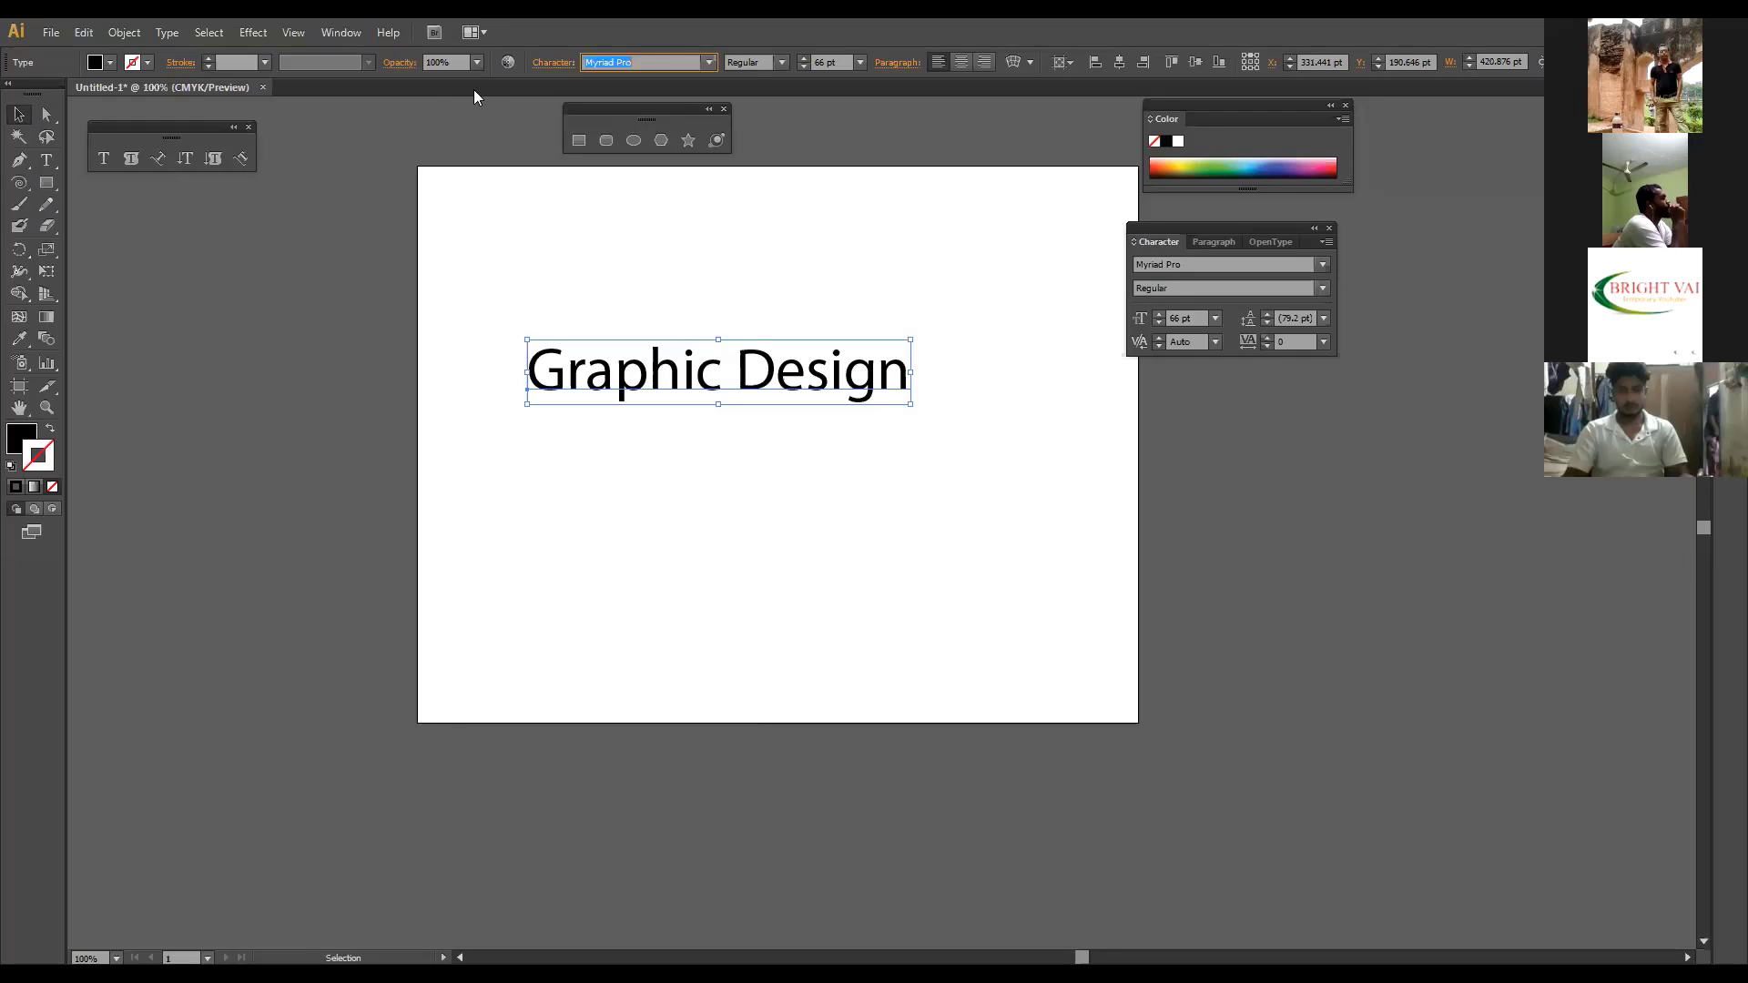
pyautogui.click(357, 39)
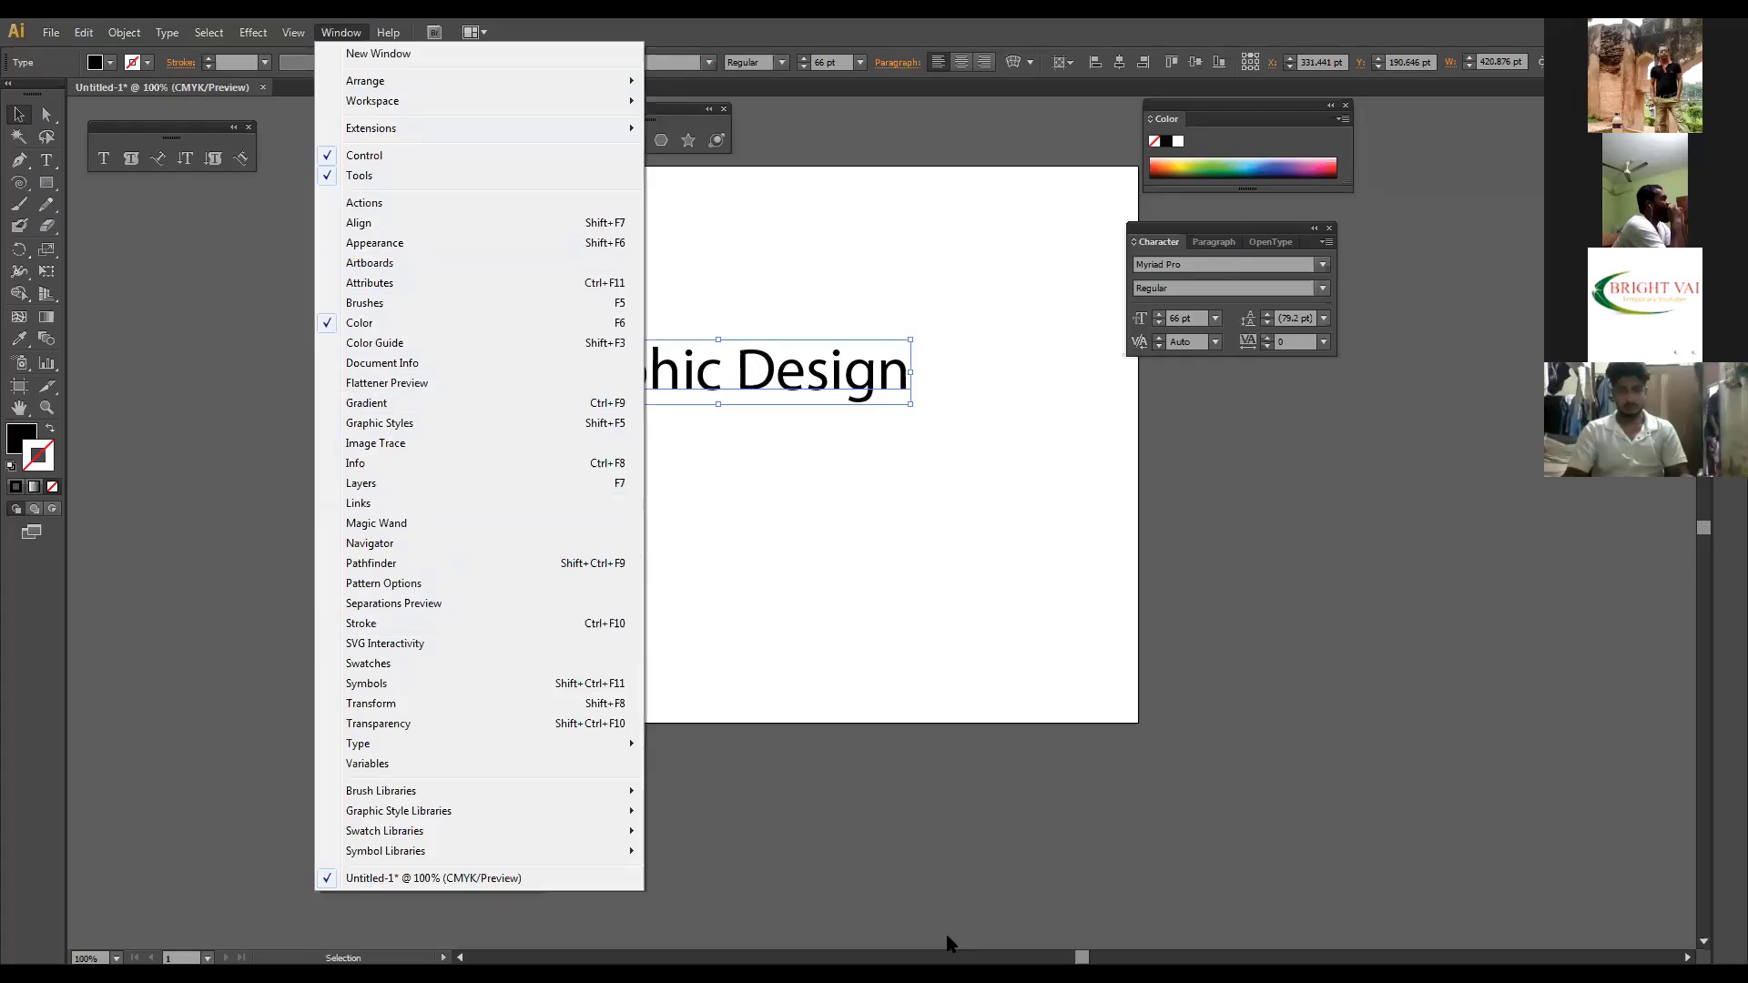
pyautogui.moveTo(601, 743)
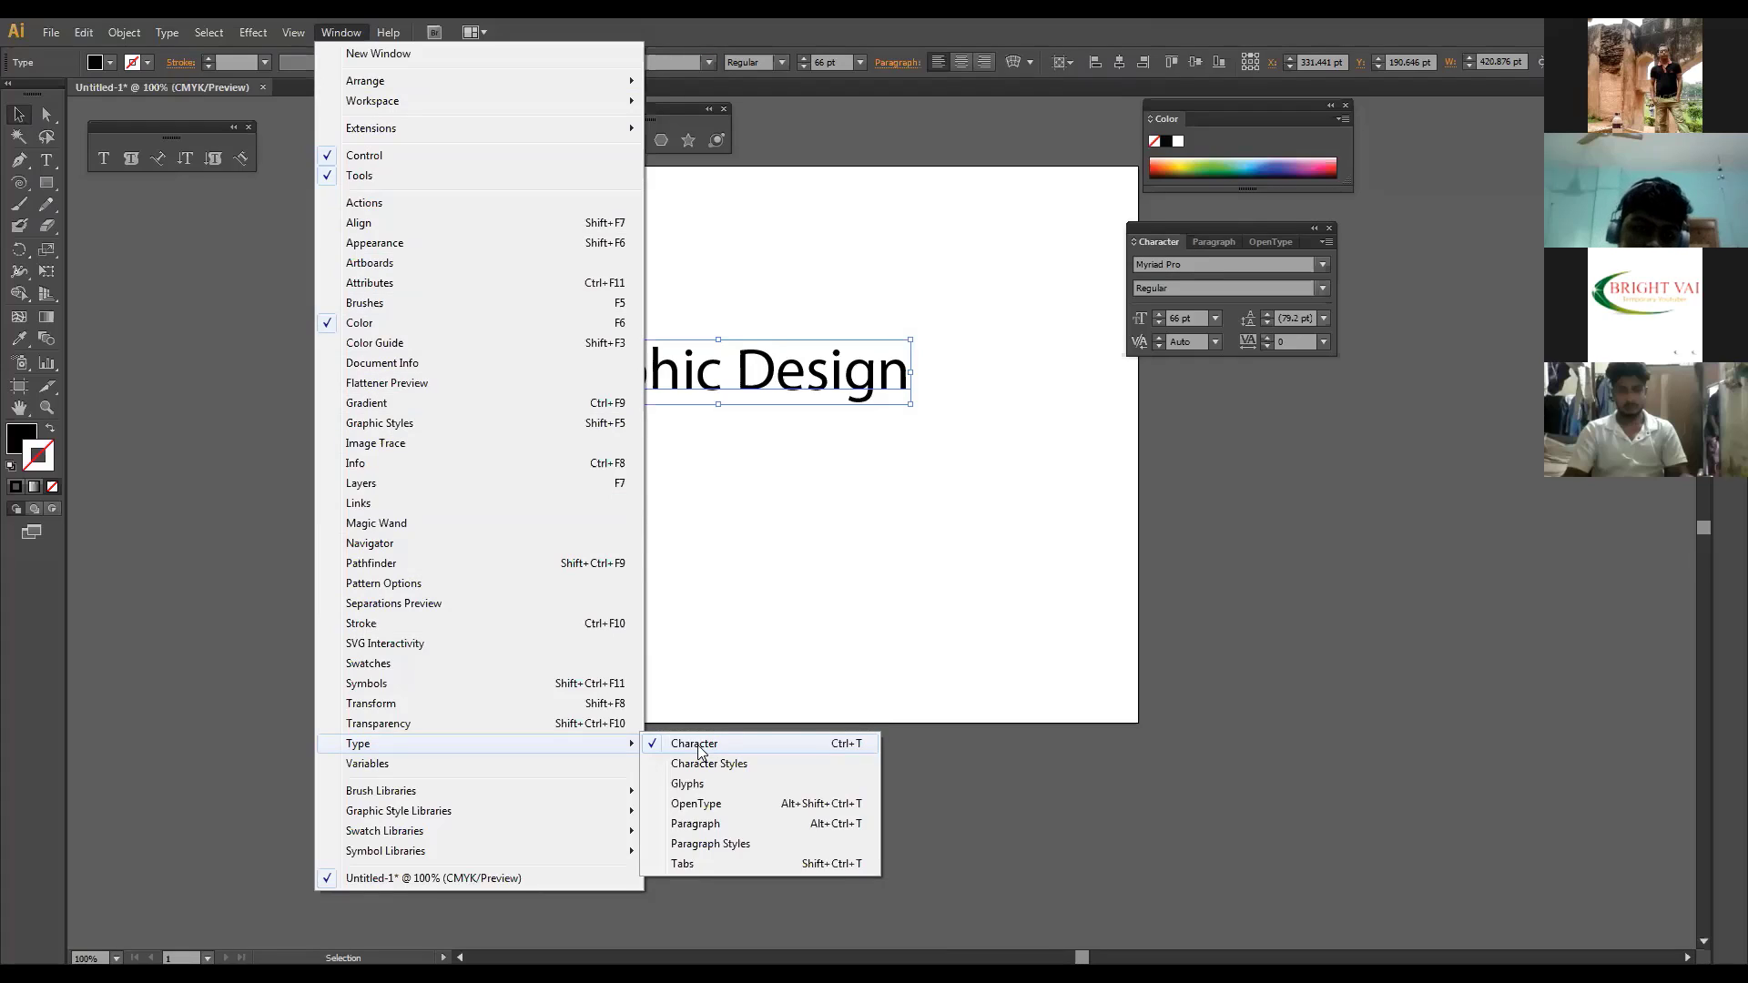
pyautogui.click(1057, 773)
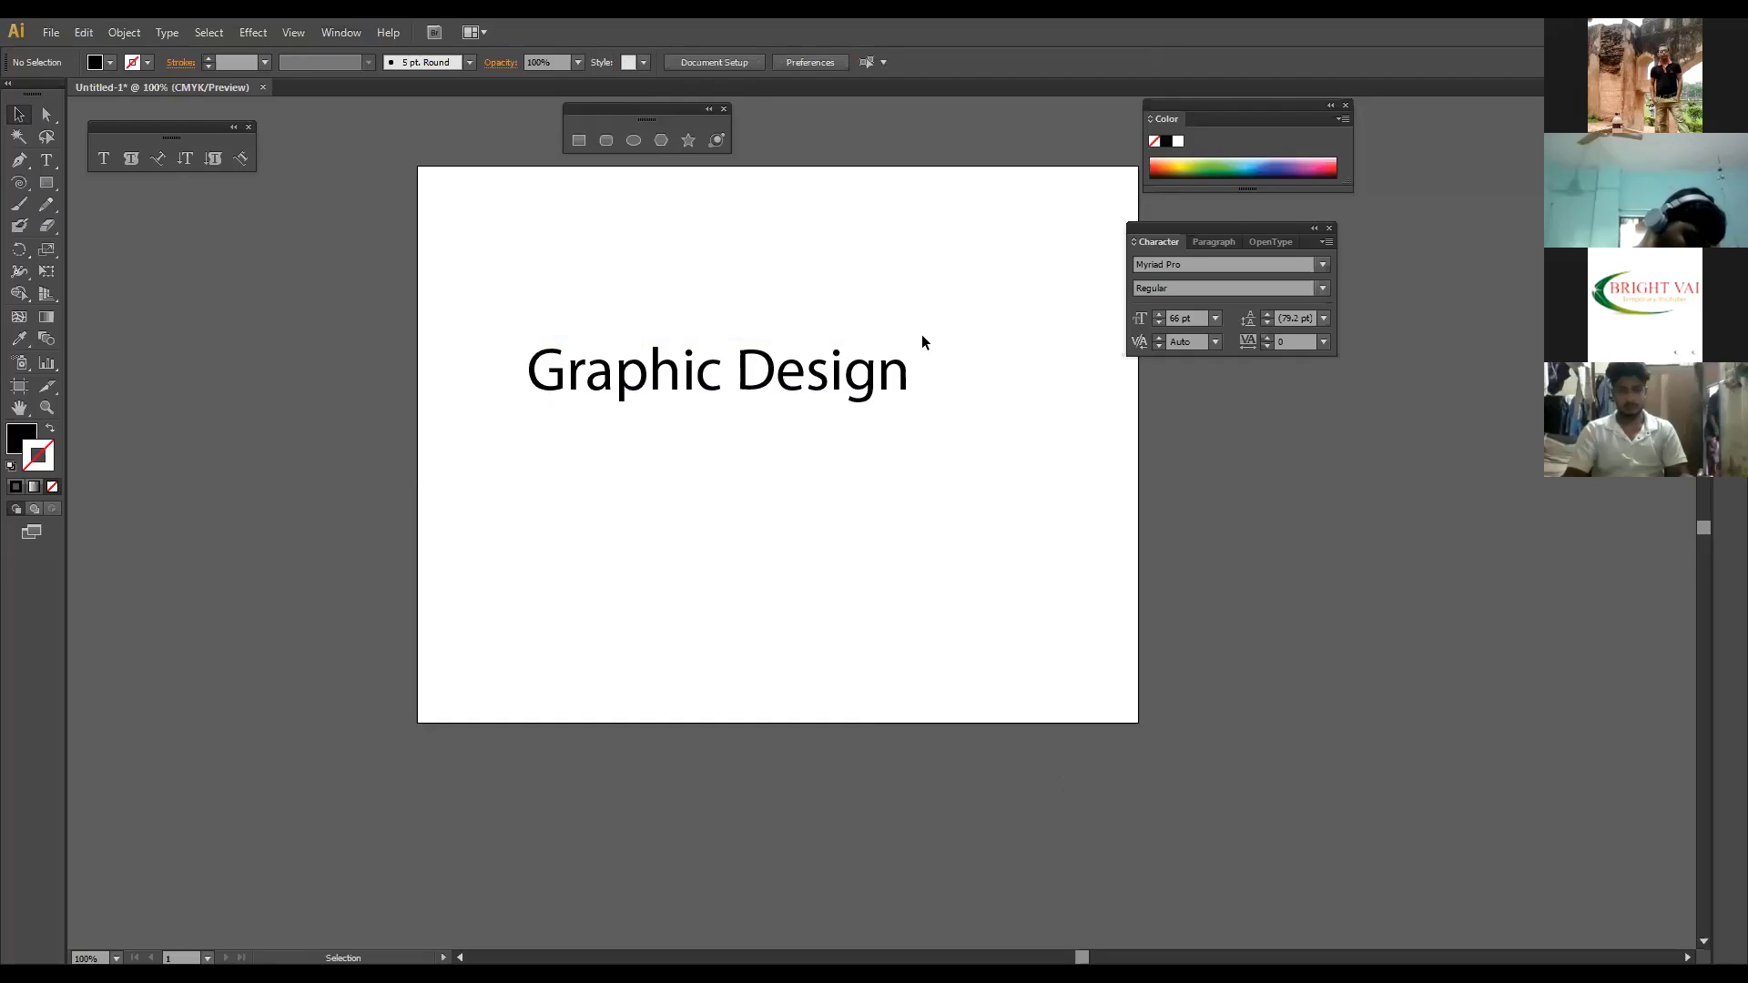
# Step: Move the Character panel slightly inward over the artboard's right edge and show its full options
pyautogui.moveTo(1191, 228); pyautogui.dragTo(1101, 223)
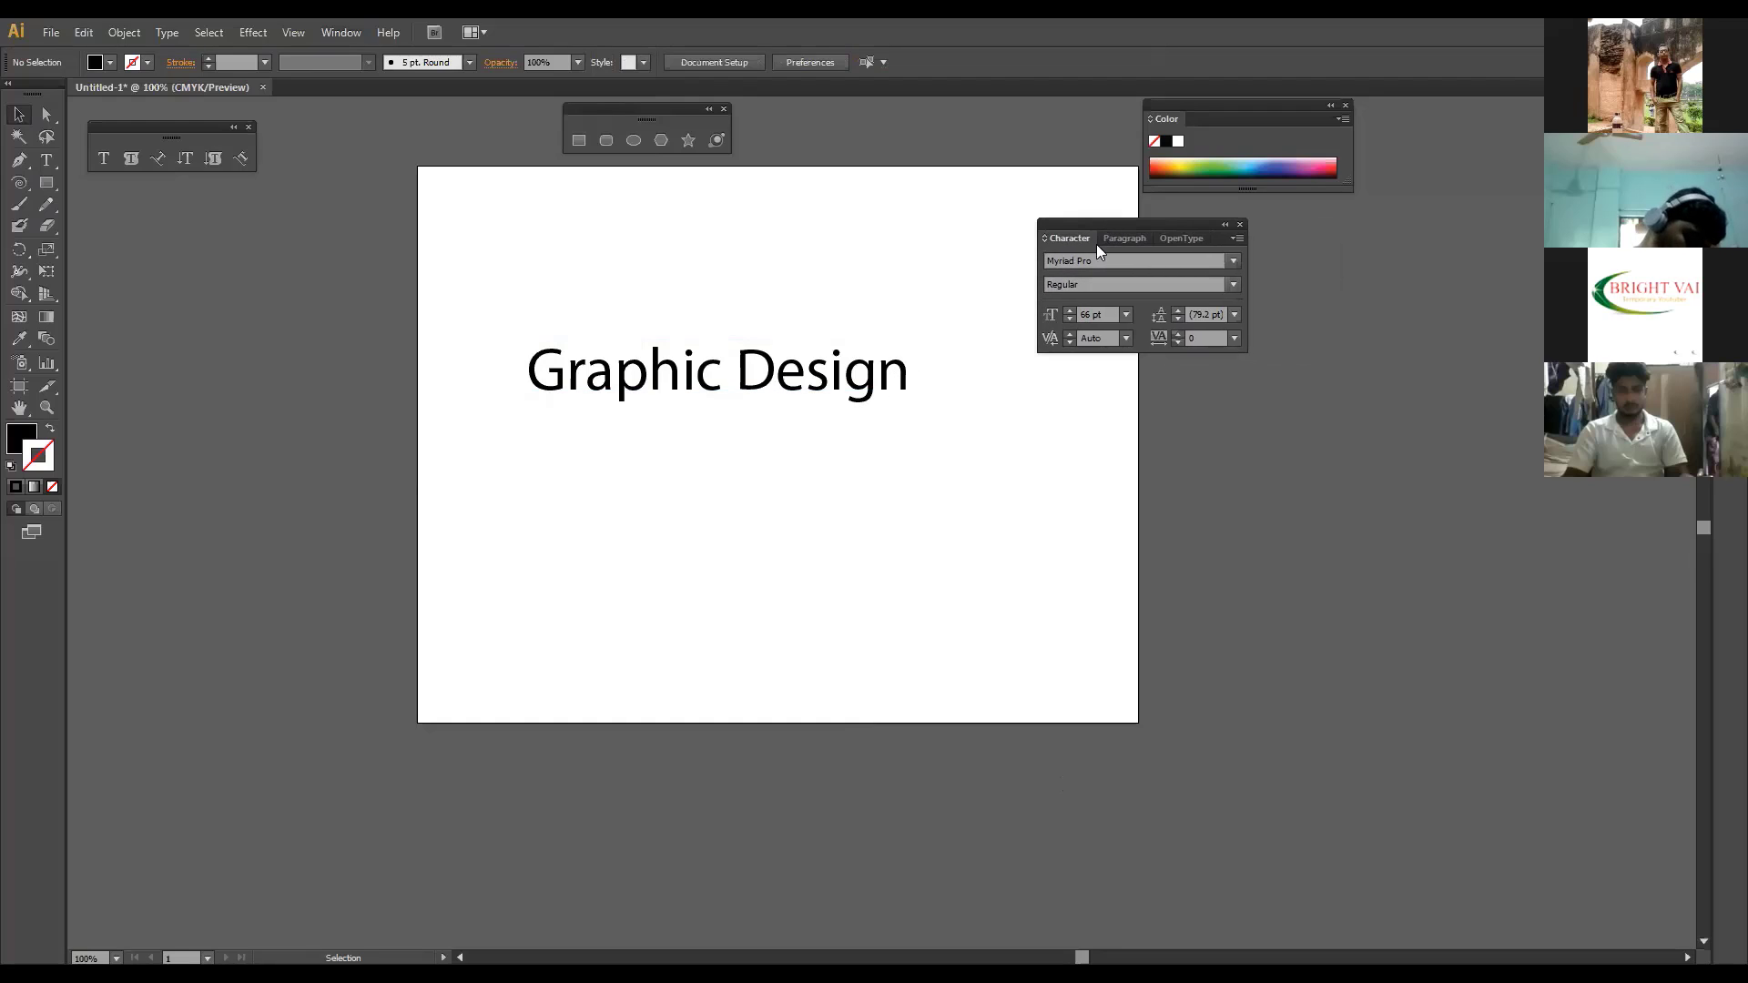
pyautogui.click(1238, 239)
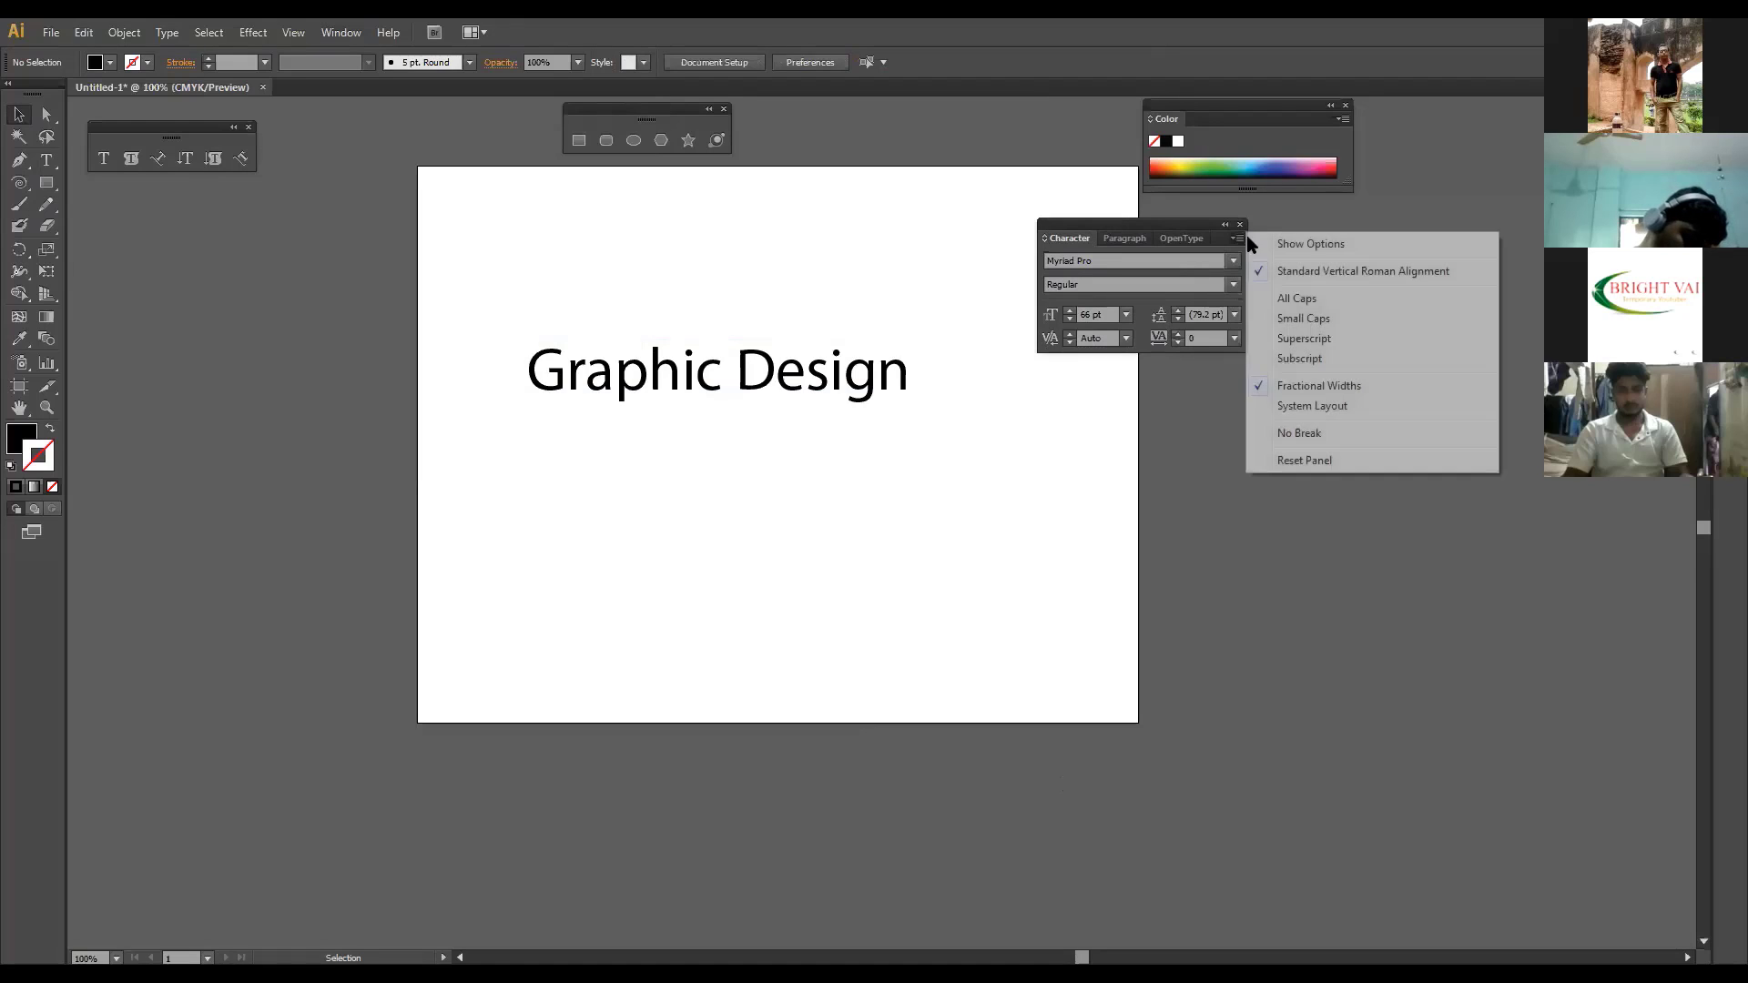
pyautogui.click(1307, 248)
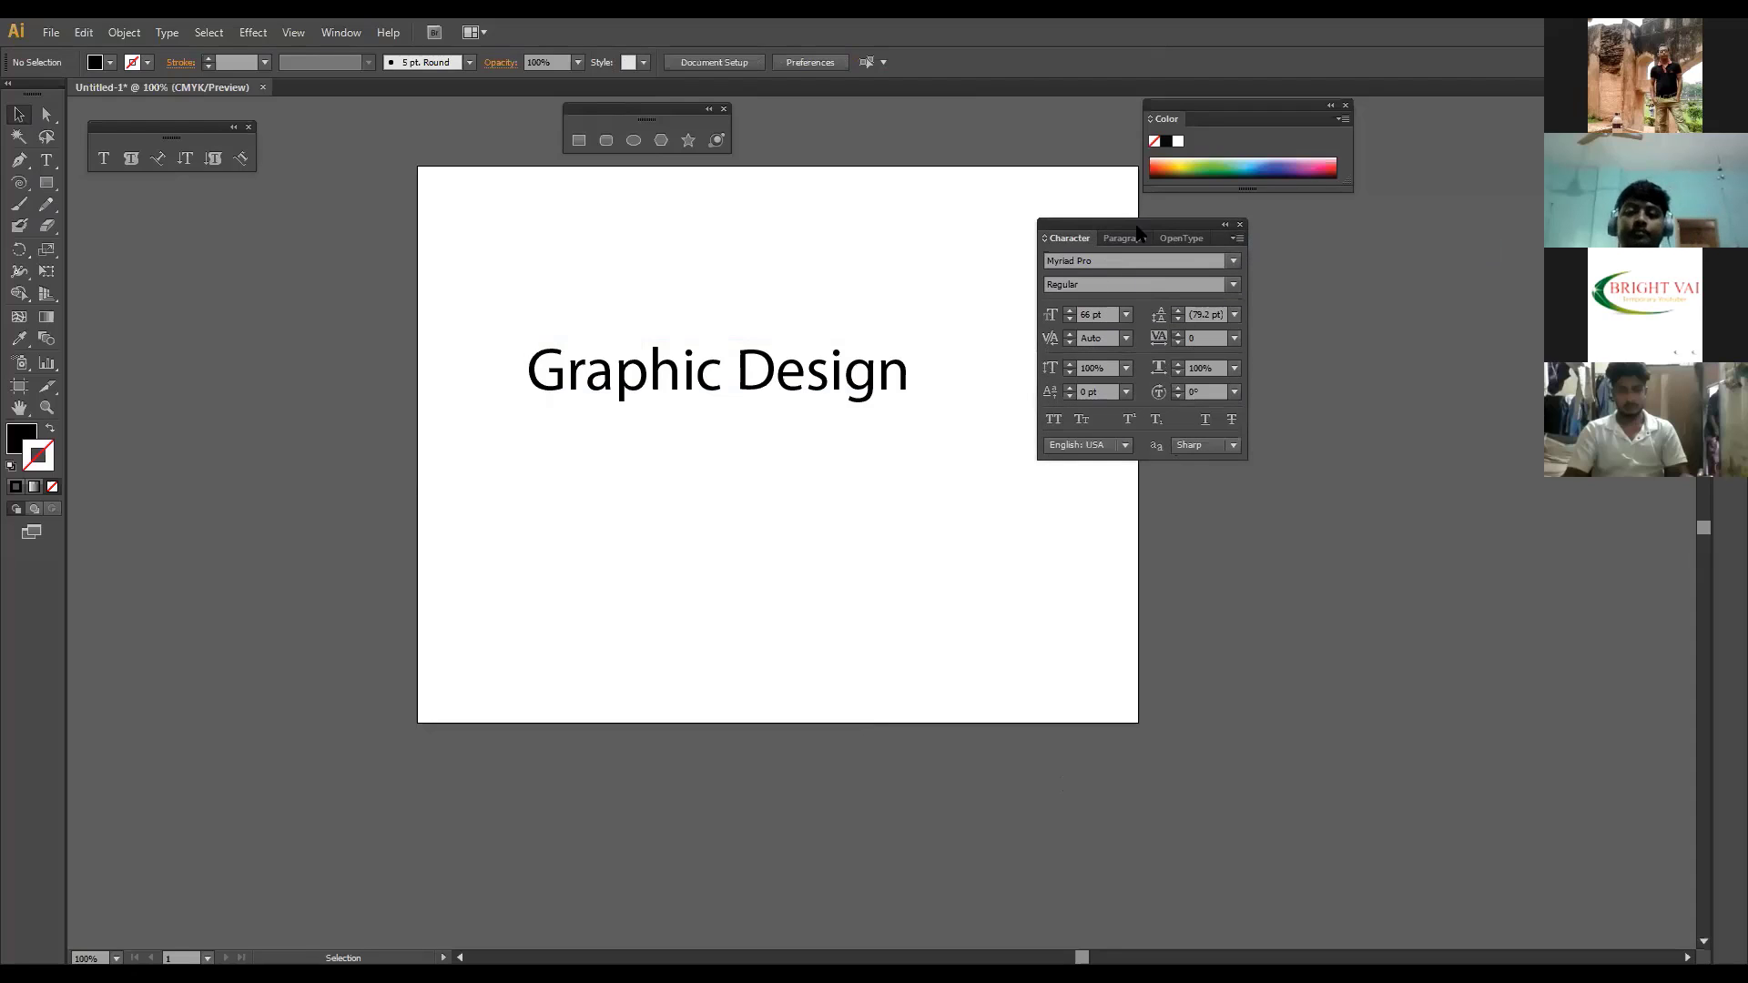
# Step: Detach the Character tab and regroup it with Paragraph and OpenType, and shift the panel group slightly away from the text
pyautogui.moveTo(1065, 240); pyautogui.dragTo(1027, 269)
pyautogui.moveTo(496, 271); pyautogui.dragTo(1071, 243)
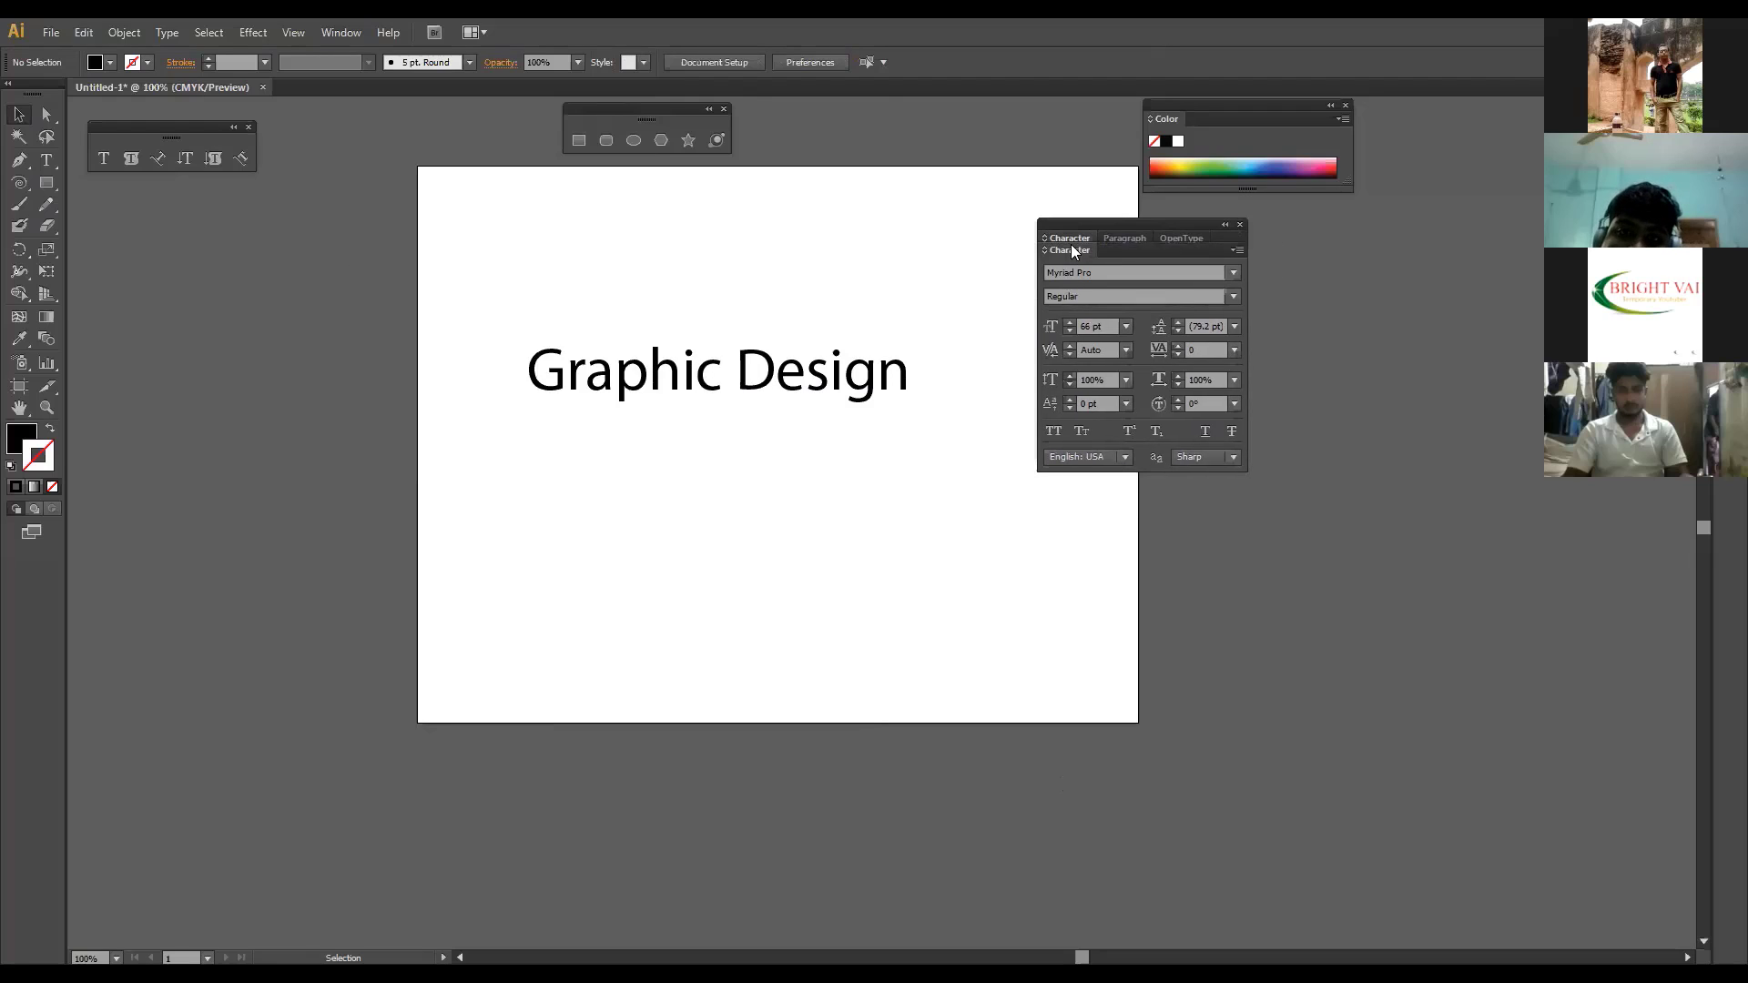
pyautogui.click(1185, 238)
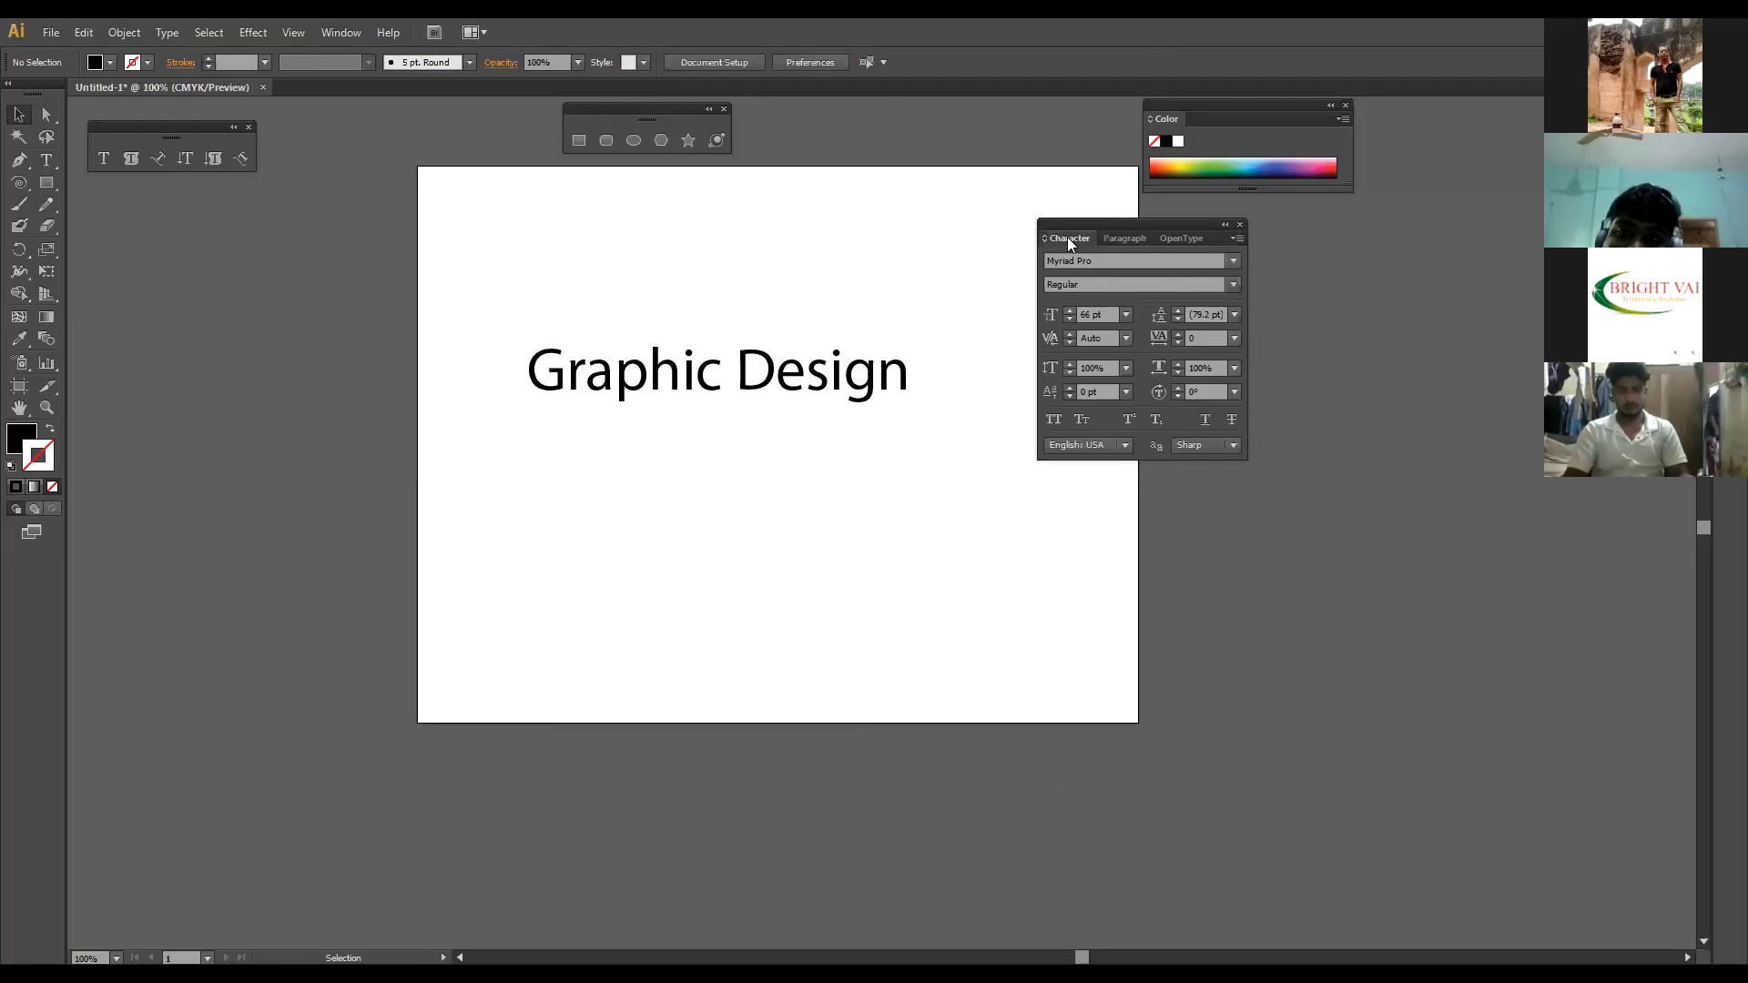
pyautogui.moveTo(1198, 228); pyautogui.dragTo(1239, 219)
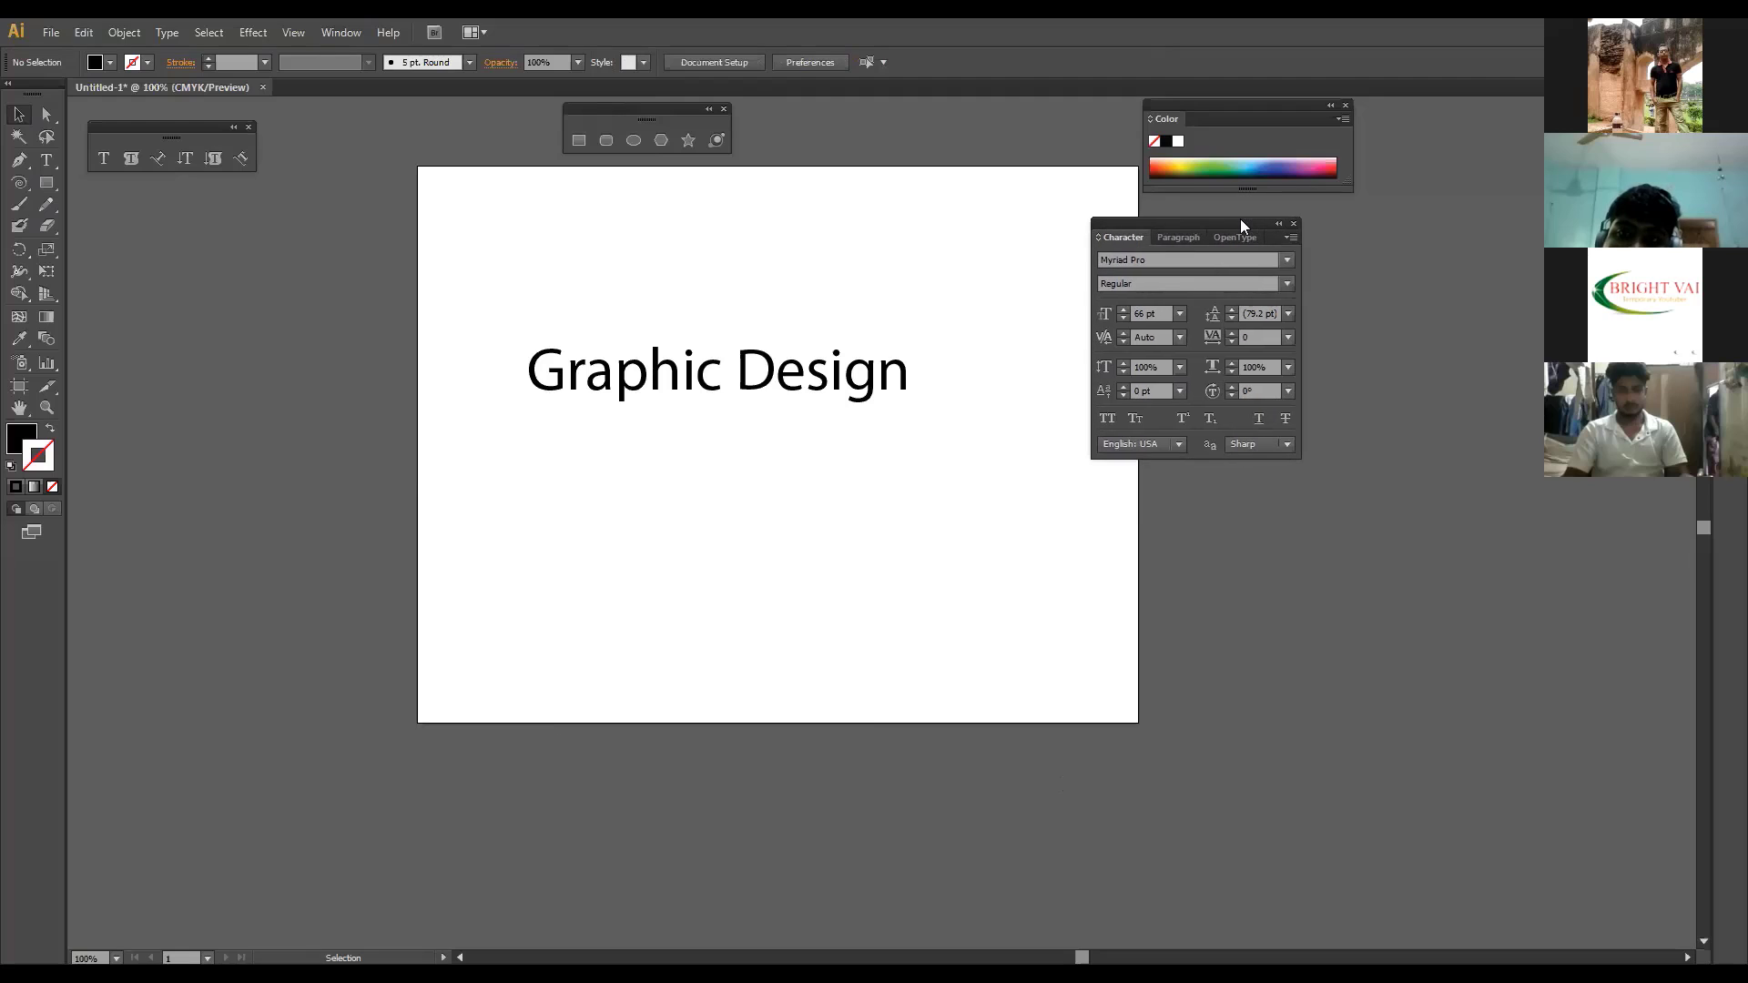
# Step: Set the font family in the Character panel to Belle Hamilton Serif with no text selected
pyautogui.click(1286, 259)
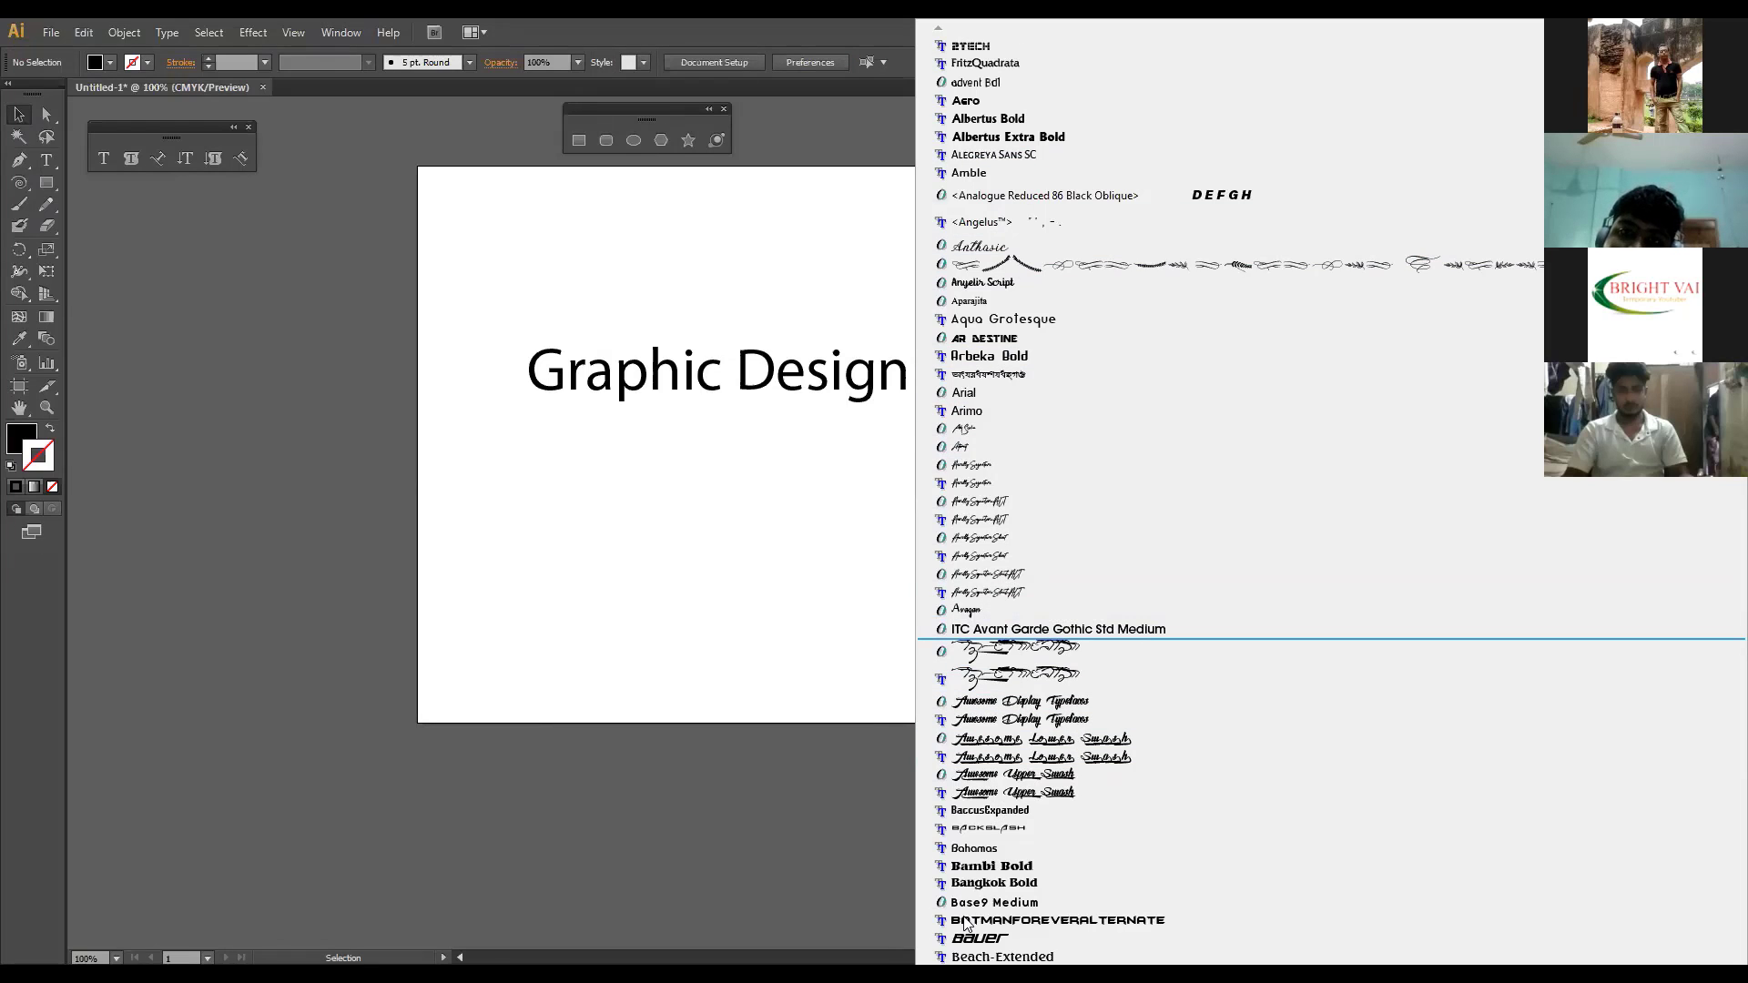
pyautogui.scroll(-4, 973, 669)
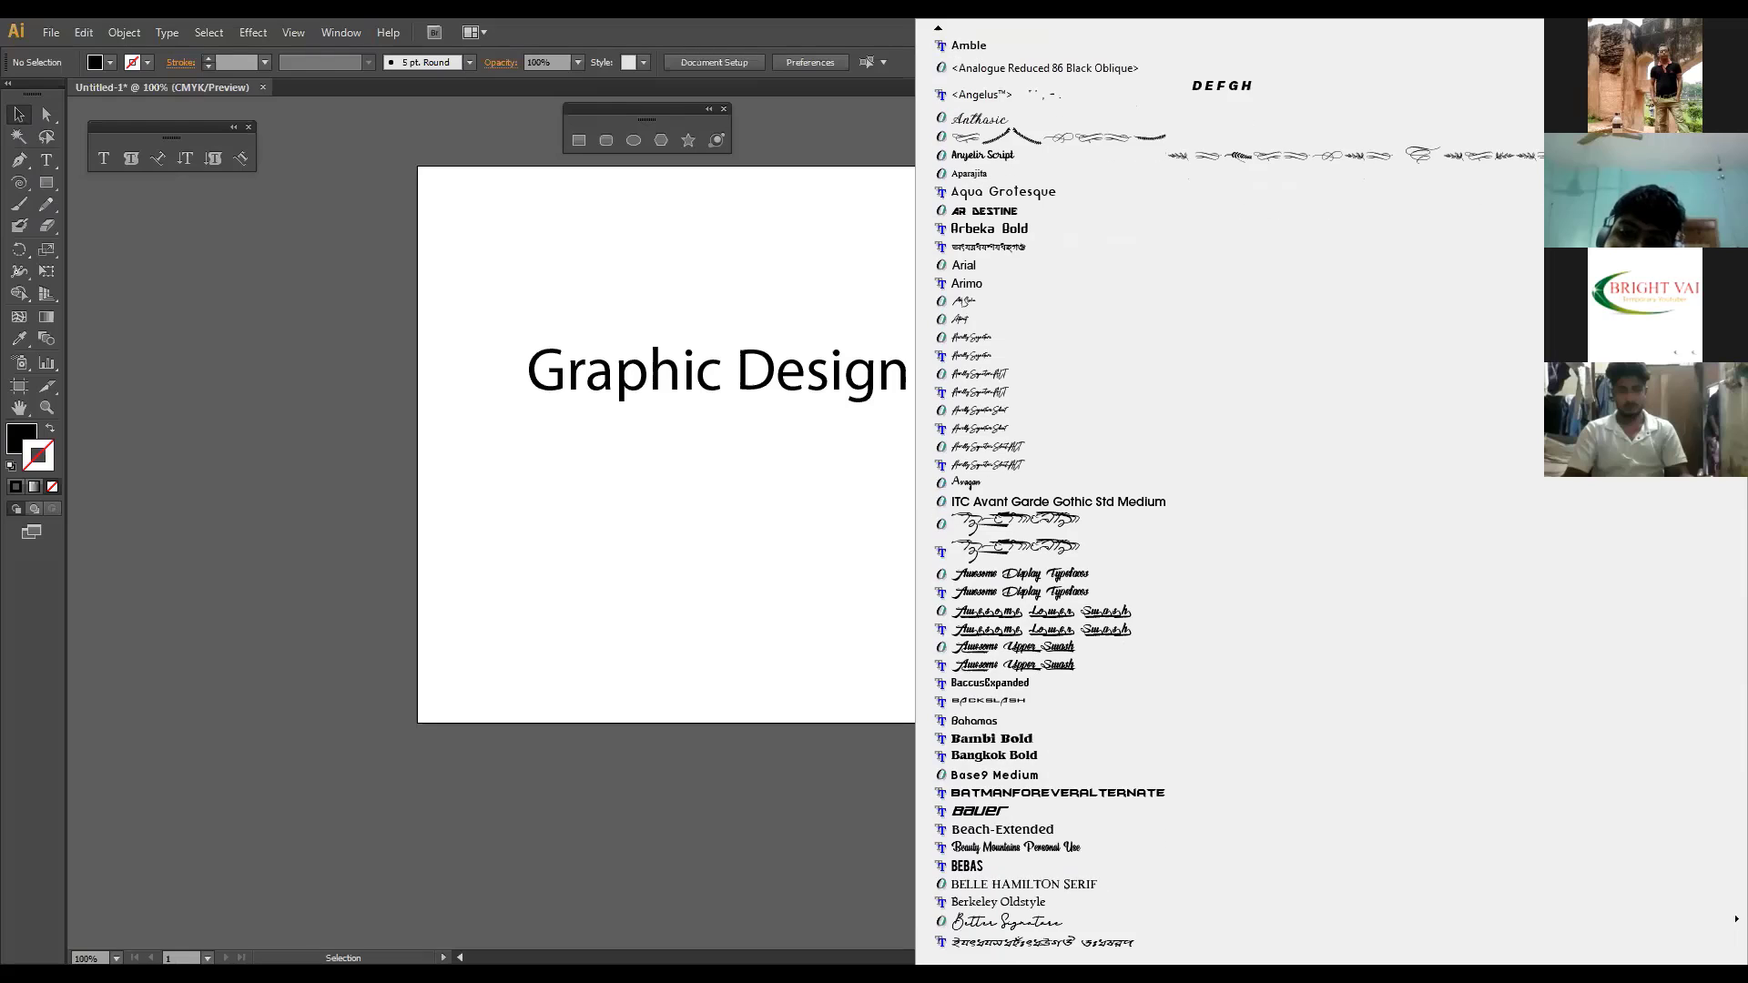
pyautogui.scroll(-4, 972, 669)
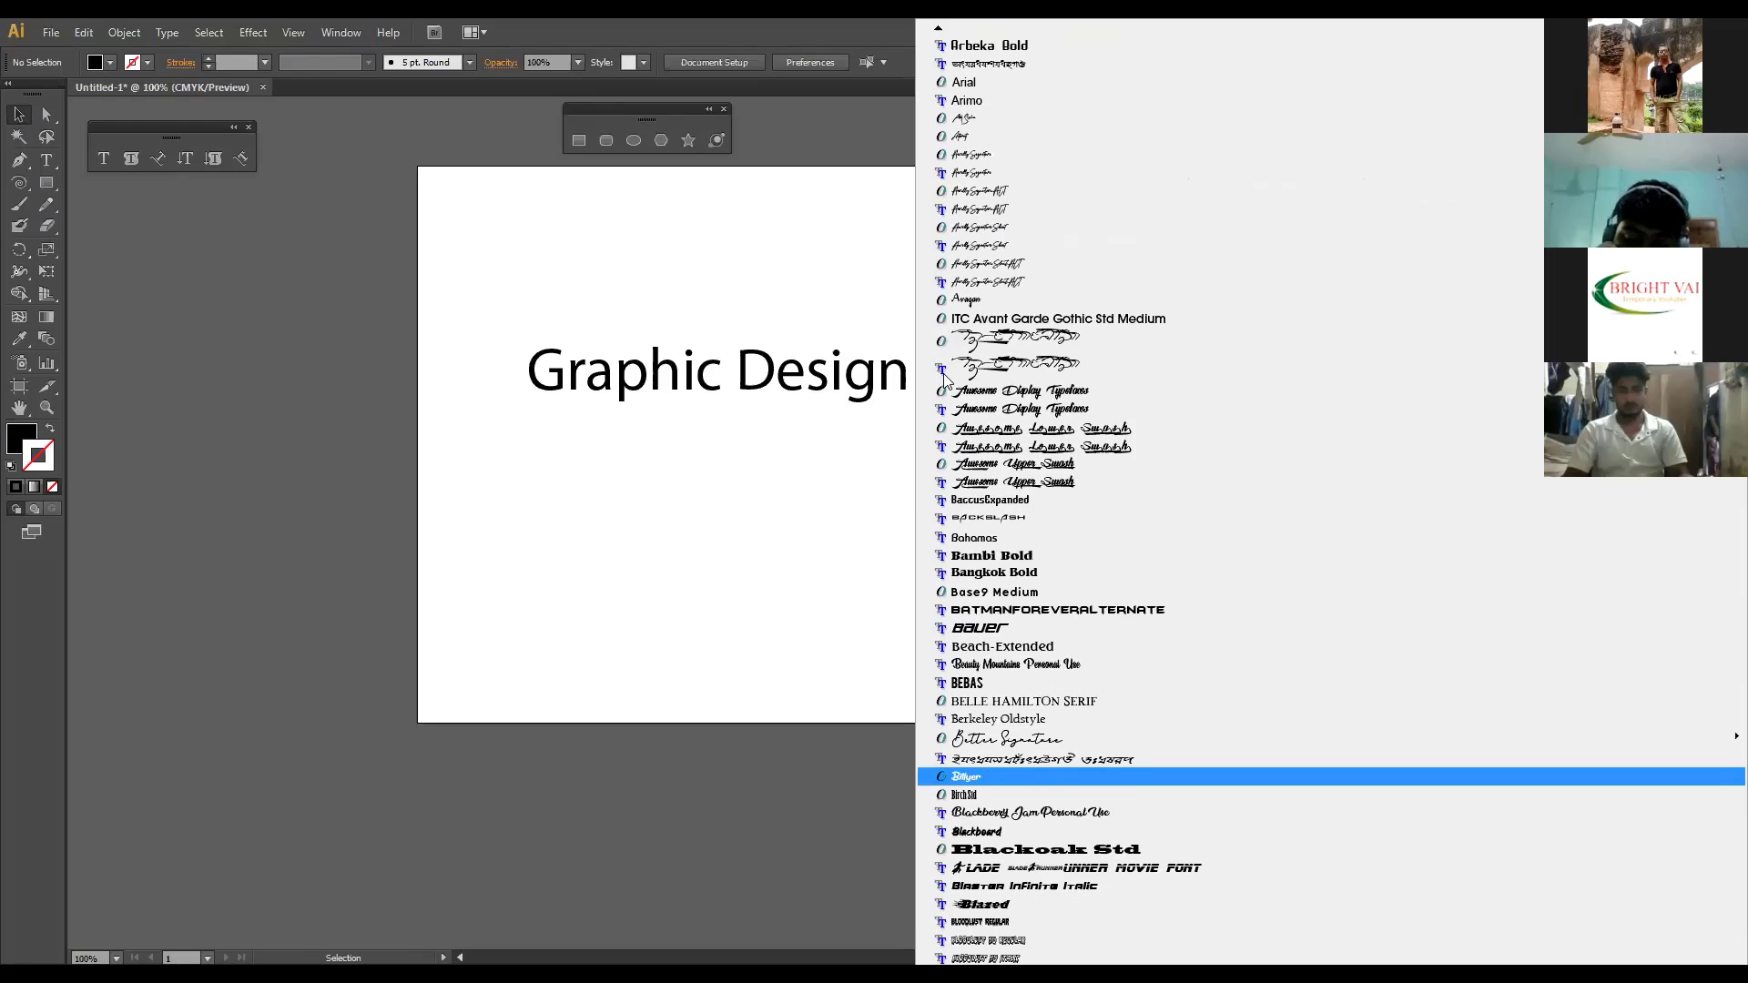
pyautogui.click(983, 701)
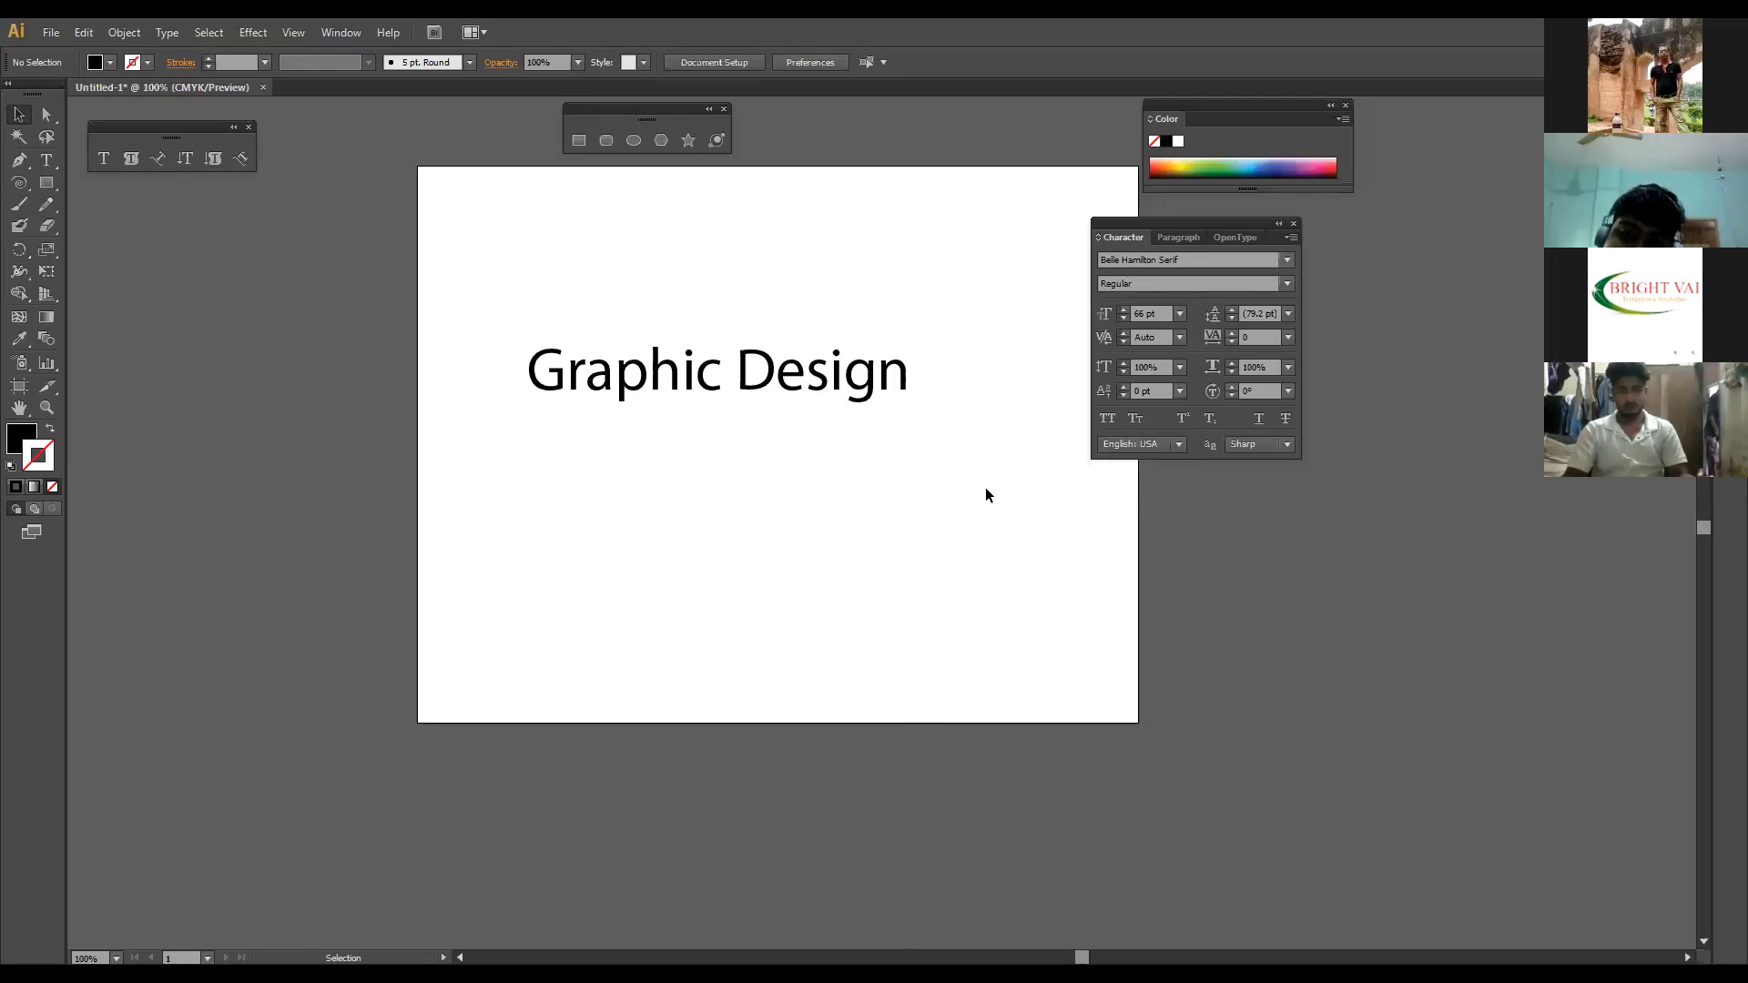
# Step: Try the Awesome Lower Swash font on the "Graphic Design" text, and set the text to Arial Regular
pyautogui.click(721, 389)
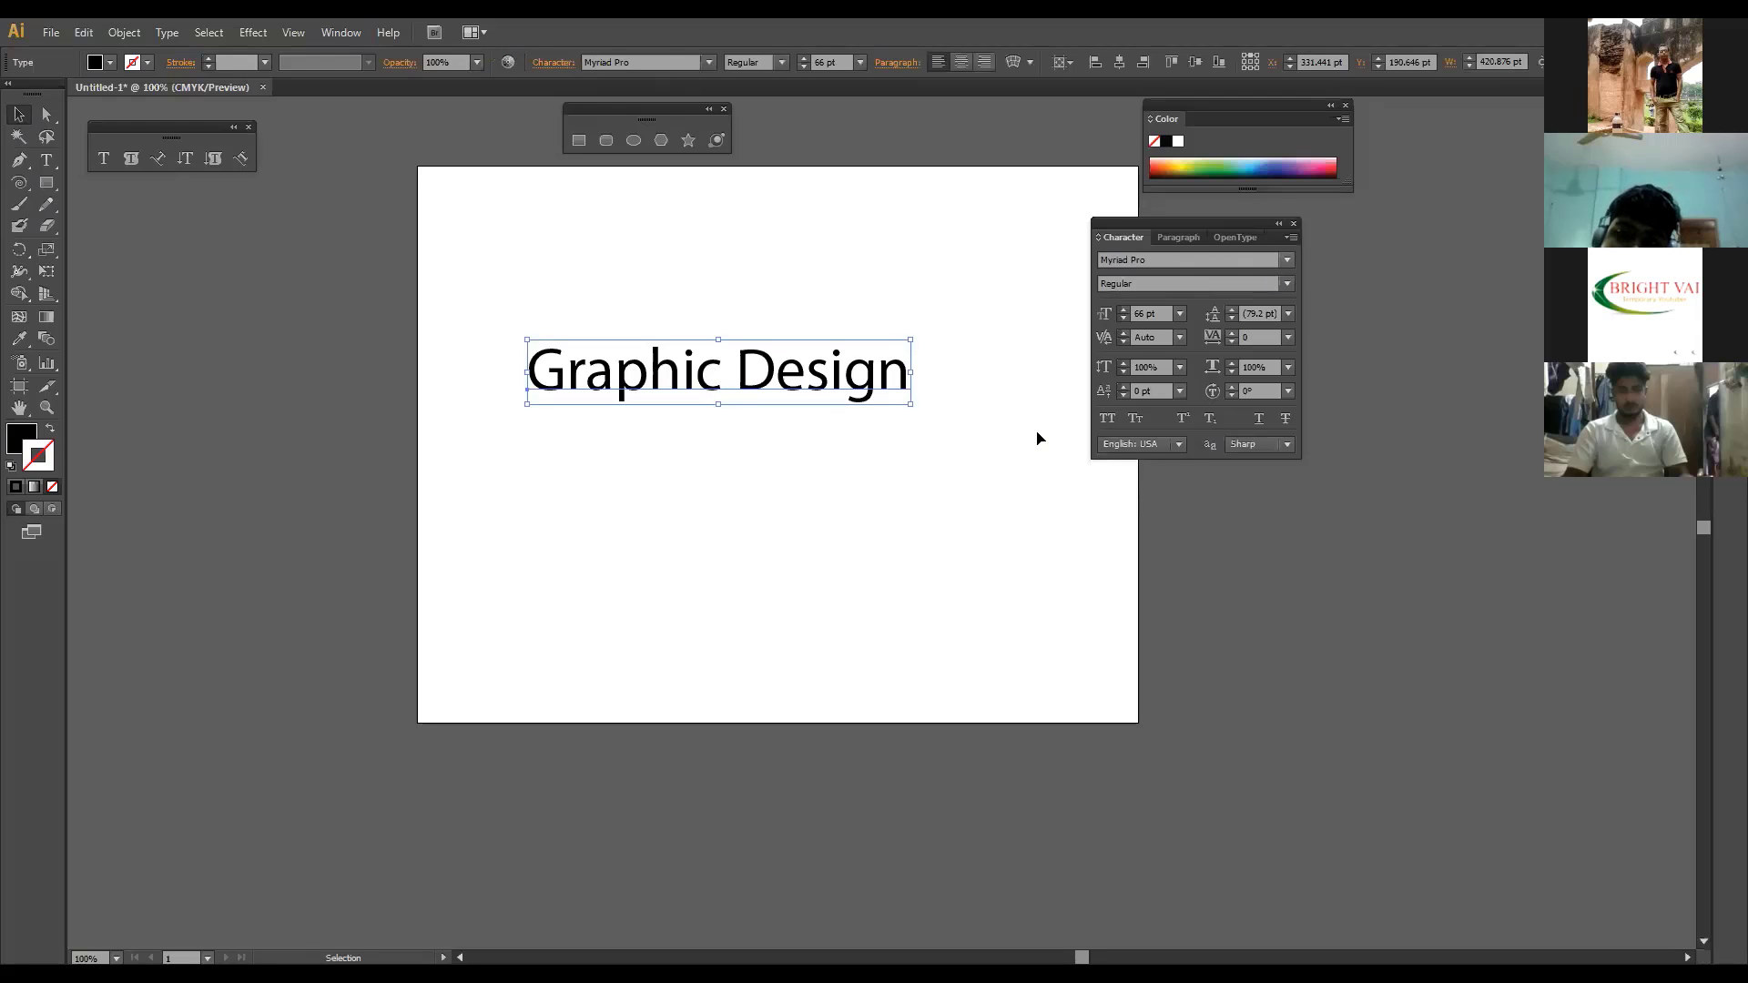
pyautogui.press('Up')
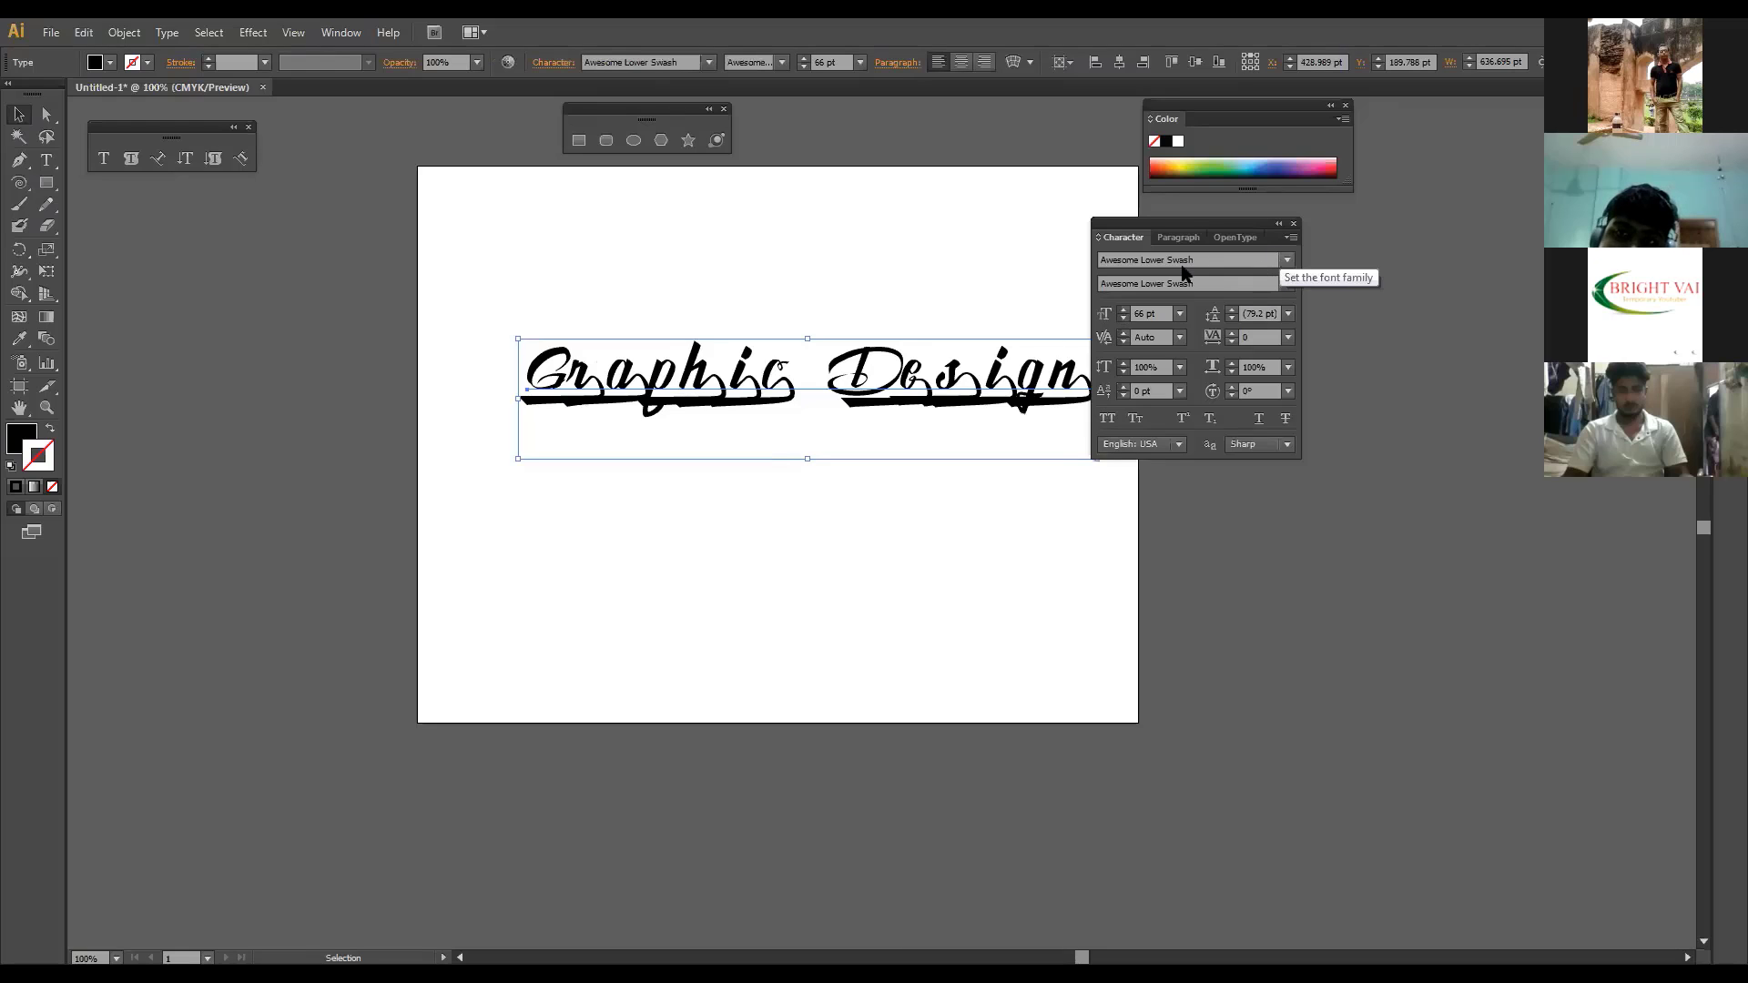
pyautogui.click(1287, 260)
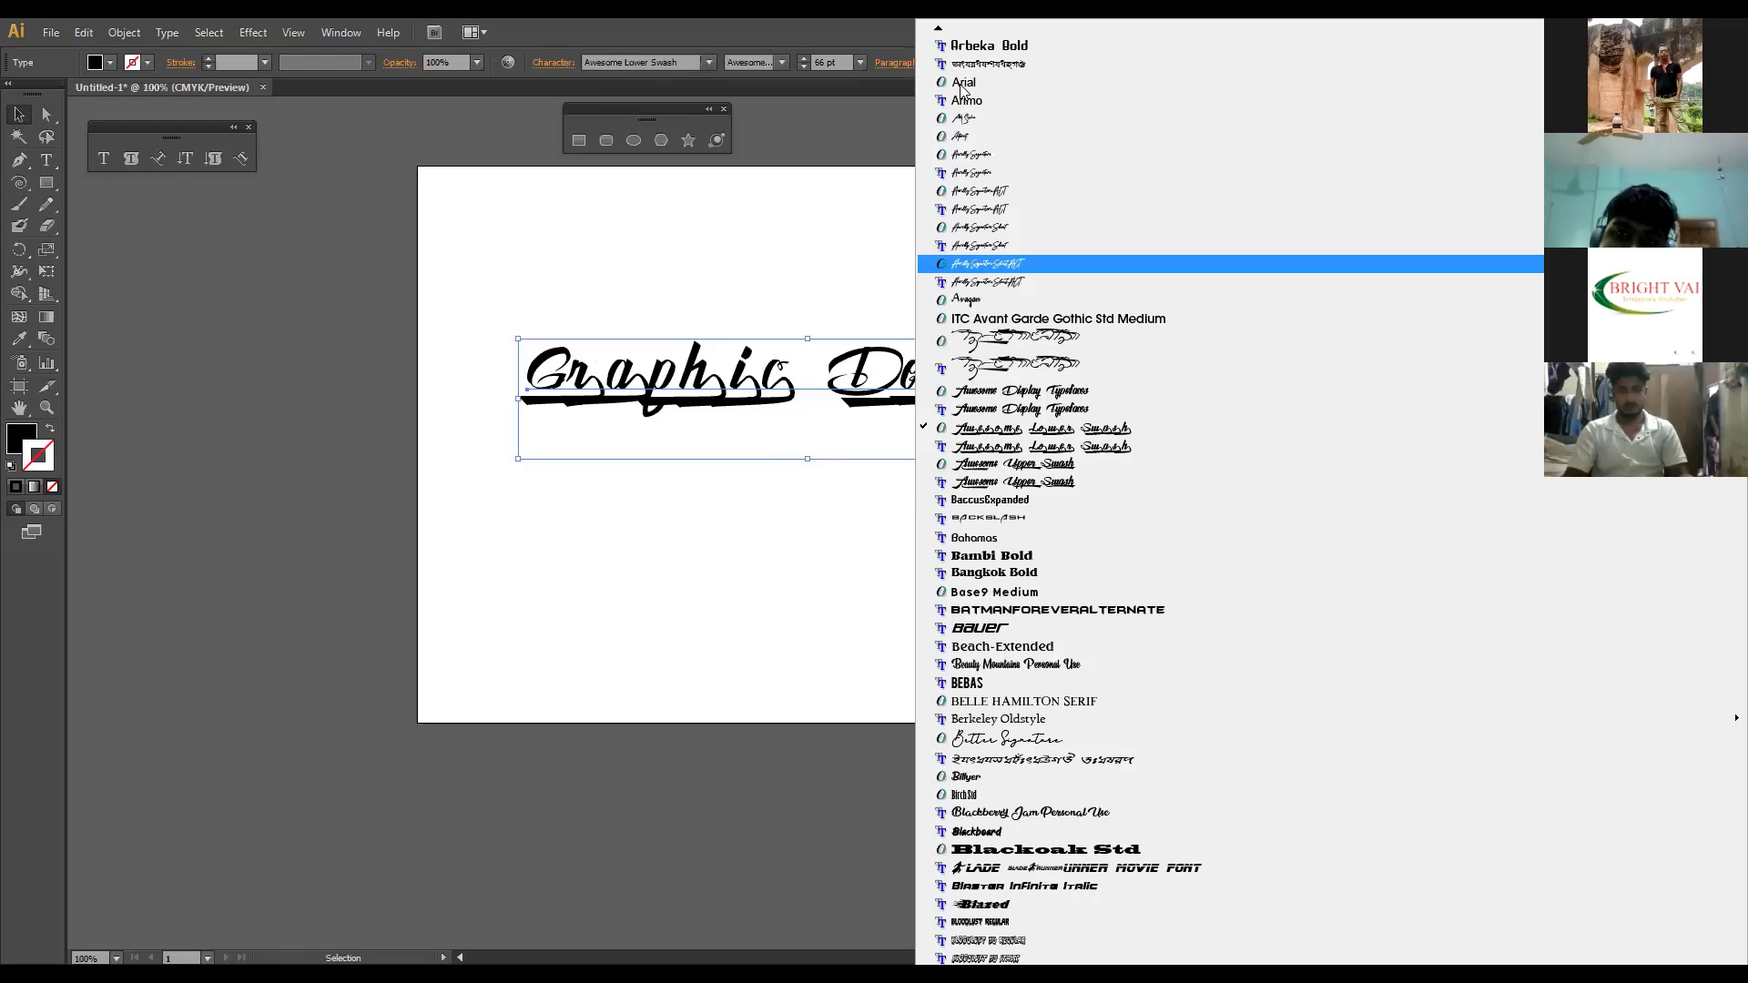
pyautogui.moveTo(959, 84)
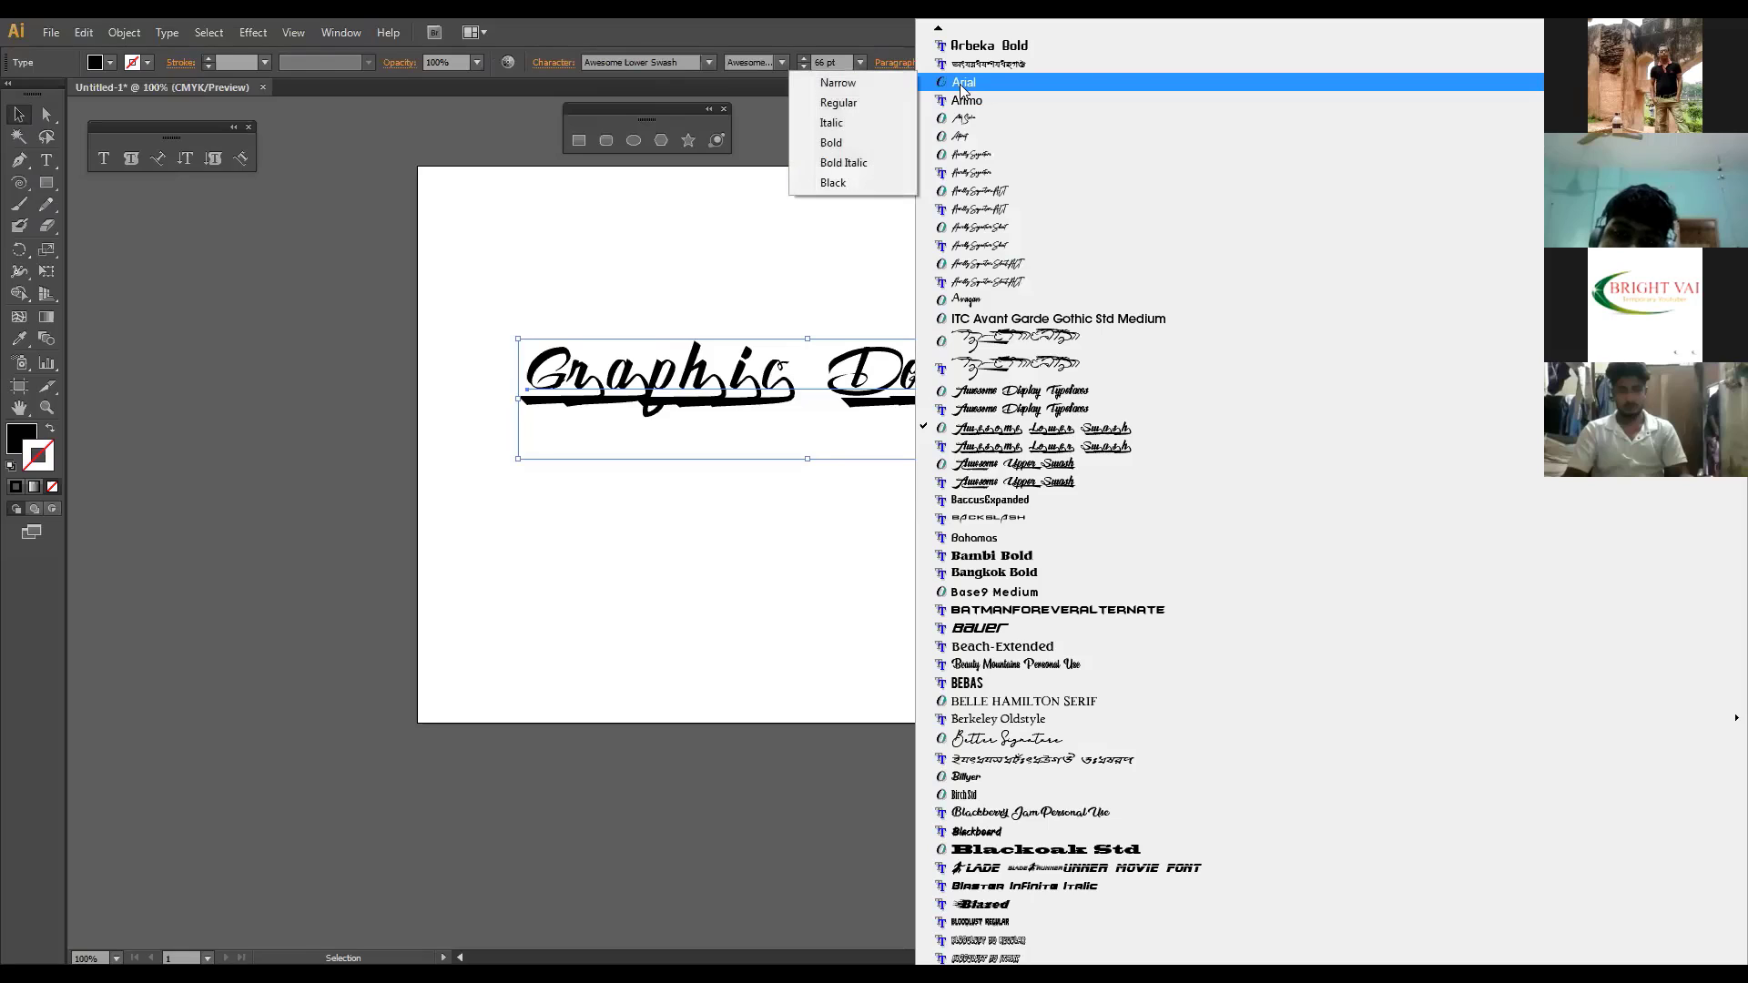
pyautogui.click(839, 102)
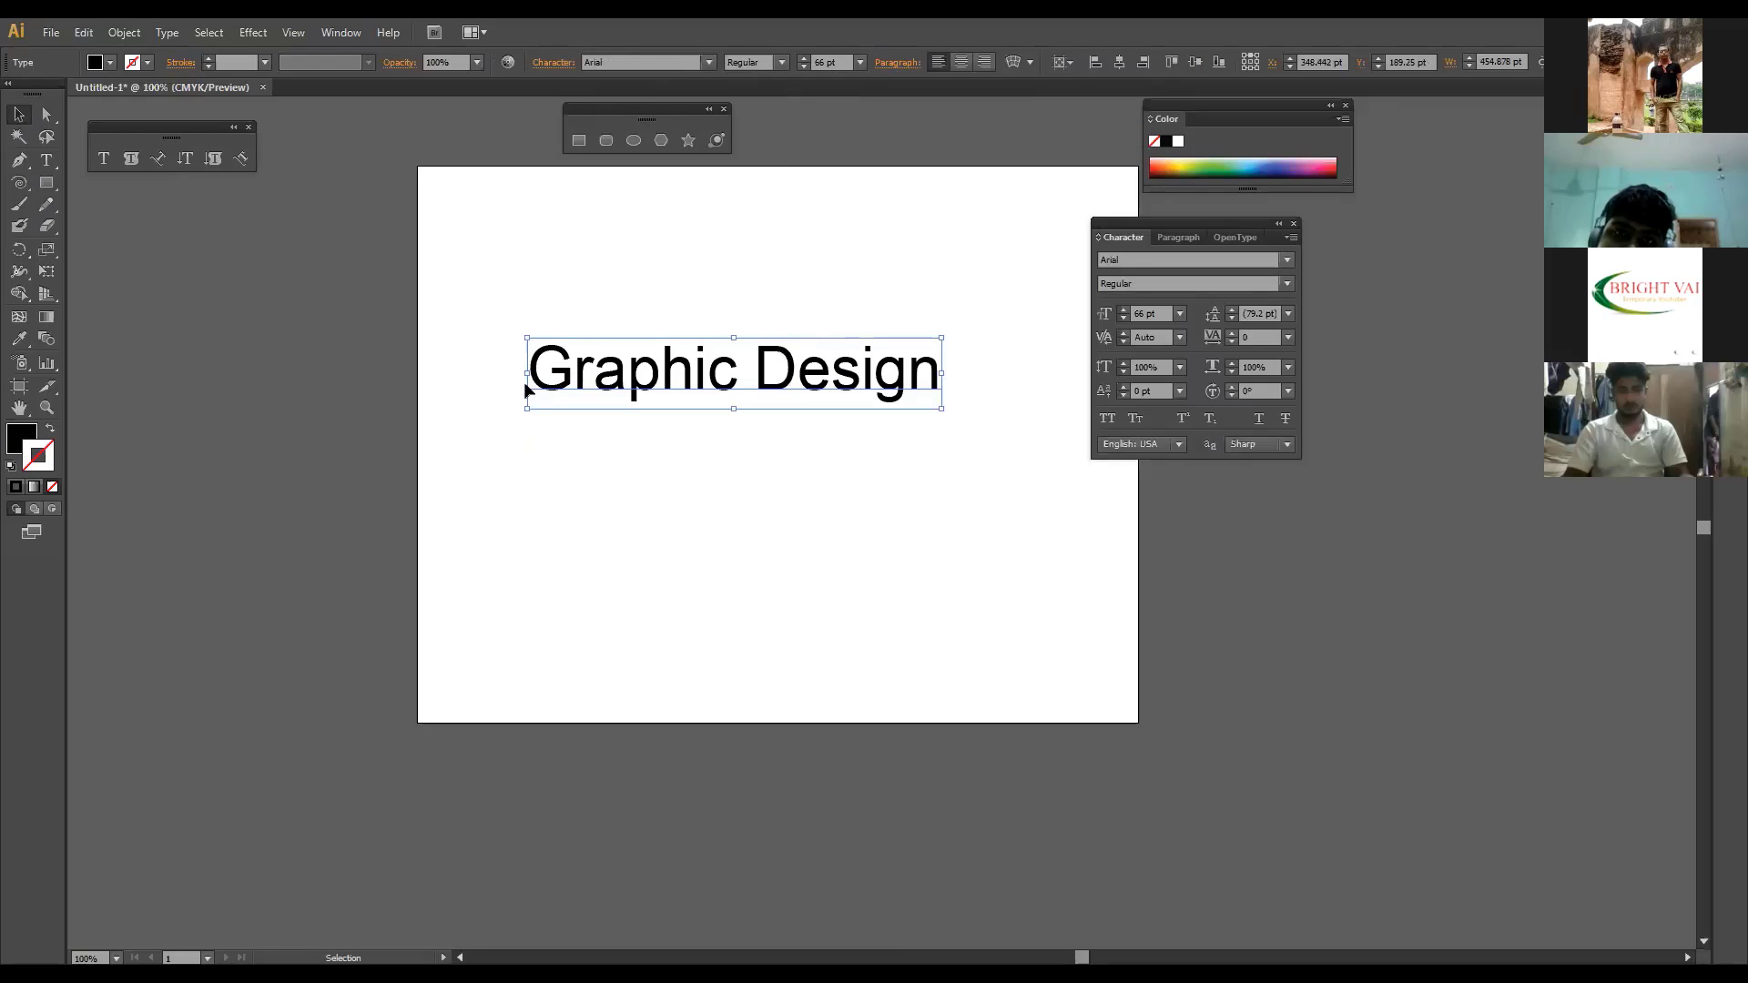
# Step: Try the Italic font style on the "Graphic Design" text, and set the style to Bold Italic
pyautogui.click(1290, 284)
pyautogui.click(1135, 344)
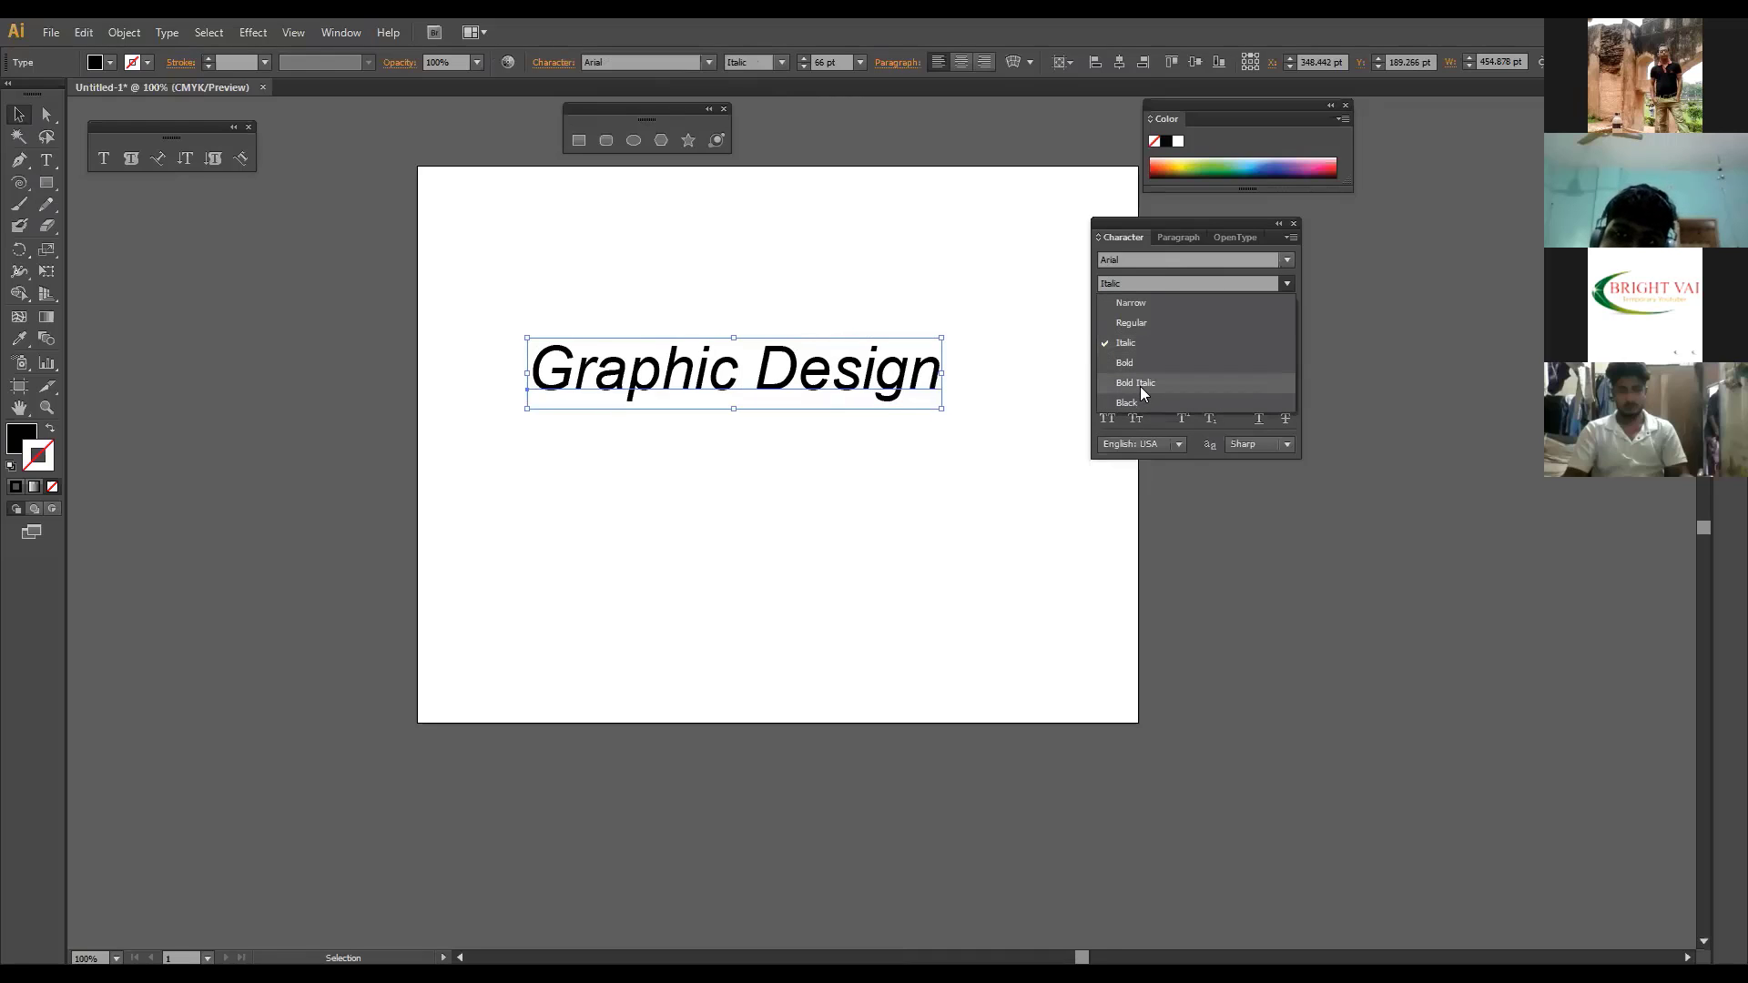
pyautogui.click(1138, 383)
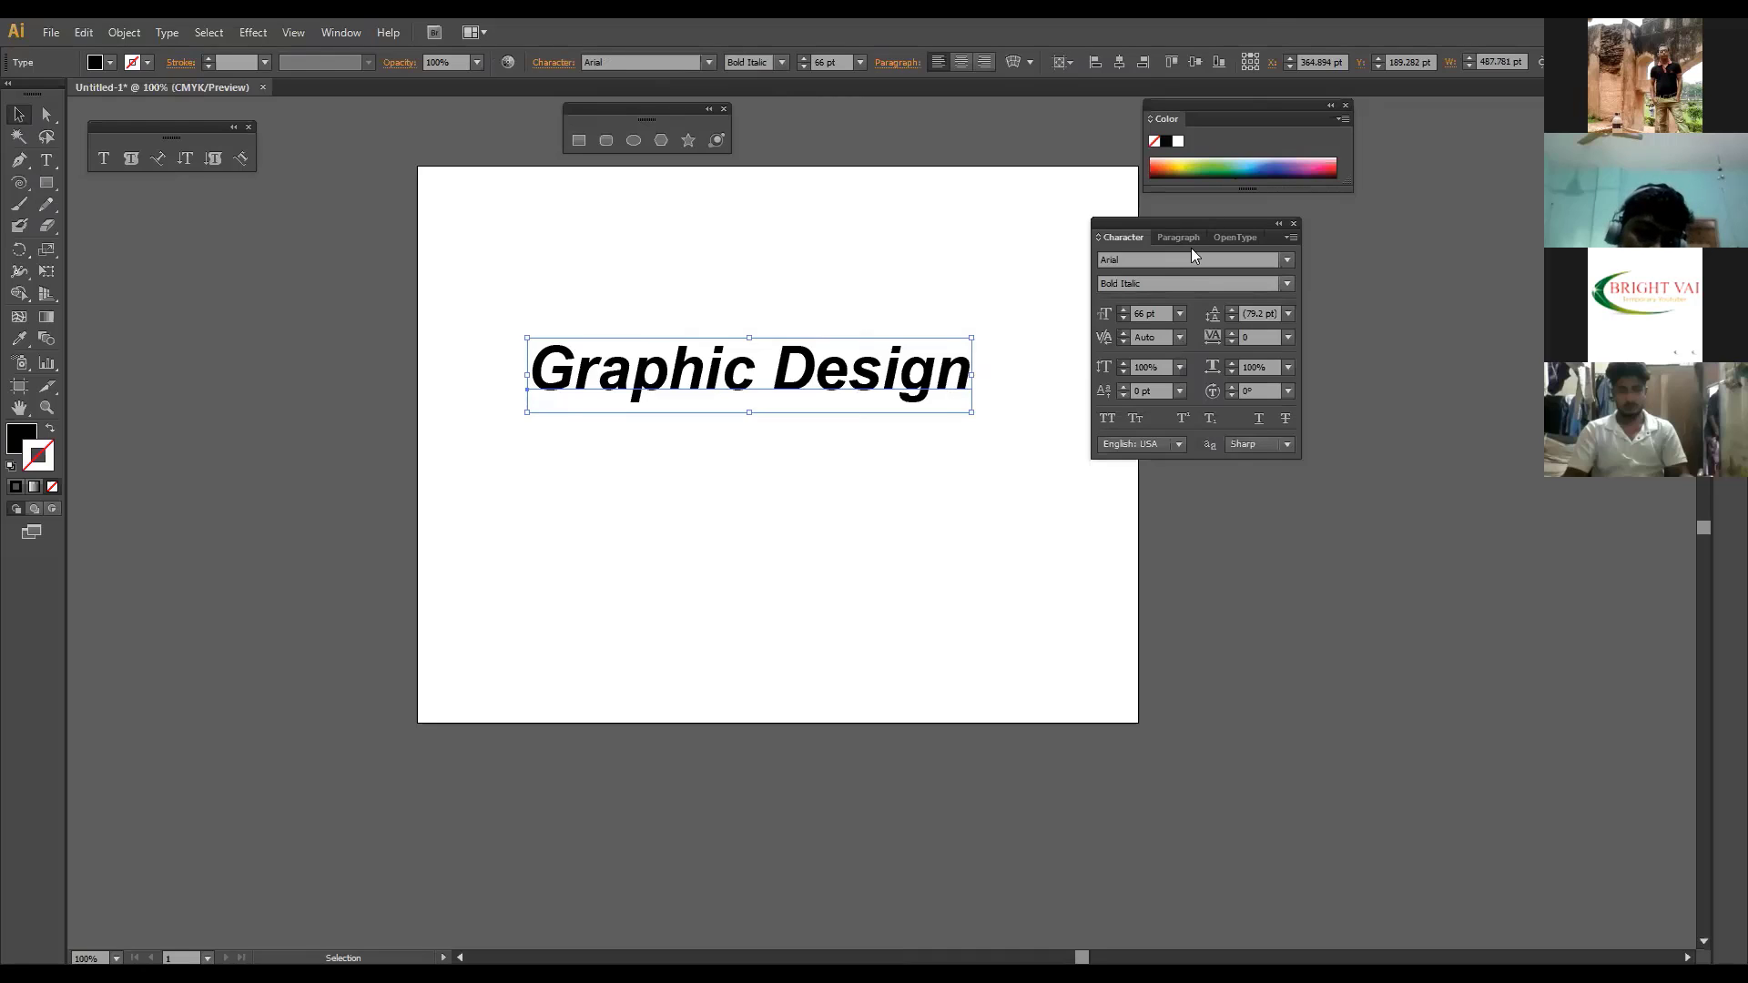
# Step: Increase the font size of the "Graphic Design" text gradually to 78 pt in the Character panel
pyautogui.click(1148, 315)
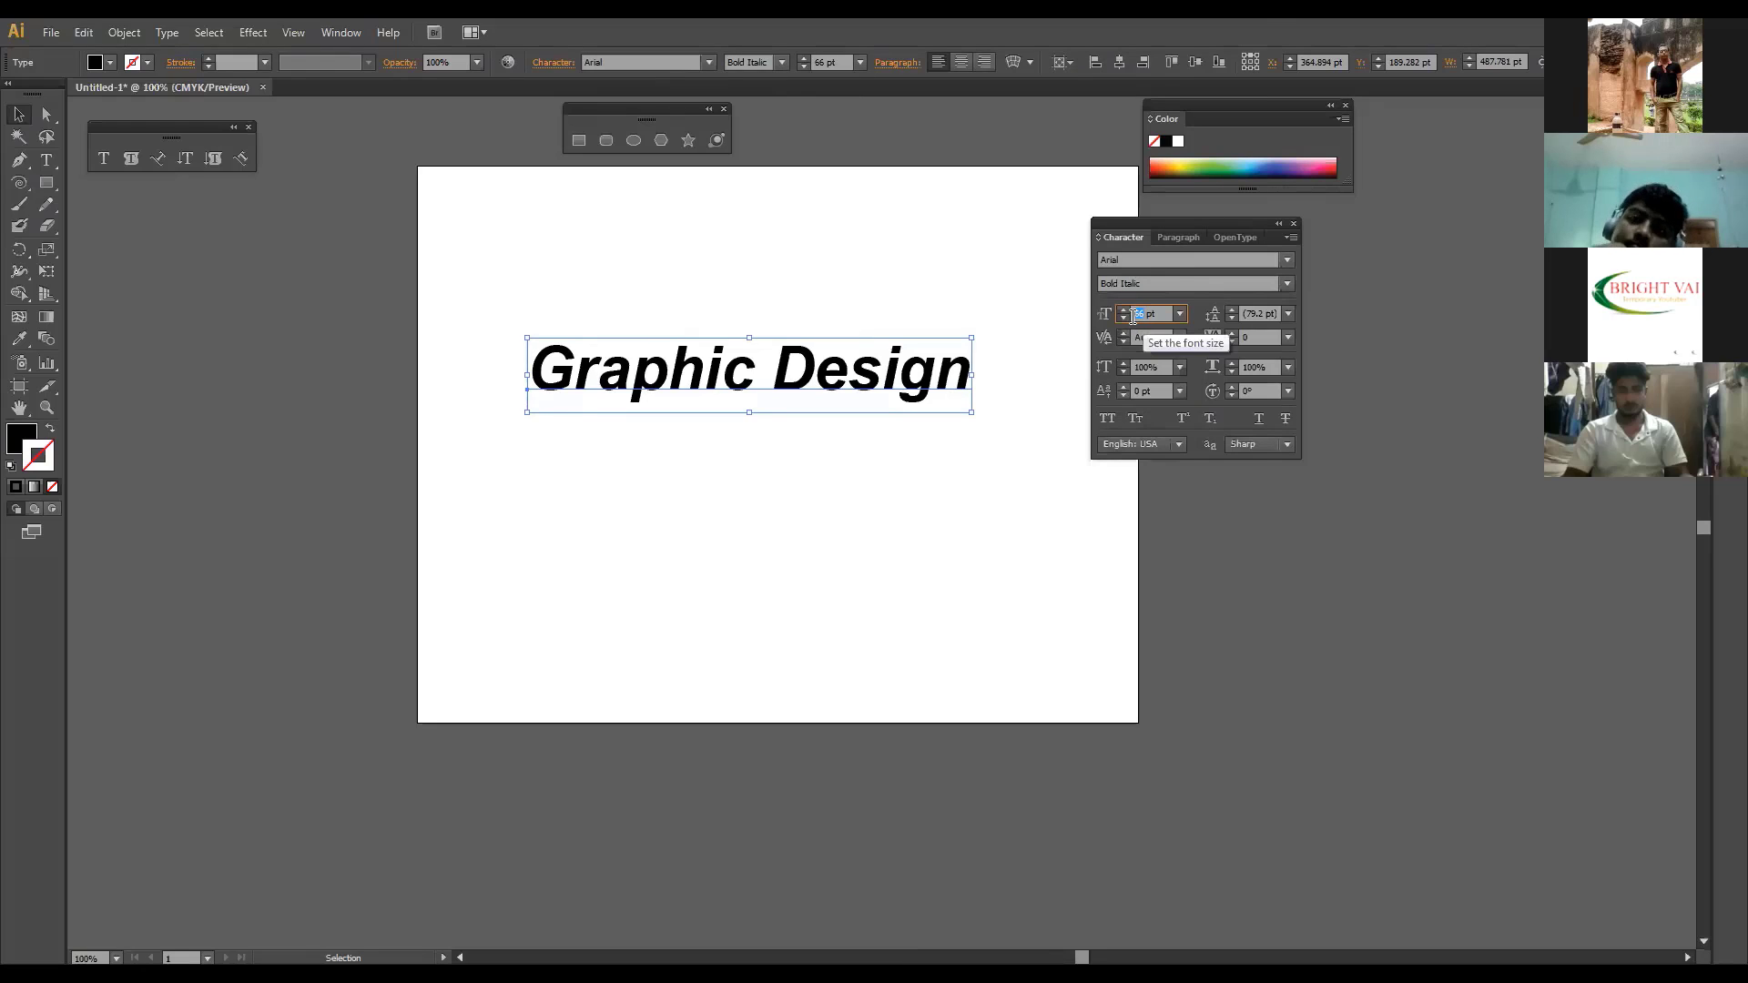
pyautogui.press('Up')
pyautogui.press('Up')
pyautogui.press('Up')
pyautogui.press('Up')
pyautogui.press('Up')
pyautogui.press('Up')
pyautogui.press('Up')
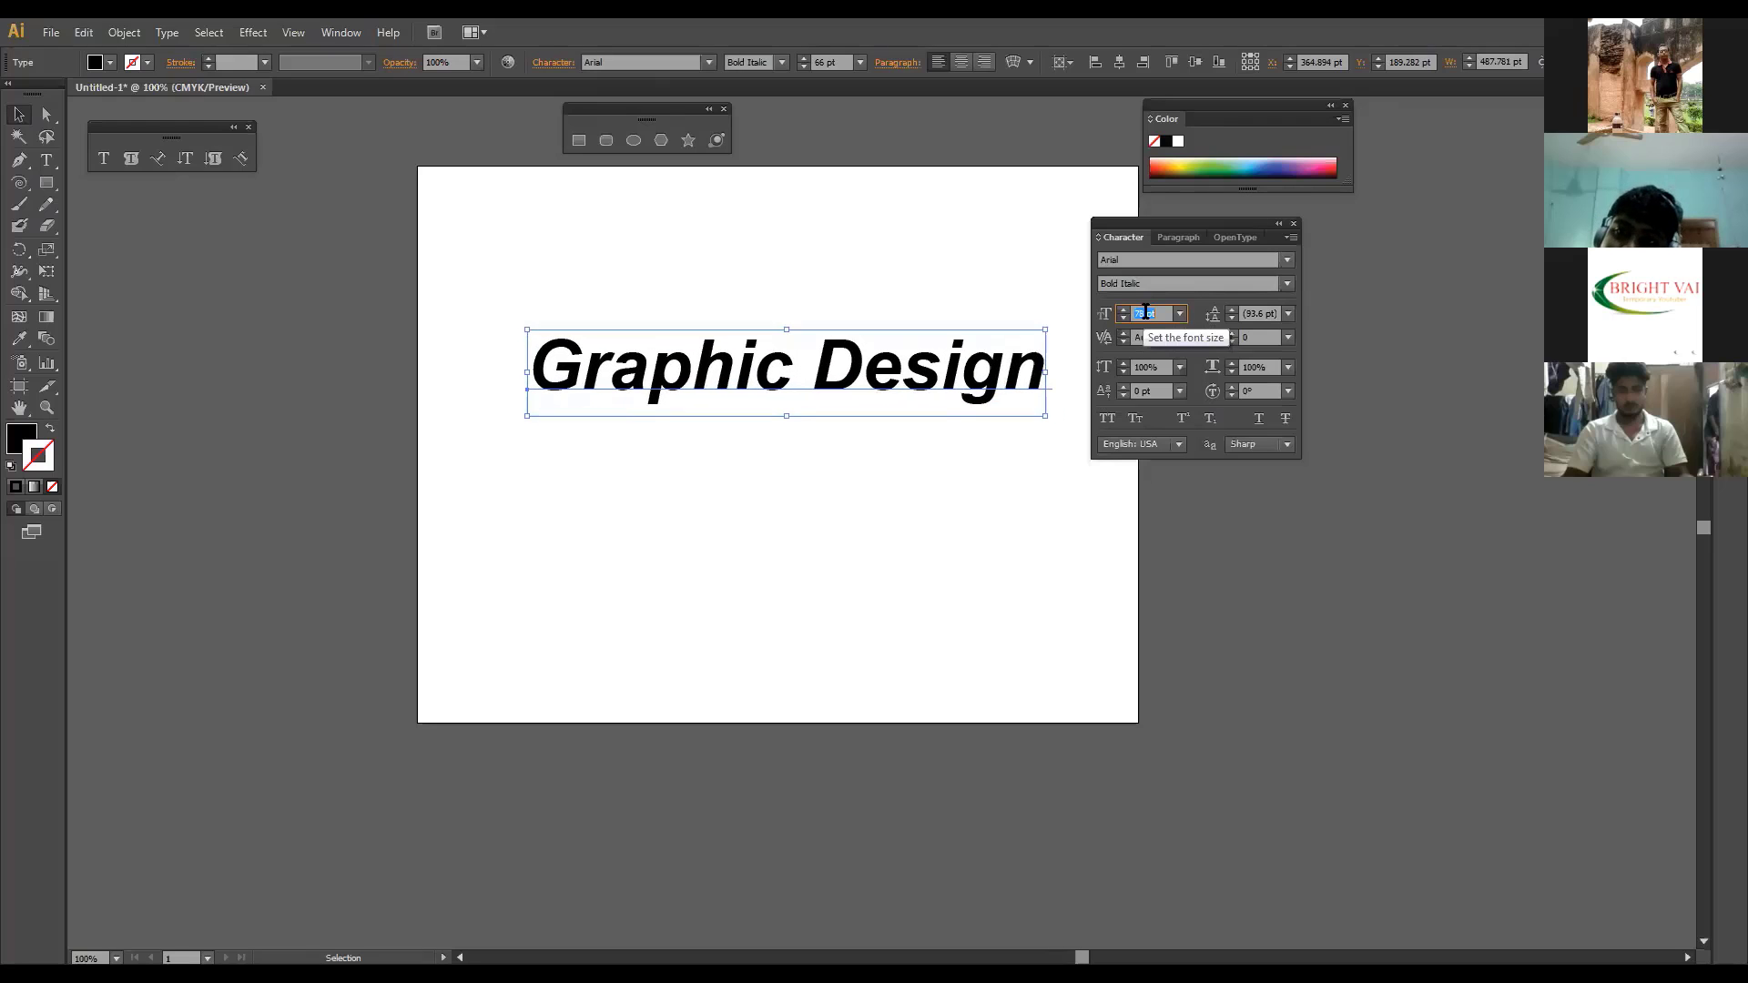
# Step: Try larger and smaller font sizes on the "Graphic Design" text in 1 pt increments
pyautogui.press('Up')
pyautogui.press('Down')
pyautogui.press('Down')
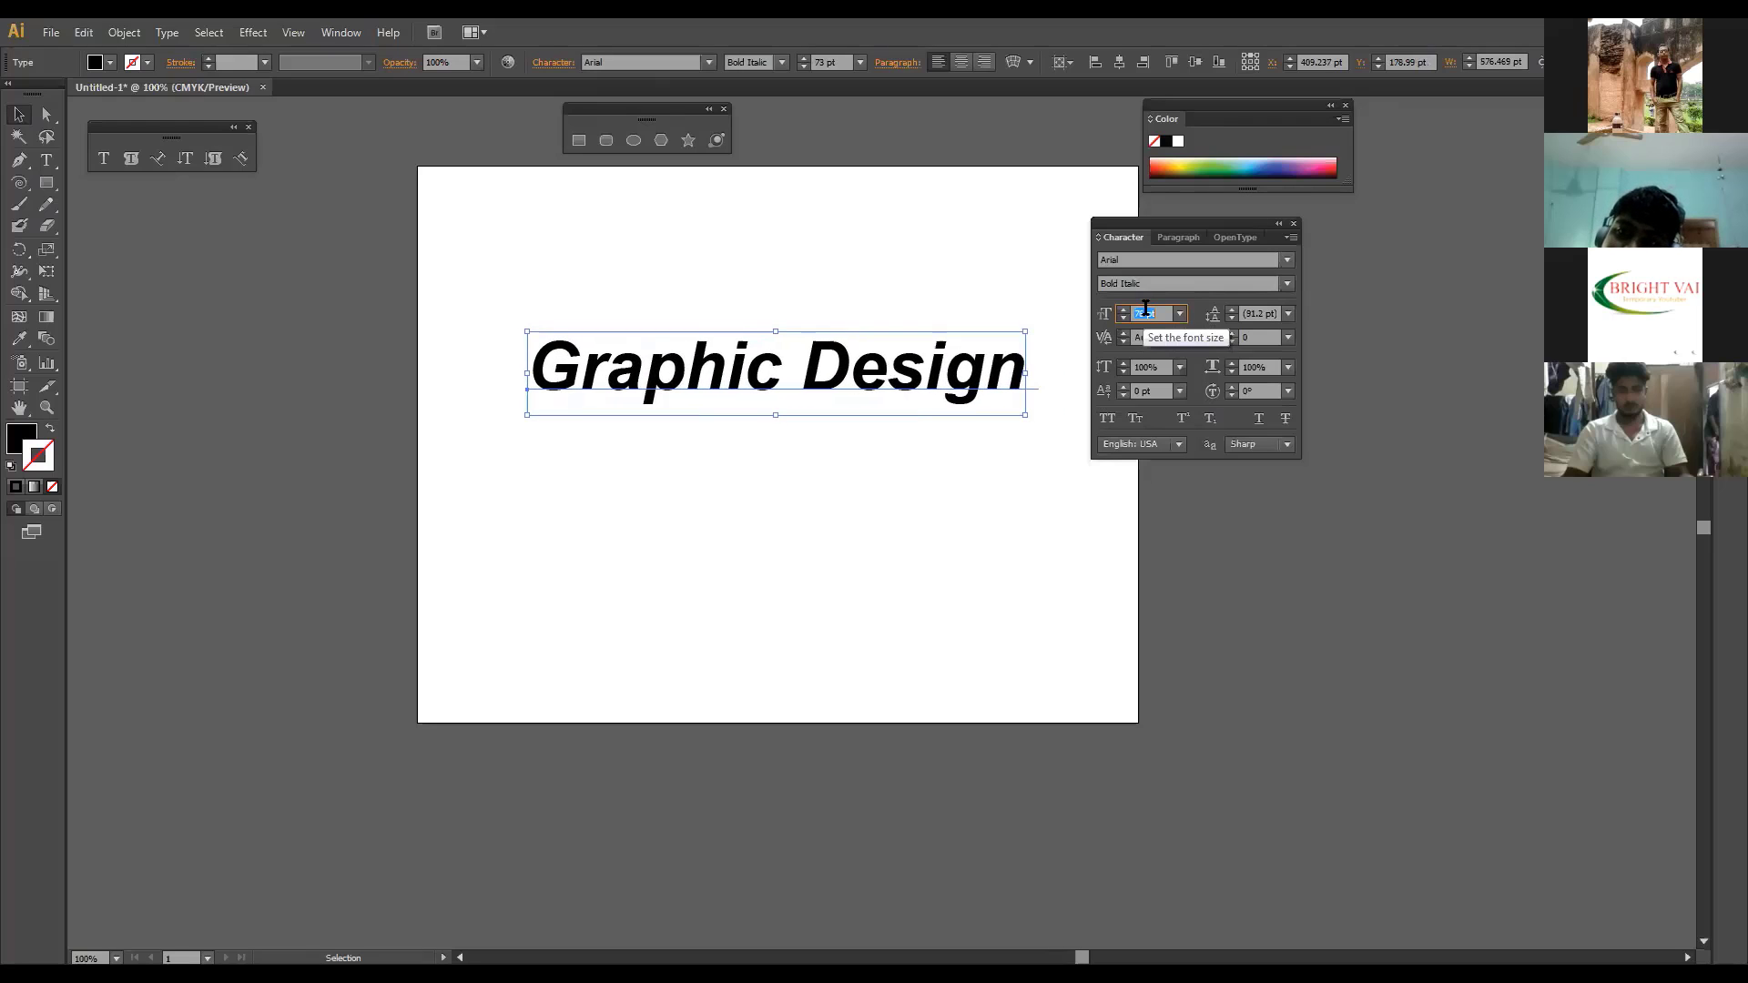
pyautogui.press('Up')
pyautogui.press('Up')
pyautogui.press('Up')
pyautogui.press('Up')
pyautogui.press('Up')
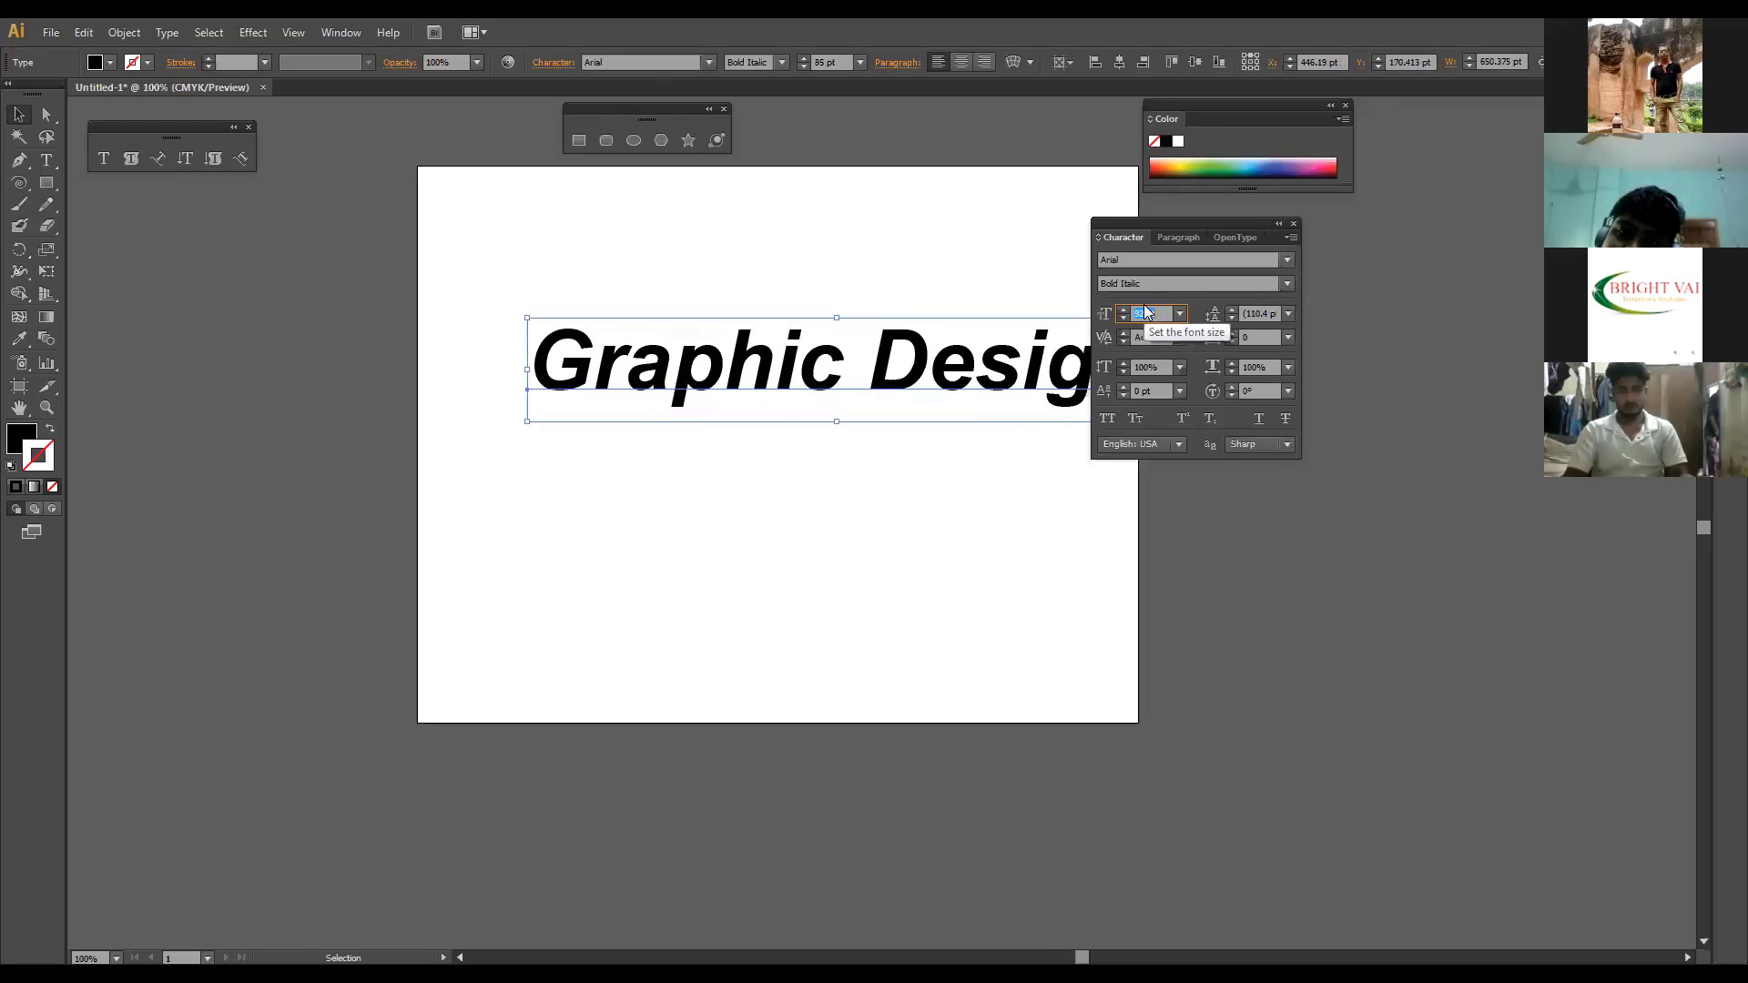
pyautogui.press('Down')
pyautogui.press('Down')
pyautogui.press('Down')
pyautogui.press('Down')
pyautogui.press('Down')
pyautogui.press('Down')
pyautogui.press('Down')
# Step: Step the "Graphic Design" text's font size up and down, ending at 74 pt
pyautogui.click(829, 60)
pyautogui.press('Up')
pyautogui.press('Up')
pyautogui.press('Up')
pyautogui.press('Up')
pyautogui.press('Up')
pyautogui.press('Up')
pyautogui.press('Up')
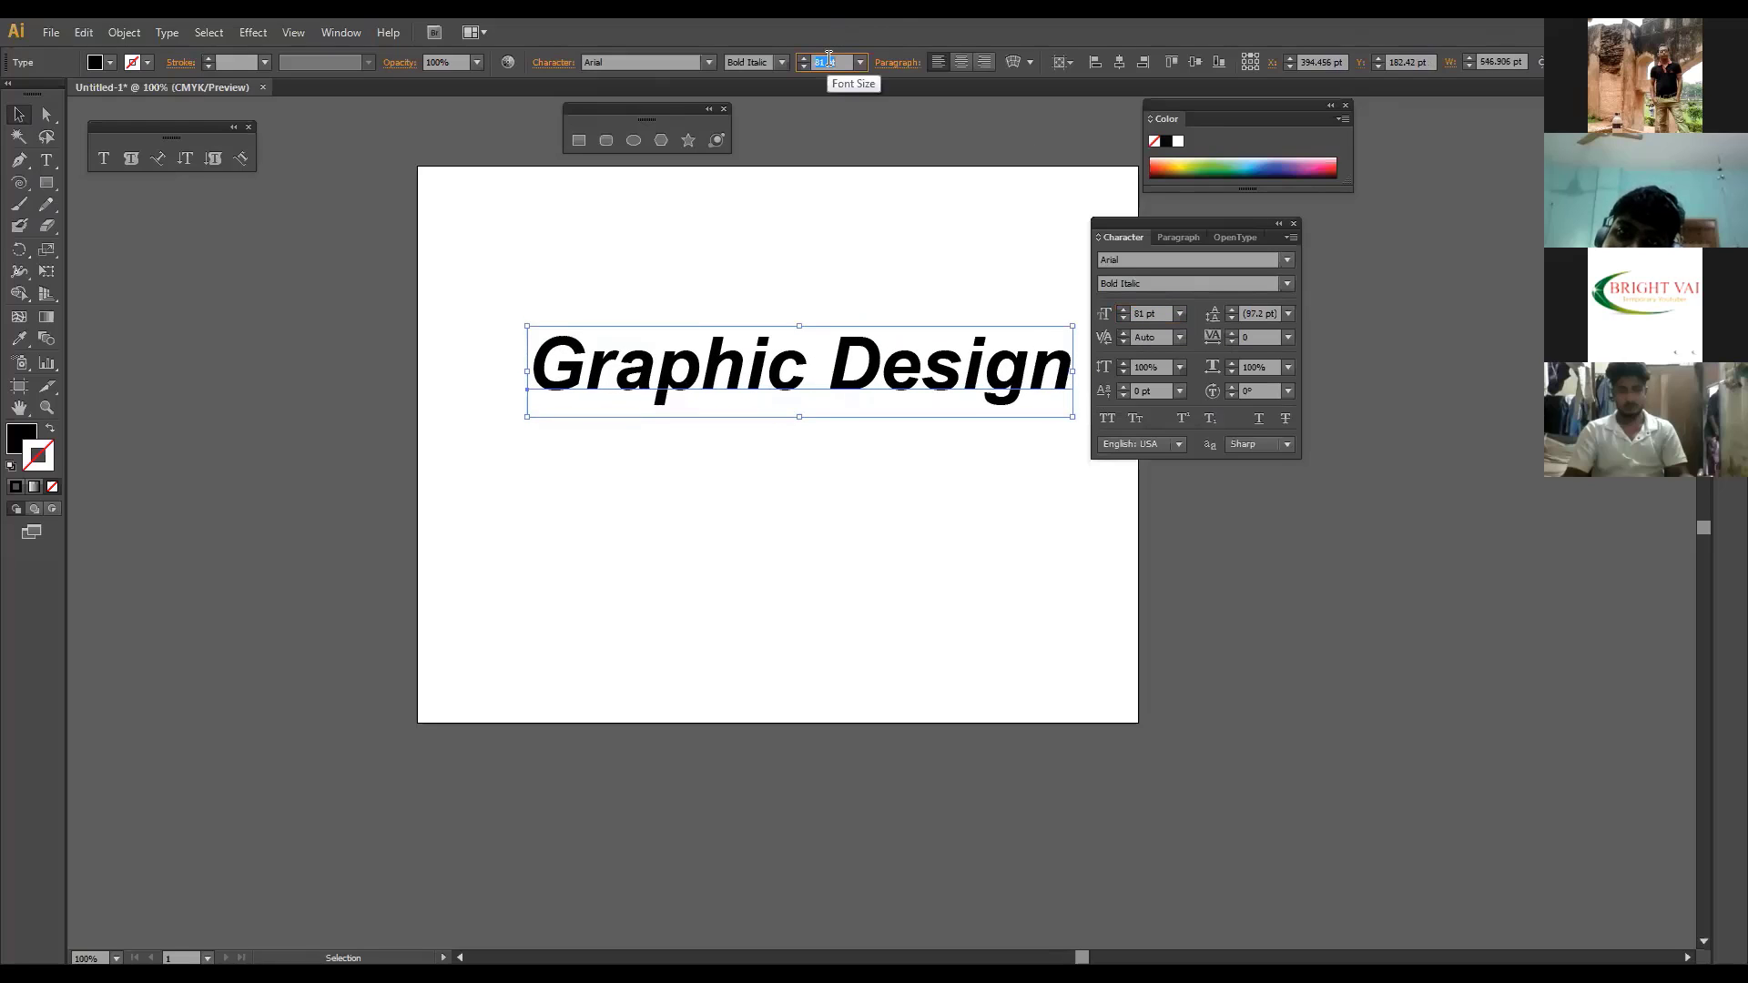
pyautogui.press('Down')
pyautogui.press('Down')
pyautogui.press('Down')
pyautogui.press('Down')
pyautogui.press('Down')
pyautogui.press('Down')
pyautogui.press('Up')
pyautogui.press('Up')
pyautogui.press('Up')
pyautogui.press('Up')
pyautogui.press('Down')
pyautogui.press('Down')
pyautogui.press('Up')
pyautogui.press('Up')
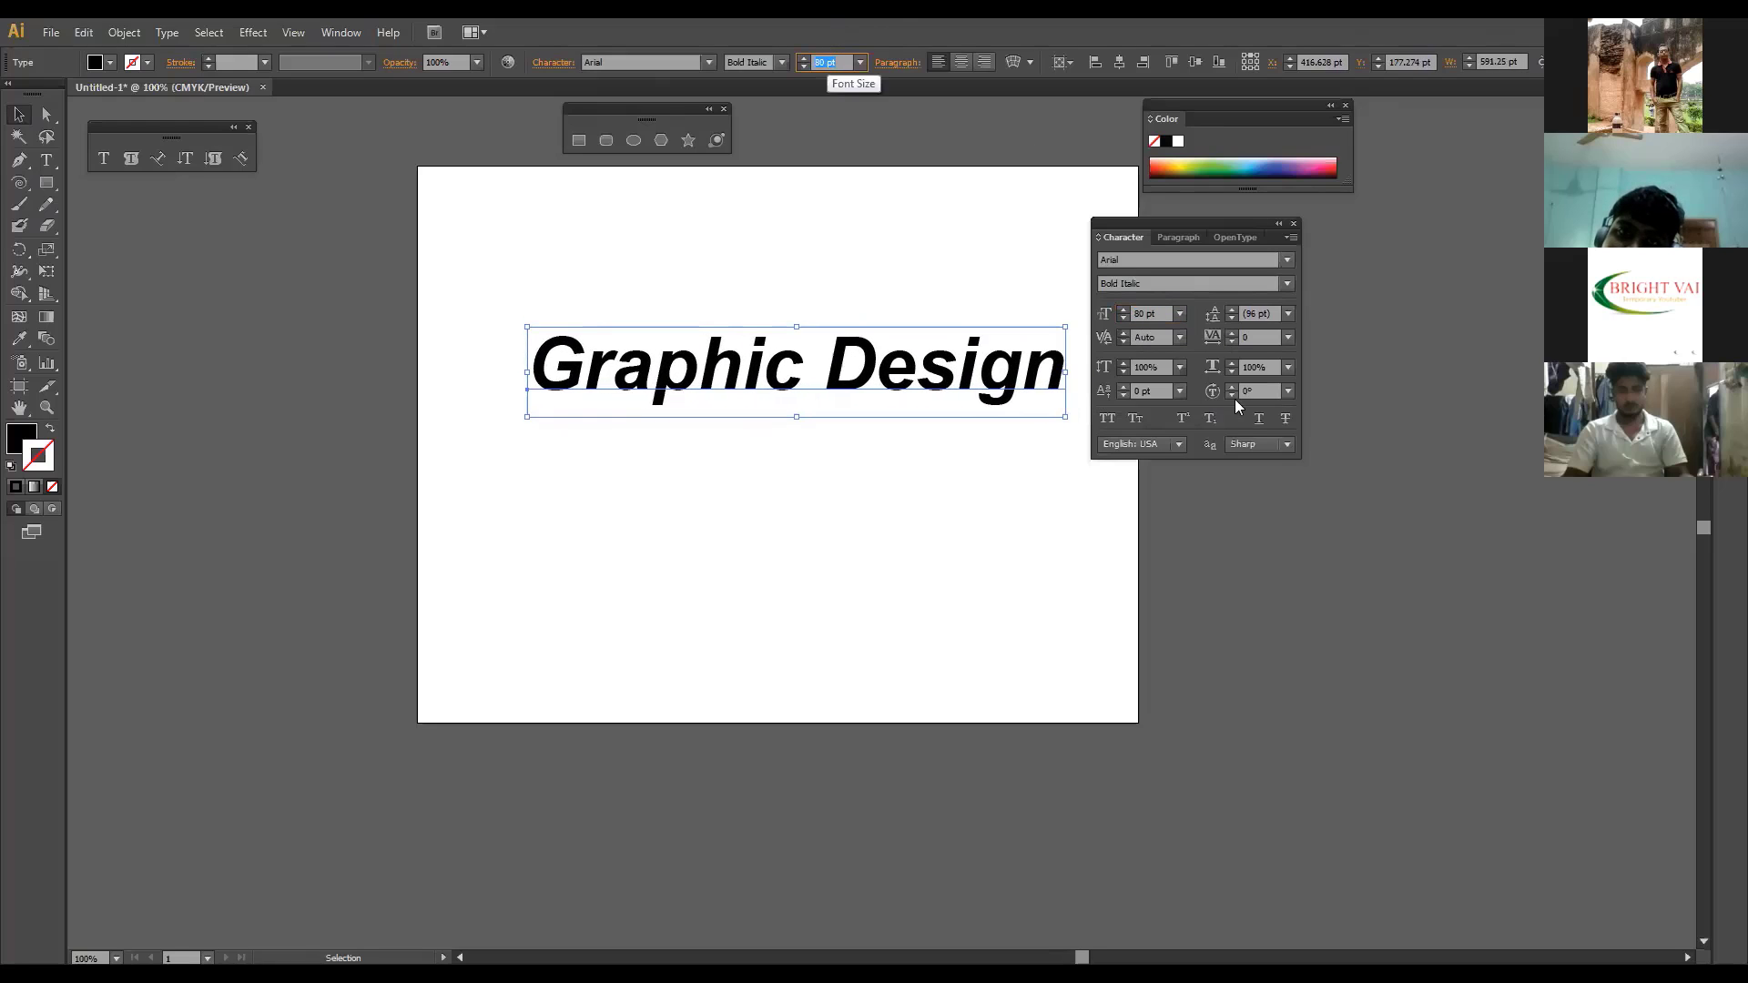
pyautogui.press('Down')
pyautogui.press('Down')
pyautogui.press('Down')
pyautogui.press('Down')
pyautogui.press('Down')
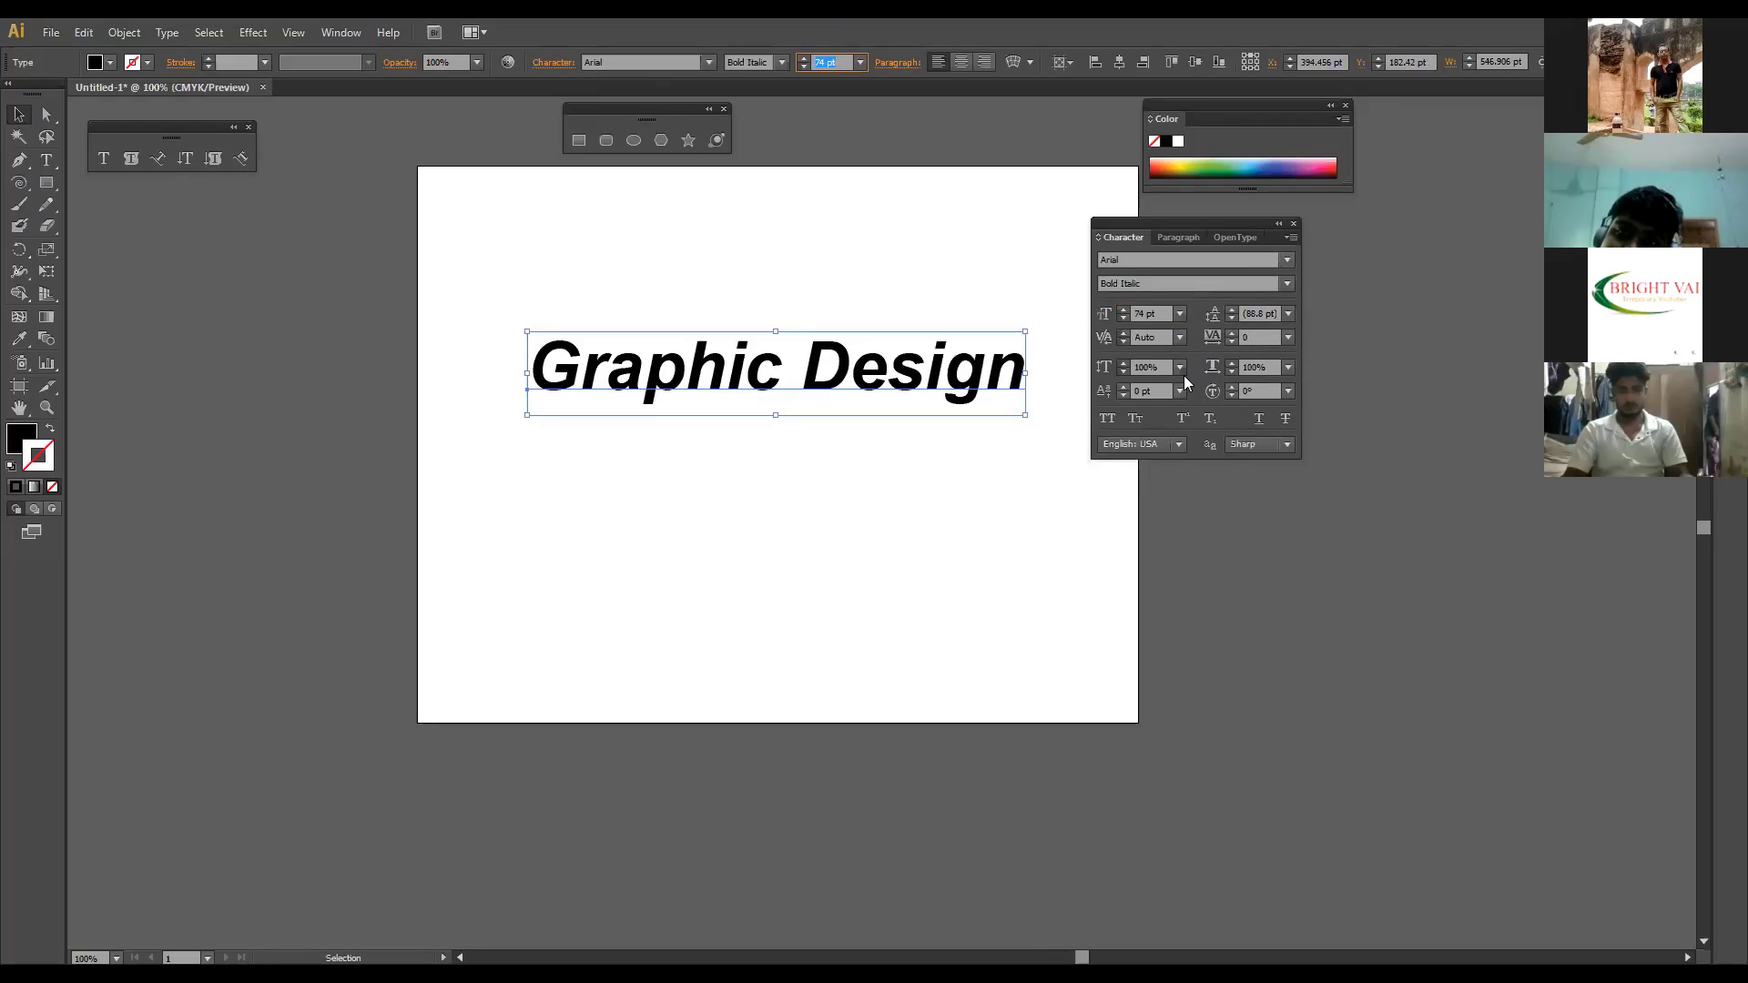
# Step: Move the Character settings clear of the artboard and delete the "Graphic Design" text
pyautogui.moveTo(1230, 220); pyautogui.dragTo(1359, 197)
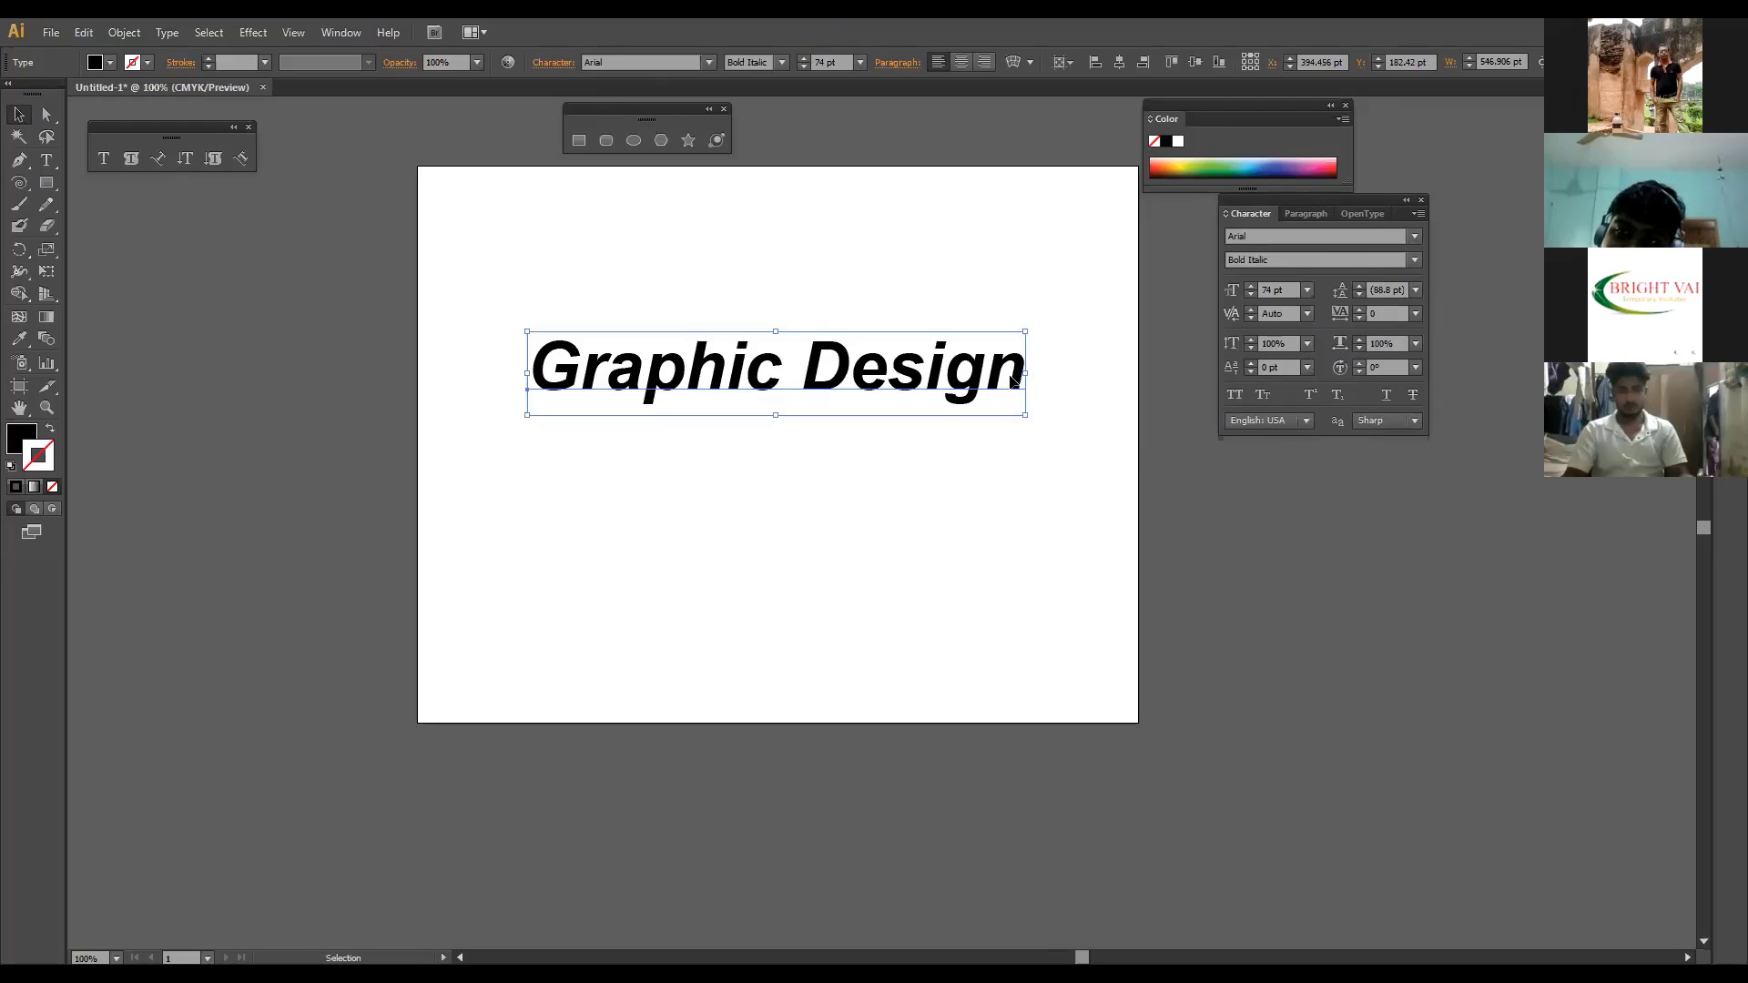
pyautogui.press('Delete')
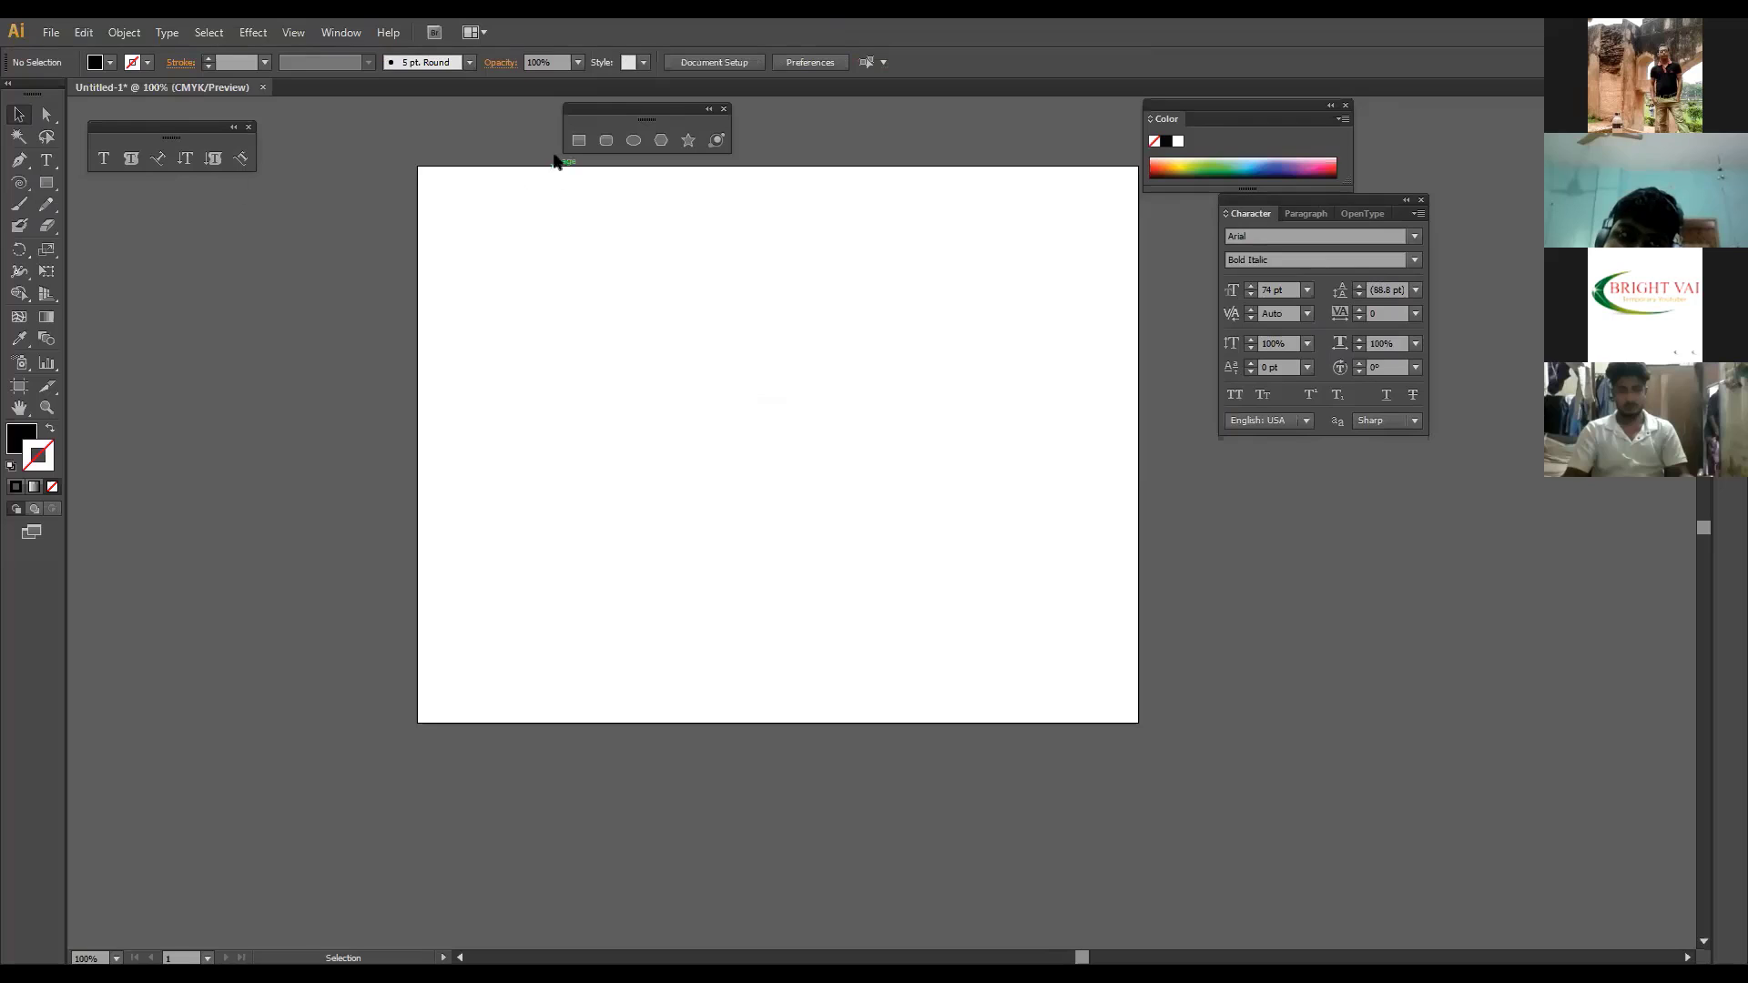
# Step: Draw a rectangle about 377 by 318 pt mid-artboard, convert it to an area type frame, and fill it with the Lorem Ipsum paragraph
pyautogui.click(578, 140)
pyautogui.moveTo(614, 281); pyautogui.dragTo(956, 570)
pyautogui.click(130, 159)
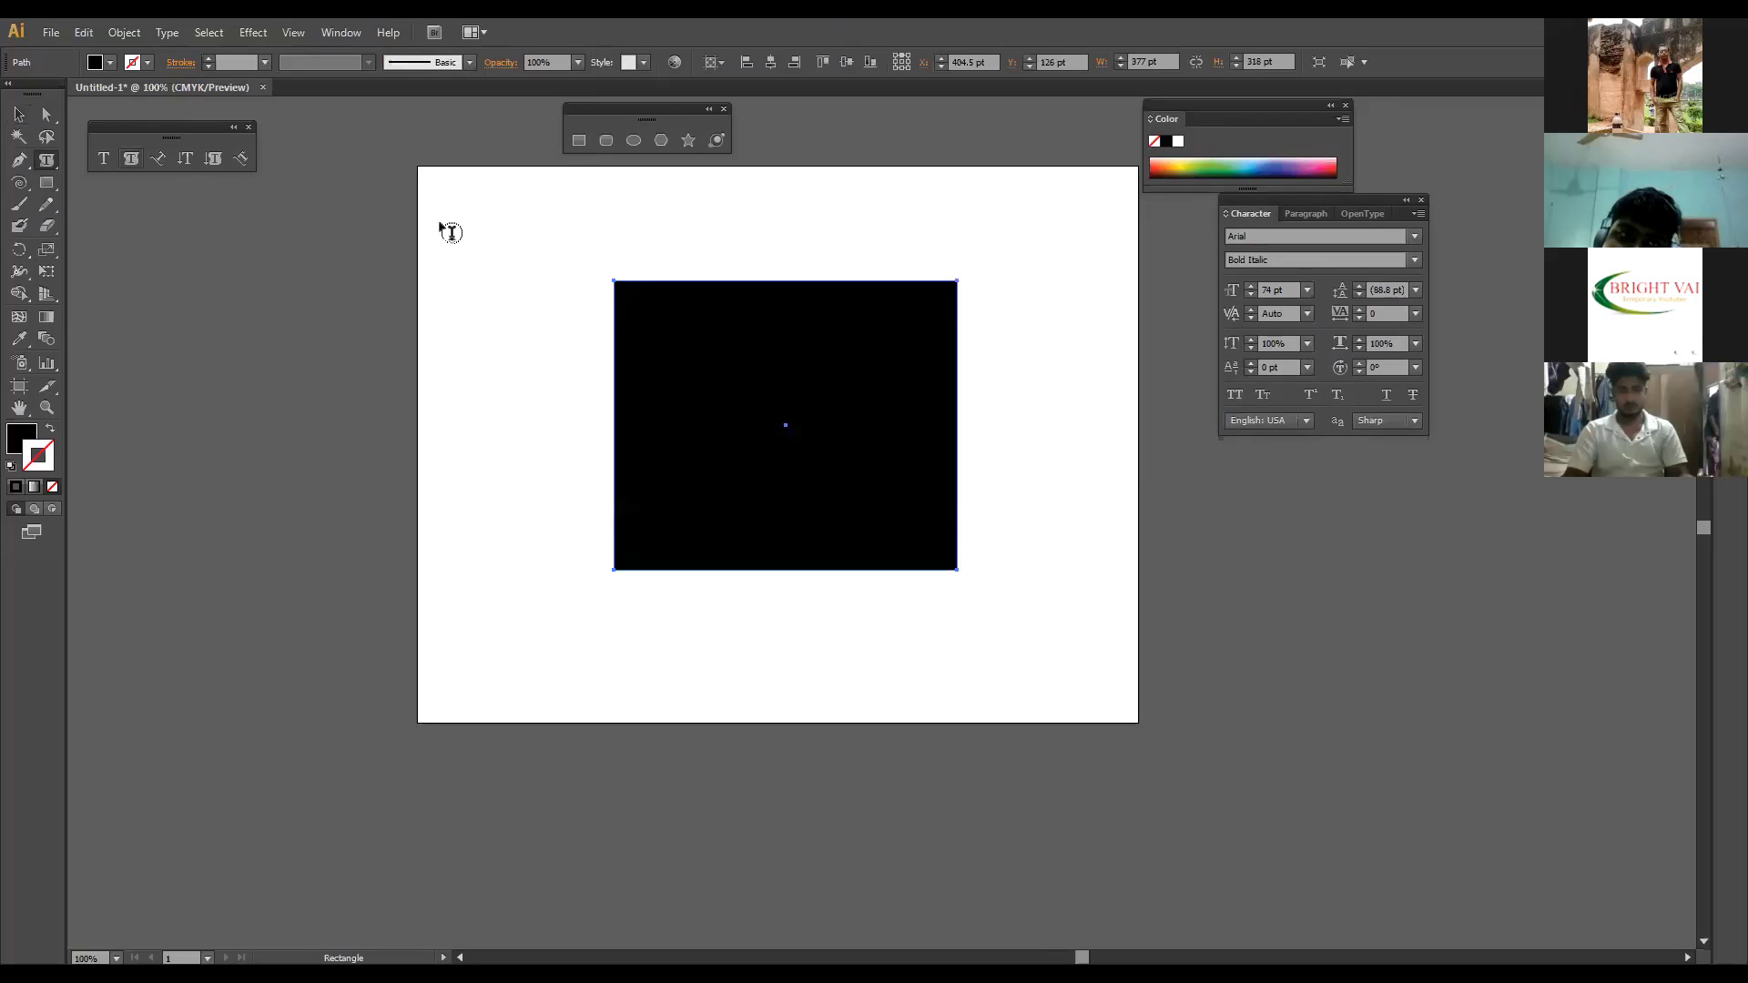
pyautogui.click(617, 279)
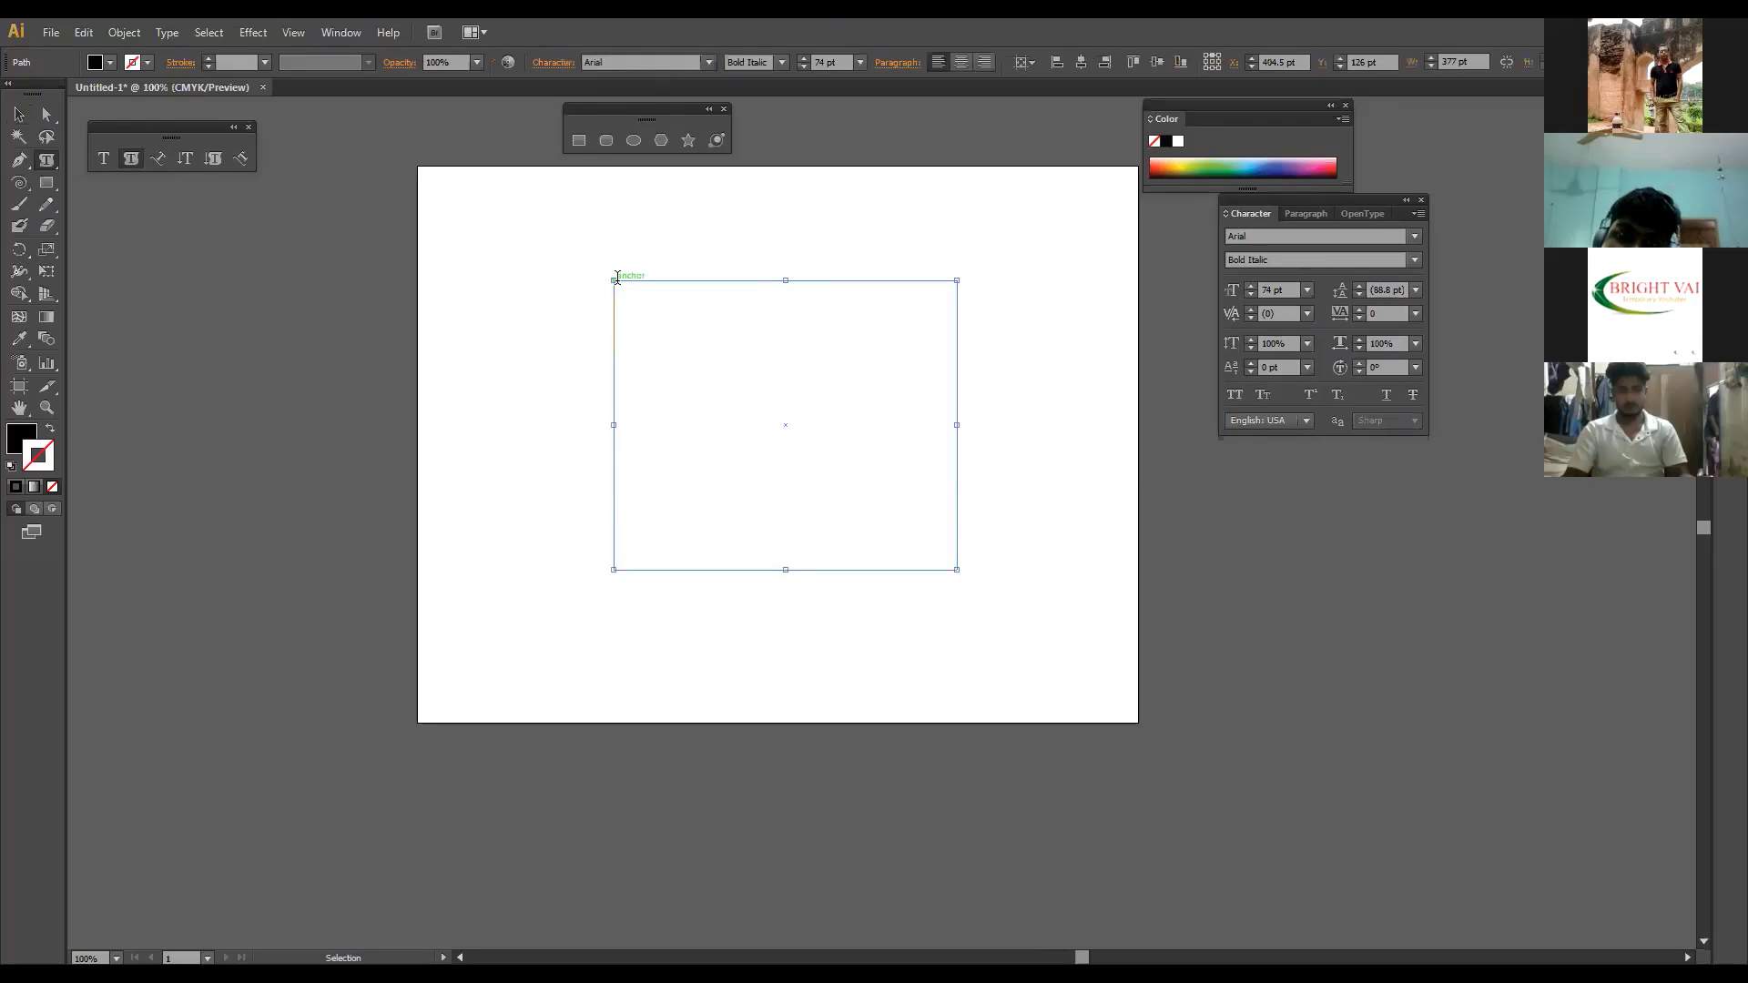
pyautogui.write('Lorem Ipsum is simply')
pyautogui.press('ctrl')
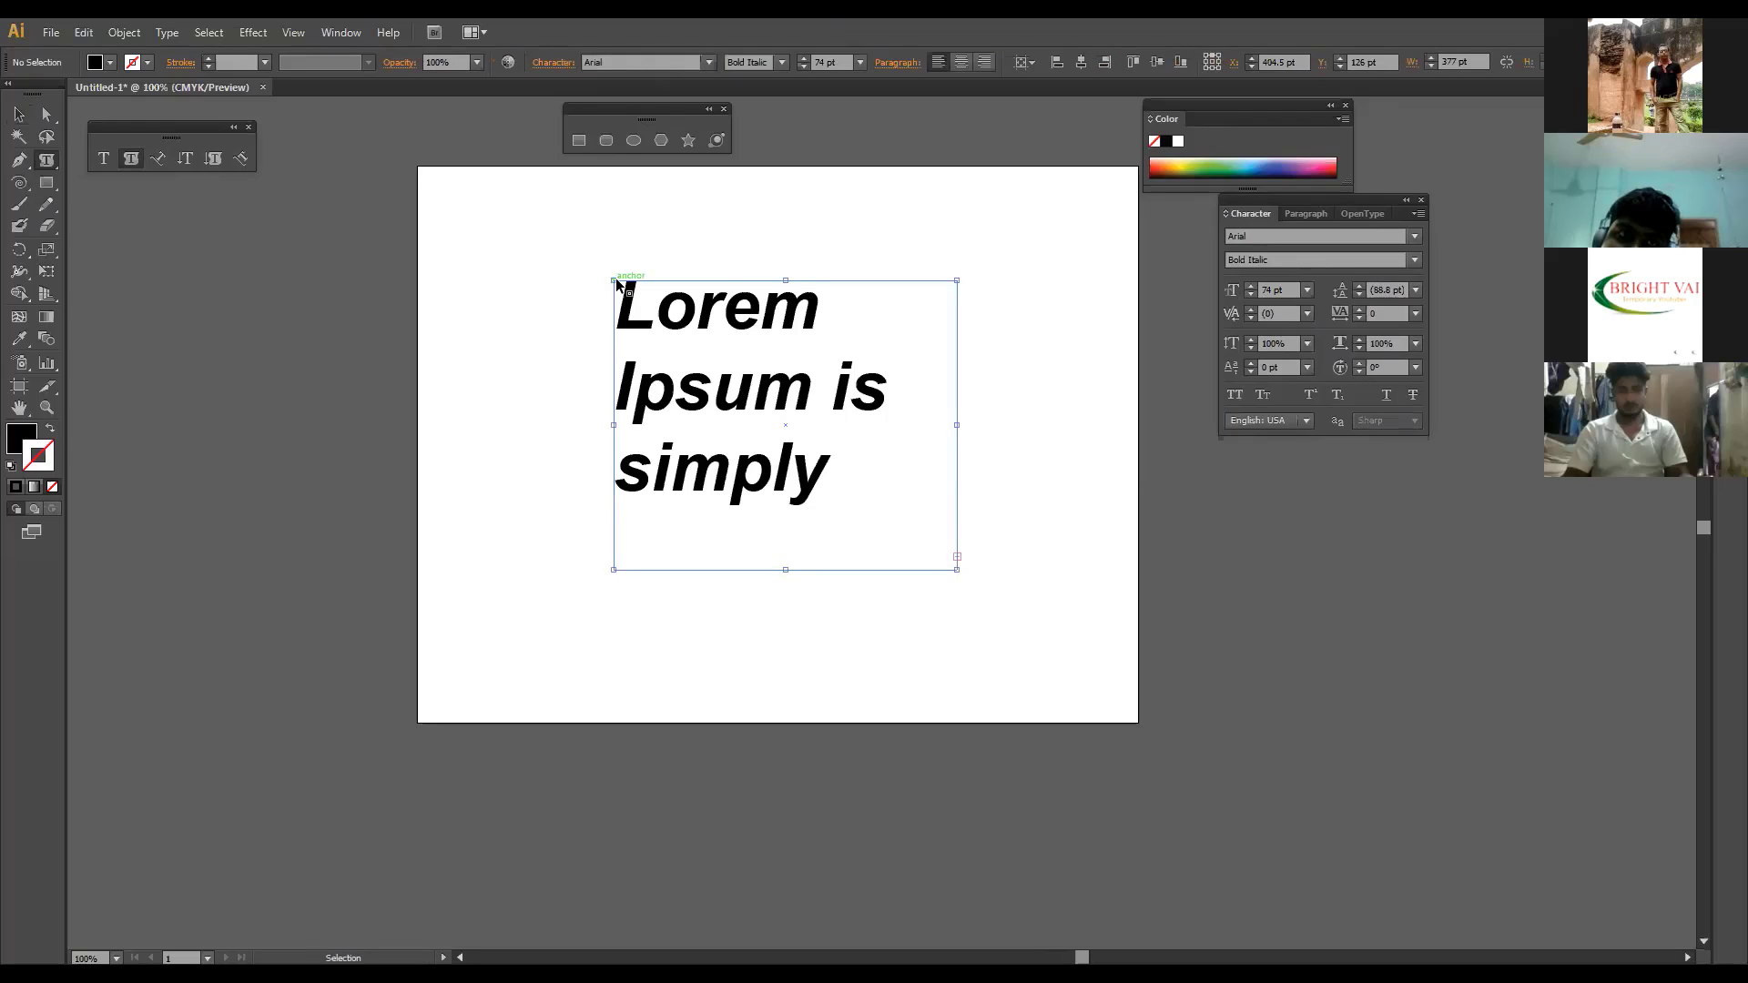
# Step: Set the whole Lorem Ipsum paragraph's font size to 20 pt and deselect the text frame
pyautogui.hotkey('ctrl', 'a')
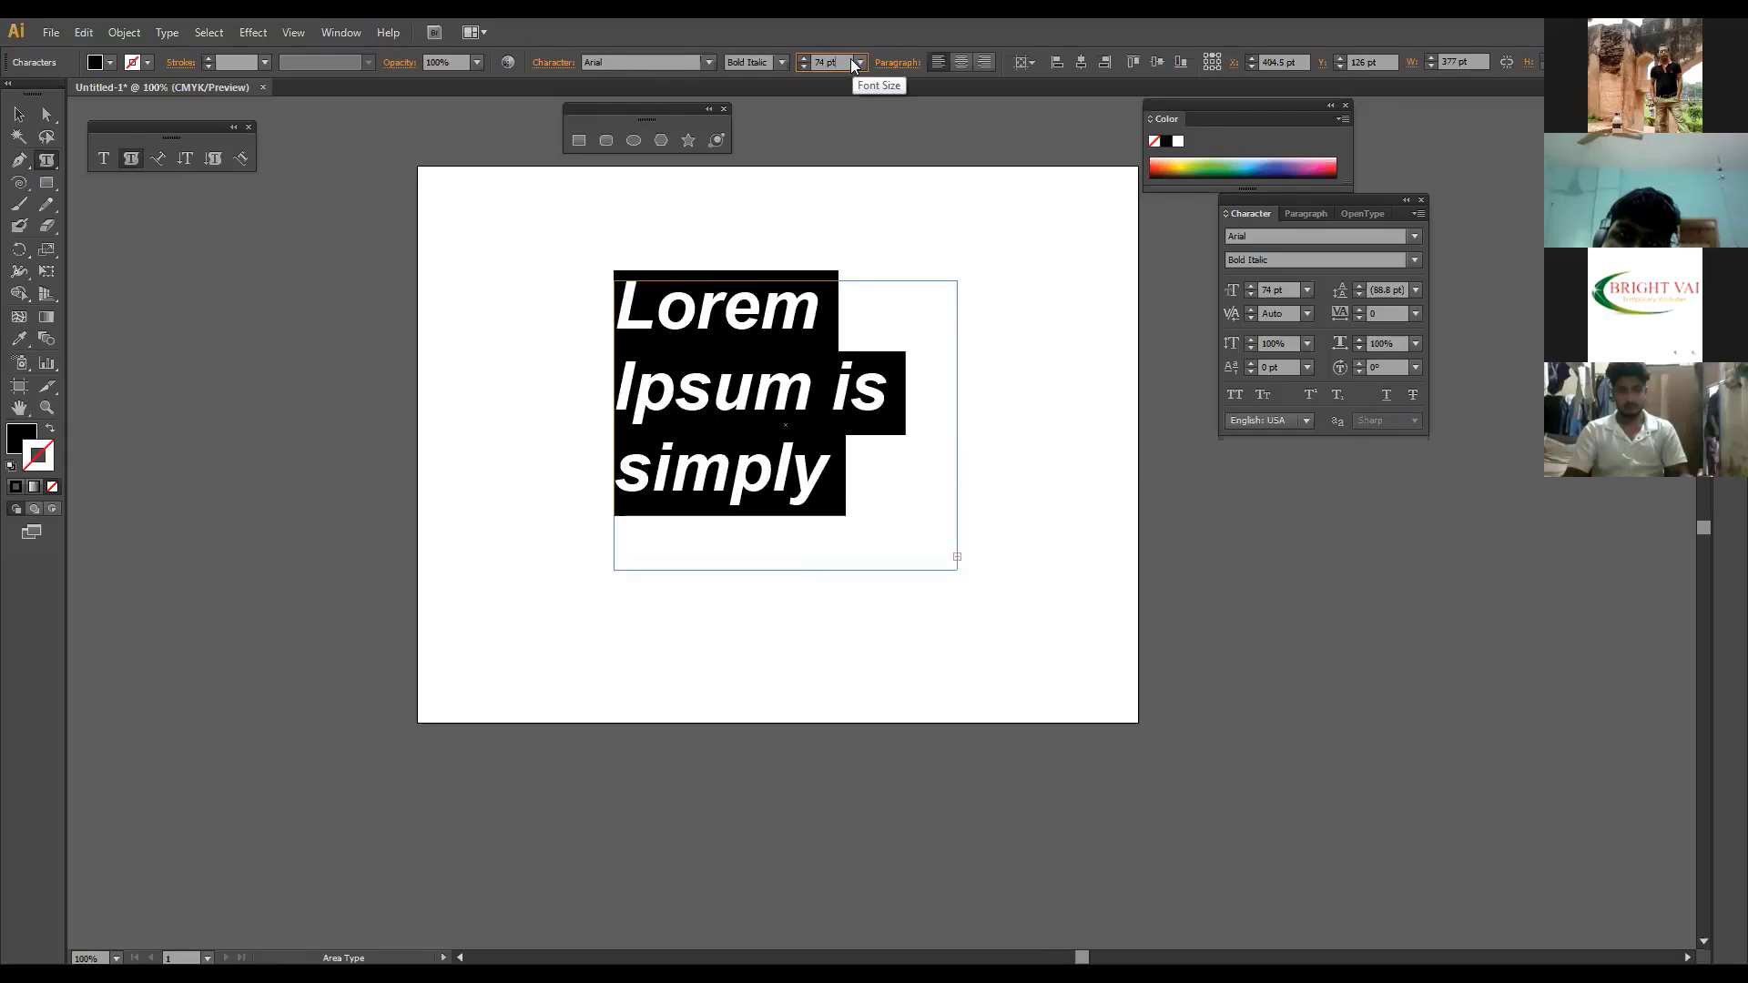
pyautogui.click(860, 62)
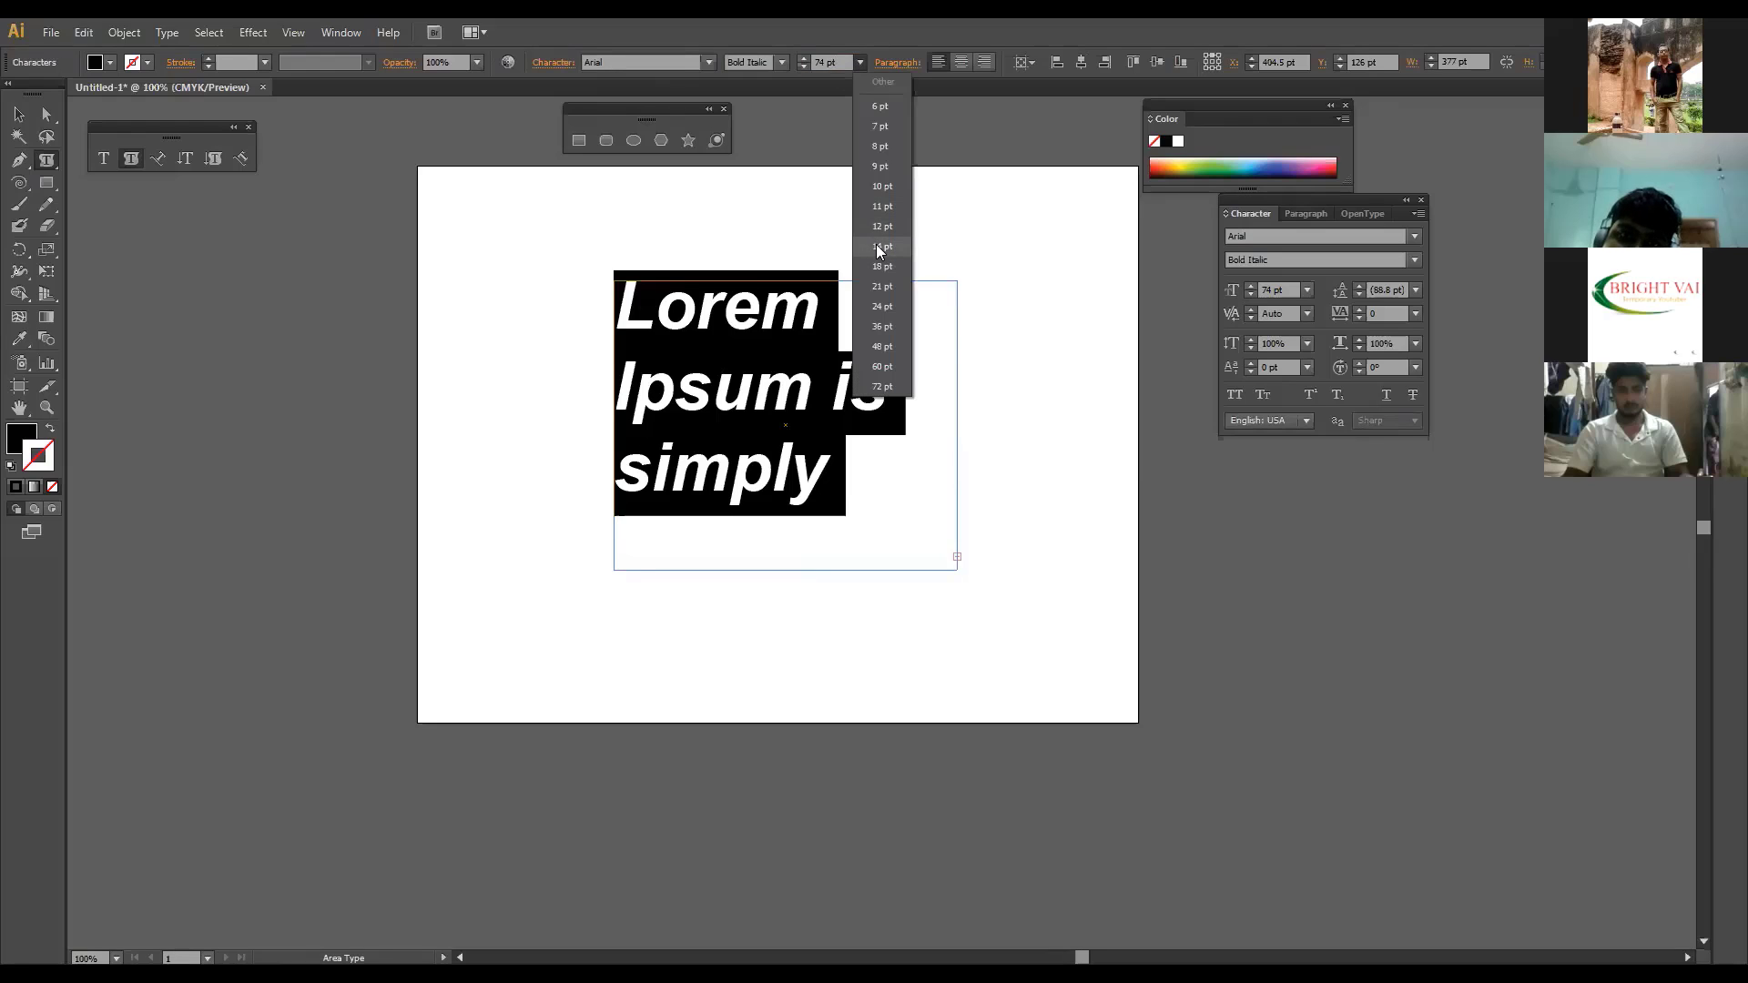
pyautogui.click(880, 248)
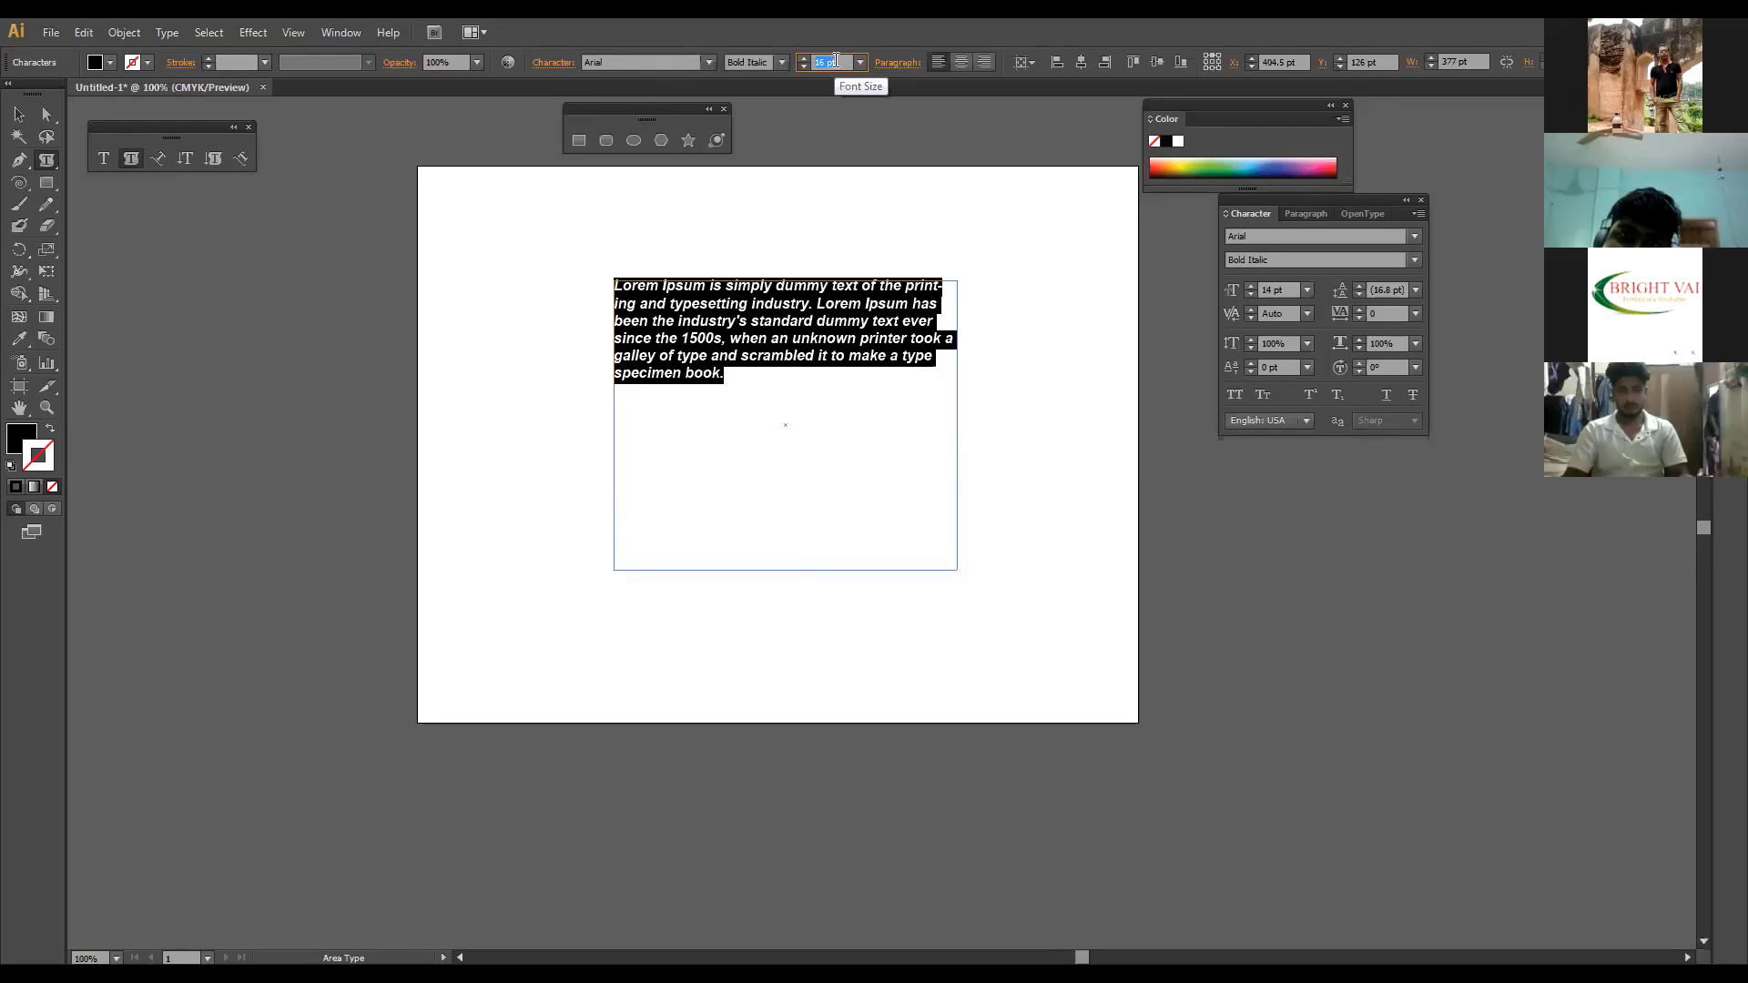
pyautogui.press('Up')
pyautogui.press('Up')
pyautogui.press('Up')
pyautogui.press('Up')
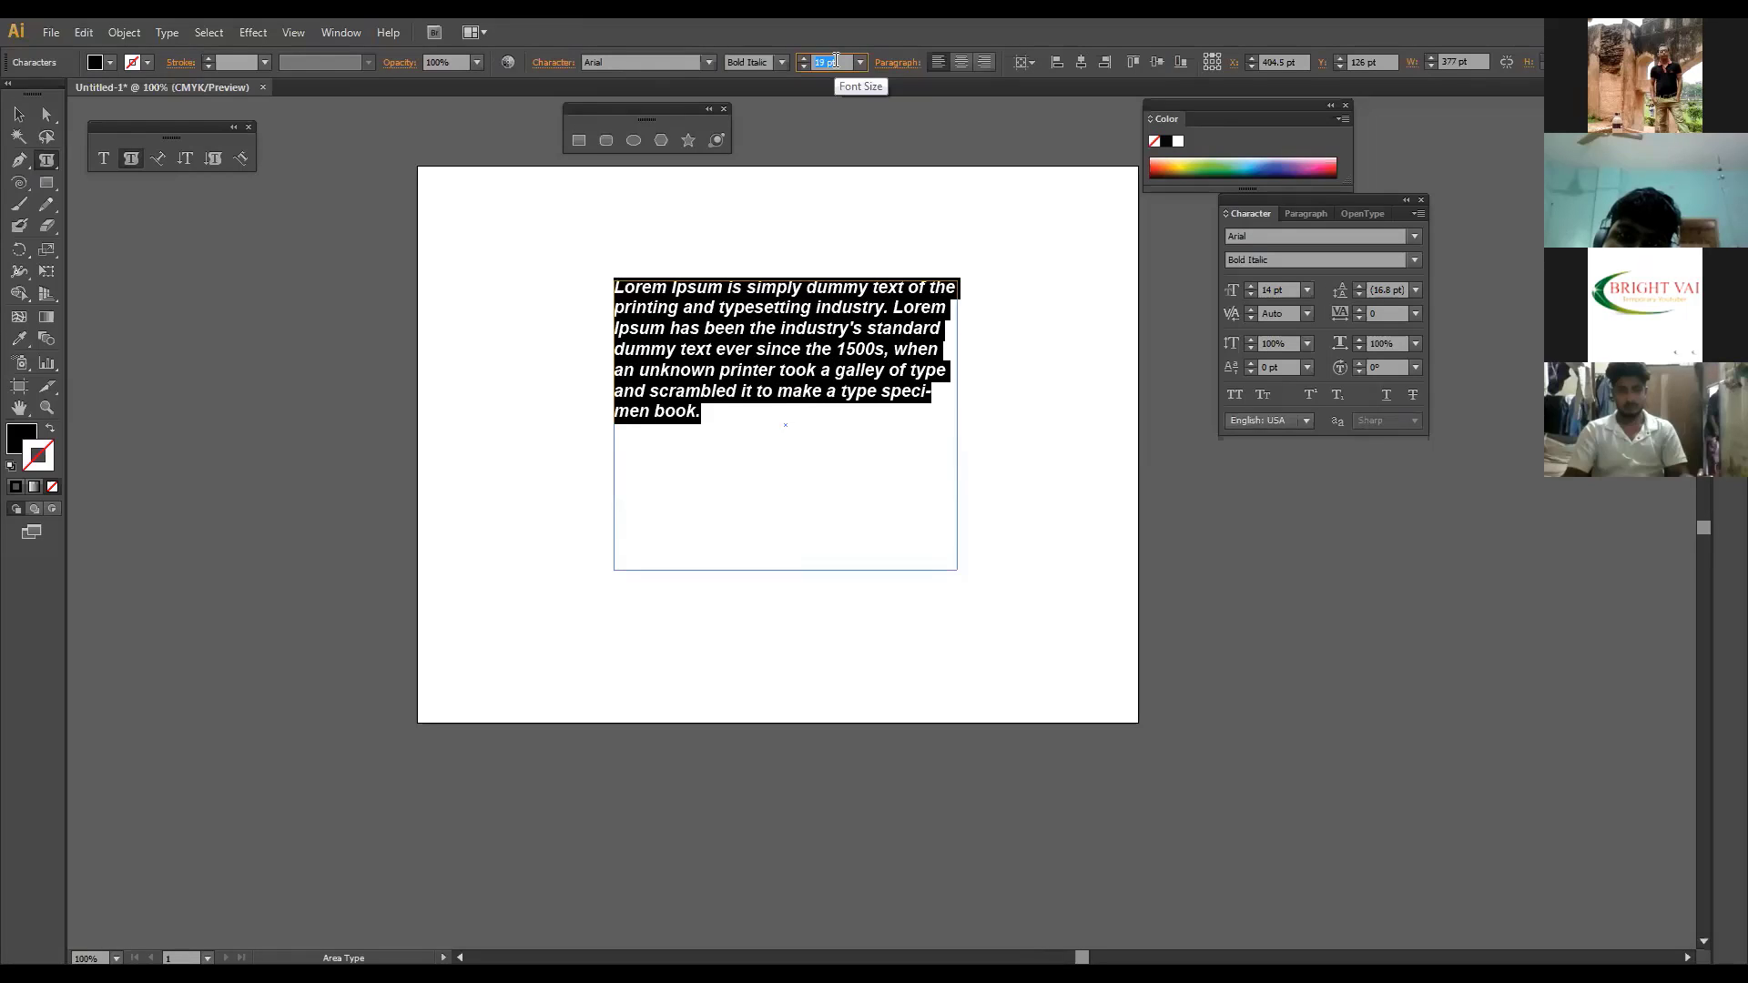
pyautogui.press('Up')
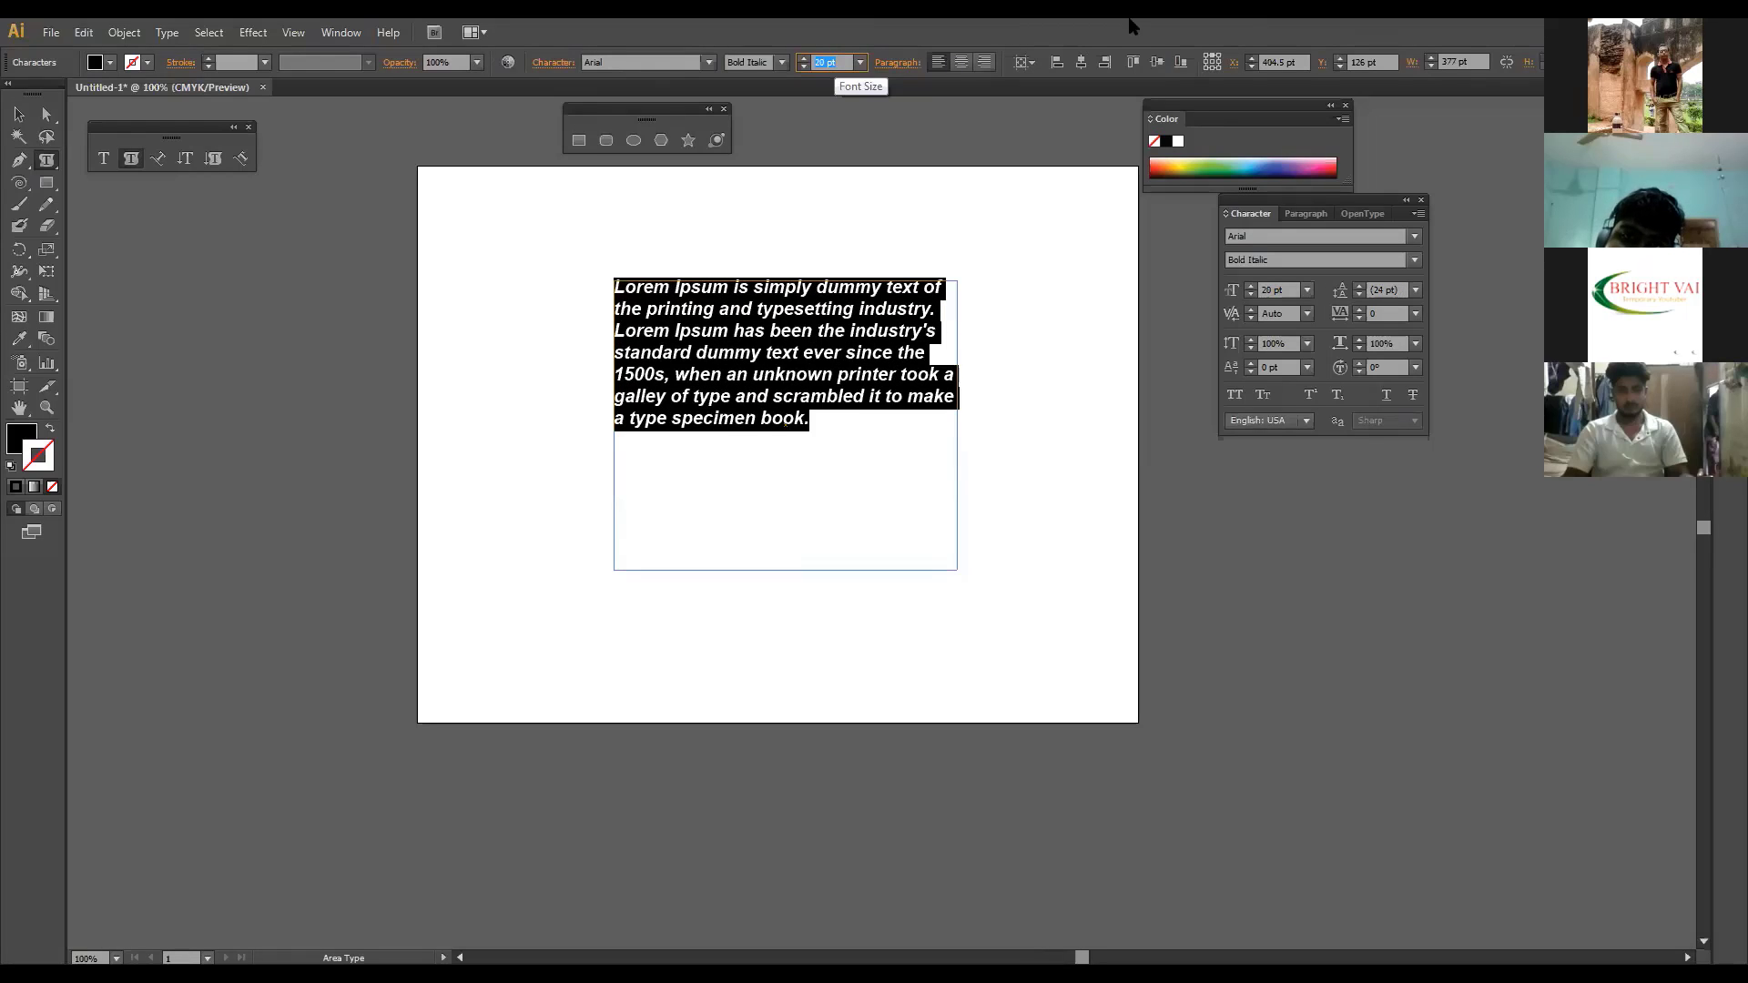
pyautogui.click(18, 115)
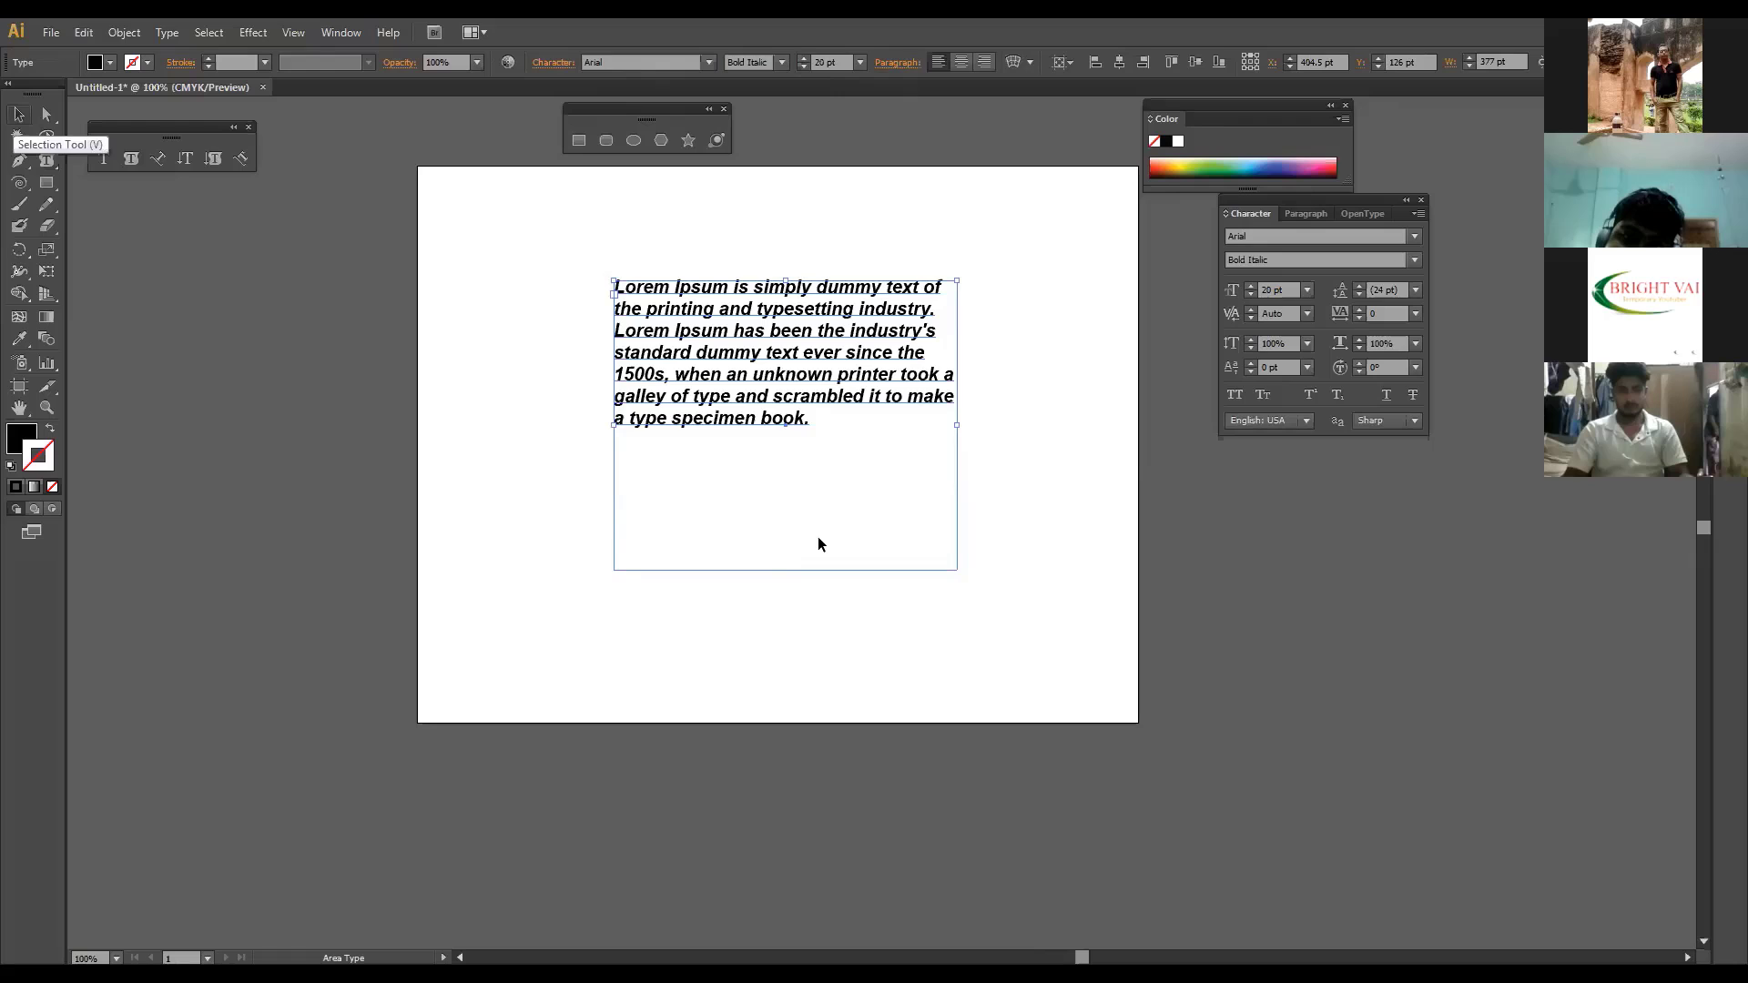
pyautogui.click(1021, 495)
pyautogui.click(704, 420)
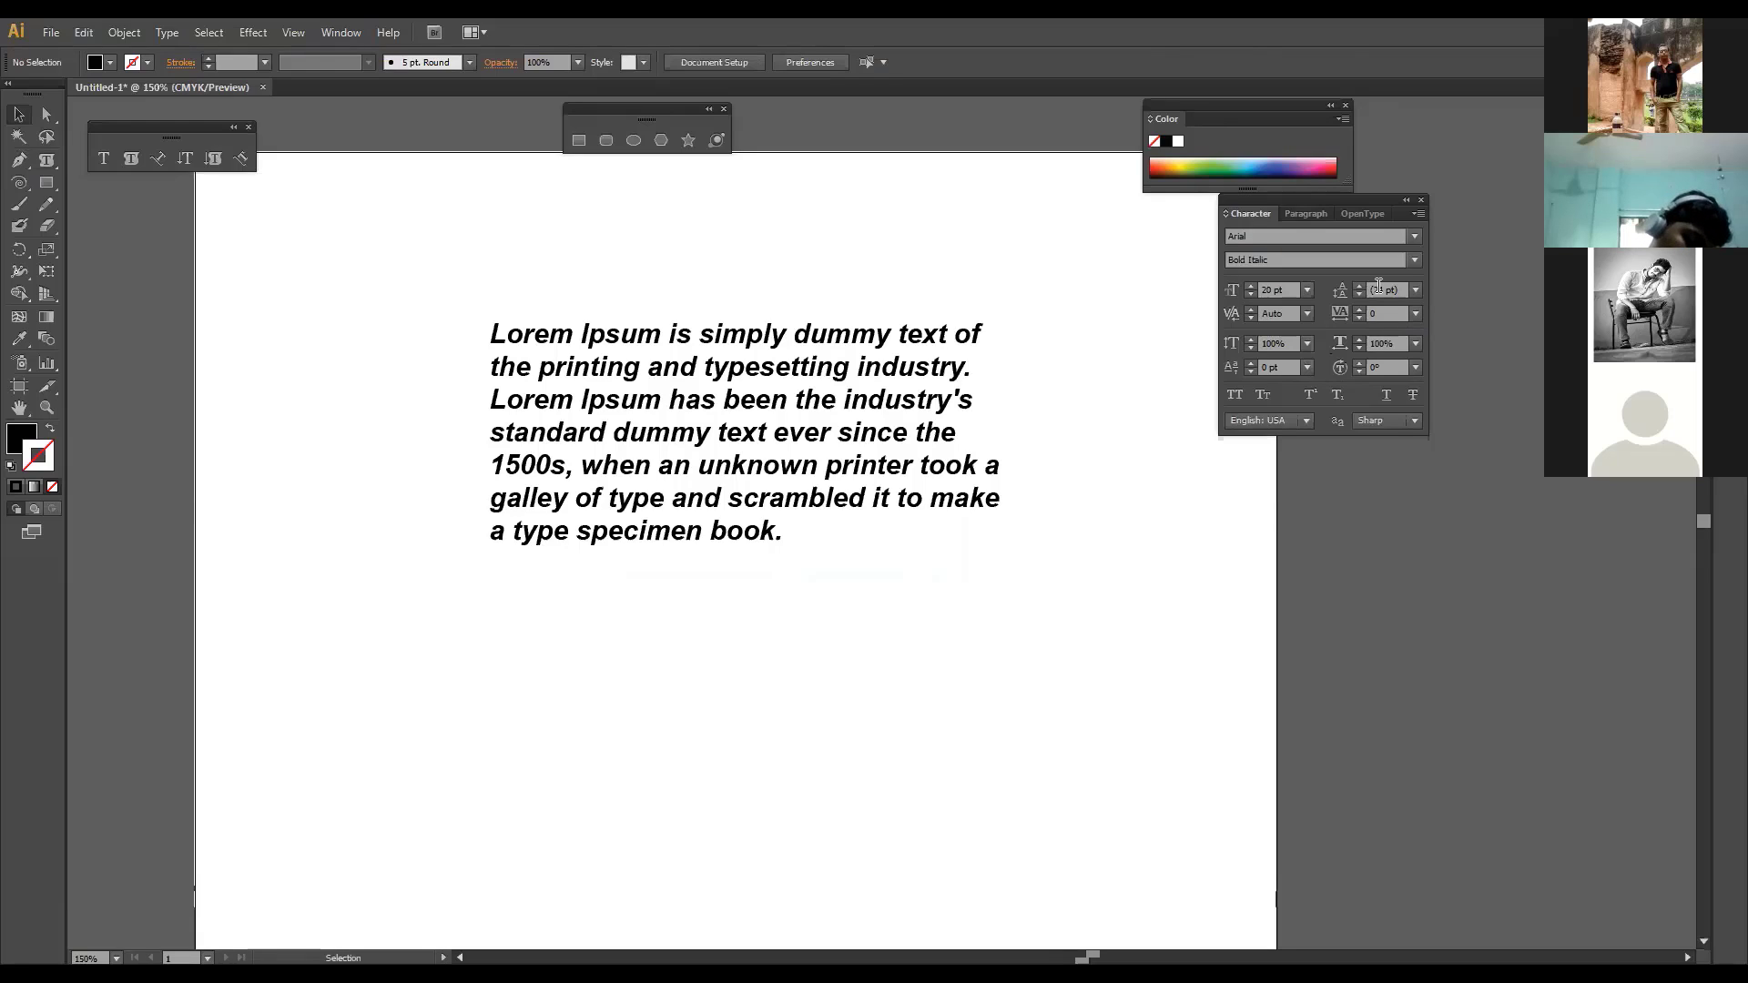
# Step: Select the paragraph's text and increase its leading until only four widely spaced lines fit in the frame
pyautogui.click(782, 524)
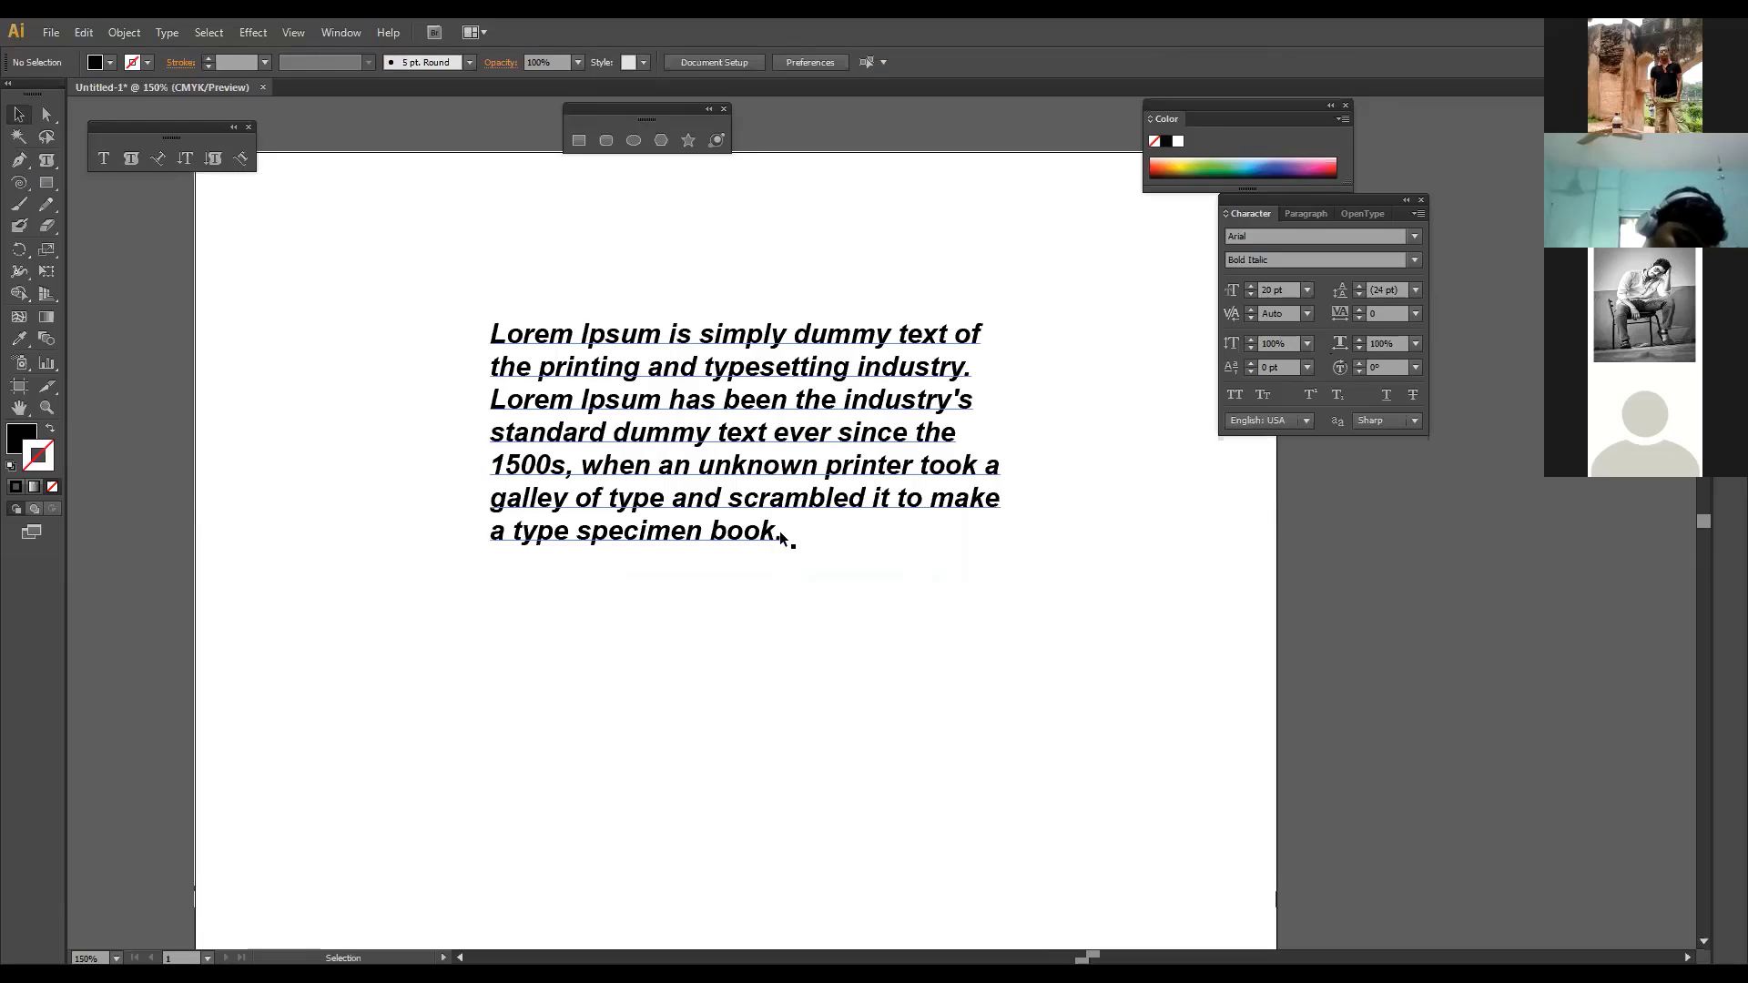
pyautogui.click(131, 158)
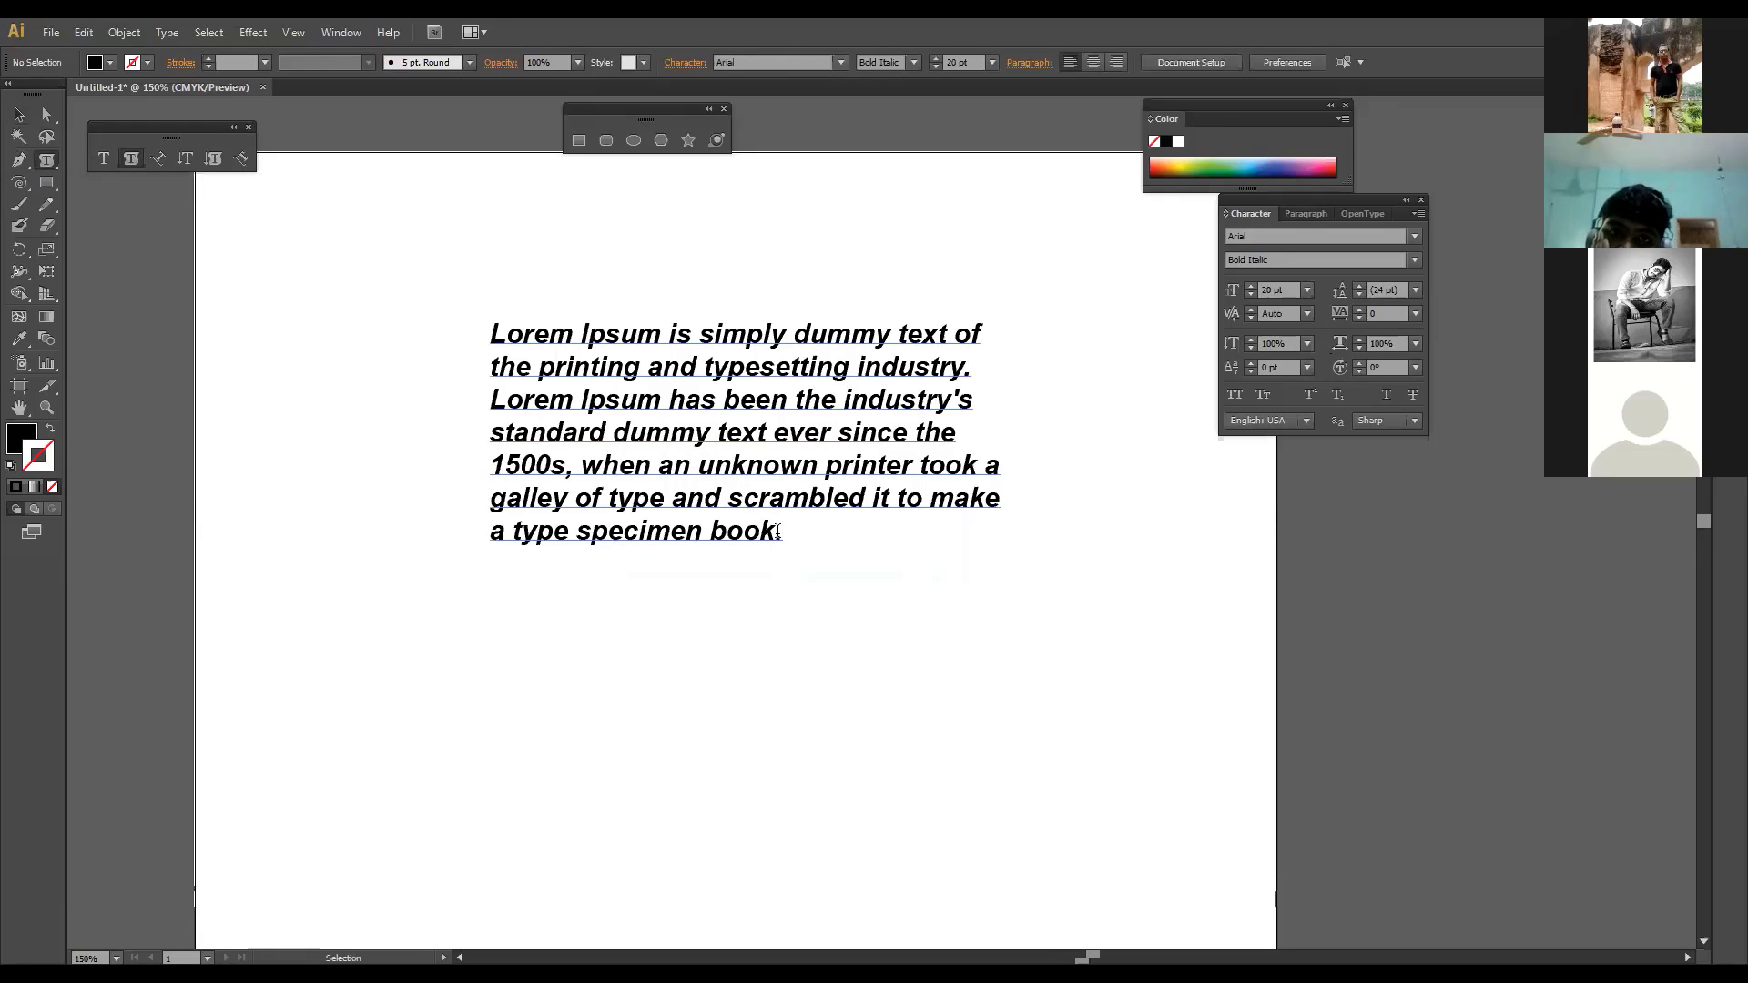
pyautogui.moveTo(775, 531); pyautogui.dragTo(704, 501)
pyautogui.moveTo(615, 435); pyautogui.dragTo(482, 330)
pyautogui.click(1377, 289)
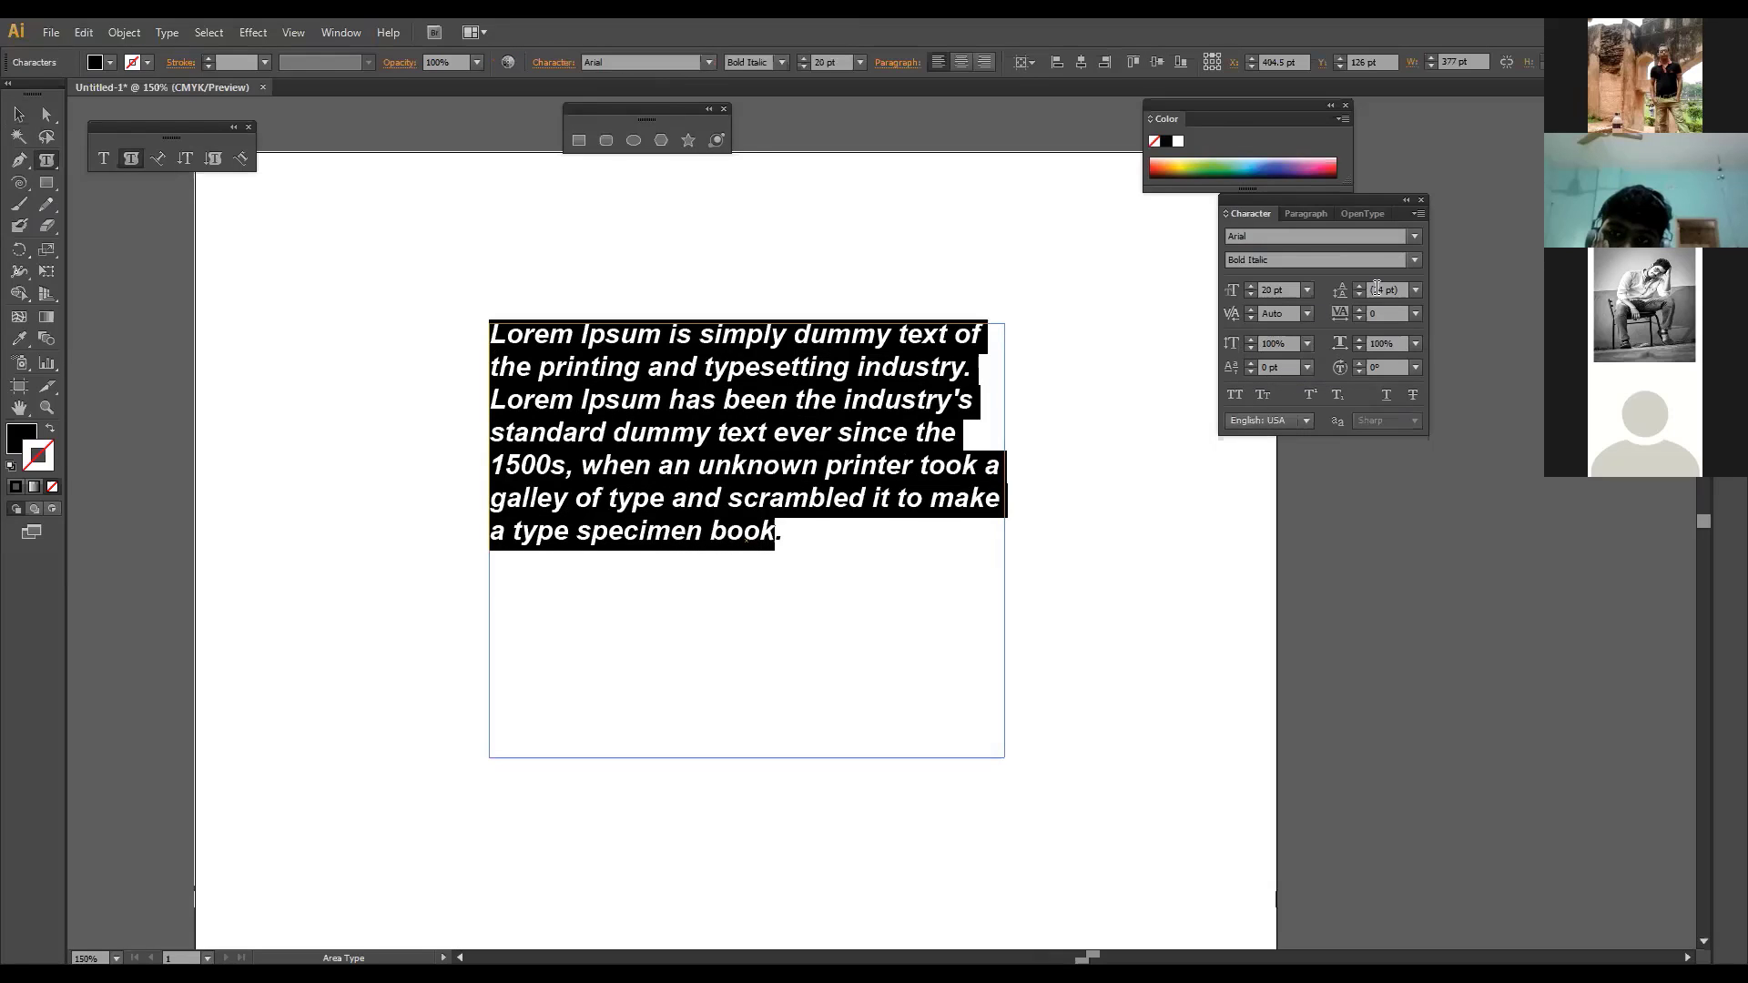
pyautogui.write('30')
pyautogui.press('Return')
pyautogui.press('Up')
pyautogui.press('Up')
pyautogui.press('Up')
pyautogui.press('Up')
pyautogui.press('Up')
pyautogui.press('Up')
pyautogui.press('Up')
pyautogui.press('Up')
pyautogui.press('Up')
pyautogui.press('Up')
pyautogui.press('Up')
pyautogui.press('Up')
pyautogui.press('Up')
pyautogui.press('Up')
pyautogui.press('Up')
pyautogui.press('Up')
pyautogui.press('Up')
pyautogui.press('Up')
pyautogui.press('Up')
pyautogui.press('Up')
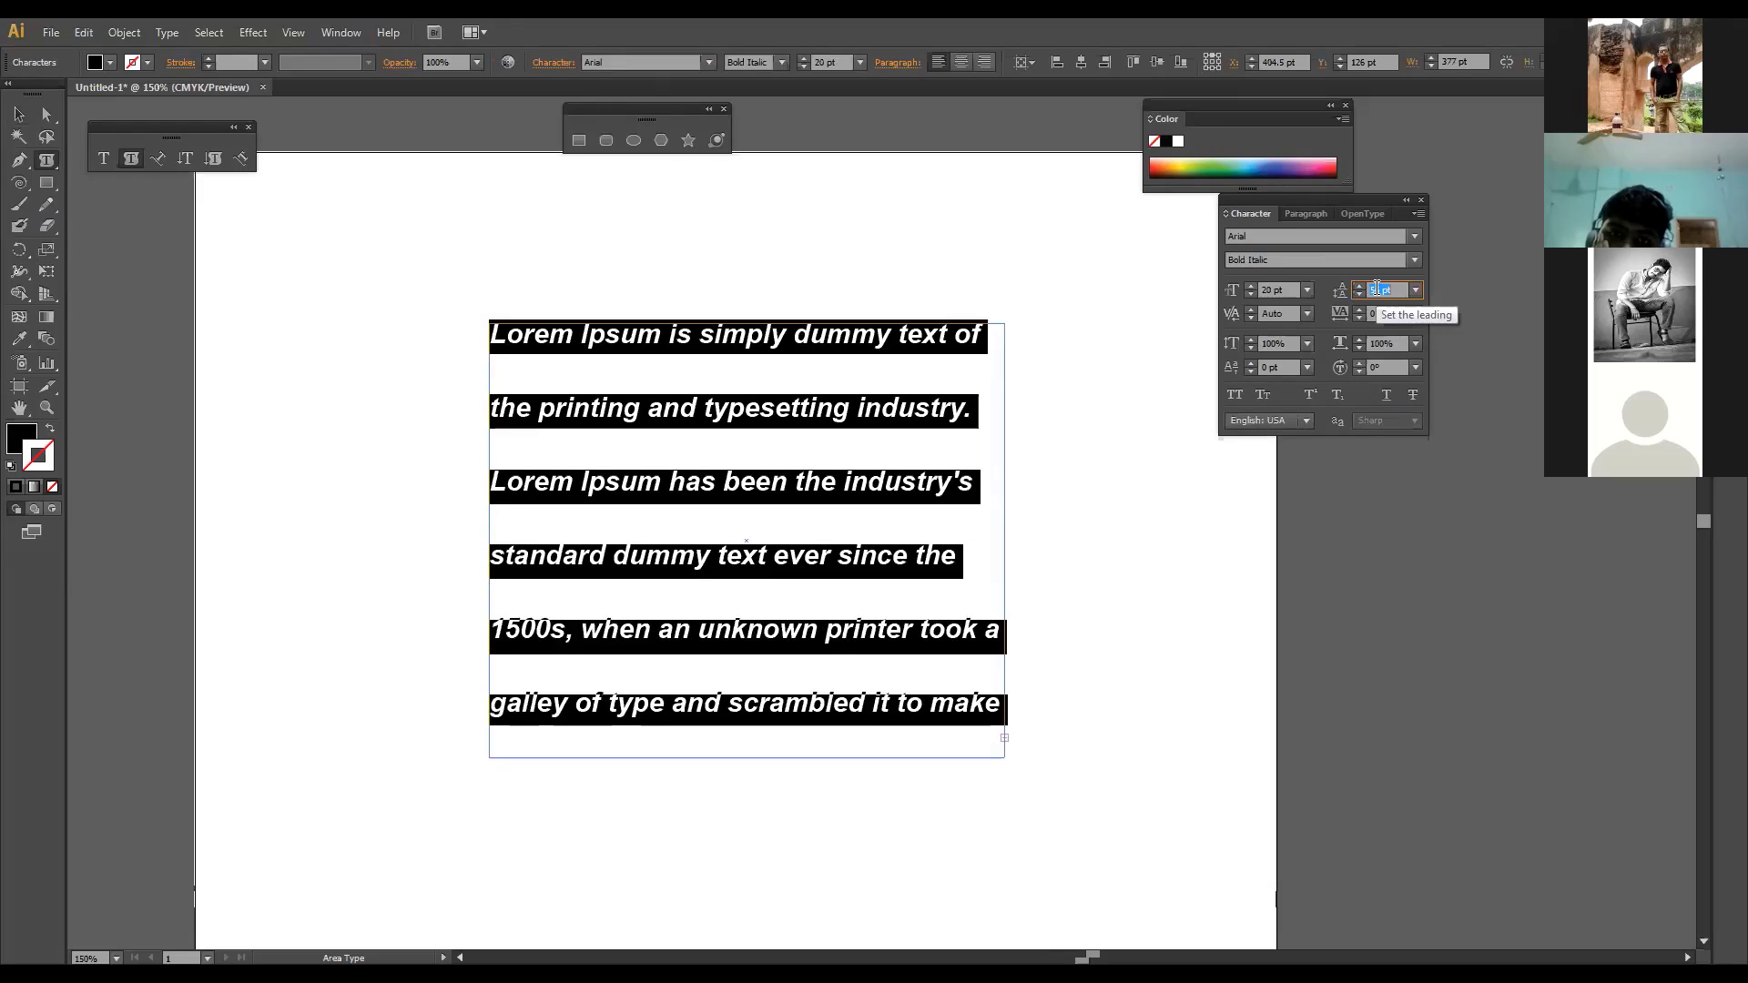
pyautogui.press('Up')
pyautogui.press('Up')
pyautogui.press('Up')
pyautogui.press('Up')
pyautogui.press('Up')
pyautogui.press('Up')
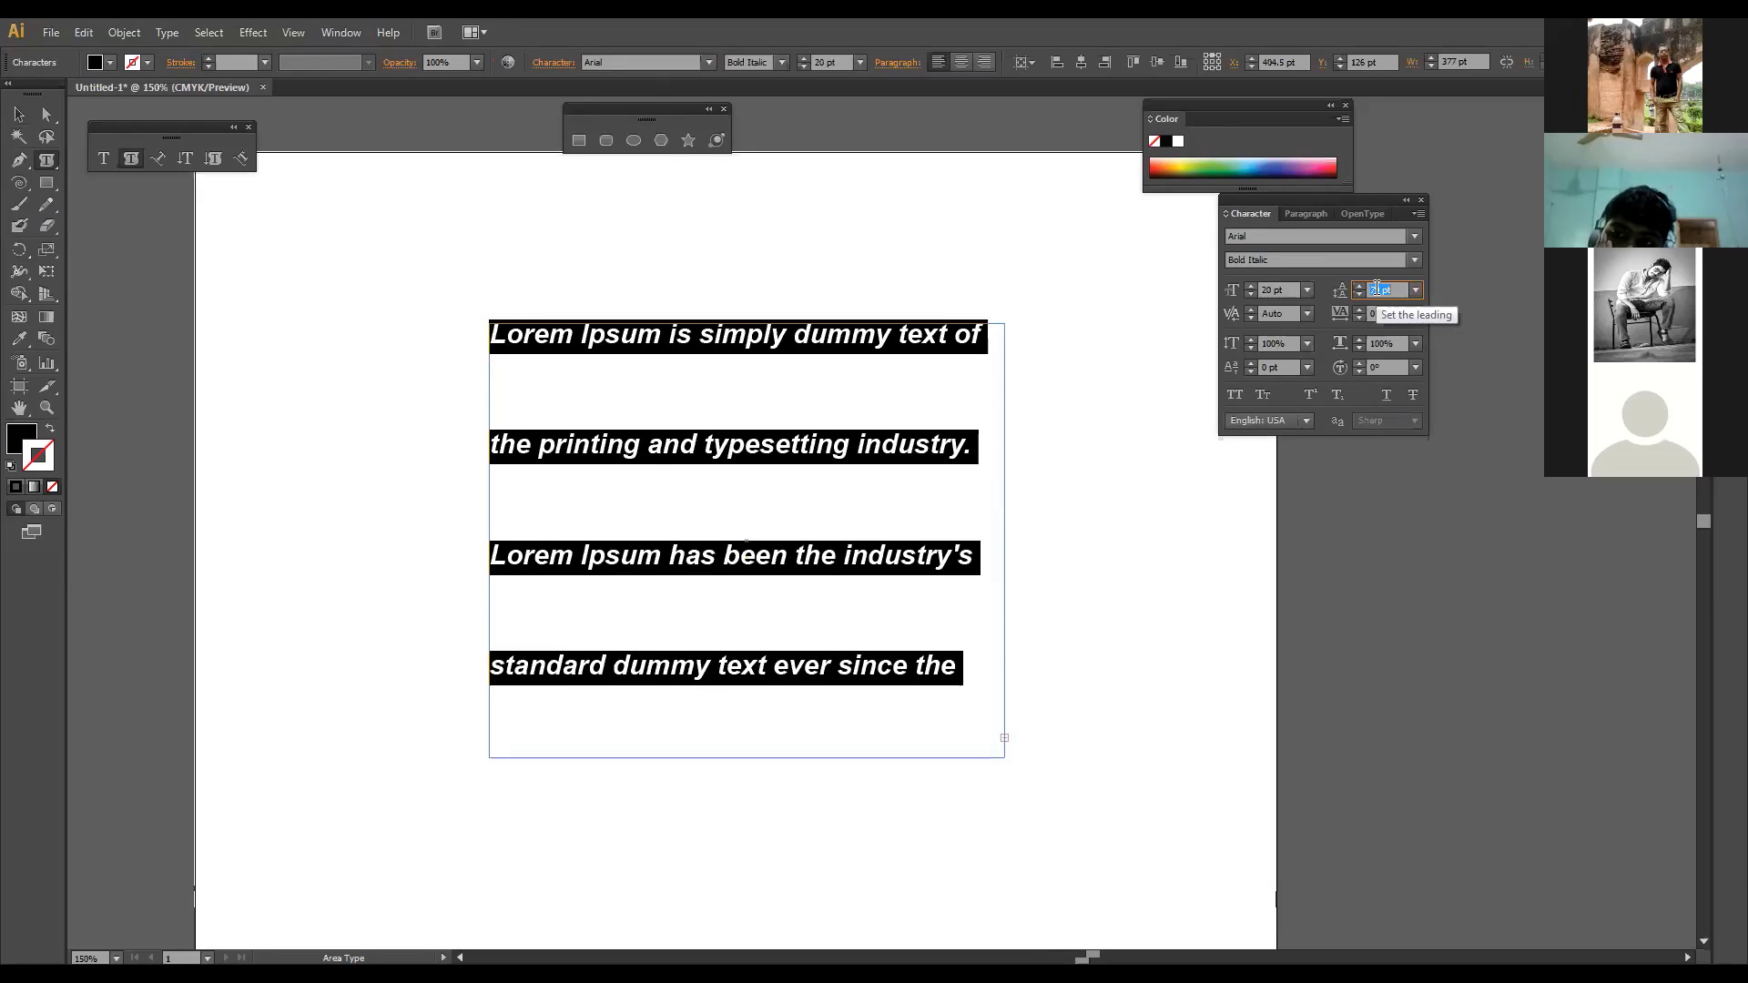
# Step: Decrease the selected paragraph's leading until all seven lines sit closely together in the frame
pyautogui.press('Down')
pyautogui.press('Down')
pyautogui.press('Down')
pyautogui.press('Down')
pyautogui.press('Down')
pyautogui.press('Down')
pyautogui.press('Down')
pyautogui.press('Down')
pyautogui.press('Down')
pyautogui.press('Down')
pyautogui.press('Down')
pyautogui.press('Down')
pyautogui.press('Down')
pyautogui.press('Down')
pyautogui.press('Down')
pyautogui.press('Down')
pyautogui.press('Down')
pyautogui.press('Down')
pyautogui.press('Down')
pyautogui.press('Down')
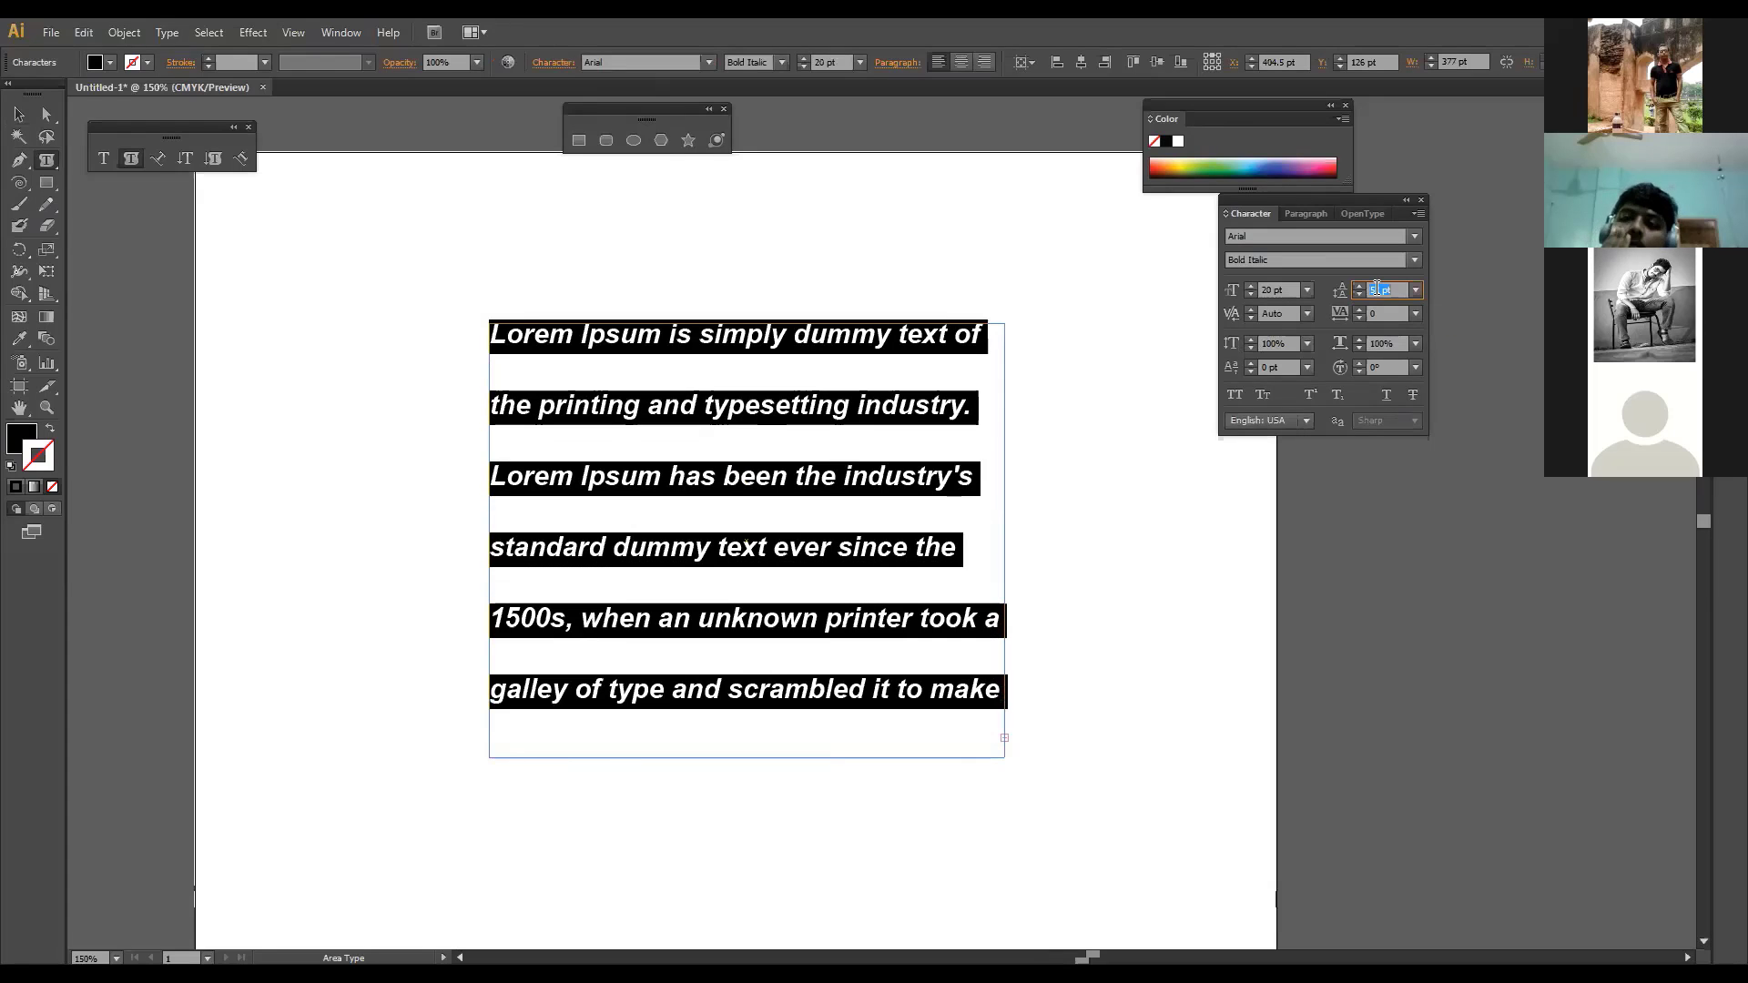
pyautogui.press('Down')
pyautogui.press('Down')
pyautogui.press('Down')
pyautogui.press('Down')
pyautogui.press('Down')
pyautogui.press('Down')
pyautogui.press('Down')
pyautogui.press('Down')
pyautogui.press('Down')
pyautogui.press('Down')
pyautogui.press('Down')
pyautogui.press('Down')
pyautogui.press('Down')
pyautogui.press('Down')
pyautogui.press('Down')
pyautogui.press('Down')
pyautogui.press('Down')
pyautogui.press('Down')
pyautogui.press('Down')
pyautogui.press('Down')
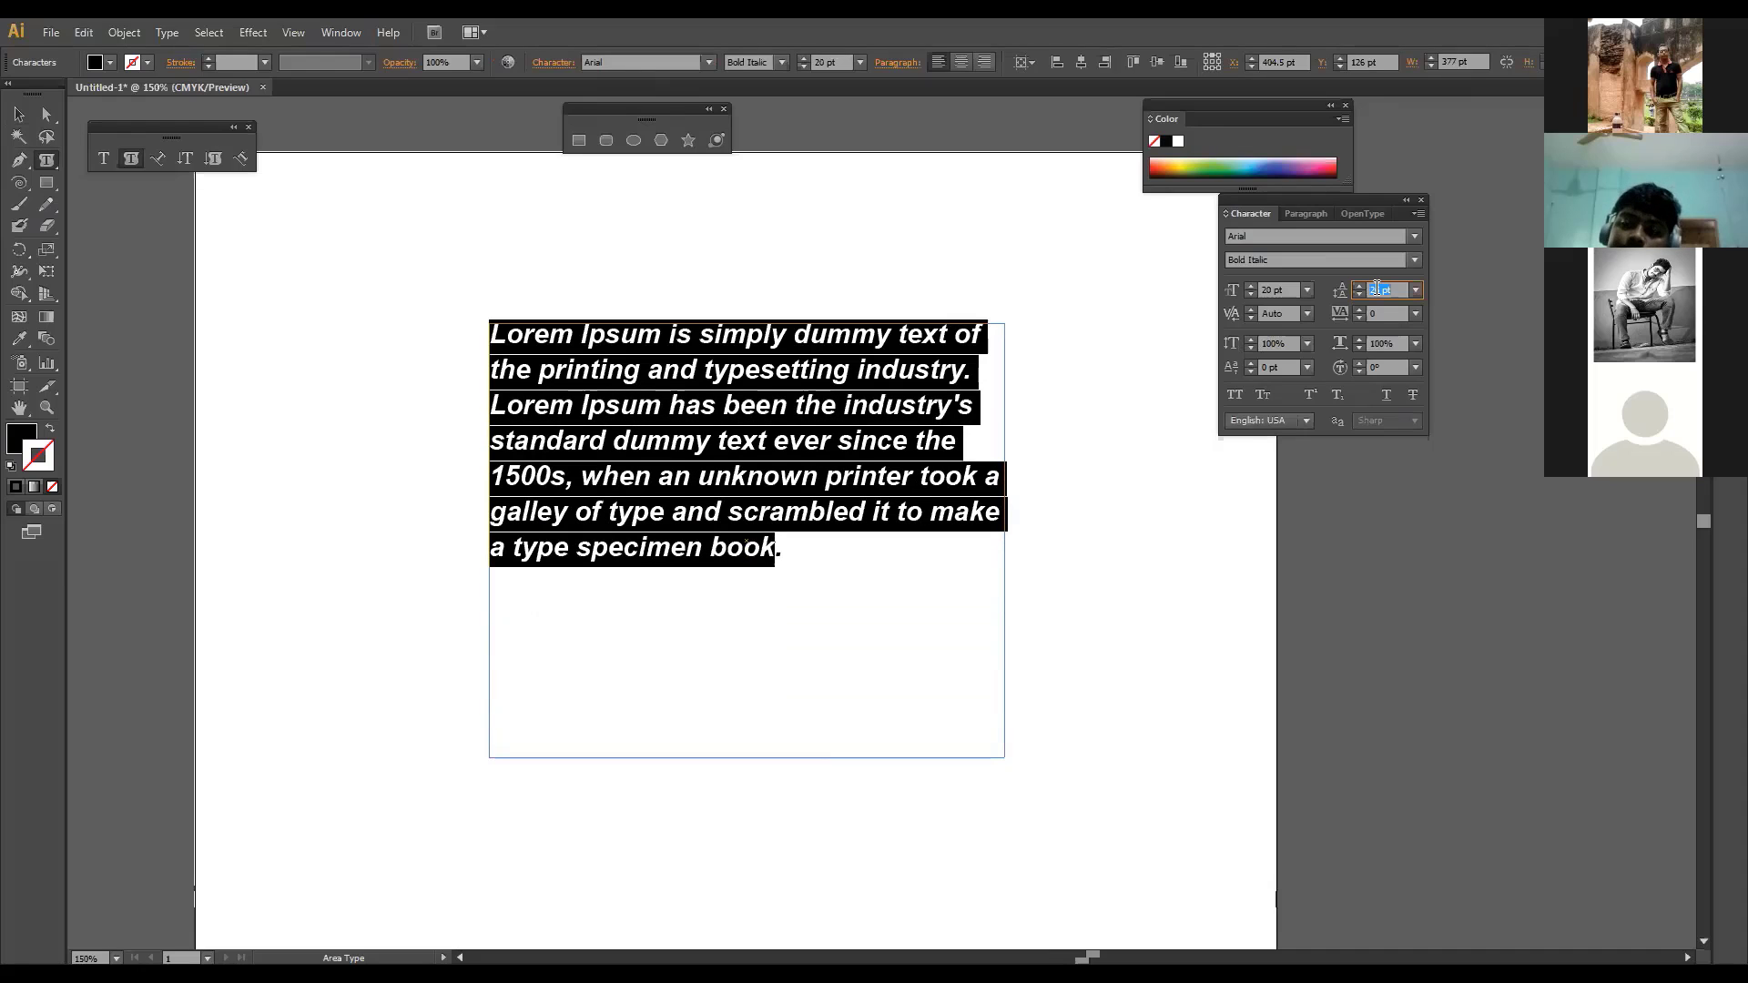
pyautogui.press('Down')
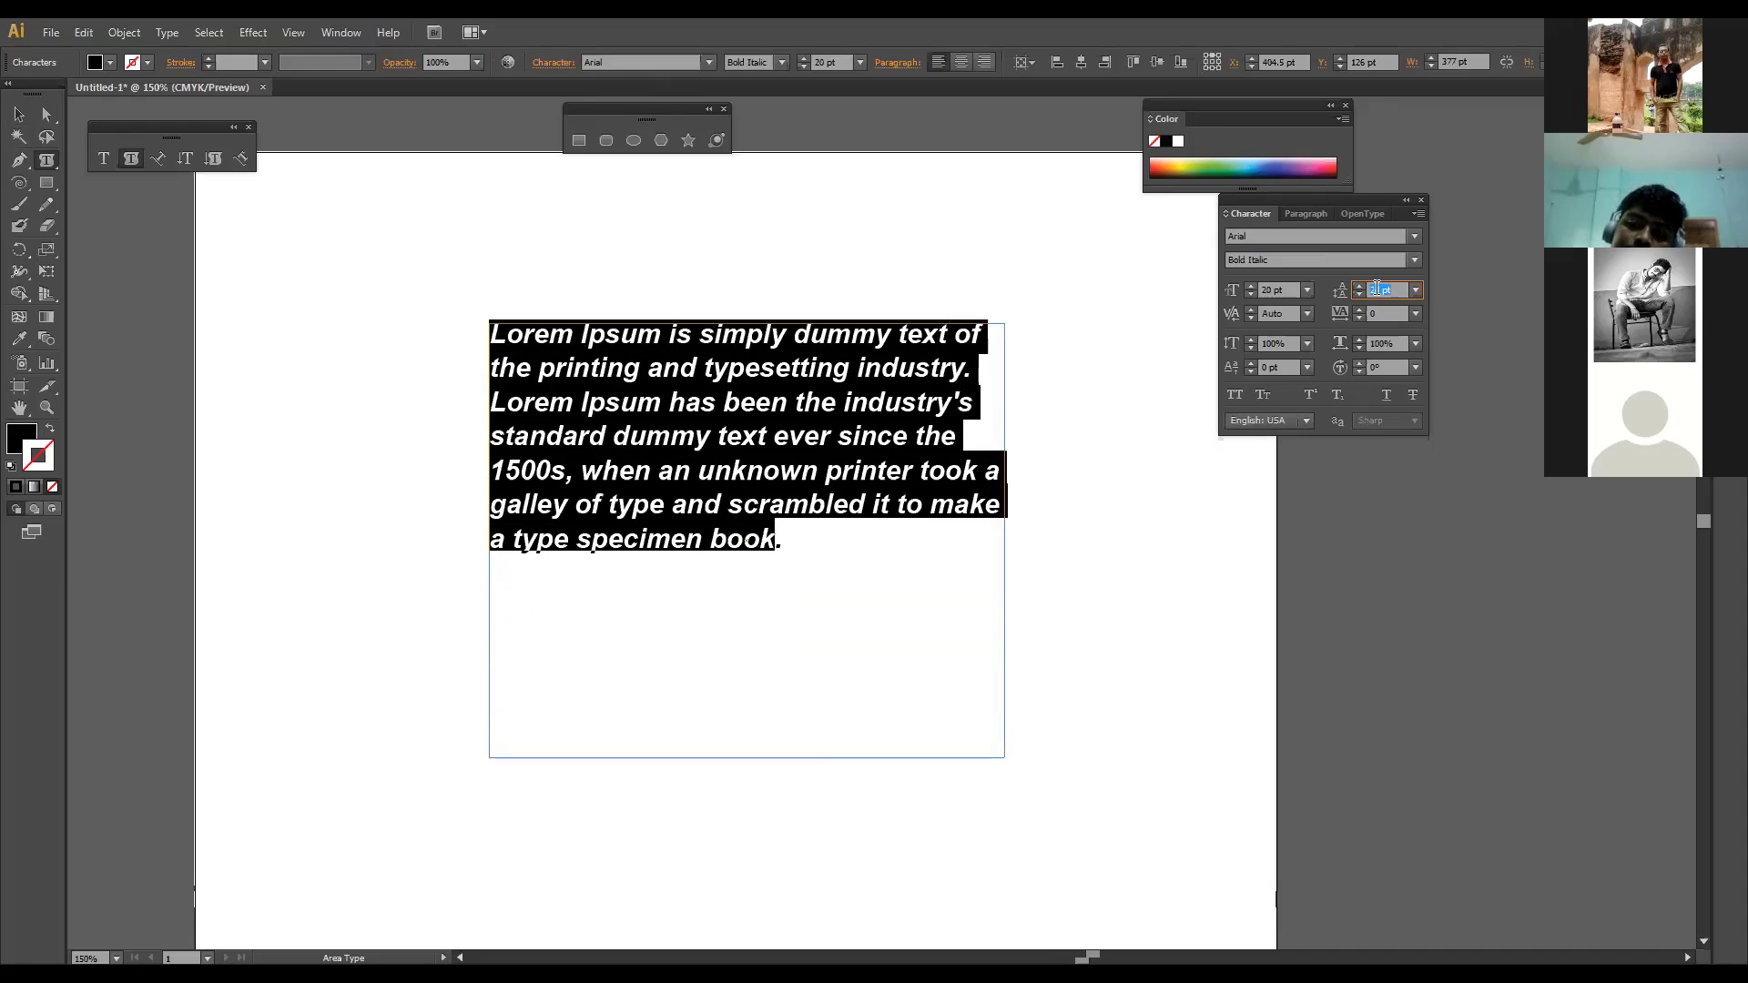
# Step: Raise the selected paragraph's leading slightly to 29 pt and reset it to Auto
pyautogui.press('Up')
pyautogui.press('Up')
pyautogui.press('Up')
pyautogui.press('Up')
pyautogui.press('Up')
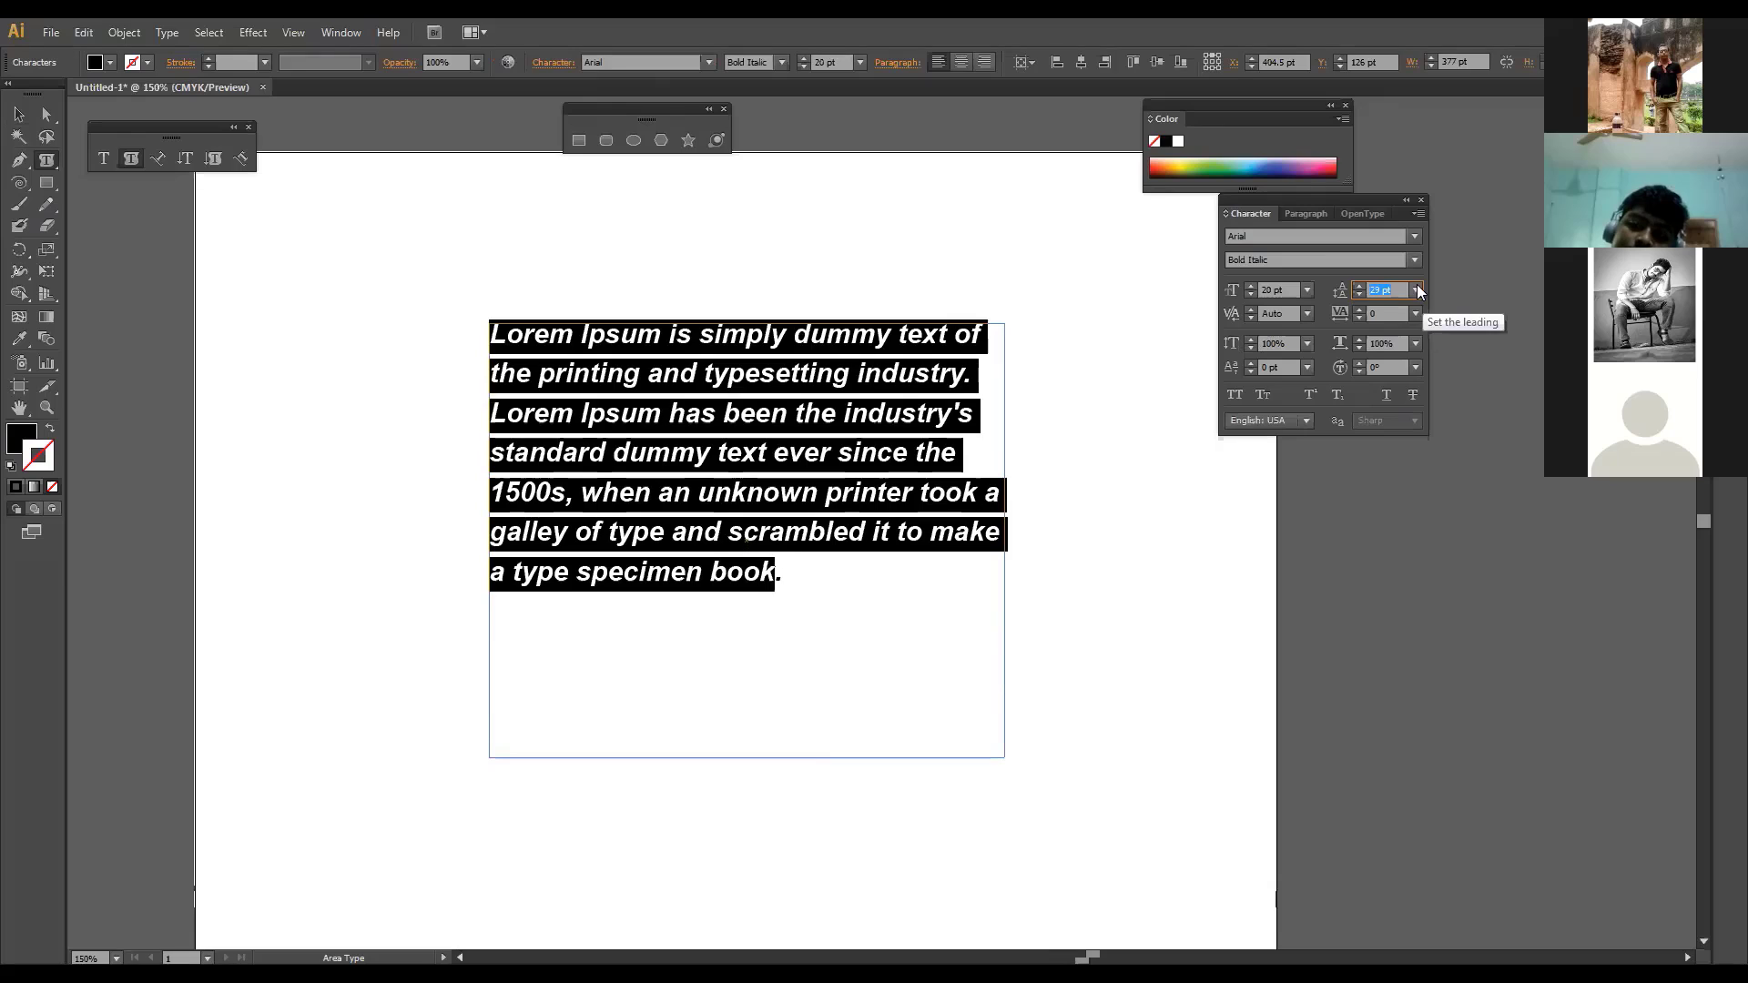
pyautogui.click(1416, 289)
pyautogui.click(1426, 333)
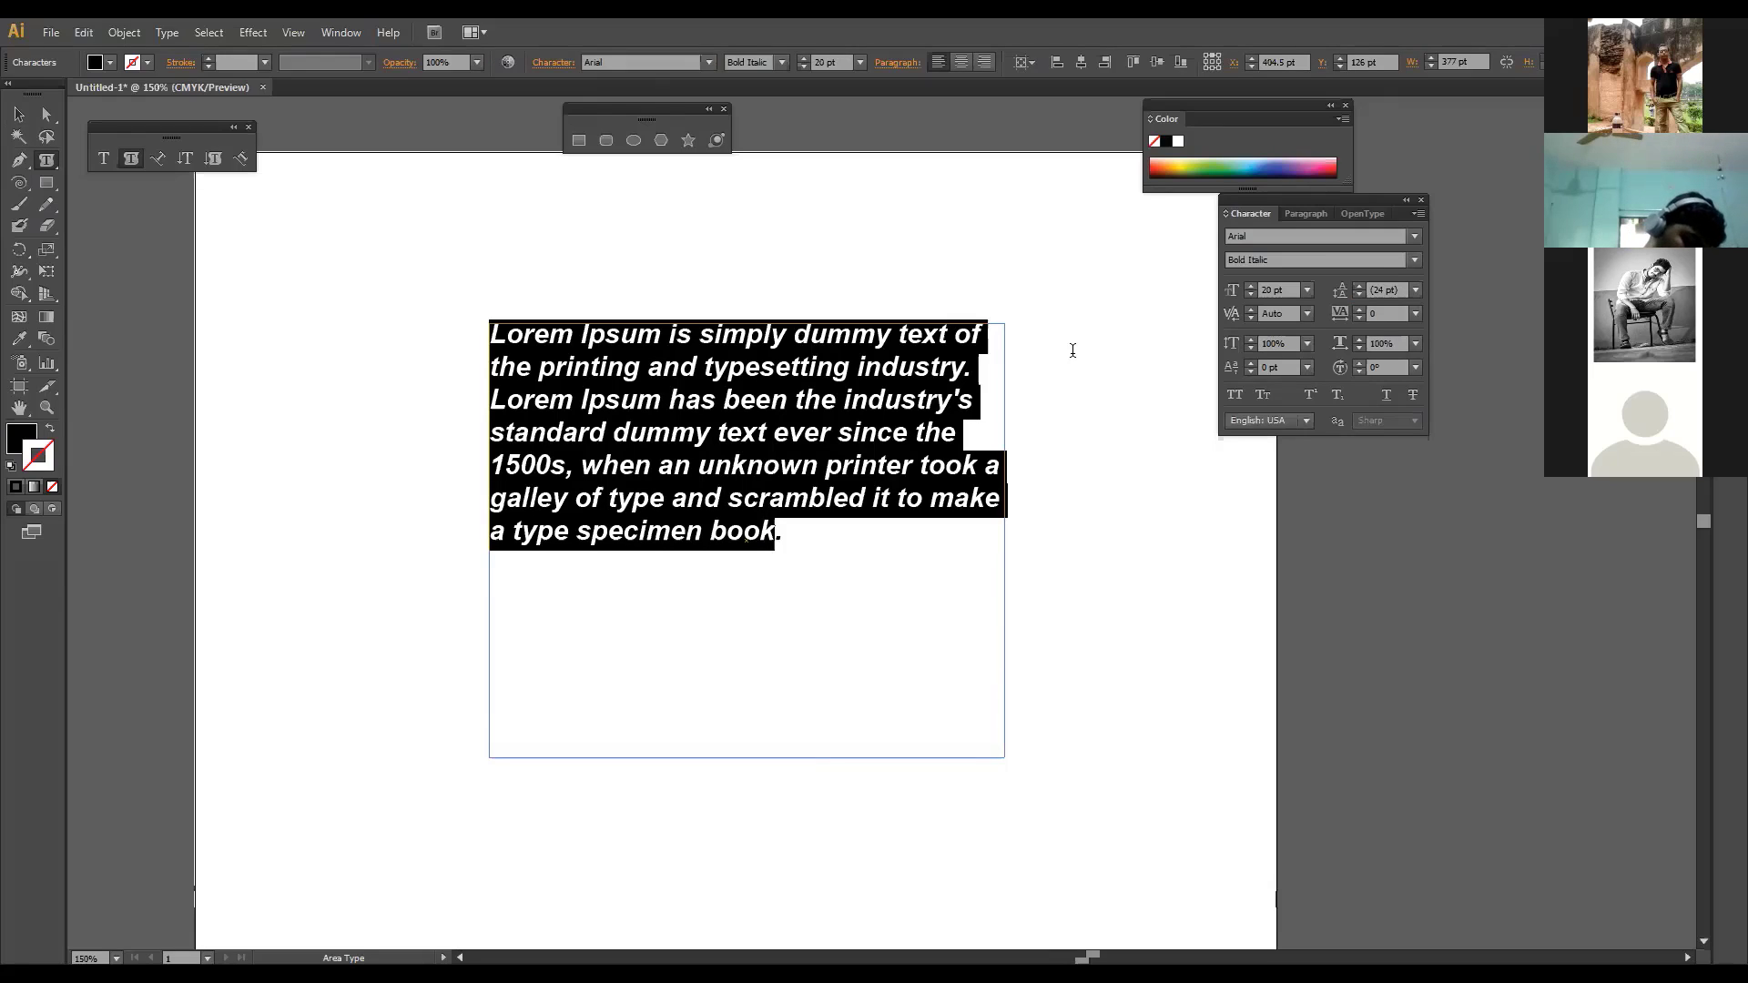
# Step: Move the Lorem Ipsum text frame straight down the artboard by about 195 pt
pyautogui.click(19, 115)
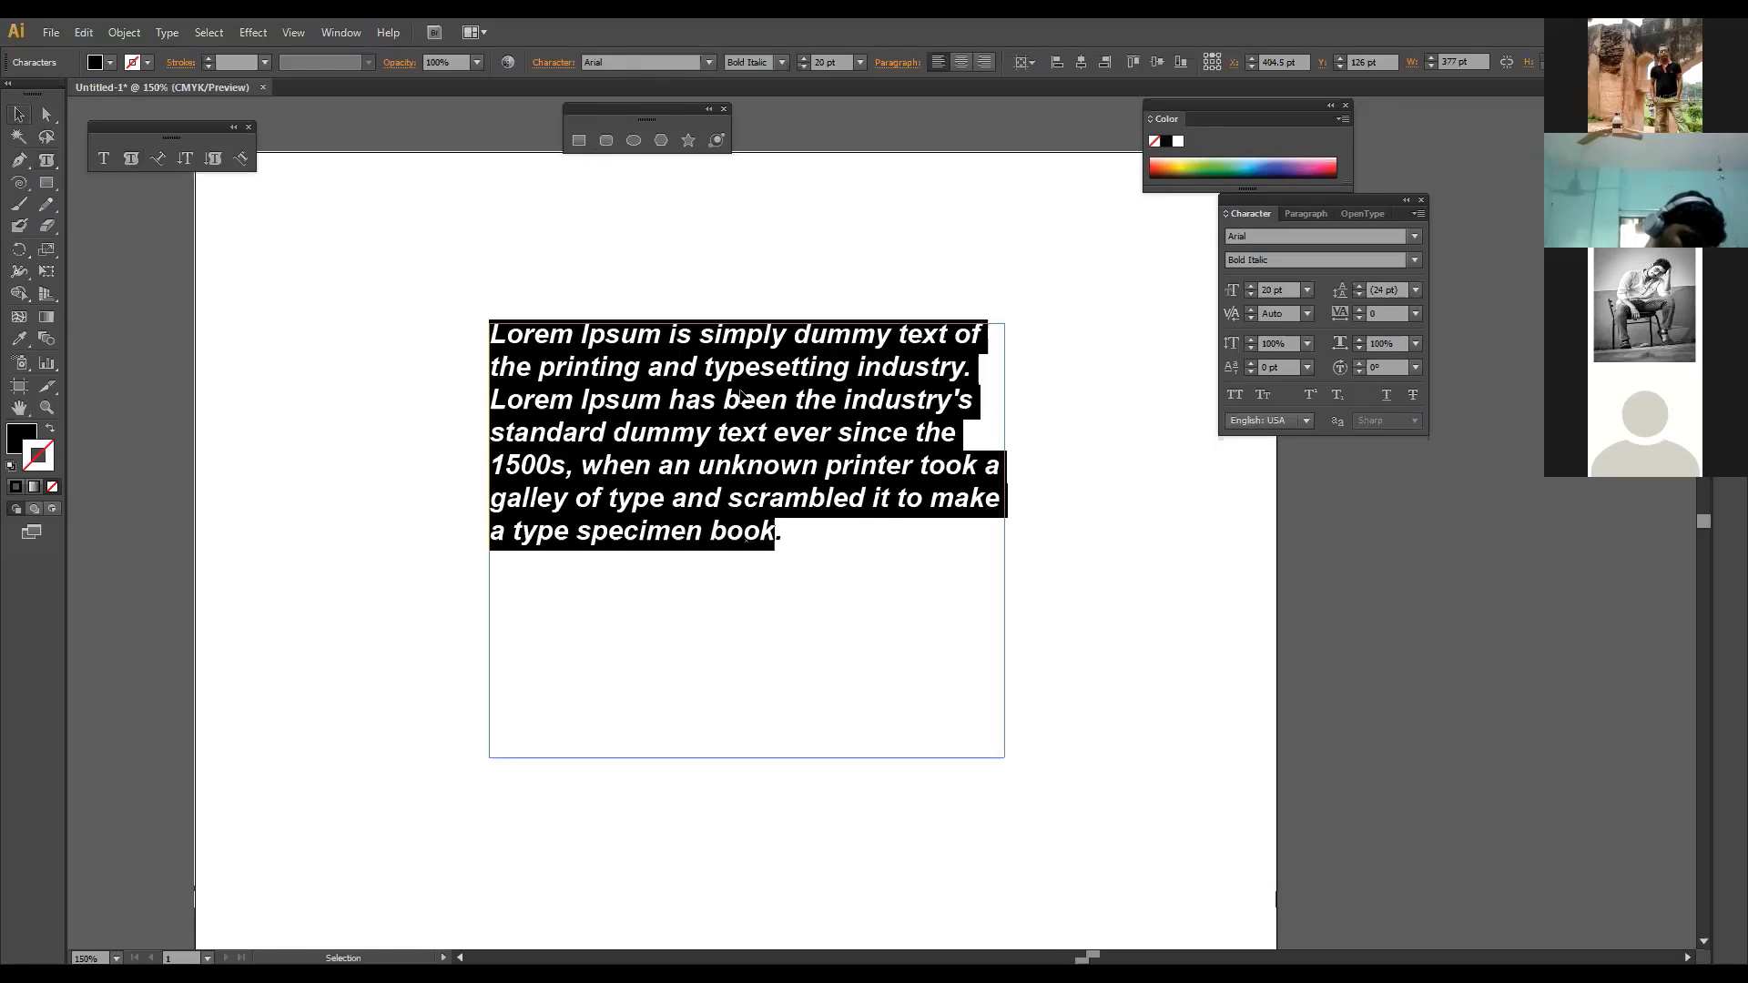
pyautogui.click(741, 394)
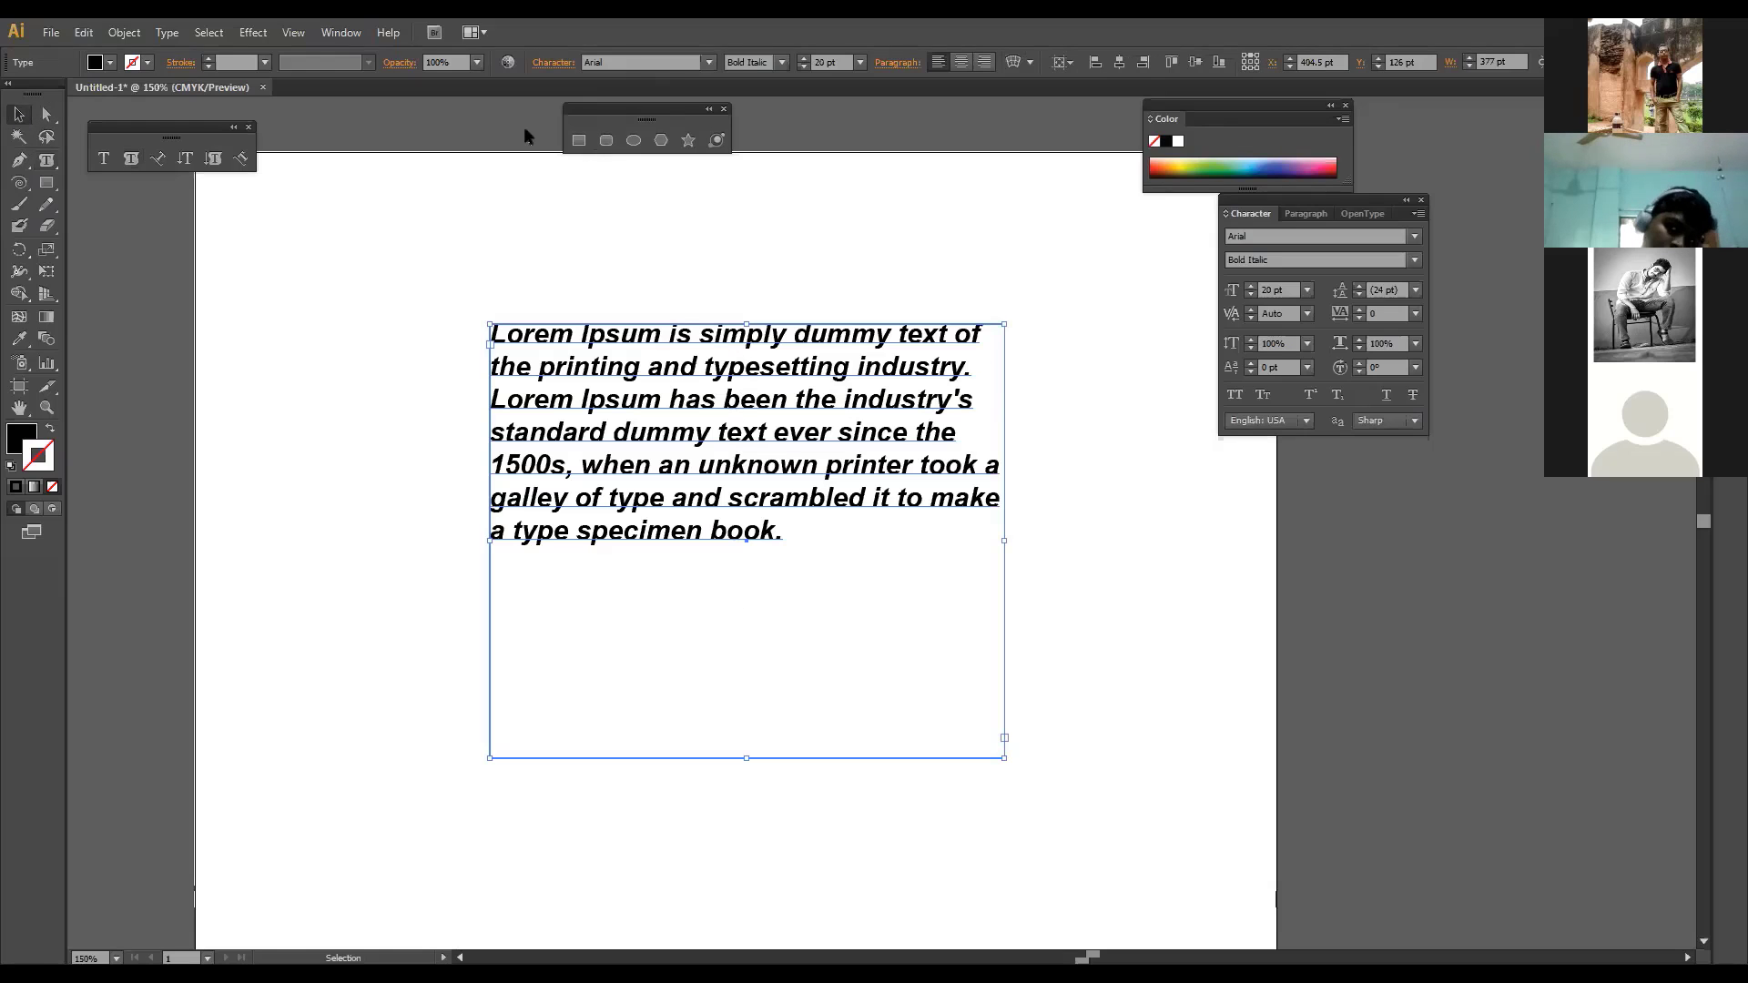
pyautogui.moveTo(768, 346); pyautogui.dragTo(768, 613)
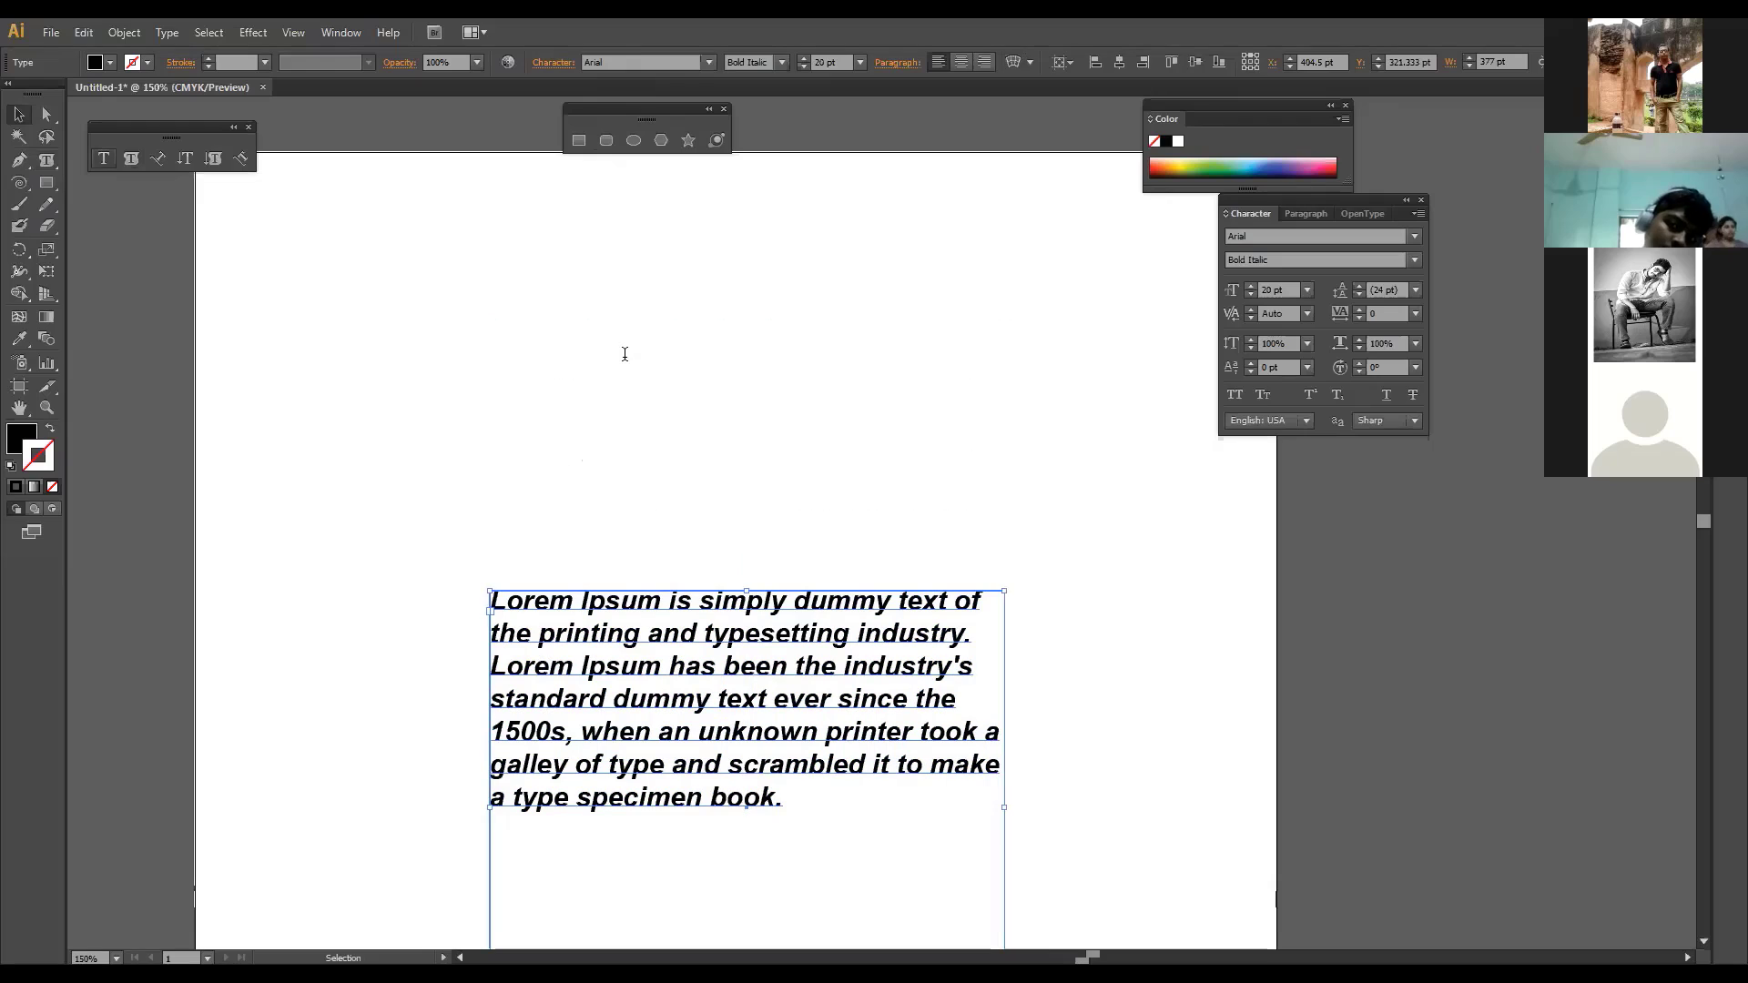
# Step: Add a person's name as point text above the paragraph and scale it up to about 71 pt
pyautogui.press('t')
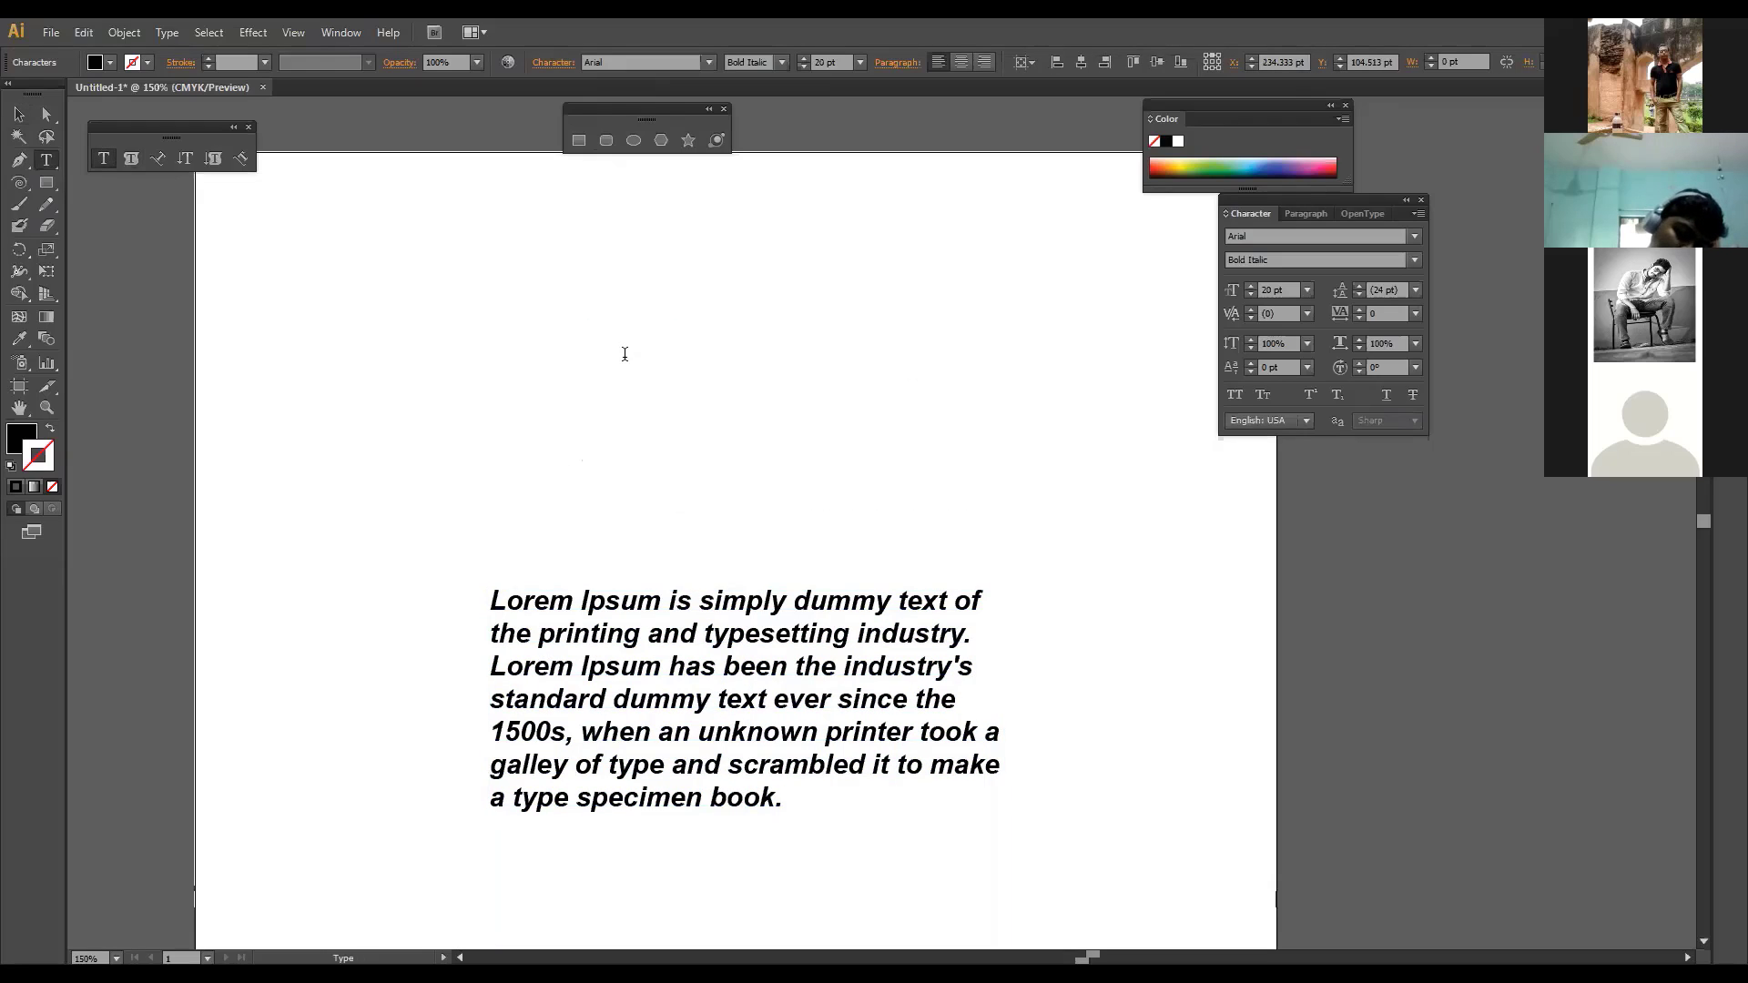
pyautogui.write('most')
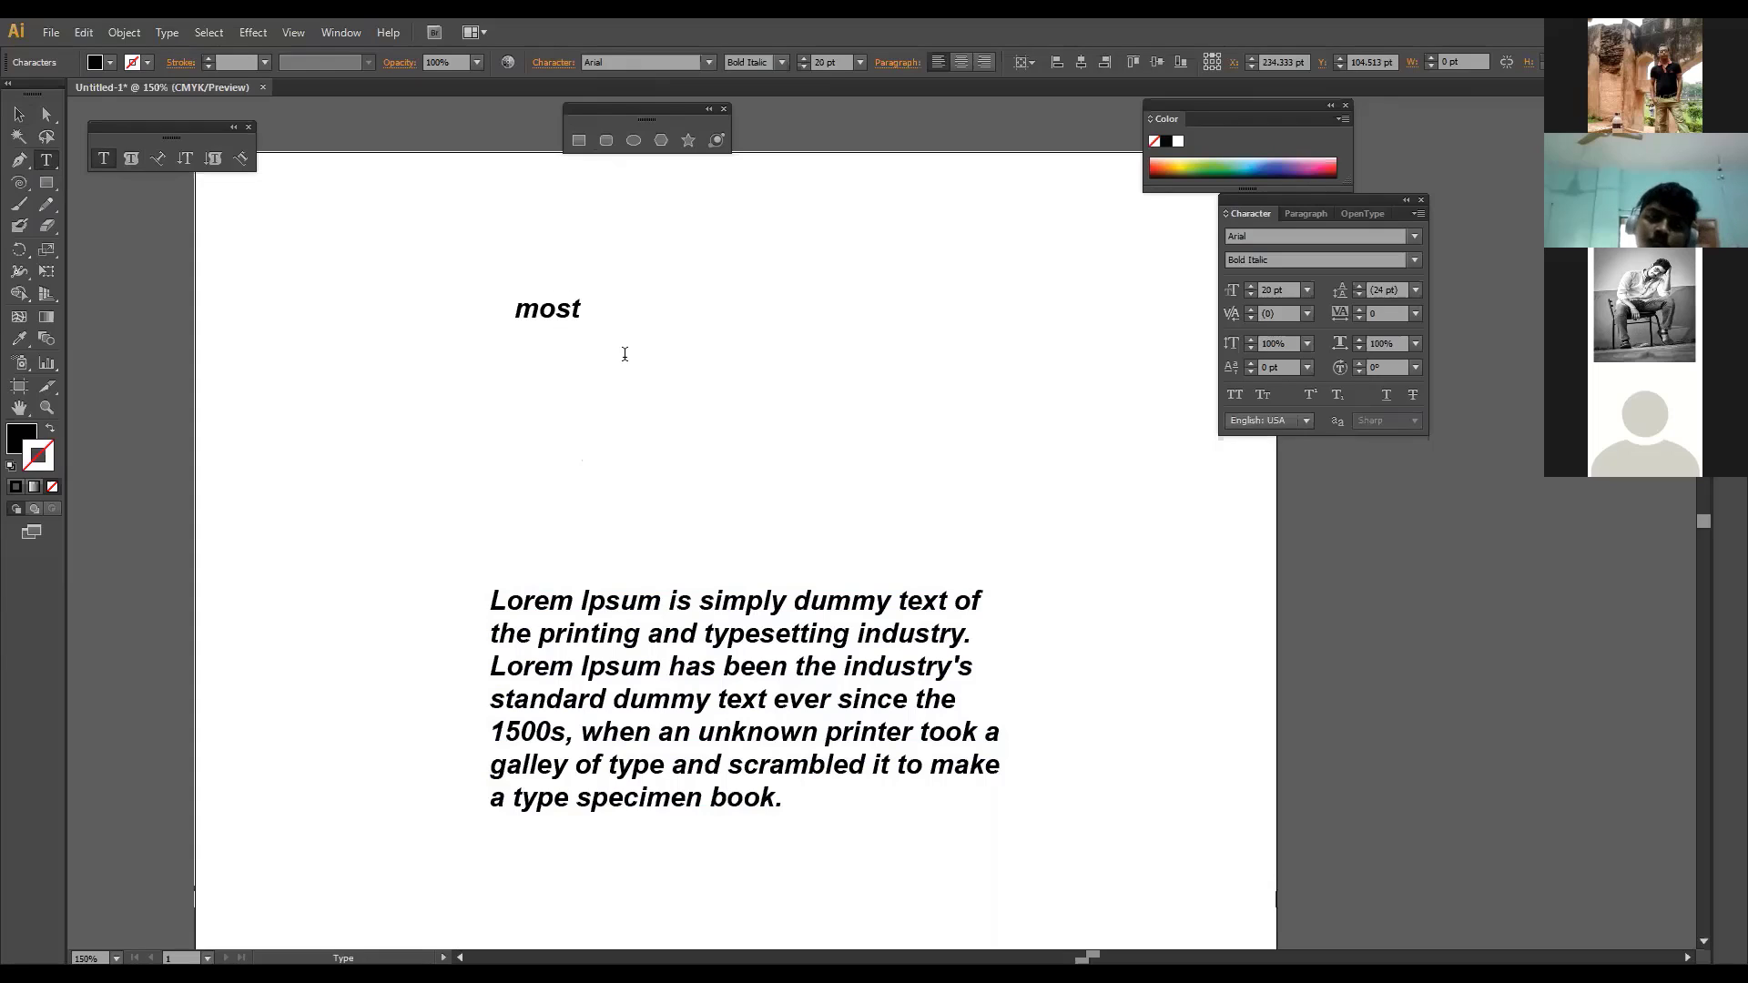
pyautogui.write('ak')
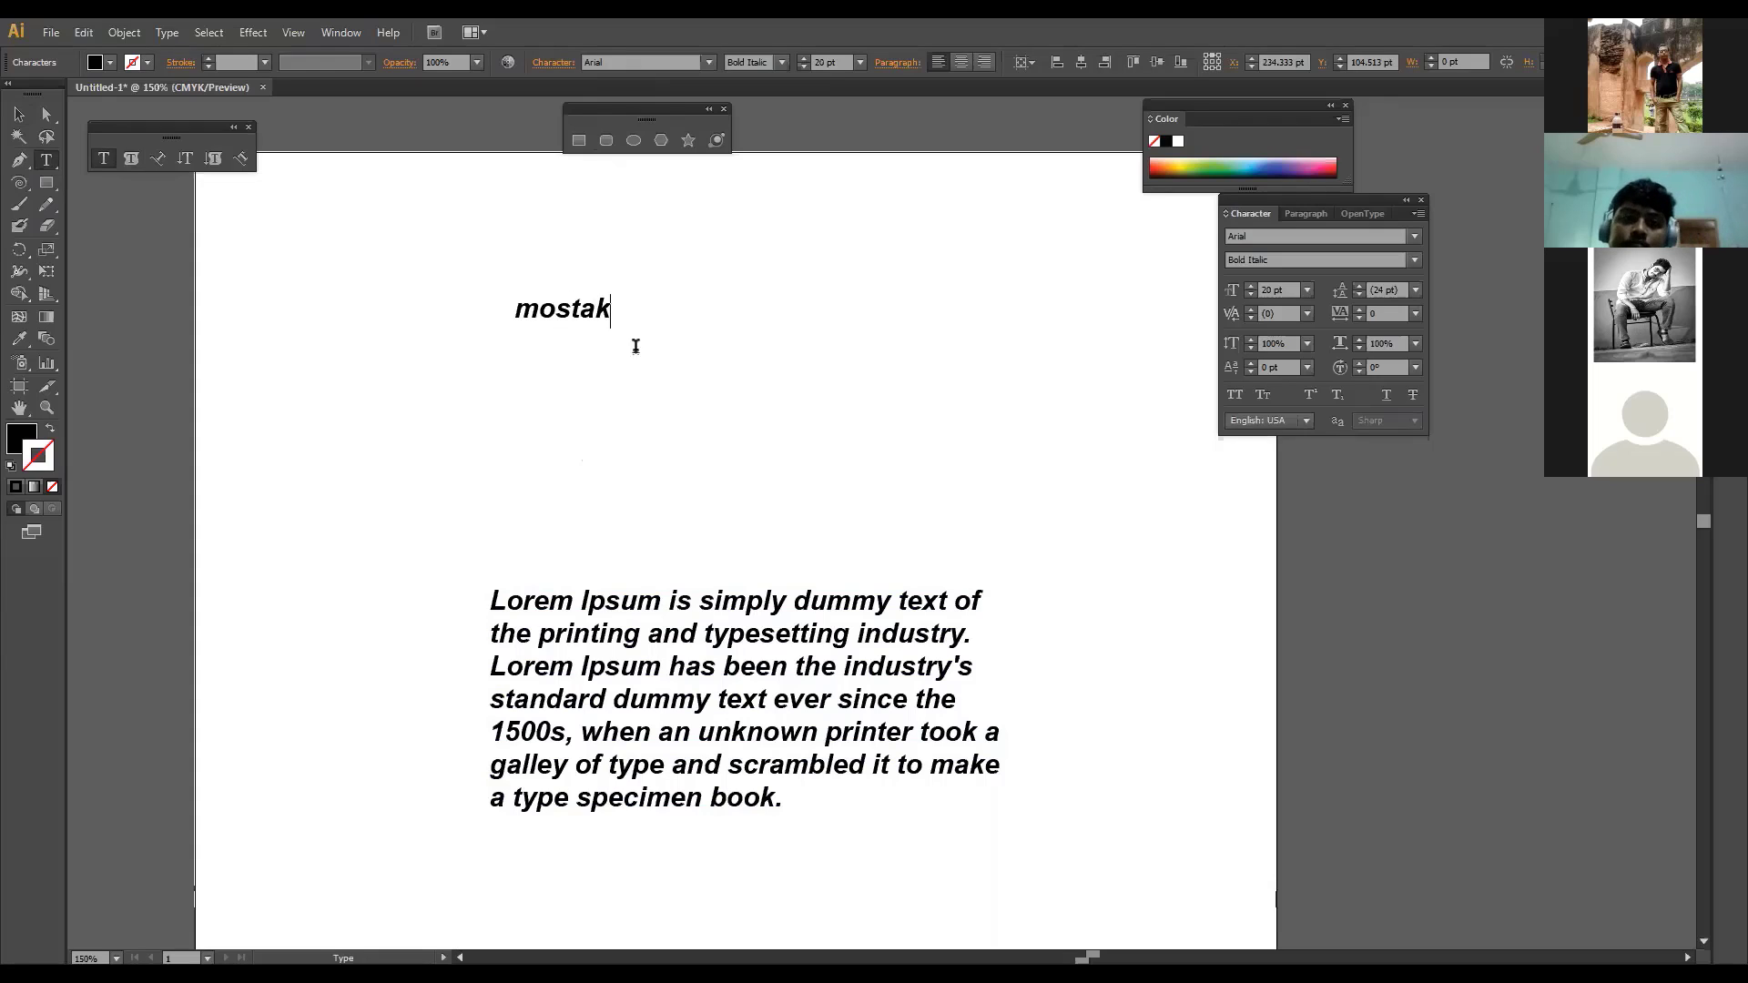
pyautogui.press('Escape')
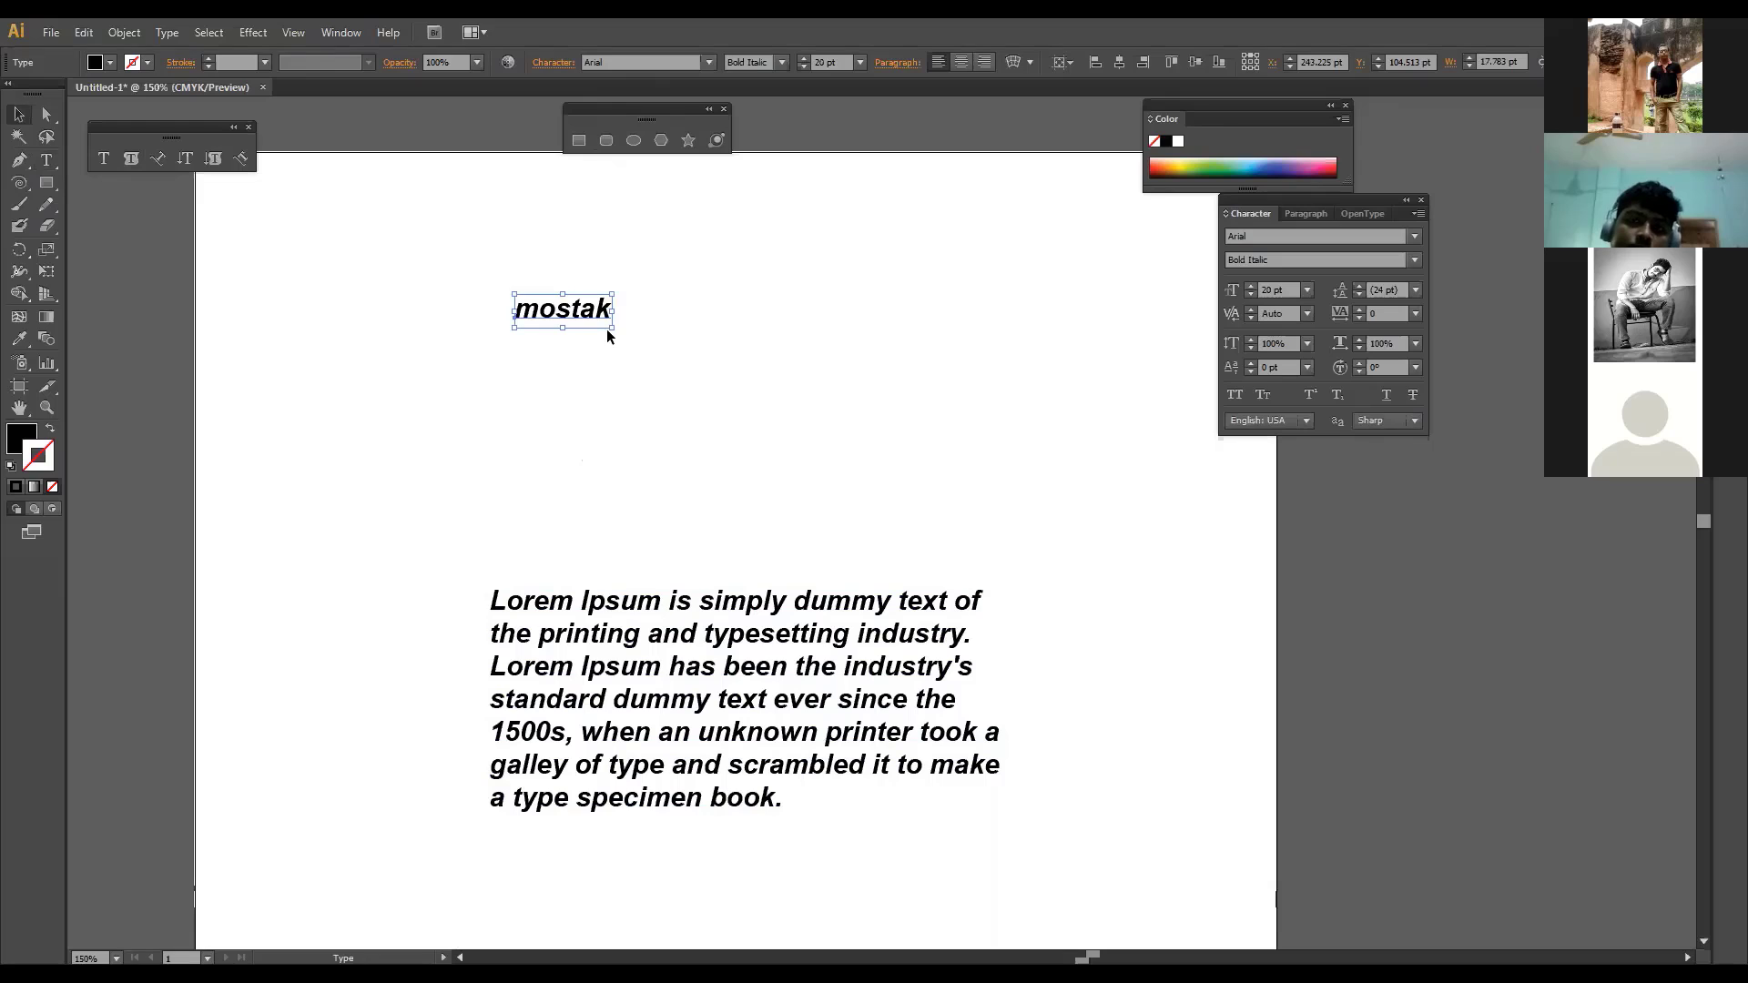
pyautogui.moveTo(612, 328); pyautogui.dragTo(734, 439)
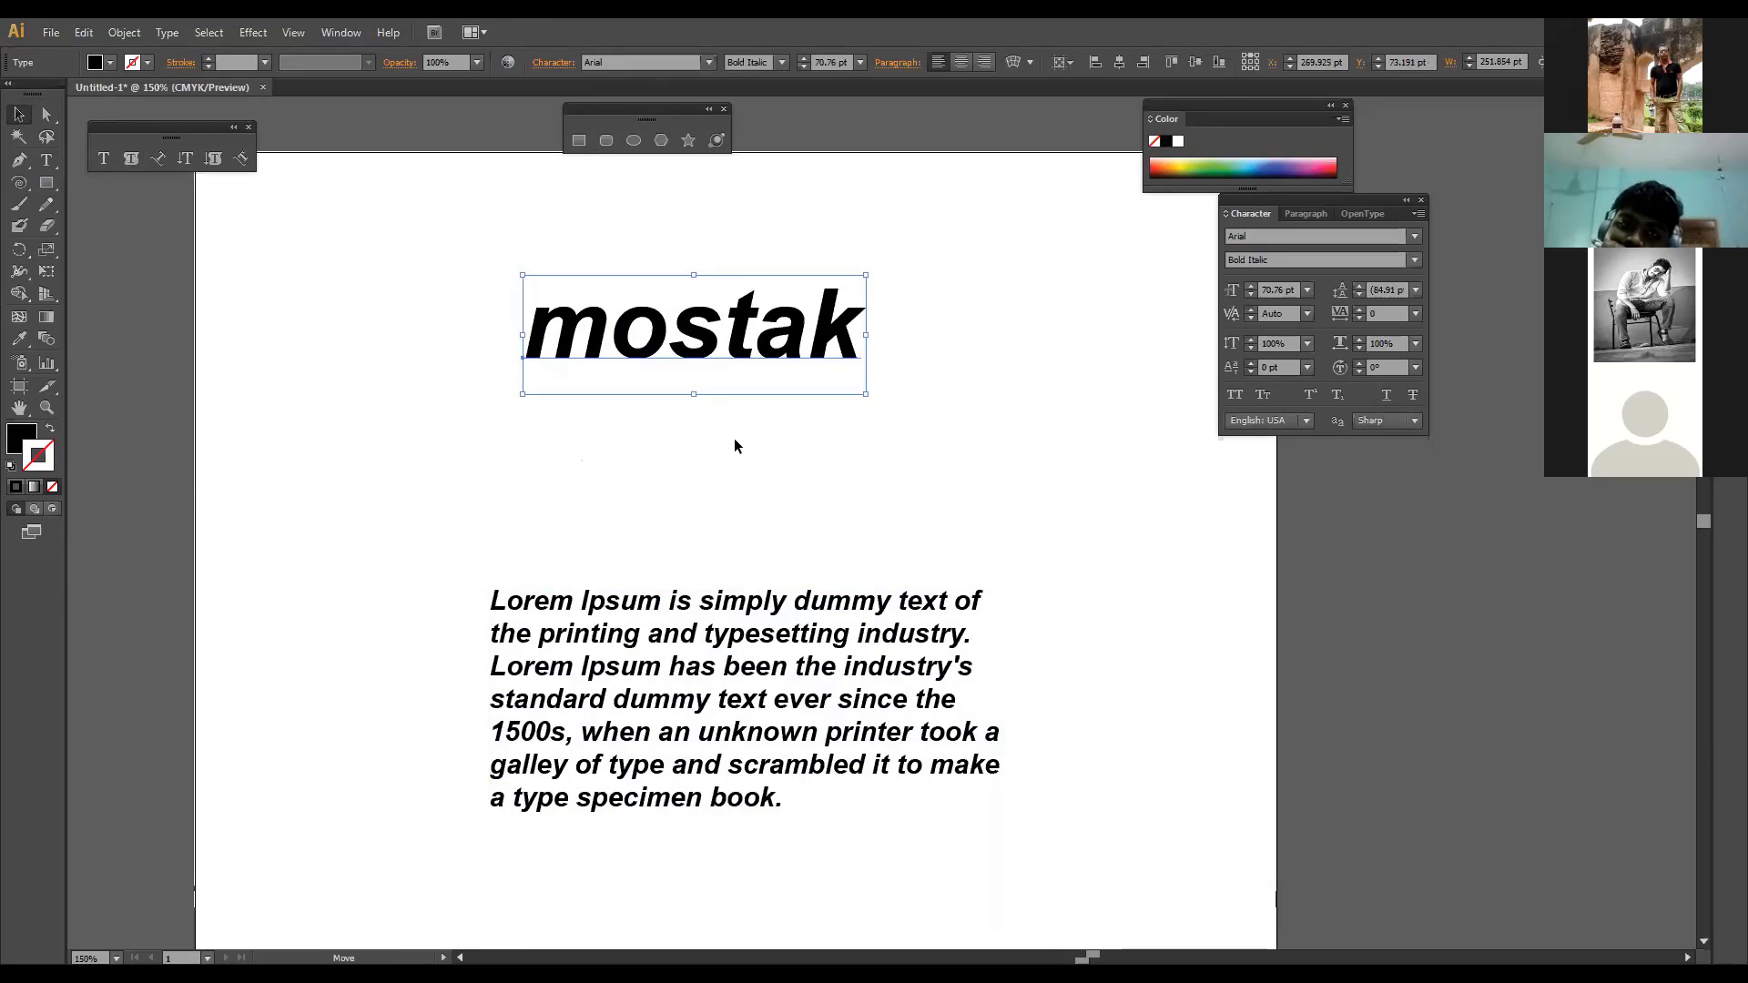
# Step: Insert a space after the second letter of the large name text, and delete that text object
pyautogui.click(708, 395)
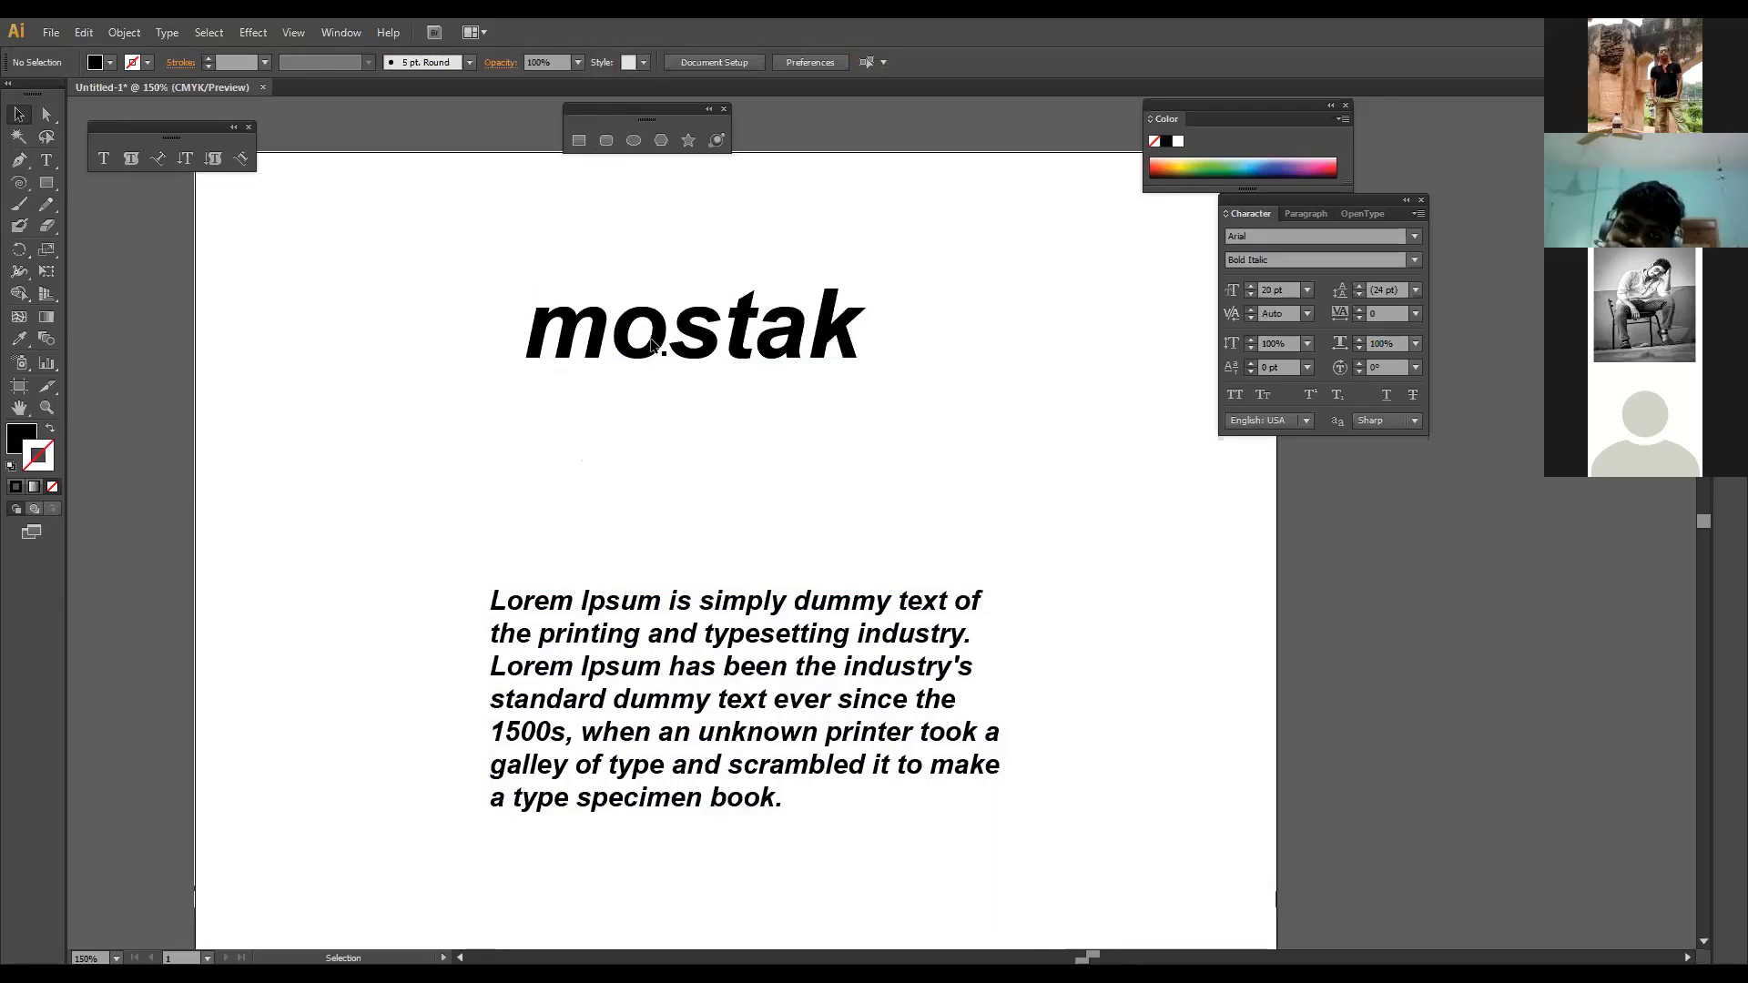
pyautogui.press('t')
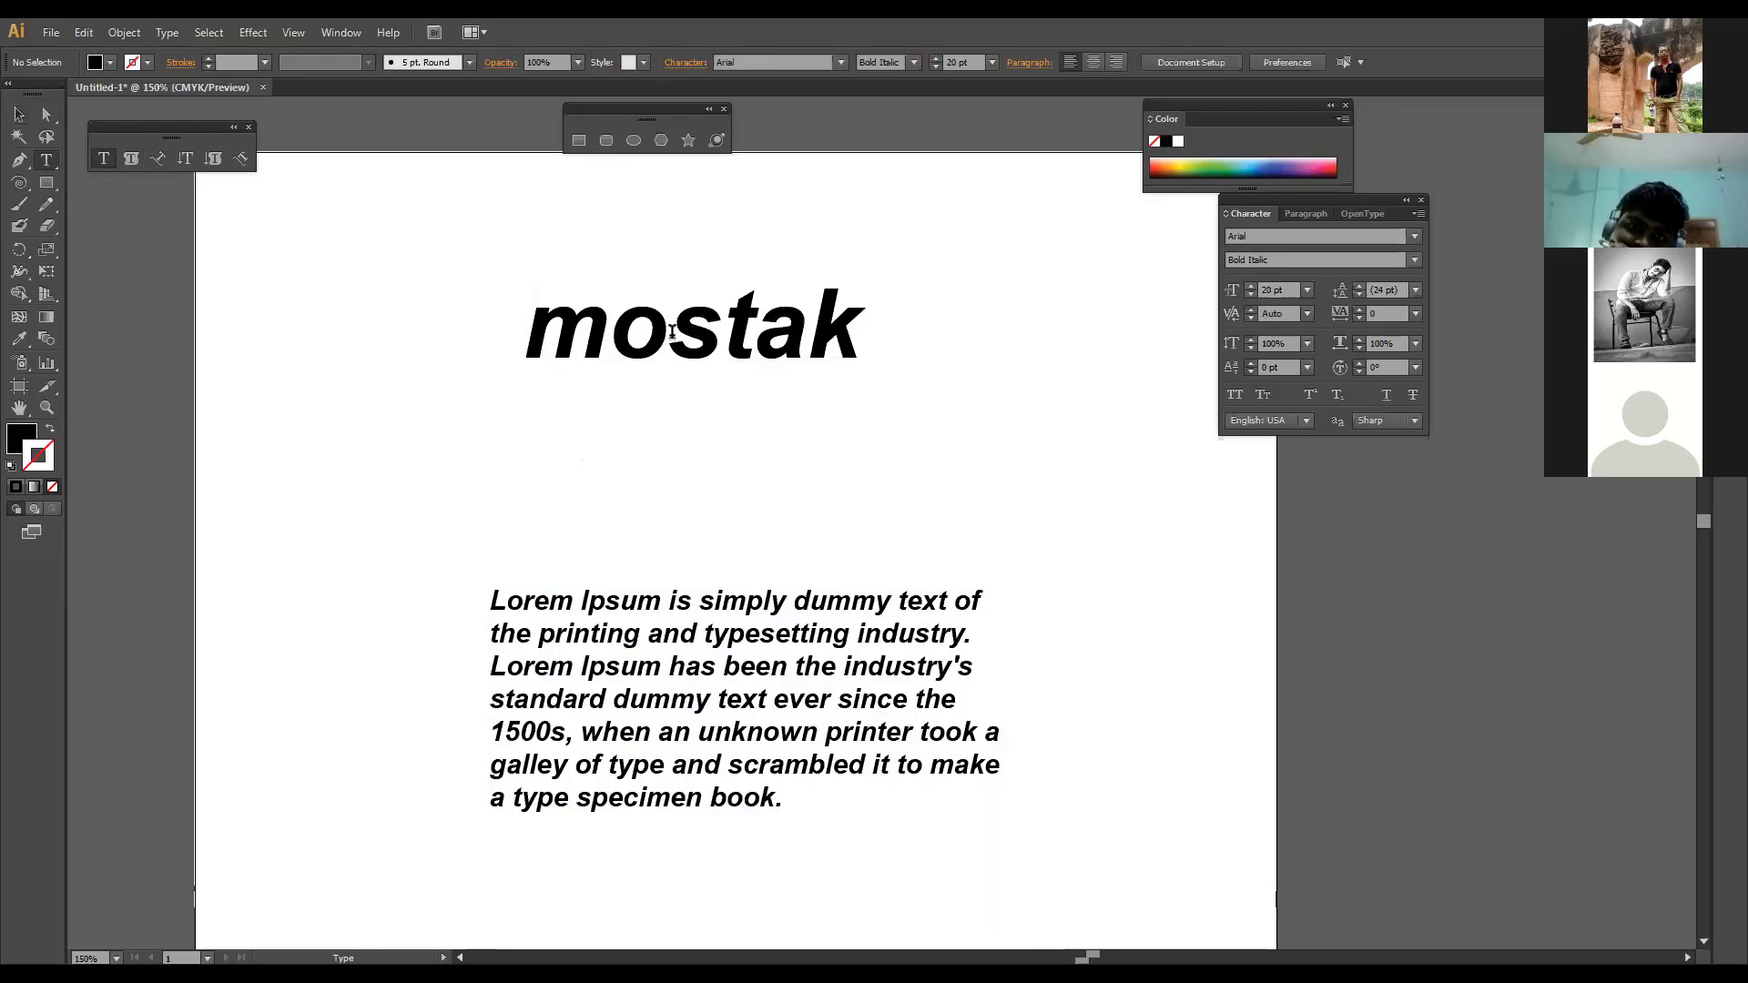
pyautogui.click(671, 332)
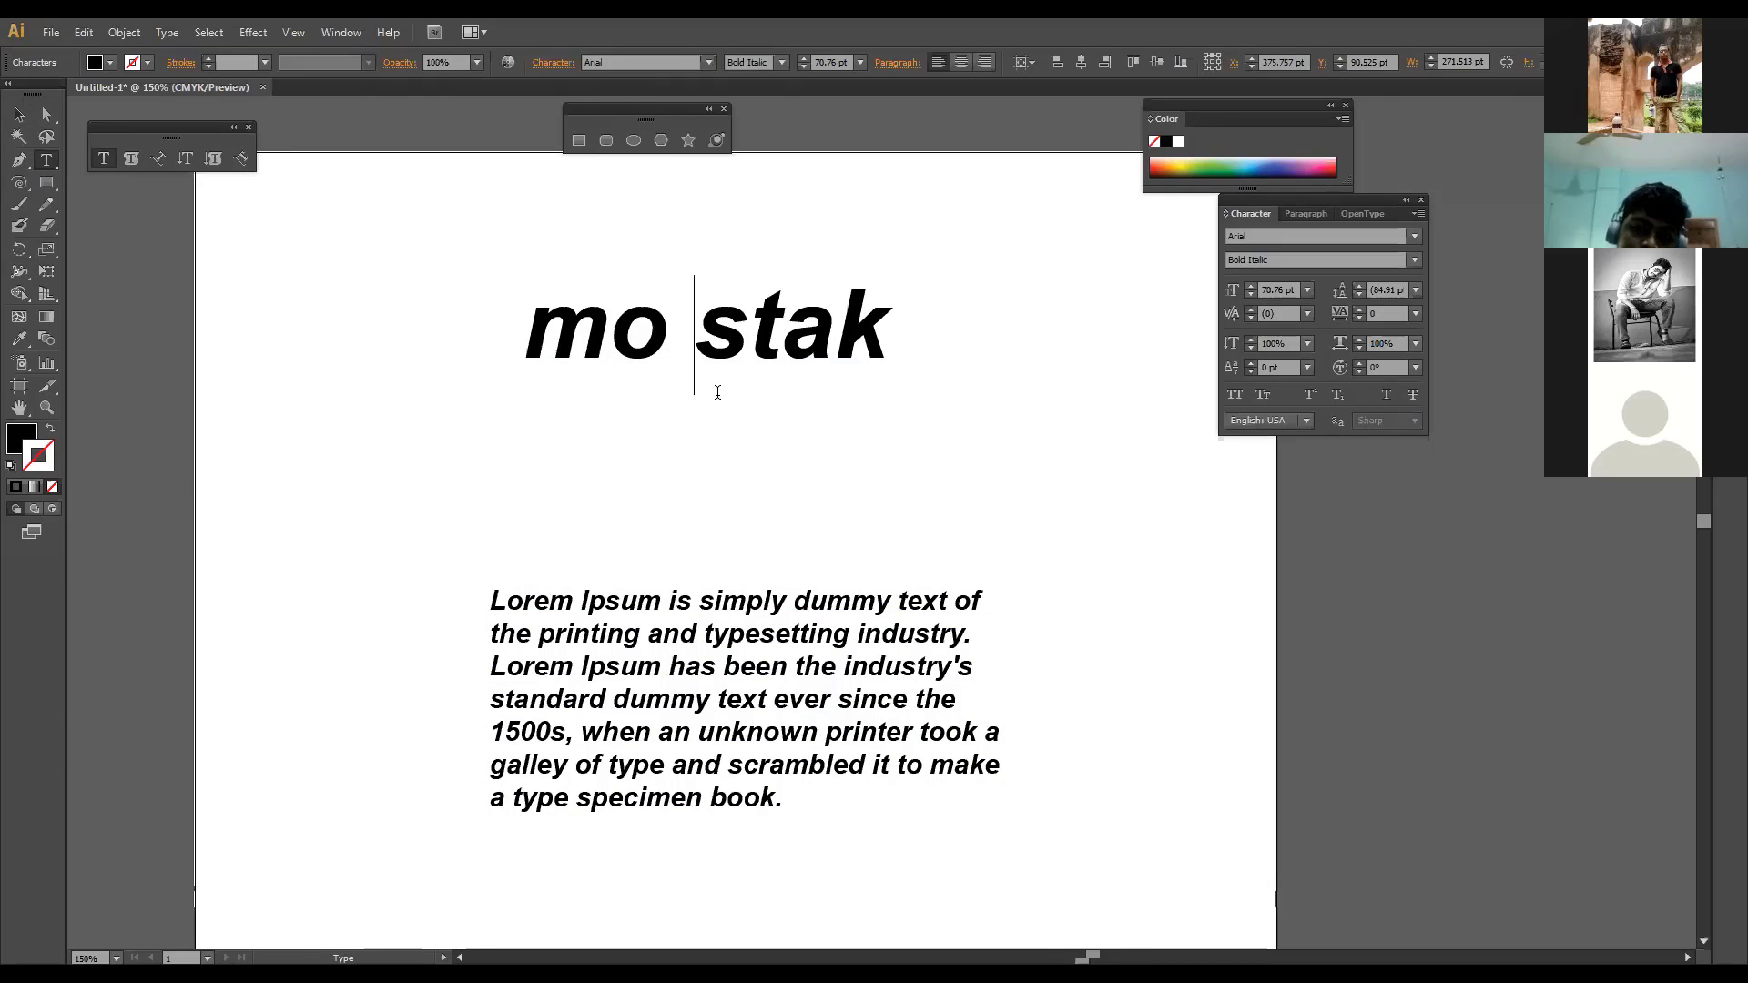
pyautogui.press('BackSpace')
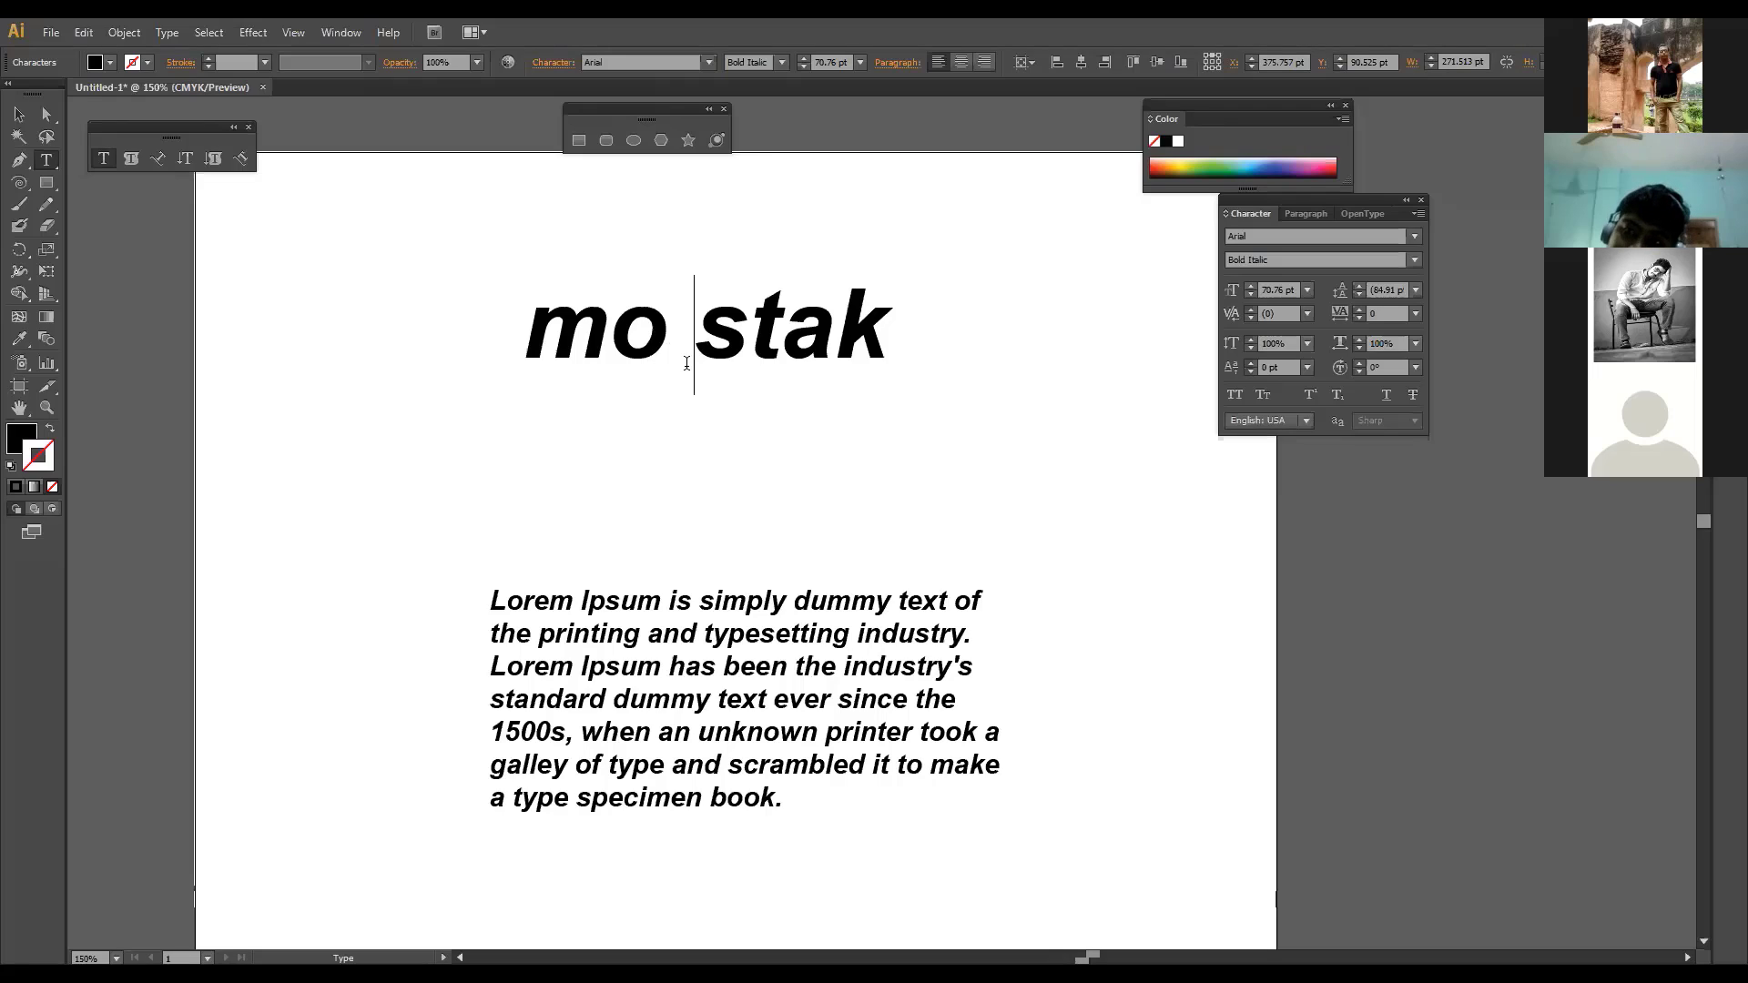
pyautogui.click(18, 115)
pyautogui.press('Delete')
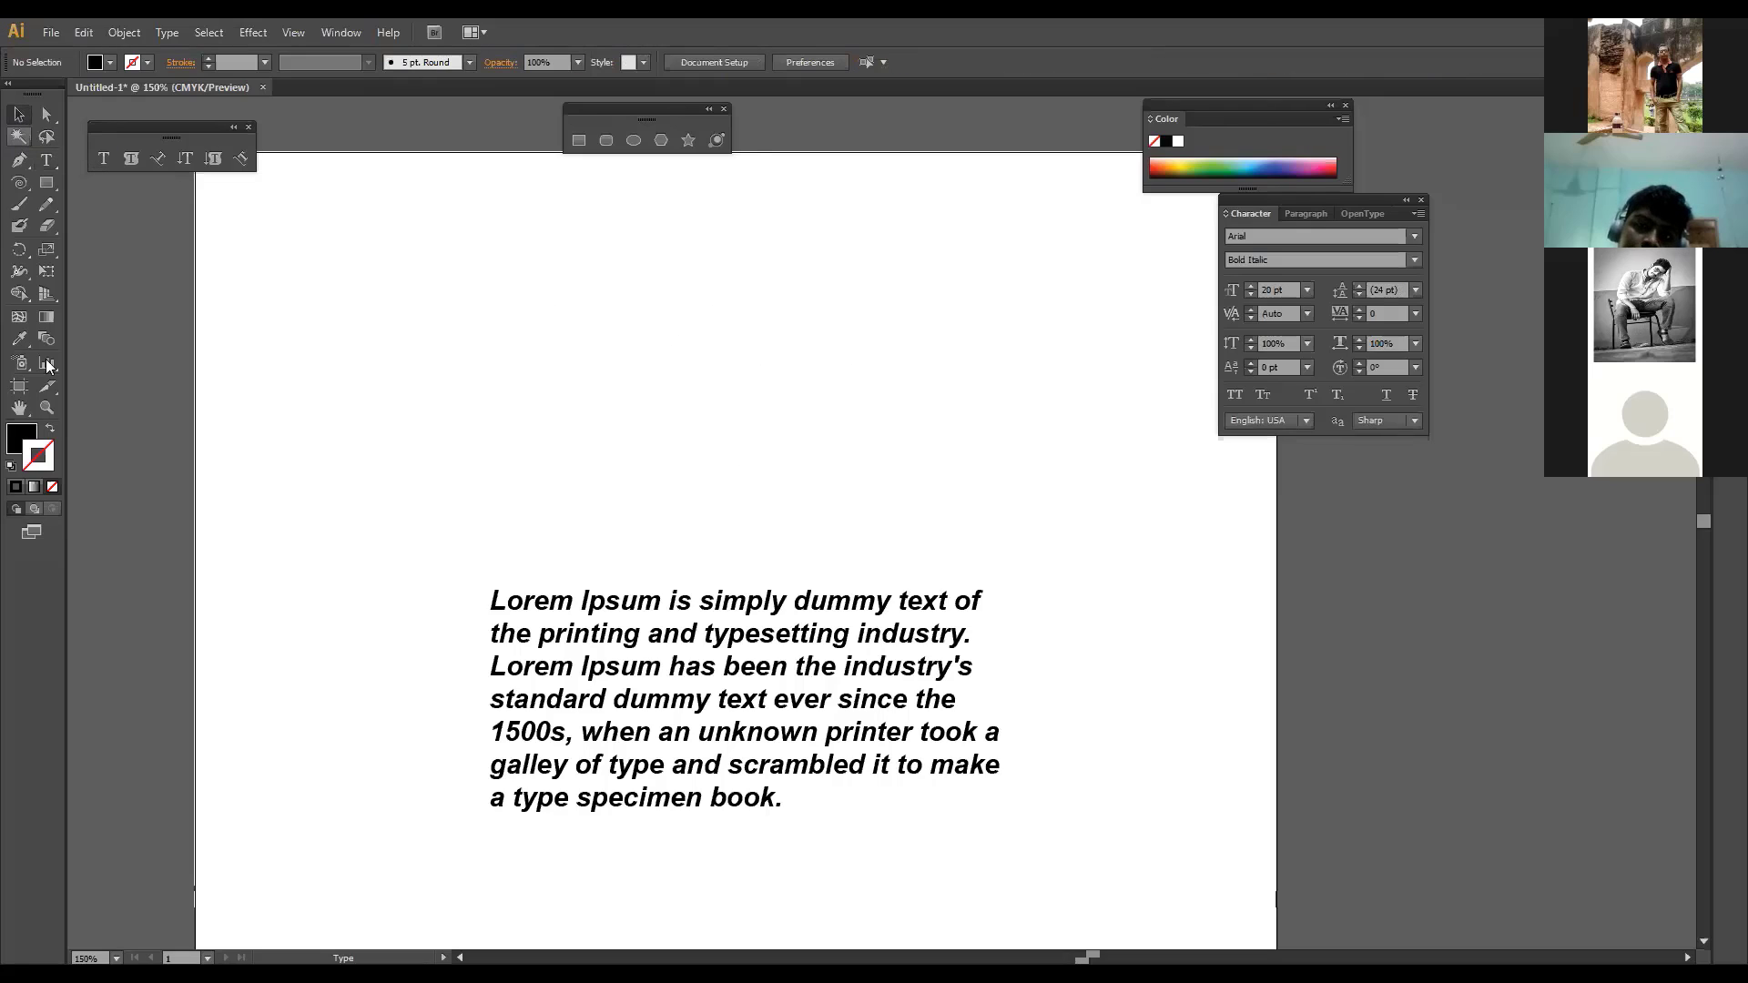
# Step: Add the point text "mo" above the paragraph, scaled up to about 112 pt and shifted about 59 pt to the right
pyautogui.click(46, 159)
pyautogui.click(528, 317)
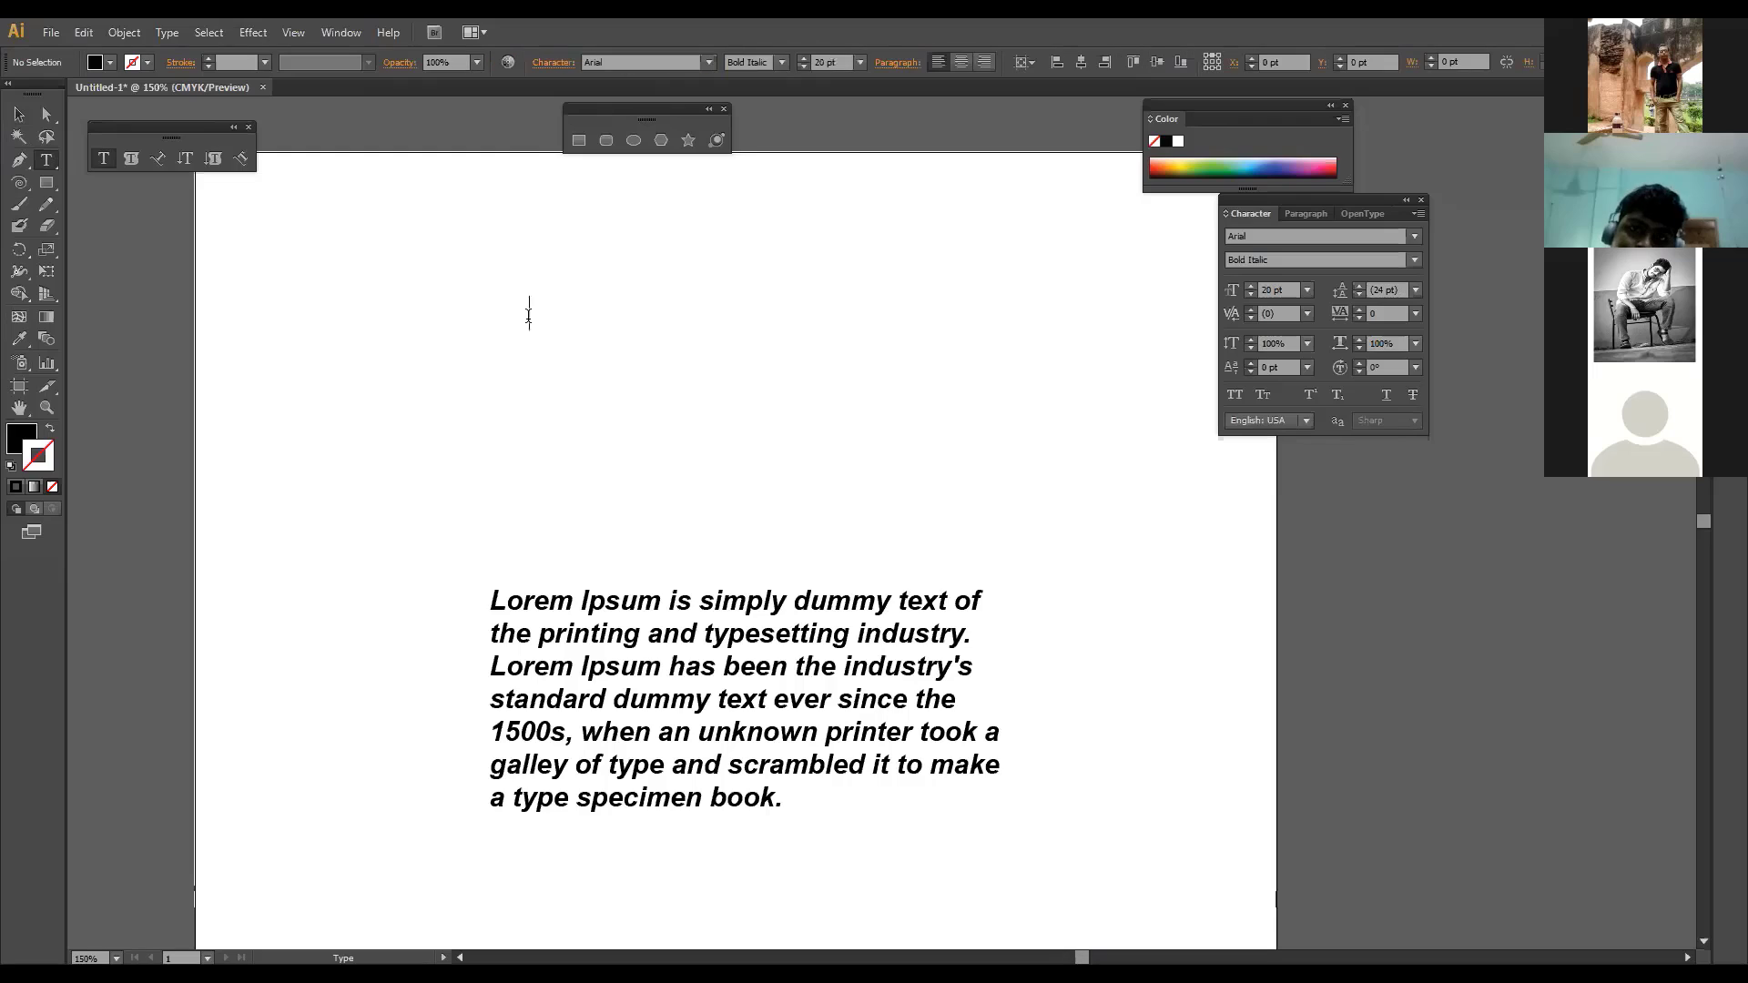
pyautogui.write('mo')
pyautogui.press('Escape')
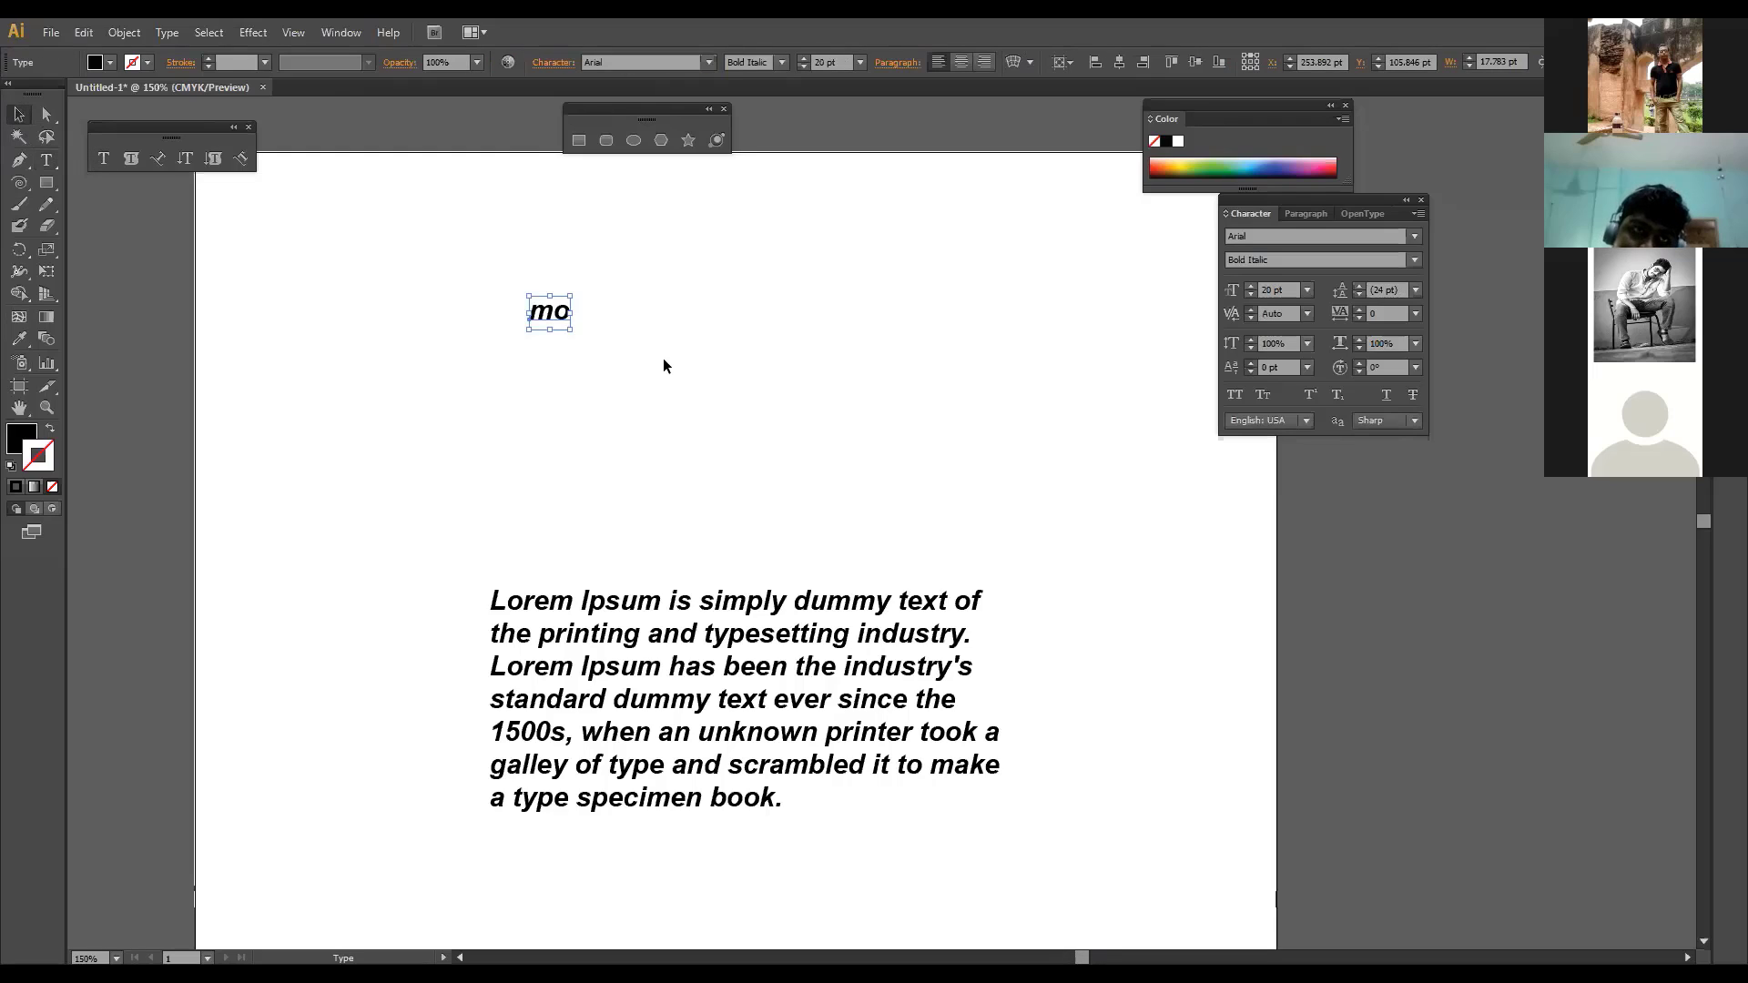
pyautogui.moveTo(573, 332); pyautogui.dragTo(664, 407)
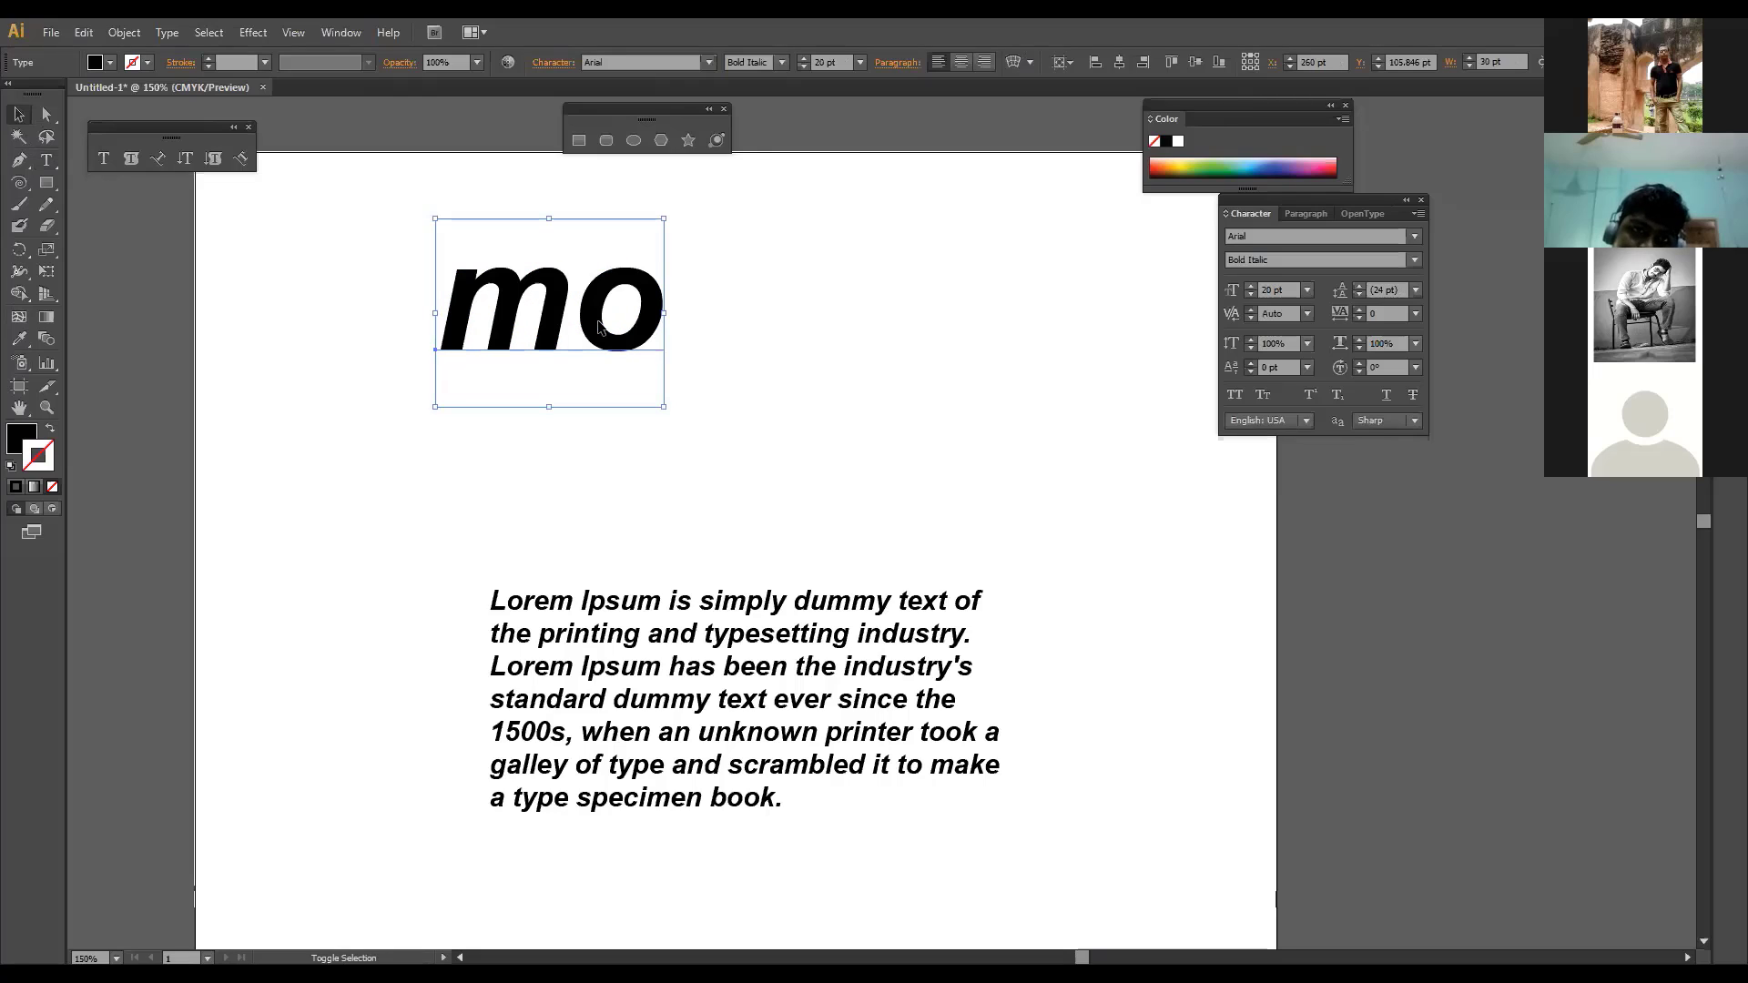
pyautogui.moveTo(570, 310); pyautogui.dragTo(652, 314)
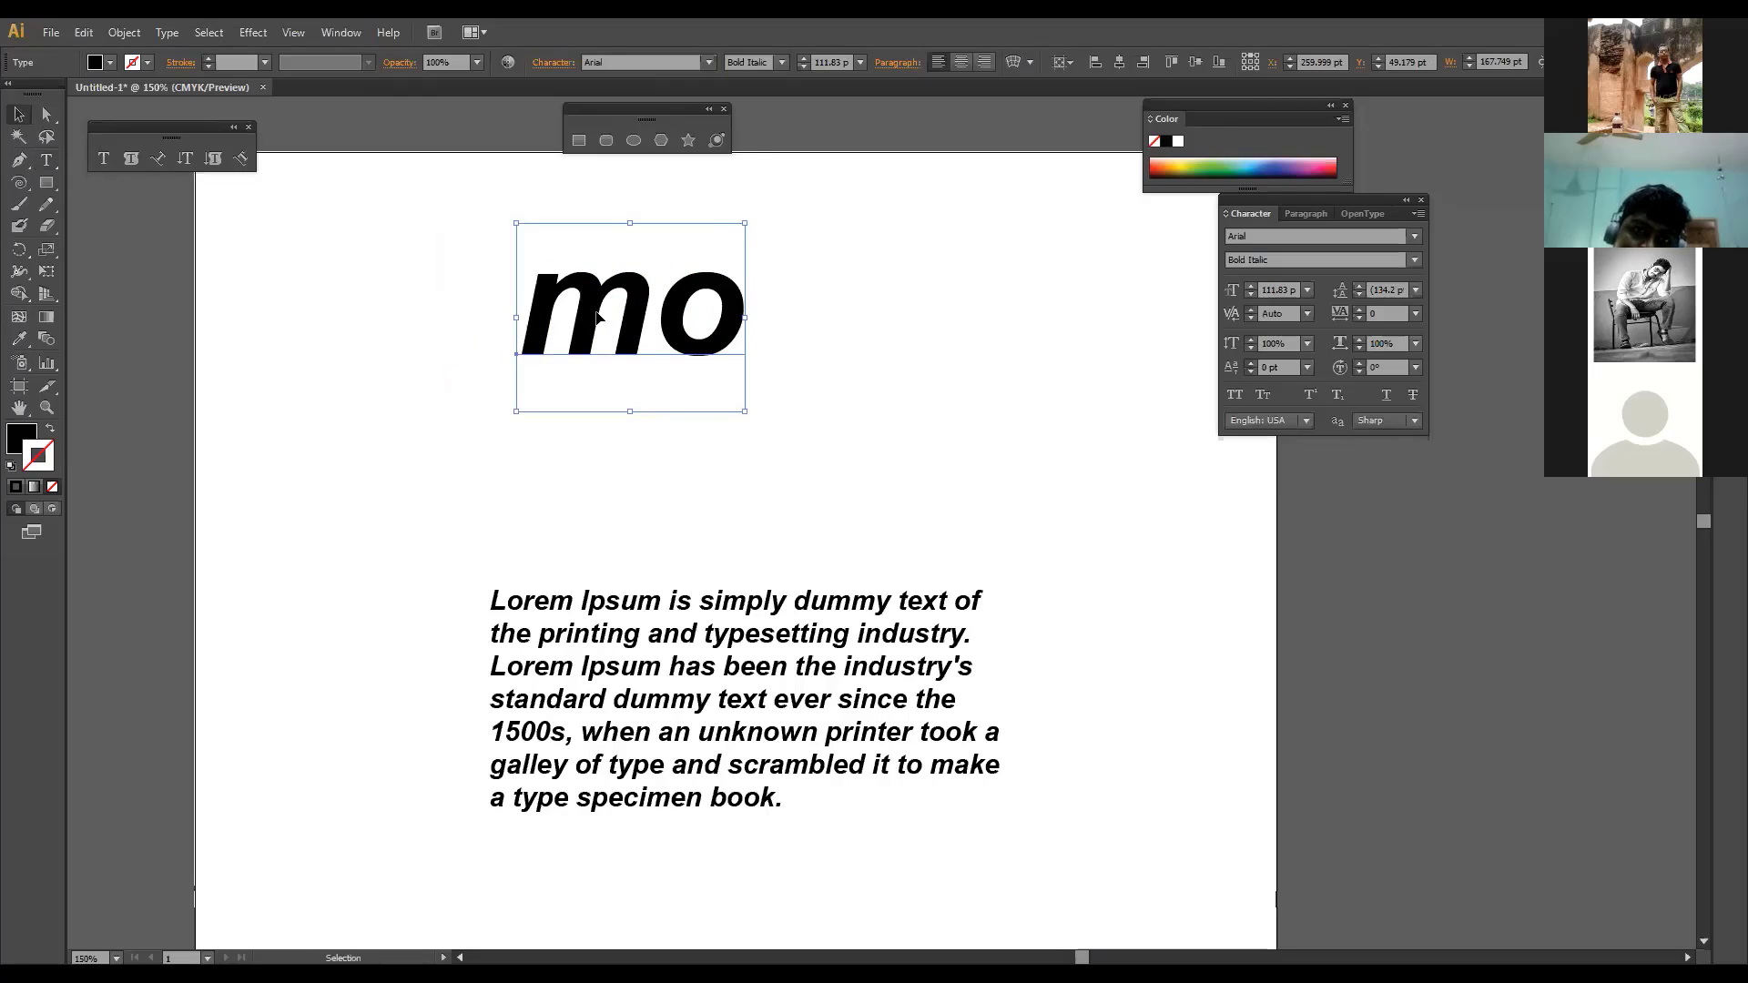
# Step: Insert a space between the "m" and the "o" of the large text
pyautogui.click(47, 160)
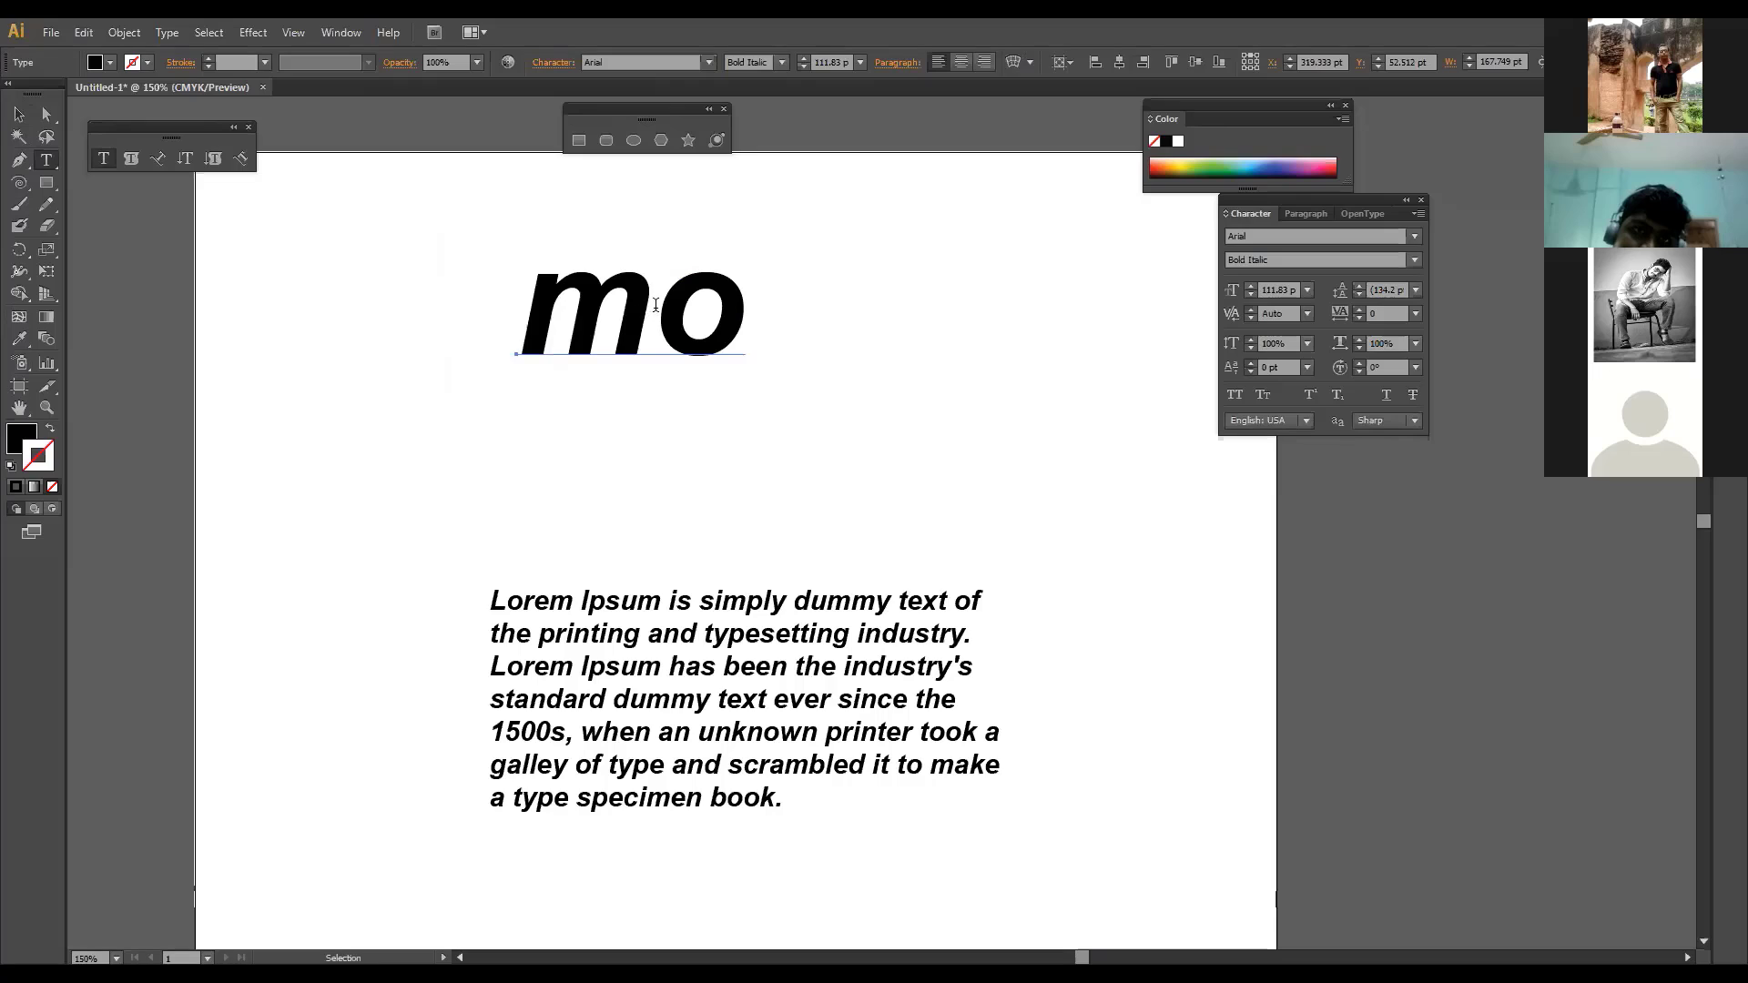
pyautogui.click(657, 305)
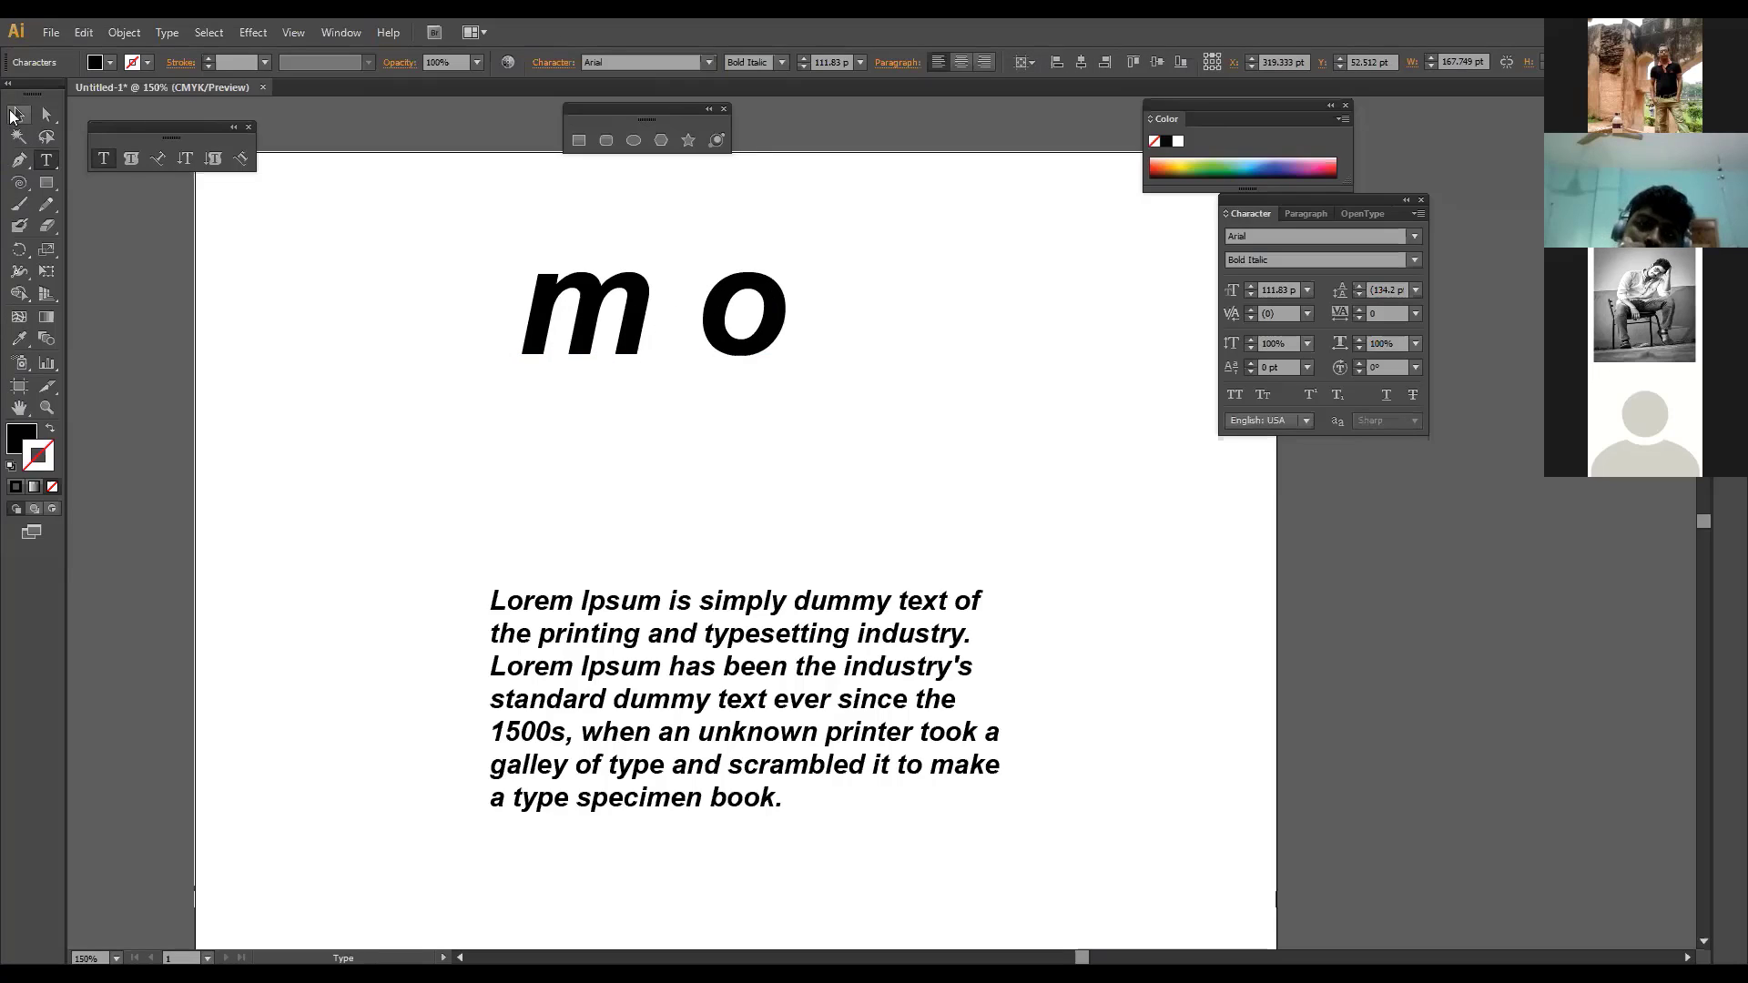
pyautogui.press('Escape')
pyautogui.click(826, 420)
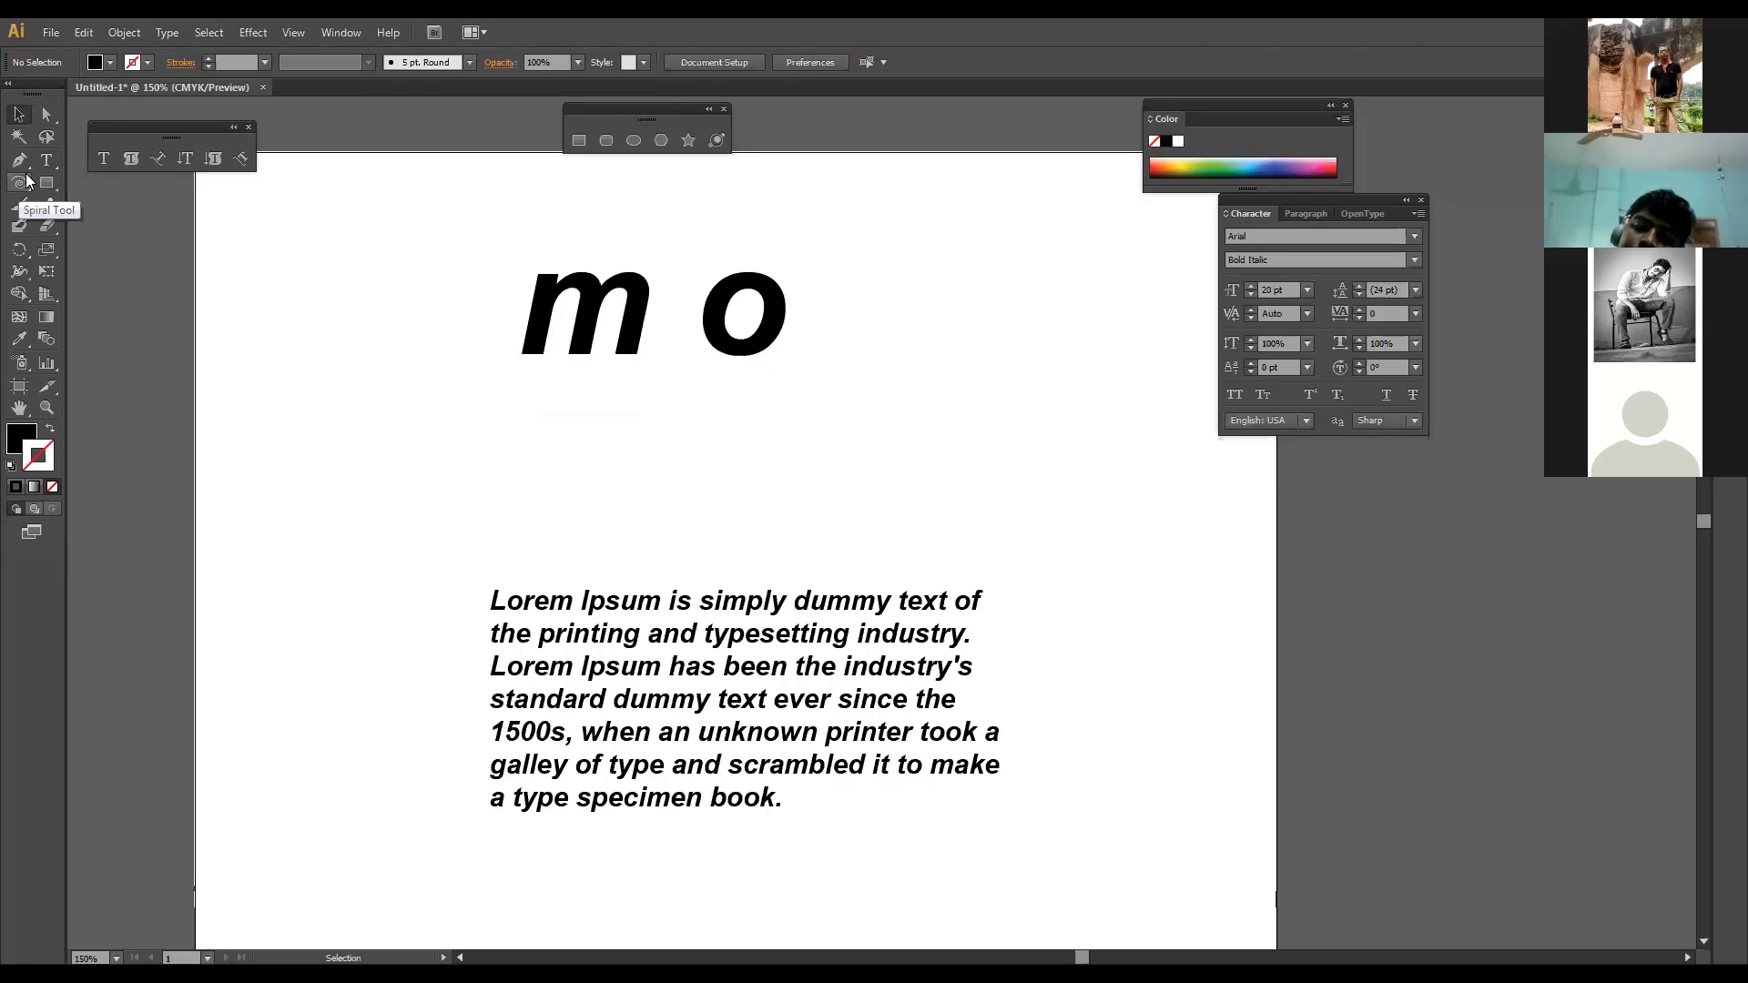
# Step: Tighten the gap before the "o" in the large text by setting its kerning to -149
pyautogui.click(47, 159)
pyautogui.click(713, 309)
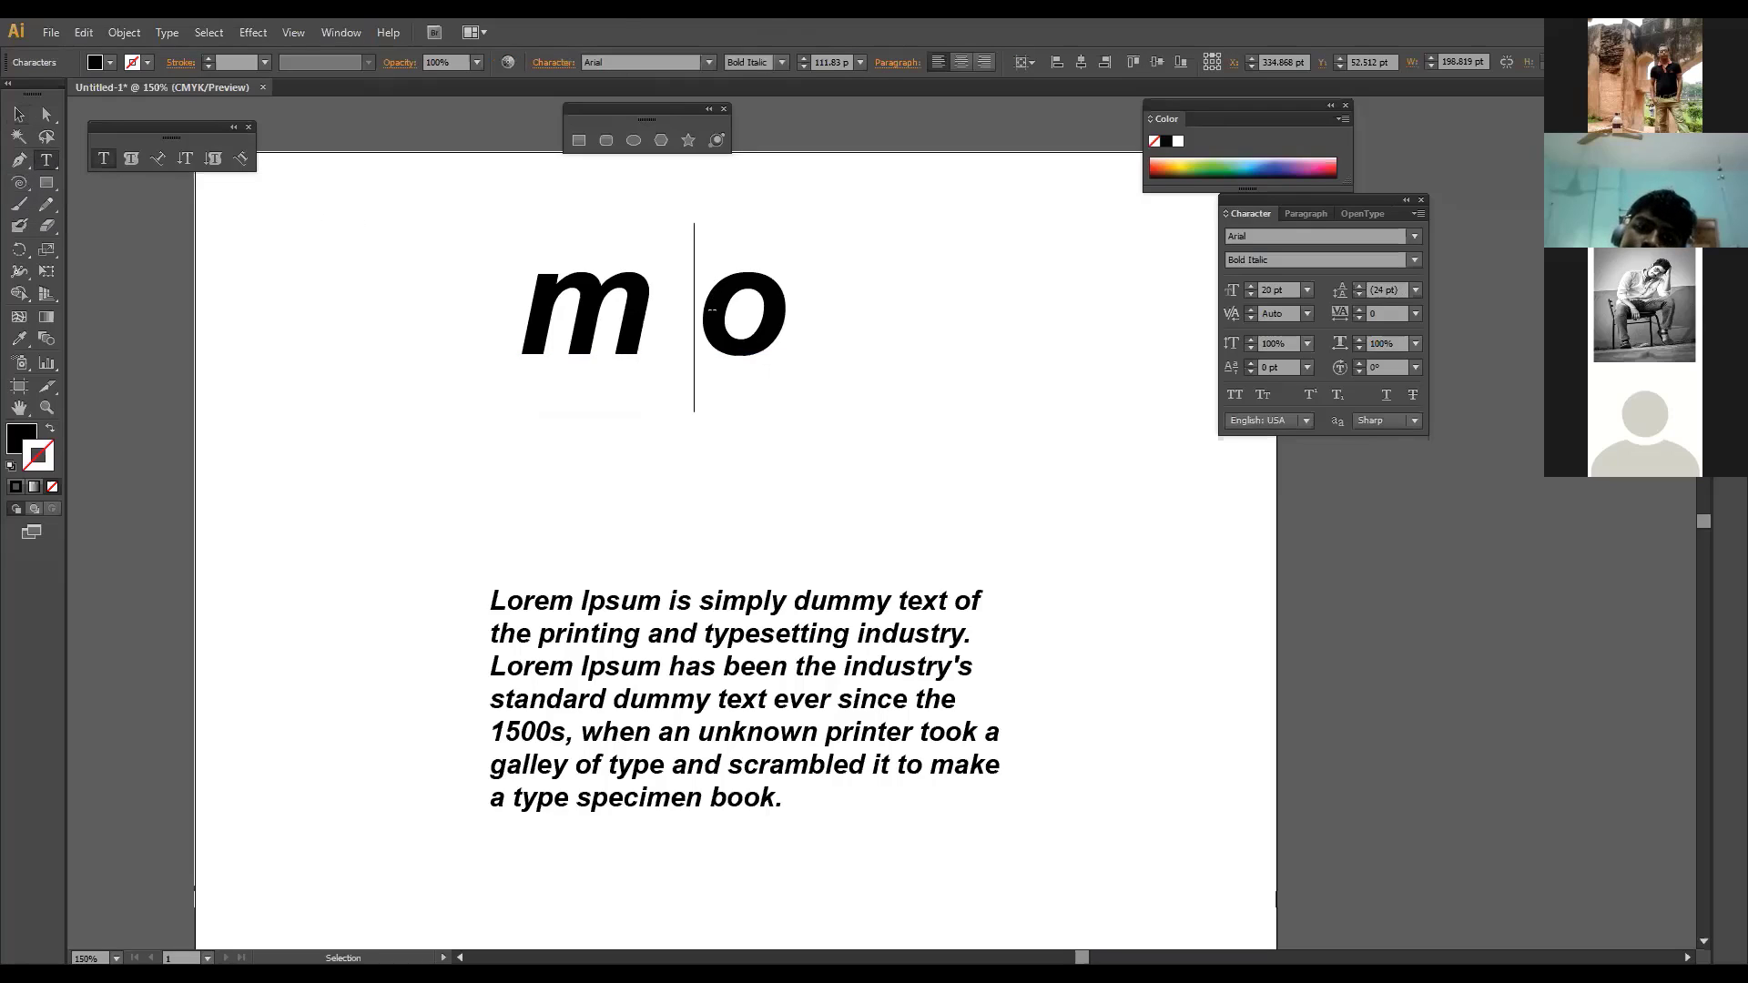
pyautogui.press('BackSpace')
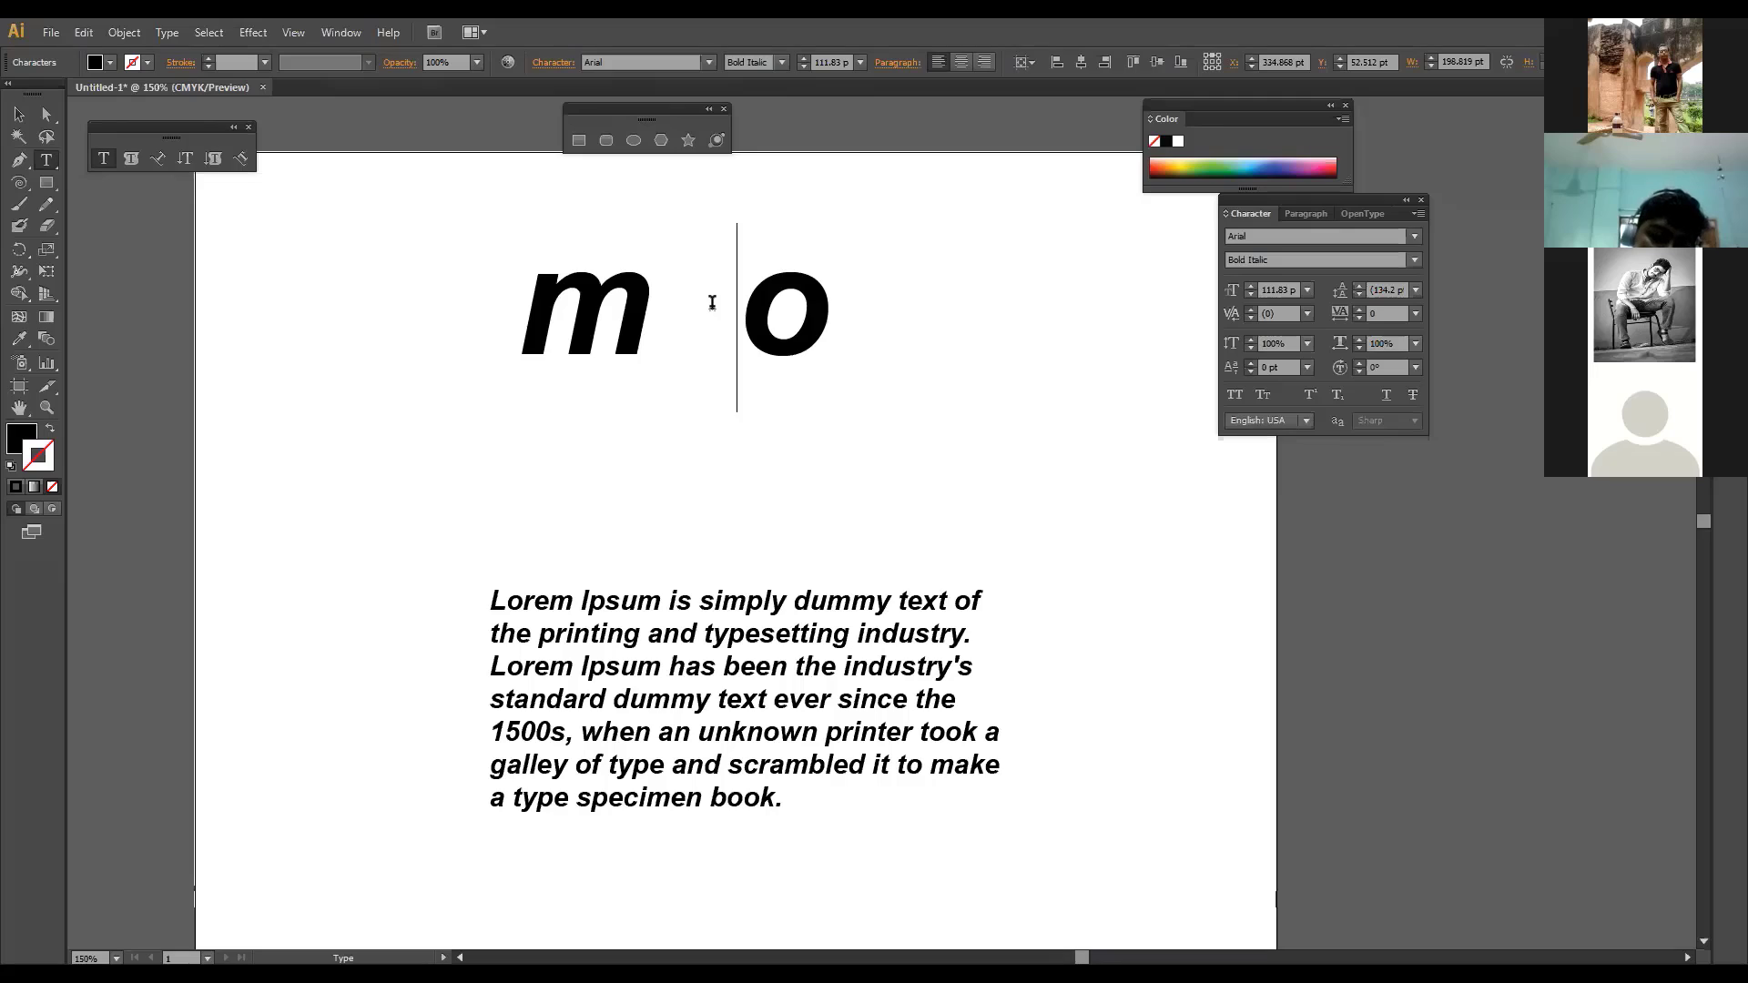
pyautogui.press('BackSpace')
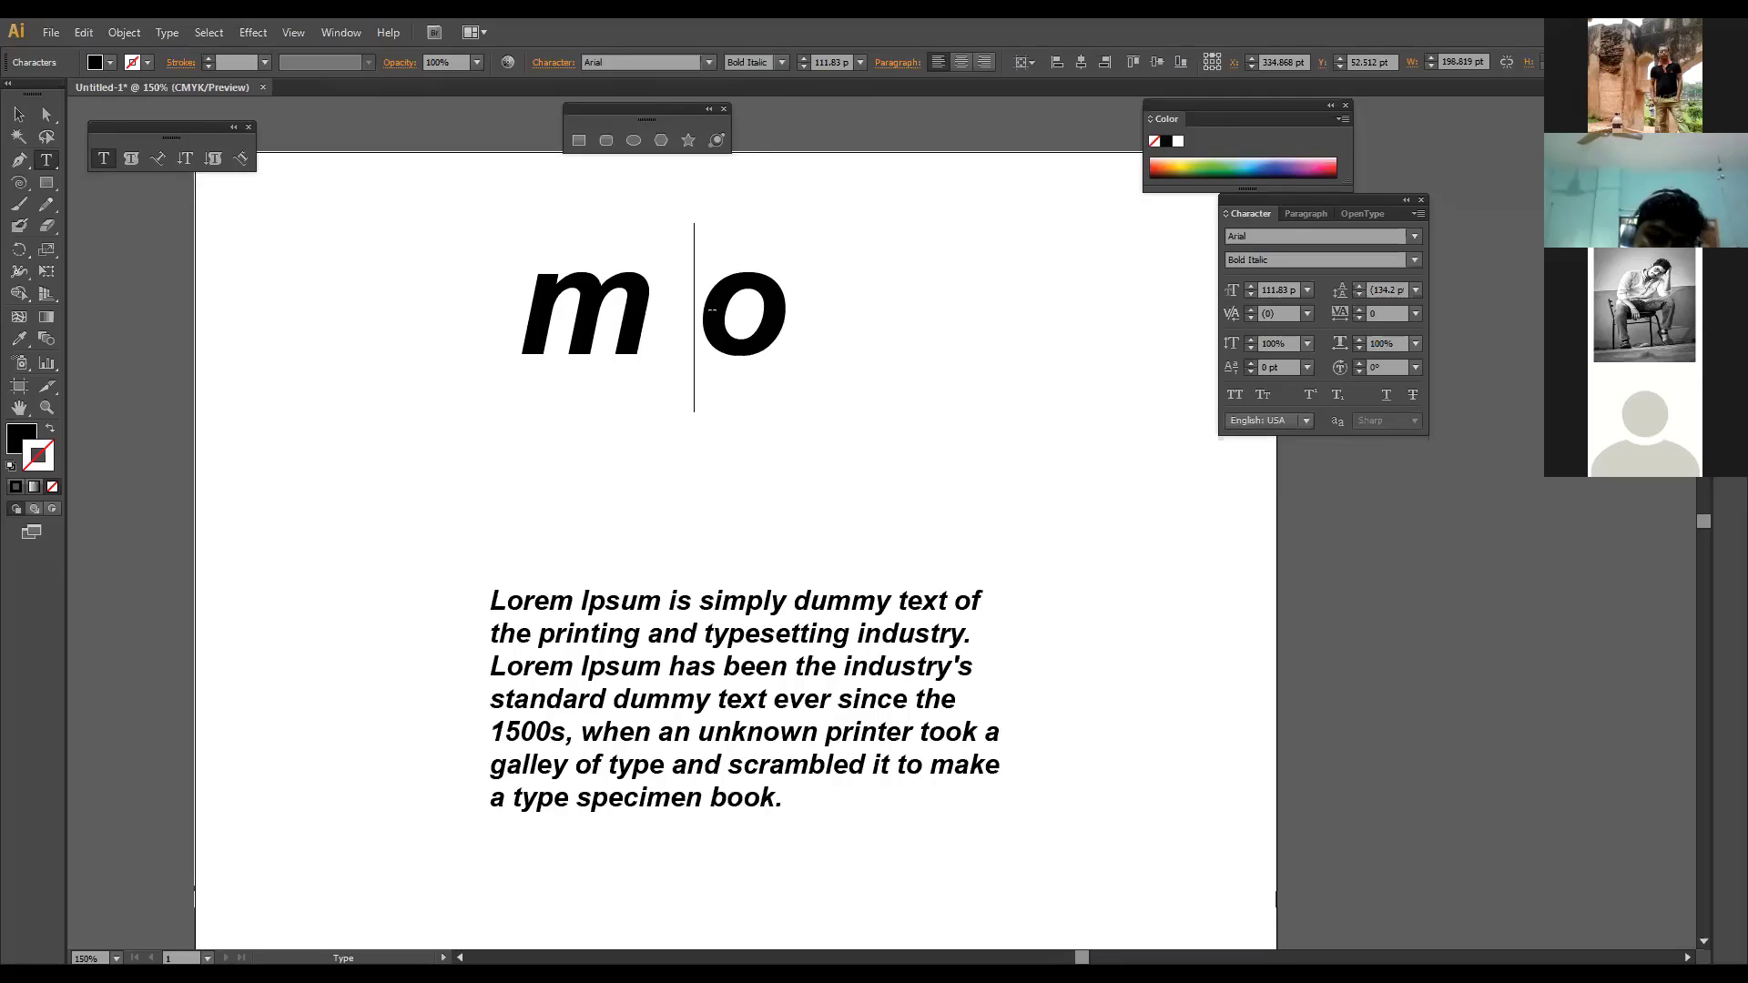
pyautogui.click(1273, 315)
pyautogui.press('Down')
pyautogui.press('Down')
pyautogui.press('Down')
pyautogui.press('Down')
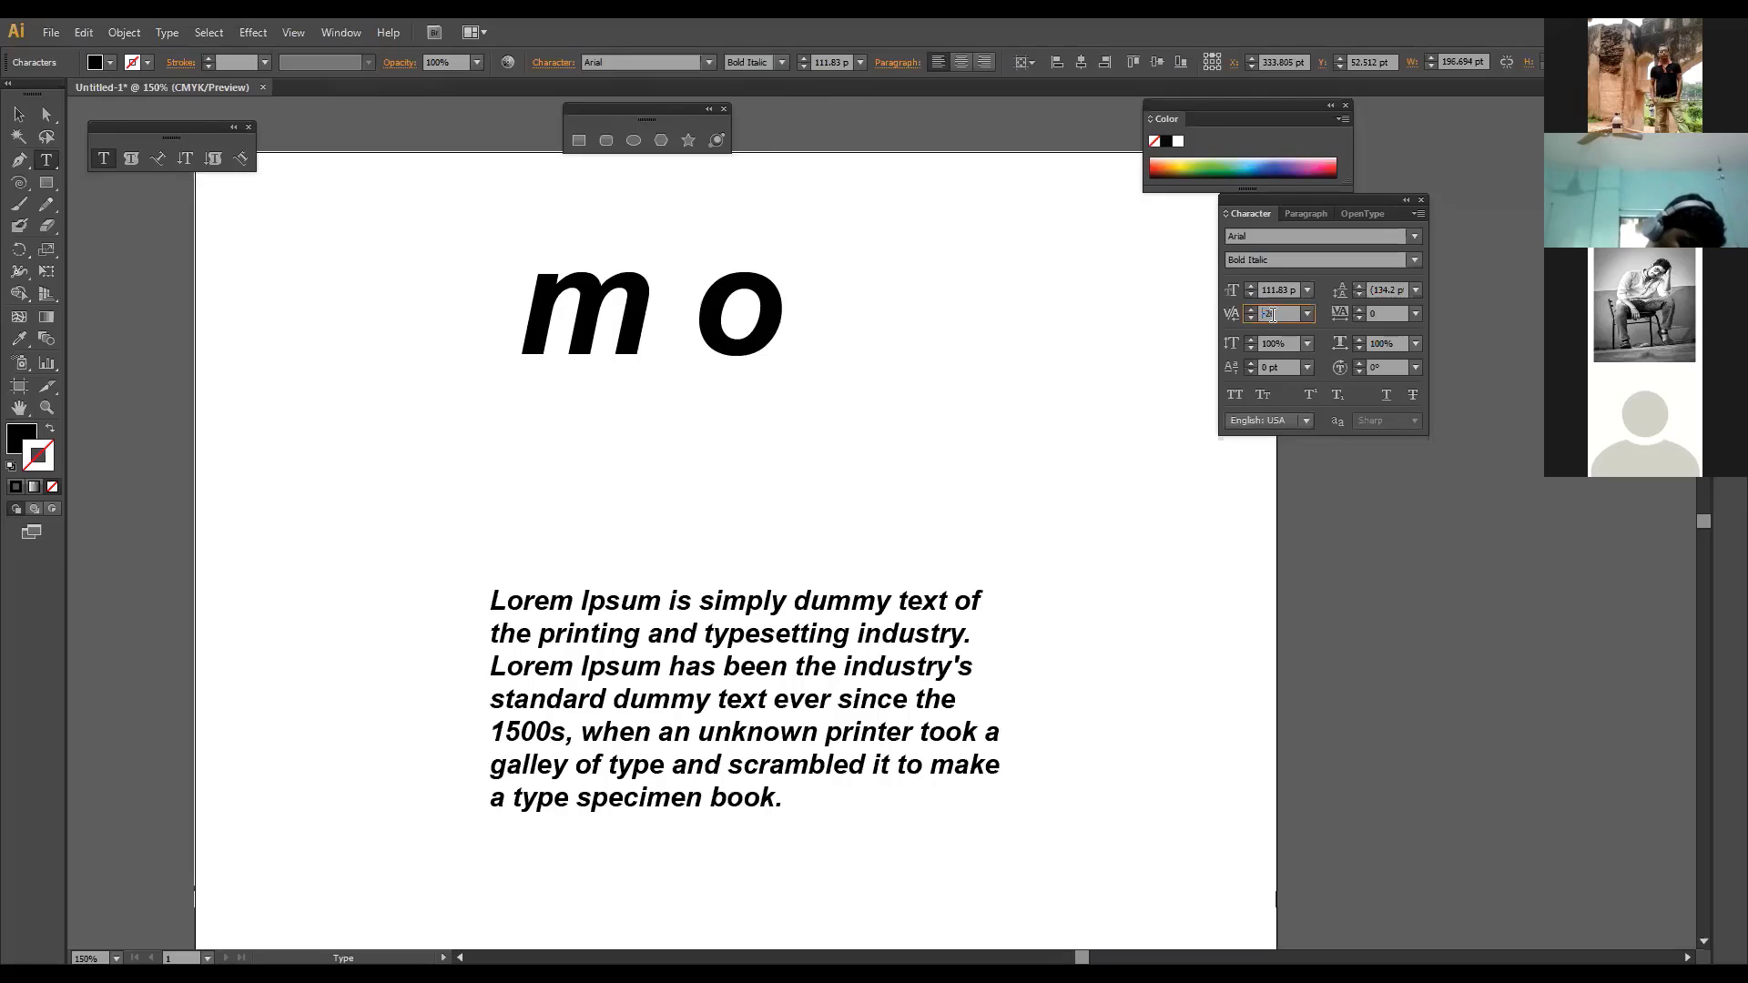
pyautogui.press('Down')
pyautogui.press('Down')
pyautogui.press('Down')
pyautogui.press('Down')
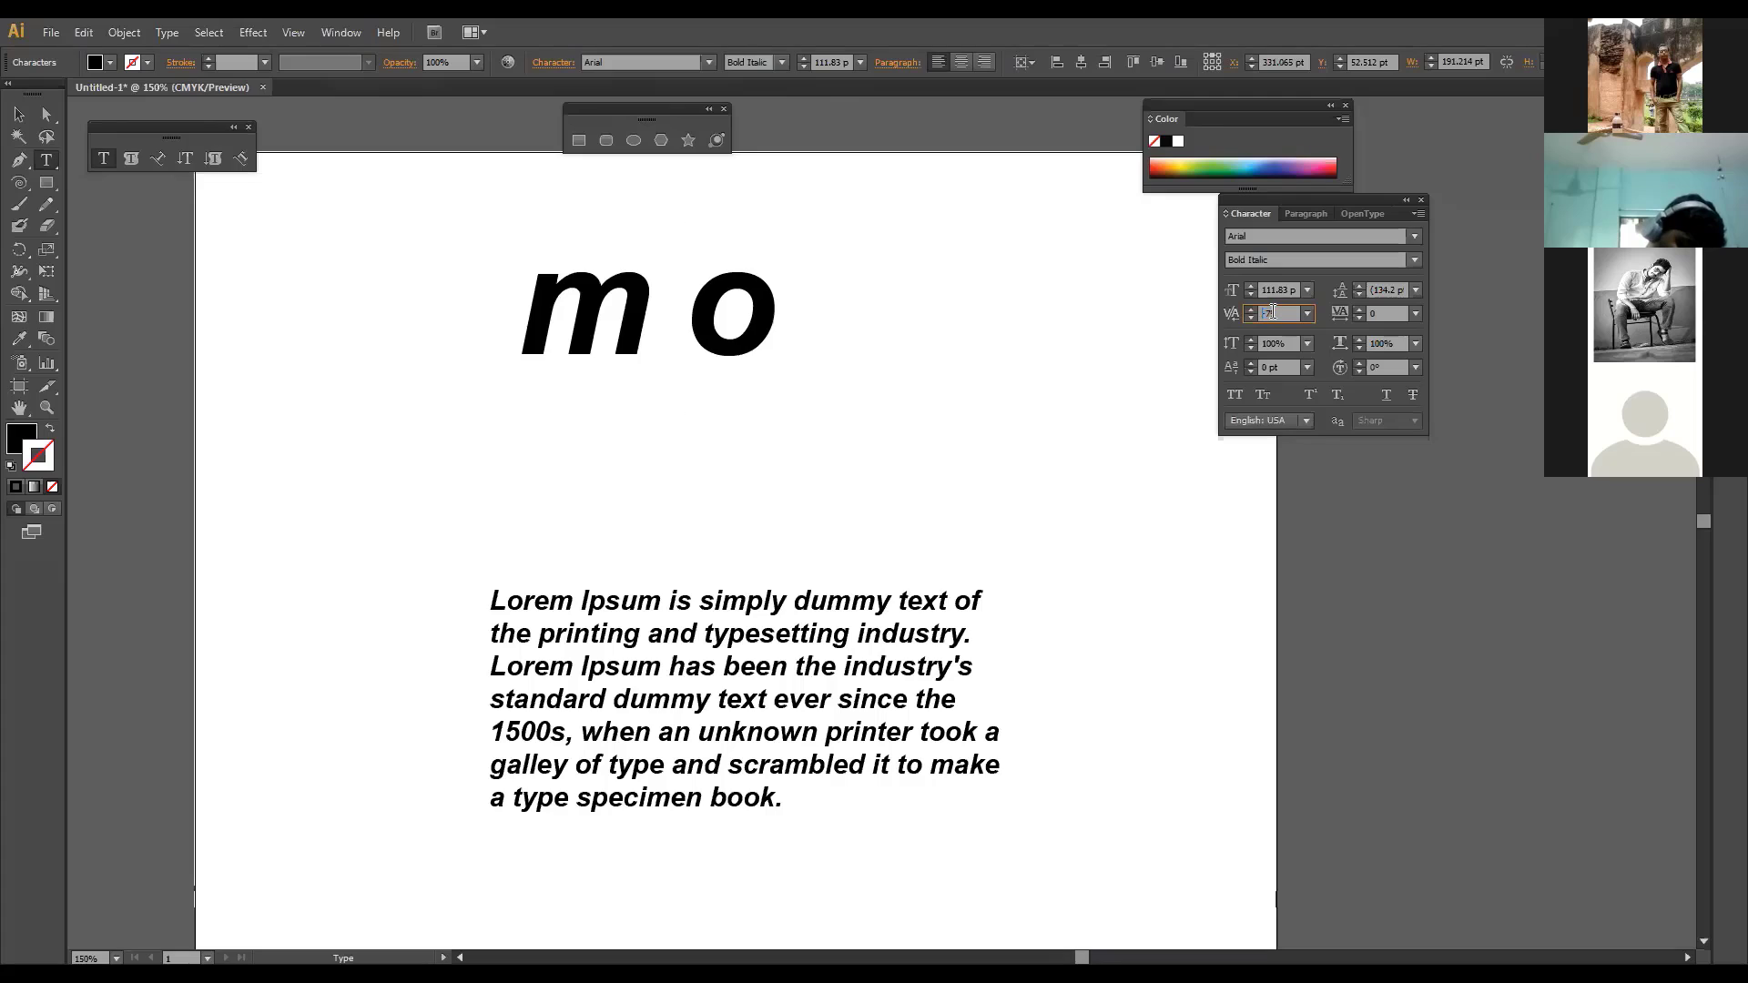
pyautogui.press('Down')
pyautogui.press('Down')
pyautogui.press('Down')
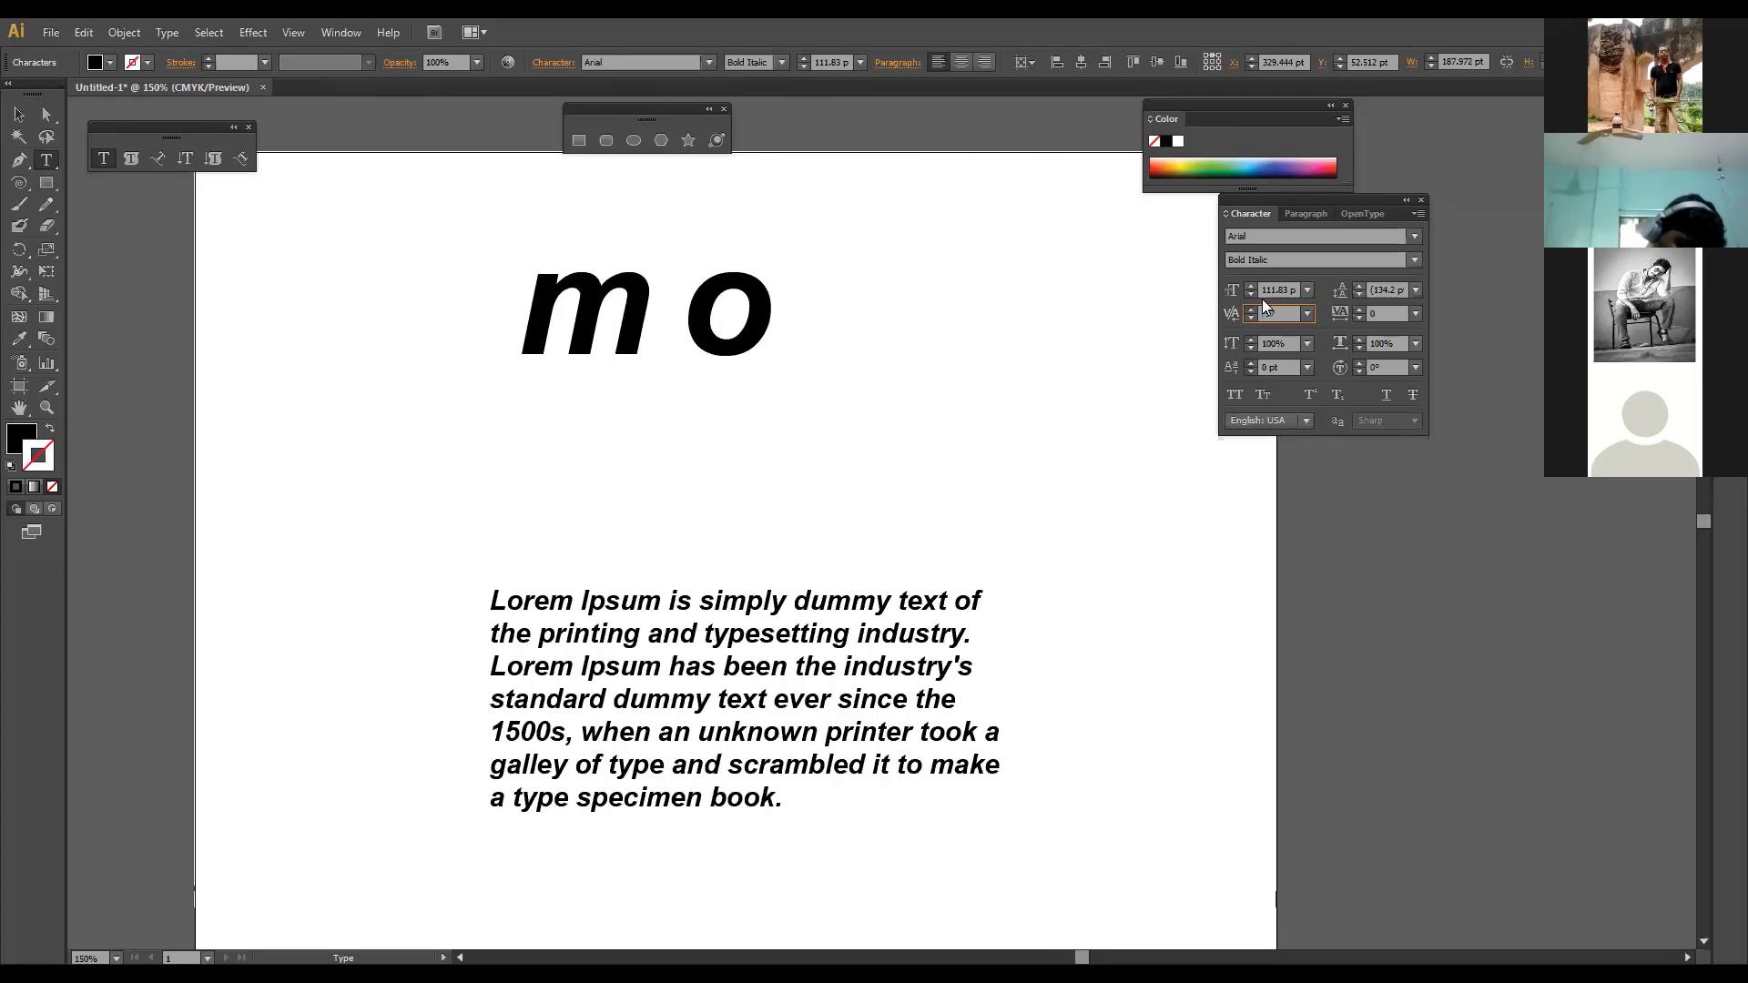
pyautogui.press('Down')
pyautogui.press('Down')
pyautogui.press('Down')
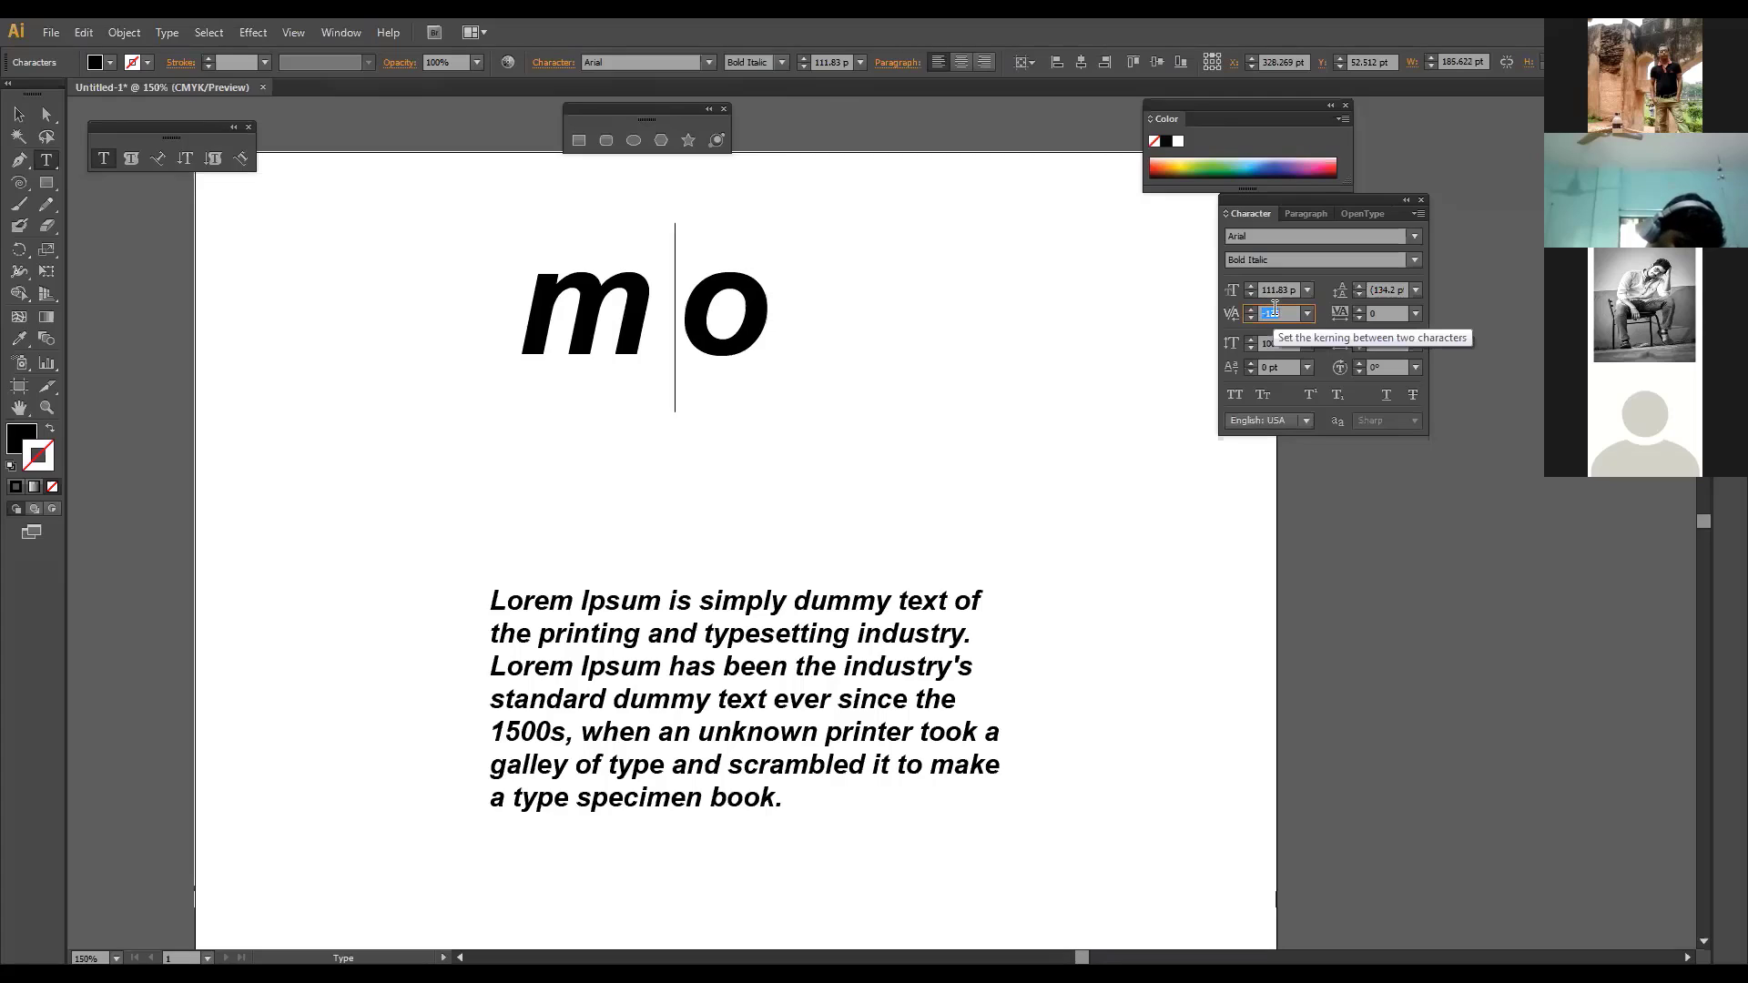
pyautogui.press('Down')
pyautogui.press('Down')
pyautogui.press('Down')
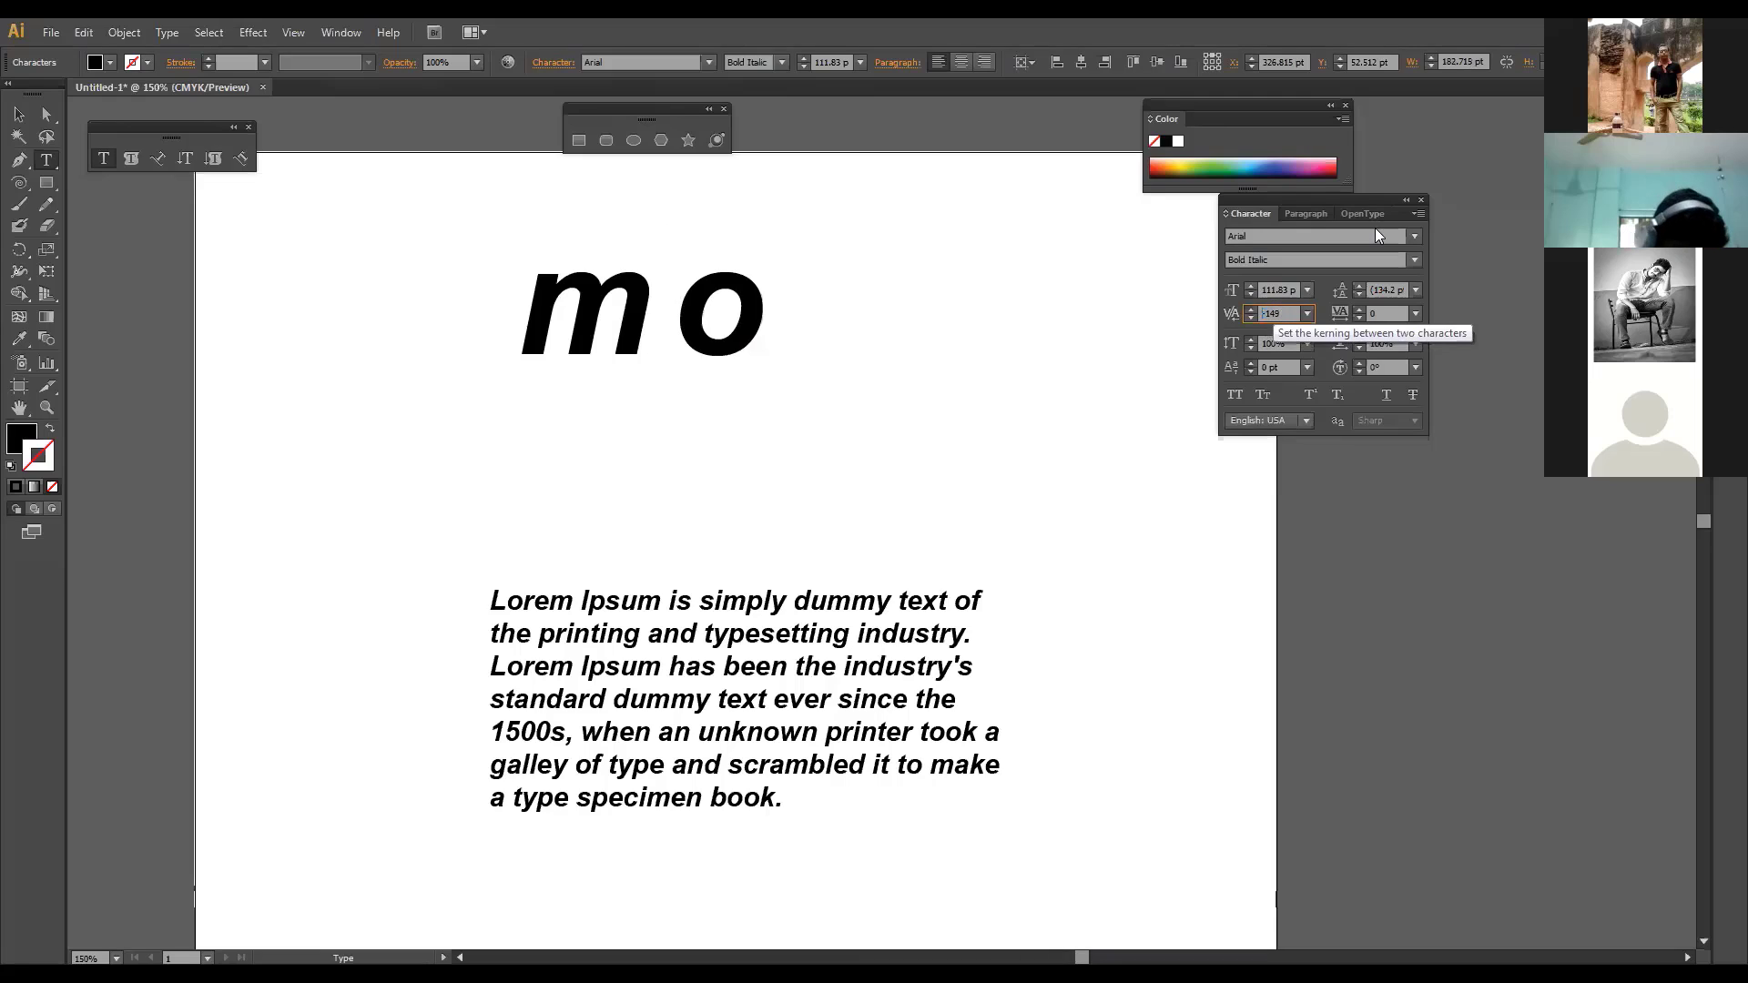
pyautogui.press('Escape')
pyautogui.click(749, 412)
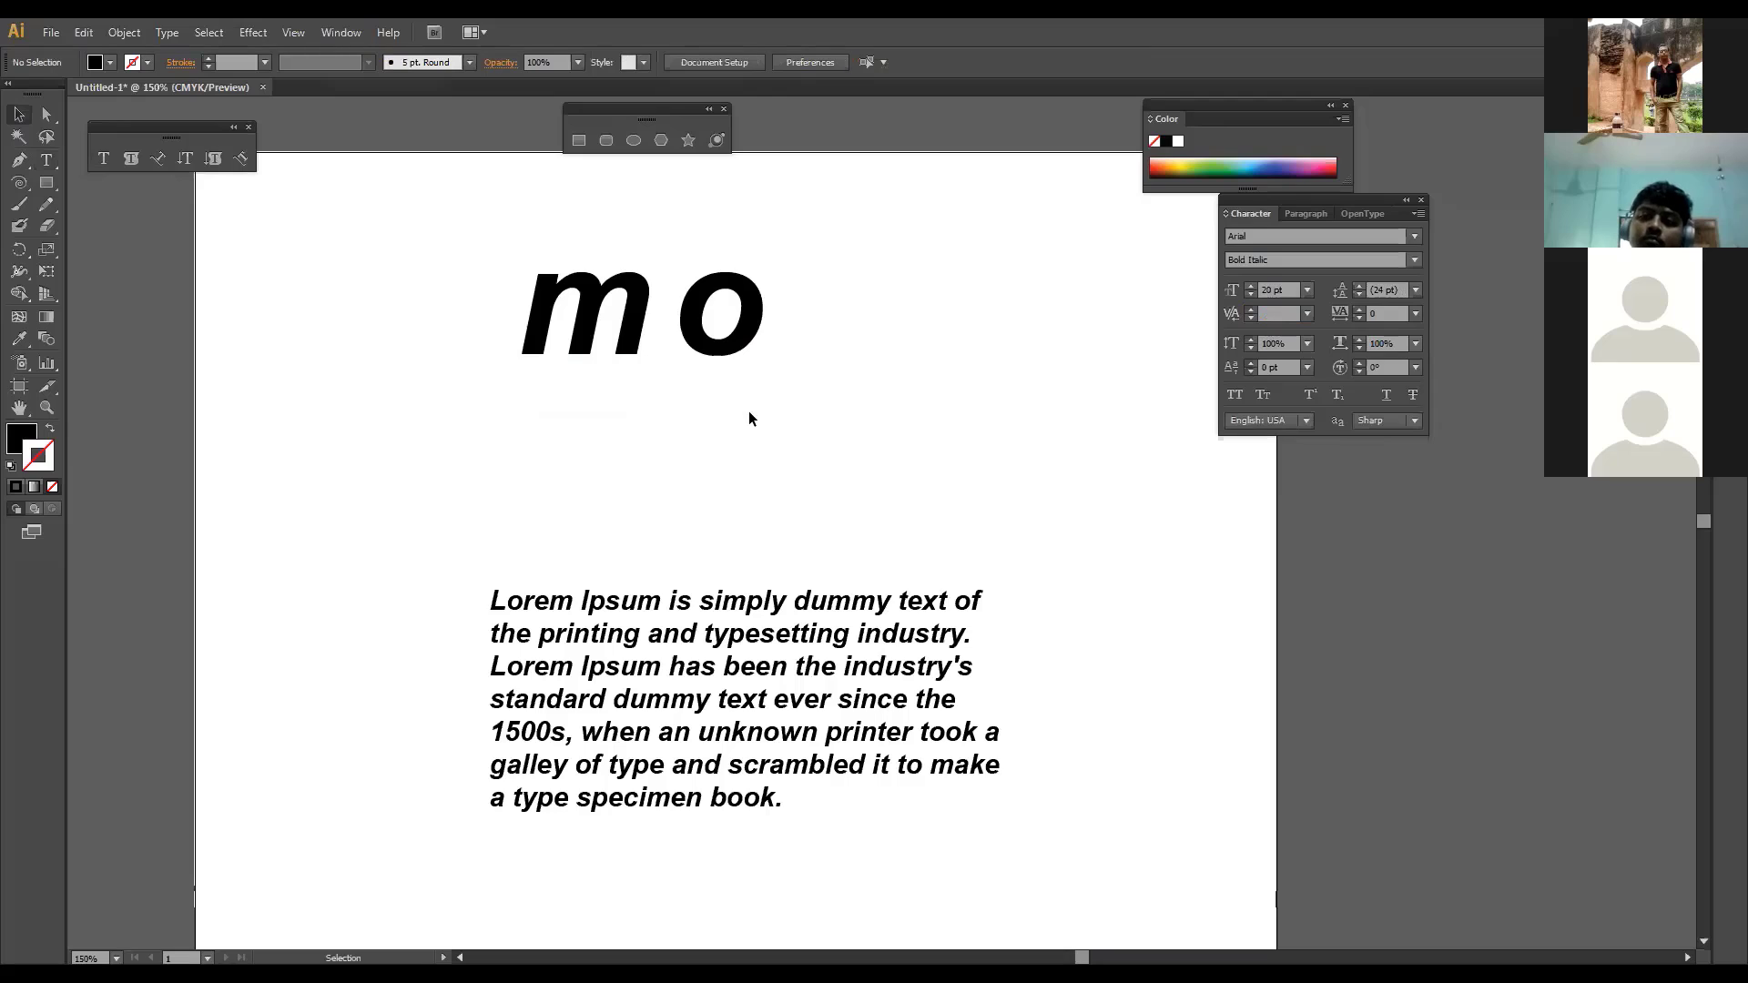
# Step: Place the text cursor before the "o" again and open its kerning value for editing
pyautogui.click(715, 345)
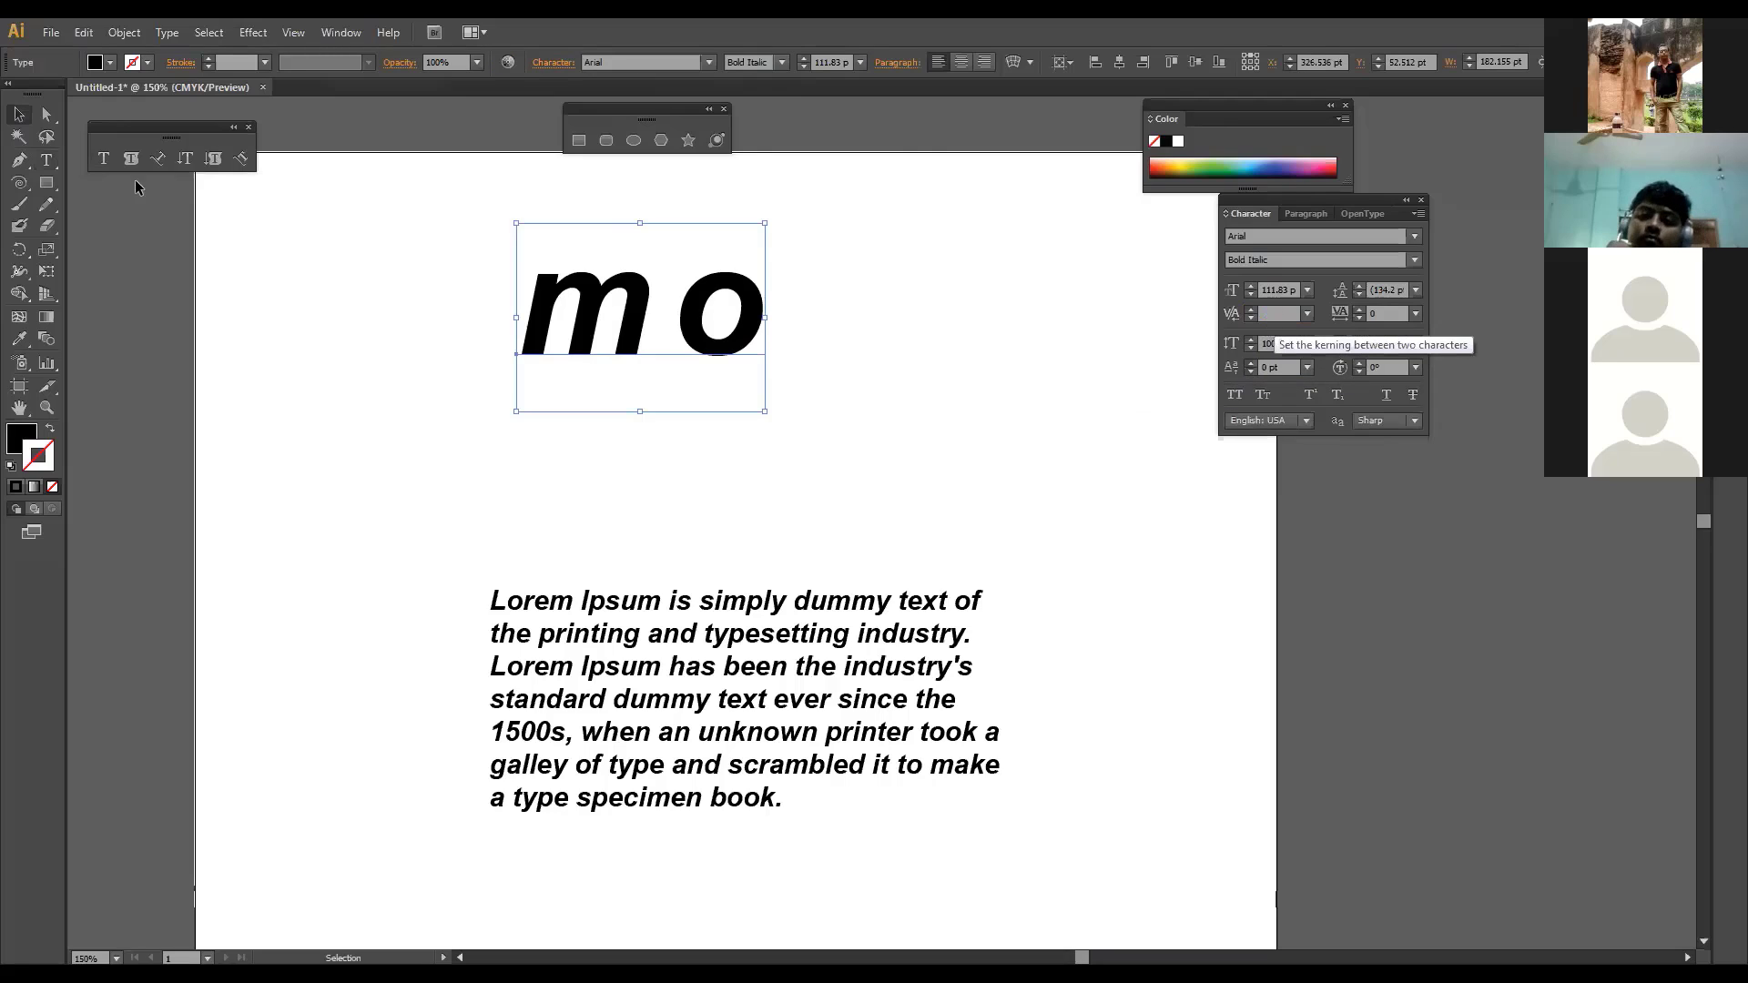
pyautogui.click(46, 159)
pyautogui.click(674, 314)
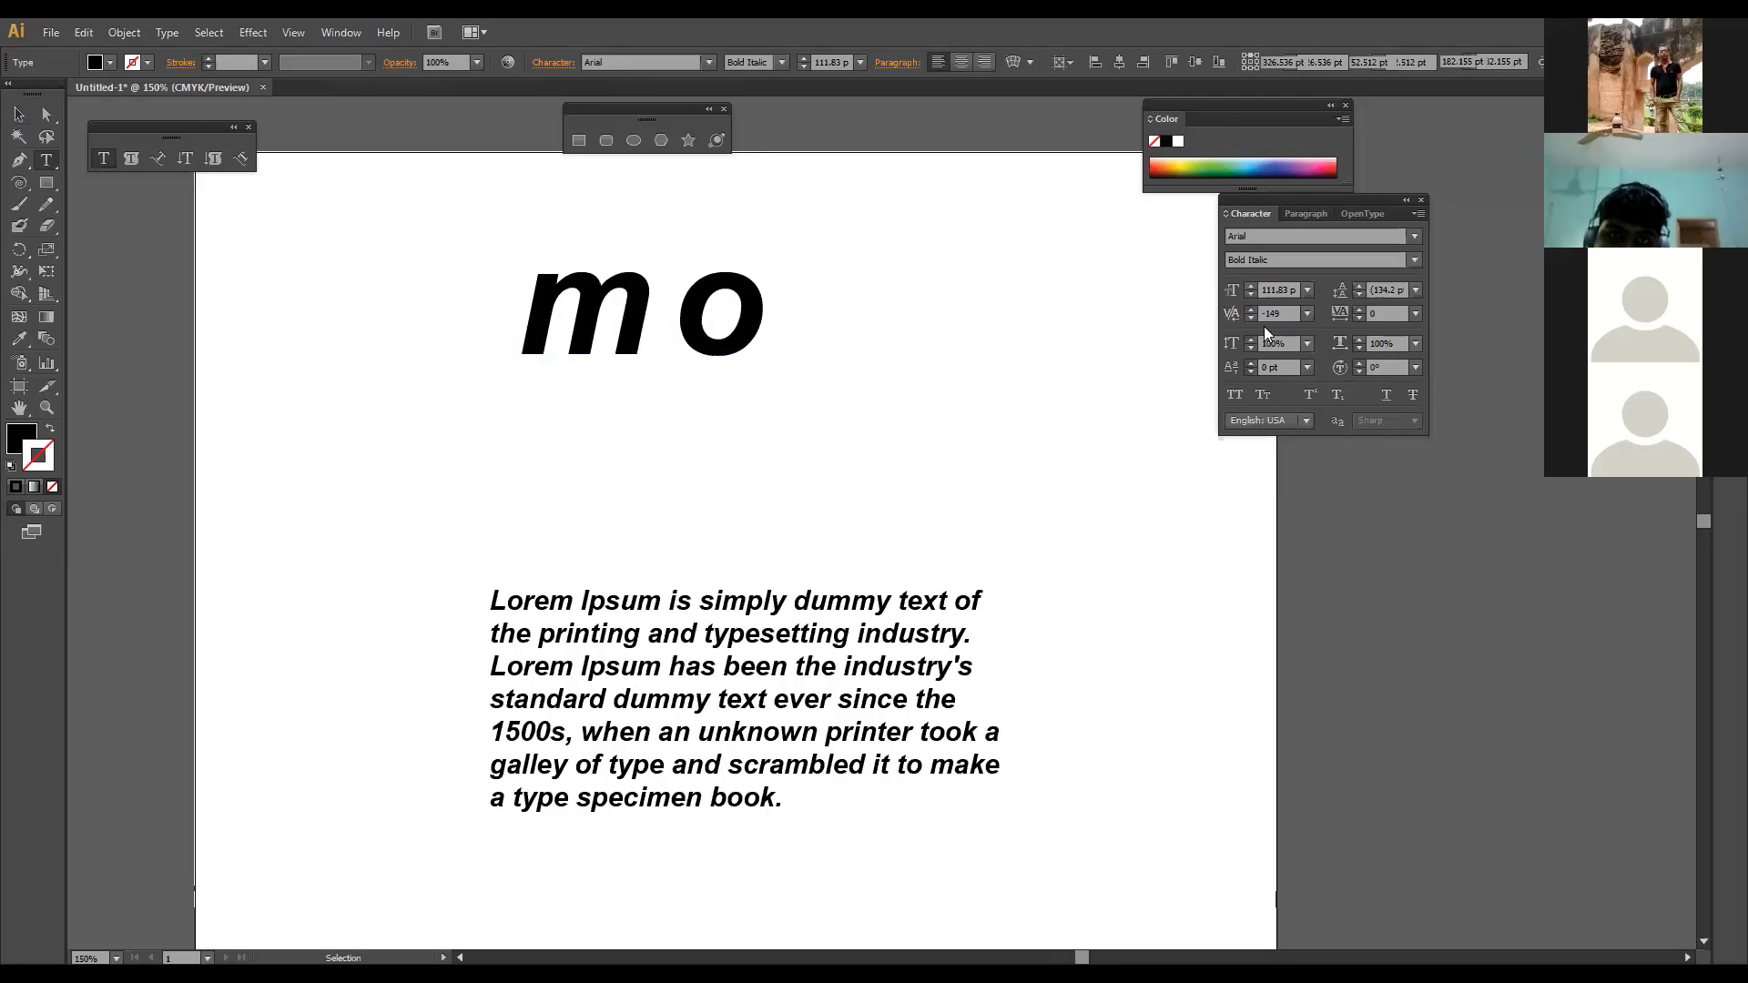
pyautogui.moveTo(1281, 313); pyautogui.dragTo(1264, 313)
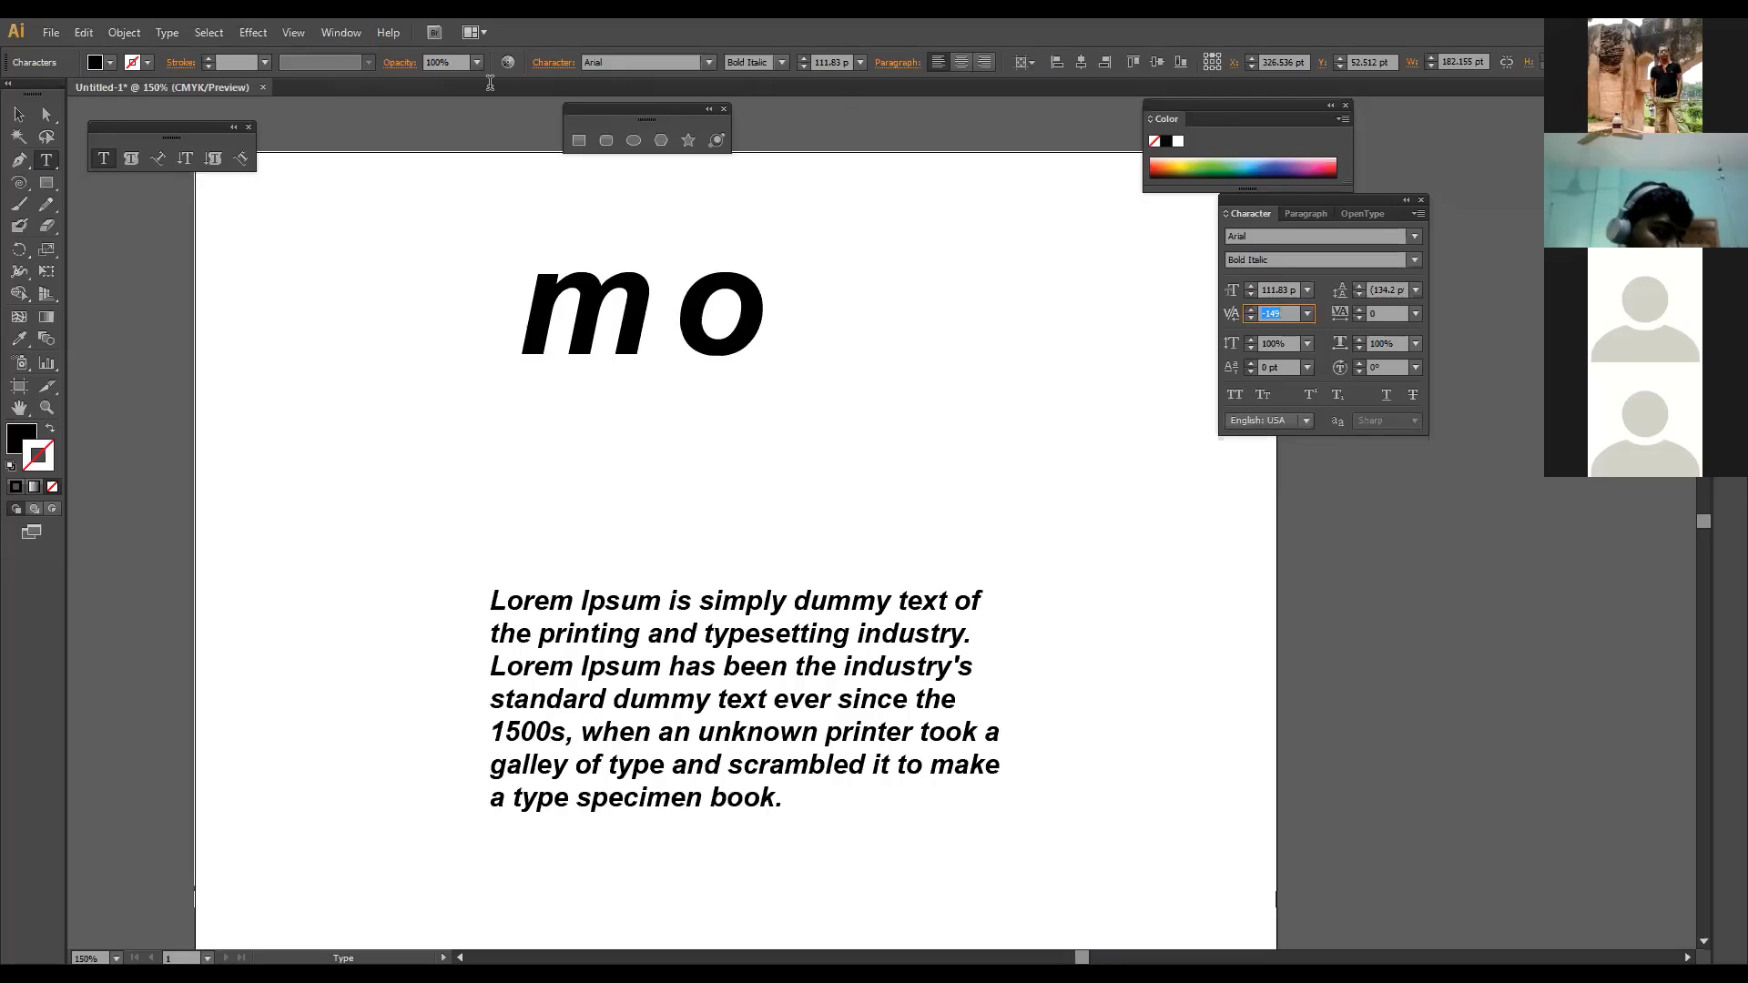
# Step: Move the "m o" text to the upper-left of the artboard and add the person's name as point text in the freed area
pyautogui.moveTo(702, 330); pyautogui.dragTo(480, 243)
pyautogui.press('t')
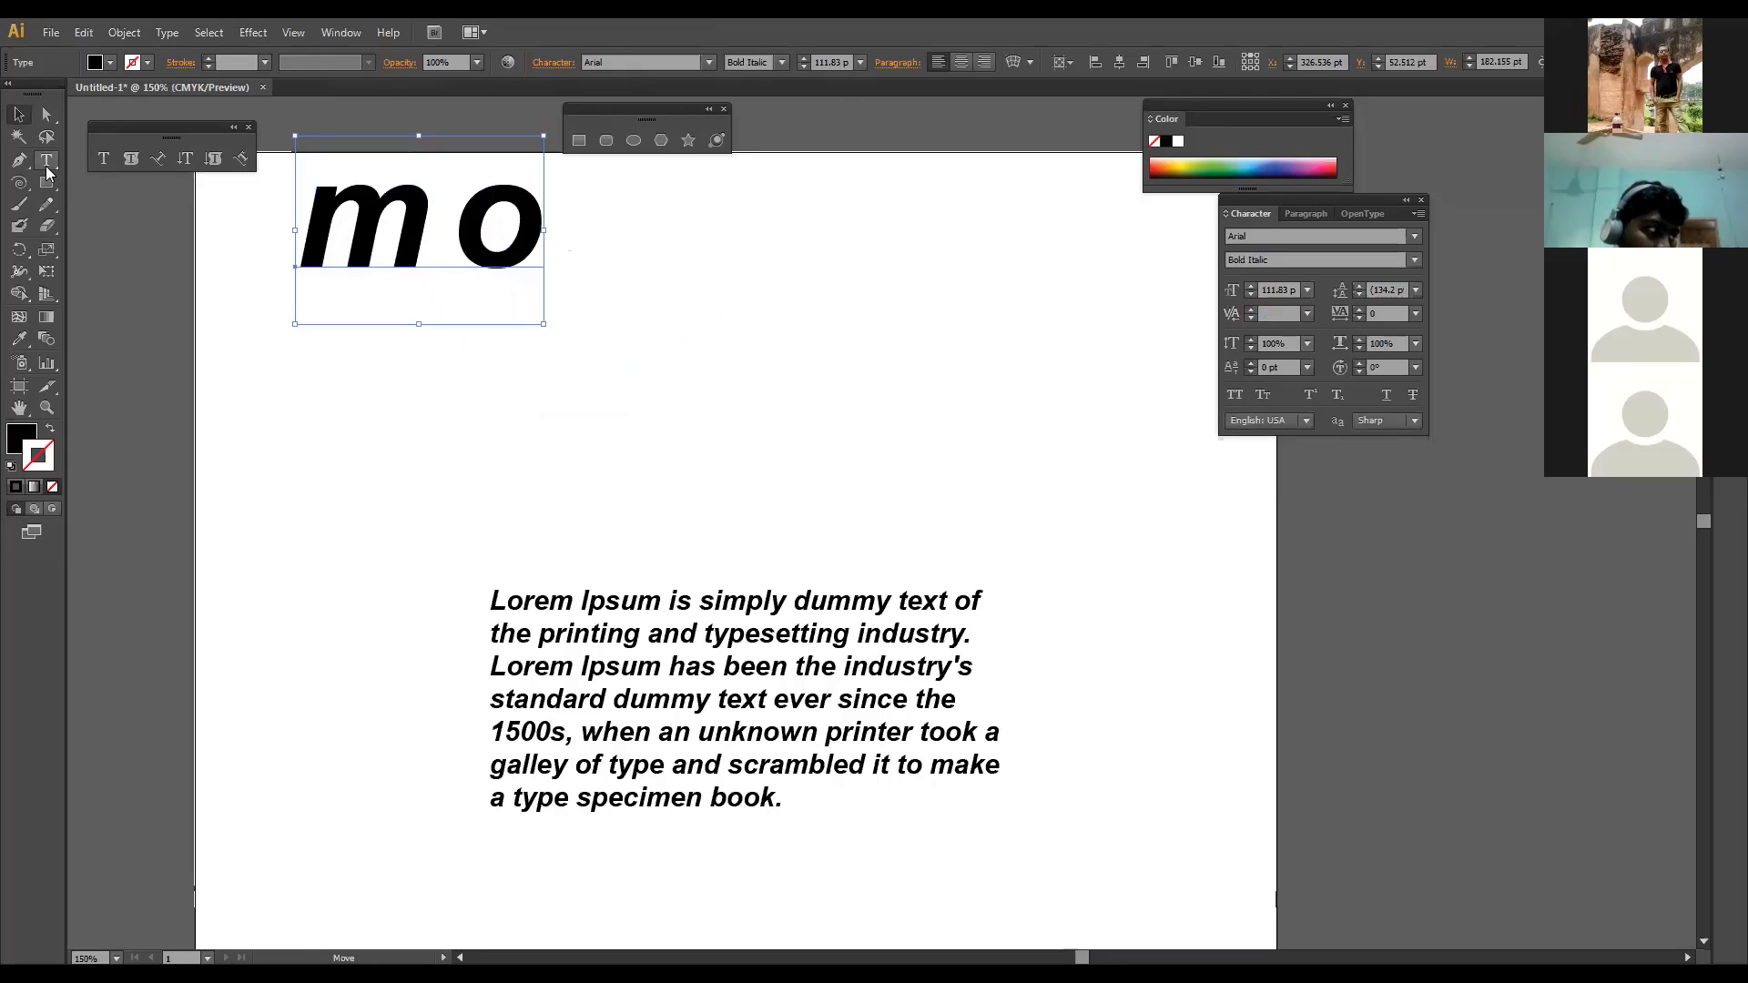
pyautogui.click(690, 395)
pyautogui.write('m')
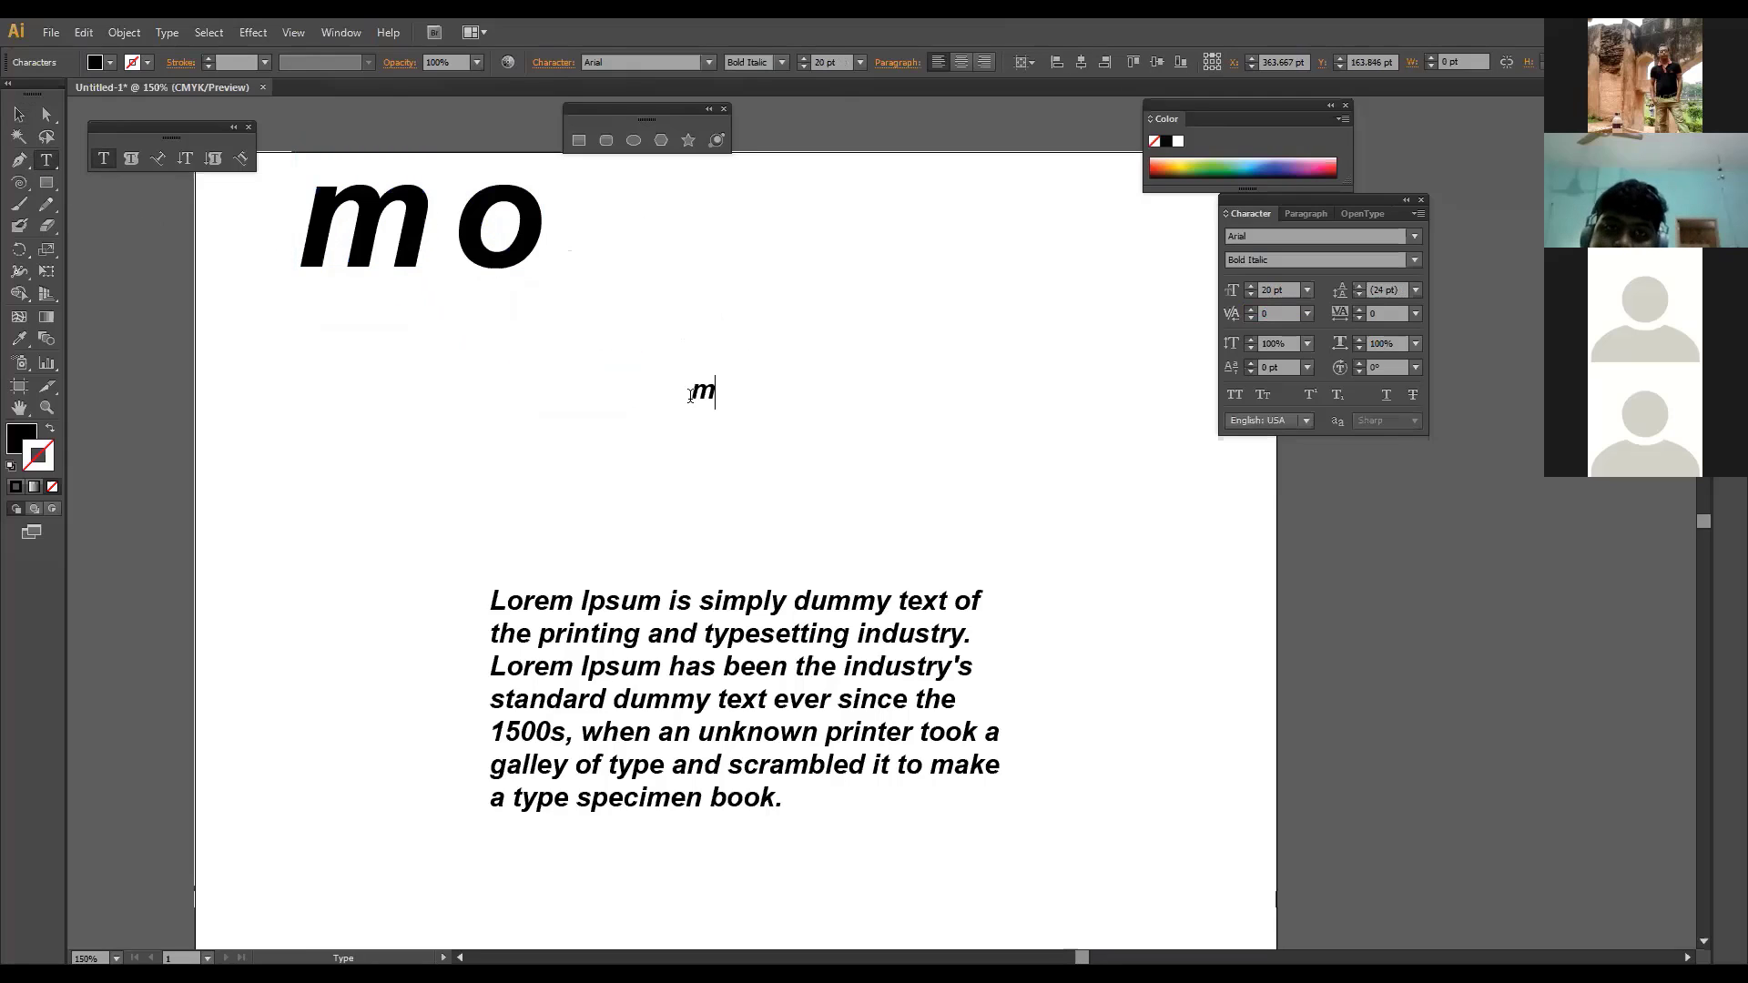
pyautogui.write('ostak')
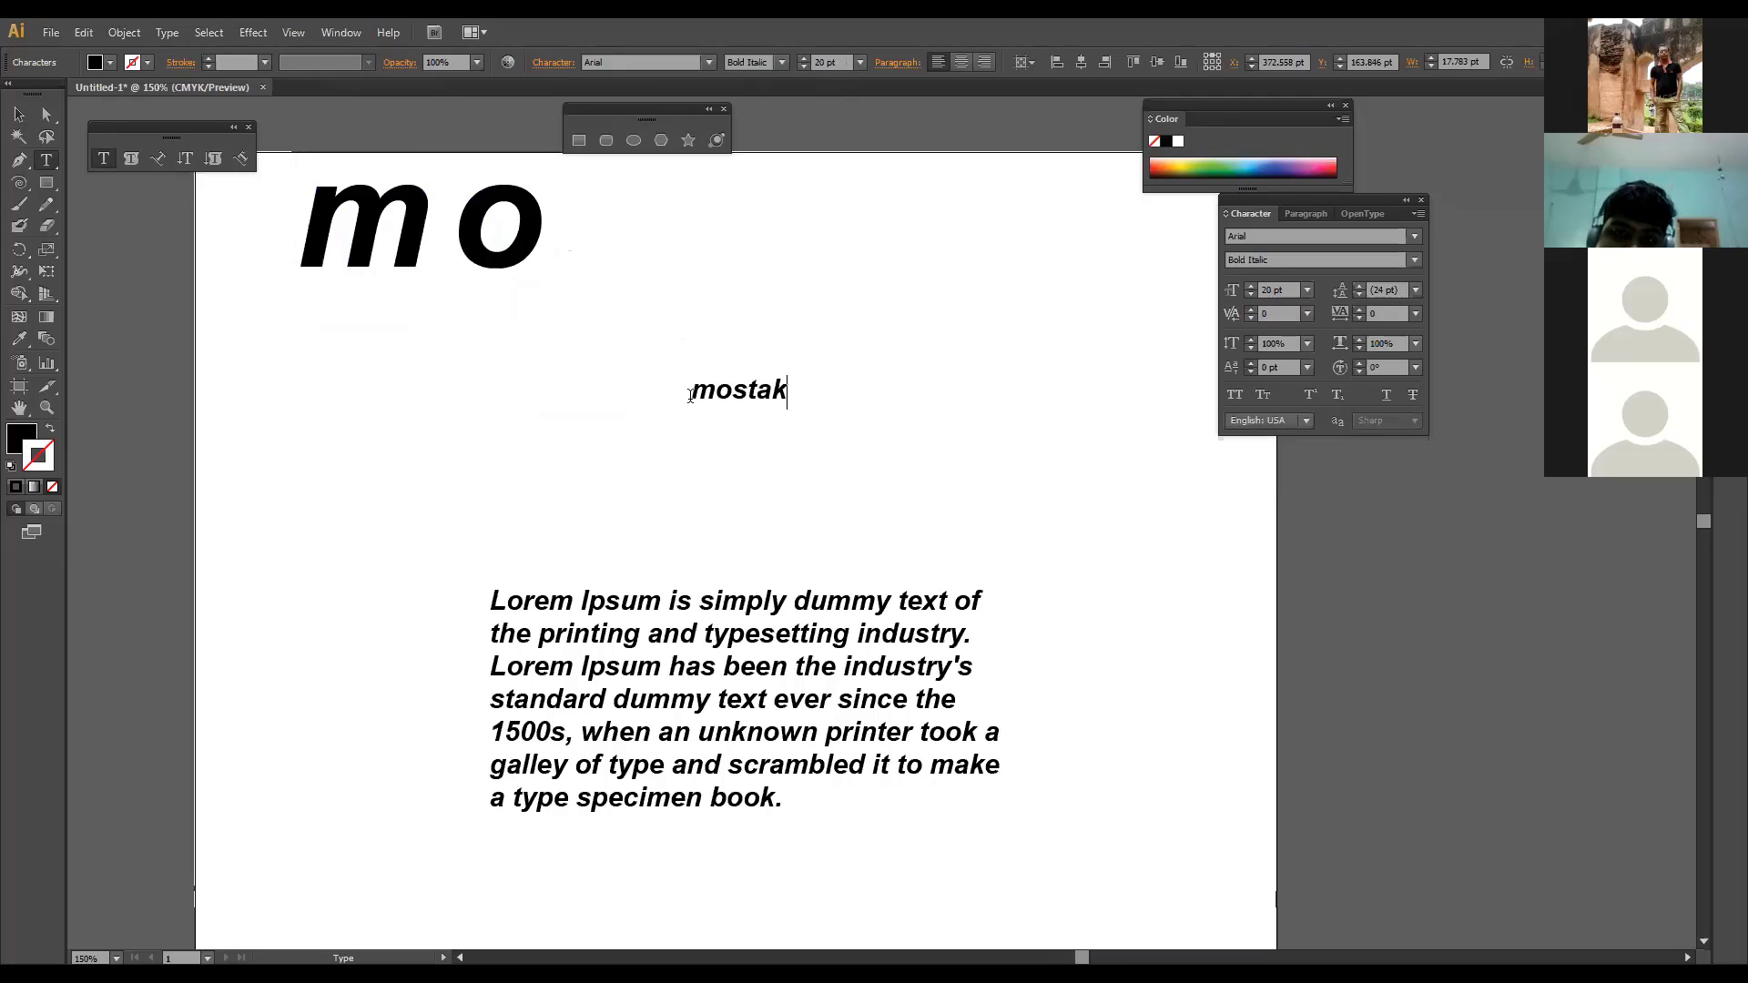
pyautogui.click(22, 116)
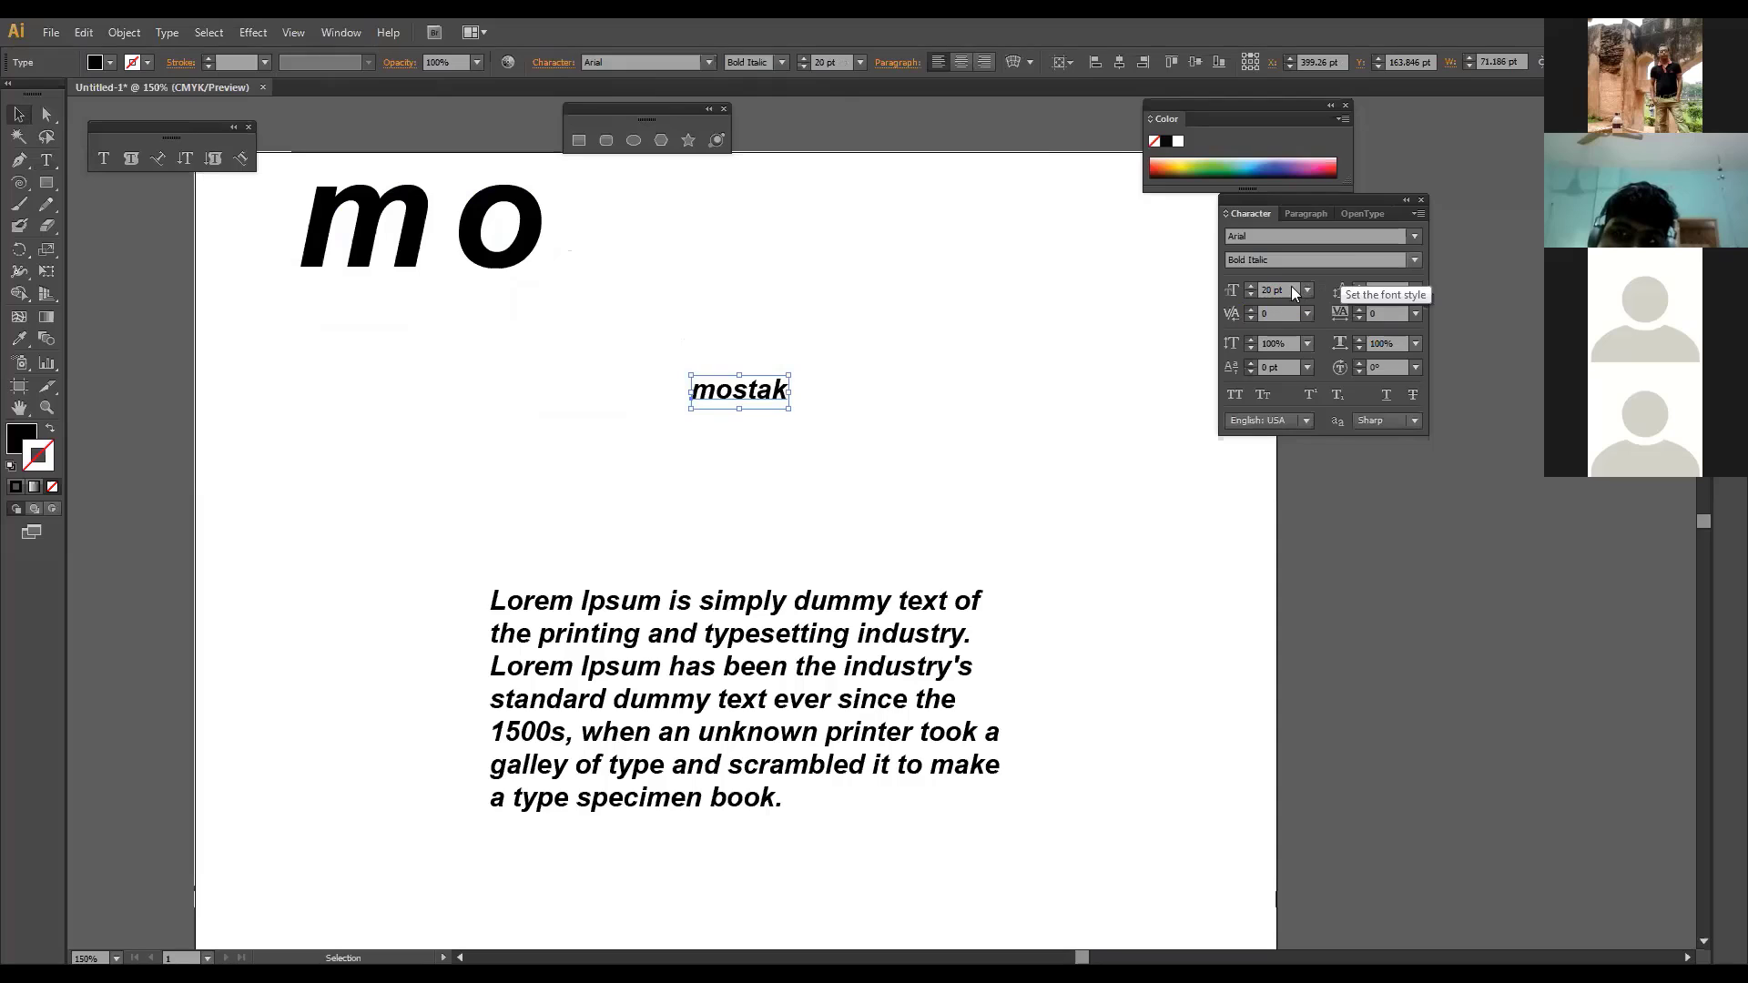
# Step: Try the Italic font style on the new name text and set it to Bold
pyautogui.click(1415, 261)
pyautogui.click(1256, 320)
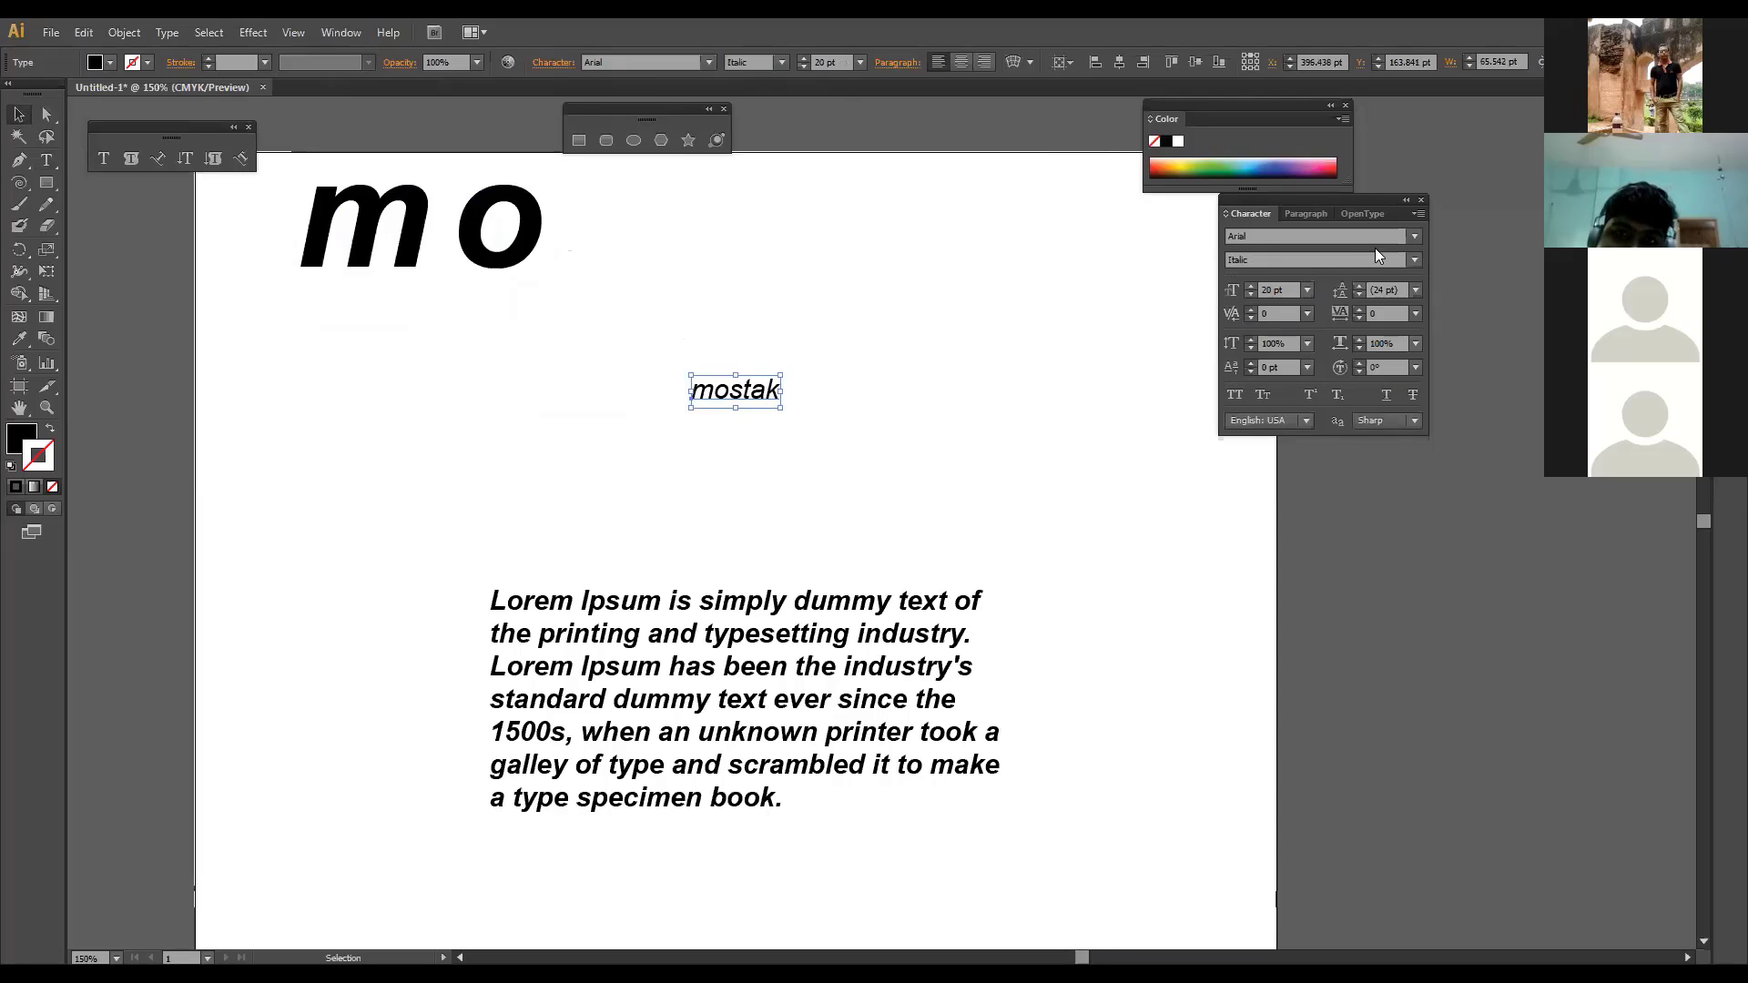
pyautogui.click(1415, 260)
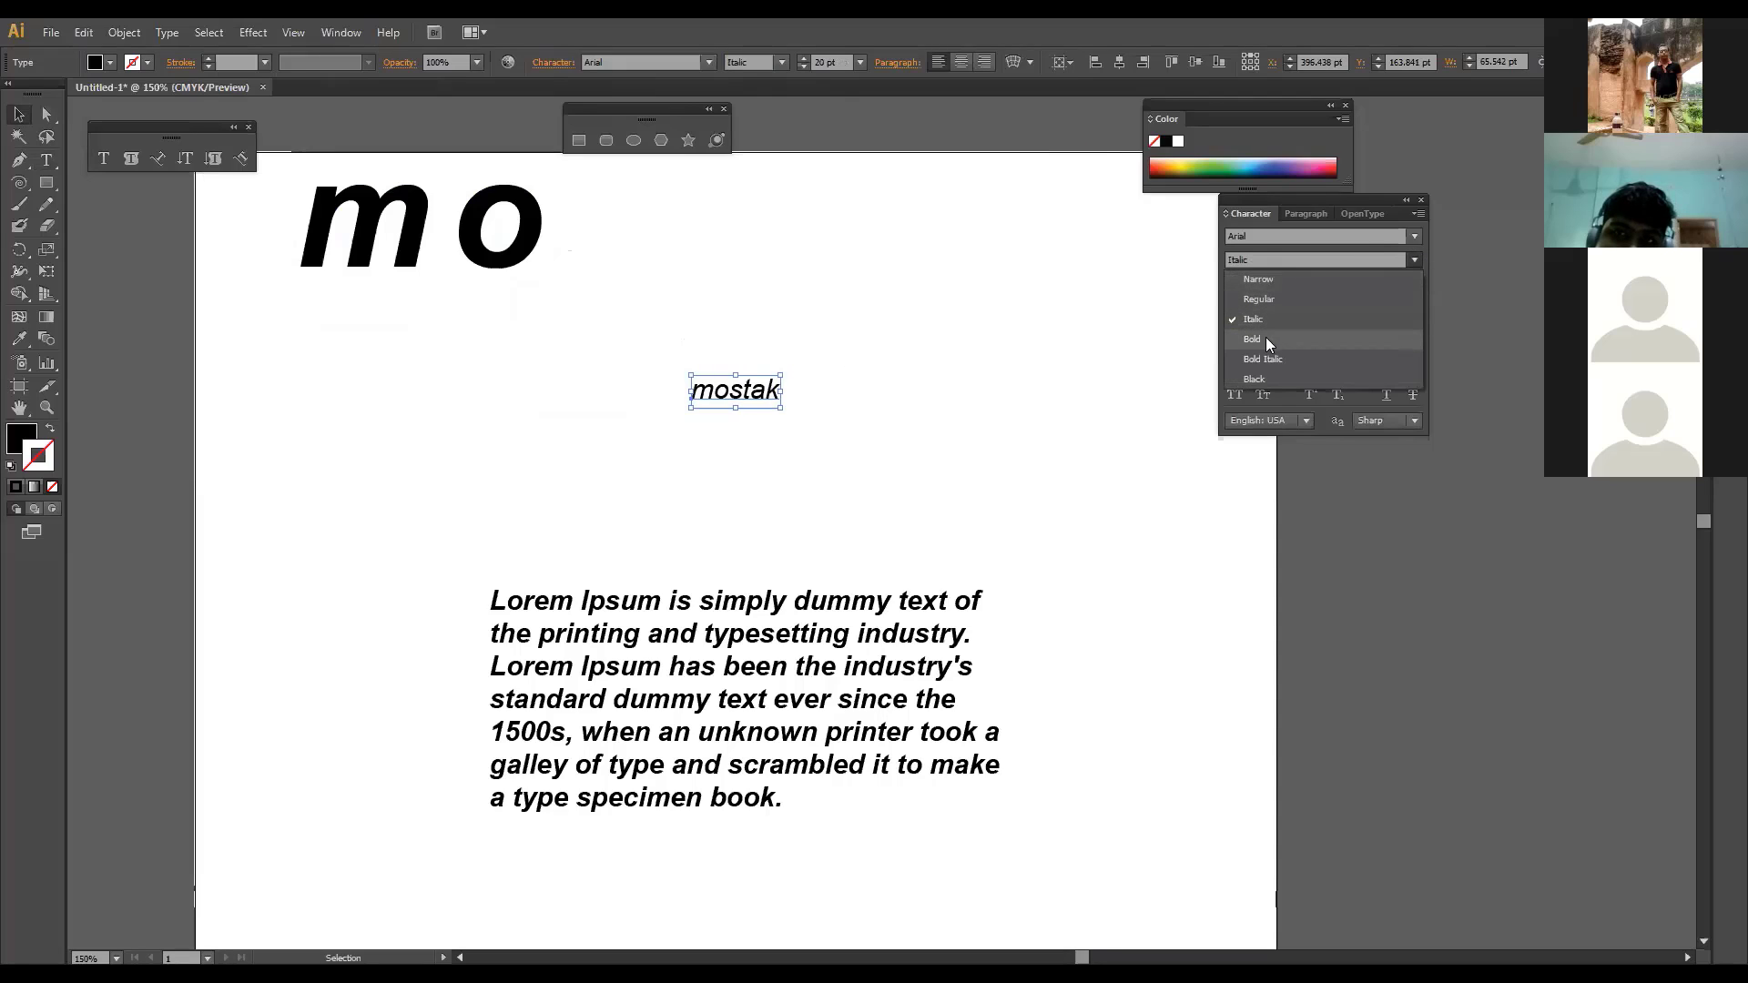
pyautogui.click(1266, 339)
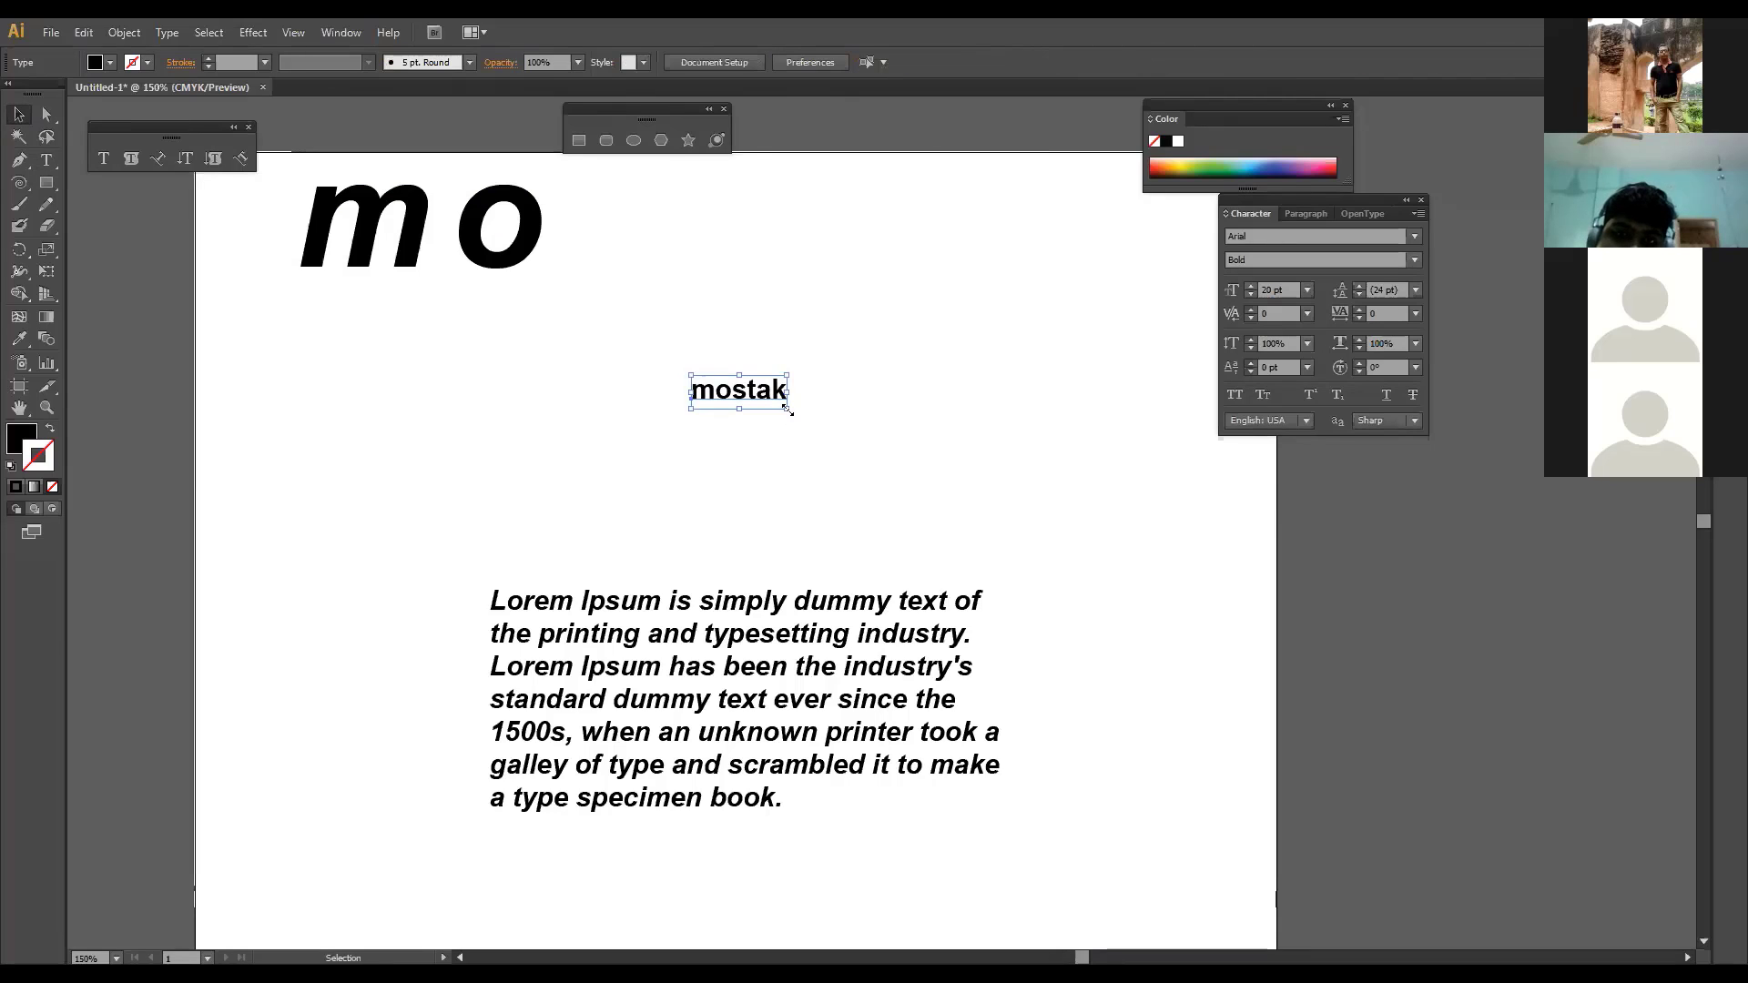
# Step: Enlarge the name text to a font size of 64 pt and move it down about 4 pt
pyautogui.moveTo(791, 406); pyautogui.dragTo(894, 445)
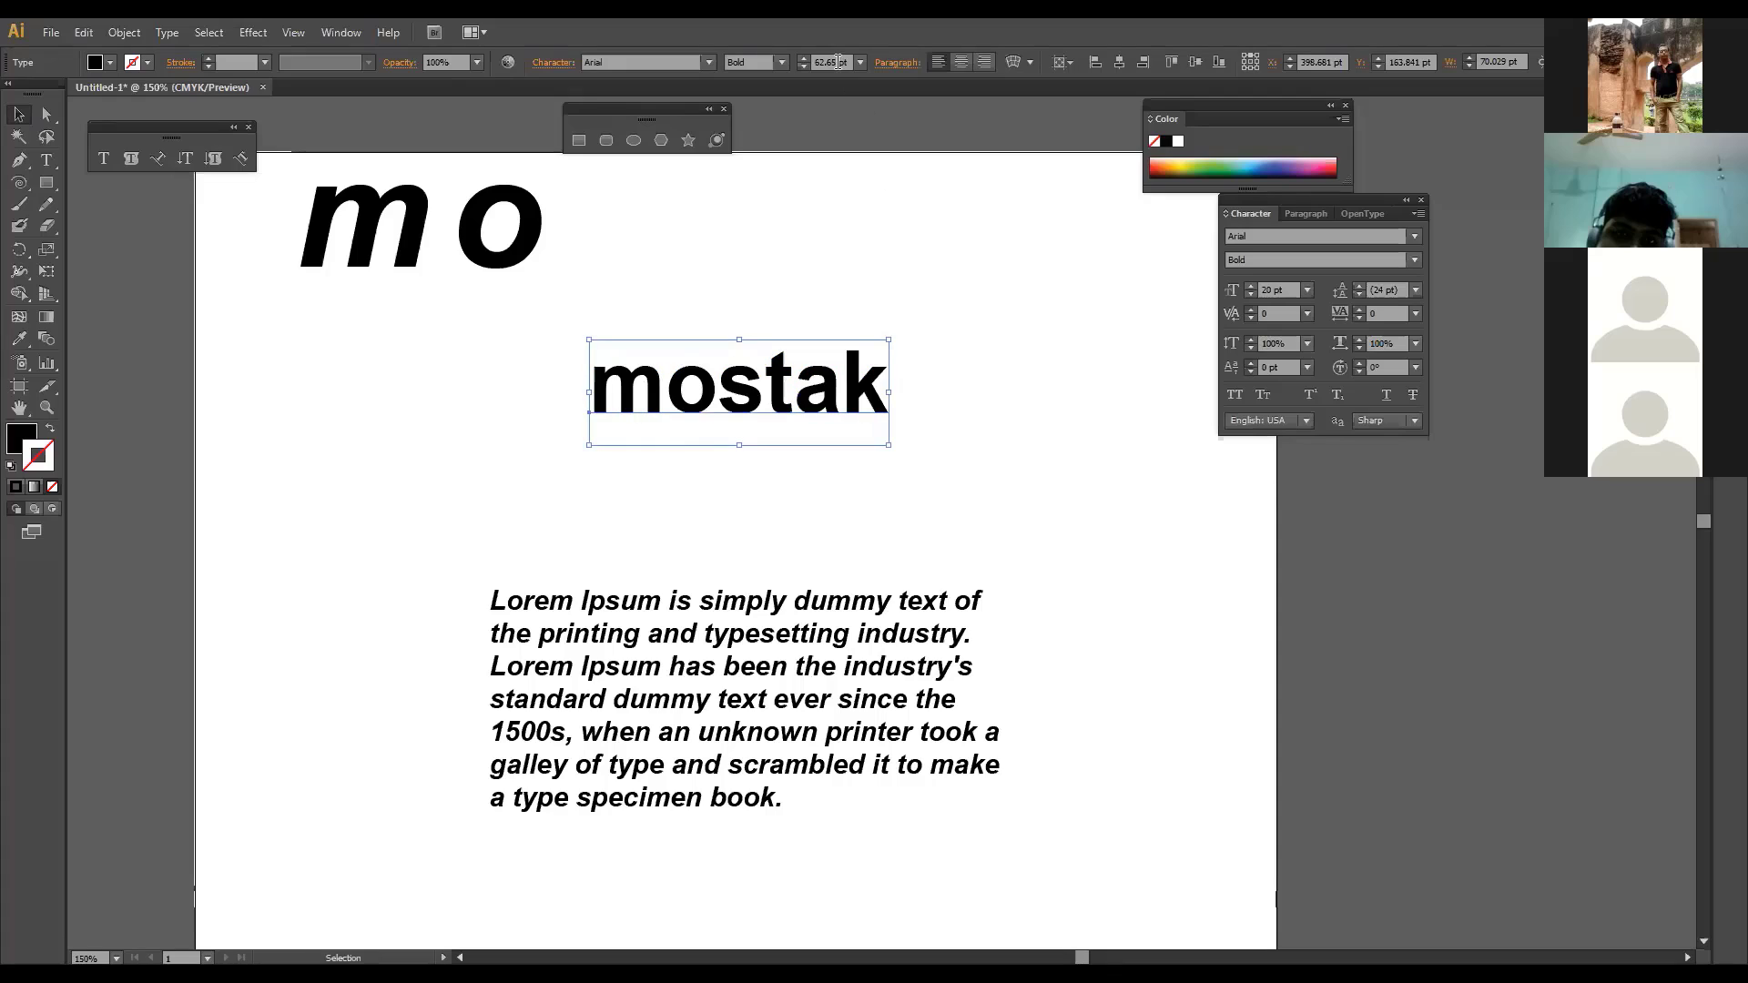
pyautogui.click(838, 62)
pyautogui.press('Return')
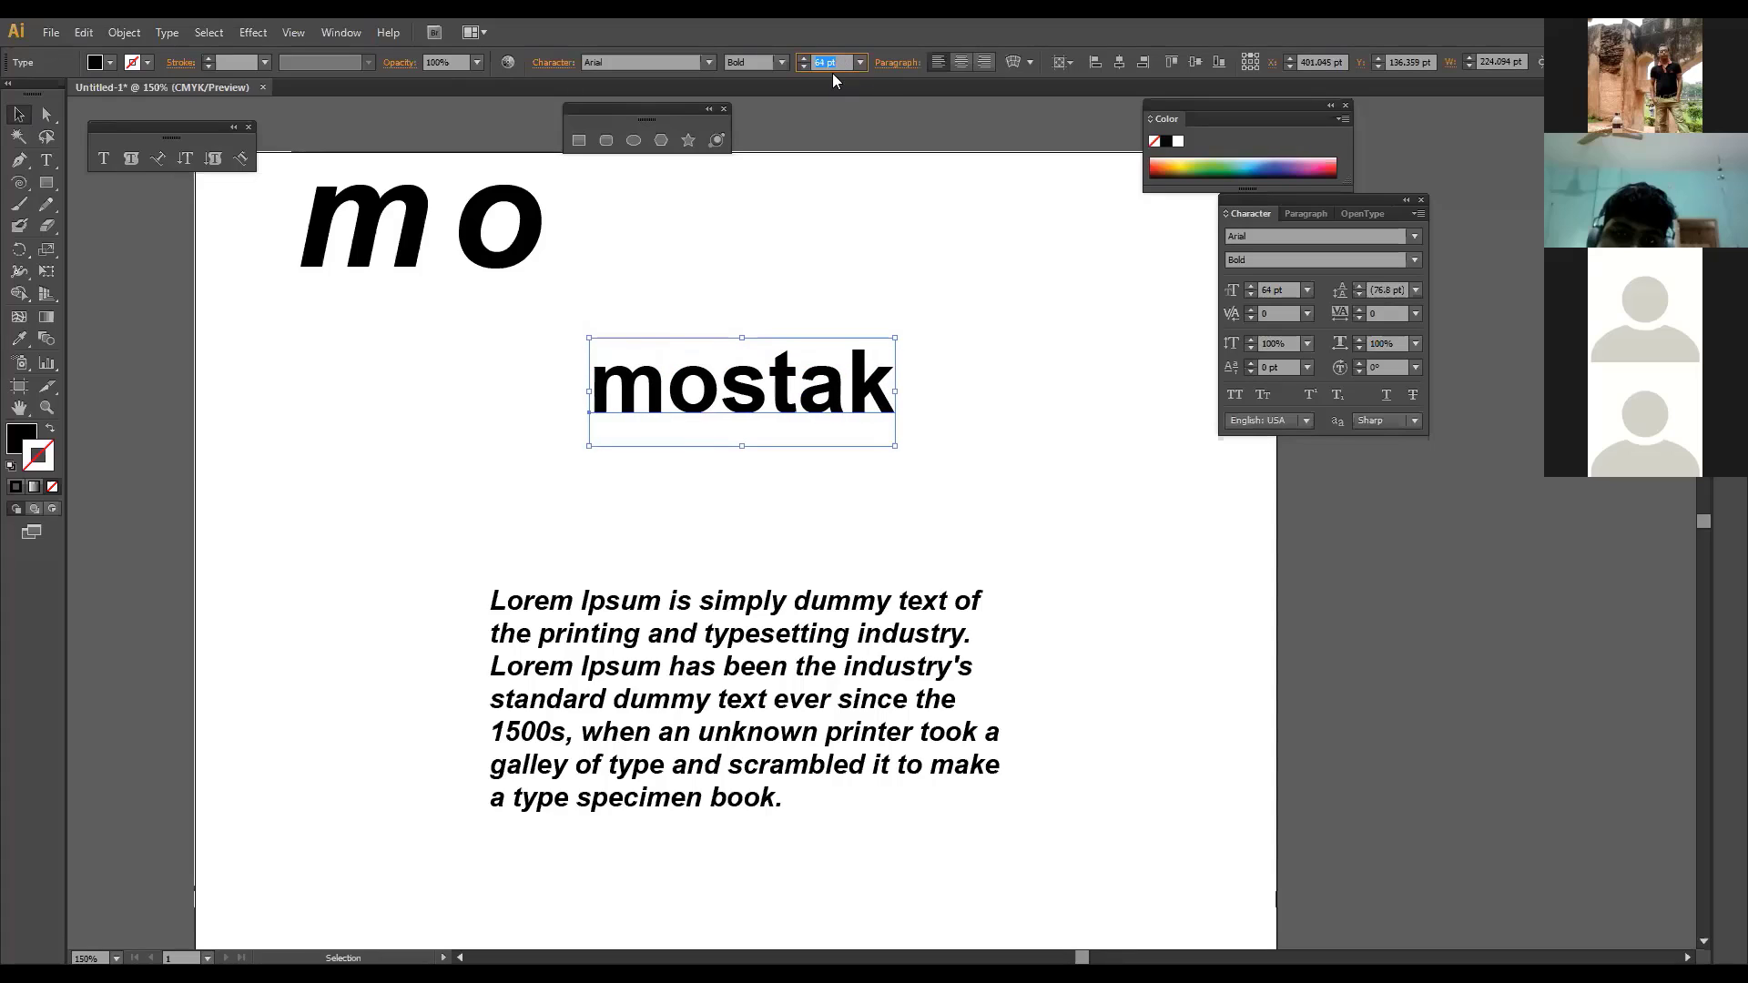
pyautogui.click(997, 455)
pyautogui.moveTo(865, 402)
pyautogui.mouseDown()
pyautogui.moveTo(864, 330)
pyautogui.moveTo(858, 408)
pyautogui.mouseUp()
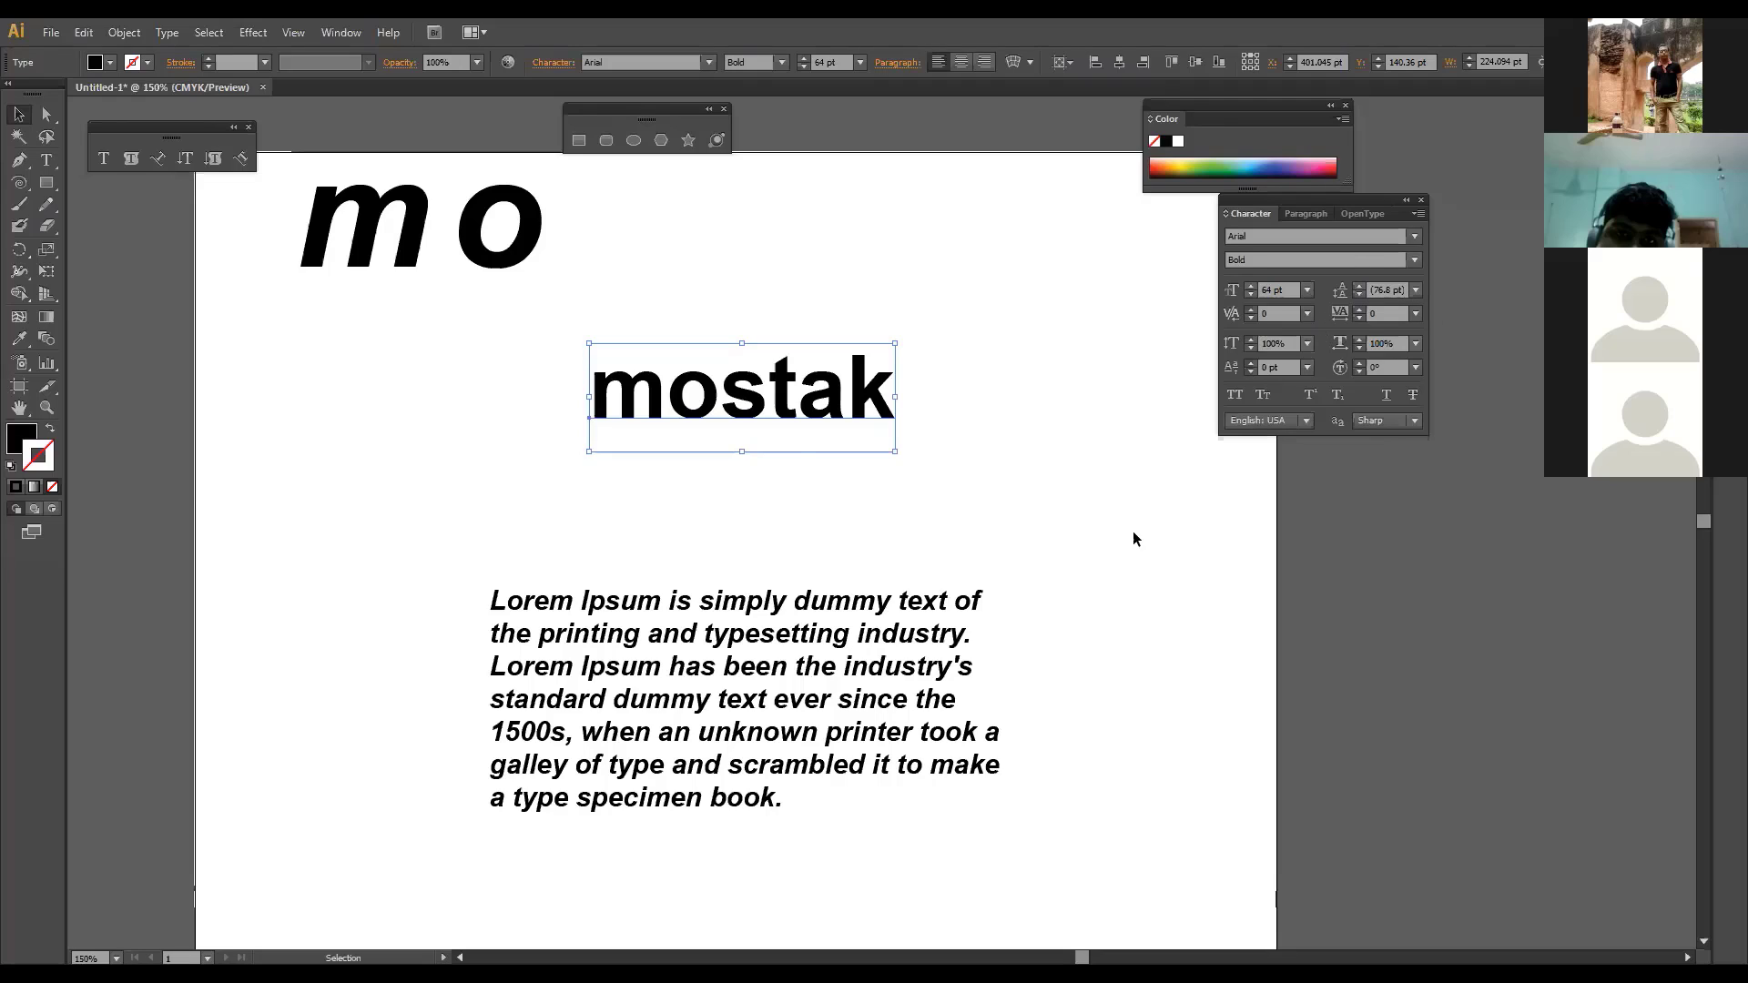
# Step: Set the tracking of the selected name text to 7
pyautogui.click(903, 422)
pyautogui.click(1387, 315)
pyautogui.write('7')
pyautogui.press('Return')
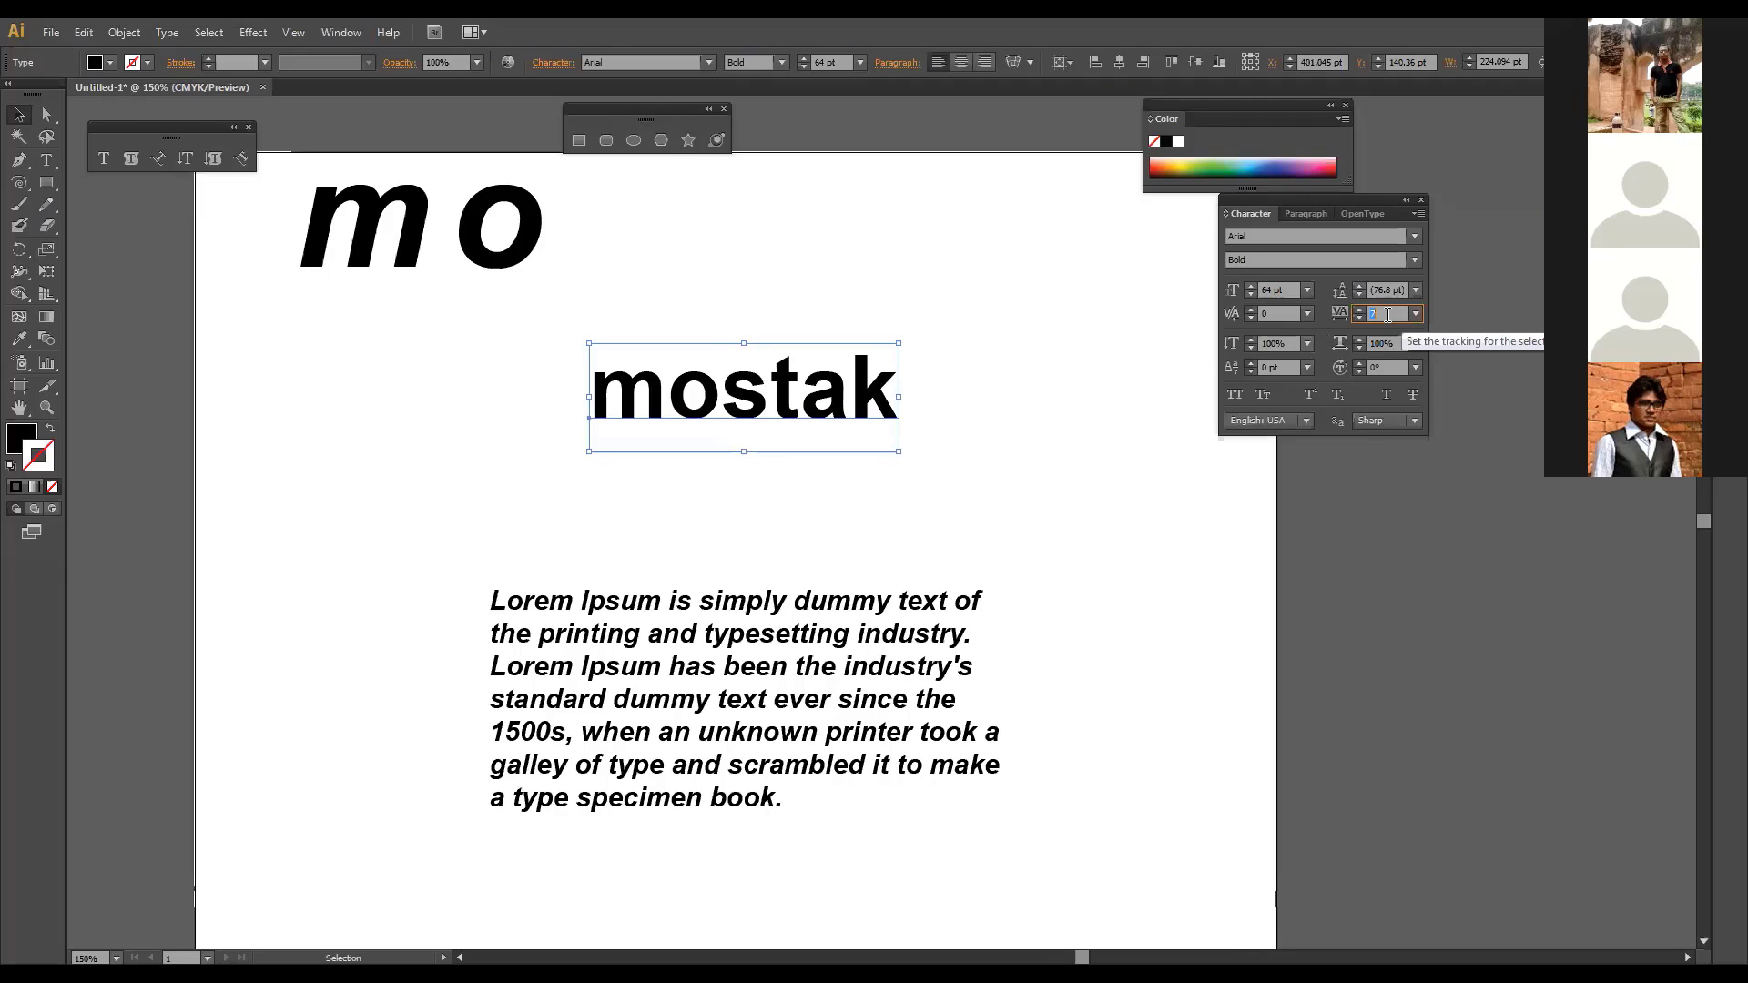
# Step: Increase the tracking of the selected name text to 255
pyautogui.press('Up')
pyautogui.press('Up')
pyautogui.press('Up')
pyautogui.press('Up')
pyautogui.press('Up')
pyautogui.press('Up')
pyautogui.press('Up')
pyautogui.press('Up')
pyautogui.press('Up')
pyautogui.press('Up')
pyautogui.press('Up')
pyautogui.press('Up')
pyautogui.press('Up')
pyautogui.press('Up')
pyautogui.press('Up')
pyautogui.press('Up')
pyautogui.press('Up')
pyautogui.press('Up')
pyautogui.press('Up')
pyautogui.press('Up')
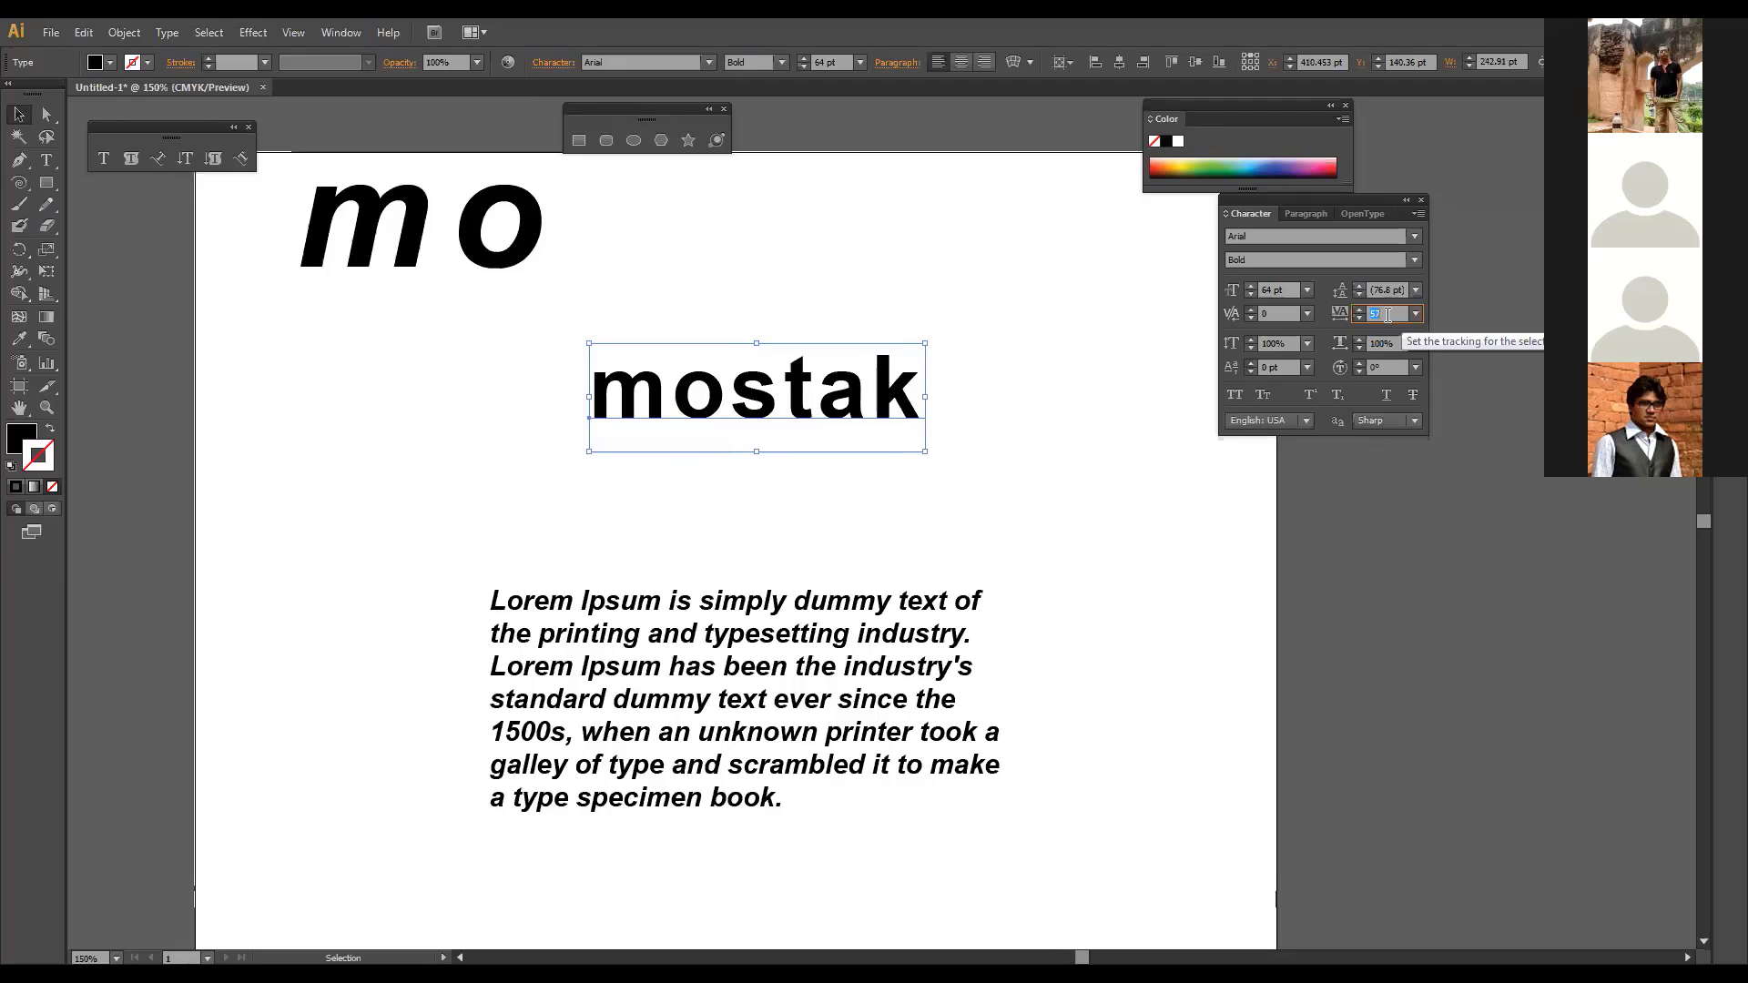
pyautogui.press('Up')
pyautogui.press('Up')
pyautogui.press('Up')
pyautogui.press('Up')
pyautogui.press('Up')
pyautogui.press('Up')
pyautogui.press('Up')
pyautogui.press('Up')
pyautogui.press('Up')
pyautogui.press('Up')
pyautogui.press('Up')
pyautogui.press('Up')
pyautogui.press('Up')
pyautogui.press('Up')
pyautogui.press('Up')
pyautogui.press('Up')
pyautogui.press('Up')
pyautogui.press('Up')
pyautogui.press('Up')
pyautogui.press('Up')
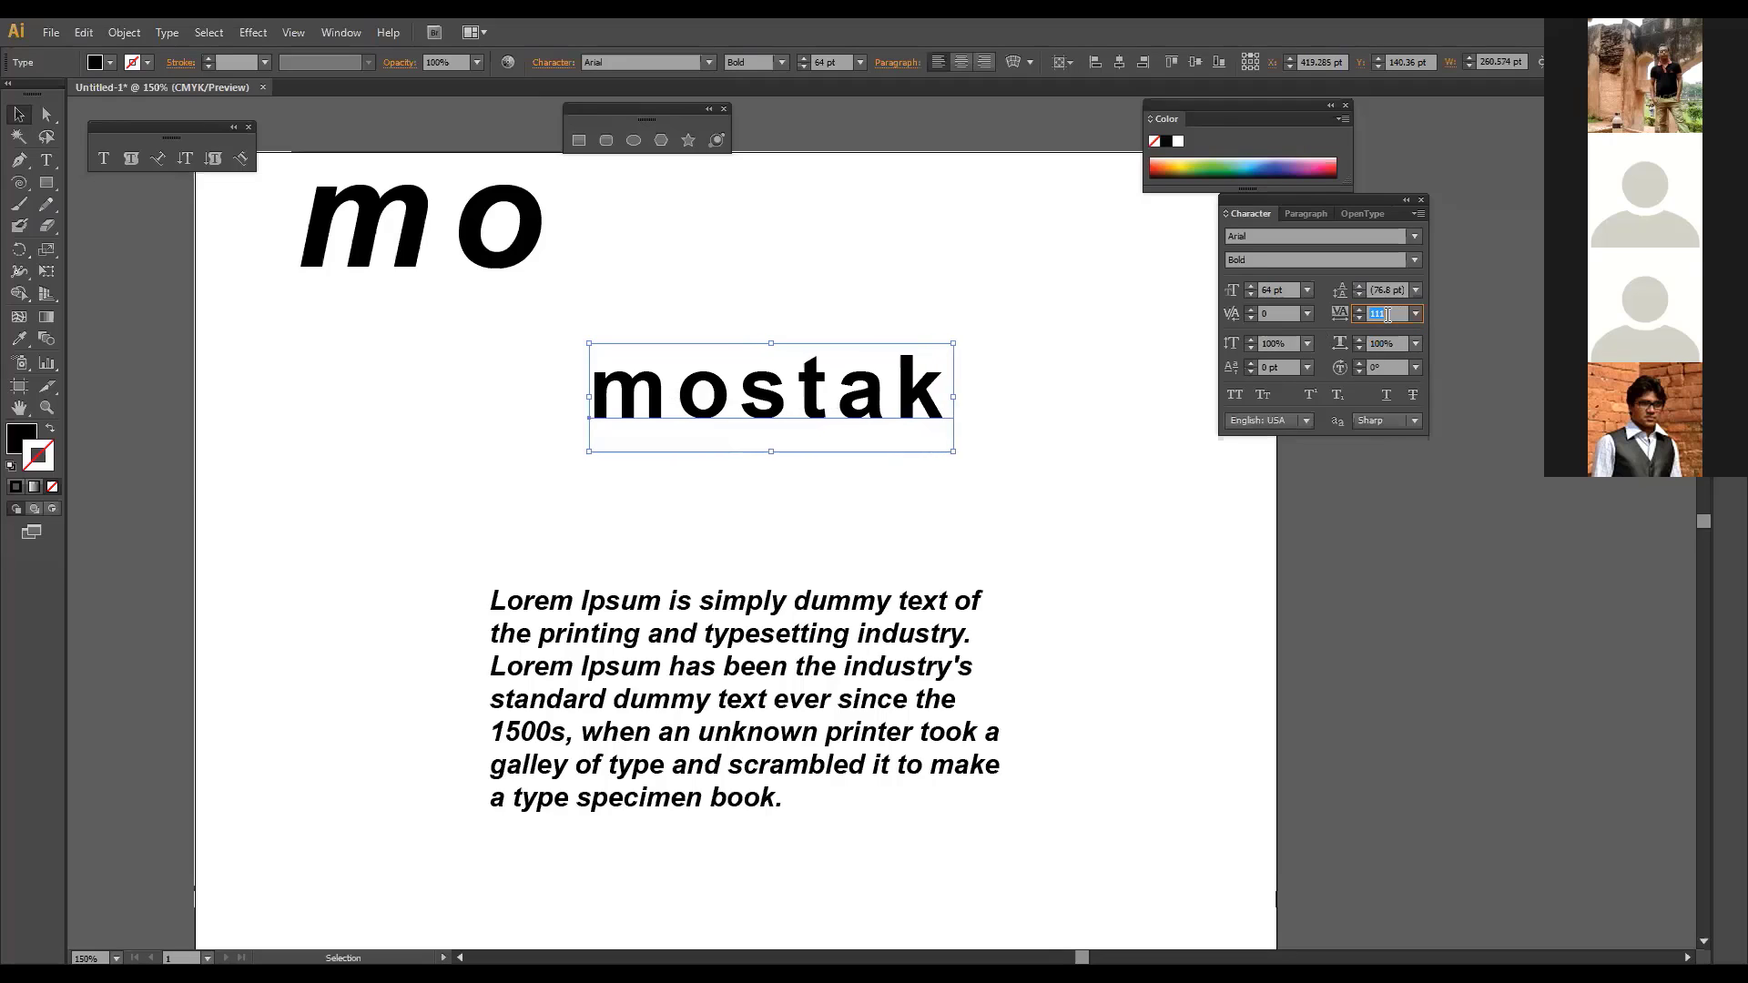
pyautogui.press('Up')
pyautogui.press('Up')
pyautogui.press('Up')
pyautogui.press('Up')
pyautogui.press('Up')
pyautogui.press('Up')
pyautogui.press('Up')
pyautogui.press('Up')
pyautogui.press('Up')
pyautogui.press('Up')
pyautogui.press('Up')
pyautogui.press('Up')
pyautogui.press('Up')
pyautogui.press('Up')
pyautogui.press('Up')
pyautogui.press('Up')
pyautogui.press('Up')
pyautogui.press('Up')
pyautogui.press('Up')
pyautogui.press('Up')
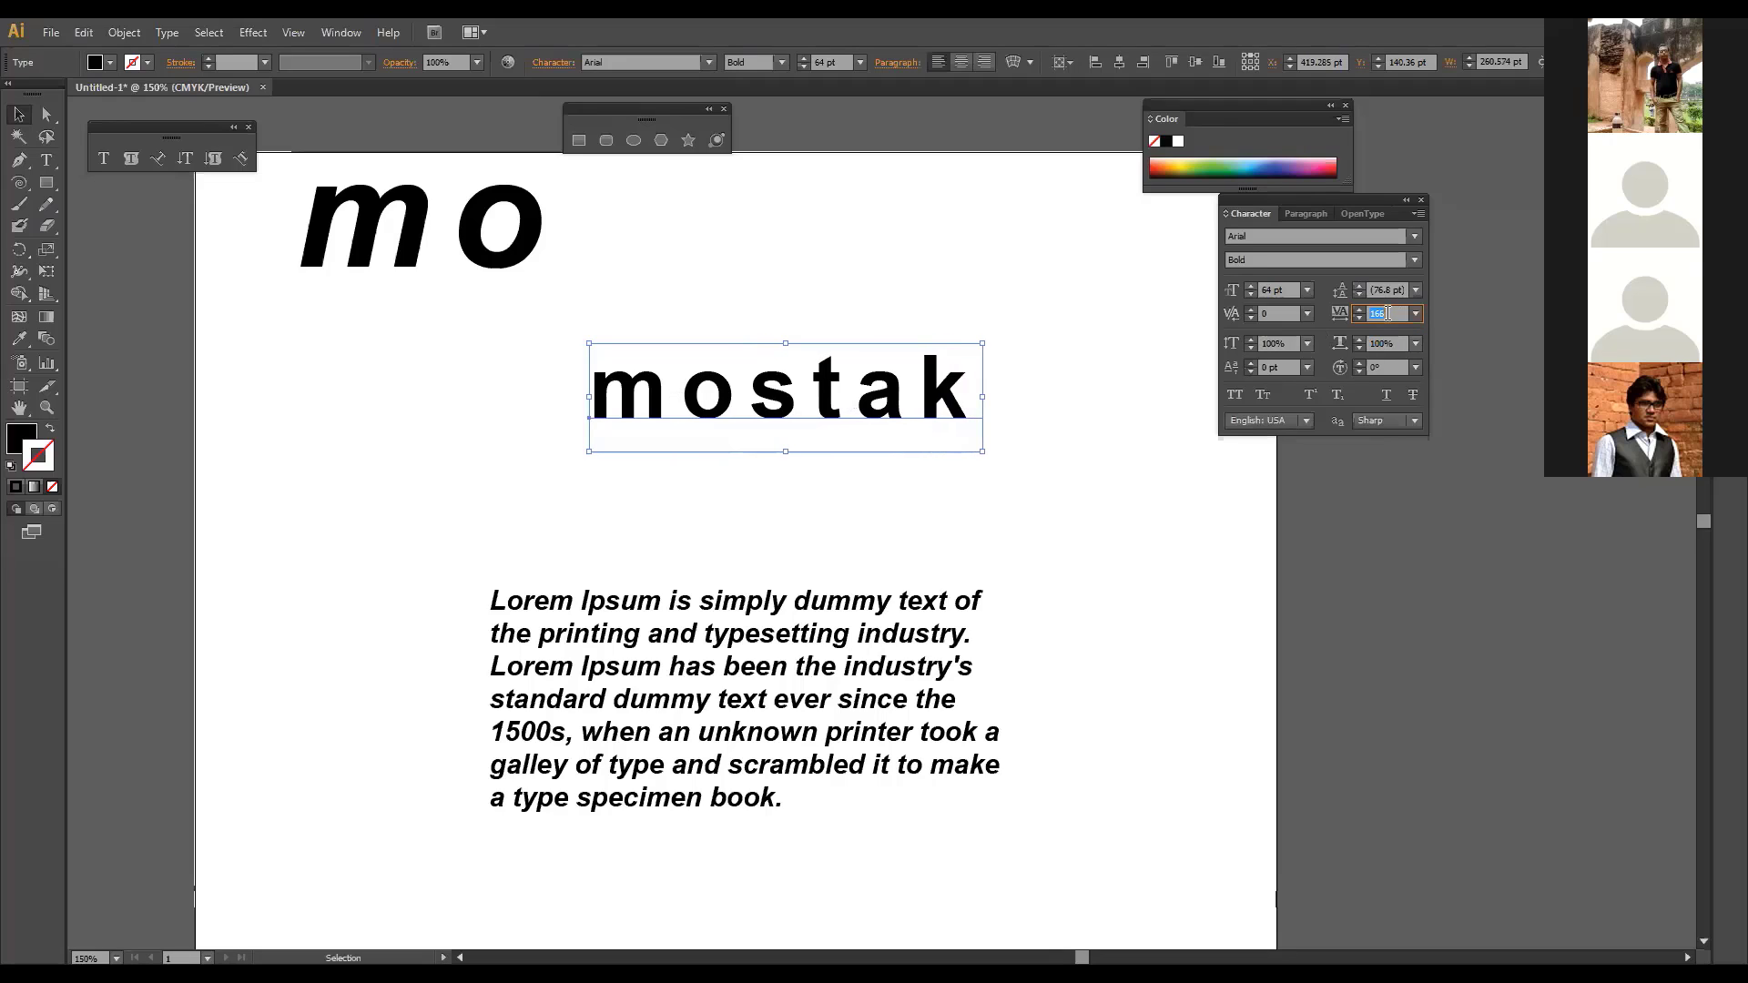
pyautogui.press('Up')
pyautogui.press('Up')
pyautogui.press('Up')
pyautogui.press('Up')
pyautogui.press('Up')
pyautogui.press('Up')
pyautogui.press('Up')
pyautogui.press('Up')
pyautogui.press('Up')
pyautogui.press('Up')
pyautogui.press('Up')
pyautogui.press('Up')
pyautogui.press('Up')
pyautogui.press('Up')
pyautogui.press('Up')
pyautogui.press('Up')
pyautogui.press('Up')
pyautogui.press('Up')
pyautogui.press('Up')
pyautogui.press('Up')
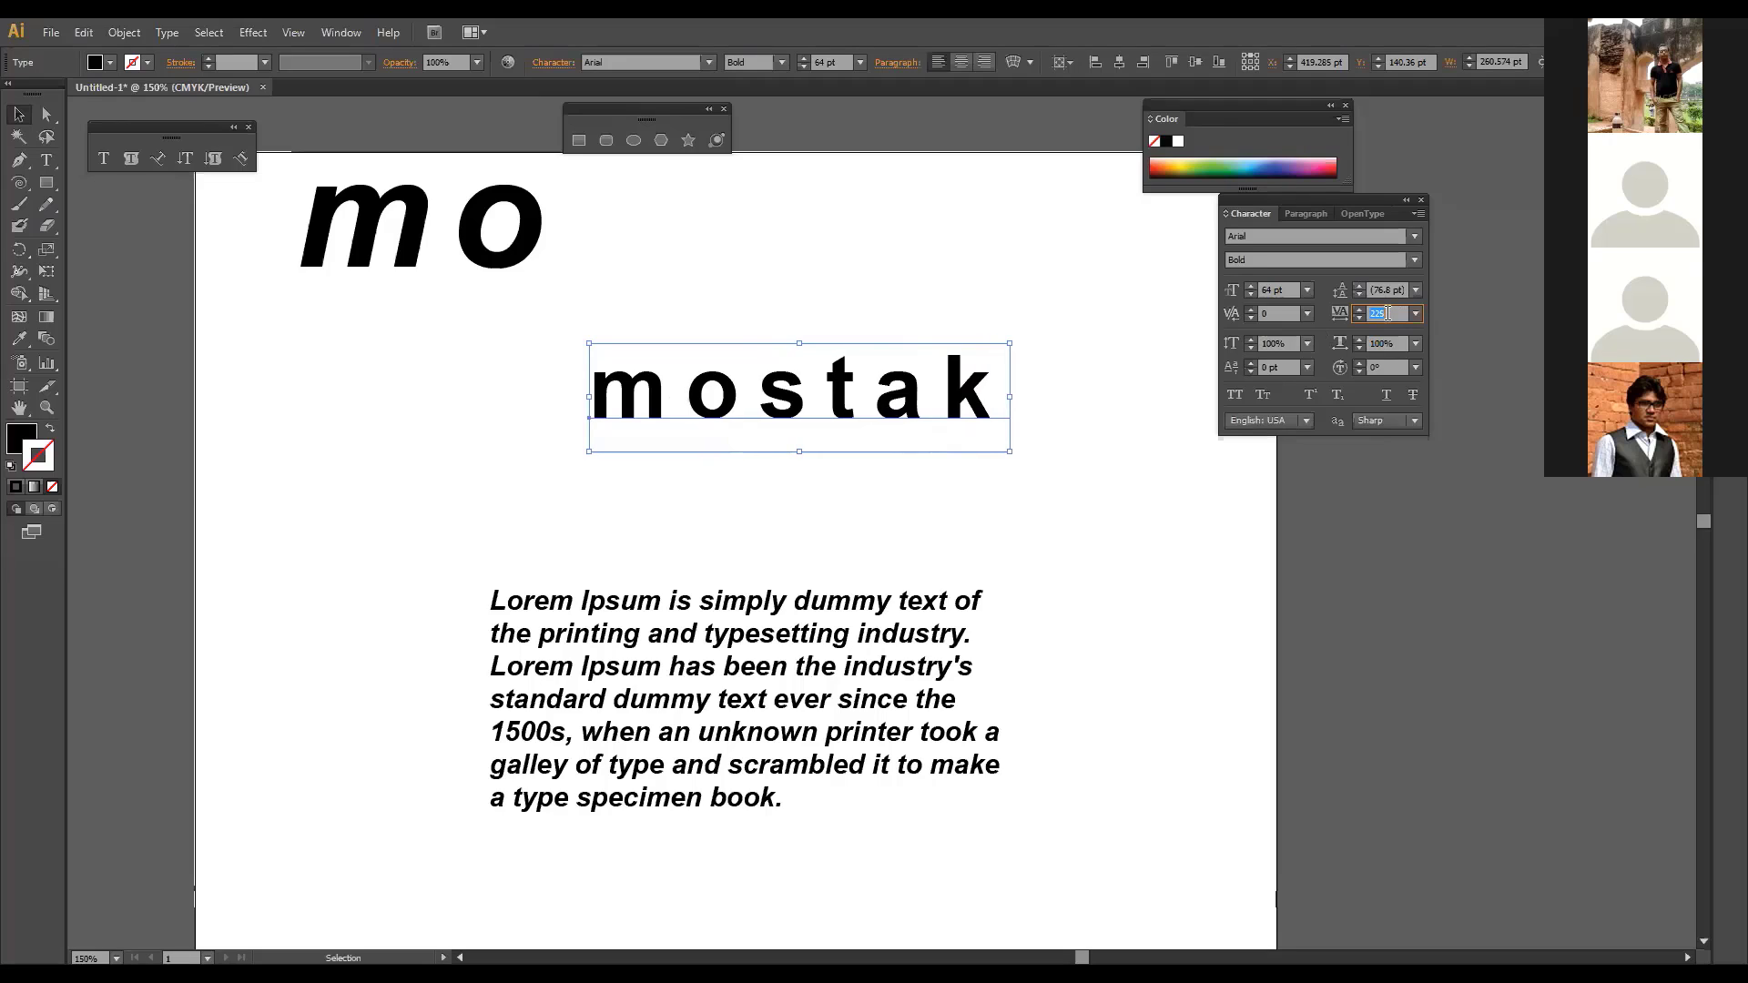
pyautogui.press('Up')
pyautogui.press('Up')
pyautogui.press('Up')
pyautogui.press('Up')
pyautogui.press('Up')
pyautogui.press('Up')
pyautogui.press('Up')
pyautogui.press('Up')
pyautogui.press('Up')
pyautogui.press('Up')
pyautogui.press('Up')
pyautogui.press('Up')
pyautogui.press('Up')
pyautogui.press('Up')
pyautogui.press('Up')
pyautogui.press('Up')
pyautogui.press('Up')
pyautogui.press('Up')
pyautogui.press('Up')
pyautogui.press('Up')
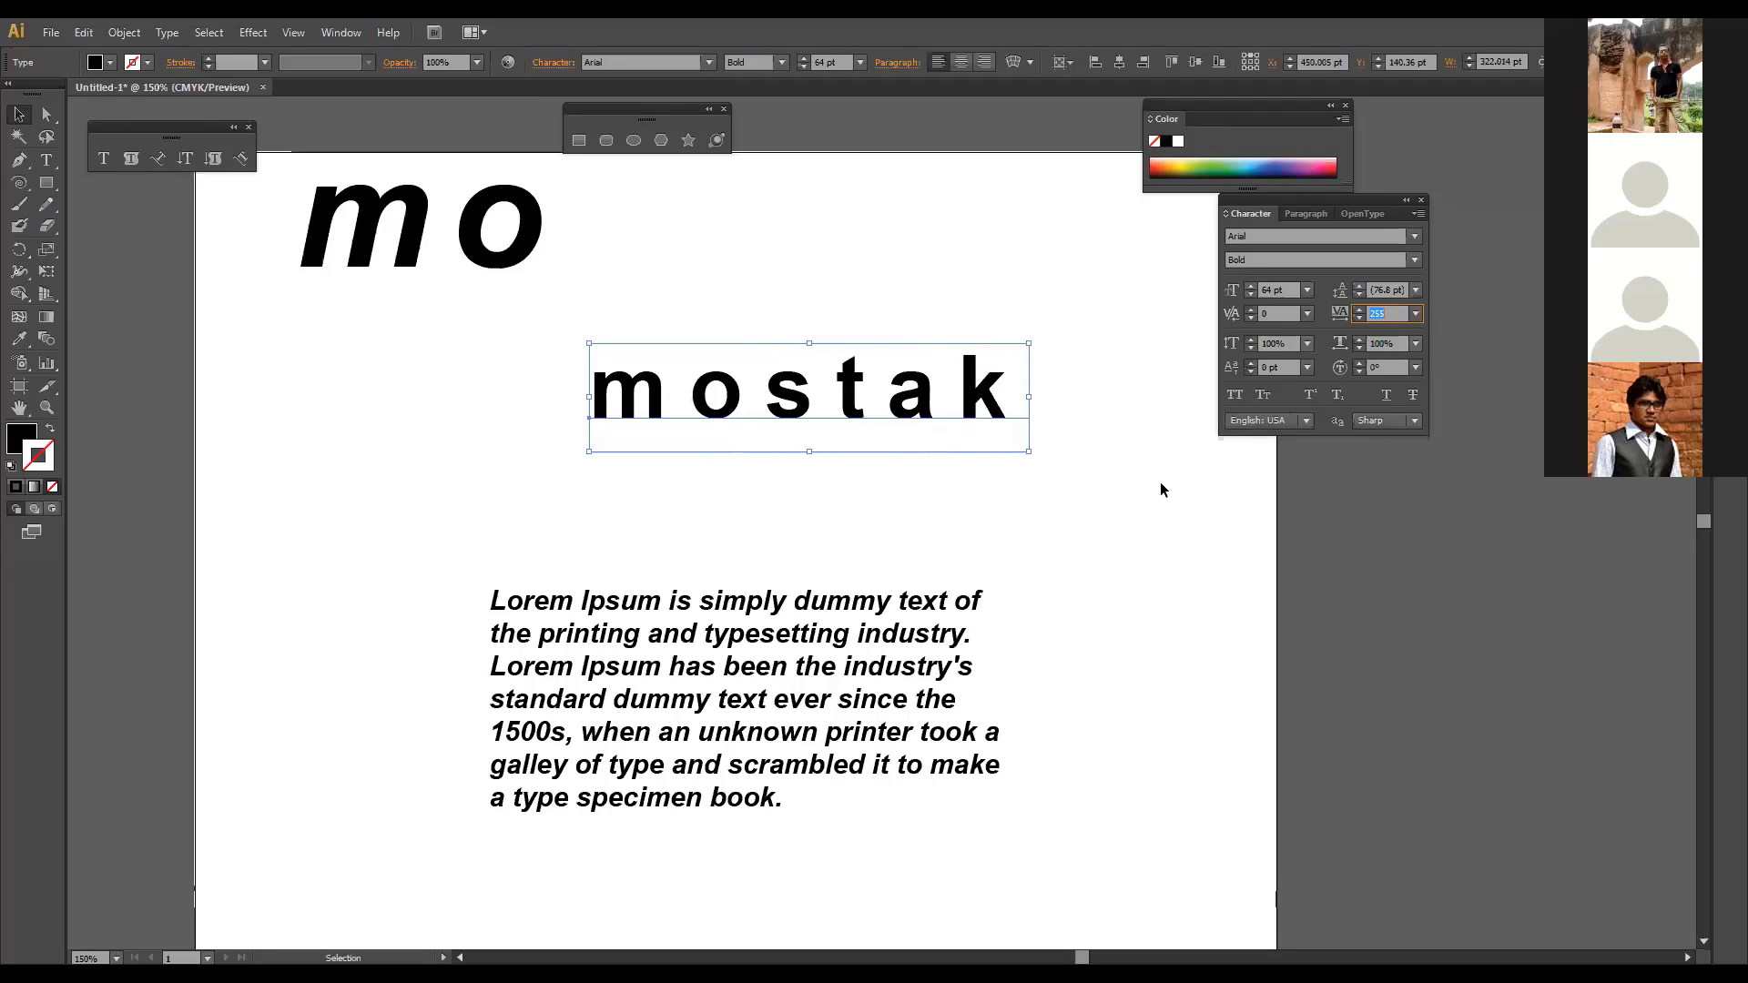
# Step: Move the name text up beside "m o" and the Lorem Ipsum paragraph up to the artboard's left side beneath it
pyautogui.click(903, 421)
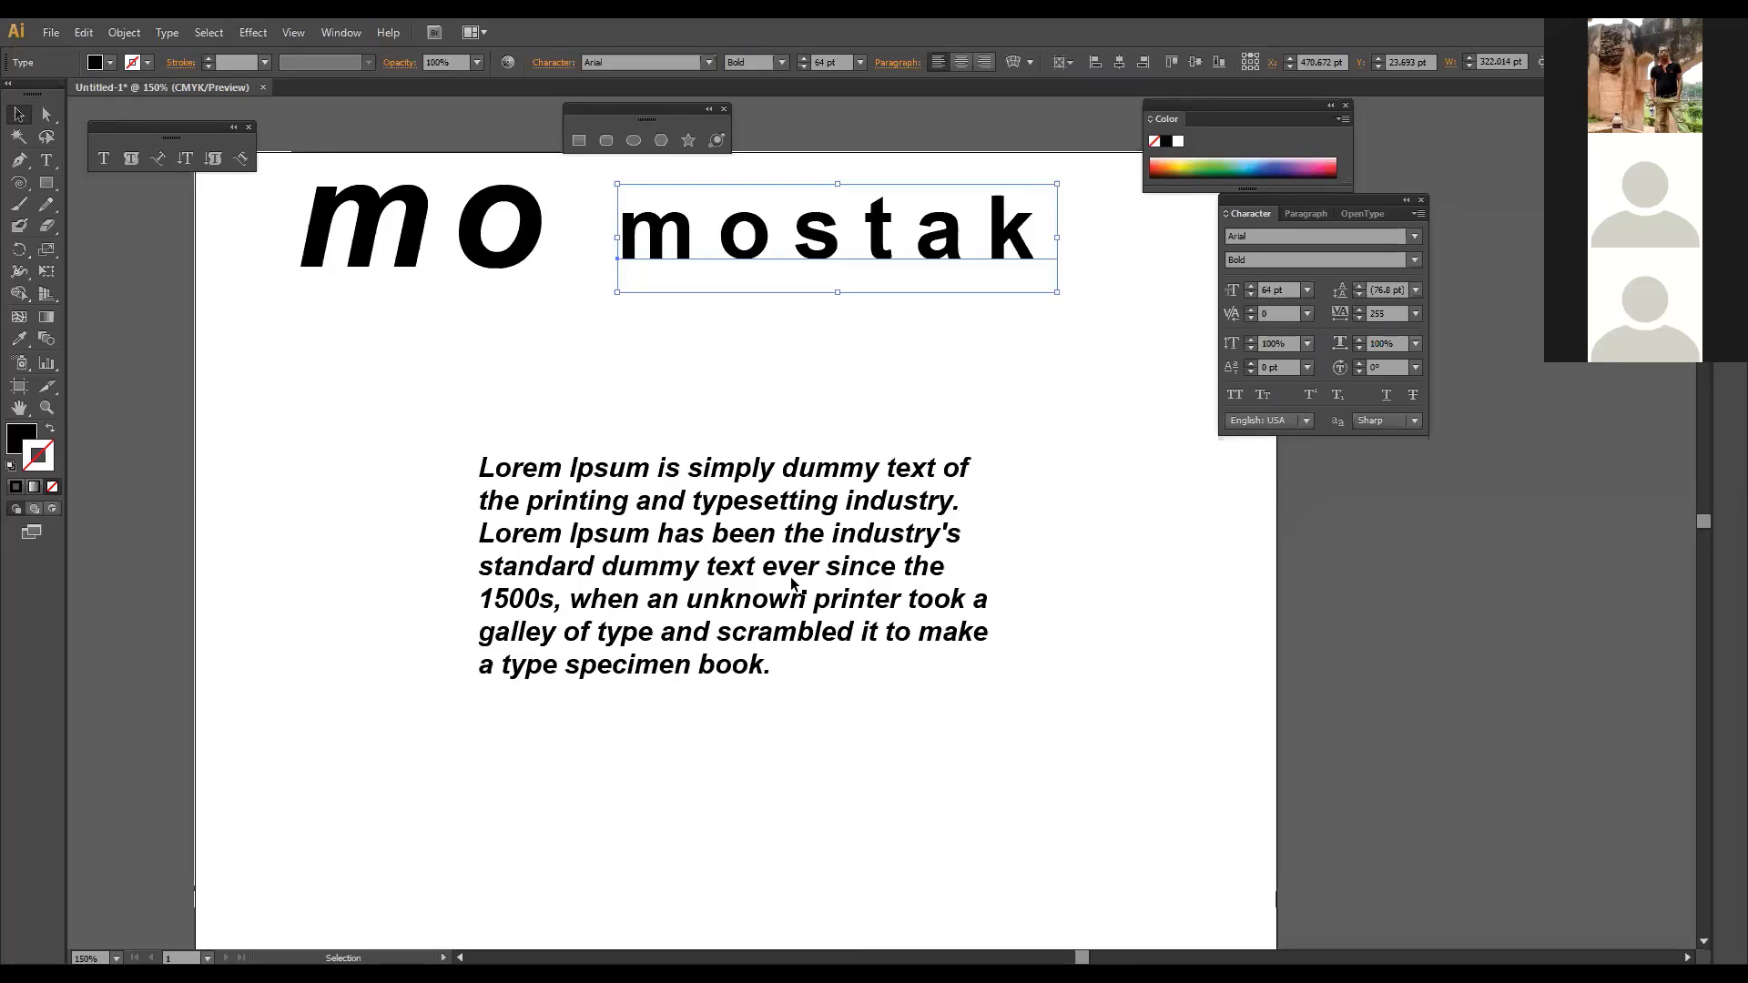
pyautogui.keyDown('shift'); pyautogui.click(516, 472); pyautogui.keyUp('shift')
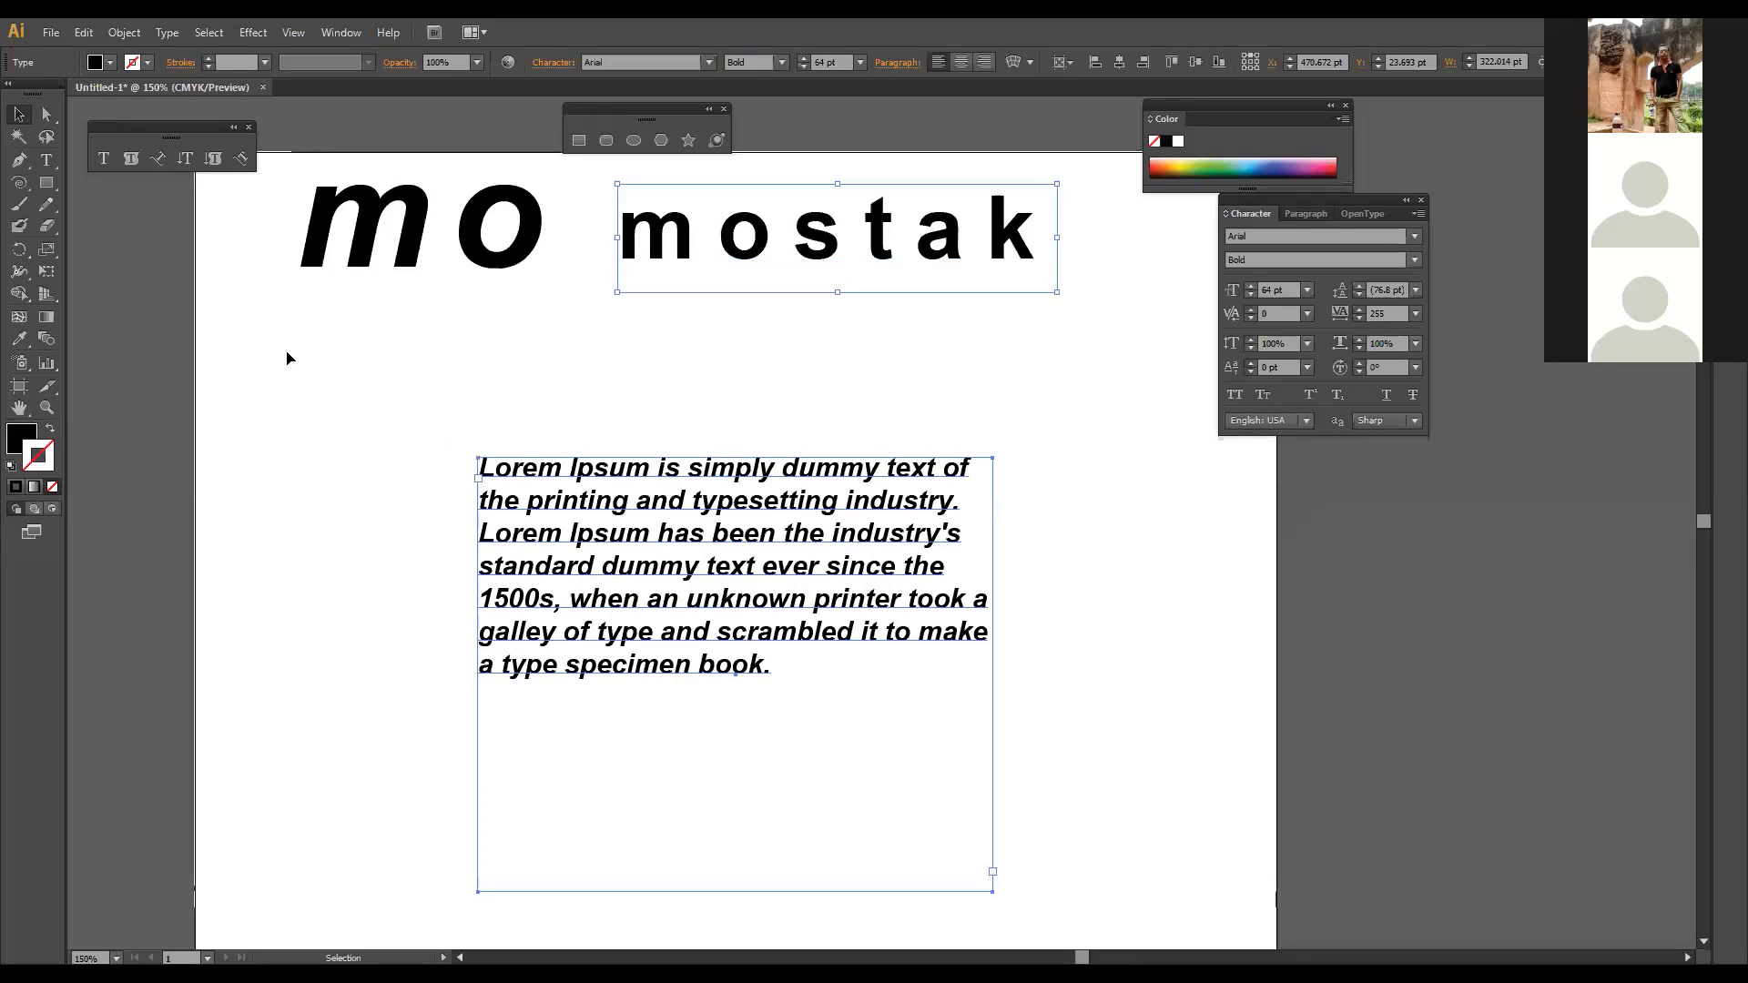
pyautogui.moveTo(913, 608); pyautogui.dragTo(646, 477)
# Step: Add the point text "h2o" in the empty area to the lower right of the Lorem Ipsum paragraph
pyautogui.press('t')
pyautogui.click(905, 601)
pyautogui.write('h2')
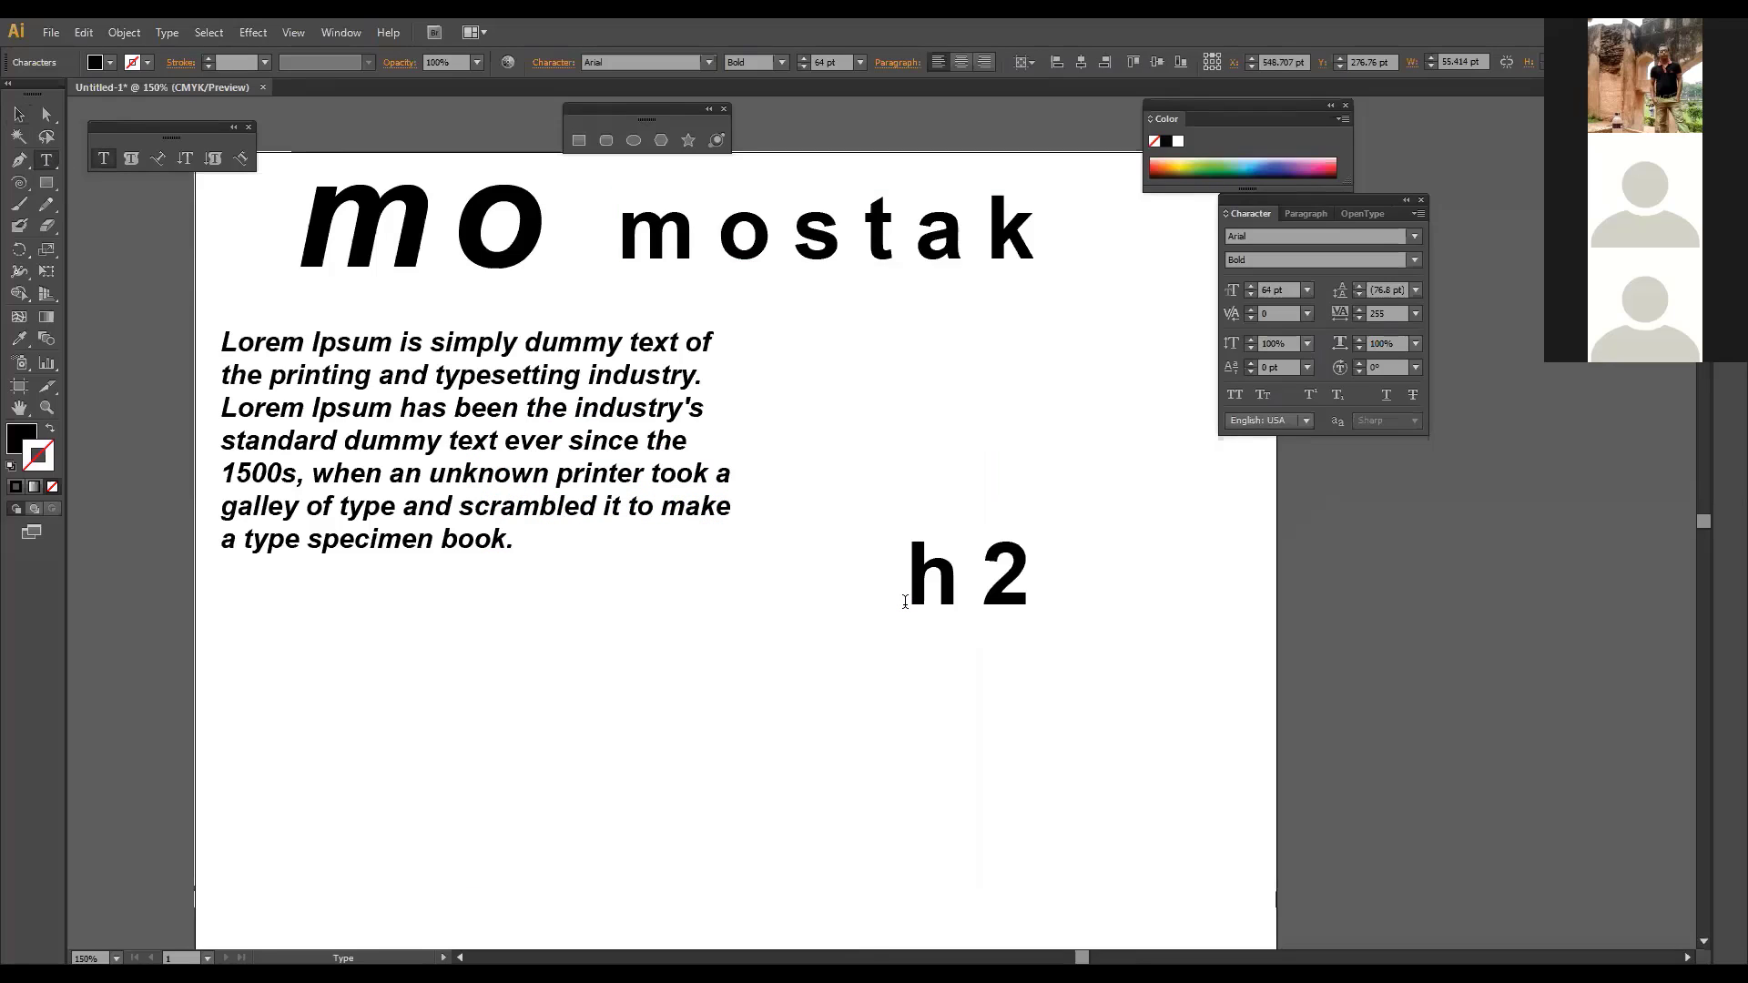
pyautogui.write('o')
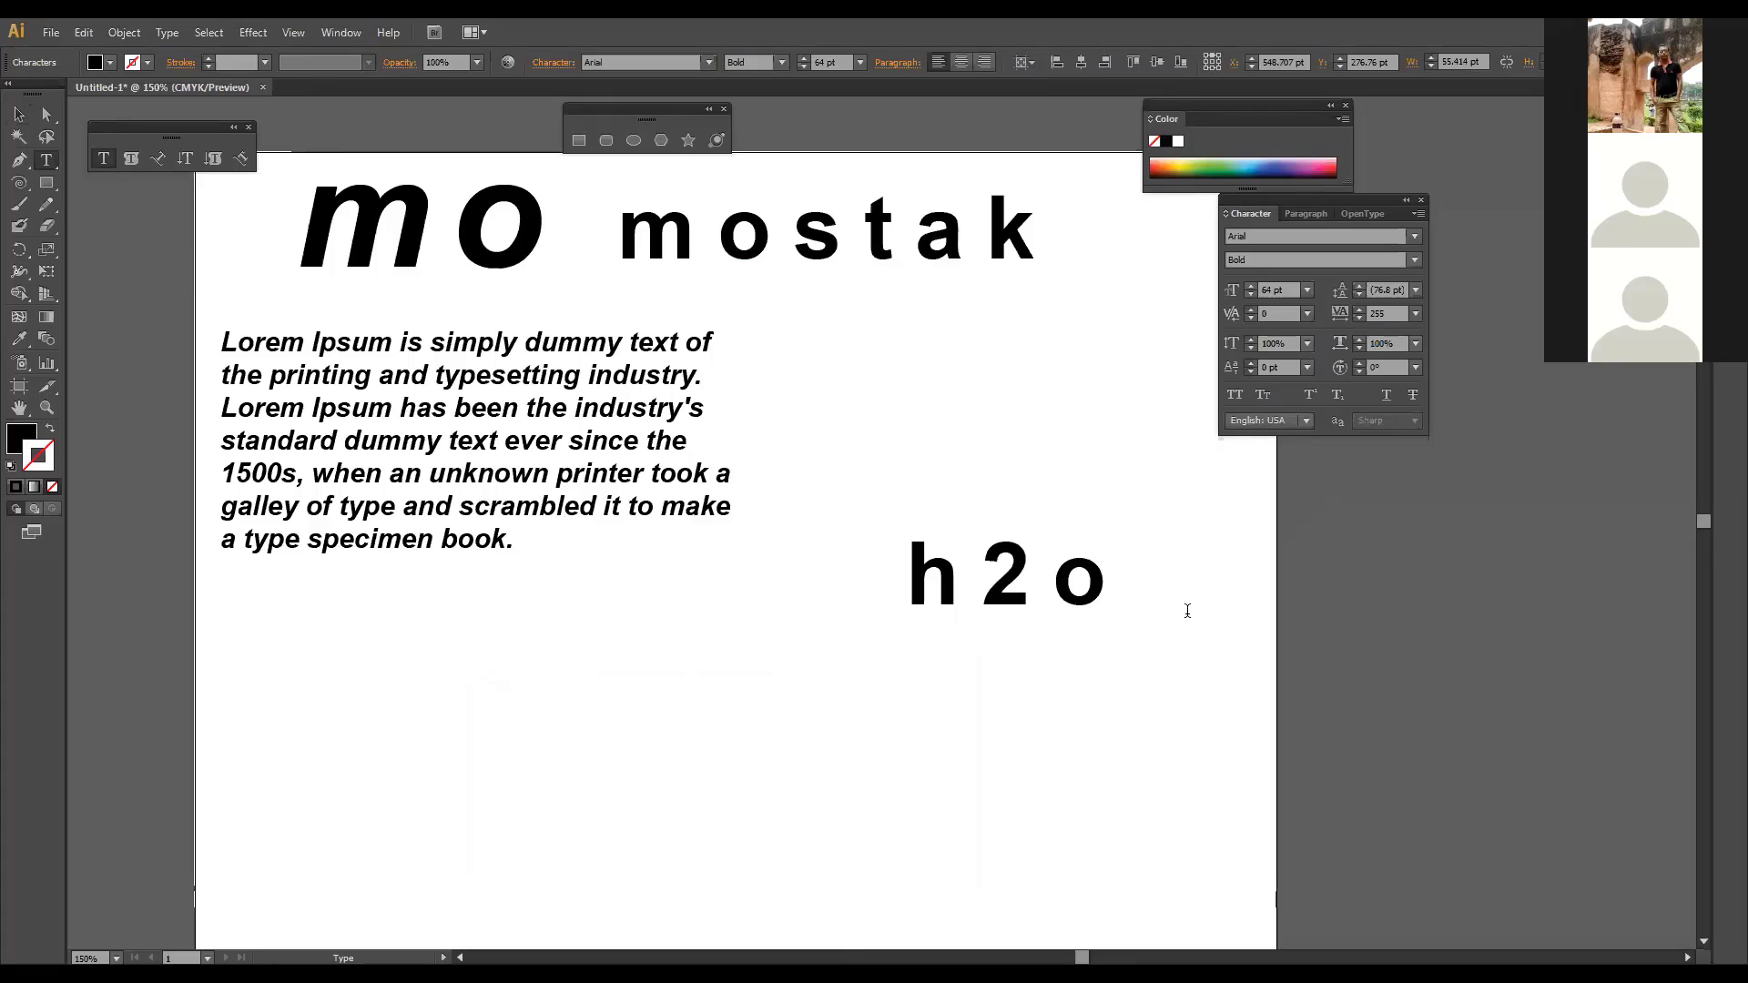
# Step: Set the tracking of the whole "h2o" text to 0
pyautogui.moveTo(1112, 565); pyautogui.dragTo(909, 521)
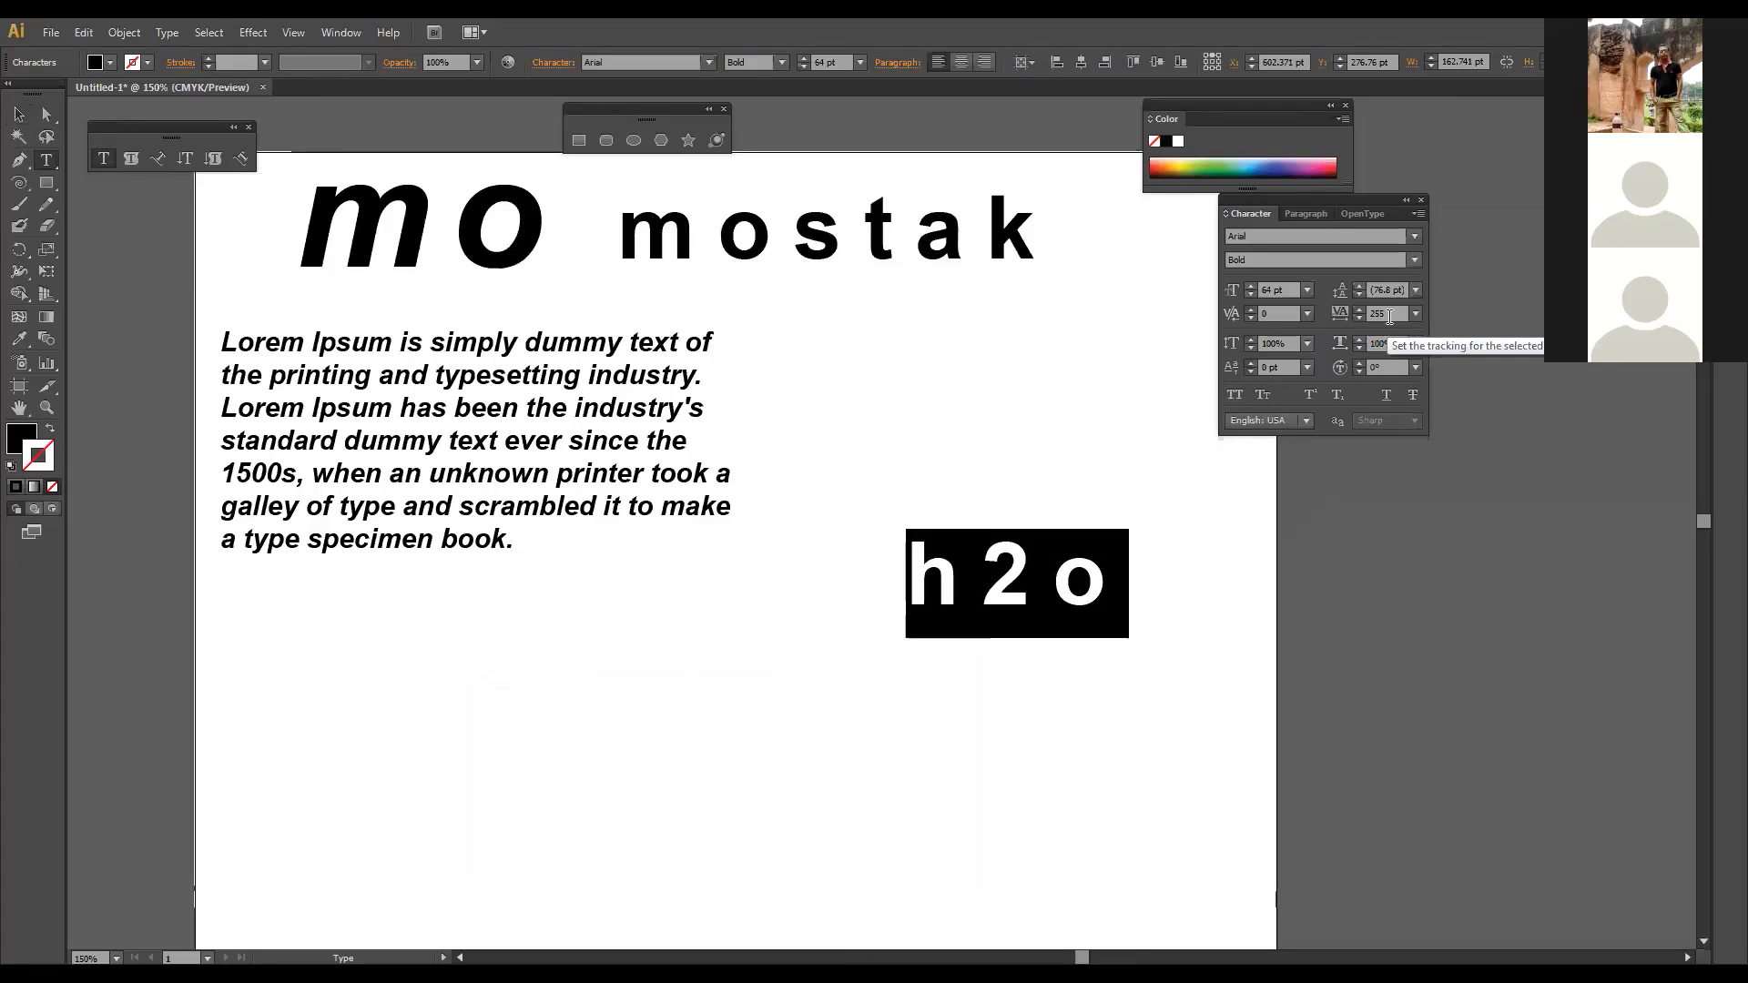
pyautogui.click(1344, 315)
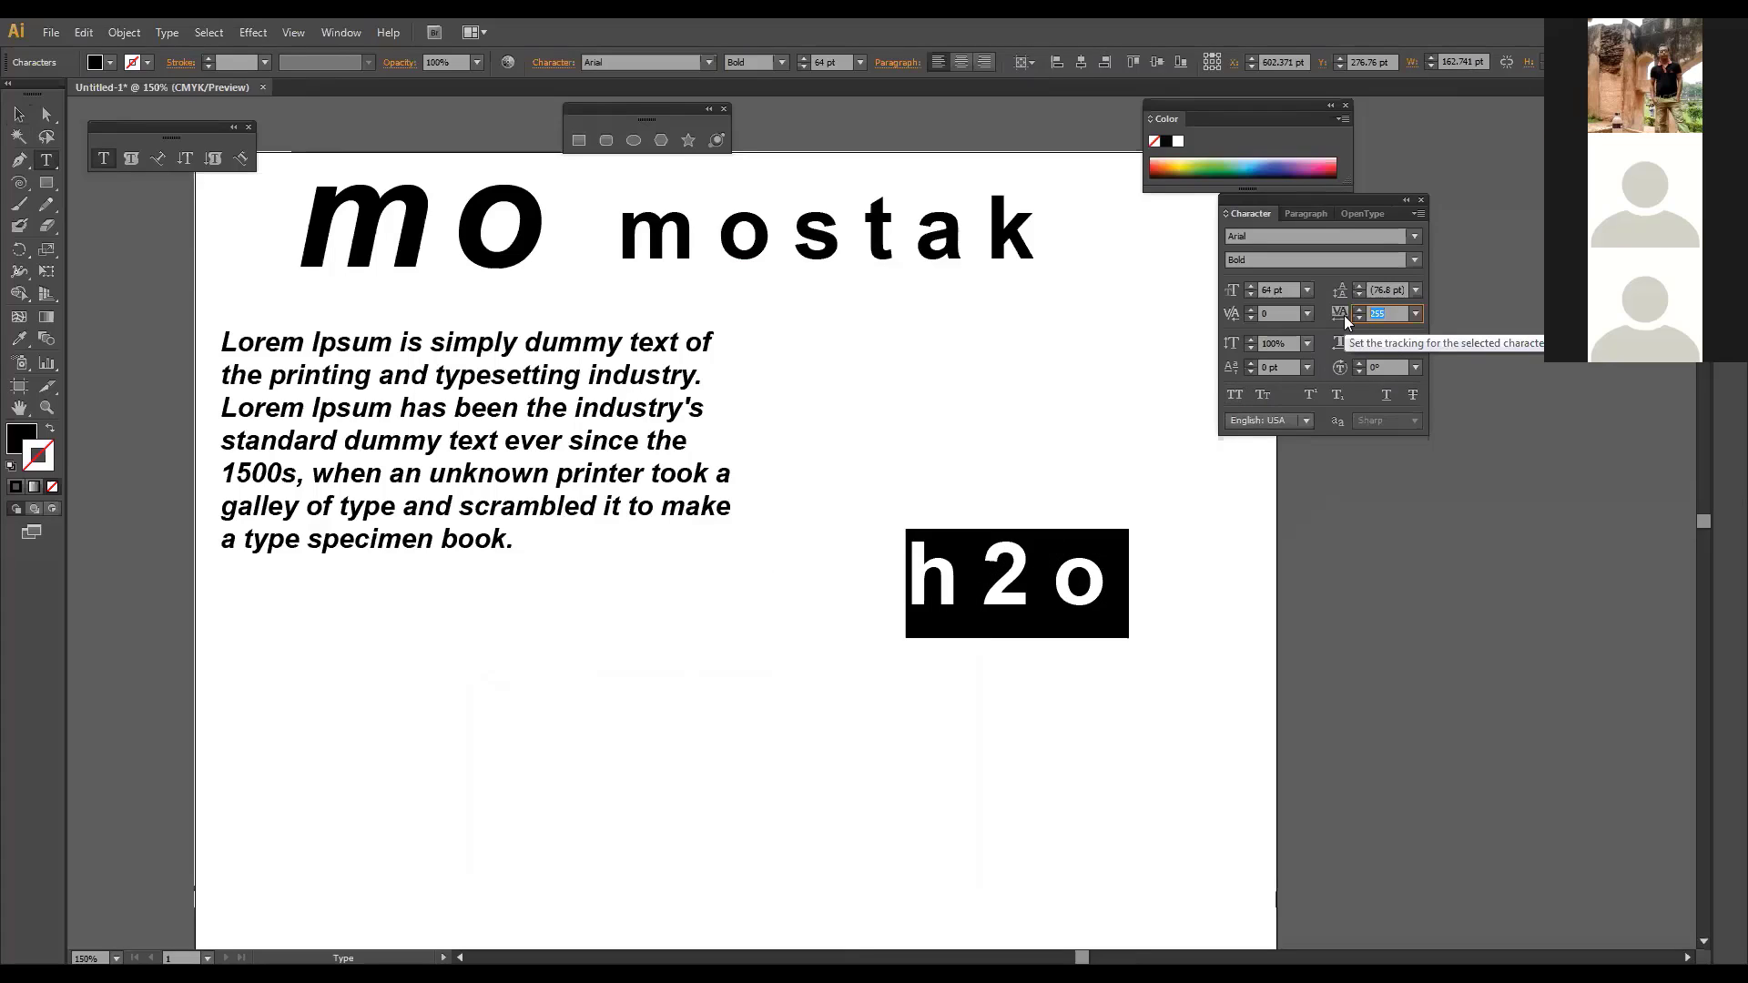
pyautogui.write('0')
pyautogui.press('Return')
pyautogui.press('Escape')
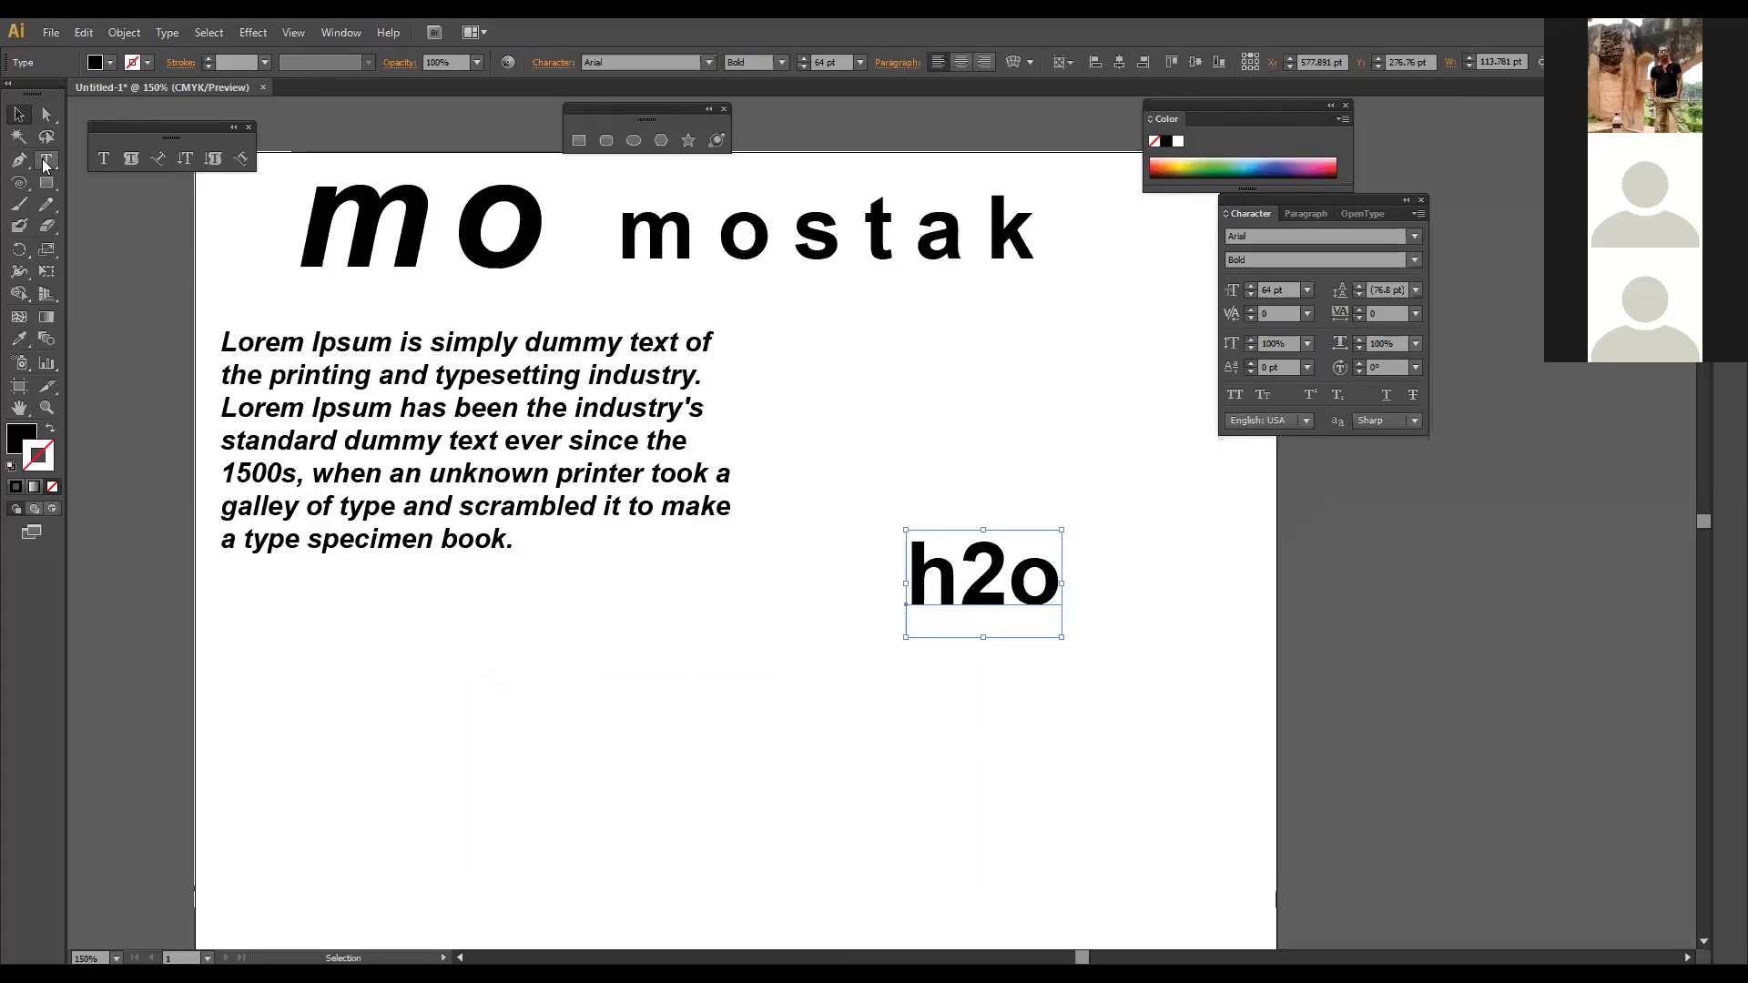
# Step: Replace the lowercase "h" and "o" with capitals so the text reads "H2O"
pyautogui.click(44, 164)
pyautogui.moveTo(956, 572); pyautogui.dragTo(904, 575)
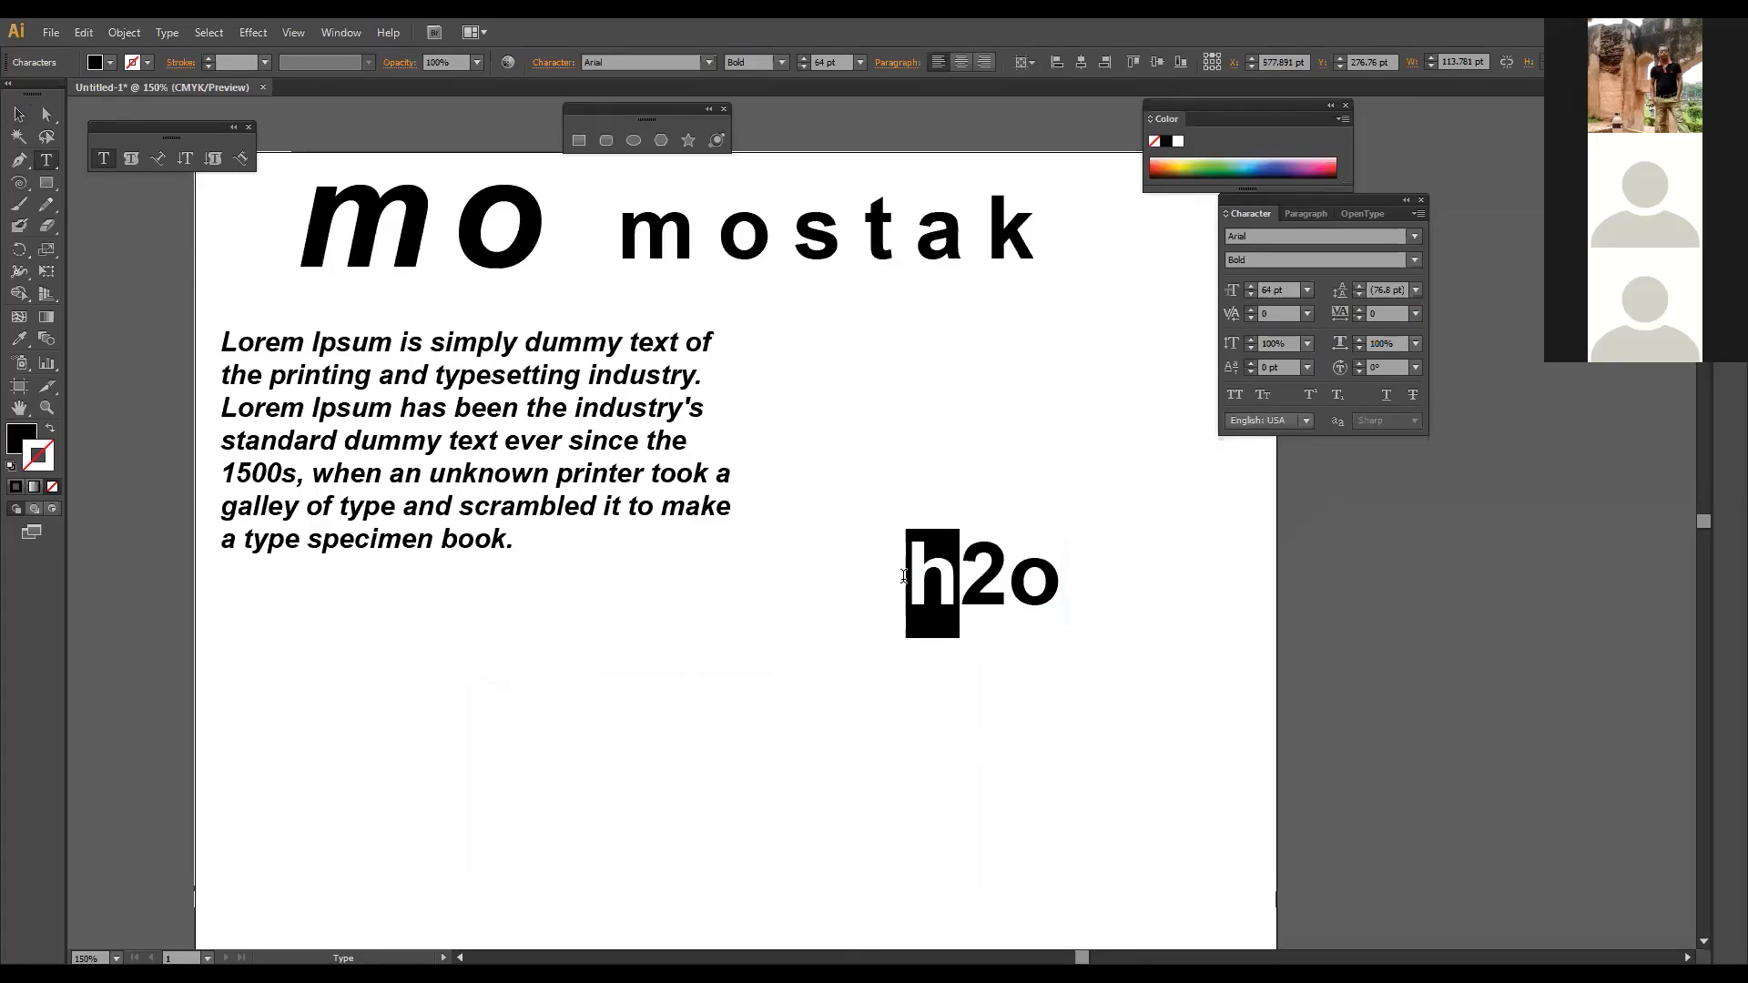
pyautogui.write('H')
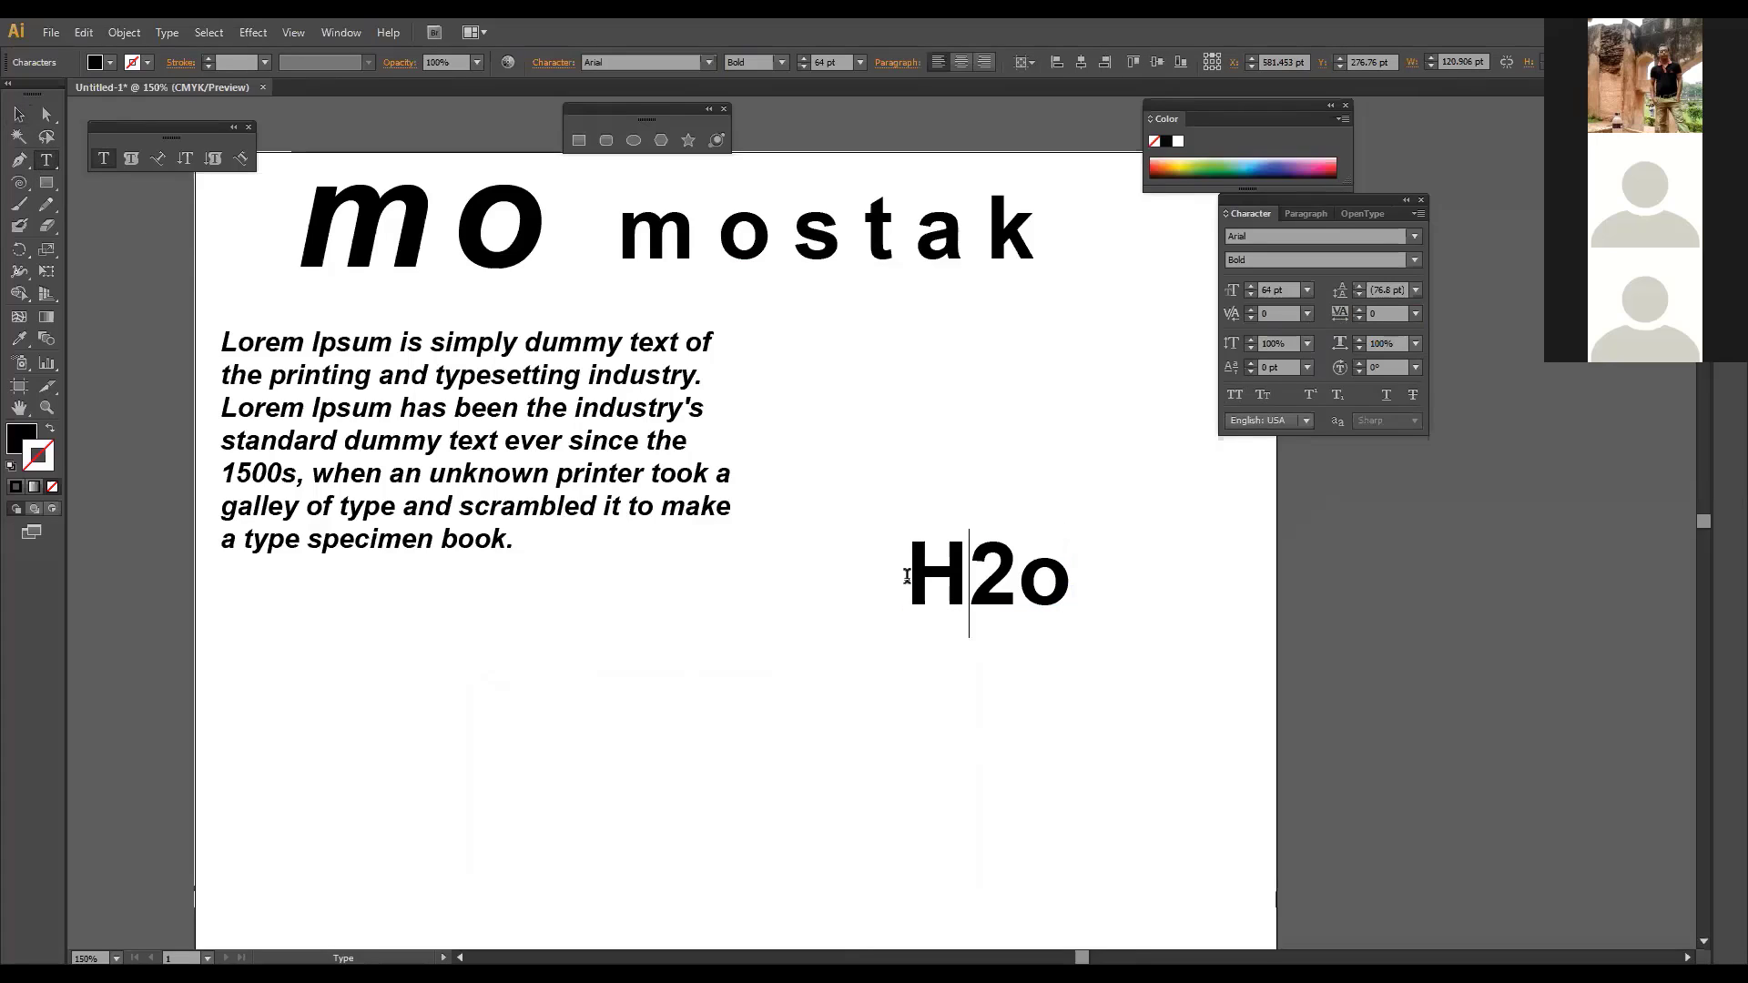
pyautogui.moveTo(1017, 573); pyautogui.dragTo(1056, 569)
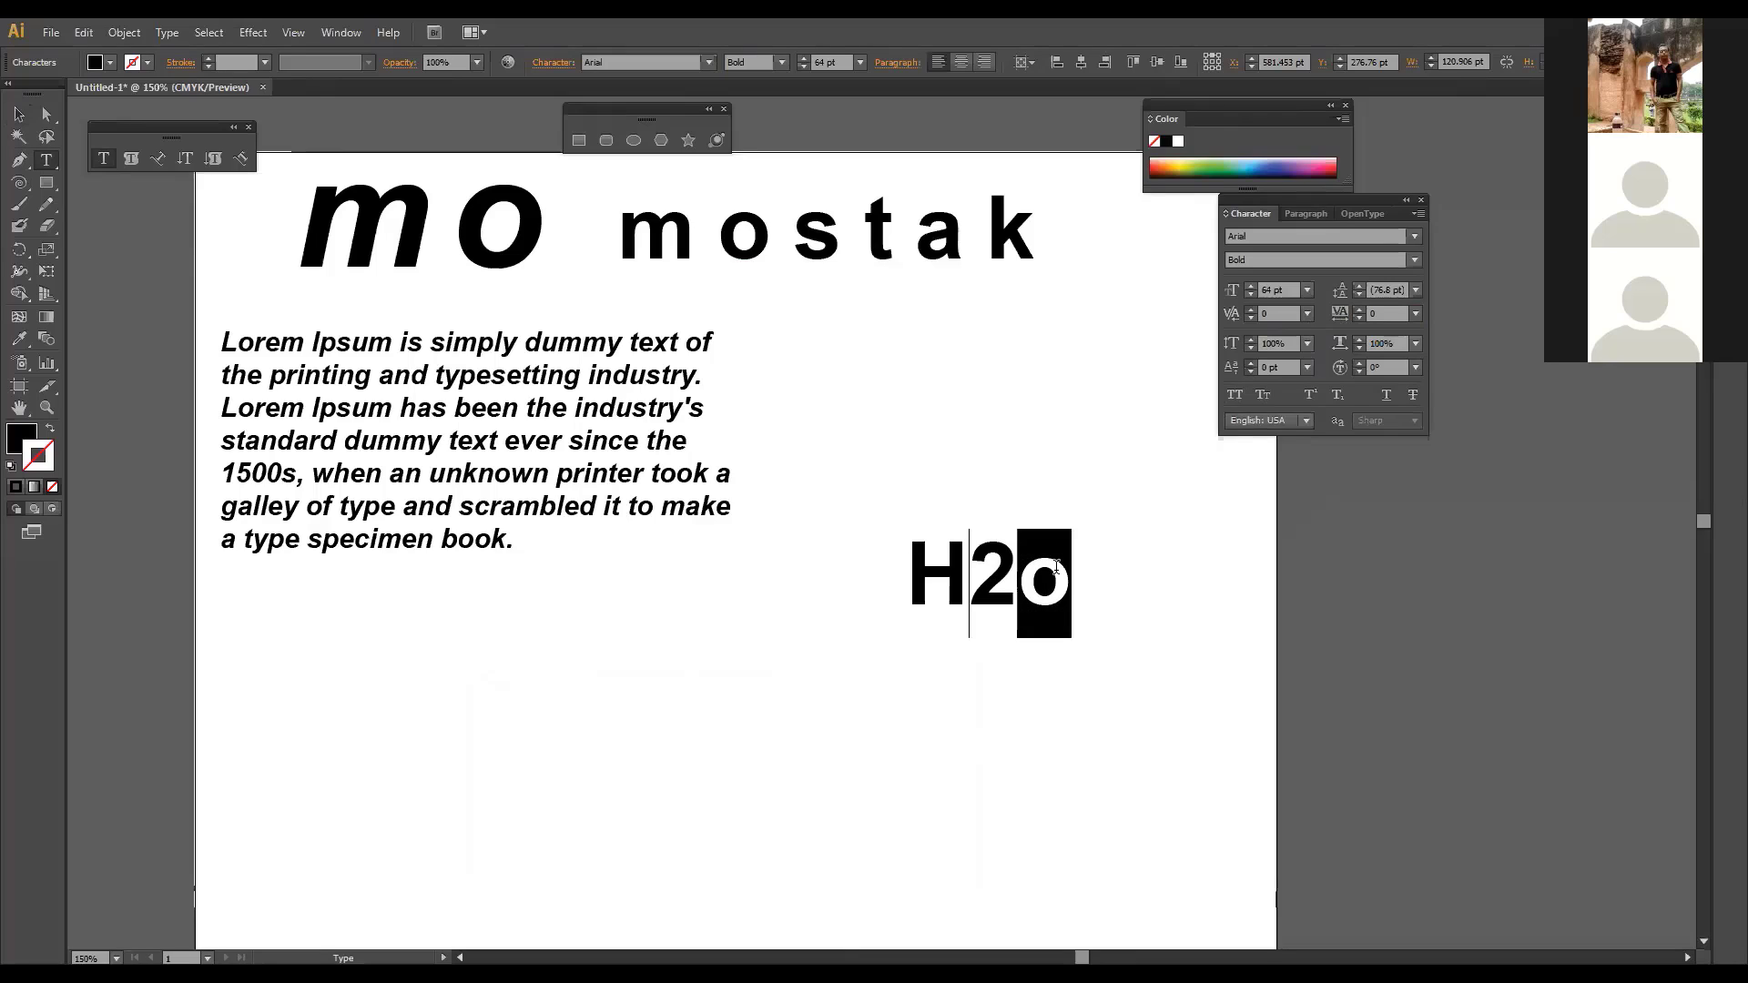
pyautogui.write('O')
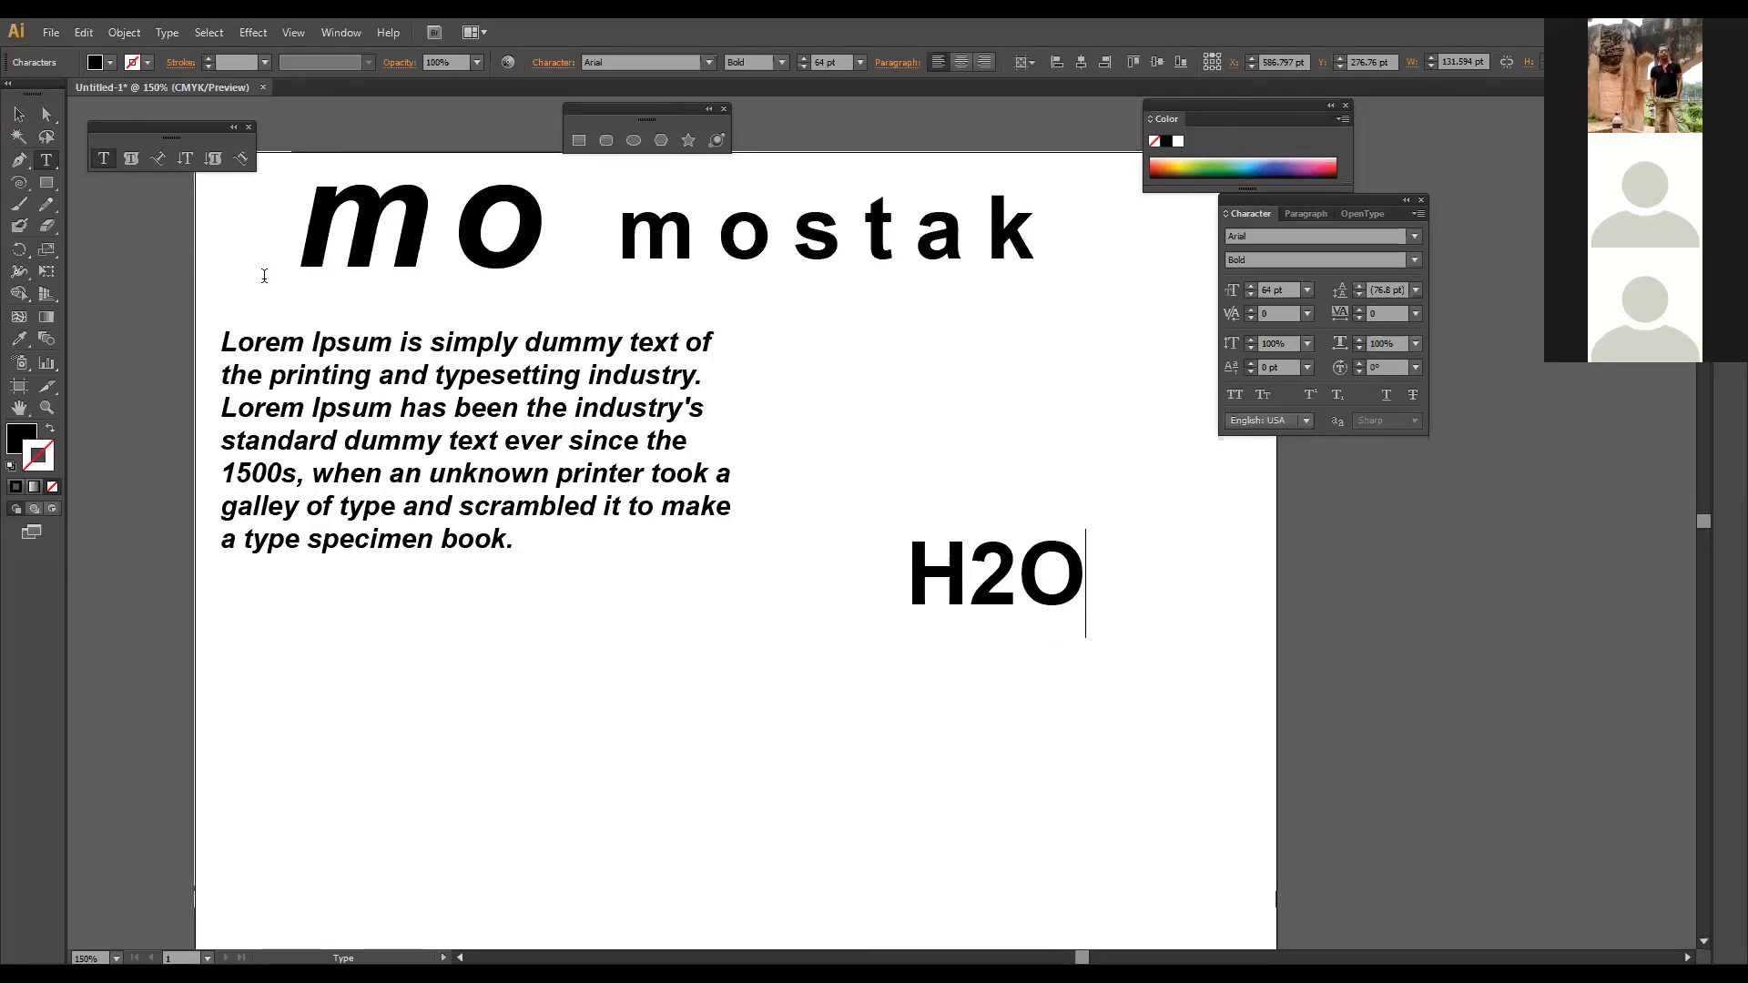
pyautogui.press('Escape')
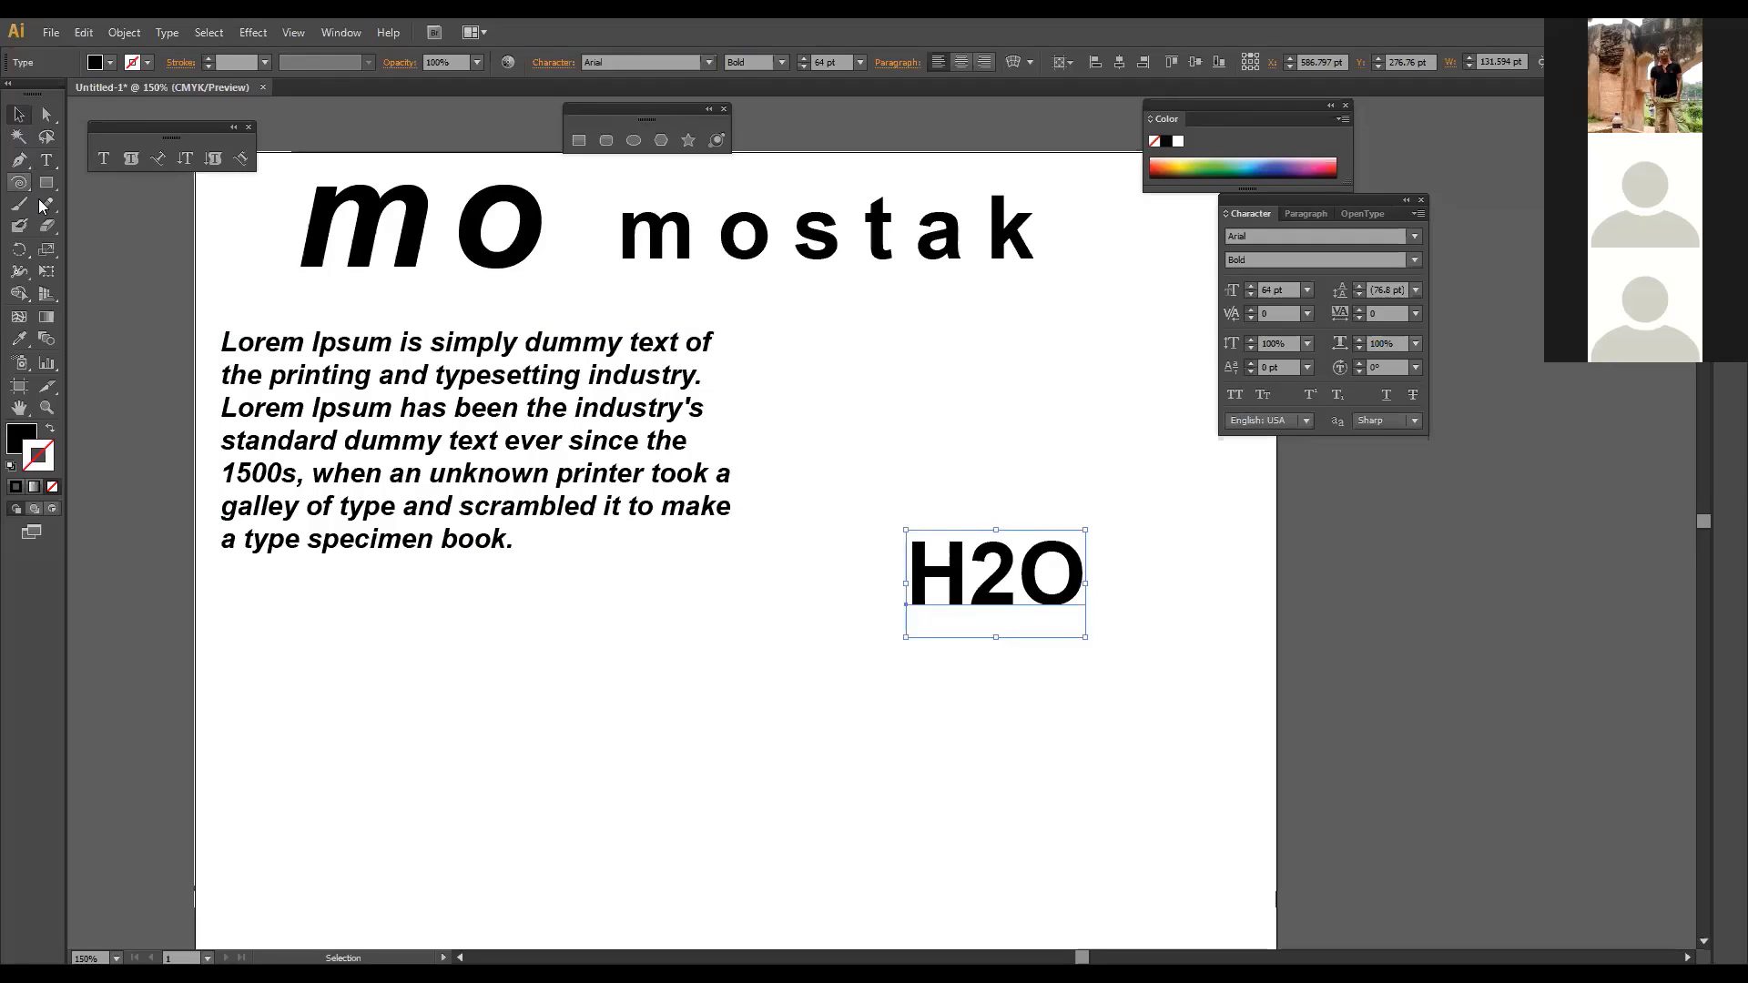
# Step: Shift the baseline of the "2" in H2O above the line, and lower it to a baseline shift of -27 pt
pyautogui.click(46, 159)
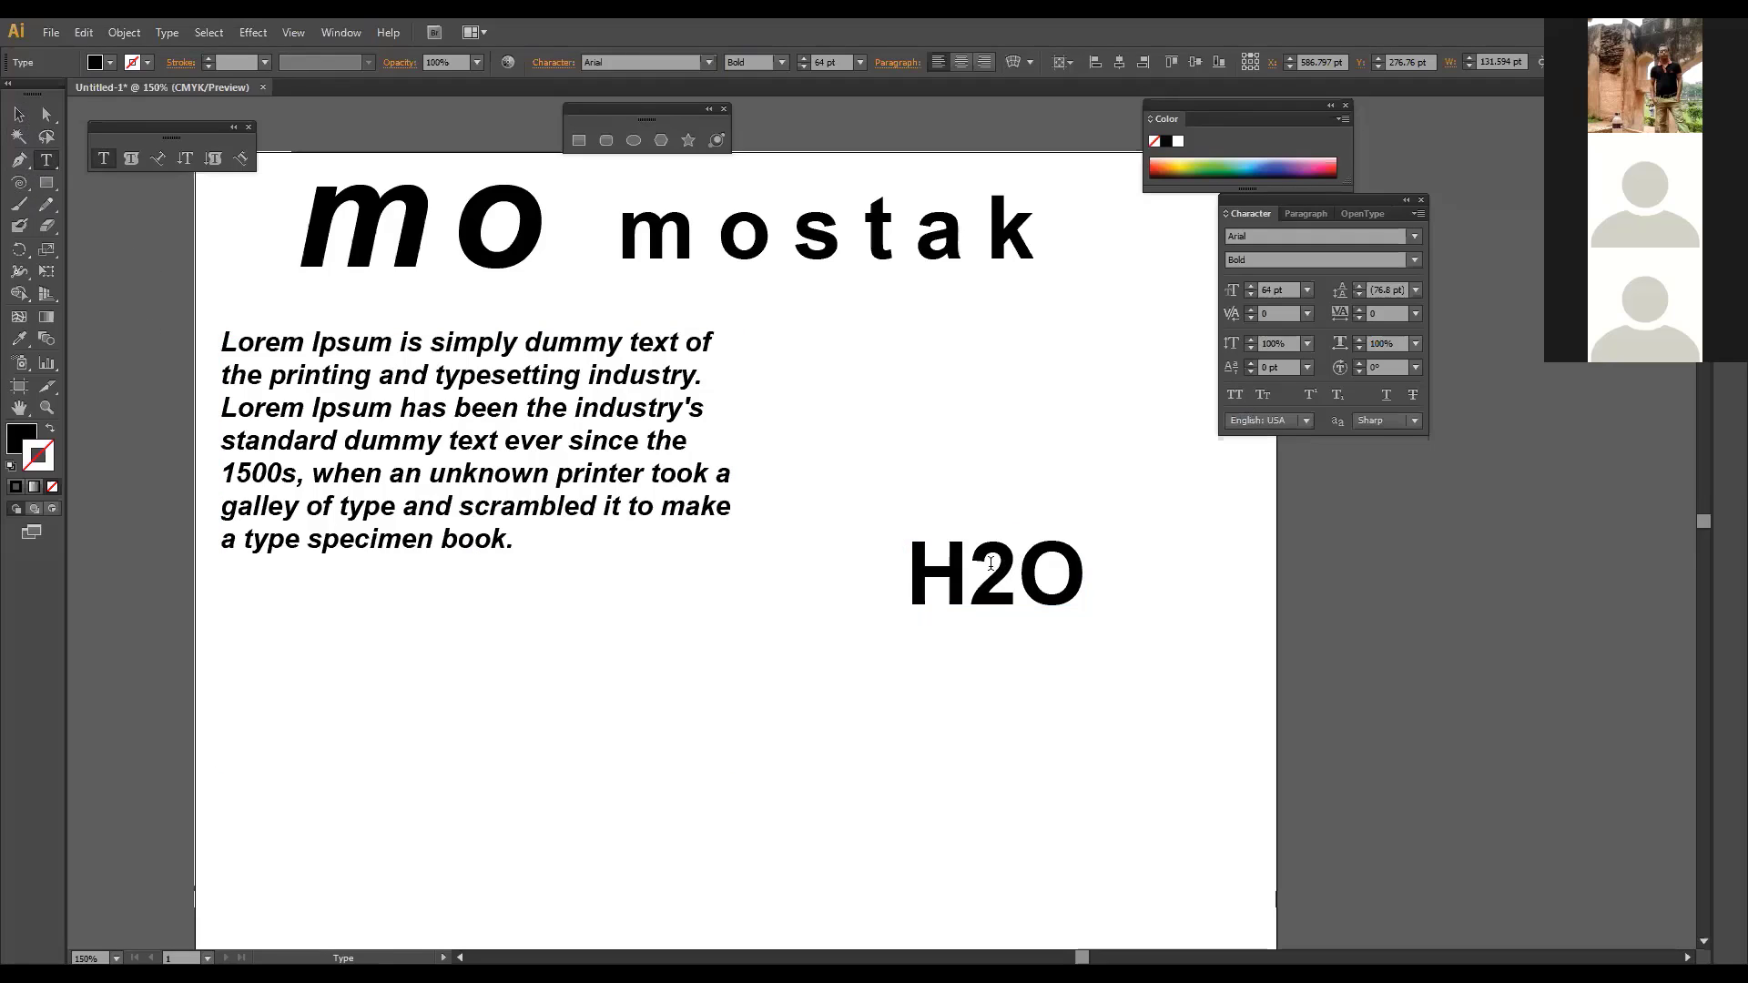
pyautogui.moveTo(969, 569); pyautogui.dragTo(1019, 569)
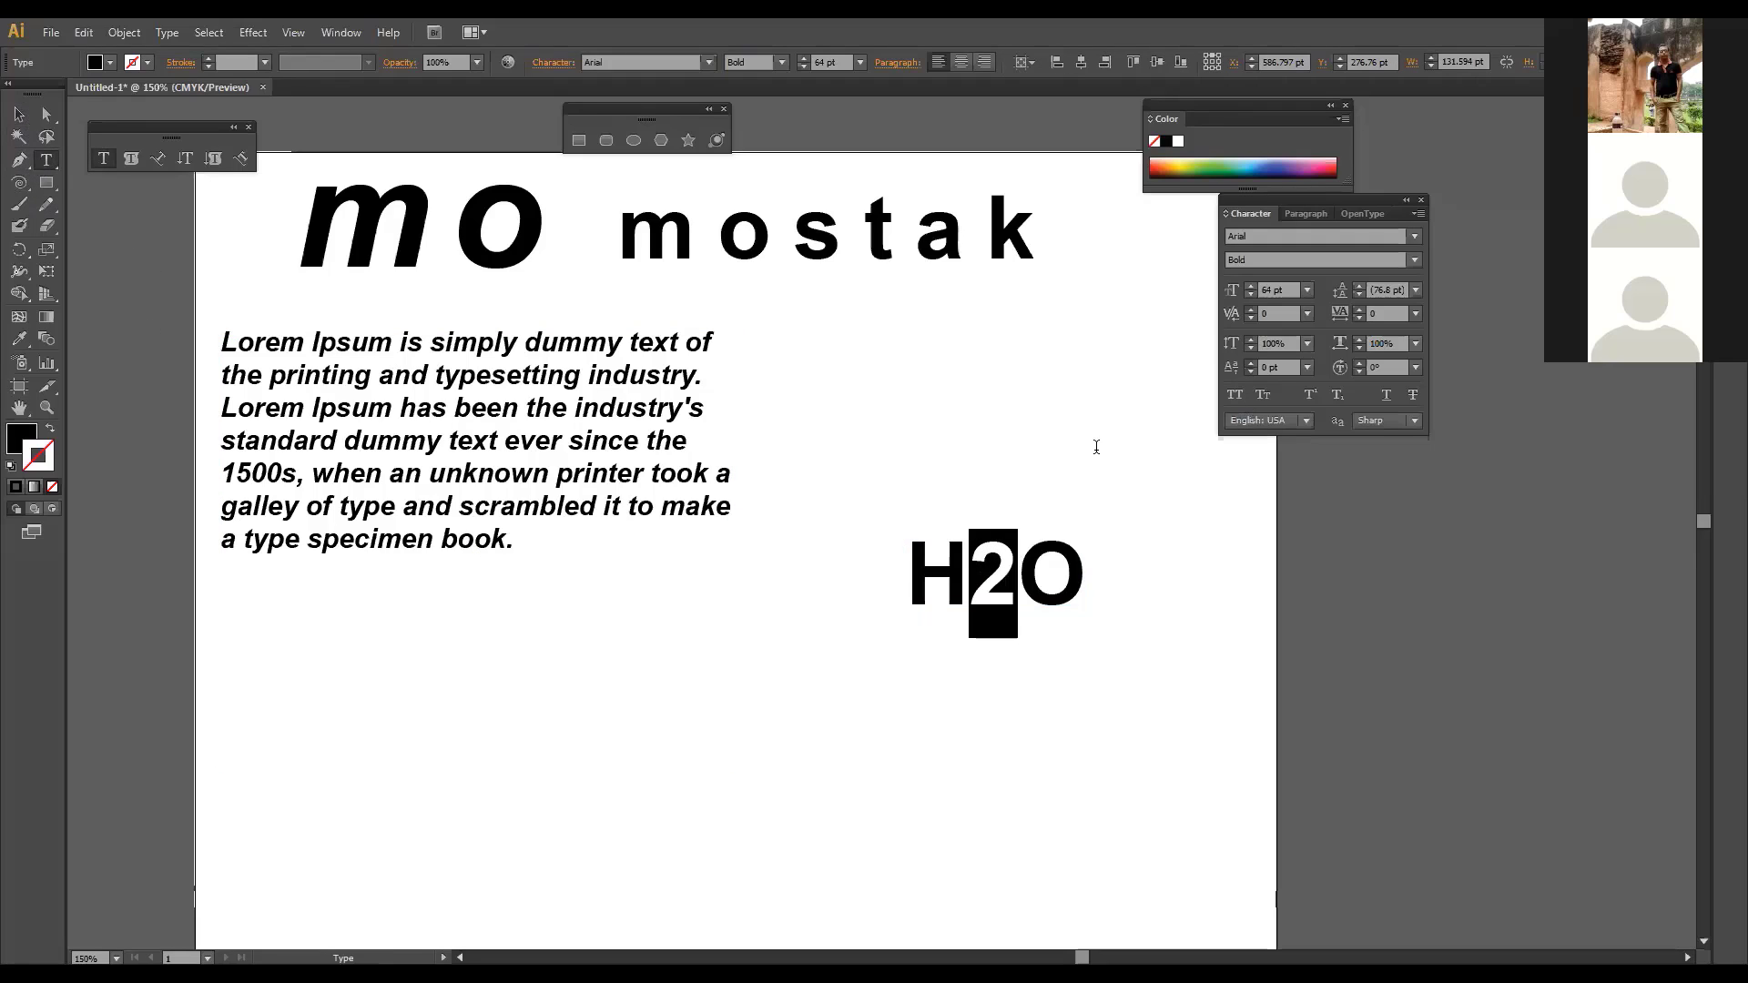
pyautogui.click(1278, 367)
pyautogui.press('Up')
pyautogui.press('Up')
pyautogui.press('Up')
pyautogui.press('Up')
pyautogui.press('Up')
pyautogui.press('Up')
pyautogui.press('Up')
pyautogui.press('Up')
pyautogui.press('Up')
pyautogui.press('Up')
pyautogui.press('Up')
pyautogui.press('Up')
pyautogui.press('Up')
pyautogui.press('Up')
pyautogui.press('Up')
pyautogui.press('Down')
pyautogui.press('Down')
pyautogui.press('Down')
pyautogui.press('Down')
pyautogui.press('Down')
pyautogui.press('Down')
pyautogui.press('Down')
pyautogui.press('Down')
pyautogui.press('Down')
pyautogui.press('Down')
pyautogui.press('Down')
pyautogui.press('Down')
pyautogui.press('Down')
pyautogui.press('Down')
pyautogui.press('Down')
pyautogui.press('Down')
pyautogui.press('Down')
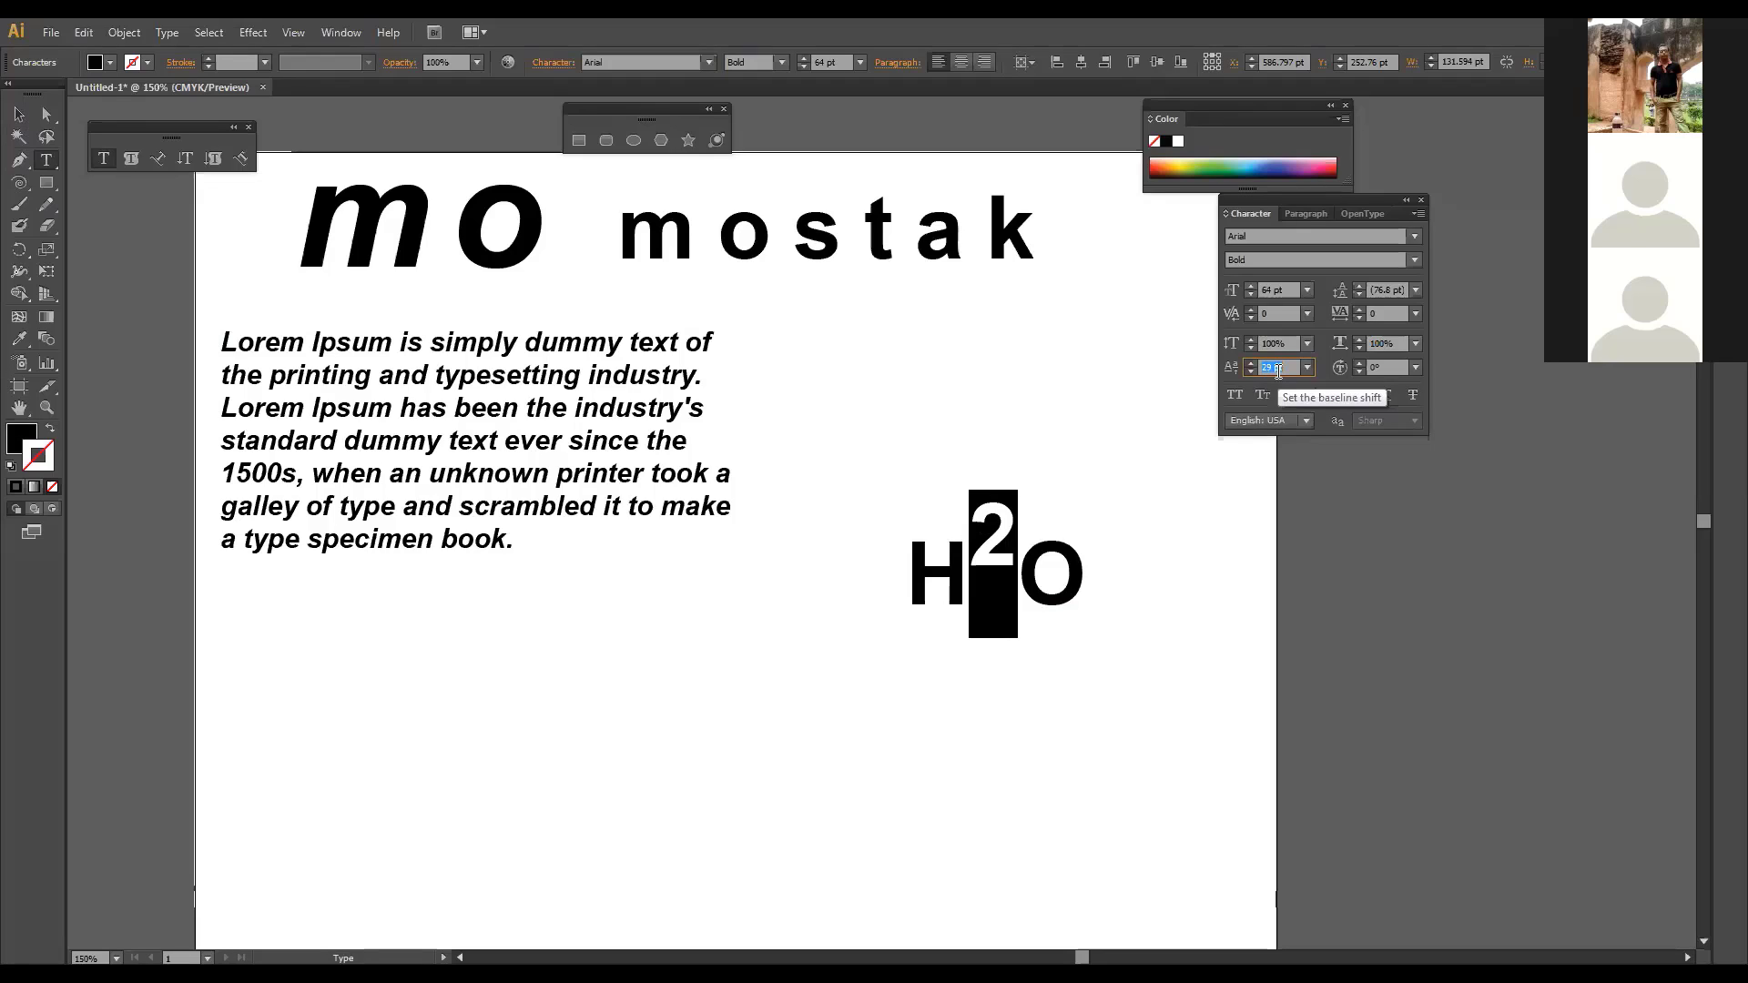
pyautogui.press('Down')
pyautogui.press('Down')
pyautogui.press('Down')
pyautogui.press('Down')
pyautogui.press('Down')
pyautogui.press('Down')
pyautogui.press('Down')
pyautogui.press('Down')
pyautogui.press('Down')
pyautogui.press('Down')
pyautogui.press('Down')
pyautogui.press('Down')
pyautogui.press('Down')
pyautogui.press('Down')
pyautogui.press('Down')
pyautogui.press('Down')
pyautogui.press('Down')
pyautogui.press('Down')
pyautogui.press('Down')
pyautogui.press('Down')
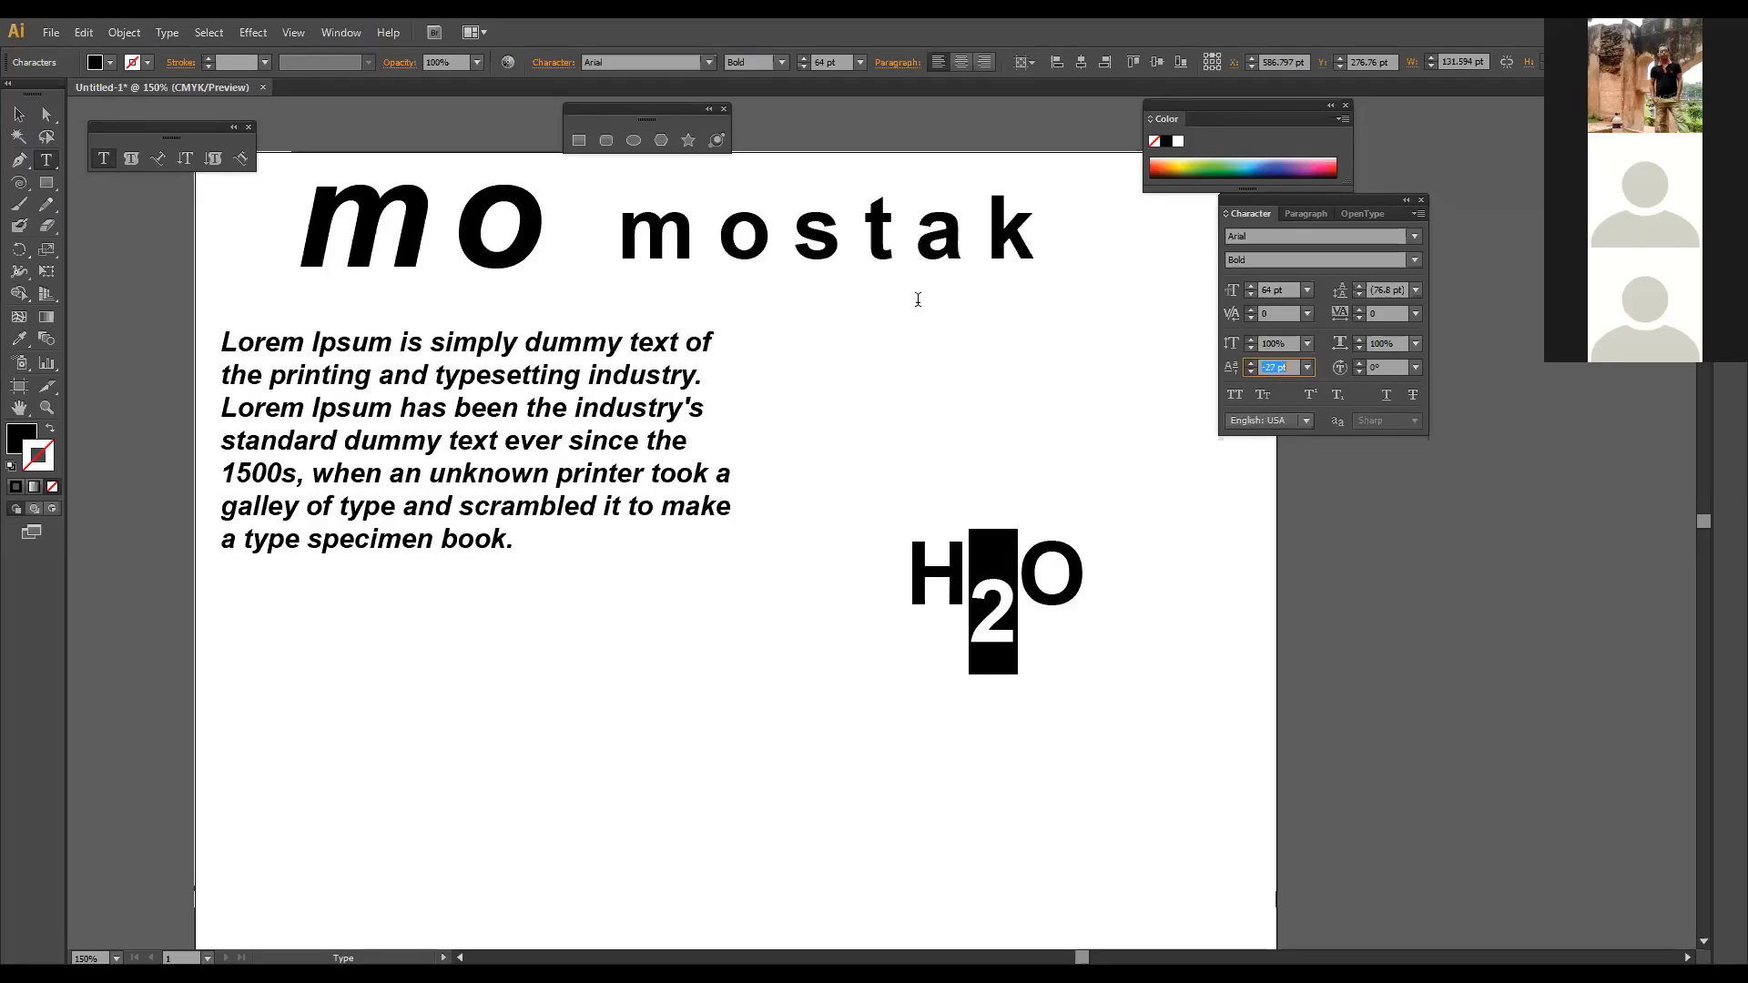
pyautogui.click(16, 115)
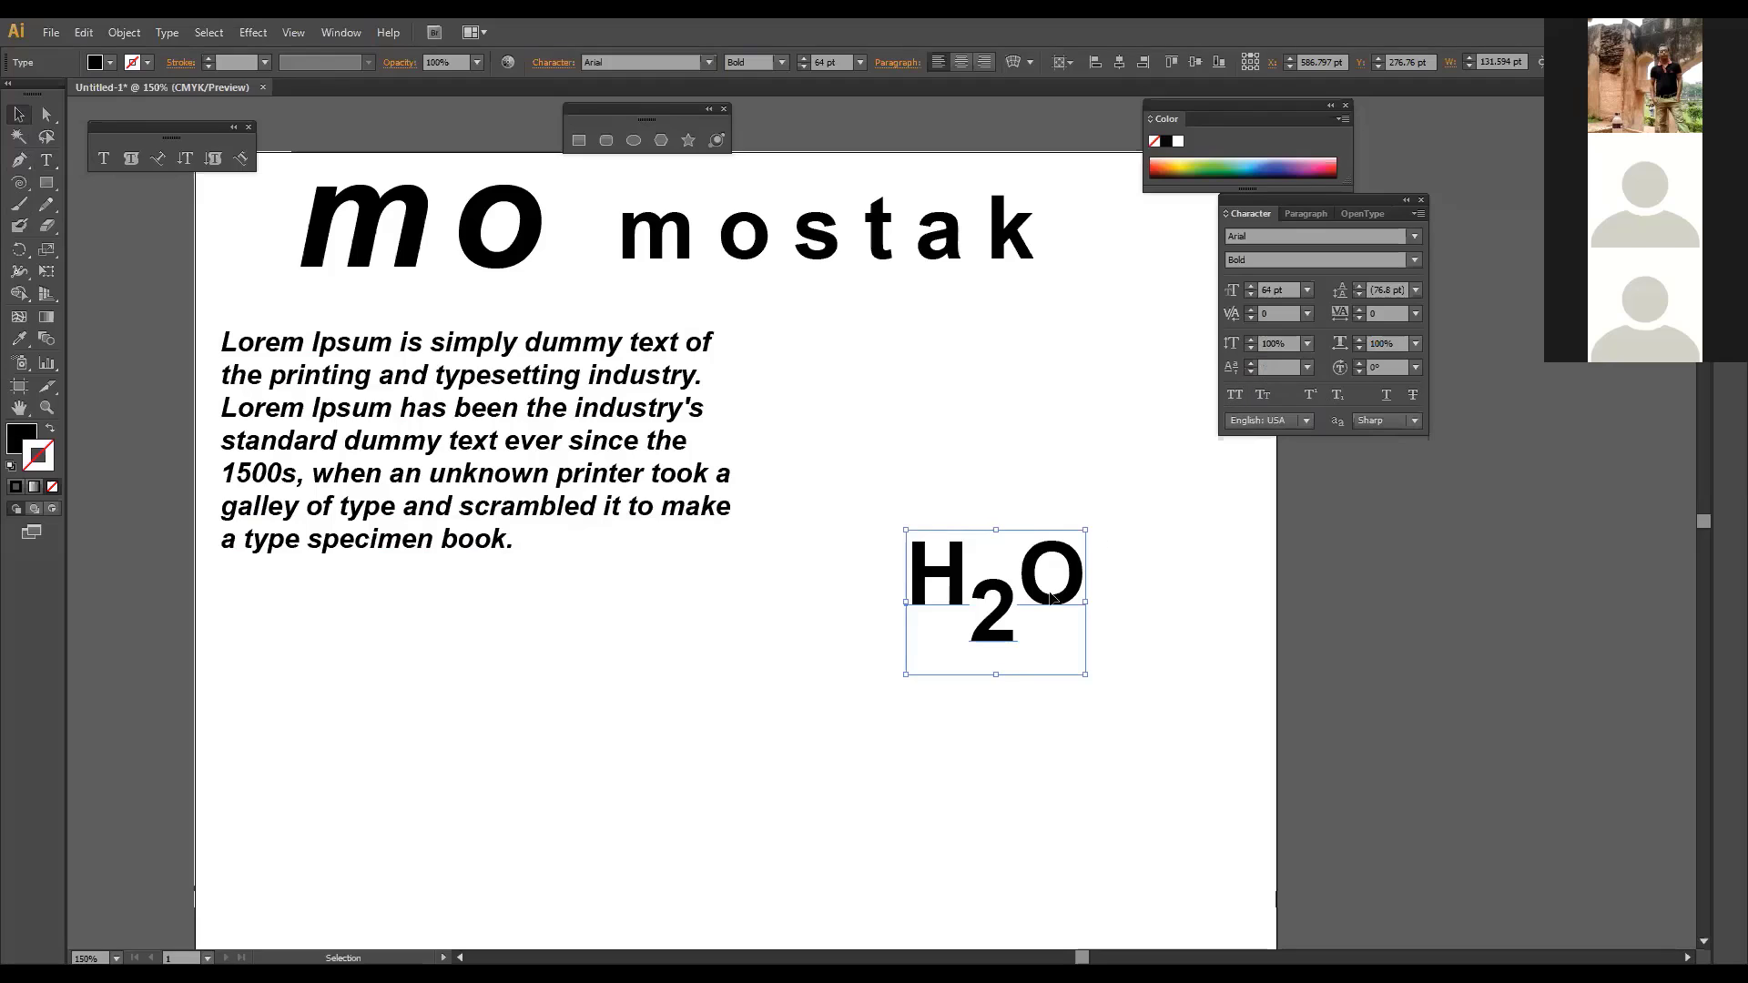
# Step: Reset the baseline shift of the "2" in H2O to 0 pt
pyautogui.click(46, 160)
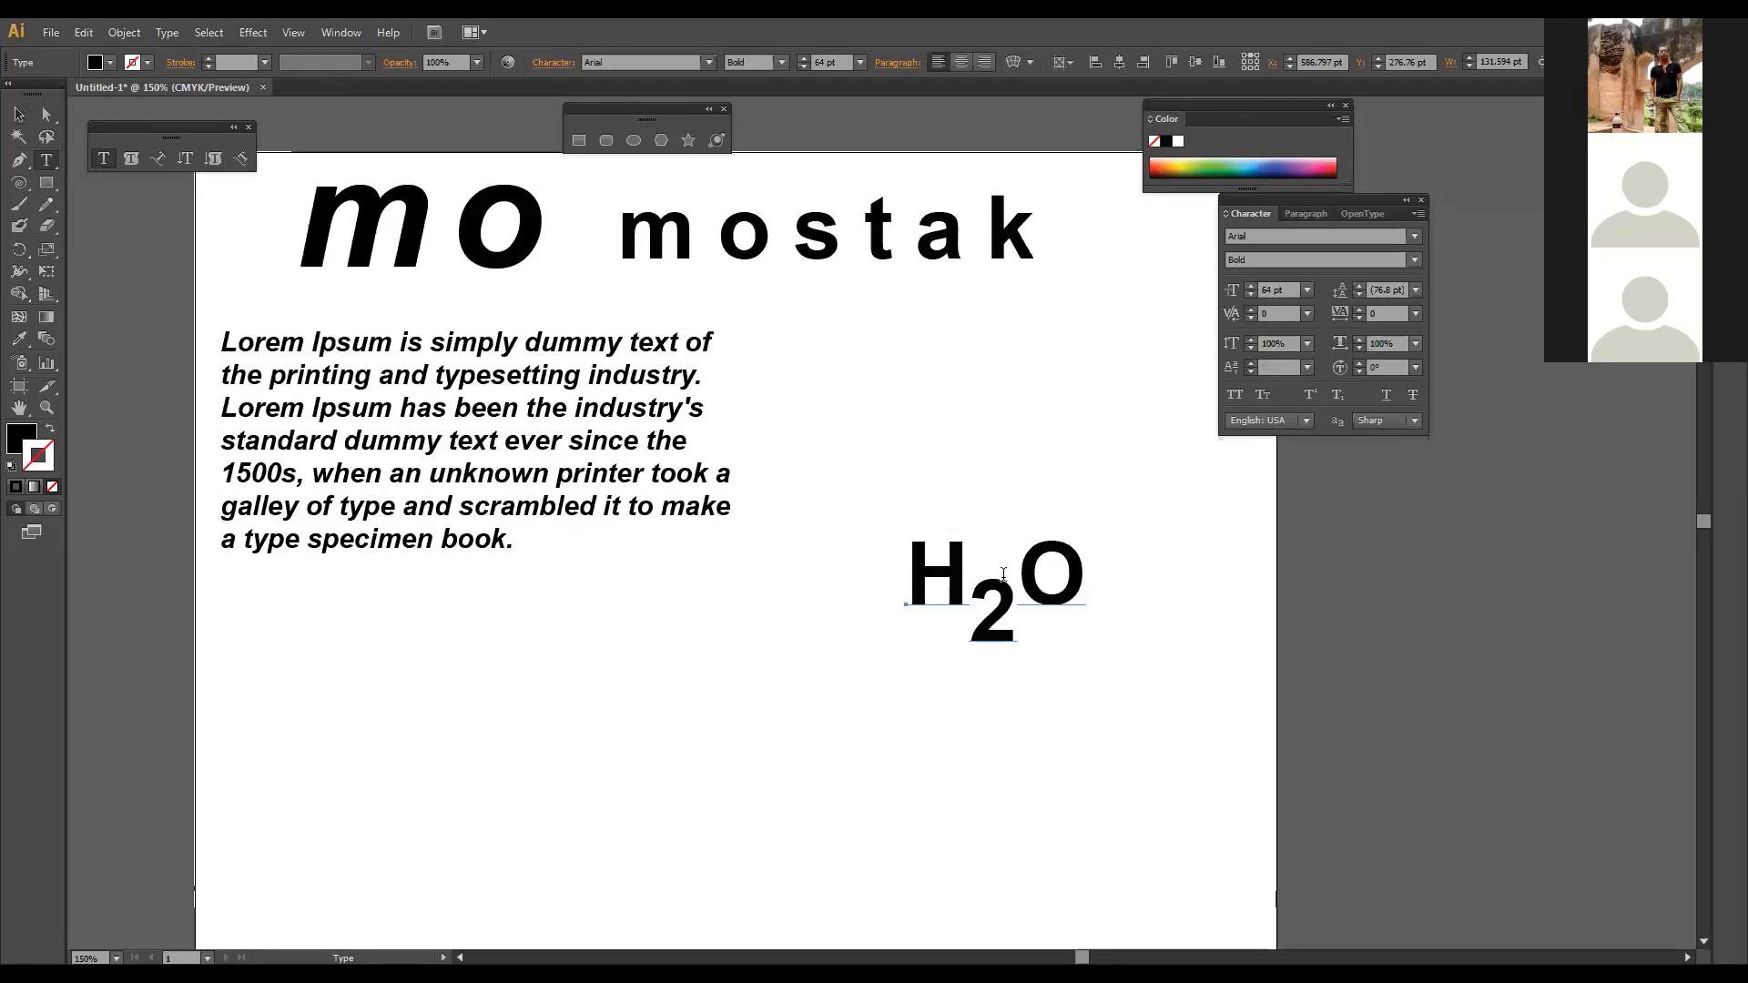
pyautogui.moveTo(1013, 576); pyautogui.dragTo(970, 576)
pyautogui.click(1280, 369)
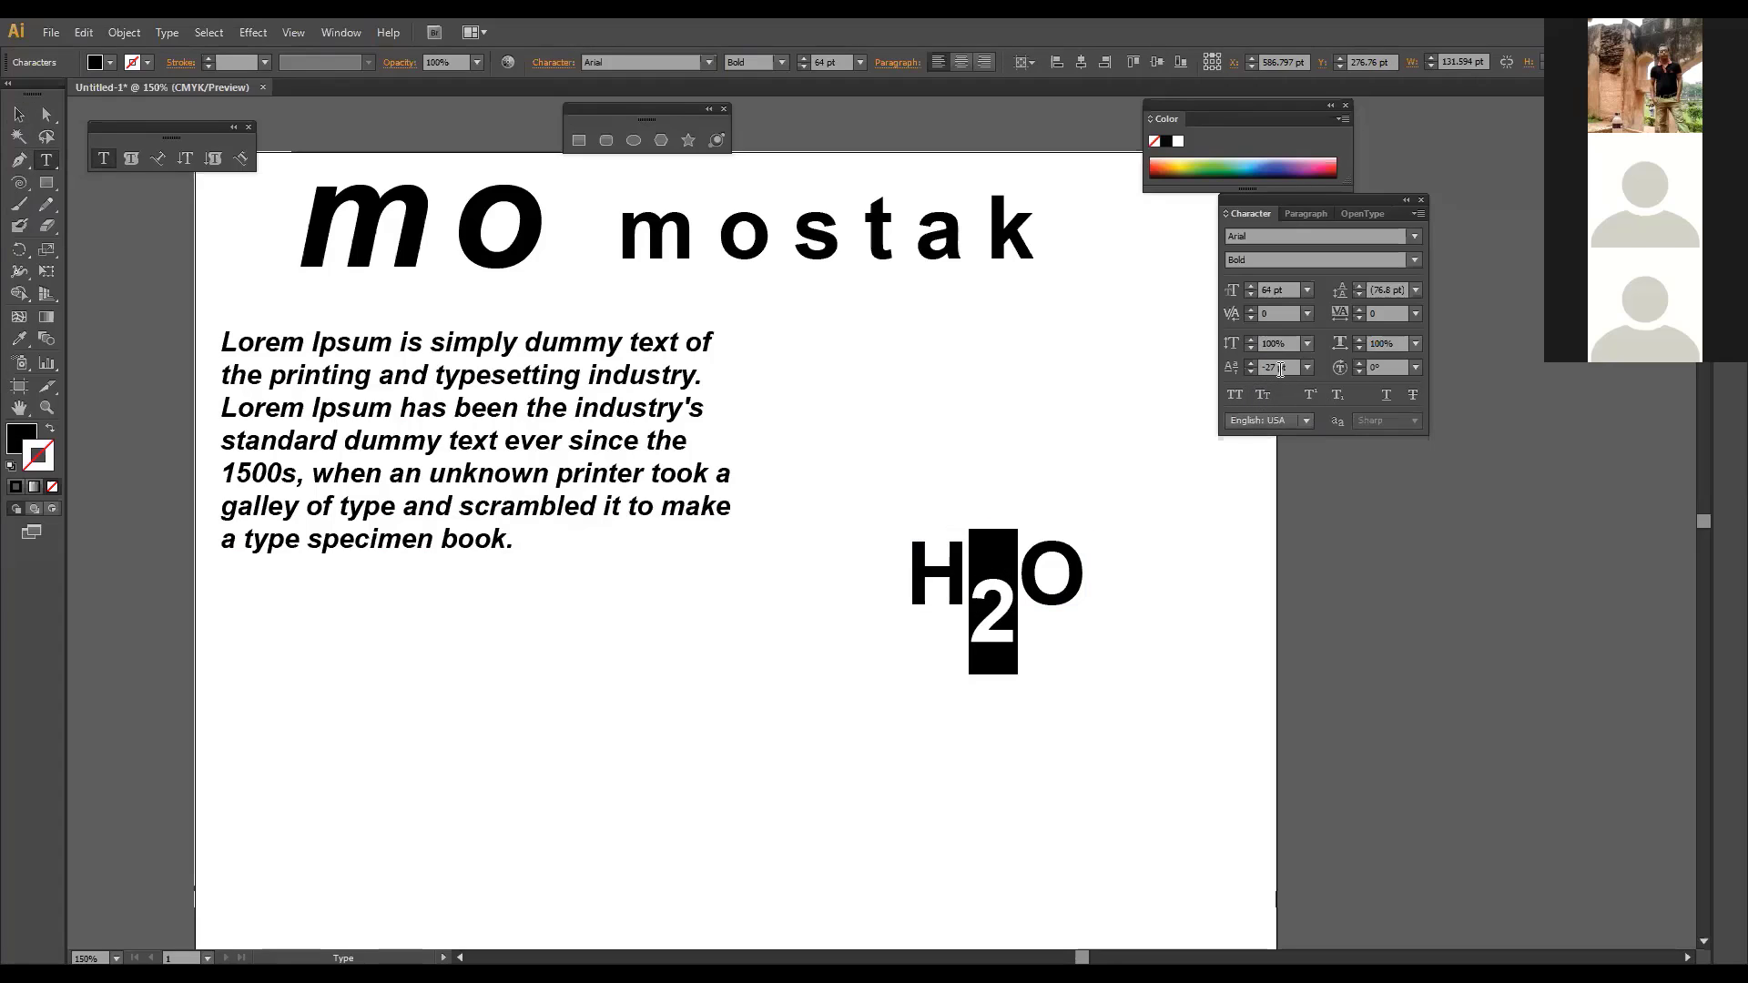
pyautogui.press('Down')
pyautogui.press('Down')
pyautogui.press('Up')
pyautogui.press('Up')
pyautogui.press('Up')
pyautogui.press('Up')
pyautogui.press('Up')
pyautogui.press('Up')
pyautogui.press('Up')
pyautogui.press('Up')
pyautogui.press('Up')
pyautogui.press('Up')
pyautogui.press('Up')
pyautogui.press('Up')
pyautogui.press('Up')
pyautogui.press('Up')
pyautogui.press('Up')
pyautogui.press('Up')
pyautogui.press('Up')
pyautogui.press('Up')
pyautogui.press('Up')
pyautogui.press('Up')
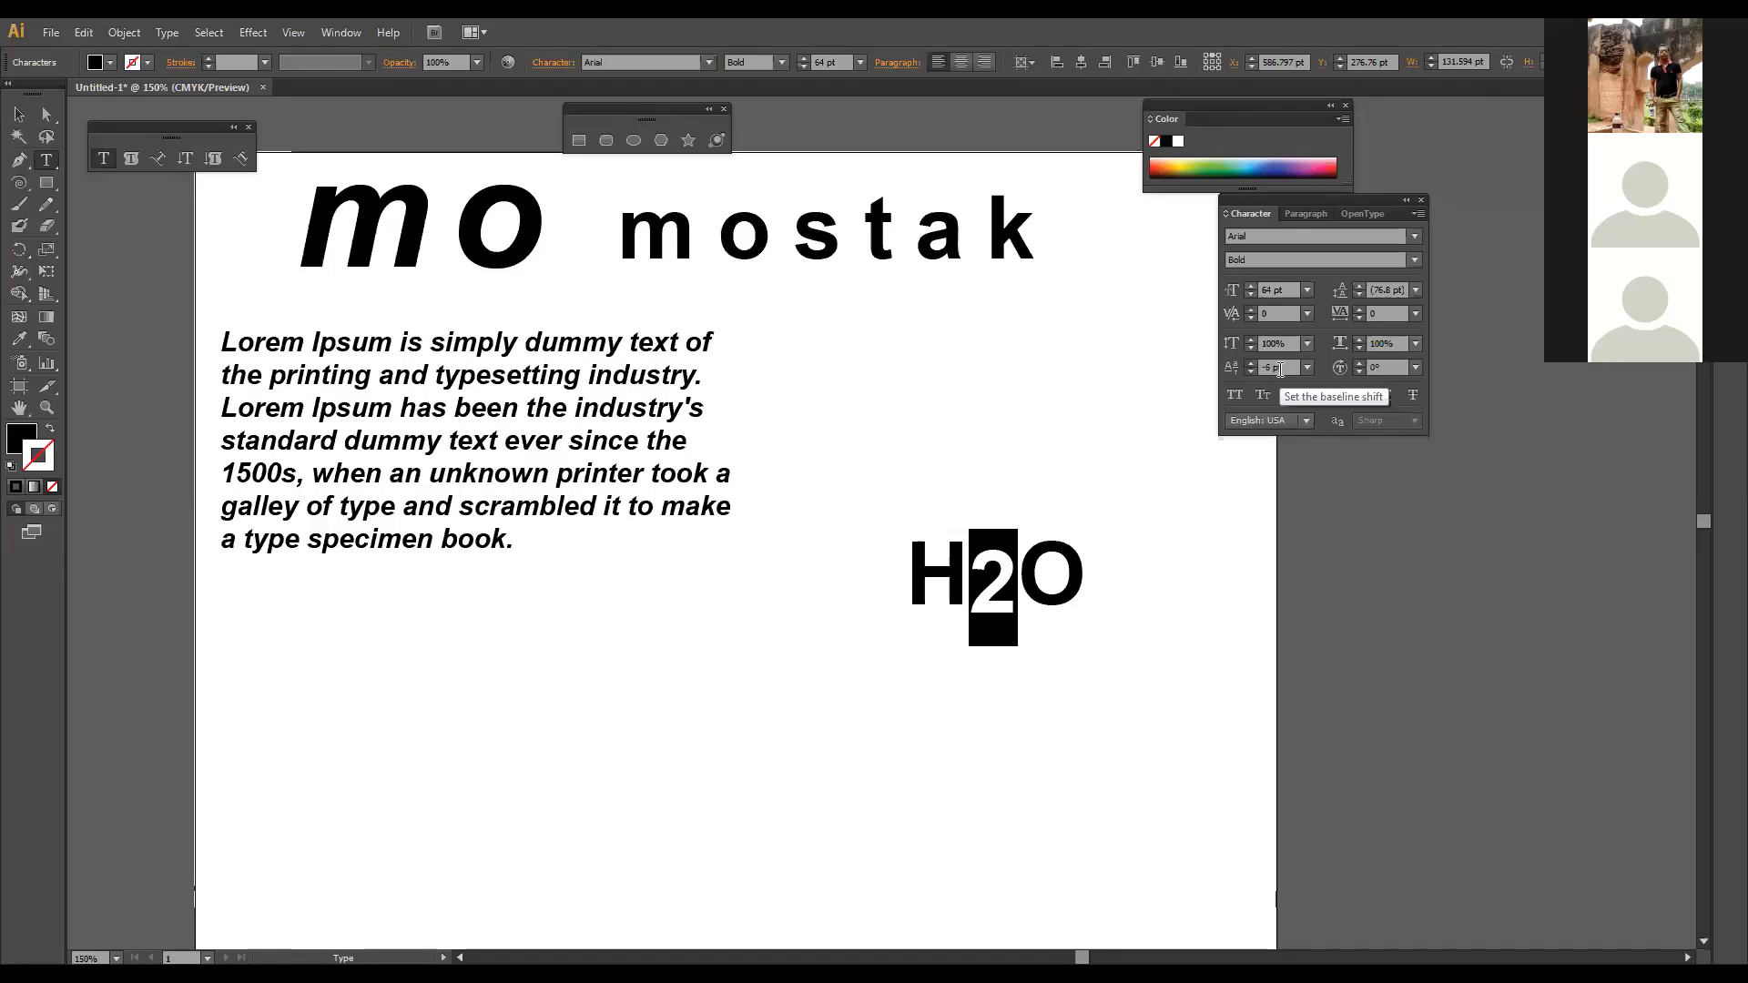
pyautogui.press('Down')
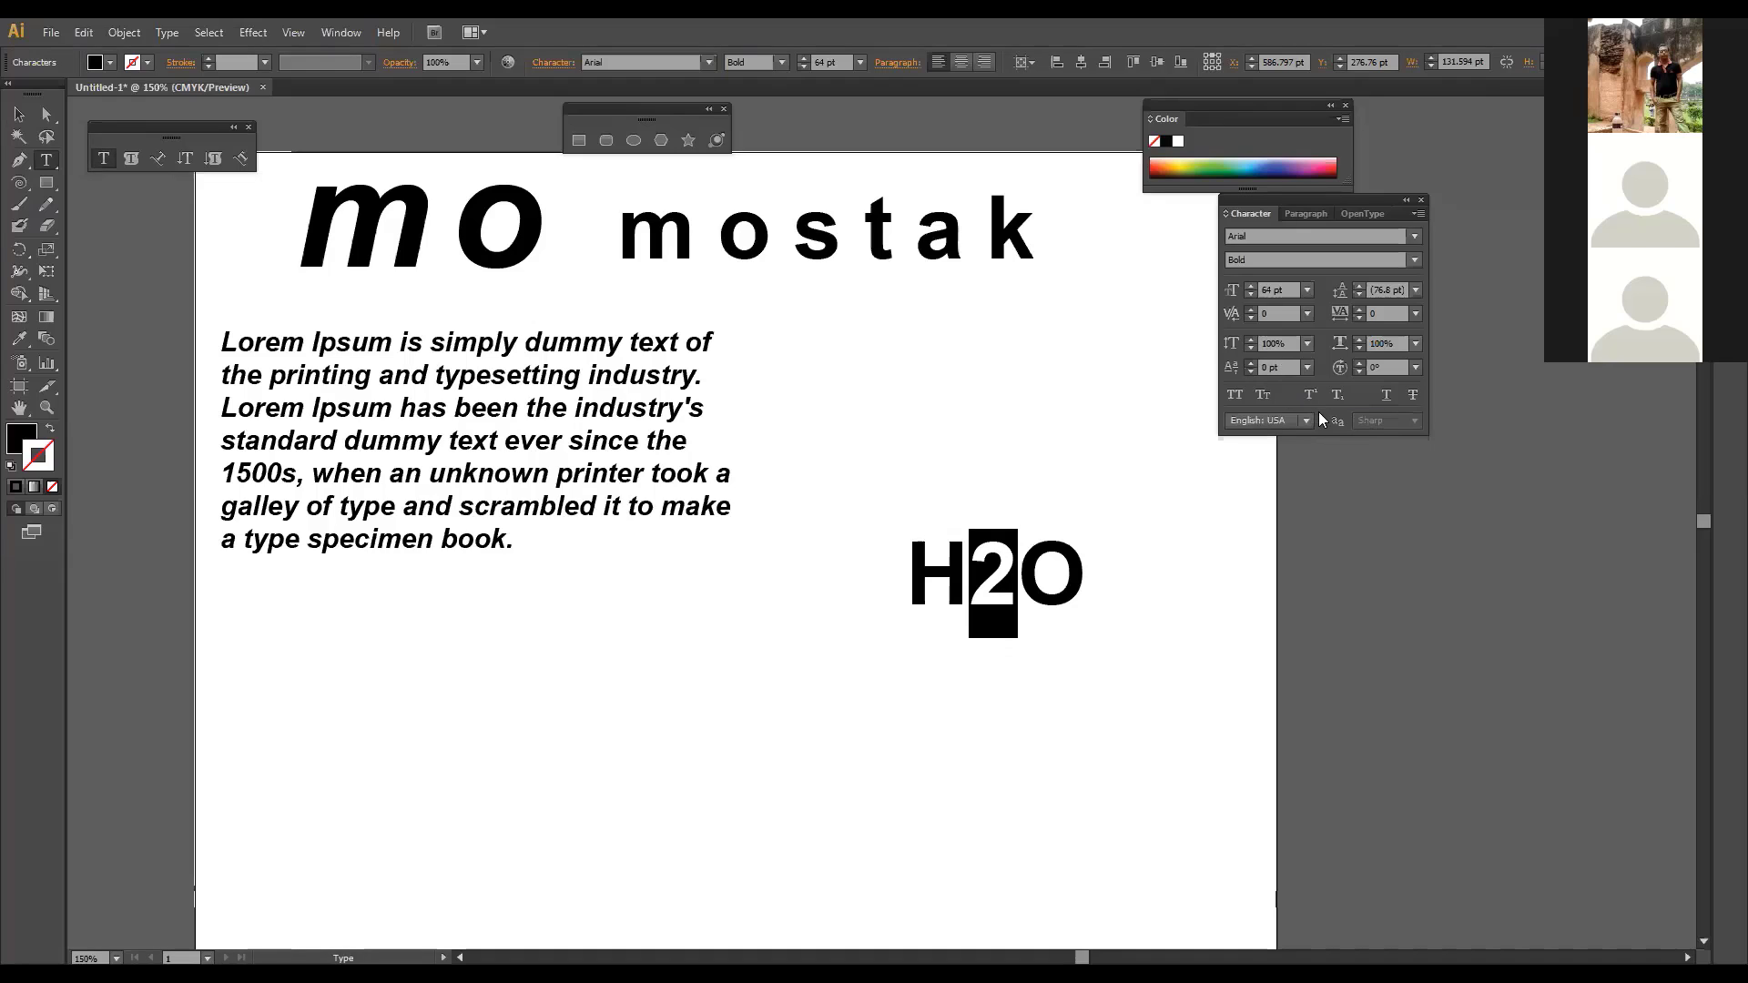
# Step: Try superscript and subscript on the "2" in H2O, and return it to normal position
pyautogui.click(1314, 394)
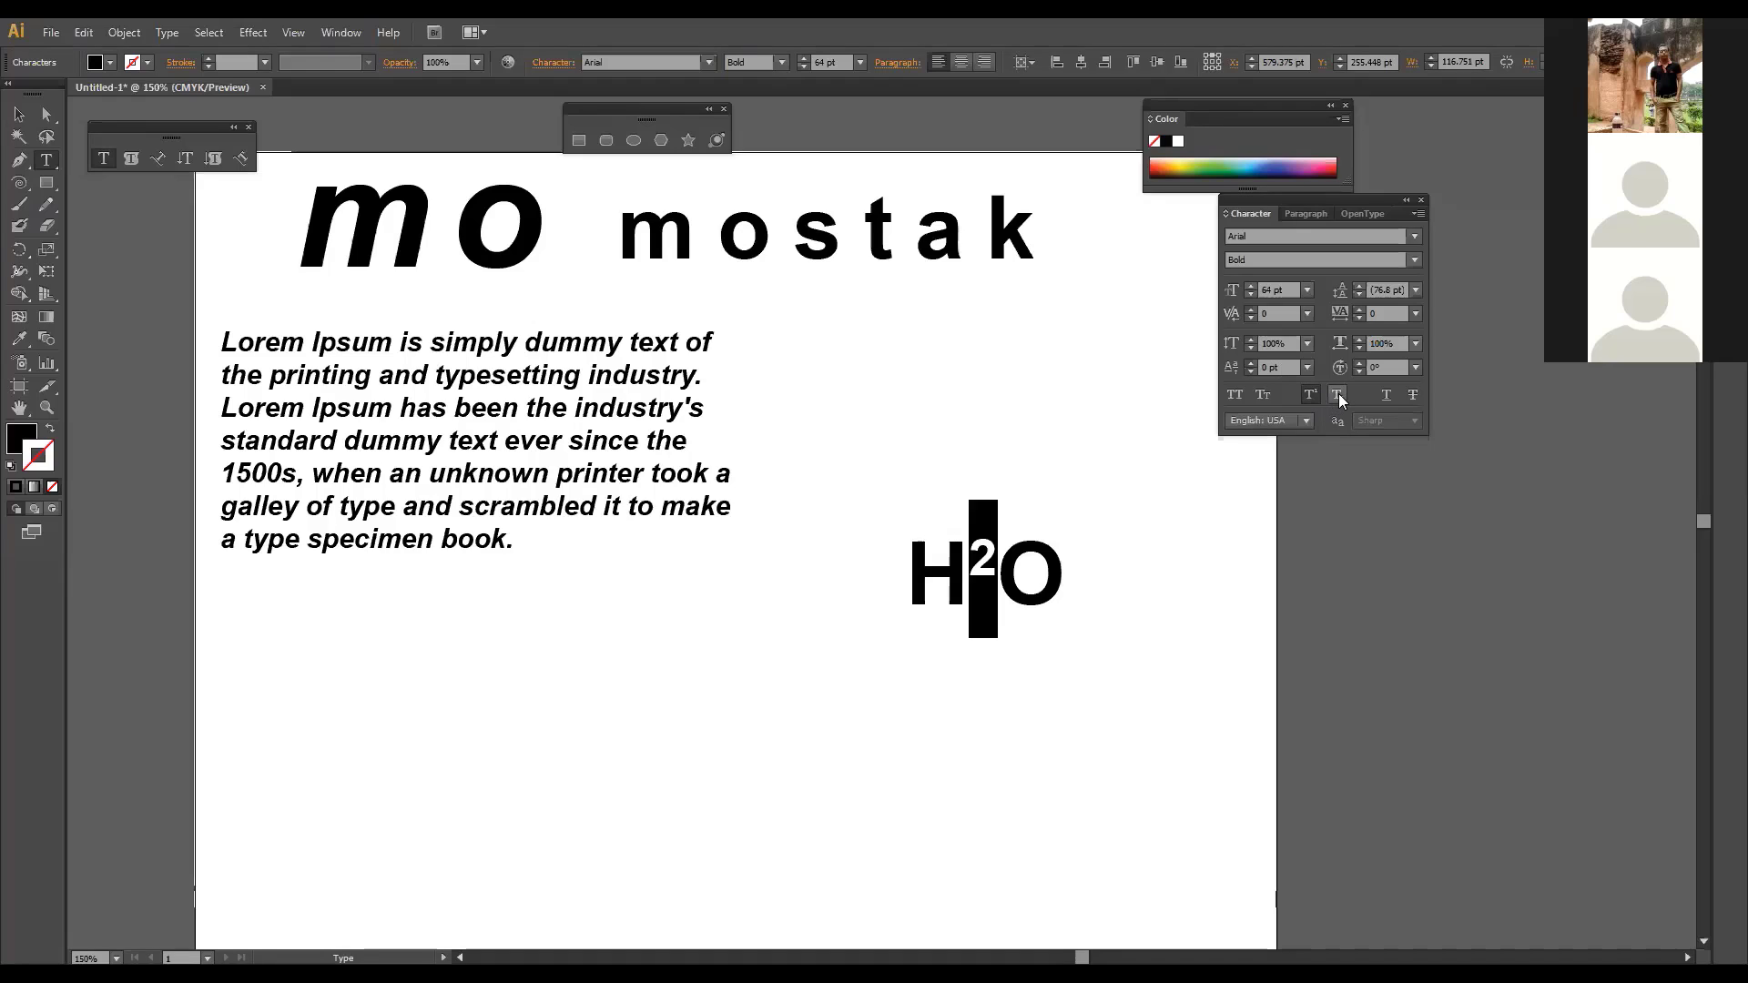
pyautogui.click(1339, 394)
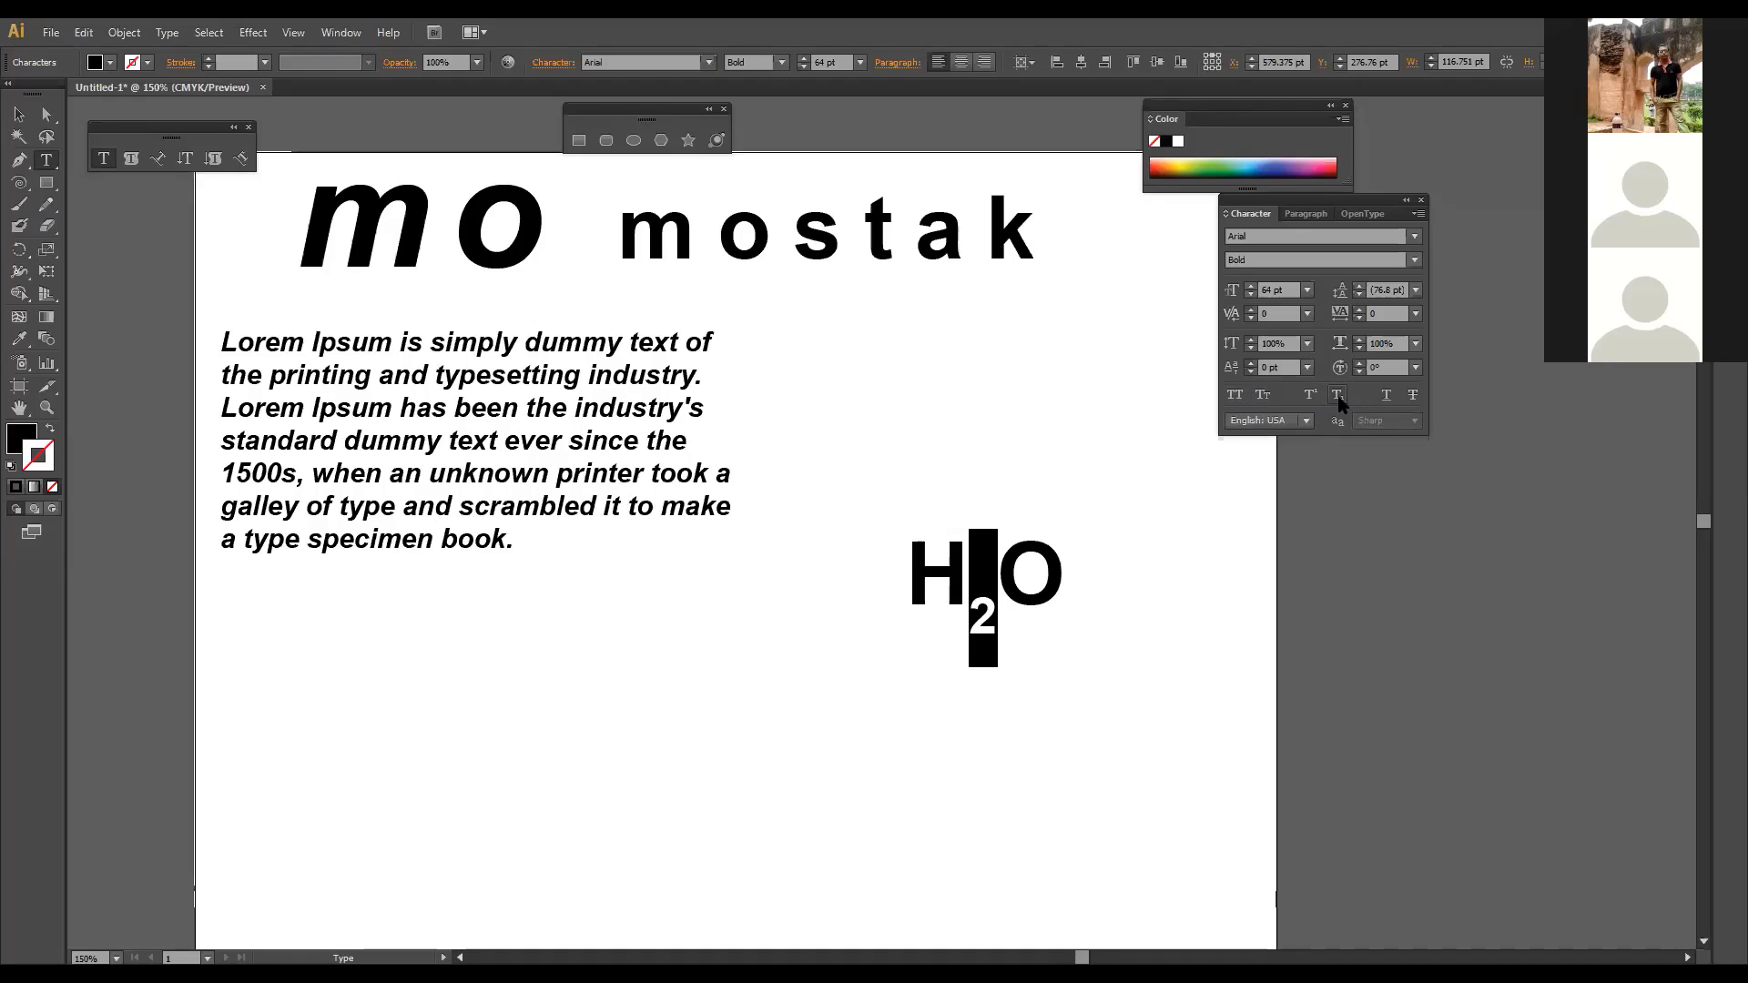
pyautogui.click(1338, 397)
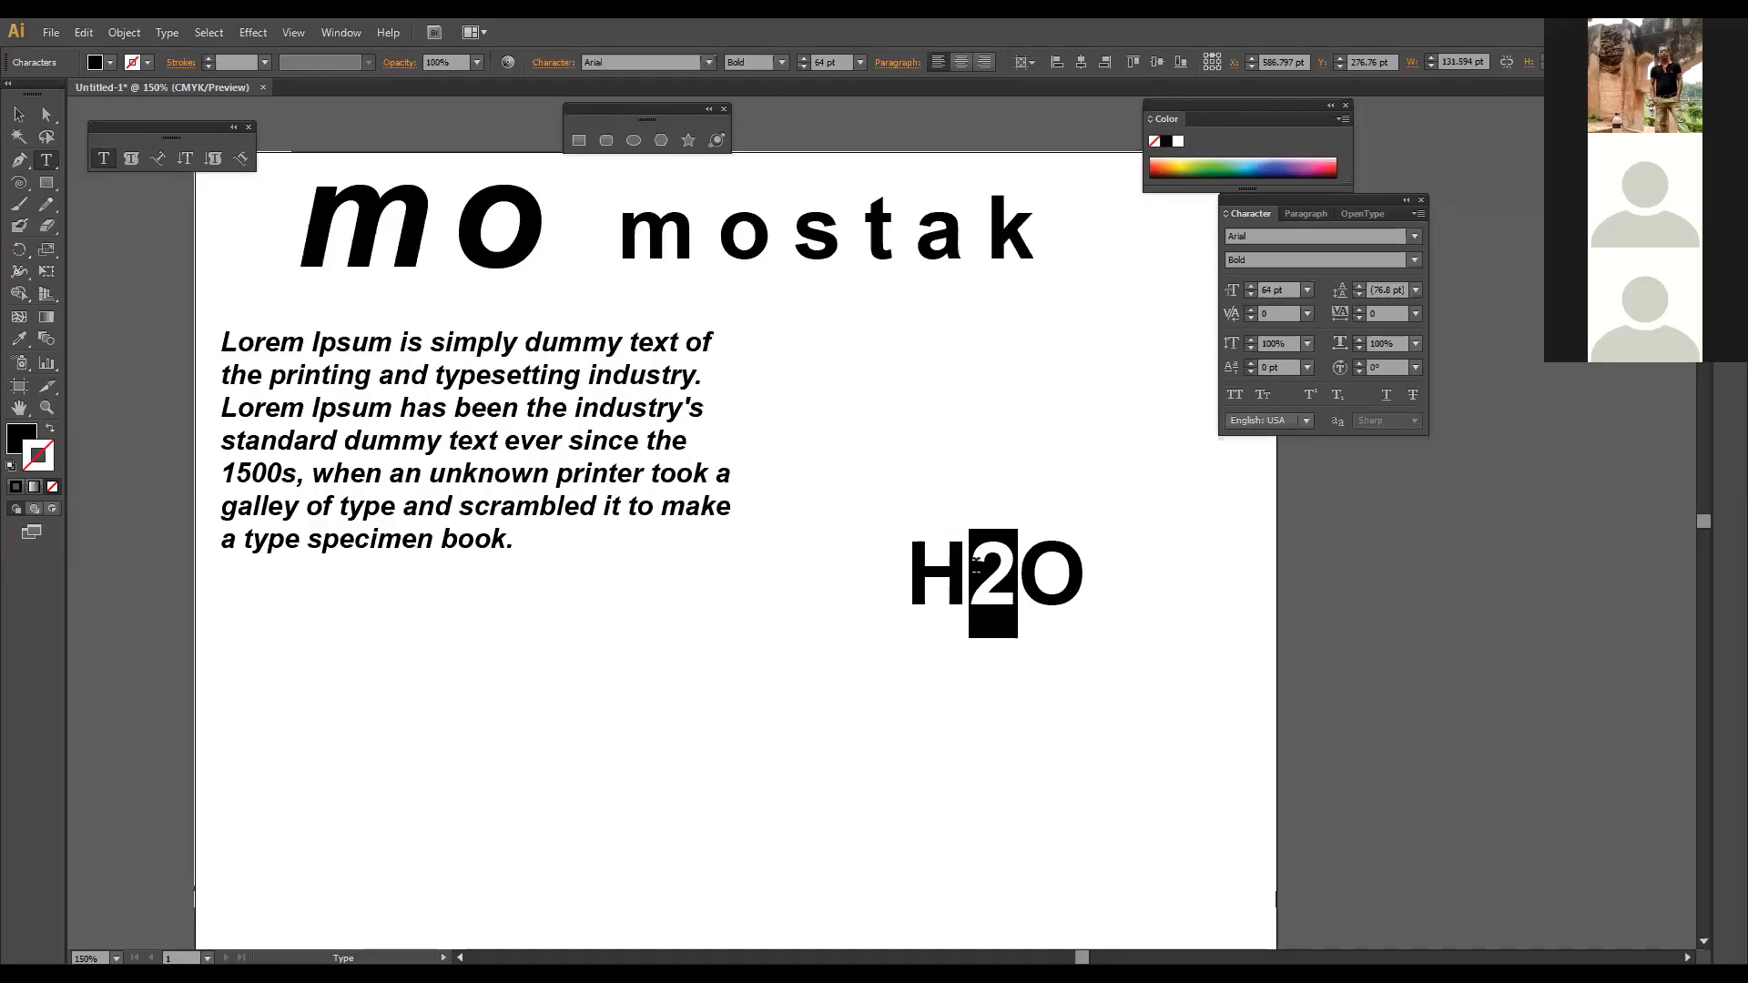
# Step: Try underline and strikethrough on the whole H2O text, and remove both again
pyautogui.hotkey('ctrl', 'a')
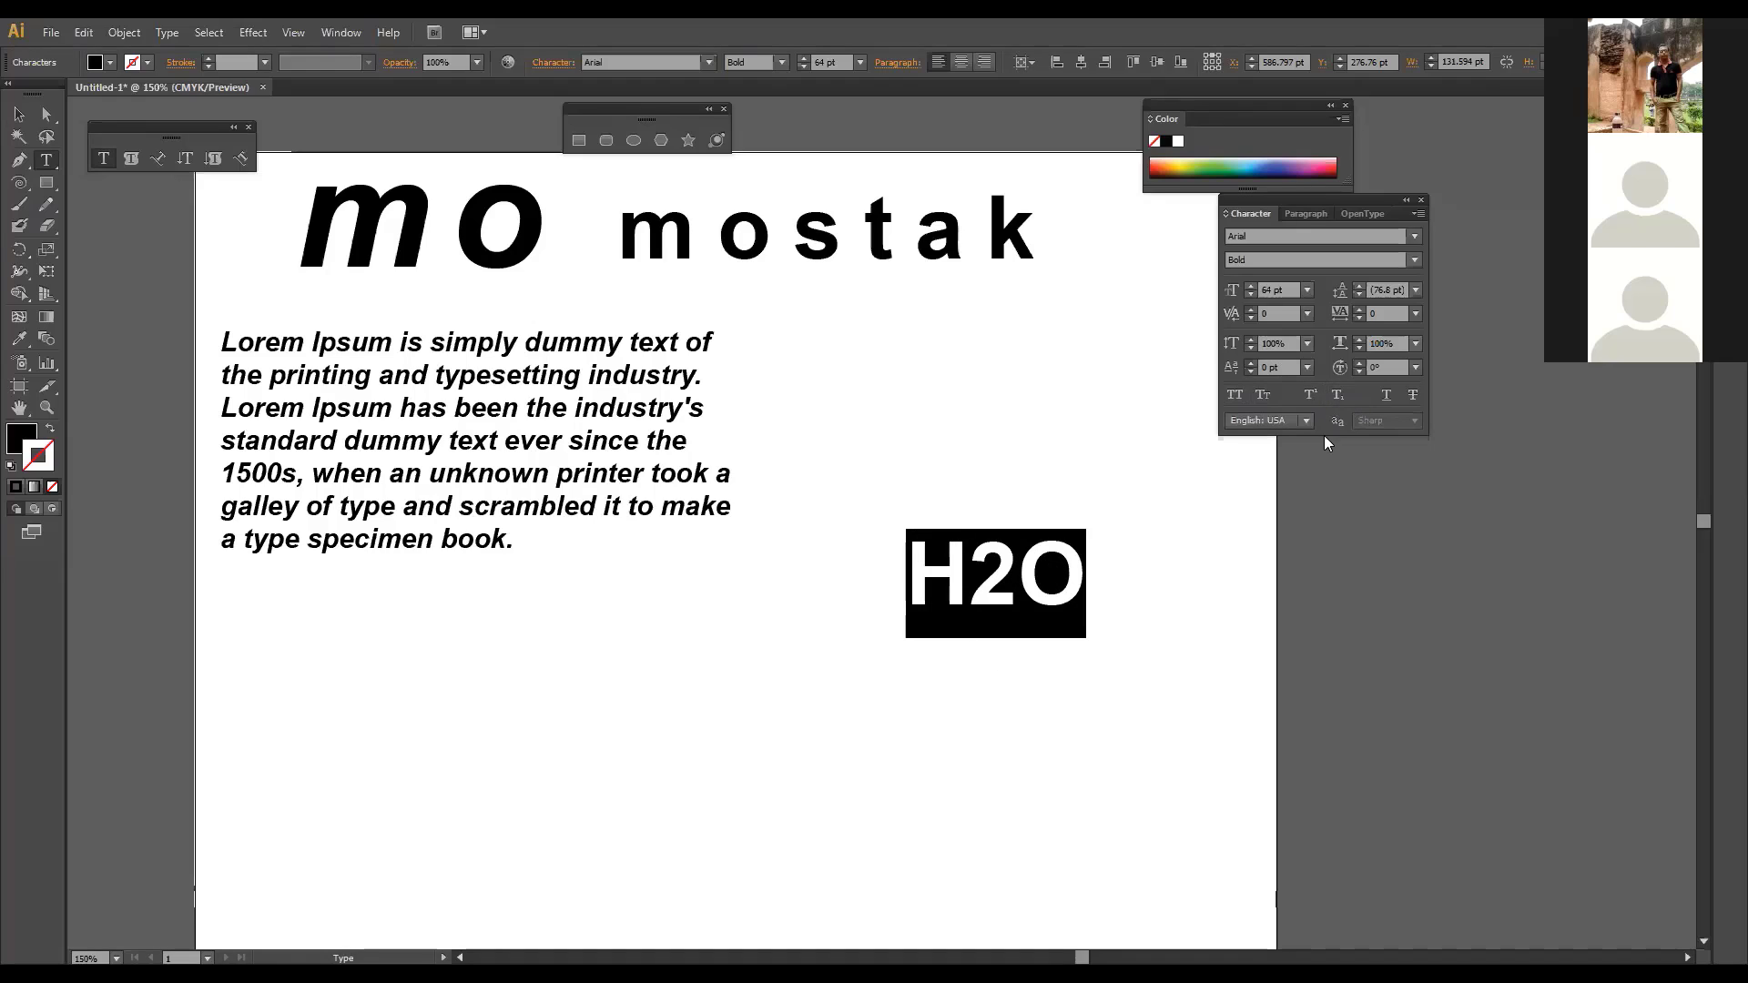
pyautogui.click(1390, 393)
pyautogui.click(1412, 395)
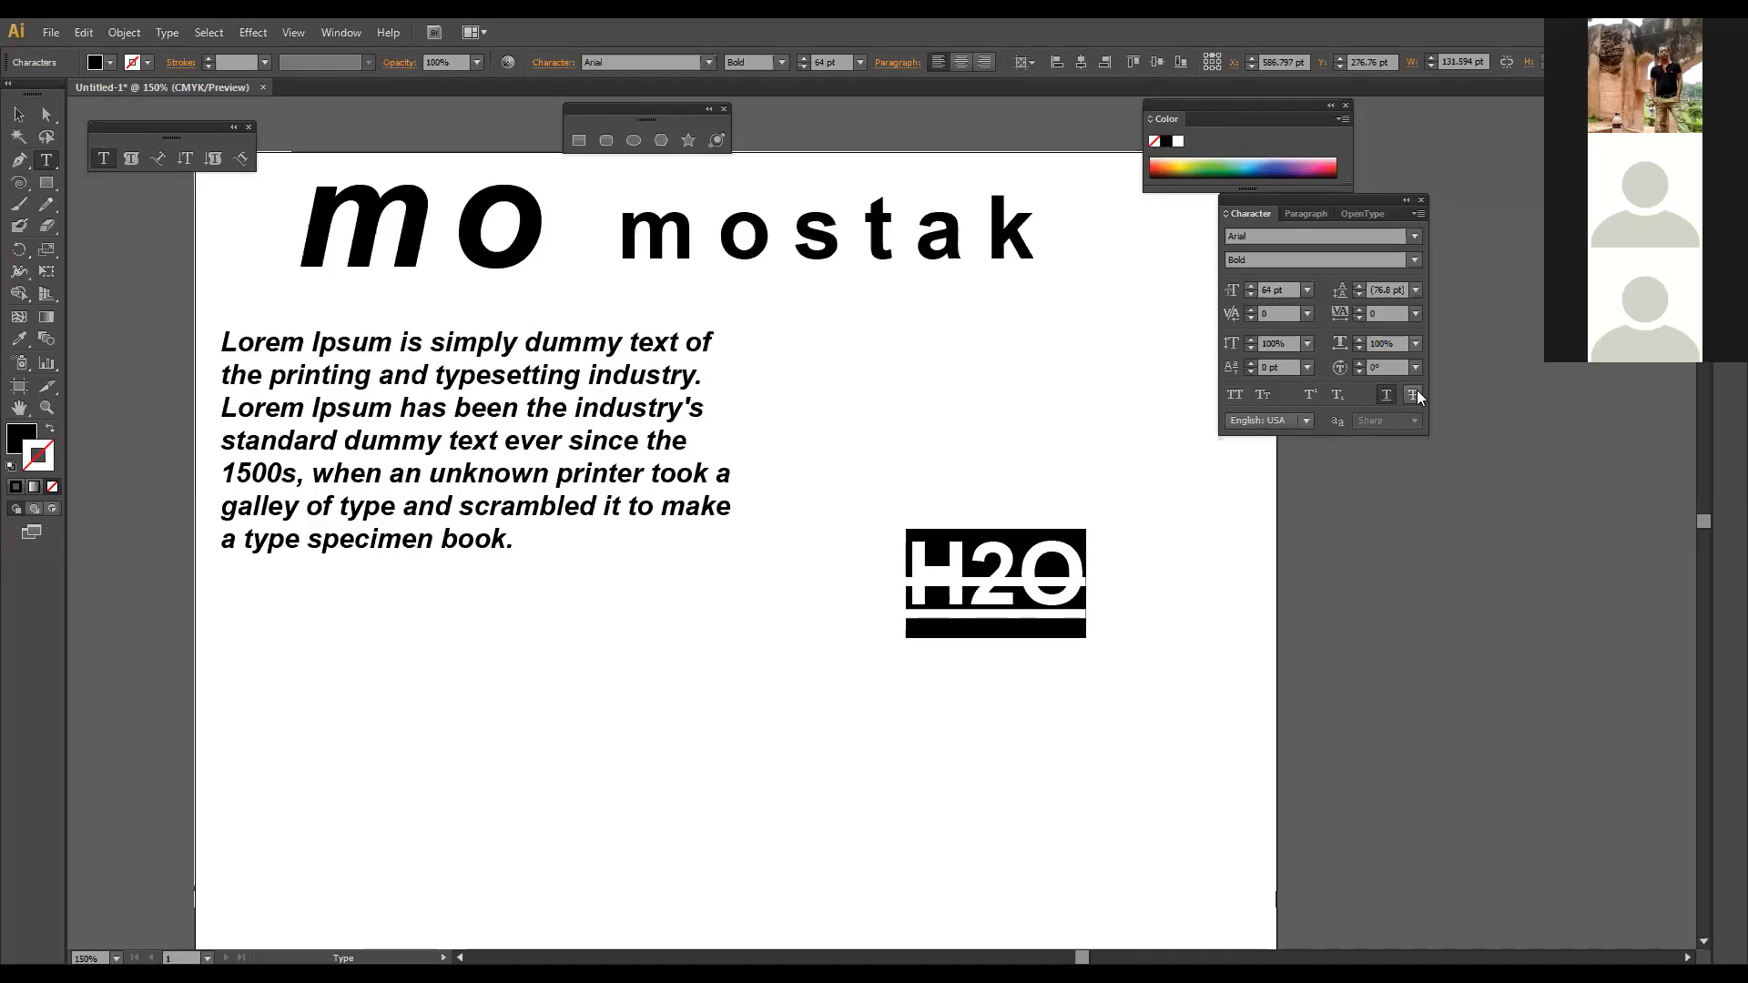
pyautogui.click(1411, 394)
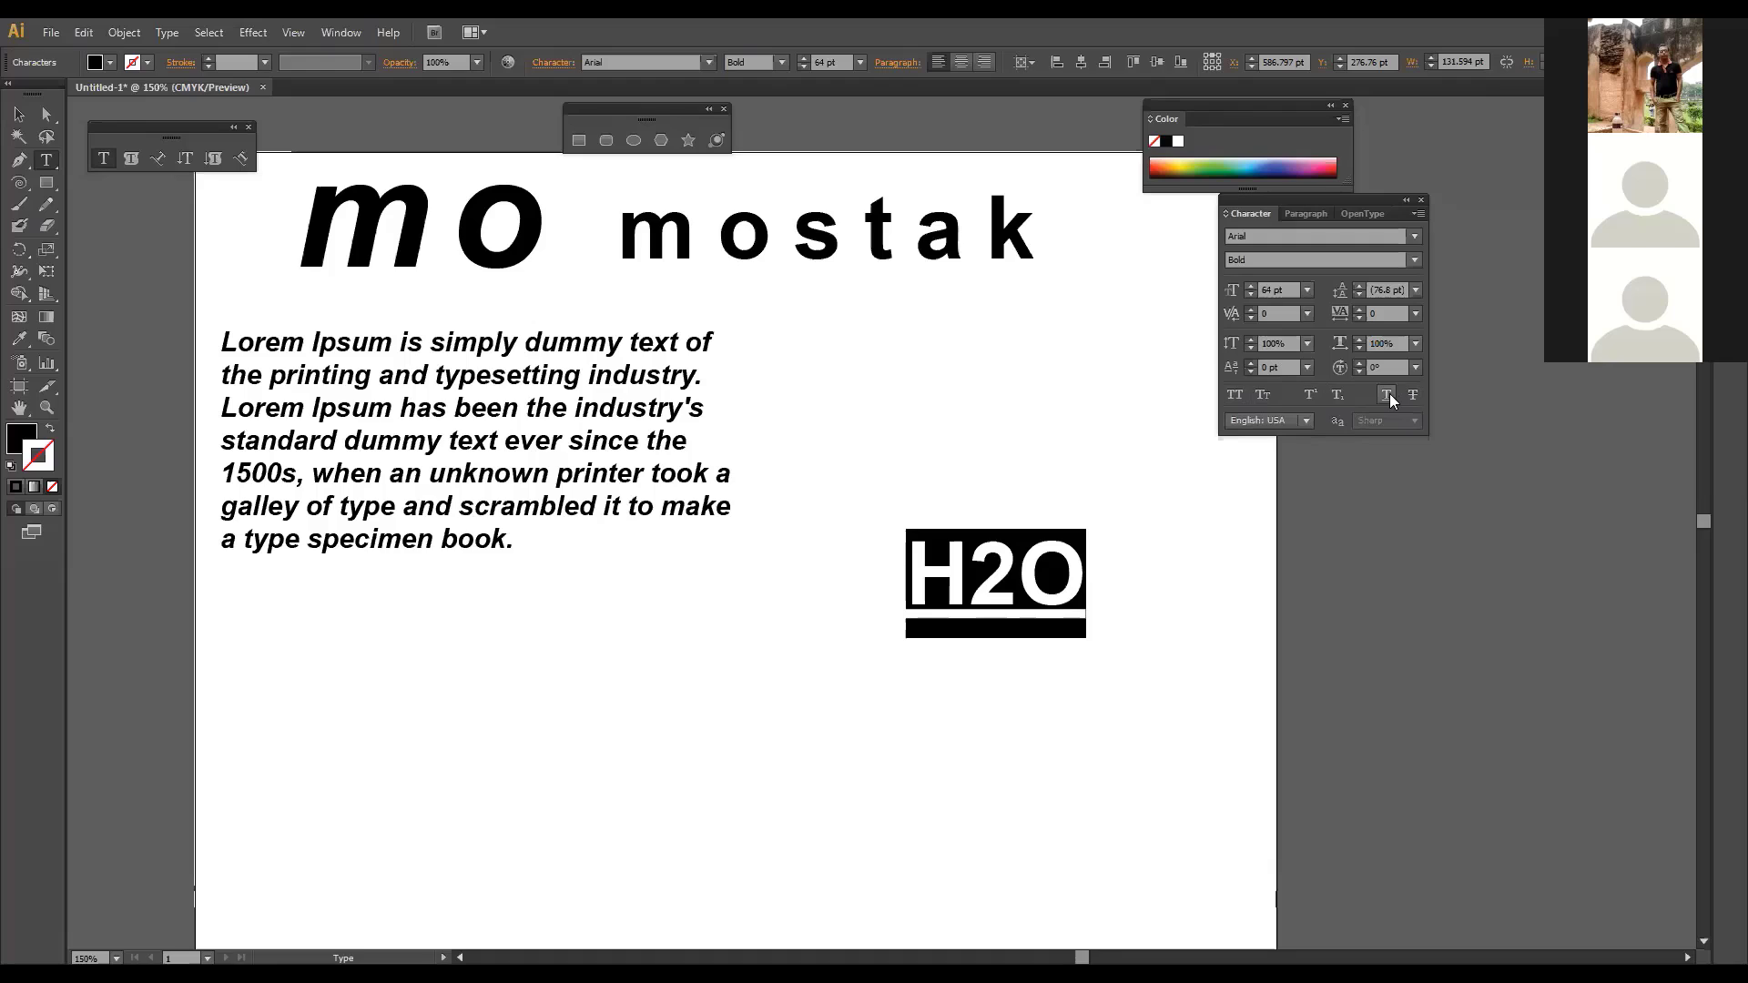
pyautogui.click(19, 114)
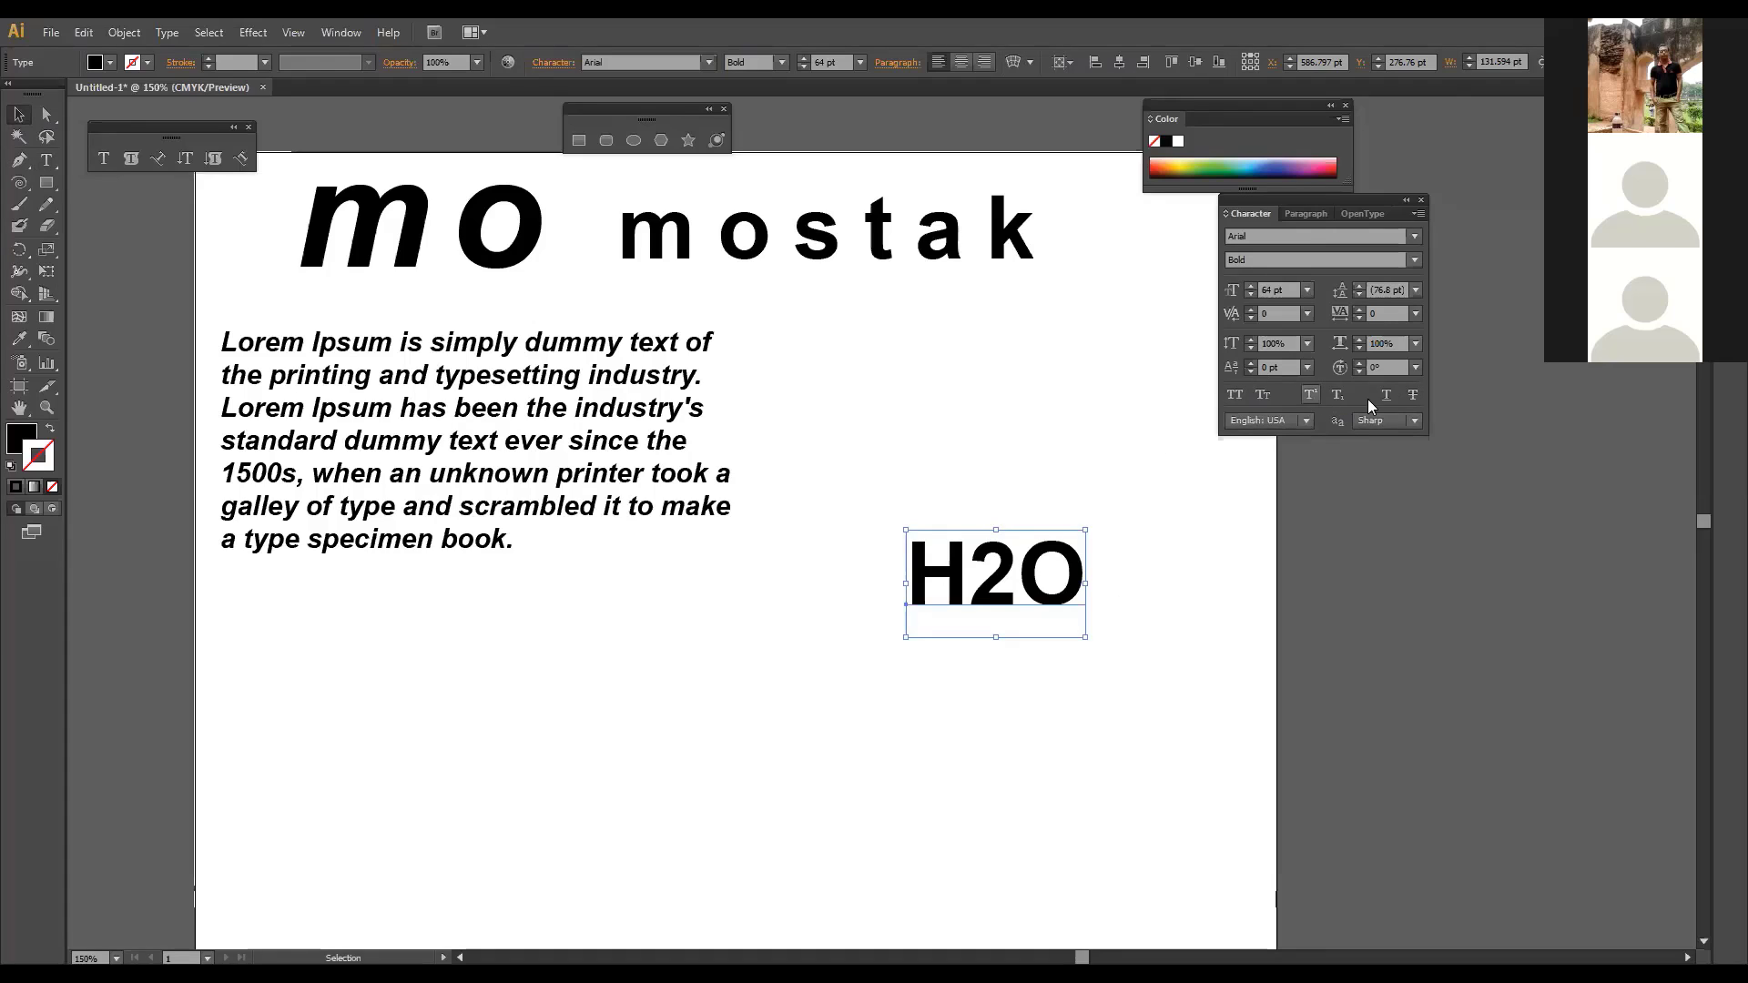
# Step: Delete the H2O text and move the Lorem Ipsum paragraph to the right half of the artboard, ready for paragraph formatting
pyautogui.click(631, 492)
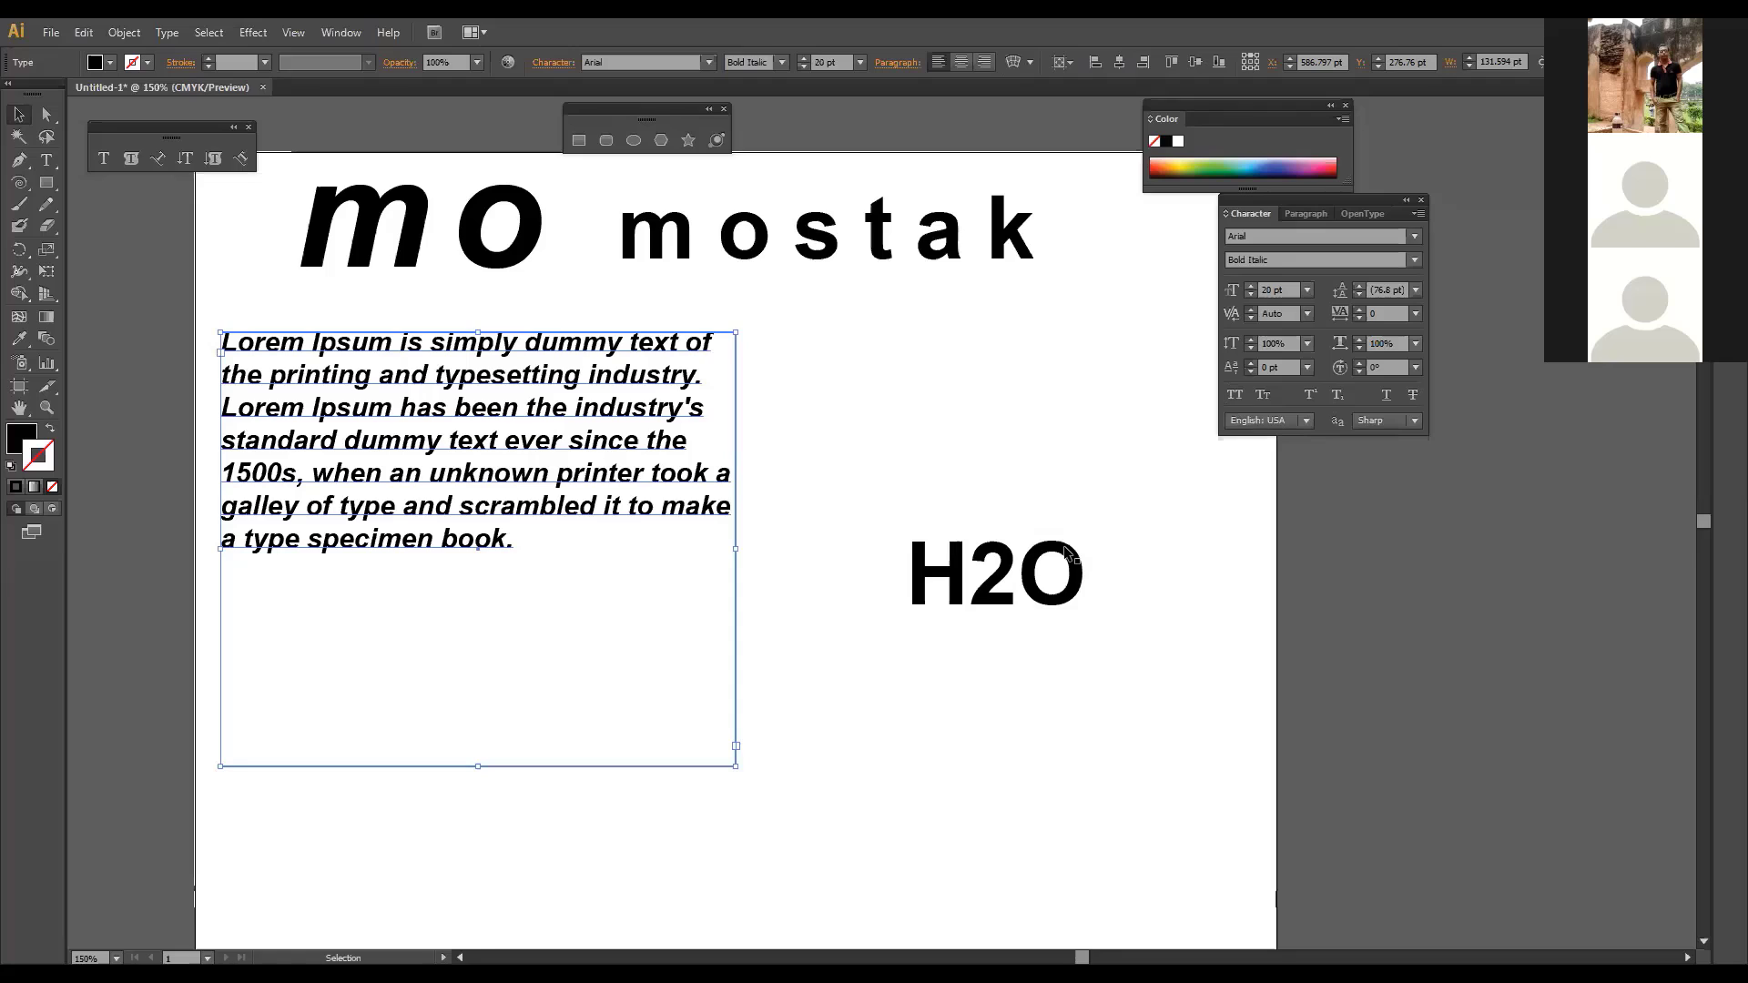
pyautogui.click(1304, 213)
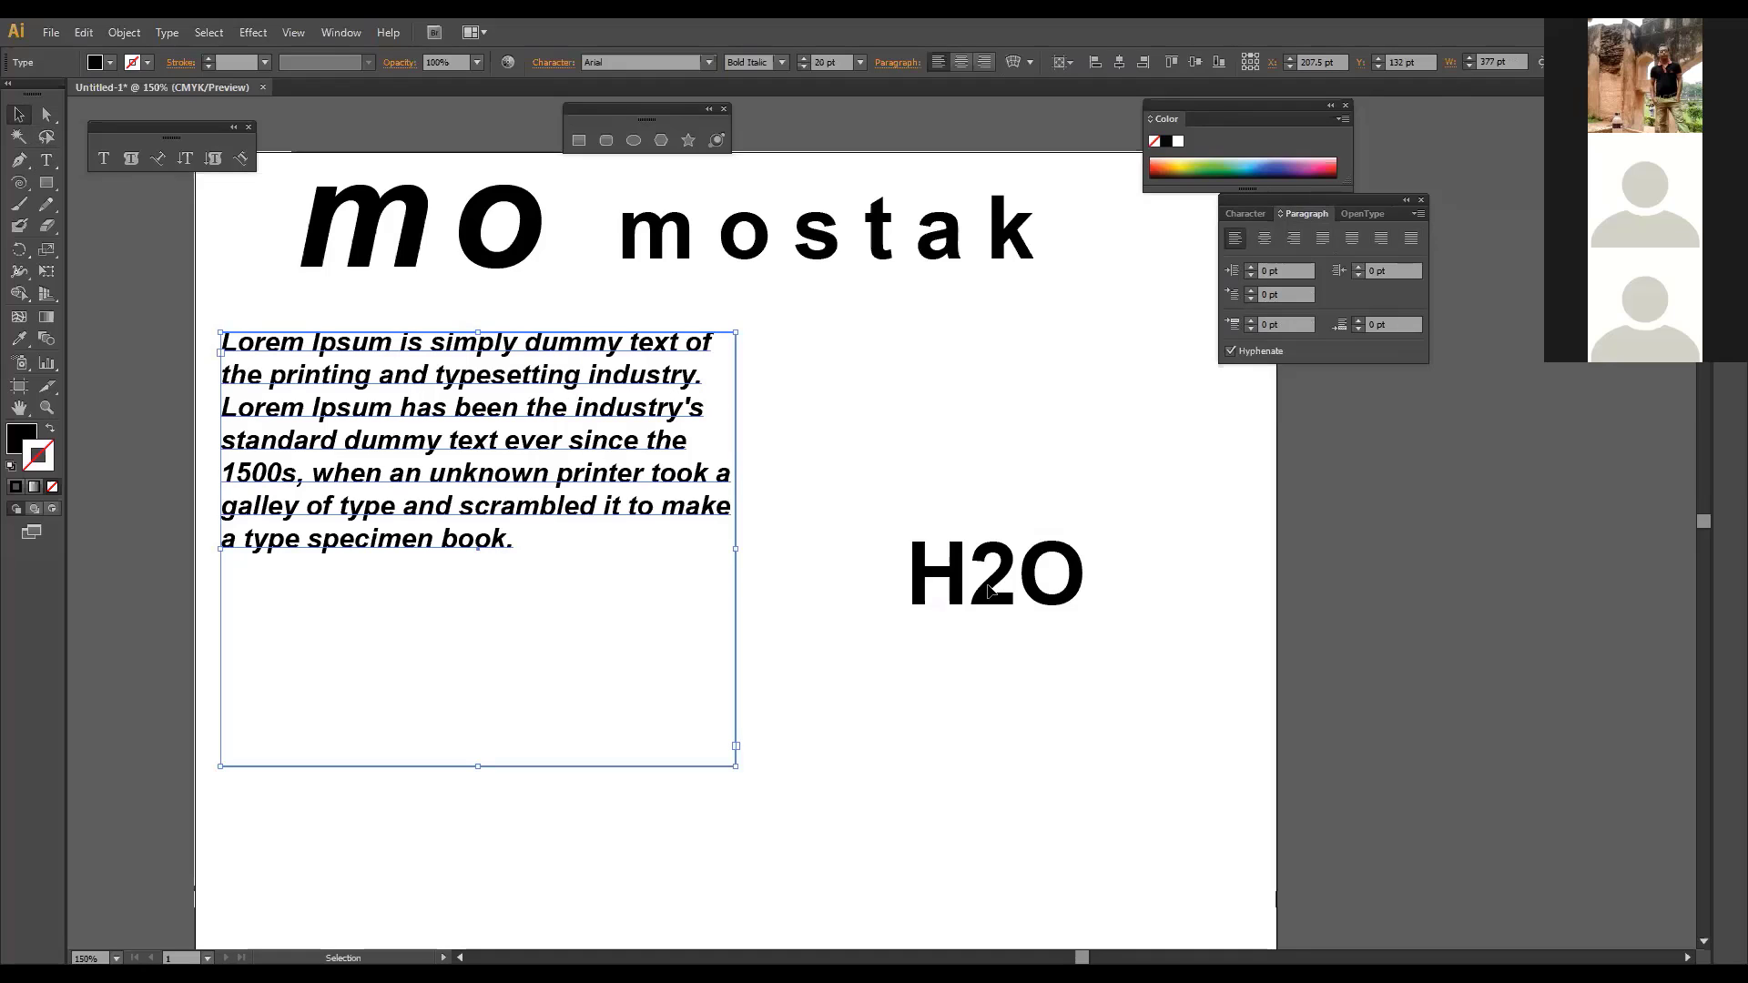
pyautogui.moveTo(674, 450); pyautogui.dragTo(906, 483)
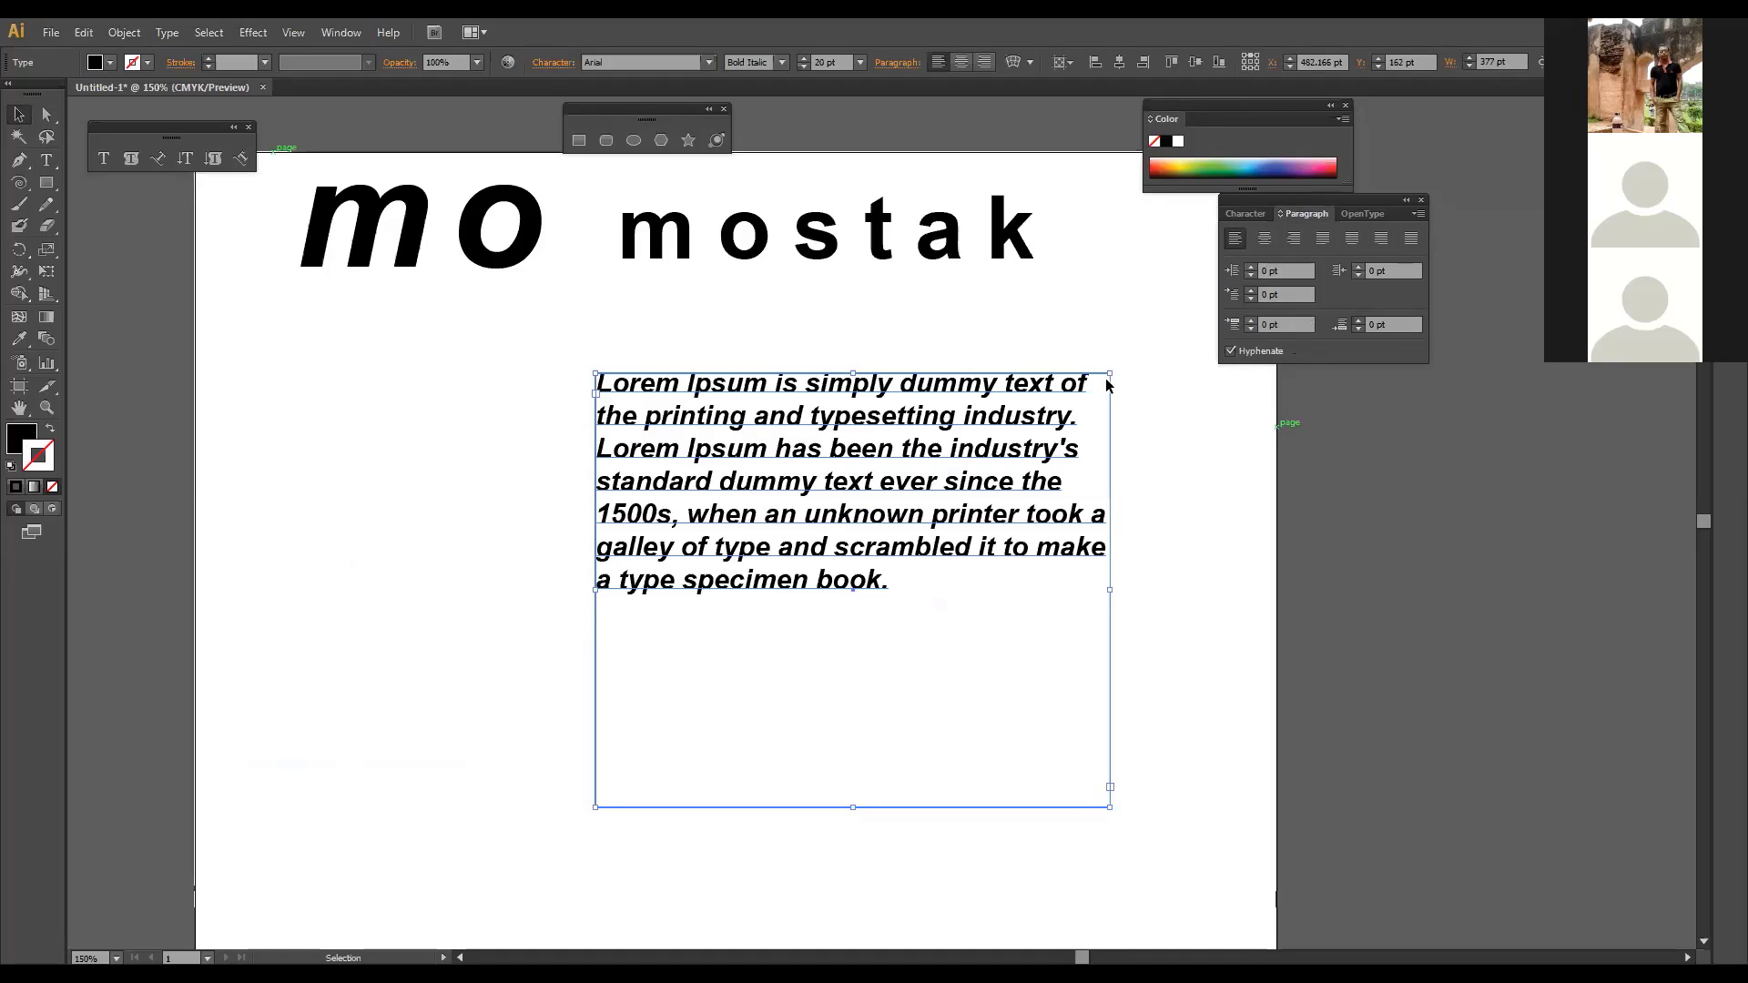
# Step: Try centre, right and the three last-line justify alignments on the Lorem Ipsum paragraph, and finish with all lines justified
pyautogui.click(1263, 239)
pyautogui.click(1289, 239)
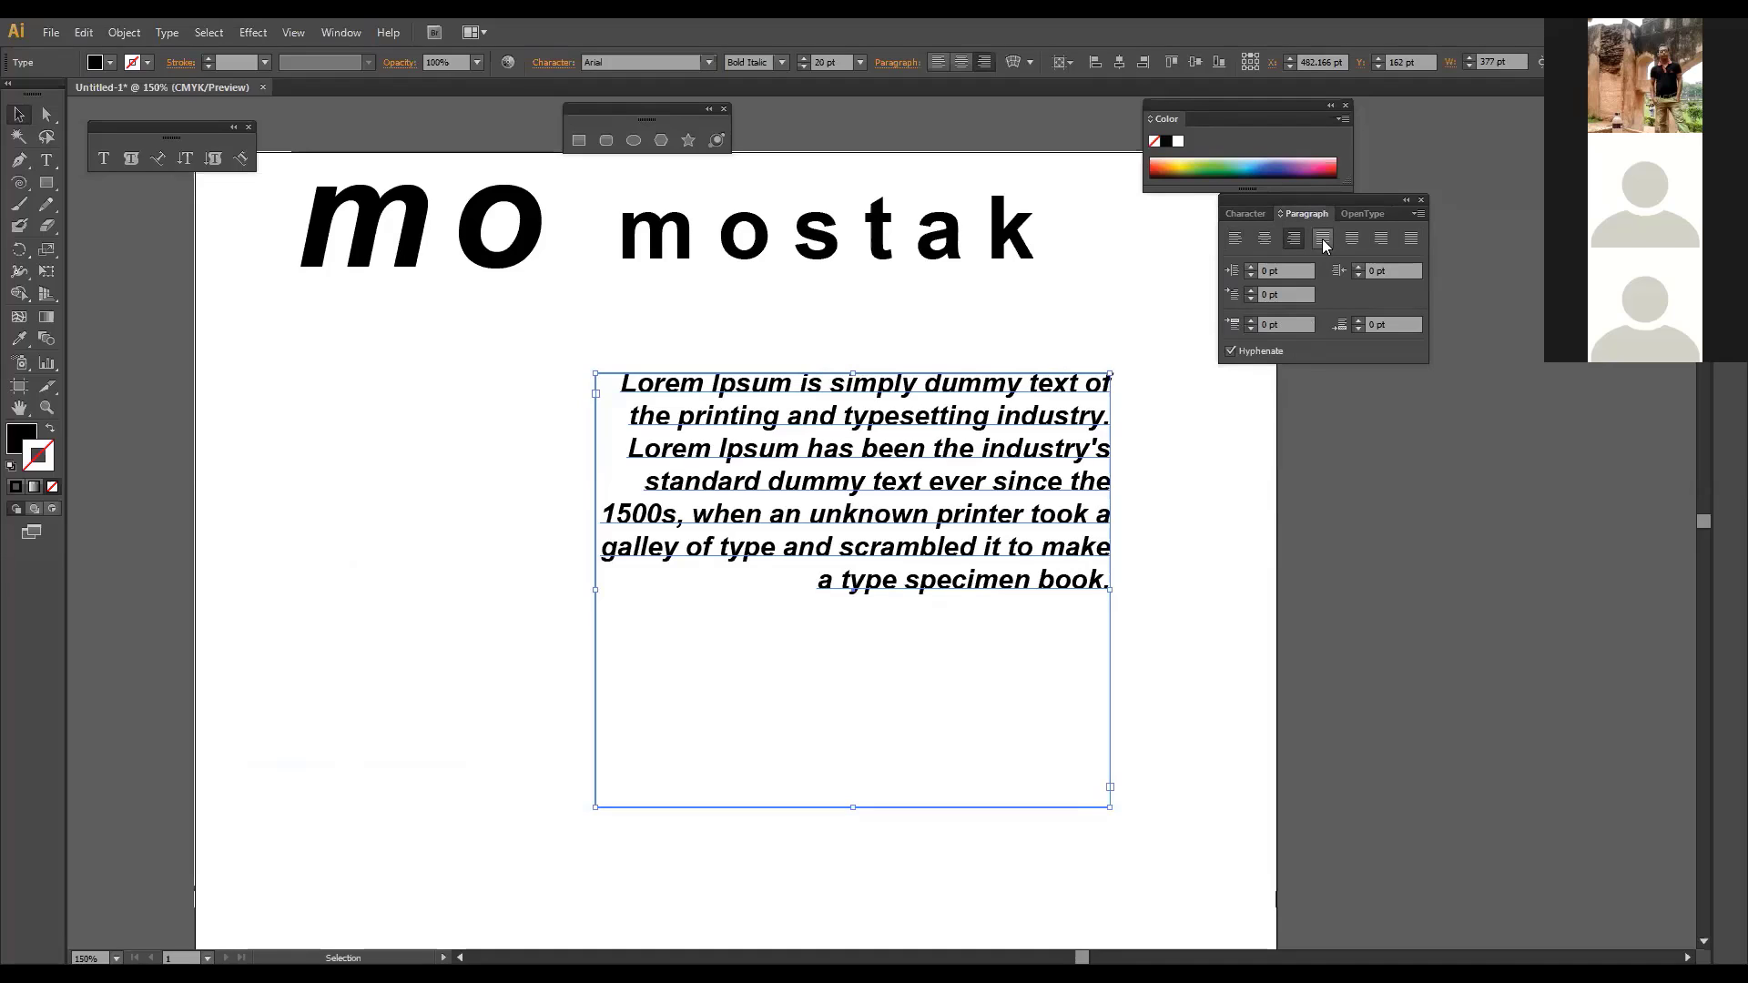
pyautogui.click(1322, 238)
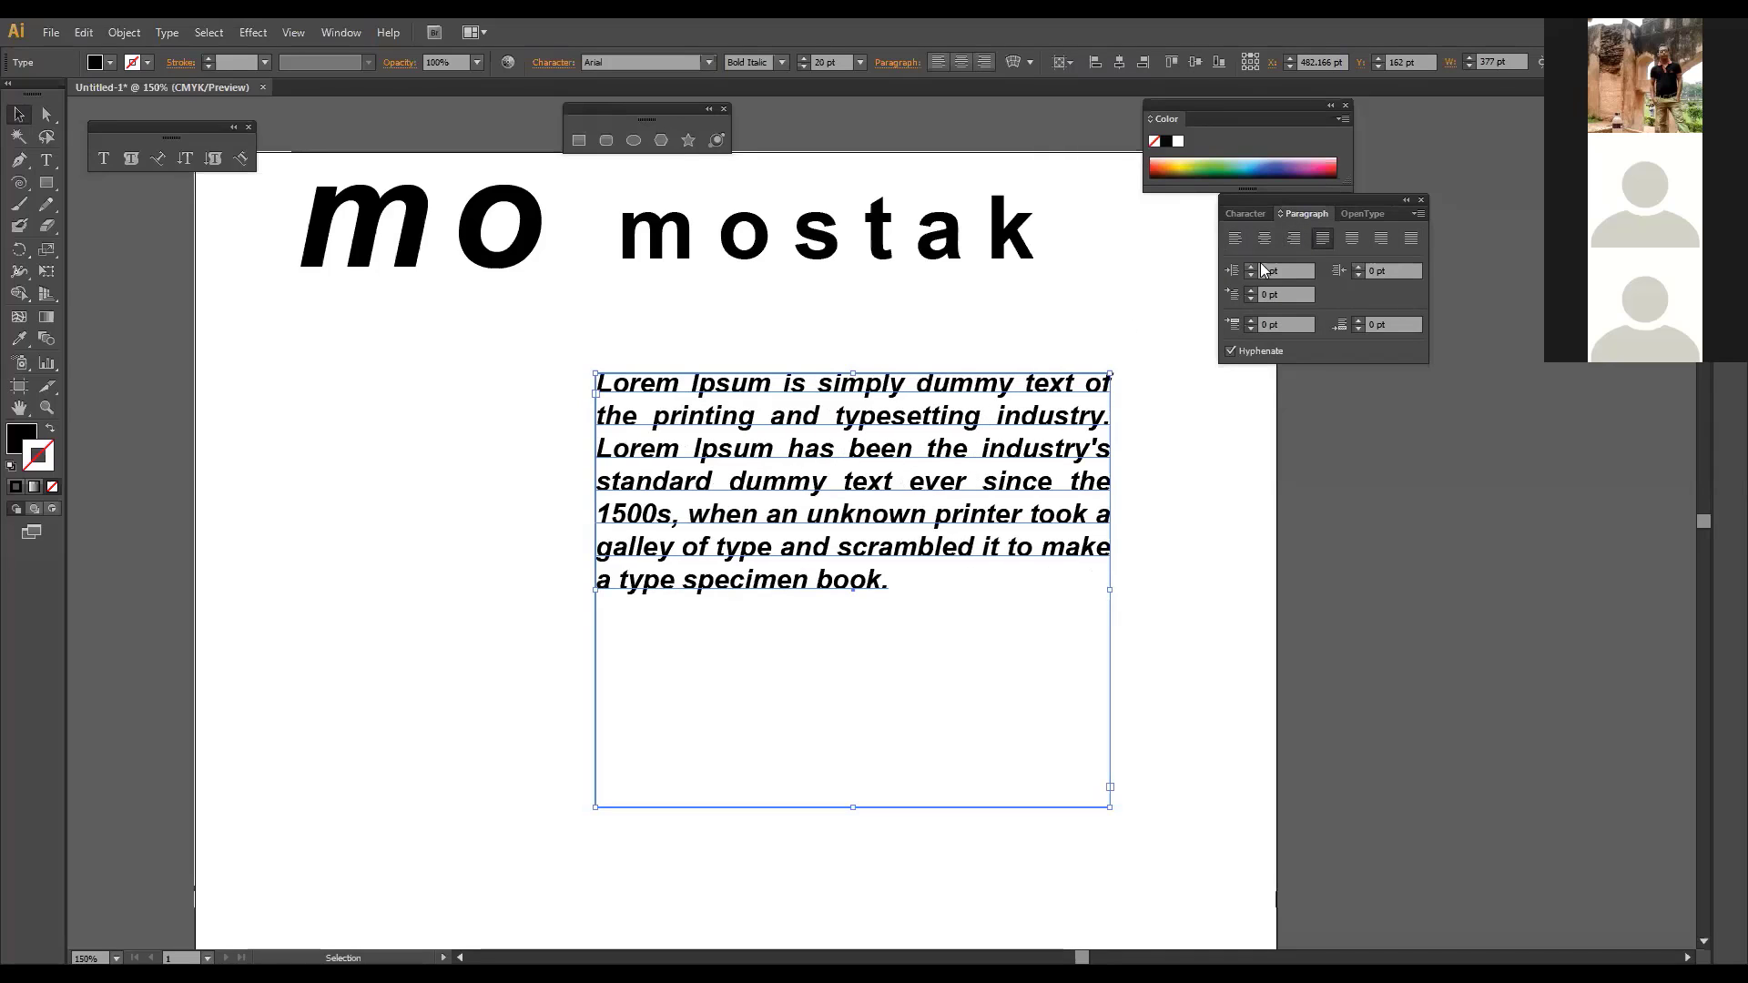
pyautogui.click(1353, 241)
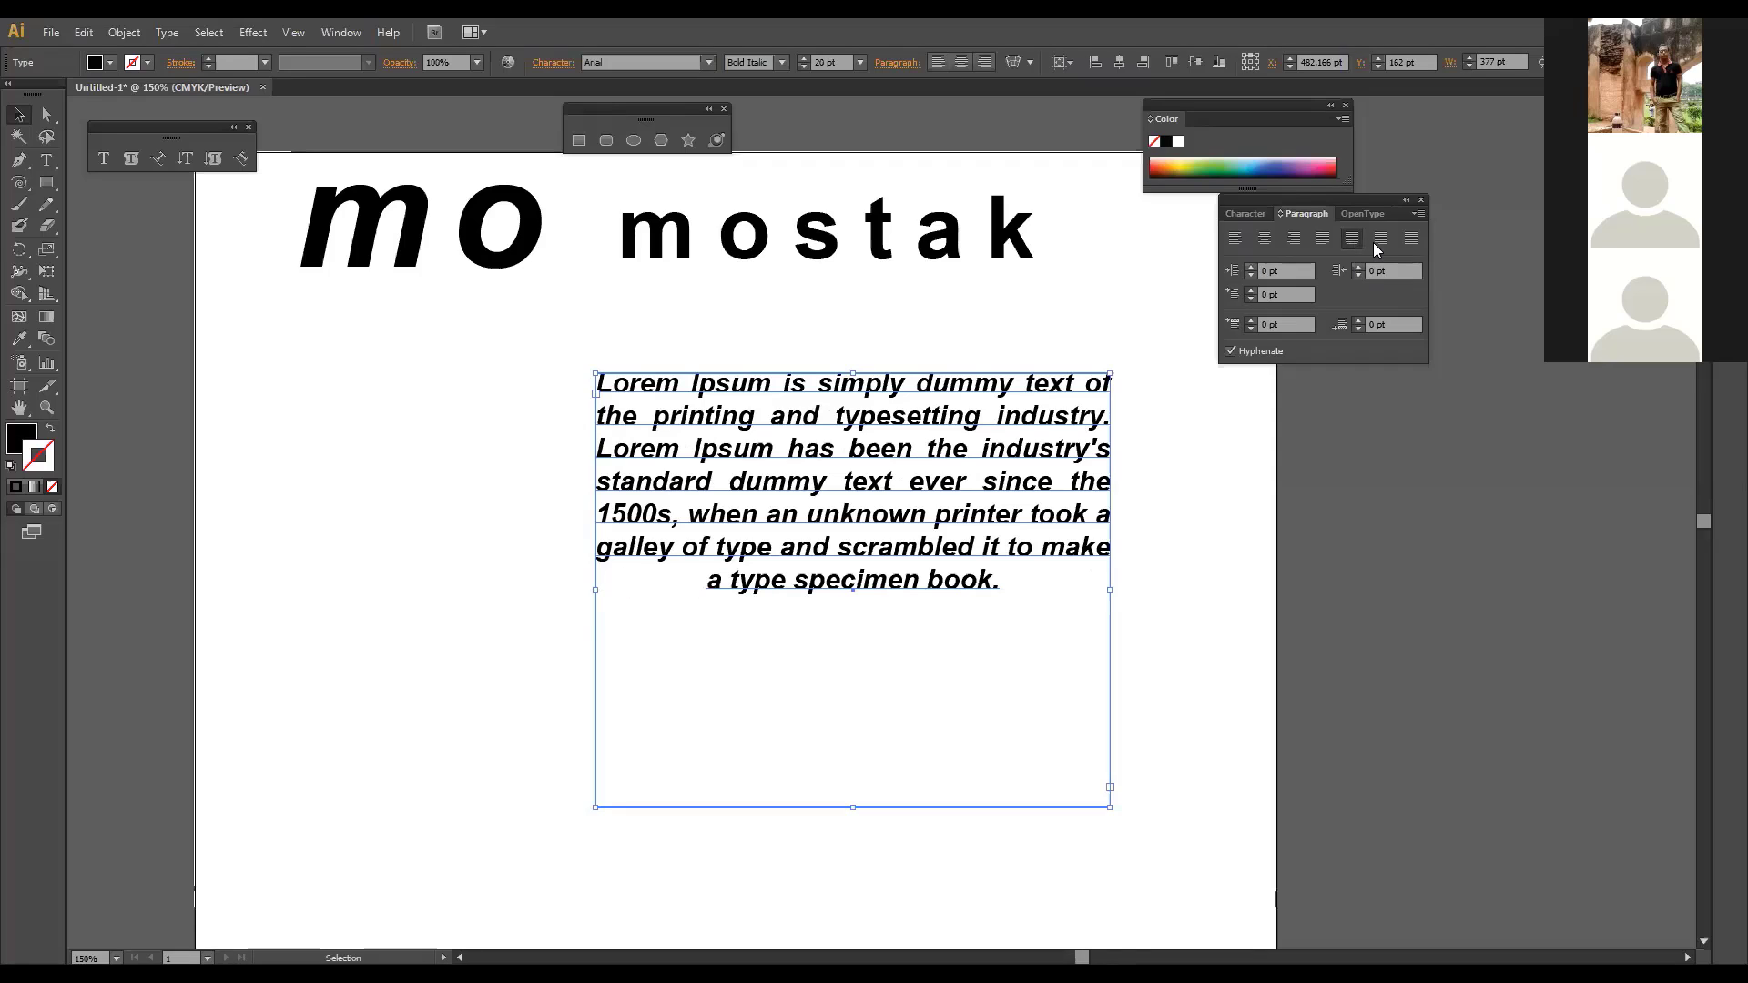
pyautogui.click(1376, 242)
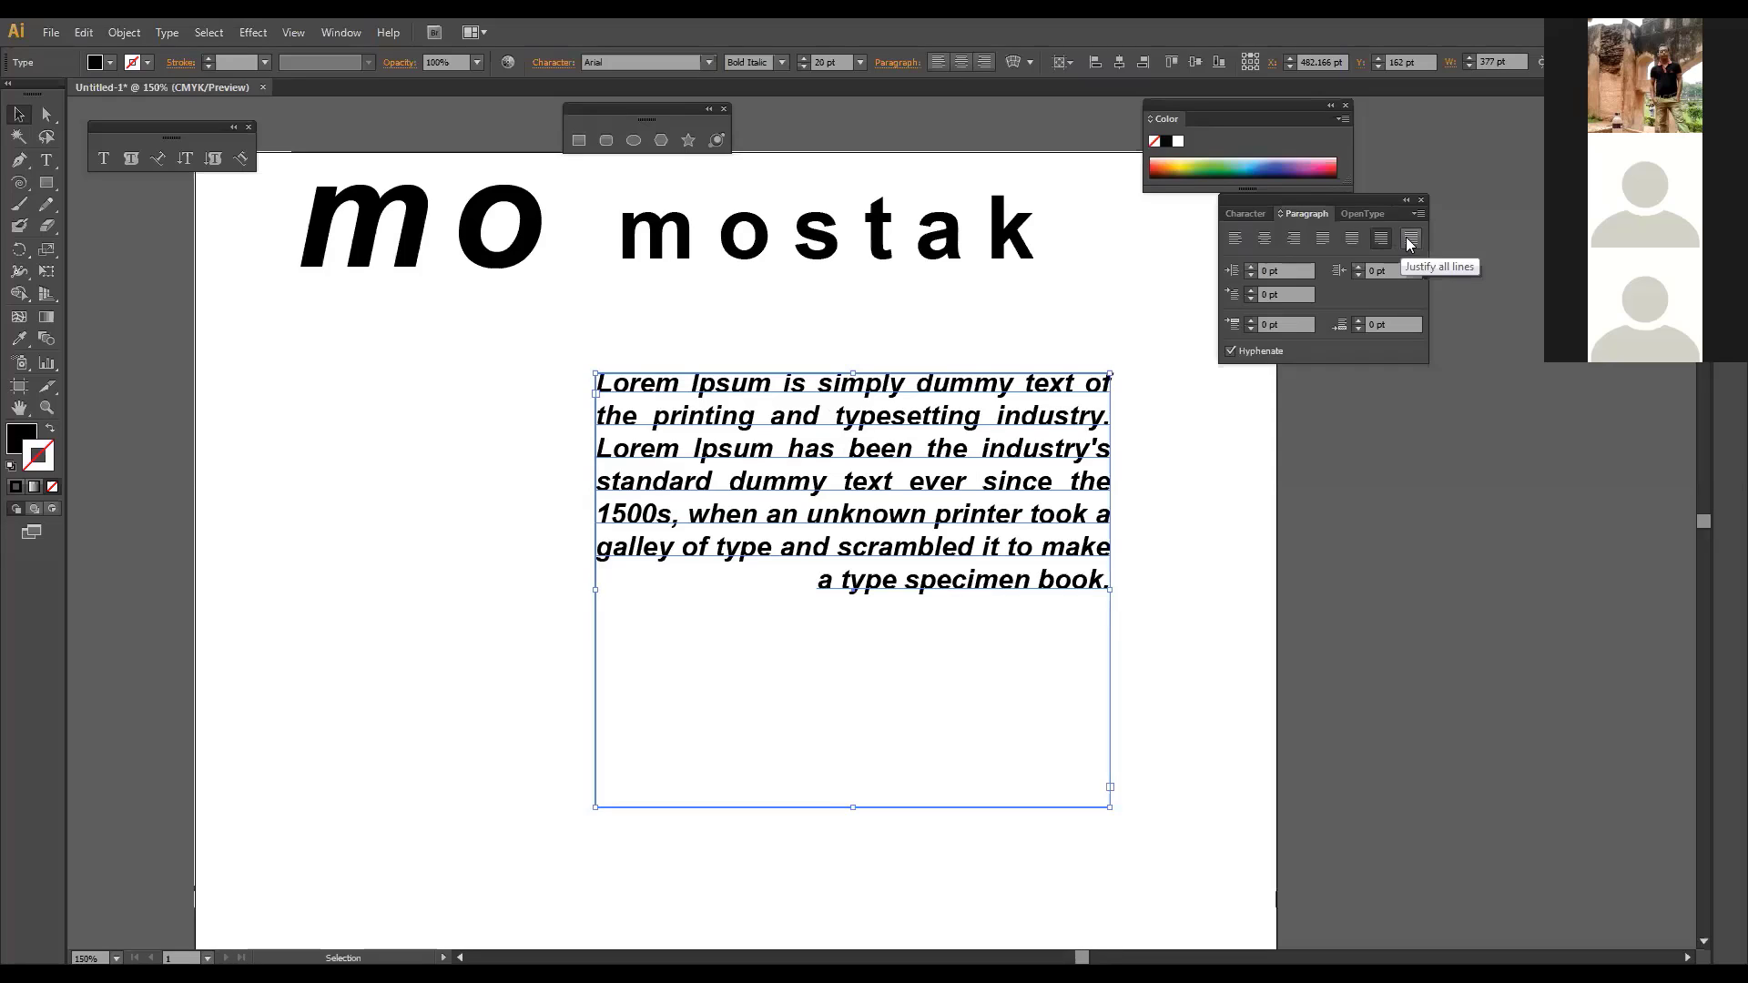
pyautogui.click(1409, 239)
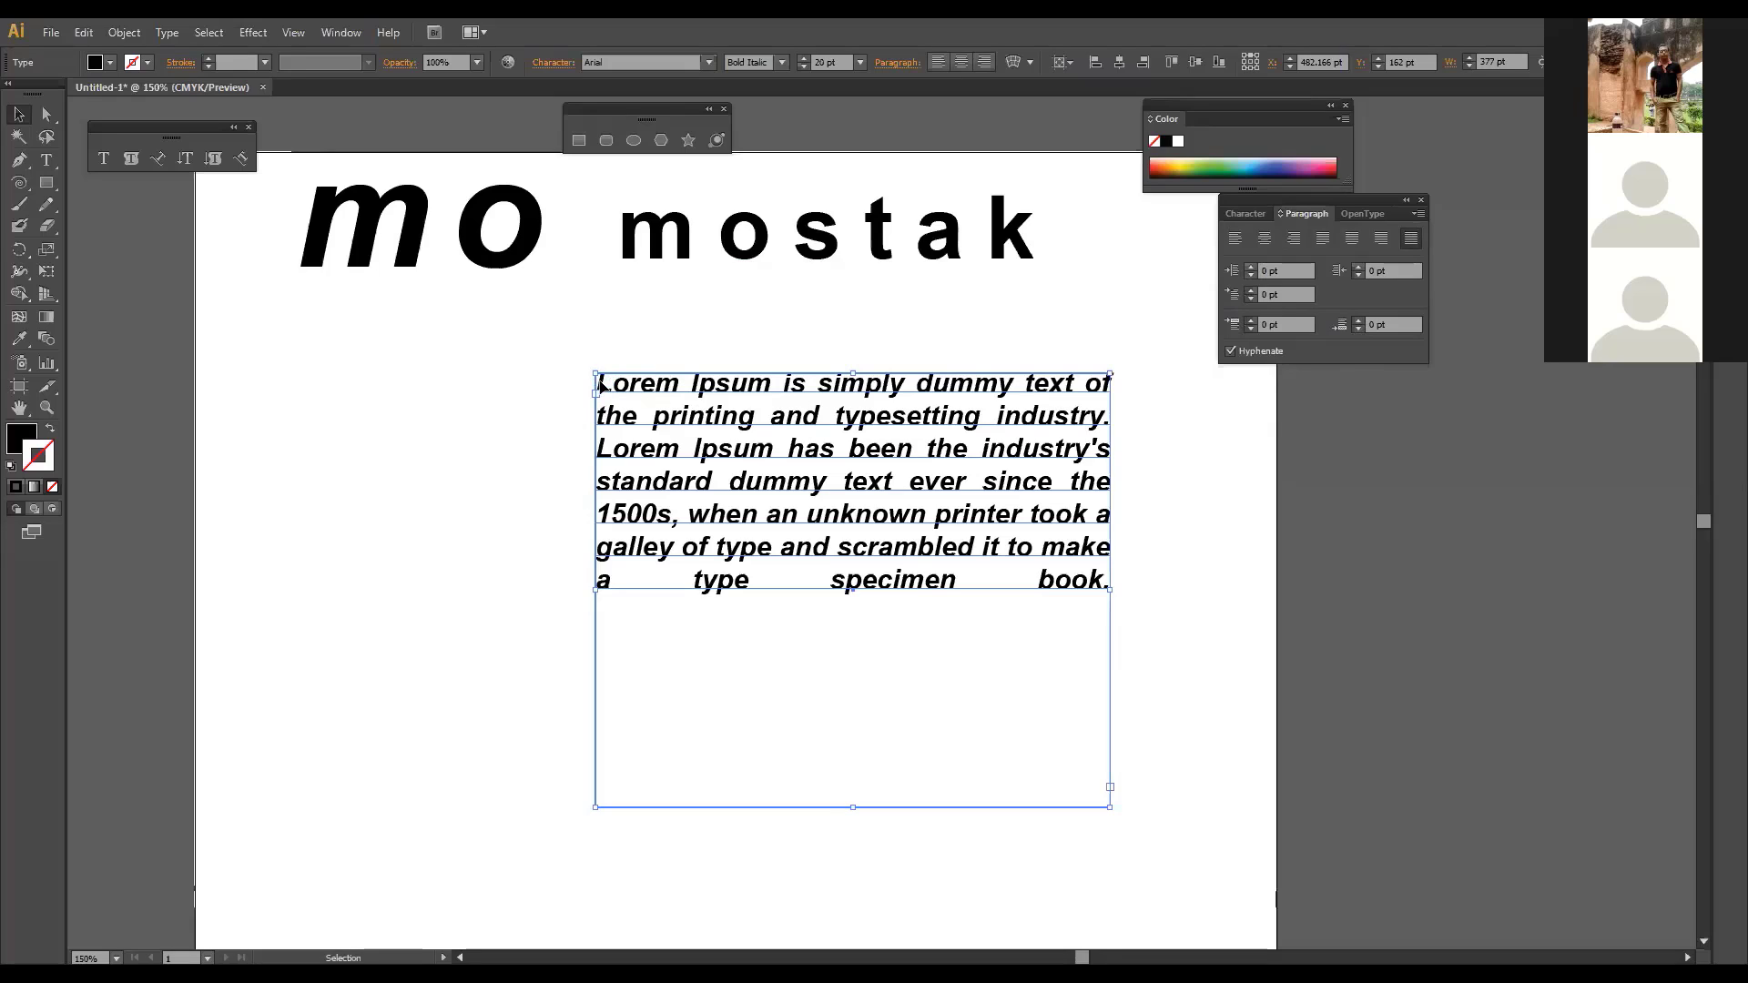
# Step: Try a larger left indent on the Lorem Ipsum paragraph, and reset the indent to 0 pt
pyautogui.click(1291, 269)
pyautogui.press('Up')
pyautogui.press('Up')
pyautogui.press('Up')
pyautogui.press('Up')
pyautogui.press('Up')
pyautogui.press('Up')
pyautogui.press('Up')
pyautogui.press('Up')
pyautogui.press('Up')
pyautogui.press('Up')
pyautogui.press('Up')
pyautogui.press('Up')
pyautogui.press('Up')
pyautogui.press('Up')
pyautogui.press('Up')
pyautogui.press('Up')
pyautogui.press('Up')
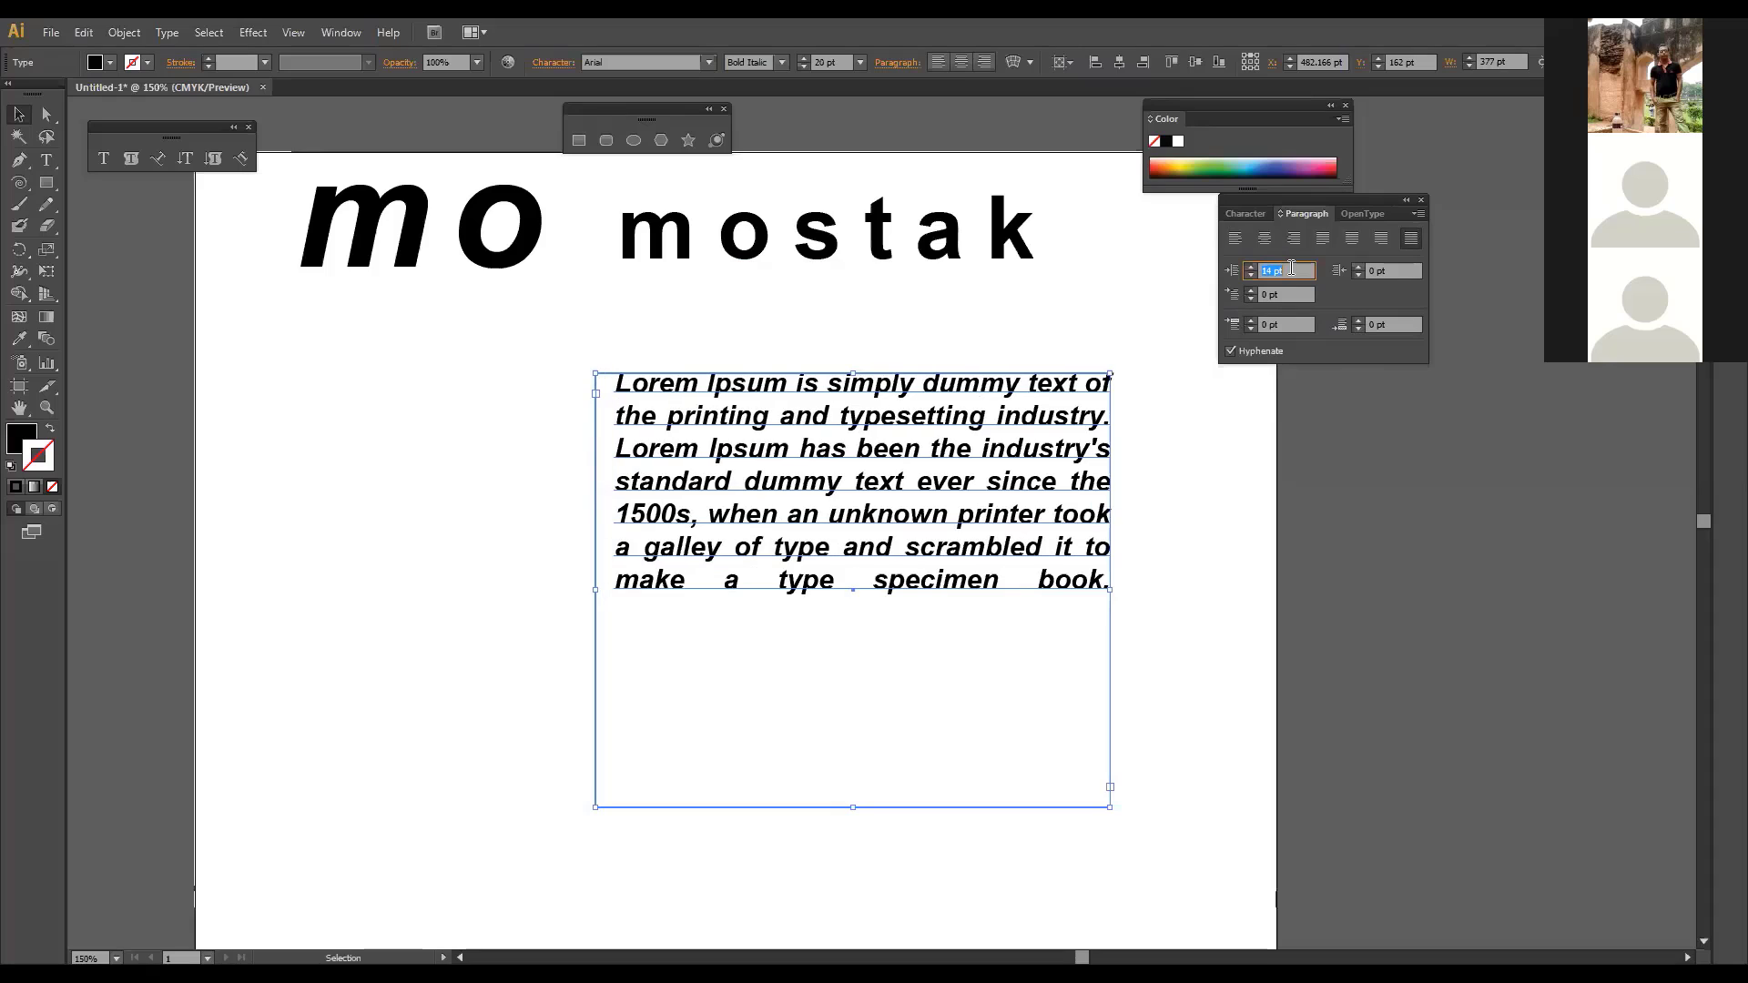
pyautogui.press('Up')
pyautogui.press('Up')
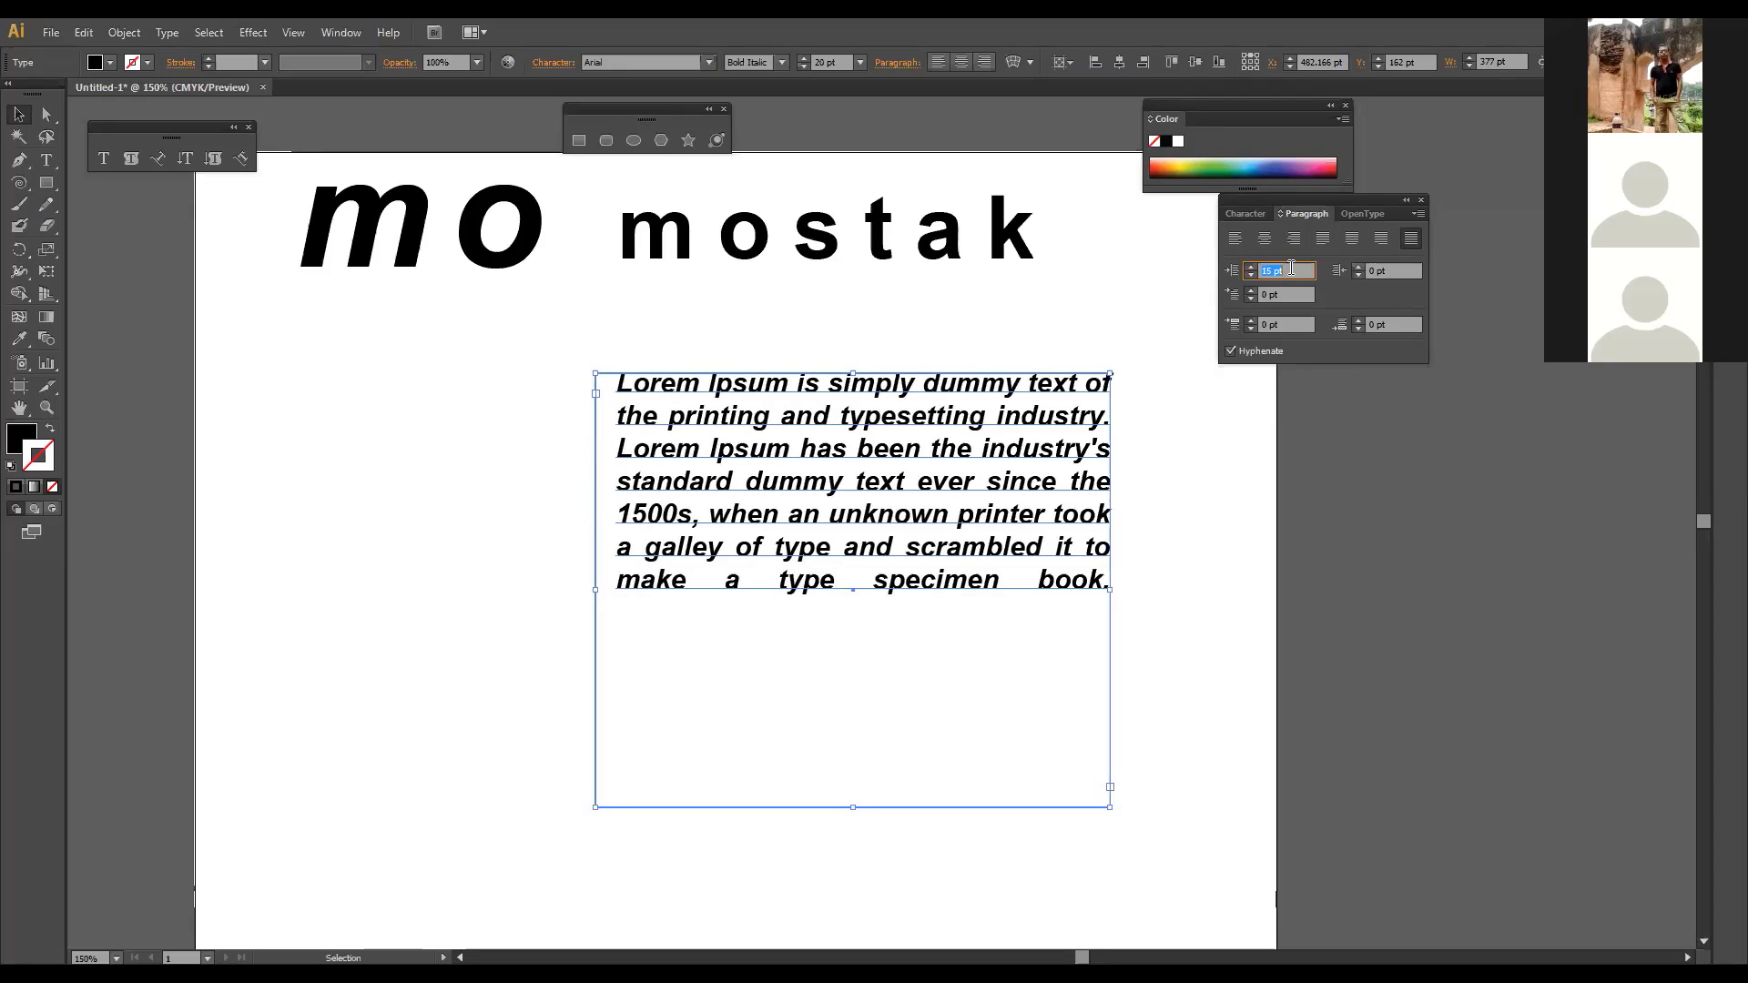
pyautogui.press('Down')
pyautogui.press('Down')
pyautogui.press('Down')
pyautogui.press('Down')
pyautogui.press('Down')
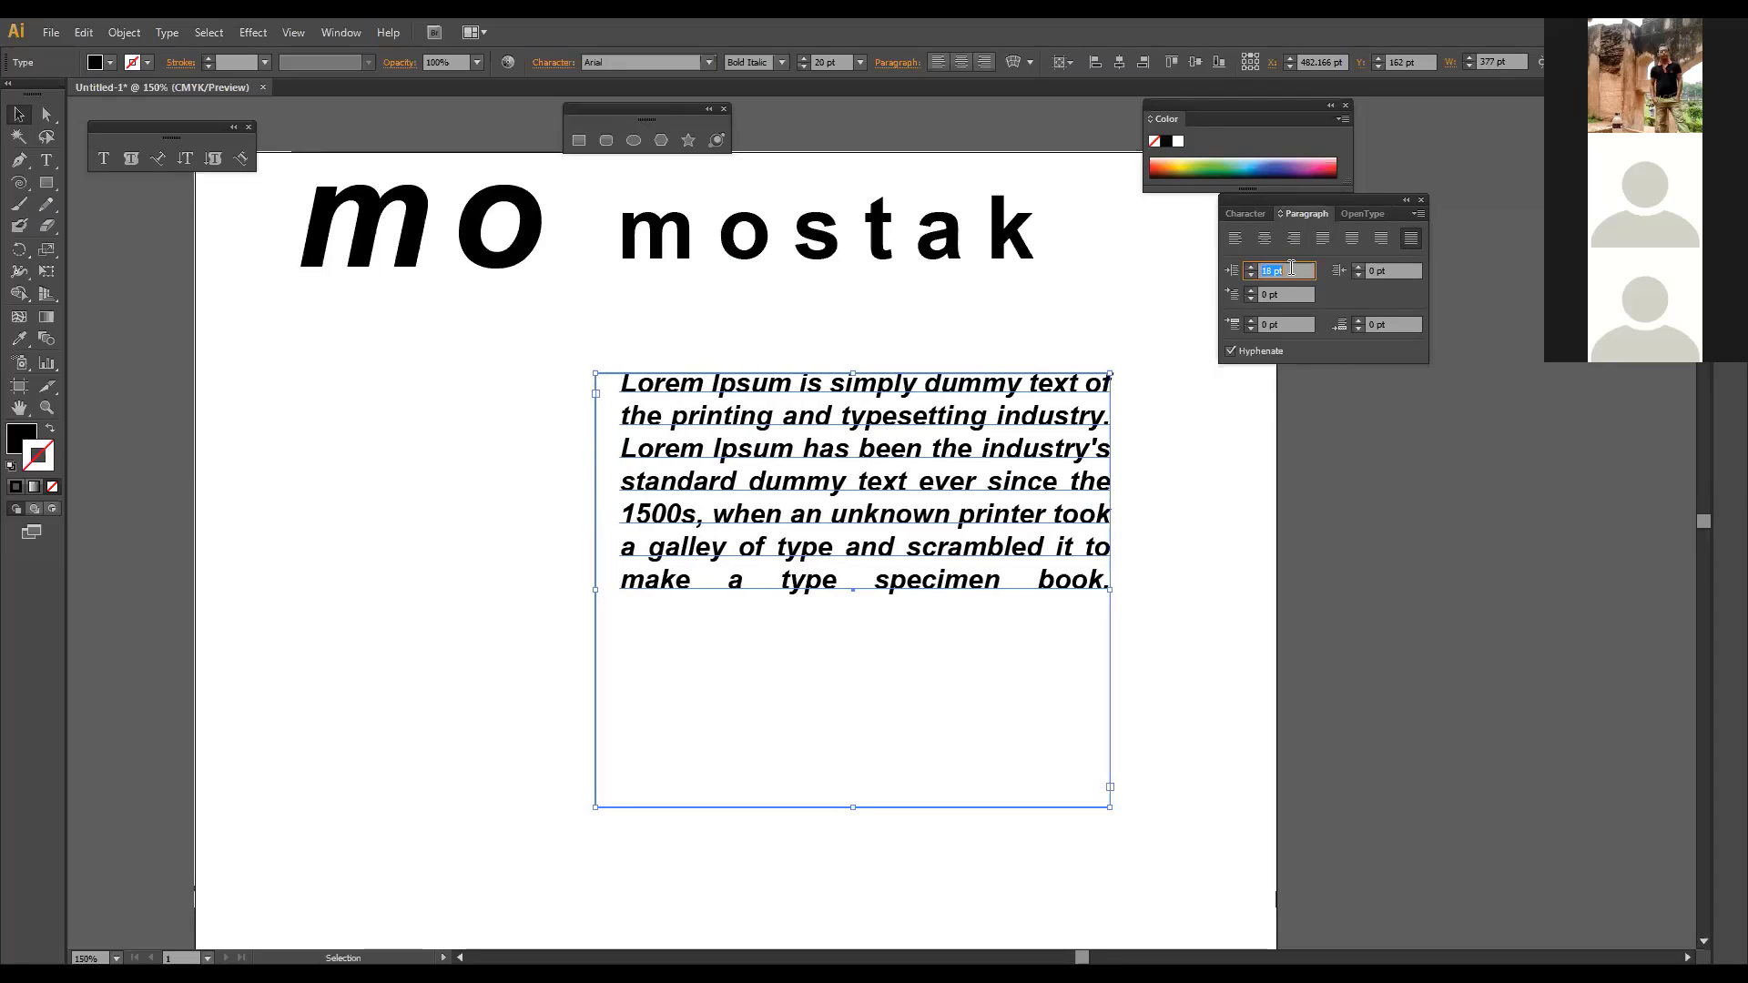
pyautogui.press('Down')
pyautogui.write('0')
pyautogui.press('Return')
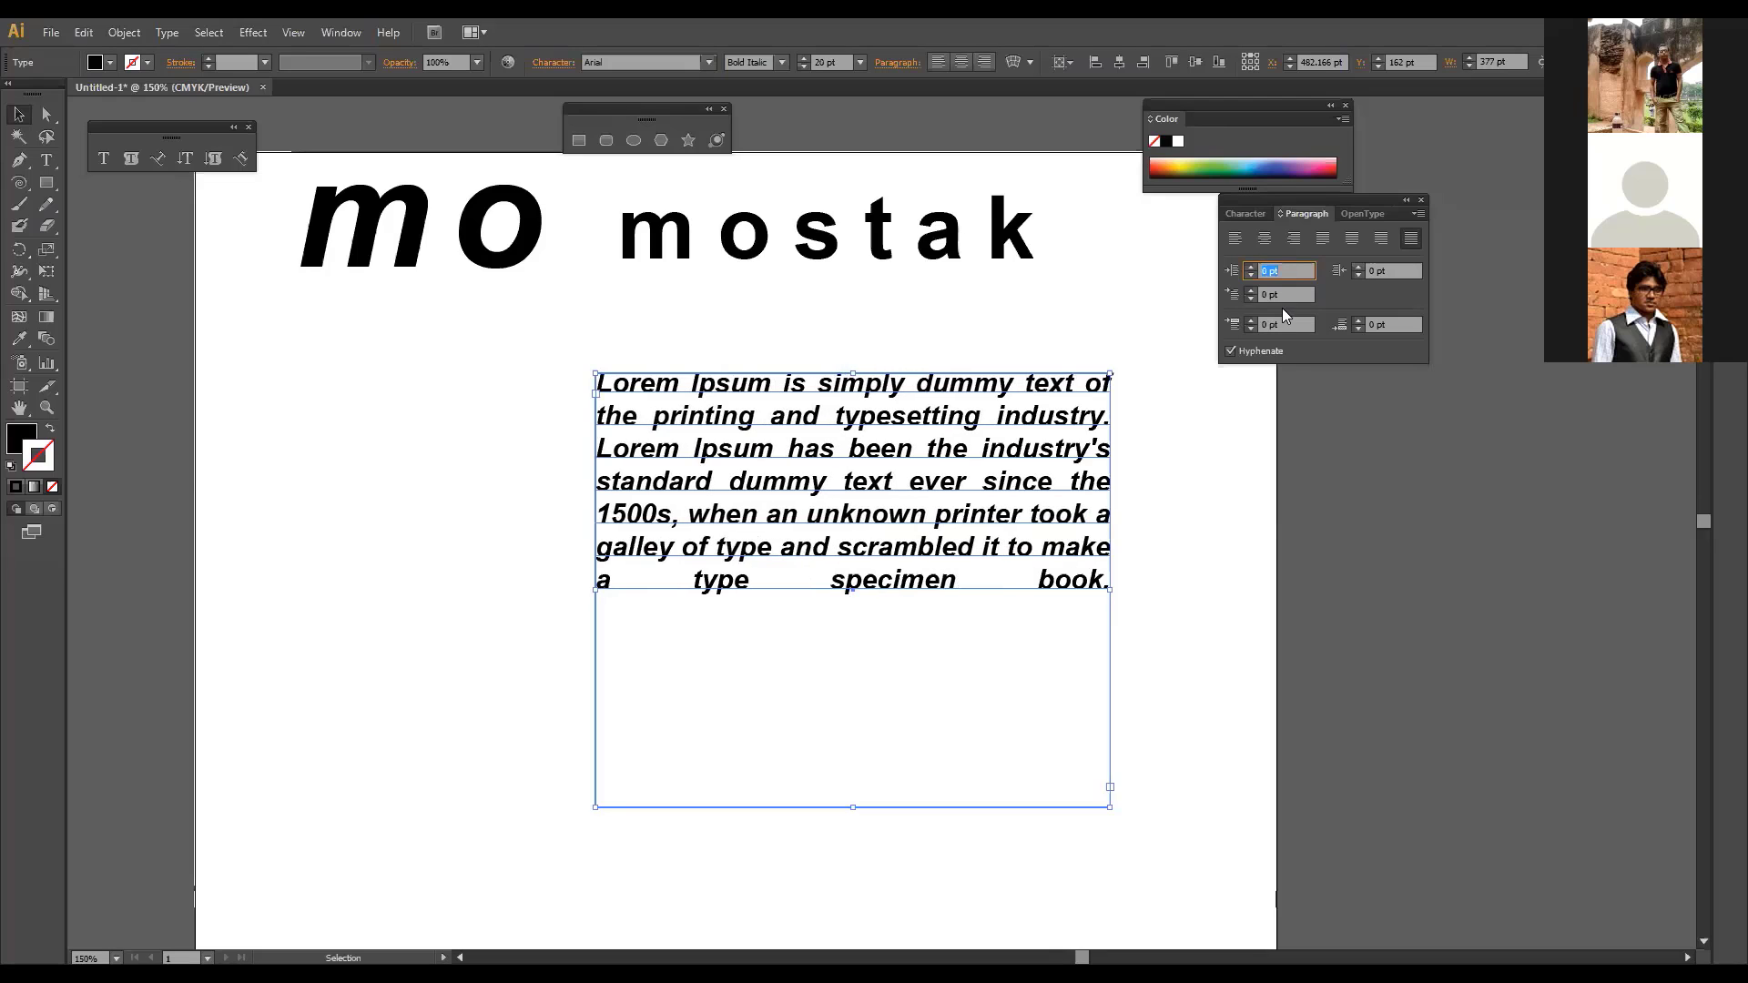
# Step: Set the Lorem Ipsum paragraph's left indent to 9 pt and its first-line left indent to 58 pt
pyautogui.write('9')
pyautogui.press('Return')
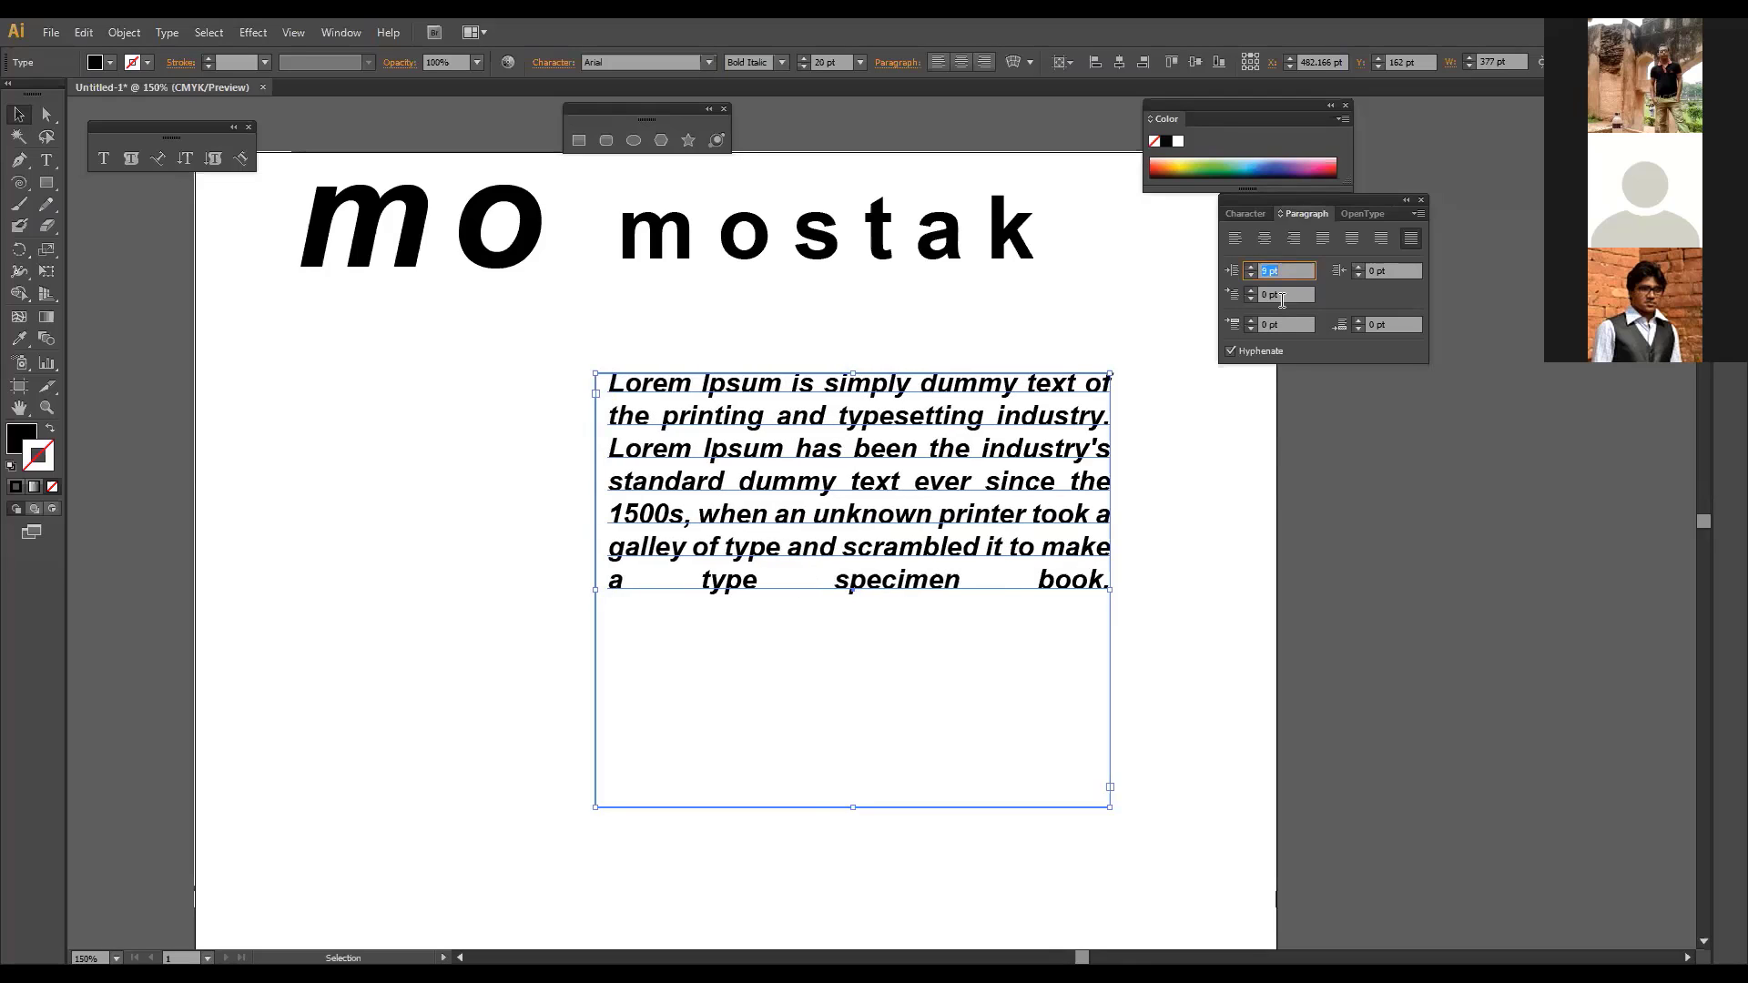
pyautogui.click(1282, 294)
pyautogui.write('14')
pyautogui.press('Return')
pyautogui.write('20')
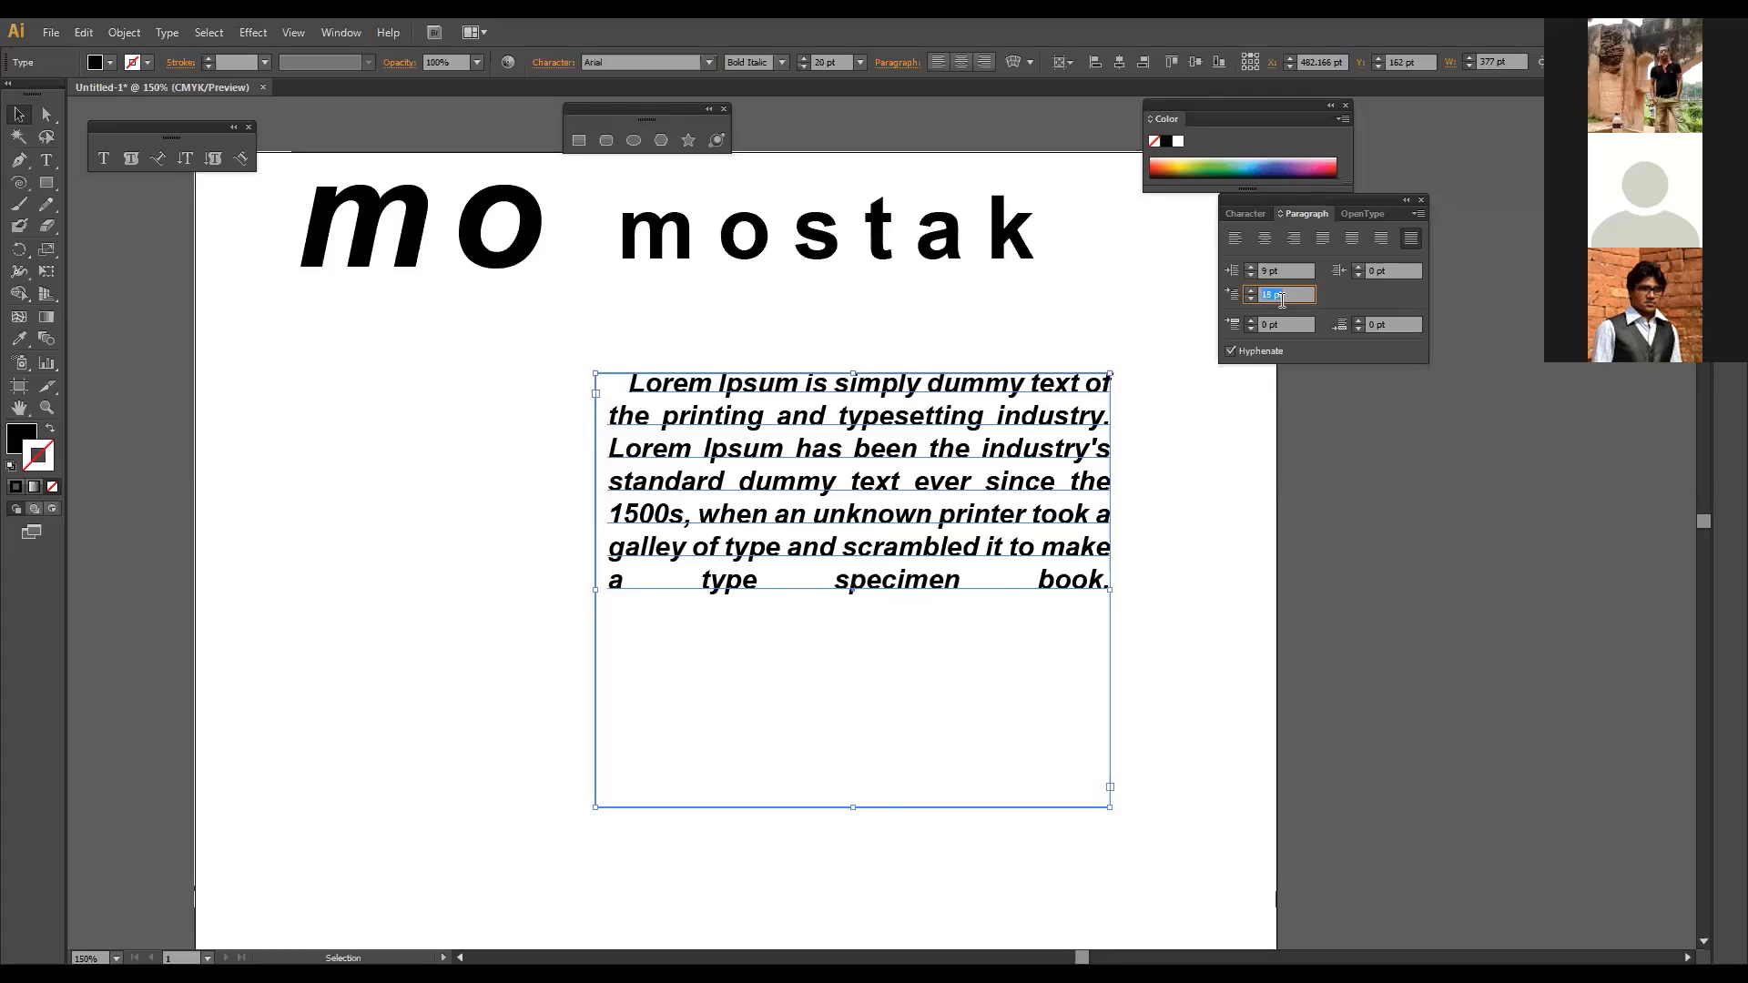
pyautogui.press('Return')
pyautogui.press('Up')
pyautogui.press('Up')
pyautogui.press('Up')
pyautogui.press('Up')
pyautogui.press('Up')
pyautogui.press('Up')
pyautogui.press('Up')
pyautogui.press('Up')
pyautogui.press('Up')
pyautogui.press('Up')
pyautogui.press('Up')
pyautogui.press('Up')
pyautogui.press('Up')
pyautogui.press('Up')
pyautogui.press('Up')
pyautogui.press('Up')
pyautogui.press('Up')
pyautogui.press('Up')
pyautogui.press('Up')
pyautogui.press('Up')
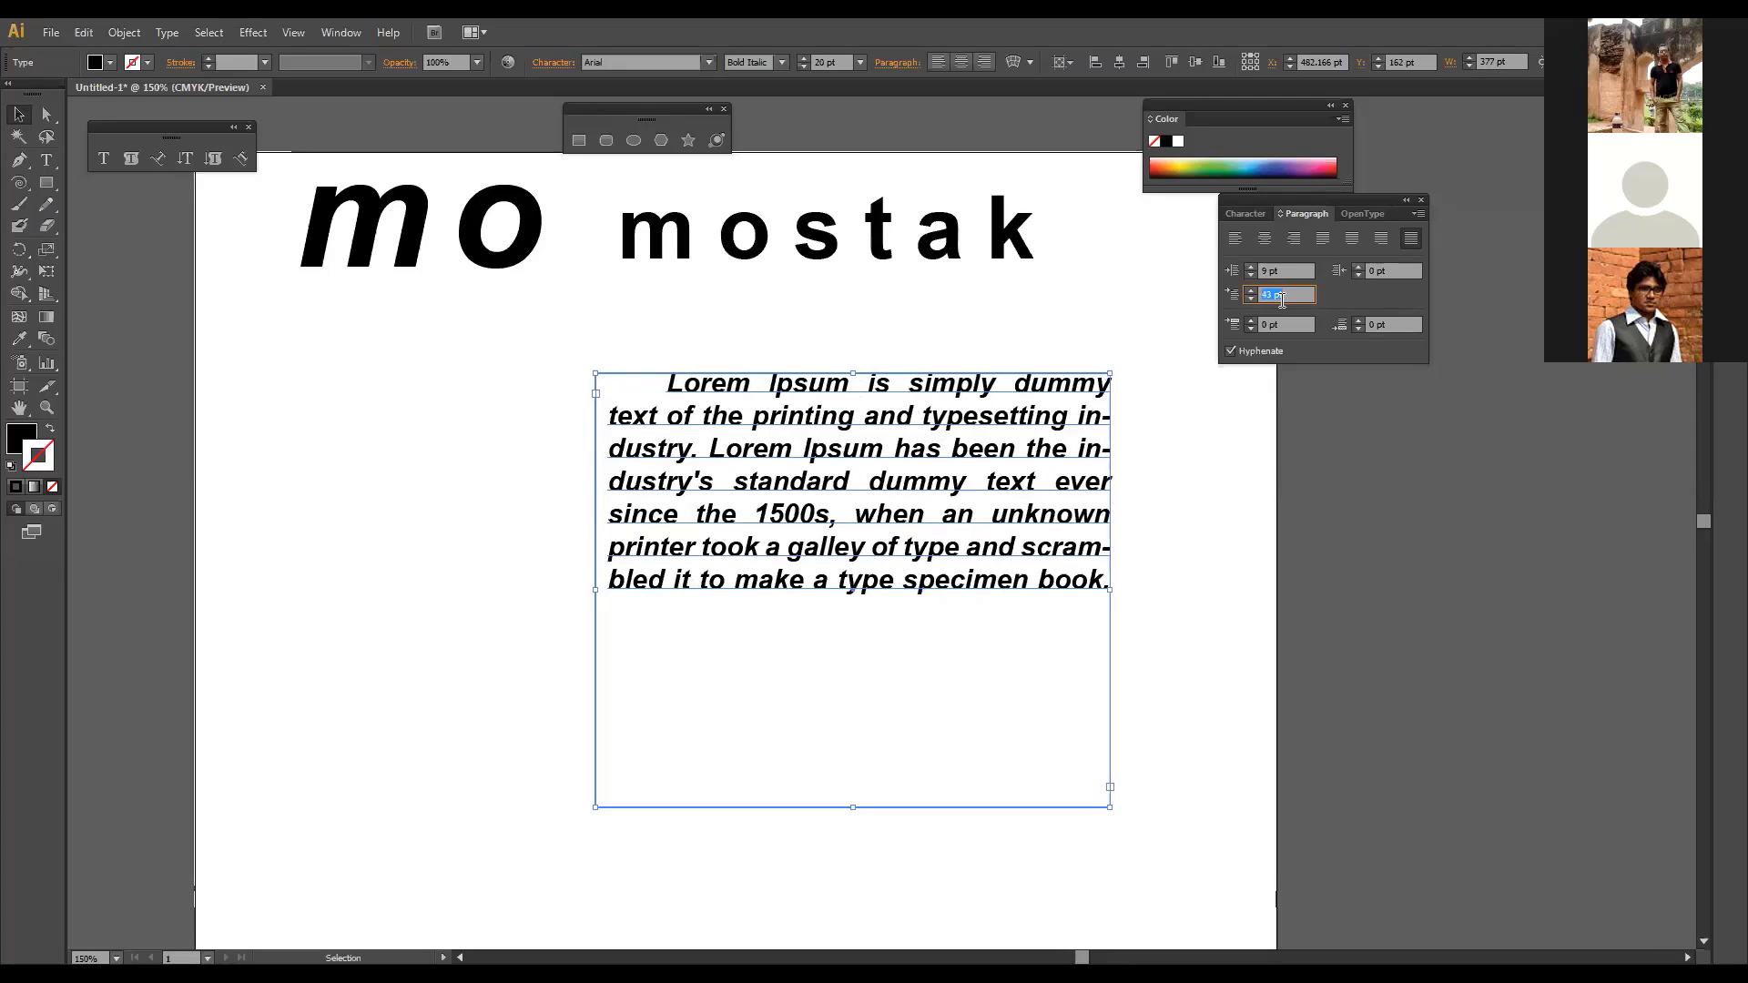
# Step: Set the right indent of the Lorem Ipsum paragraph to 17 pt
pyautogui.click(1388, 271)
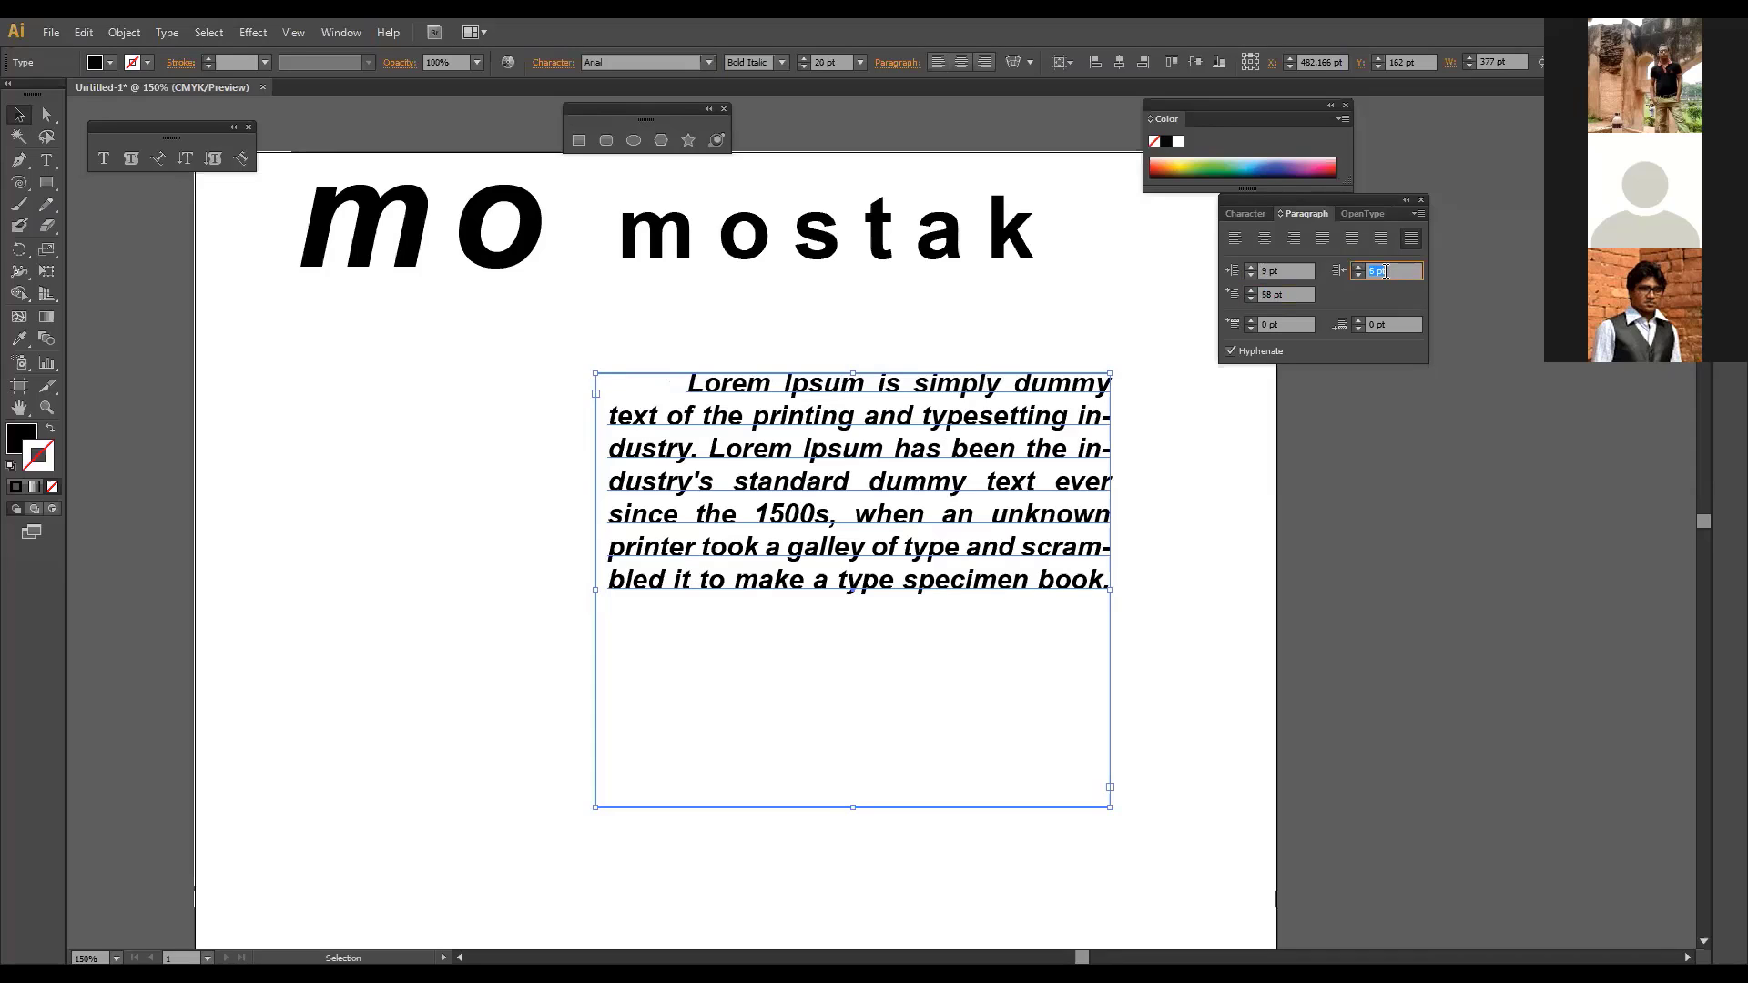
pyautogui.hotkey('shift', 'Up')
pyautogui.hotkey('shift', 'Up')
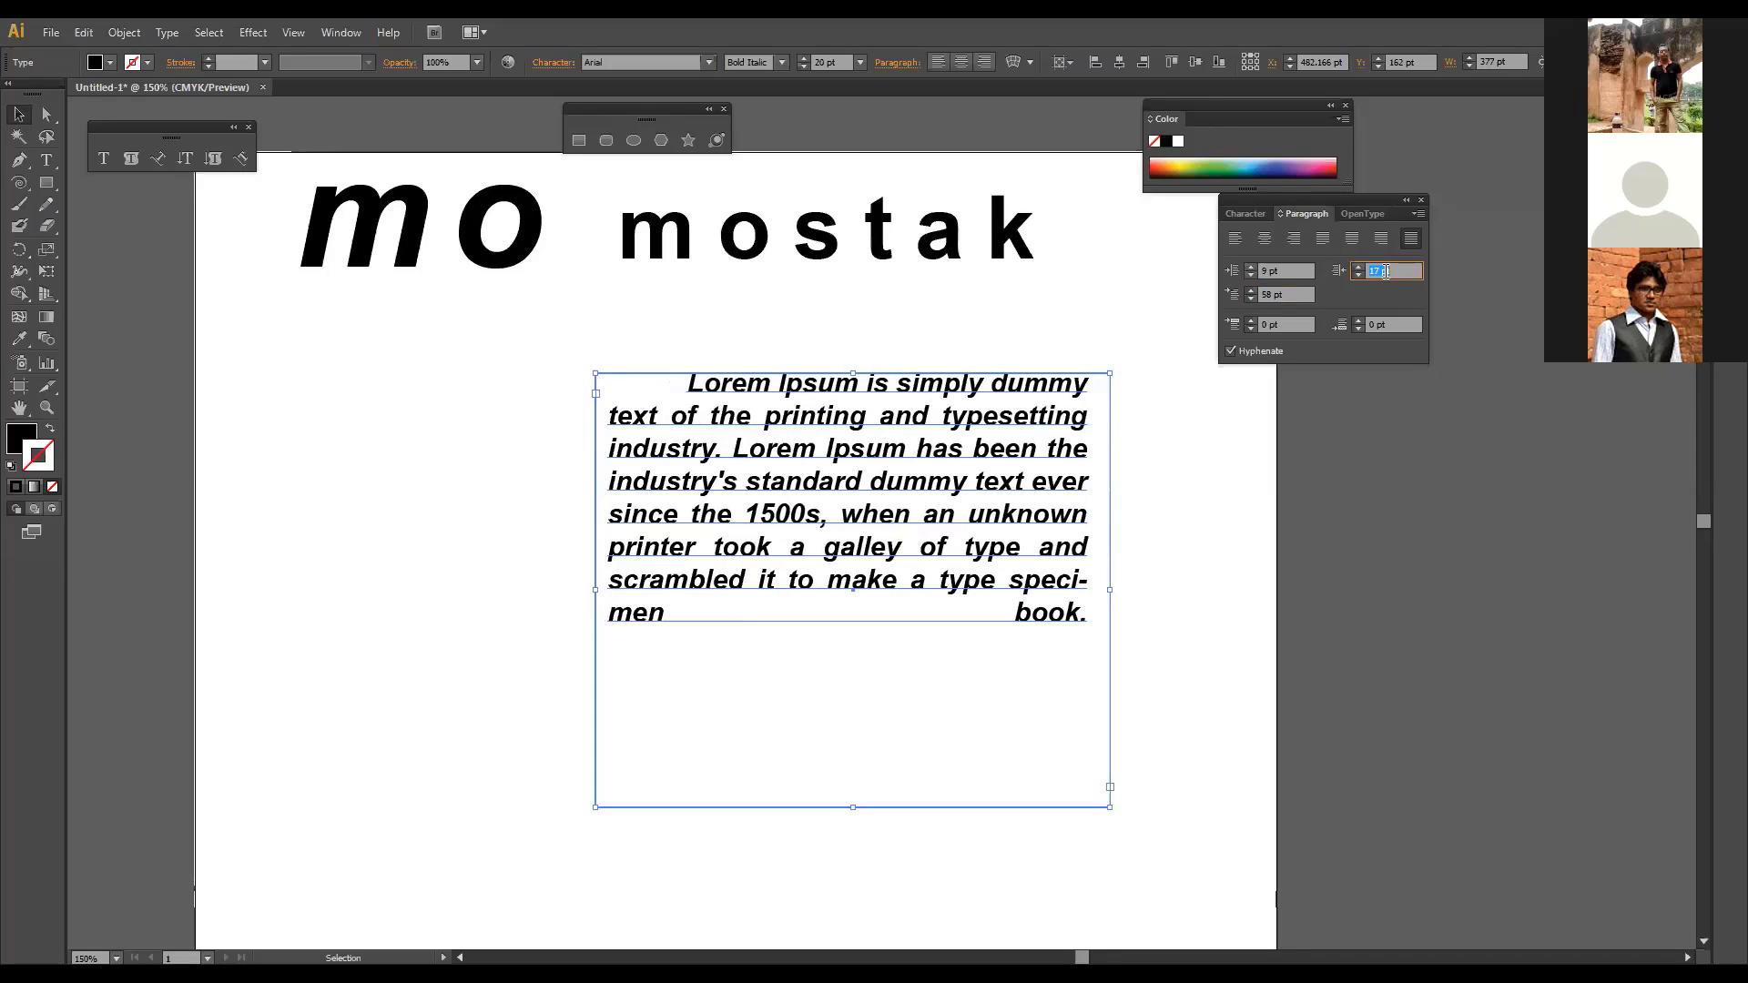
# Step: Try smaller and negative right indents on the Lorem Ipsum paragraph, and reset the right indent to 0 pt
pyautogui.press('Up')
pyautogui.press('Down')
pyautogui.press('Down')
pyautogui.press('Down')
pyautogui.press('Down')
pyautogui.press('Down')
pyautogui.press('Down')
pyautogui.press('Down')
pyautogui.press('Down')
pyautogui.press('Down')
pyautogui.press('Down')
pyautogui.press('Down')
pyautogui.press('Down')
pyautogui.press('Down')
pyautogui.press('Down')
pyautogui.press('Down')
pyautogui.press('Down')
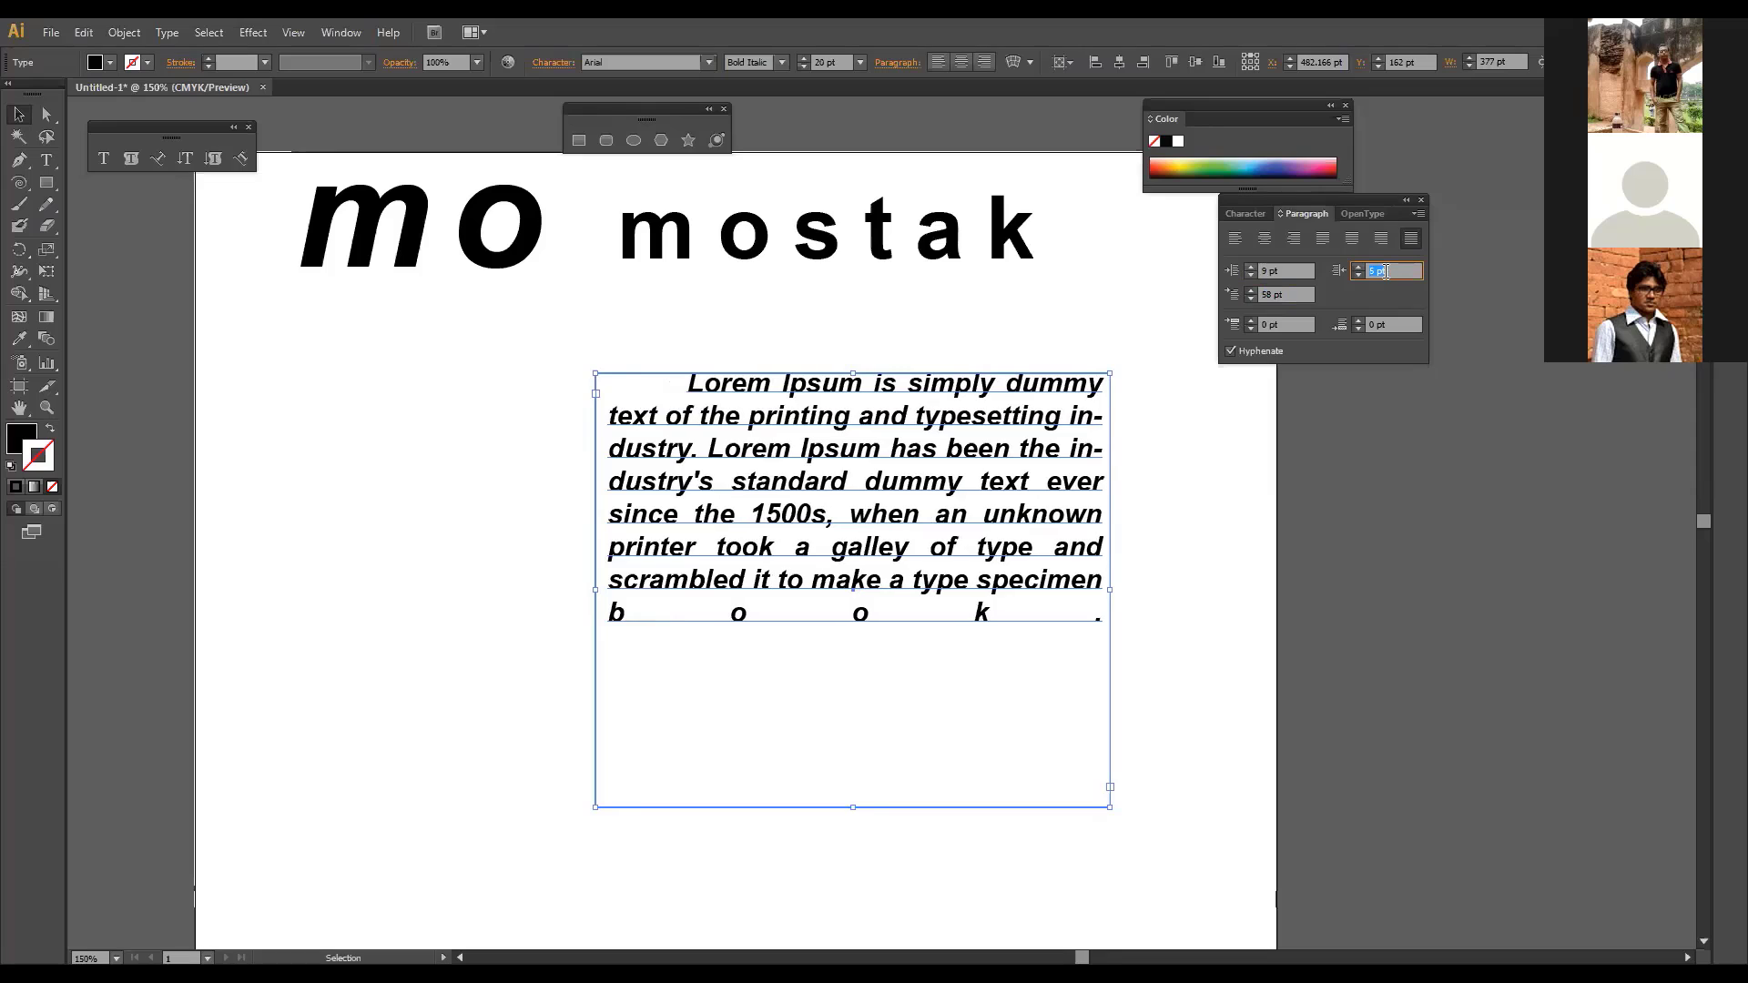
pyautogui.press('Down')
pyautogui.press('Down')
pyautogui.press('Down')
pyautogui.press('Down')
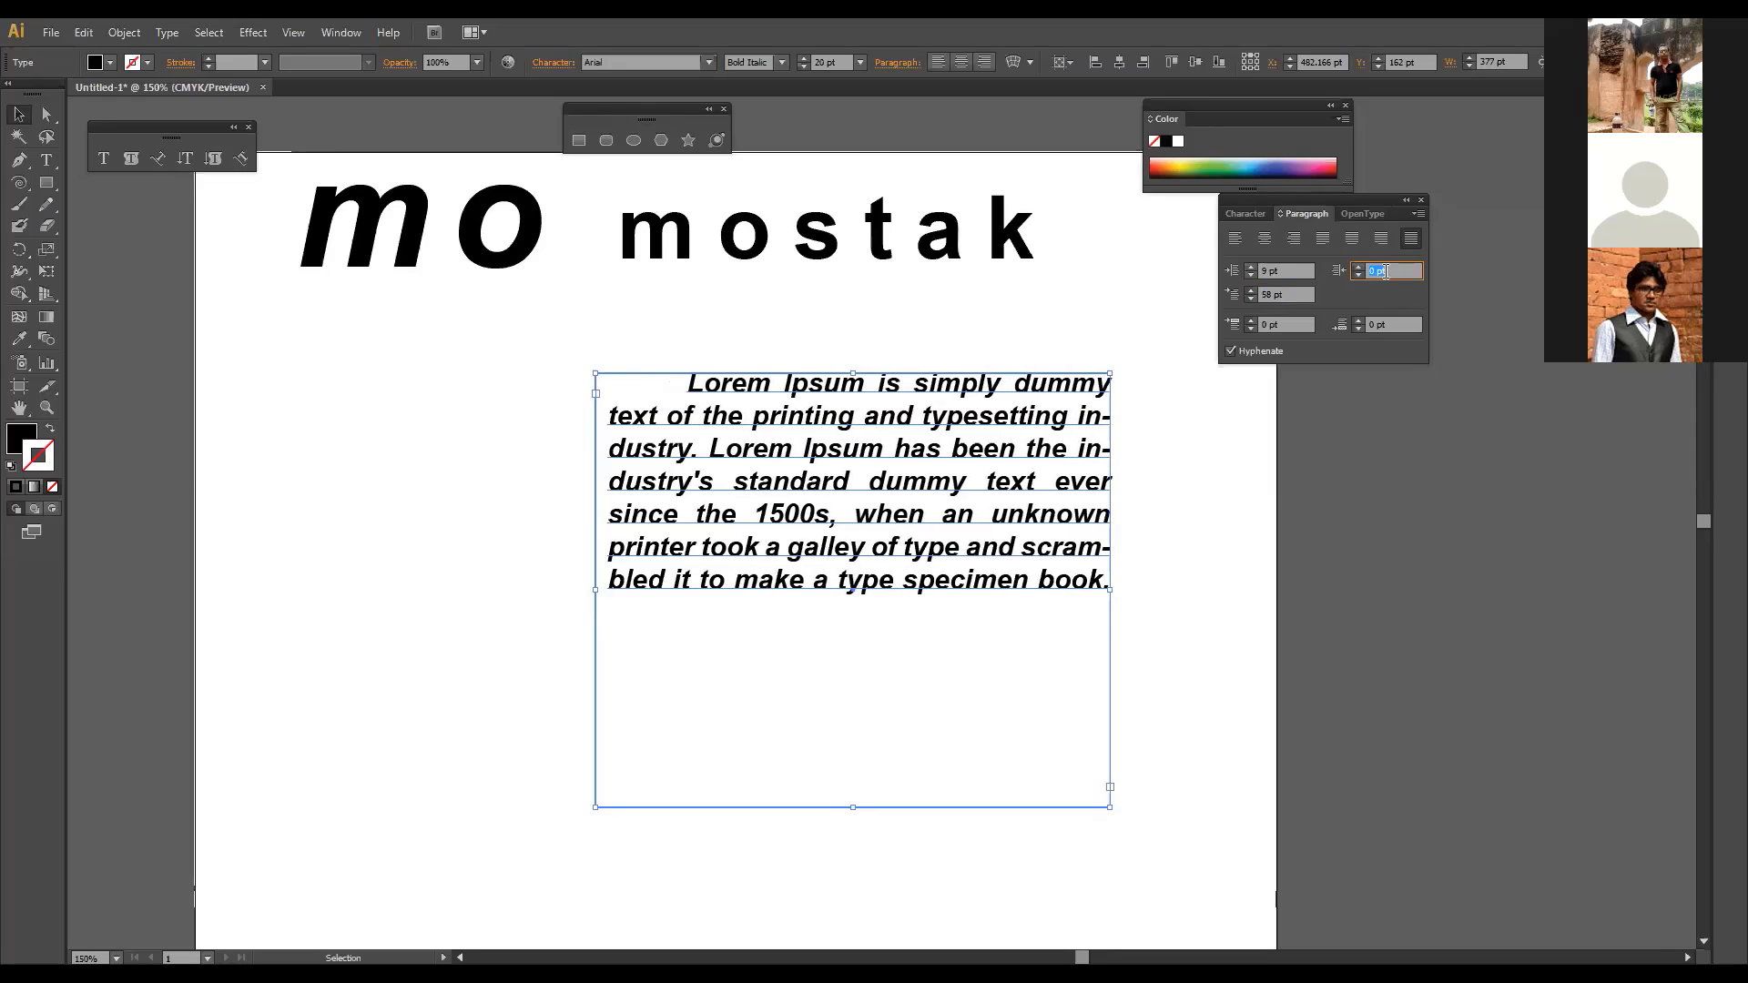
pyautogui.press('Down')
pyautogui.press('Down')
pyautogui.press('Down')
pyautogui.press('Down')
pyautogui.press('Down')
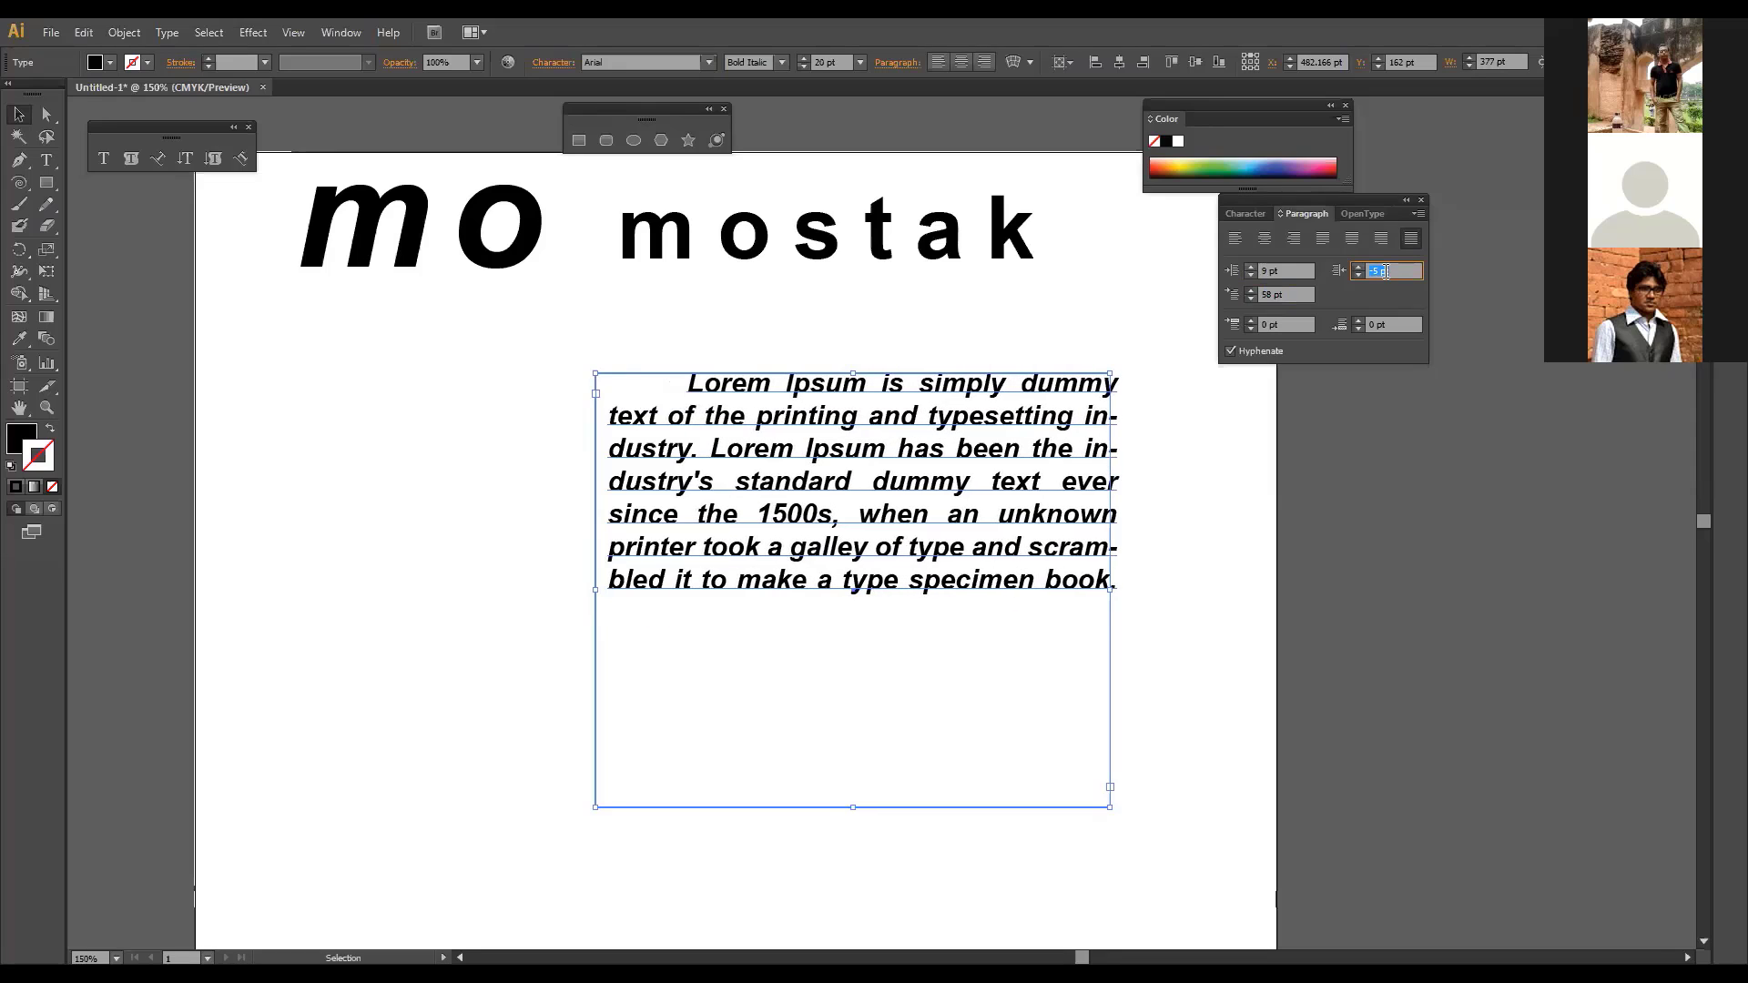
pyautogui.press('Down')
pyautogui.press('Down')
pyautogui.press('Down')
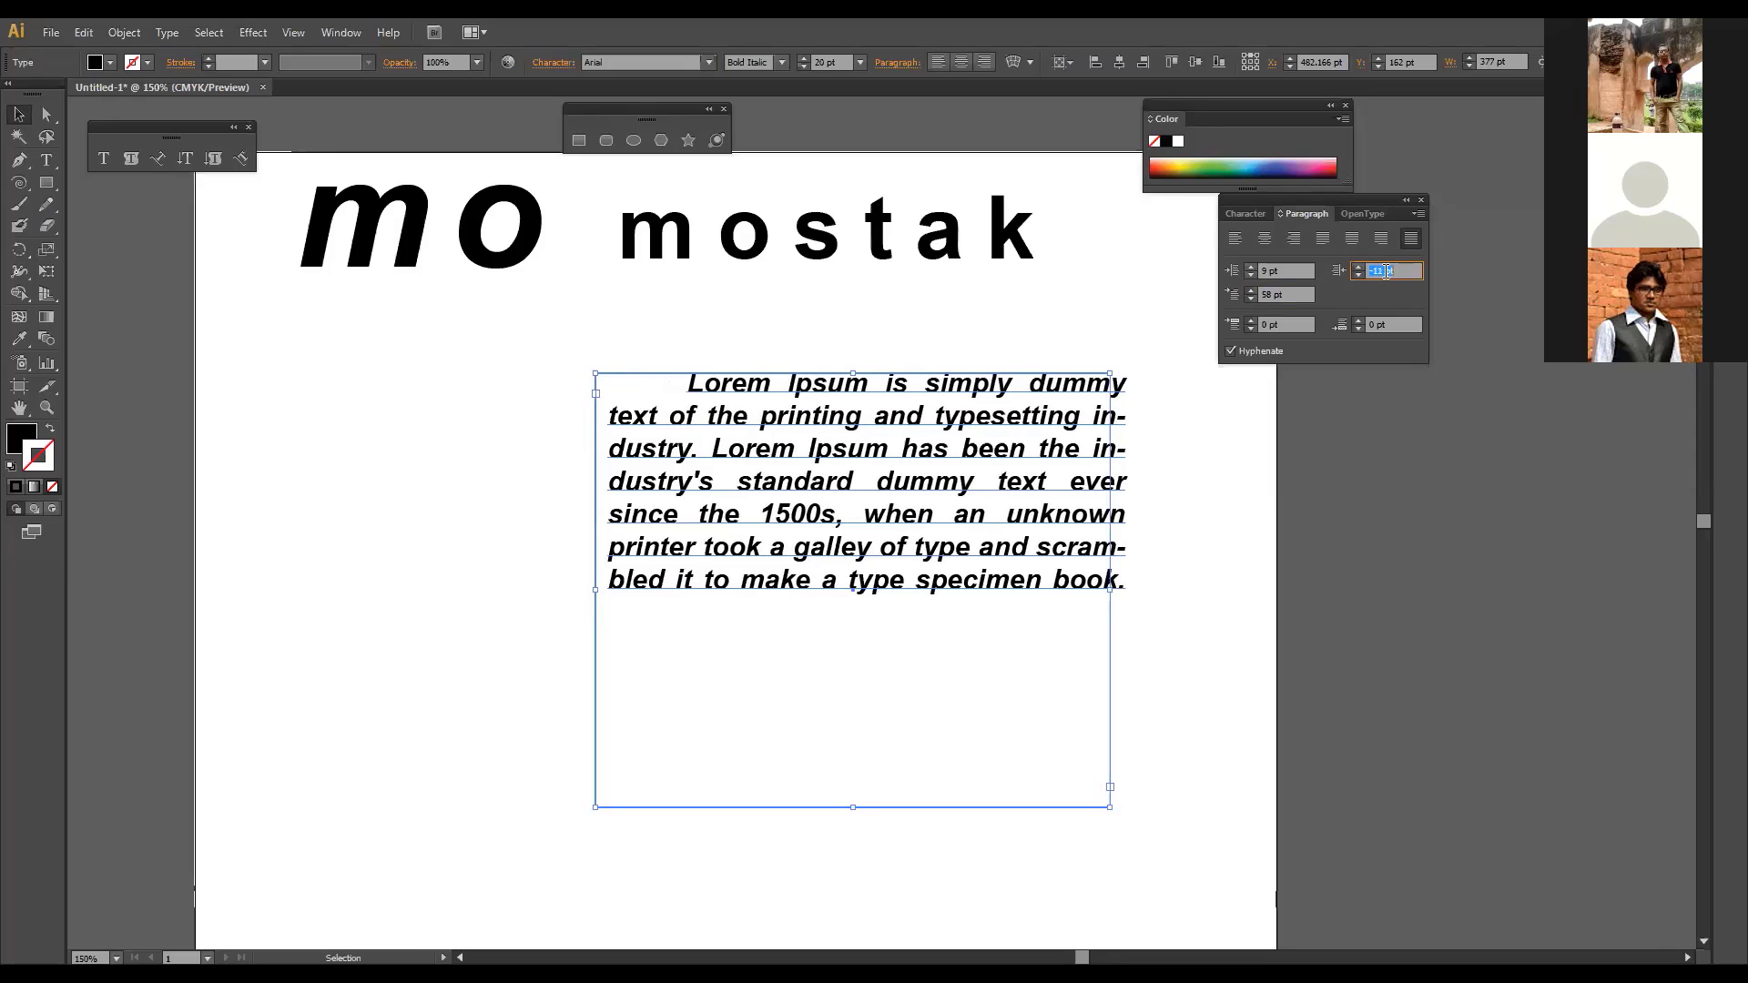
pyautogui.write('0')
pyautogui.press('Return')
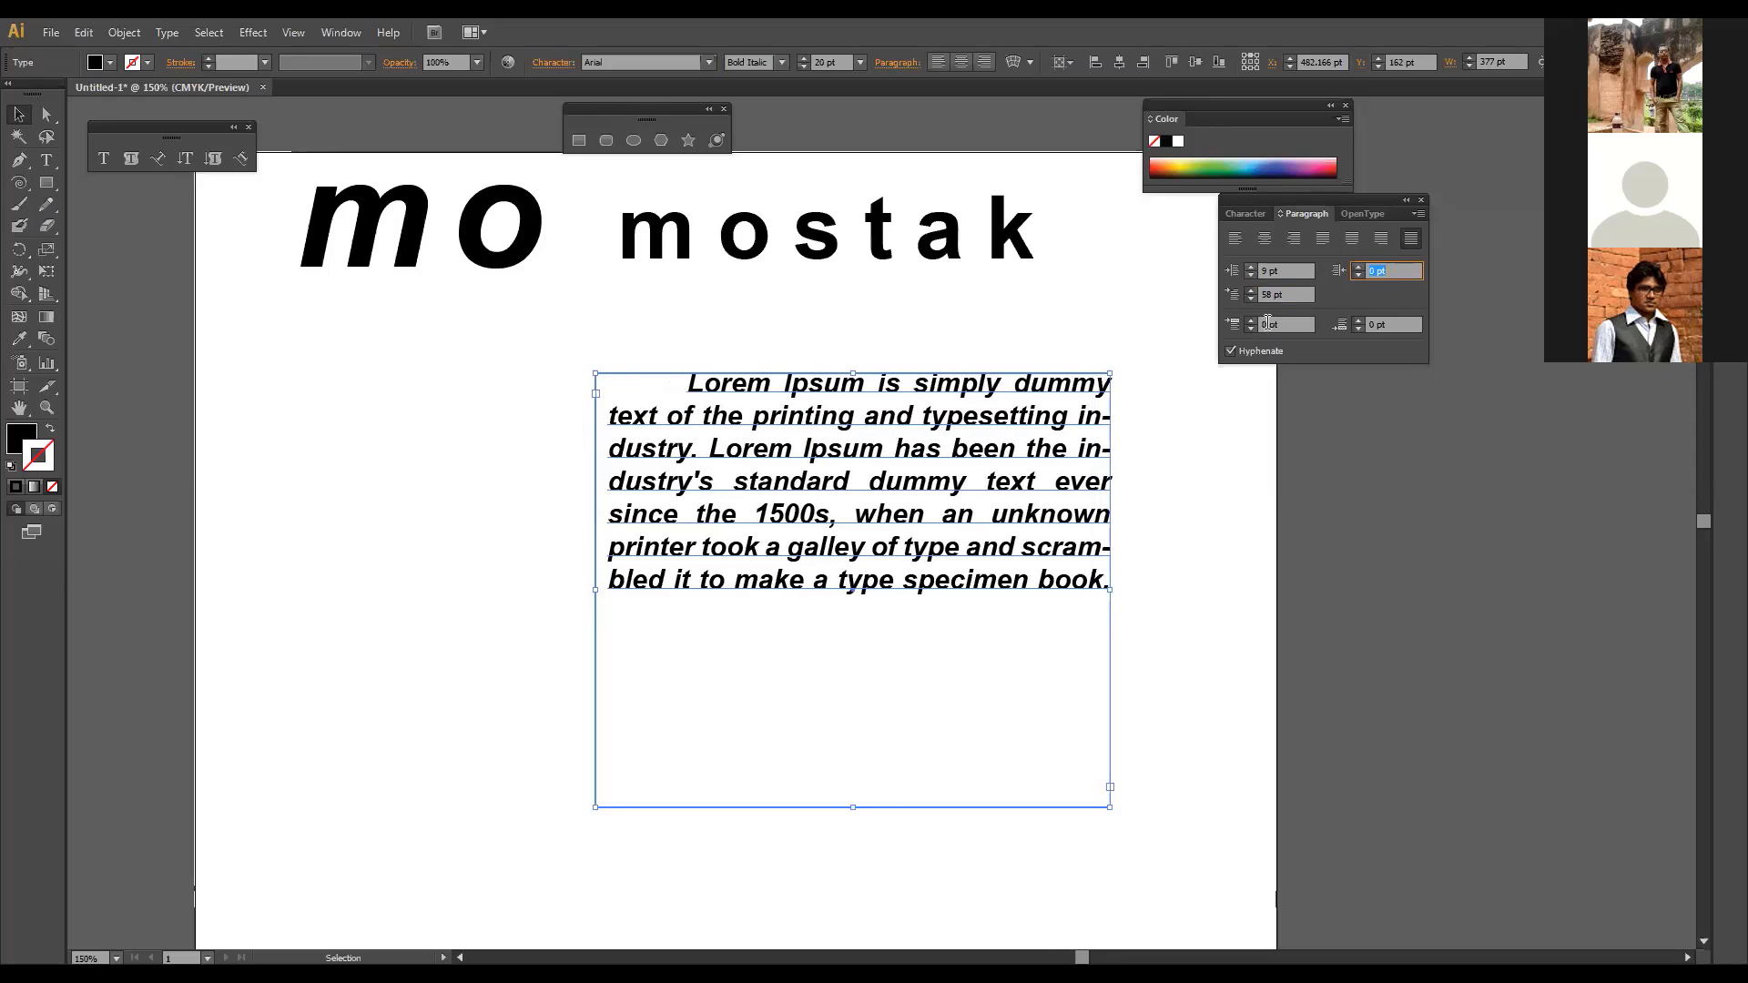
# Step: Select the first line of the Lorem Ipsum paragraph and set its space before paragraph to 0 pt
pyautogui.click(1267, 323)
pyautogui.doubleClick(1267, 323)
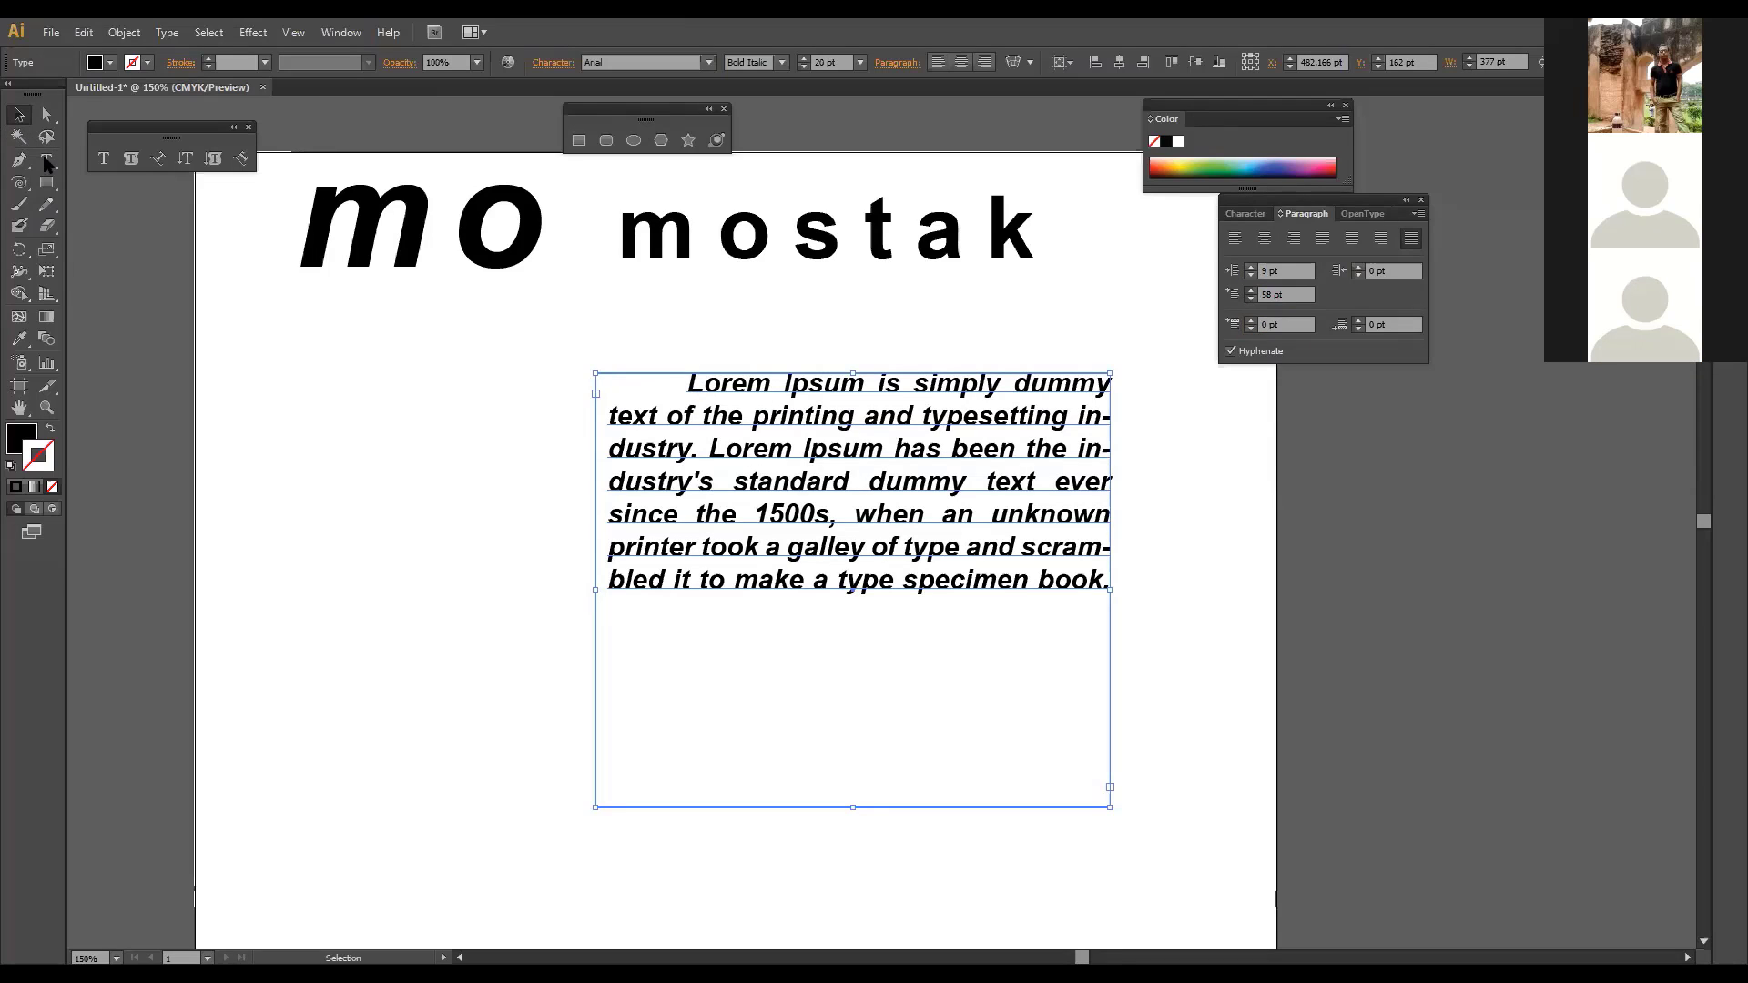
pyautogui.click(687, 377)
pyautogui.press('t')
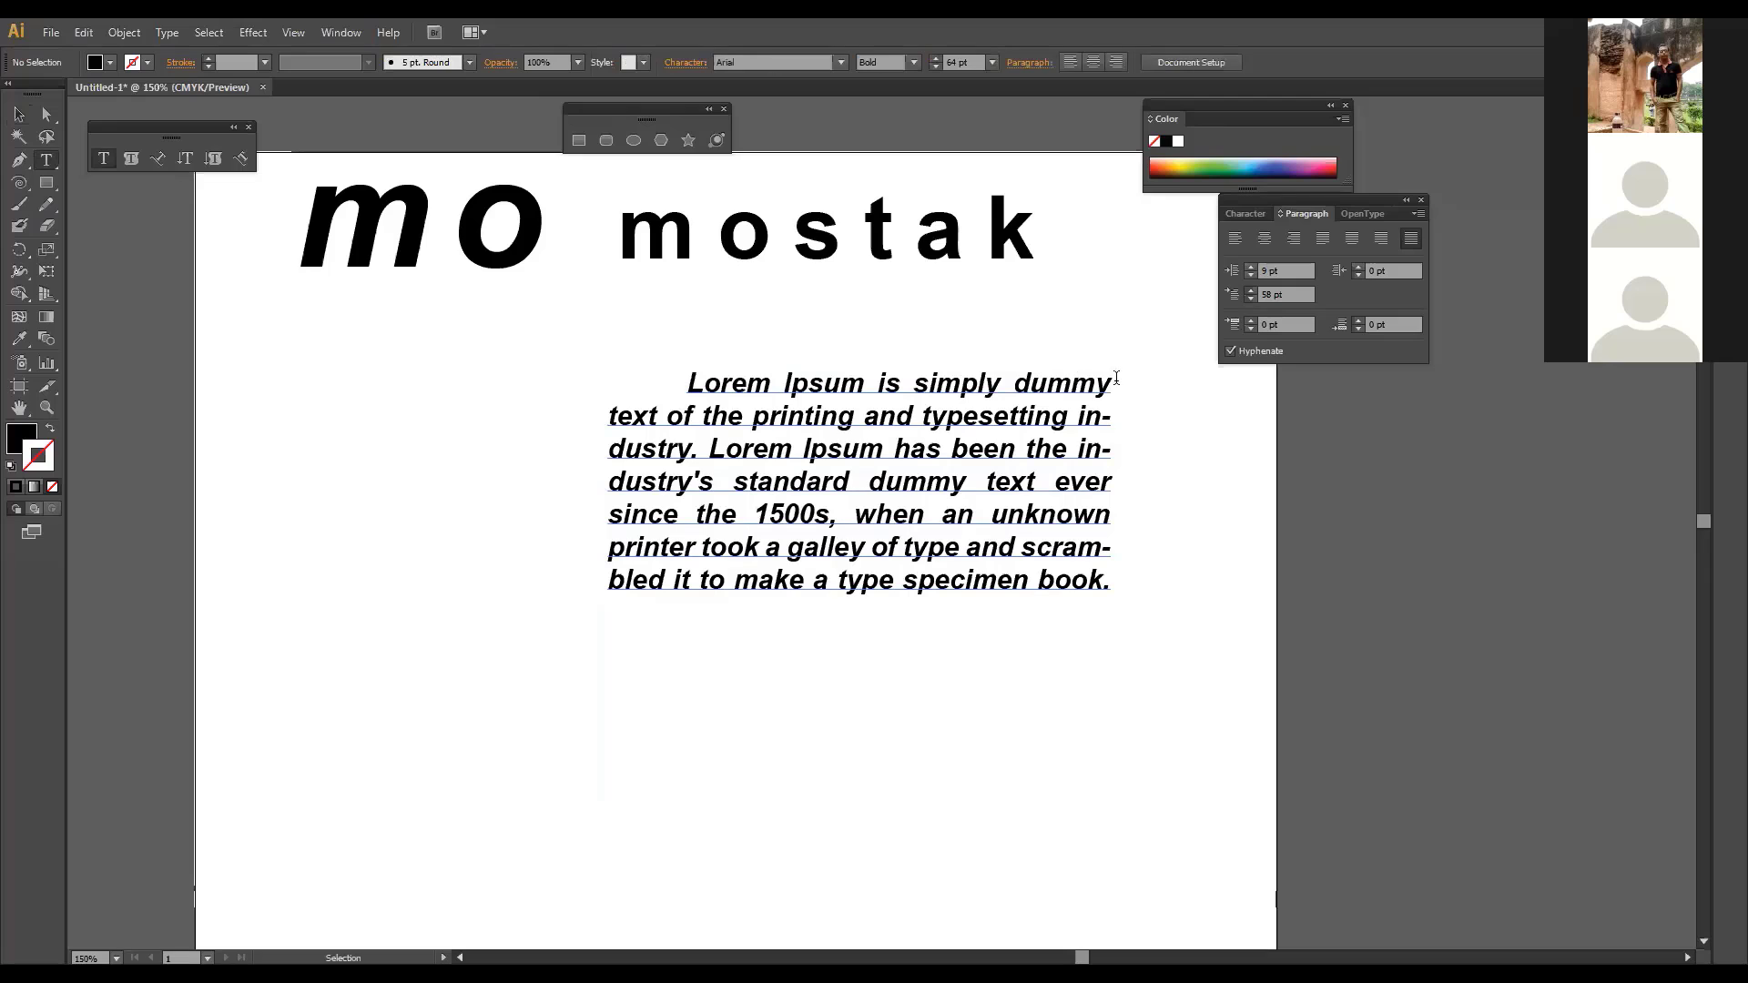
pyautogui.moveTo(1120, 377); pyautogui.dragTo(686, 383)
pyautogui.click(1283, 326)
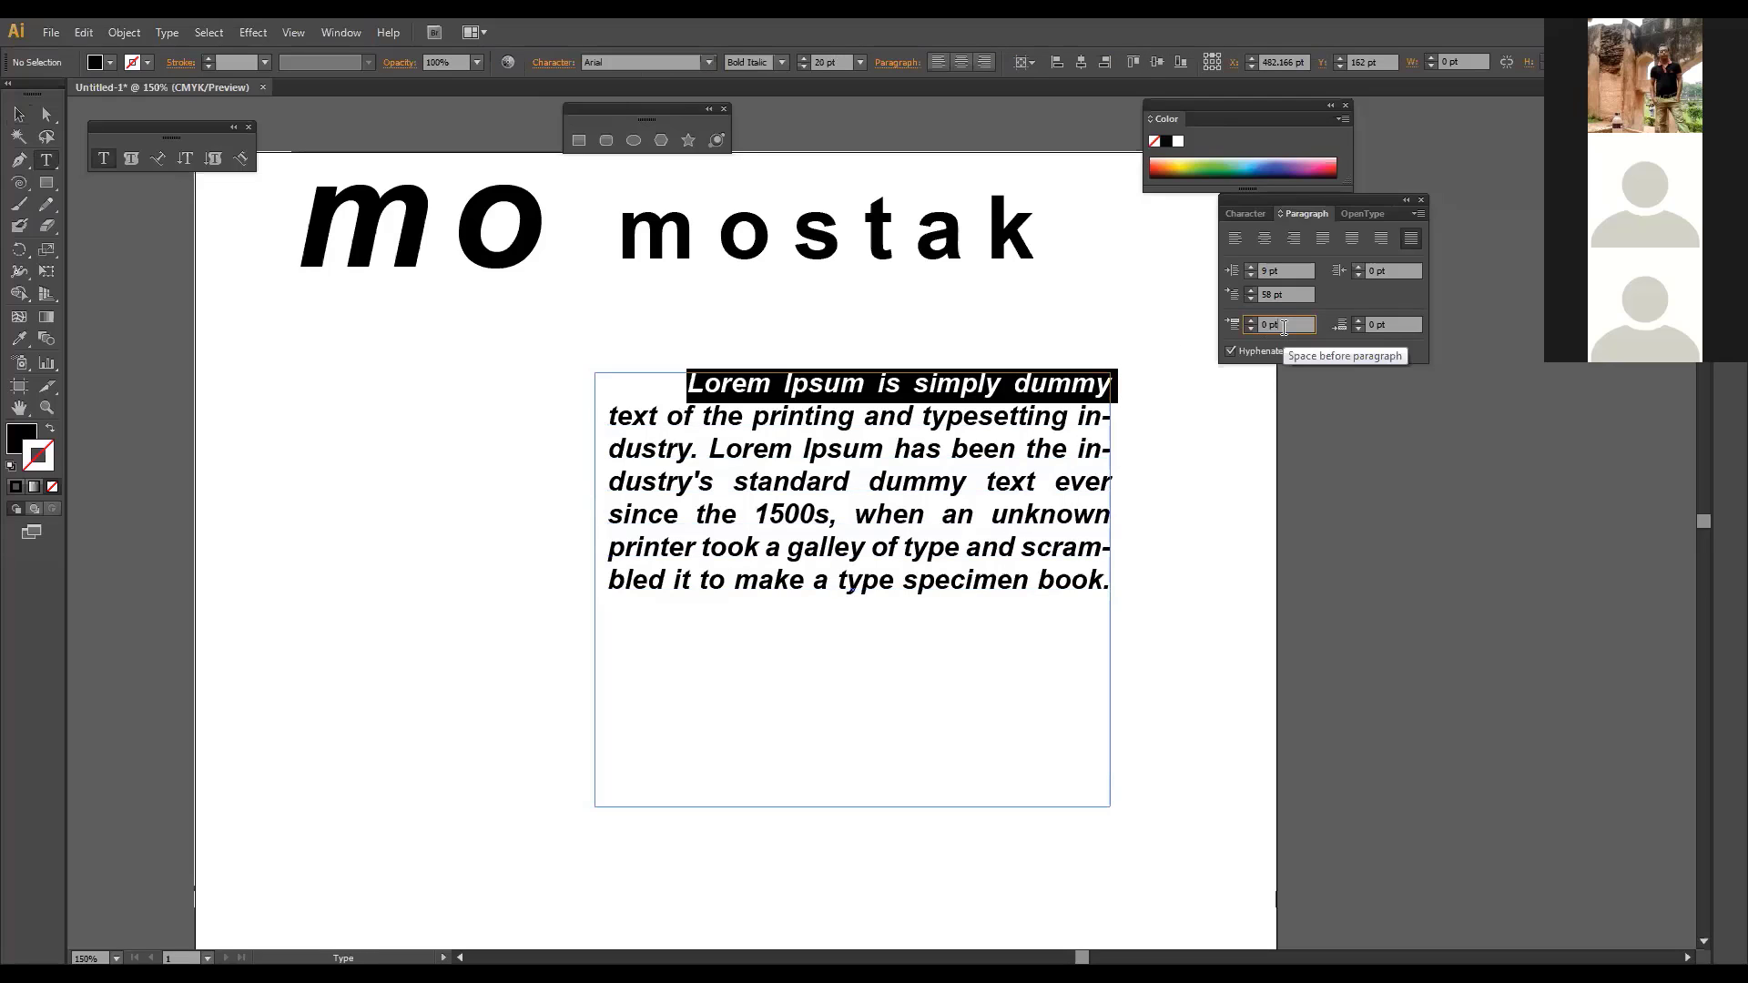
pyautogui.write('0')
pyautogui.press('Return')
pyautogui.press('Up')
pyautogui.press('Up')
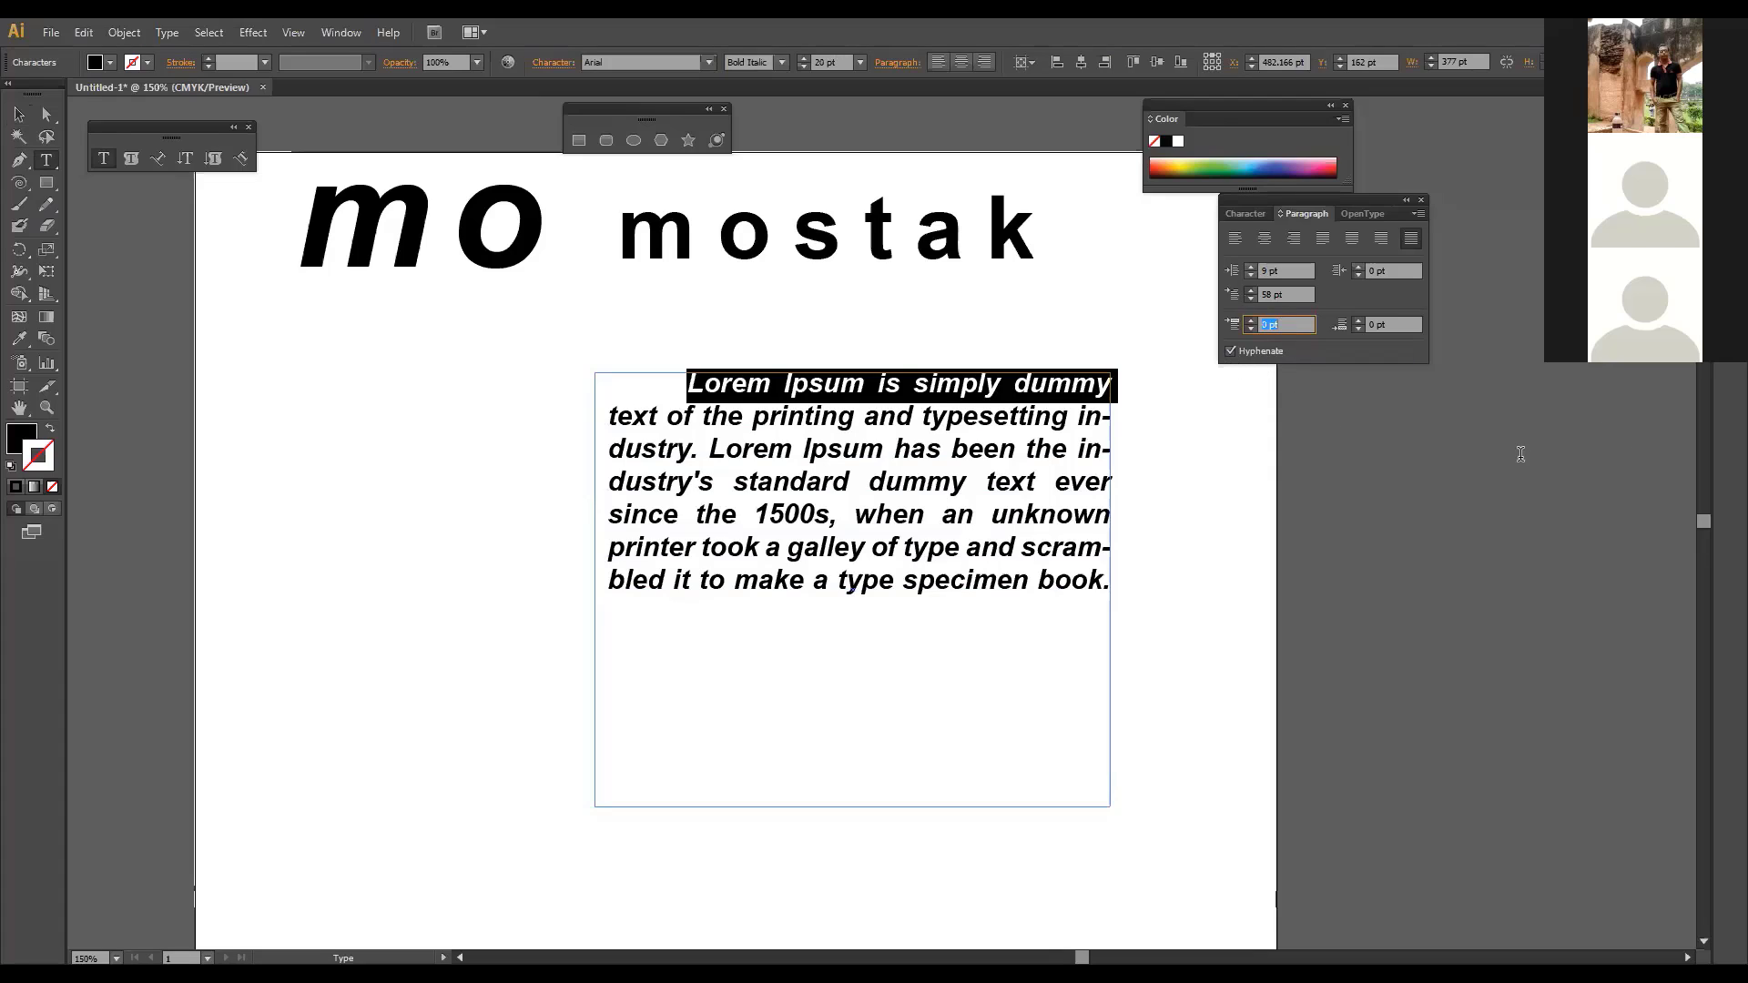
# Step: Move the Lorem Ipsum text block left beneath the "mo" text, and open the Glyphs panel enlarged to show more characters
pyautogui.click(19, 116)
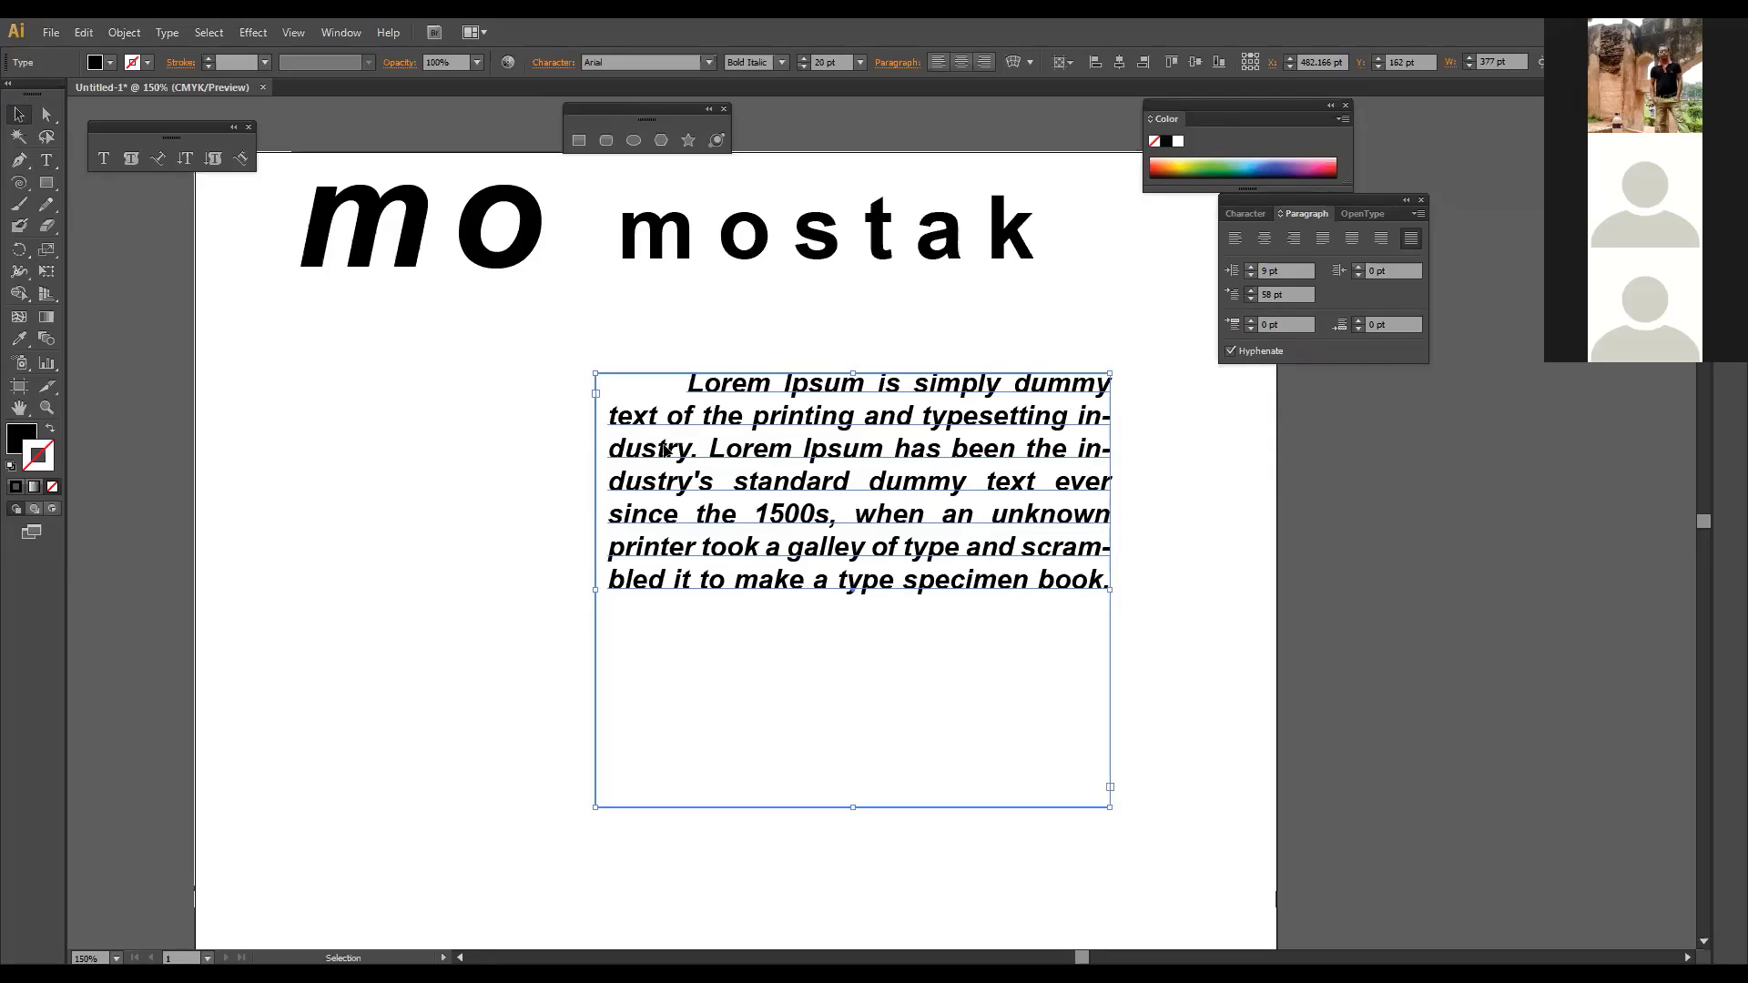
pyautogui.moveTo(962, 452); pyautogui.dragTo(677, 446)
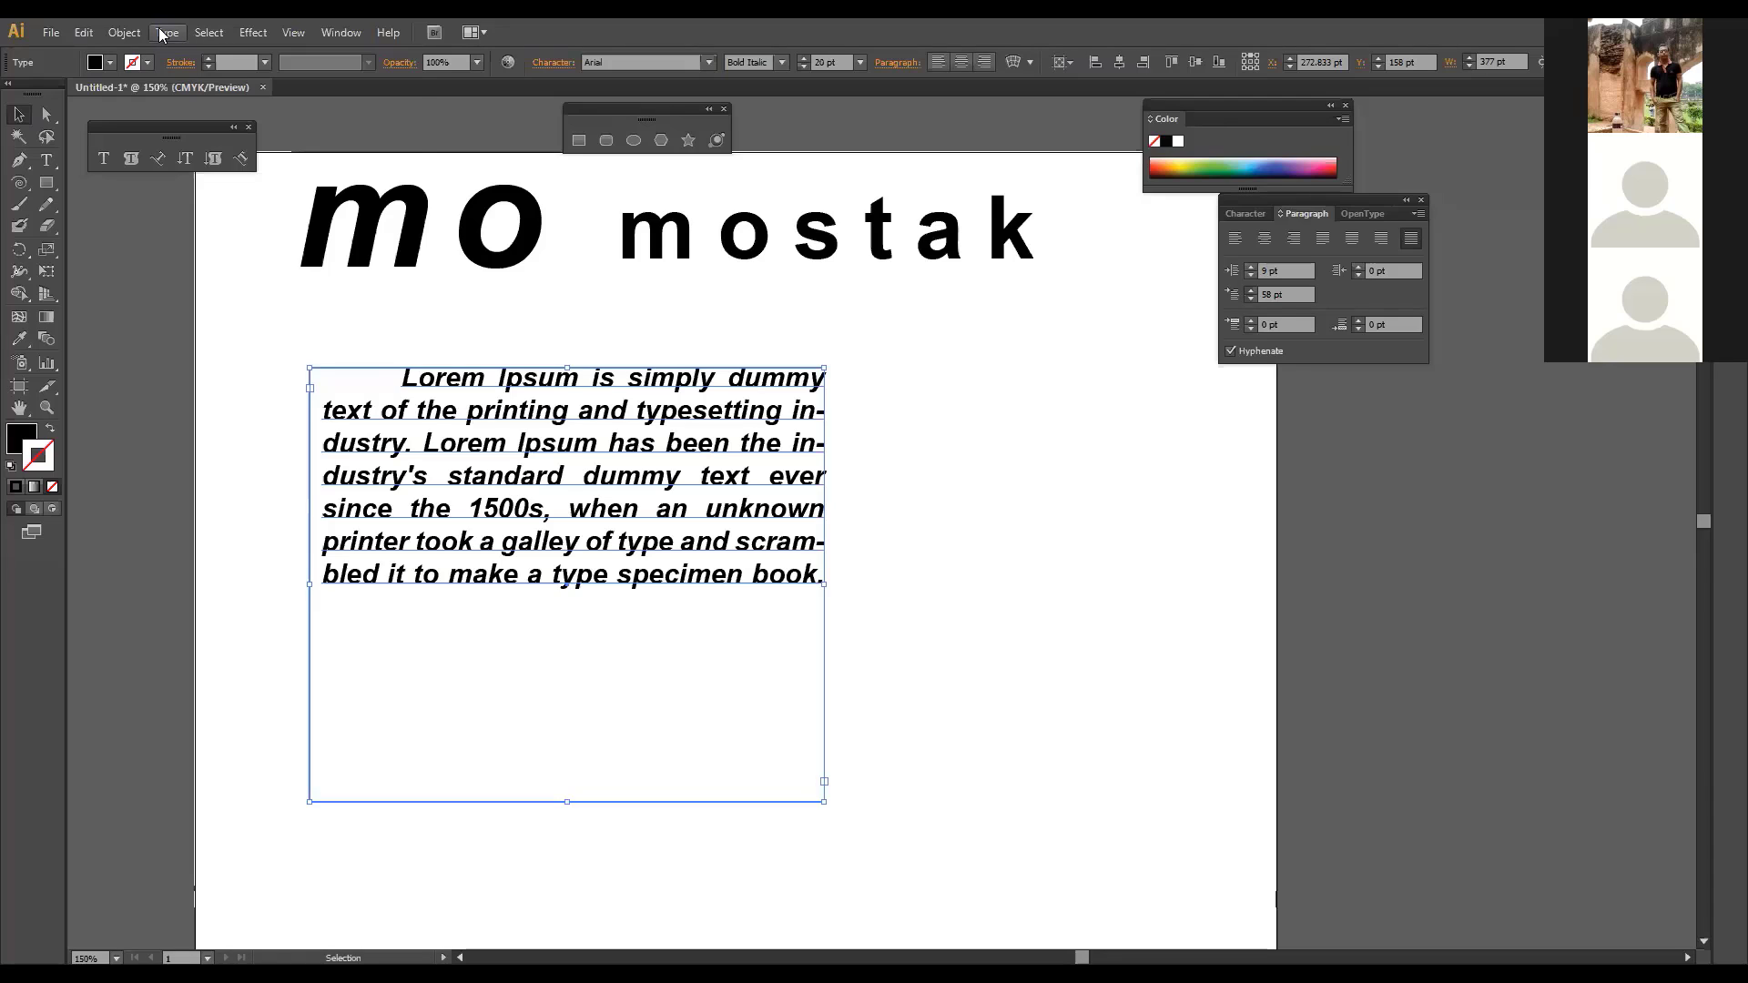
pyautogui.click(164, 33)
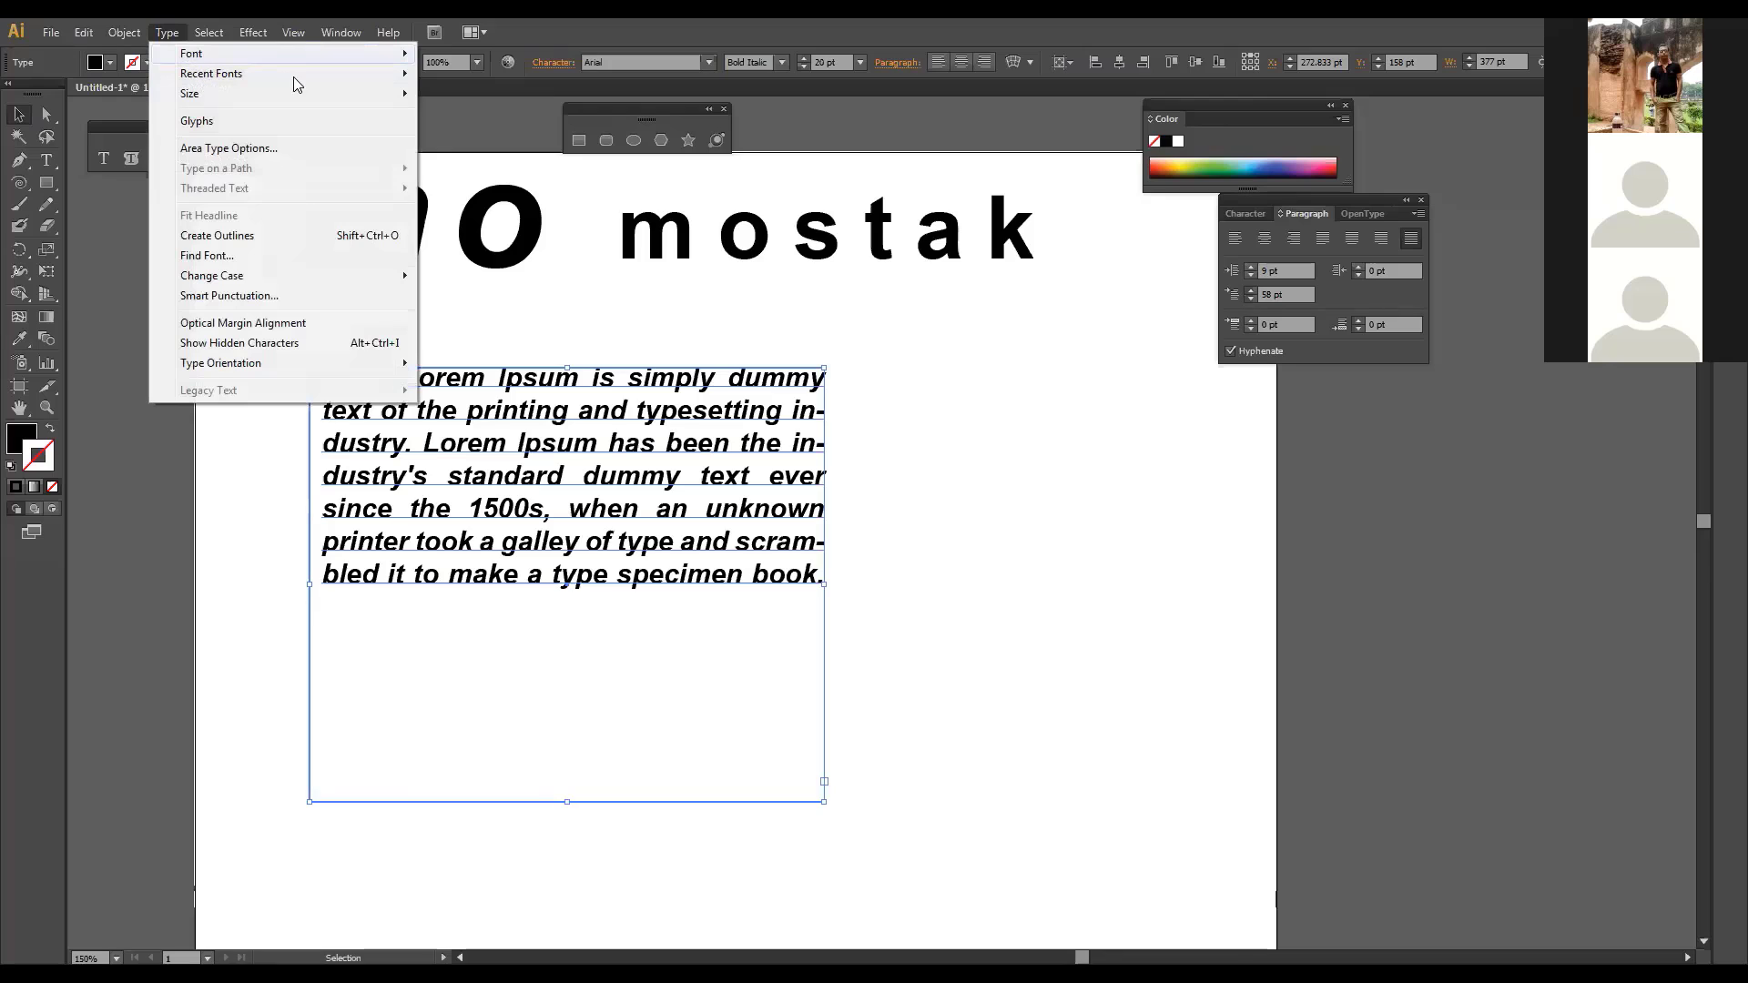
pyautogui.moveTo(193, 55)
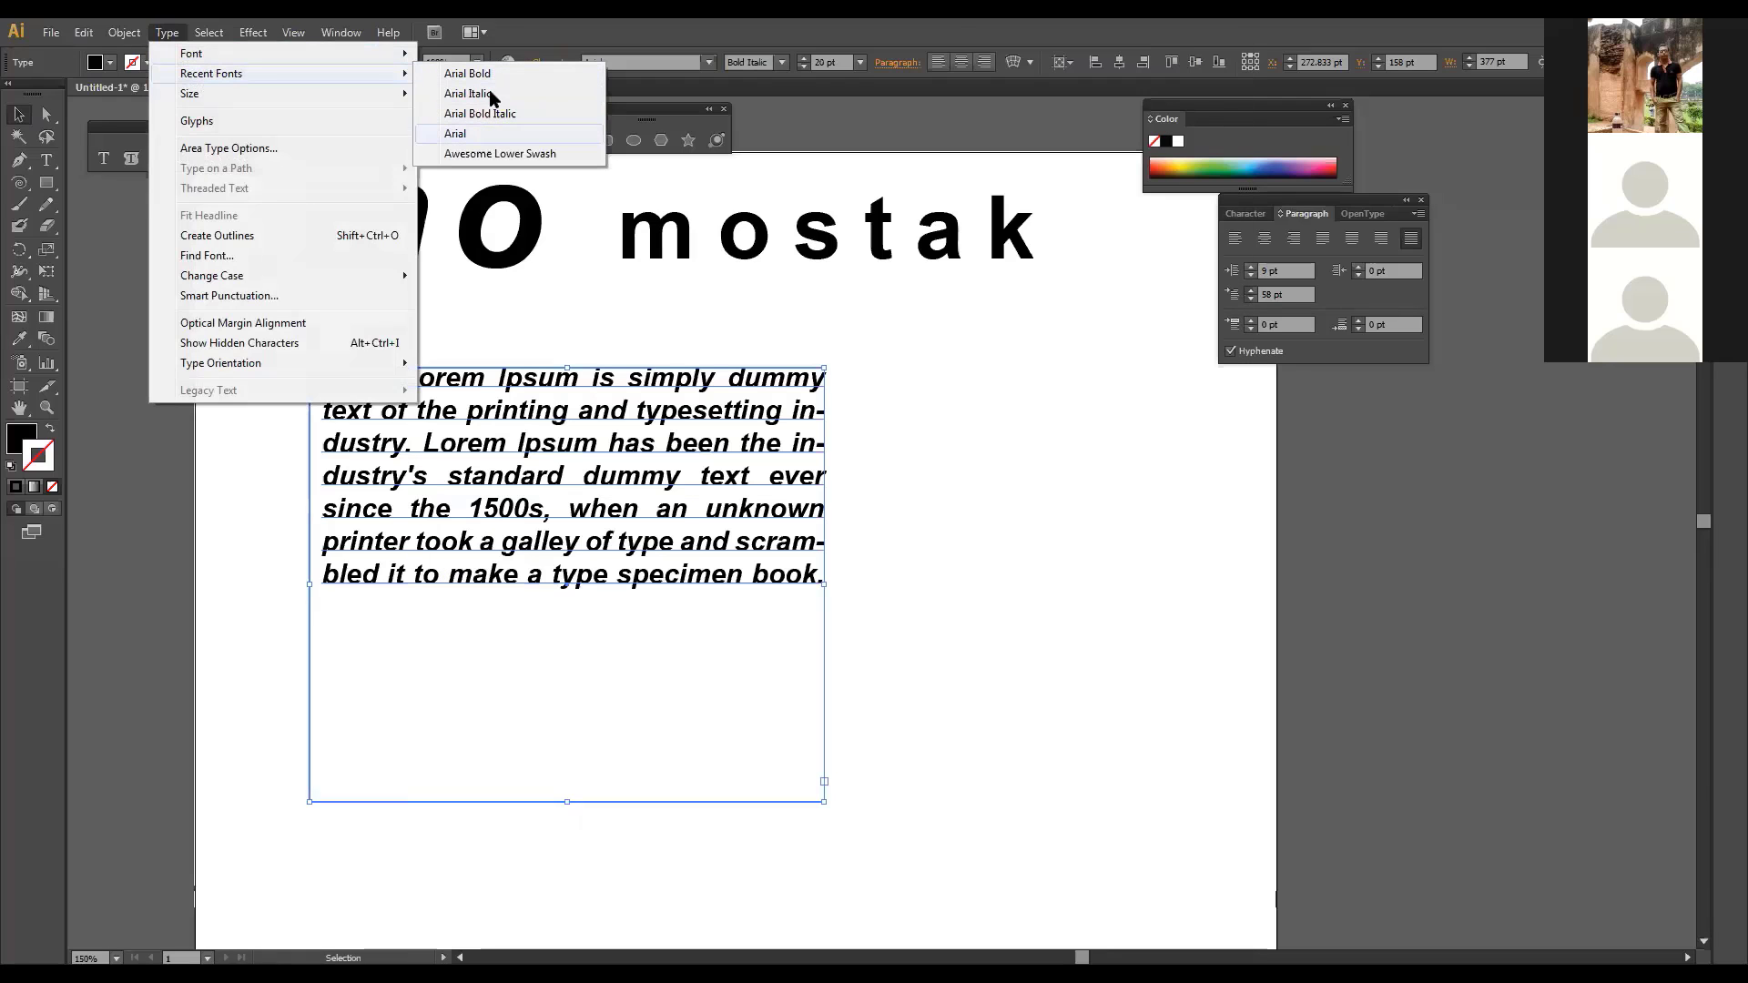
pyautogui.moveTo(311, 91)
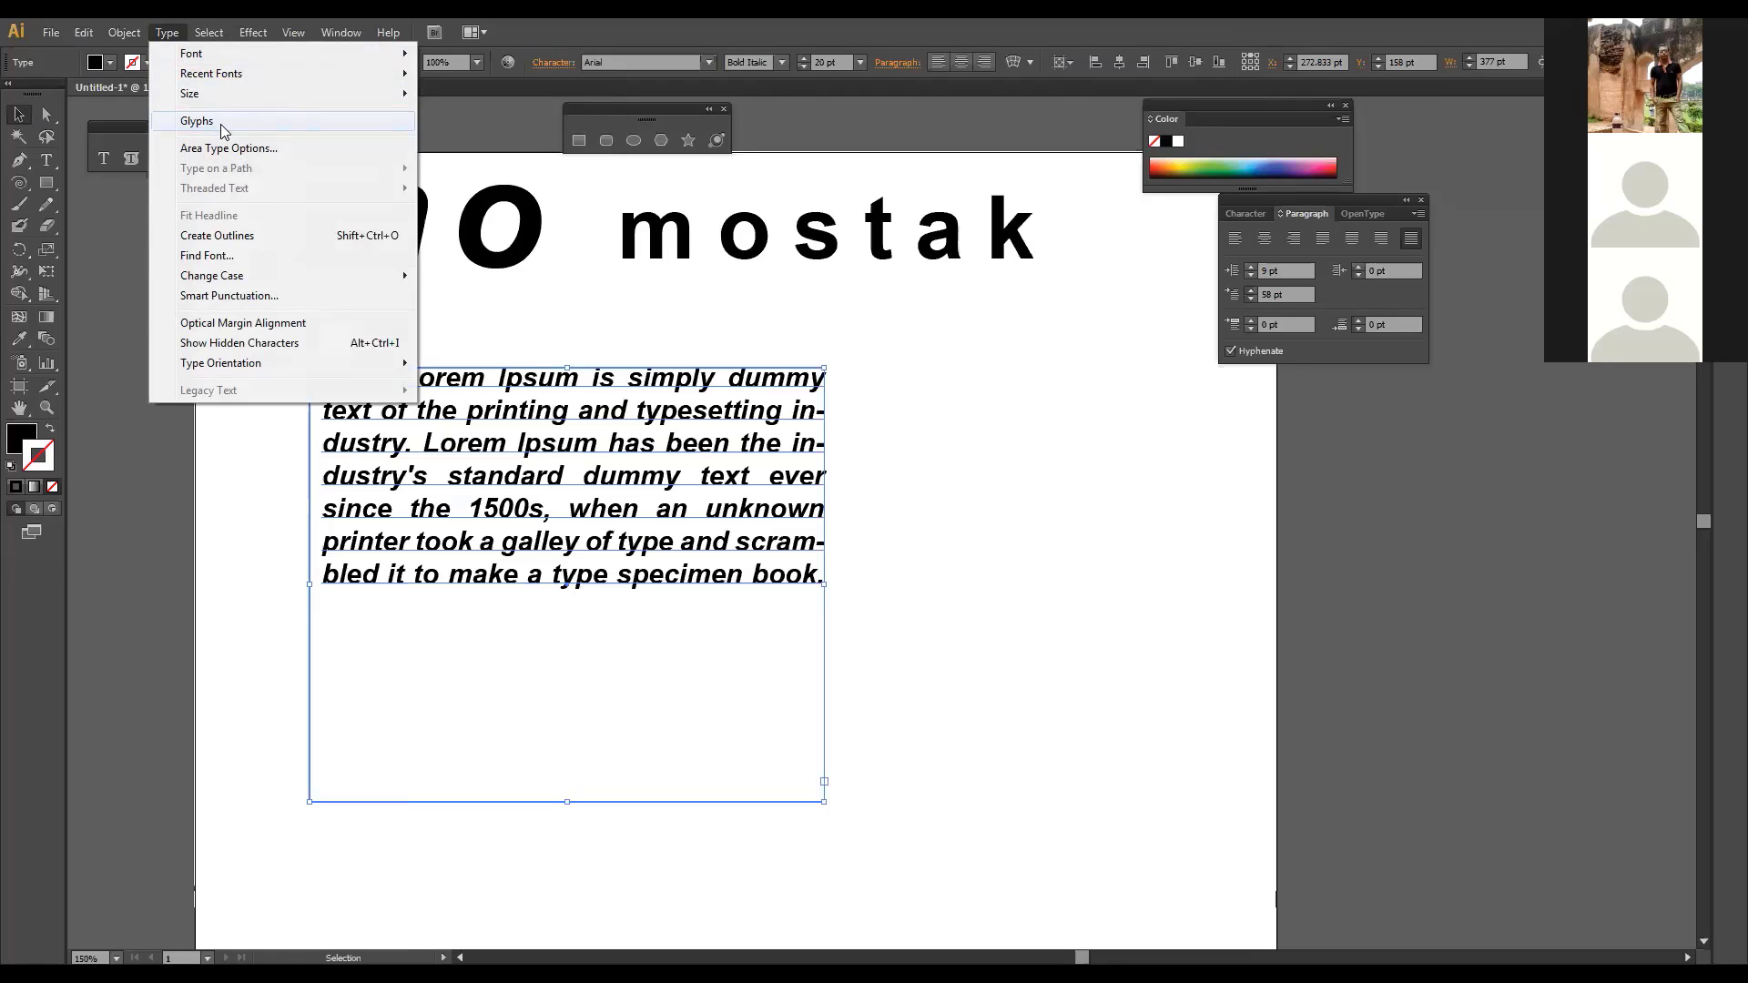
pyautogui.click(223, 130)
pyautogui.moveTo(442, 318); pyautogui.dragTo(543, 574)
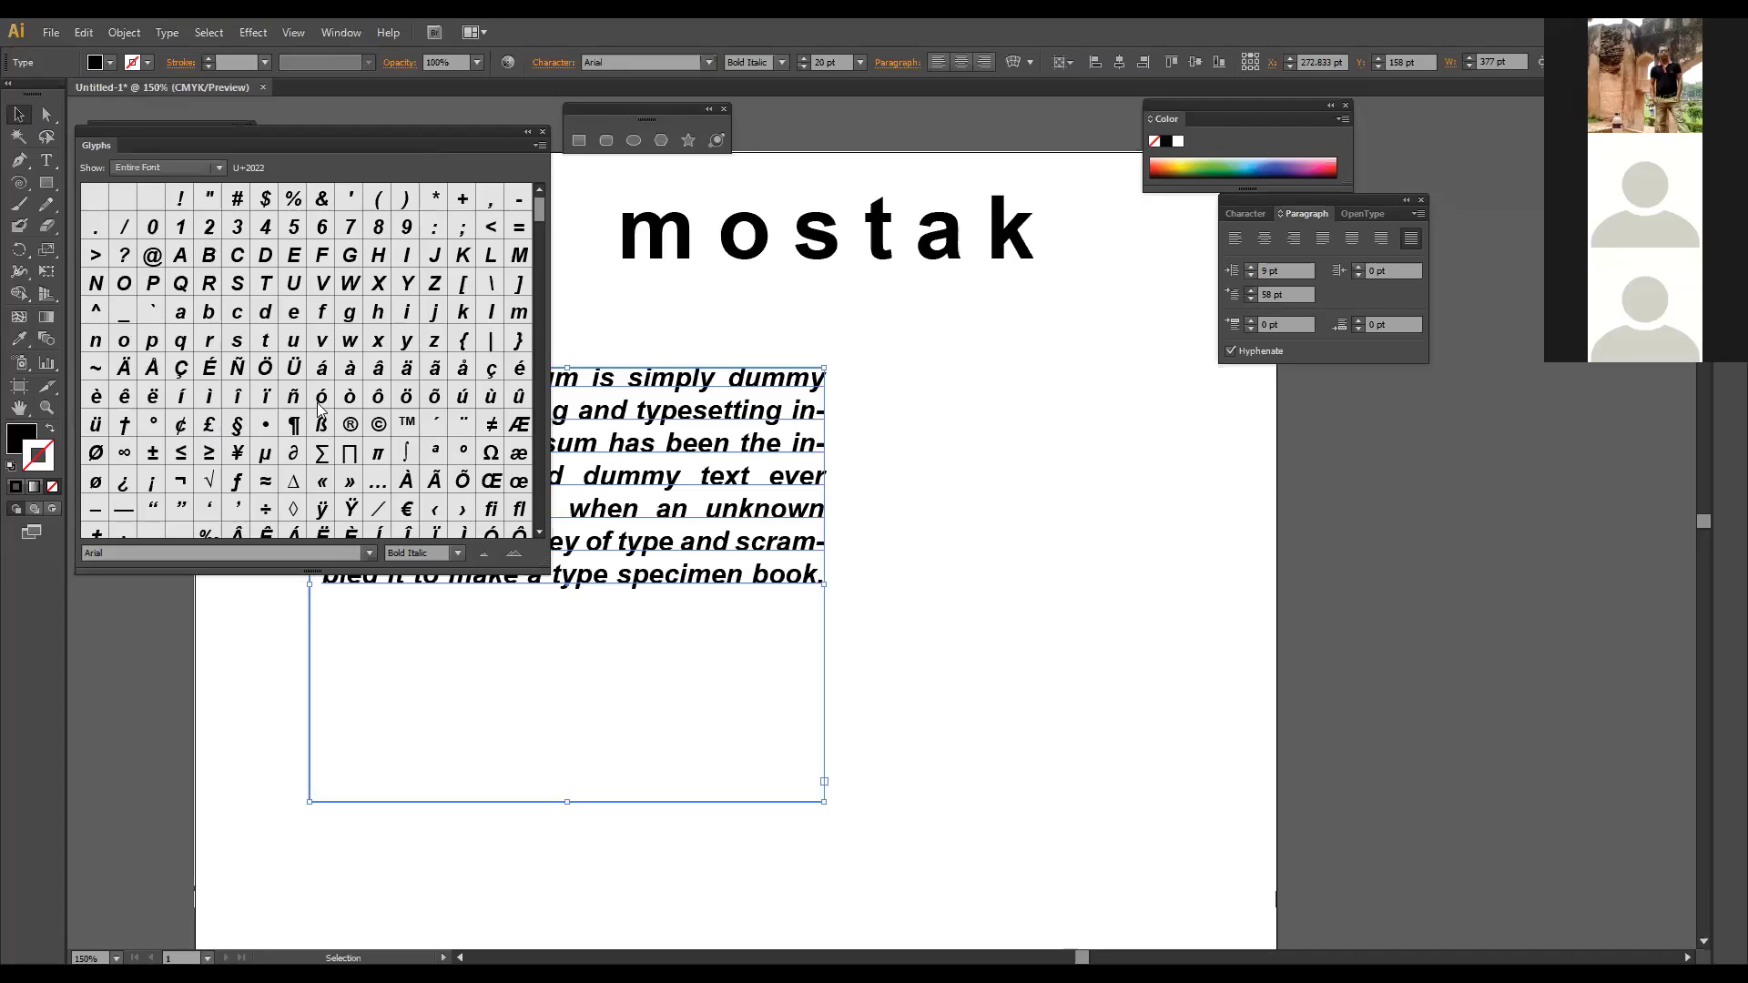
pyautogui.scroll(-3, 414, 387)
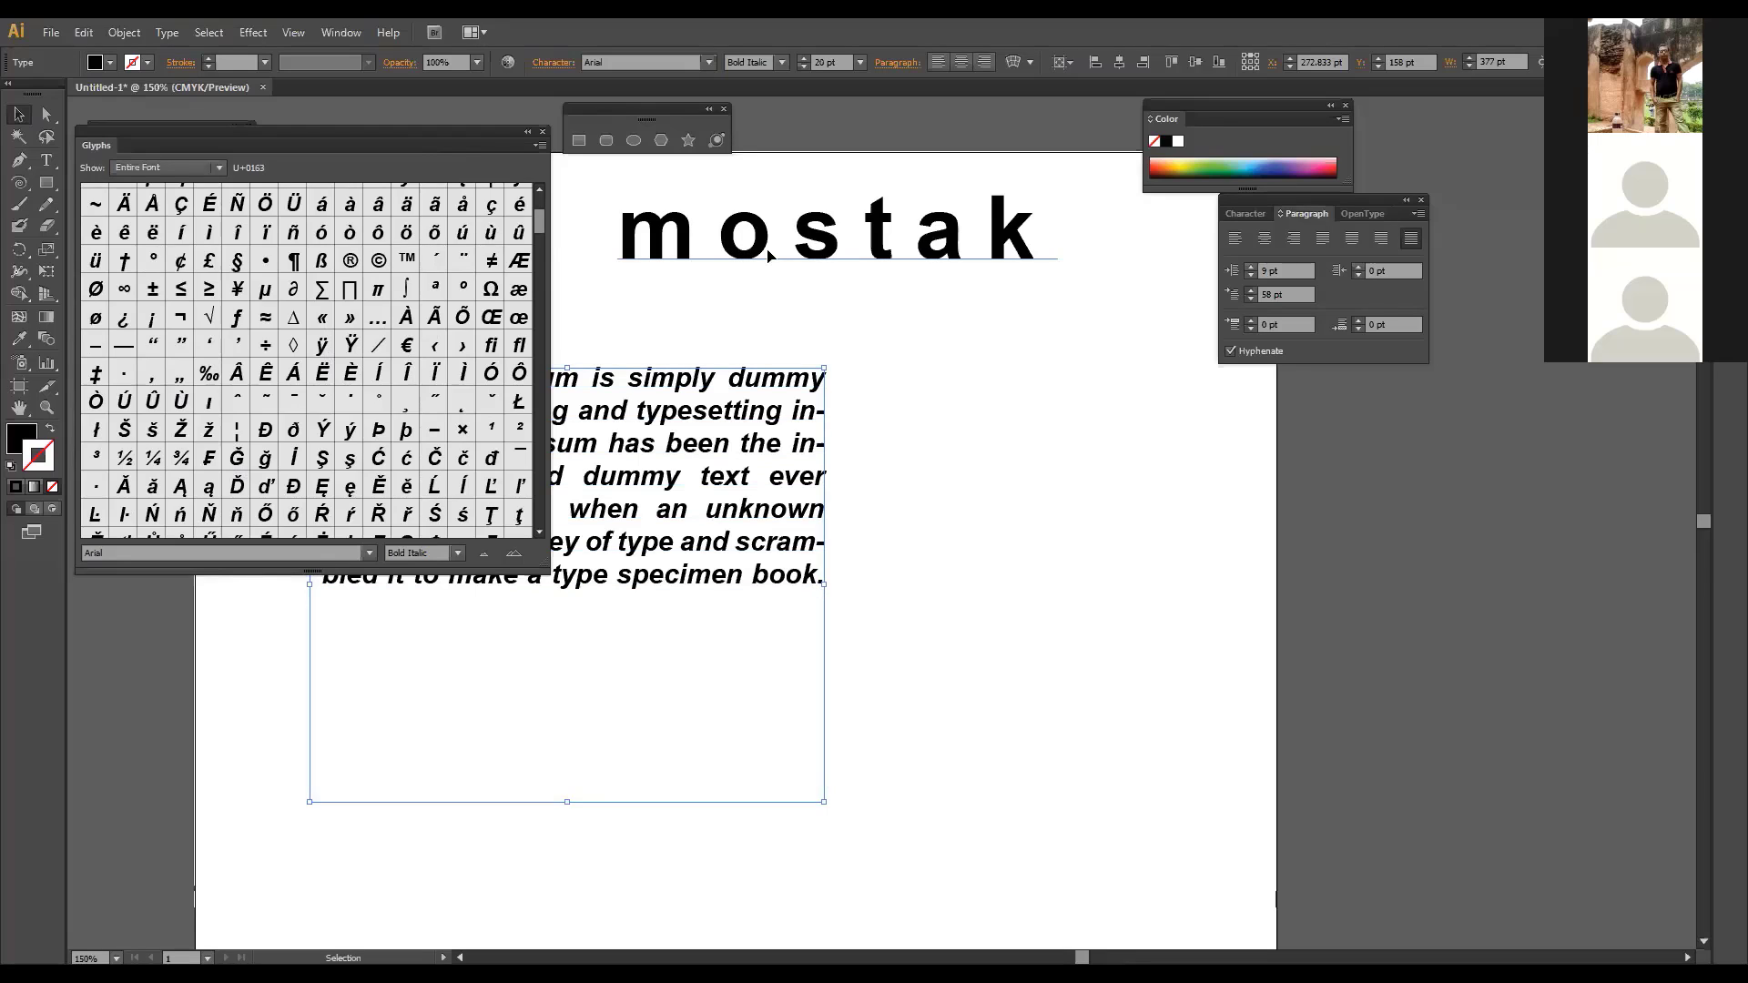
# Step: Insert the ® glyph at the end of the bold 64 pt headline and close the Glyphs panel
pyautogui.click(769, 256)
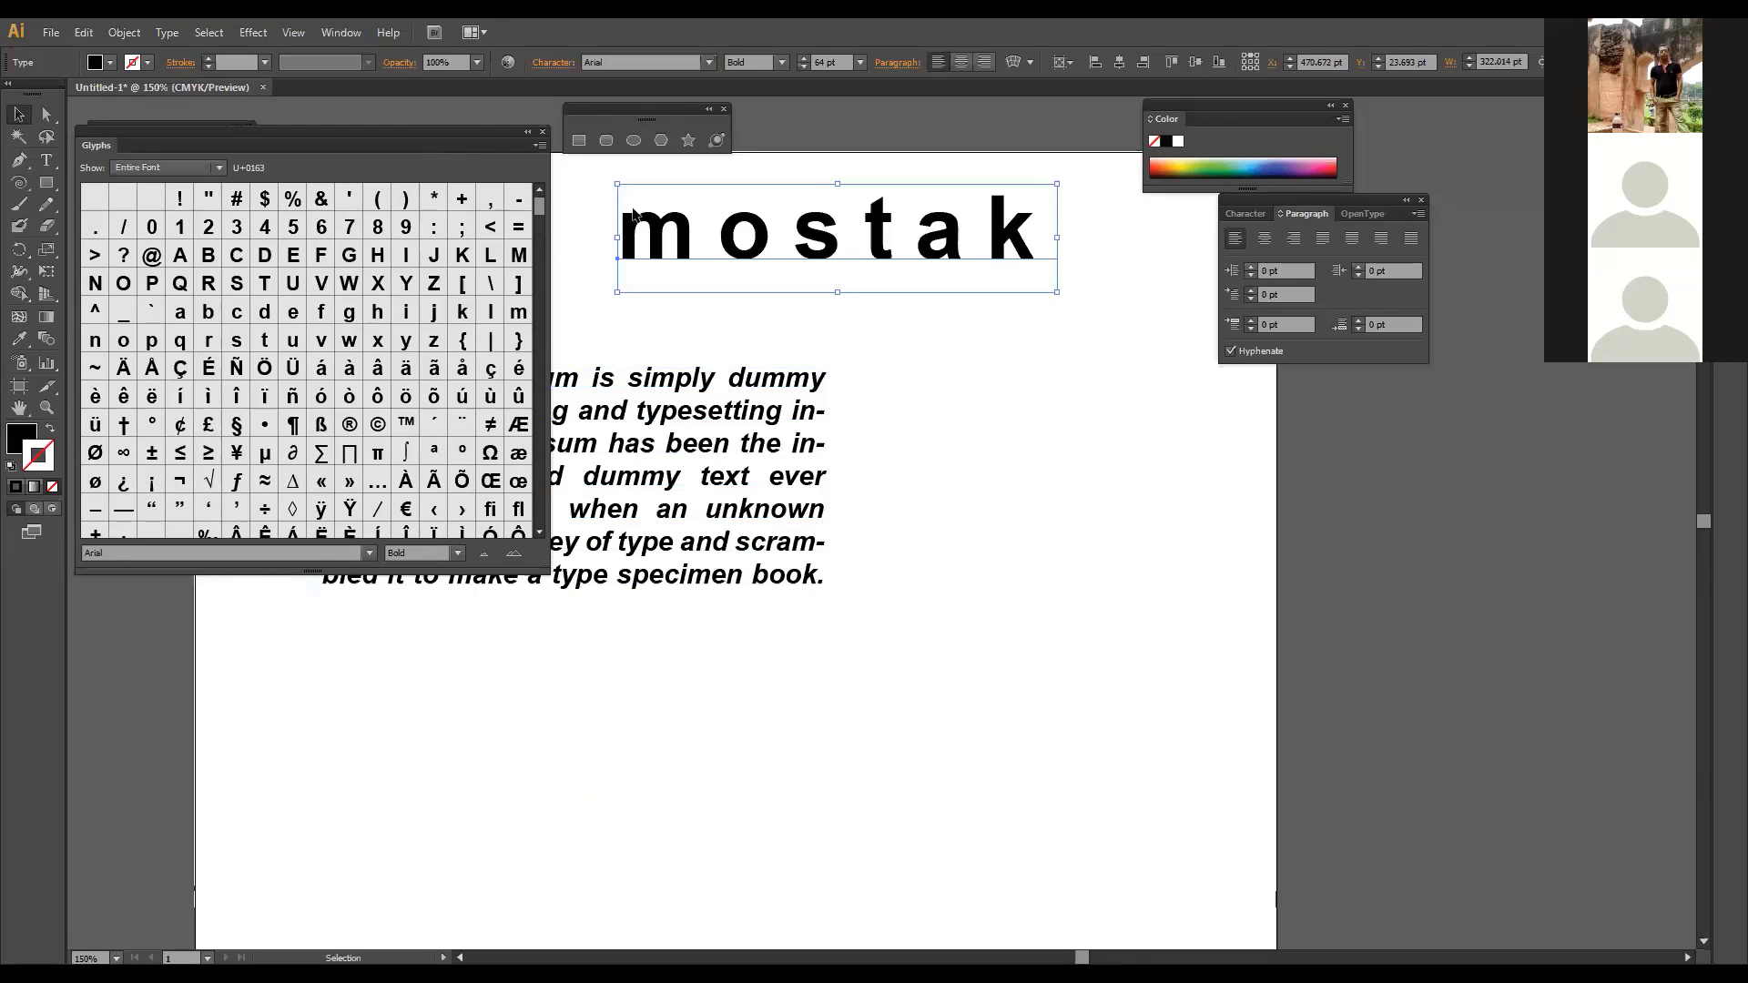
pyautogui.press('t')
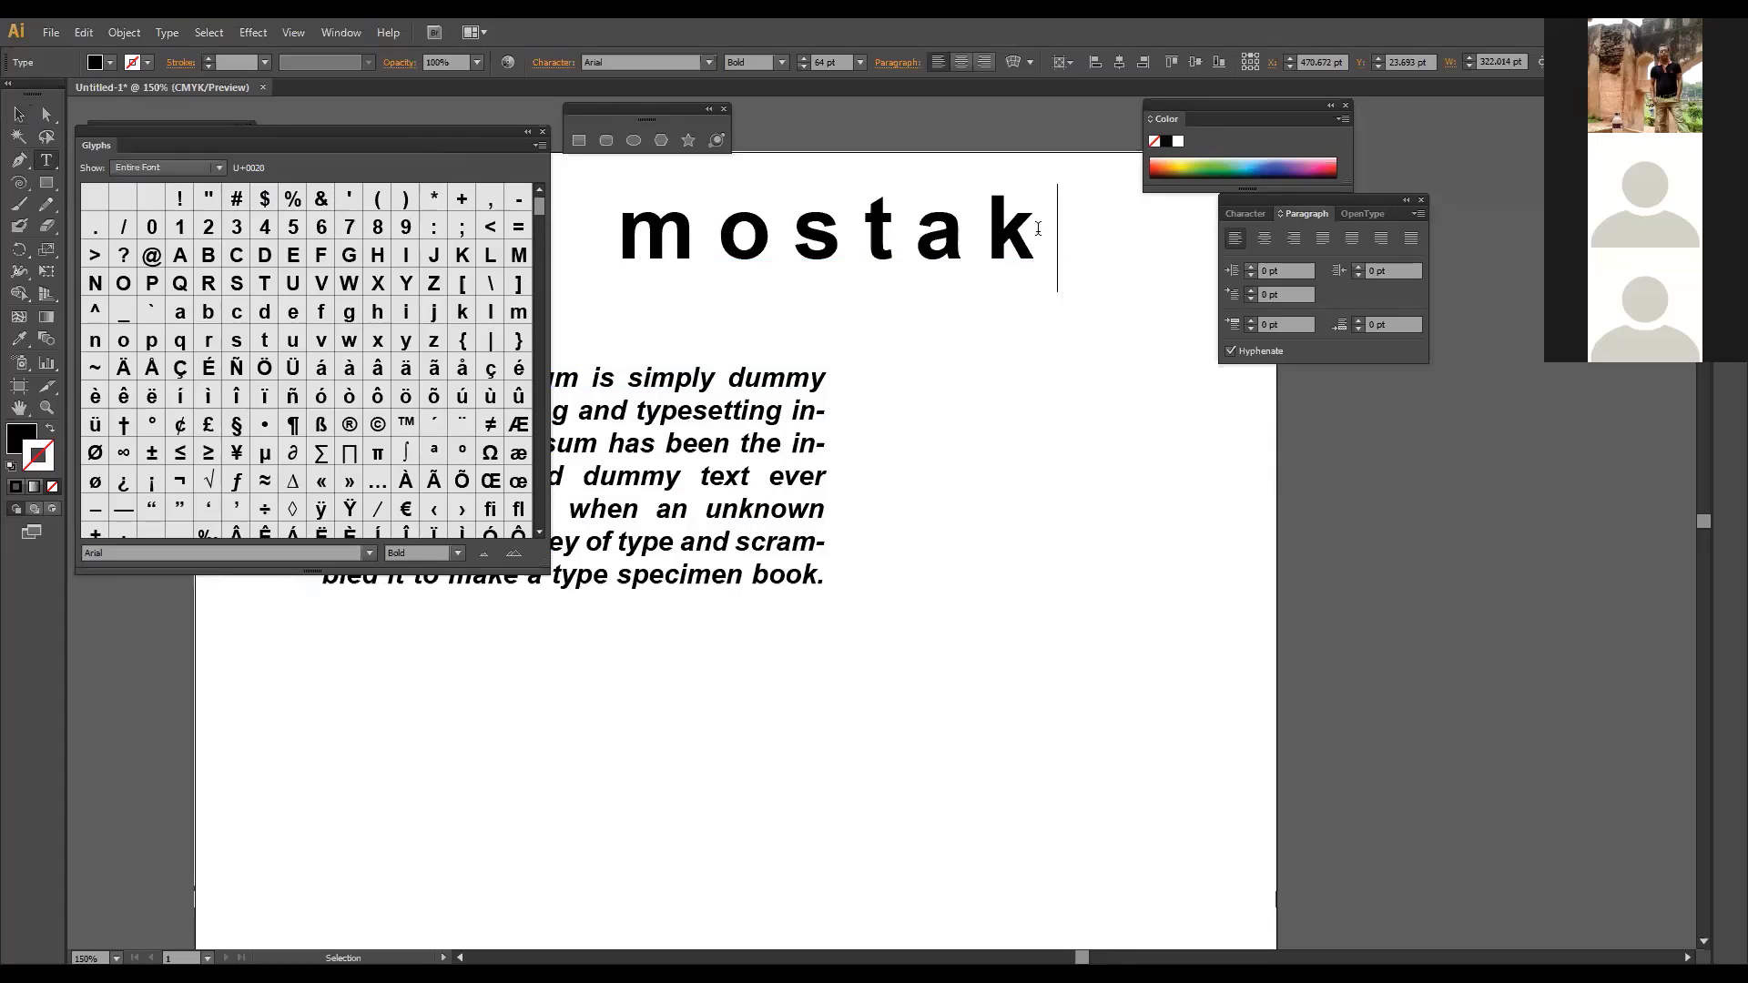
pyautogui.doubleClick(349, 425)
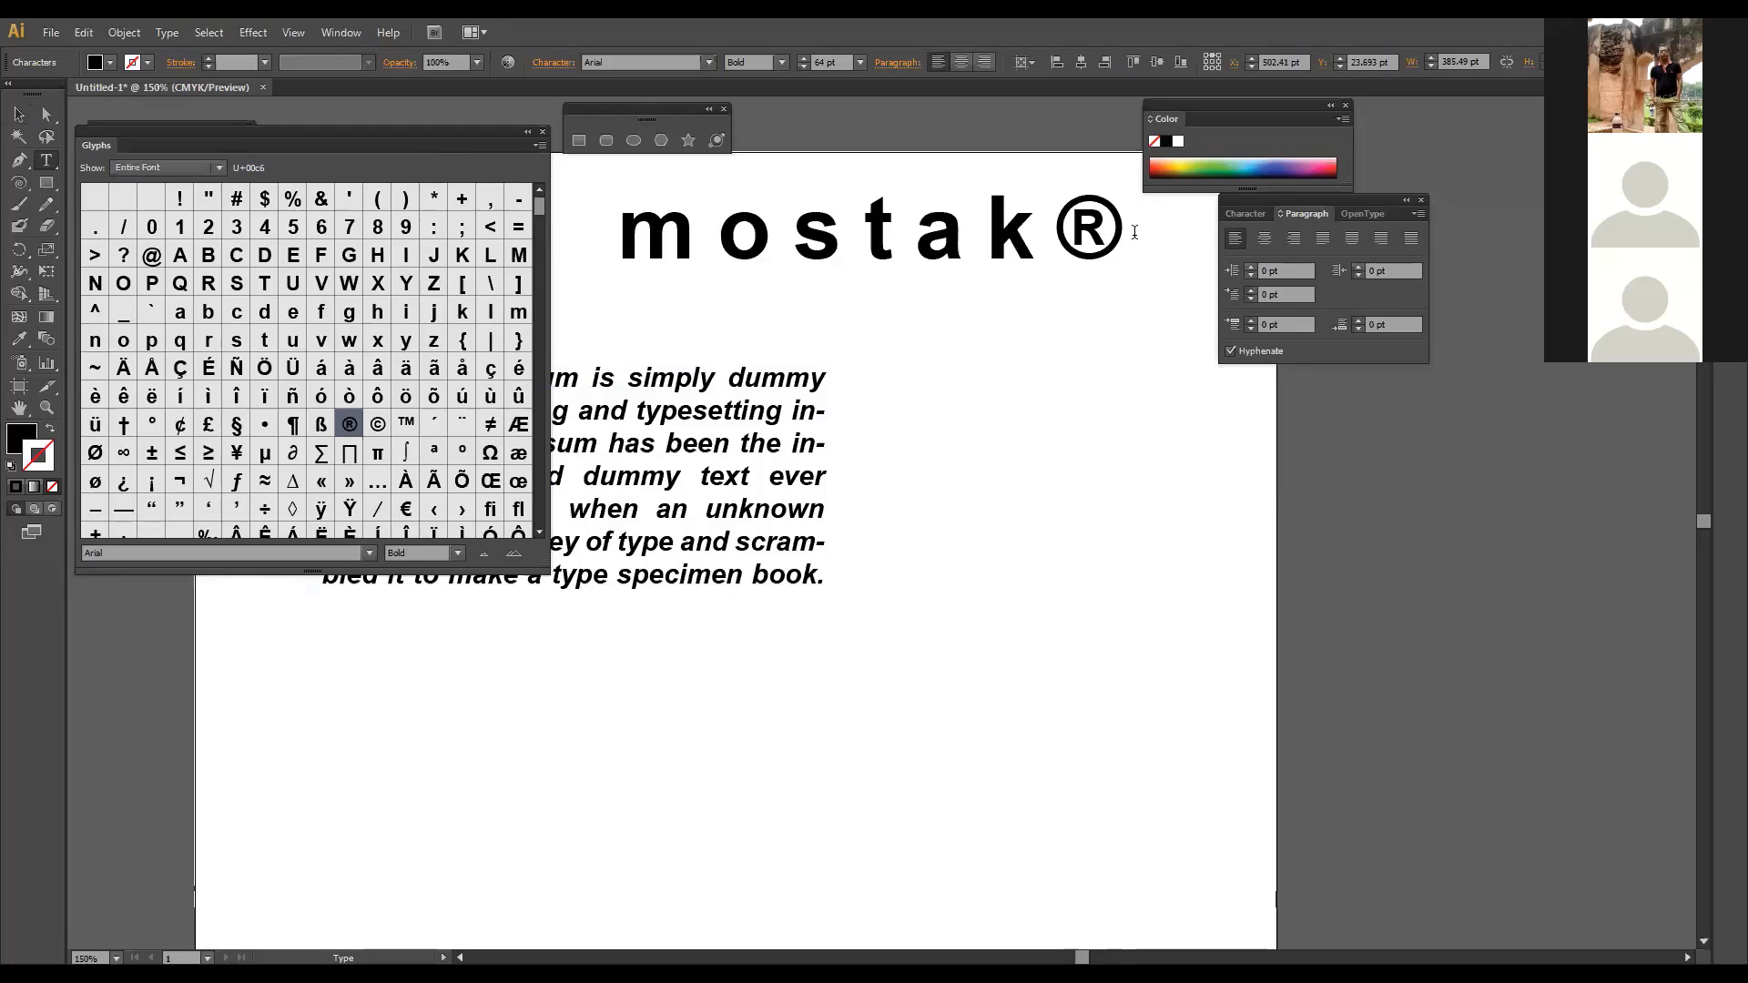
pyautogui.click(18, 114)
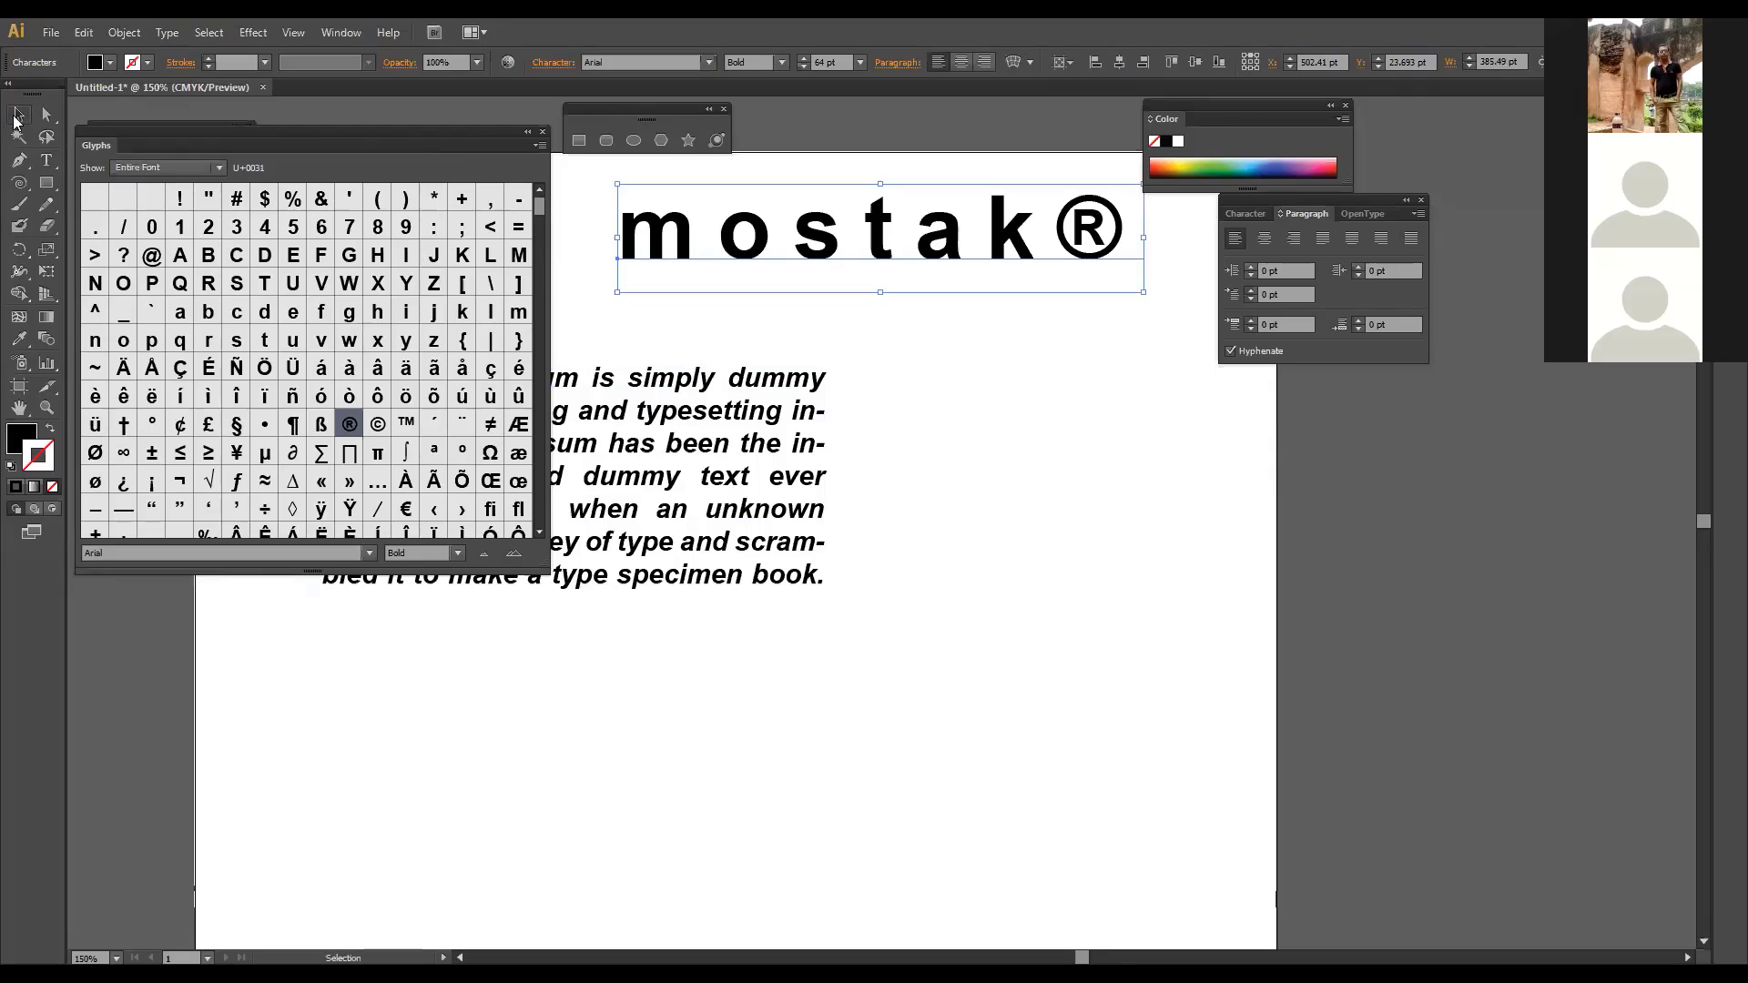
pyautogui.click(543, 134)
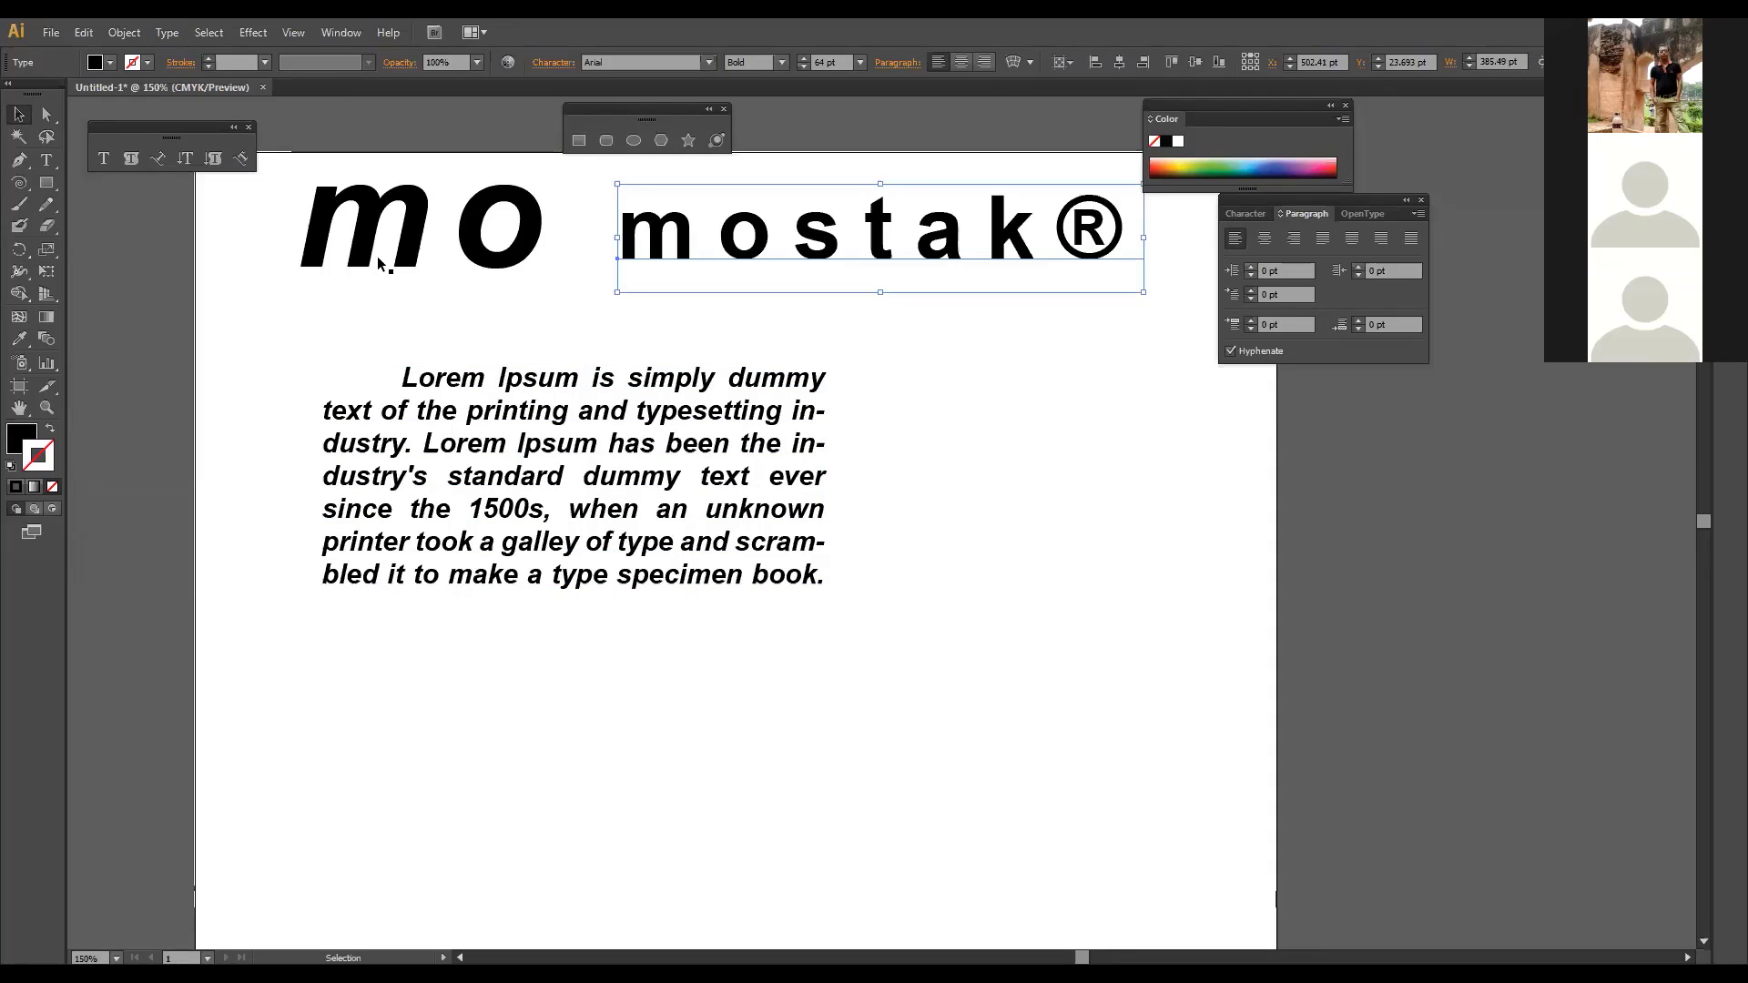
# Step: Examine the special characters available in the Glyphs panel for the Lorem Ipsum text's Arial Bold Italic font
pyautogui.click(550, 432)
pyautogui.click(166, 33)
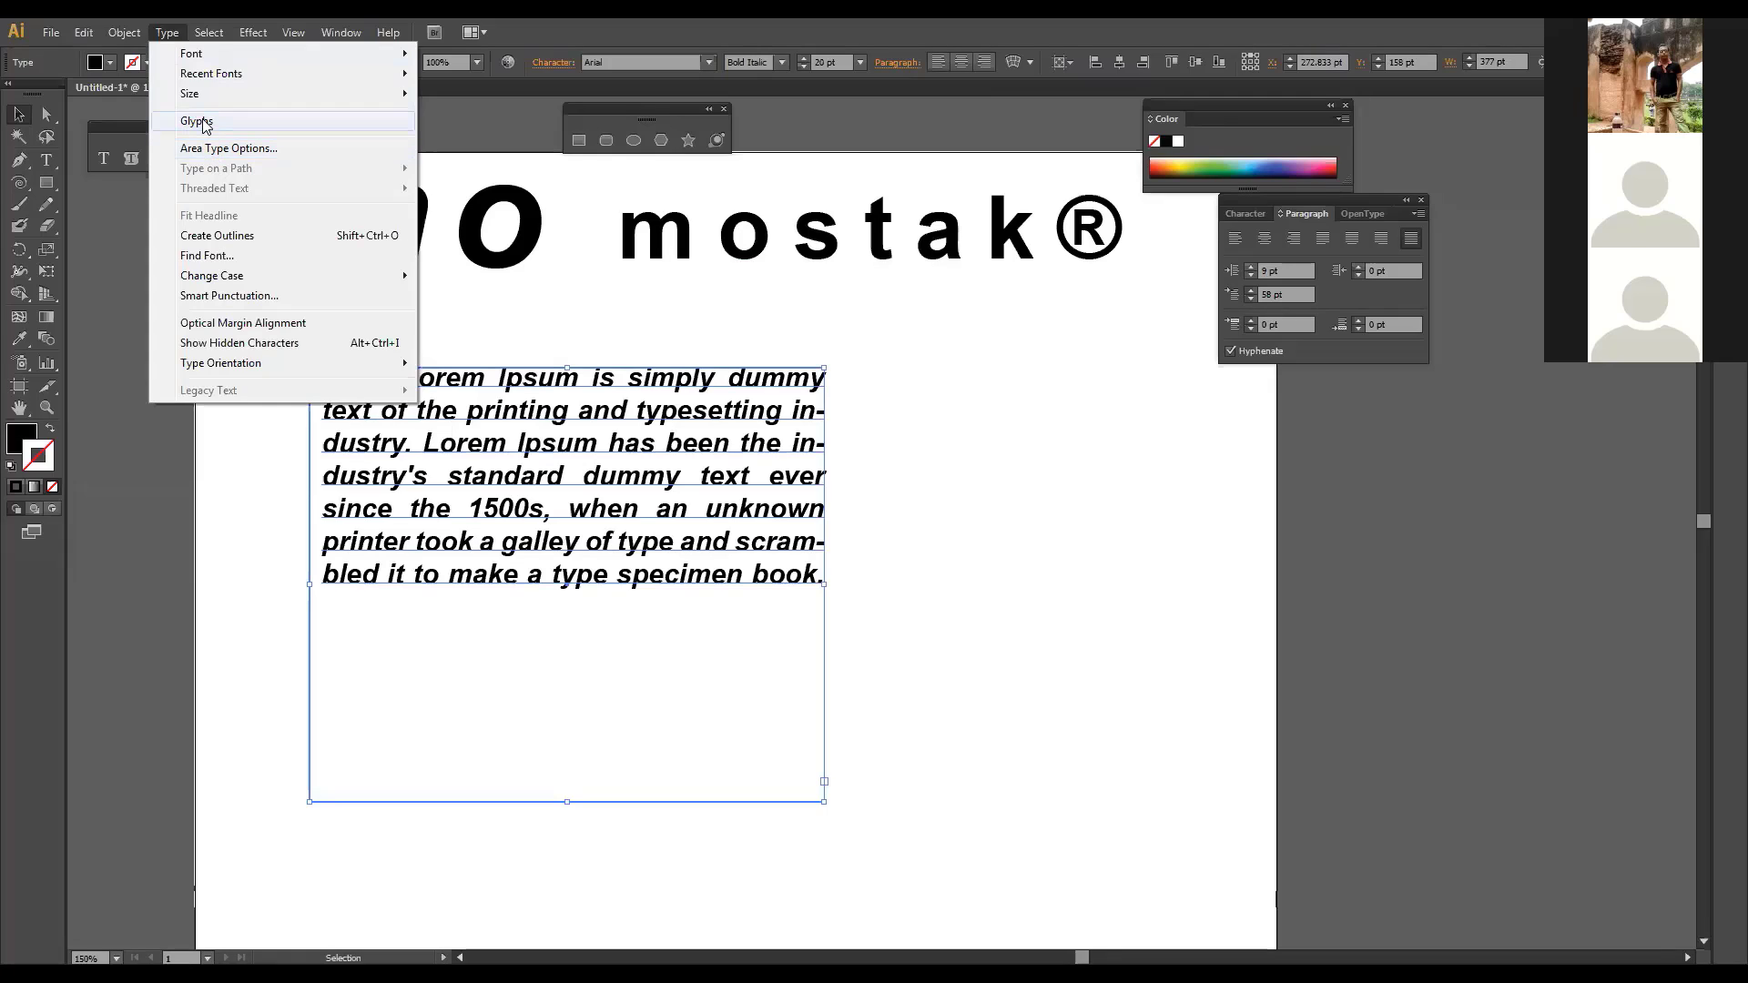
pyautogui.click(202, 122)
pyautogui.scroll(-6, 355, 314)
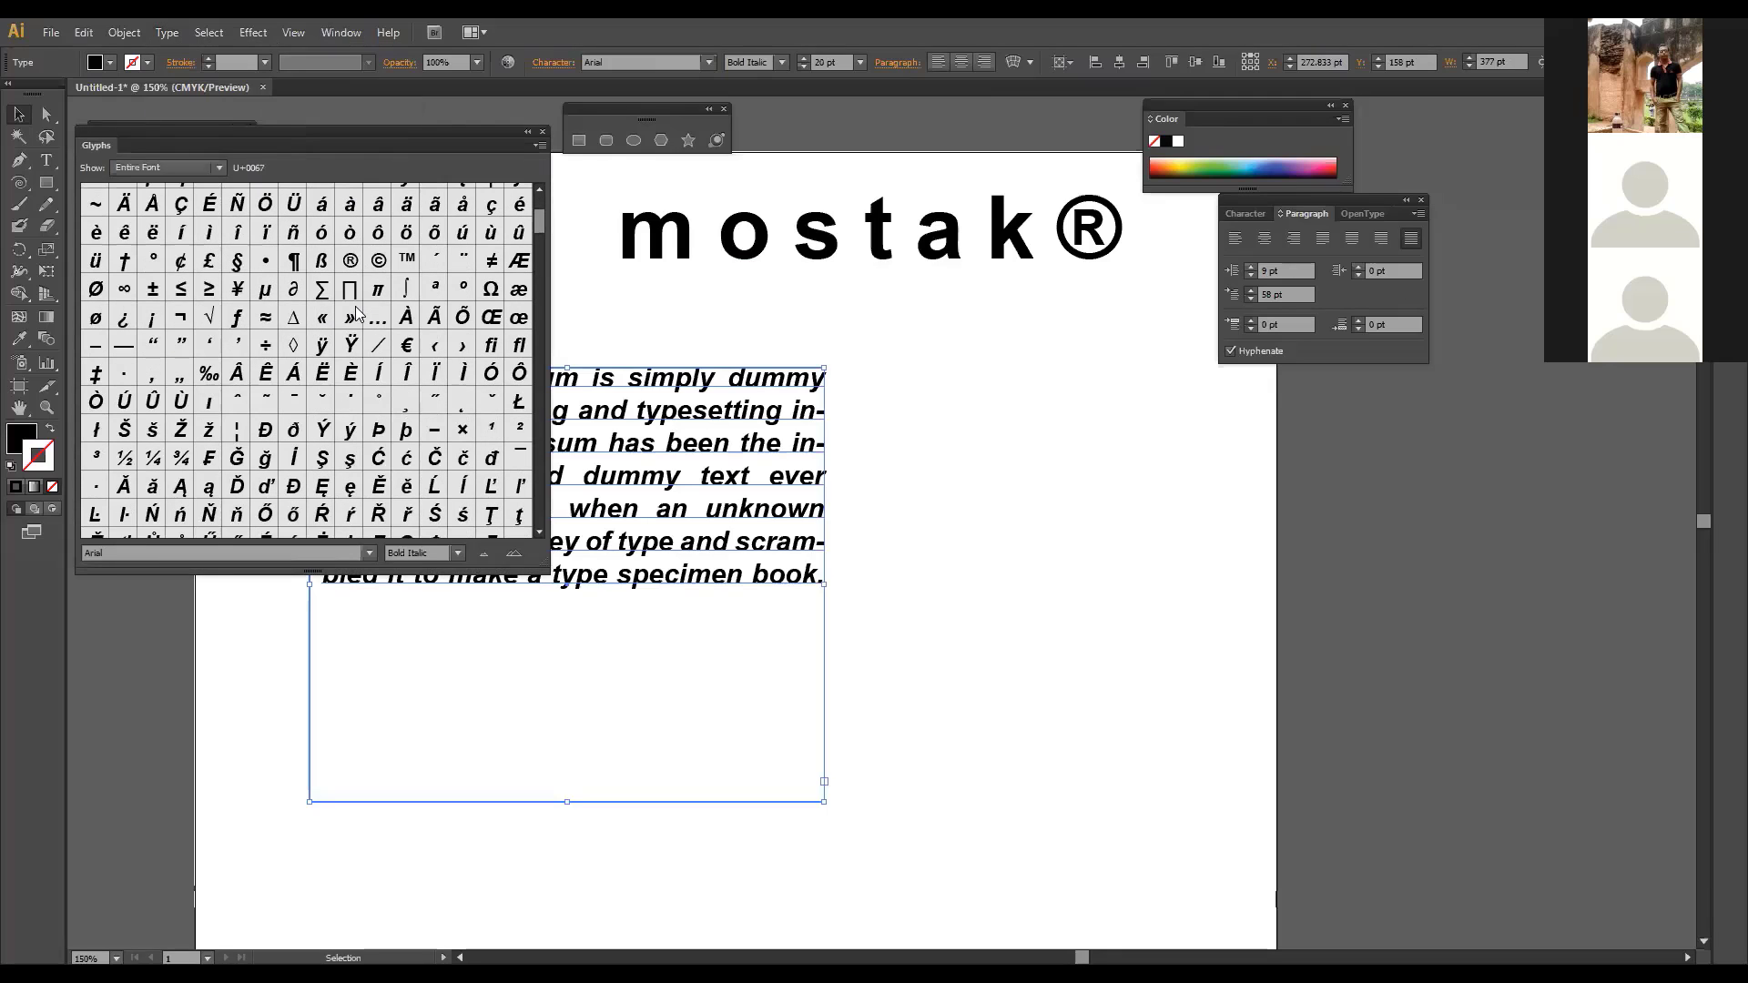
pyautogui.scroll(-1, 356, 314)
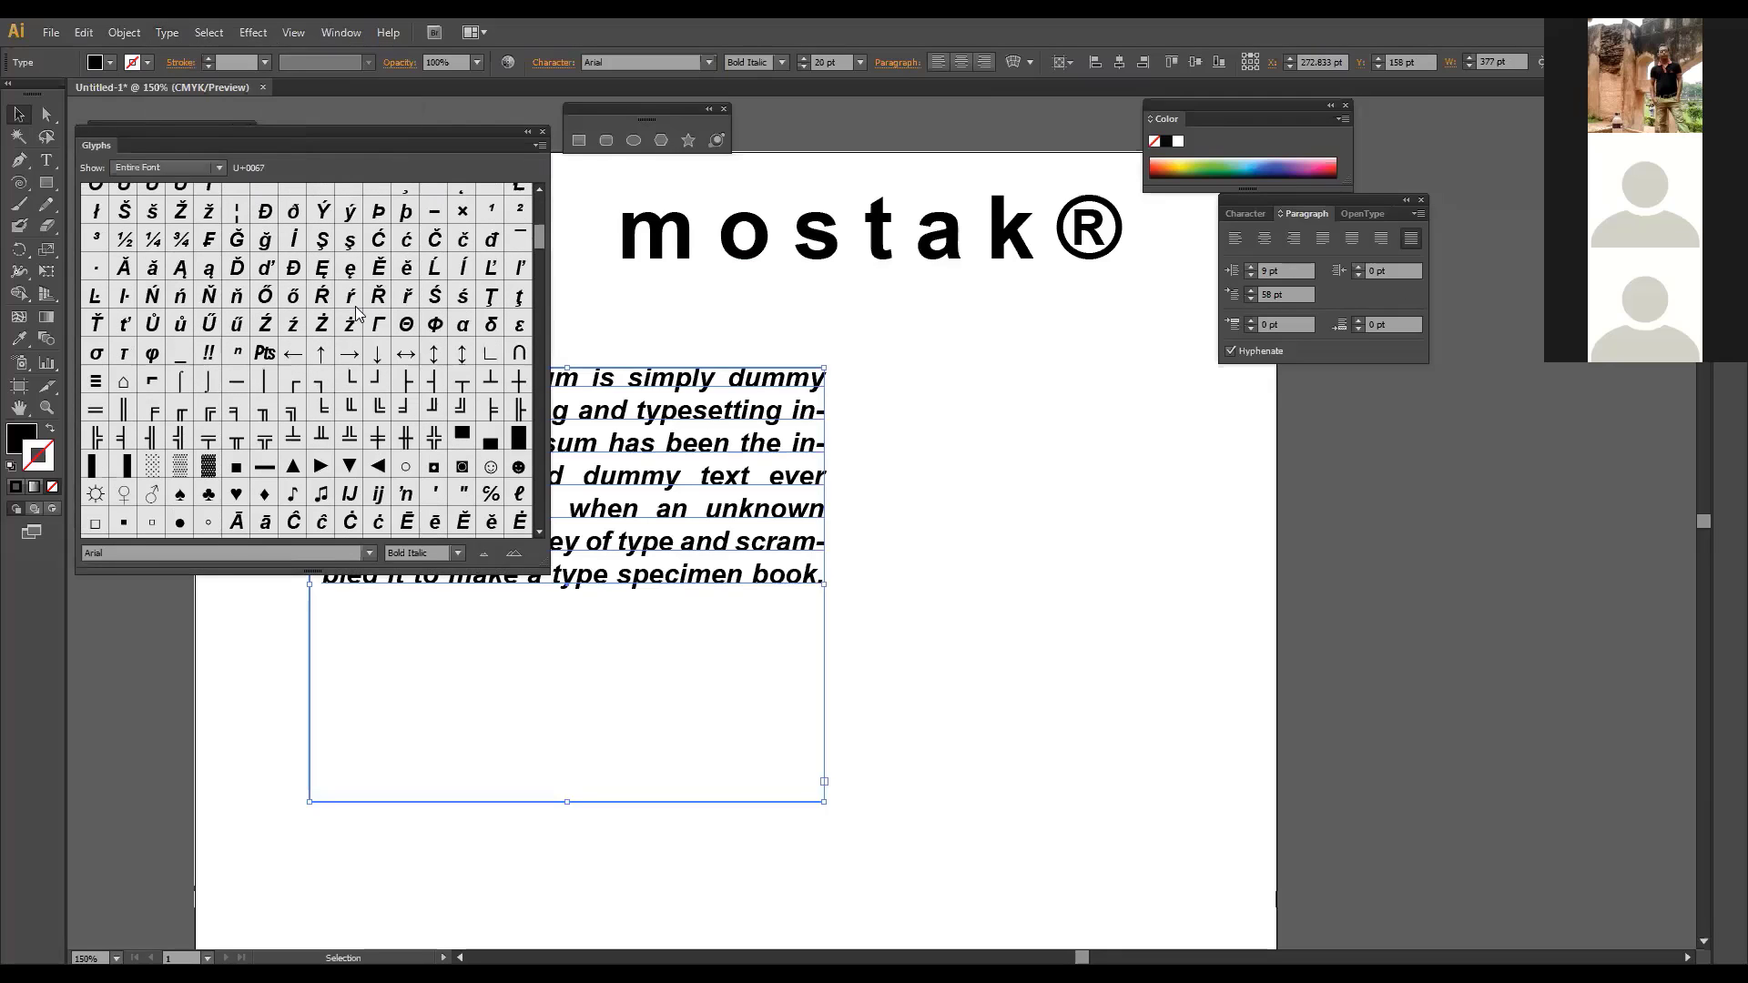
pyautogui.scroll(-5, 357, 314)
pyautogui.scroll(-5, 357, 314)
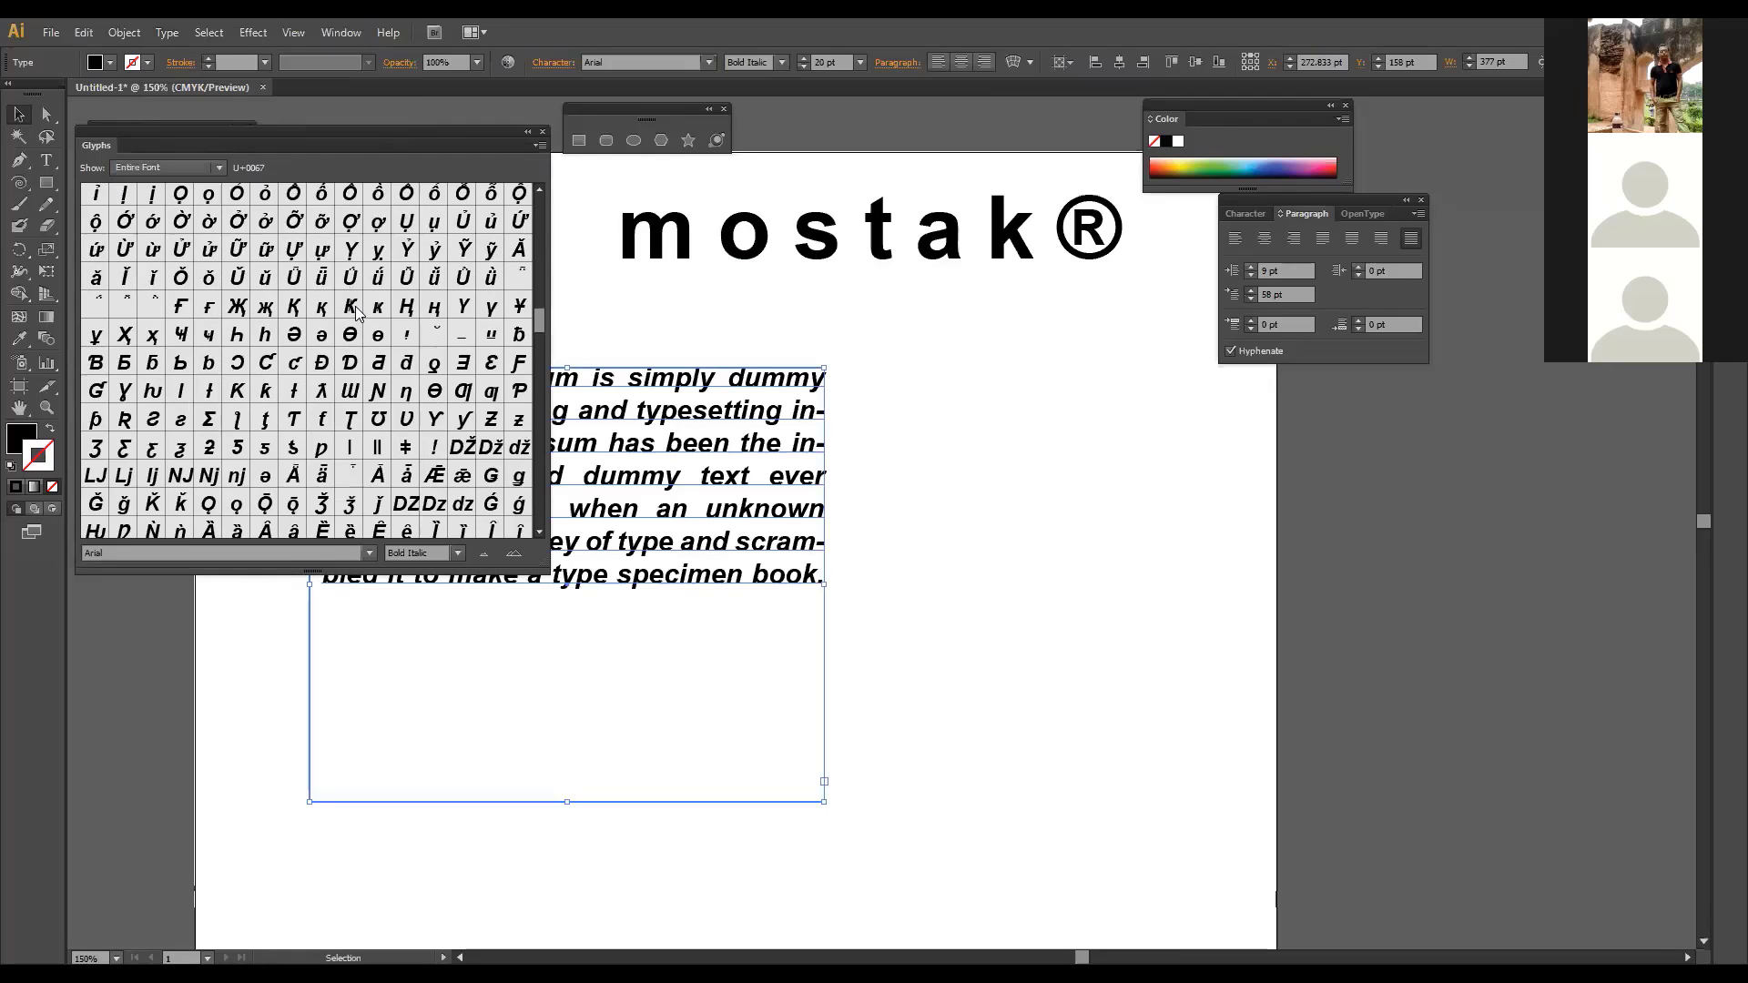
pyautogui.scroll(-4, 357, 314)
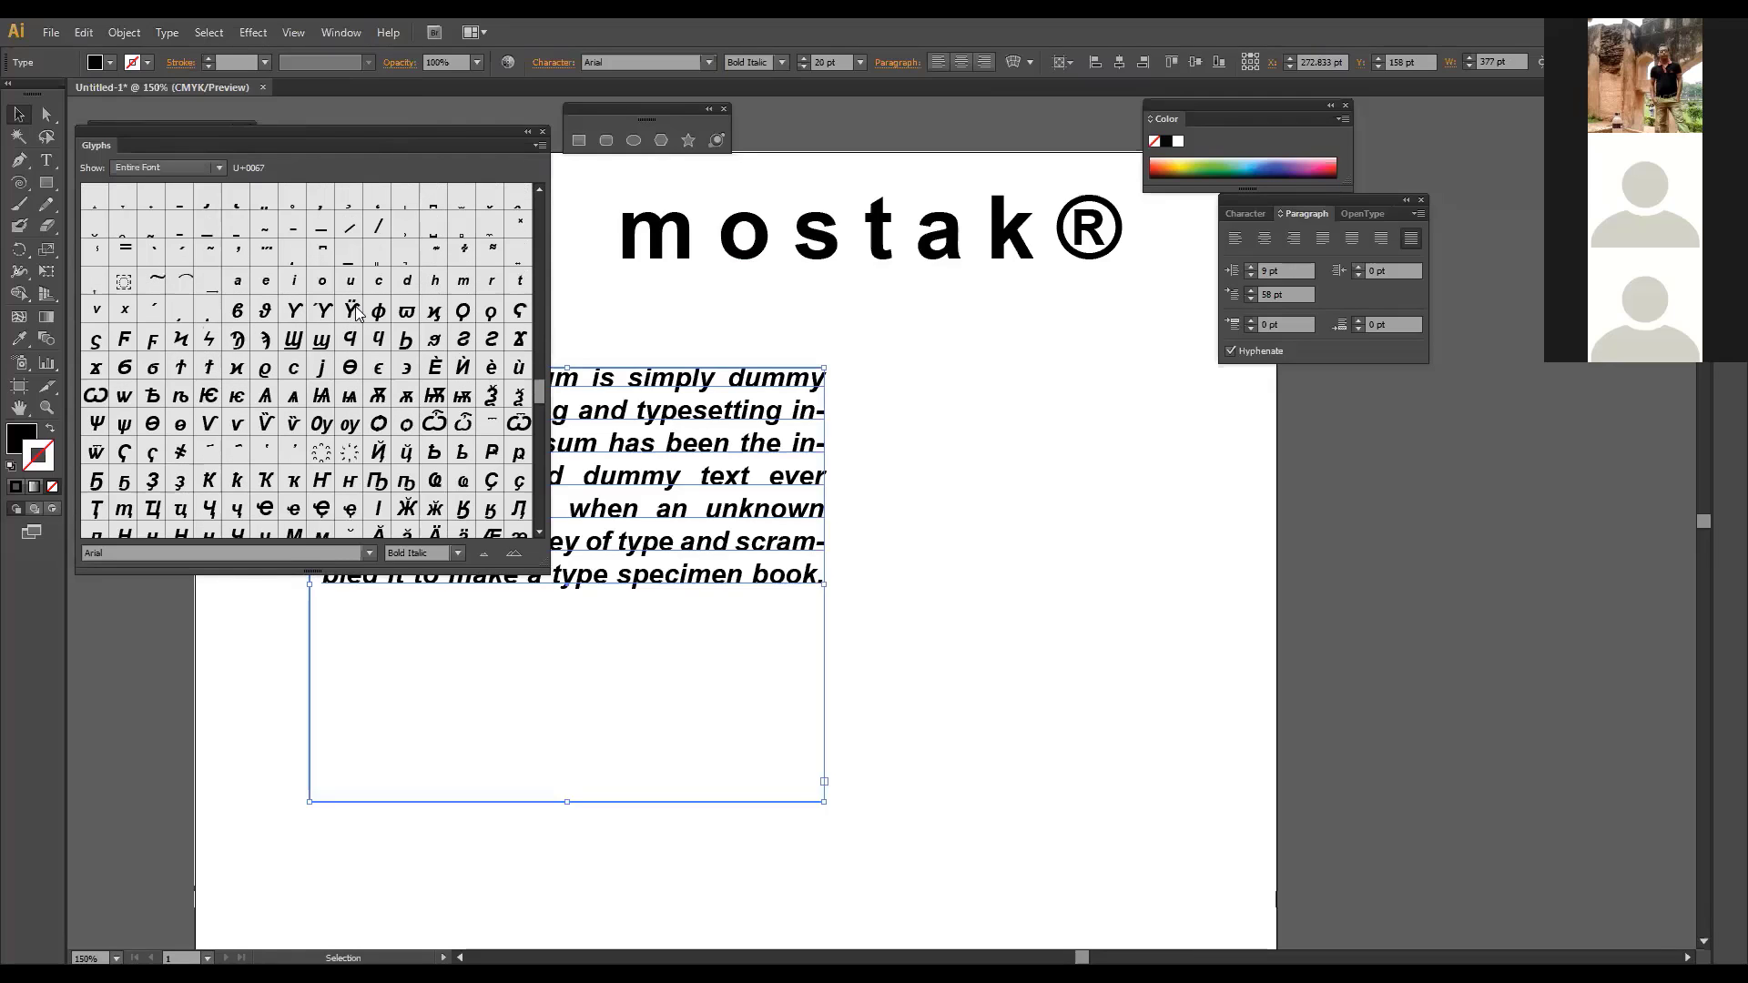
pyautogui.scroll(-4, 356, 314)
pyautogui.scroll(5, 357, 314)
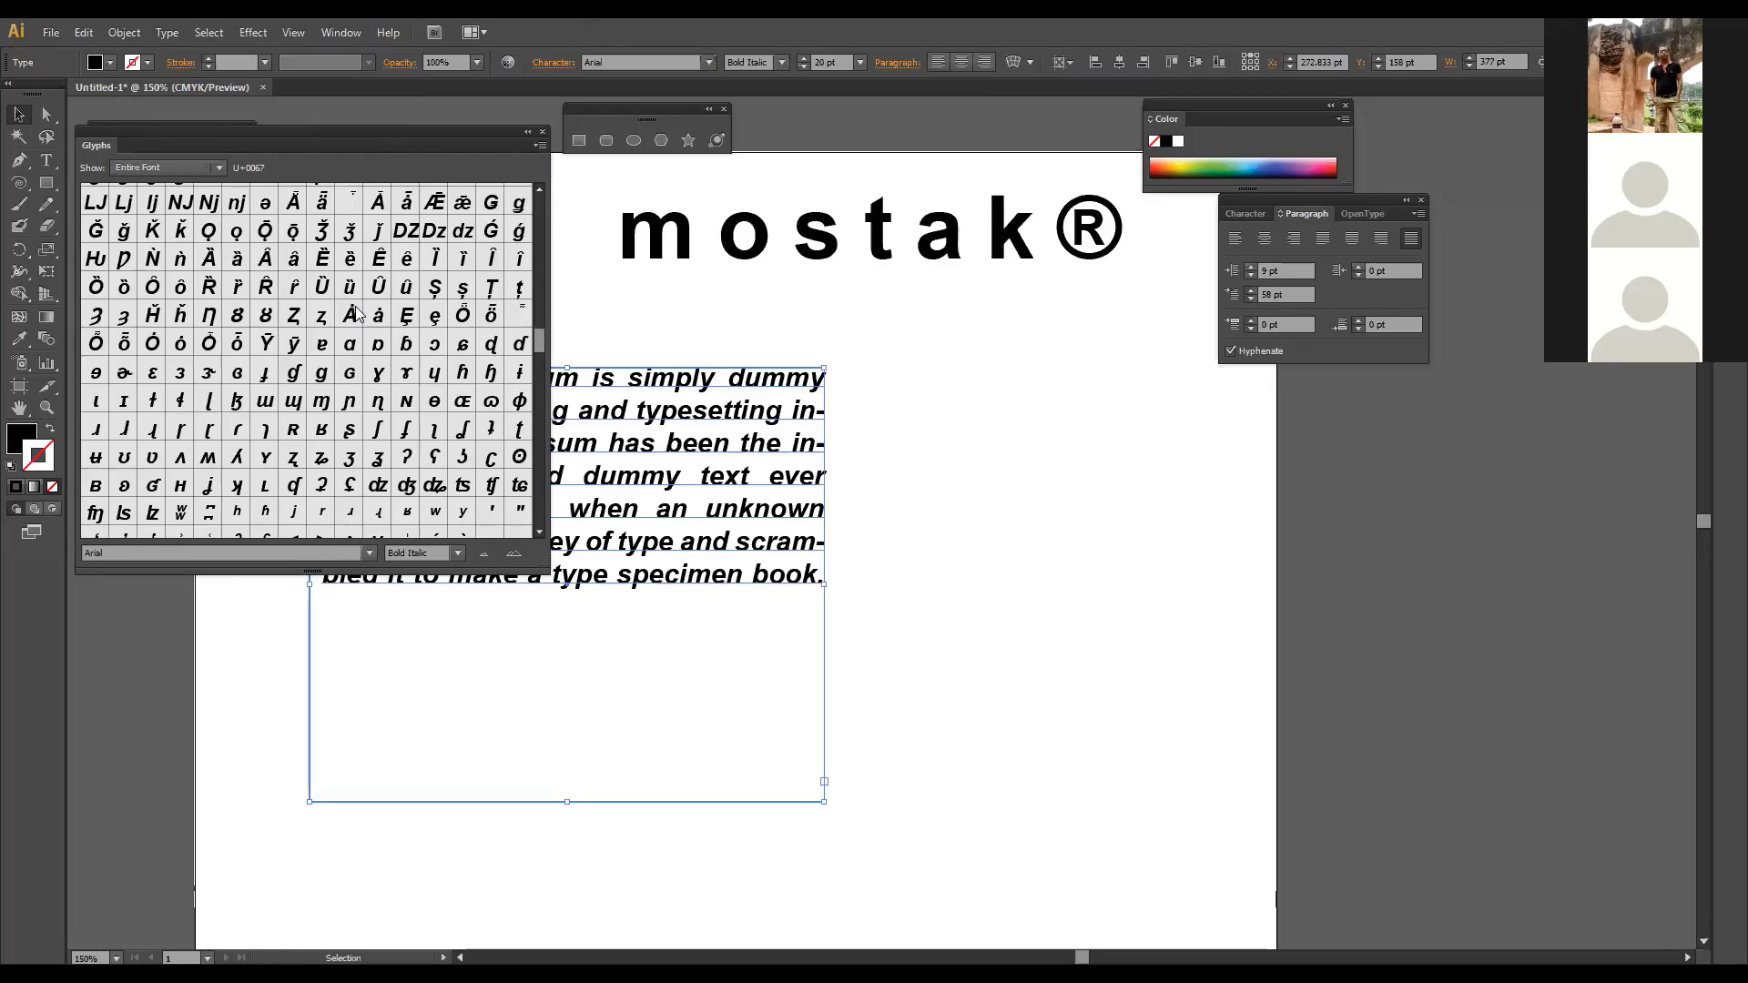
pyautogui.scroll(15, 382, 266)
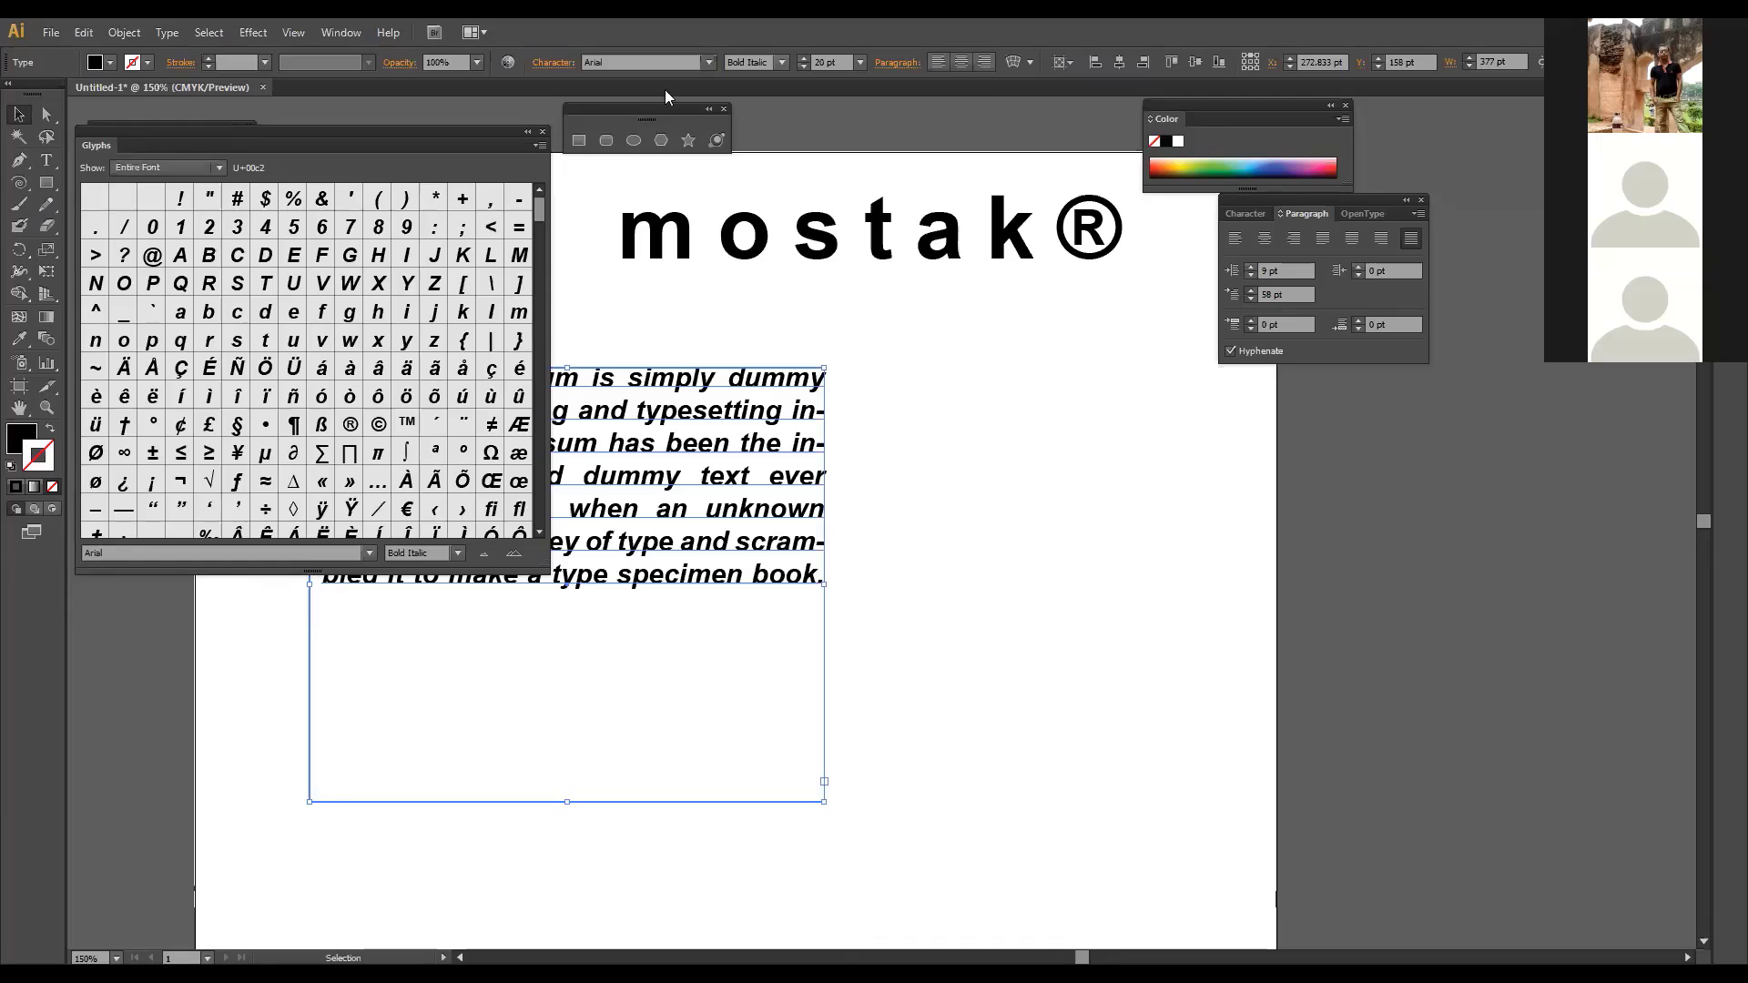
pyautogui.click(543, 134)
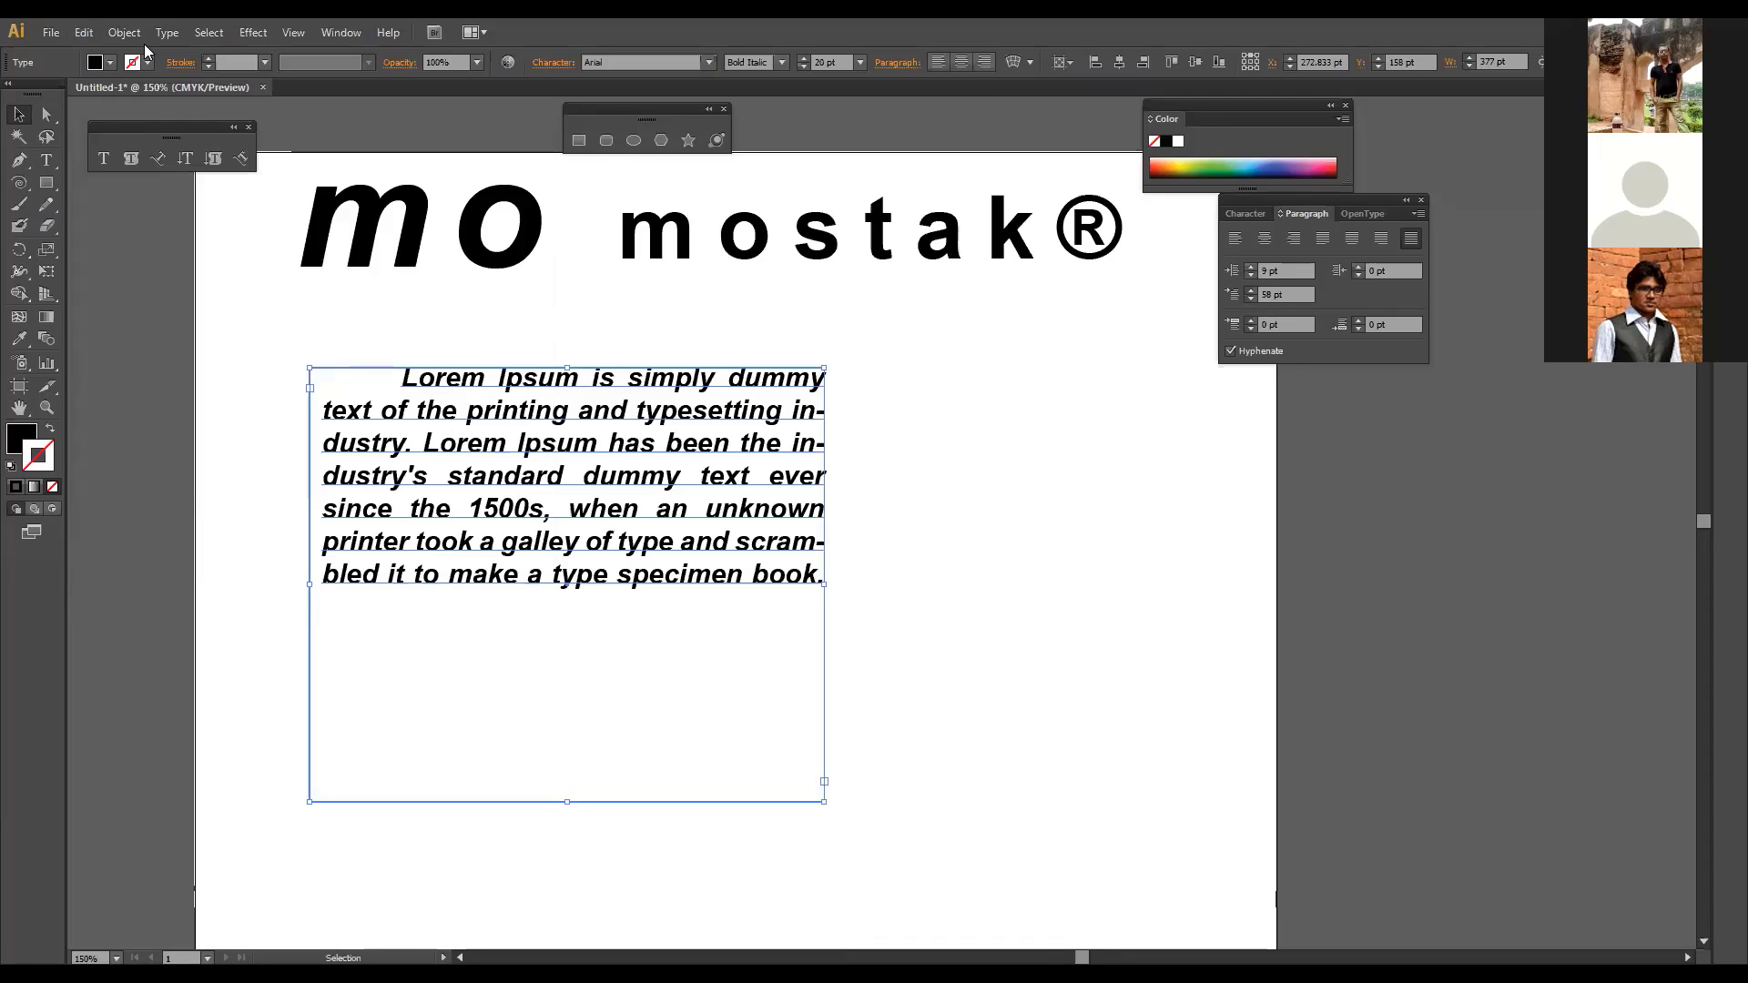
# Step: Move the Lorem Ipsum text block past the page's right edge and the ® headline to the middle of the page
pyautogui.click(165, 34)
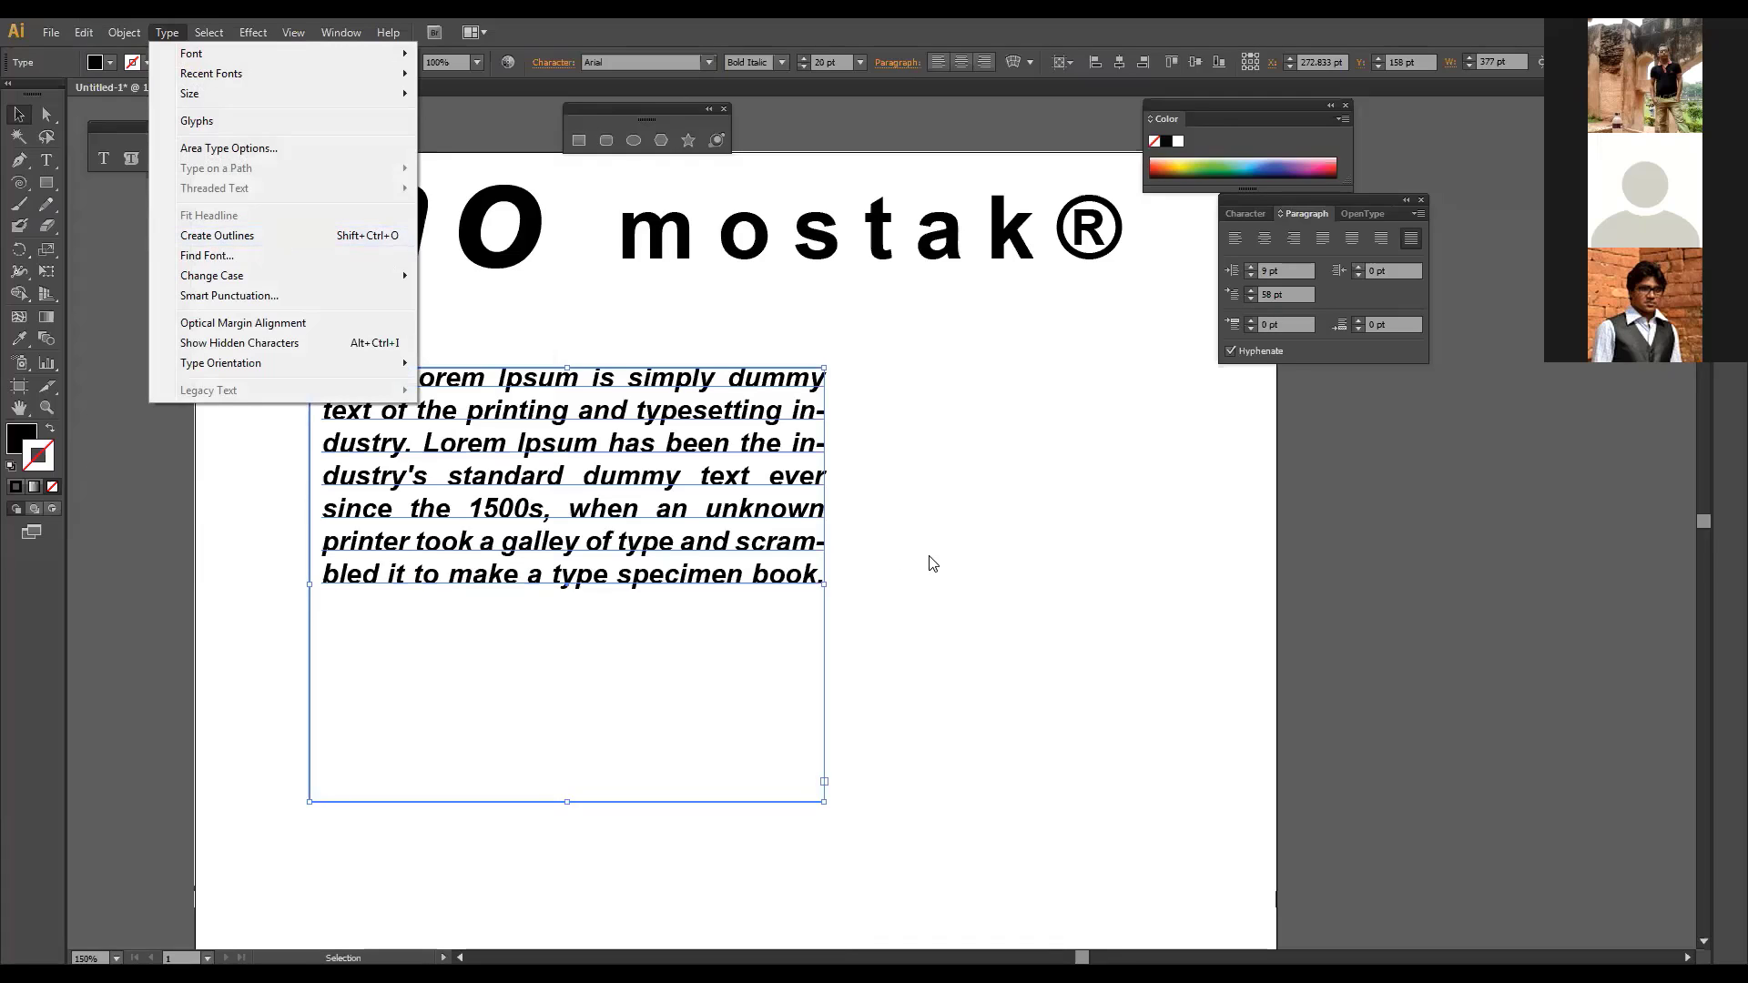
pyautogui.click(769, 426)
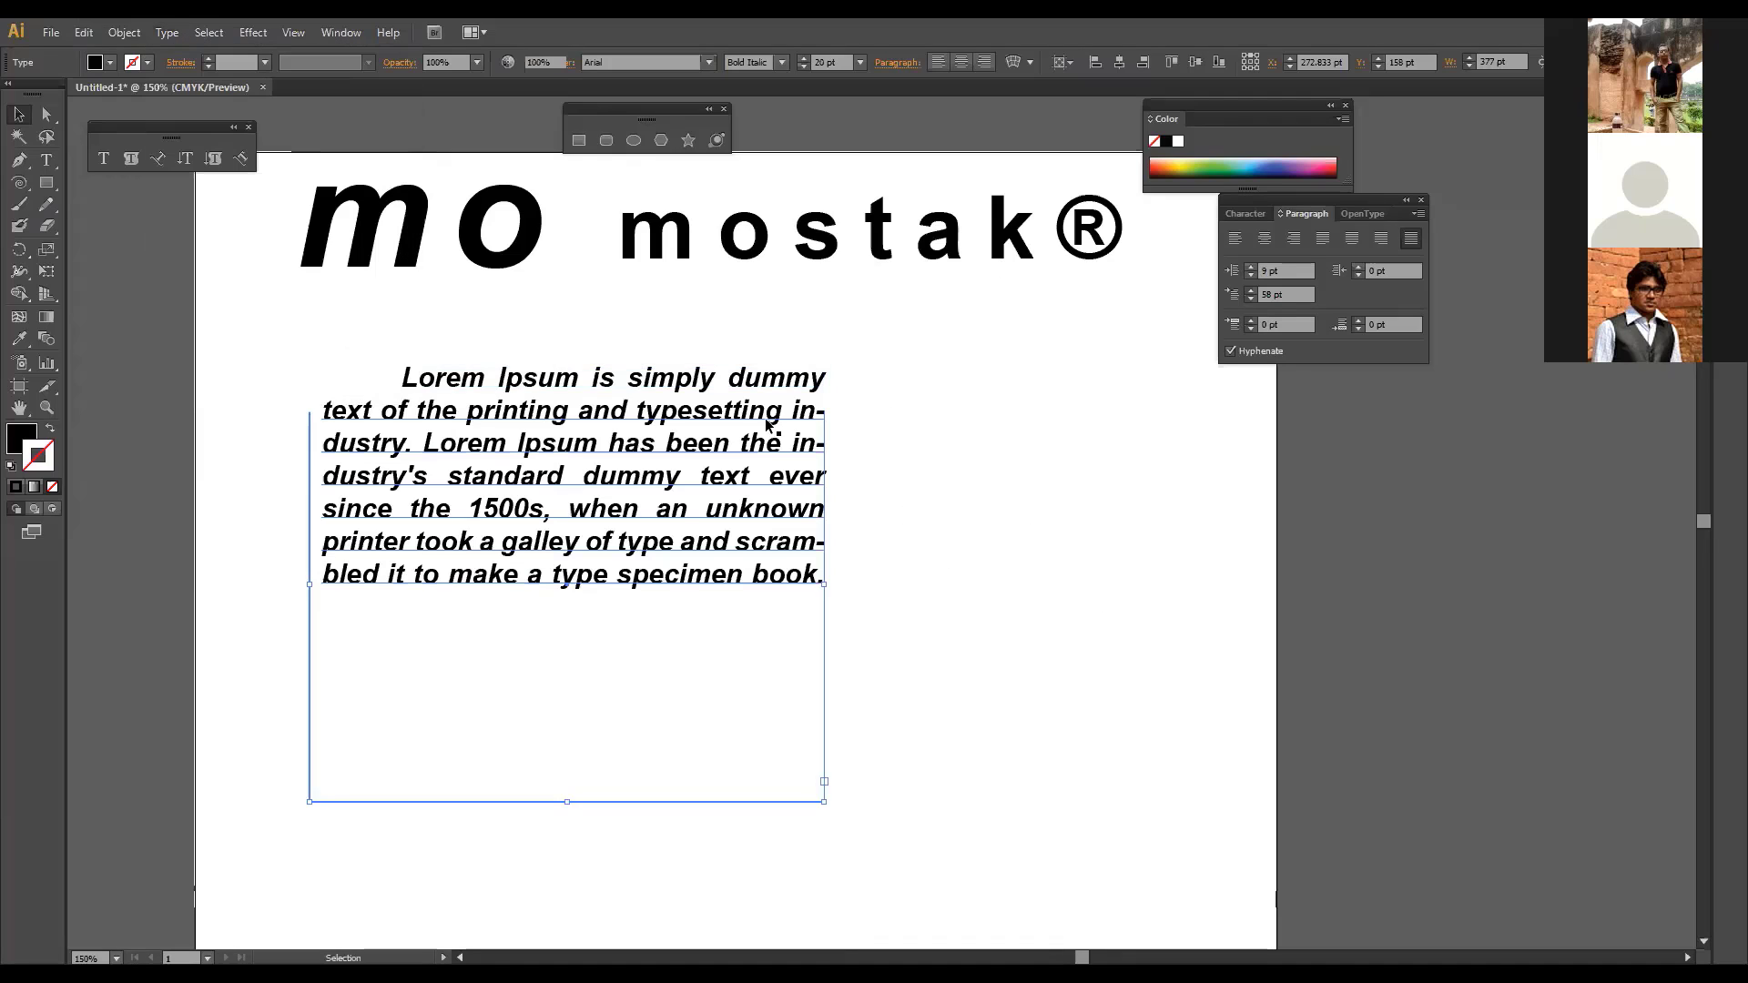
pyautogui.click(769, 426)
pyautogui.hotkey('ctrl', 'a')
pyautogui.moveTo(672, 564); pyautogui.dragTo(1284, 500)
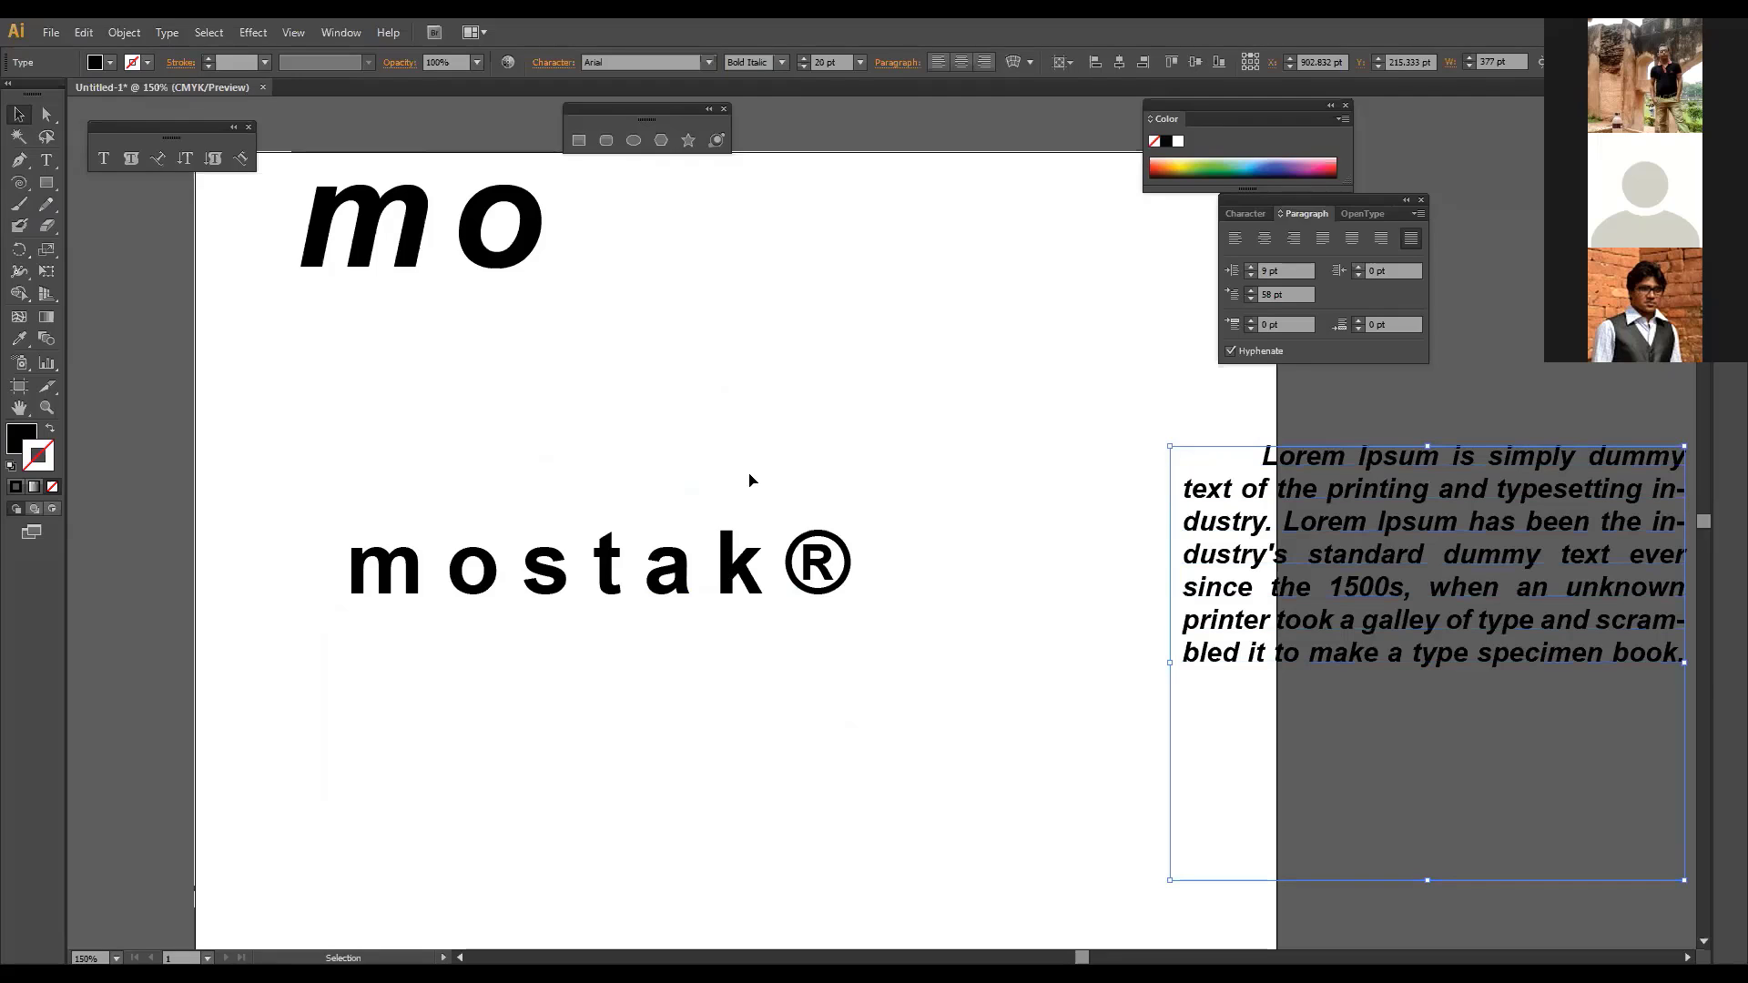
pyautogui.hotkey('ctrl', 'z')
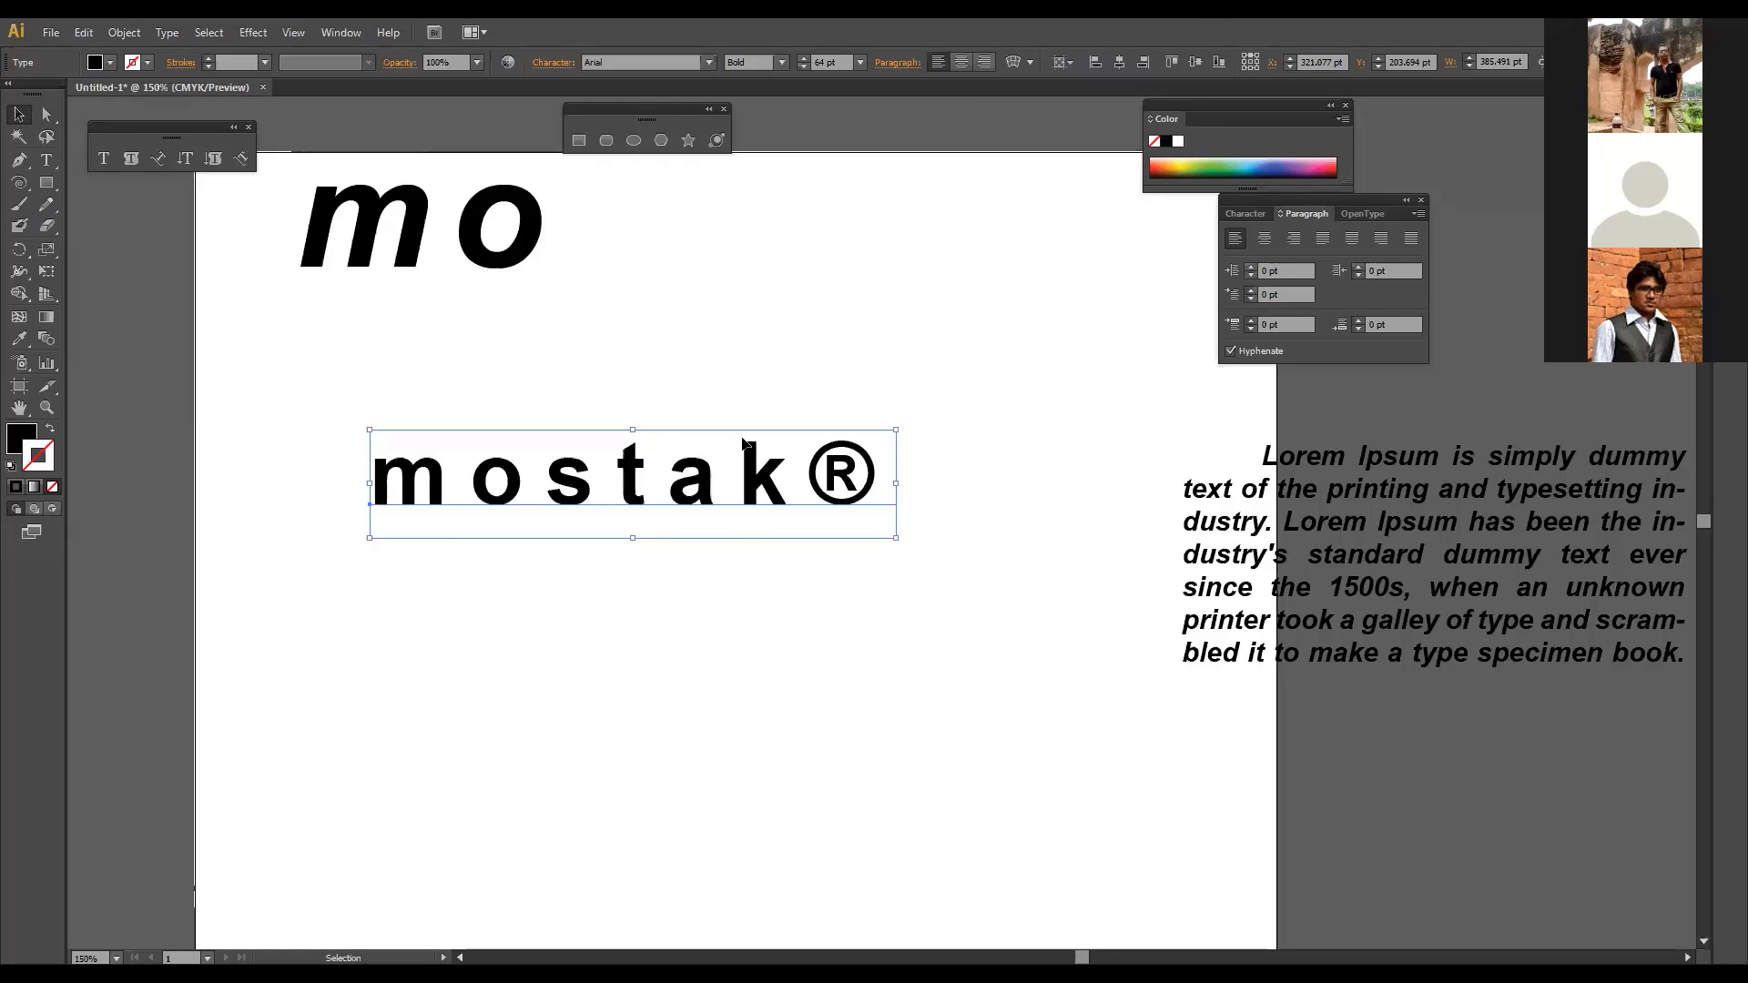
# Step: Convert the bold 64 pt ® headline to outlines and shift it slightly upward on the page
pyautogui.click(167, 32)
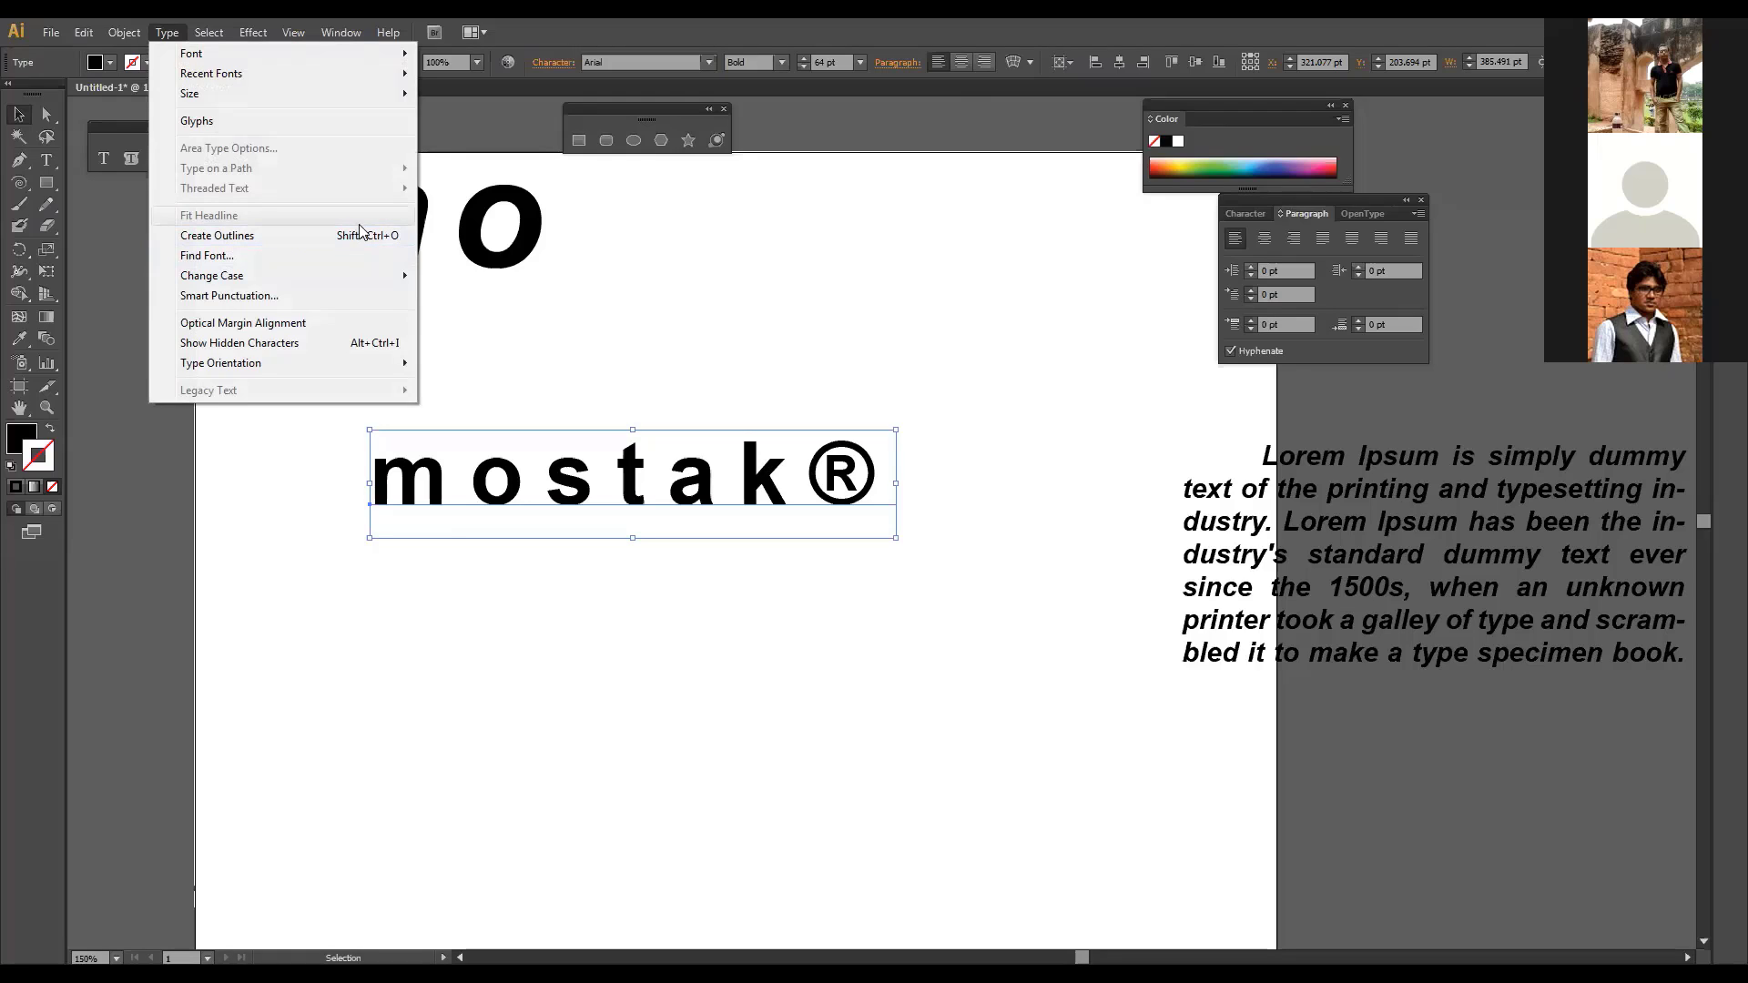
pyautogui.click(684, 405)
pyautogui.click(703, 487)
pyautogui.rightClick(701, 485)
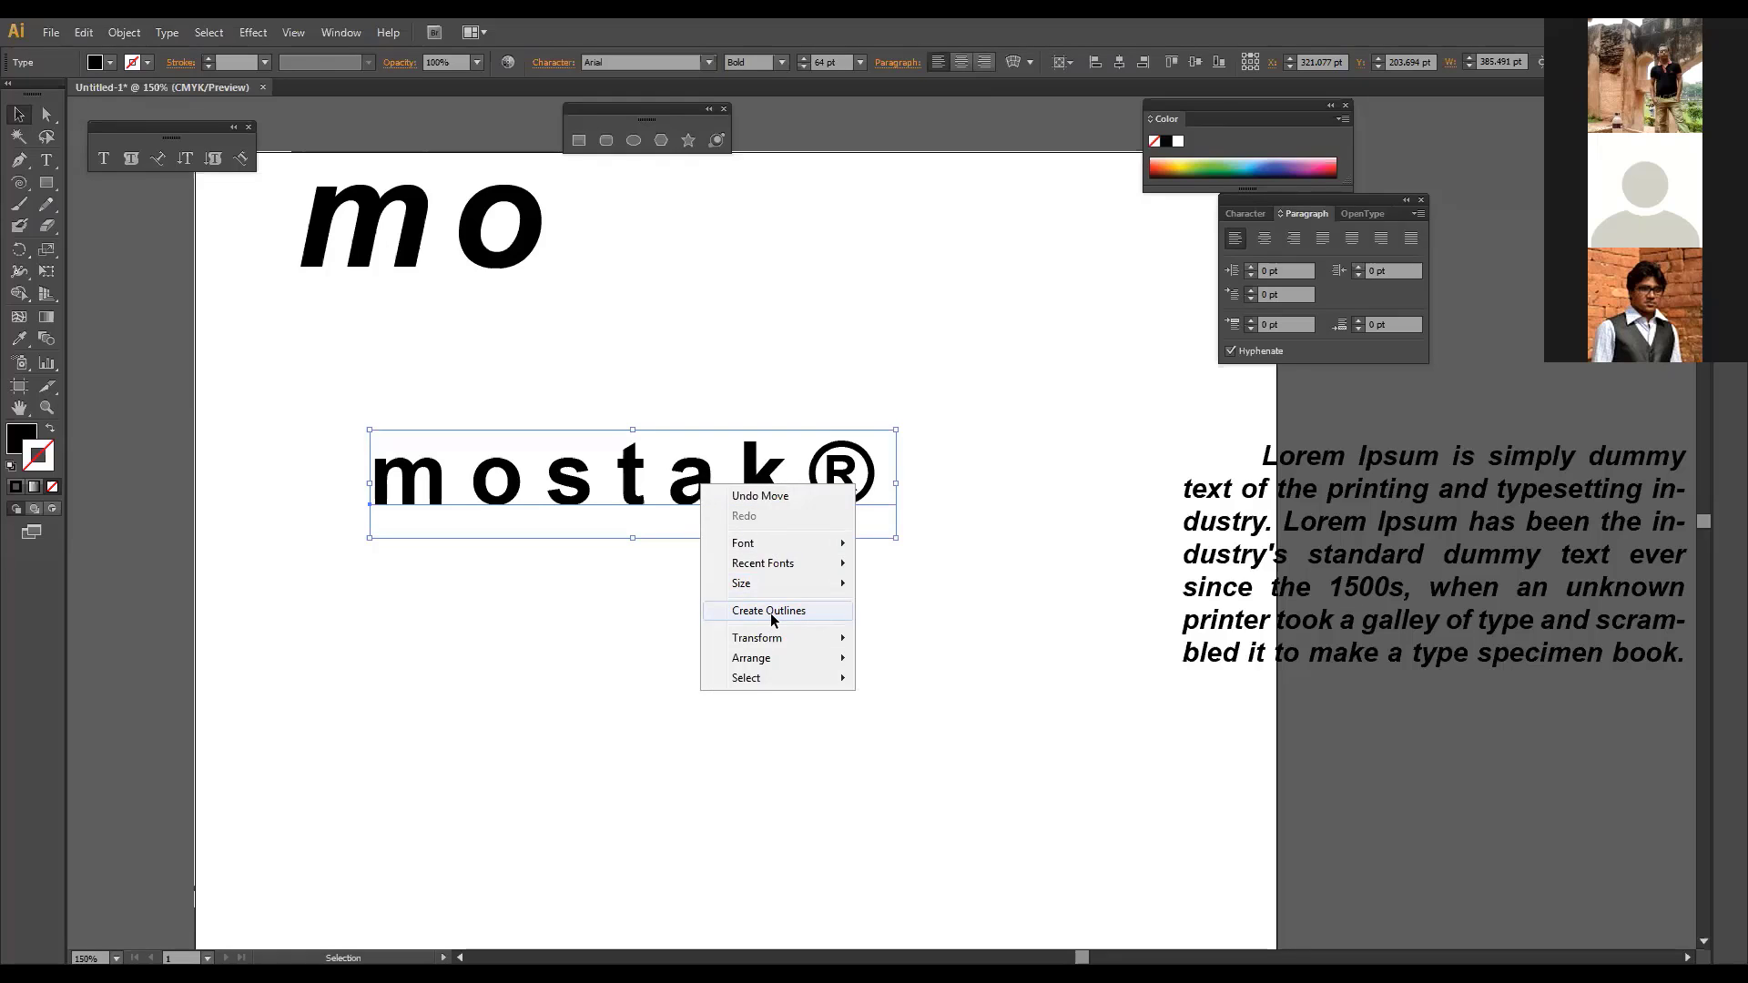
pyautogui.click(770, 611)
pyautogui.click(772, 576)
pyautogui.moveTo(757, 482); pyautogui.dragTo(489, 507)
pyautogui.click(779, 482)
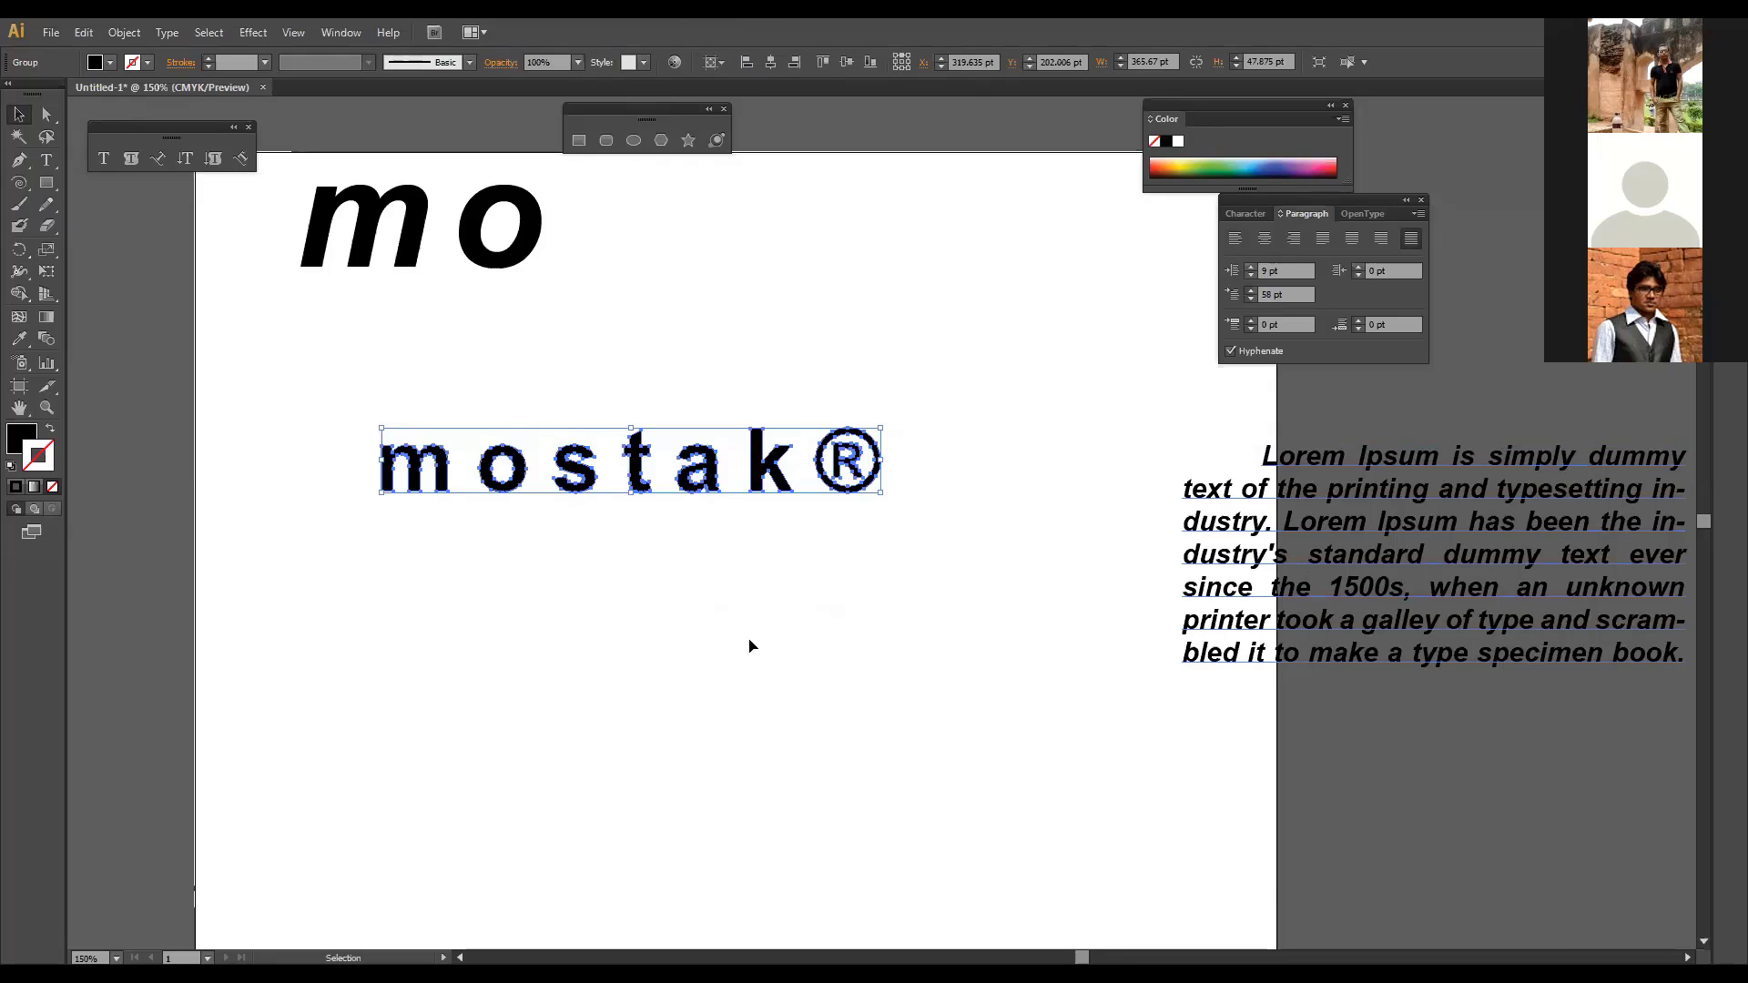
# Step: Move the Lorem Ipsum text block back onto the page beneath the ® headline and set its left indent to 0 pt
pyautogui.click(1345, 573)
pyautogui.moveTo(1345, 573); pyautogui.dragTo(749, 705)
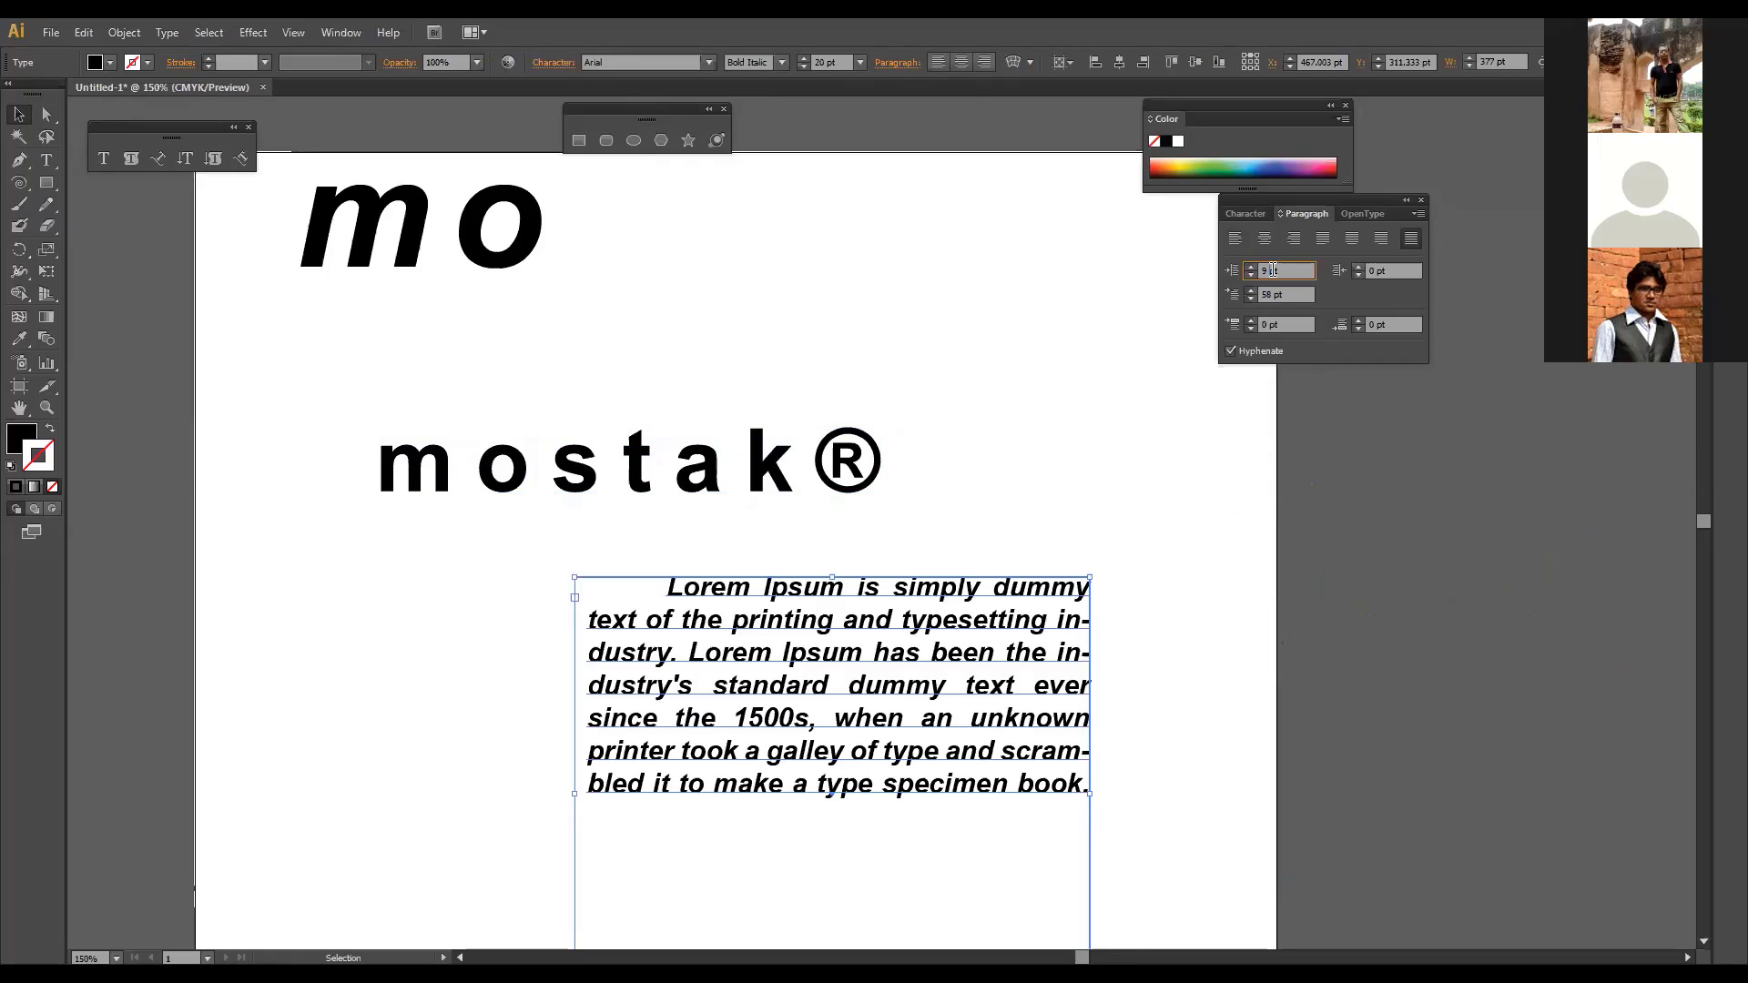
pyautogui.press('Down')
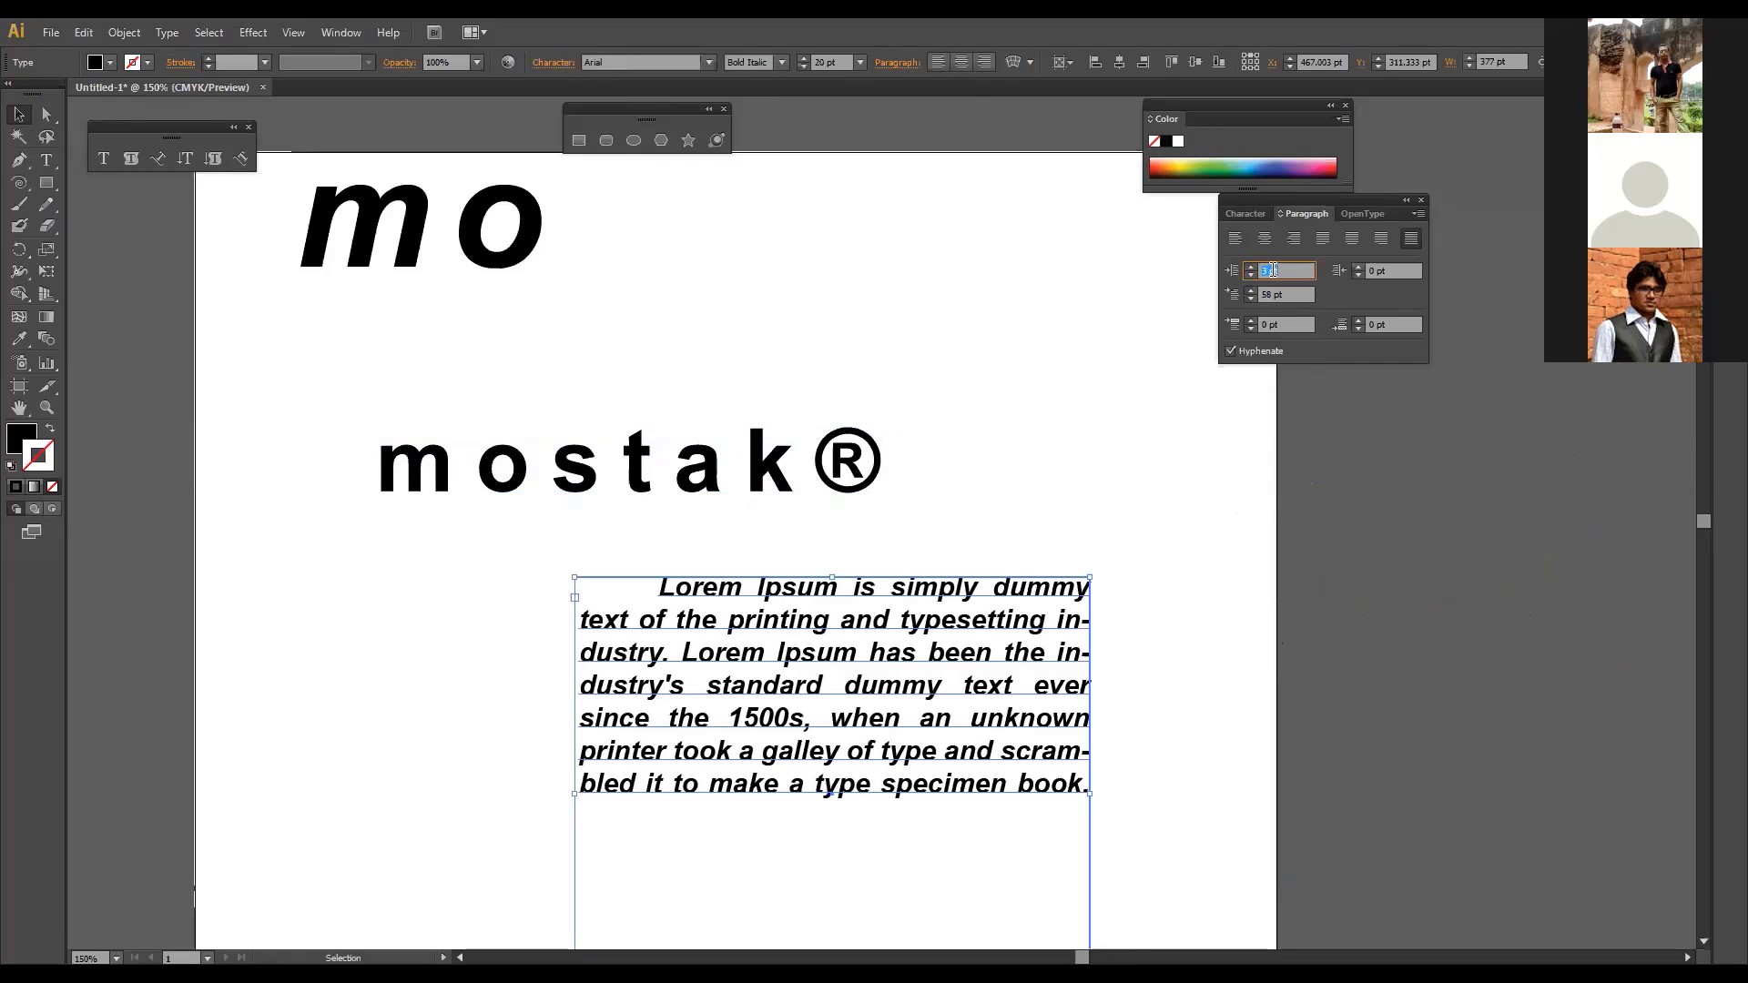
pyautogui.write('0')
pyautogui.press('Return')
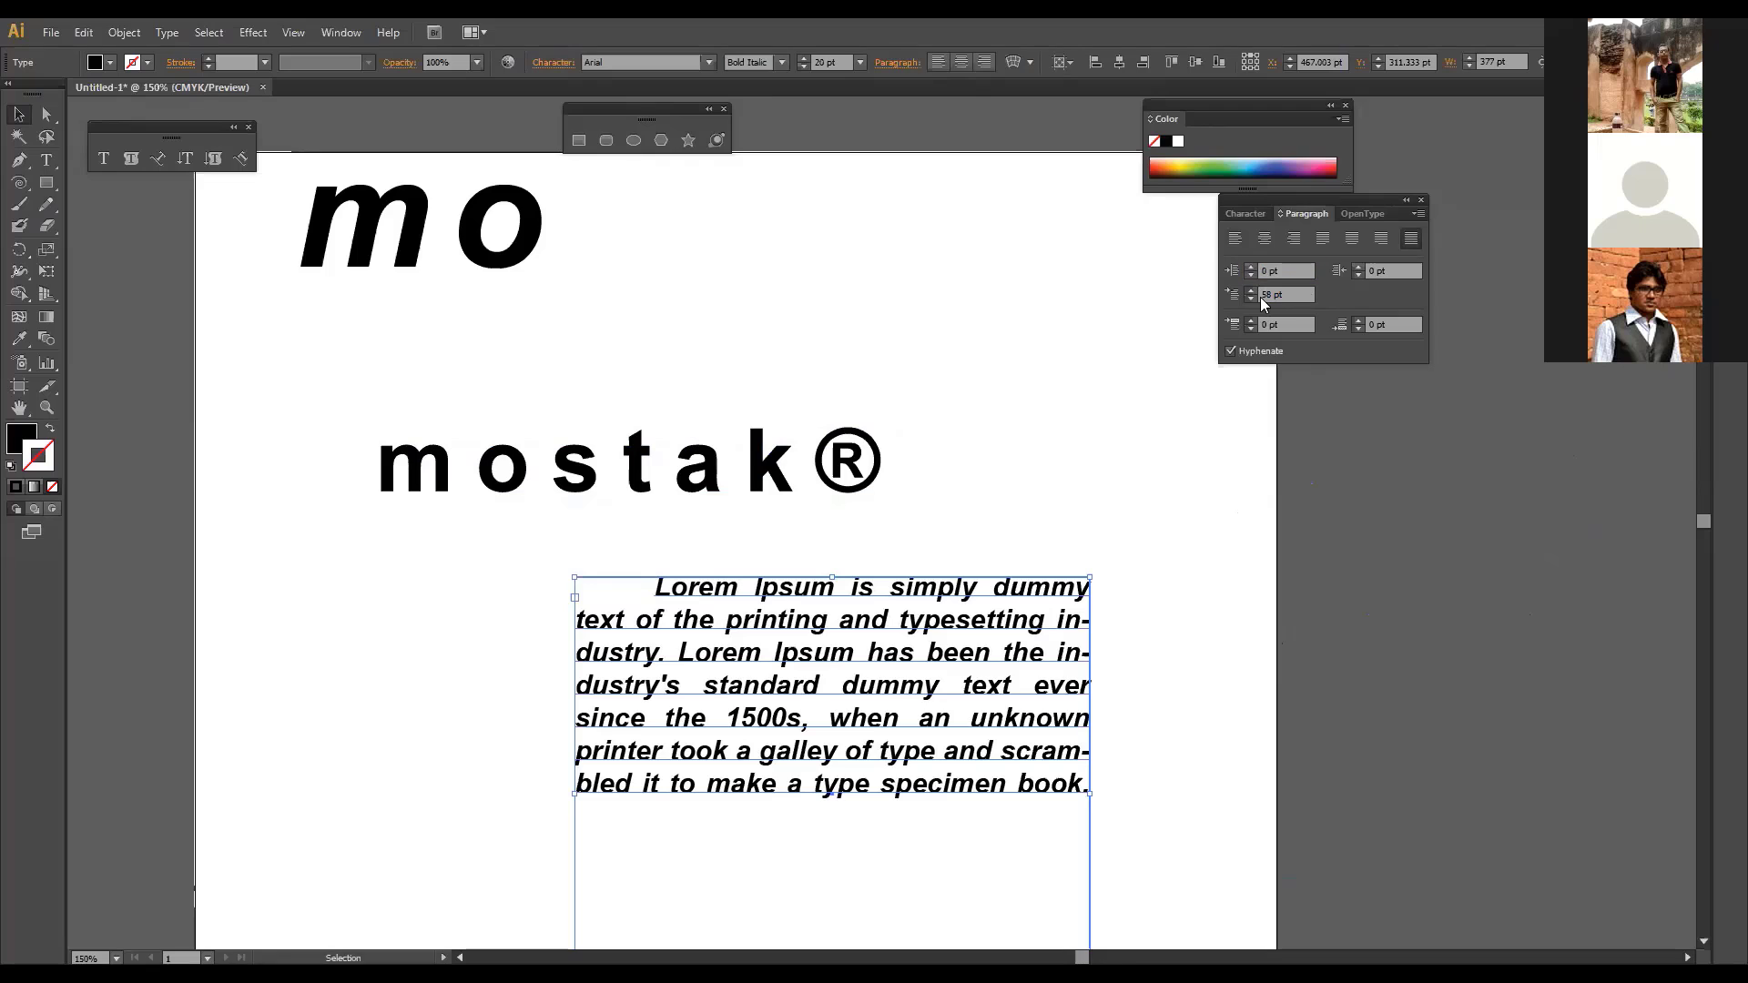
# Step: Set the first-line left indent of the Lorem Ipsum paragraph to 0 pt
pyautogui.click(1273, 296)
pyautogui.press('Down')
pyautogui.press('Down')
pyautogui.press('Down')
pyautogui.press('Down')
pyautogui.press('Down')
pyautogui.press('Down')
pyautogui.press('Down')
pyautogui.press('Down')
pyautogui.press('Down')
pyautogui.press('Down')
pyautogui.press('Down')
pyautogui.press('Down')
pyautogui.press('Down')
pyautogui.press('Down')
pyautogui.press('Down')
pyautogui.press('Down')
pyautogui.press('Down')
pyautogui.press('Down')
pyautogui.press('Down')
pyautogui.press('Down')
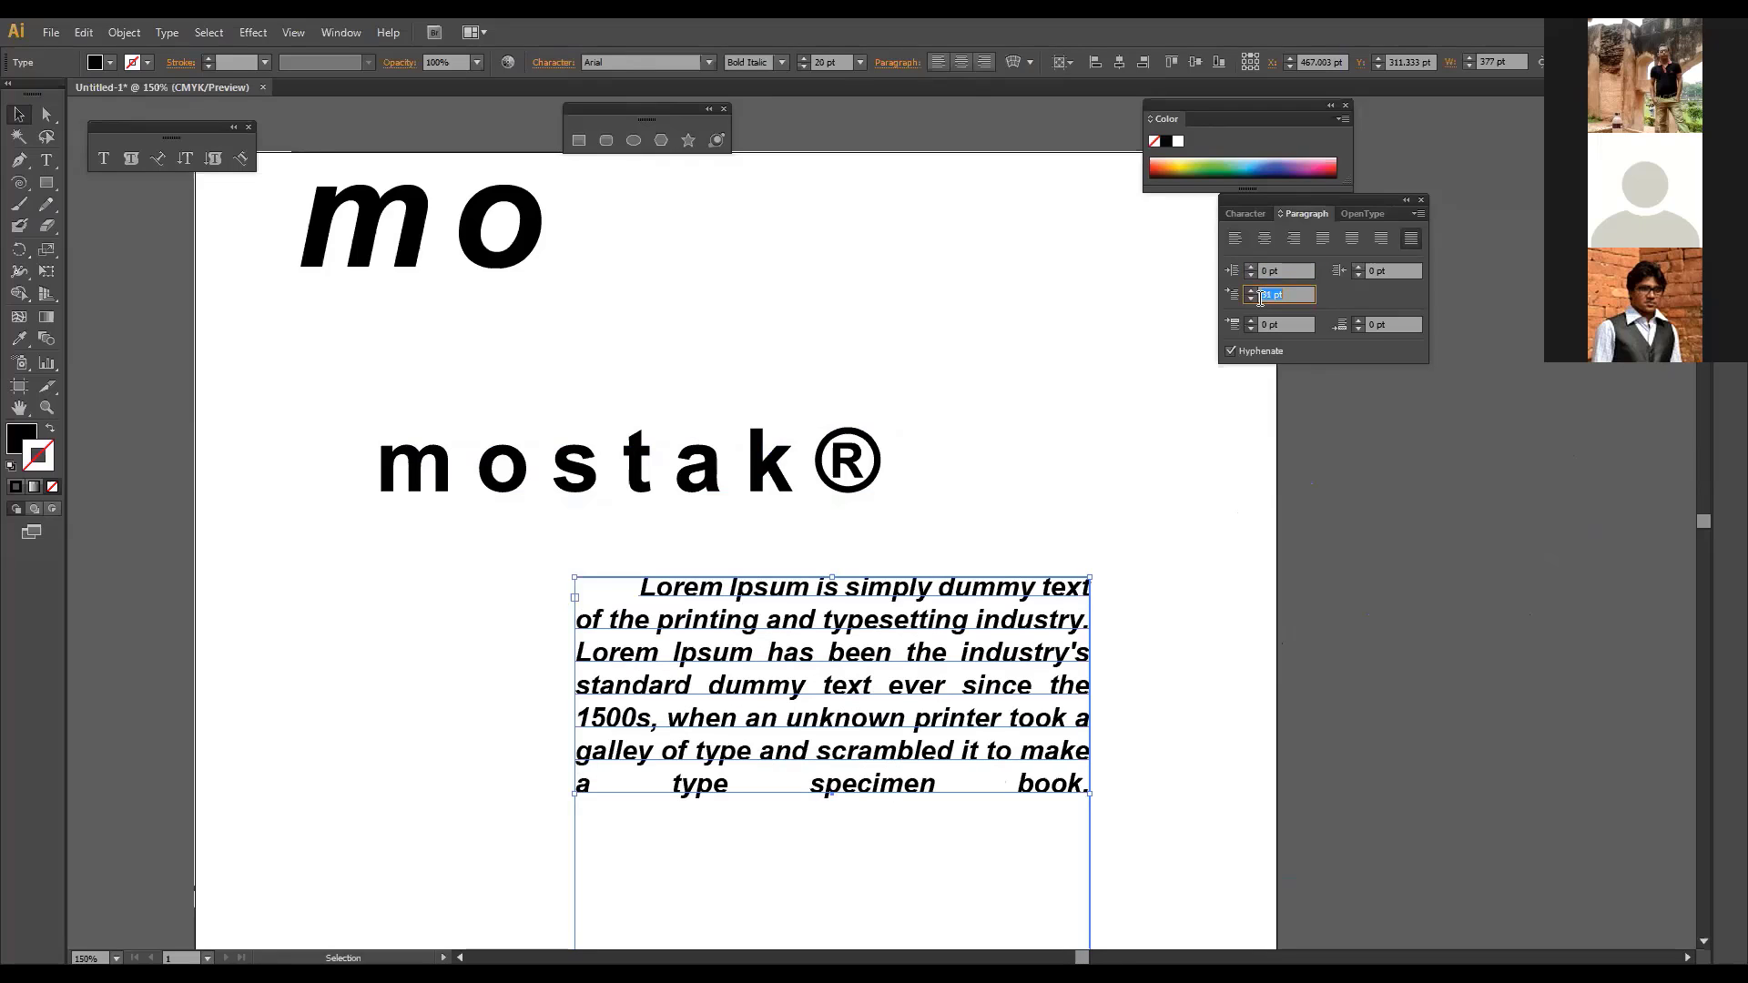
pyautogui.press('Down')
pyautogui.press('Down')
pyautogui.press('Down')
pyautogui.press('Down')
pyautogui.press('Down')
pyautogui.press('Down')
pyautogui.press('Down')
pyautogui.press('Down')
pyautogui.press('Down')
pyautogui.press('Down')
pyautogui.press('Down')
pyautogui.press('Down')
pyautogui.press('Down')
pyautogui.press('Down')
pyautogui.press('Down')
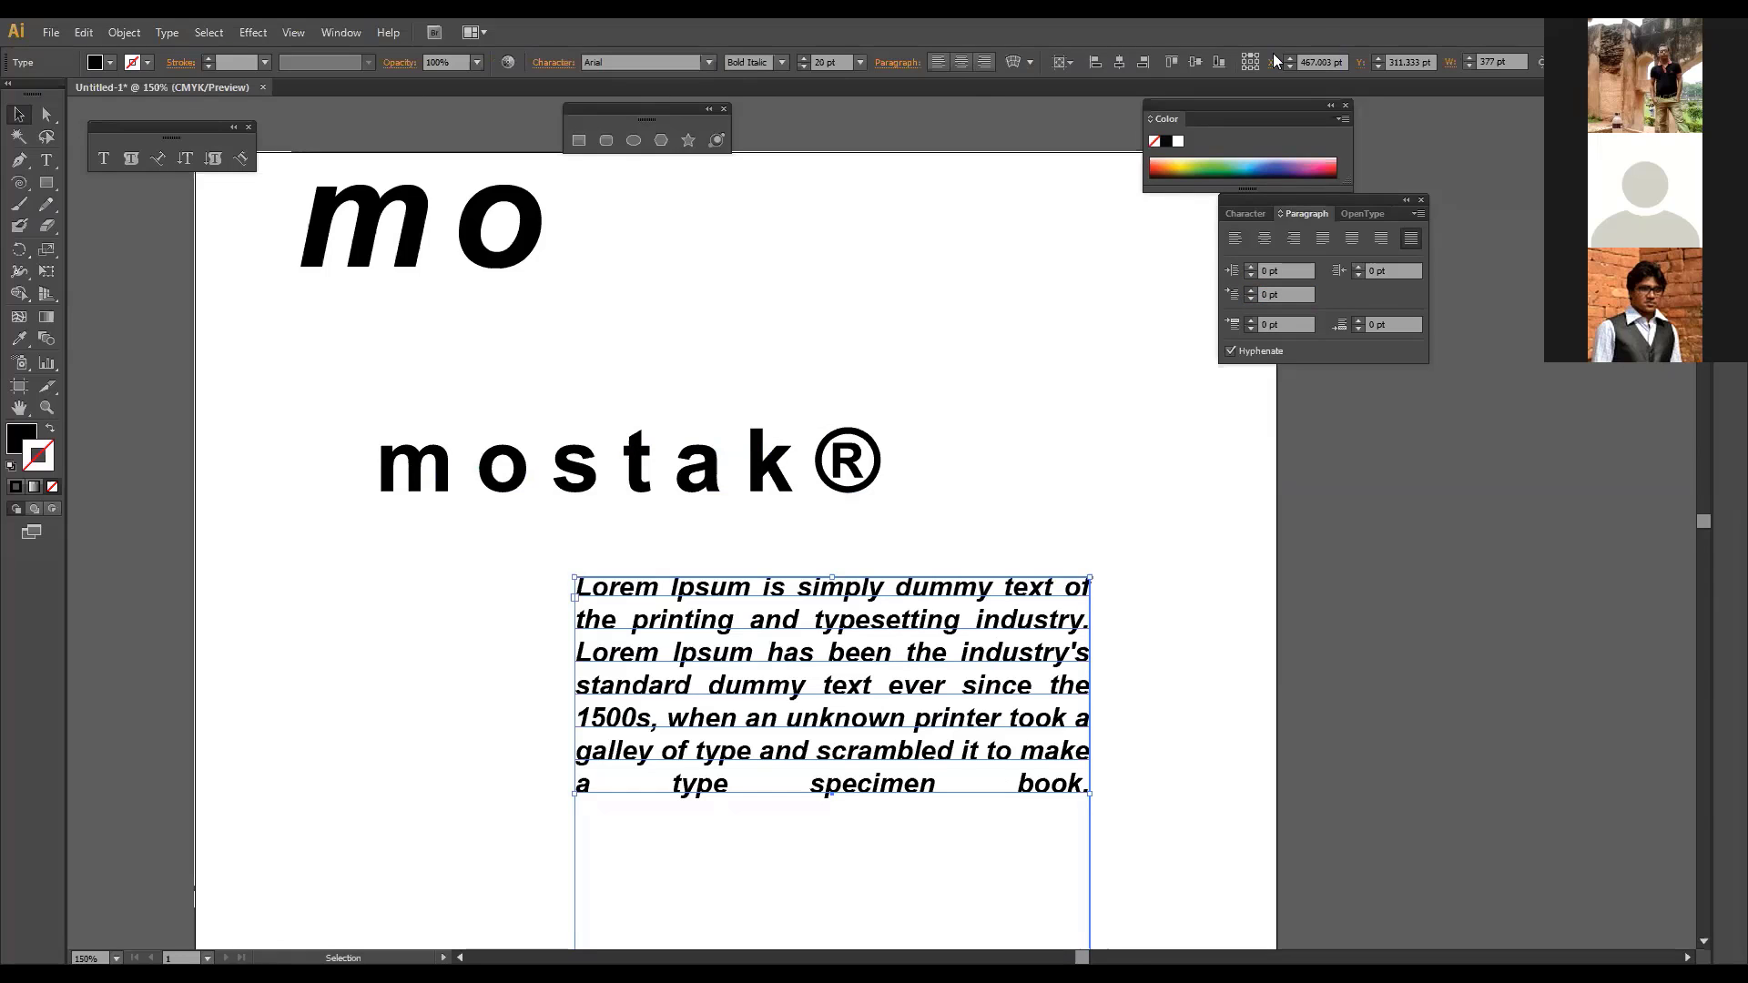
# Step: Left-align the Lorem Ipsum paragraph and view the Change Case options
pyautogui.moveTo(989, 656); pyautogui.dragTo(993, 655)
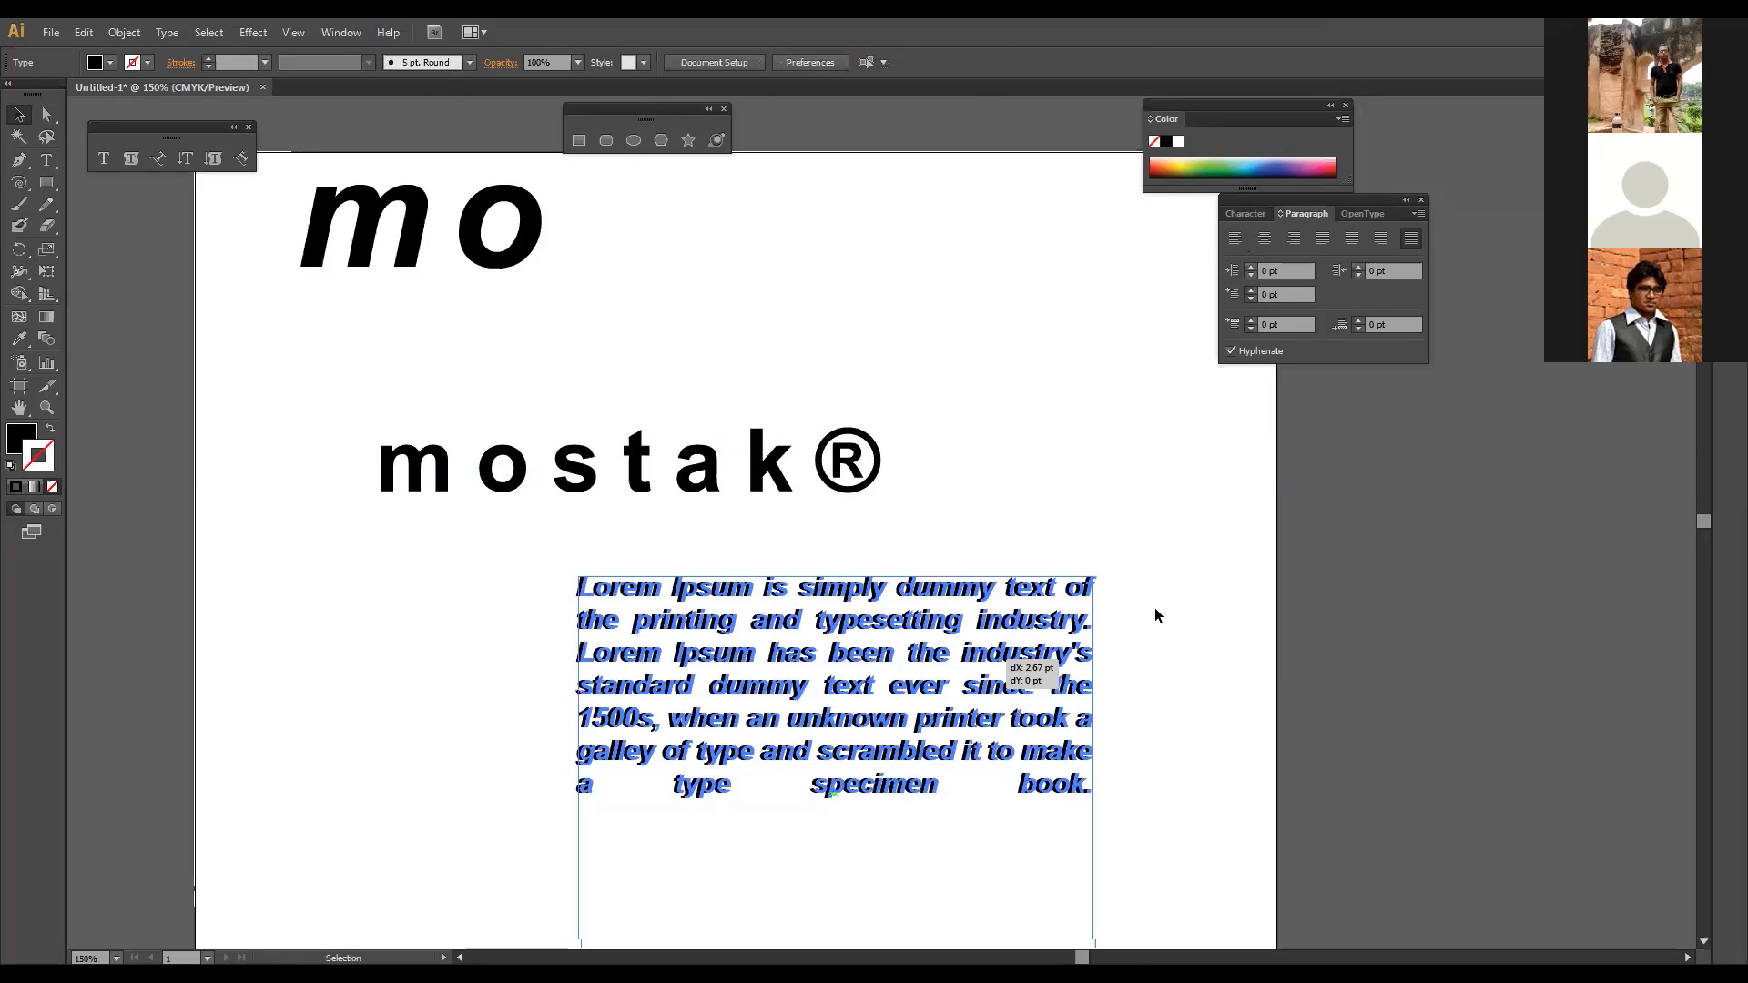
pyautogui.click(167, 32)
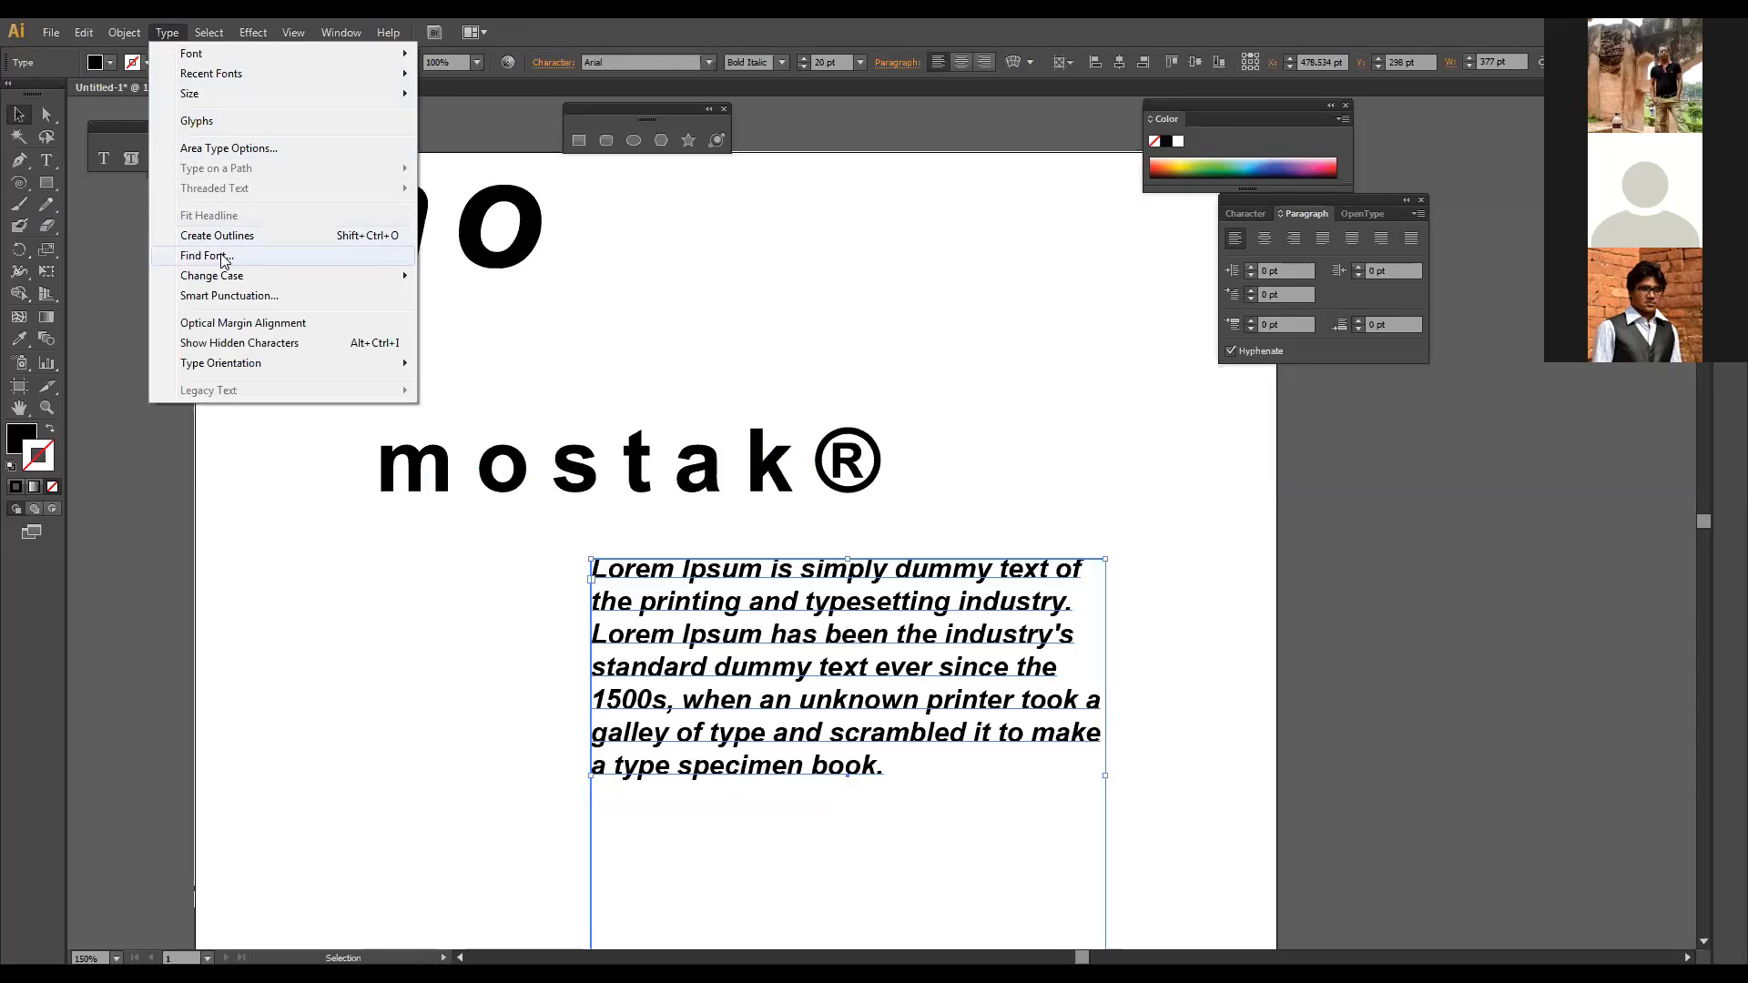
pyautogui.moveTo(225, 283)
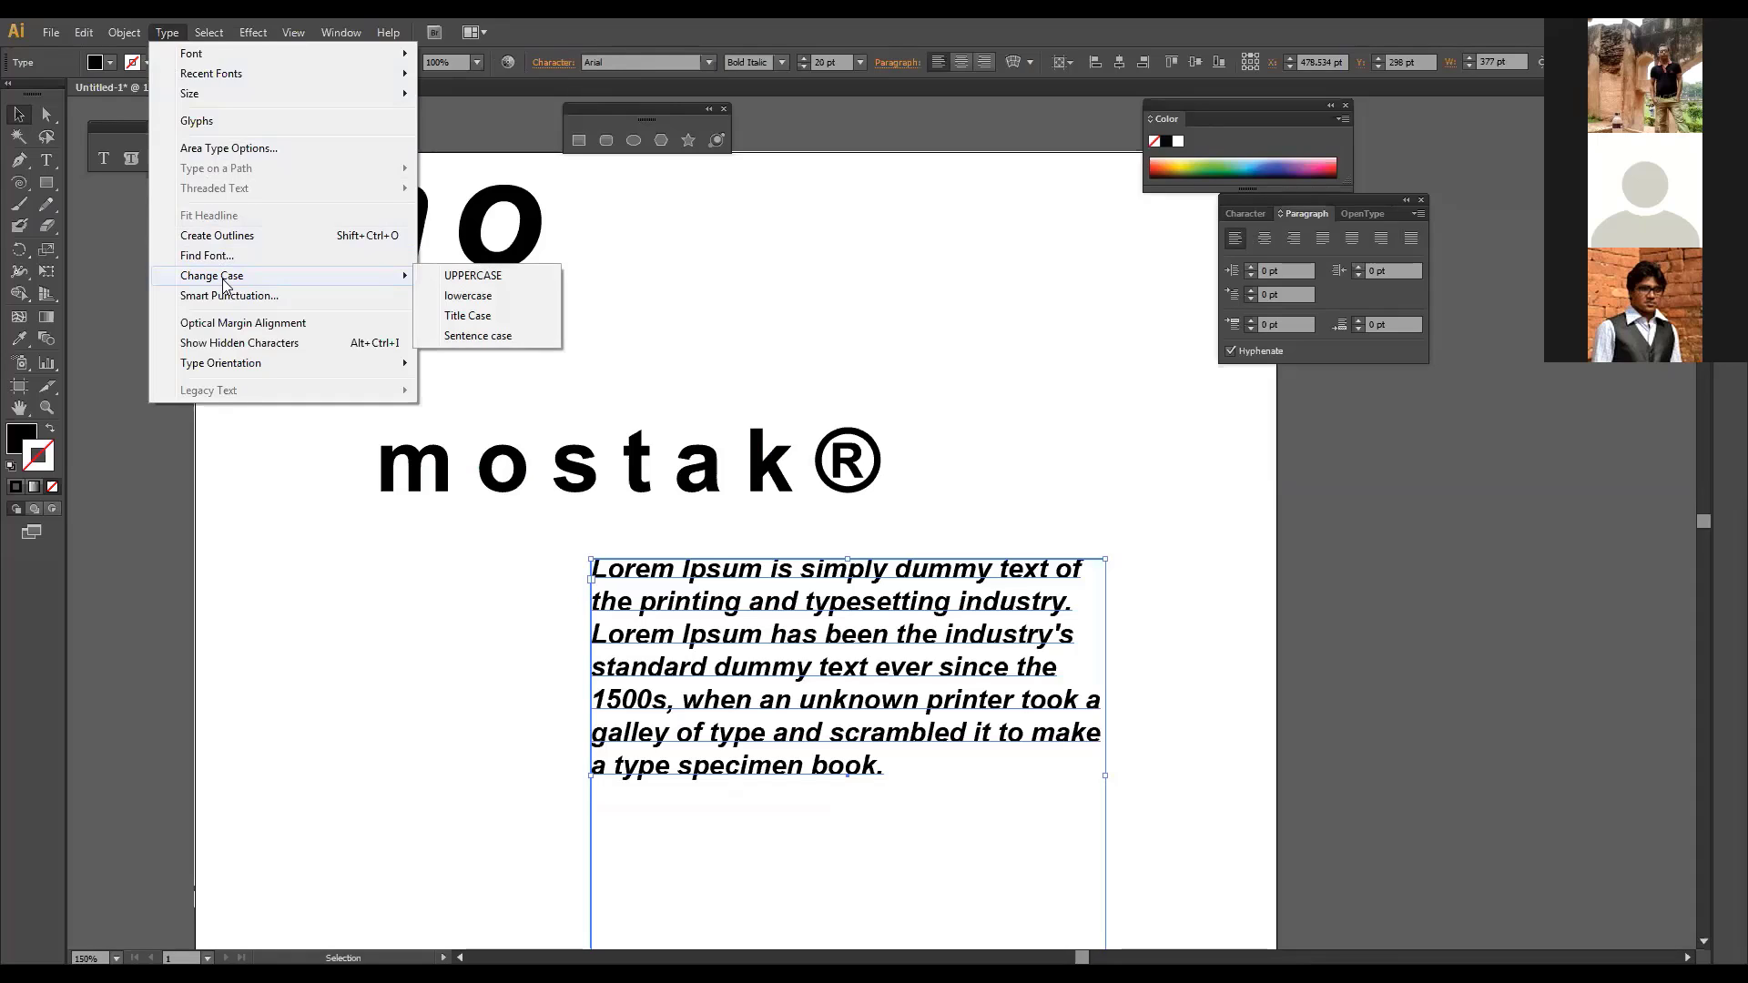
pyautogui.click(785, 365)
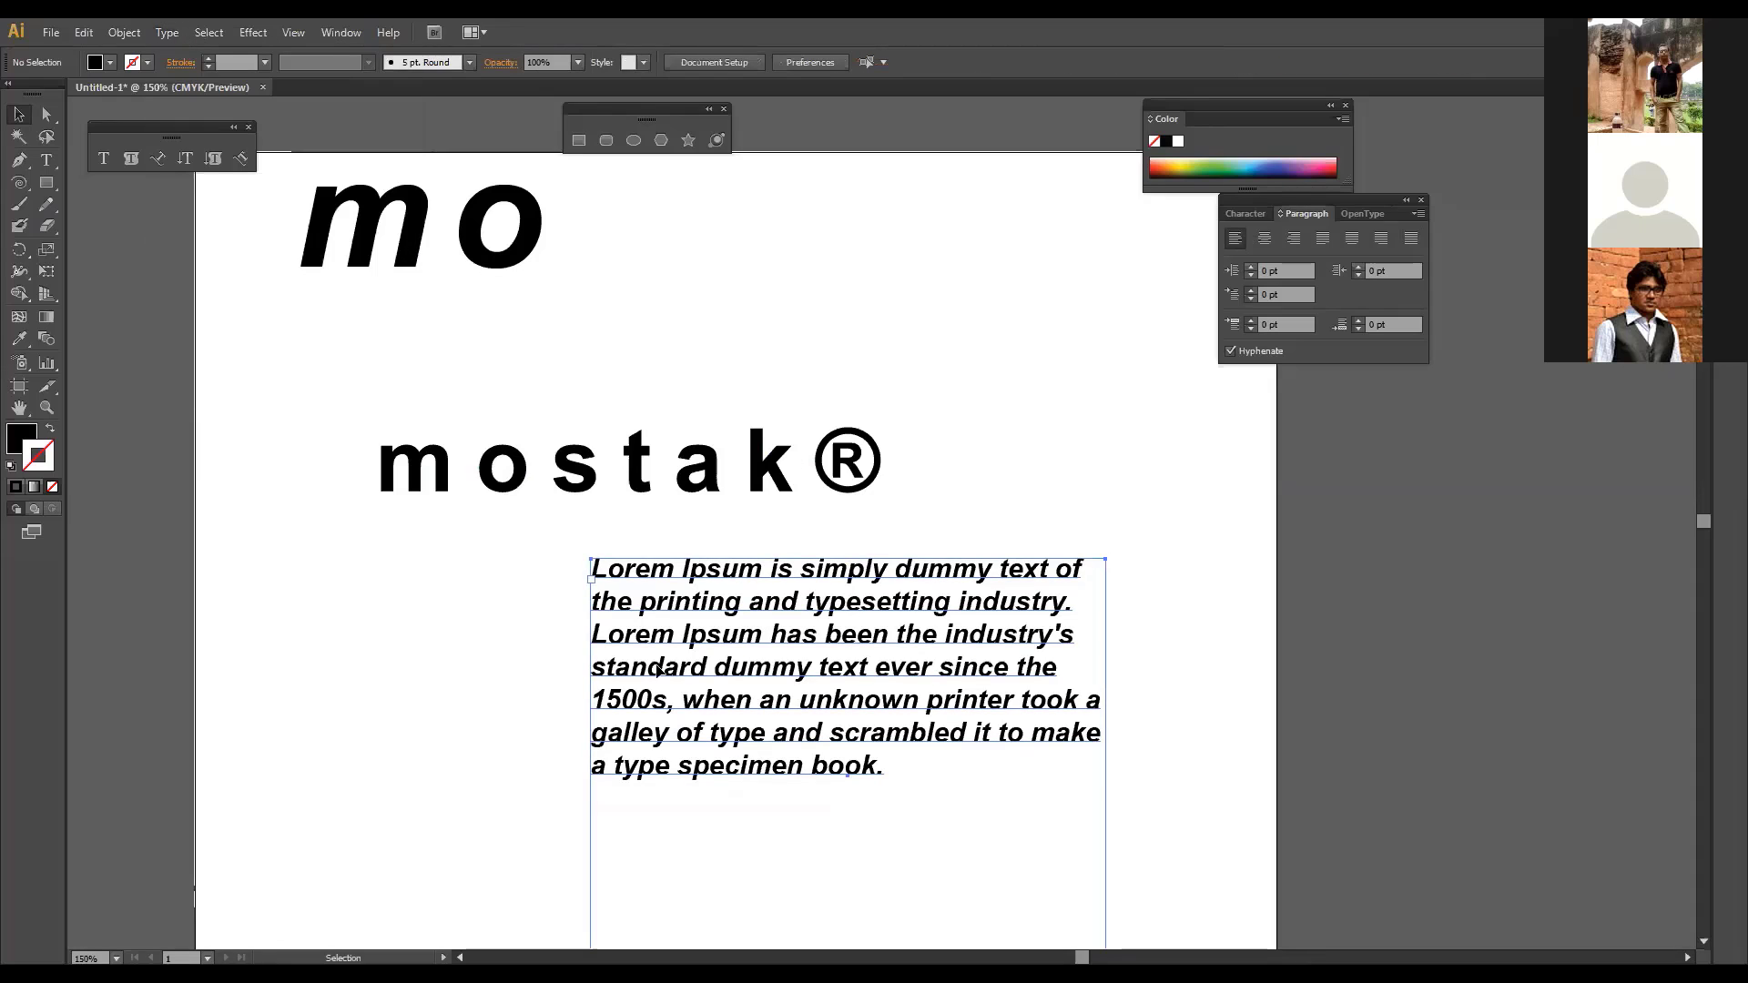
# Step: Move the Lorem Ipsum block down and to the left, and the outlined ® headline past the page's right edge
pyautogui.moveTo(819, 597); pyautogui.dragTo(669, 664)
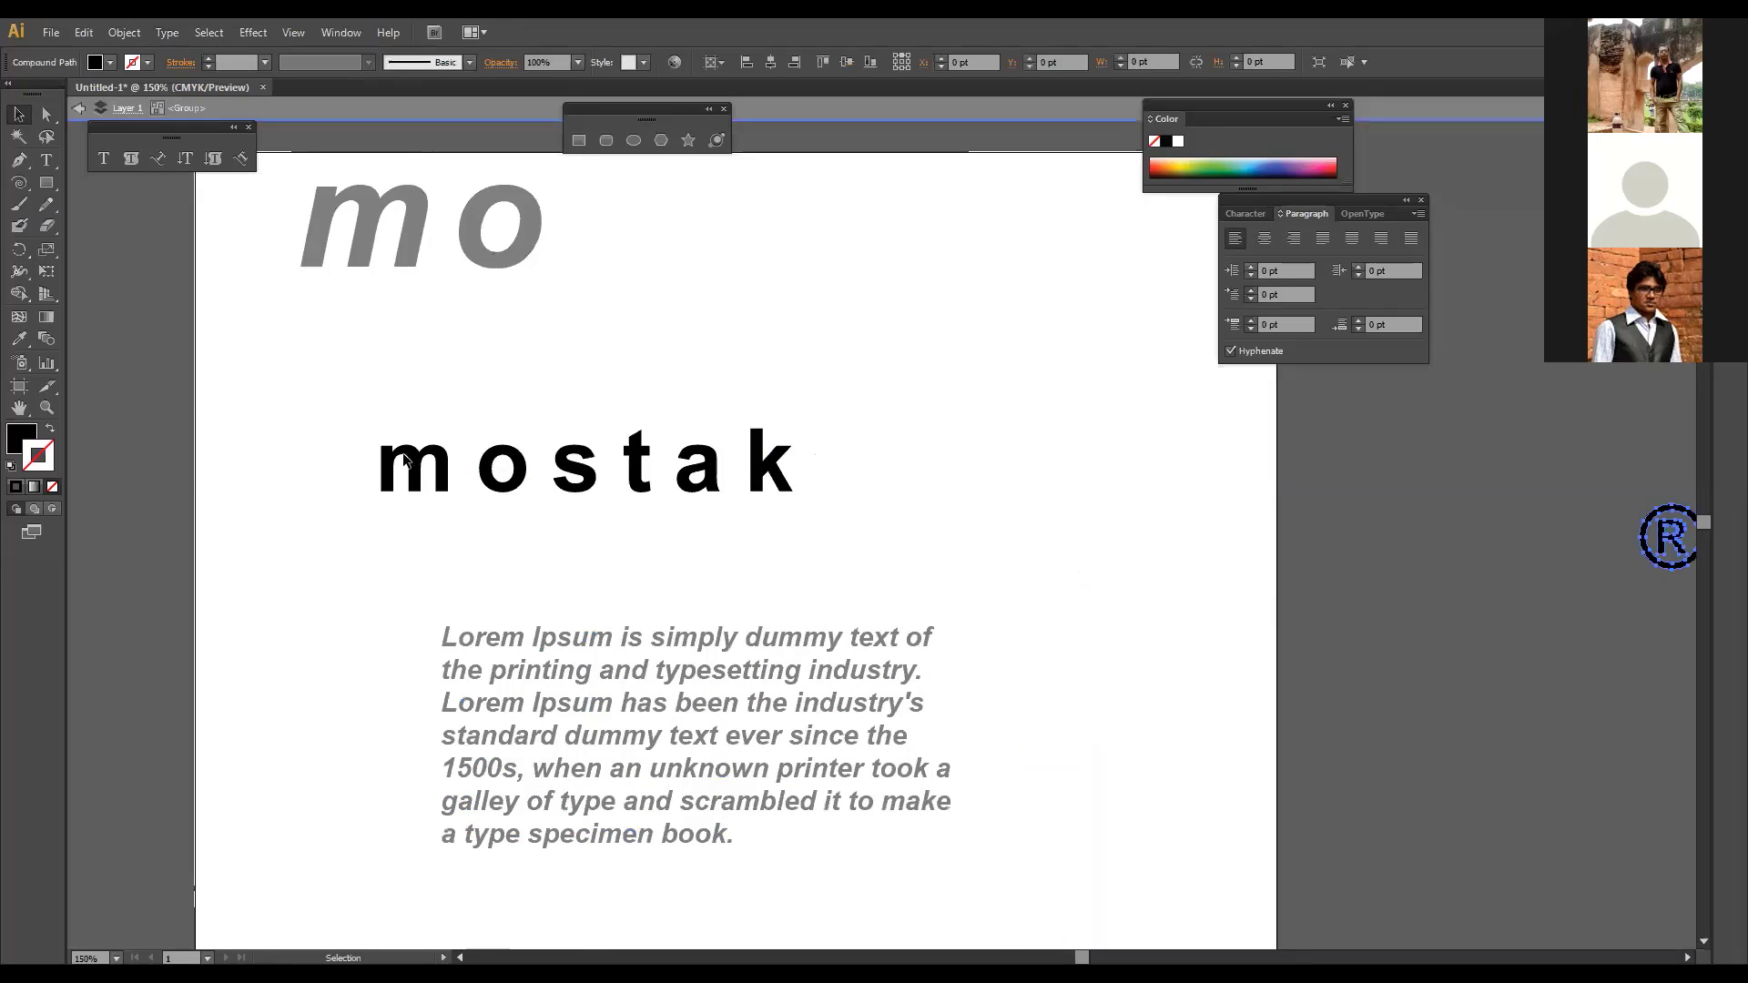
pyautogui.click(439, 466)
pyautogui.moveTo(485, 472); pyautogui.dragTo(966, 472)
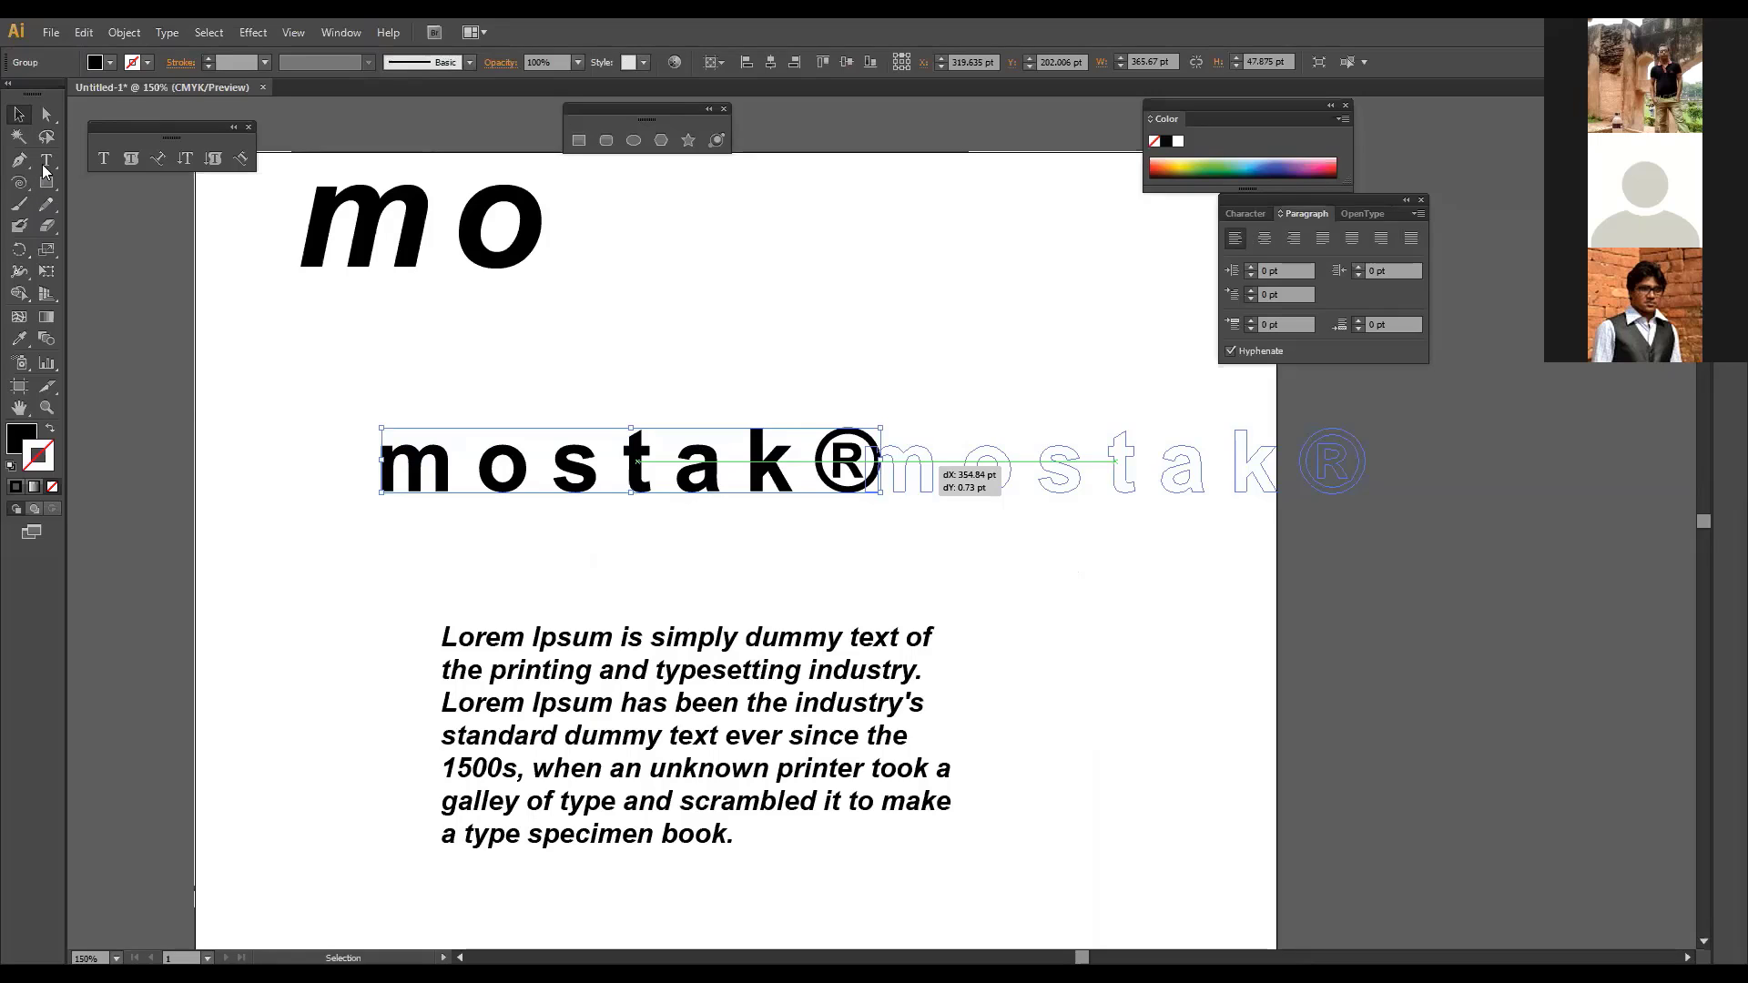
# Step: Add the point text "design" in Arial Bold 64 pt between the "mo" text and the Lorem Ipsum block
pyautogui.click(46, 167)
pyautogui.click(559, 396)
pyautogui.write('de')
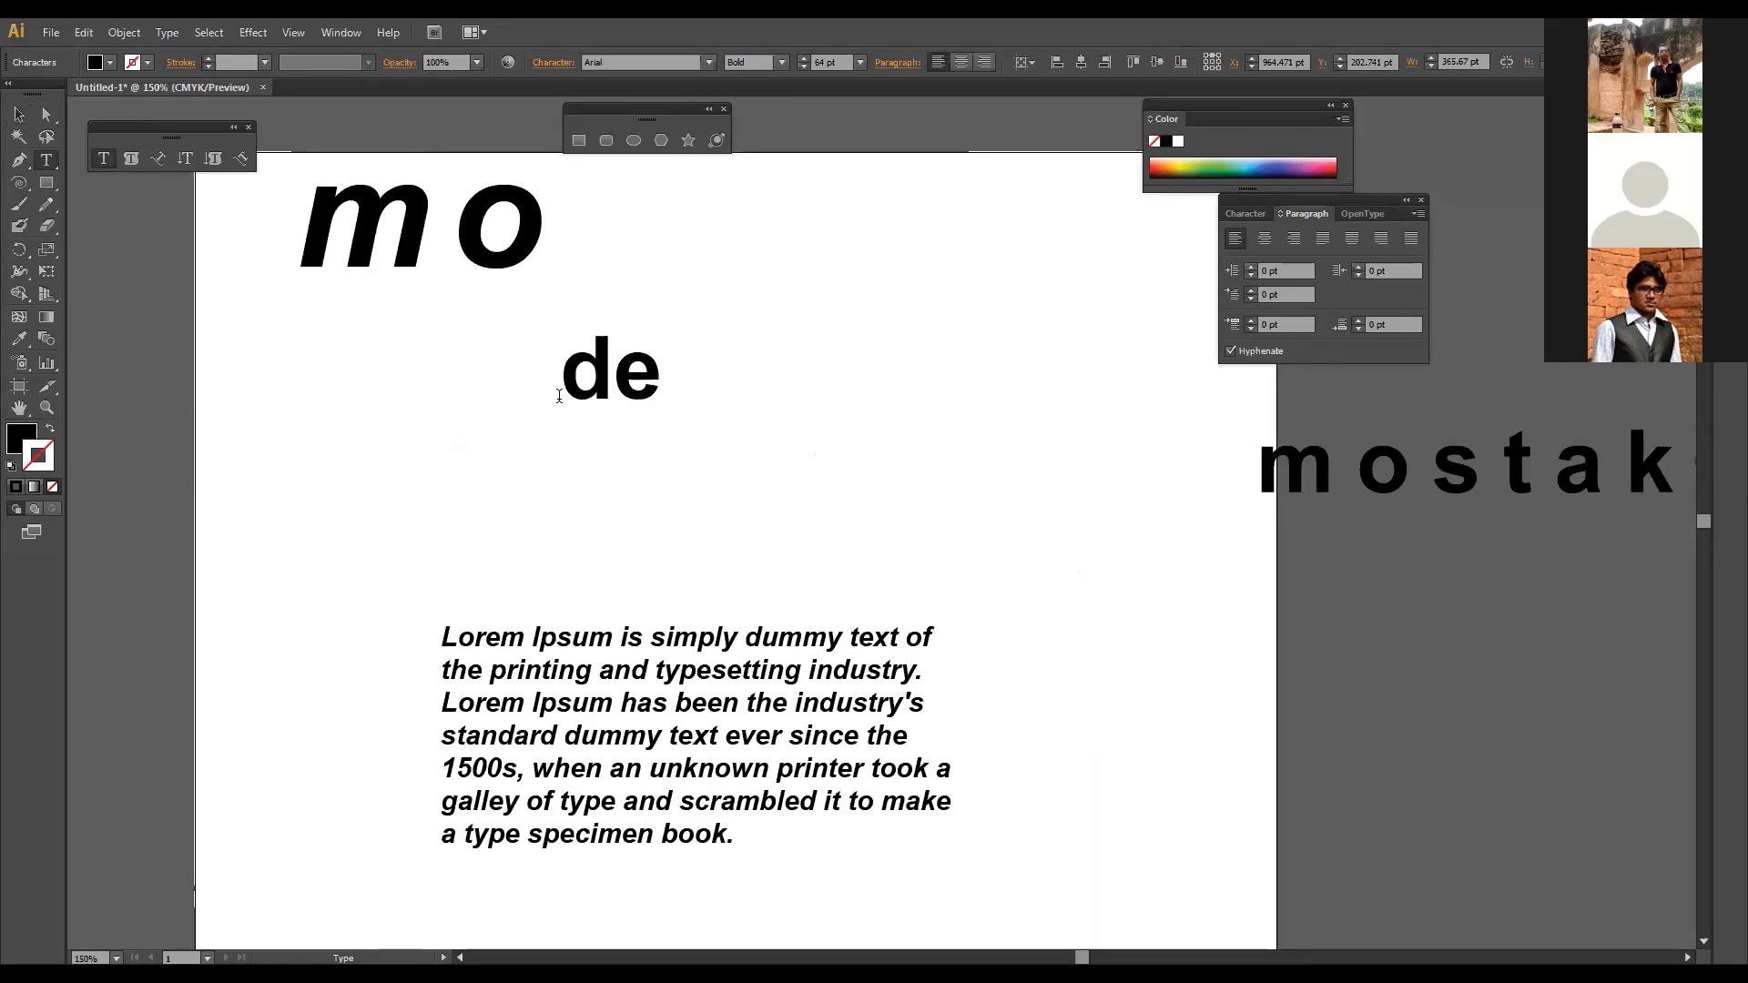
pyautogui.write('sign')
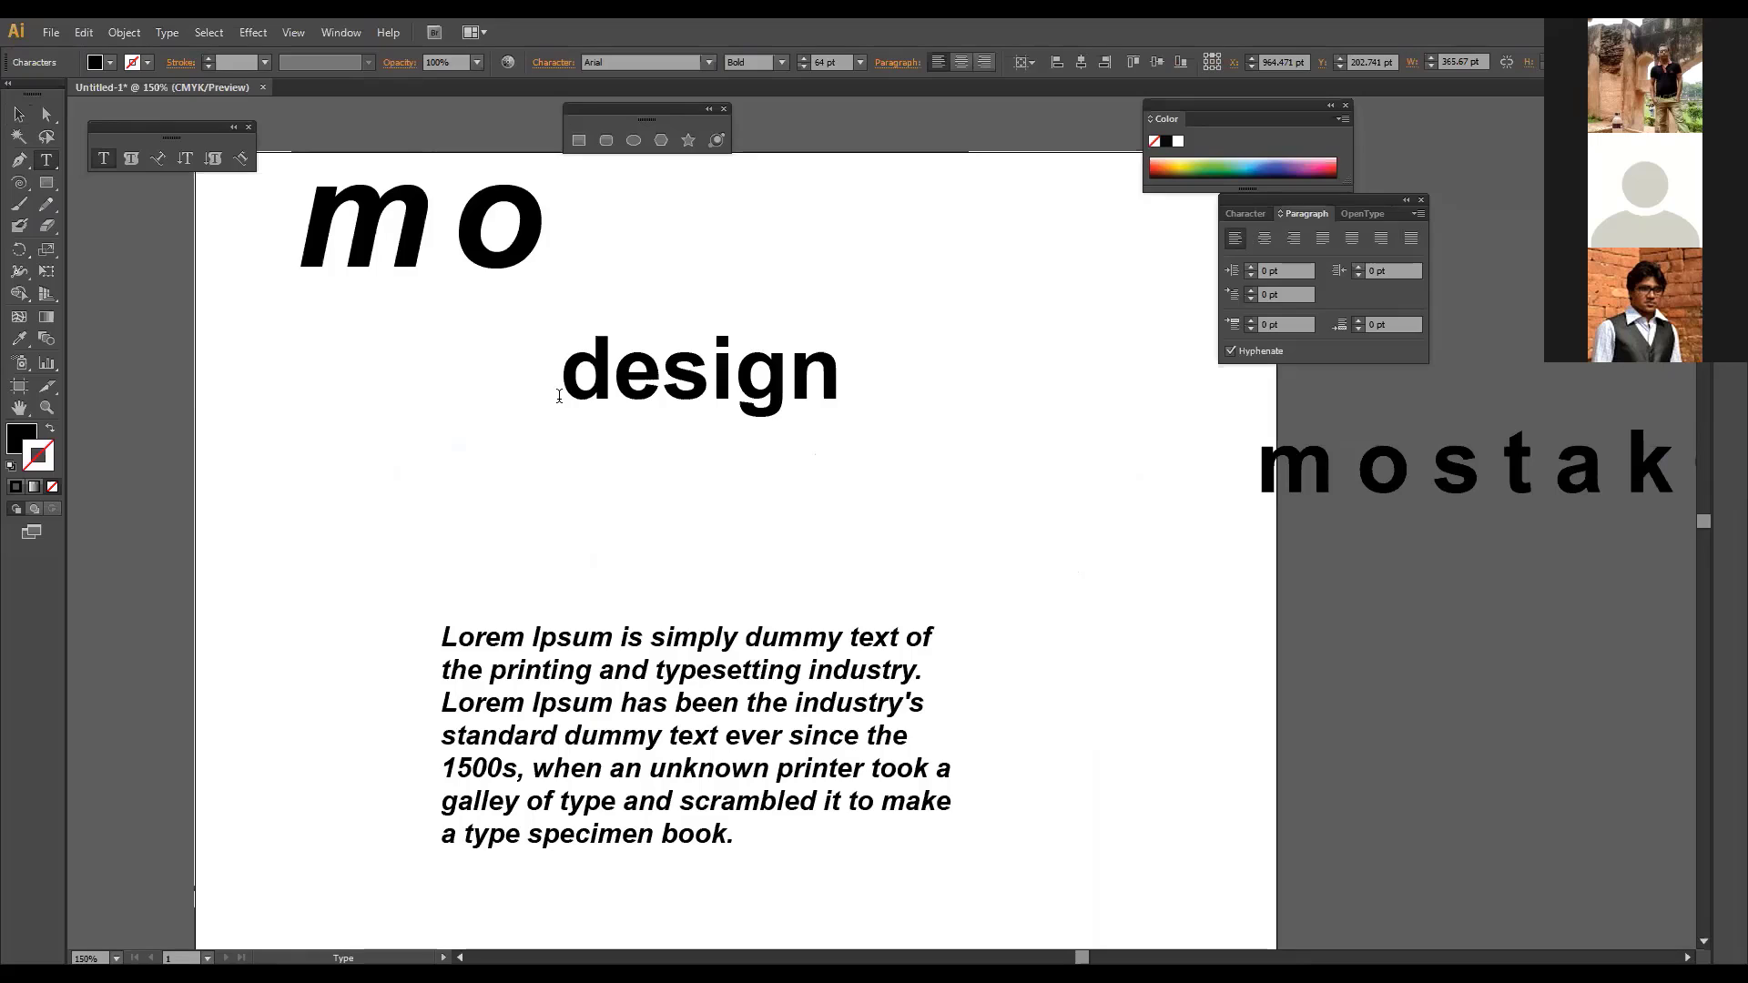
pyautogui.click(18, 115)
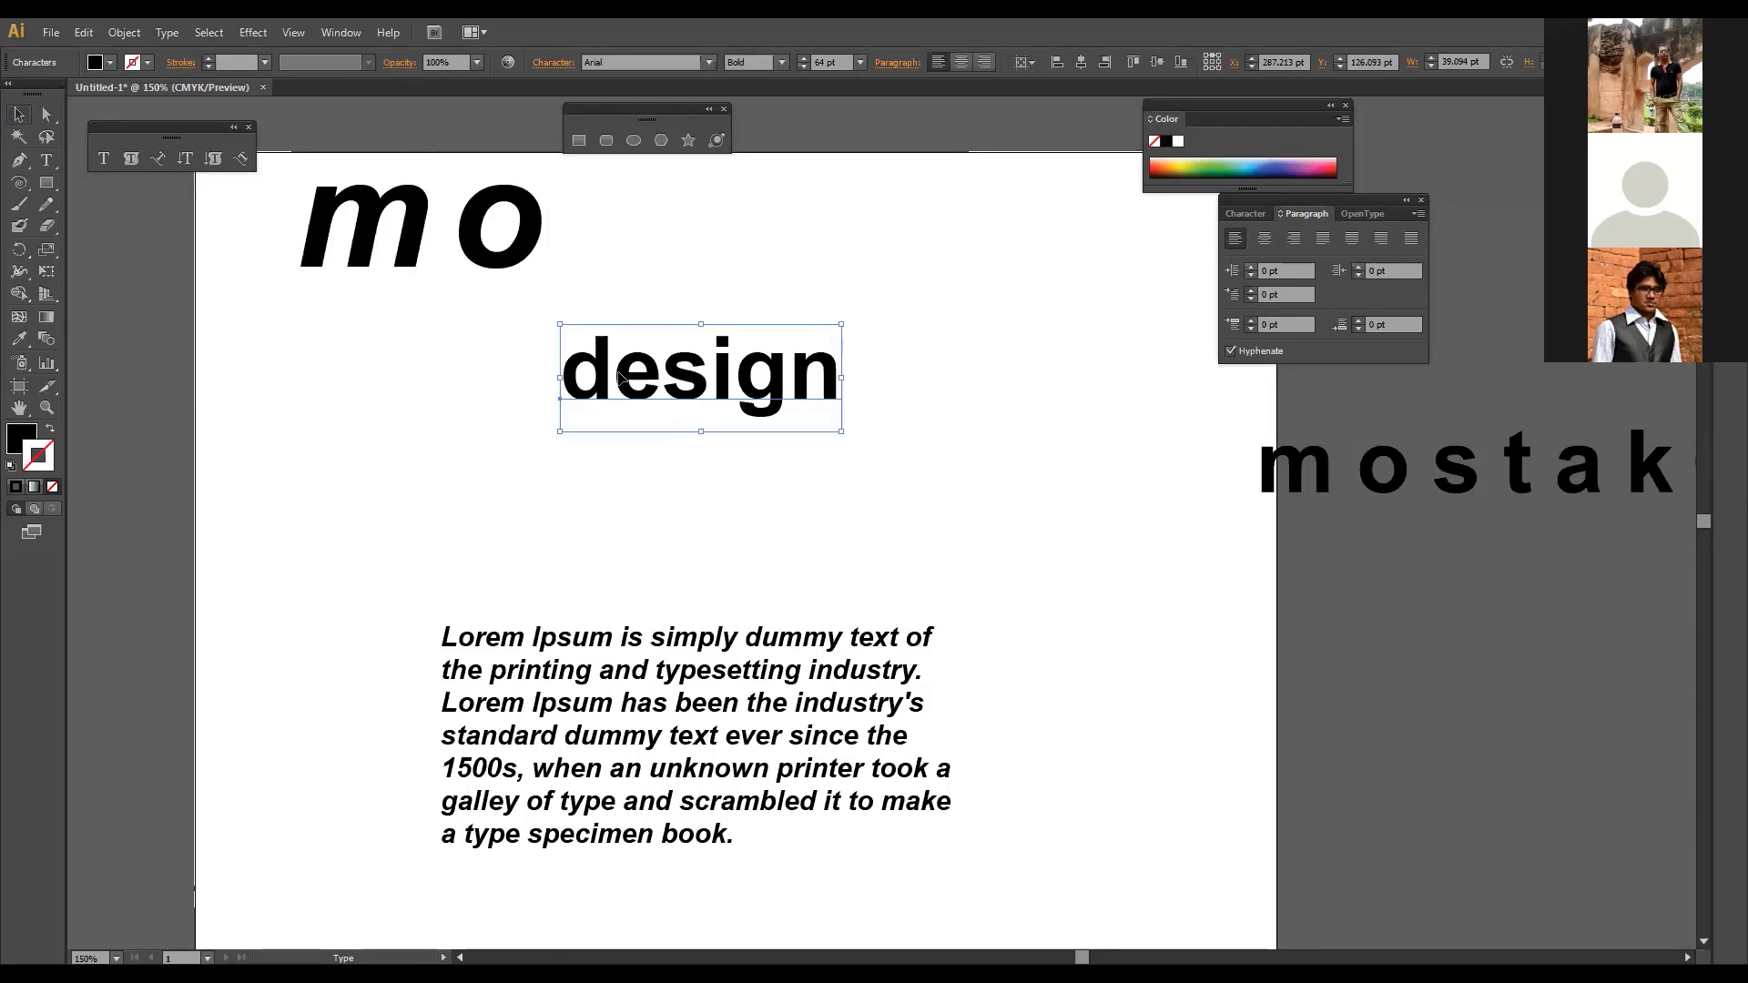
pyautogui.moveTo(773, 383); pyautogui.dragTo(710, 430)
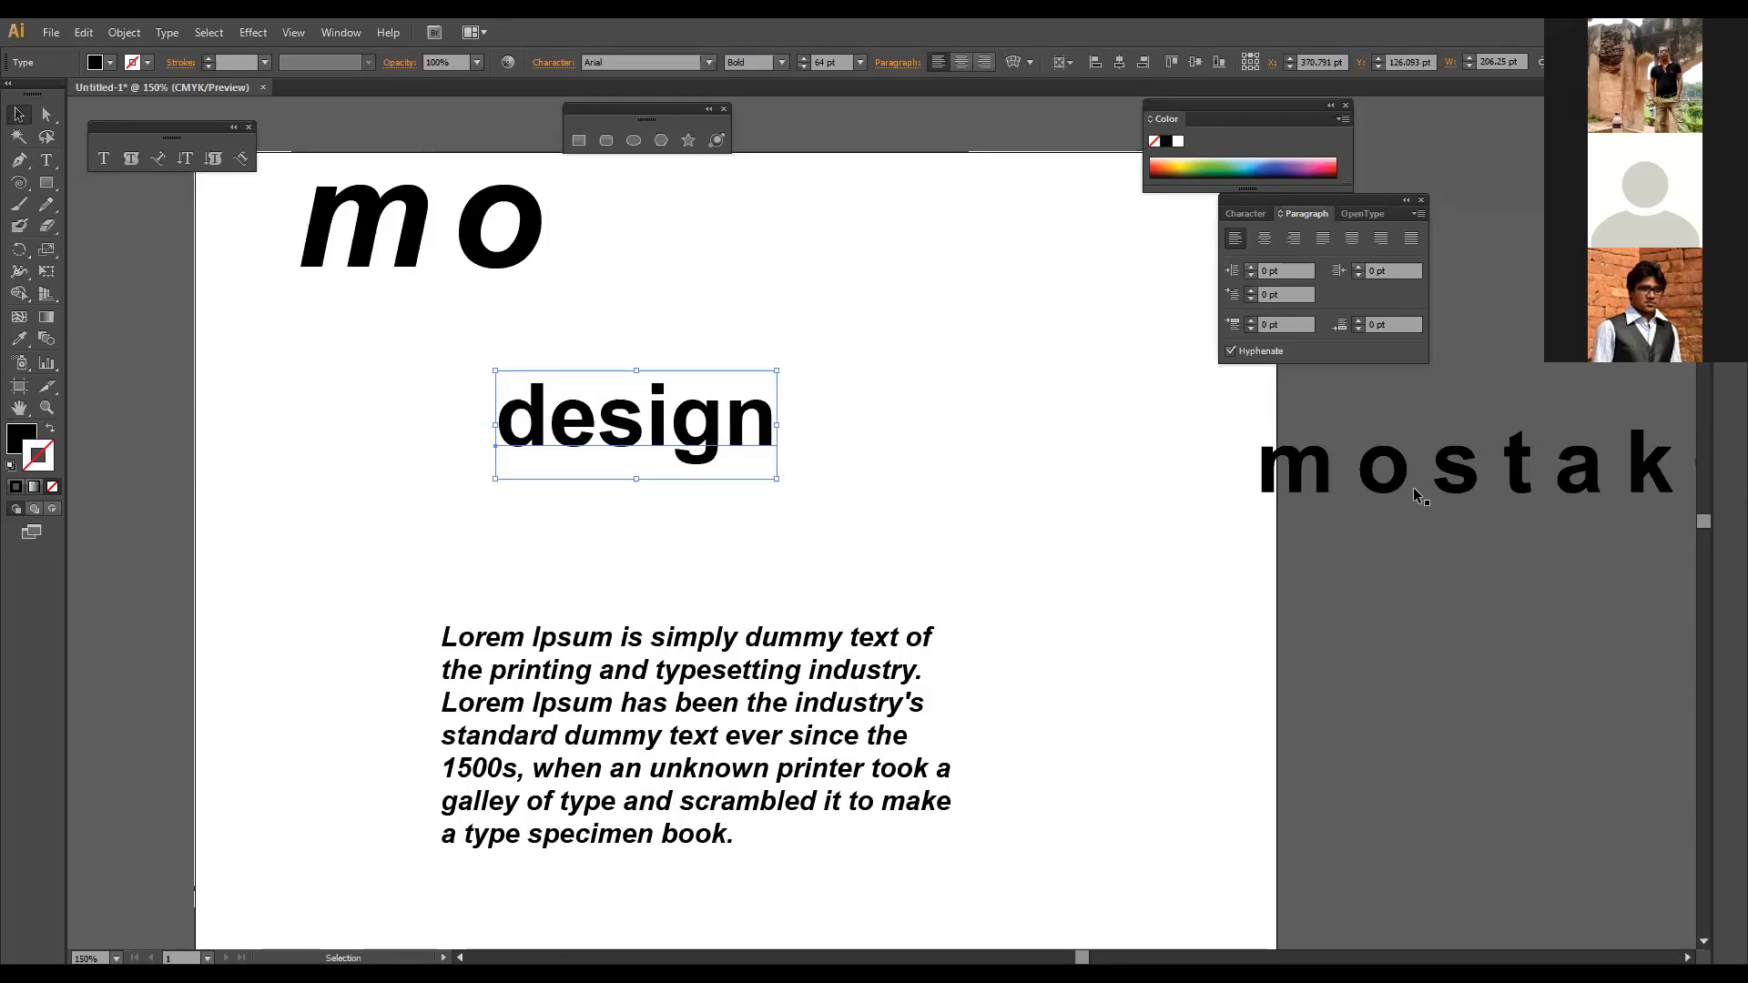
# Step: Change the word "design" to UPPERCASE and back to lowercase
pyautogui.click(166, 31)
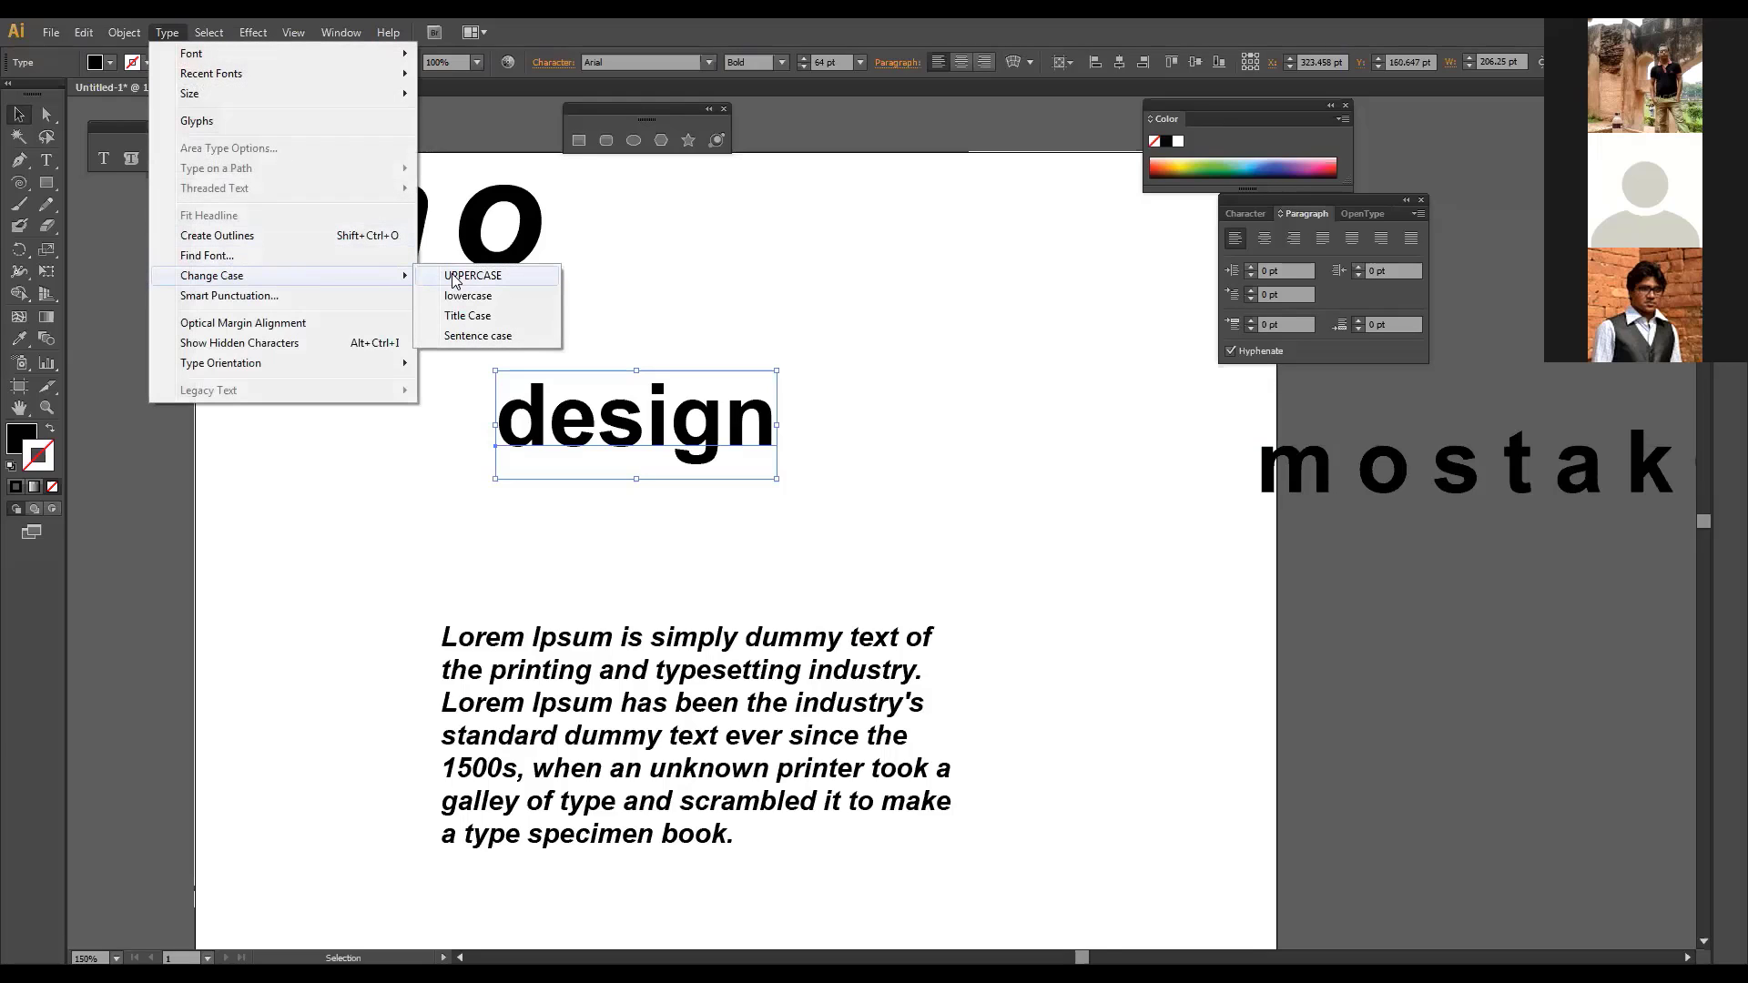
pyautogui.click(456, 276)
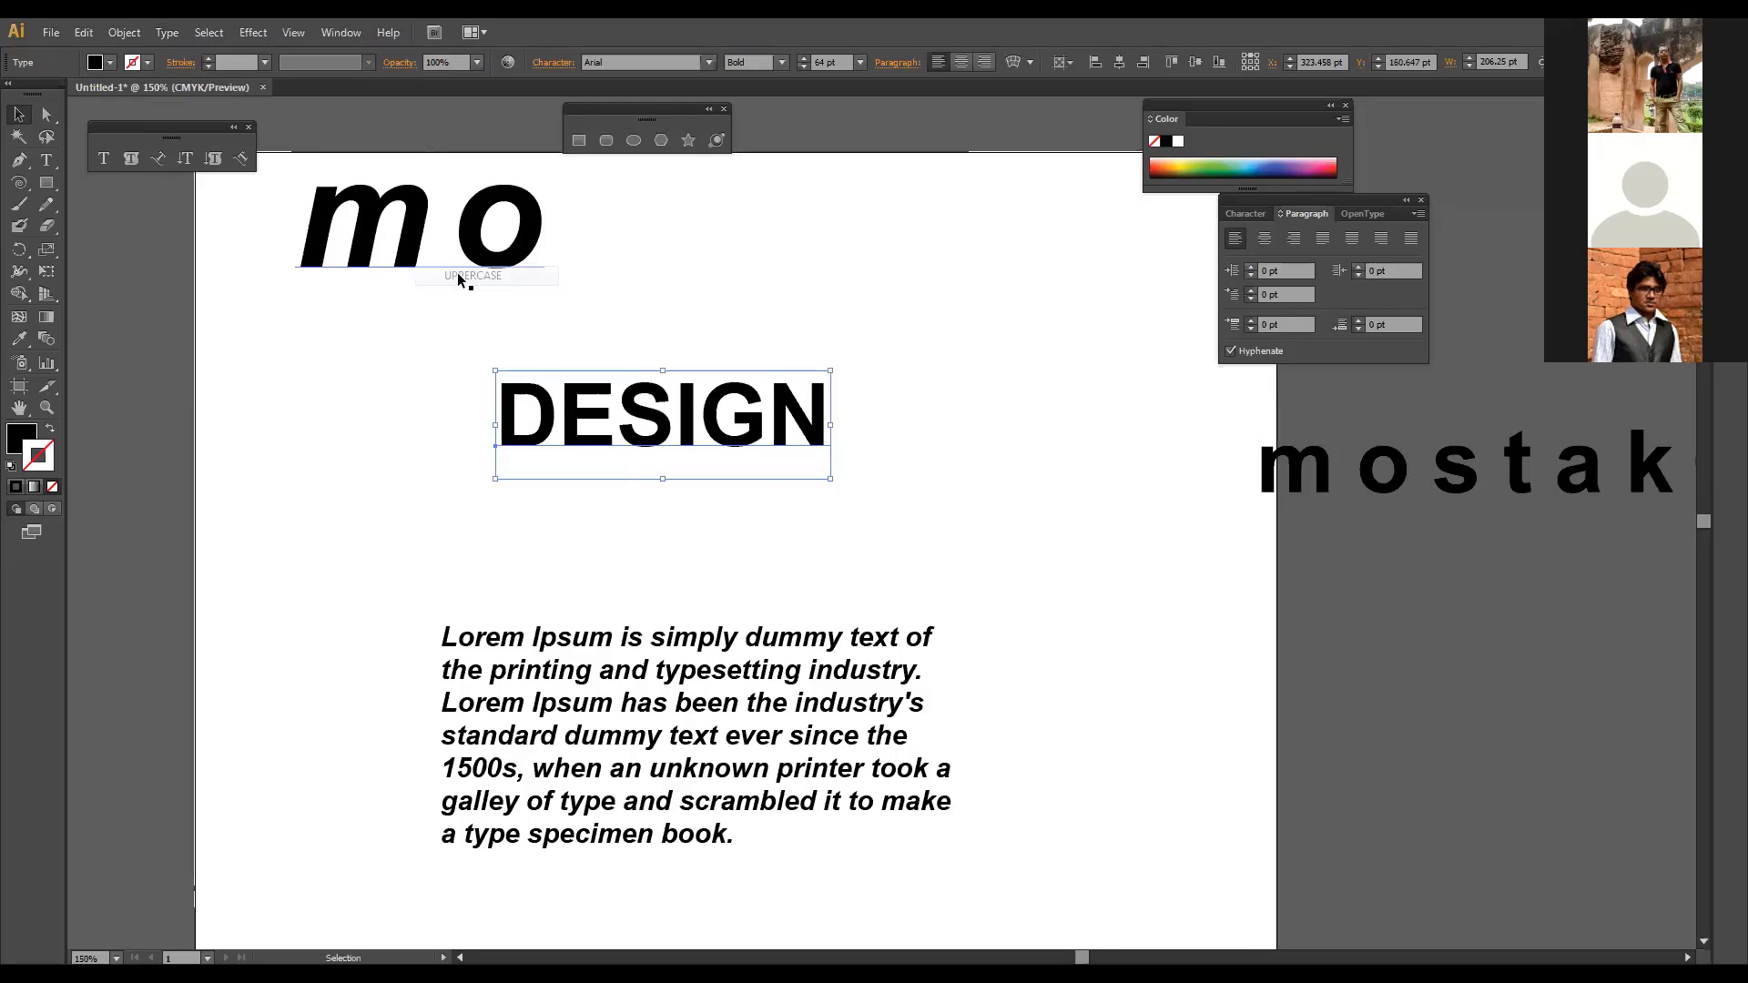
pyautogui.click(171, 37)
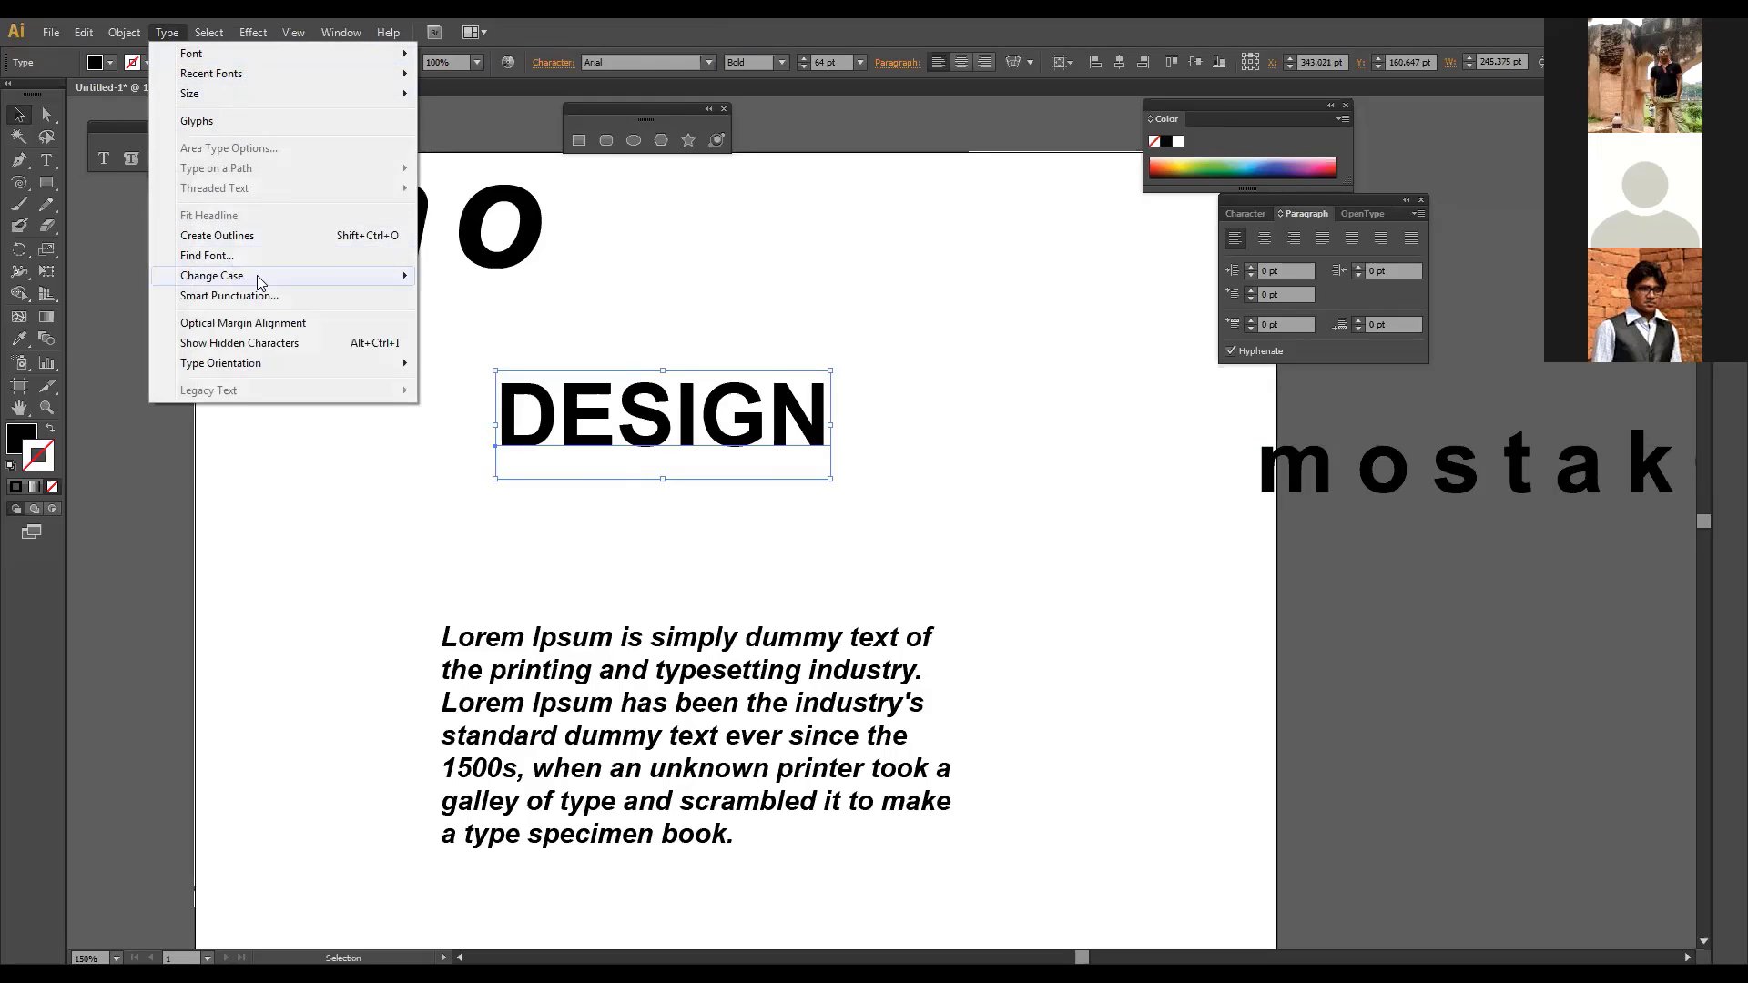
pyautogui.moveTo(251, 274)
pyautogui.click(470, 296)
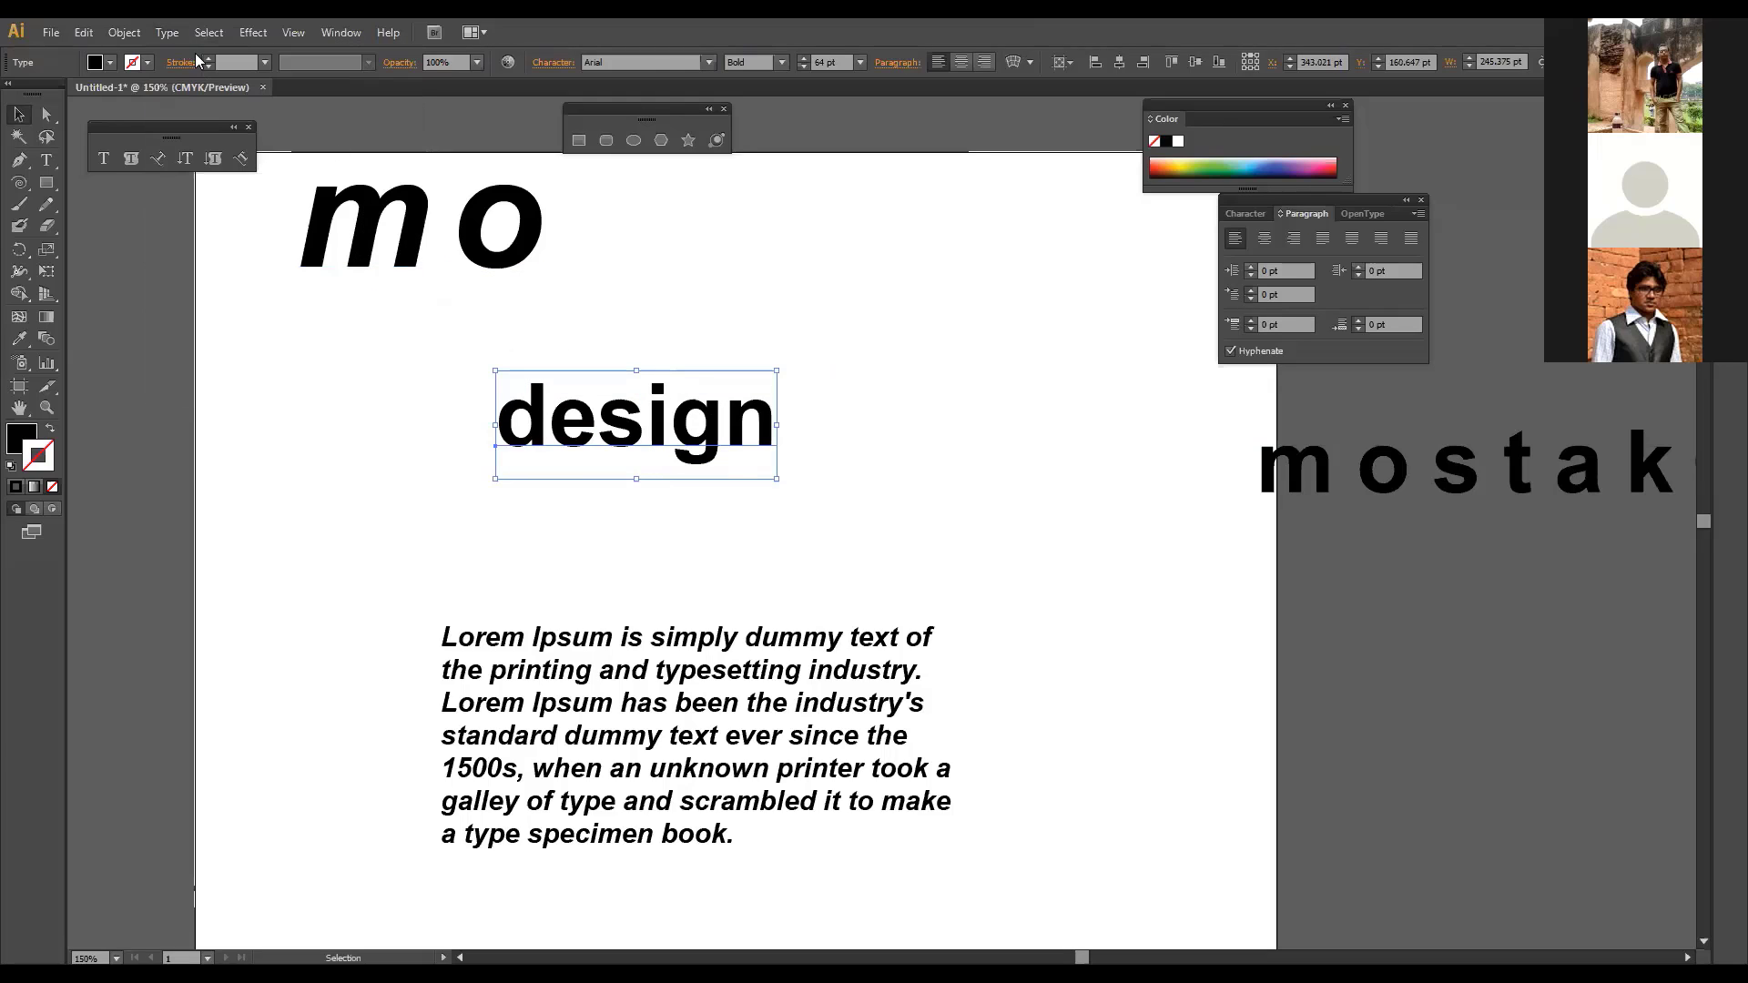
# Step: Apply Title Case and then Sentence case to the word "design"
pyautogui.click(170, 34)
pyautogui.moveTo(297, 276)
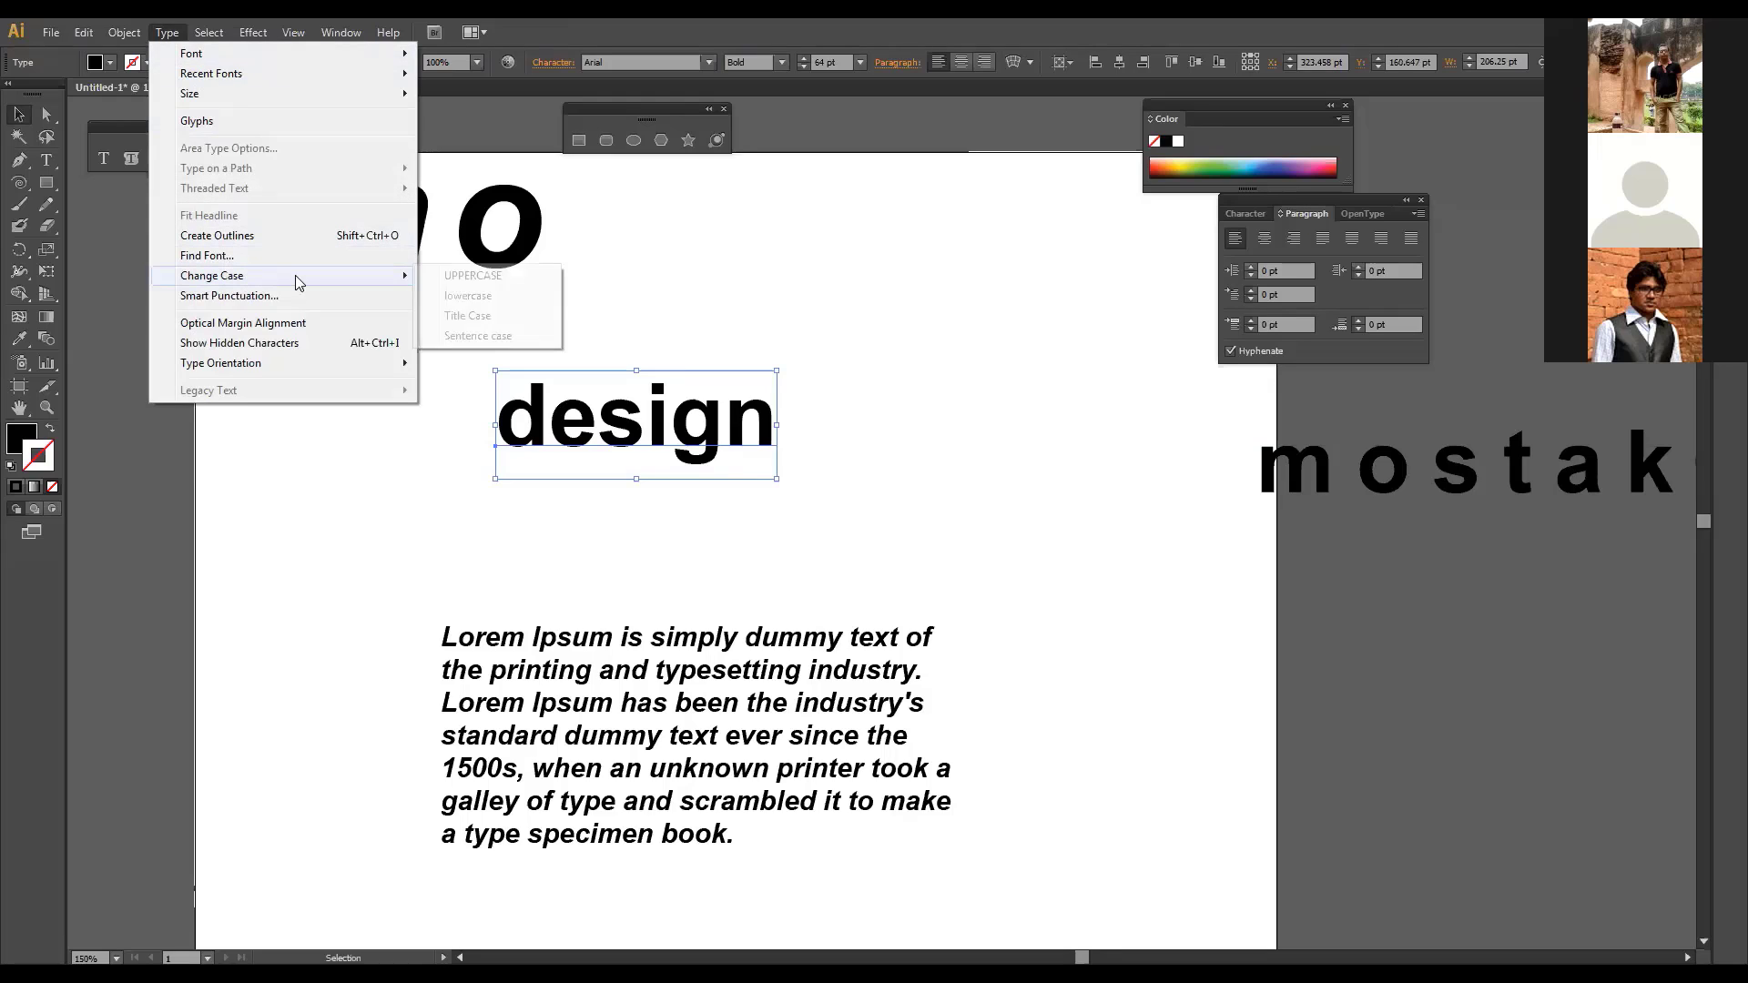
pyautogui.click(495, 315)
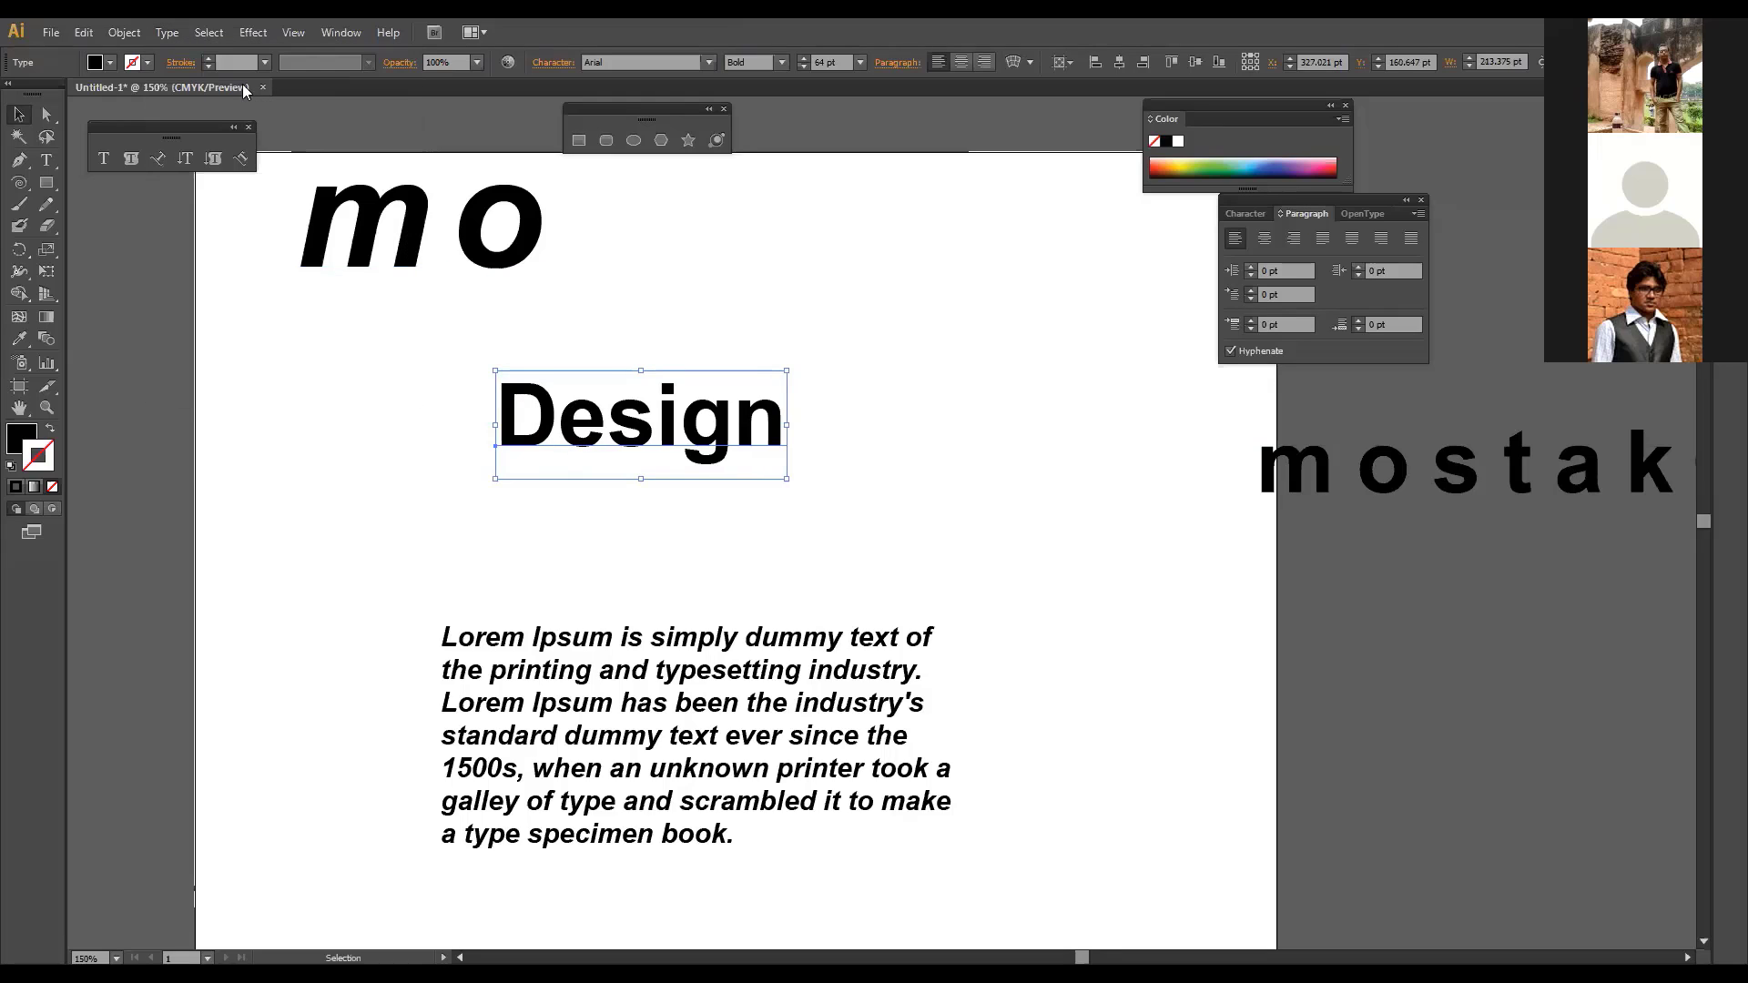
pyautogui.click(161, 37)
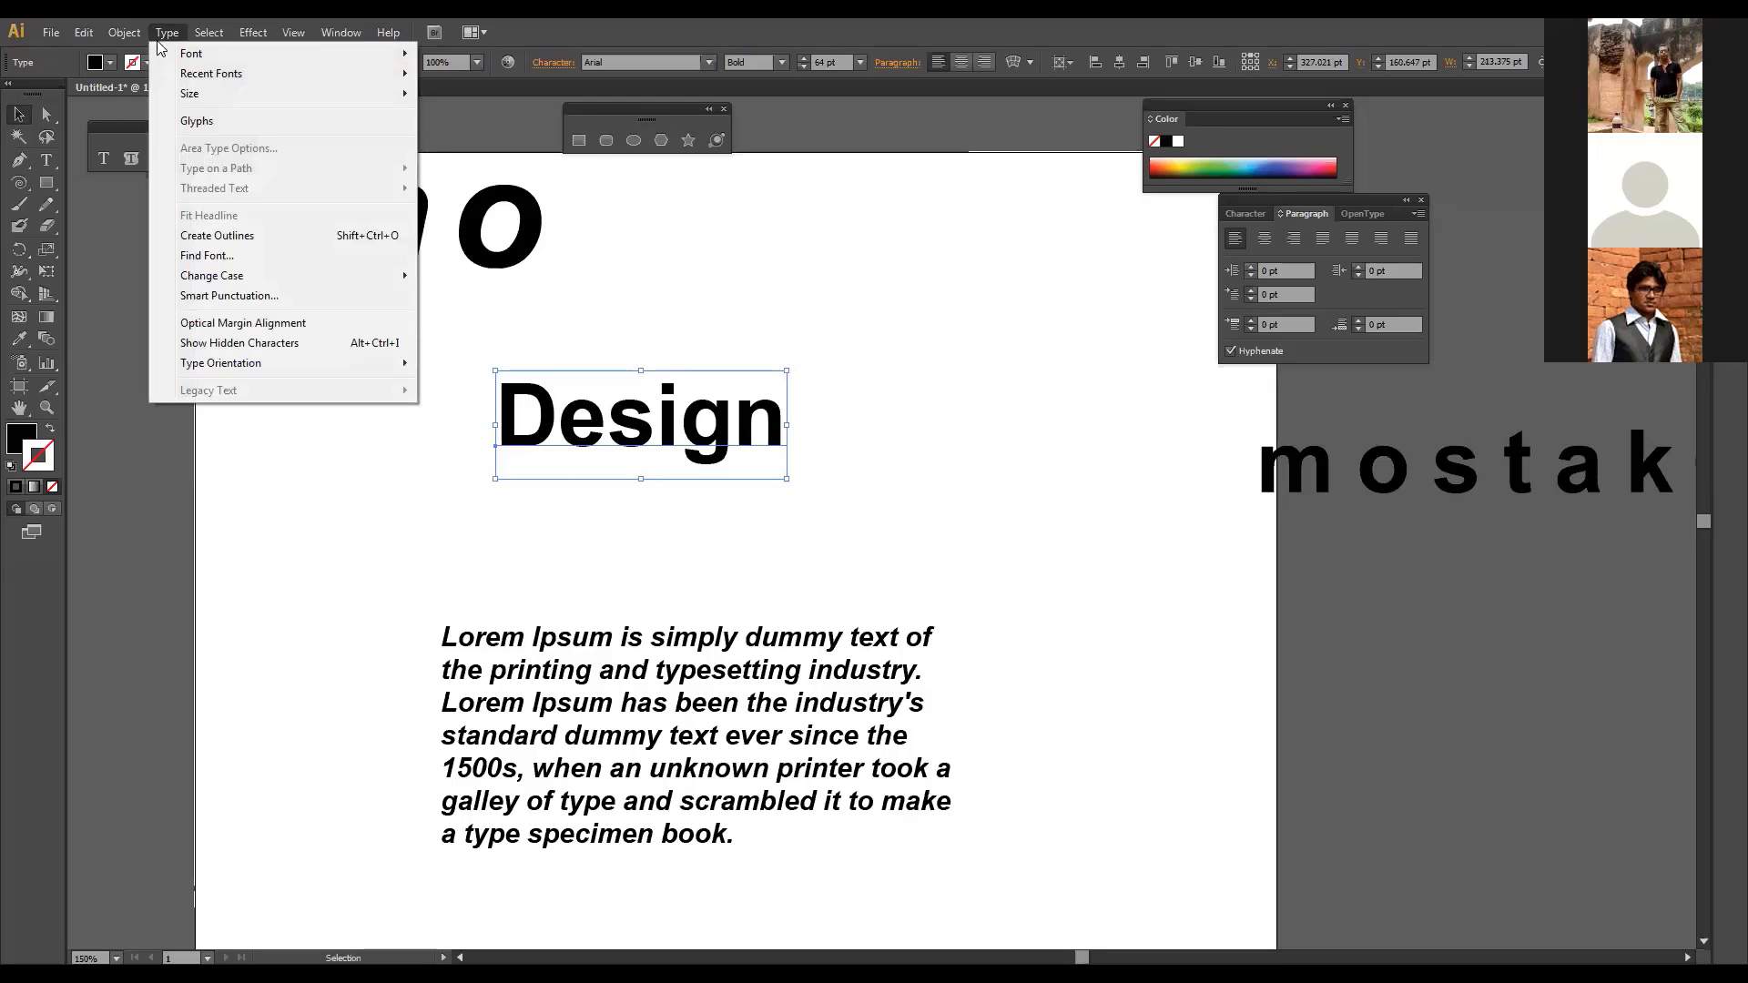
pyautogui.moveTo(238, 275)
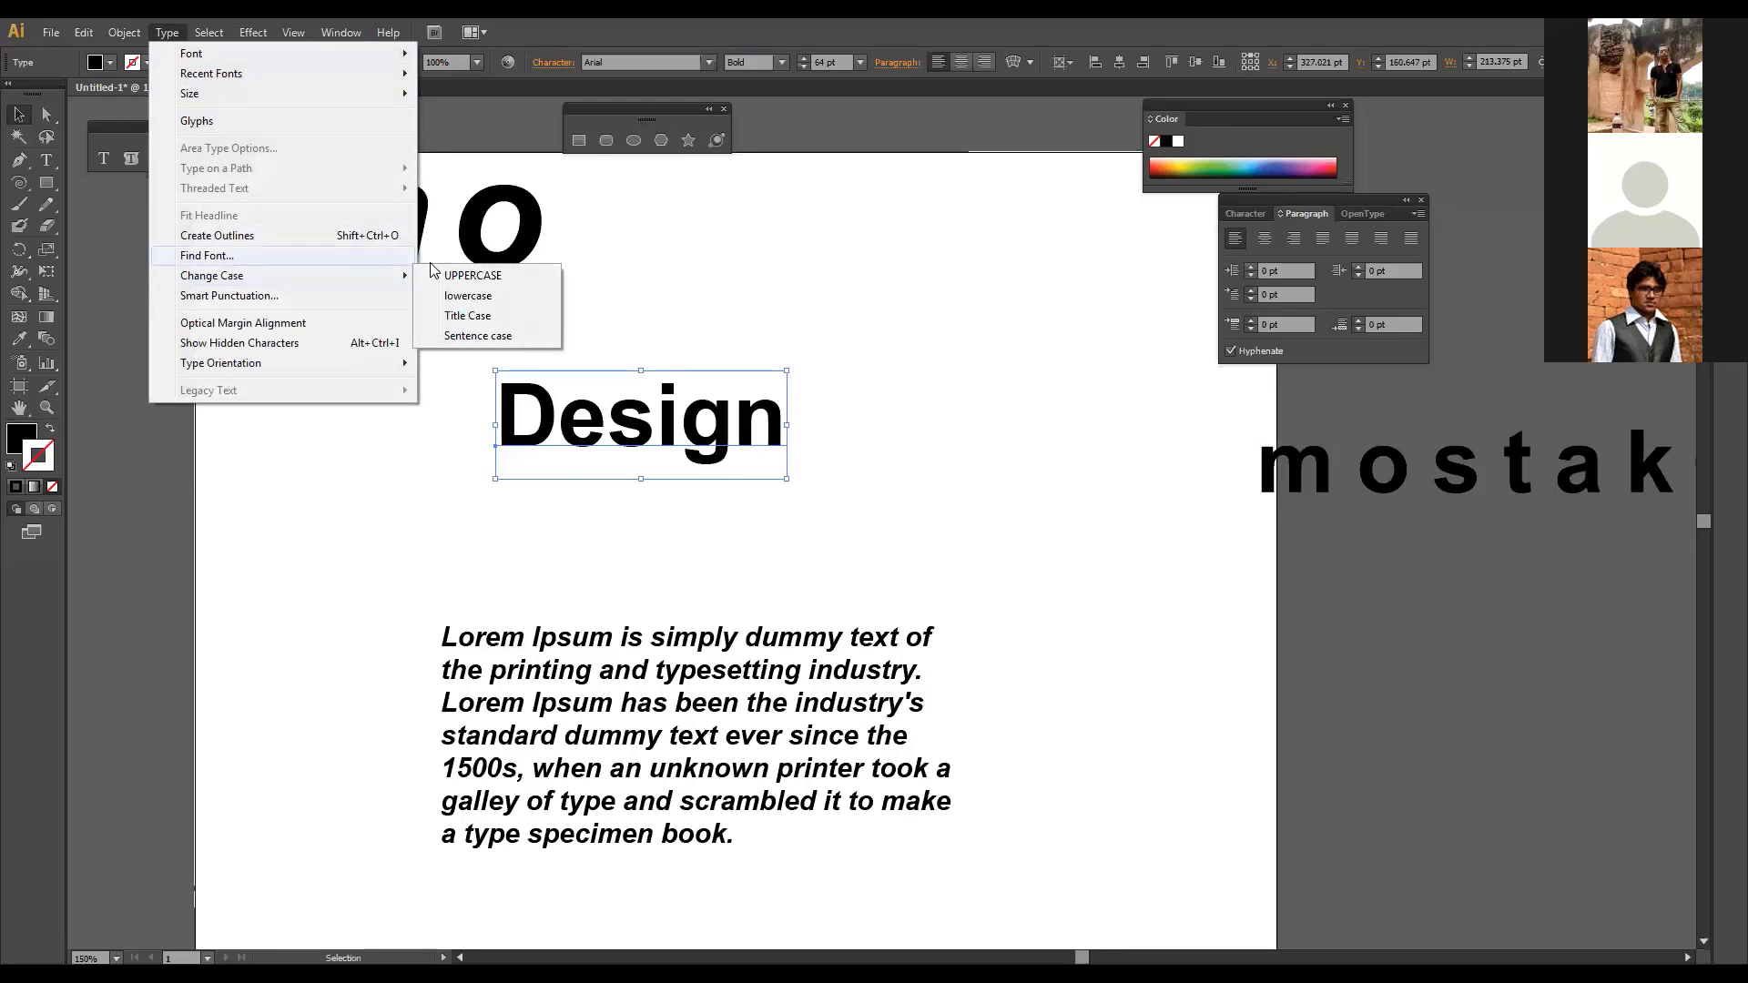
pyautogui.click(464, 336)
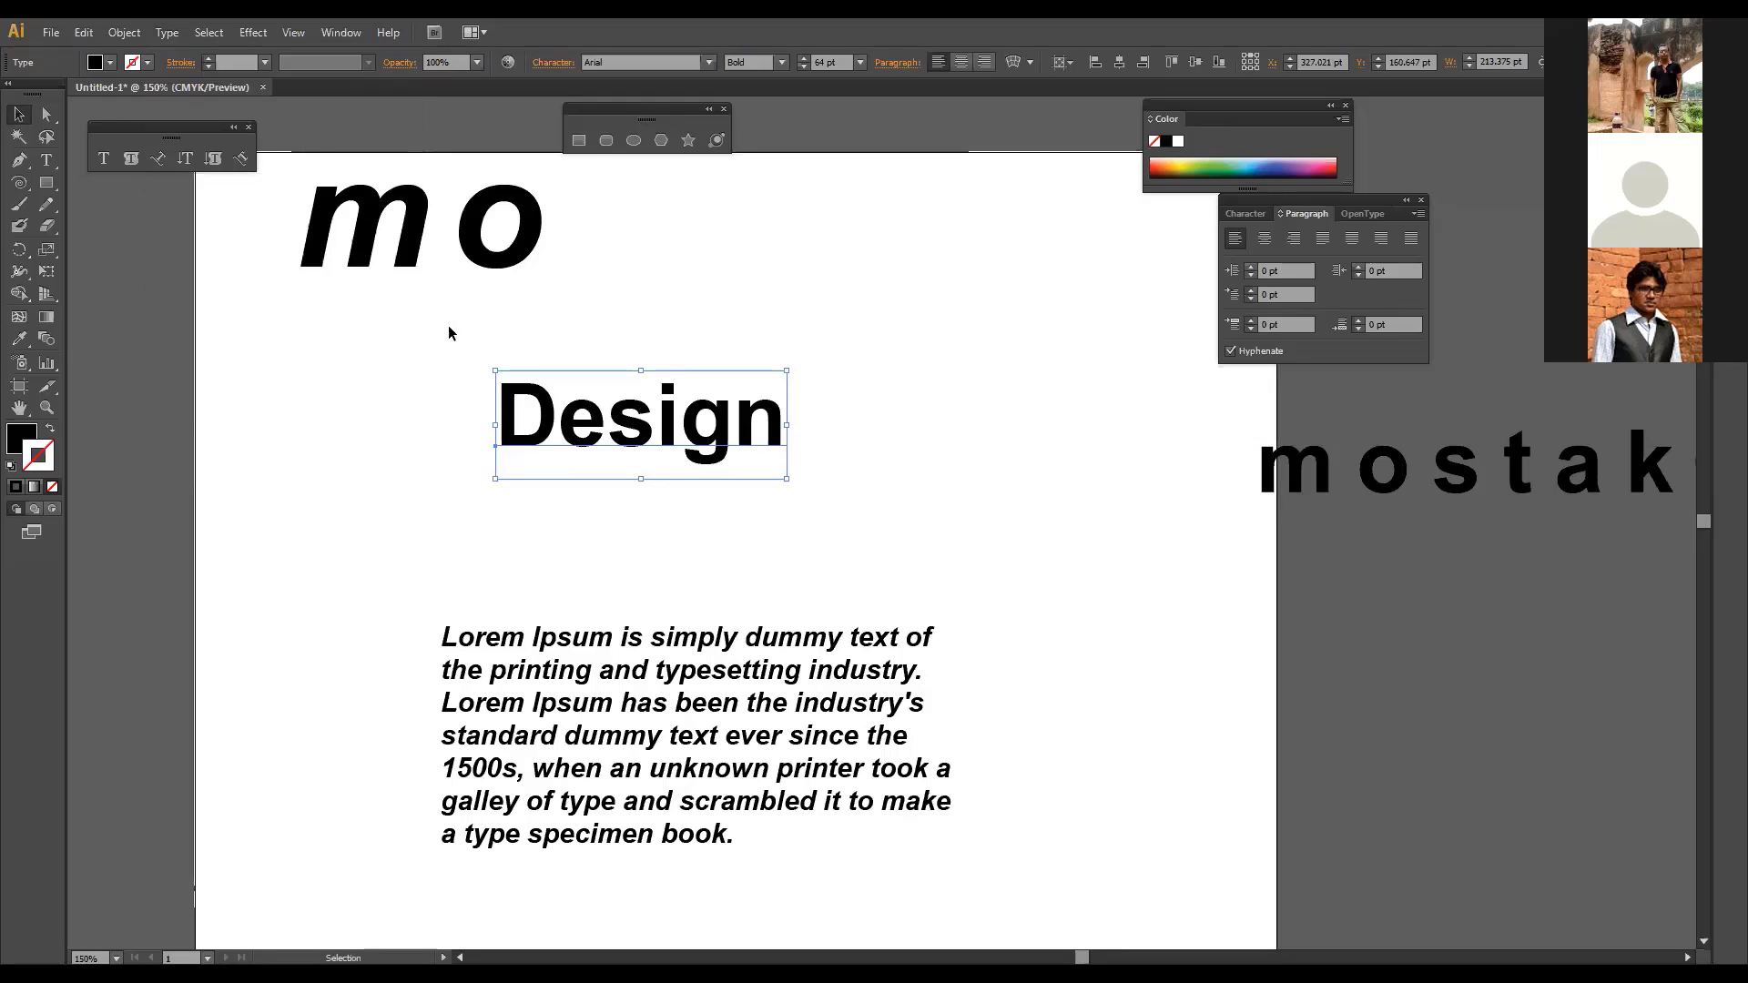
# Step: Move the Lorem Ipsum block up and to the right, and the word "Design" left beneath the "mo" text
pyautogui.click(167, 33)
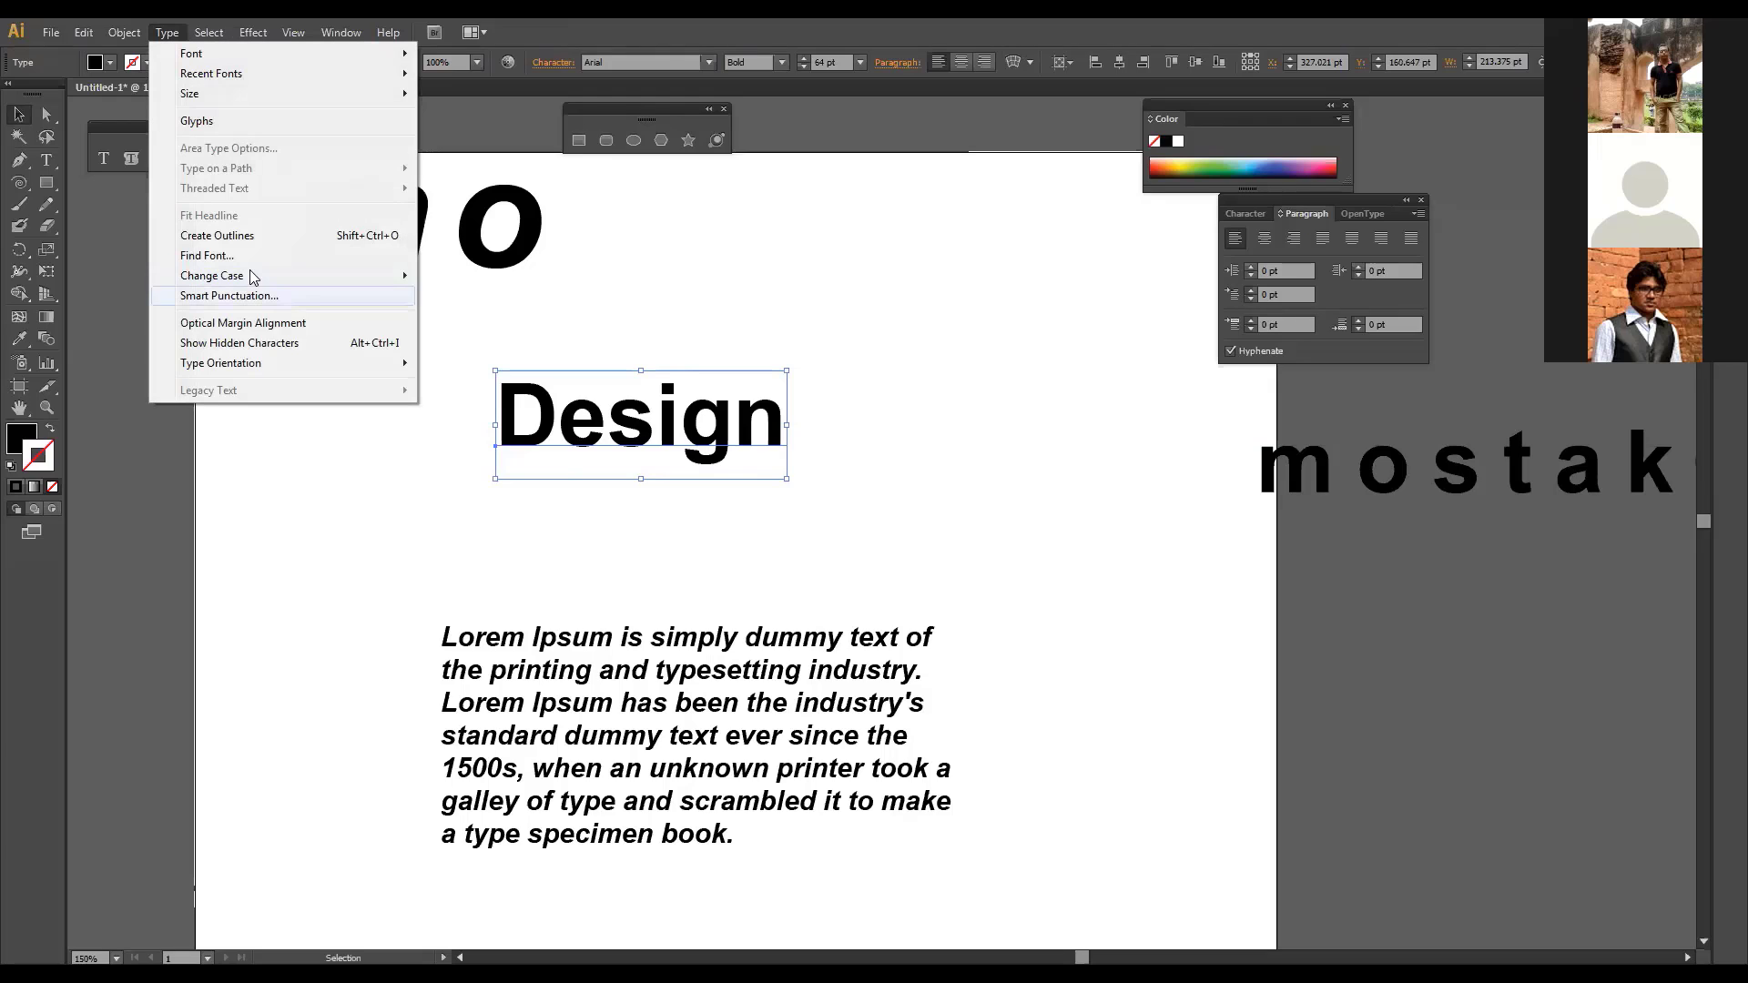
pyautogui.moveTo(252, 283)
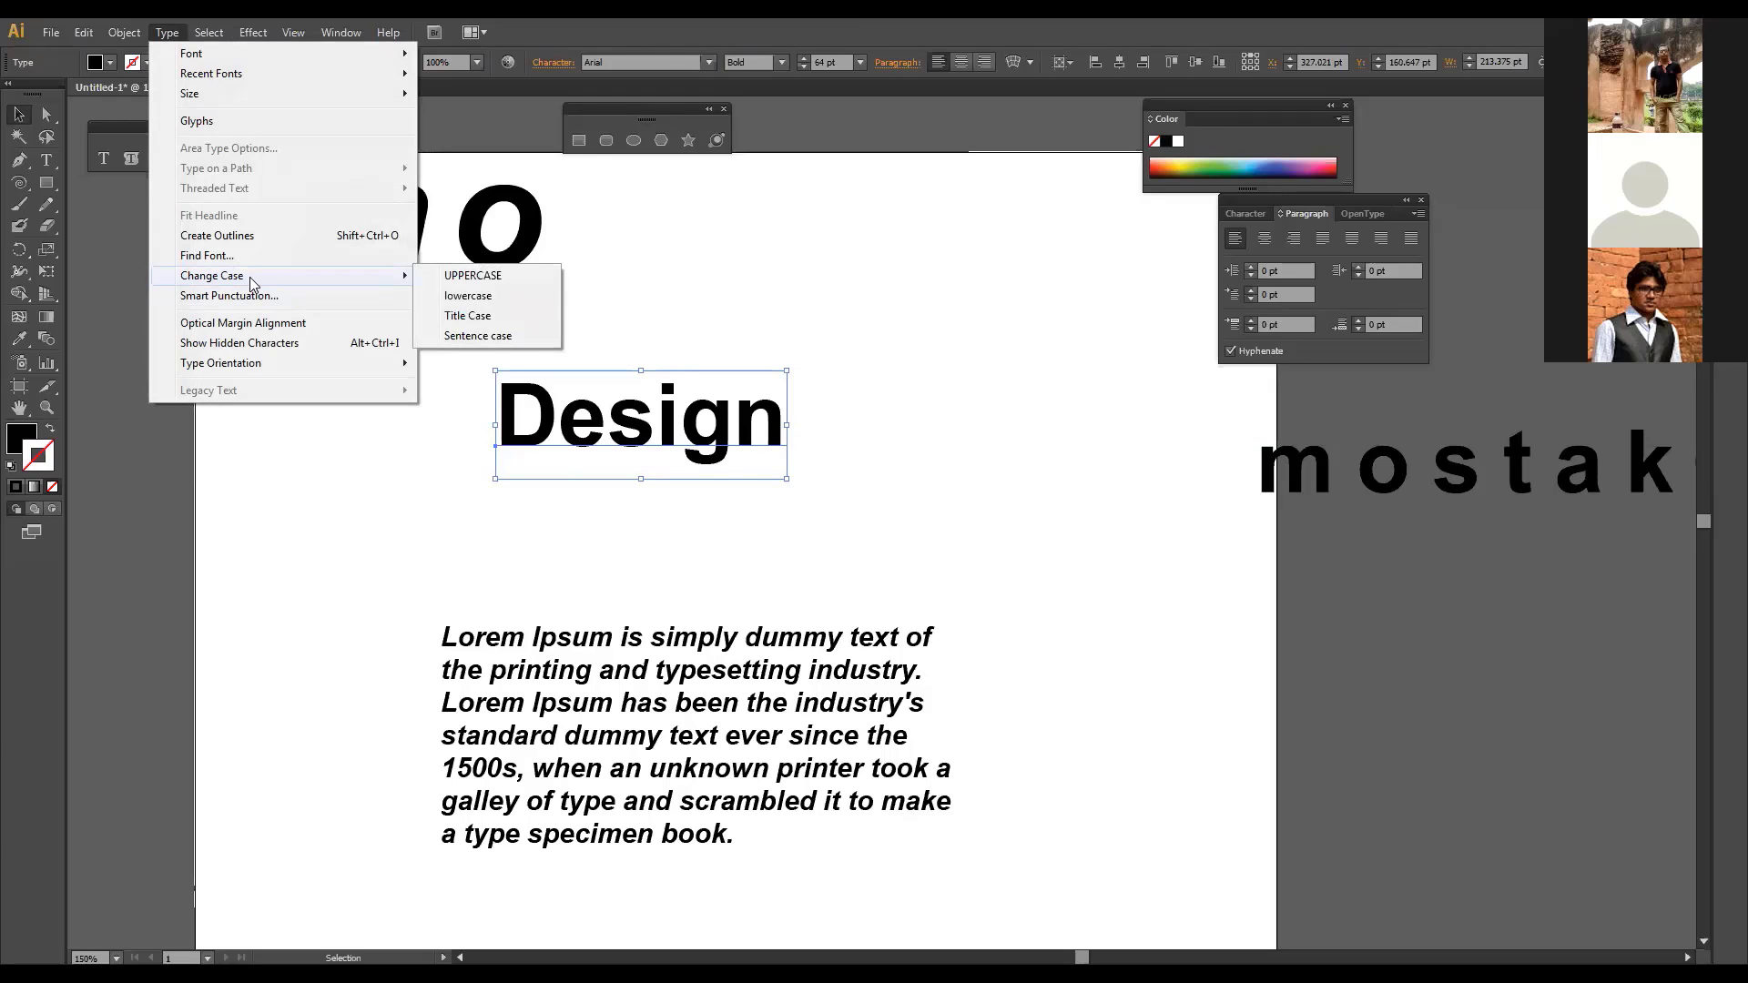
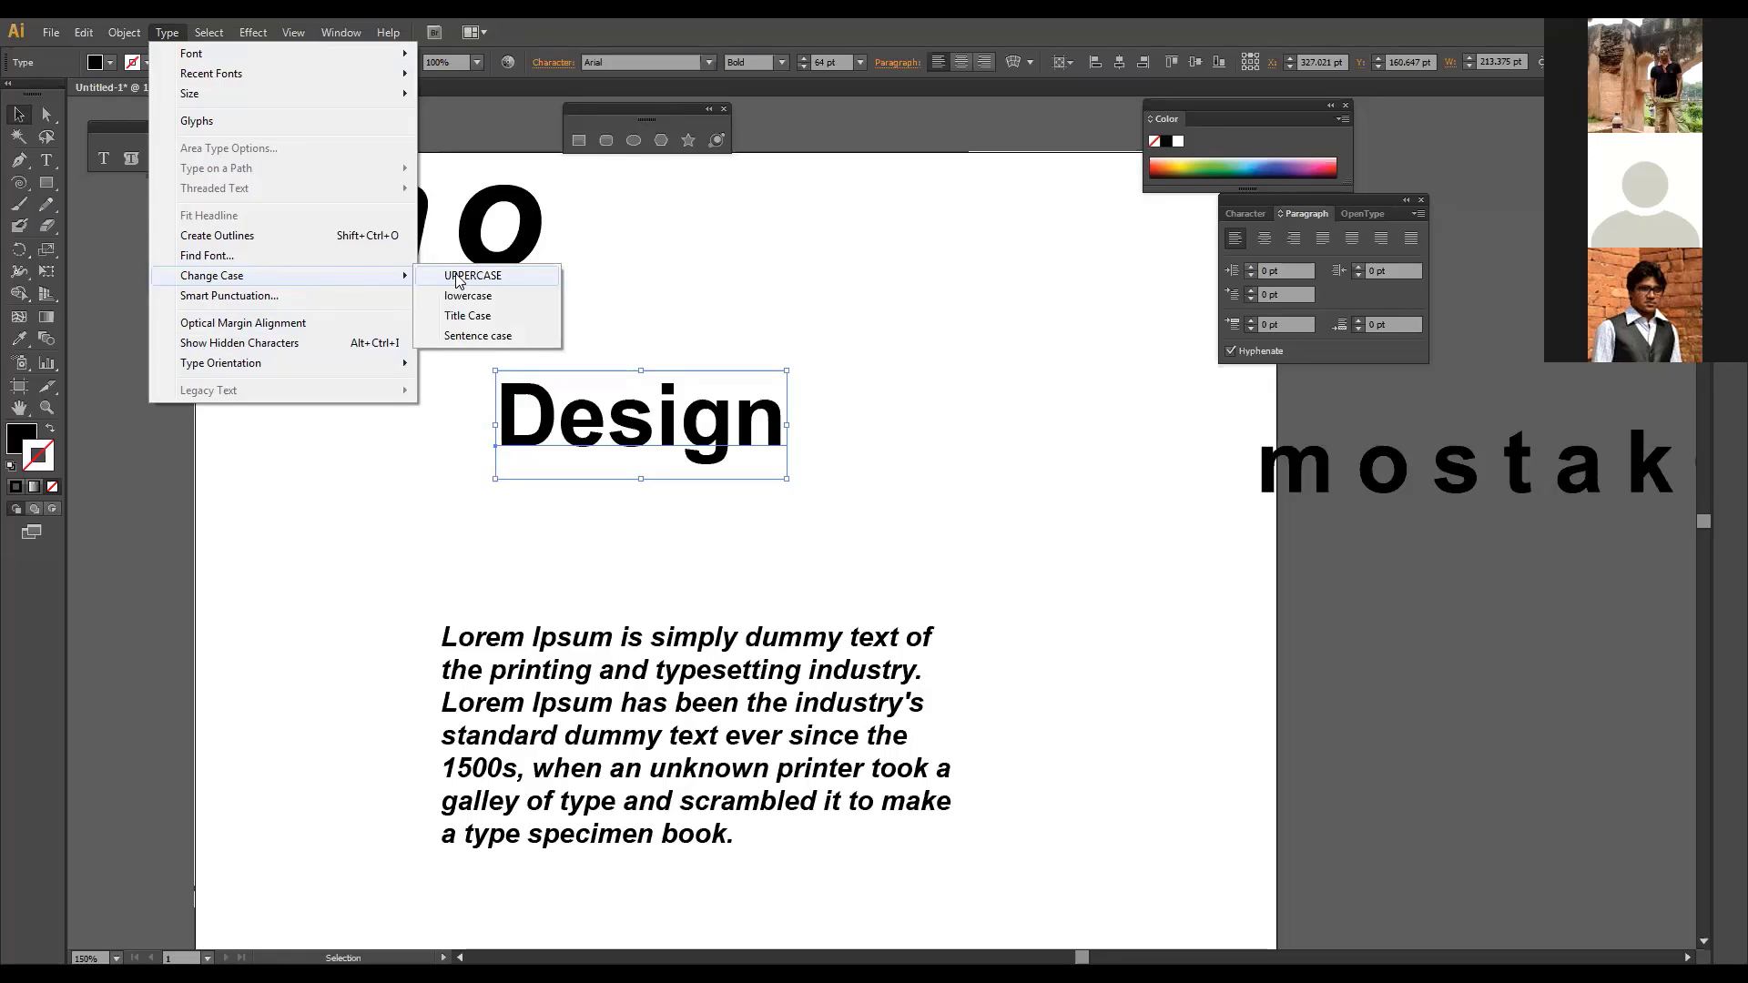
pyautogui.click(823, 483)
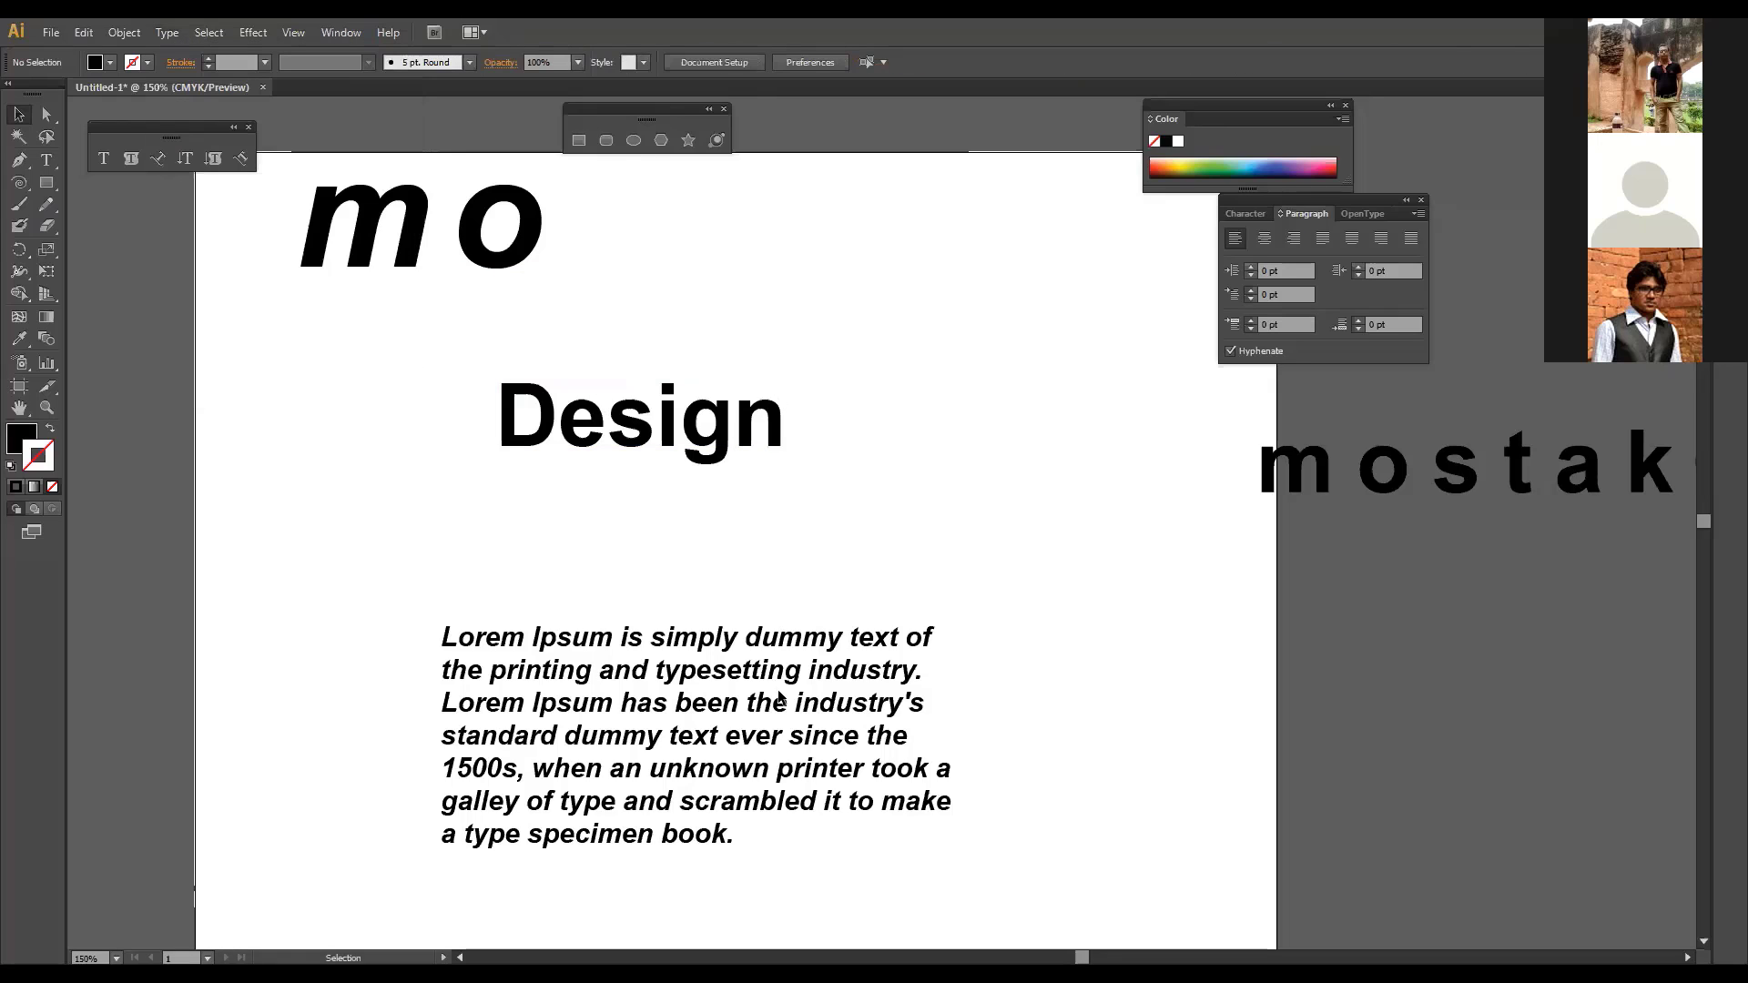
pyautogui.moveTo(792, 687); pyautogui.dragTo(891, 601)
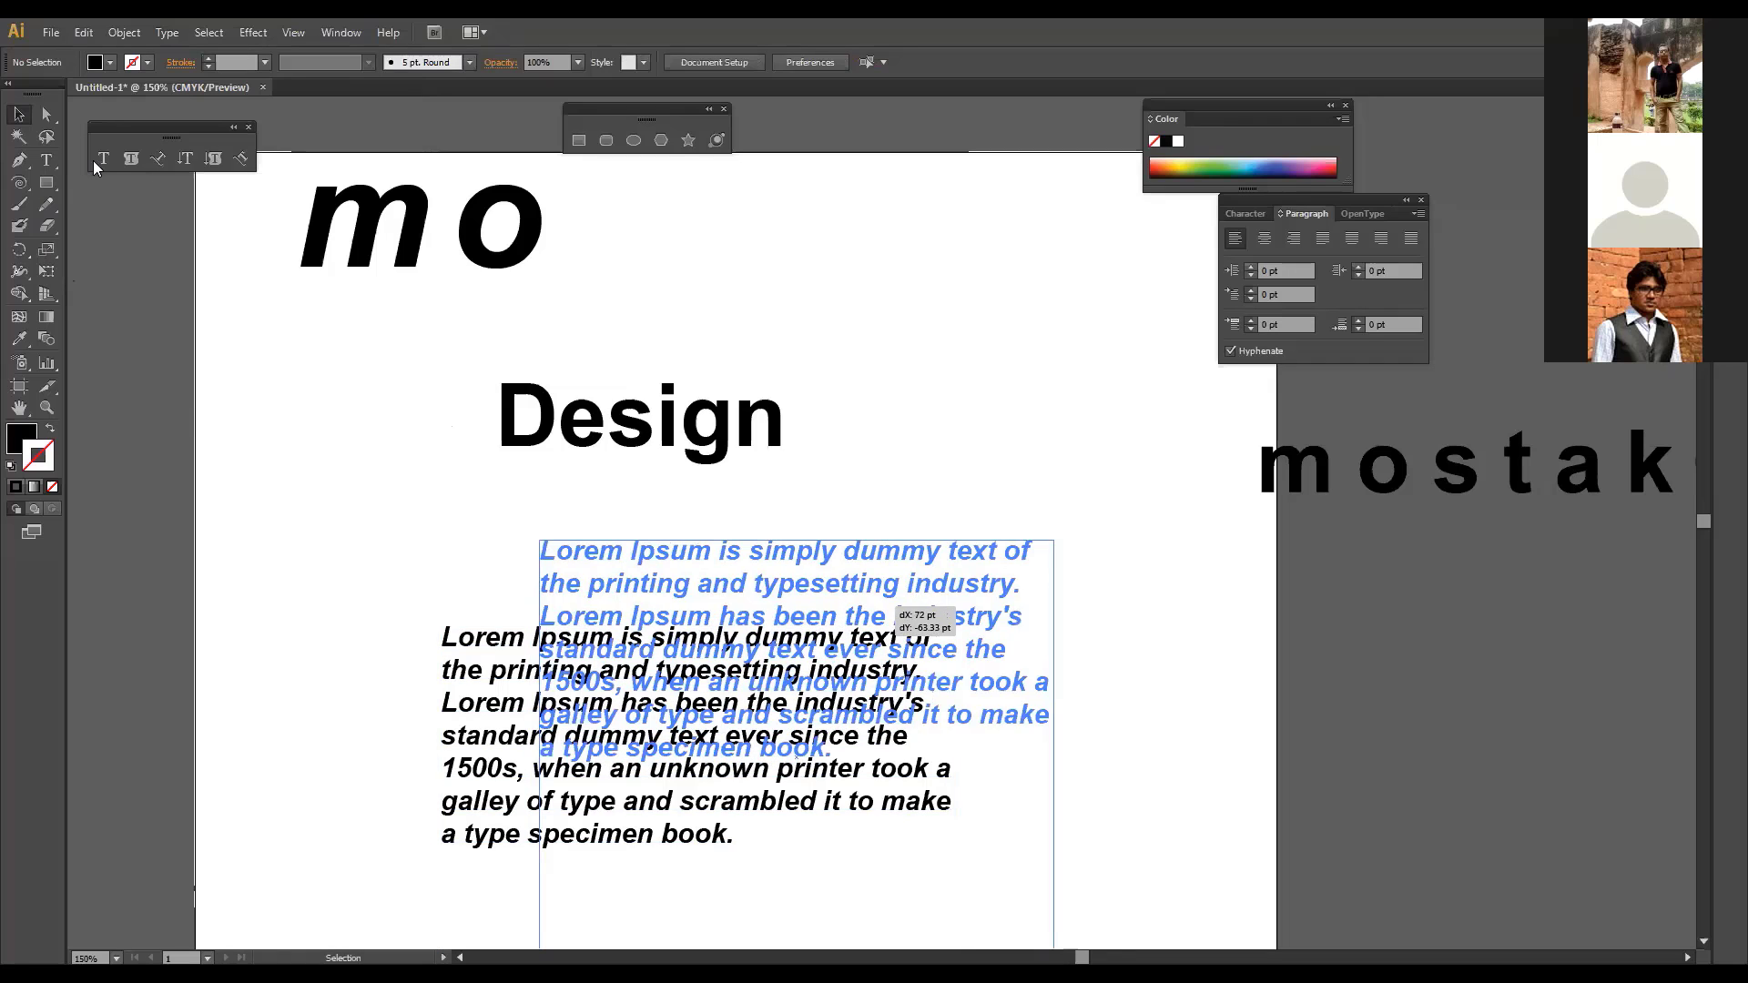
# Step: Change the word "typesetting" in the Lorem Ipsum block to UPPERCASE
pyautogui.click(103, 158)
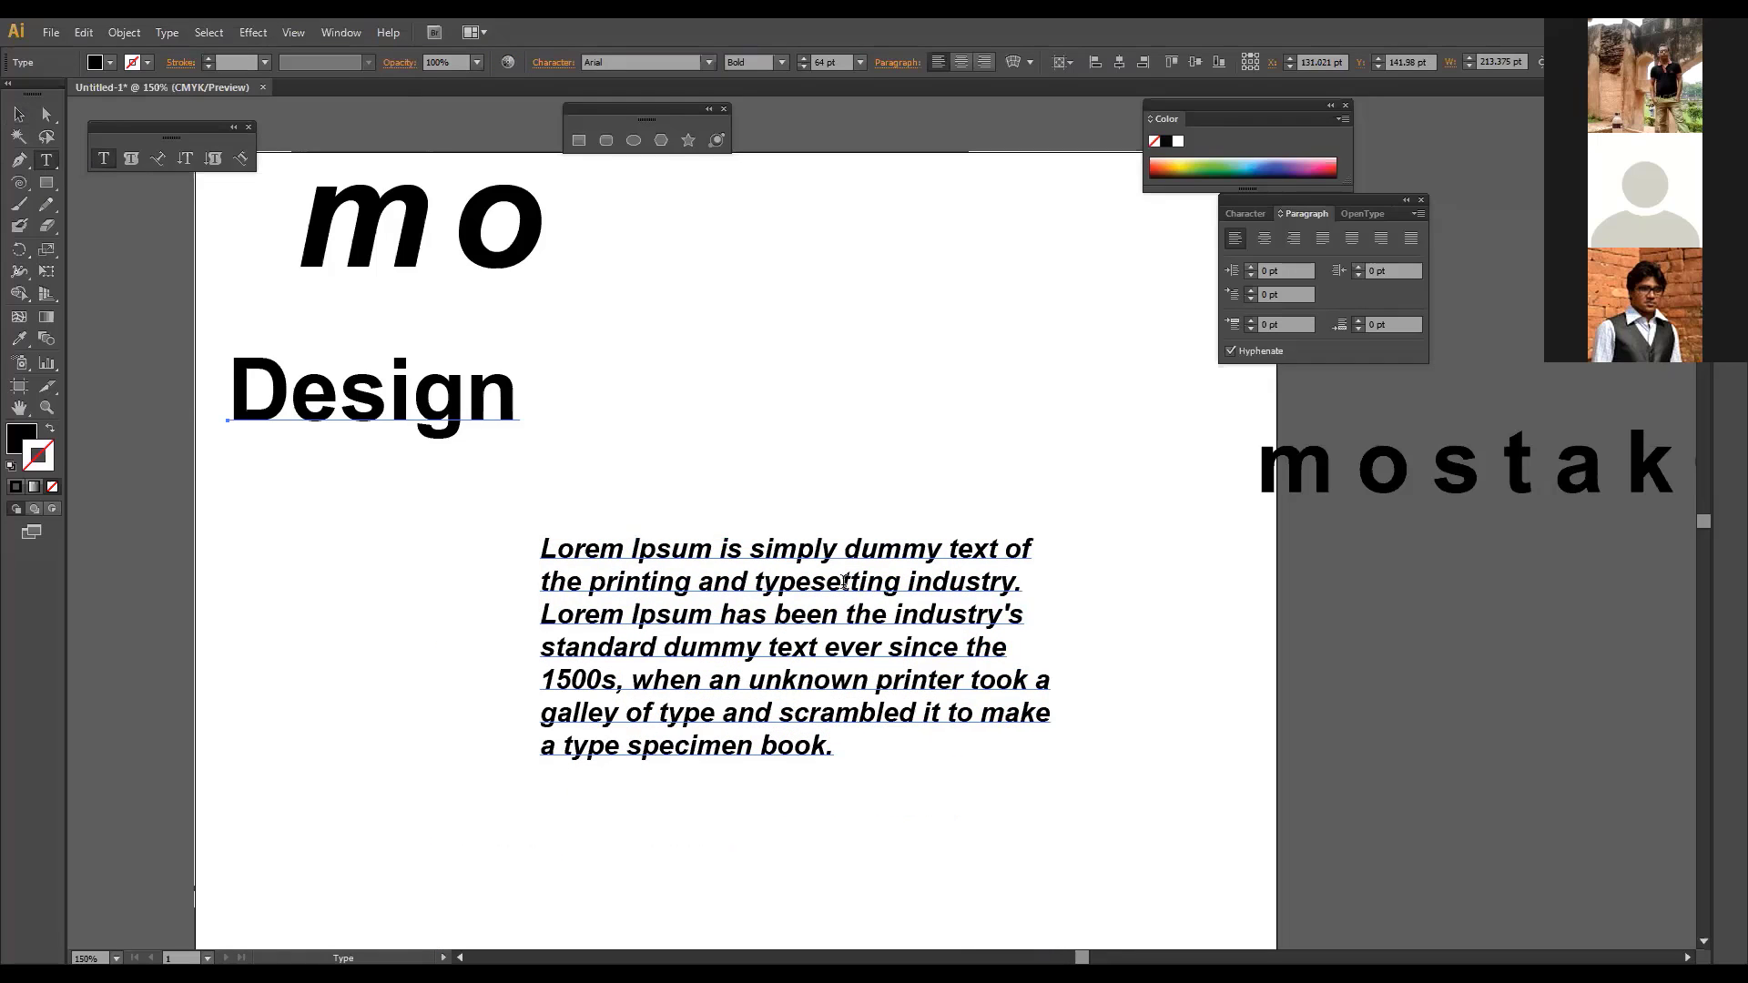
pyautogui.moveTo(899, 583); pyautogui.dragTo(752, 581)
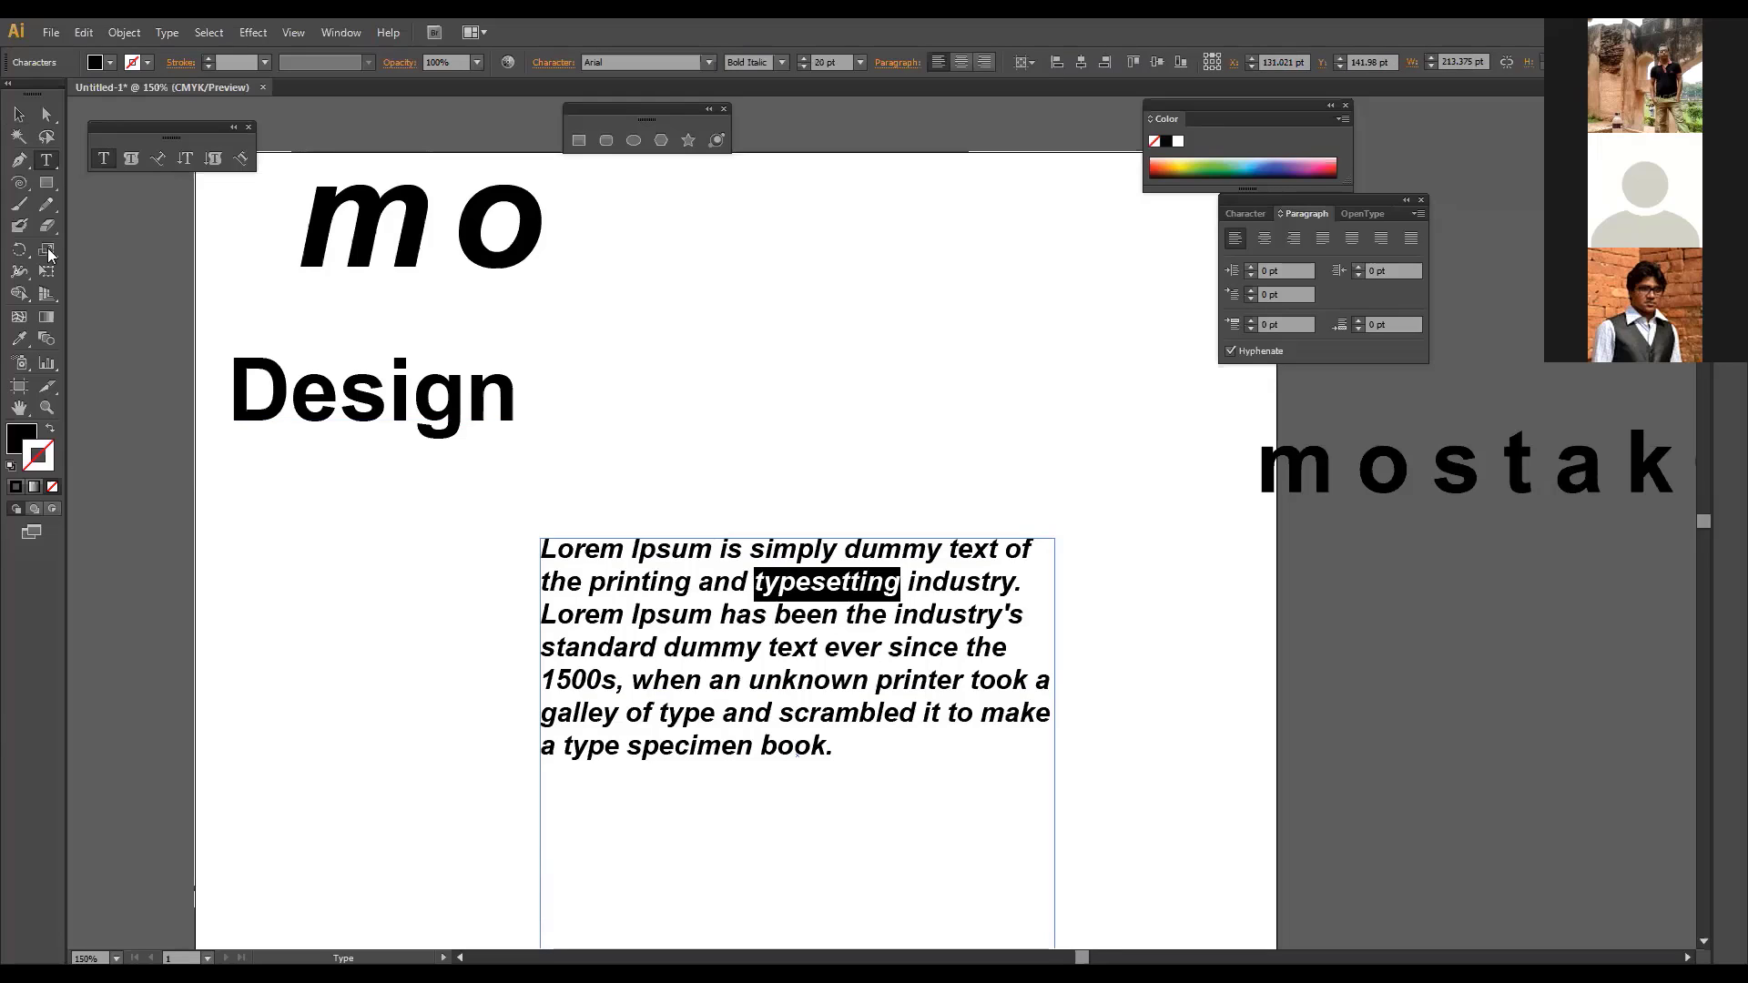
pyautogui.click(166, 33)
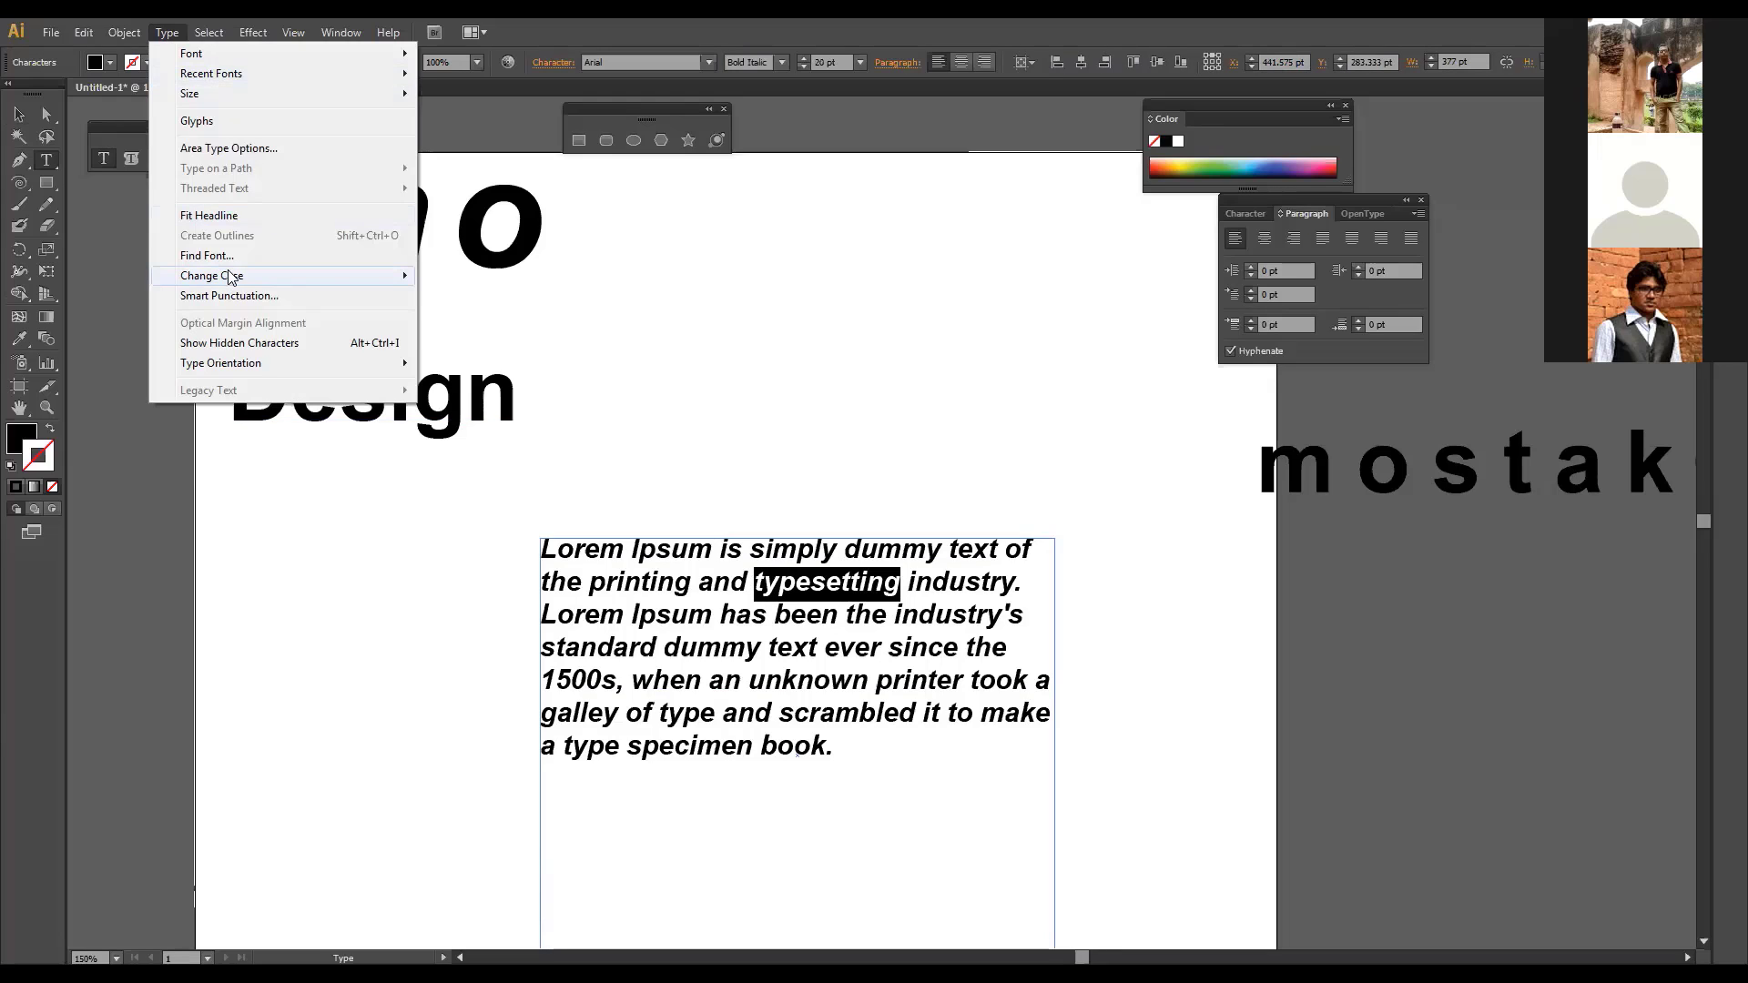
pyautogui.click(473, 275)
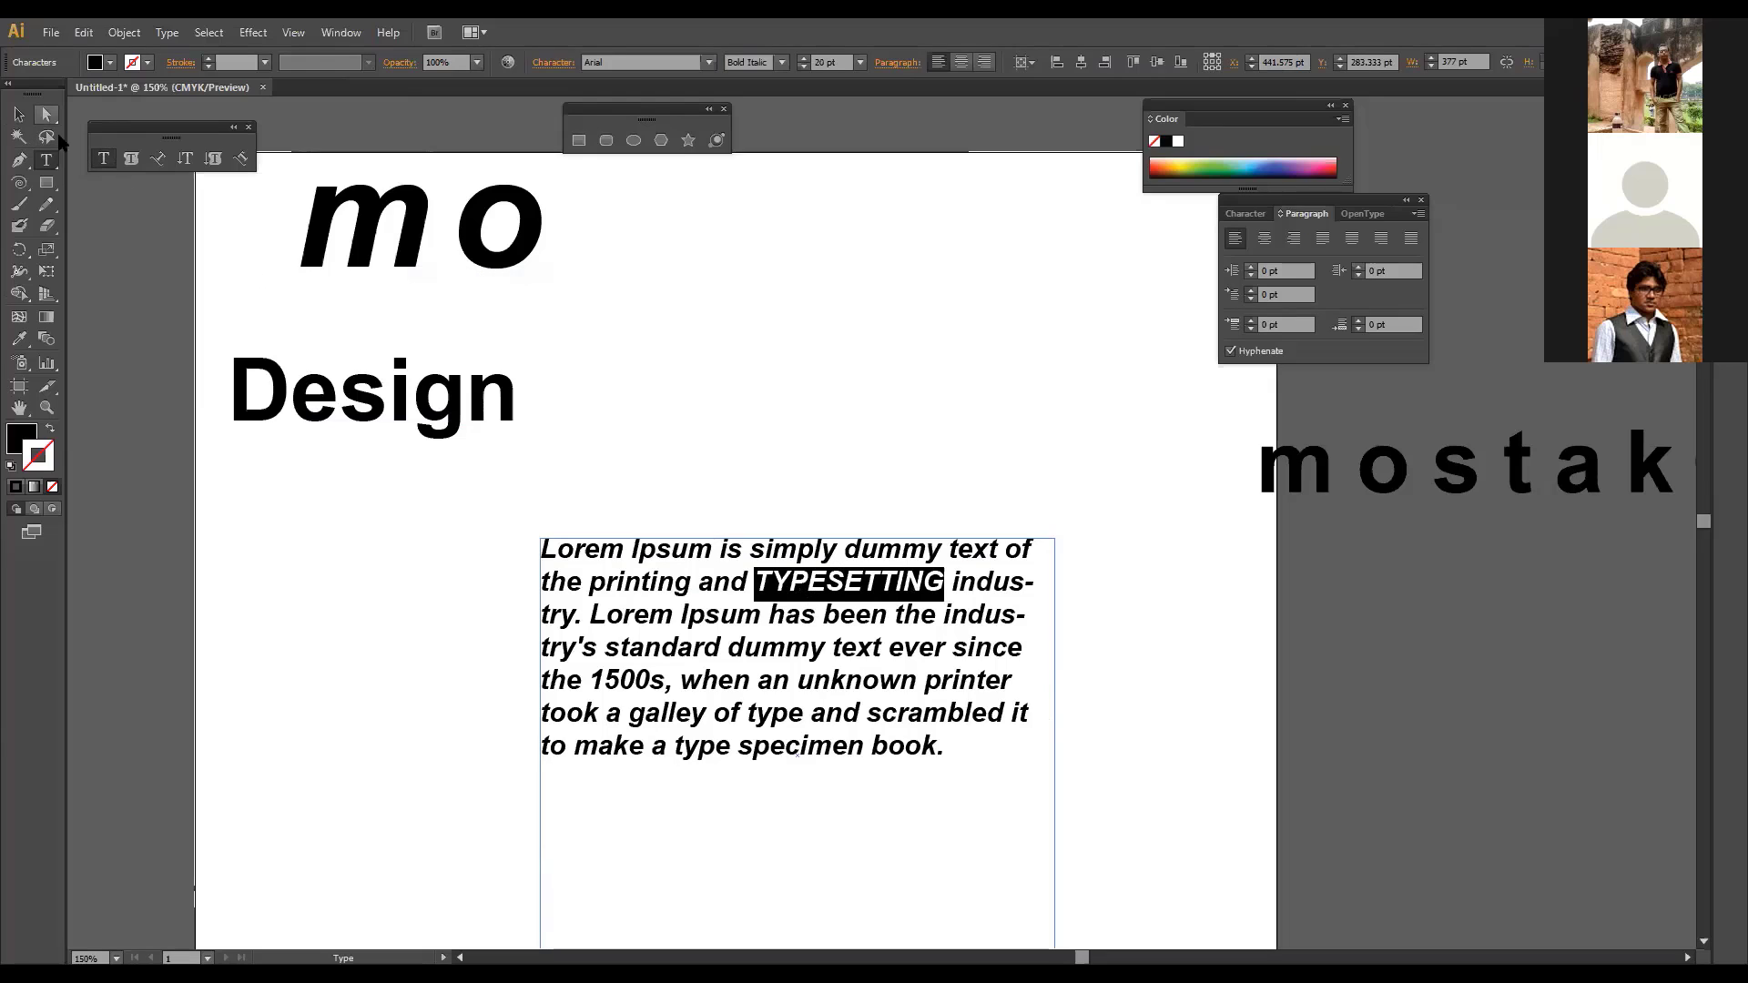
# Step: Move the word "Design" to the right so it sits directly above the Lorem Ipsum block
pyautogui.click(18, 114)
pyautogui.click(909, 675)
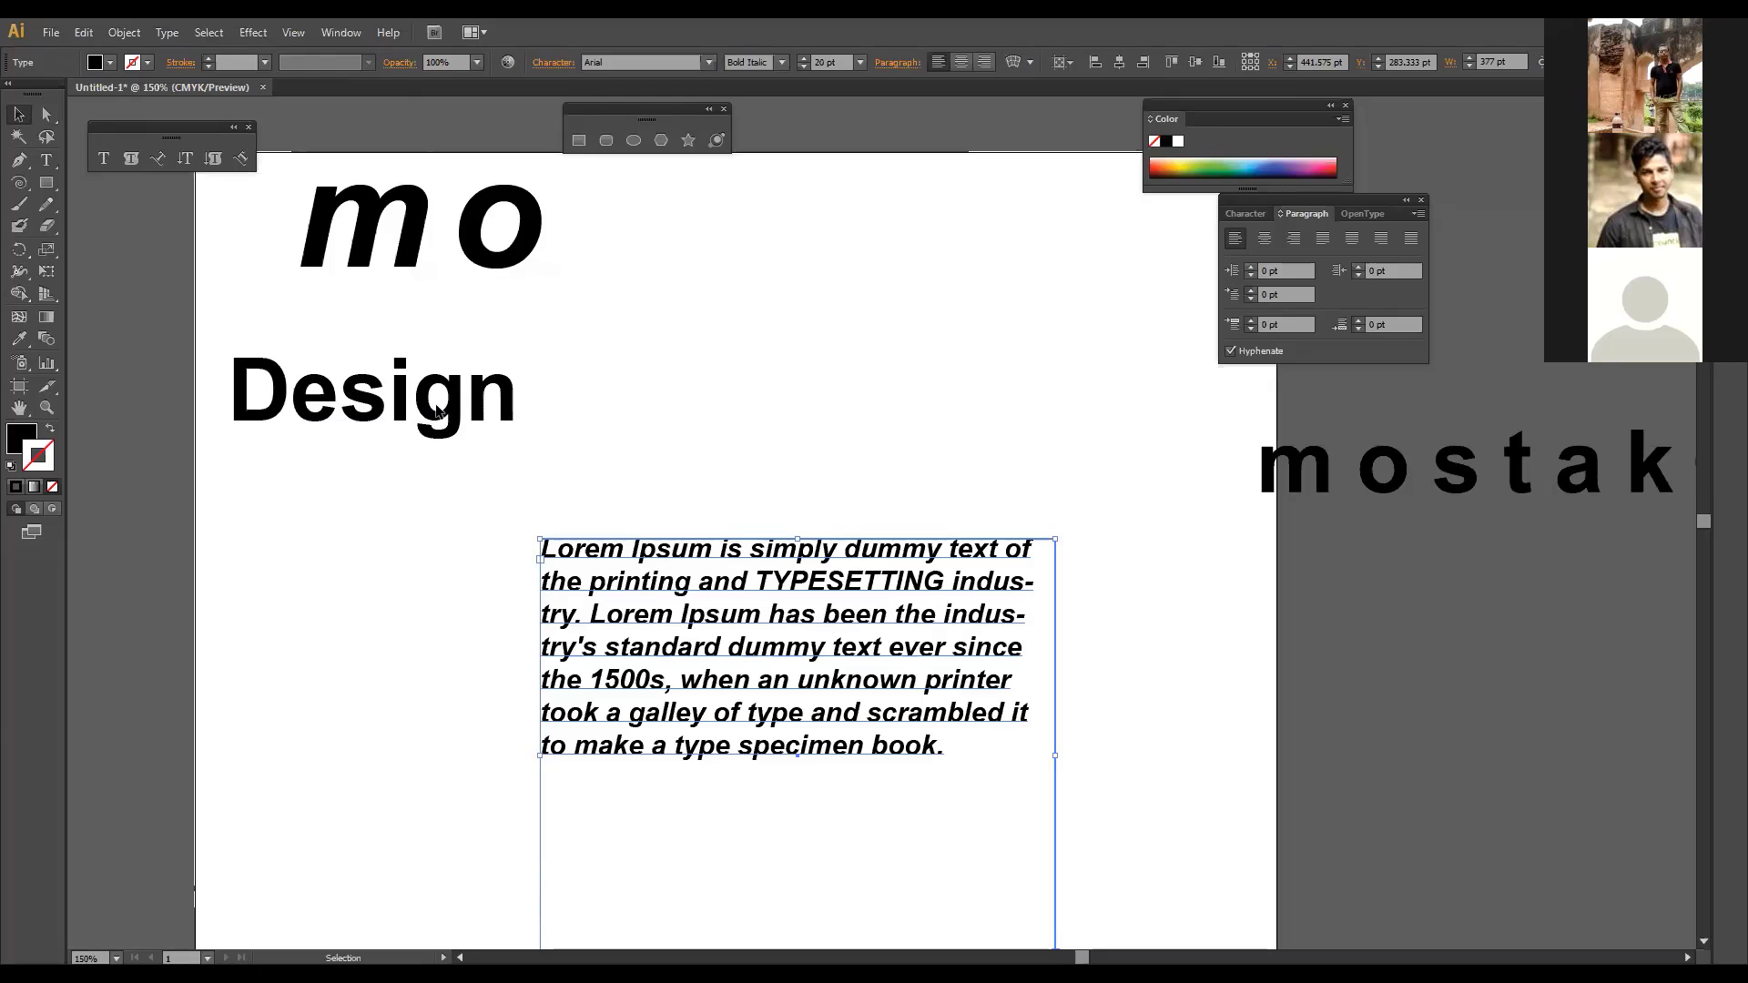
pyautogui.moveTo(484, 393); pyautogui.dragTo(762, 386)
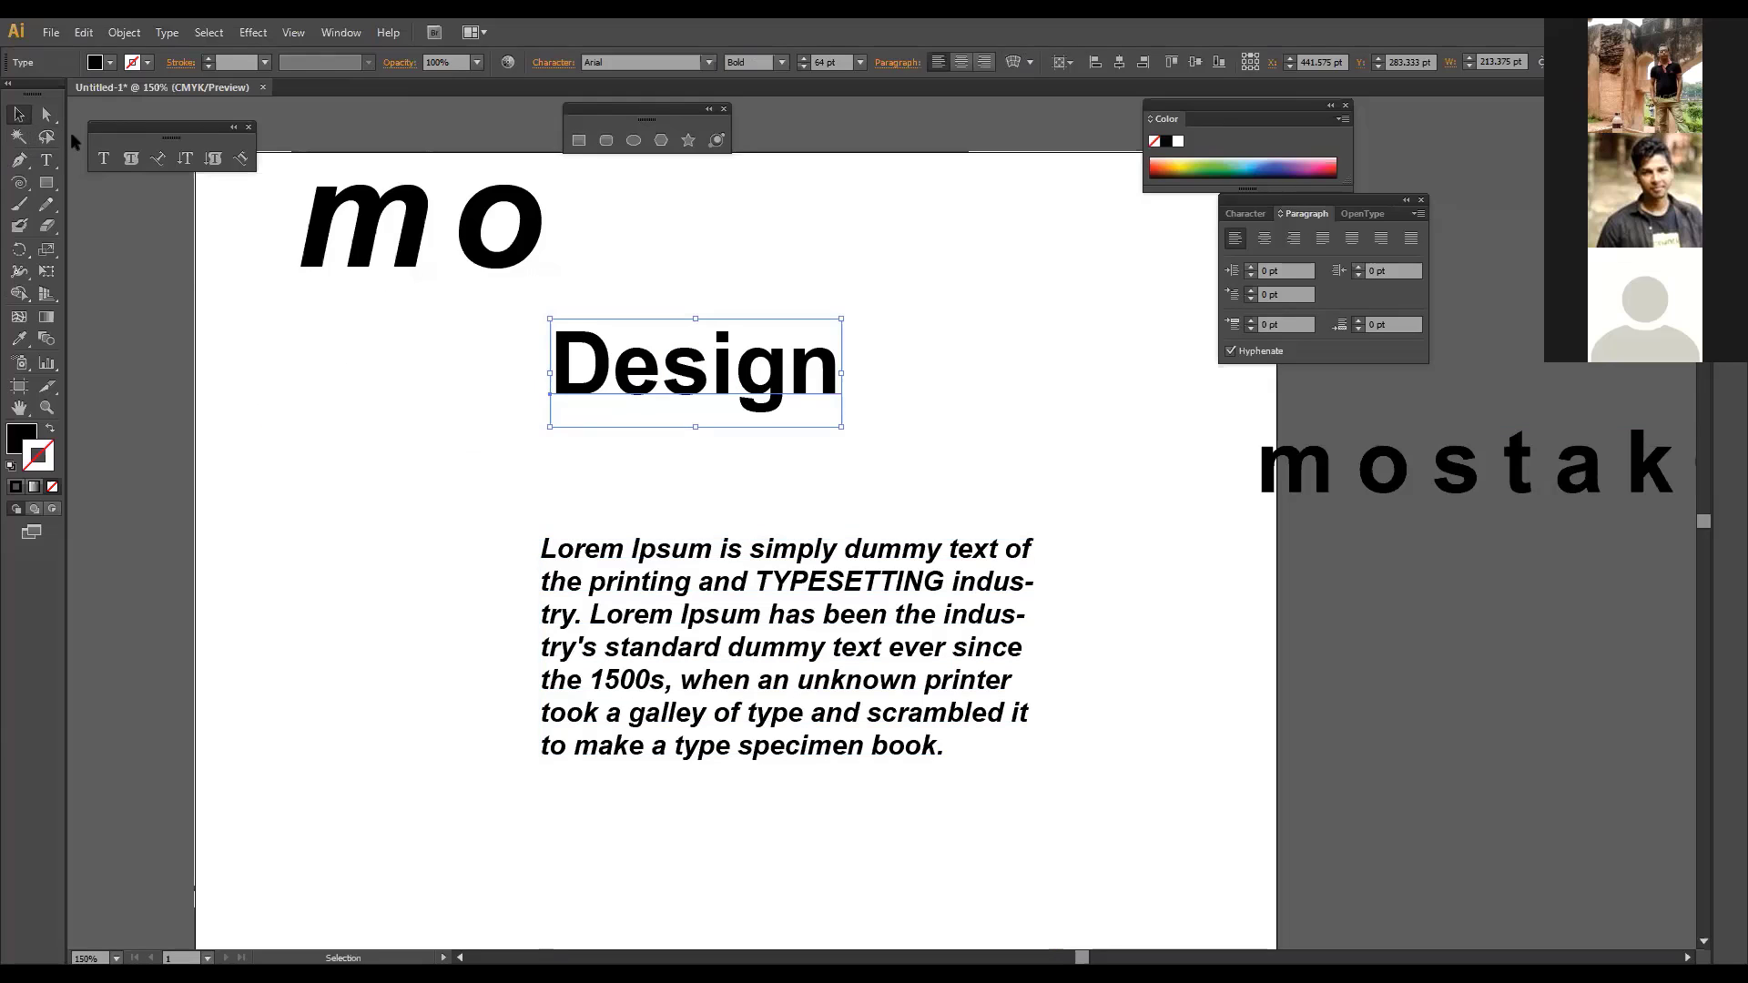
# Step: Try successive fonts on only the letter "s" of "Design", from Astronout through Awesome Decorative to Awesome Upper Swash
pyautogui.click(53, 162)
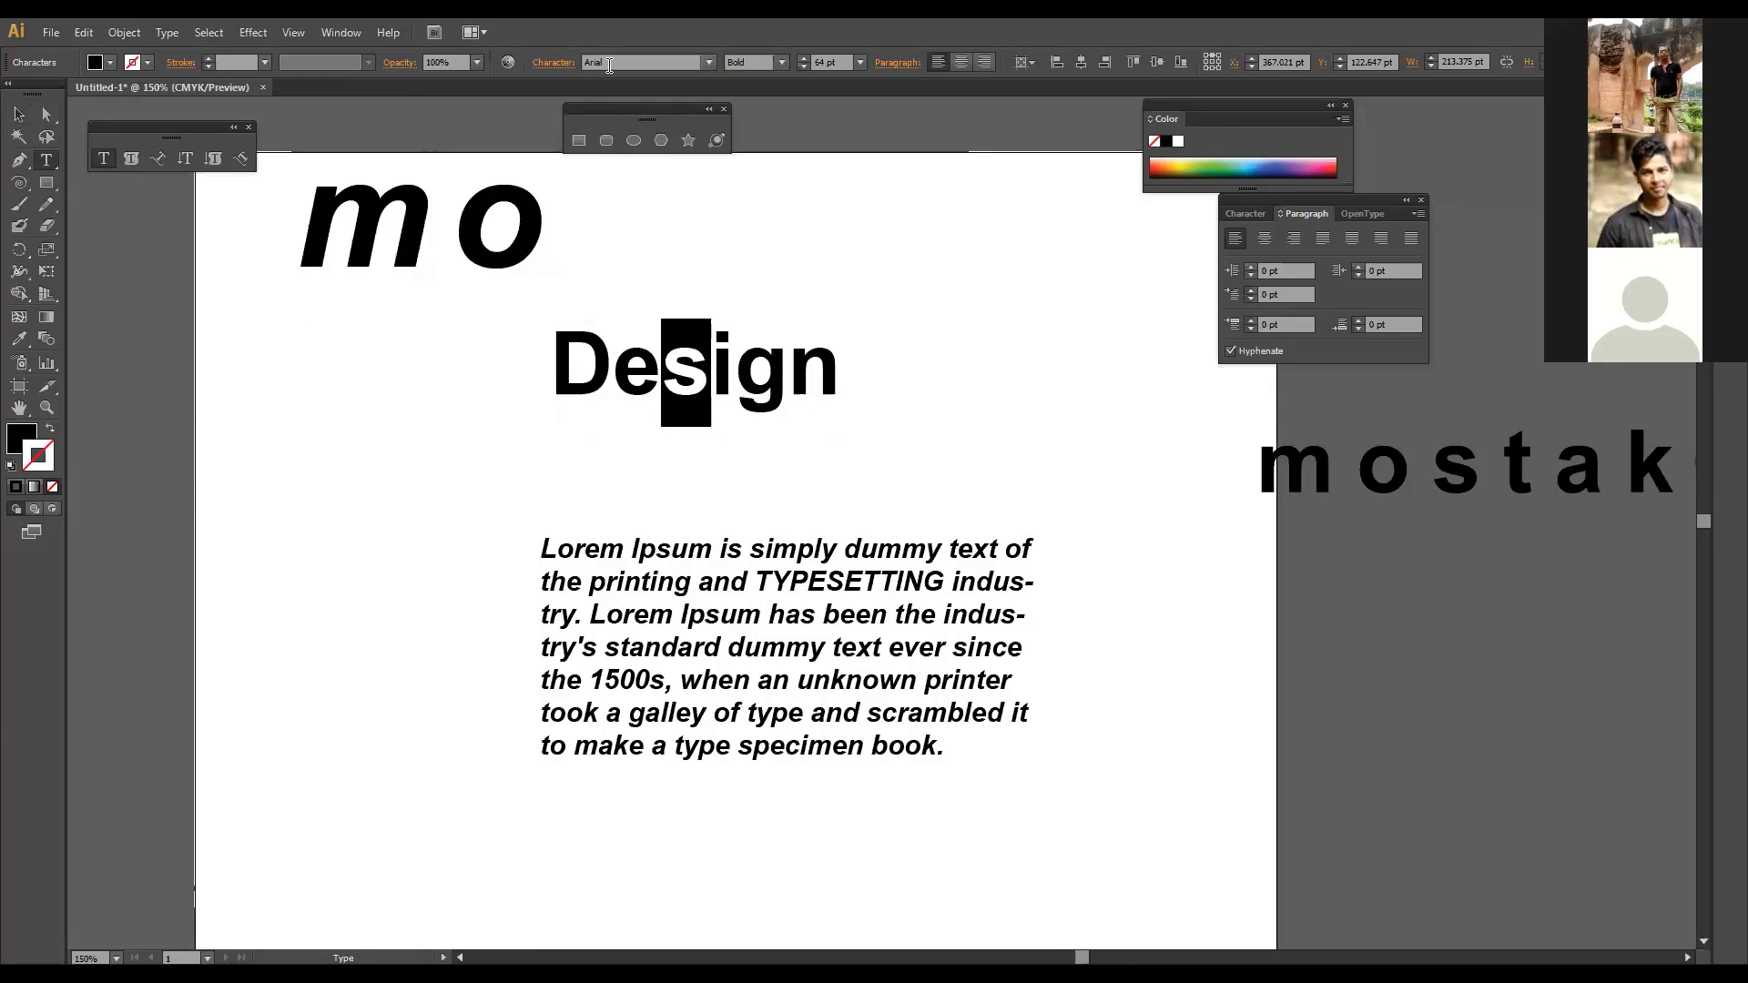
pyautogui.click(609, 64)
pyautogui.write('Astronout')
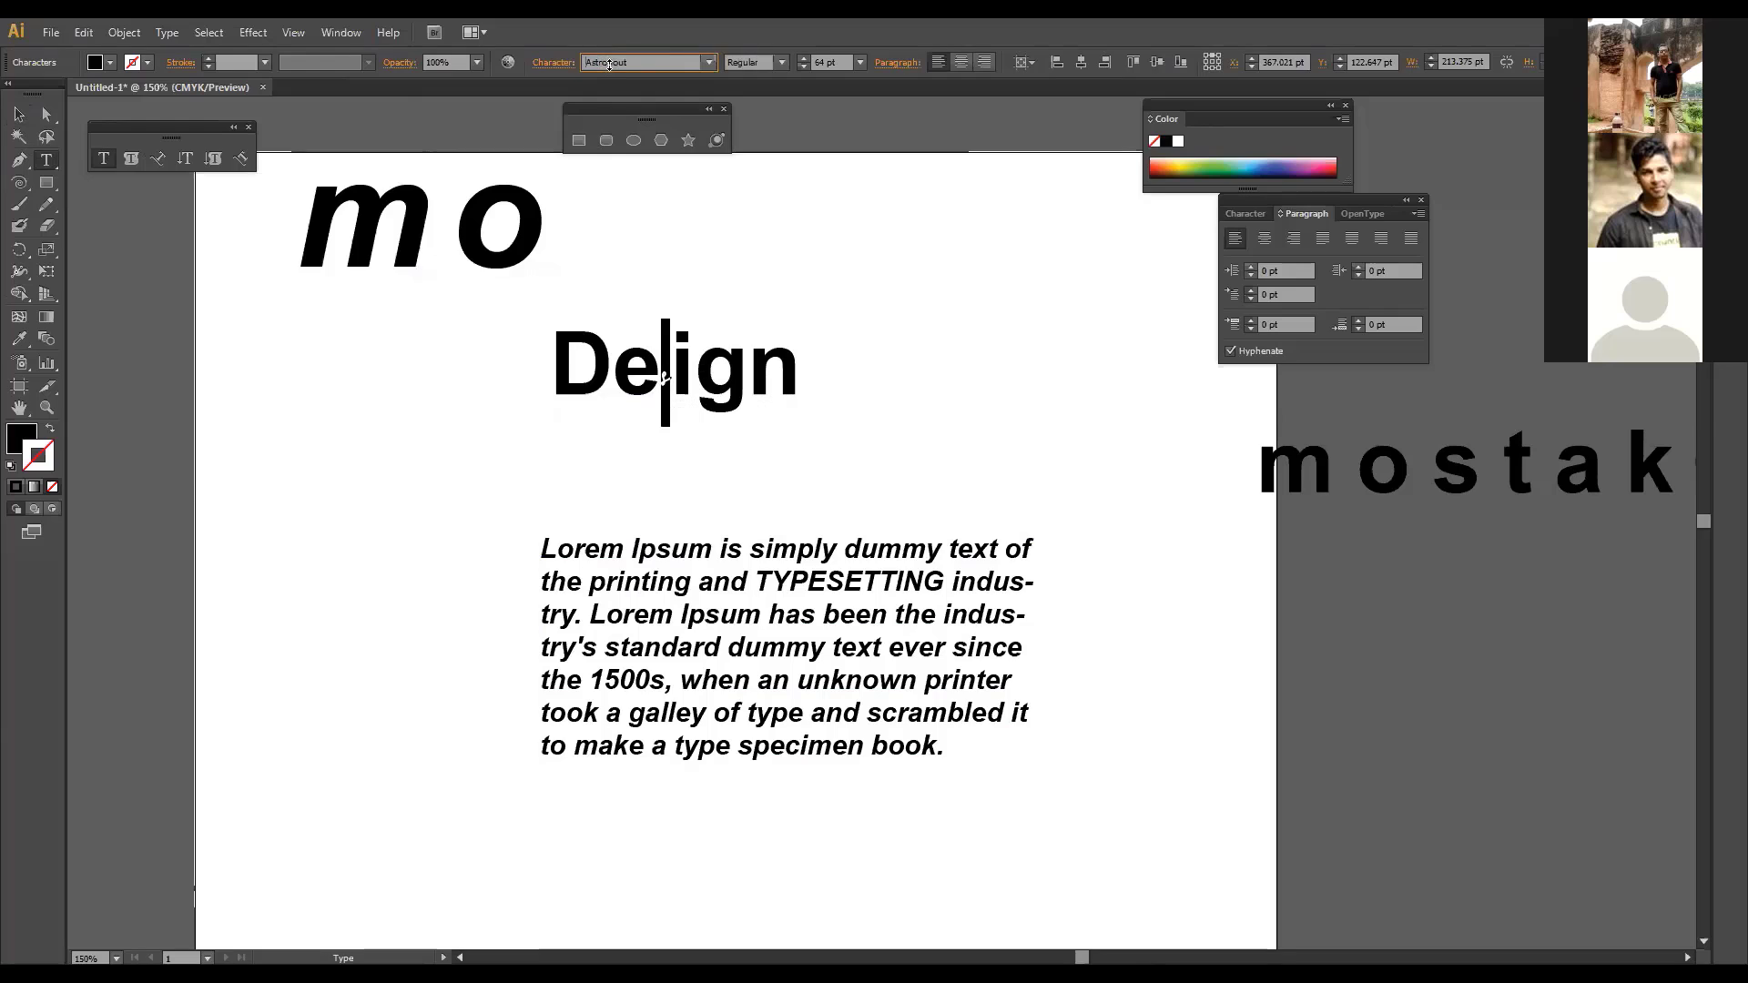
pyautogui.press('Down')
pyautogui.press('Down')
pyautogui.press('Down')
pyautogui.press('Down')
pyautogui.press('Down')
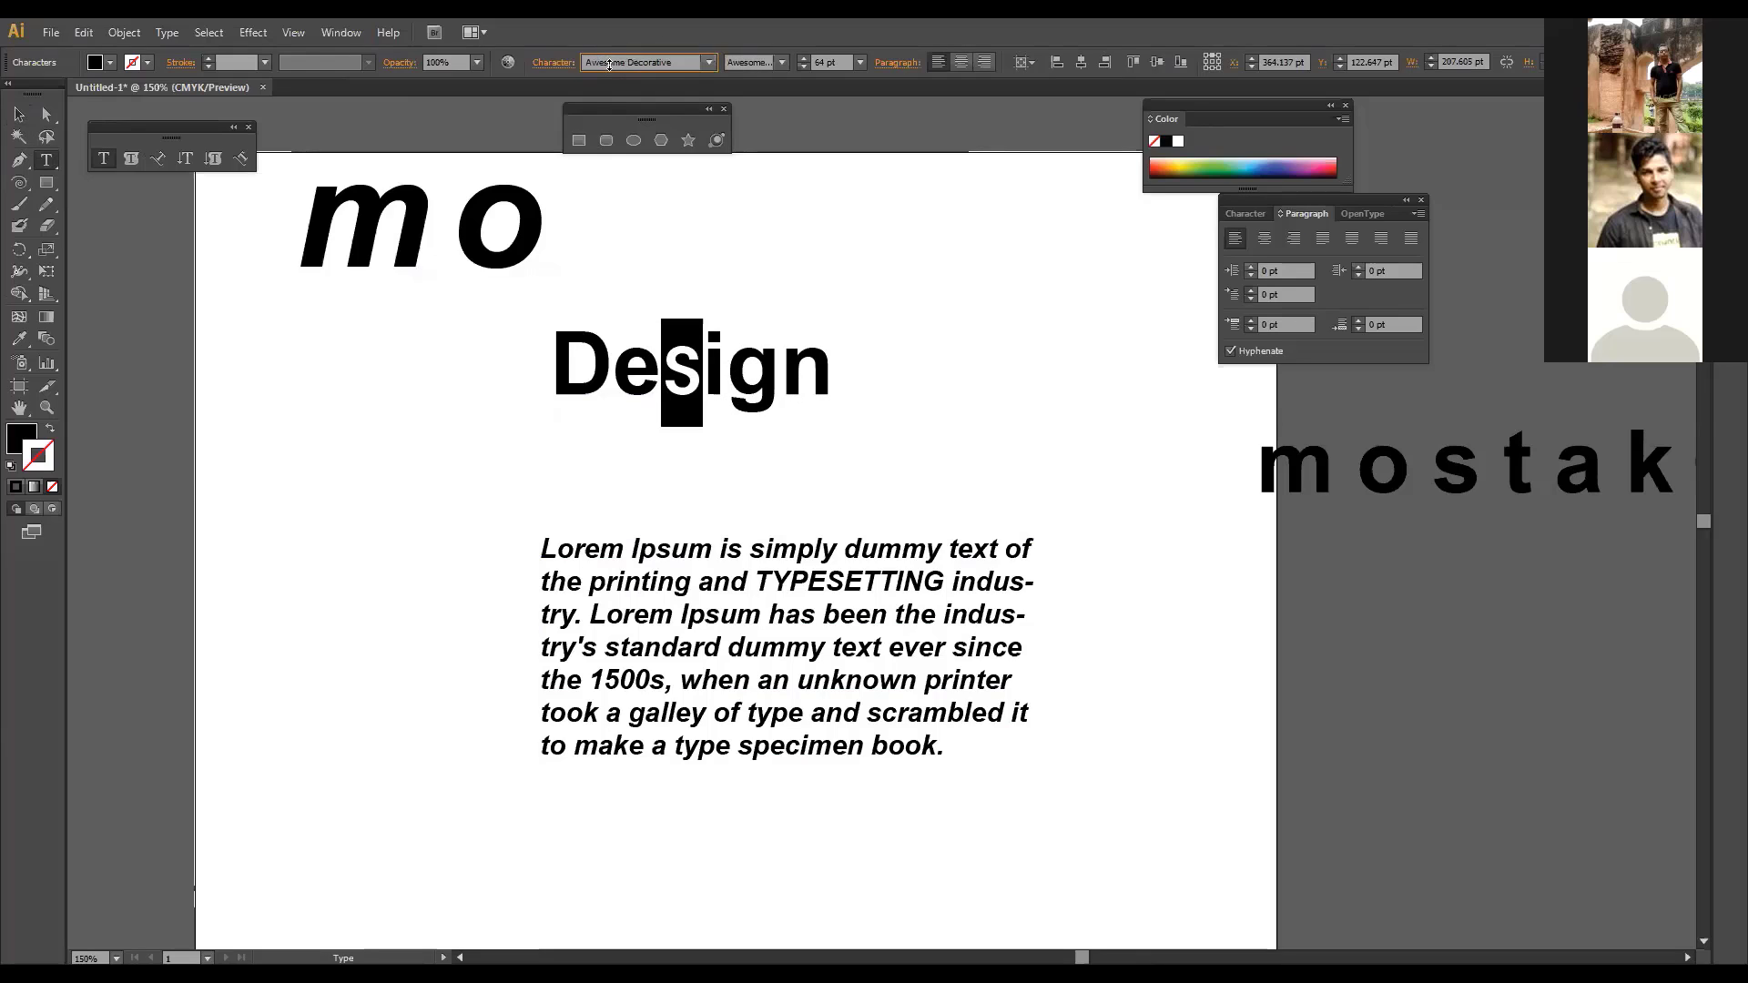
pyautogui.press('Down')
pyautogui.press('Down')
pyautogui.press('Down')
pyautogui.press('Down')
pyautogui.press('Down')
pyautogui.press('Down')
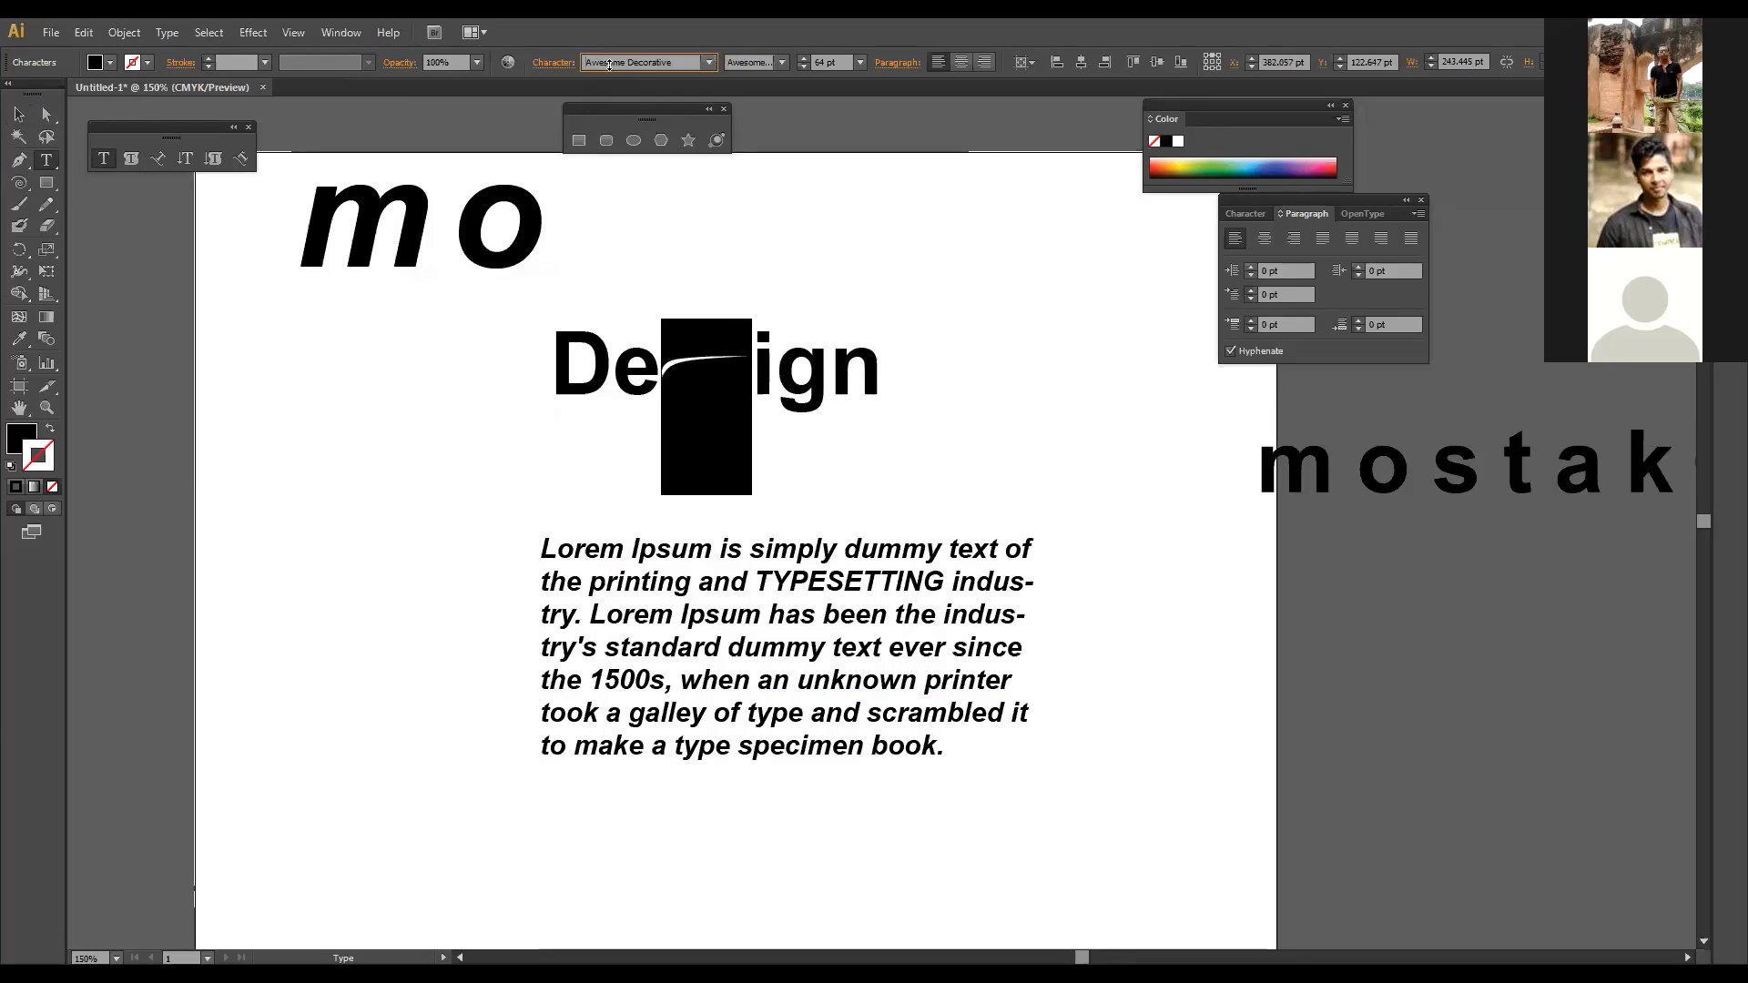
pyautogui.press('Down')
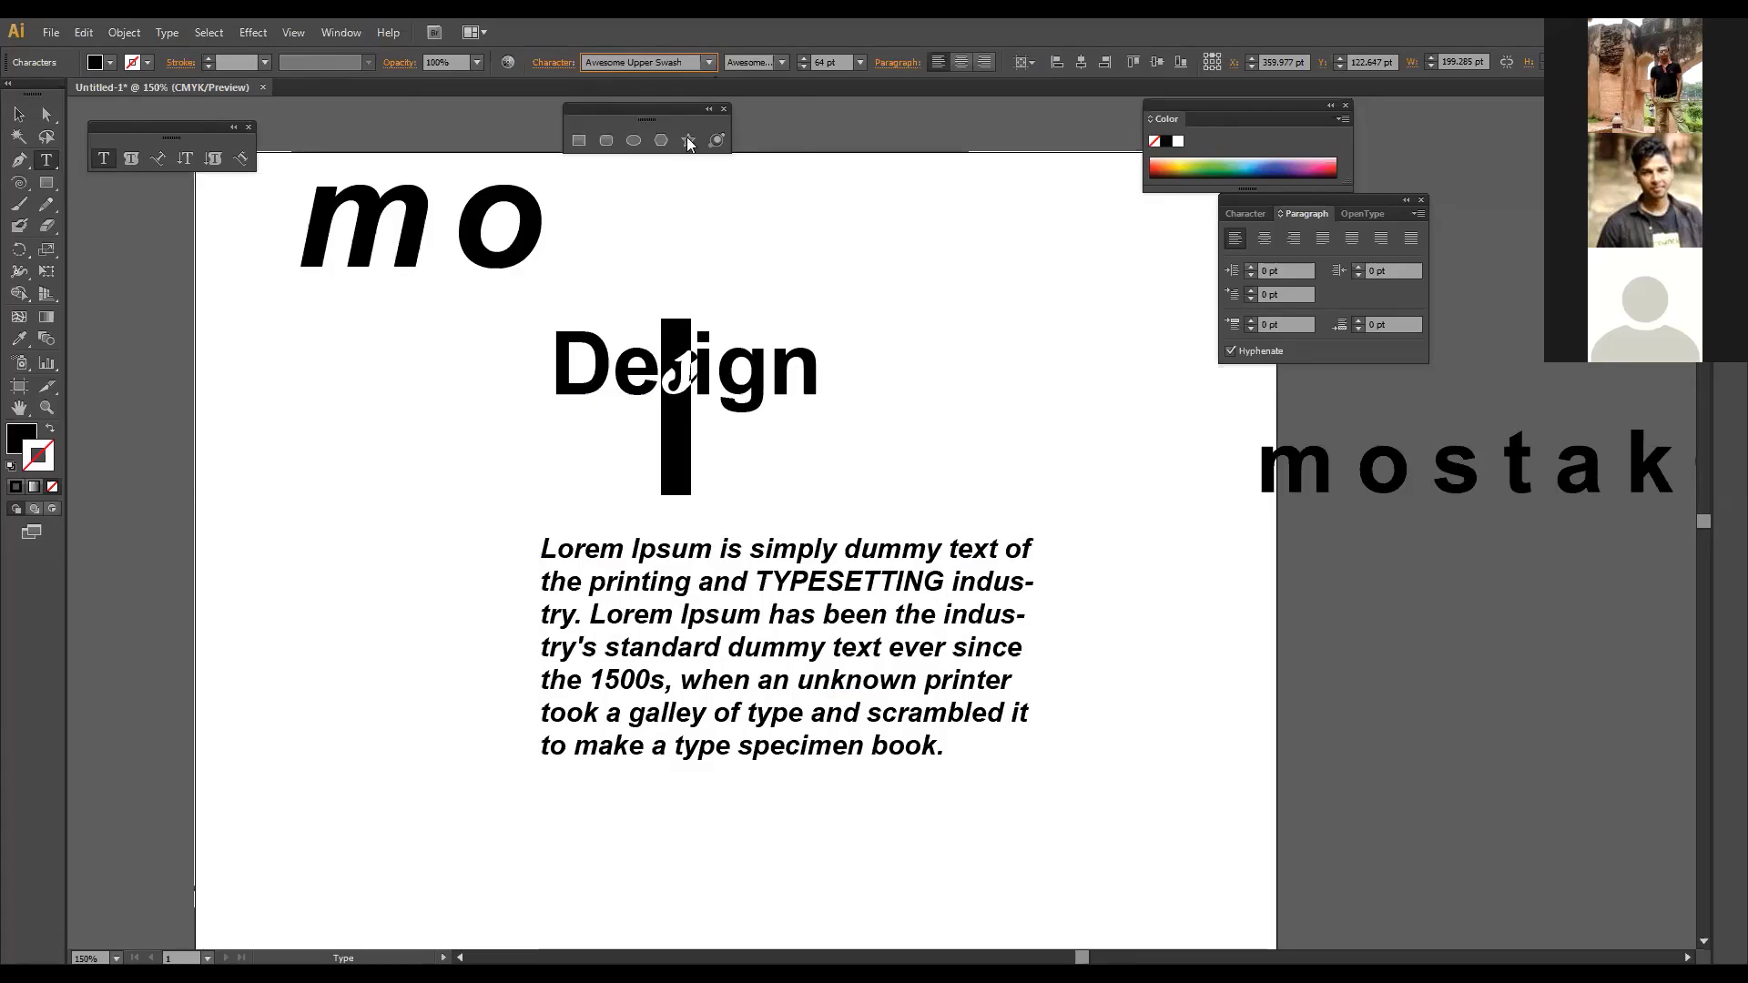
# Step: Apply the font listed just before Birch Std to the letter "s" of "Design"
pyautogui.click(709, 62)
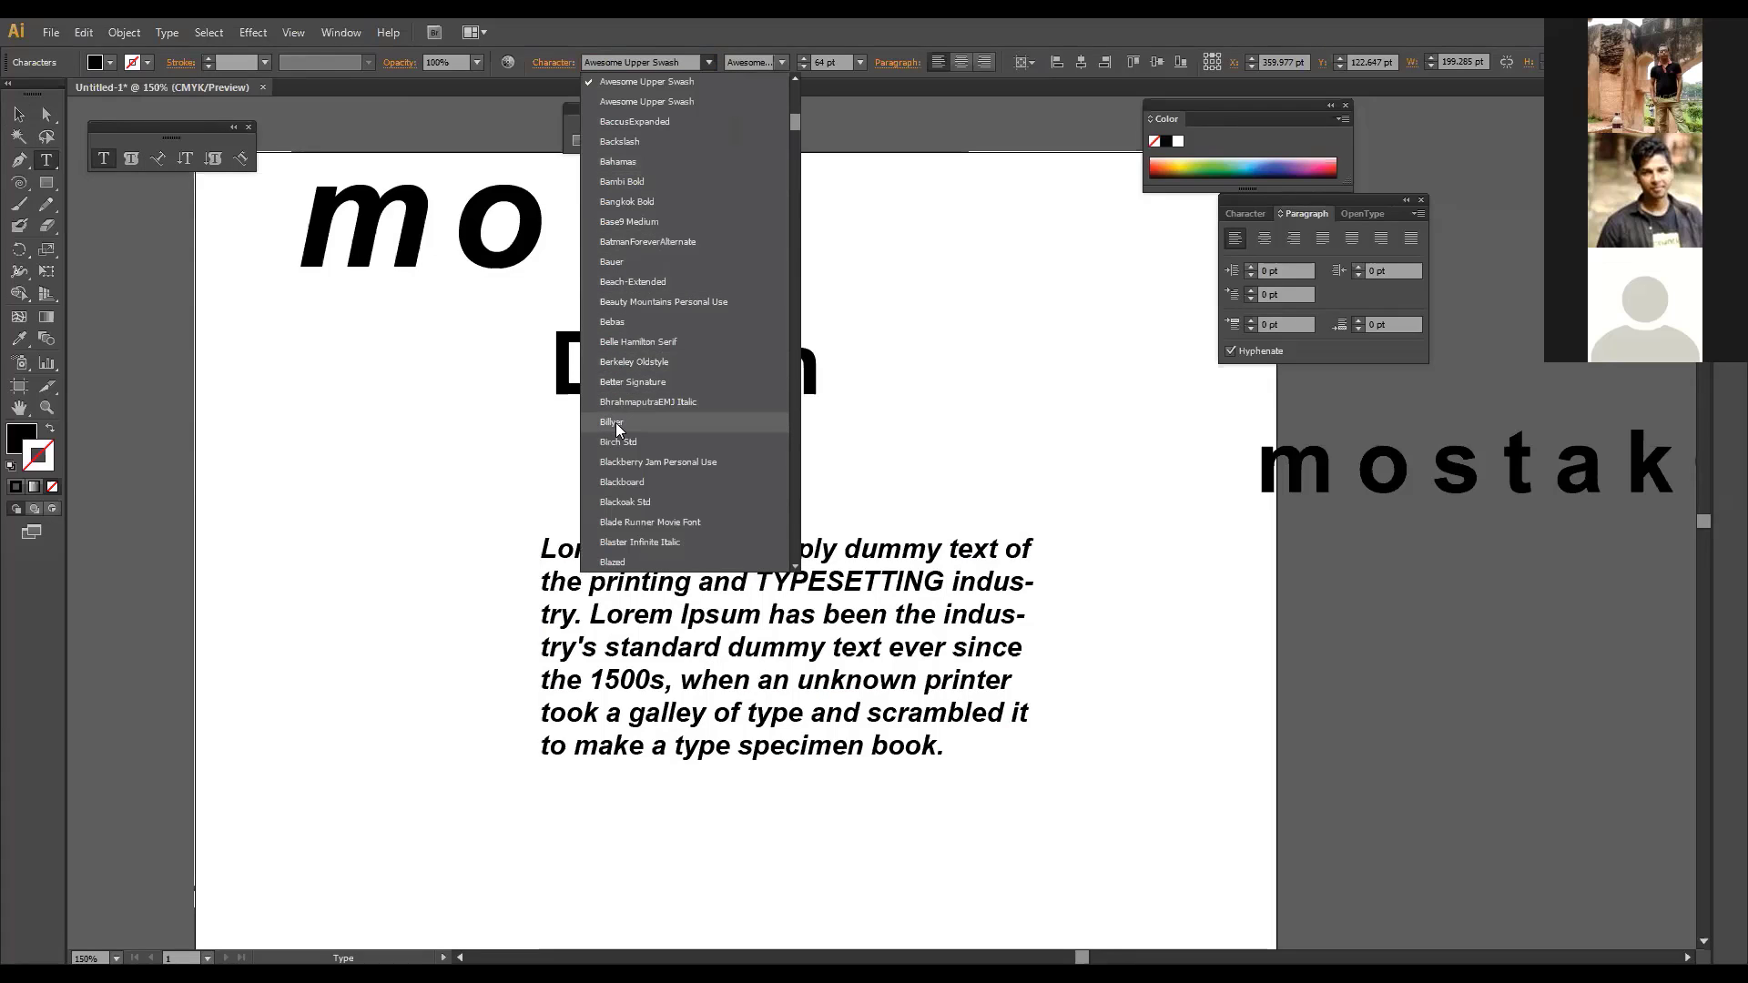
pyautogui.click(612, 423)
pyautogui.press('Escape')
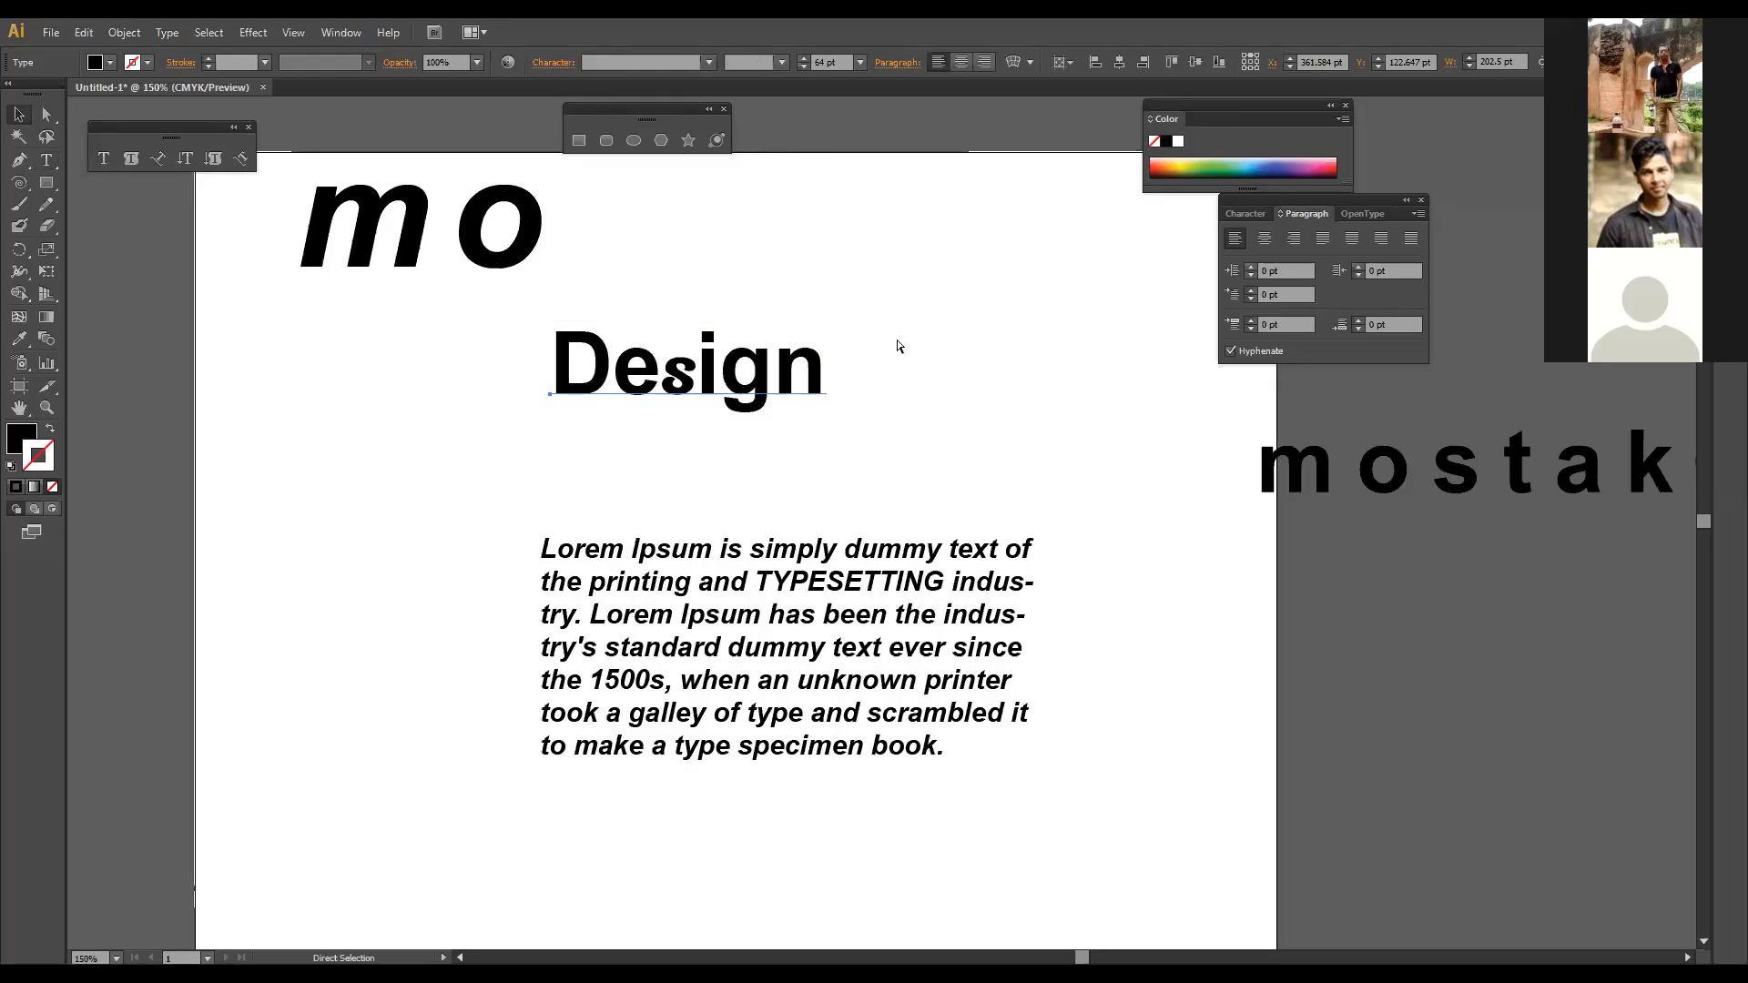
# Step: Undo the latest font changes on the letter "s" of "Design" and deselect the text
pyautogui.hotkey('ctrl', 'z')
pyautogui.hotkey('ctrl', 'z')
pyautogui.hotkey('ctrl', 'z')
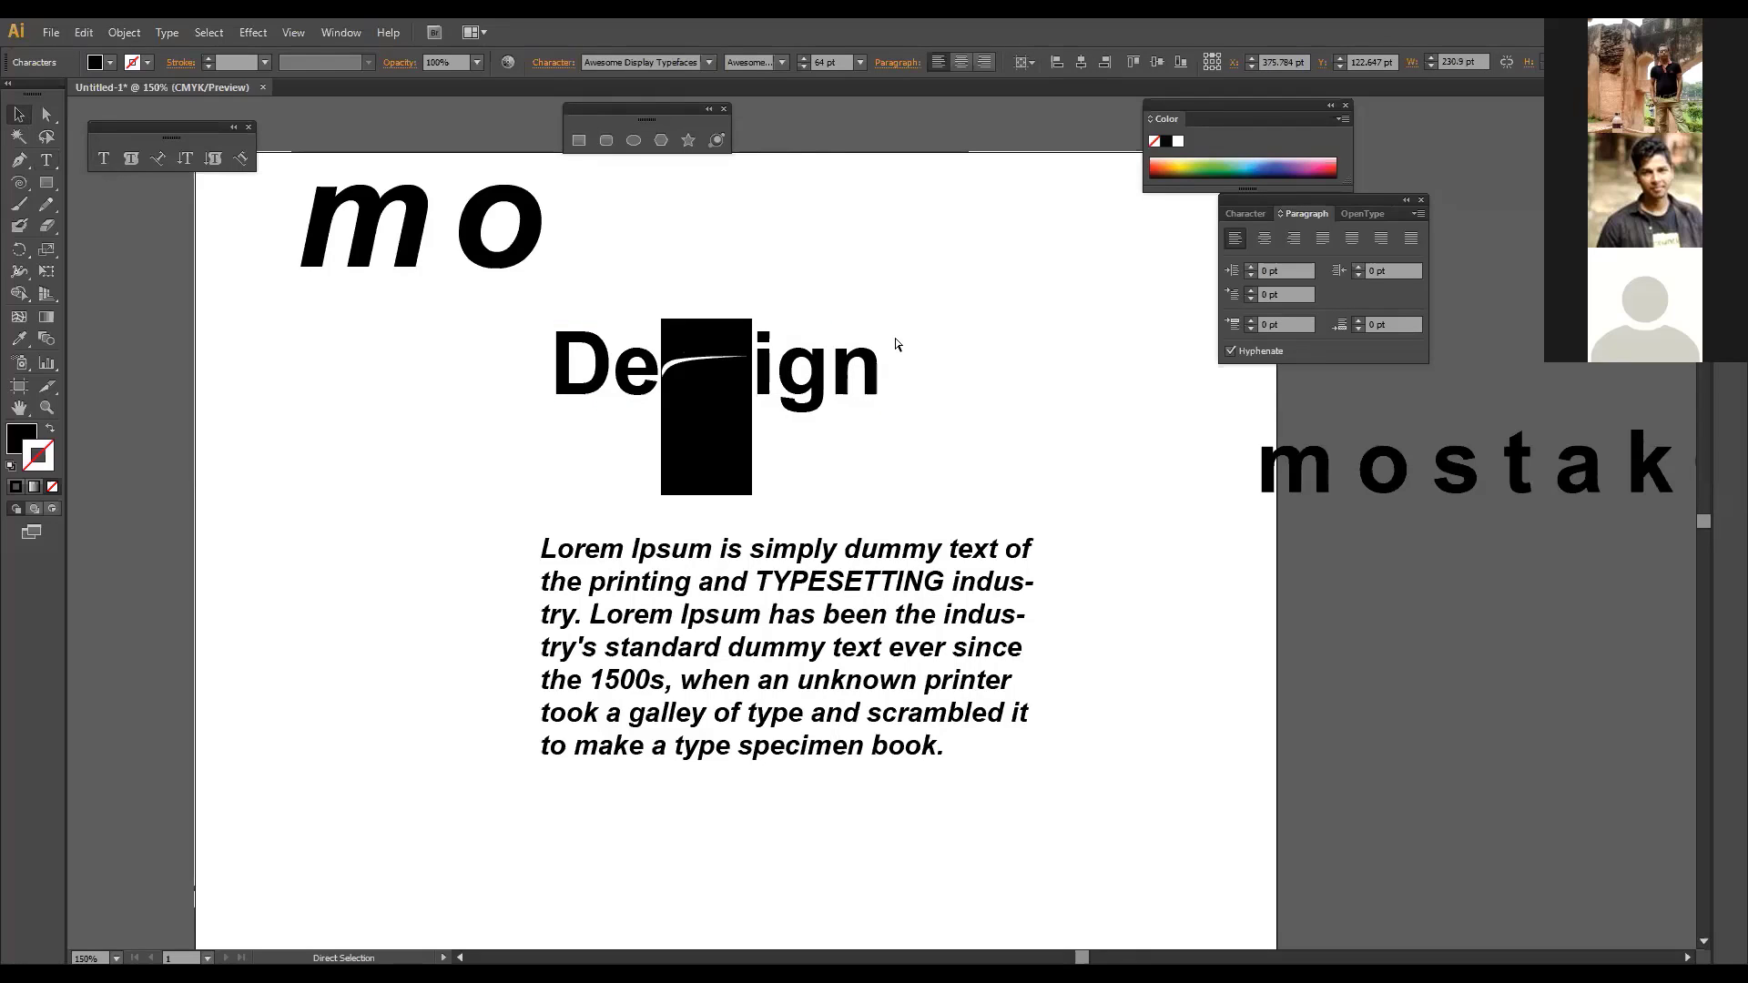
pyautogui.hotkey('ctrl', 'z')
pyautogui.hotkey('ctrl', 'z')
pyautogui.hotkey('ctrl', 'z')
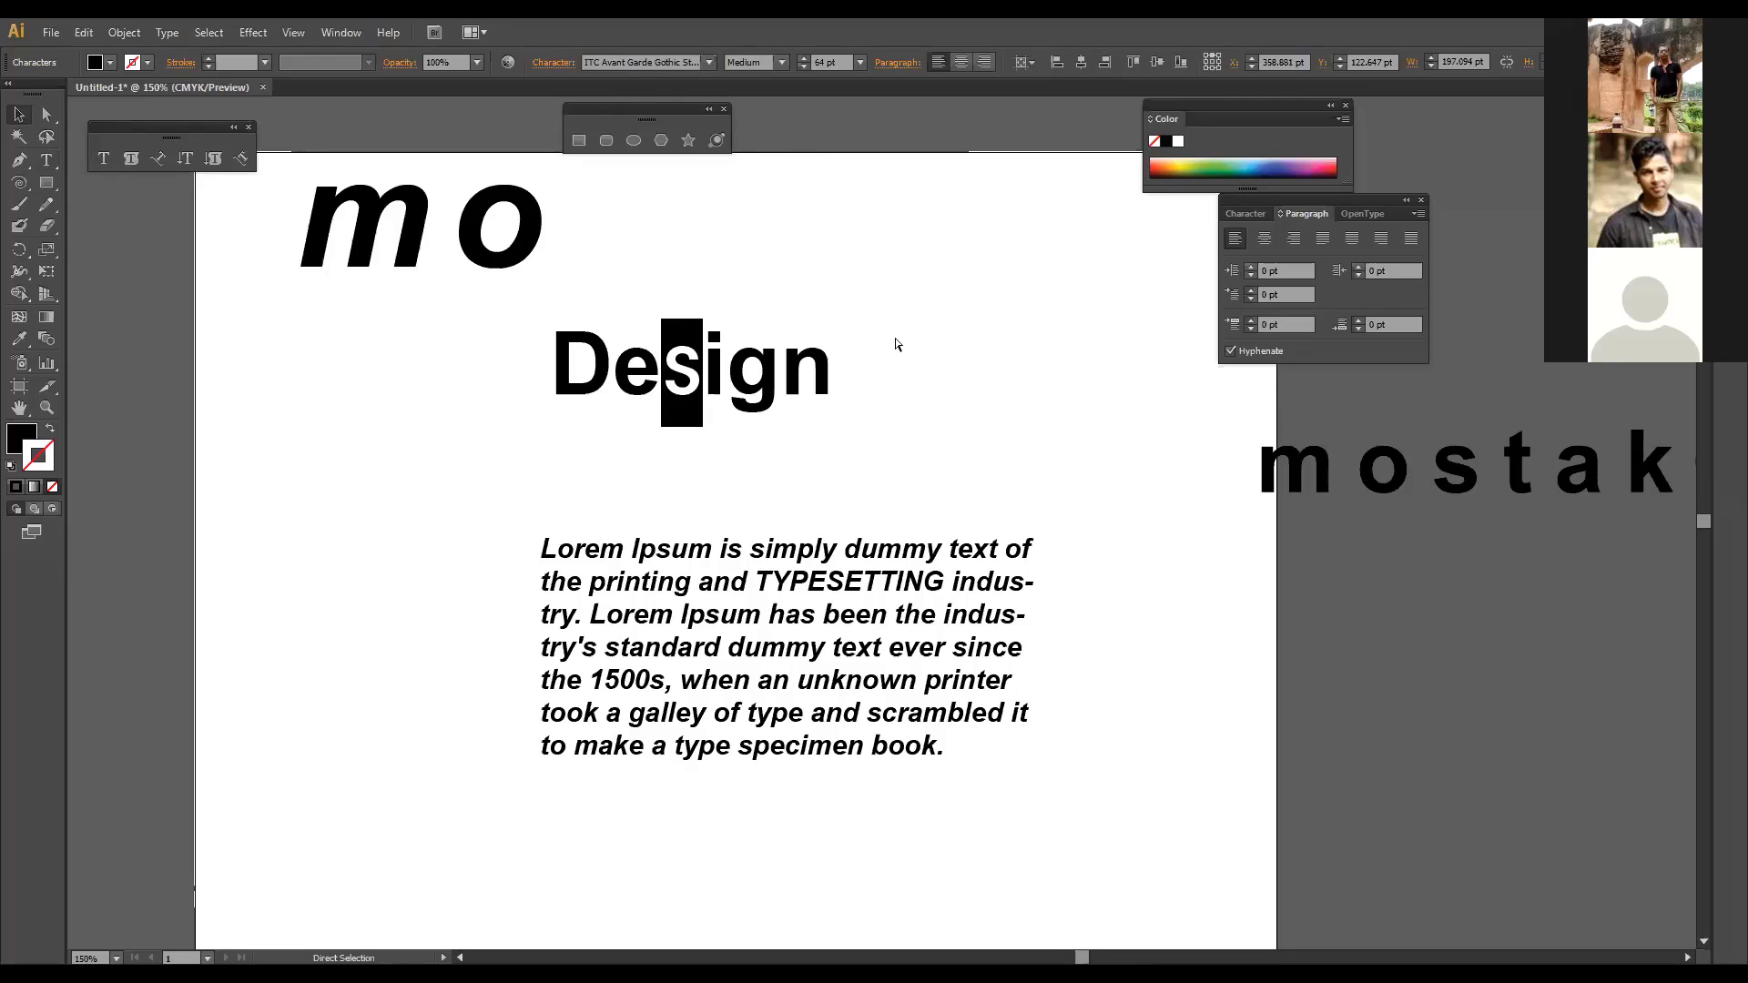
pyautogui.click(855, 387)
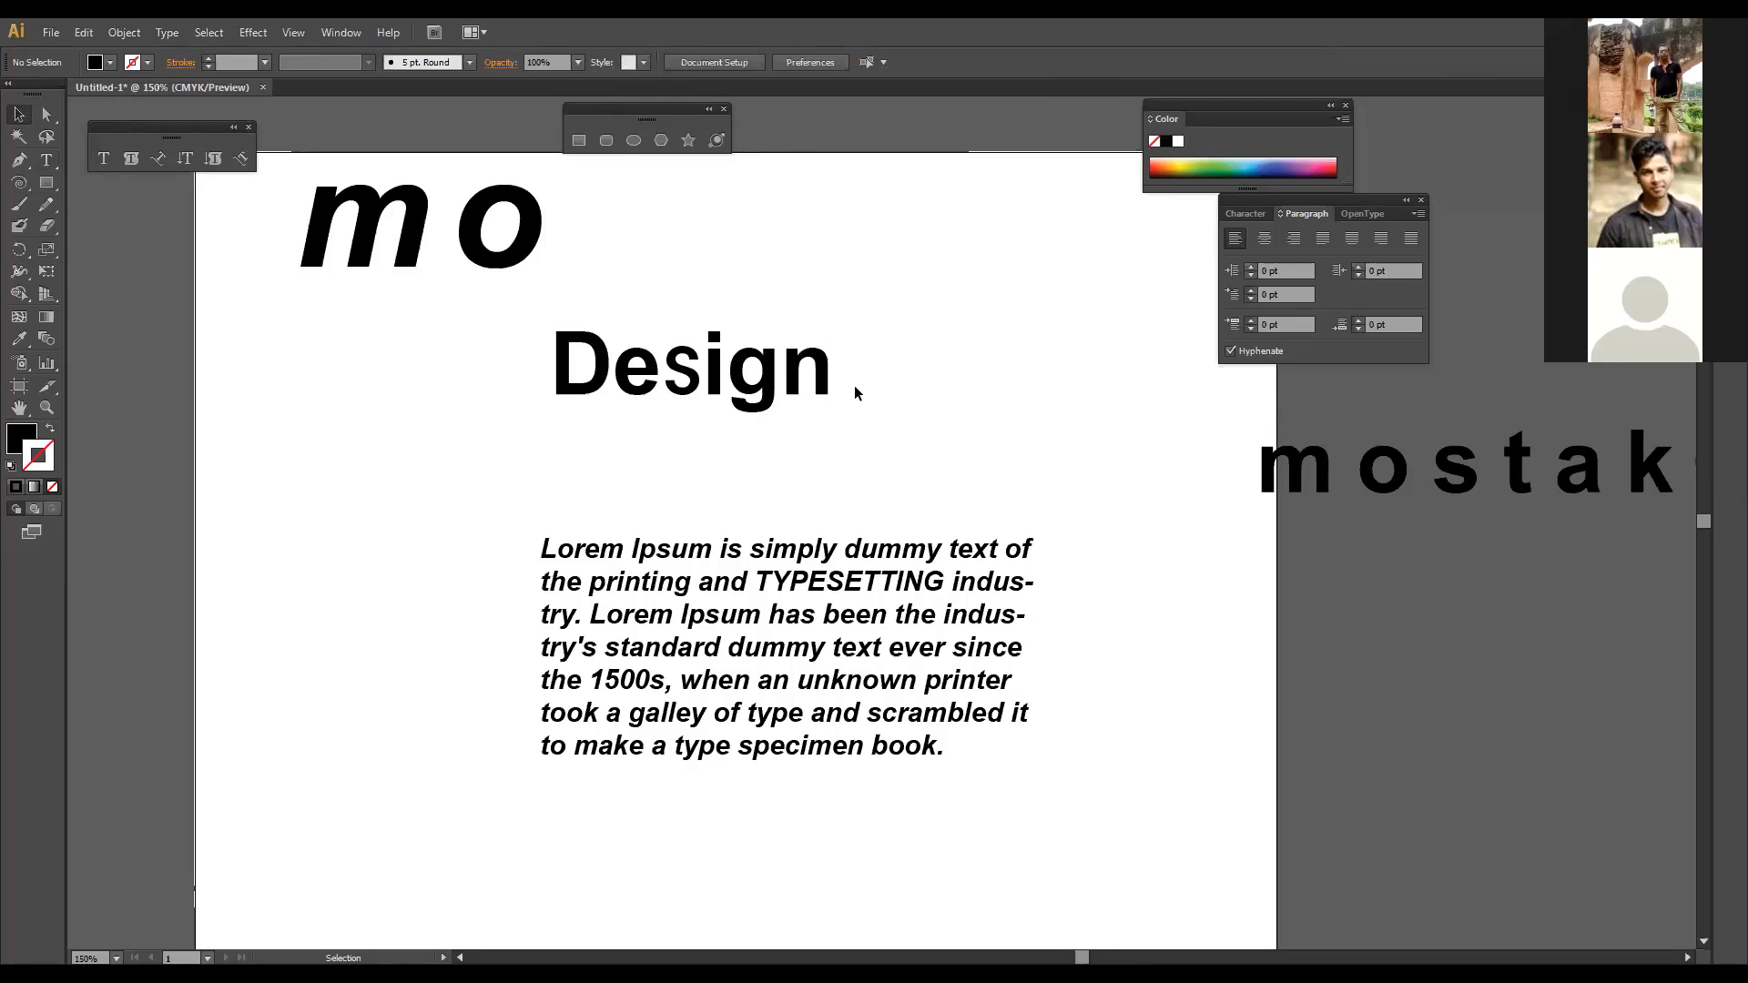
# Step: Redo and undo the letter "s" font changes repeatedly, finishing with "Design" entirely in Arial Bold above the Lorem Ipsum block
pyautogui.hotkey('ctrl', 'shift', 'z')
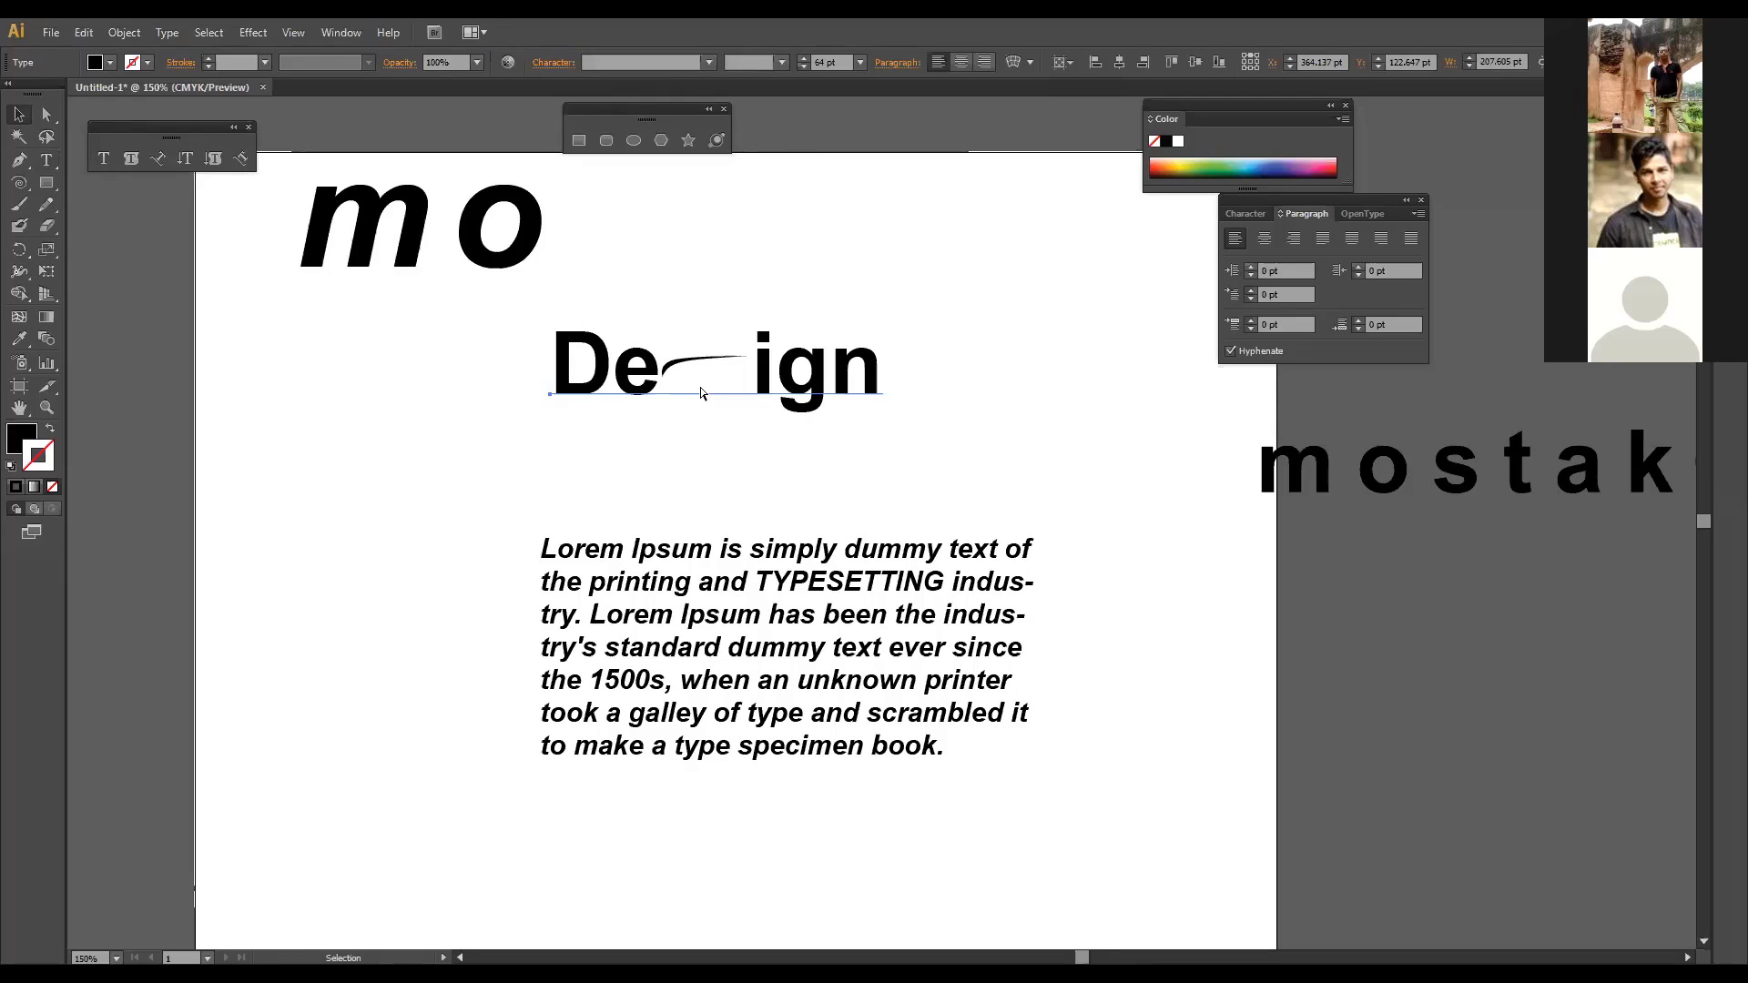
pyautogui.hotkey('ctrl', 'z')
pyautogui.hotkey('ctrl', 'shift', 'z')
pyautogui.hotkey('ctrl', 'z')
pyautogui.hotkey('ctrl', 'shift', 'z')
pyautogui.hotkey('ctrl', 'z')
pyautogui.hotkey('ctrl', 'shift', 'z')
pyautogui.hotkey('ctrl', 'z')
pyautogui.hotkey('ctrl', 'shift', 'z')
pyautogui.hotkey('ctrl', 'shift', 'z')
pyautogui.hotkey('ctrl', 'z')
pyautogui.hotkey('ctrl', 'z')
pyautogui.hotkey('ctrl', 'z')
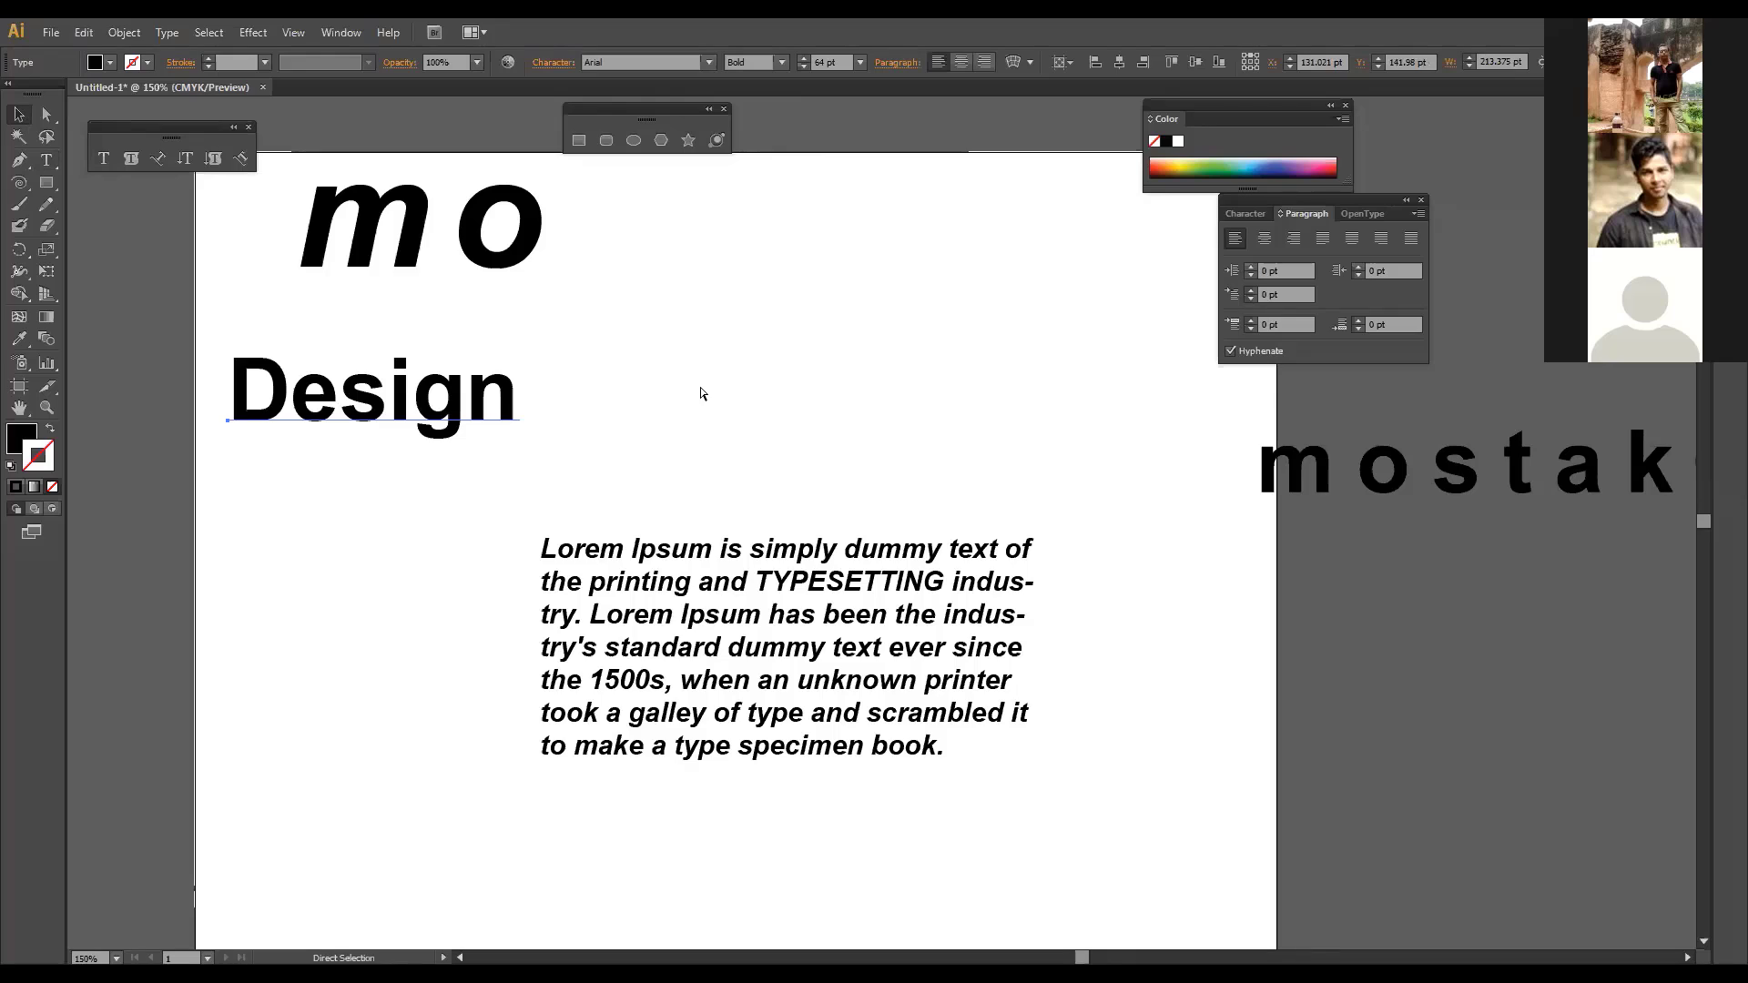
pyautogui.hotkey('ctrl', 'z')
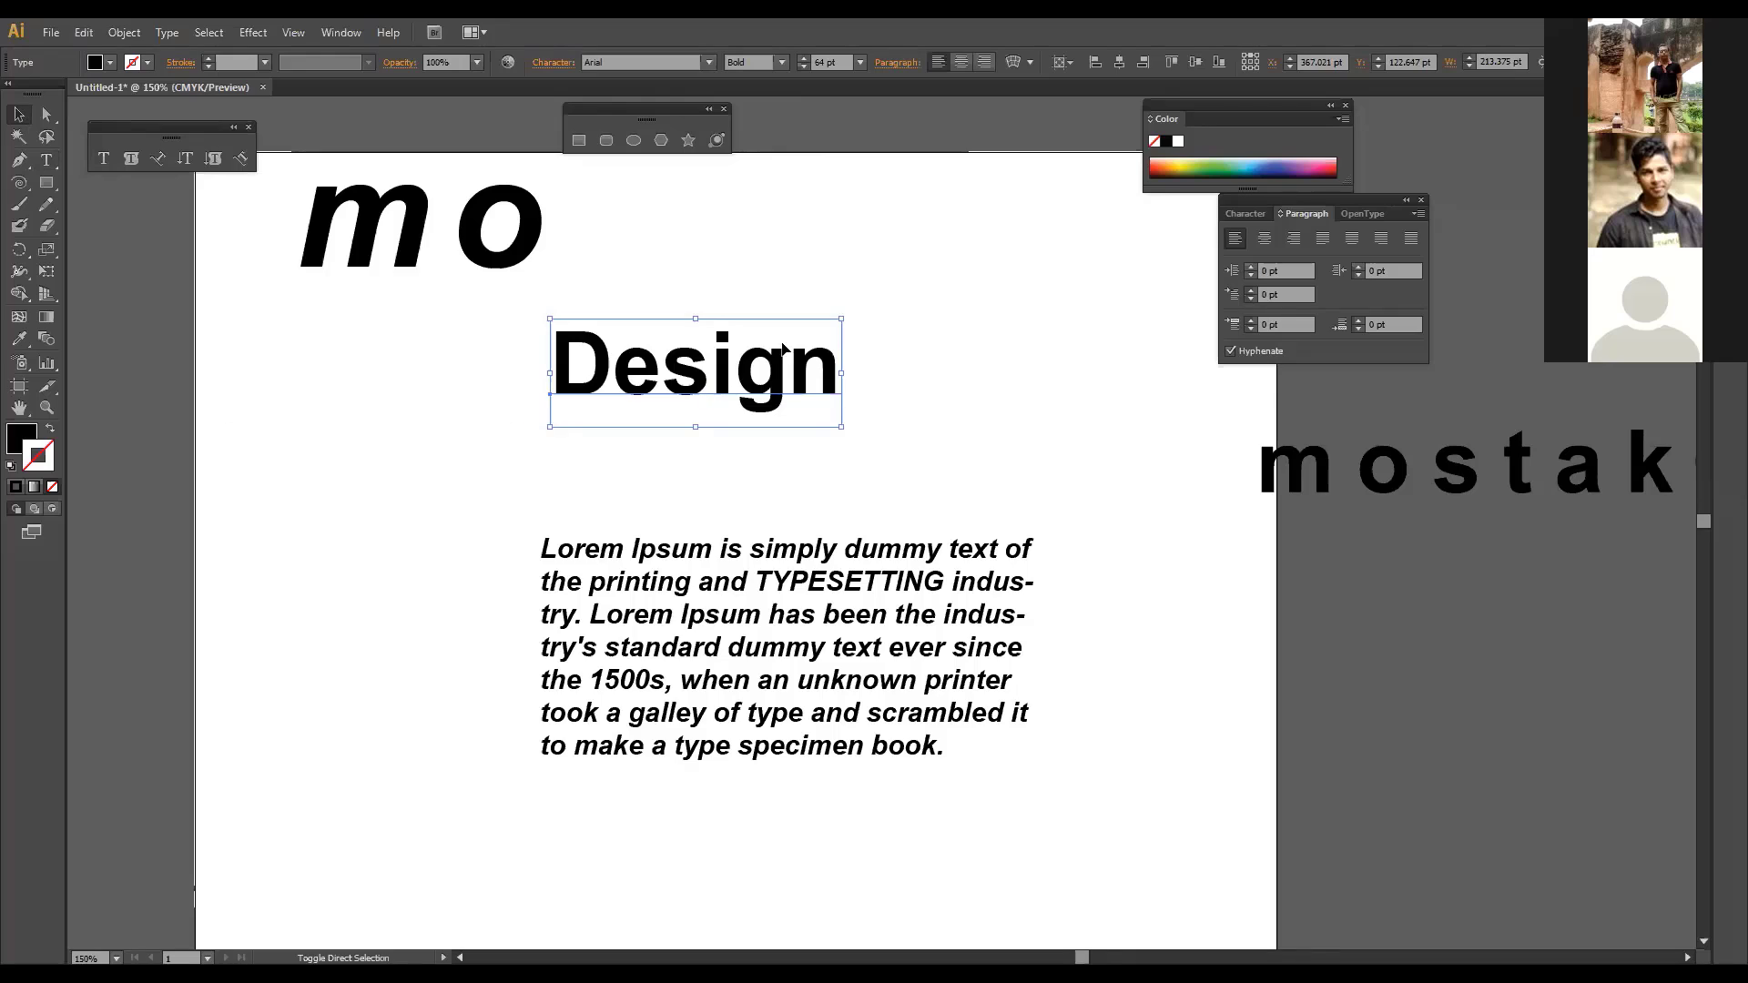
# Step: Preview the Arc and Flag envelope warps with a 50% horizontal bend on the word "Design", and cancel the warp
pyautogui.click(1029, 61)
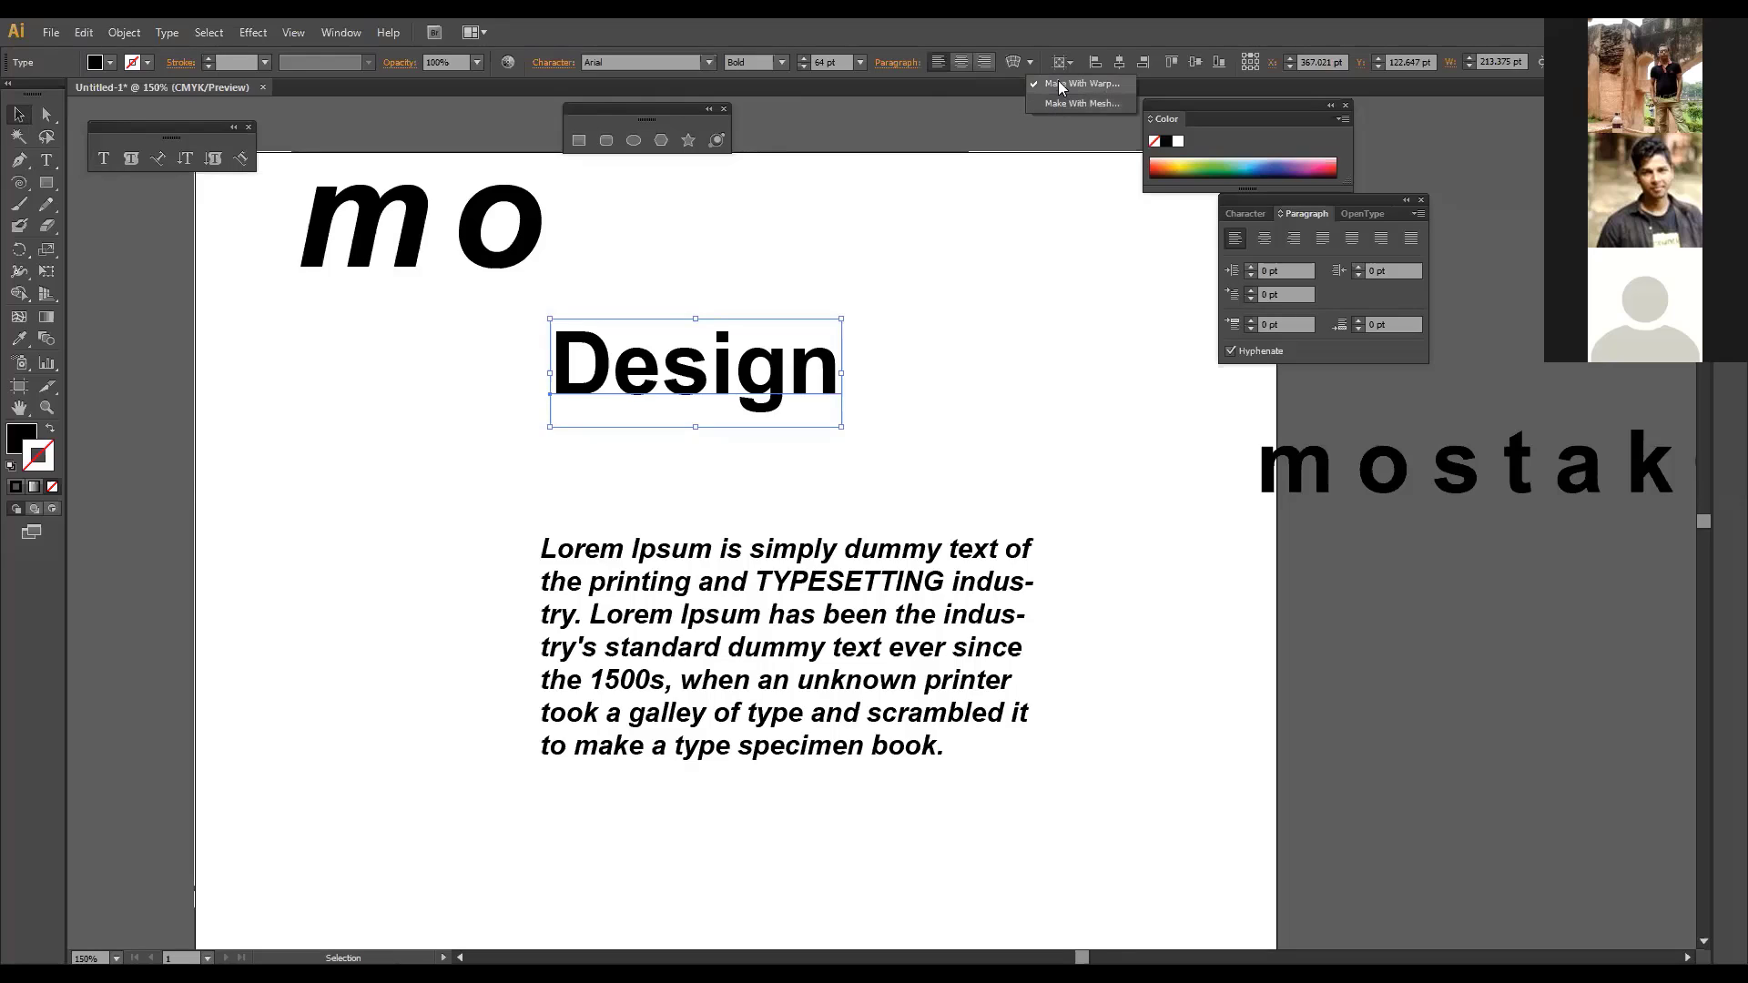
pyautogui.click(1032, 63)
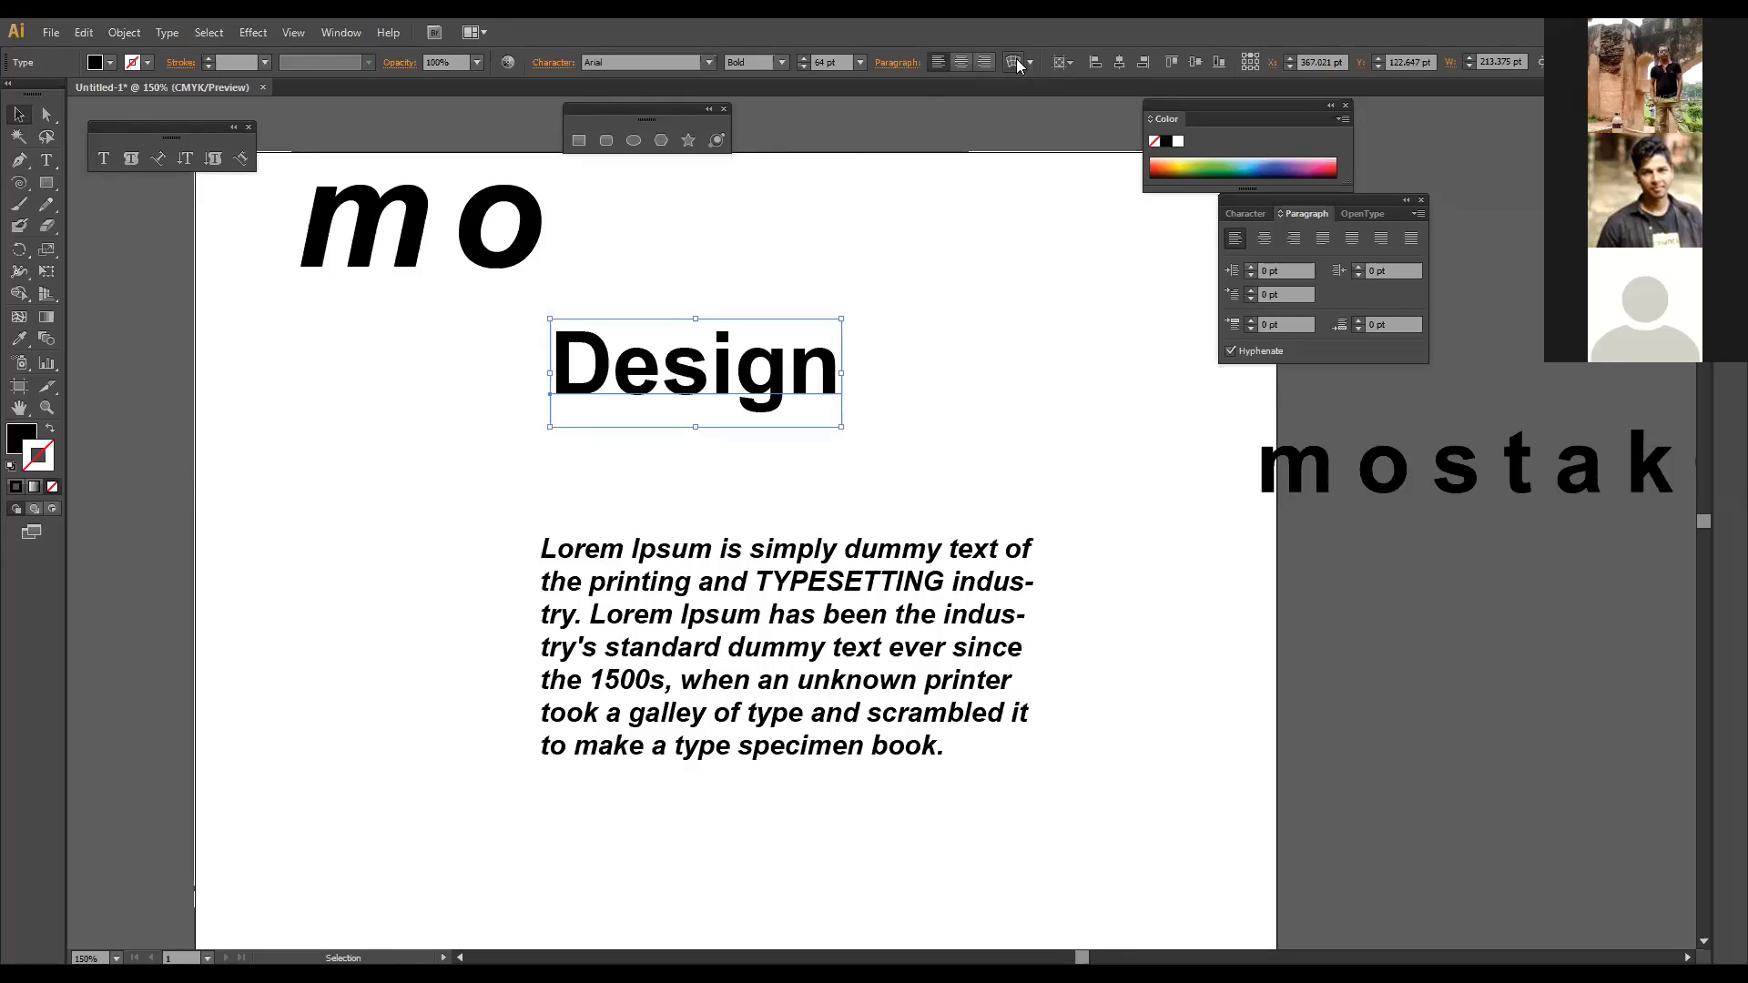
pyautogui.click(1016, 60)
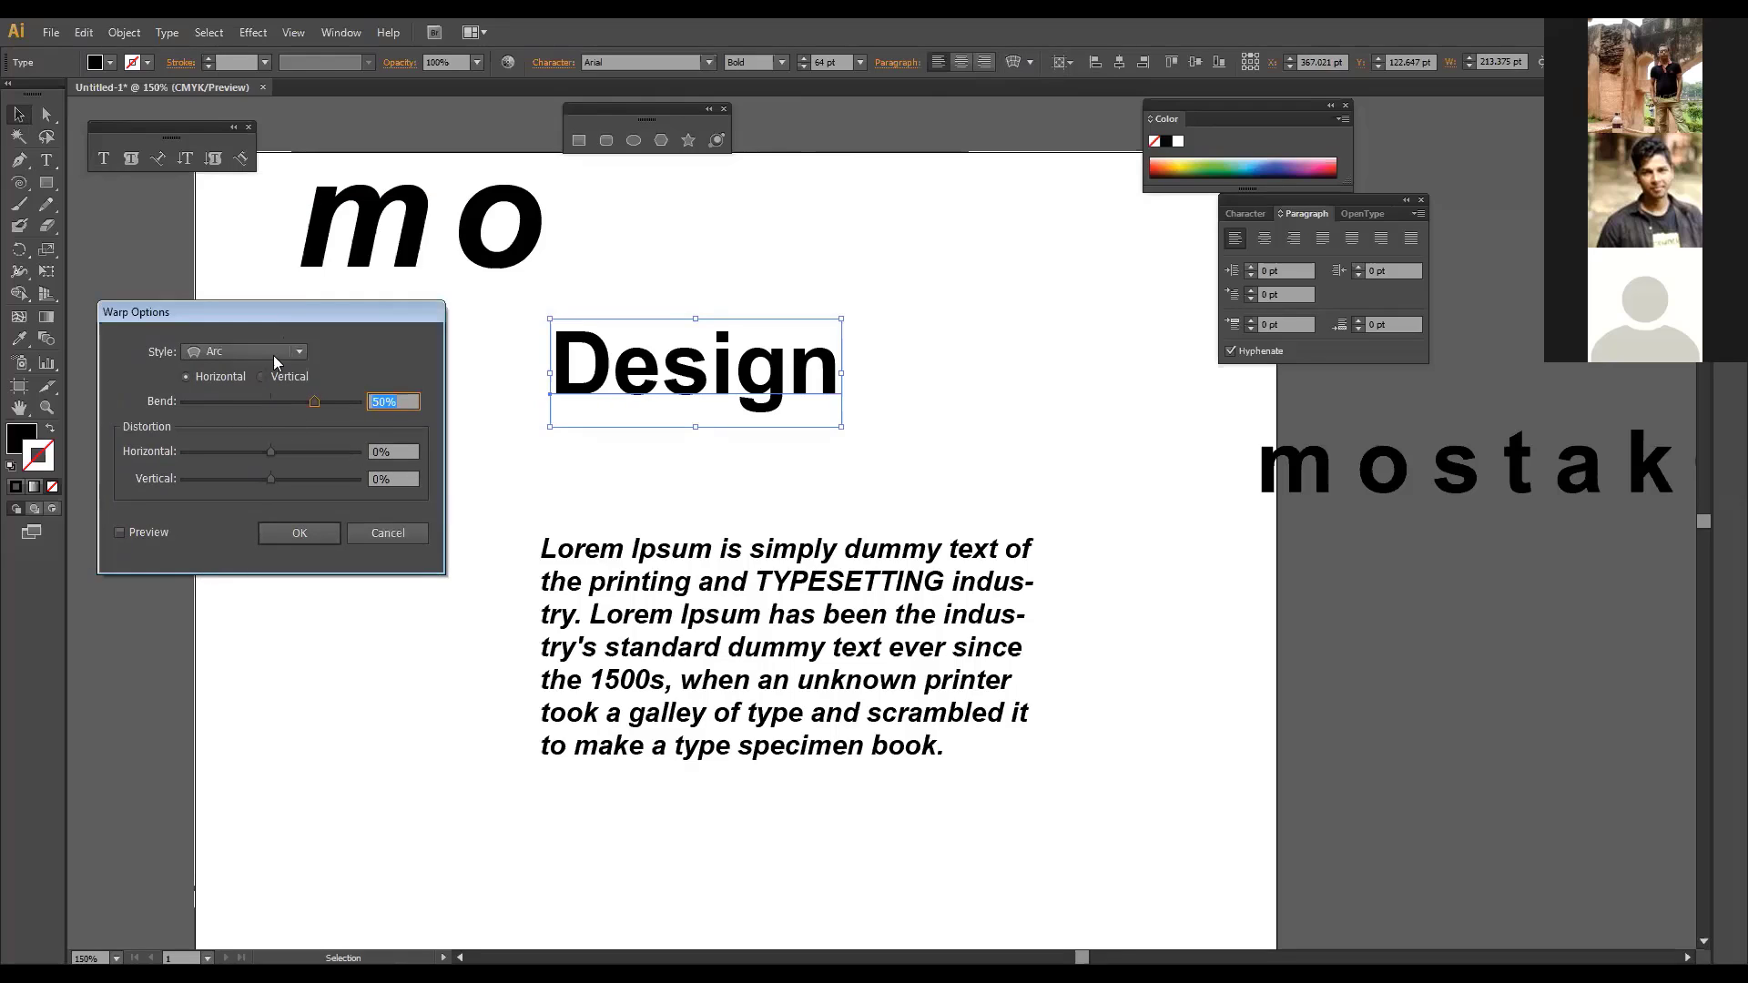
pyautogui.click(130, 532)
pyautogui.click(299, 351)
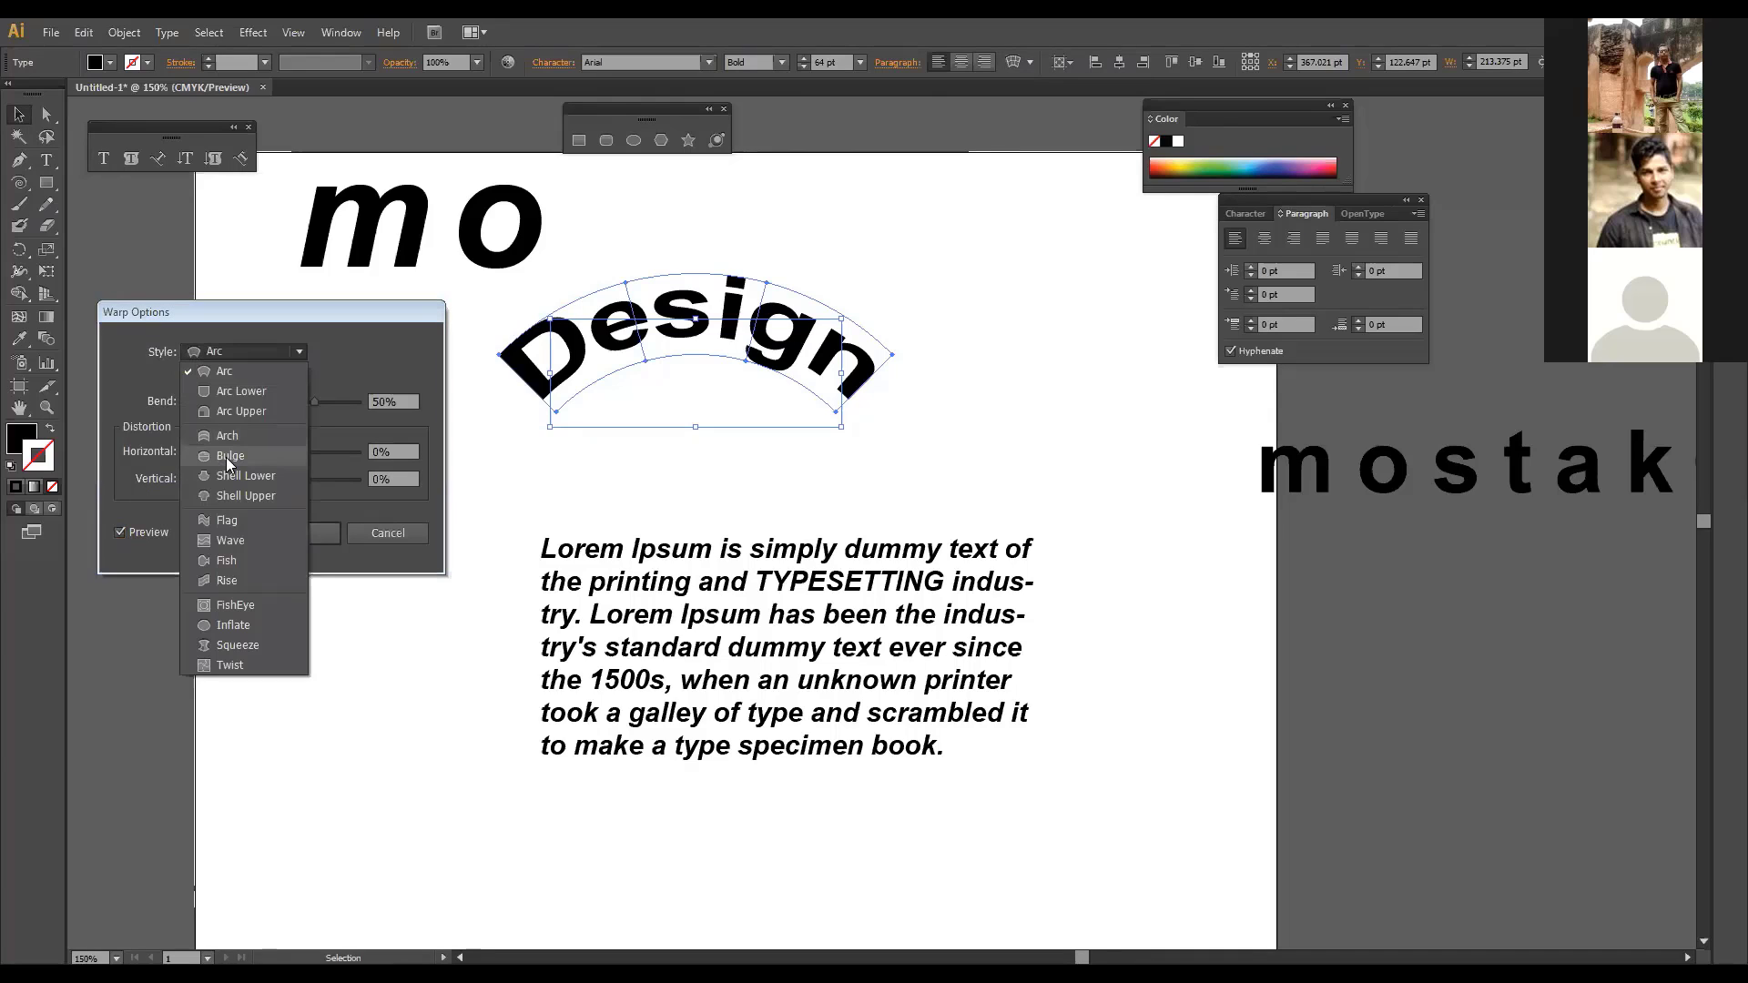
pyautogui.click(227, 522)
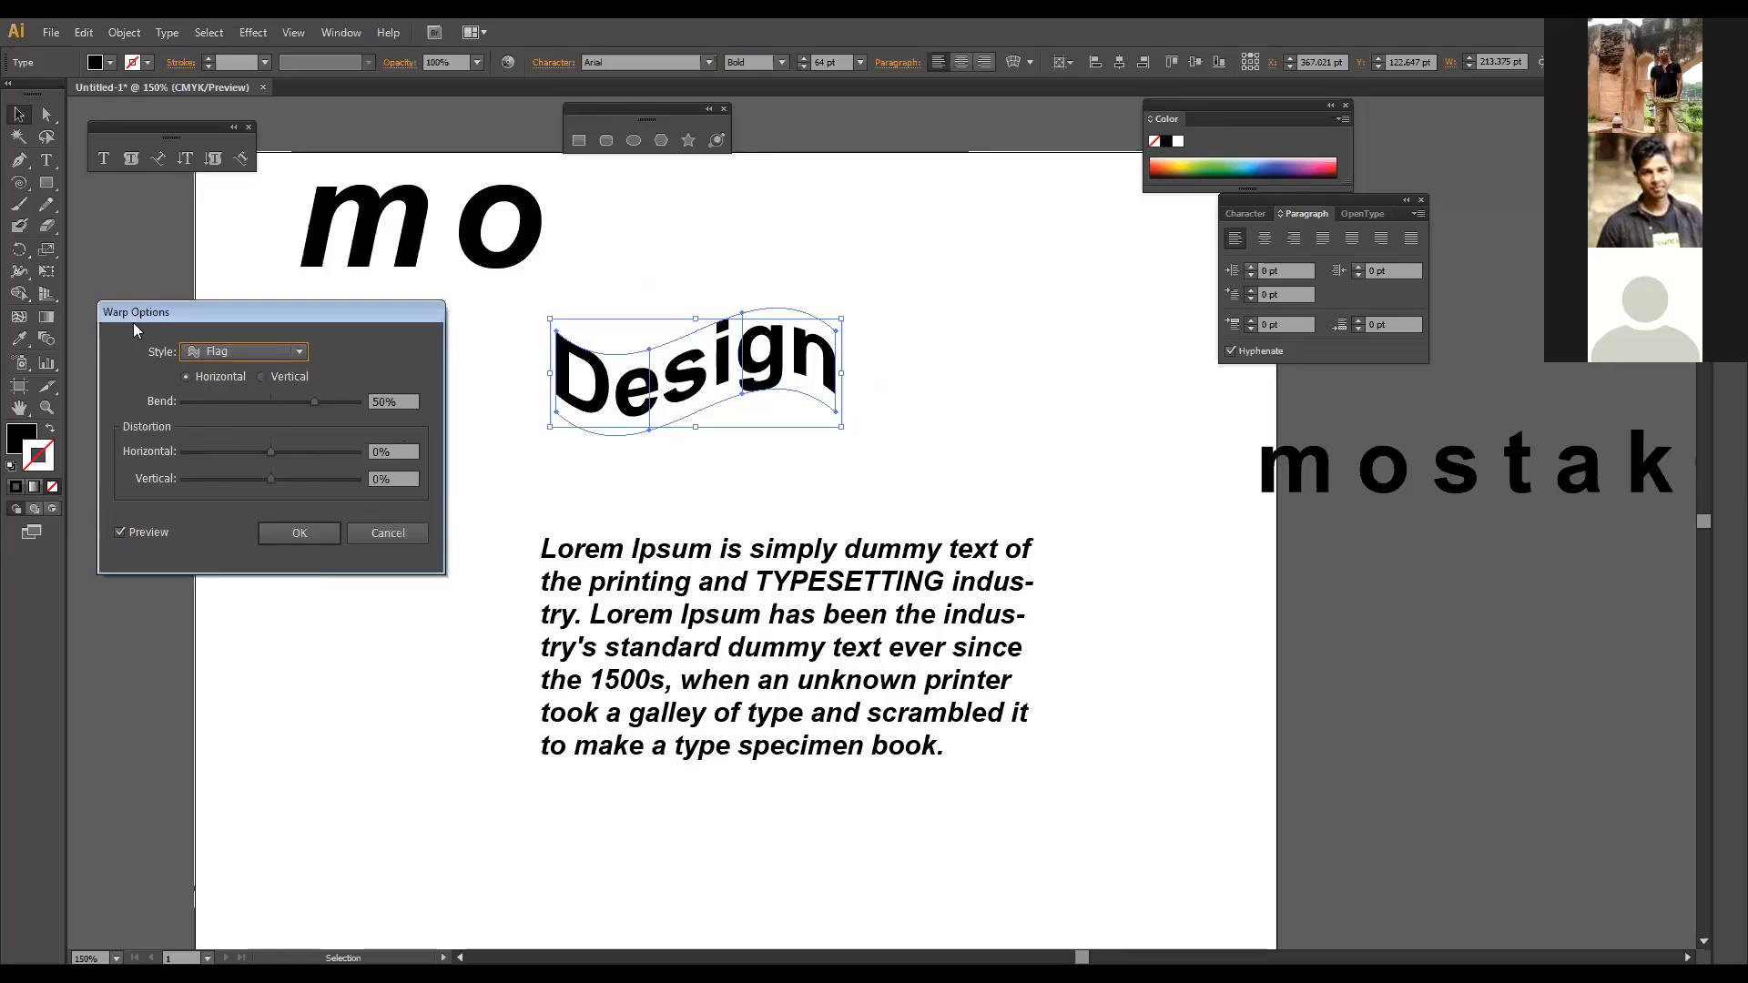
pyautogui.click(369, 532)
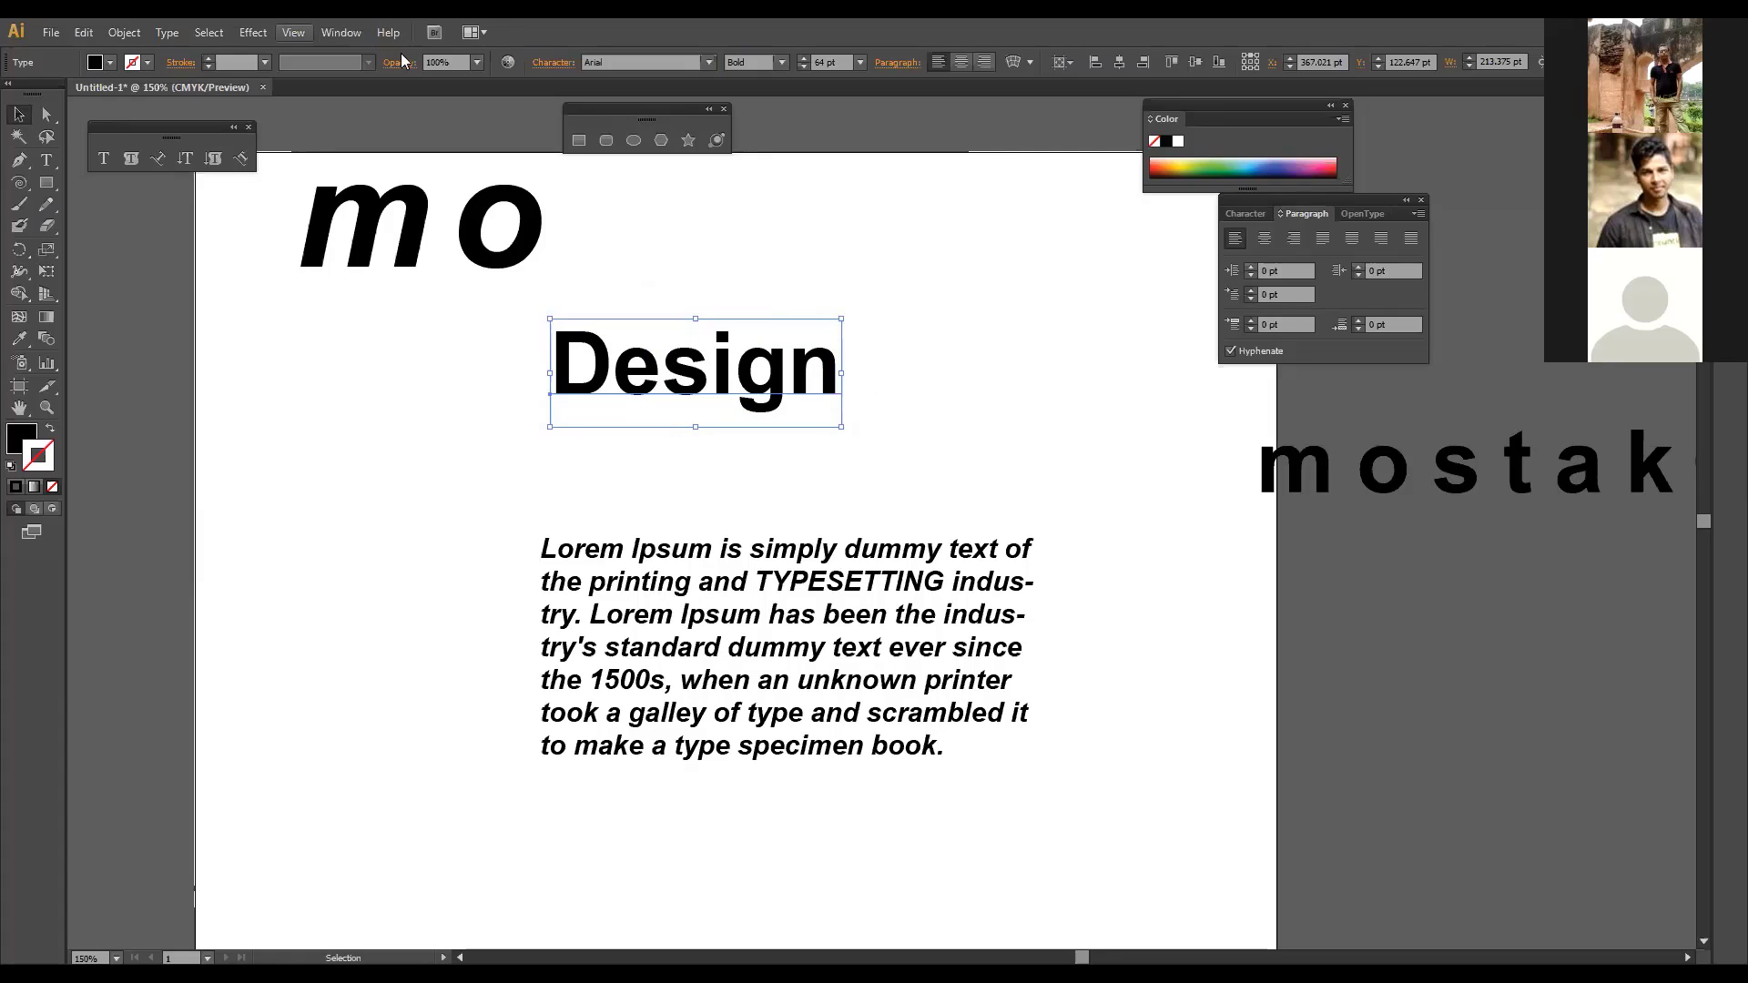
# Step: Examine the available Warp effects and the envelope warp styles for the word "Design" without applying one
pyautogui.click(253, 32)
pyautogui.moveTo(346, 278)
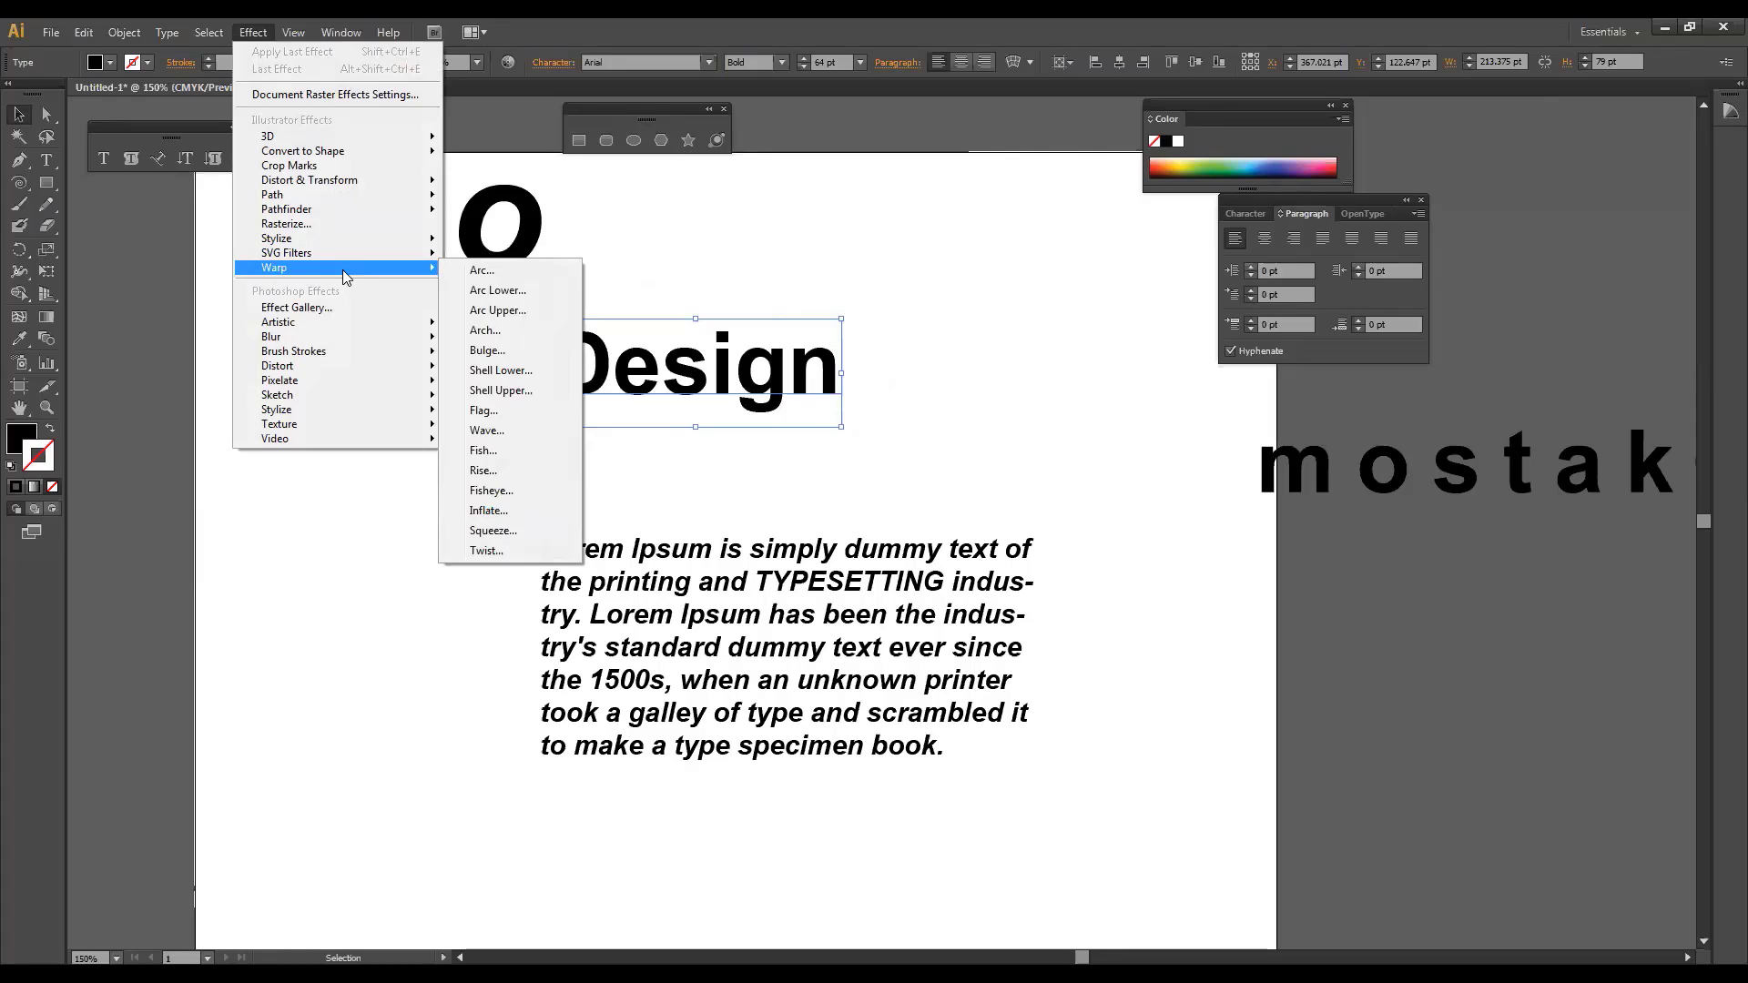
pyautogui.click(877, 402)
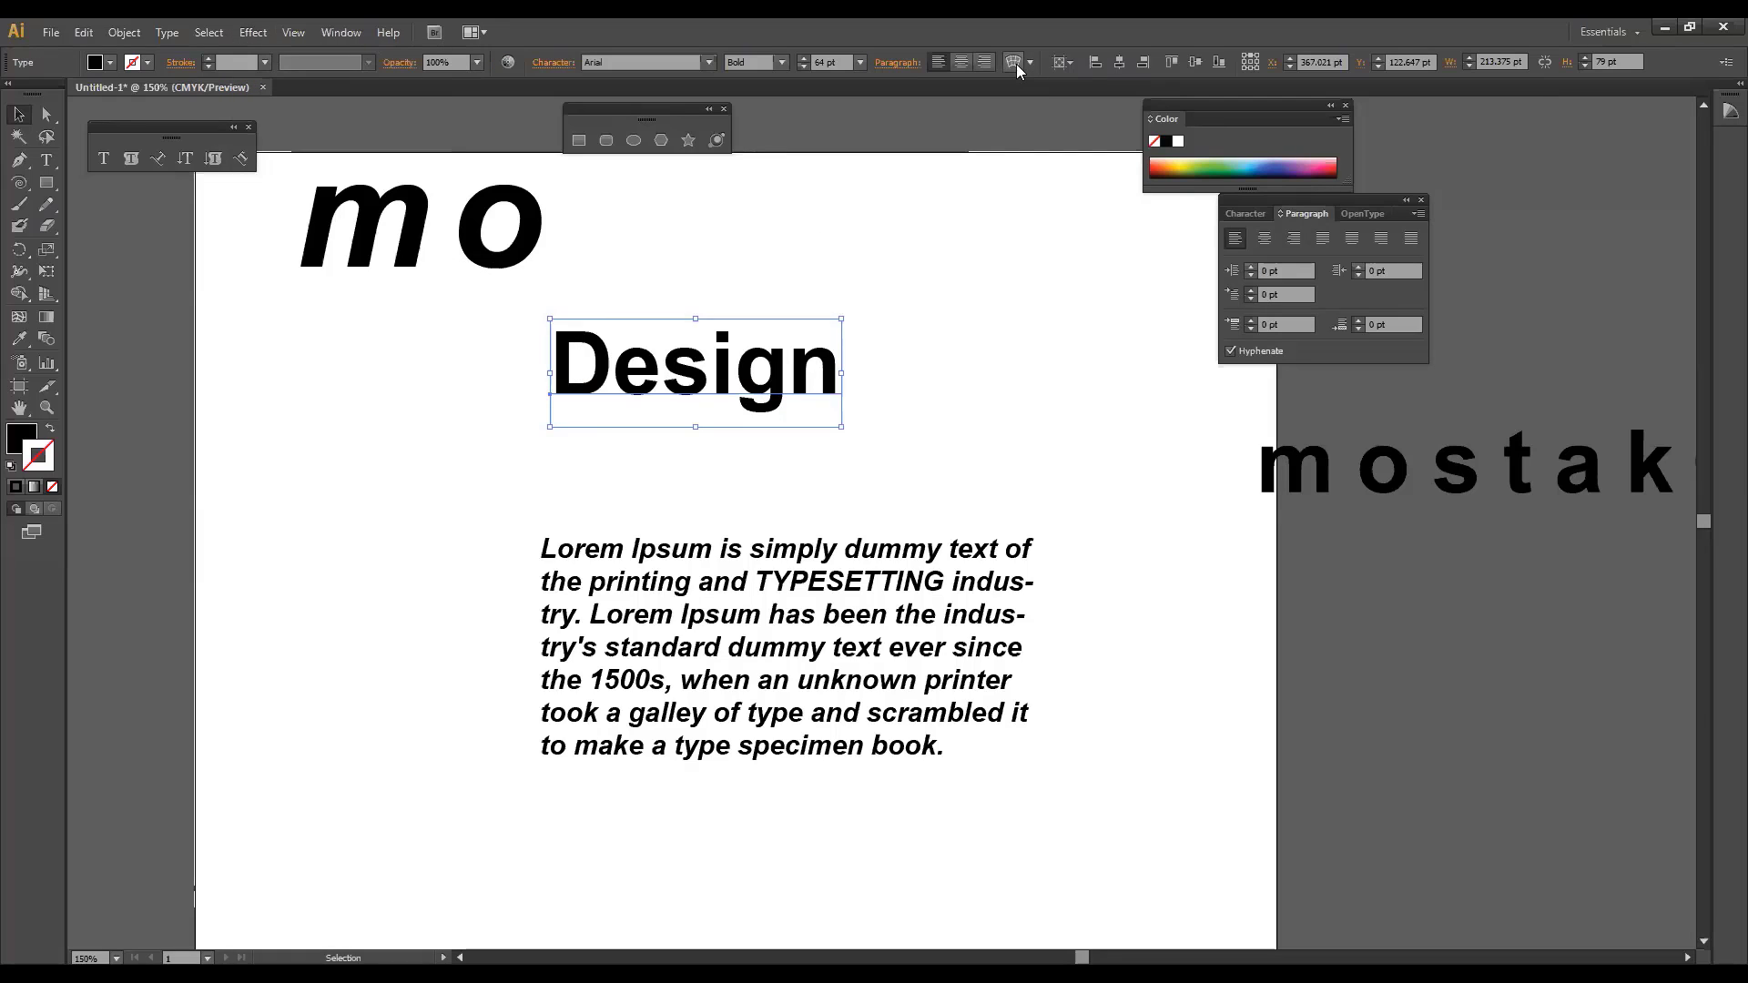
pyautogui.click(1017, 64)
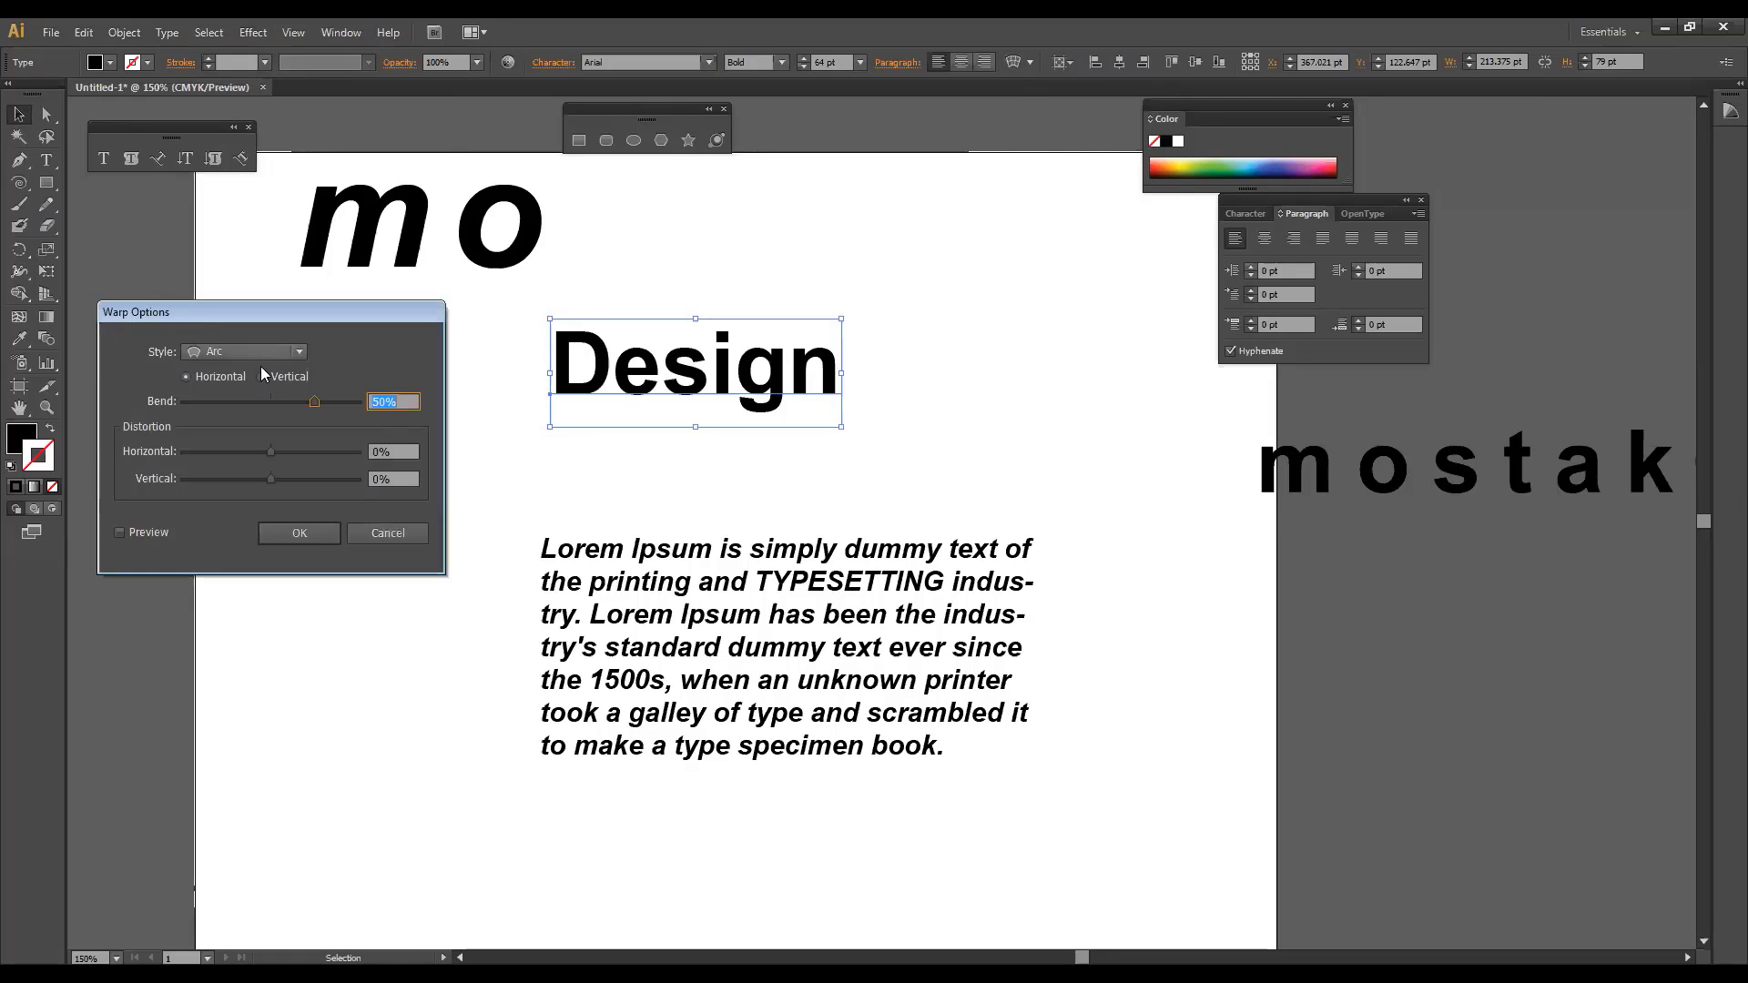
pyautogui.click(303, 355)
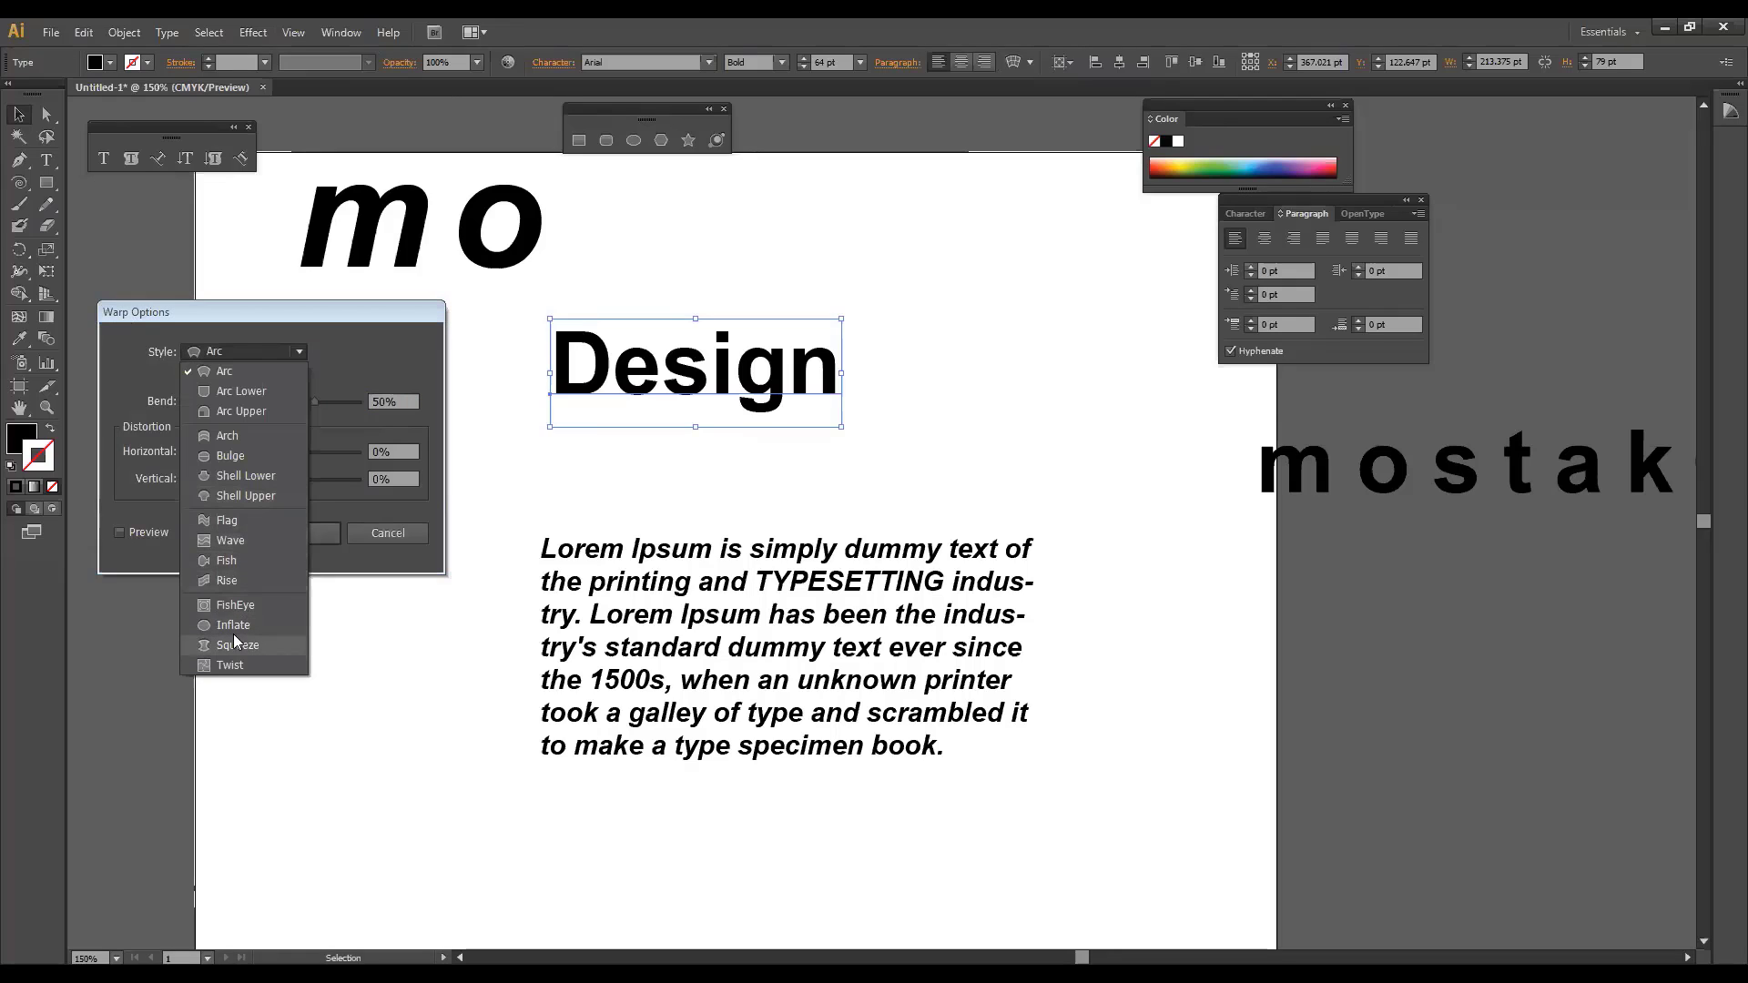
pyautogui.click(374, 535)
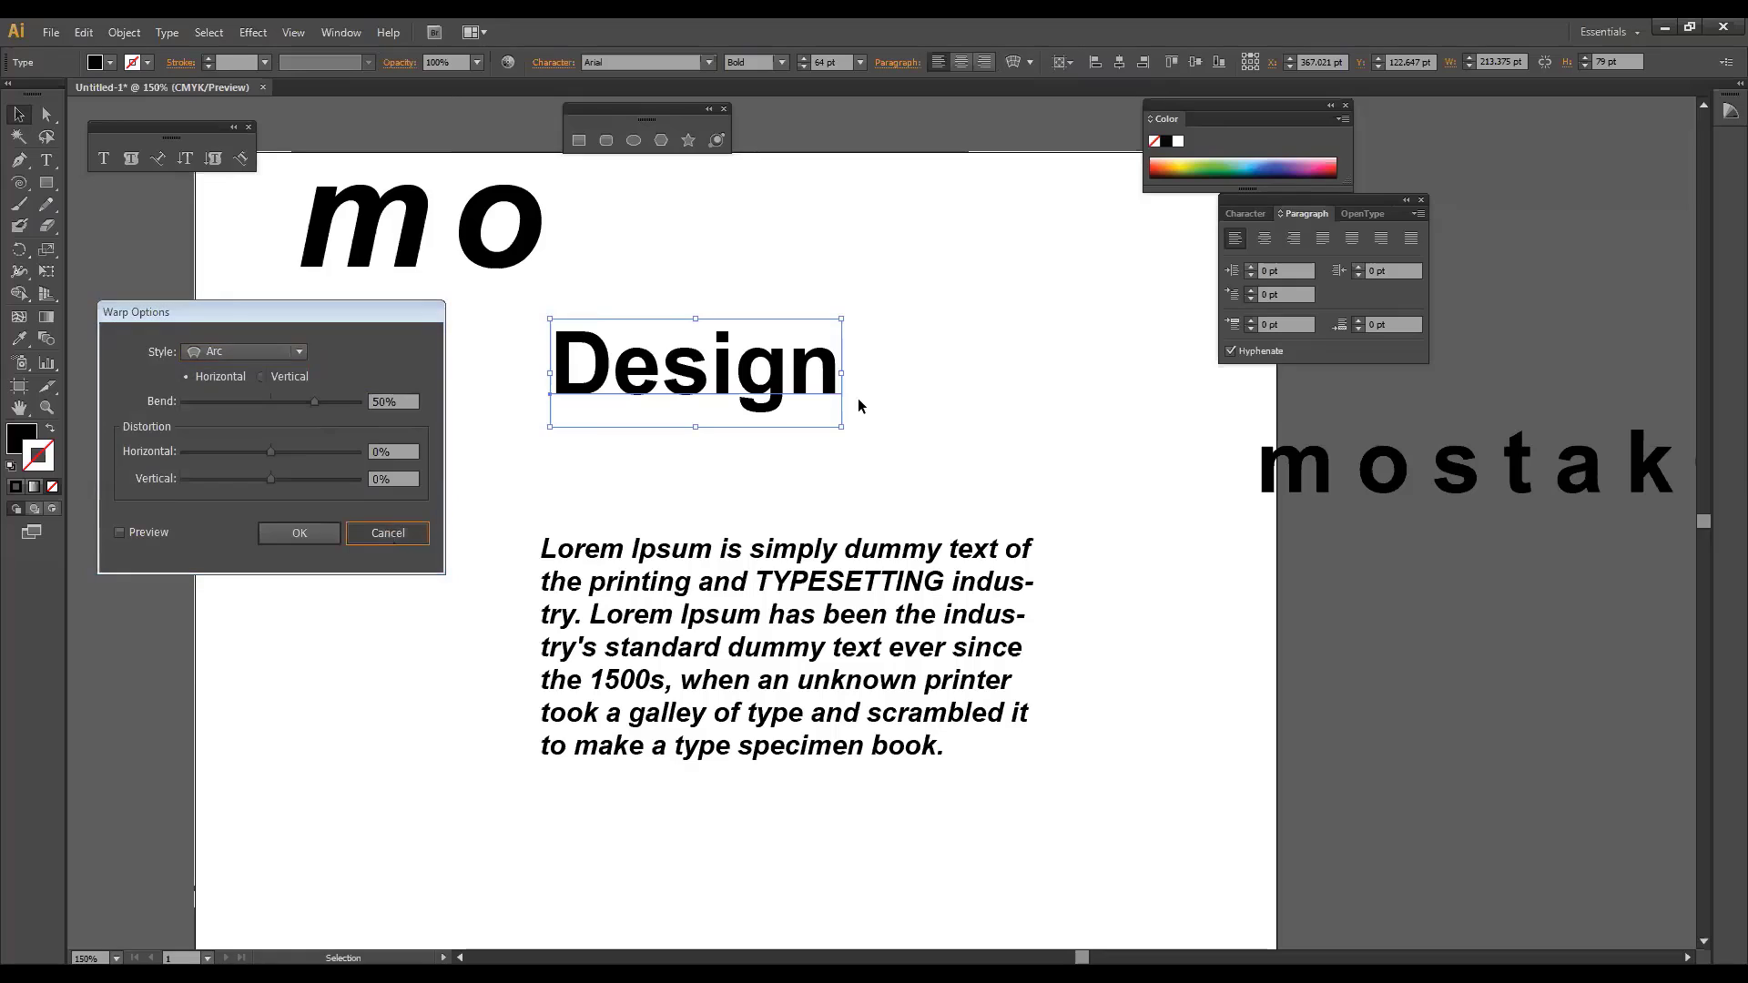
pyautogui.press('Escape')
# Step: Move the word "Design" up and to the right, beside the "mo" text, and deselect it
pyautogui.moveTo(801, 368); pyautogui.dragTo(882, 310)
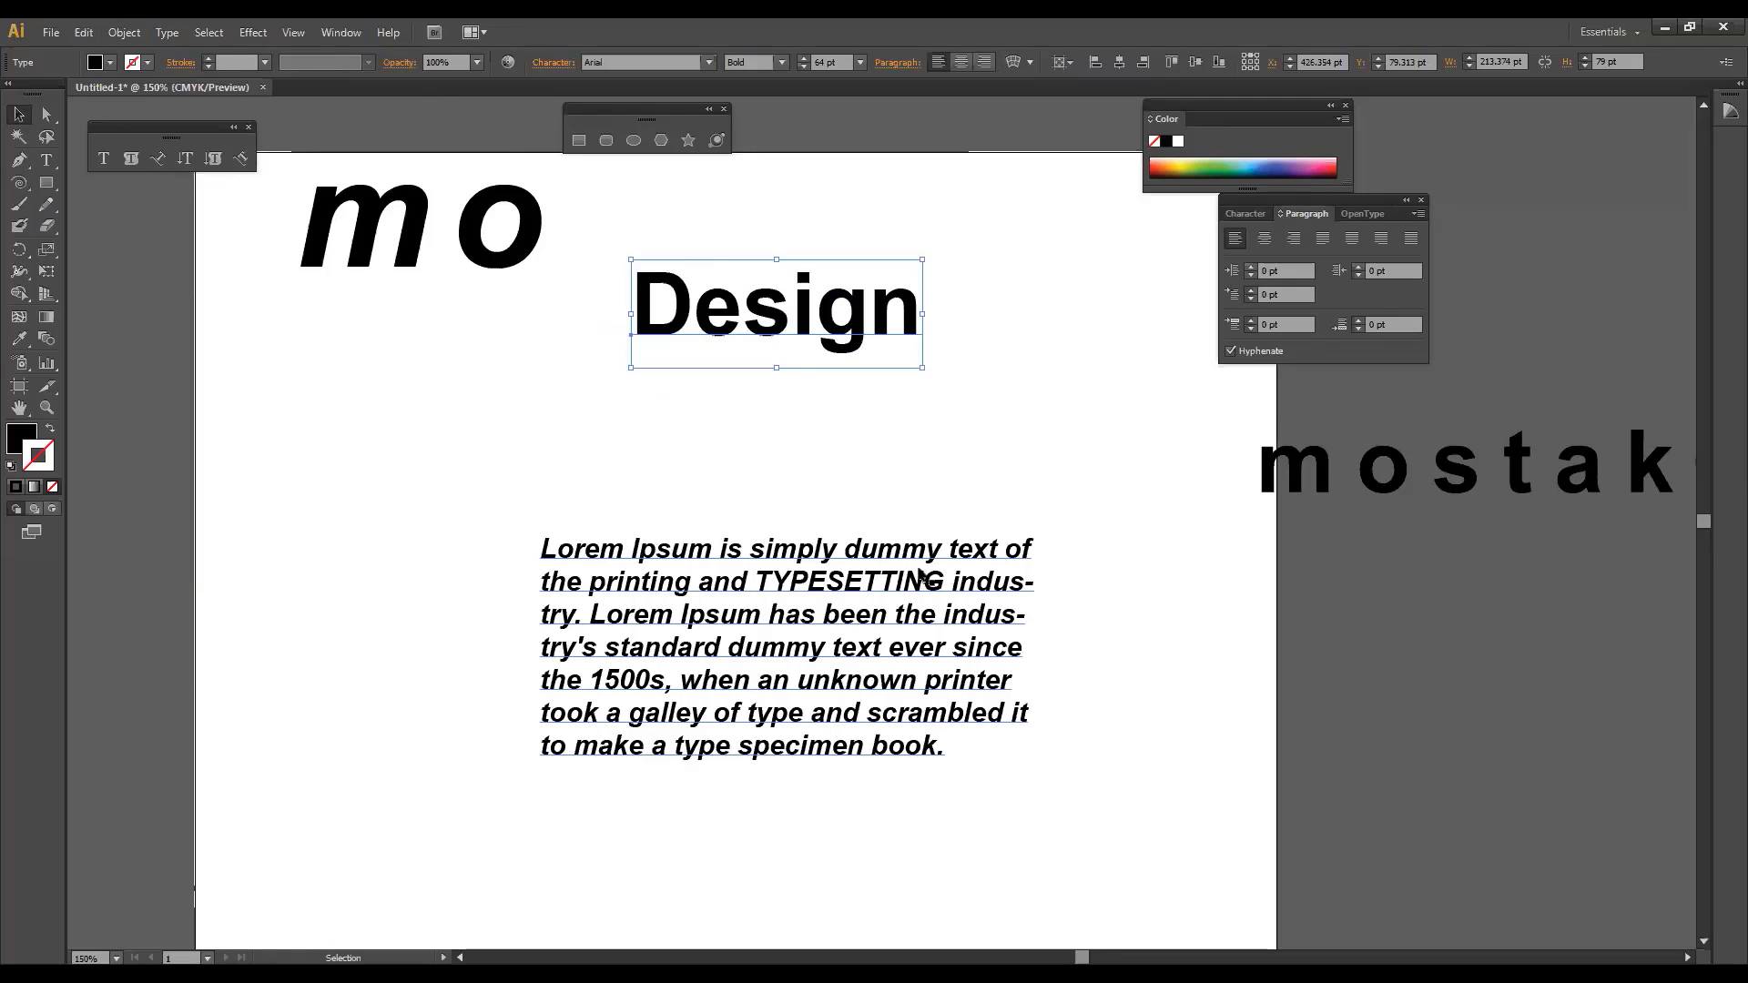
pyautogui.click(166, 36)
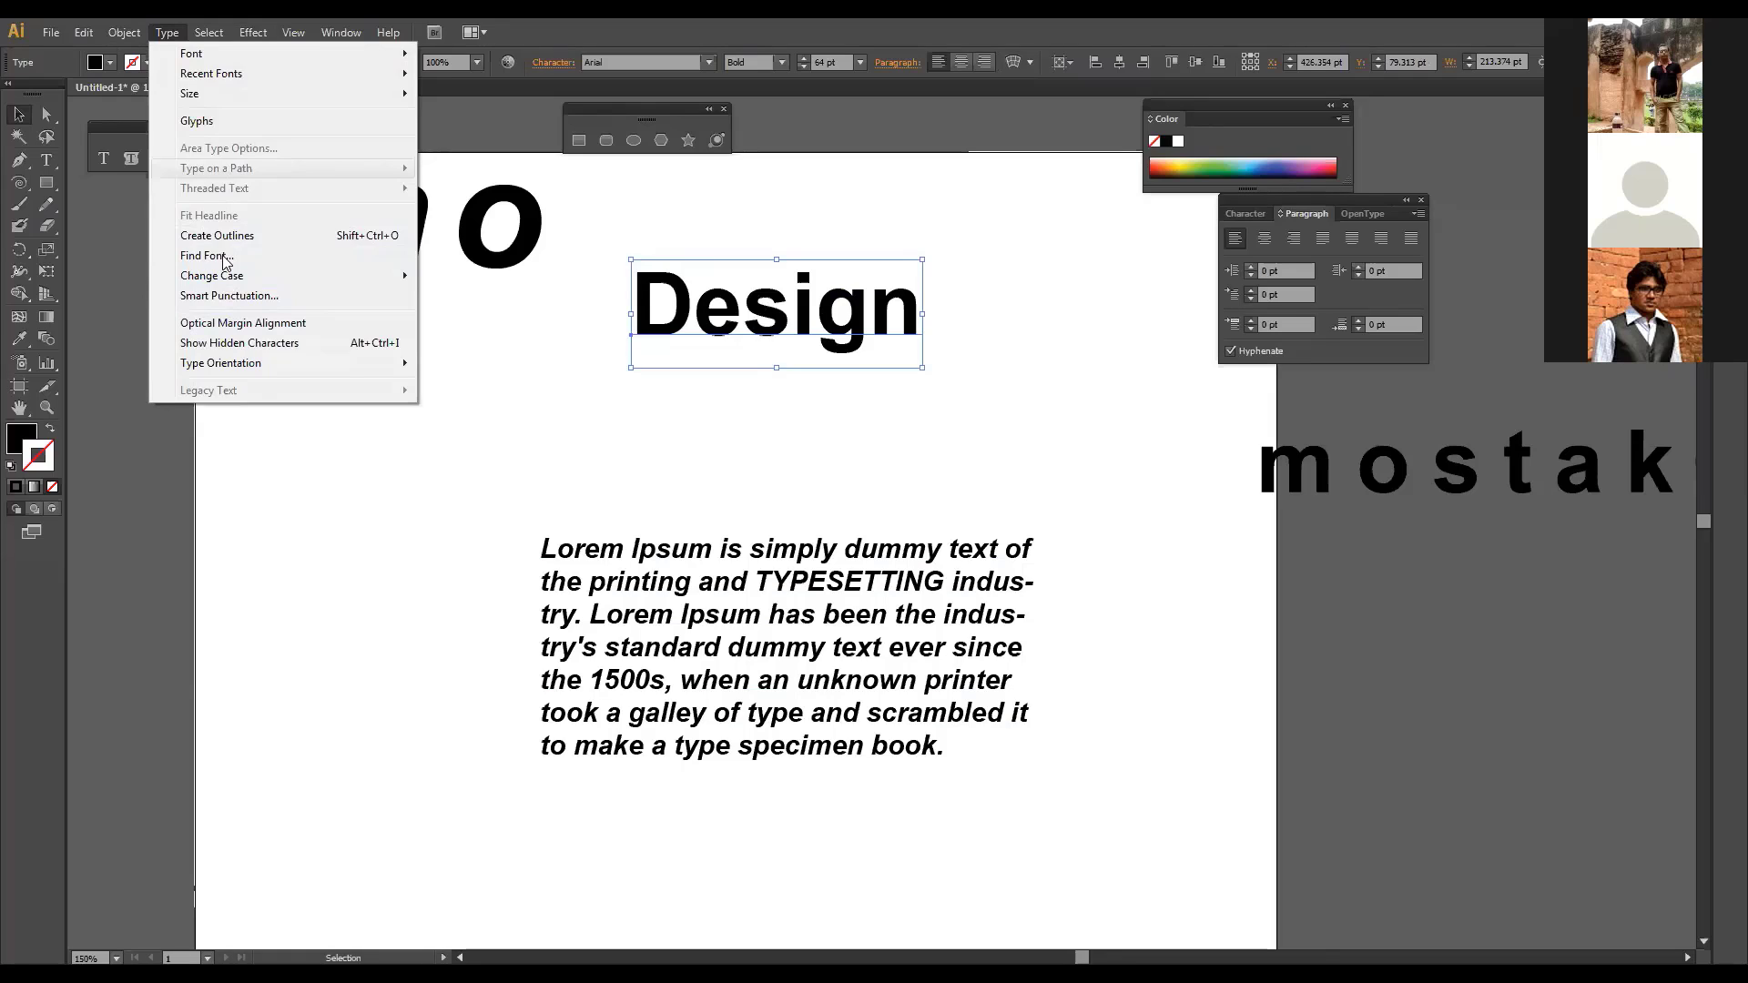
pyautogui.click(498, 378)
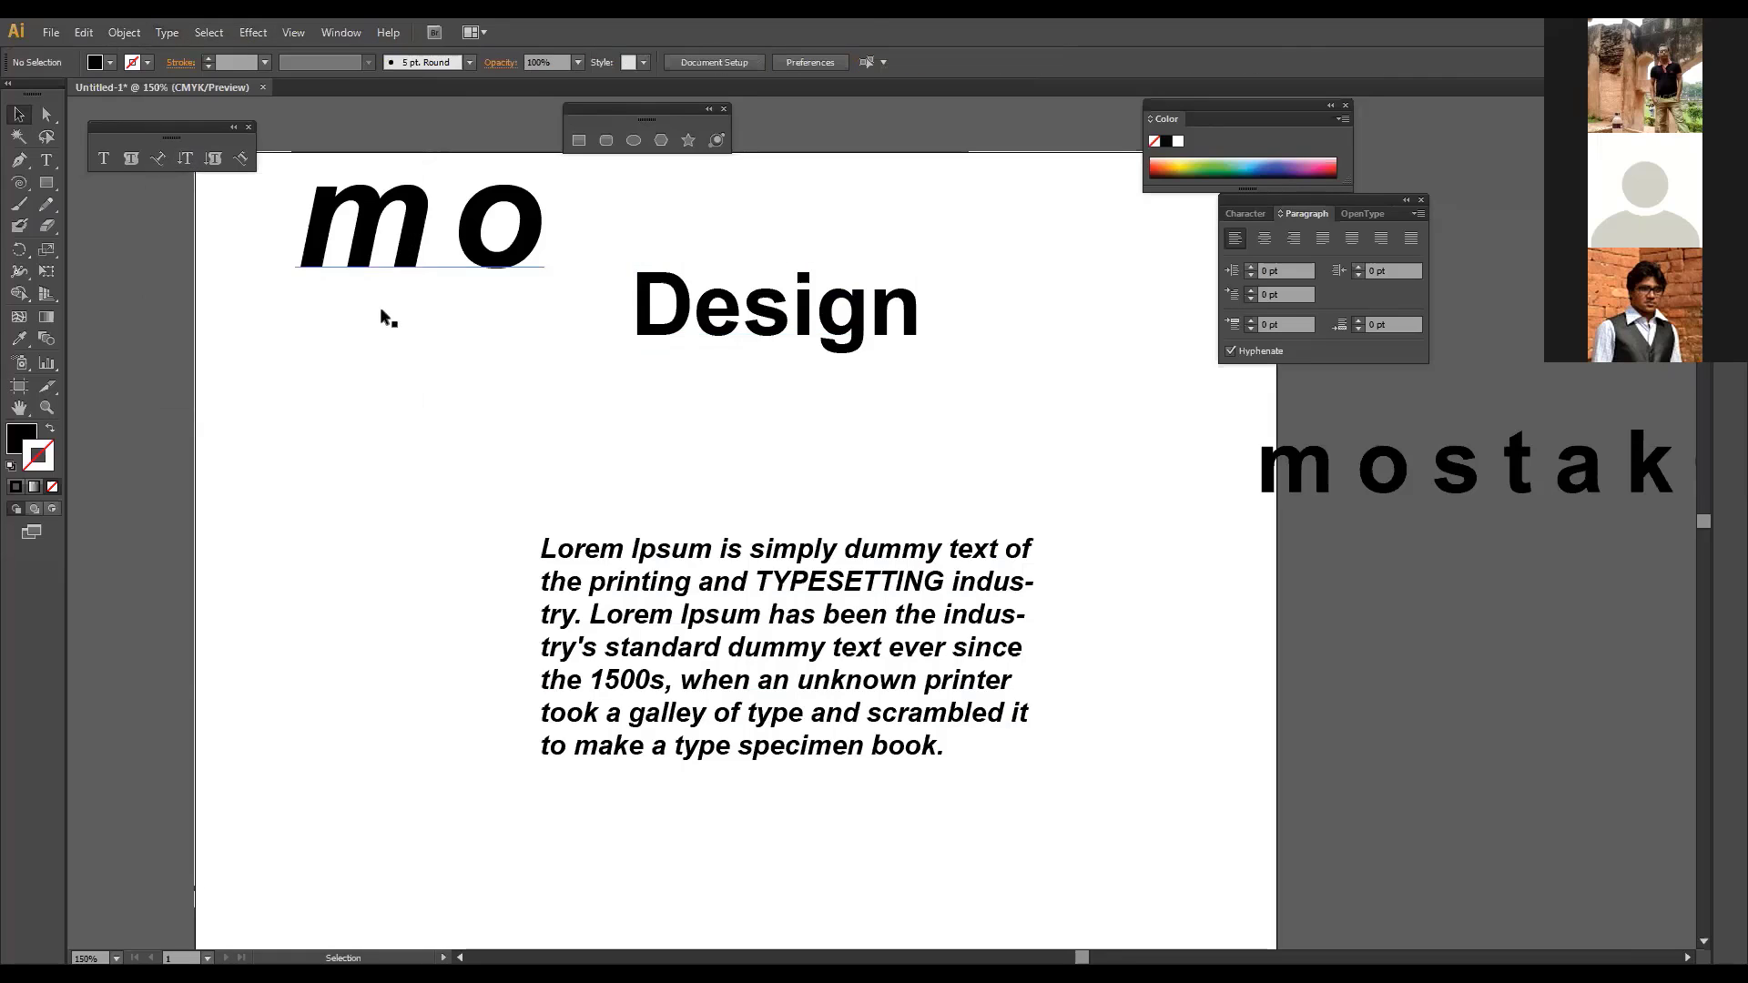
# Step: Delete the "mo" text, the word "Design" and the Lorem Ipsum block from the artboard
pyautogui.moveTo(291, 240); pyautogui.dragTo(1099, 780)
pyautogui.press('Delete')
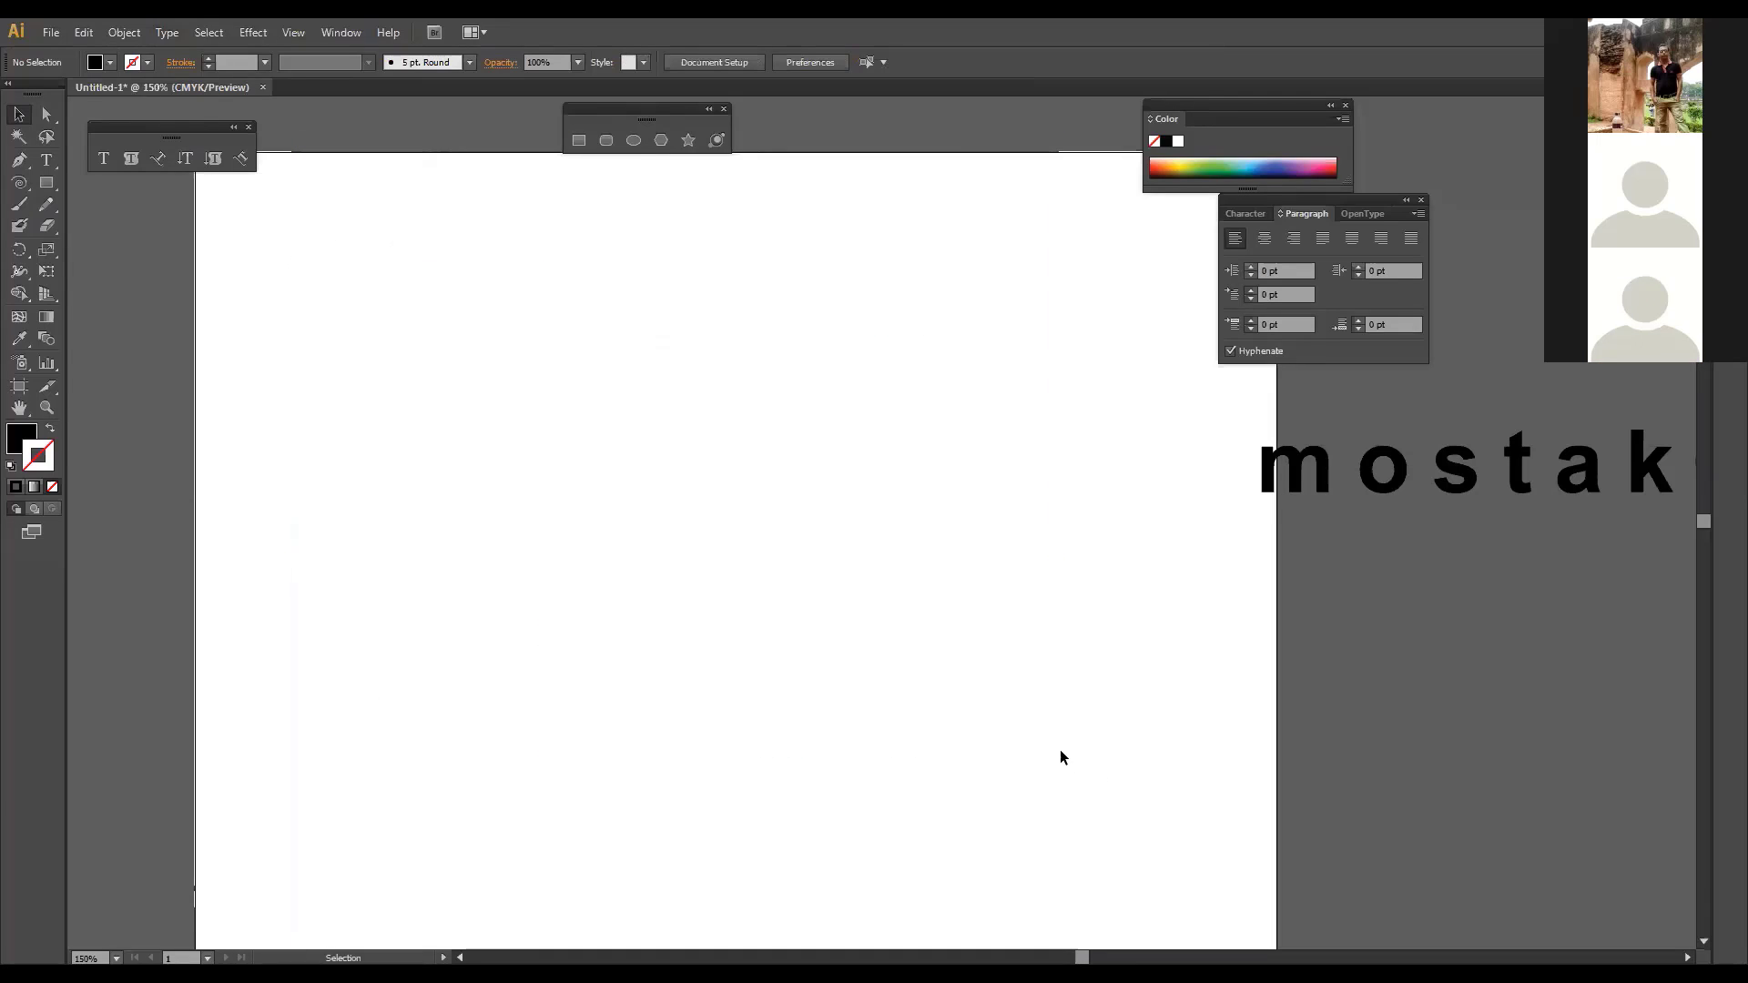
pyautogui.hotkey('ctrl', '-')
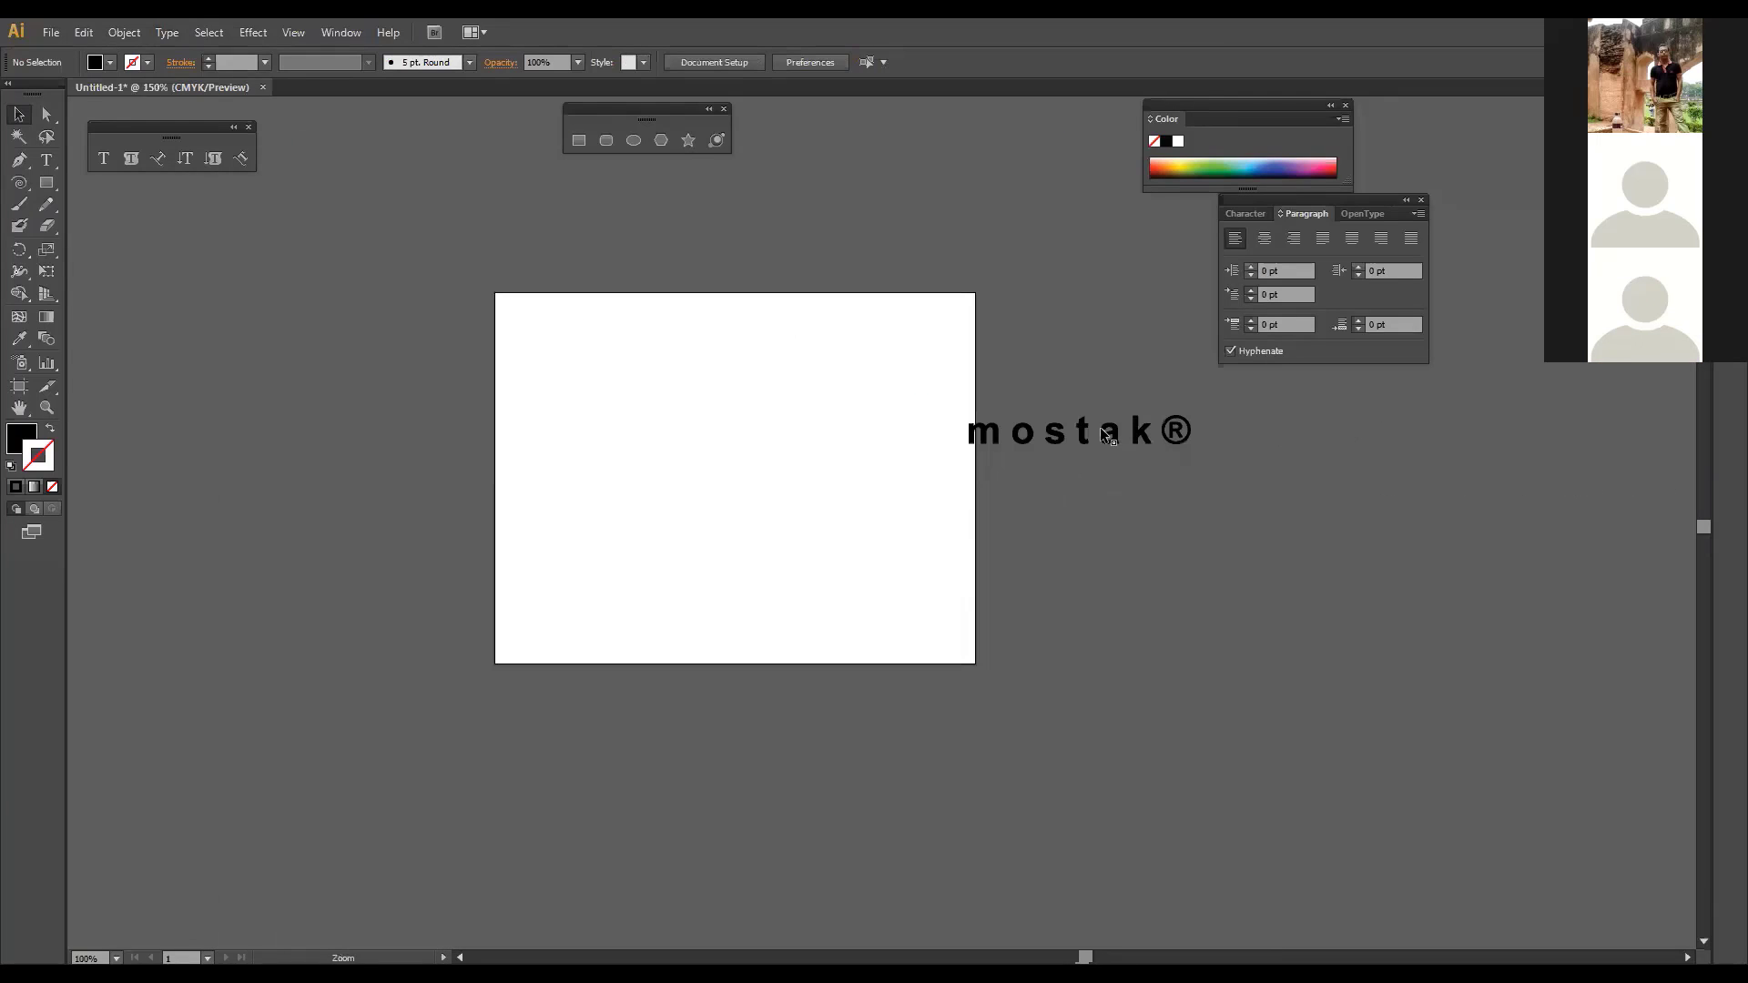
# Step: Delete the remaining bold text ending in ® at the edge of the artboard
pyautogui.moveTo(1081, 368); pyautogui.dragTo(1206, 533)
pyautogui.press('Delete')
pyautogui.hotkey('ctrl', '-')
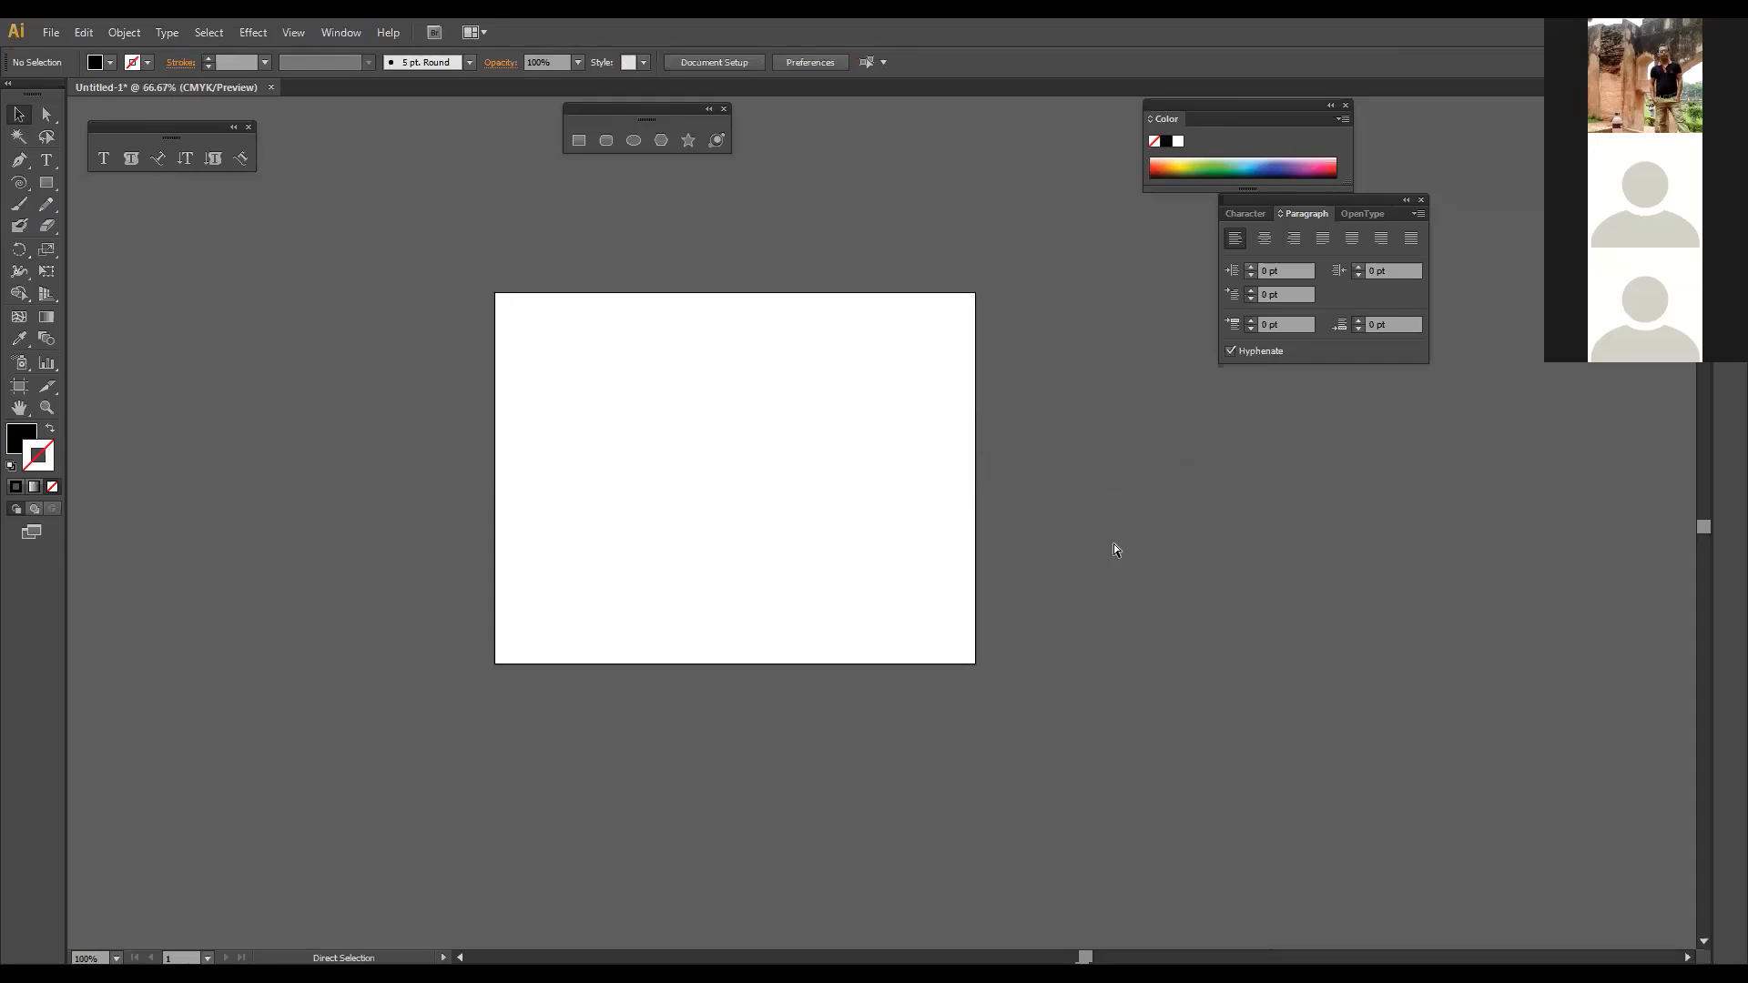
pyautogui.click(805, 484)
pyautogui.click(844, 519)
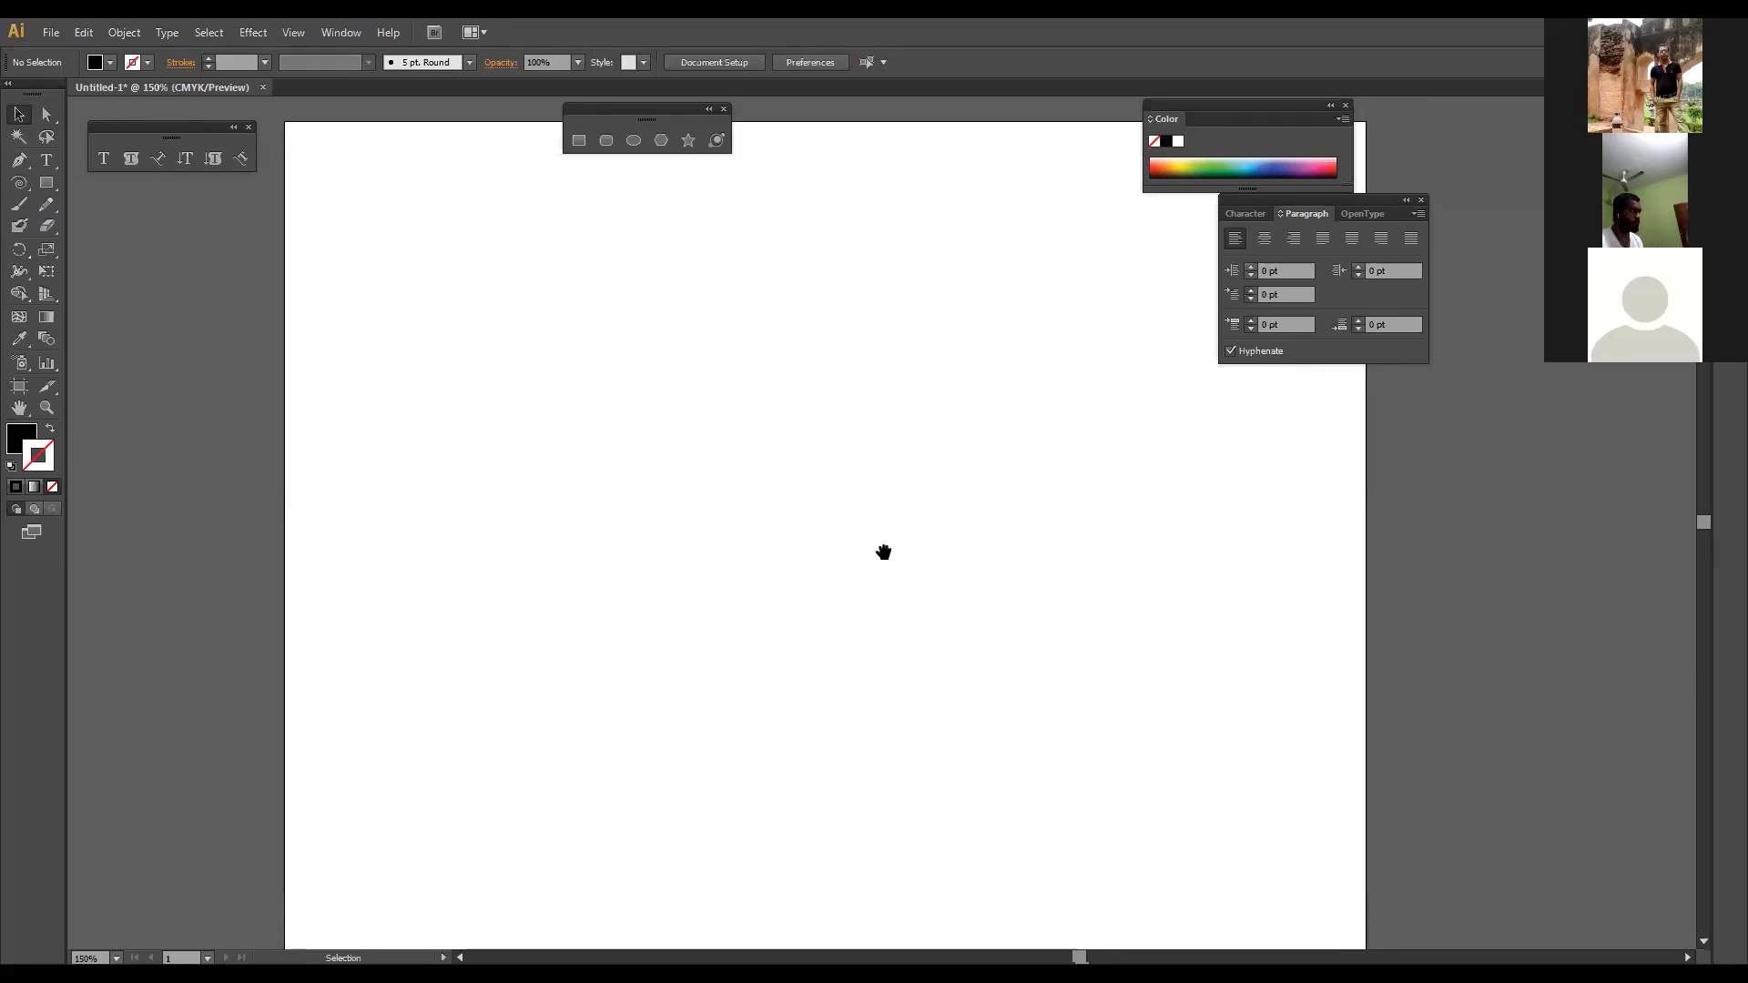
pyautogui.moveTo(882, 550); pyautogui.dragTo(869, 534)
pyautogui.moveTo(851, 593); pyautogui.dragTo(852, 597)
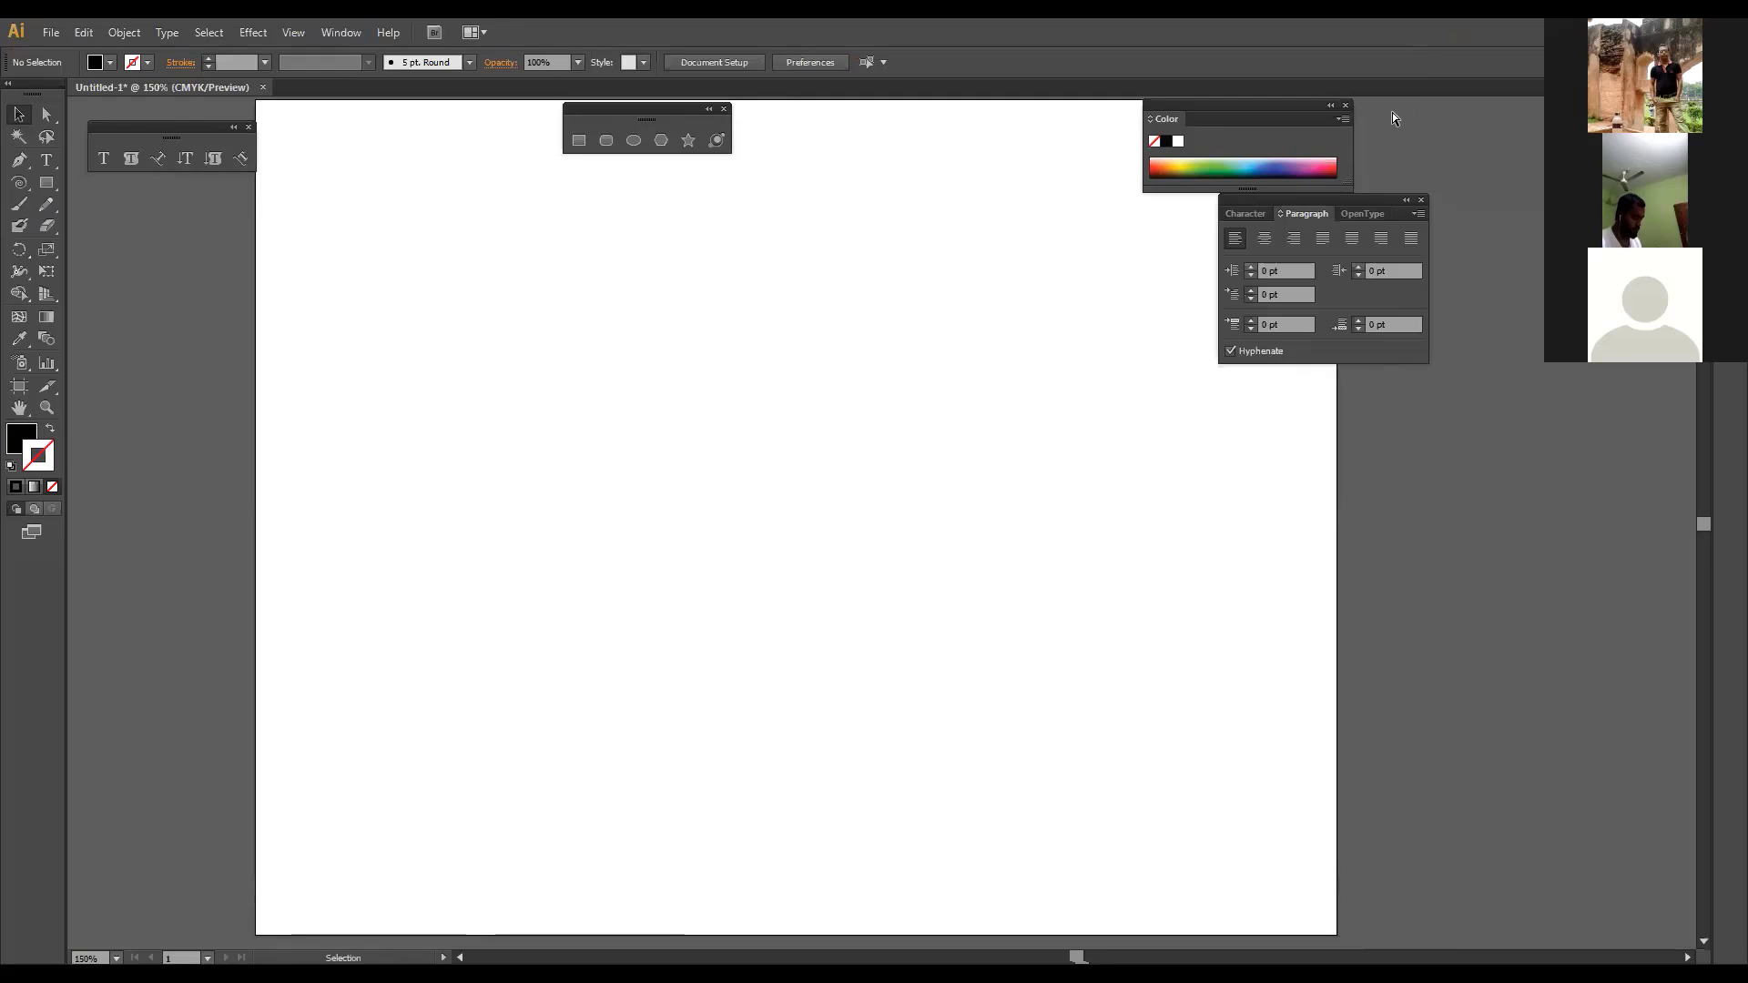
pyautogui.hotkey('ctrl', '-')
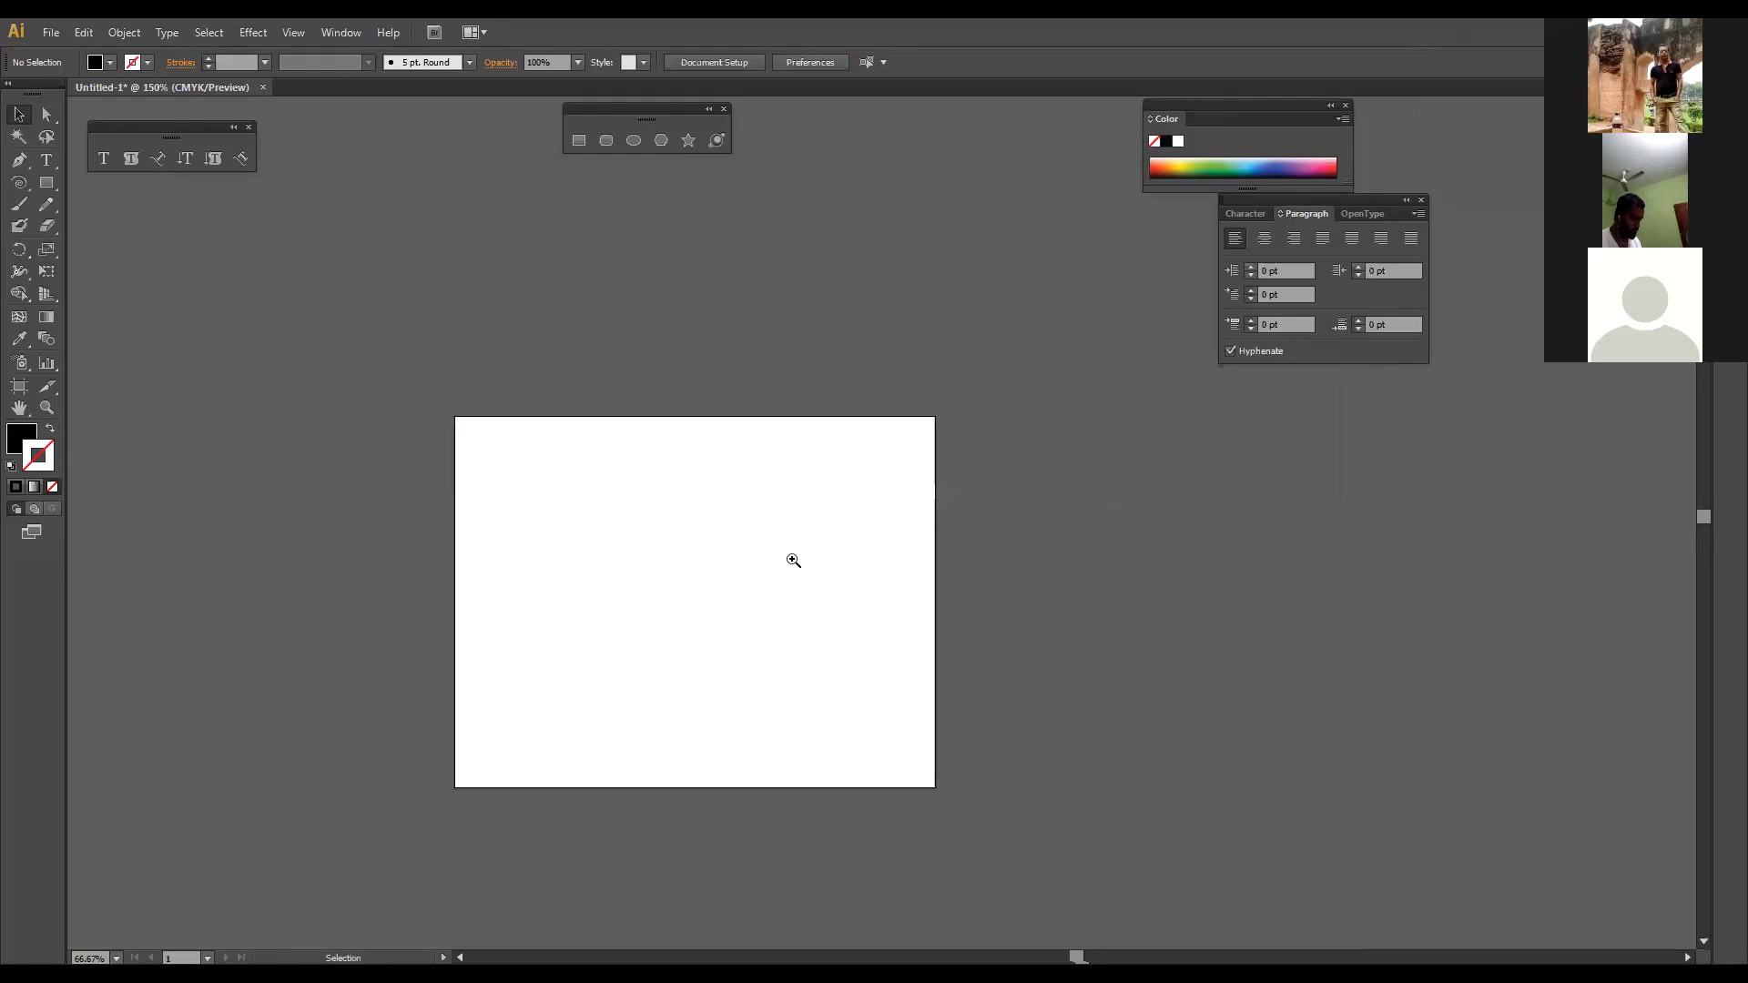
pyautogui.hotkey('ctrl', '+')
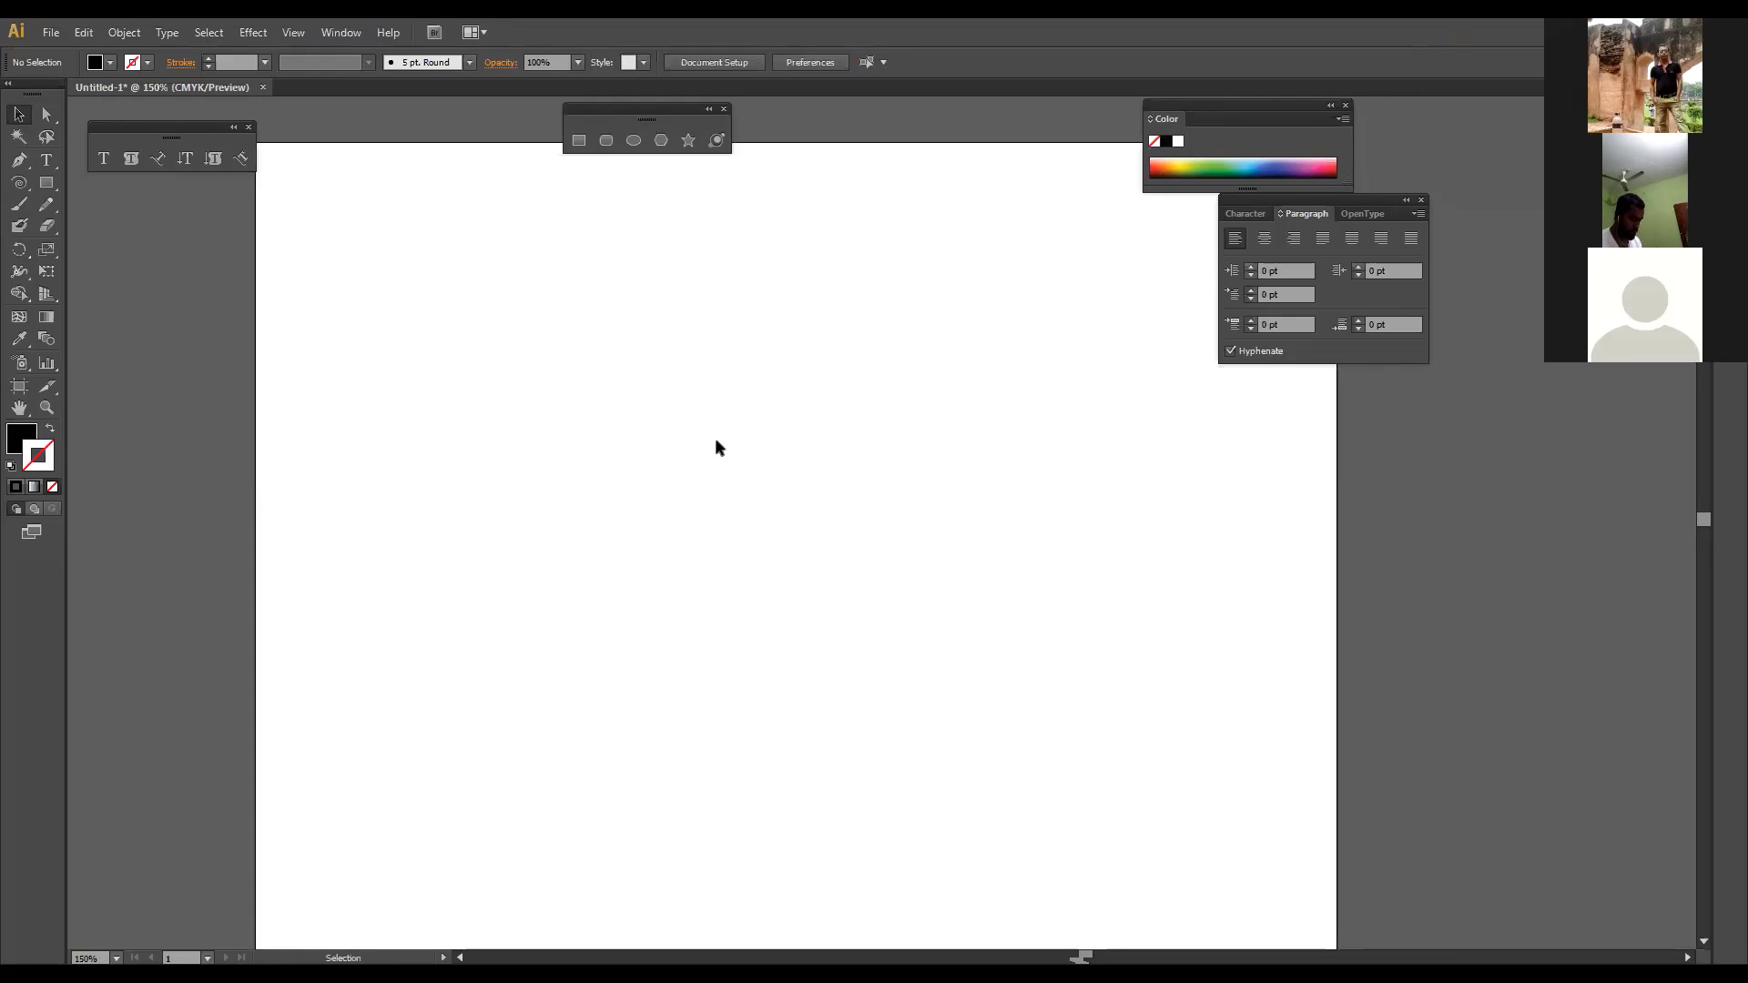
# Step: Close the document without saving and create a new Letter document in portrait orientation, 612 by 792 pt
pyautogui.click(262, 87)
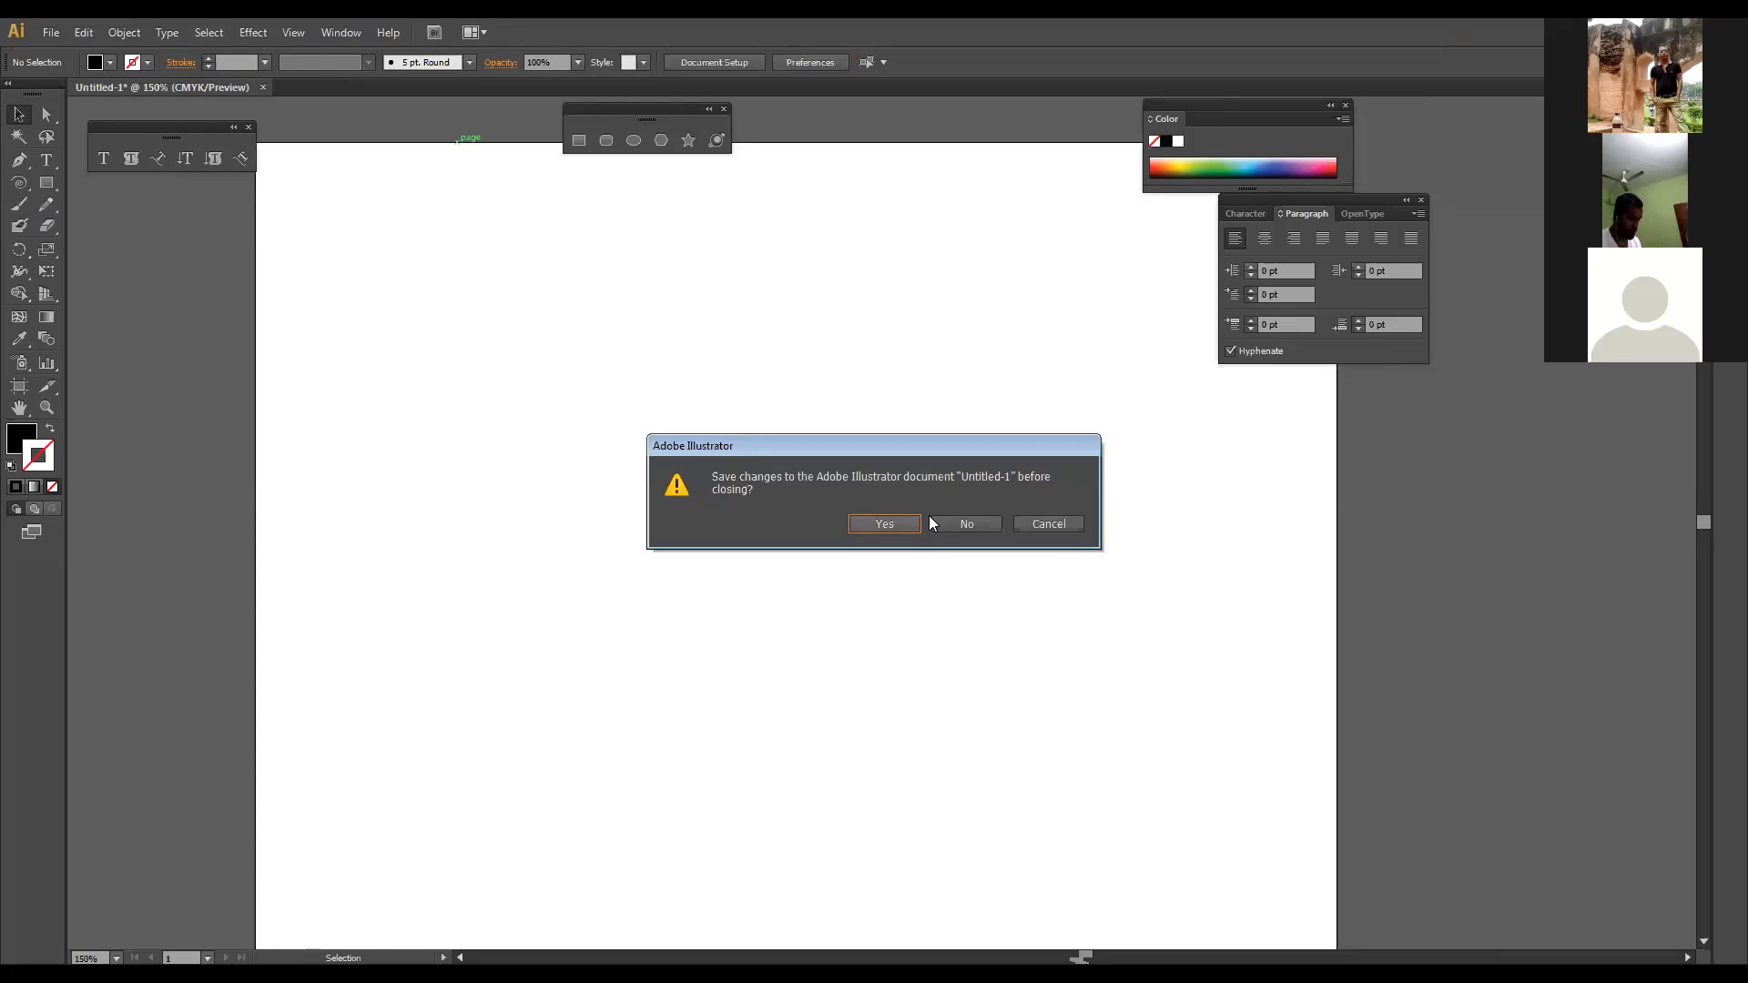
pyautogui.click(953, 524)
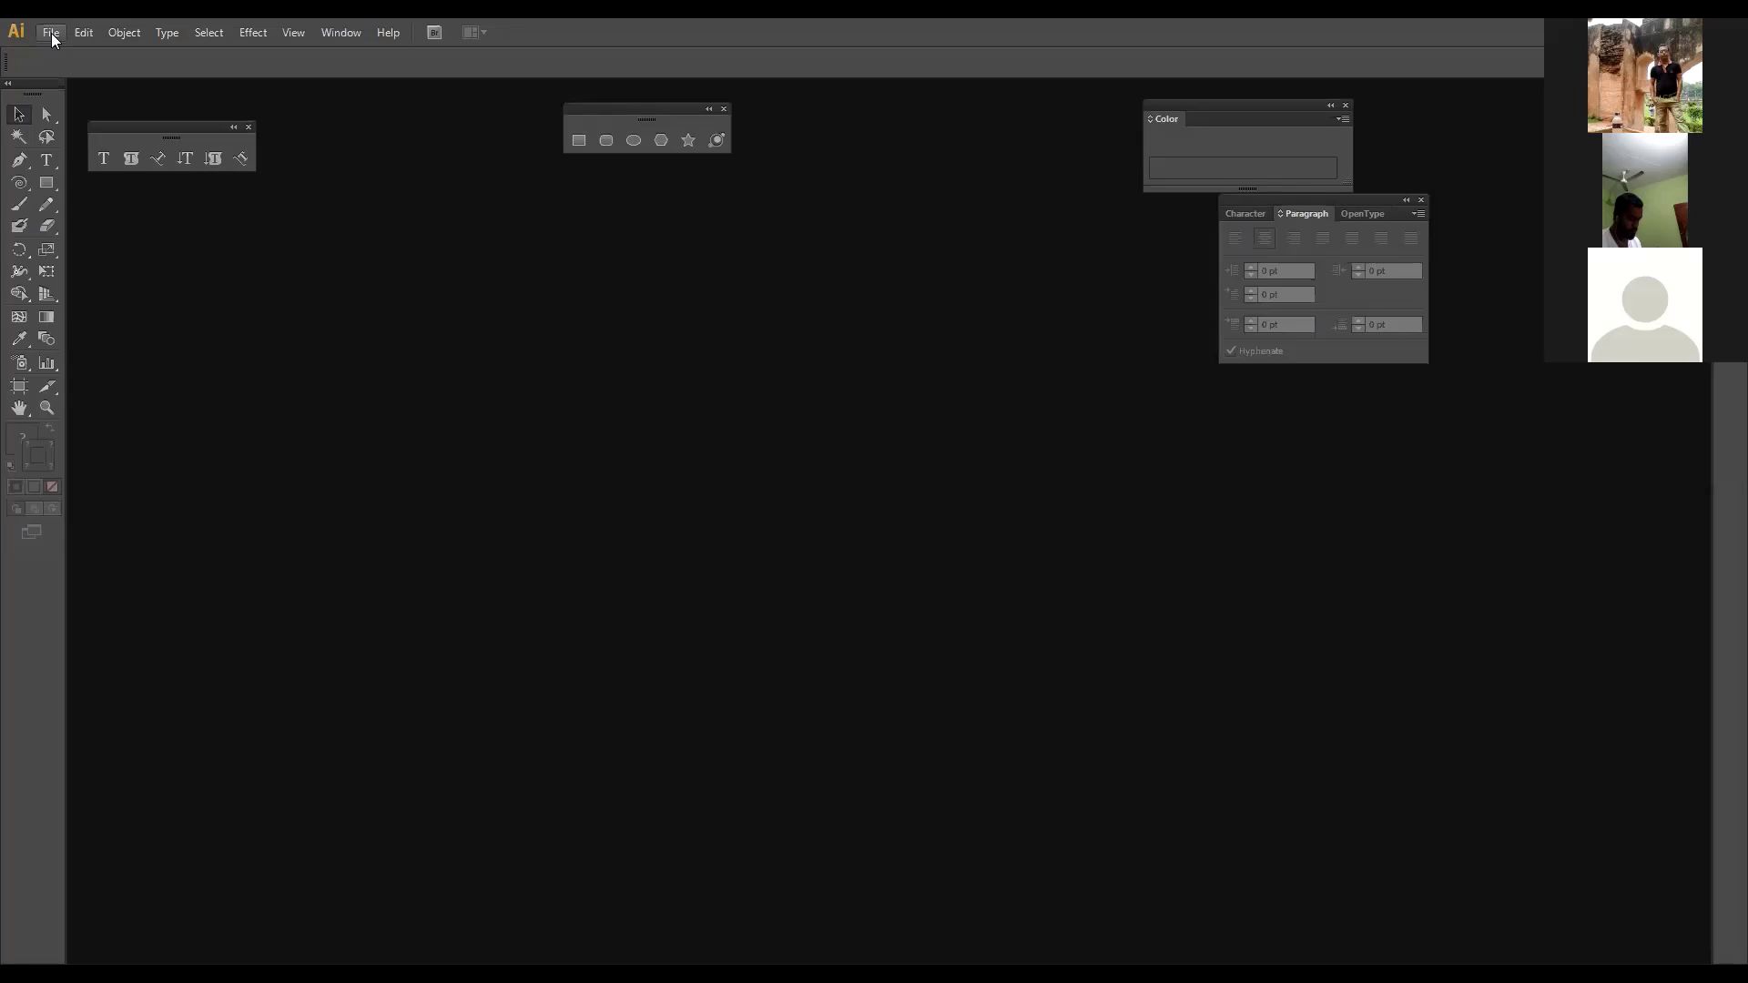
pyautogui.click(51, 32)
pyautogui.click(65, 51)
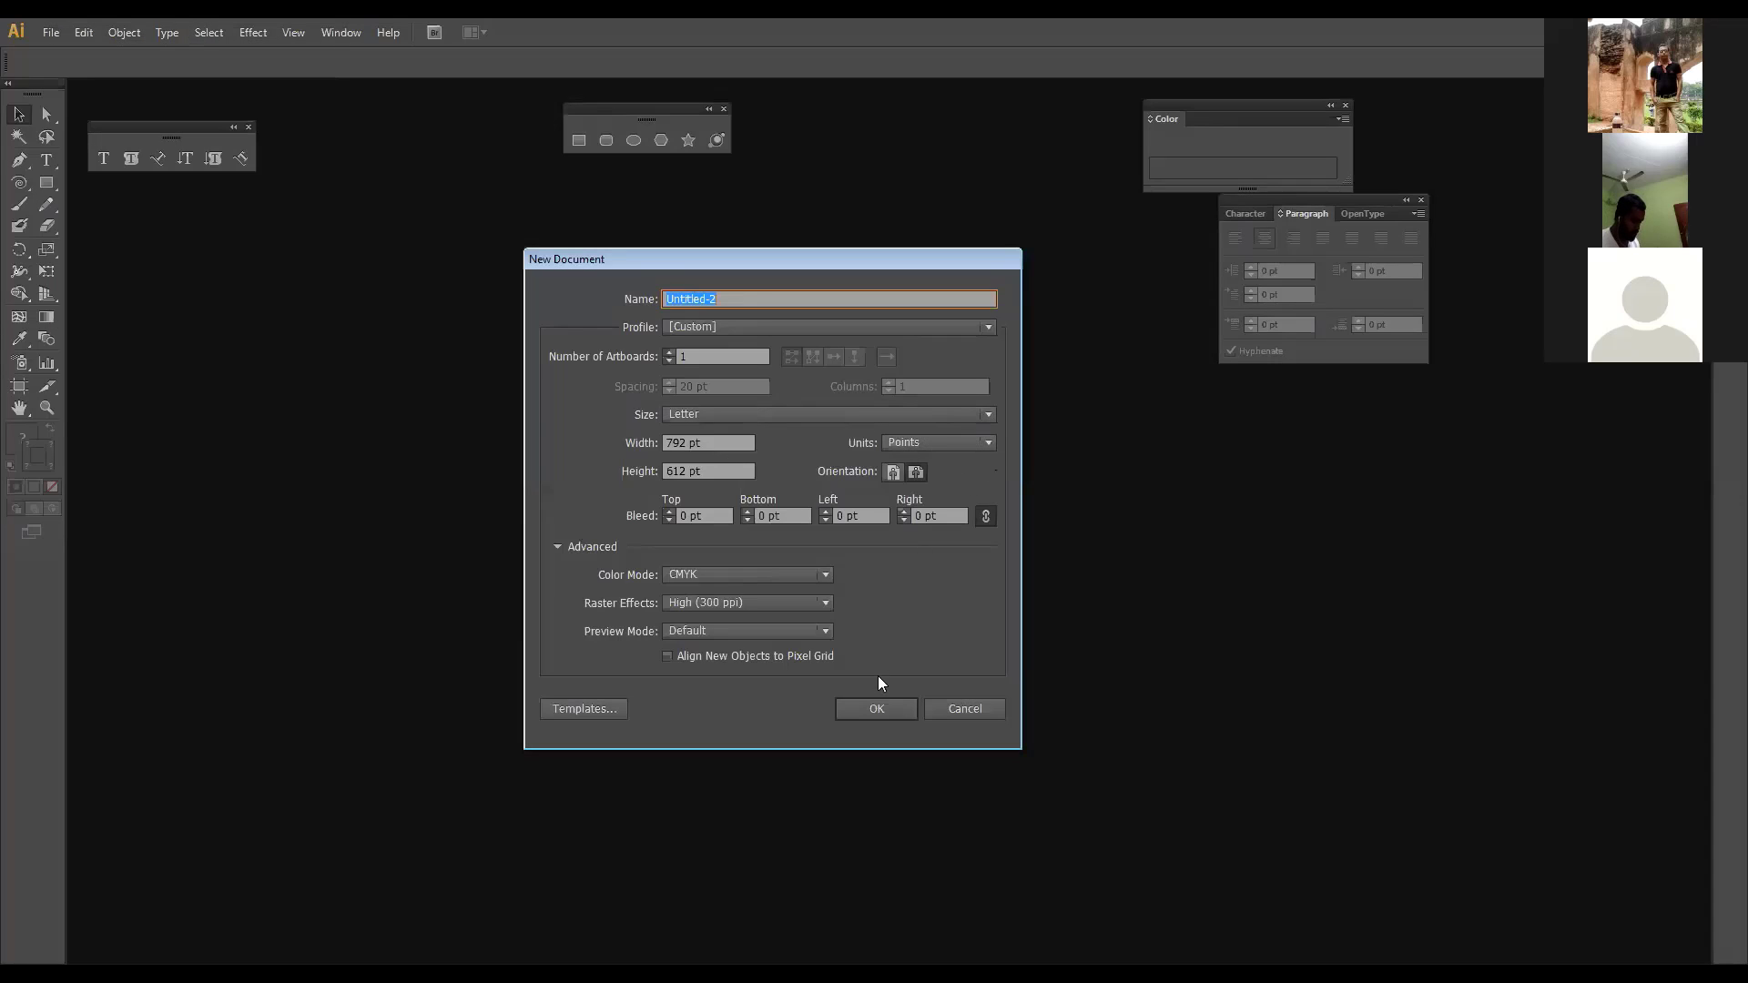
pyautogui.click(892, 473)
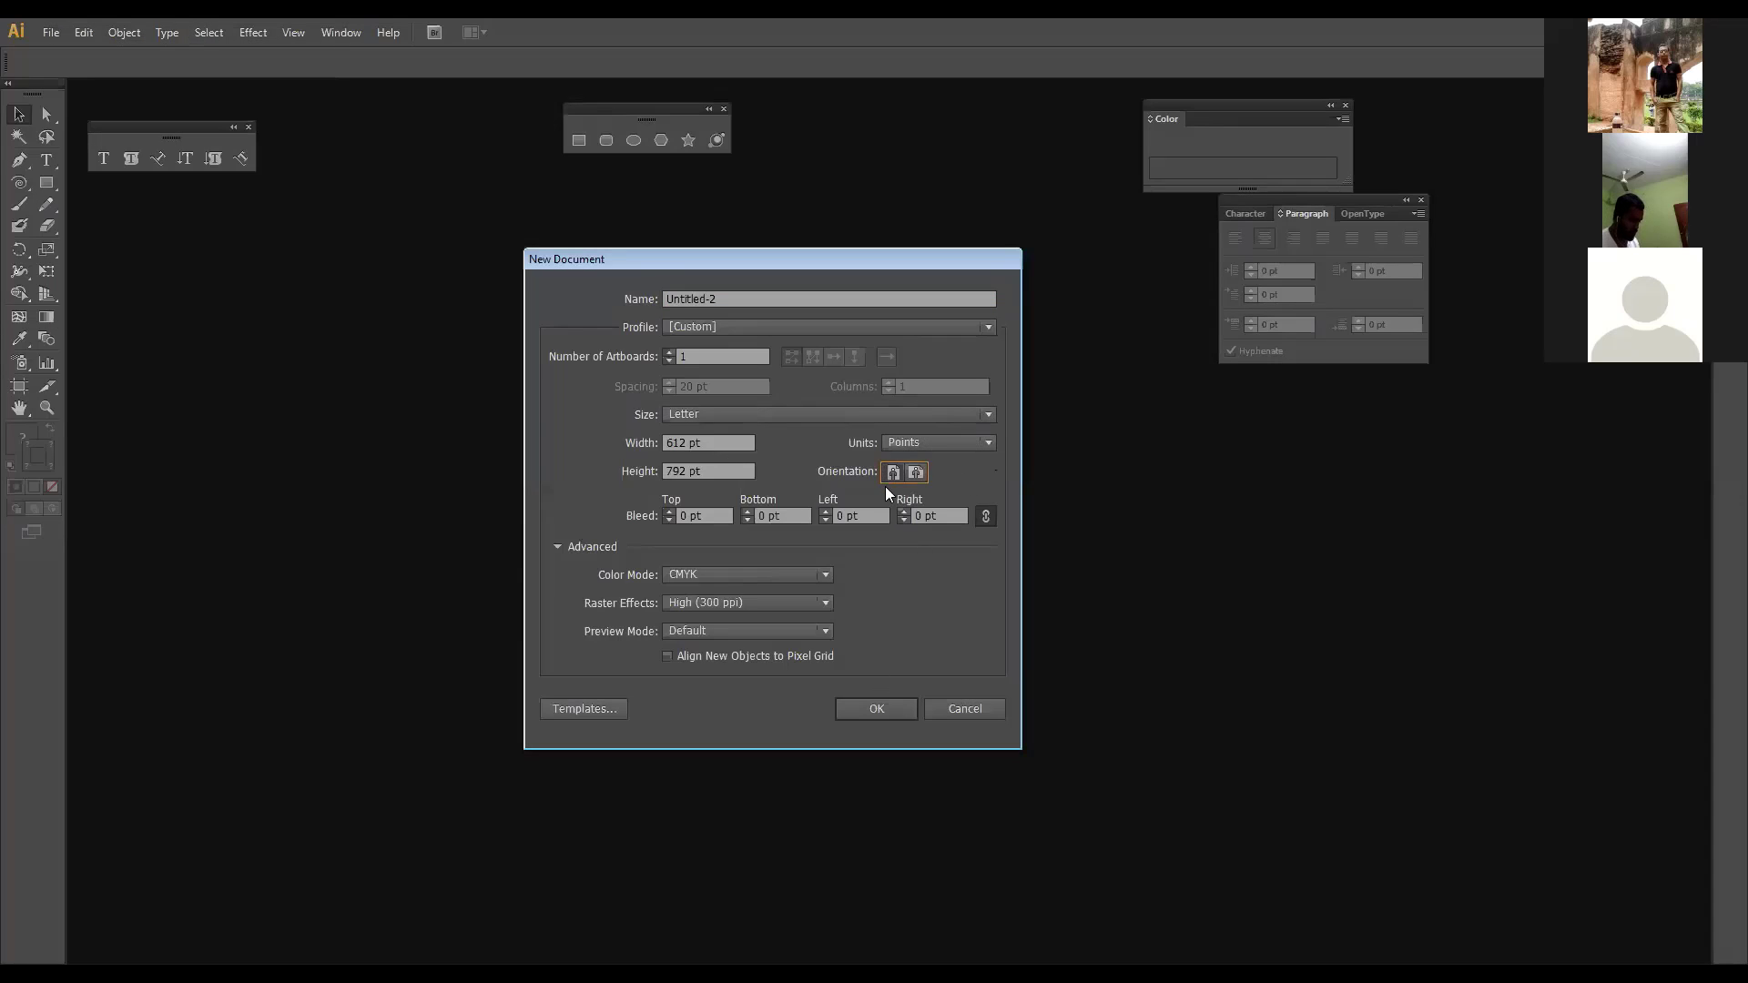
pyautogui.click(876, 709)
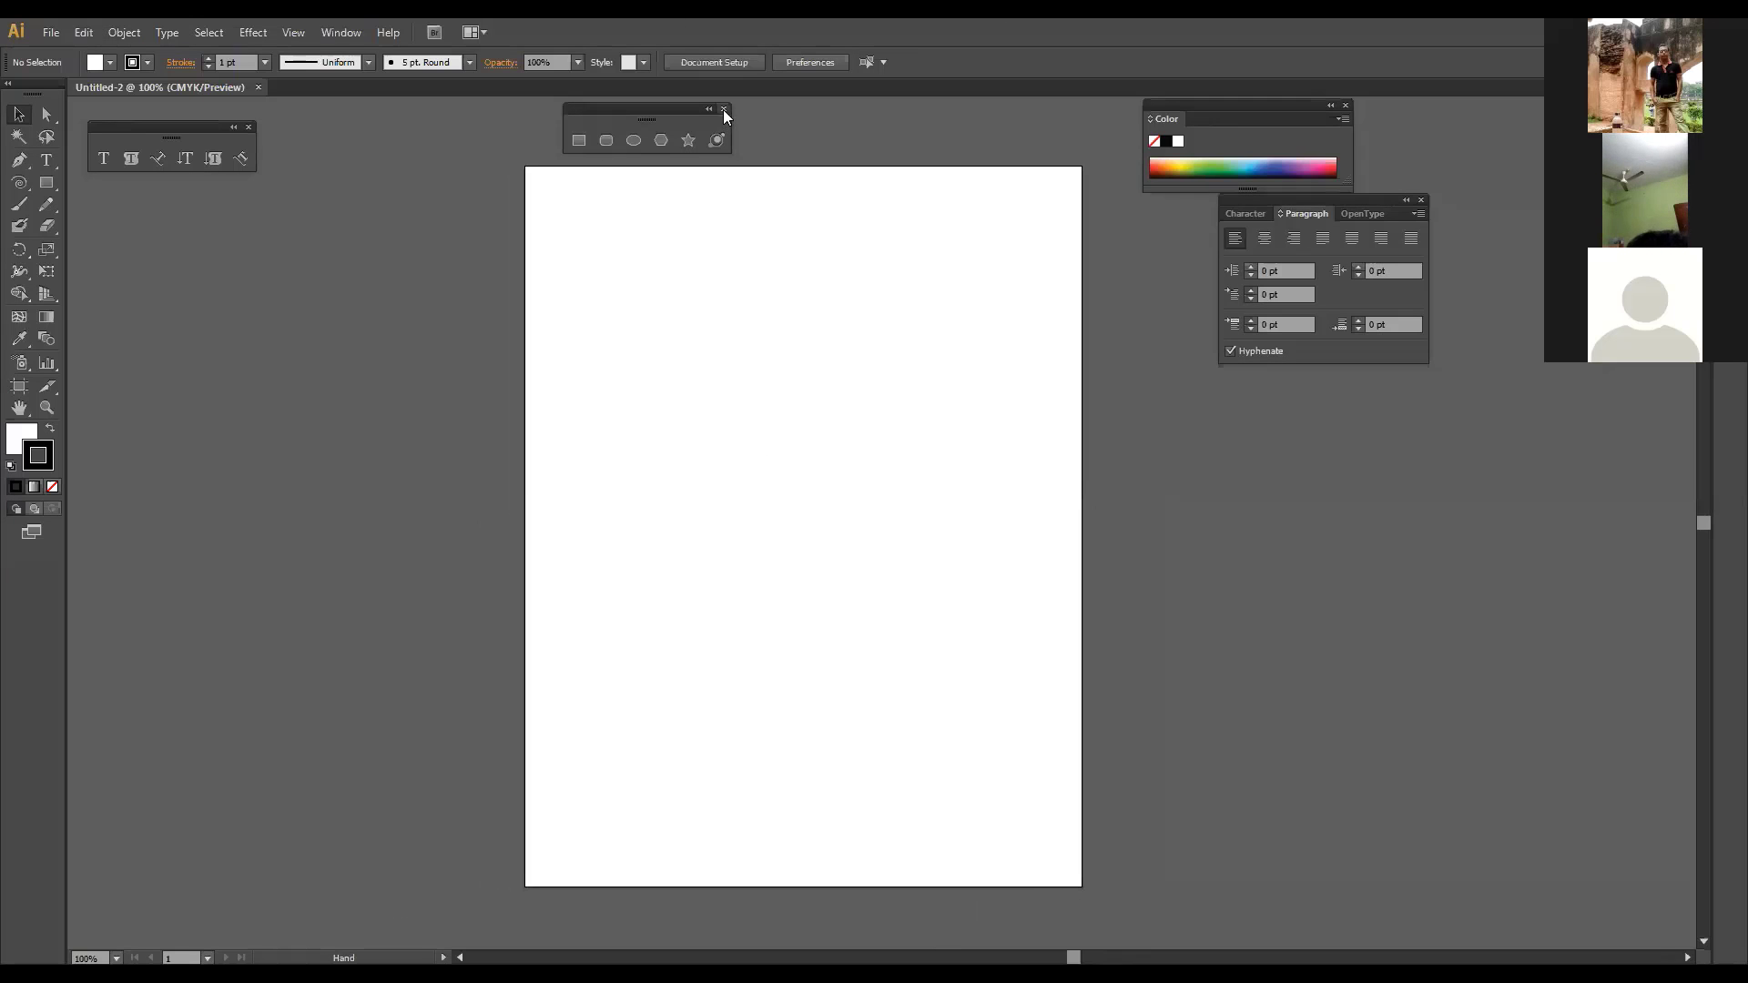
# Step: Place the shape tools beside the type tools and draw a 589 by 773 pt rectangle inside the artboard with black fill and no stroke
pyautogui.moveTo(644, 109); pyautogui.dragTo(387, 116)
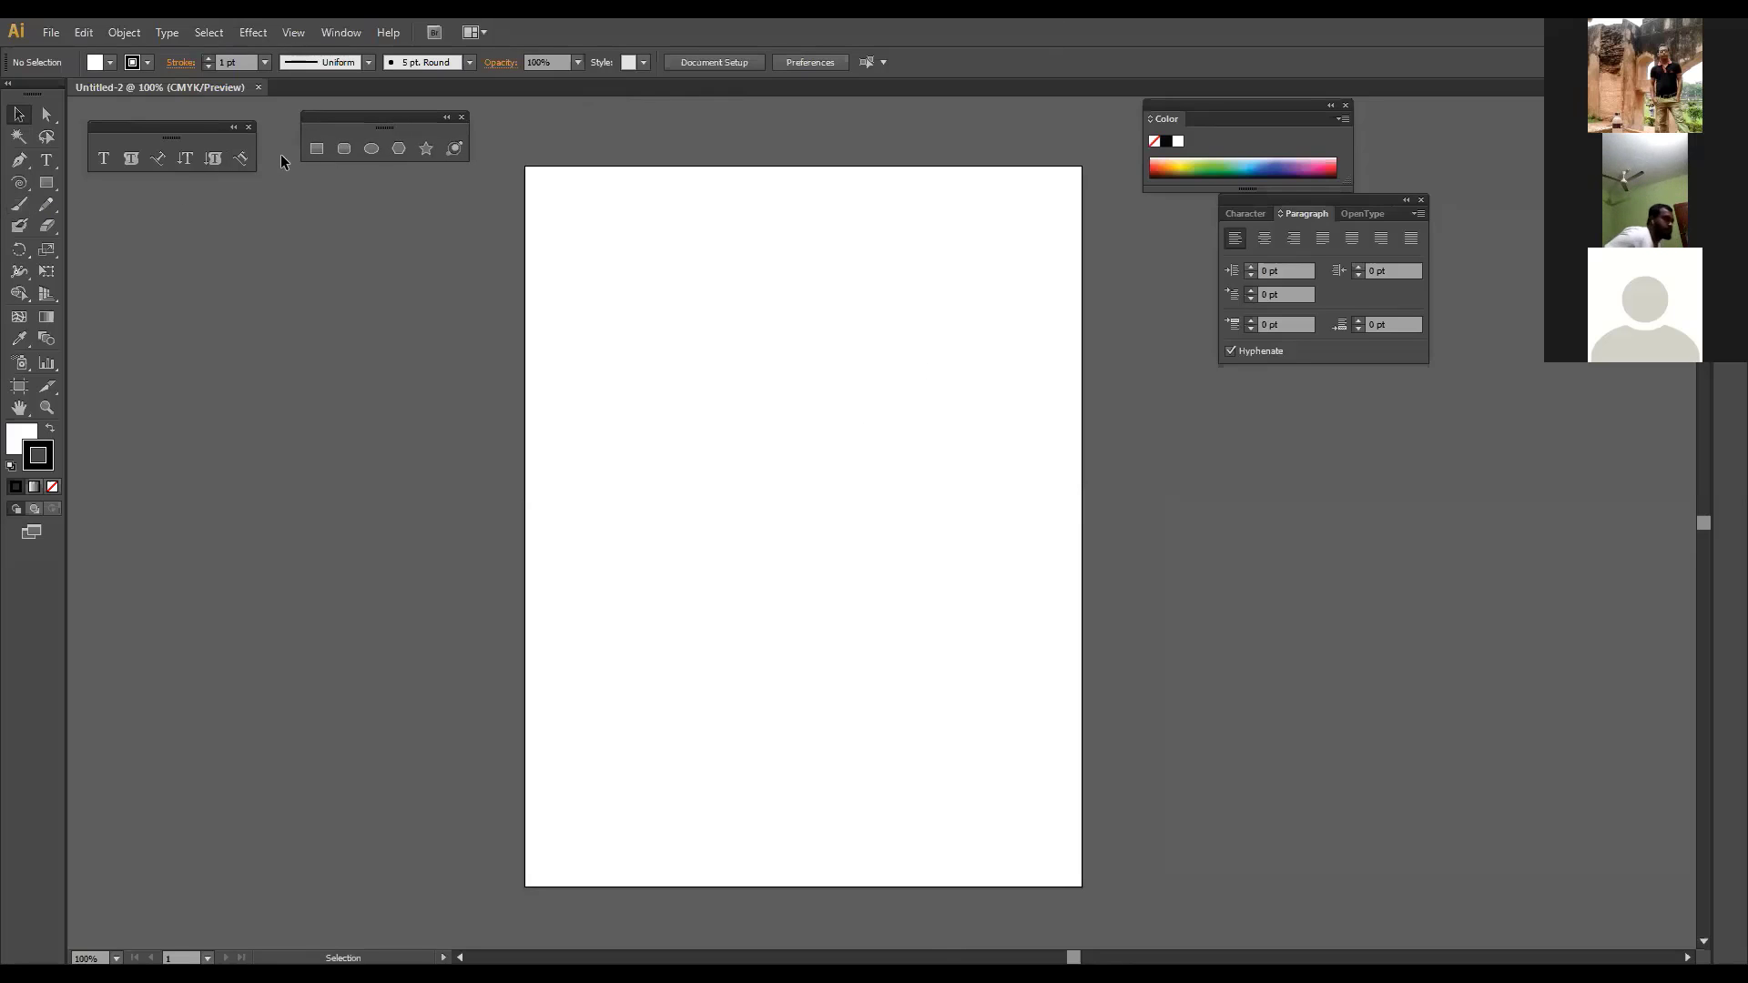
pyautogui.click(316, 148)
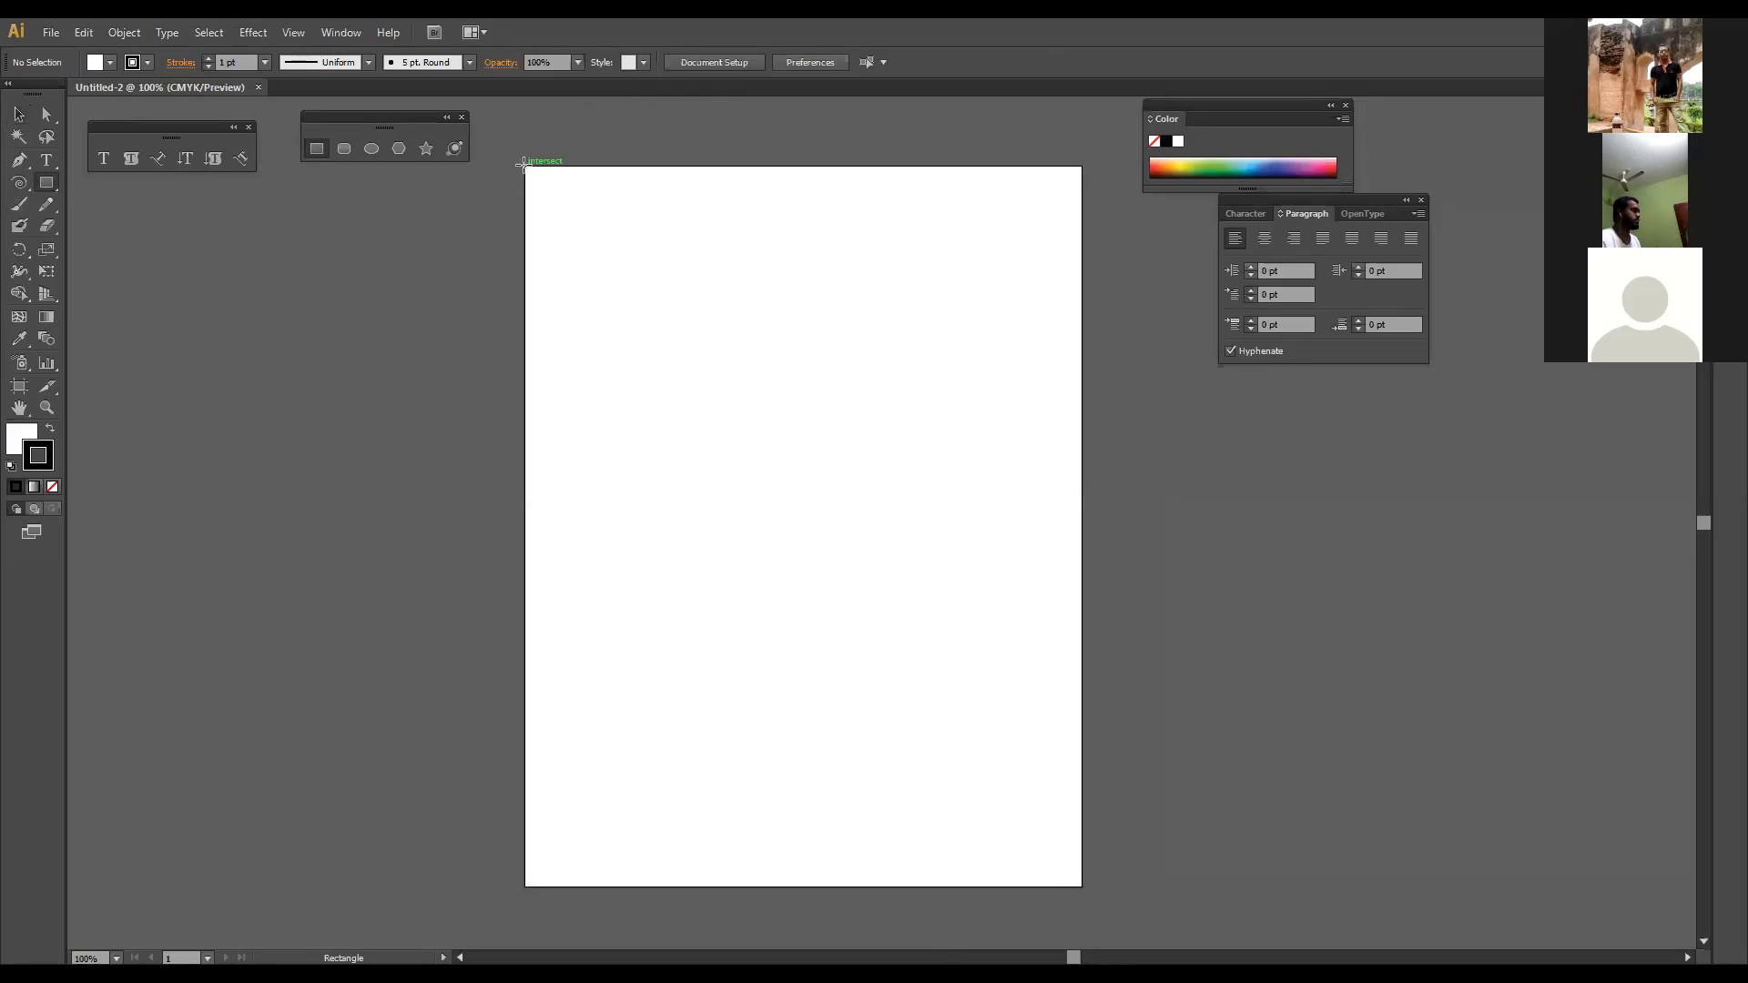
pyautogui.moveTo(538, 174); pyautogui.dragTo(1072, 880)
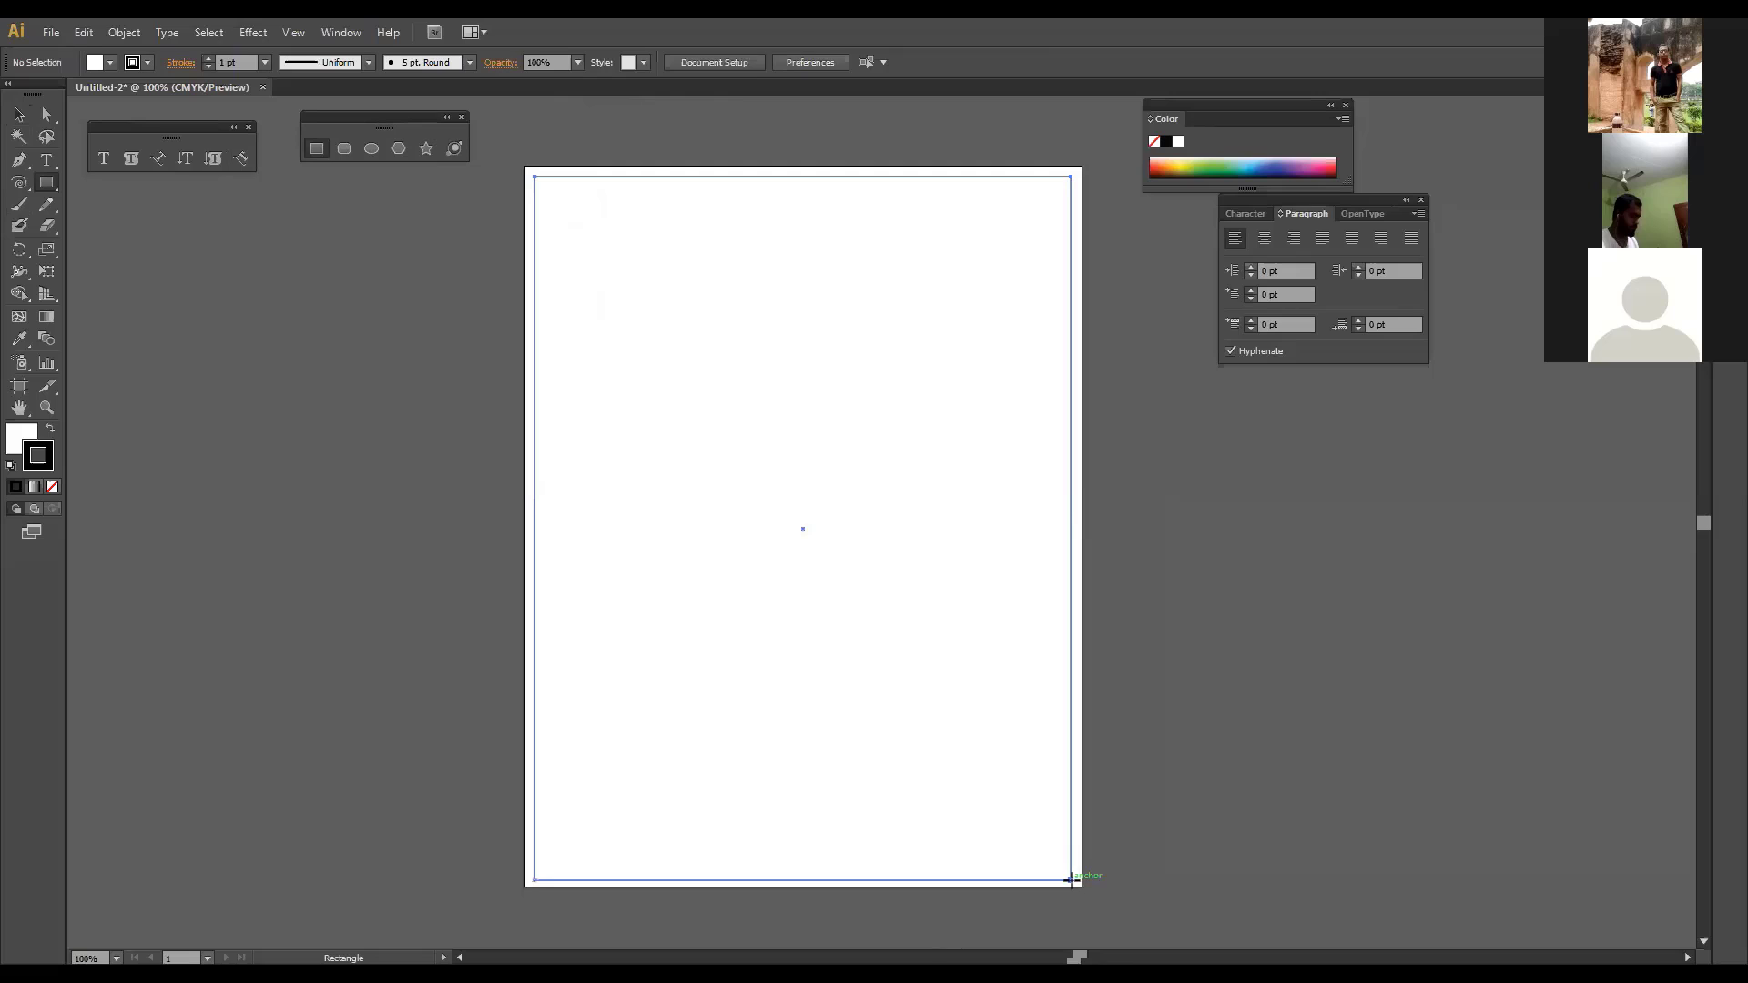
pyautogui.click(51, 429)
pyautogui.click(52, 486)
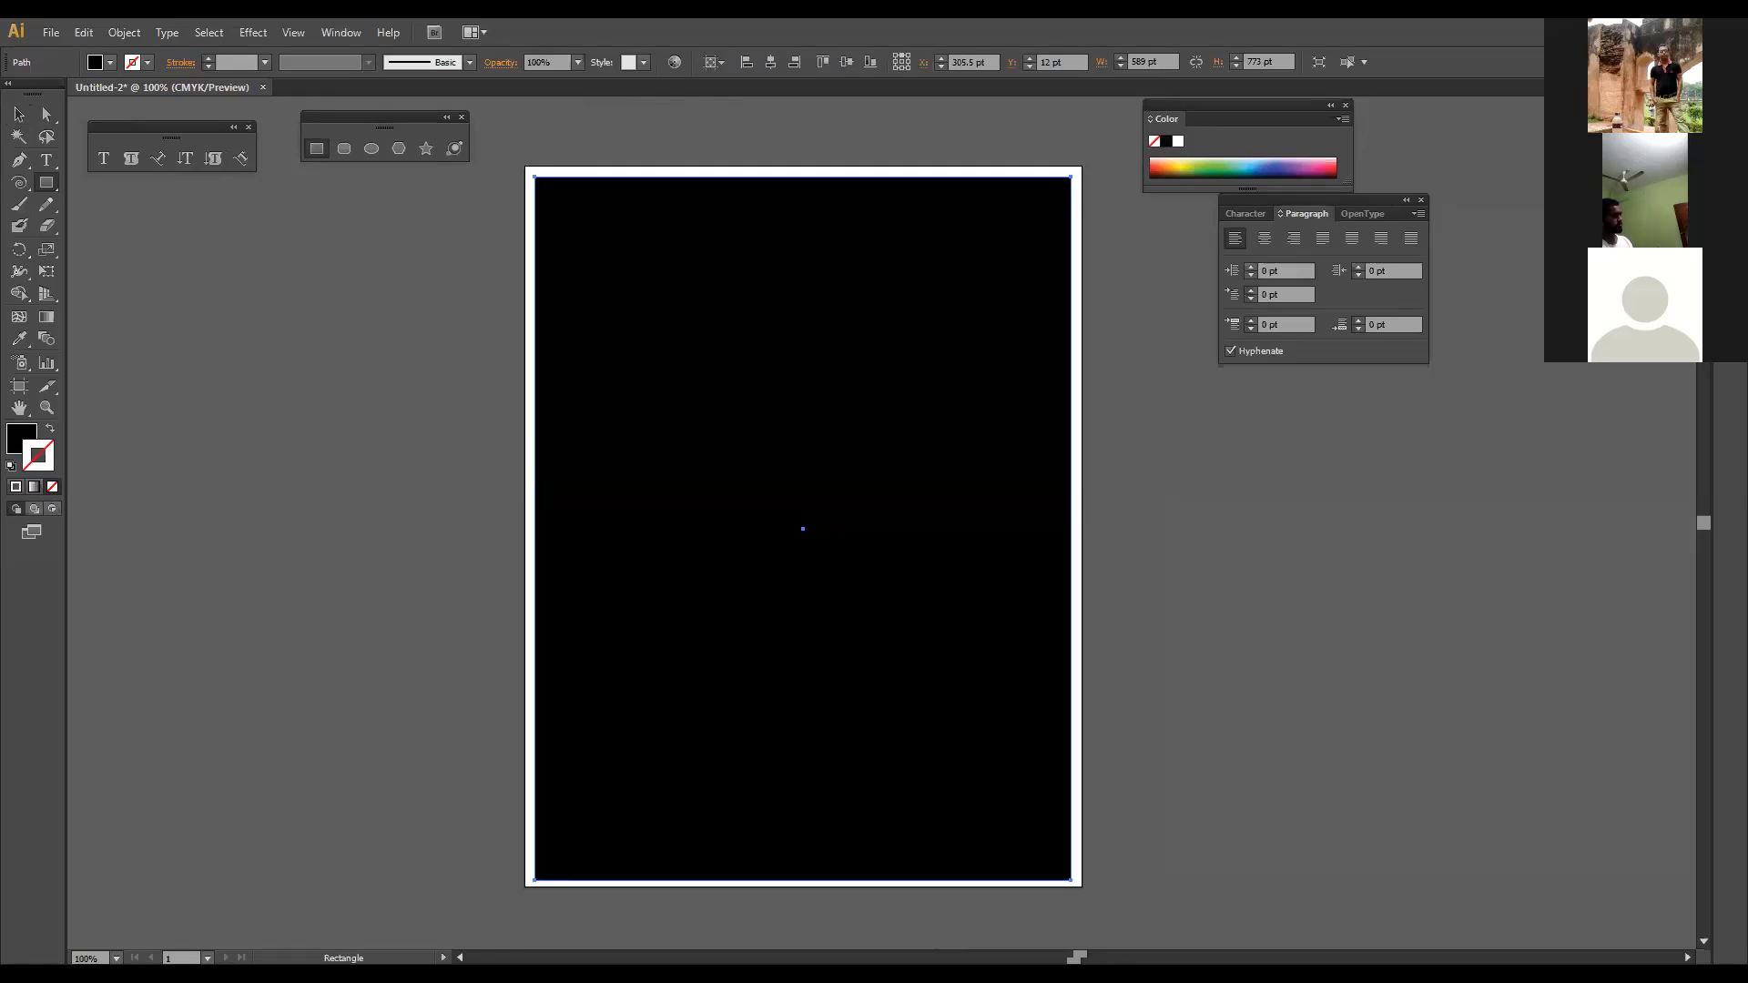
# Step: Convert the black rectangle into an area type frame and insert the Lorem Ipsum paragraph
pyautogui.click(131, 158)
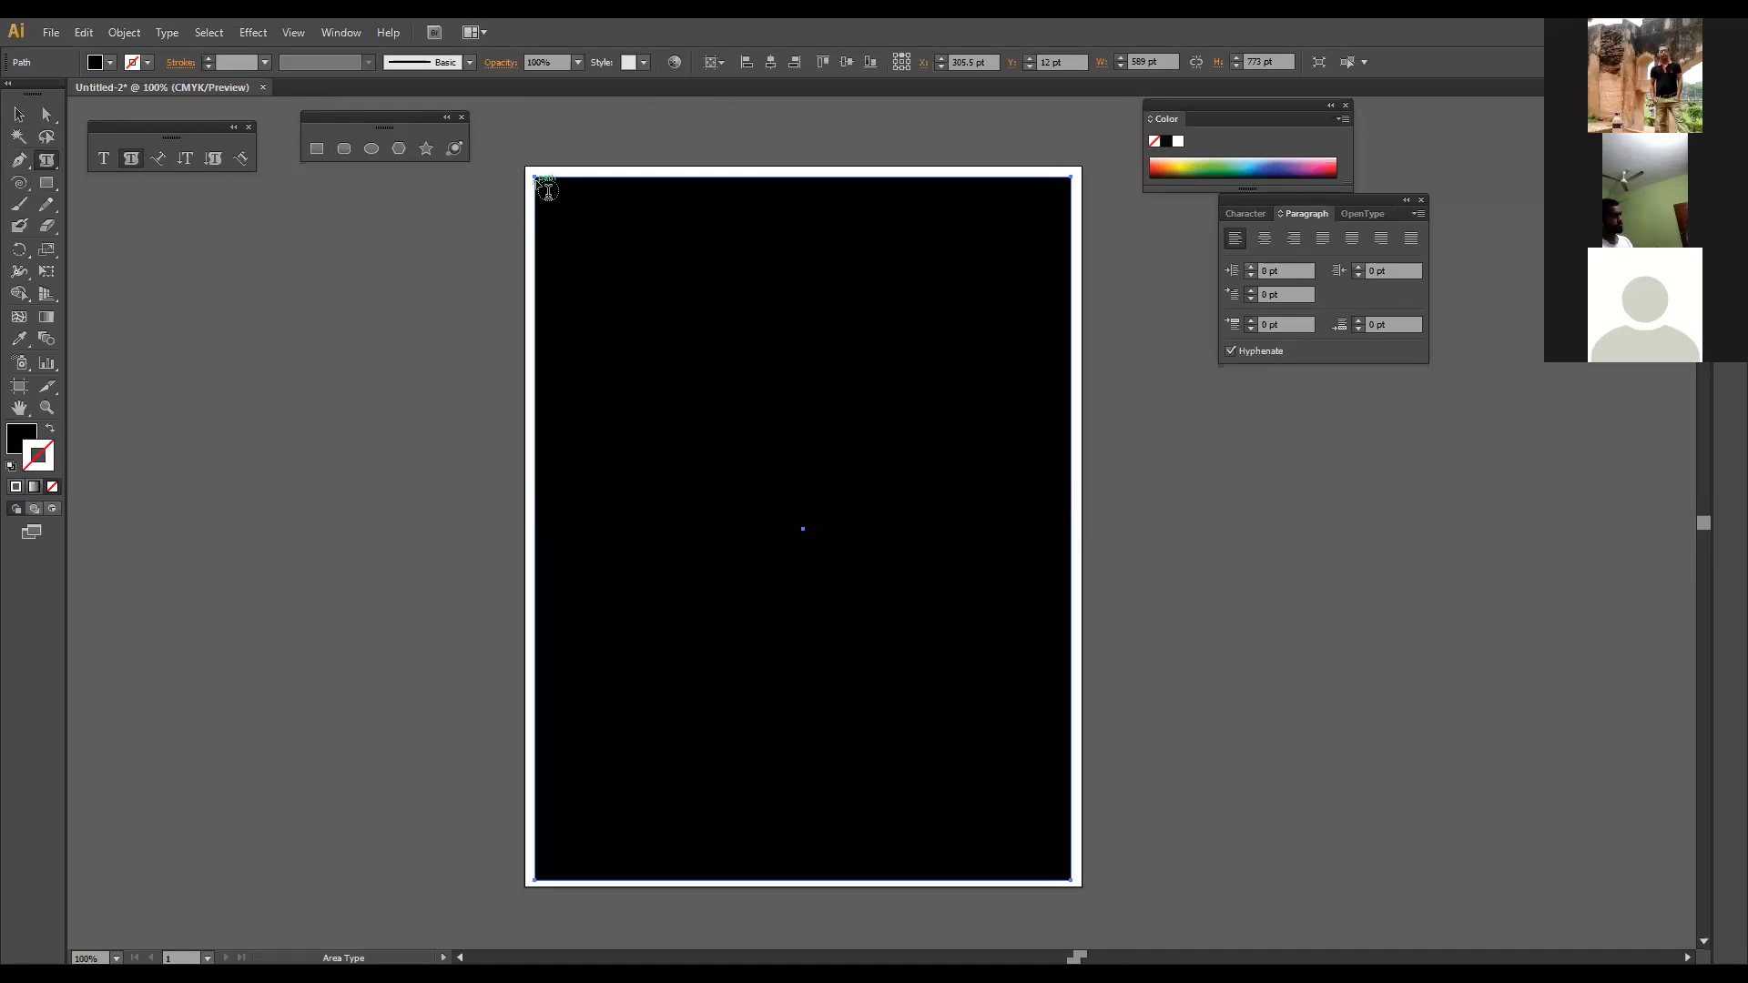
pyautogui.click(547, 190)
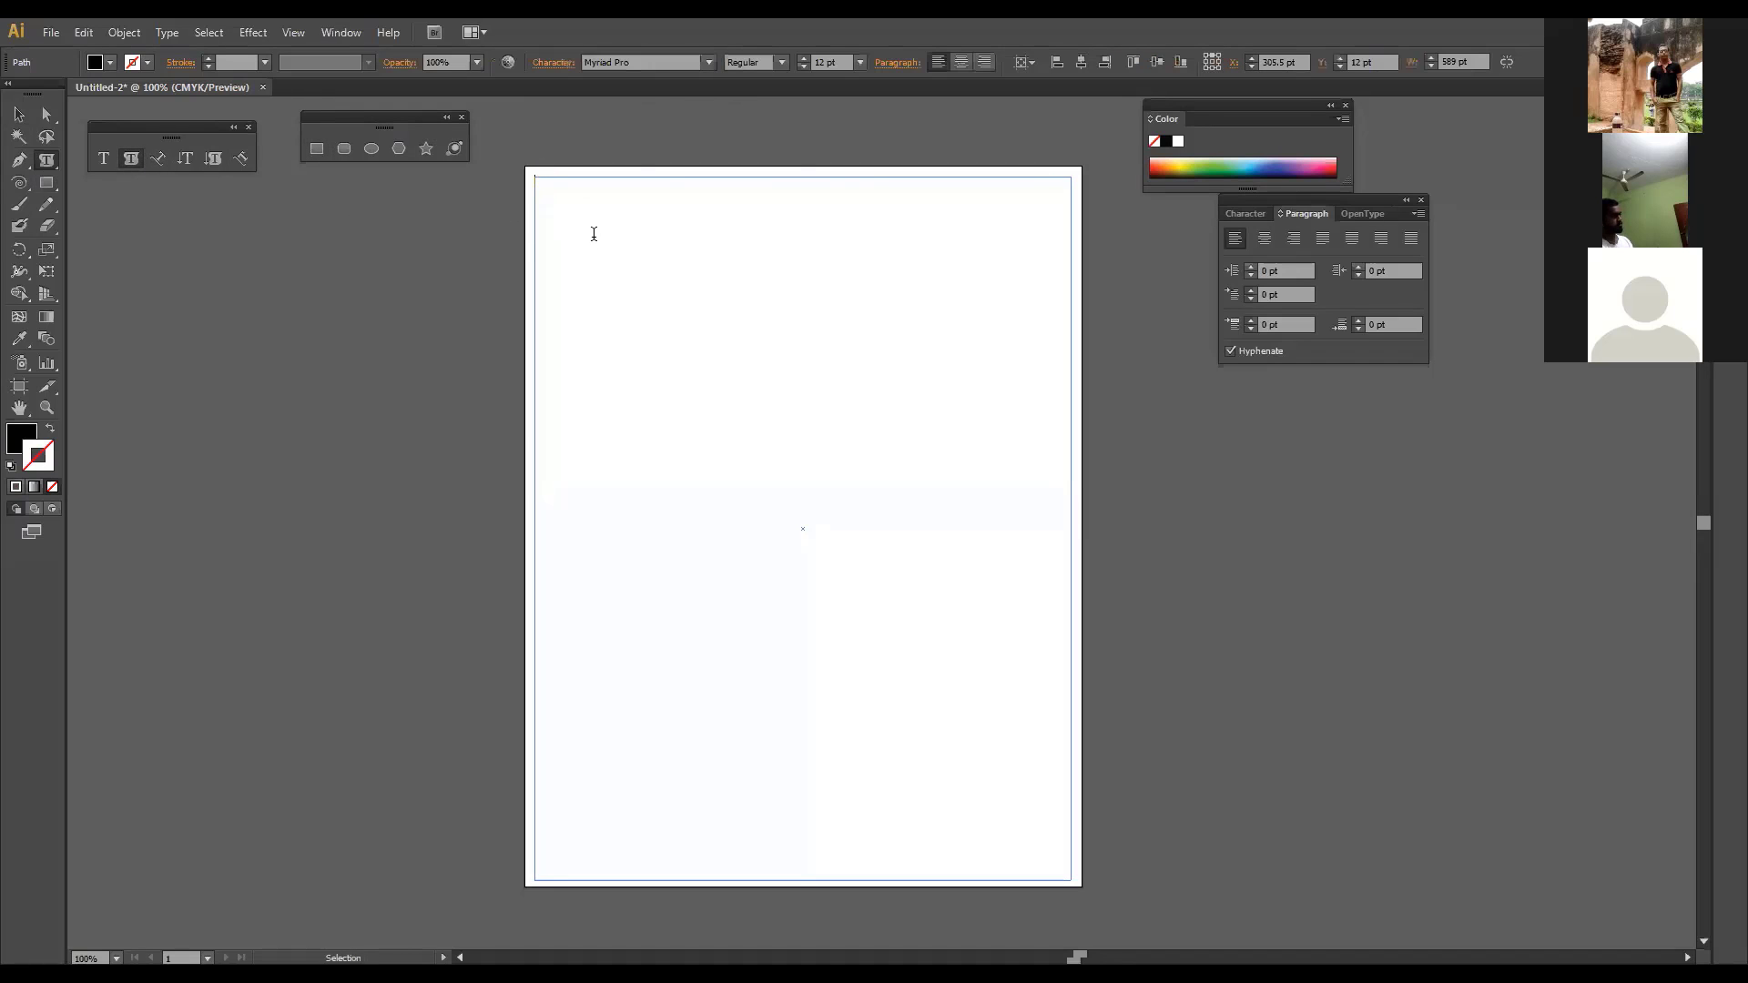
pyautogui.write("Lorem Ipsum is simply dummy text of the printing and typesetting industry. Lorem Ipsum has been the industry's standard dummy text ever since the 1500s, when an unknown printer took a galley of type and scrambled it to make a type specimen book. It has survived not only five centuries, but also the leap into electronic typesetting, remaining essentially unchanged. It was popularised in the 1960s with the release of Letraset sheets containing Lorem Ipsum passages, and more recently with desktop publishing software like Aldus PageMaker including versions of Lorem Ipsum.")
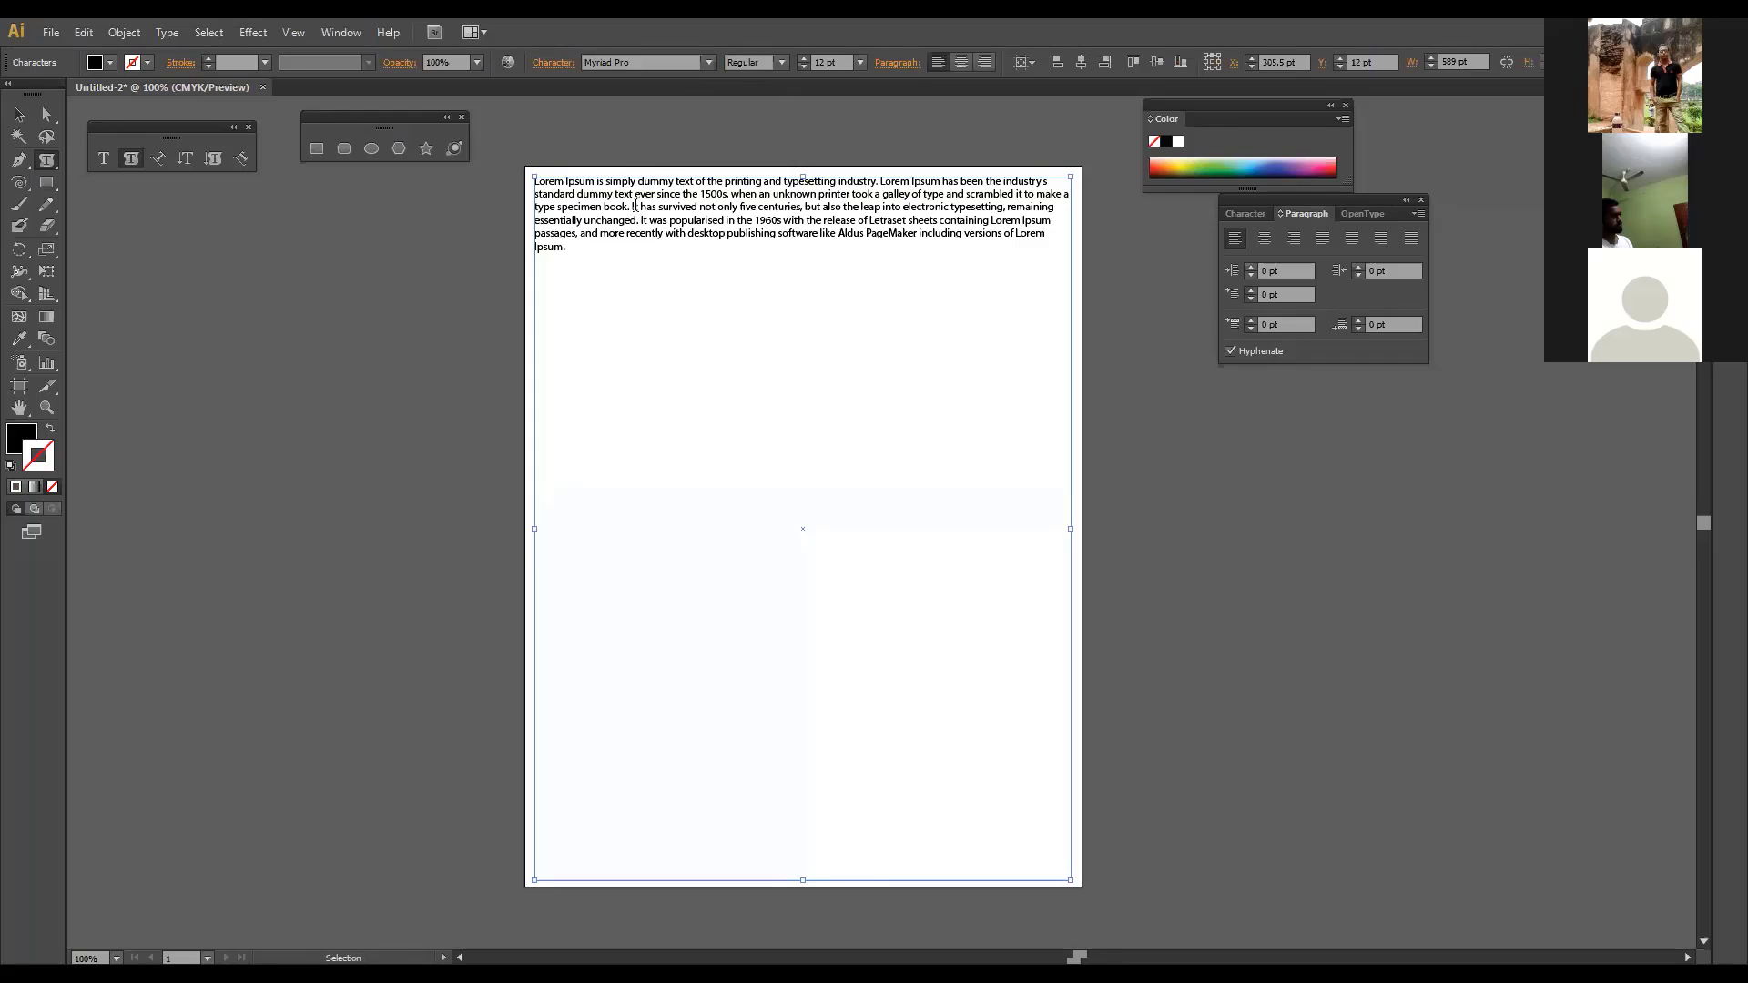
# Step: Copy the whole Lorem Ipsum paragraph and set its font size to 15 pt
pyautogui.hotkey('ctrl', 'a')
pyautogui.hotkey('ctrl', 'c')
pyautogui.click(849, 62)
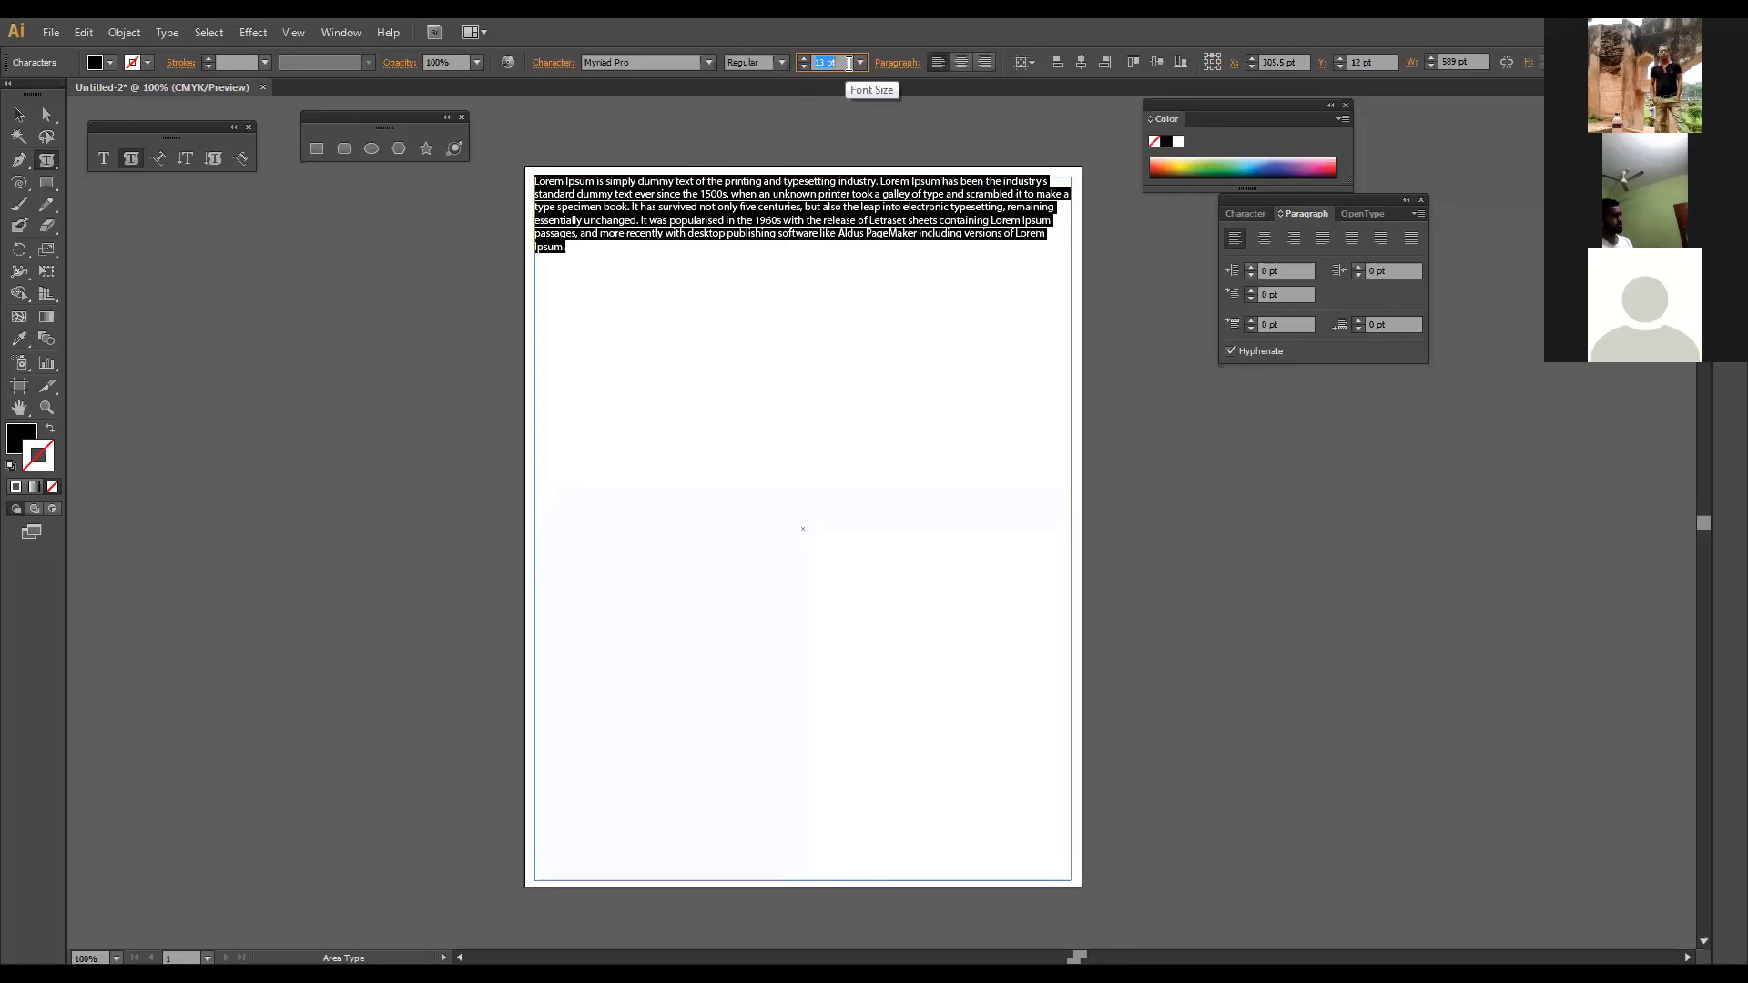
pyautogui.press('Up')
pyautogui.press('Up')
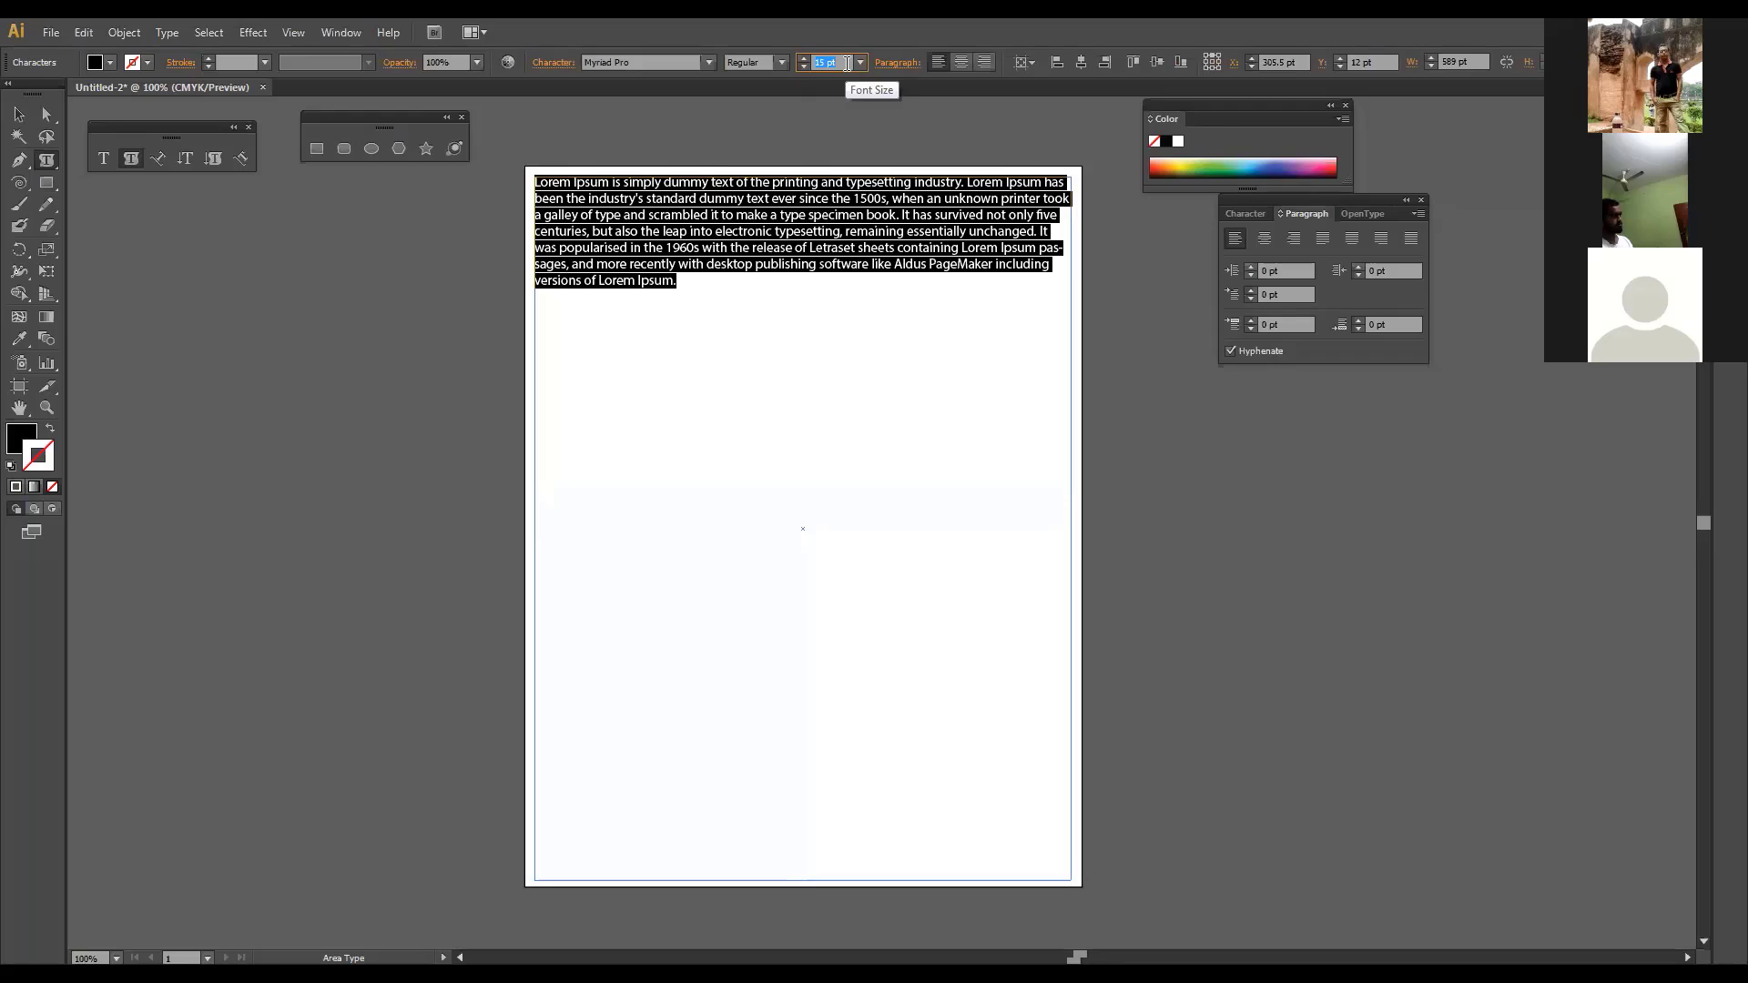
pyautogui.press('Up')
pyautogui.press('Down')
# Step: Paste five more copies of the paragraph after the existing text to fill most of the frame, and deselect the frame
pyautogui.click(684, 284)
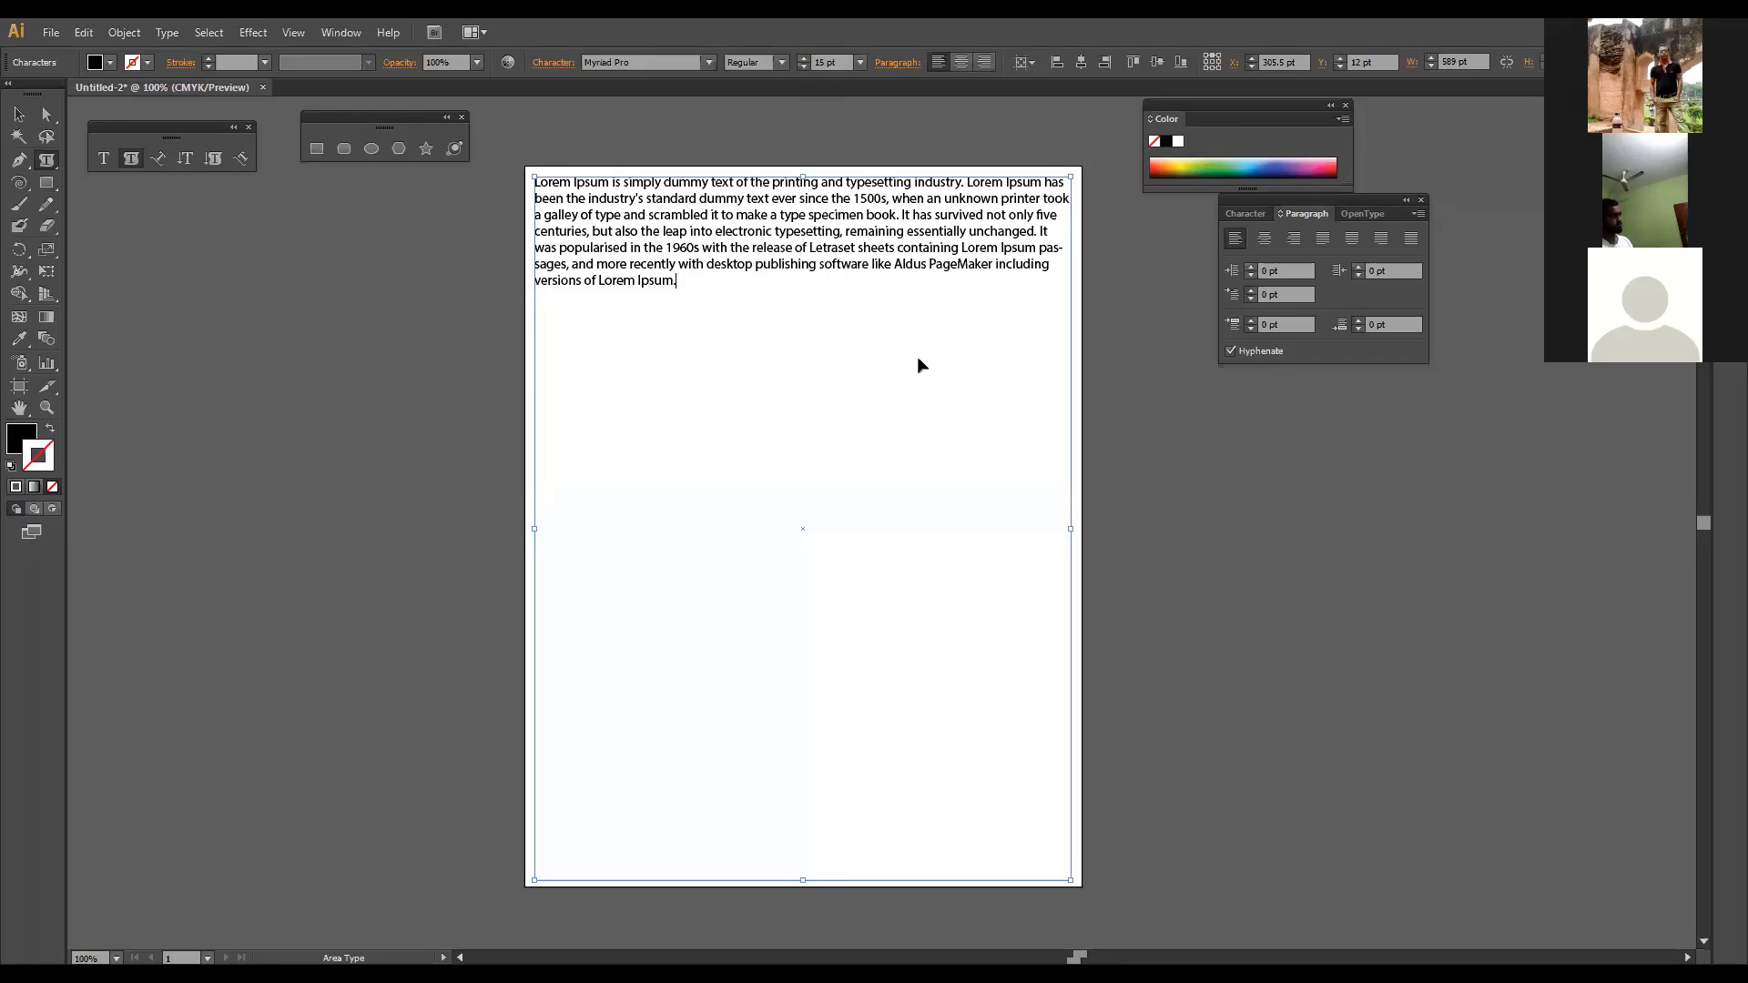
pyautogui.hotkey('ctrl', 'v')
pyautogui.hotkey('ctrl', 'v')
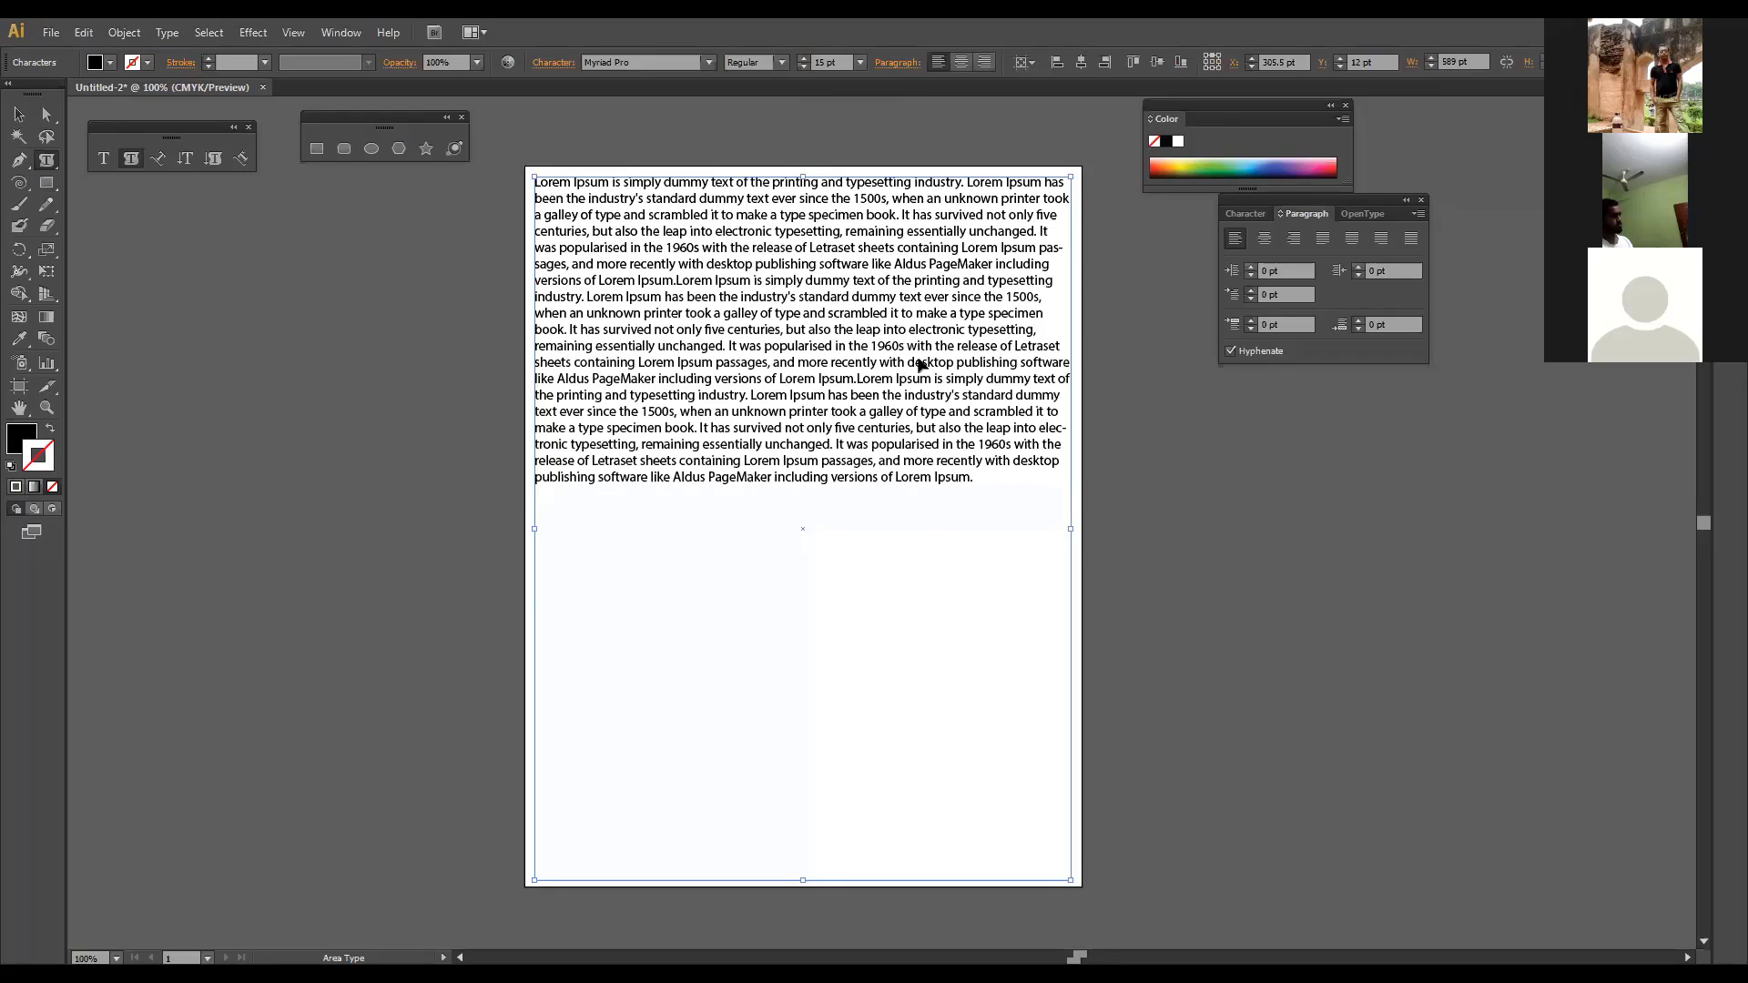
pyautogui.hotkey('ctrl', 'v')
pyautogui.hotkey('ctrl', 'v')
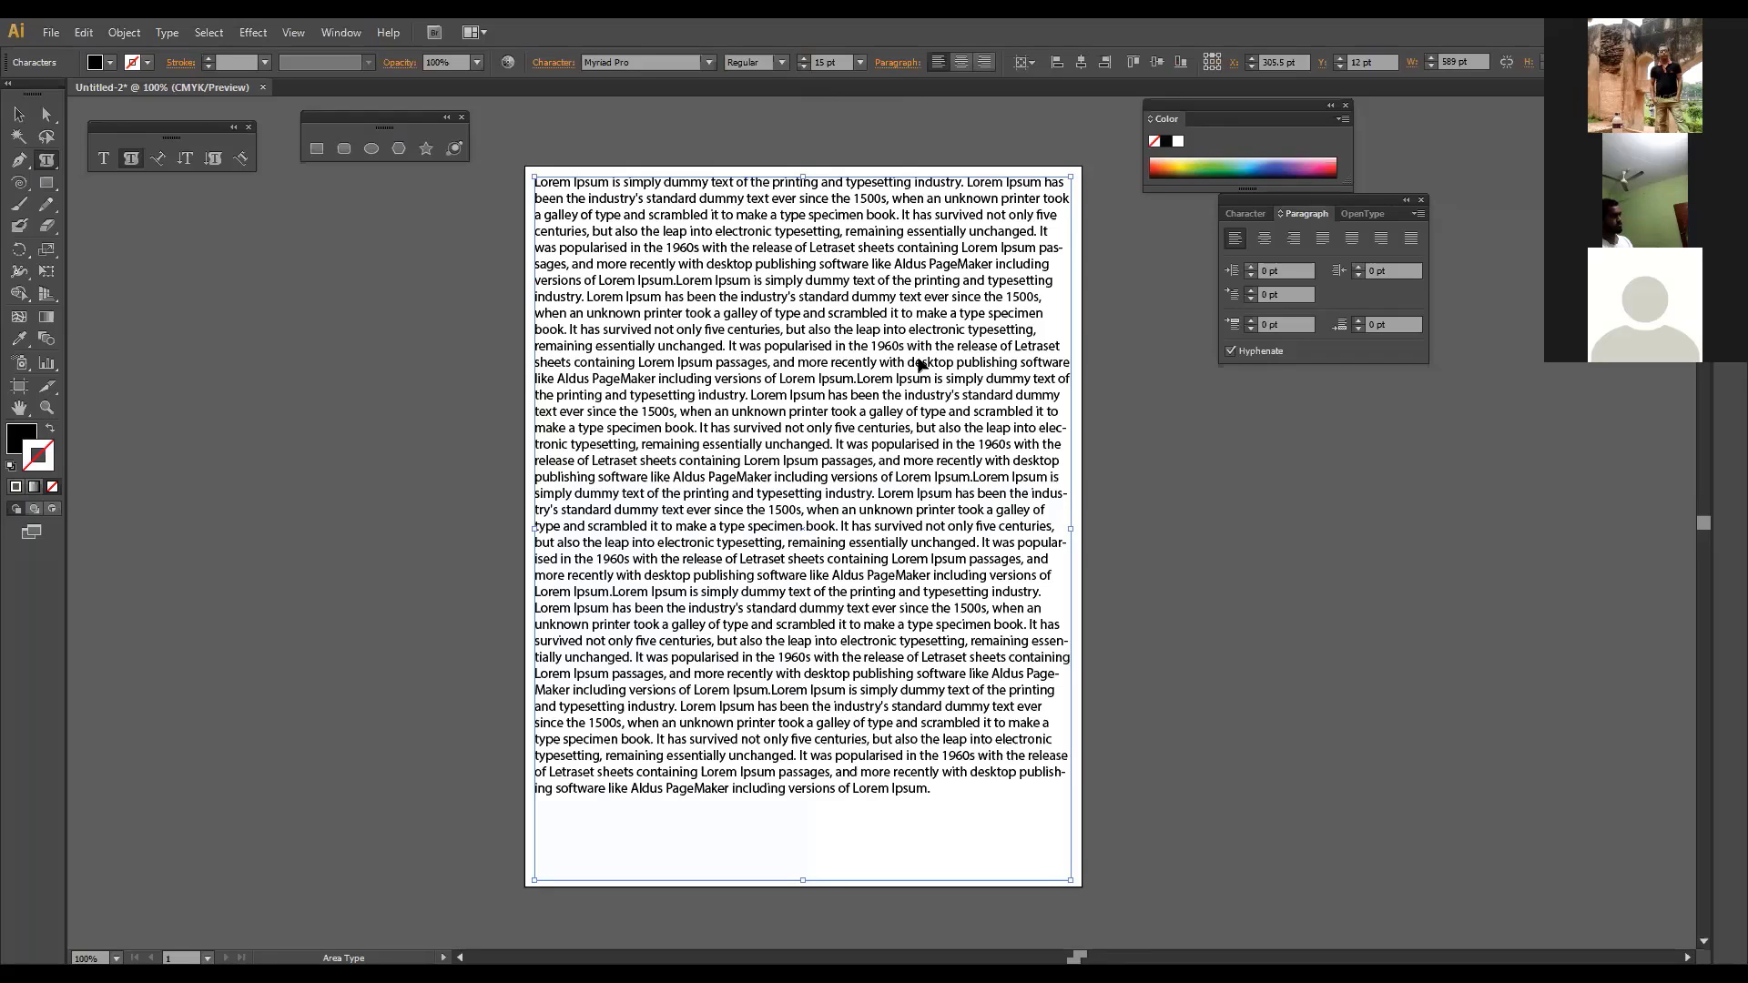
pyautogui.hotkey('ctrl', 'z')
pyautogui.click(18, 114)
pyautogui.click(437, 428)
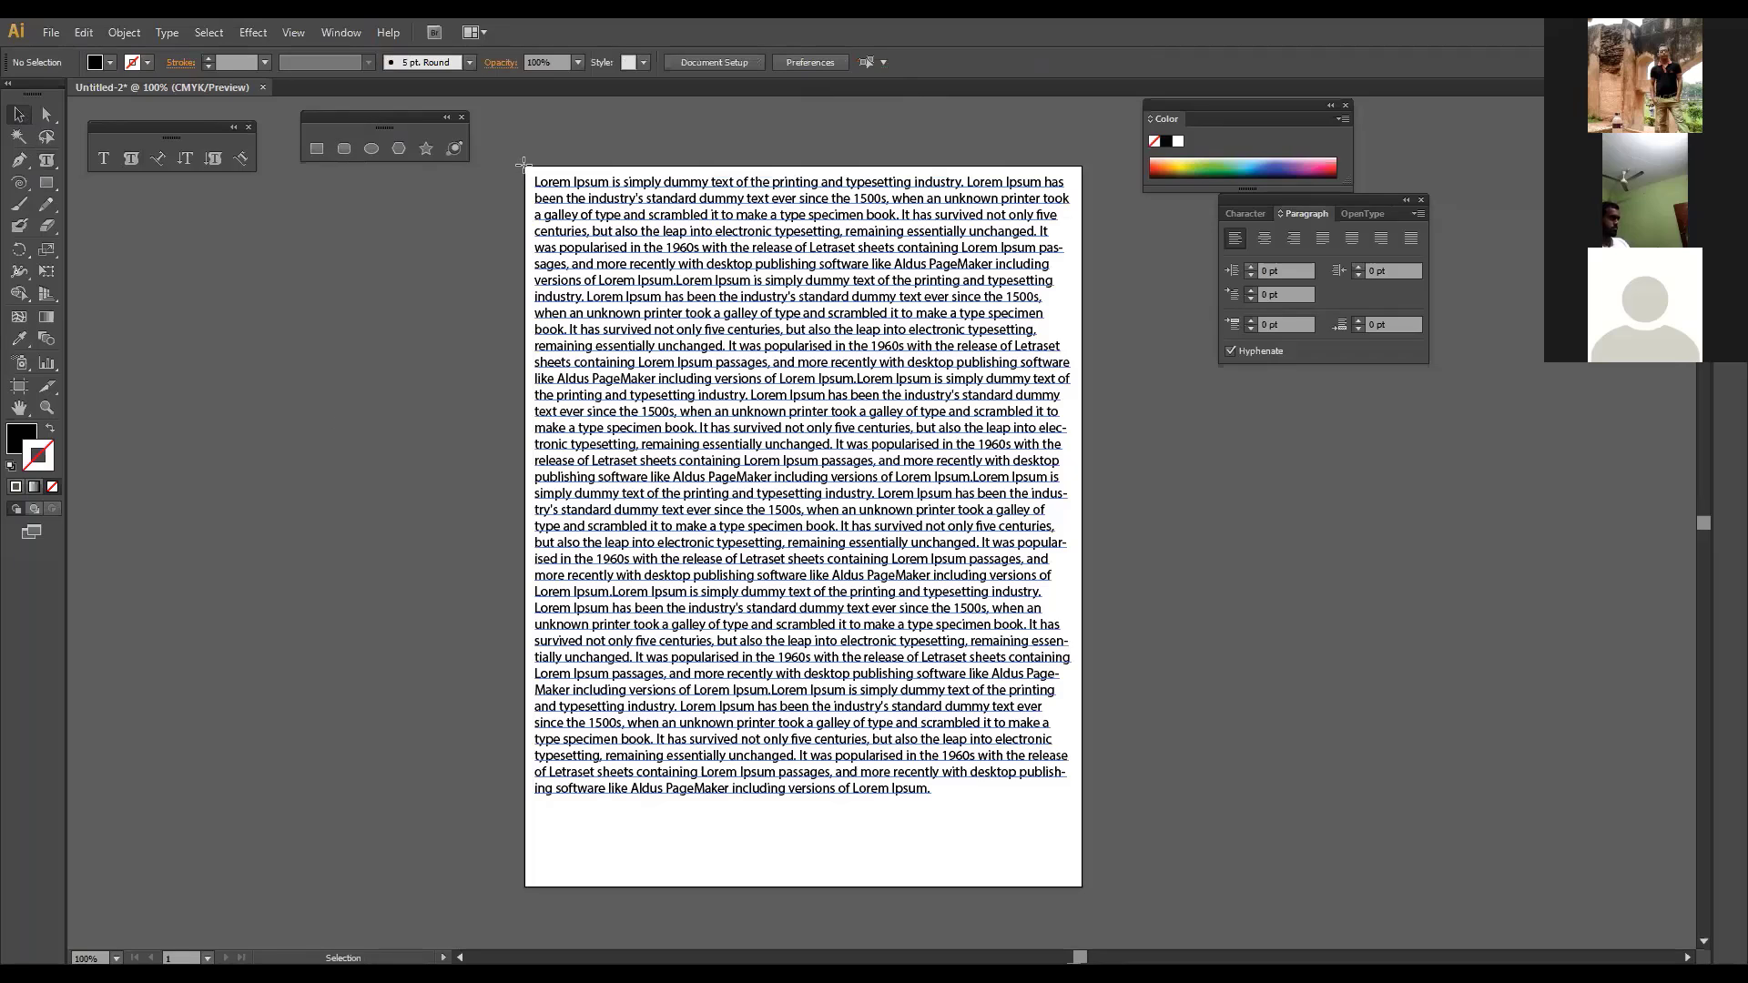
# Step: Draw a 612 by 792 pt rectangle covering the whole artboard and fill it with the C=85 M=50 Y=0 K=0 blue swatch
pyautogui.press('m')
pyautogui.moveTo(525, 167); pyautogui.dragTo(1083, 888)
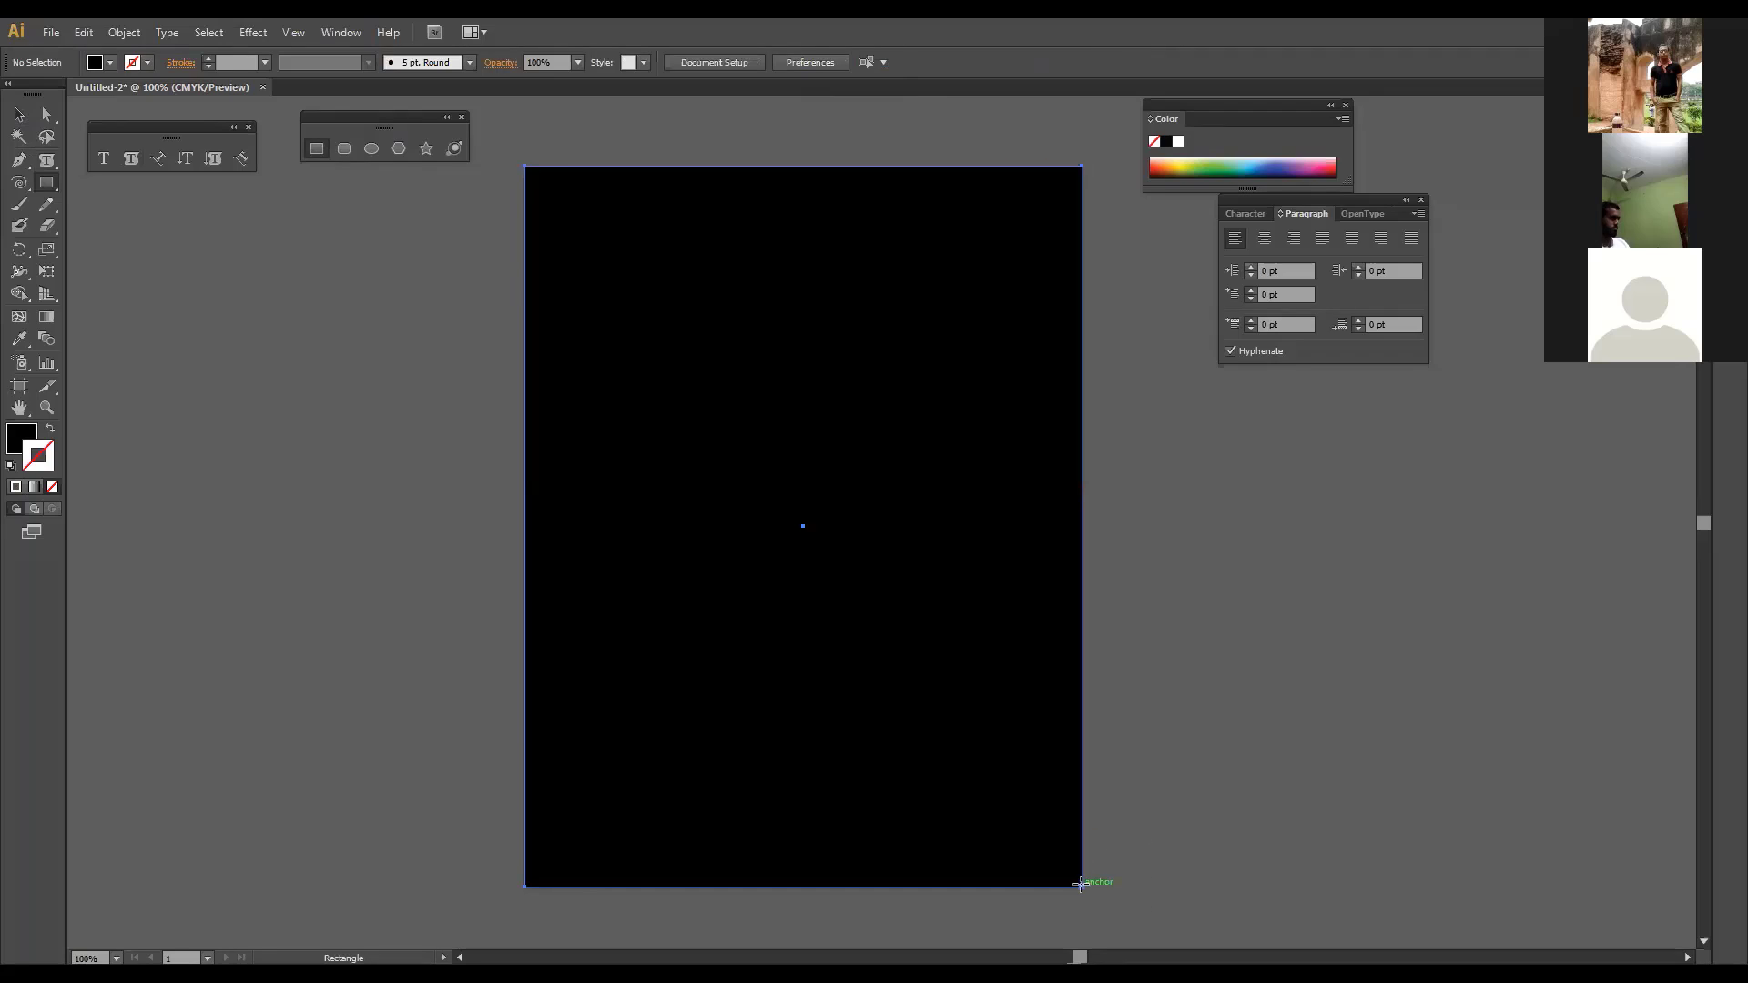
pyautogui.click(109, 63)
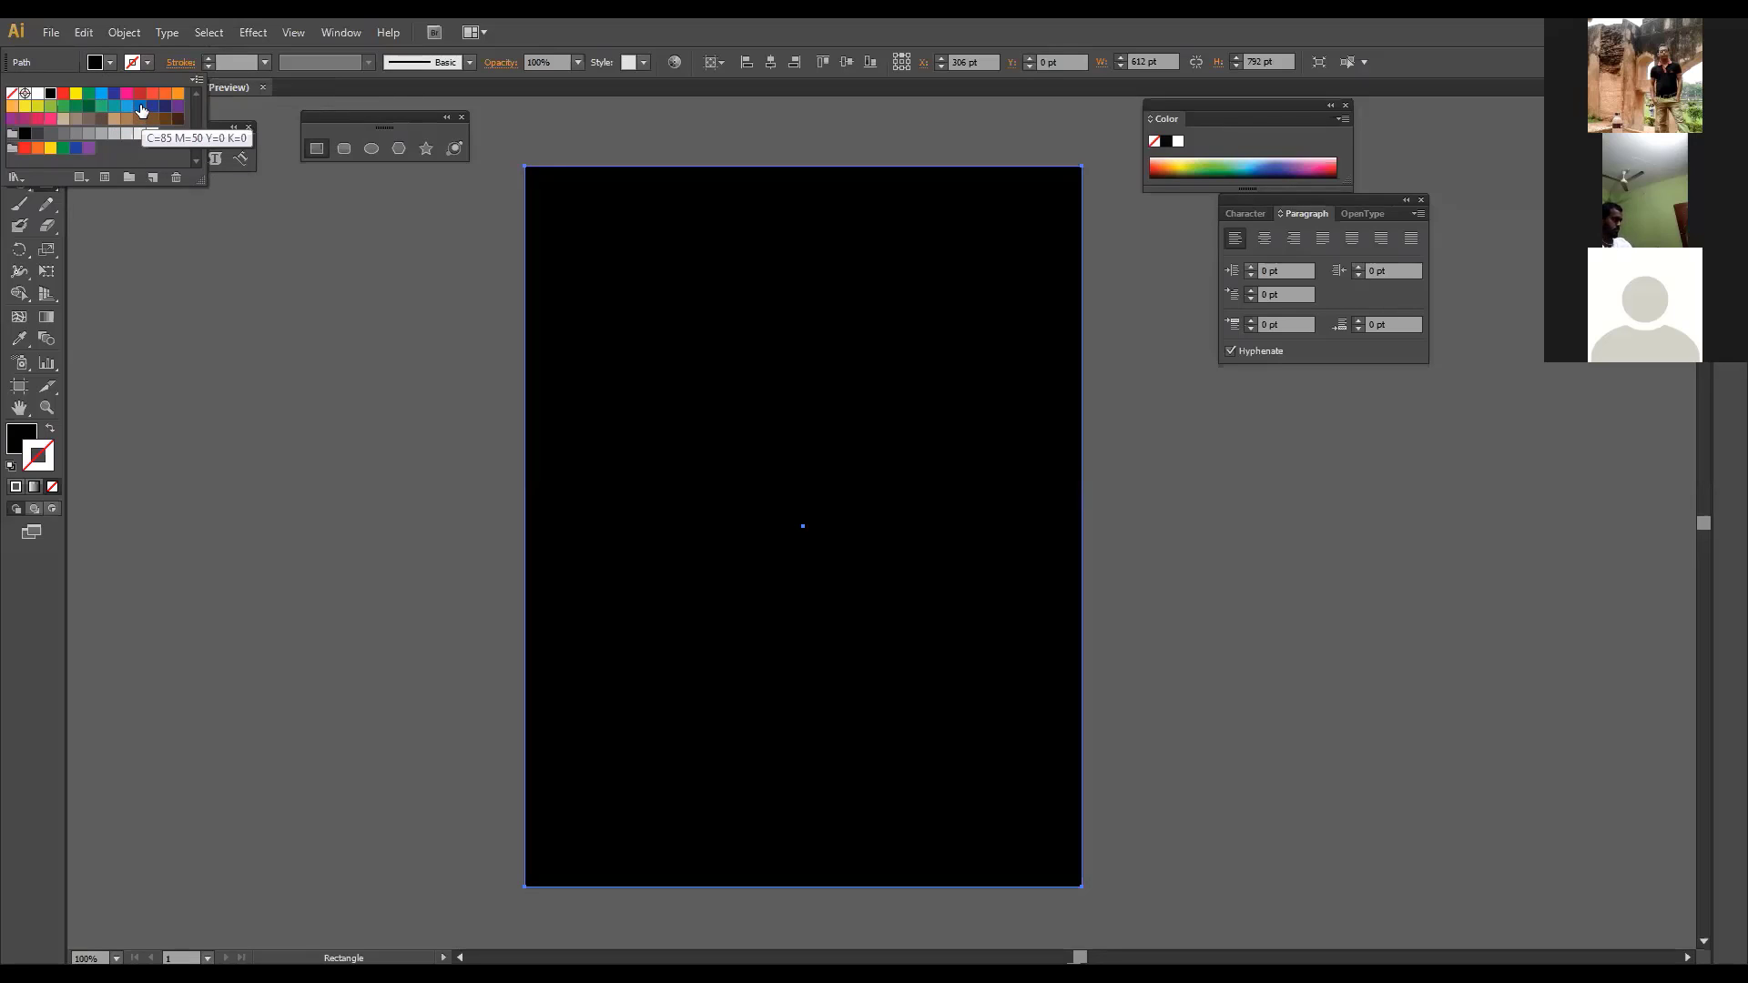
pyautogui.click(140, 106)
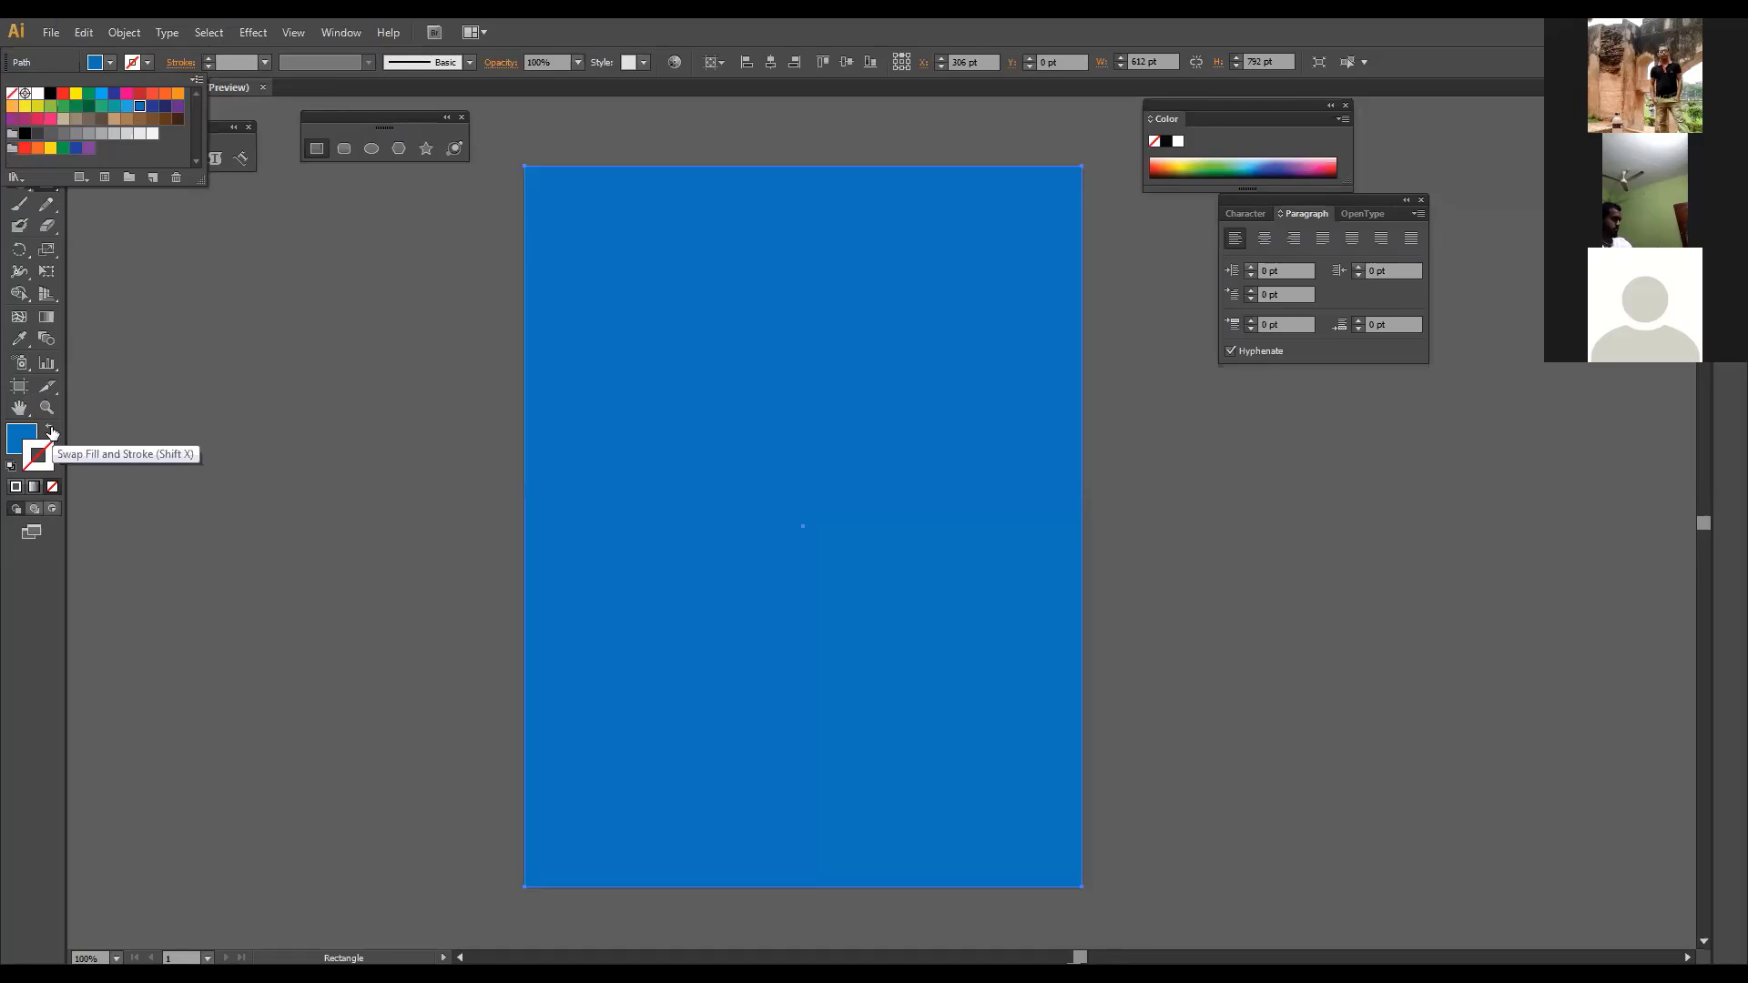
# Step: Apply a linear gradient to the artboard-sized rectangle, with light blue at the start and darker blue at the end
pyautogui.click(35, 491)
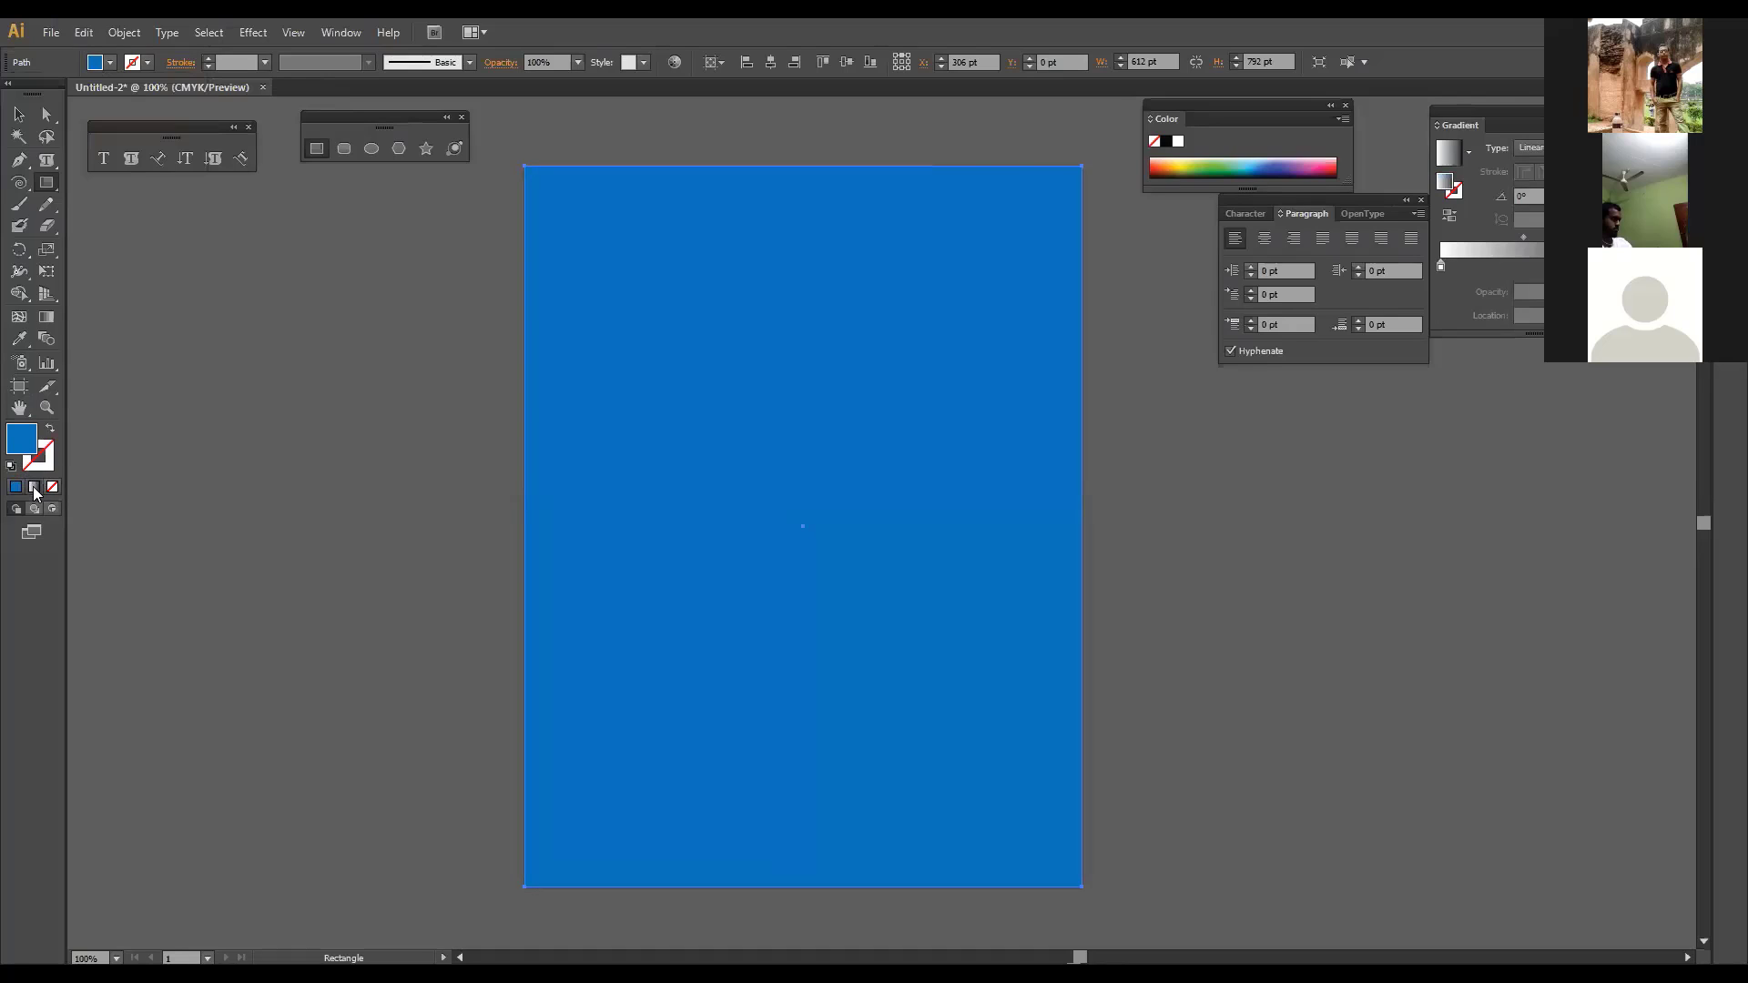
pyautogui.click(33, 487)
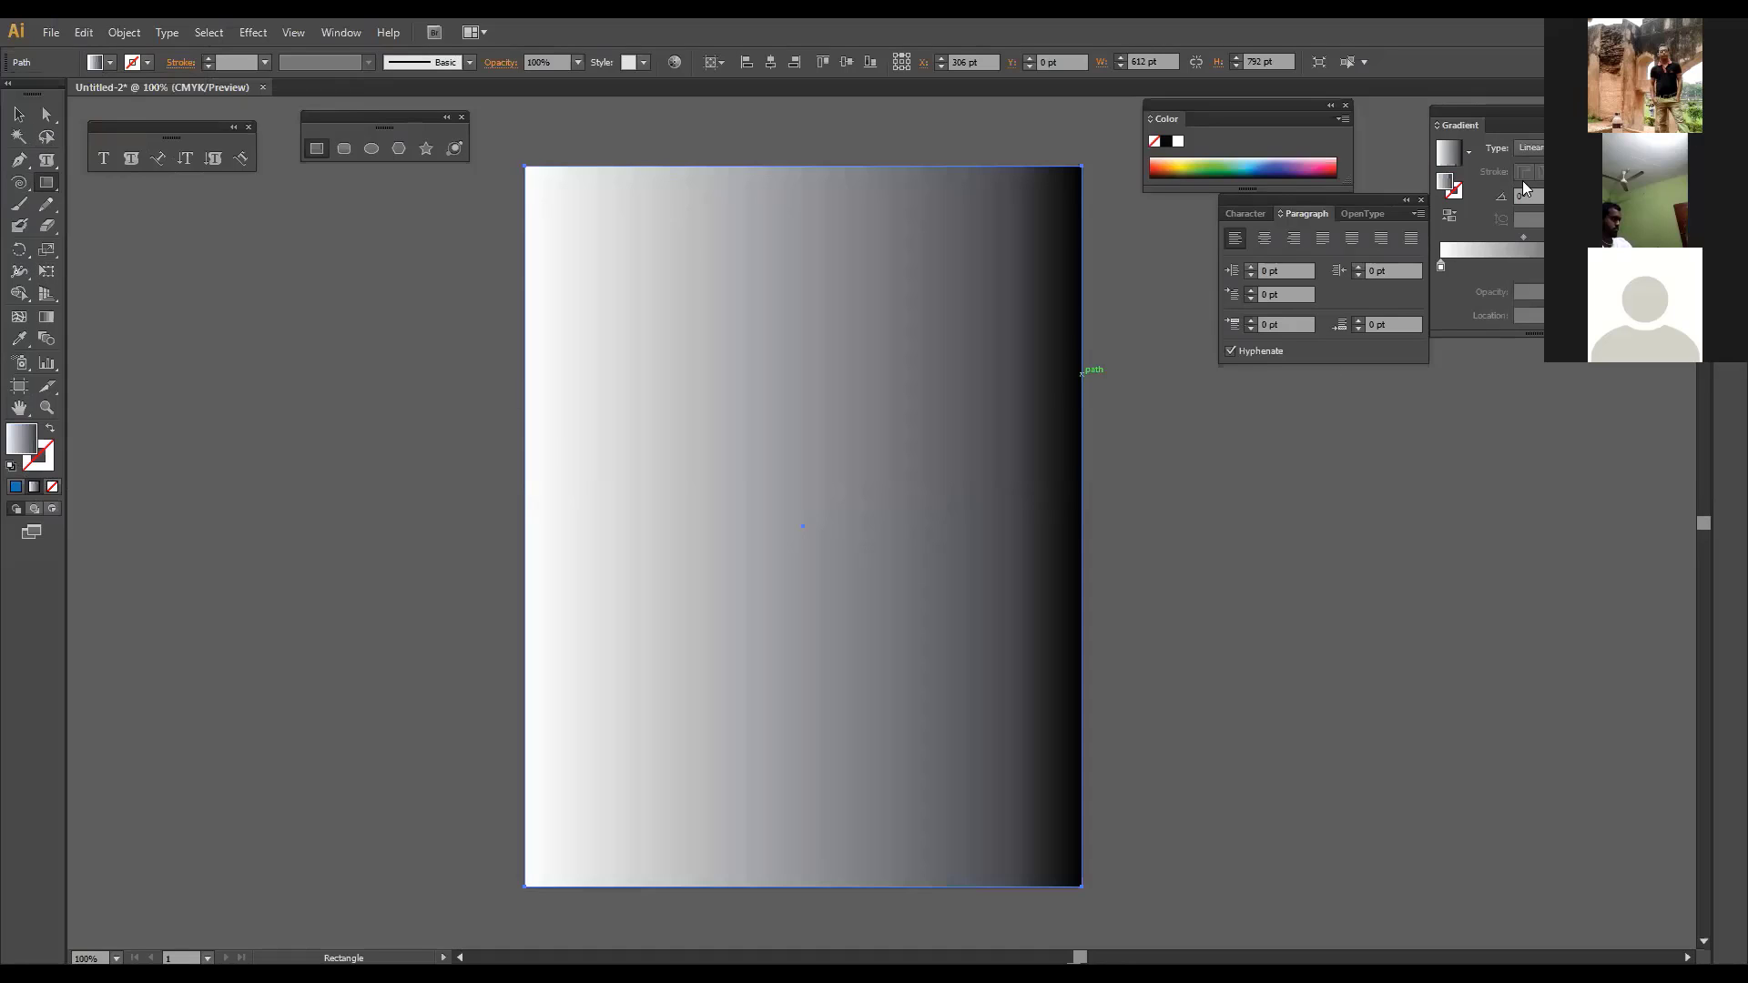
pyautogui.doubleClick(1605, 265)
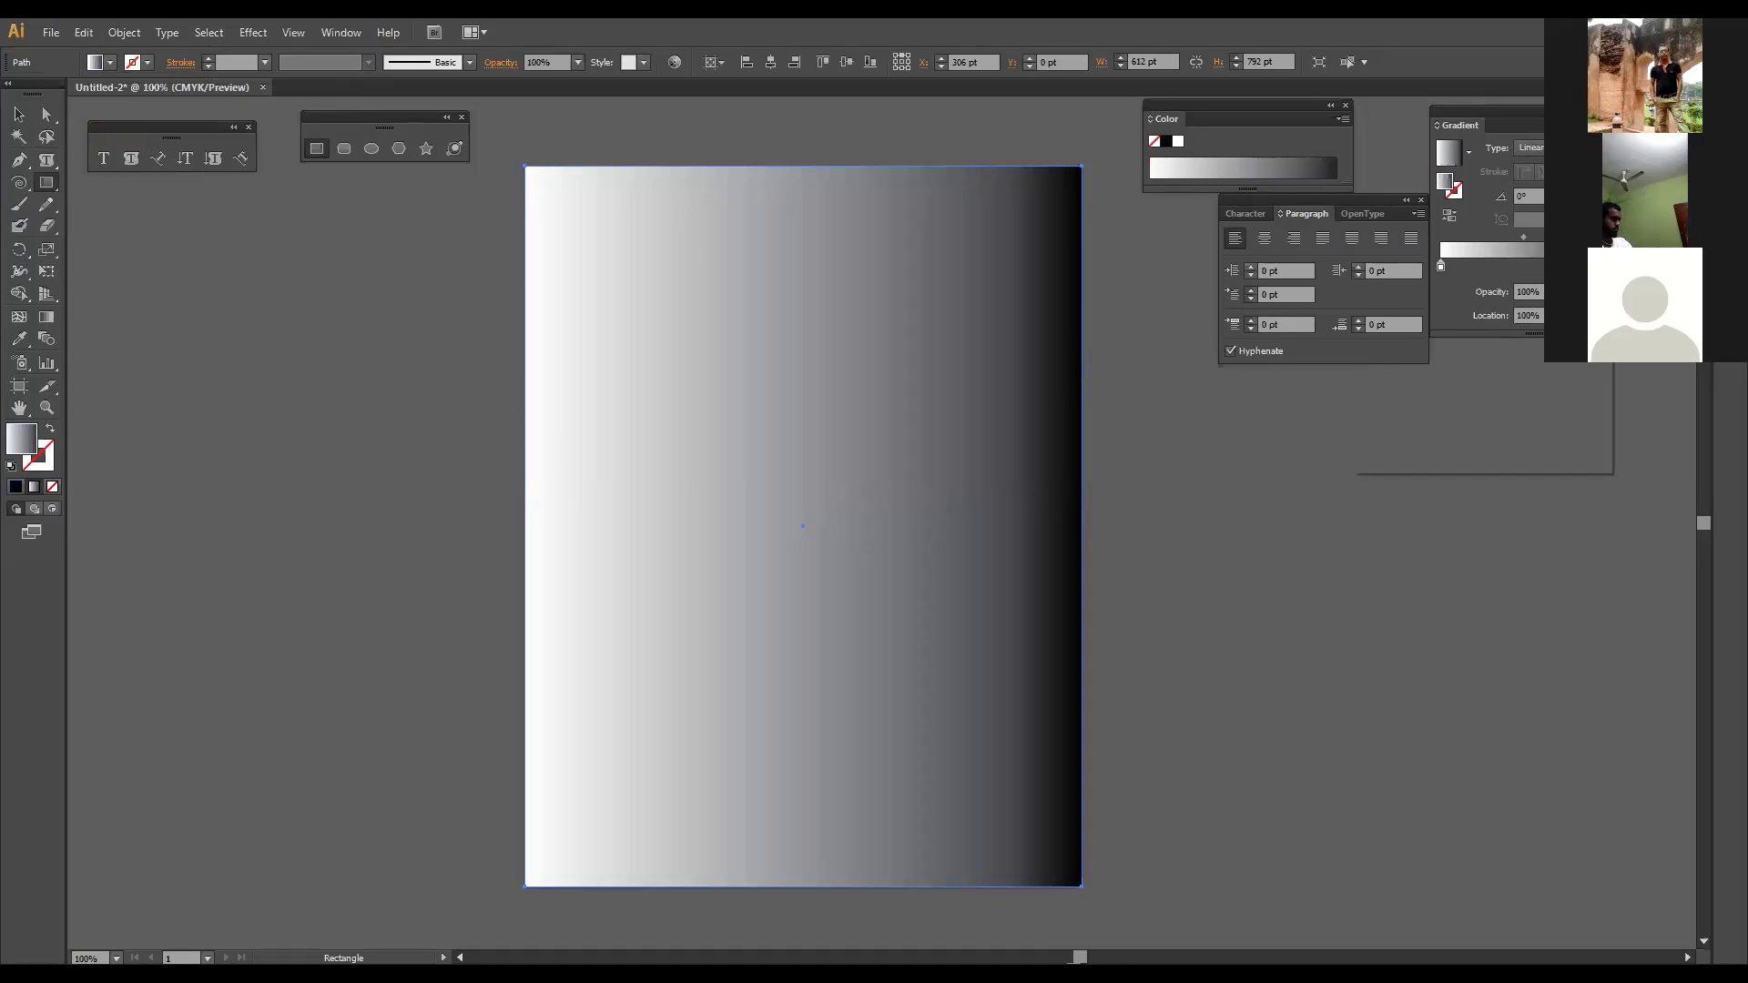
pyautogui.click(1471, 335)
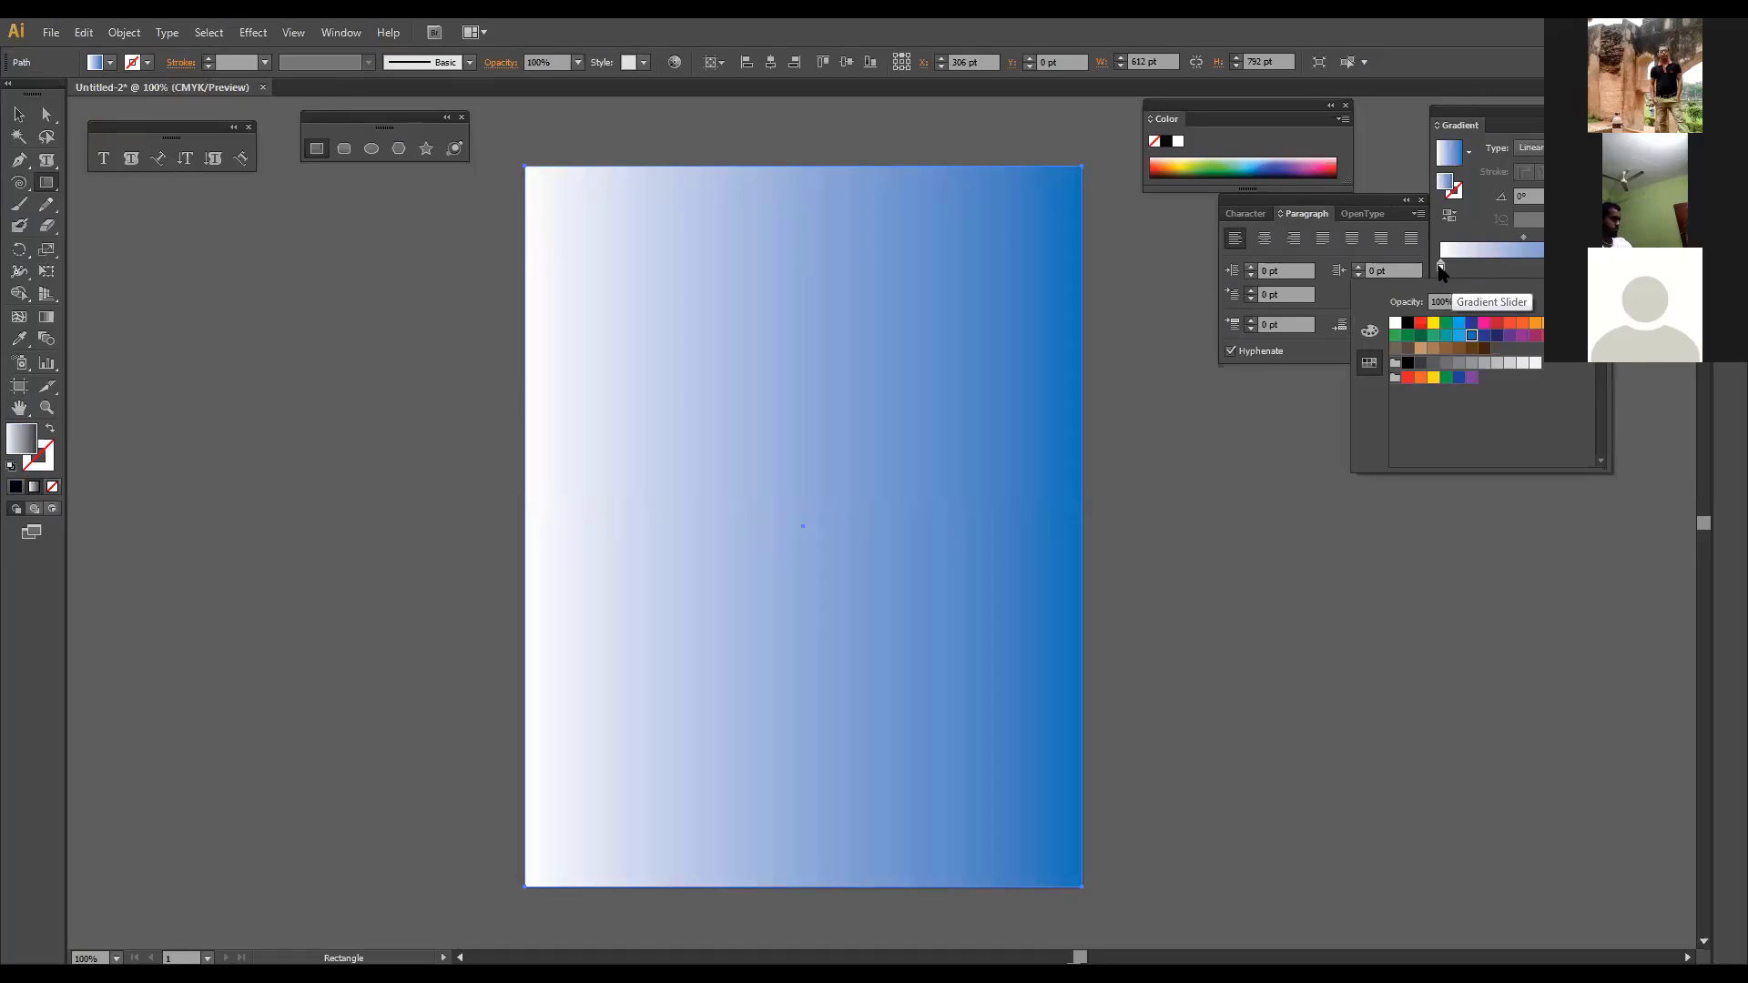
pyautogui.press('Escape')
pyautogui.doubleClick(1440, 266)
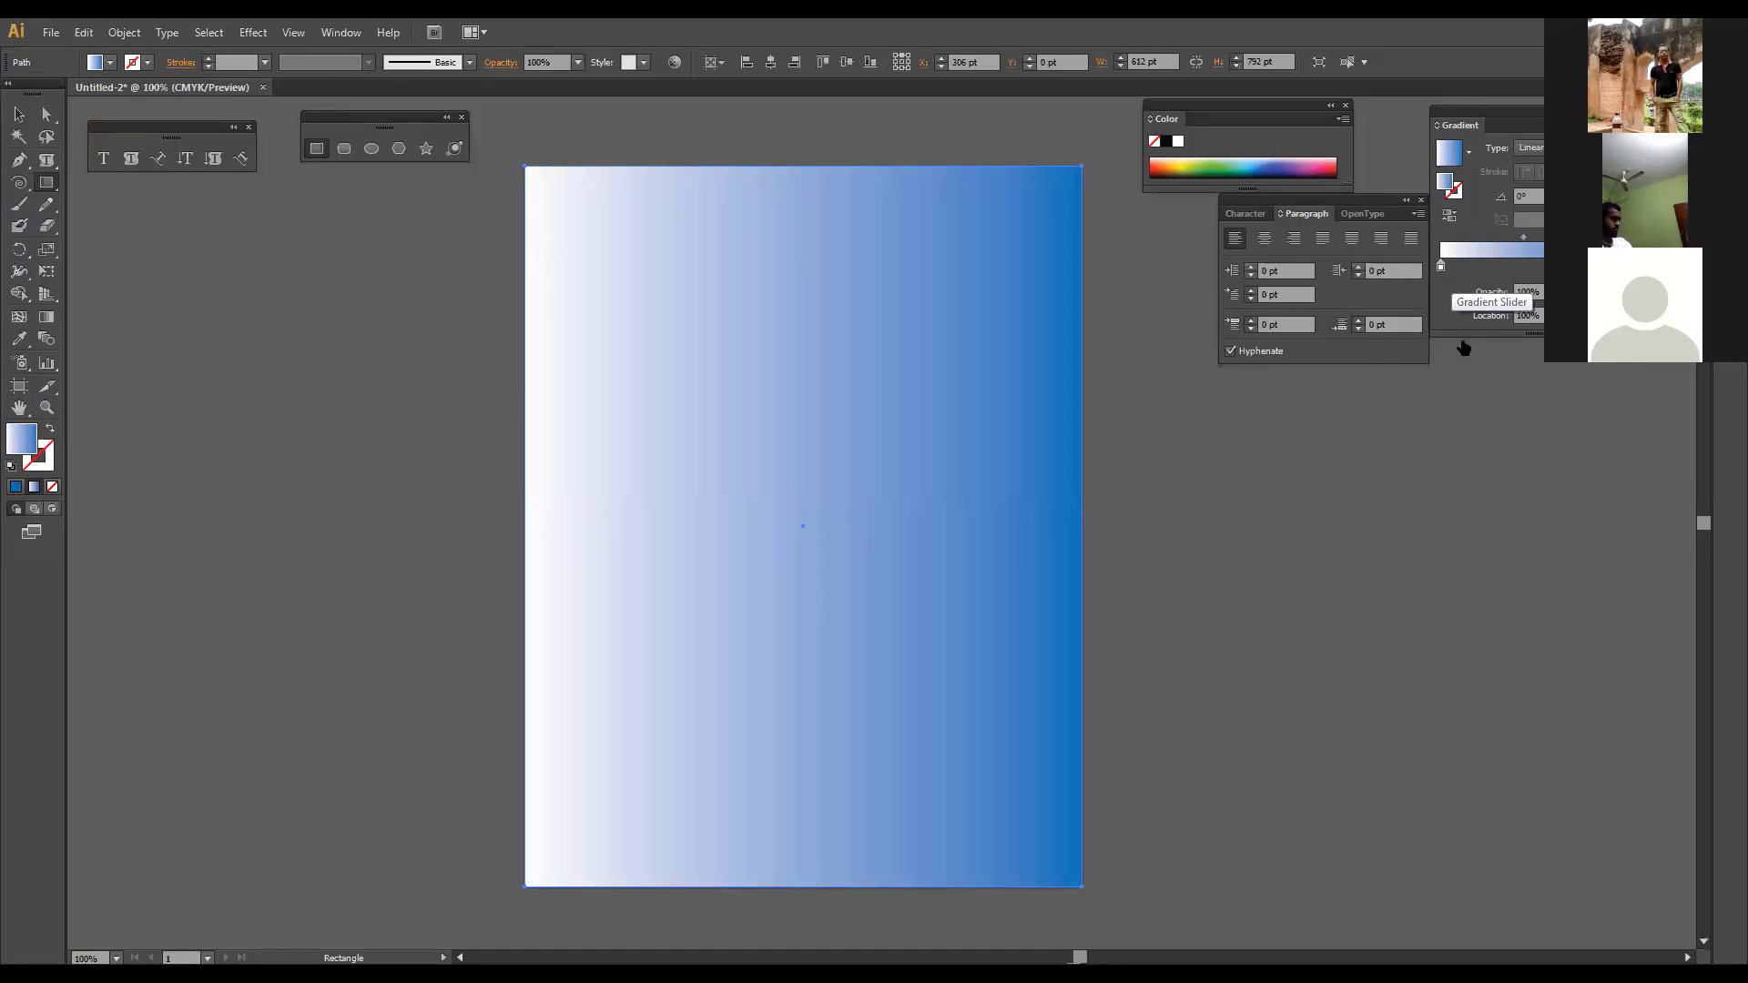
pyautogui.click(1459, 323)
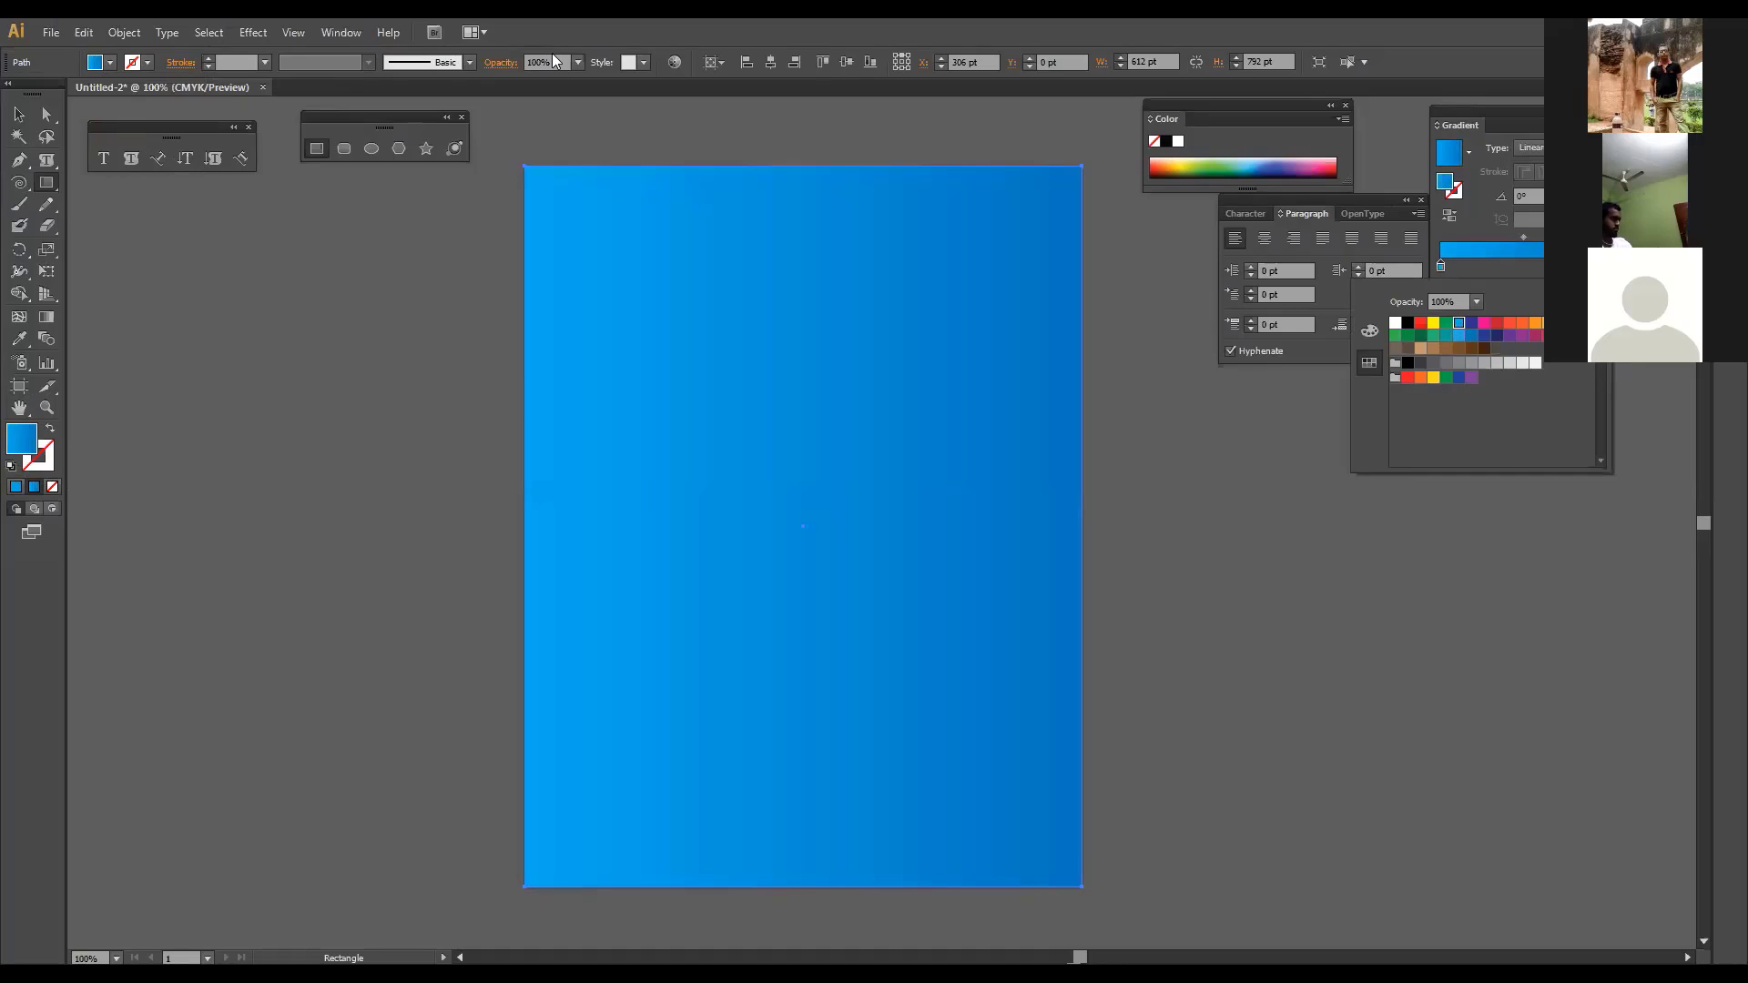
# Step: Redirect the gradient to run vertically from the rectangle's top edge to its bottom edge
pyautogui.click(47, 321)
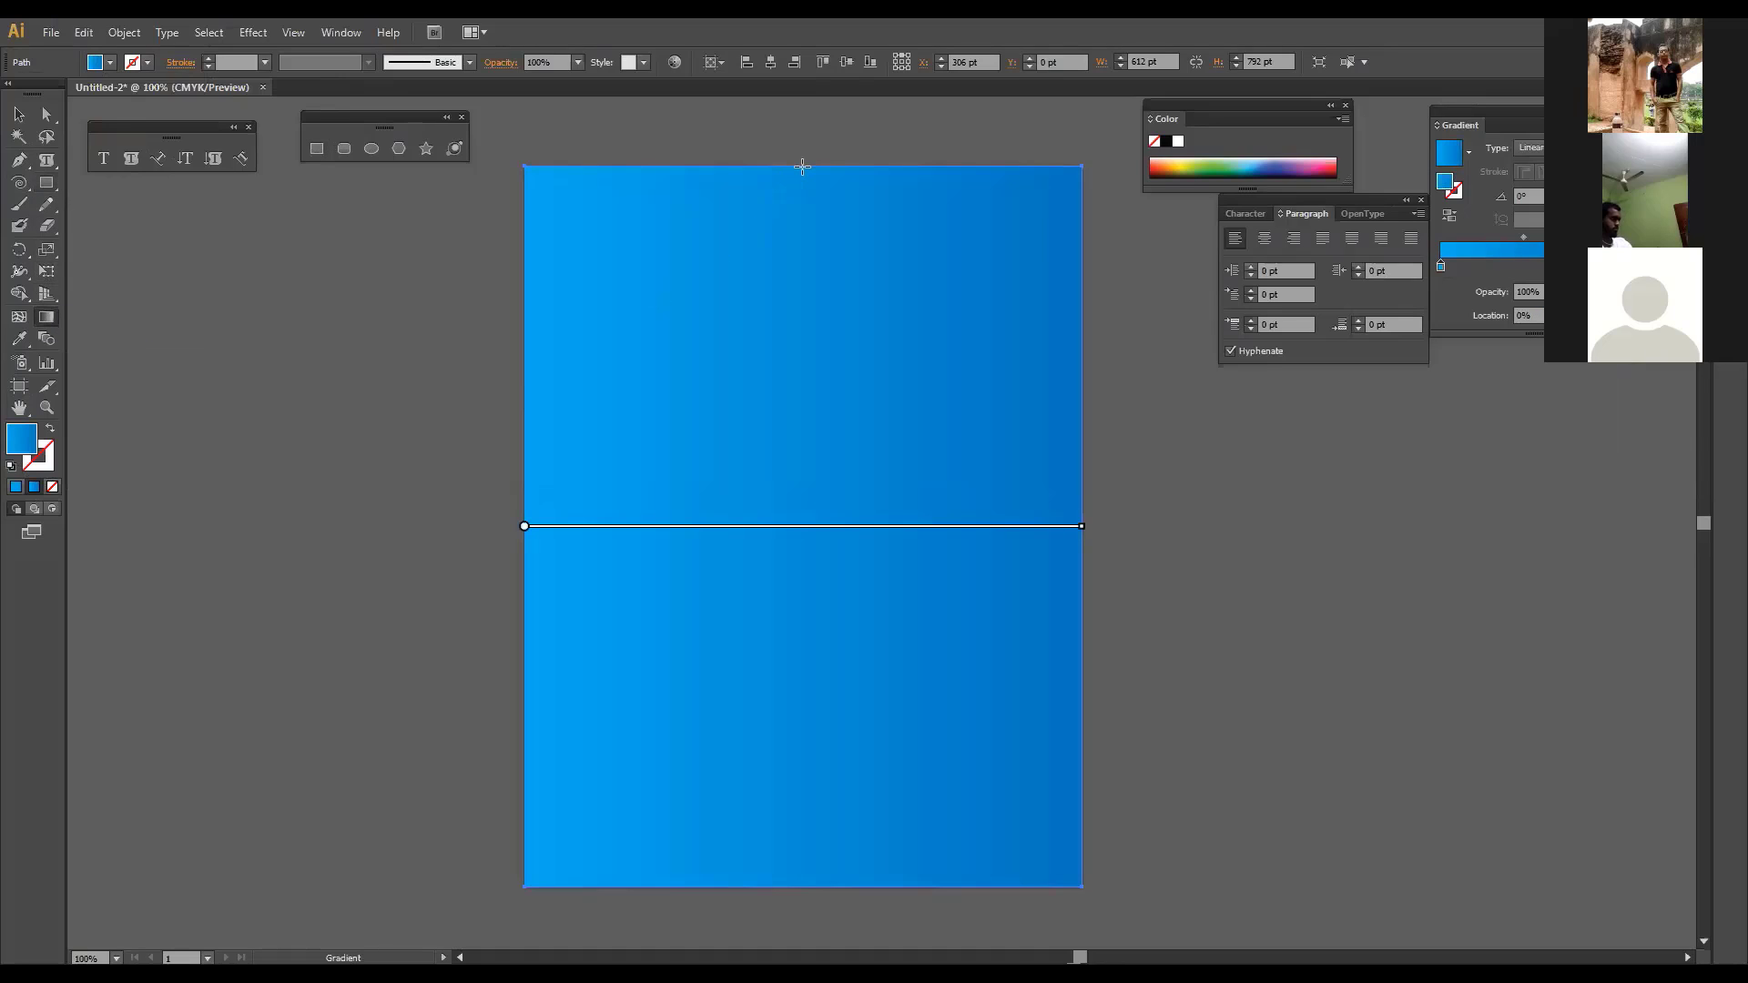
pyautogui.moveTo(802, 166)
pyautogui.mouseDown()
pyautogui.moveTo(820, 382)
pyautogui.moveTo(800, 887)
pyautogui.mouseUp()
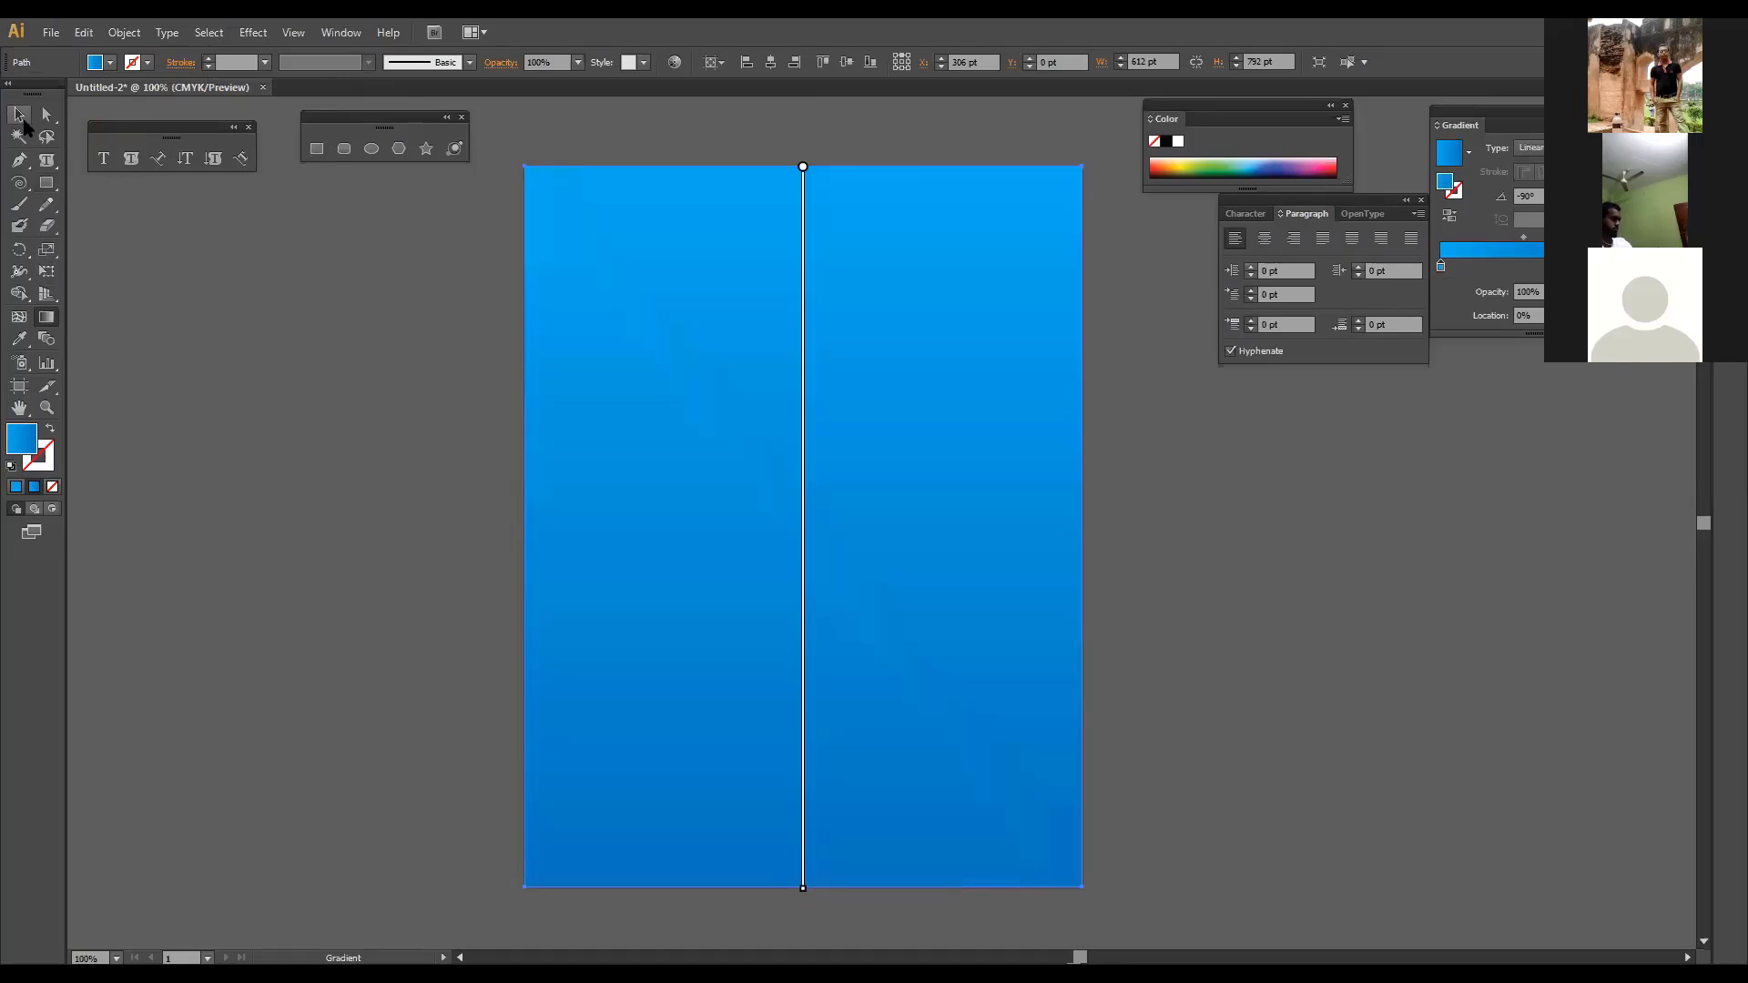
# Step: Send the artboard-sized gradient rectangle to the back, behind the Lorem Ipsum text
pyautogui.click(20, 116)
pyautogui.rightClick(650, 538)
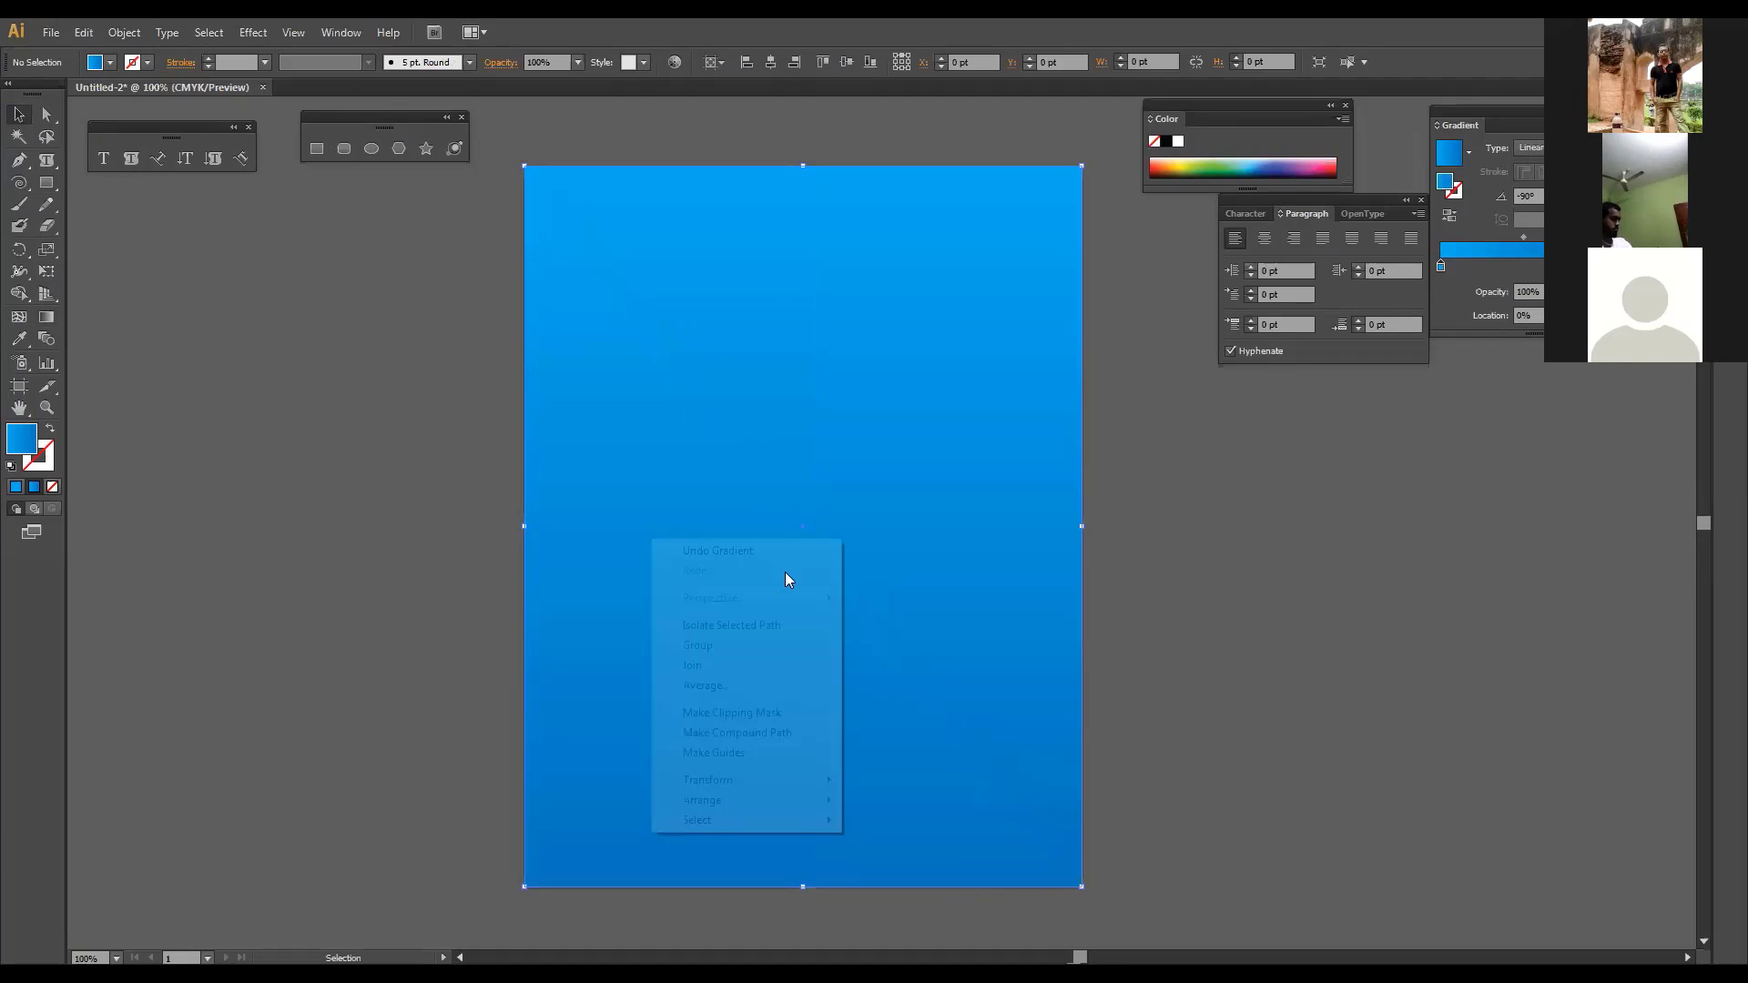
pyautogui.moveTo(719, 800)
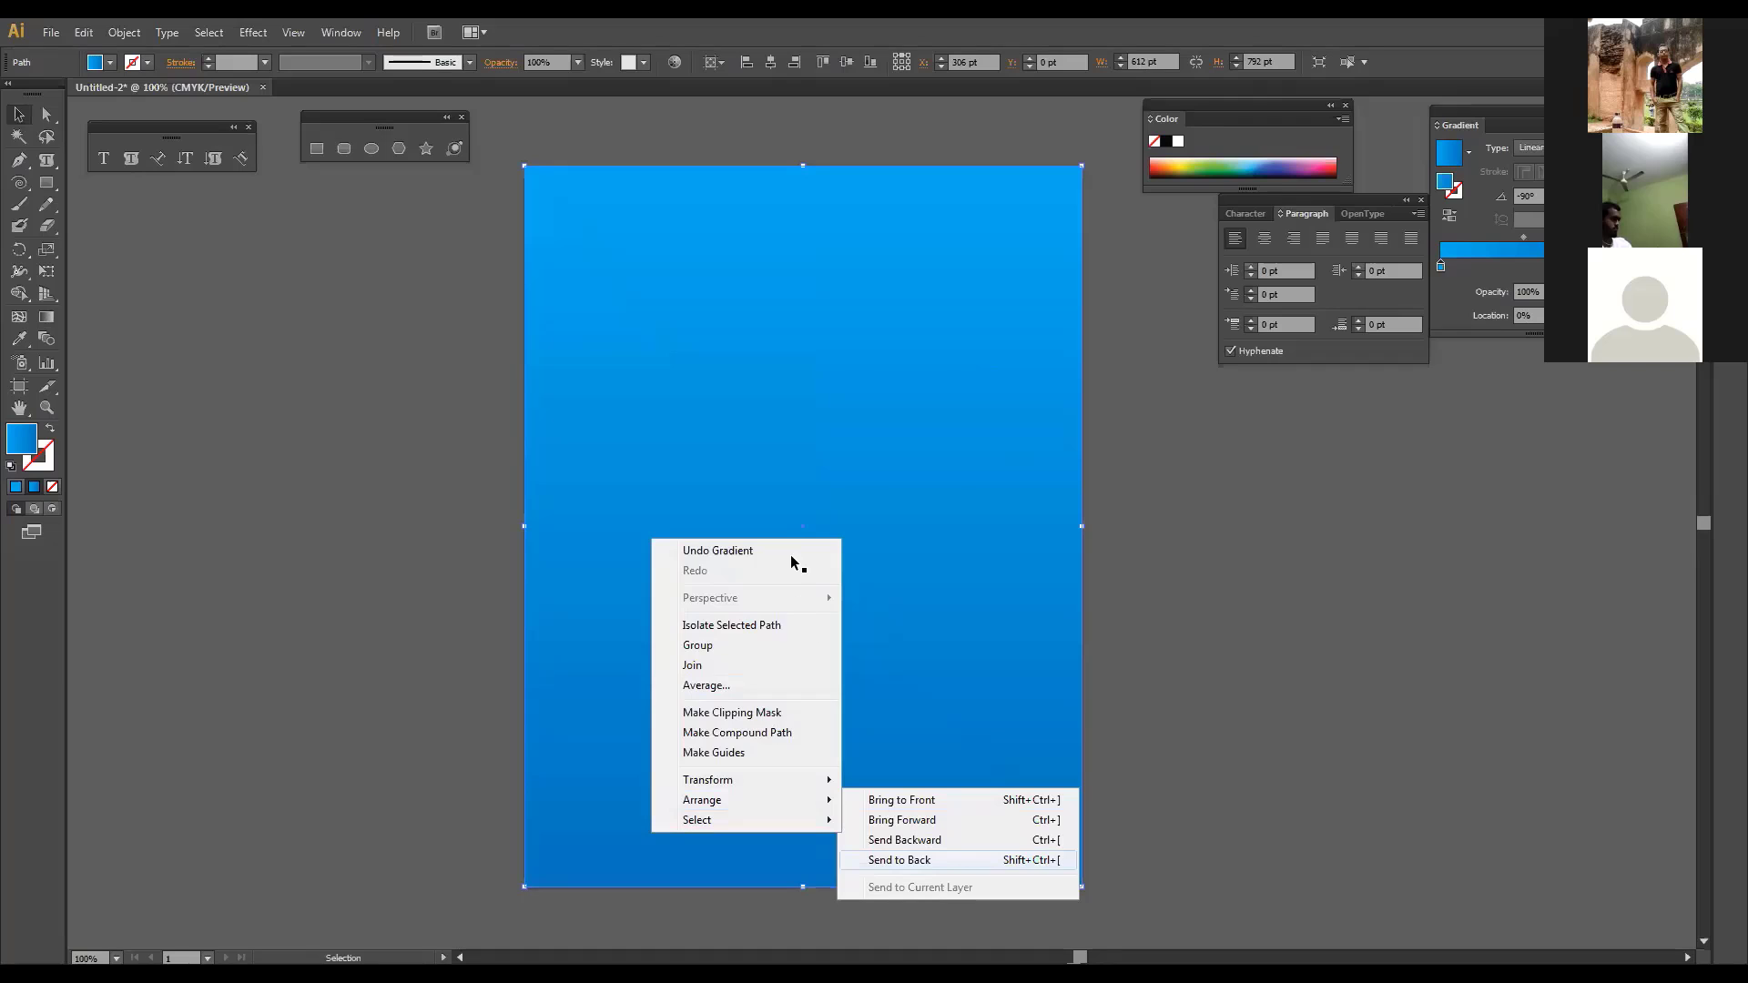
pyautogui.click(899, 859)
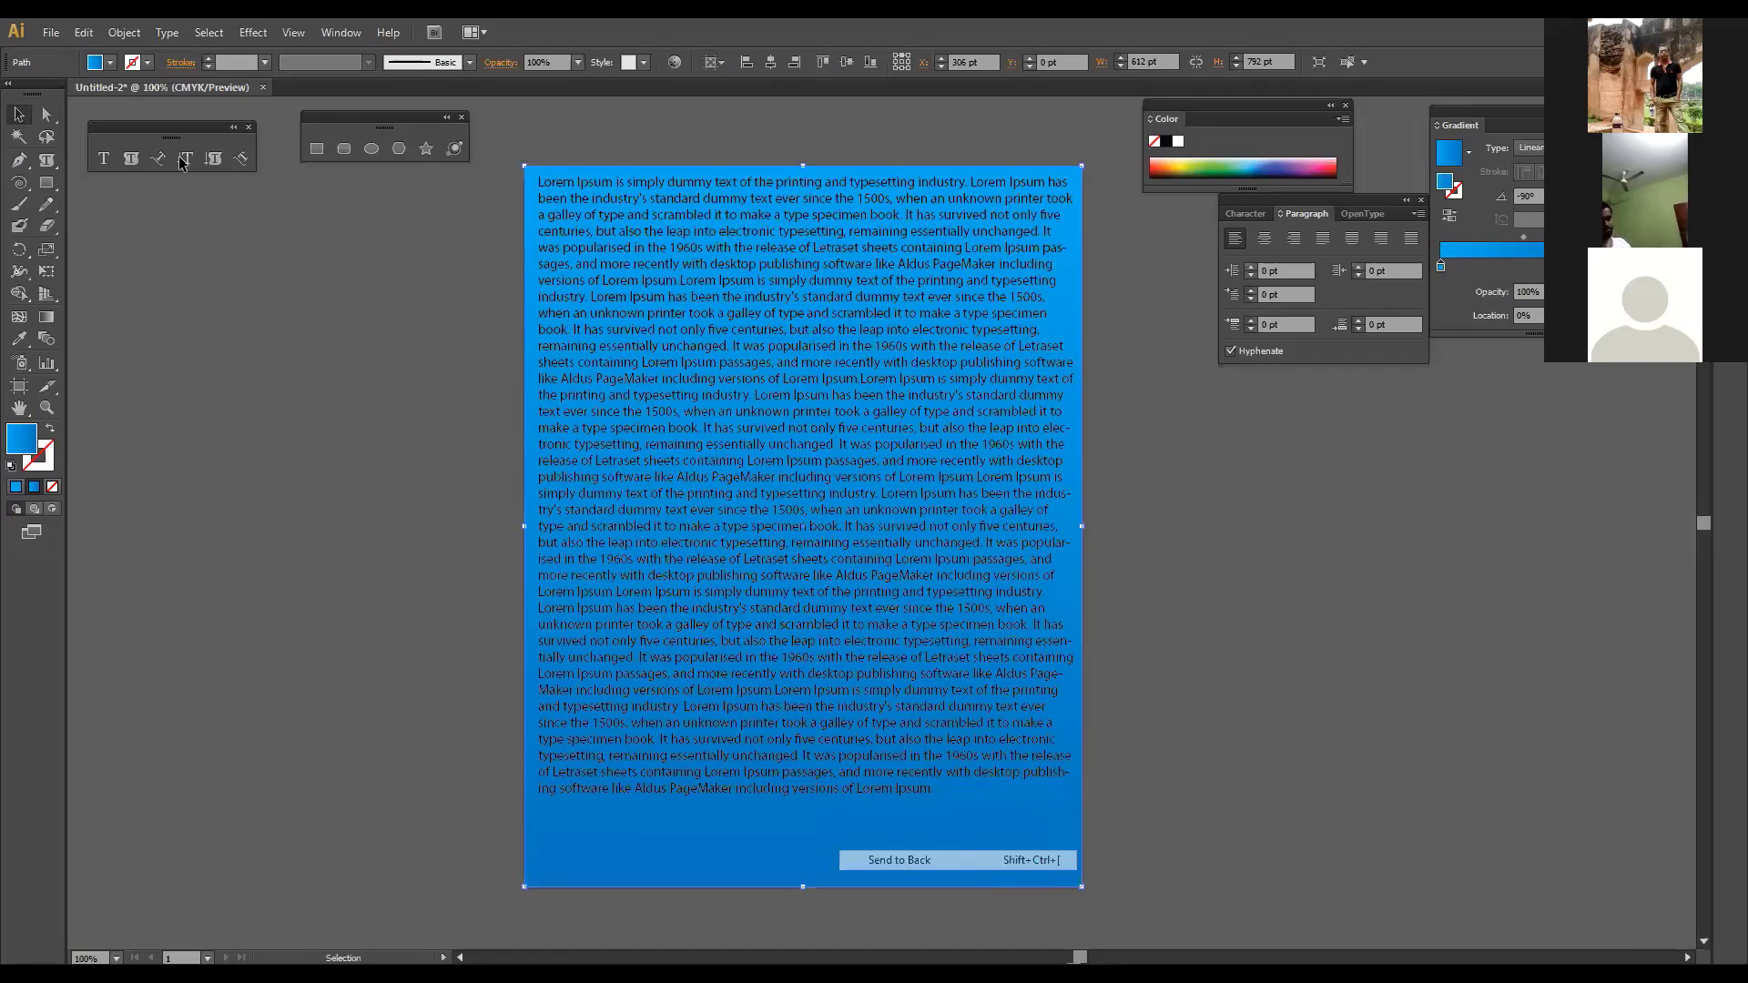
# Step: Divide the Lorem Ipsum text frame into 4 rows and 3 columns in the Area Type Options, with the preview on
pyautogui.click(628, 231)
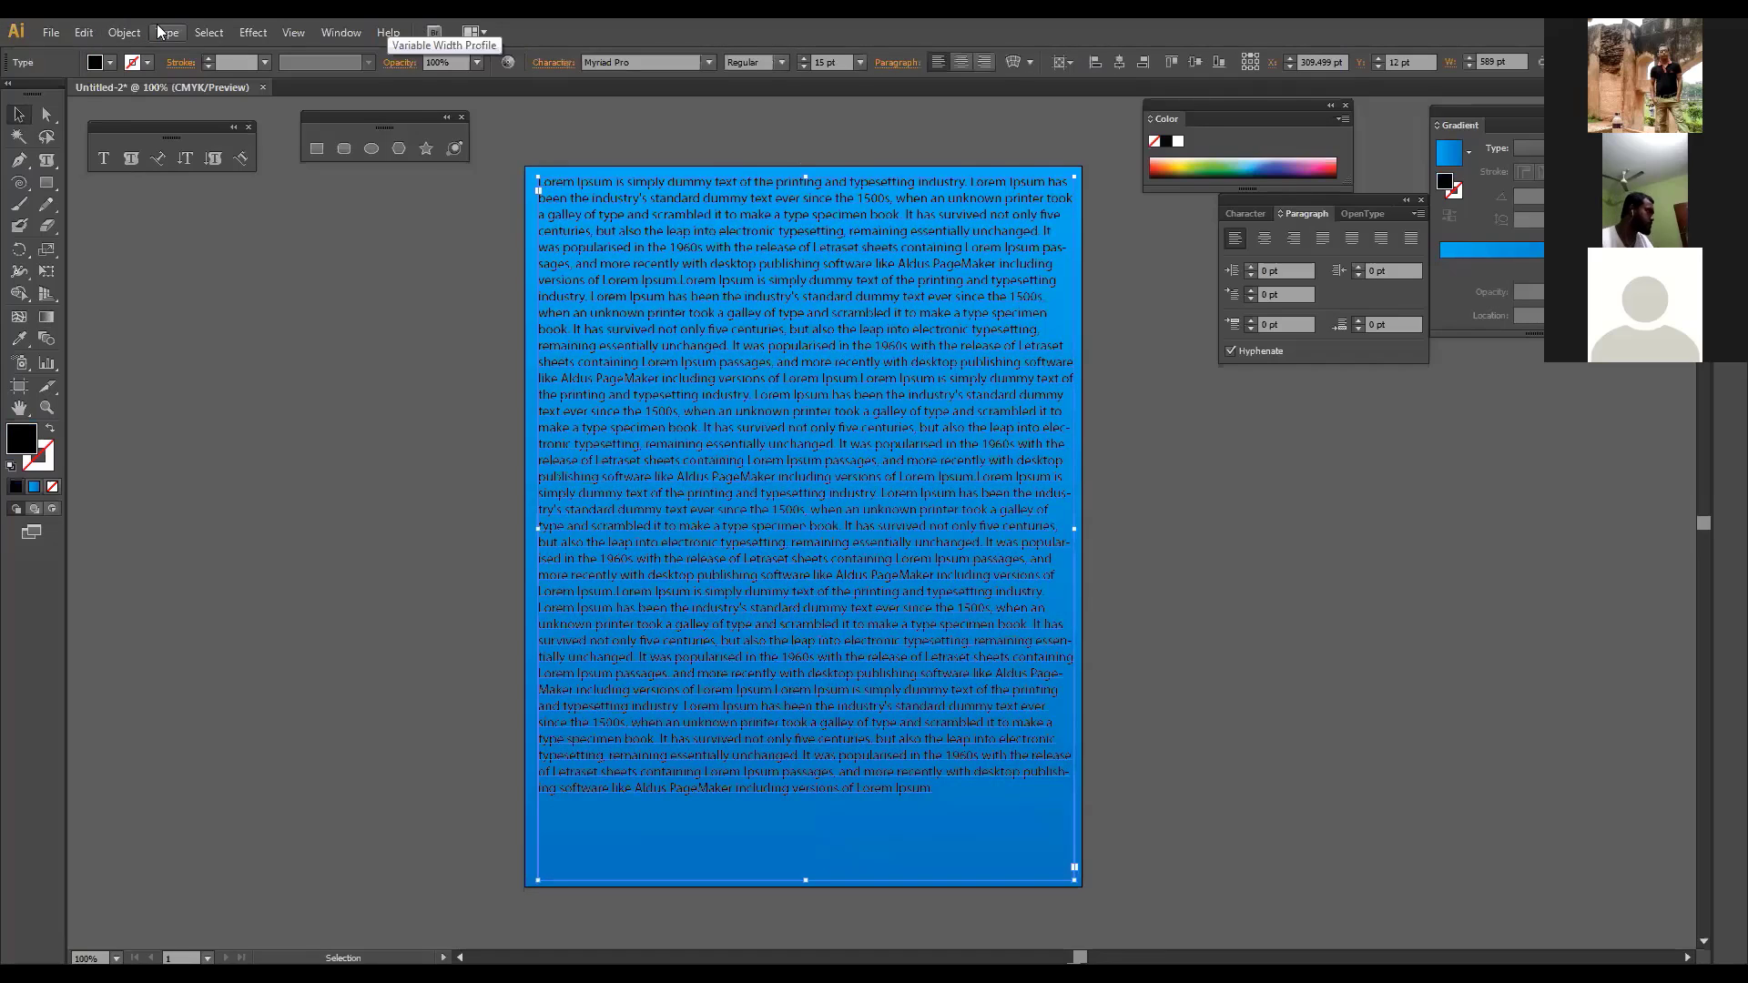
pyautogui.click(163, 32)
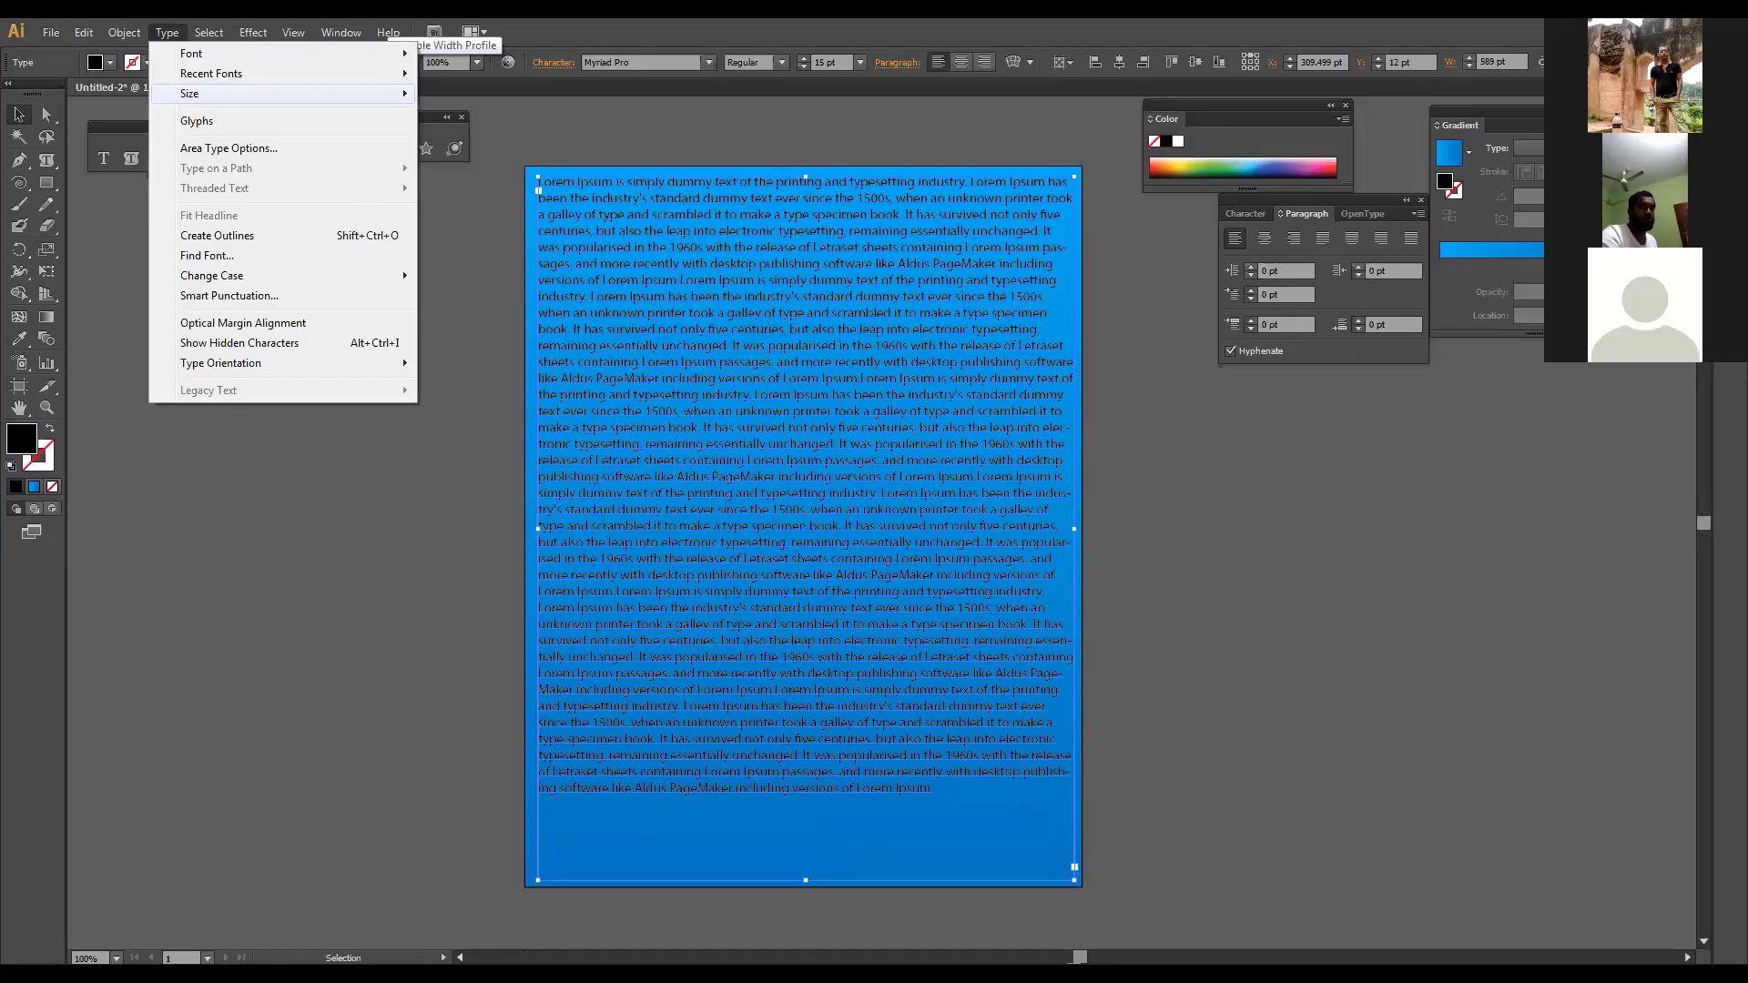
pyautogui.click(228, 147)
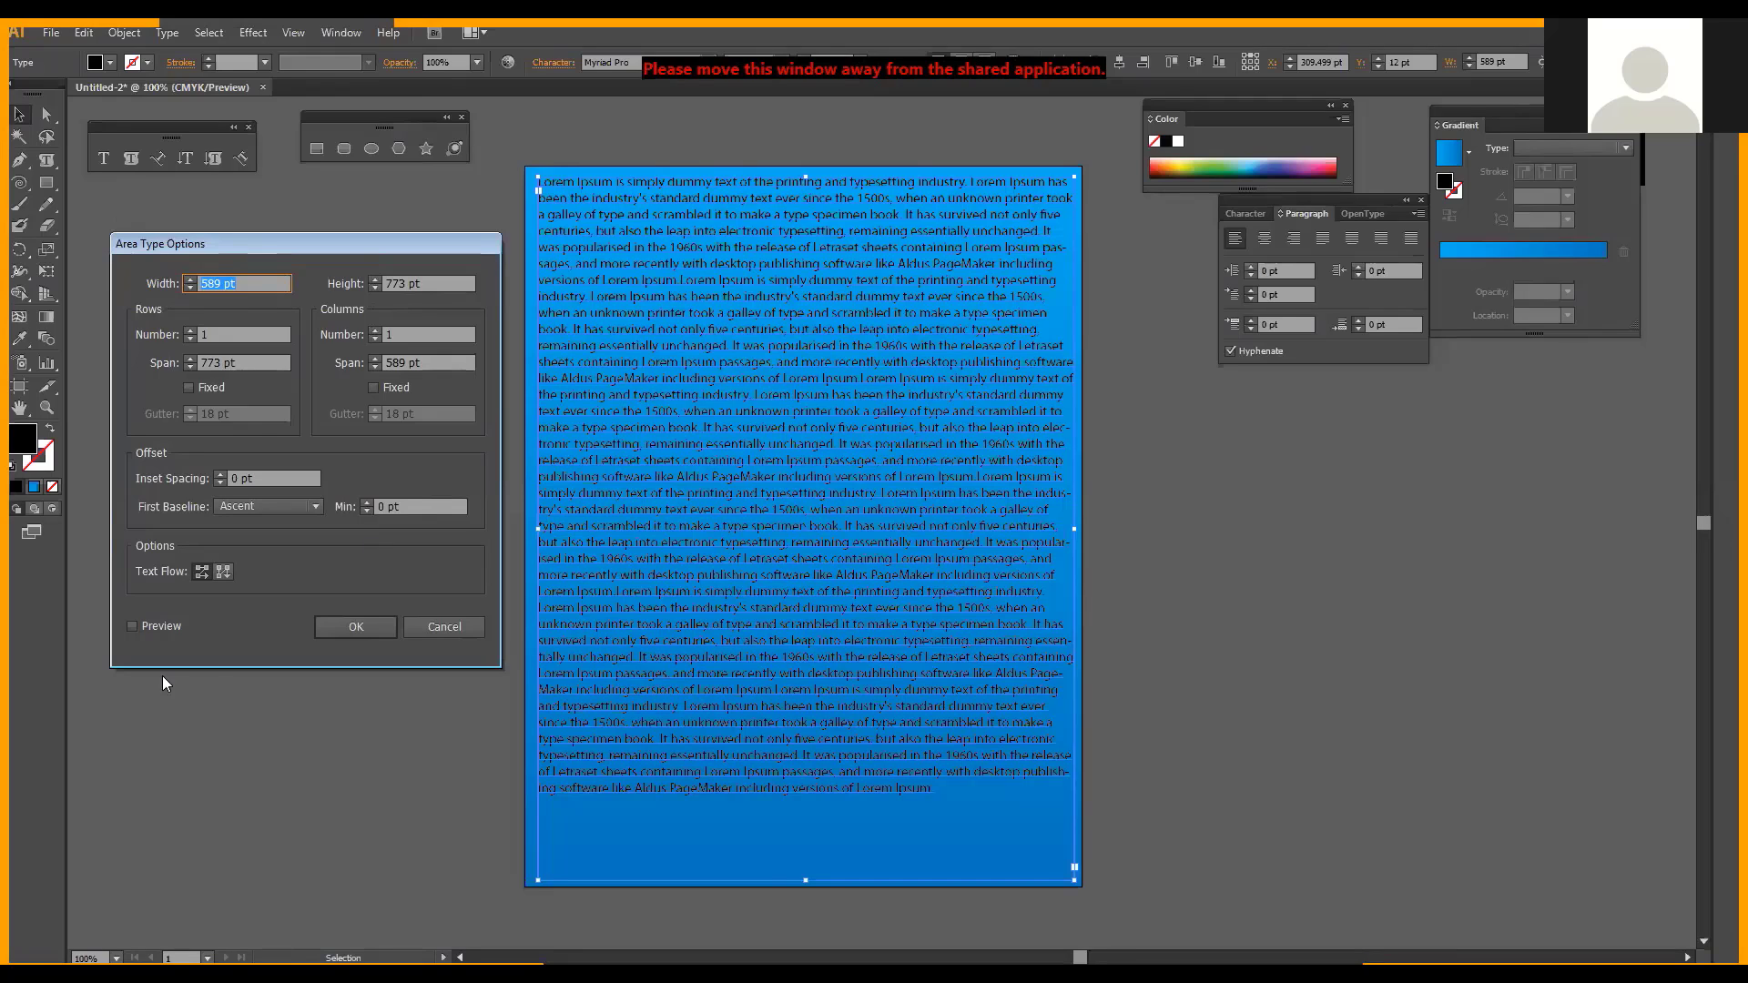
pyautogui.click(133, 626)
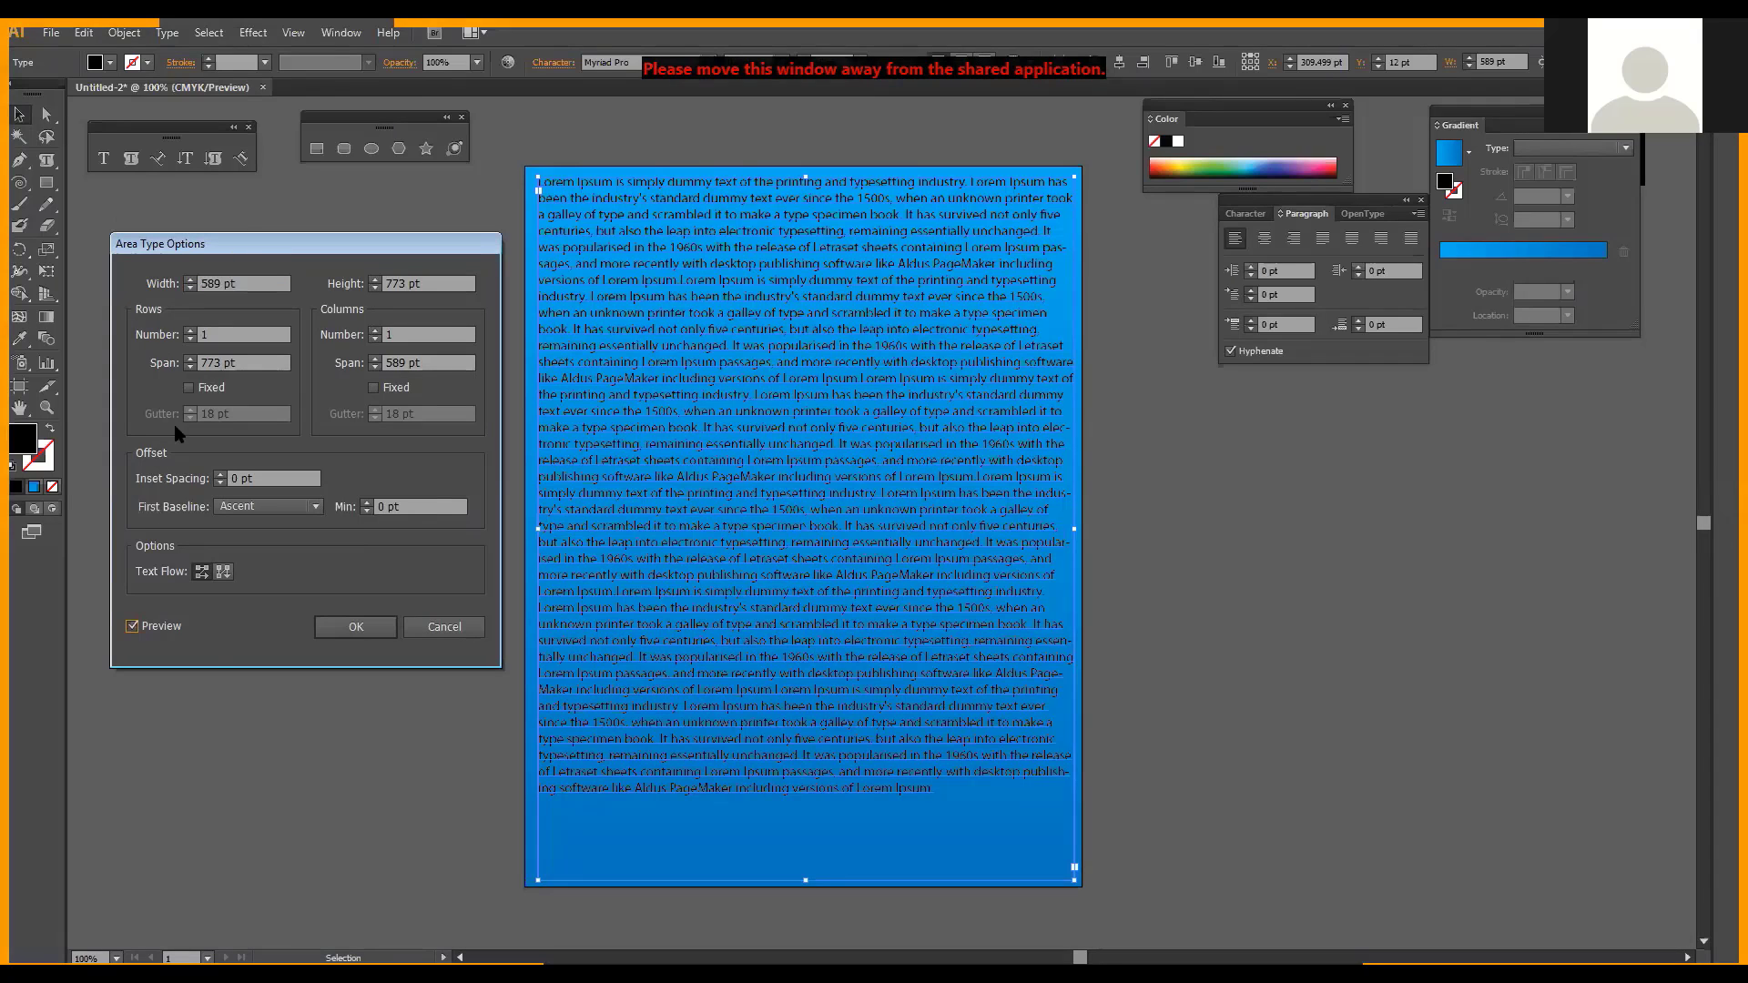
pyautogui.doubleClick(216, 334)
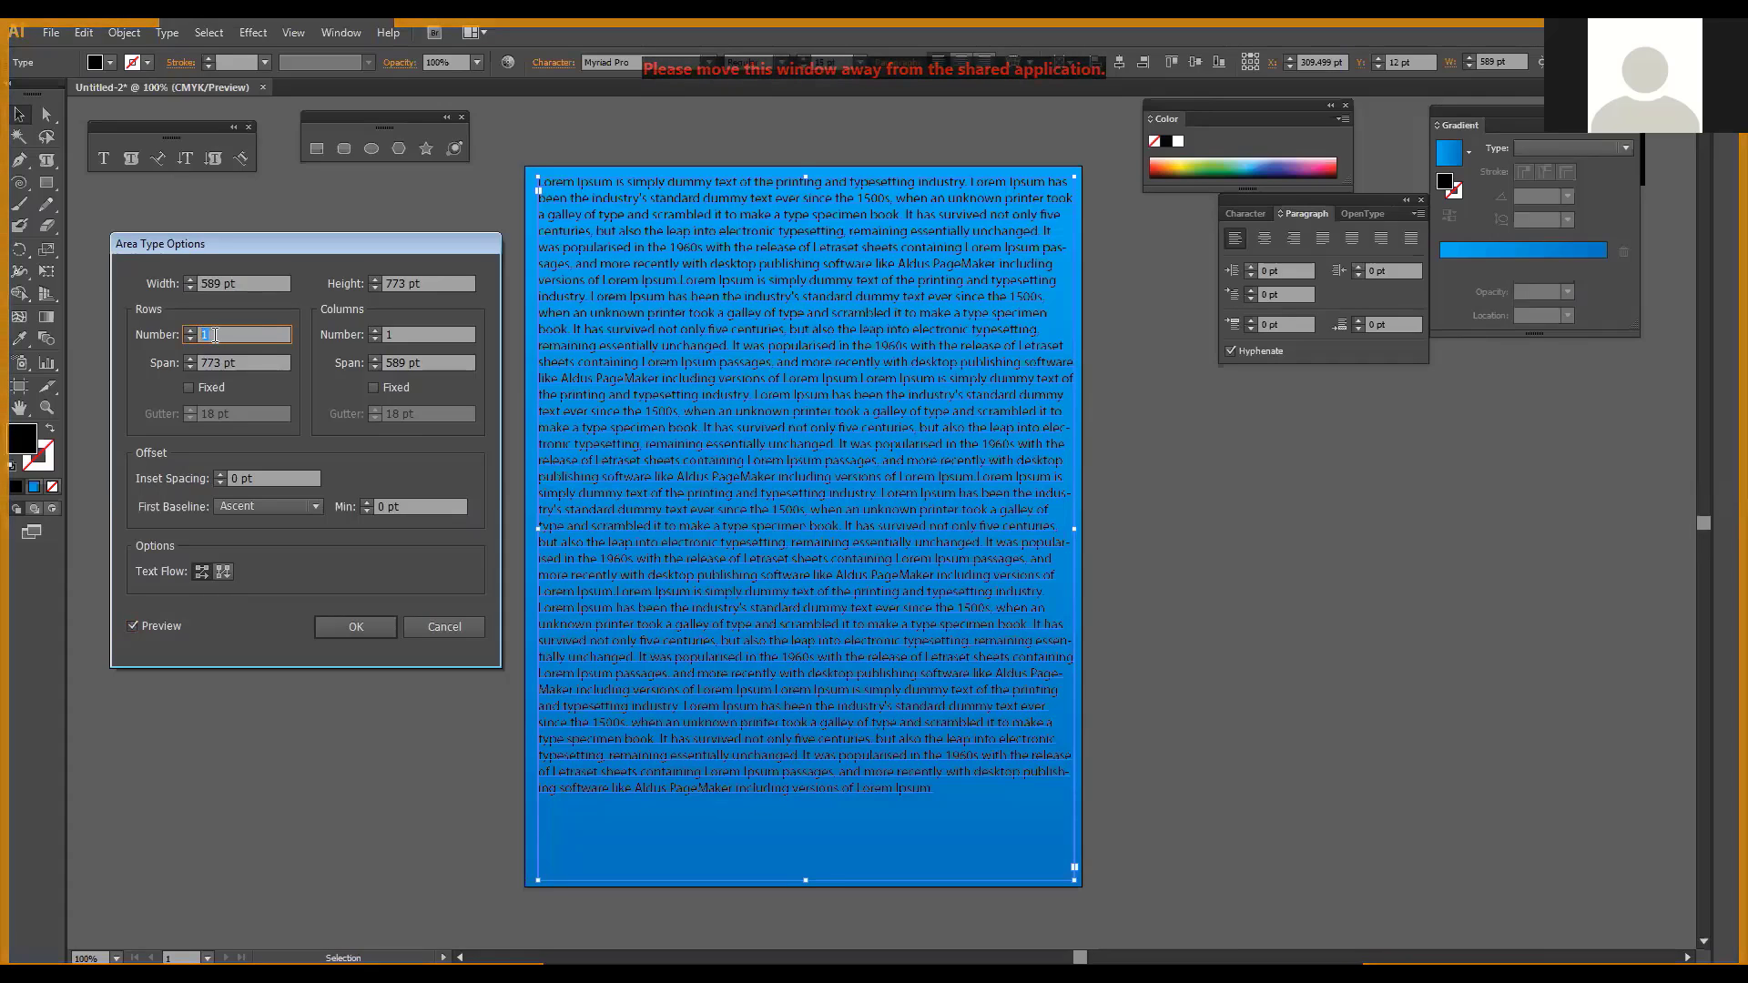
pyautogui.press('Up')
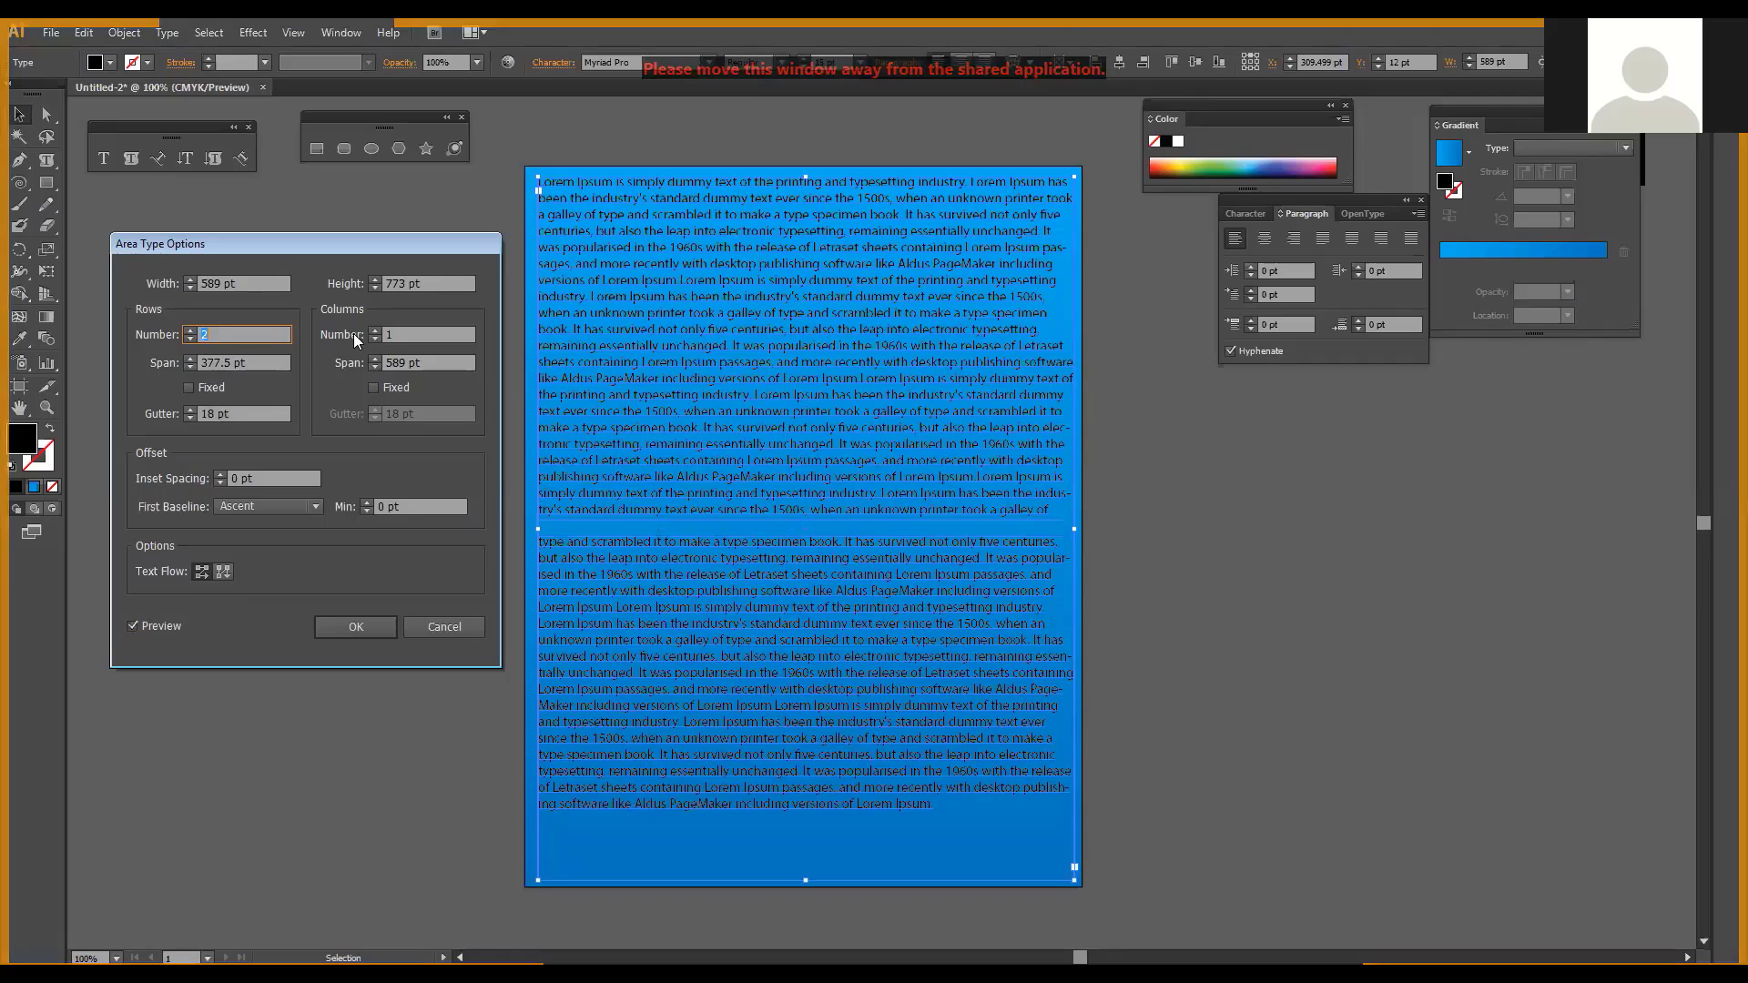
pyautogui.press('Up')
pyautogui.press('Up')
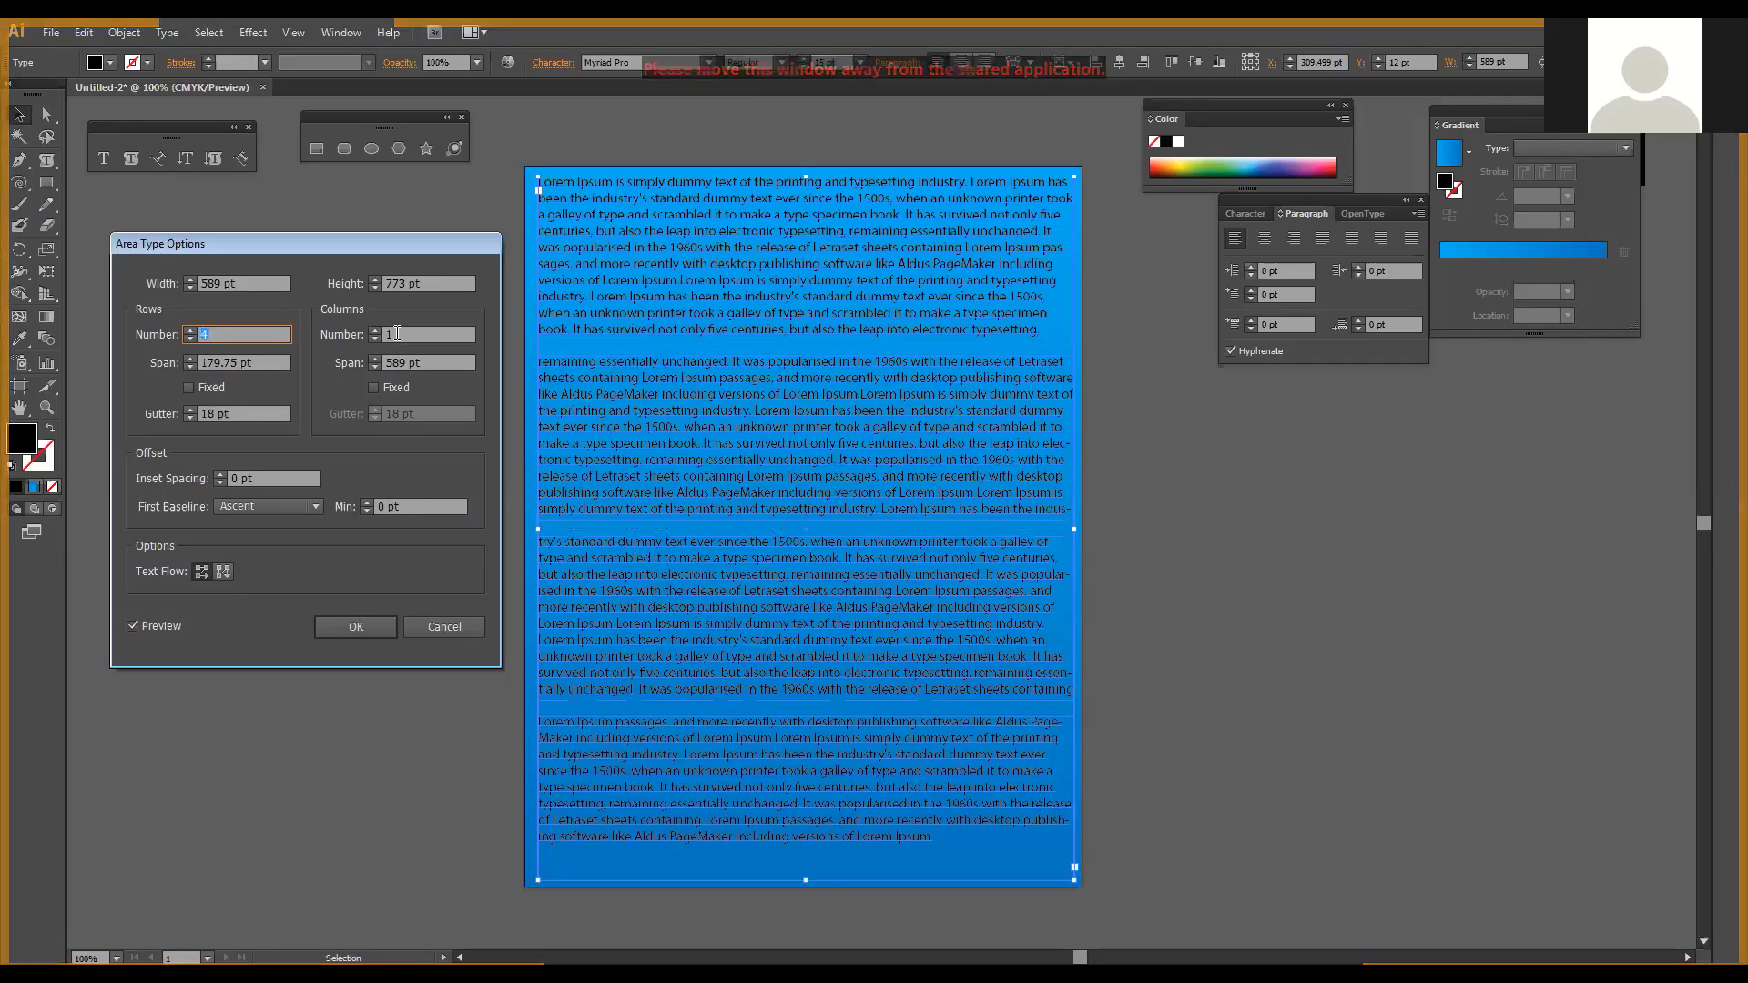
pyautogui.click(397, 334)
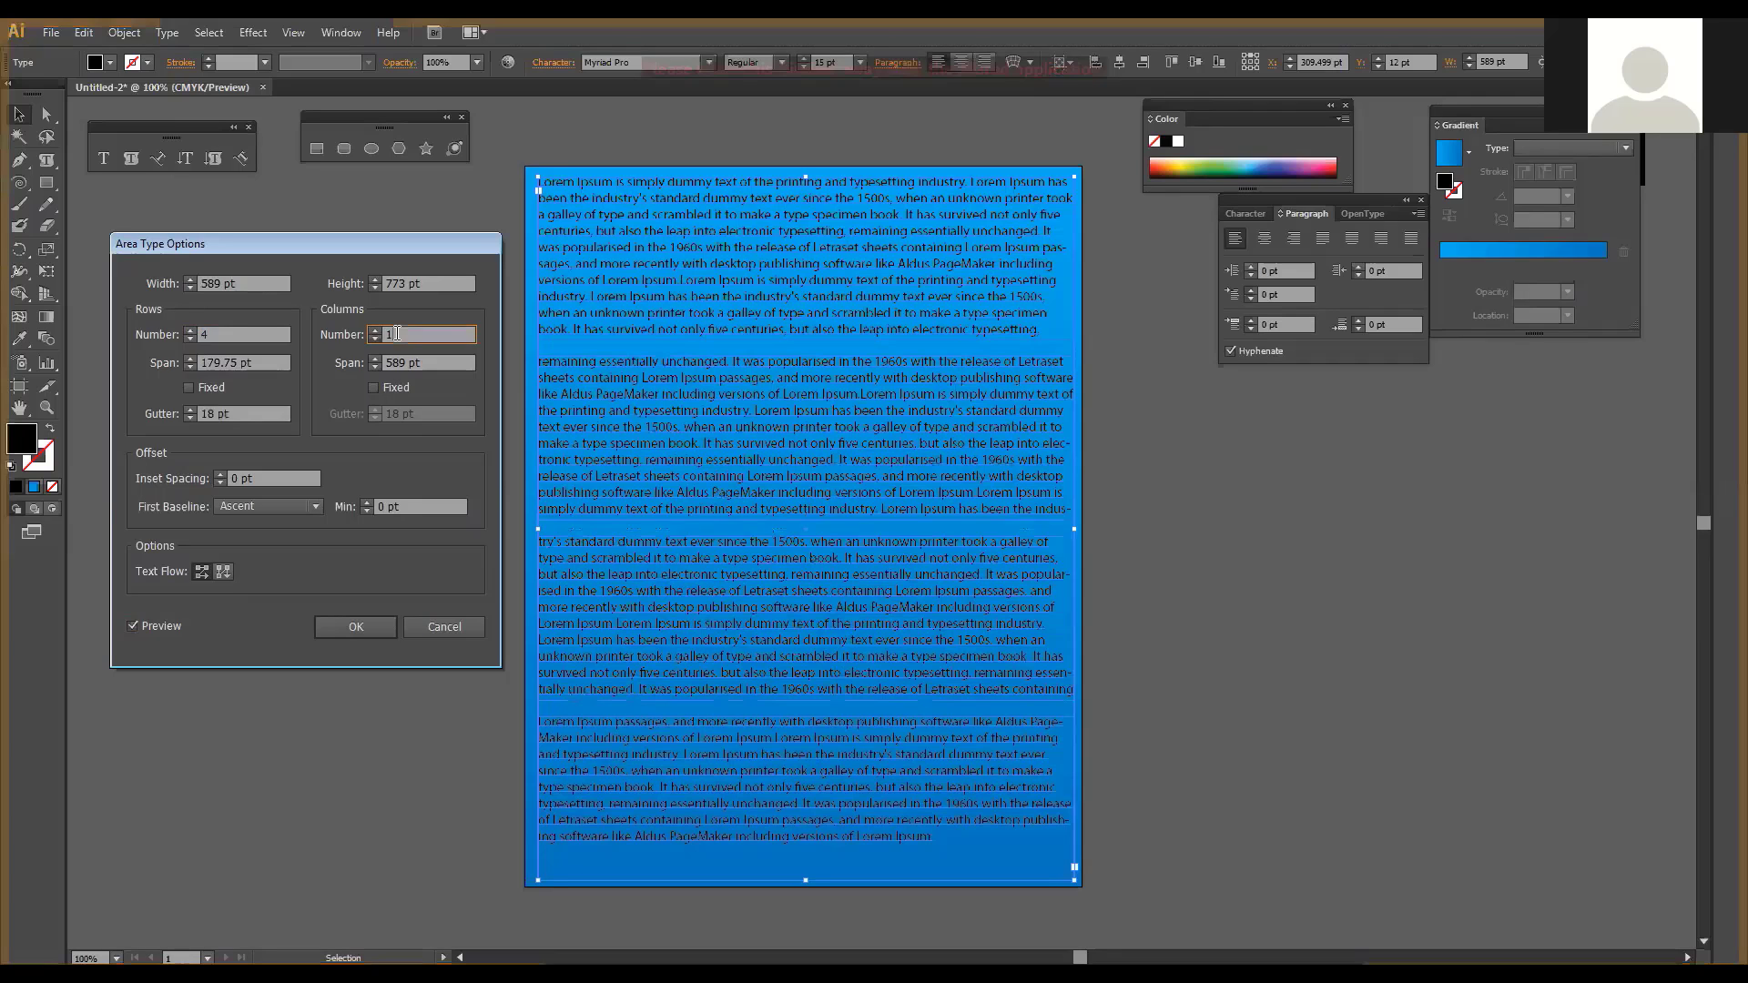
pyautogui.press('Up')
pyautogui.press('Up')
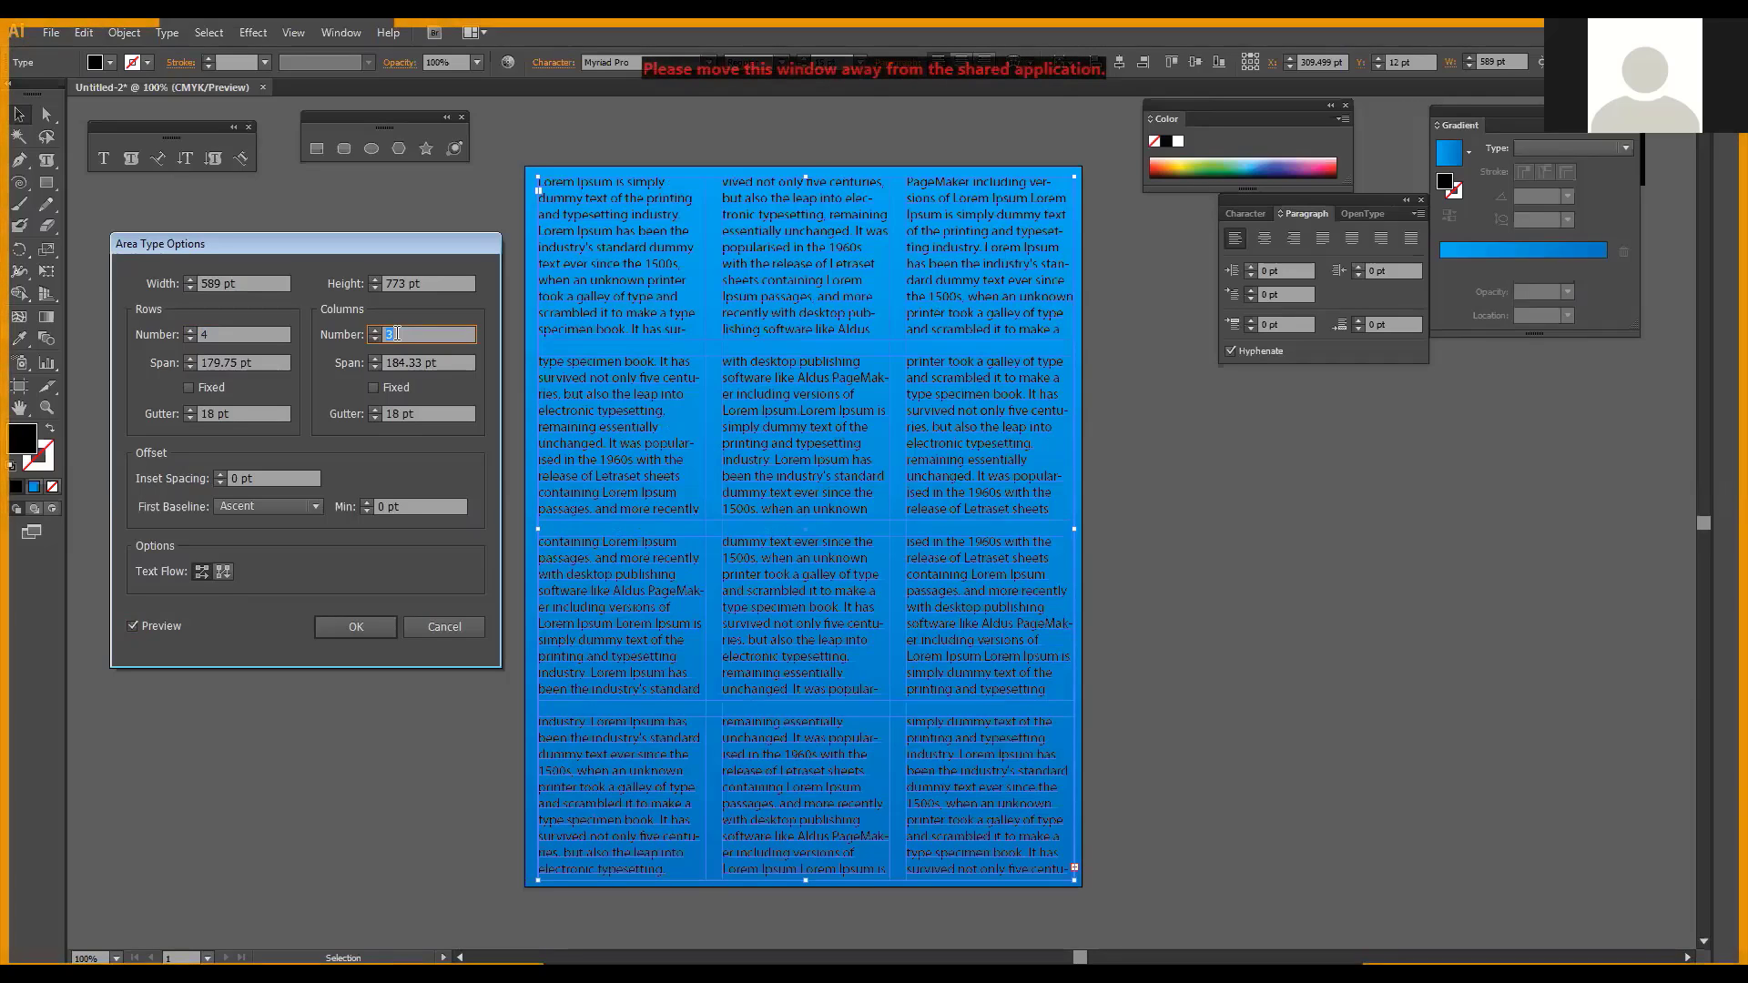
# Step: Widen the gutter between the text frame's rows to 41 pt
pyautogui.click(215, 413)
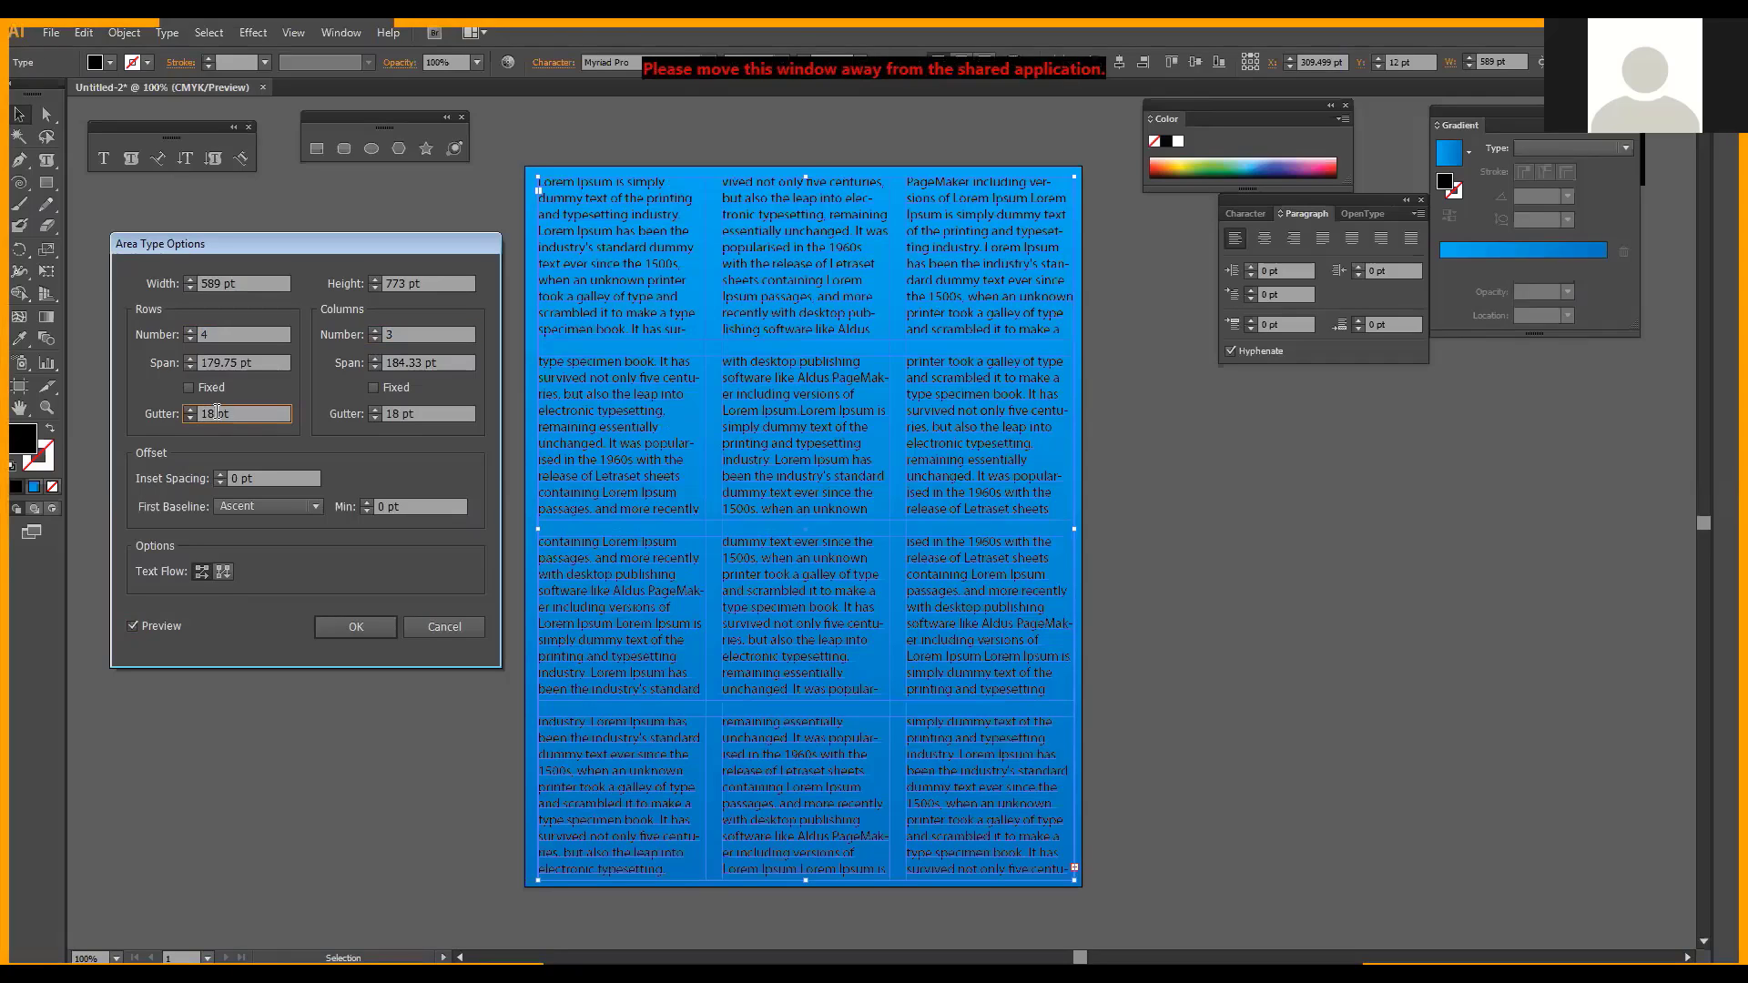
pyautogui.press('Up')
pyautogui.press('Up')
pyautogui.press('Up')
pyautogui.press('Up')
pyautogui.press('Up')
pyautogui.press('Up')
pyautogui.press('Up')
pyautogui.press('Up')
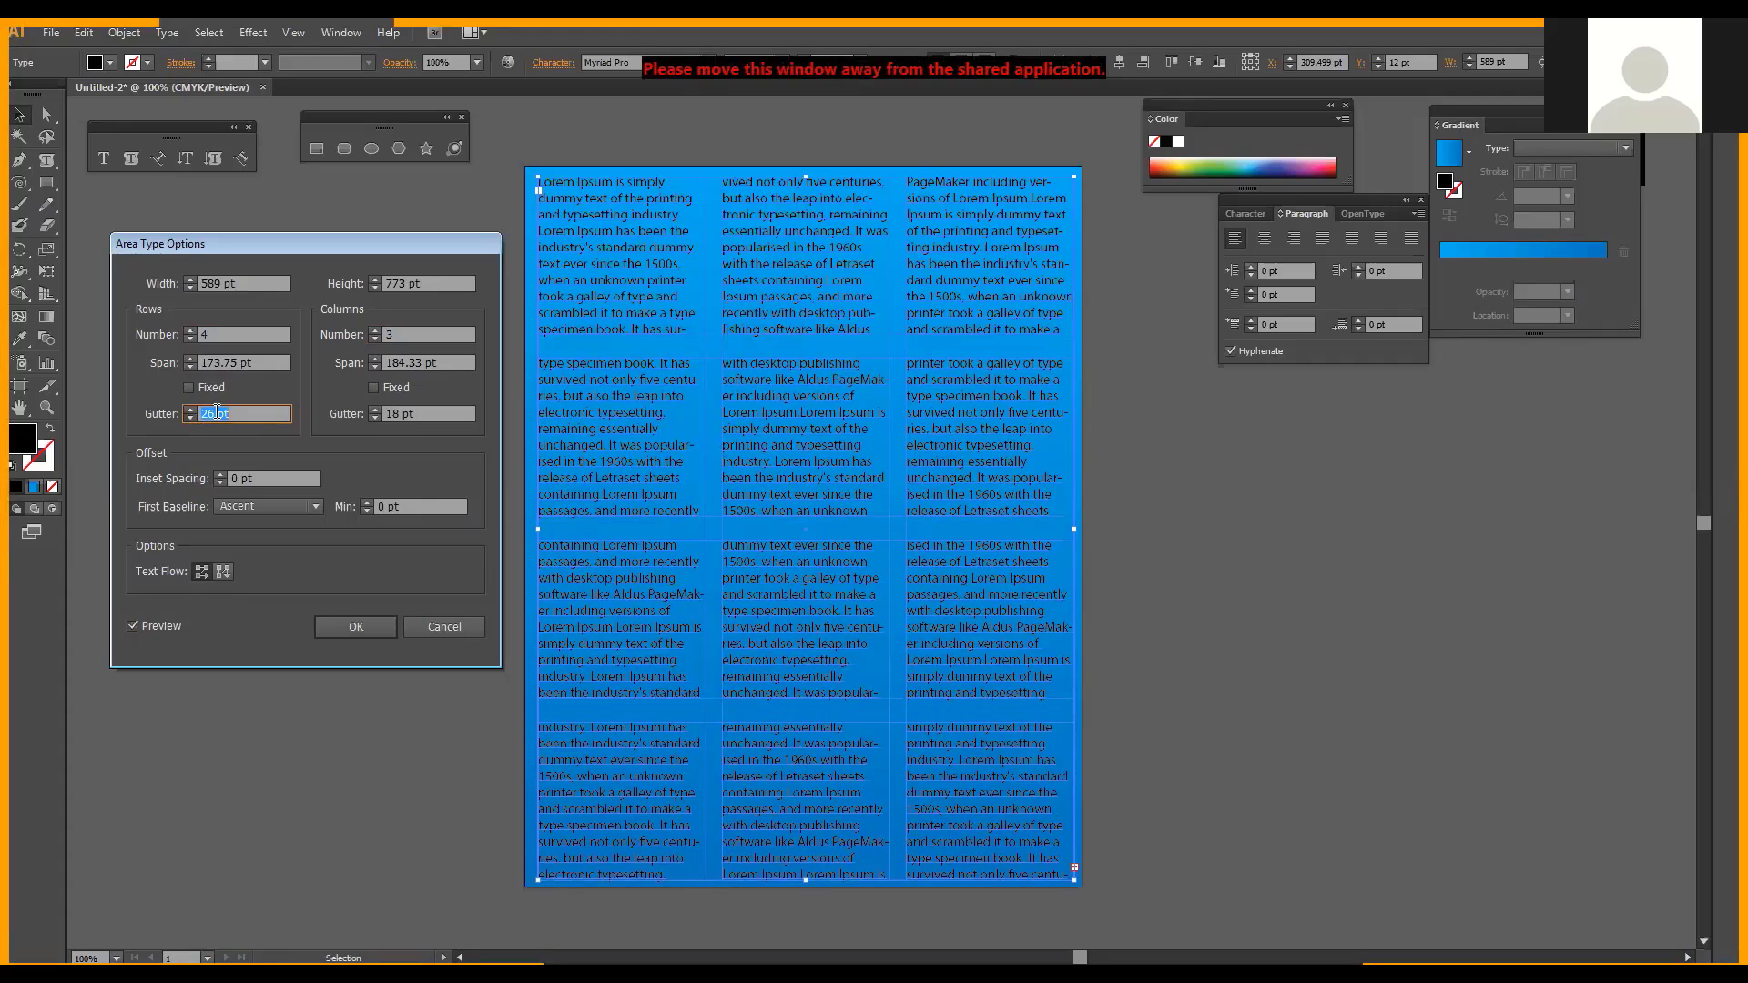
pyautogui.press('Up')
pyautogui.press('Up')
pyautogui.press('Up')
pyautogui.press('Up')
pyautogui.press('Up')
pyautogui.press('Up')
pyautogui.press('Up')
pyautogui.press('Up')
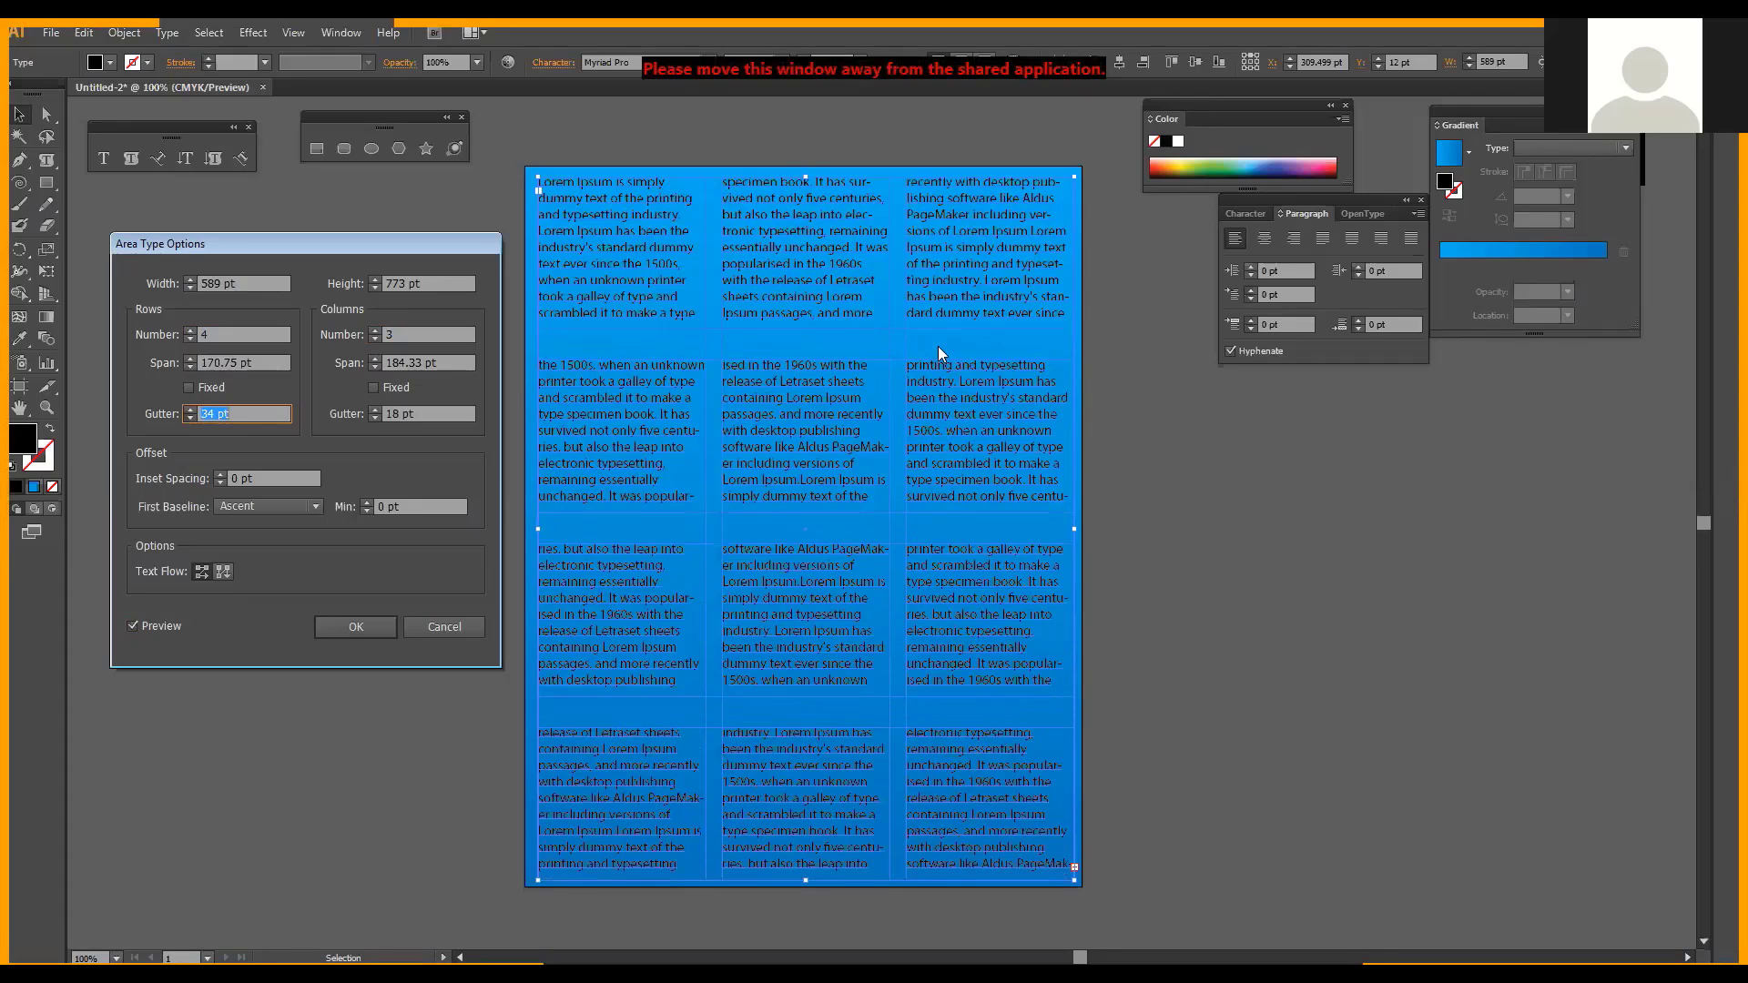
pyautogui.press('Up')
pyautogui.press('Up')
pyautogui.press('Up')
pyautogui.press('Up')
pyautogui.press('Up')
pyautogui.press('Up')
pyautogui.press('Up')
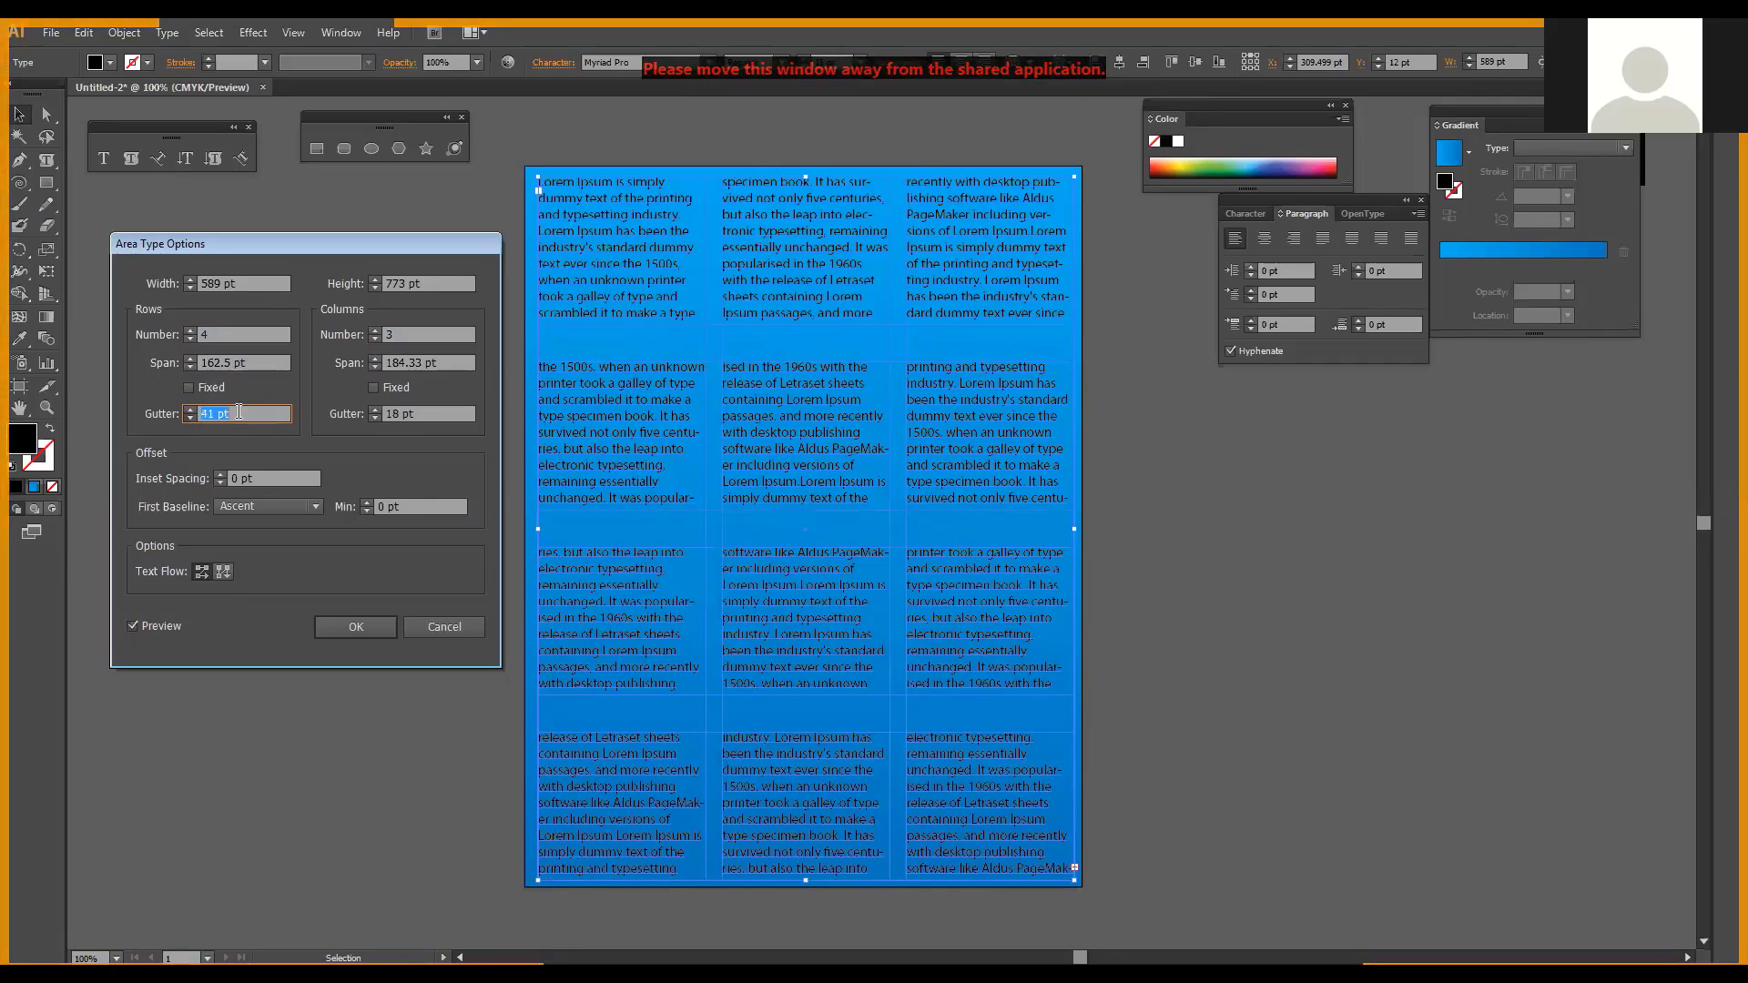
# Step: Reduce the row gutter to 17 pt
pyautogui.press('Down')
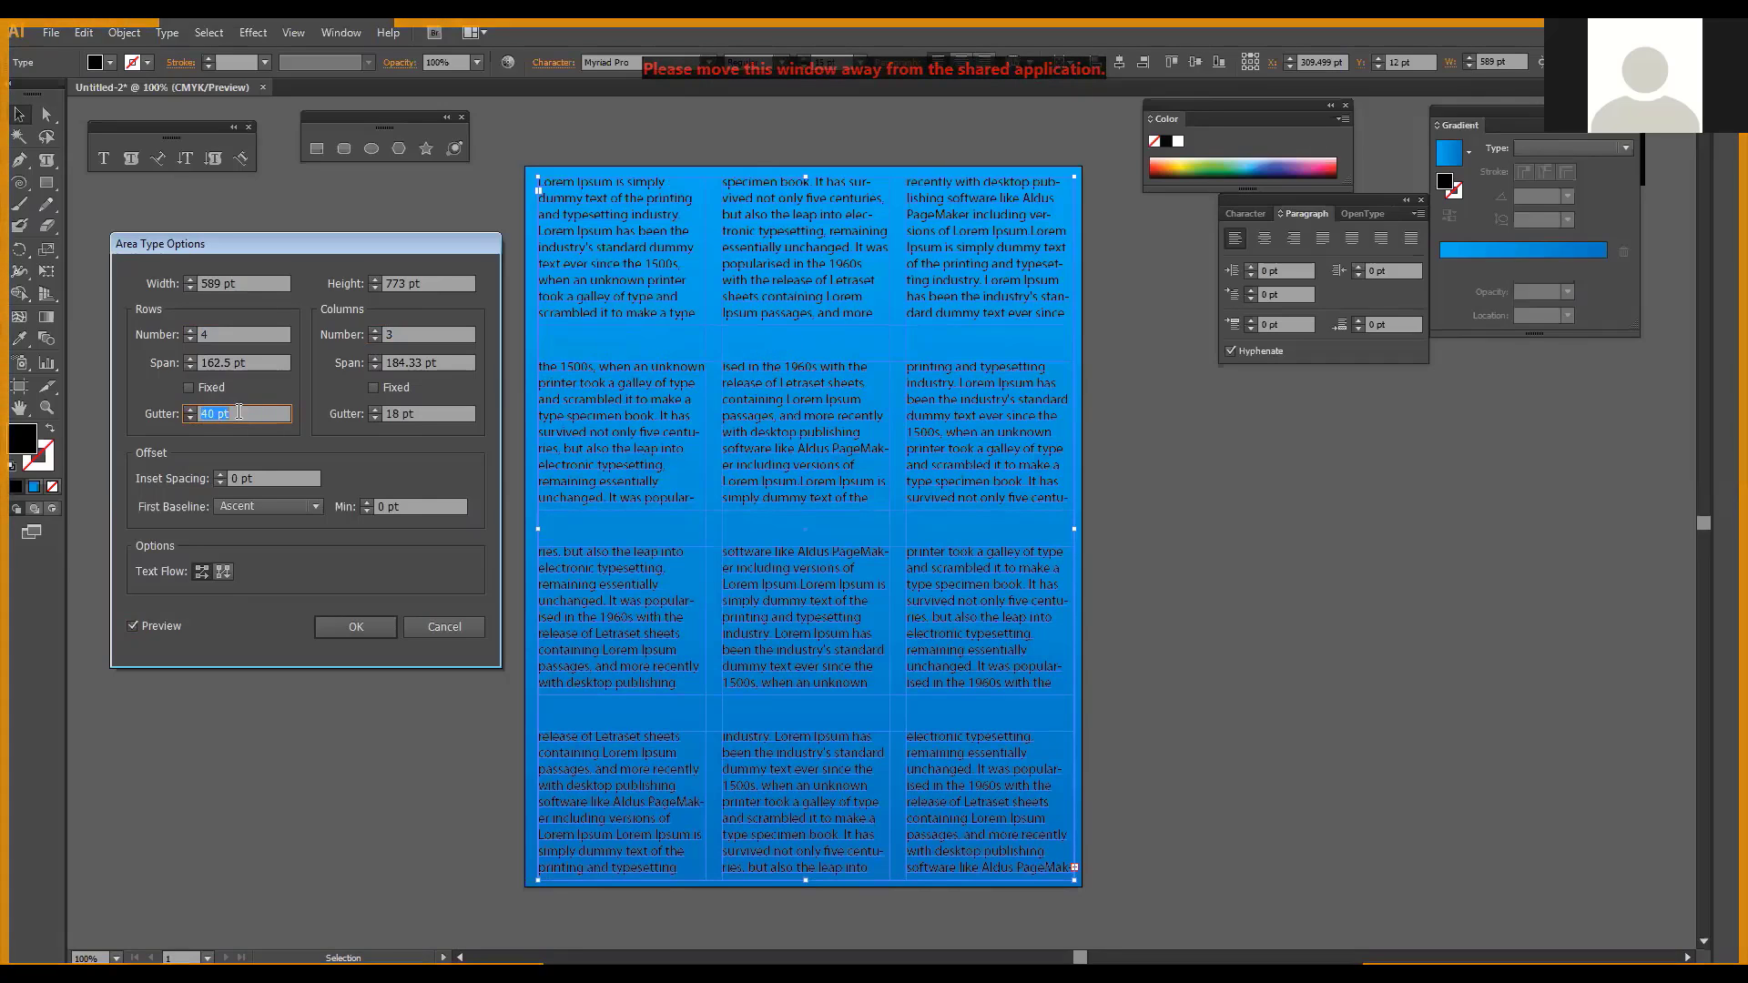
pyautogui.press('Down')
pyautogui.press('Down')
pyautogui.press('Down')
pyautogui.press('Down')
pyautogui.press('Down')
pyautogui.press('Down')
pyautogui.press('Down')
pyautogui.press('Down')
pyautogui.press('Down')
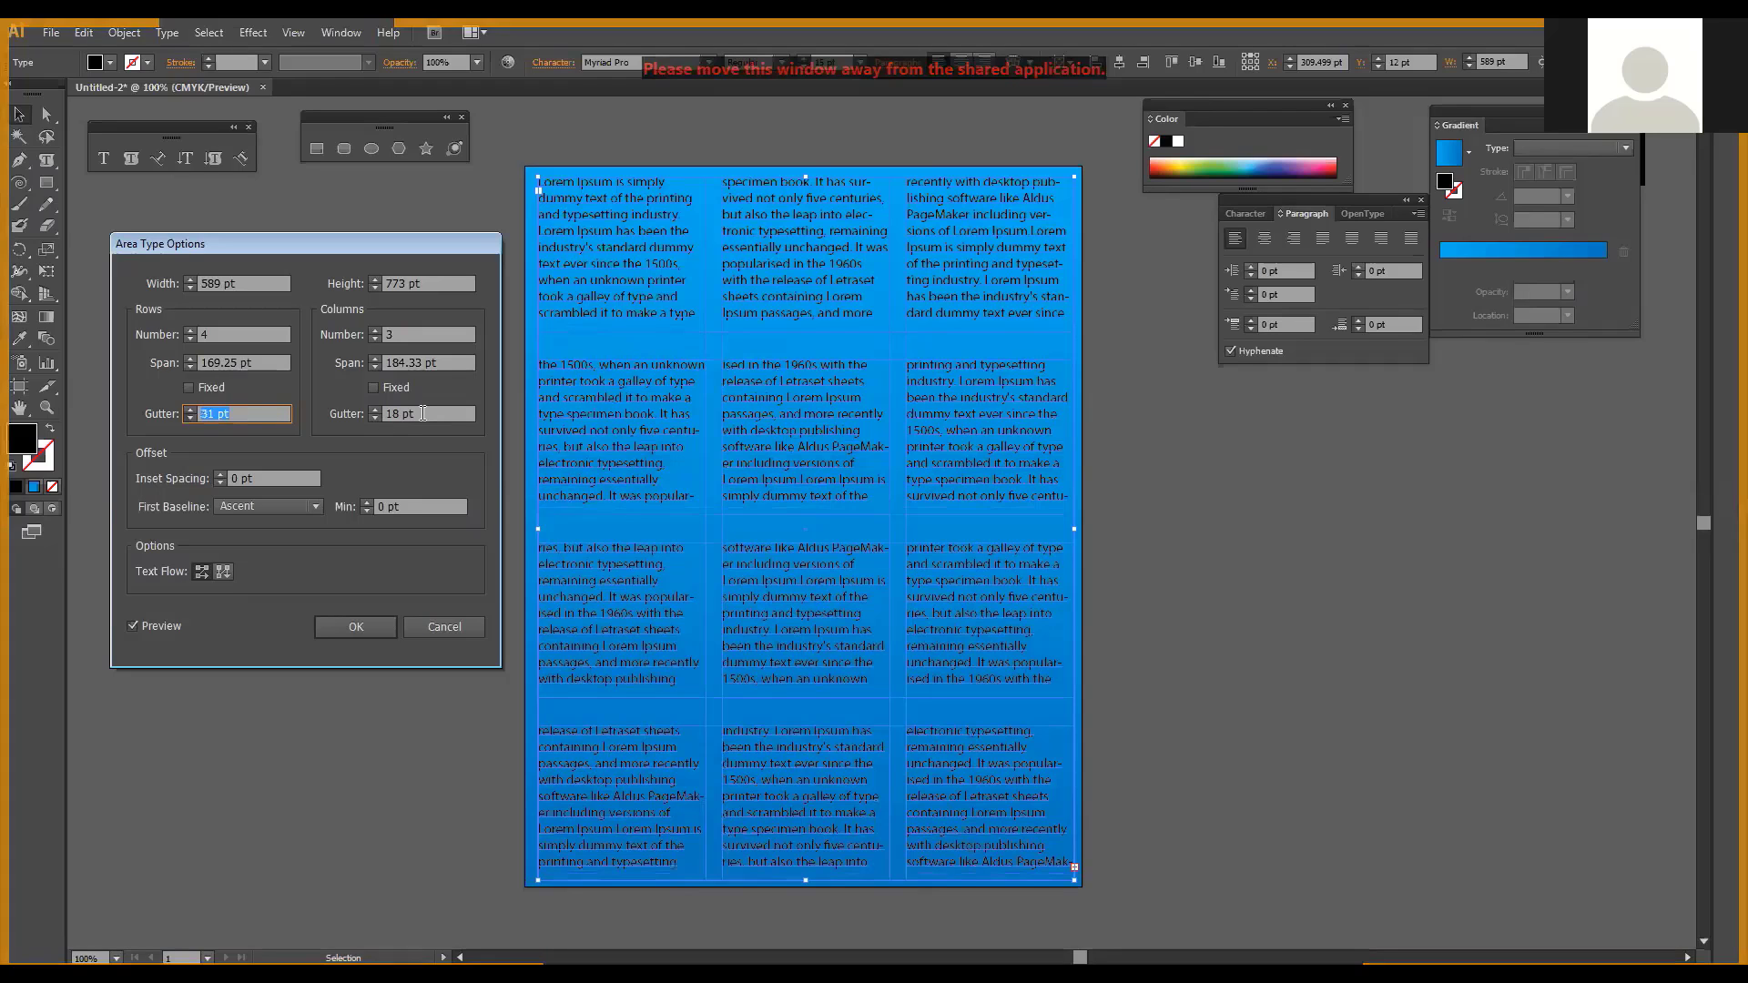
pyautogui.press('Down')
pyautogui.press('Down')
pyautogui.press('Down')
pyautogui.press('Down')
pyautogui.press('Down')
pyautogui.press('Down')
pyautogui.press('Down')
pyautogui.press('Down')
pyautogui.press('Down')
pyautogui.press('Down')
pyautogui.press('Down')
pyautogui.press('Down')
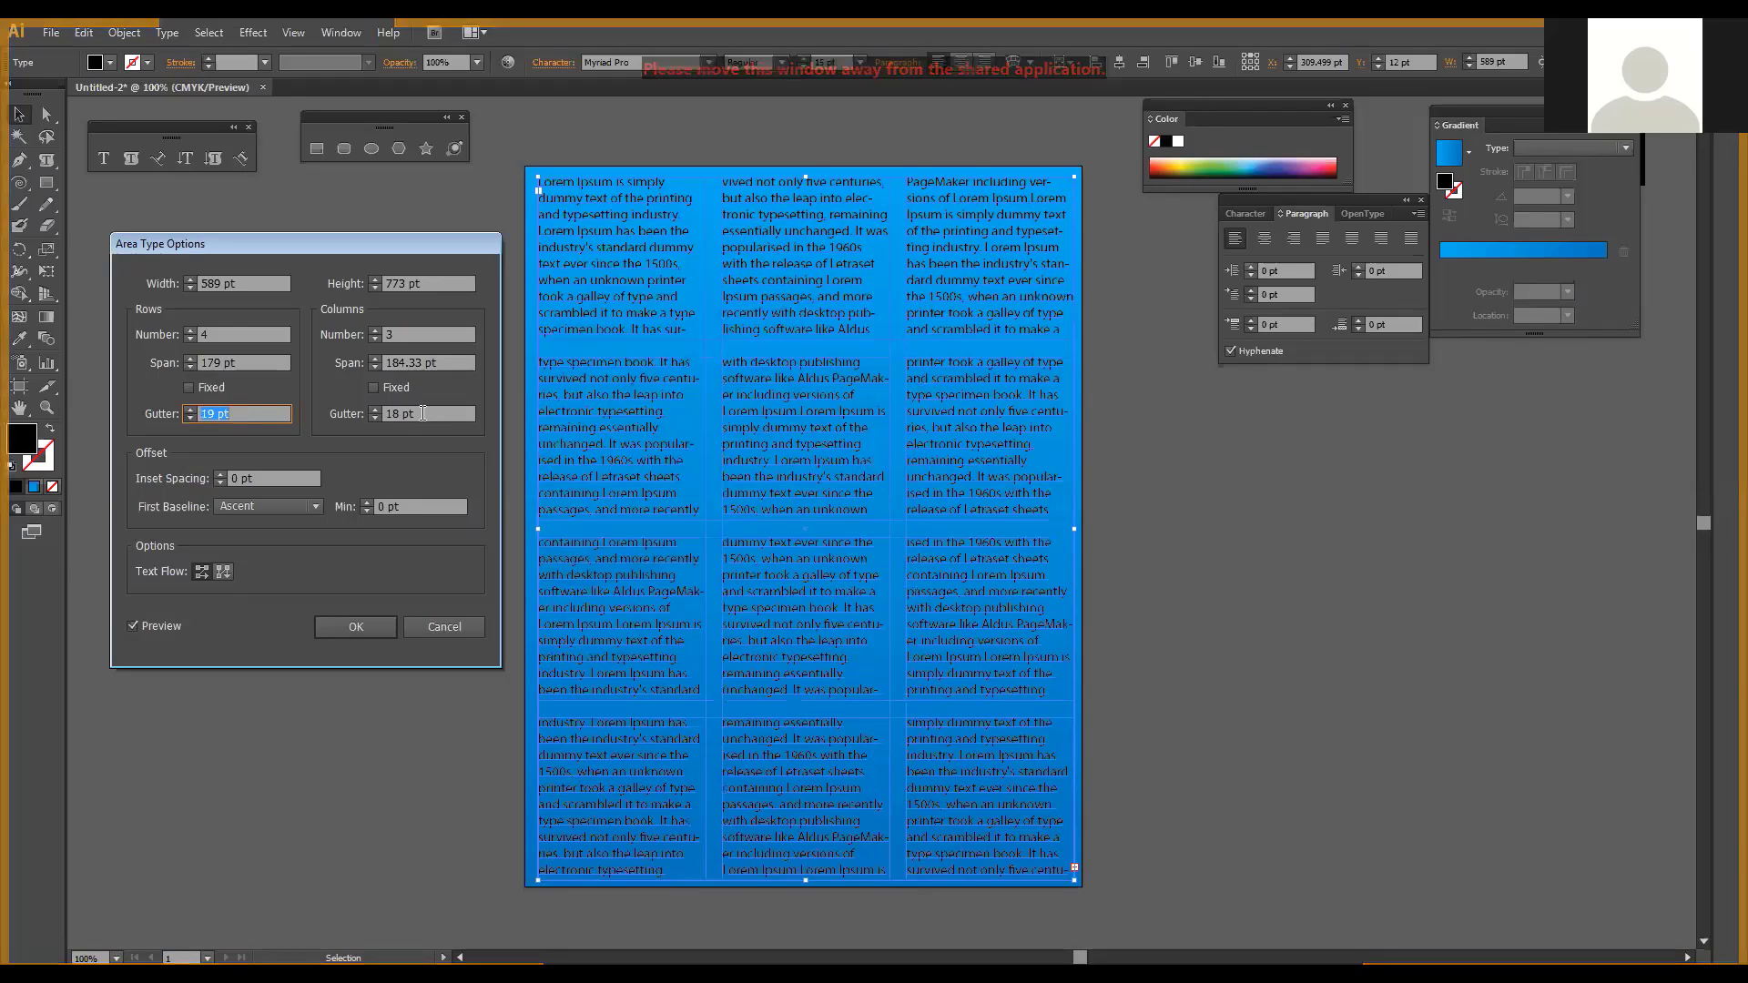
pyautogui.press('Down')
pyautogui.press('Down')
# Step: Try a column gutter of 26 pt and settle on 20 pt
pyautogui.click(423, 413)
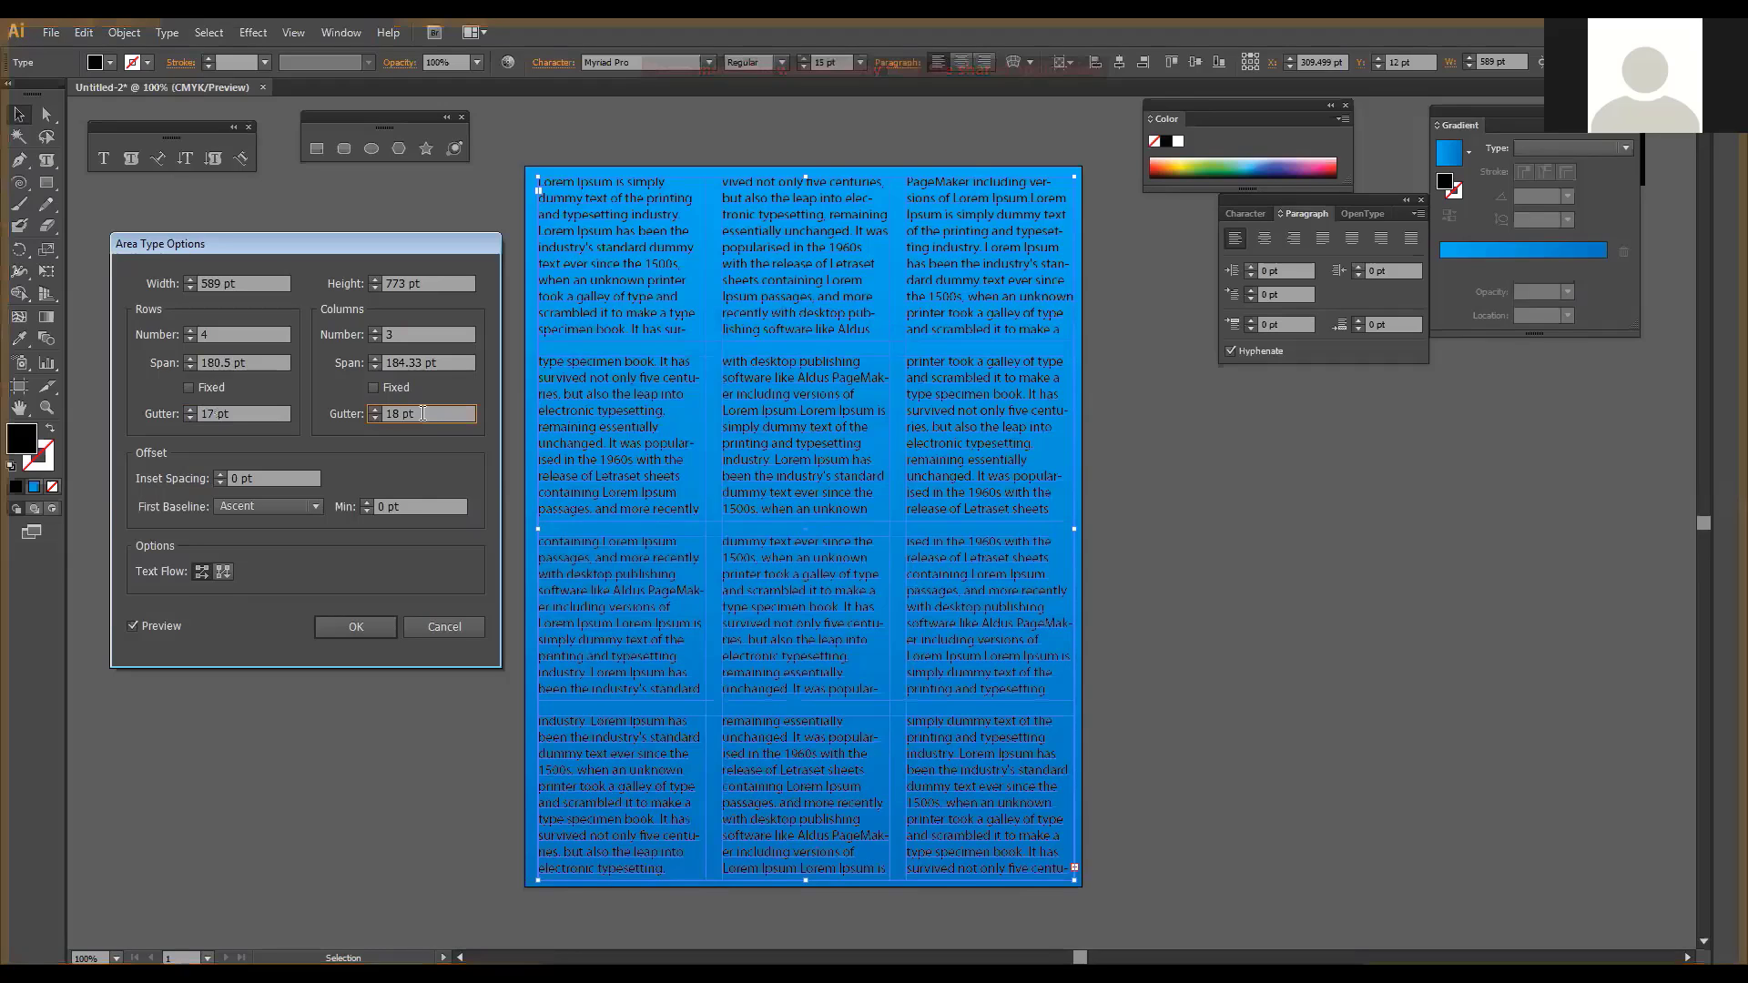
pyautogui.press('Up')
pyautogui.press('Up')
pyautogui.press('Up')
pyautogui.press('Up')
pyautogui.press('Up')
pyautogui.press('Up')
pyautogui.press('Up')
pyautogui.press('Up')
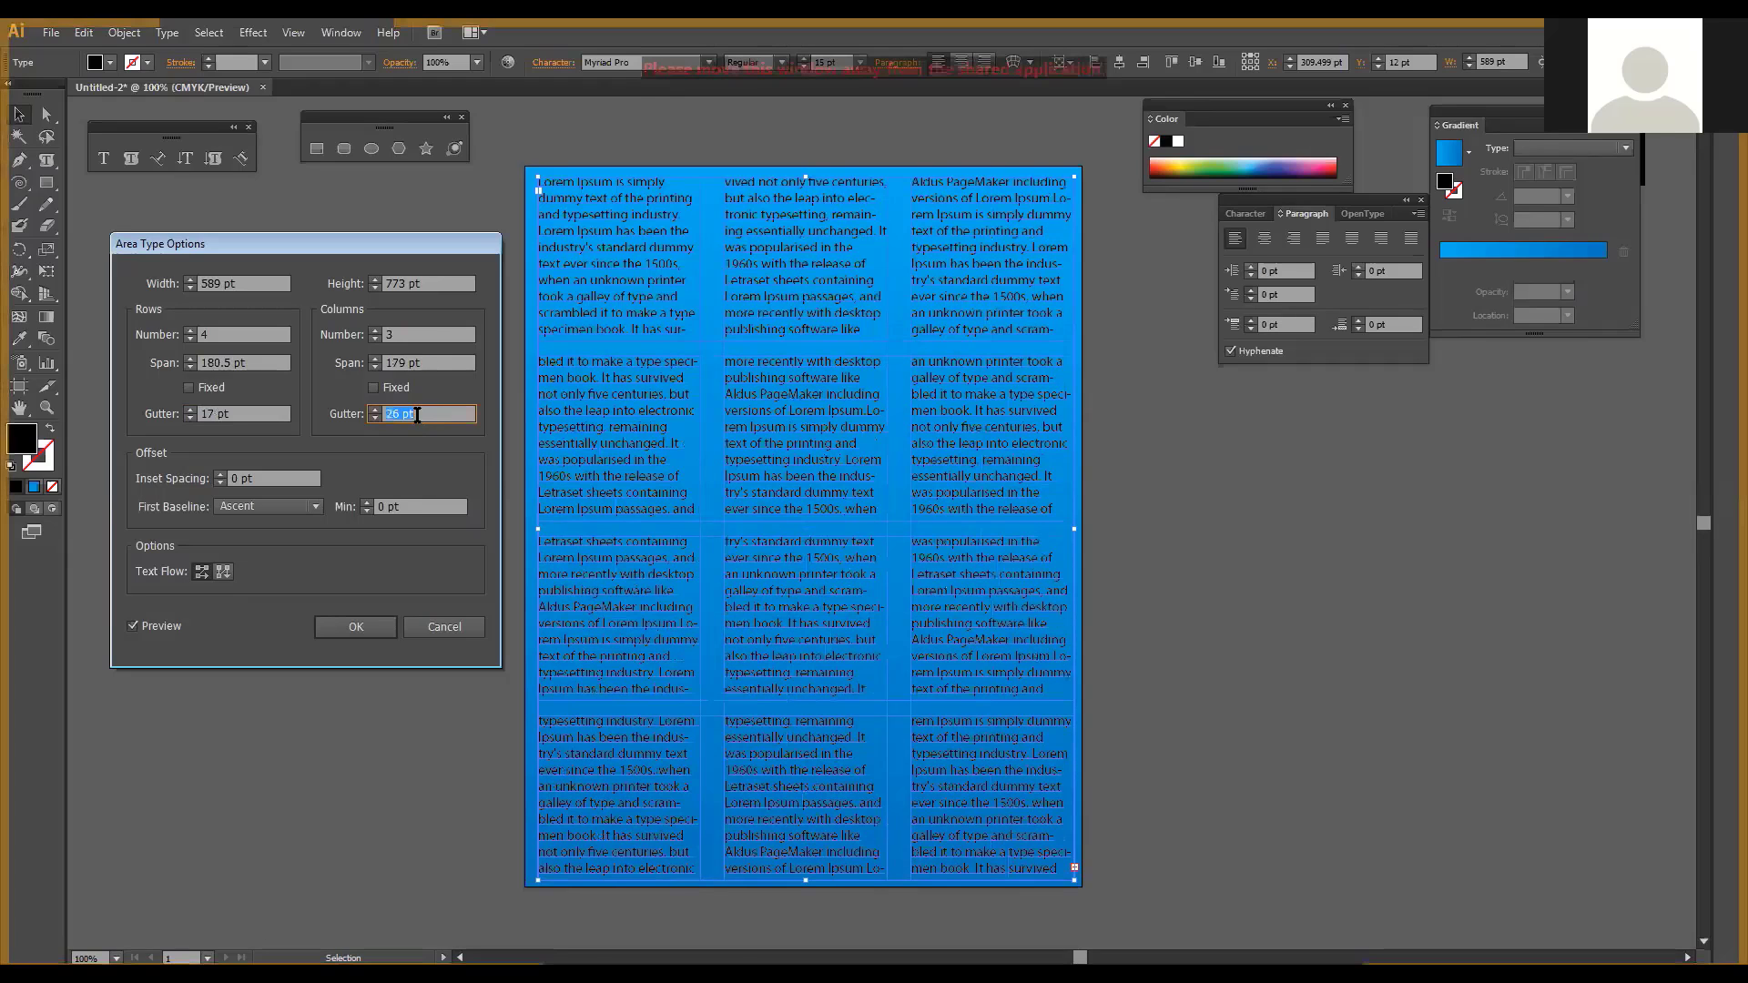
pyautogui.press('Down')
pyautogui.press('Down')
pyautogui.press('Down')
pyautogui.press('Down')
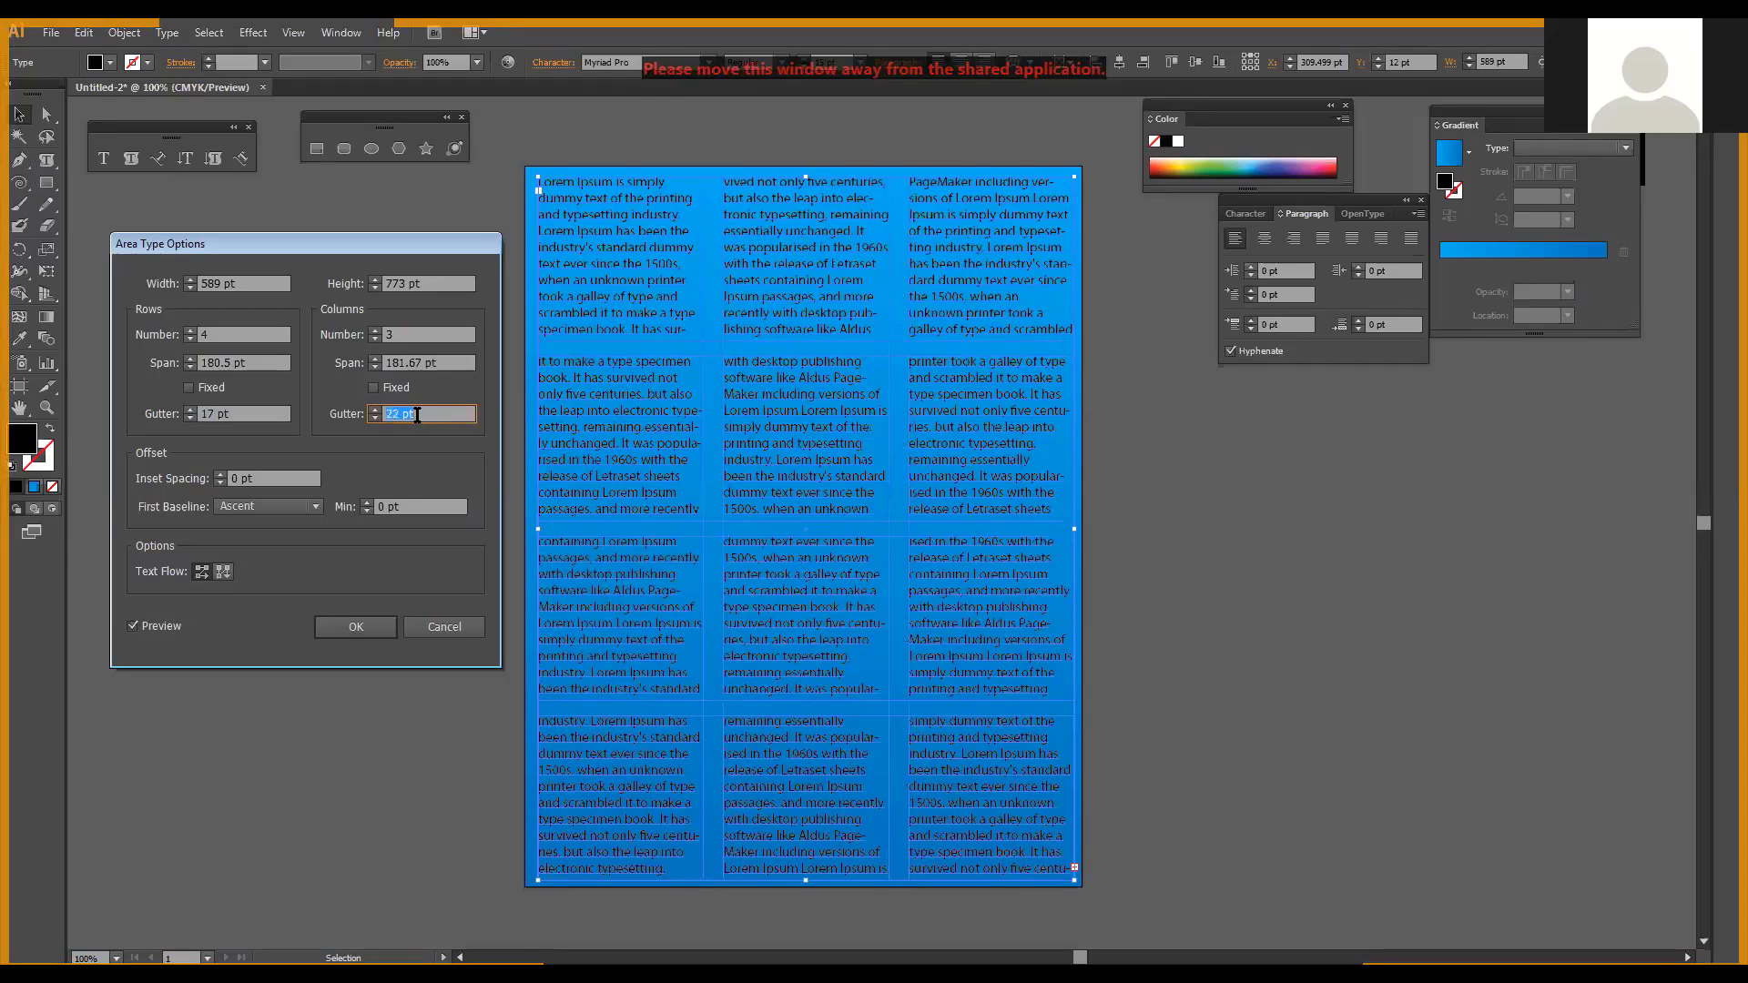
pyautogui.press('Down')
pyautogui.press('Down')
# Step: Widen the span of the text columns to 197 pt
pyautogui.click(410, 363)
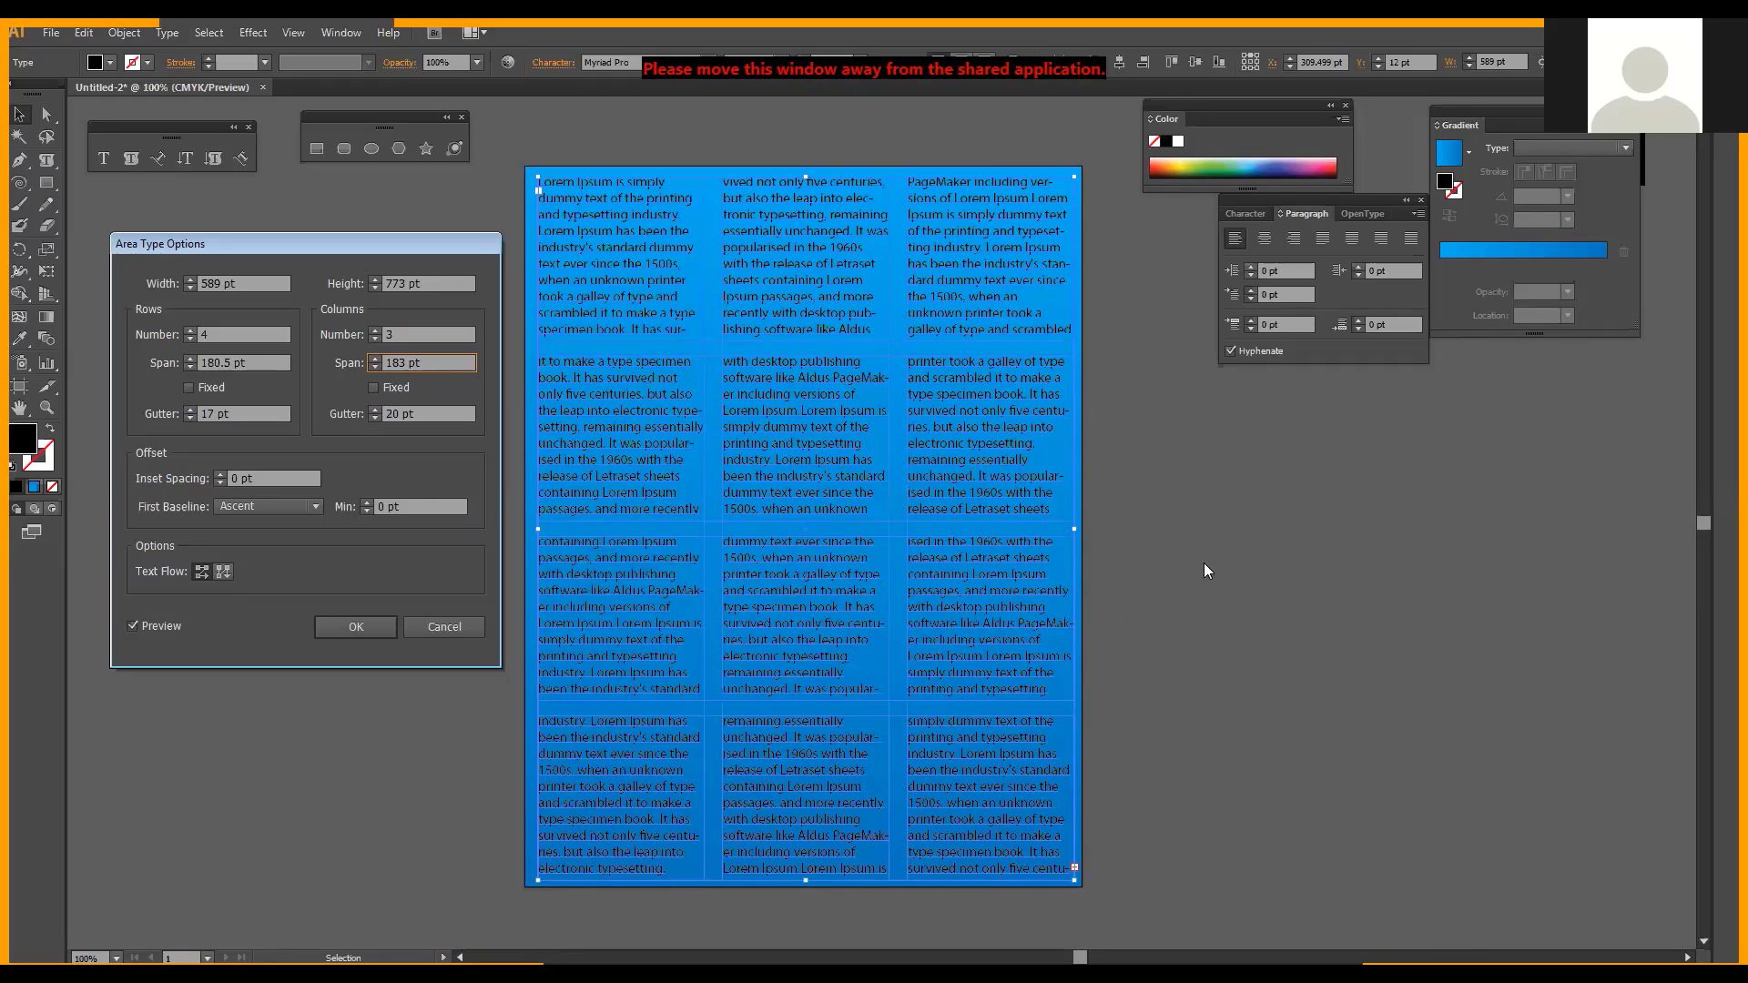
pyautogui.press('Up')
pyautogui.press('Up')
pyautogui.press('Up')
pyautogui.press('Up')
pyautogui.press('Up')
pyautogui.press('Up')
pyautogui.press('Up')
pyautogui.press('Up')
pyautogui.press('Up')
pyautogui.press('Up')
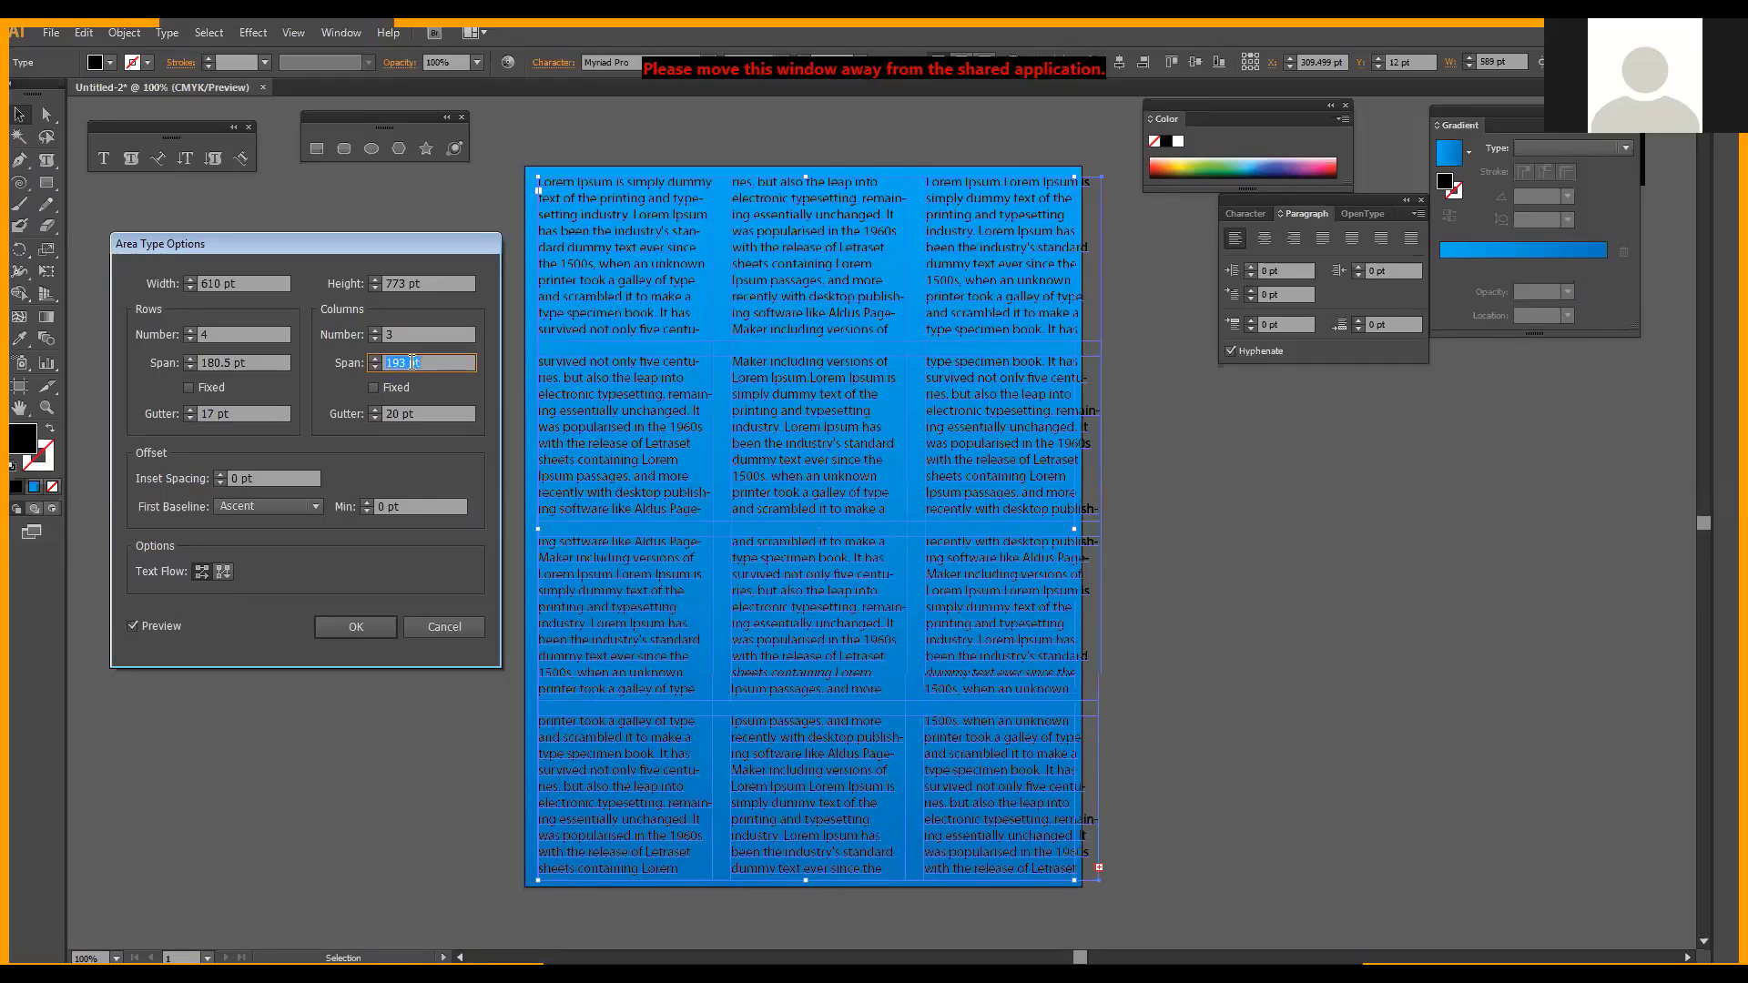
pyautogui.press('Up')
pyautogui.press('Up')
pyautogui.press('Up')
pyautogui.press('Up')
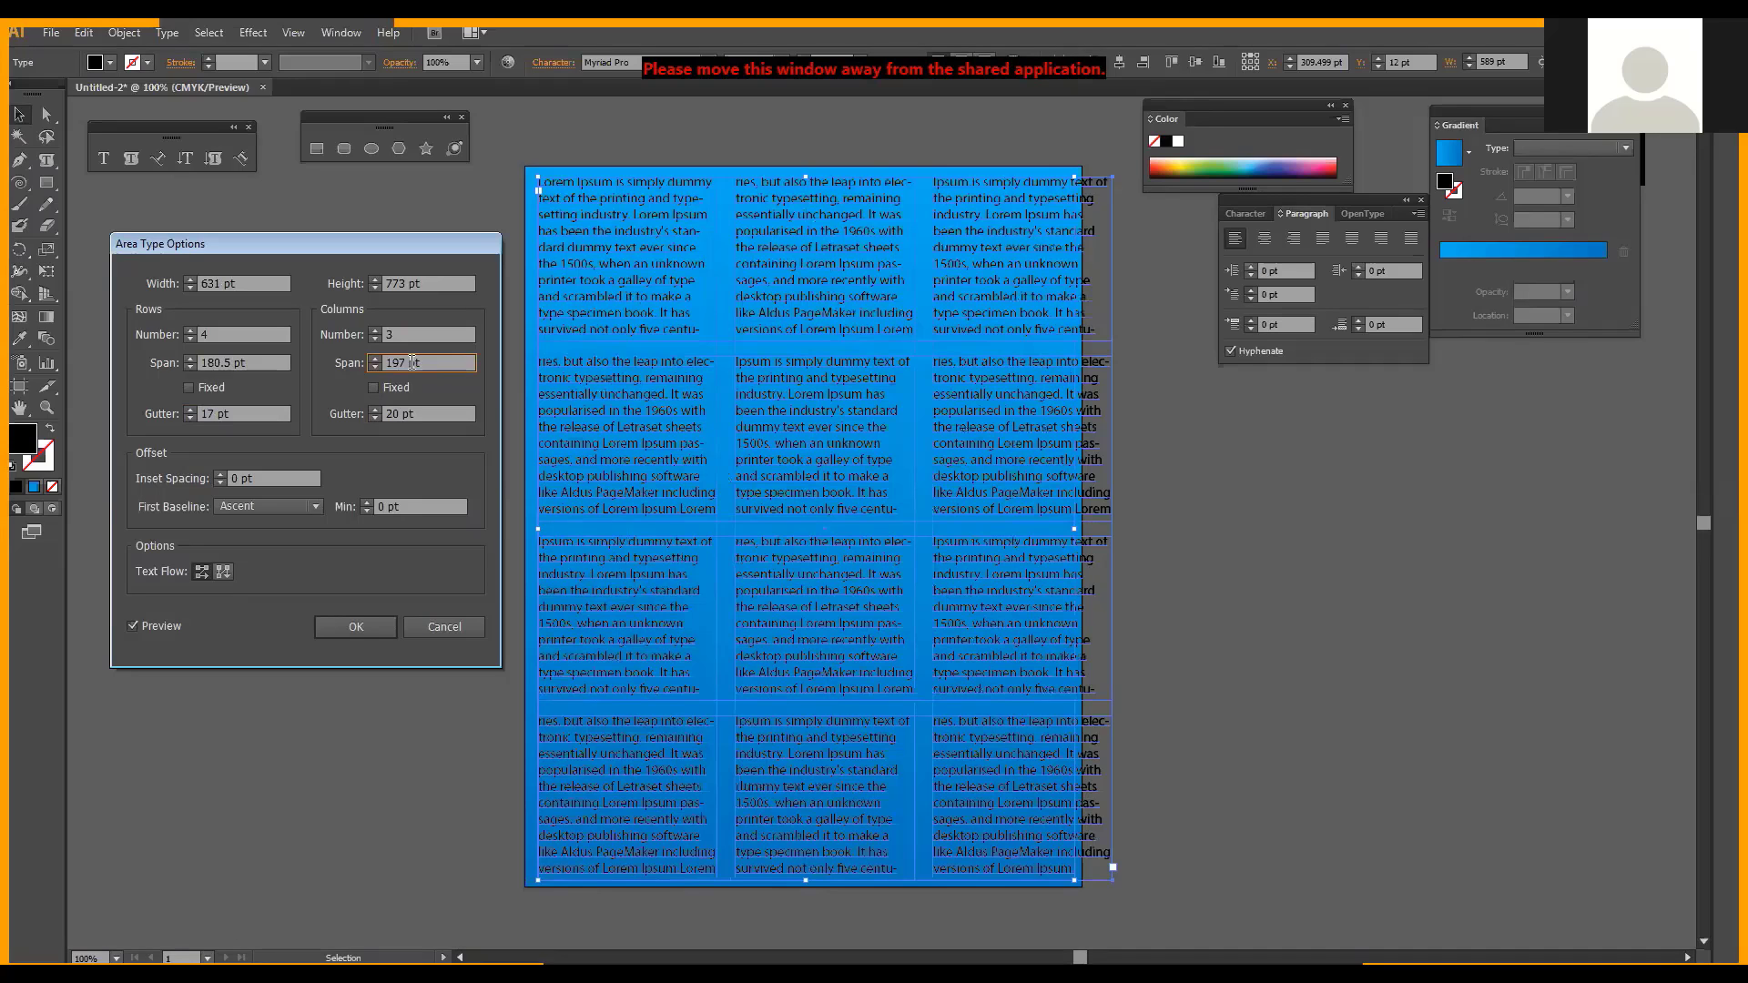
# Step: Narrow the column span to 180 pt, and bring it back up to 183 pt
pyautogui.press('Down')
pyautogui.press('Down')
pyautogui.press('Down')
pyautogui.press('Down')
pyautogui.press('Down')
pyautogui.press('Down')
pyautogui.press('Down')
pyautogui.press('Down')
pyautogui.press('Down')
pyautogui.press('Down')
pyautogui.press('Down')
pyautogui.press('Down')
pyautogui.press('Down')
pyautogui.press('Down')
pyautogui.press('Down')
pyautogui.press('Down')
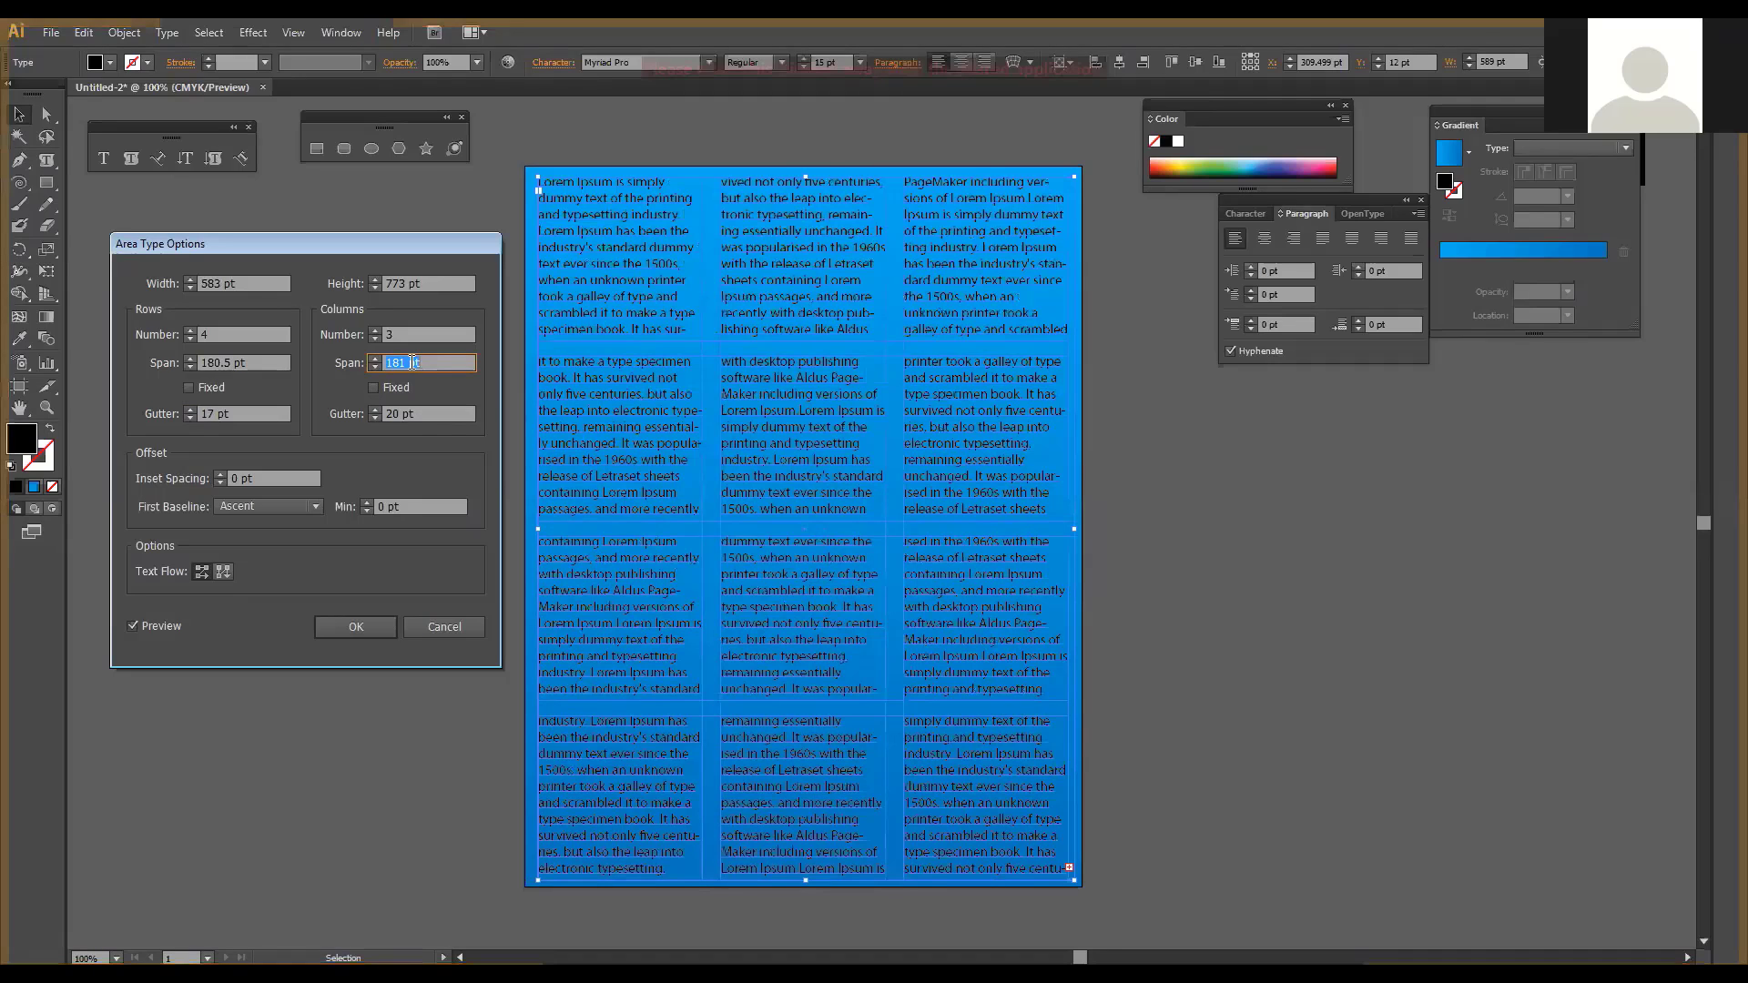
pyautogui.press('Down')
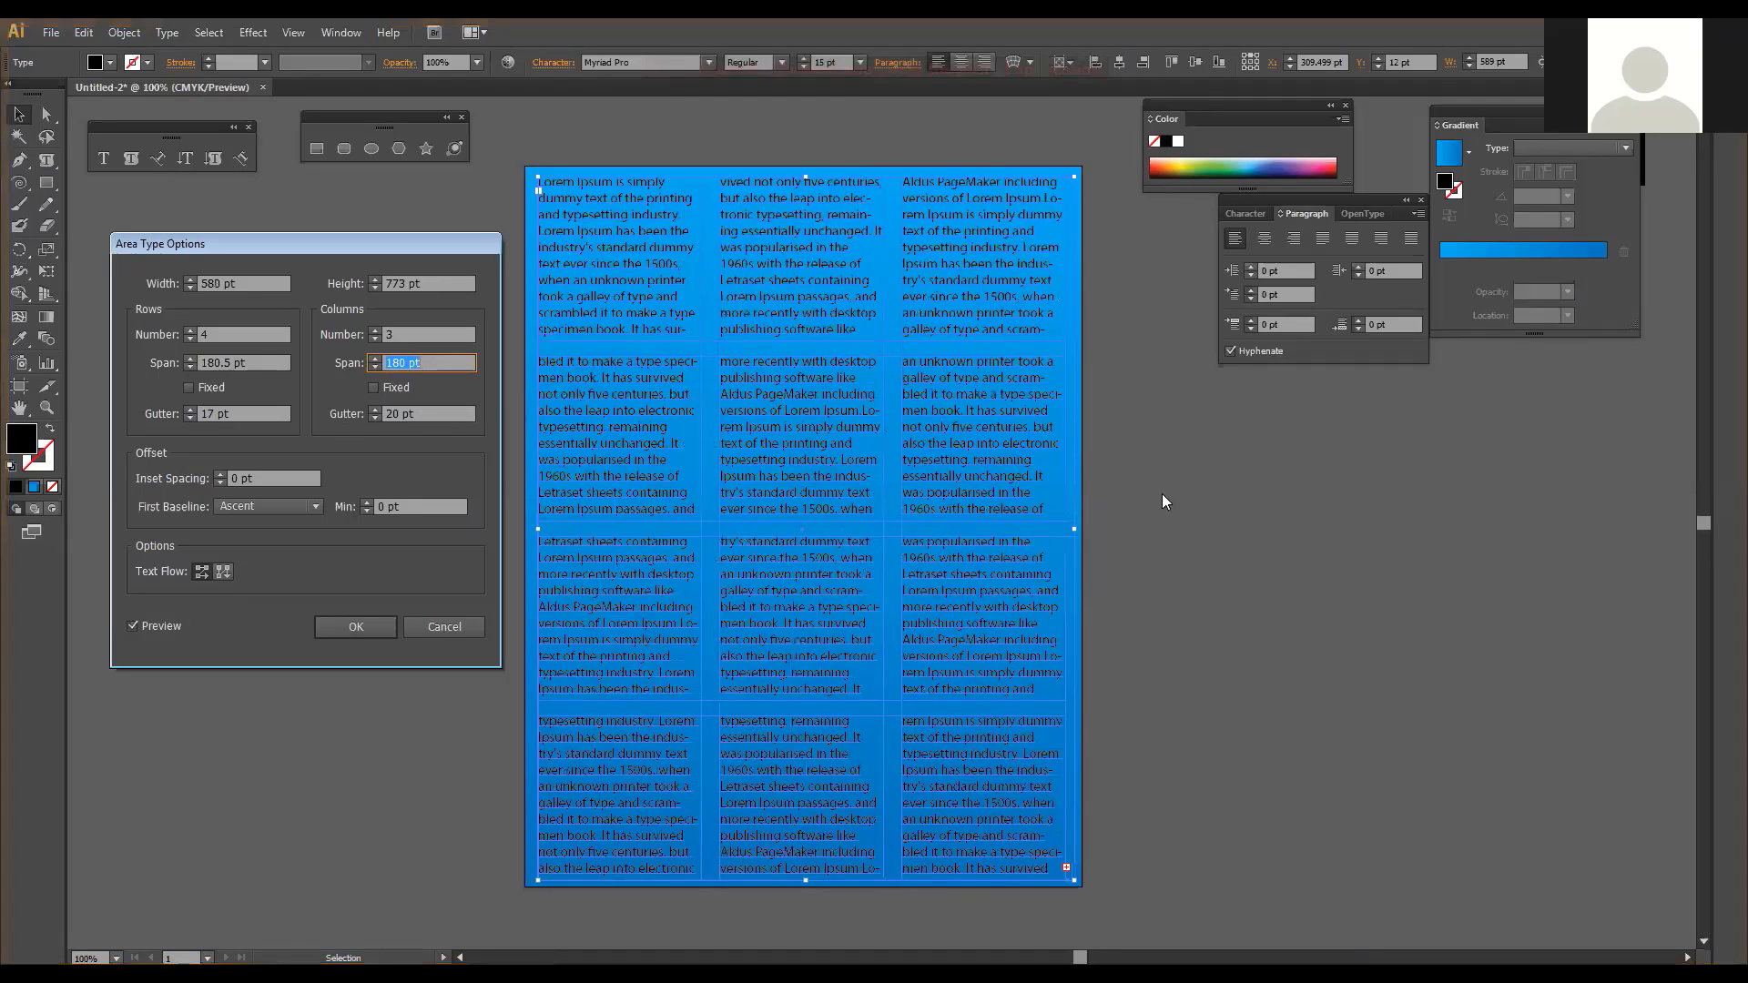
pyautogui.press('Up')
pyautogui.press('Up')
pyautogui.press('Up')
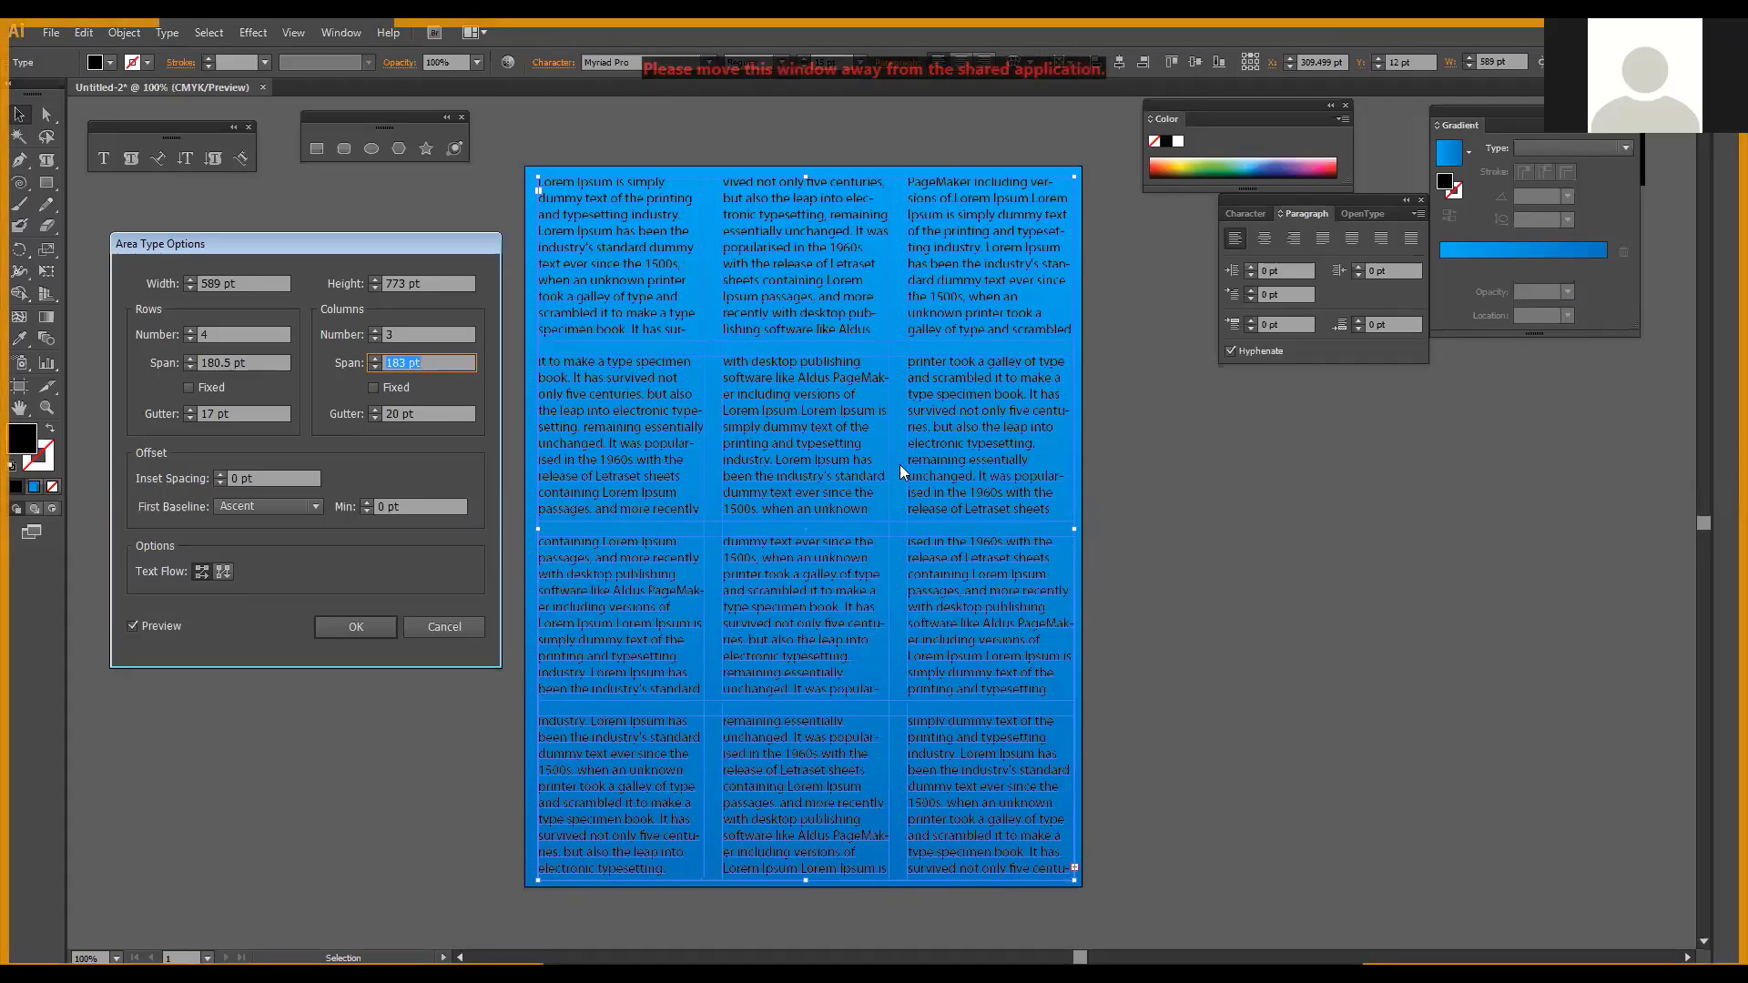
# Step: Set the number of rows to 3, make the text flow by columns, and apply the area type options
pyautogui.click(226, 334)
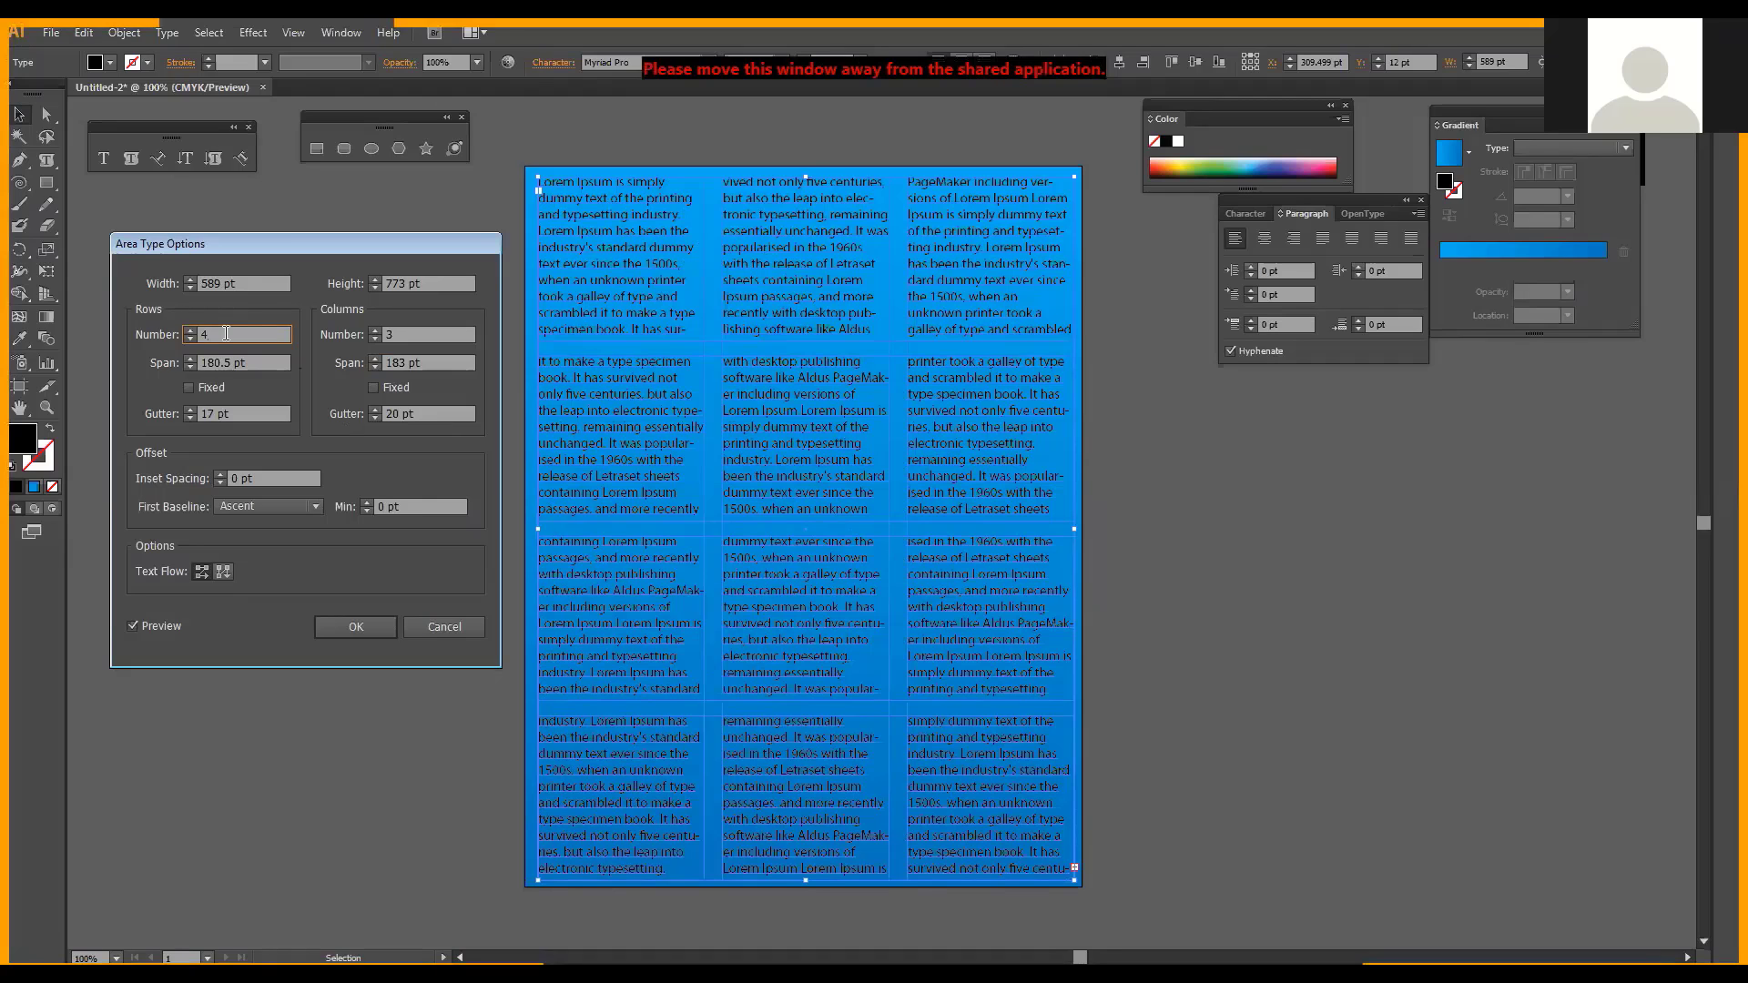
pyautogui.press('Down')
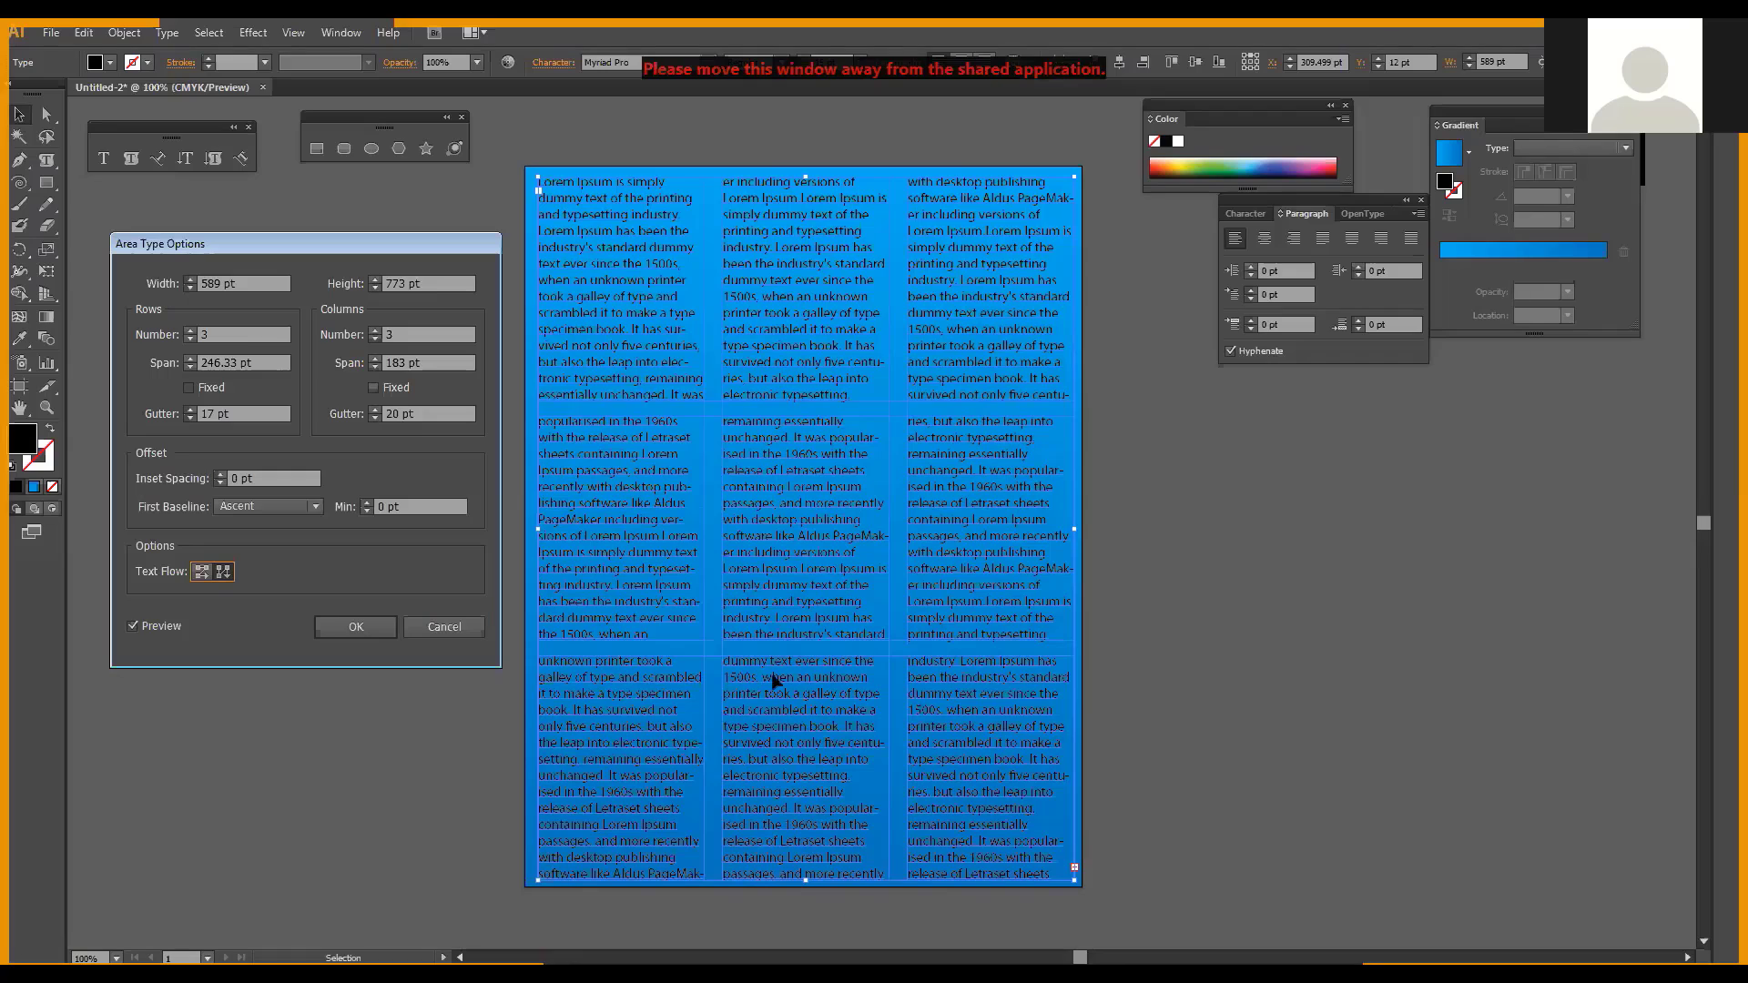
pyautogui.press('Return')
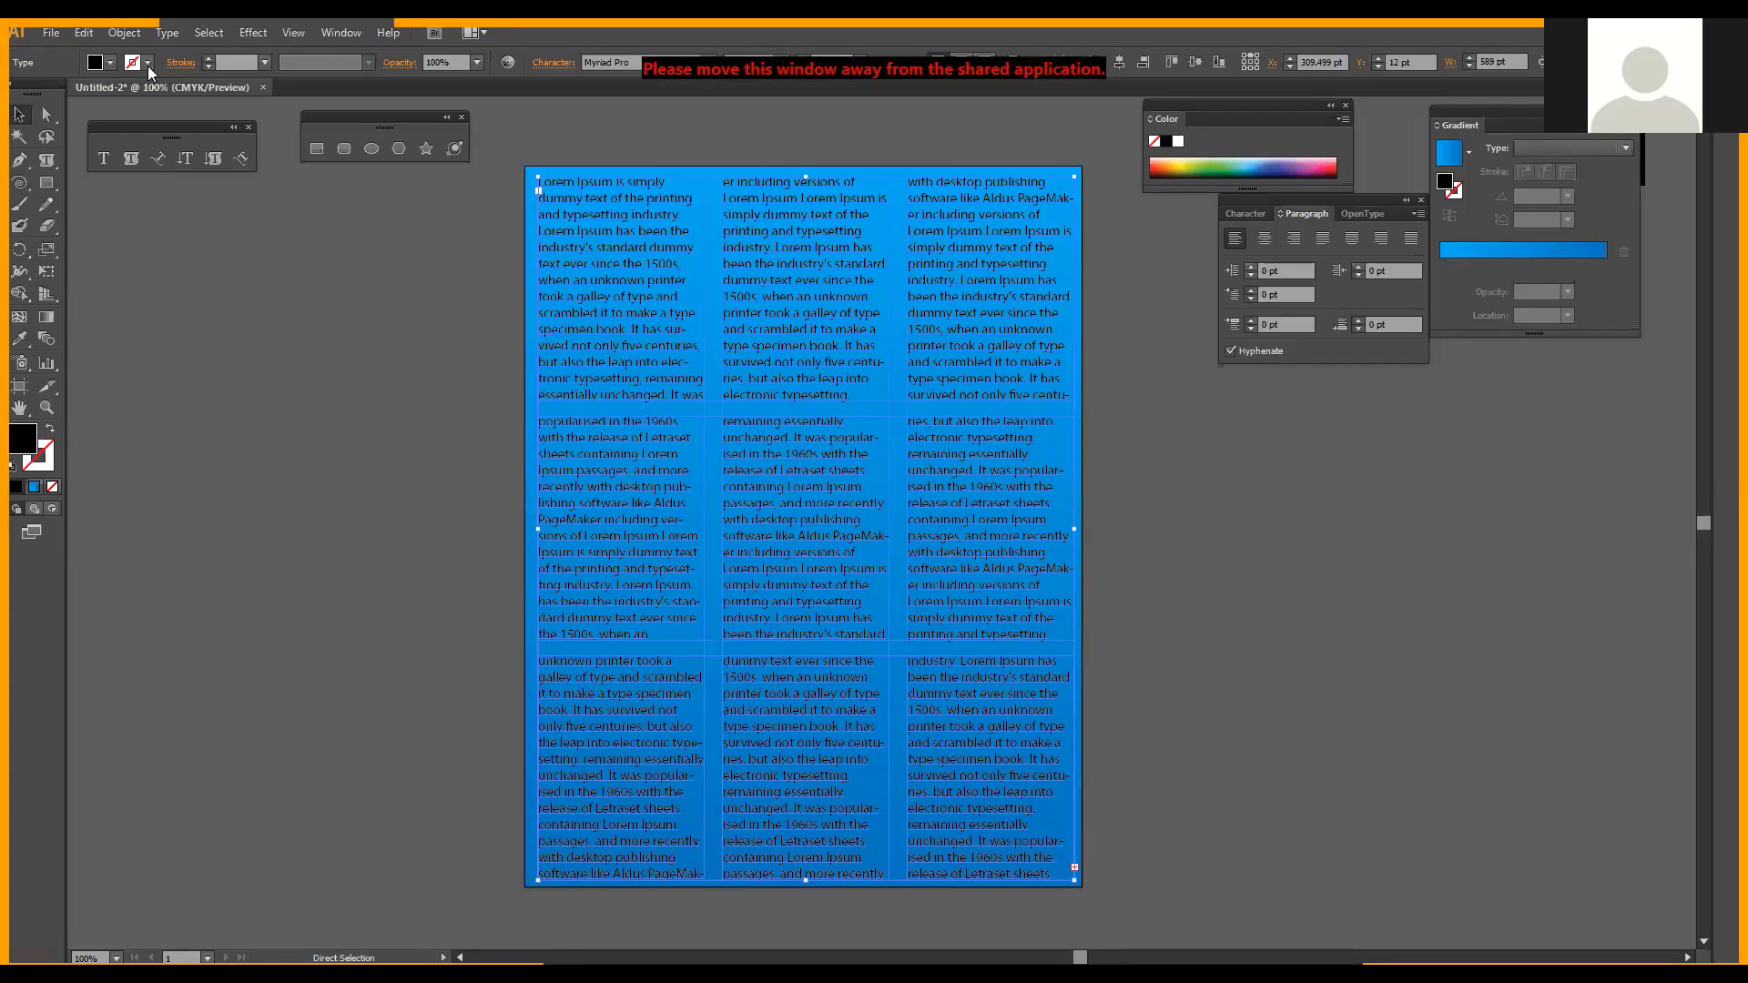
# Step: Change the fill colour of the Lorem Ipsum text to white and deselect the frame
pyautogui.click(111, 63)
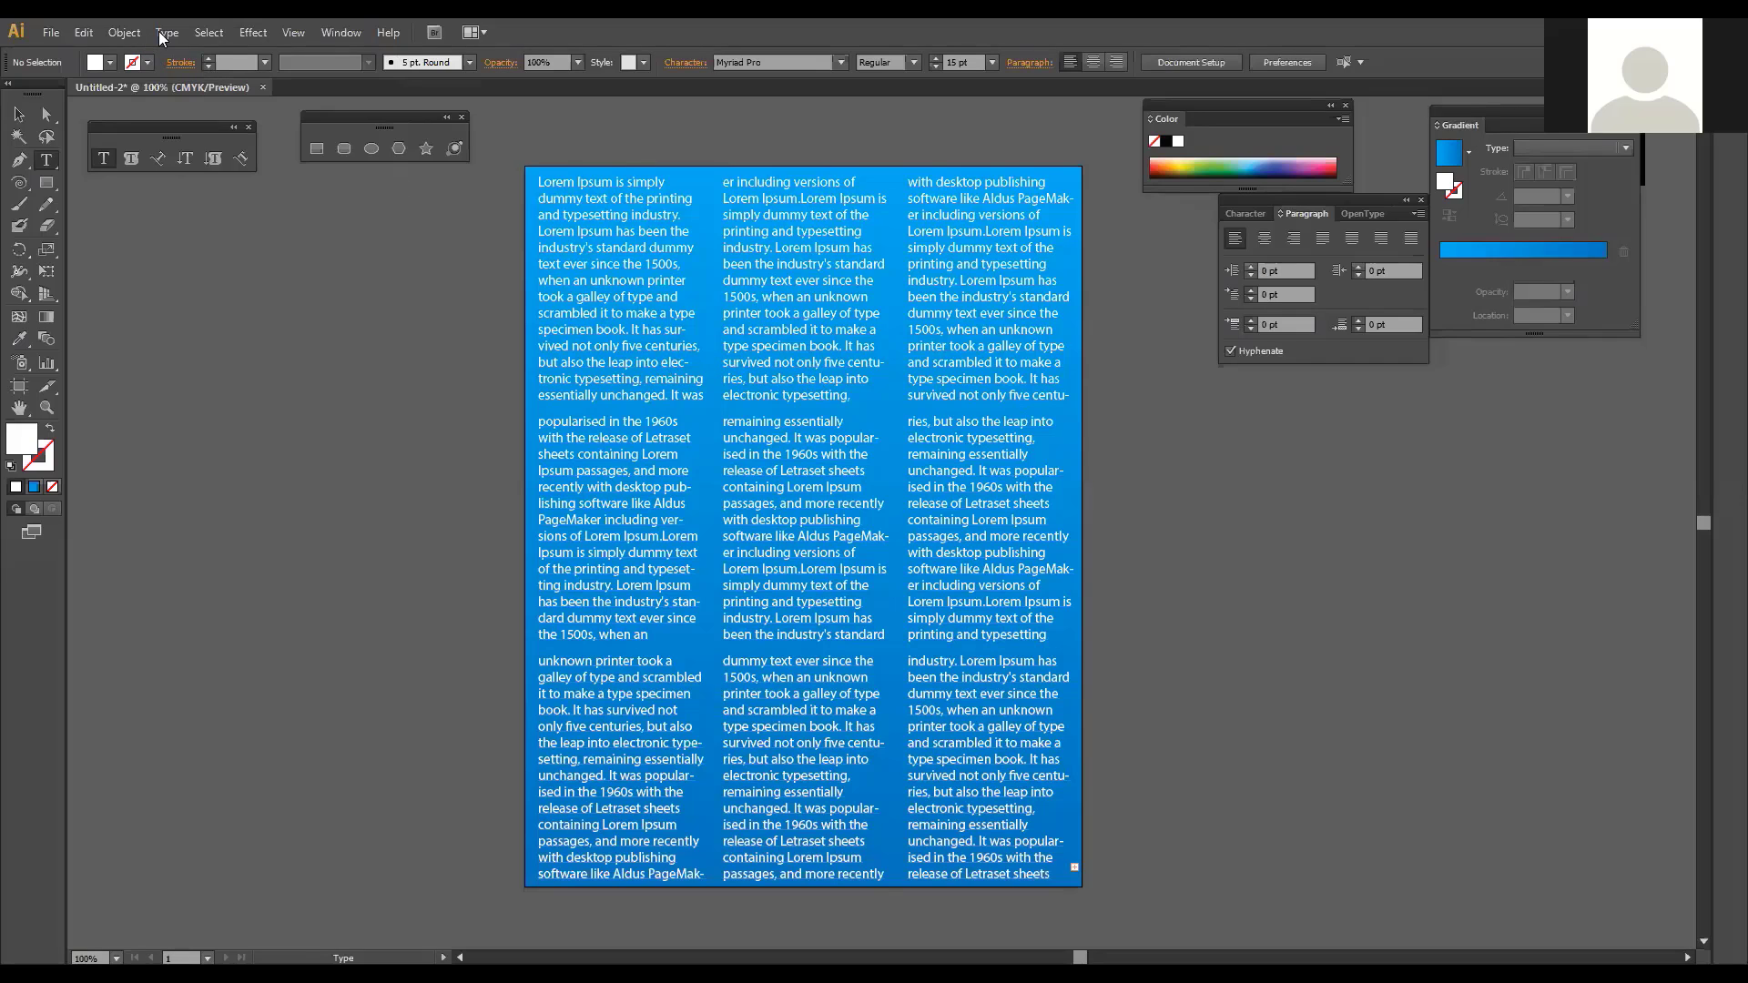
# Step: Preview the Lorem Ipsum text flowing by rows in the area type options, and set the flow back to columns
pyautogui.hotkey('ctrl', '=')
pyautogui.hotkey('ctrl', '=')
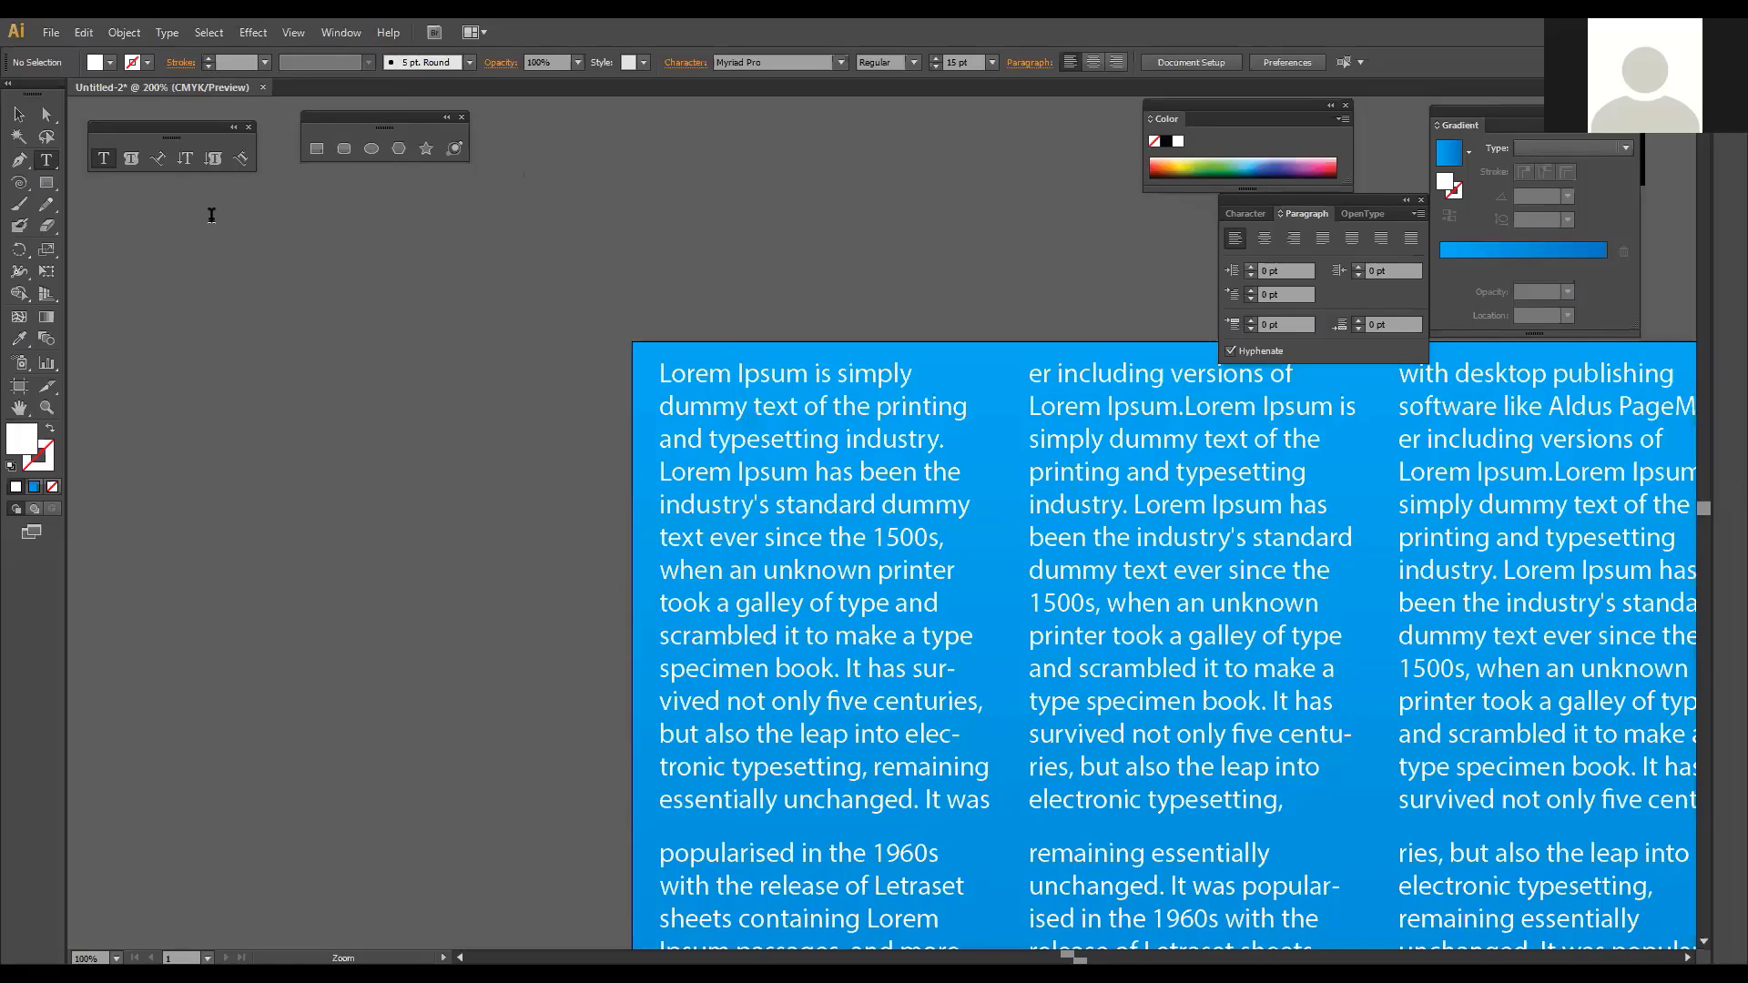
pyautogui.hotkey('ctrl', 'z')
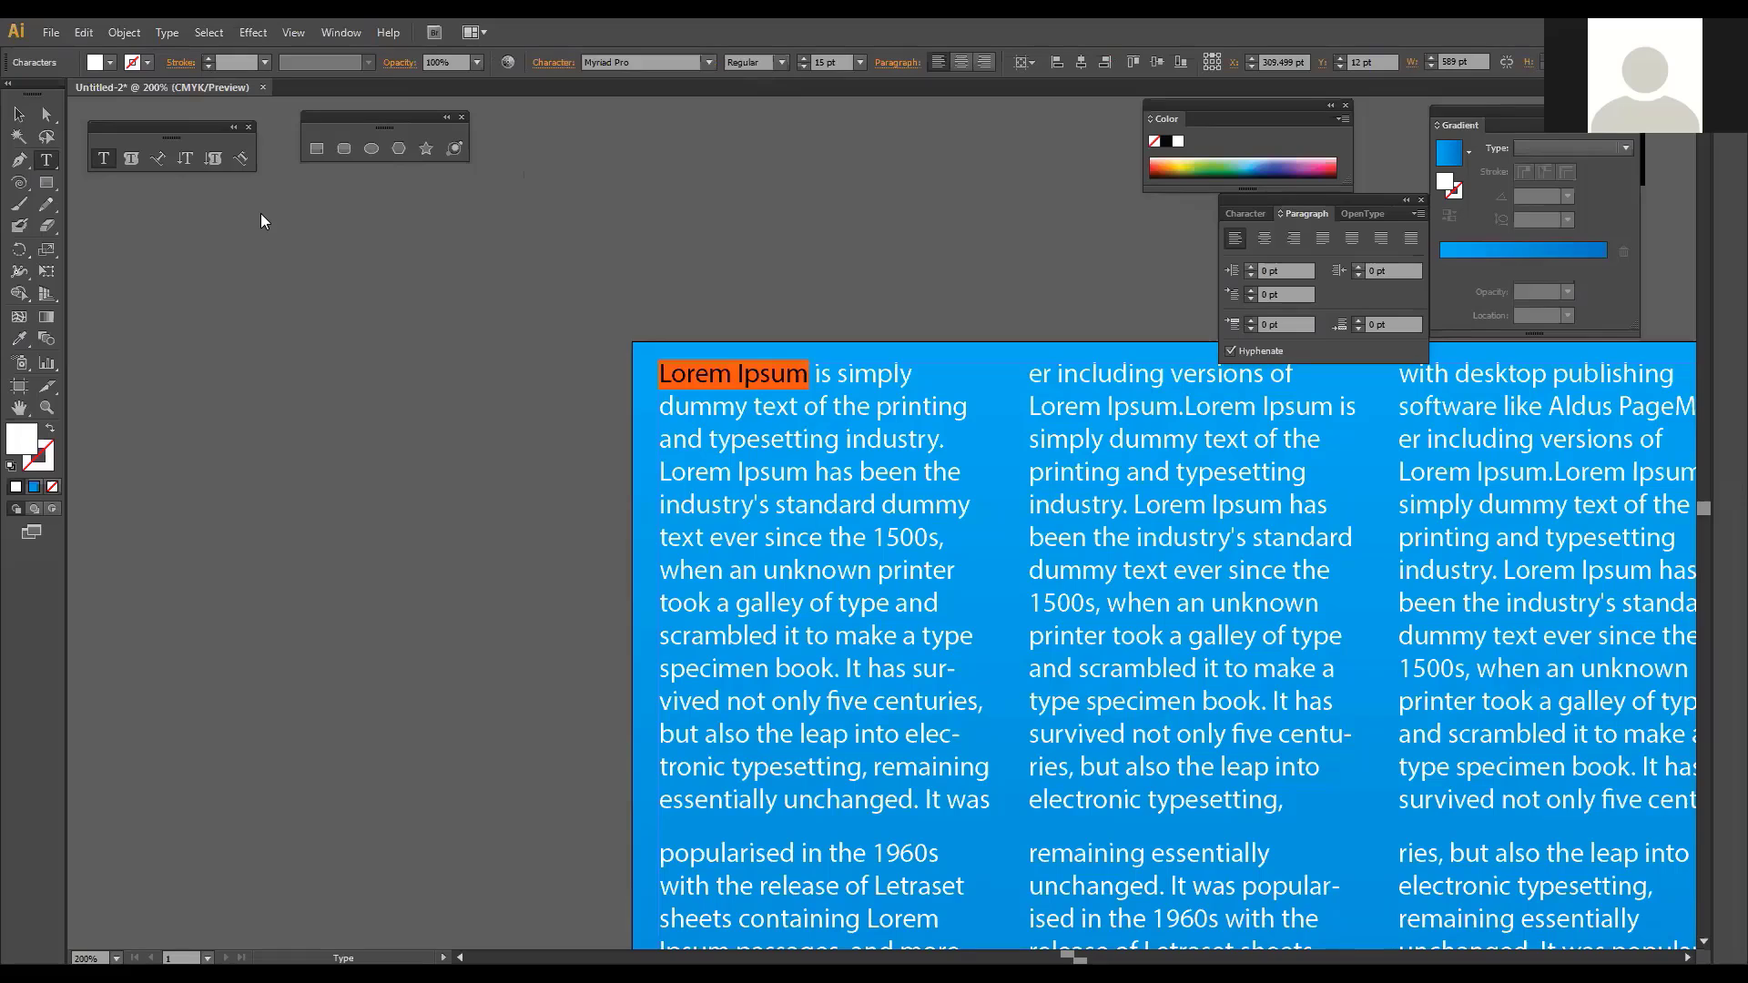
pyautogui.hotkey('alt', 't')
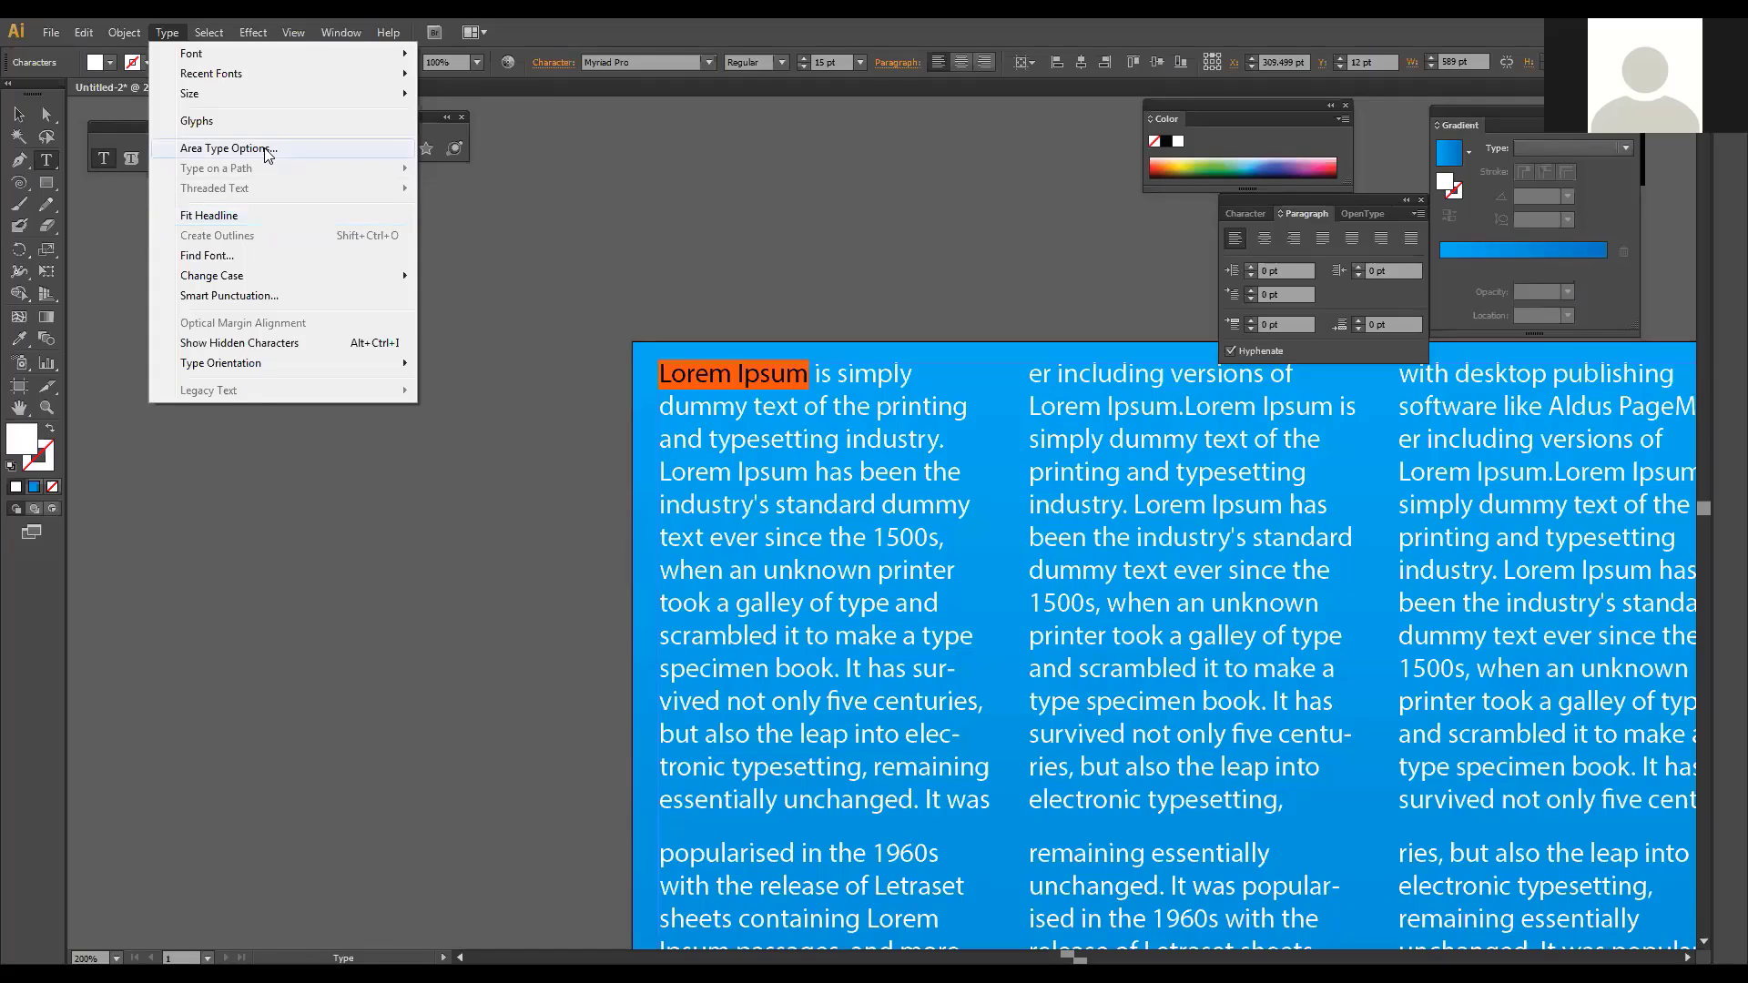
pyautogui.press('Return')
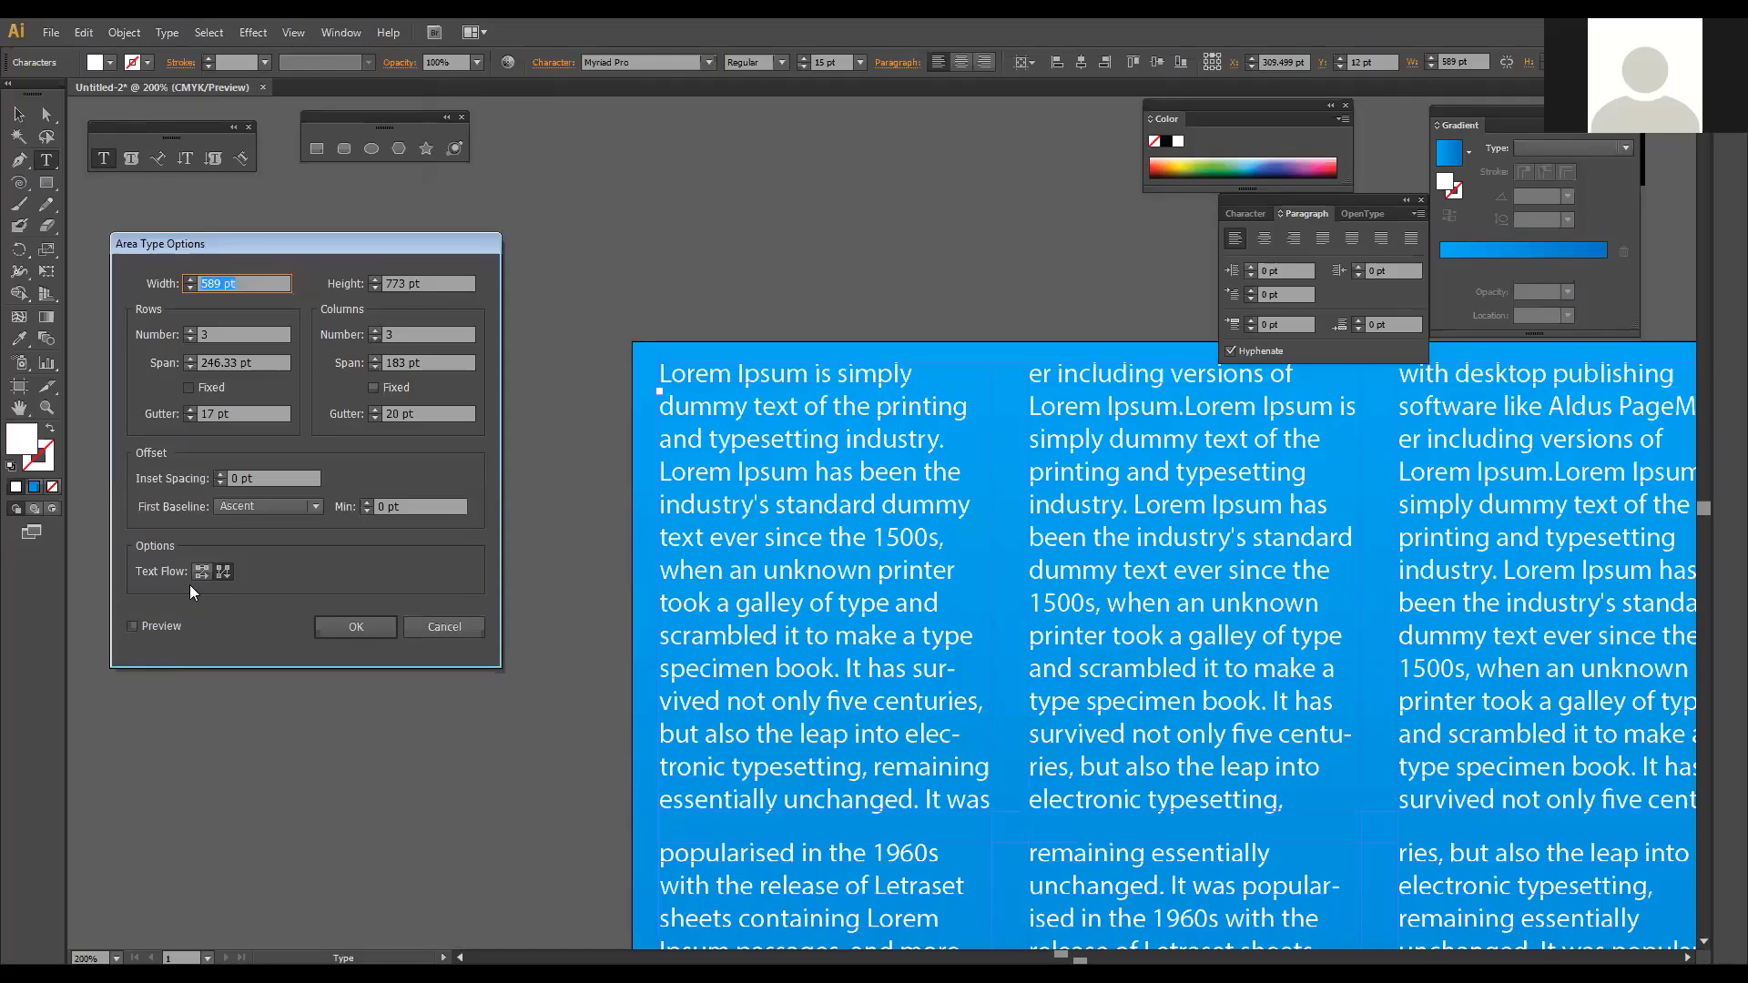
pyautogui.click(133, 626)
pyautogui.click(219, 574)
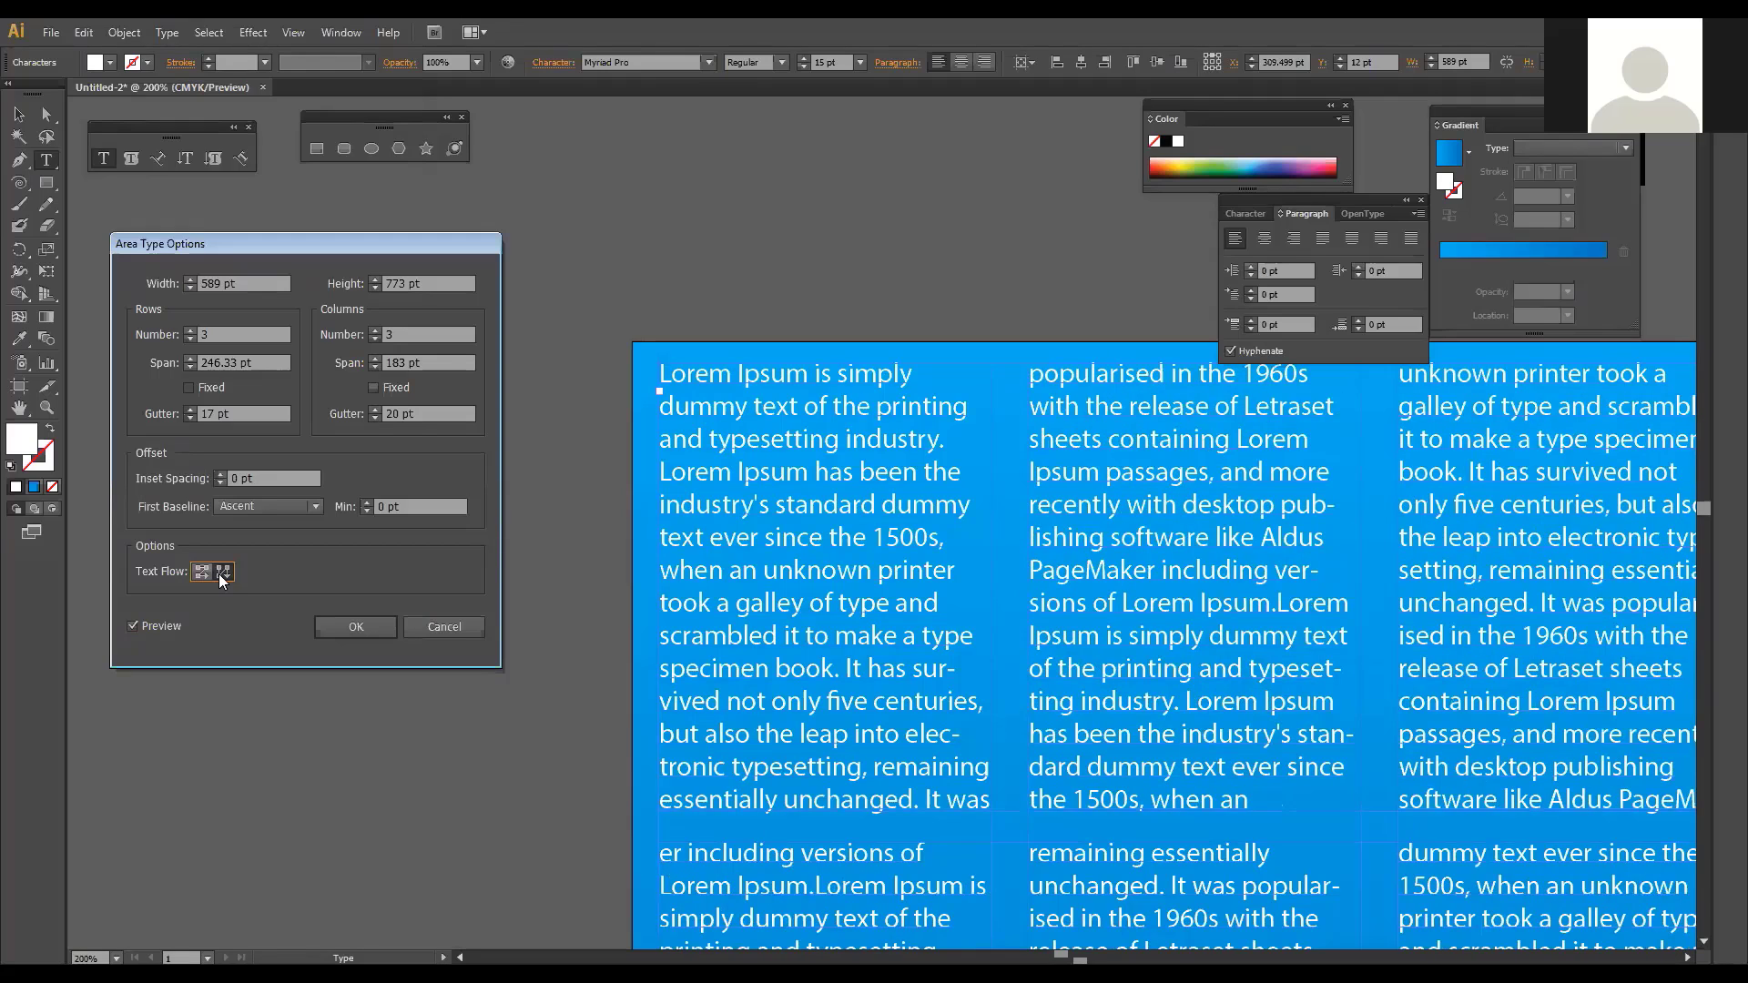
pyautogui.click(356, 626)
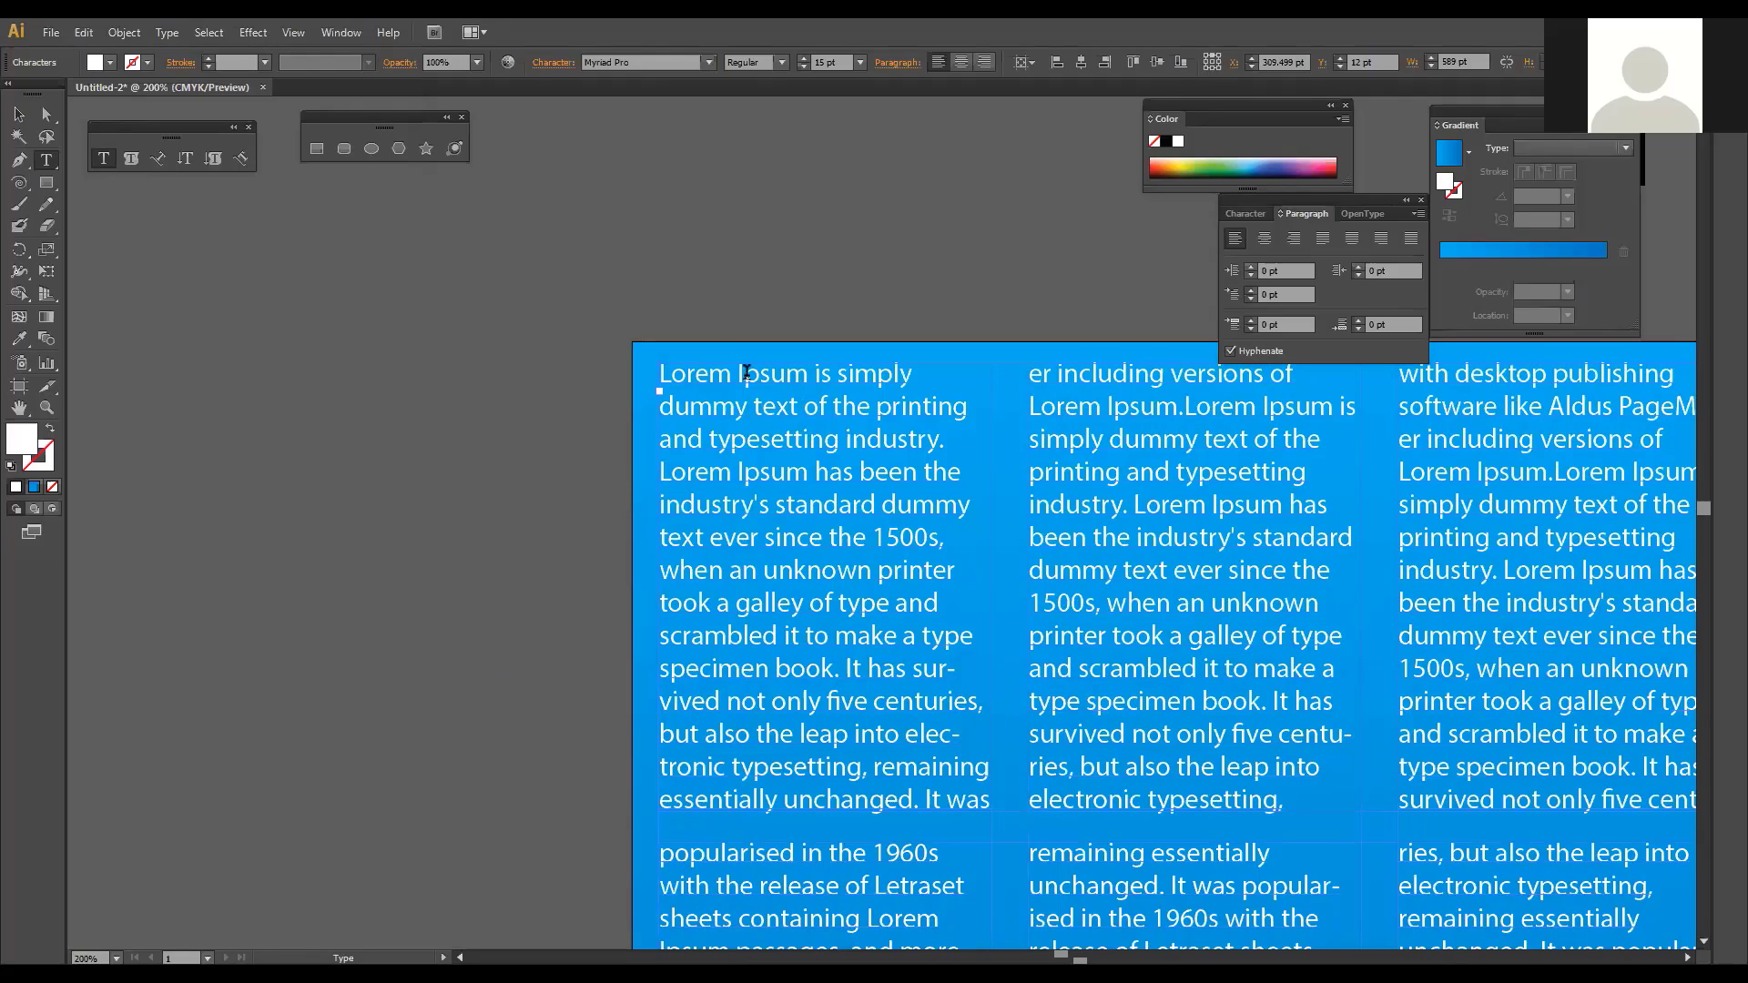
# Step: Try Fit Headline on the word Lorem at the start of the text, and undo it
pyautogui.moveTo(709, 374); pyautogui.dragTo(731, 374)
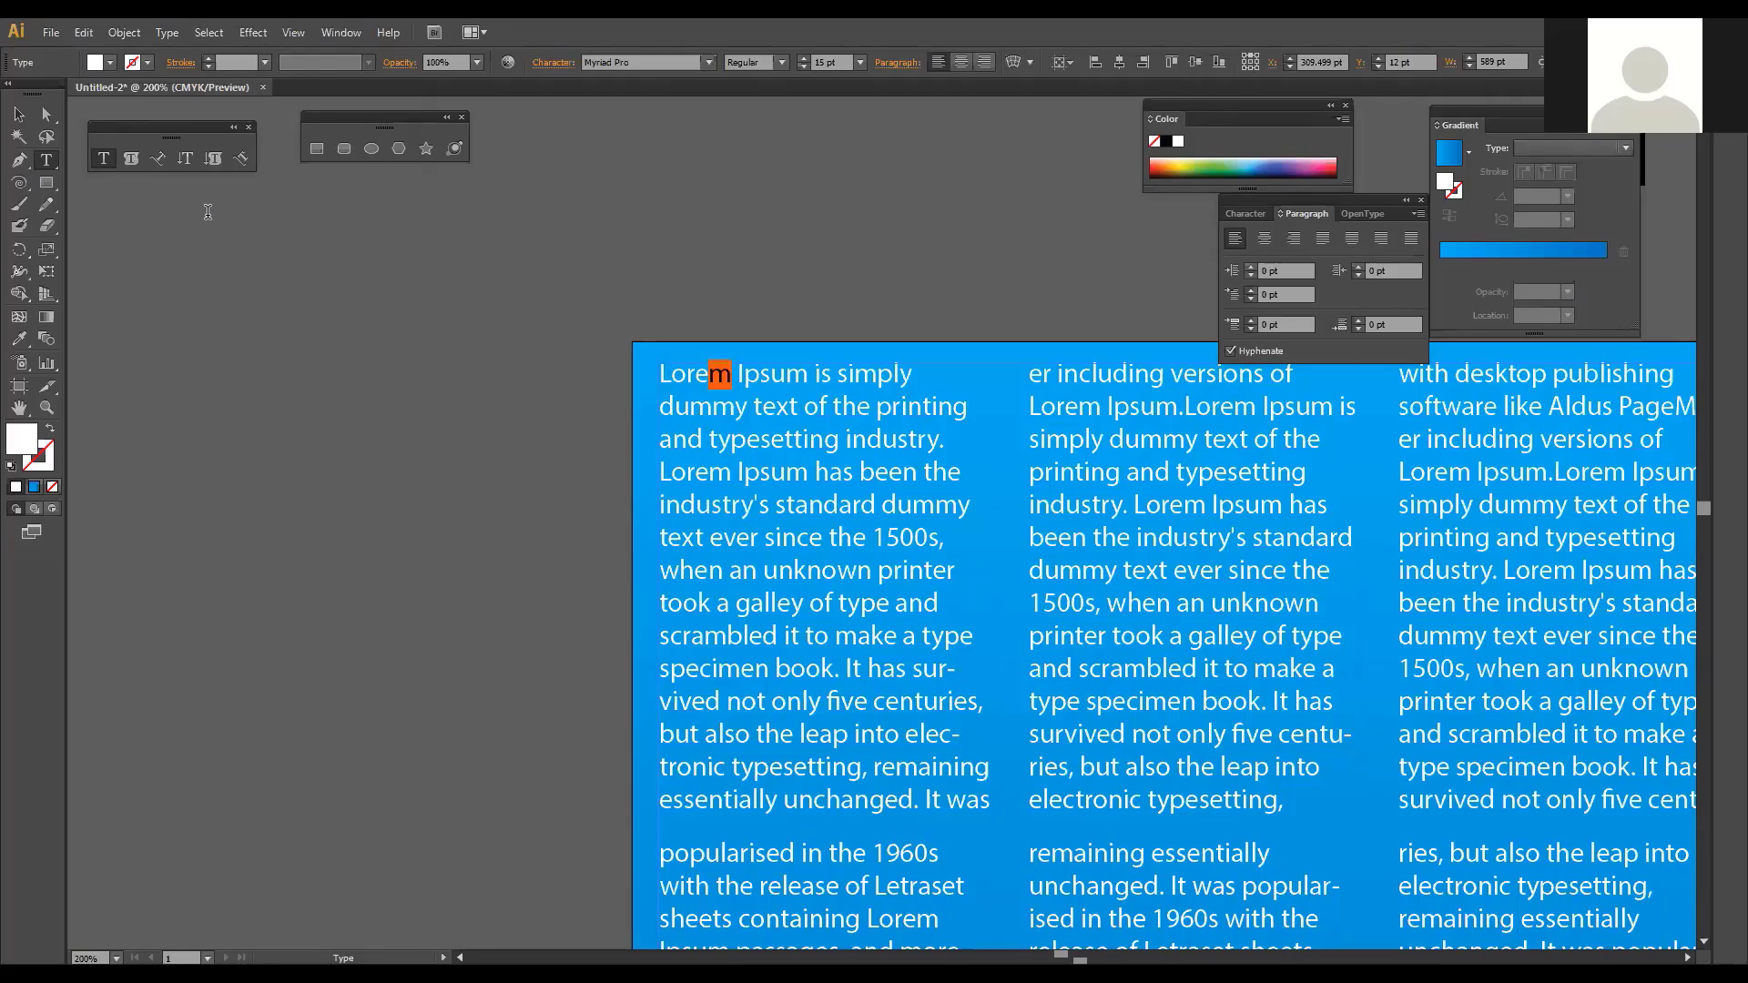
pyautogui.hotkey('shift', 'Left')
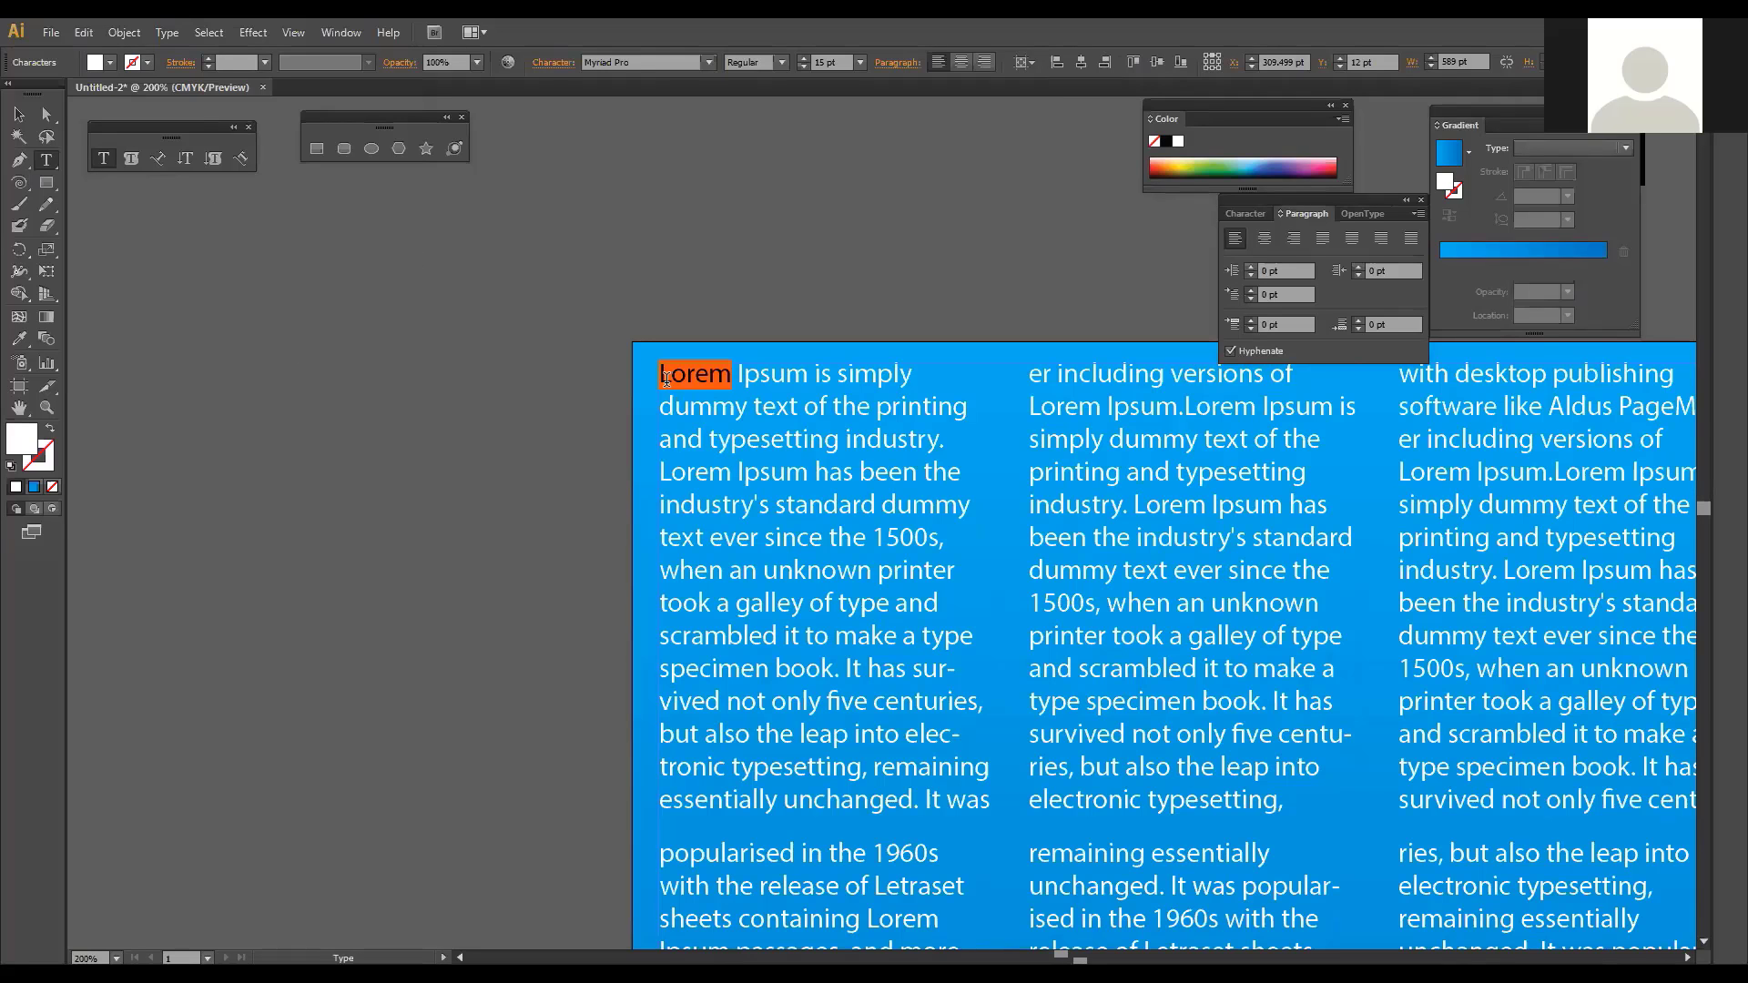
pyautogui.click(666, 379)
pyautogui.doubleClick(665, 376)
pyautogui.click(167, 32)
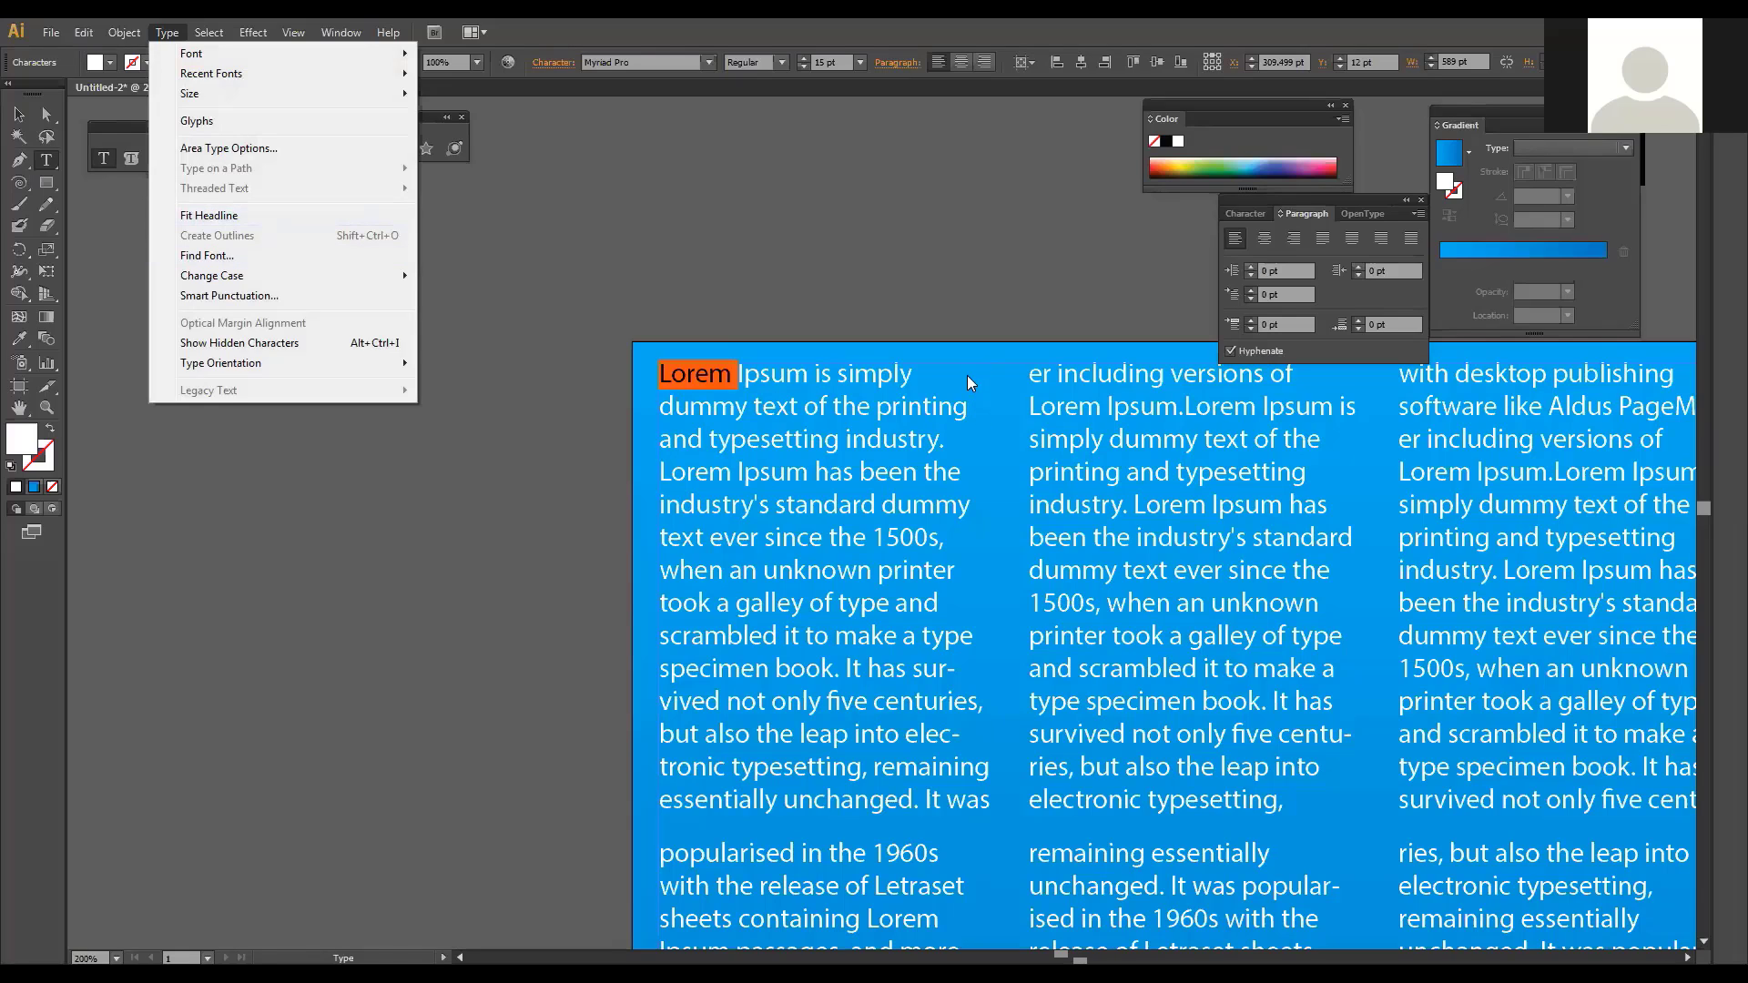
pyautogui.click(213, 219)
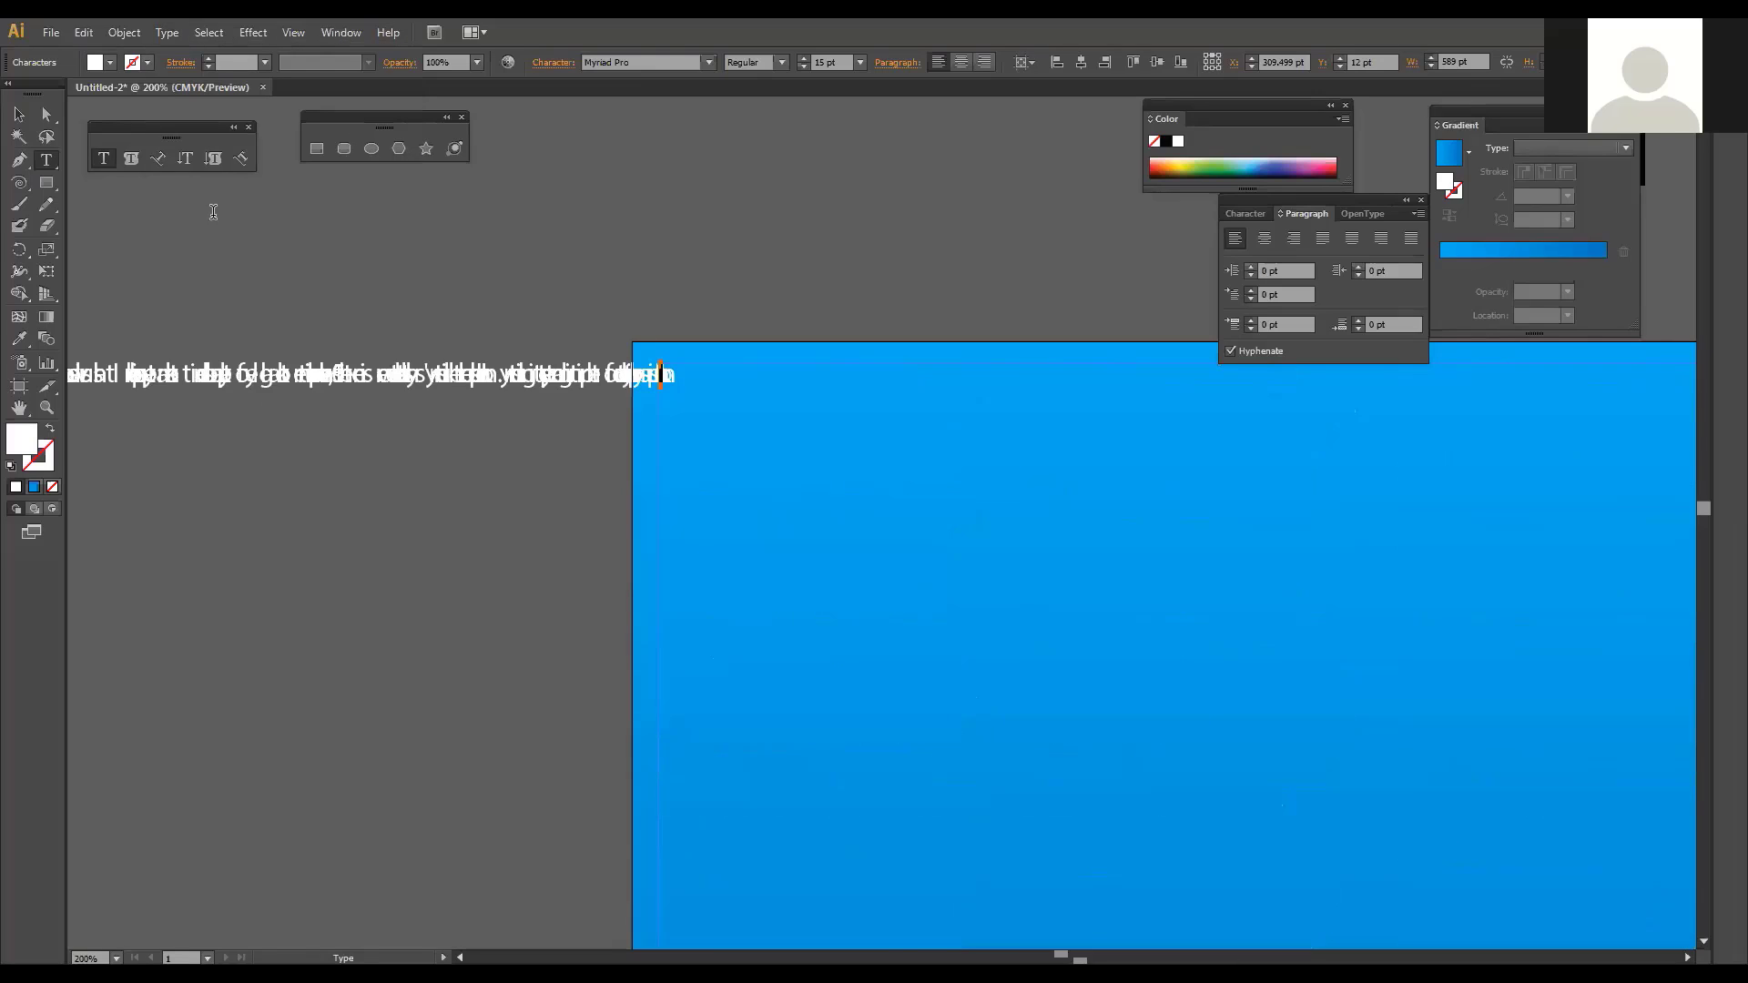
pyautogui.hotkey('ctrl', 'z')
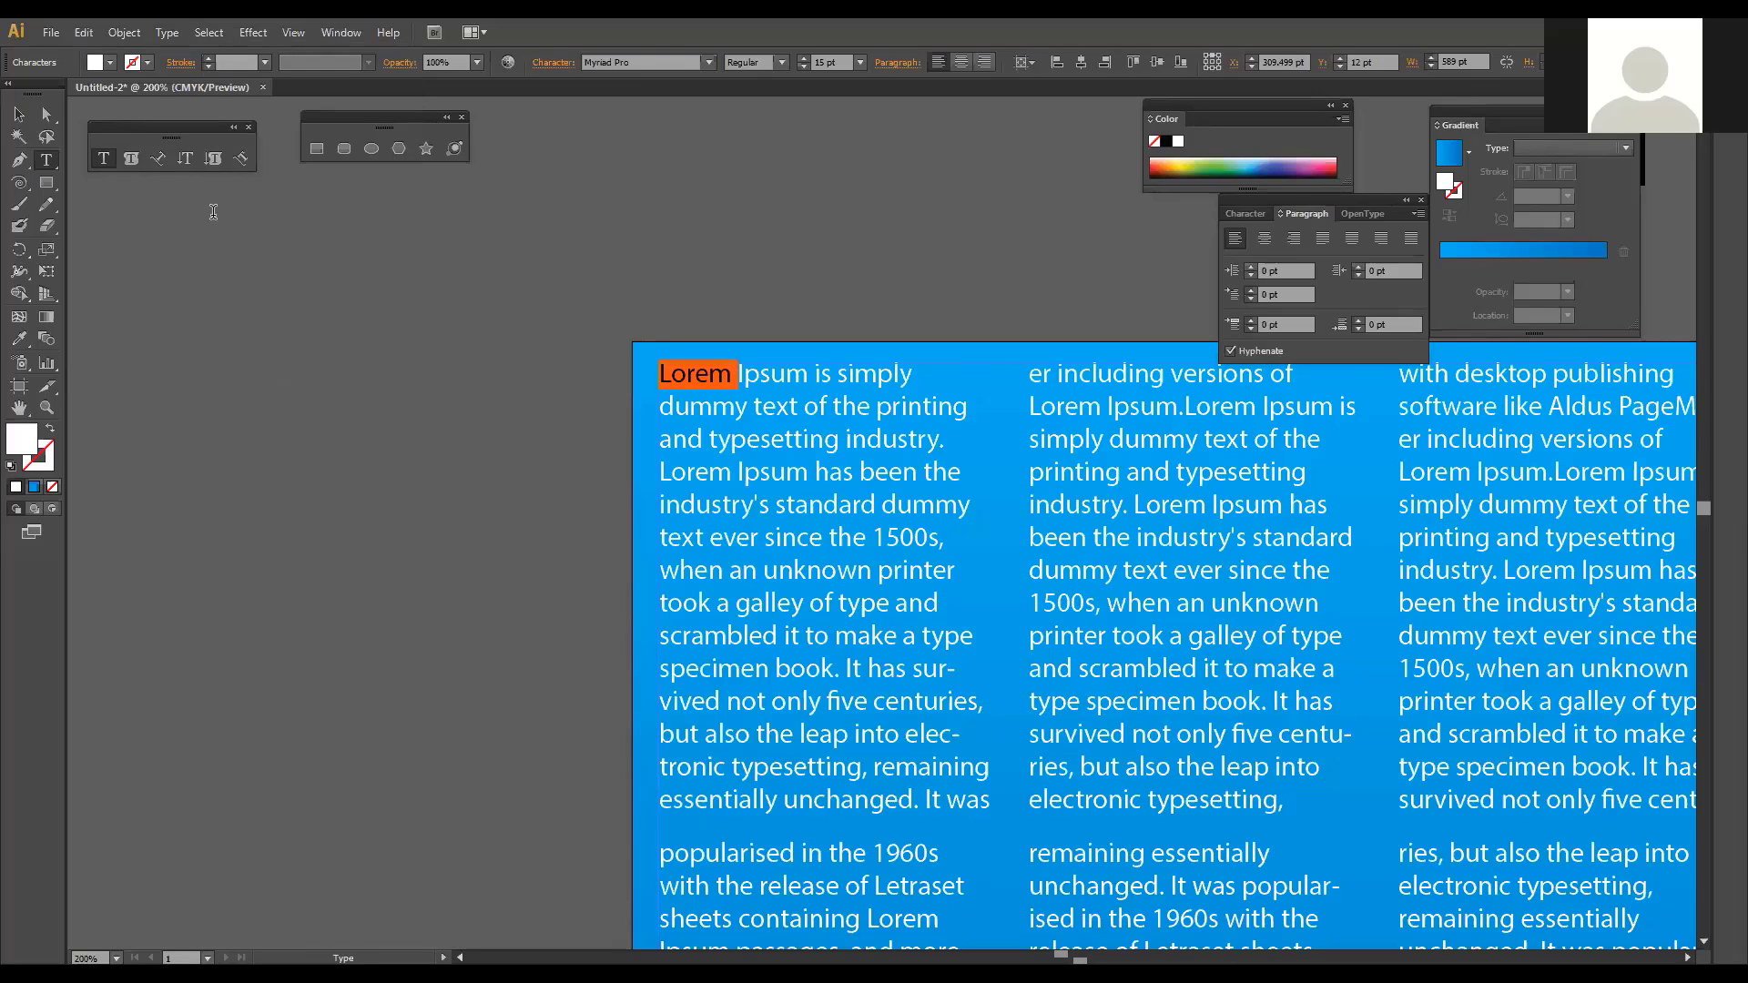
# Step: Look at the type orientation options, and select the whole Lorem Ipsum text frame
pyautogui.click(167, 32)
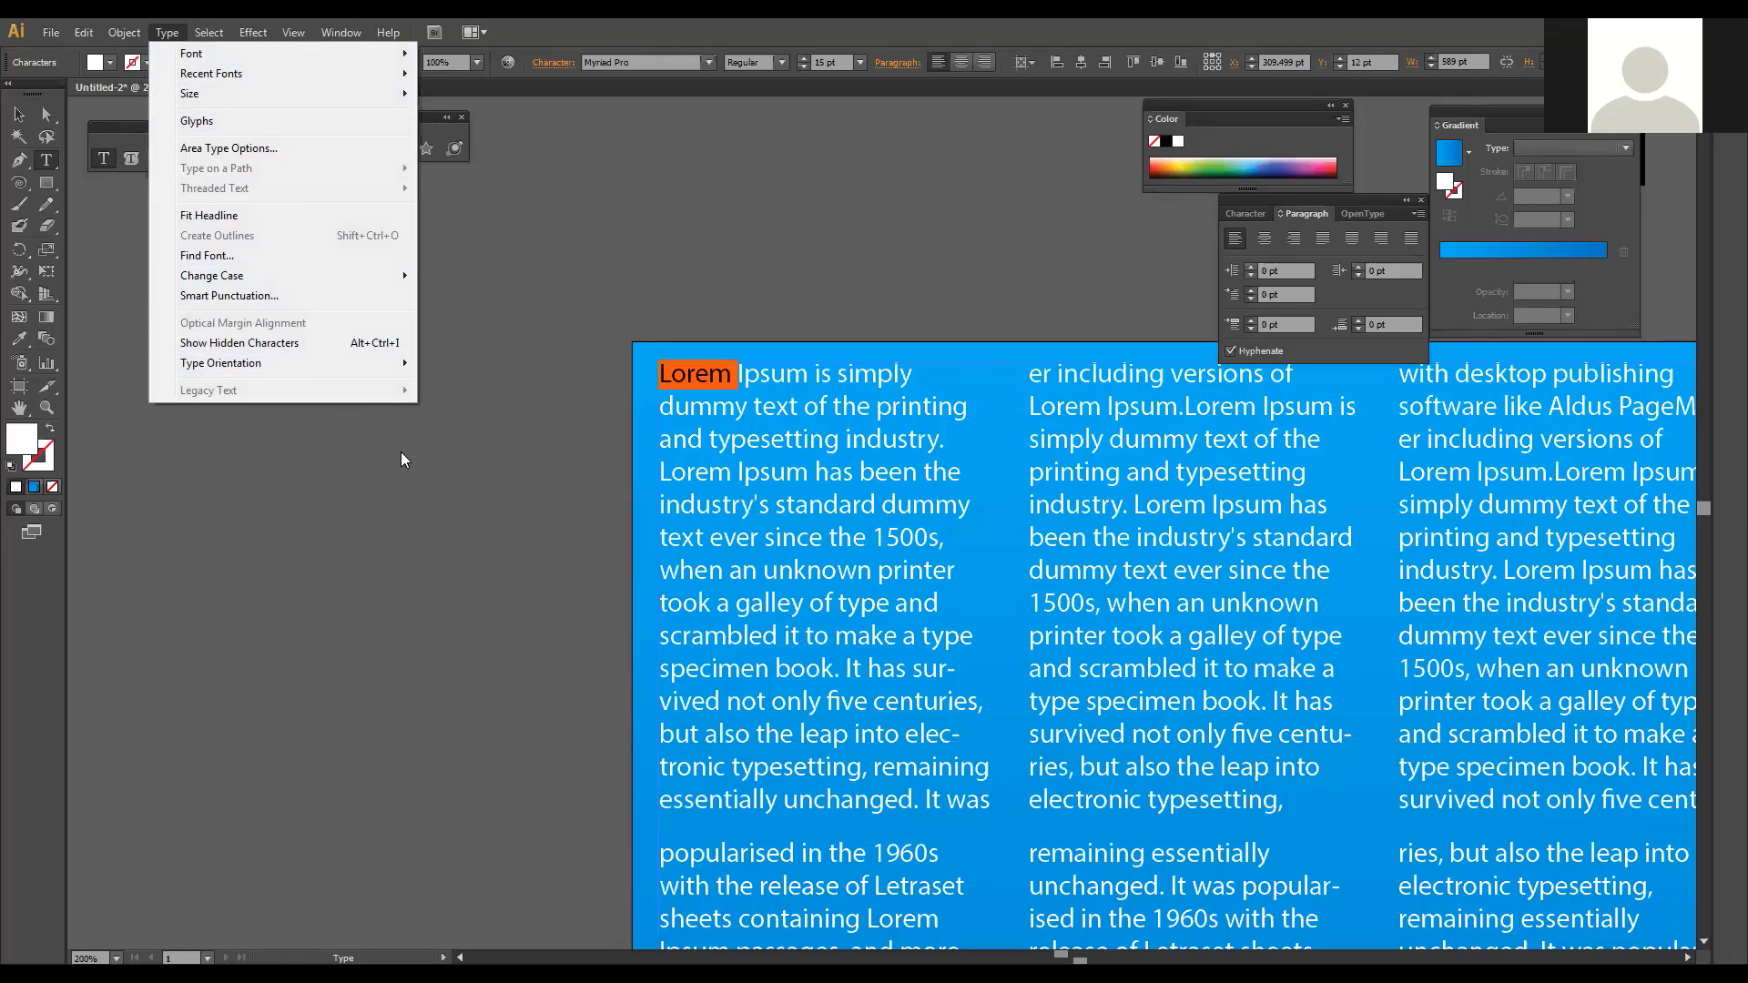
pyautogui.moveTo(346, 362)
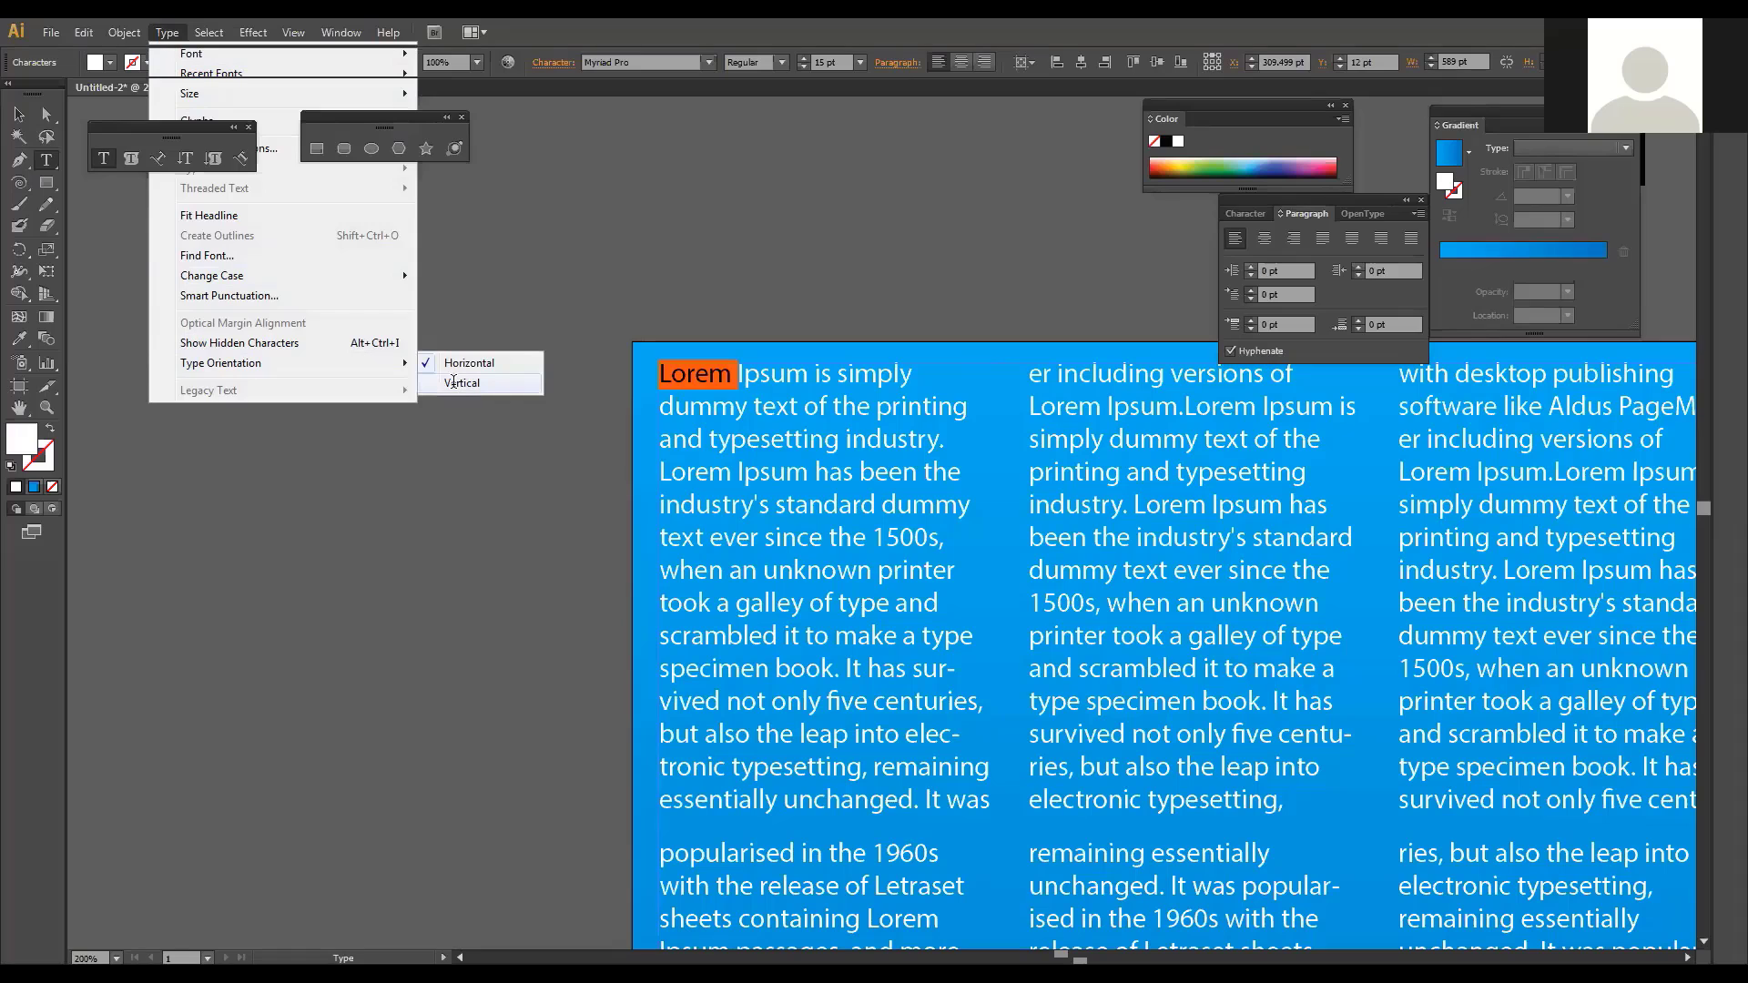
pyautogui.click(18, 114)
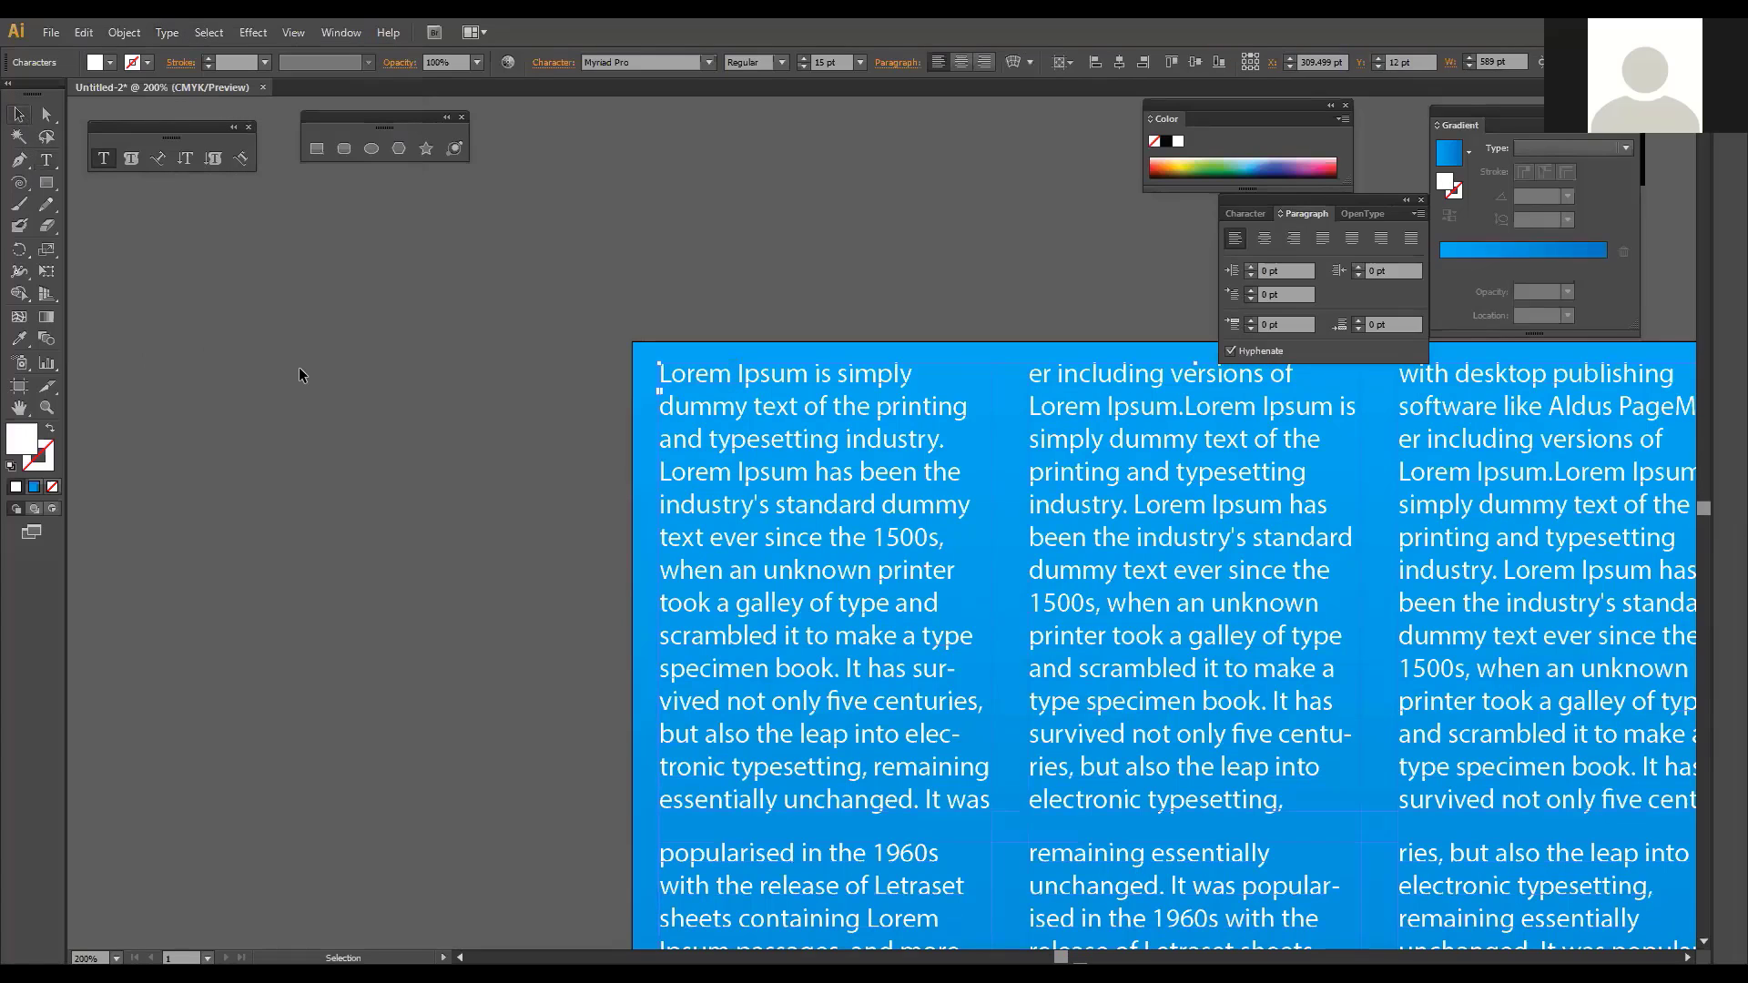
pyautogui.click(298, 368)
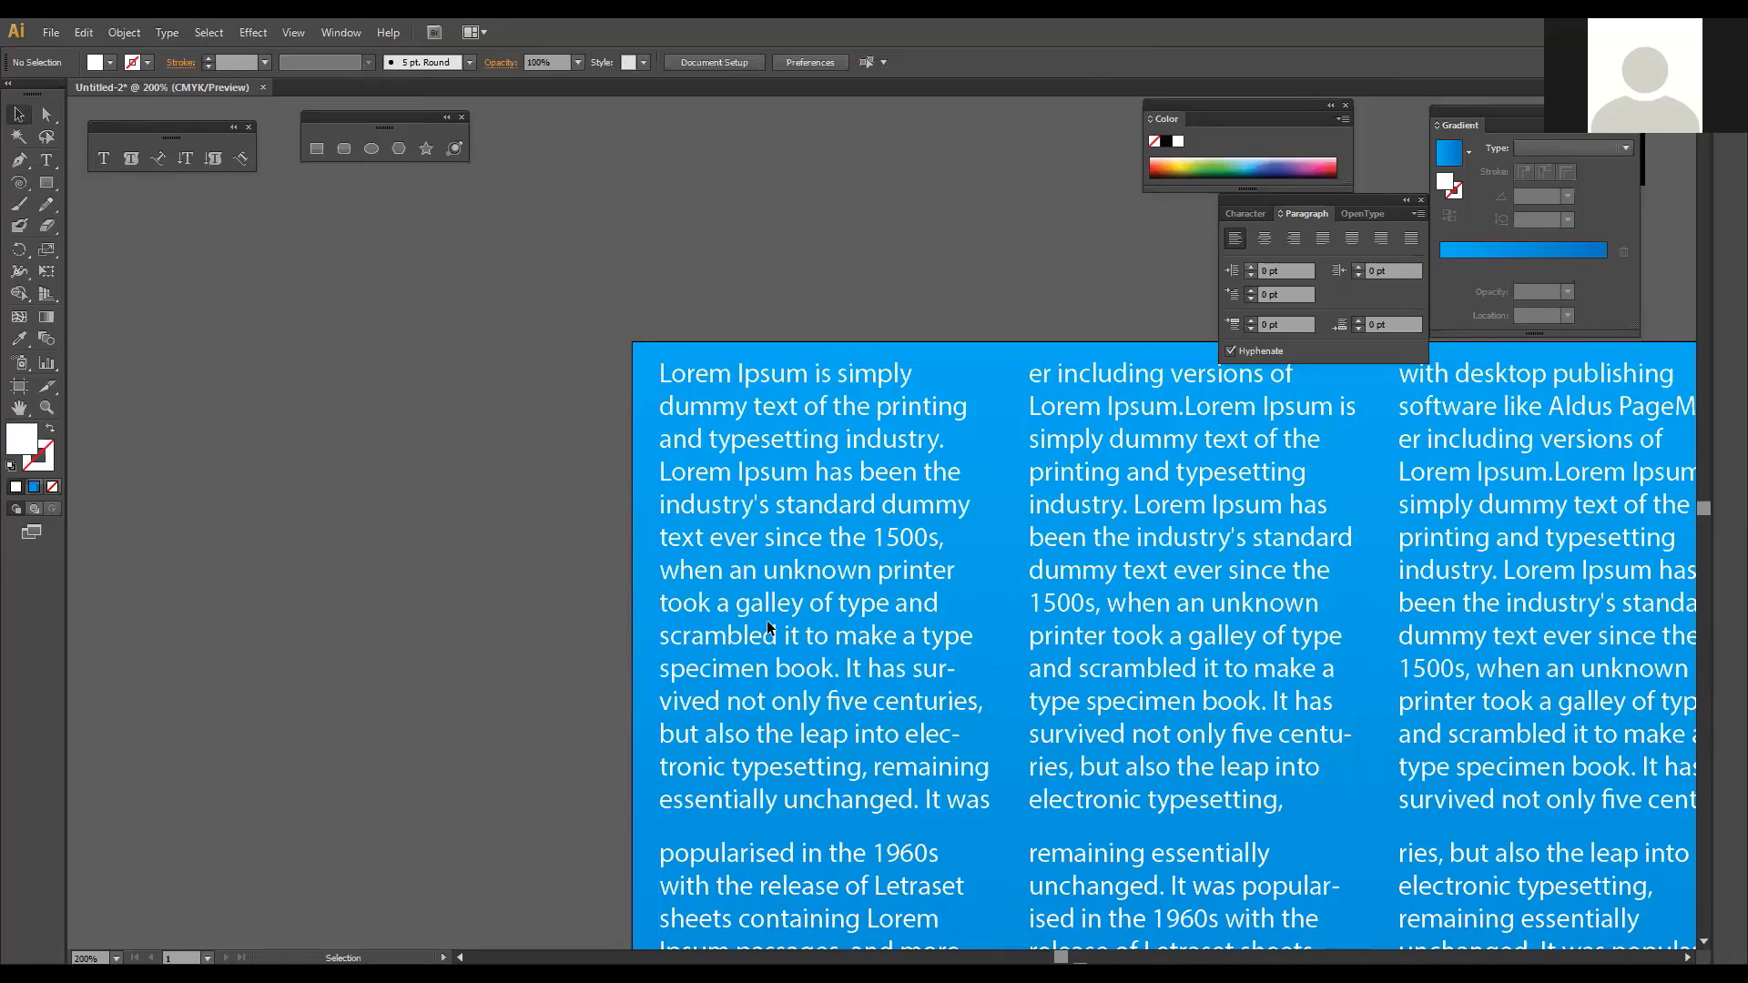
pyautogui.hotkey('ctrl', '-')
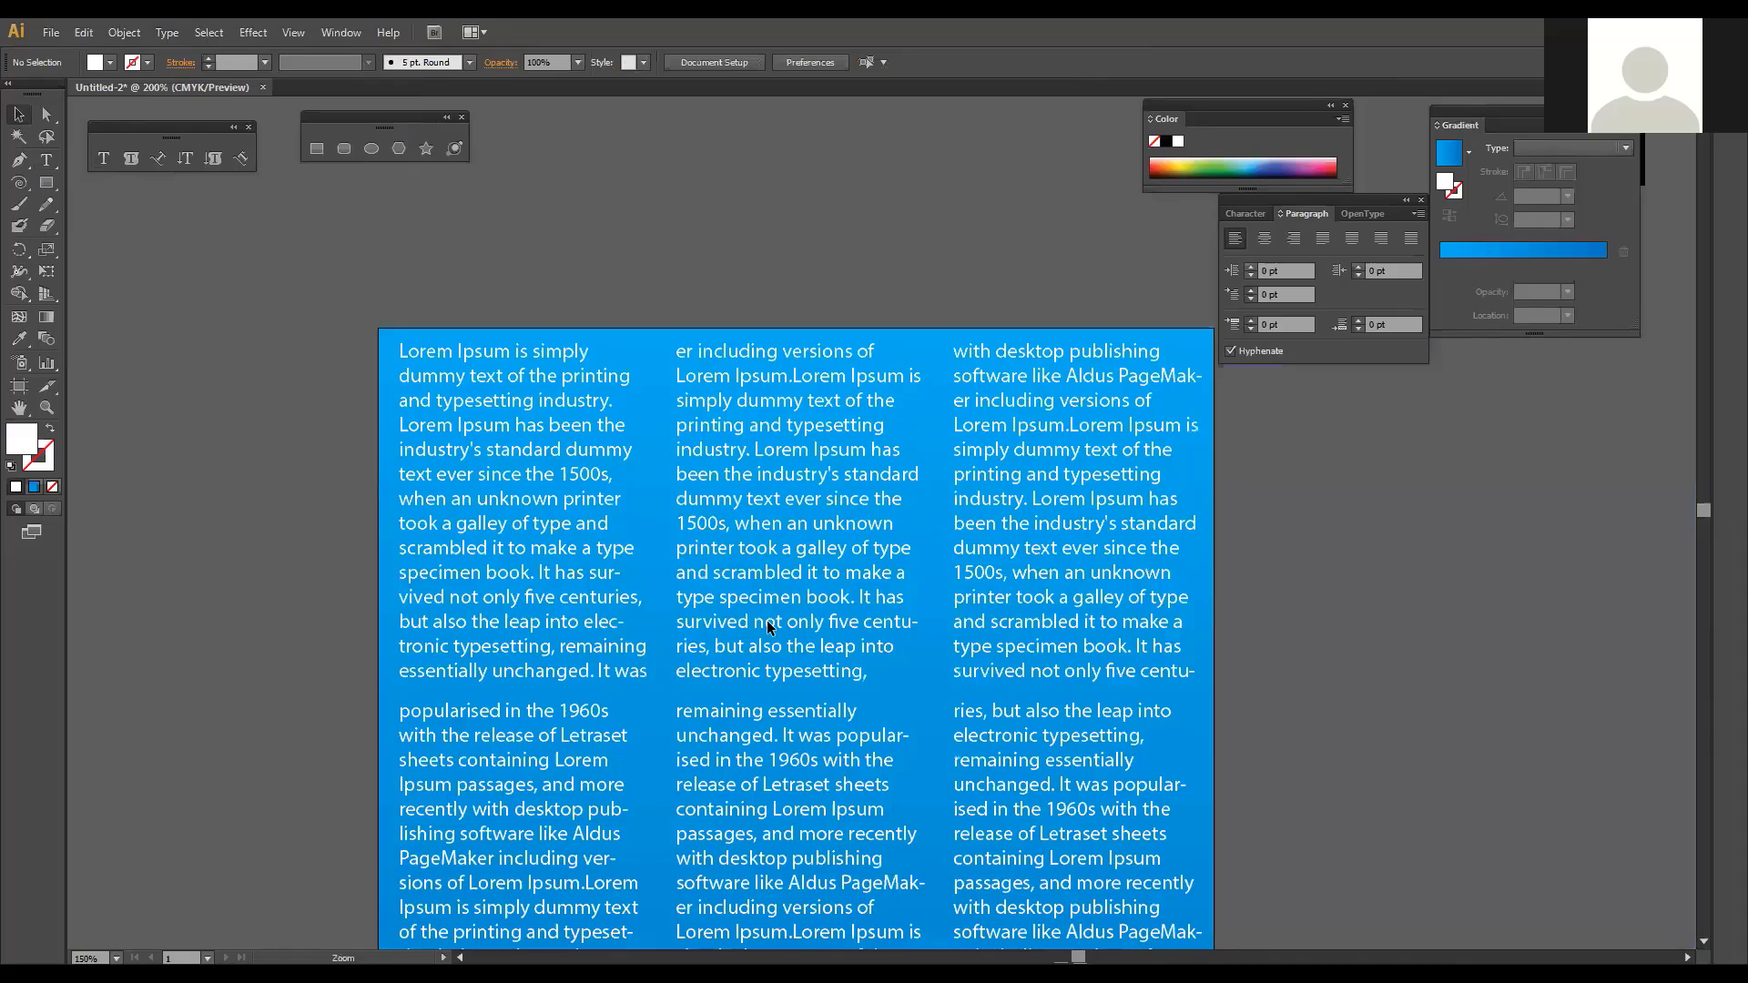
pyautogui.hotkey('ctrl', '-')
pyautogui.hotkey('ctrl', '-')
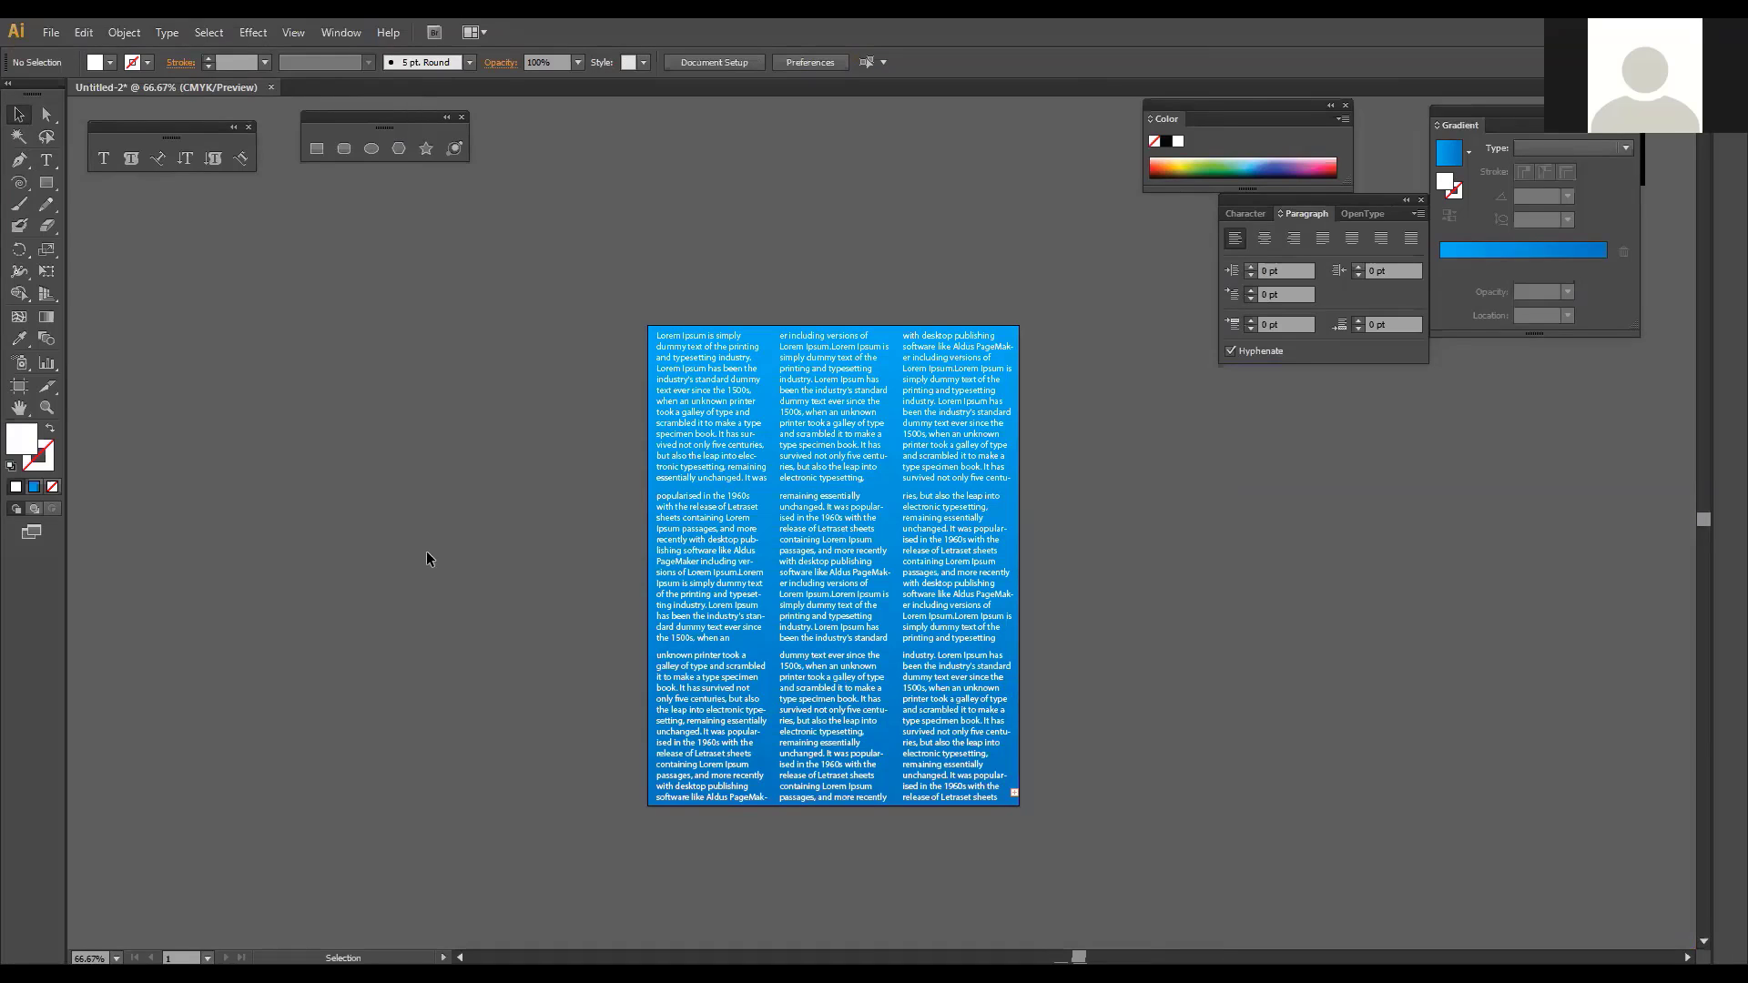
pyautogui.hotkey('ctrl', 'a')
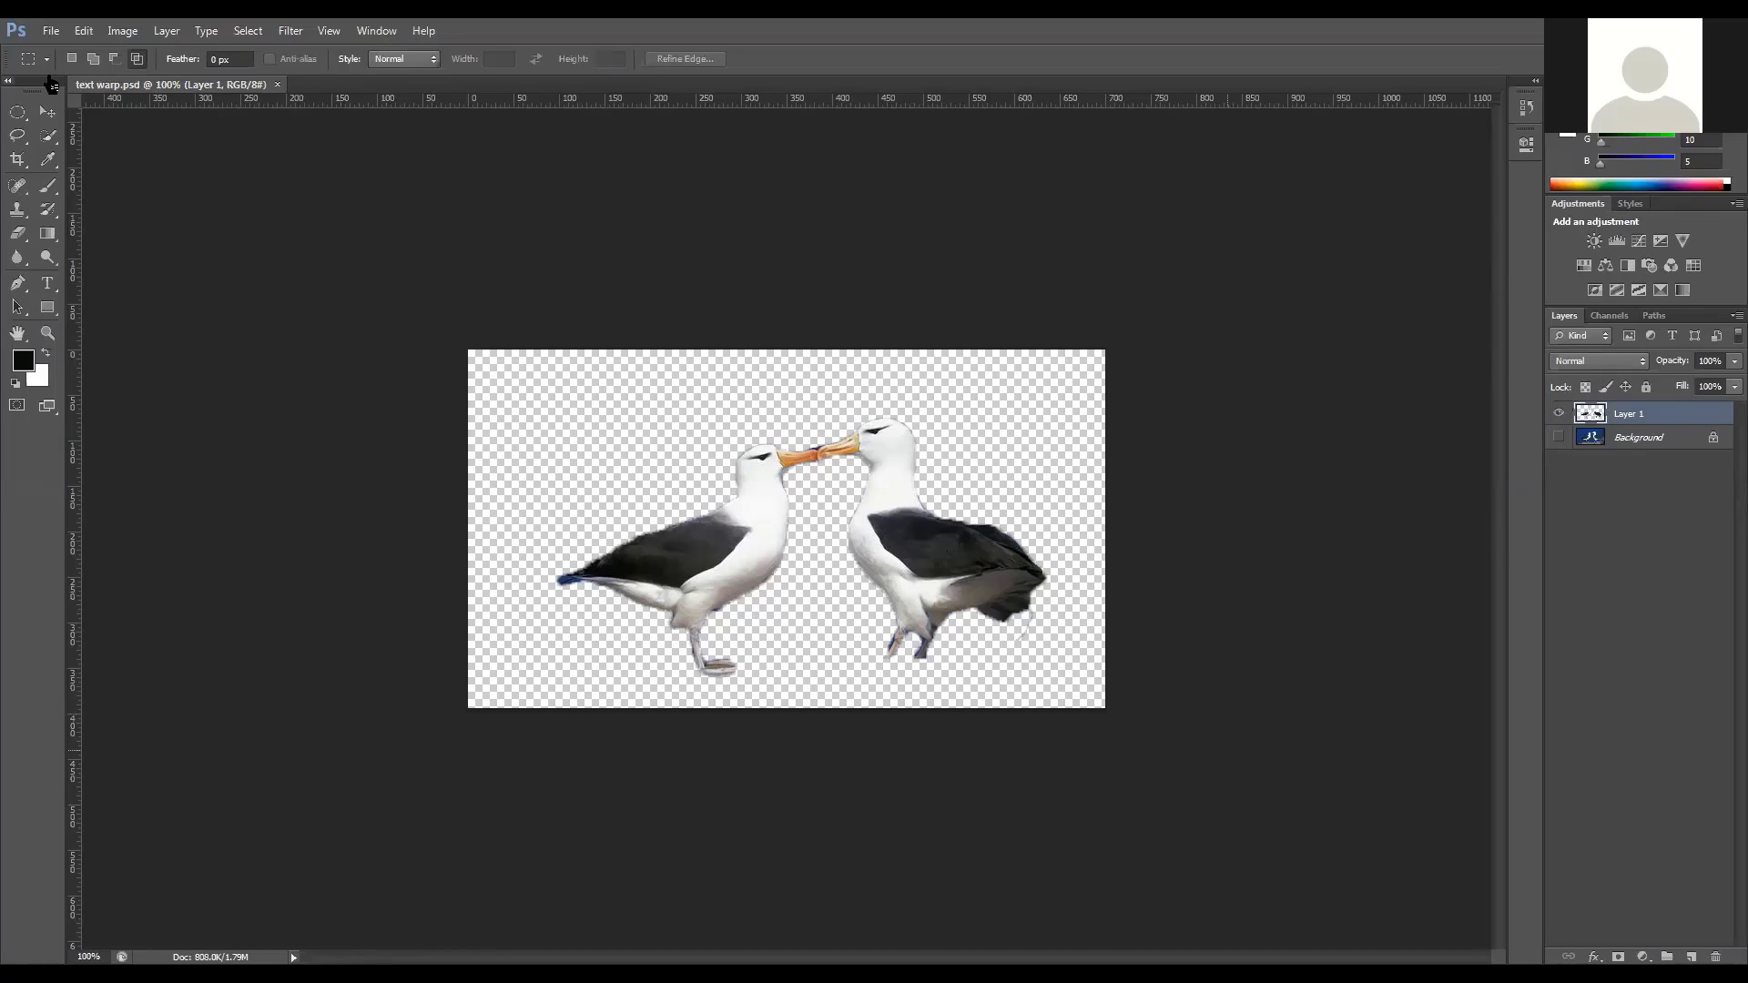
# Step: In Photoshop, compare the cut-out birds on Layer 1 of text warp.psd with the Background photo, and quit without saving
pyautogui.press('v')
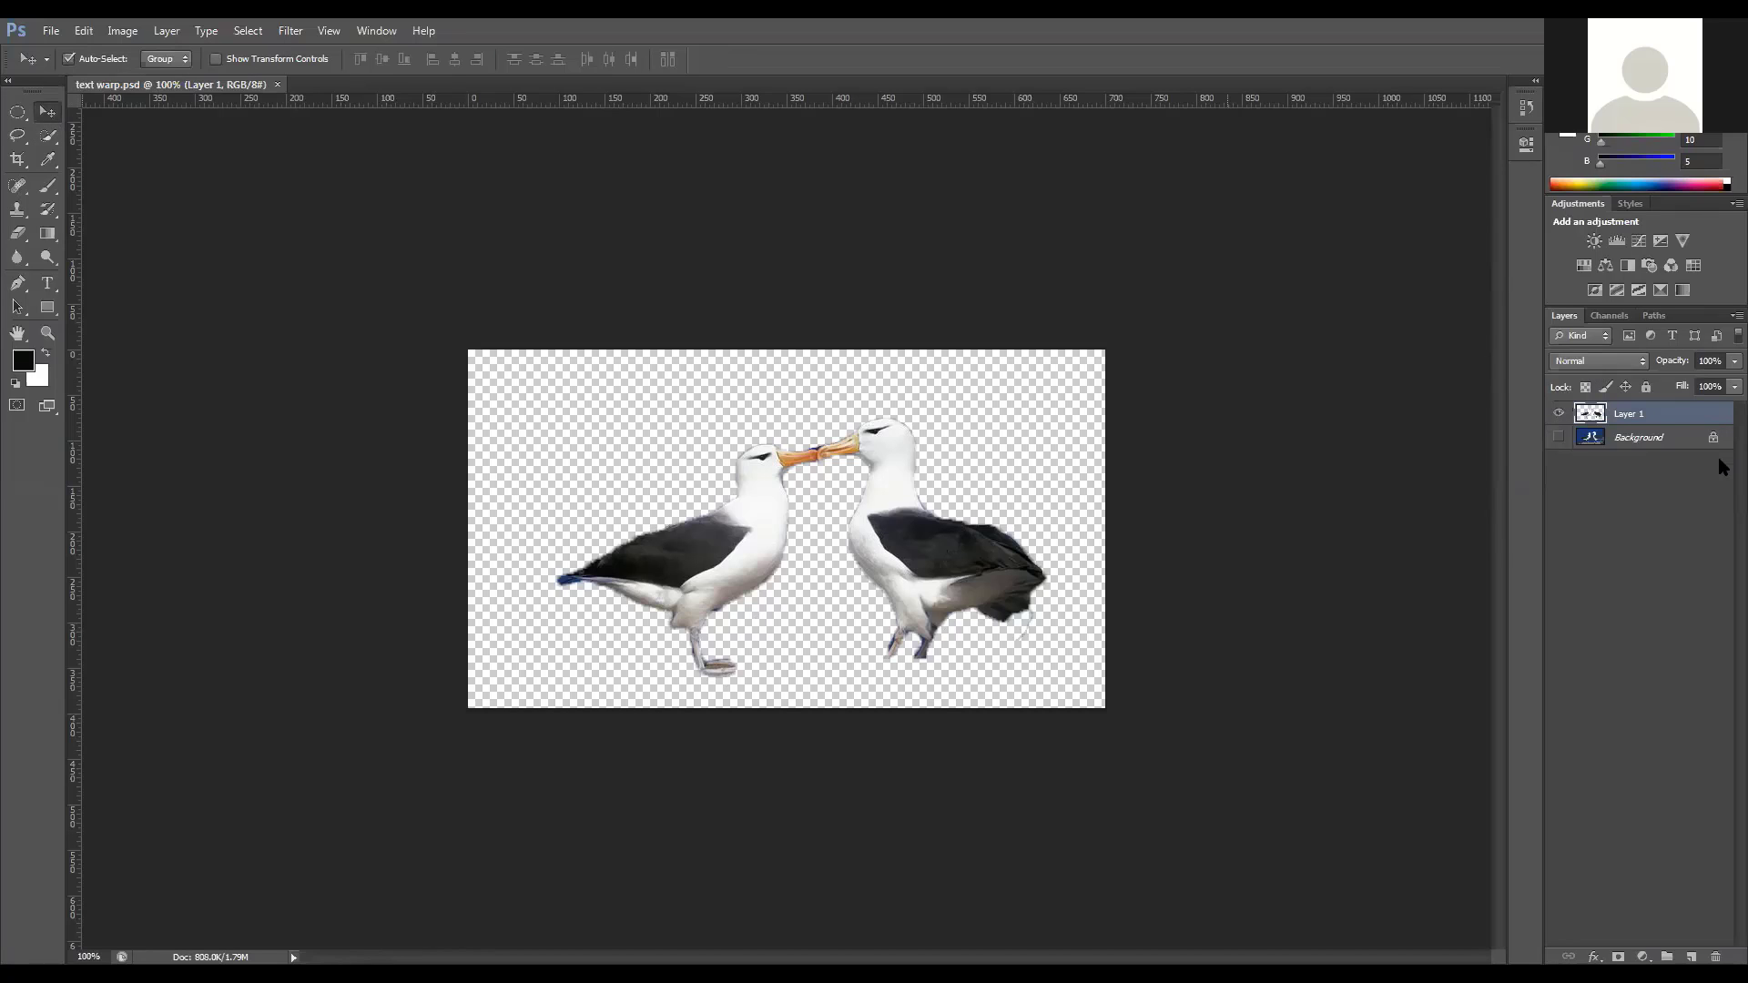
pyautogui.click(1559, 414)
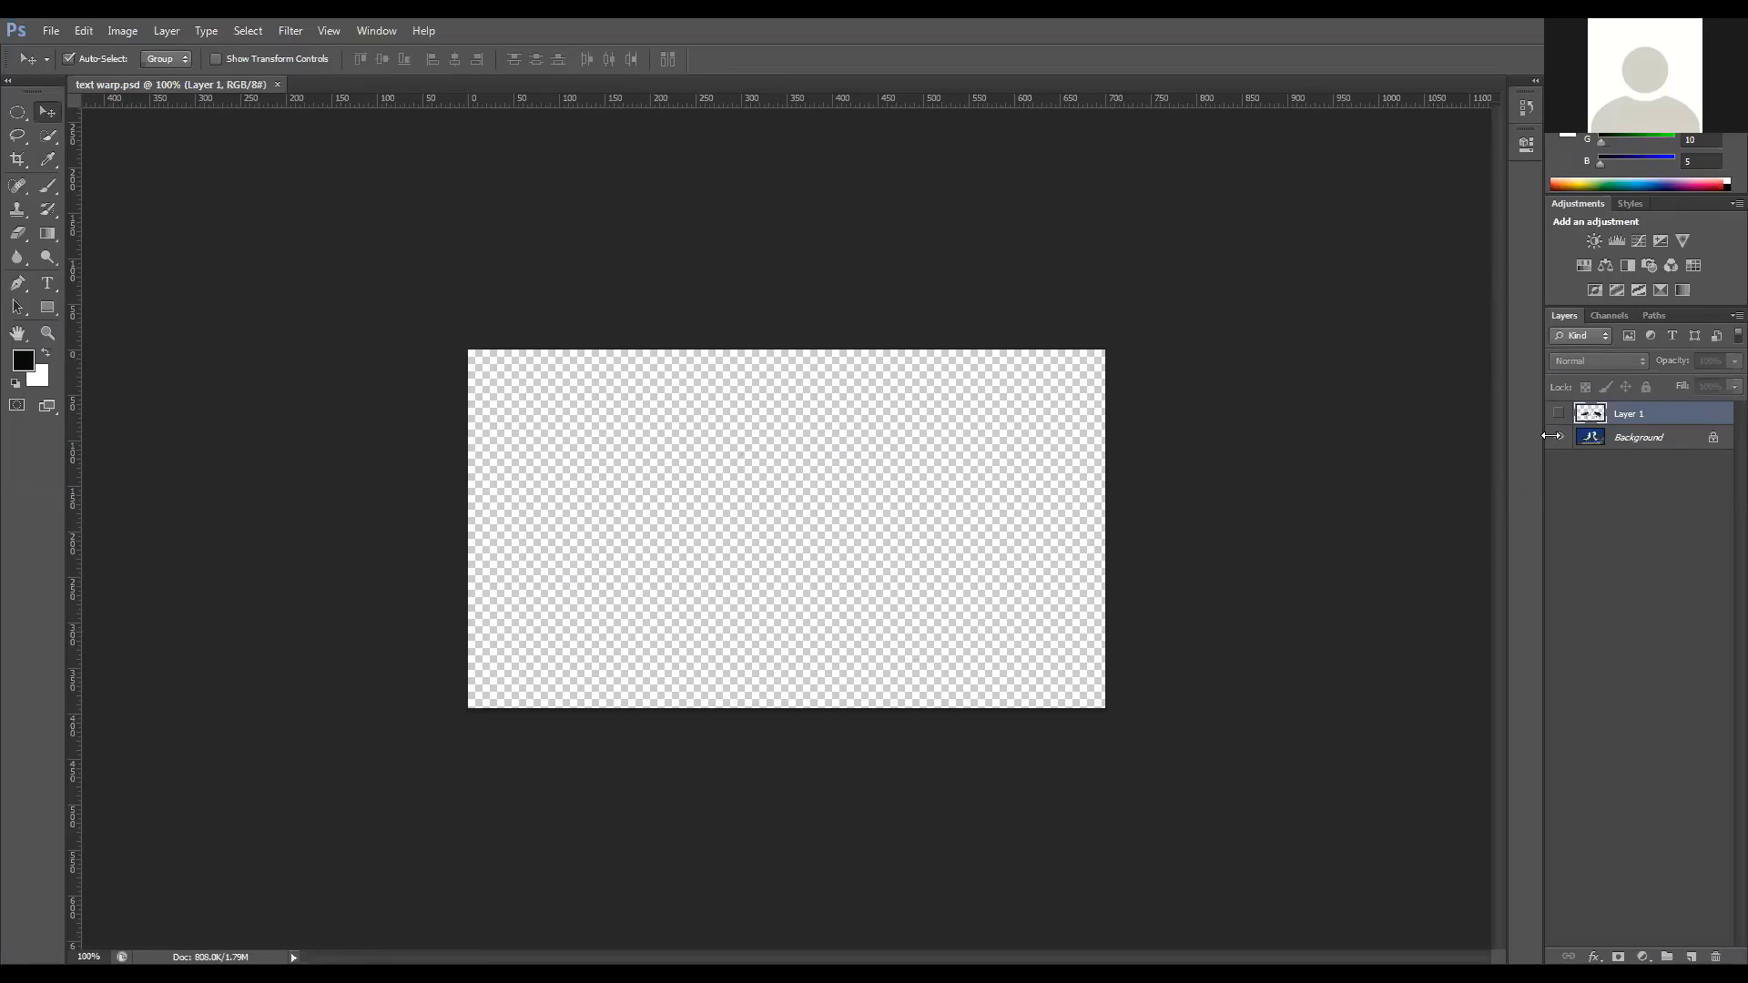
pyautogui.click(1556, 437)
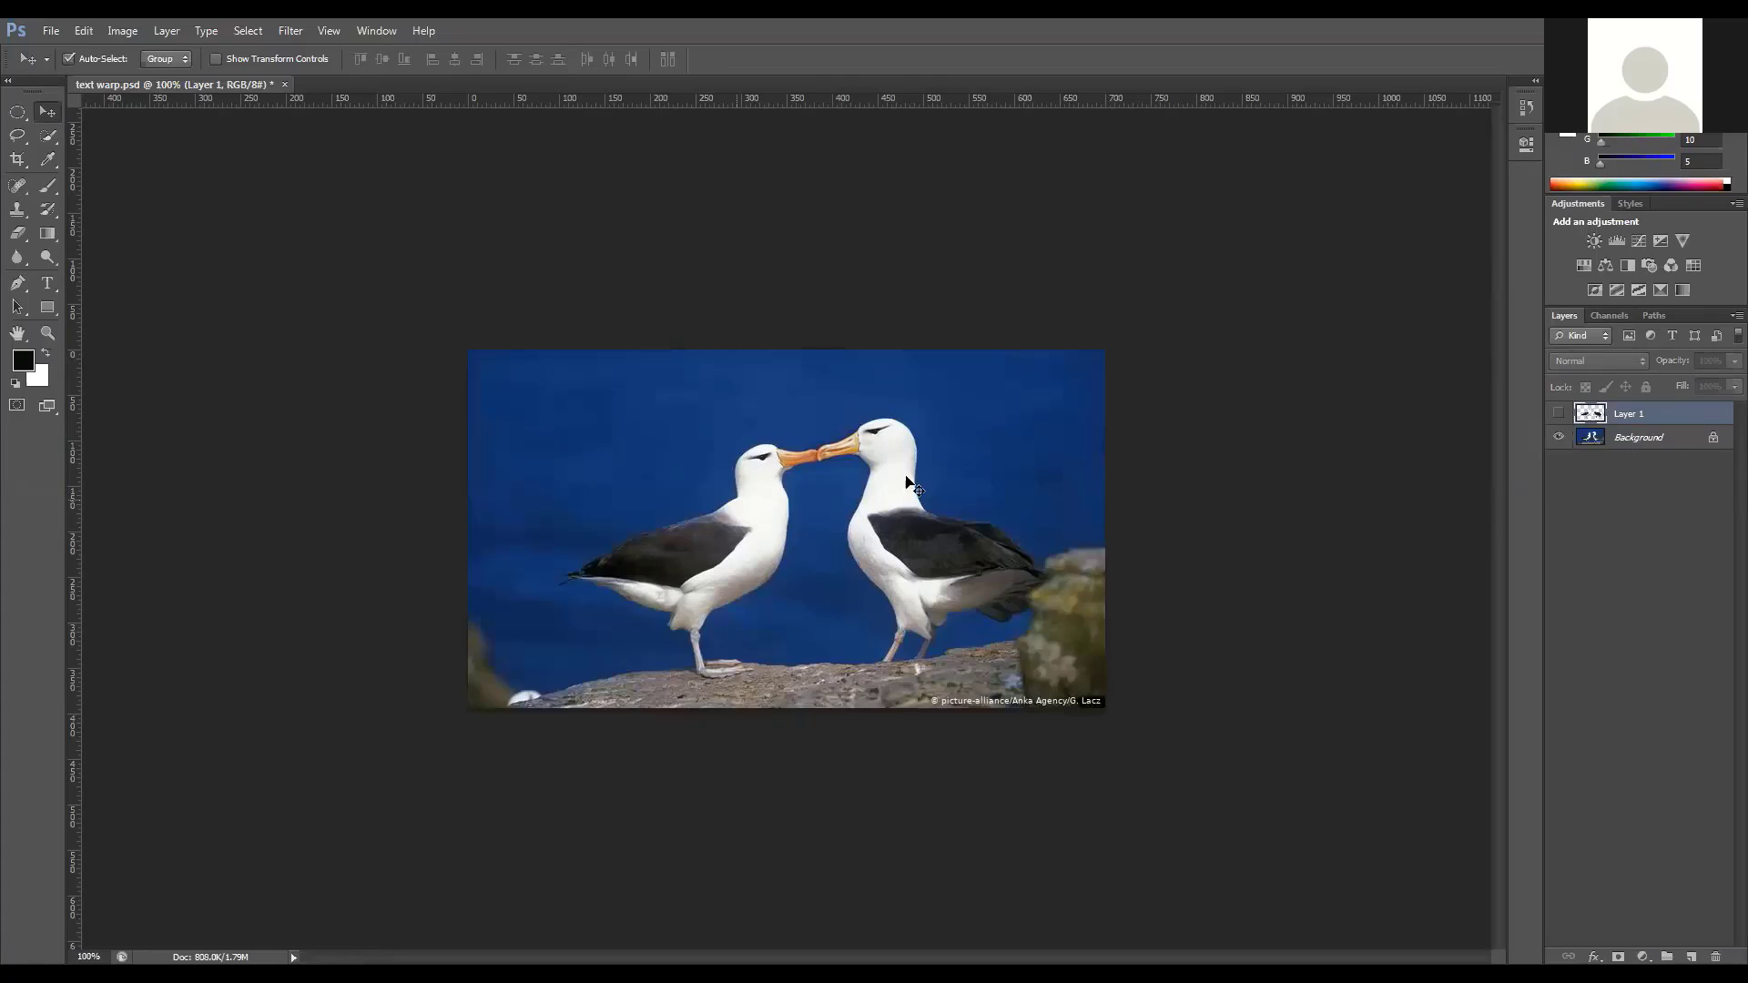
pyautogui.click(1558, 414)
pyautogui.click(1559, 438)
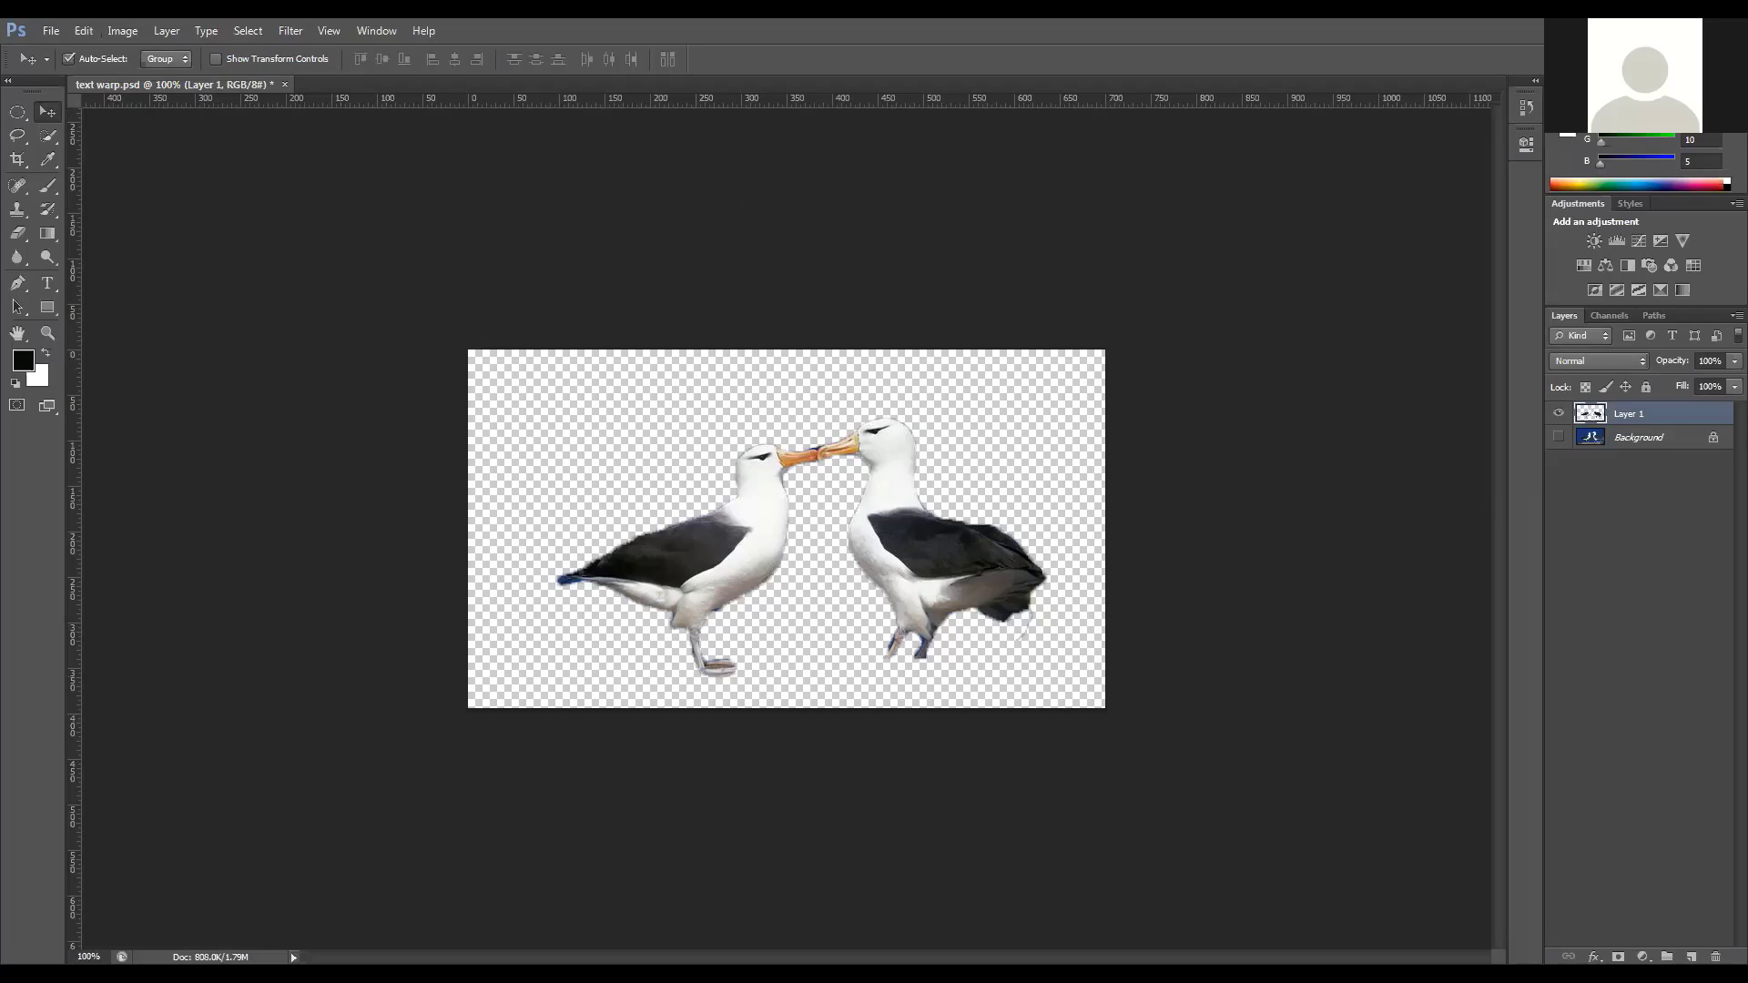
pyautogui.hotkey('ctrl', 'q')
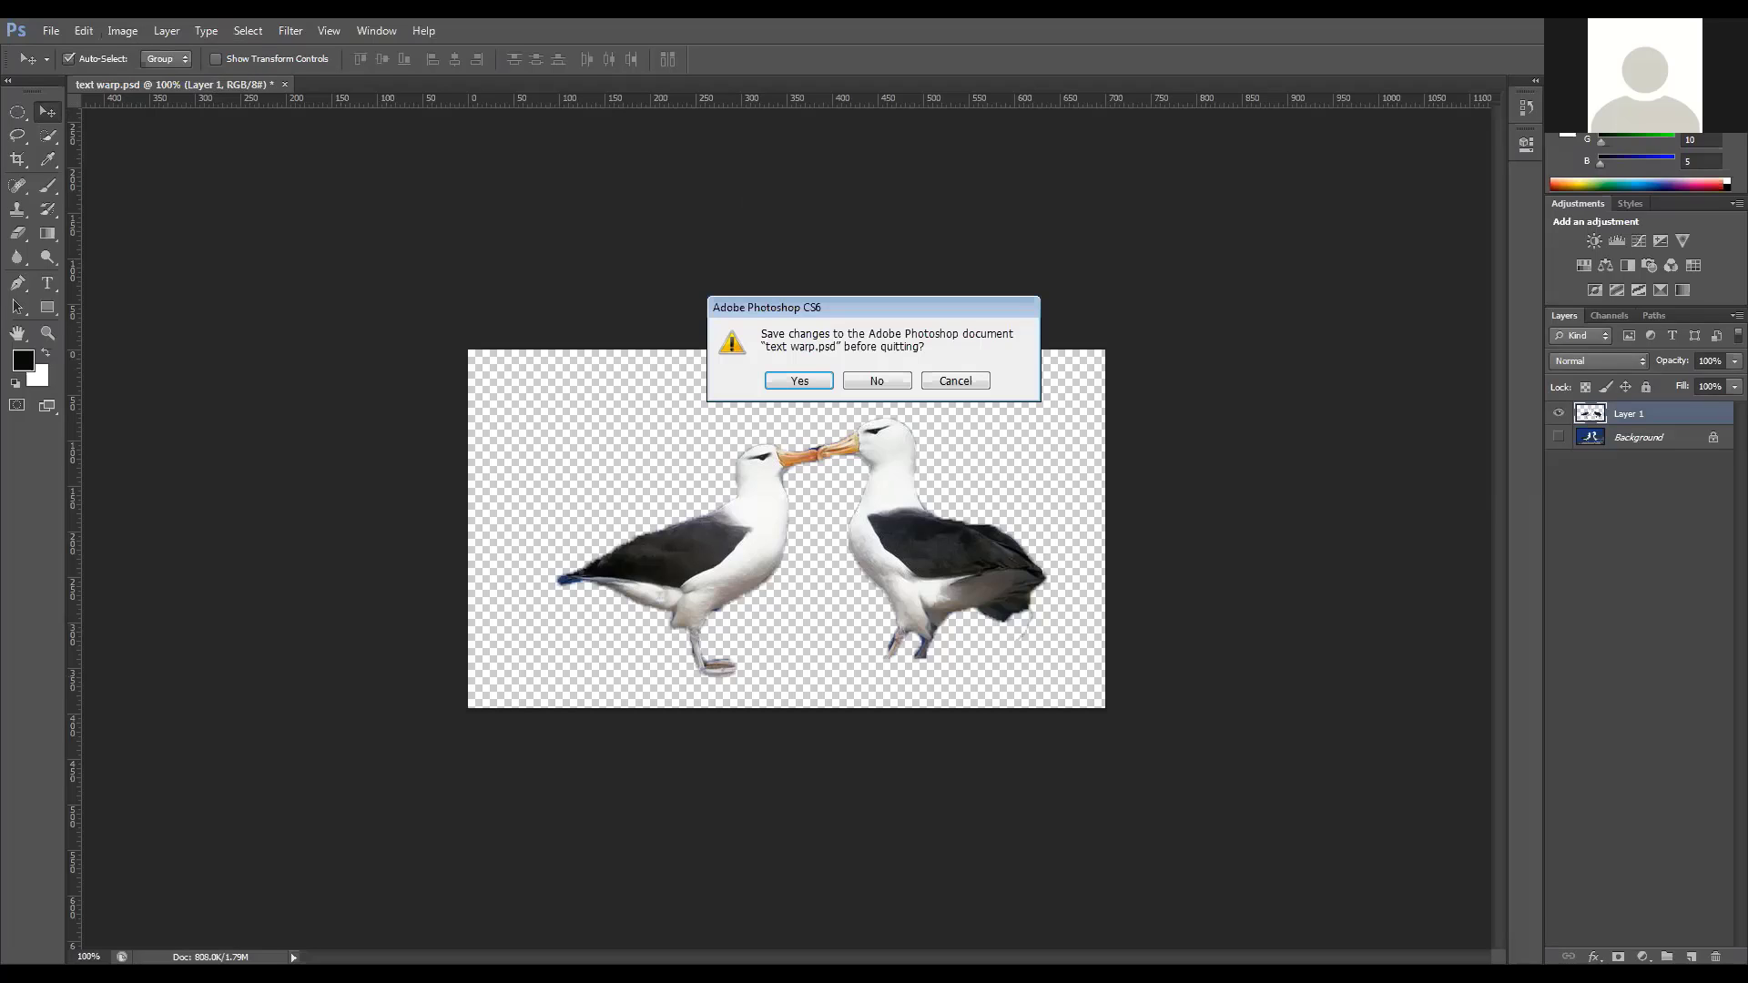
pyautogui.click(880, 380)
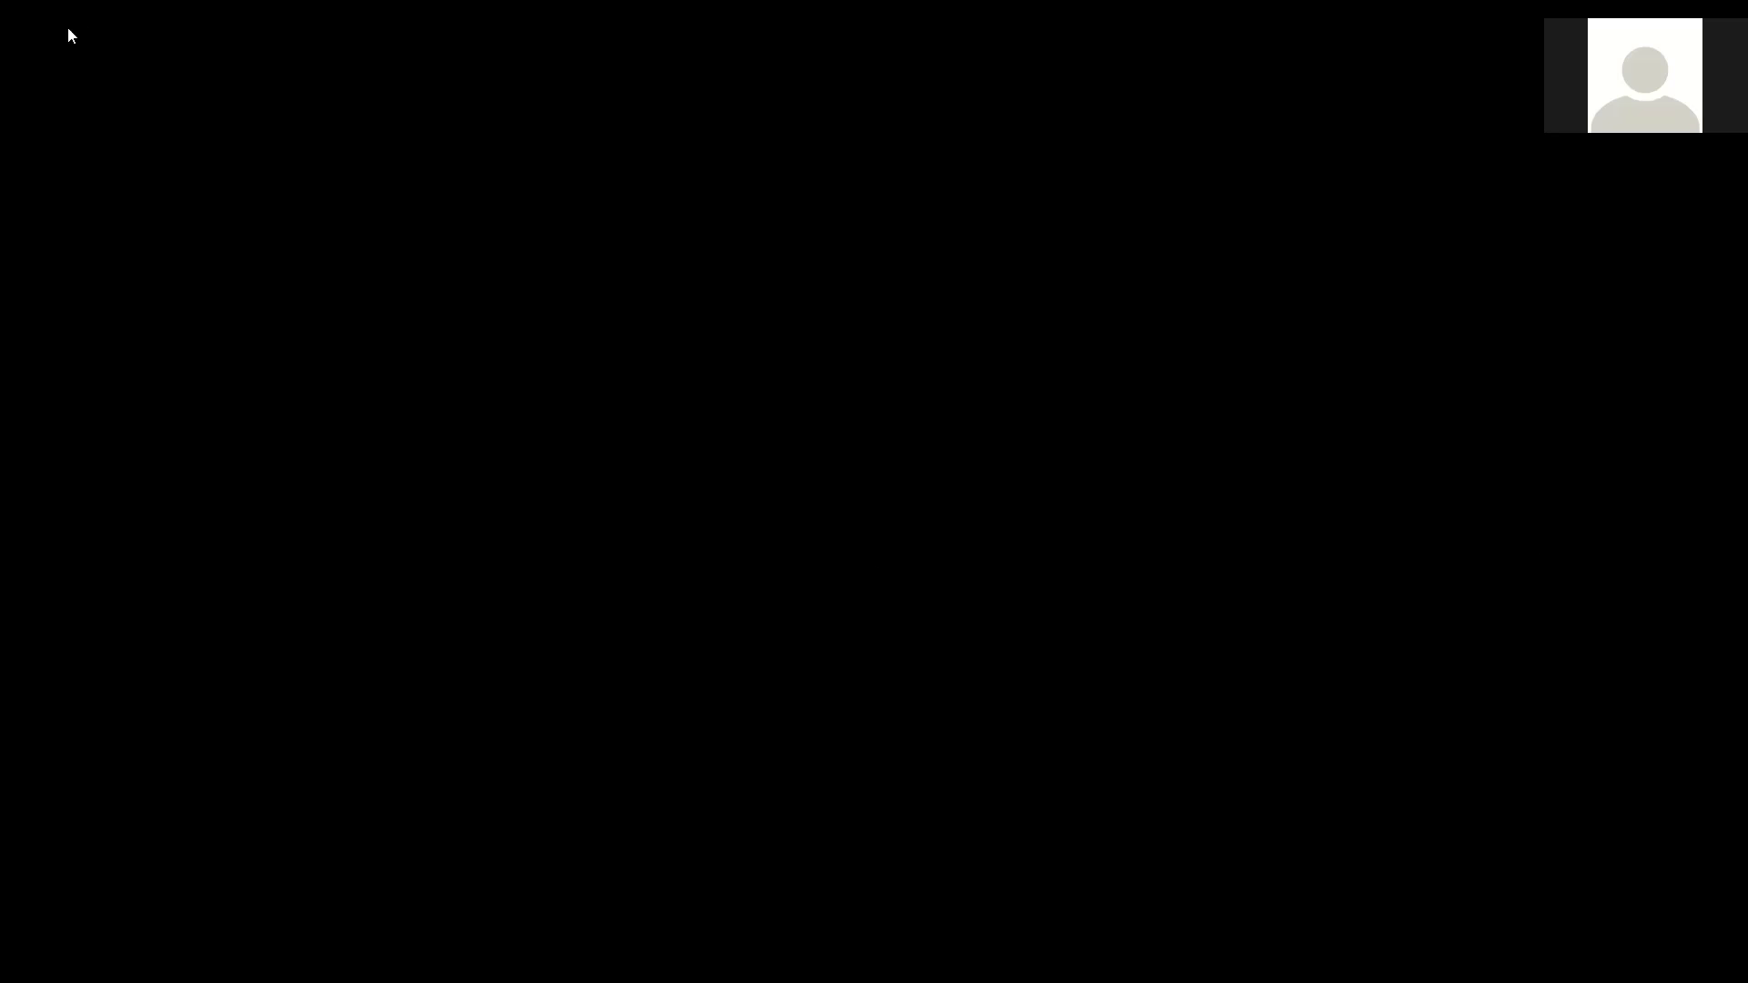
# Step: Place the Photoshop file text warp from the Desktop in the Illustrator page with linking off, converting its layers to objects
pyautogui.hotkey('alt', 'f')
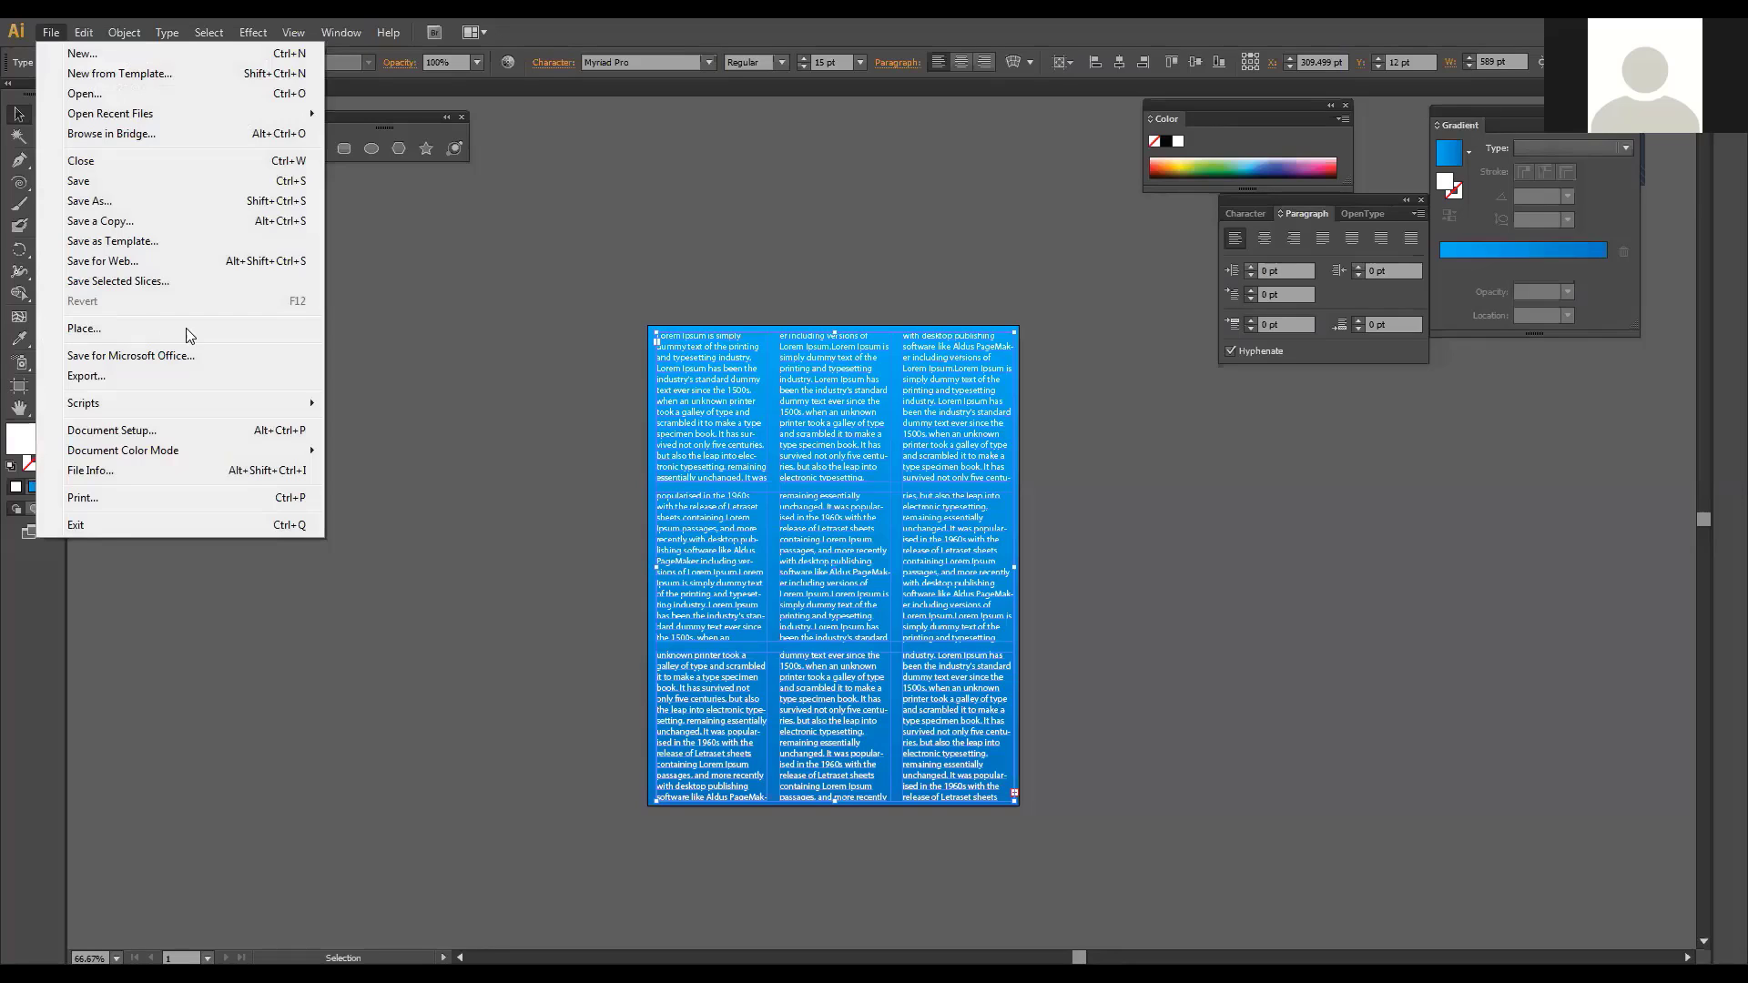
pyautogui.press('l')
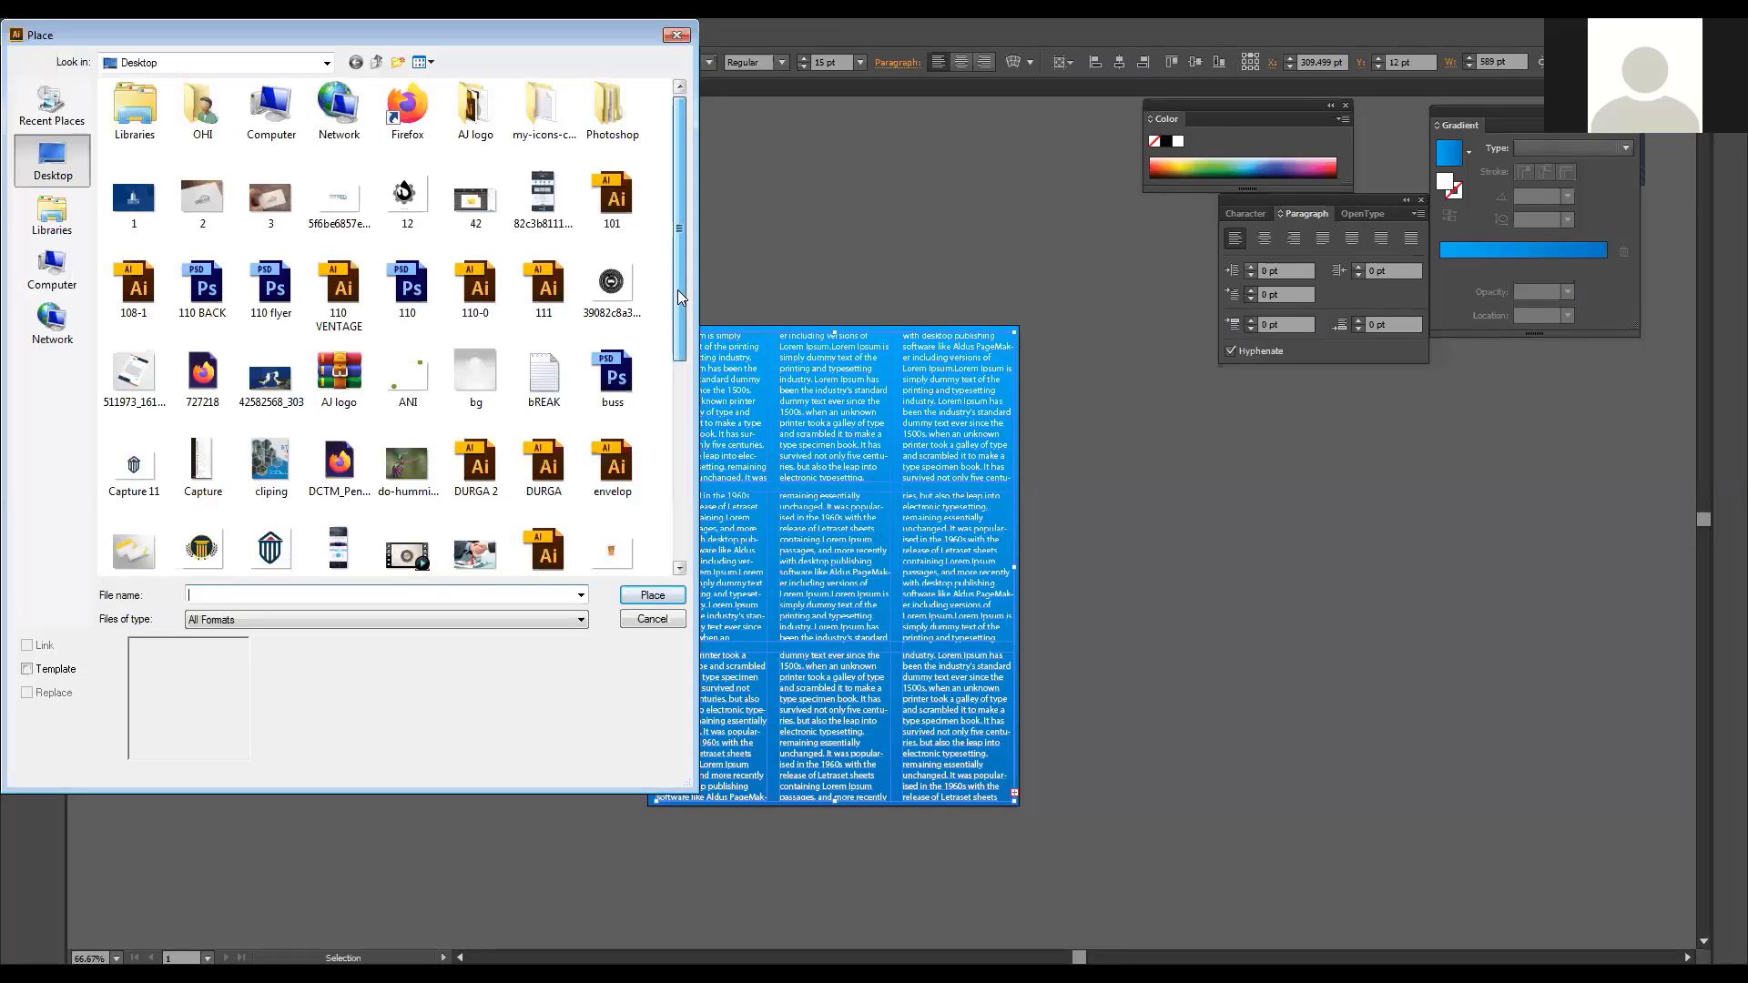
pyautogui.moveTo(675, 352); pyautogui.dragTo(673, 452)
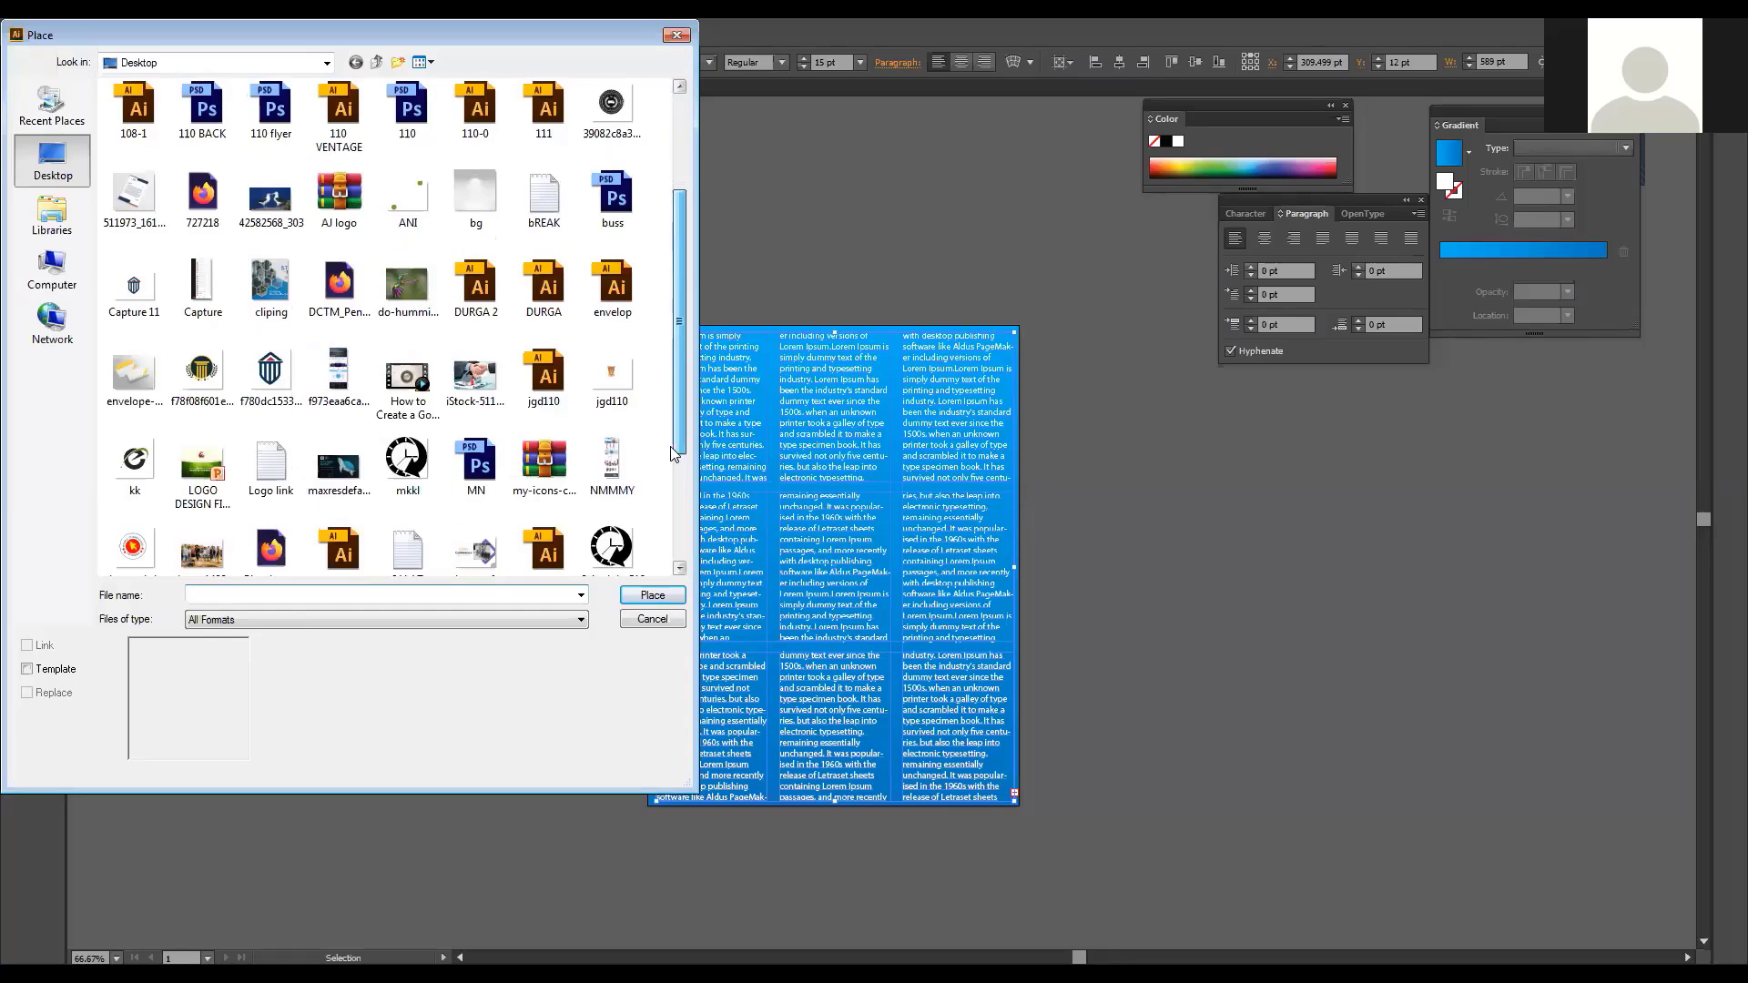
pyautogui.scroll(-3, 343, 528)
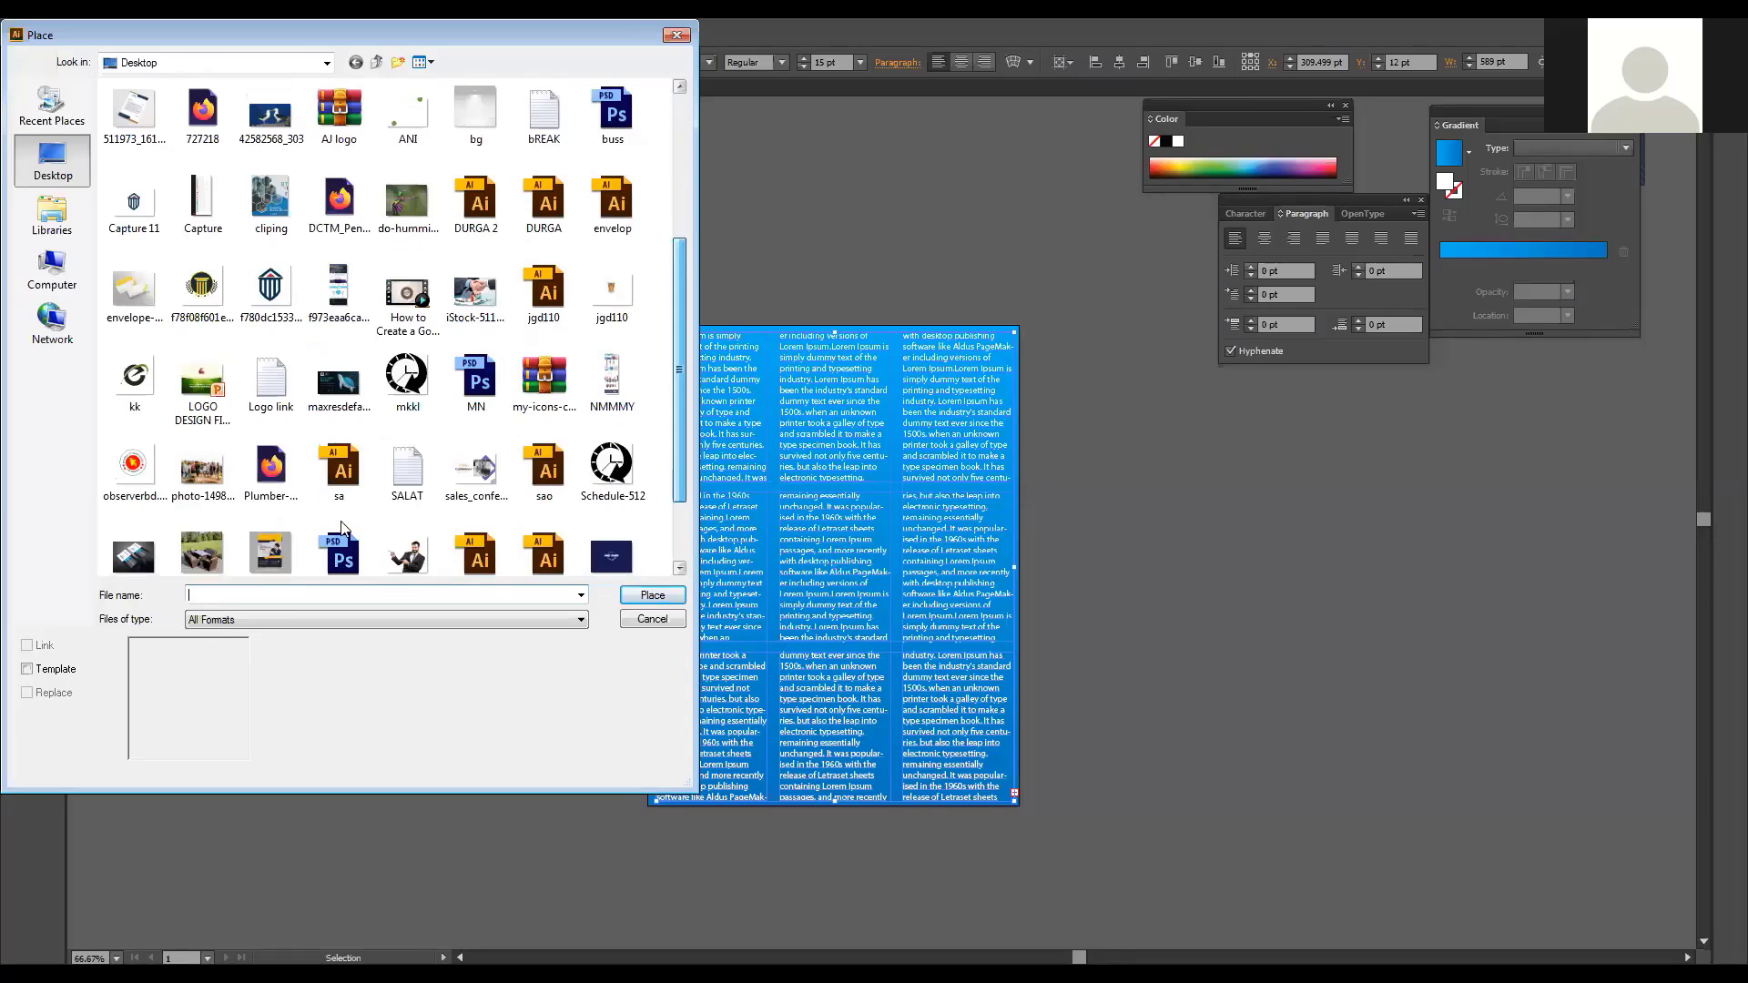
pyautogui.click(342, 528)
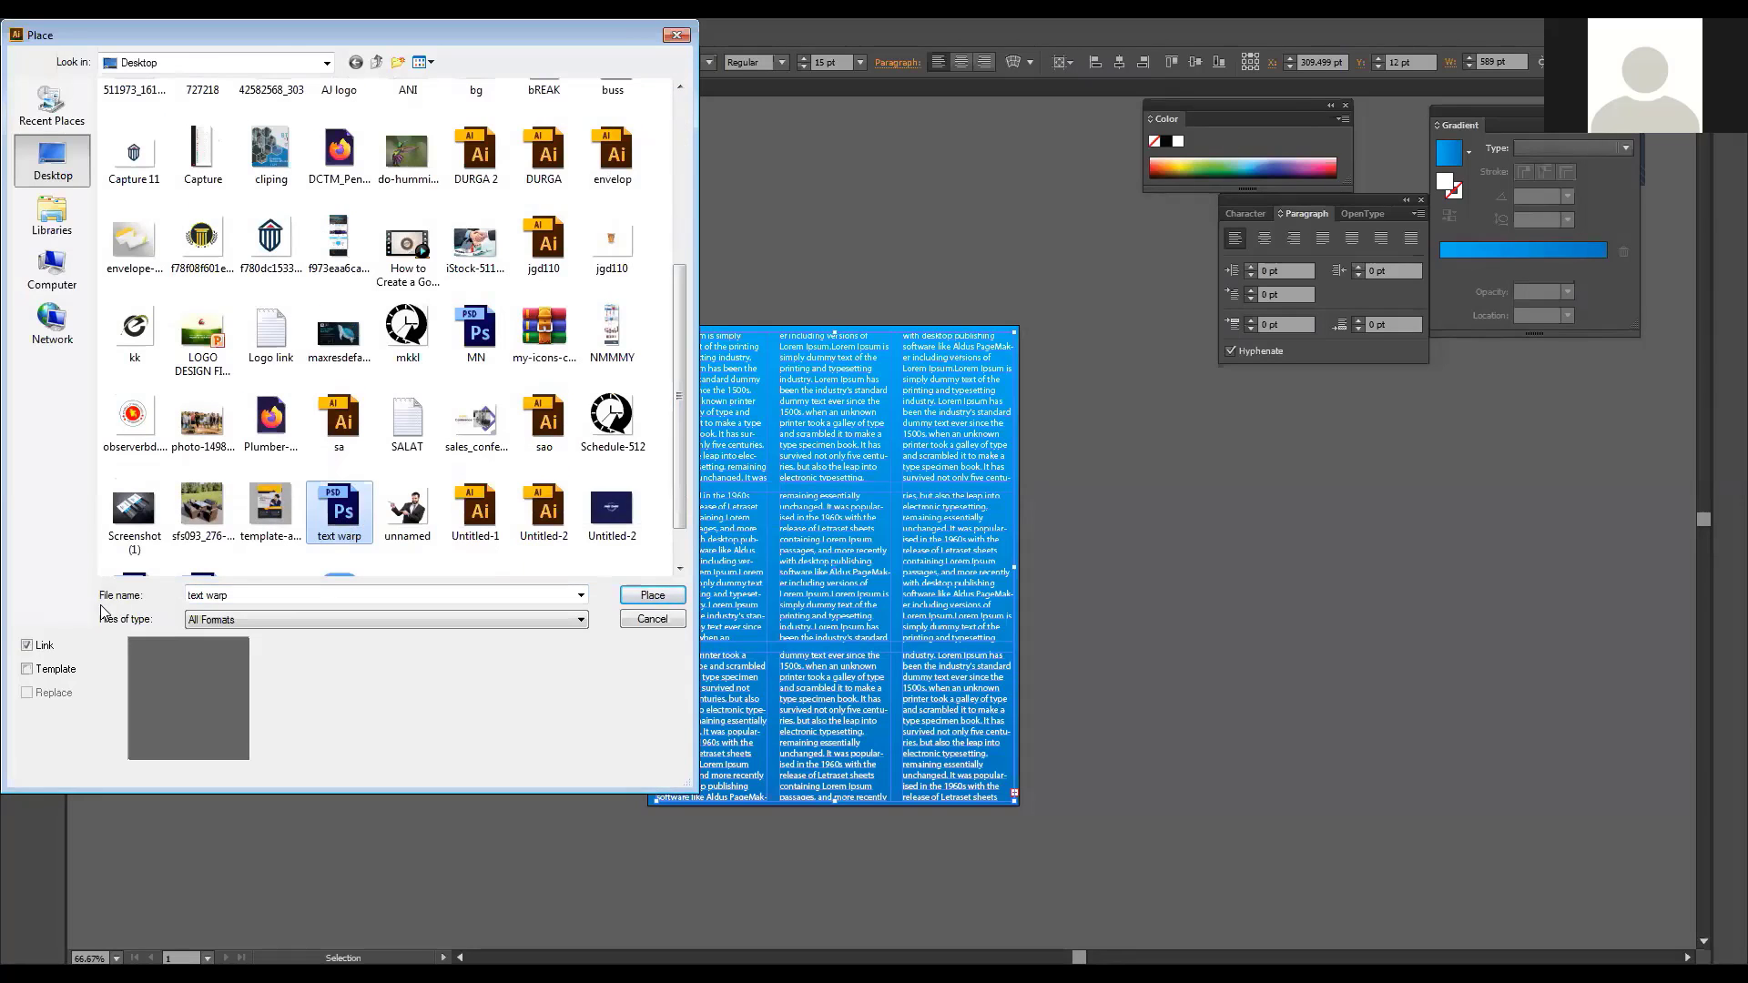
pyautogui.click(28, 646)
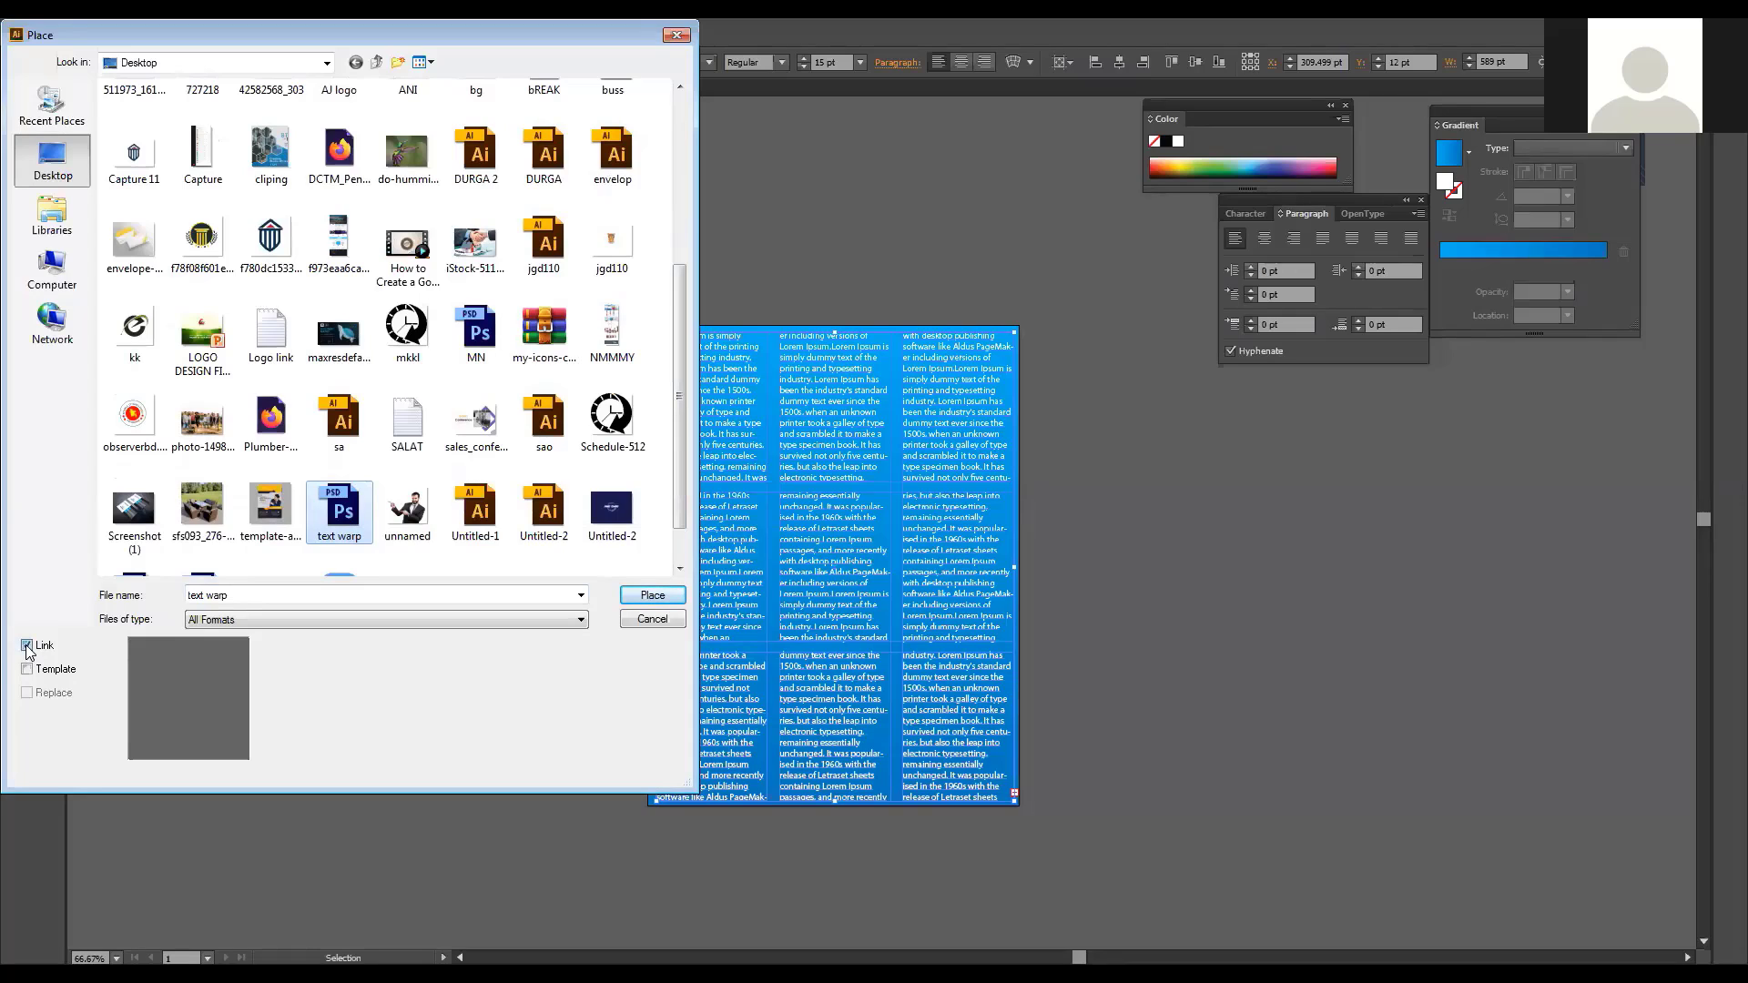
pyautogui.click(644, 597)
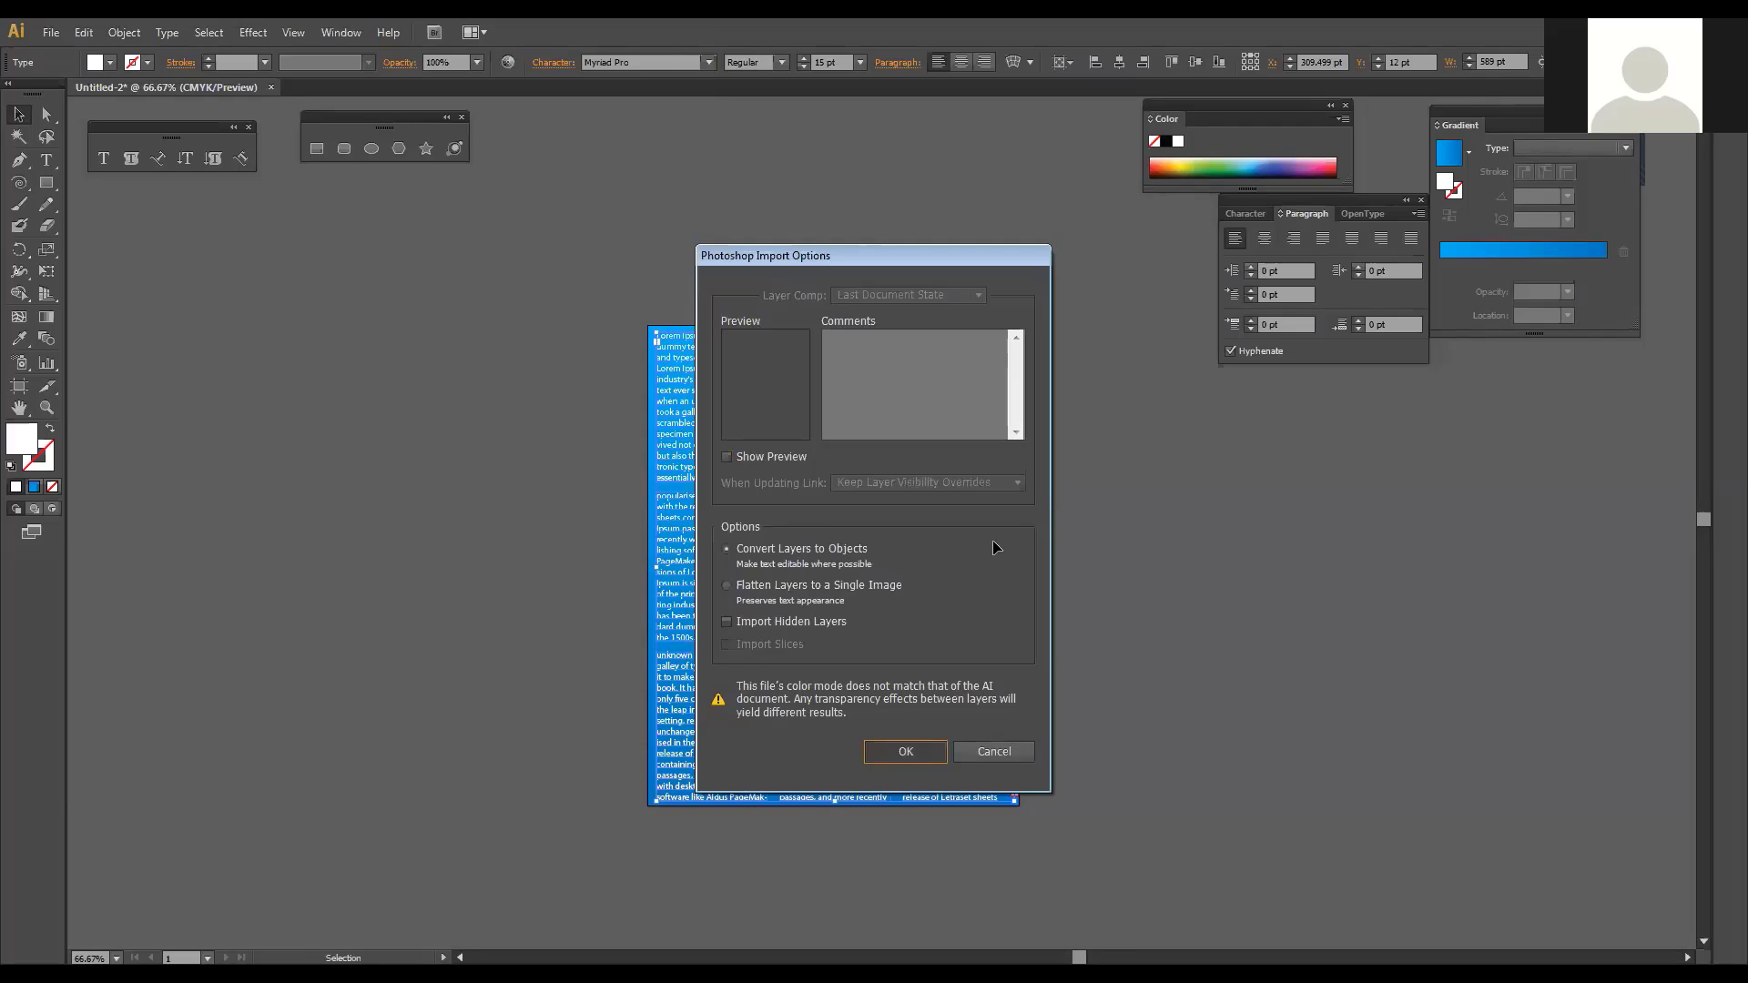
pyautogui.press('Return')
# Step: Shift the placed birds image slightly to the left over the text, and remove it from the page
pyautogui.moveTo(941, 565); pyautogui.dragTo(906, 567)
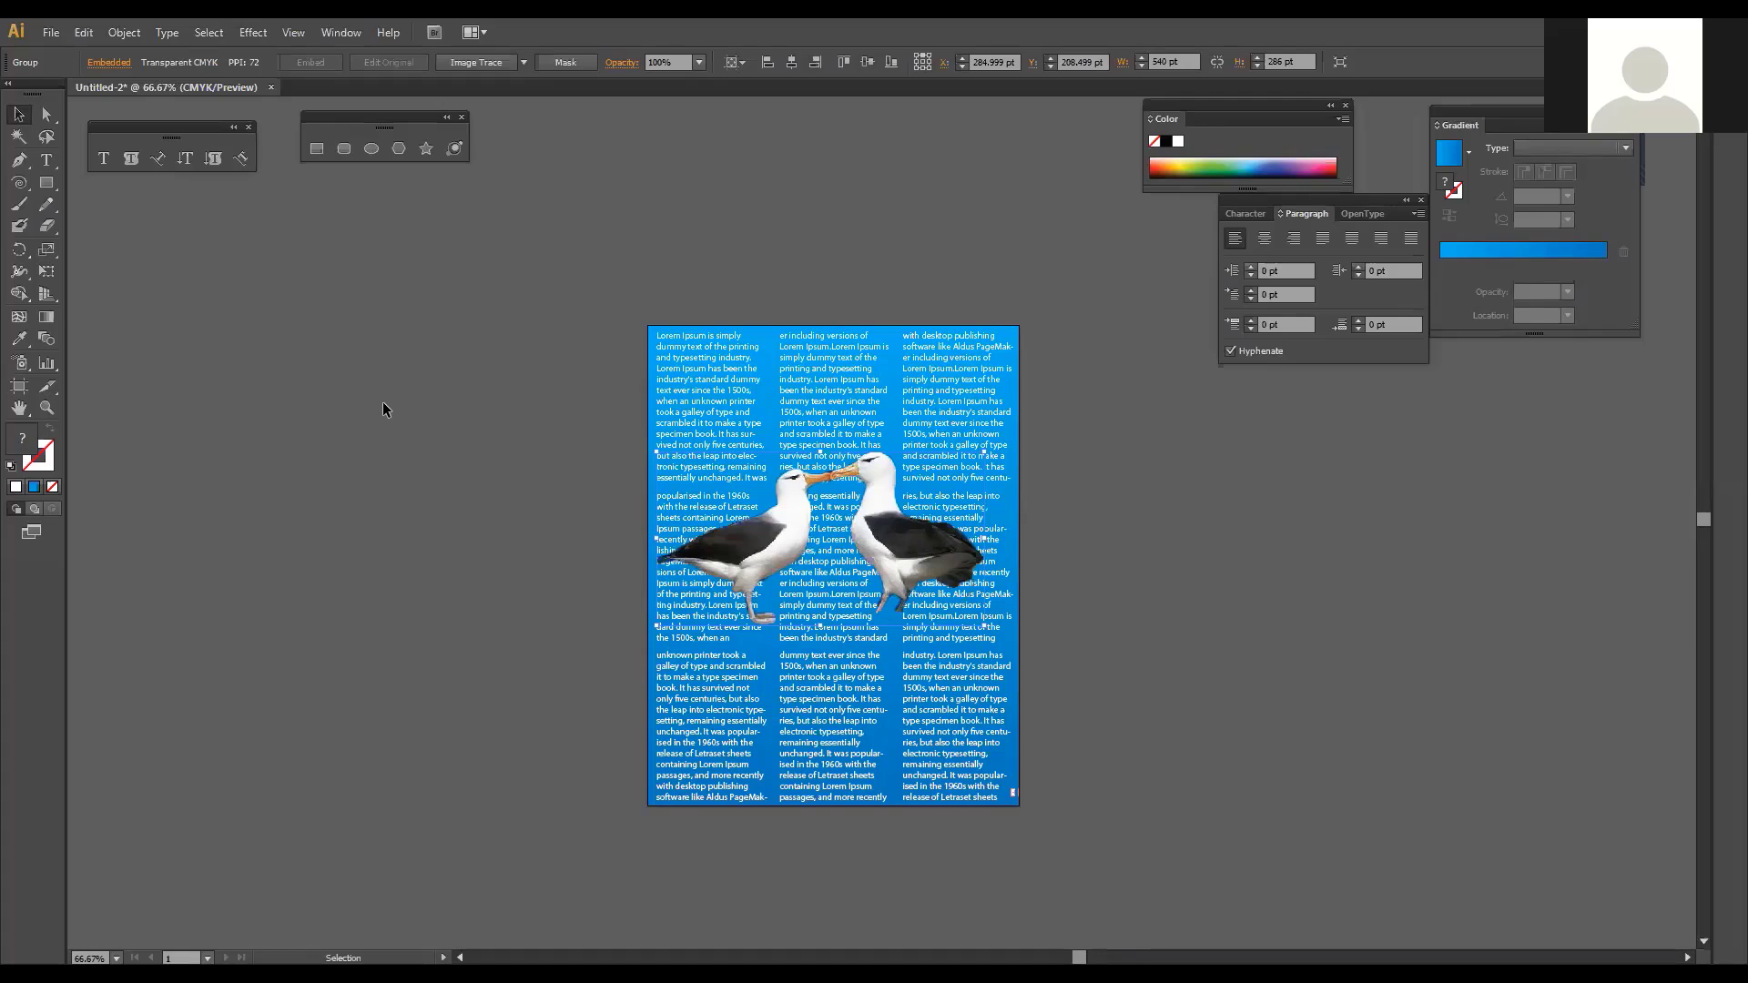
pyautogui.press('Delete')
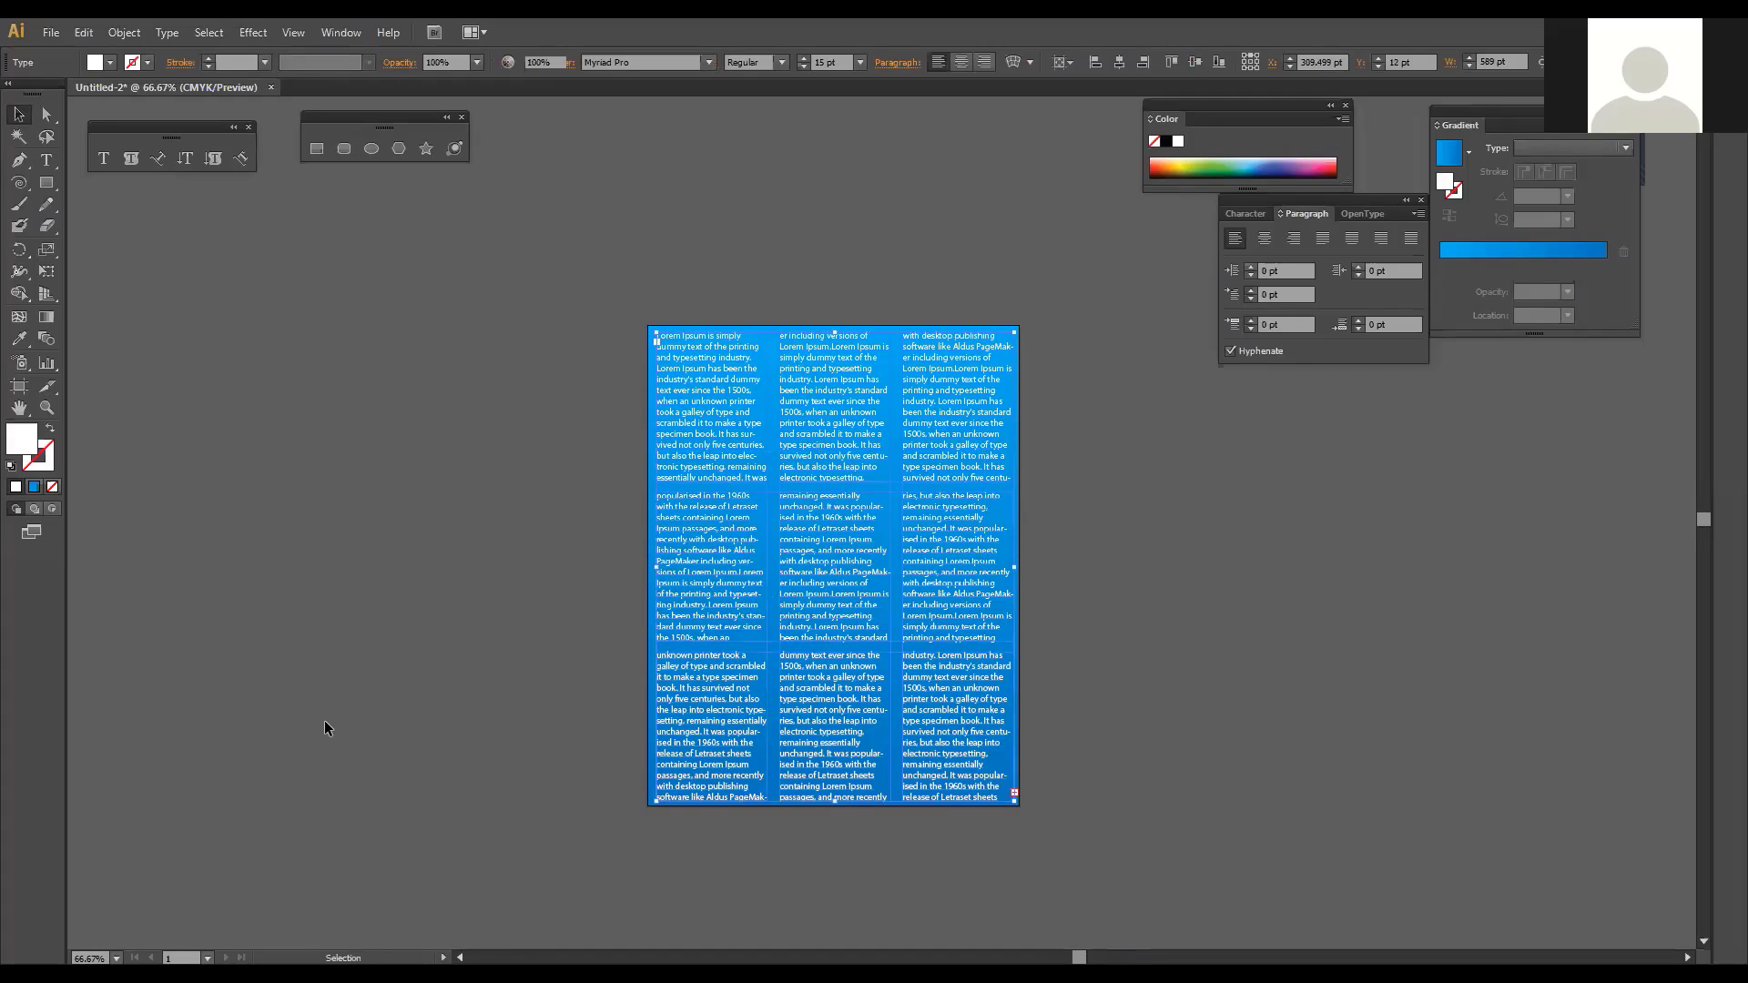
# Step: Place the text warp Photoshop file with its layers converted to objects and centre the birds image over the text columns
pyautogui.click(193, 636)
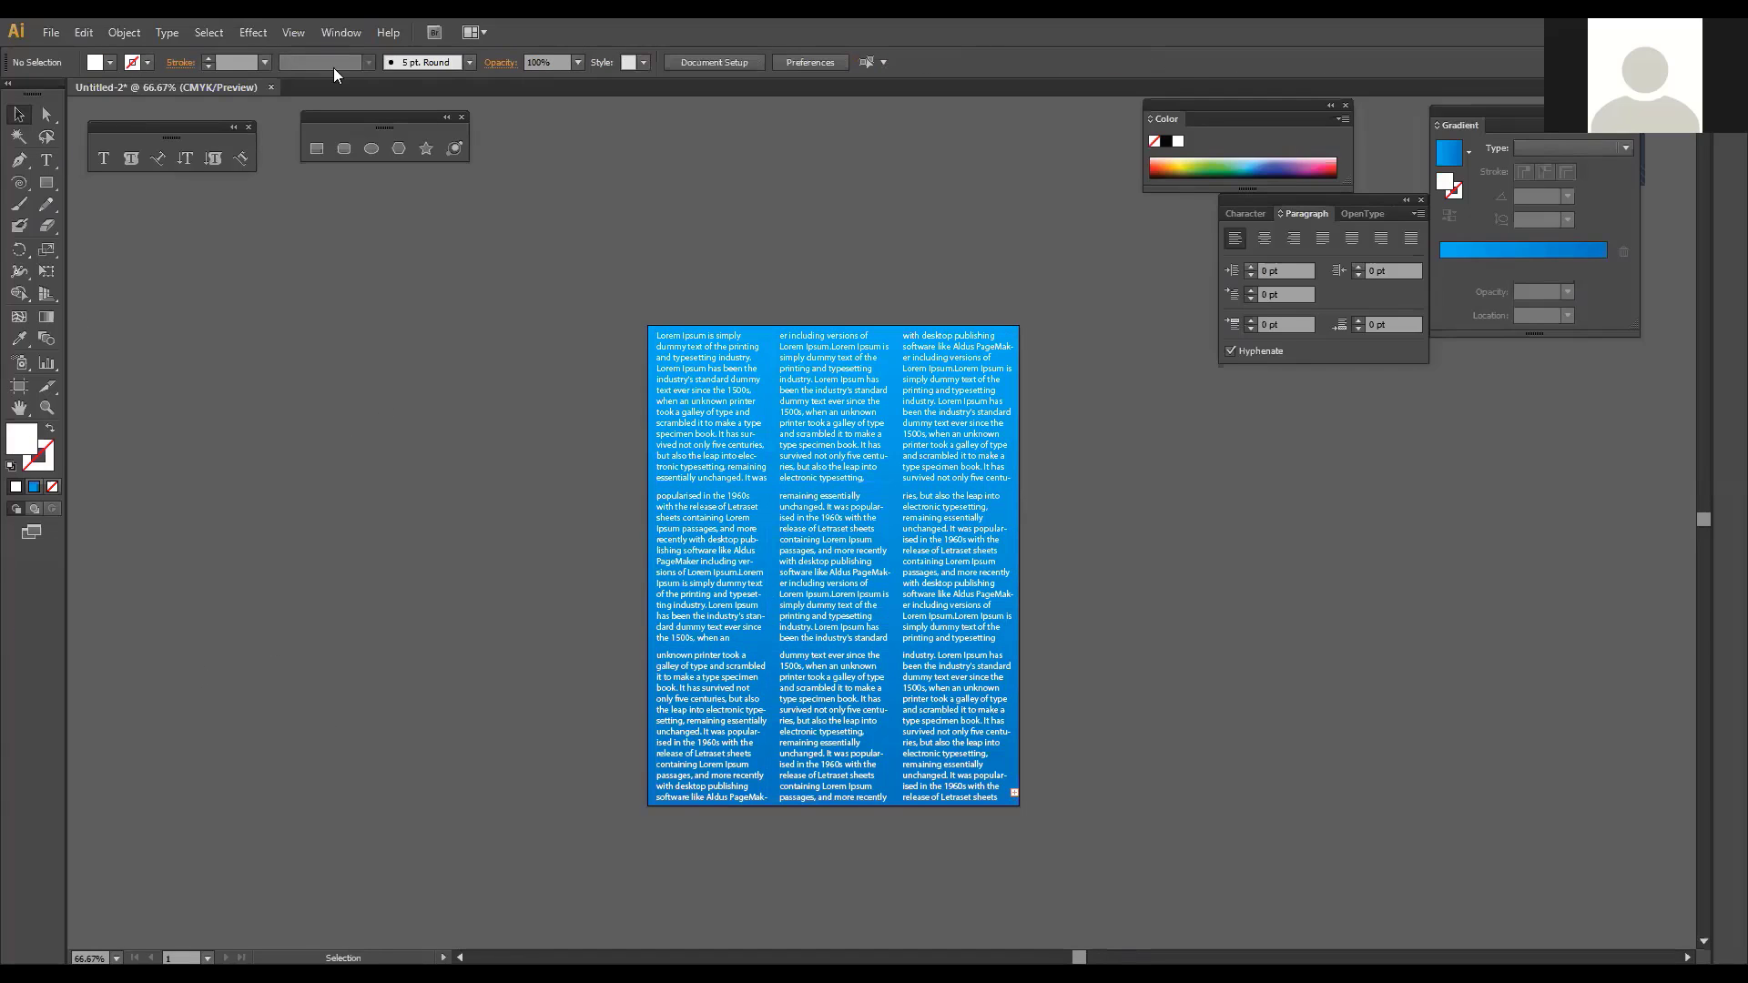
pyautogui.click(51, 35)
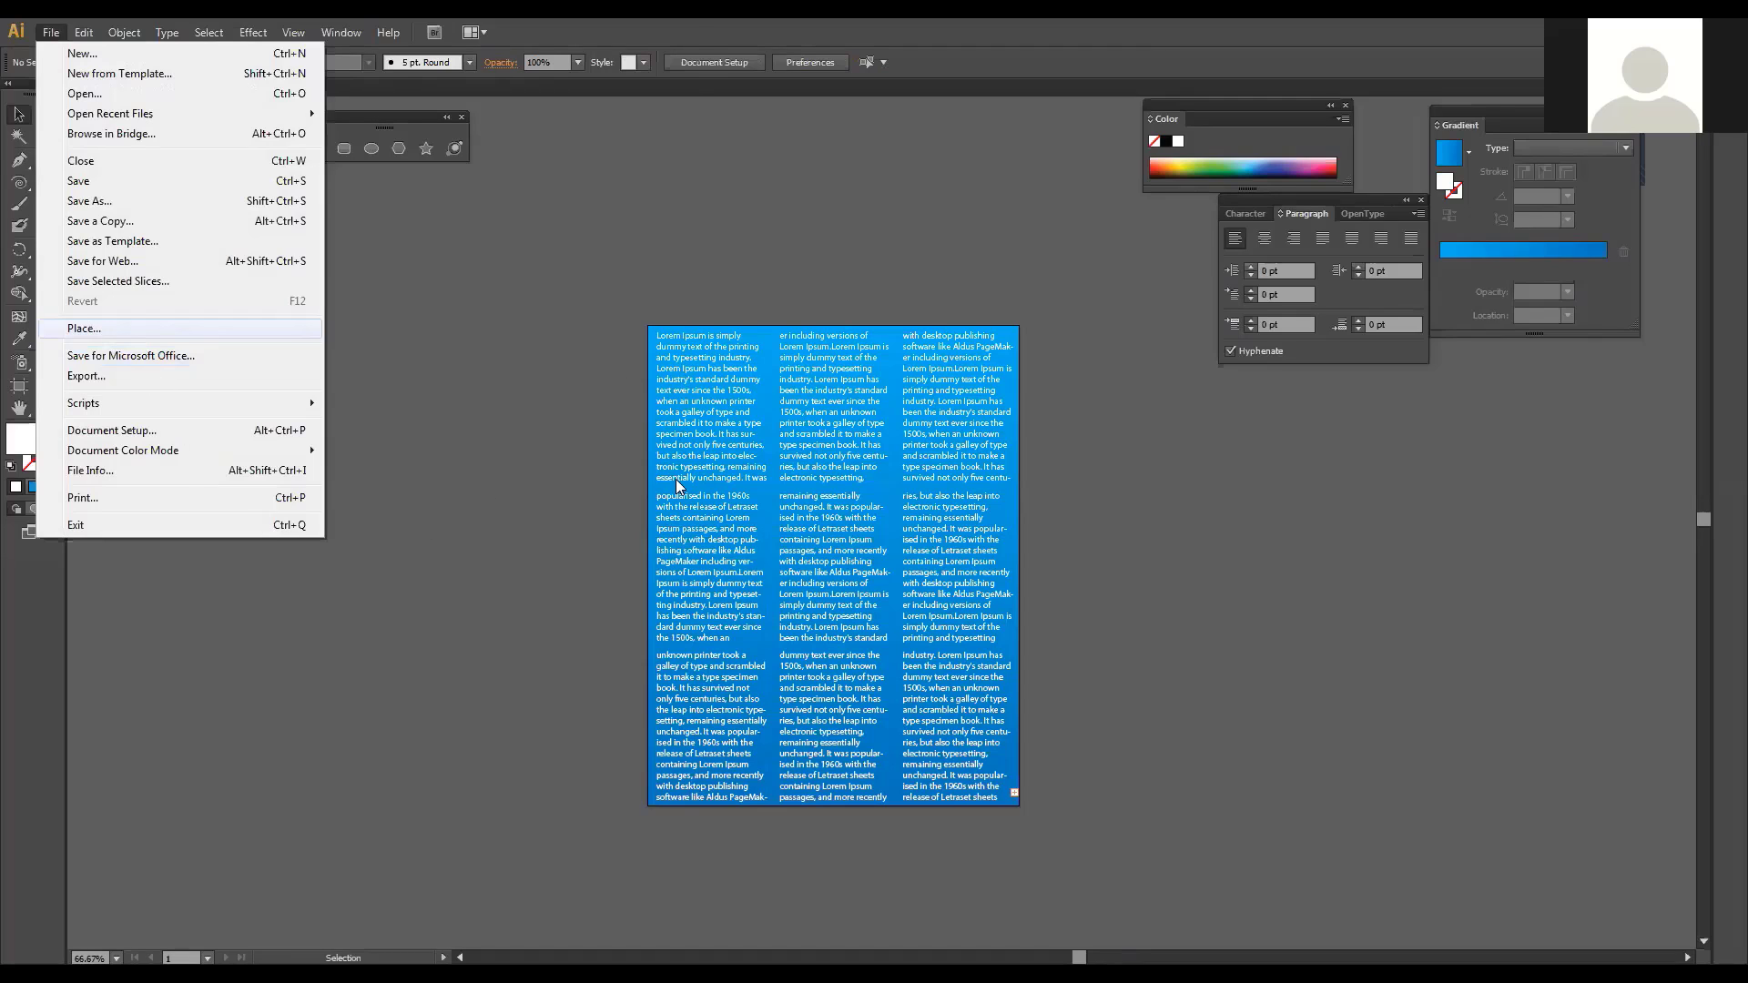
pyautogui.press('Return')
pyautogui.scroll(-1, 346, 557)
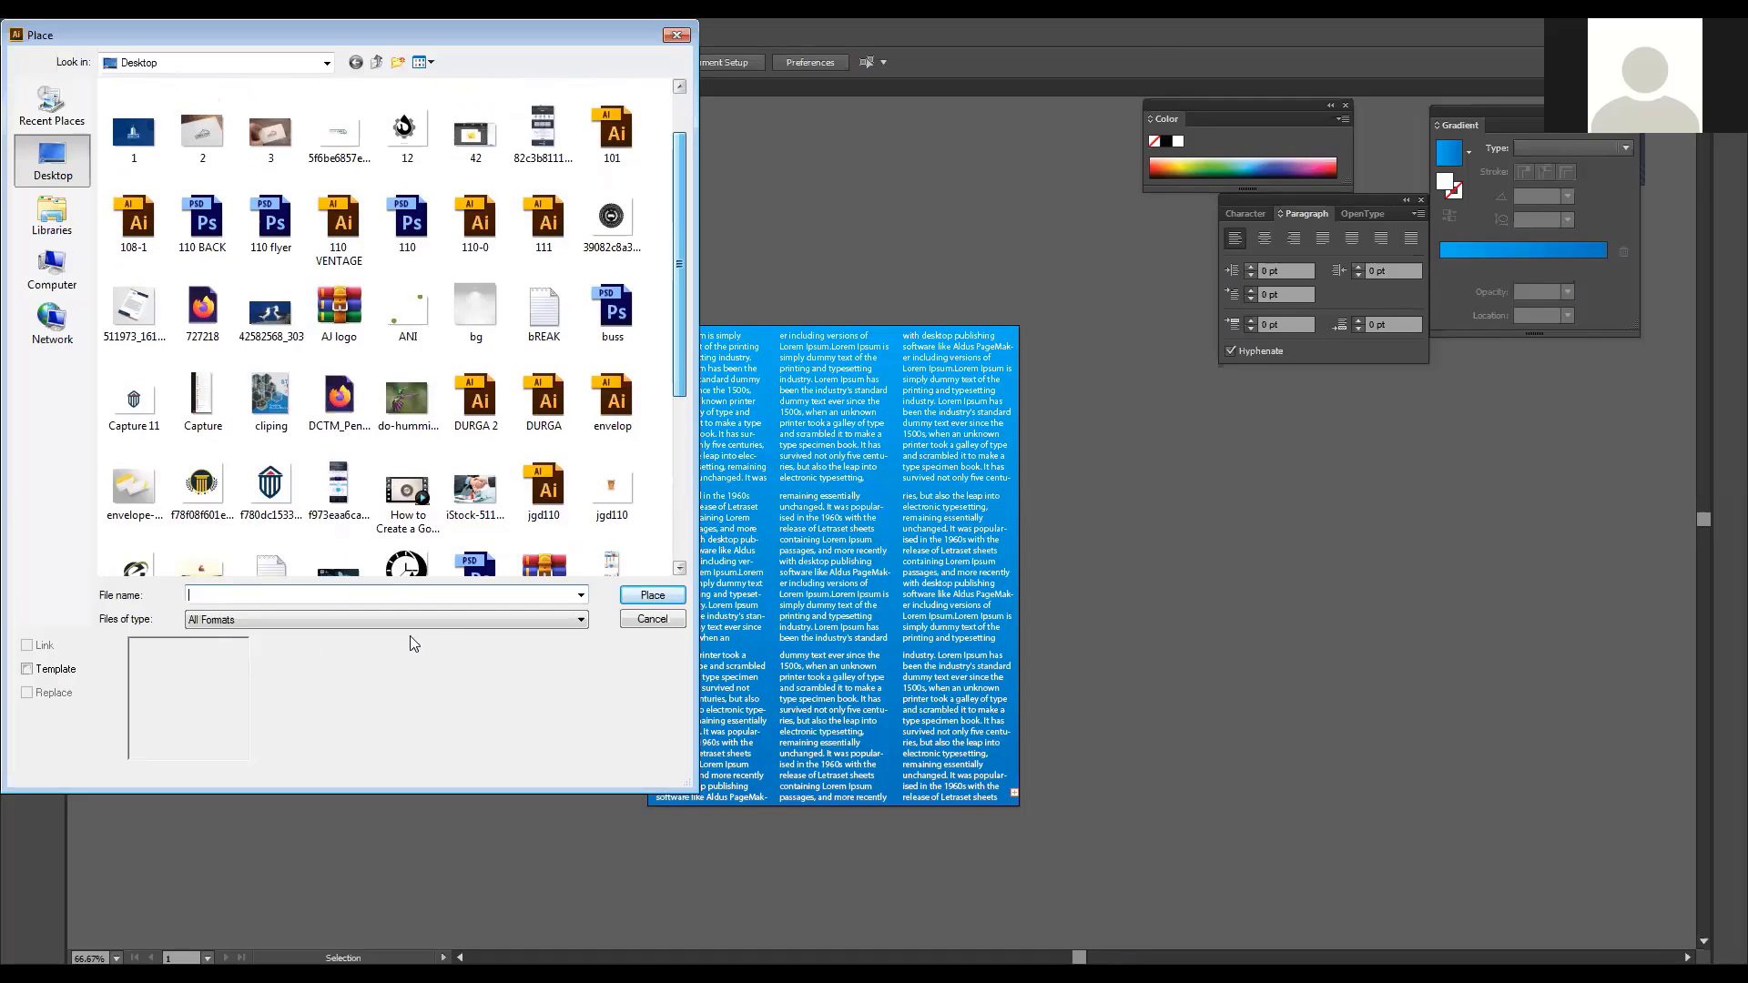
pyautogui.scroll(-3, 382, 455)
pyautogui.click(339, 528)
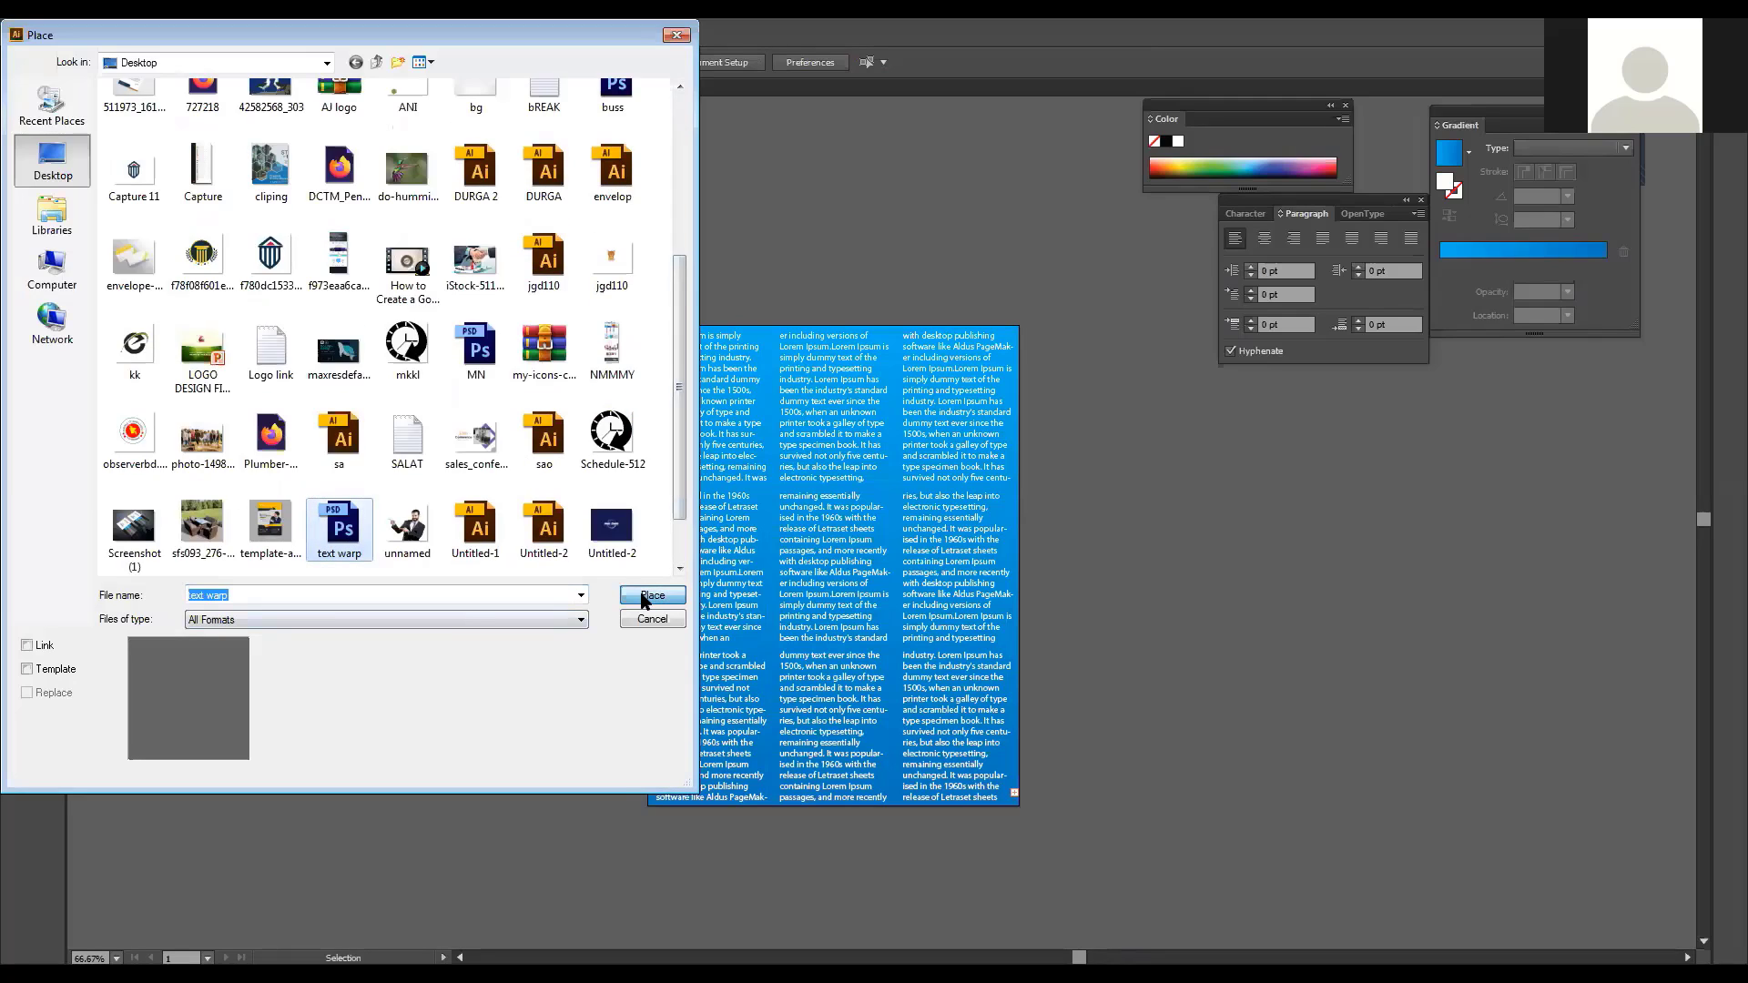
pyautogui.click(646, 596)
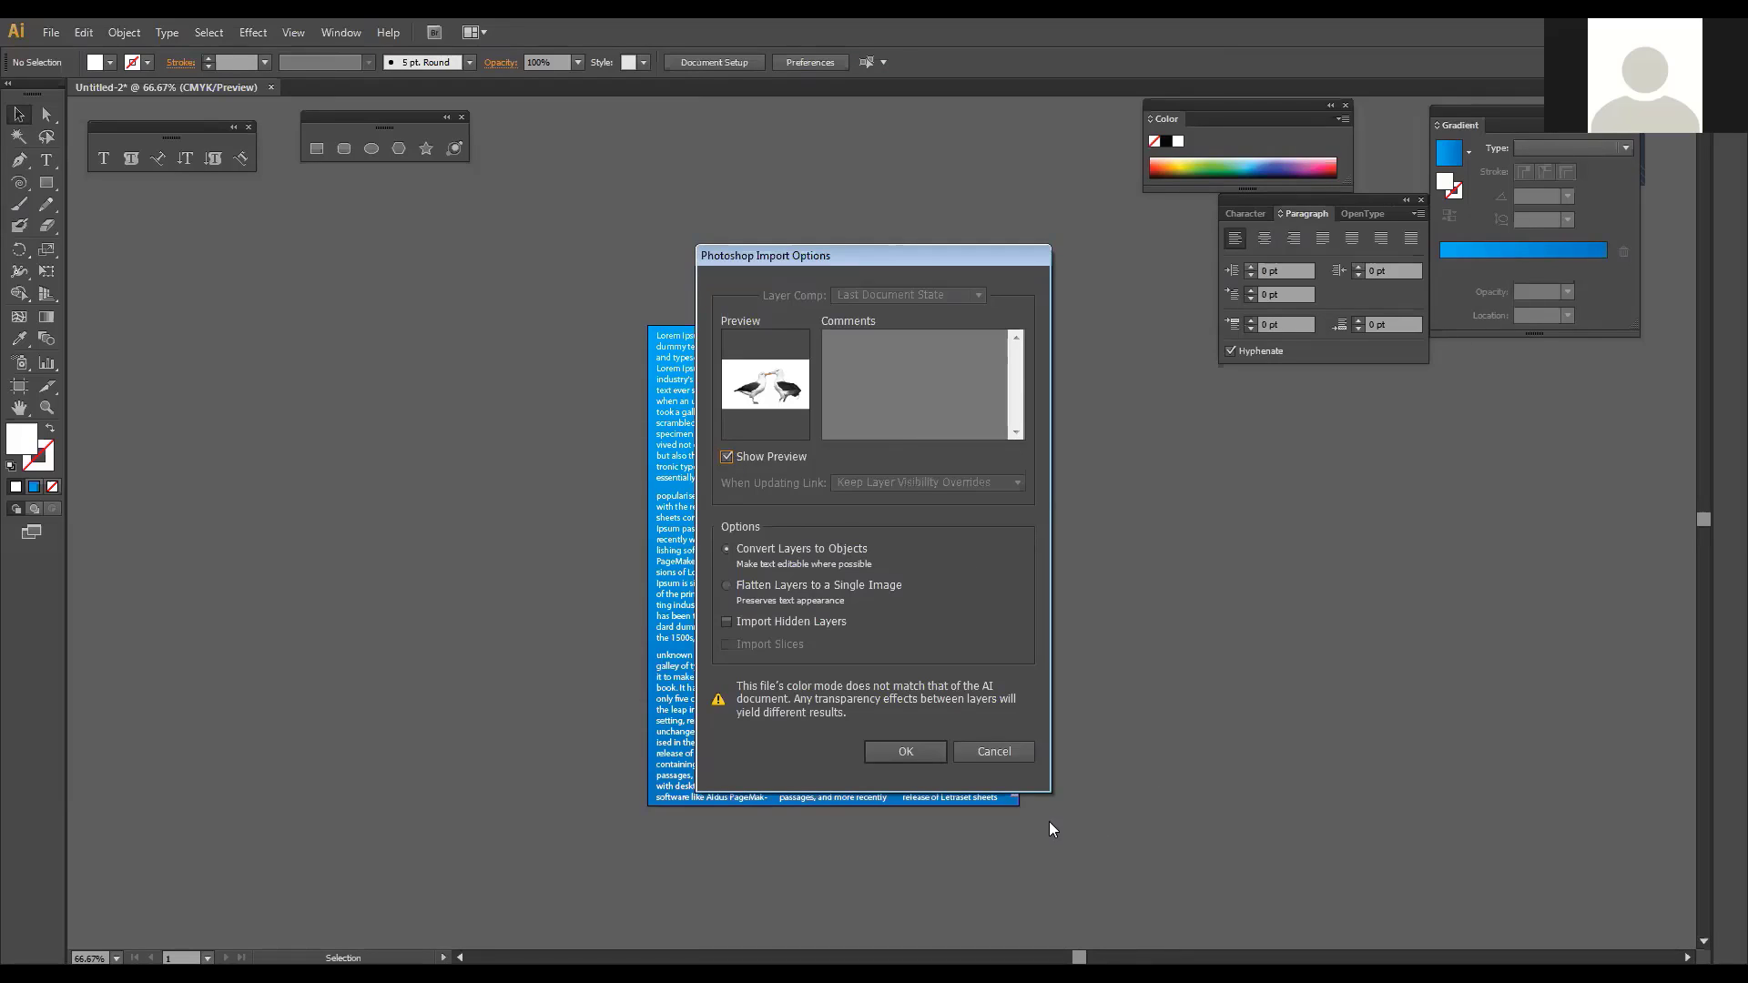
pyautogui.click(911, 750)
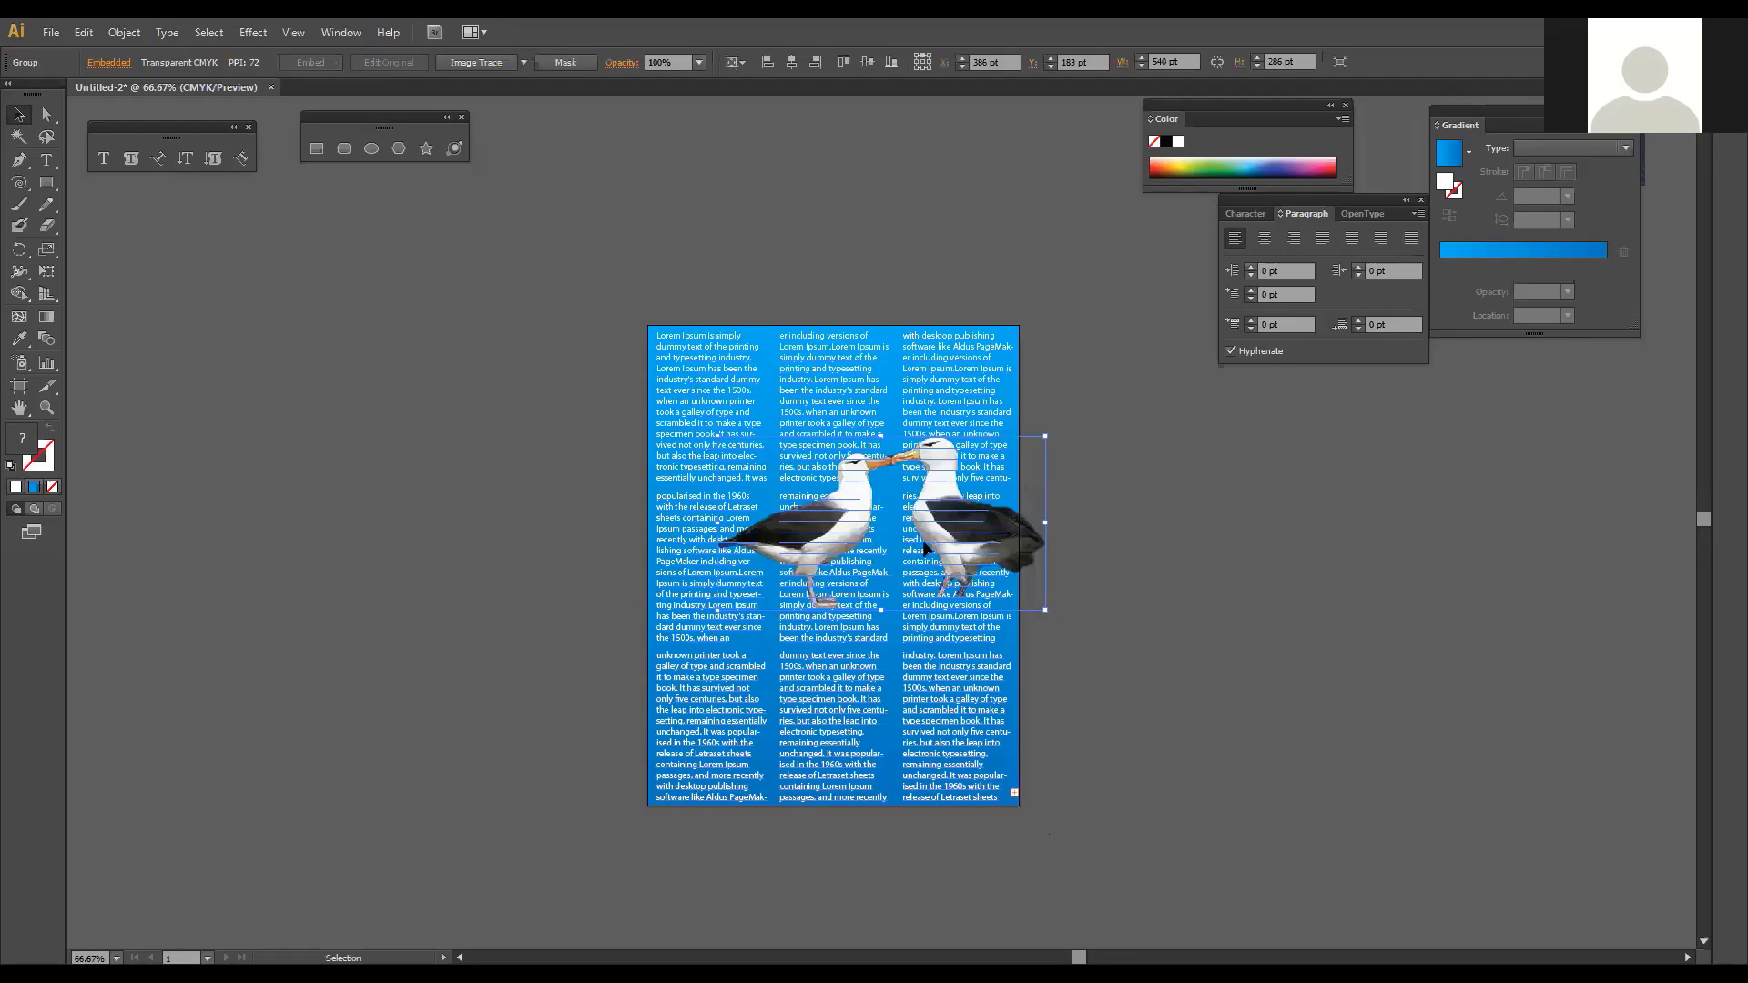
pyautogui.moveTo(925, 545); pyautogui.dragTo(864, 551)
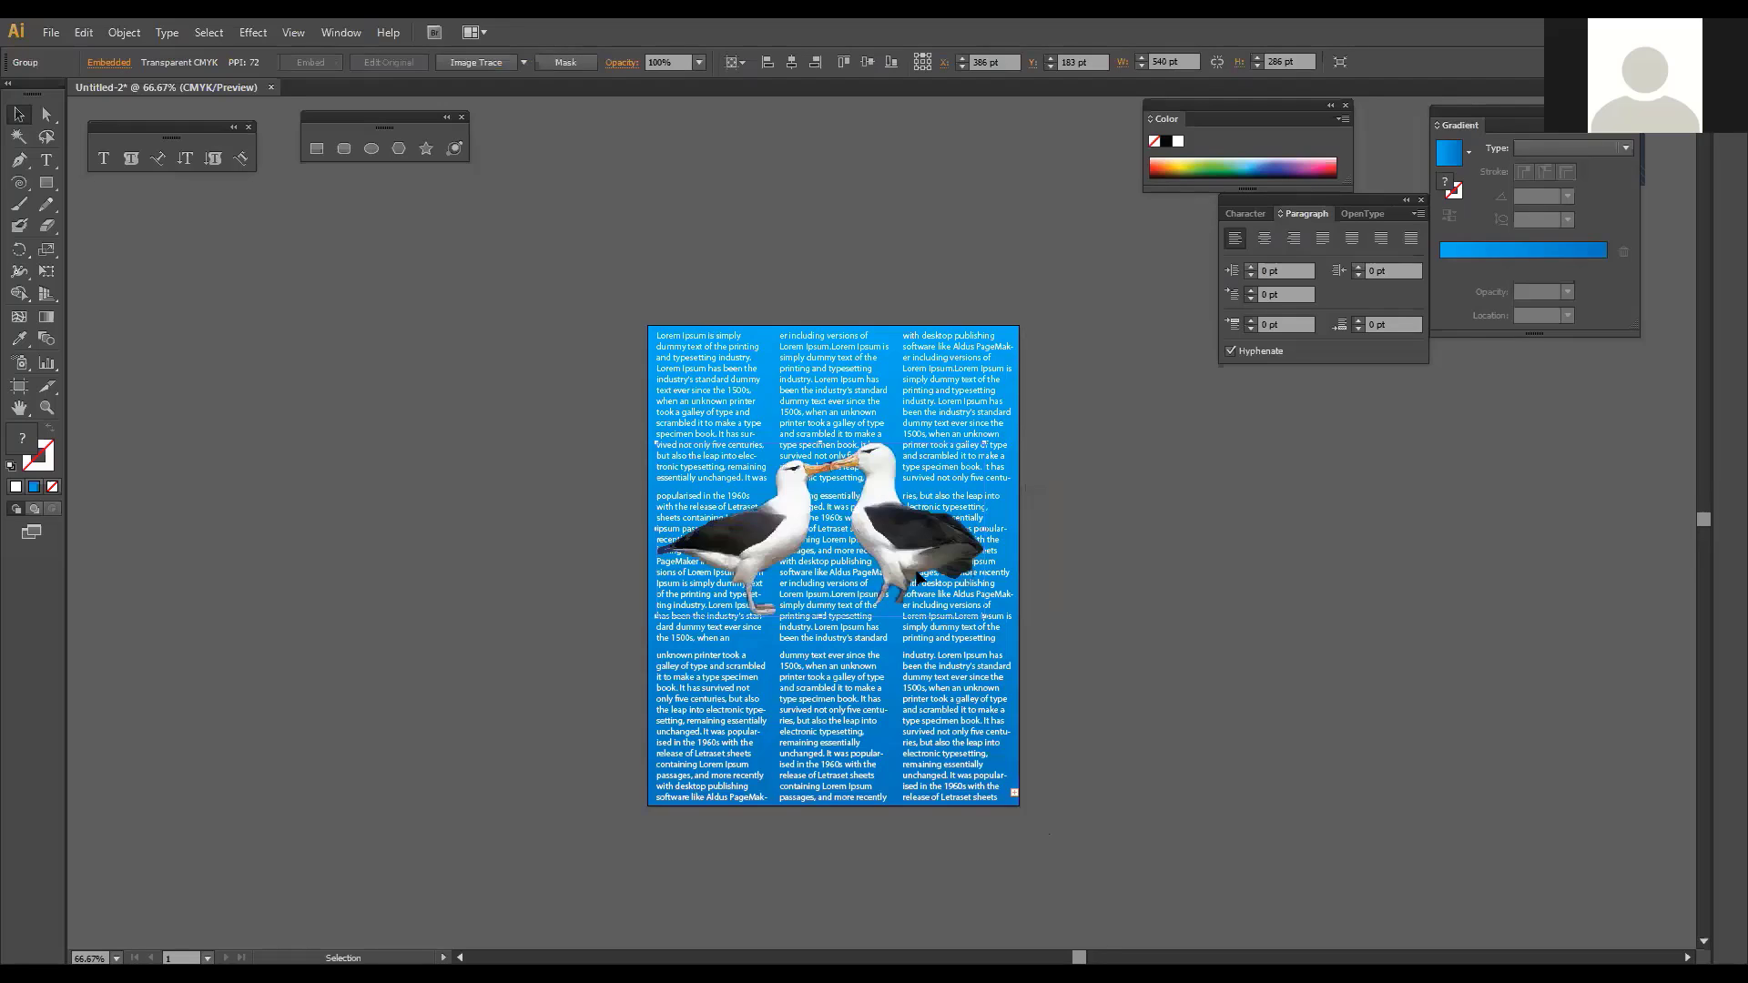
# Step: Try wrapping the Lorem Ipsum text around the birds image and undo the wrap
pyautogui.click(124, 32)
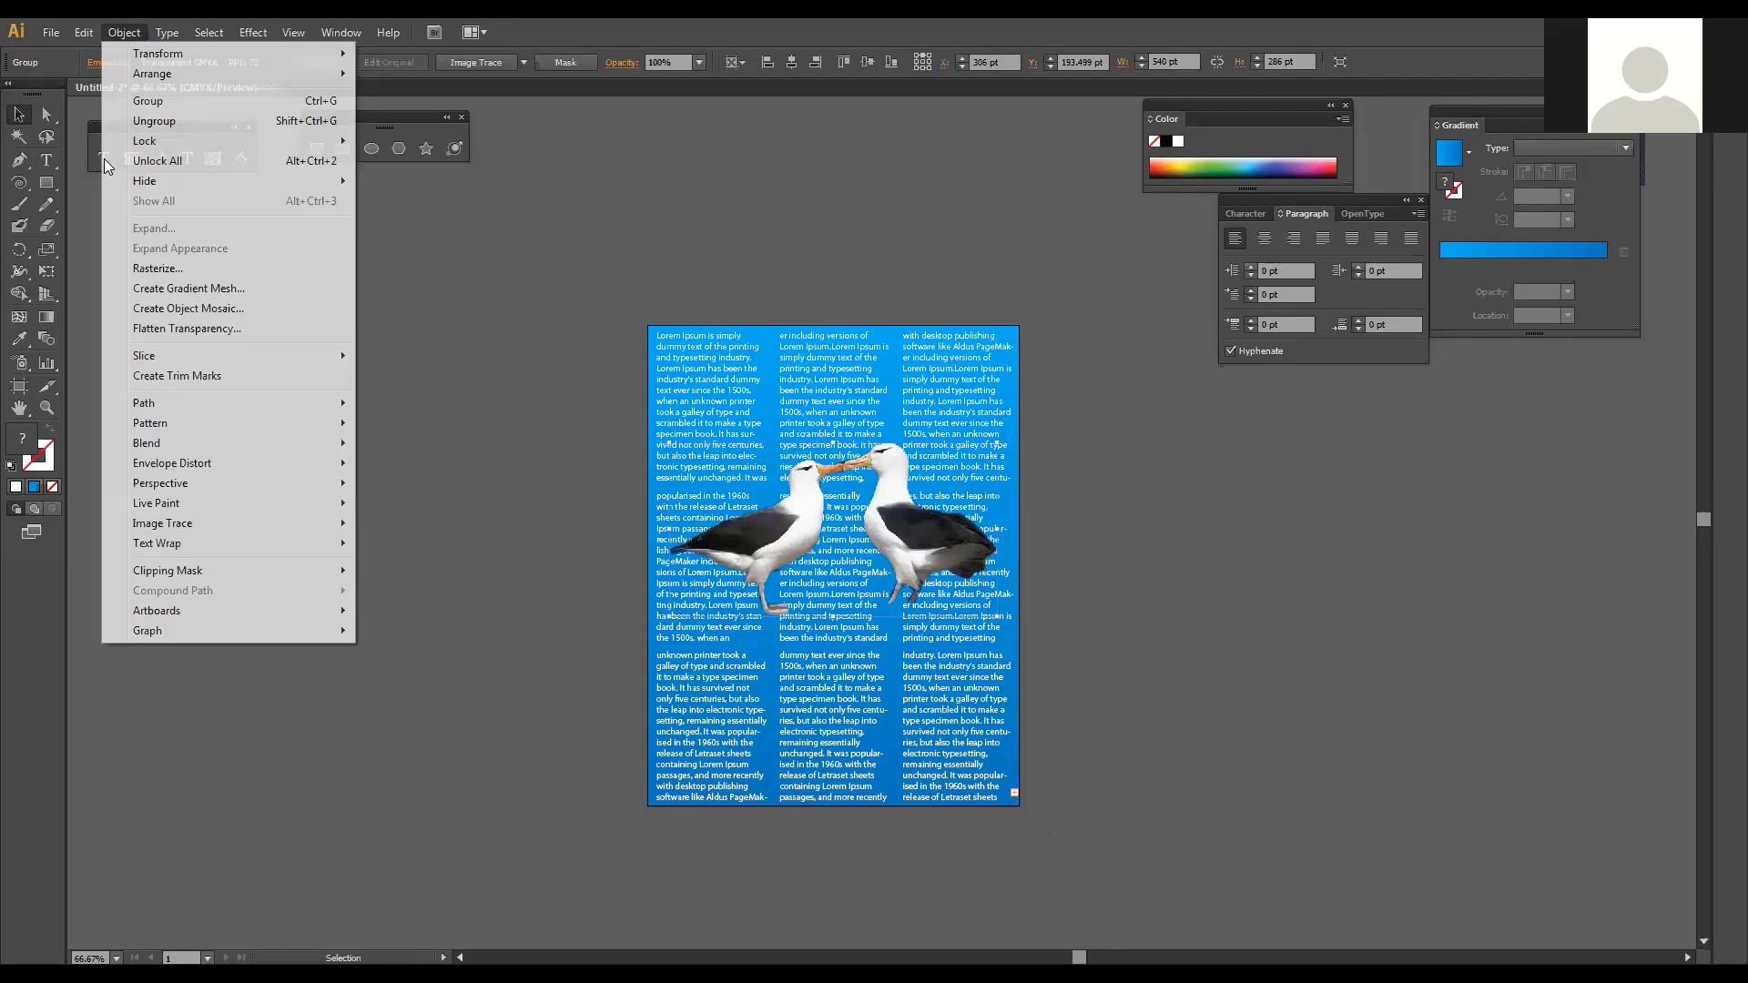
pyautogui.moveTo(157, 544)
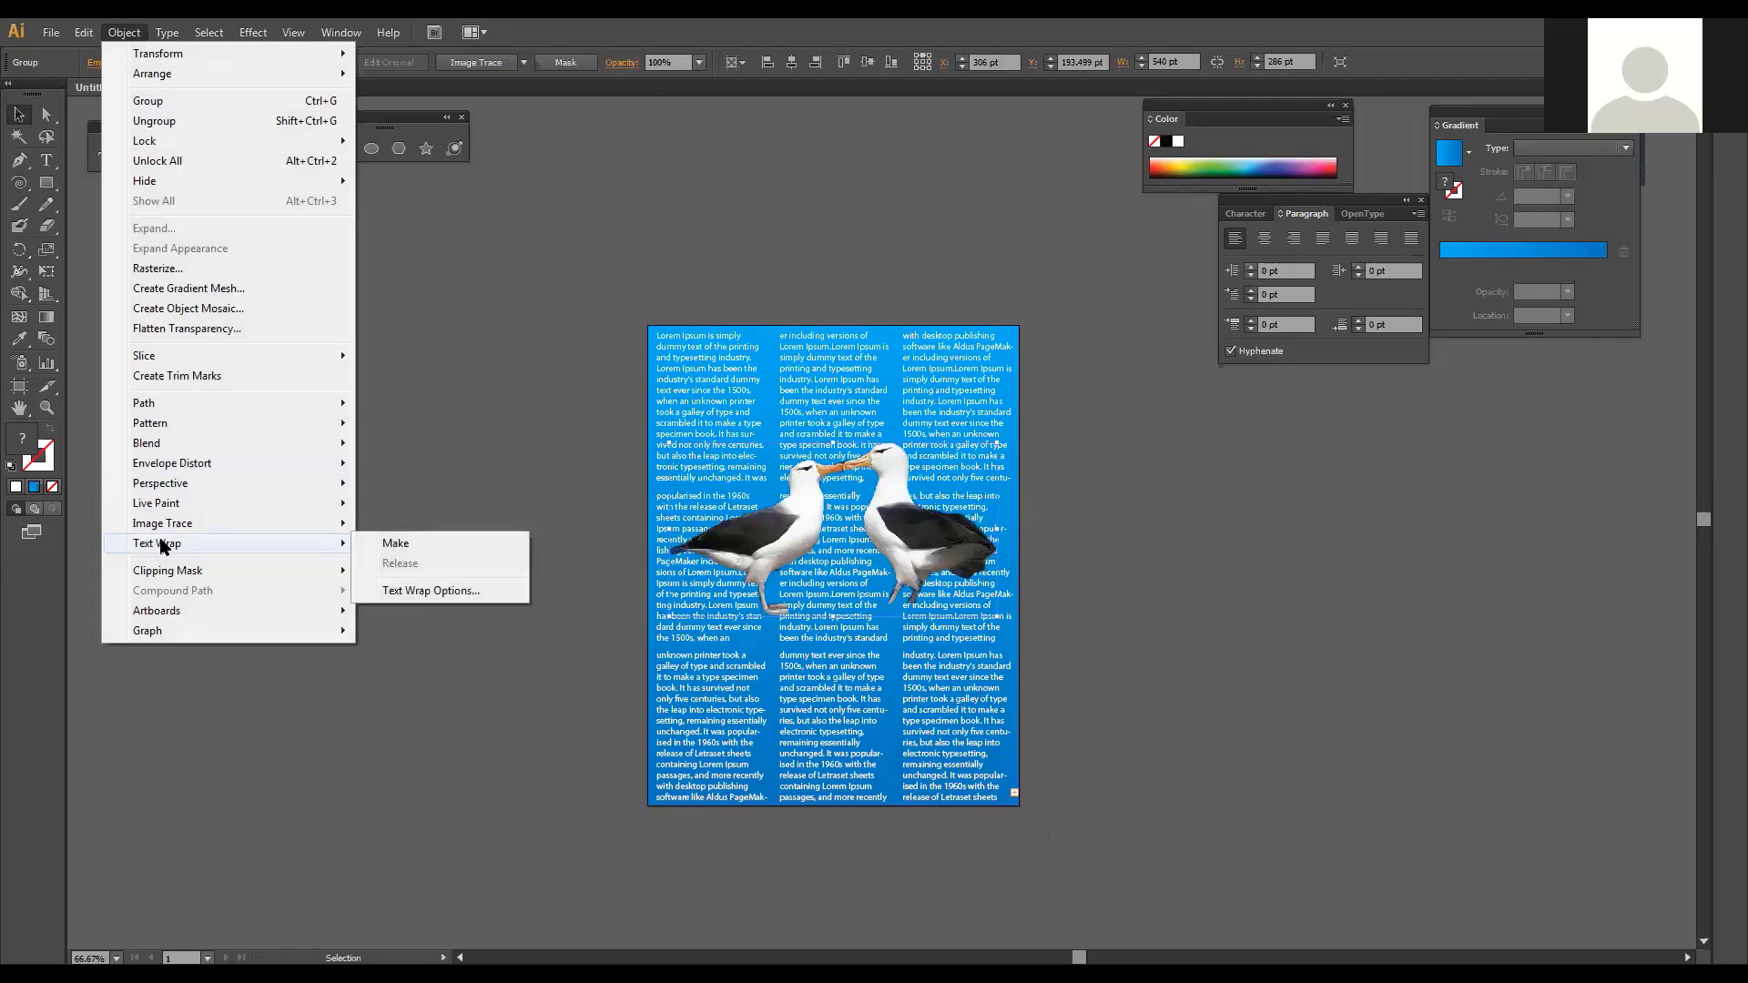
pyautogui.click(393, 543)
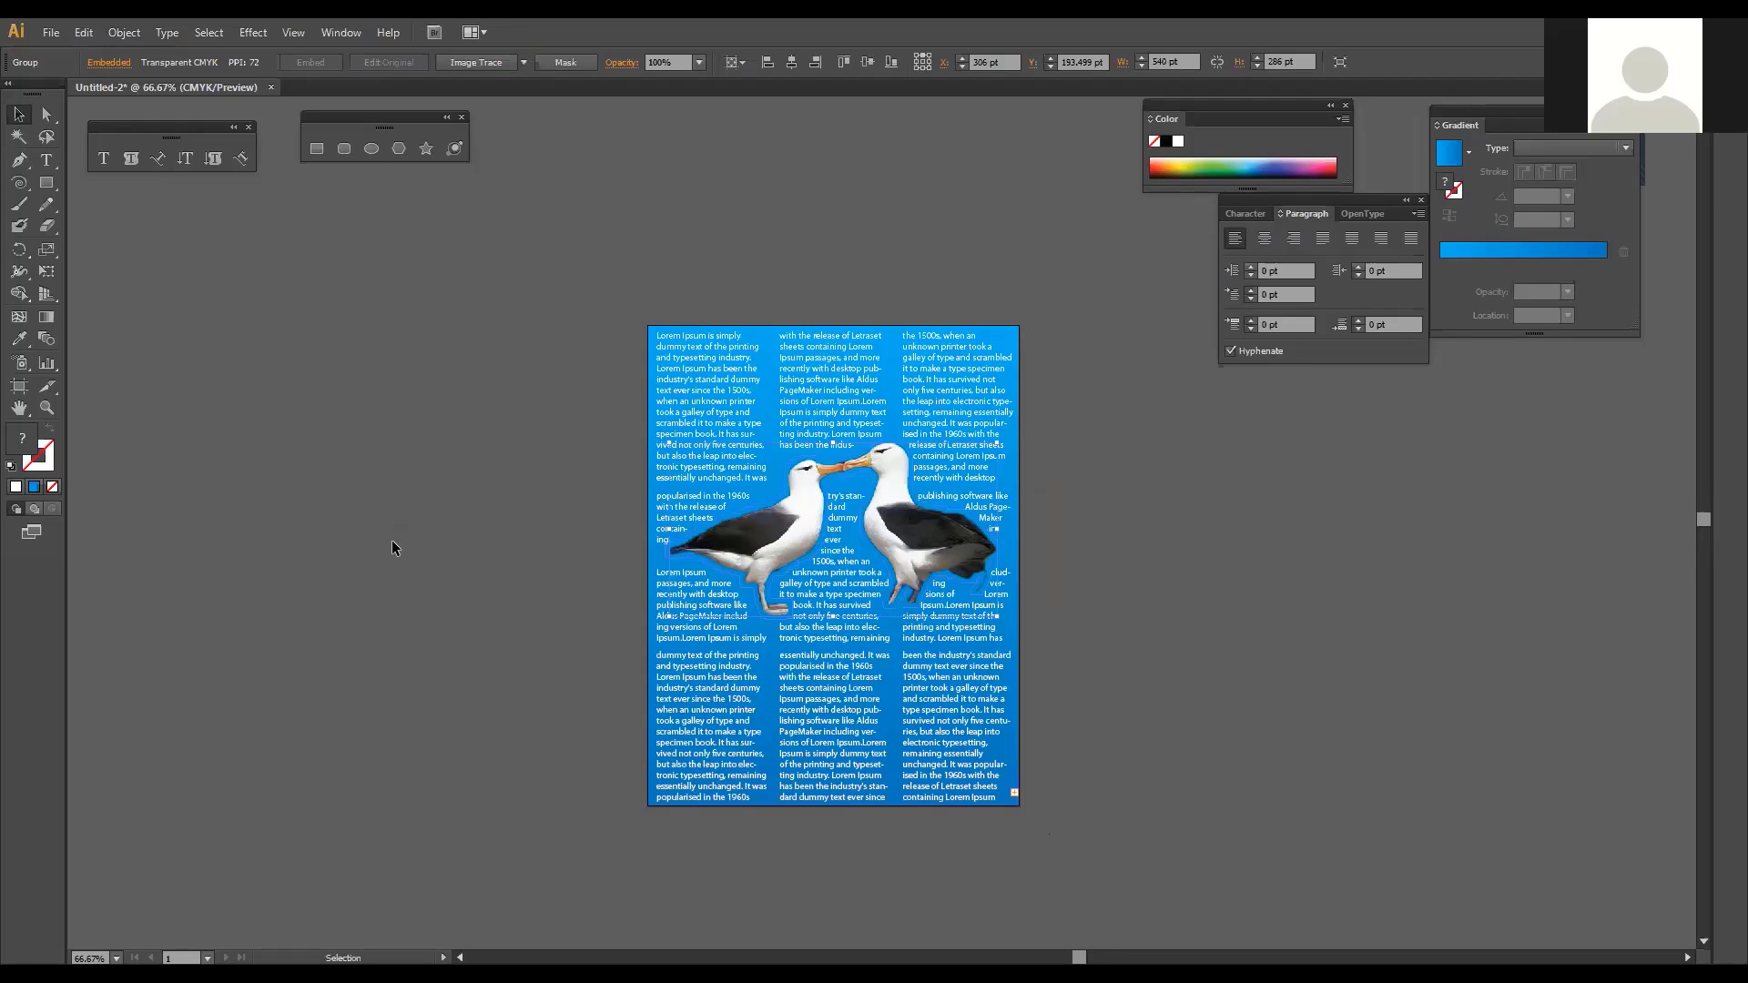
pyautogui.press('ctrl')
pyautogui.hotkey('ctrl', 'z')
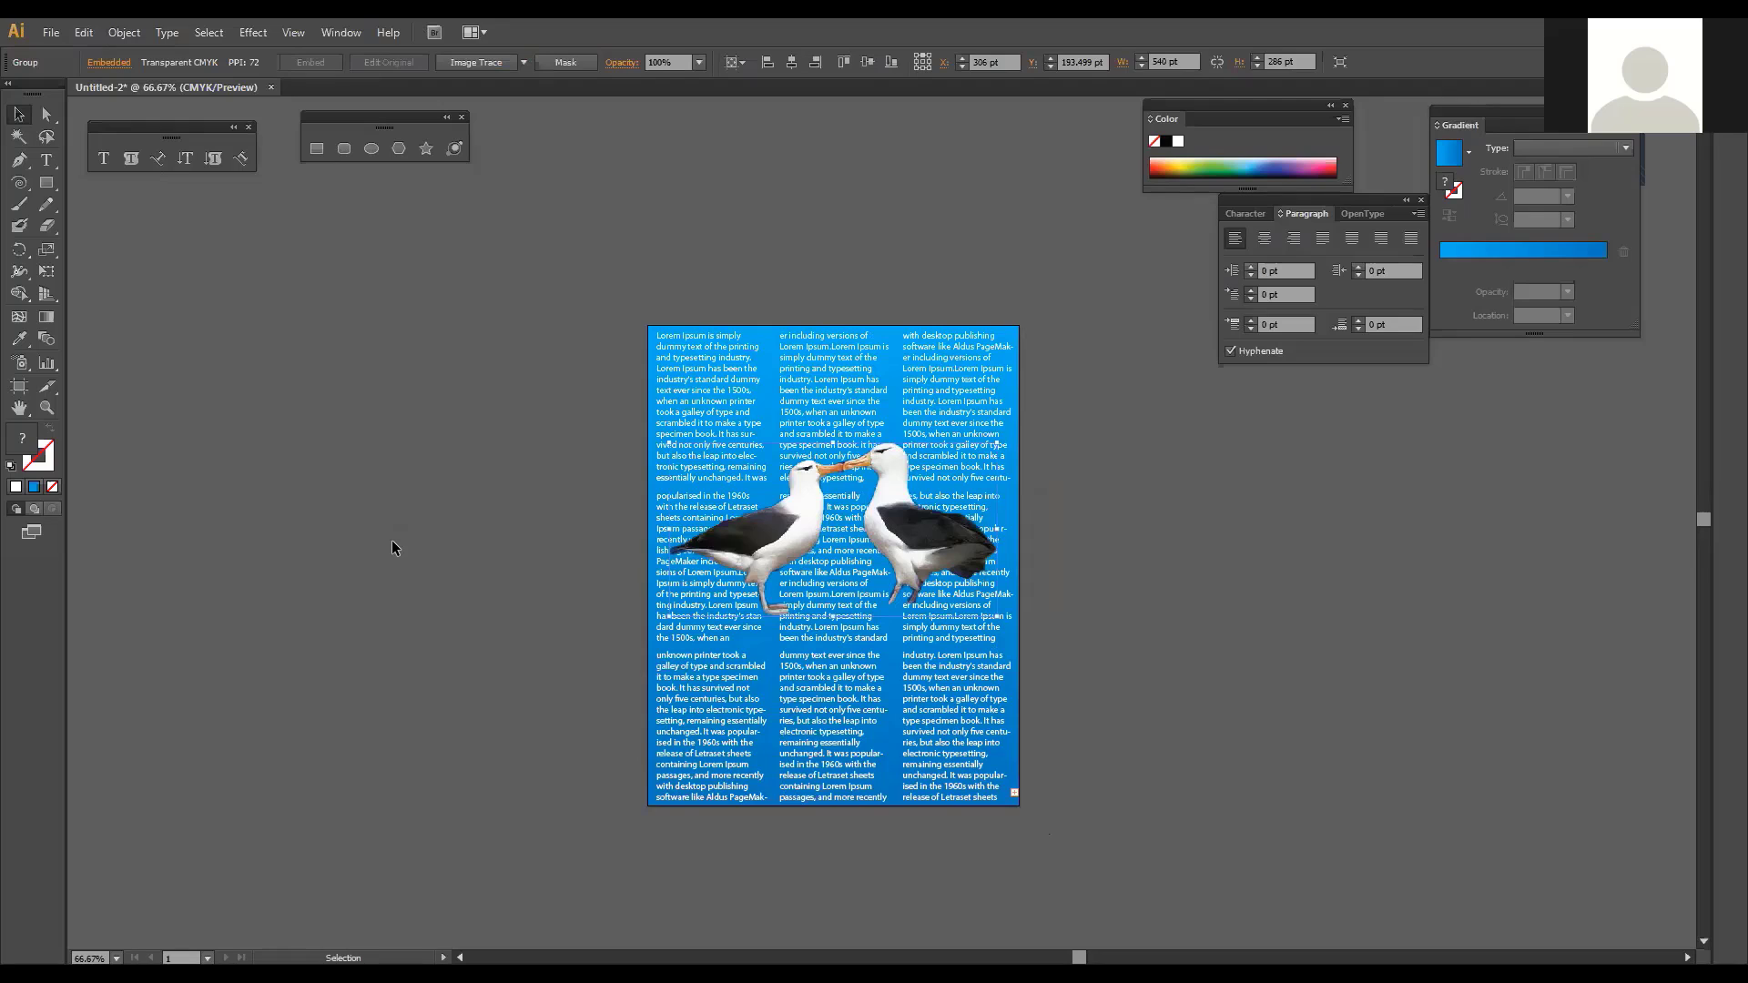
# Step: Scale the birds image down to about 392 by 208 pt and delete it from the page
pyautogui.moveTo(998, 442); pyautogui.dragTo(952, 469)
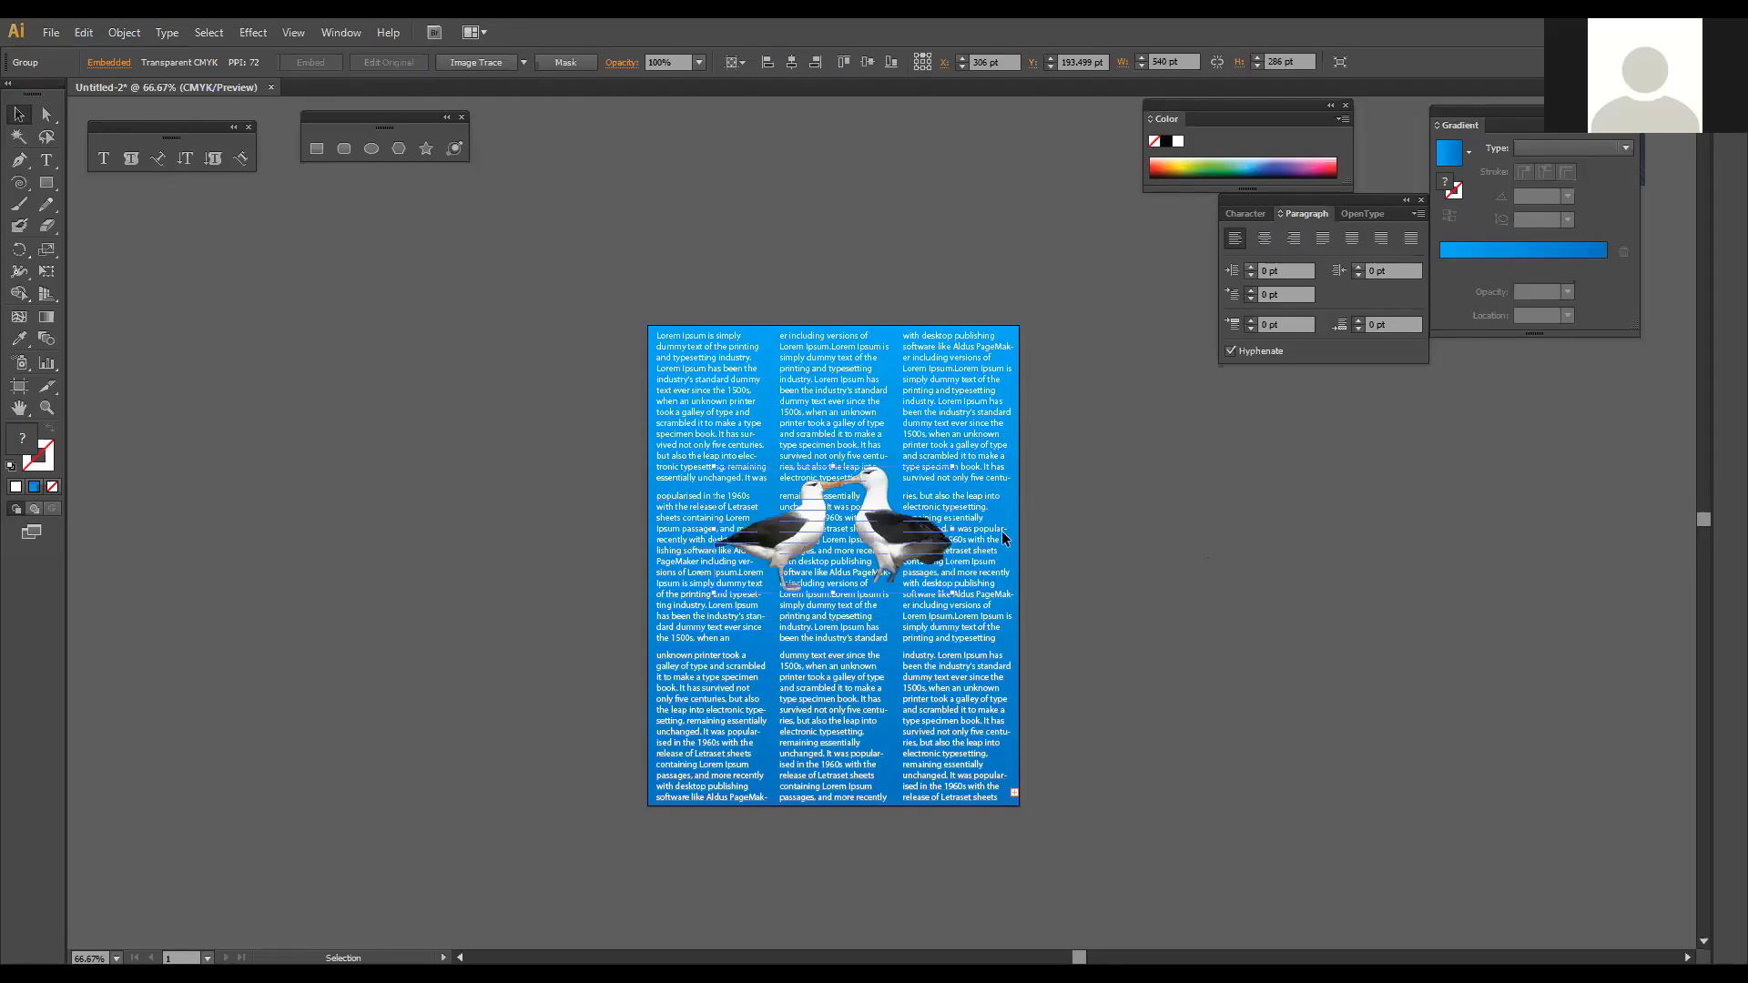
pyautogui.hotkey('ctrl', 'shift', 'a')
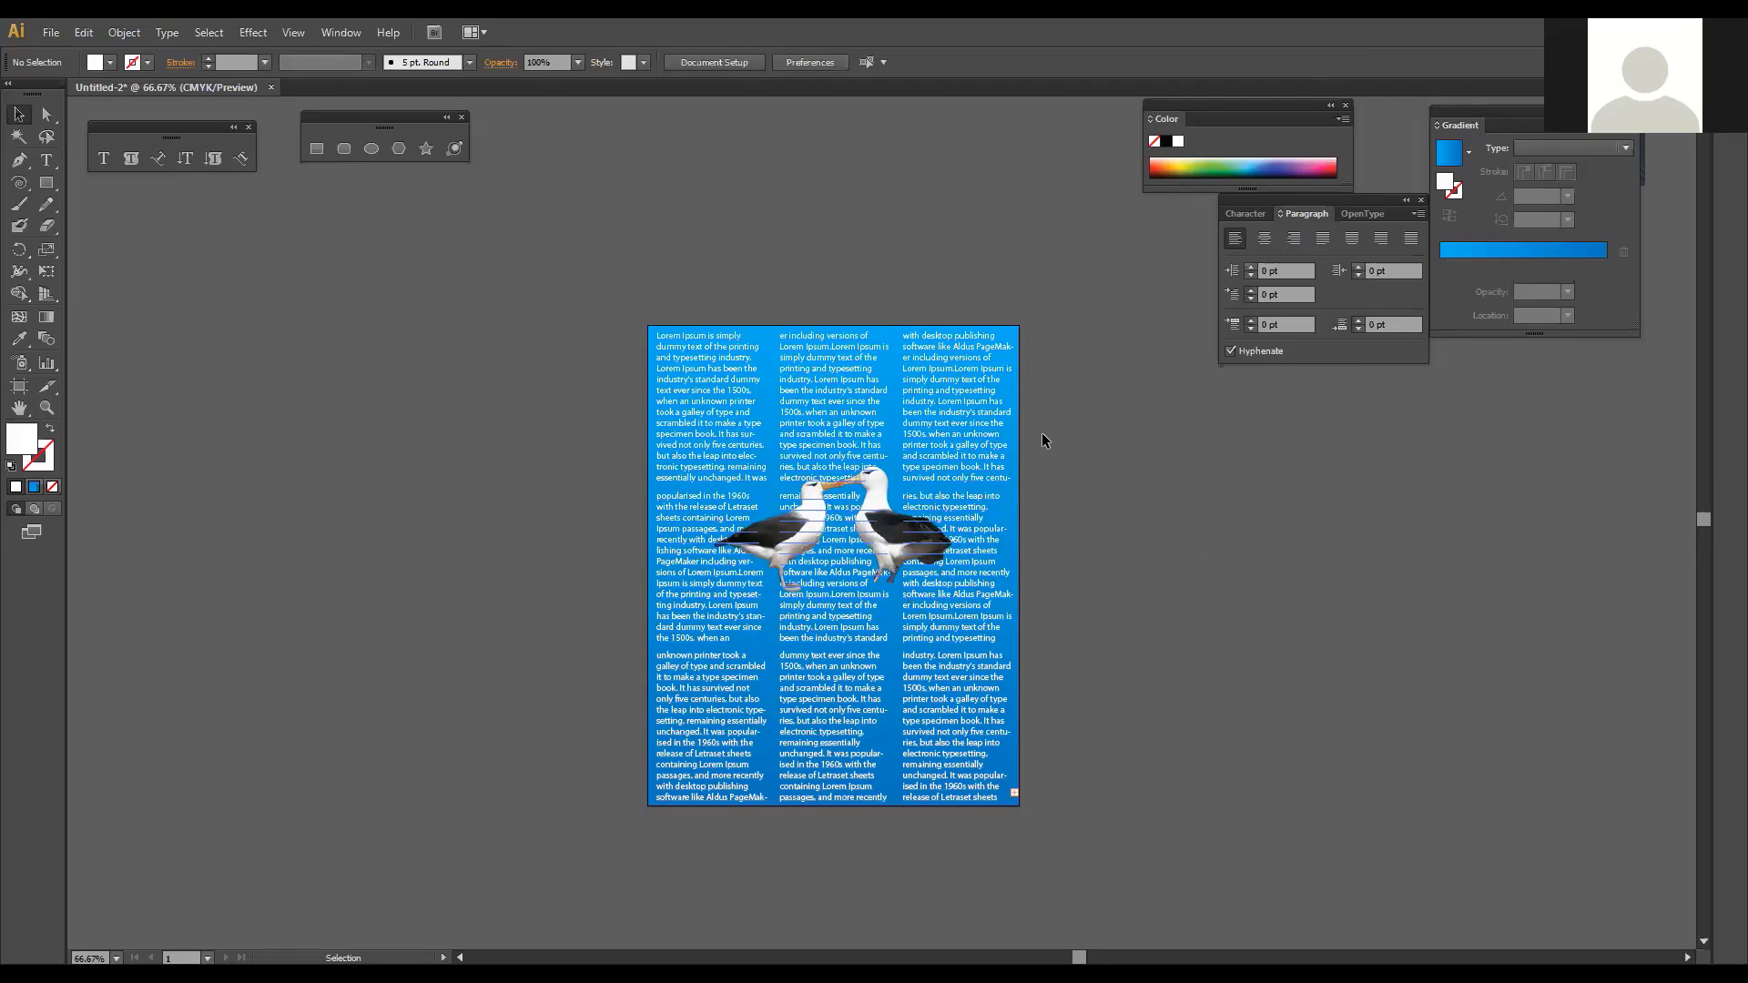
pyautogui.hotkey('ctrl', '+')
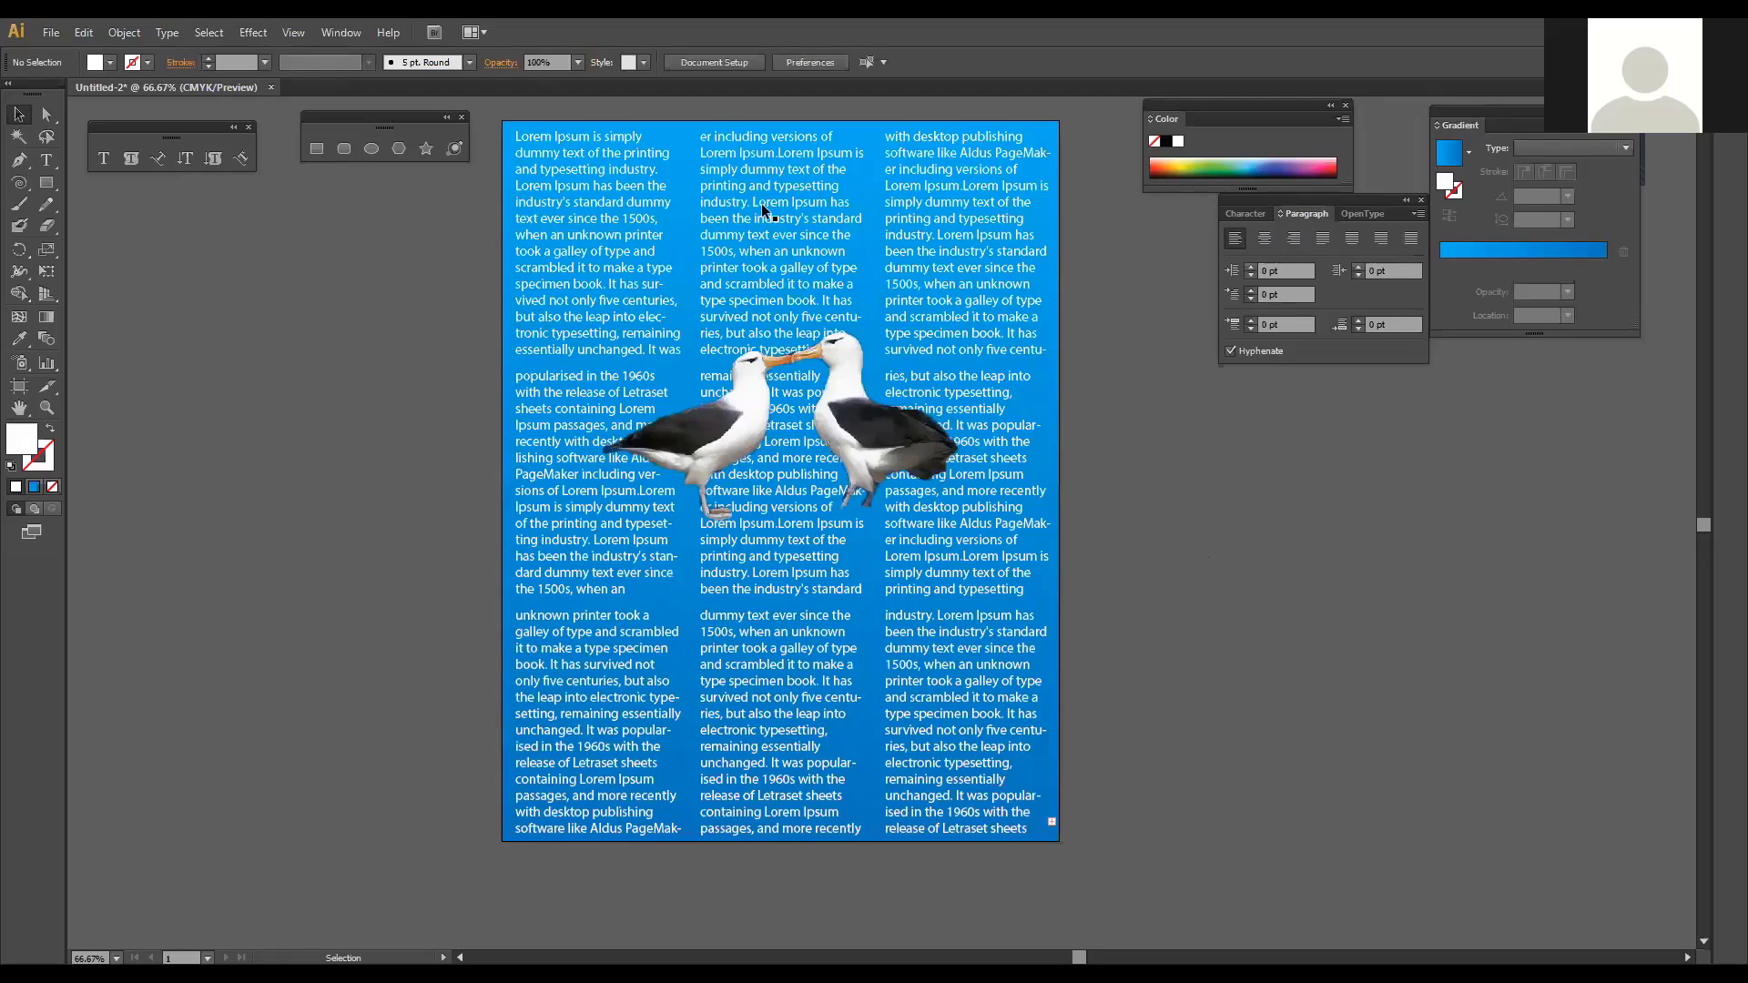
pyautogui.click(763, 526)
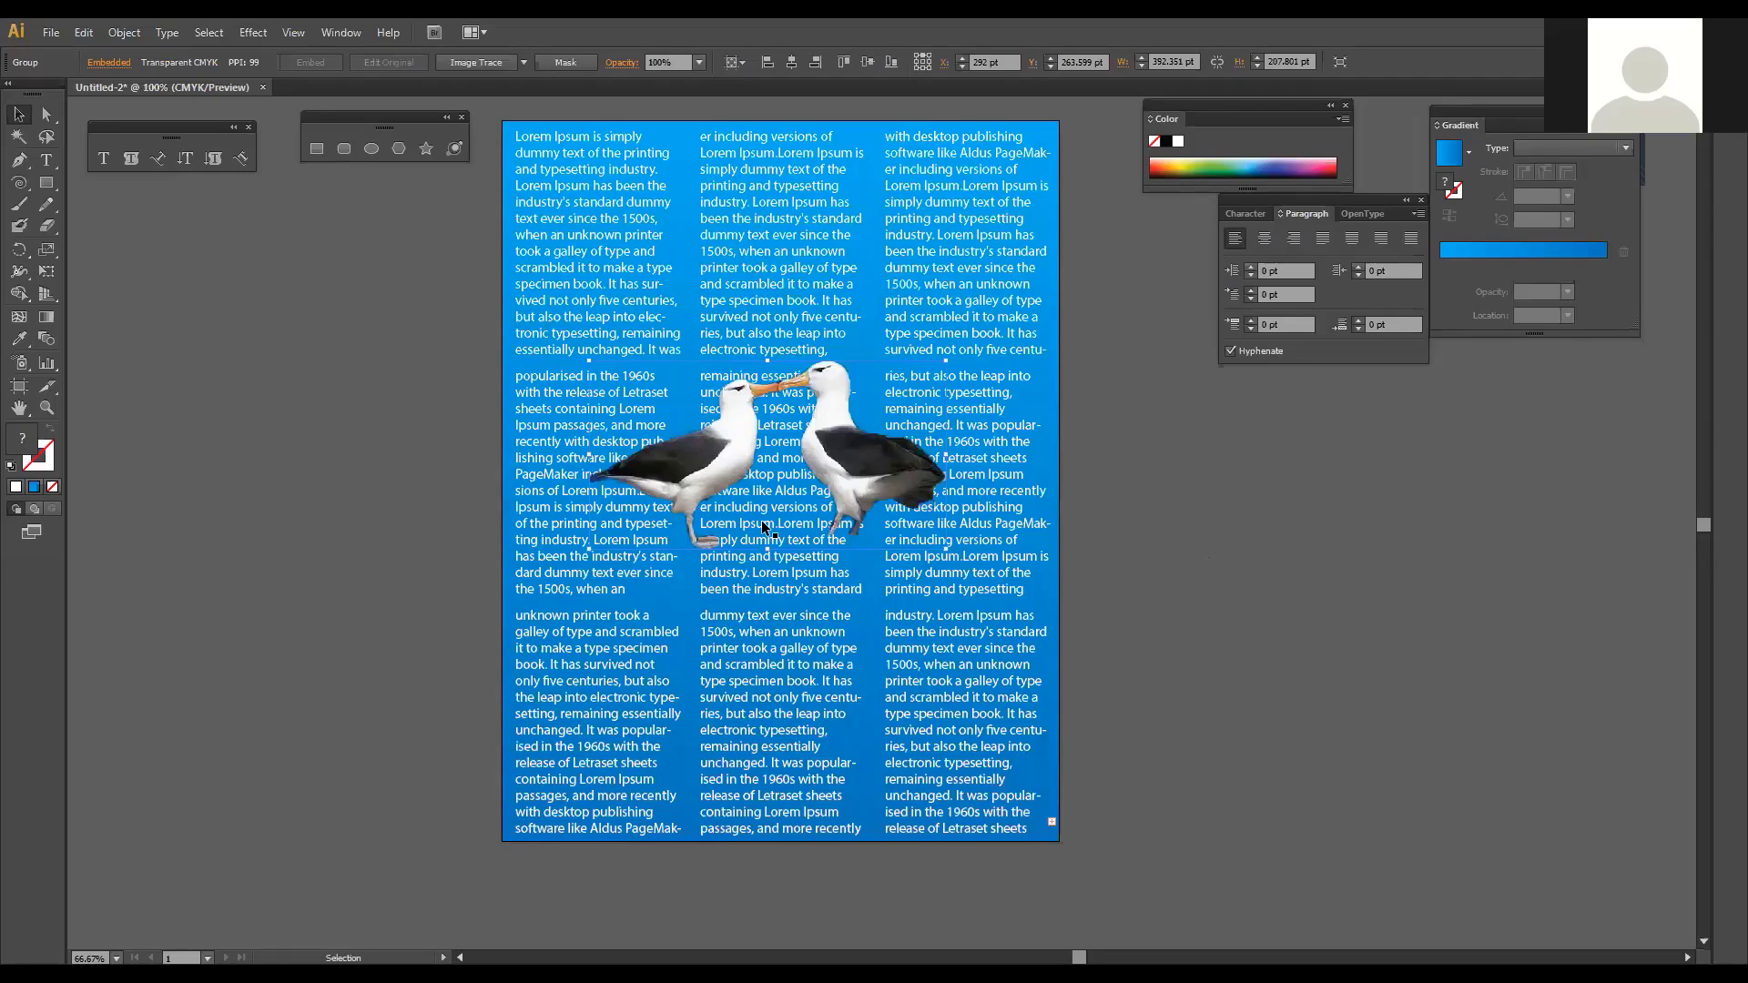
pyautogui.press('Delete')
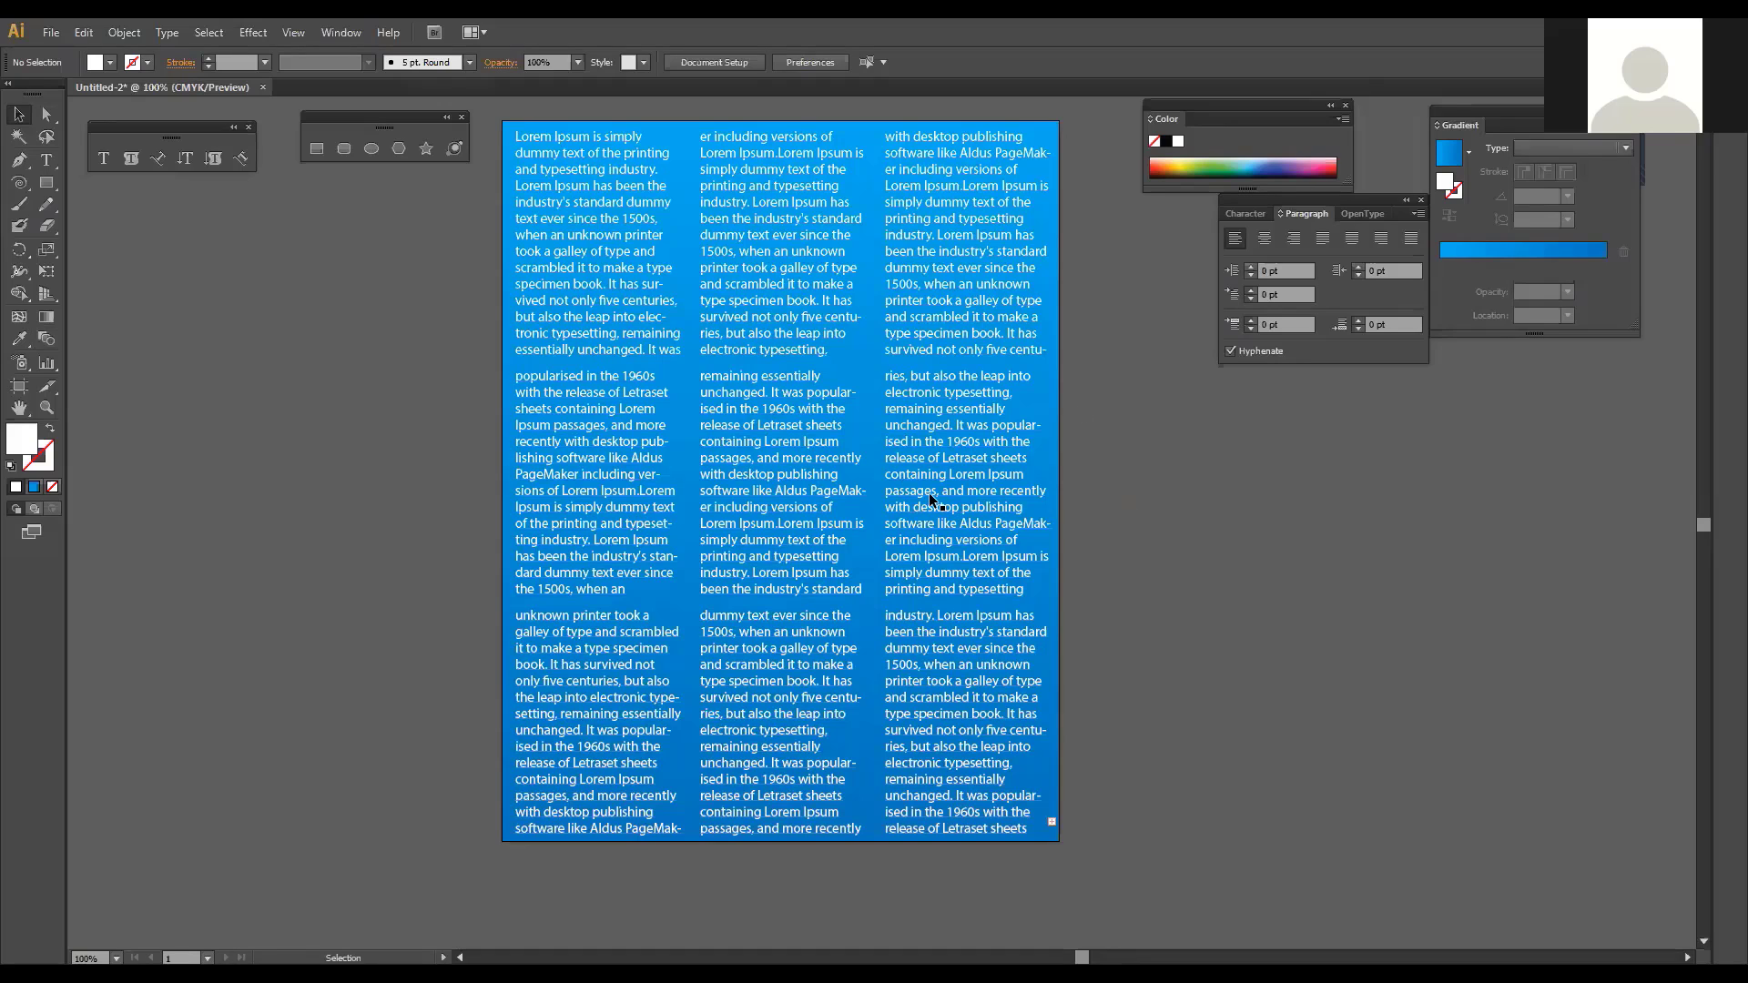
# Step: Place the text warp Photoshop file at full size and position it over the text at about X 285 pt, Y 217 pt
pyautogui.click(51, 35)
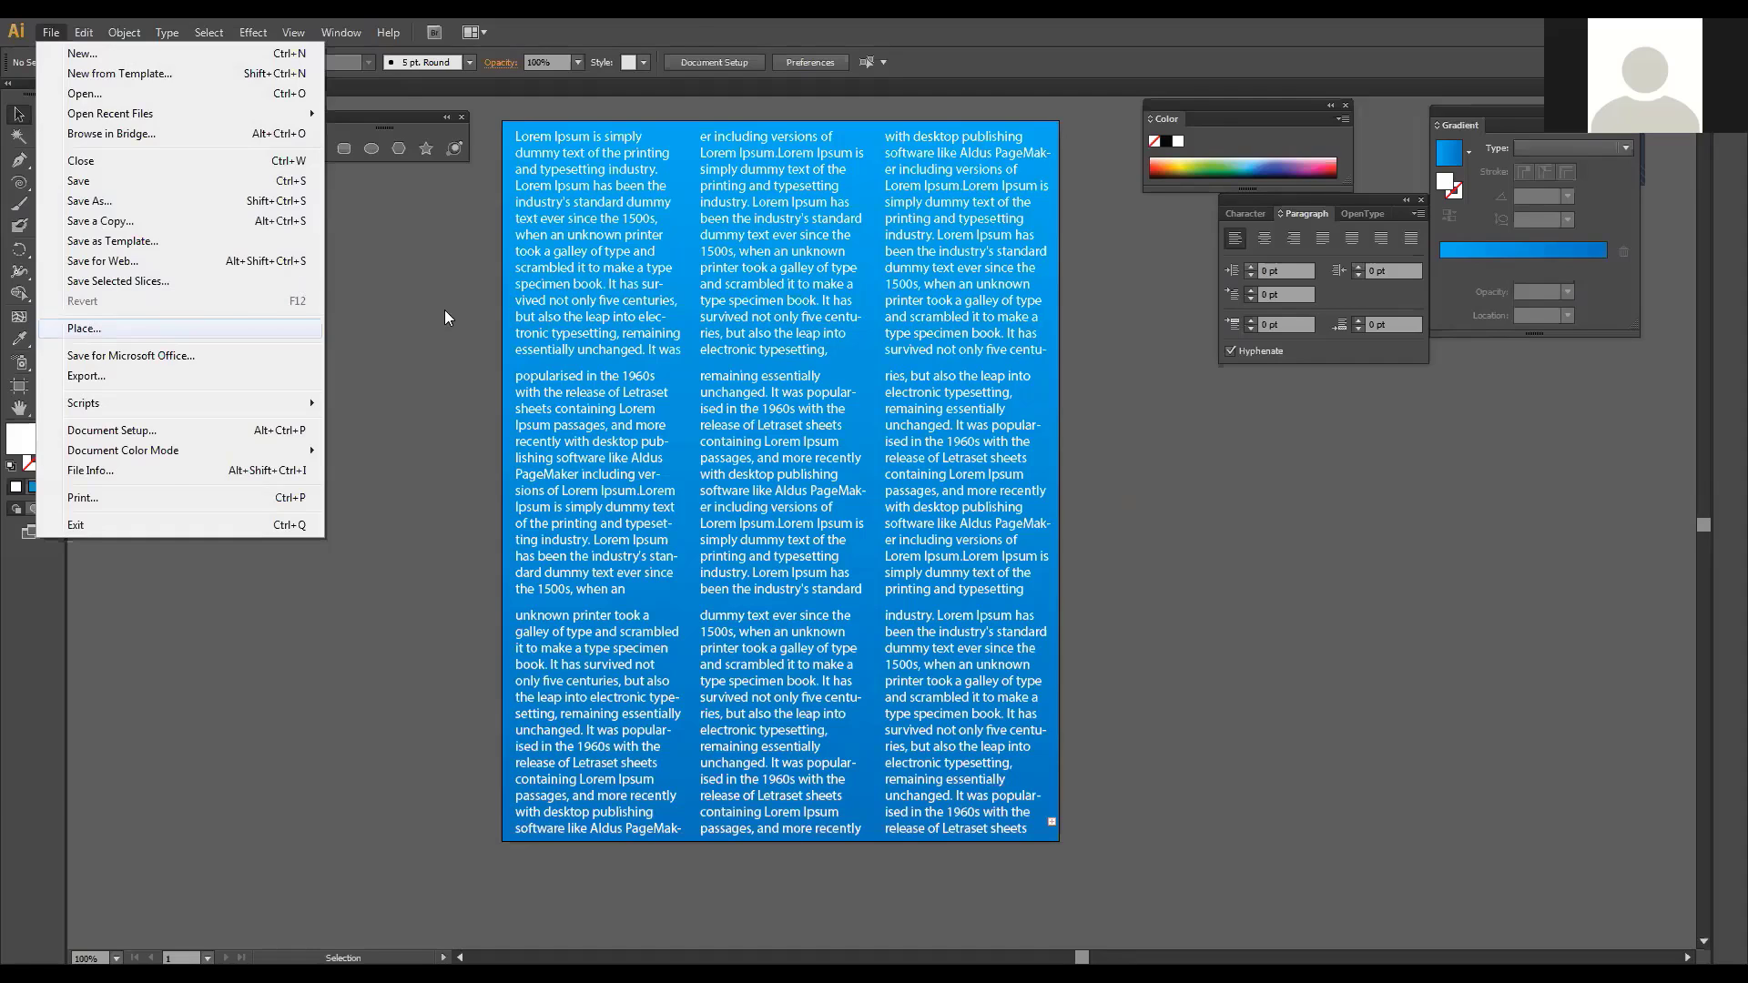
pyautogui.click(84, 329)
pyautogui.moveTo(682, 362); pyautogui.dragTo(683, 382)
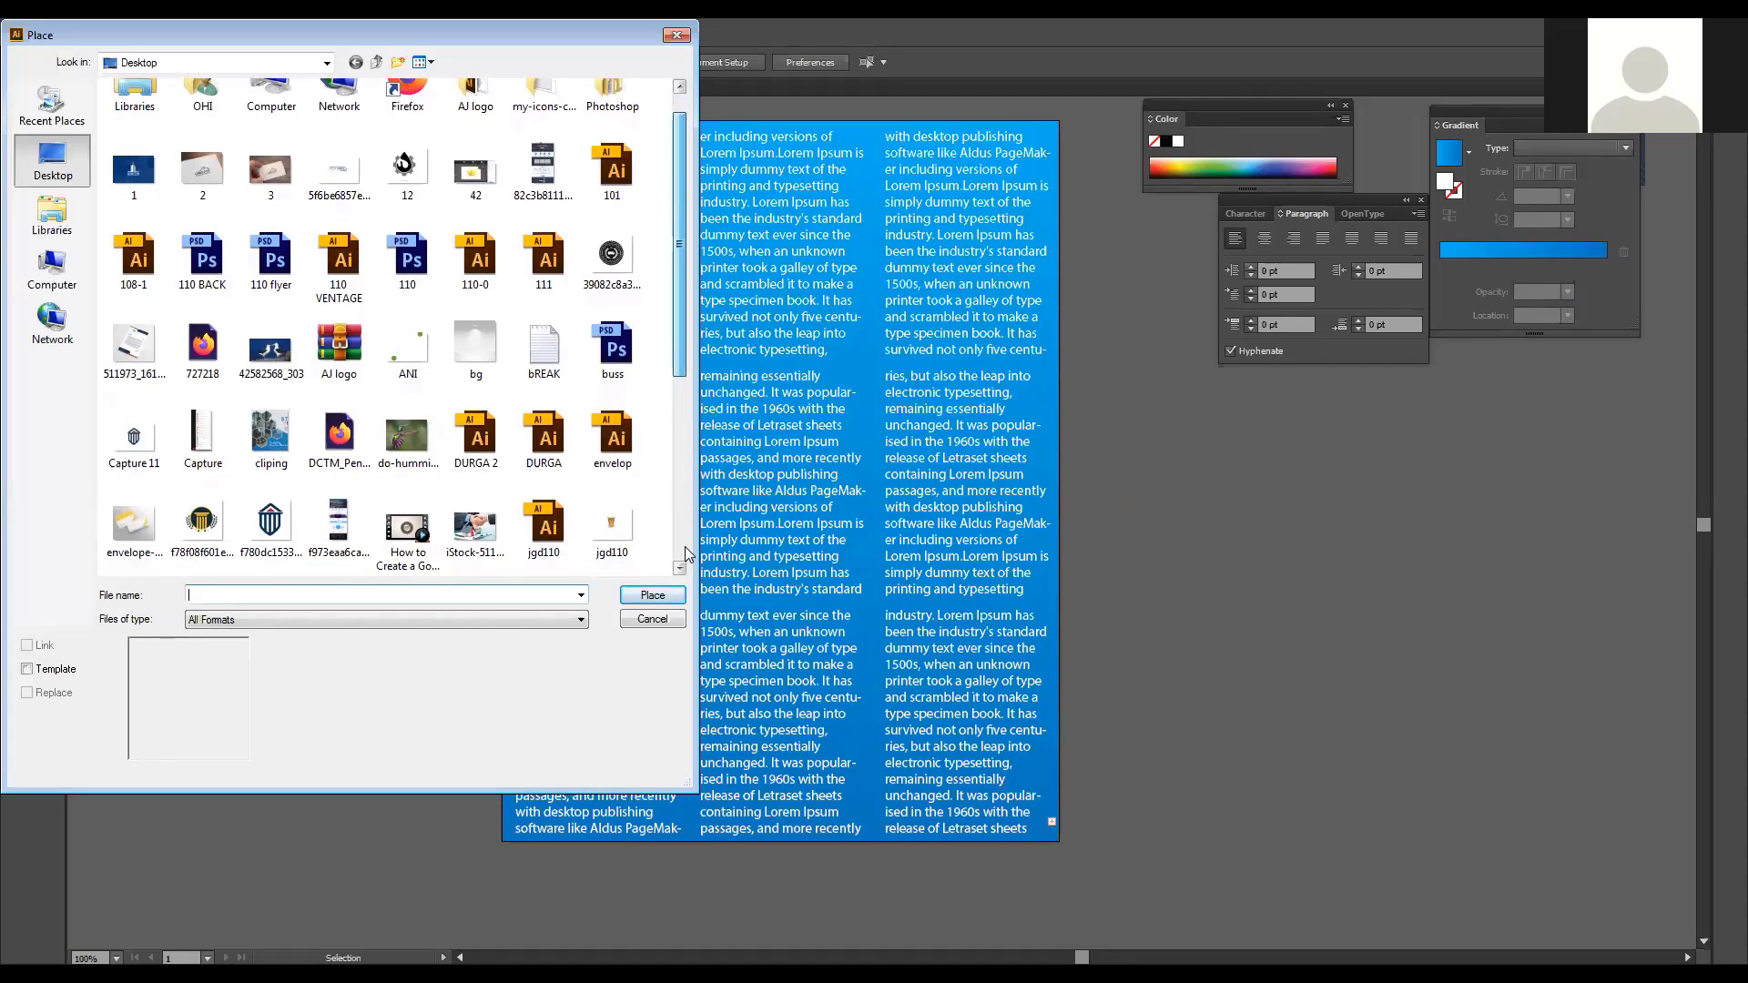
pyautogui.scroll(-4, 351, 476)
pyautogui.click(328, 475)
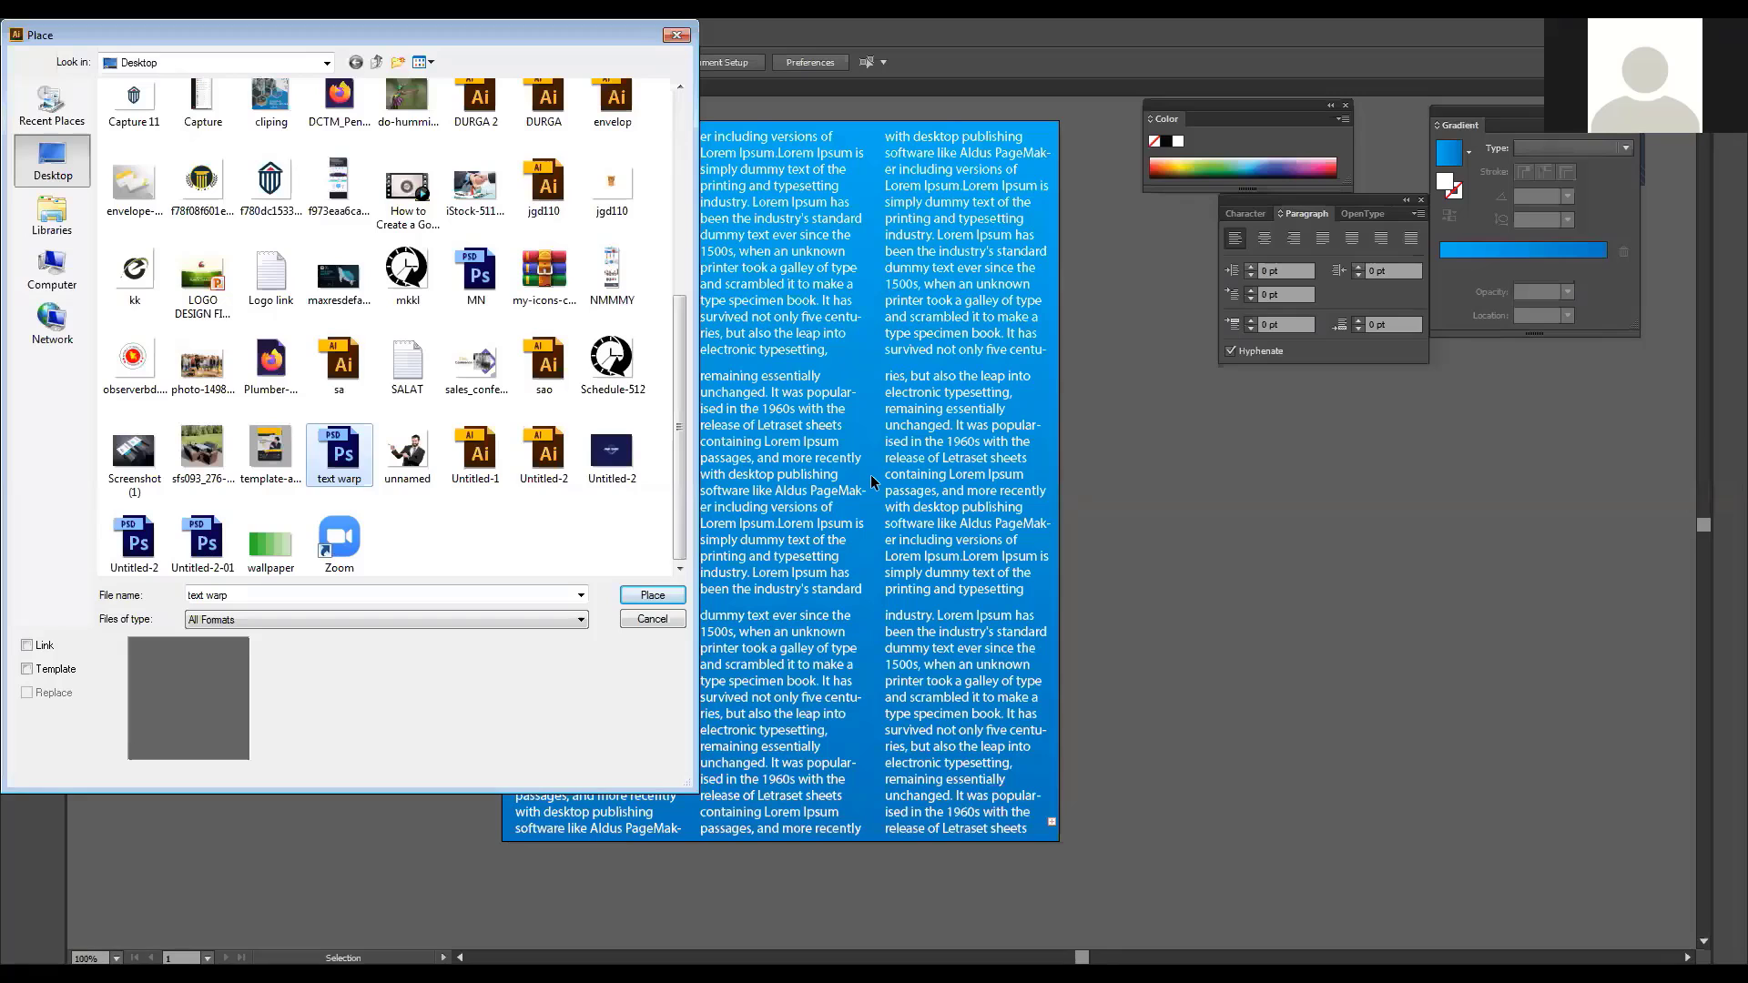
pyautogui.press('Return')
pyautogui.press('Return')
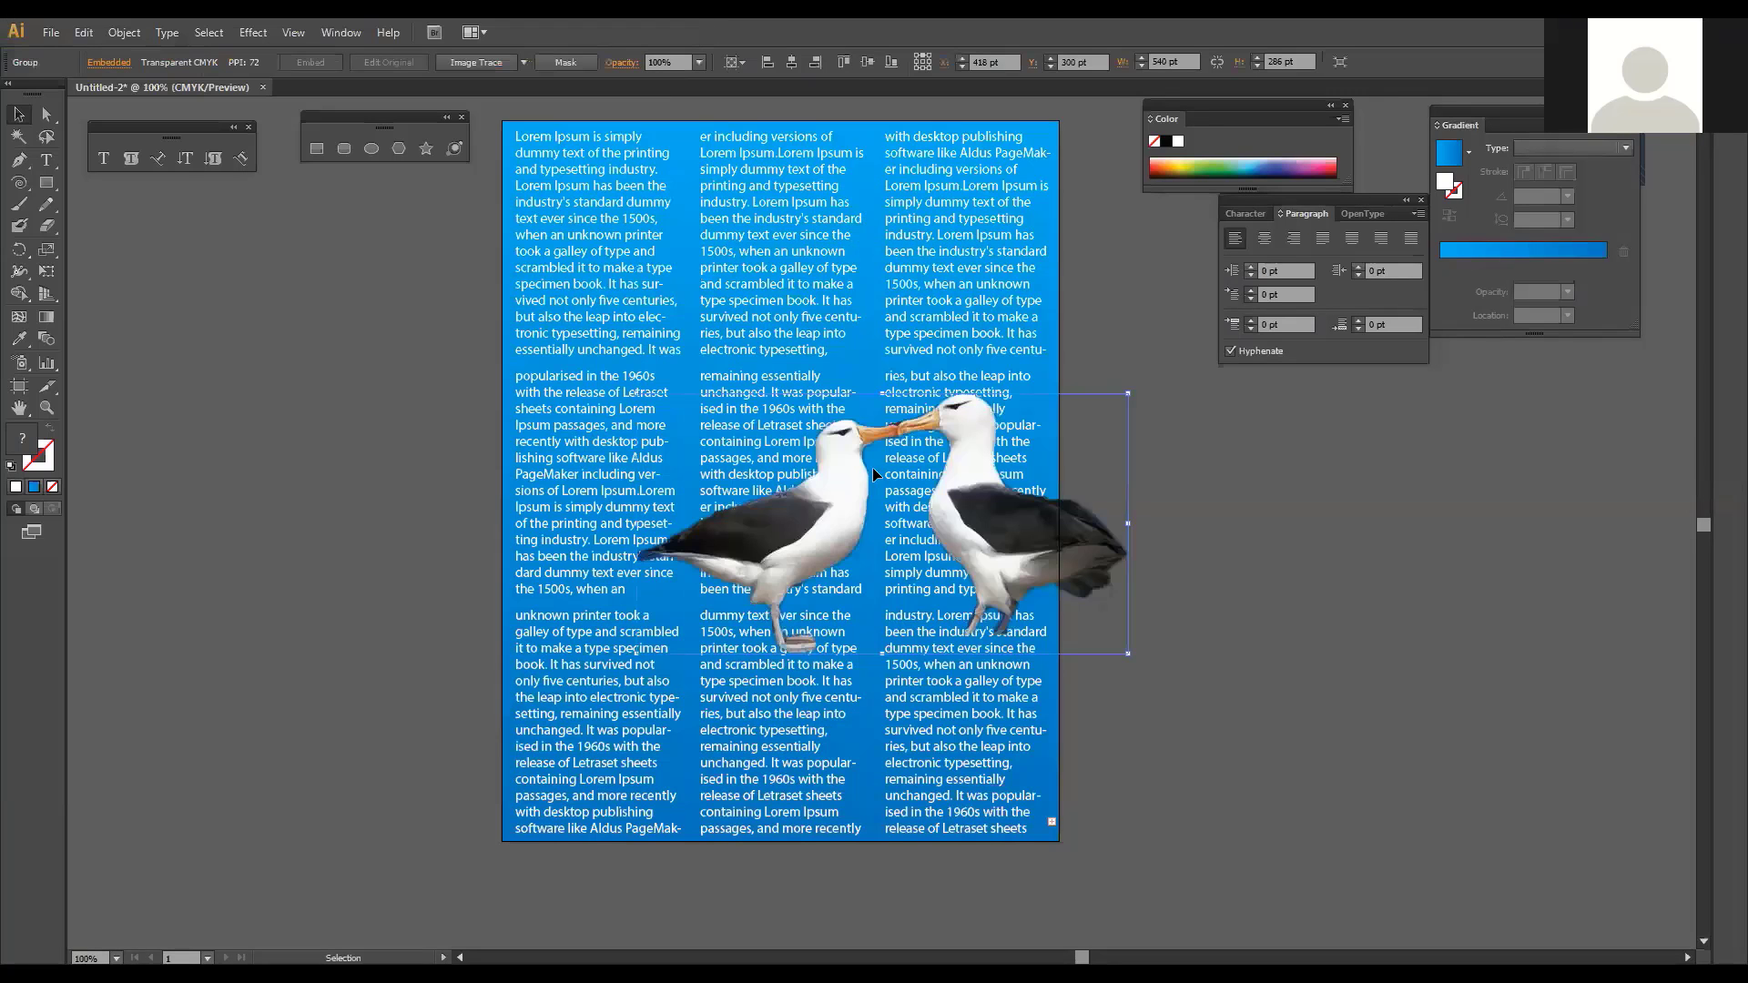
pyautogui.moveTo(872, 467); pyautogui.dragTo(746, 390)
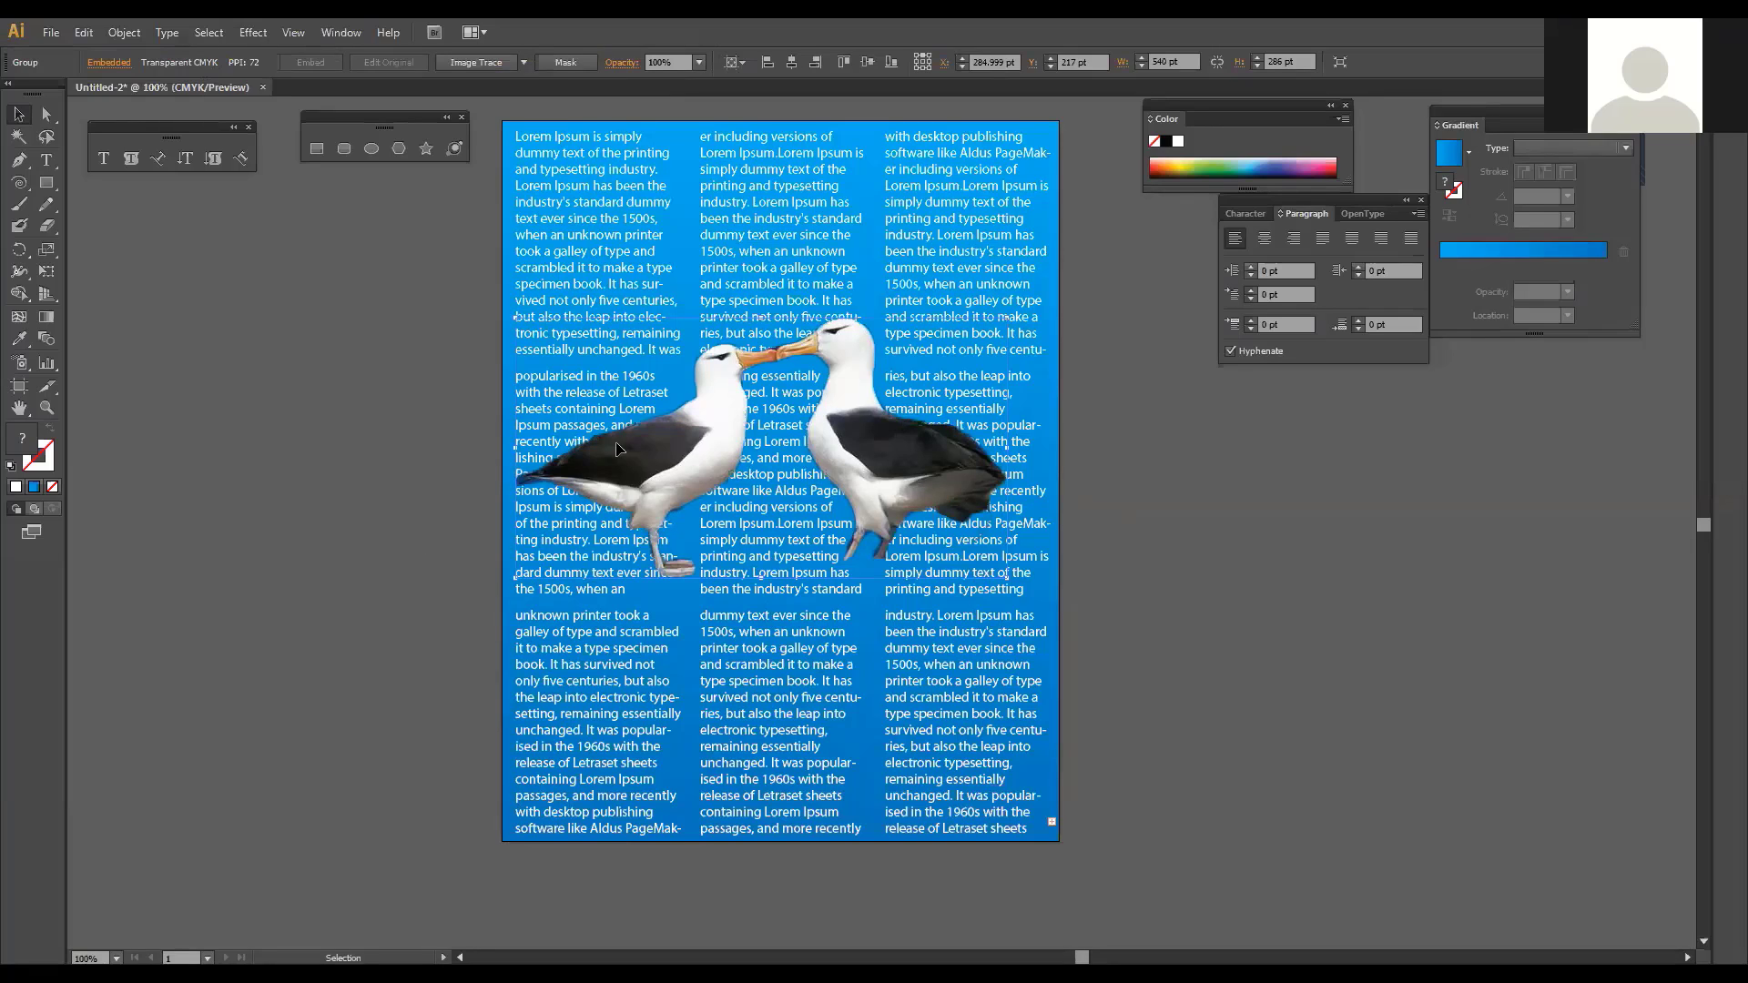
# Step: Make a text wrap around the birds image and open its wrap options with the preview turned on
pyautogui.hotkey('ctrl', 'z')
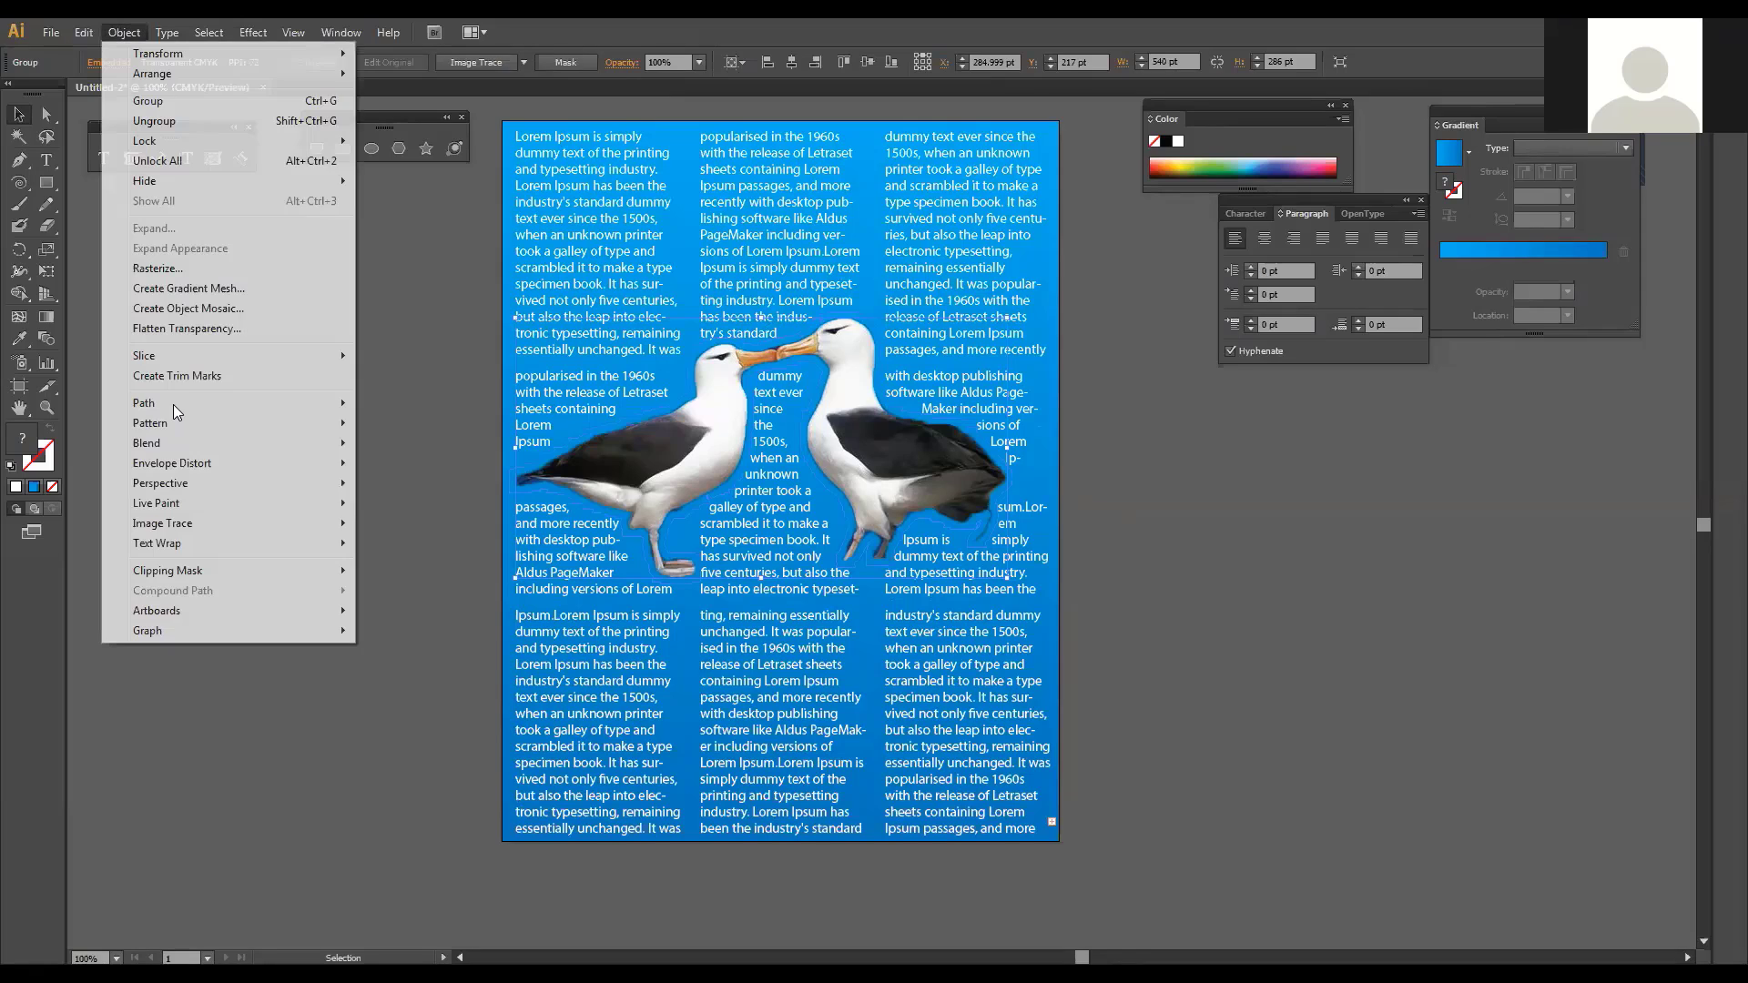
pyautogui.moveTo(336, 543)
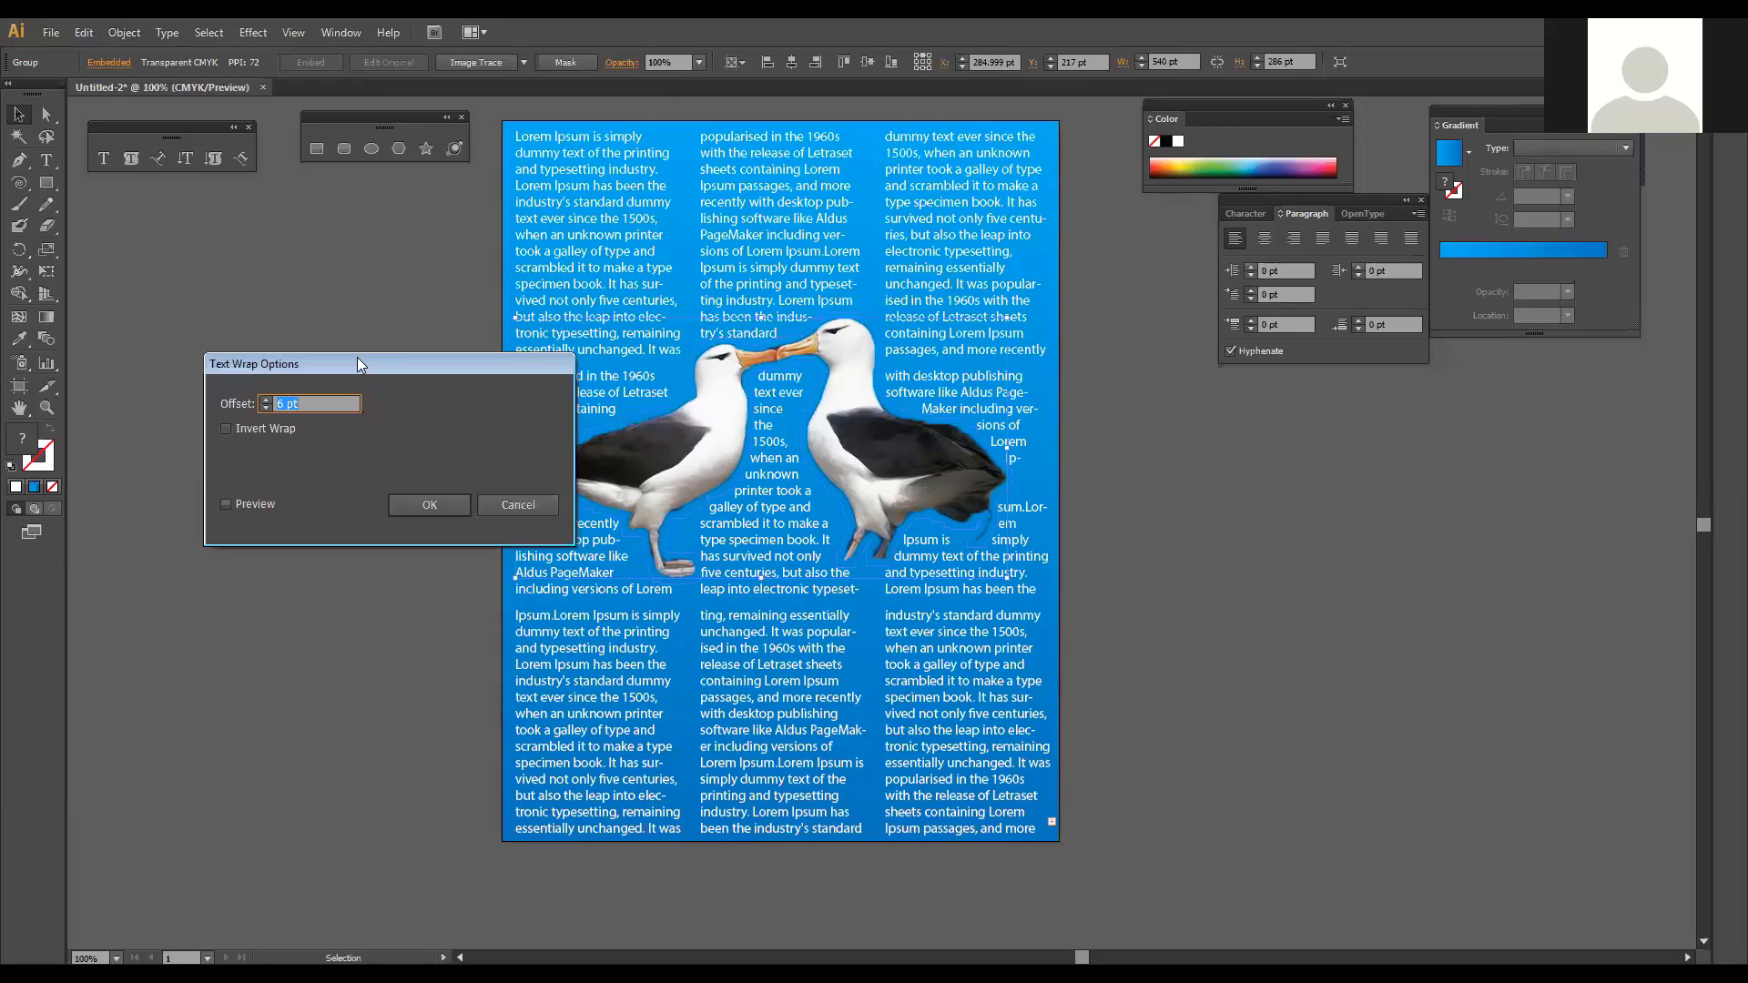
pyautogui.moveTo(356, 358); pyautogui.dragTo(267, 331)
pyautogui.click(137, 471)
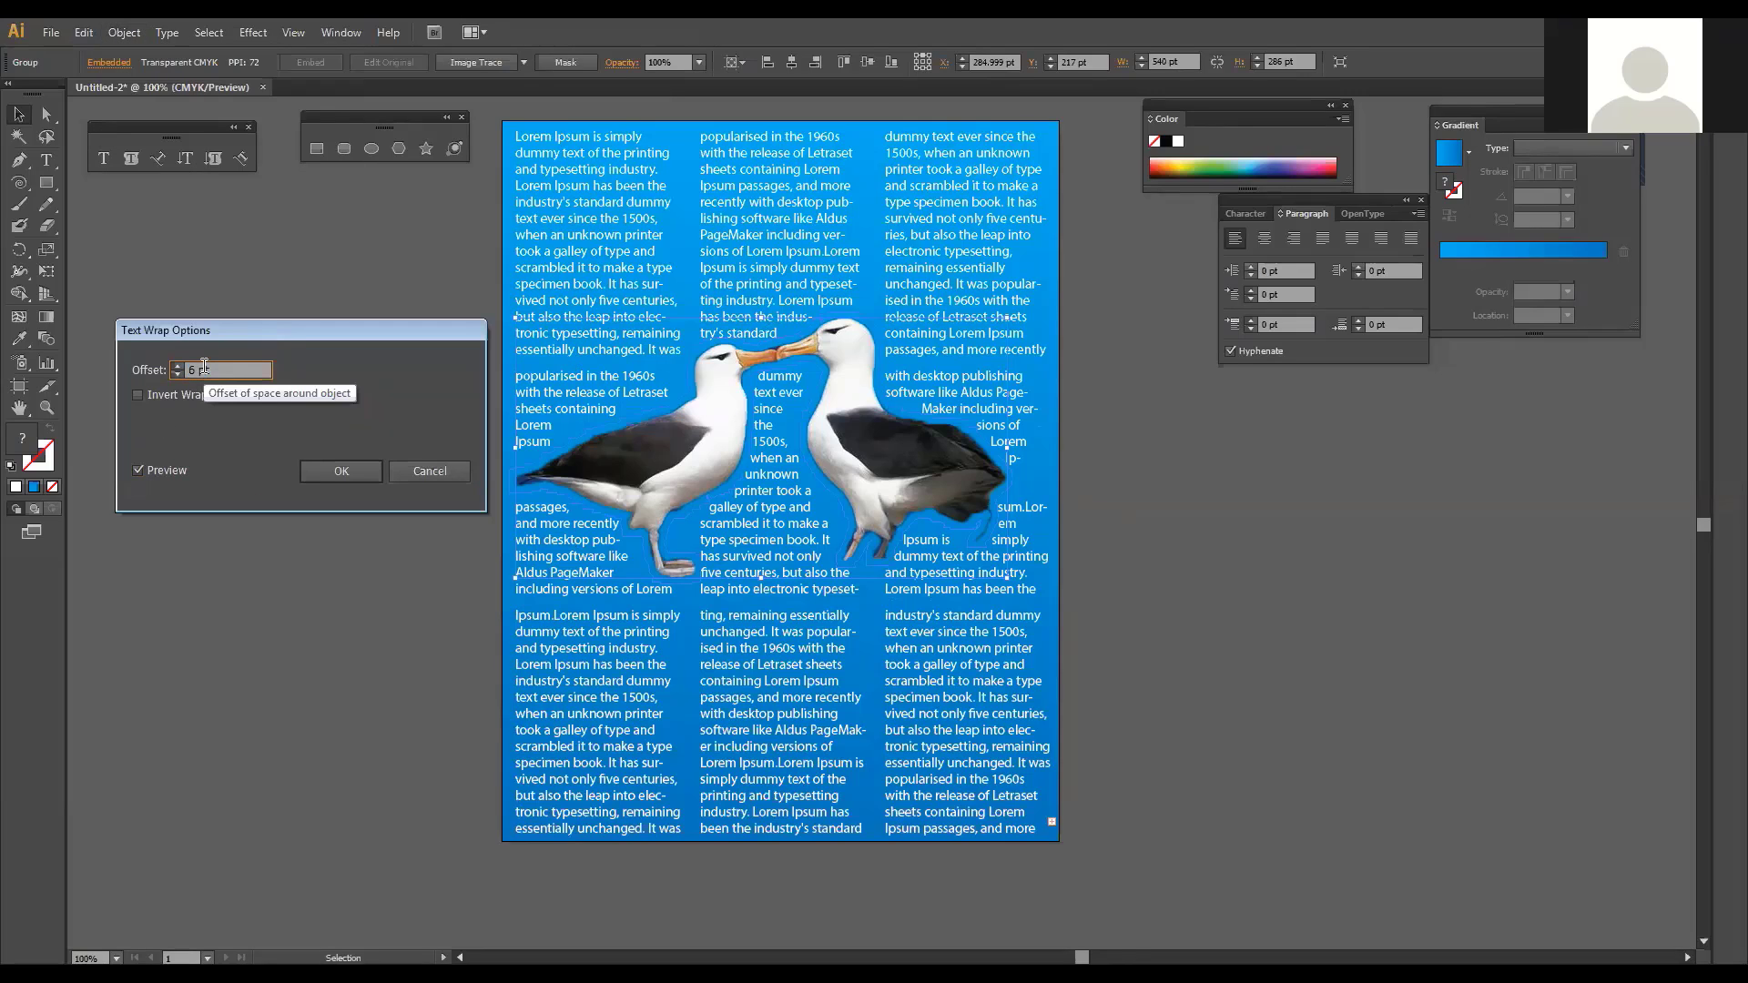
# Step: Preview text wrap offsets up to 14 pt around the birds and reduce the offset to only a few points
pyautogui.press('Up')
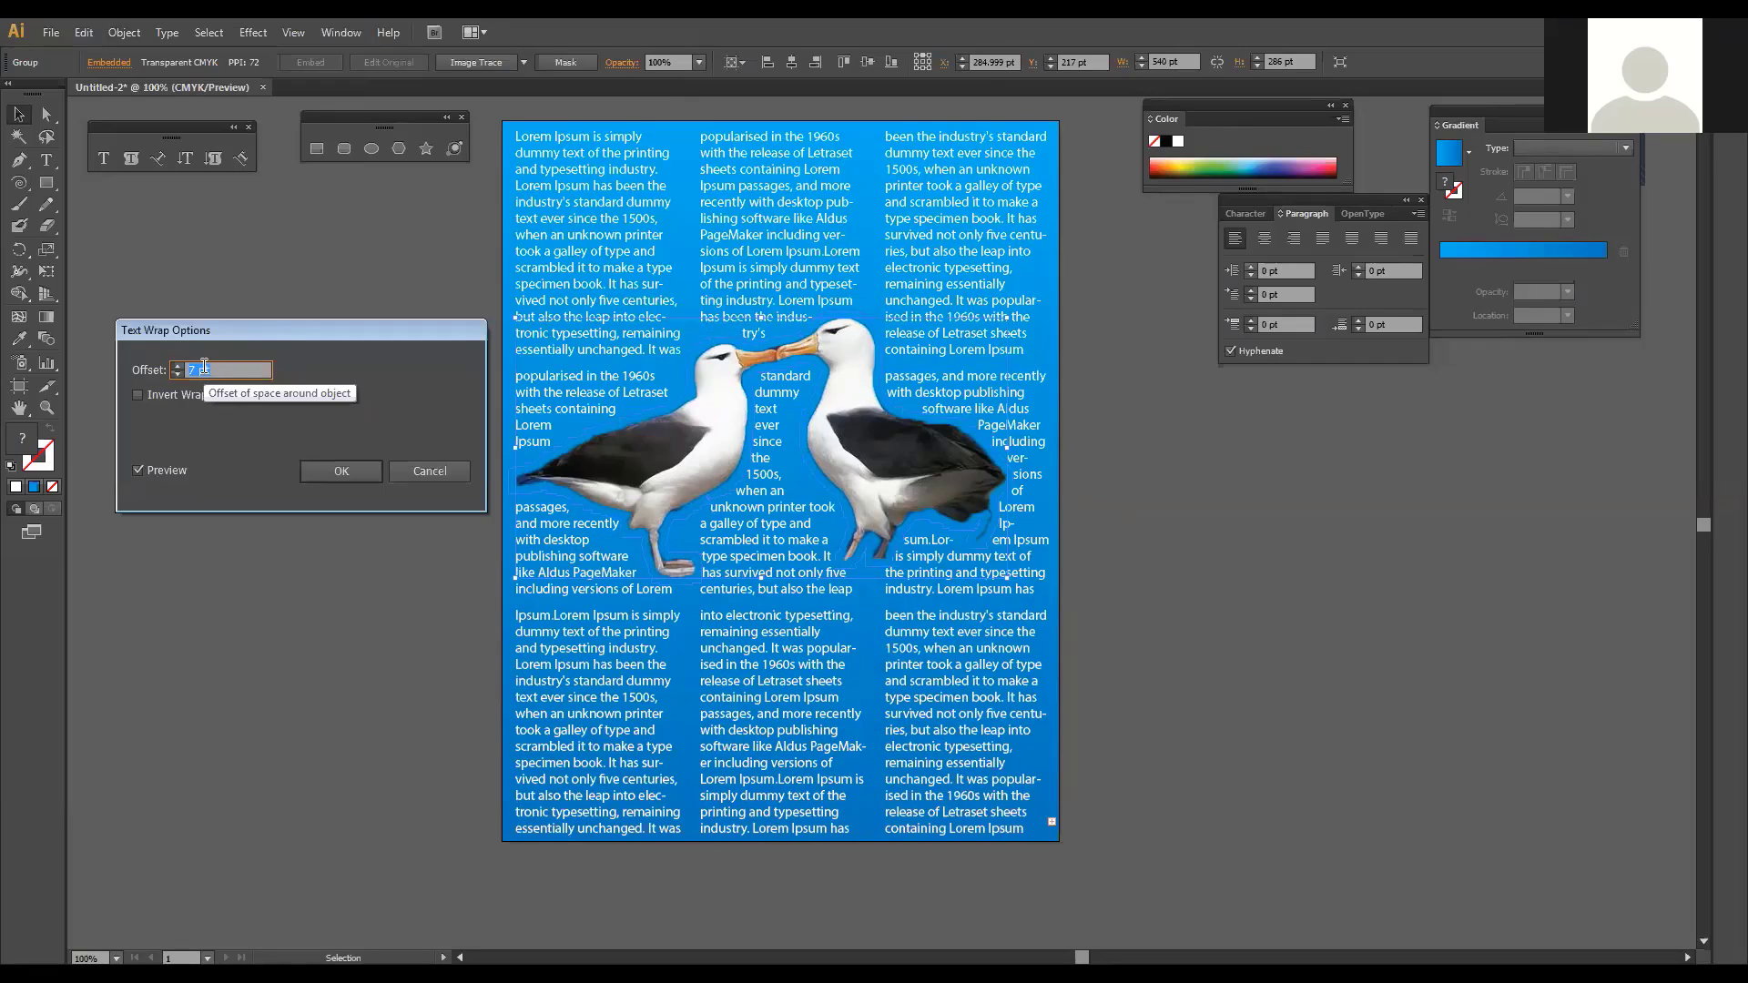
pyautogui.press('Up')
pyautogui.press('Up')
pyautogui.press('Up')
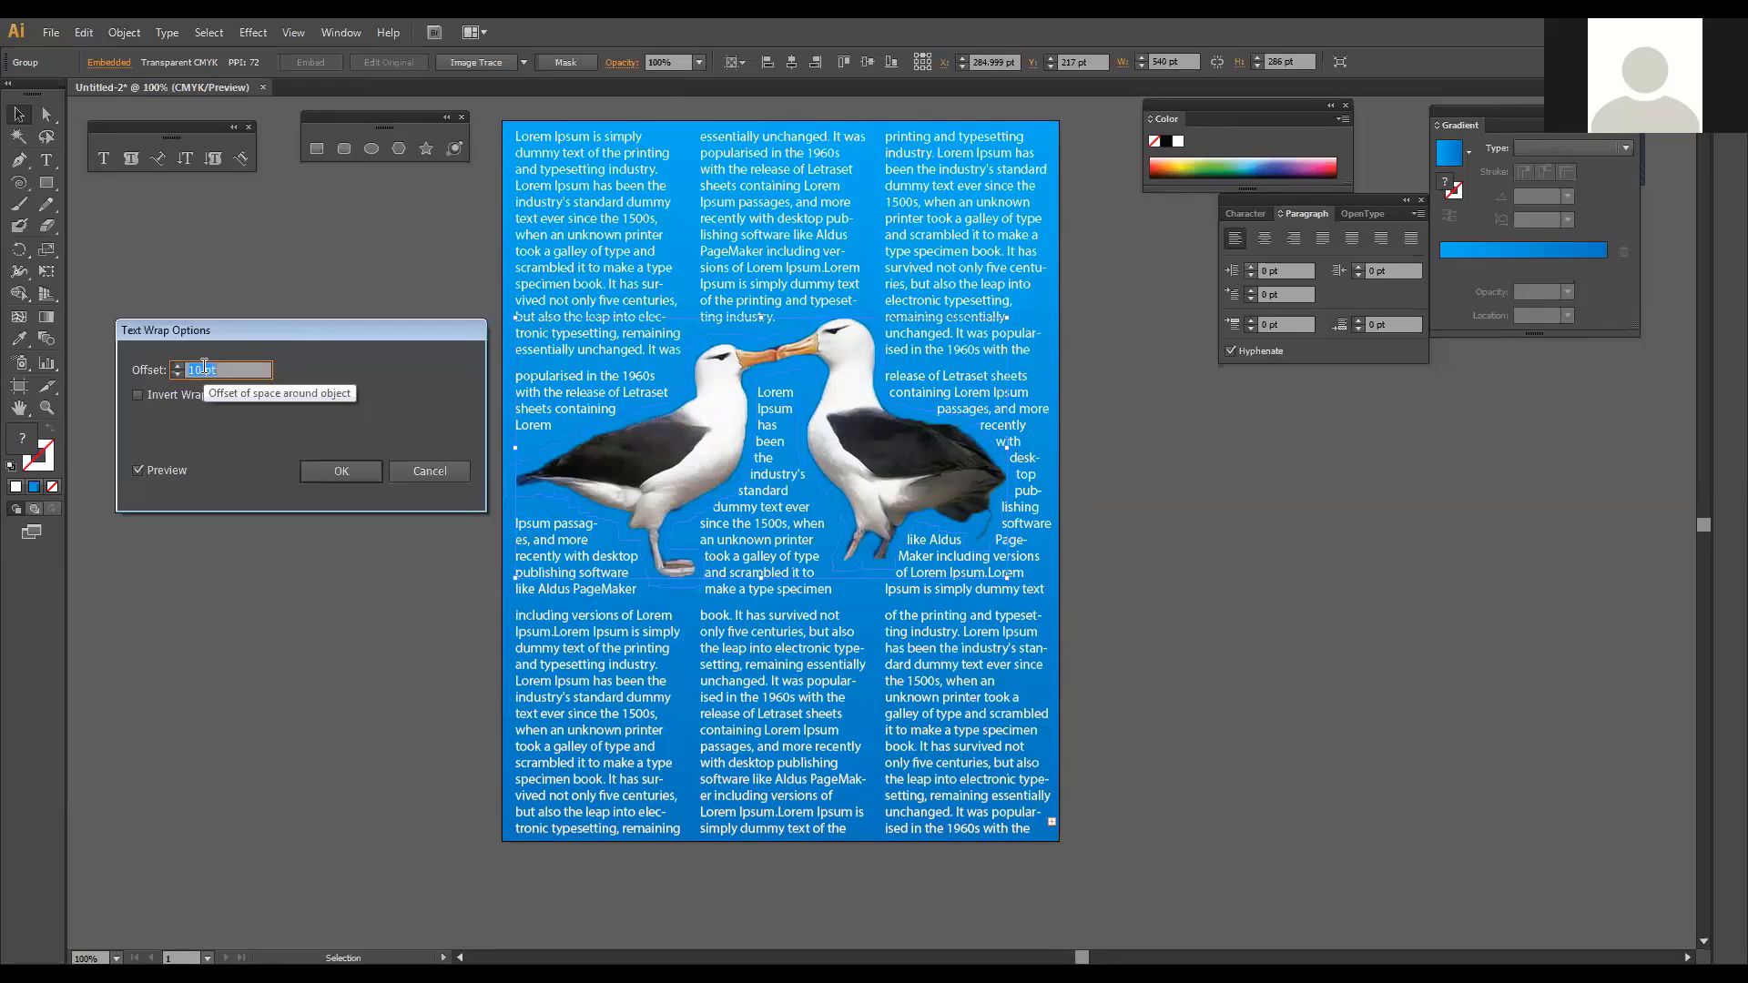
pyautogui.press('Up')
pyautogui.press('Up')
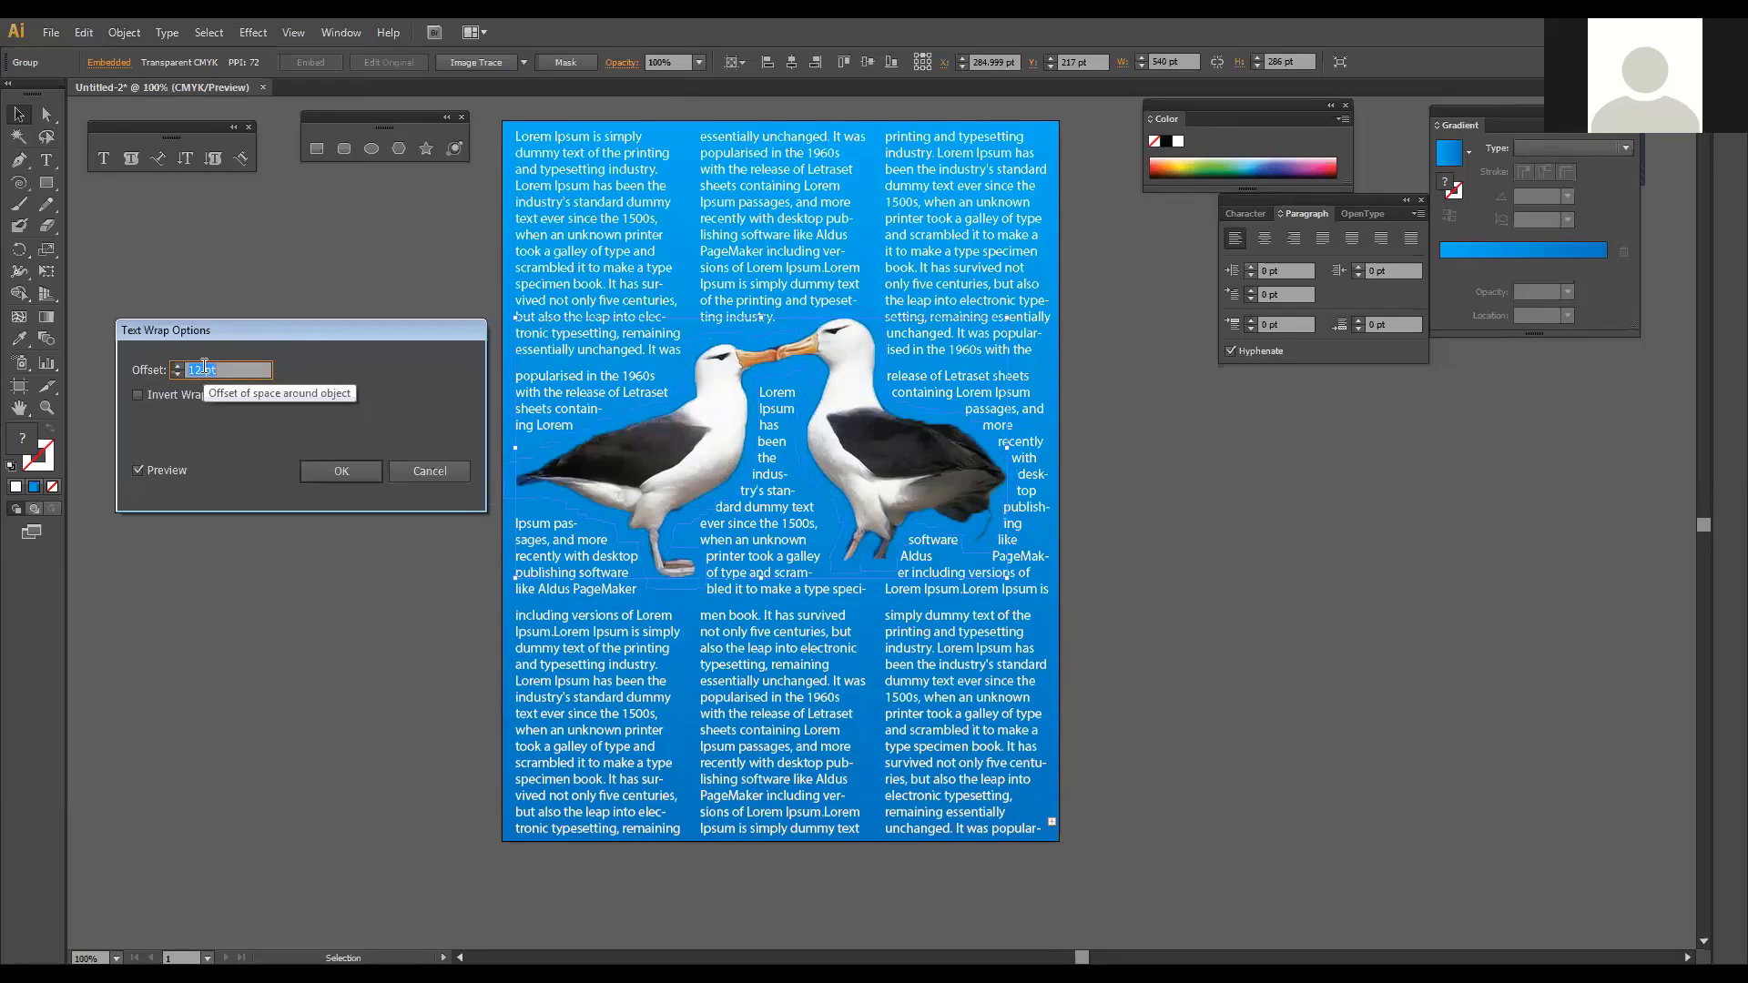
pyautogui.press('Up')
pyautogui.press('Up')
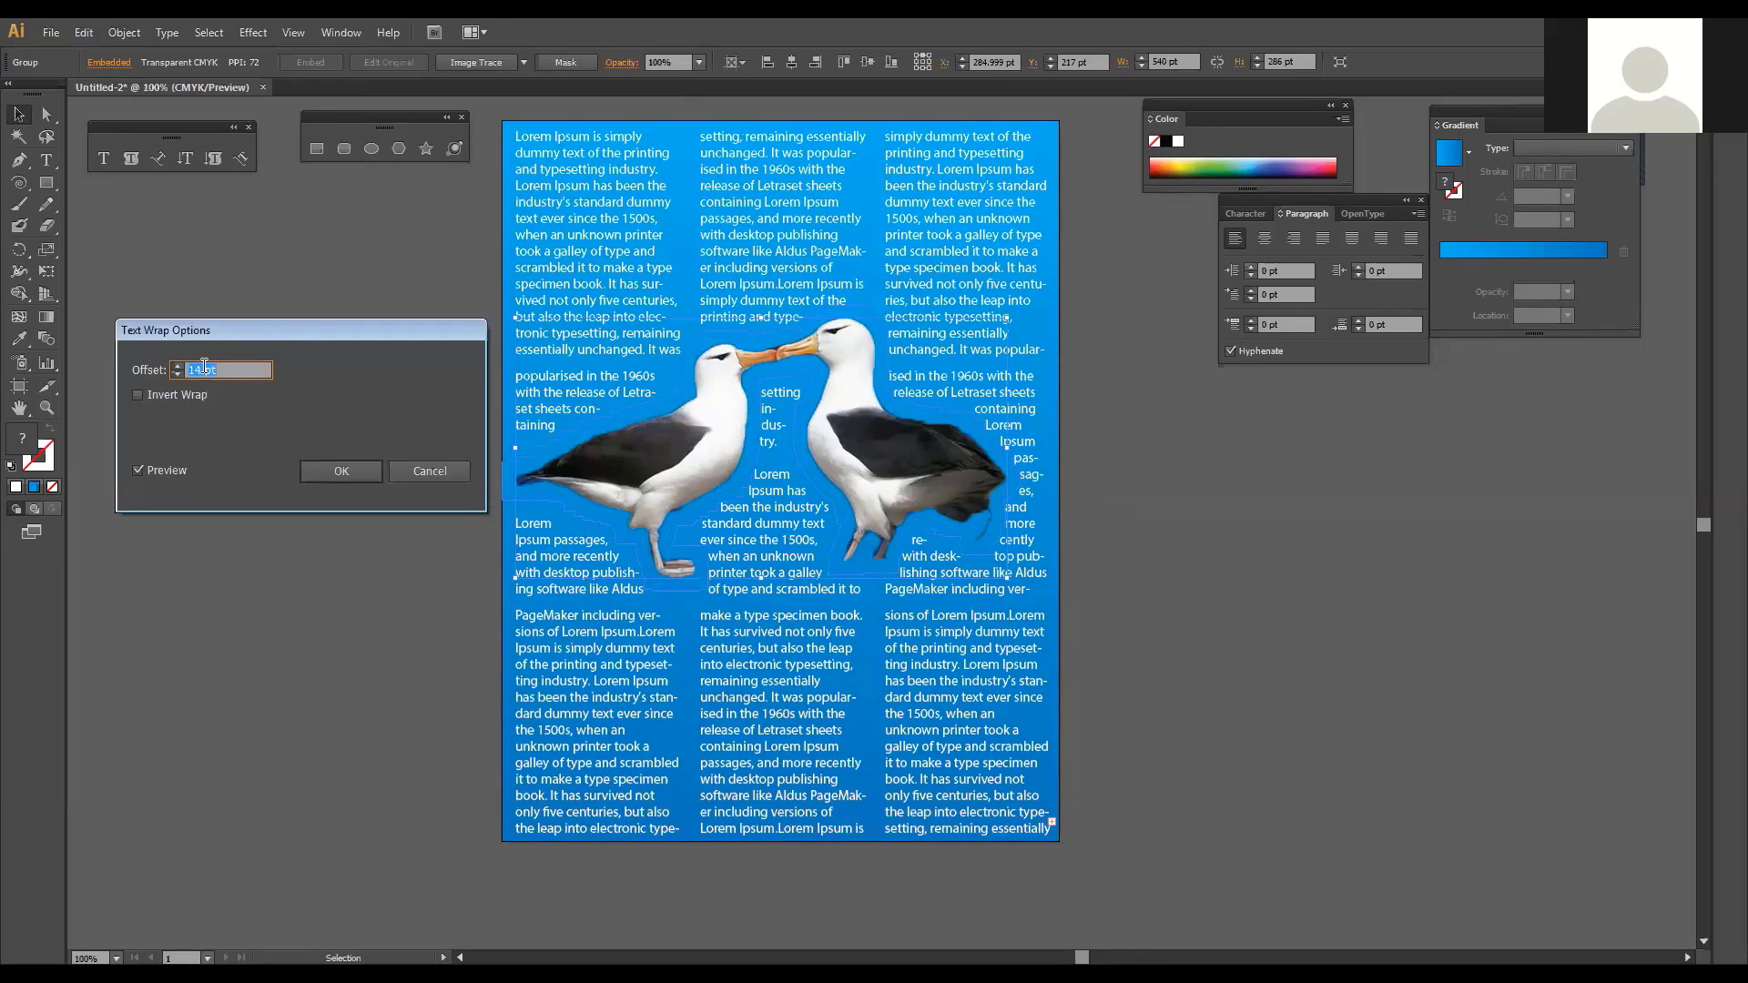
pyautogui.press('Down')
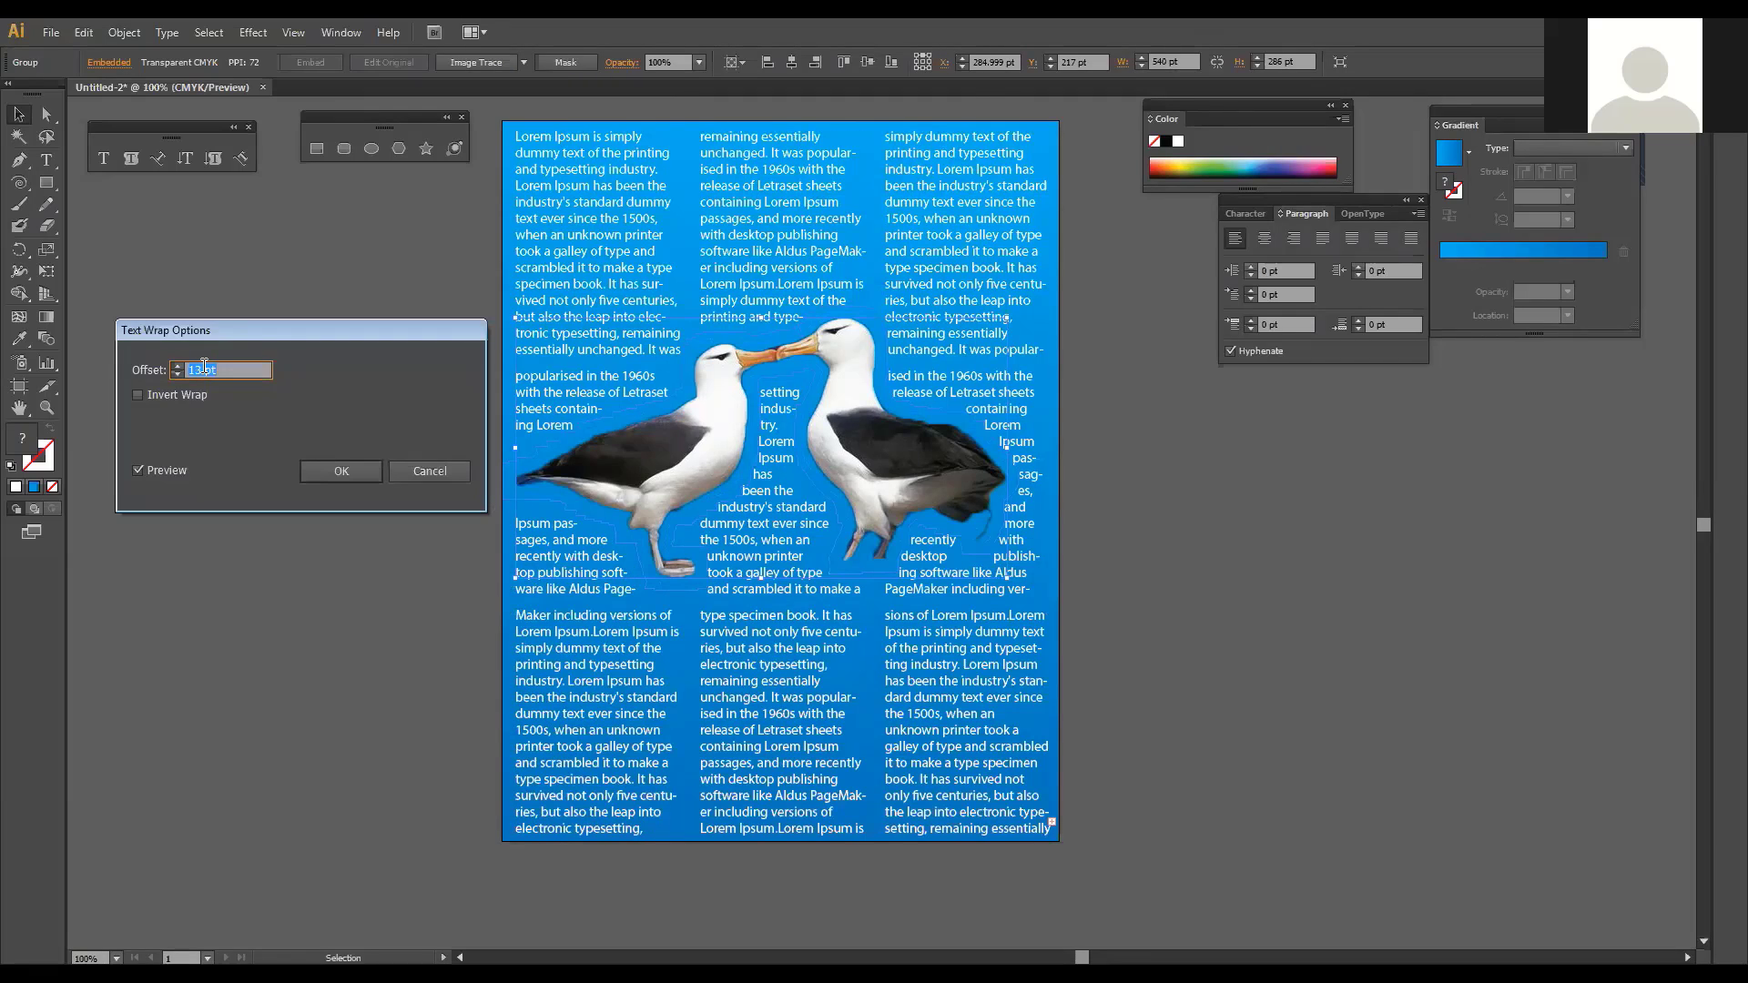
pyautogui.hotkey('shift', 'Down')
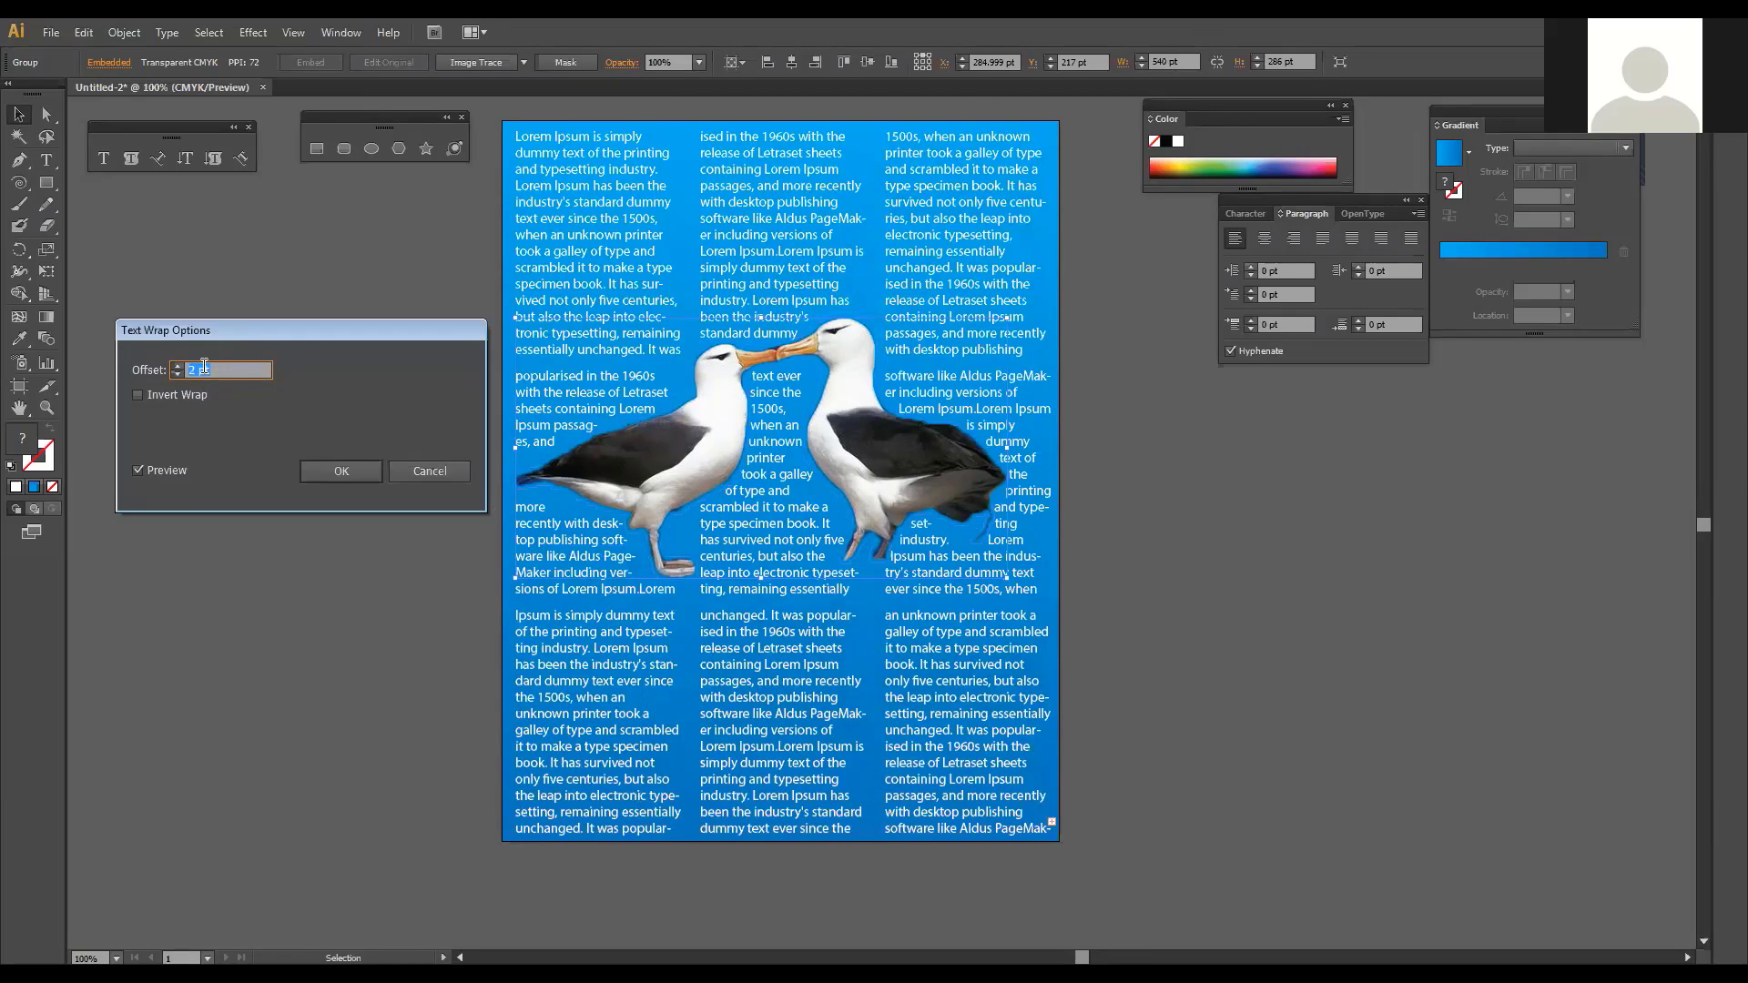
pyautogui.press('Up')
pyautogui.press('Up')
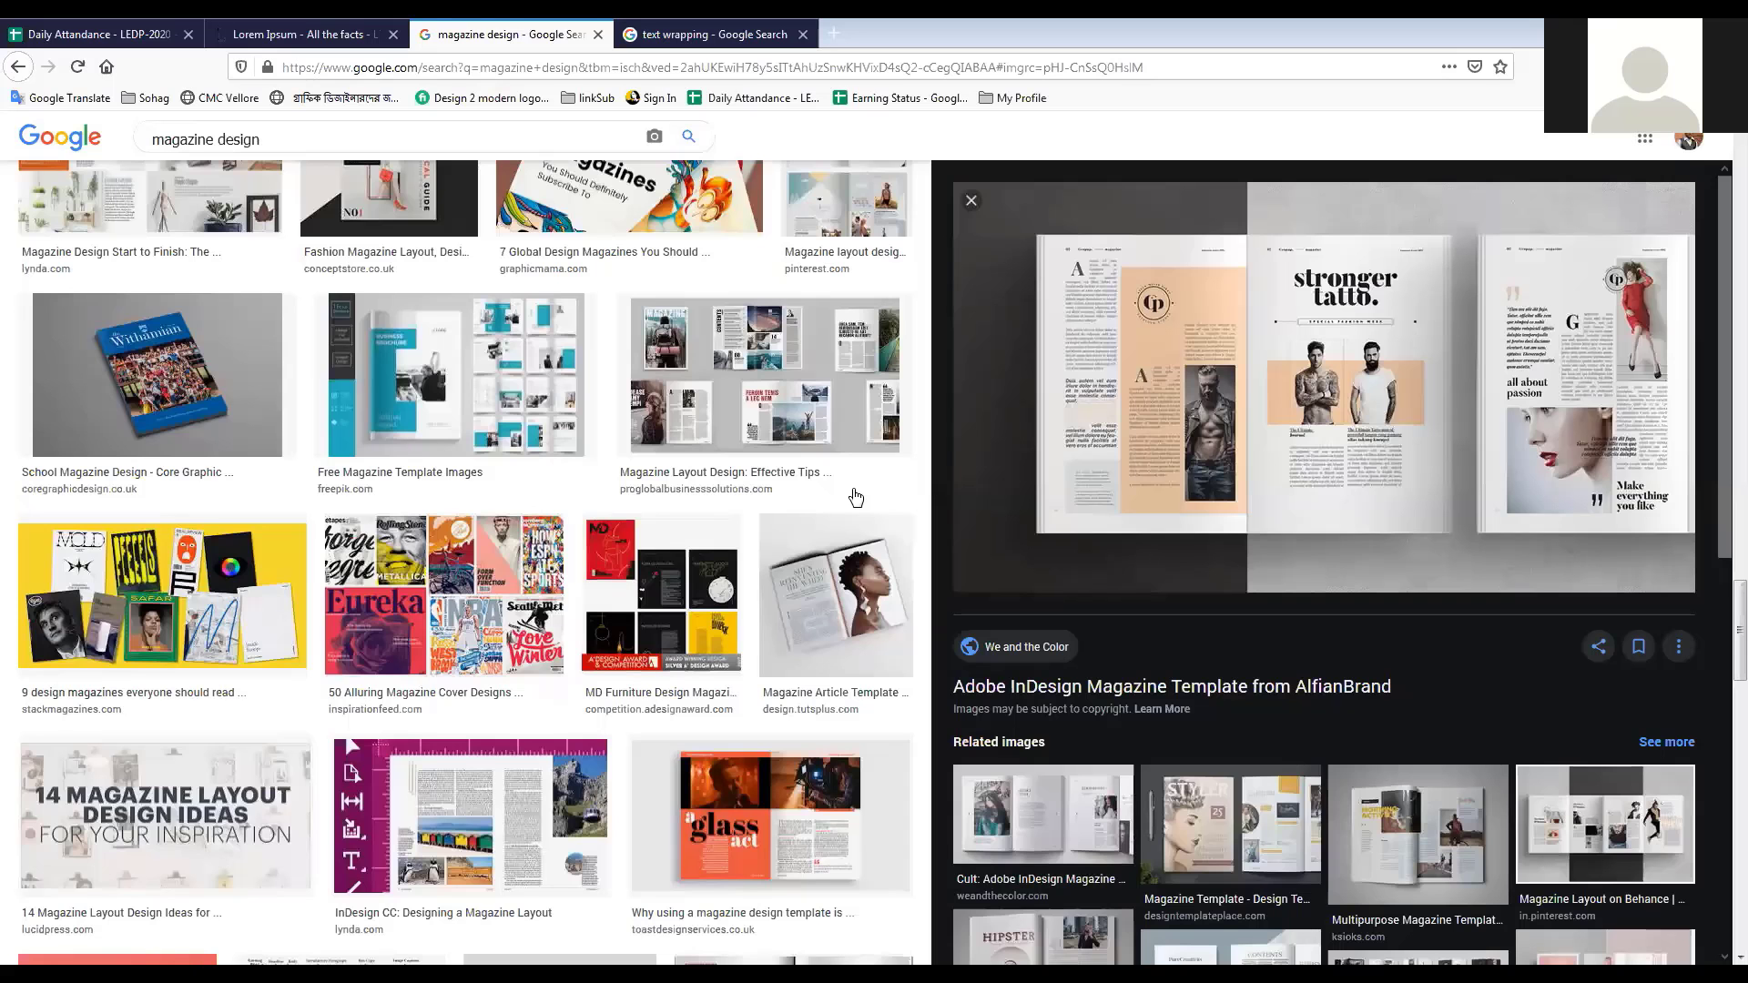
# Step: In the browser, look through the magazine design image results and preview the "Improving your financial prospects" spread
pyautogui.scroll(-1, 856, 496)
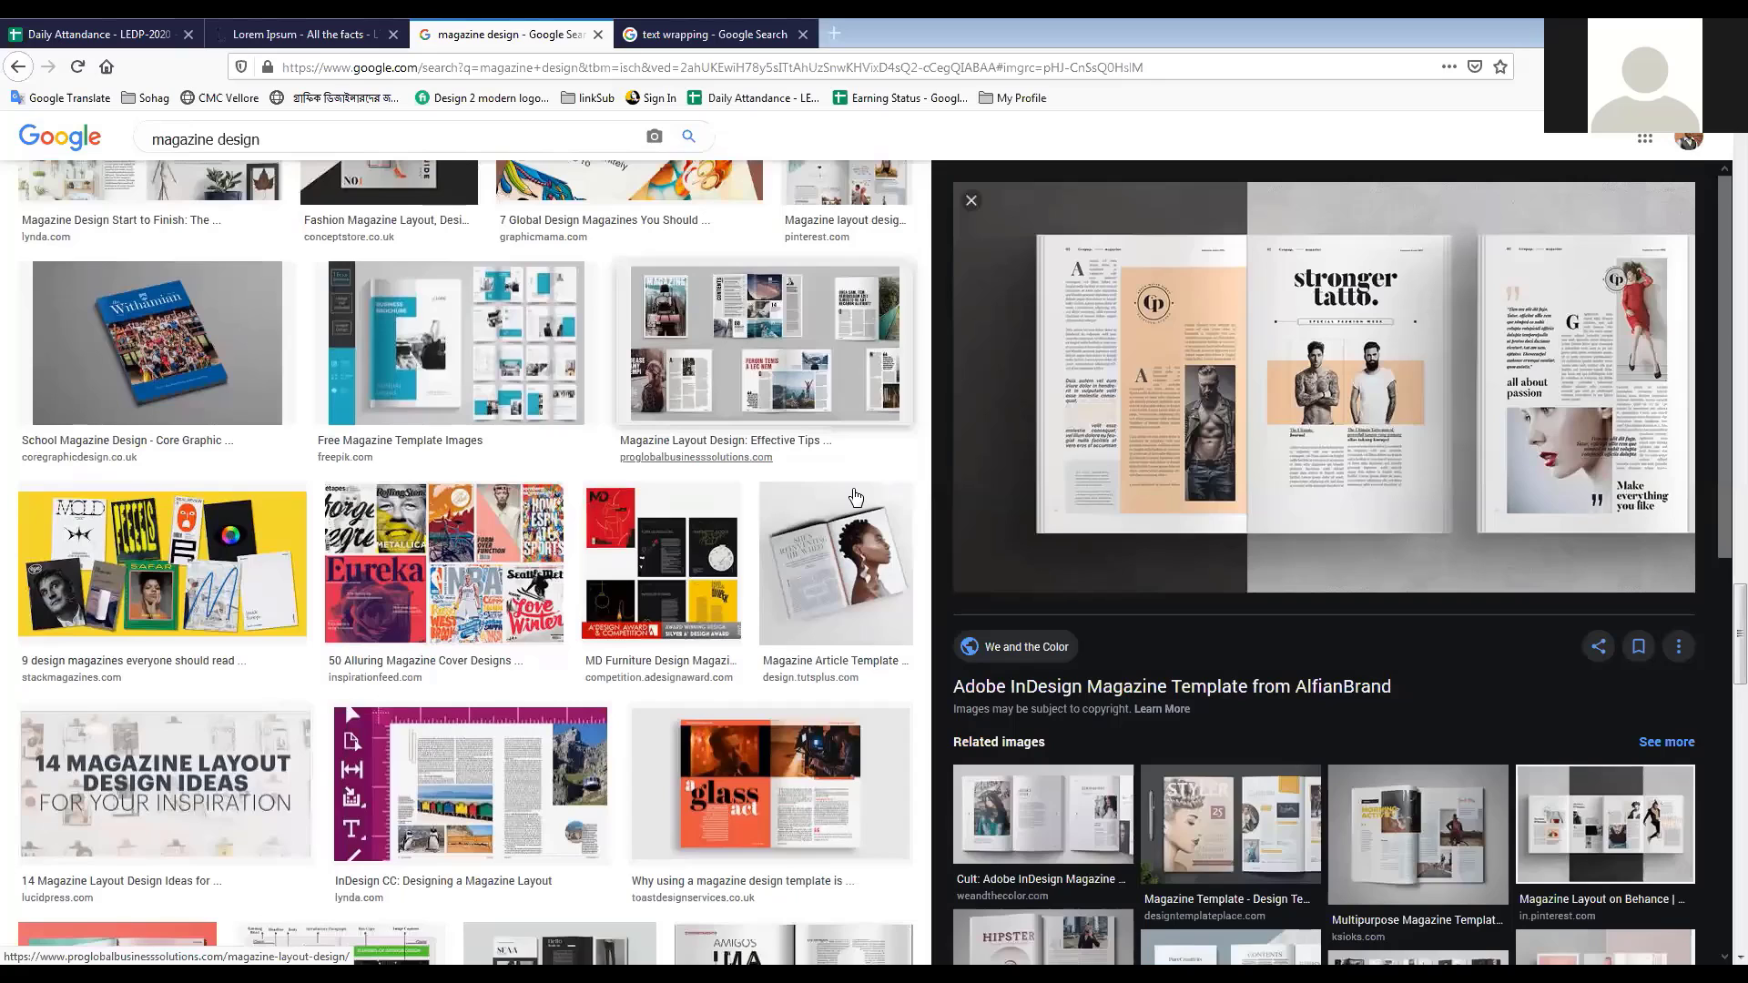
pyautogui.scroll(-5, 855, 496)
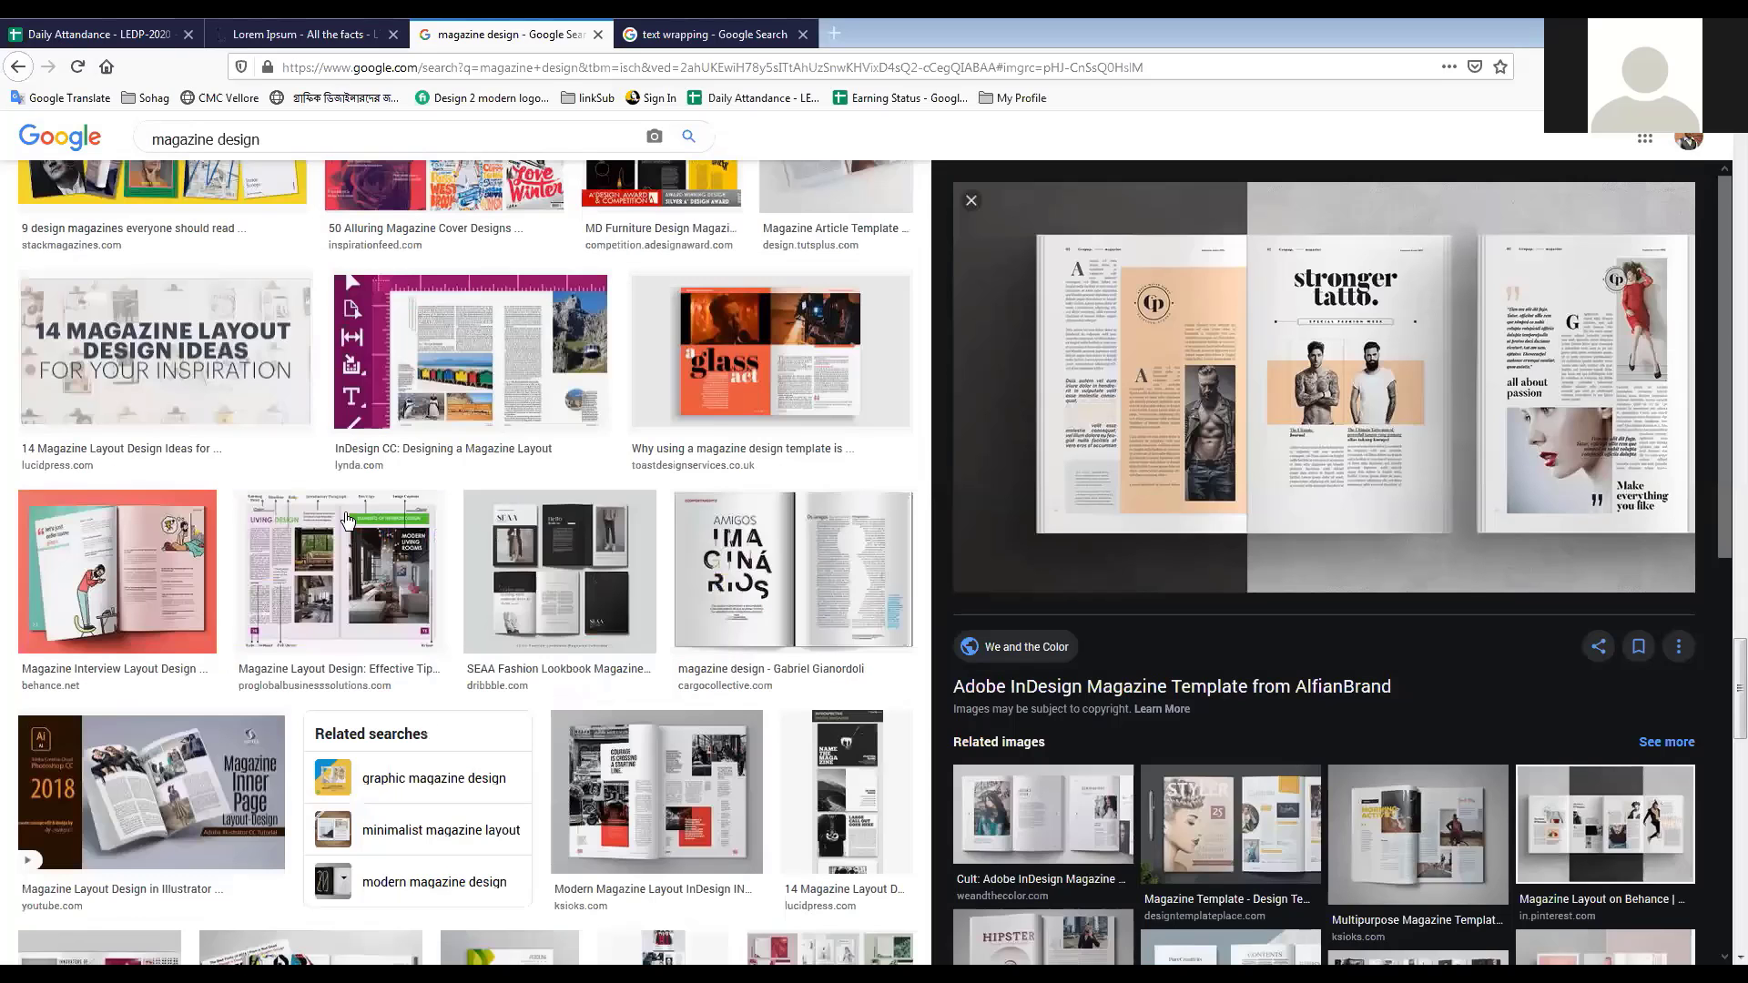
pyautogui.scroll(-5, 346, 519)
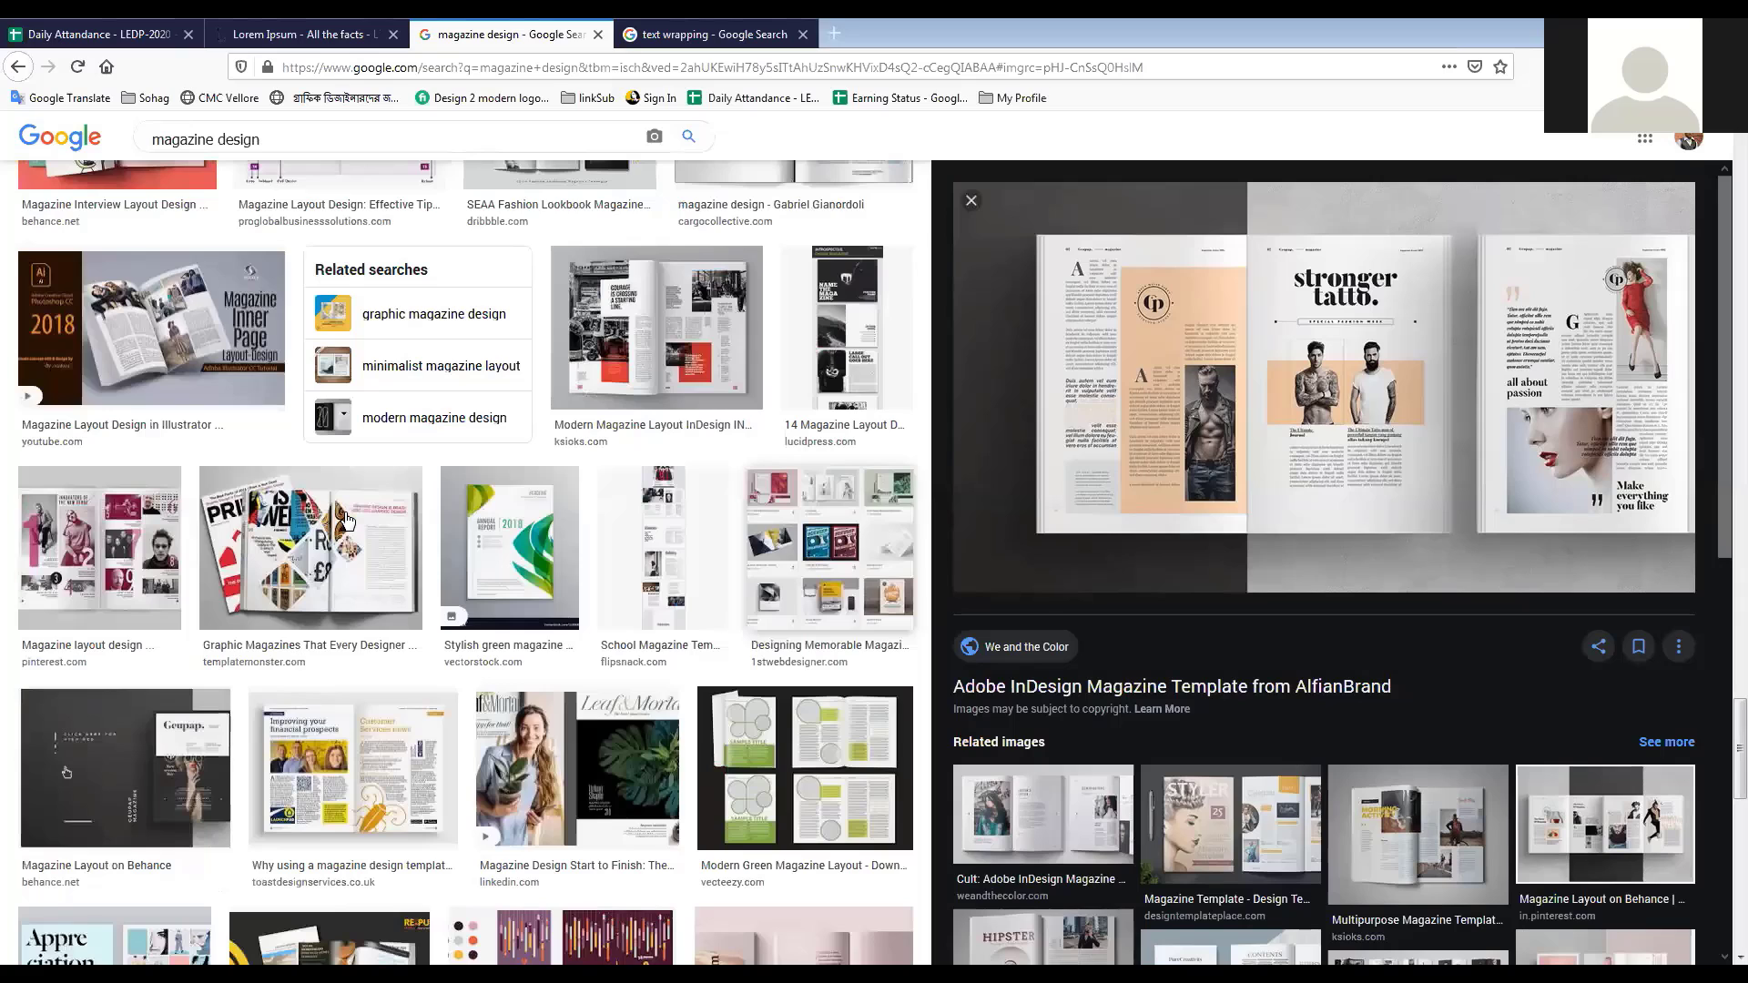
pyautogui.scroll(-3, 346, 521)
pyautogui.click(366, 455)
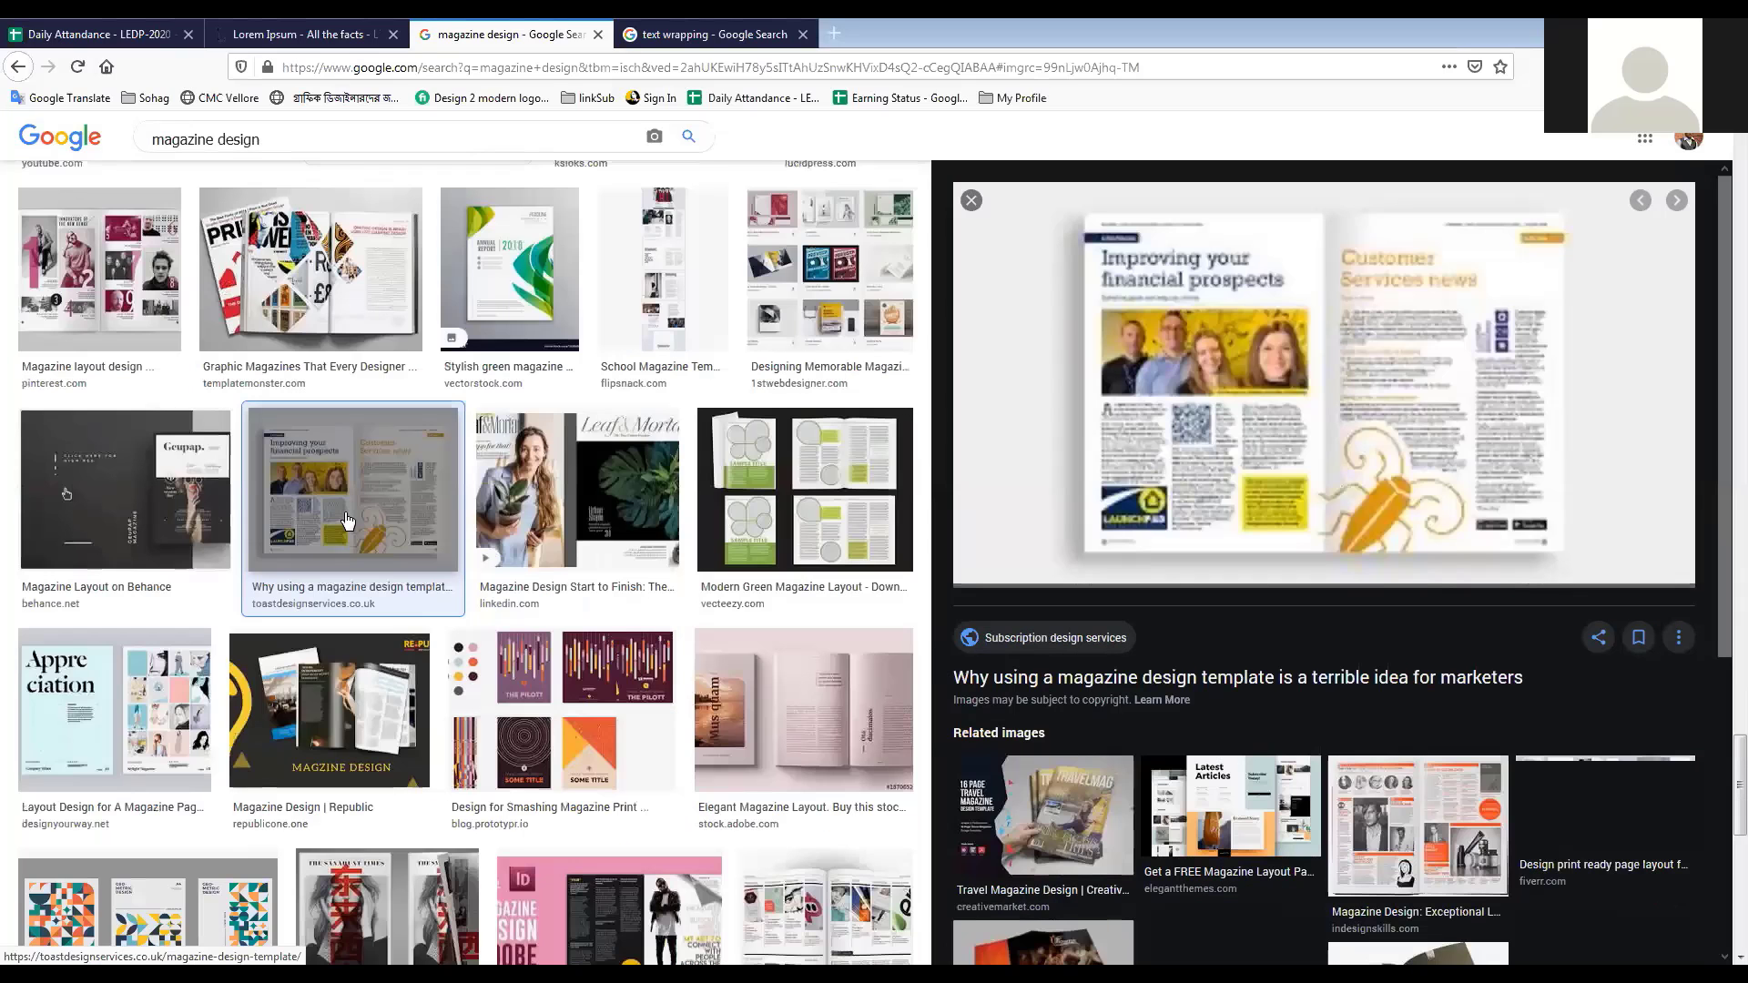
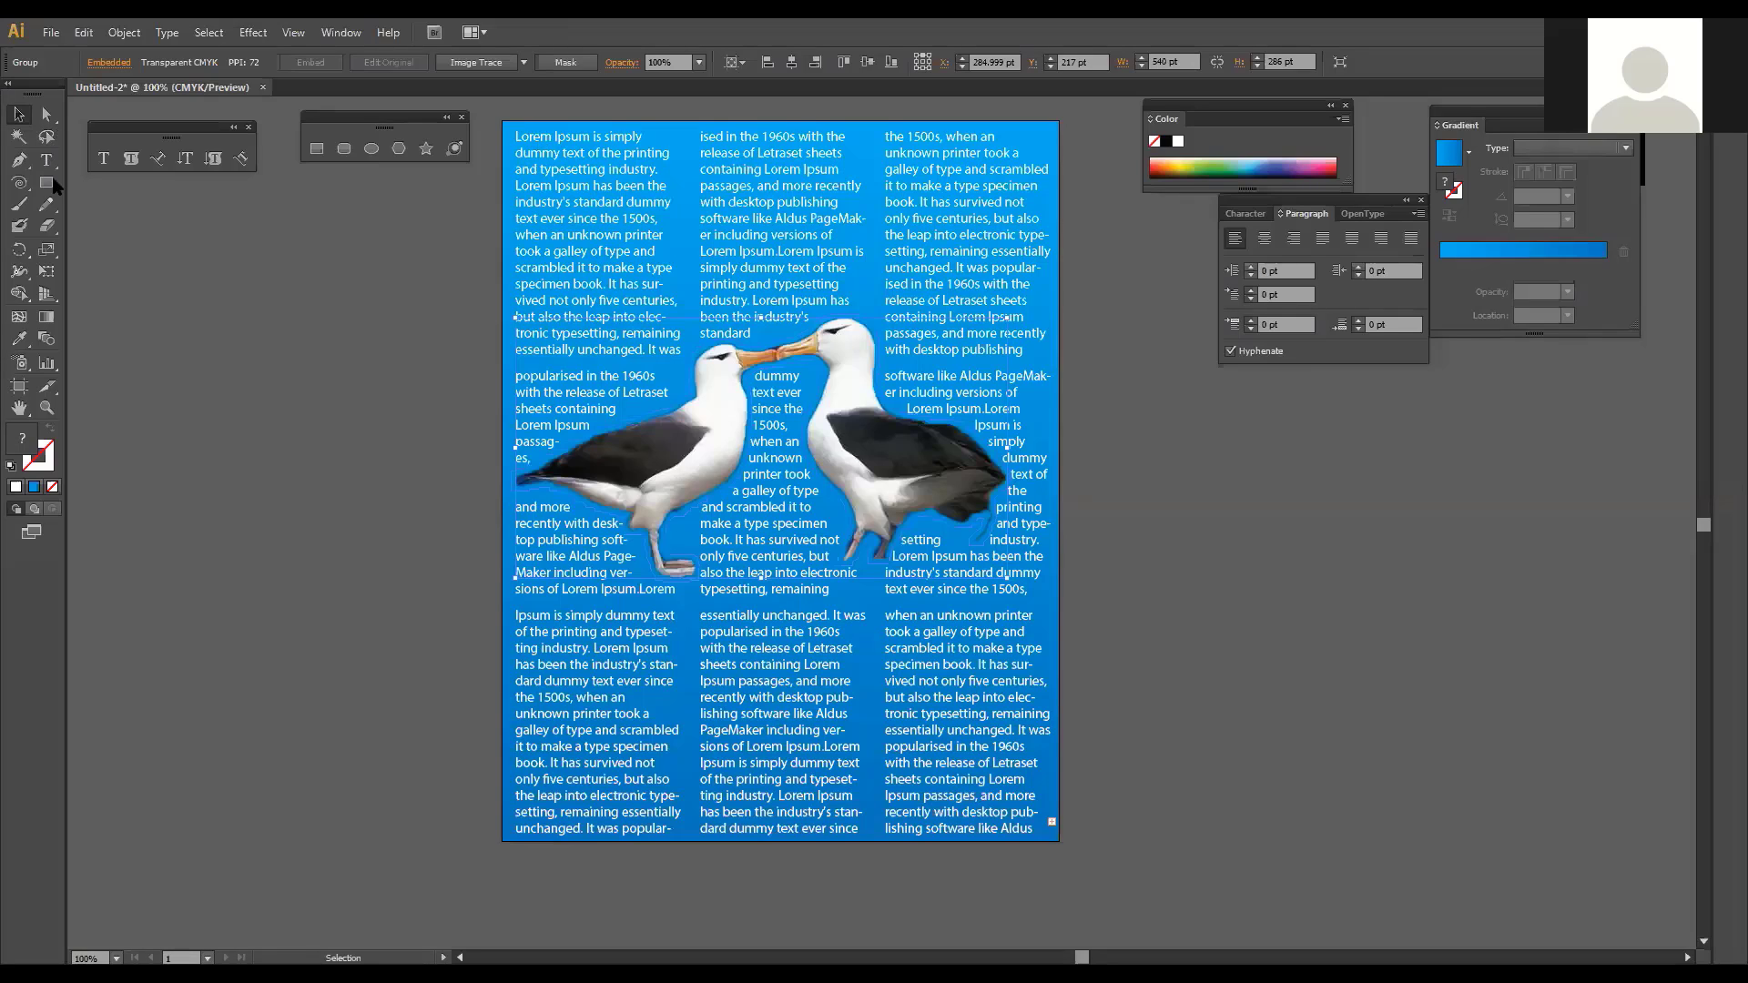
# Step: Select the opening letter L and try the Cap Height and Ascent first baselines in the area type options, discarding the changes
pyautogui.doubleClick(521, 134)
pyautogui.click(166, 32)
pyautogui.click(166, 32)
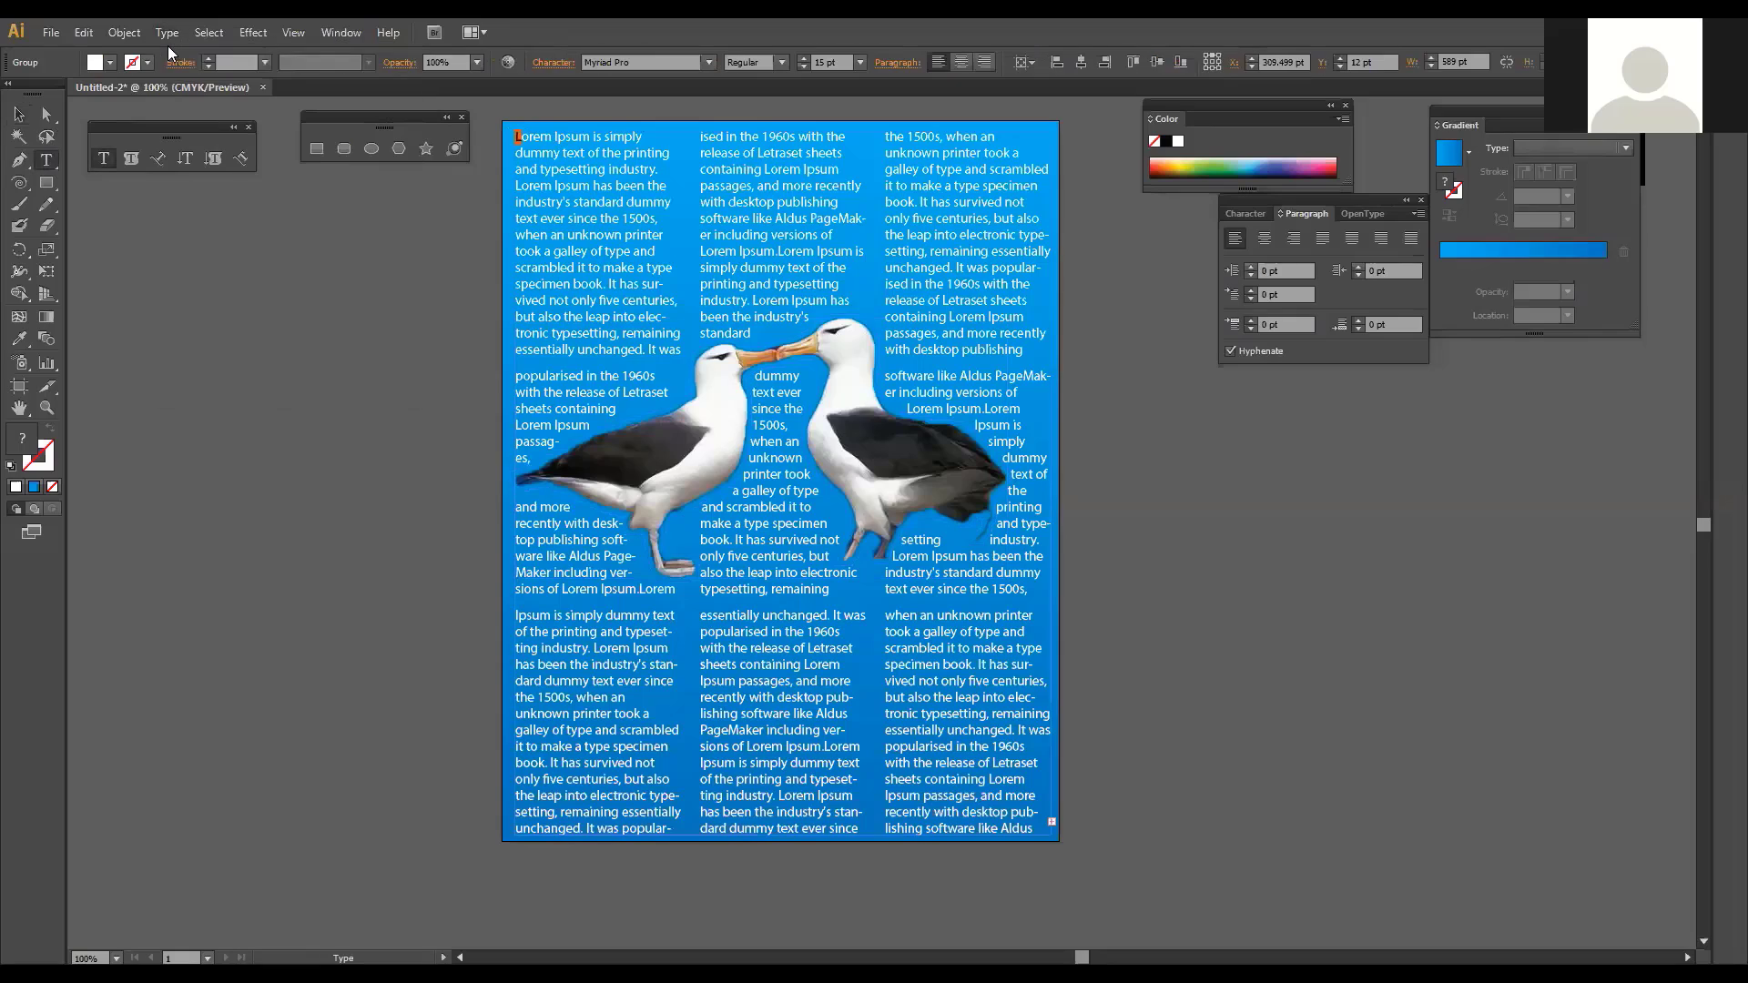
pyautogui.click(166, 32)
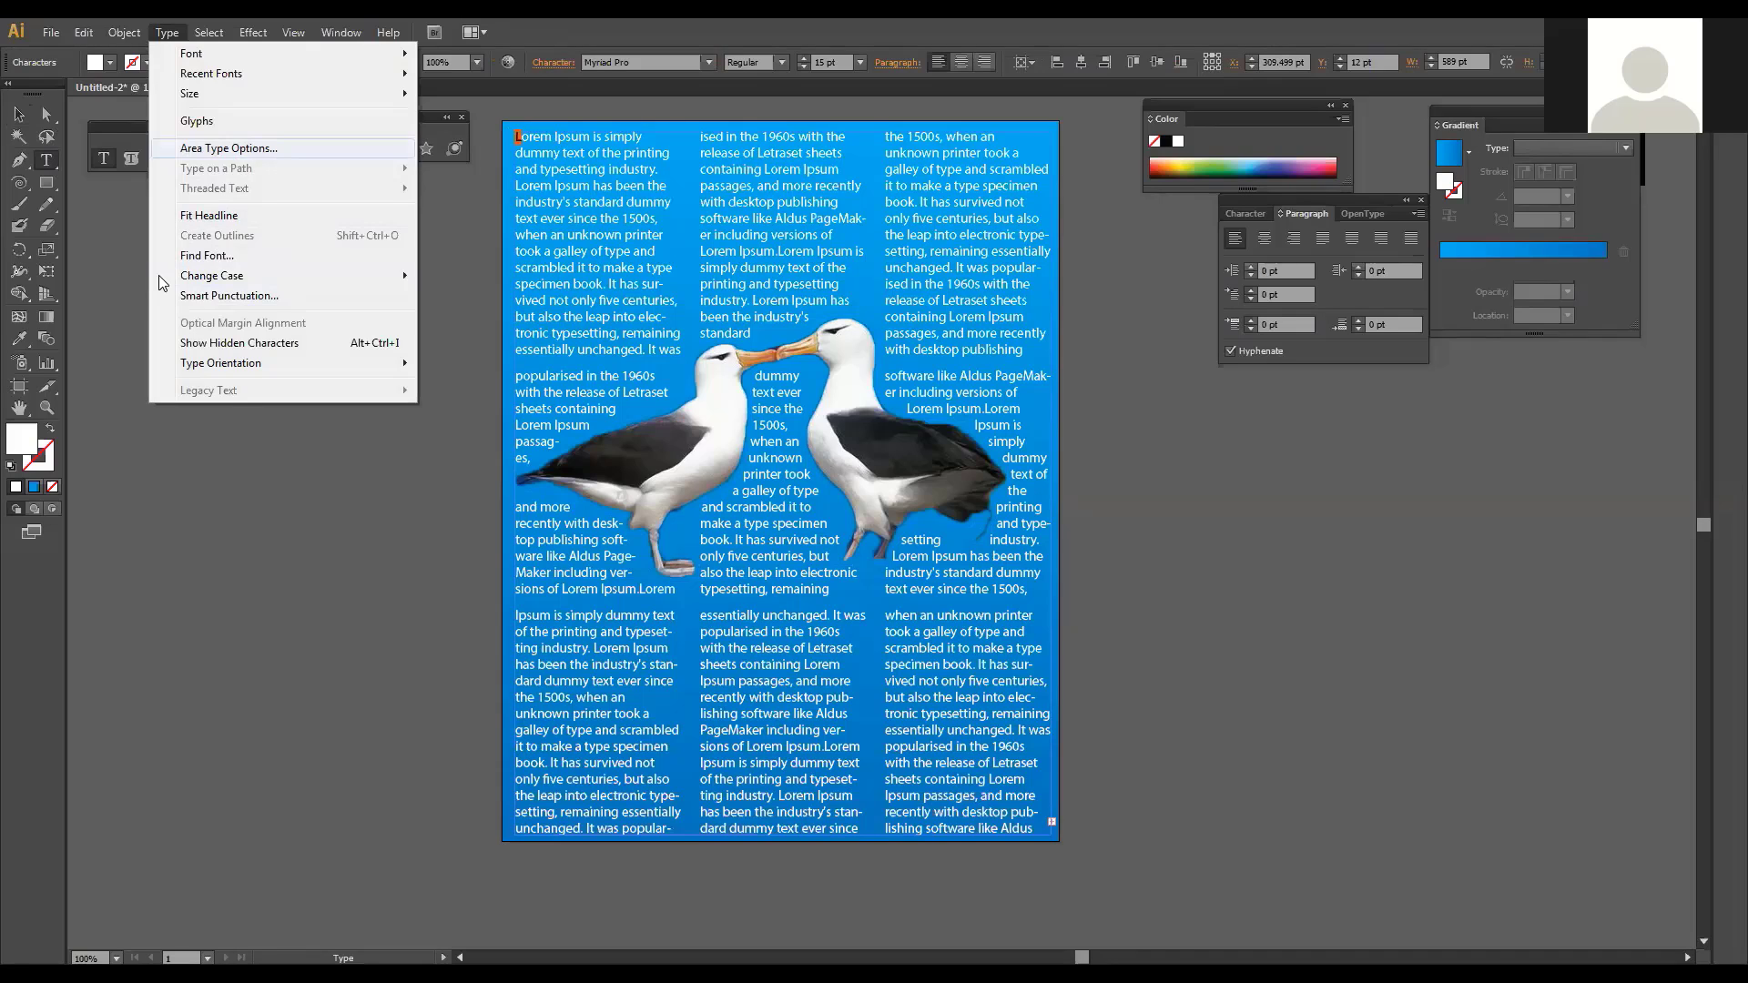
pyautogui.press('Return')
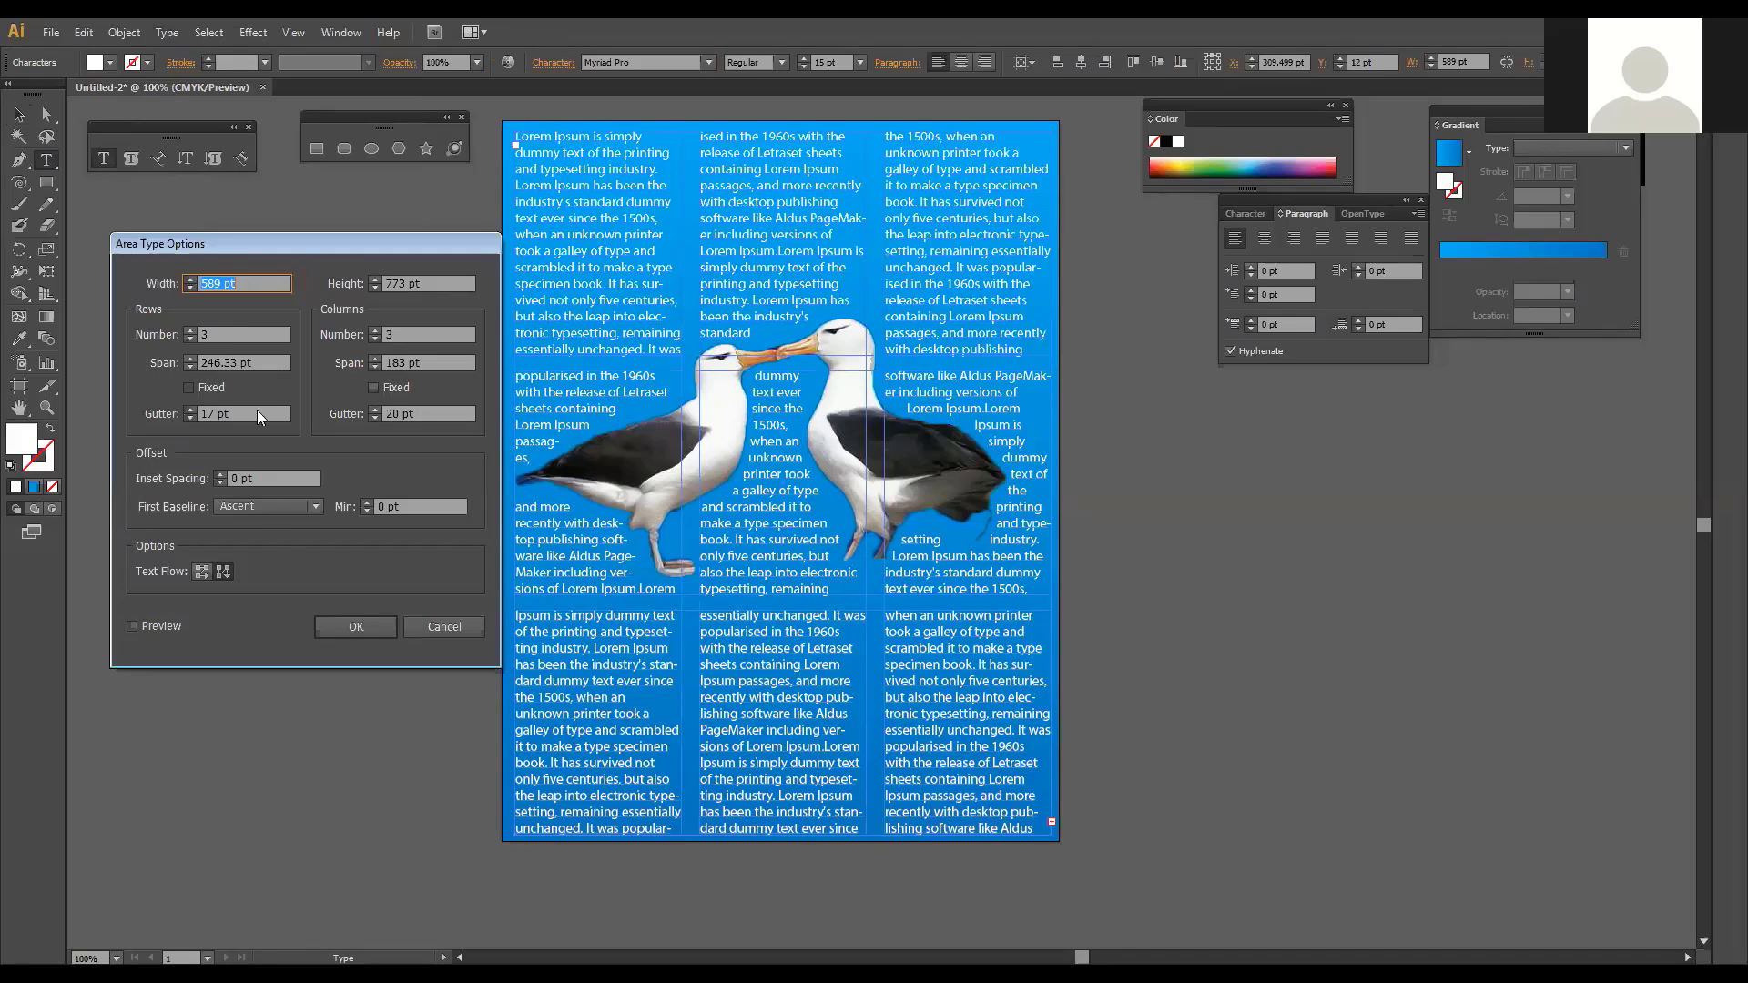
pyautogui.click(314, 505)
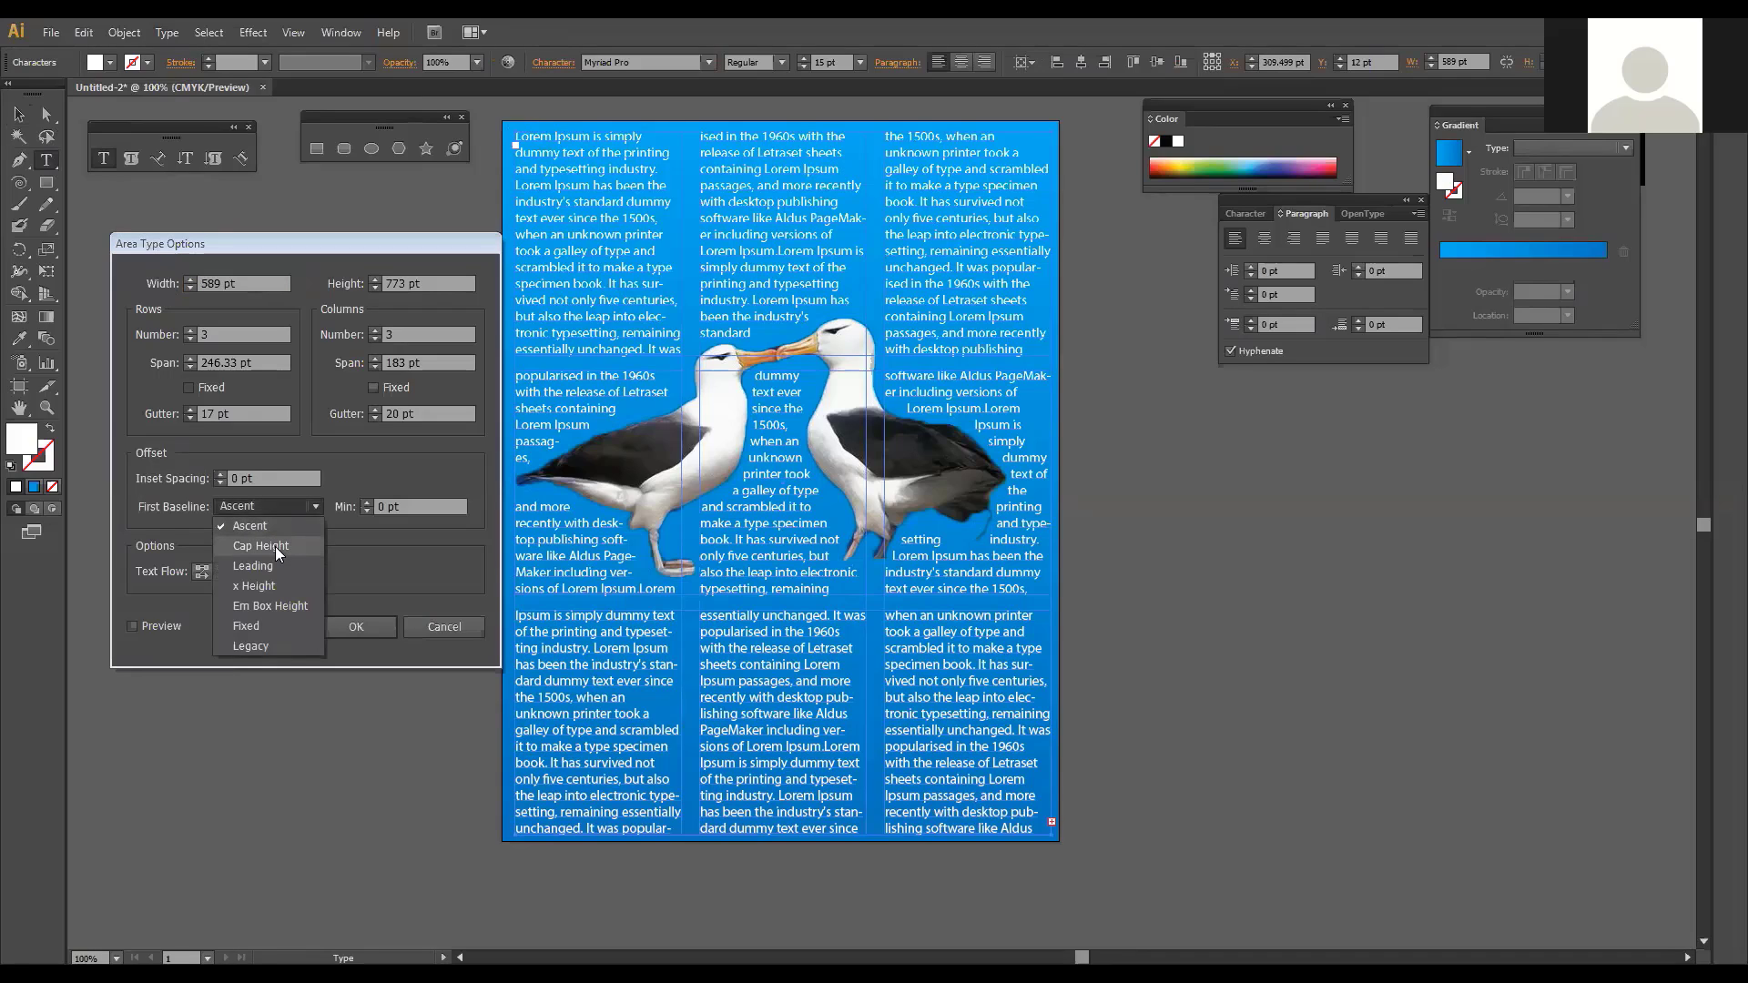
pyautogui.click(275, 546)
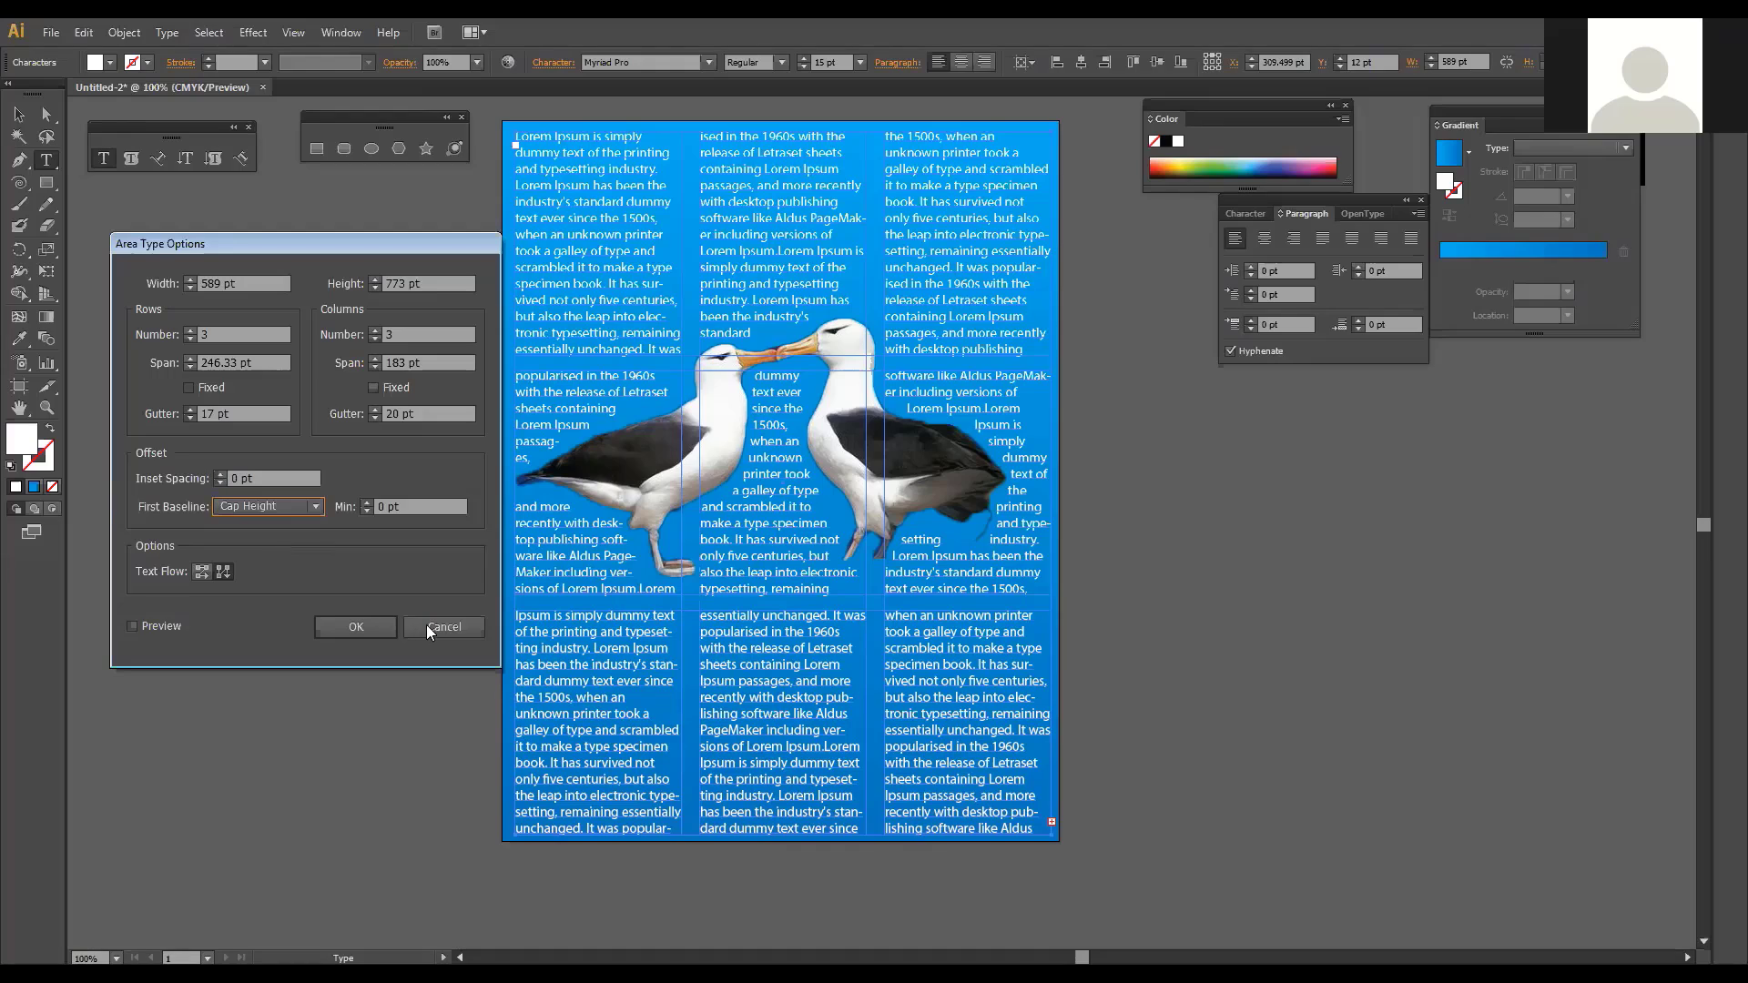
pyautogui.click(311, 506)
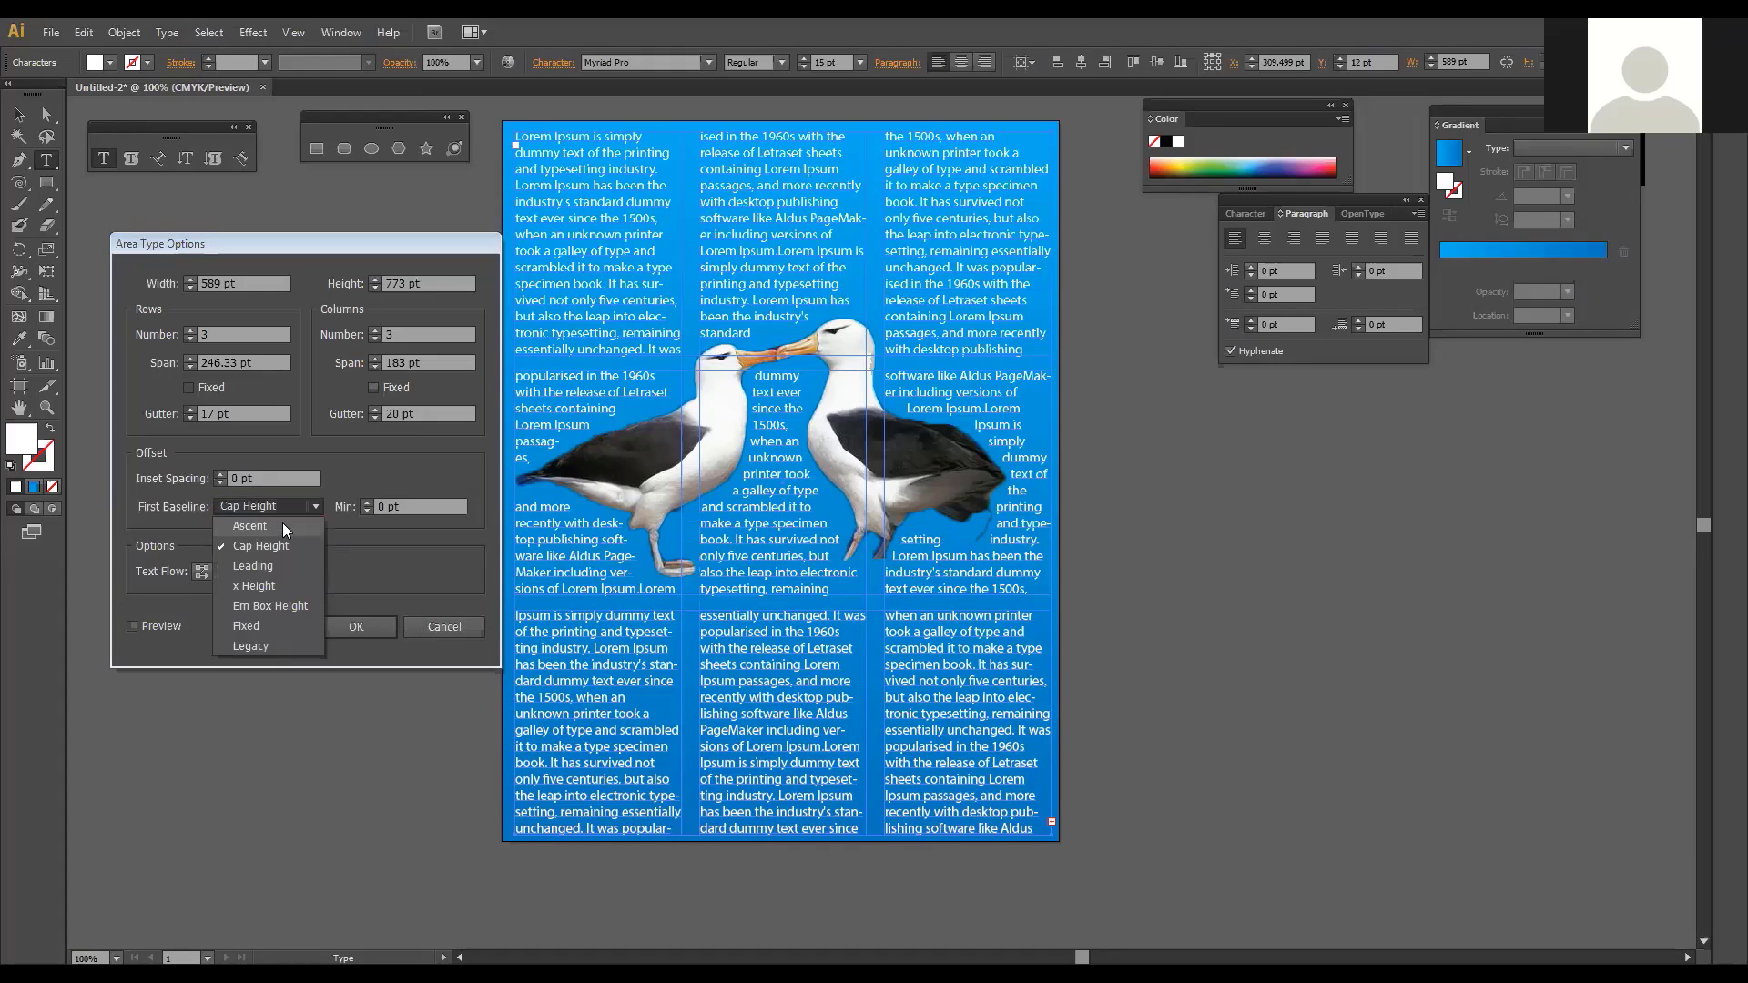
pyautogui.click(282, 523)
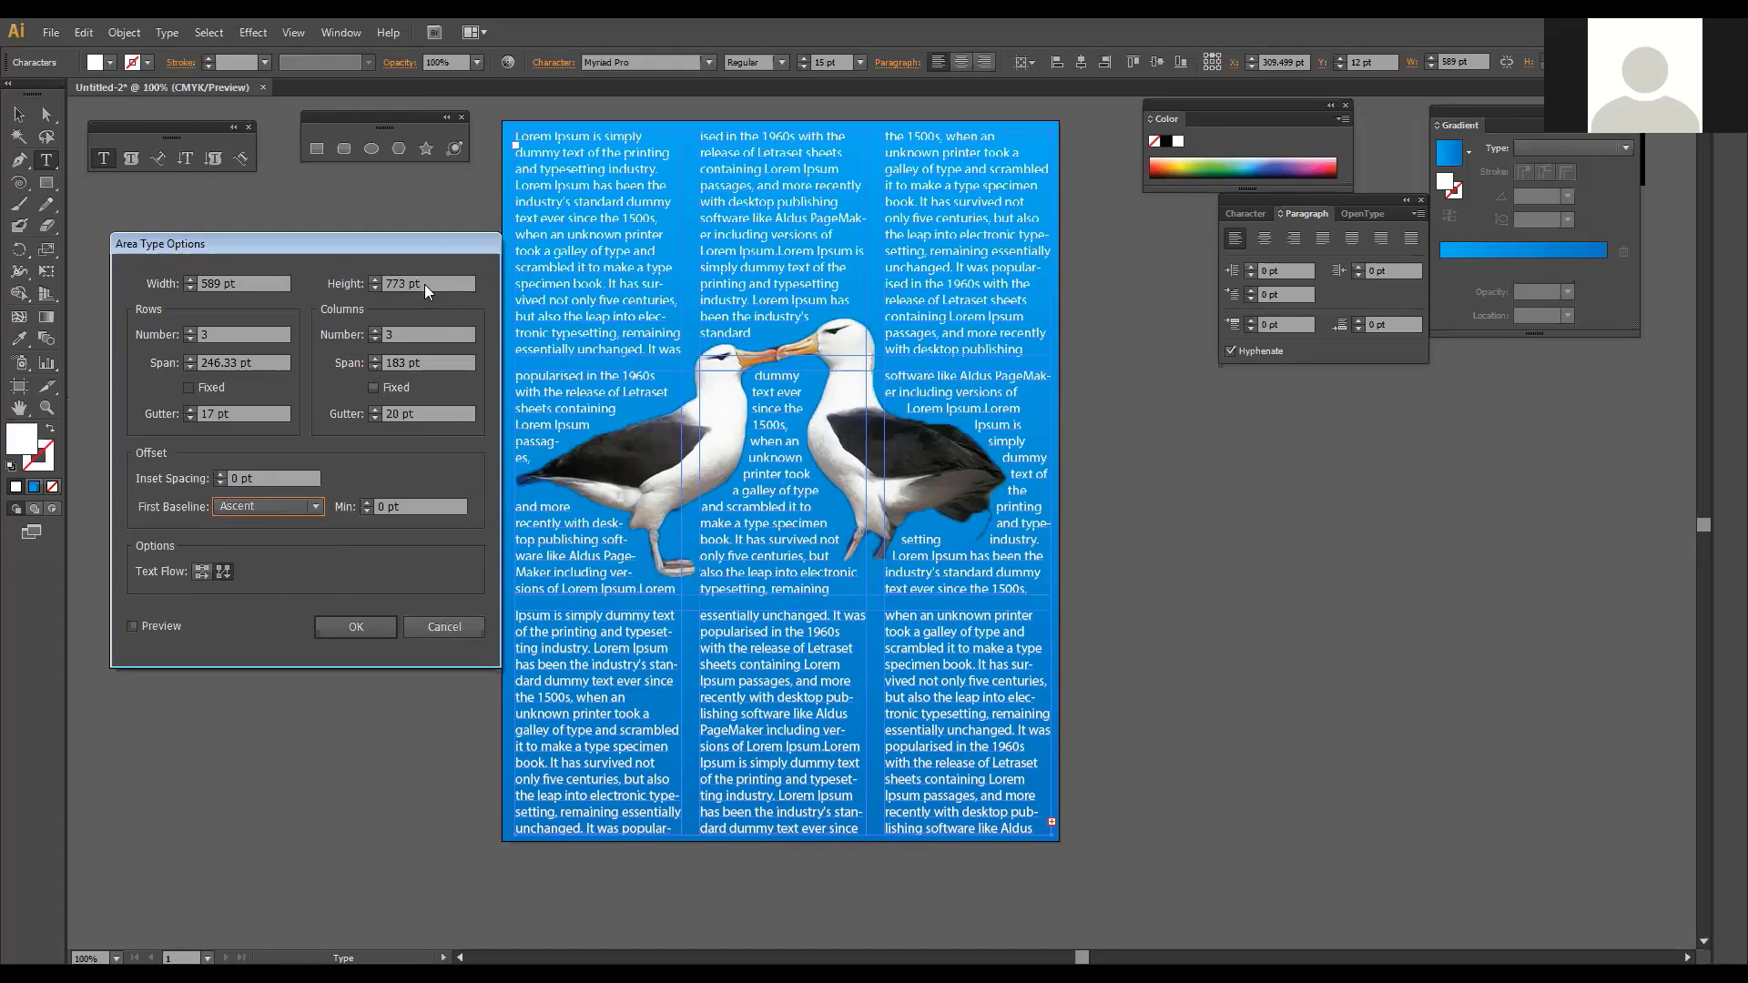
pyautogui.click(445, 626)
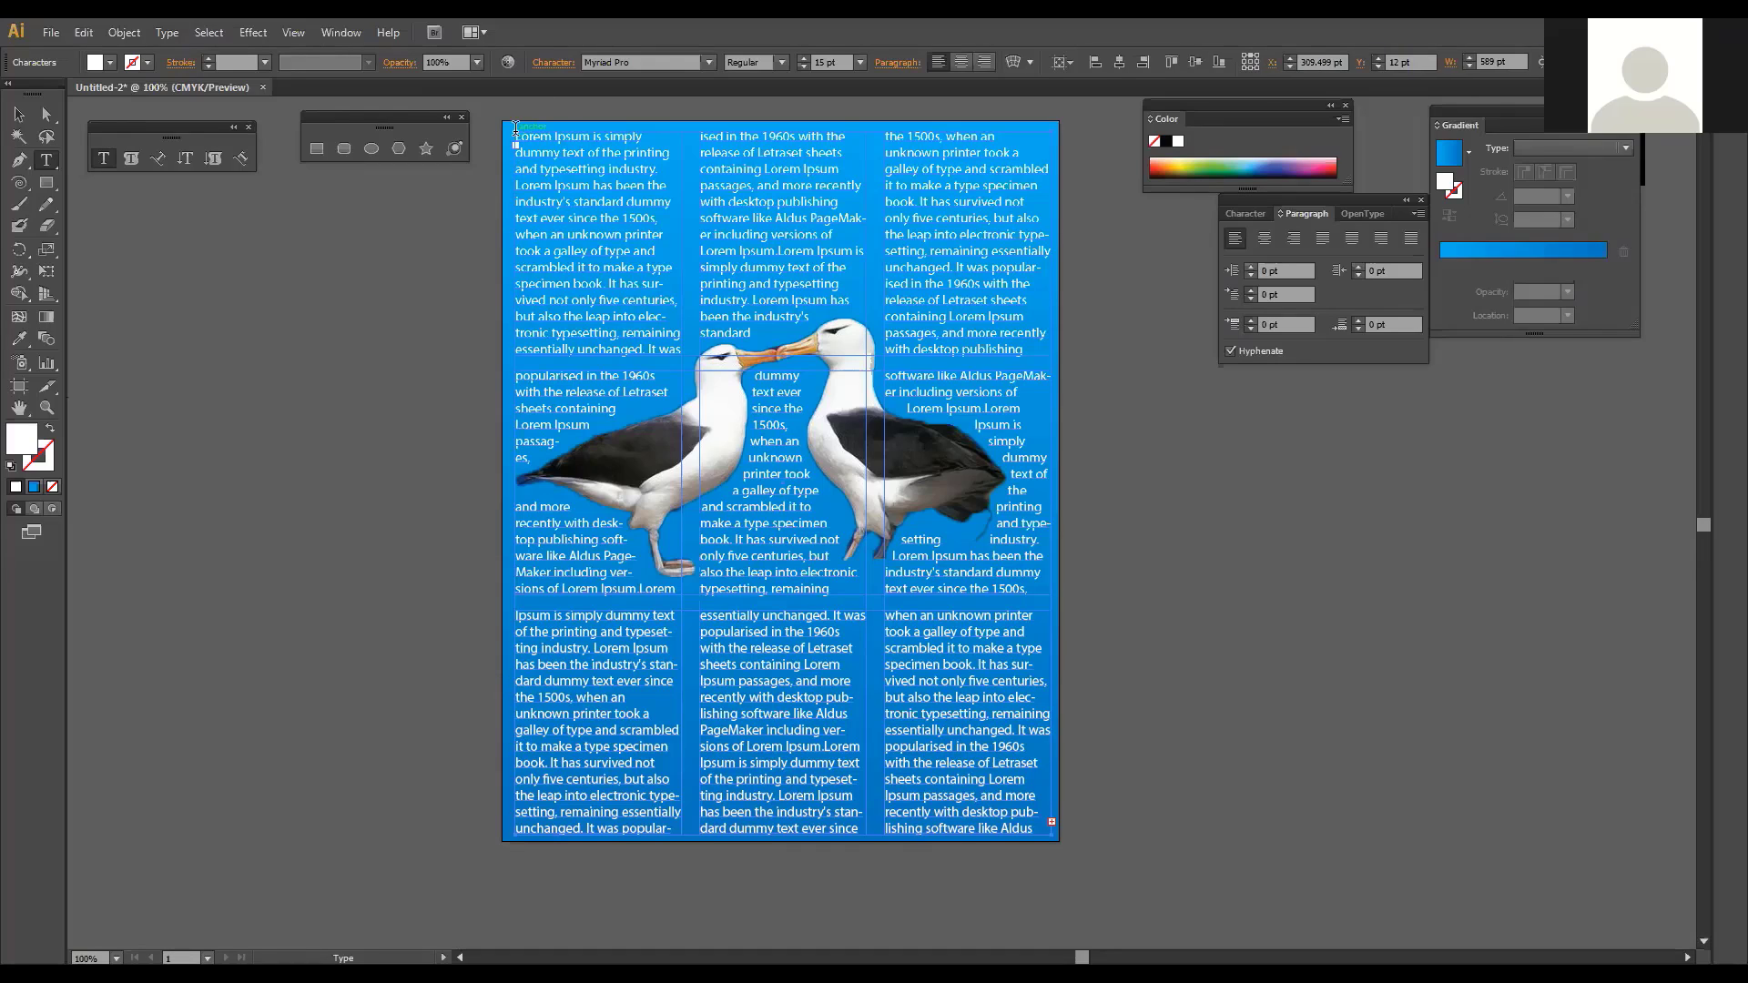
# Step: Reopen the area type options and compare the Cap Height and Ascent first baselines on the text with the preview turned on
pyautogui.press('Escape')
pyautogui.click(167, 32)
pyautogui.moveTo(327, 275)
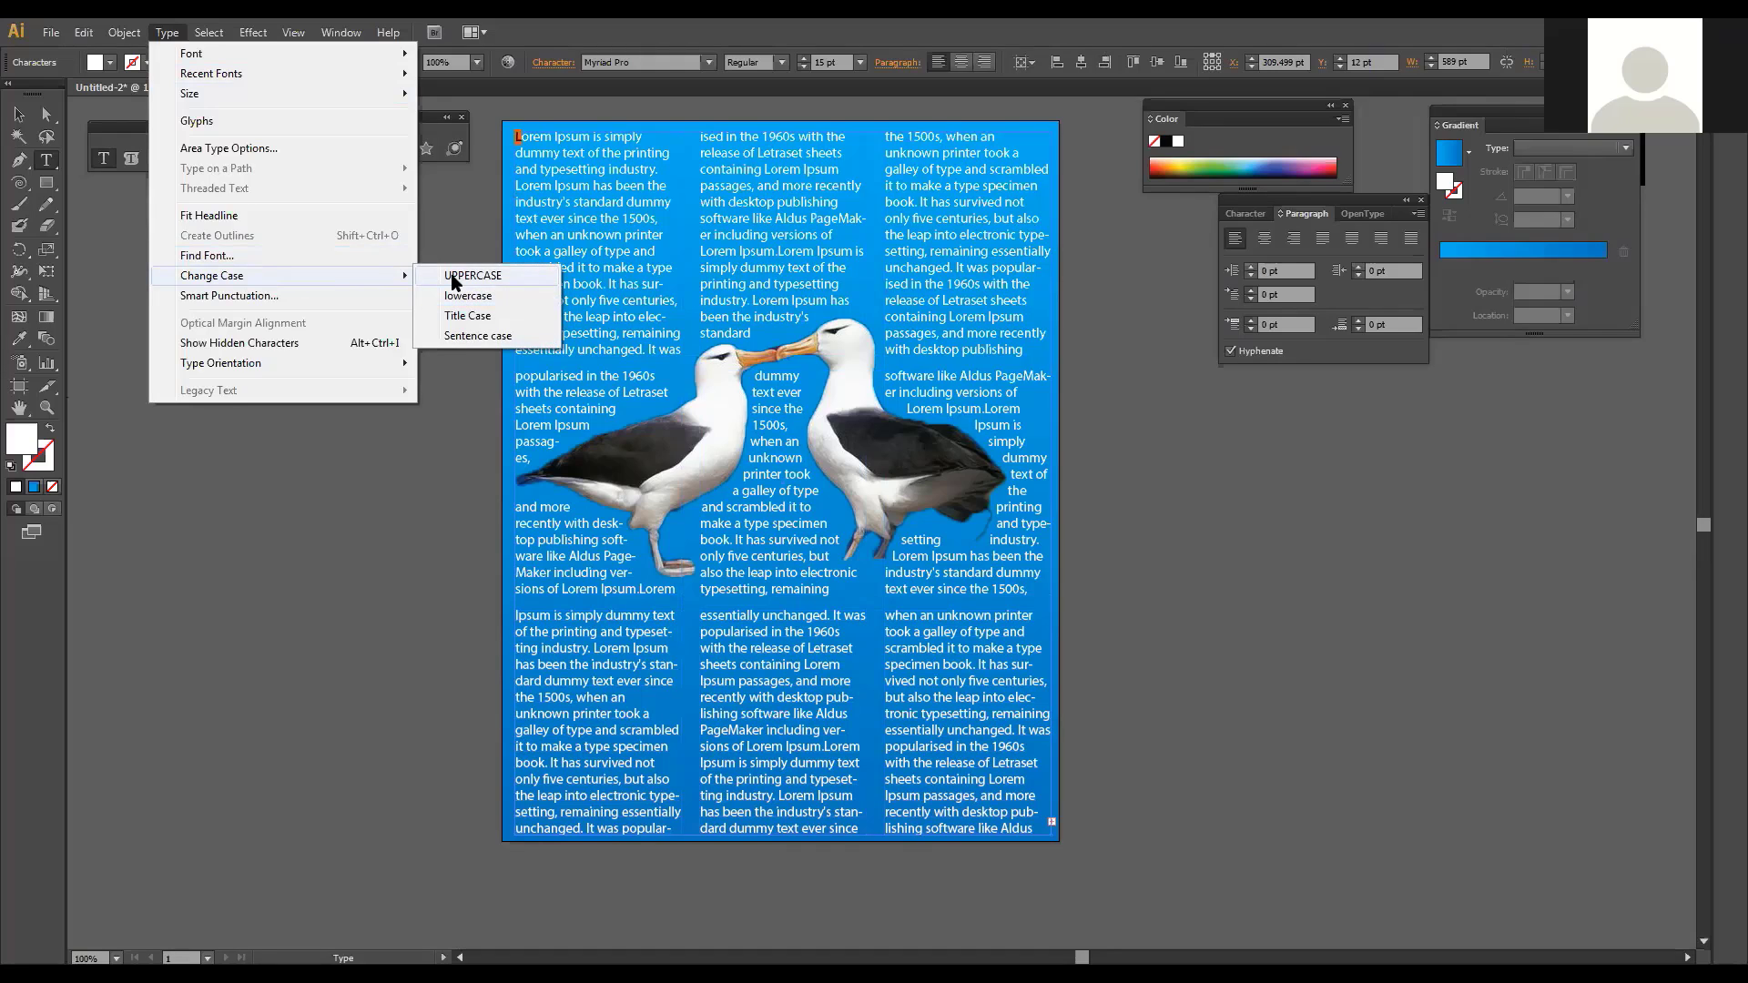
pyautogui.click(273, 156)
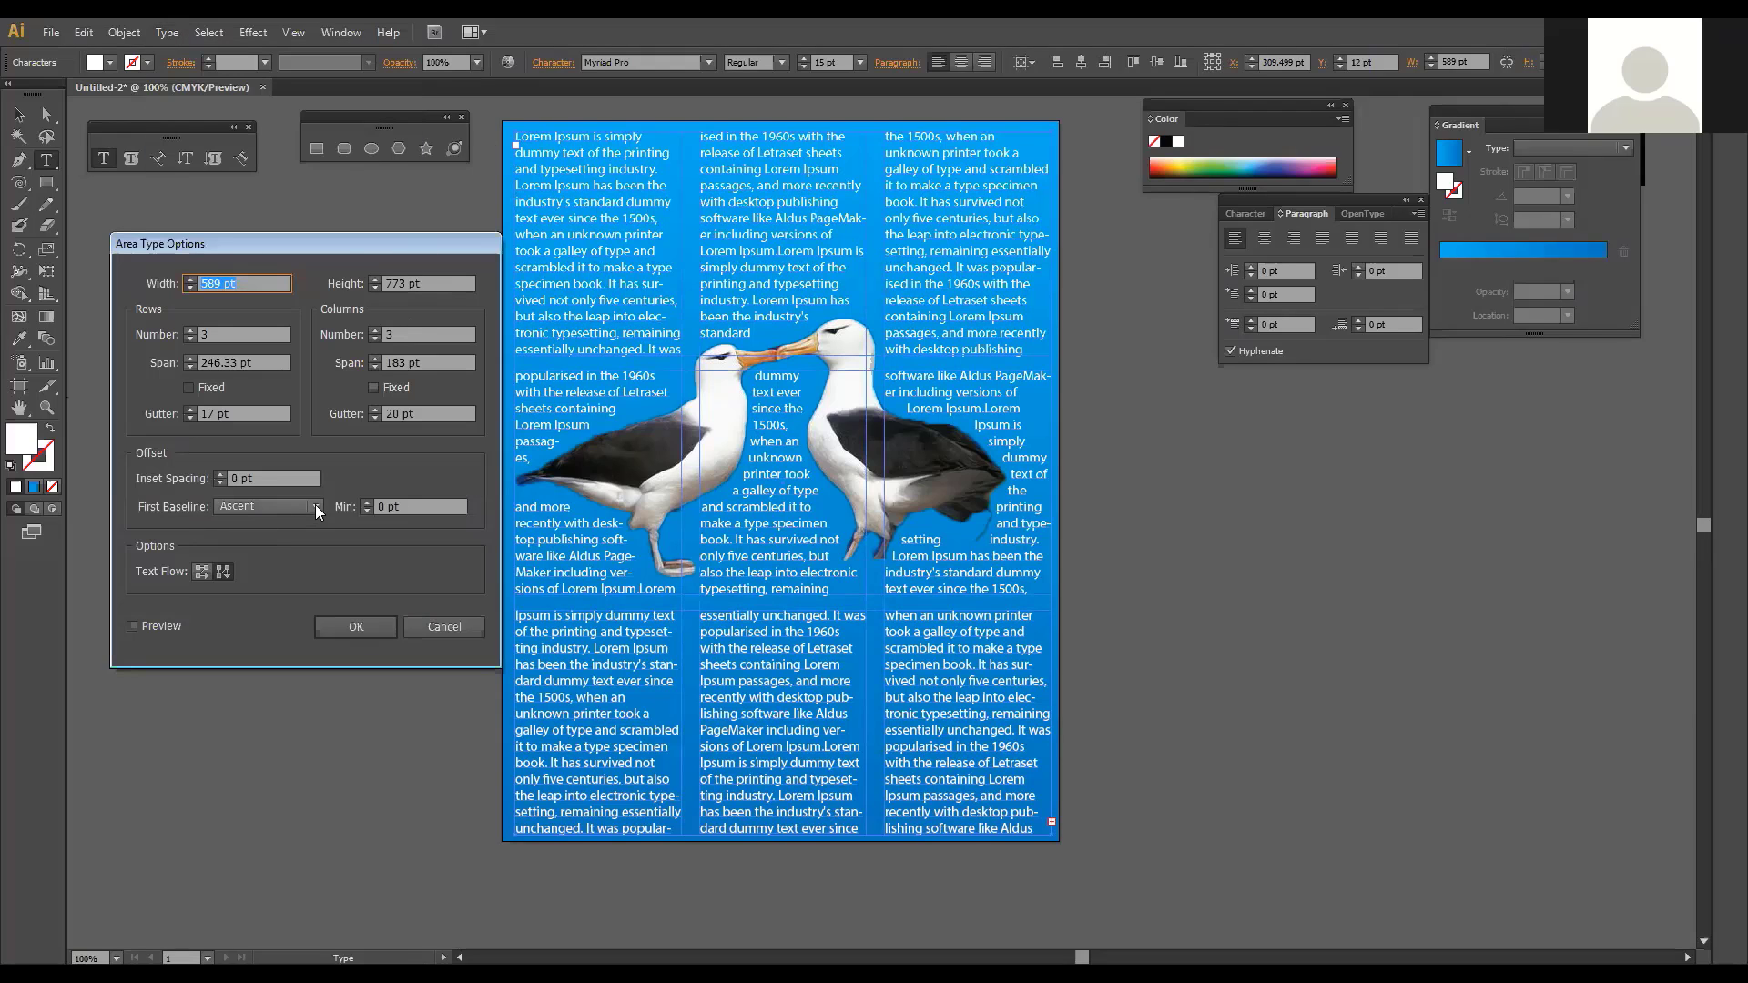
pyautogui.click(315, 505)
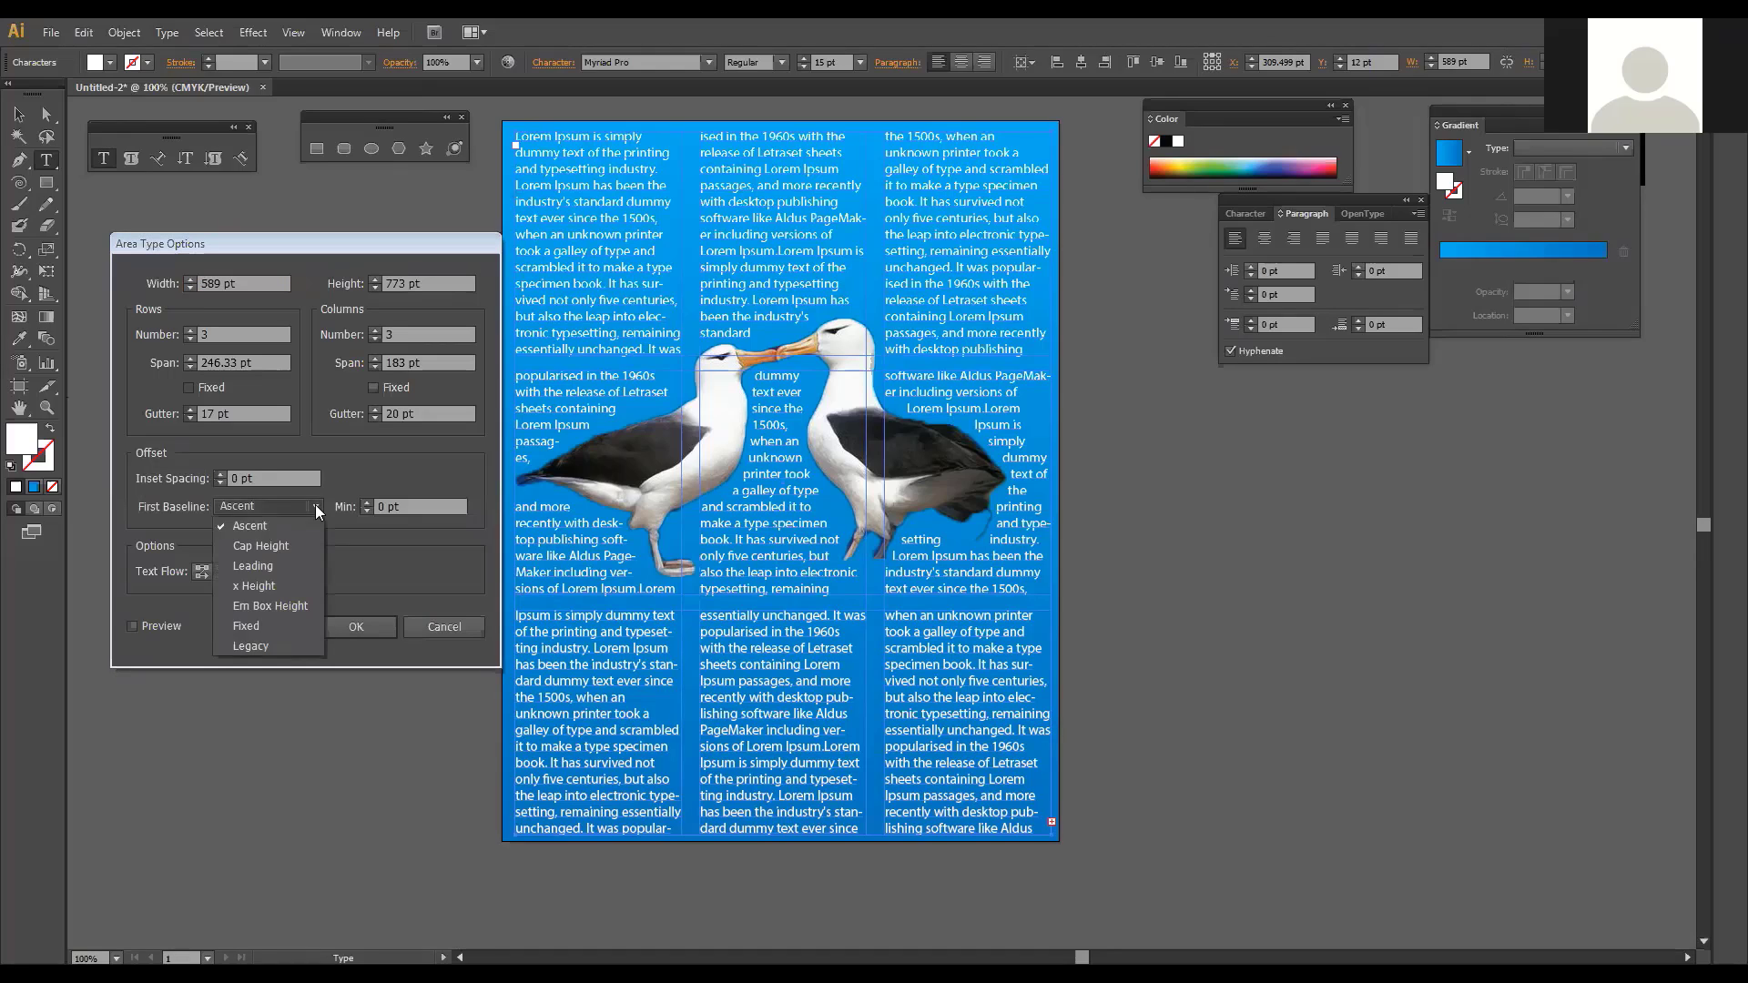
pyautogui.click(133, 623)
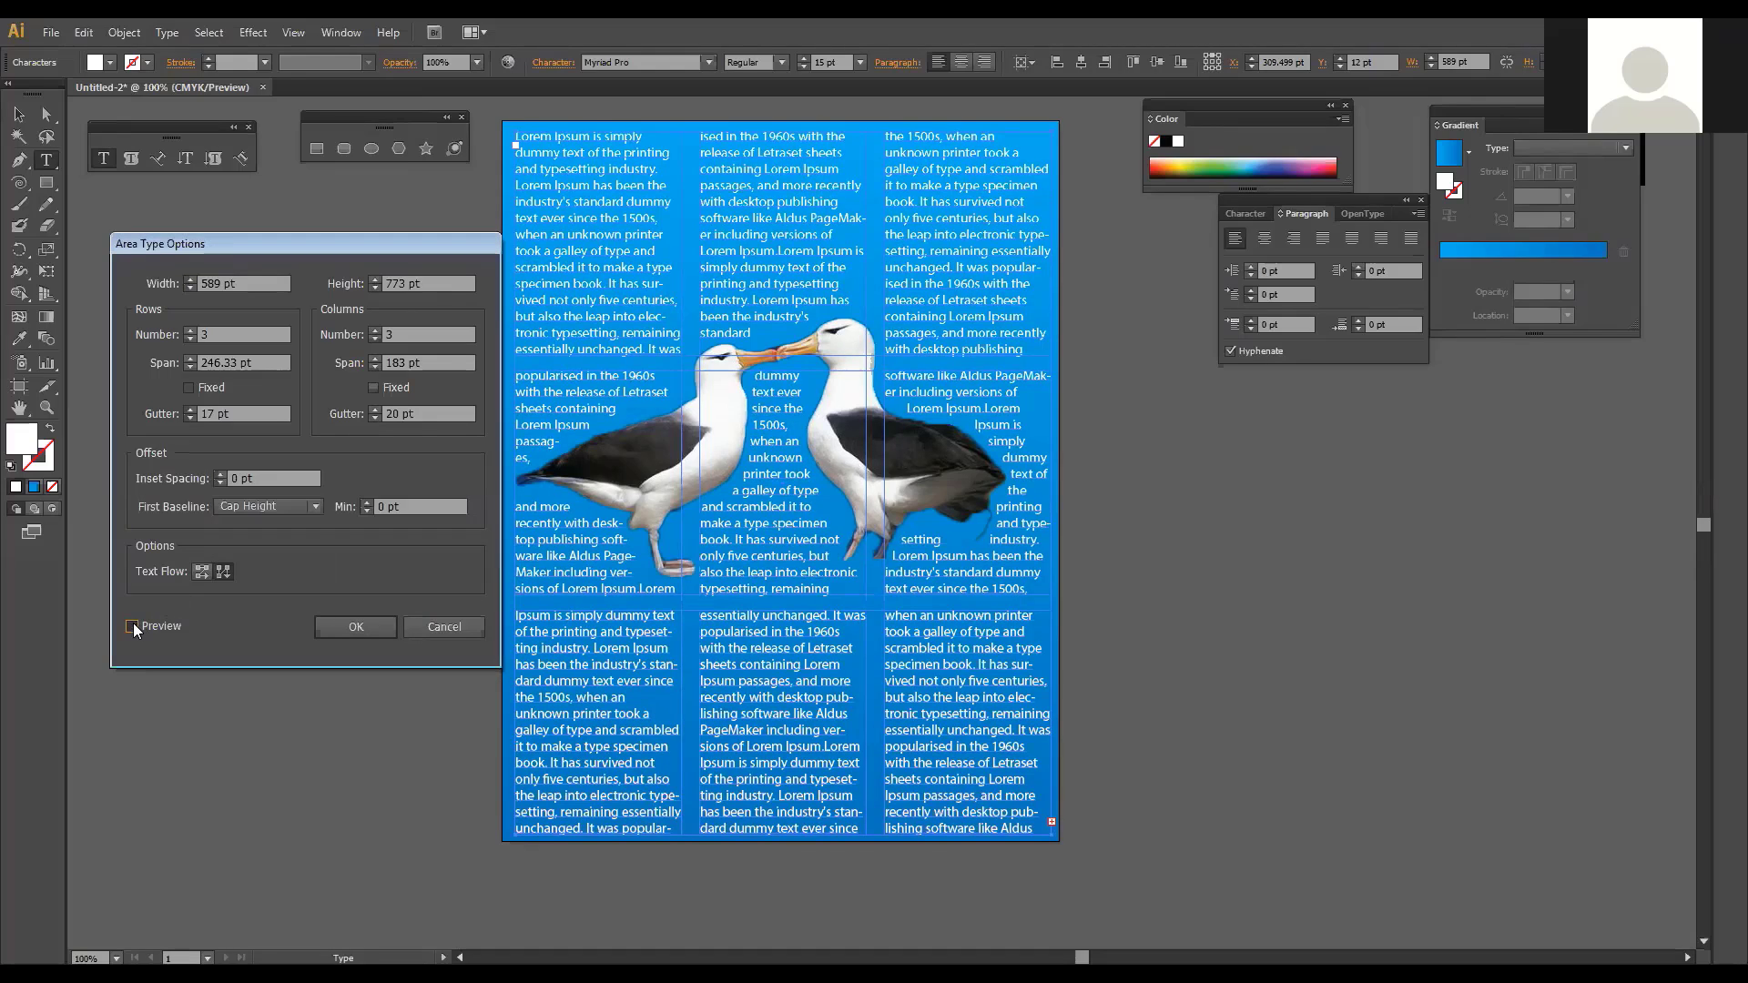
pyautogui.click(286, 507)
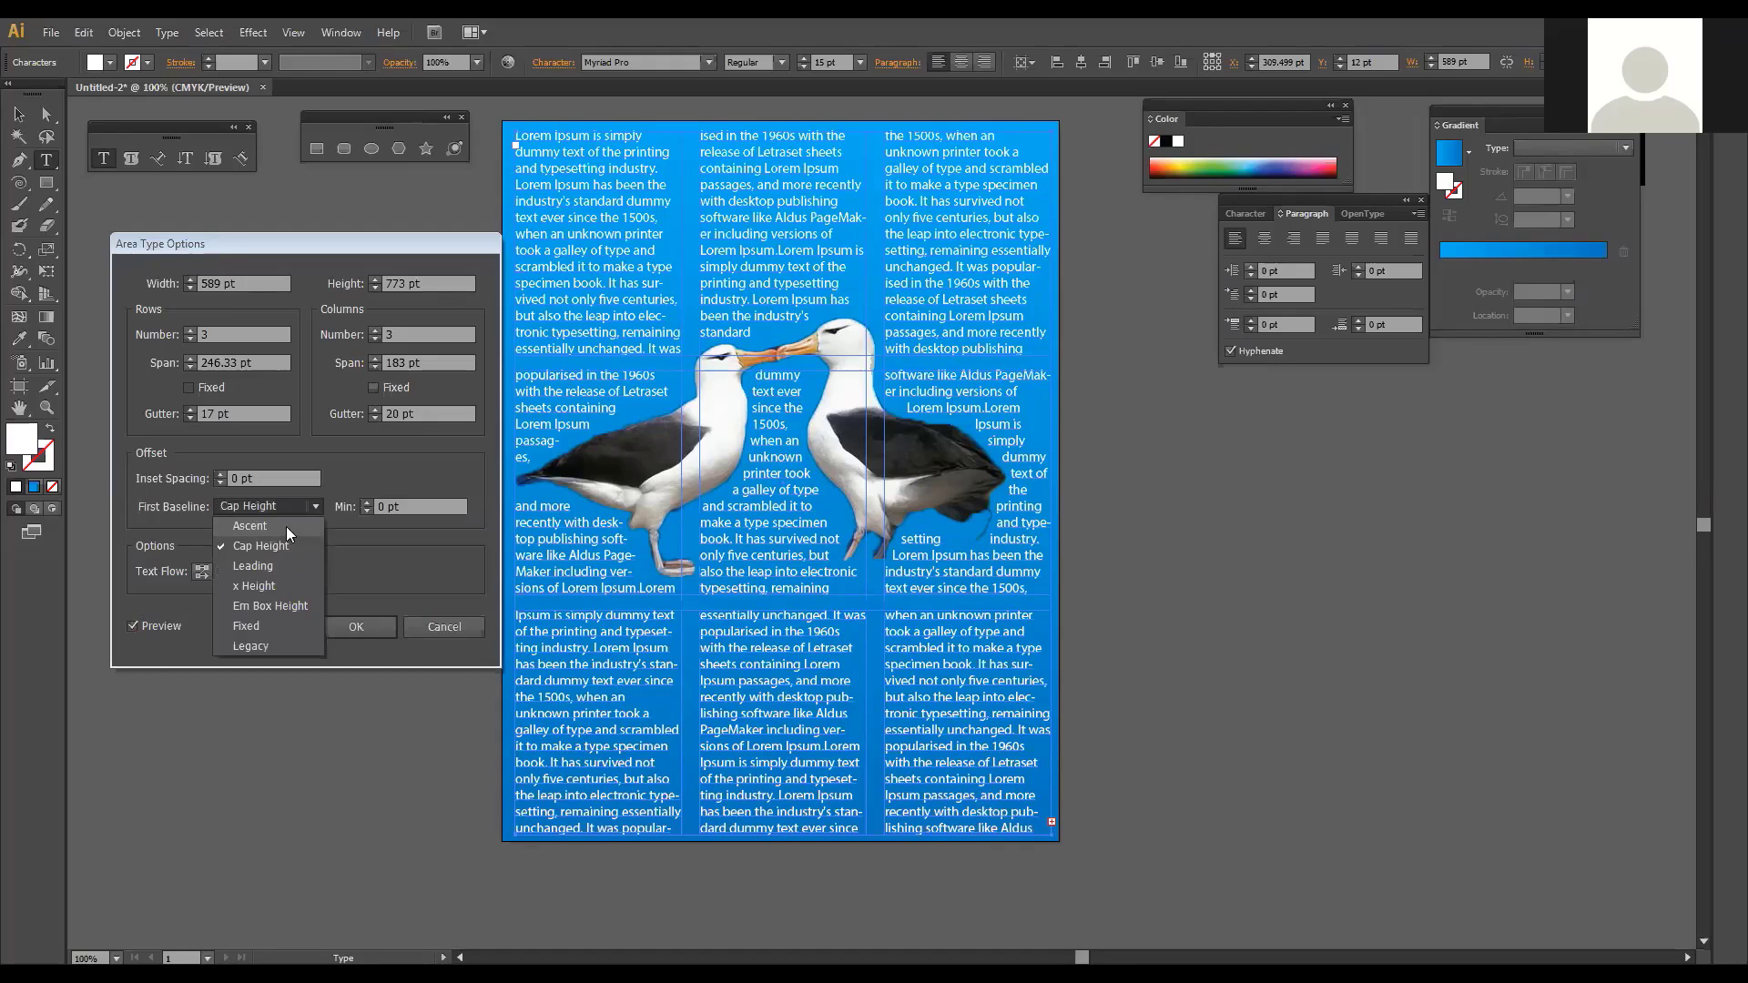
pyautogui.click(286, 526)
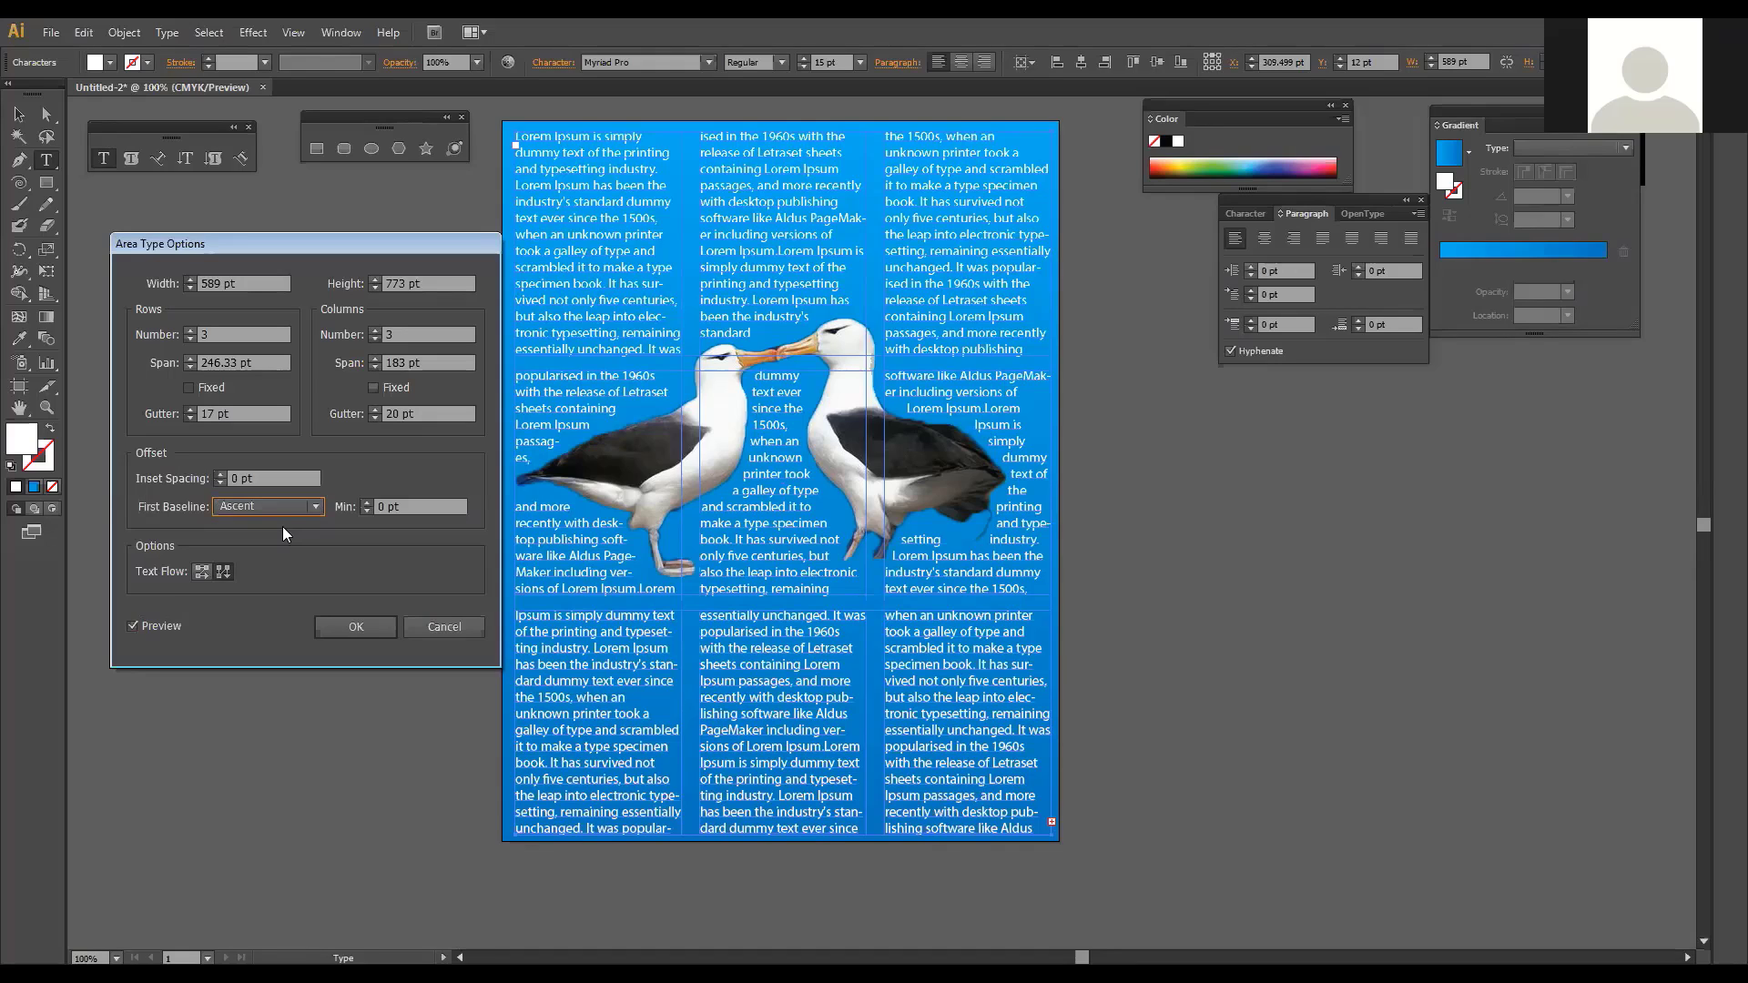
# Step: Preview an inset spacing of 1 pt for the text area, return it to 0 pt and discard the area type options
pyautogui.click(238, 478)
pyautogui.press('Up')
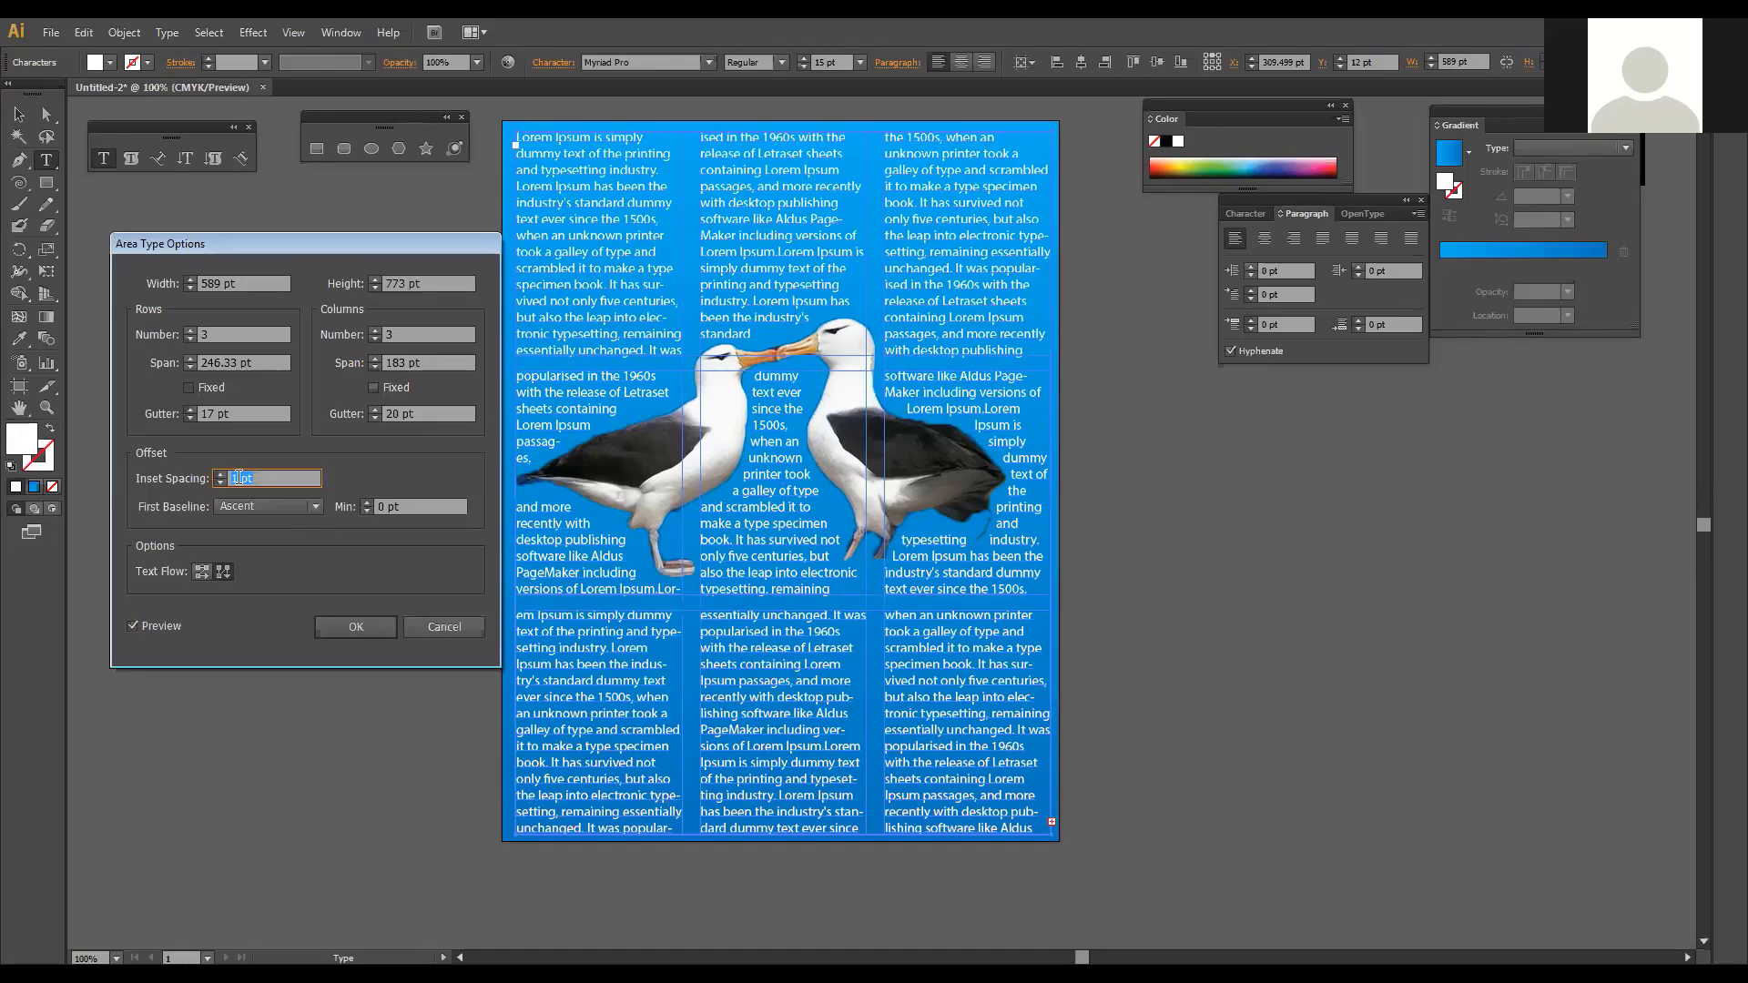
pyautogui.press('Down')
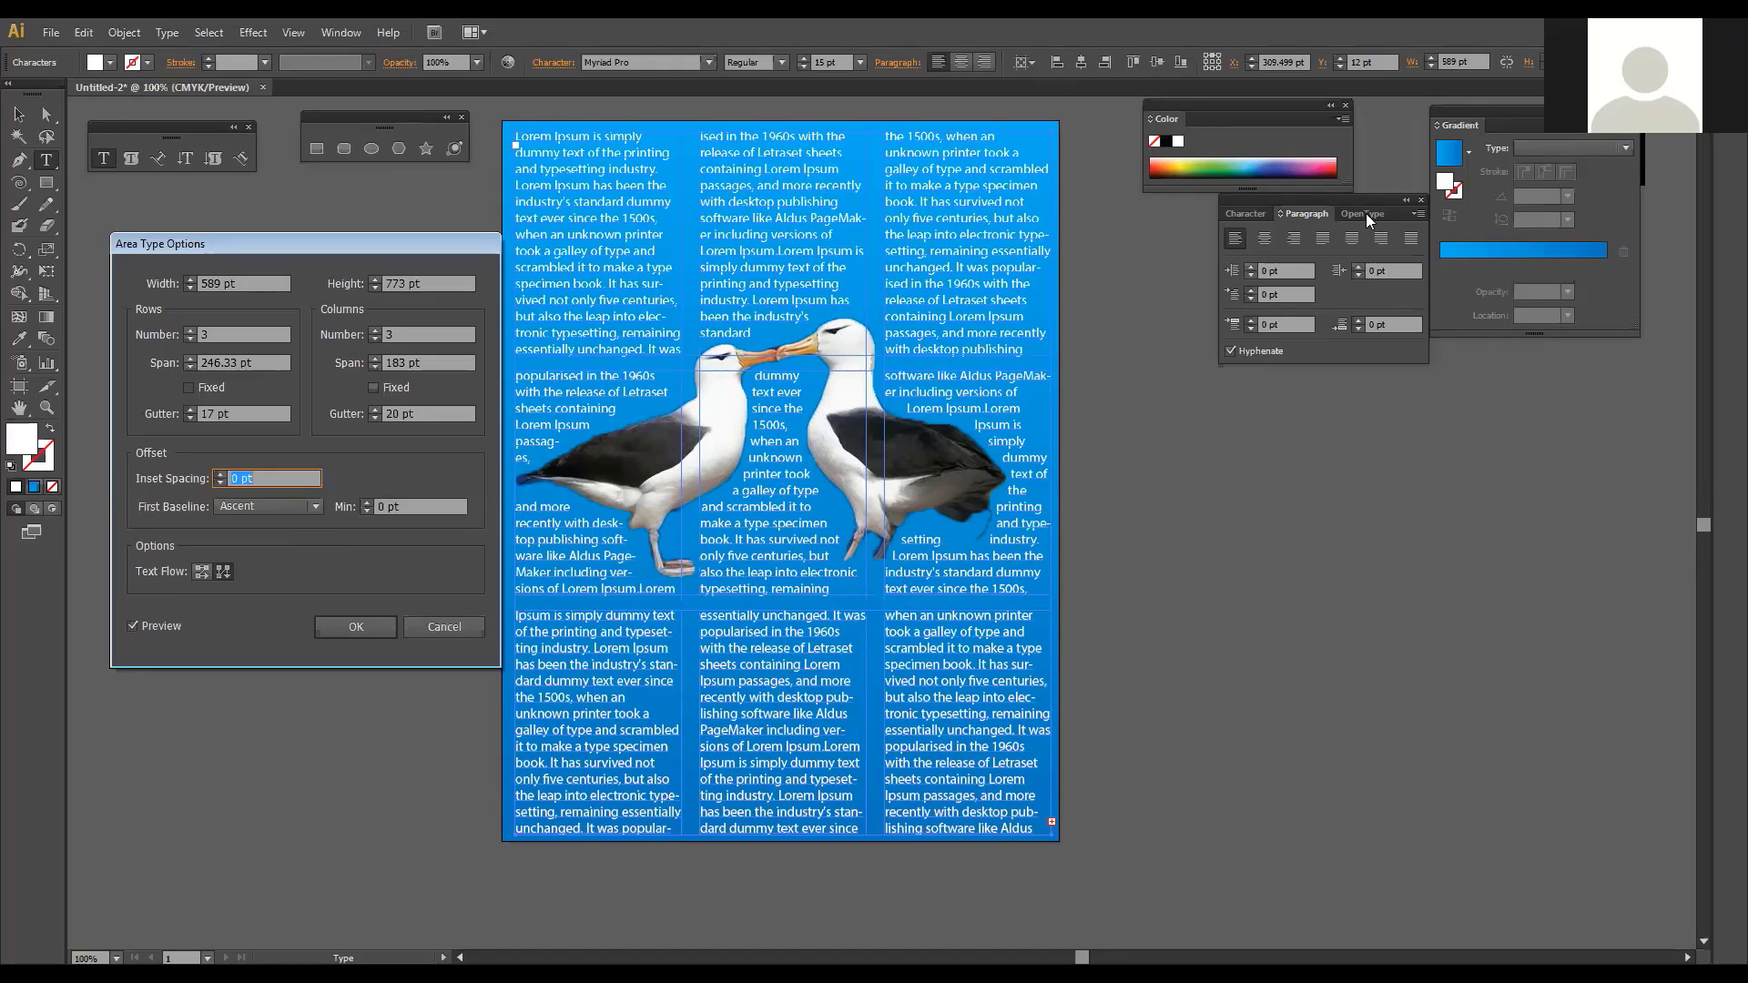
pyautogui.click(443, 626)
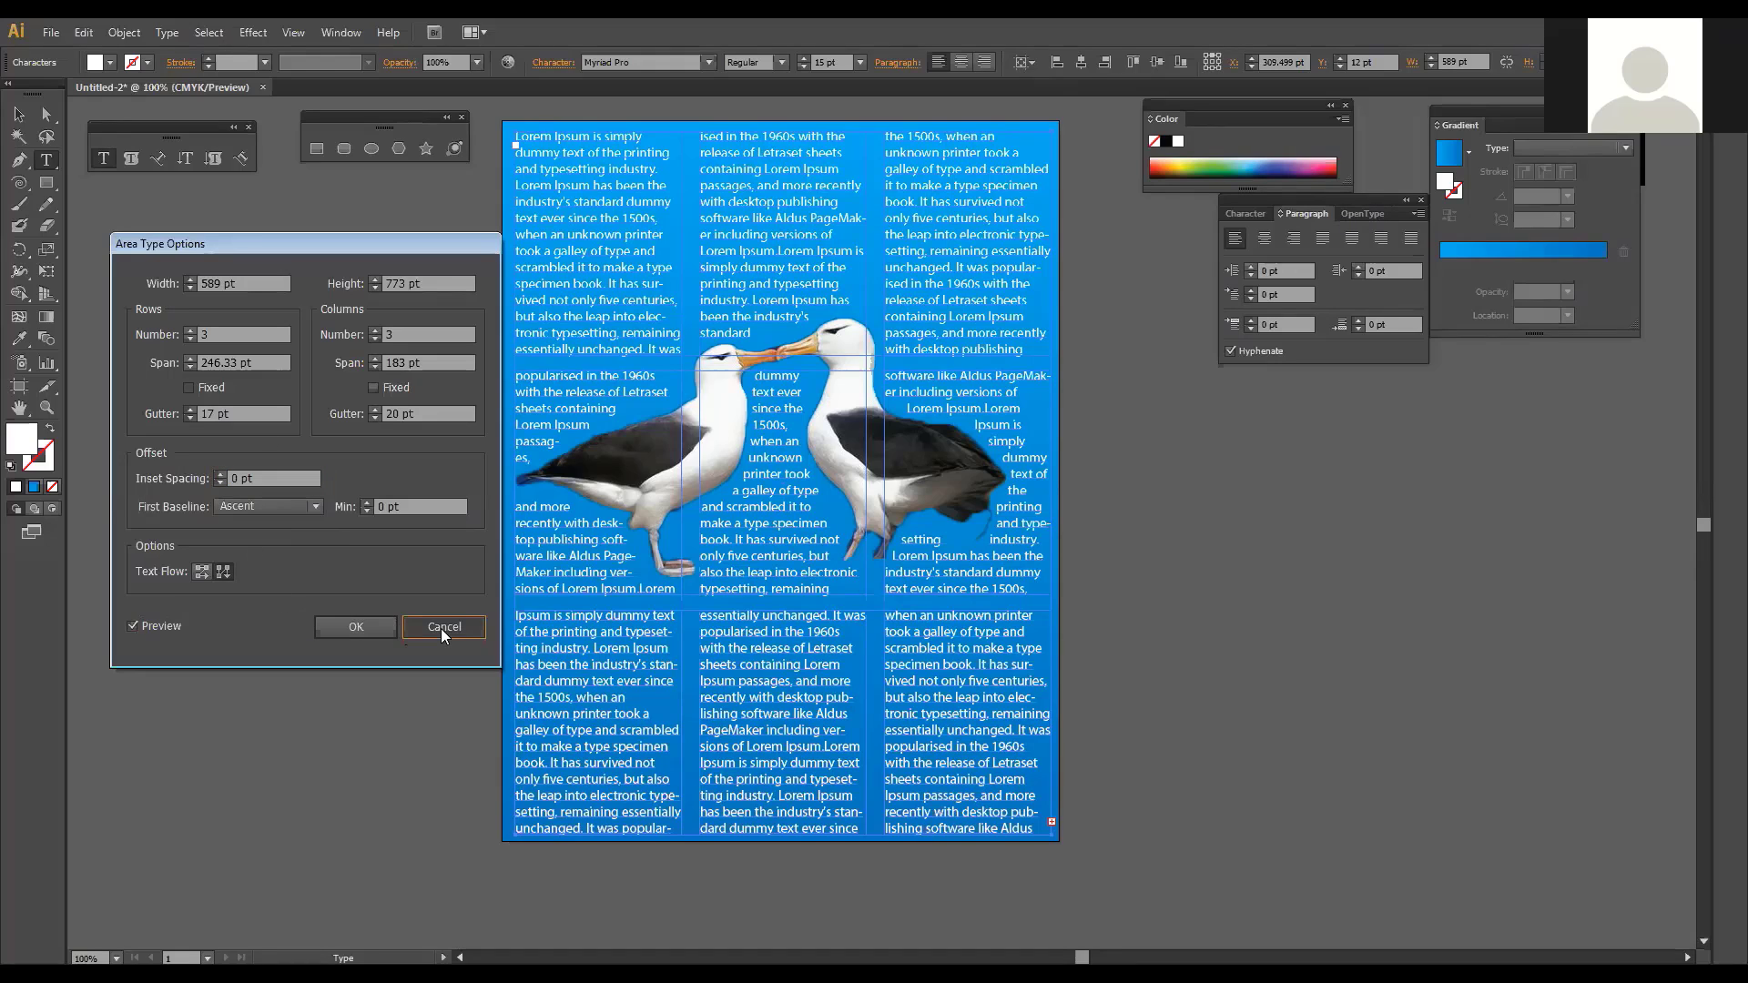
# Step: Look through the OpenType figure styles available for the text without choosing one
pyautogui.click(1360, 213)
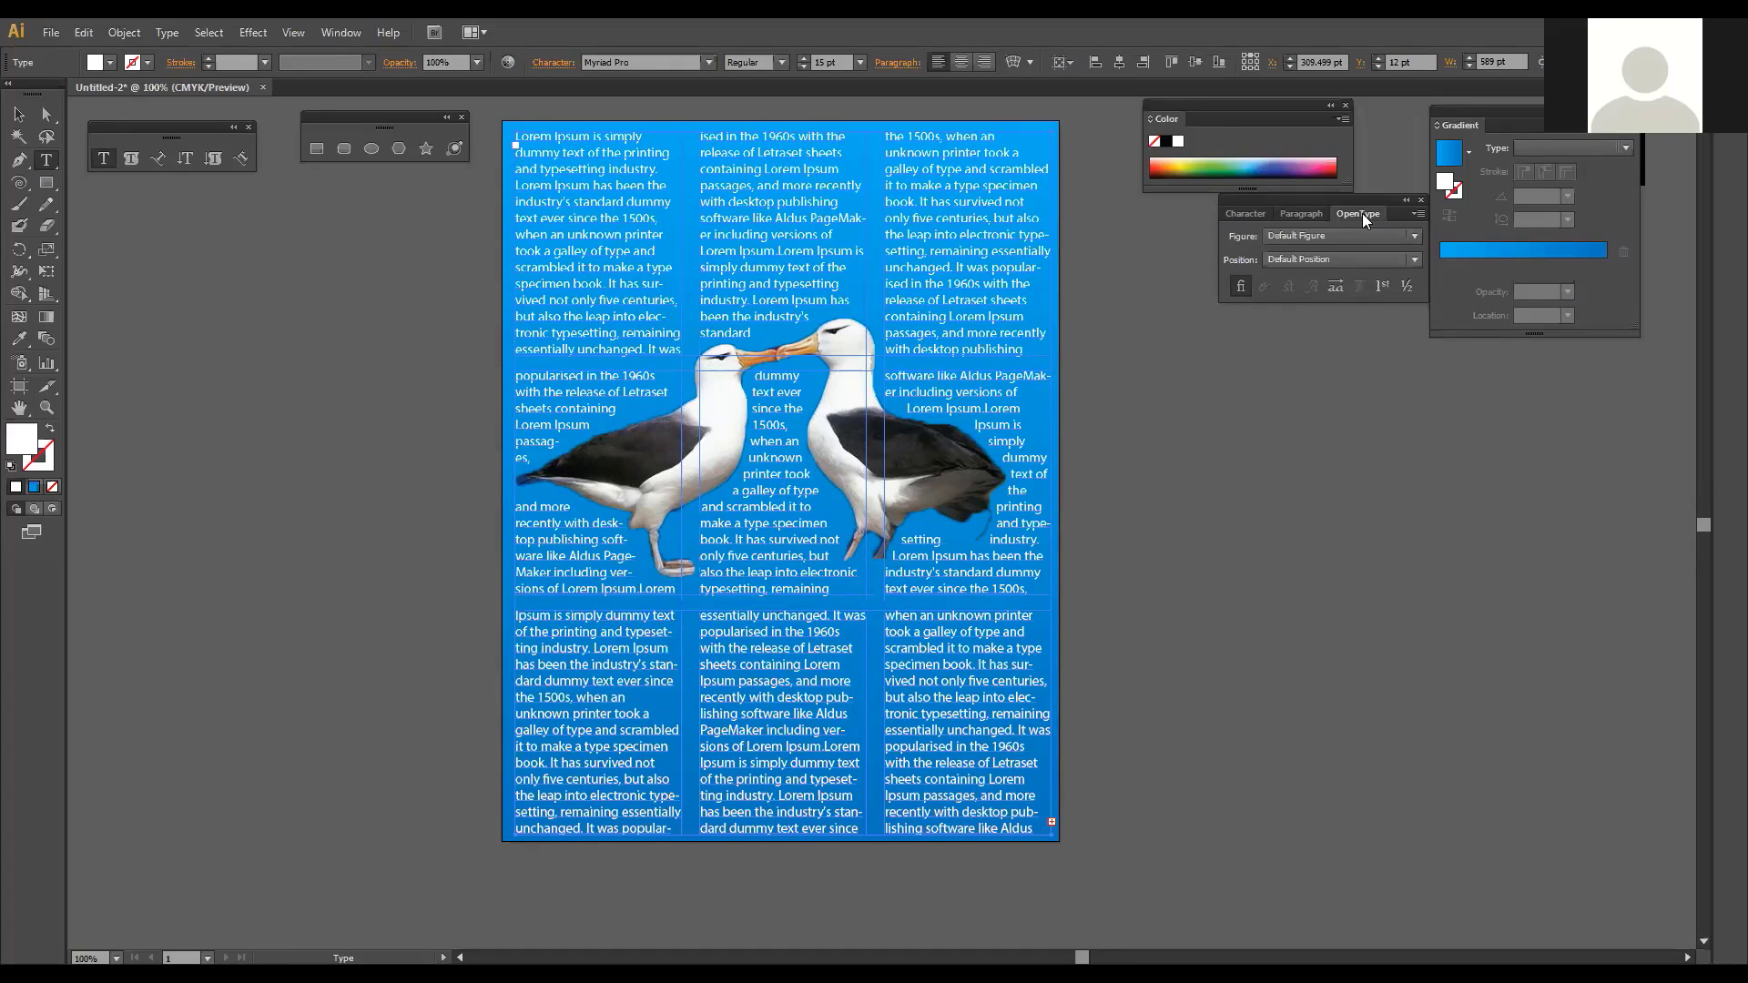
pyautogui.click(1413, 237)
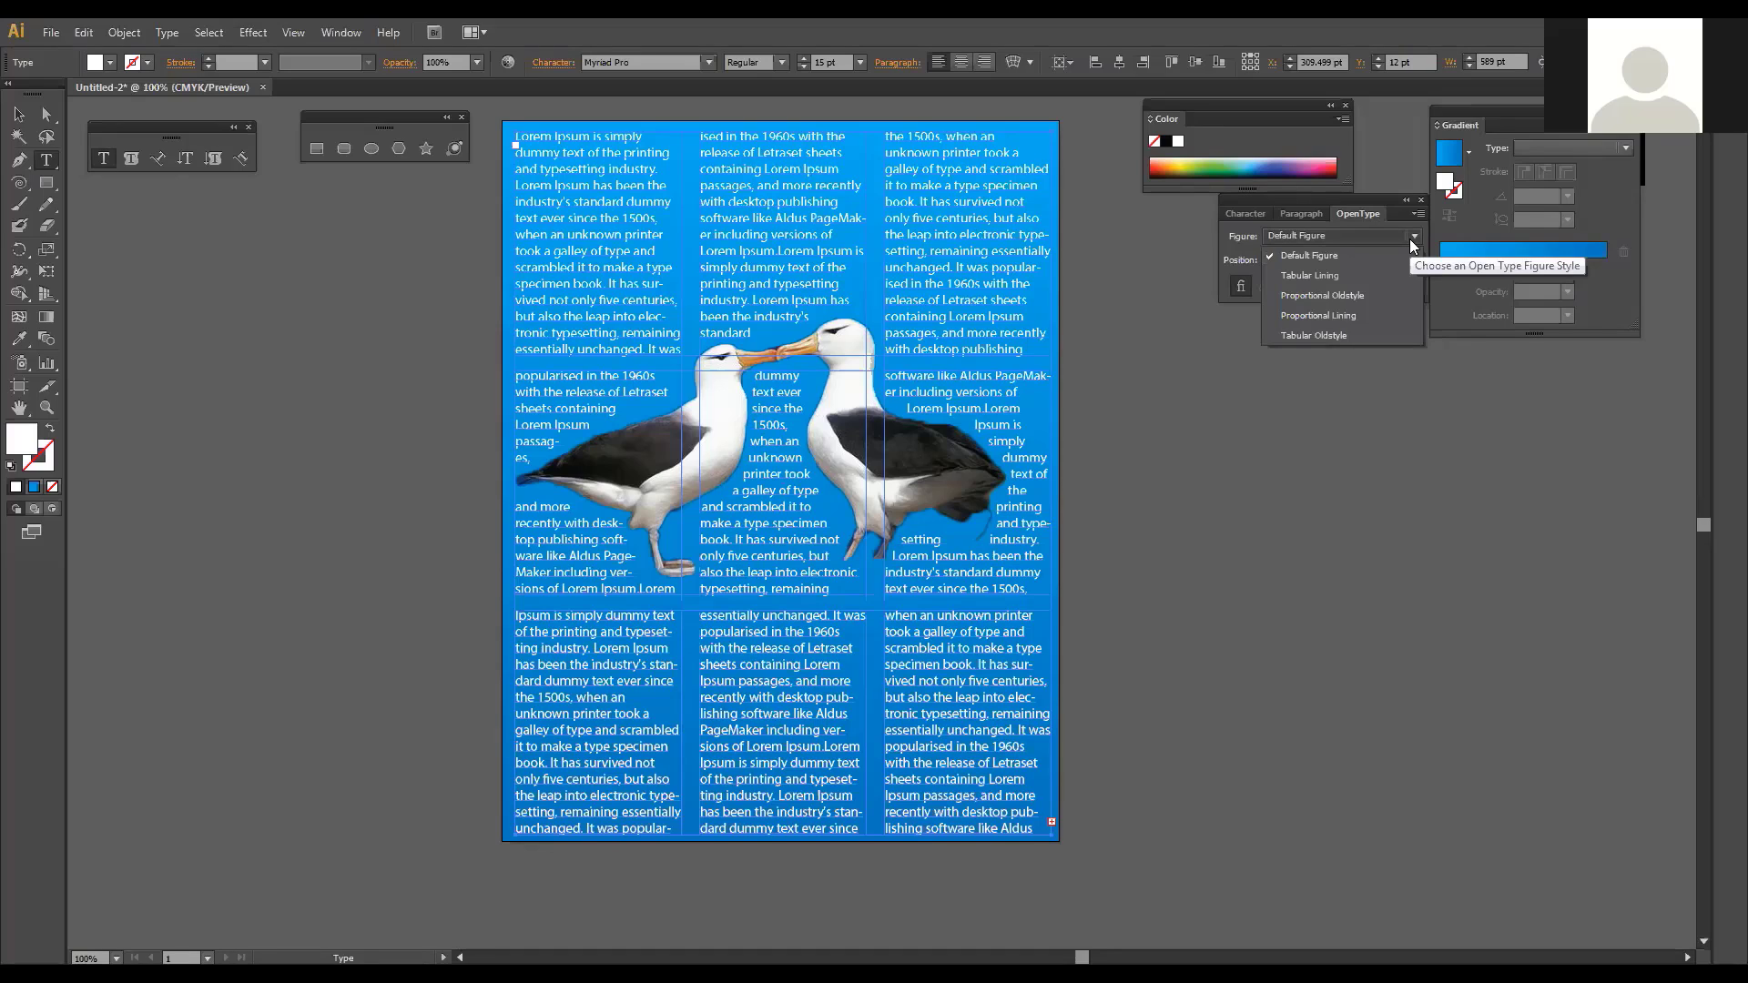
pyautogui.click(1411, 238)
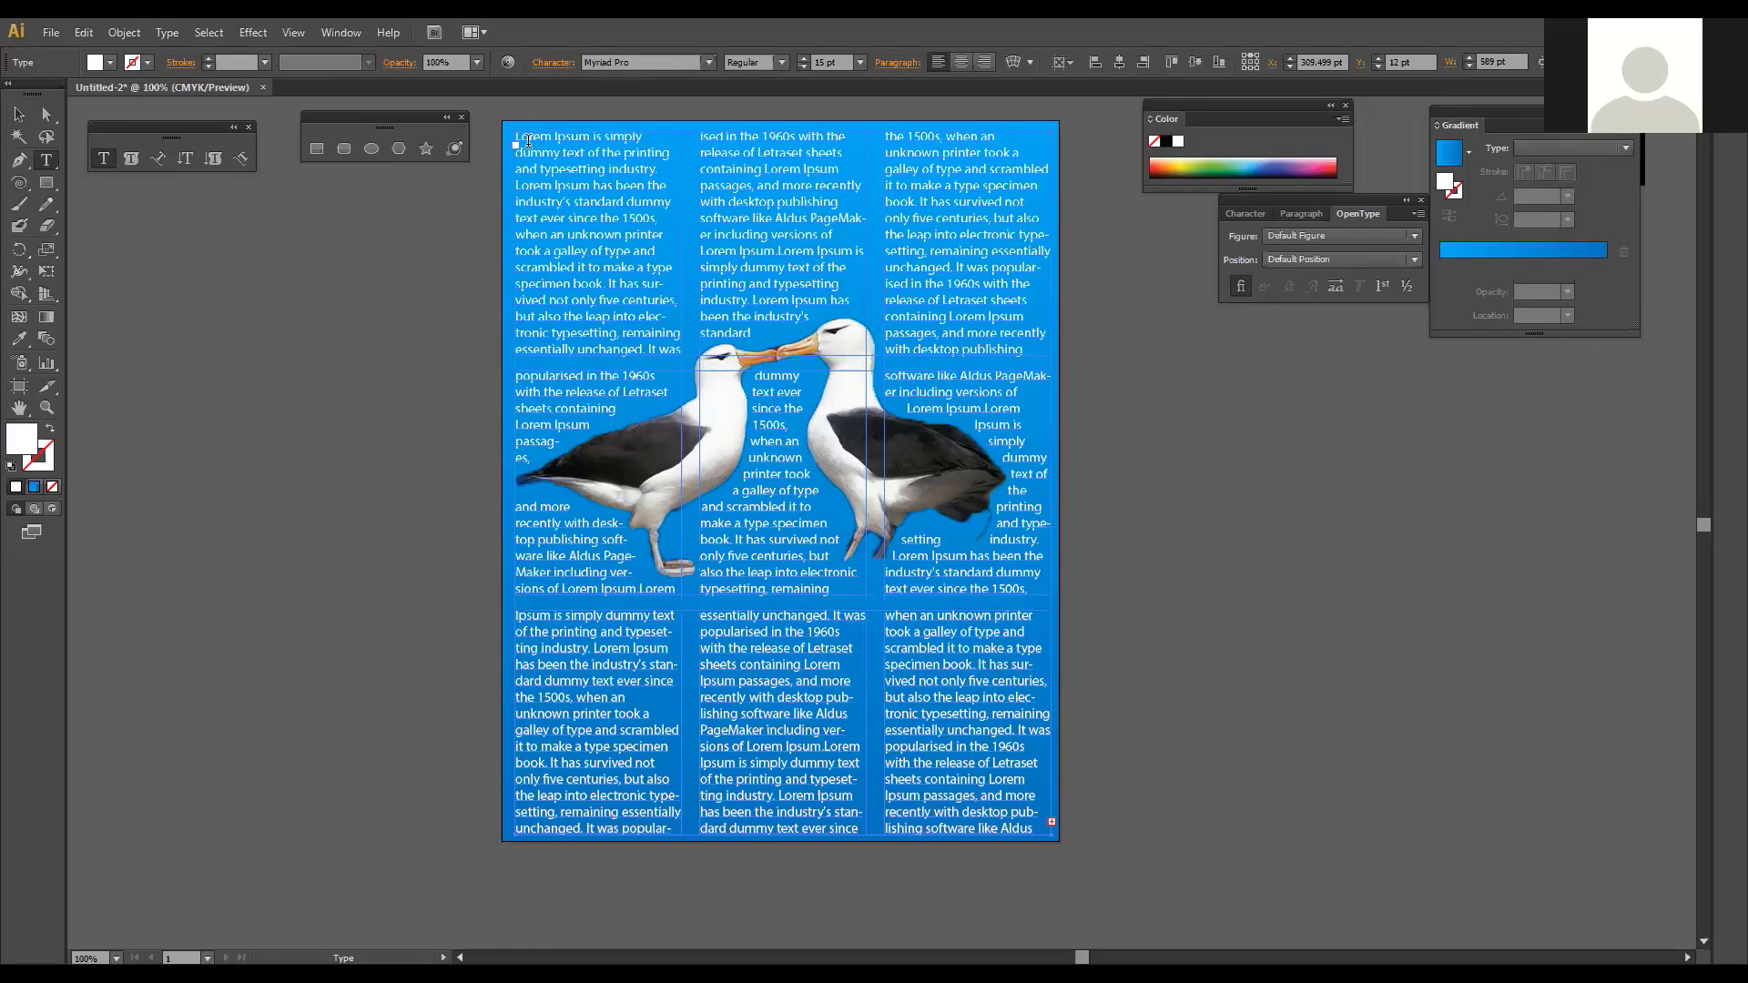
pyautogui.click(157, 33)
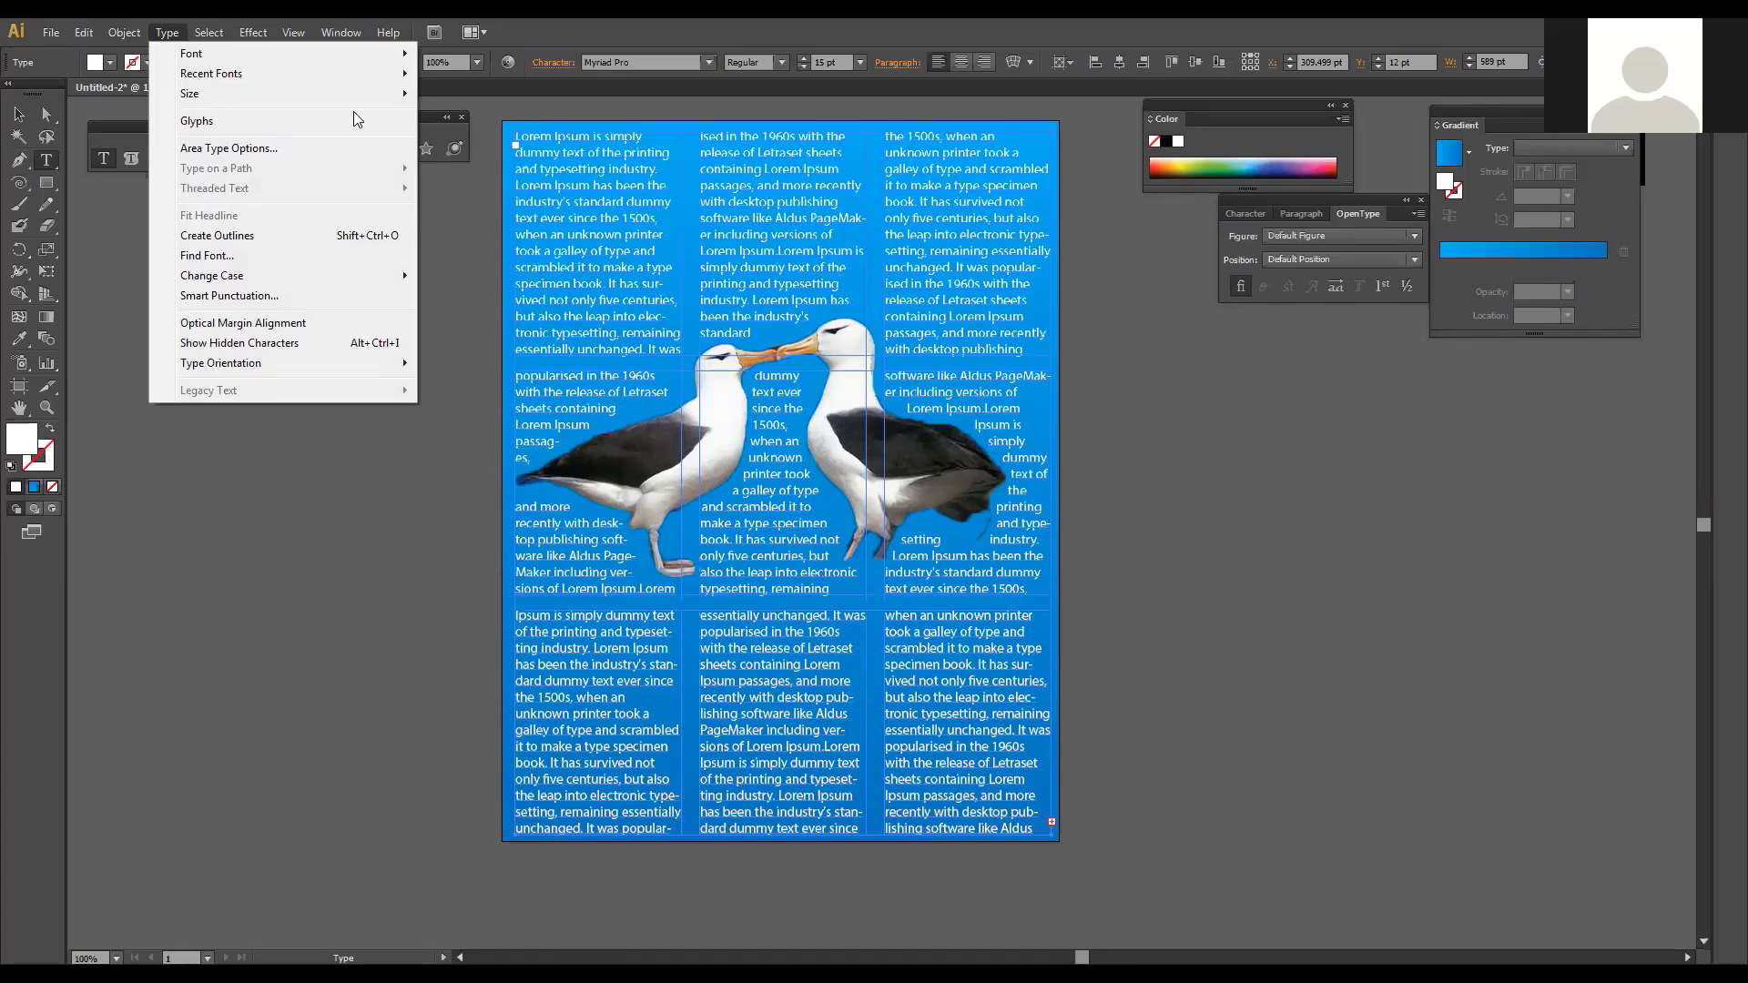
pyautogui.moveTo(208, 33)
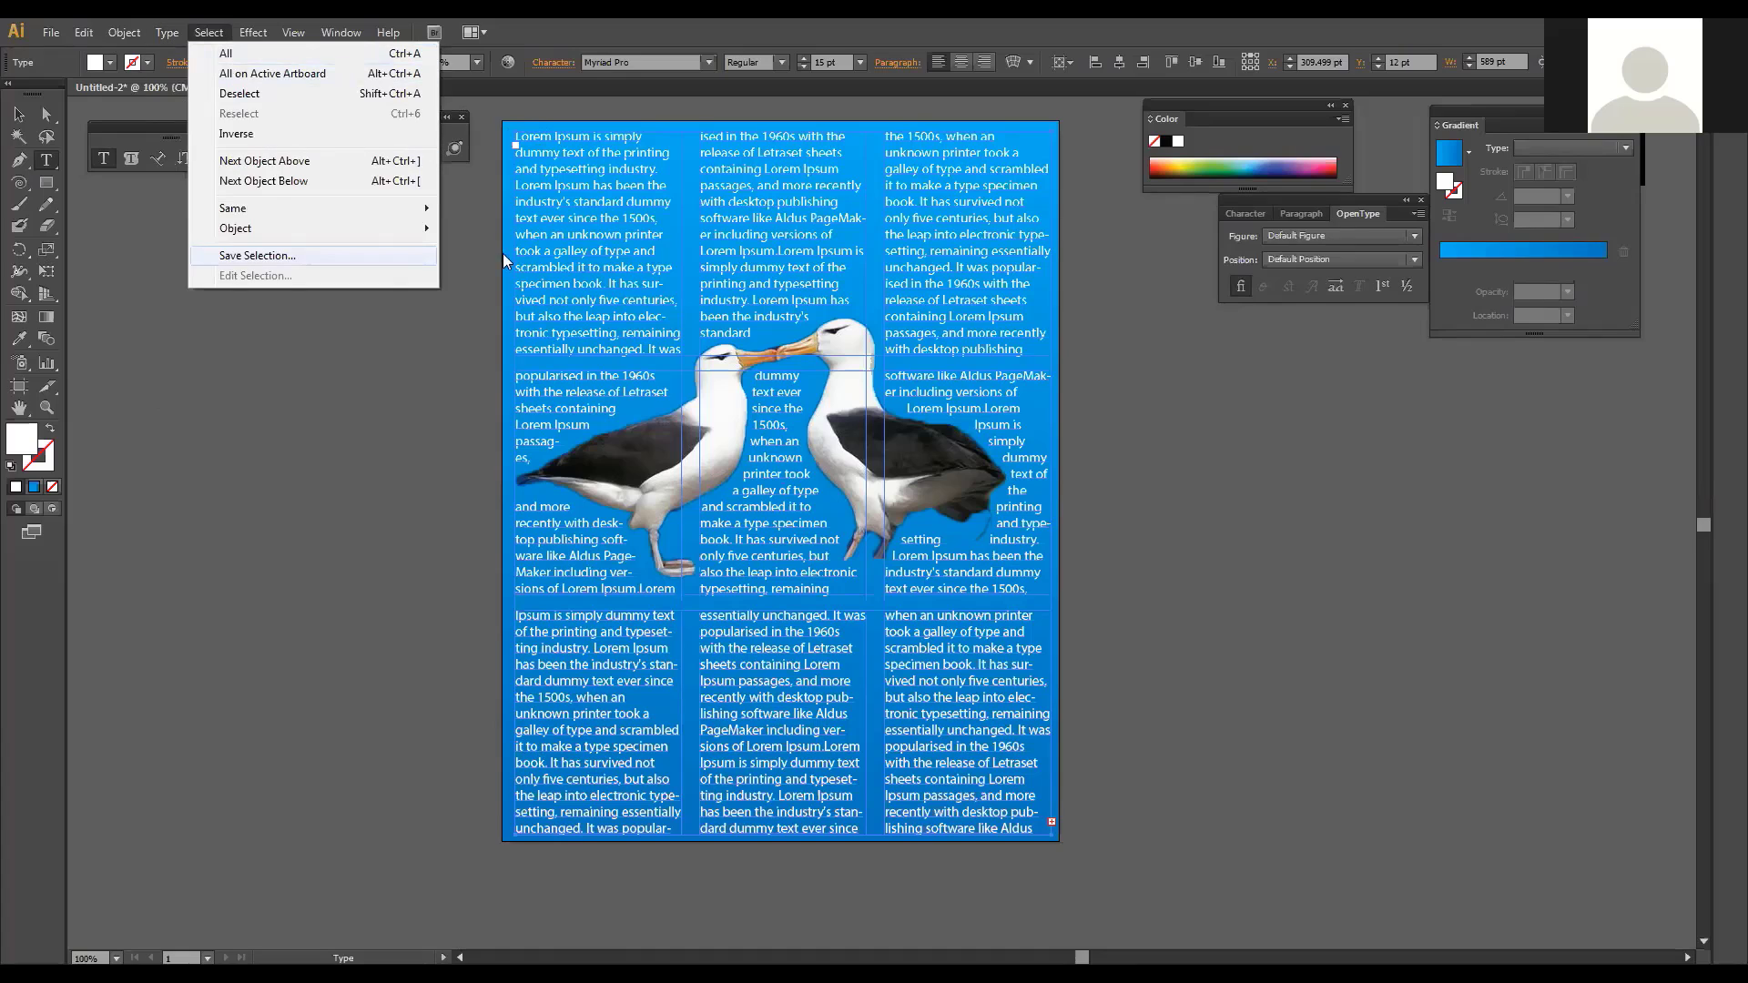
pyautogui.click(553, 134)
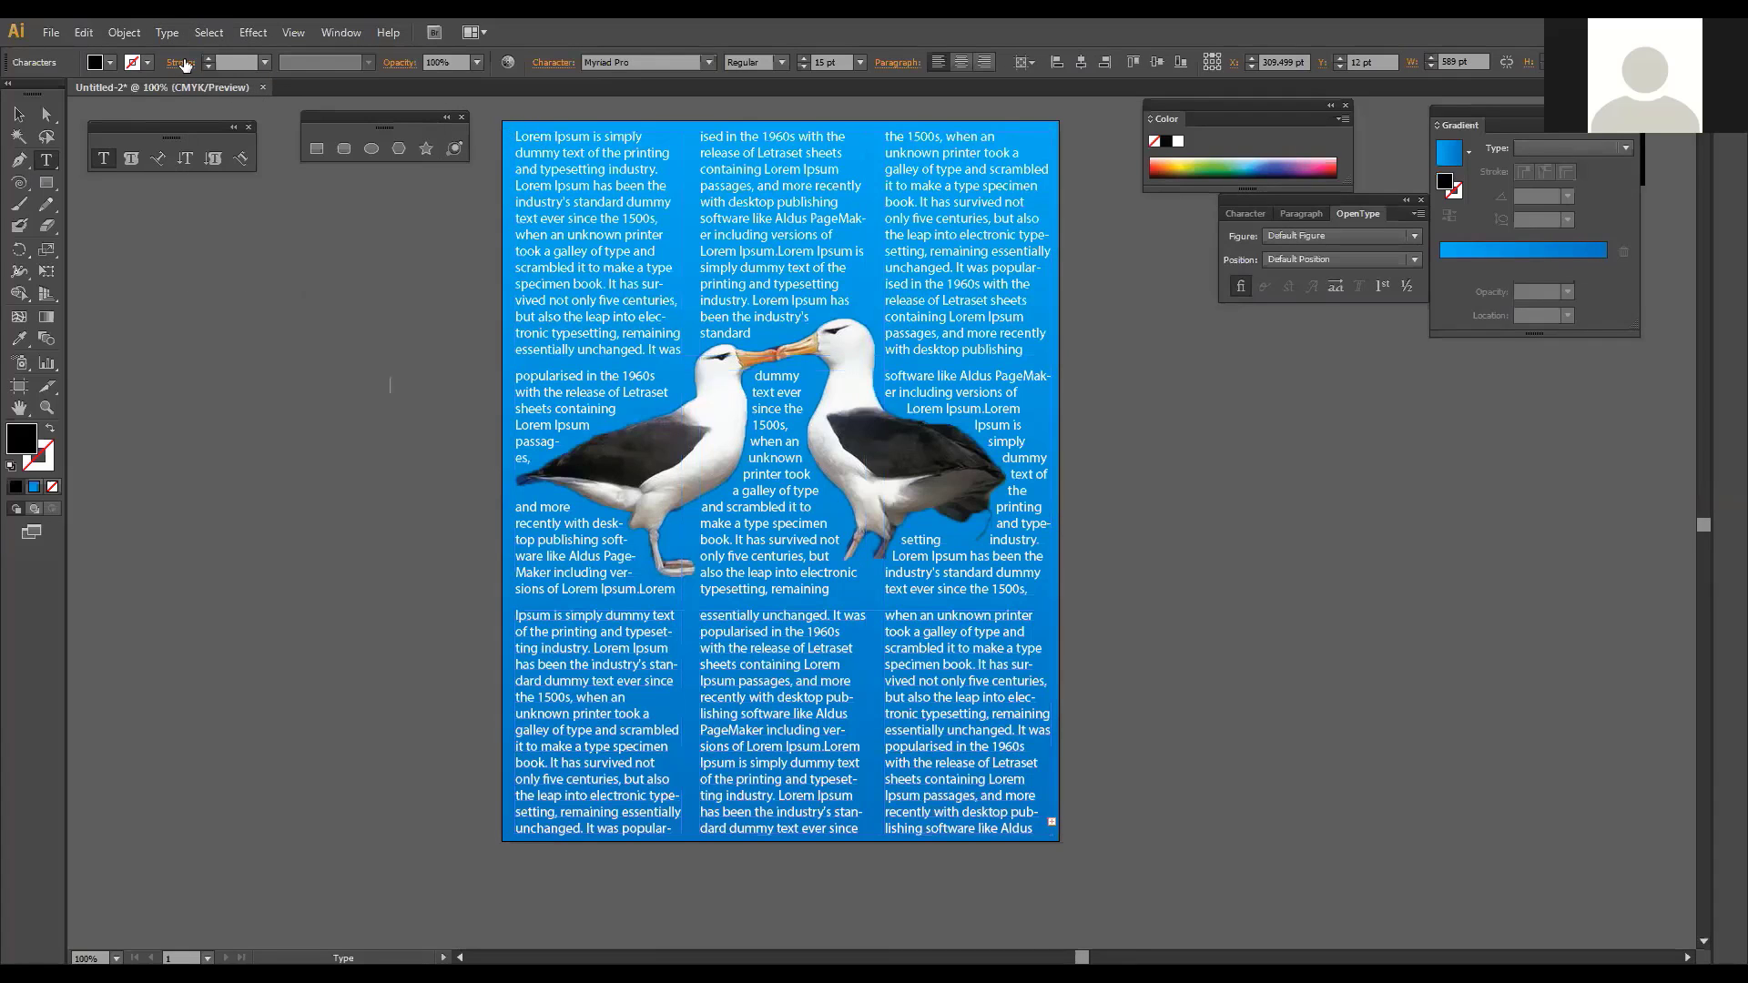
pyautogui.moveTo(513, 136); pyautogui.dragTo(554, 136)
pyautogui.click(167, 33)
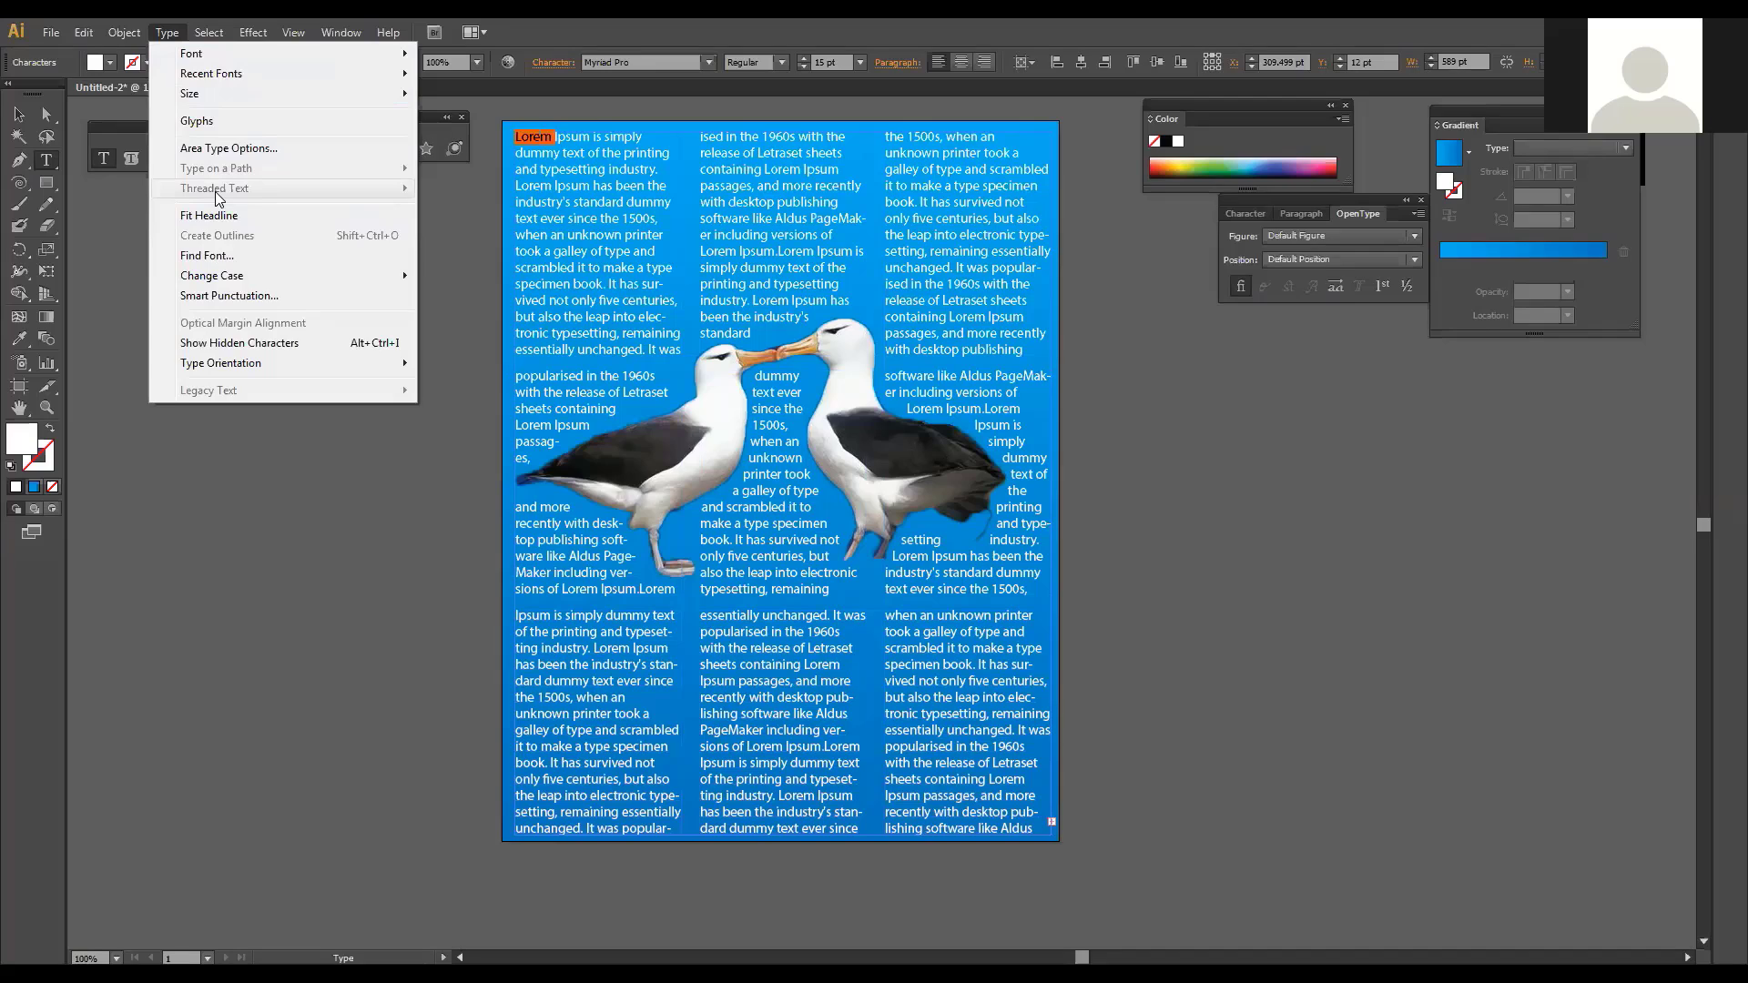
pyautogui.click(522, 135)
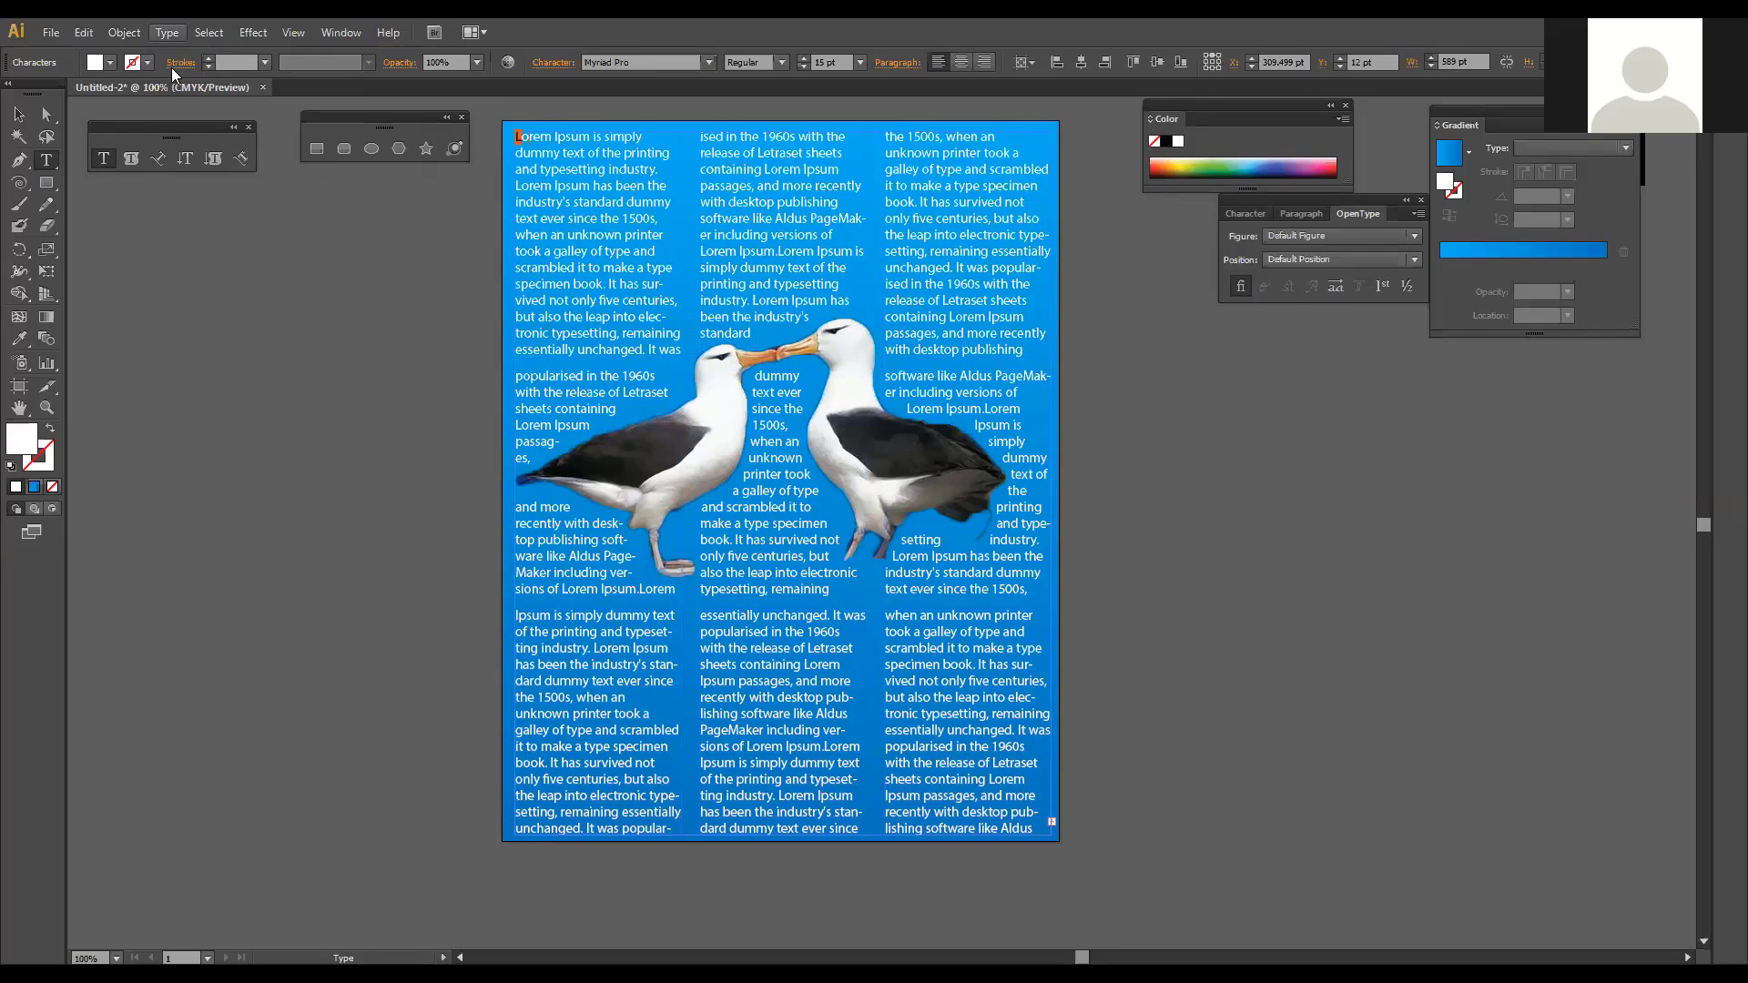
pyautogui.click(167, 32)
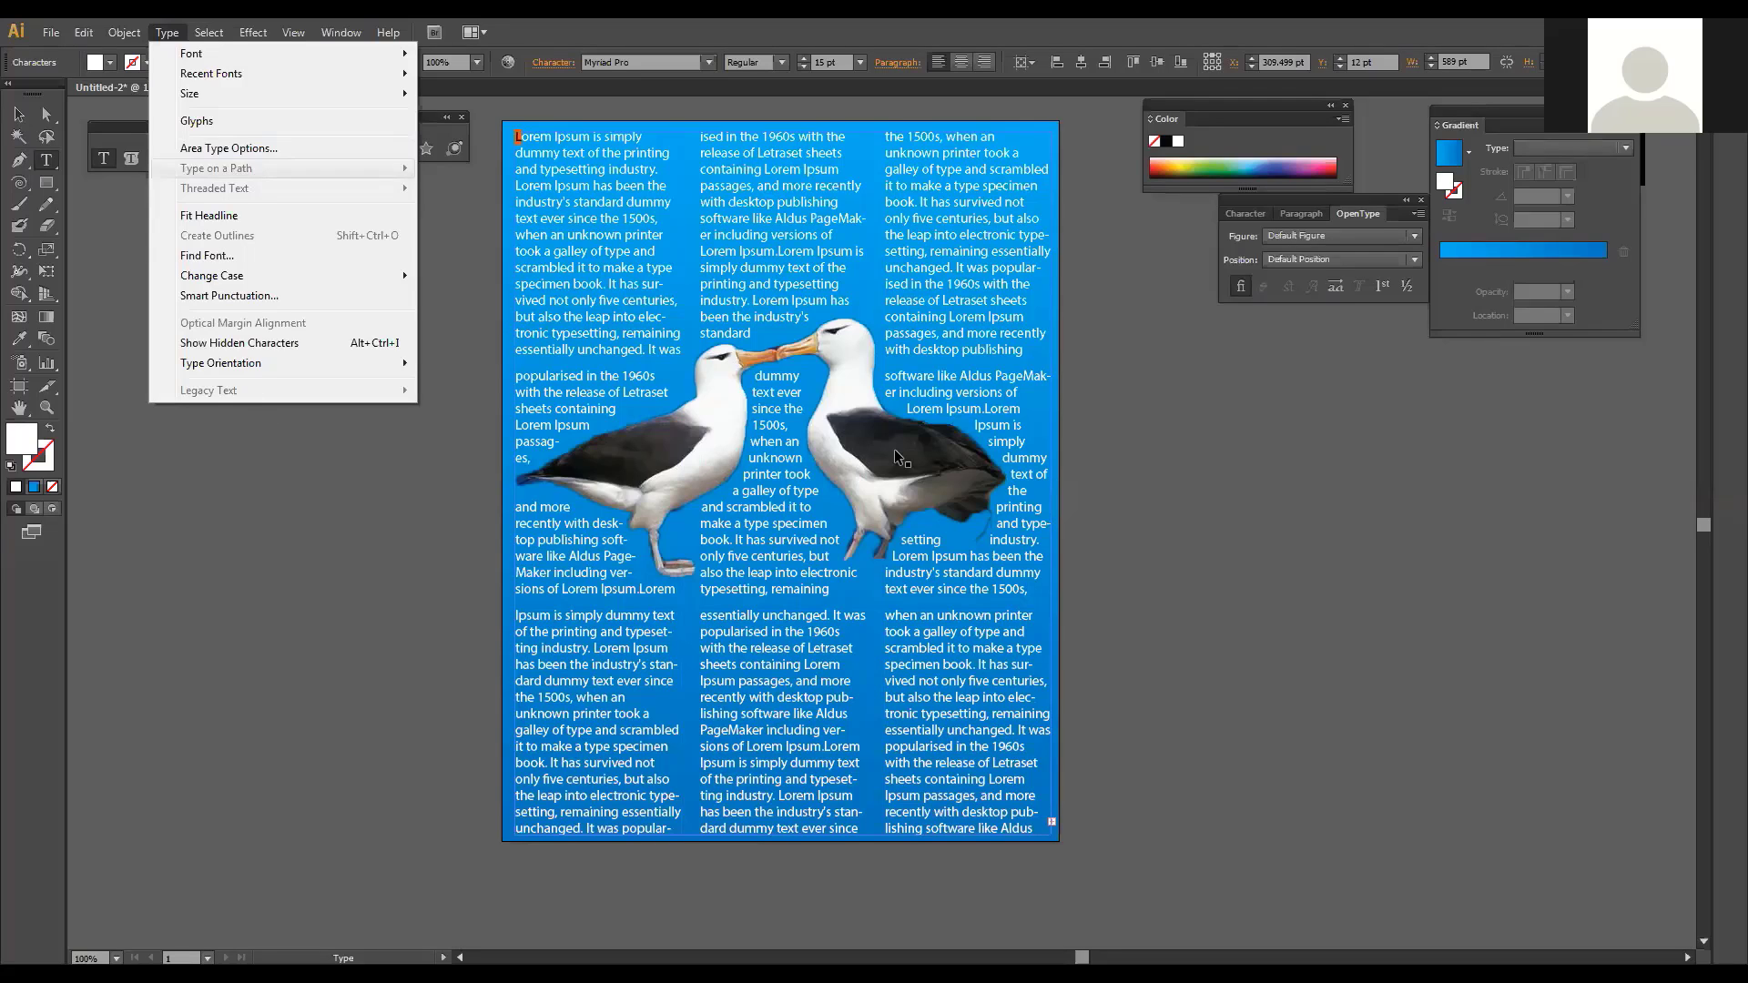
pyautogui.press('Escape')
pyautogui.press('Escape')
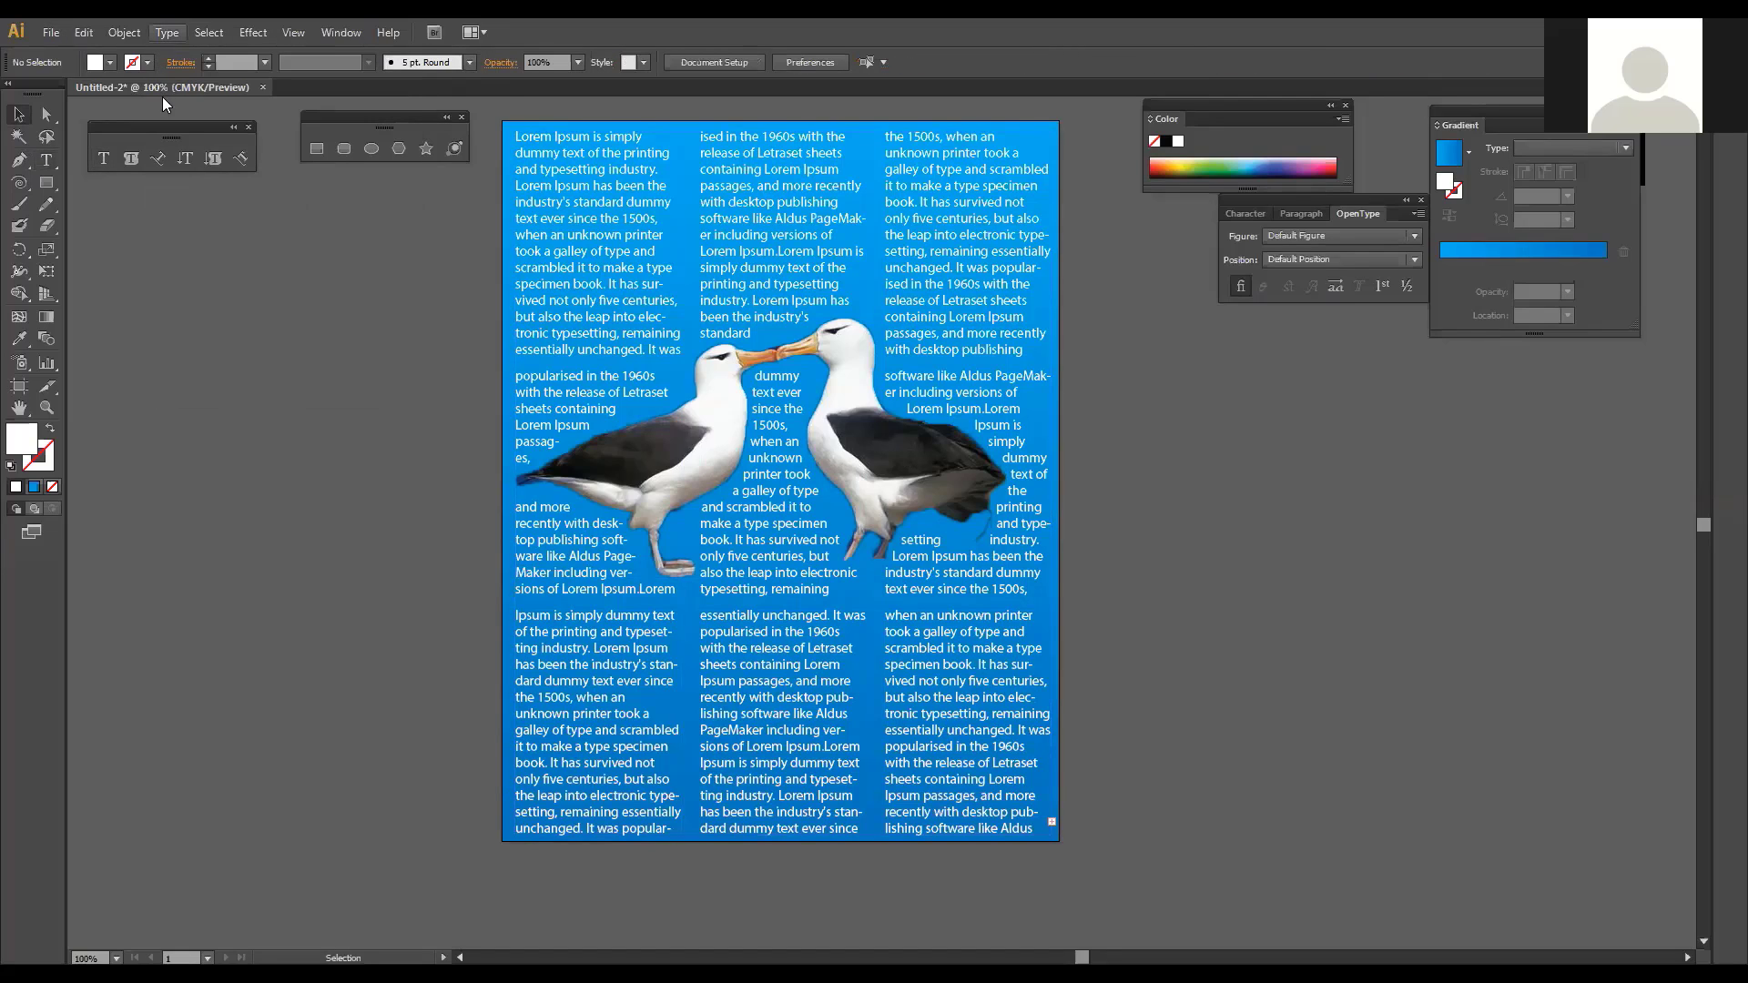
pyautogui.click(167, 32)
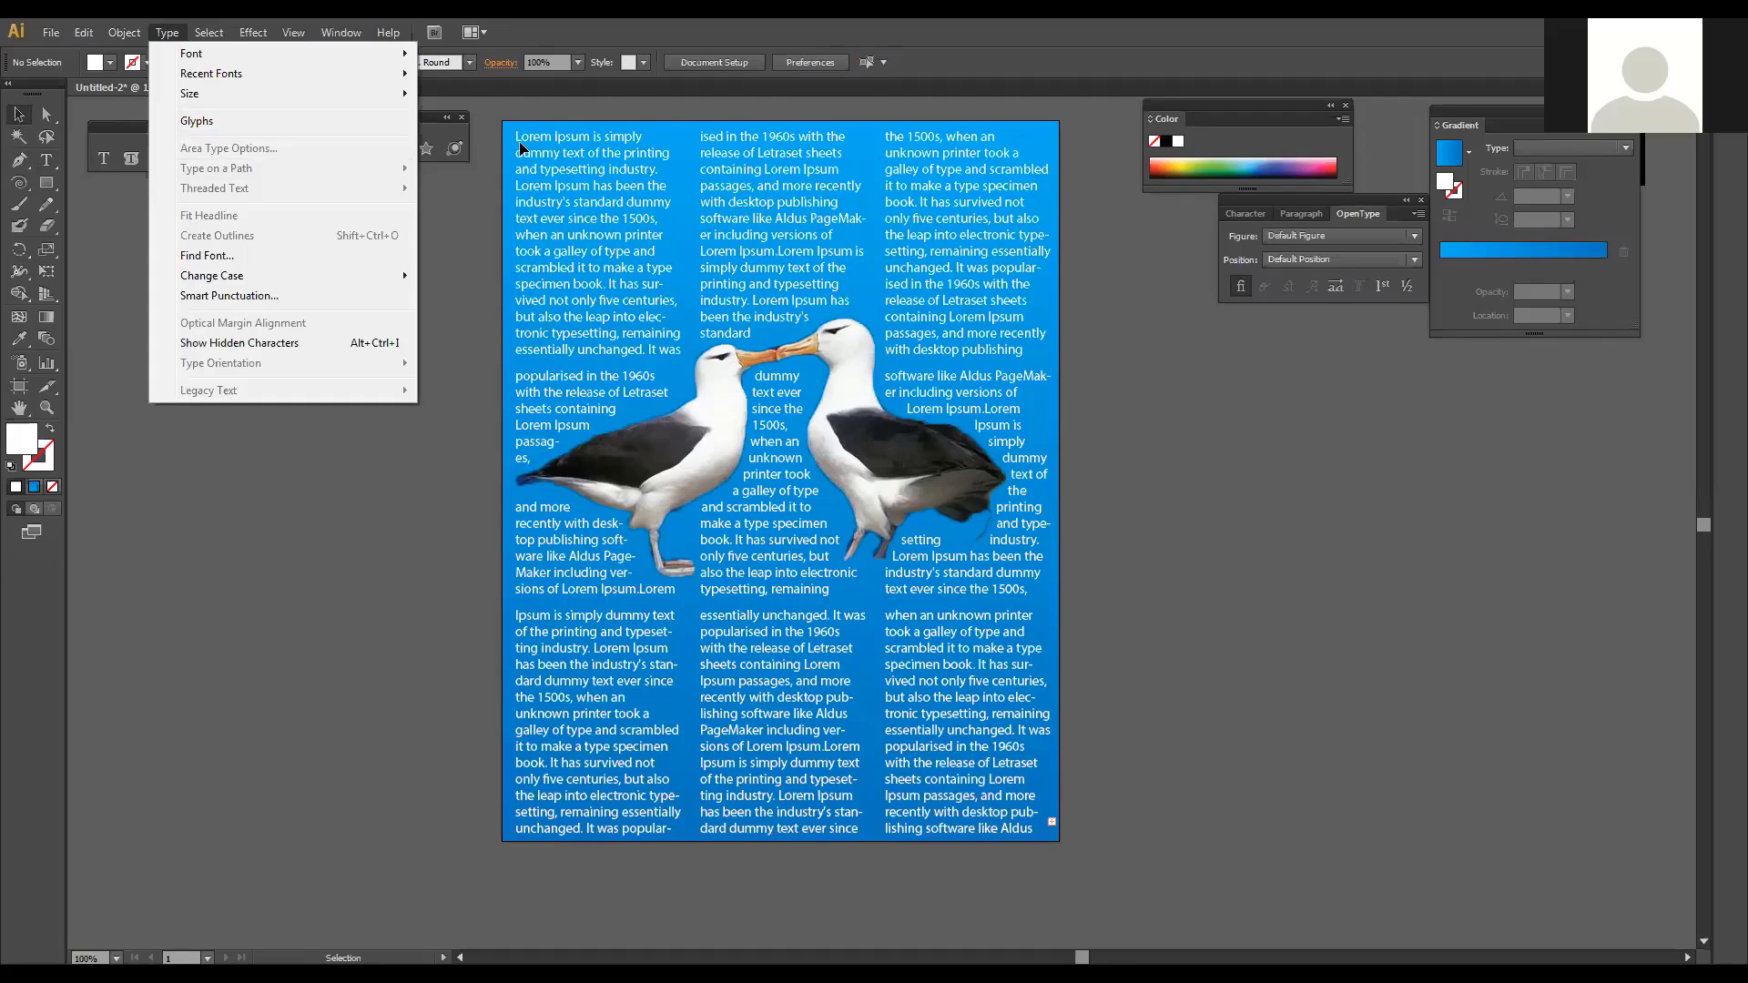
# Step: Give the opening letter L of the Lorem Ipsum text the Tabular Lining figure style and the Superscript/Superior OpenType position
pyautogui.click(46, 161)
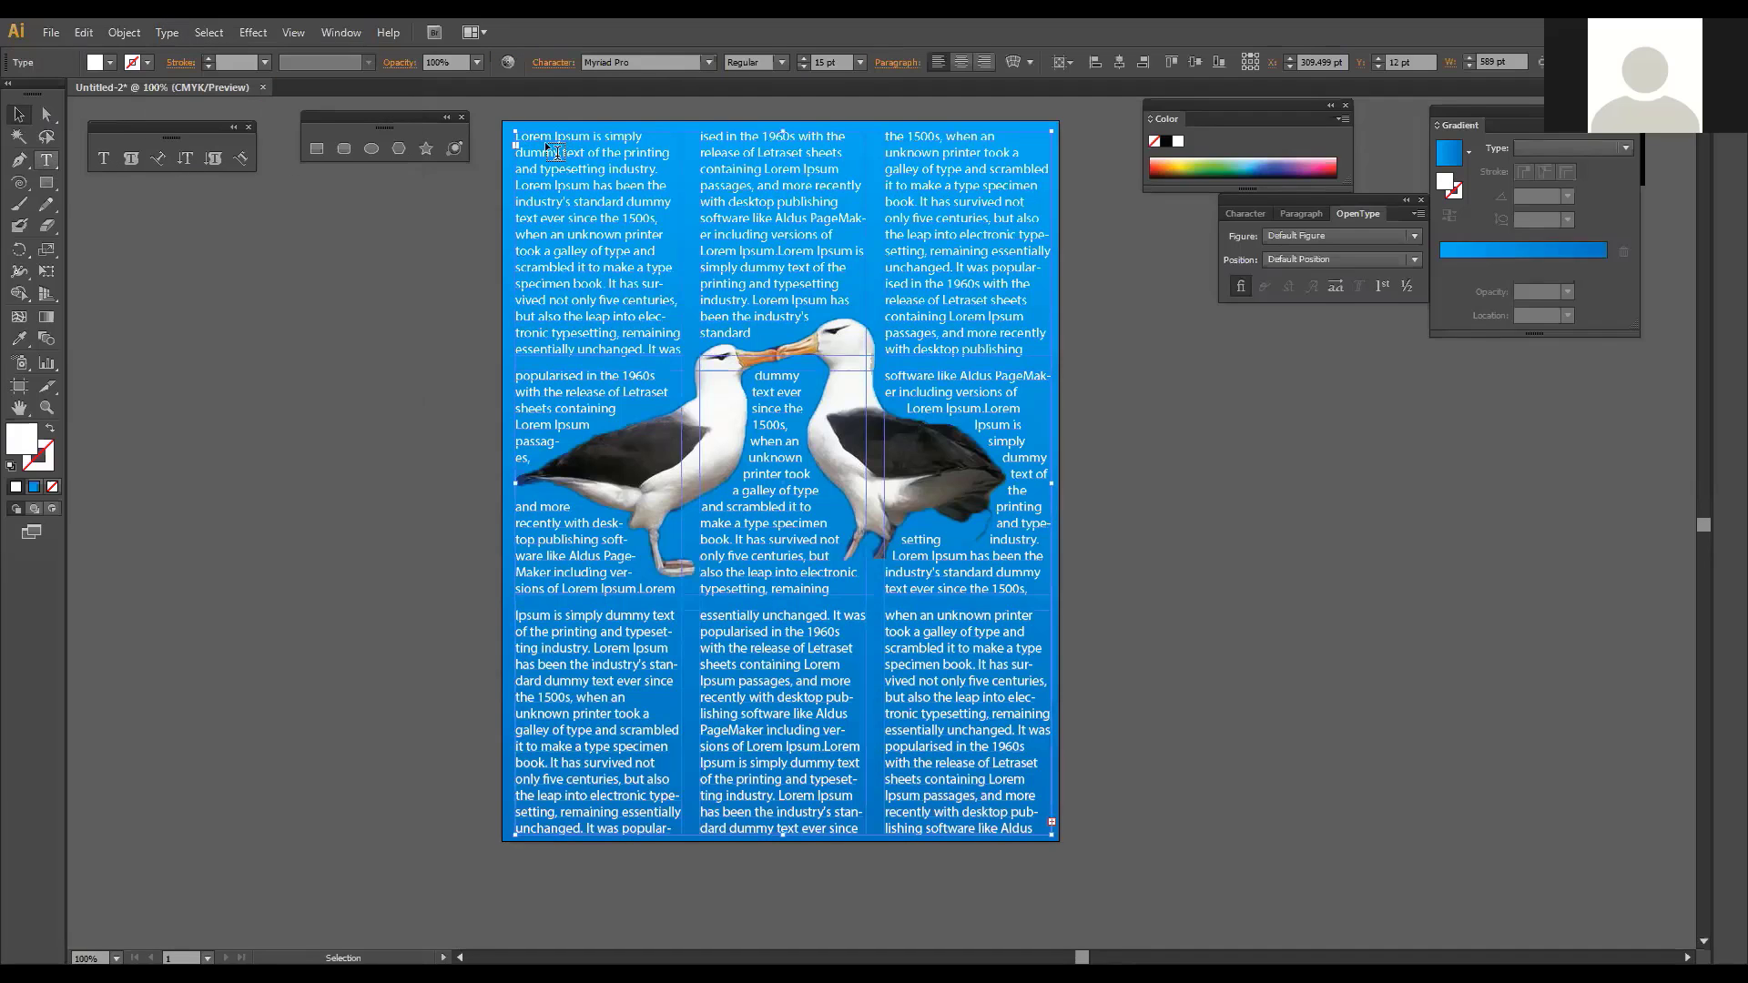
pyautogui.moveTo(522, 135); pyautogui.dragTo(514, 135)
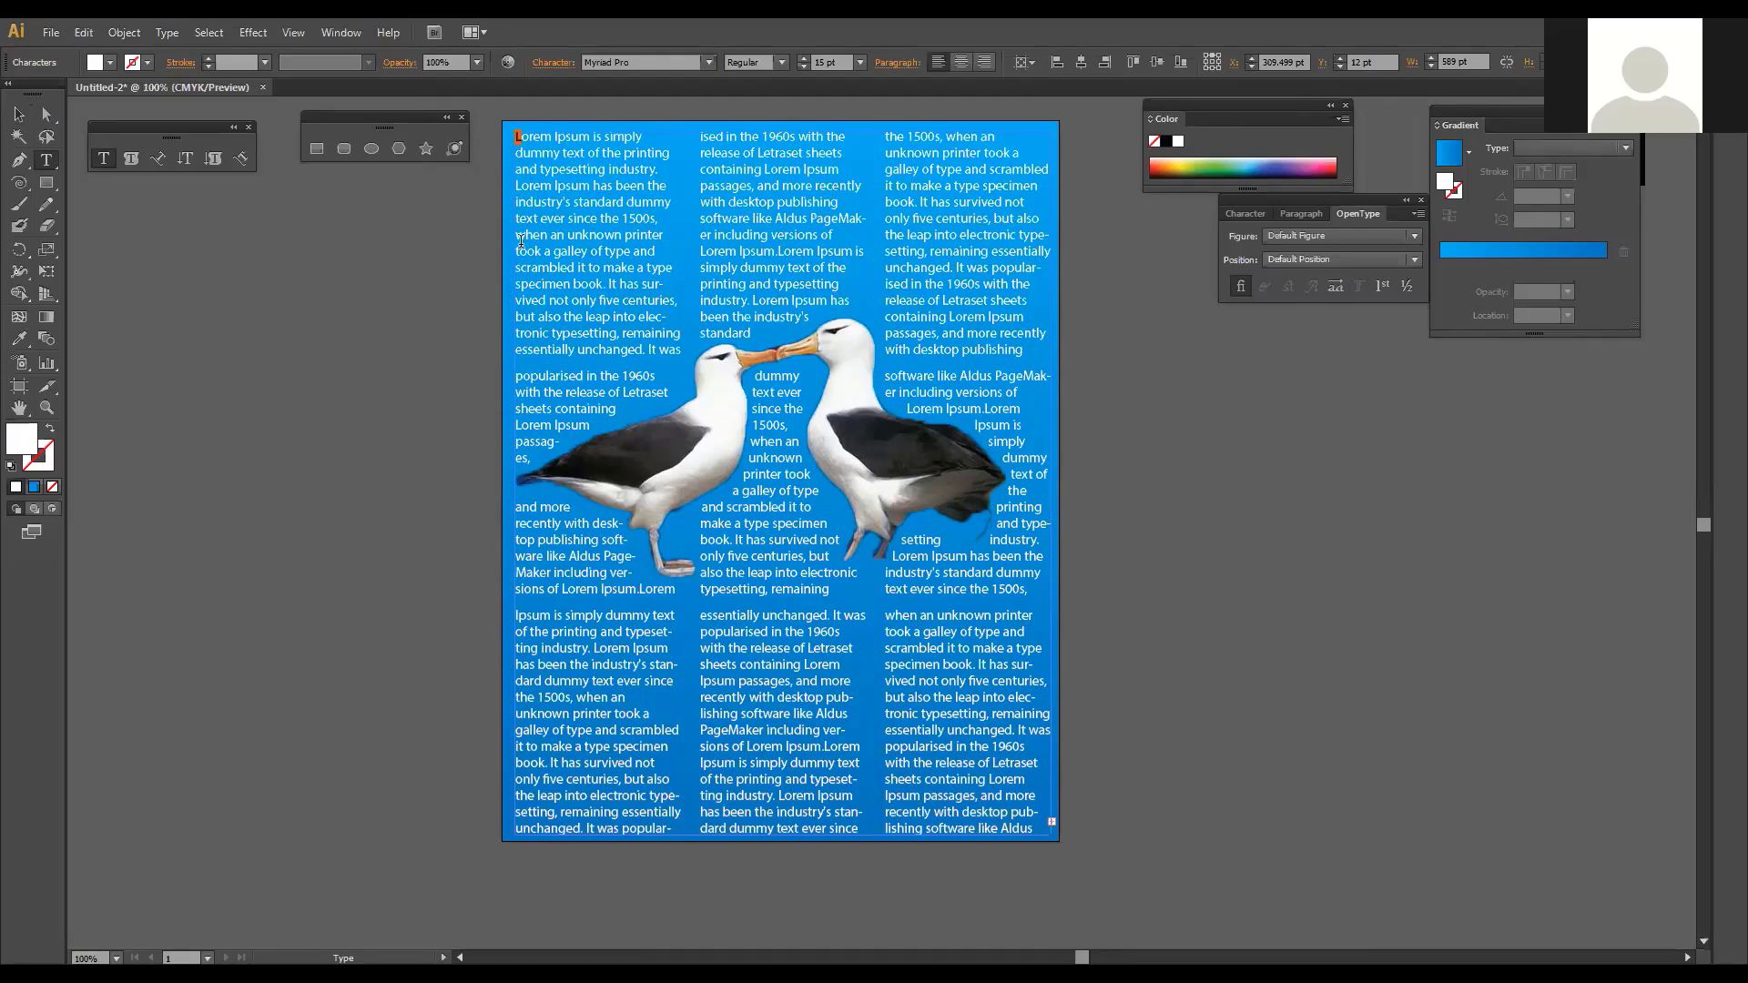
pyautogui.click(1414, 234)
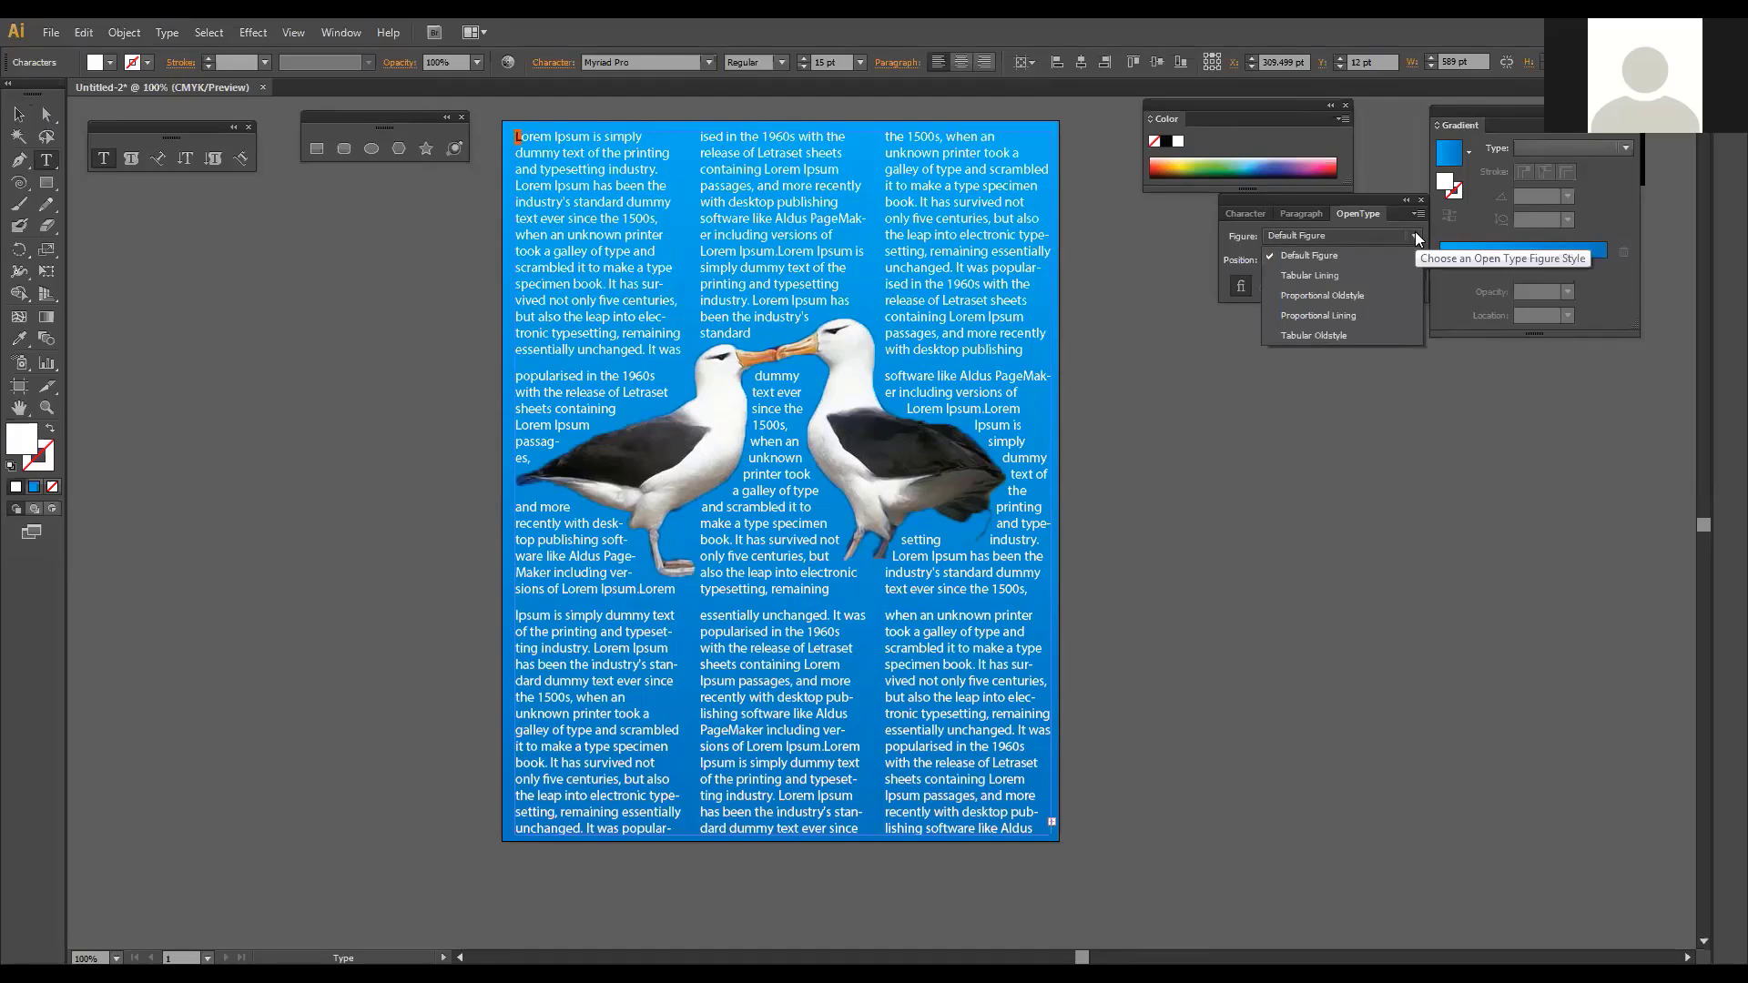
pyautogui.click(1318, 275)
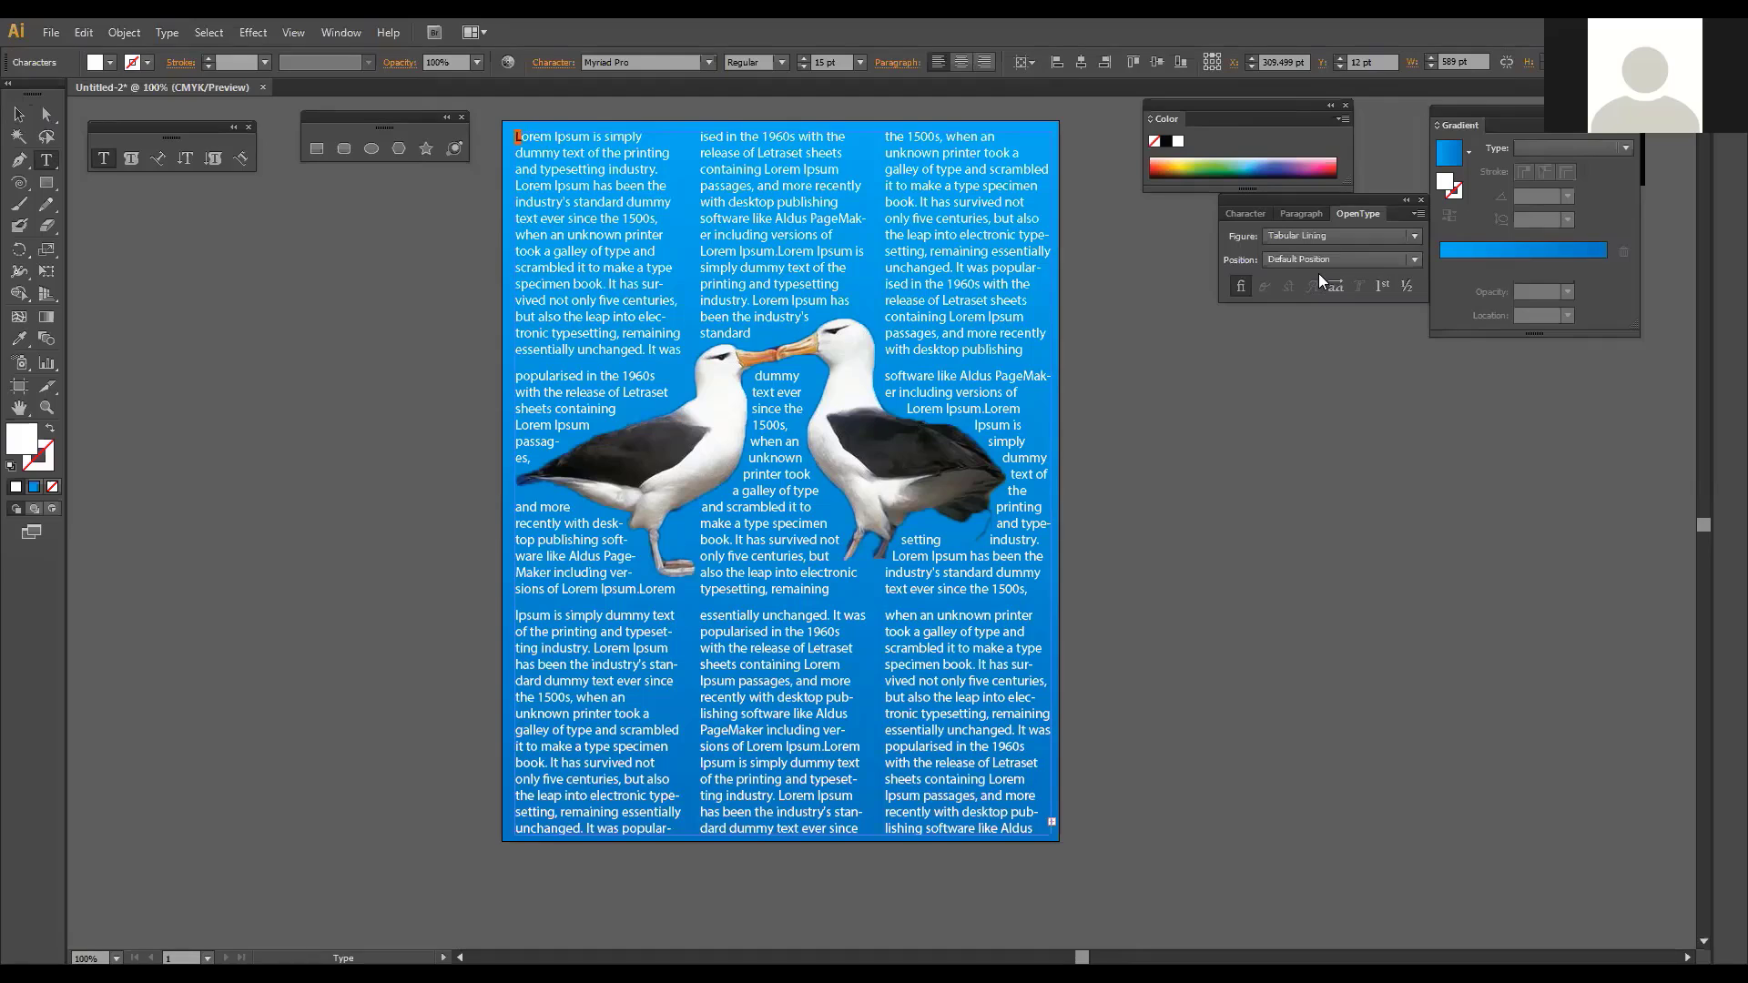
pyautogui.click(1389, 264)
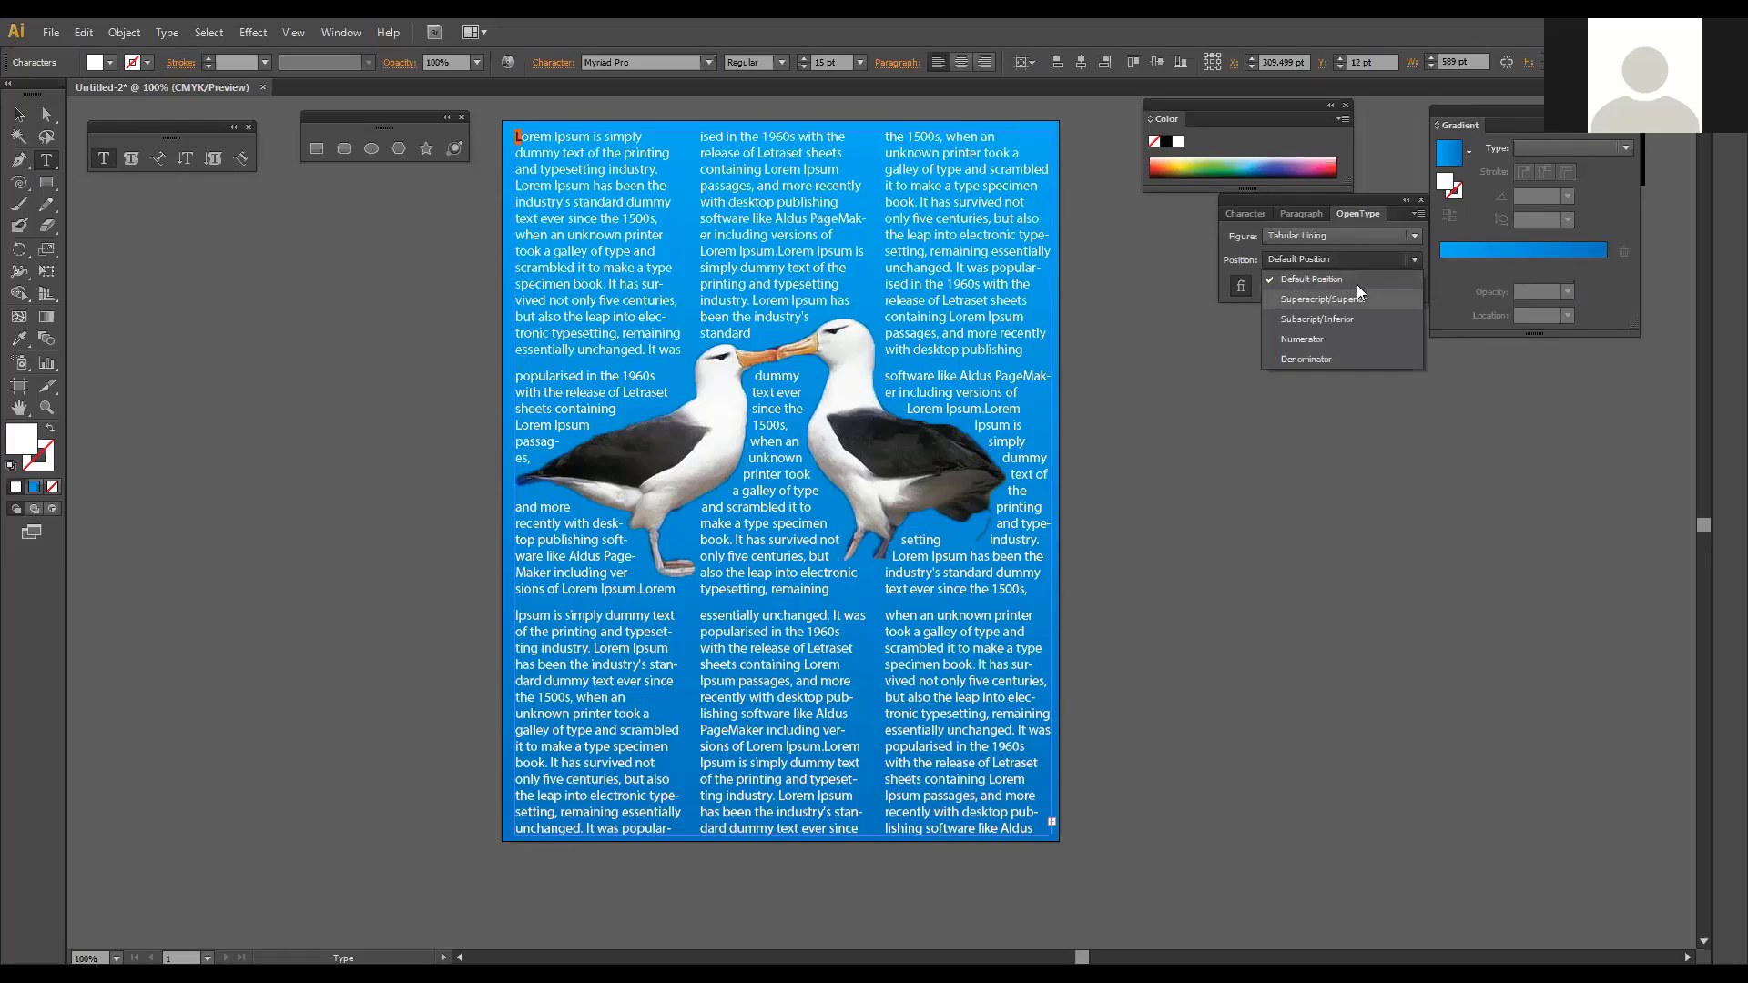
pyautogui.click(1305, 298)
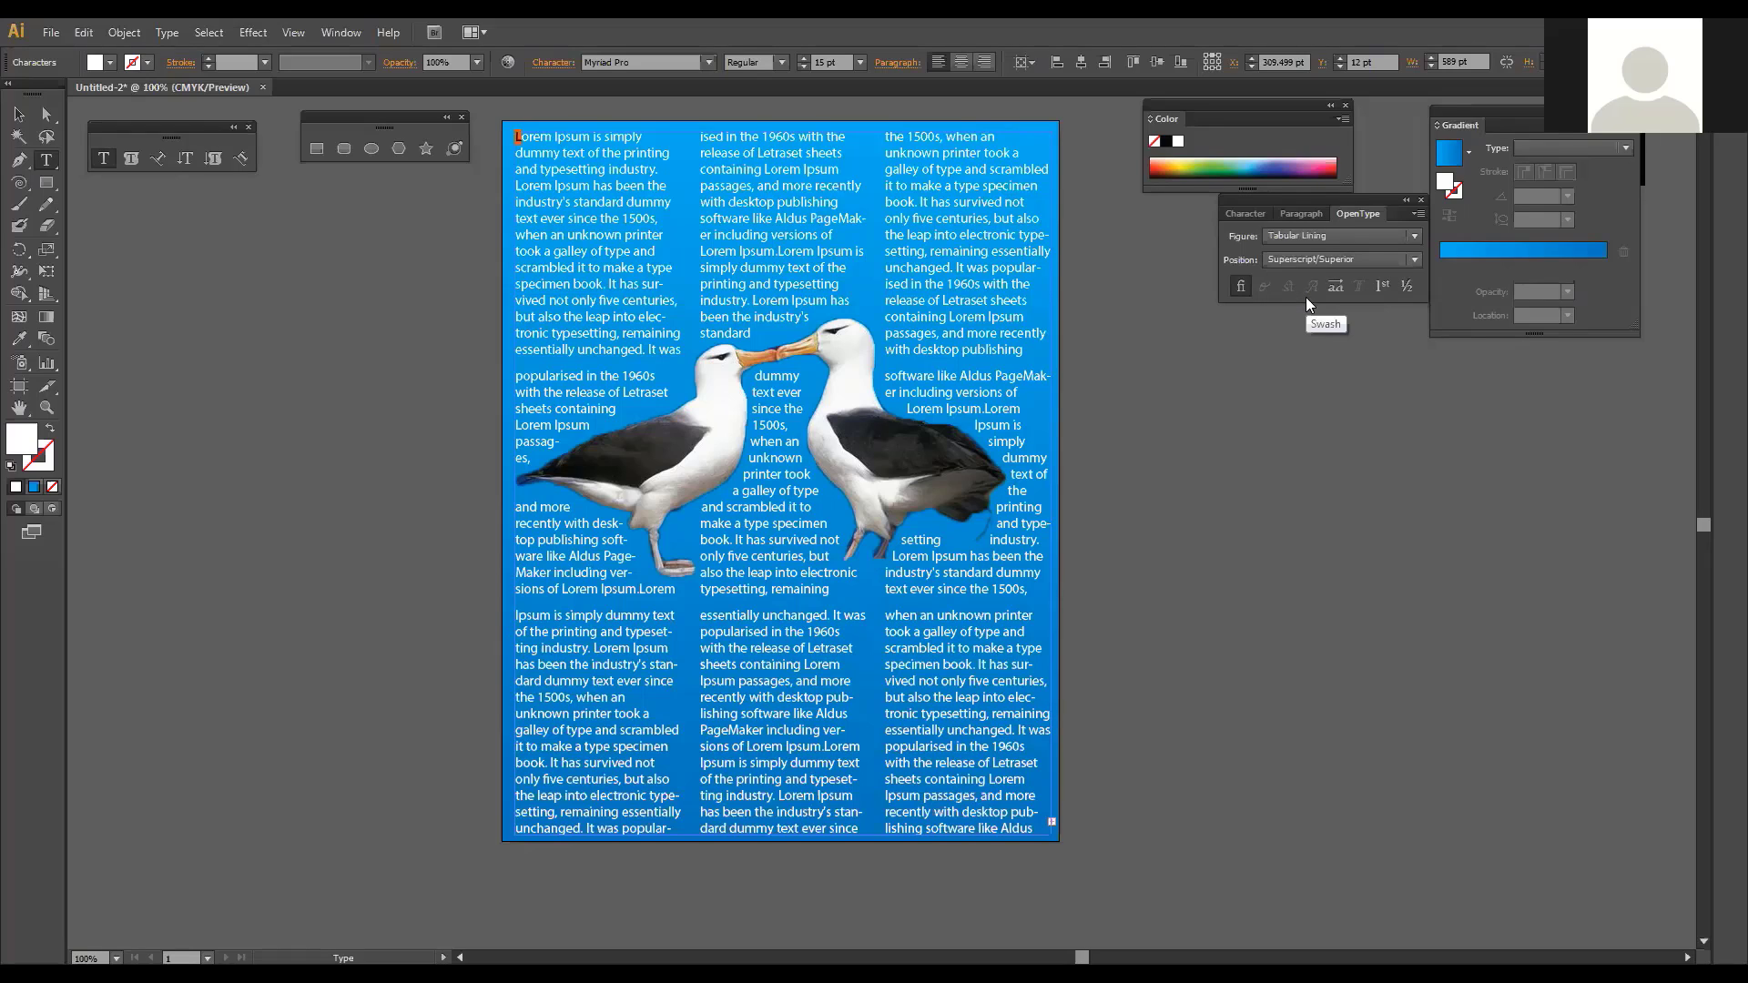
# Step: Close the OpenType settings, leave text editing and deselect the text area
pyautogui.click(1421, 201)
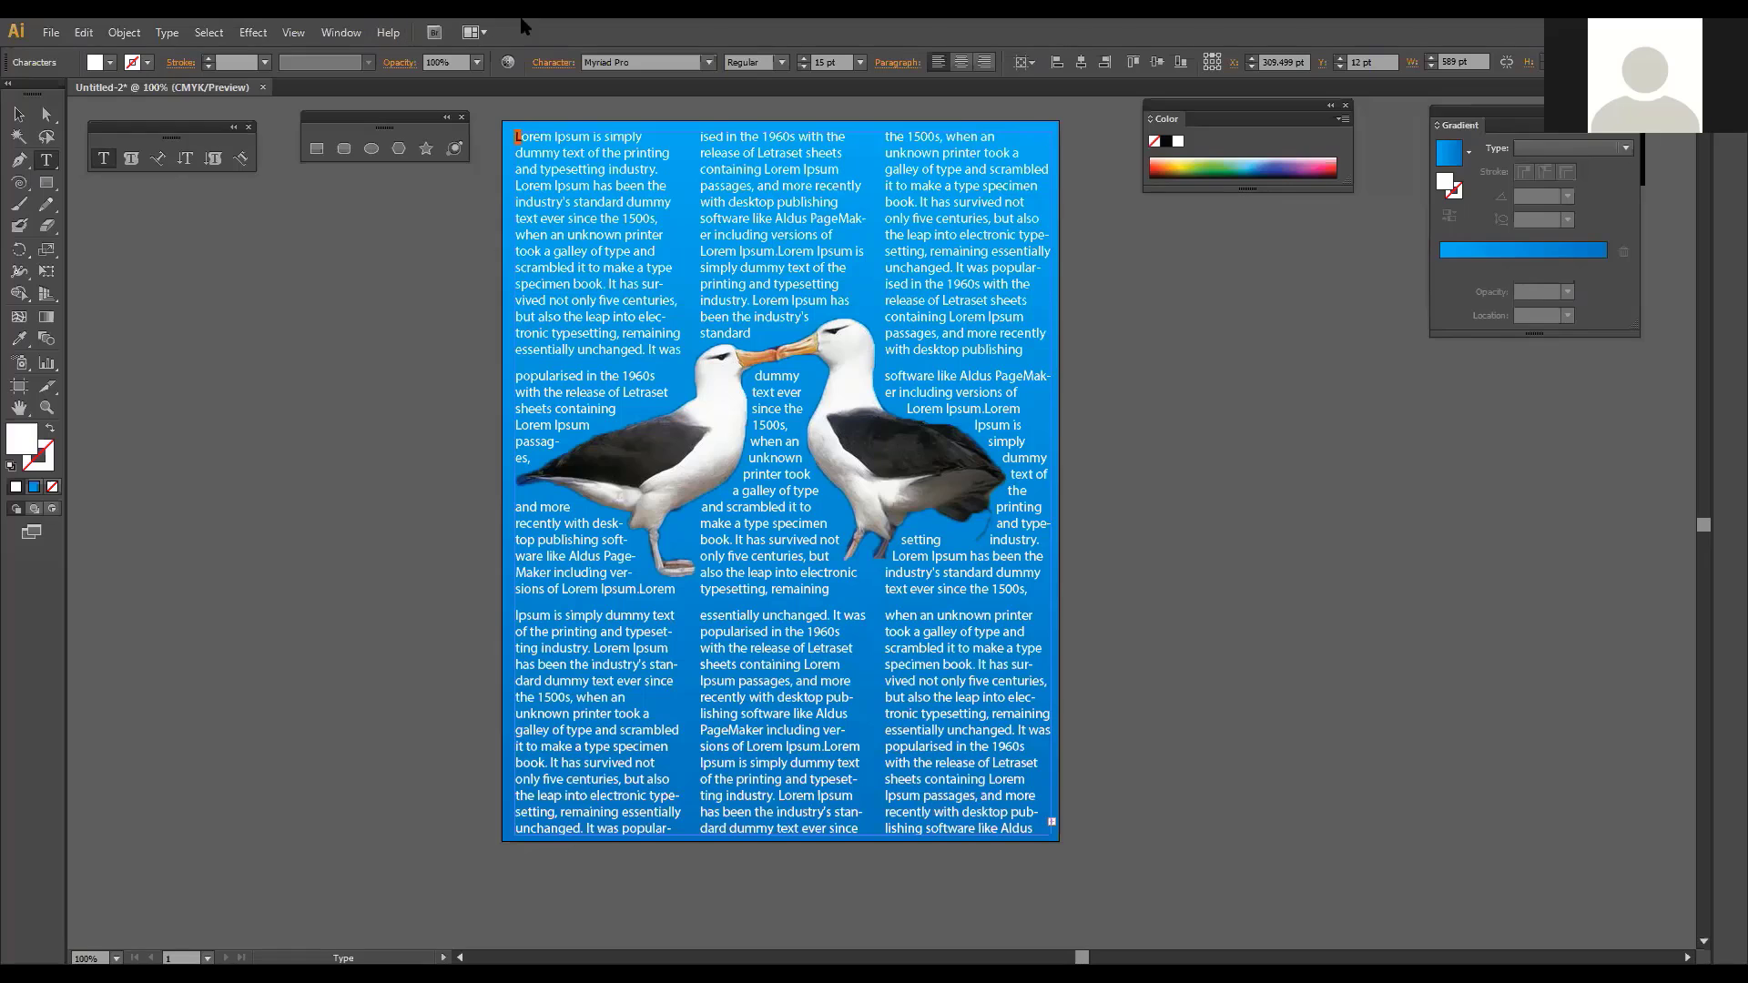
pyautogui.click(19, 114)
pyautogui.click(544, 181)
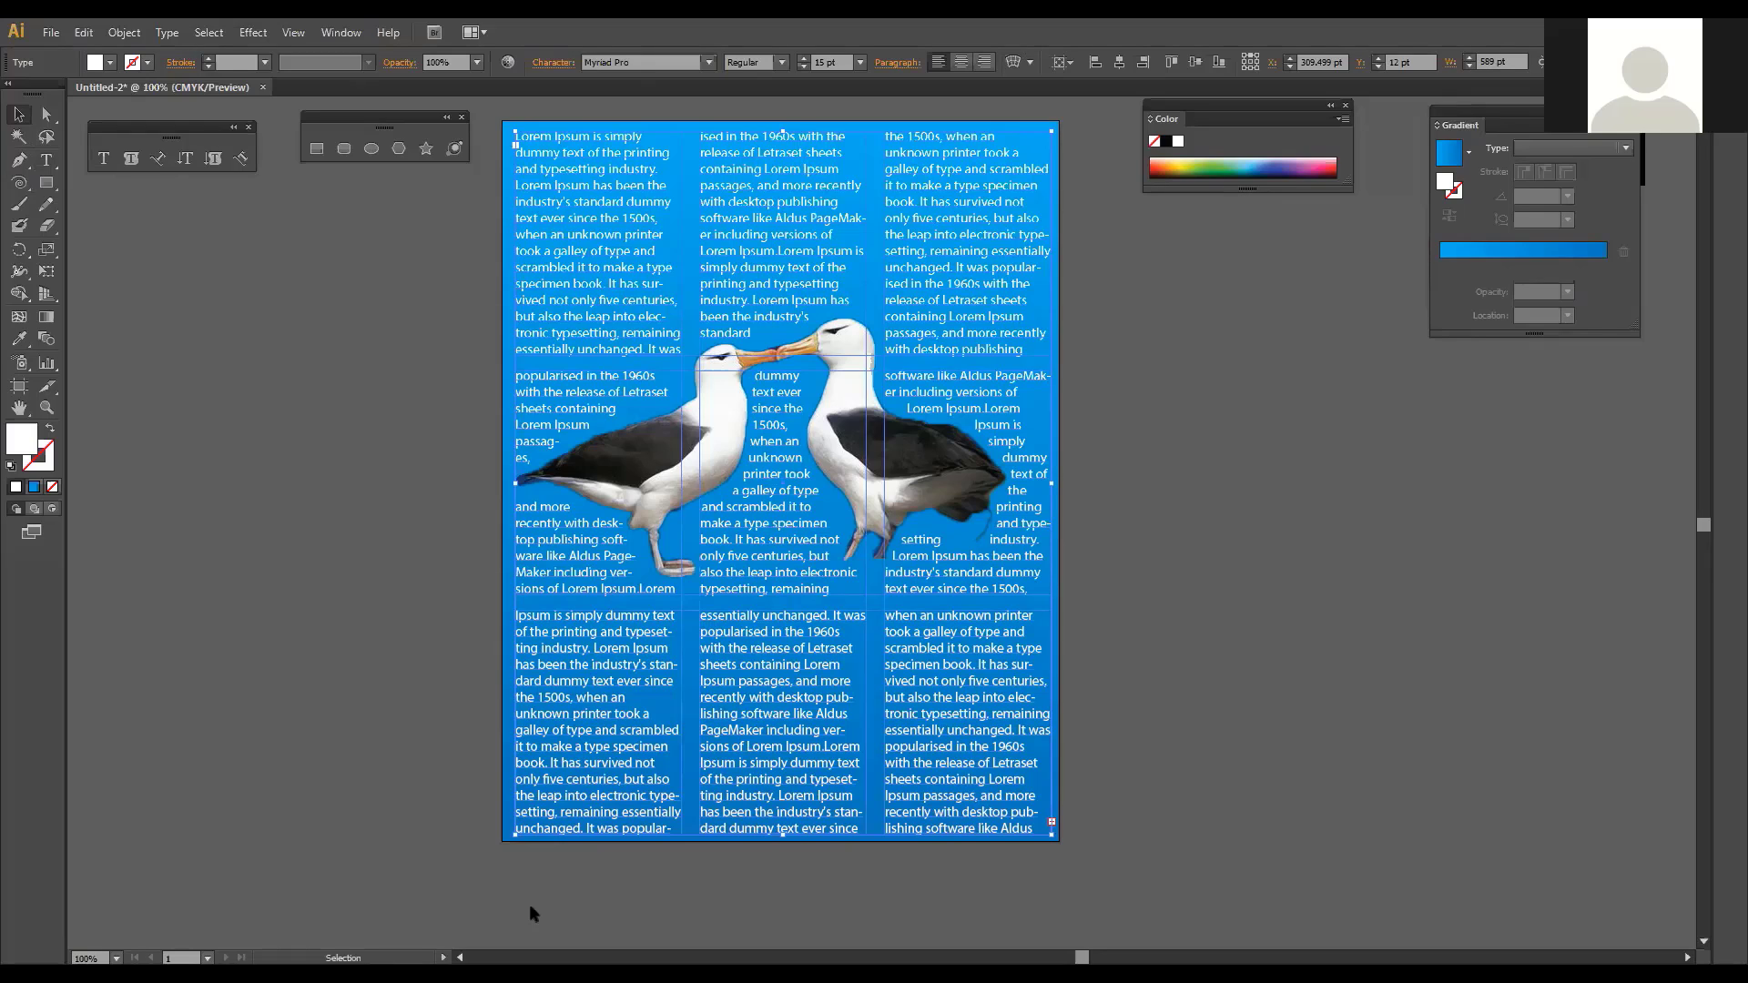
pyautogui.click(1165, 544)
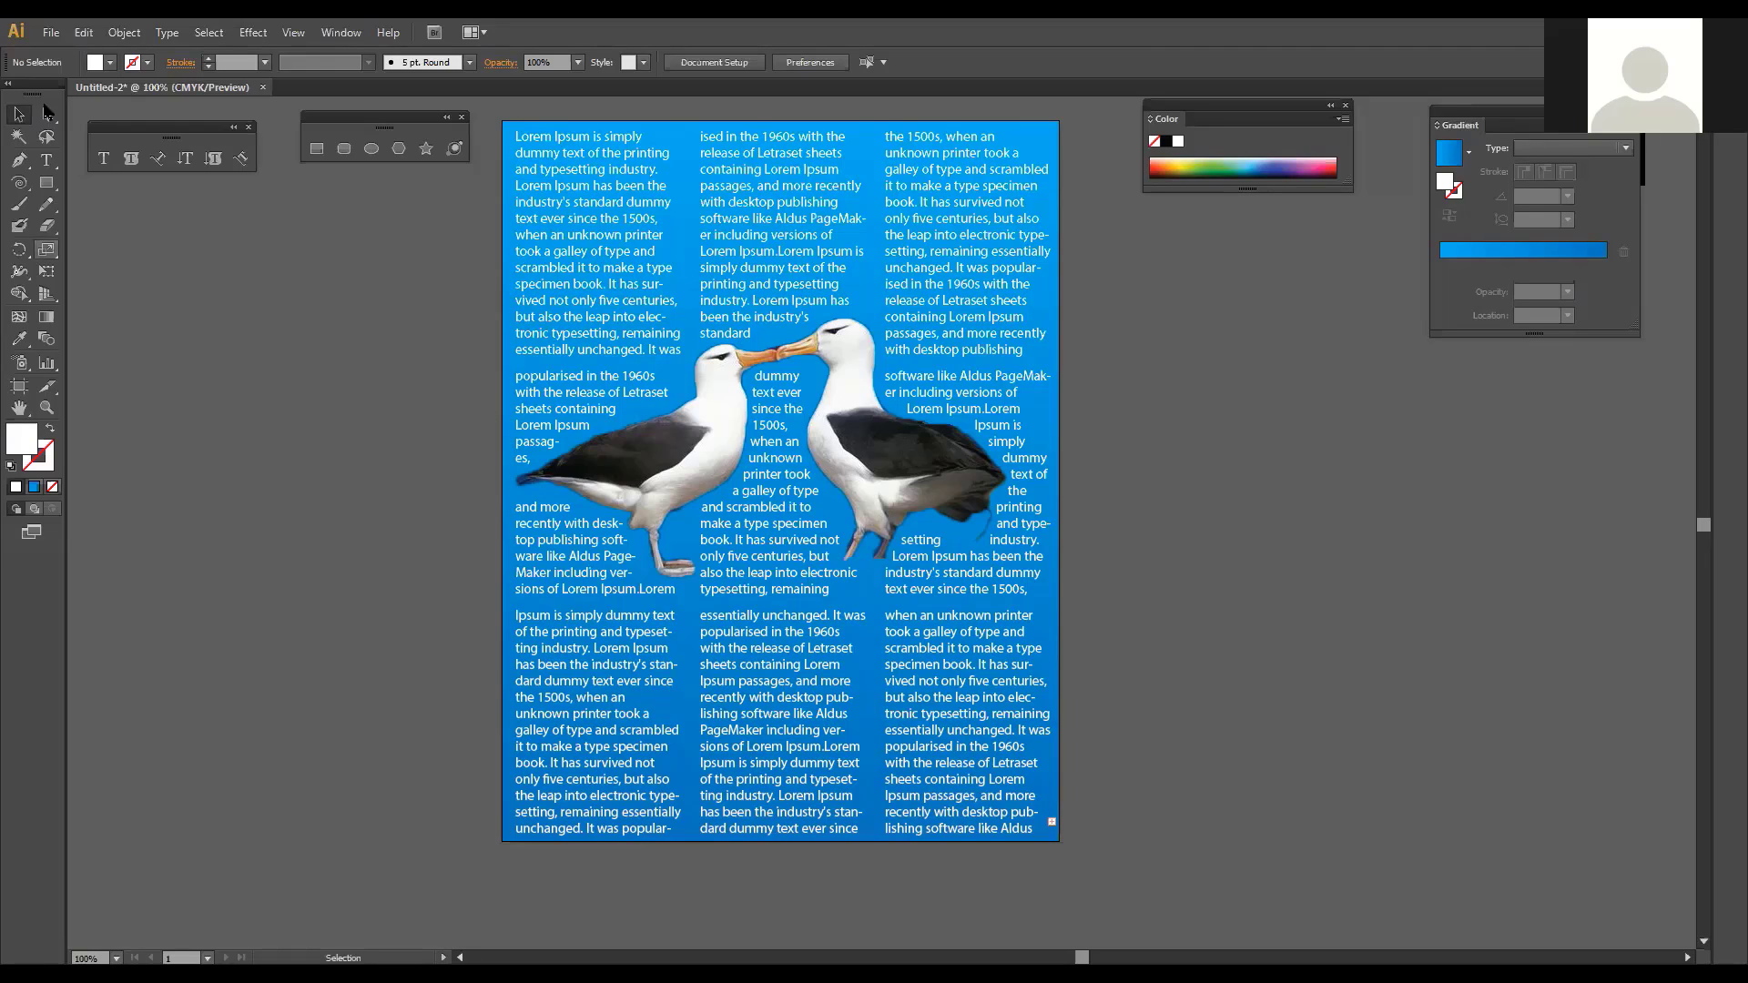
# Step: Scale the birds image down proportionally about its centre and deselect it
pyautogui.click(872, 470)
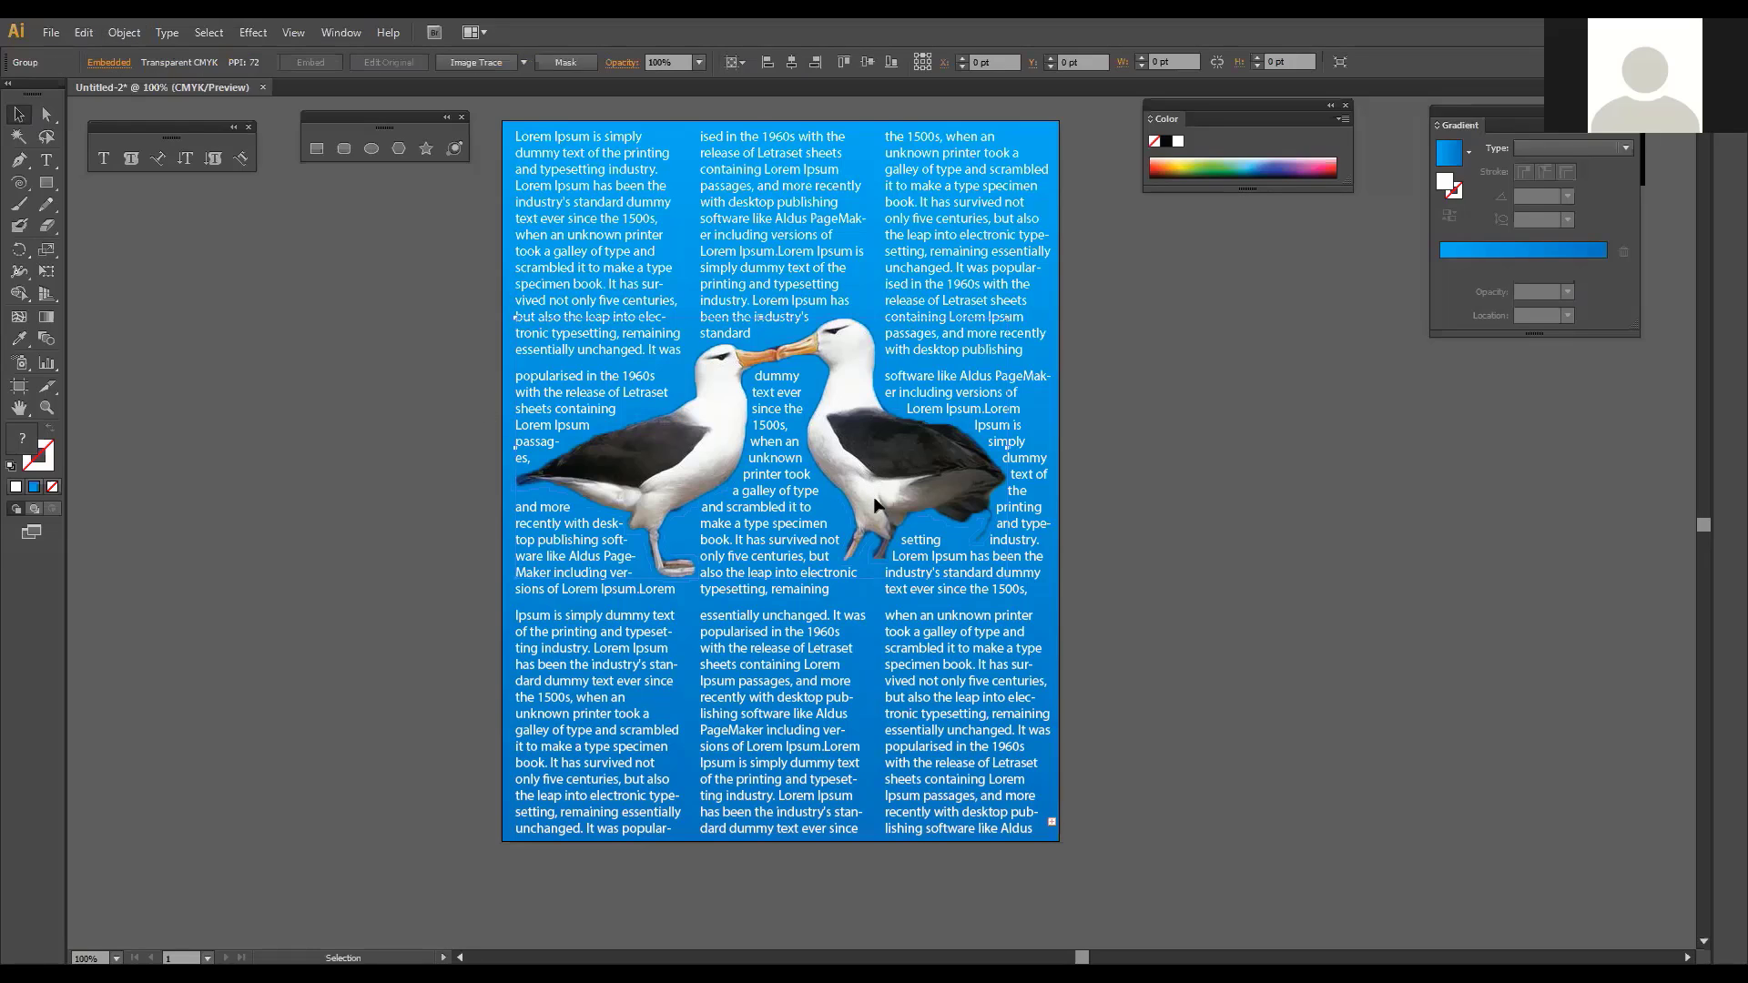
pyautogui.press('shift')
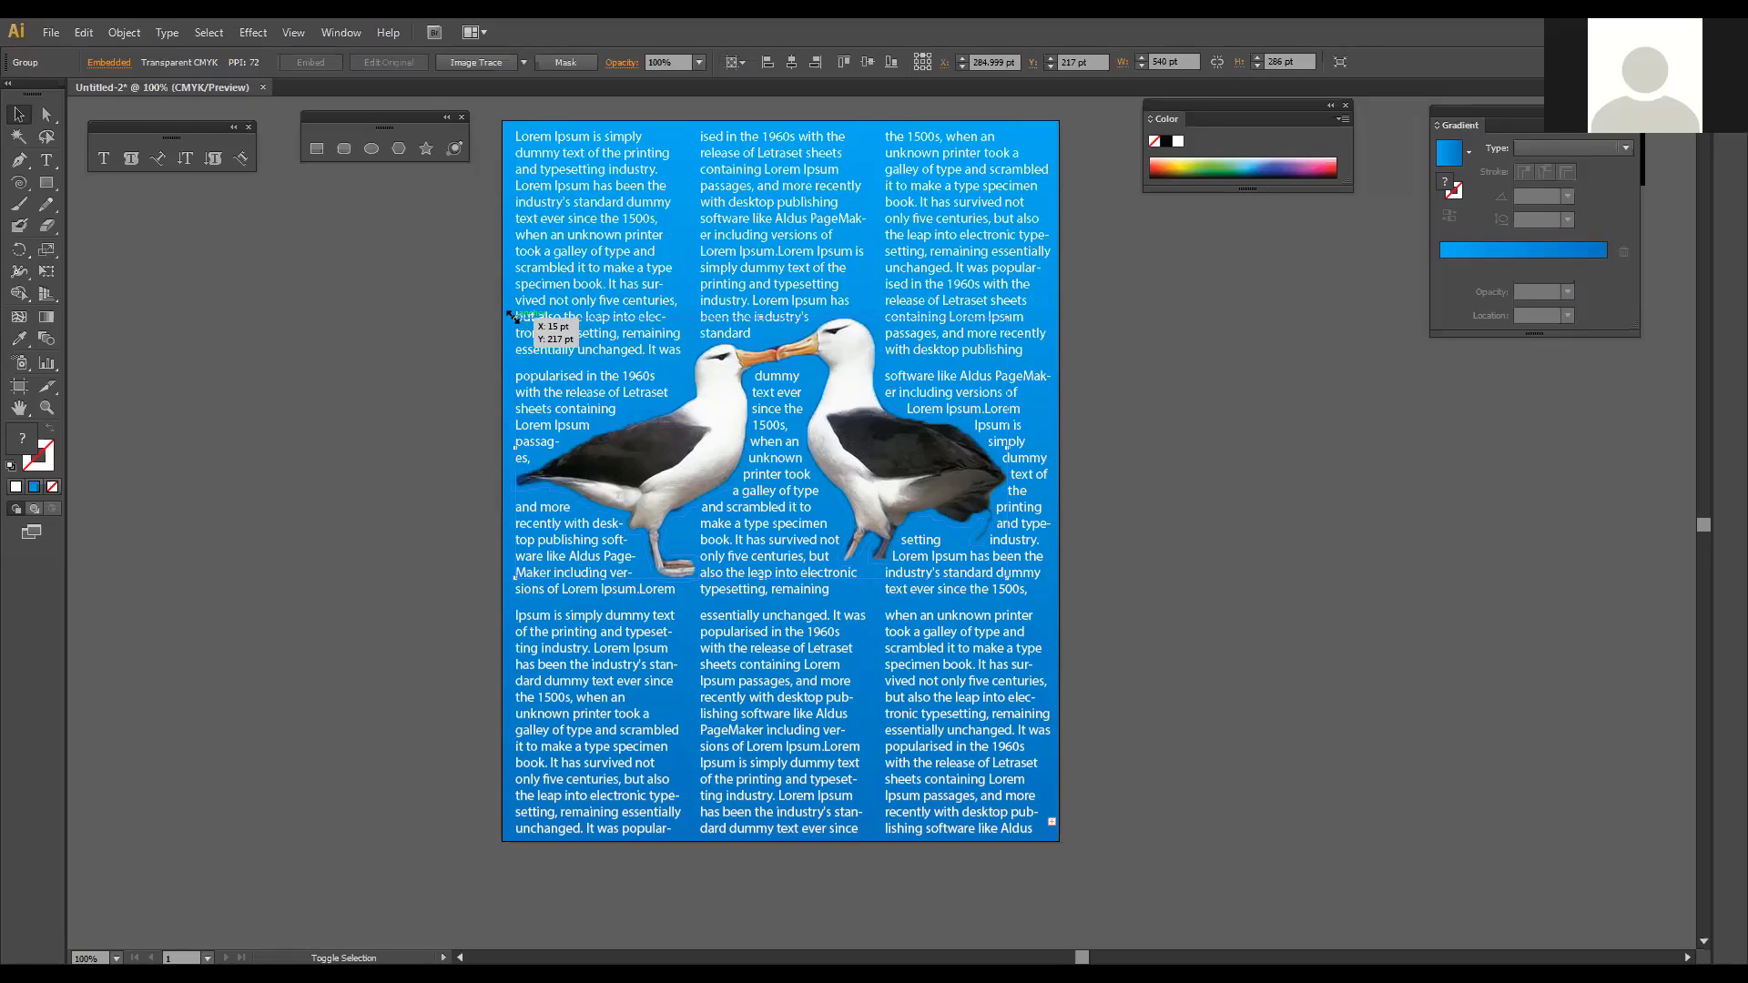
pyautogui.moveTo(513, 316); pyautogui.dragTo(567, 345)
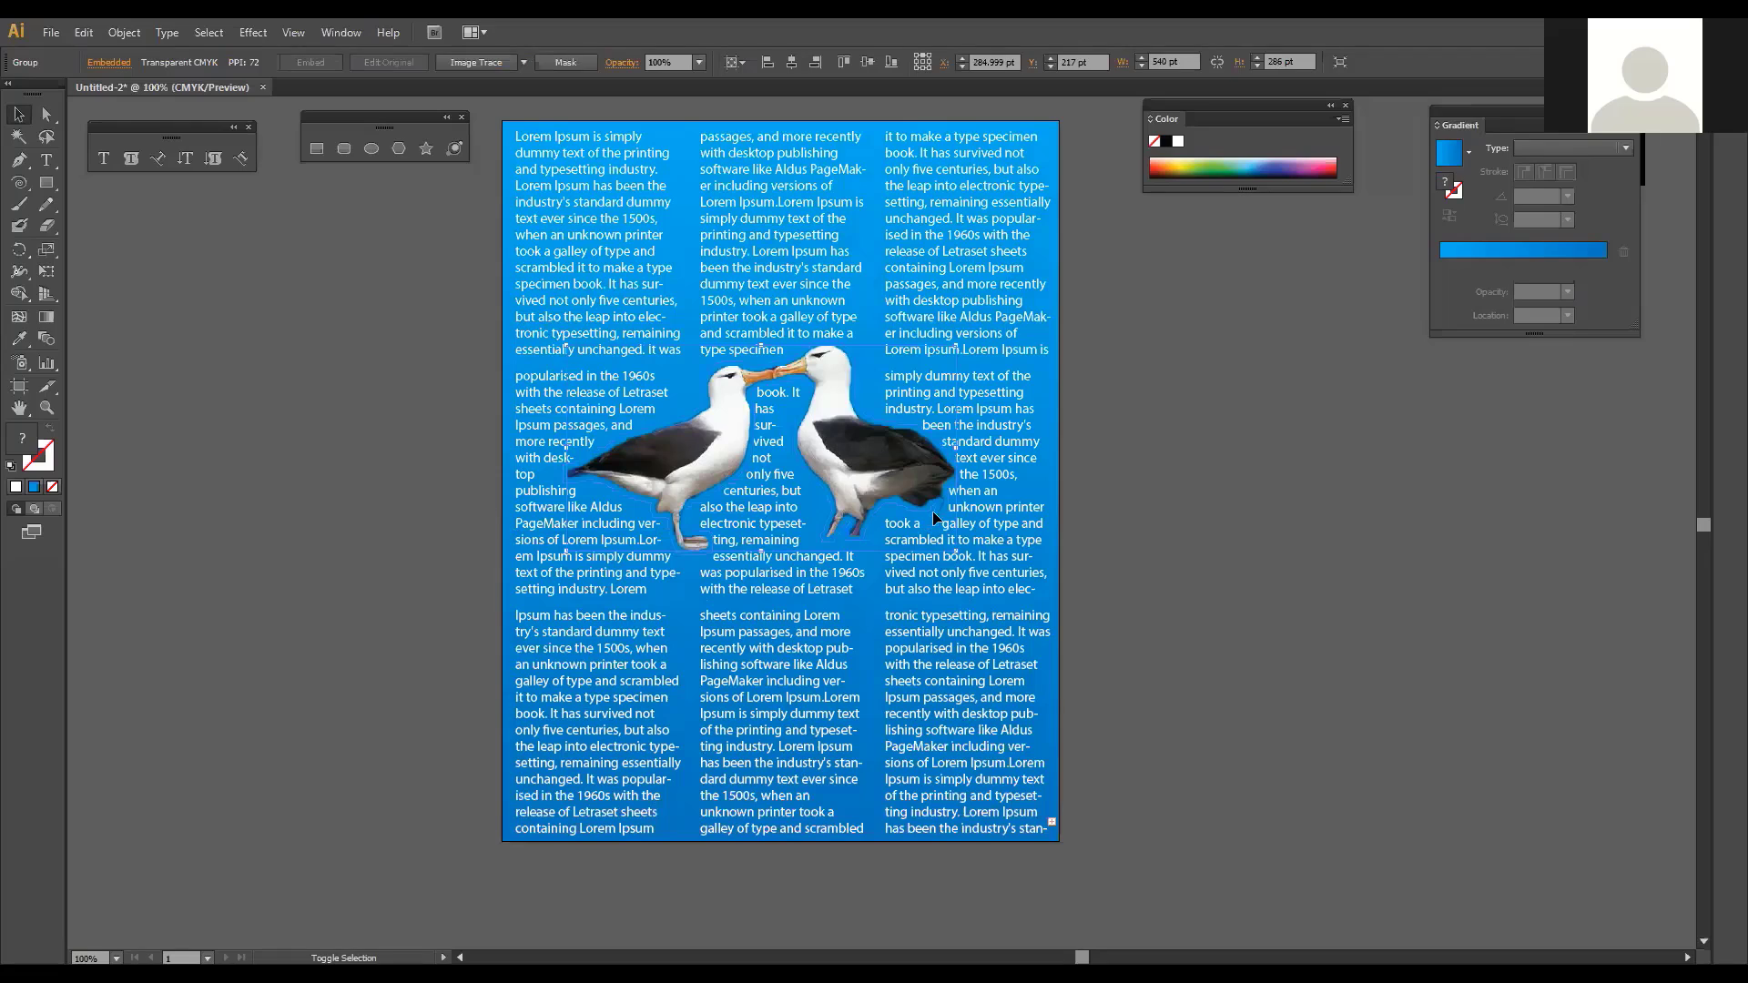
pyautogui.click(1235, 499)
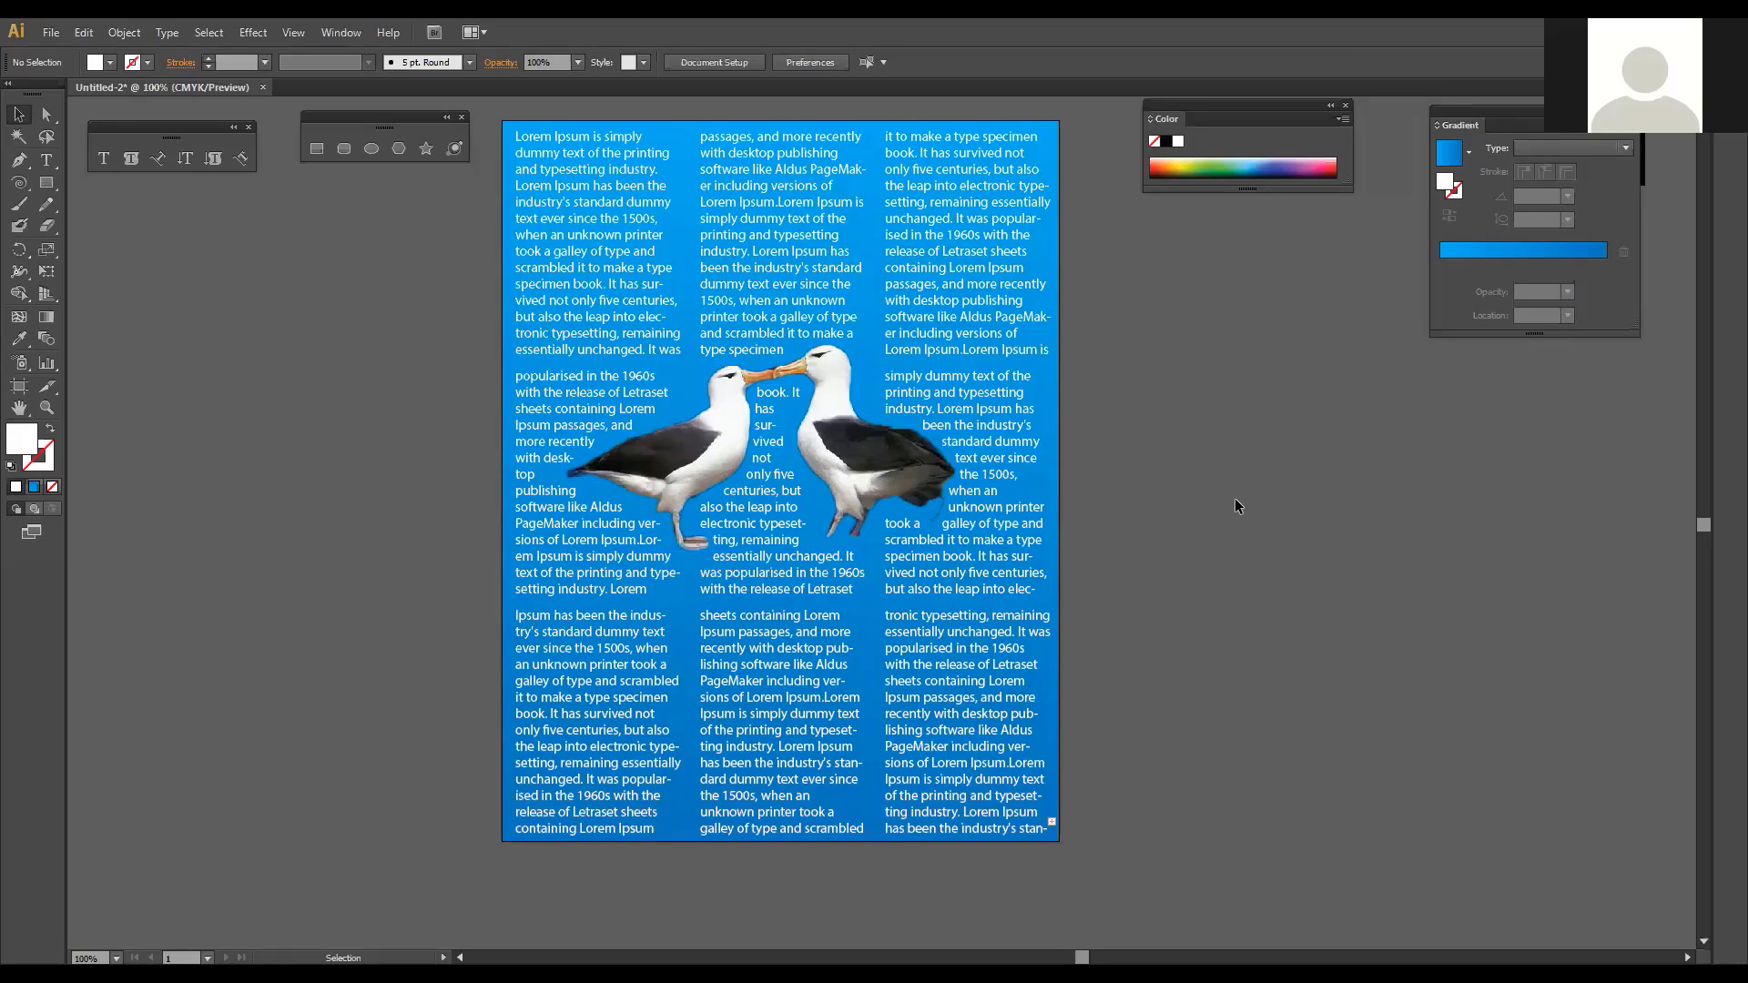
# Step: Place the image named unnamed from the Desktop into the magazine layout
pyautogui.click(51, 32)
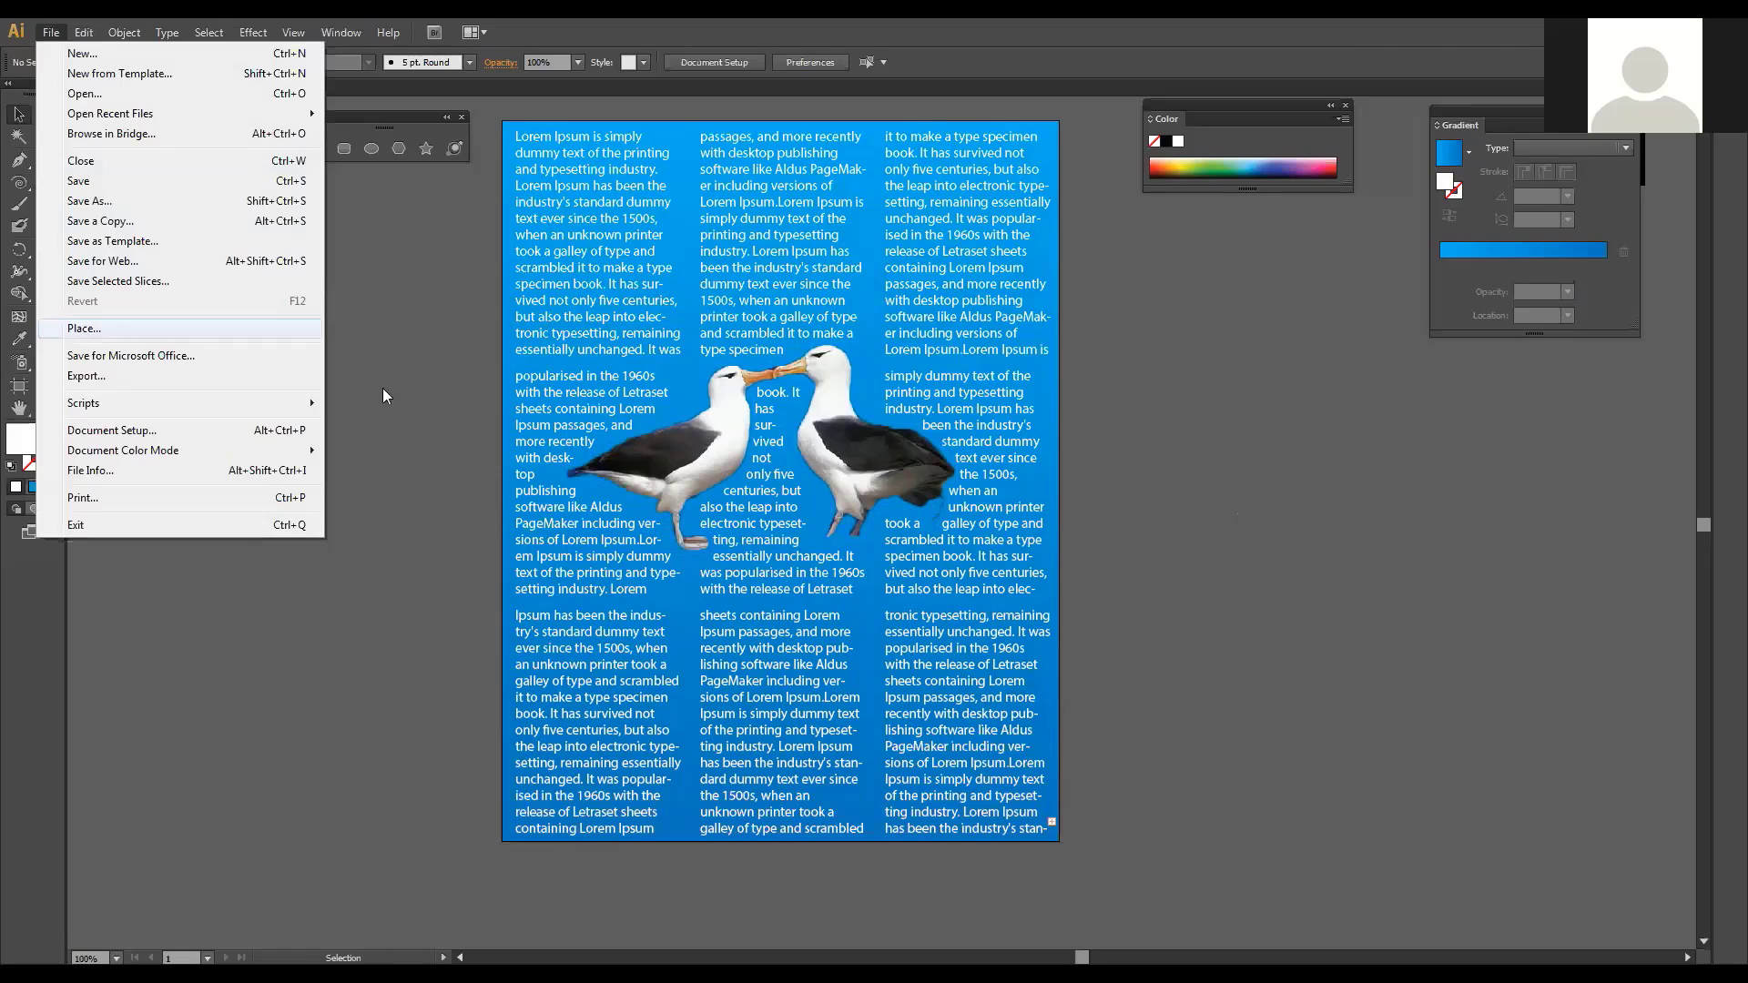
pyautogui.press('Return')
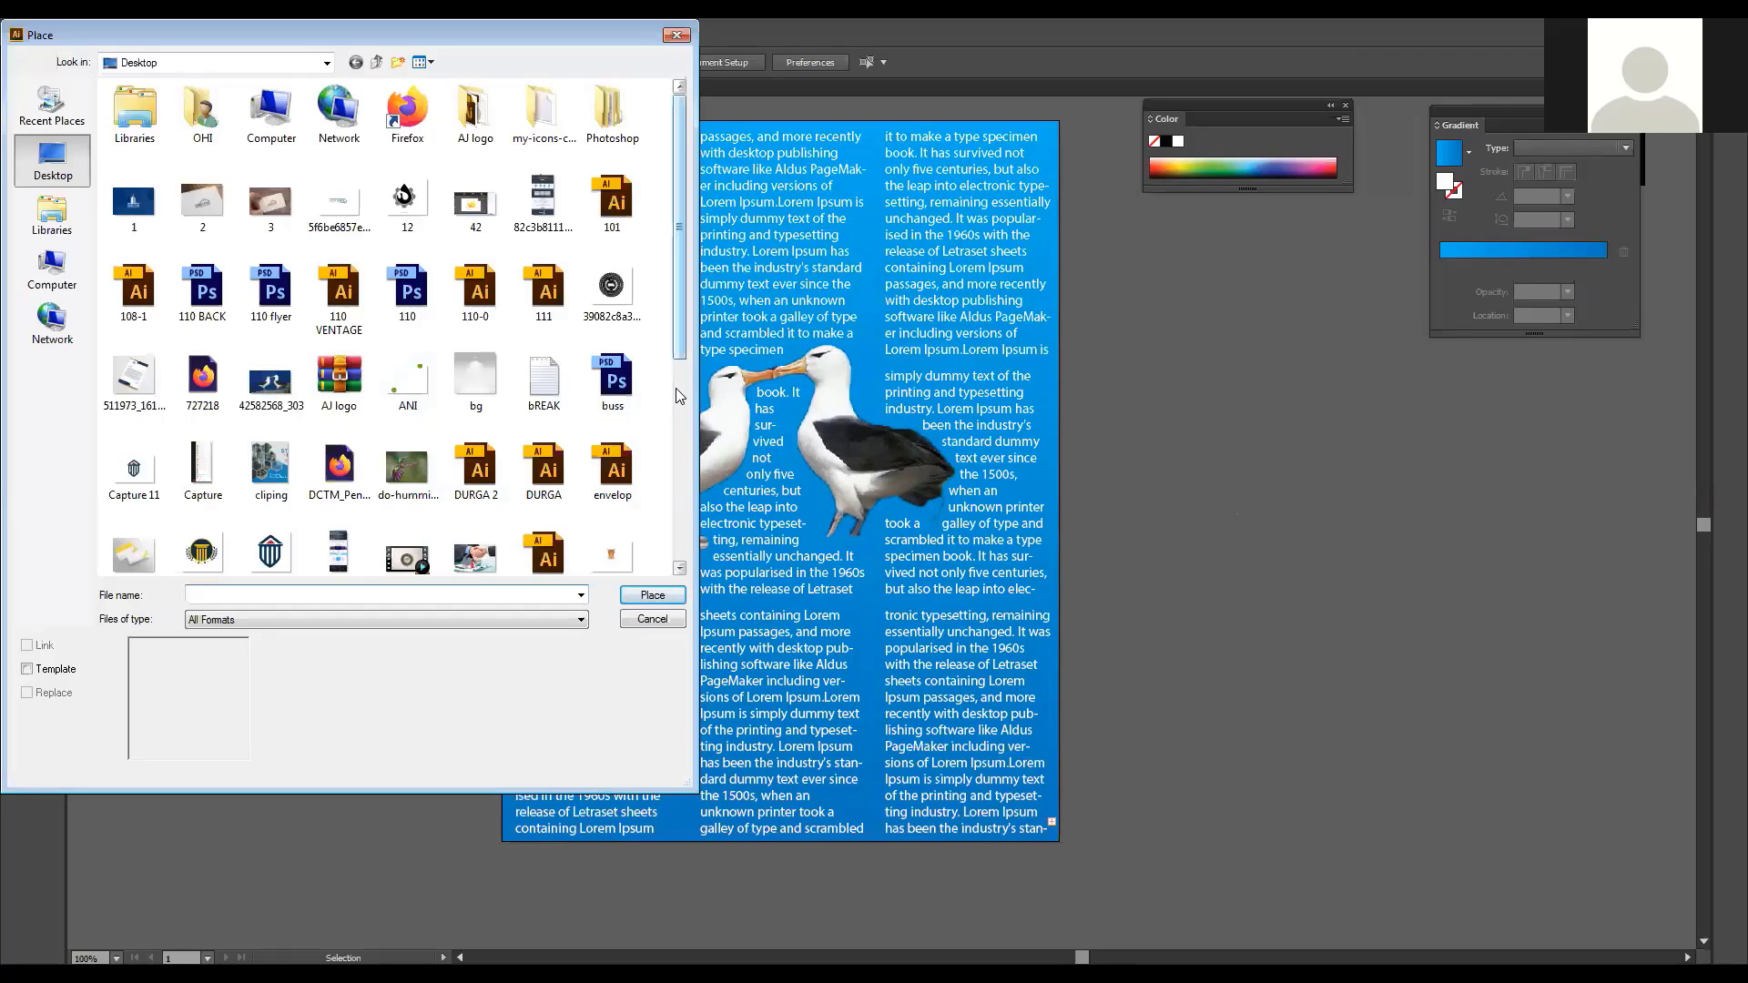
pyautogui.scroll(-2, 679, 437)
pyautogui.scroll(-2, 546, 510)
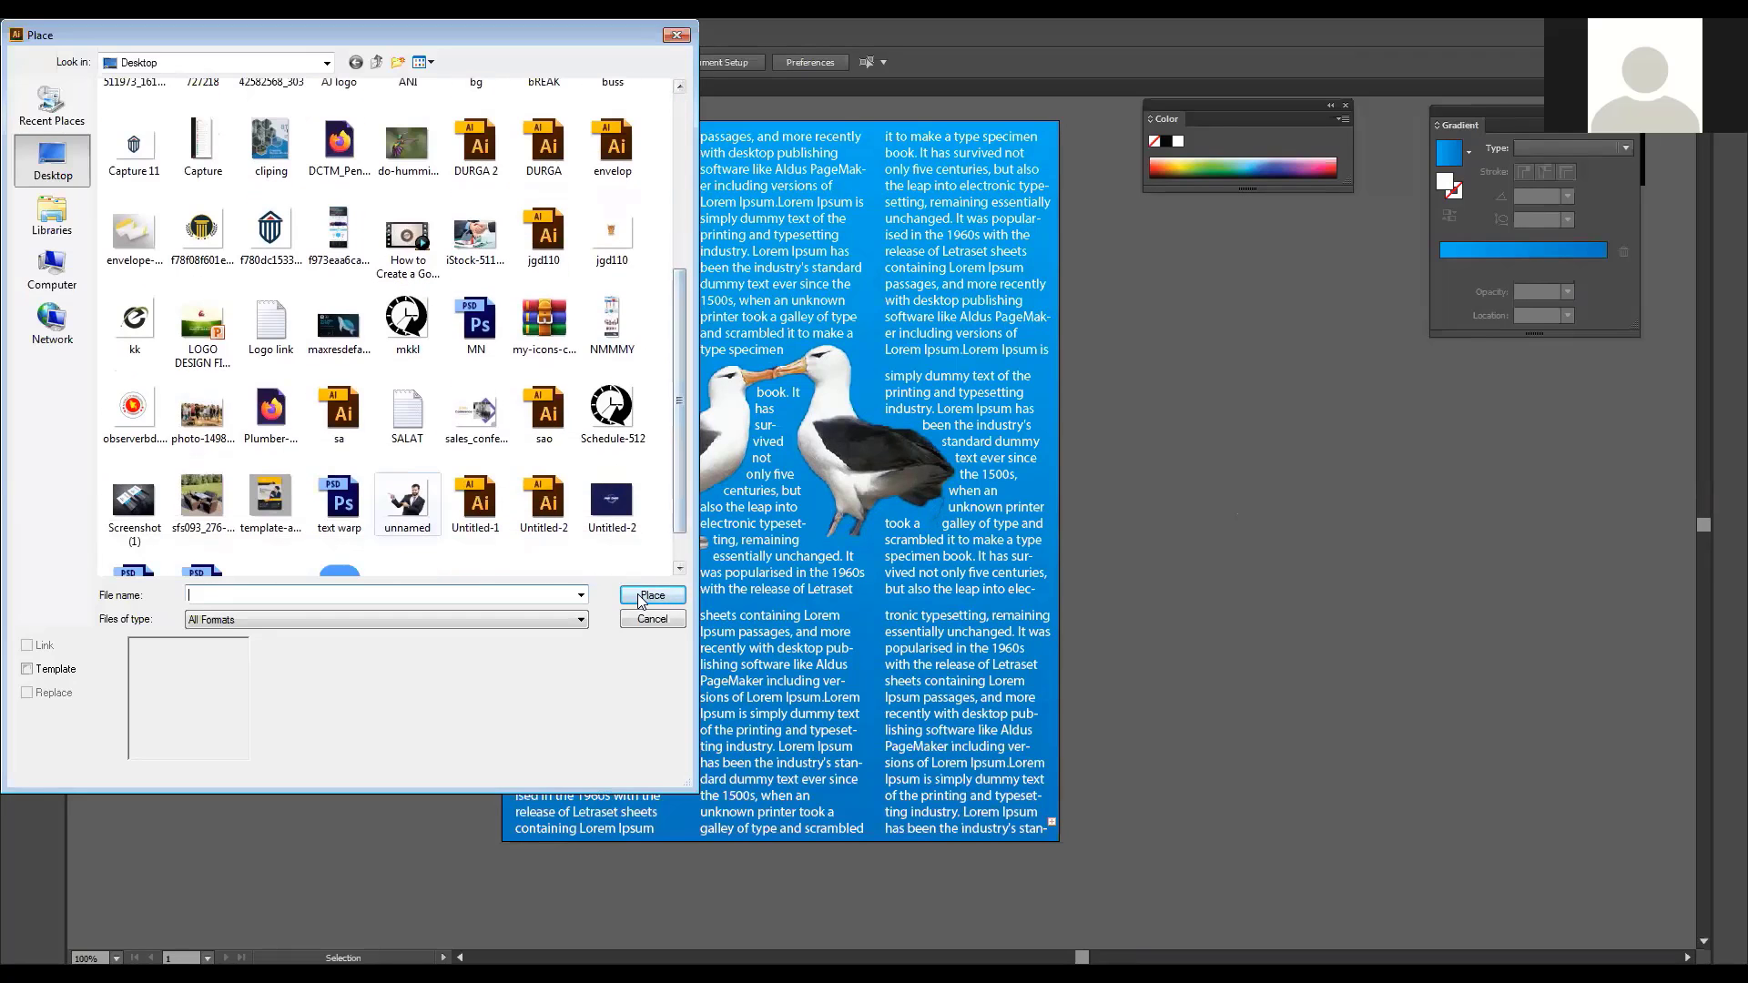
pyautogui.click(407, 503)
pyautogui.click(639, 595)
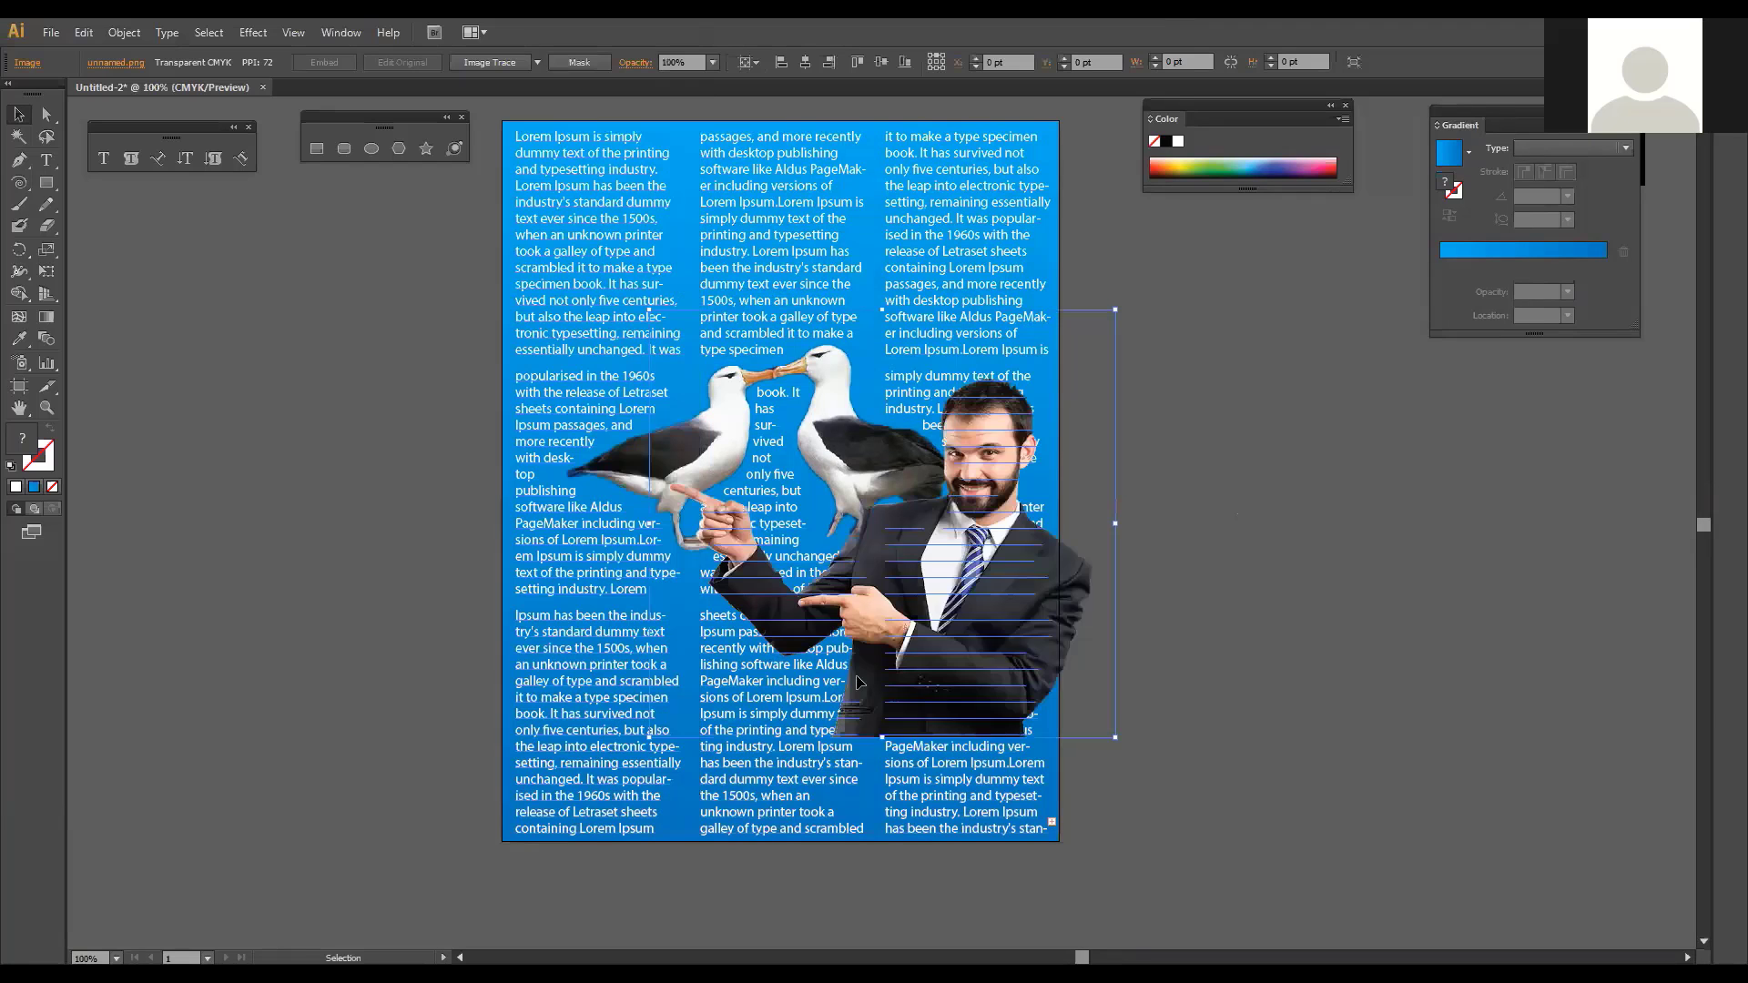
# Step: Position the man's image below the birds at about 233 by 214 pt and make the text wrap around it
pyautogui.moveTo(858, 682); pyautogui.dragTo(970, 423)
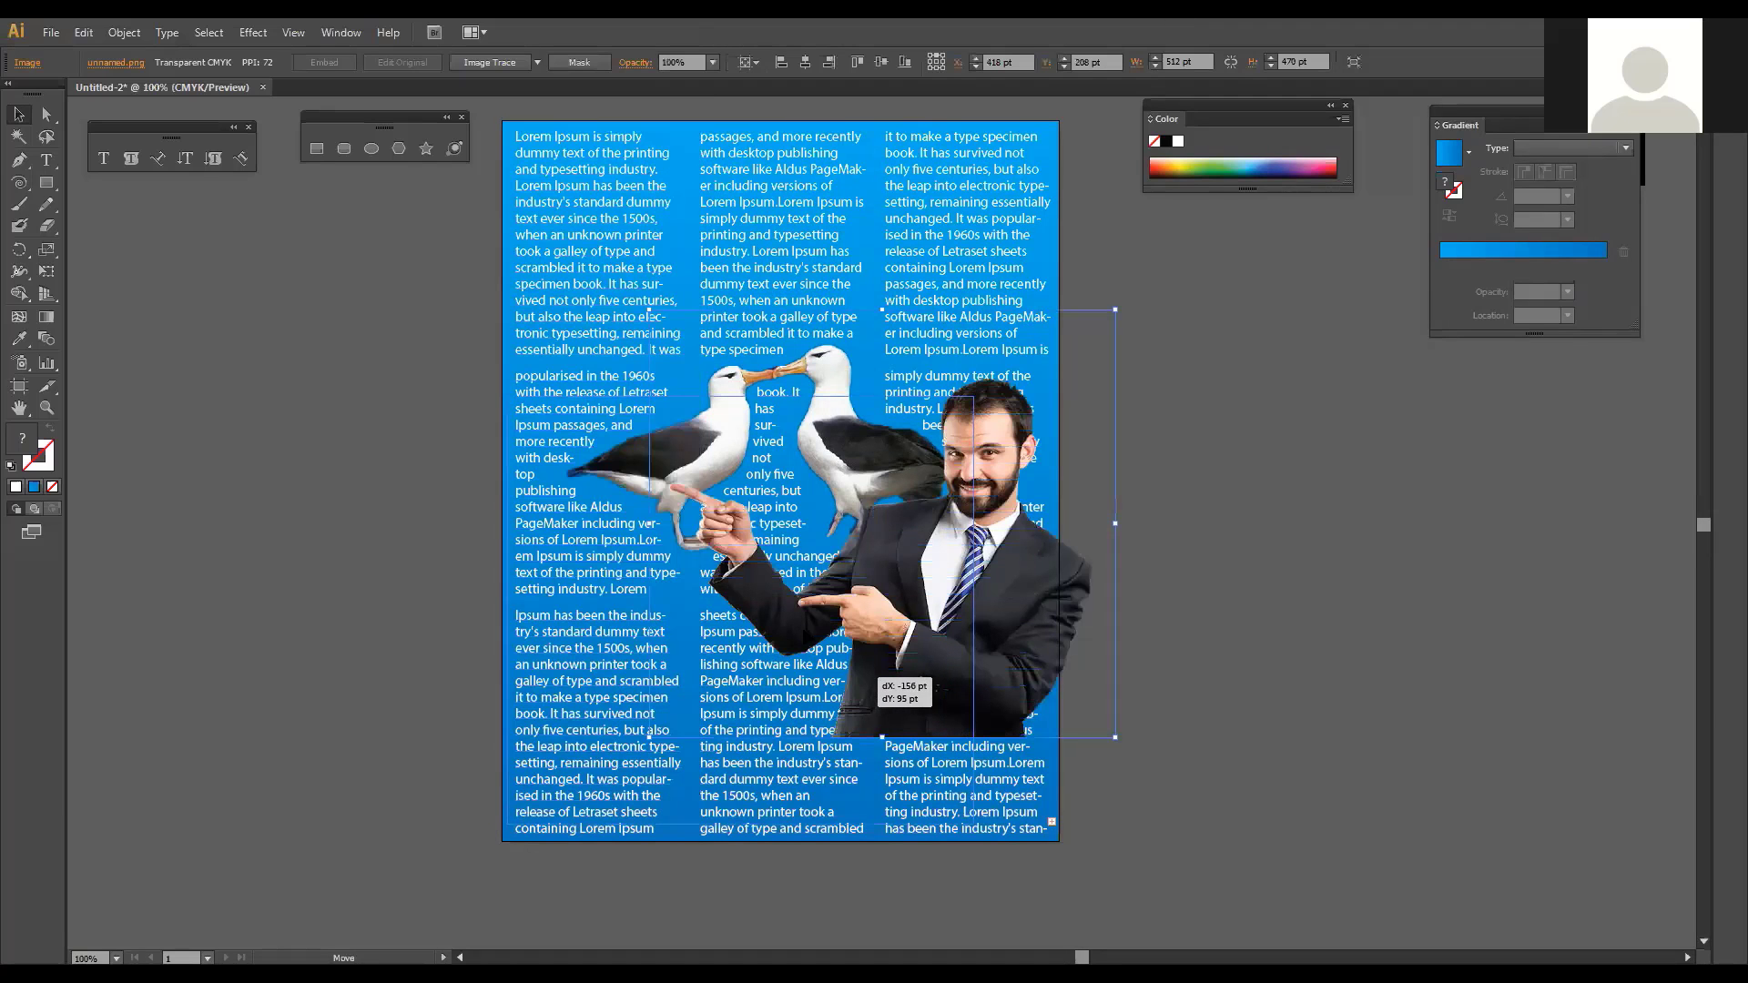
pyautogui.moveTo(805, 647); pyautogui.dragTo(774, 705)
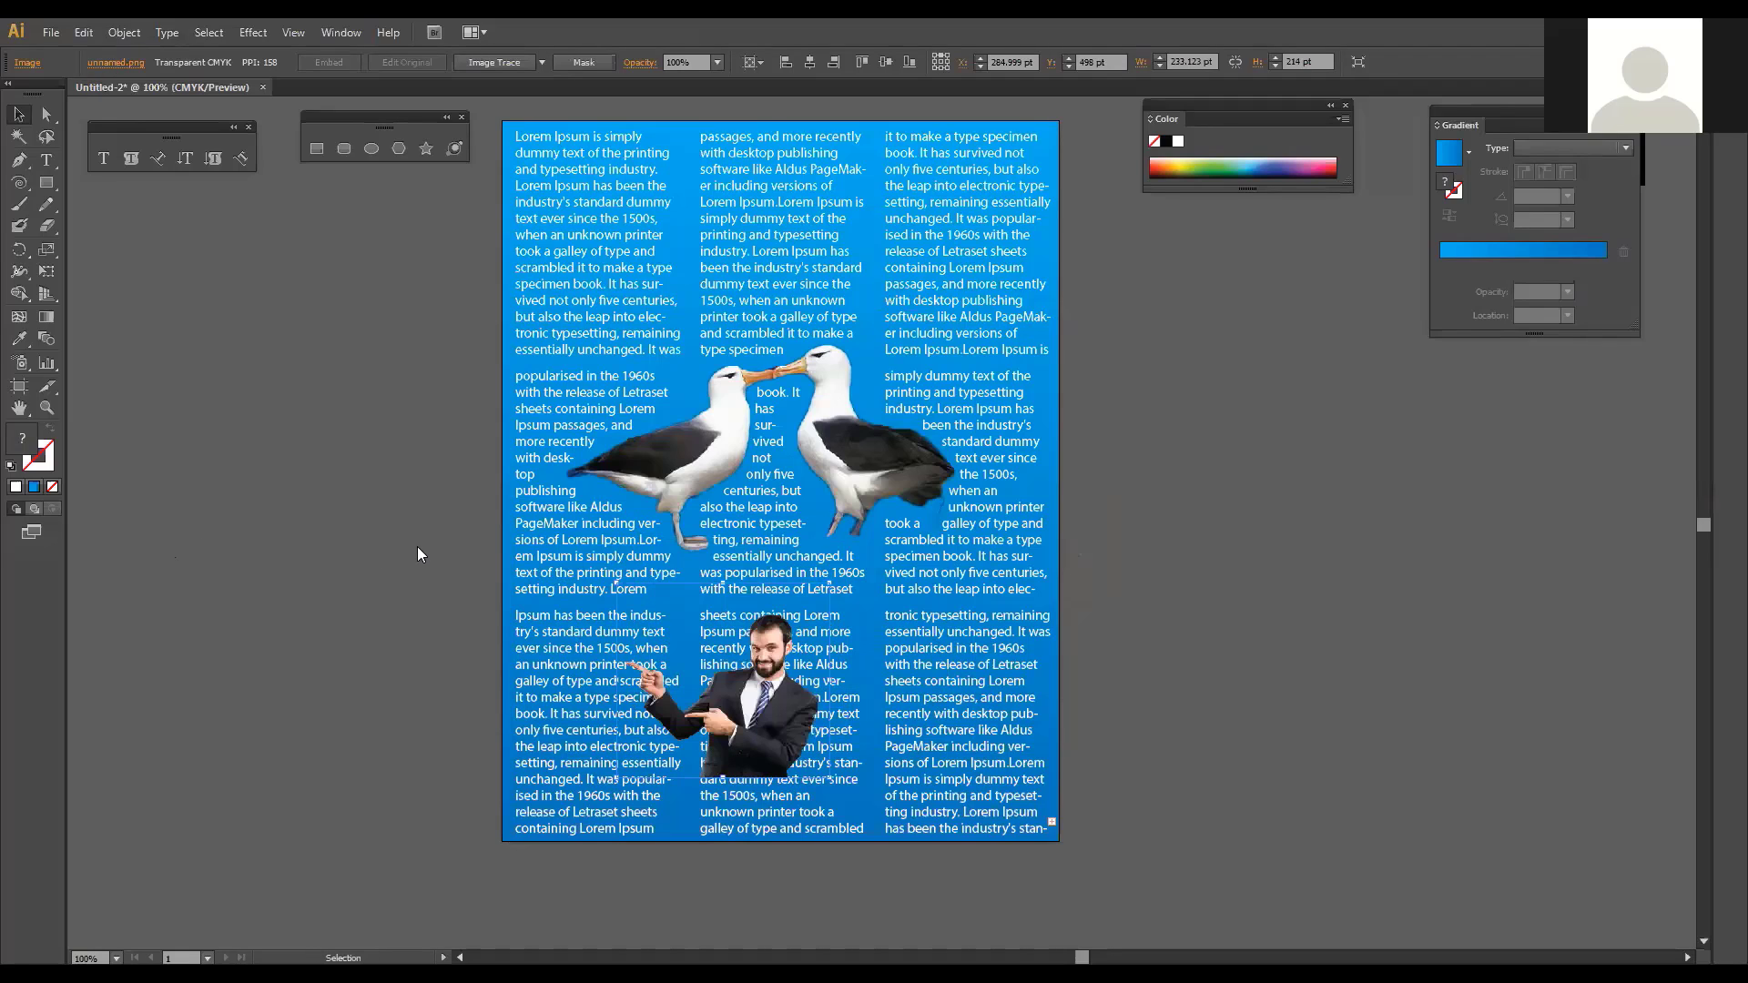
pyautogui.hotkey('alt', 'o')
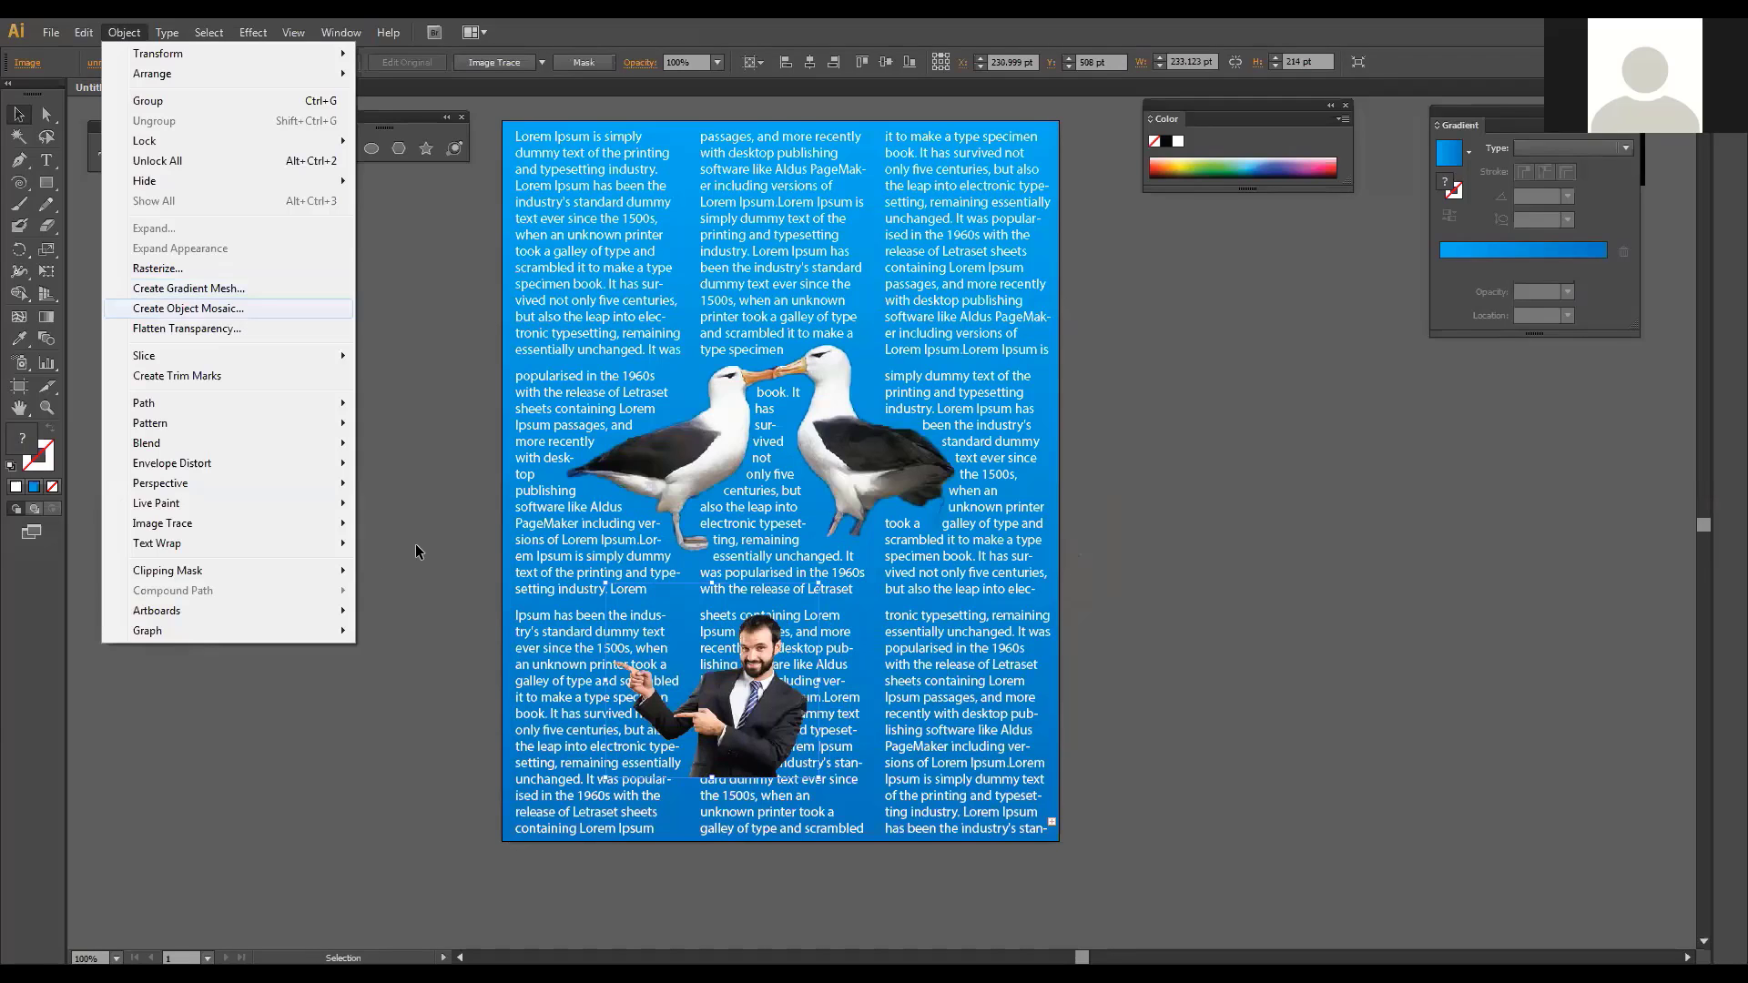
pyautogui.press('Escape')
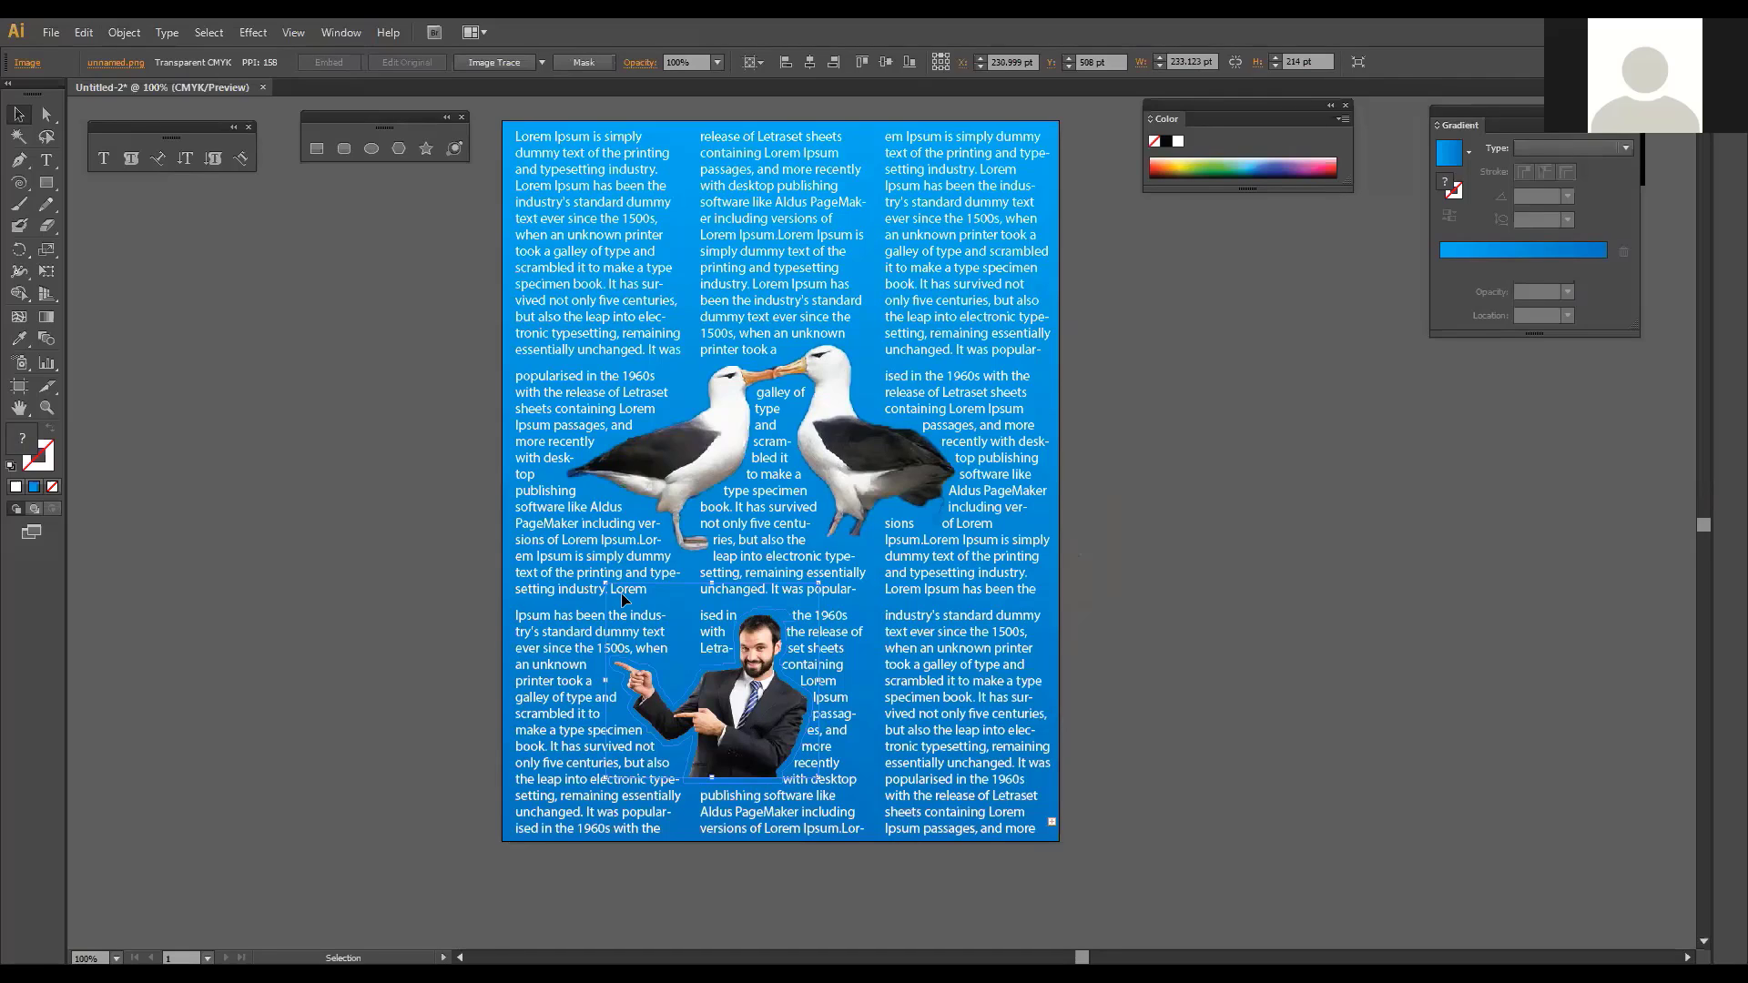
# Step: Preview Invert Wrap on the man's image, turn it off again and accept the text wrap options with the 6 pt offset
pyautogui.click(124, 33)
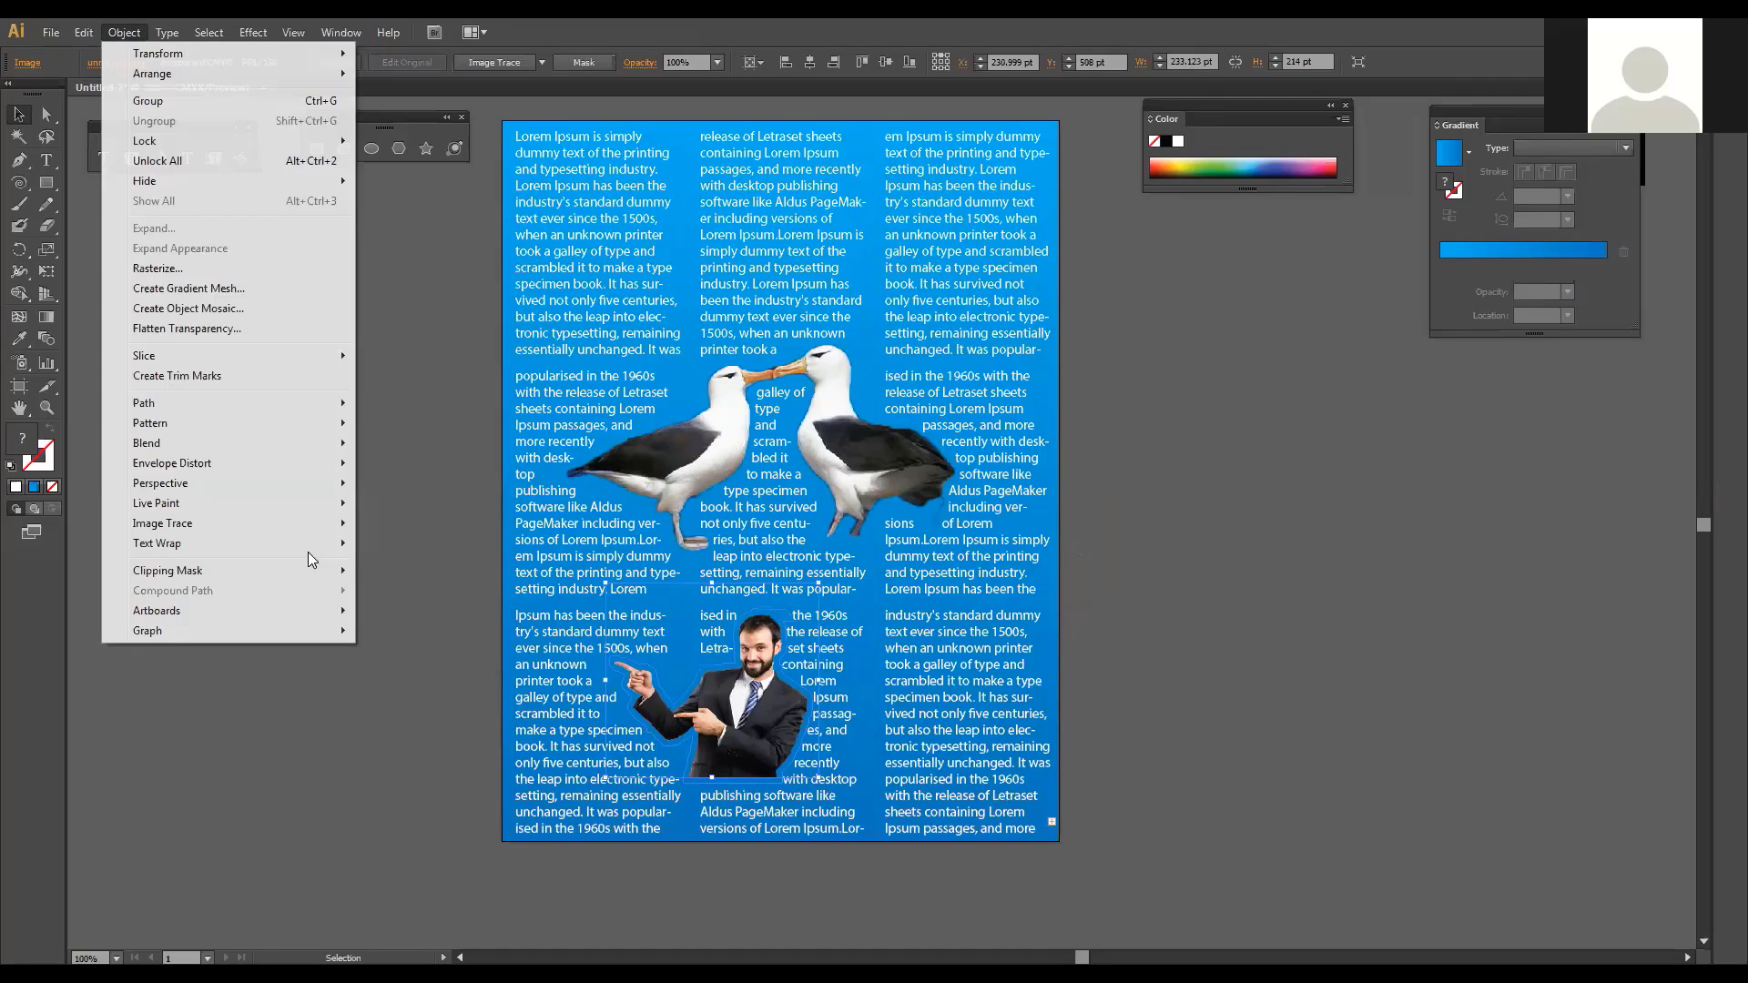
pyautogui.moveTo(338, 544)
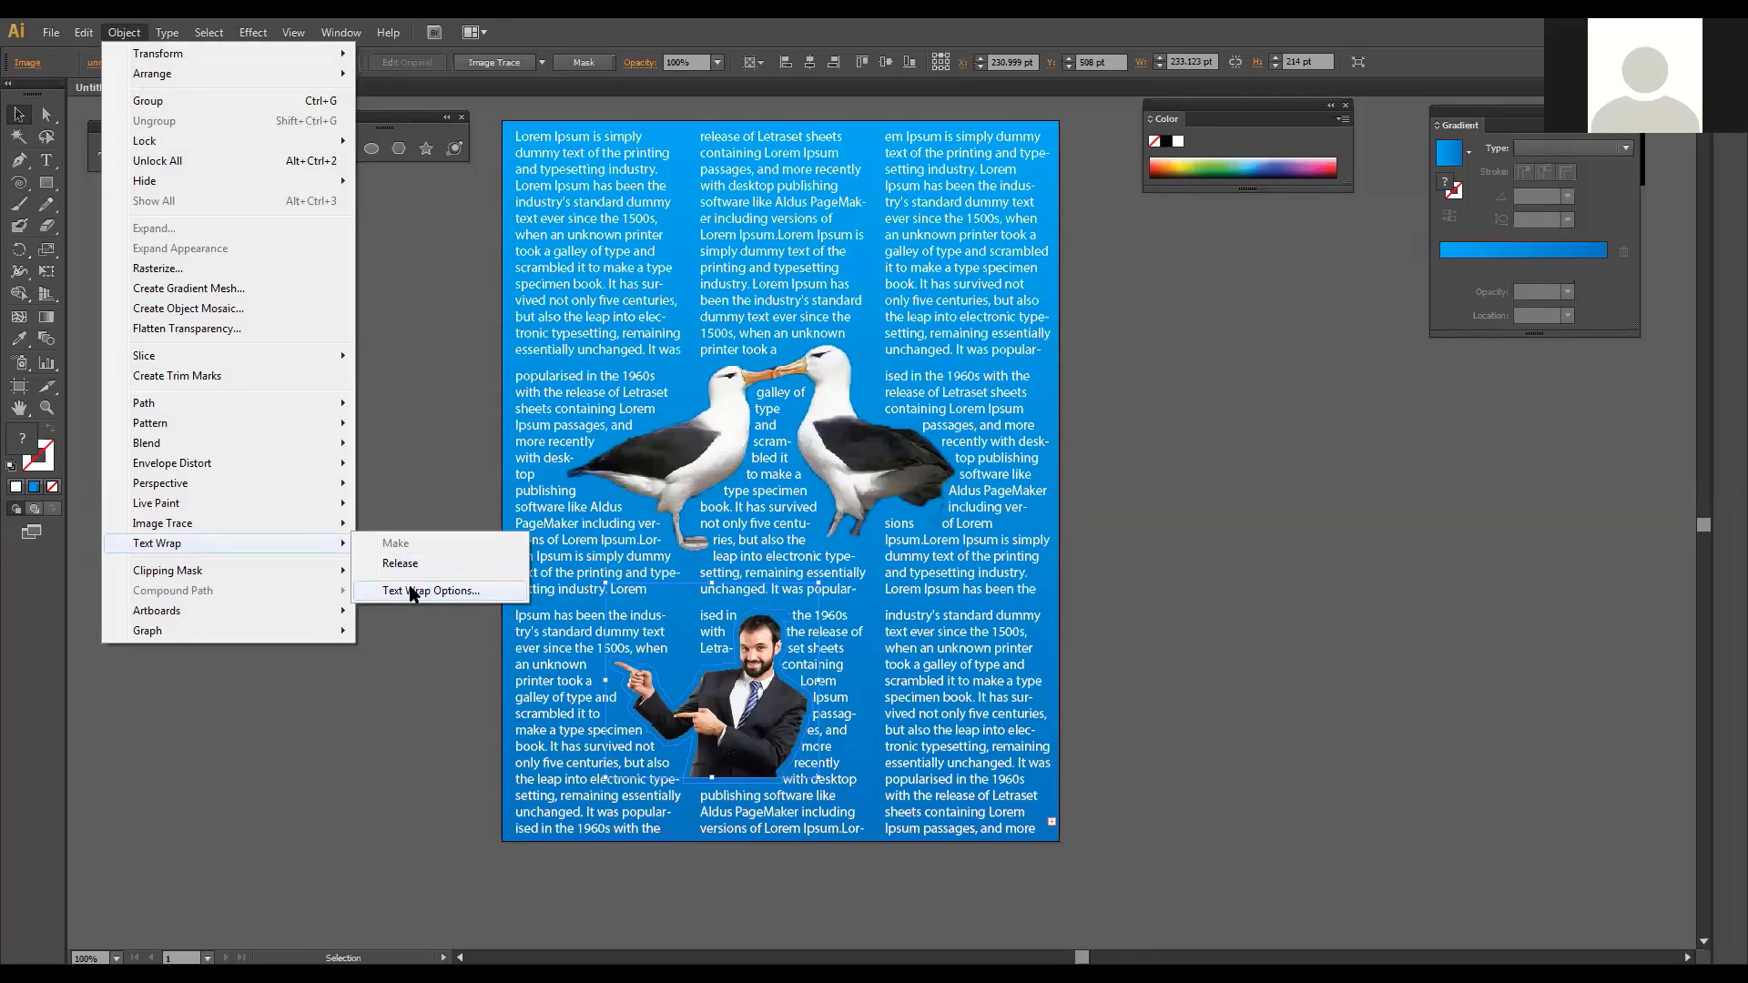
pyautogui.click(415, 592)
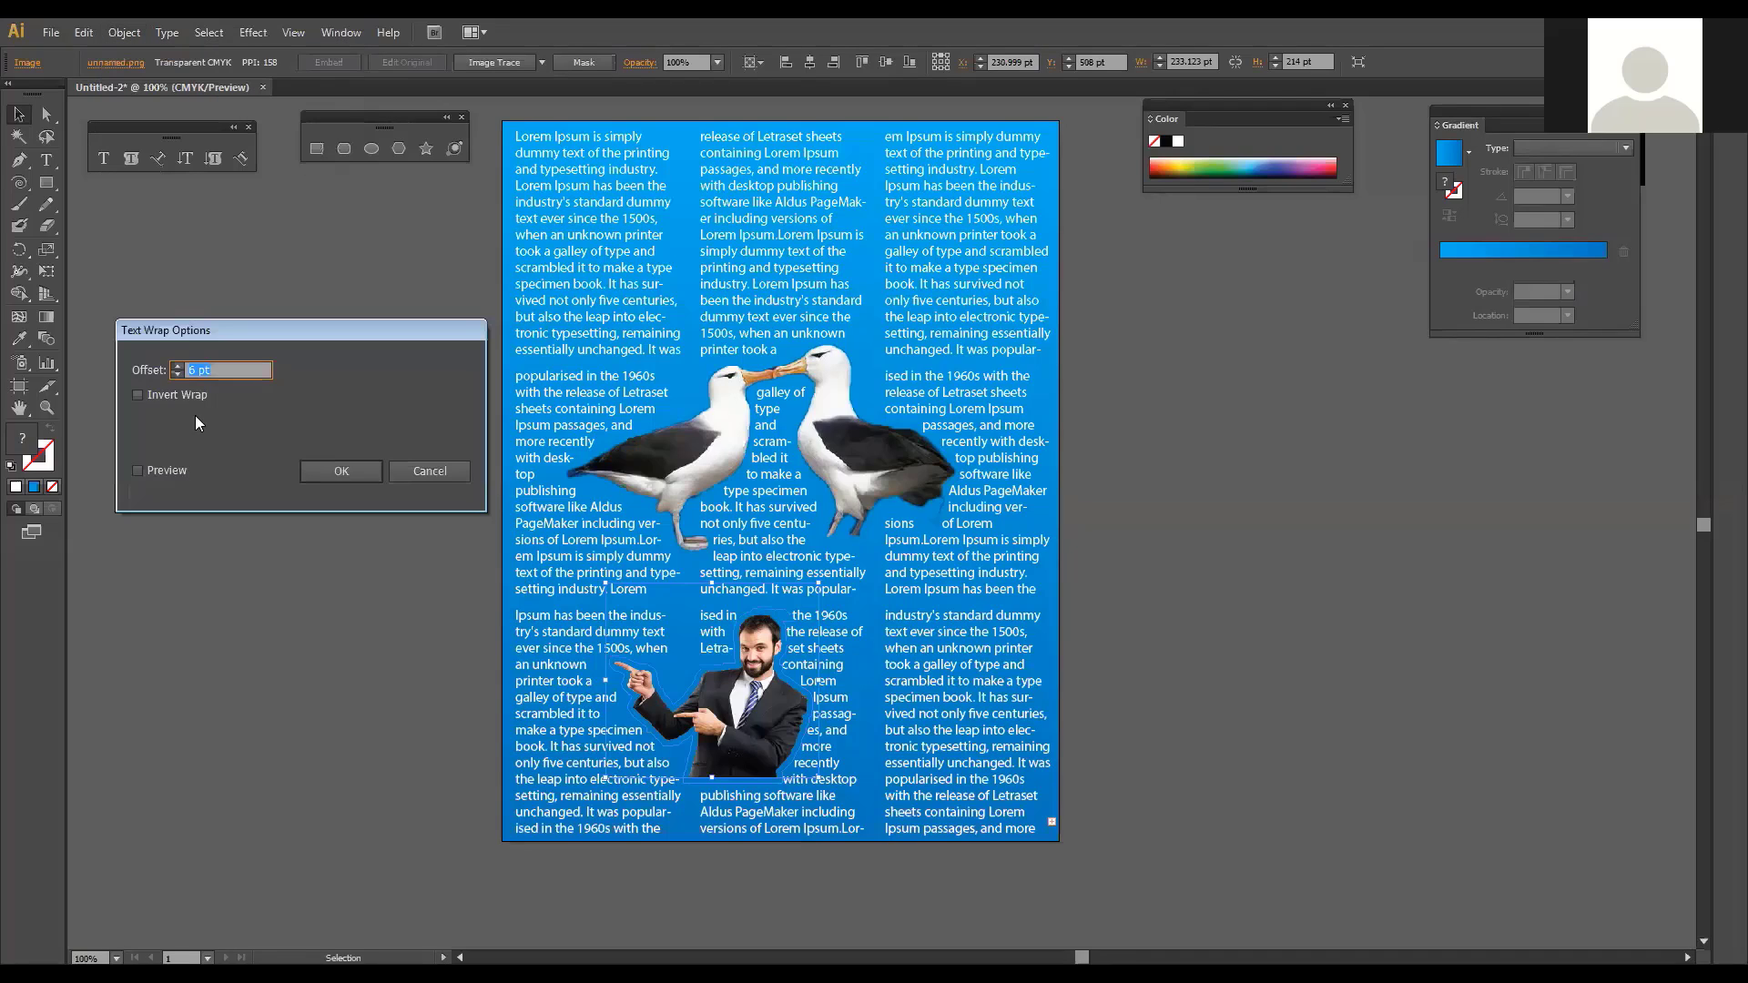
pyautogui.click(140, 393)
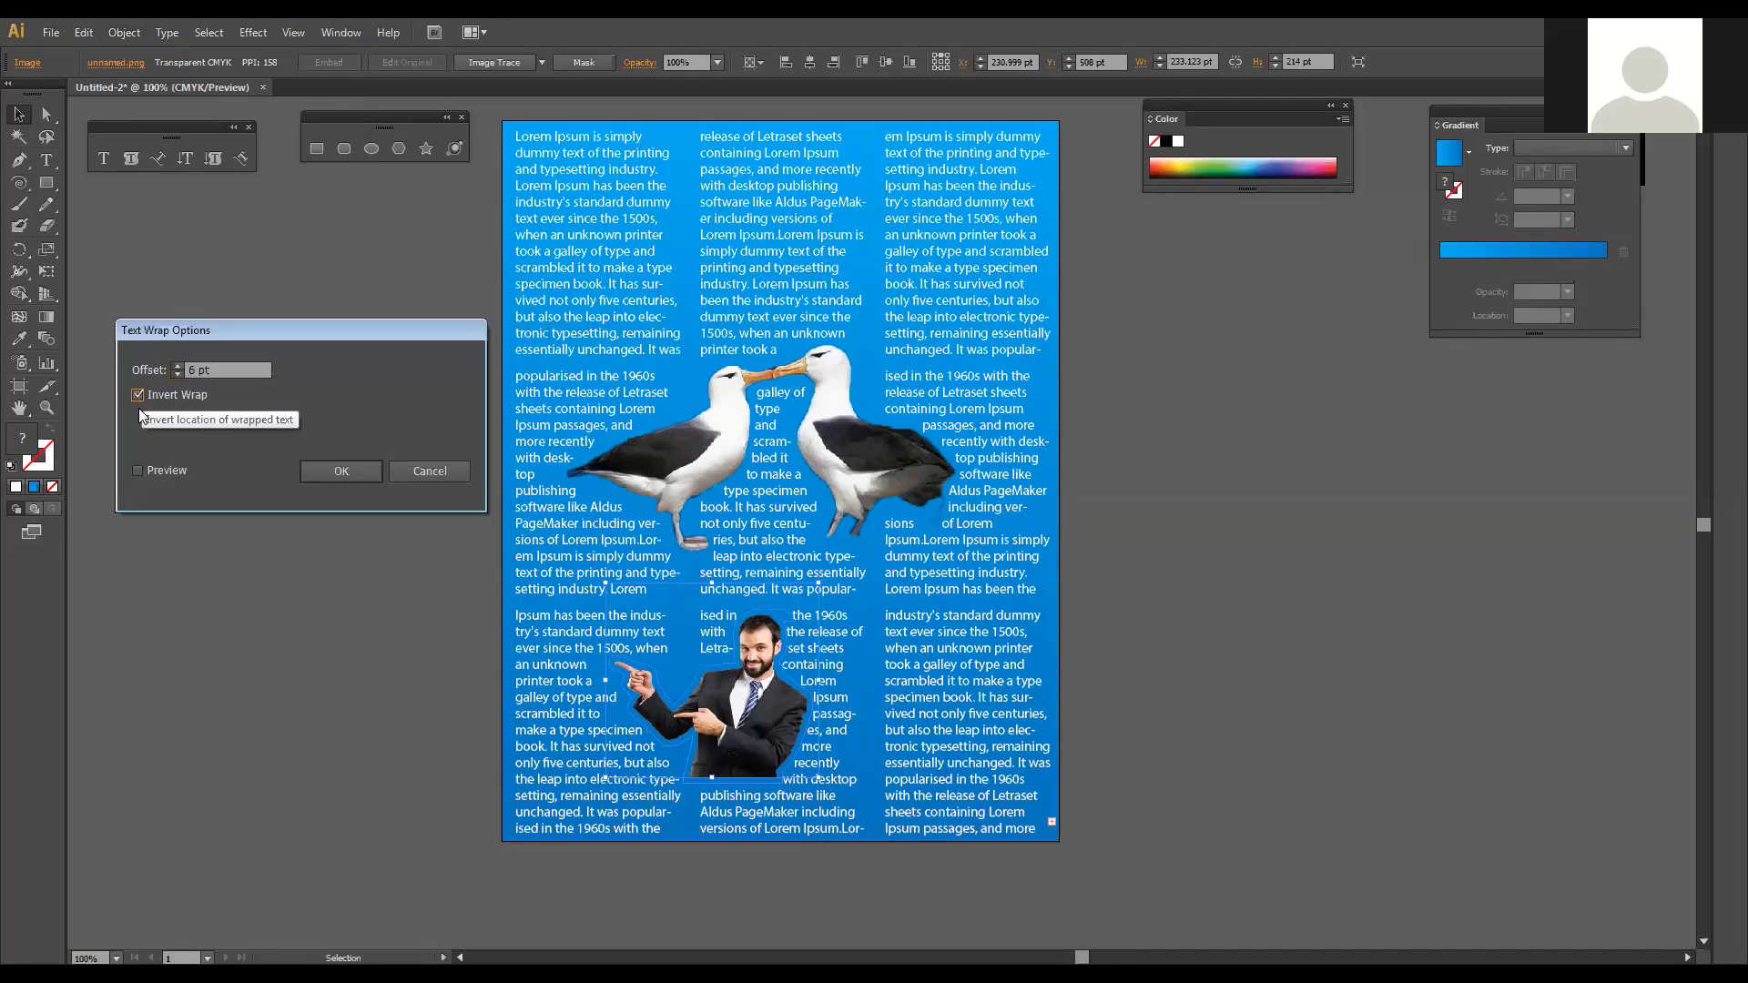
pyautogui.click(138, 471)
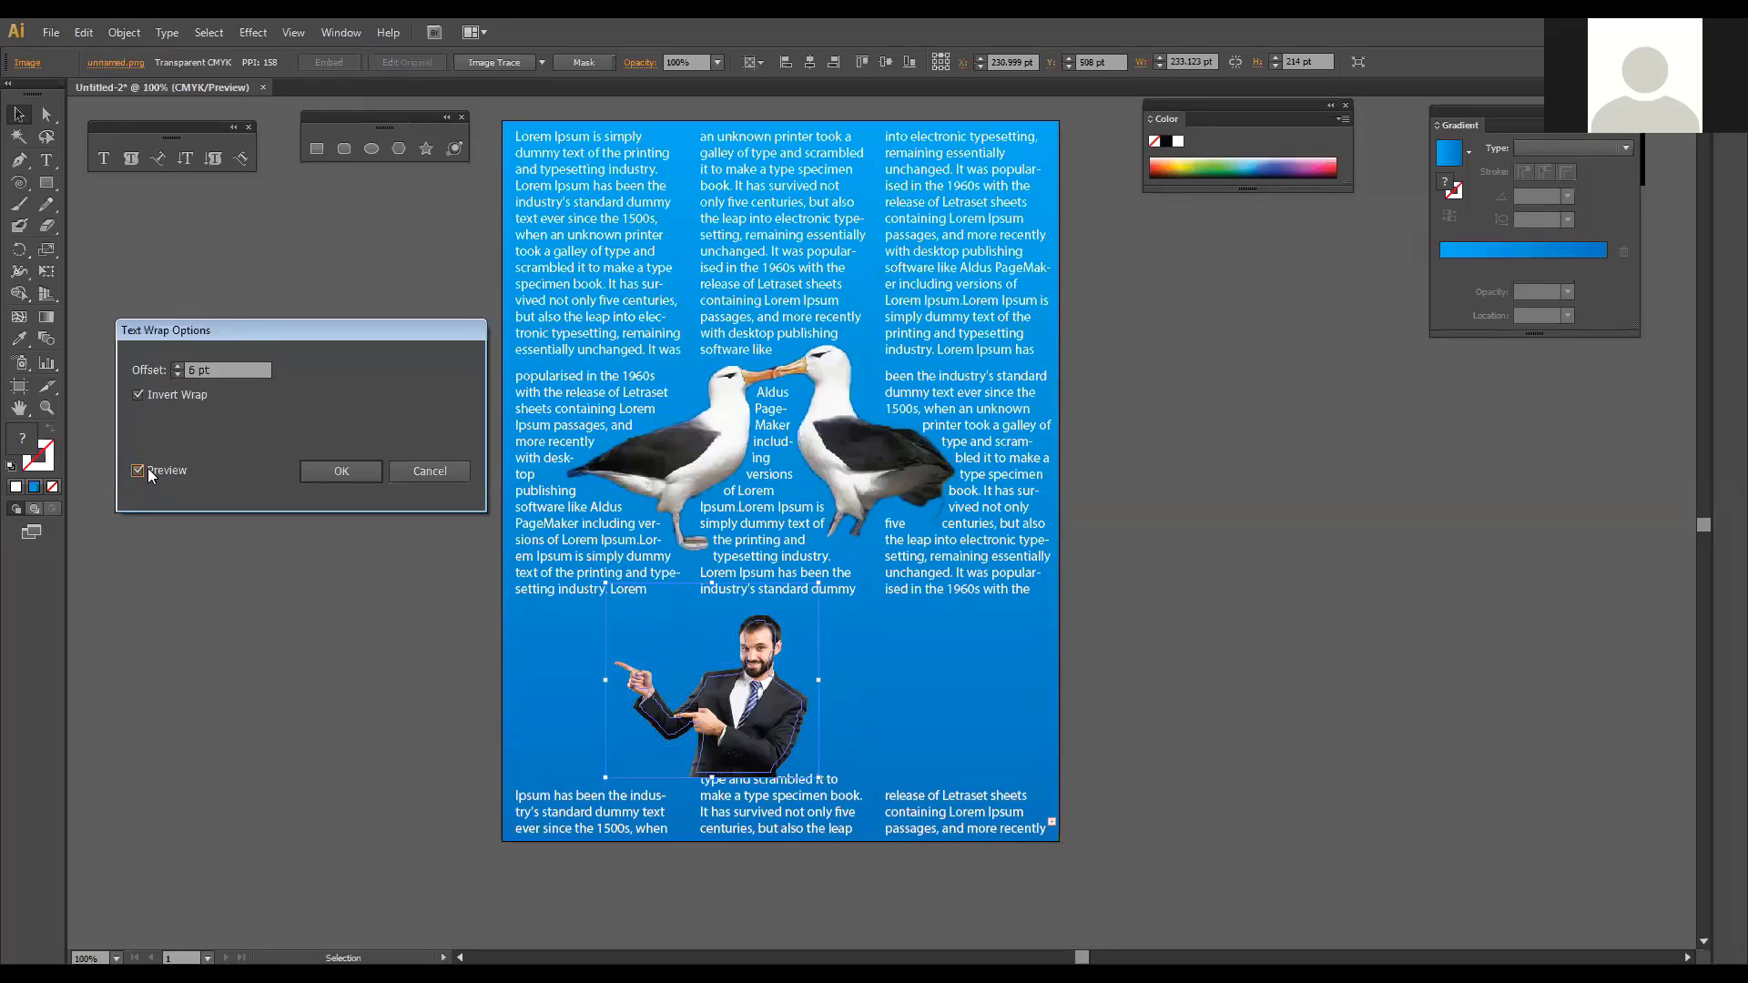
pyautogui.click(140, 394)
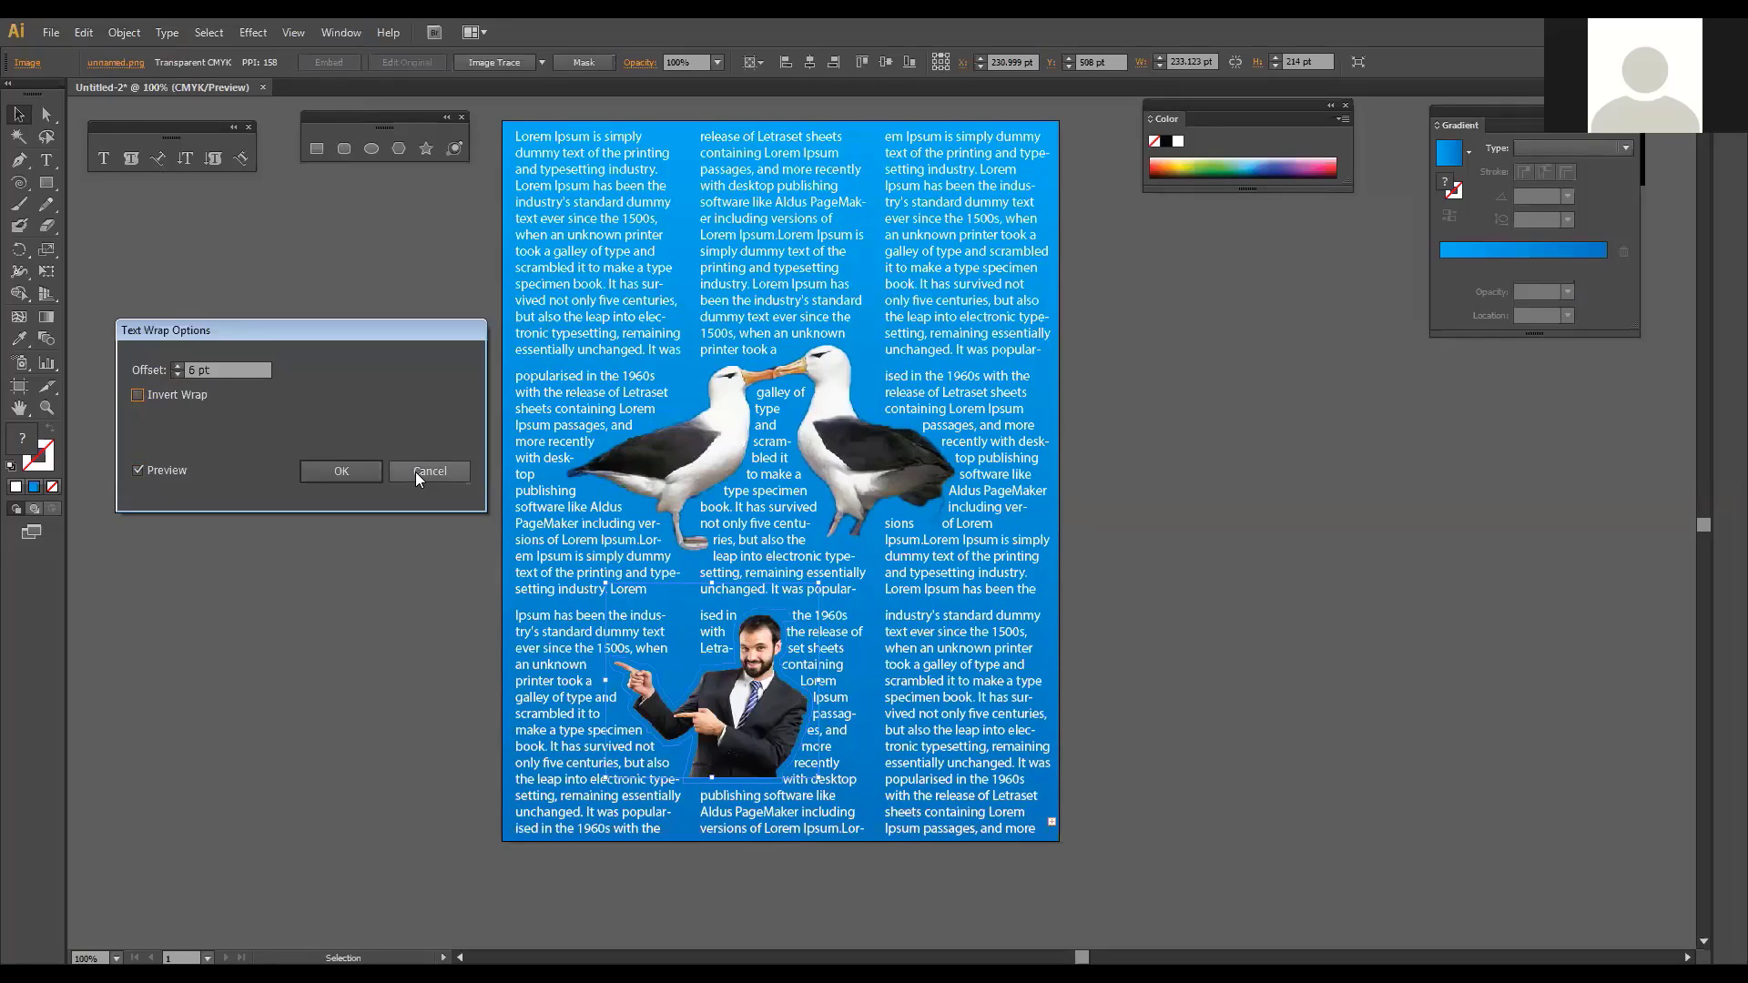
pyautogui.click(341, 471)
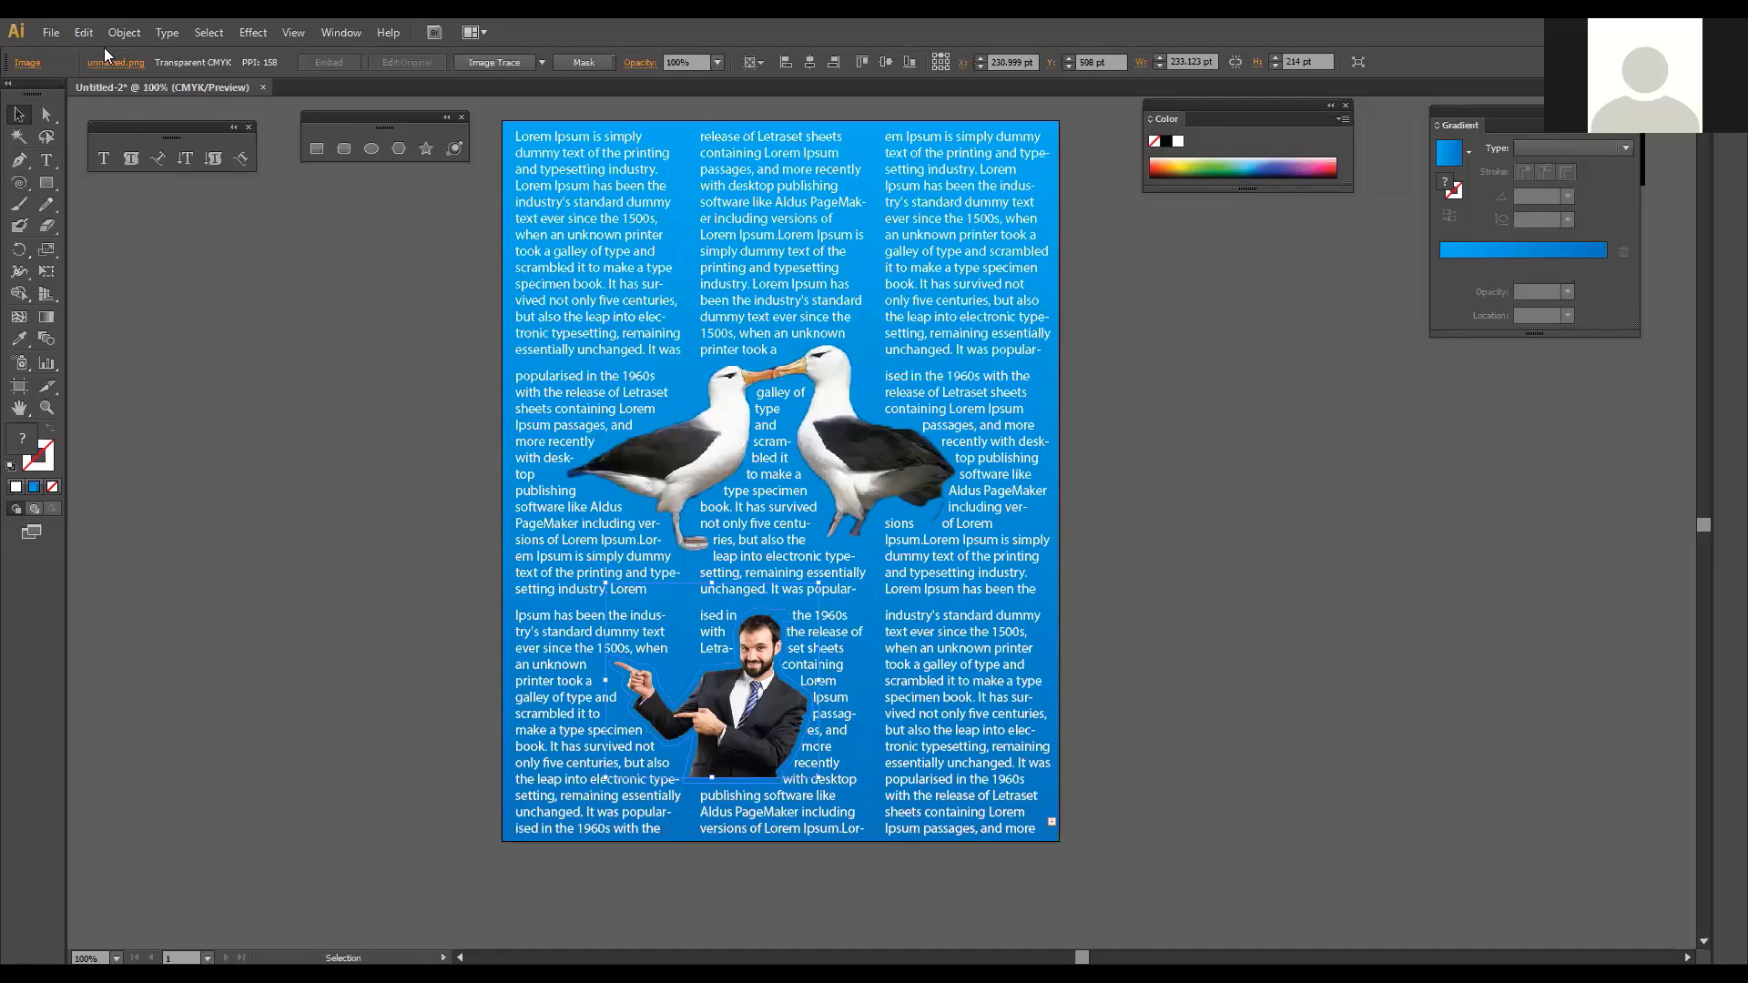
# Step: Create a new Tabloid document in landscape orientation, 1224 by 792 pt
pyautogui.click(51, 33)
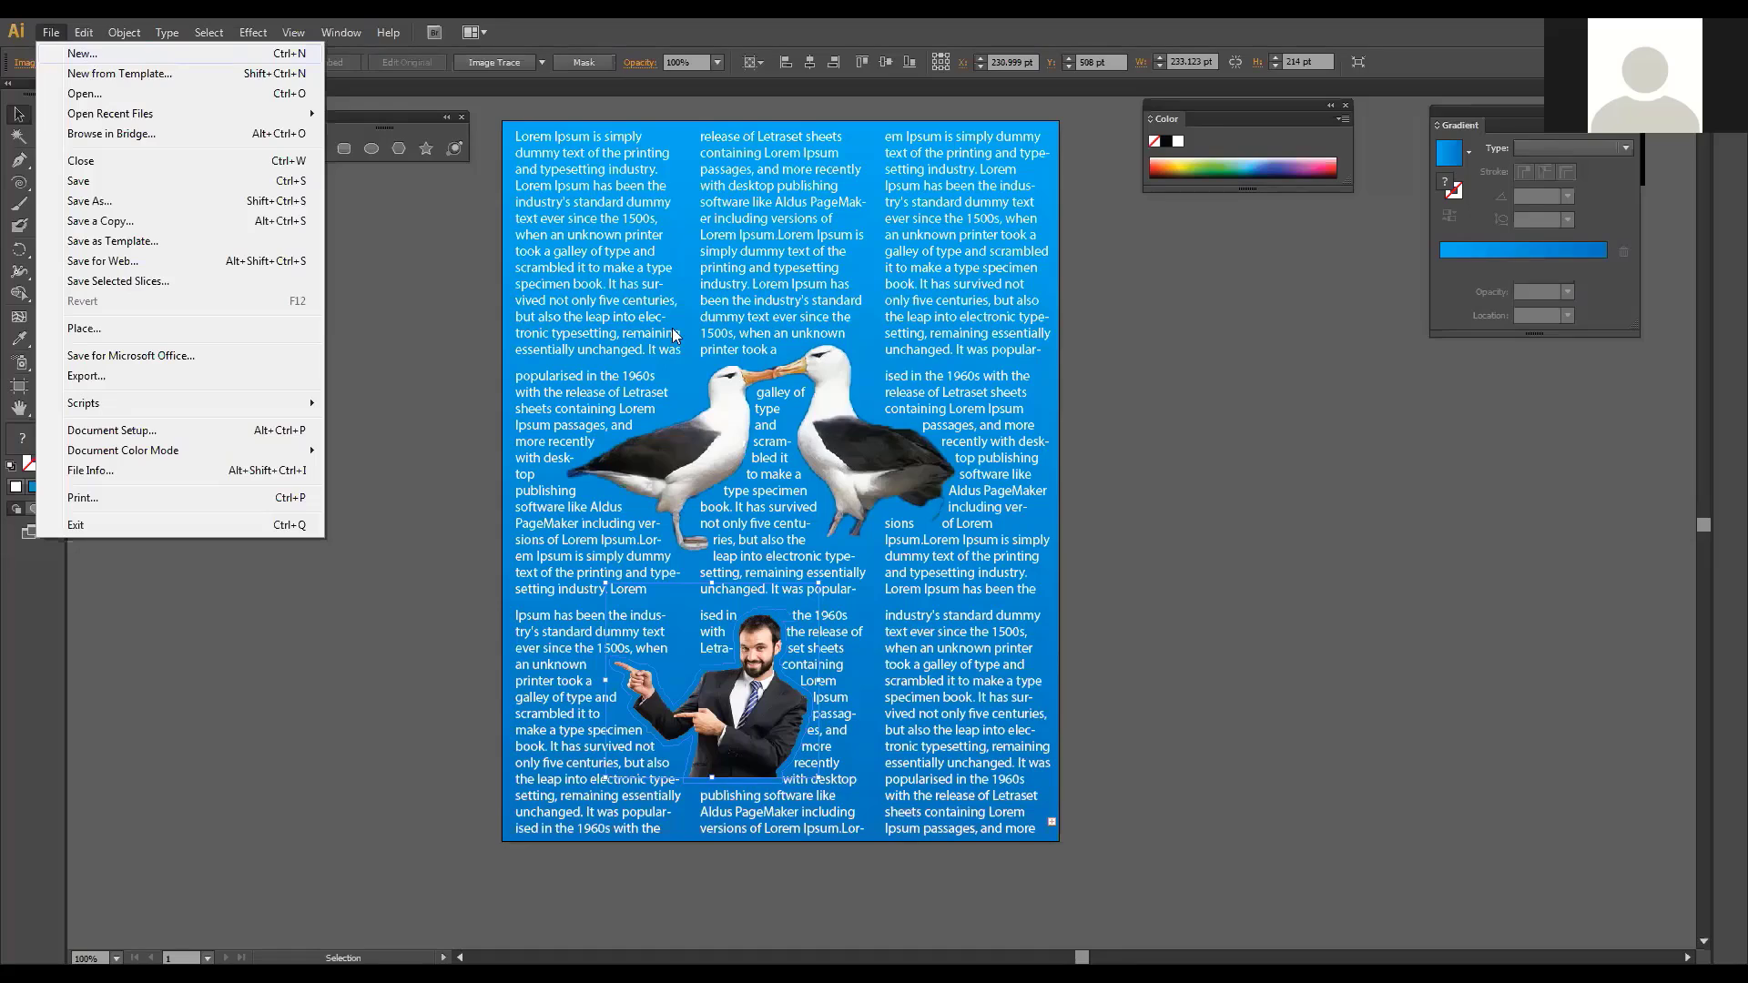
pyautogui.hotkey('ctrl', 'n')
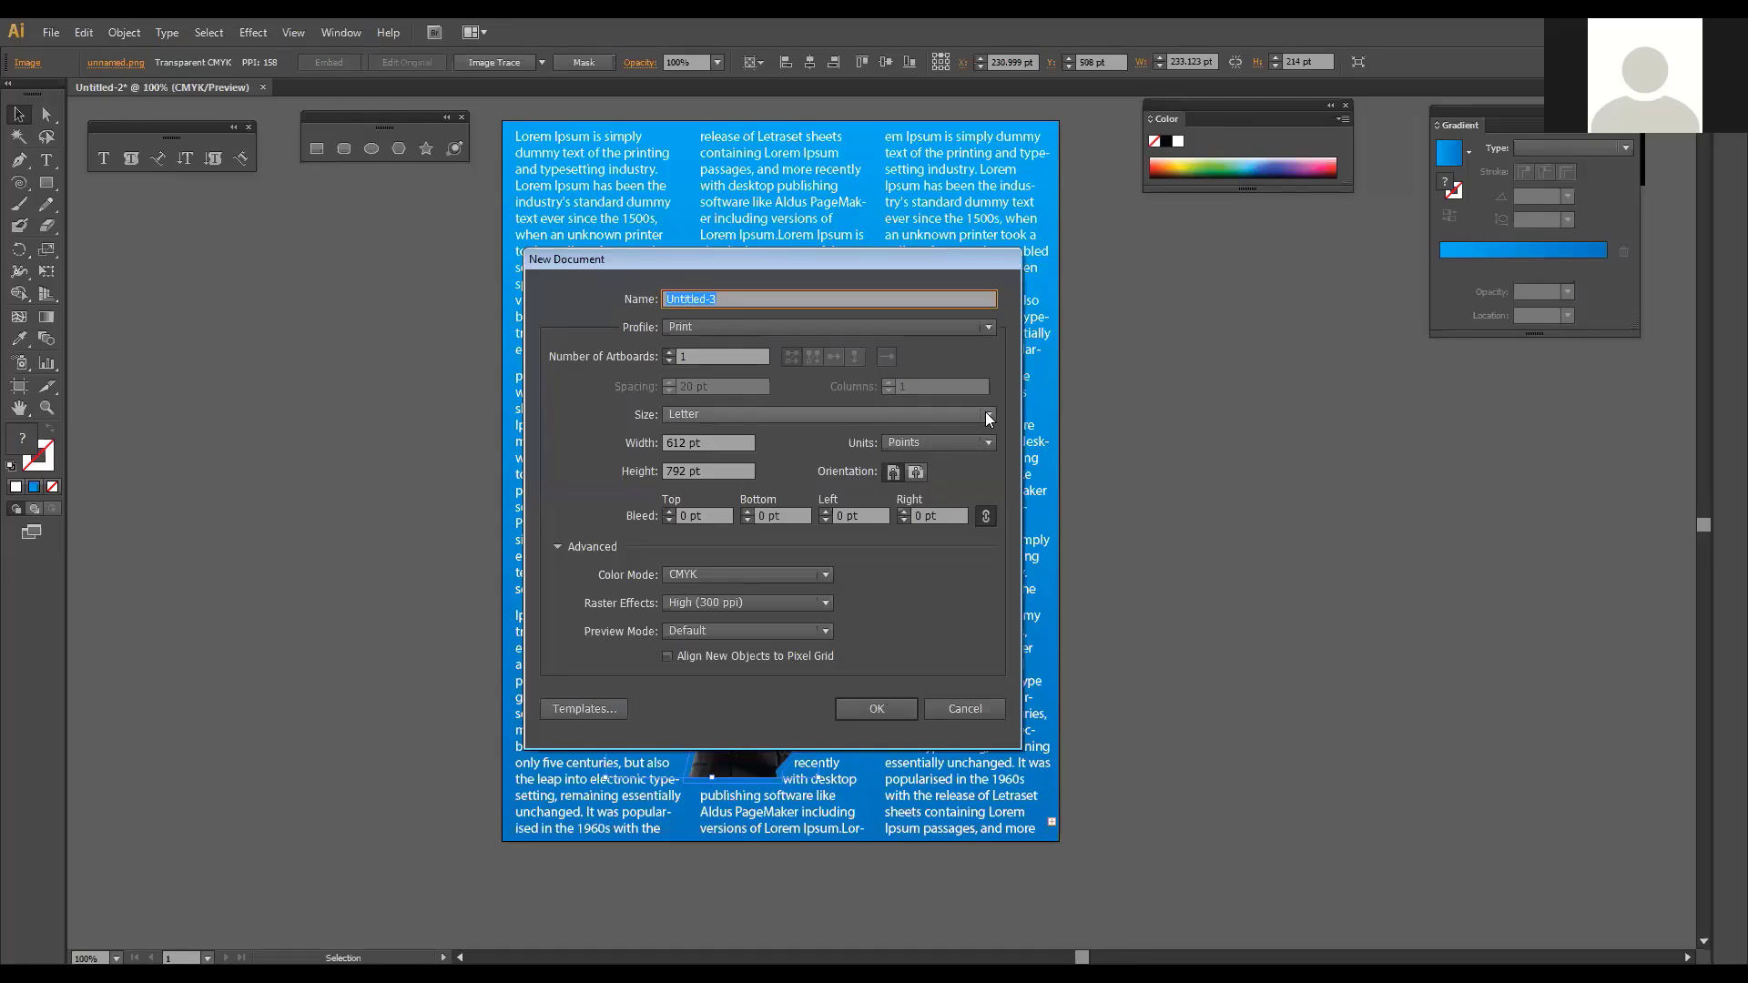
pyautogui.click(920, 414)
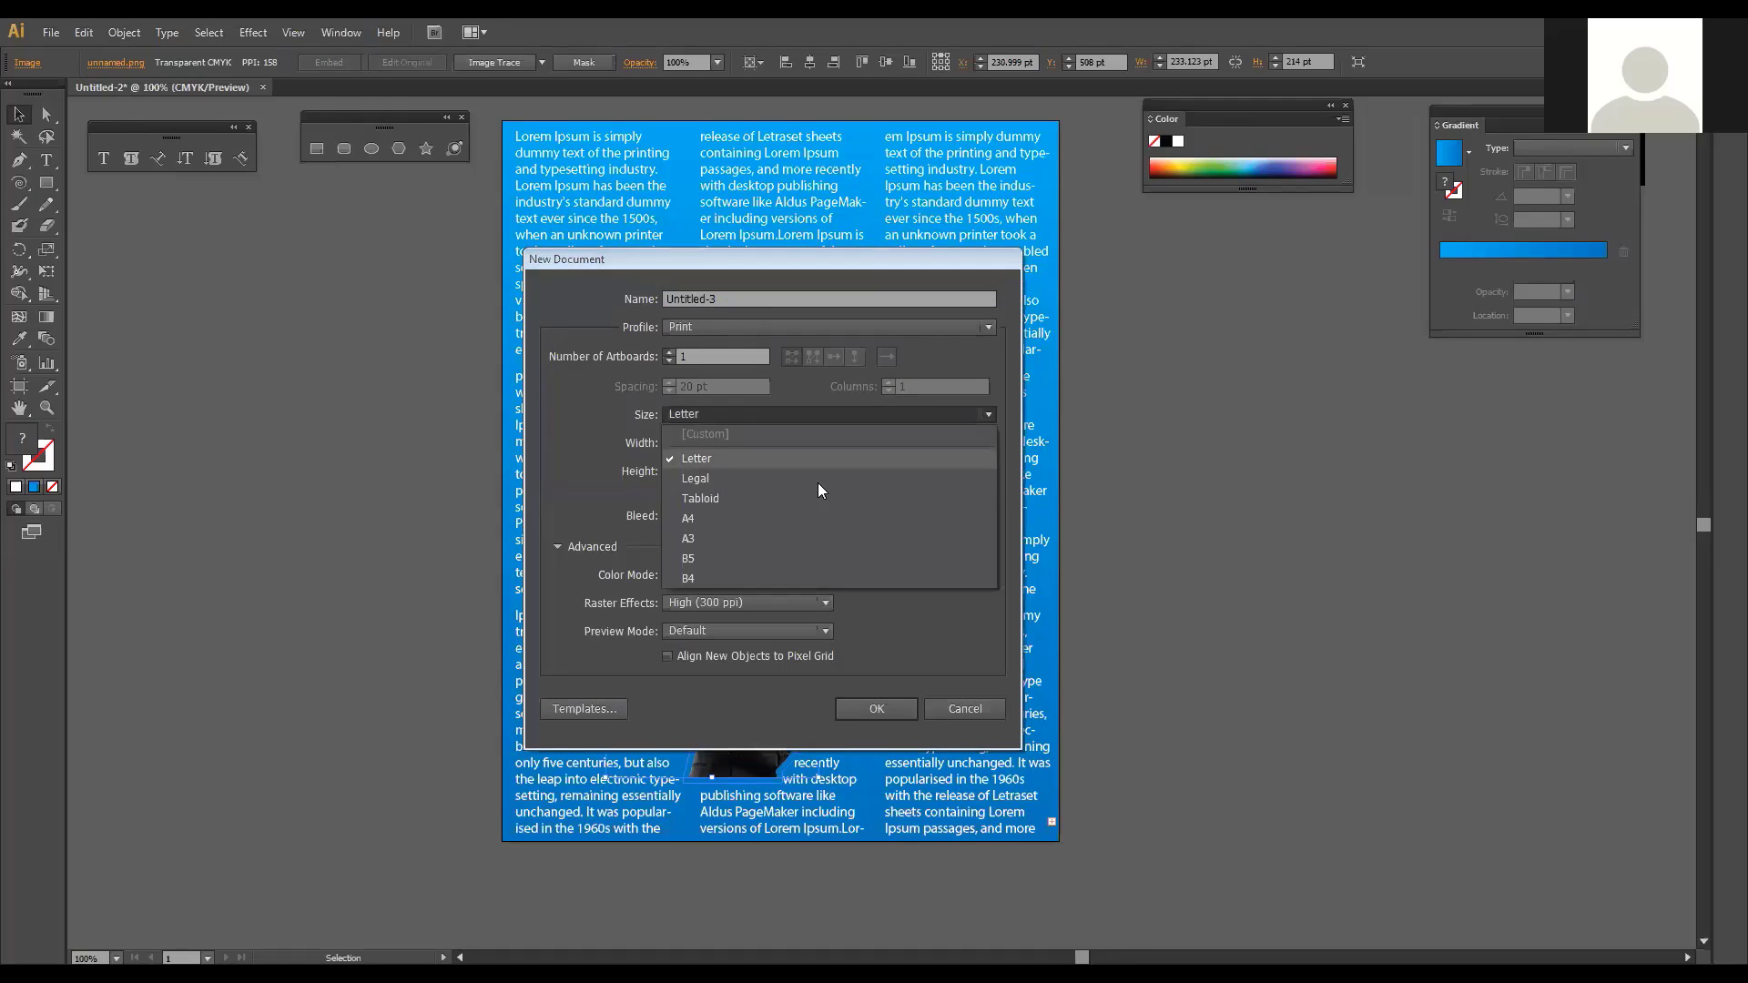
pyautogui.click(711, 505)
pyautogui.click(917, 474)
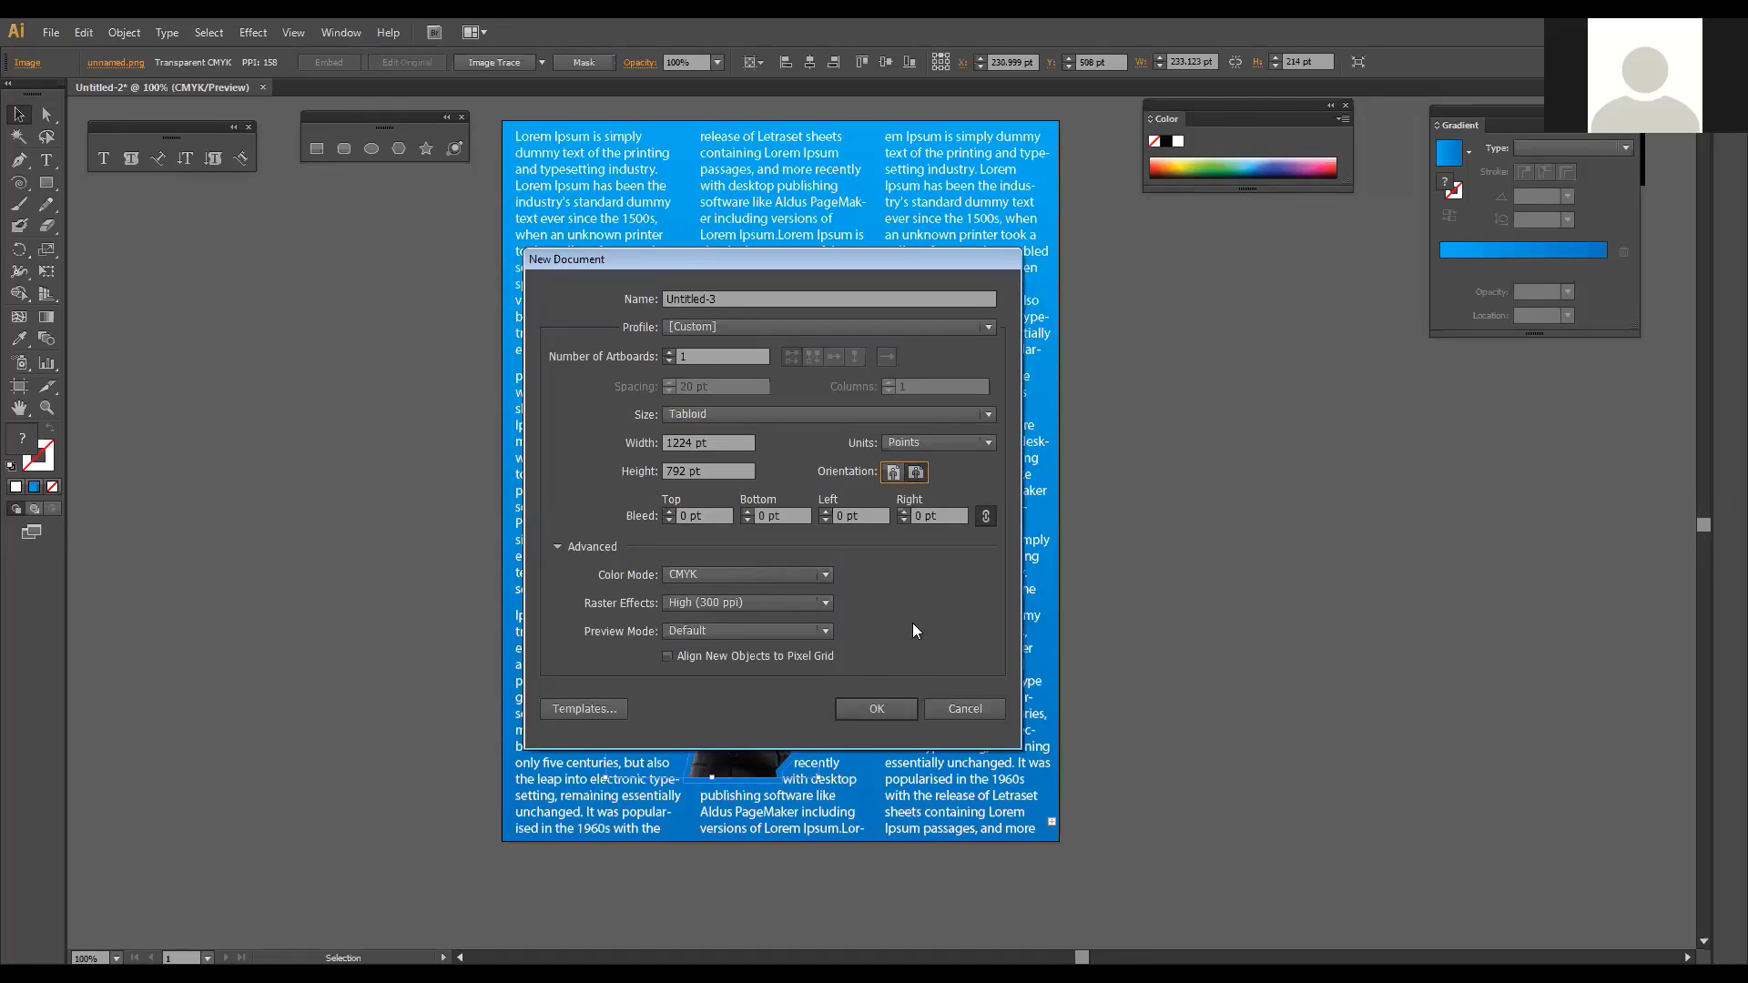
pyautogui.click(875, 709)
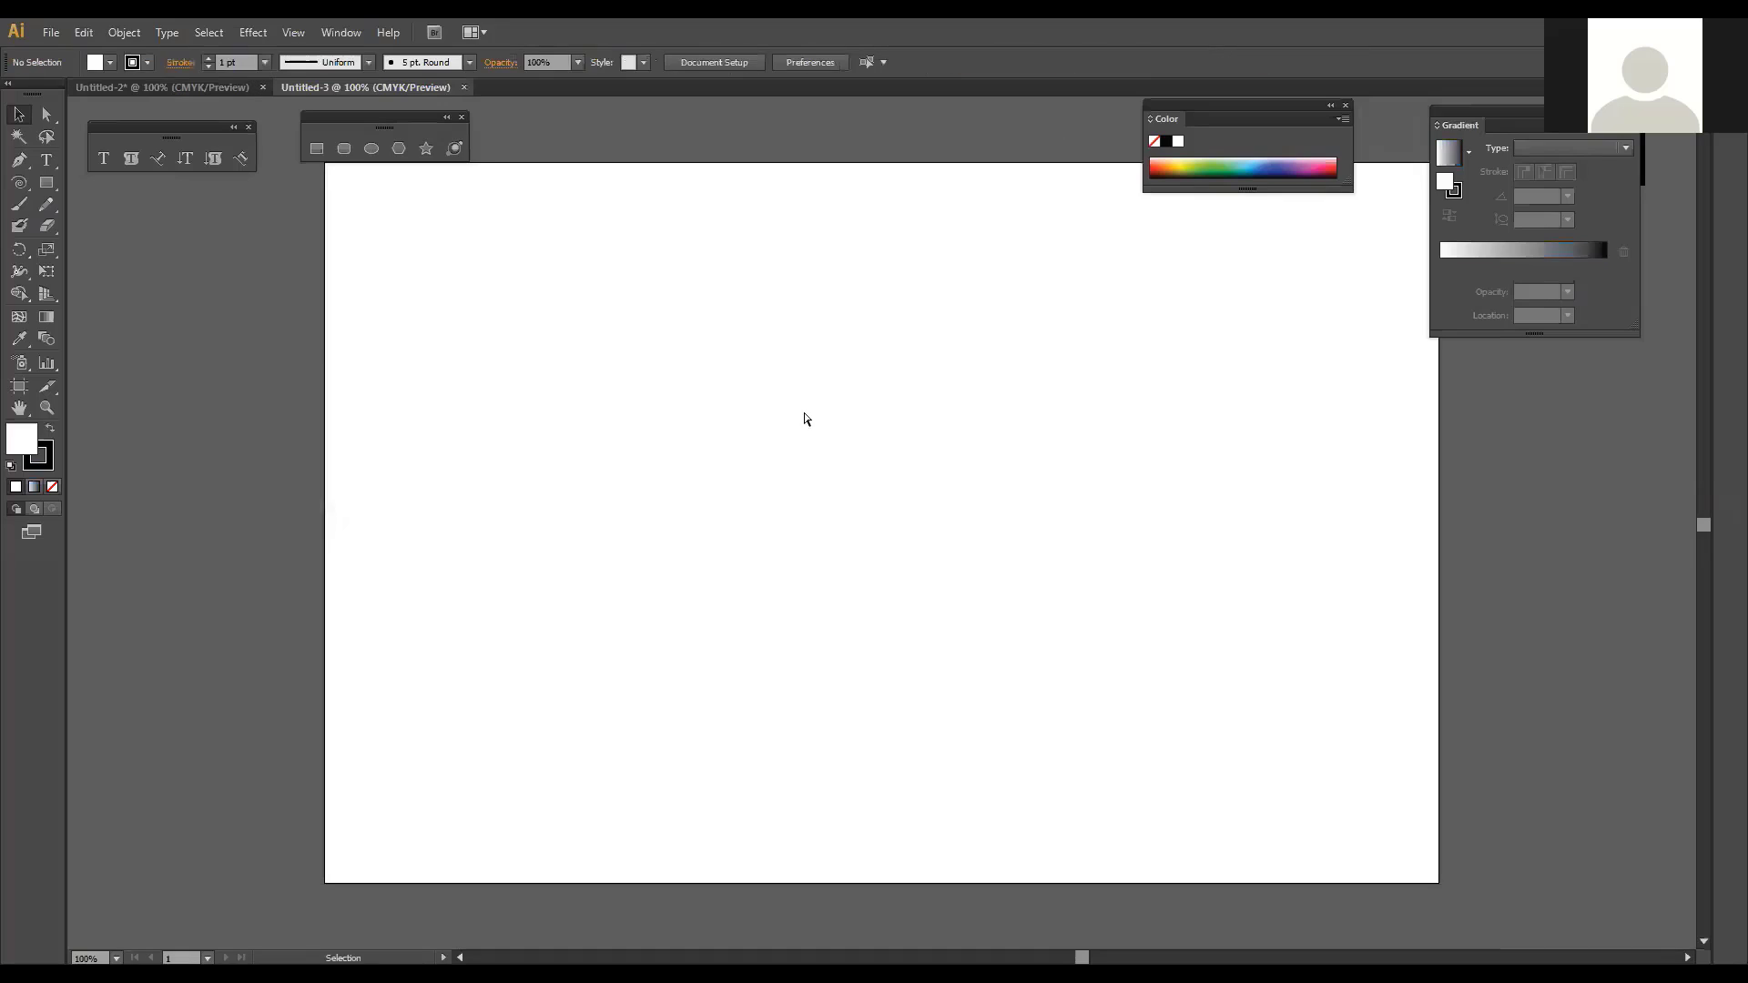
# Step: Draw a 1224 by 792 pt rectangle covering the whole artboard of the new document
pyautogui.press('z')
pyautogui.keyDown('alt'); pyautogui.click(965, 507); pyautogui.keyUp('alt')
pyautogui.press('v')
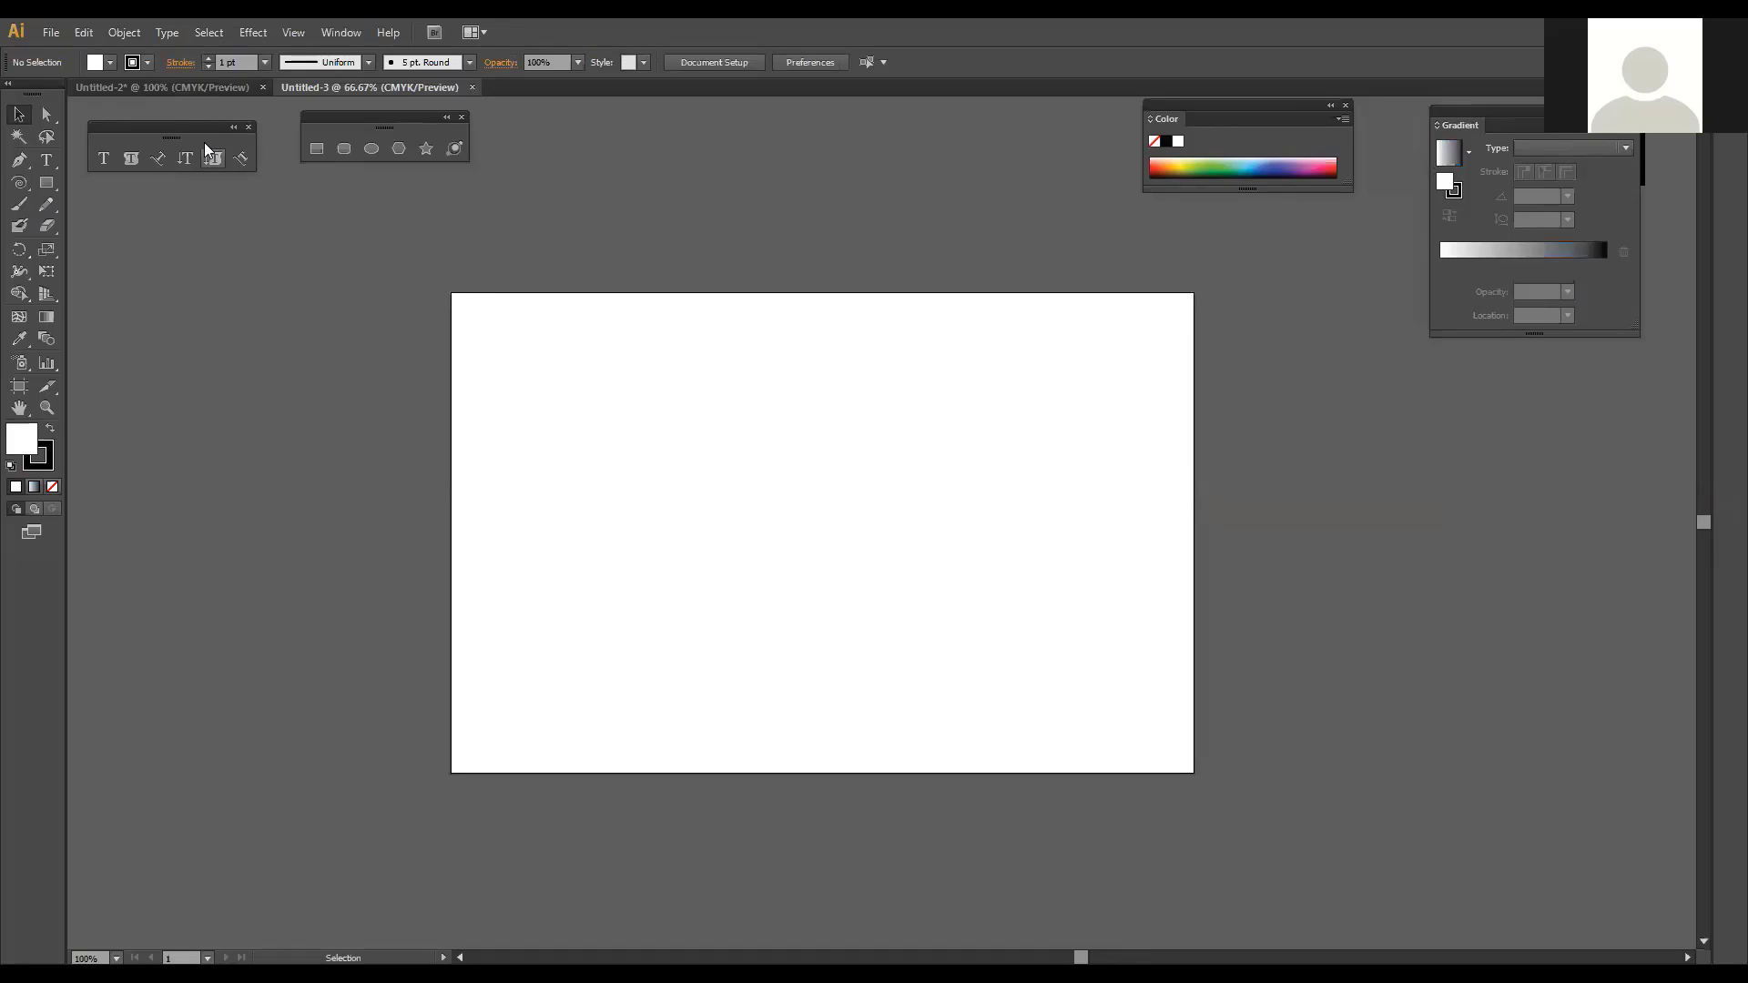
pyautogui.click(120, 33)
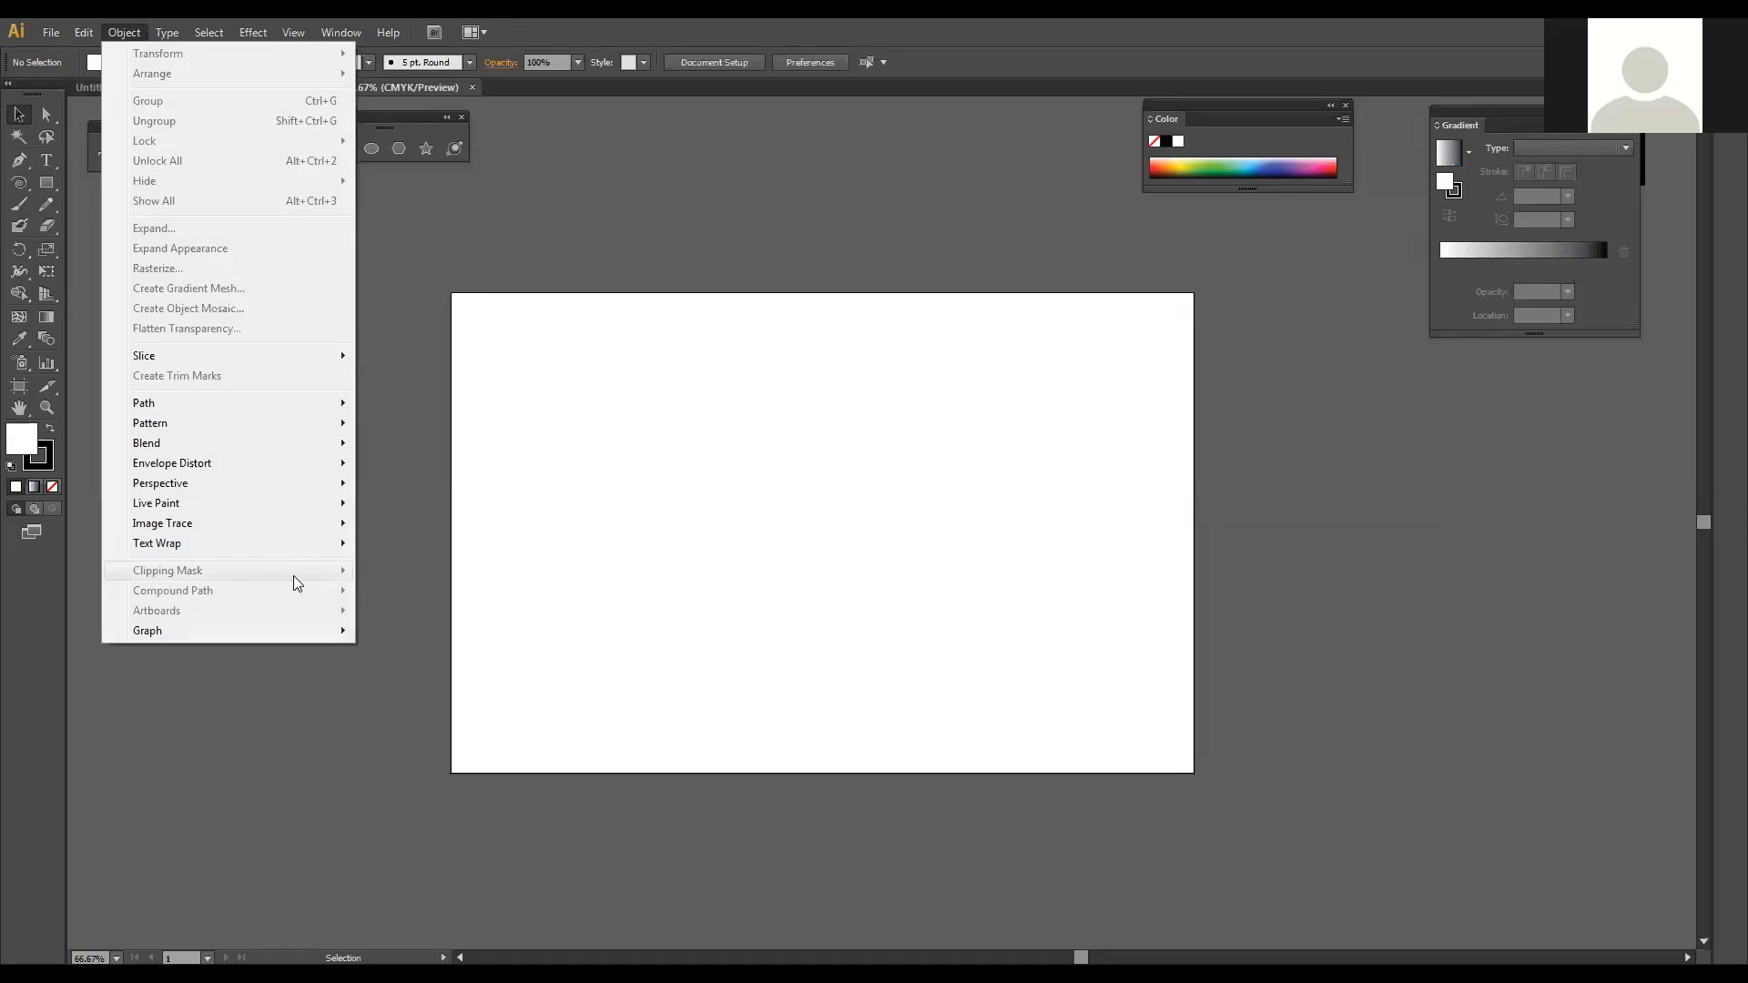
pyautogui.click(513, 367)
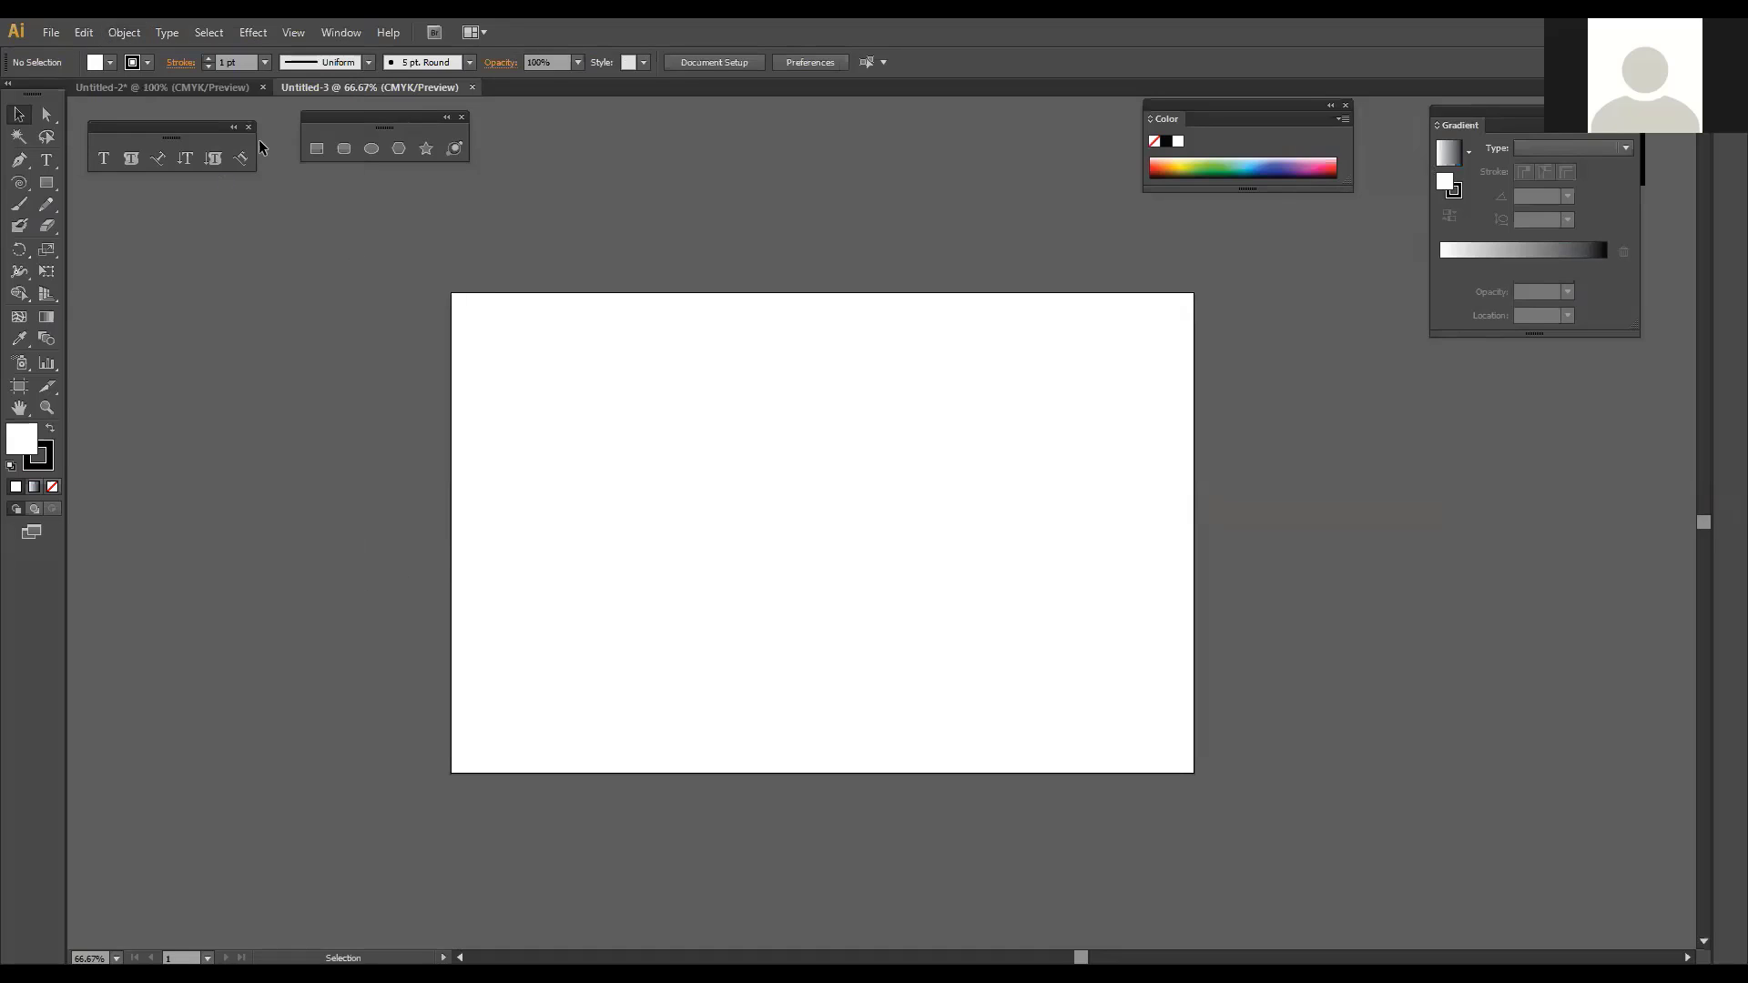
pyautogui.press('m')
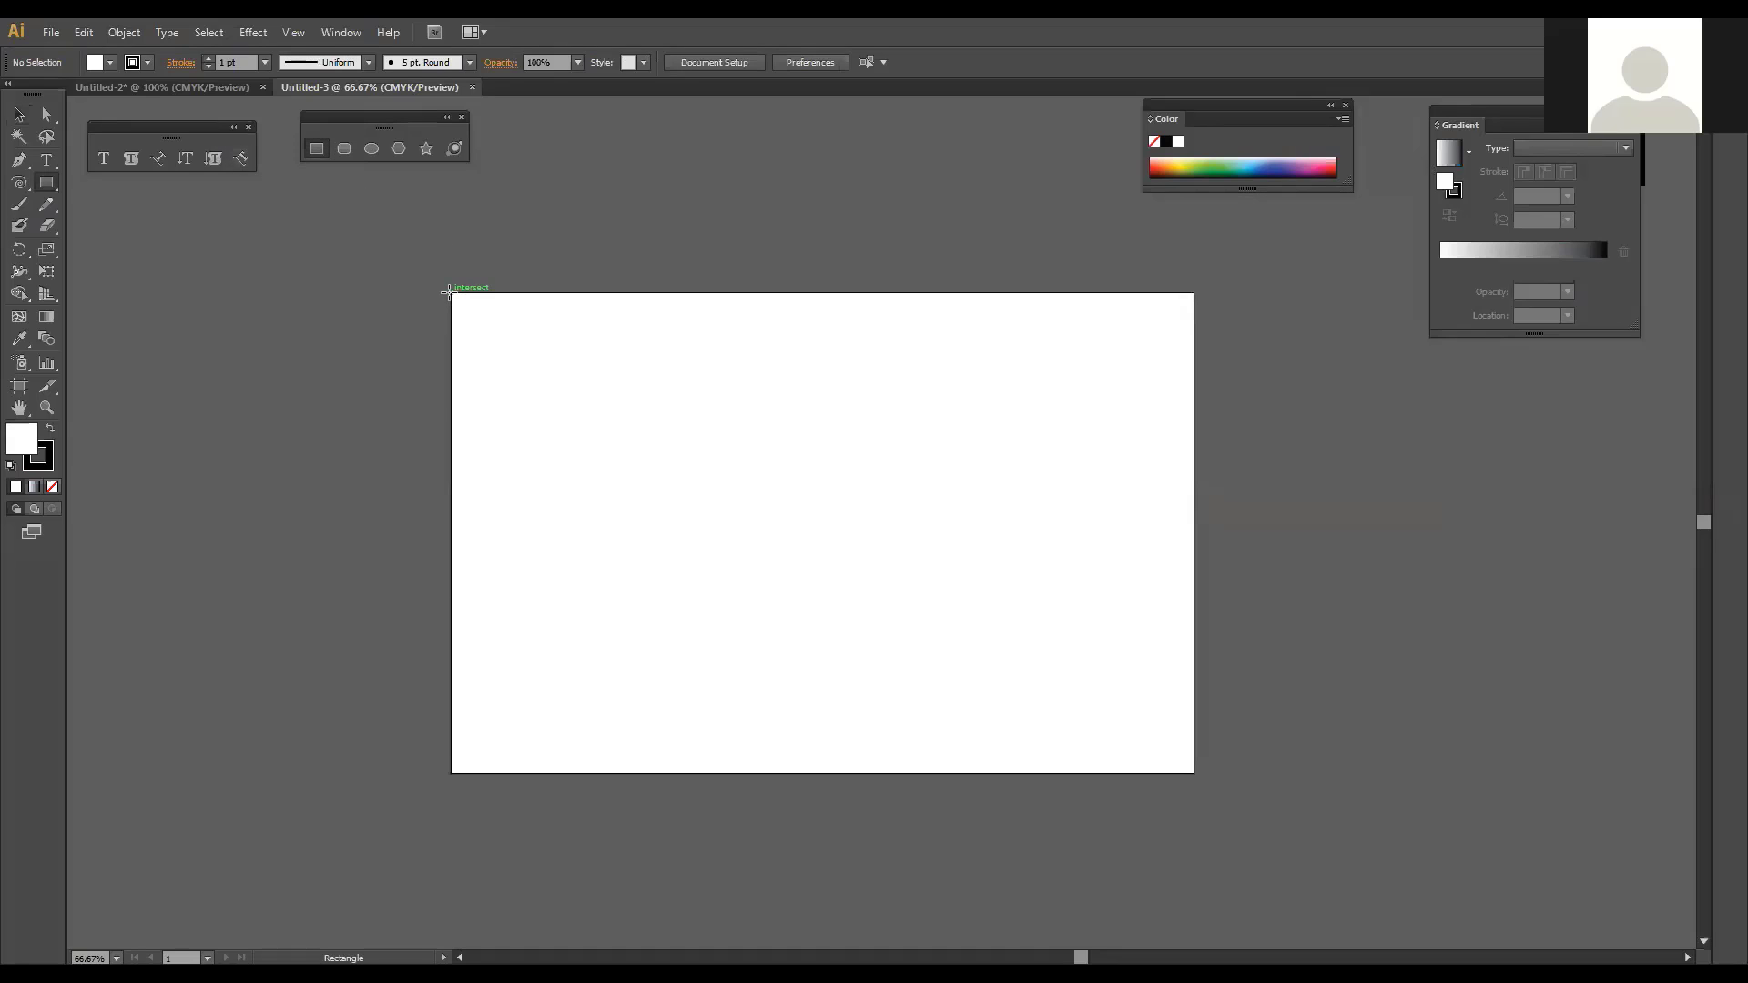
pyautogui.moveTo(447, 293); pyautogui.dragTo(1194, 773)
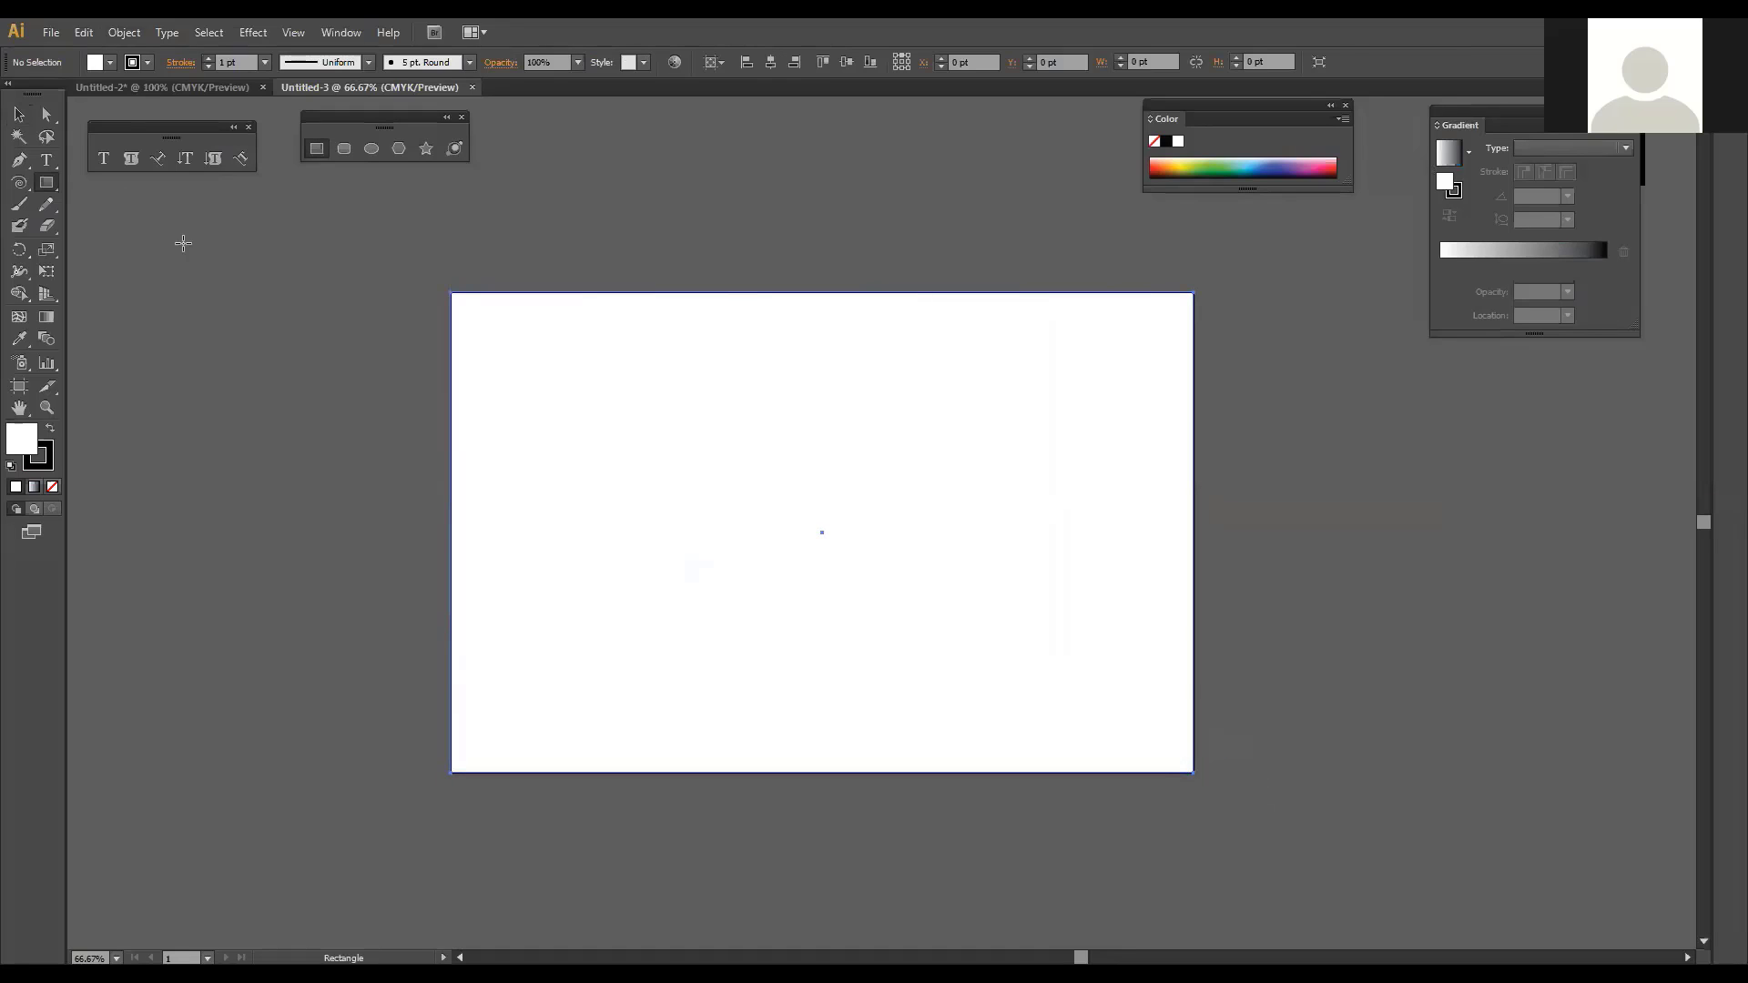
# Step: Split the full-artboard rectangle into a grid of one row and two columns, checking the division with the preview
pyautogui.click(128, 34)
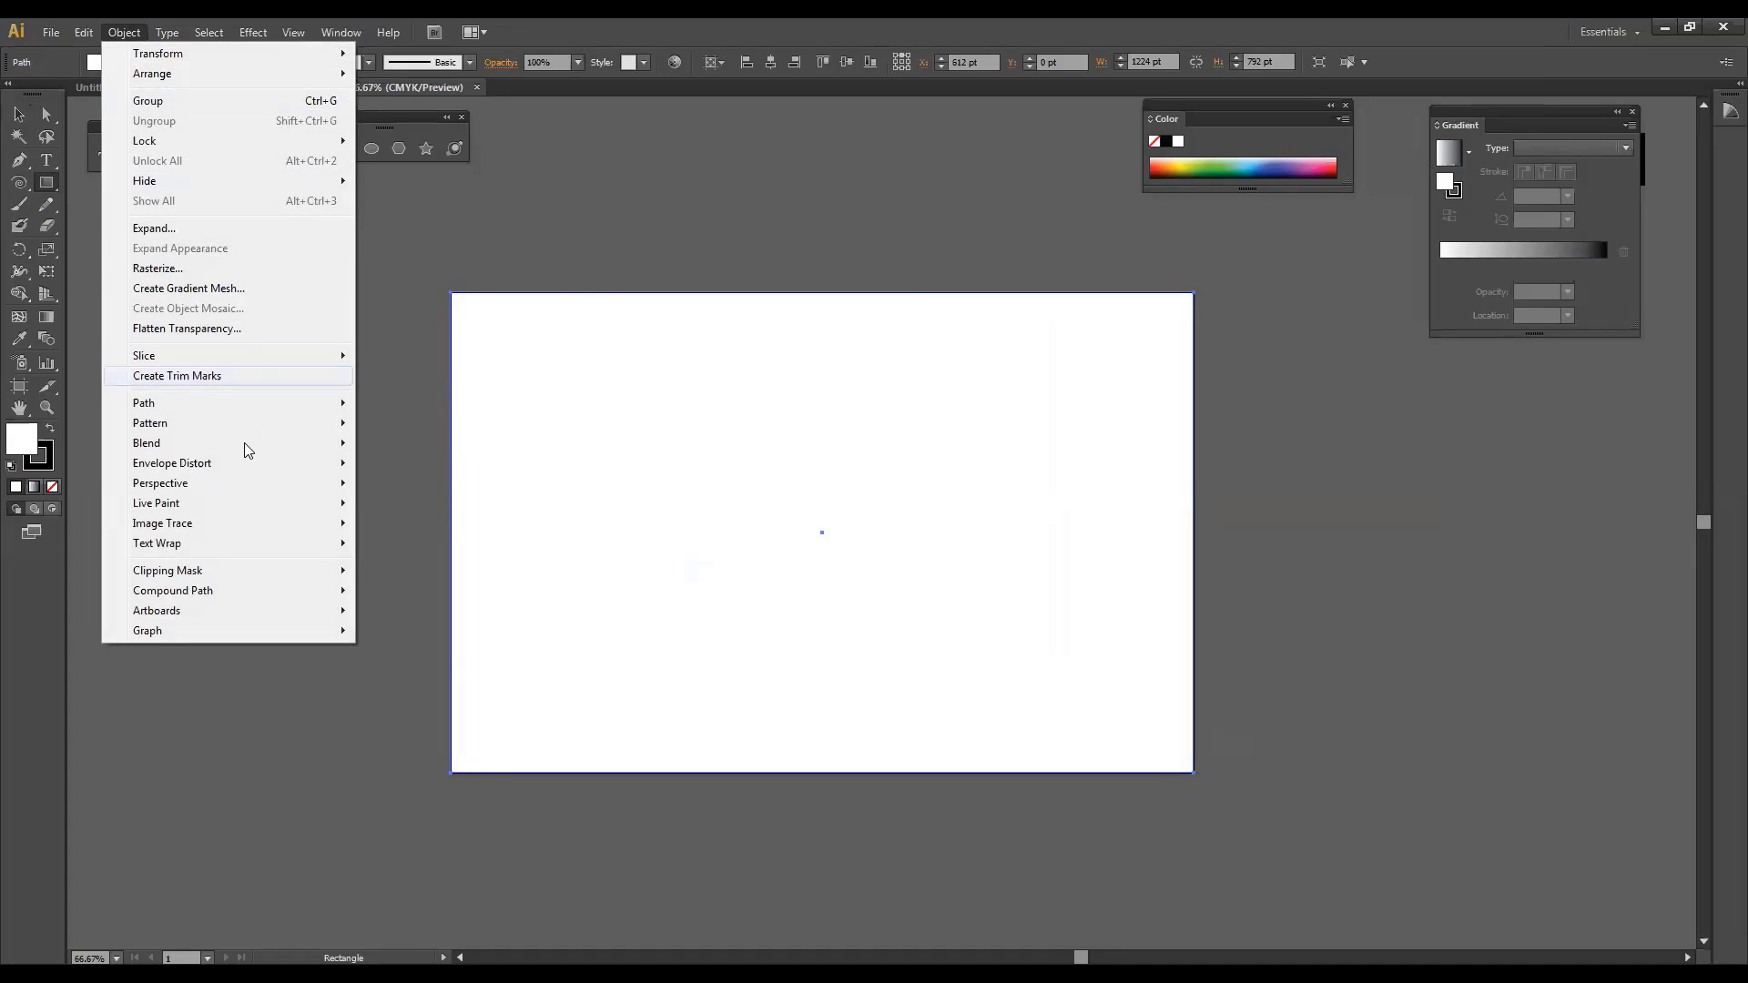
pyautogui.moveTo(206, 492)
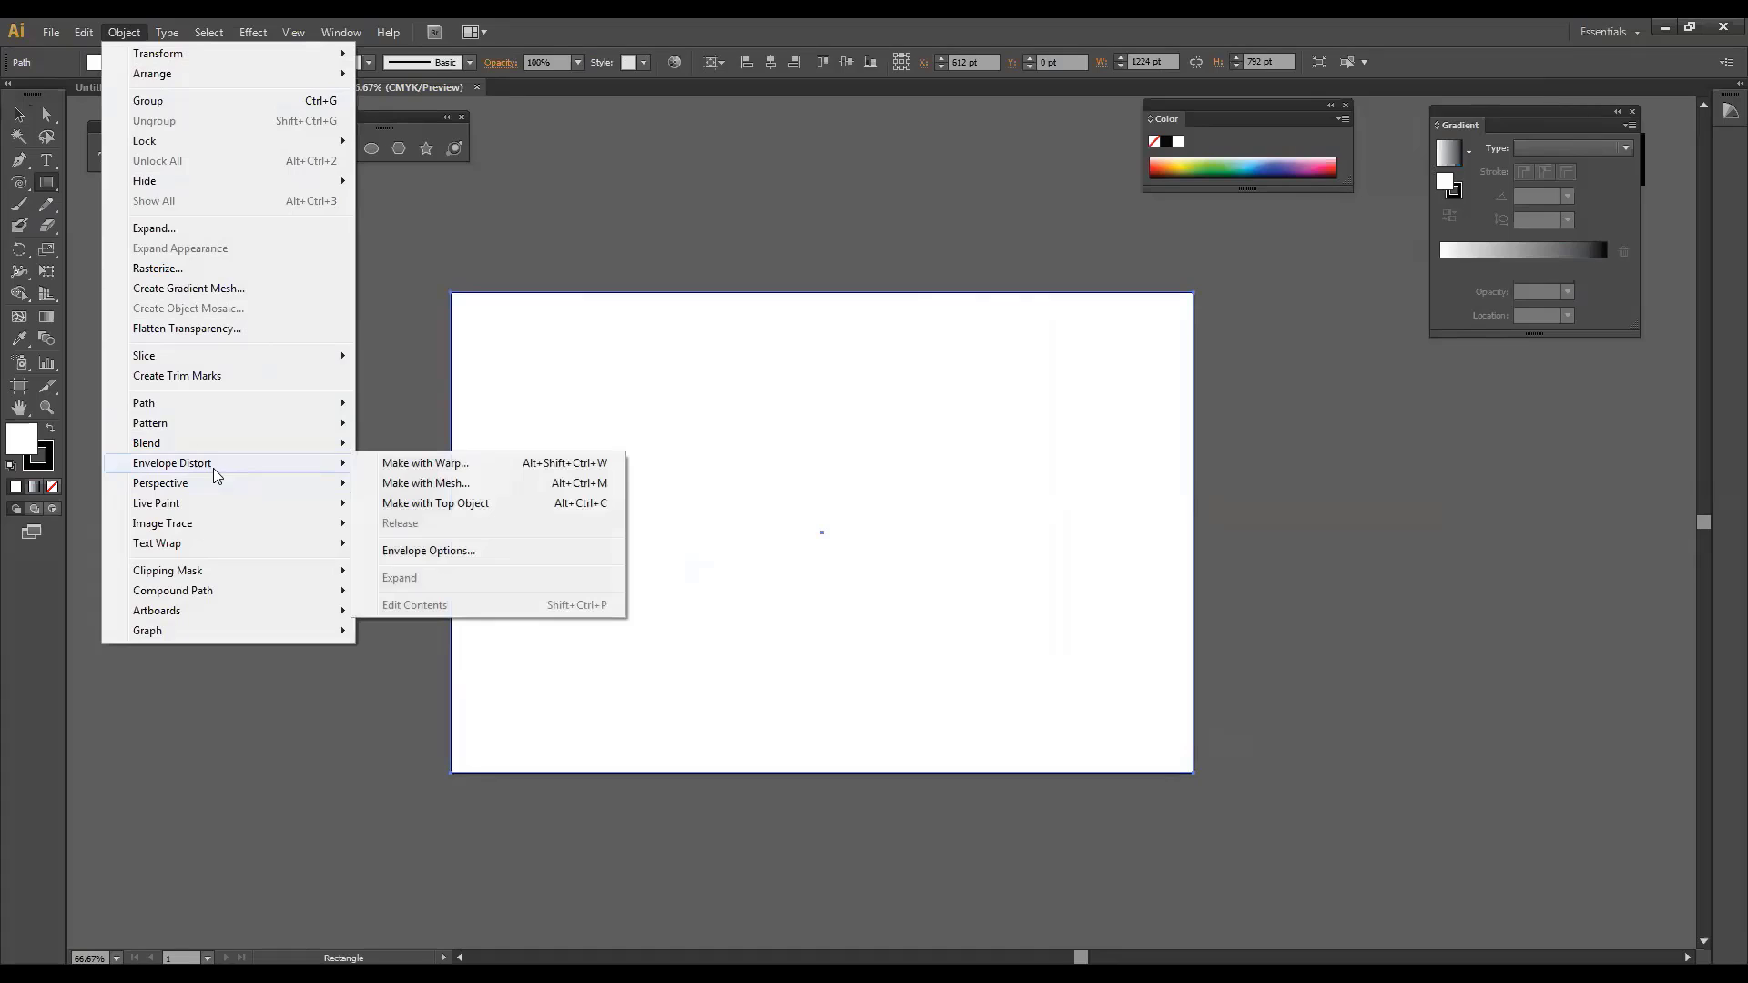
pyautogui.moveTo(203, 566)
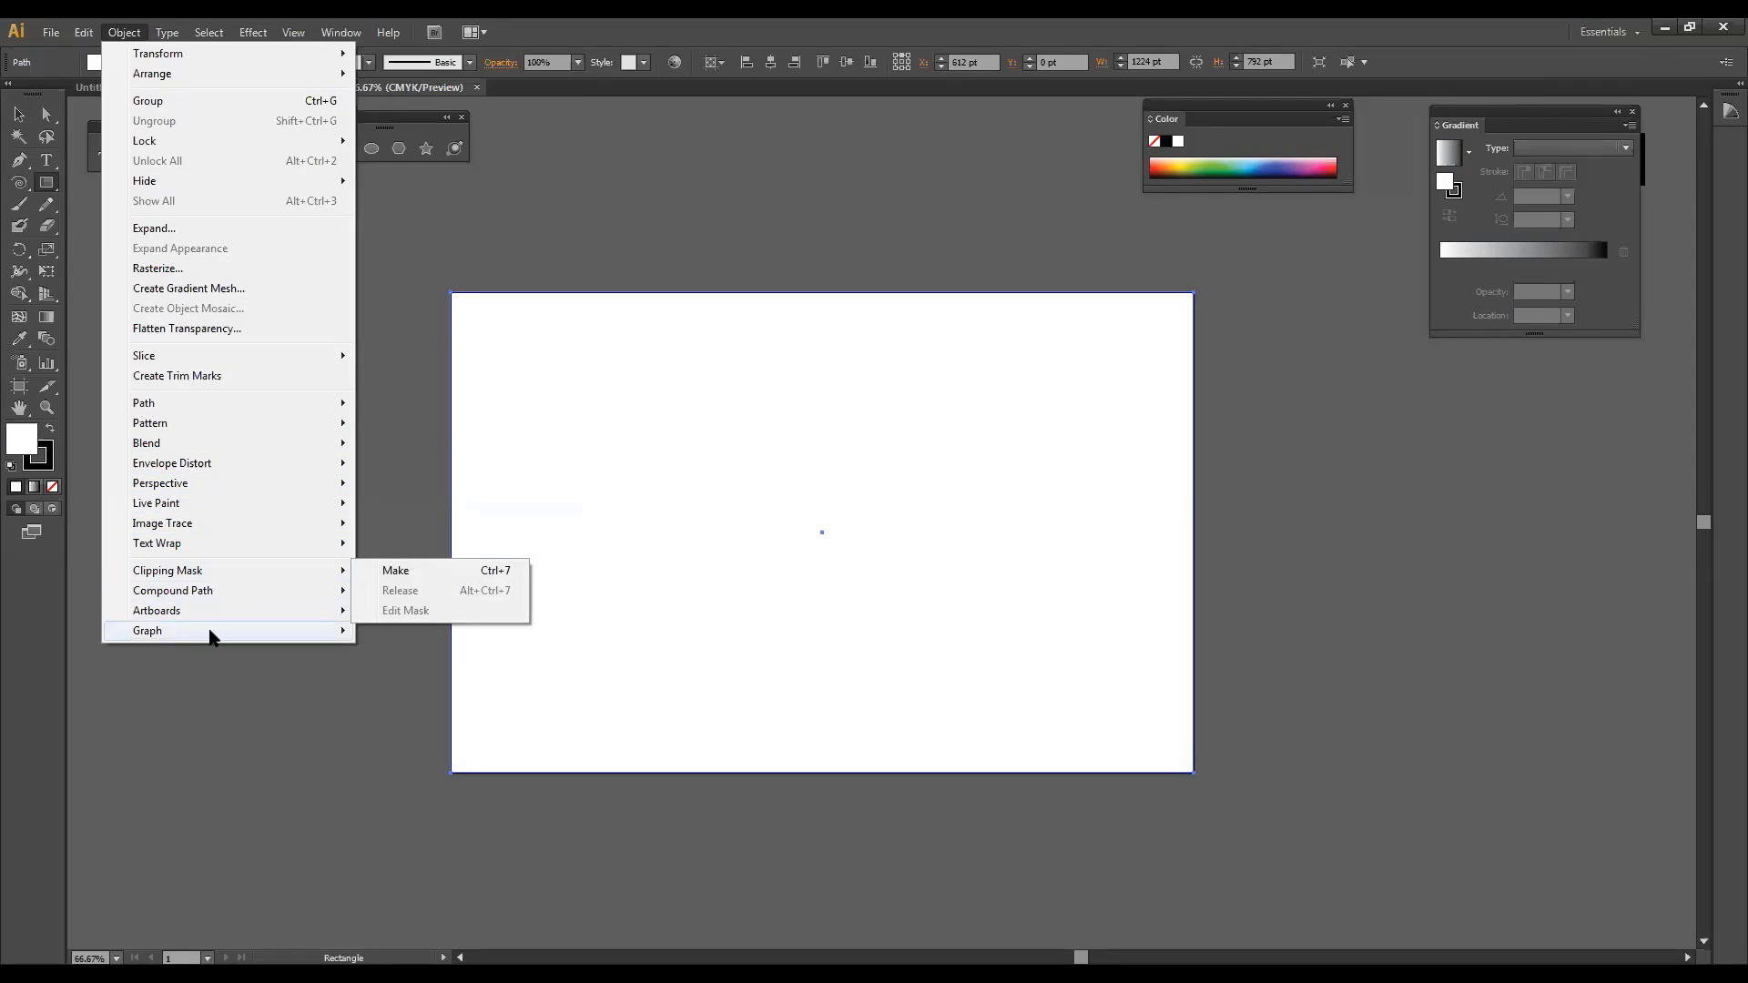
pyautogui.moveTo(212, 636)
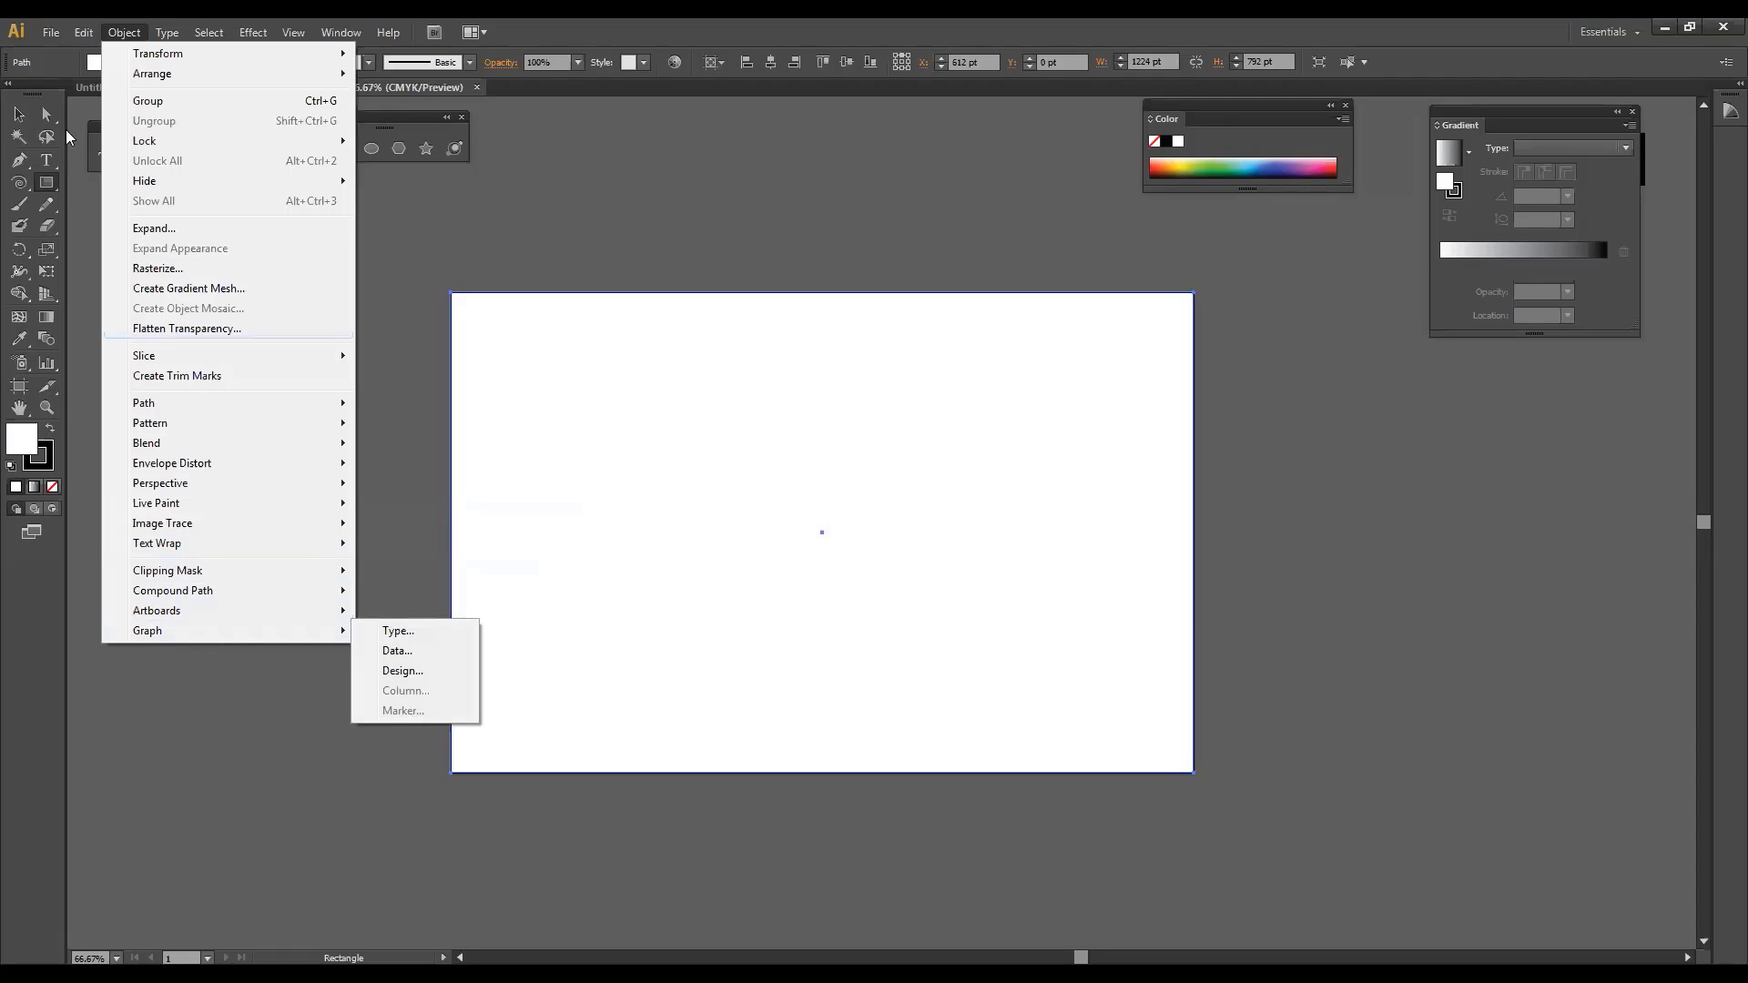
pyautogui.moveTo(84, 40)
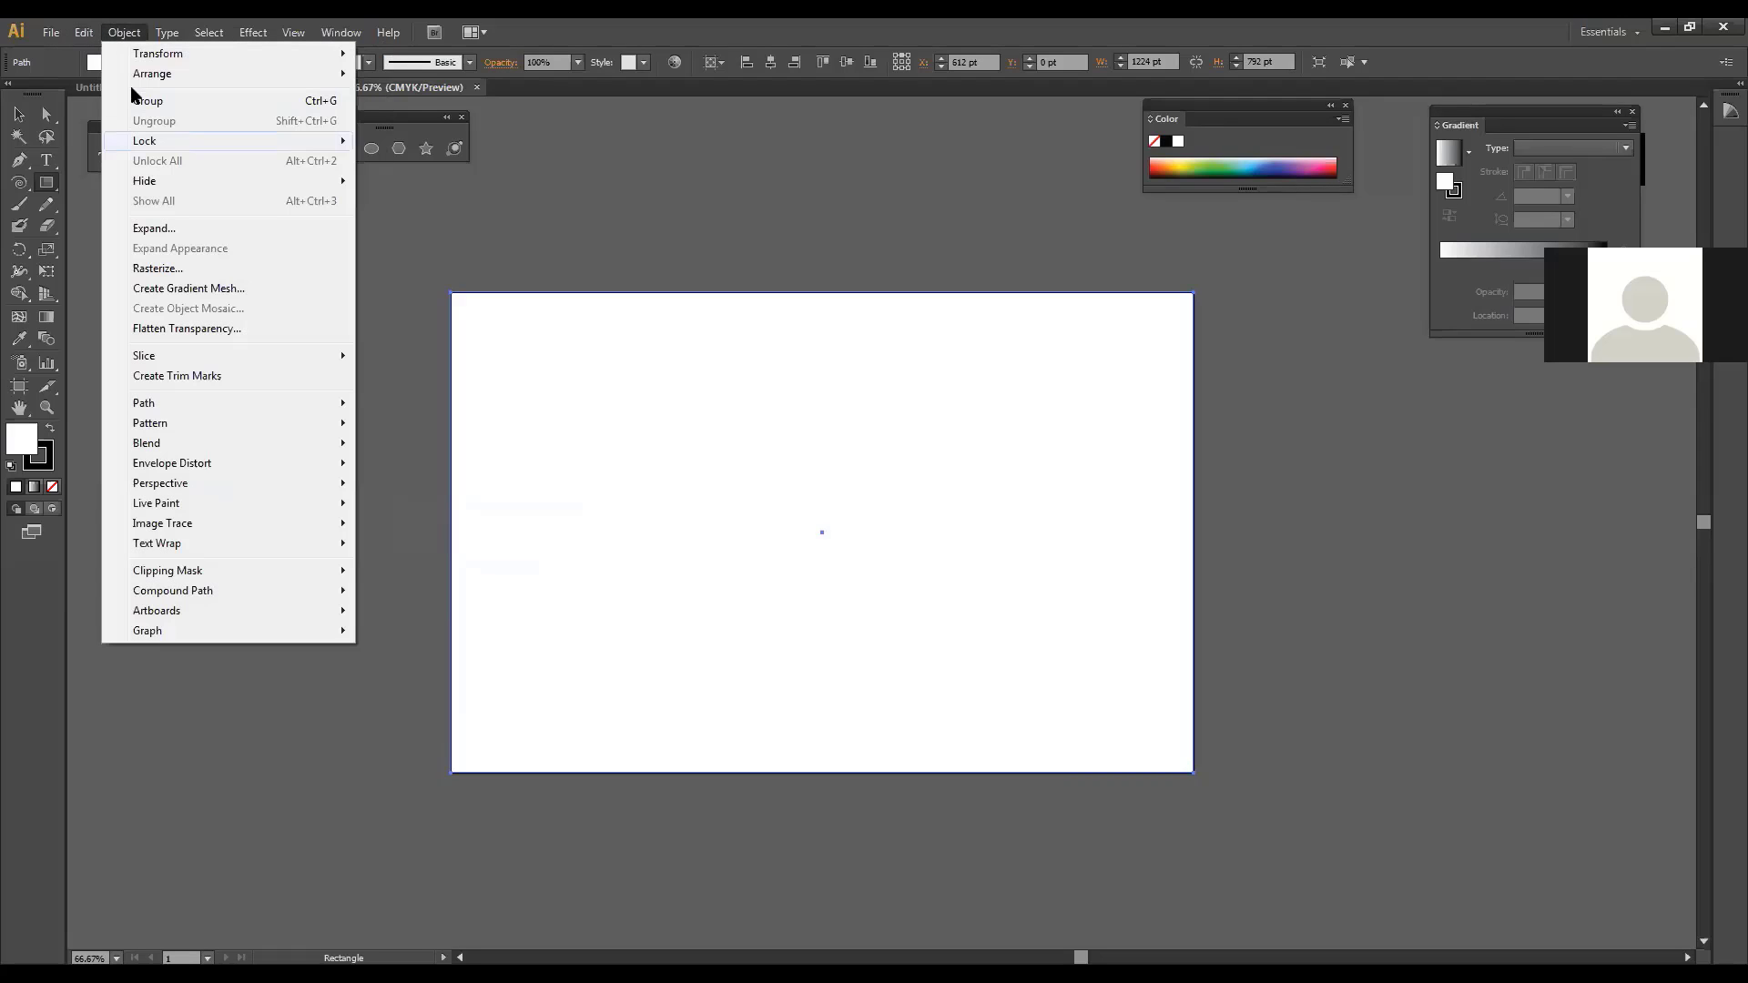
pyautogui.moveTo(173, 412)
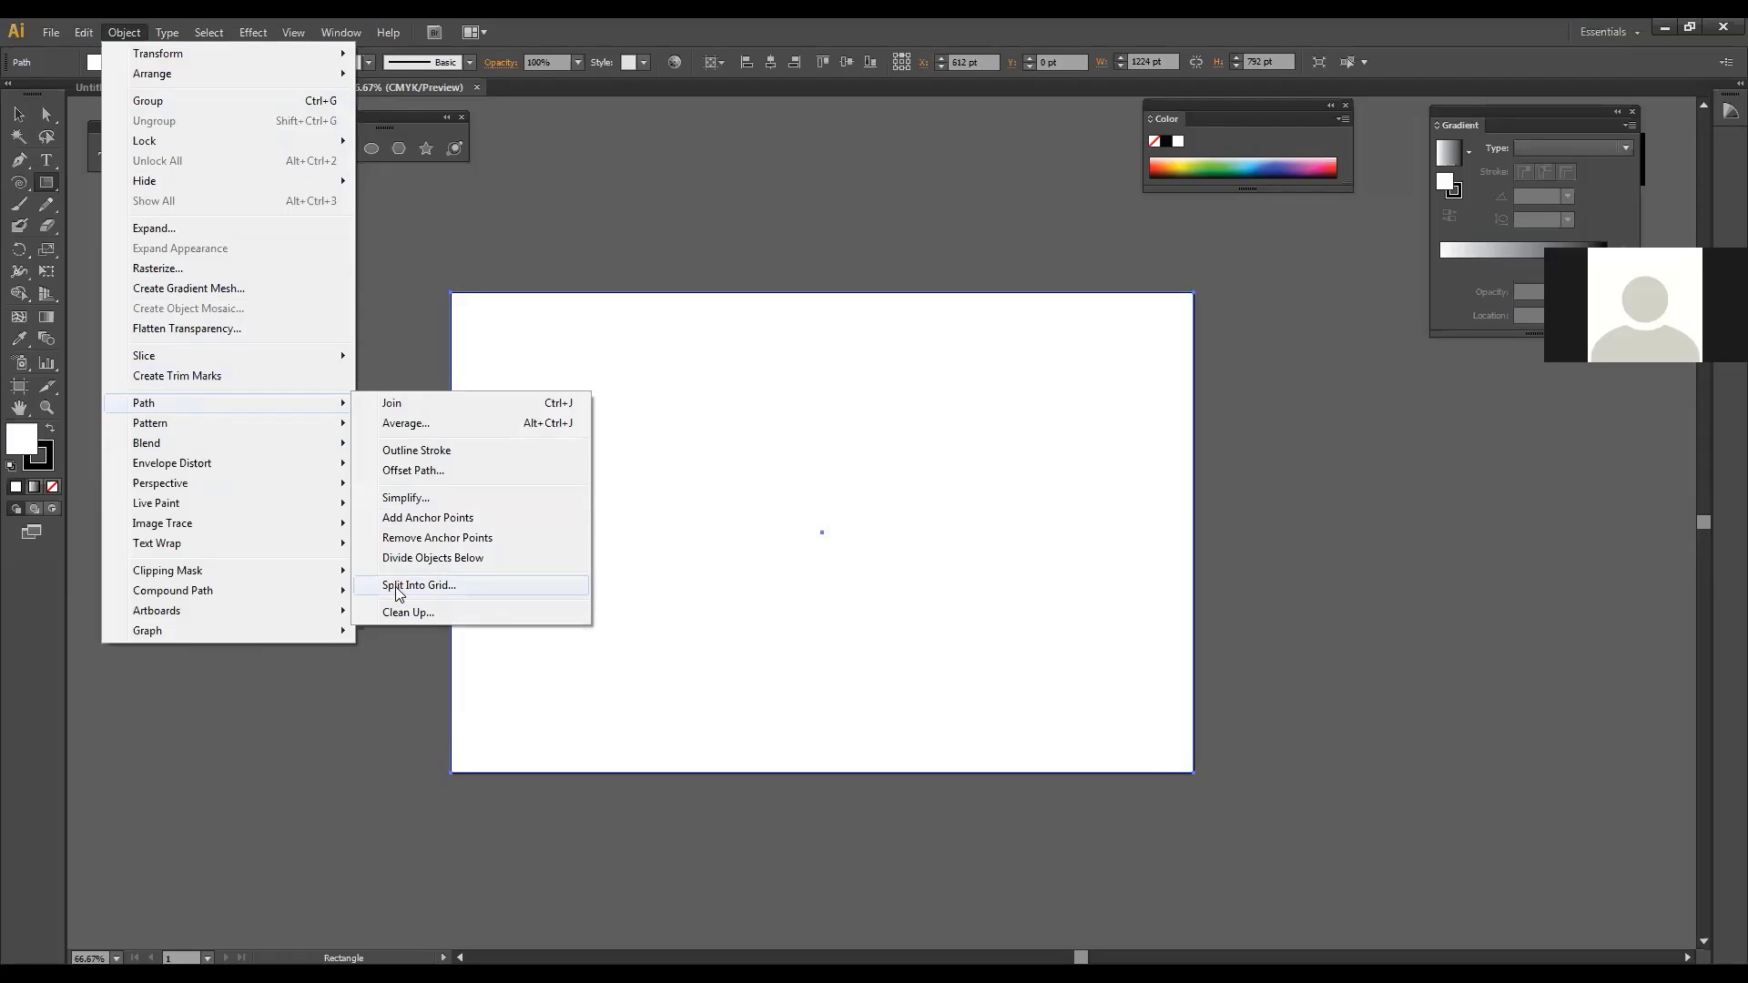
pyautogui.click(442, 589)
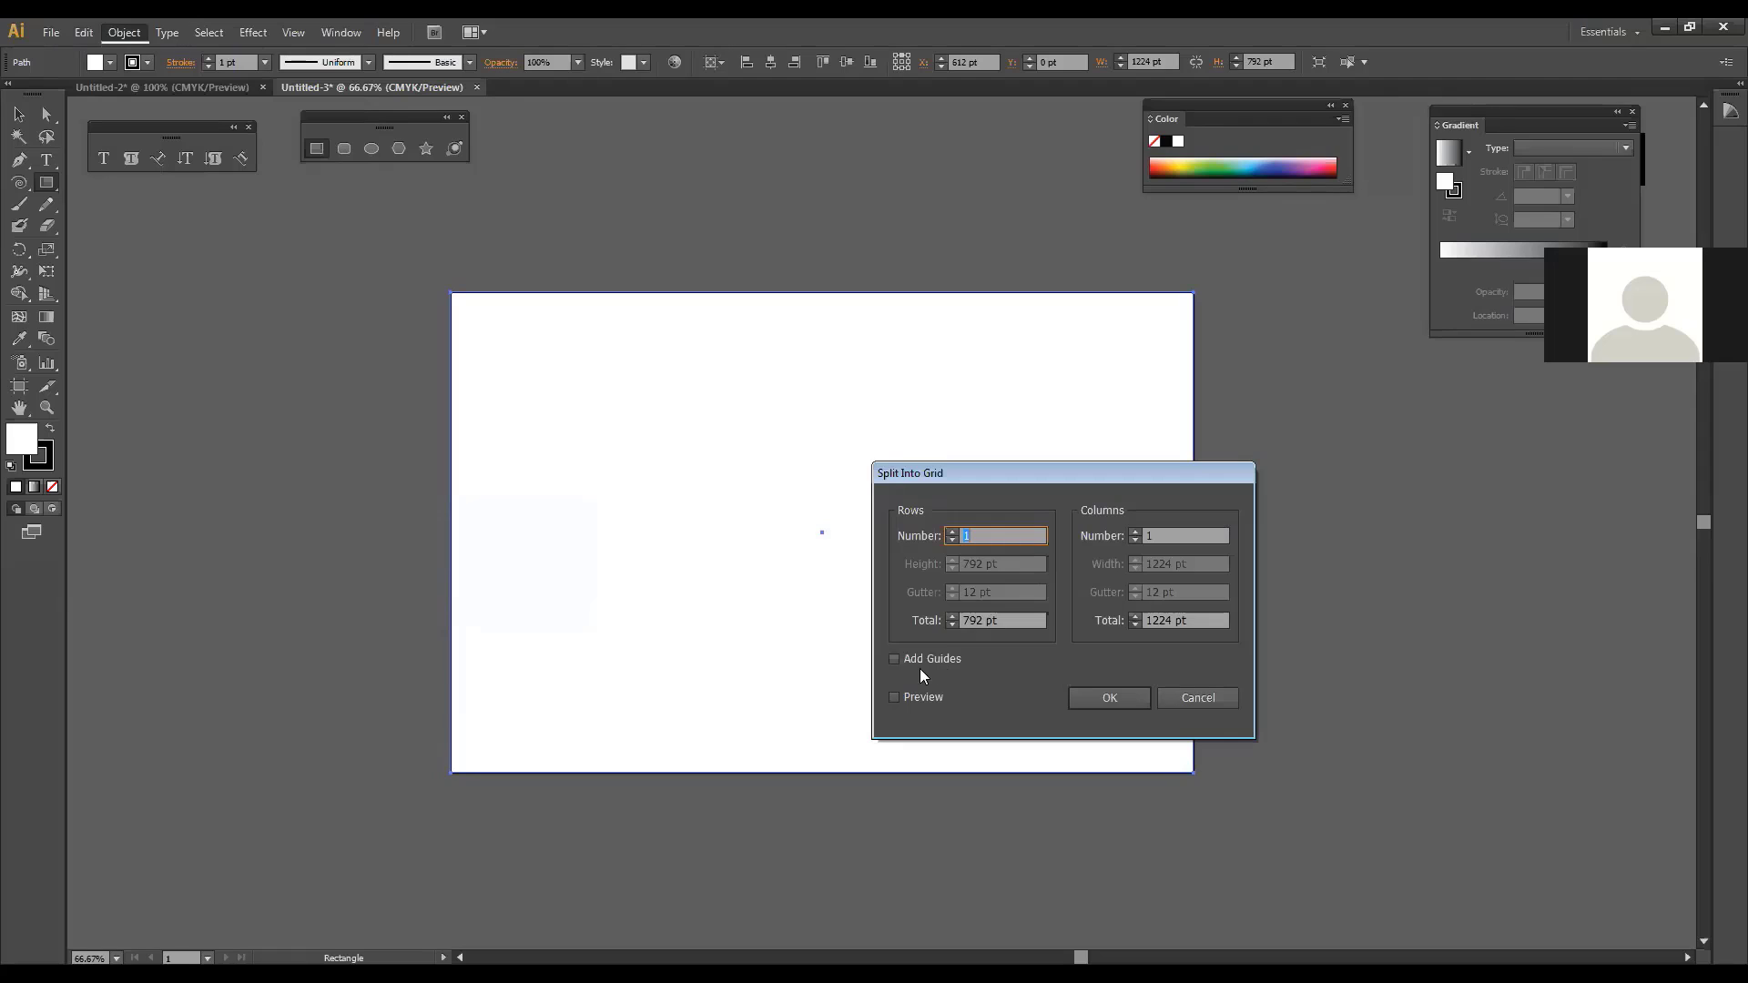
pyautogui.click(906, 698)
pyautogui.doubleClick(981, 535)
pyautogui.write('2')
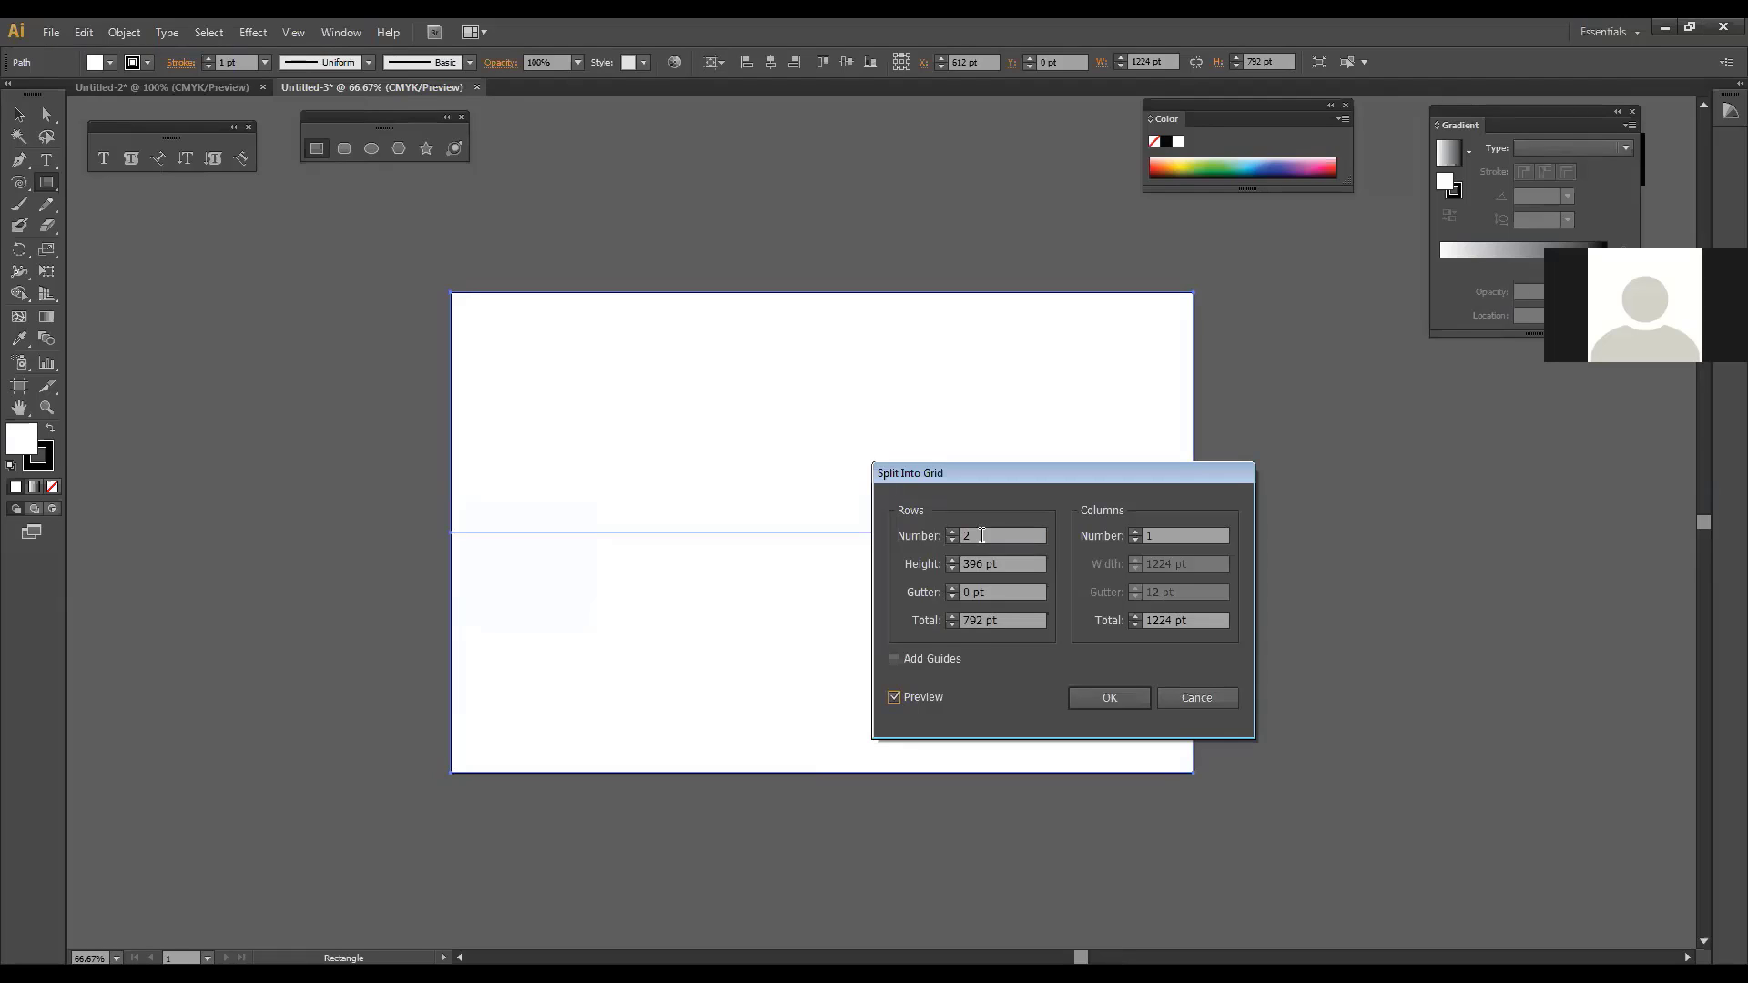
pyautogui.press('BackSpace')
pyautogui.write('1')
pyautogui.doubleClick(1184, 535)
pyautogui.write('2')
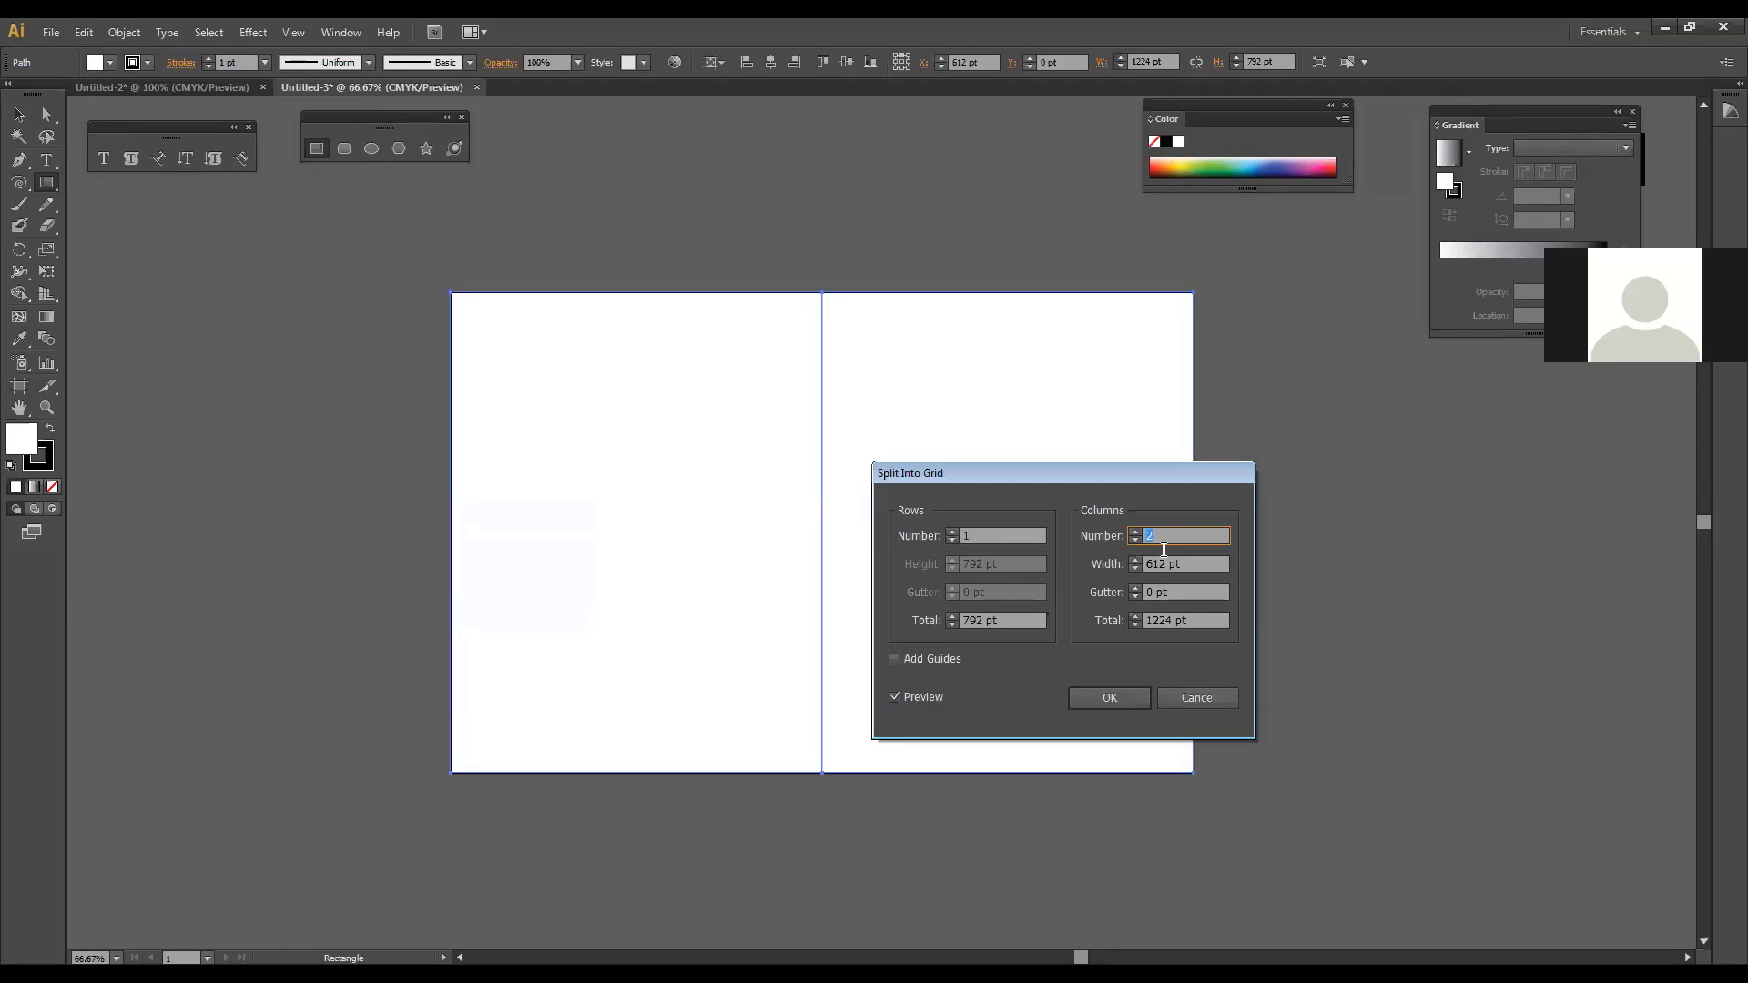
pyautogui.click(1122, 697)
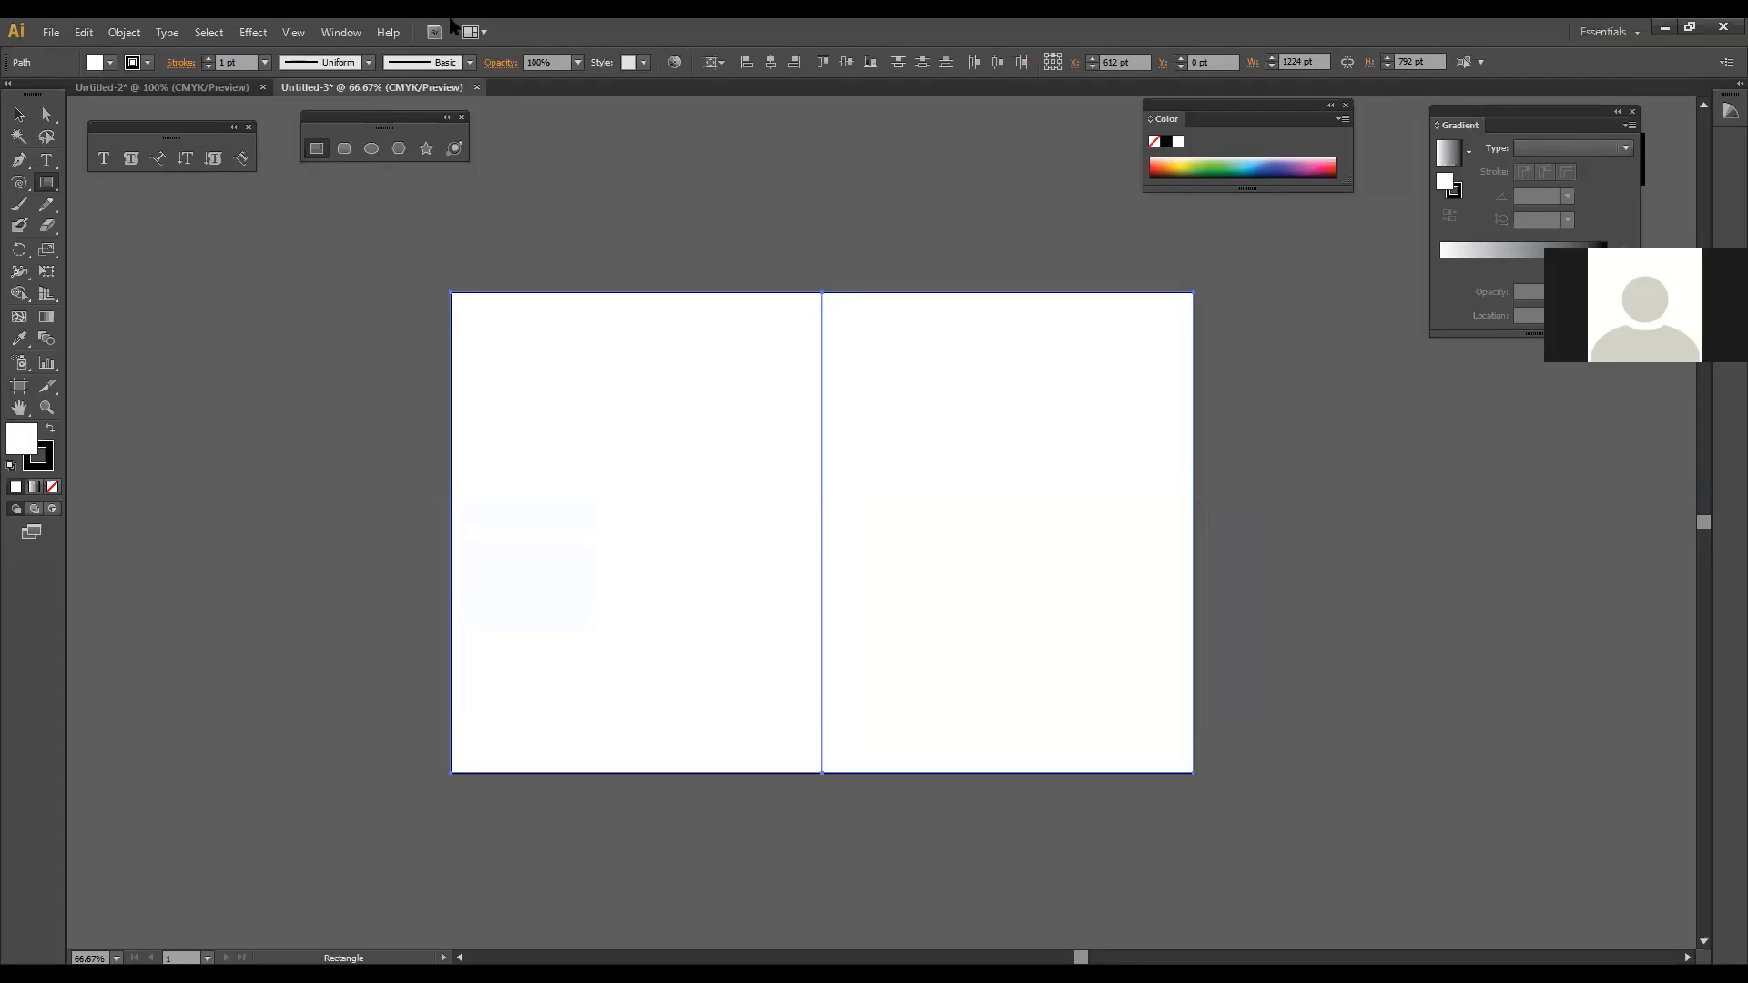
pyautogui.click(121, 33)
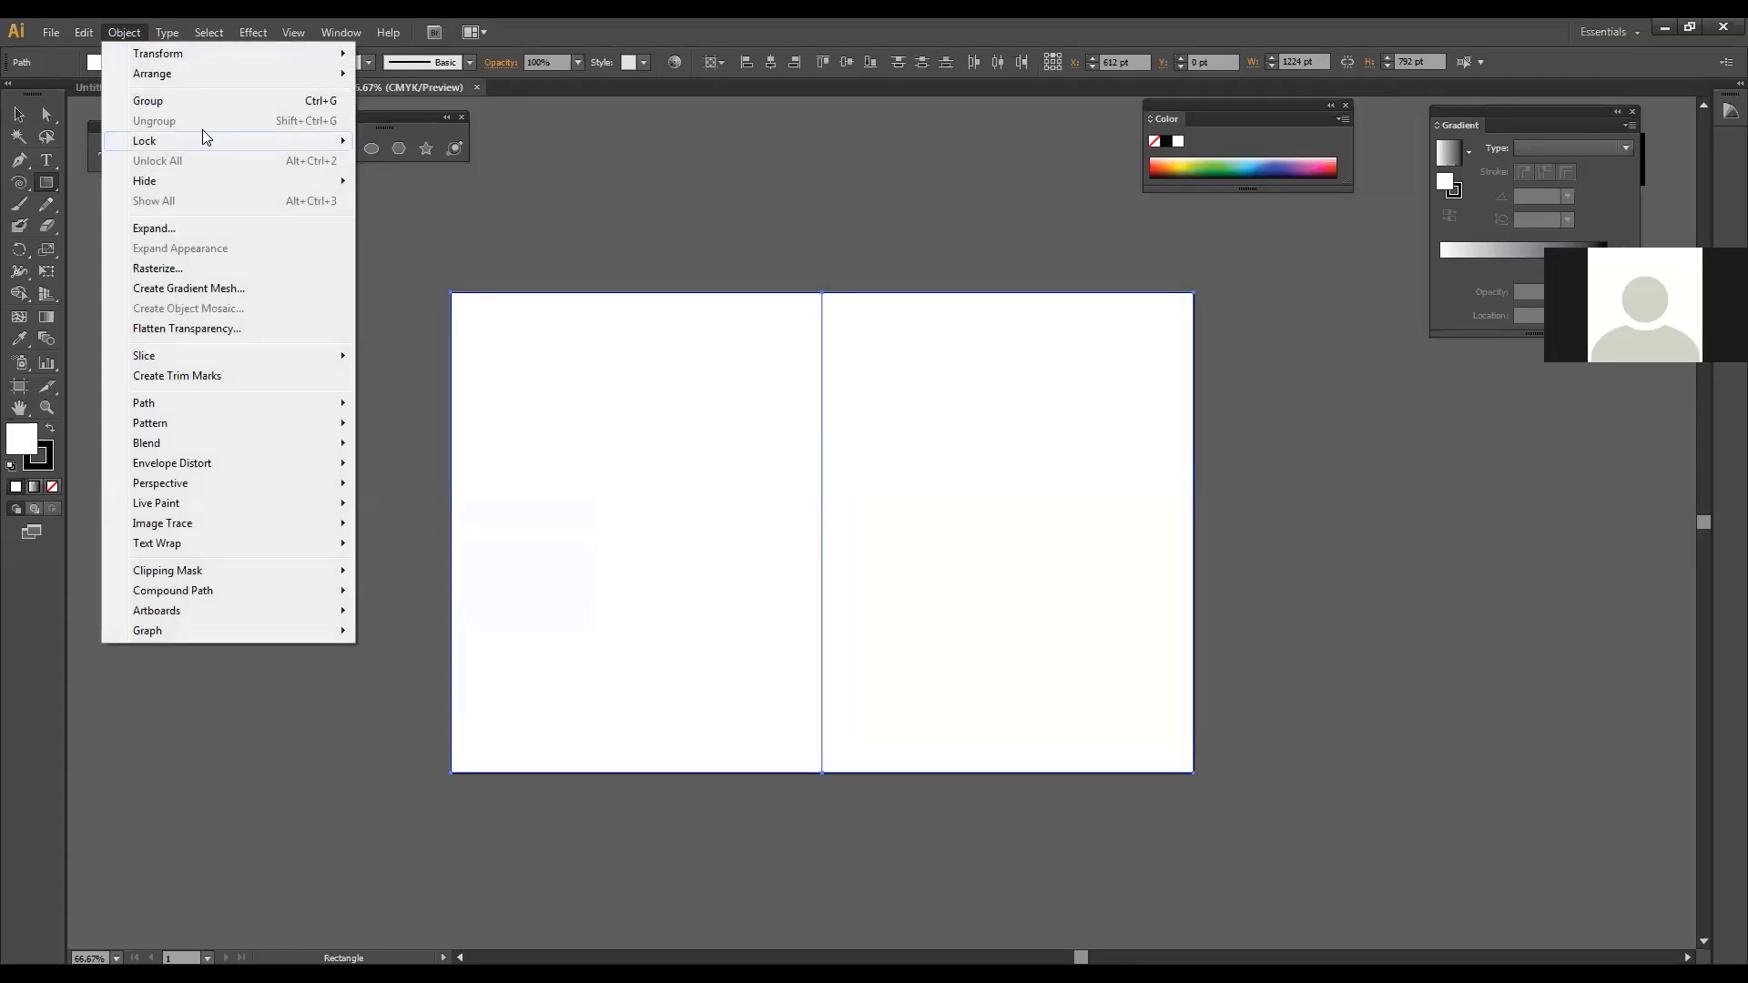
pyautogui.moveTo(208, 411)
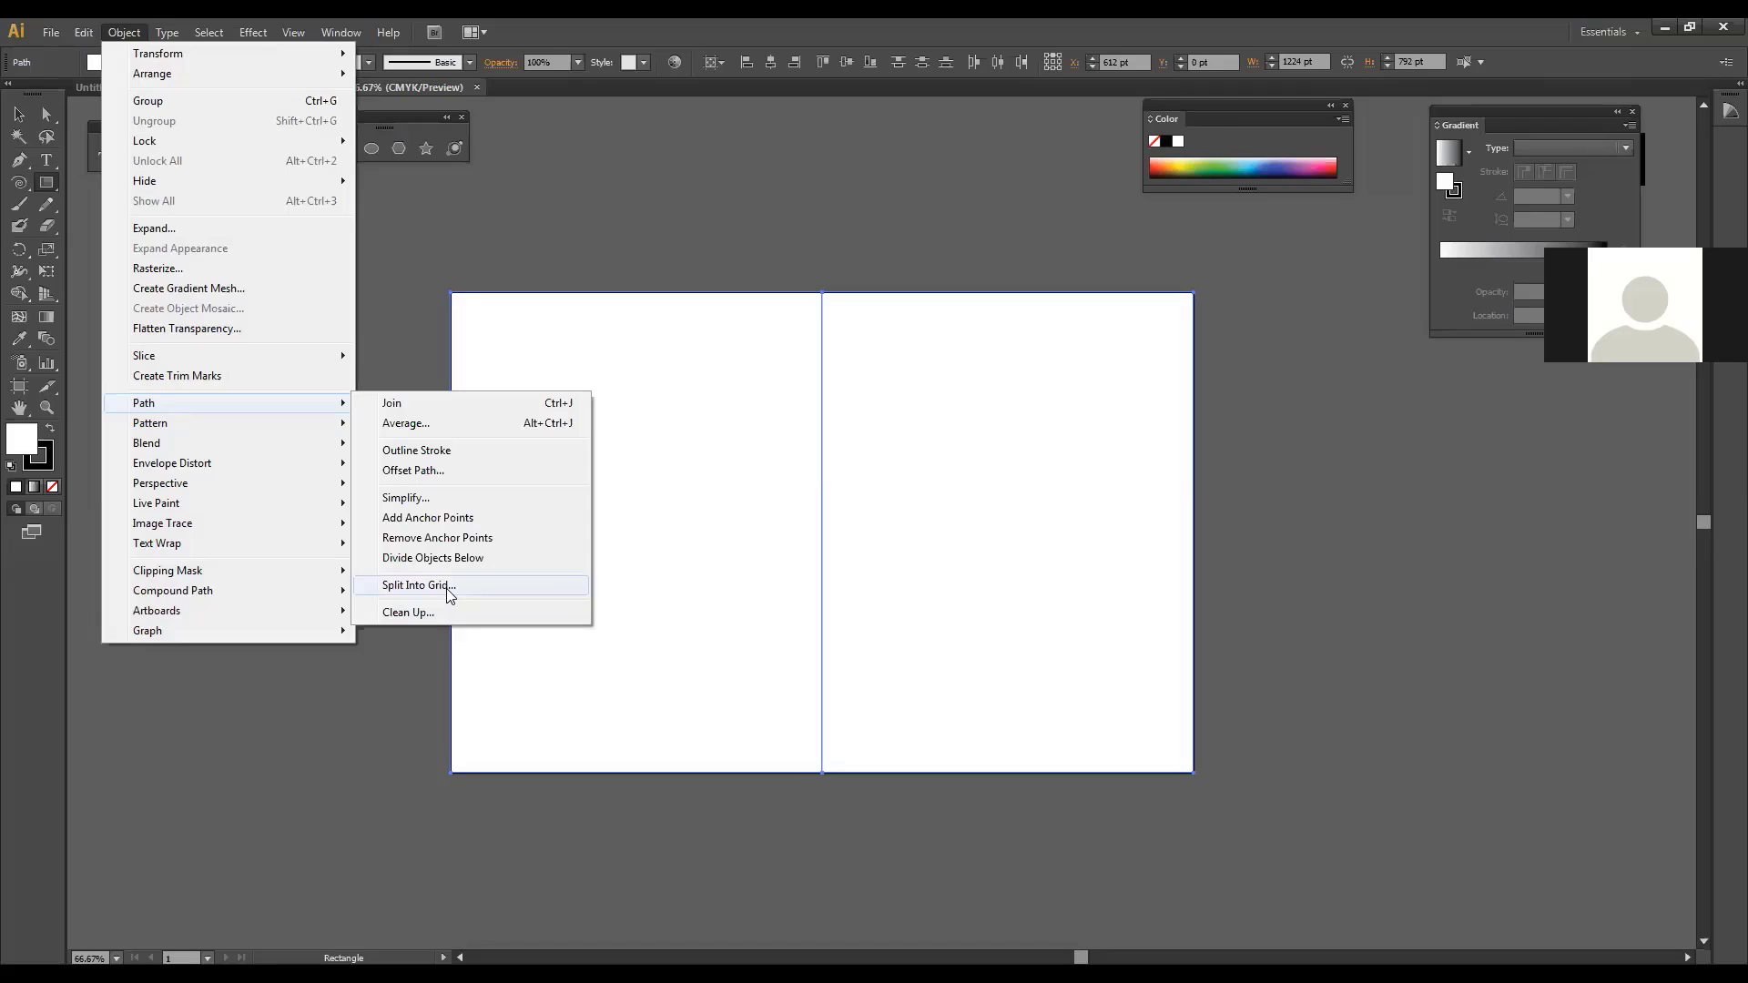
pyautogui.press('Escape')
pyautogui.press('Escape')
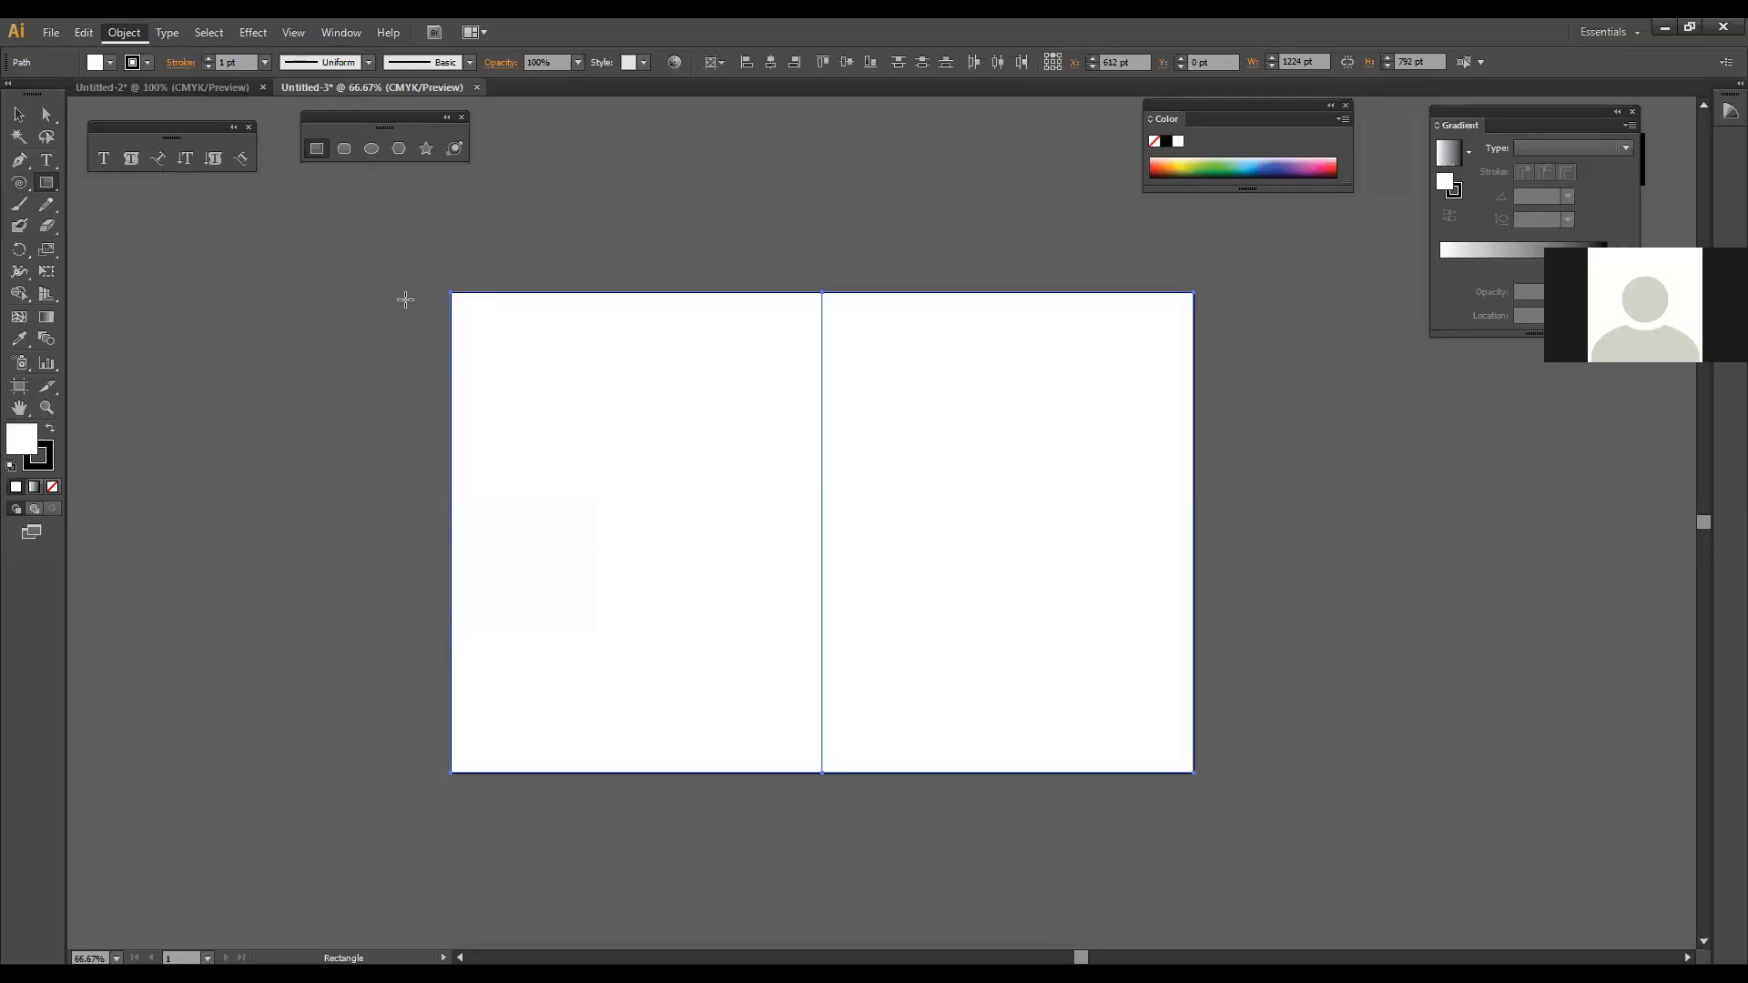
# Step: Move the left half of the split rectangle beyond the artboard's right edge to test that the halves are separate
pyautogui.click(849, 463)
pyautogui.click(850, 465)
pyautogui.click(18, 114)
pyautogui.click(253, 391)
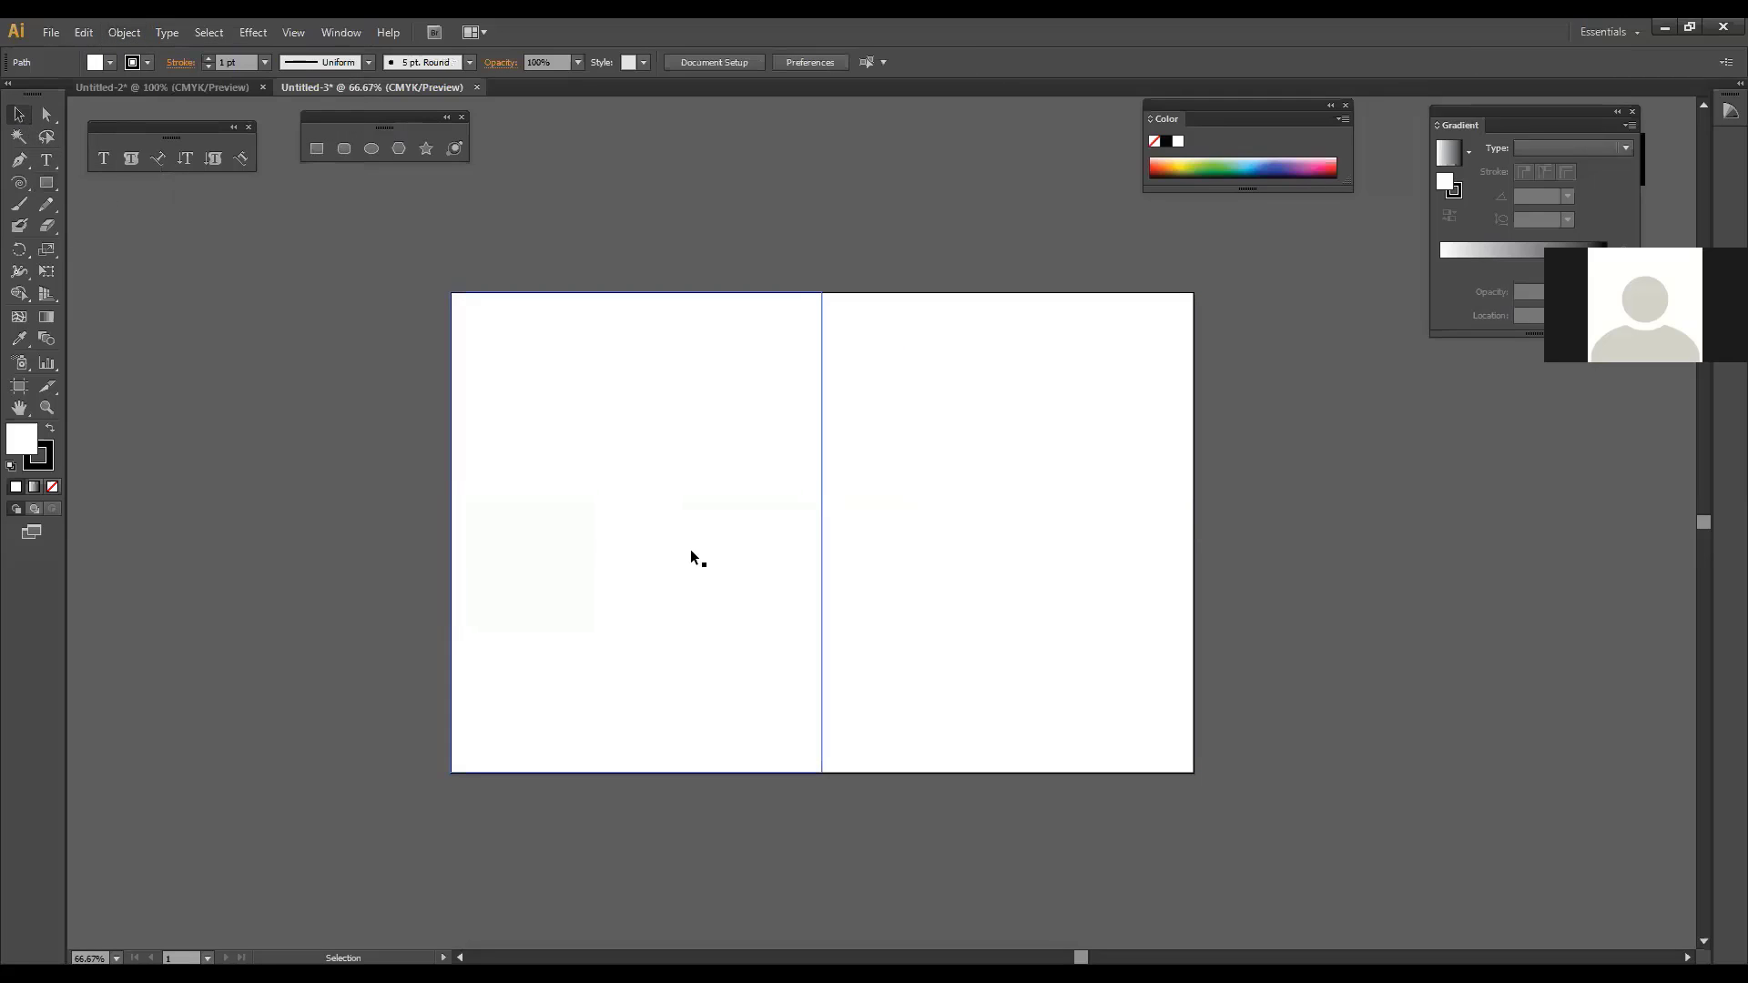
pyautogui.click(713, 557)
pyautogui.moveTo(712, 557); pyautogui.dragTo(1194, 569)
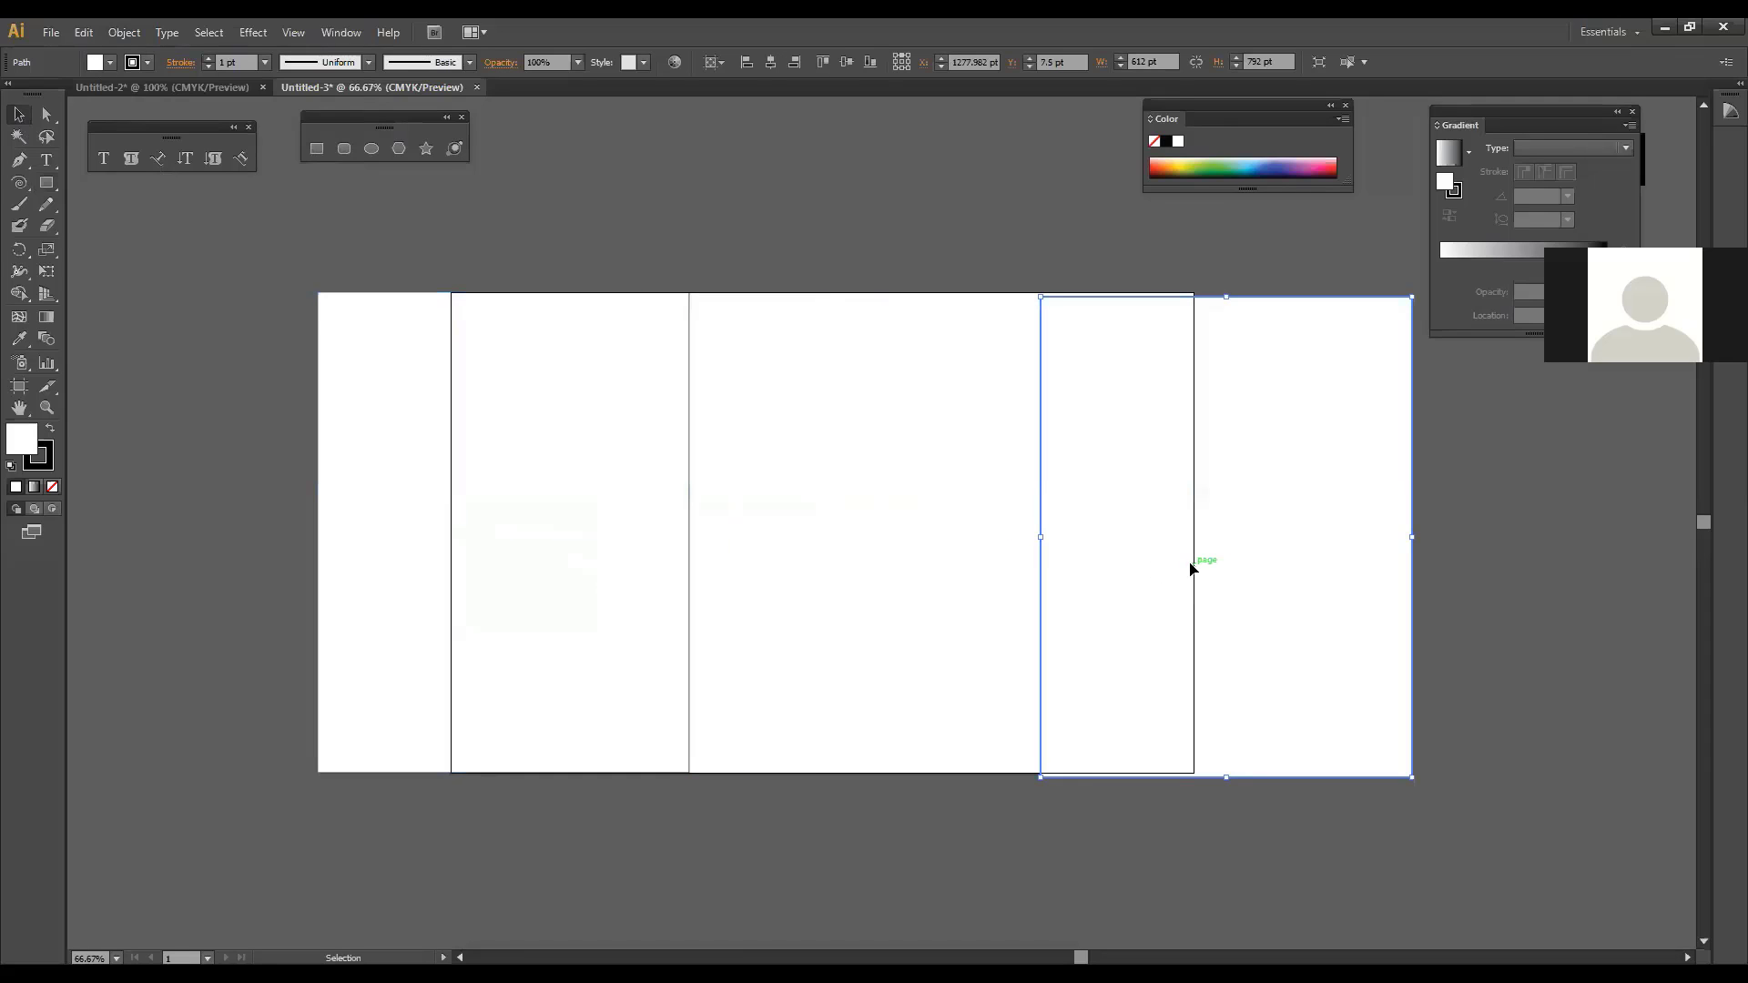
# Step: Undo the moves of the halves and the grid split to restore the single rectangle
pyautogui.hotkey('ctrl', 'z')
pyautogui.hotkey('ctrl', 'z')
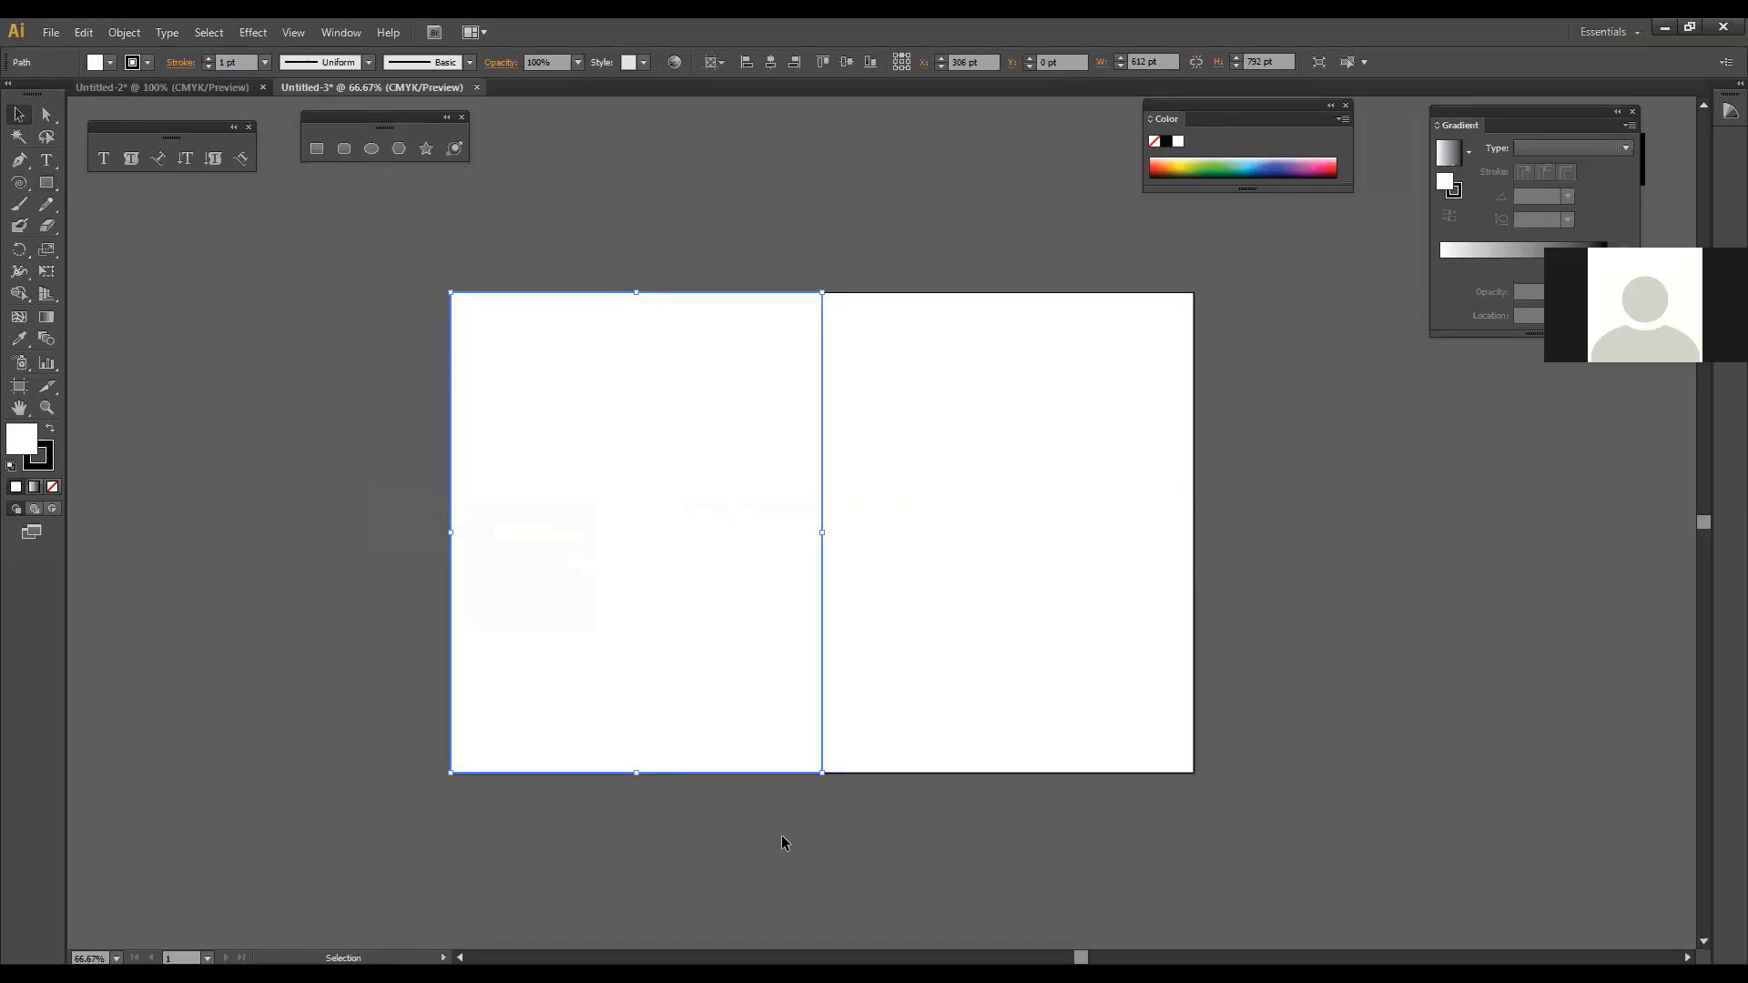
pyautogui.hotkey('ctrl', 'z')
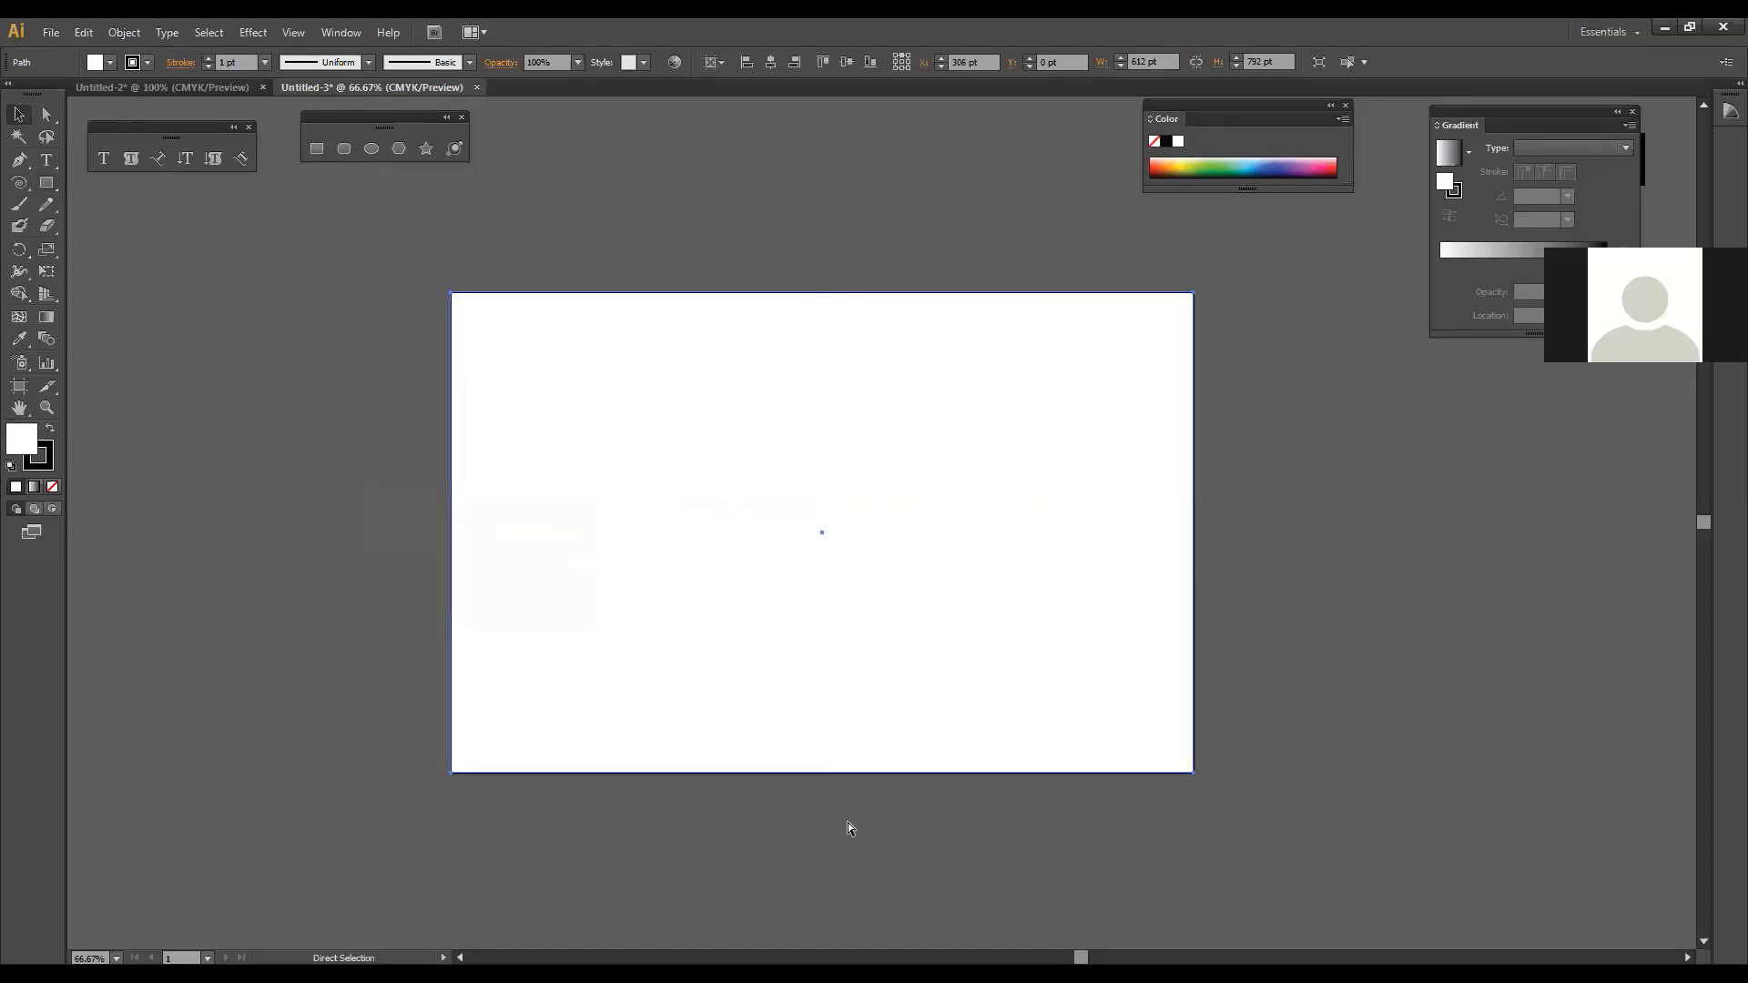
# Step: Move the full rectangle down and to the left, to about X 509 pt and Y 342 pt
pyautogui.click(297, 387)
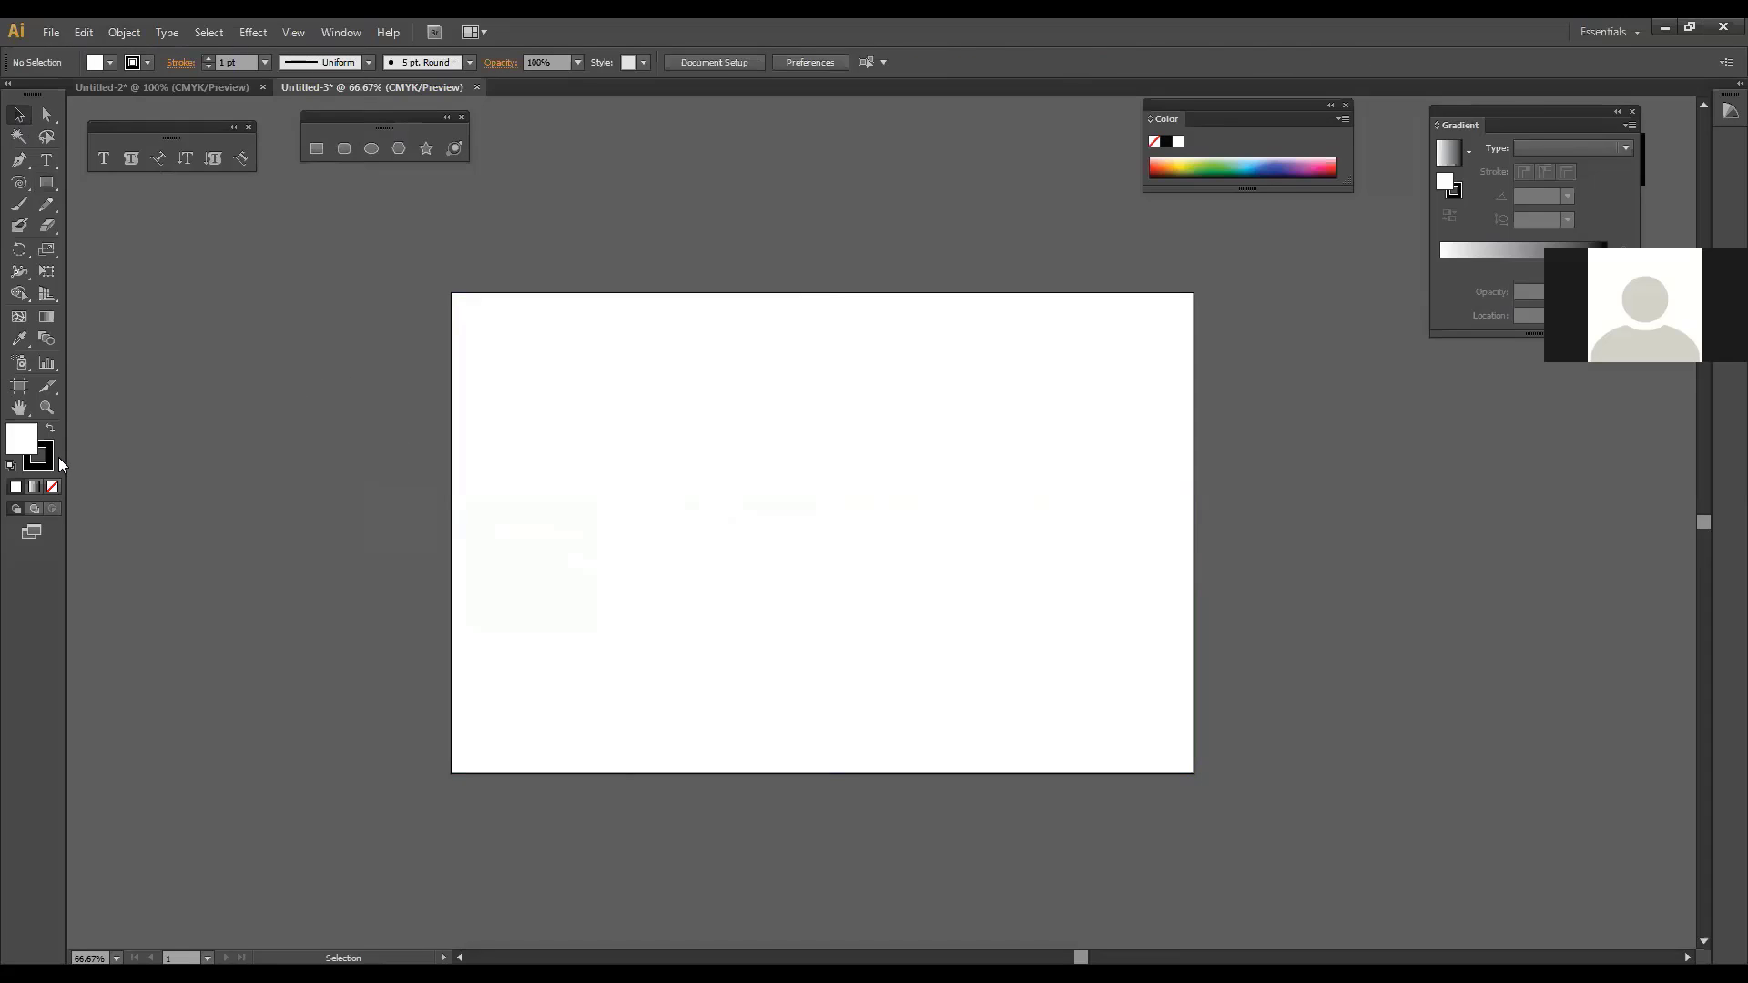
pyautogui.press('/')
pyautogui.press('x')
pyautogui.click(667, 541)
pyautogui.hotkey('ctrl', 'z')
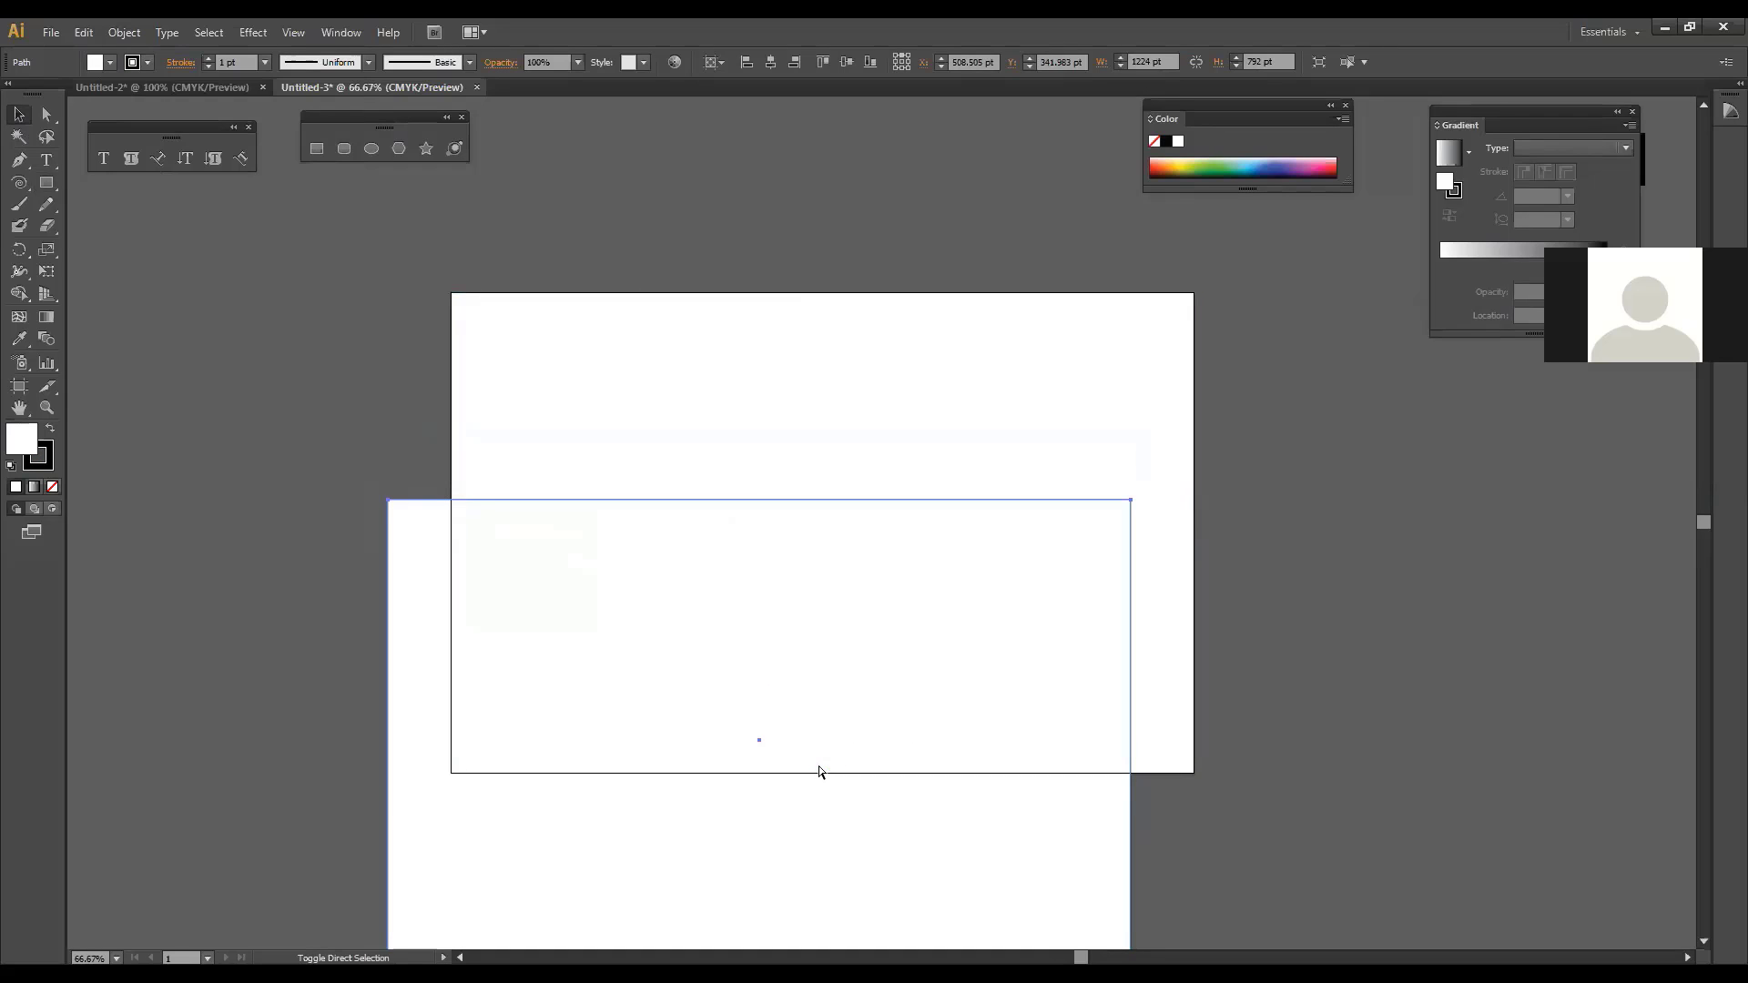
# Step: Show the transparency grid and center the rectangle horizontally and vertically on the artboard
pyautogui.hotkey('ctrl', 'shift', 'd')
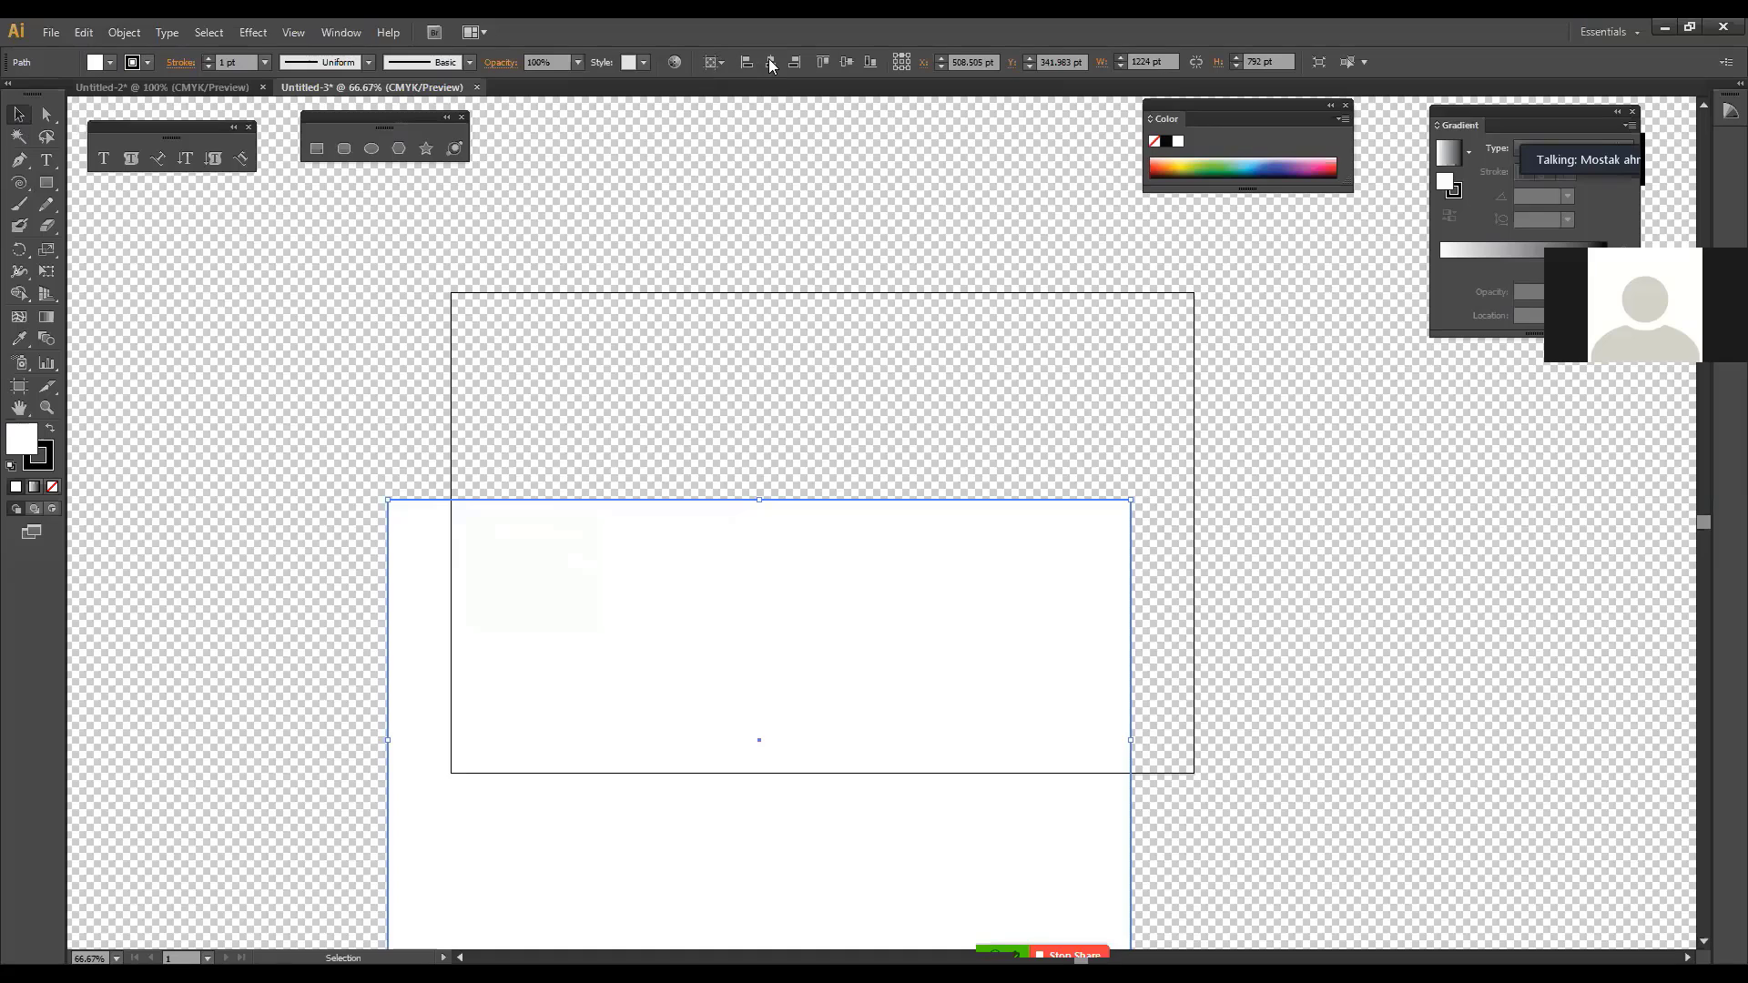
pyautogui.click(845, 62)
pyautogui.click(770, 62)
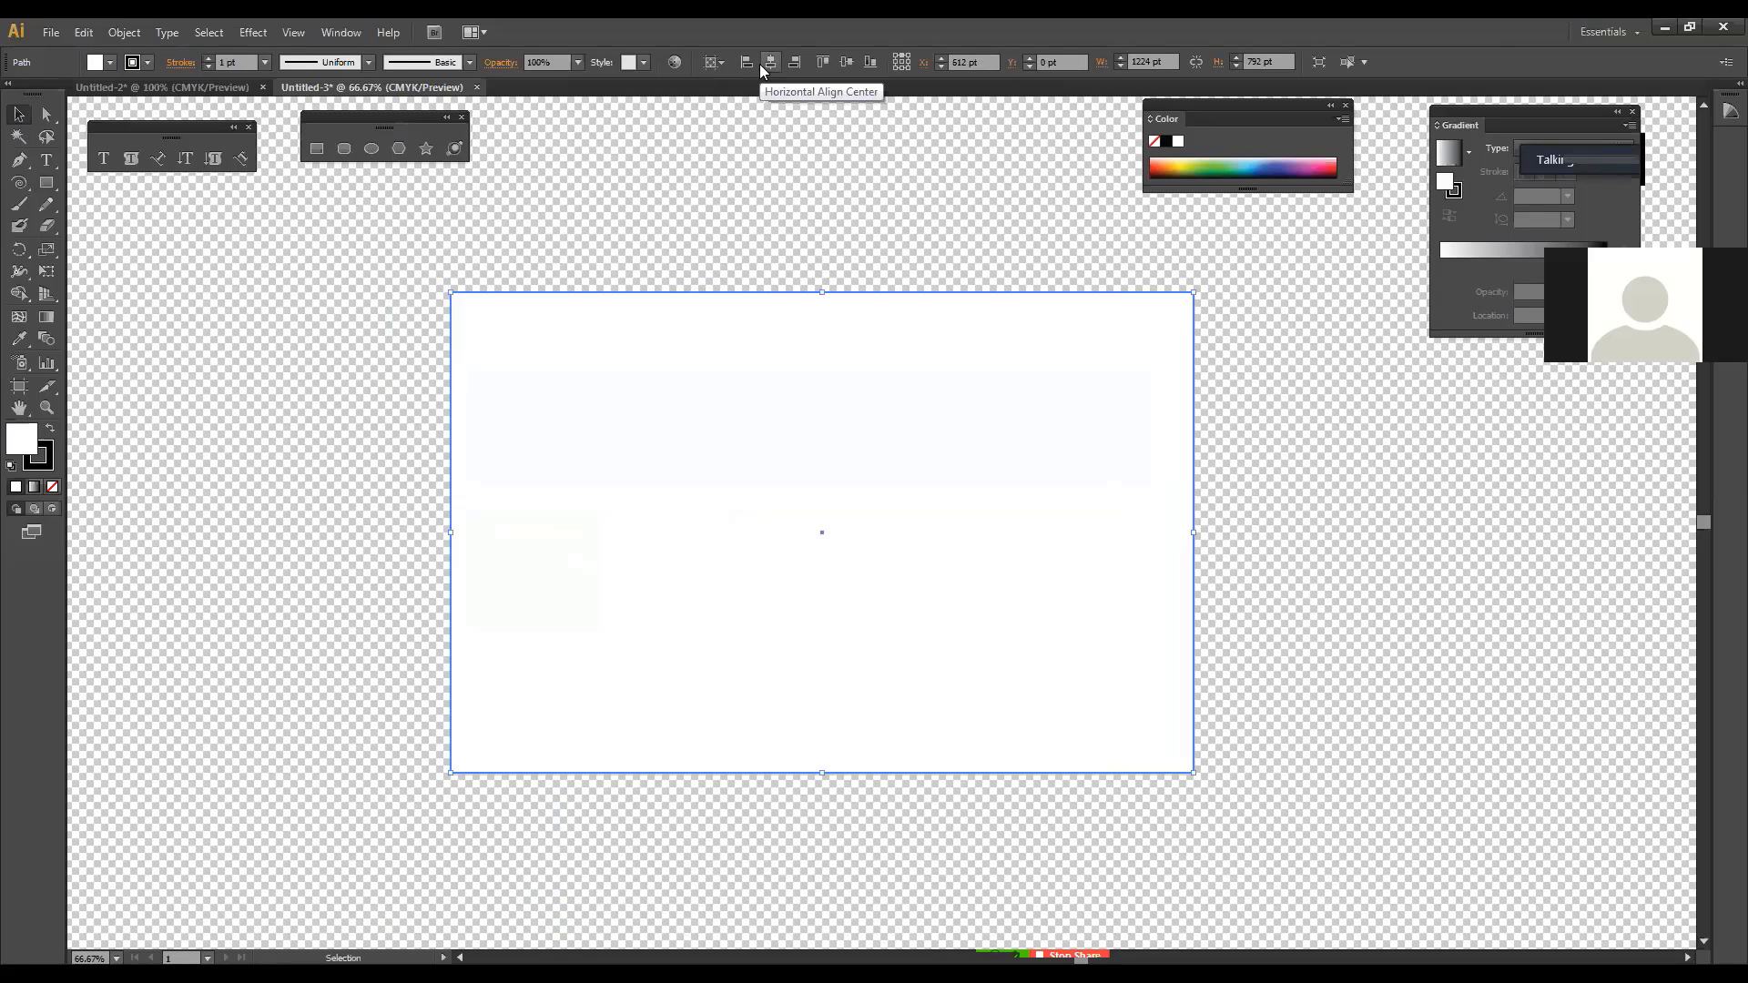
pyautogui.click(1270, 498)
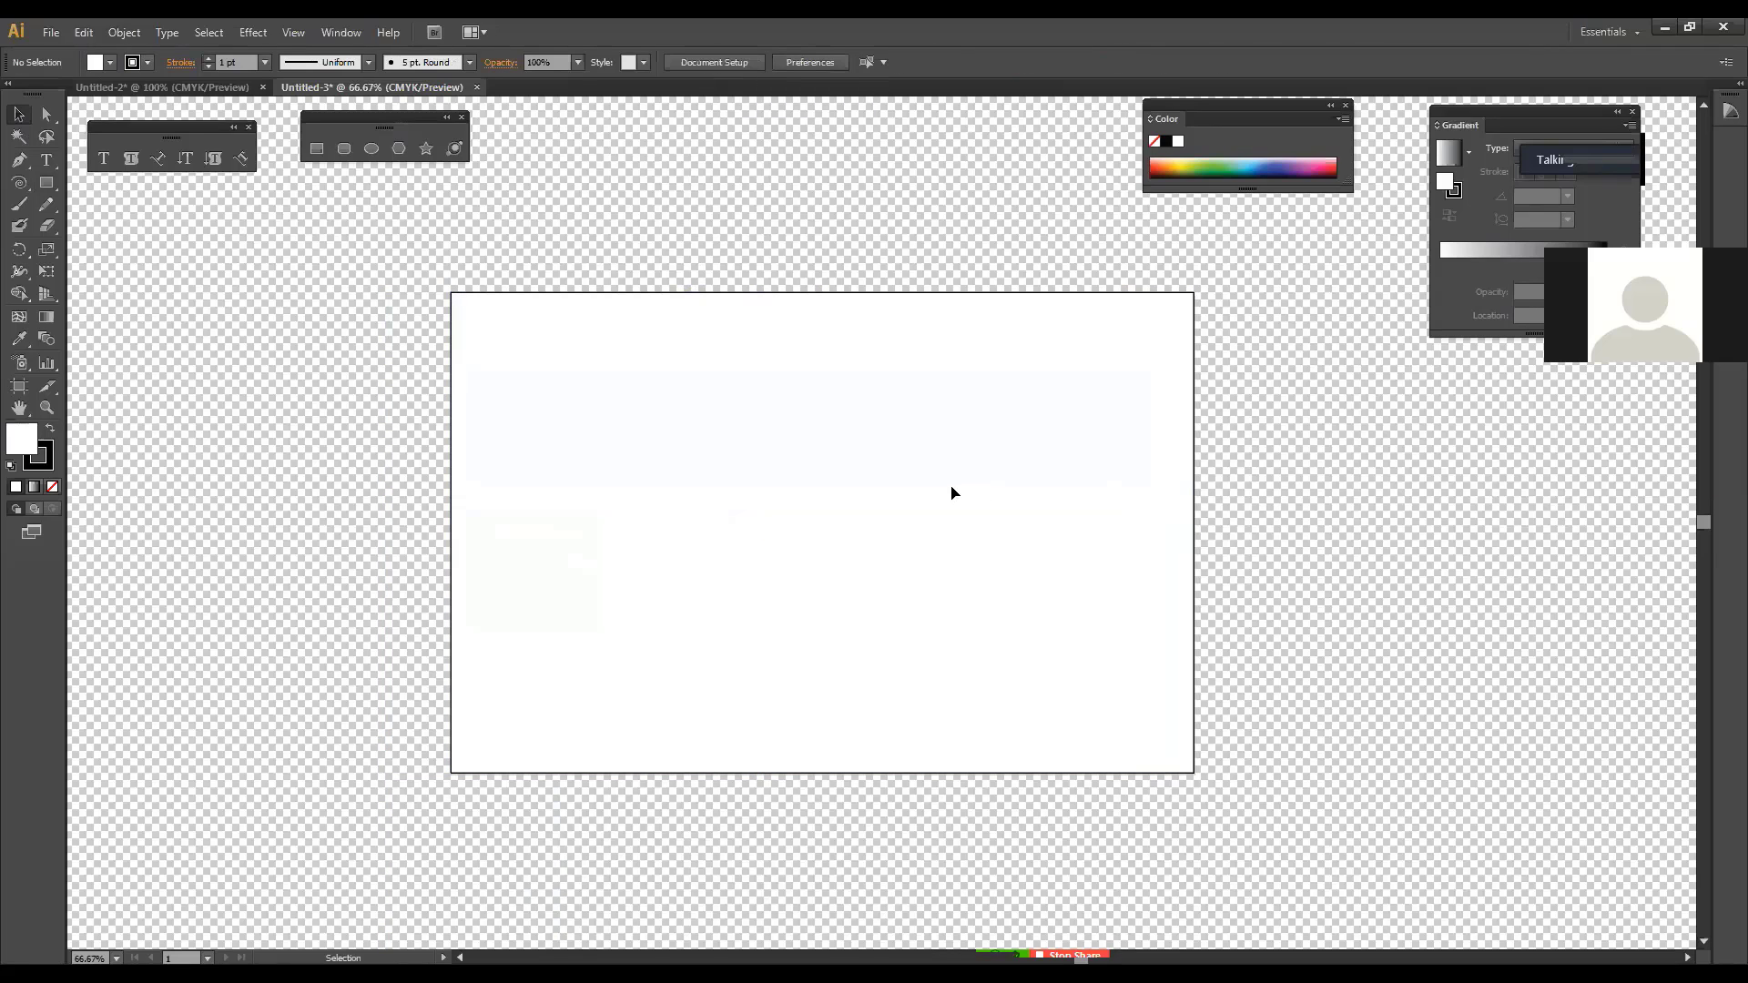
# Step: Remove the stroke from the white rectangle and make the fill active again
pyautogui.click(900, 489)
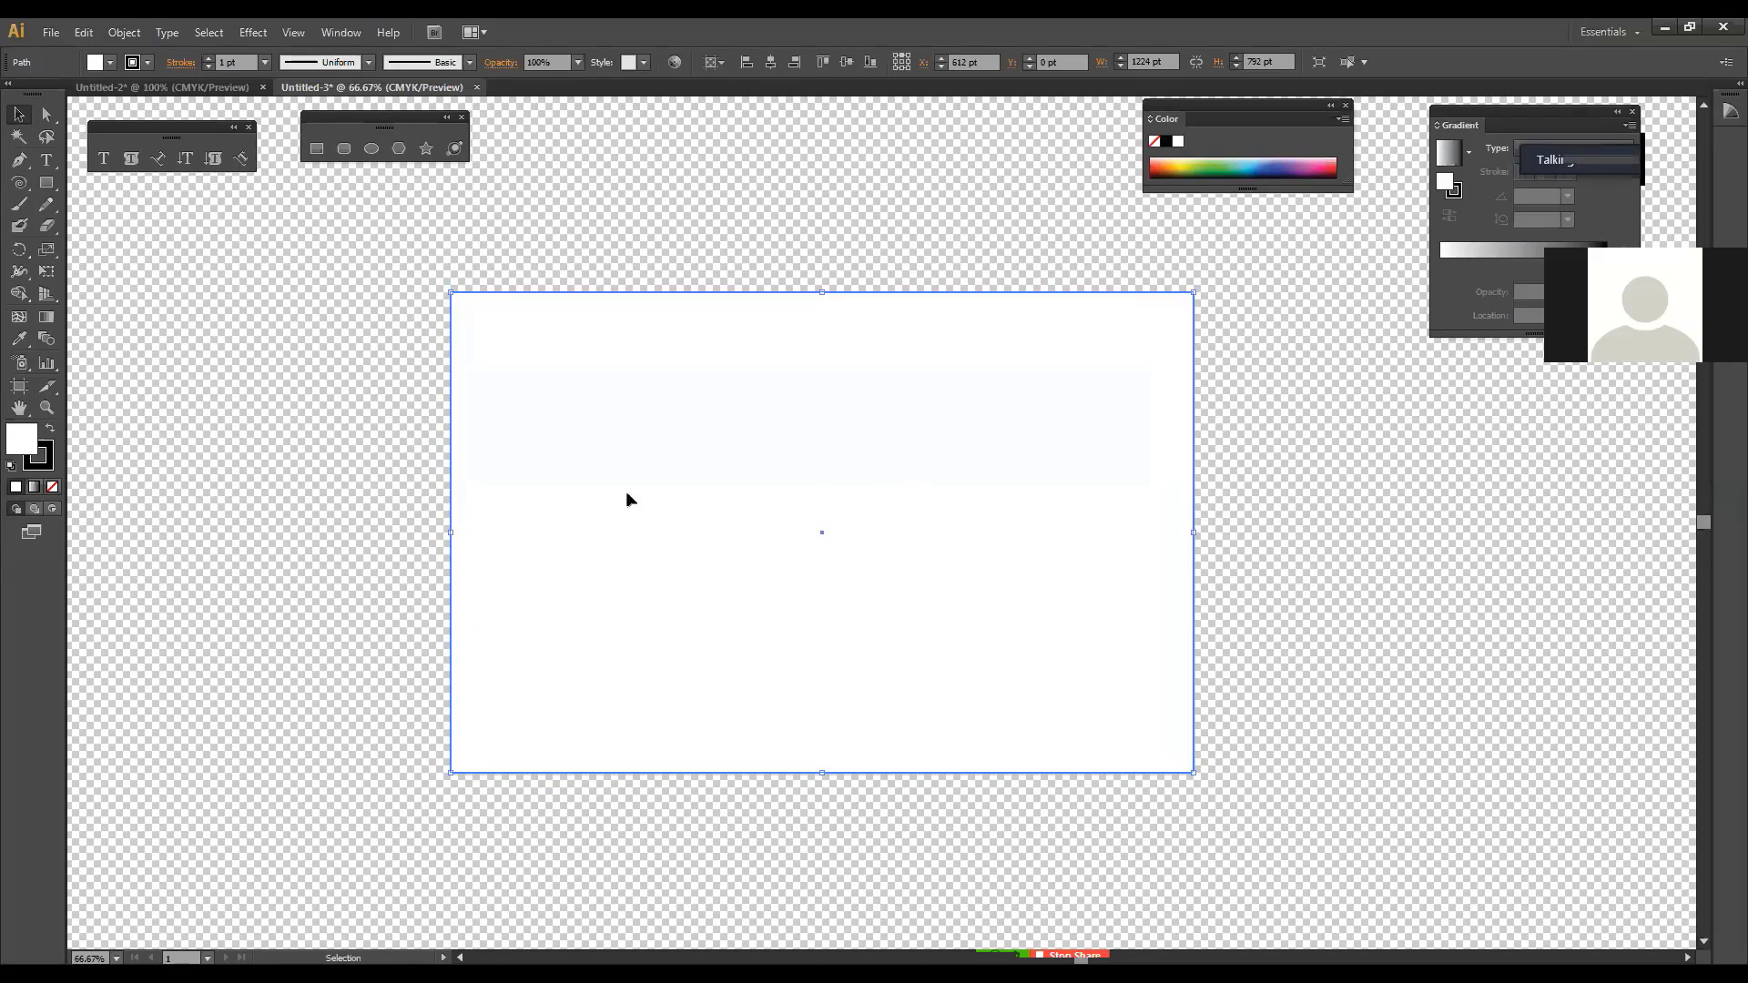
pyautogui.click(52, 485)
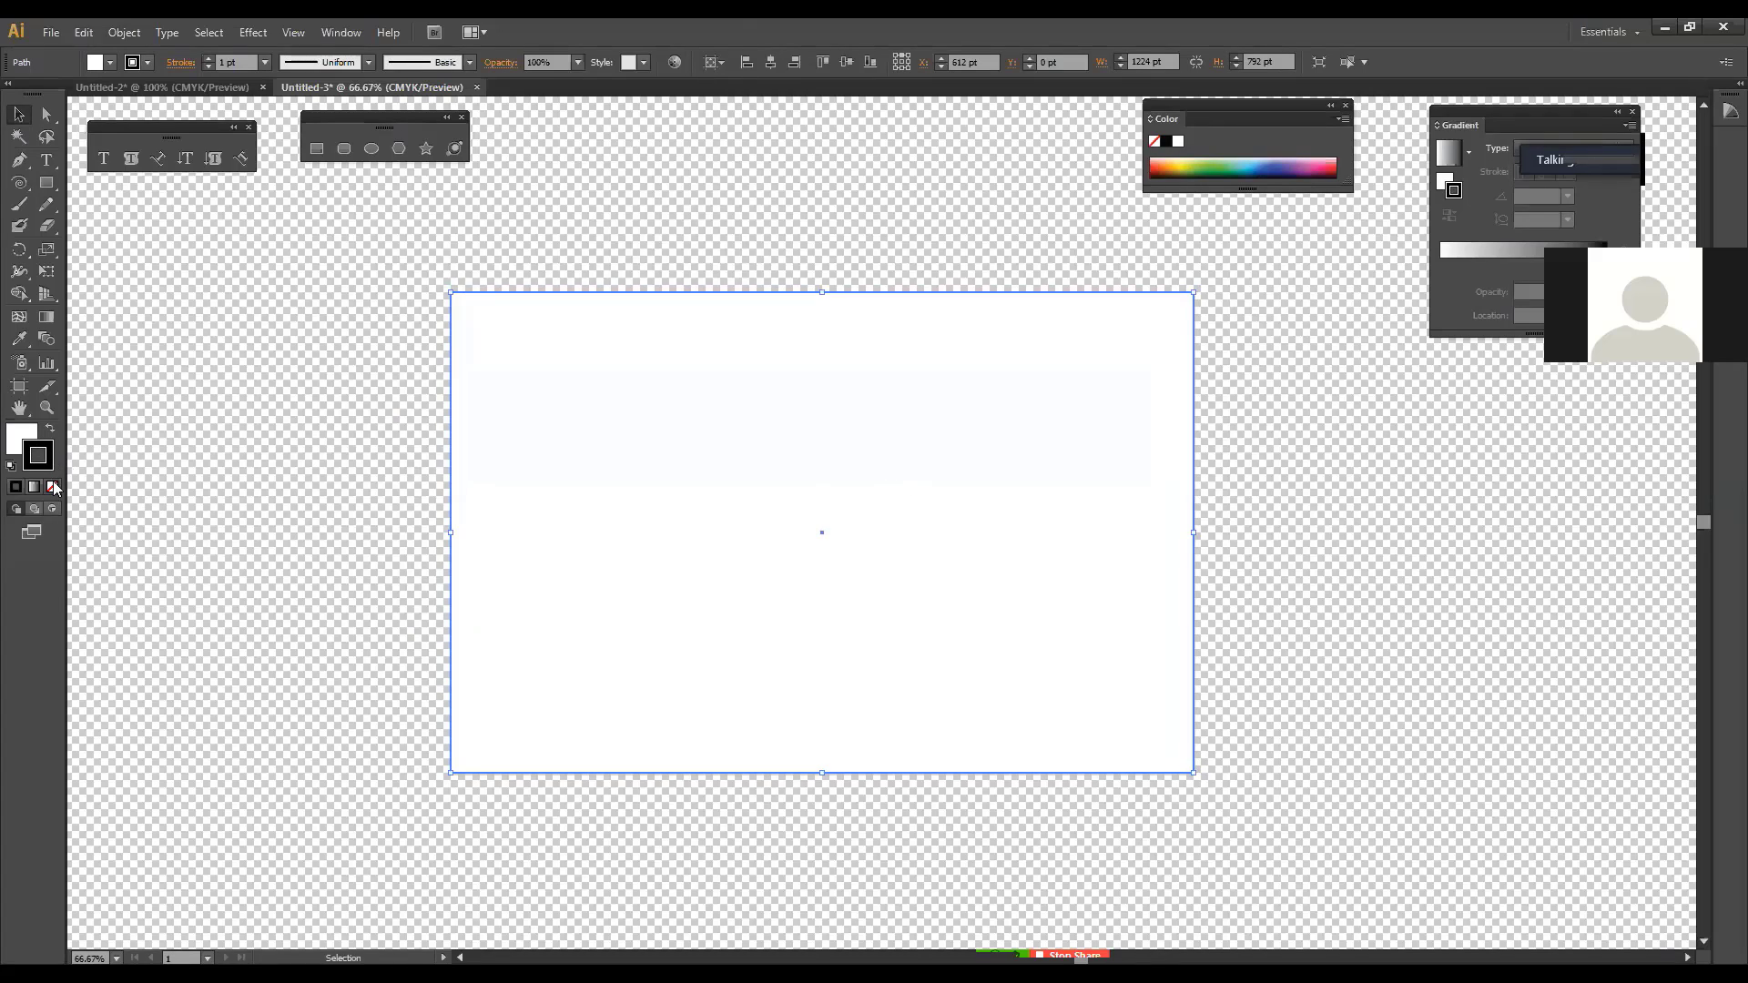
pyautogui.click(22, 438)
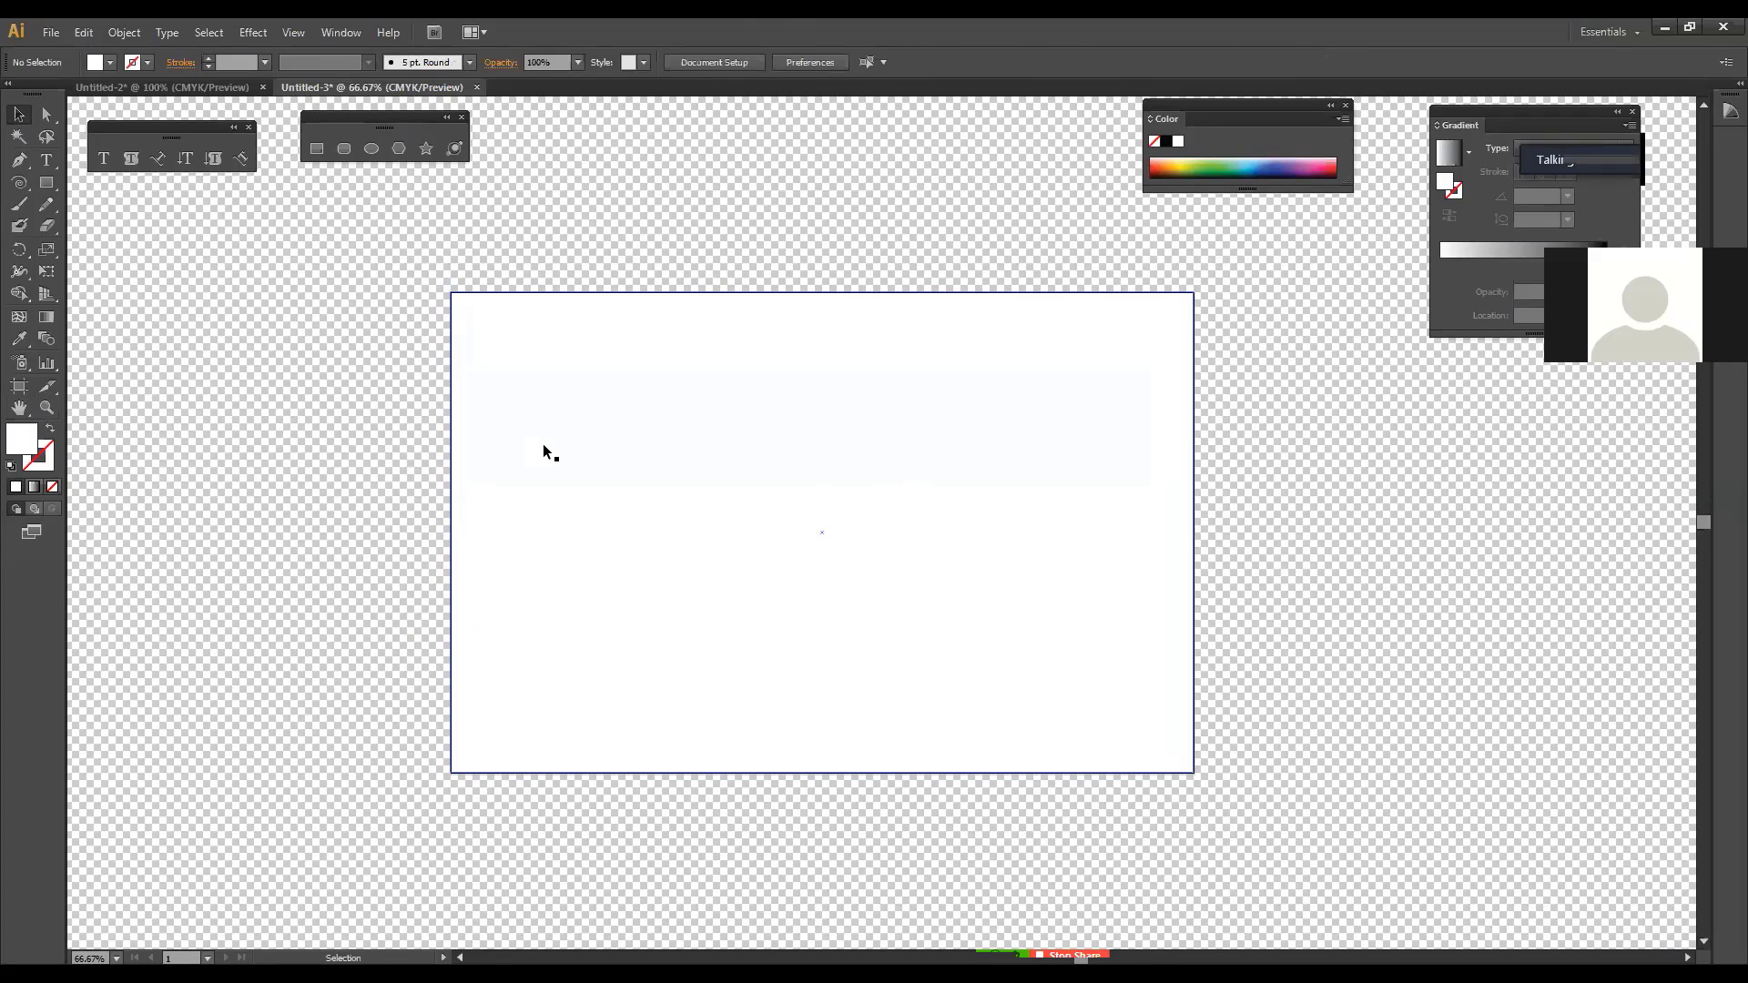
# Step: Split the strokeless rectangle into a grid of one row and two columns with the preview on
pyautogui.click(126, 32)
pyautogui.moveTo(319, 402)
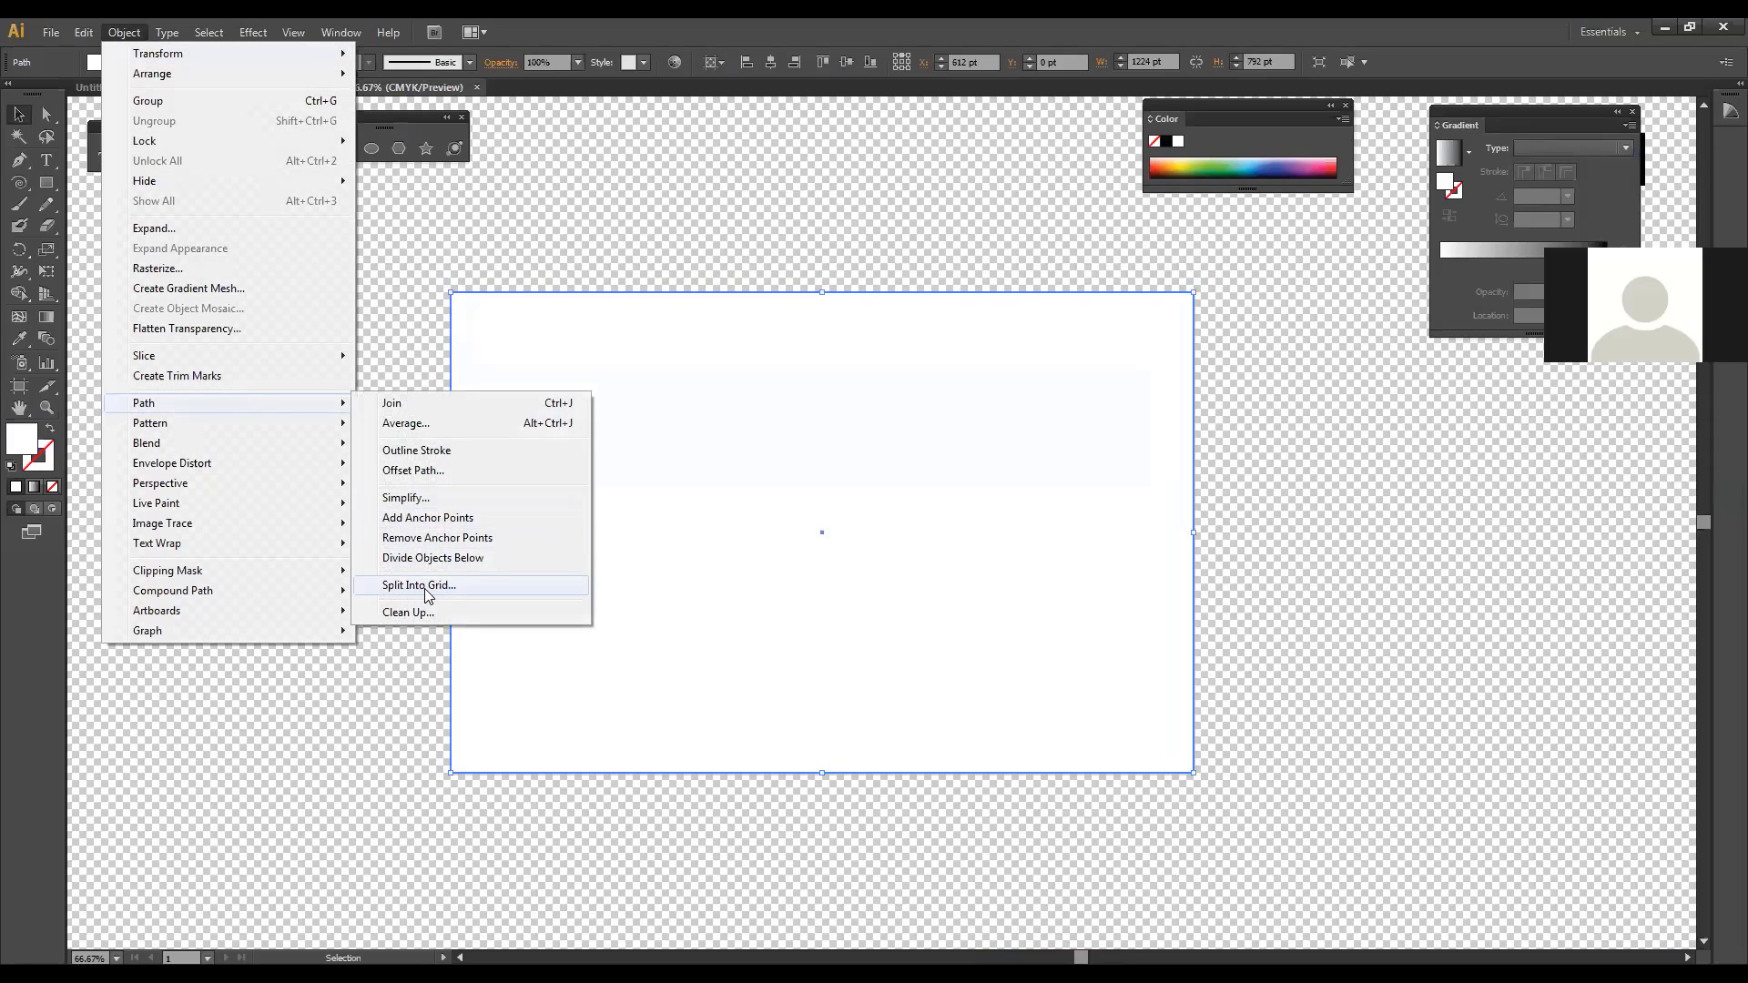
pyautogui.click(428, 585)
pyautogui.press('Tab')
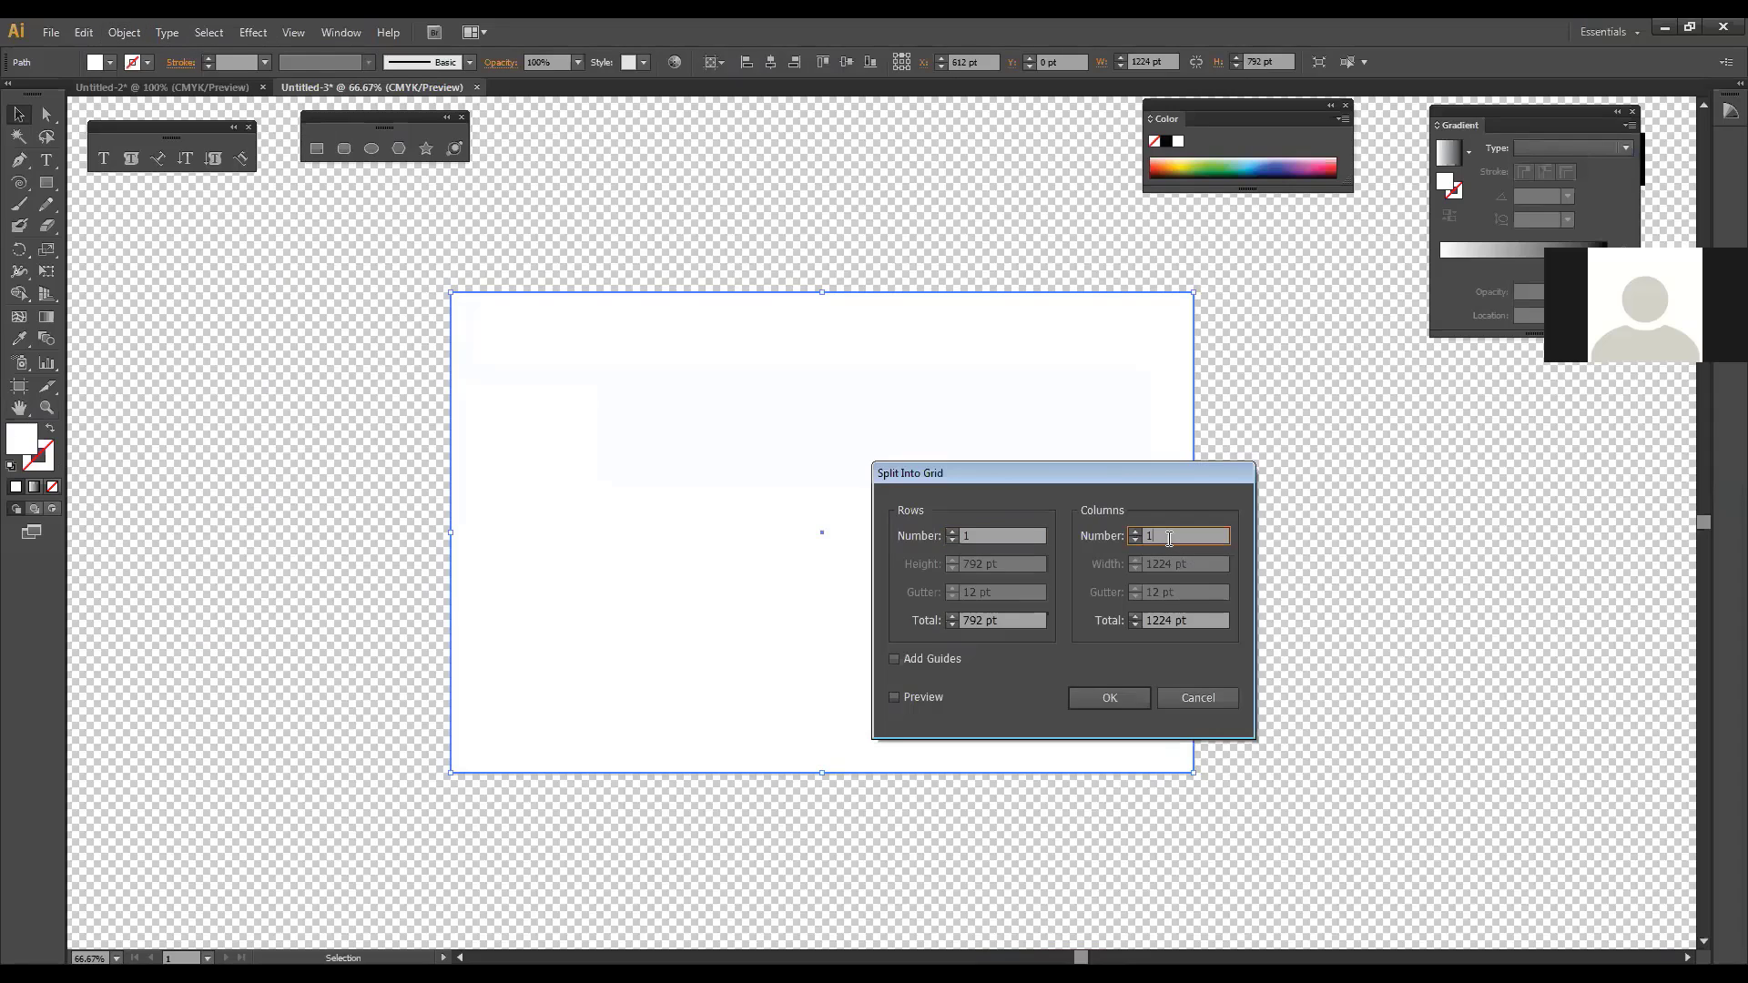
pyautogui.press('Up')
pyautogui.click(912, 694)
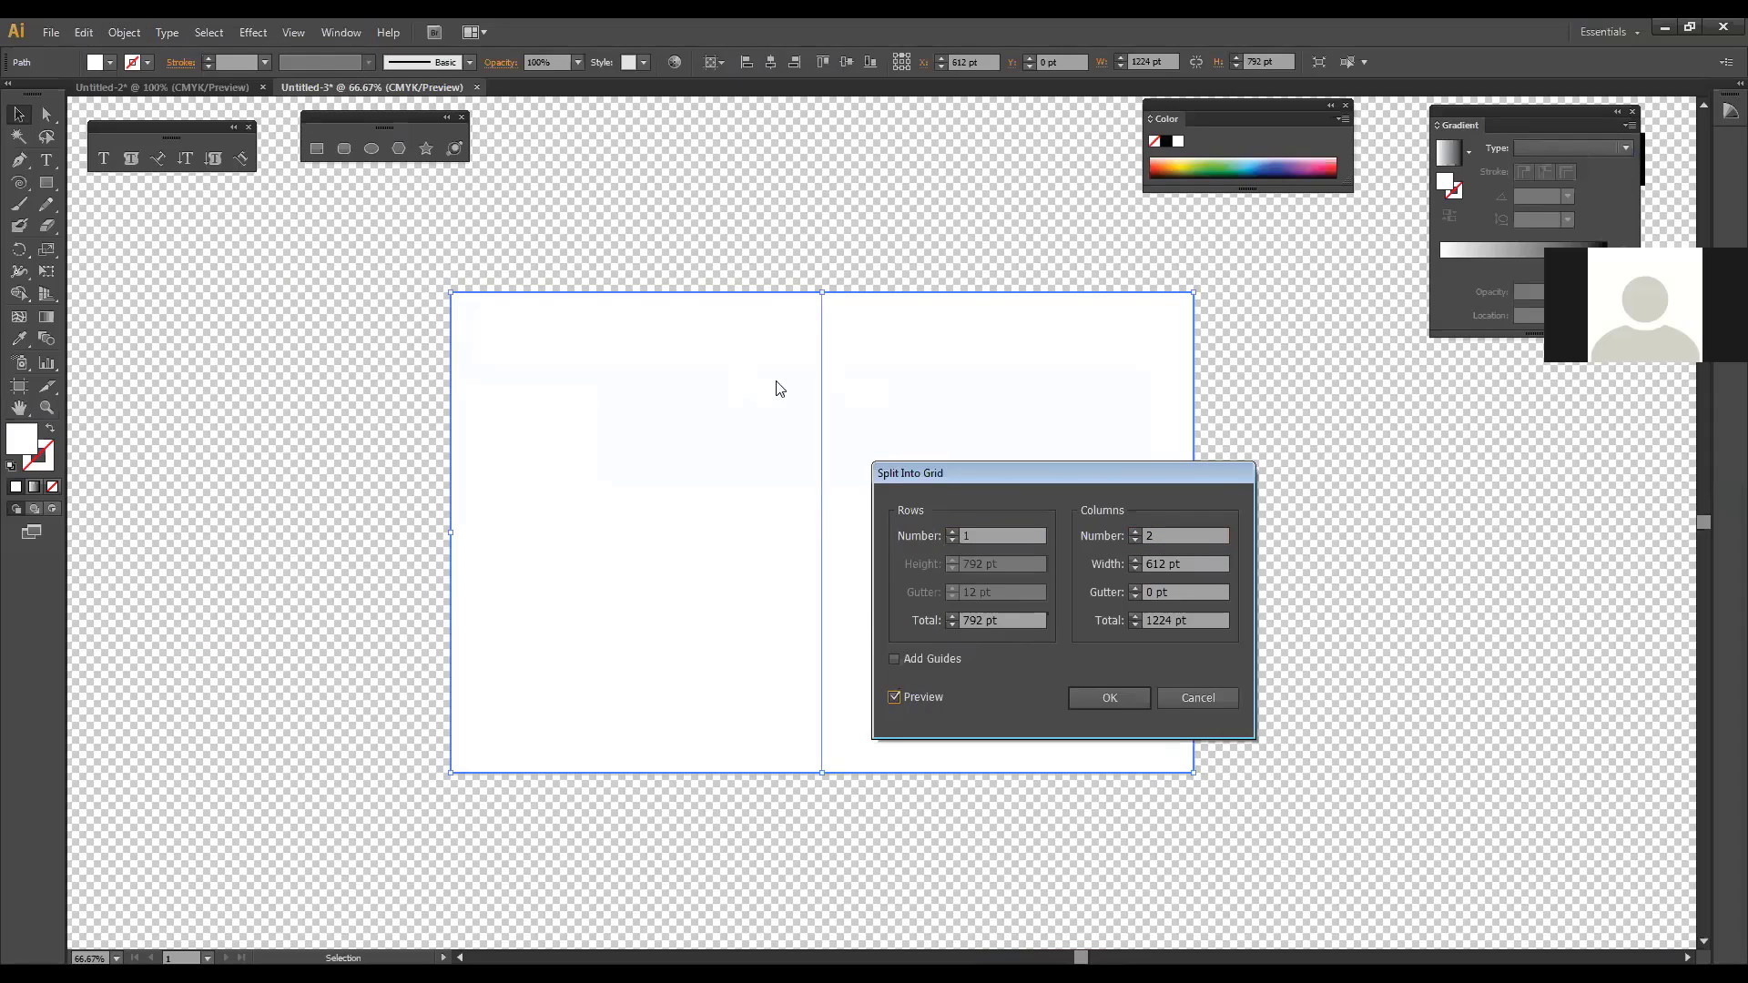
pyautogui.click(1110, 703)
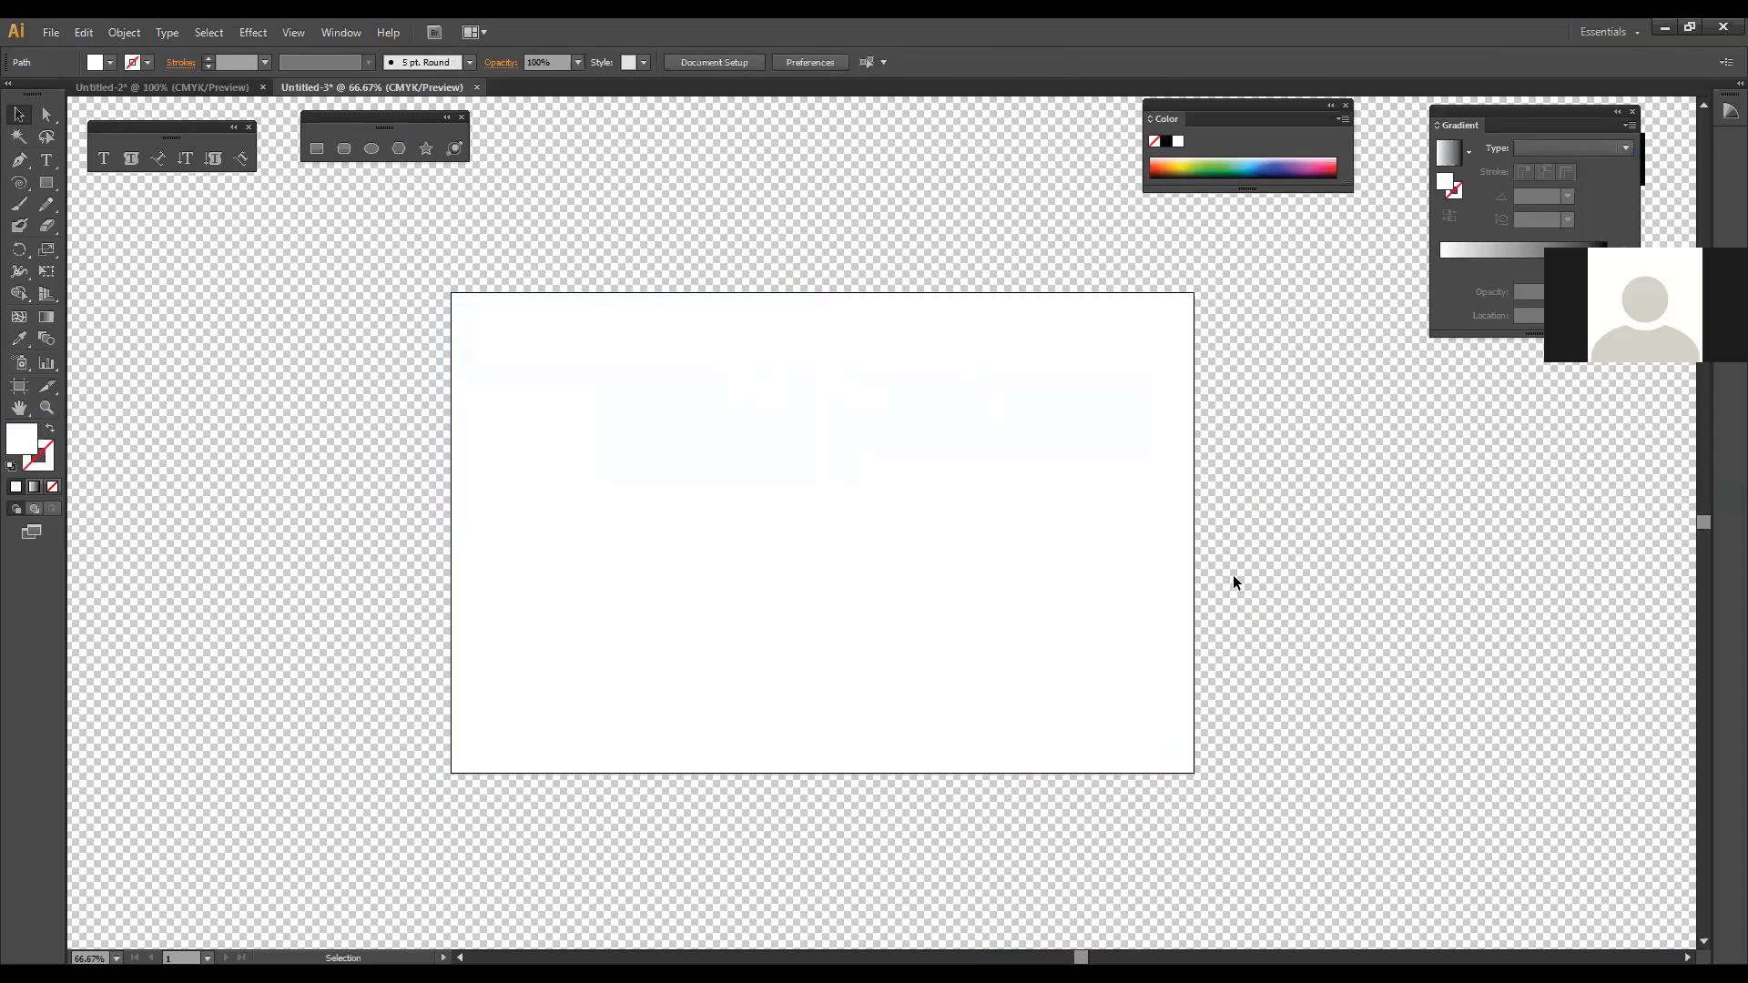
# Step: Fill the right half with a linear gradient and change its dark end color stop to a light gray swatch
pyautogui.click(1014, 577)
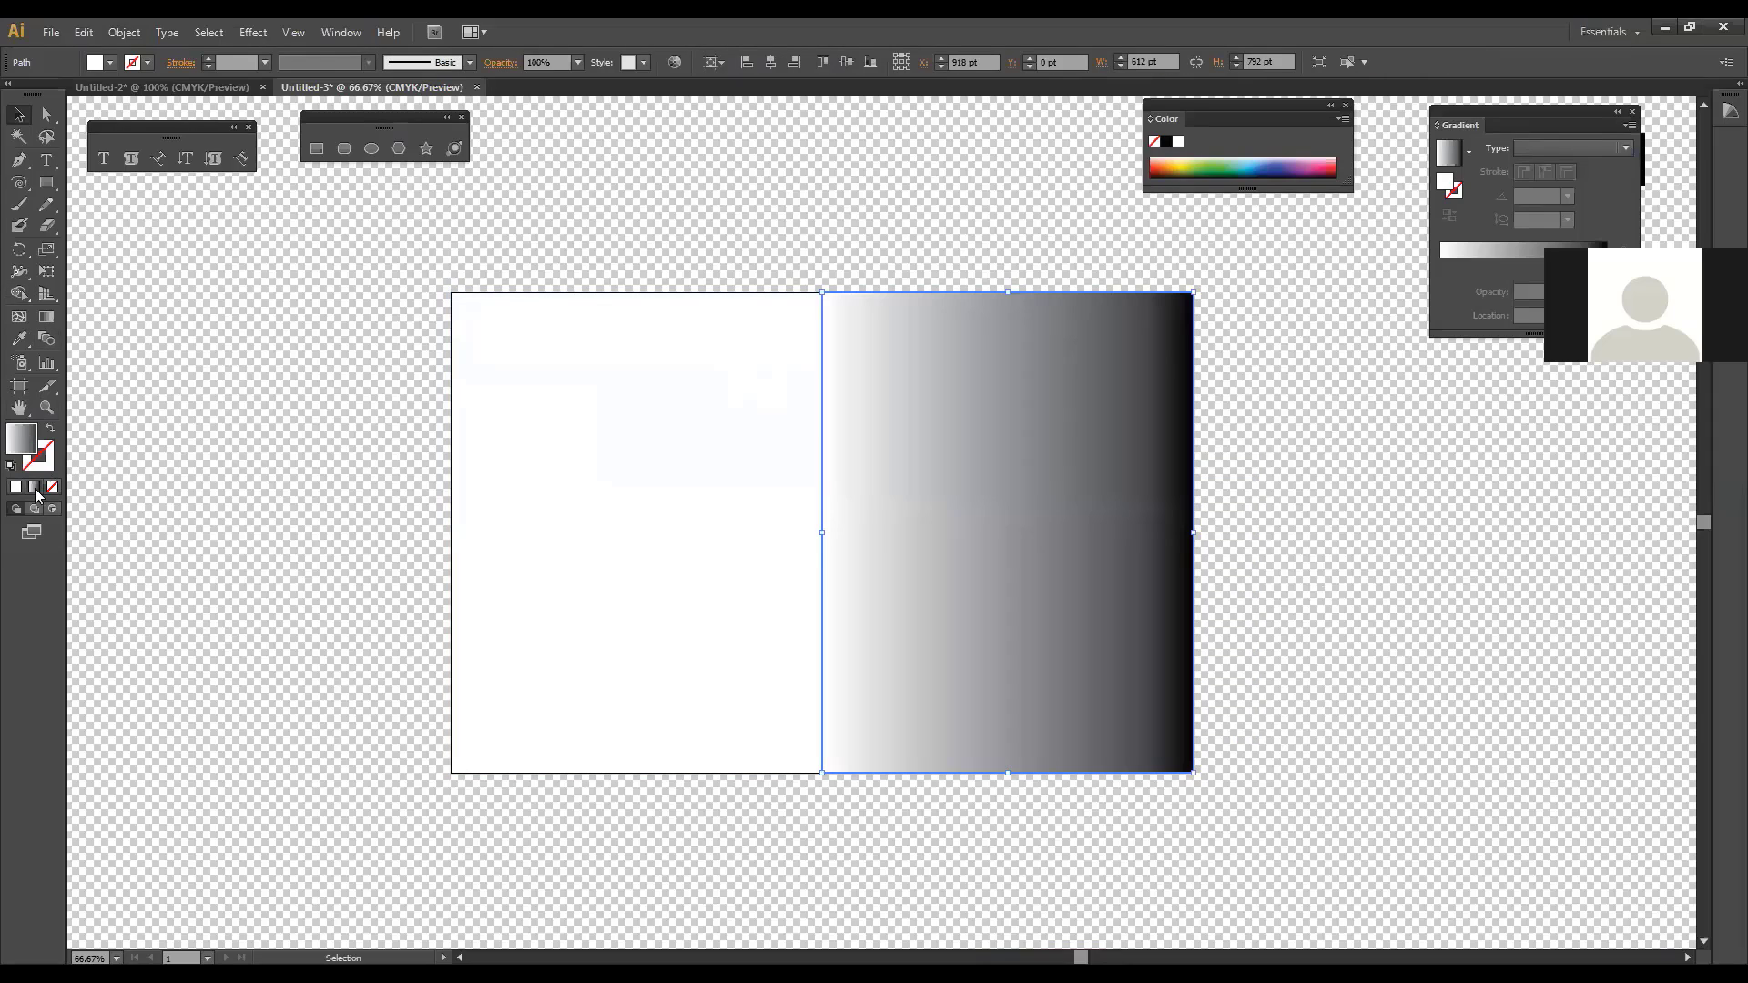
pyautogui.click(35, 489)
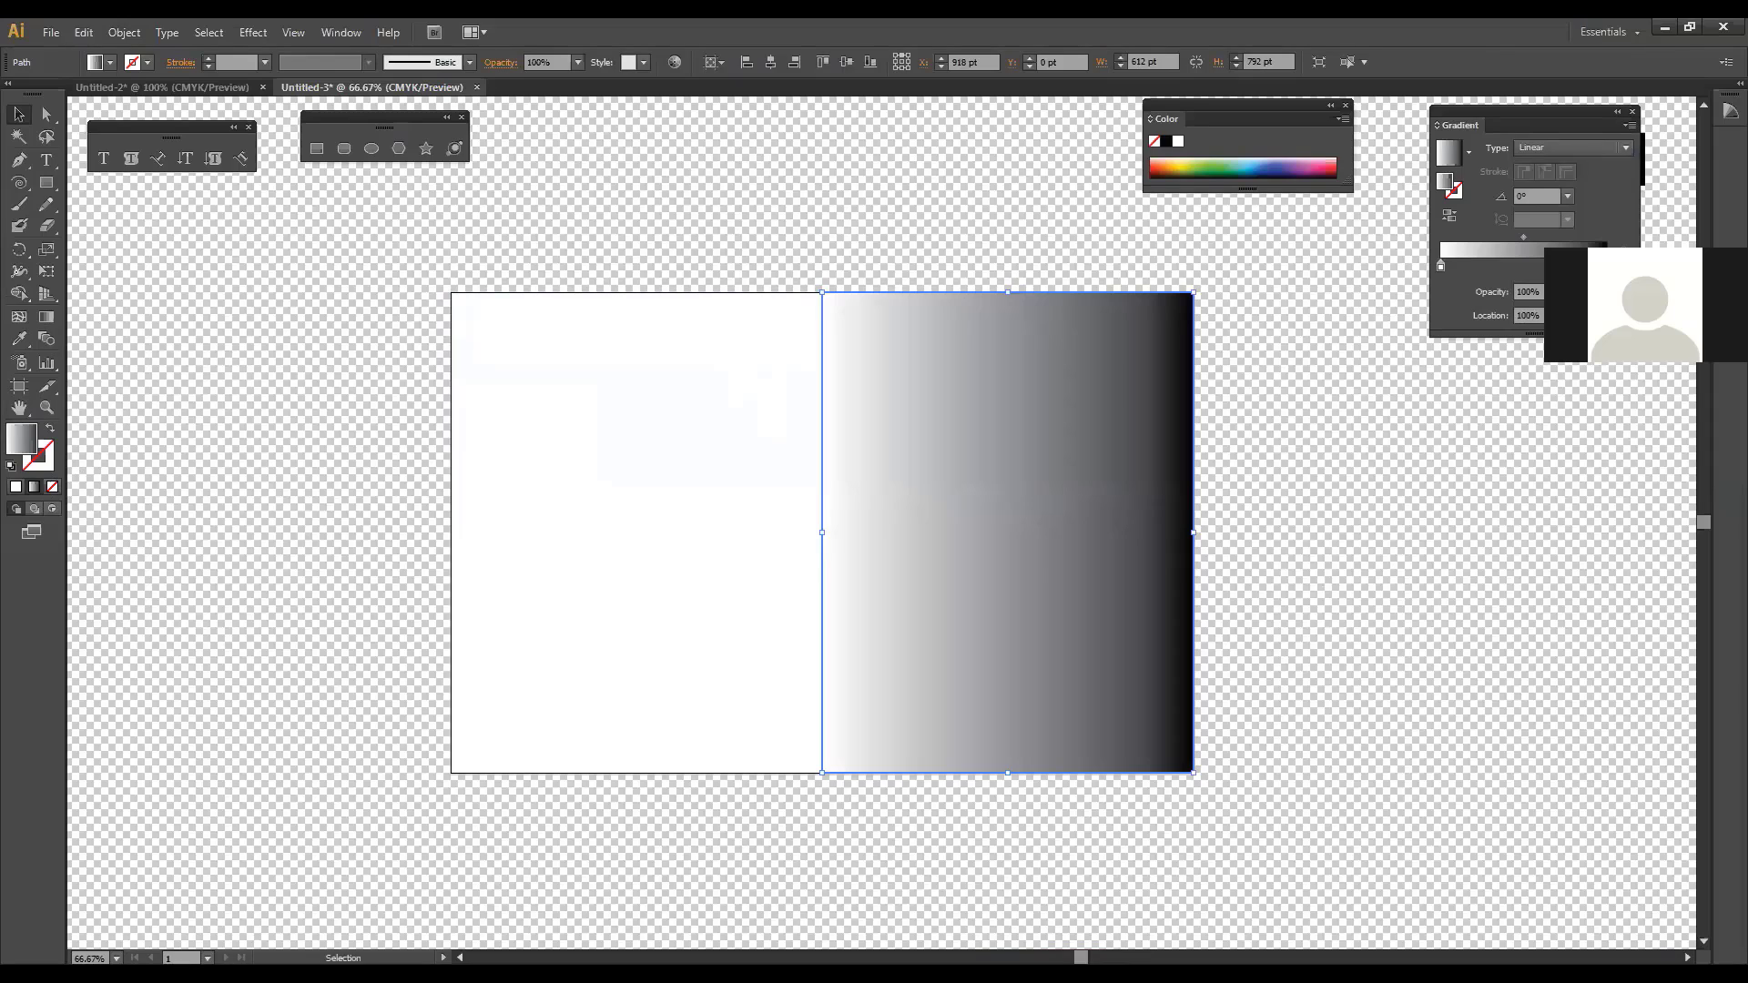
pyautogui.doubleClick(1606, 266)
pyautogui.click(1509, 364)
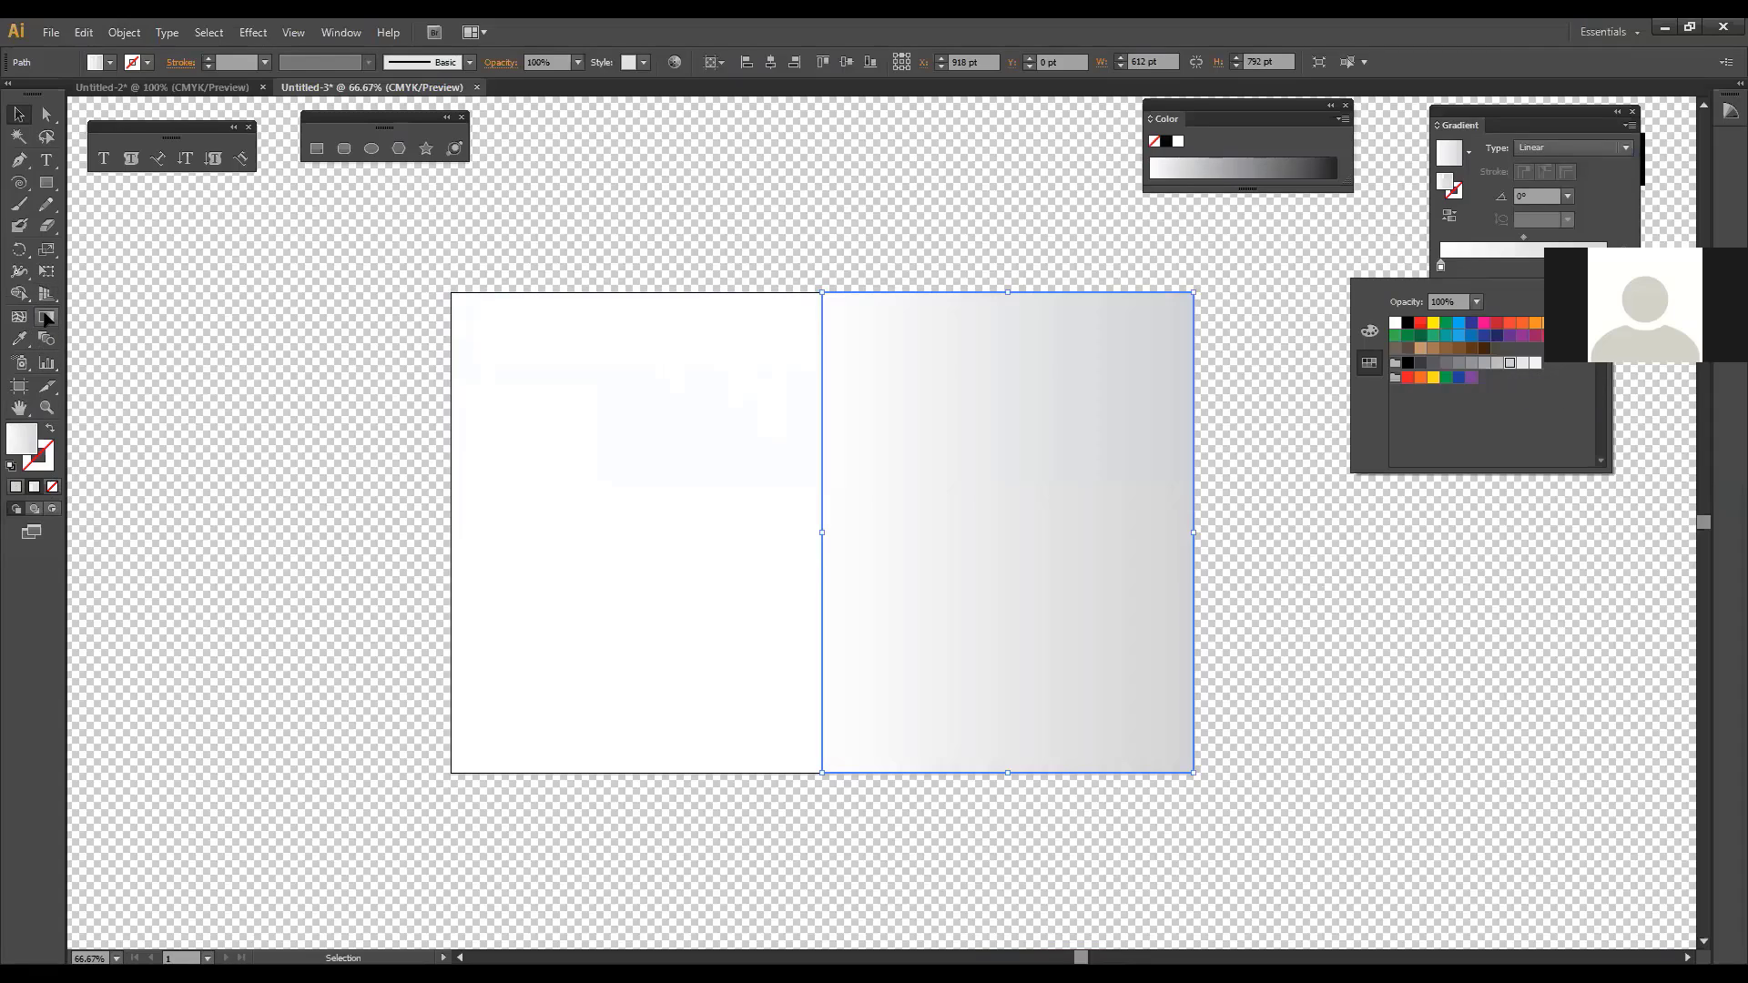
# Step: Reverse the right half's gradient so gray starts at the center fold, and shift its midpoint to about 13%
pyautogui.click(826, 533)
pyautogui.press('g')
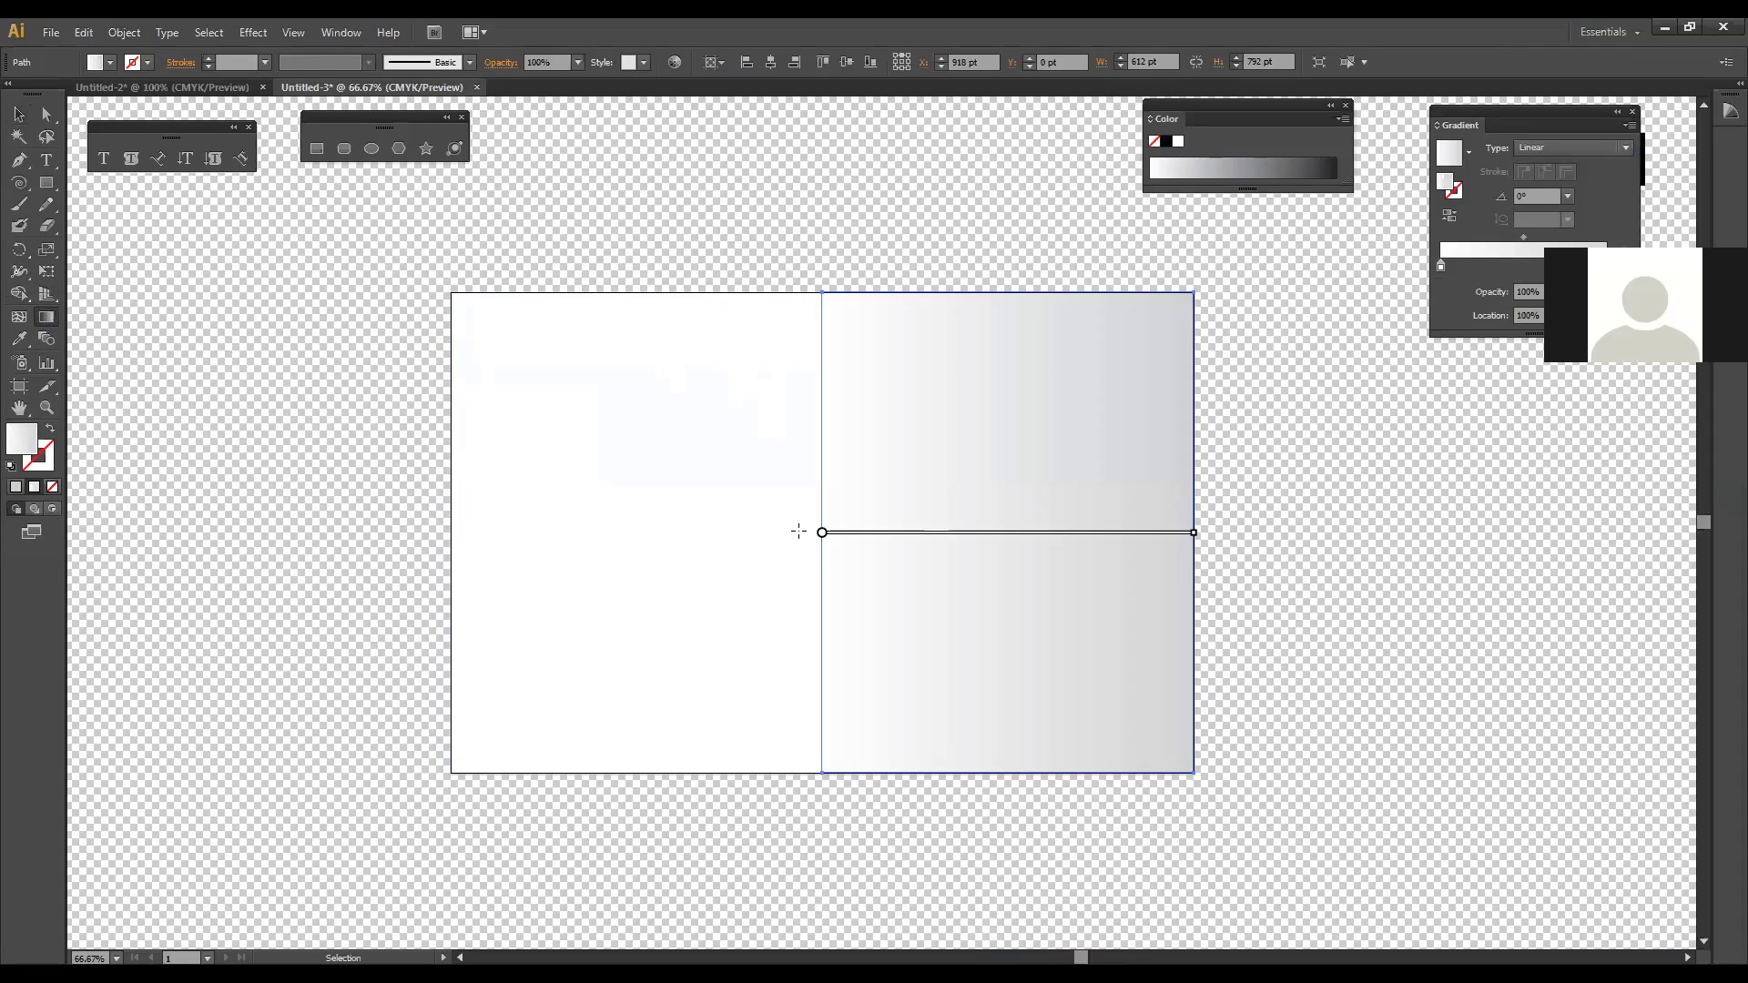
pyautogui.click(1449, 217)
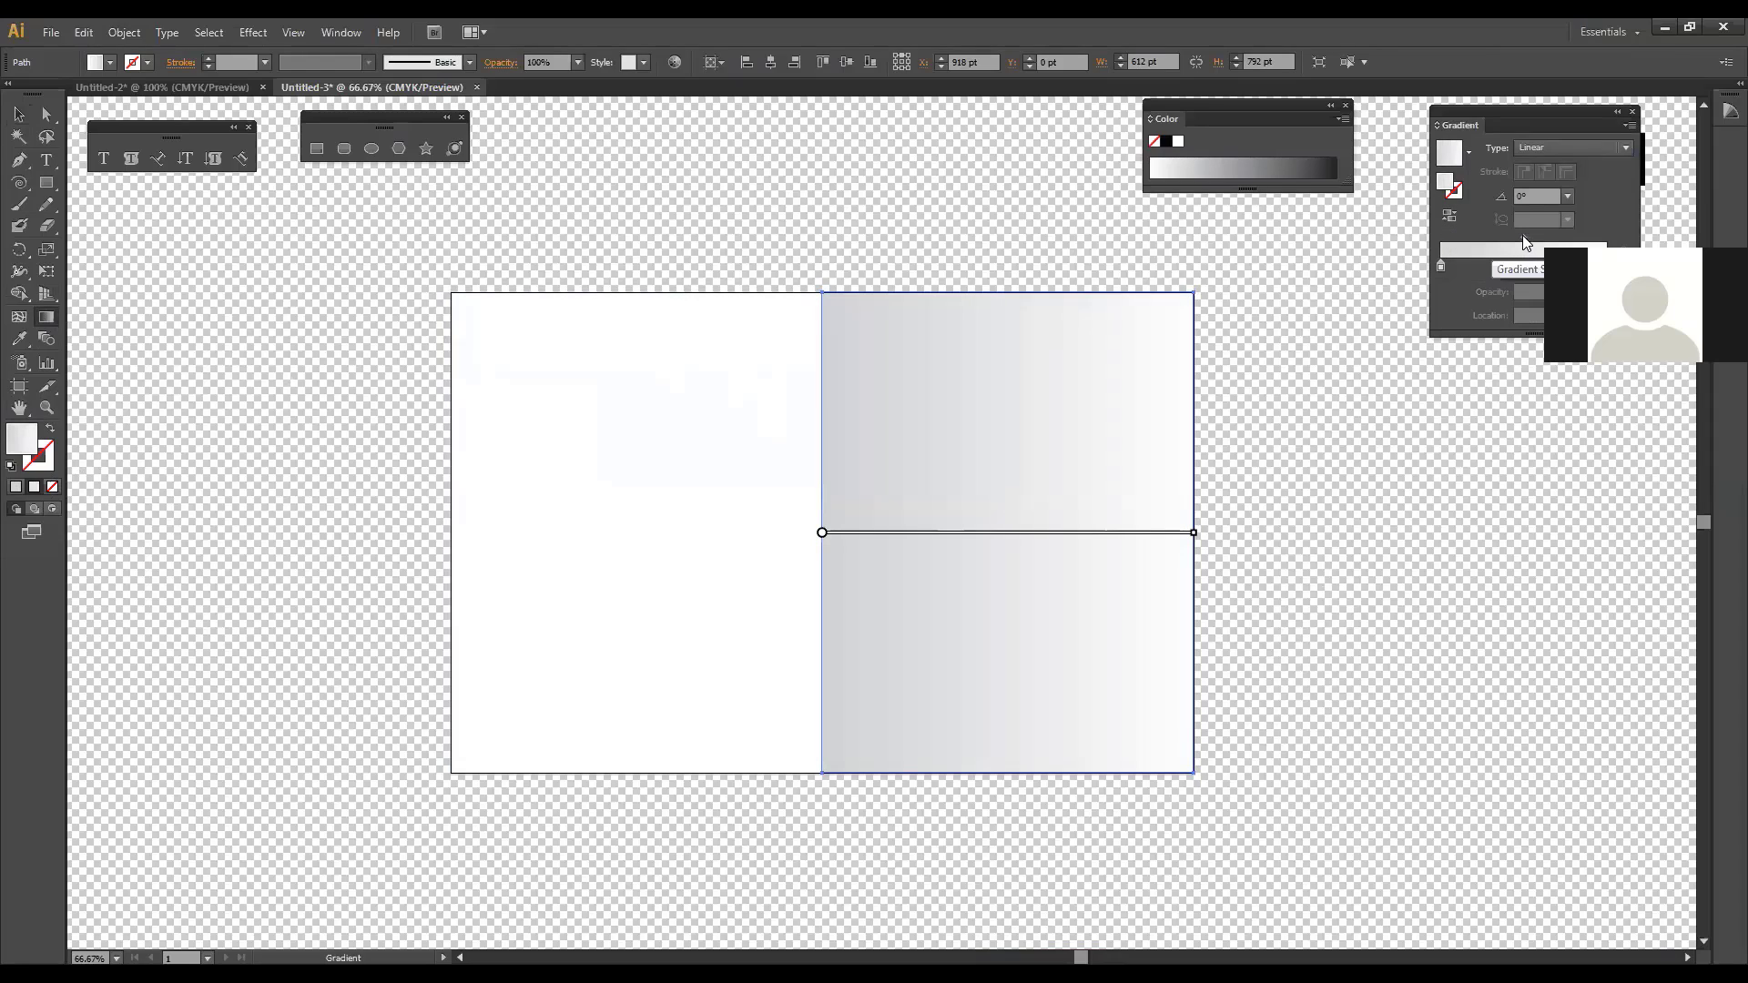
pyautogui.moveTo(1520, 237); pyautogui.dragTo(1454, 249)
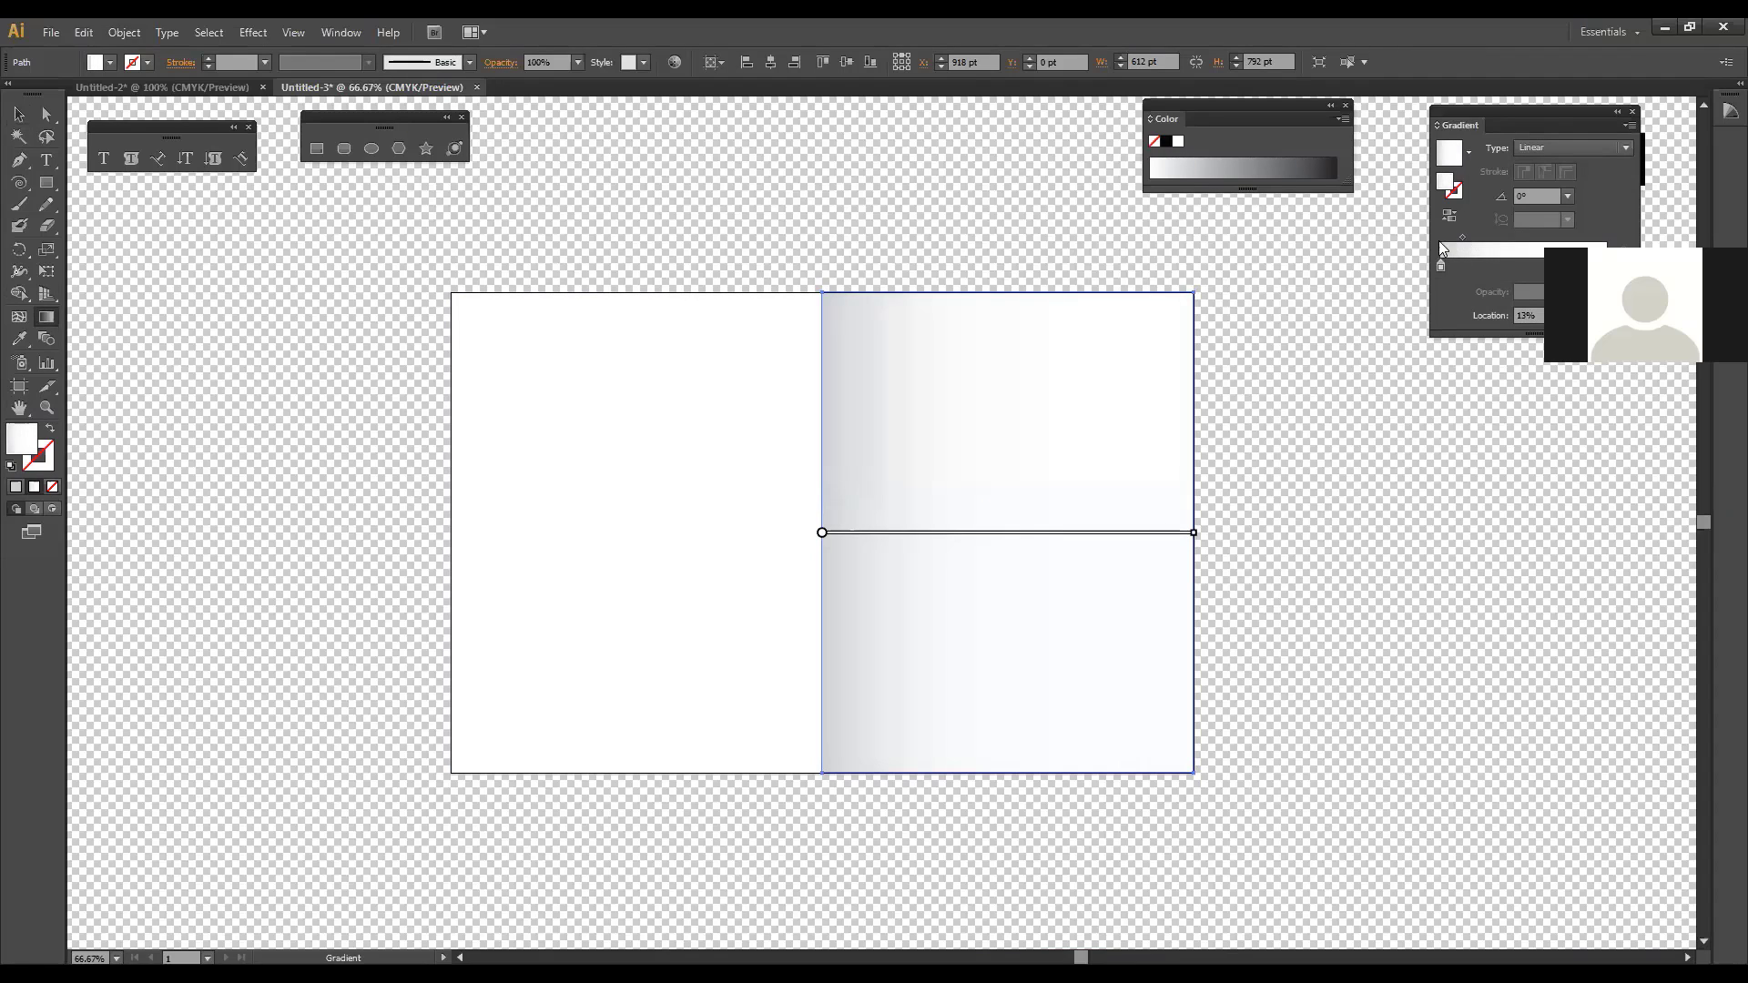
# Step: Copy the right half's gradient onto the left half with the Eyedropper and reverse it so the gray meets the center fold
pyautogui.click(18, 114)
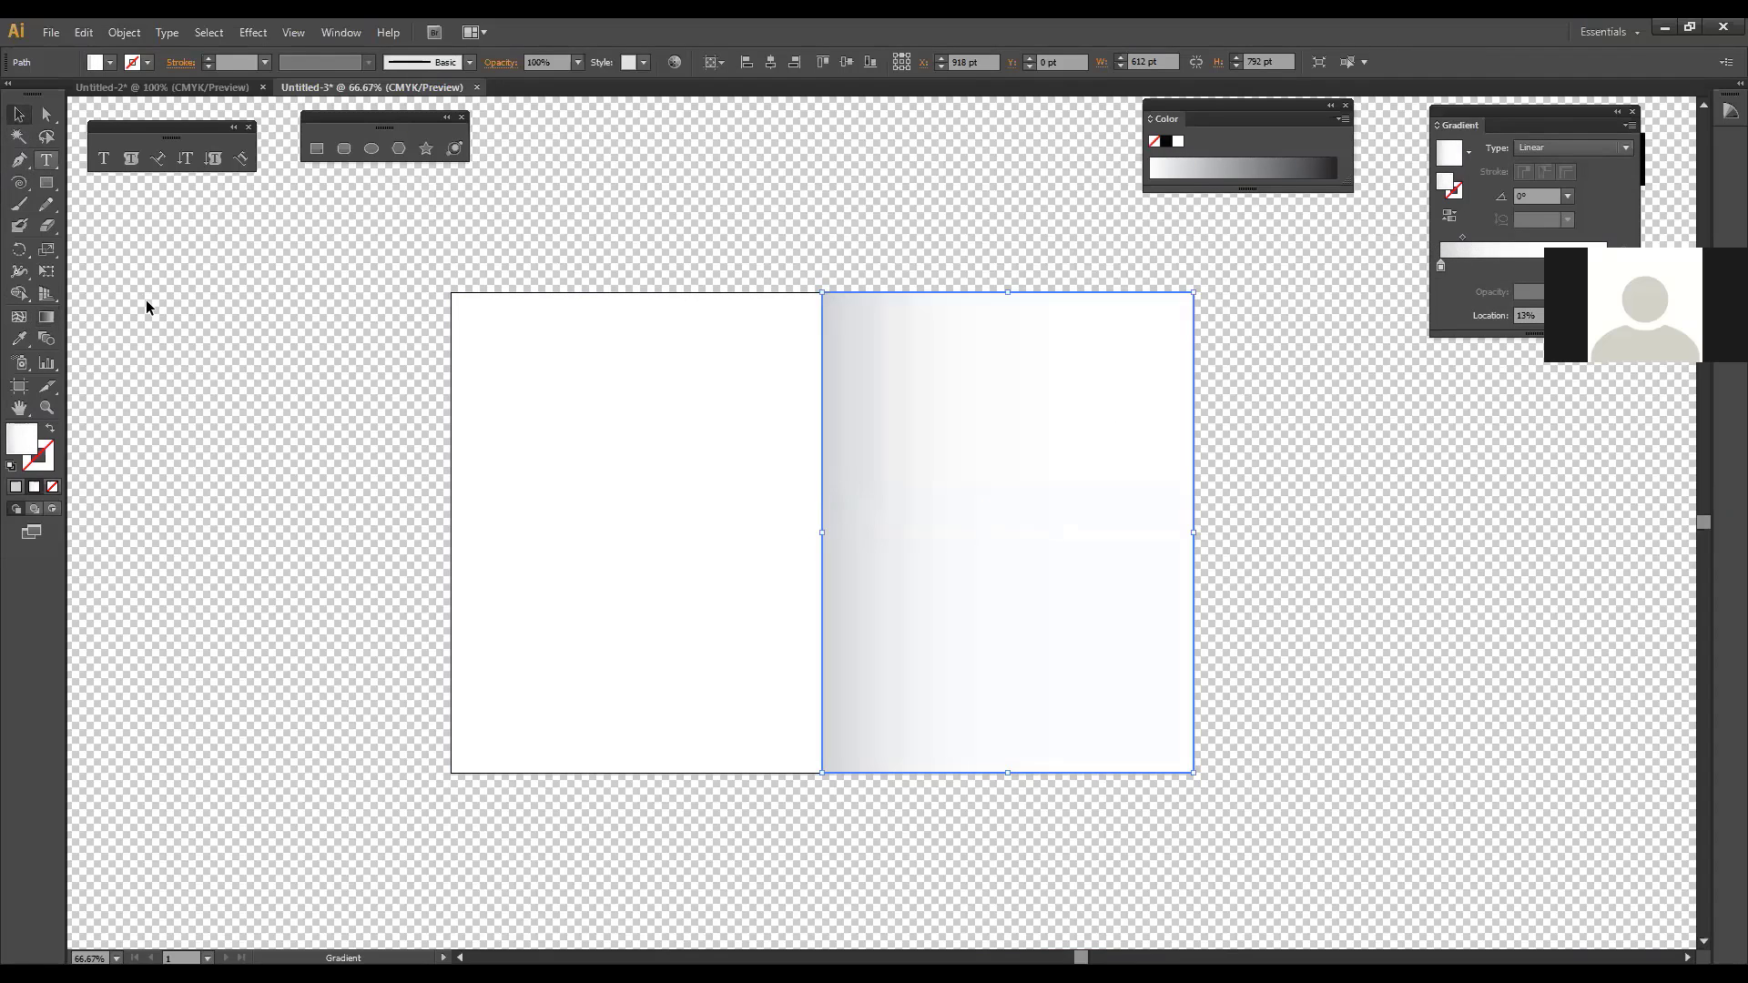
pyautogui.click(149, 307)
pyautogui.click(553, 493)
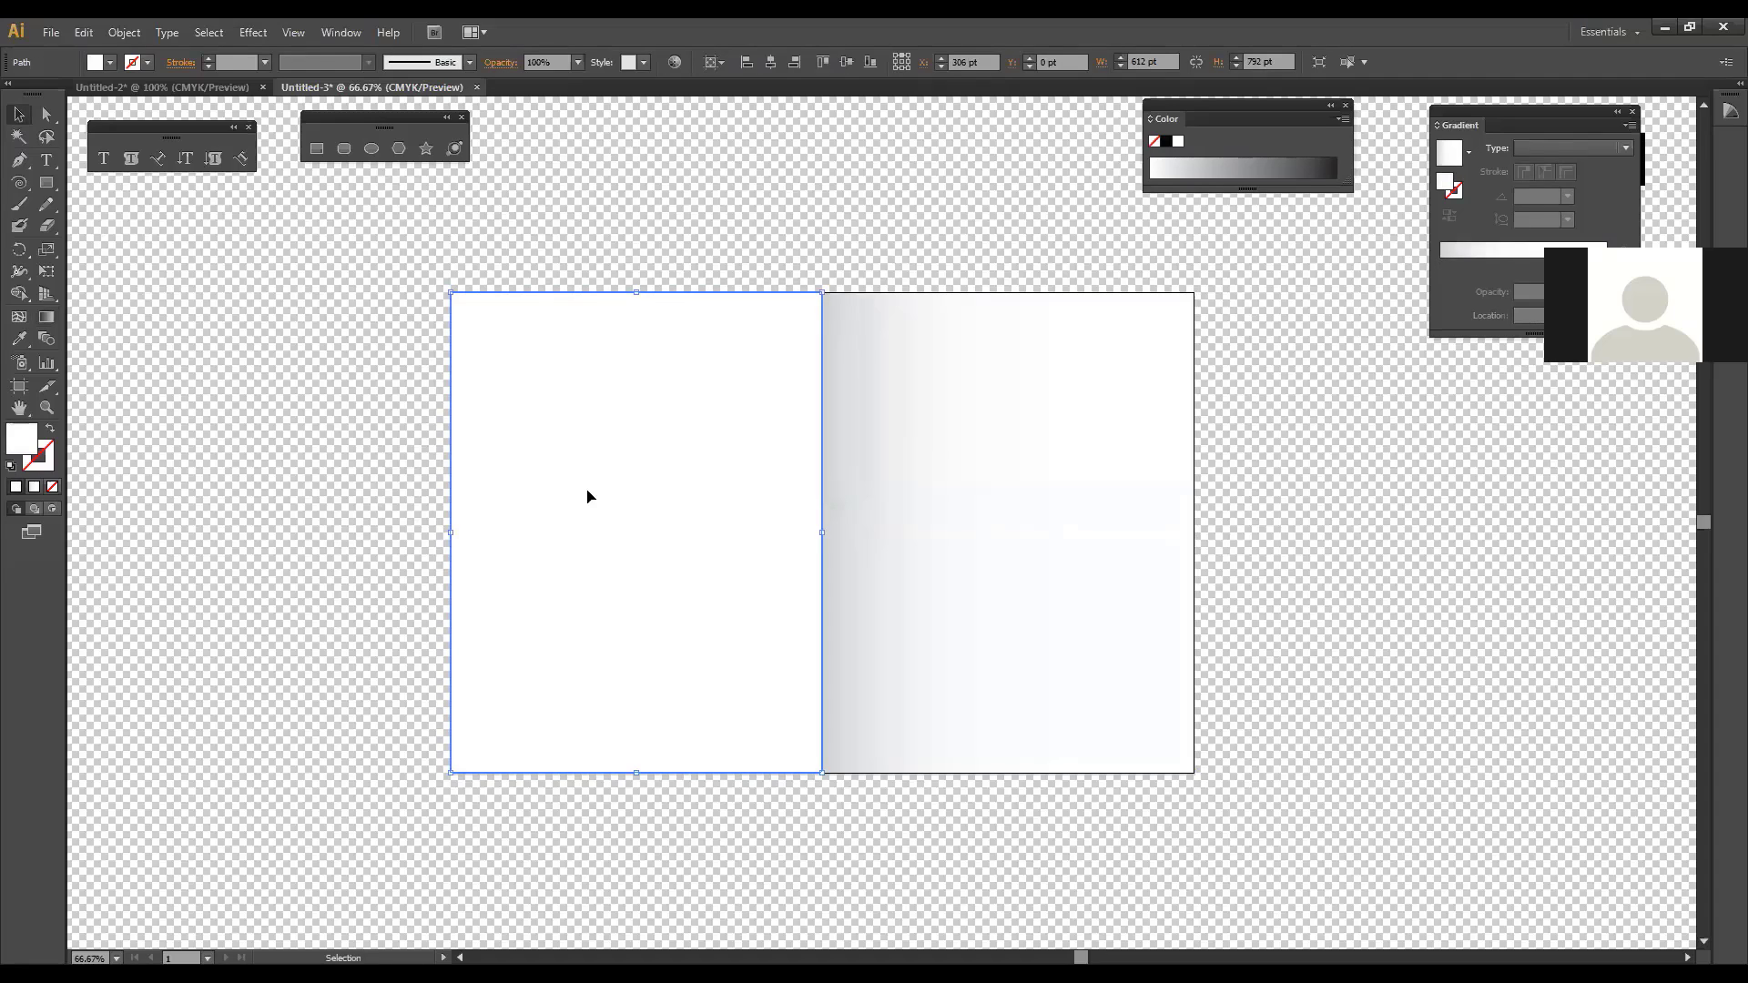
pyautogui.press('i')
pyautogui.click(947, 461)
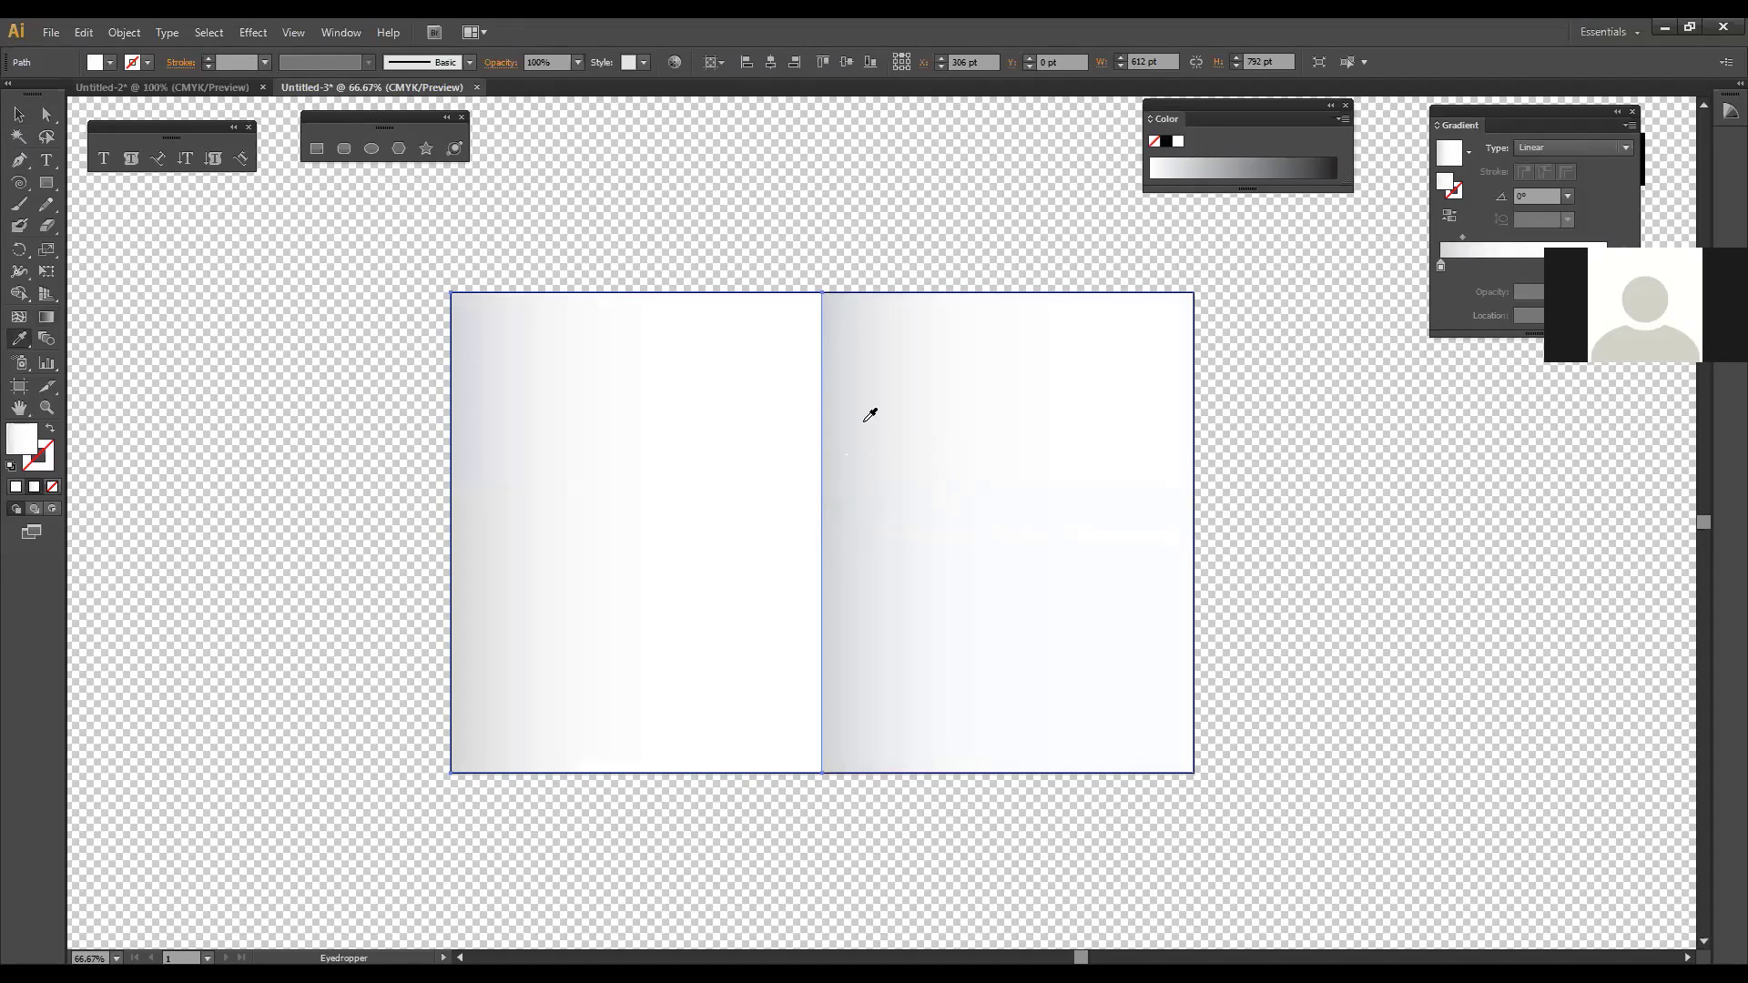
pyautogui.click(1449, 218)
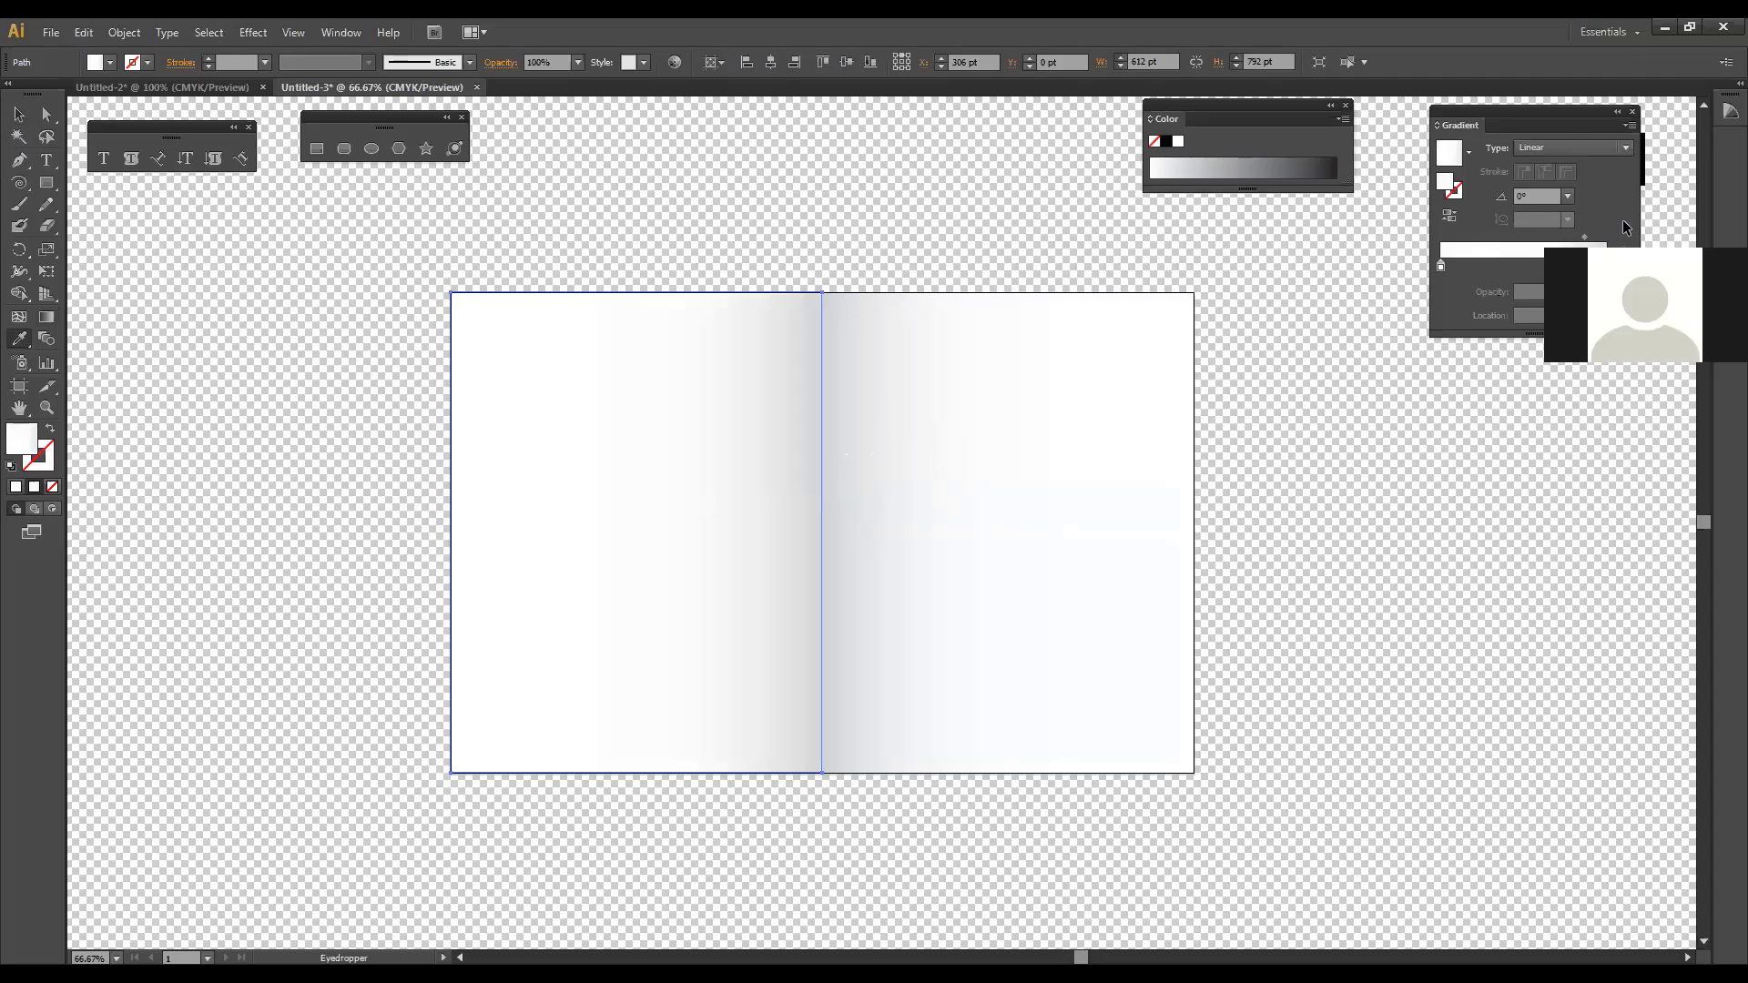
pyautogui.press('v')
pyautogui.click(131, 248)
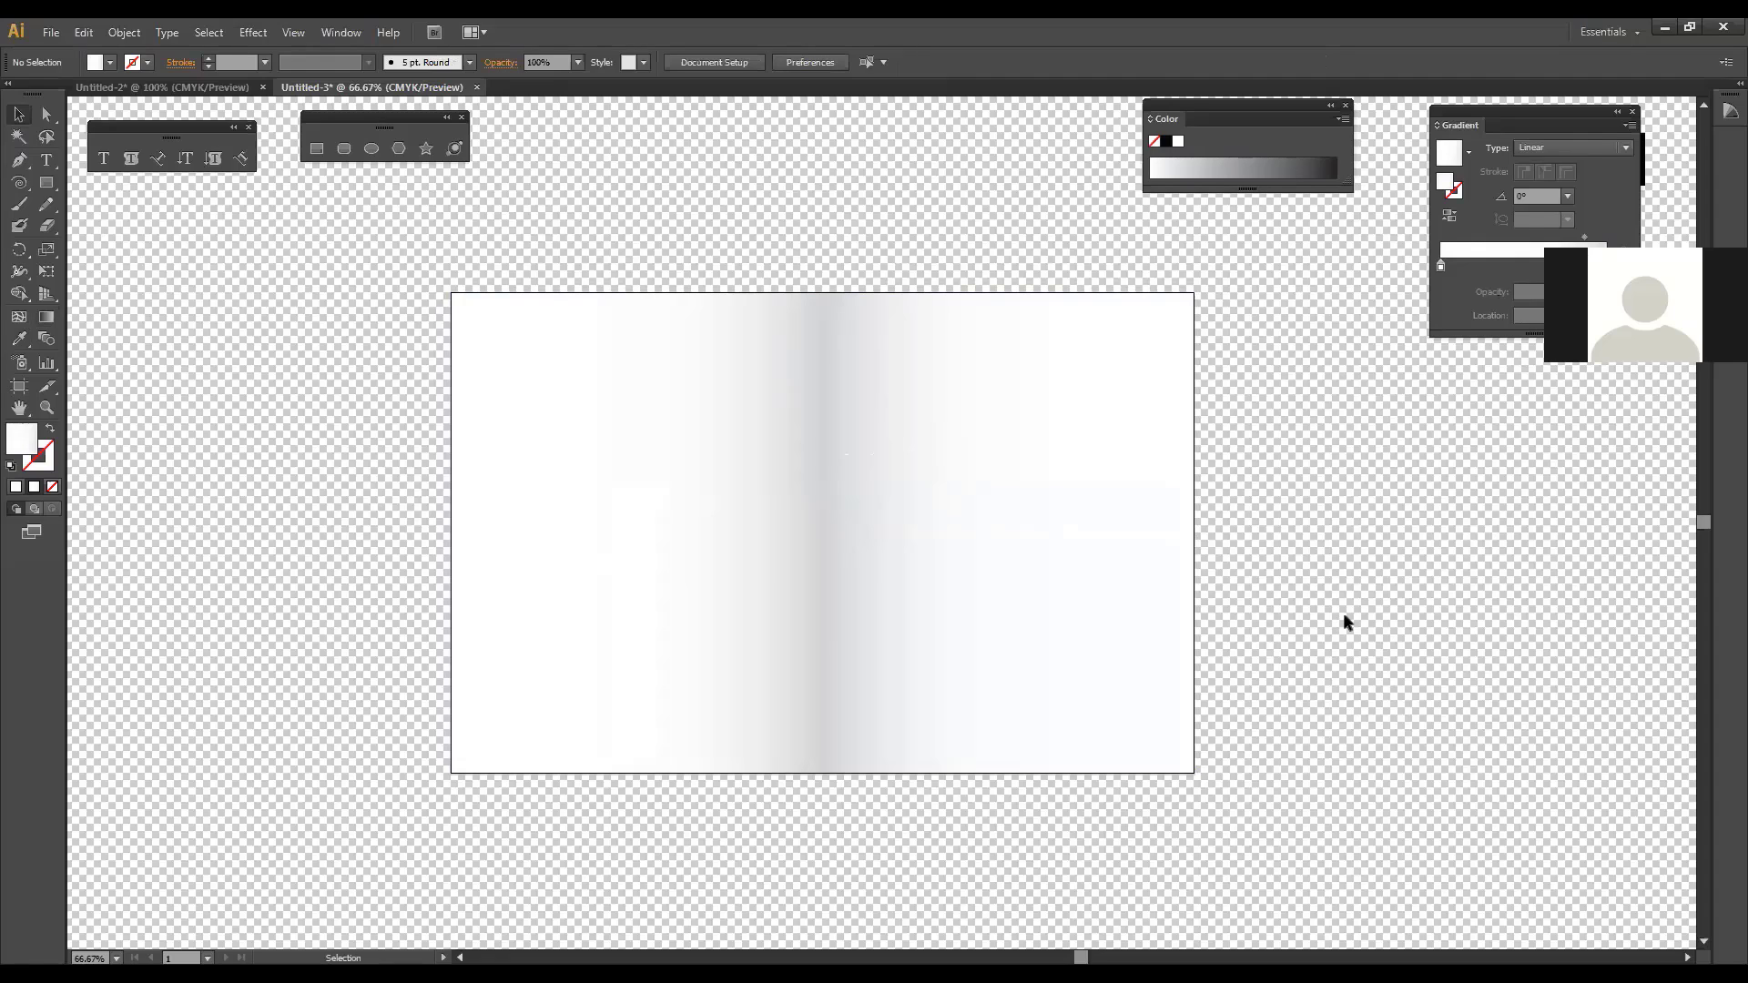
# Step: Hide the transparency grid and shift the right half's gradient midpoint to about 19% for a wider shadow
pyautogui.hotkey('ctrl', 'shift', 'd')
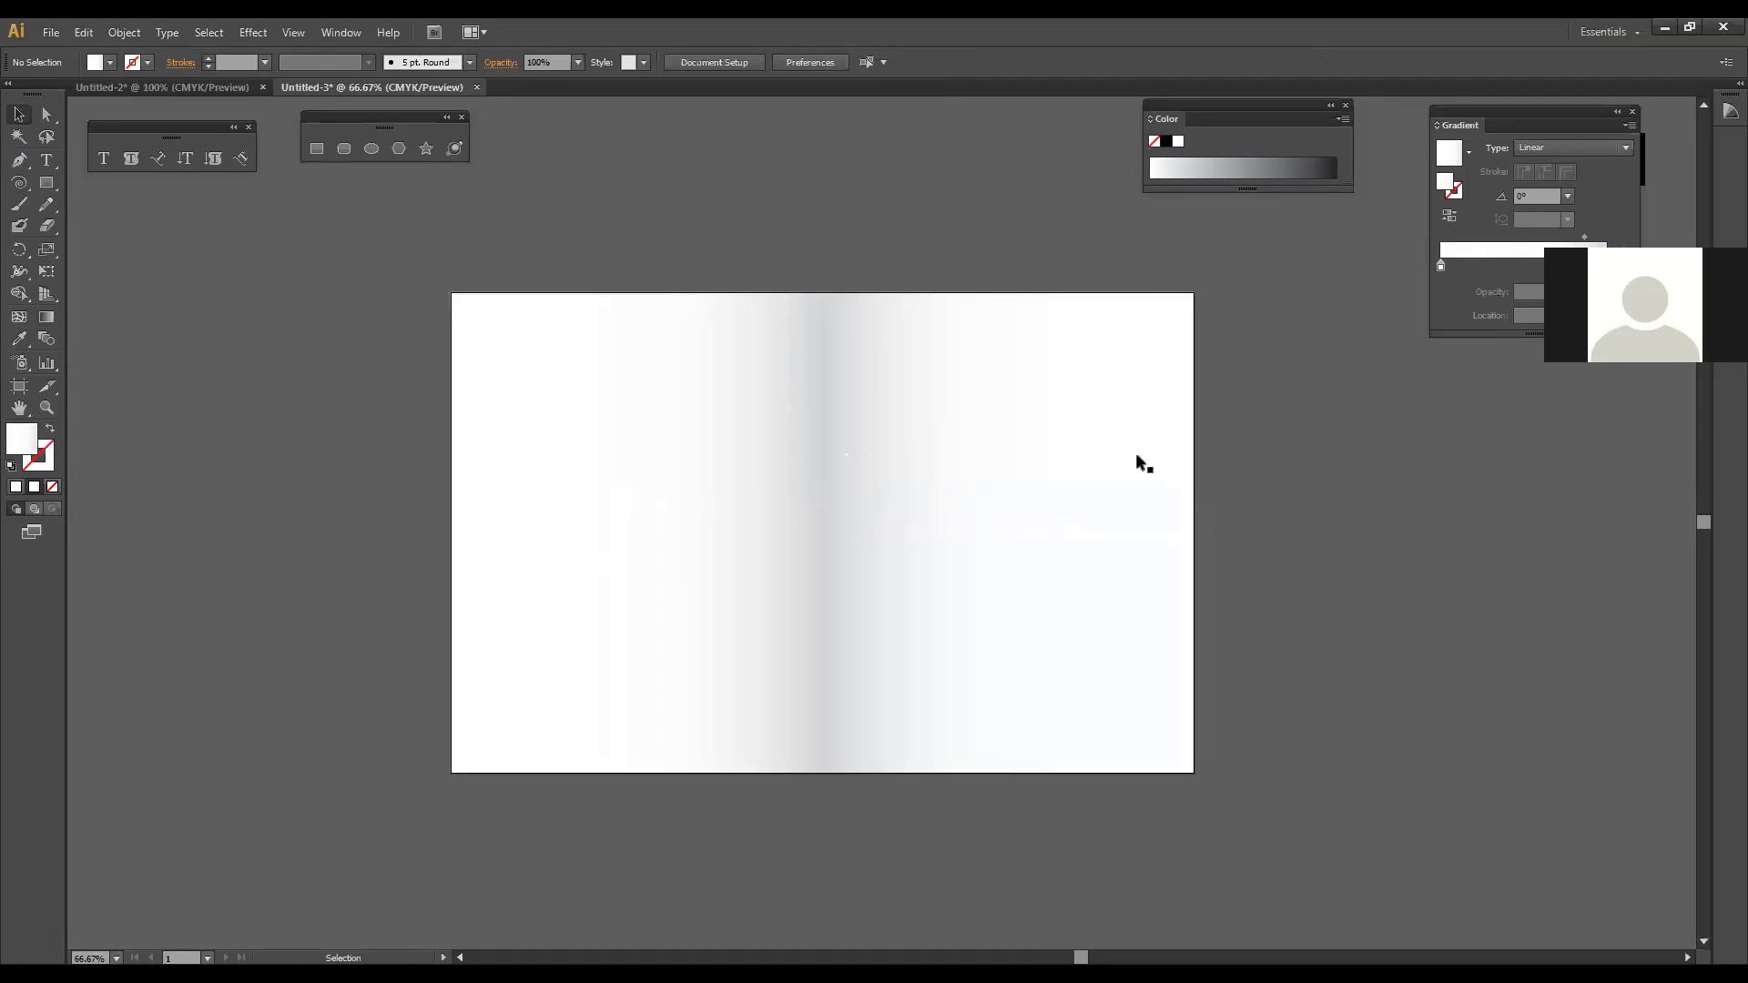
pyautogui.click(956, 309)
pyautogui.moveTo(1491, 238); pyautogui.dragTo(1472, 242)
pyautogui.click(1296, 451)
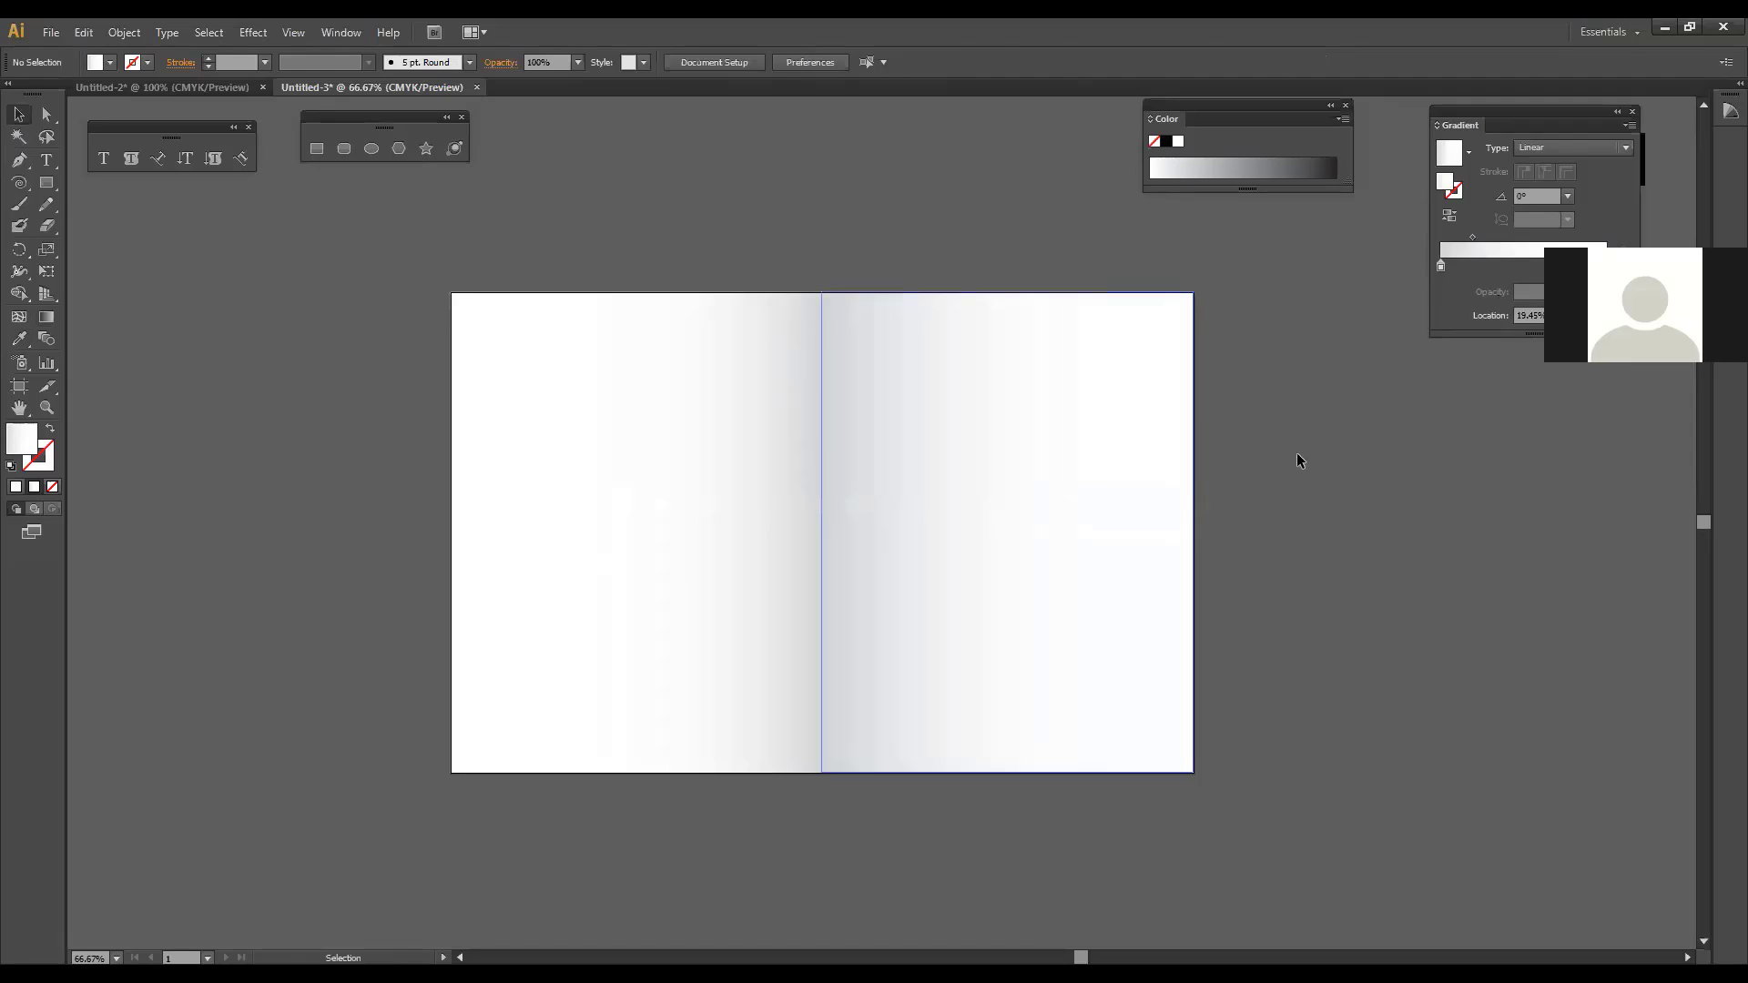
# Step: Shift the left half's gradient midpoint to about 79% and reverse the gradient so the gray starts at the outer edge
pyautogui.click(719, 496)
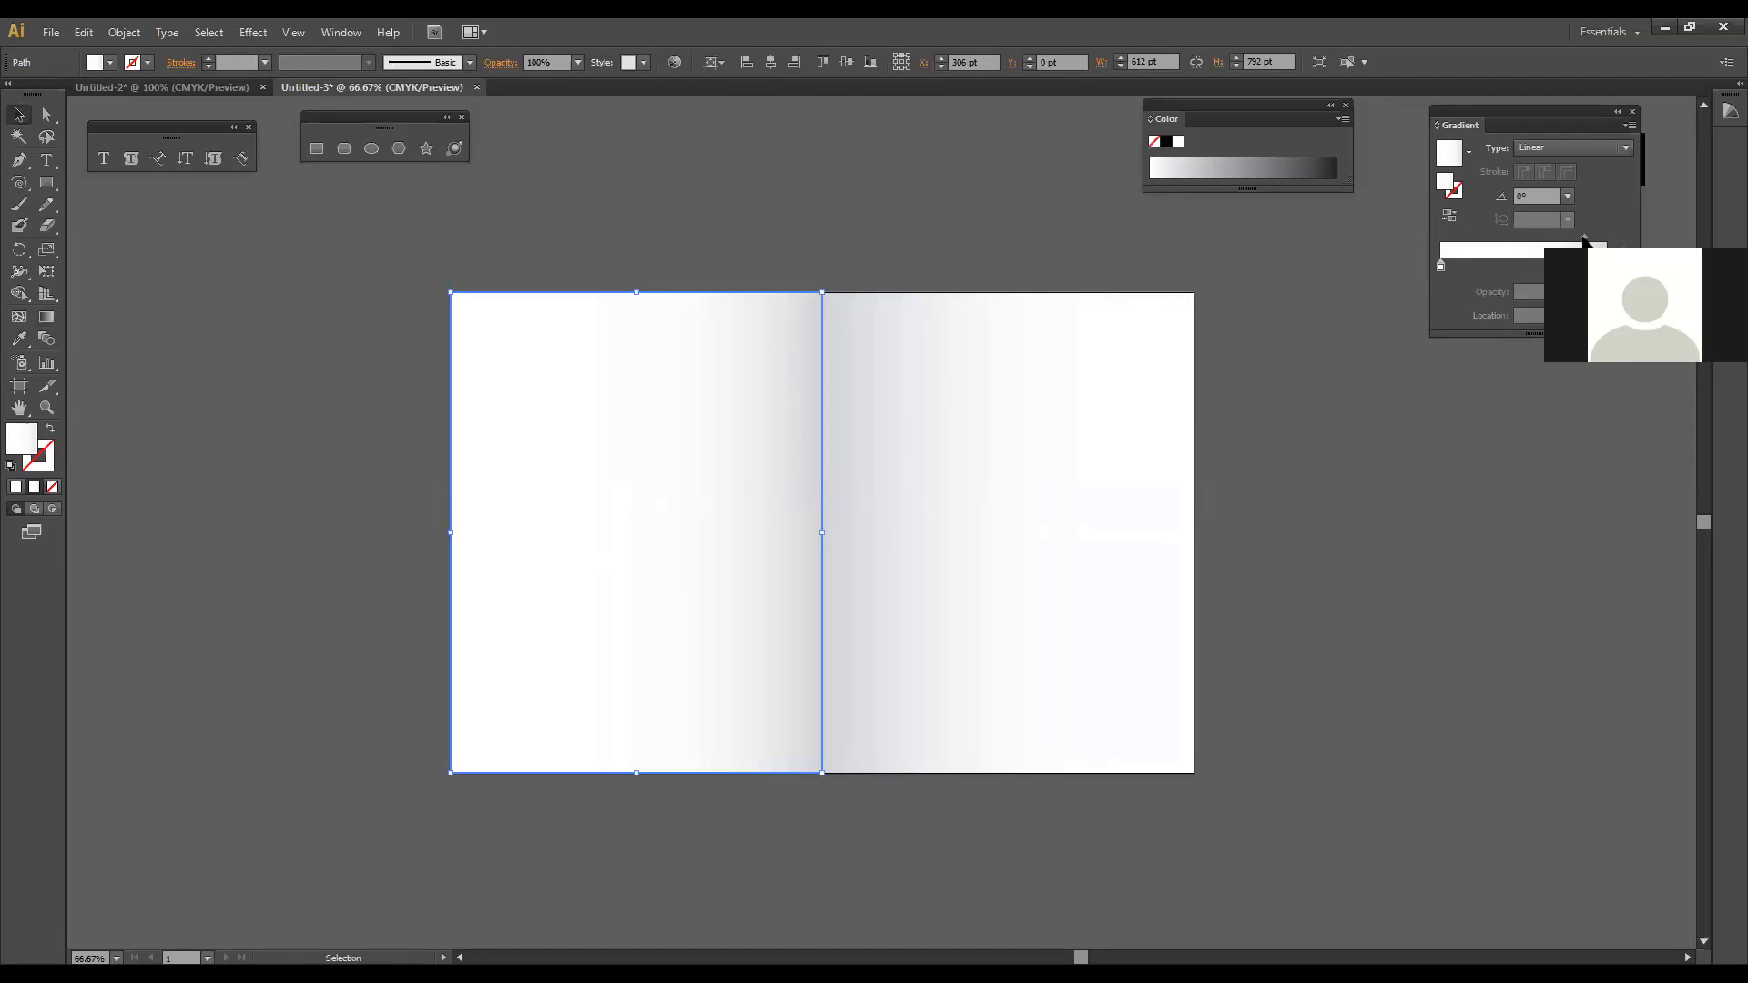
pyautogui.moveTo(1584, 238); pyautogui.dragTo(1572, 240)
pyautogui.click(1382, 419)
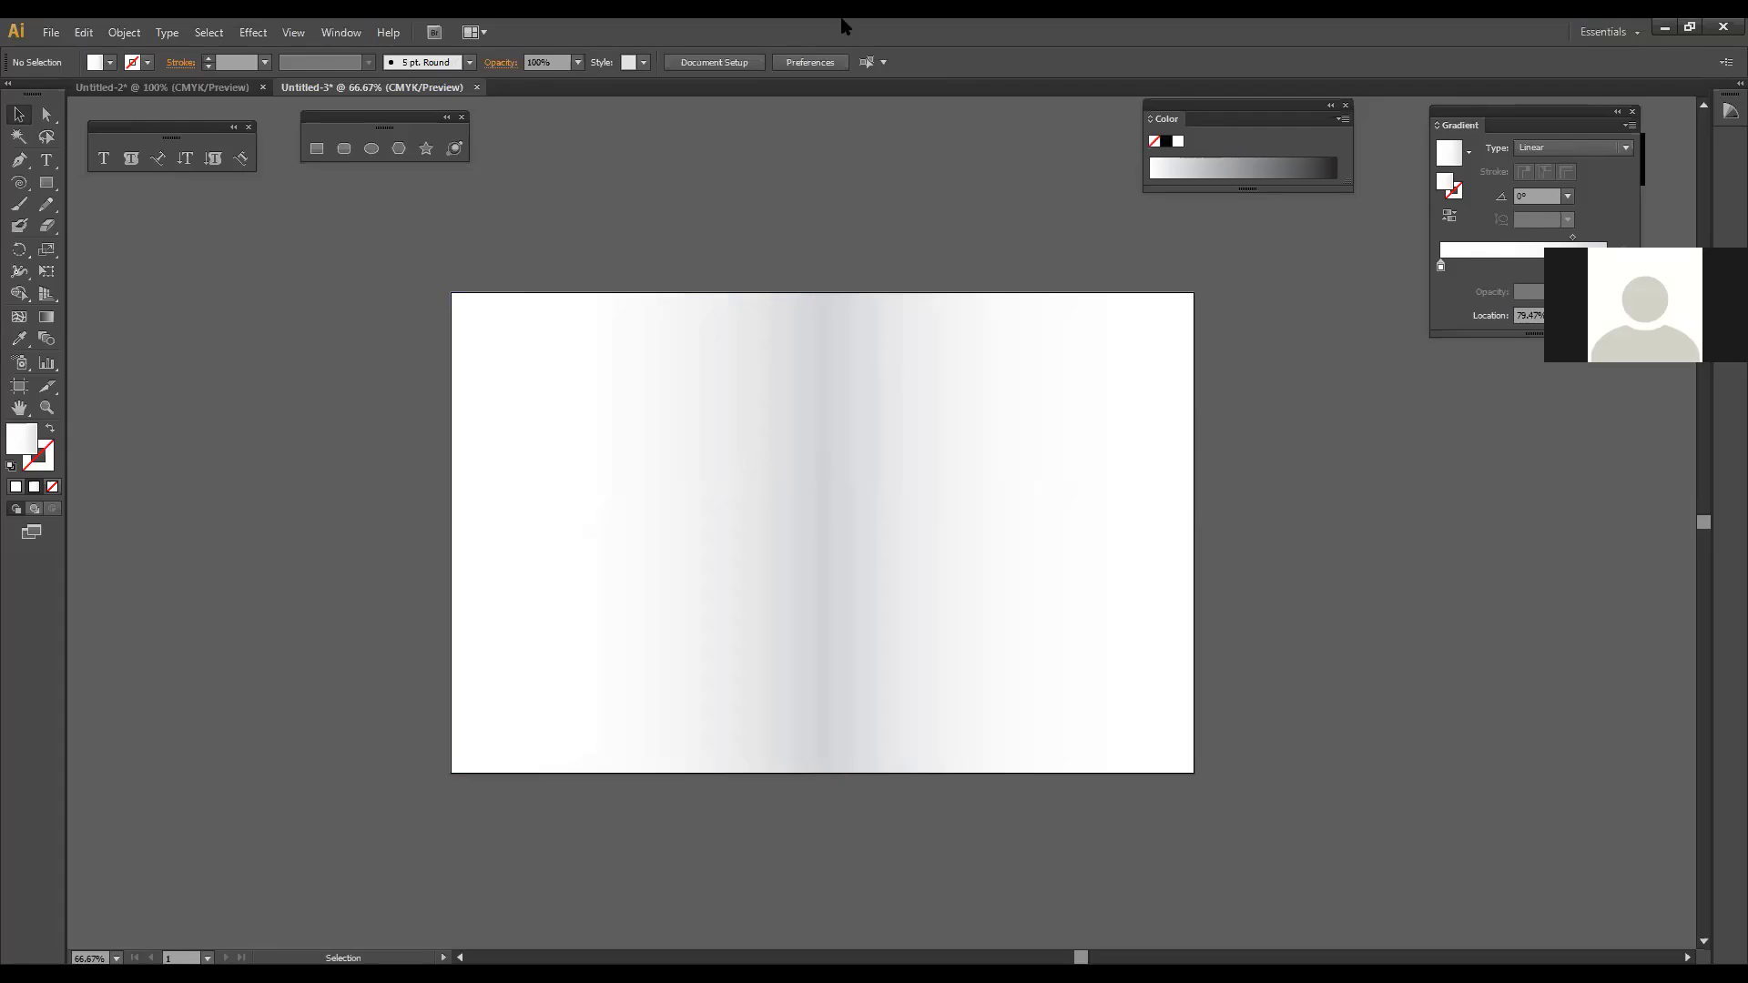
pyautogui.click(635, 652)
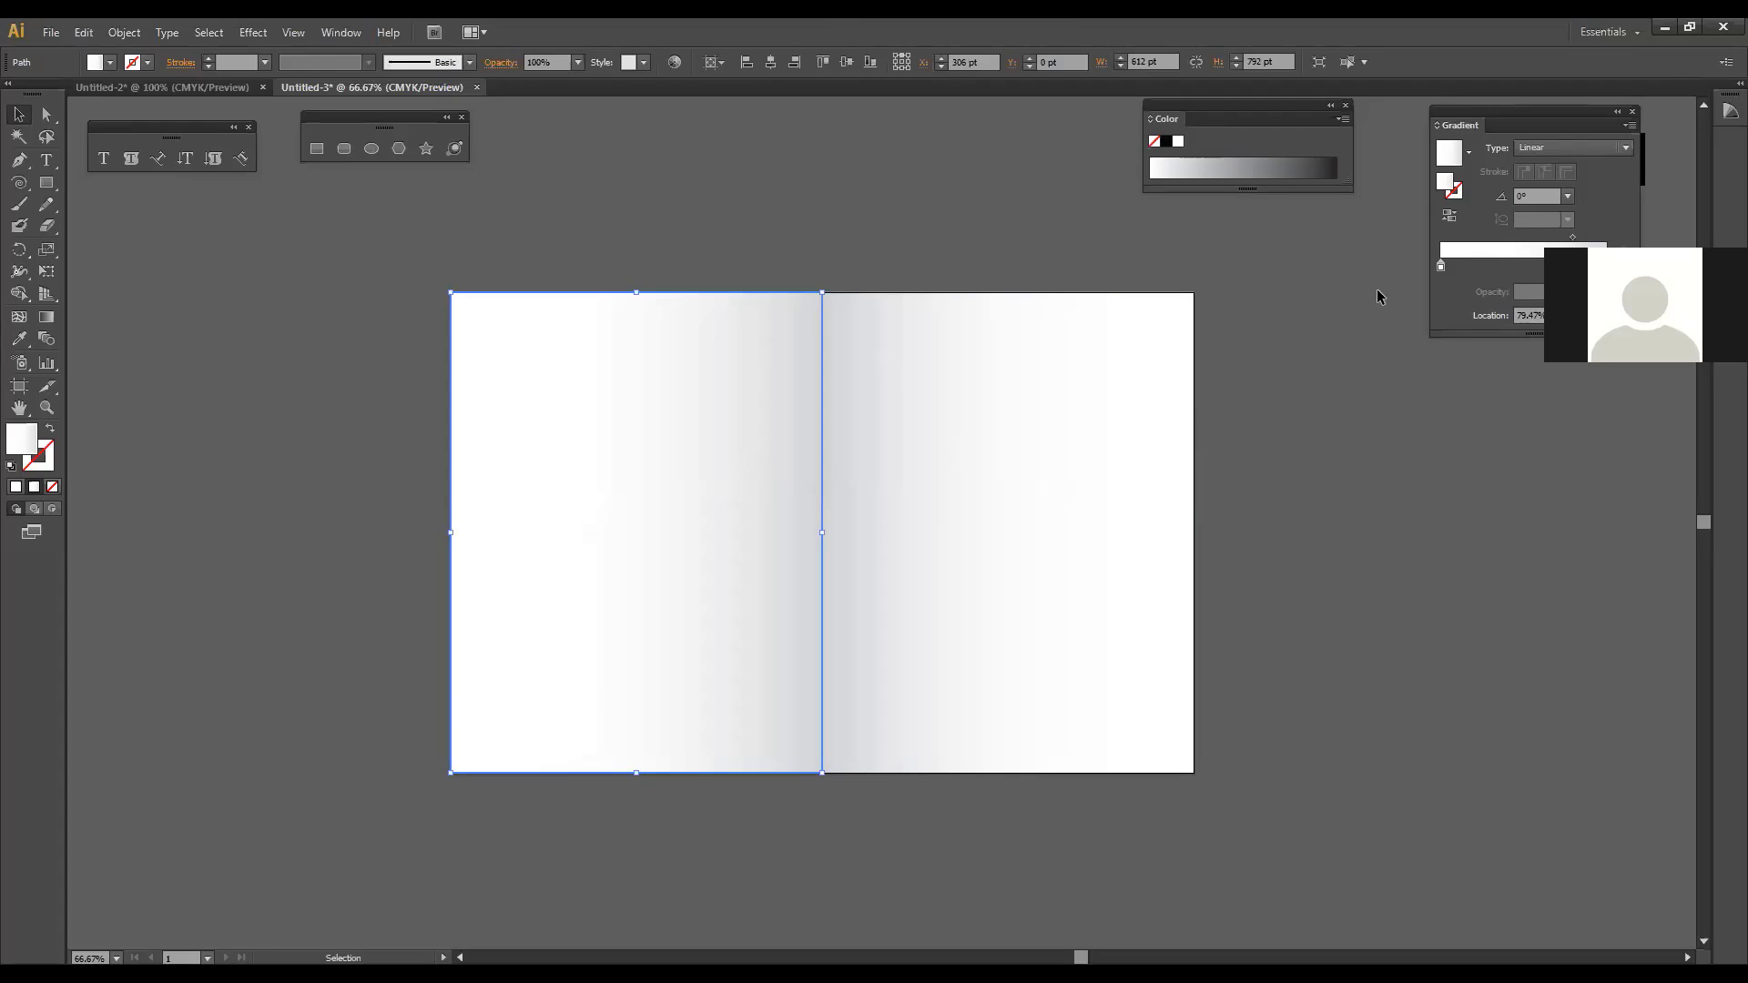
pyautogui.click(1449, 215)
pyautogui.click(1294, 528)
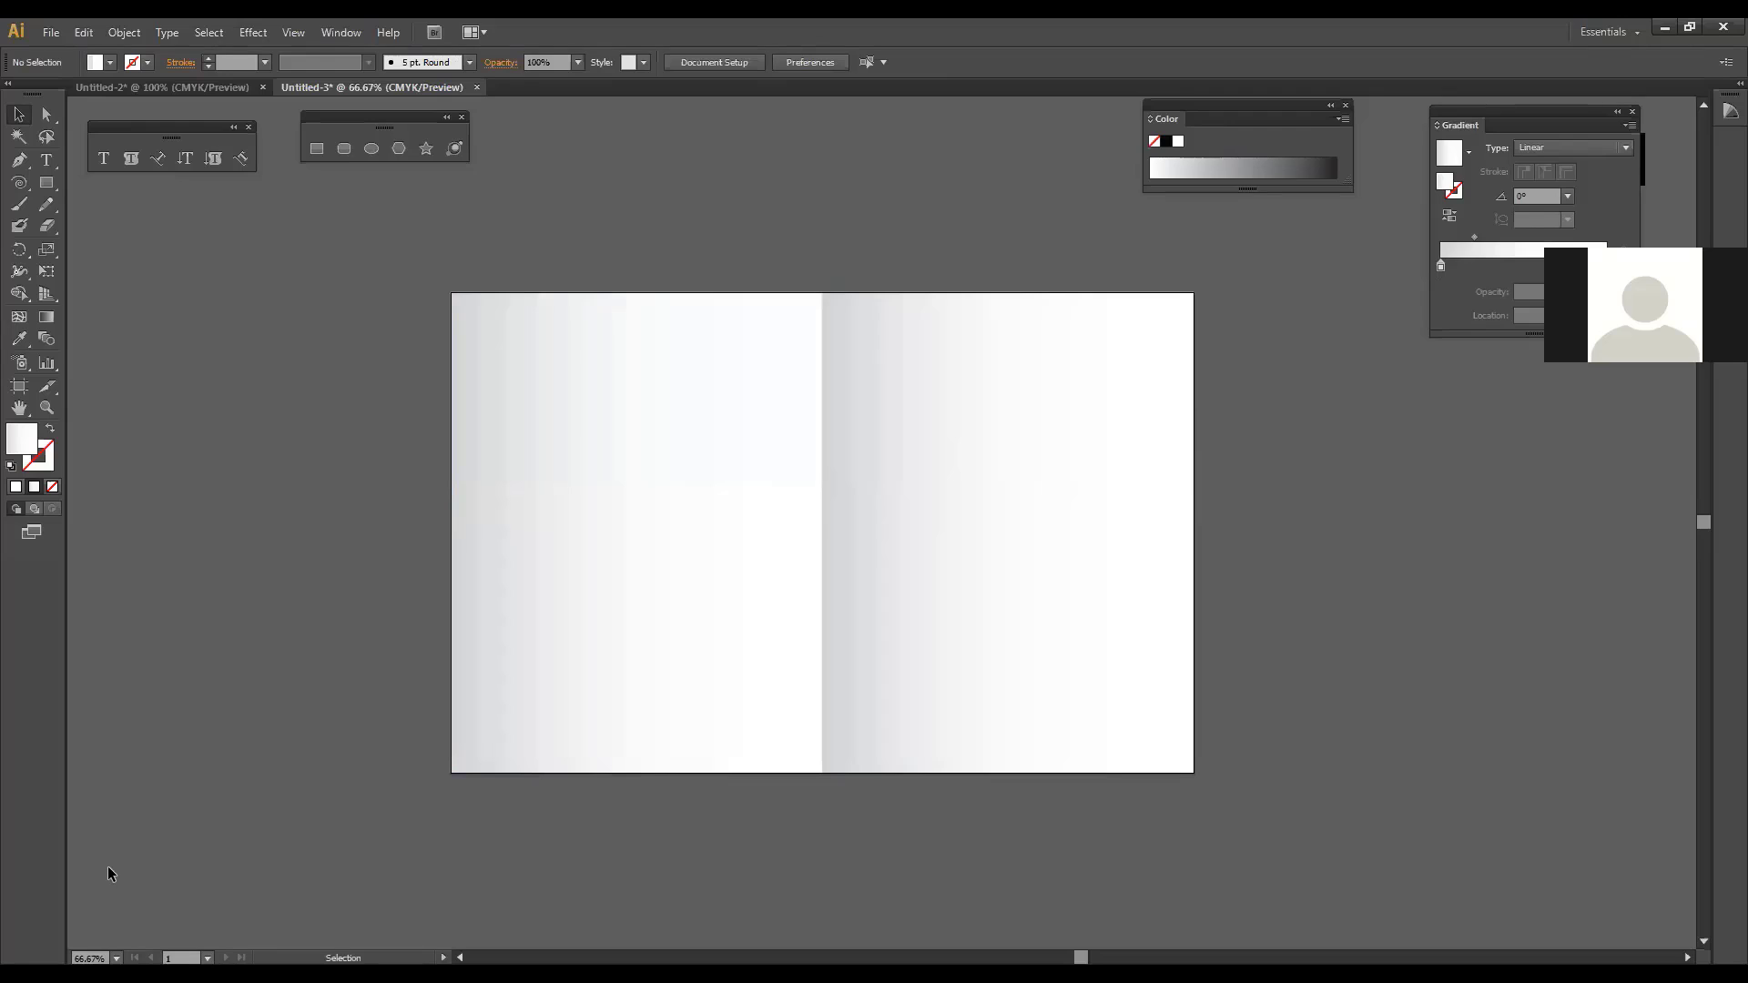
# Step: Replace the left half's gradient with a solid white fill, keeping the gradient only on the right half
pyautogui.click(956, 529)
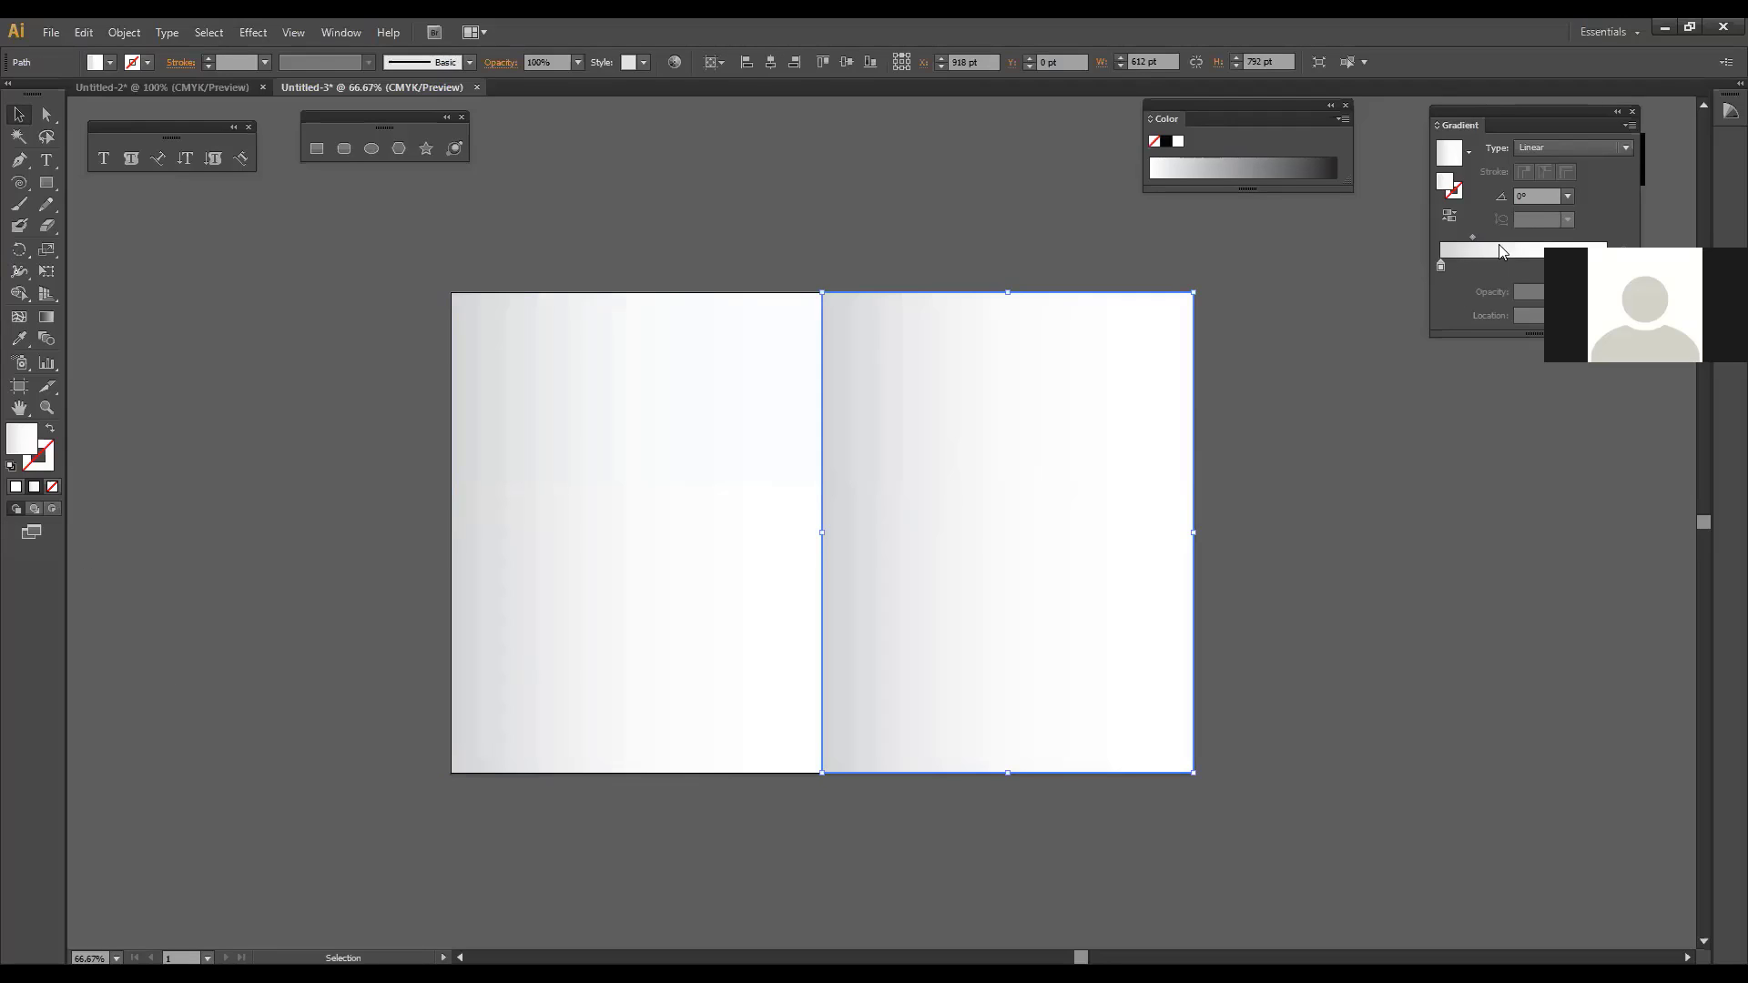
pyautogui.click(1294, 456)
pyautogui.click(1076, 551)
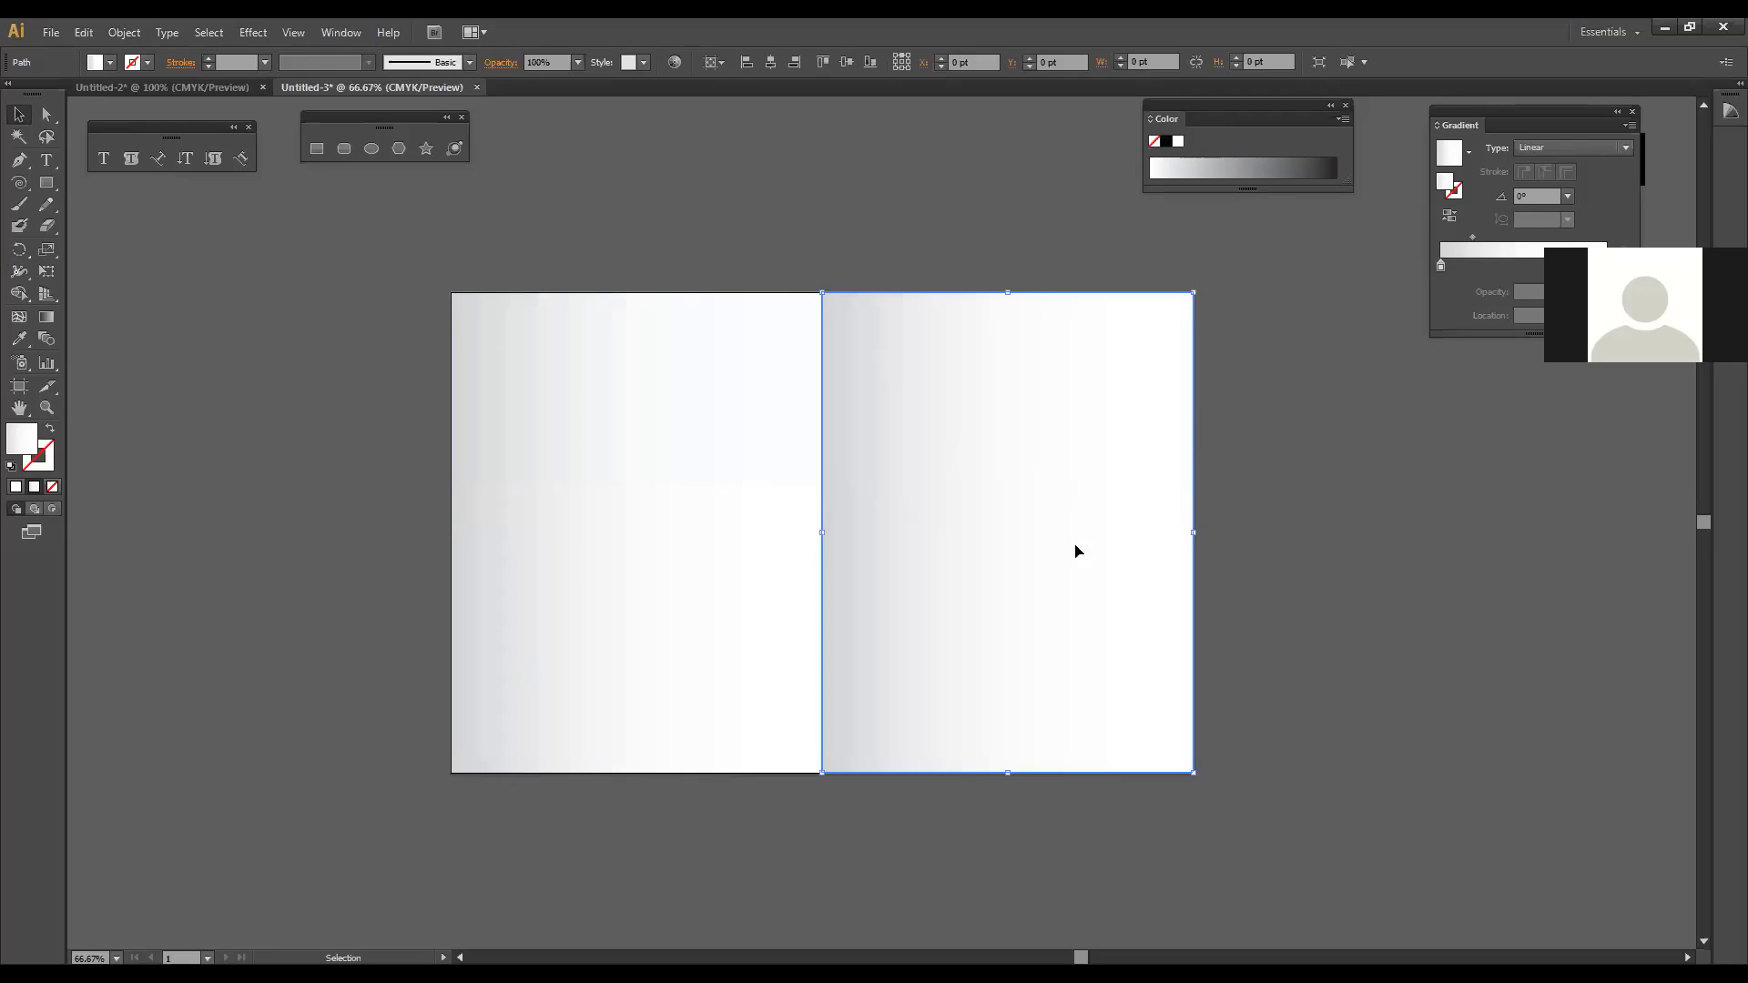
pyautogui.click(628, 507)
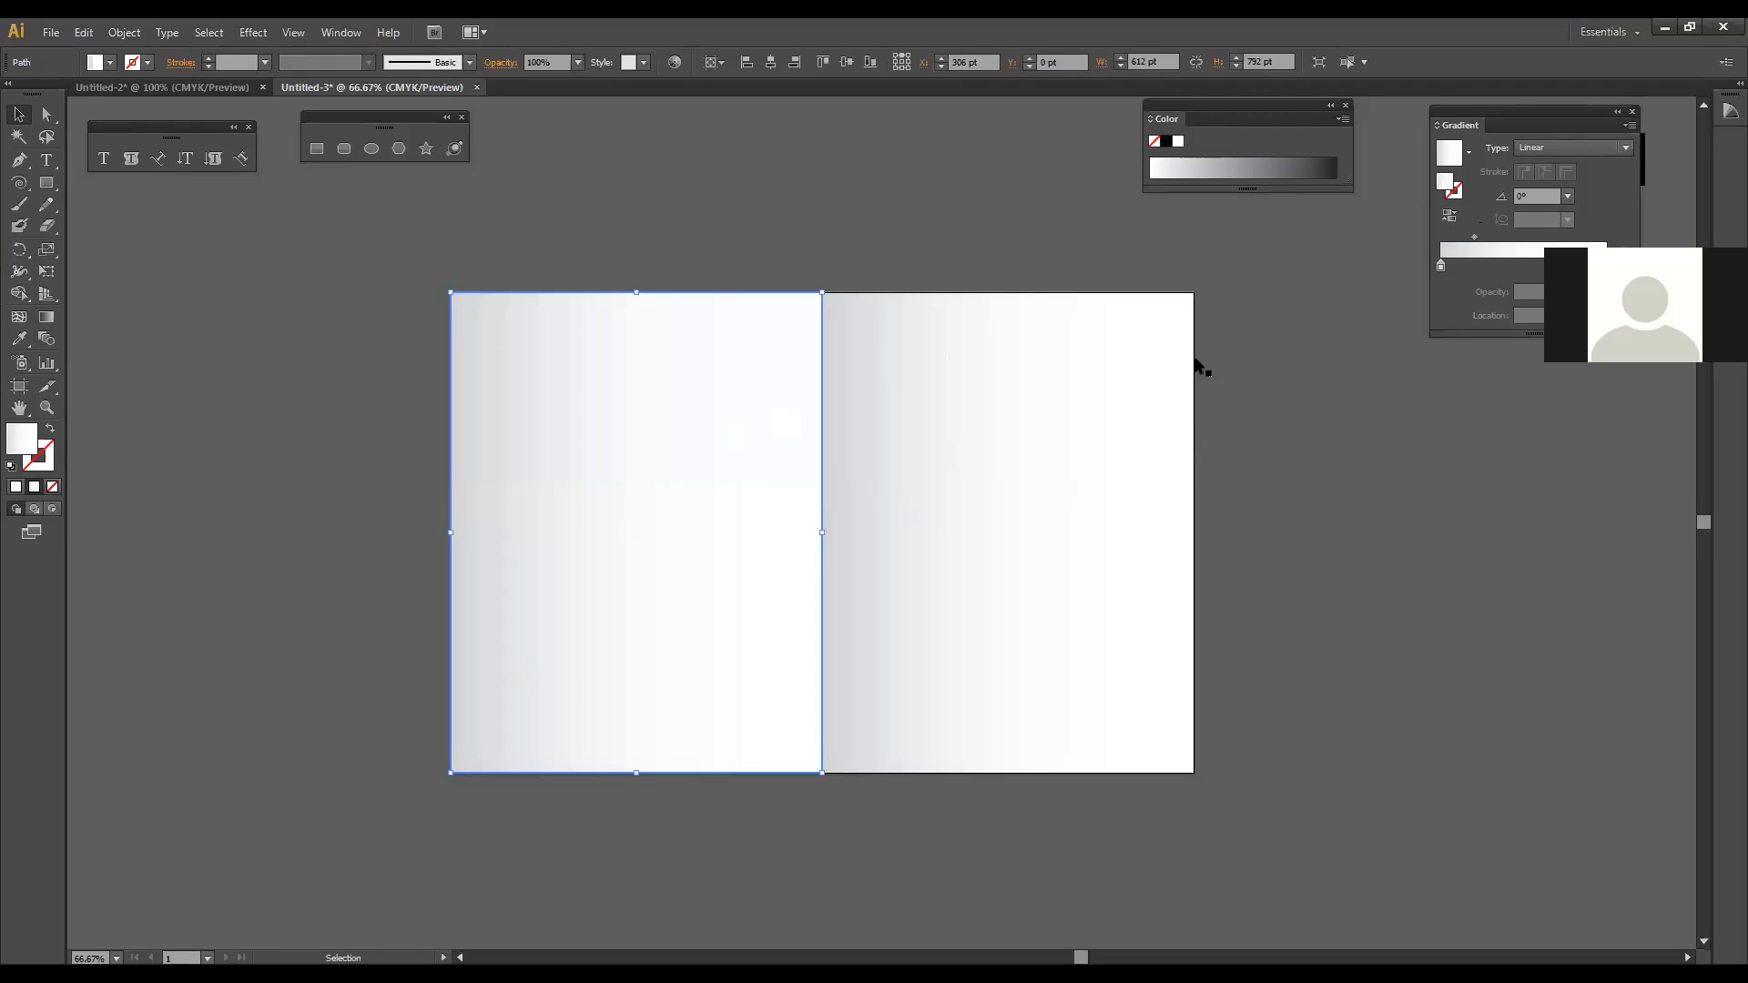
pyautogui.click(16, 488)
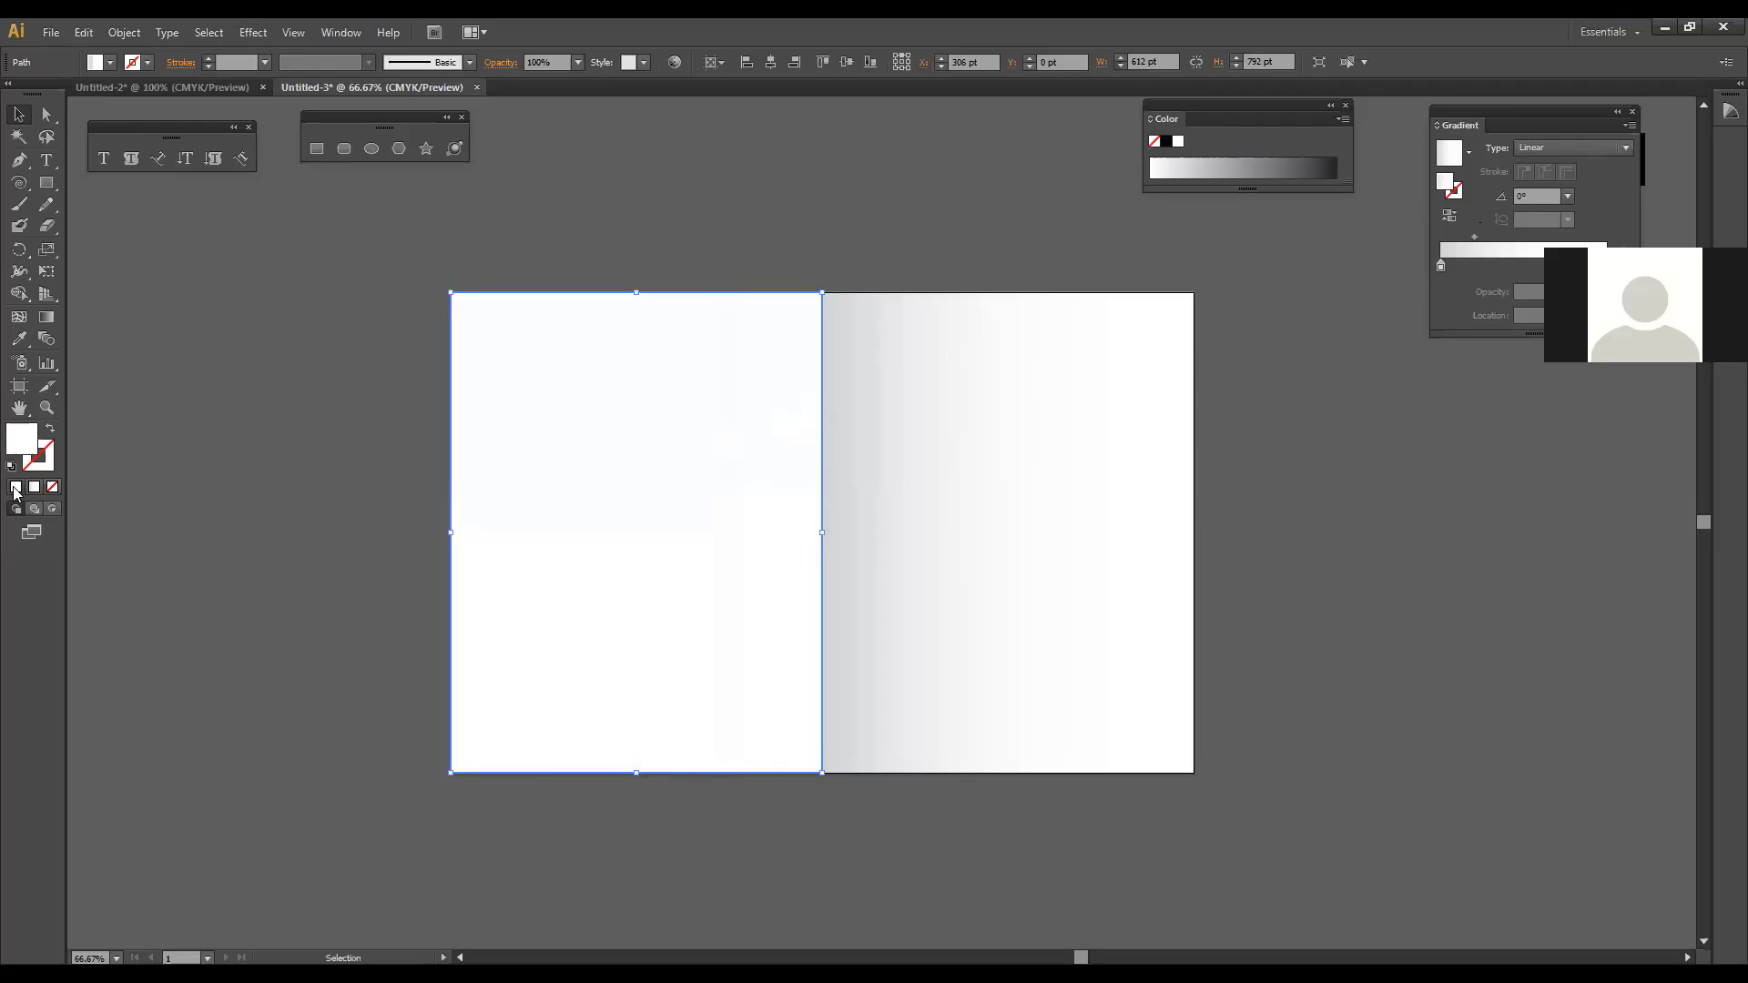
pyautogui.click(263, 517)
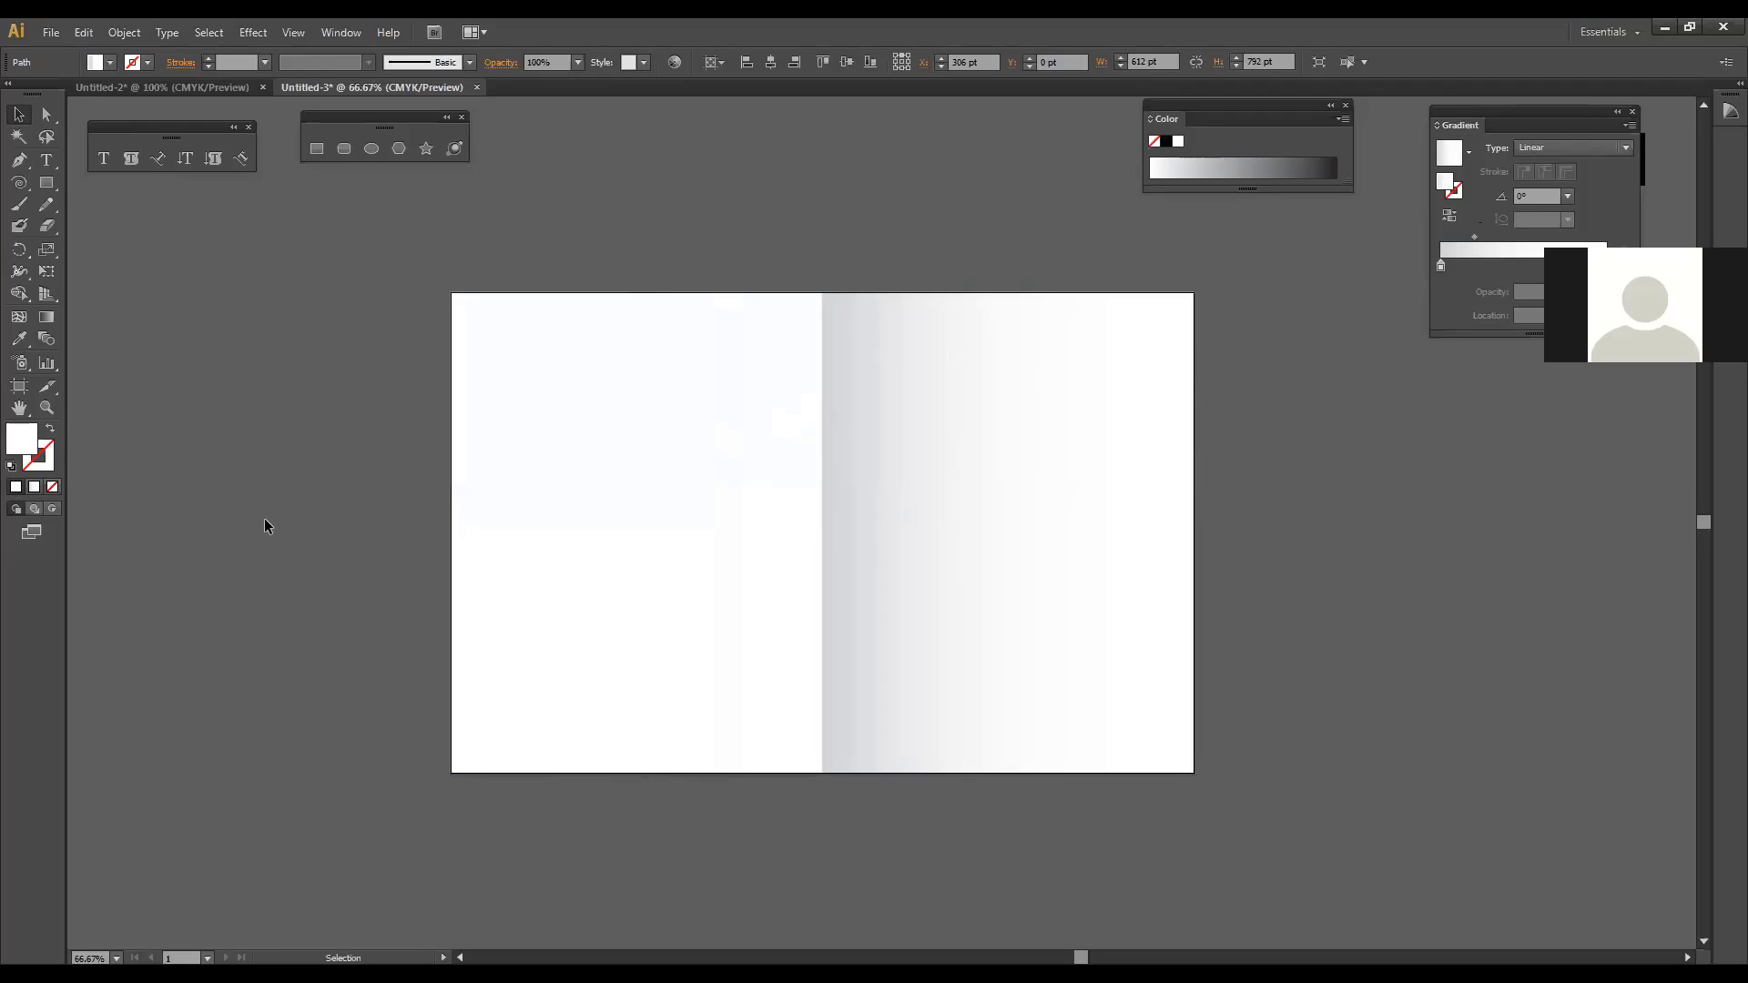
pyautogui.click(1009, 507)
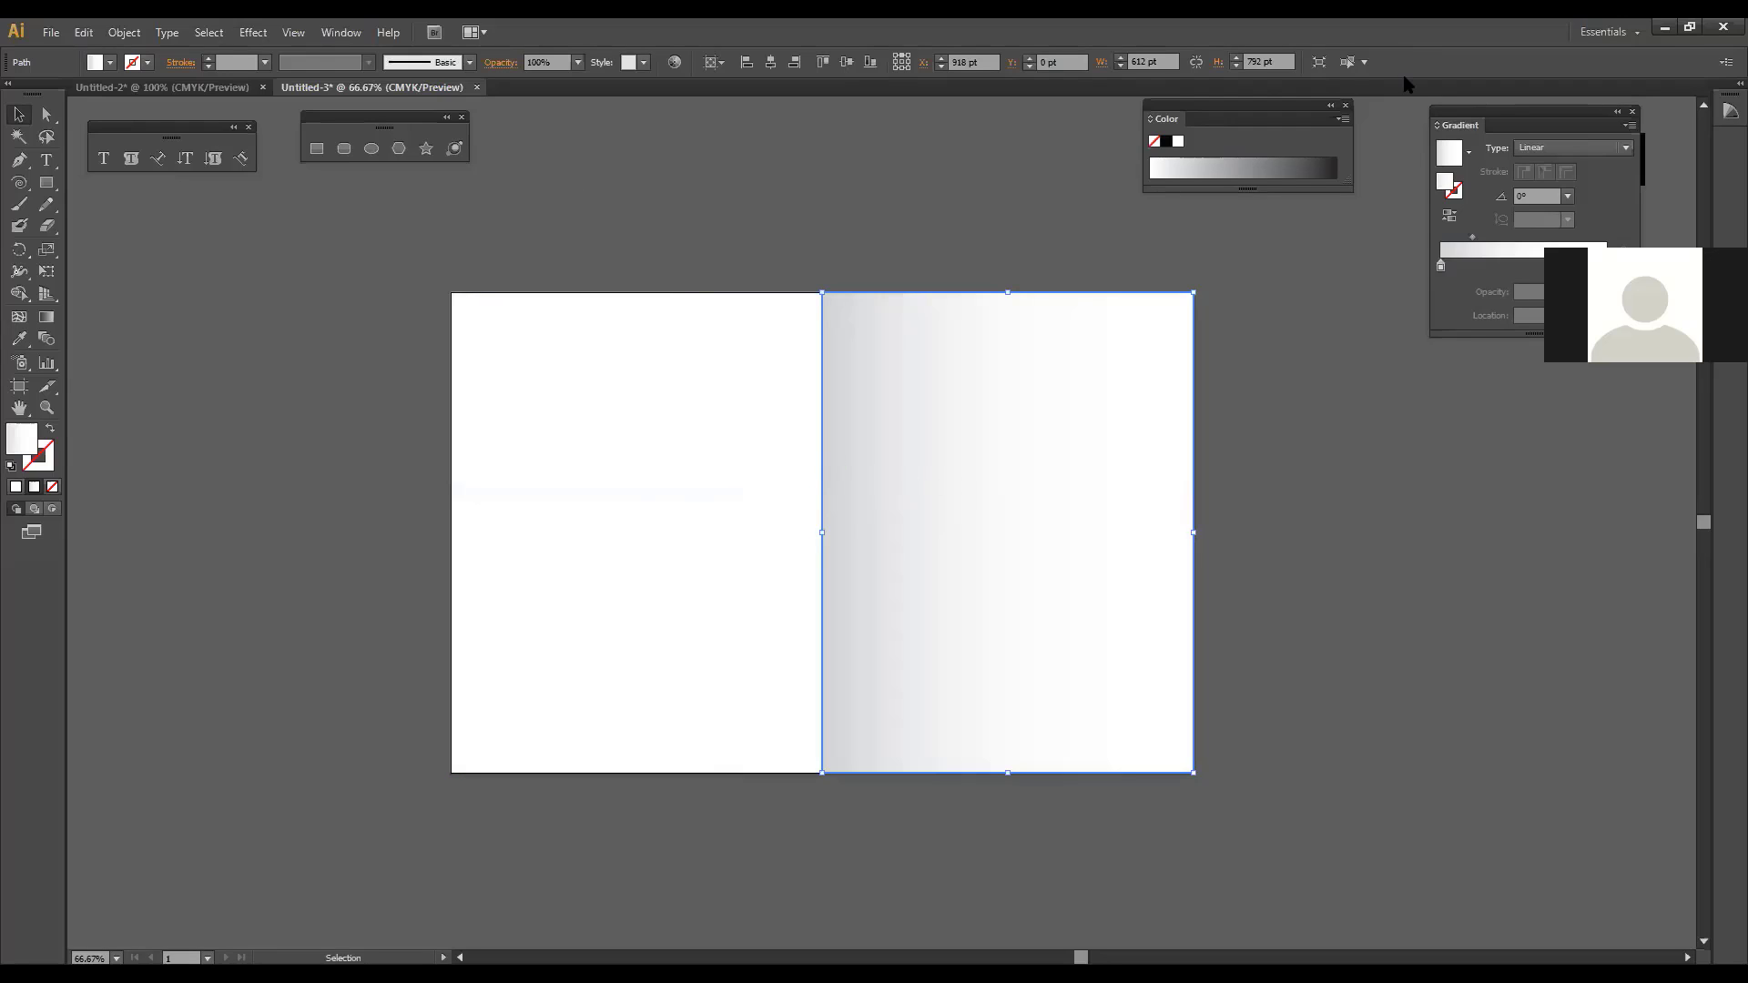
pyautogui.click(1375, 443)
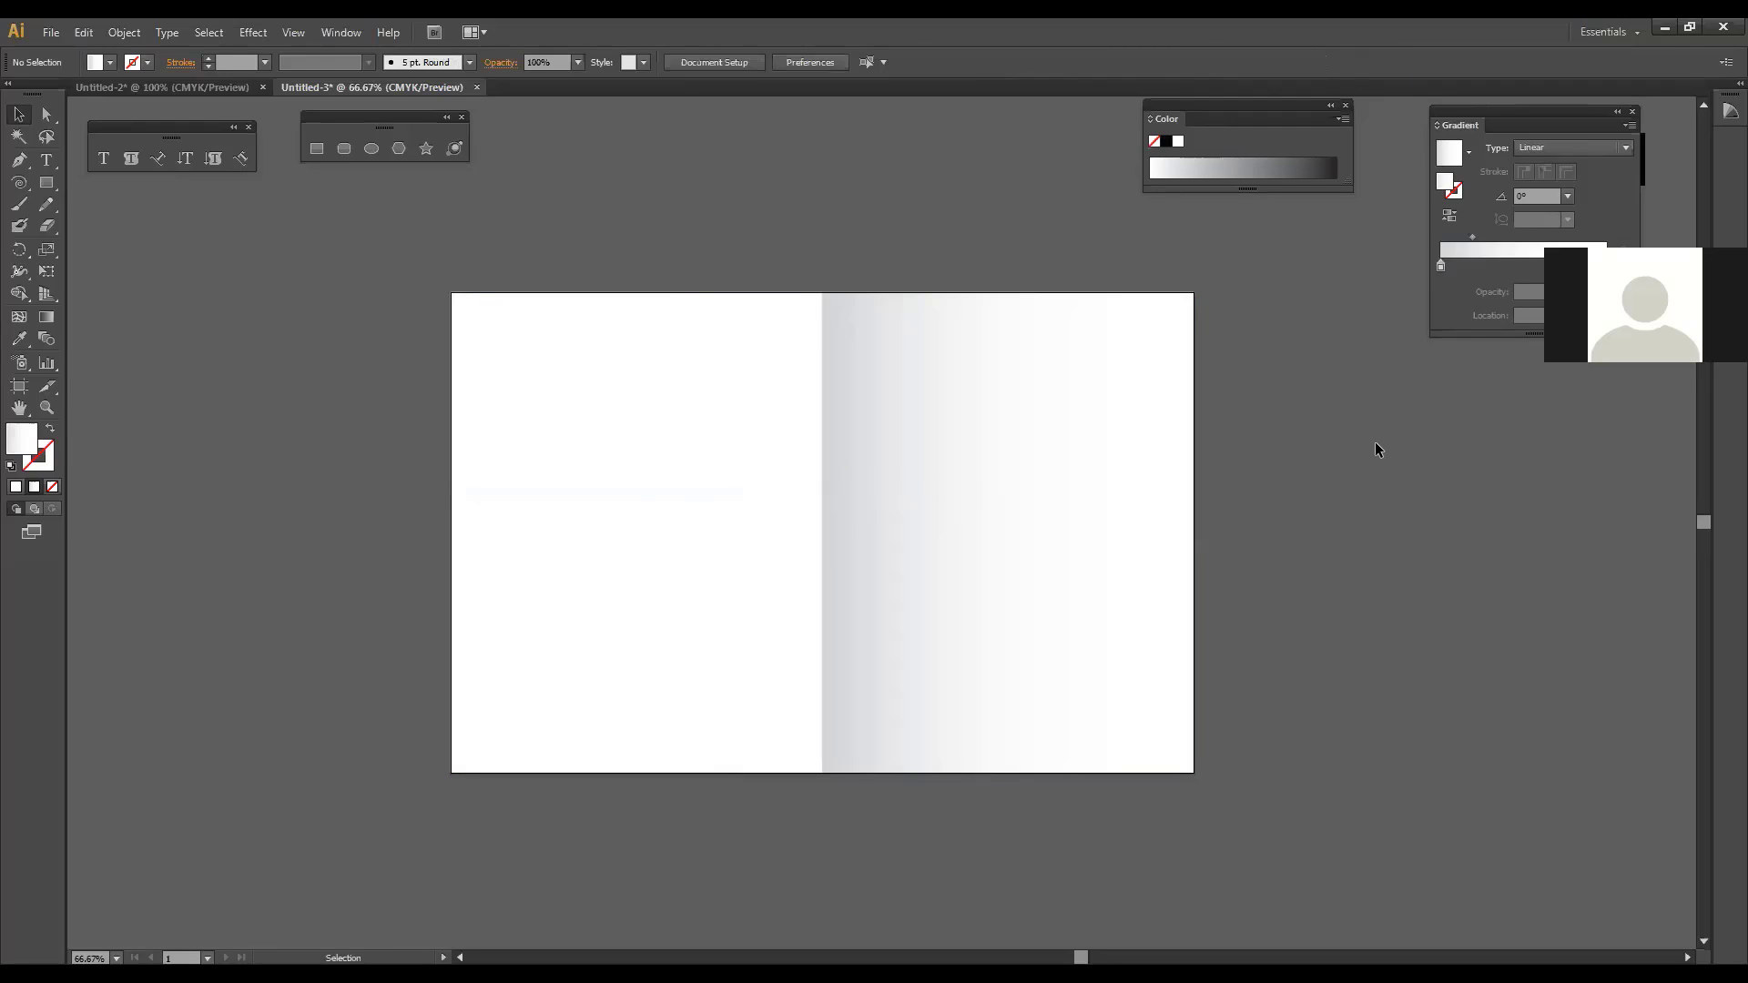
pyautogui.press('z')
pyautogui.keyDown('alt'); pyautogui.click(983, 587); pyautogui.keyUp('alt')
pyautogui.keyDown('alt'); pyautogui.click(866, 552); pyautogui.keyUp('alt')
pyautogui.keyDown('alt'); pyautogui.click(878, 559); pyautogui.keyUp('alt')
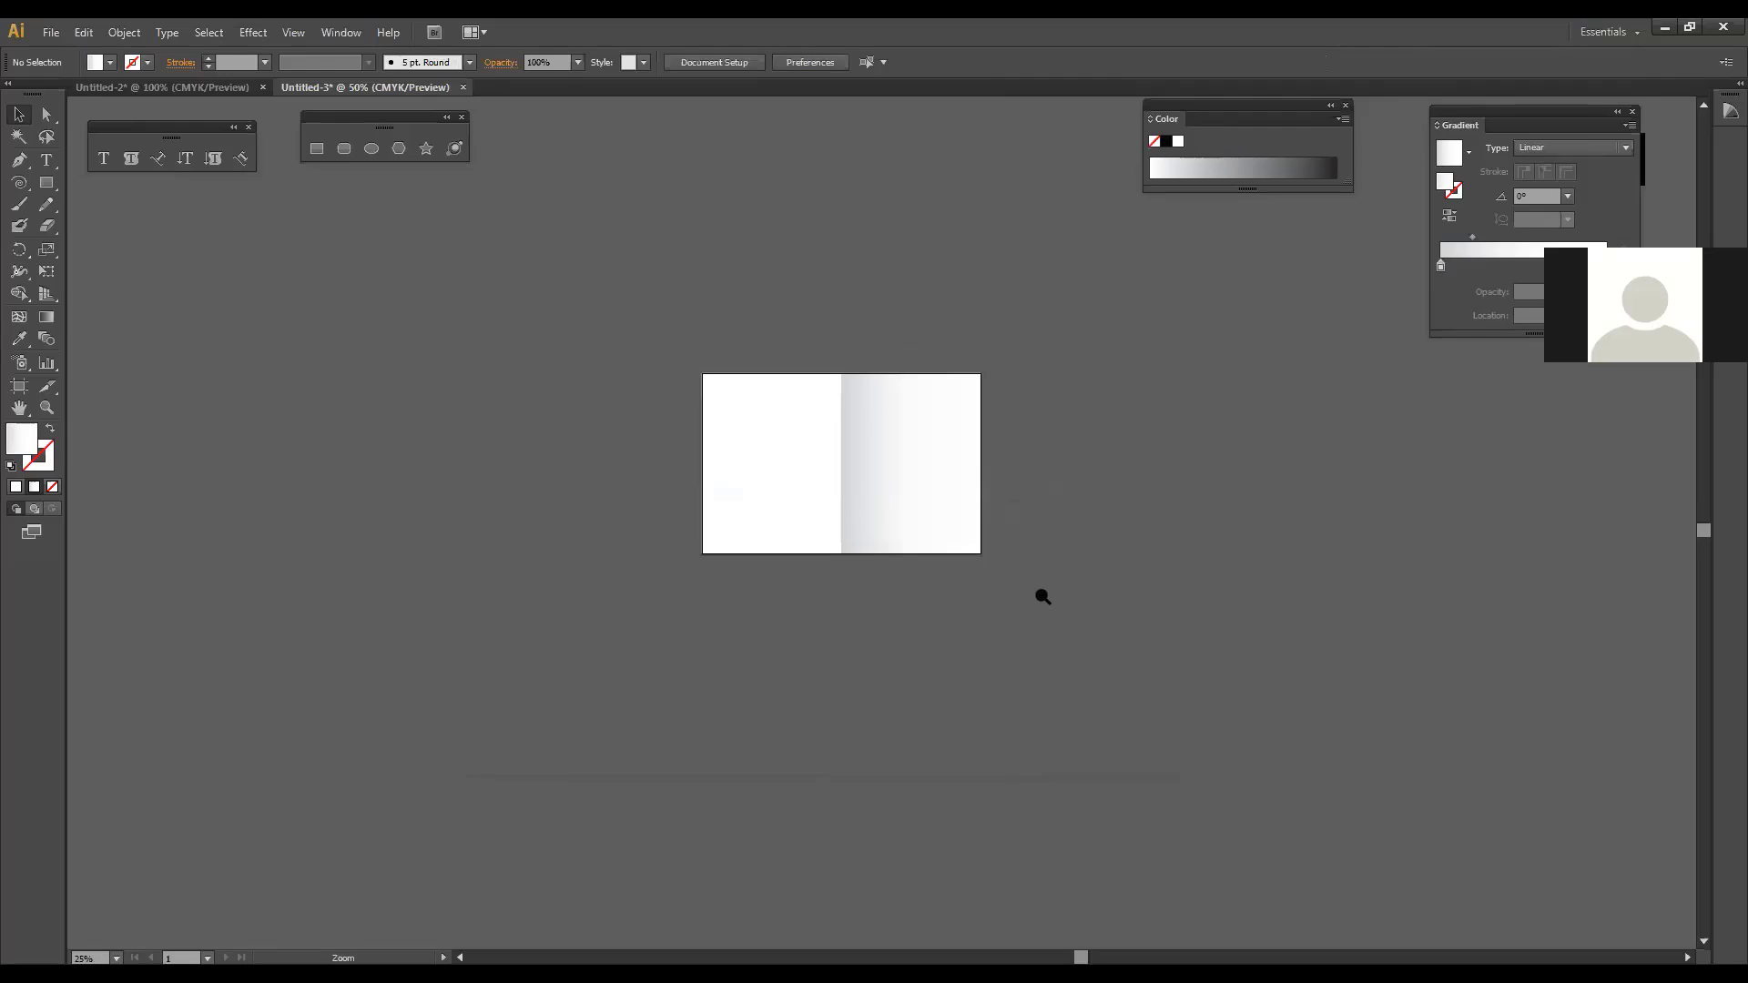
pyautogui.press('v')
pyautogui.moveTo(1081, 958); pyautogui.dragTo(1086, 957)
# Step: Offset the paths of both page halves inward by -20 pt with mitered joins to create margin rectangles
pyautogui.click(811, 482)
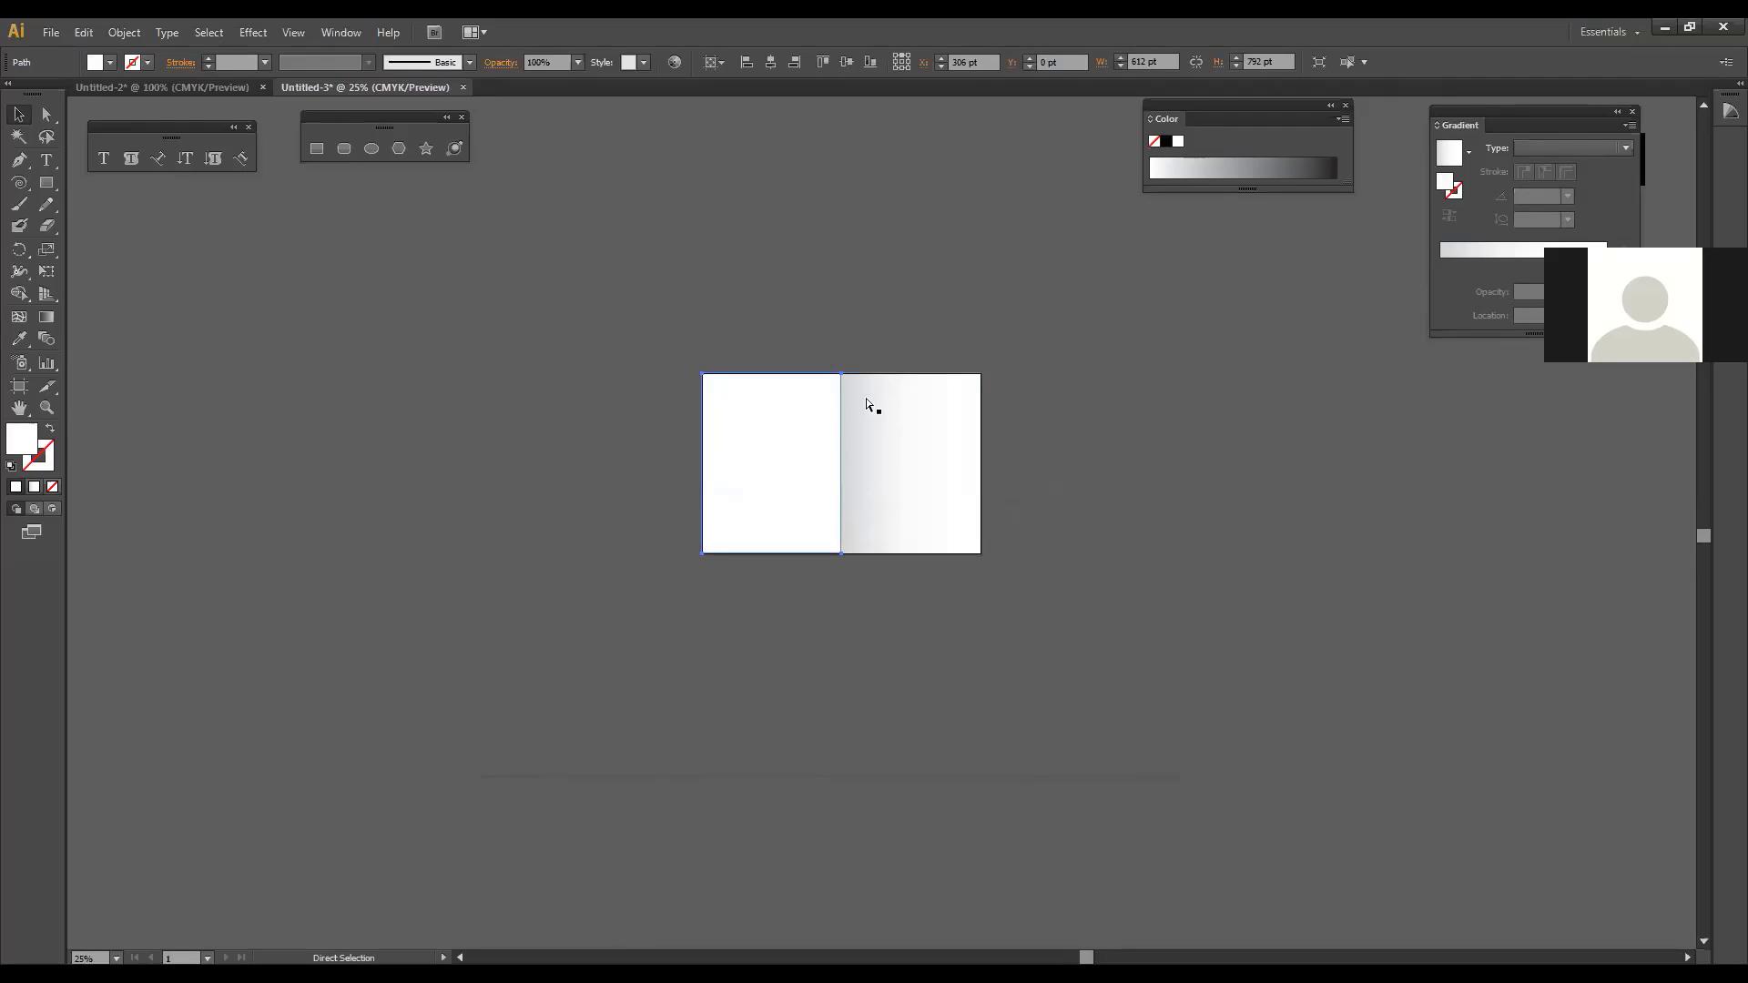
pyautogui.hotkey('ctrl', '=')
pyautogui.hotkey('ctrl', '=')
pyautogui.hotkey('ctrl', '=')
pyautogui.moveTo(889, 391); pyautogui.dragTo(990, 475)
pyautogui.click(124, 32)
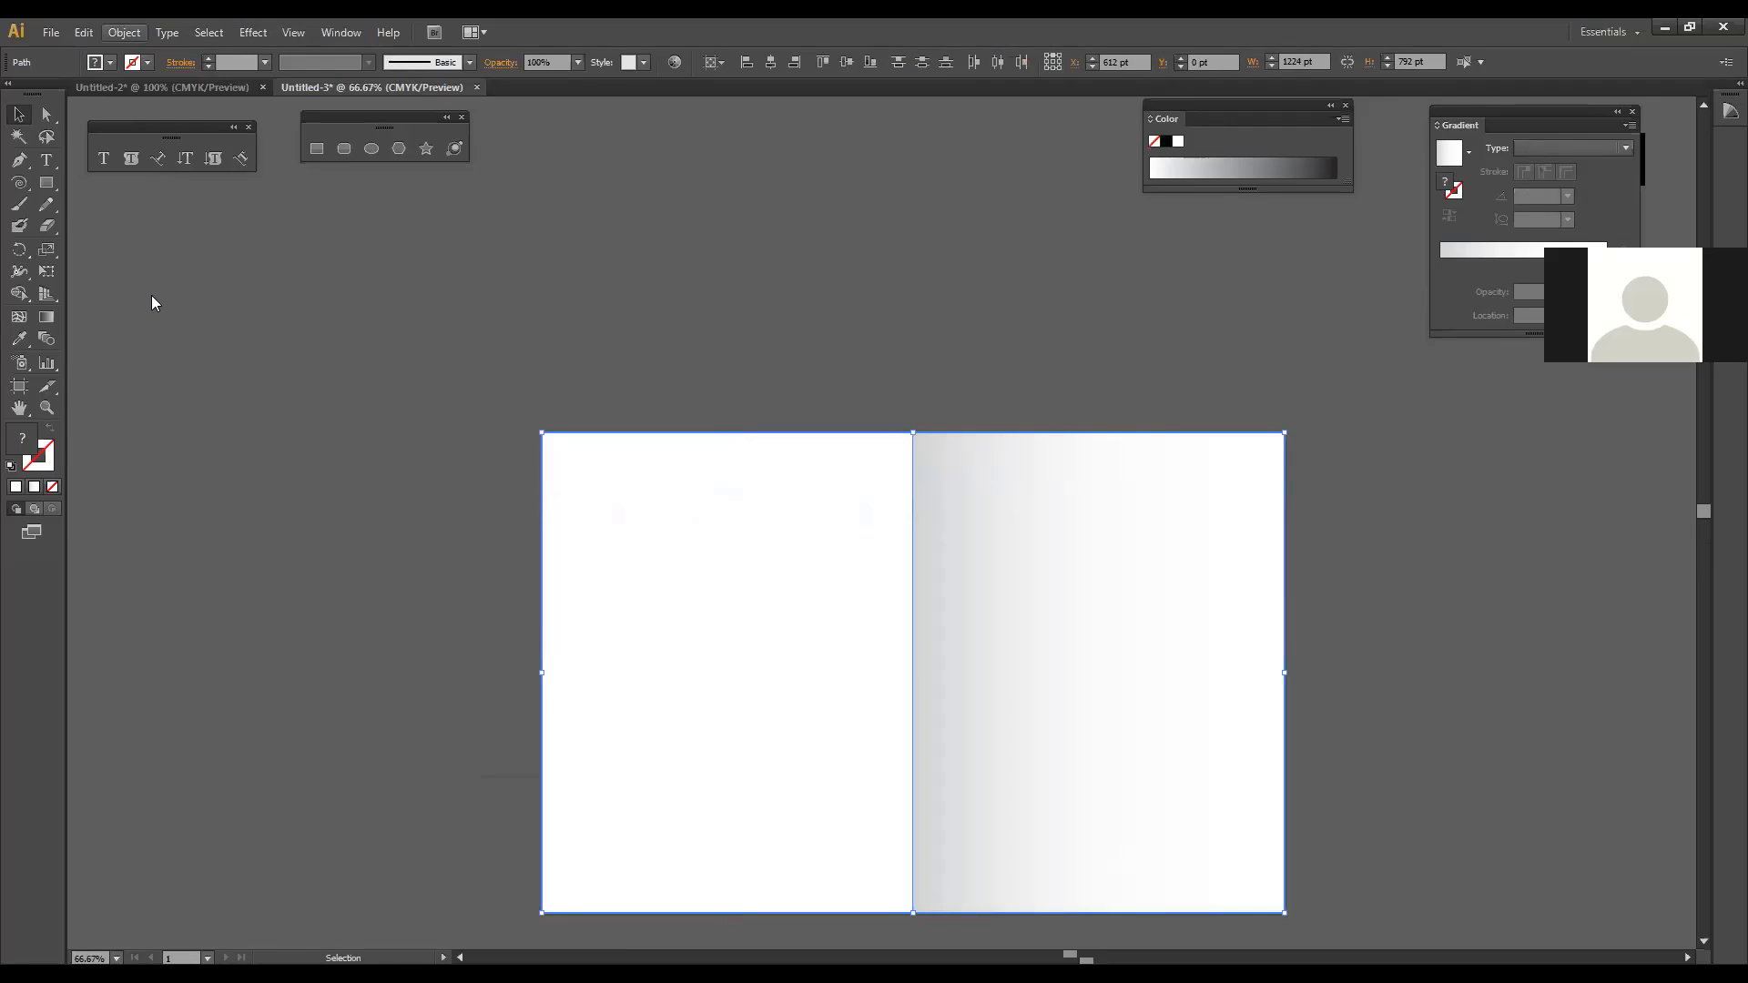
pyautogui.moveTo(227, 405)
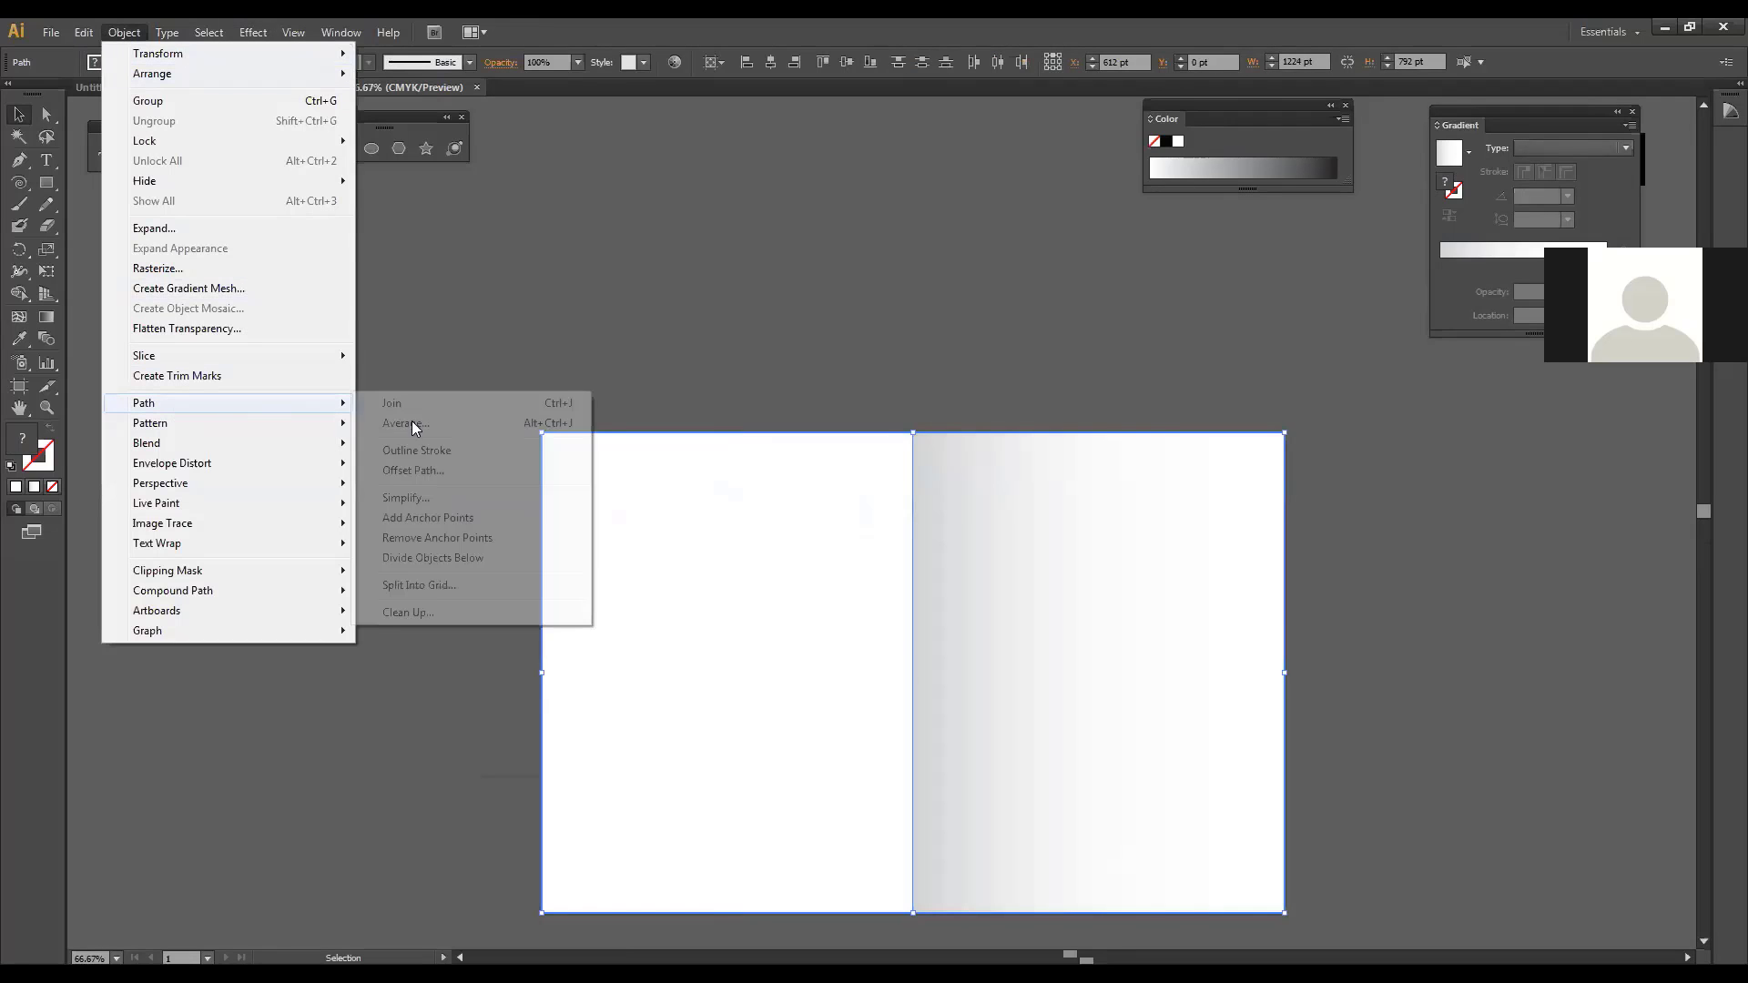
pyautogui.click(435, 471)
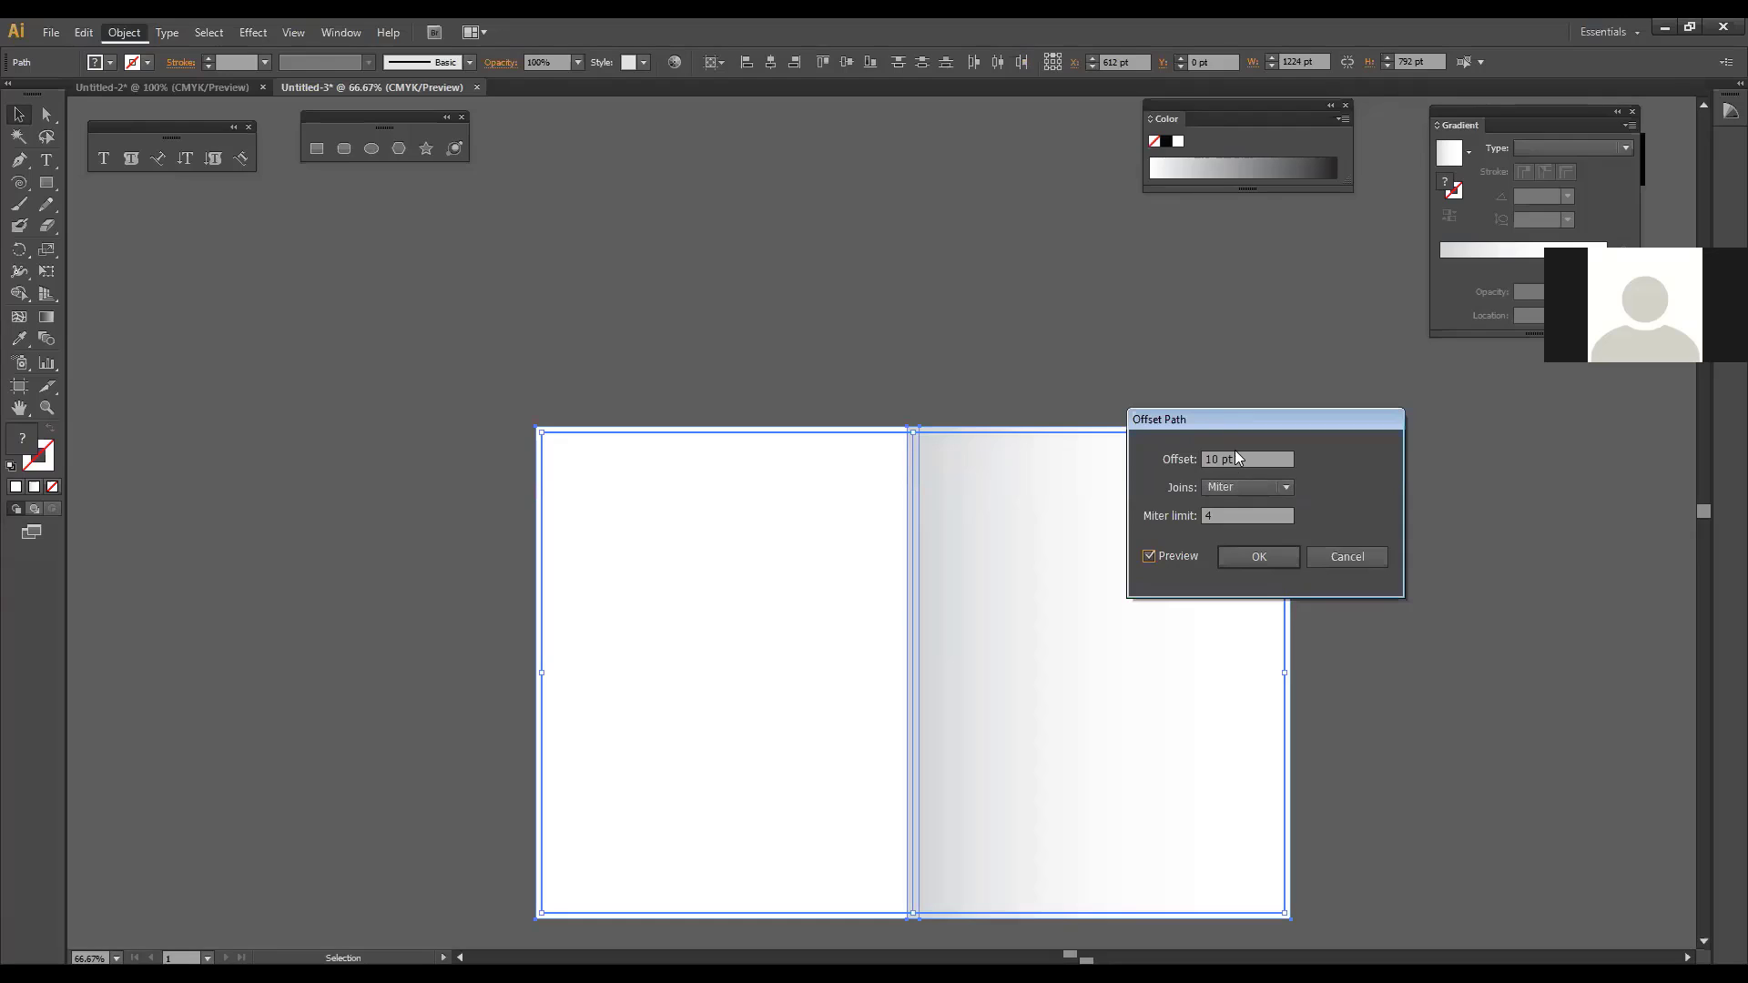
pyautogui.write('-4')
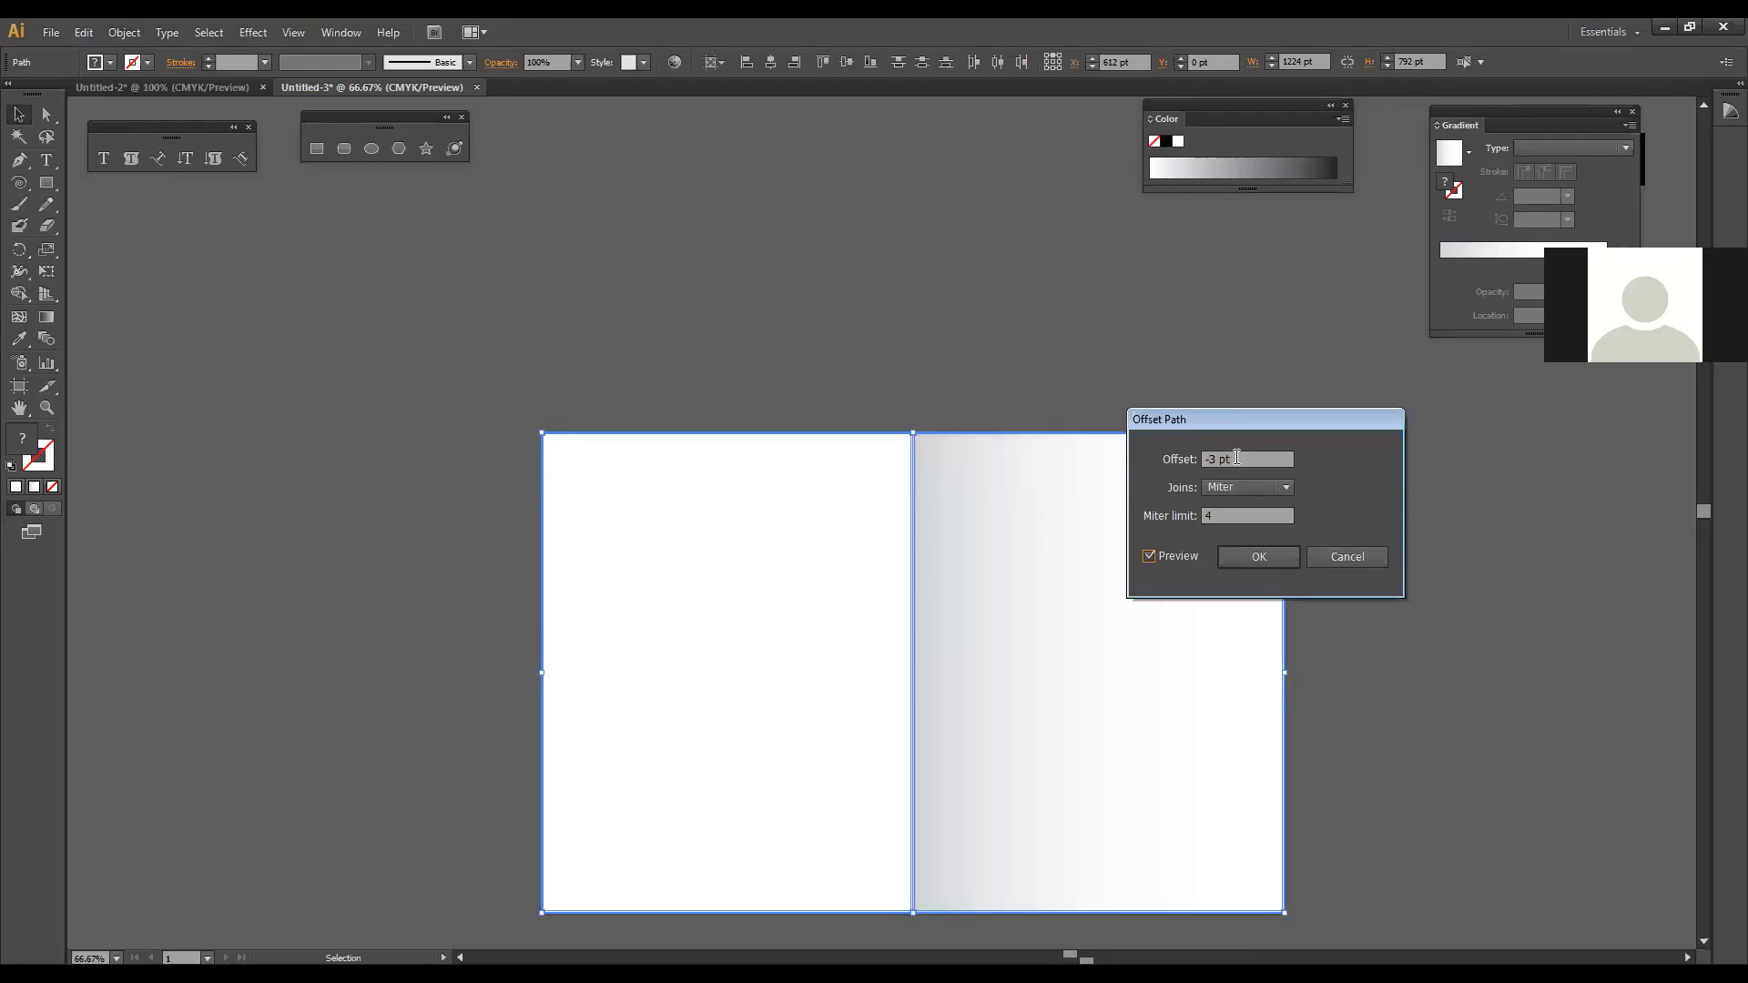
pyautogui.press('Down')
pyautogui.press('Down')
pyautogui.press('Down')
pyautogui.press('Down')
pyautogui.press('Down')
pyautogui.press('Down')
pyautogui.press('Down')
pyautogui.press('Down')
pyautogui.press('Down')
pyautogui.press('Down')
pyautogui.press('Down')
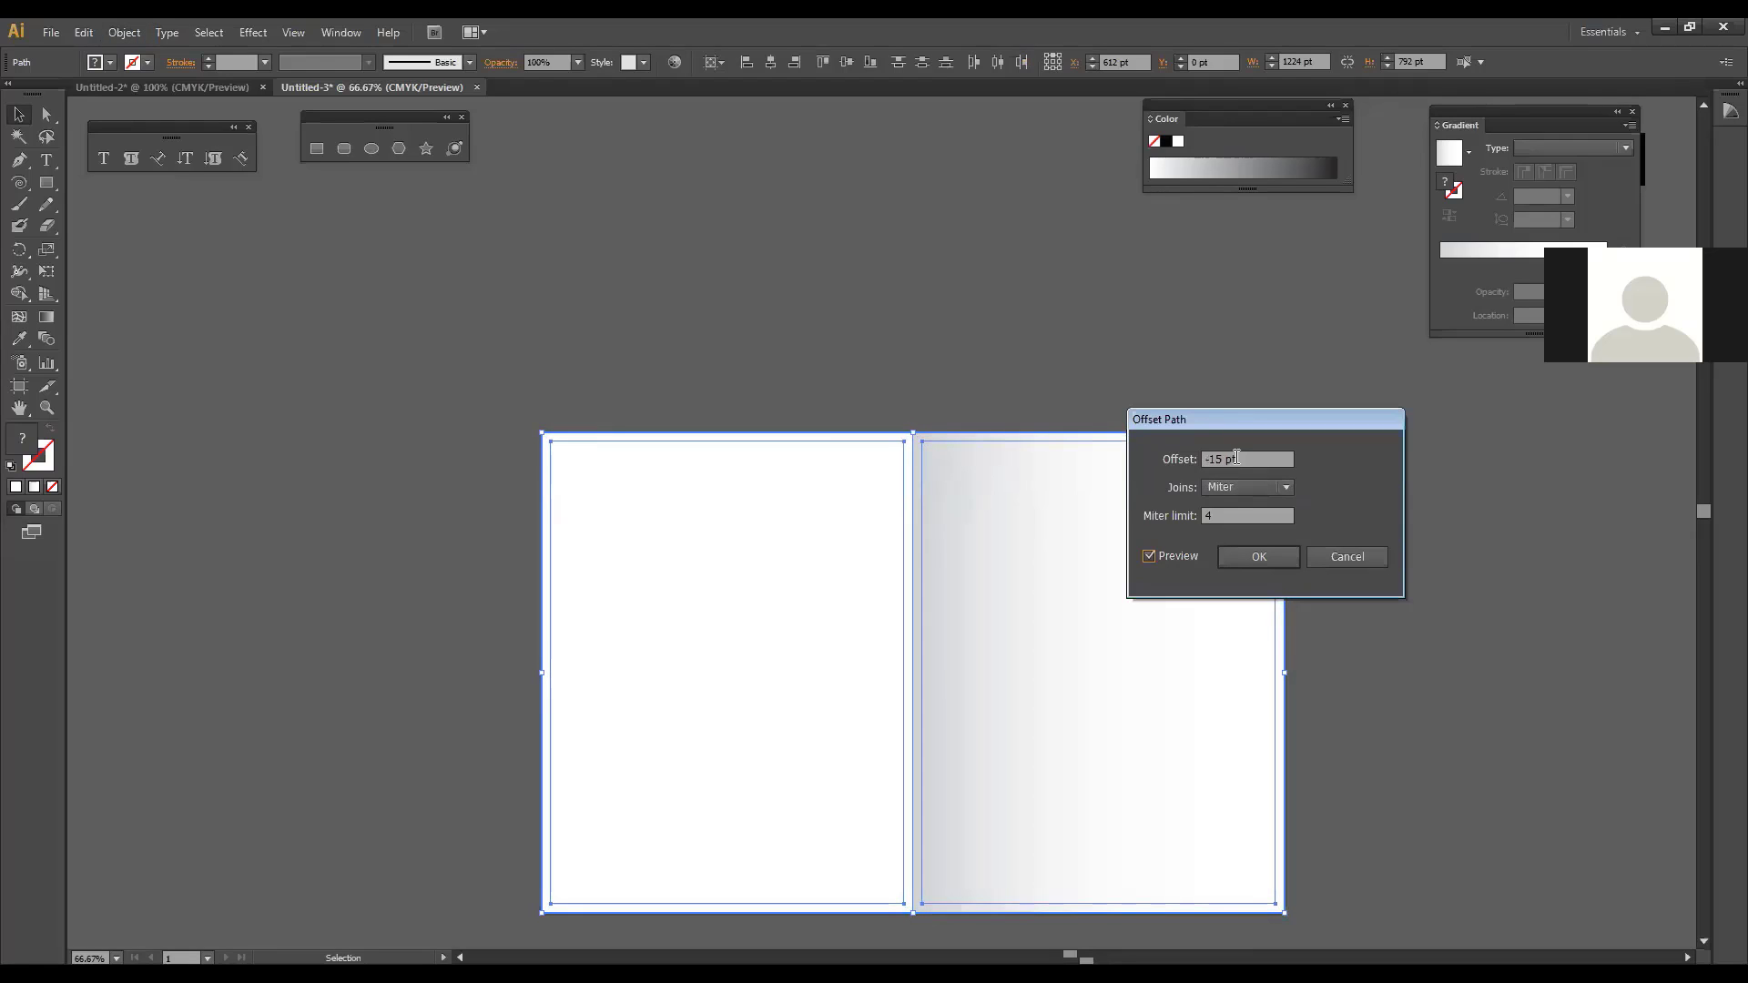
pyautogui.press('Up')
pyautogui.press('Up')
pyautogui.press('Up')
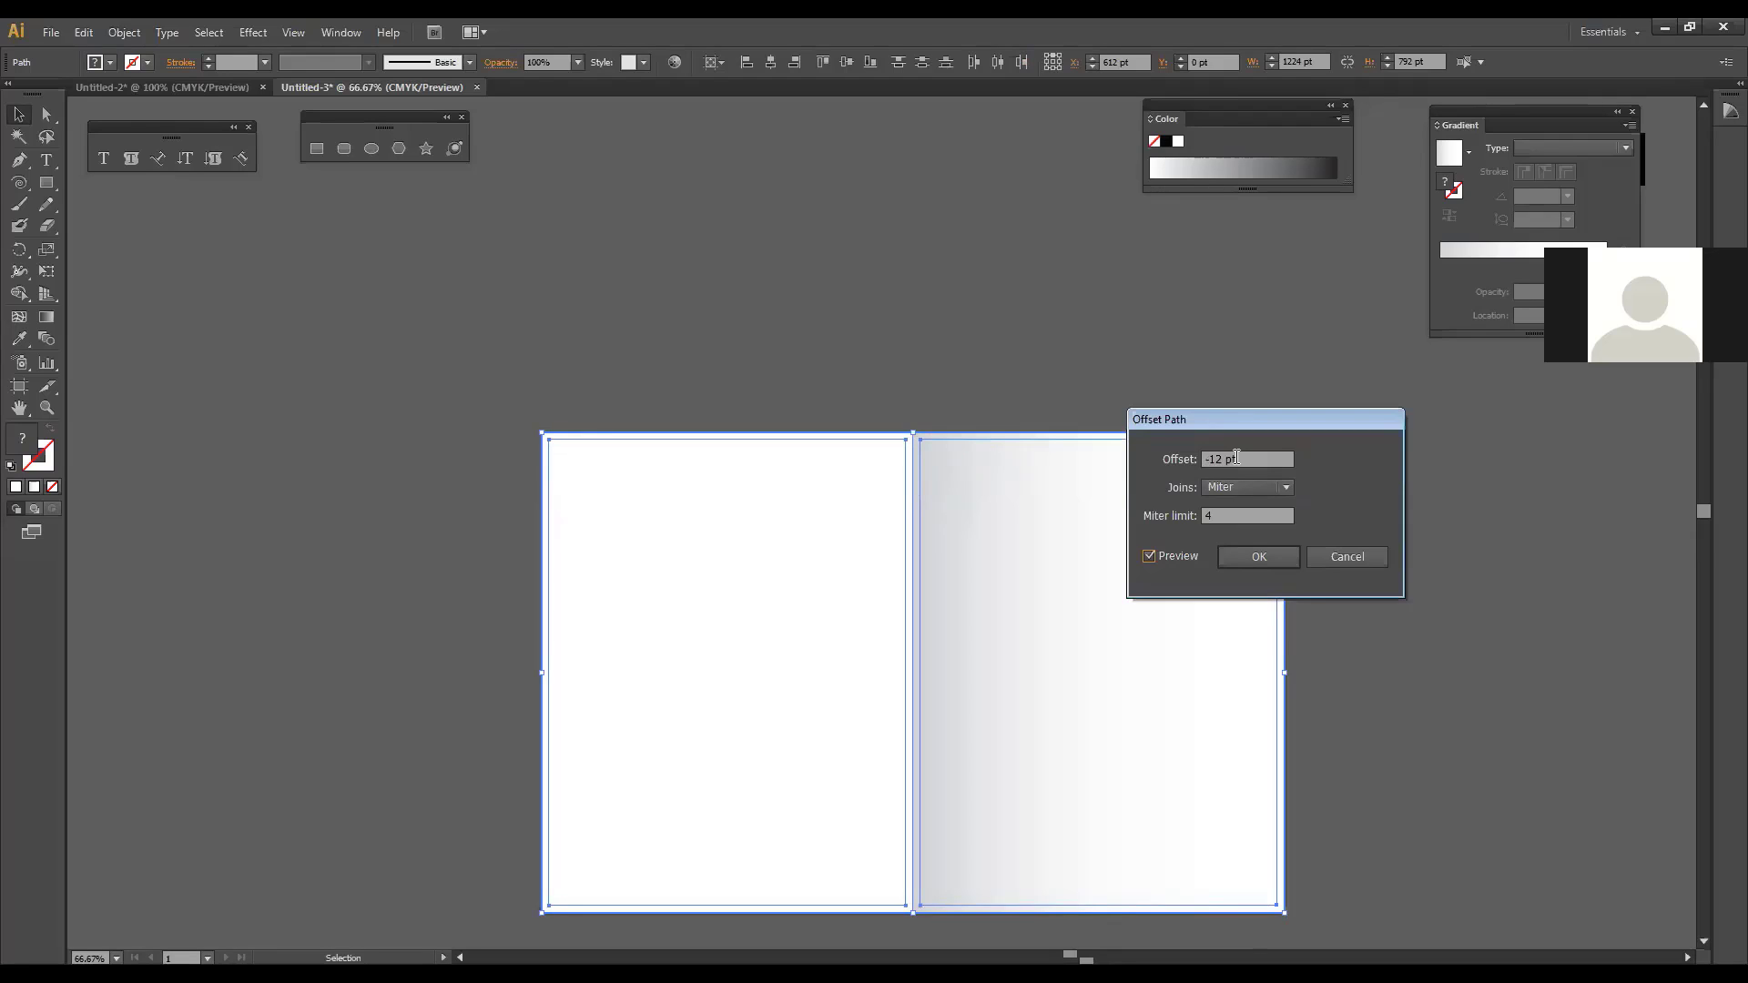
pyautogui.press('Down')
pyautogui.press('Down')
pyautogui.press('Down')
pyautogui.press('Down')
pyautogui.press('Down')
pyautogui.press('Down')
pyautogui.press('Down')
pyautogui.press('Down')
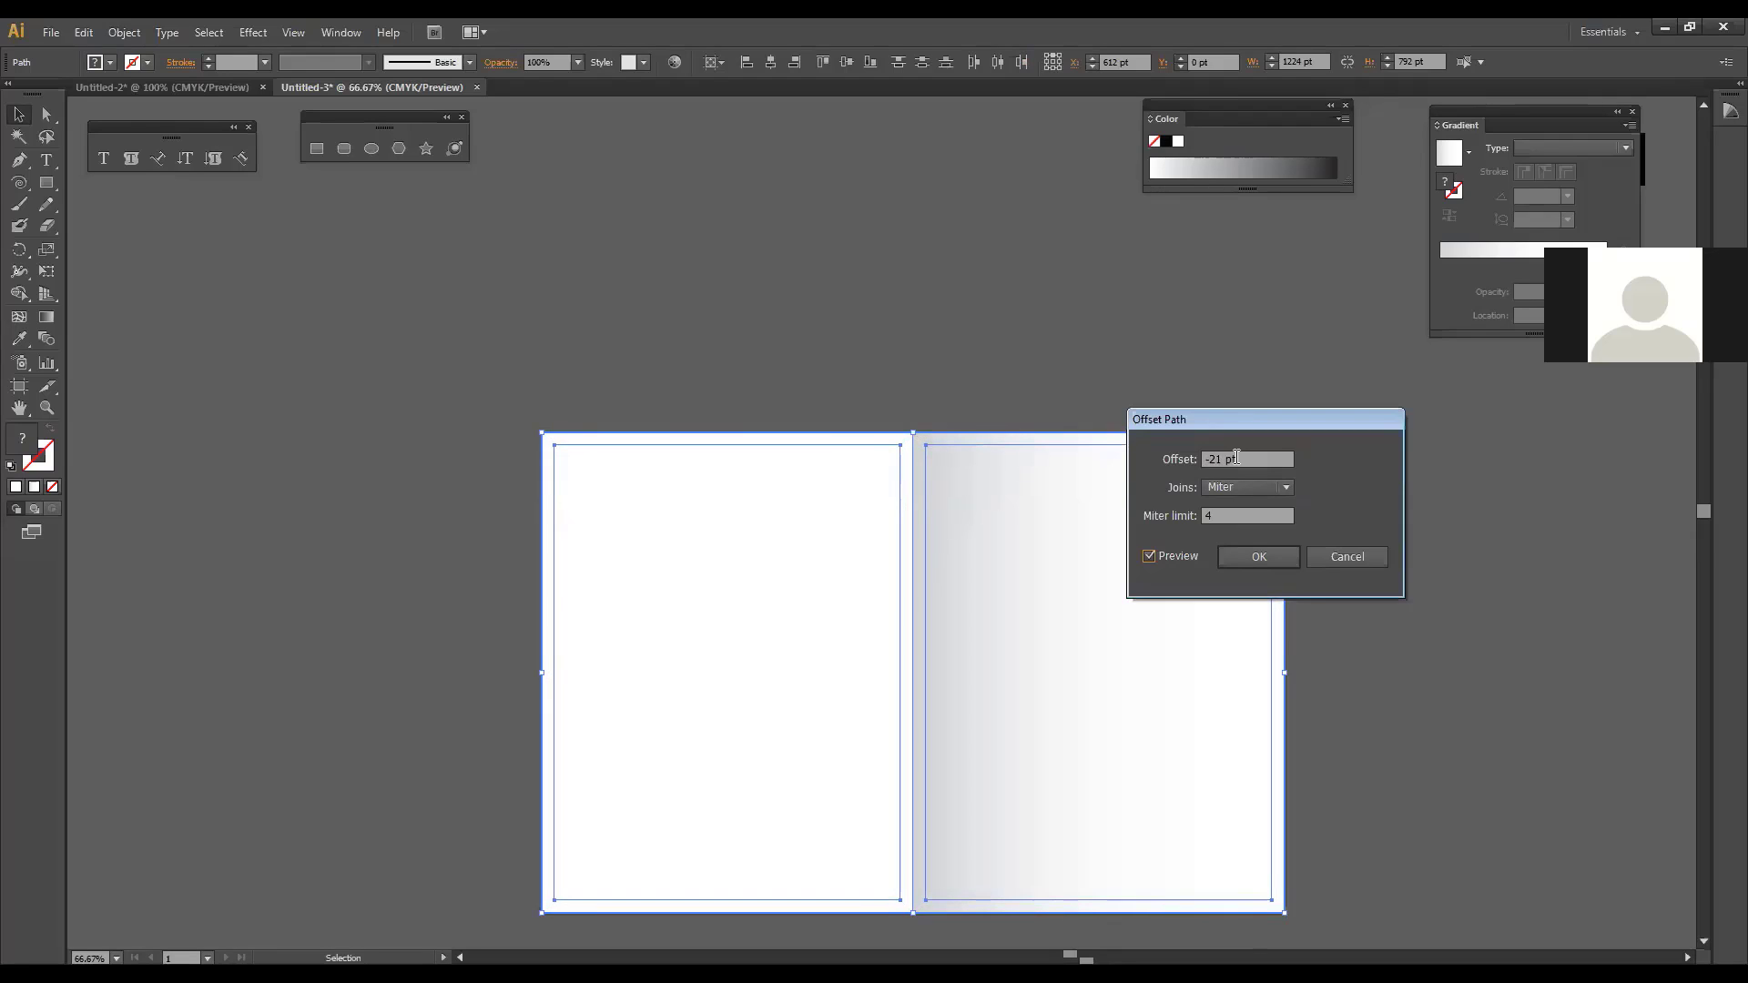
pyautogui.click(1239, 558)
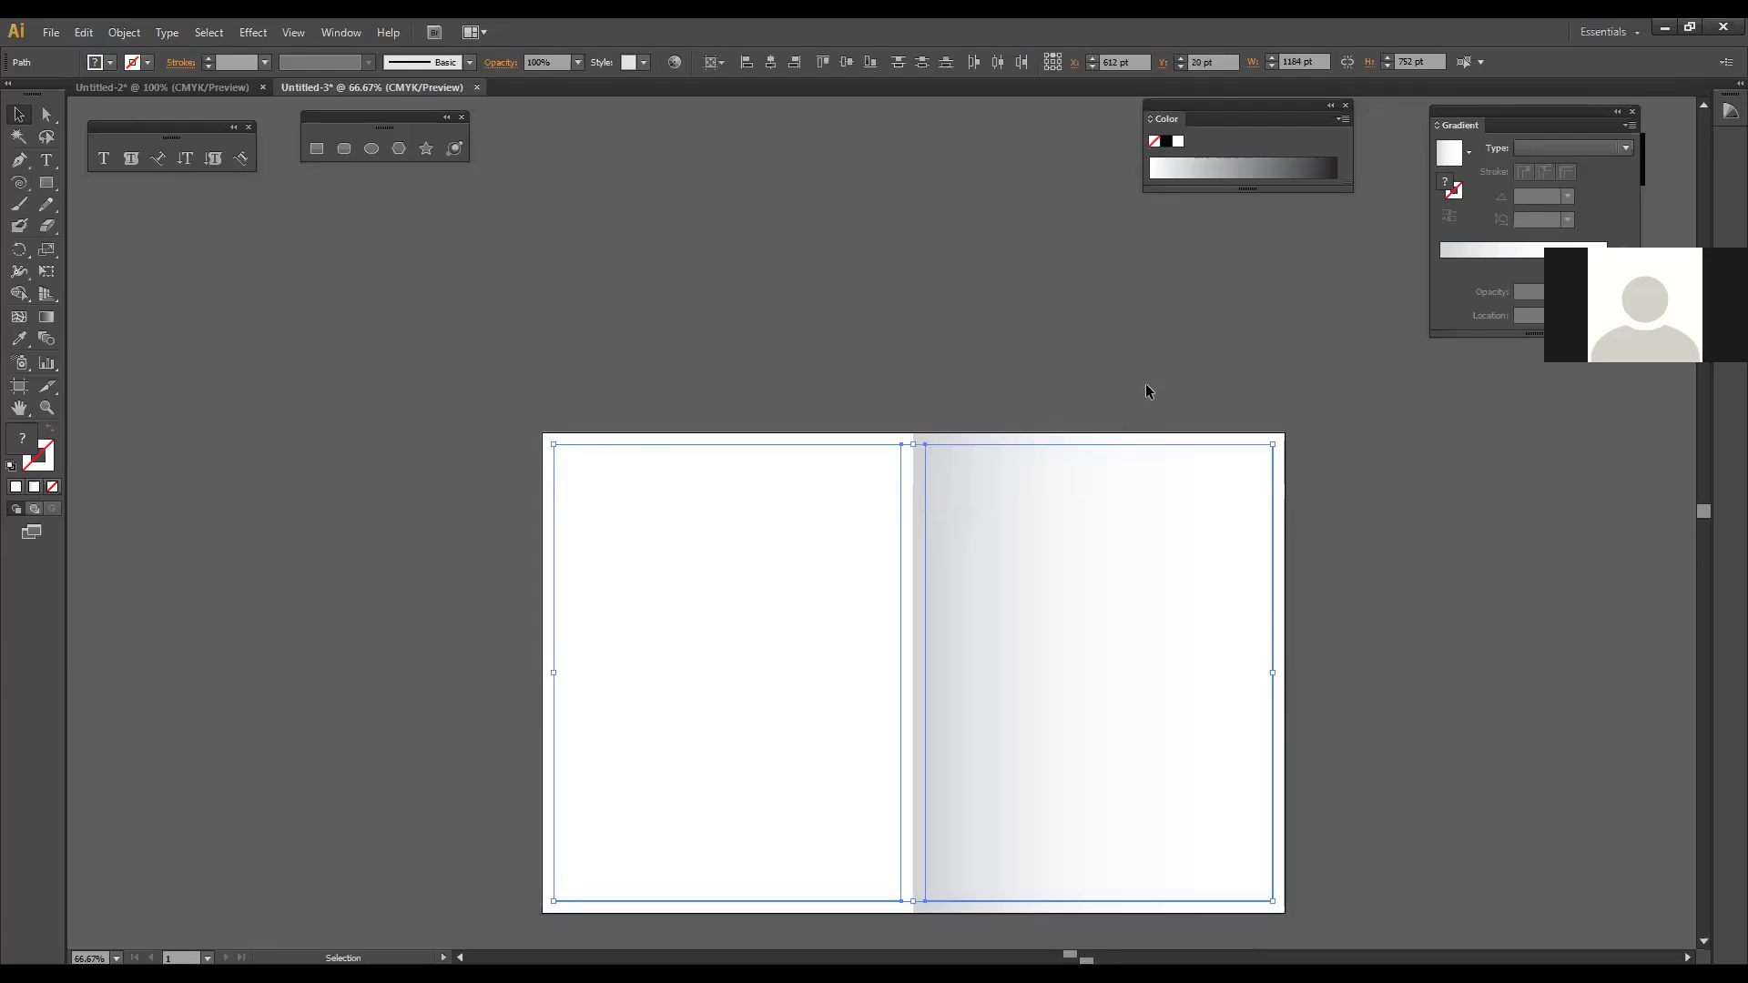
# Step: Convert the two inset margin rectangles into guides and deselect everything
pyautogui.rightClick(991, 448)
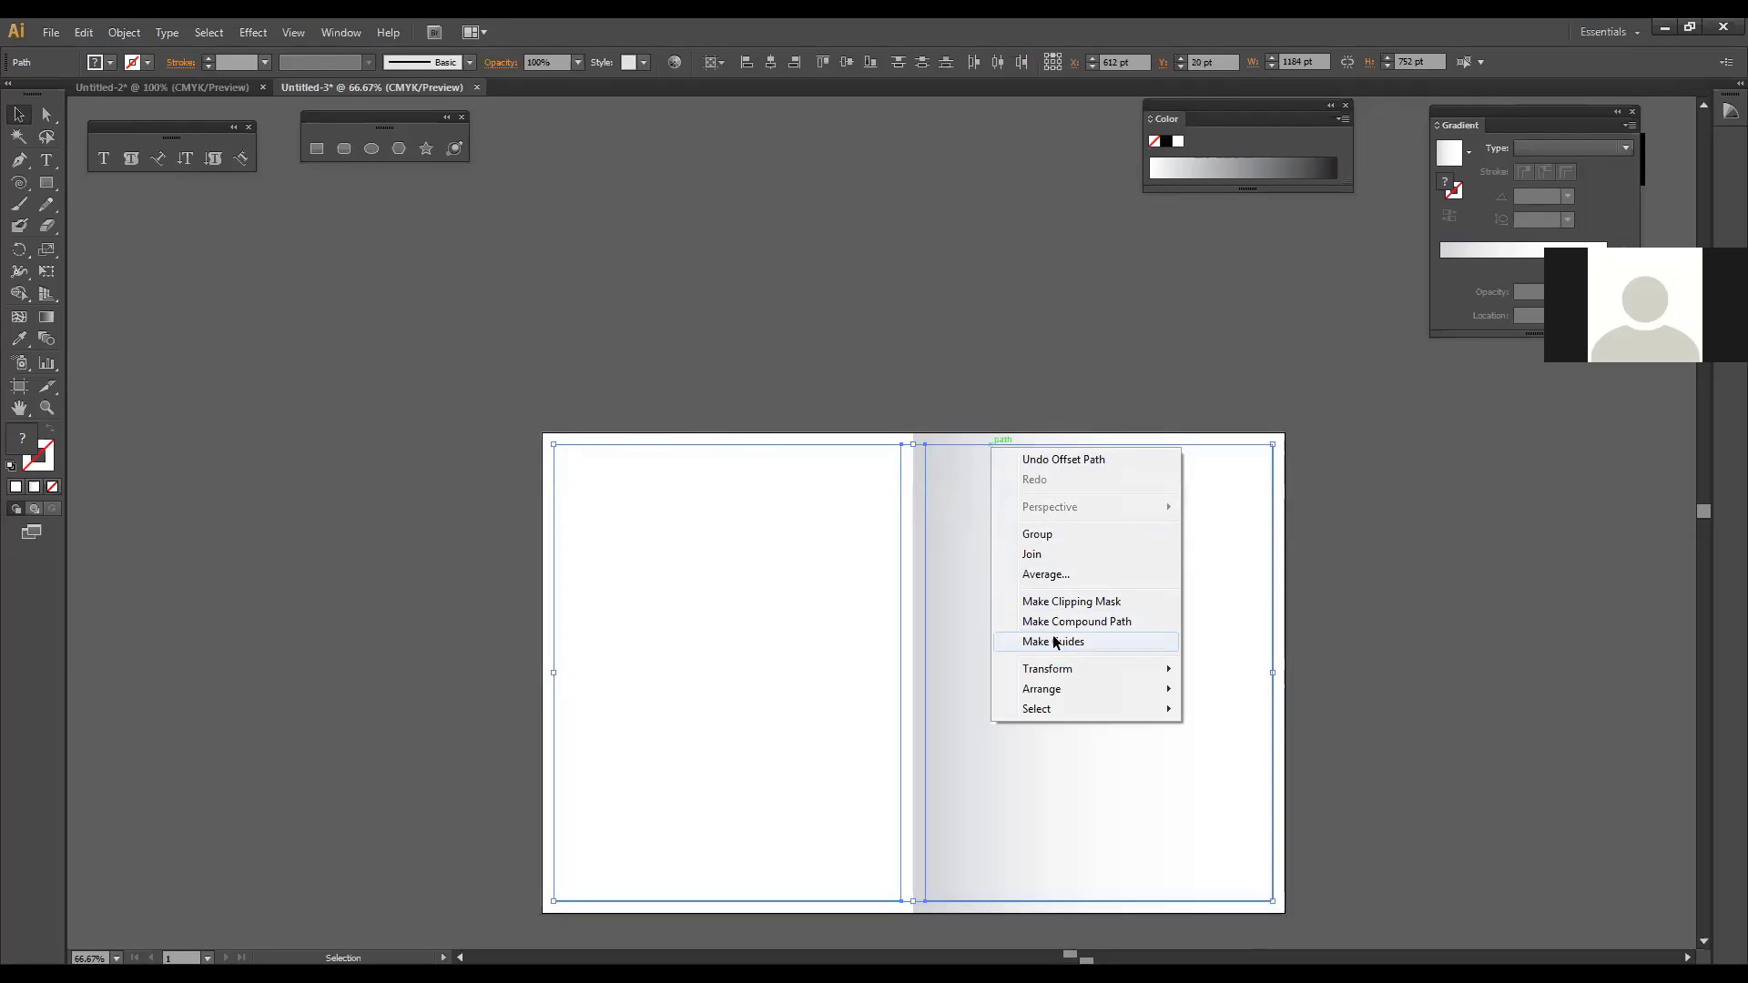
pyautogui.click(1054, 639)
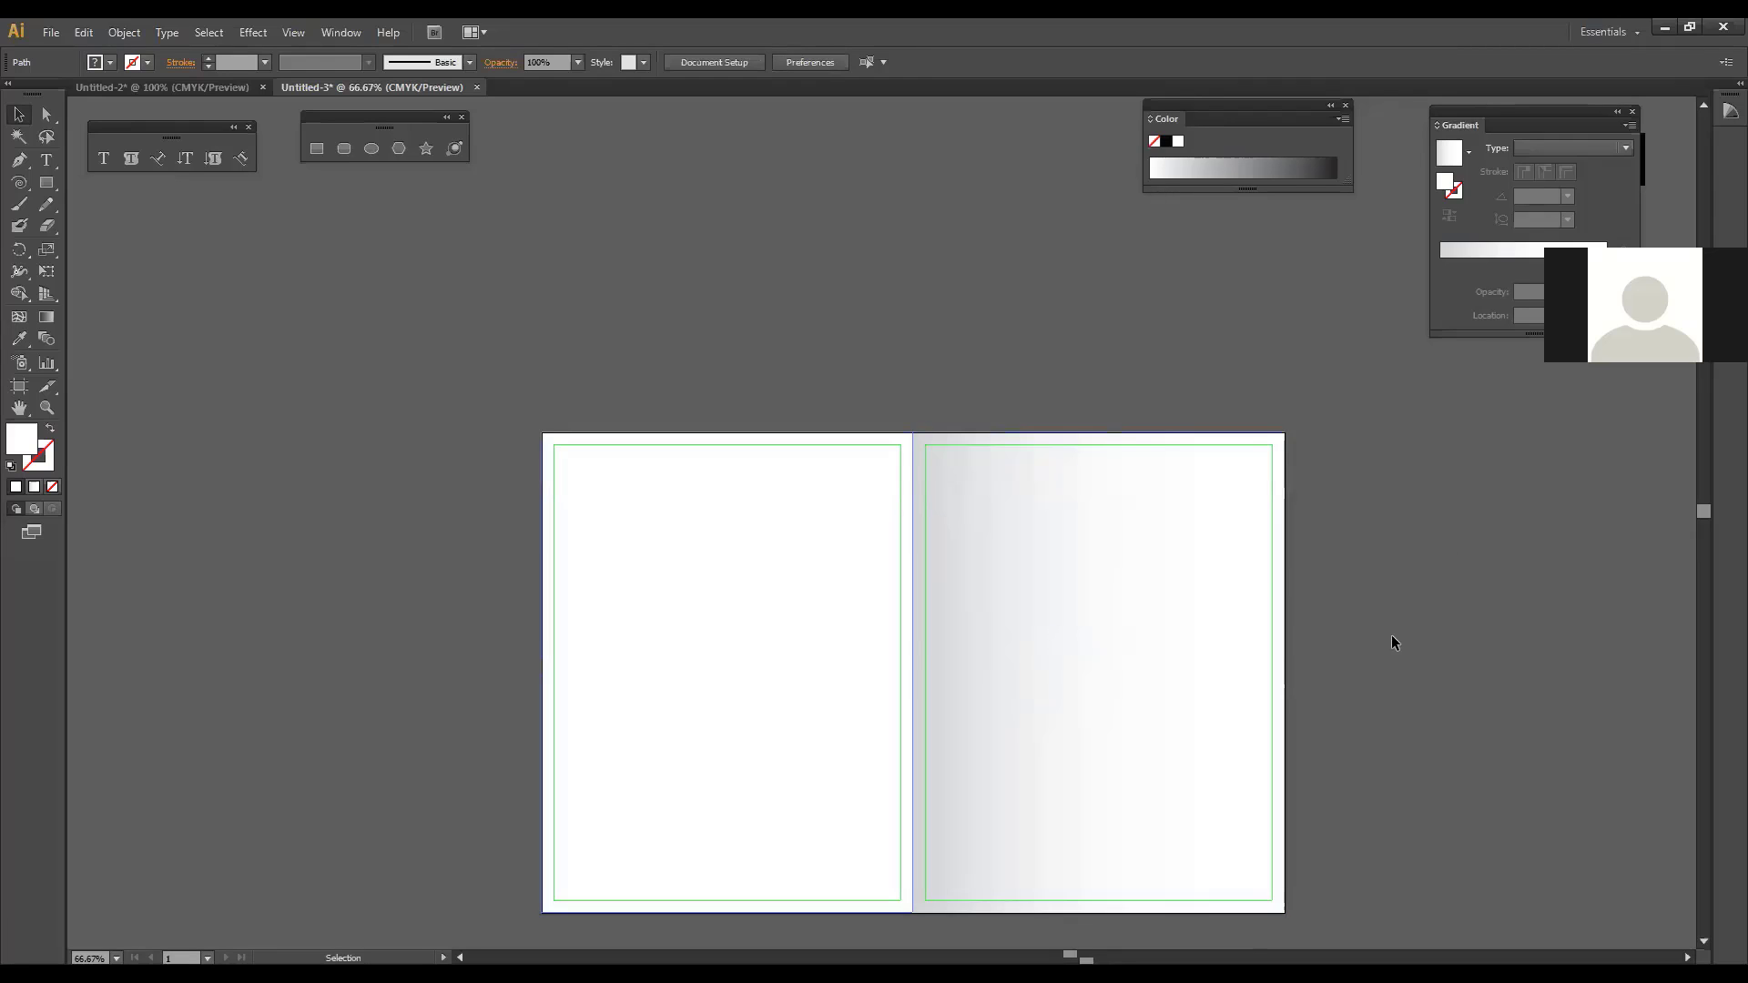
pyautogui.click(1606, 489)
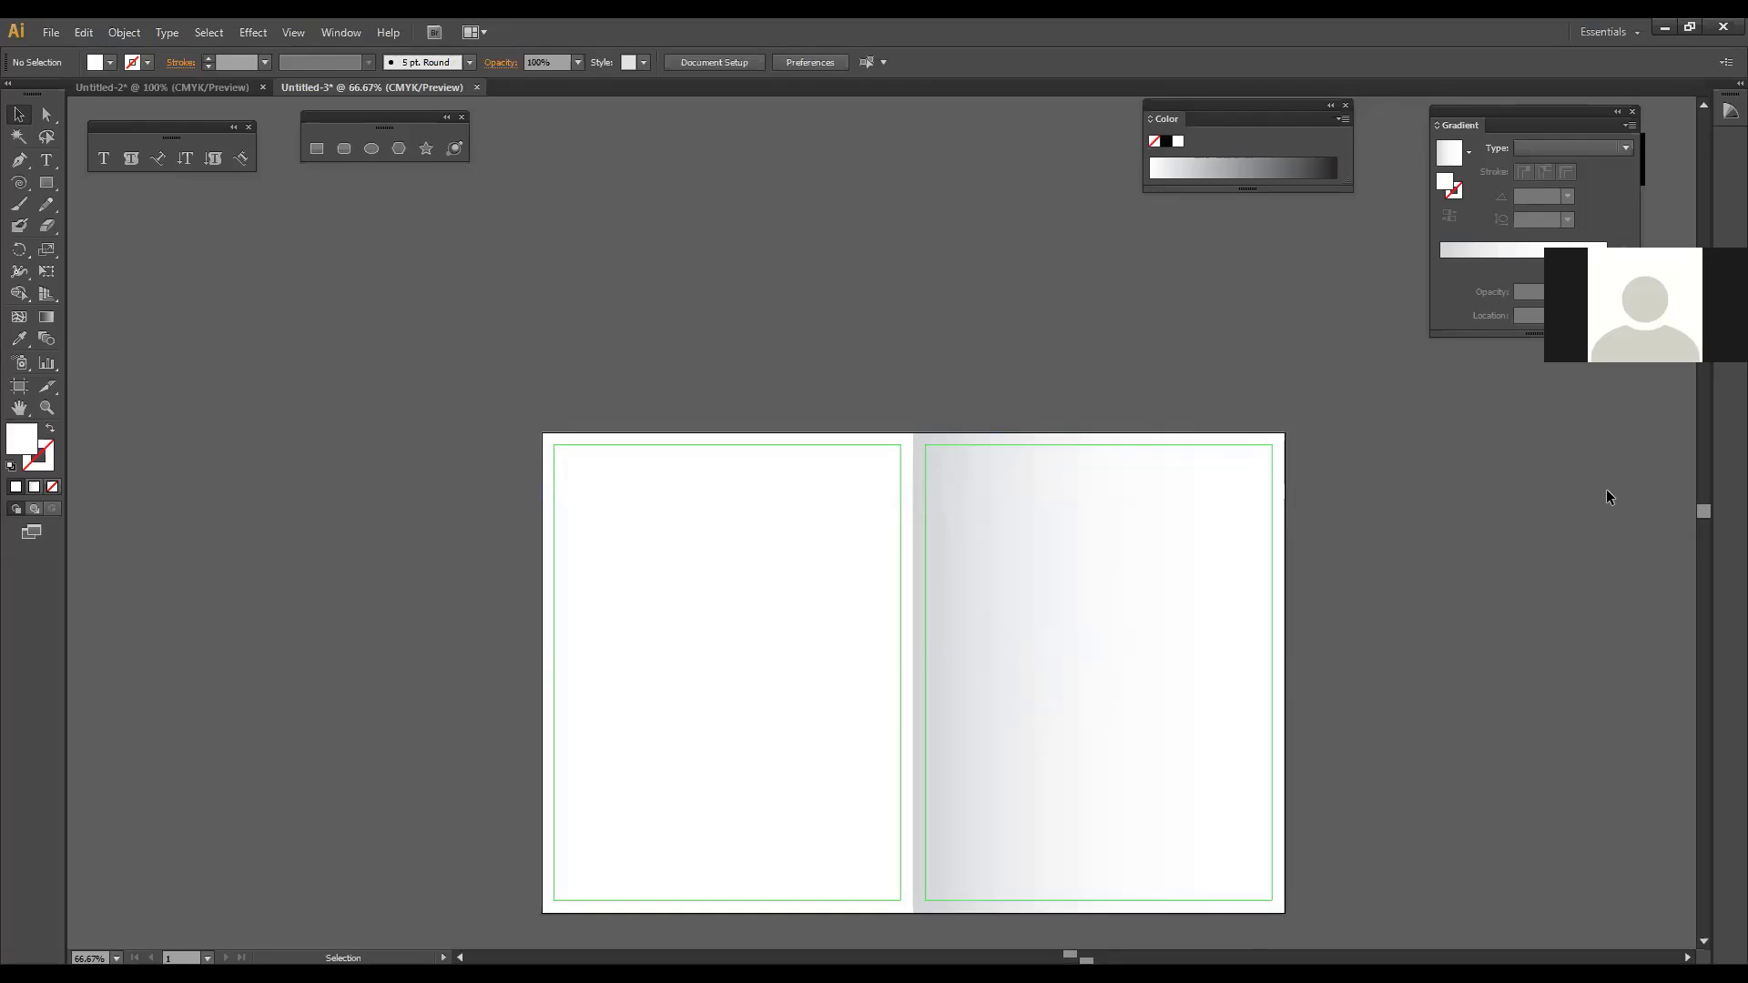
pyautogui.click(315, 147)
pyautogui.click(740, 457)
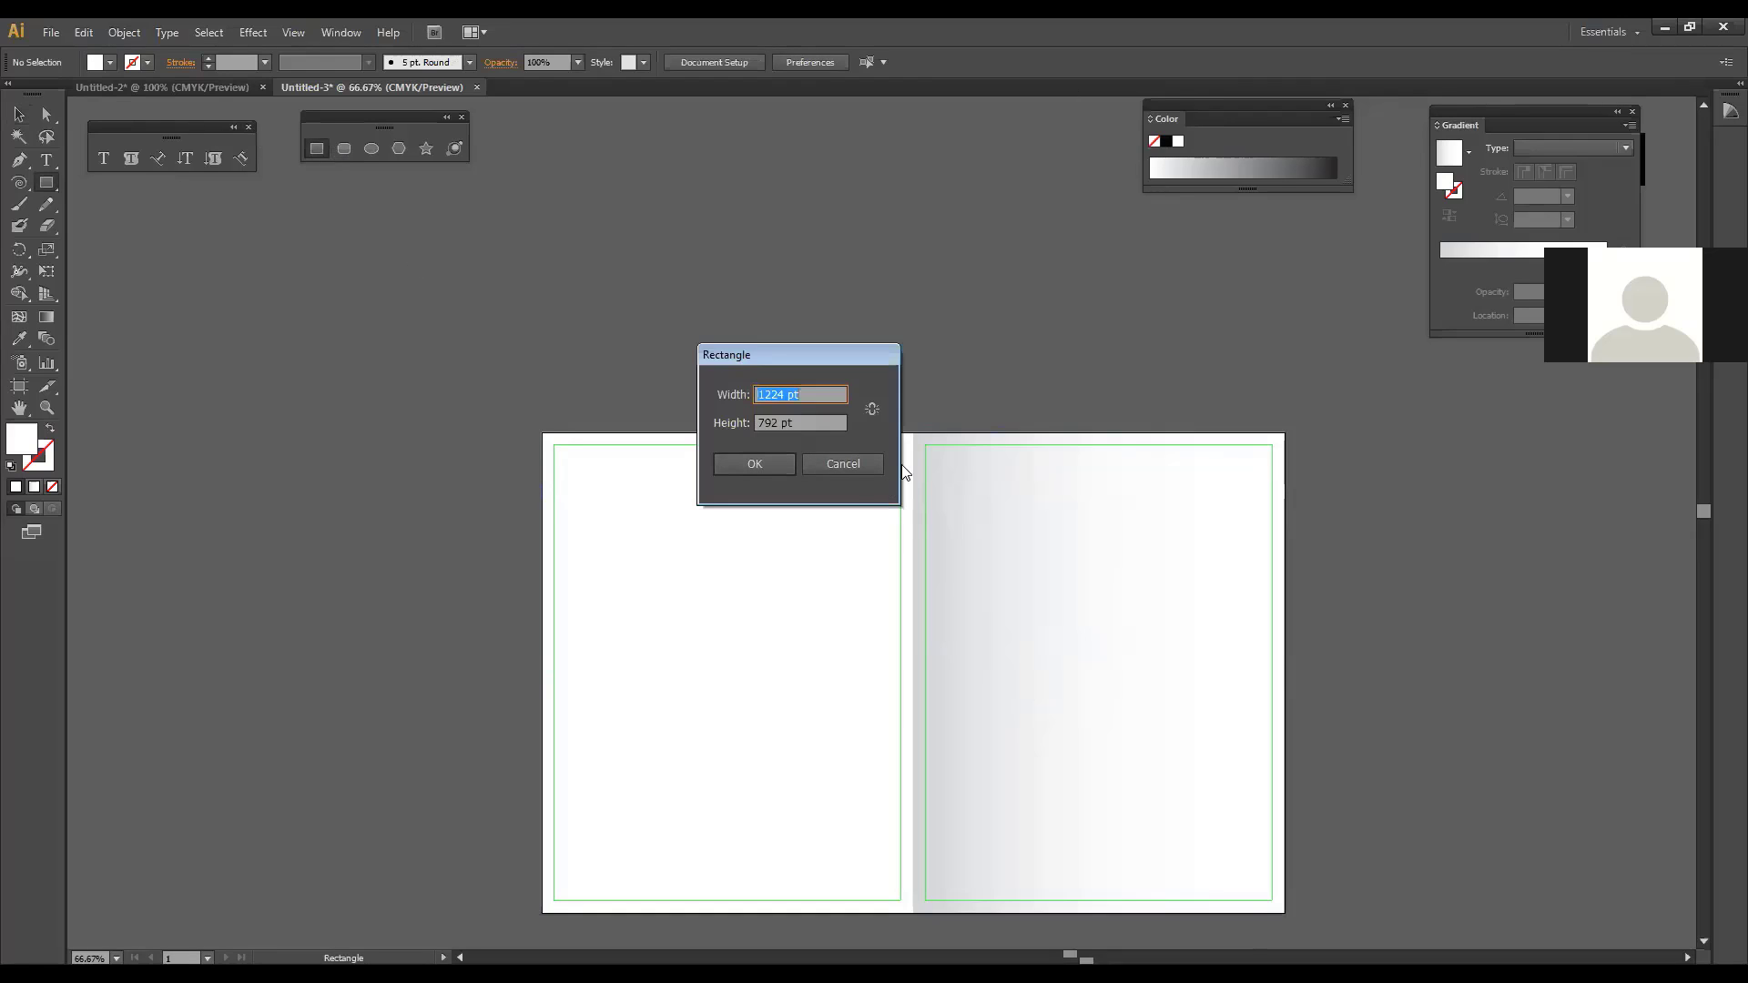
pyautogui.click(857, 464)
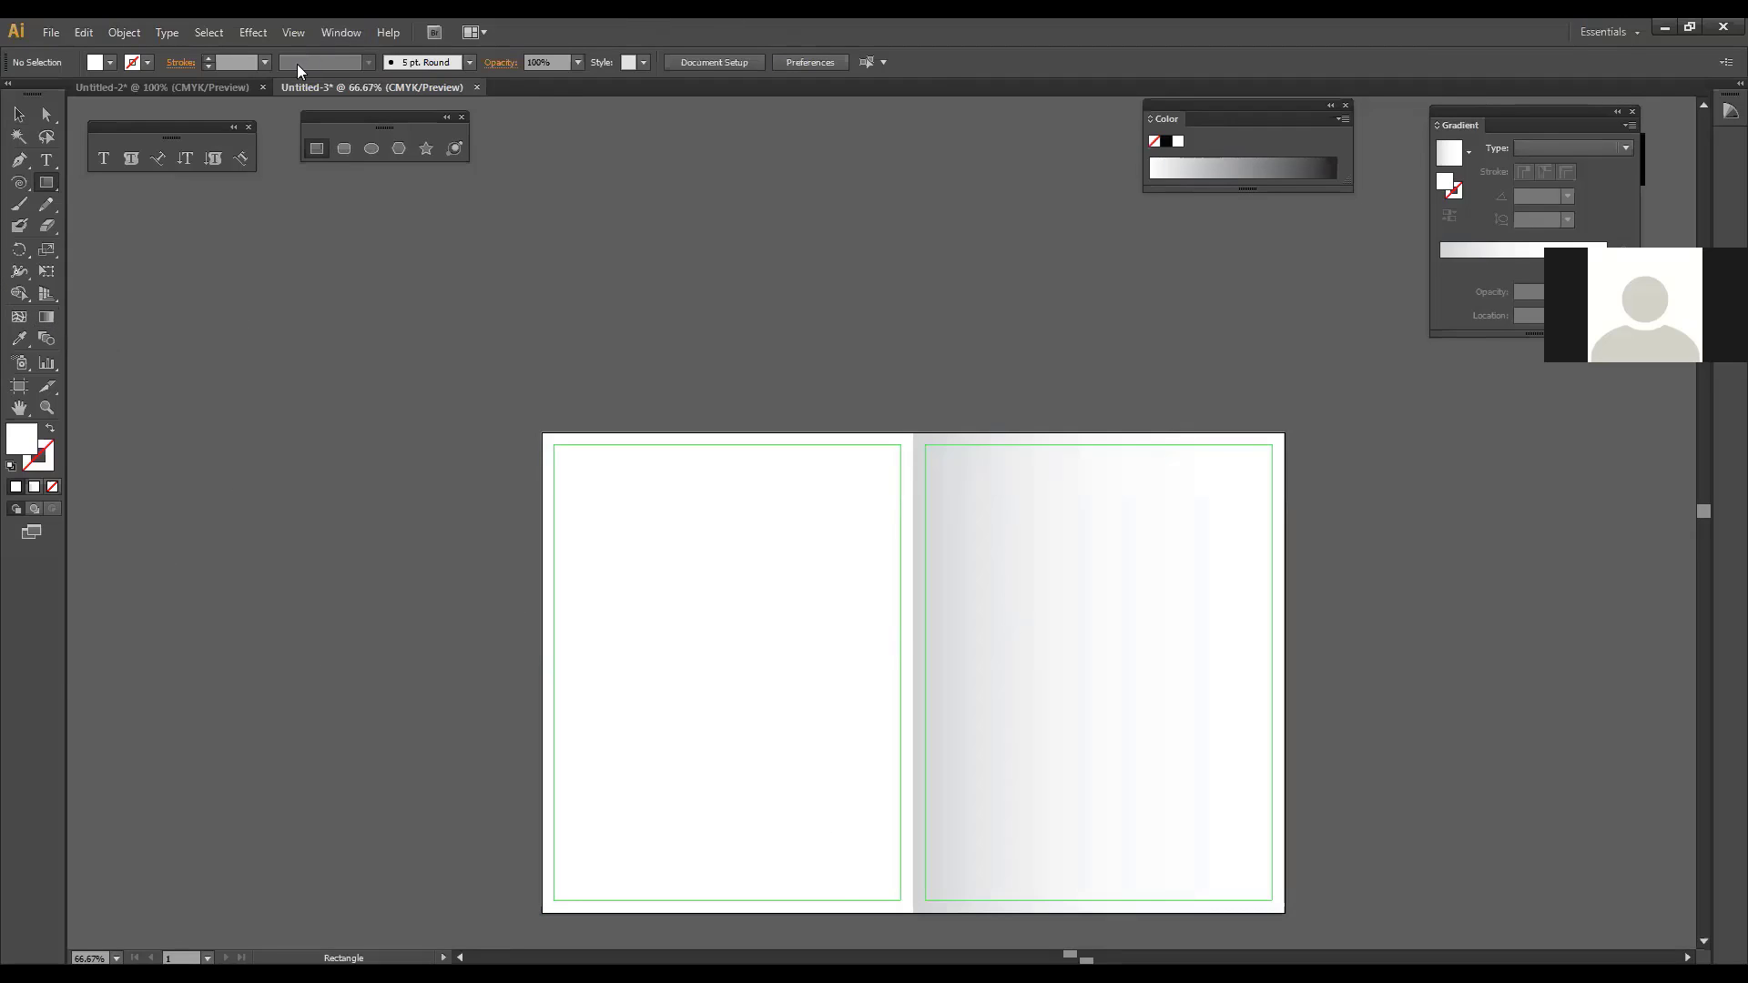
# Step: Look back at the text-wrap poster document and create a new blank document with the previous landscape settings
pyautogui.click(206, 86)
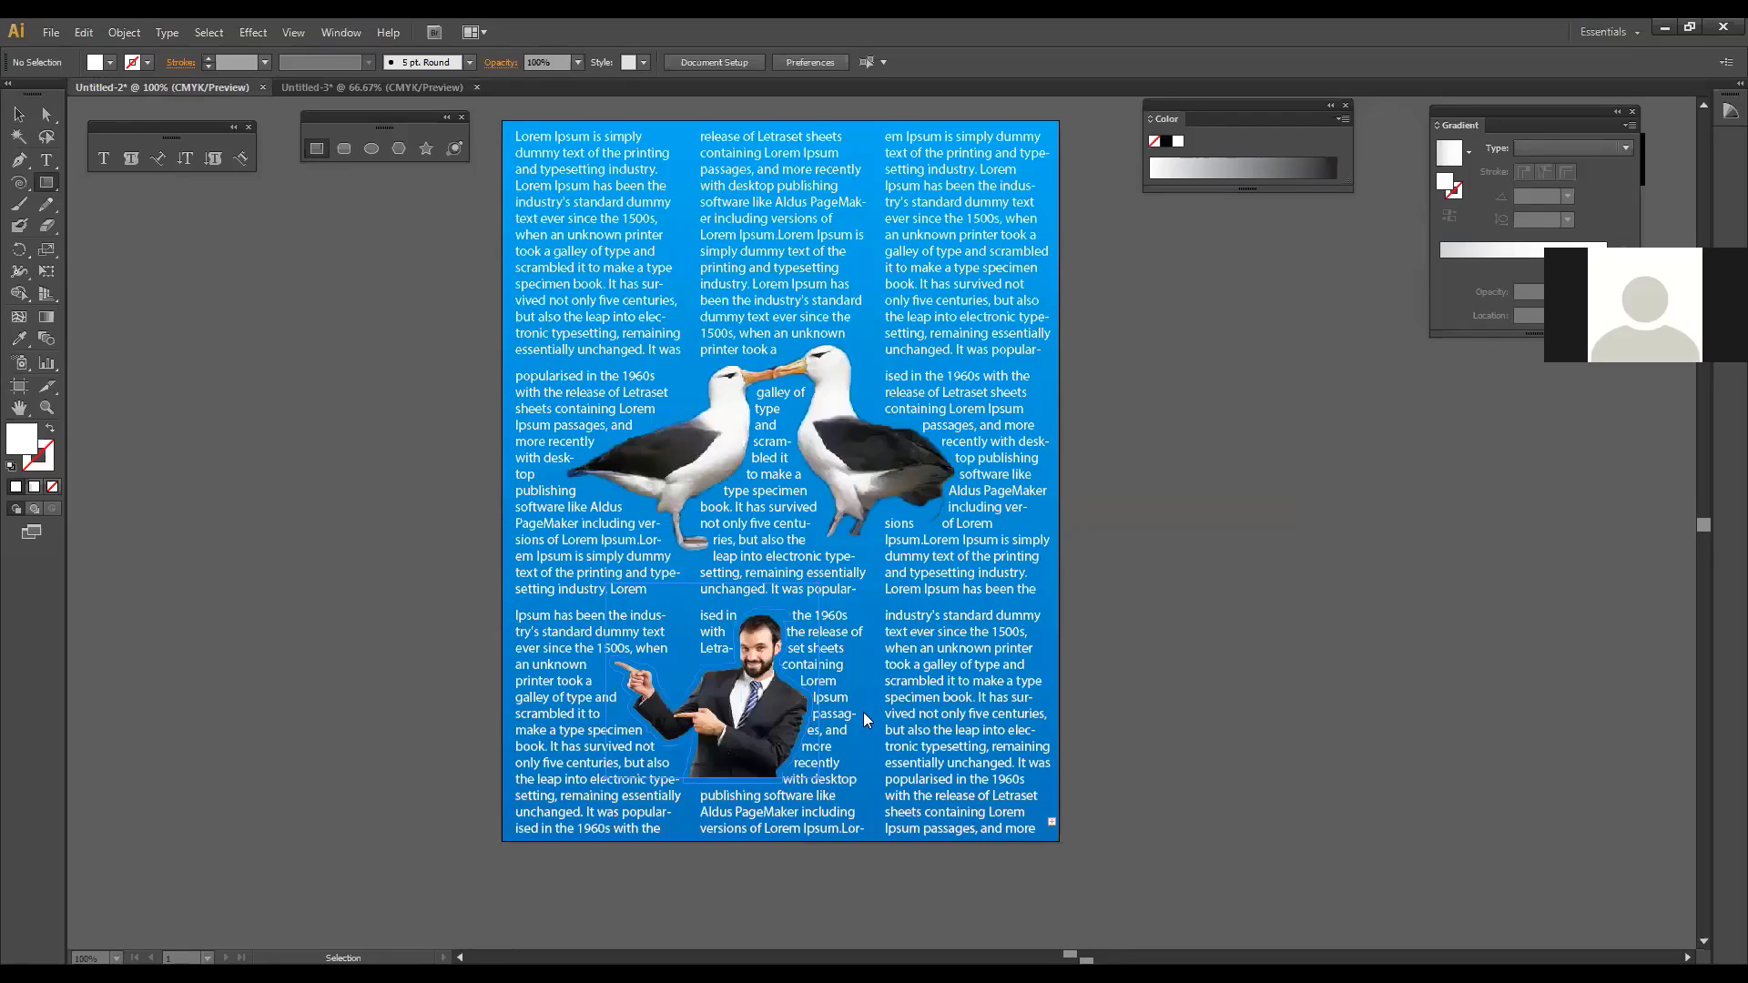
pyautogui.hotkey('ctrl', 'alt', 'n')
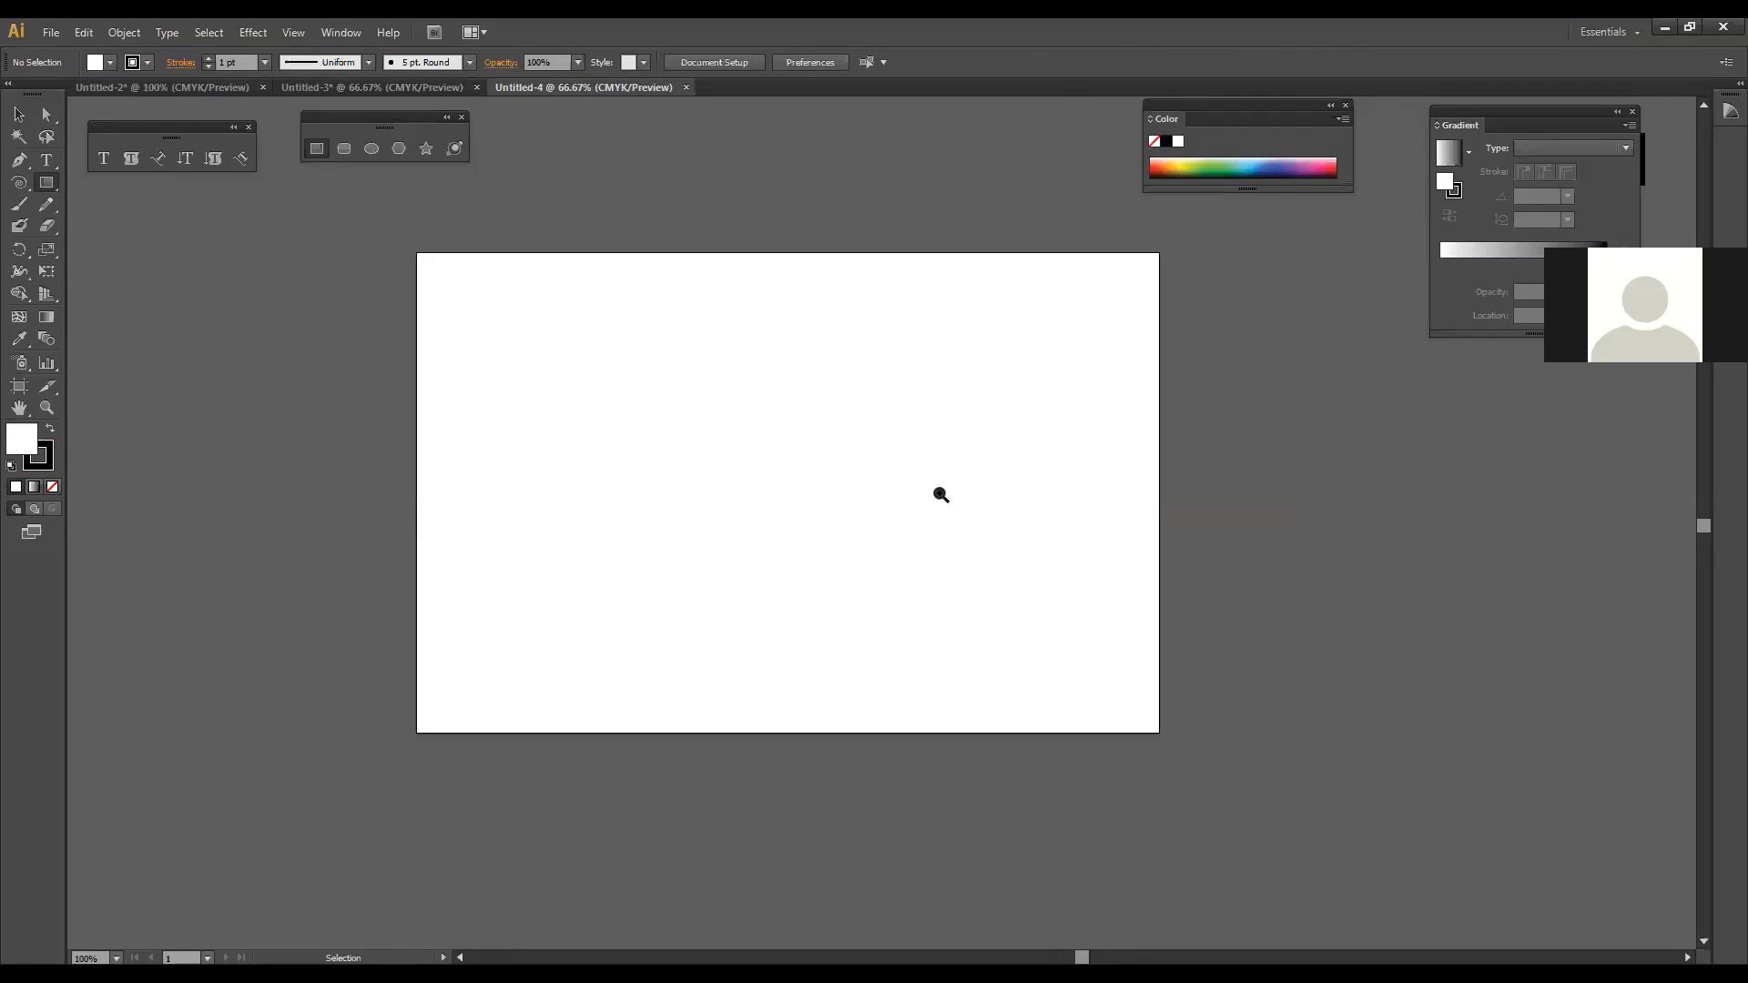
# Step: Switch to the browser and open the round Bangladesh government seal from the image search results as a logo reference
pyautogui.keyDown('ctrl'); pyautogui.click(890, 484); pyautogui.keyUp('ctrl')
pyautogui.keyDown('ctrl'); pyautogui.keyDown('alt'); pyautogui.click(891, 485); pyautogui.keyUp('alt'); pyautogui.keyUp('ctrl')
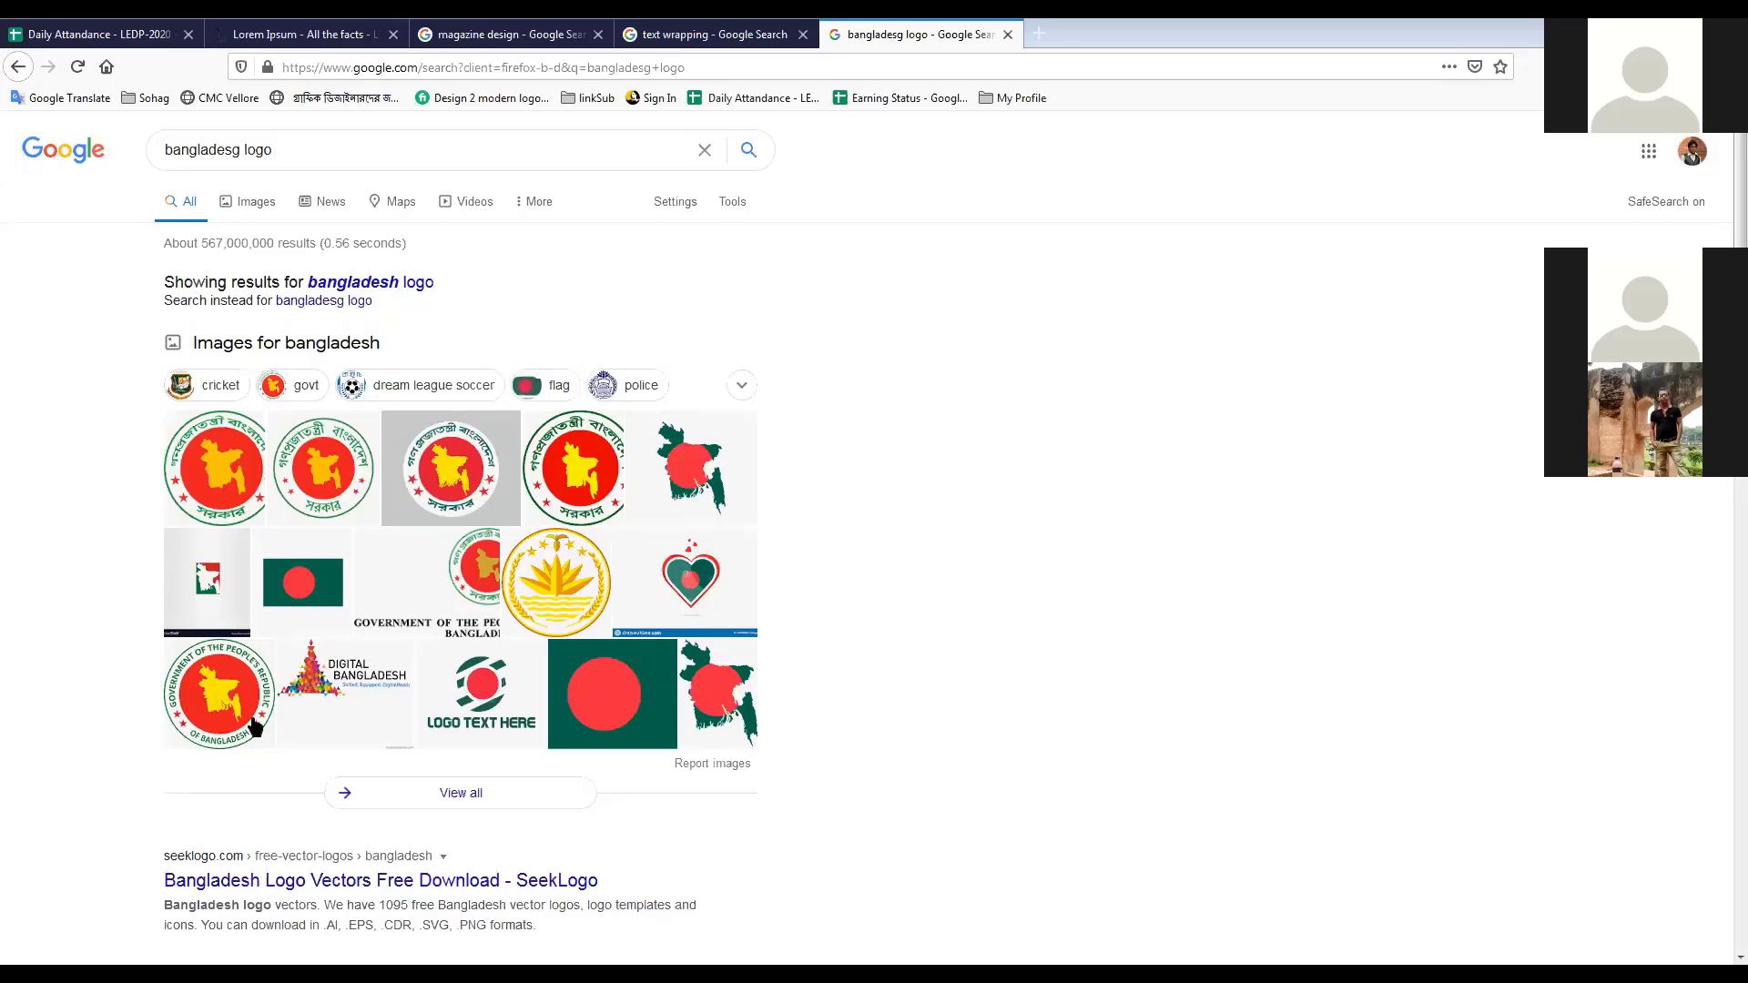
pyautogui.click(248, 719)
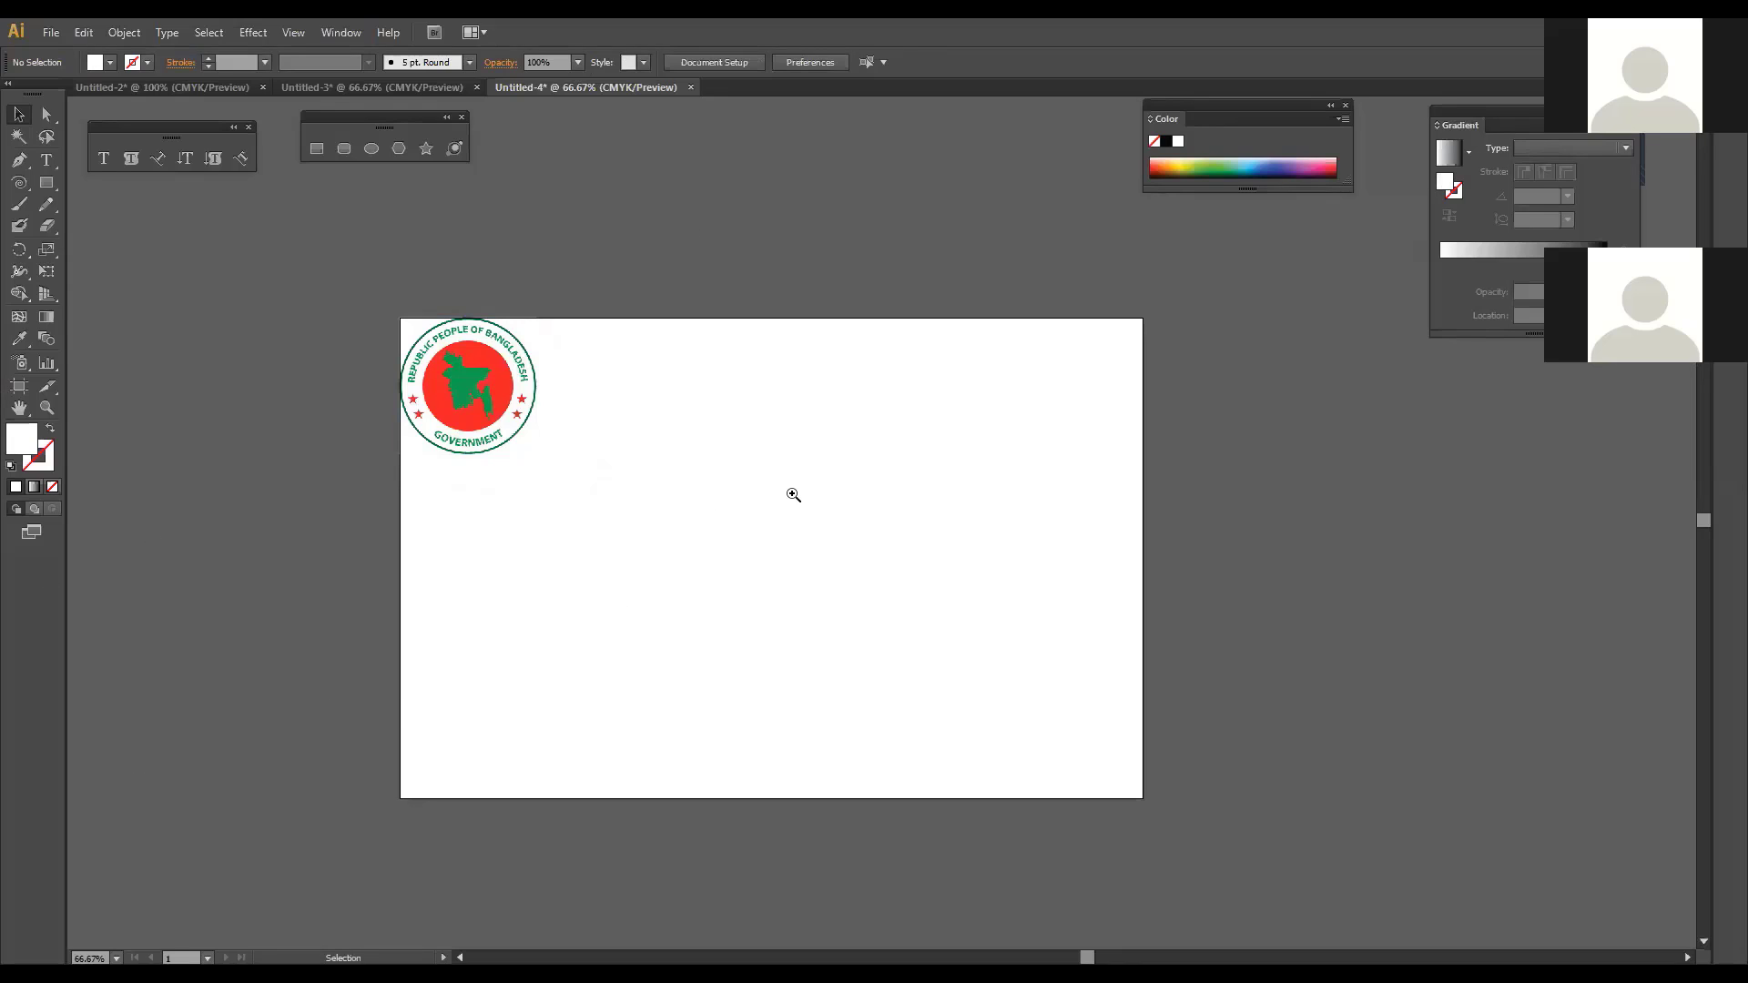
# Step: Draw a circle about 250 pt in diameter near the middle of the artboard, clear of the reference logo
pyautogui.click(784, 466)
pyautogui.click(787, 470)
pyautogui.keyDown('alt'); pyautogui.click(807, 496); pyautogui.keyUp('alt')
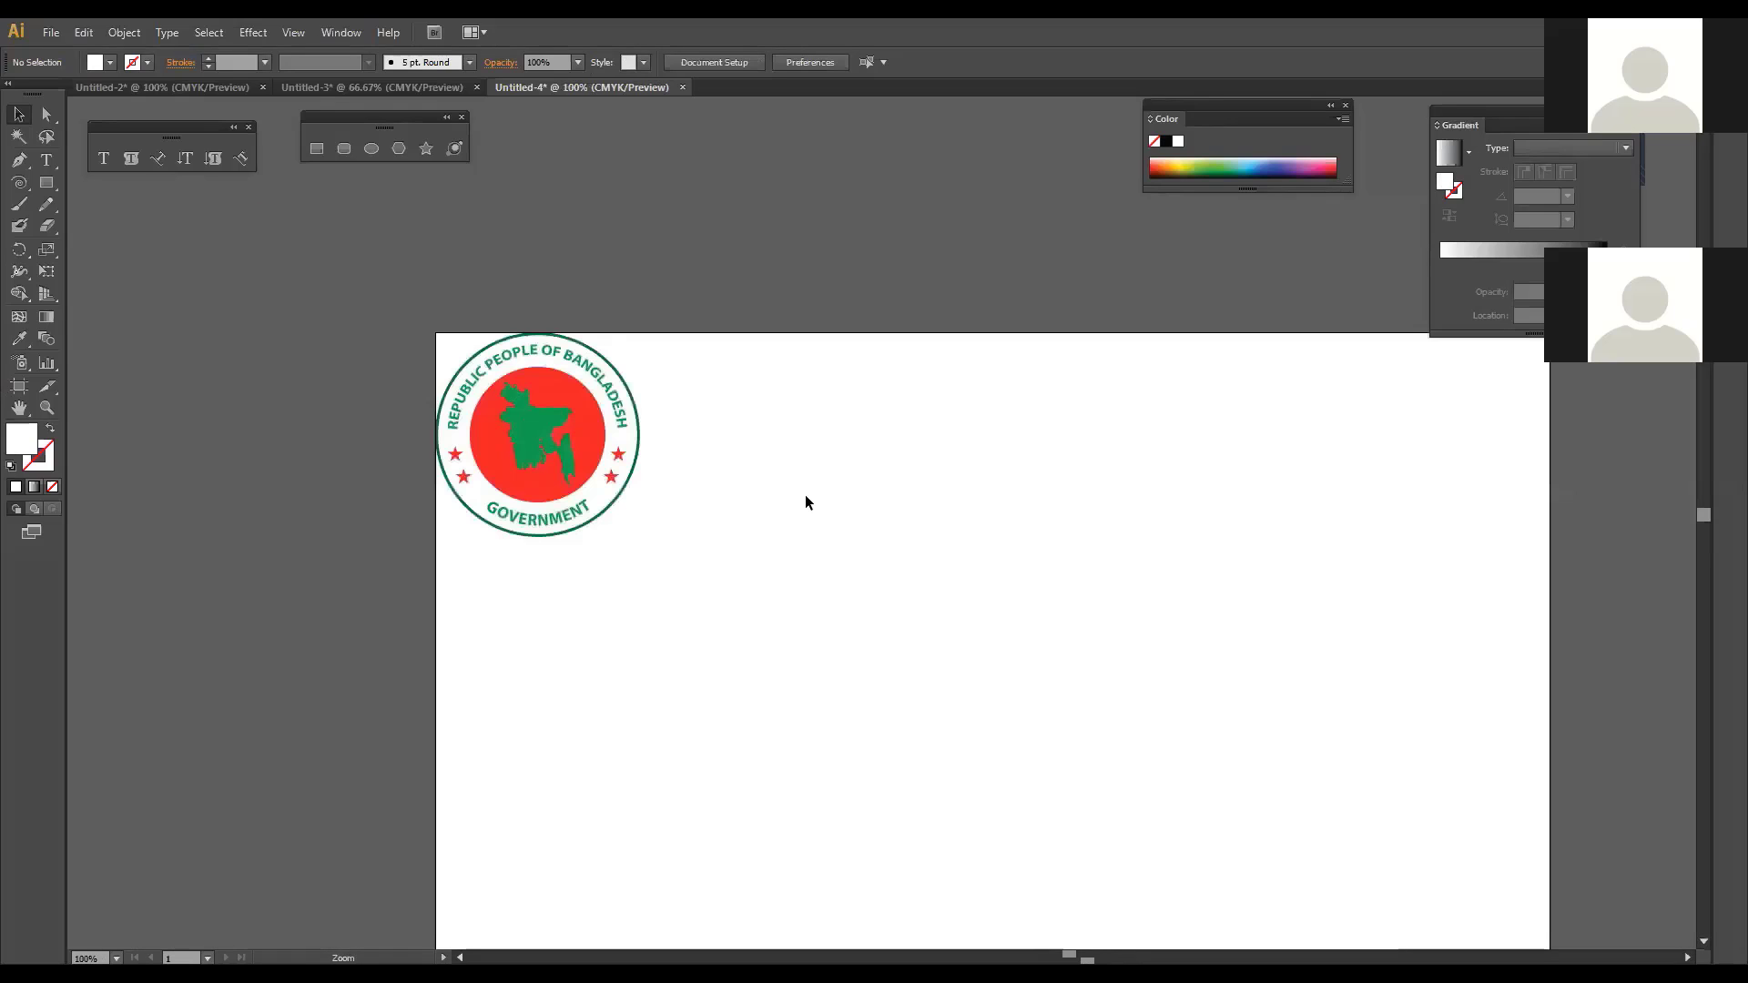
pyautogui.moveTo(848, 594); pyautogui.dragTo(836, 583)
pyautogui.scroll(-3, 817, 571)
pyautogui.hscroll(4, 818, 572)
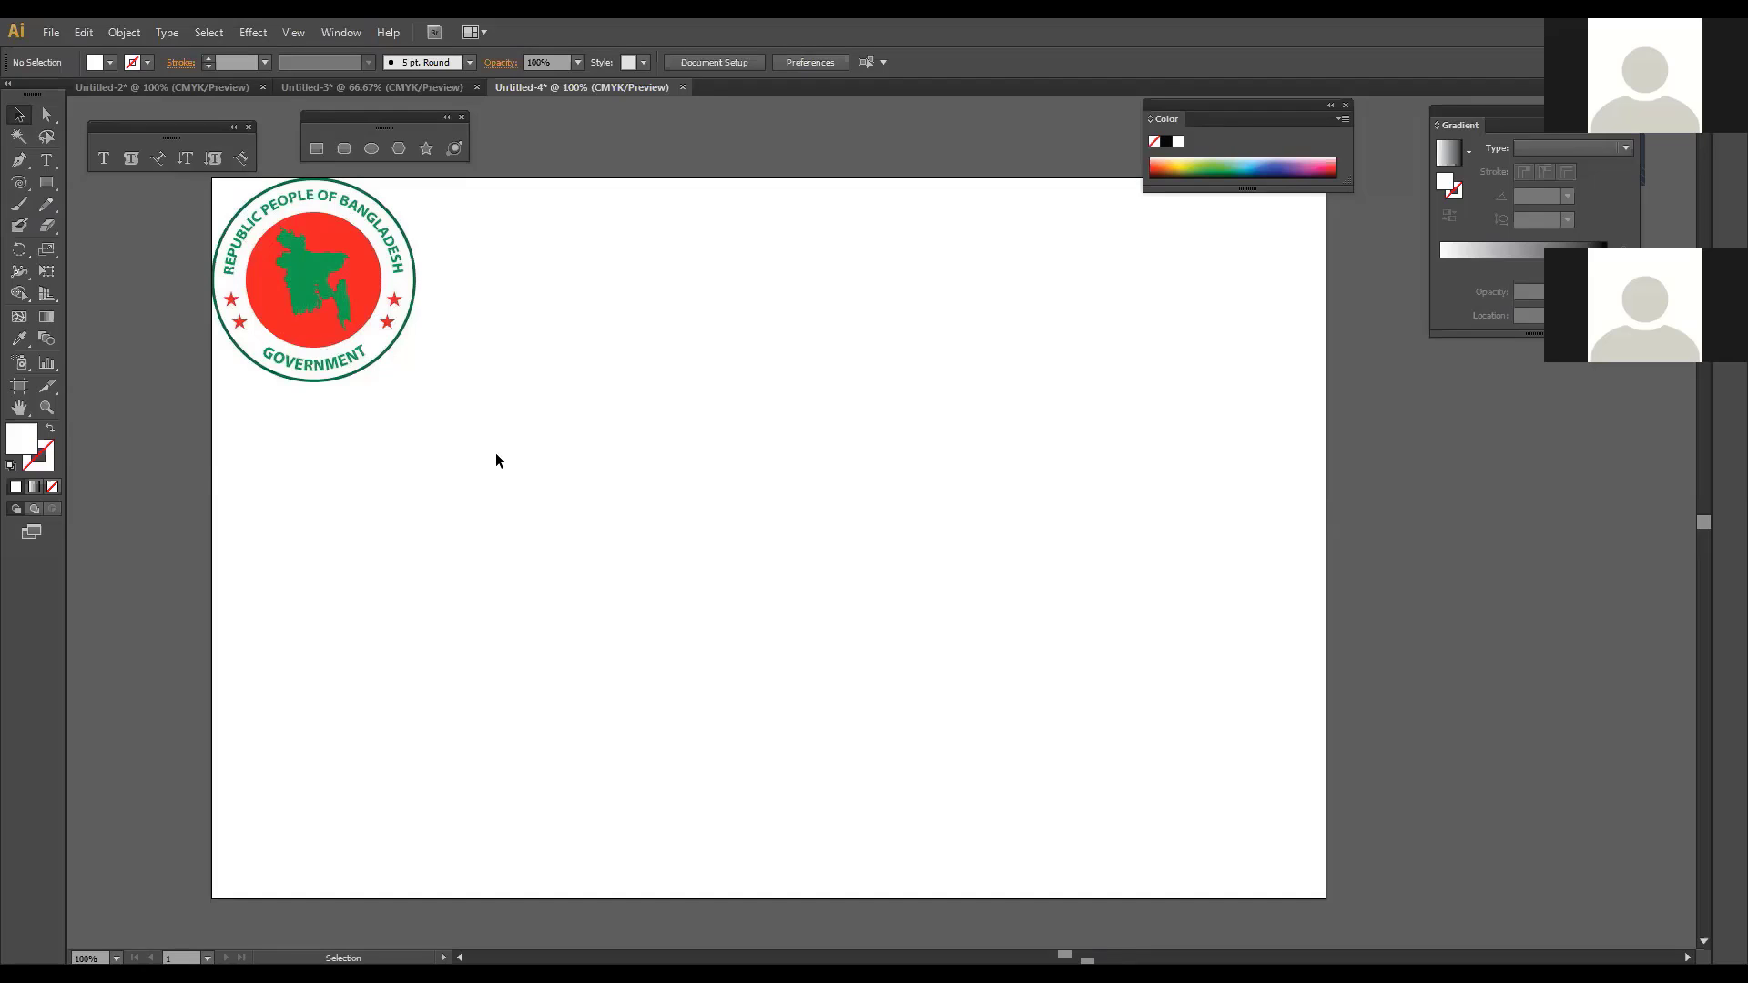
pyautogui.click(370, 149)
pyautogui.moveTo(744, 456); pyautogui.dragTo(857, 554)
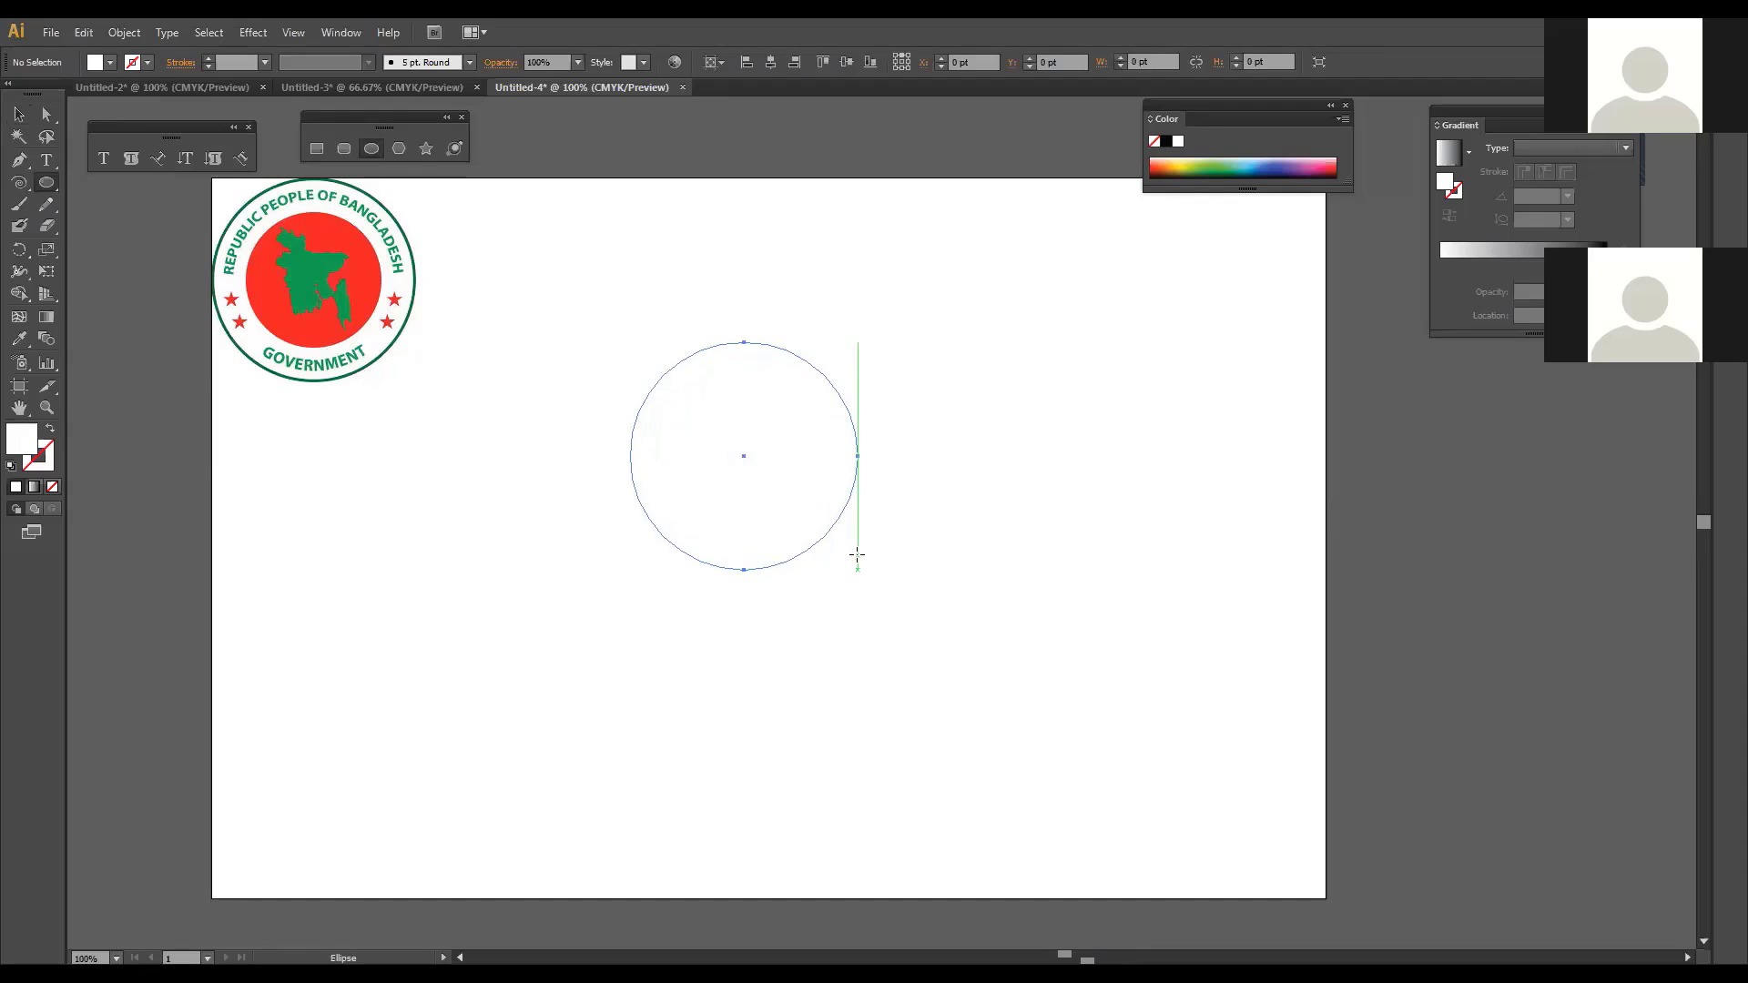
# Step: Give the circle no fill and a dark gray stroke, and deselect it
pyautogui.click(52, 431)
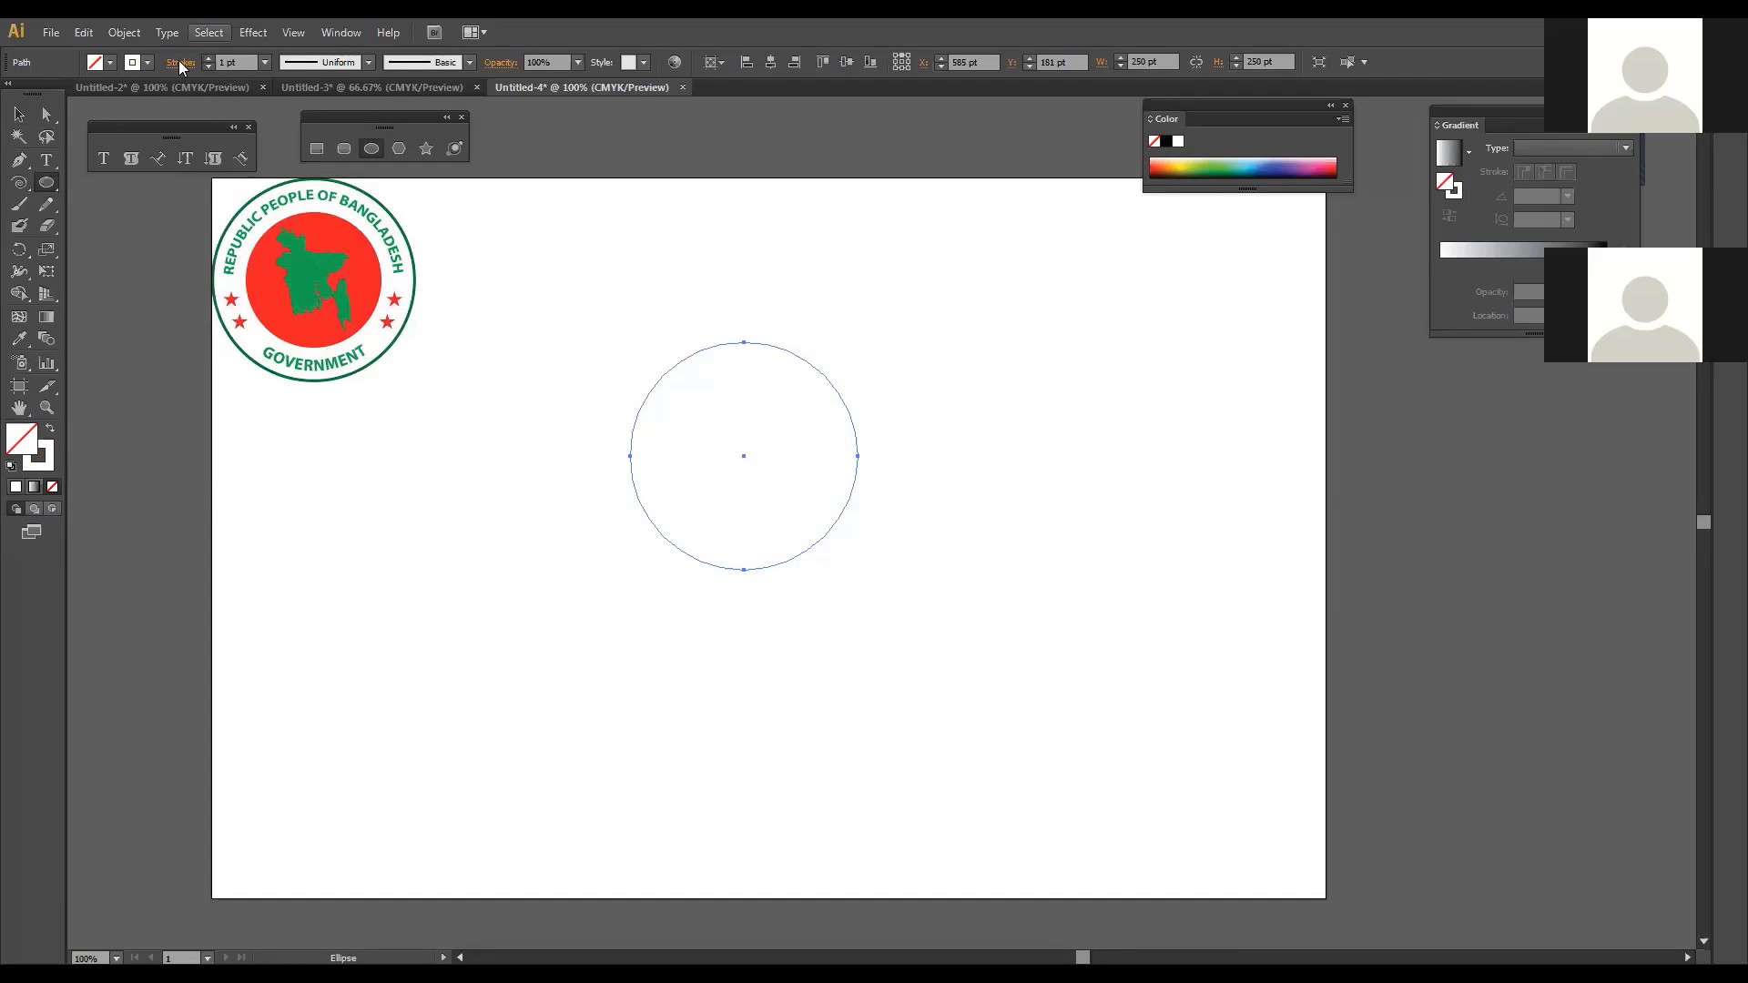
pyautogui.click(146, 62)
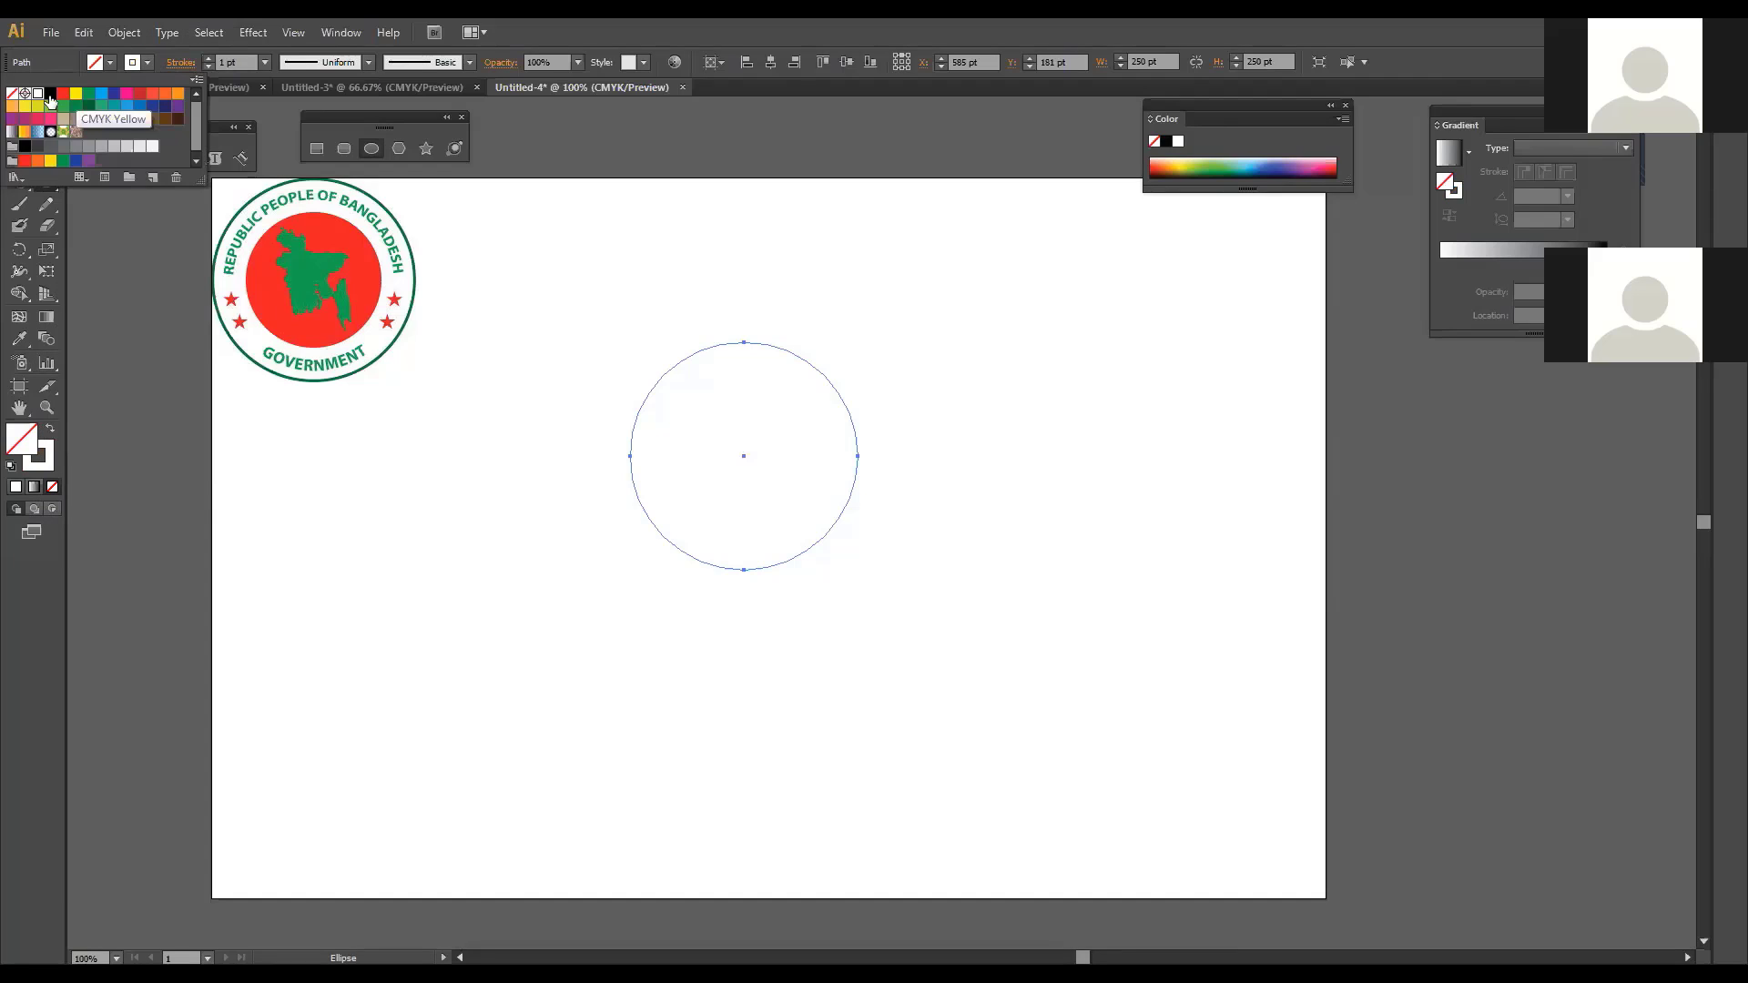
pyautogui.click(37, 146)
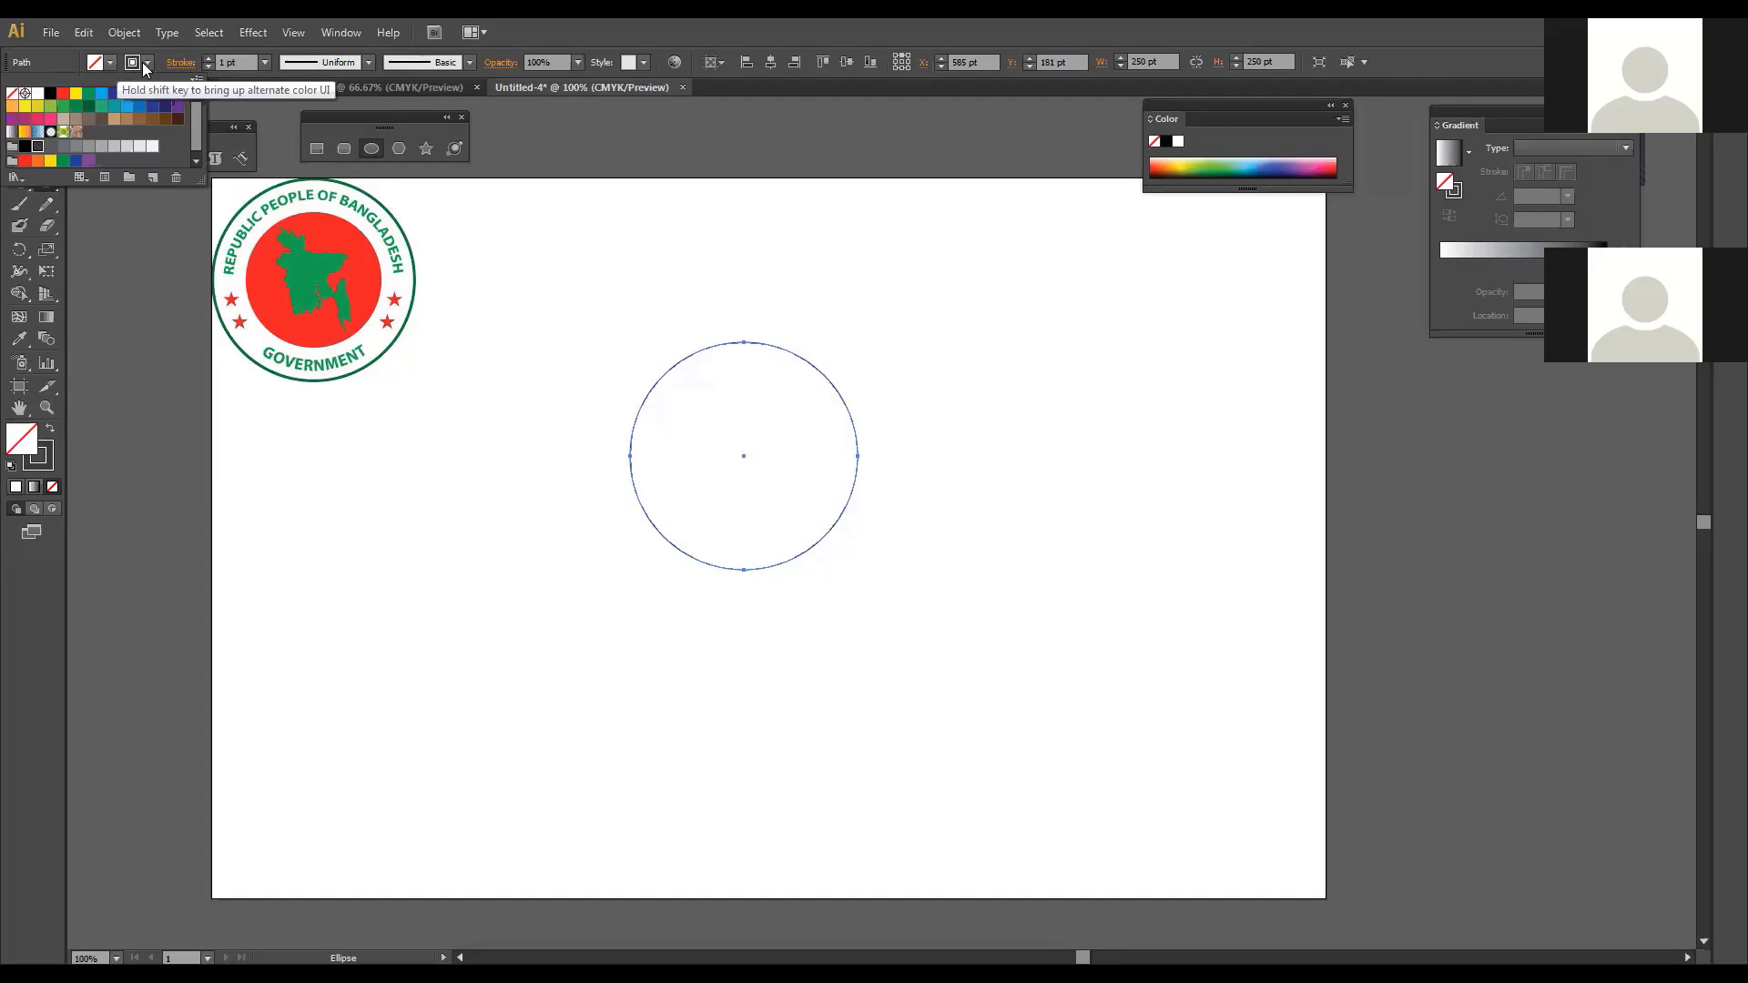
pyautogui.press('Escape')
pyautogui.click(417, 415)
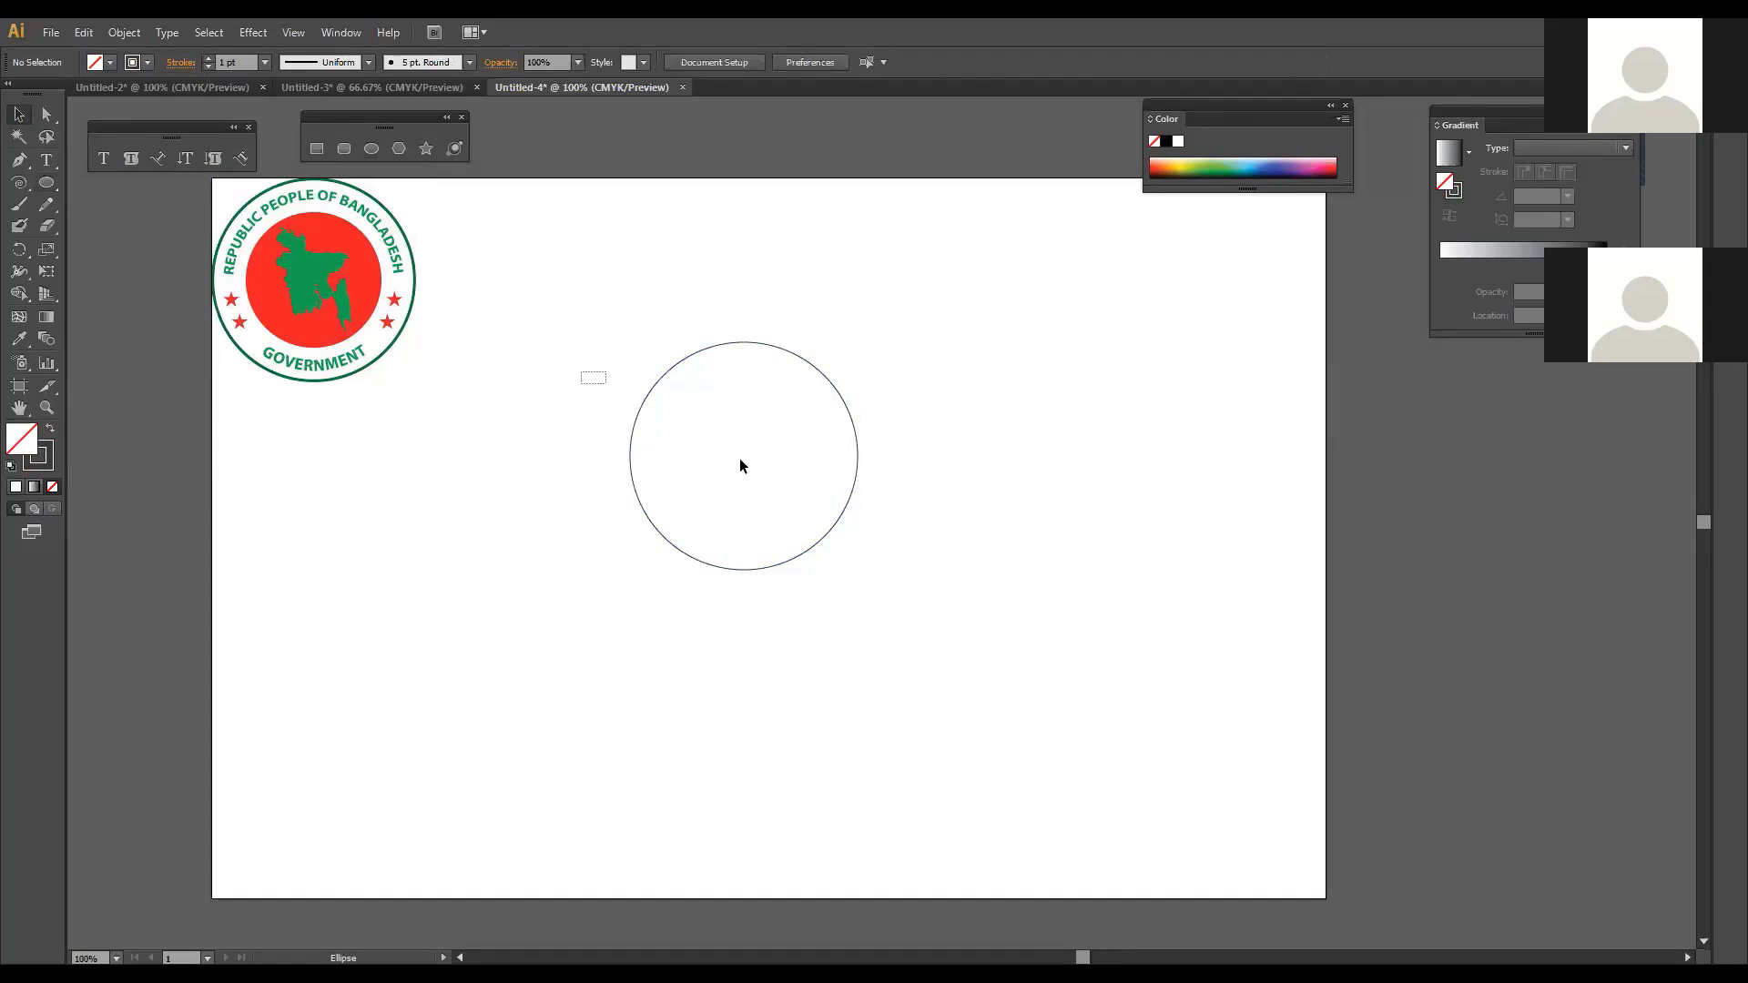
# Step: Add path text reading "republic people of bangladesh" along the circle, starting at its leftmost point
pyautogui.click(741, 457)
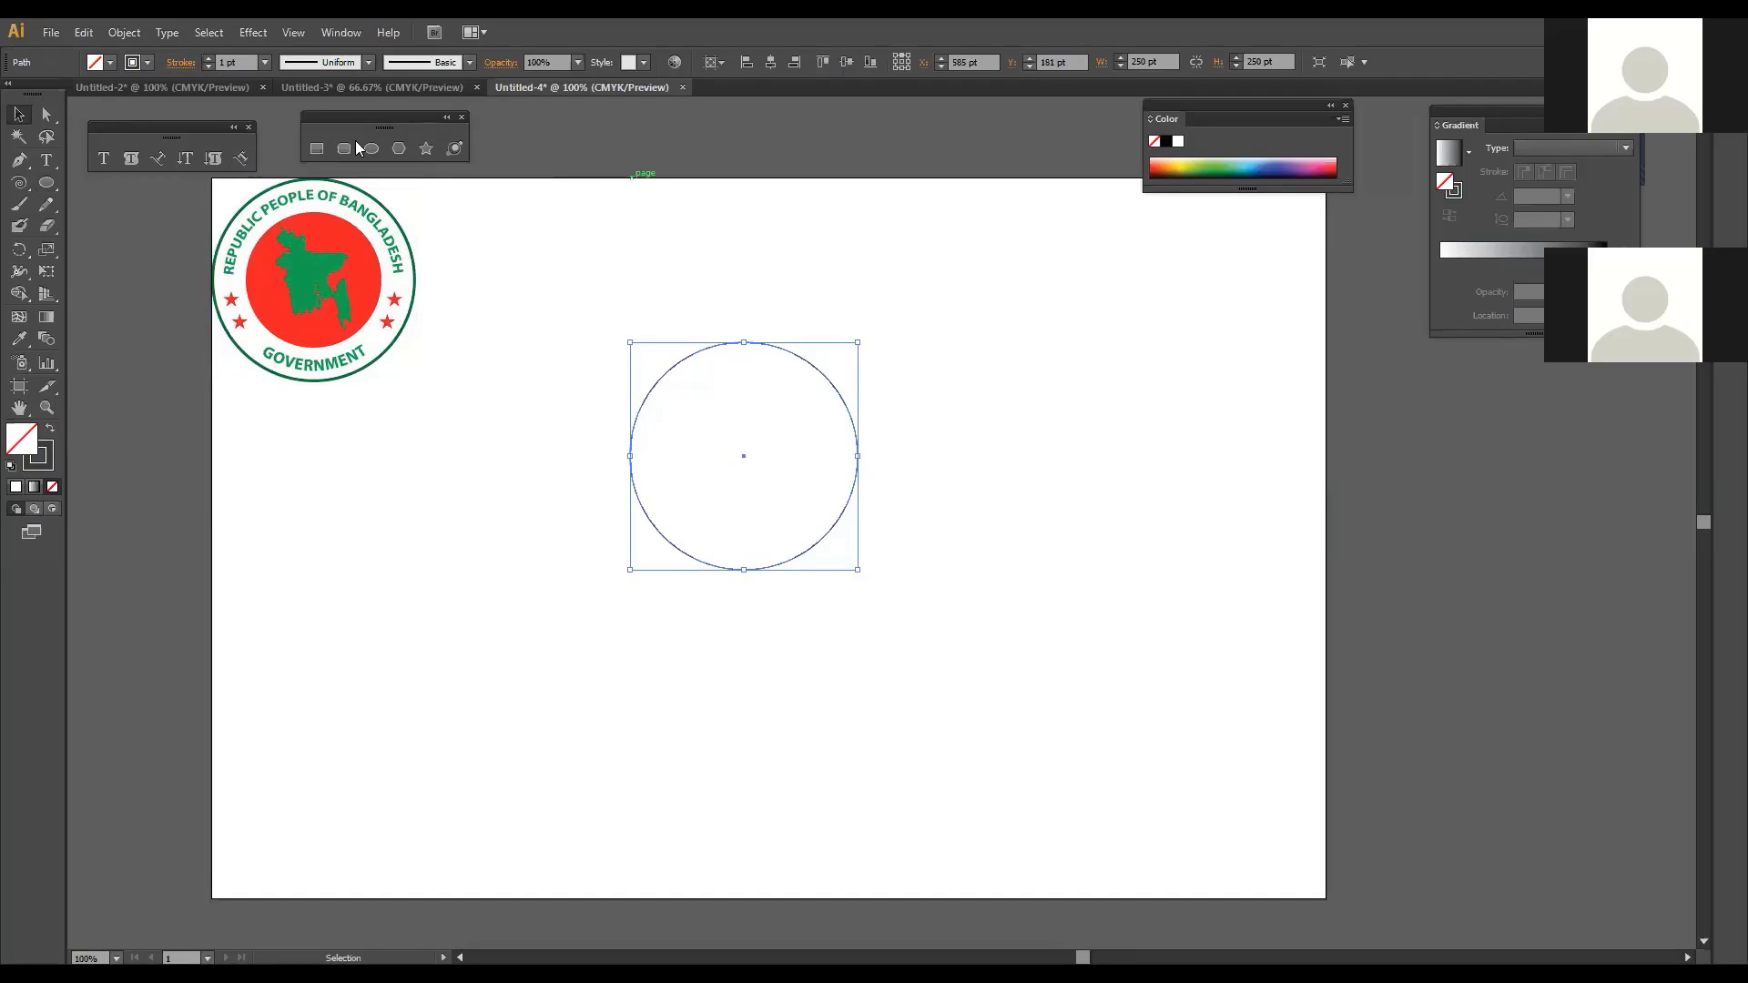
pyautogui.click(159, 161)
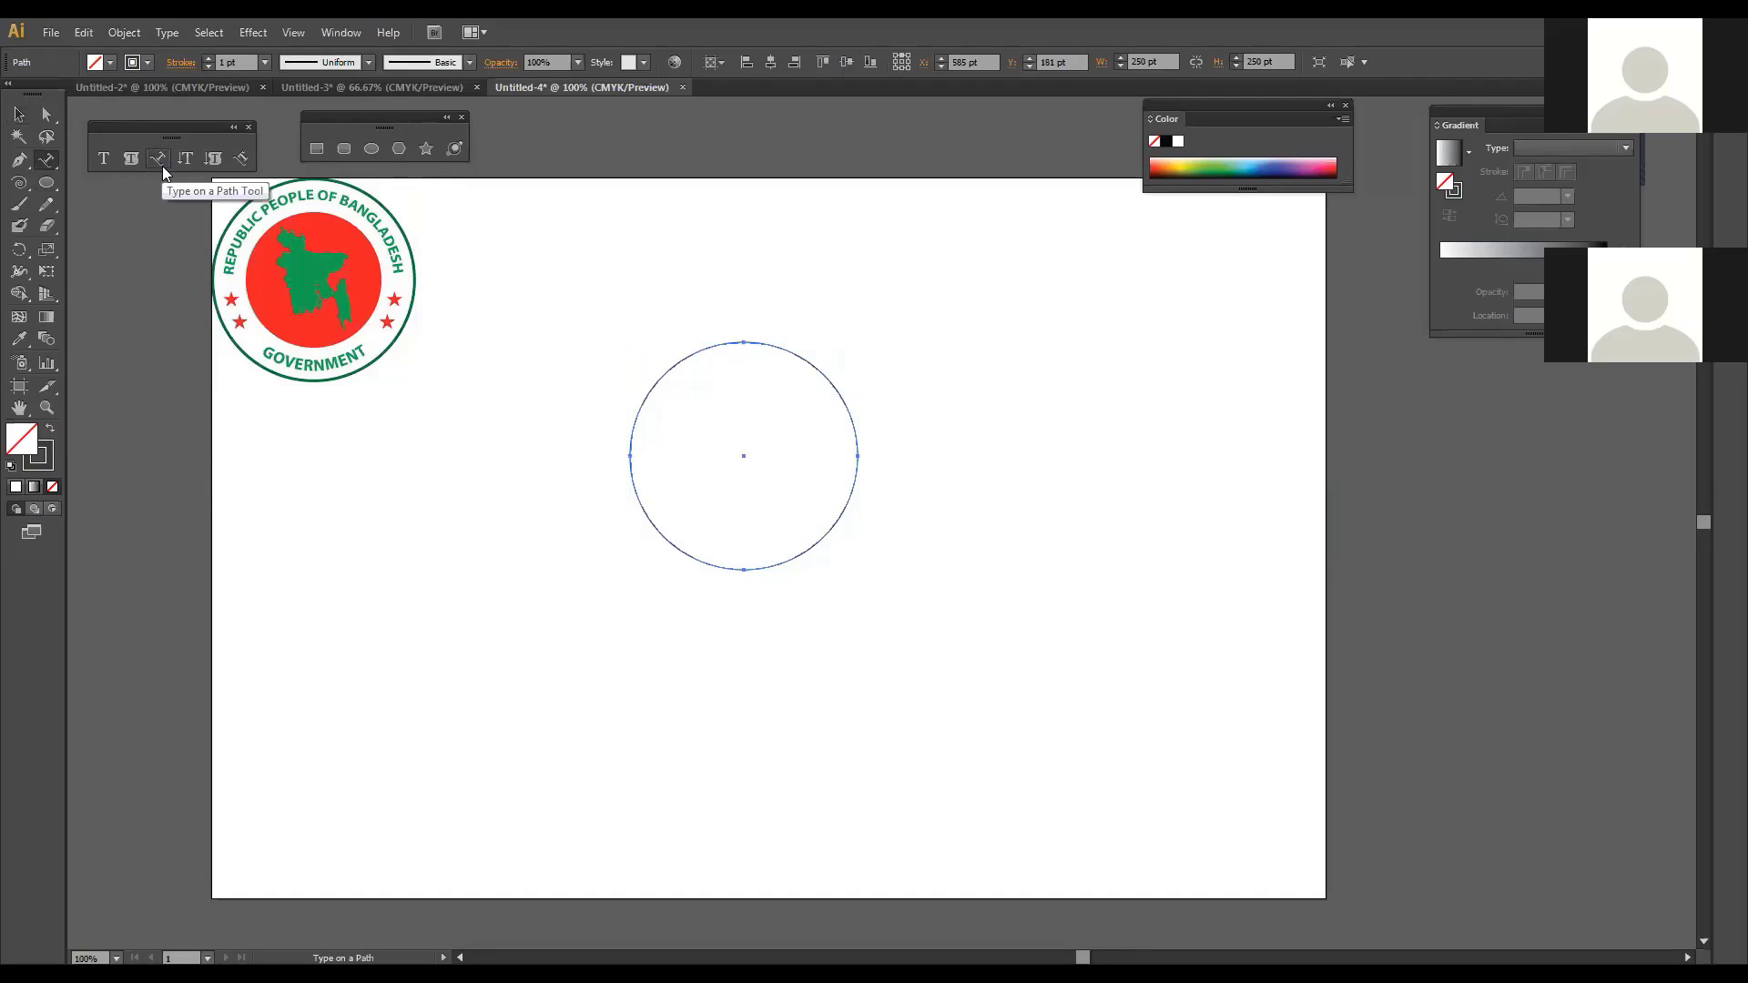
pyautogui.click(632, 448)
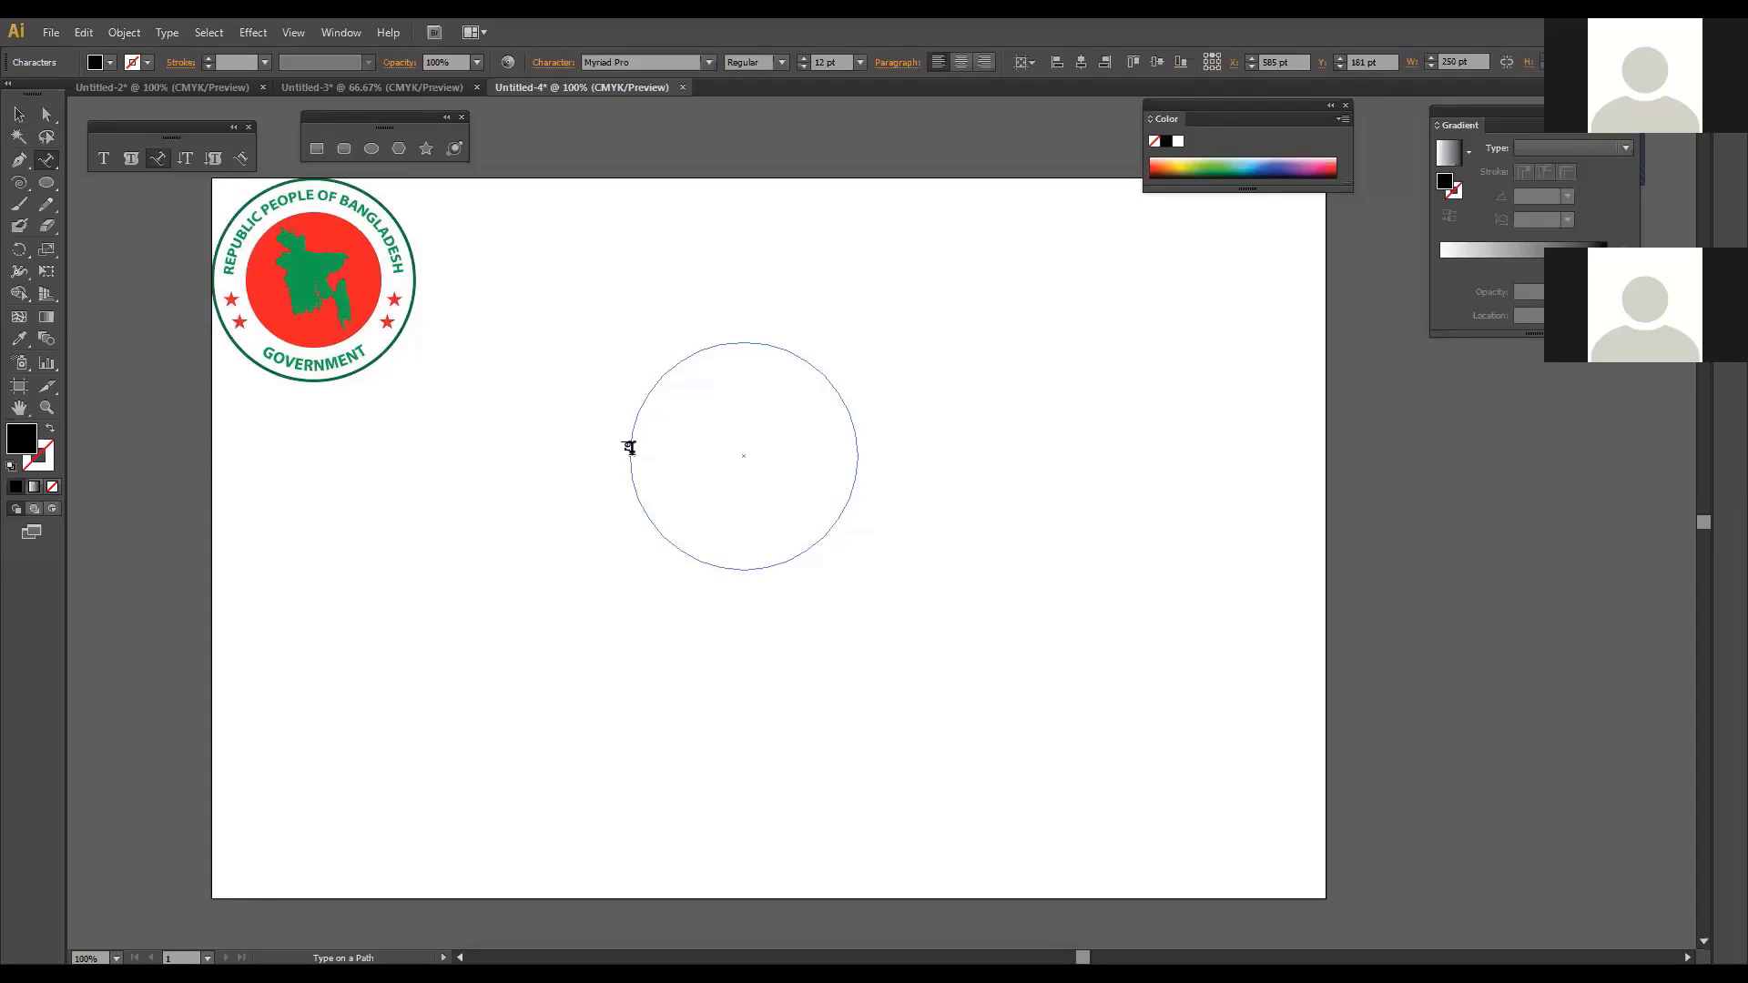
pyautogui.write('republic people of bangladesh')
# Step: Convert all of the circular text to uppercase
pyautogui.hotkey('ctrl', 'a')
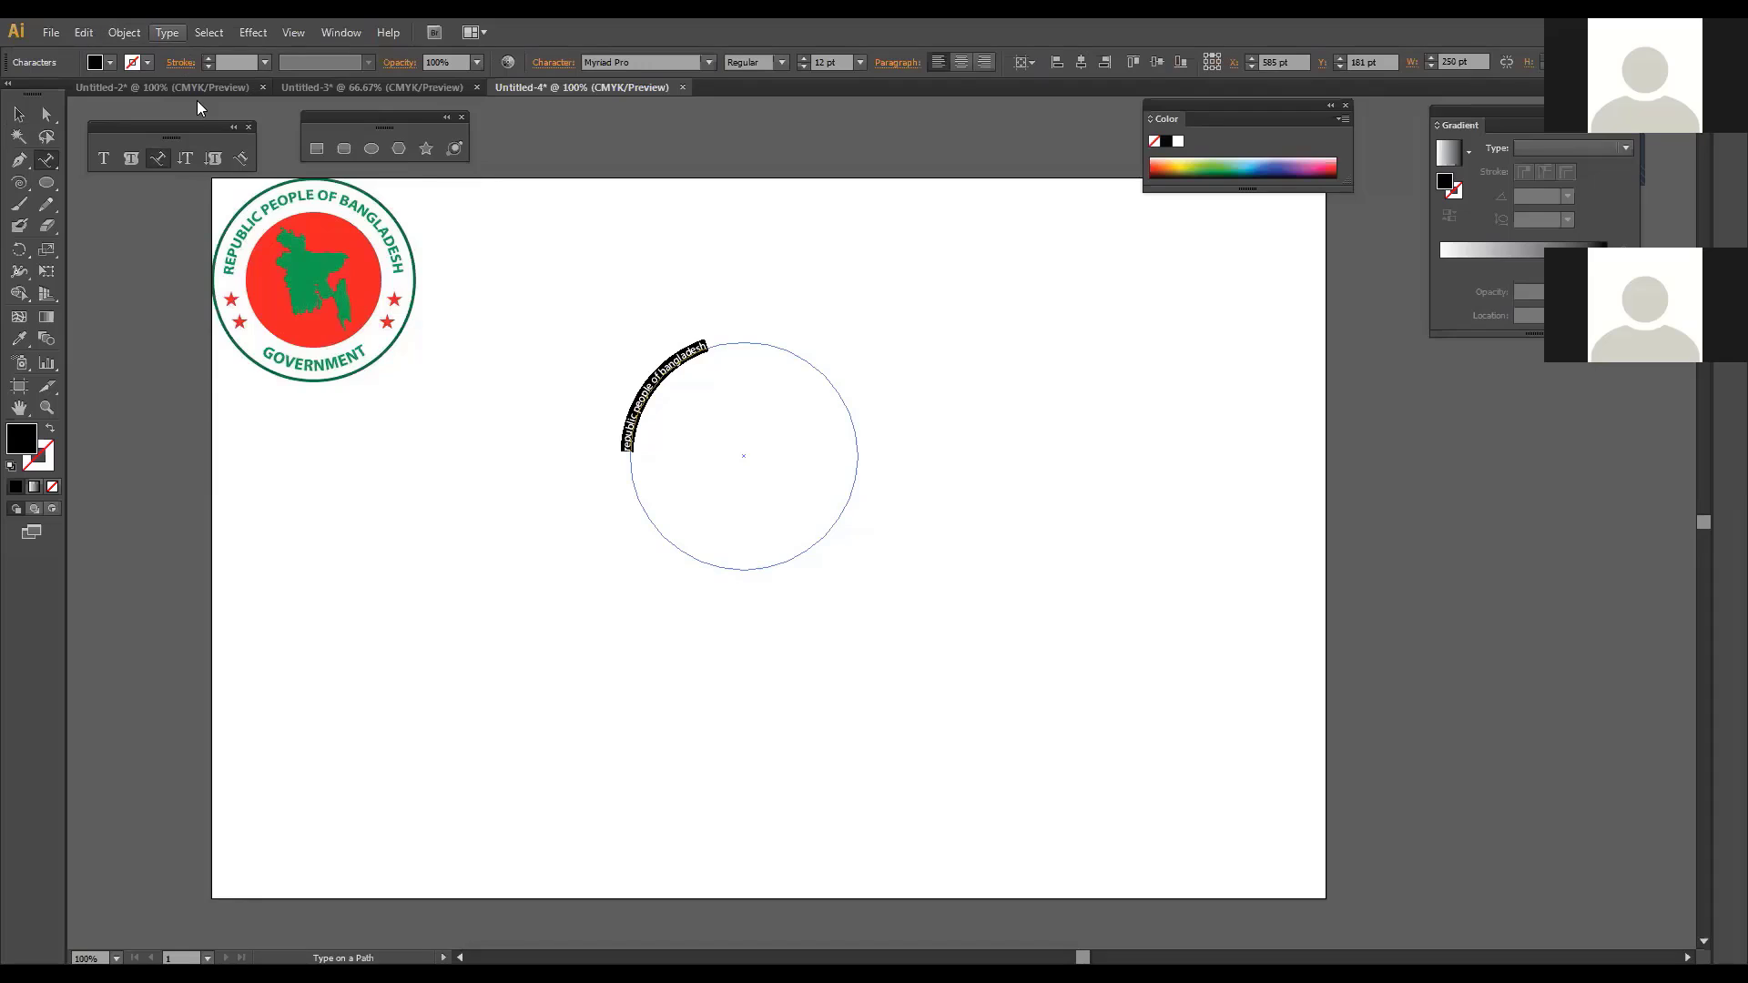
pyautogui.click(165, 33)
pyautogui.moveTo(342, 286)
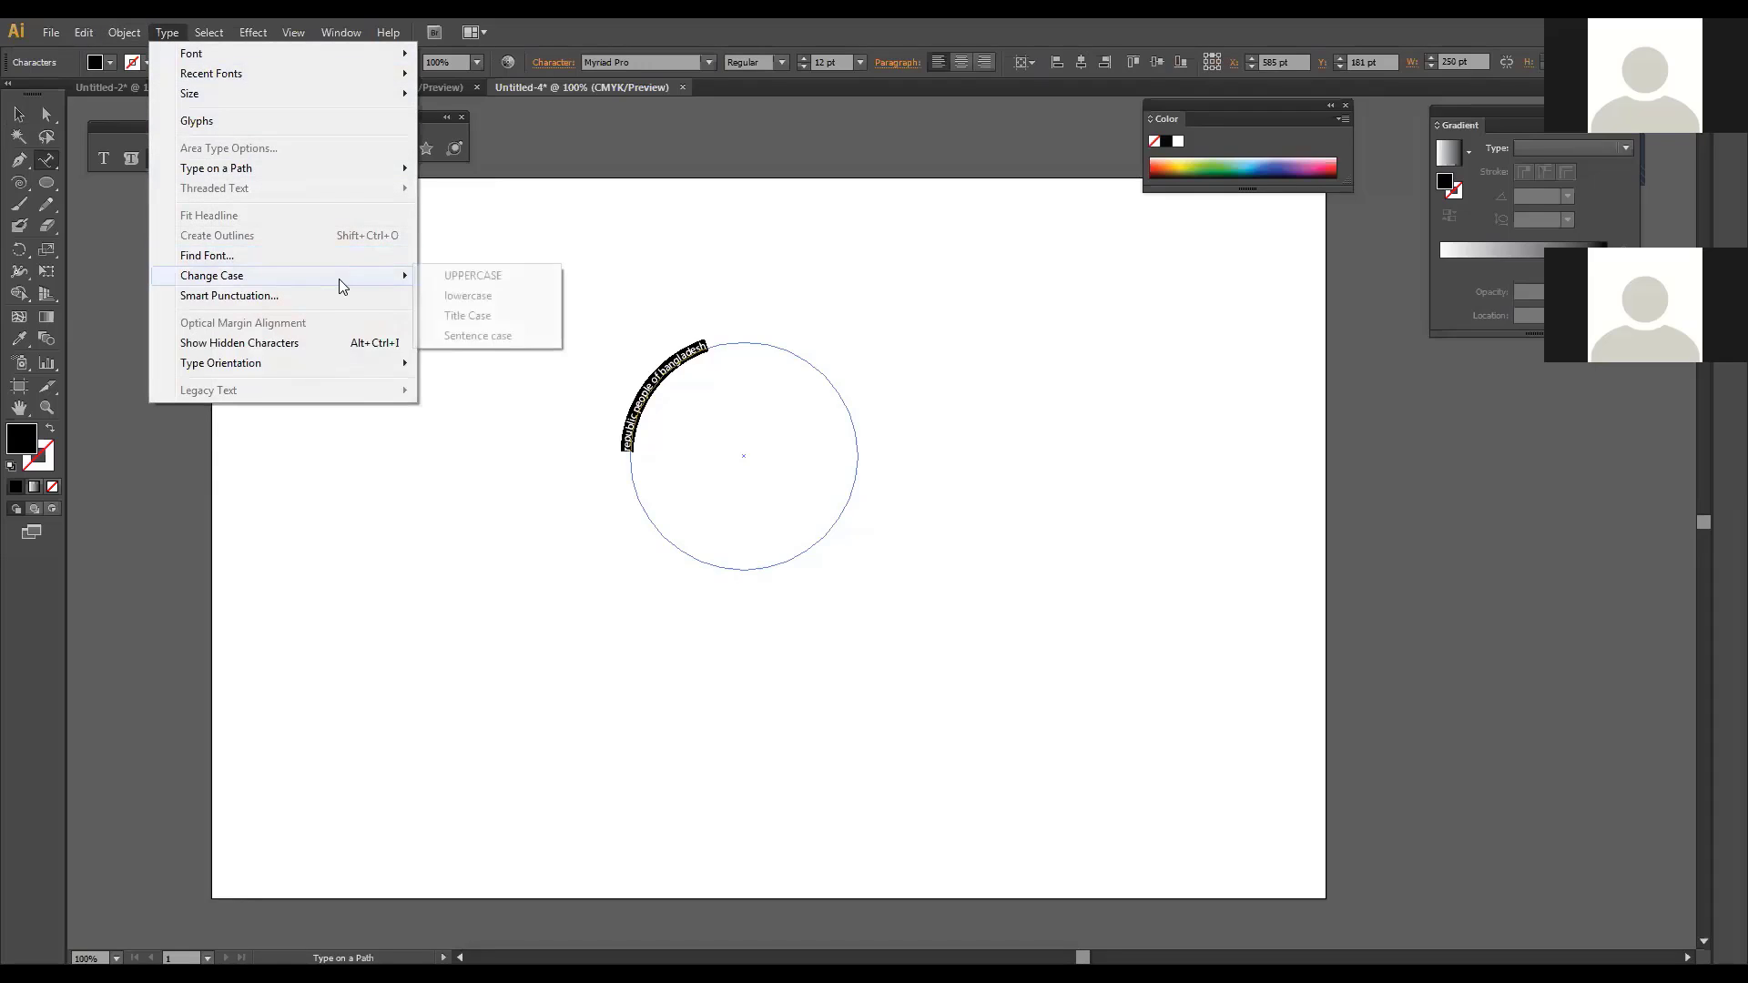
pyautogui.click(466, 276)
# Step: Preview other typefaces on the circular text and return to Myriad Pro
pyautogui.click(645, 61)
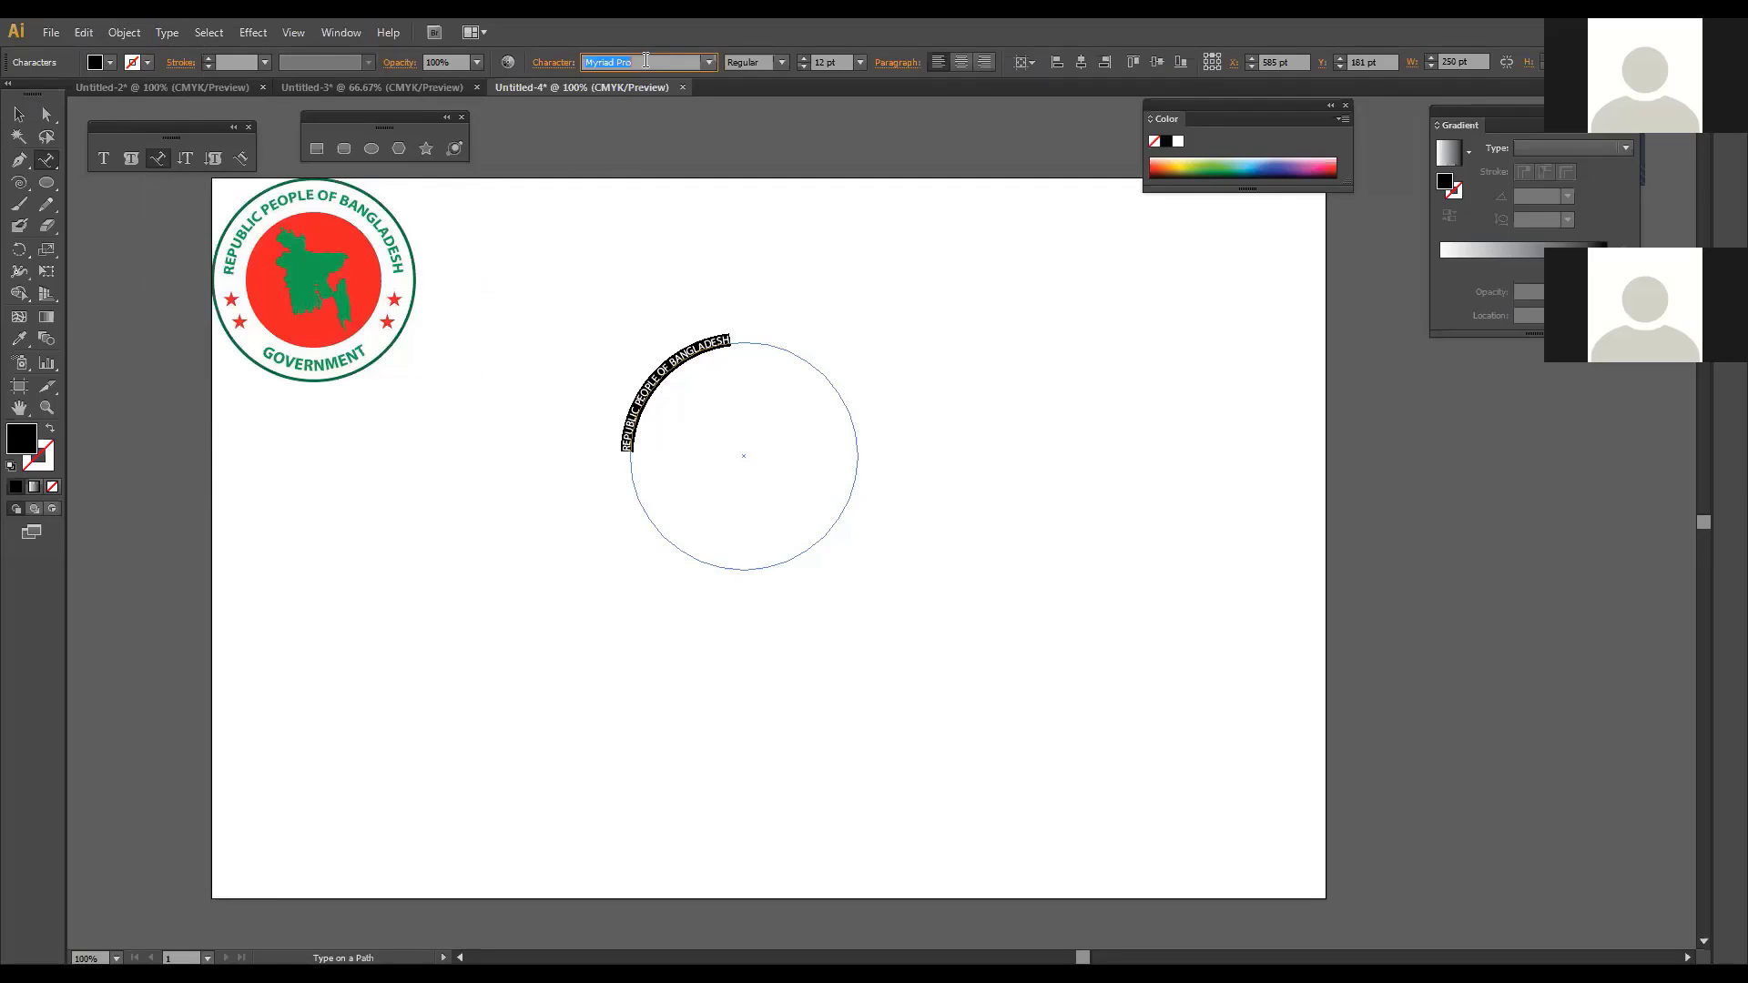
pyautogui.scroll(10, 645, 61)
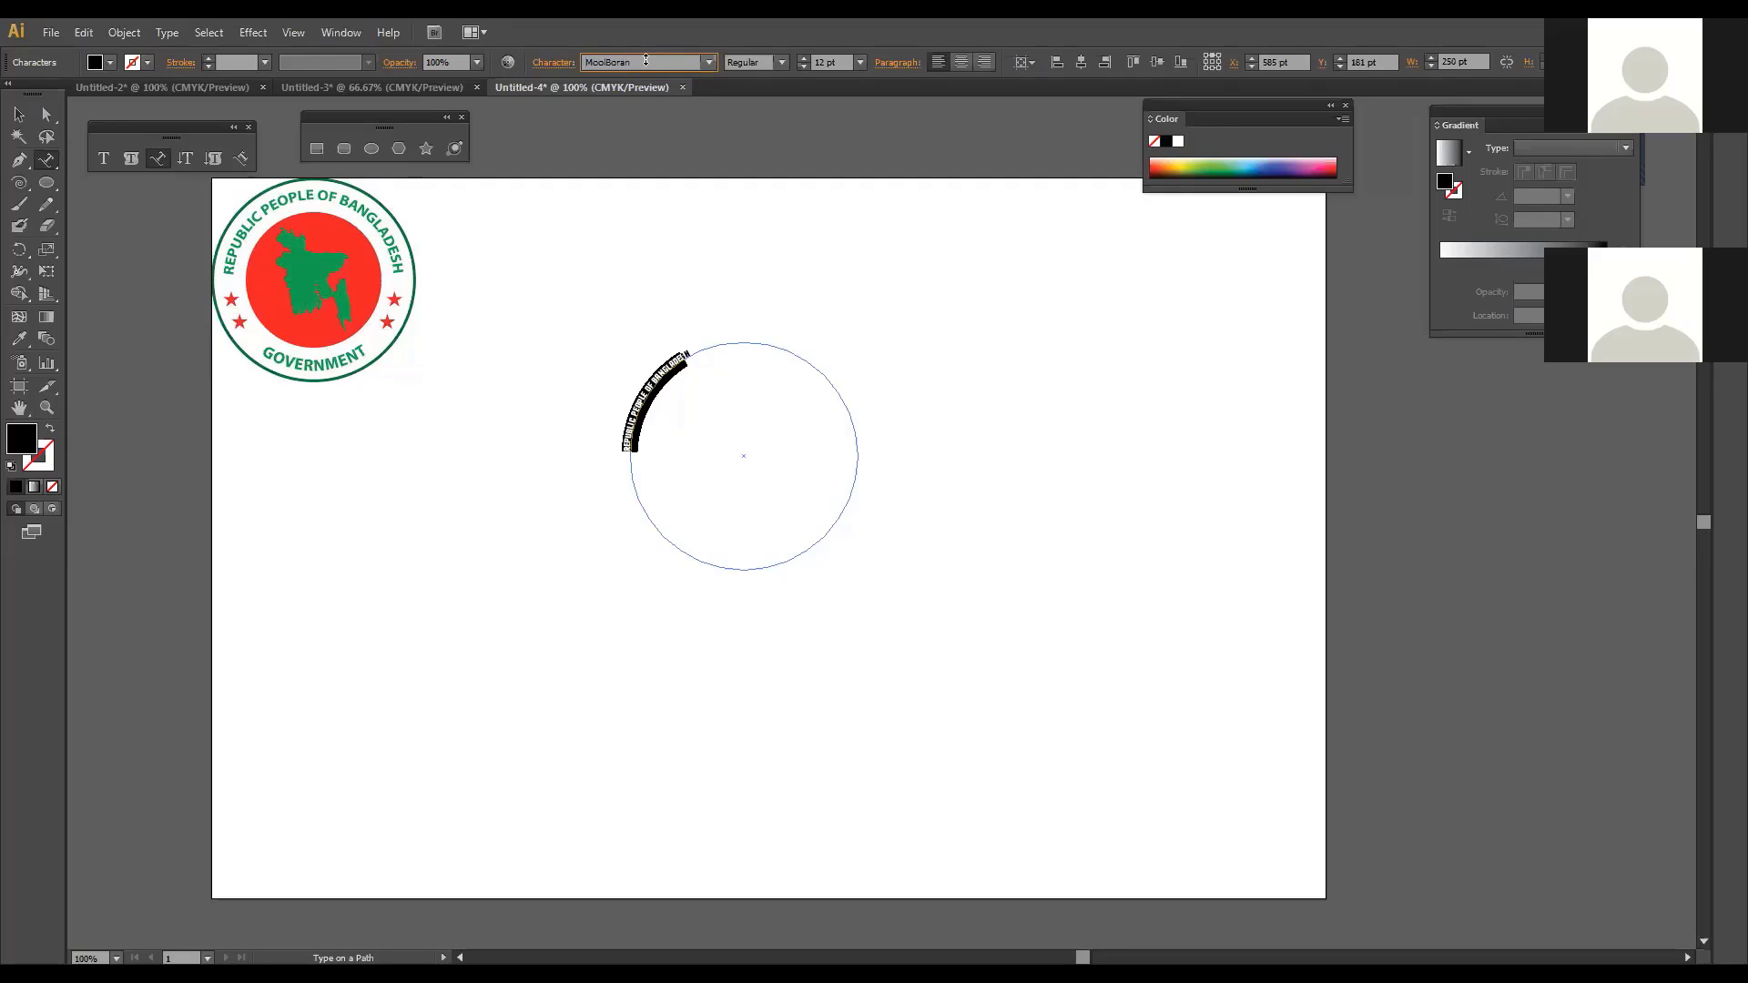
pyautogui.scroll(2, 645, 61)
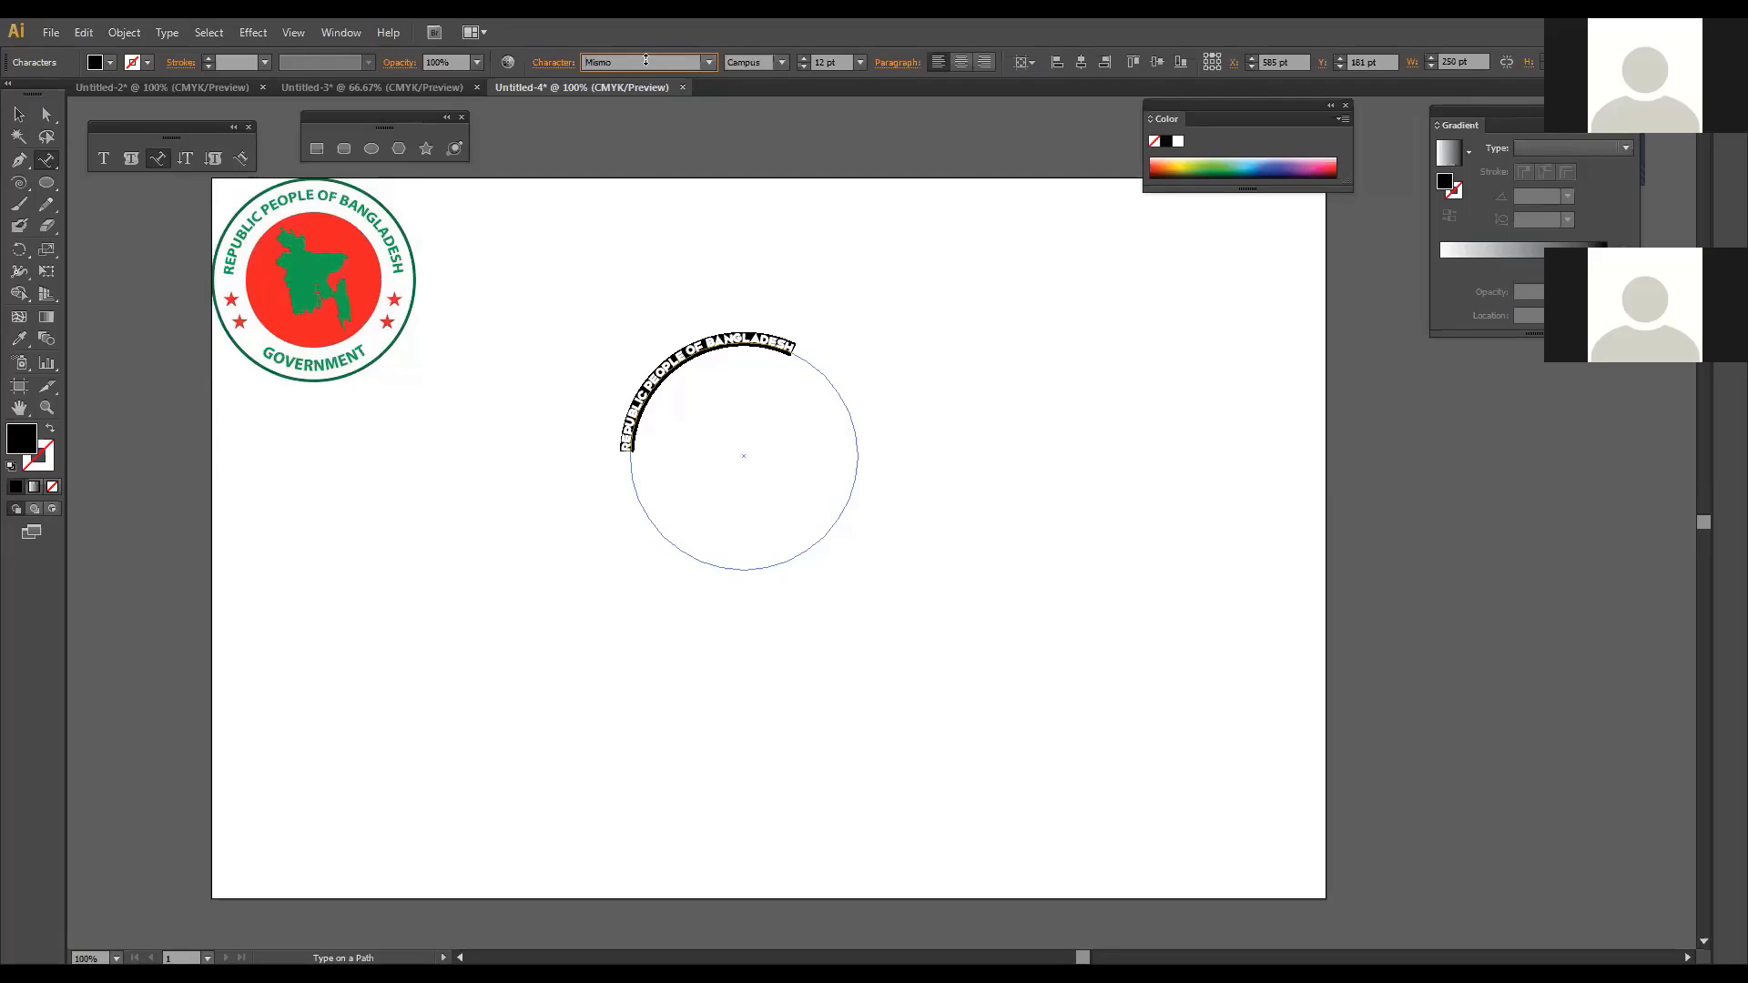
pyautogui.scroll(4, 646, 61)
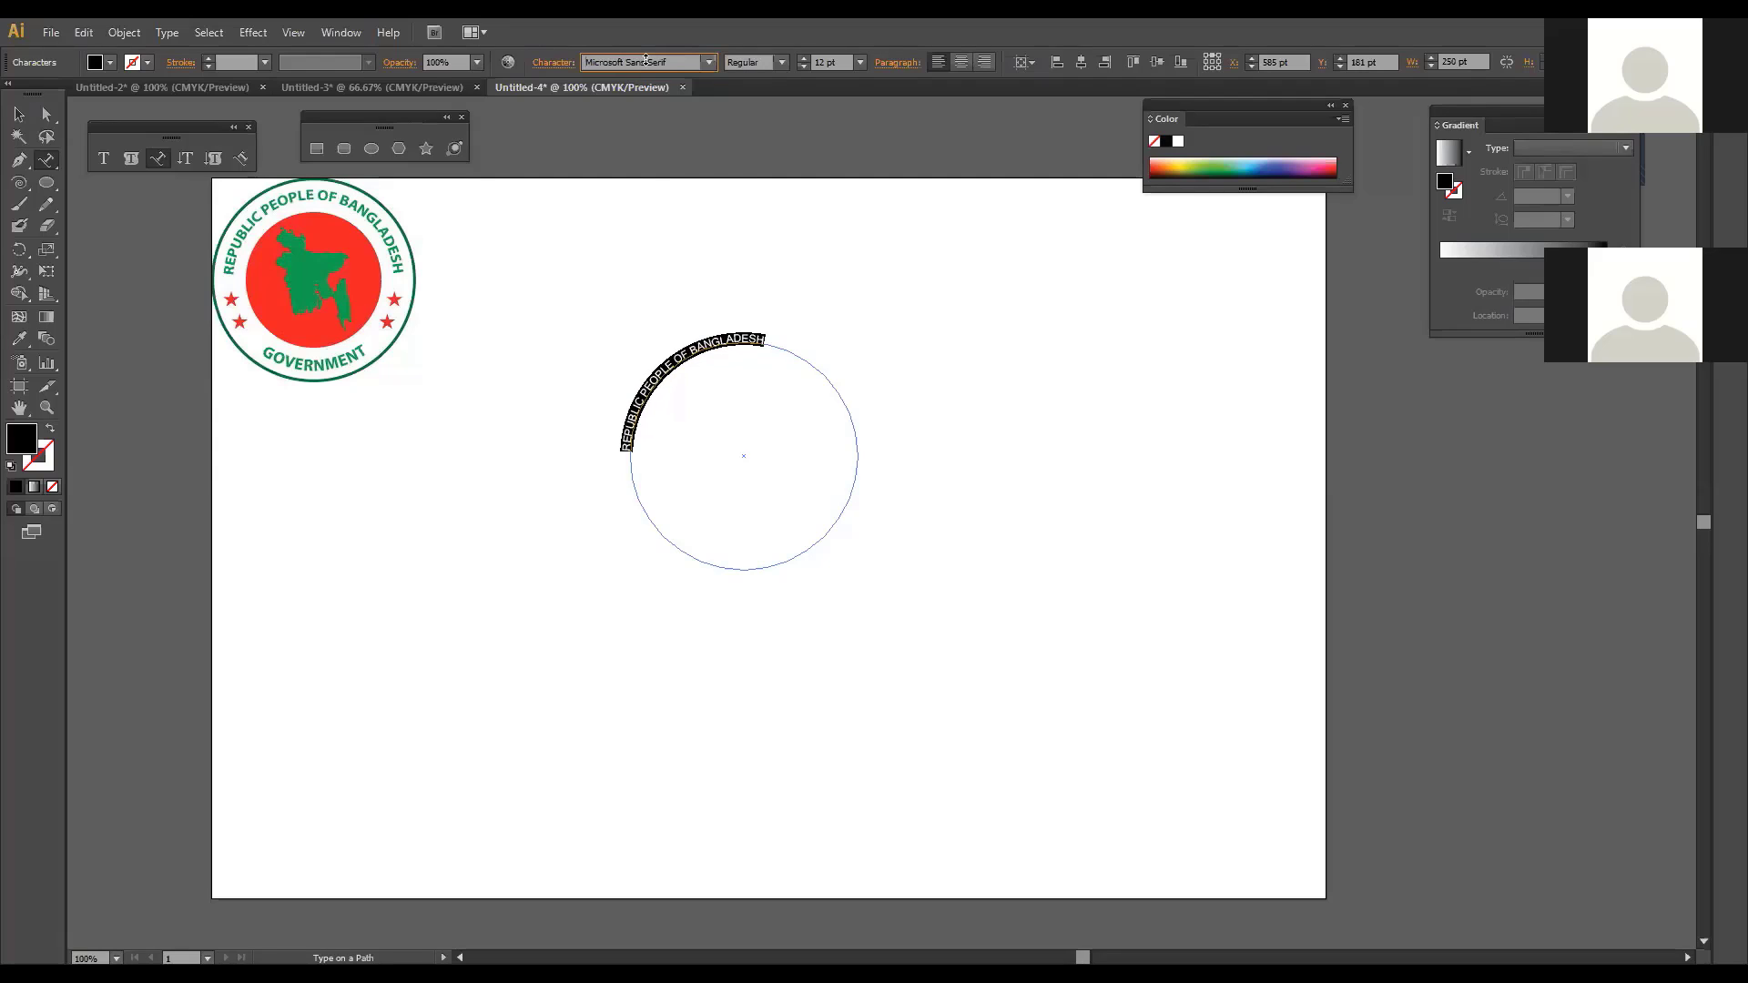
pyautogui.scroll(-5, 646, 61)
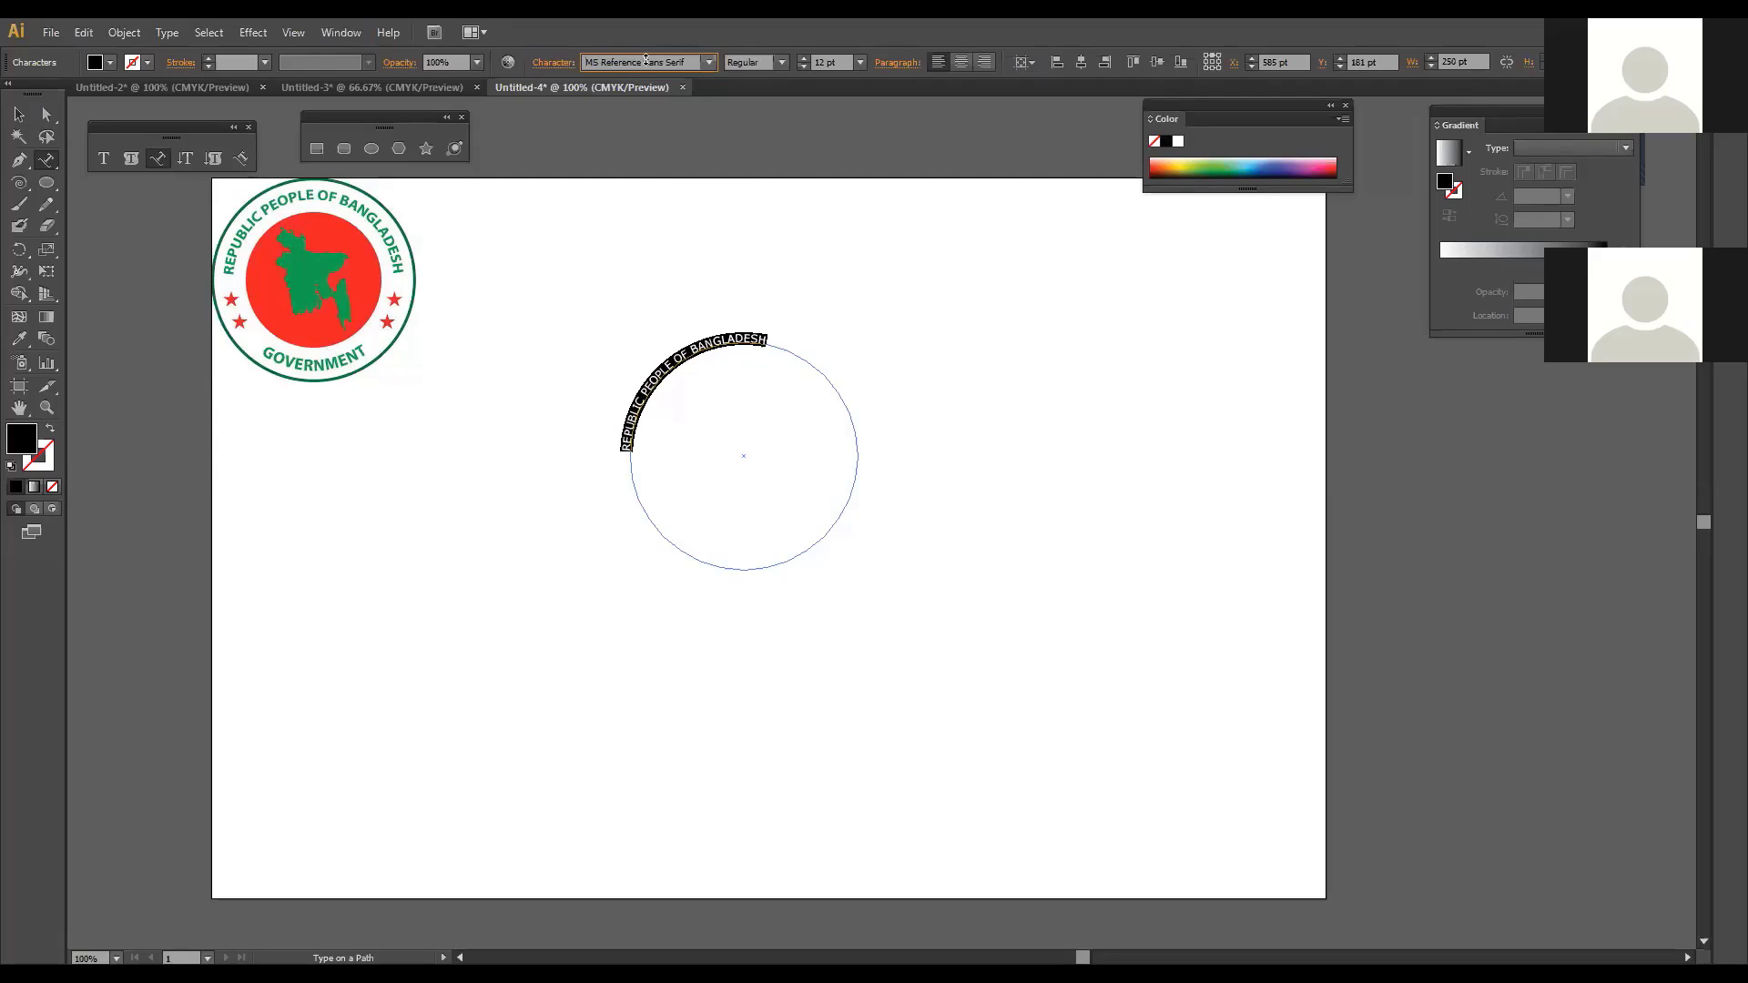
pyautogui.scroll(-4, 645, 61)
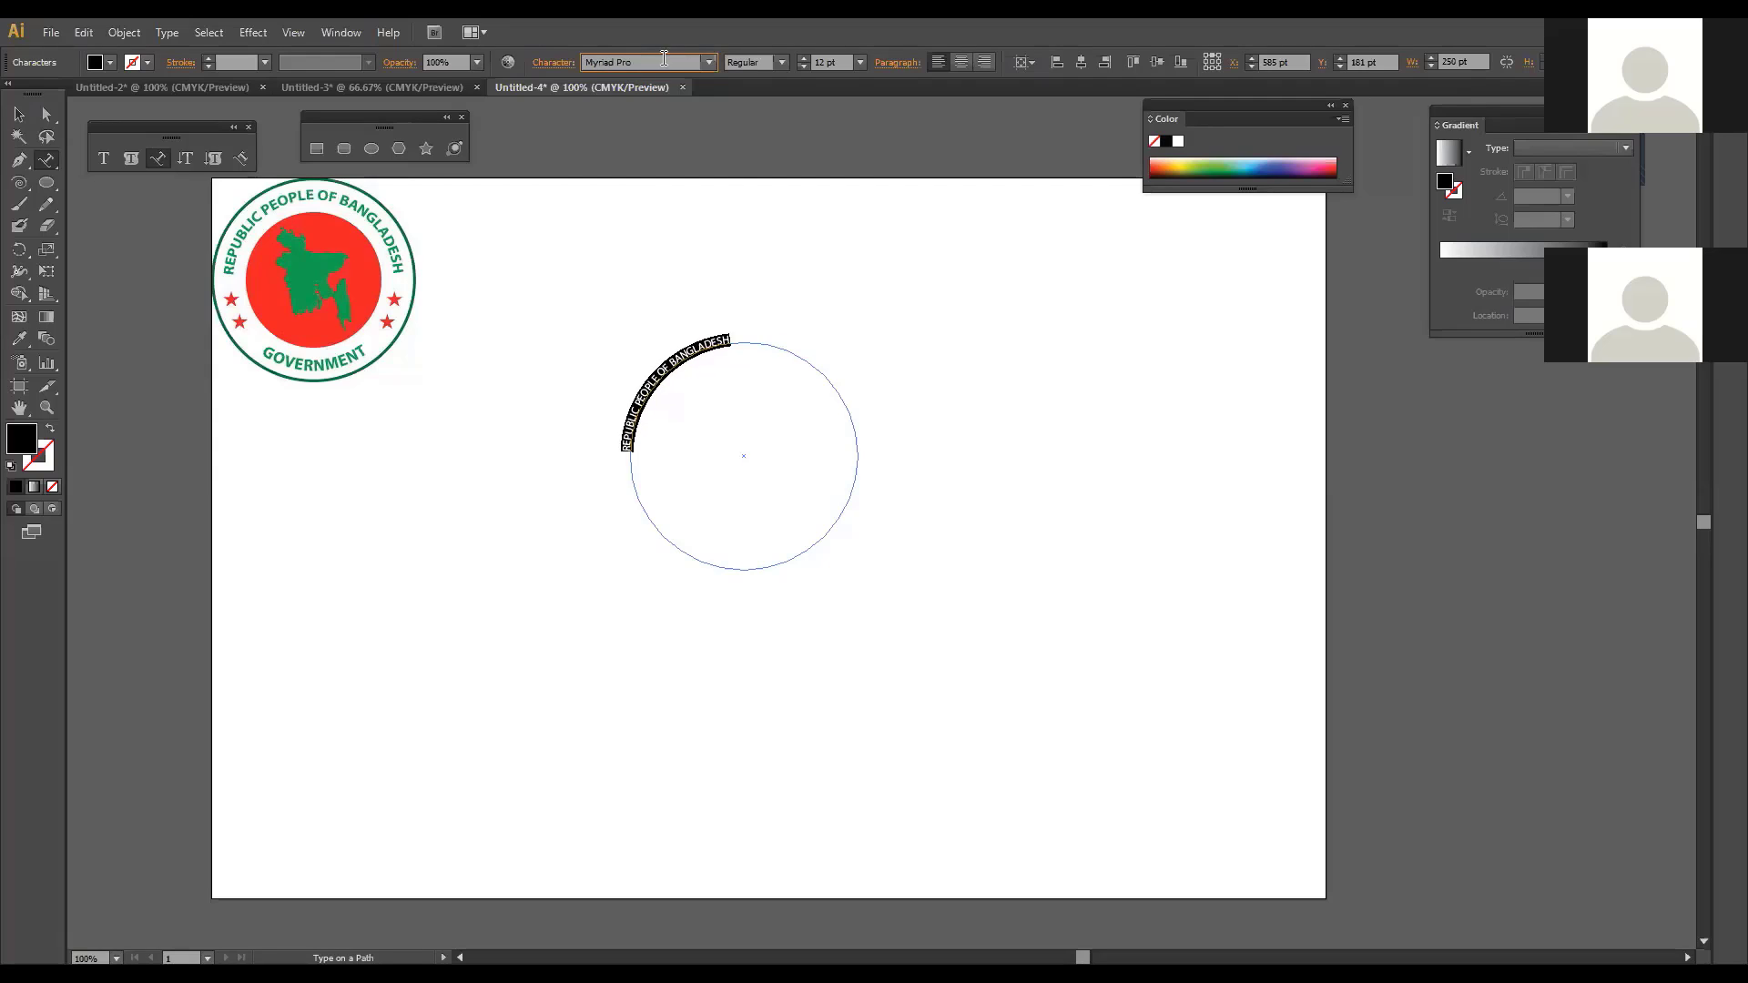
# Step: Set the circular text to Bold at 24 pt and deselect it
pyautogui.click(832, 62)
pyautogui.write('17')
pyautogui.press('Return')
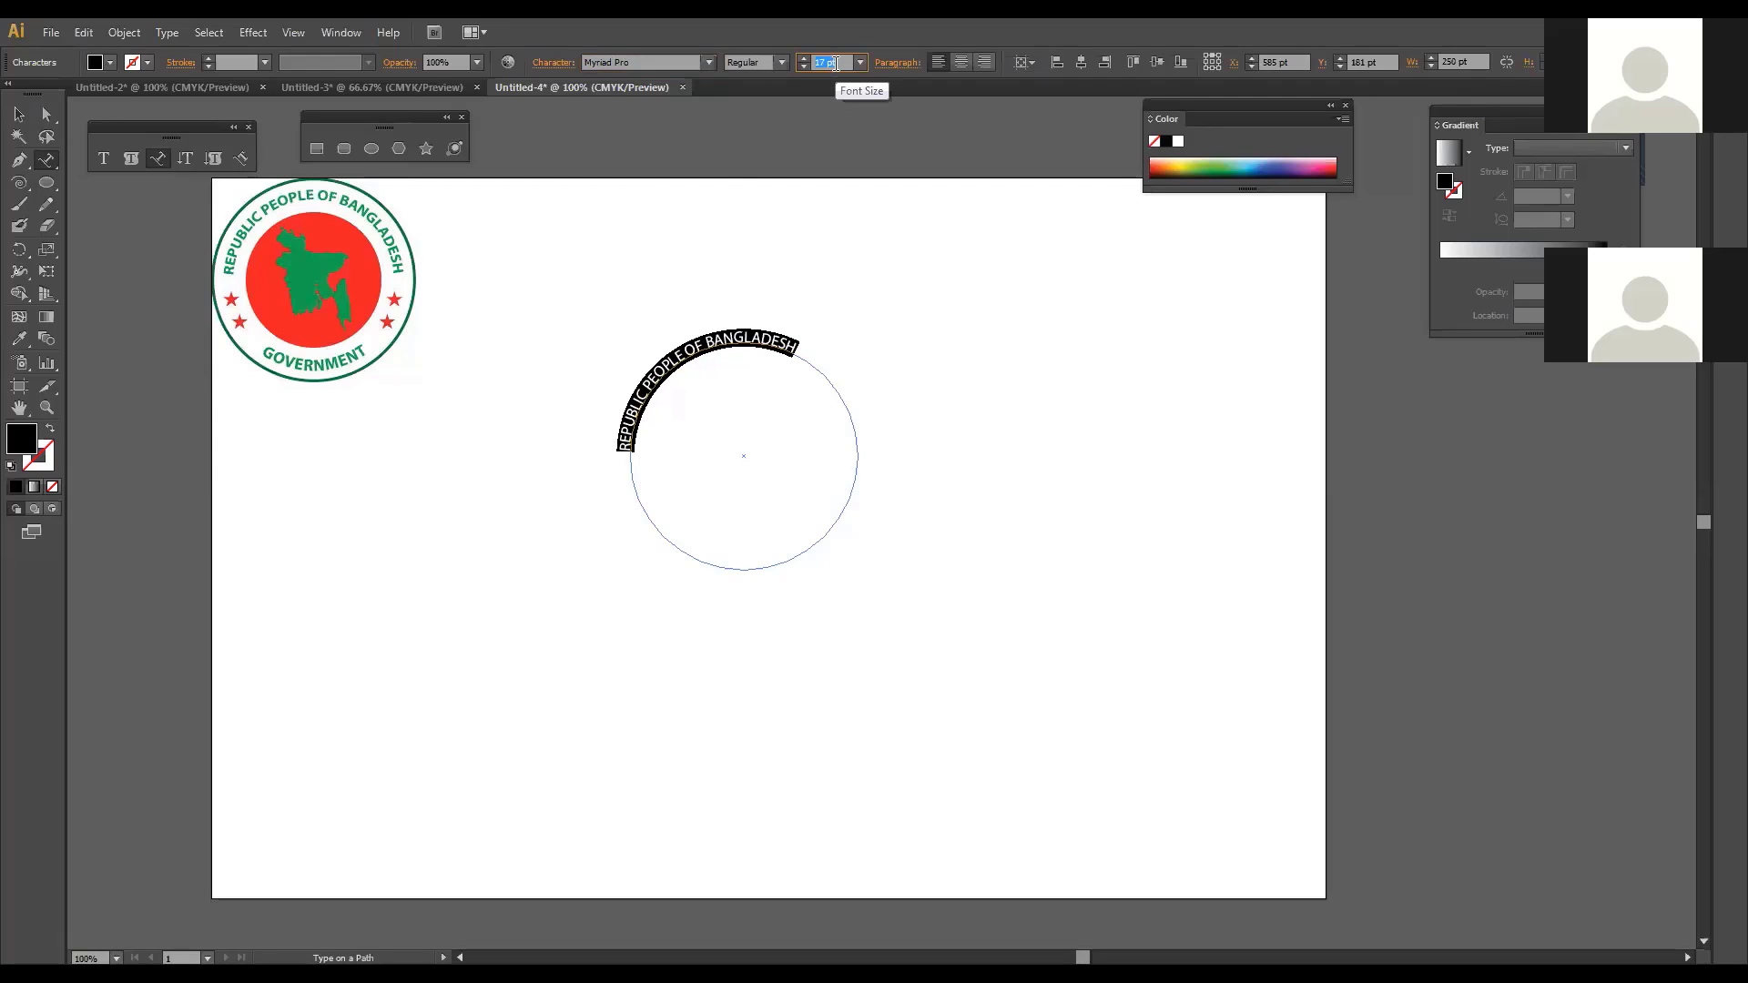
pyautogui.scroll(8, 835, 63)
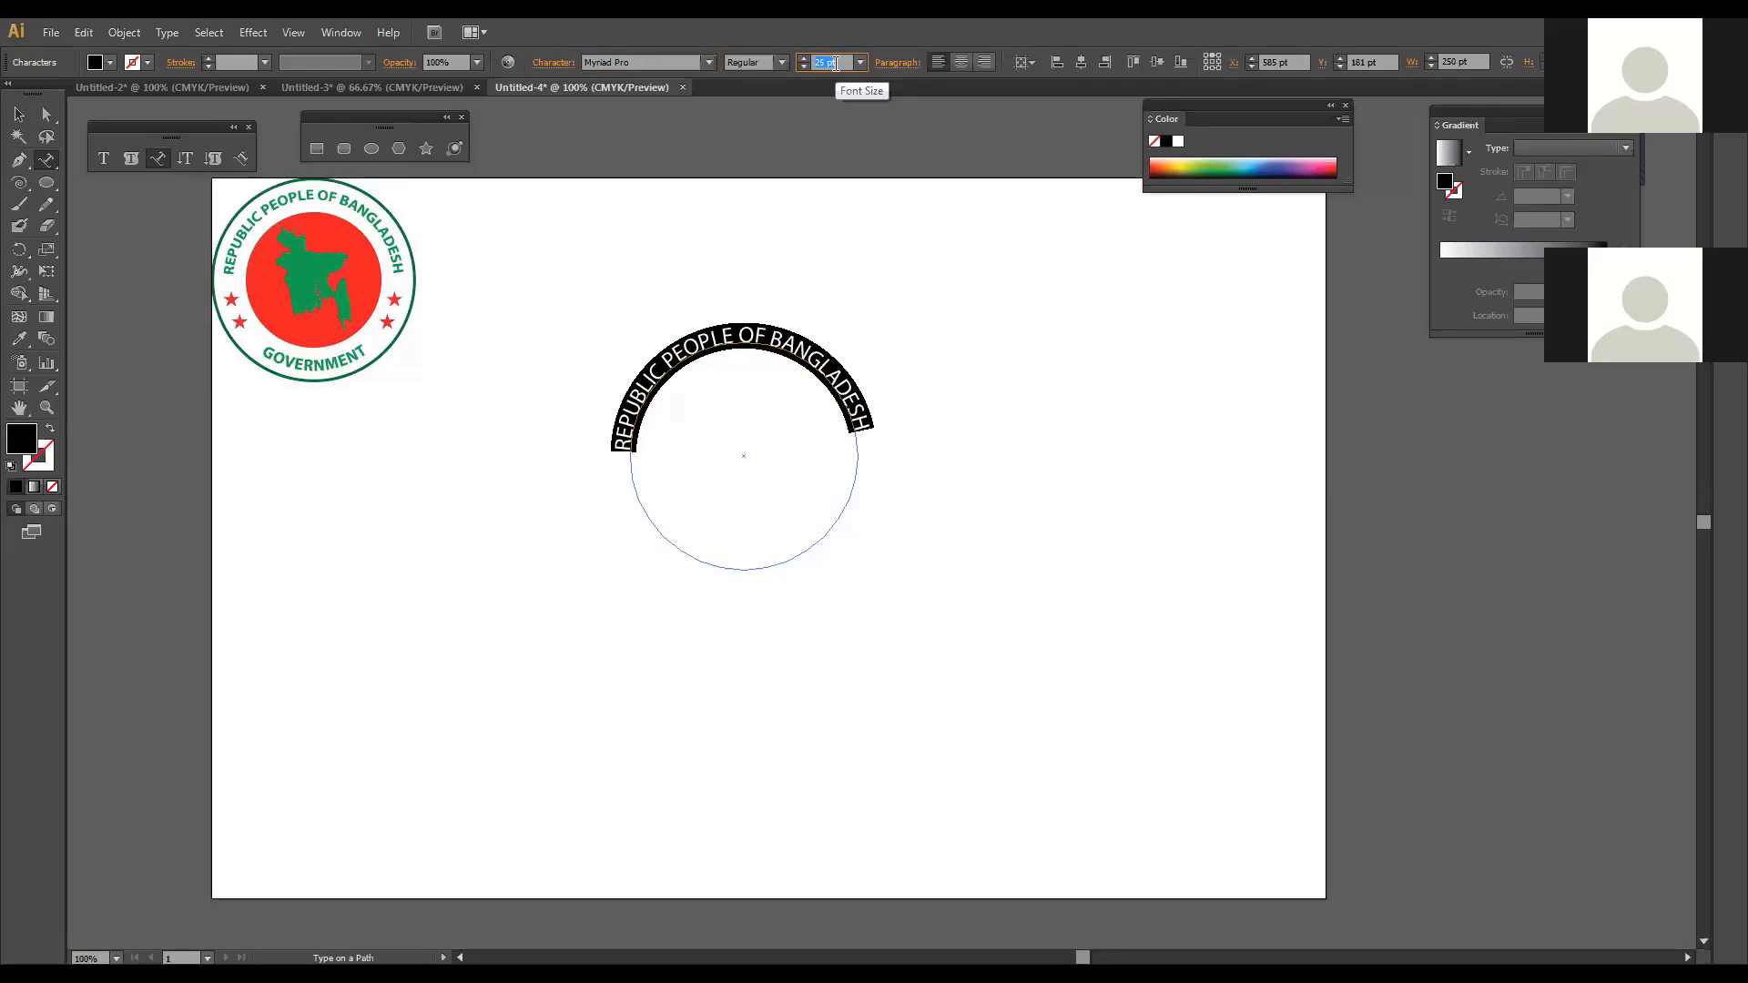
pyautogui.scroll(1, 834, 63)
pyautogui.click(776, 62)
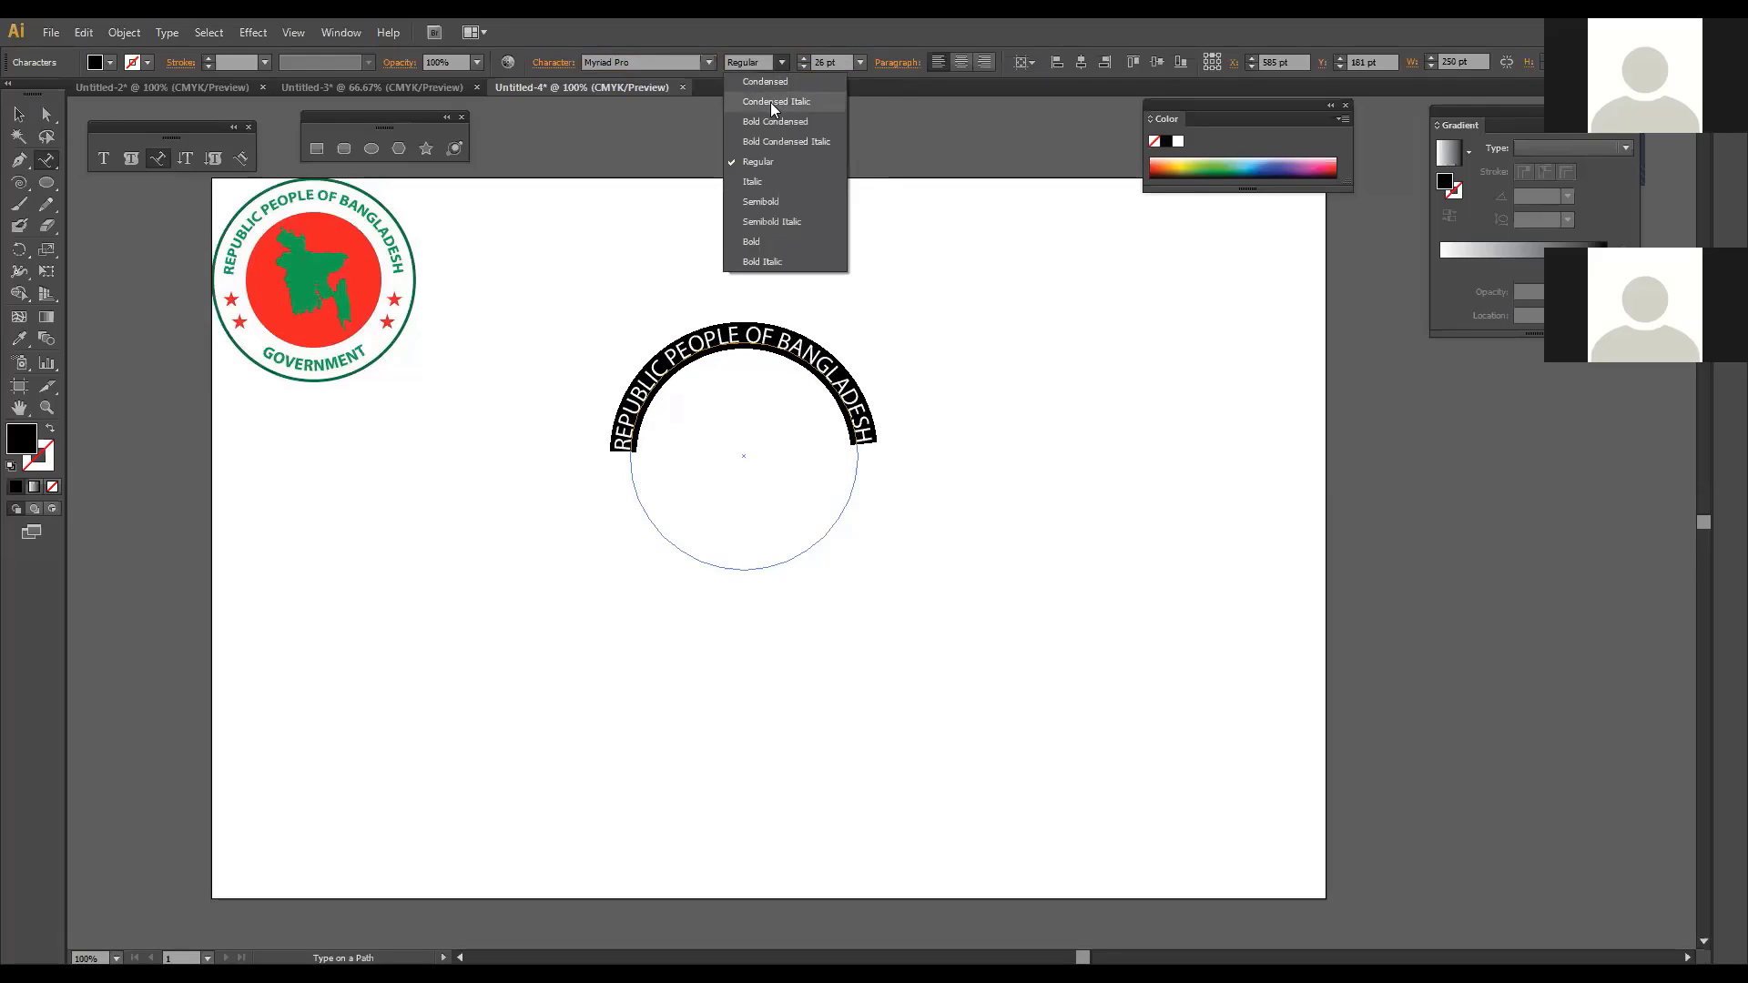
pyautogui.click(757, 243)
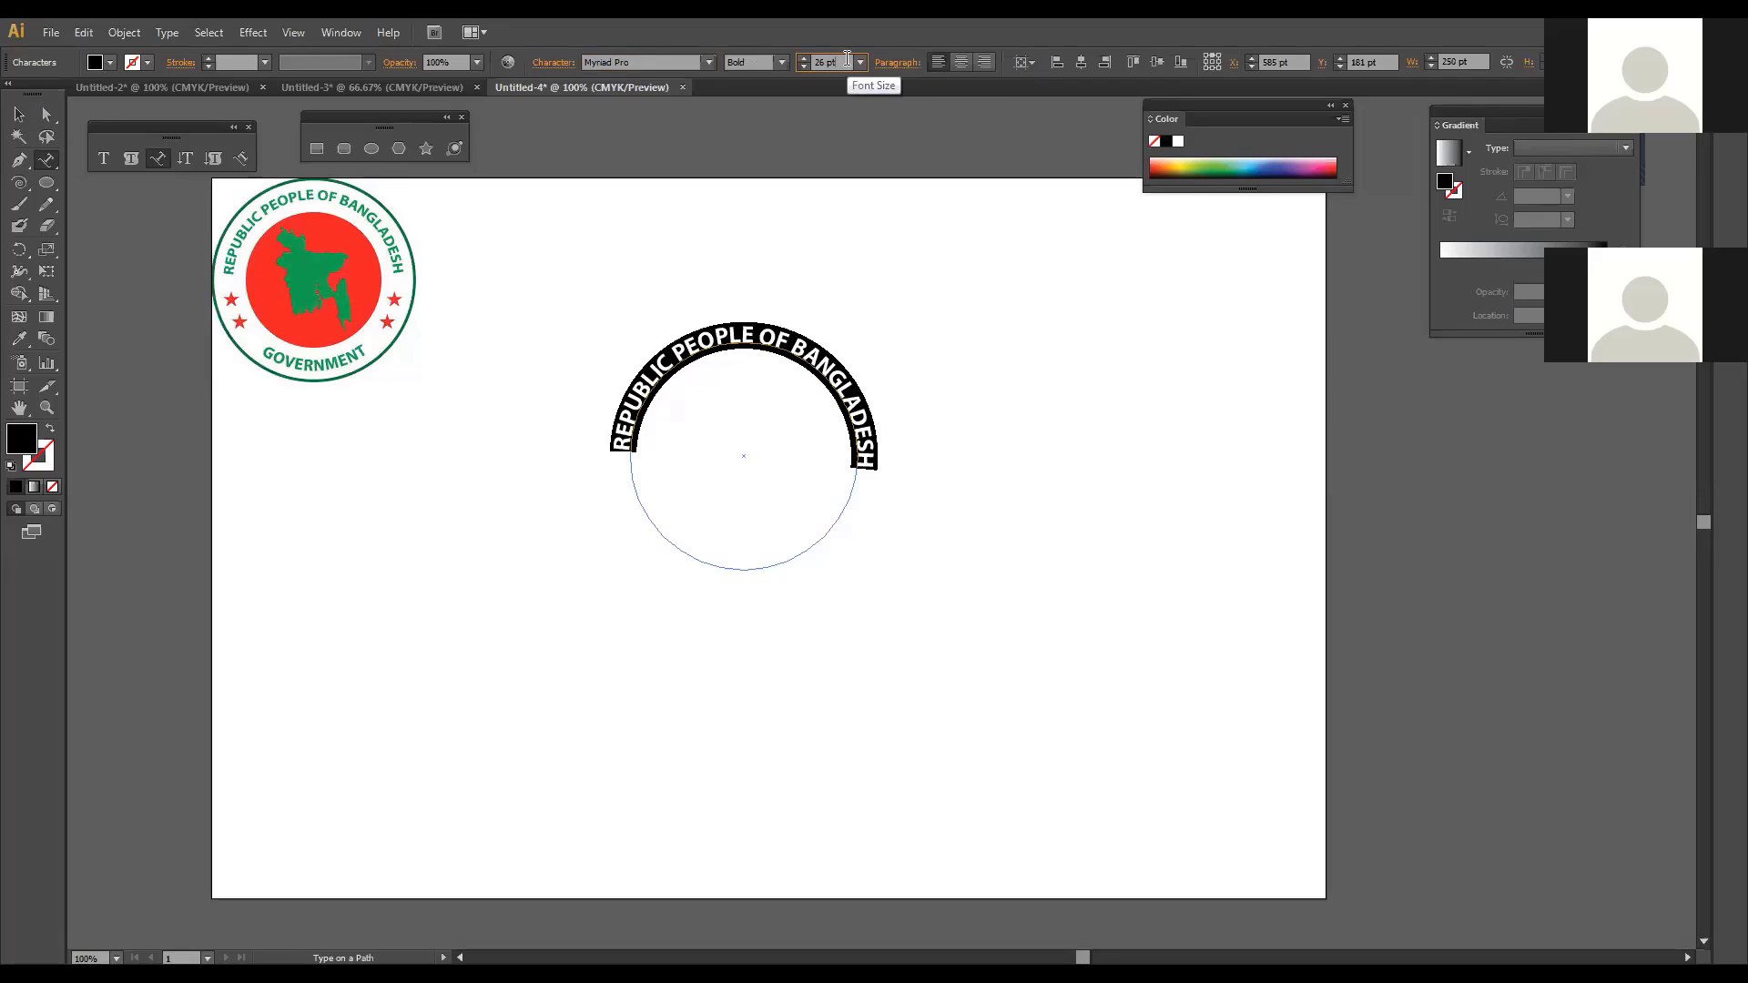
pyautogui.scroll(-2, 847, 58)
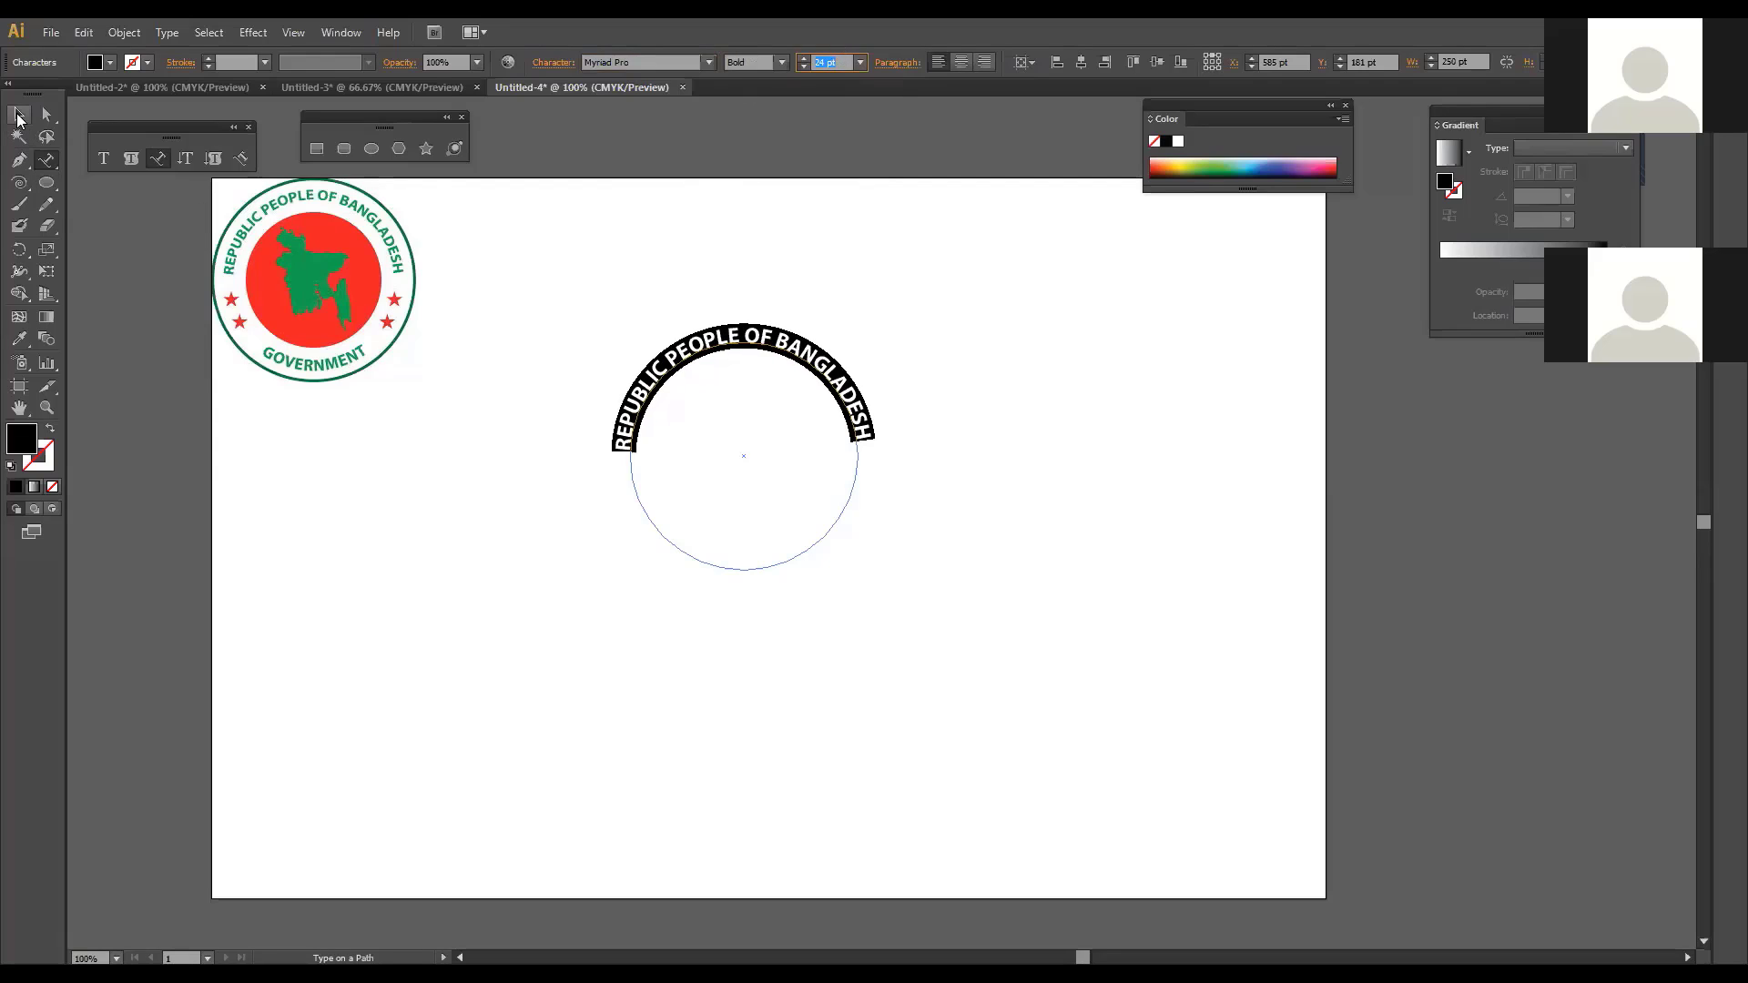
pyautogui.click(19, 115)
pyautogui.click(1038, 482)
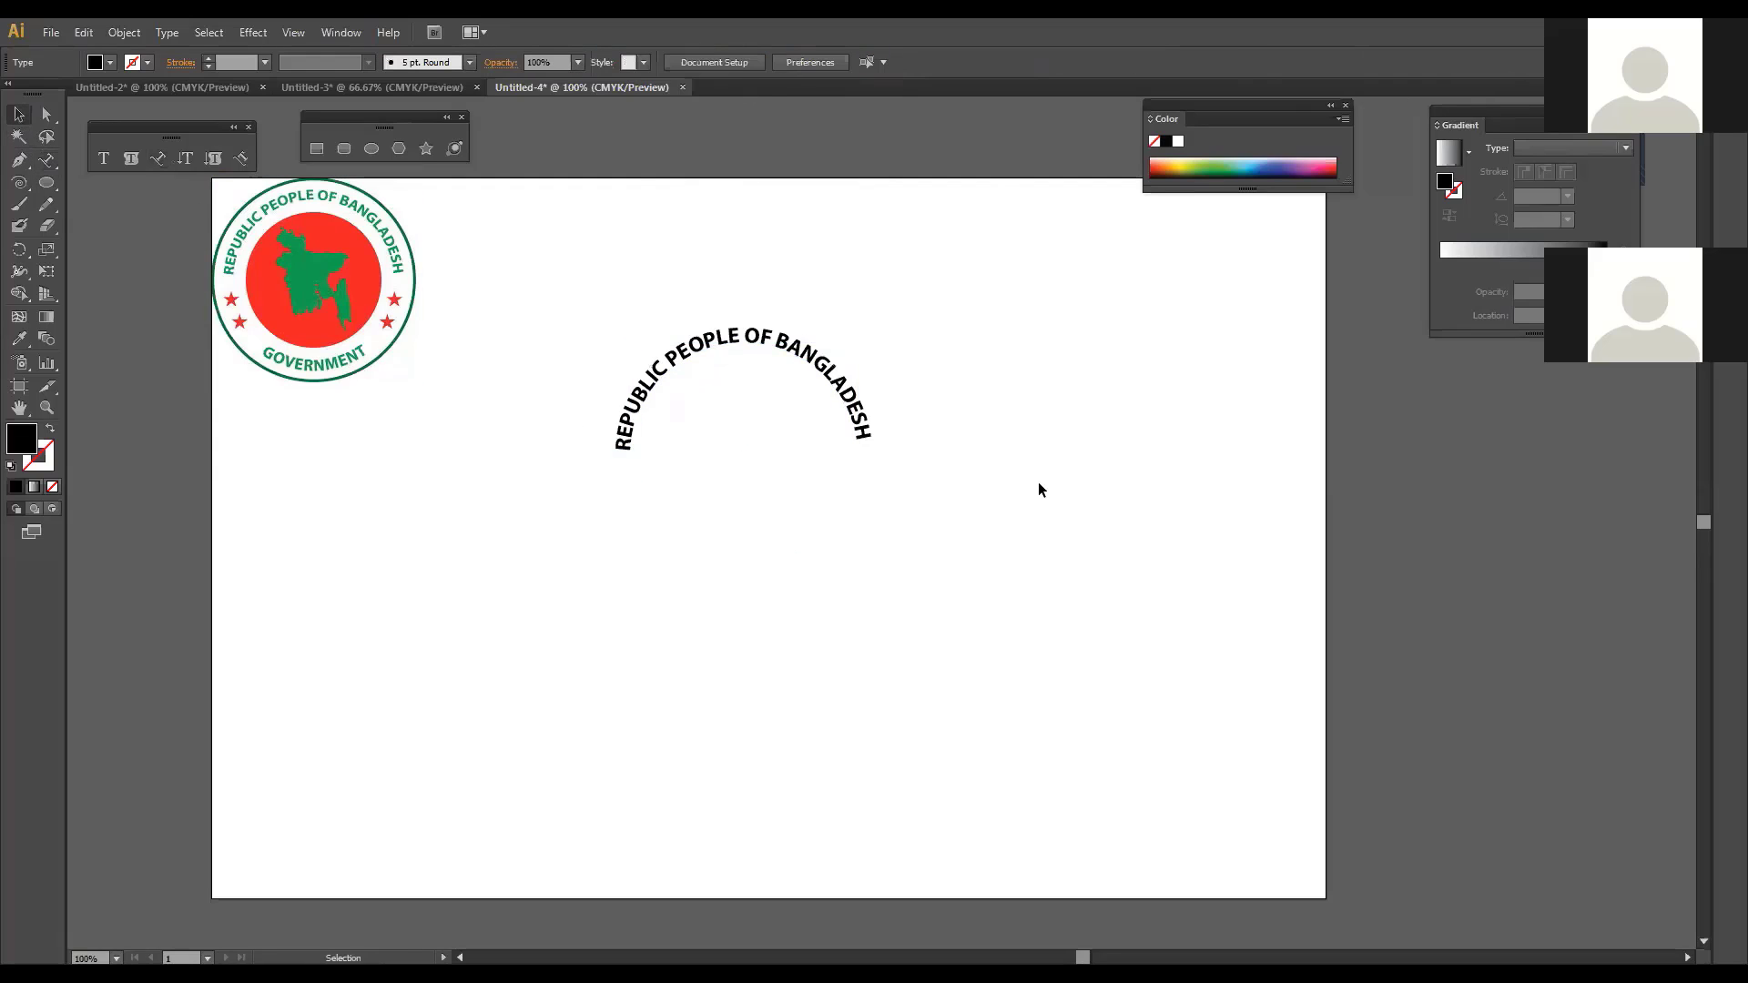
# Step: Adjust the path text's start and end brackets to the circle's horizontal midline so the text spans the upper half
pyautogui.click(848, 426)
pyautogui.press('z')
pyautogui.click(856, 478)
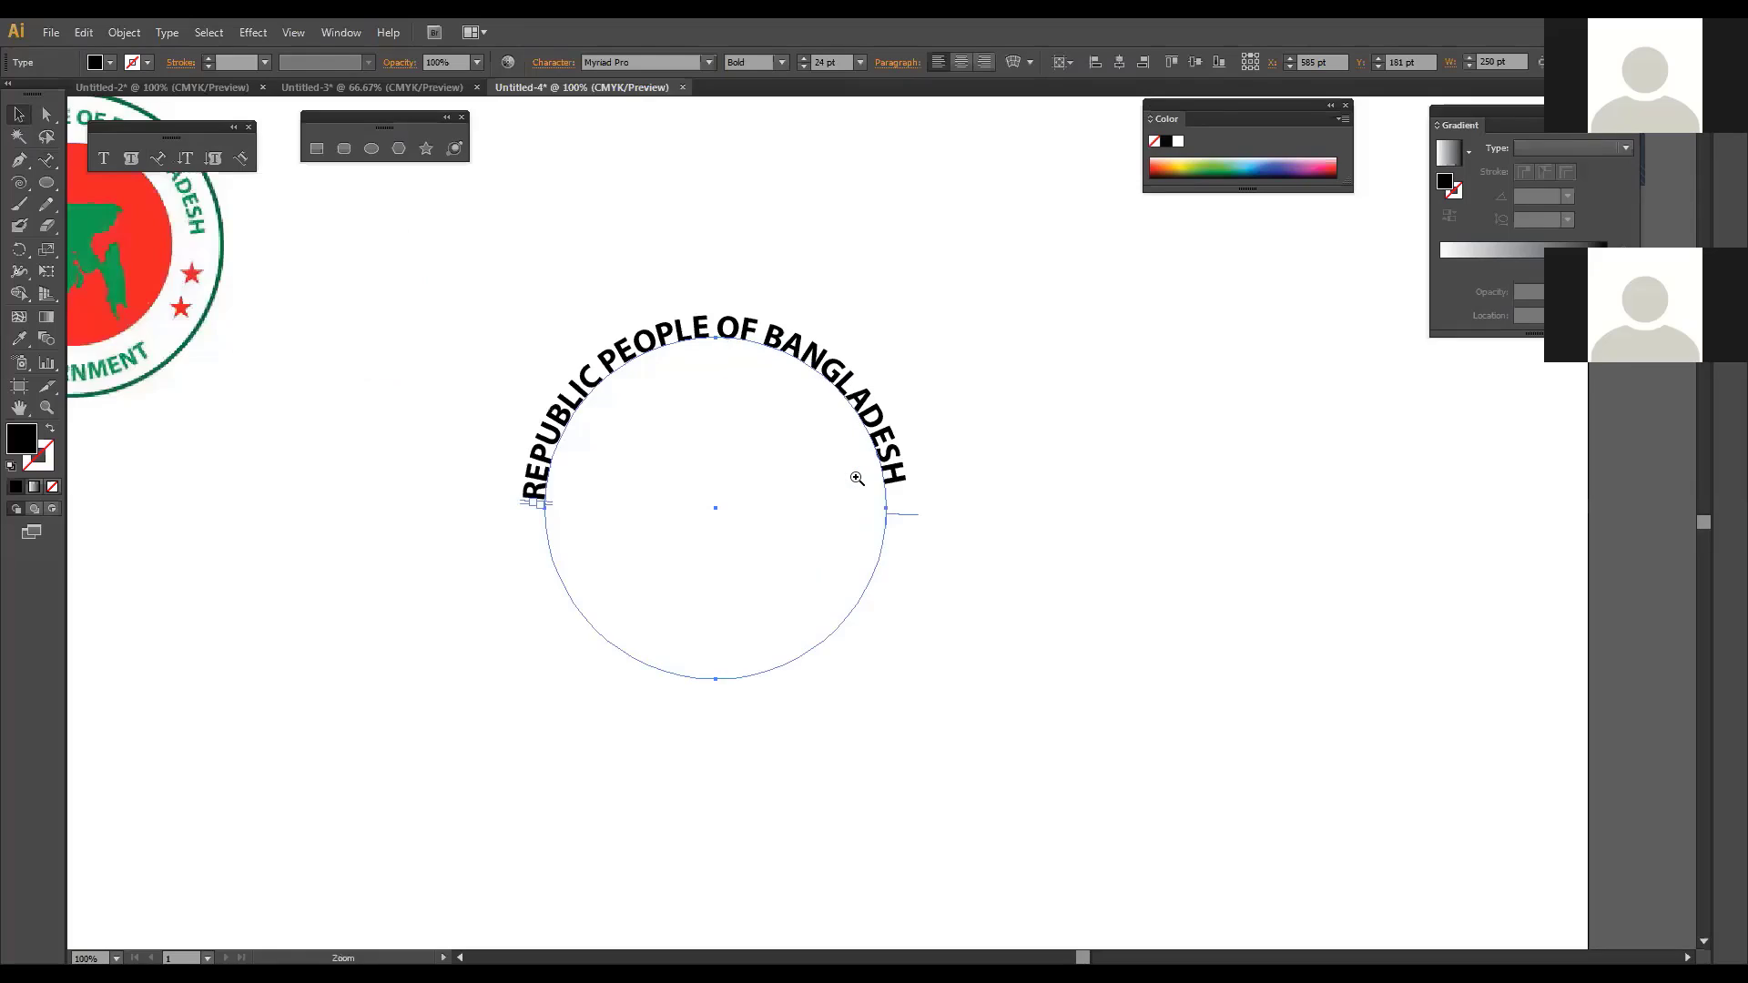
pyautogui.keyDown('ctrl'); pyautogui.click(857, 477); pyautogui.keyUp('ctrl')
pyautogui.keyDown('ctrl'); pyautogui.click(857, 481); pyautogui.keyUp('ctrl')
pyautogui.moveTo(909, 495); pyautogui.dragTo(920, 479)
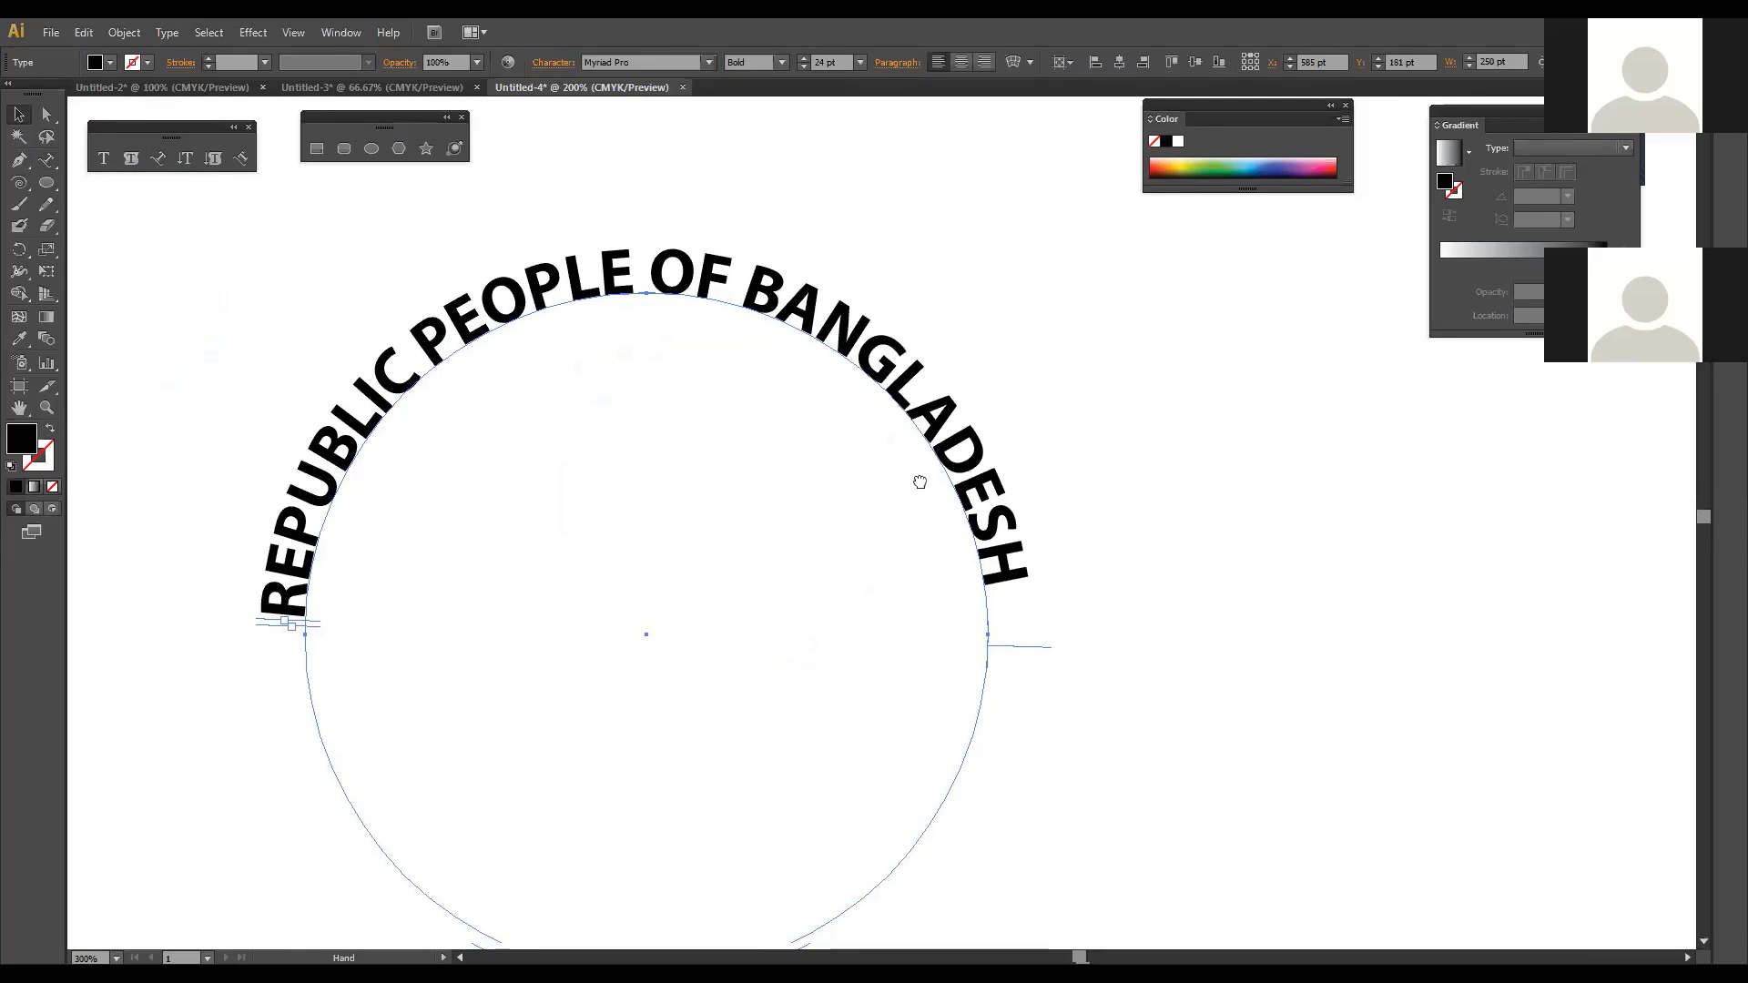
pyautogui.moveTo(646, 488); pyautogui.dragTo(679, 418)
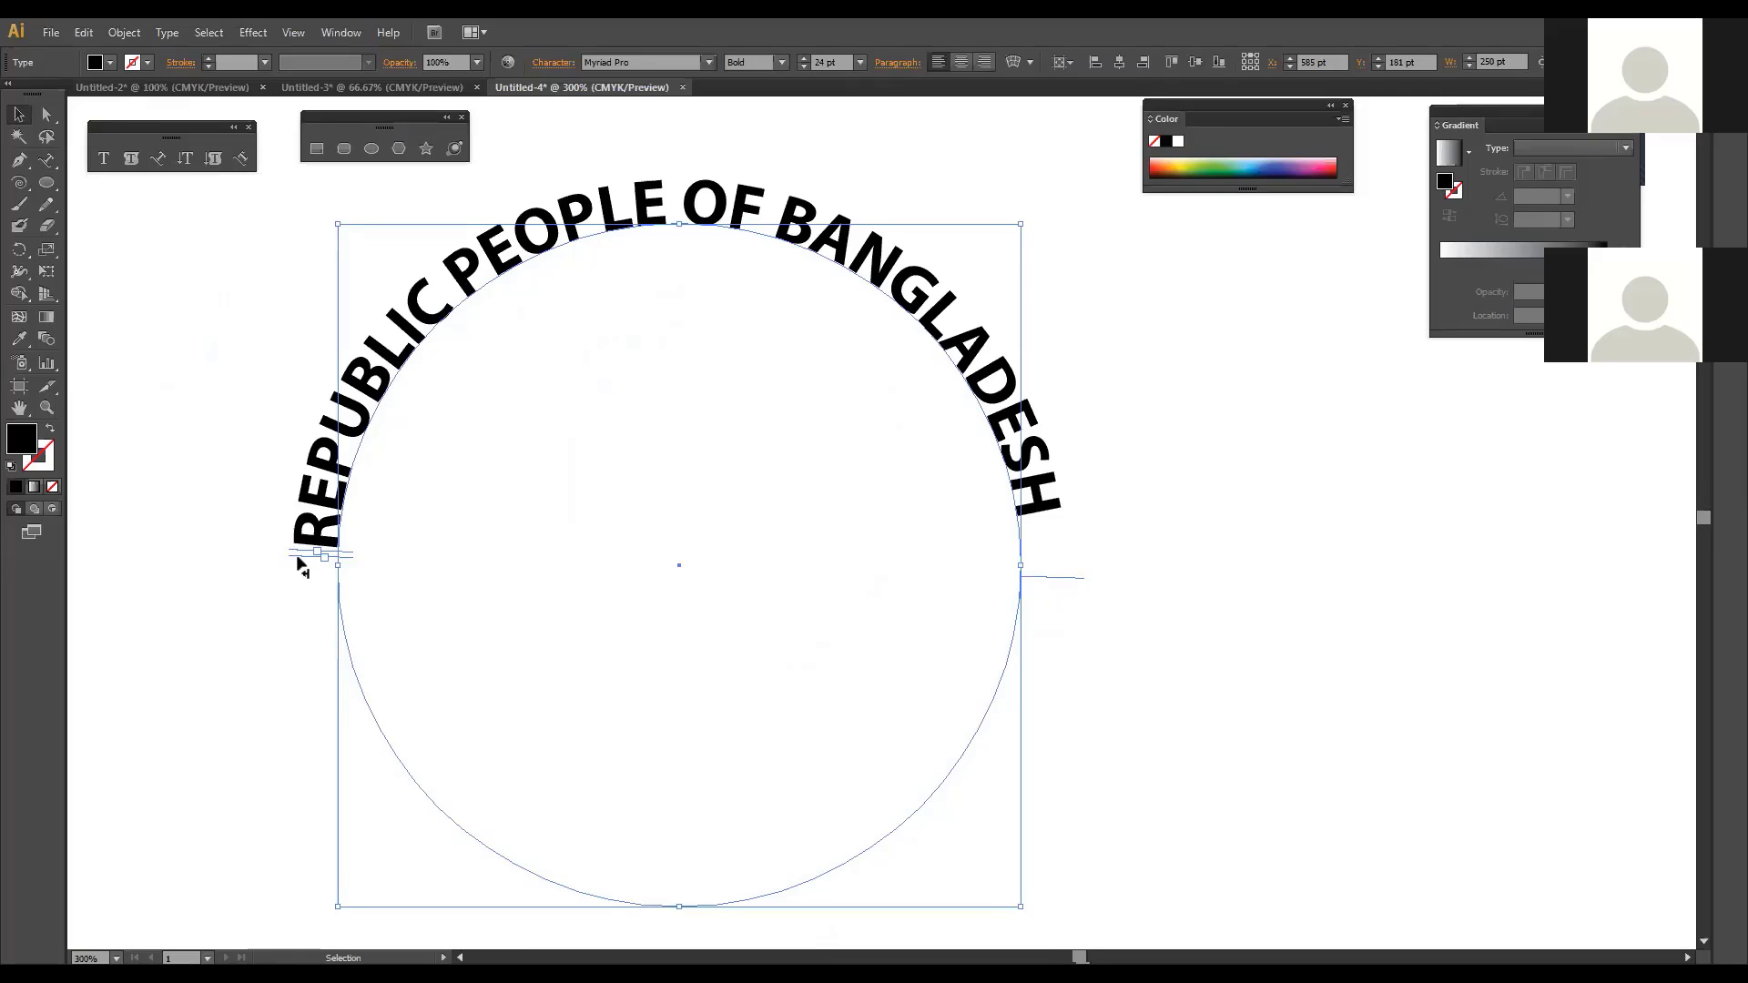
pyautogui.moveTo(296, 555); pyautogui.dragTo(941, 570)
pyautogui.moveTo(293, 558); pyautogui.dragTo(406, 408)
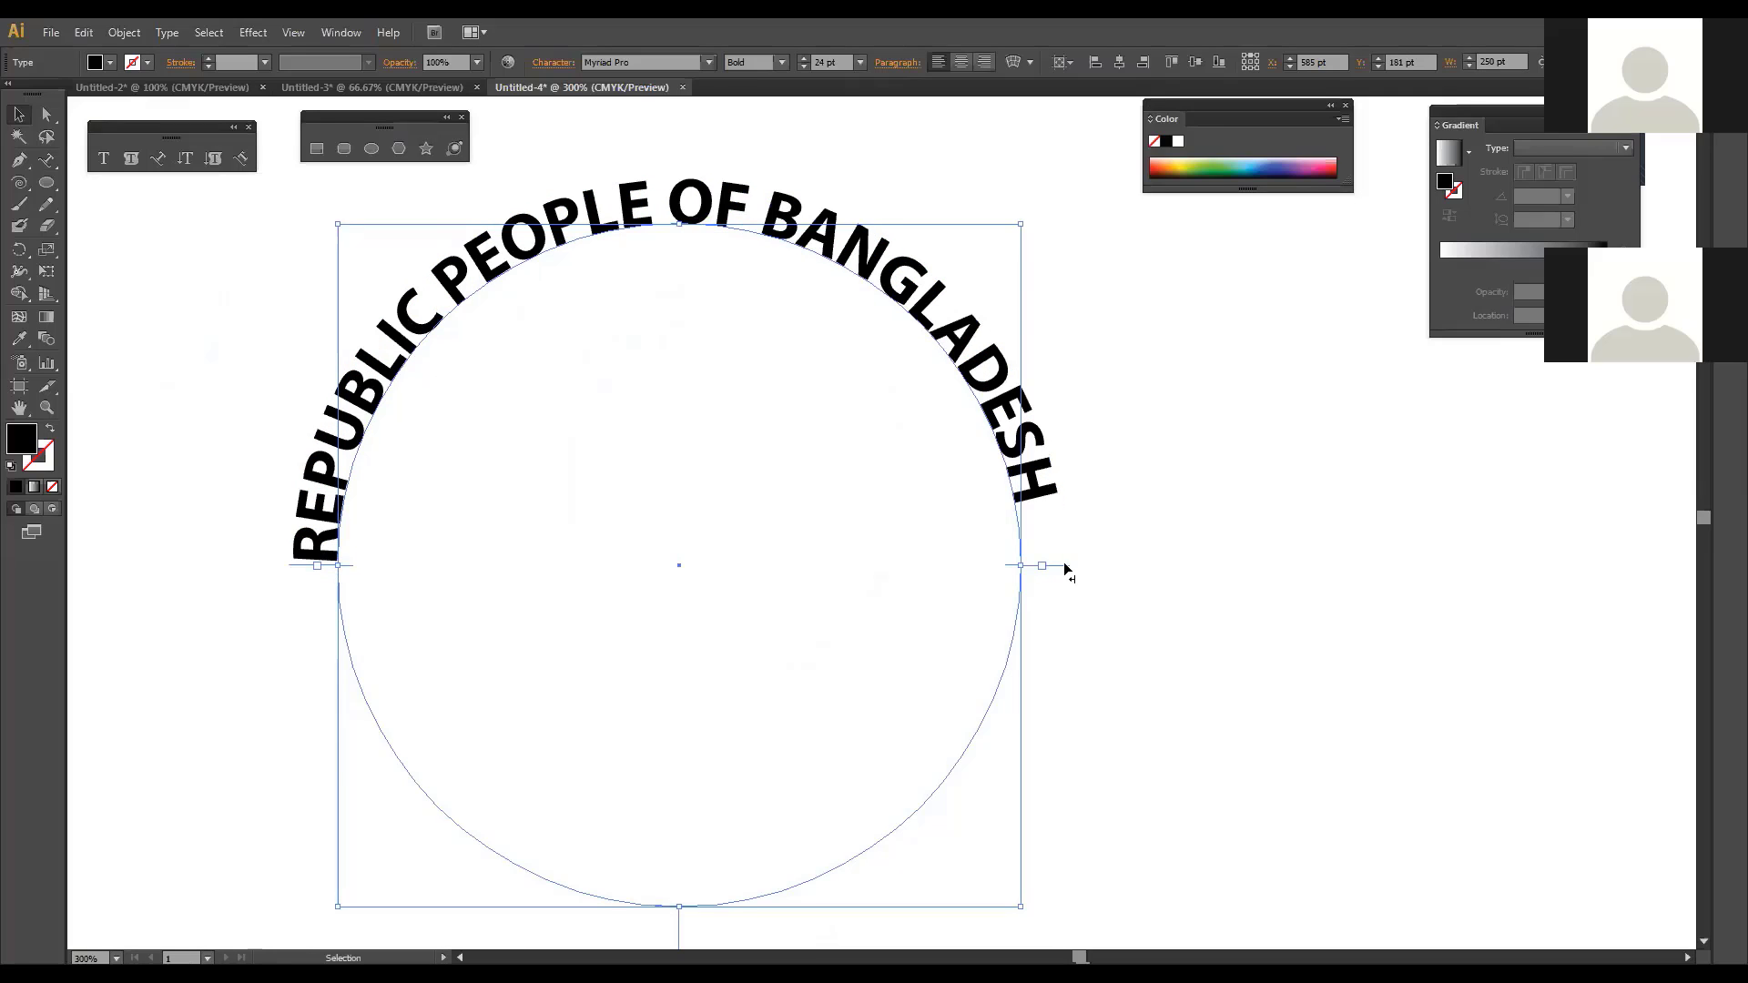
# Step: Pull the path text's end bracket back to just after the final letter H
pyautogui.scroll(-1, 1092, 584)
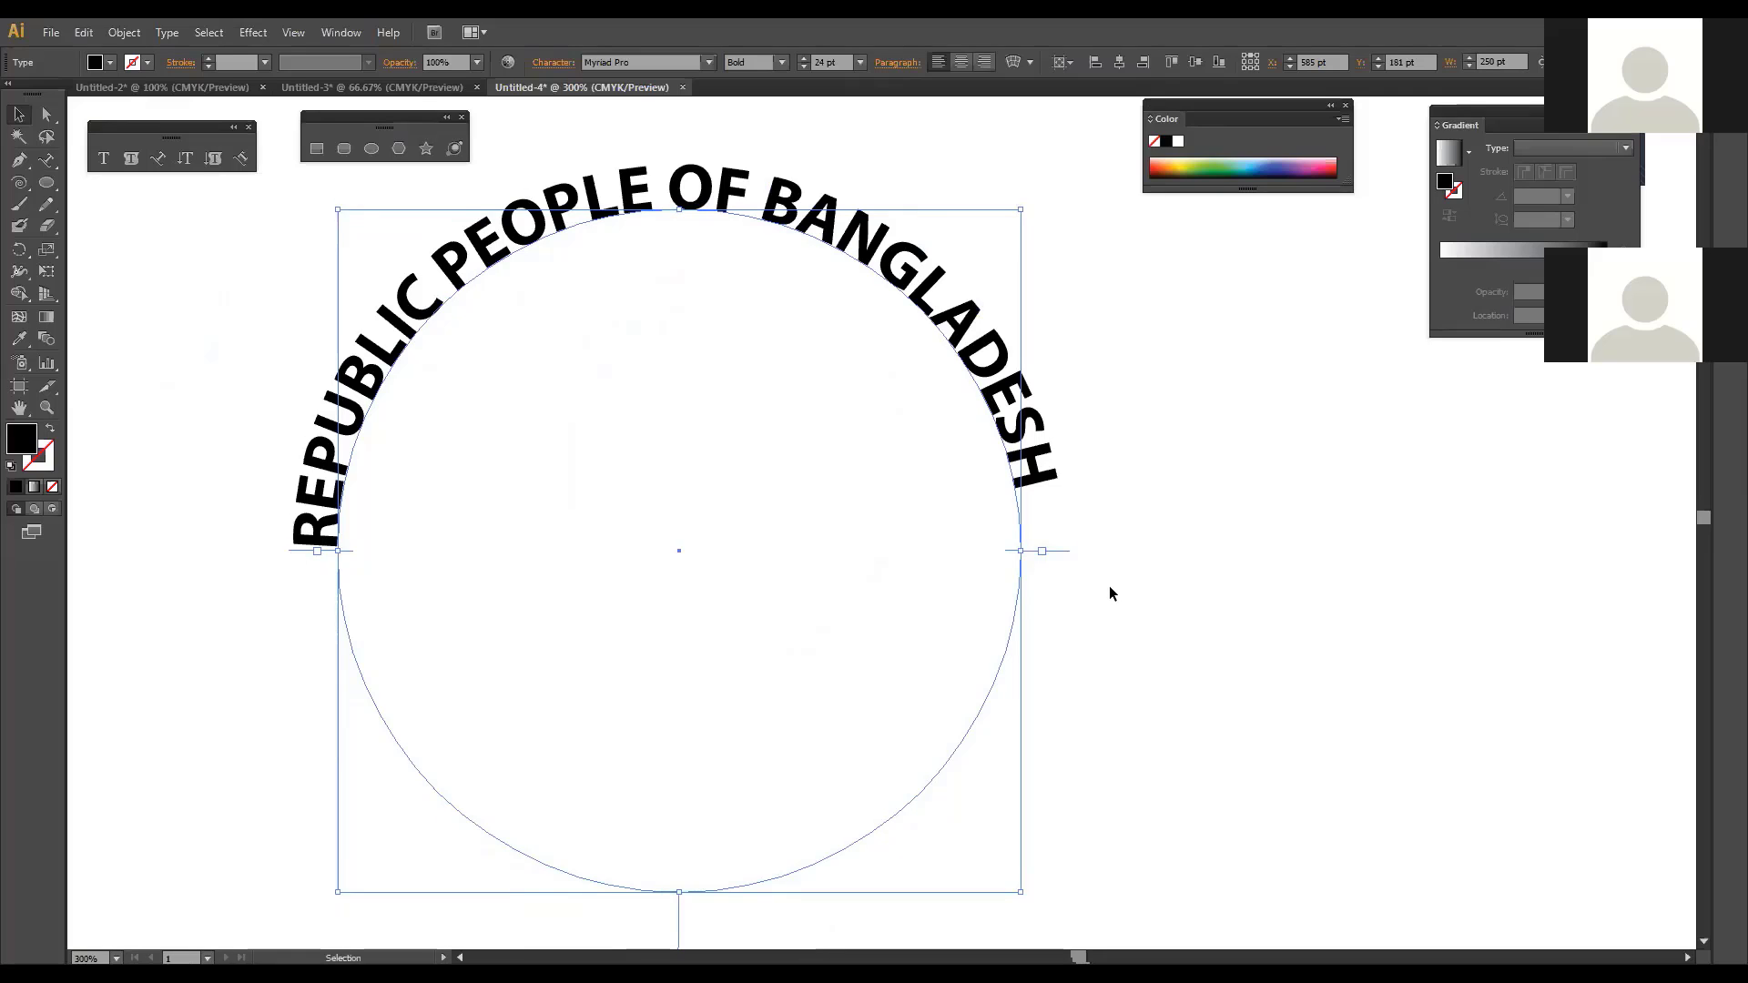
pyautogui.scroll(1, 1109, 587)
pyautogui.scroll(-3, 1111, 593)
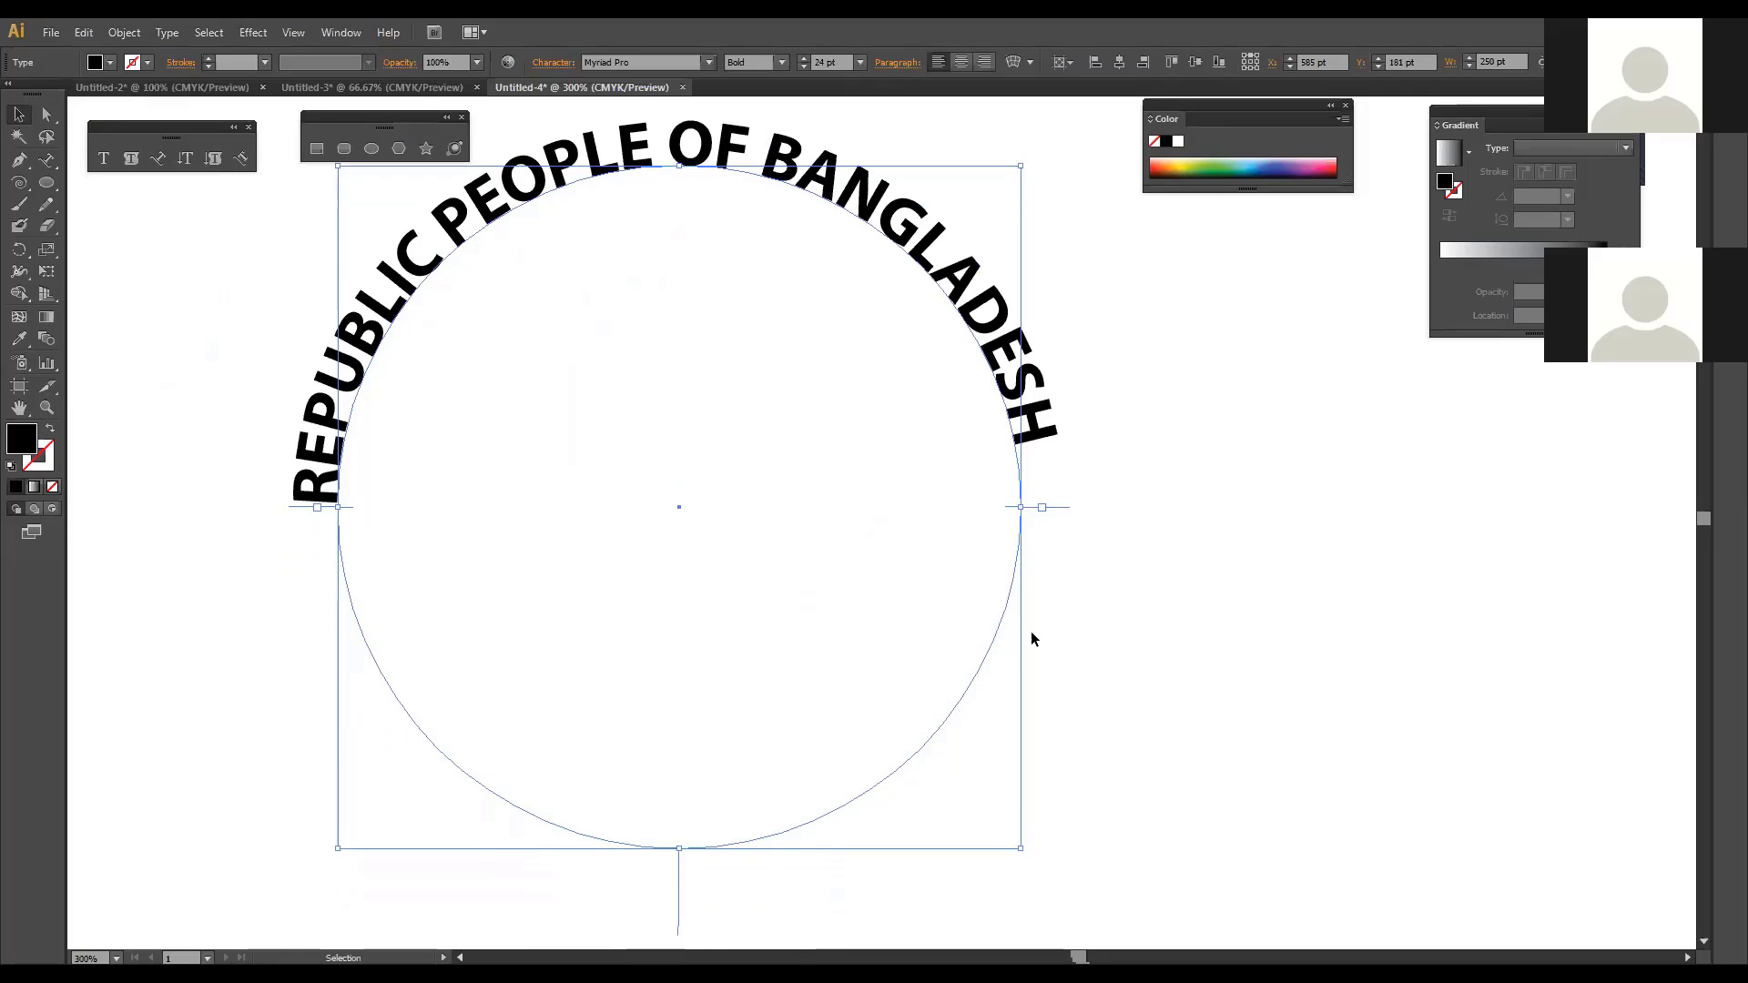
pyautogui.moveTo(681, 917)
pyautogui.mouseDown()
pyautogui.moveTo(726, 893)
pyautogui.moveTo(678, 909)
pyautogui.mouseUp()
pyautogui.moveTo(1067, 478); pyautogui.dragTo(1063, 449)
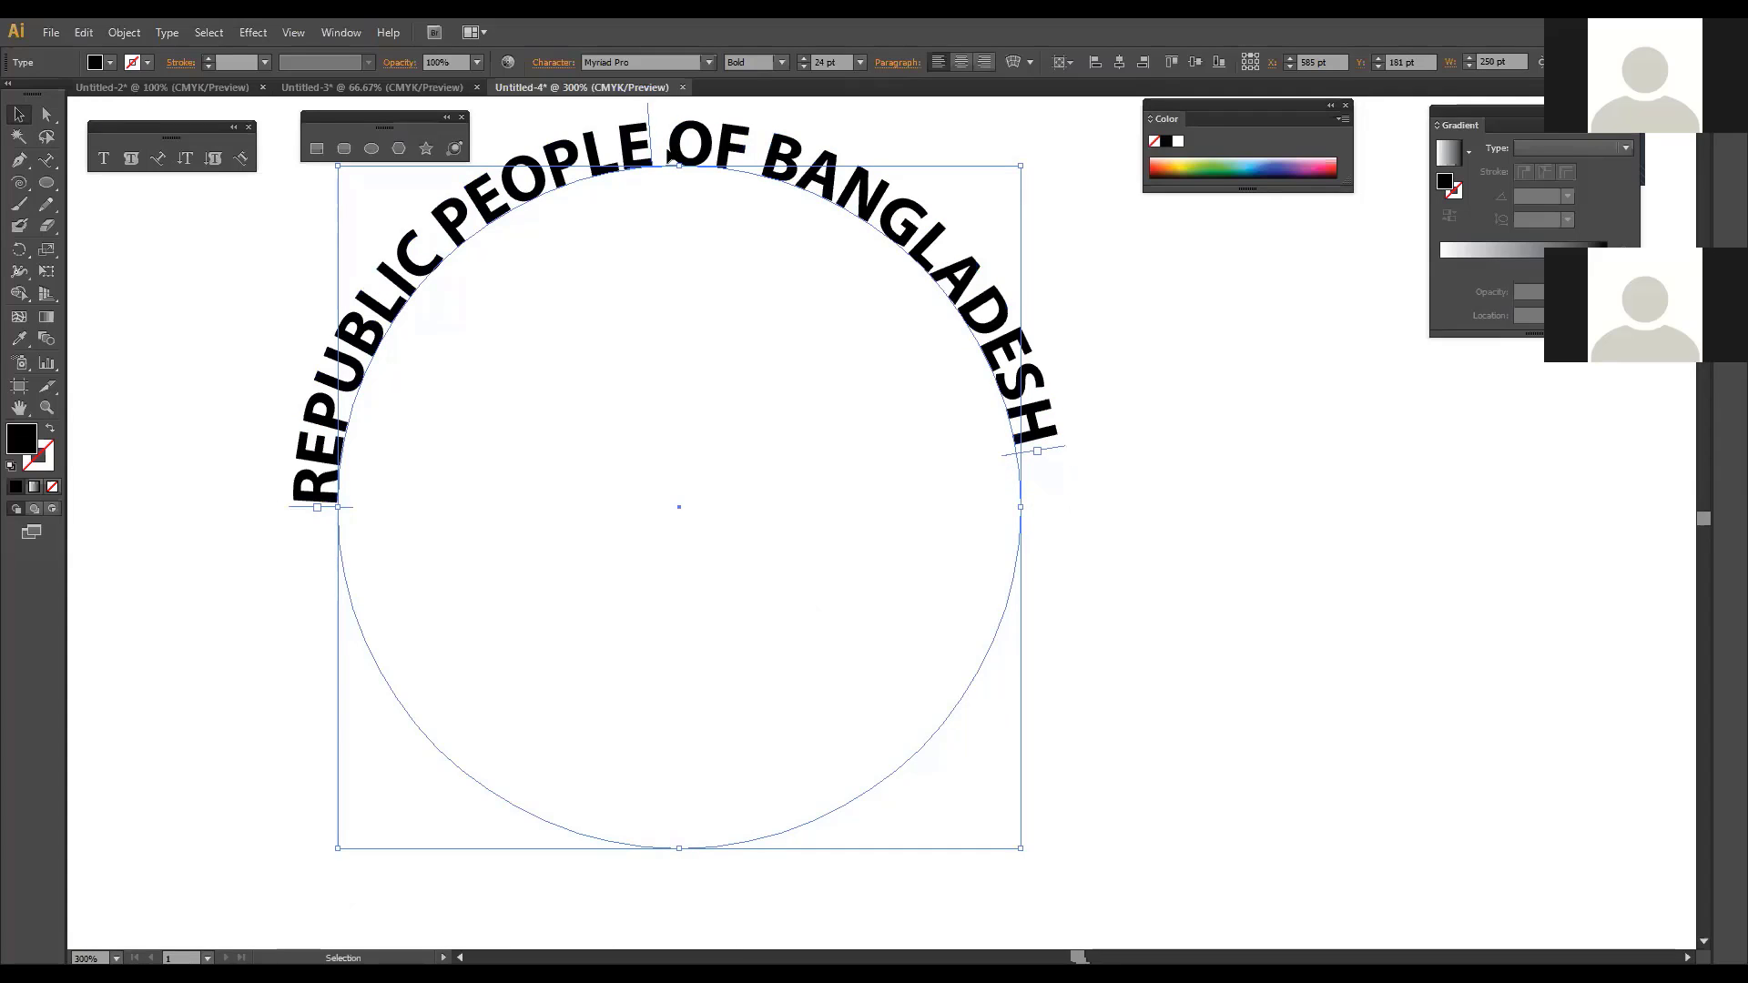
# Step: Slide the text around the circle until it sits symmetrically over the top, and center-align its paragraph
pyautogui.scroll(1, 661, 118)
pyautogui.moveTo(661, 118); pyautogui.dragTo(1084, 488)
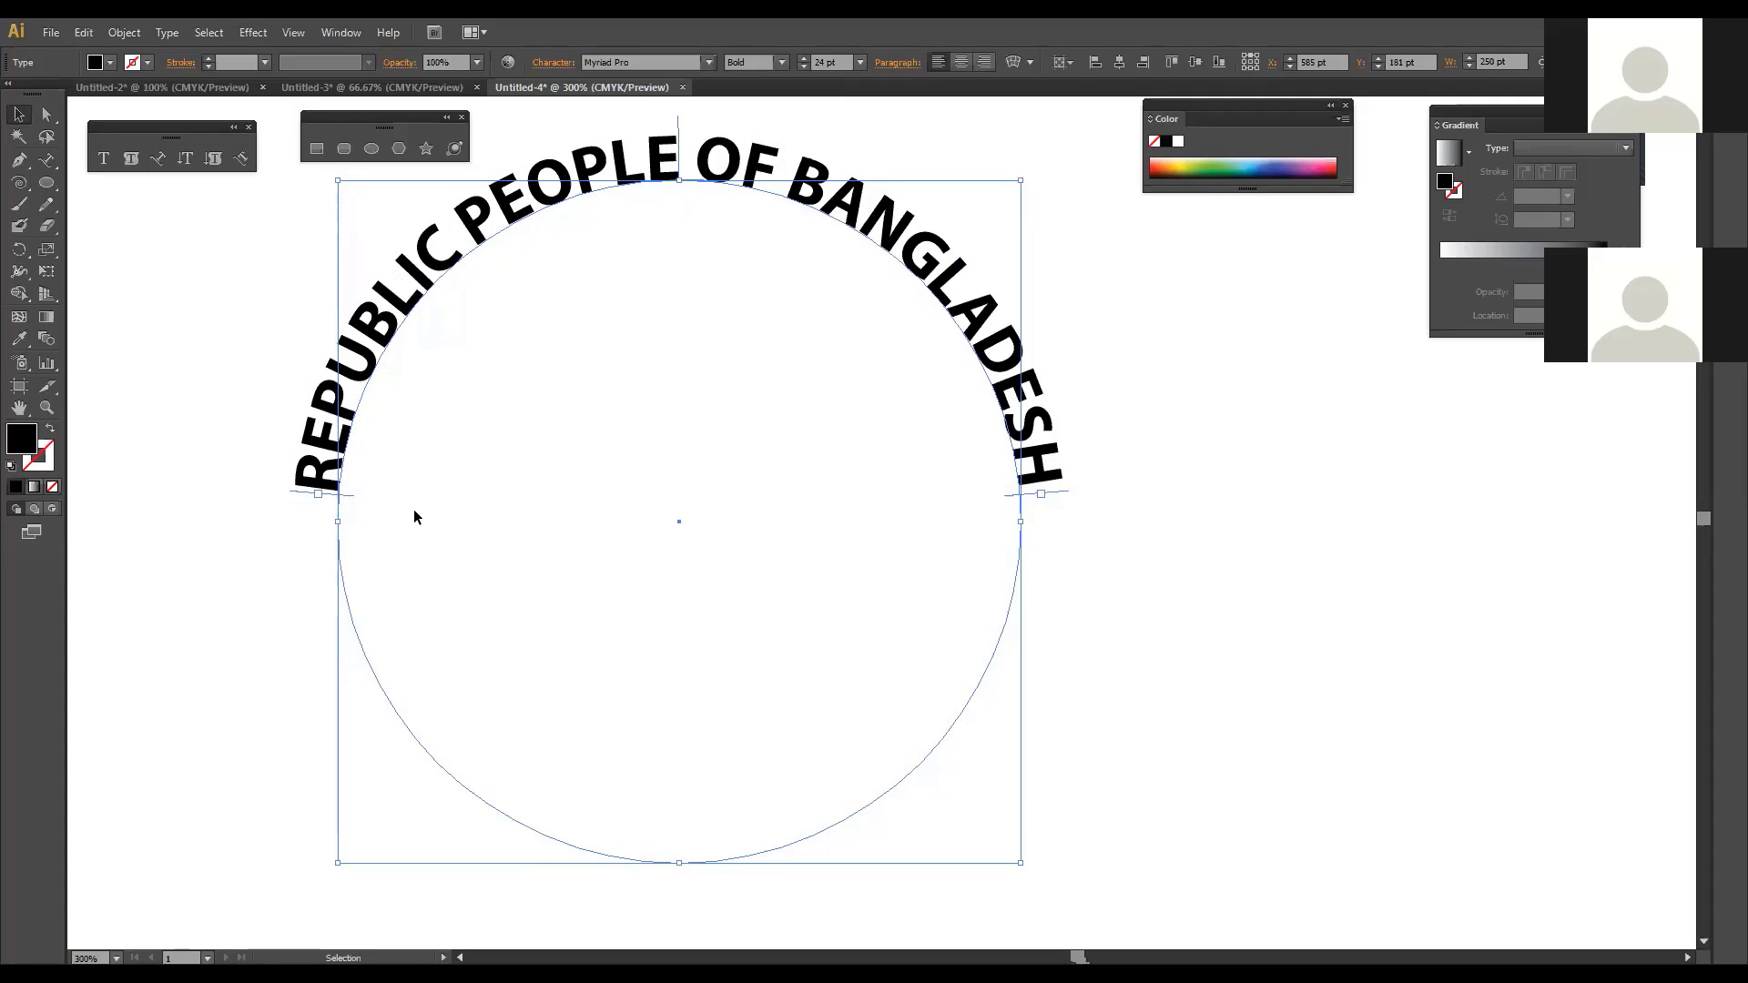
pyautogui.click(963, 62)
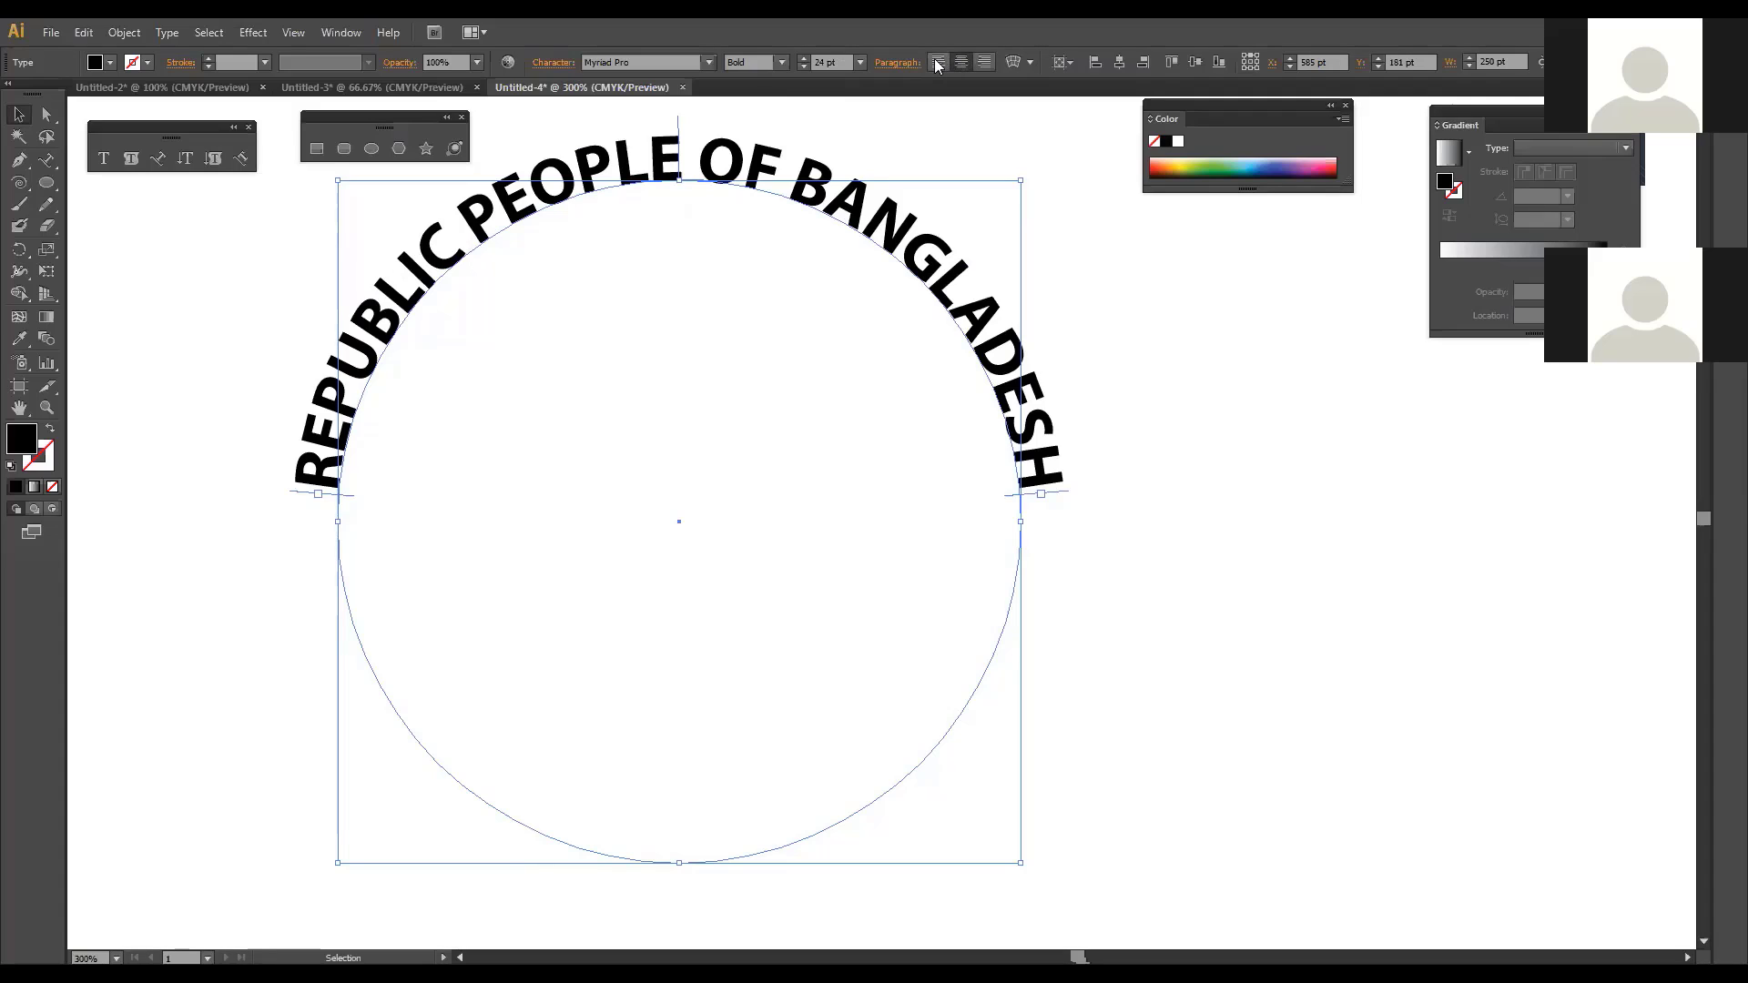
# Step: Try left alignment on the circular text's paragraph and return it to center alignment
pyautogui.click(938, 62)
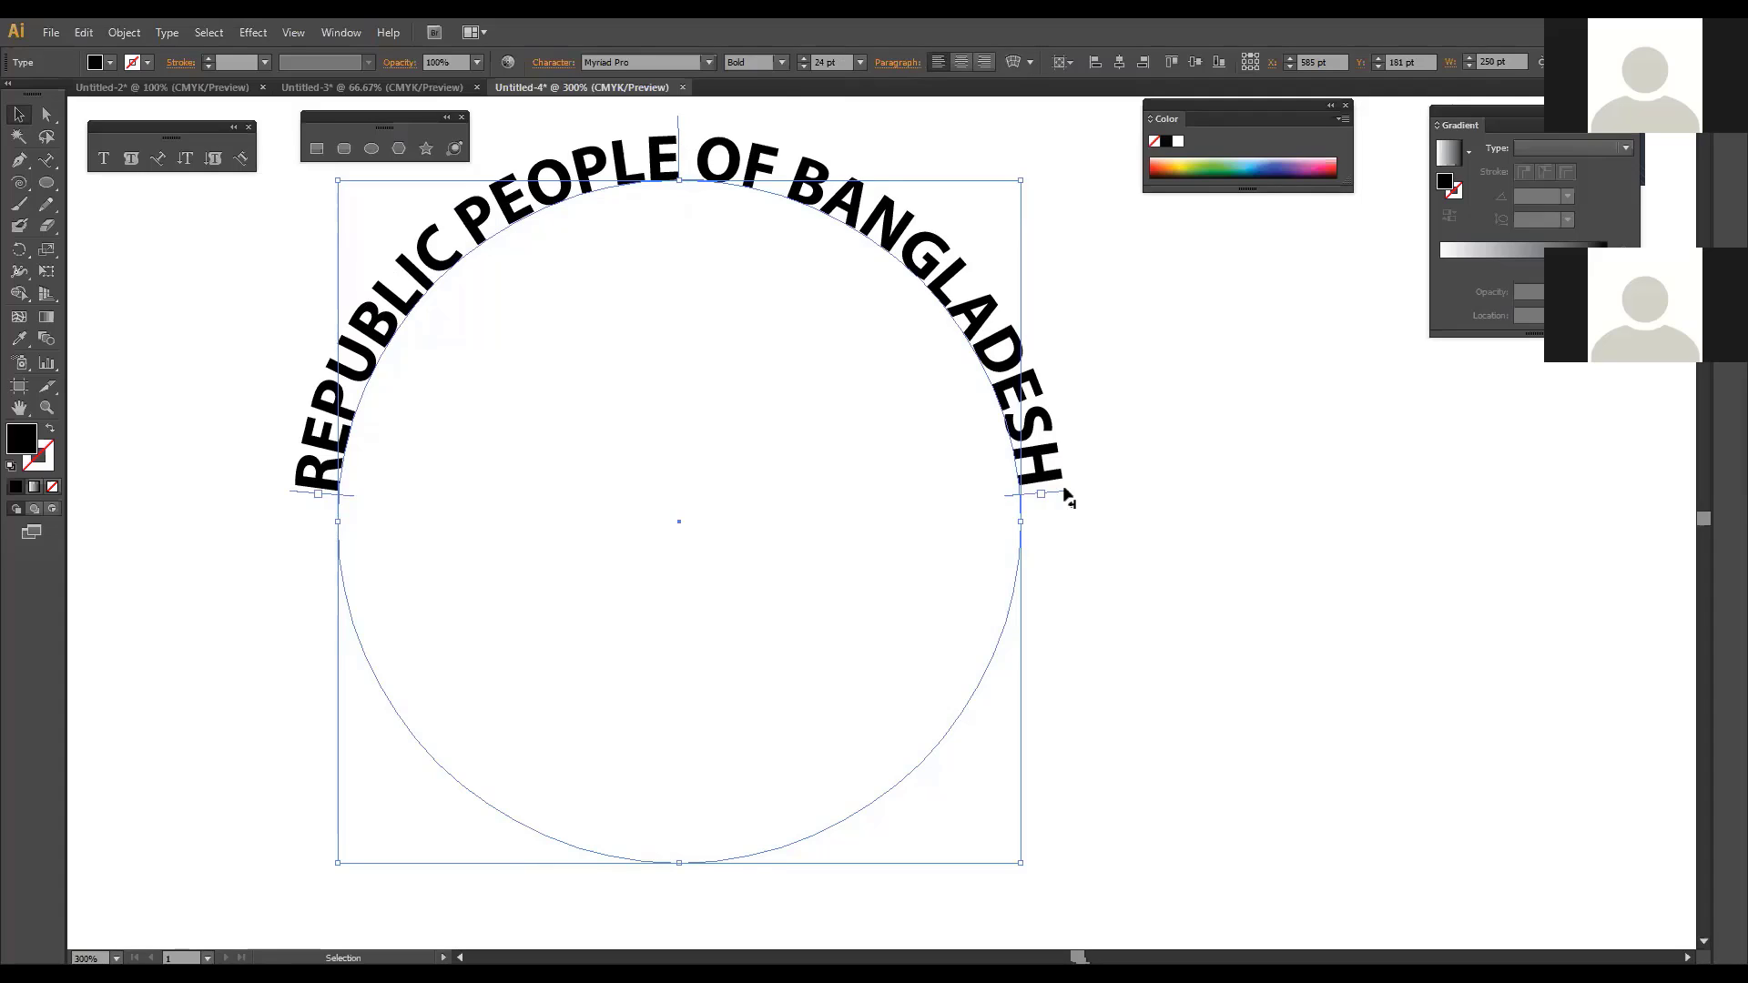
pyautogui.click(960, 62)
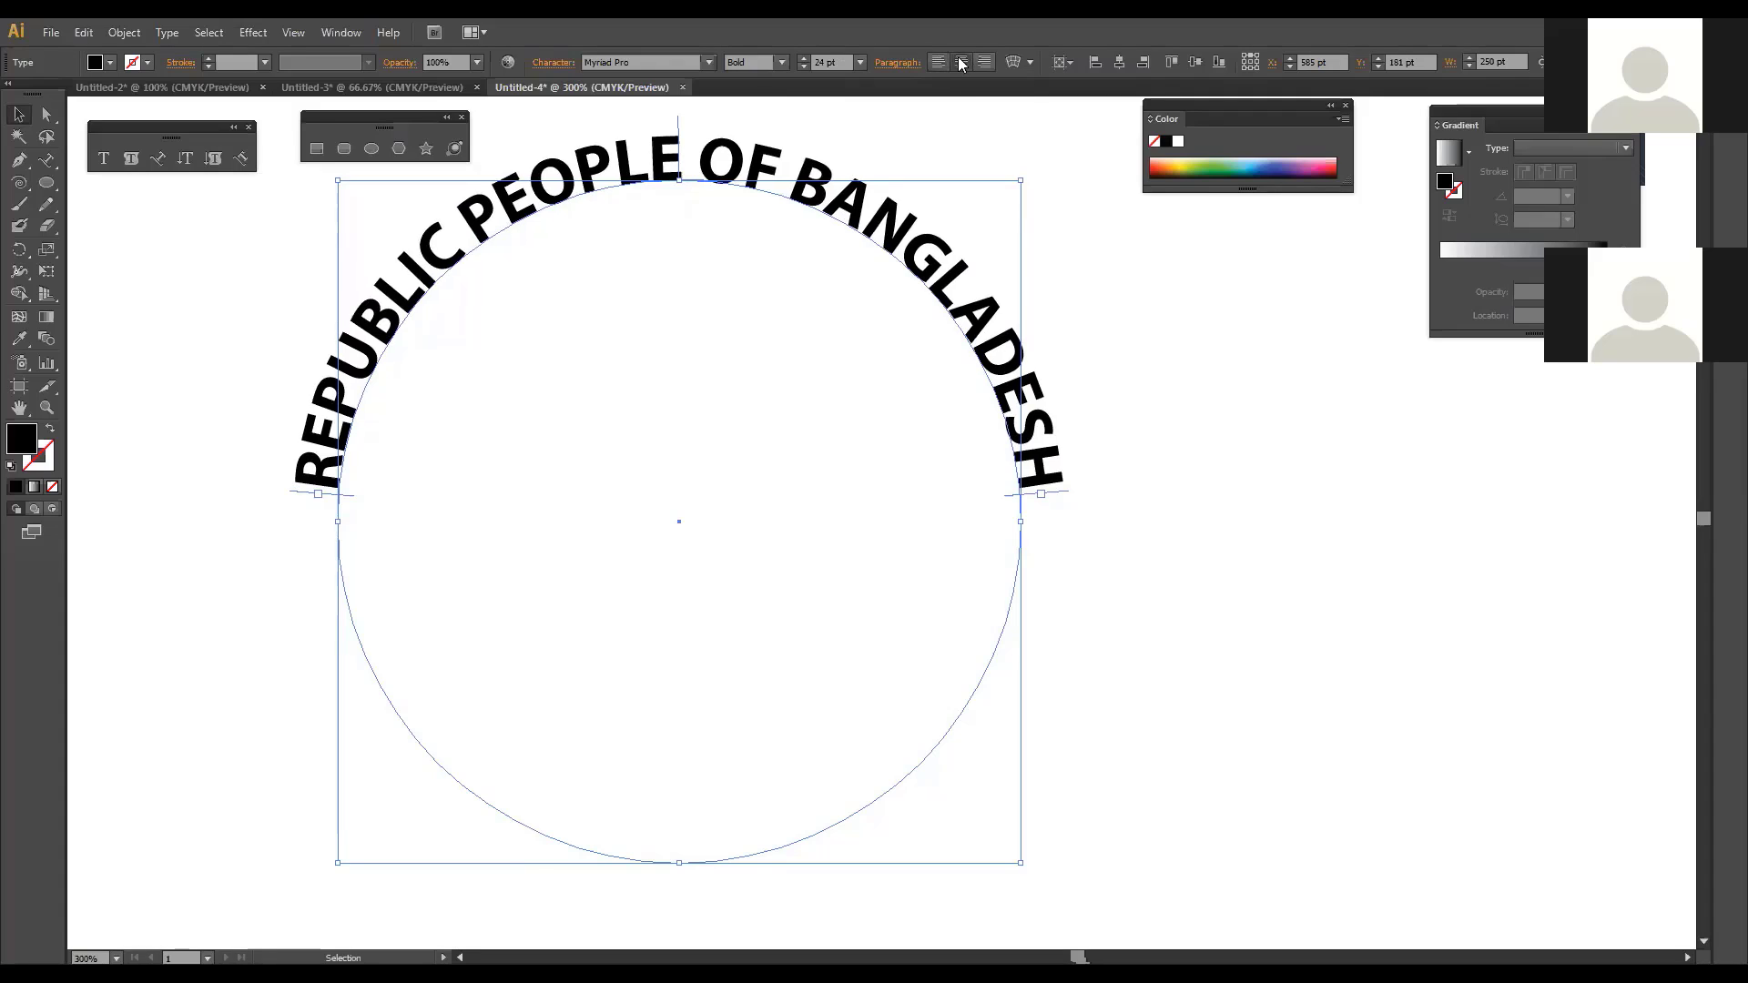
pyautogui.click(1209, 516)
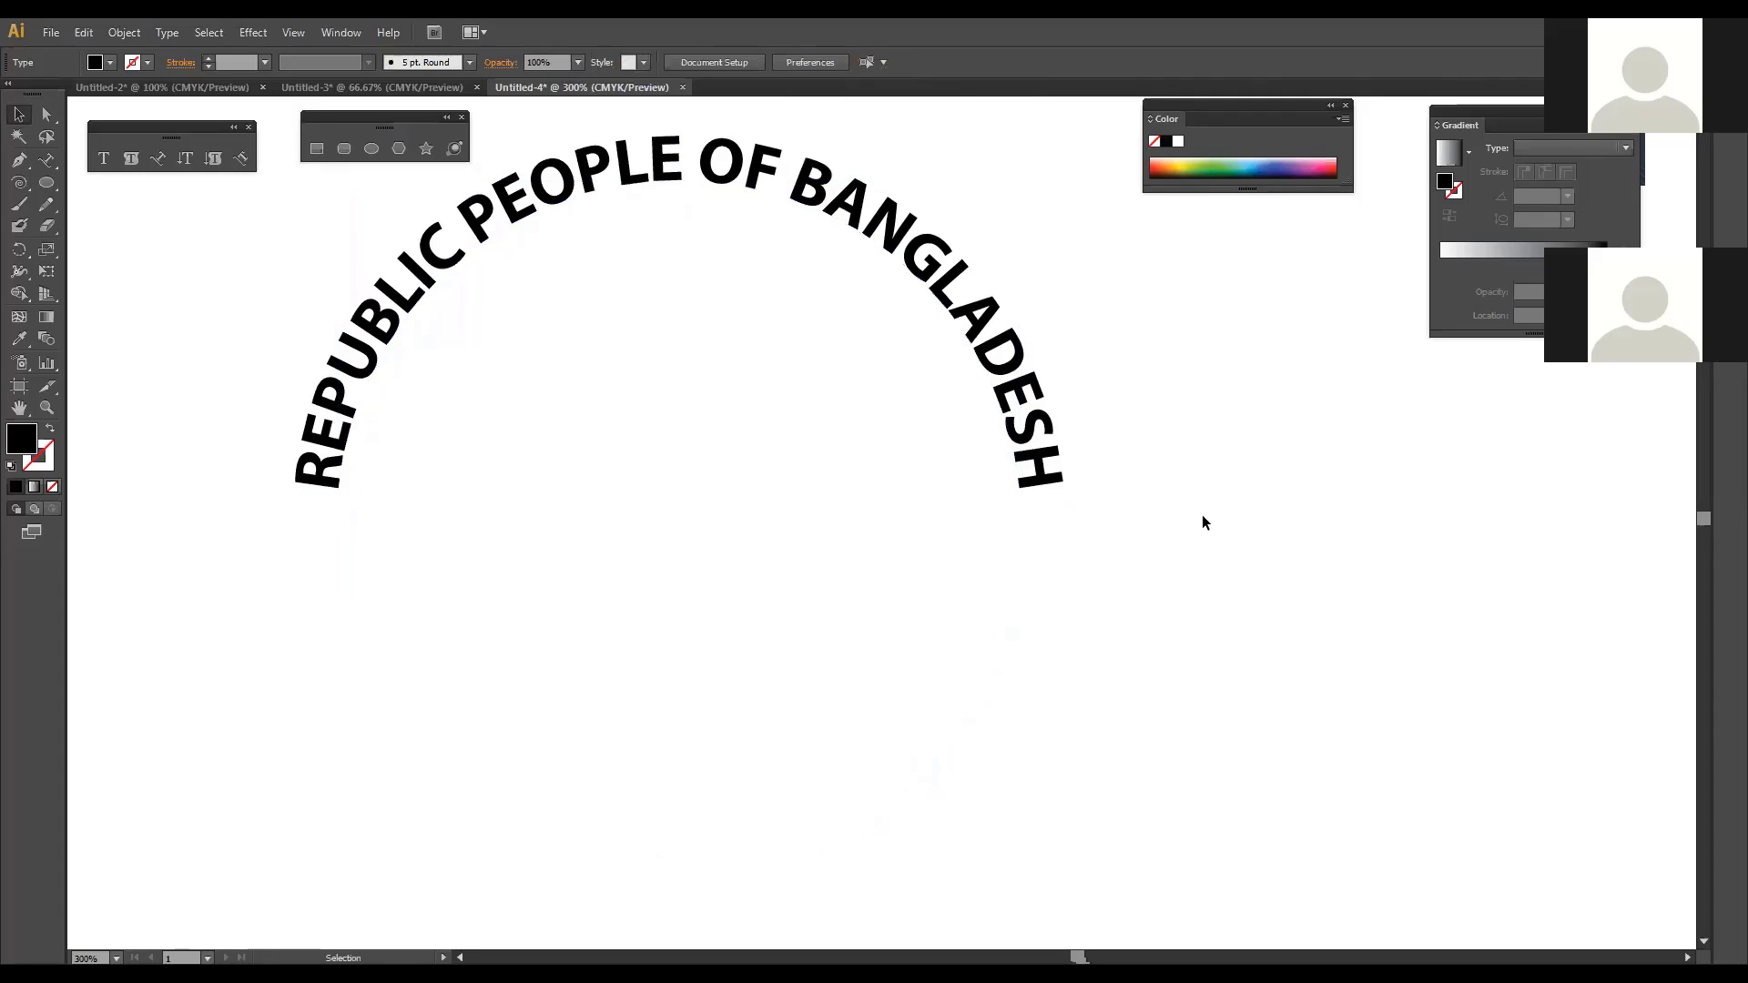
# Step: Copy the curved REPUBLIC PEOPLE OF BANGLADESH text and leave it deselected
pyautogui.press('z')
pyautogui.keyDown('alt'); pyautogui.click(851, 472); pyautogui.keyUp('alt')
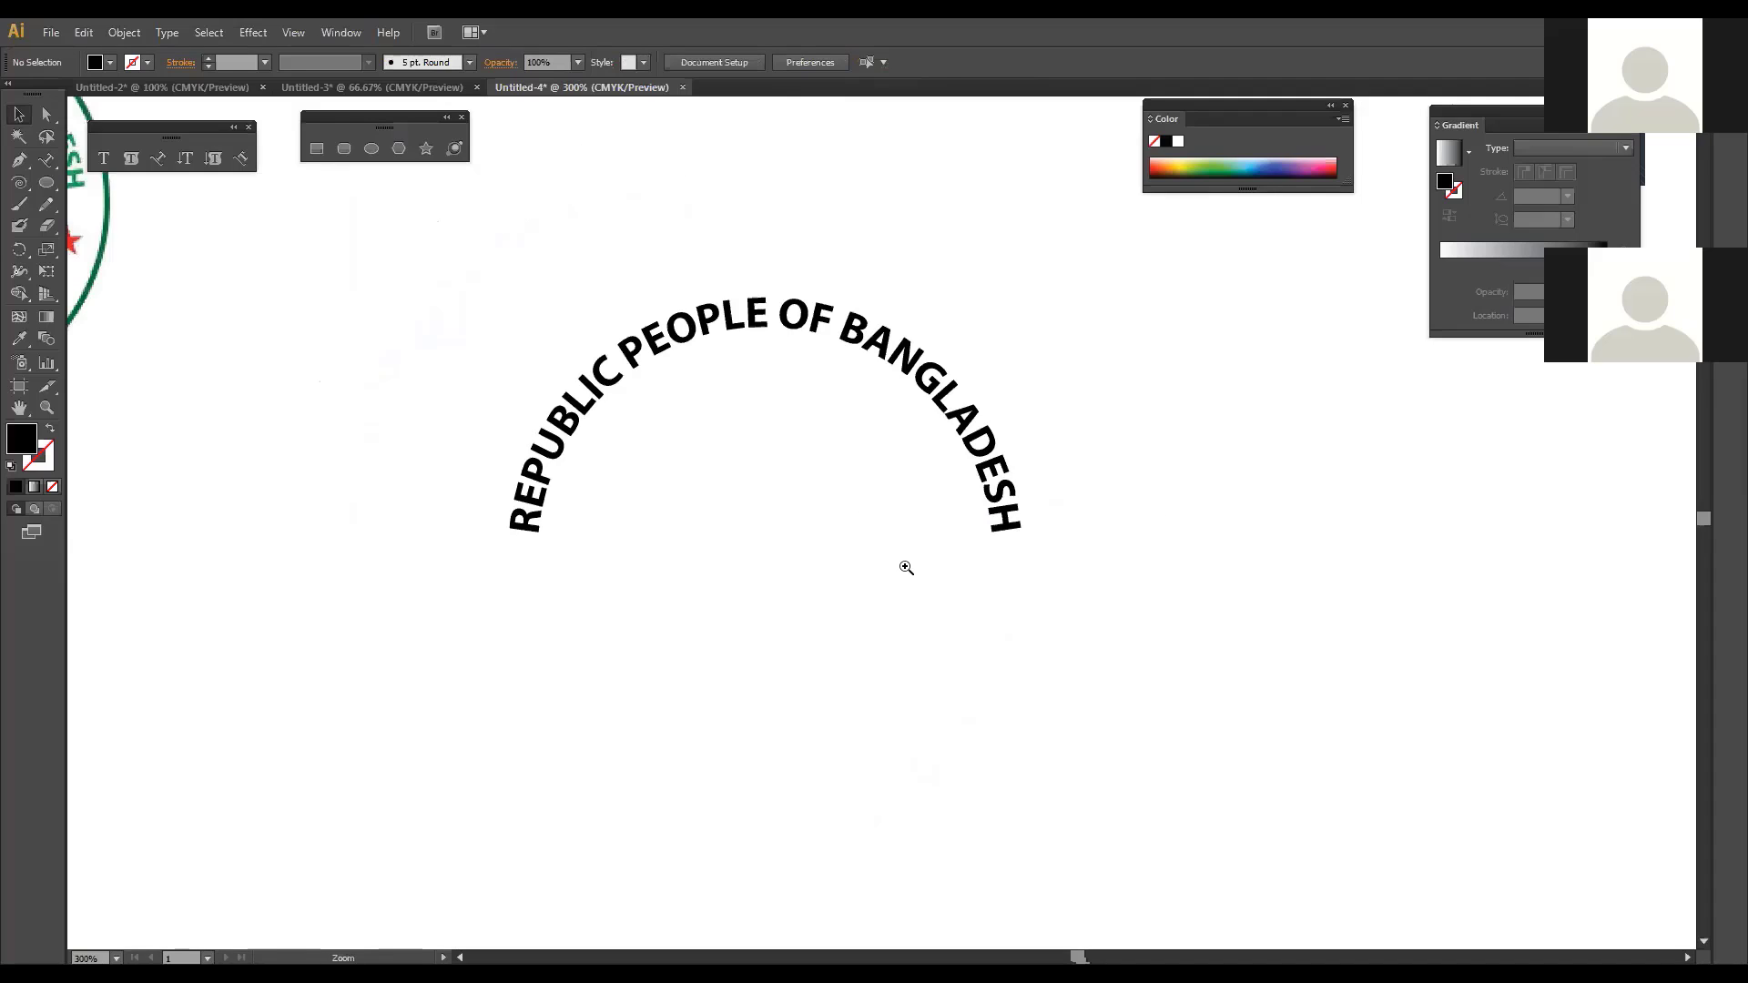
pyautogui.hotkey('ctrl', '-')
pyautogui.hotkey('ctrl', '-')
pyautogui.hotkey('ctrl', '+')
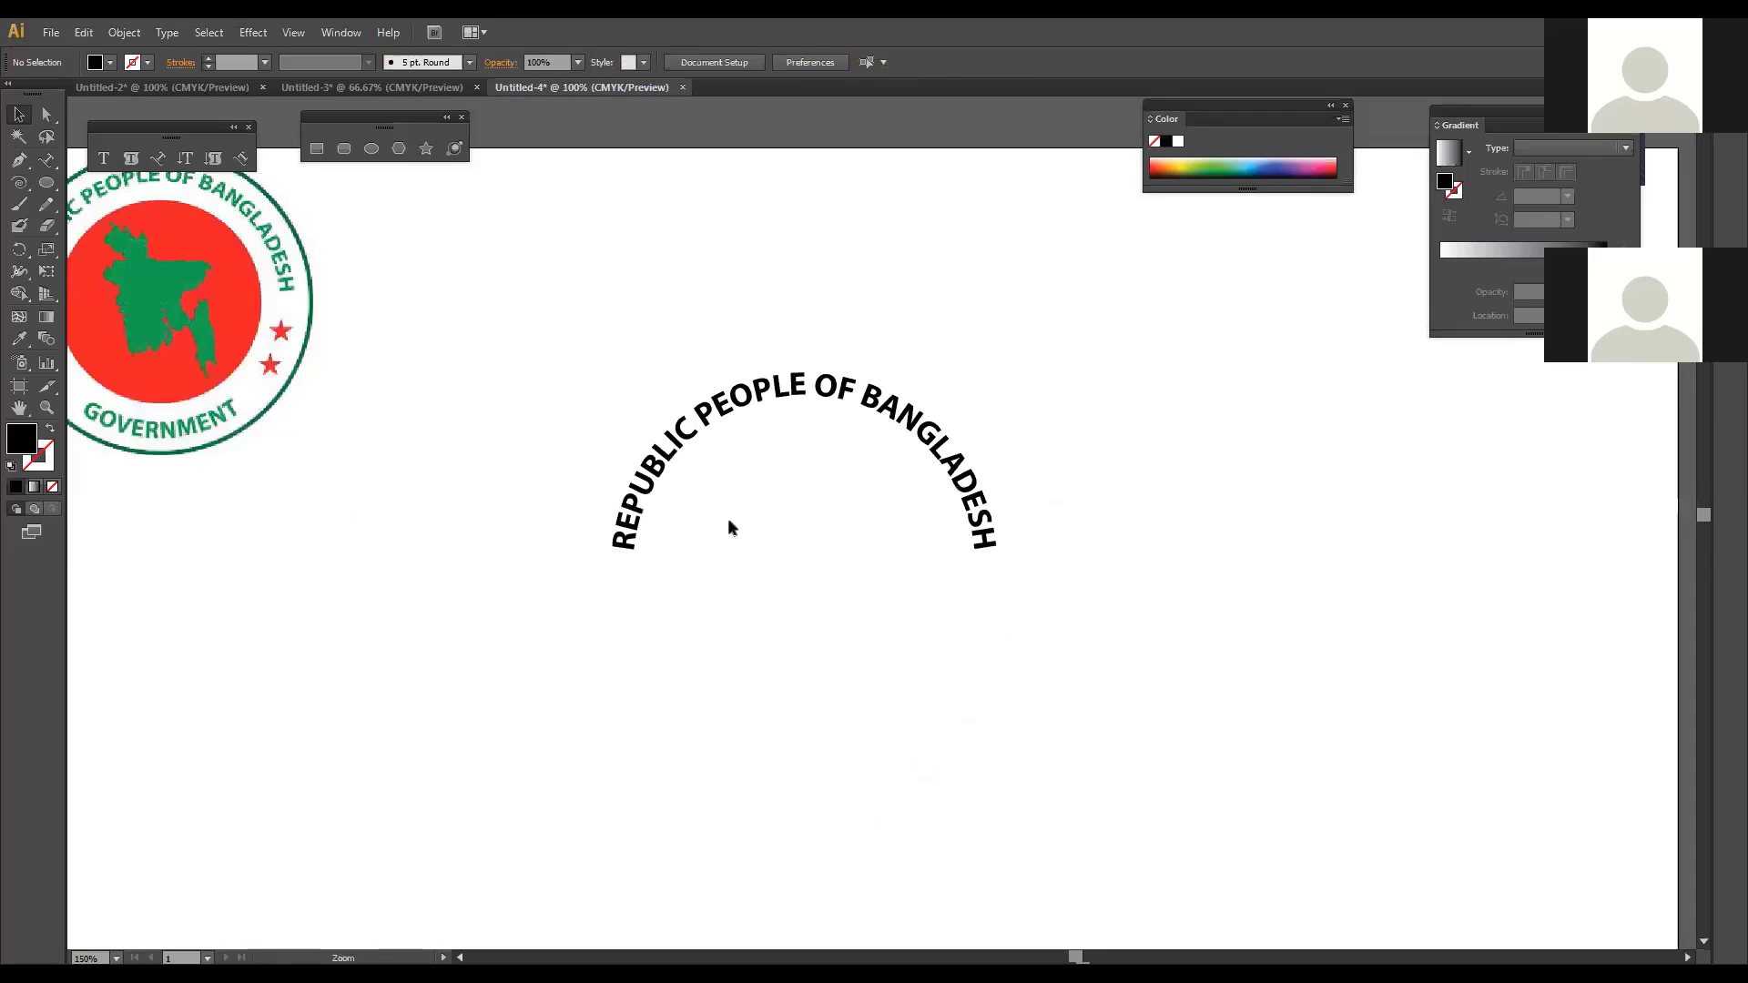
pyautogui.hotkey('ctrl', '-')
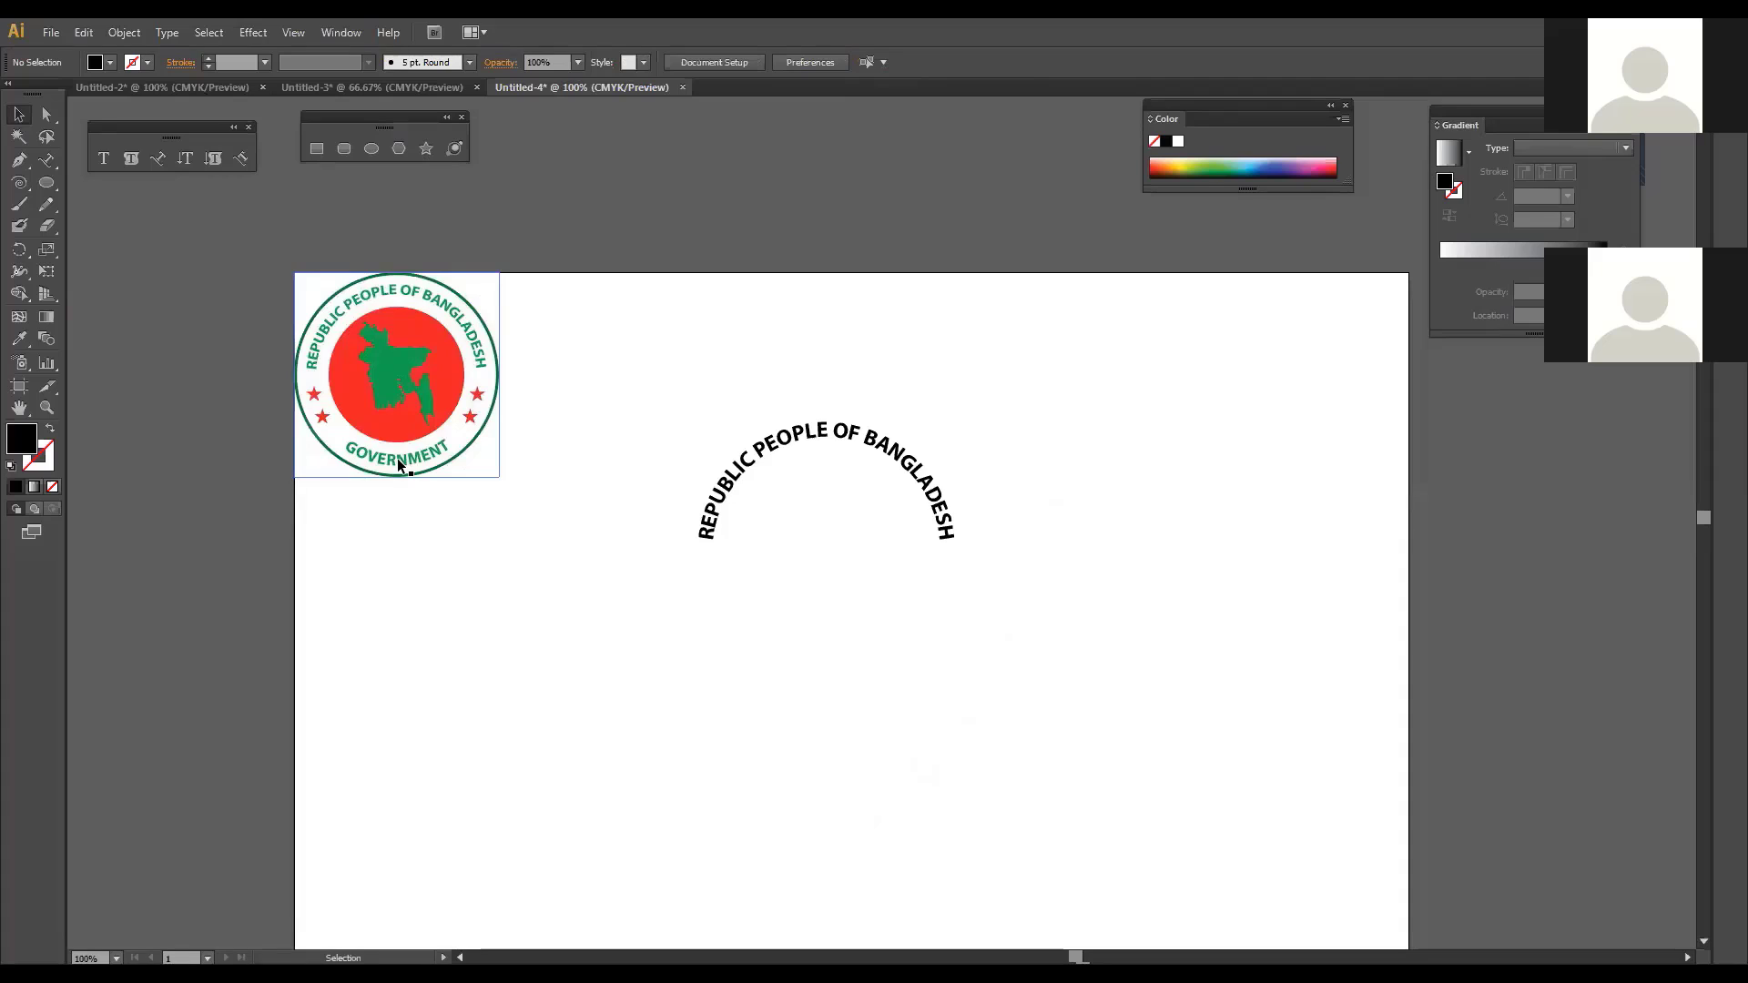
pyautogui.click(780, 451)
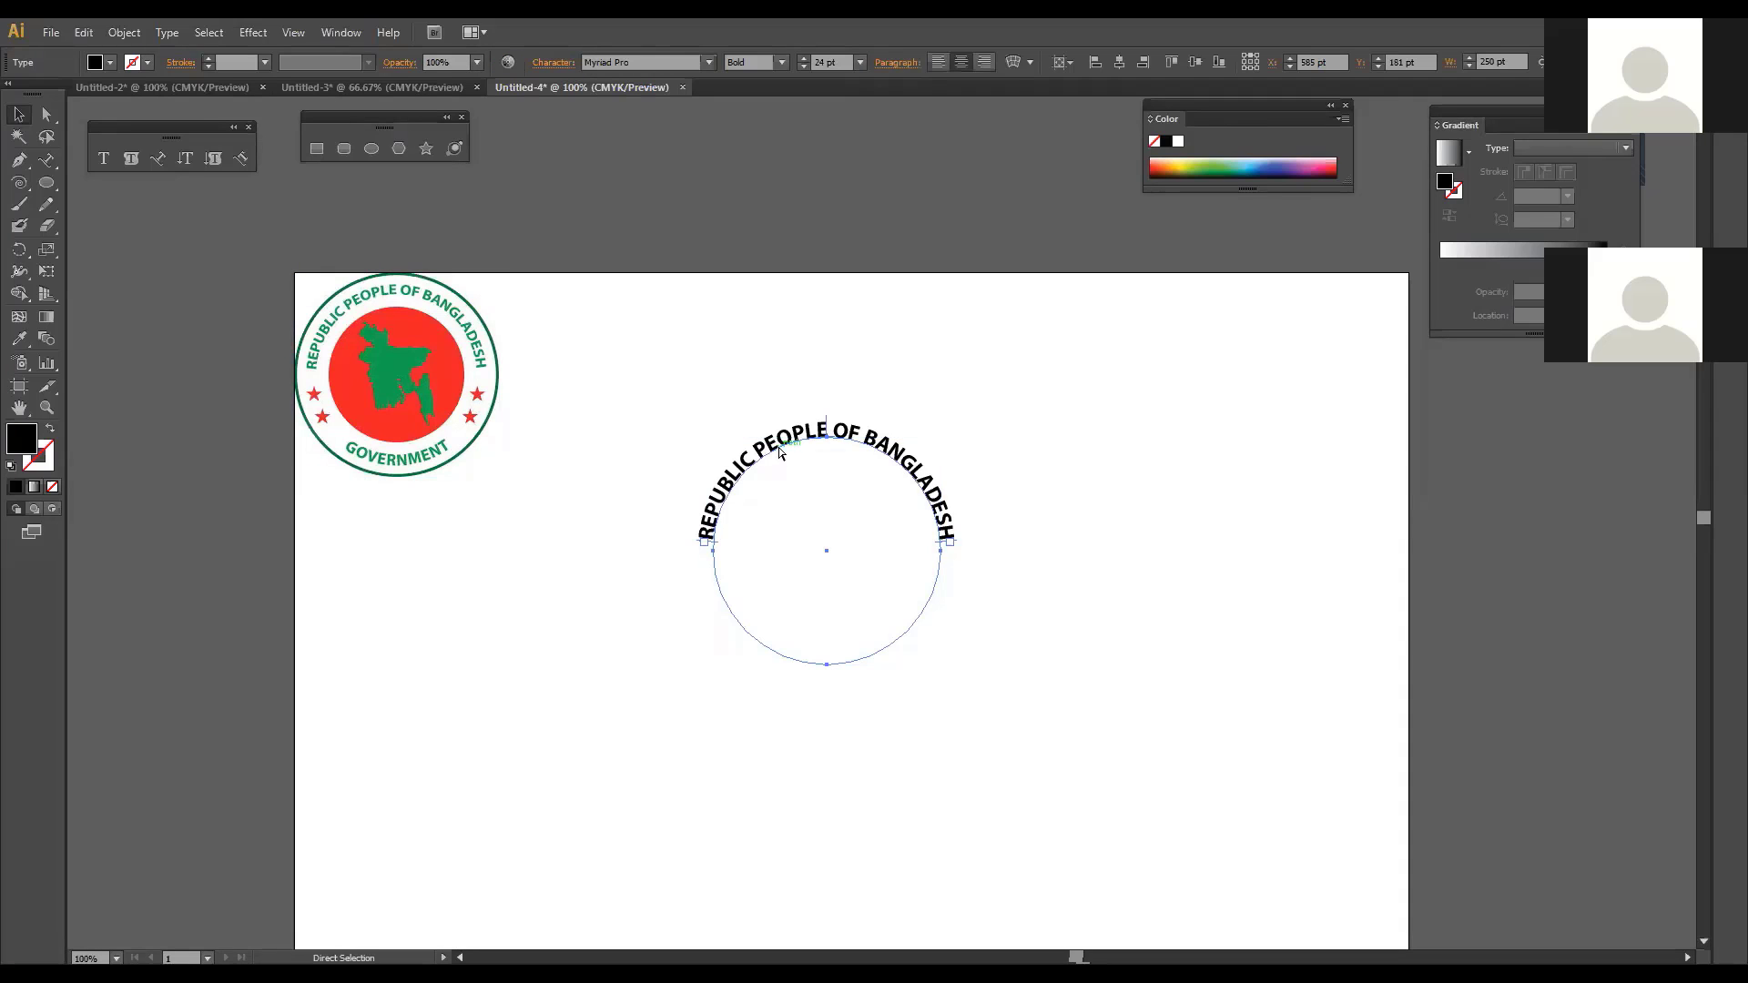
pyautogui.press('v')
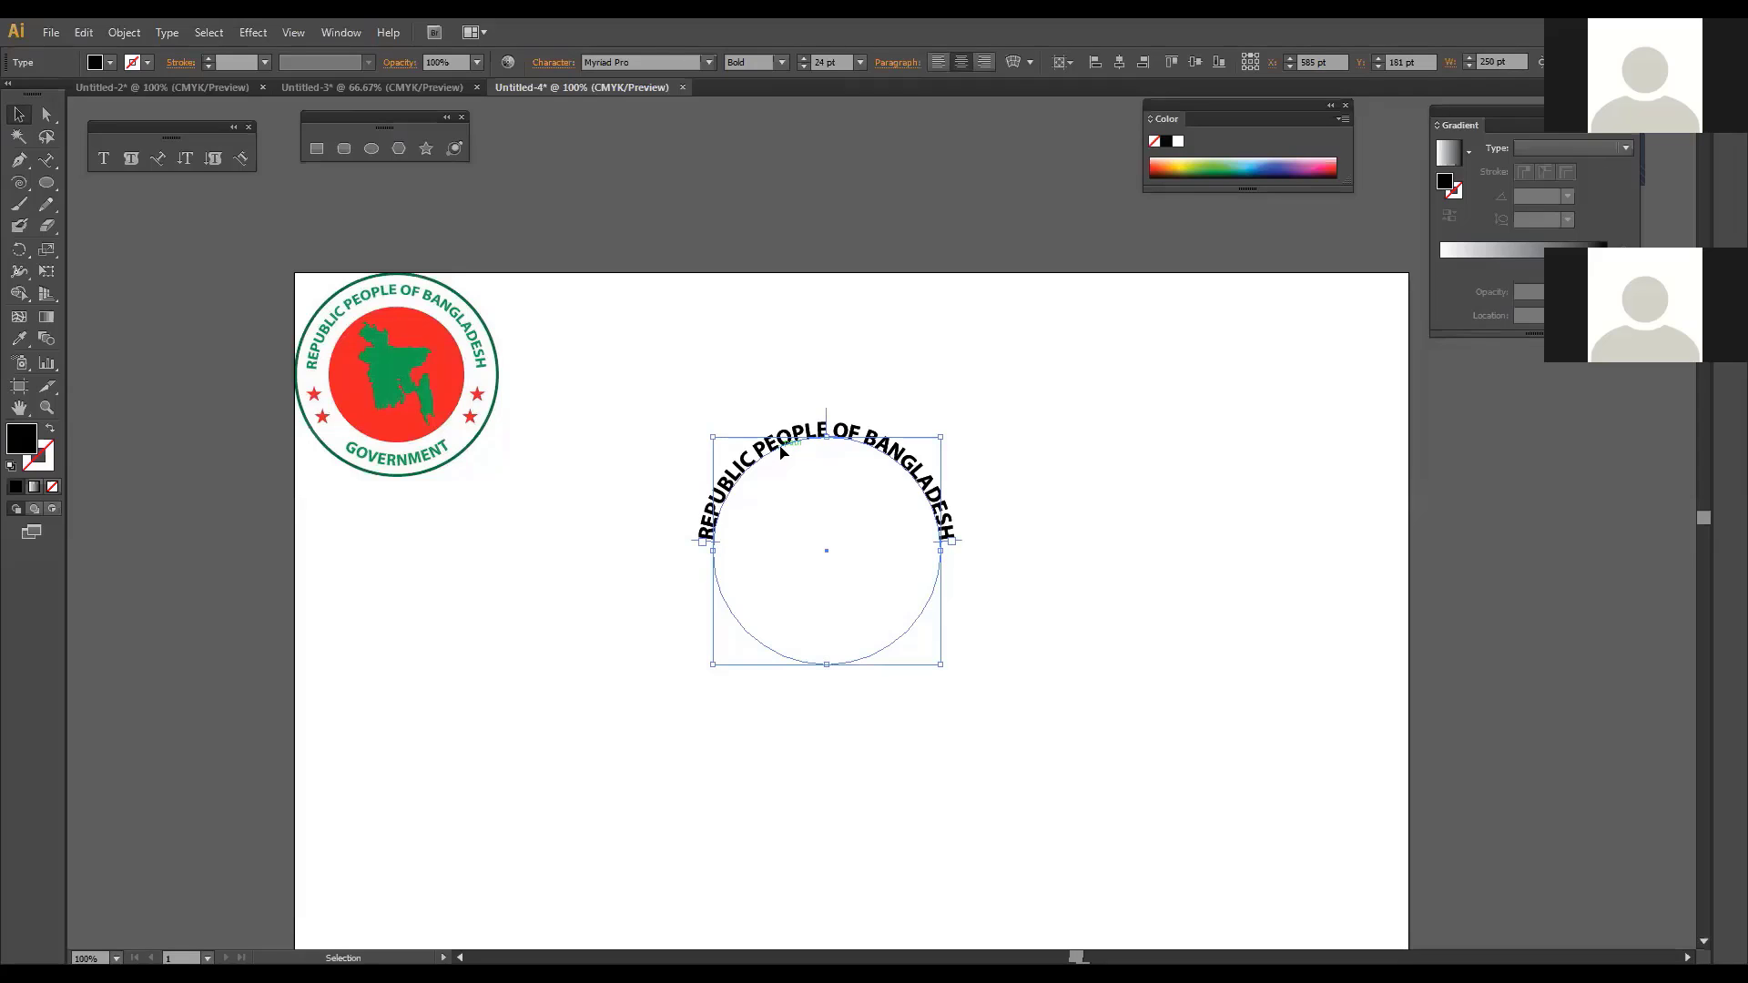
pyautogui.press('a')
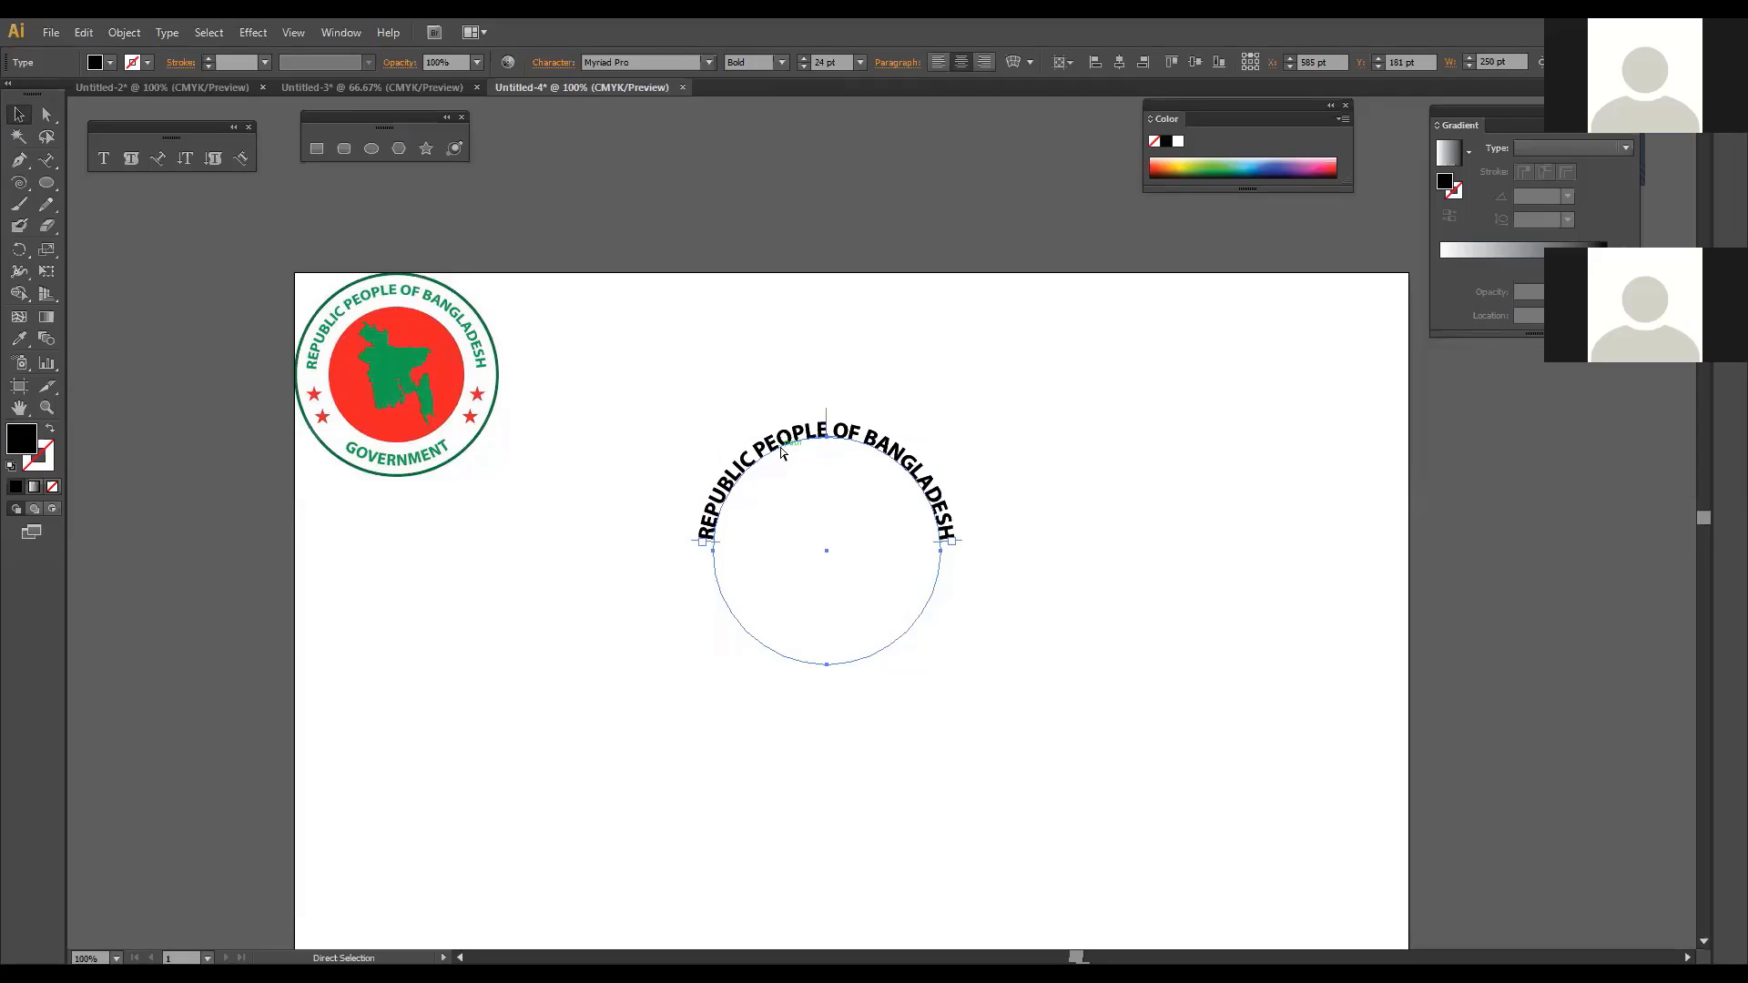
pyautogui.hotkey('ctrl', 'shift', 'a')
pyautogui.press('v')
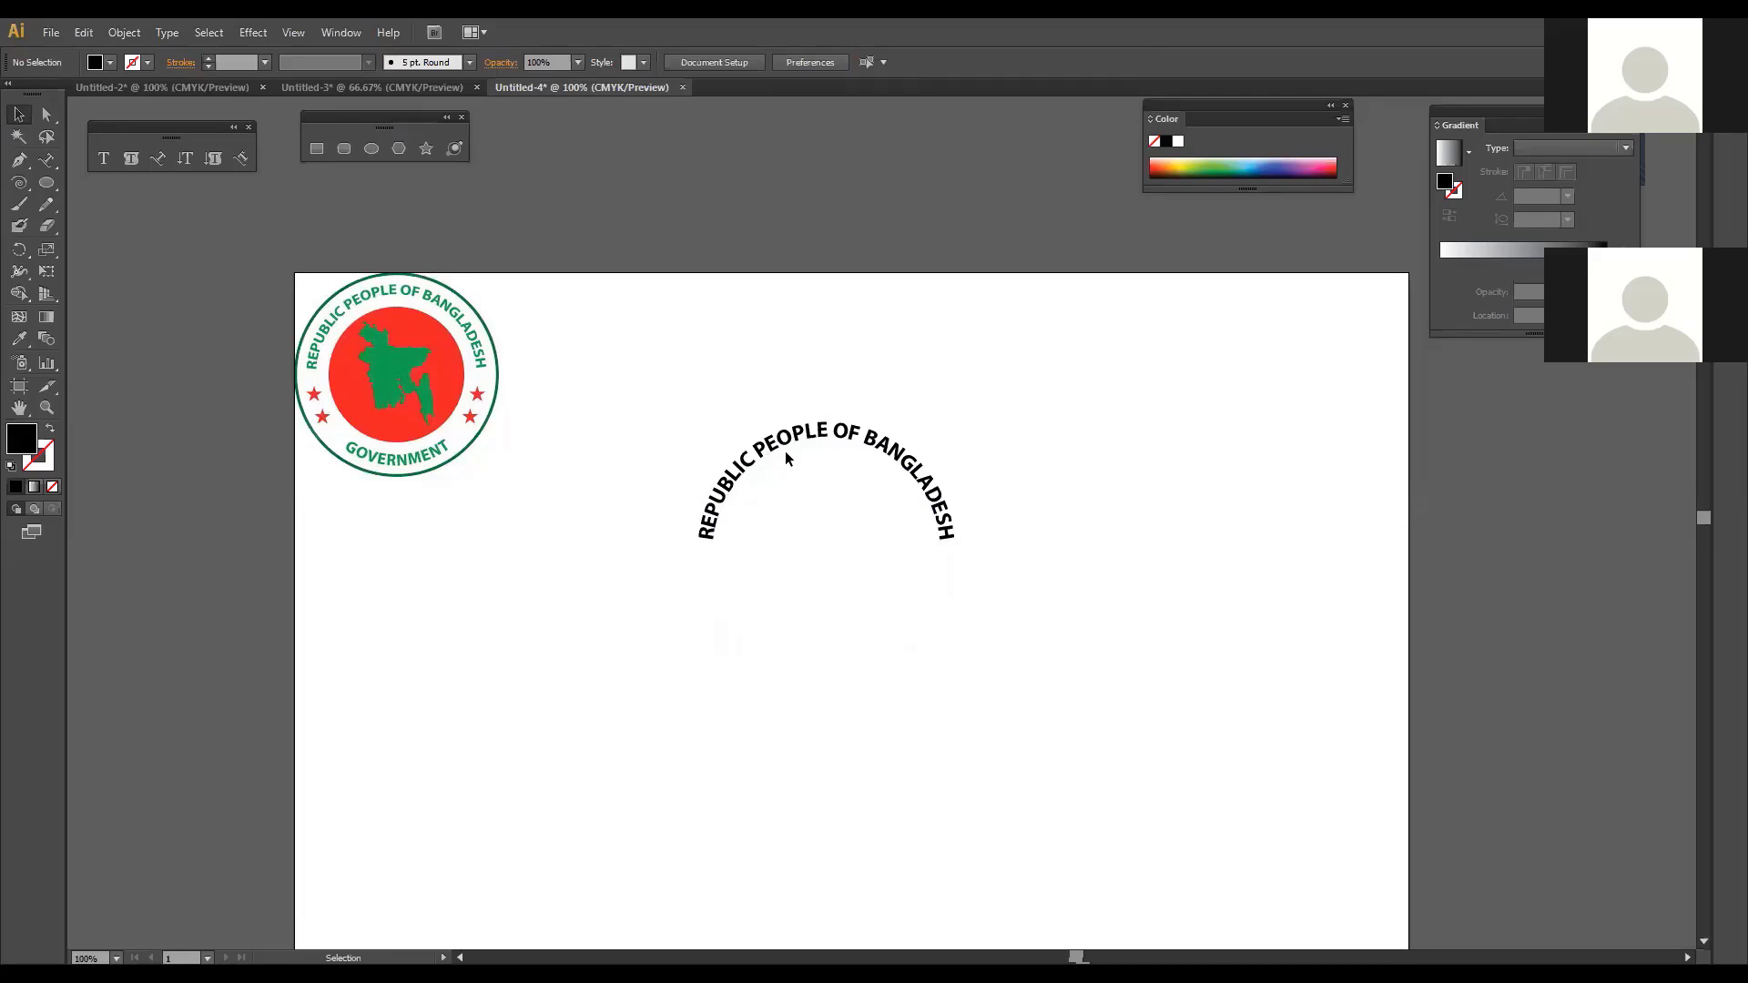
# Step: Replace the entire text on the circle with "government" using the Type on a Path tool
pyautogui.click(785, 446)
pyautogui.click(158, 158)
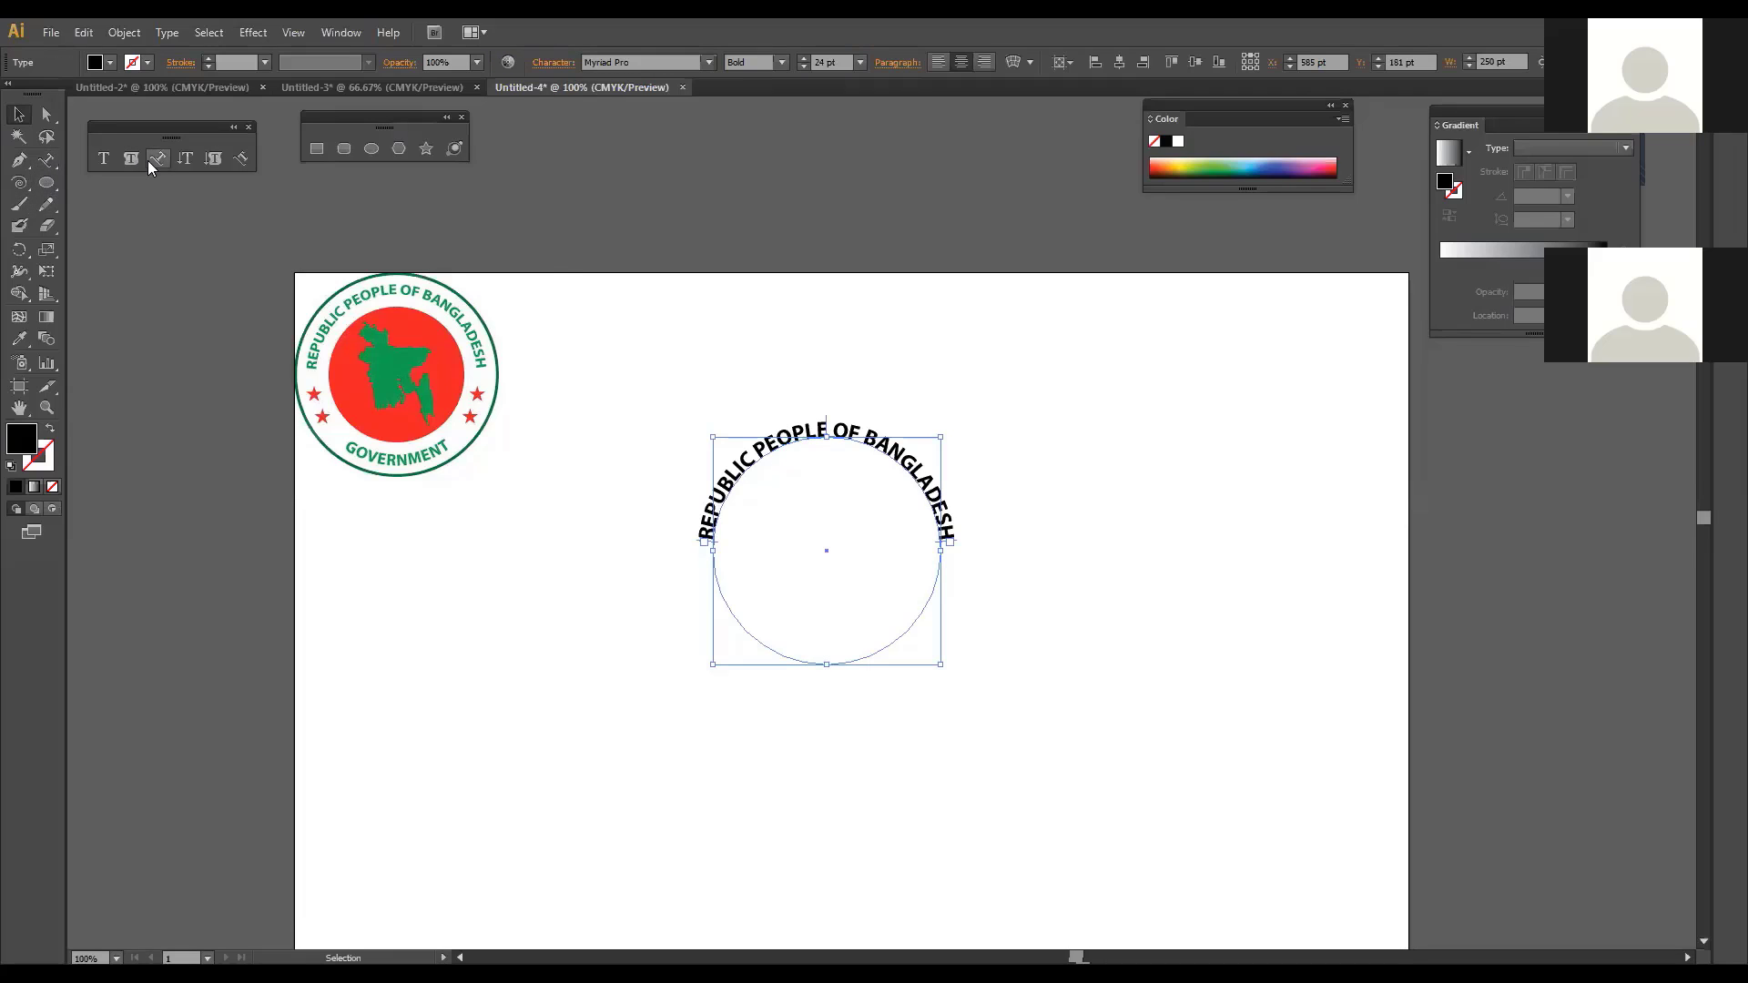
pyautogui.moveTo(951, 537); pyautogui.dragTo(699, 537)
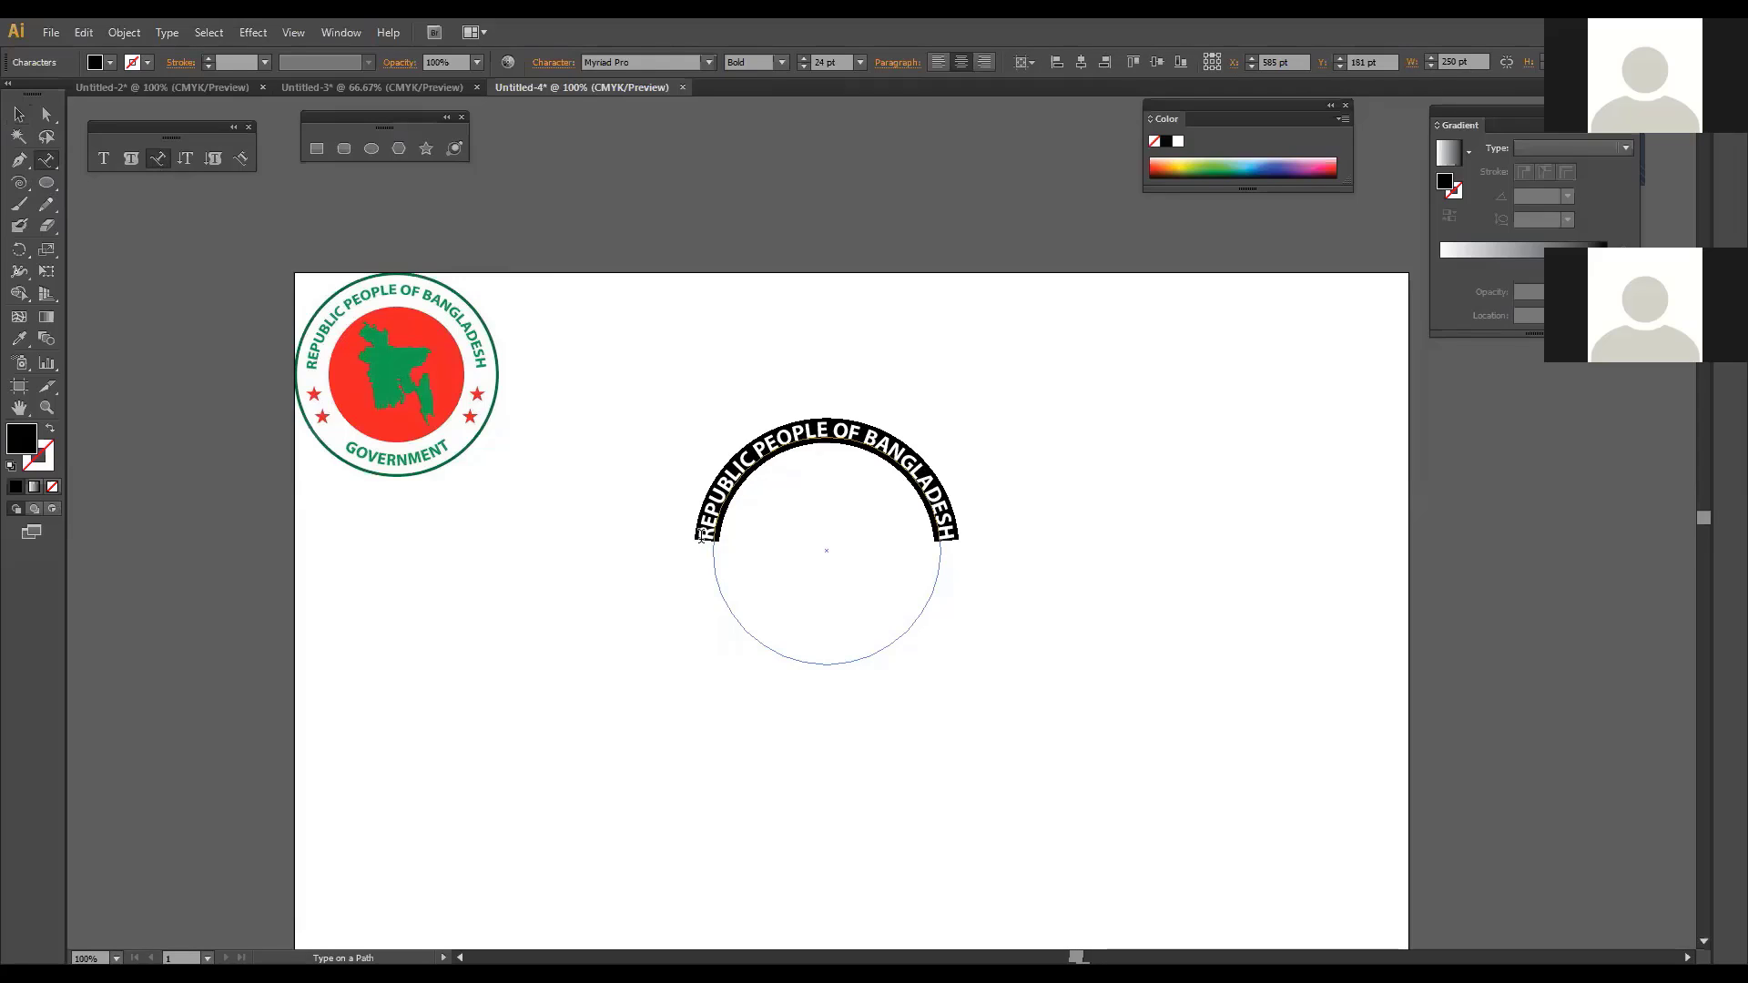
pyautogui.write('go')
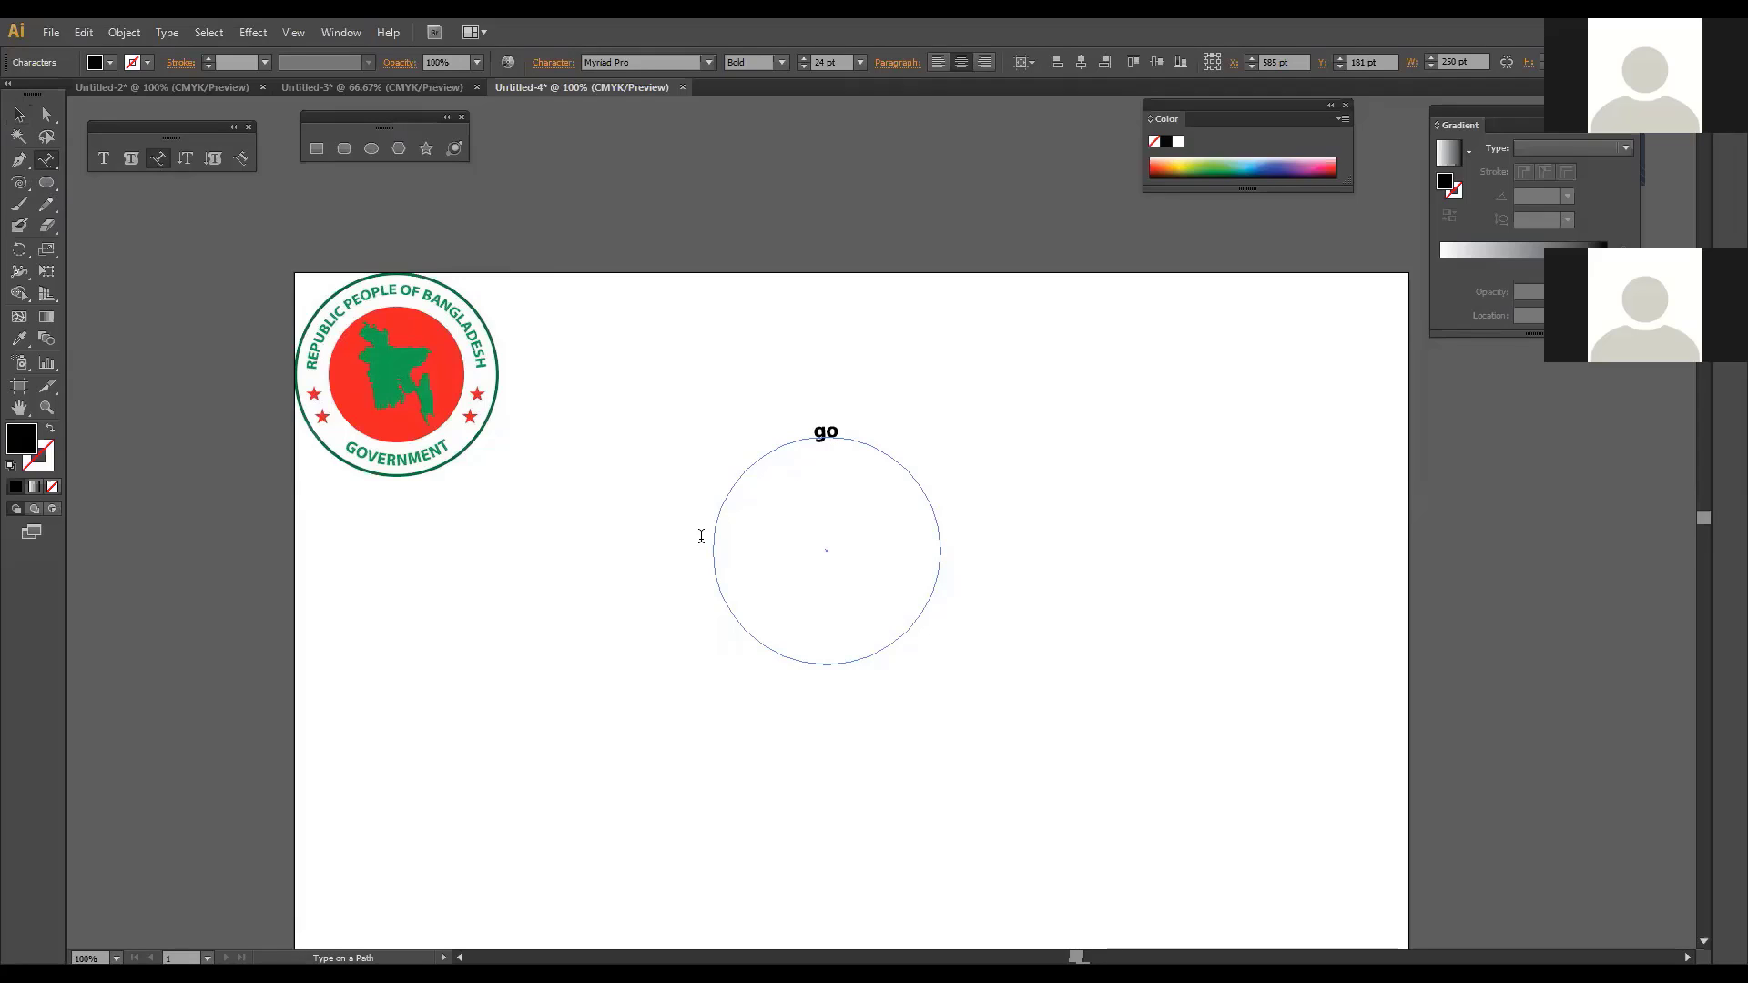
pyautogui.write('vernment')
# Step: Convert the word on the circle to UPPERCASE and leave text editing
pyautogui.moveTo(890, 443); pyautogui.dragTo(763, 448)
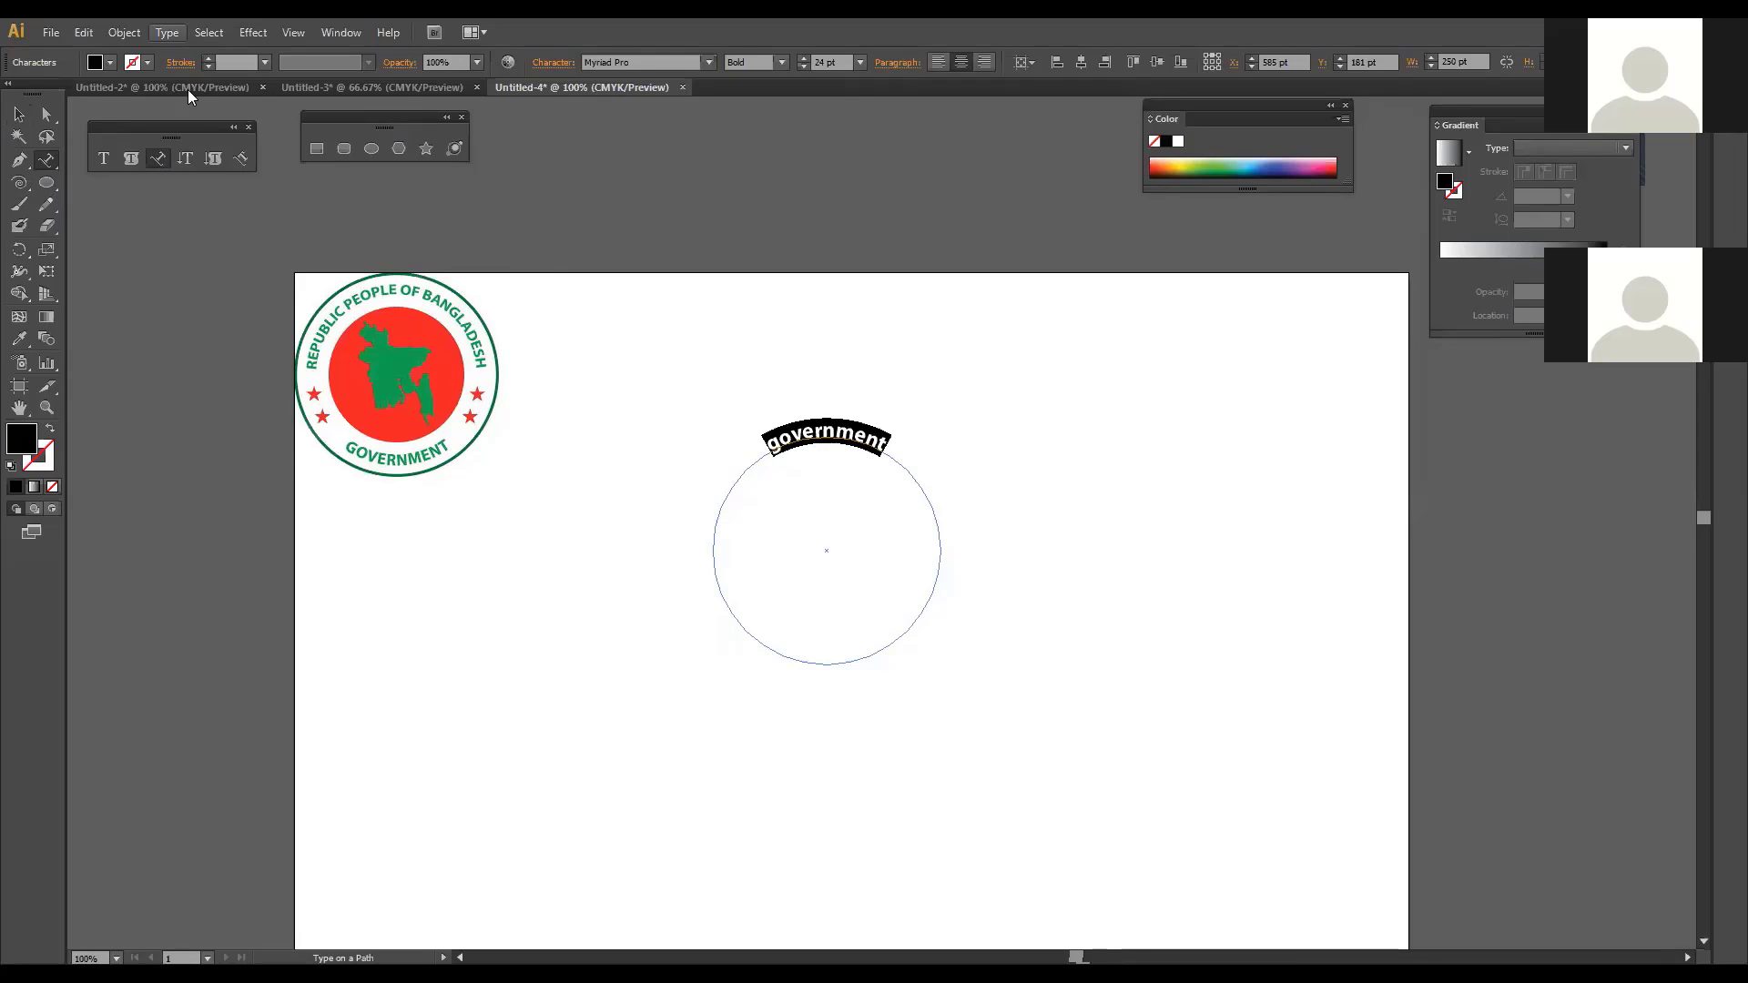
pyautogui.click(169, 35)
pyautogui.moveTo(293, 275)
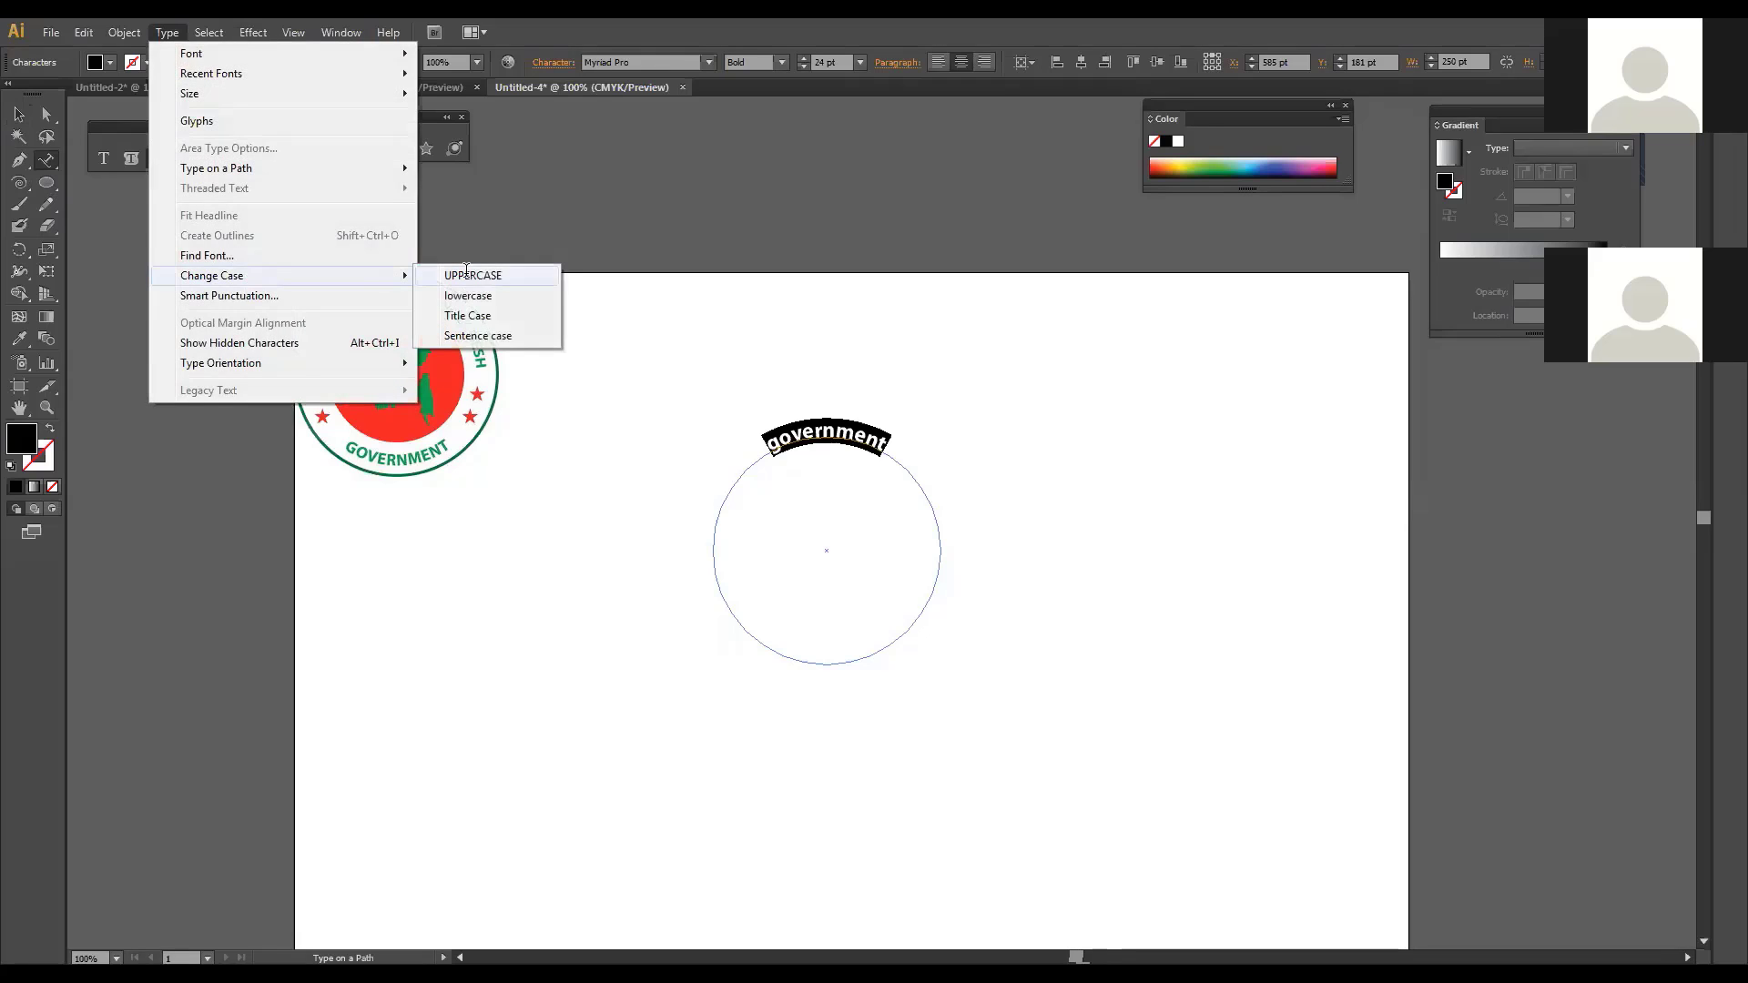
pyautogui.click(466, 273)
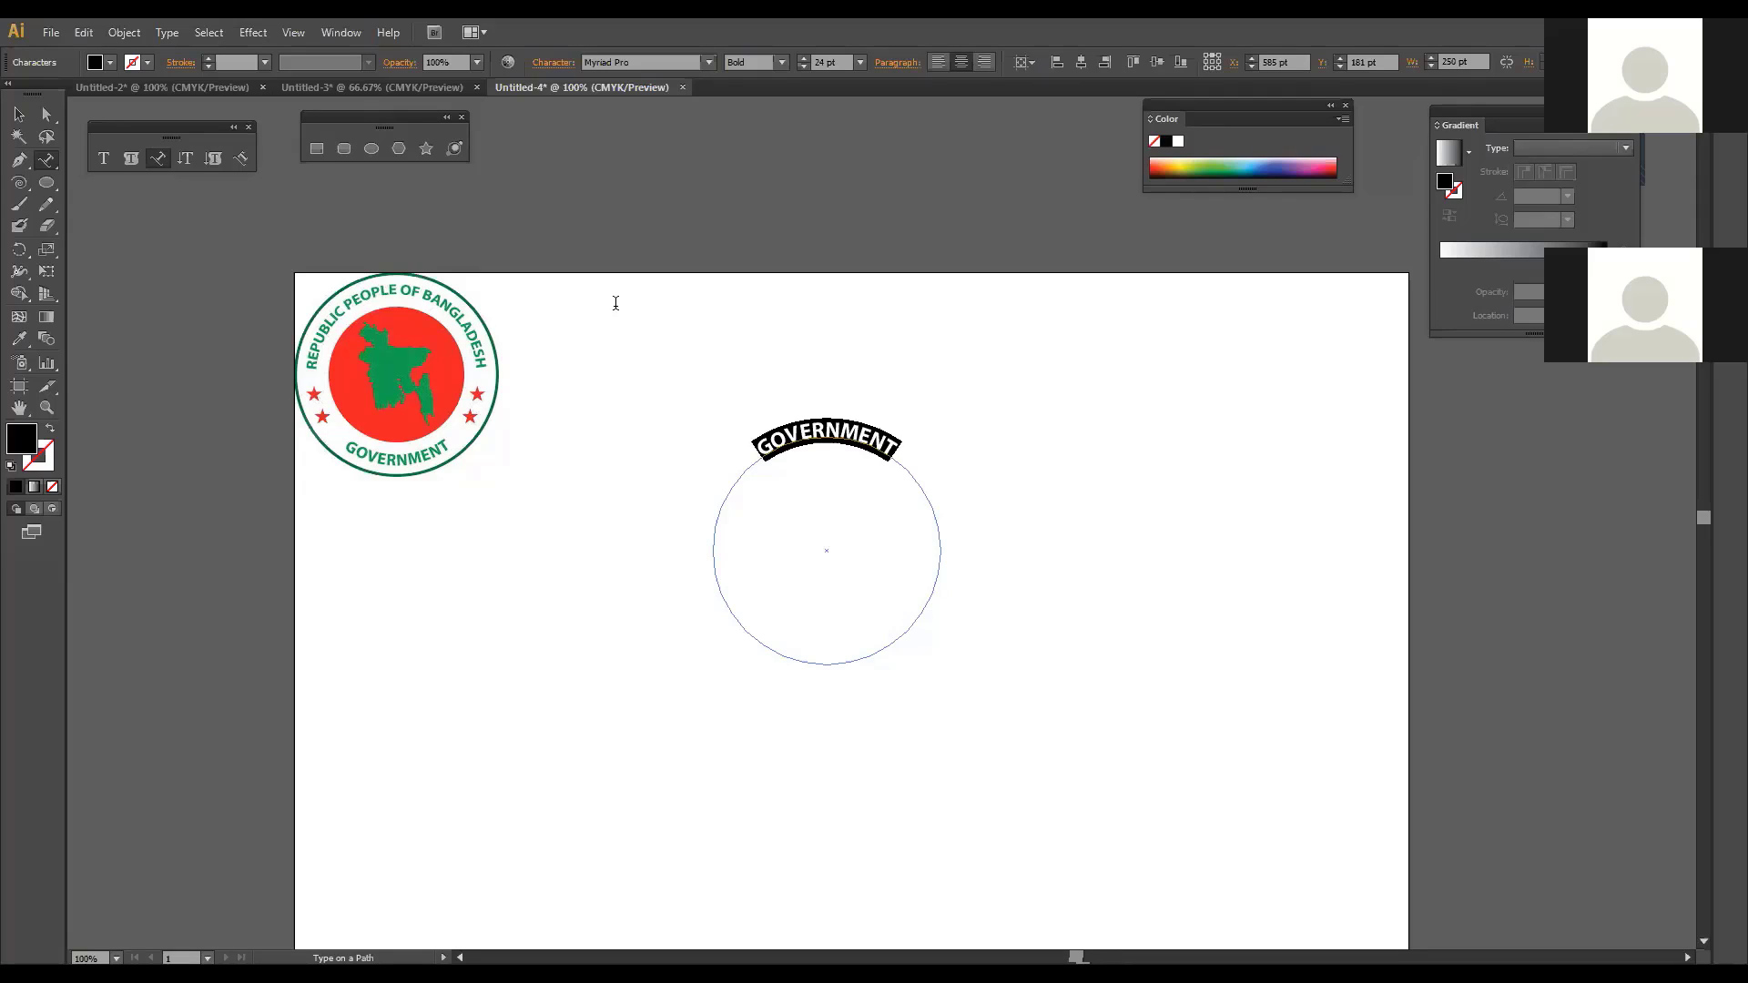
pyautogui.click(18, 114)
# Step: Try to slide the GOVERNMENT text along the circle by its center bracket
pyautogui.click(910, 634)
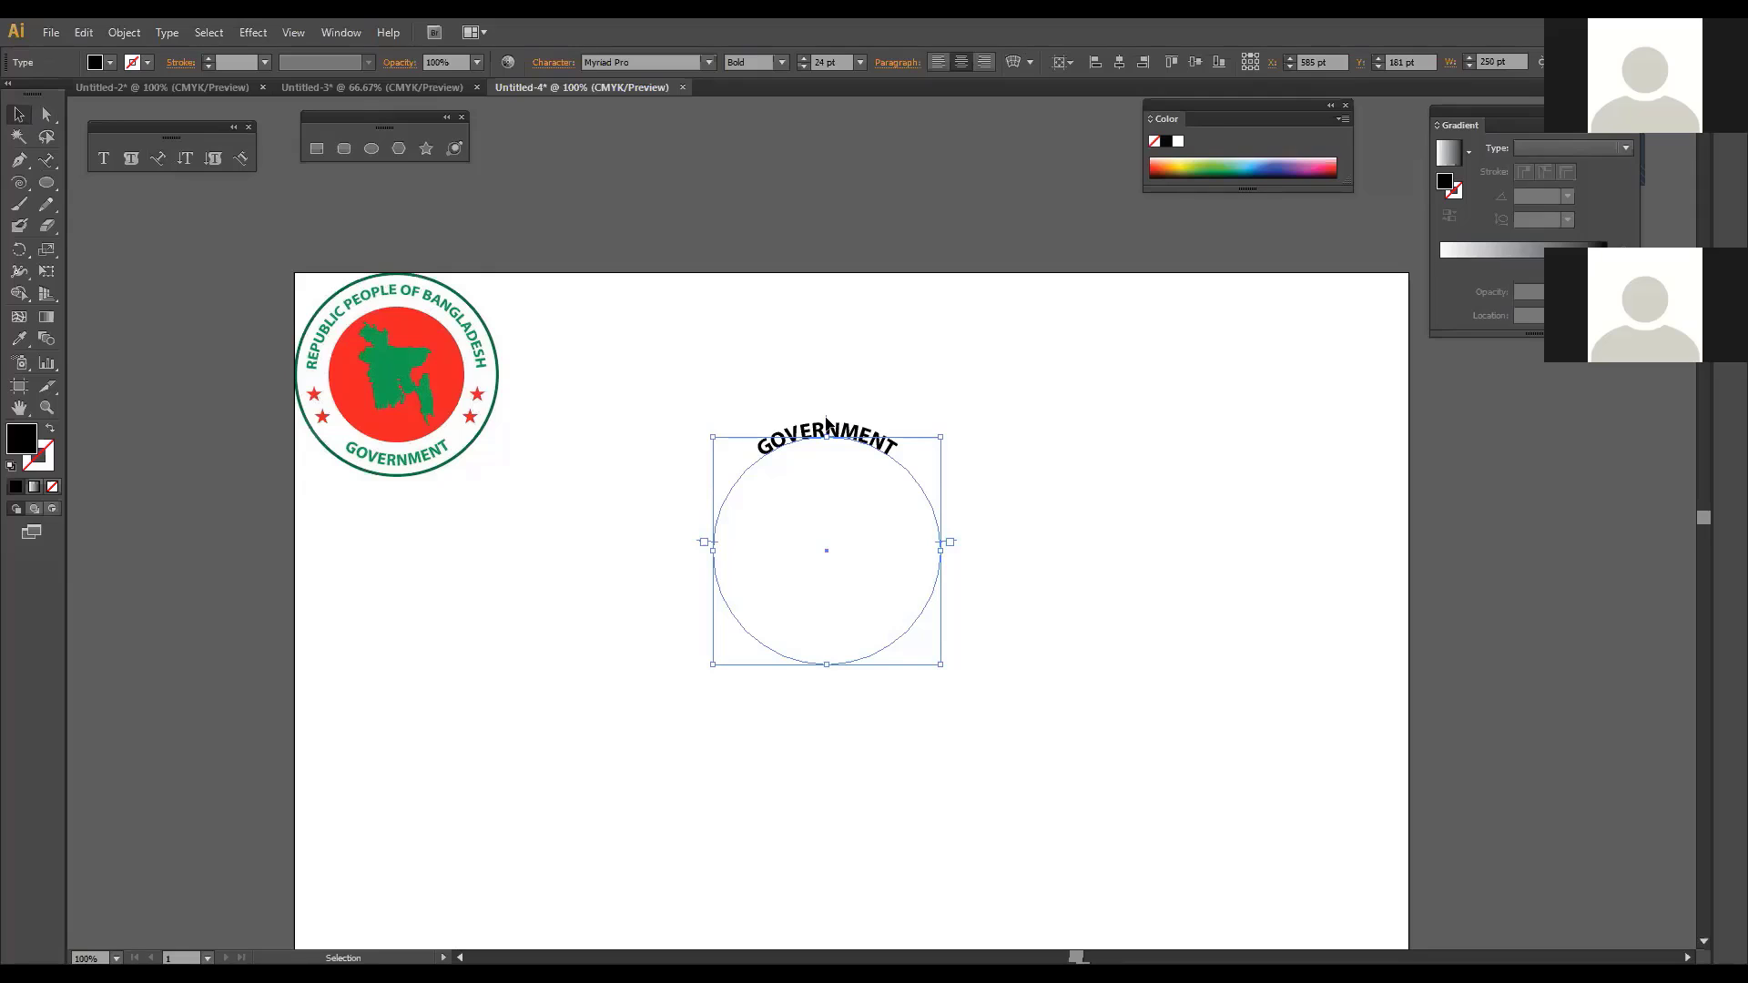
pyautogui.moveTo(836, 422)
pyautogui.mouseDown()
pyautogui.moveTo(917, 438)
pyautogui.moveTo(796, 409)
pyautogui.moveTo(831, 413)
pyautogui.moveTo(874, 374)
pyautogui.moveTo(856, 424)
pyautogui.mouseUp()
pyautogui.click(877, 488)
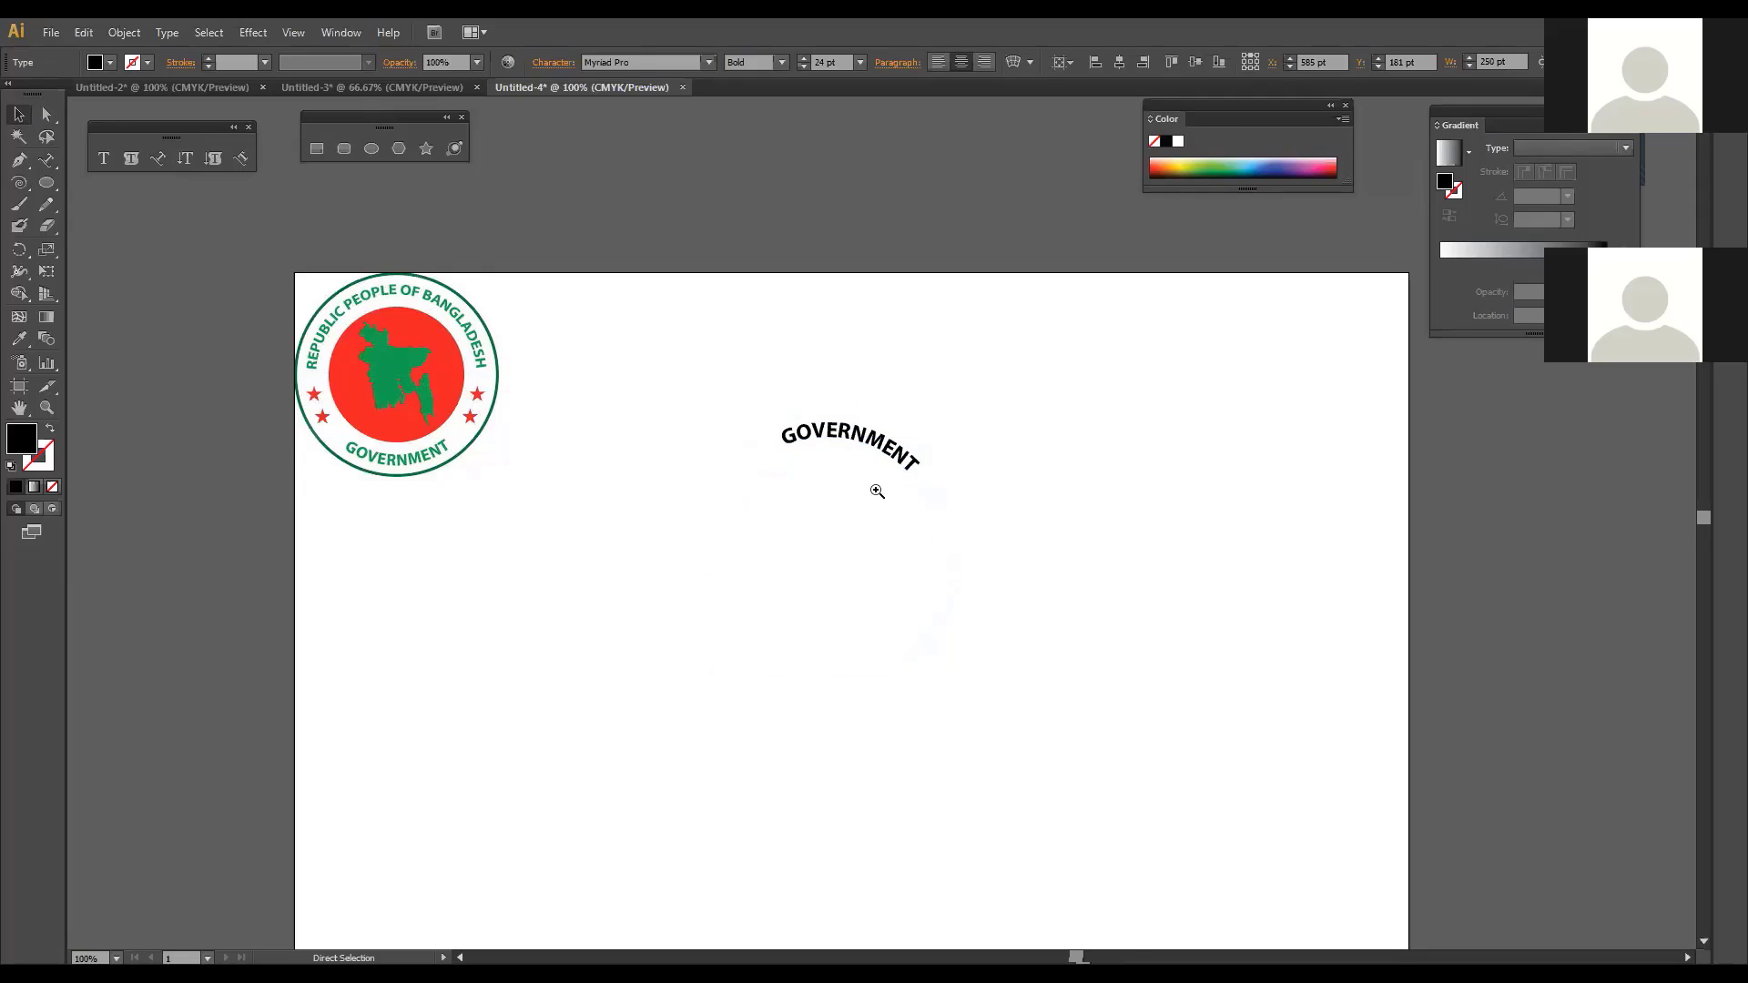
# Step: Flip the GOVERNMENT text to the inside of the circle with its center bracket and center it along the lower arc
pyautogui.press('z')
pyautogui.click(847, 547)
pyautogui.click(899, 414)
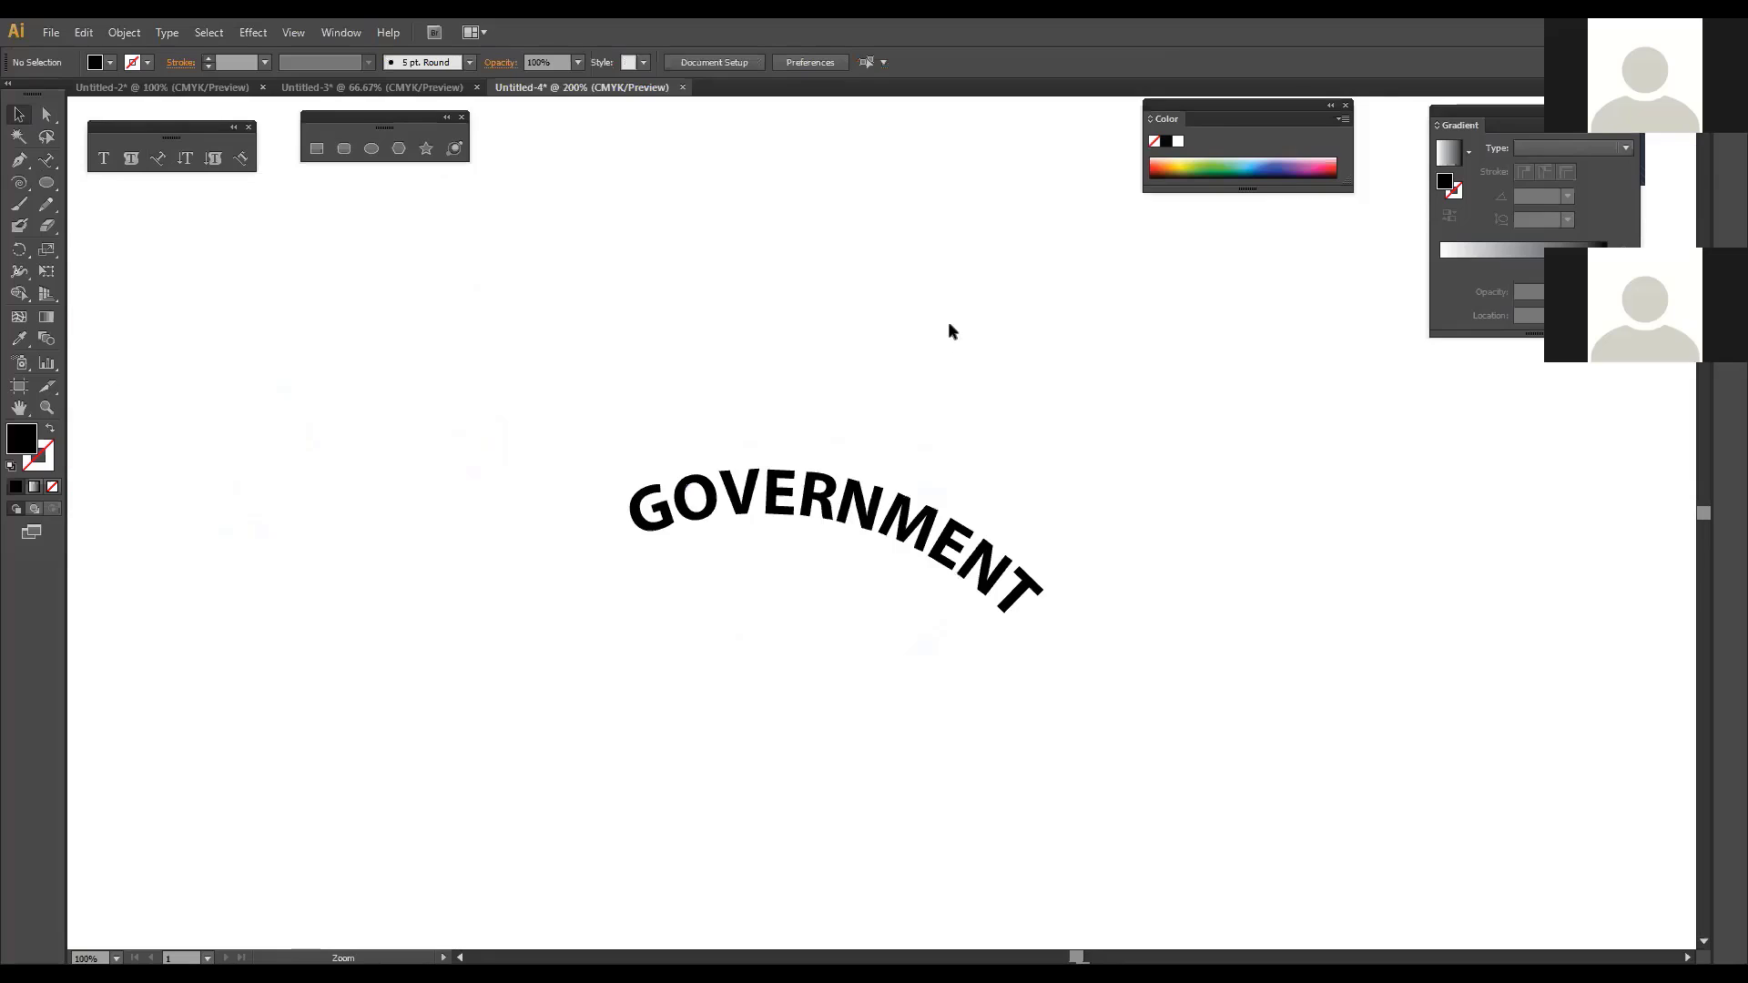
pyautogui.click(1012, 390)
pyautogui.press('v')
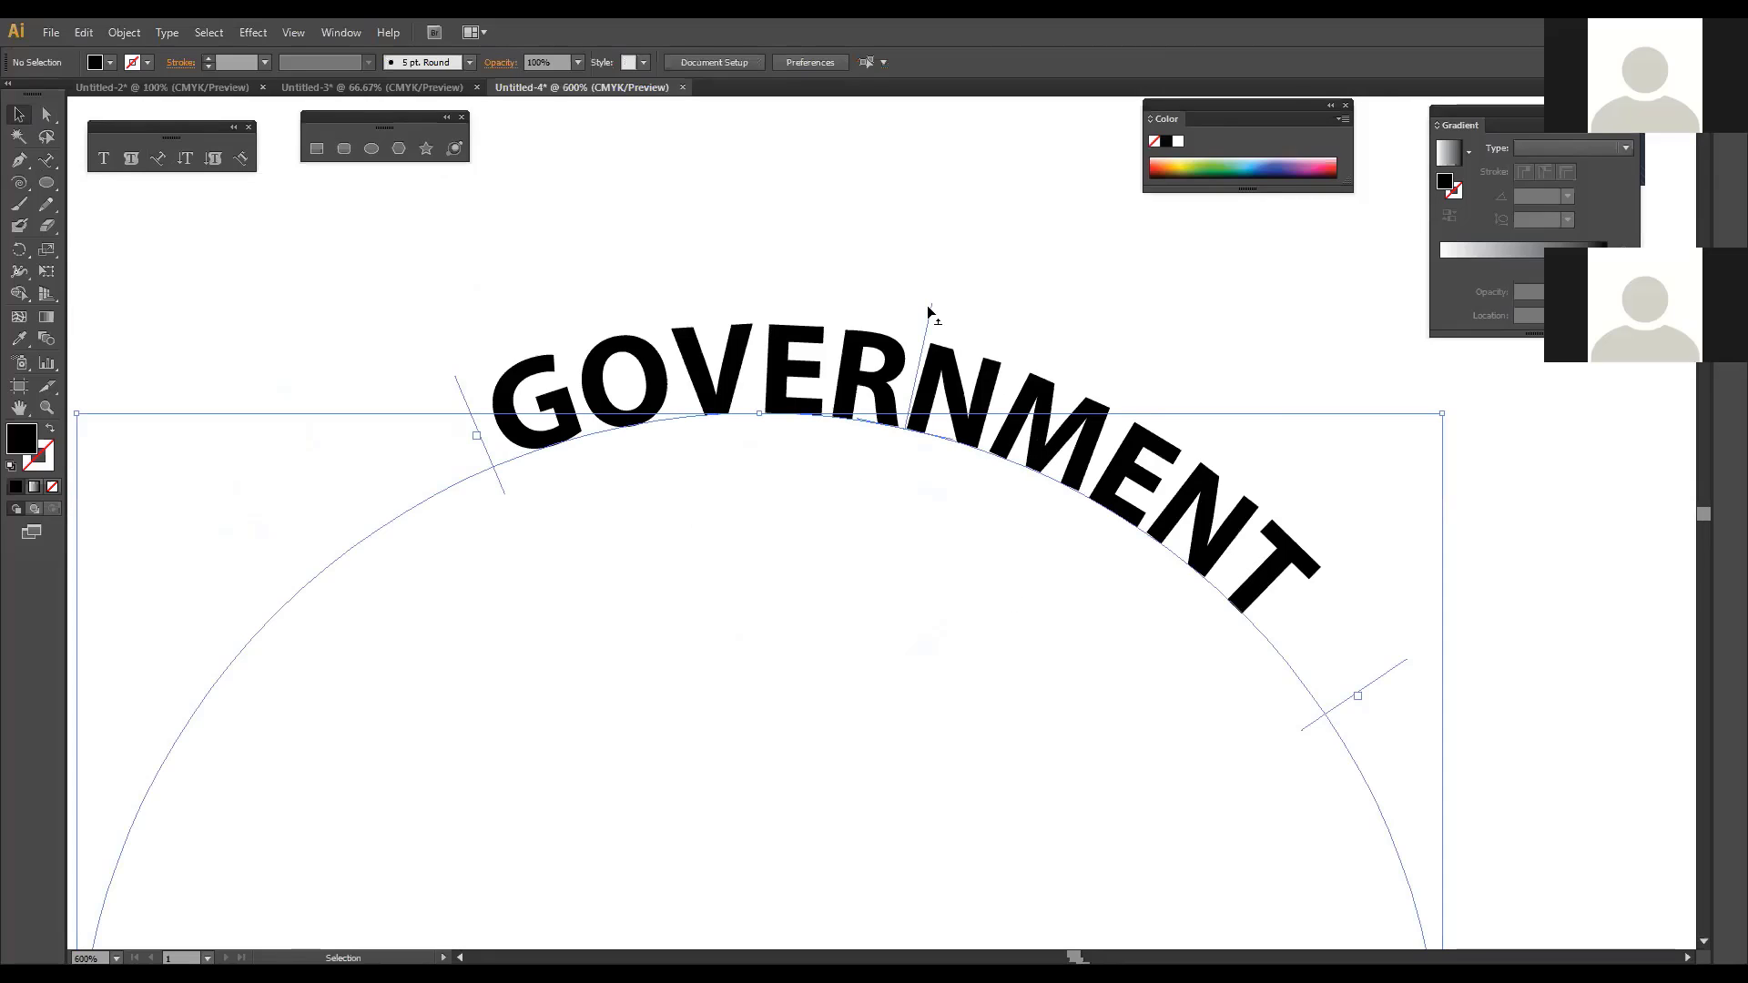
pyautogui.click(930, 312)
pyautogui.moveTo(901, 426); pyautogui.dragTo(896, 503)
pyautogui.moveTo(1108, 637); pyautogui.dragTo(1015, 682)
pyautogui.hotkey('ctrl', '-')
pyautogui.hotkey('ctrl', '-')
pyautogui.hotkey('ctrl', '-')
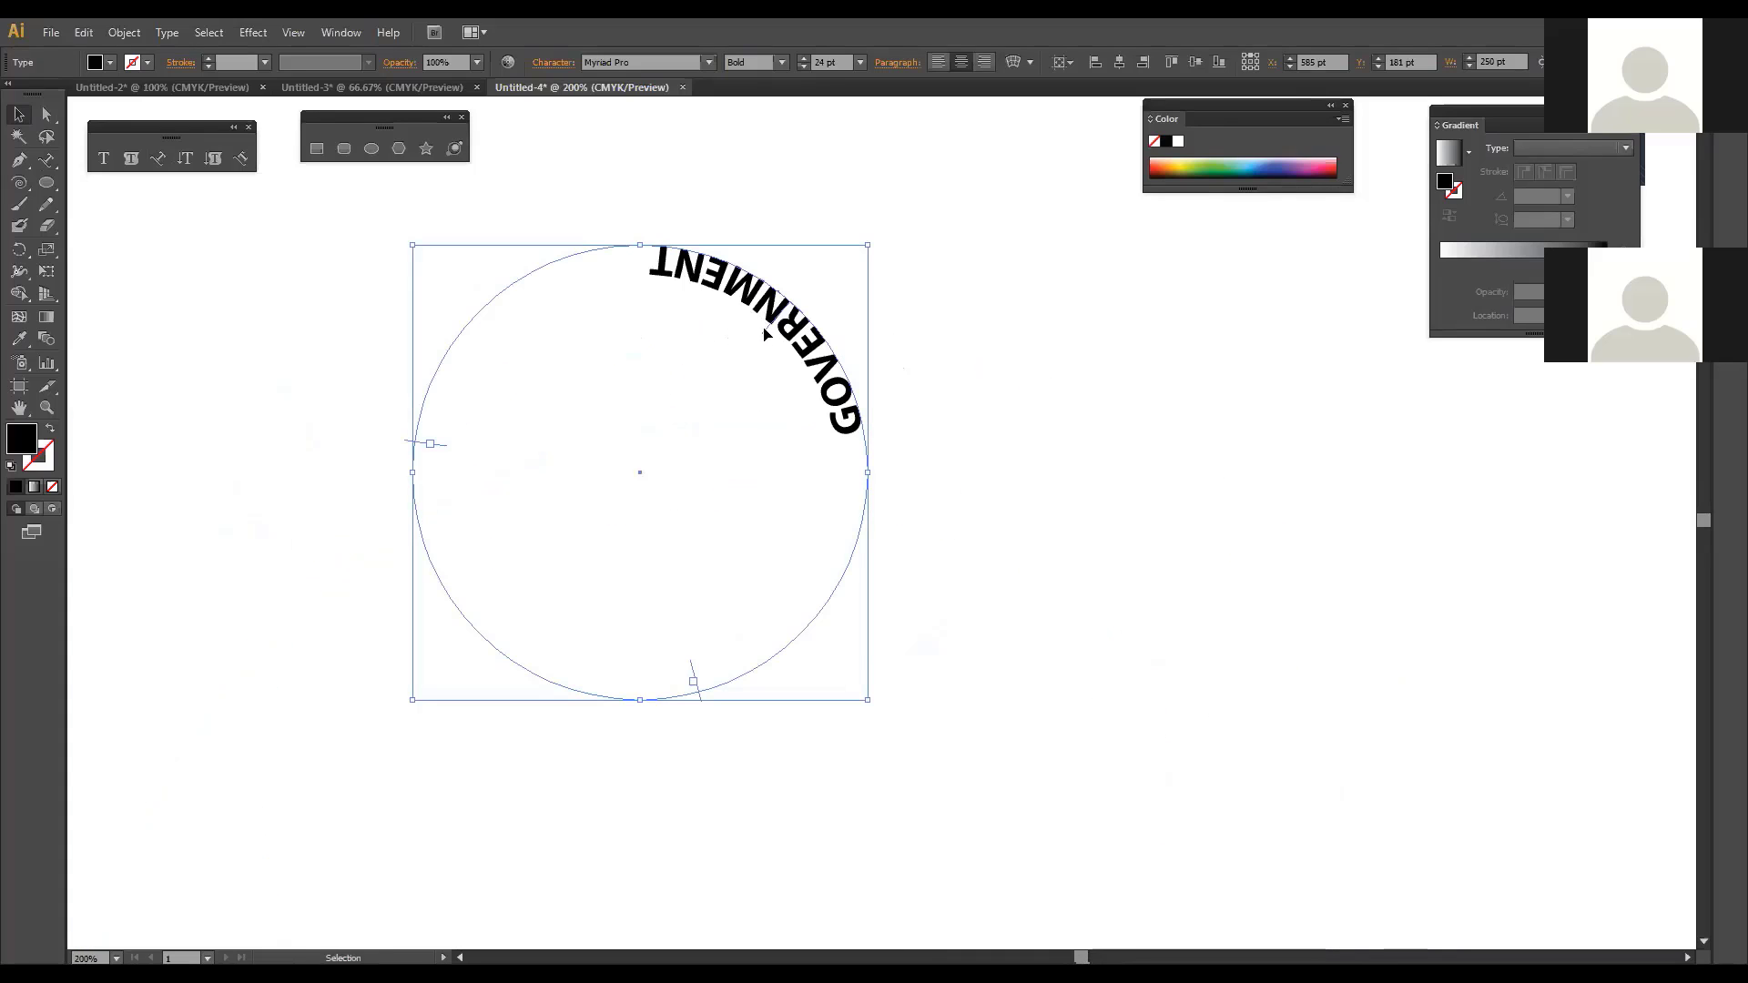
pyautogui.moveTo(756, 548); pyautogui.dragTo(641, 607)
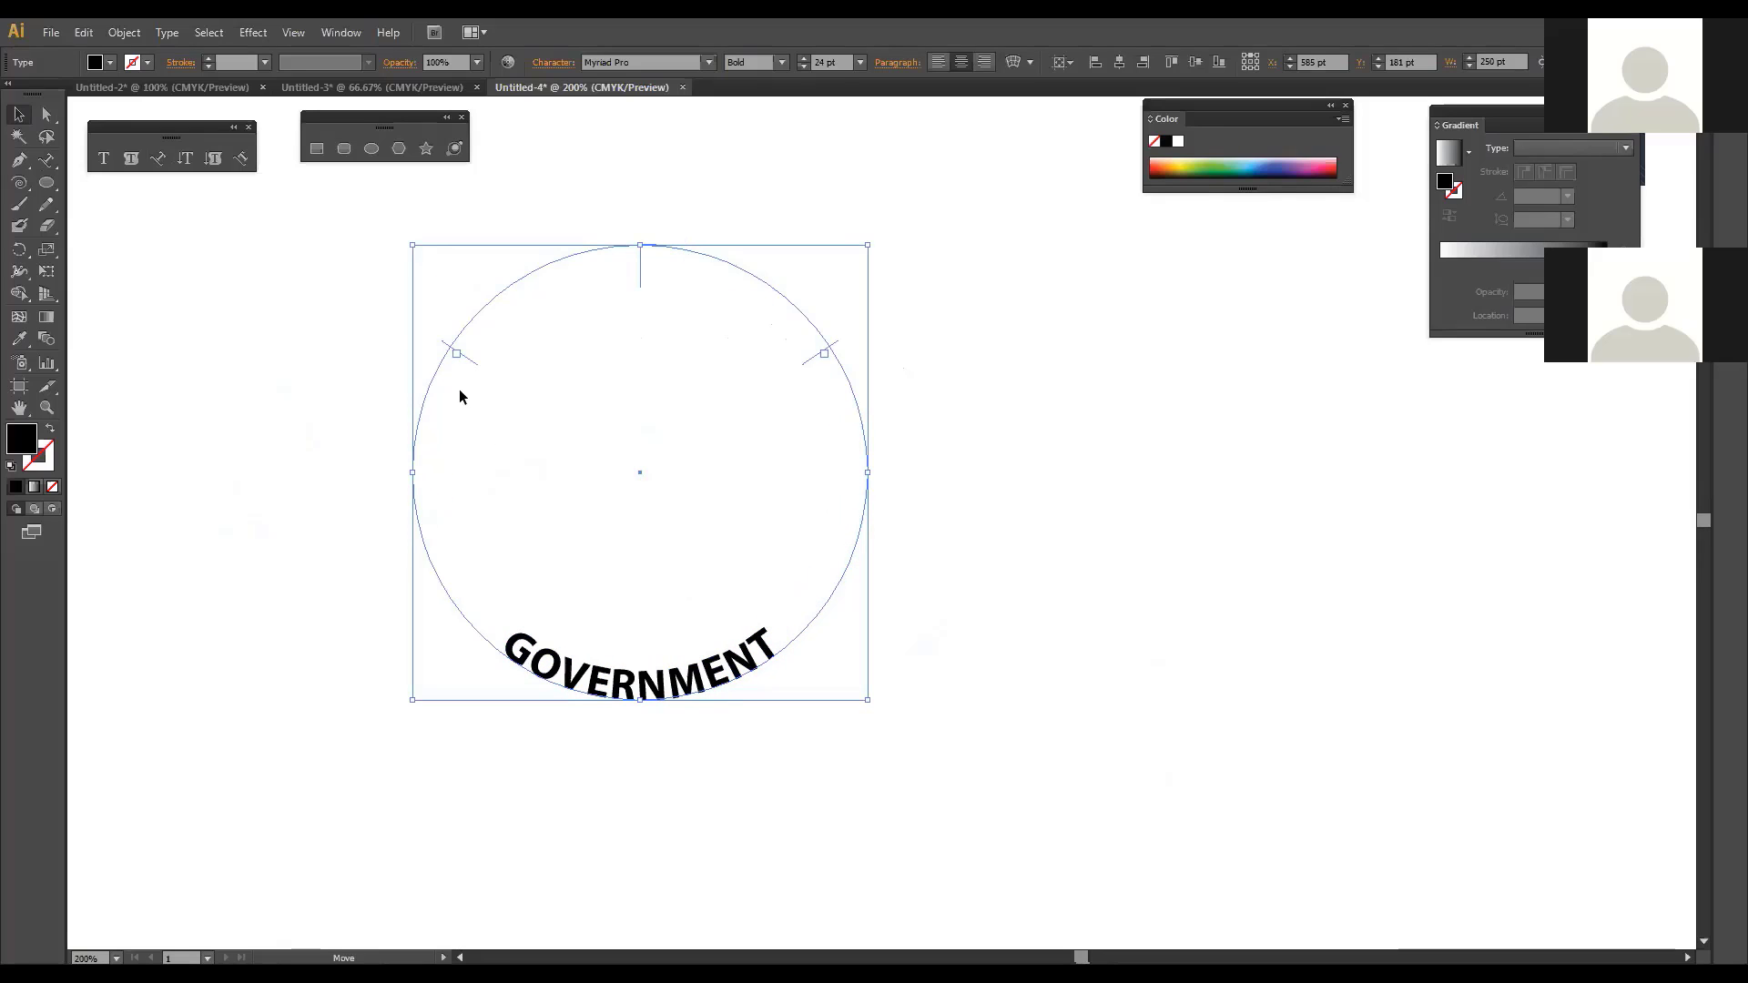
# Step: Try moving the GOVERNMENT text's start bracket to the circle's lower-left arc and undo the move
pyautogui.moveTo(447, 348); pyautogui.dragTo(451, 649)
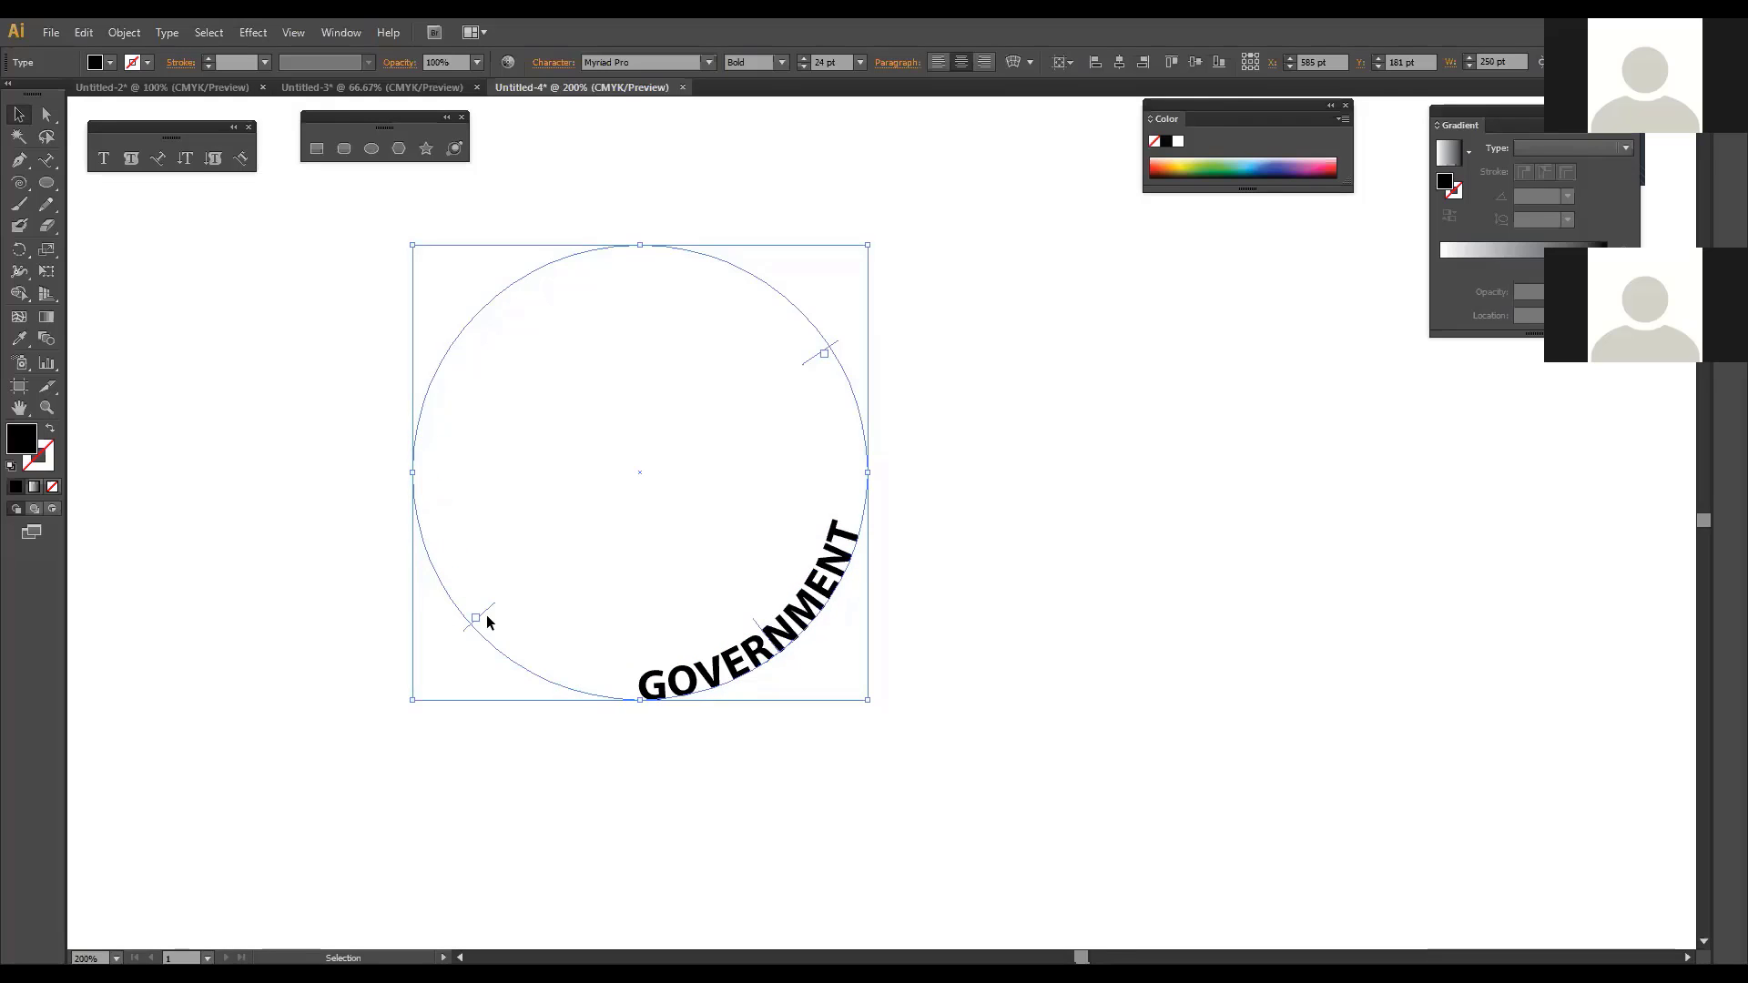
pyautogui.hotkey('ctrl', 'z')
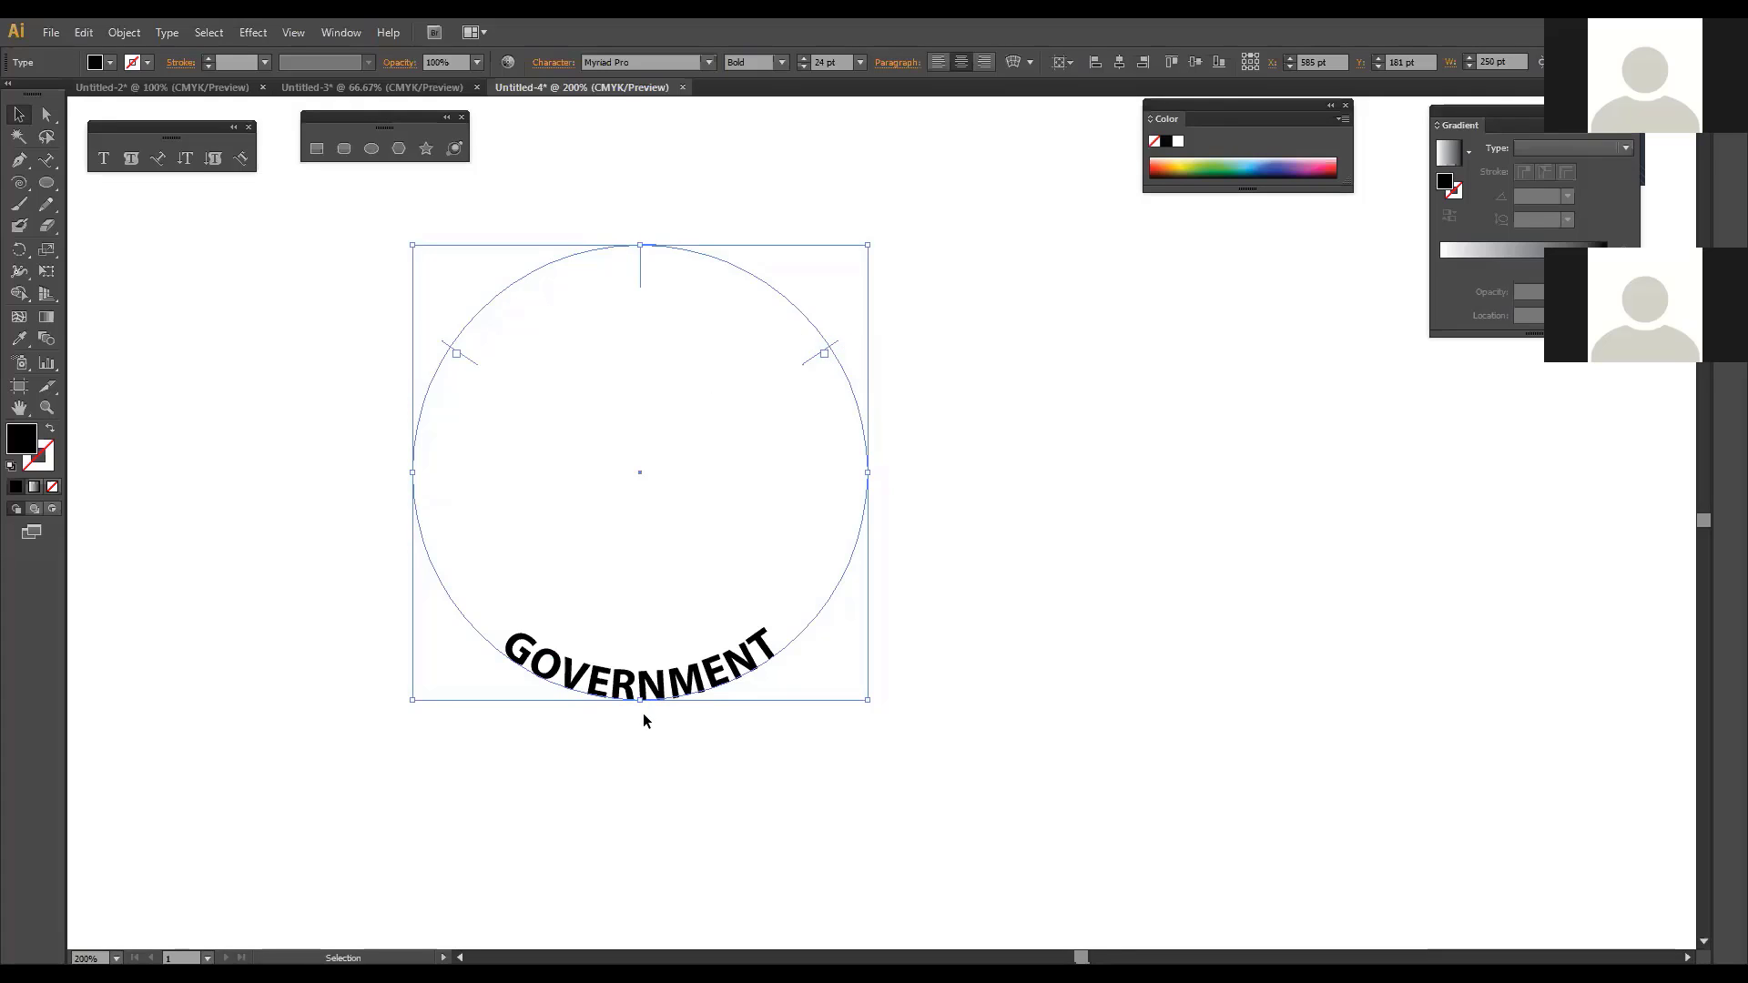
pyautogui.click(1038, 664)
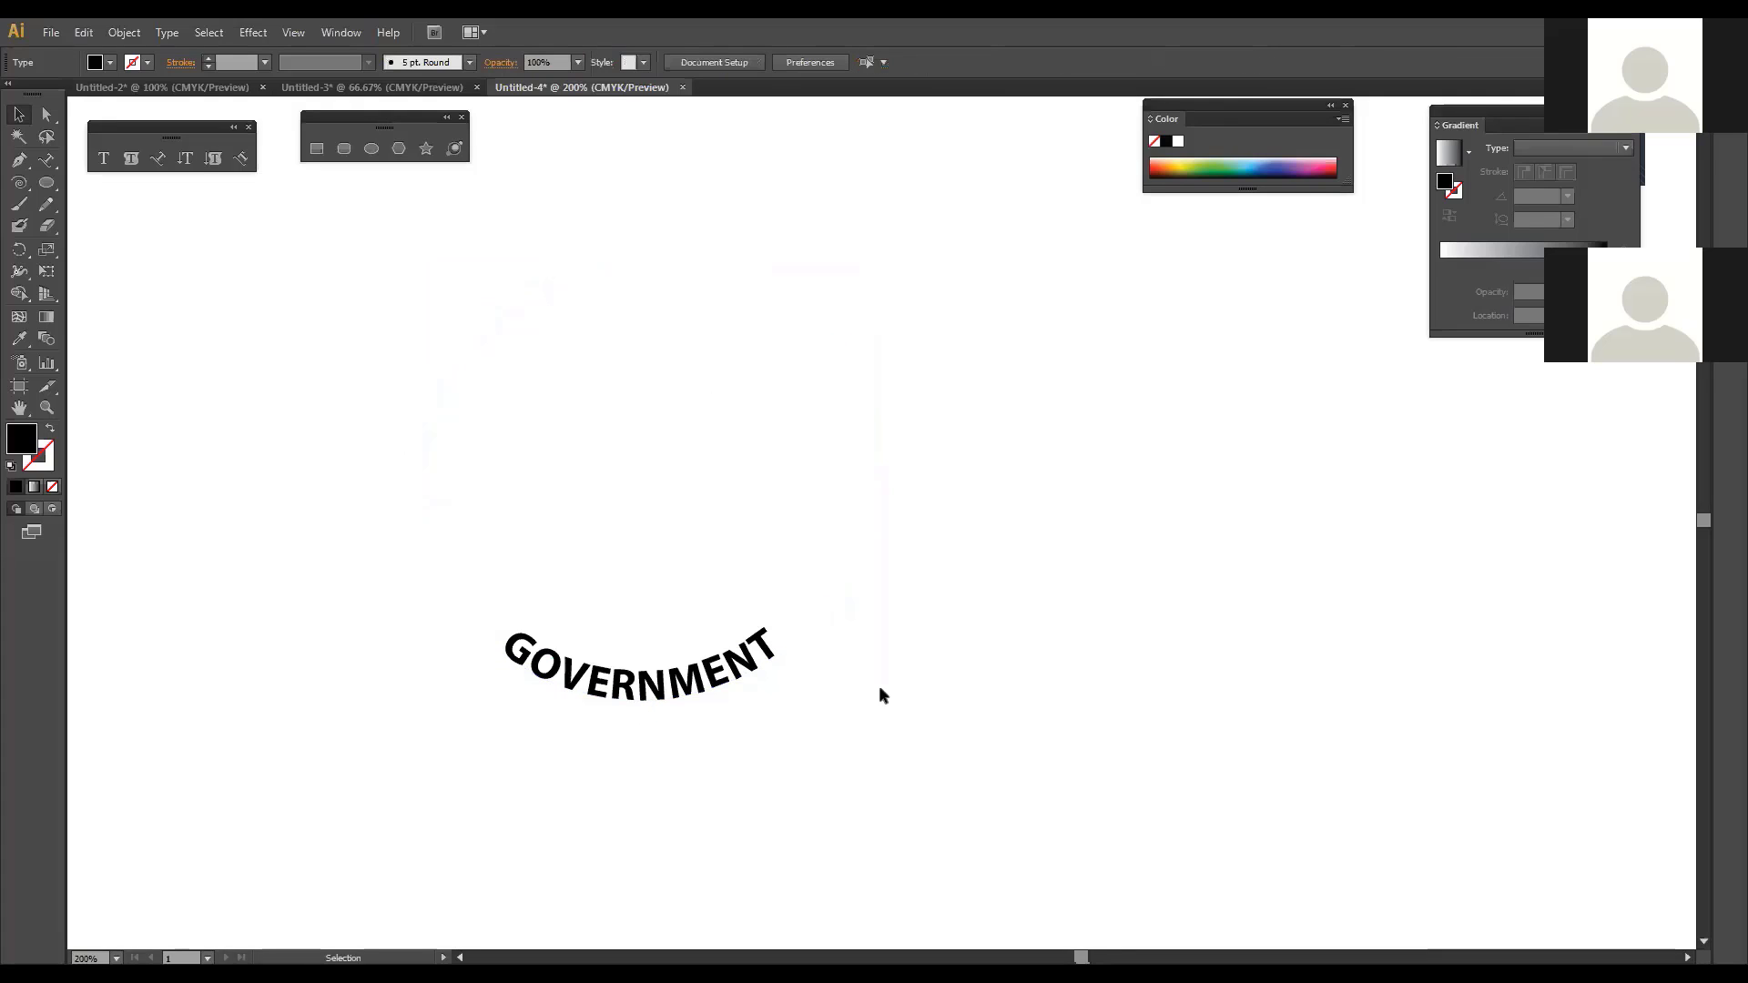
# Step: Paste the copied REPUBLIC PEOPLE OF BANGLADESH text in place over the same circle as GOVERNMENT and deselect it
pyautogui.click(740, 666)
pyautogui.click(1003, 719)
pyautogui.hotkey('ctrl', 'z')
pyautogui.click(926, 655)
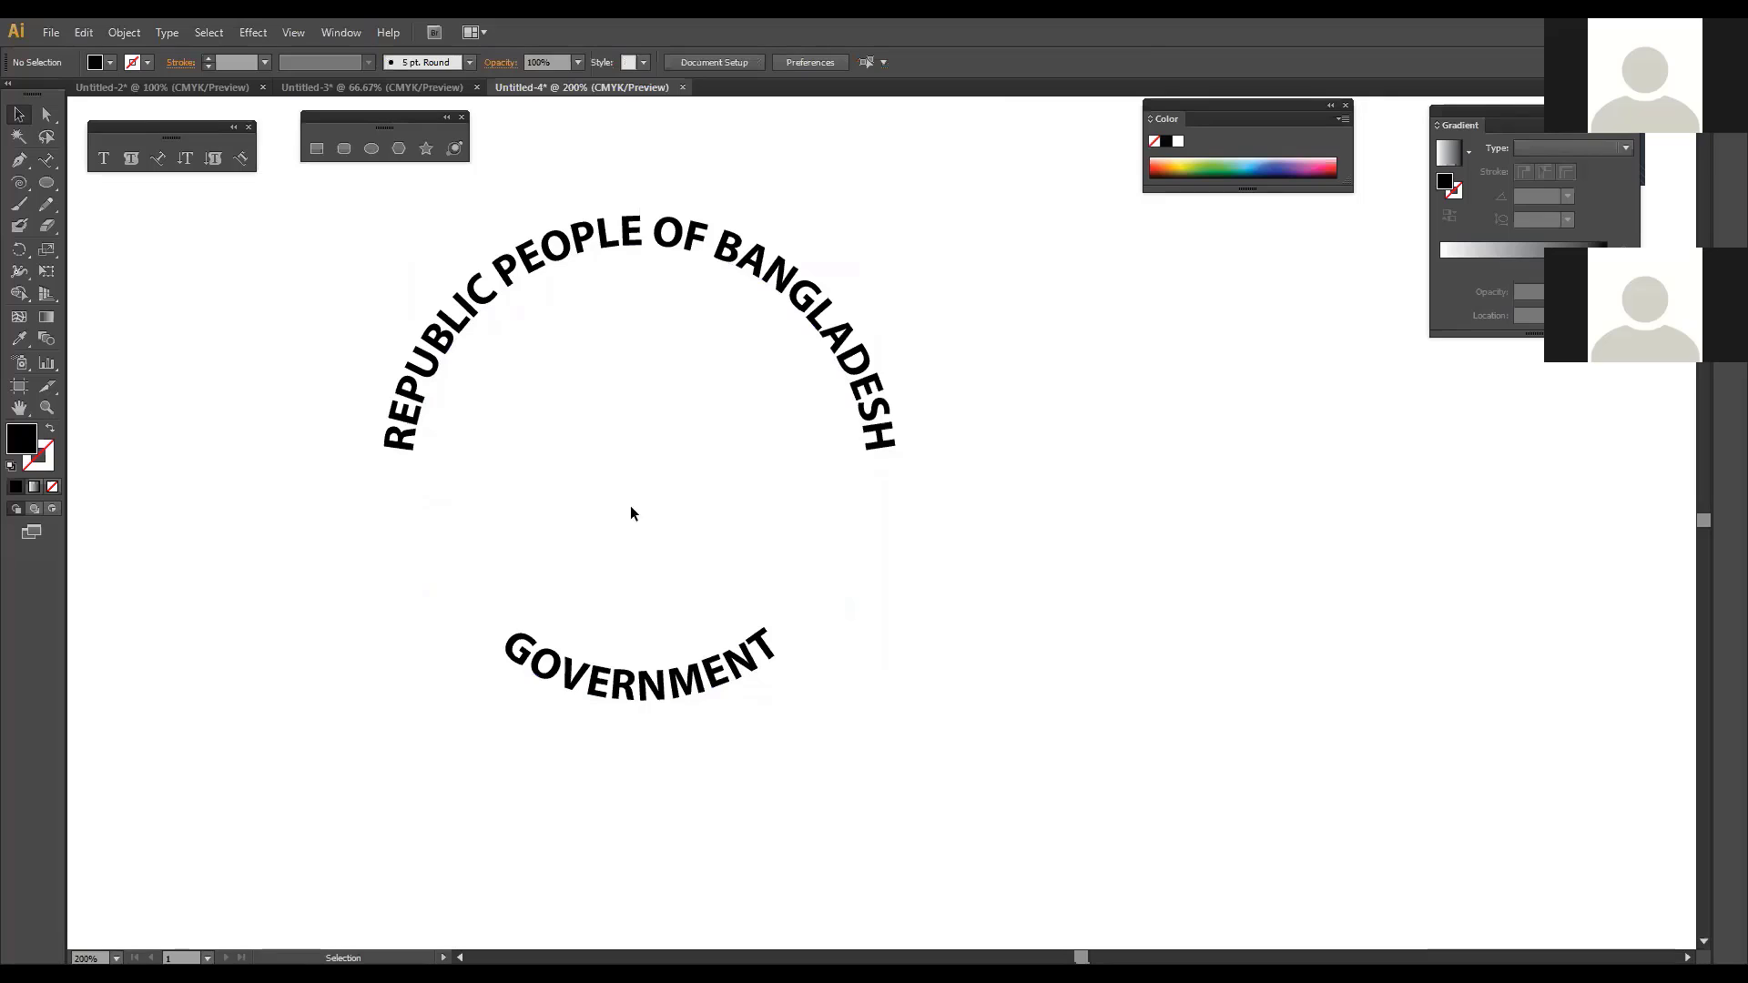
# Step: Try deleting the upper REPUBLIC PEOPLE OF BANGLADESH text and undo the deletion
pyautogui.press('a')
pyautogui.hotkey('ctrl', '-')
pyautogui.hotkey('ctrl', '-')
pyautogui.hotkey('ctrl', '-')
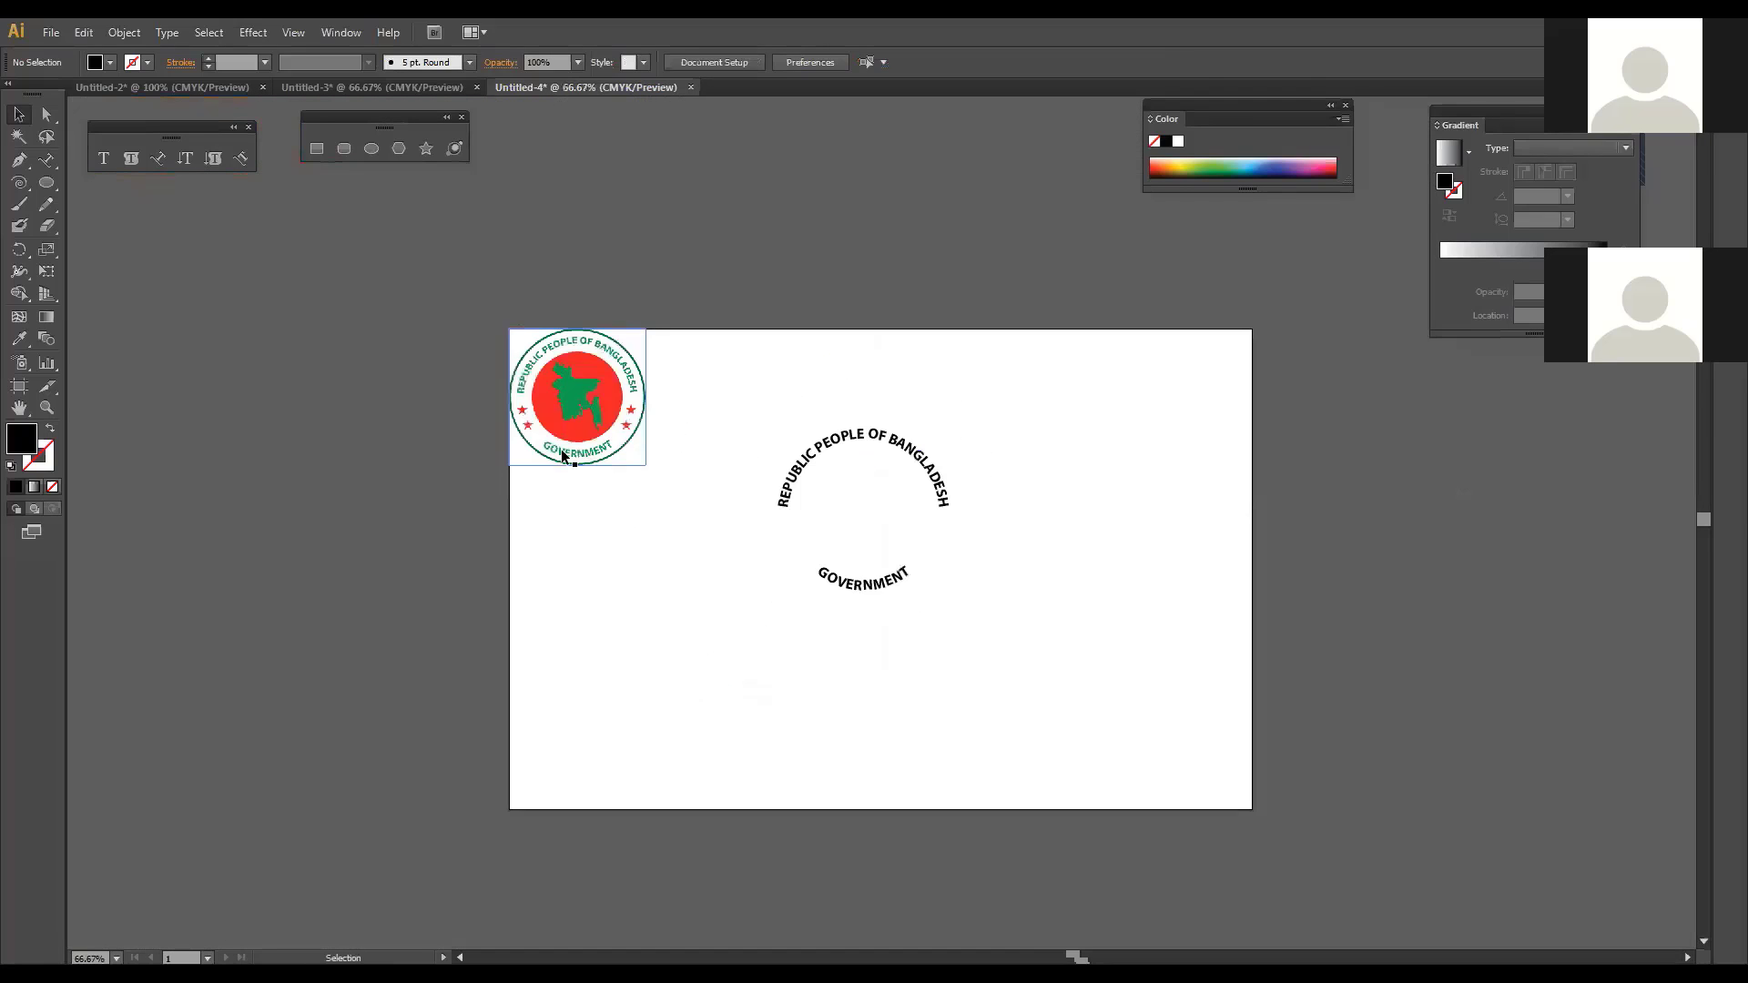
pyautogui.click(936, 500)
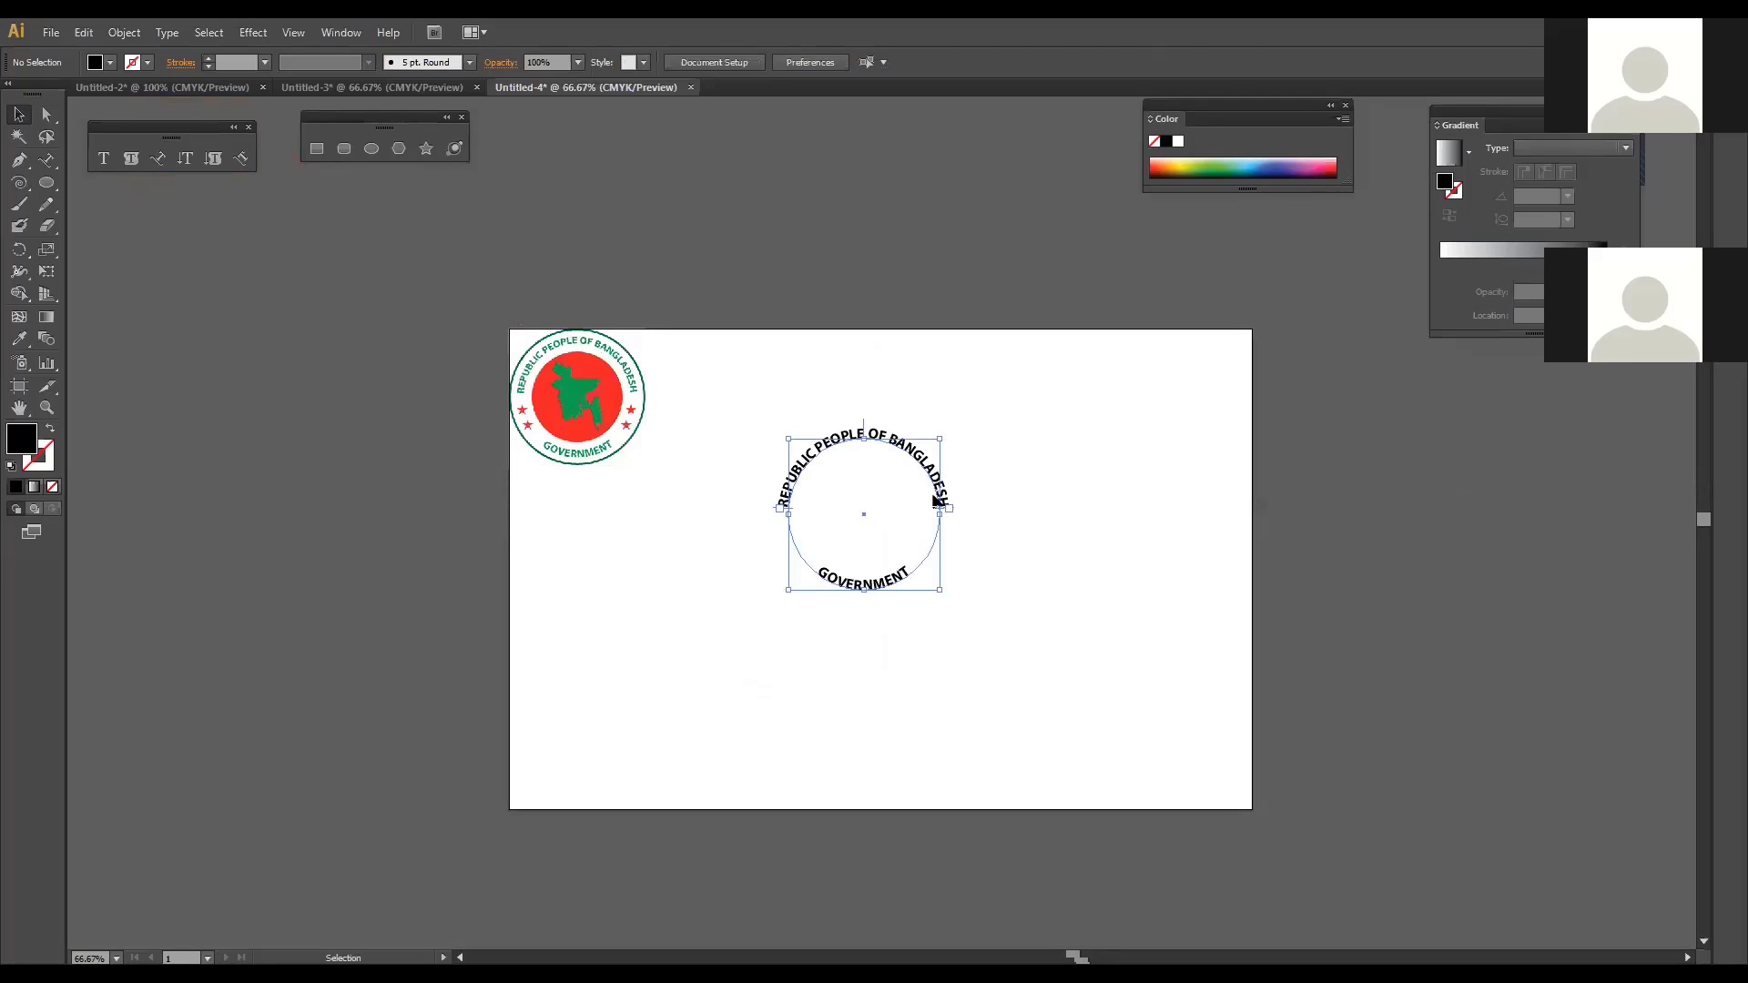
pyautogui.click(999, 626)
pyautogui.click(944, 496)
pyautogui.click(978, 620)
pyautogui.click(942, 491)
pyautogui.press('Delete')
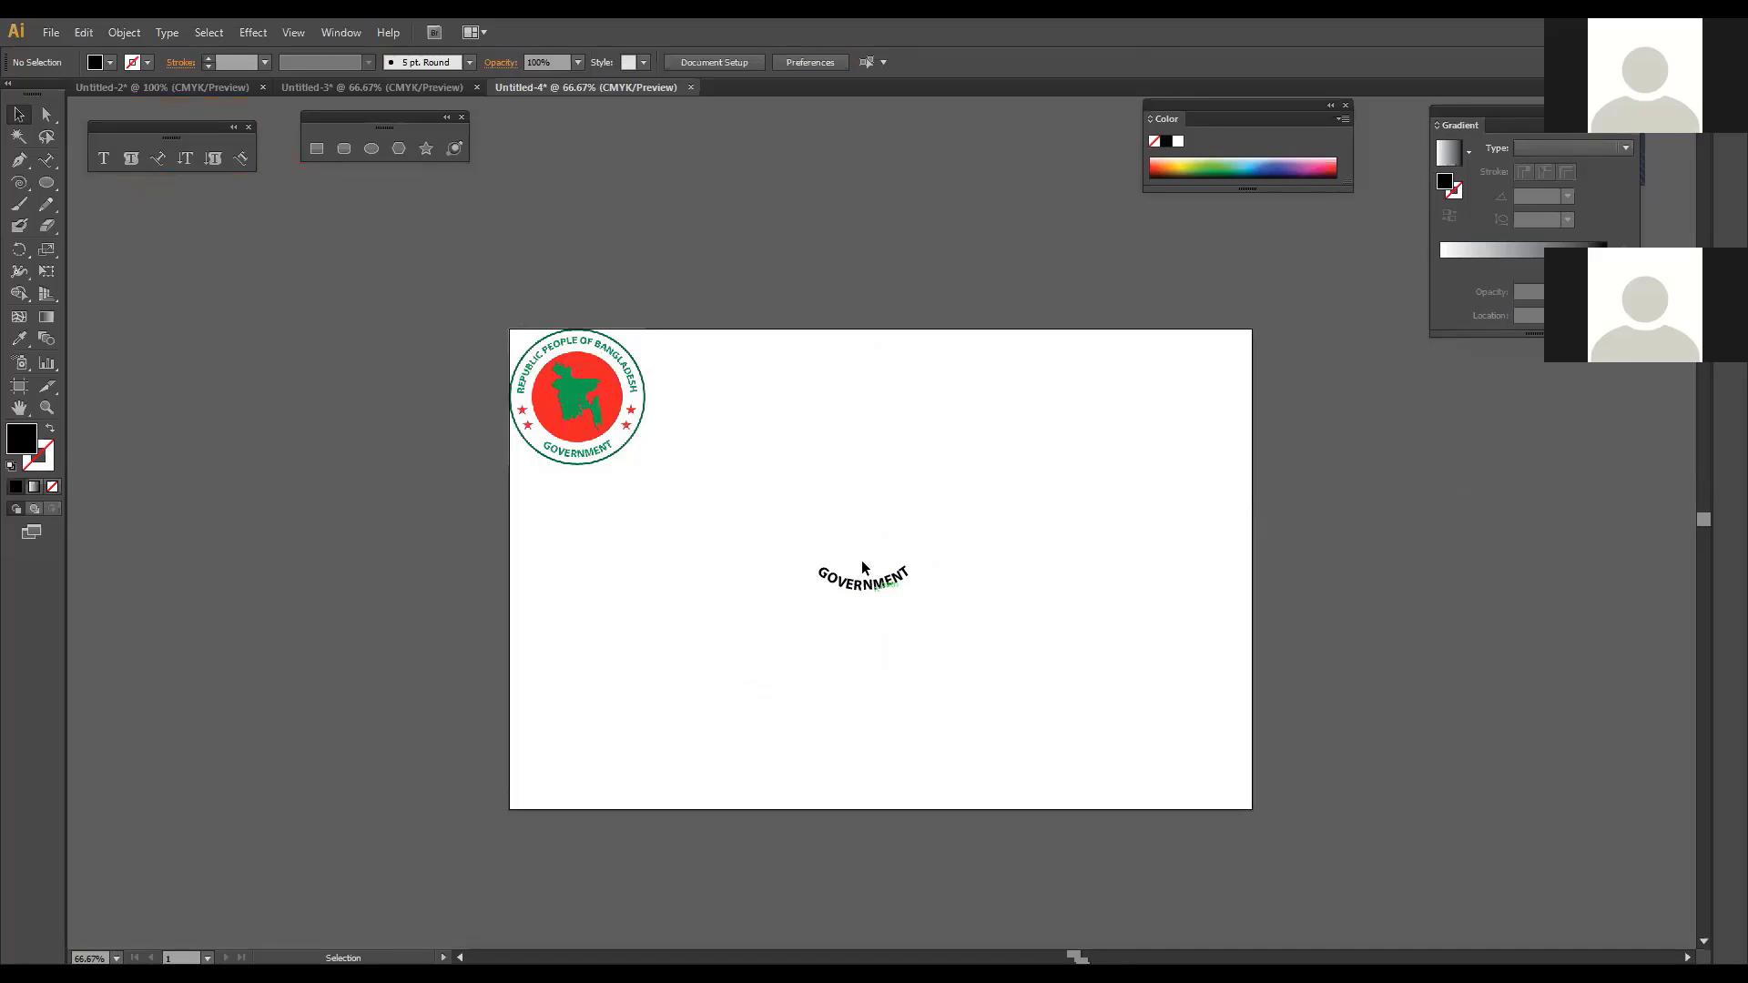
pyautogui.hotkey('ctrl', 'z')
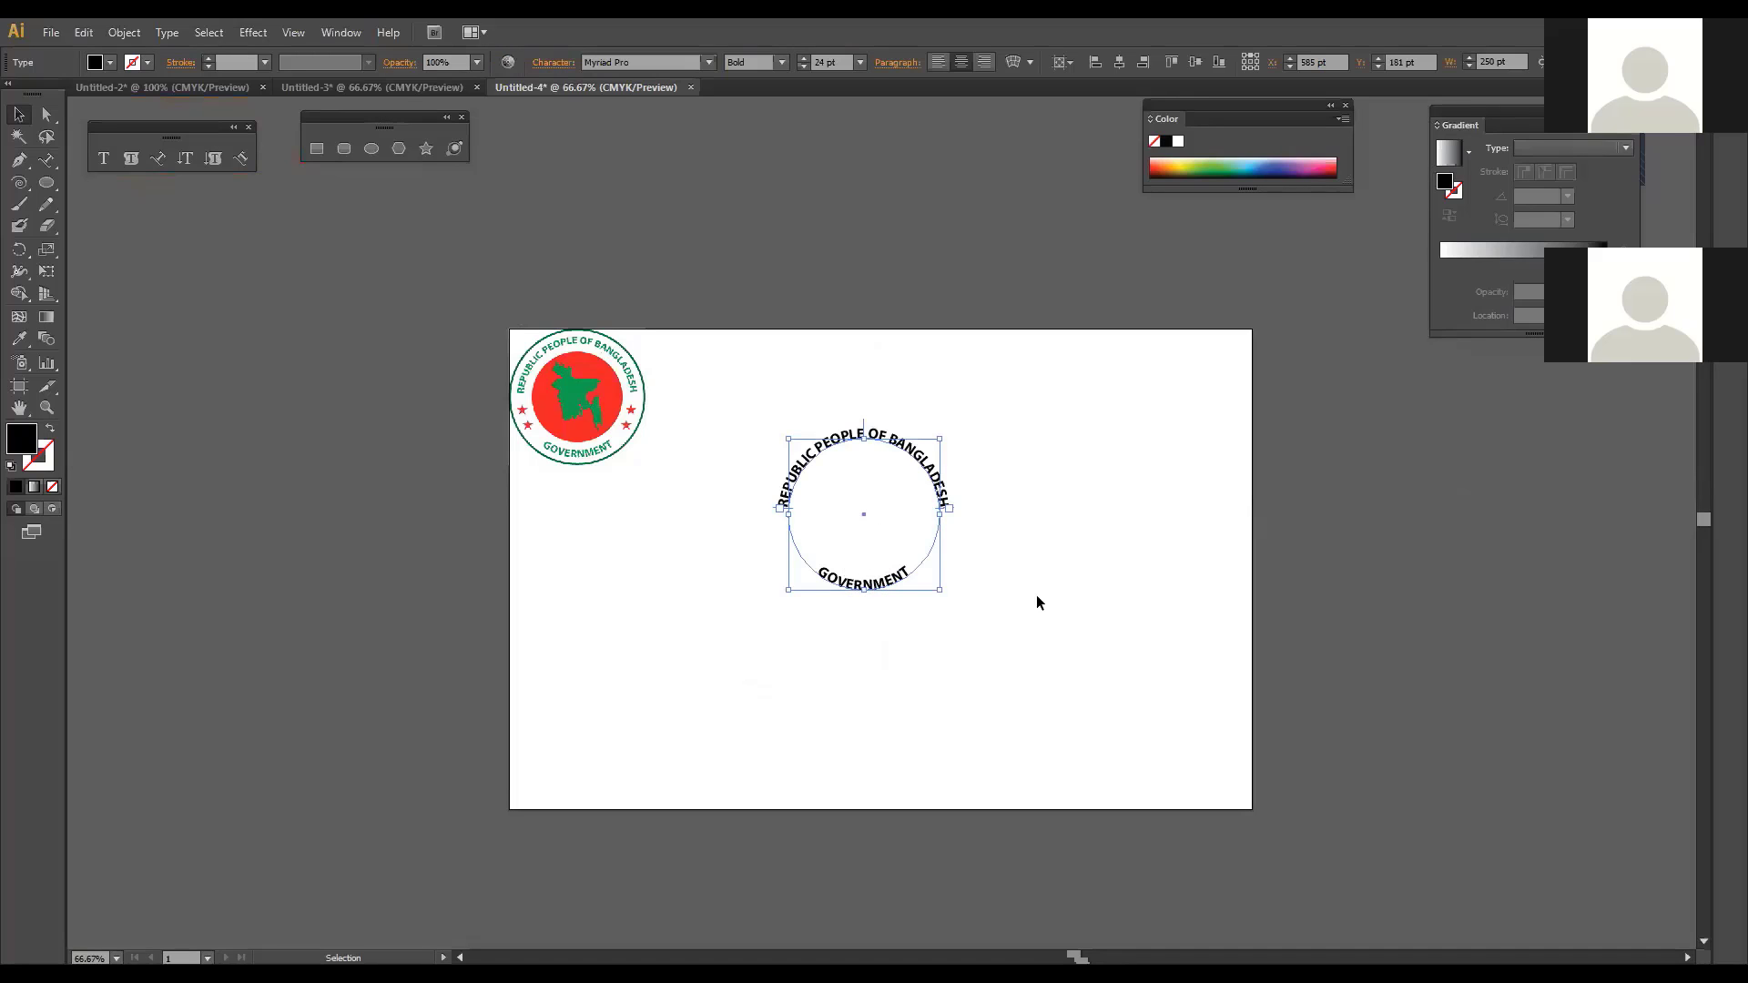
# Step: Delete the curved REPUBLIC PEOPLE OF BANGLADESH text, keeping only GOVERNMENT on the artboard
pyautogui.click(1036, 593)
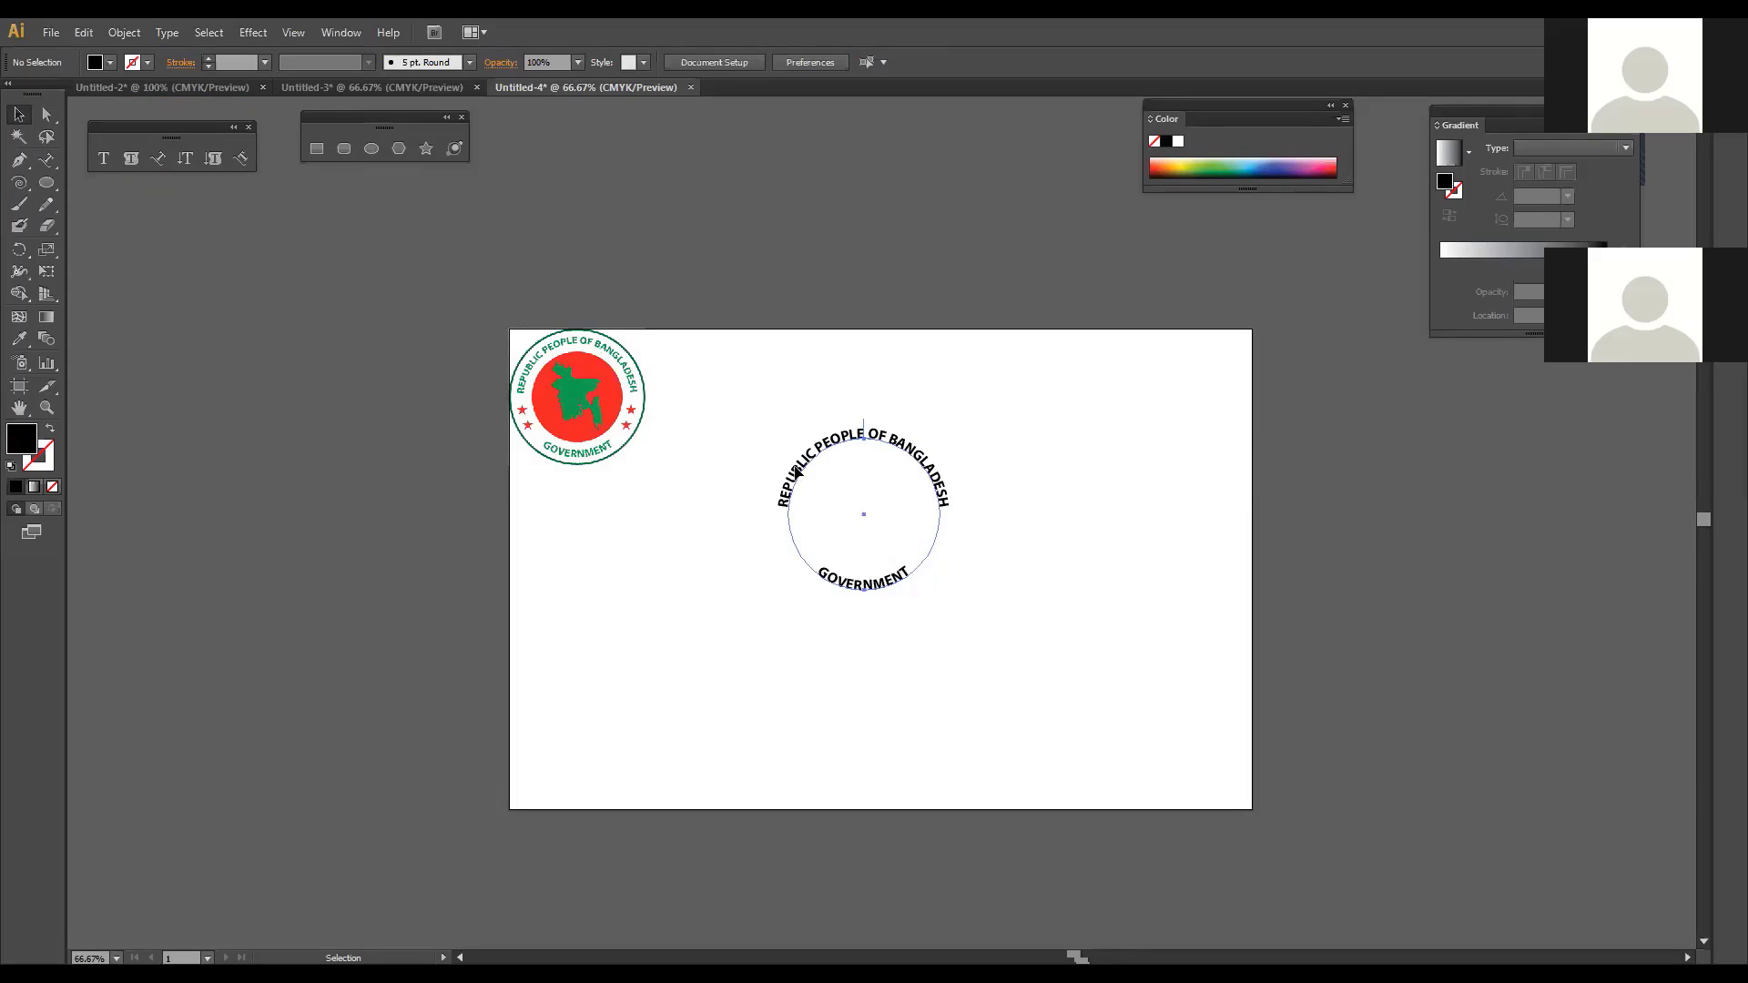
pyautogui.click(798, 470)
pyautogui.press('Delete')
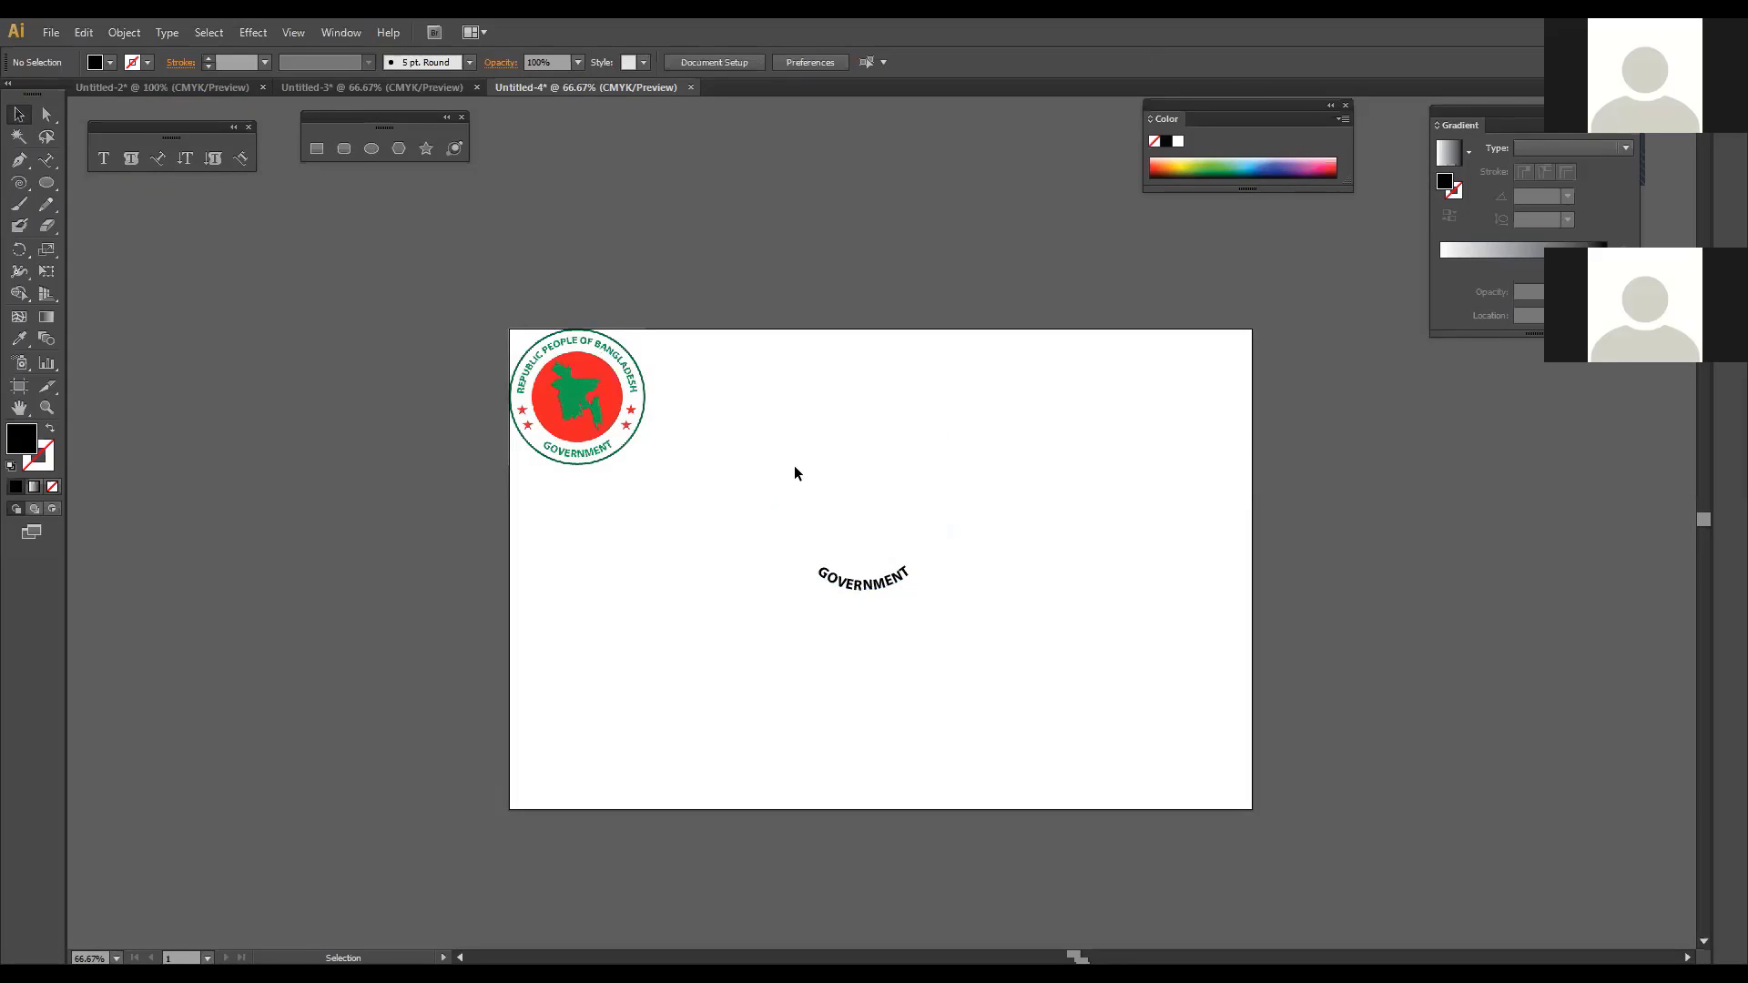
# Step: Set the GOVERNMENT path text's Align to Path option to Center and deselect it
pyautogui.click(892, 602)
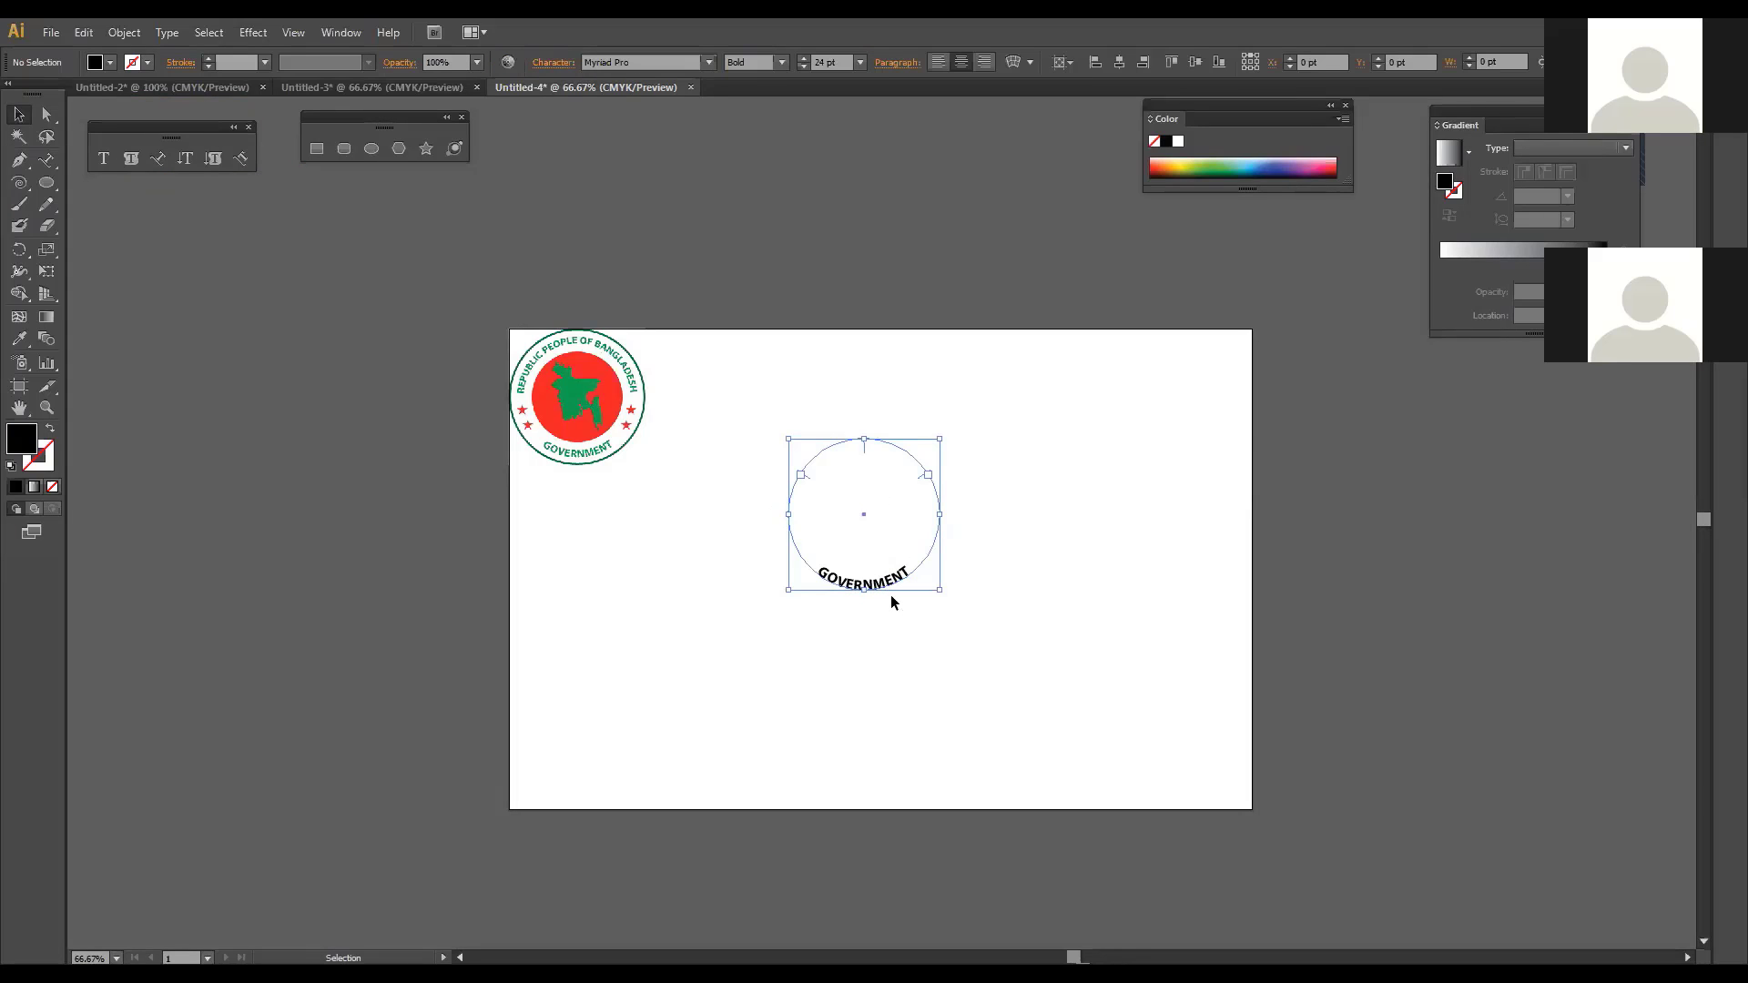
pyautogui.click(167, 32)
pyautogui.moveTo(269, 169)
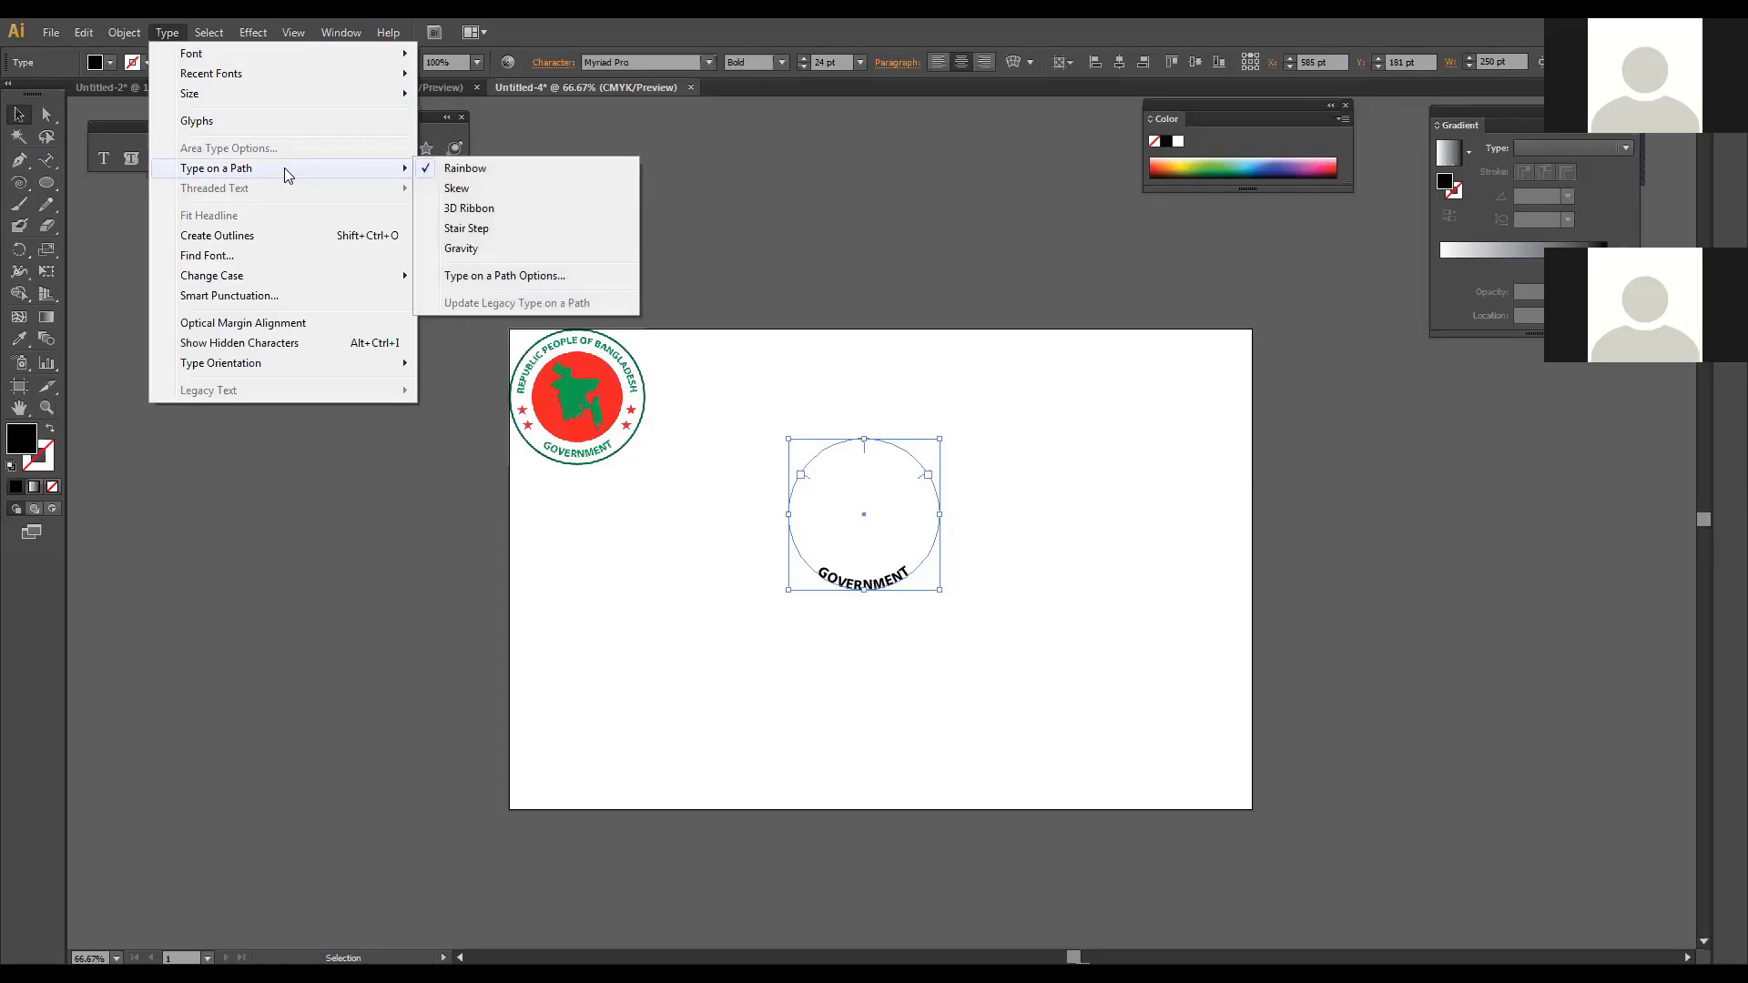
pyautogui.click(514, 278)
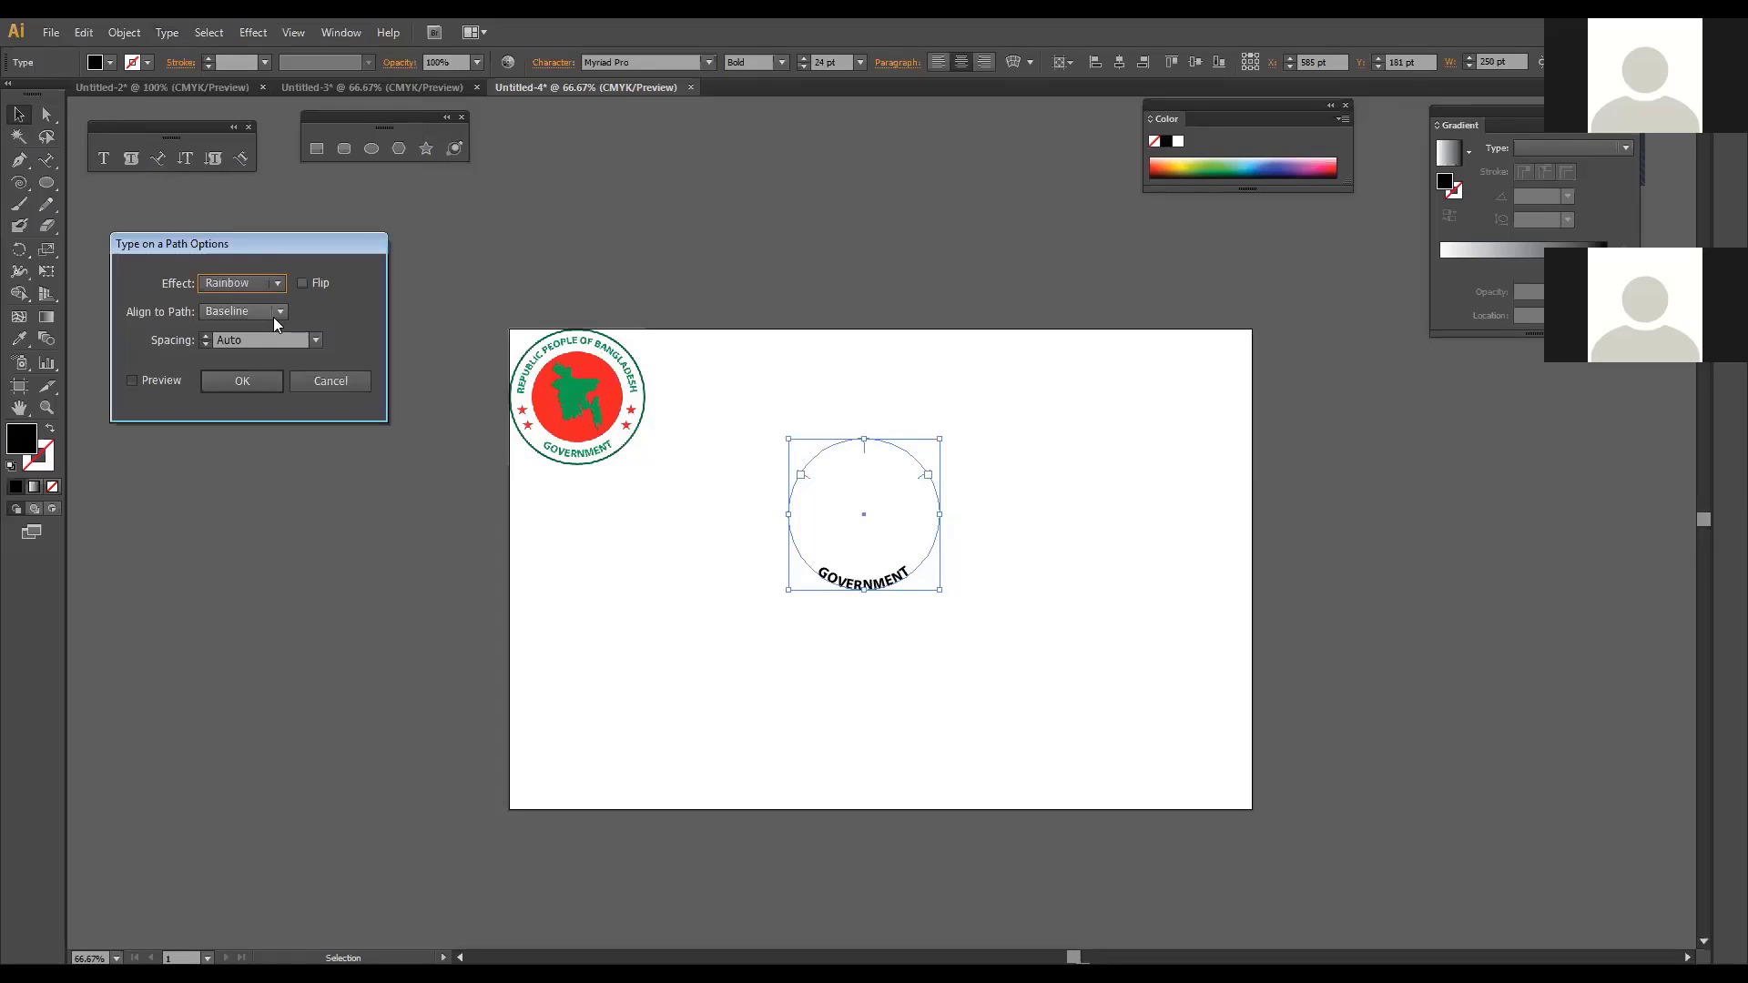
pyautogui.click(281, 312)
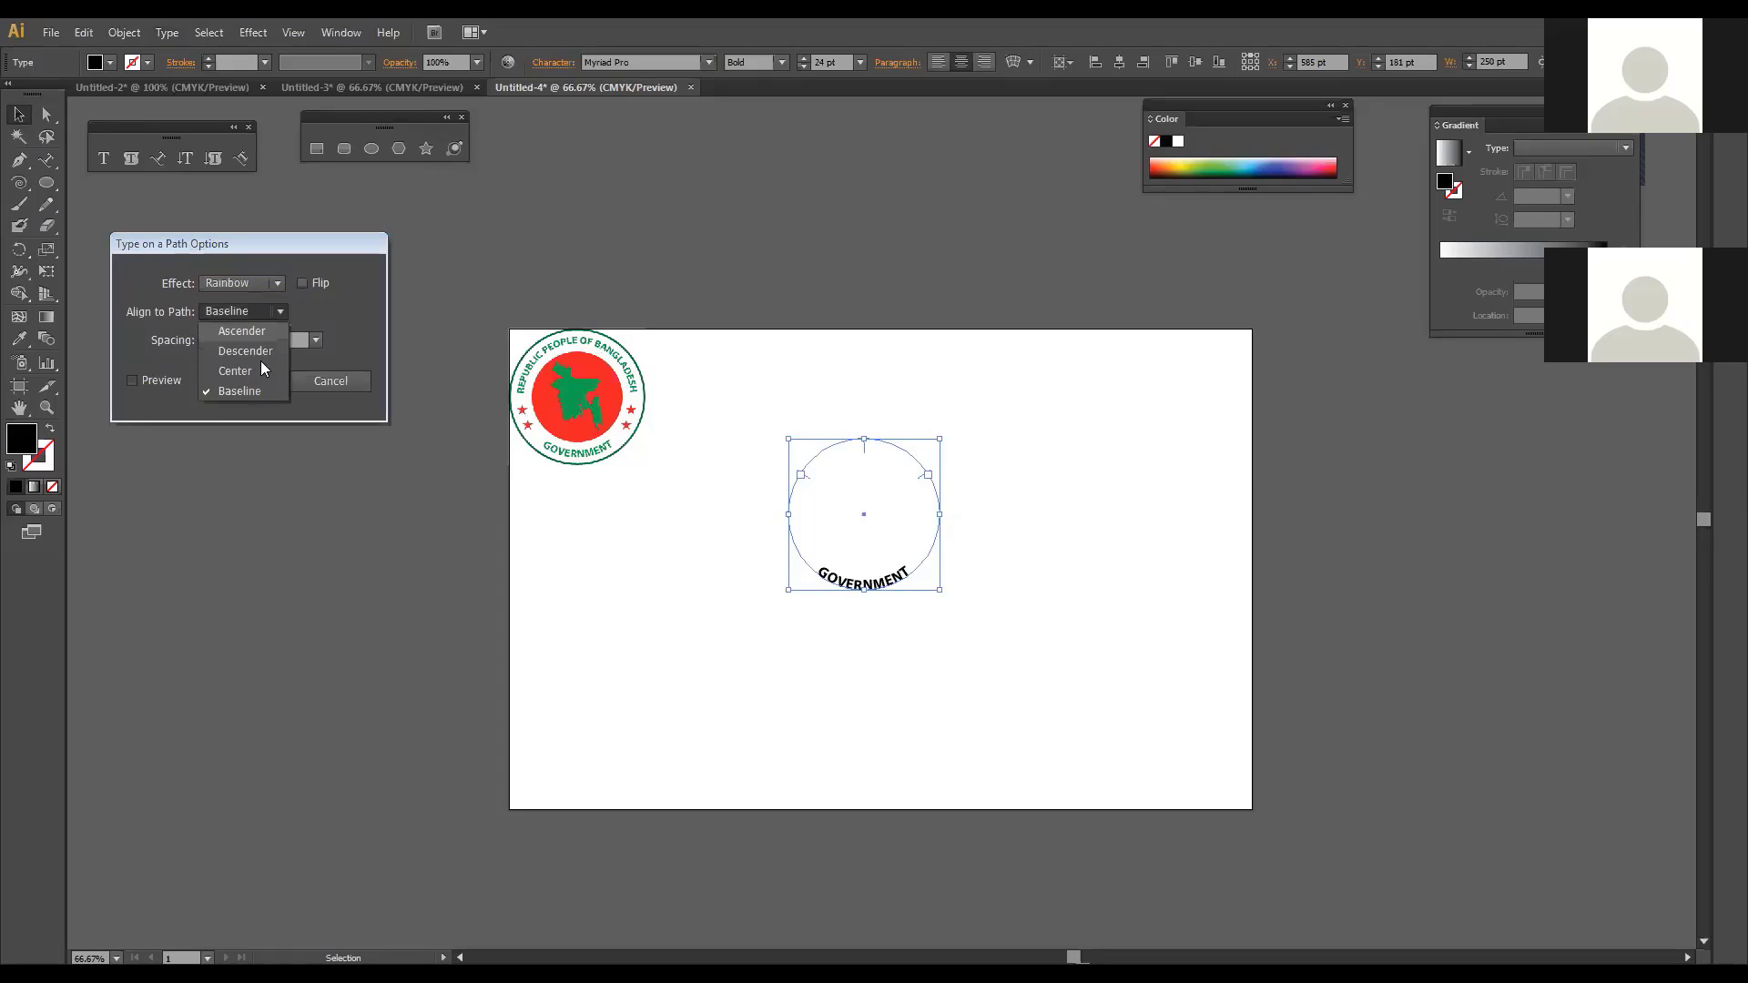
pyautogui.click(257, 372)
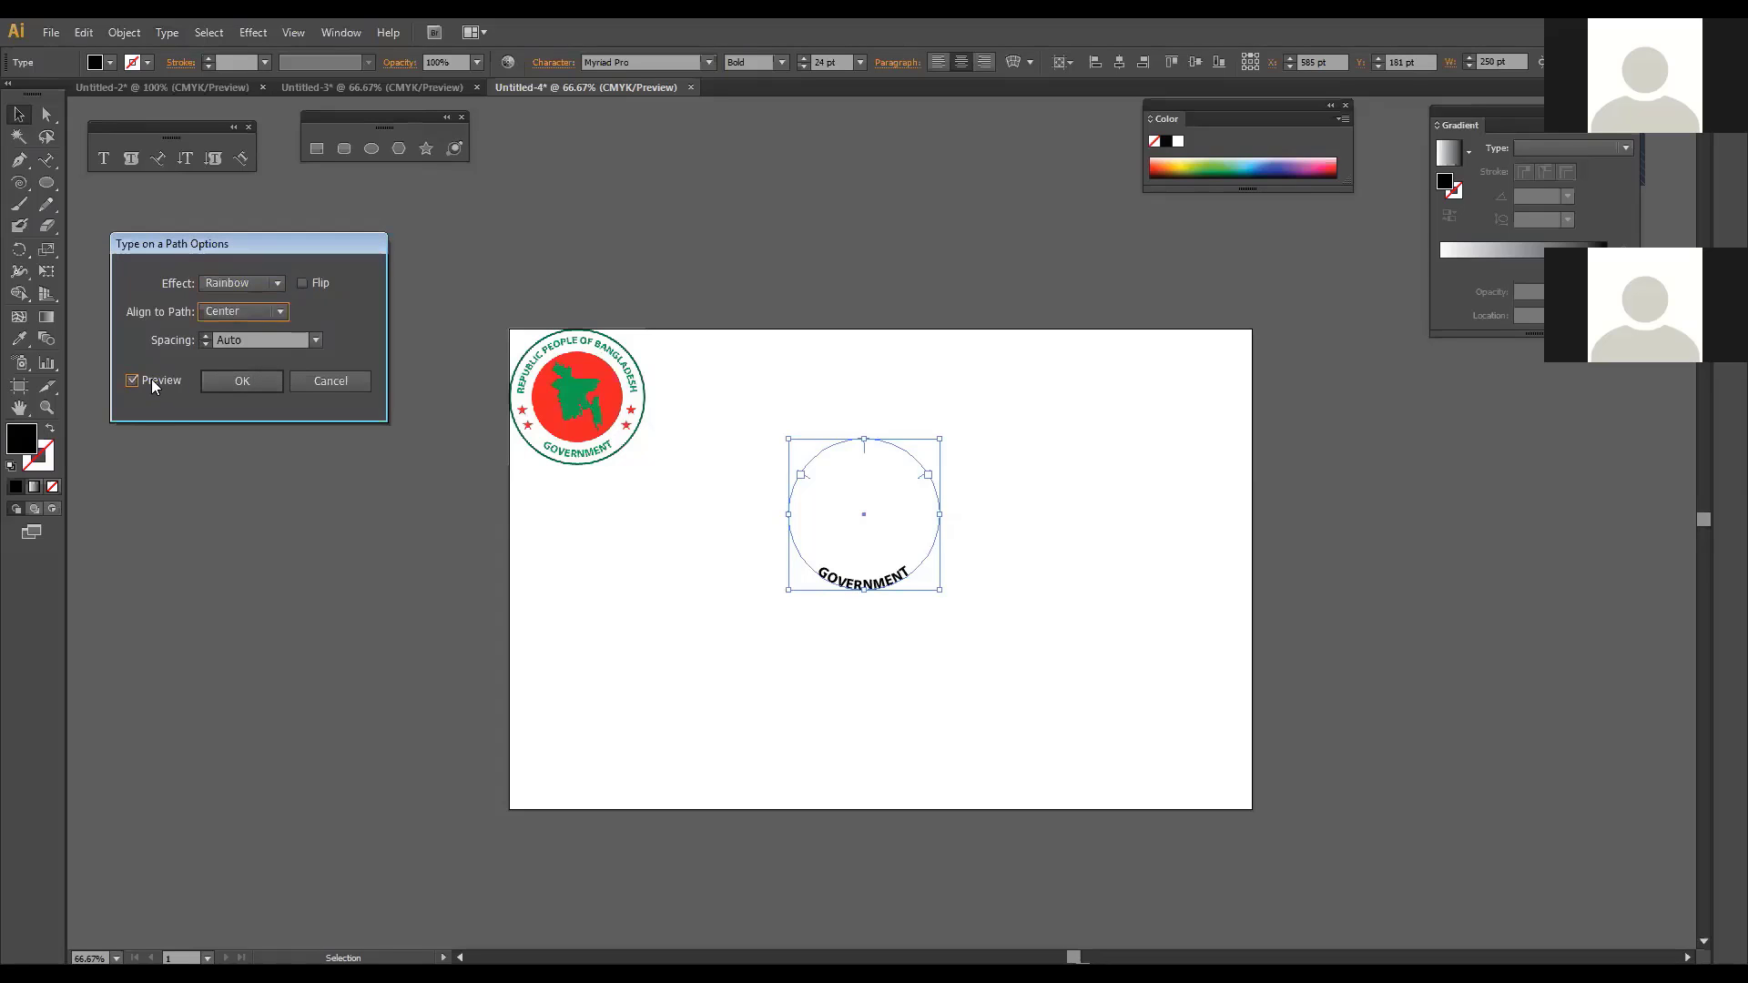
pyautogui.click(242, 381)
pyautogui.click(935, 619)
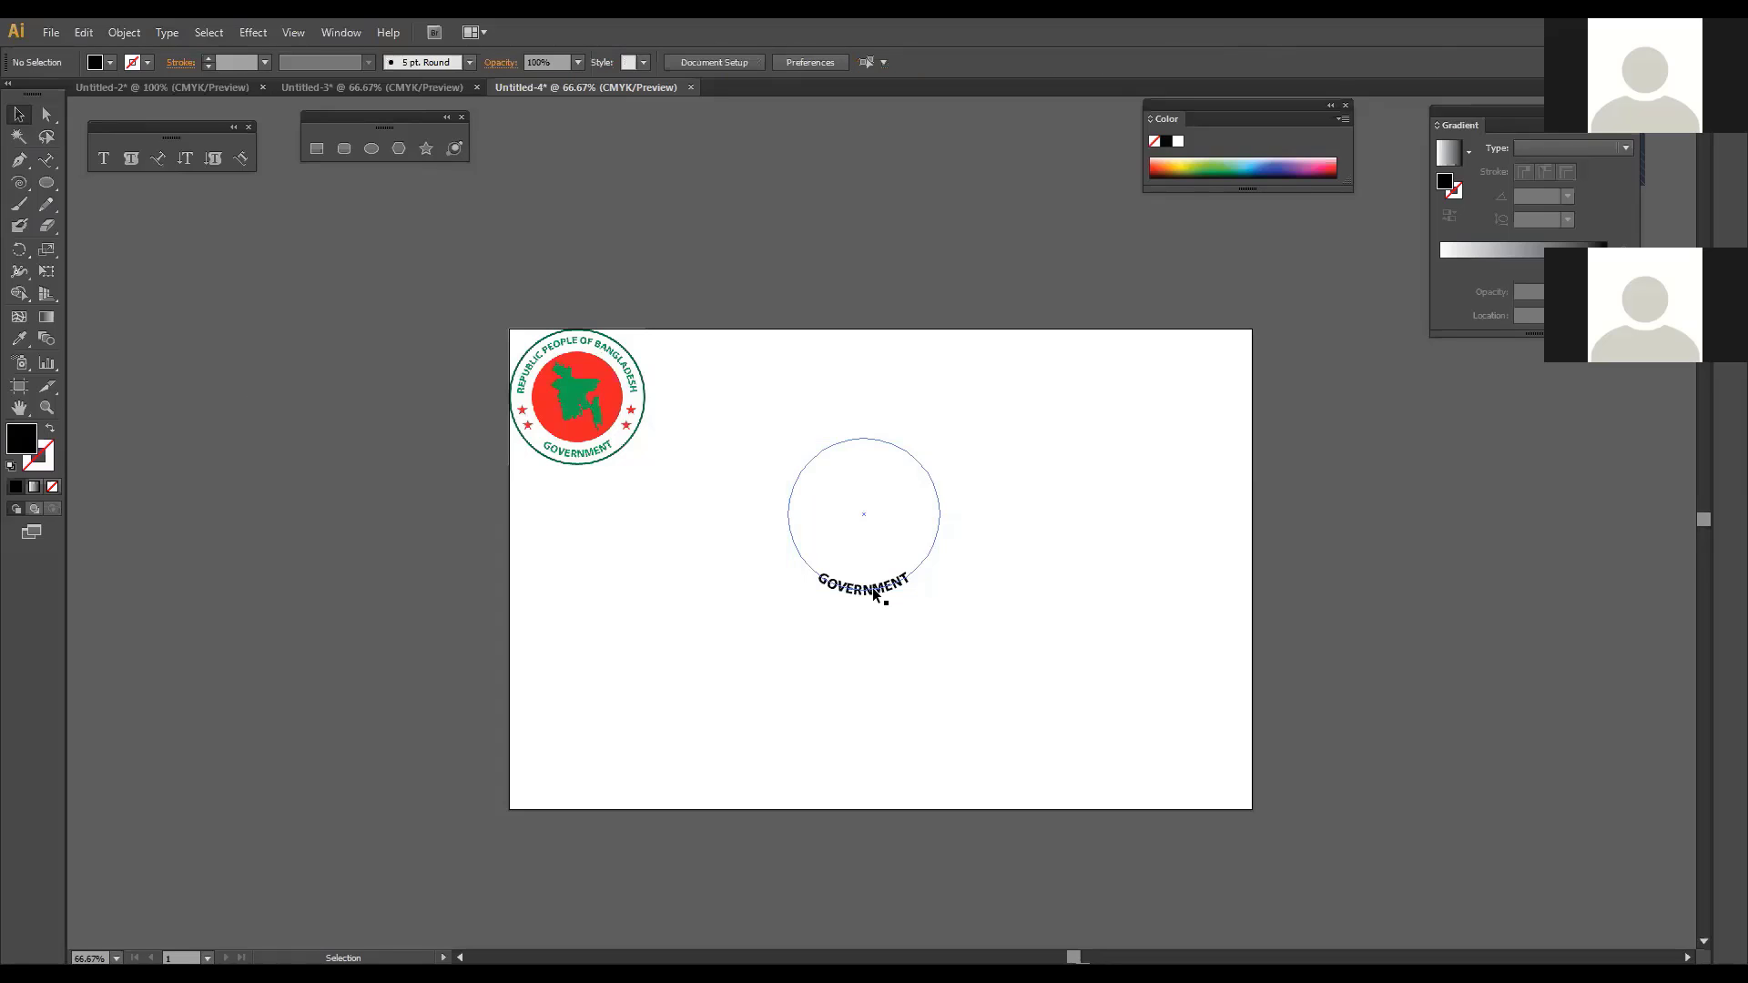
# Step: Increase the font size of the curved GOVERNMENT text to 27 pt
pyautogui.click(872, 594)
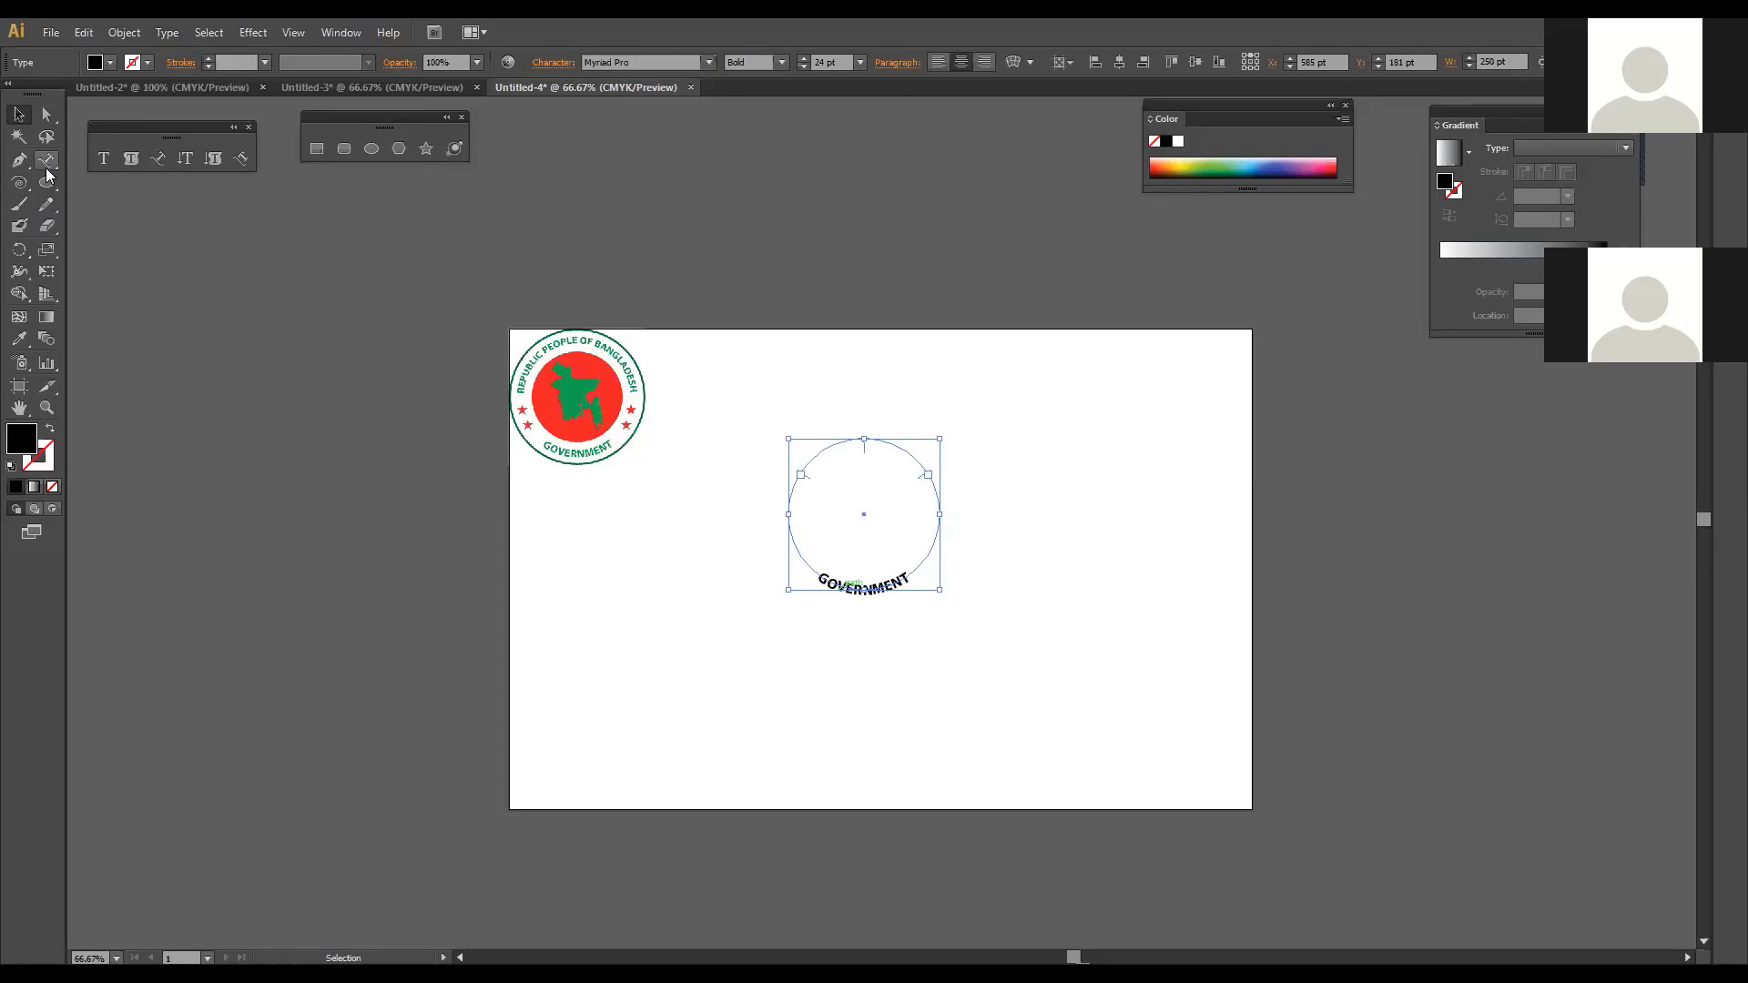
pyautogui.click(45, 164)
pyautogui.moveTo(915, 573); pyautogui.dragTo(816, 584)
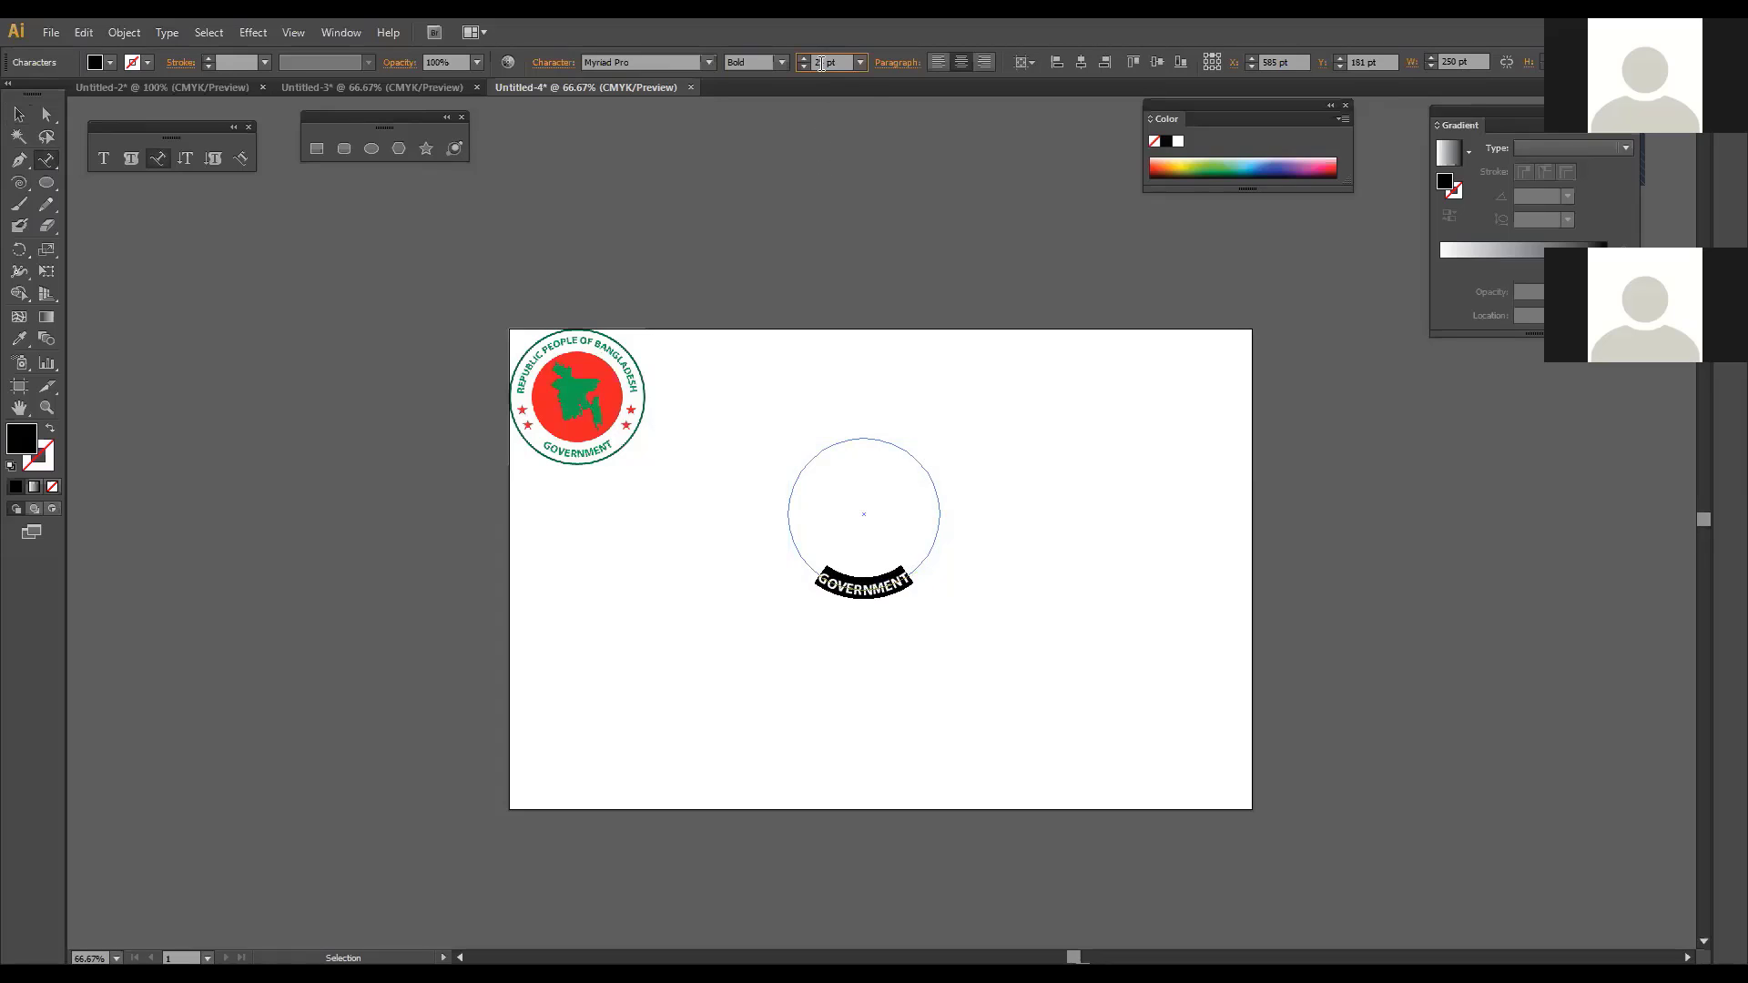
pyautogui.press('Up')
pyautogui.press('Up')
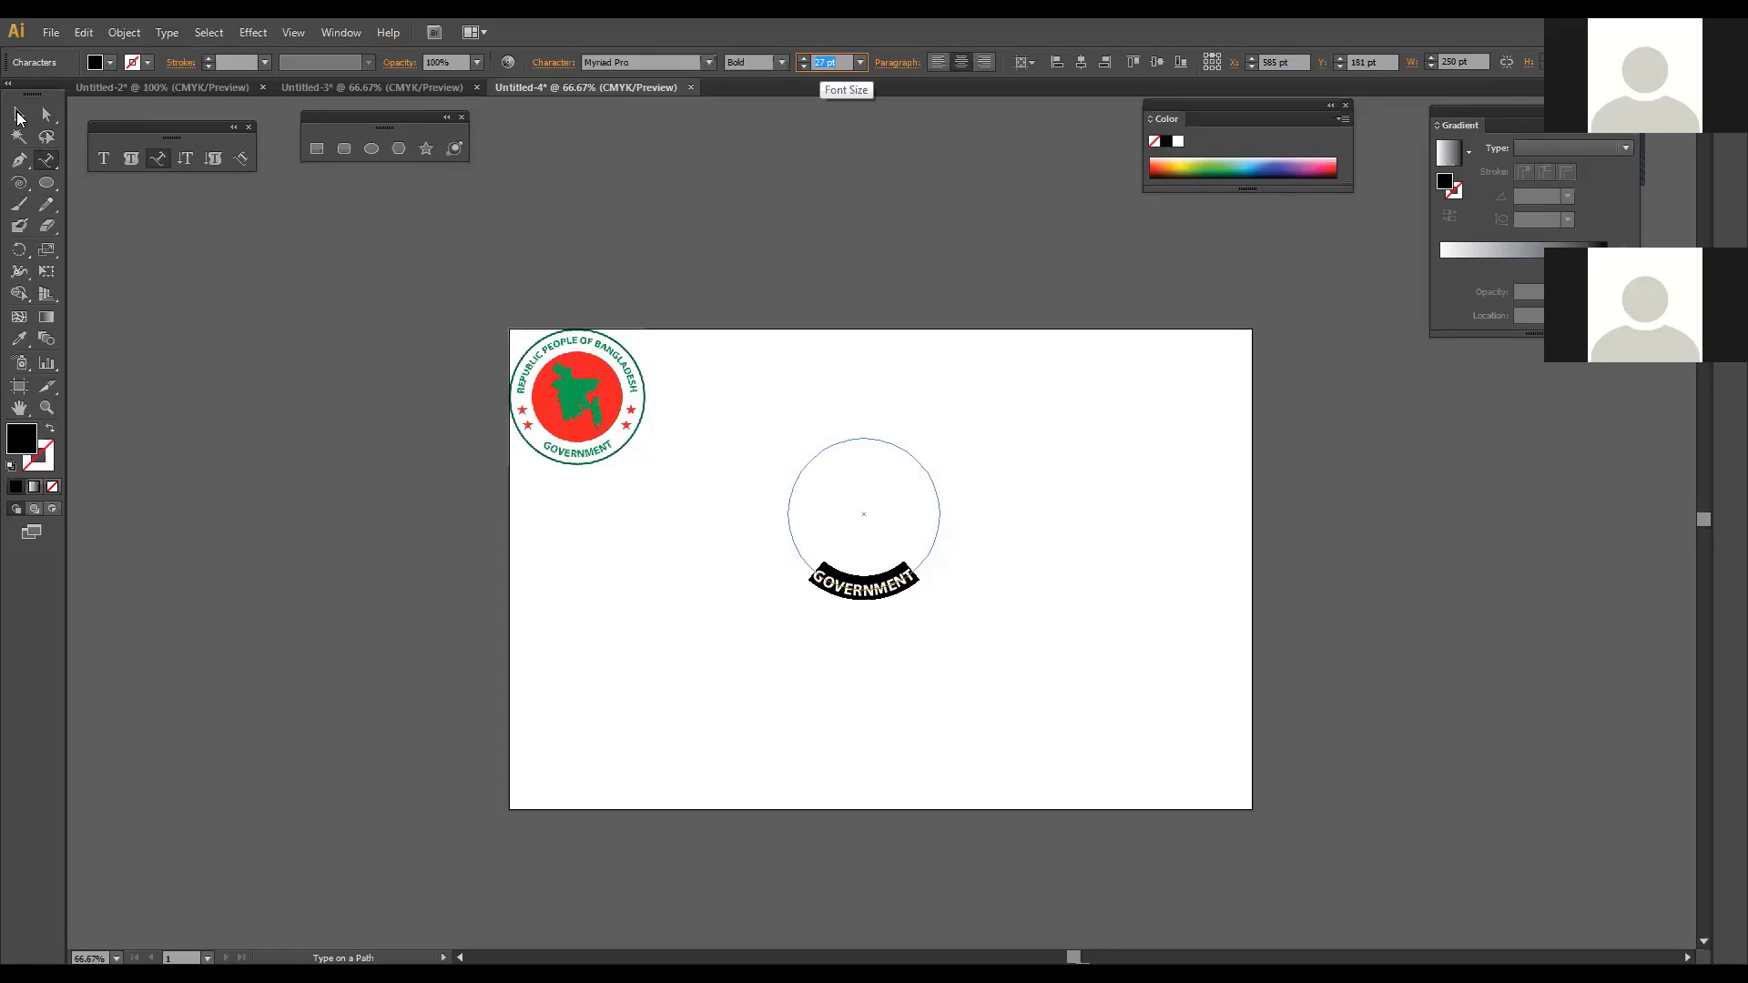
pyautogui.press('Escape')
# Step: Paste the REPUBLIC PEOPLE OF BANGLADESH text back in place over the same circle as GOVERNMENT and deselect it
pyautogui.click(1019, 620)
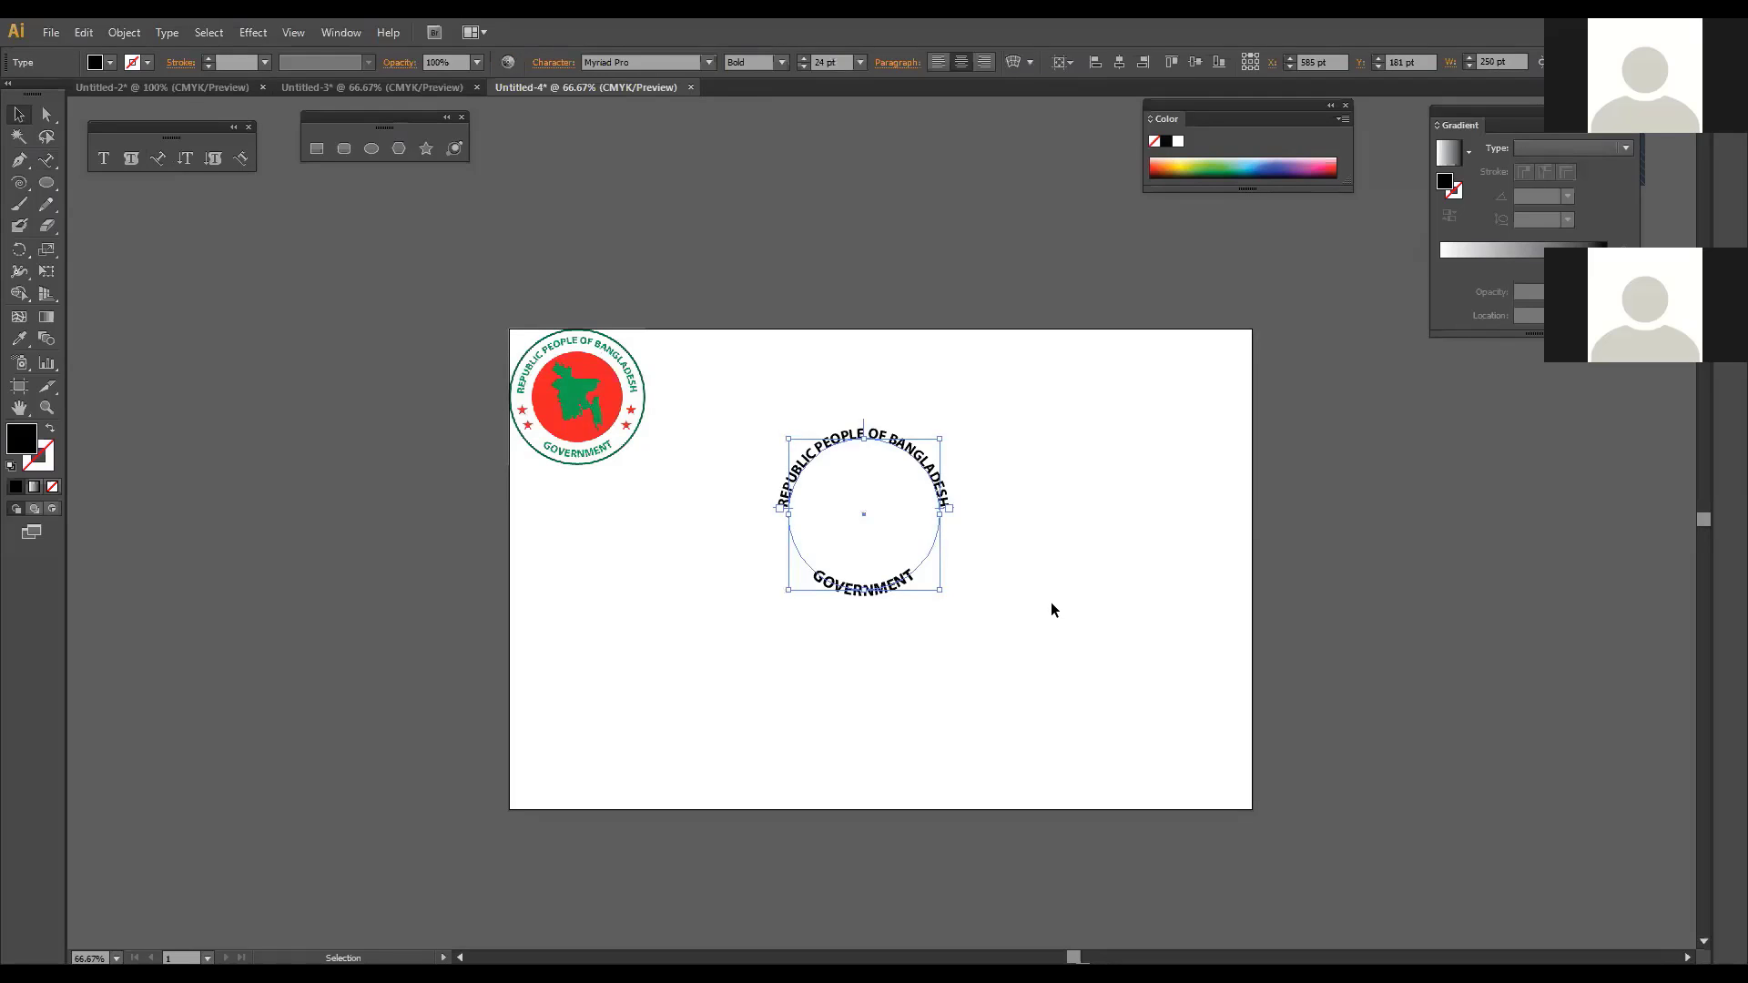
pyautogui.click(1052, 602)
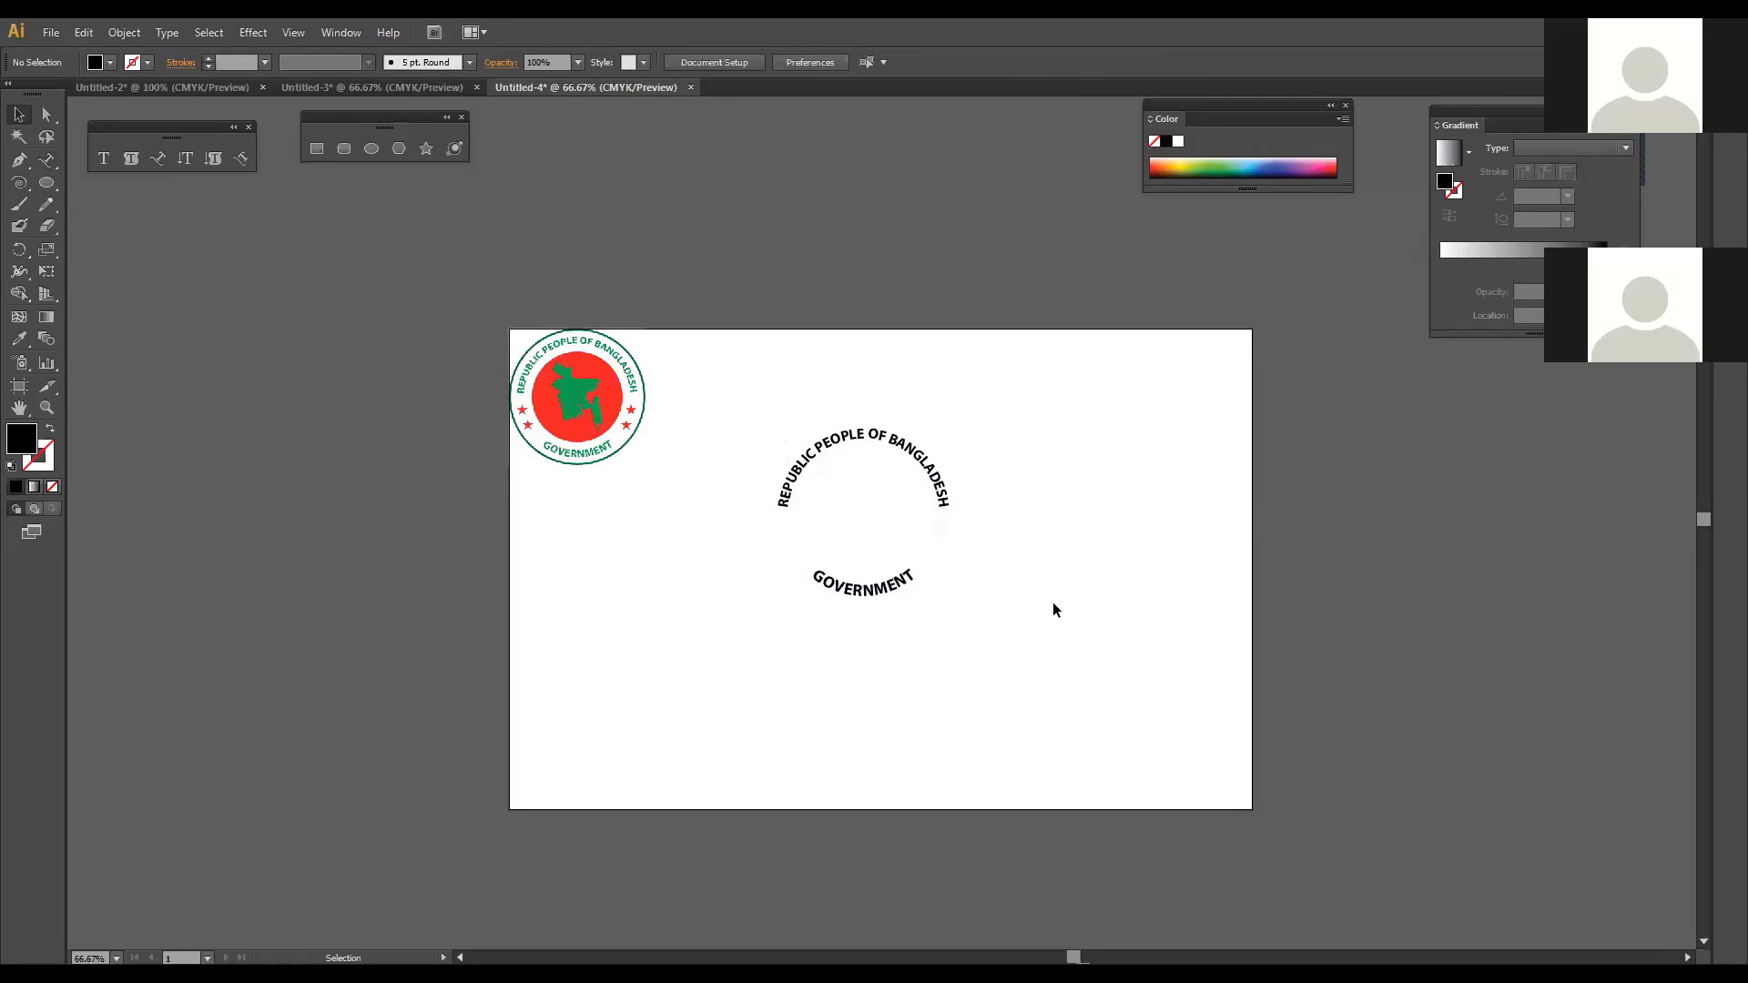
pyautogui.click(939, 482)
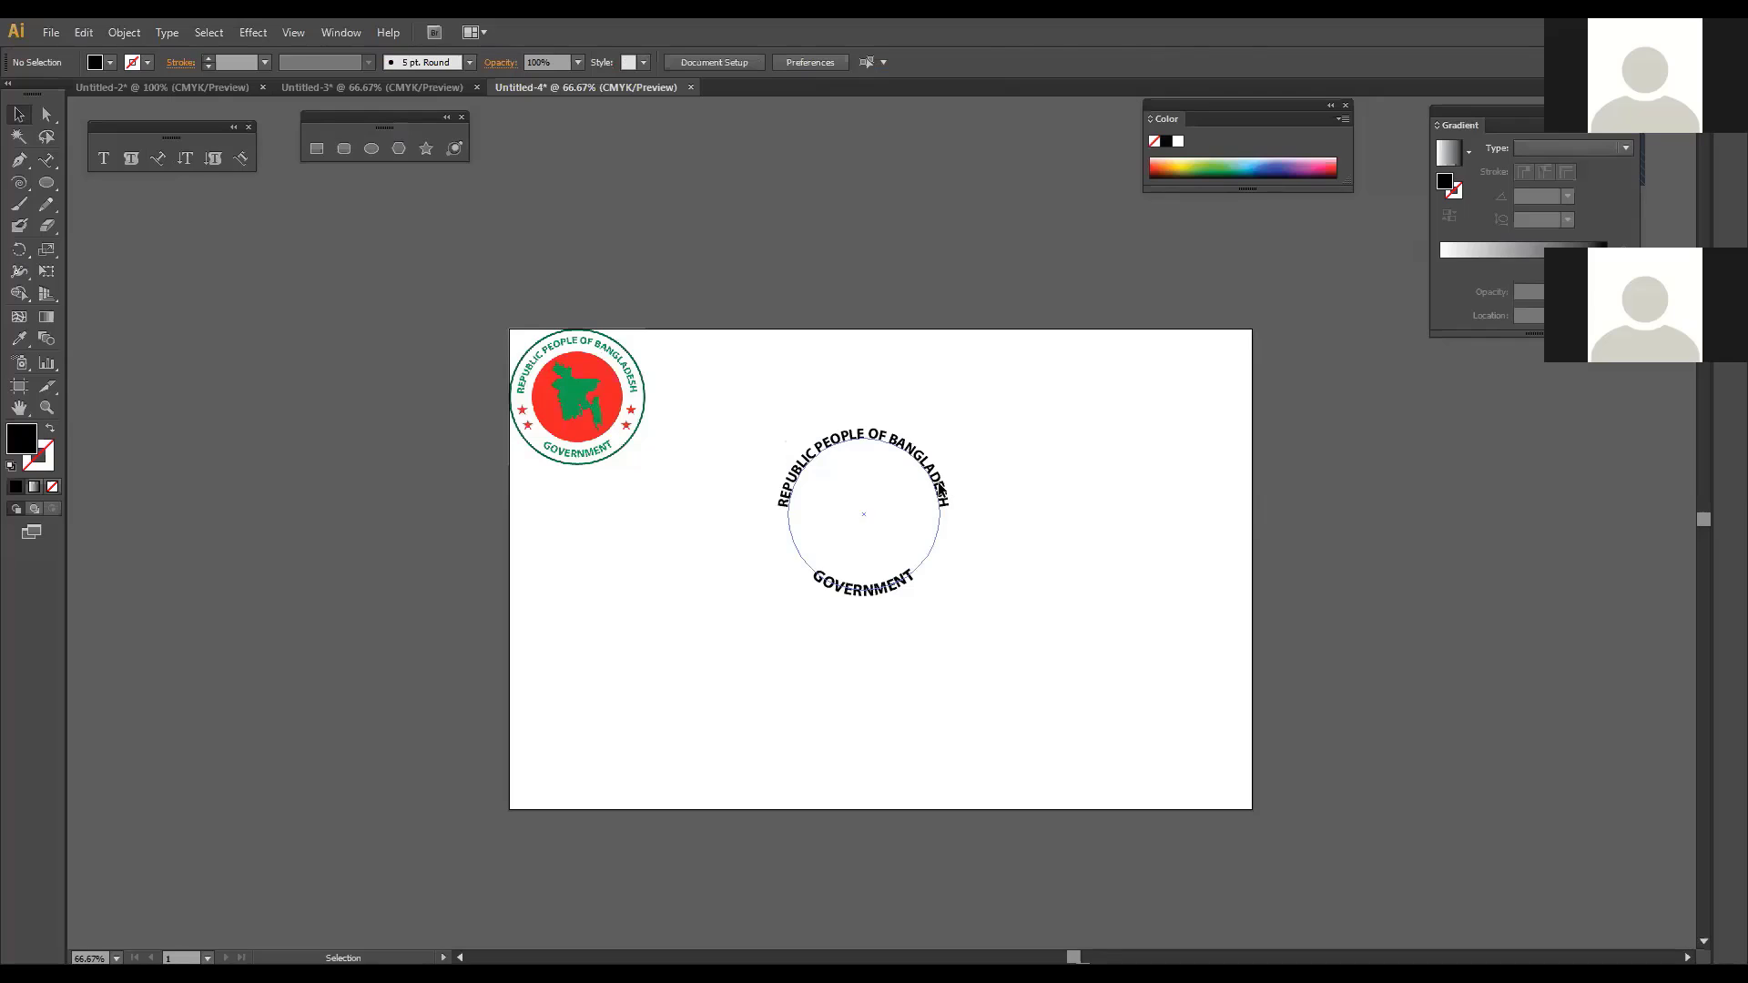
pyautogui.click(982, 593)
# Step: Review the GOVERNMENT text's Type on a Path options with the preview on, then close them and deselect the text
pyautogui.click(901, 577)
pyautogui.click(907, 590)
pyautogui.click(909, 577)
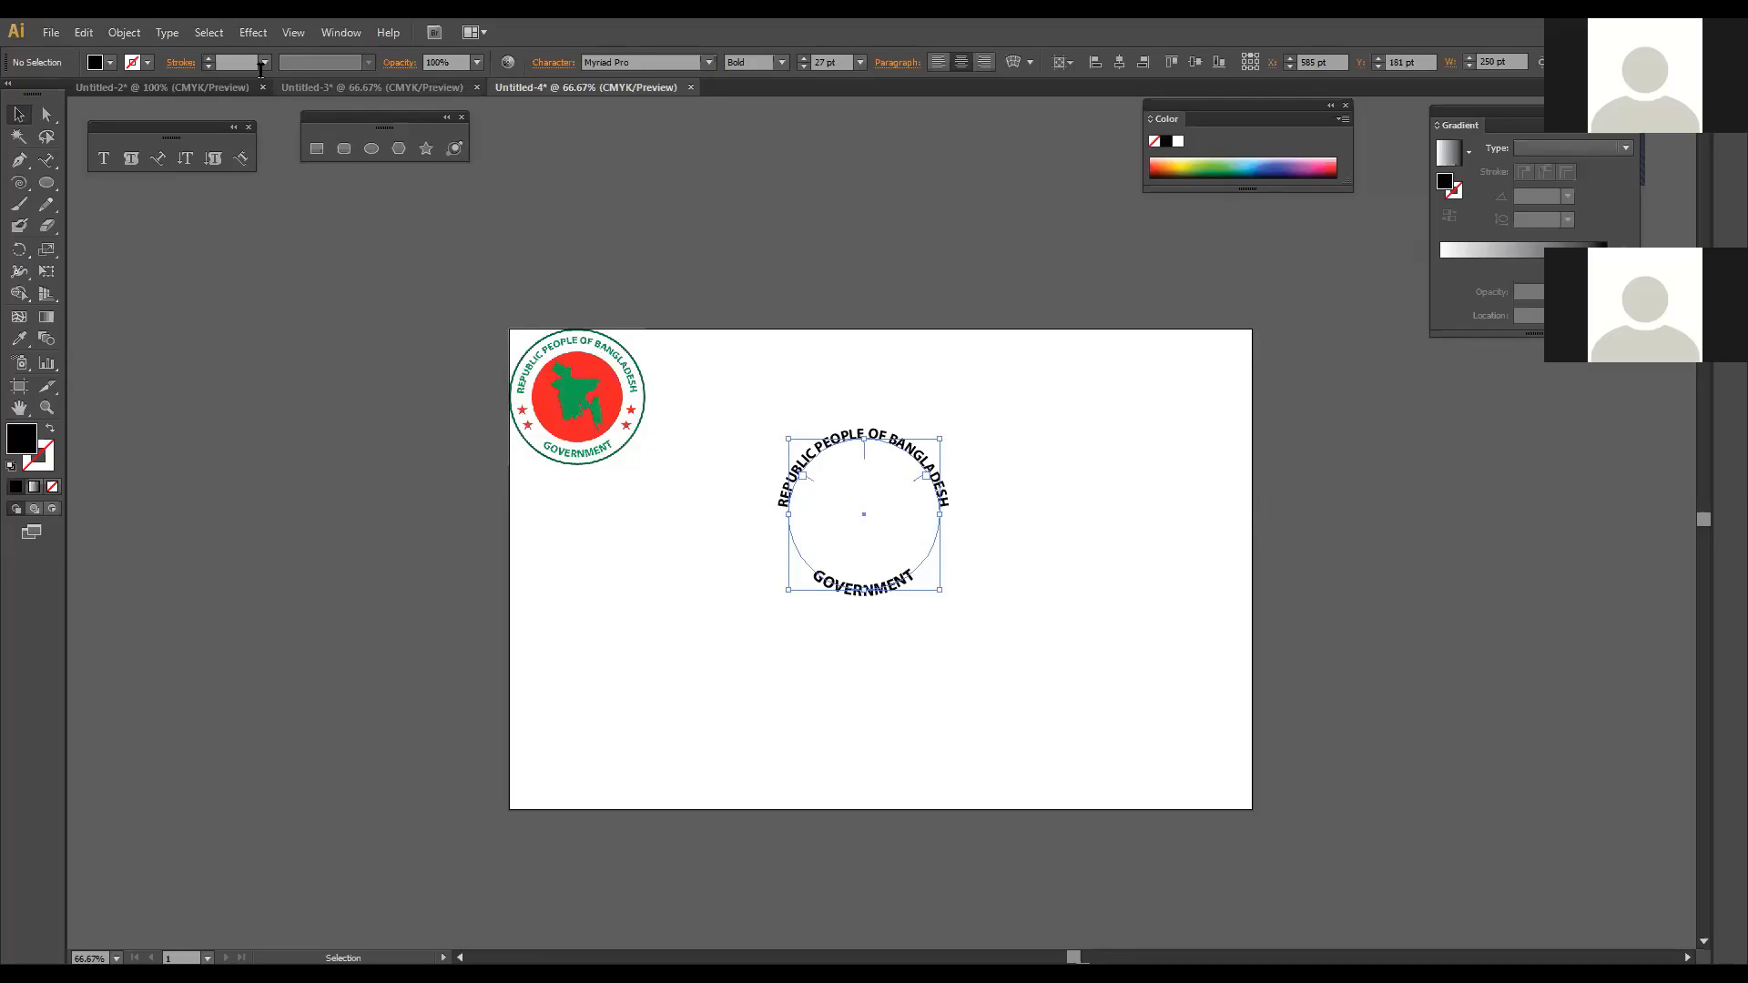
pyautogui.click(167, 32)
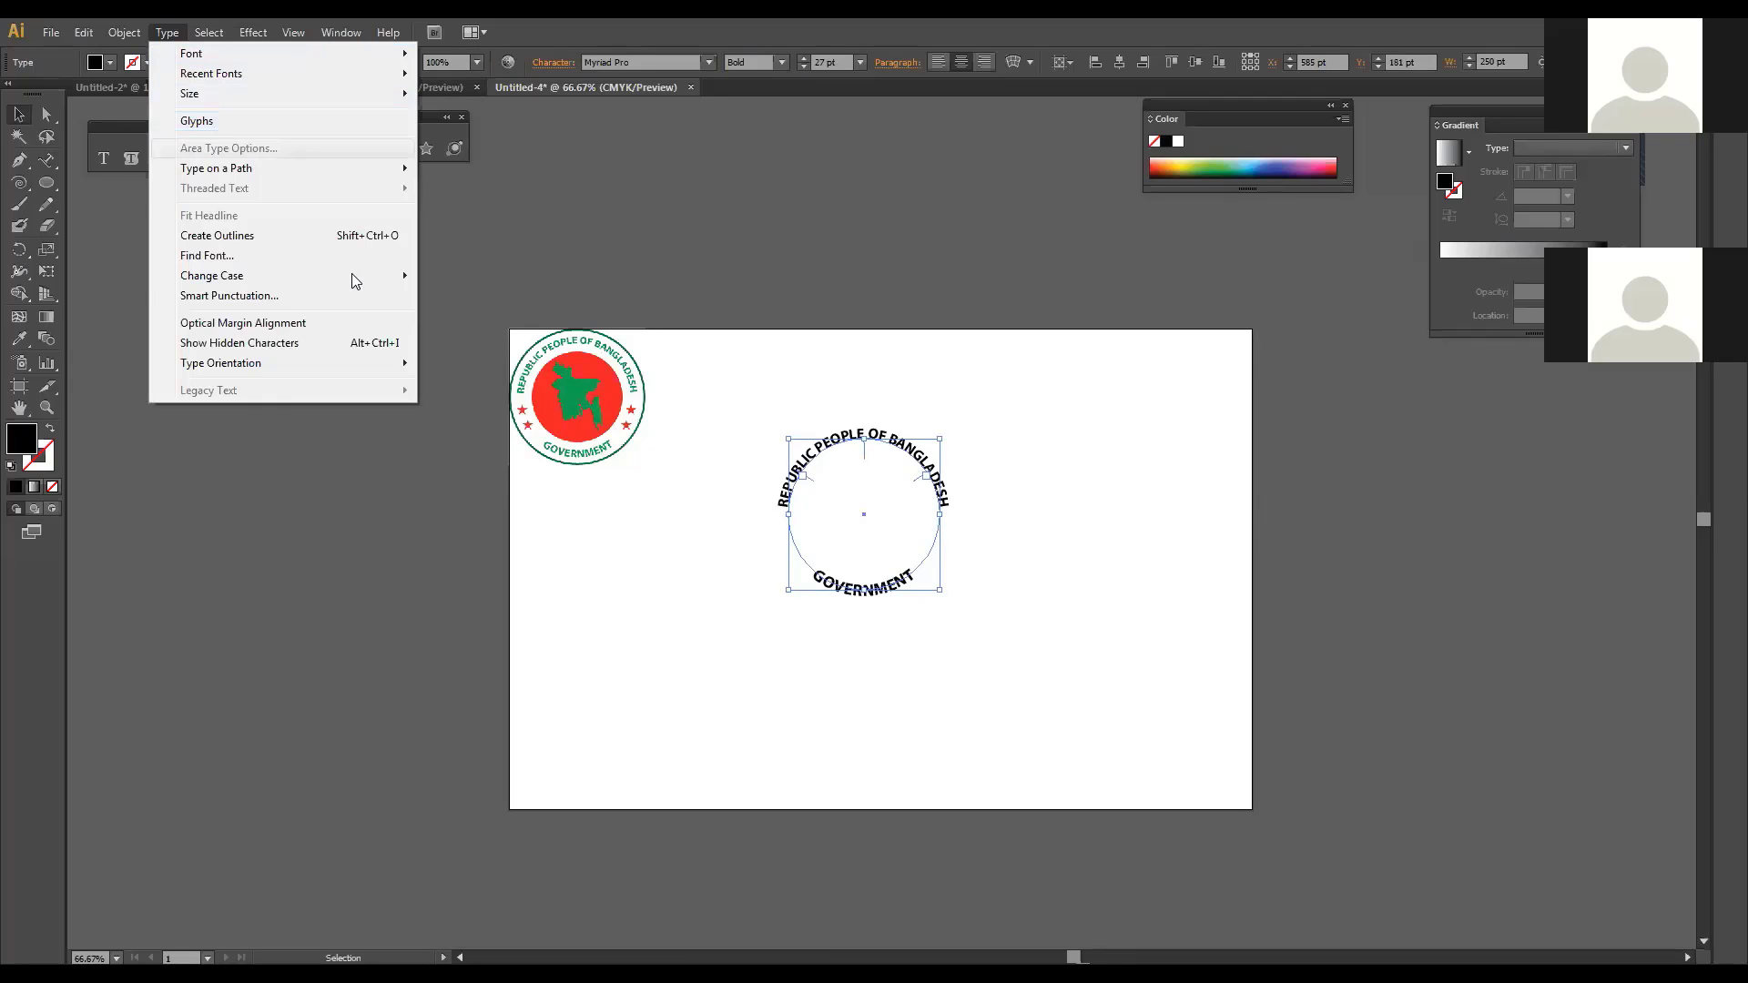
pyautogui.moveTo(355, 275)
pyautogui.moveTo(382, 167)
pyautogui.click(504, 275)
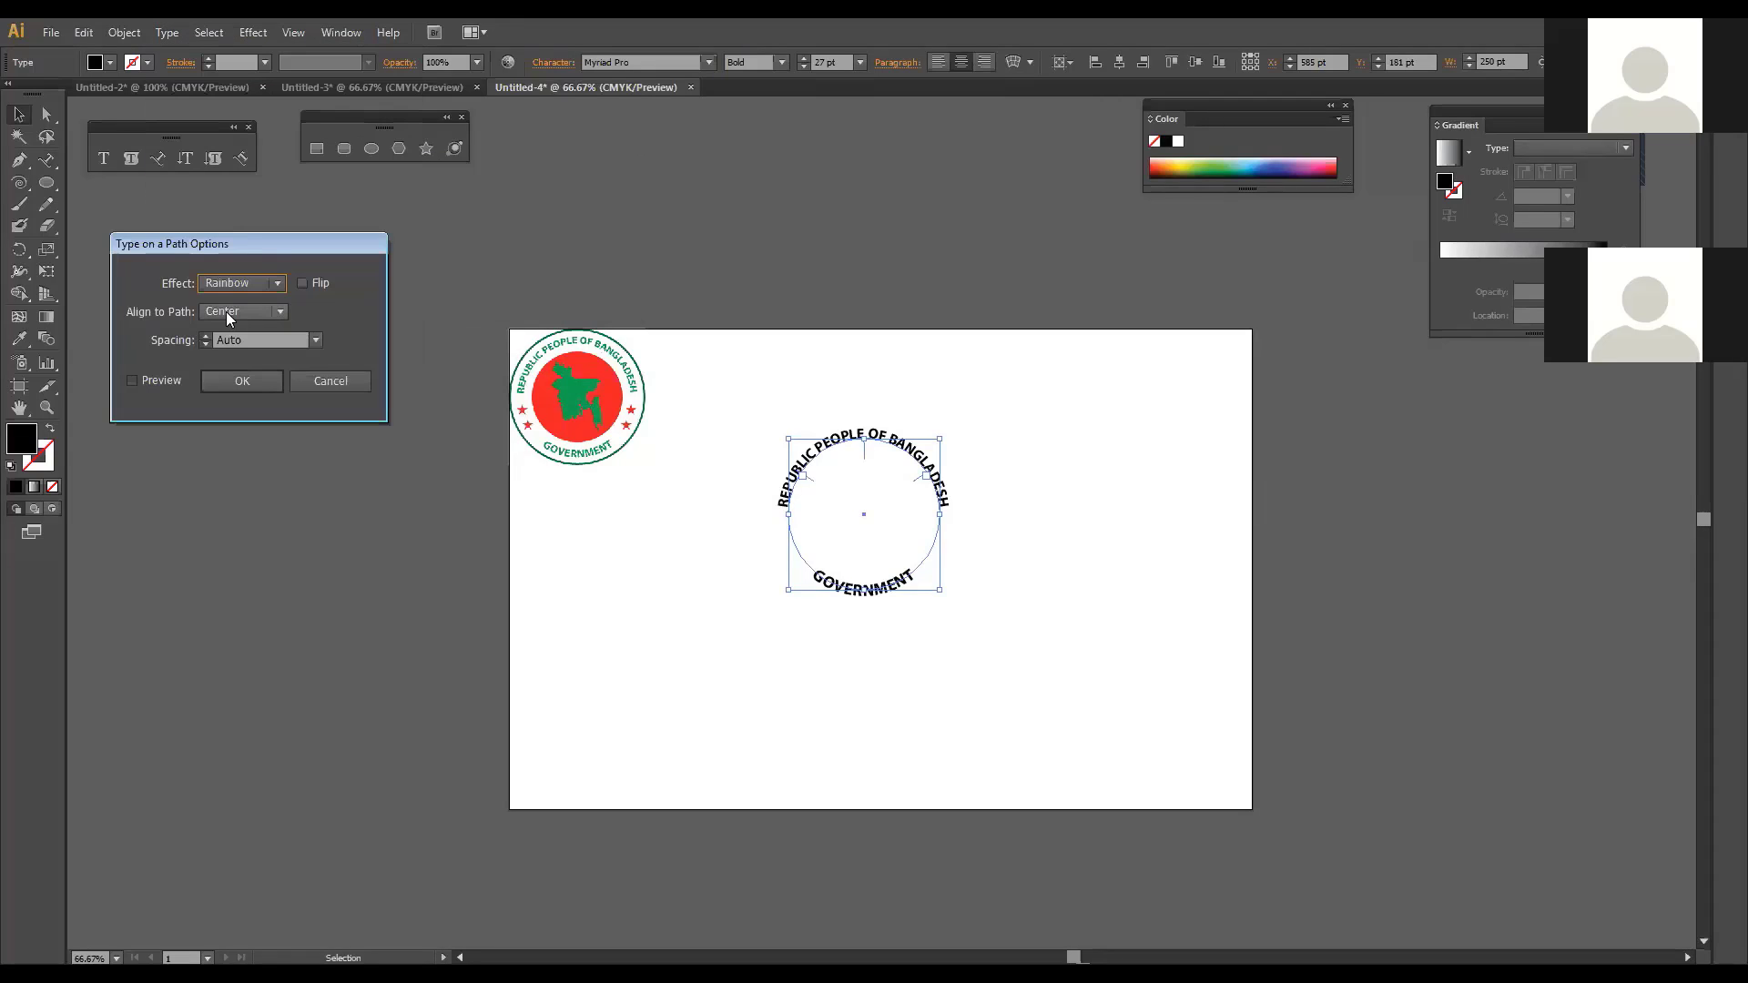
pyautogui.click(136, 377)
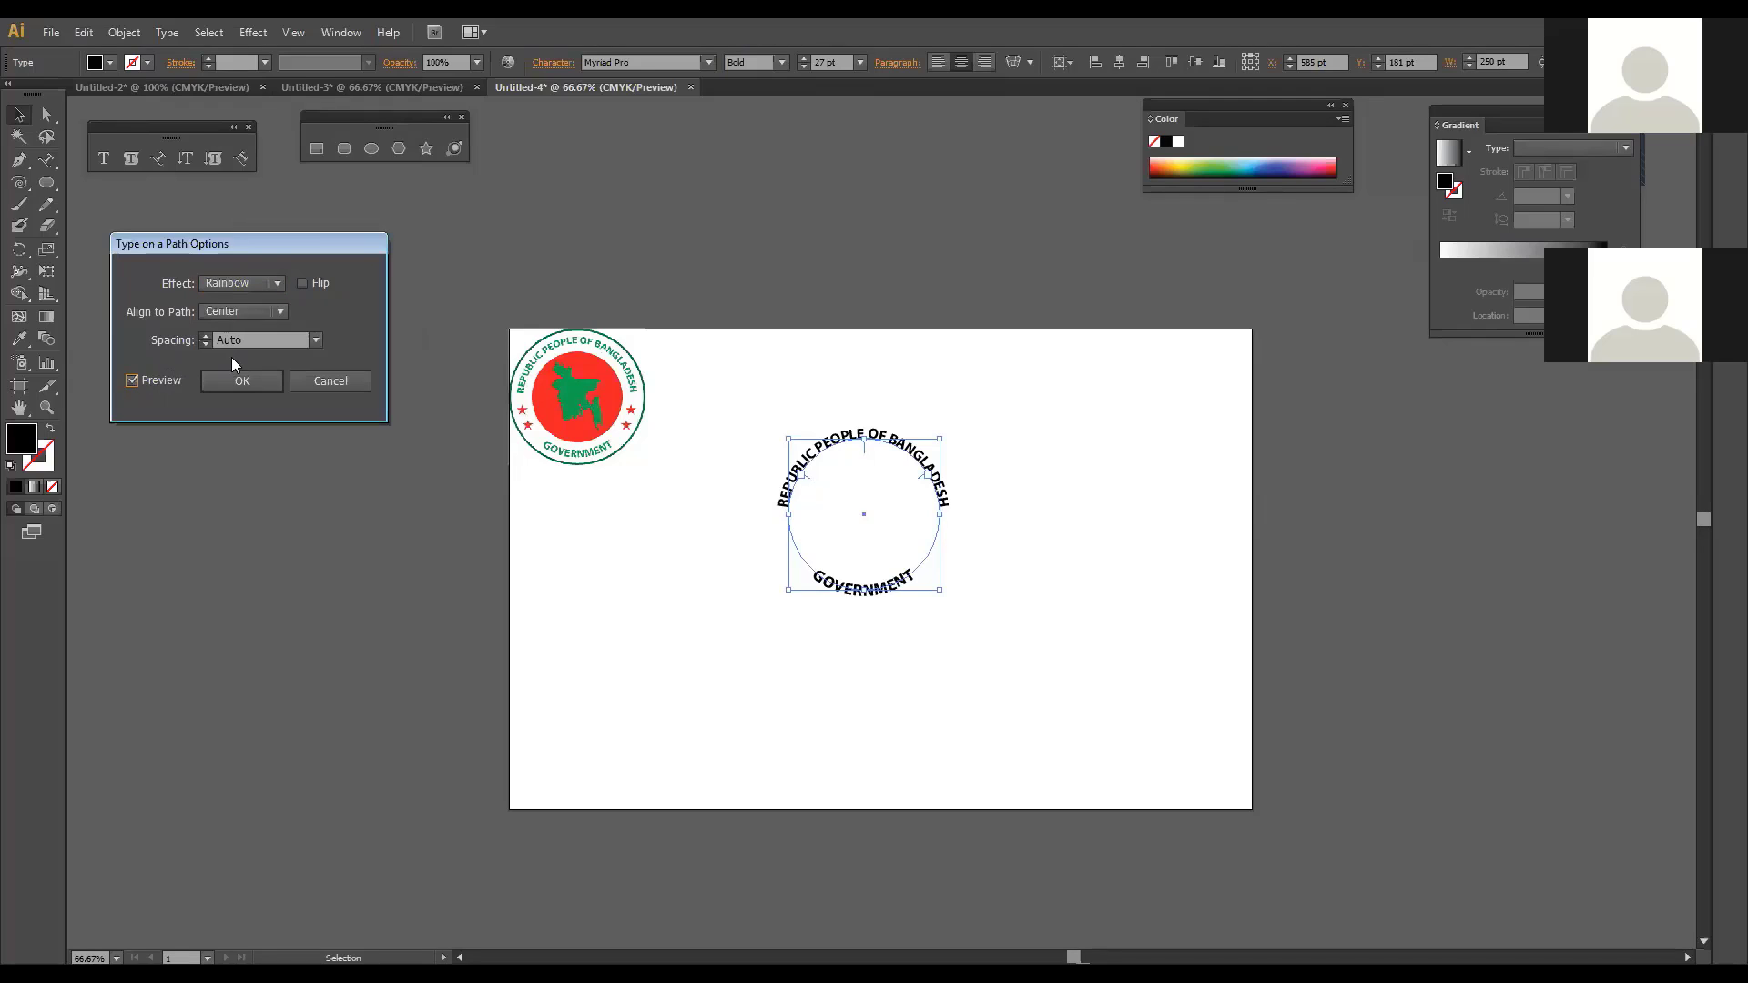
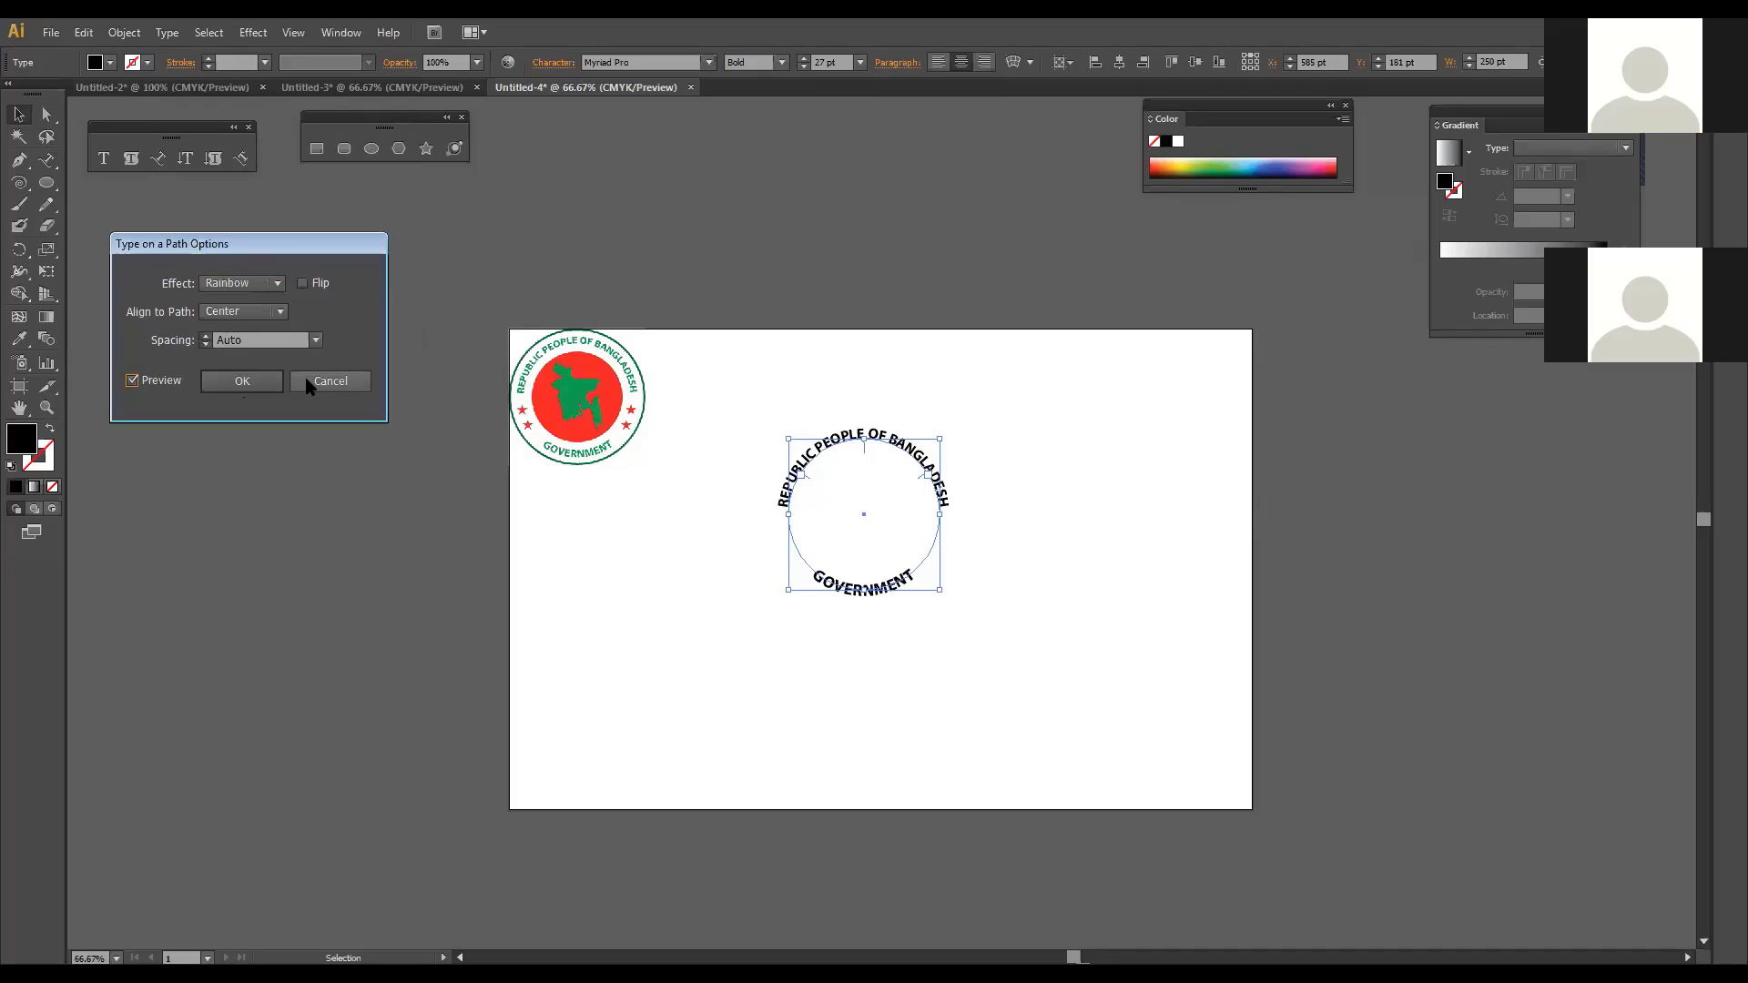
pyautogui.press('Return')
pyautogui.click(996, 588)
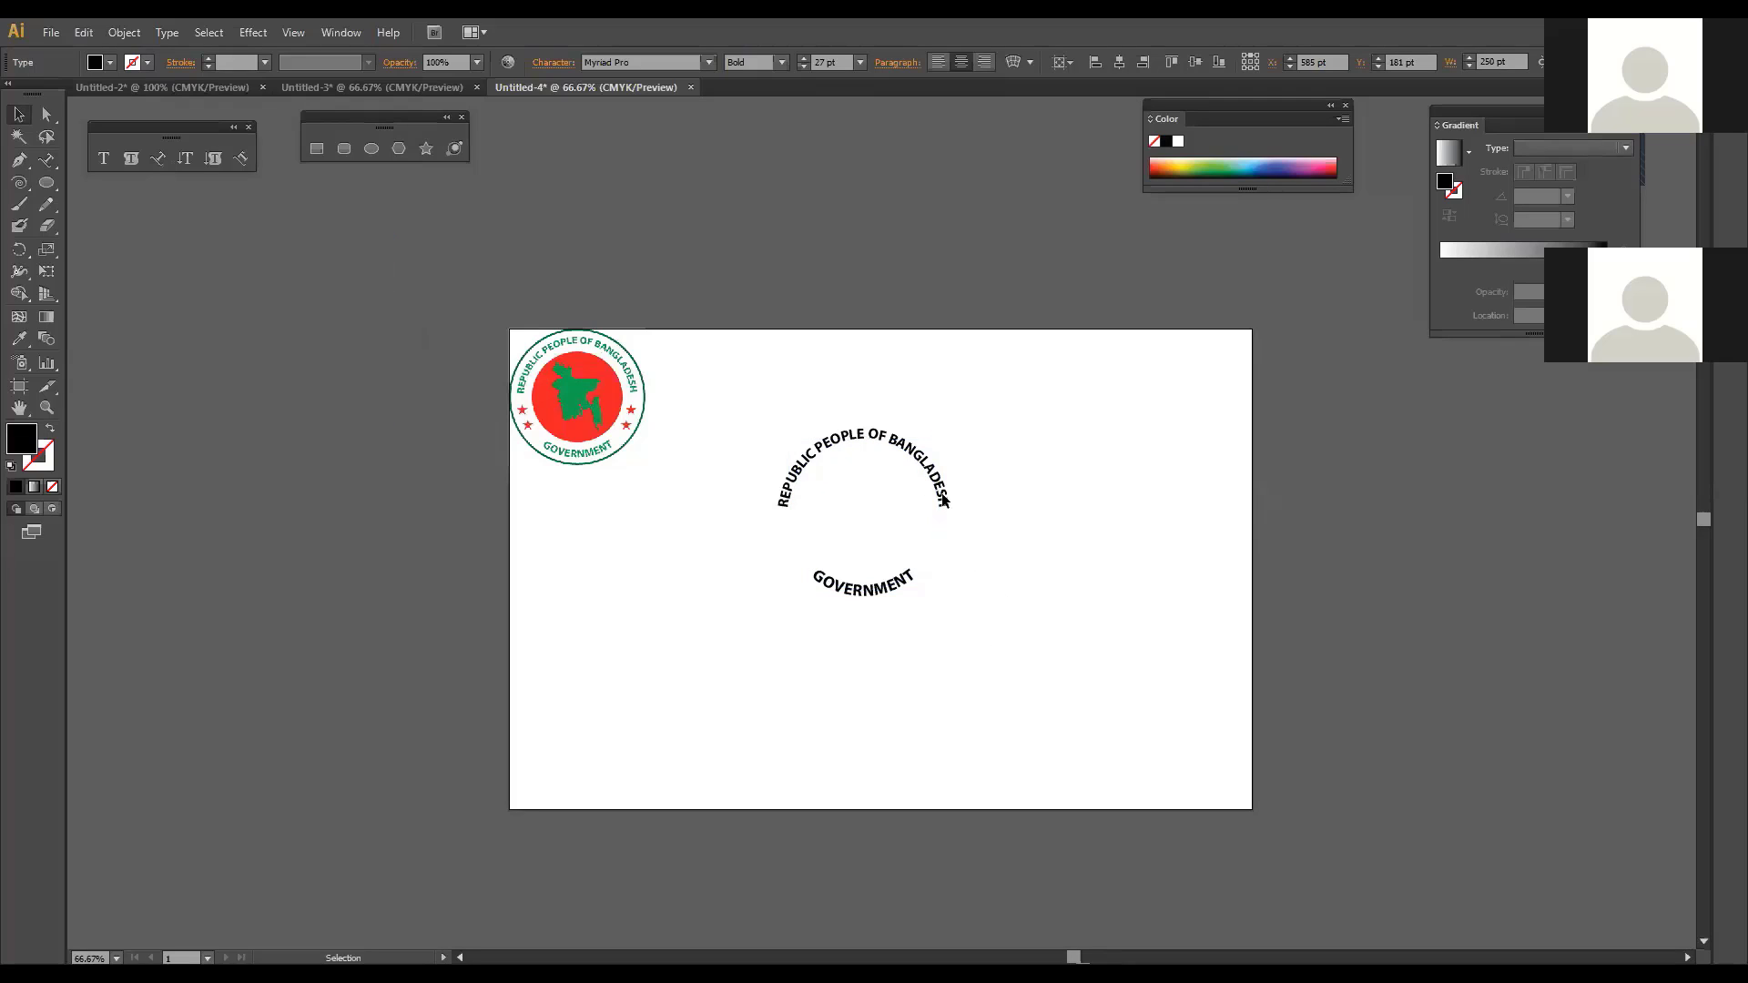
# Step: Cut the GOVERNMENT text from the artboard, leaving only the upper REPUBLIC PEOPLE OF BANGLADESH text
pyautogui.click(909, 446)
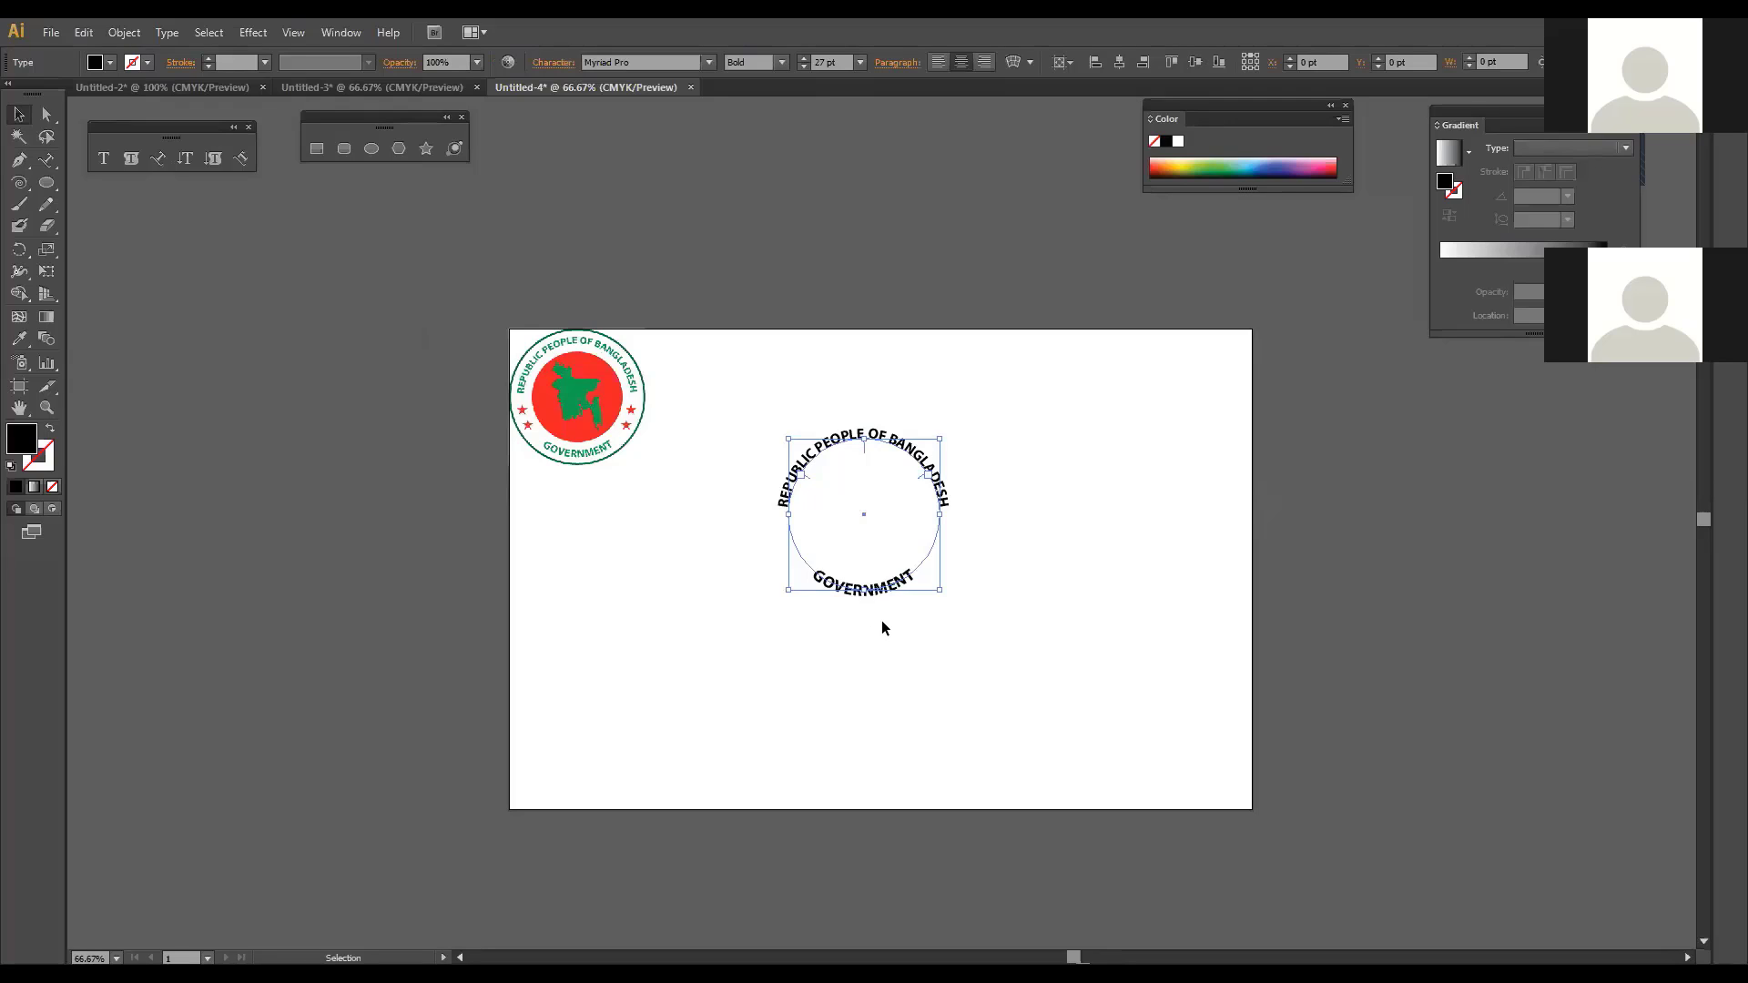
pyautogui.click(916, 632)
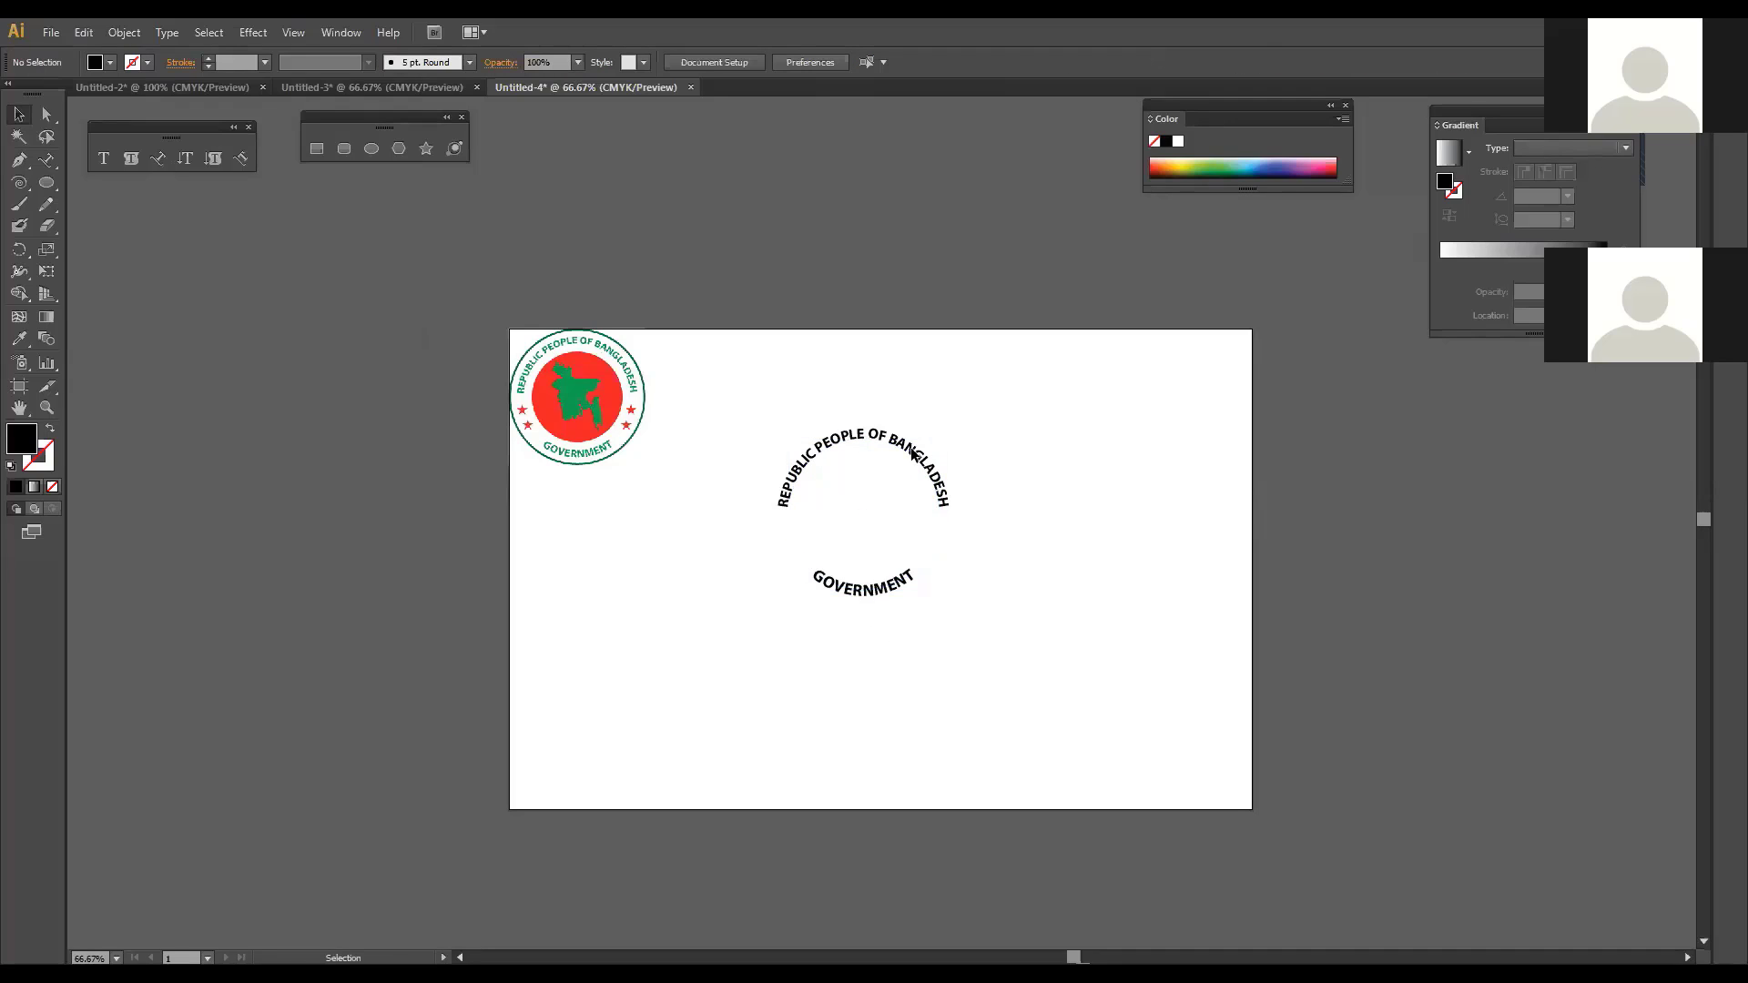
pyautogui.press('ctrl')
pyautogui.hotkey('ctrl', 'alt', '2')
pyautogui.click(1105, 755)
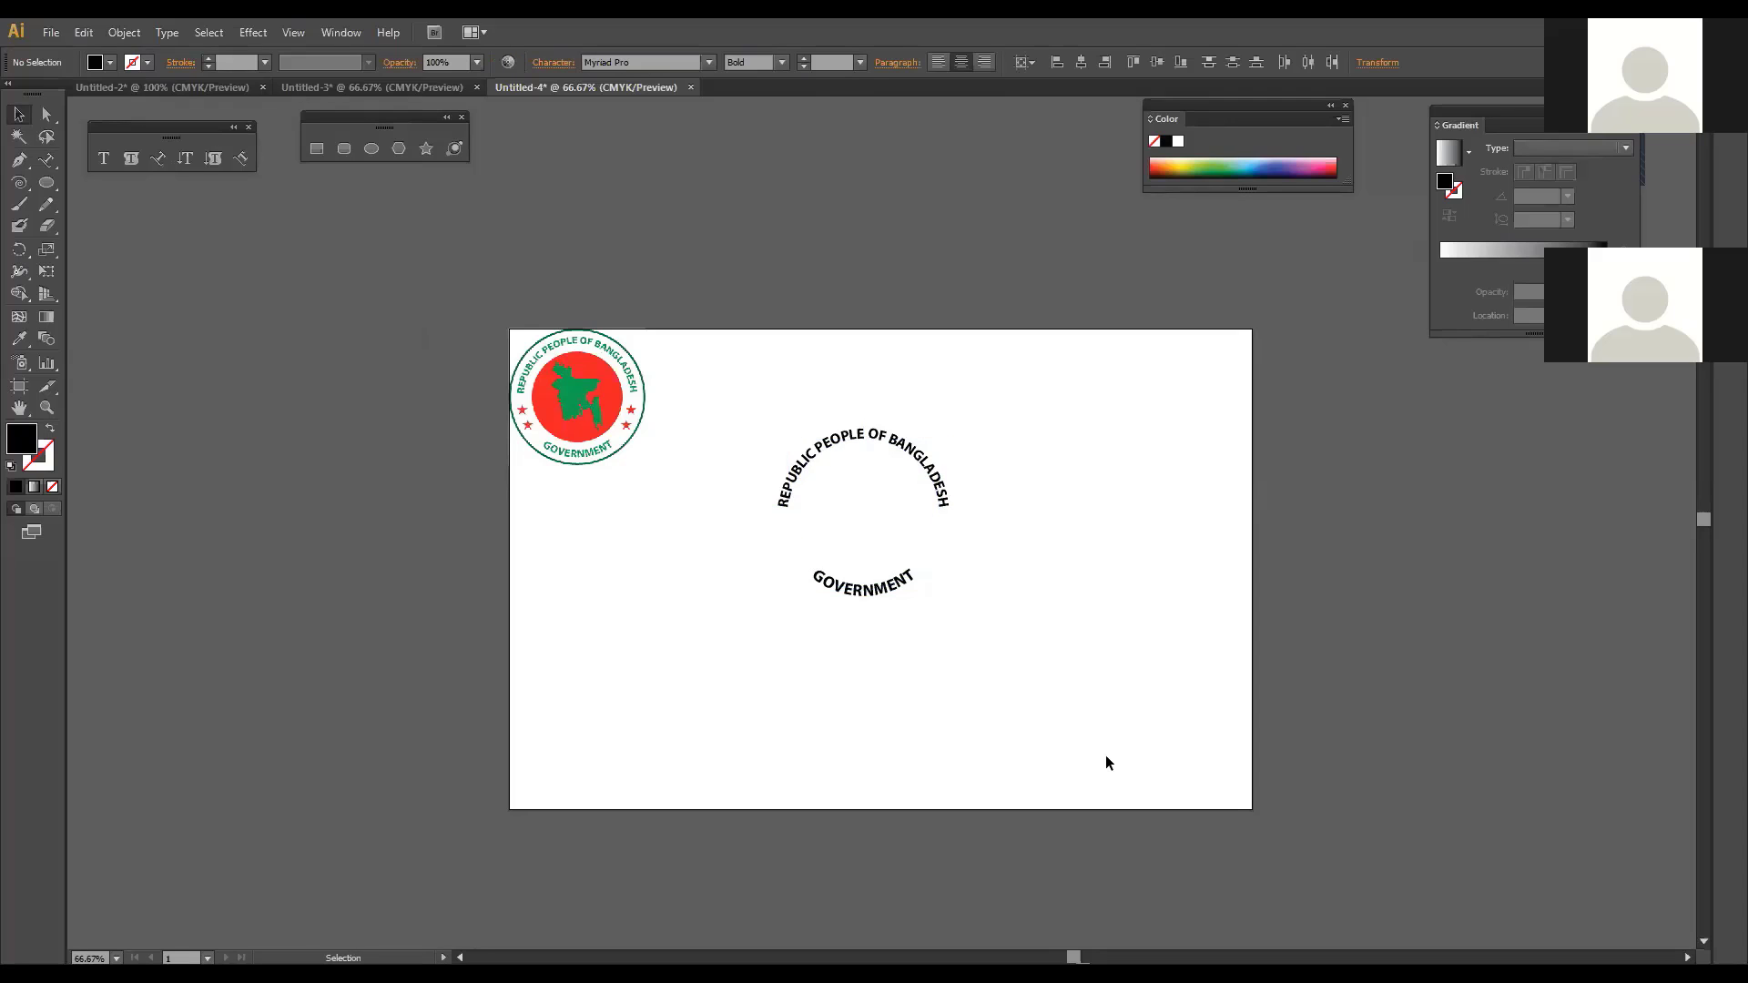
pyautogui.click(896, 582)
pyautogui.press('Delete')
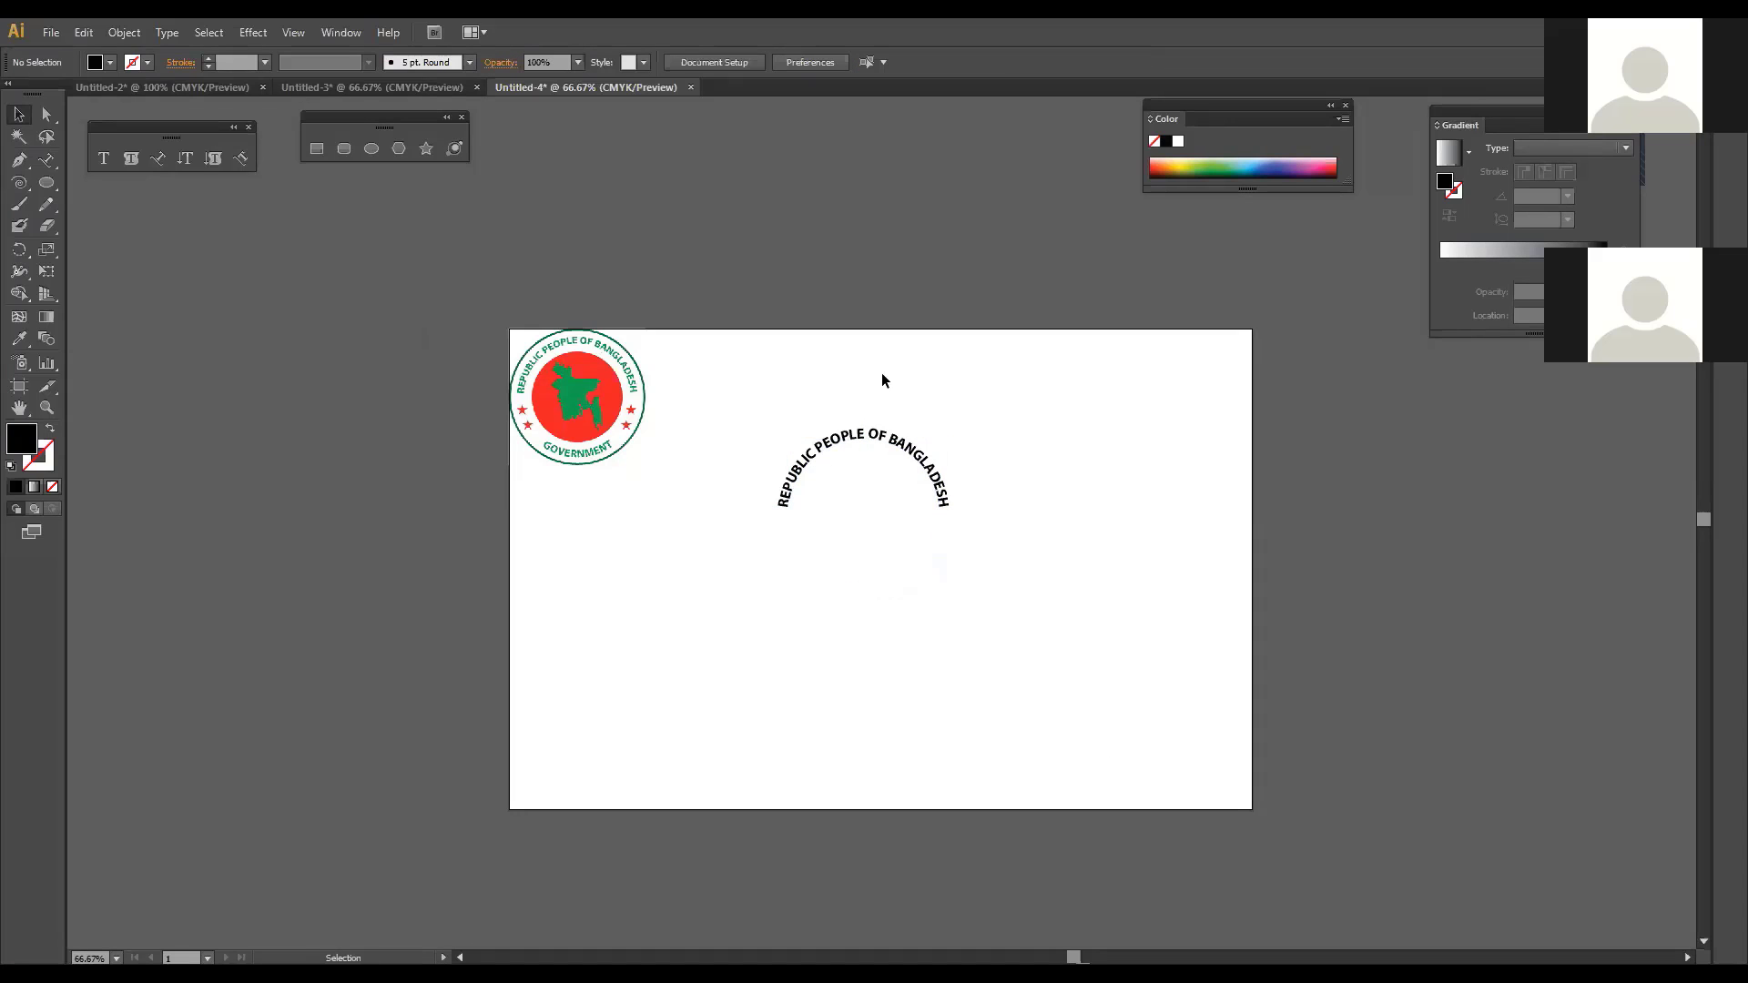
# Step: Set the REPUBLIC PEOPLE OF BANGLADESH path text's Align to Path option to Center with the preview on
pyautogui.click(891, 450)
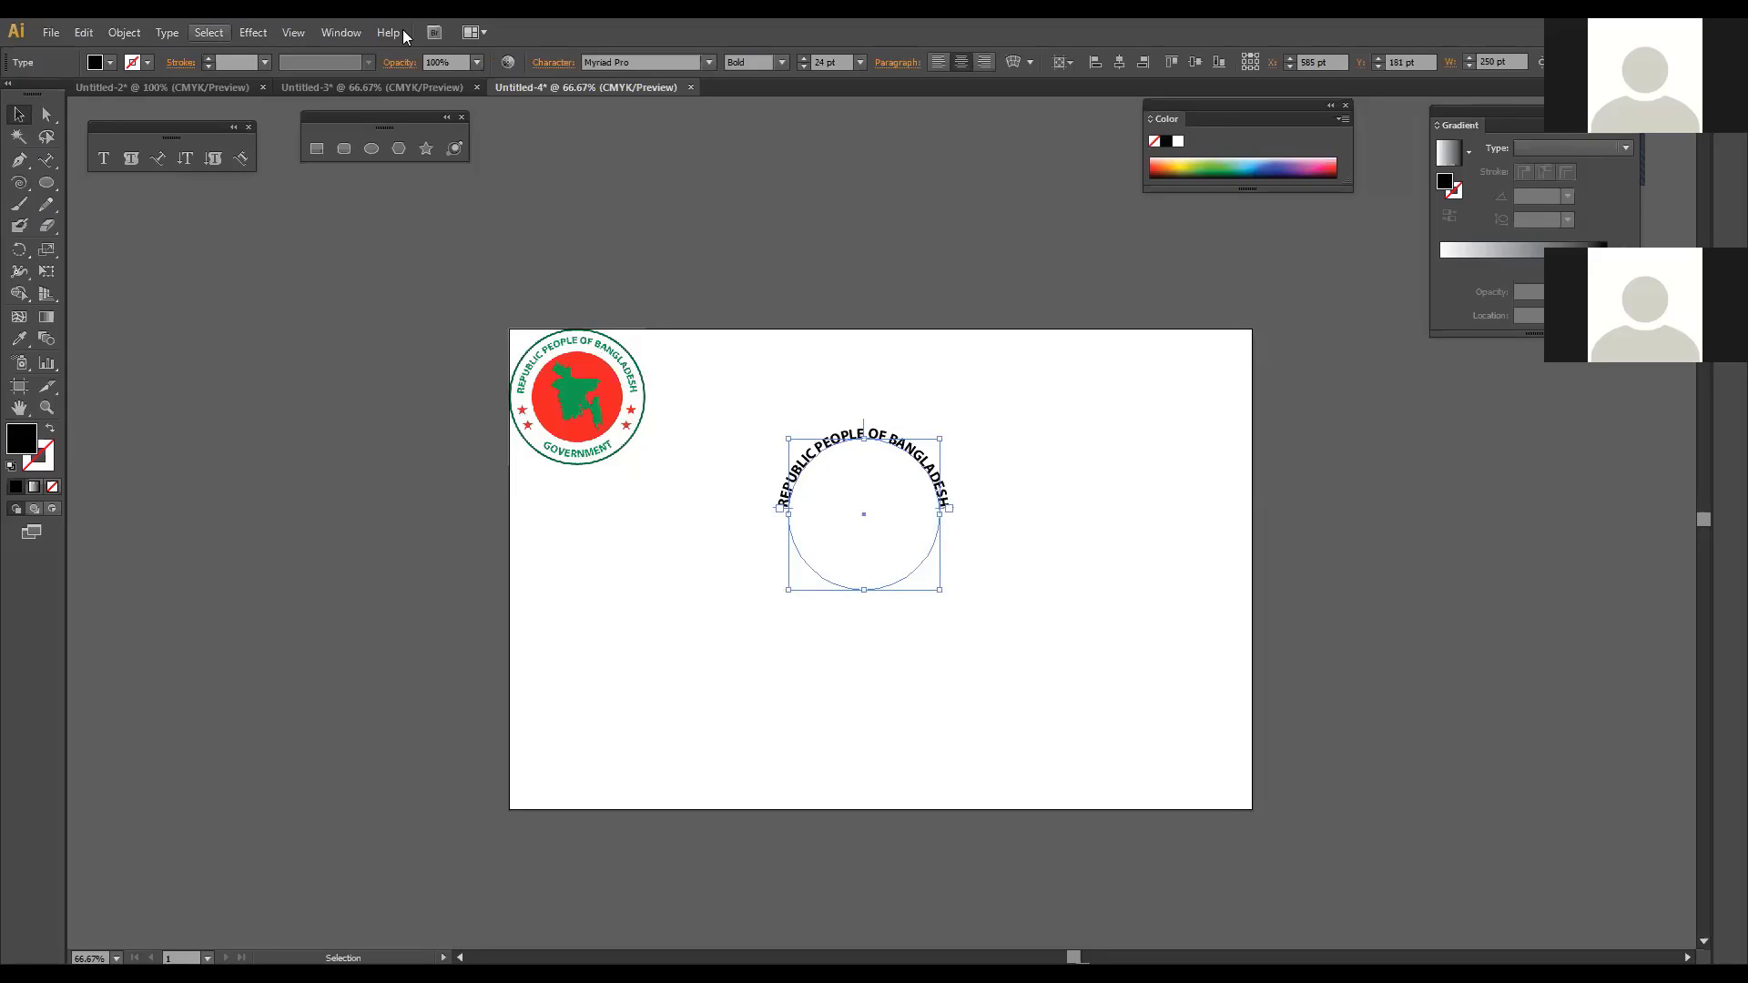
pyautogui.click(166, 32)
pyautogui.moveTo(297, 173)
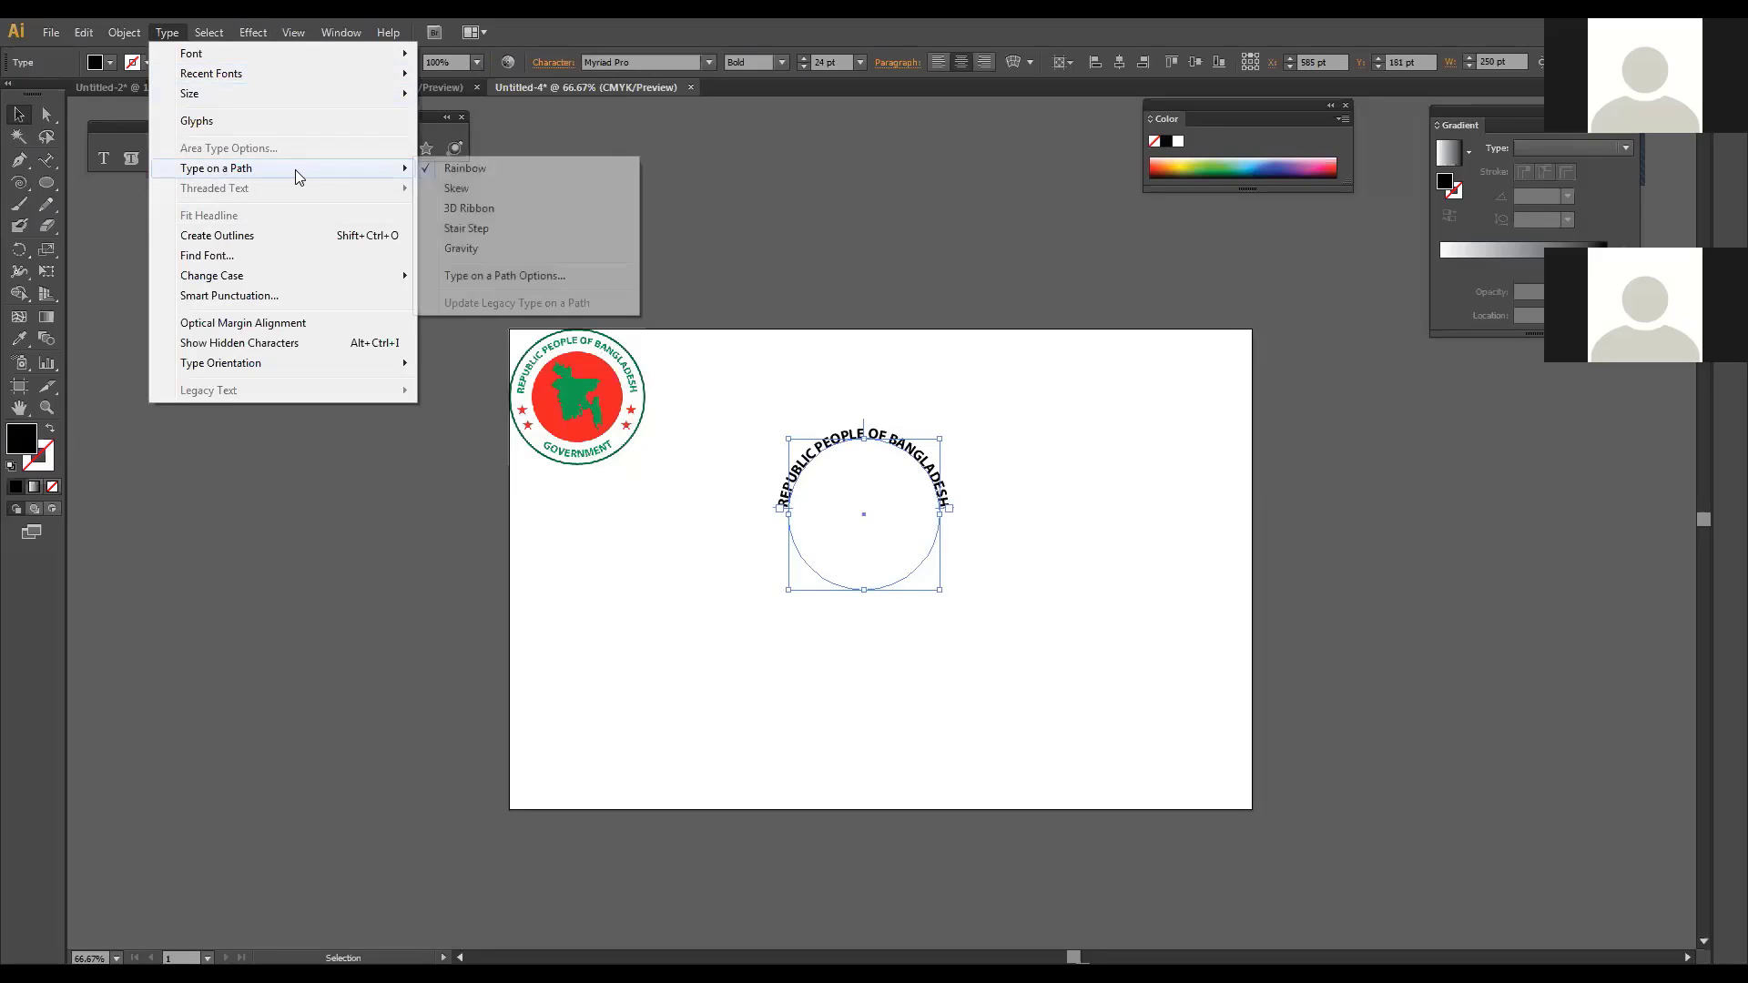
pyautogui.click(496, 277)
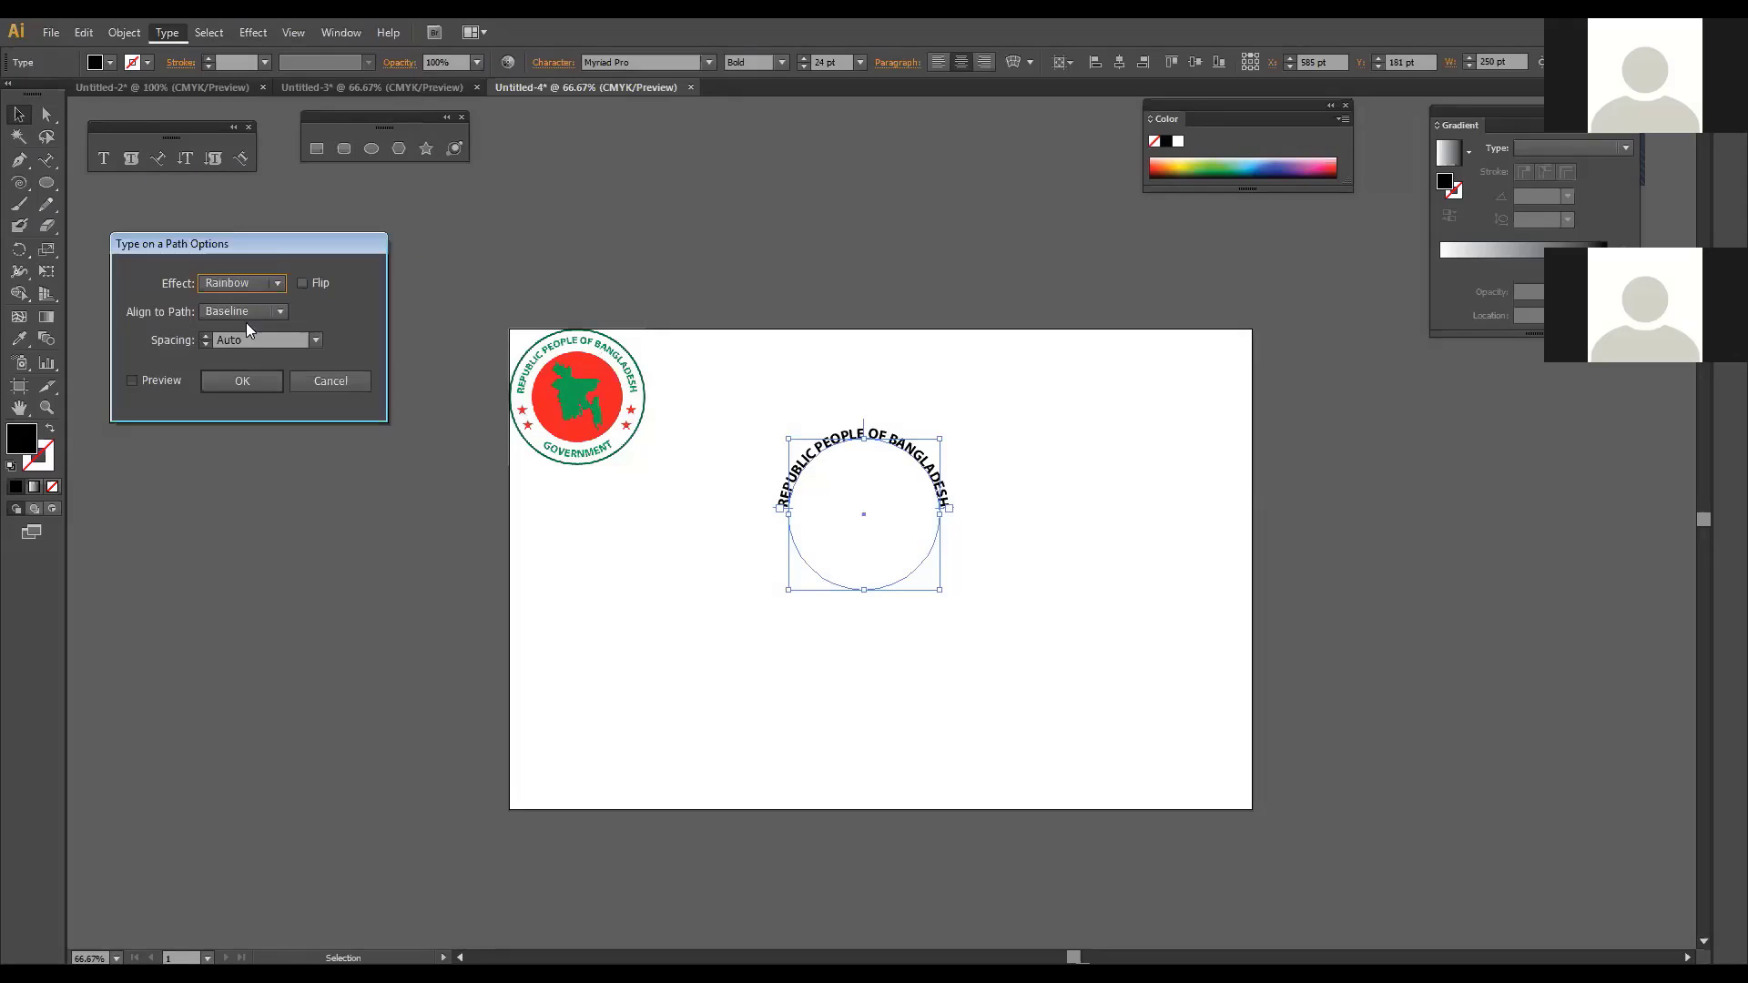
pyautogui.press('Tab')
pyautogui.press('Up')
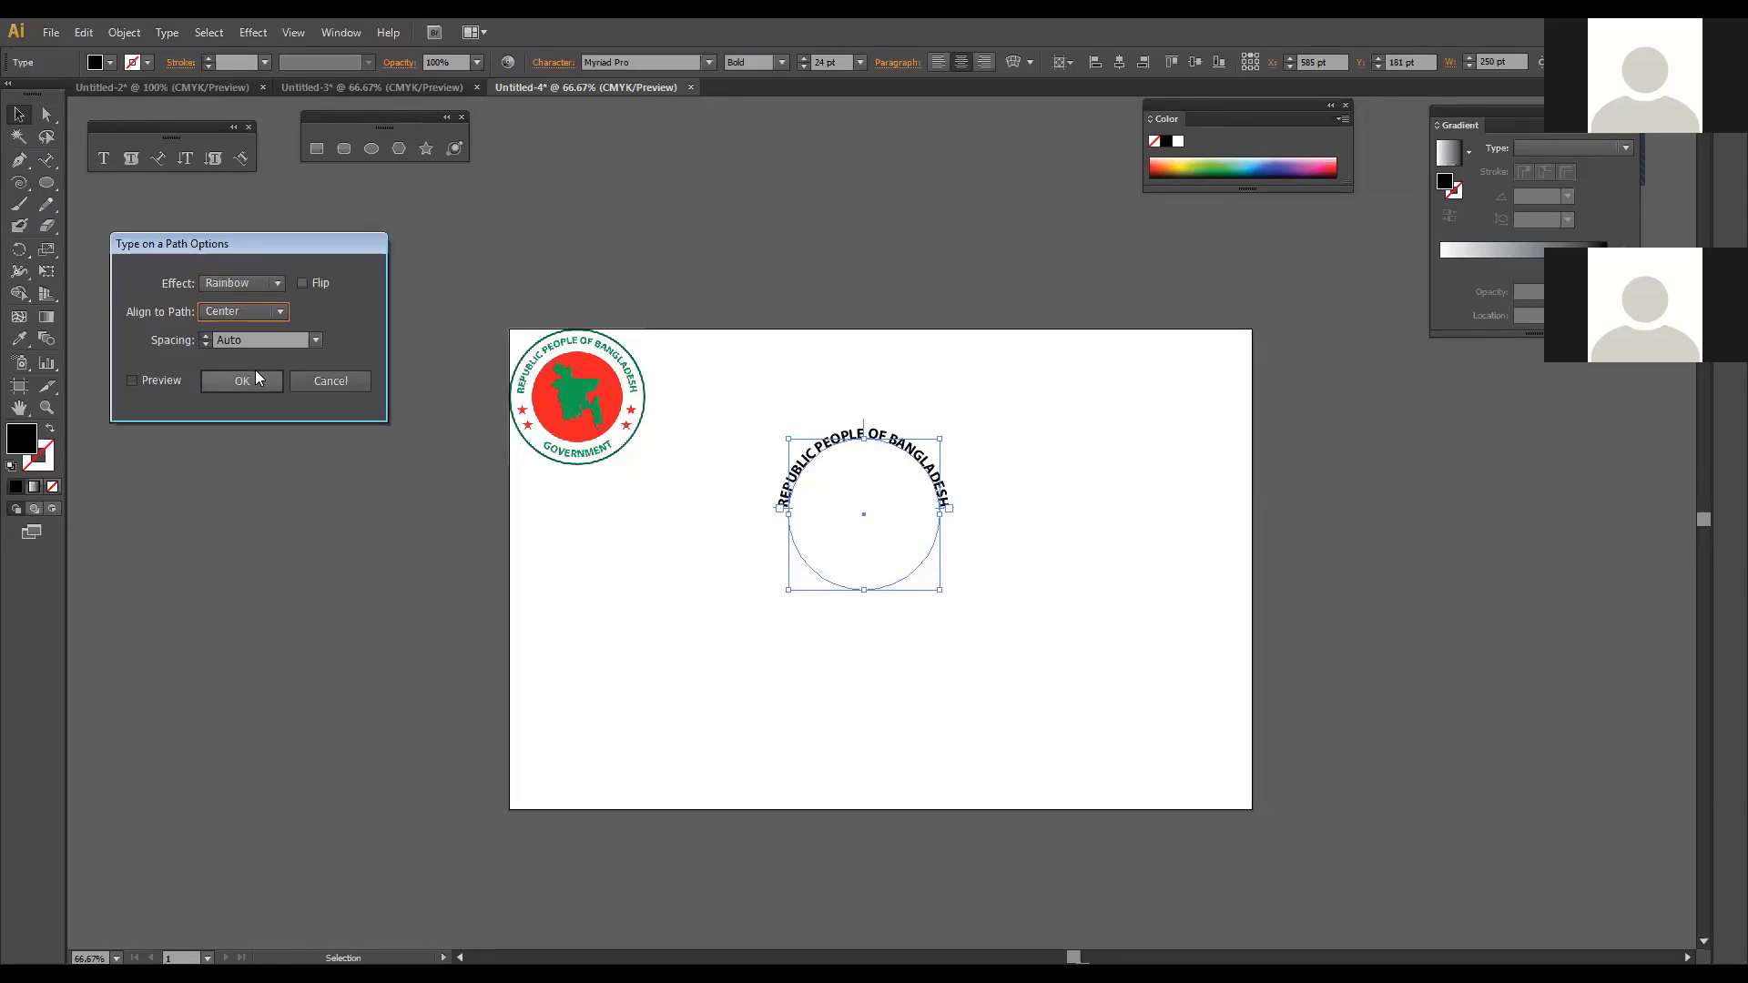
pyautogui.click(133, 380)
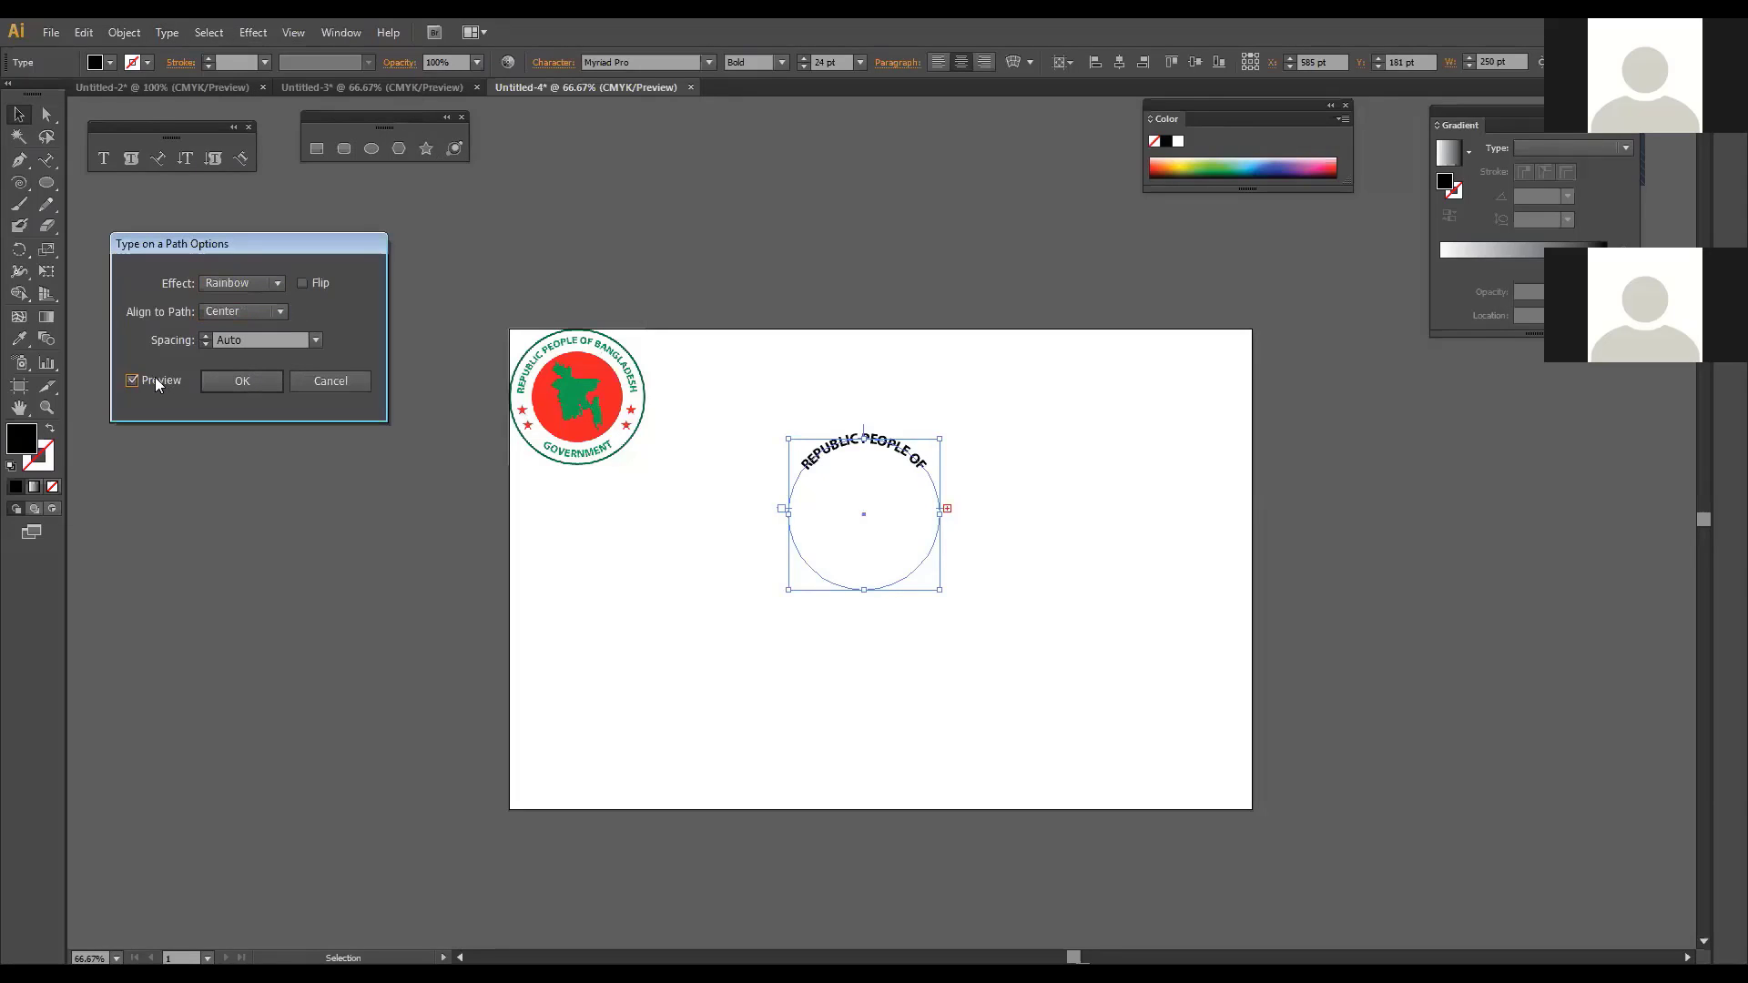
pyautogui.click(242, 380)
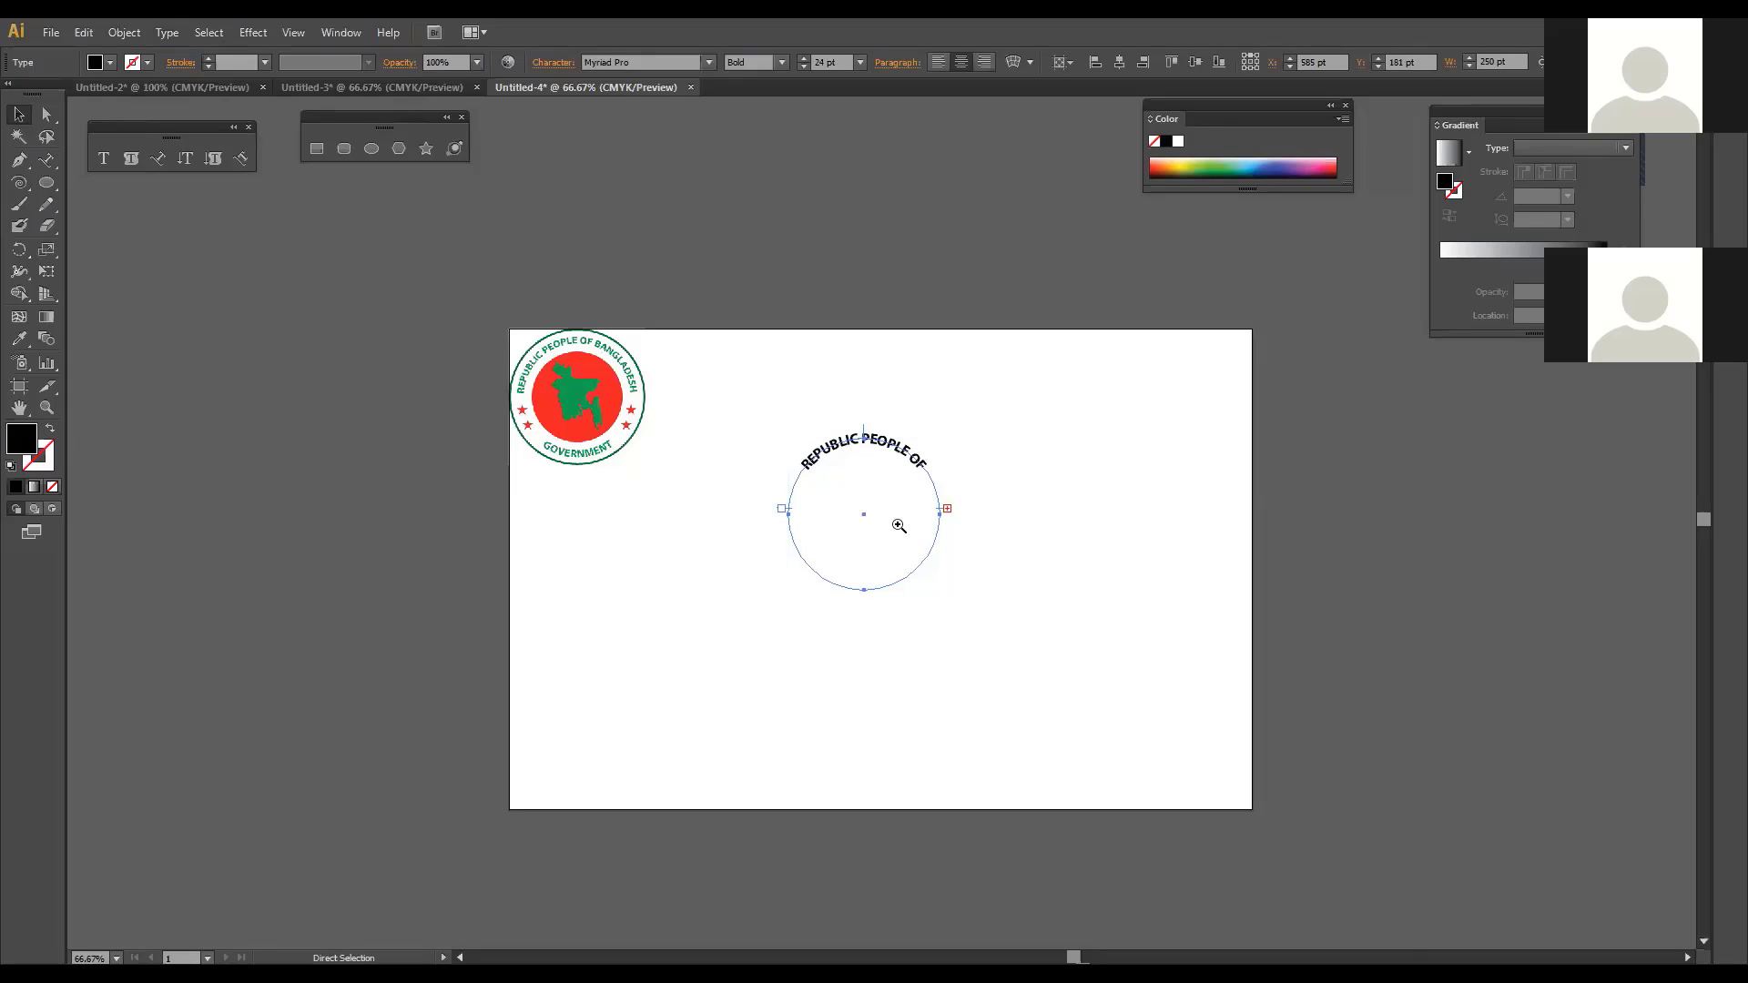
# Step: Extend the end bracket of the upper path text along the circle so the whole phrase REPUBLIC PEOPLE OF BANGLADESH fits
pyautogui.click(865, 499)
pyautogui.click(870, 500)
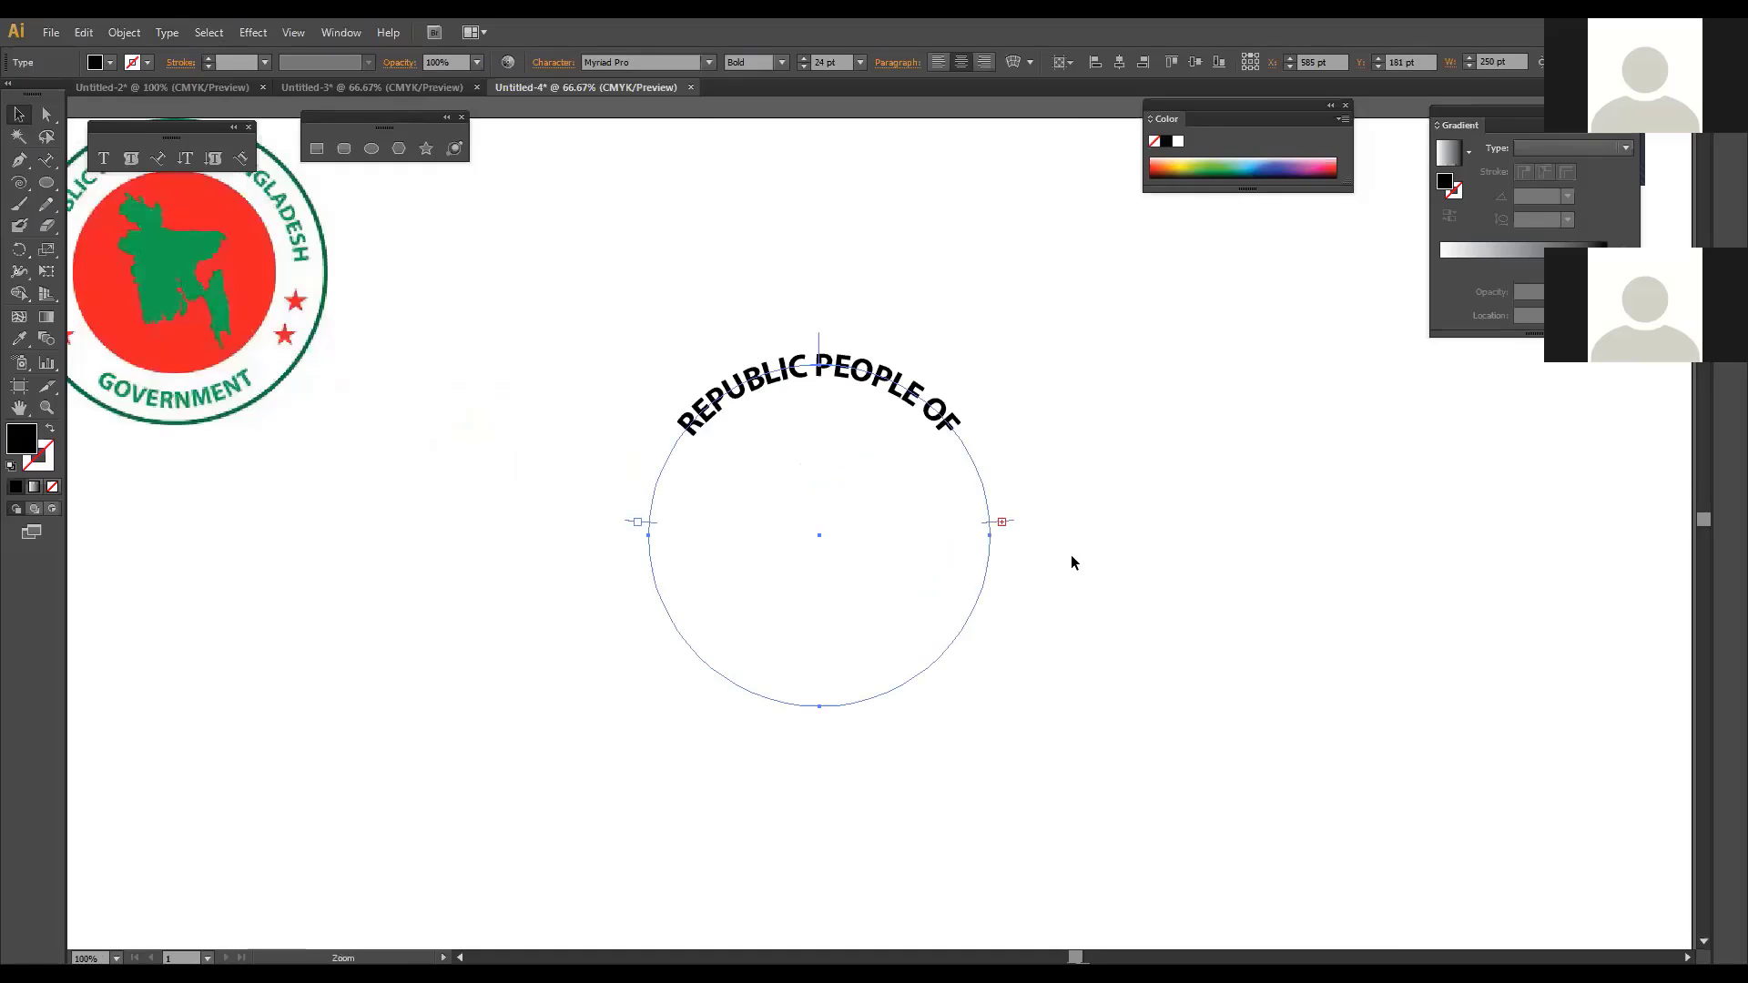
pyautogui.moveTo(1072, 586); pyautogui.dragTo(1072, 573)
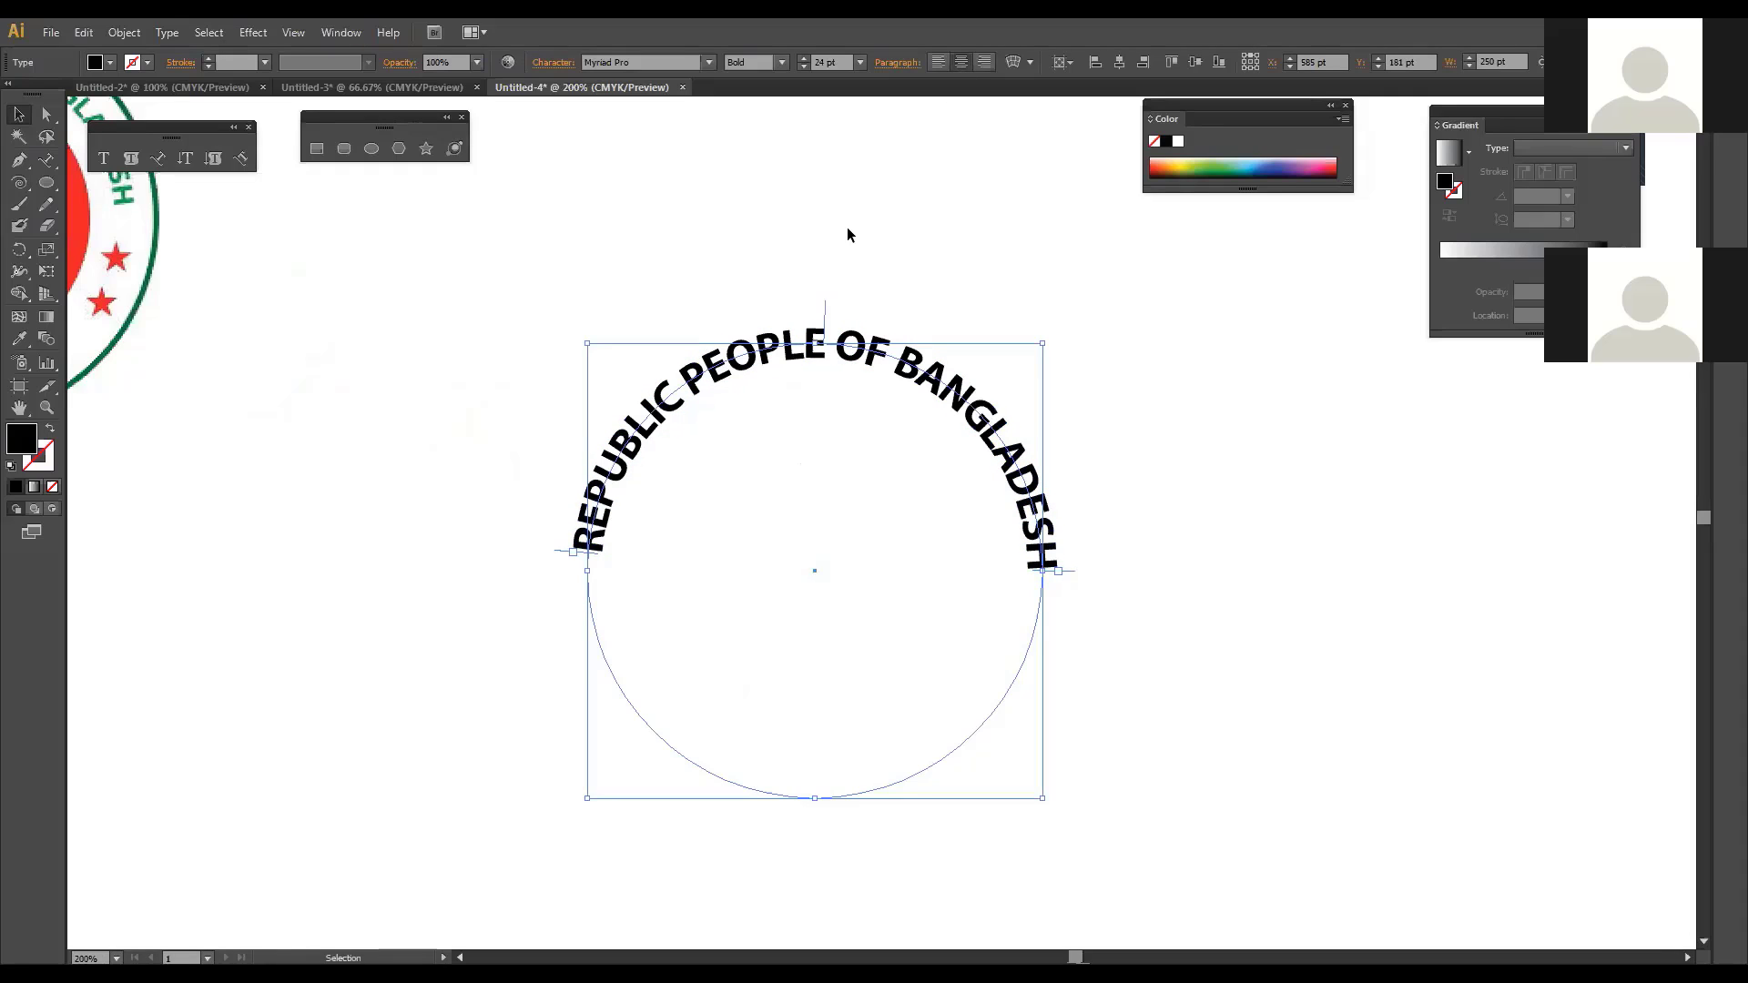
pyautogui.click(1134, 571)
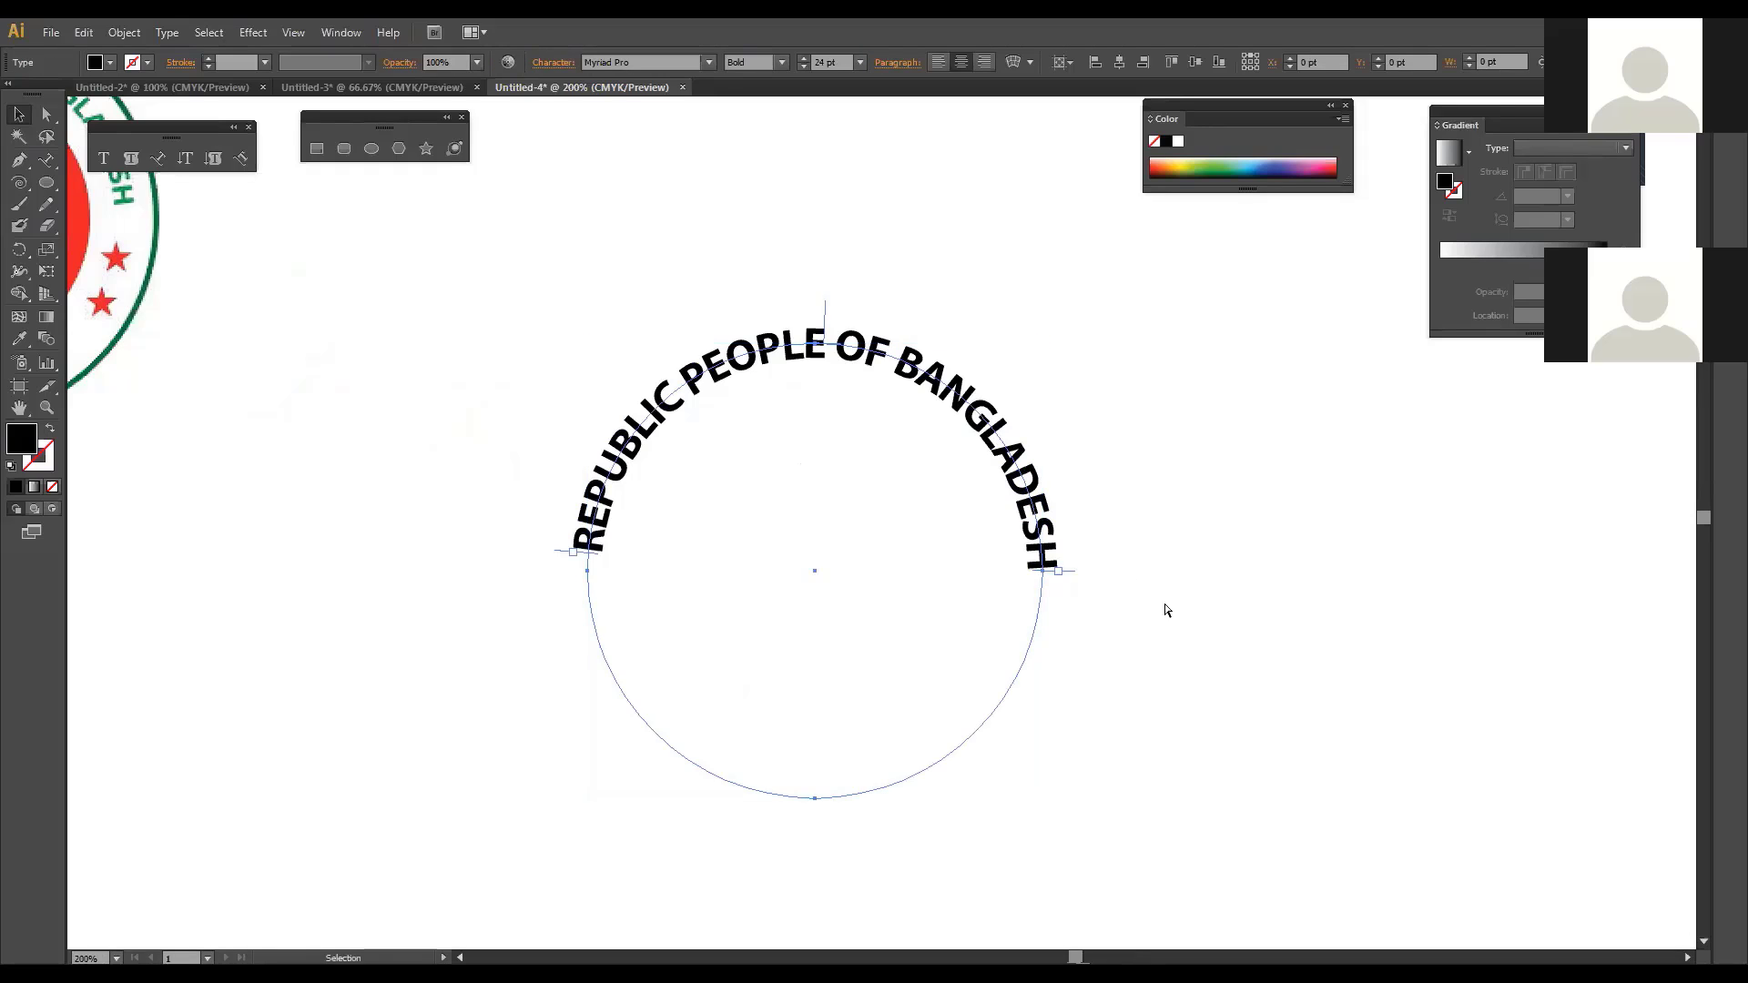
# Step: Paste the GOVERNMENT text back in place along the circle's lower arc and deselect it
pyautogui.press('ctrl')
pyautogui.hotkey('ctrl', 'z')
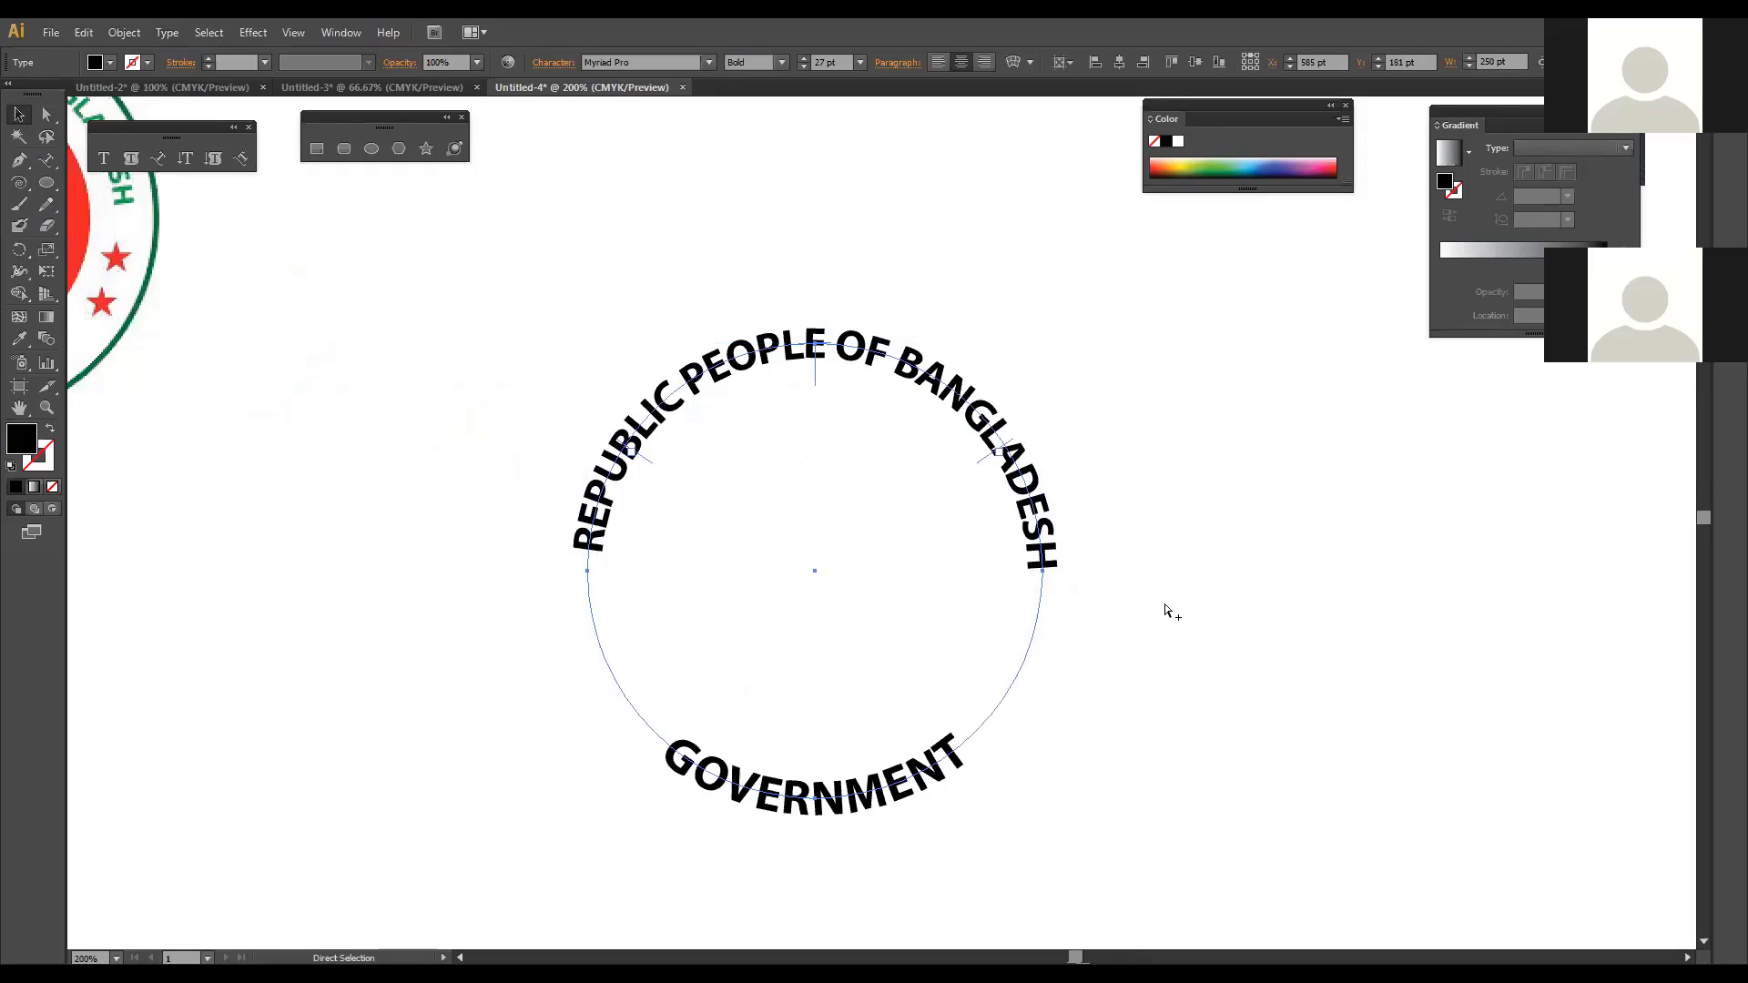
pyautogui.keyDown('ctrl'); pyautogui.keyDown('alt'); pyautogui.click(929, 566); pyautogui.keyUp('alt'); pyautogui.keyUp('ctrl')
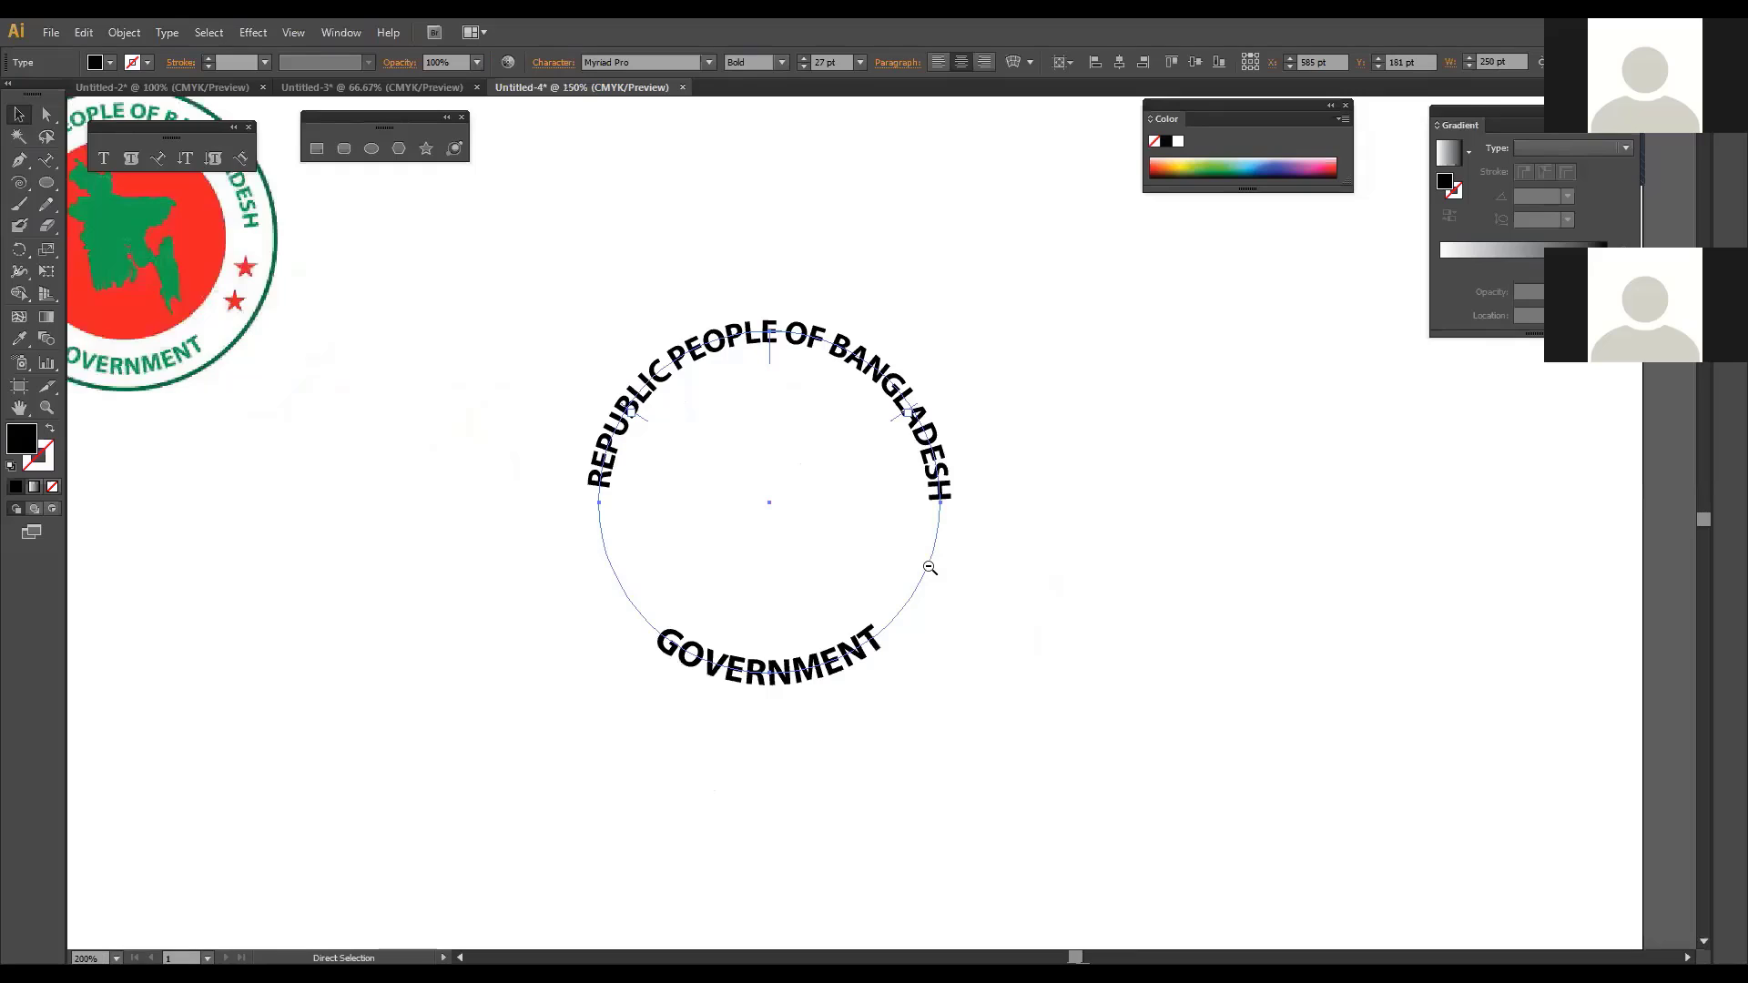
pyautogui.keyDown('ctrl'); pyautogui.keyDown('alt'); pyautogui.click(929, 566); pyautogui.keyUp('alt'); pyautogui.keyUp('ctrl')
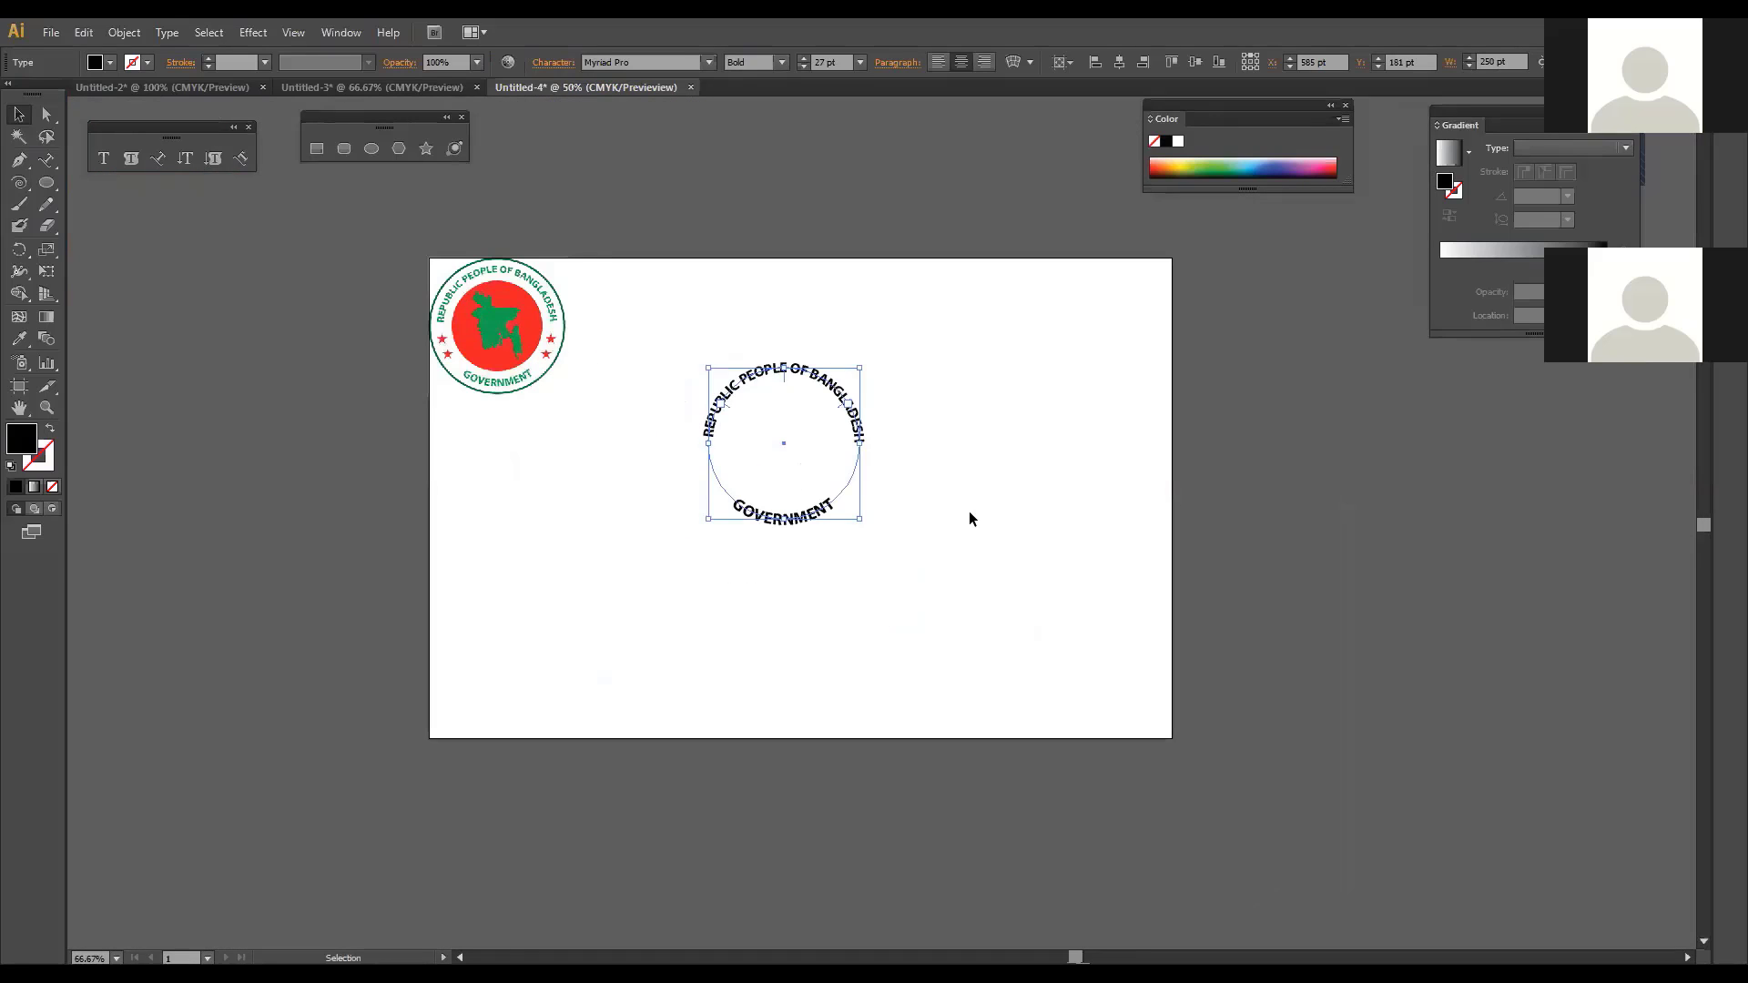
pyautogui.click(968, 519)
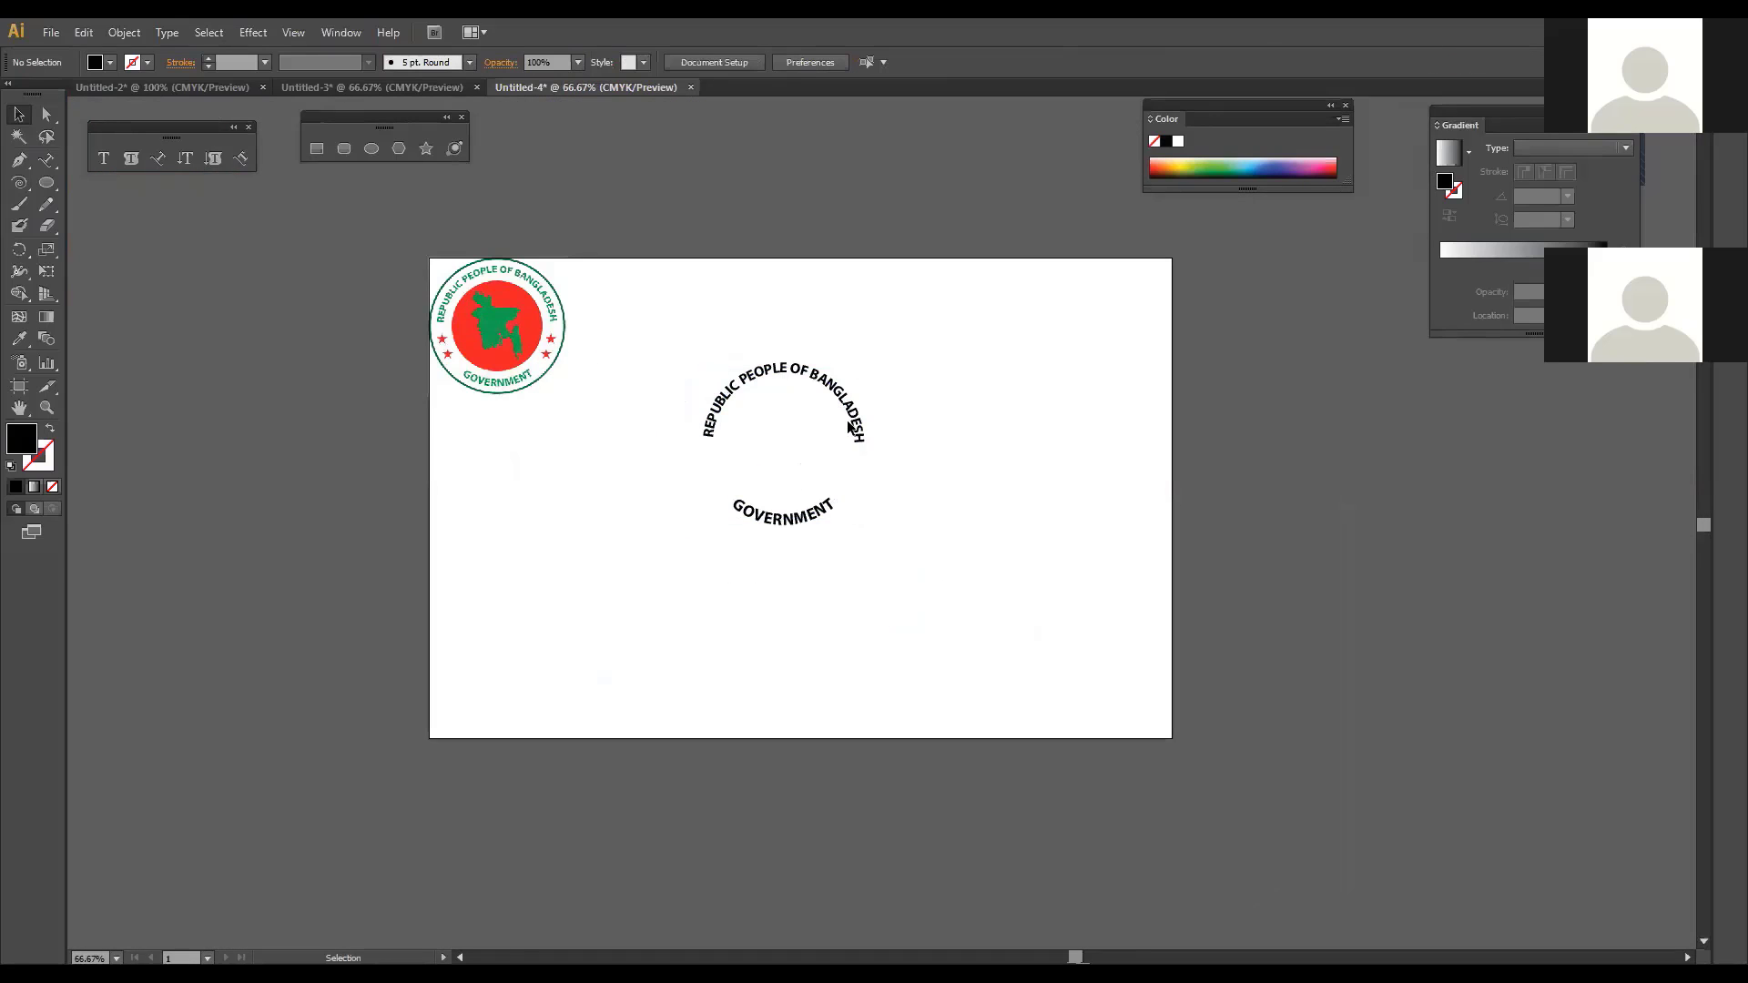
# Step: Place a spare copy of both curved texts outside the artboard, level with the originals
pyautogui.moveTo(787, 446); pyautogui.dragTo(899, 597)
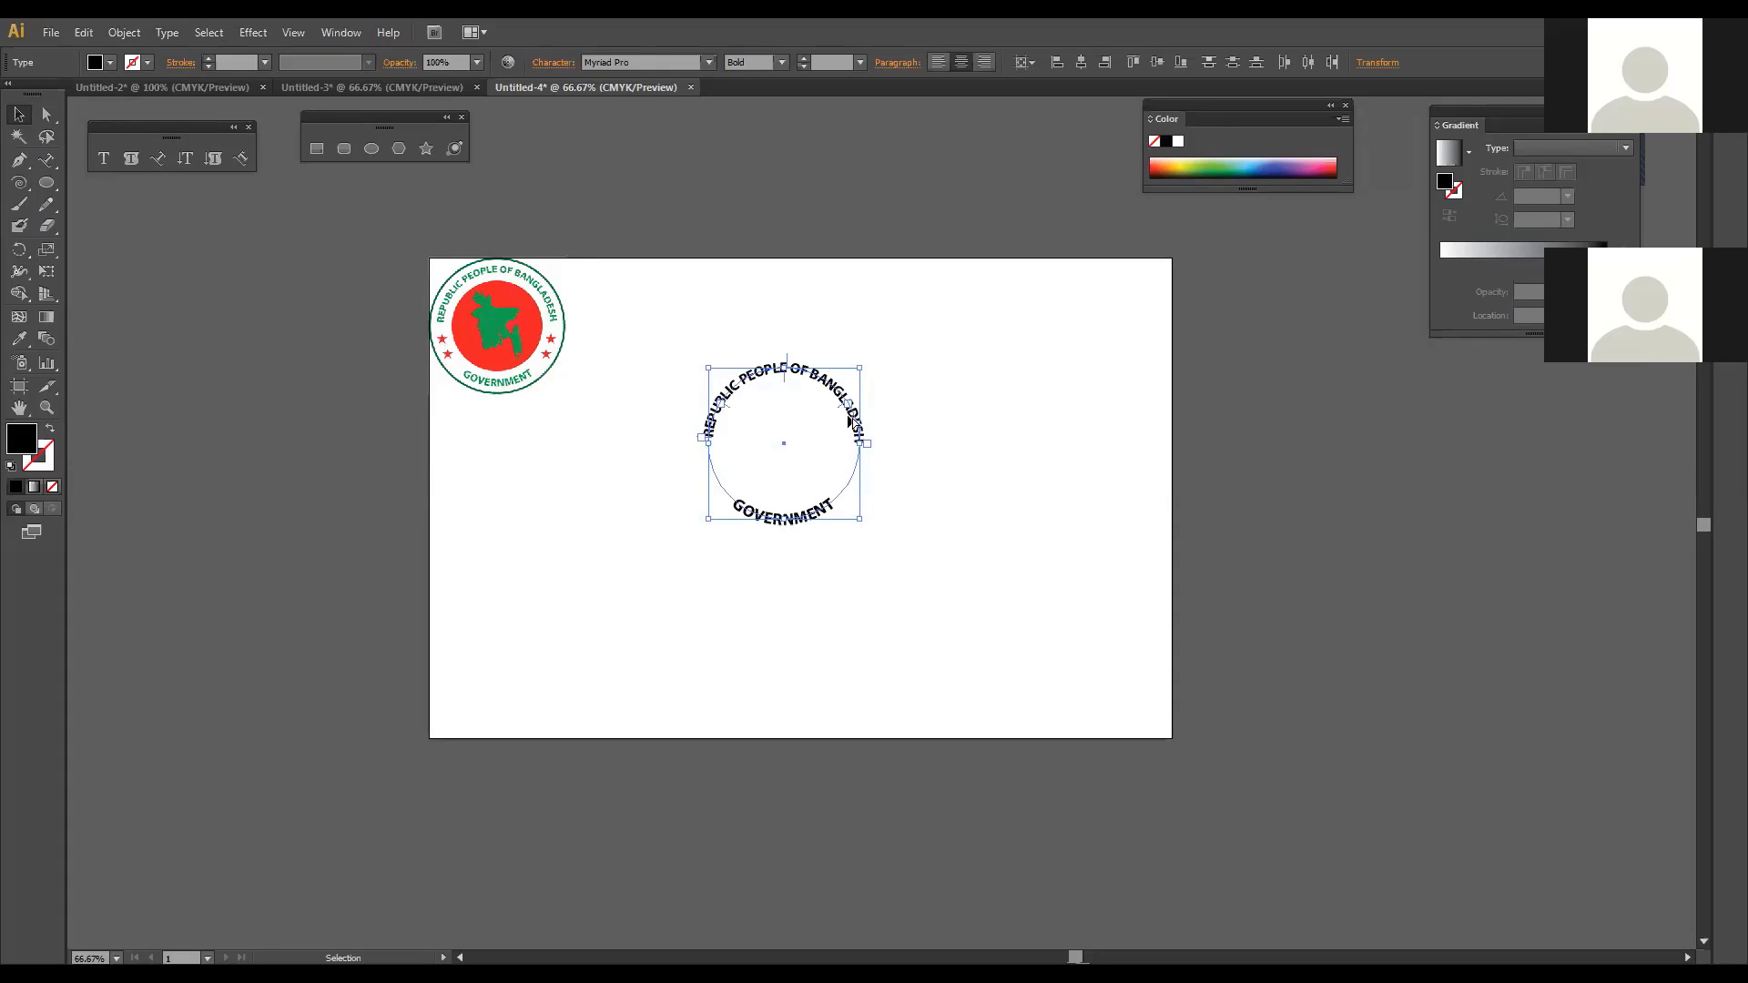
pyautogui.moveTo(855, 423); pyautogui.dragTo(1360, 406)
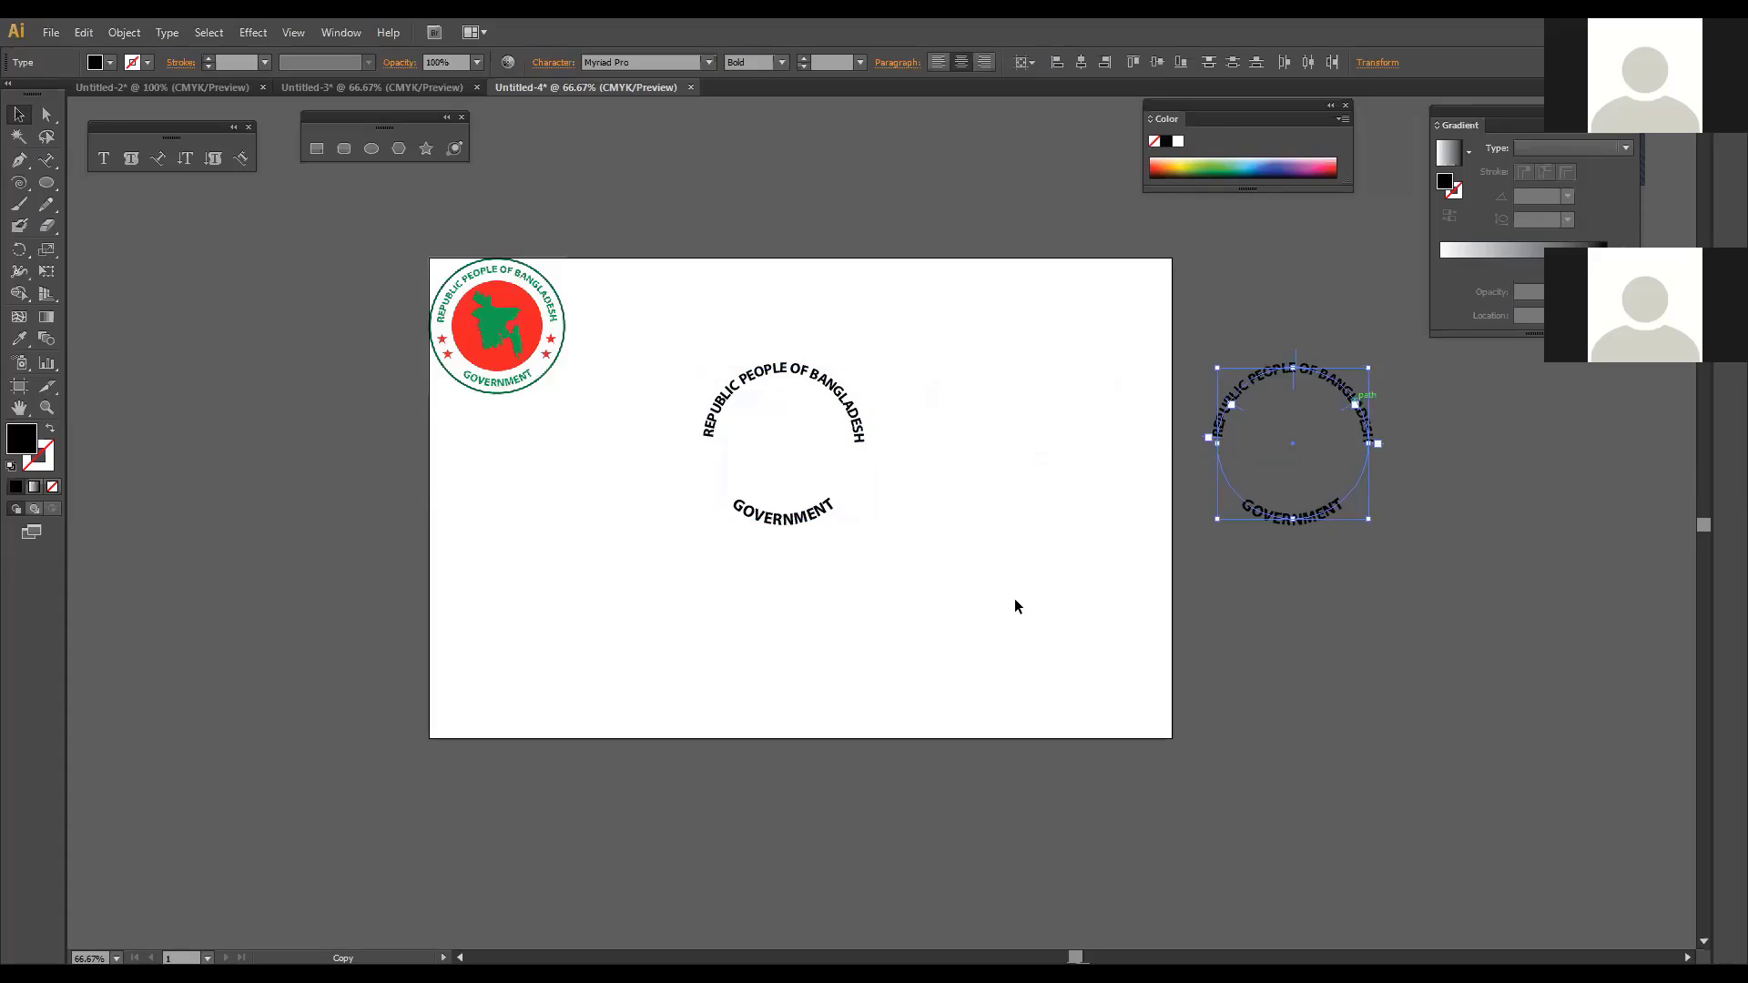
pyautogui.click(1014, 598)
# Step: Draw a circle about 303 pt in diameter around the curved texts, centred on their circle's centre point
pyautogui.moveTo(817, 299); pyautogui.dragTo(709, 587)
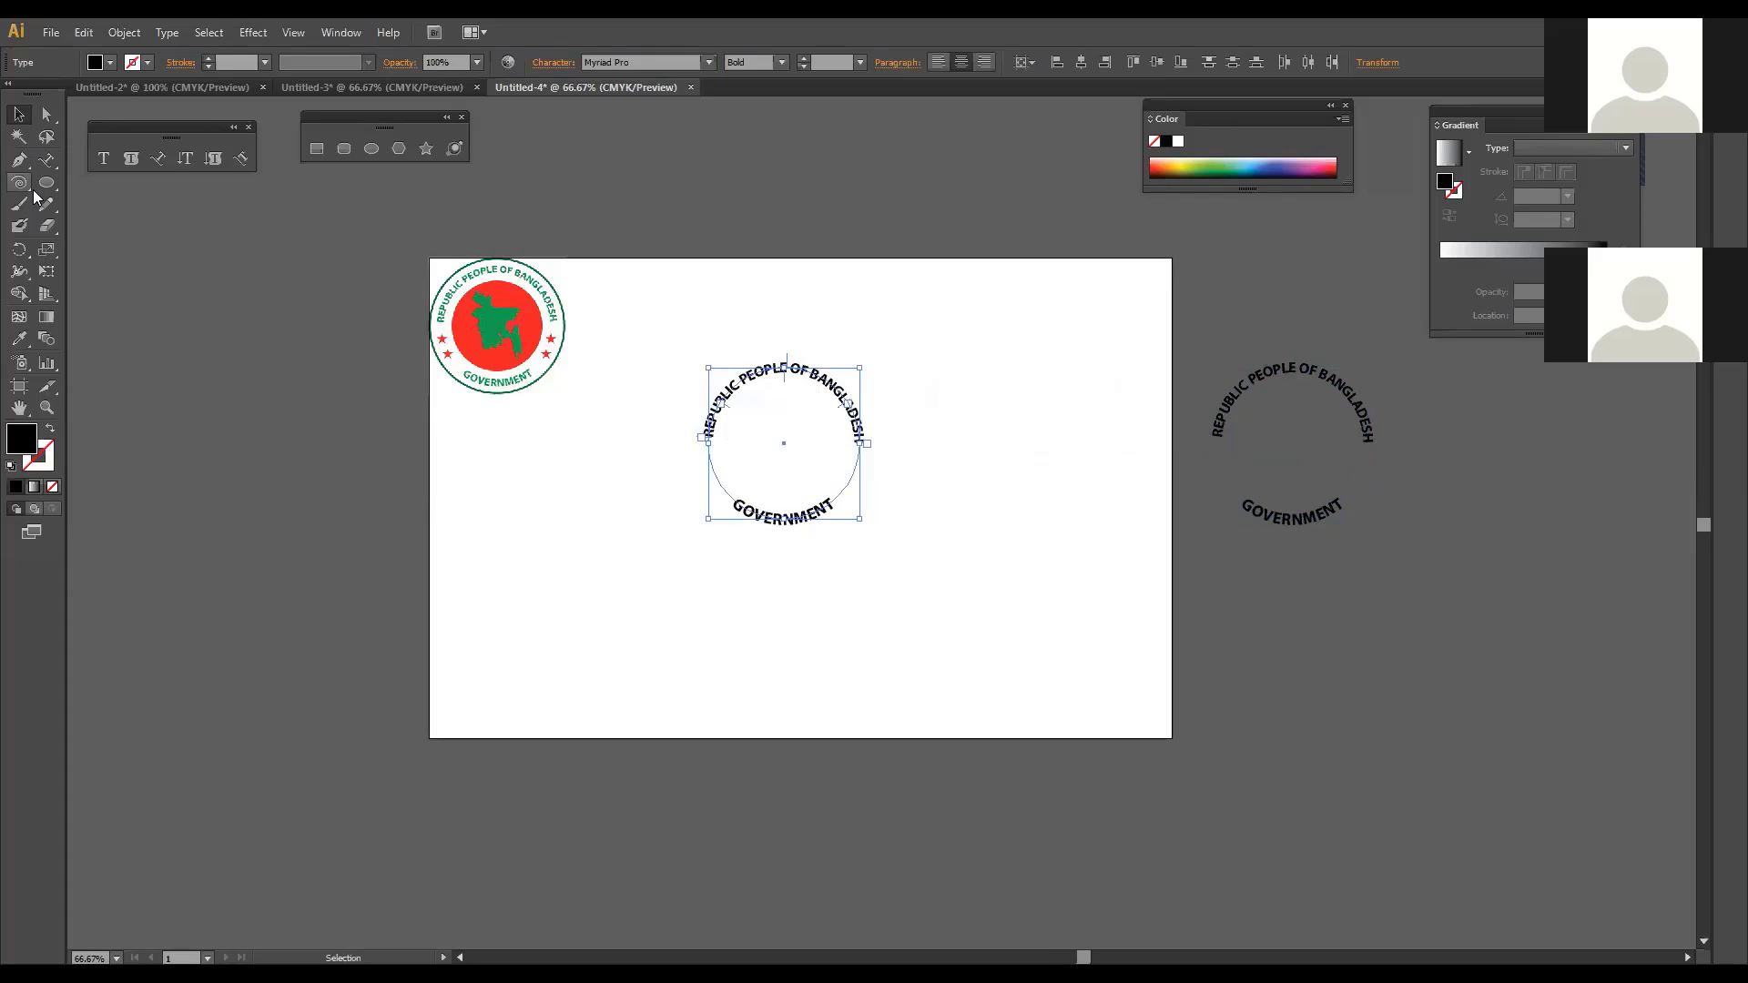
pyautogui.click(372, 148)
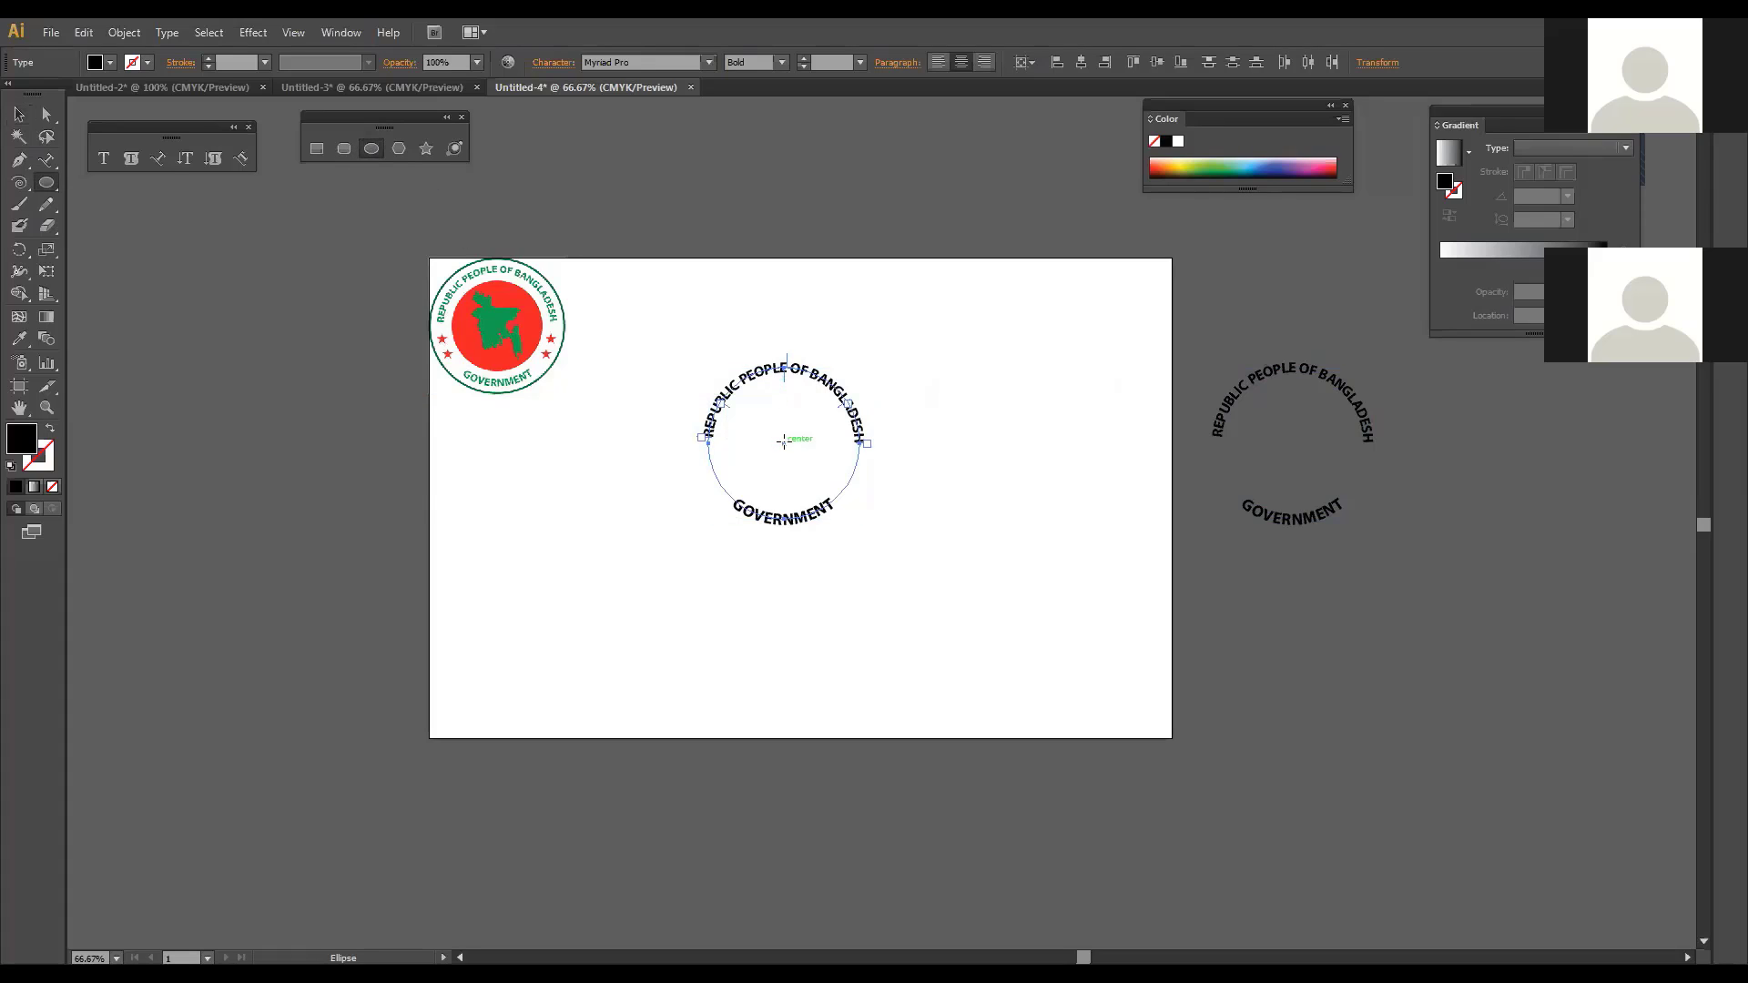
pyautogui.moveTo(783, 441); pyautogui.dragTo(872, 518)
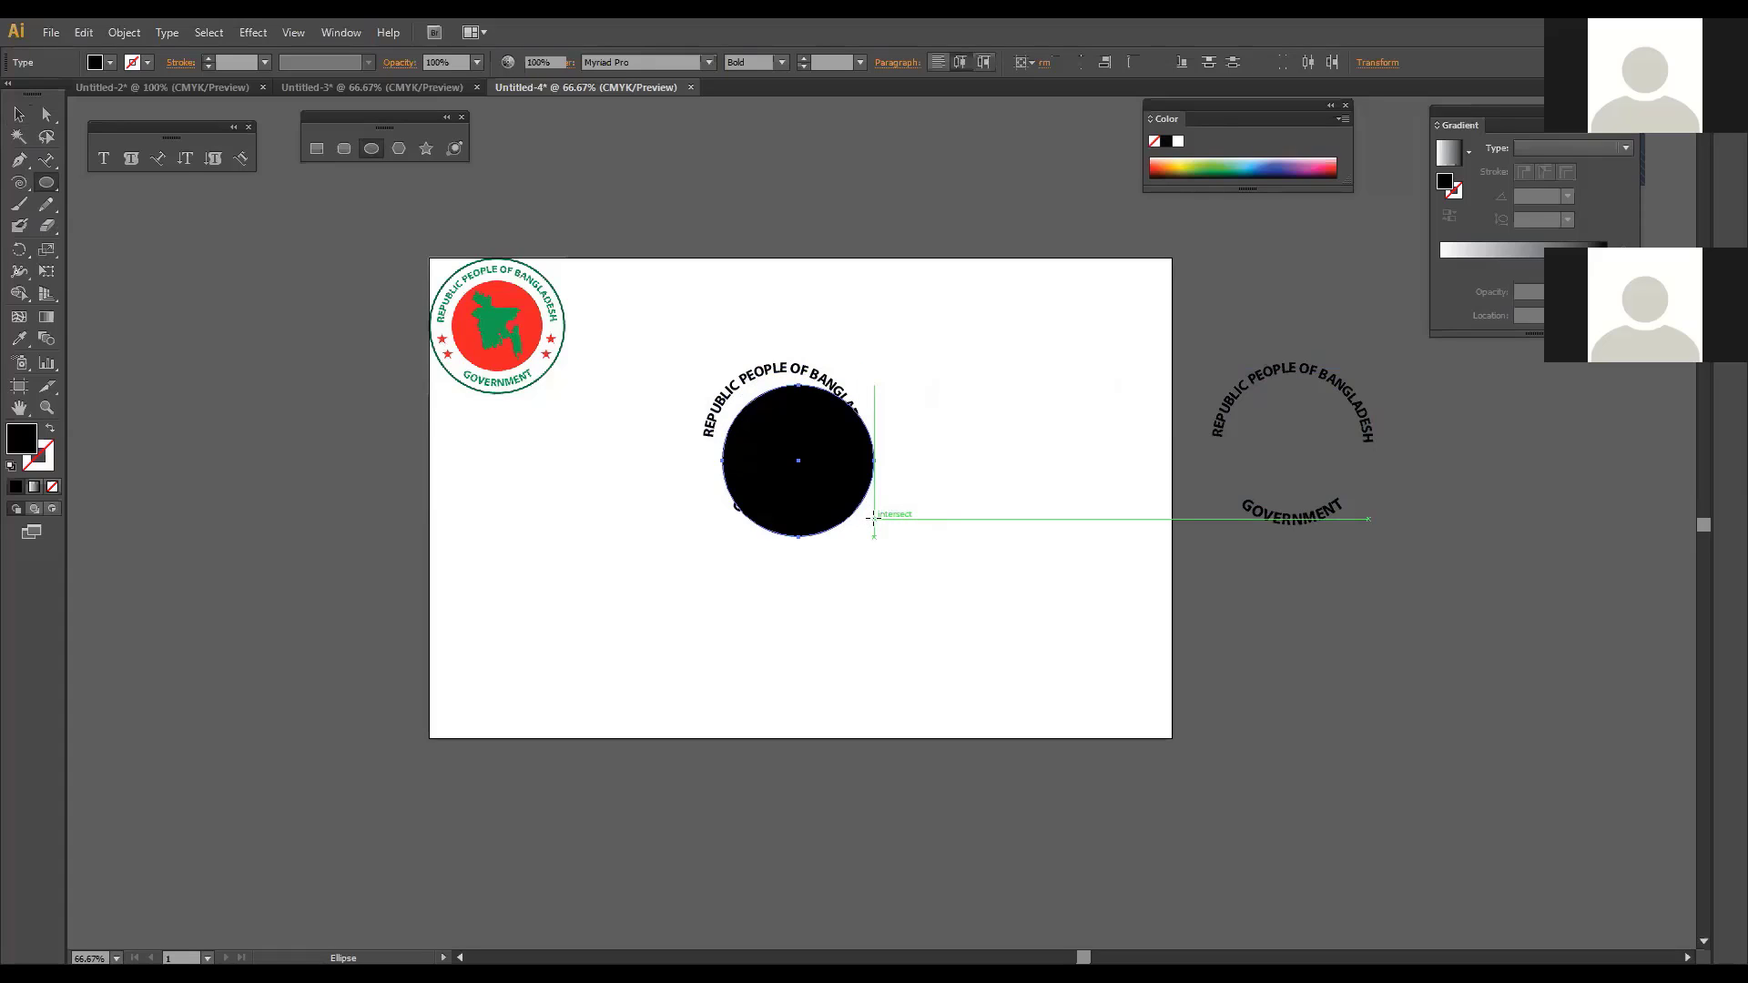
pyautogui.press('Delete')
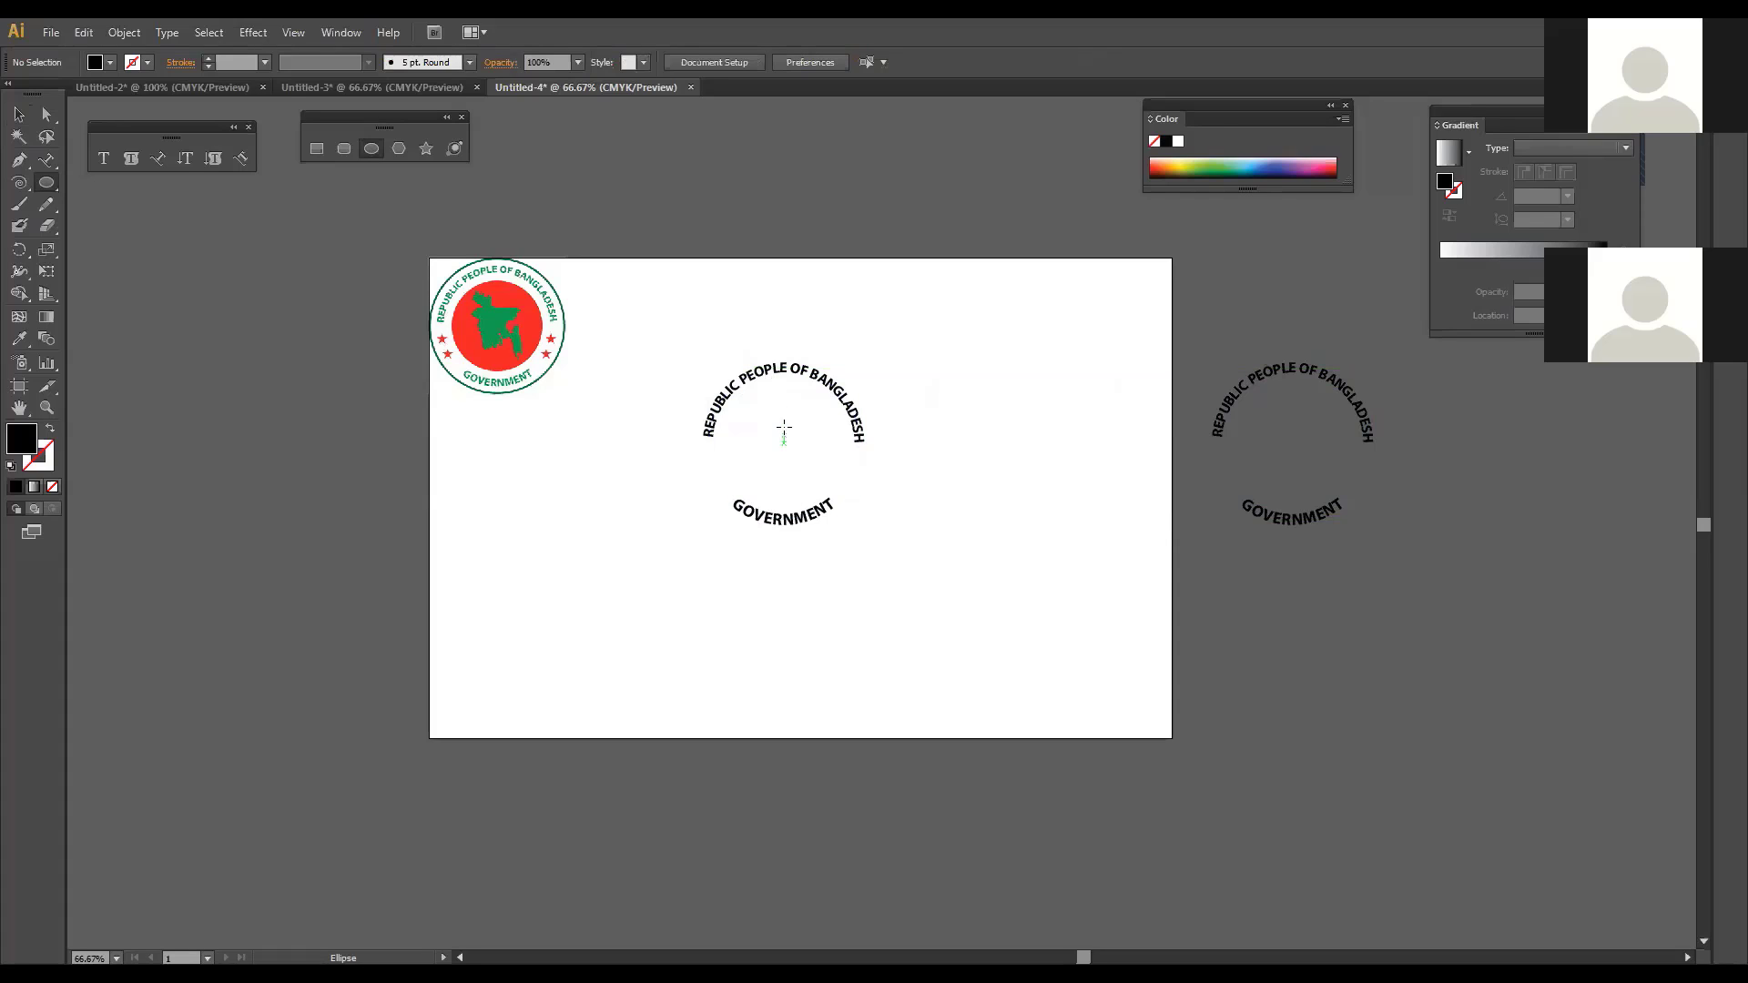
pyautogui.moveTo(783, 440); pyautogui.dragTo(874, 513)
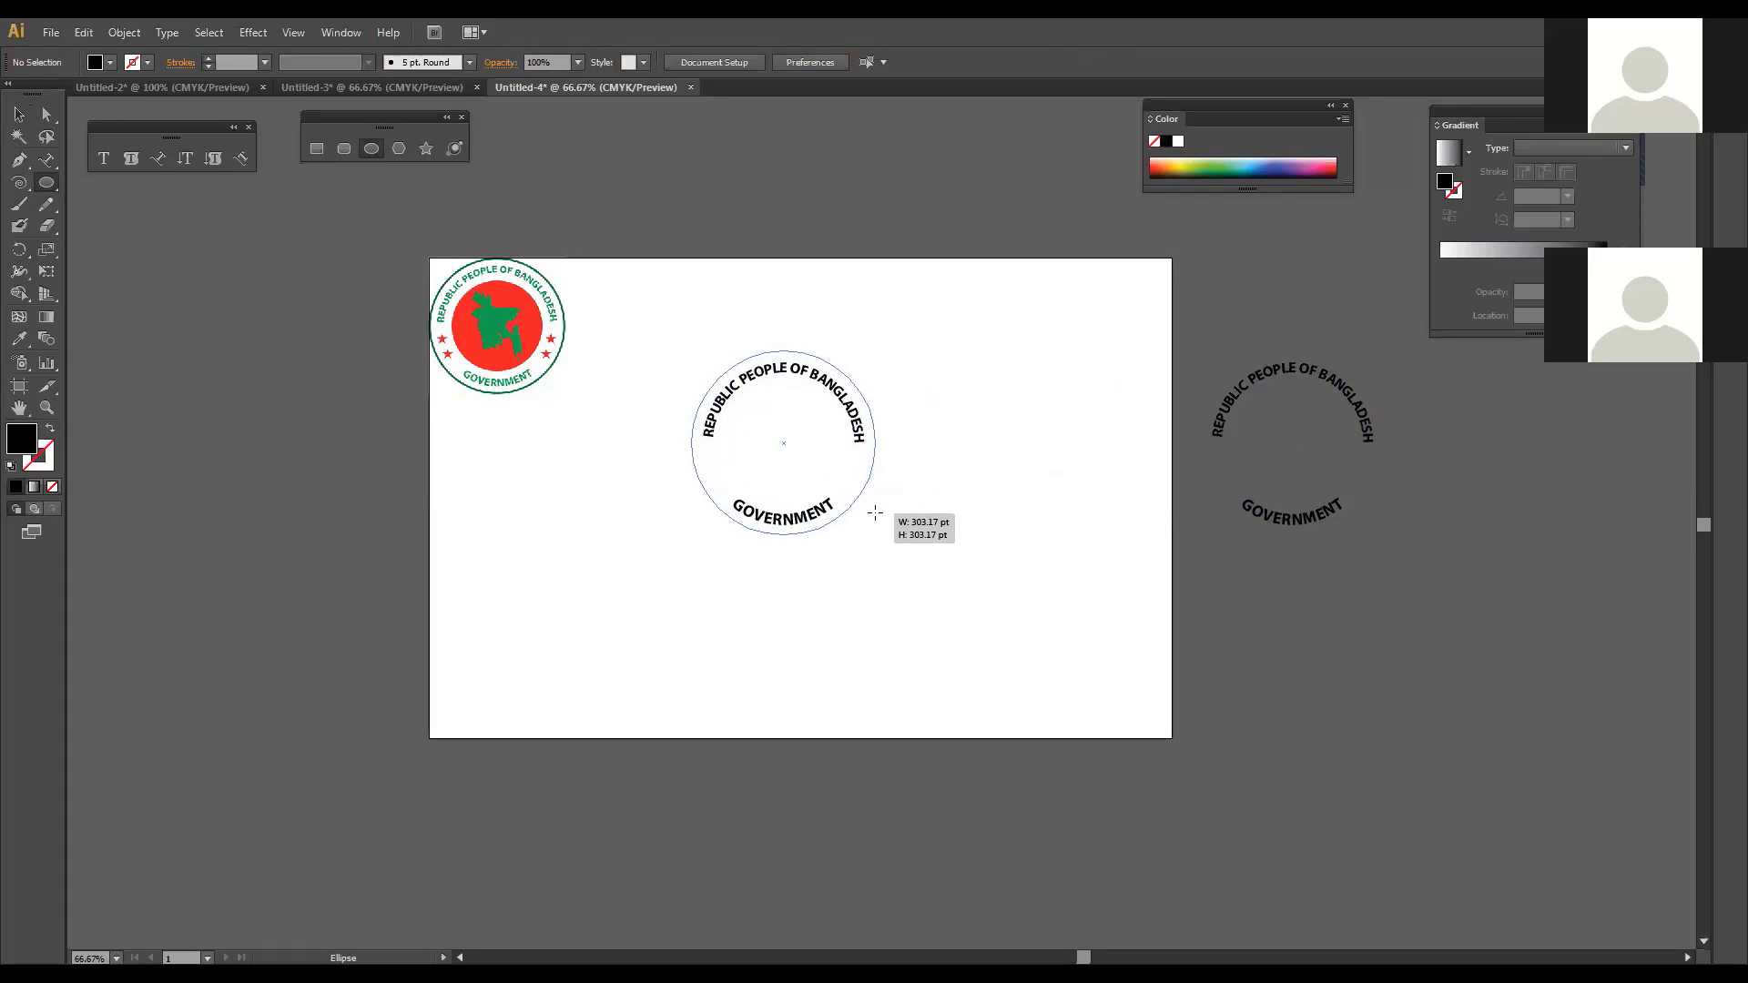
pyautogui.moveTo(875, 513); pyautogui.dragTo(875, 512)
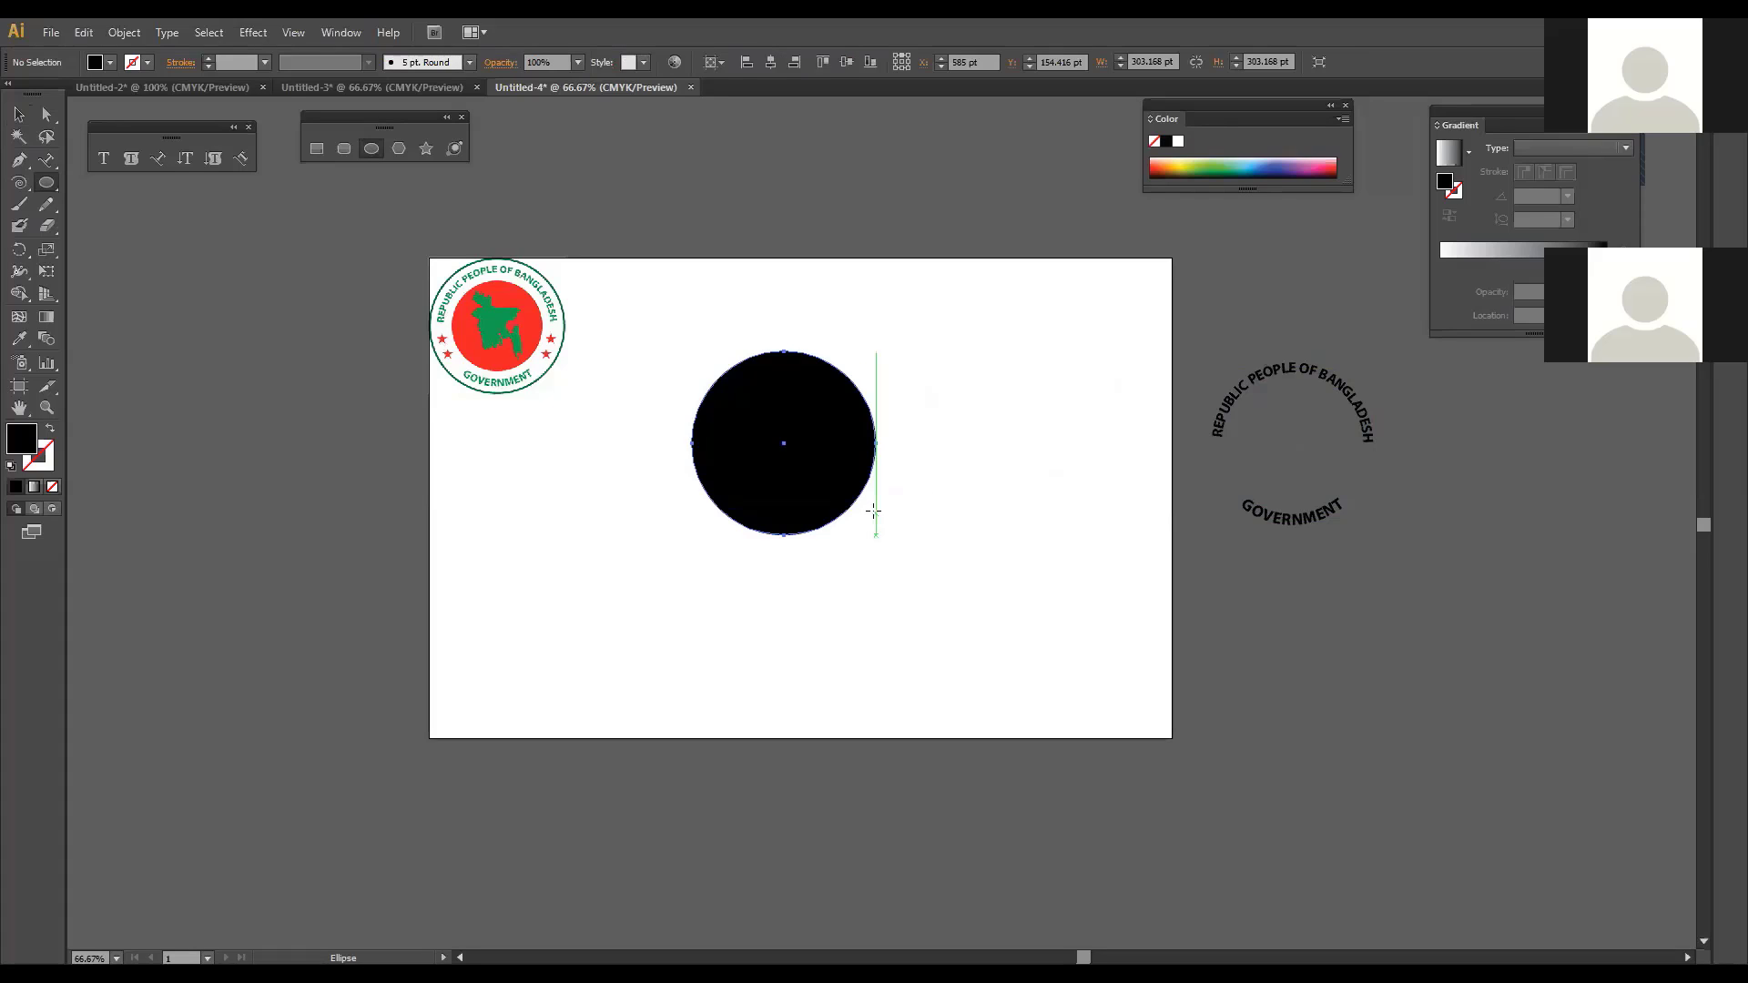
# Step: Give the outer circle no fill and a 5 pt CMYK Green stroke
pyautogui.click(51, 430)
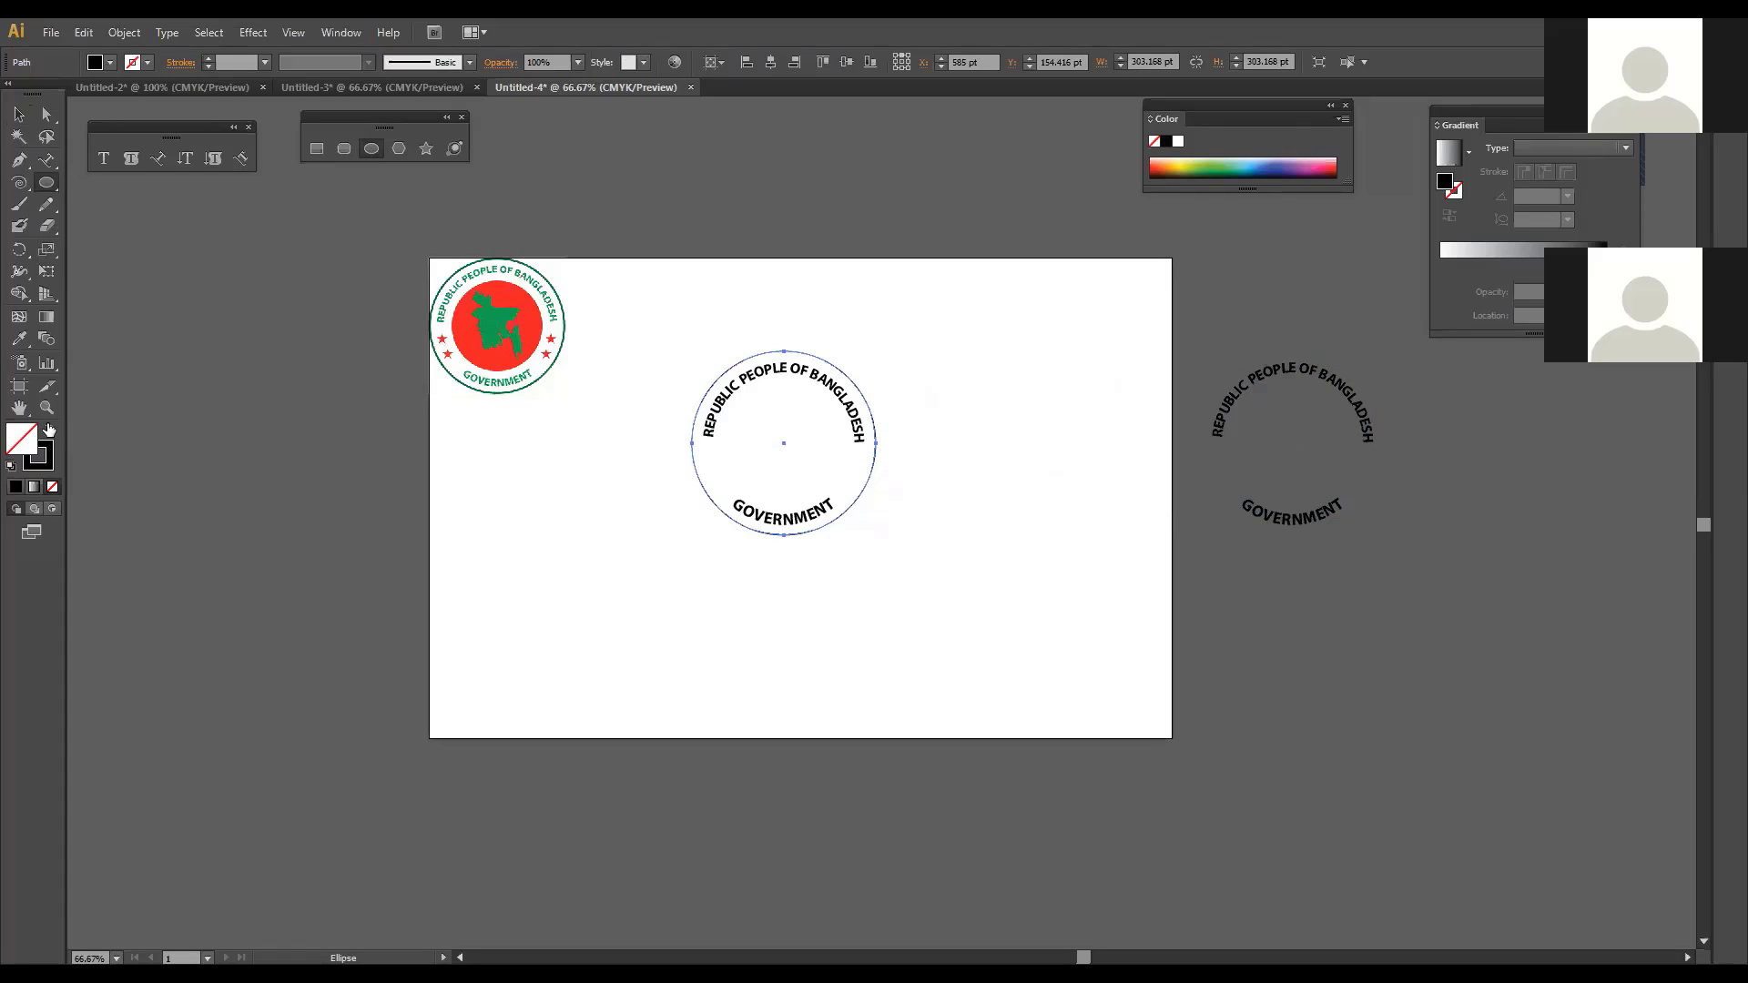
pyautogui.click(233, 63)
pyautogui.press('Up')
pyautogui.press('Up')
pyautogui.press('Up')
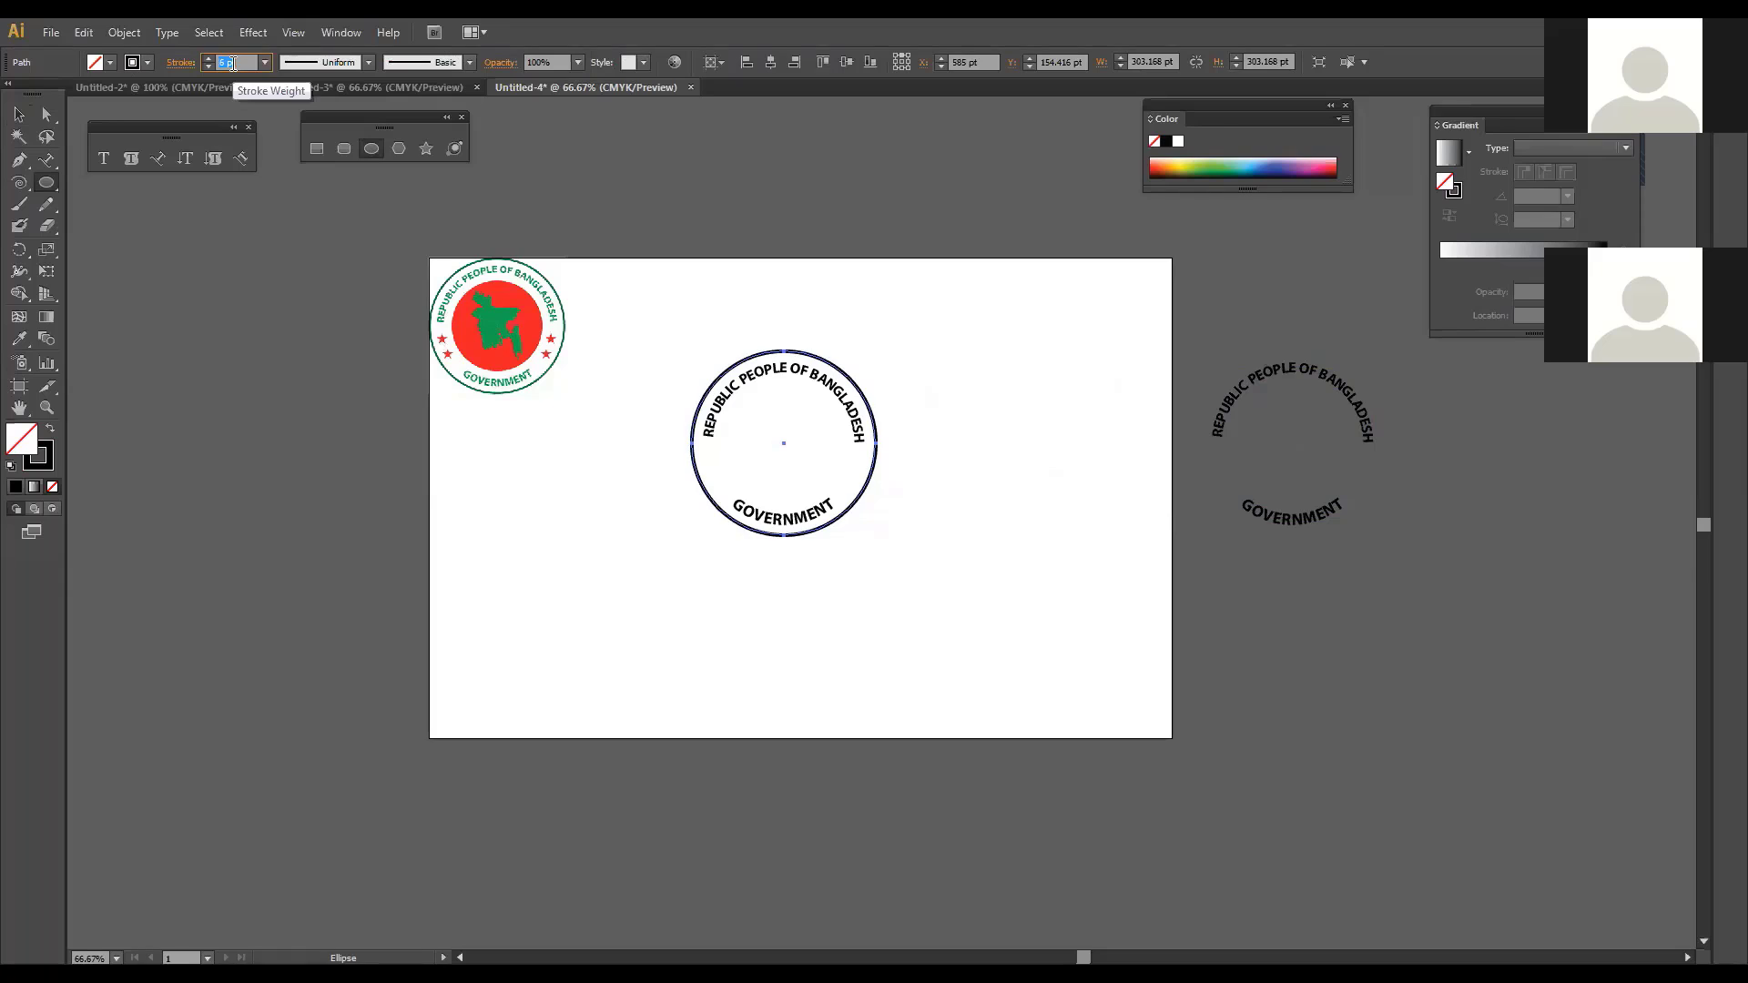
pyautogui.press('Down')
pyautogui.click(148, 63)
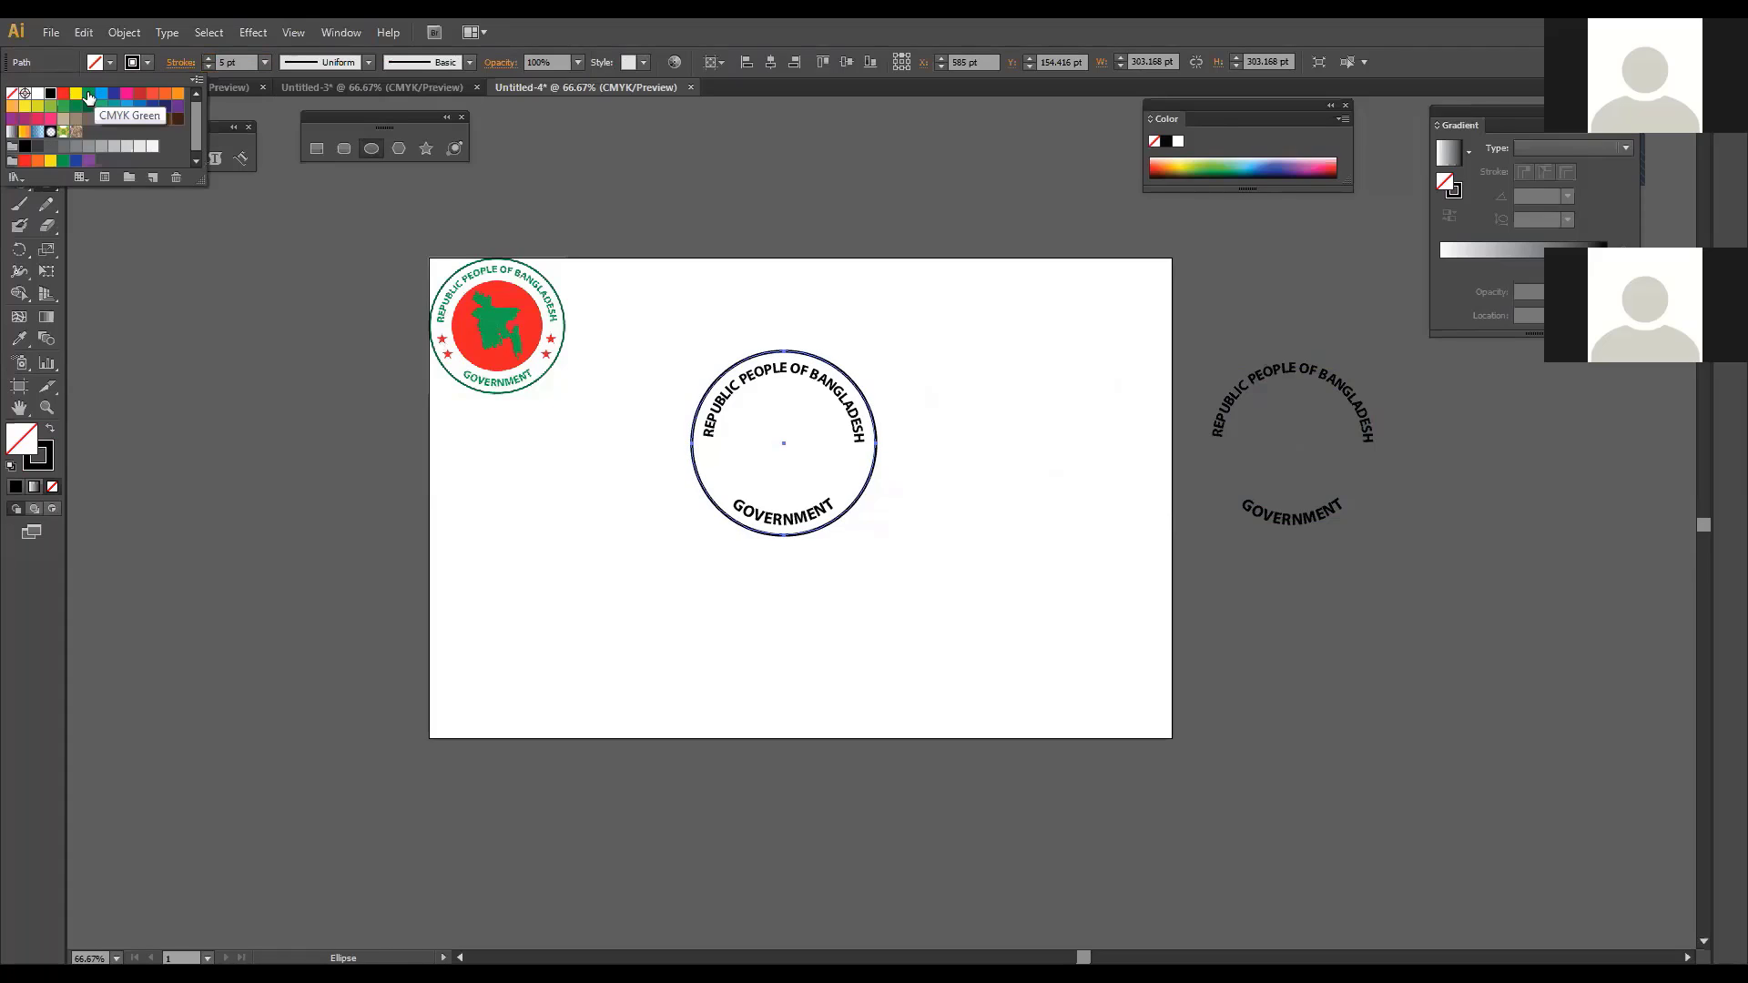
pyautogui.click(88, 94)
pyautogui.click(132, 64)
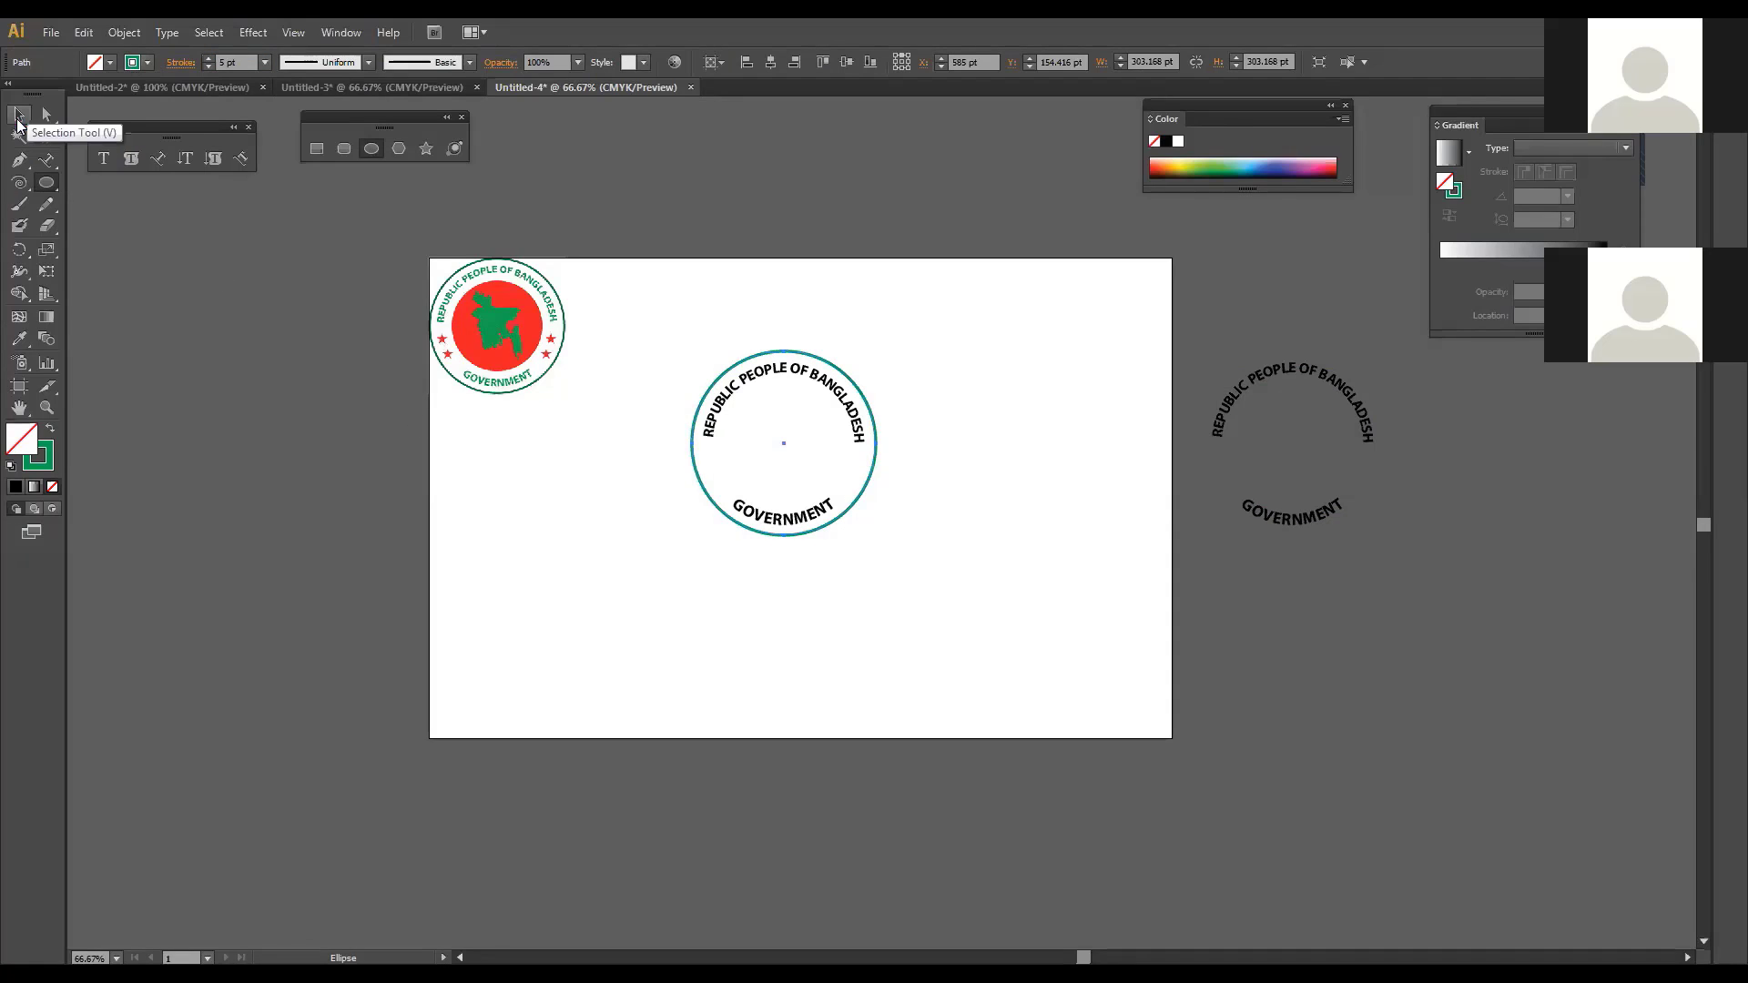
pyautogui.press('v')
pyautogui.click(591, 557)
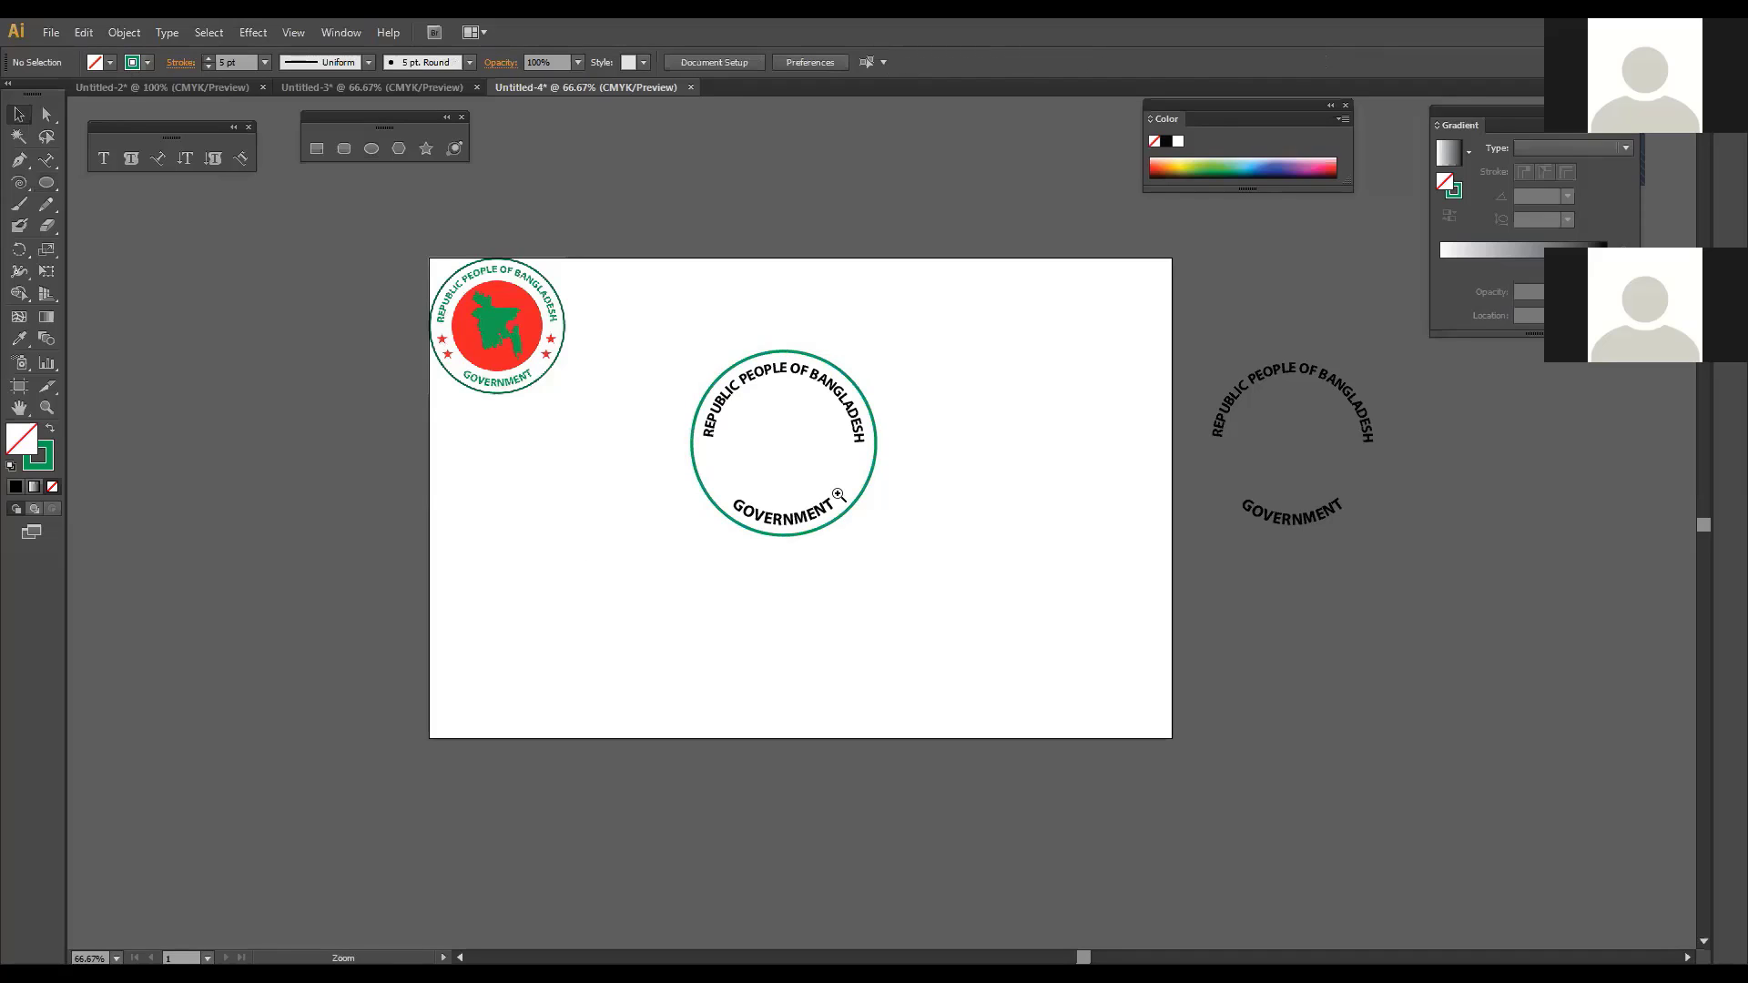
# Step: Convert the REPUBLIC PEOPLE OF BANGLADESH and GOVERNMENT path texts inside the green circle to outlines
pyautogui.click(839, 498)
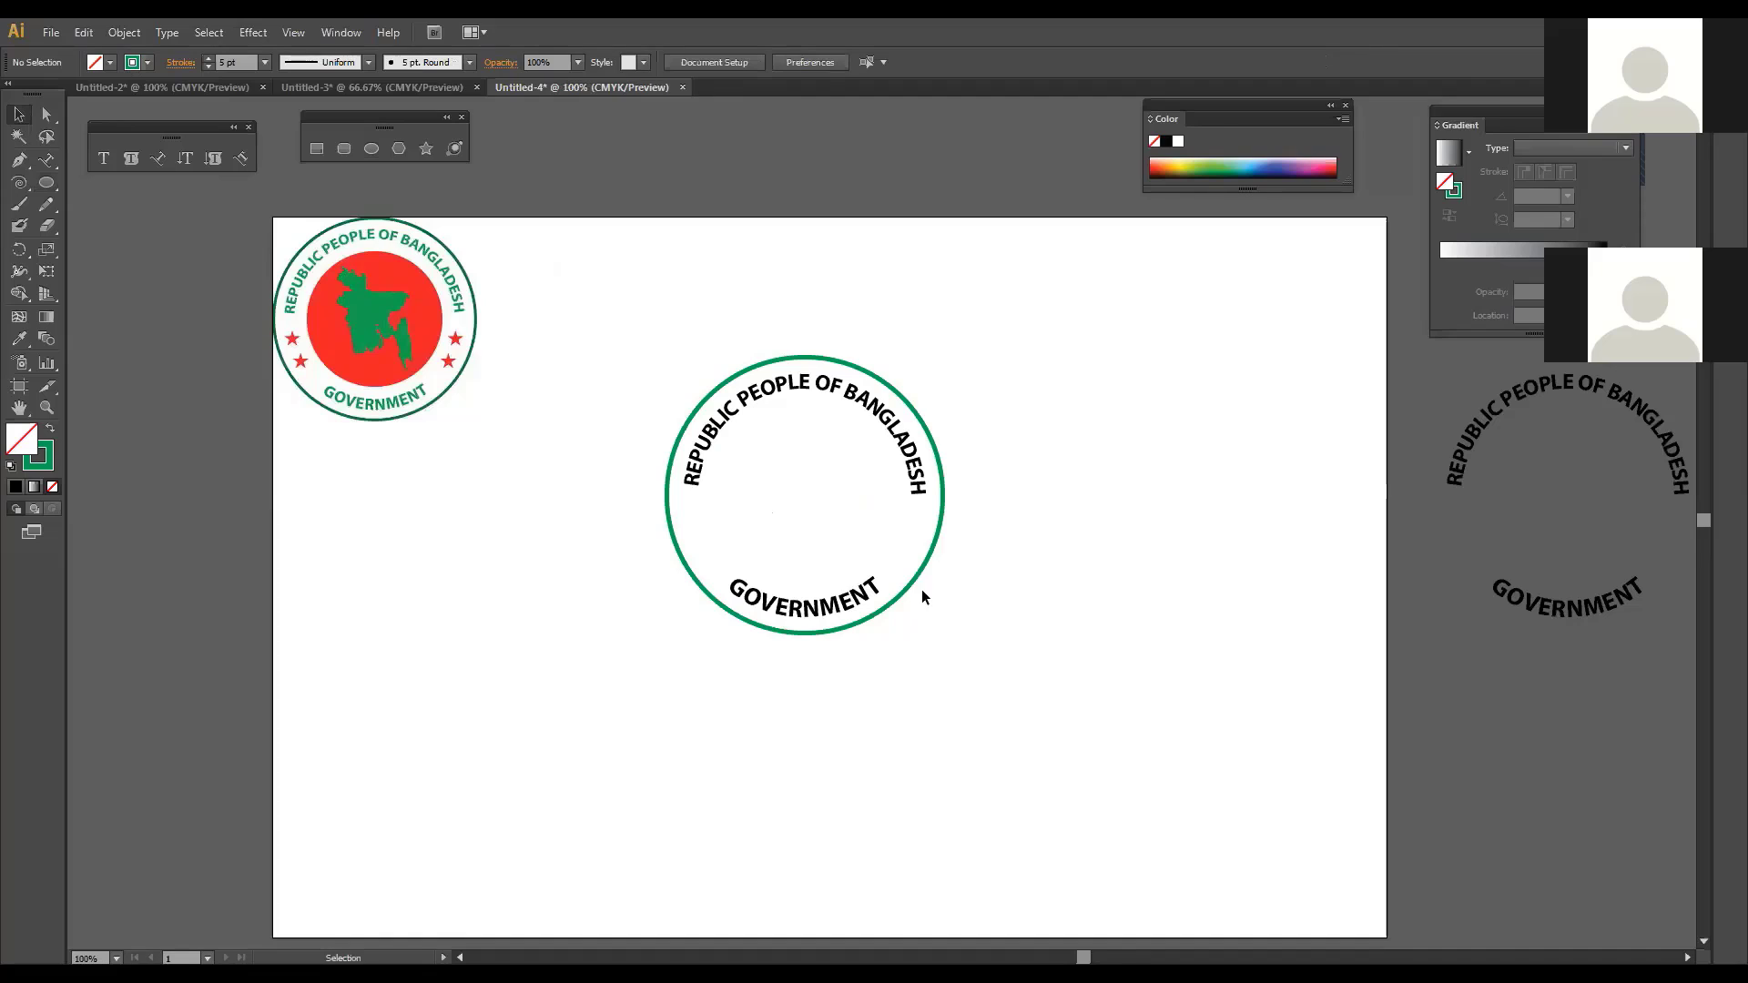
pyautogui.click(915, 480)
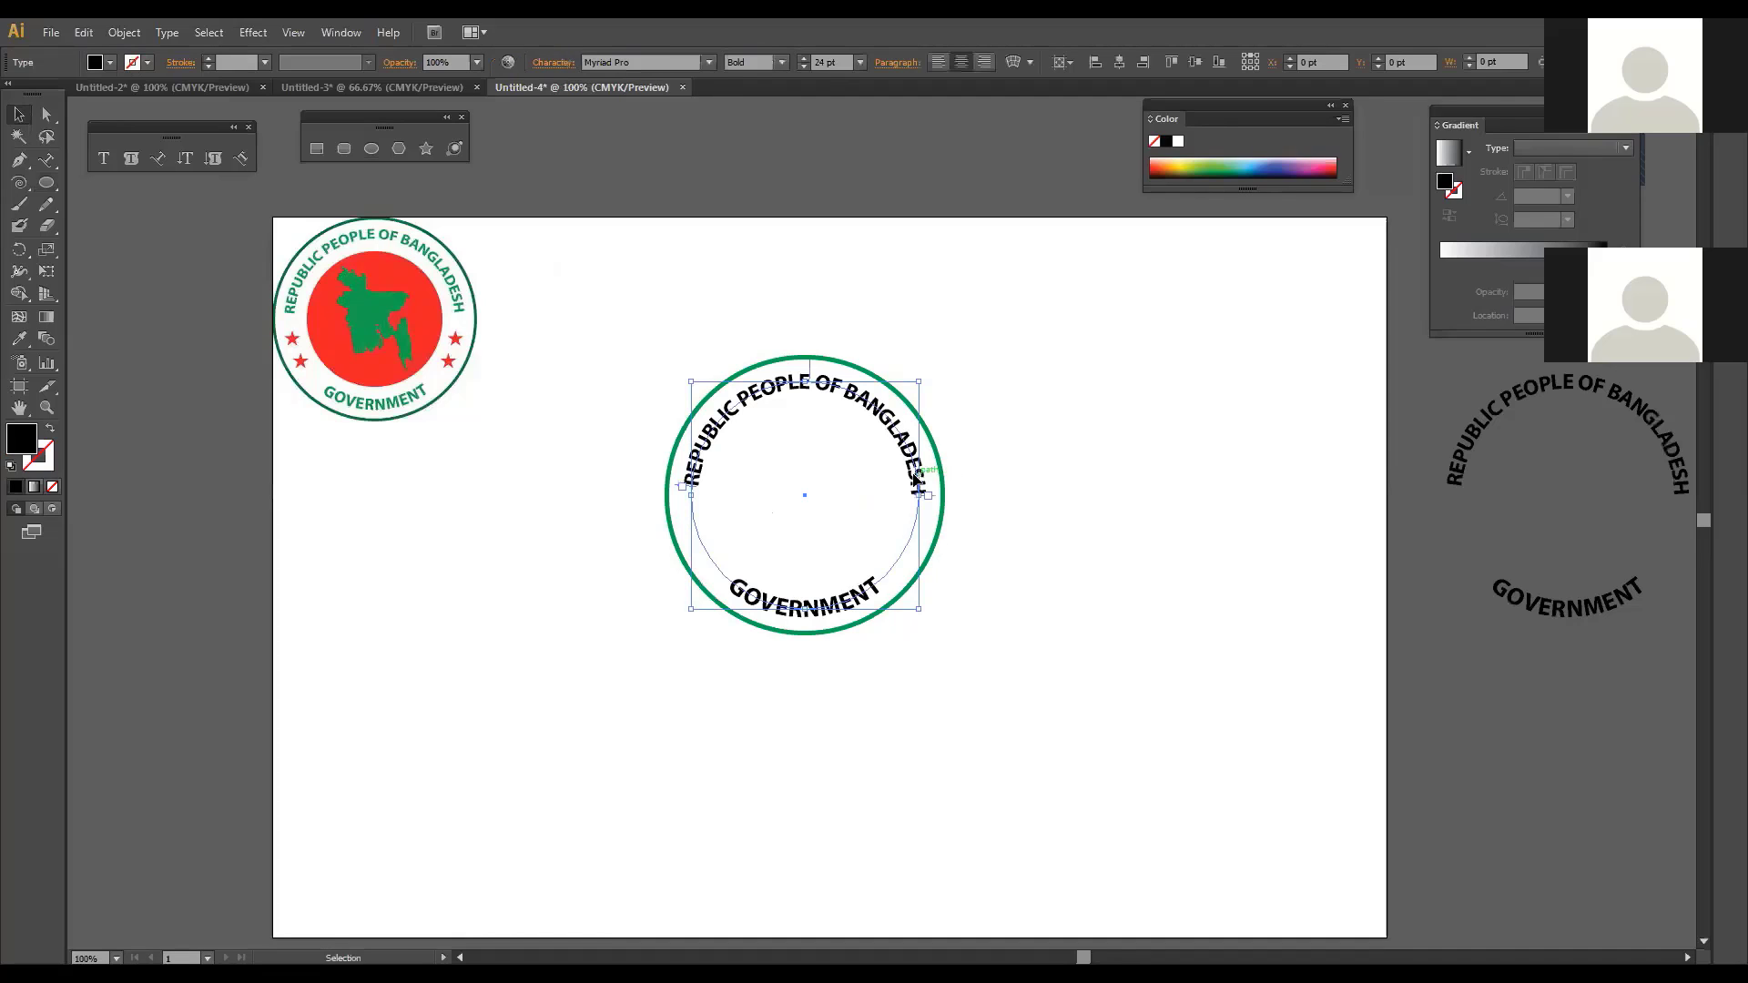
pyautogui.rightClick(914, 478)
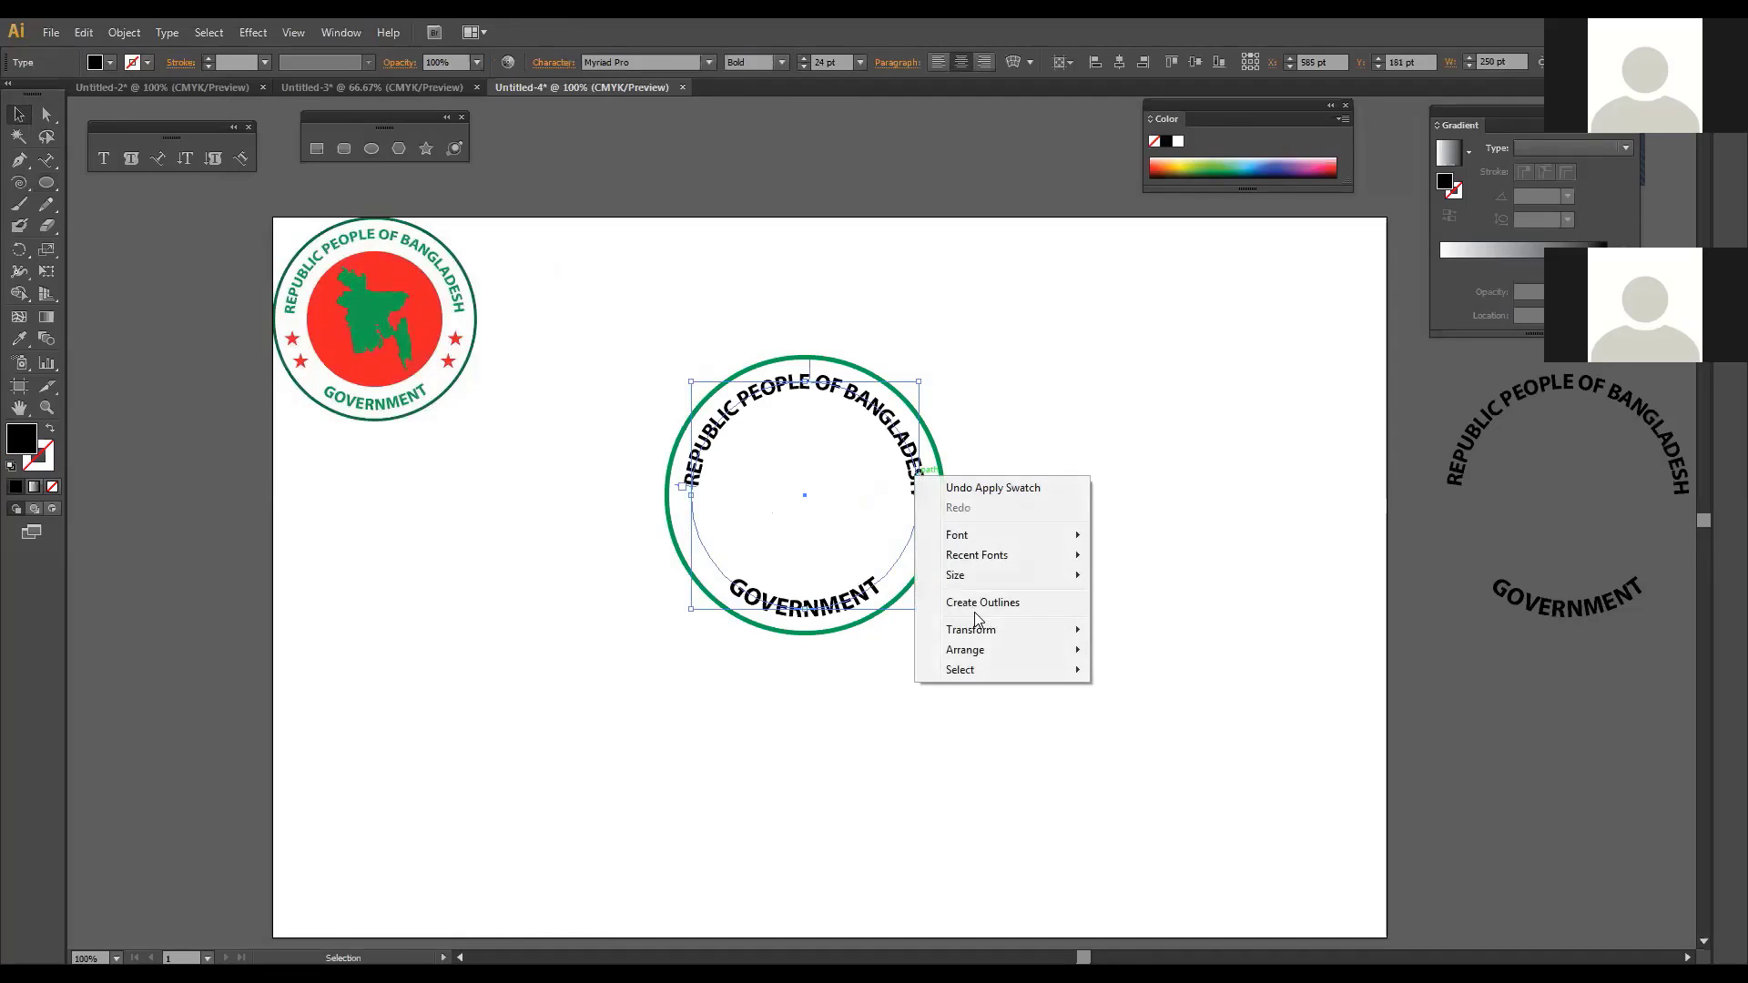
pyautogui.click(974, 603)
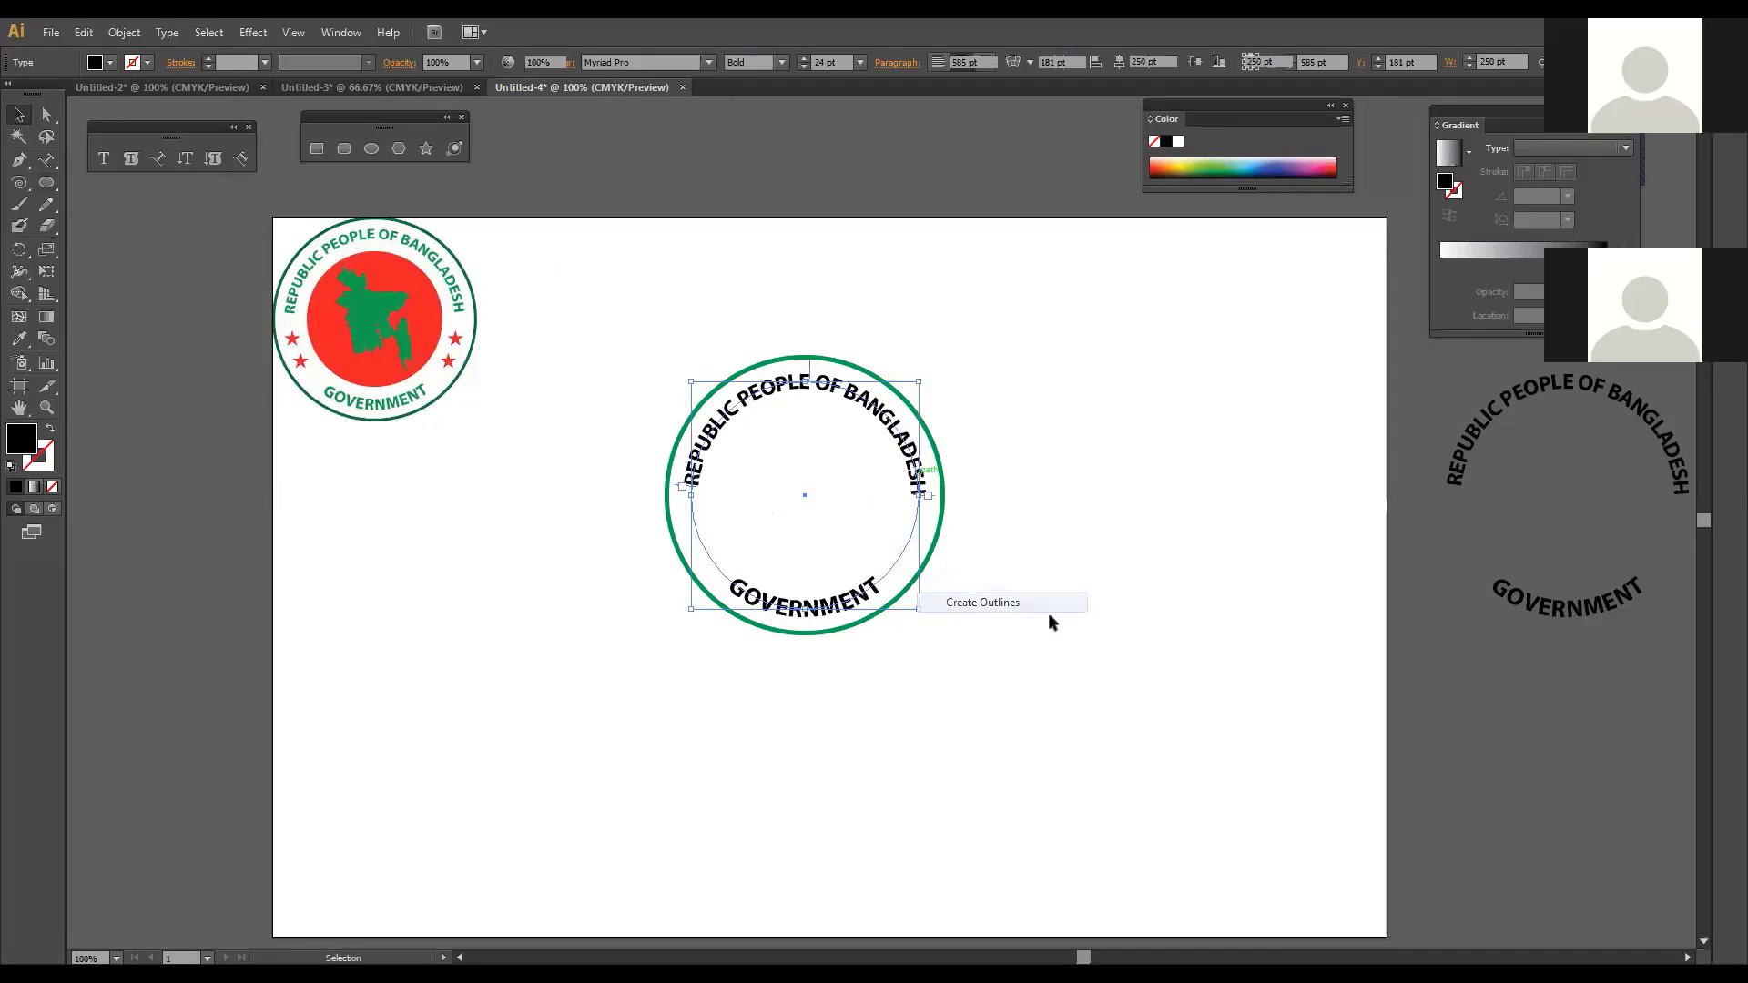
pyautogui.click(849, 608)
pyautogui.rightClick(848, 606)
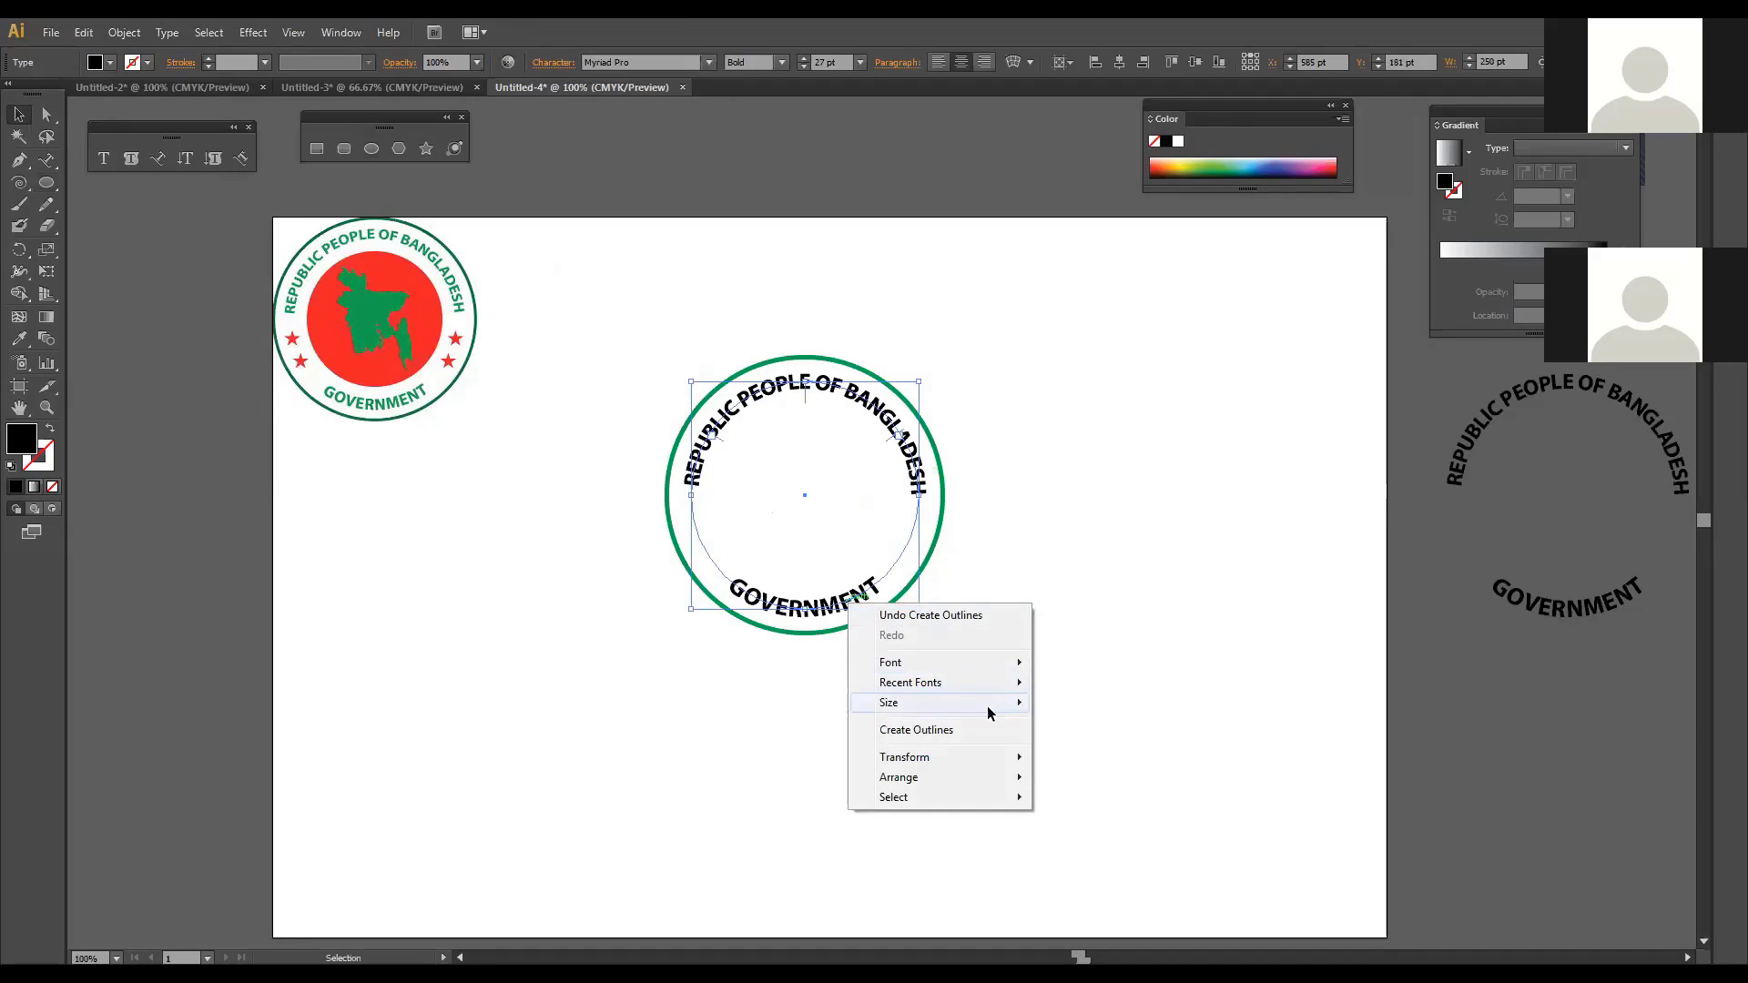
pyautogui.click(965, 728)
pyautogui.click(1053, 558)
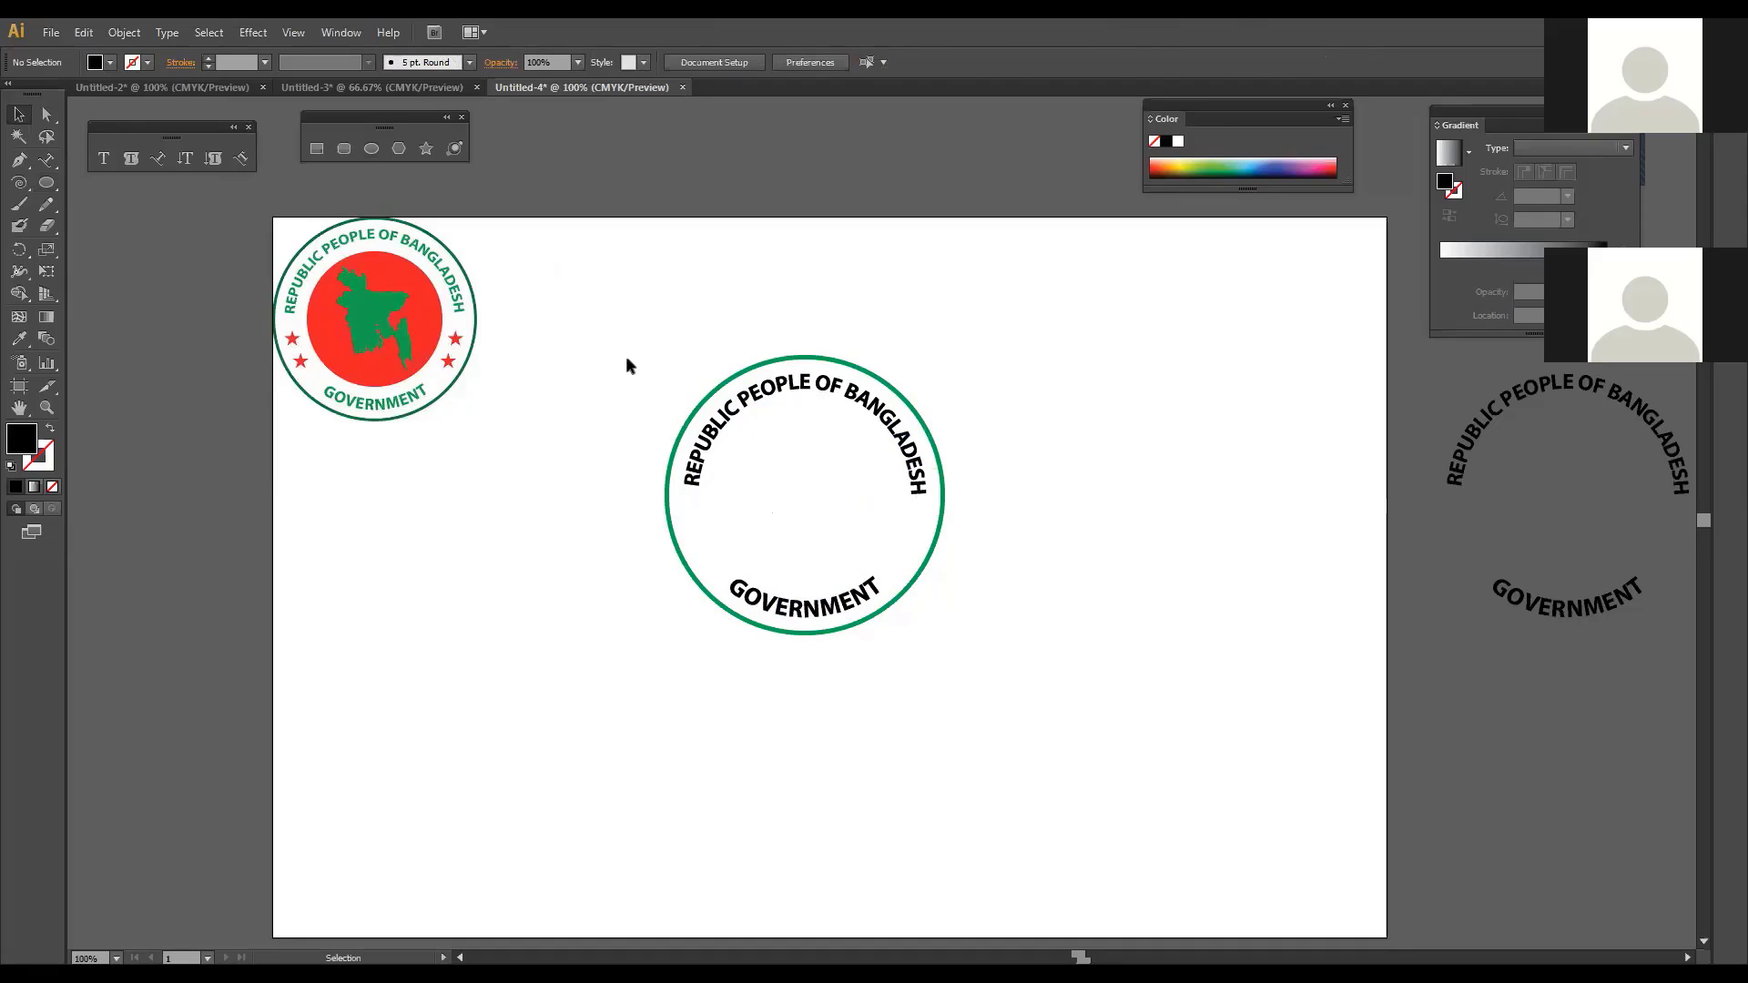
# Step: Draw a concentric circle about 196 pt in diameter inside the lettering and give it a red fill without a stroke
pyautogui.click(768, 358)
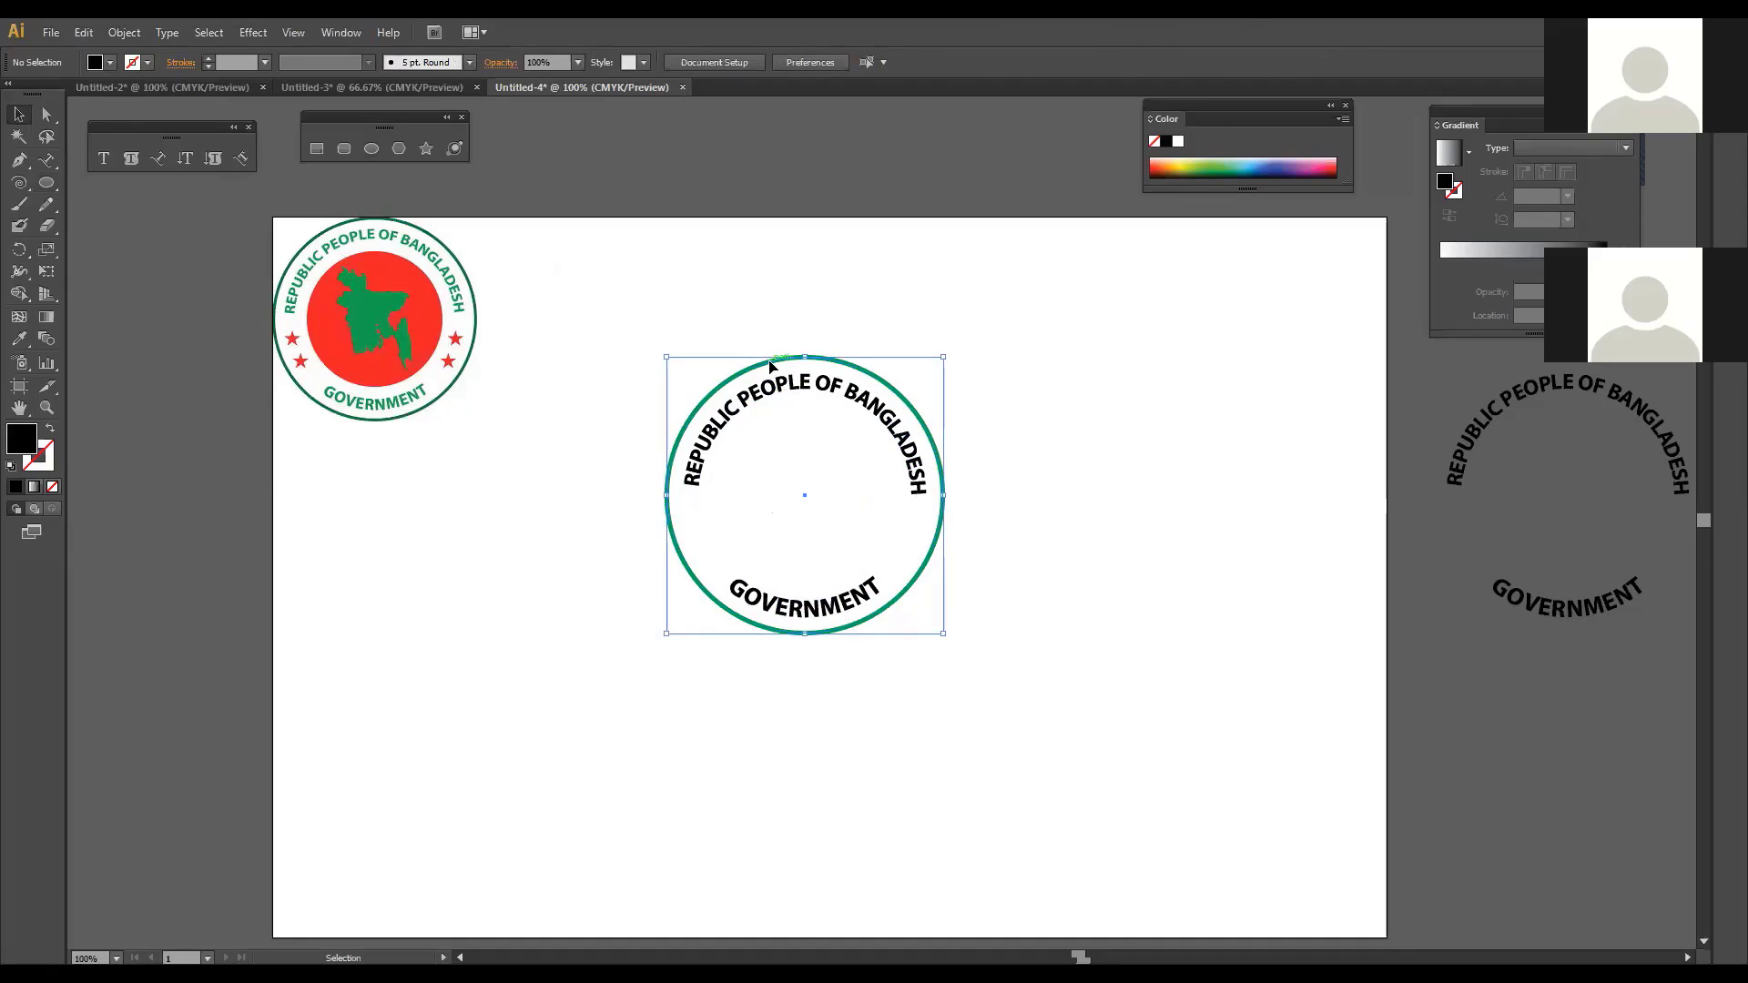
pyautogui.click(375, 146)
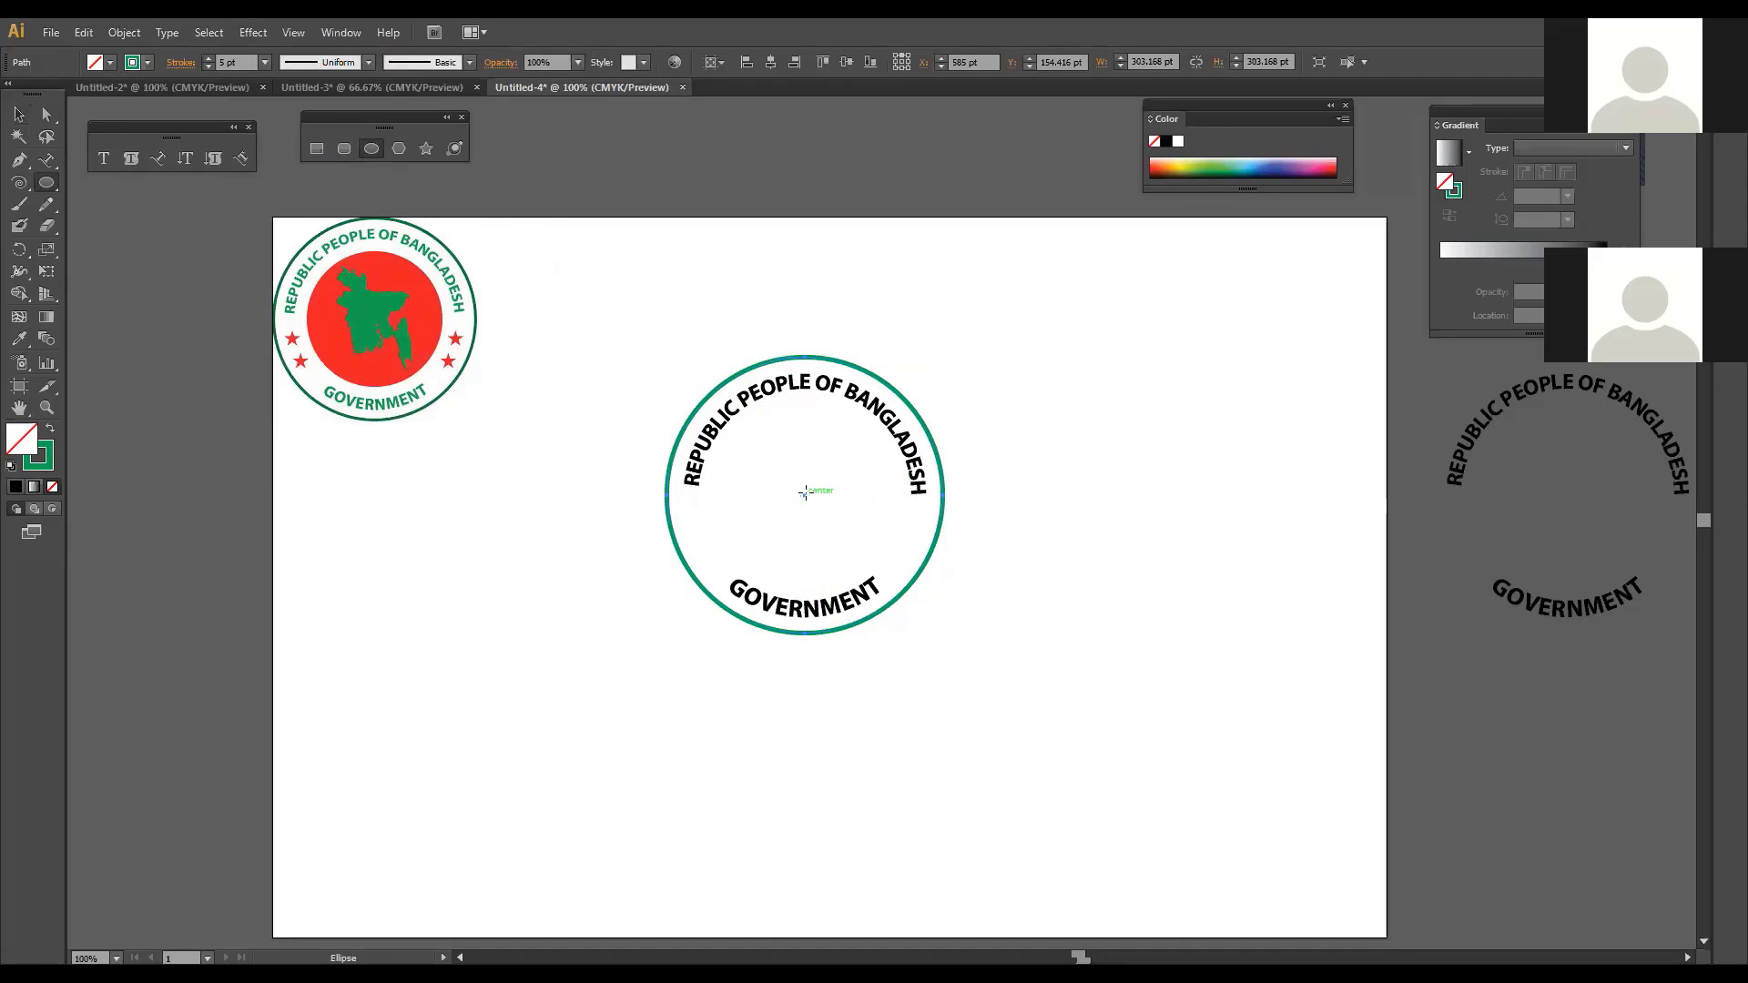
pyautogui.moveTo(805, 492); pyautogui.dragTo(899, 570)
pyautogui.click(50, 429)
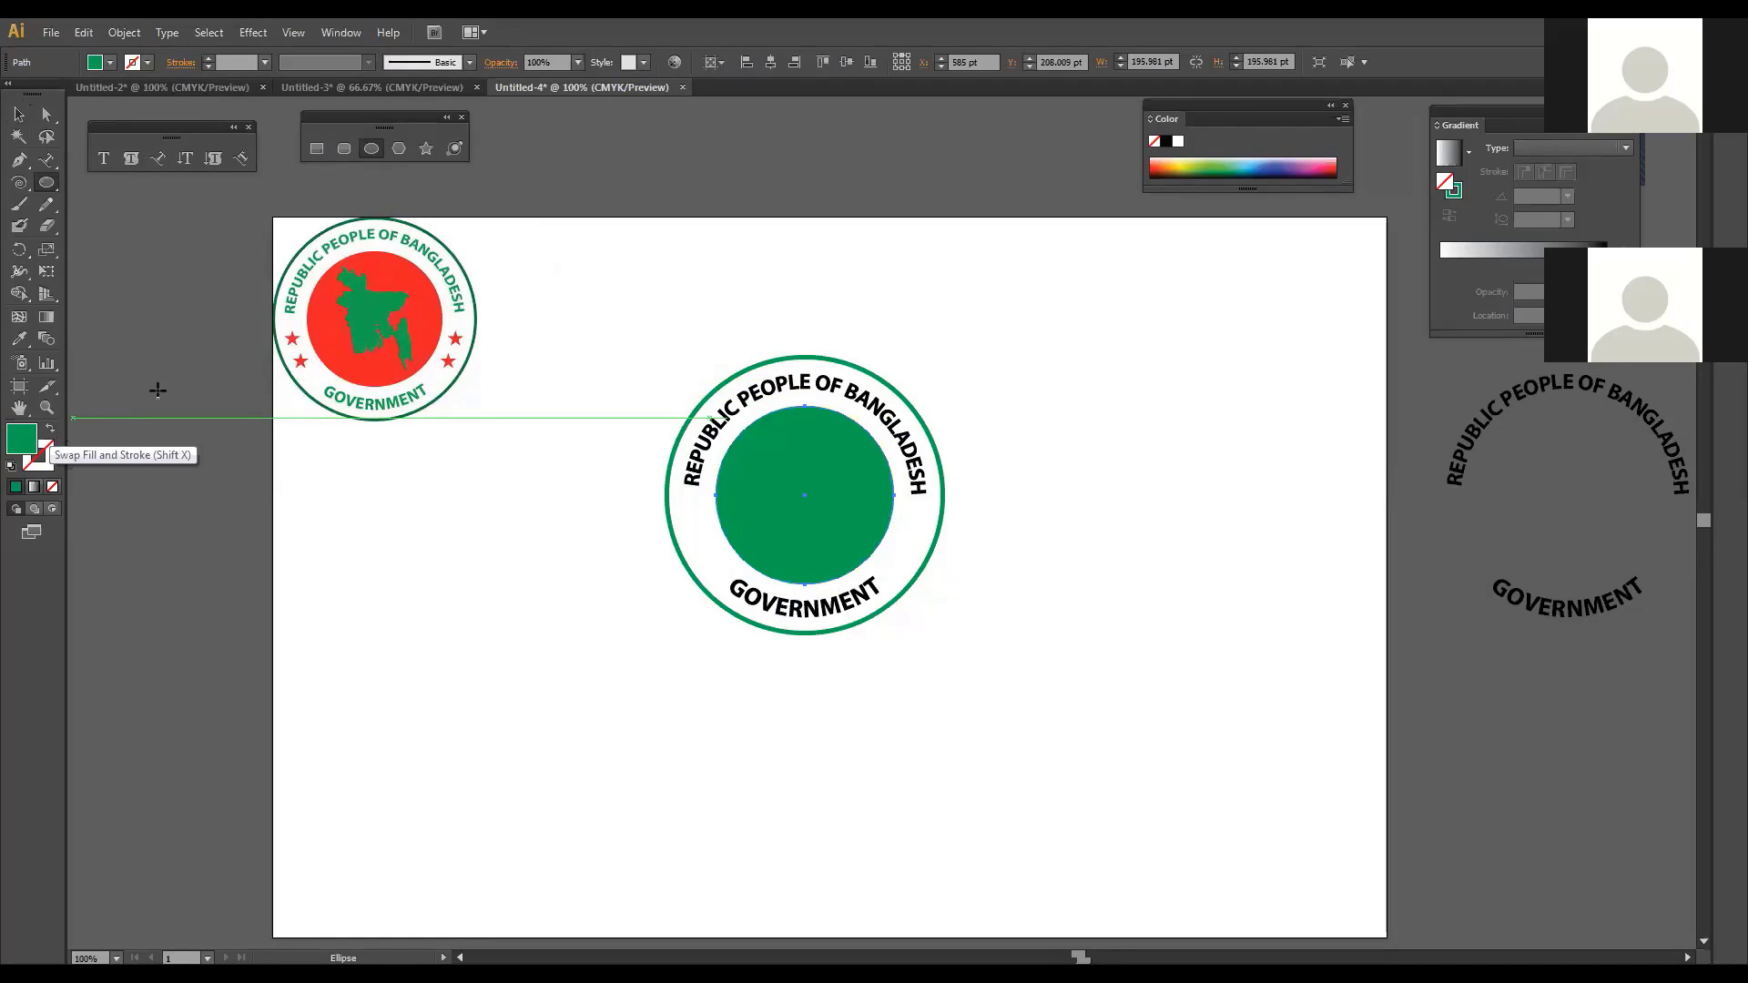
pyautogui.click(95, 62)
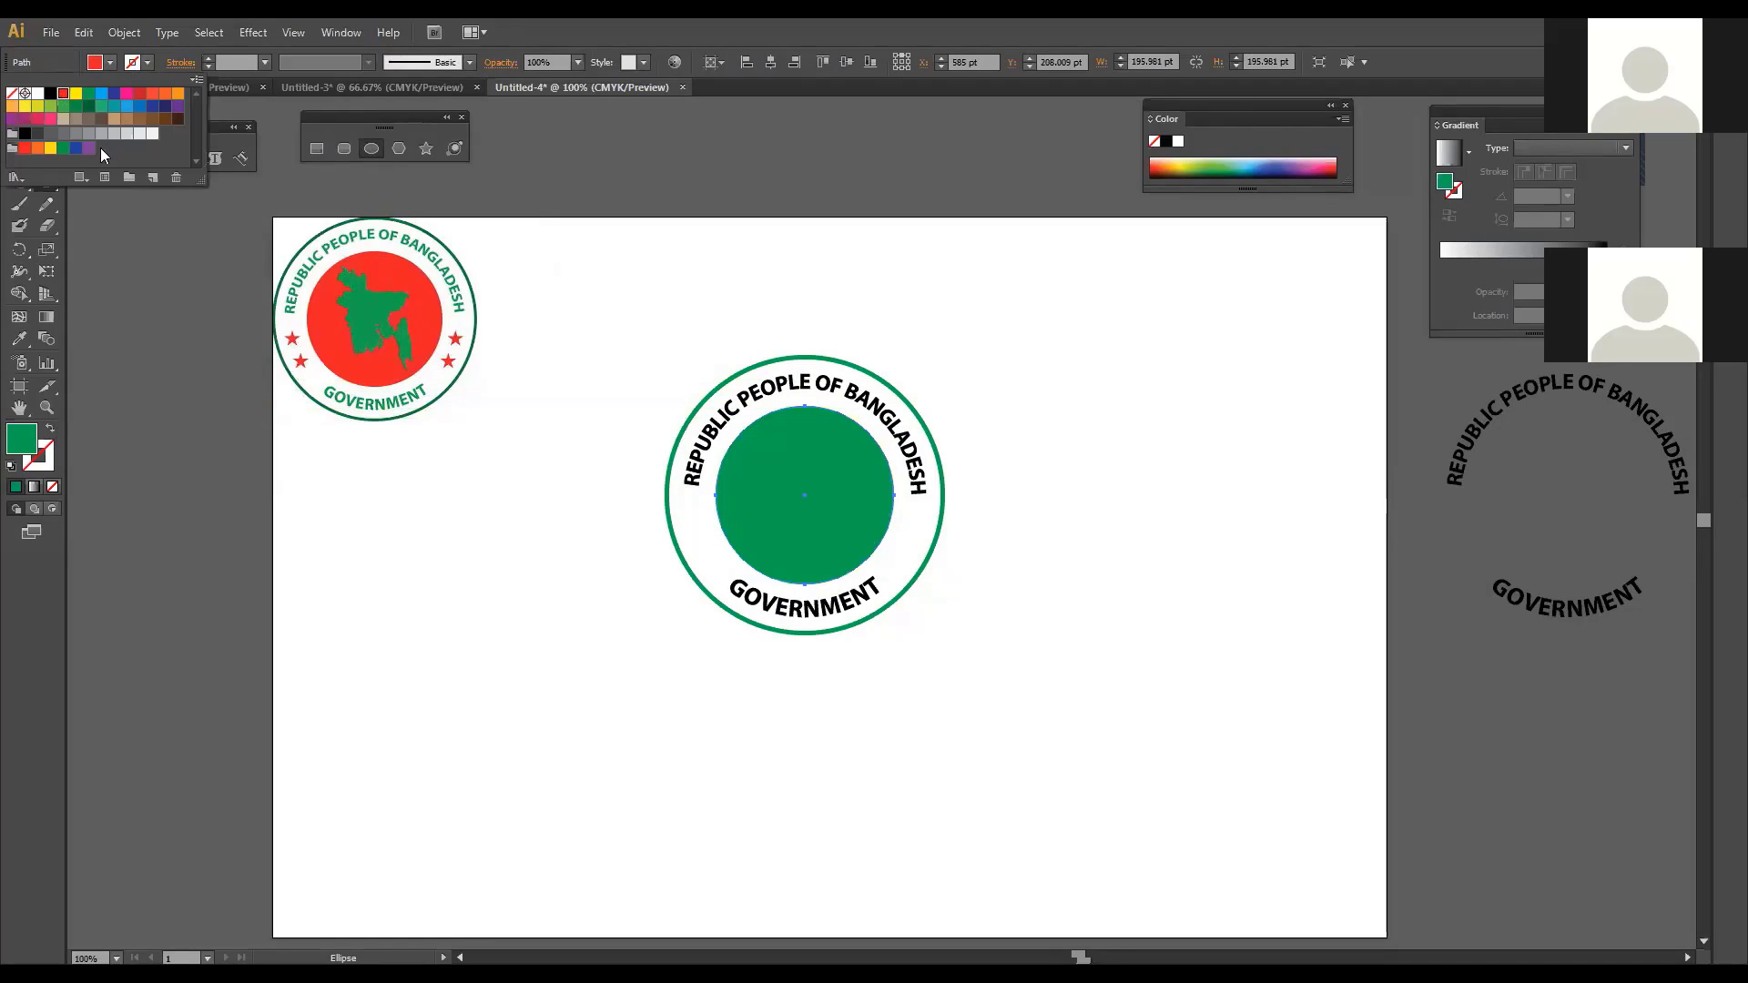
pyautogui.click(63, 93)
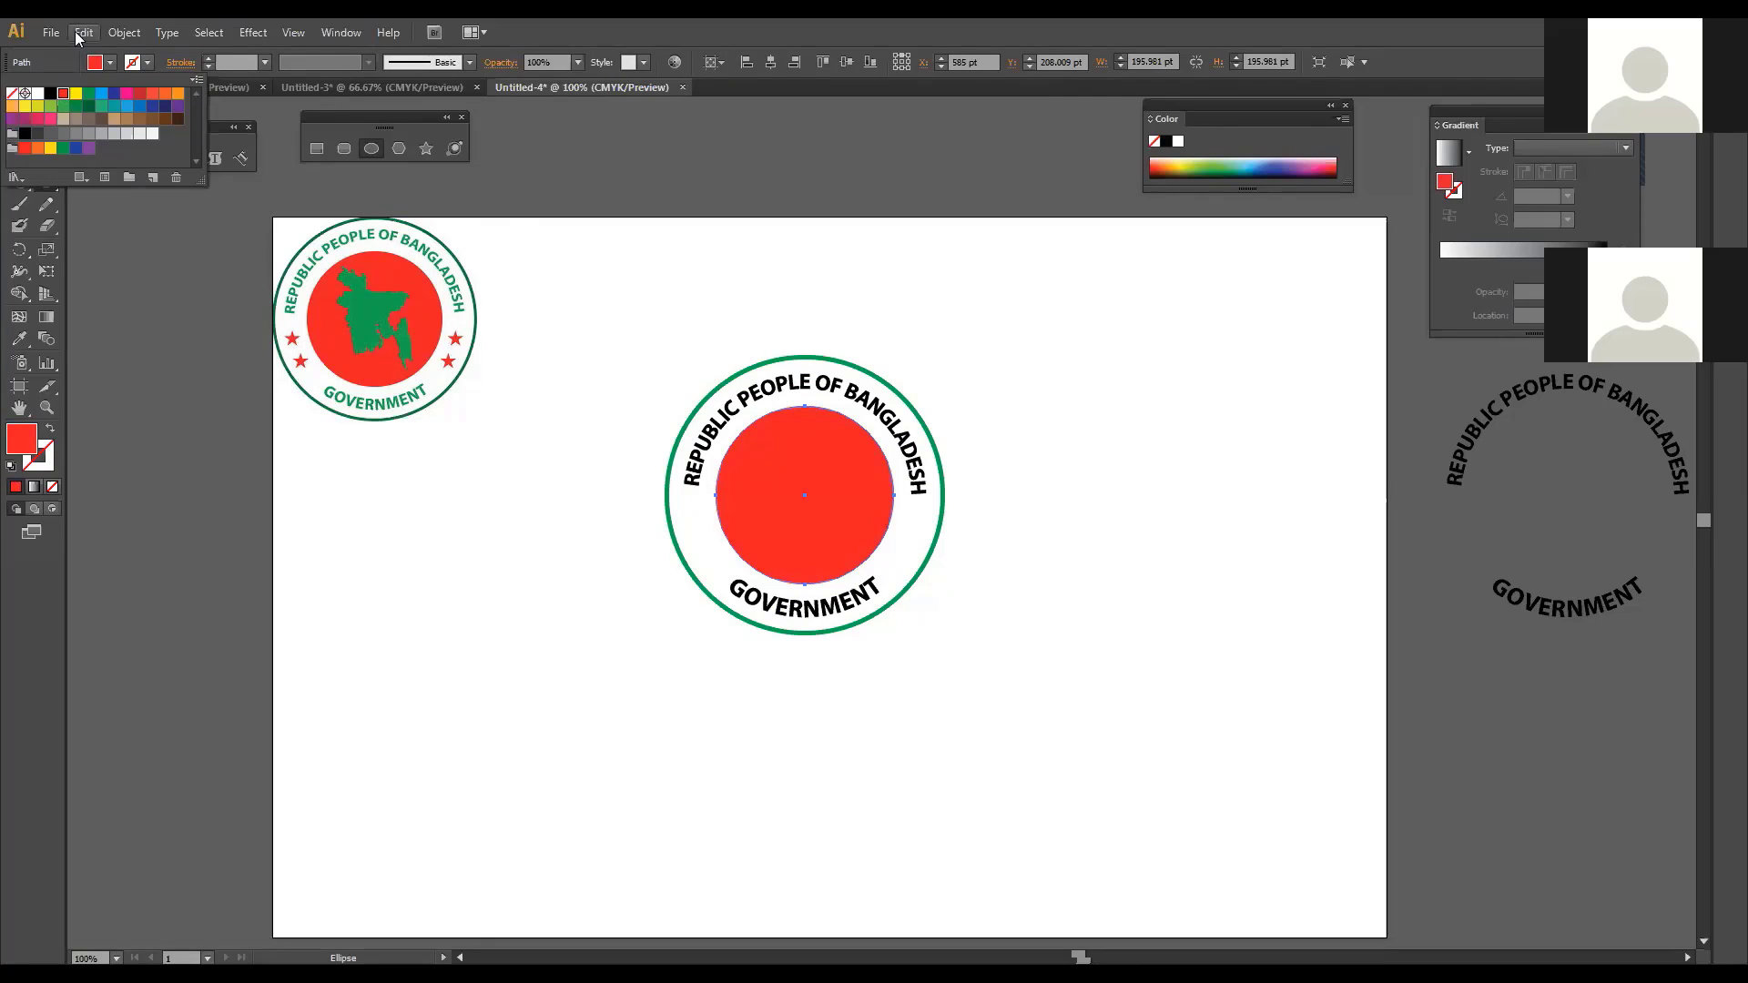
pyautogui.click(495, 486)
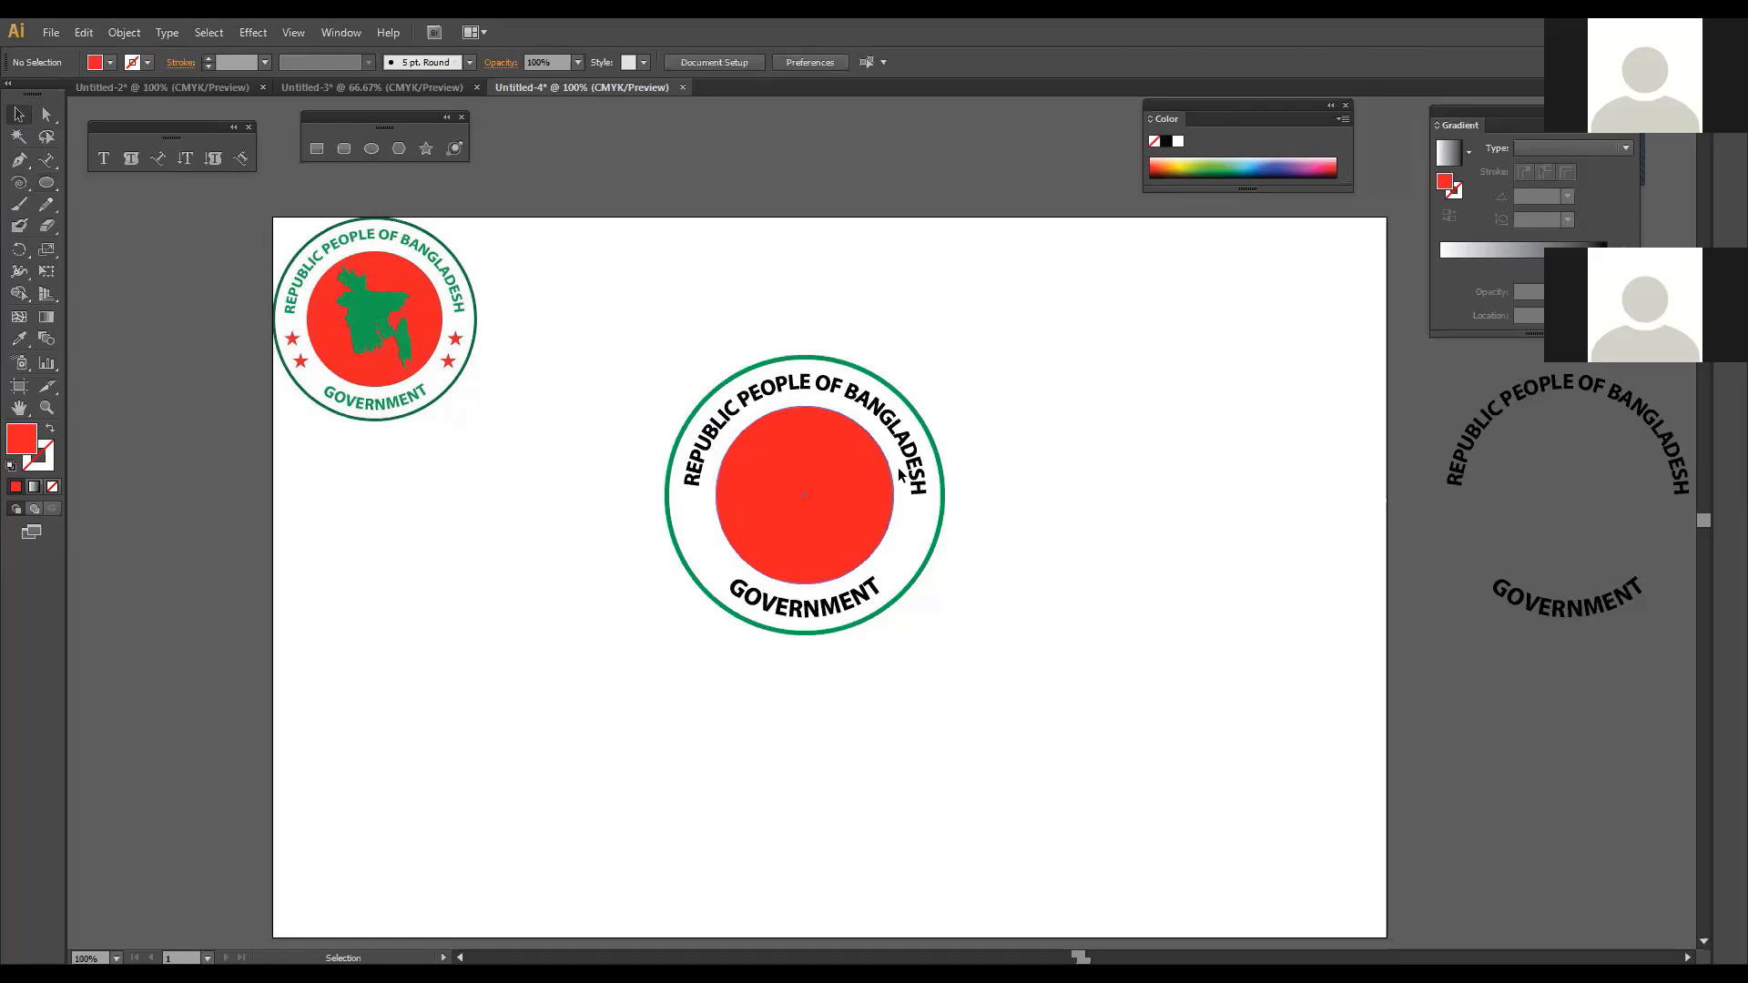
# Step: Group the two outlined texts and fill them with the green sampled from the reference seal's map
pyautogui.click(917, 492)
pyautogui.keyDown('shift'); pyautogui.click(865, 590); pyautogui.keyUp('shift')
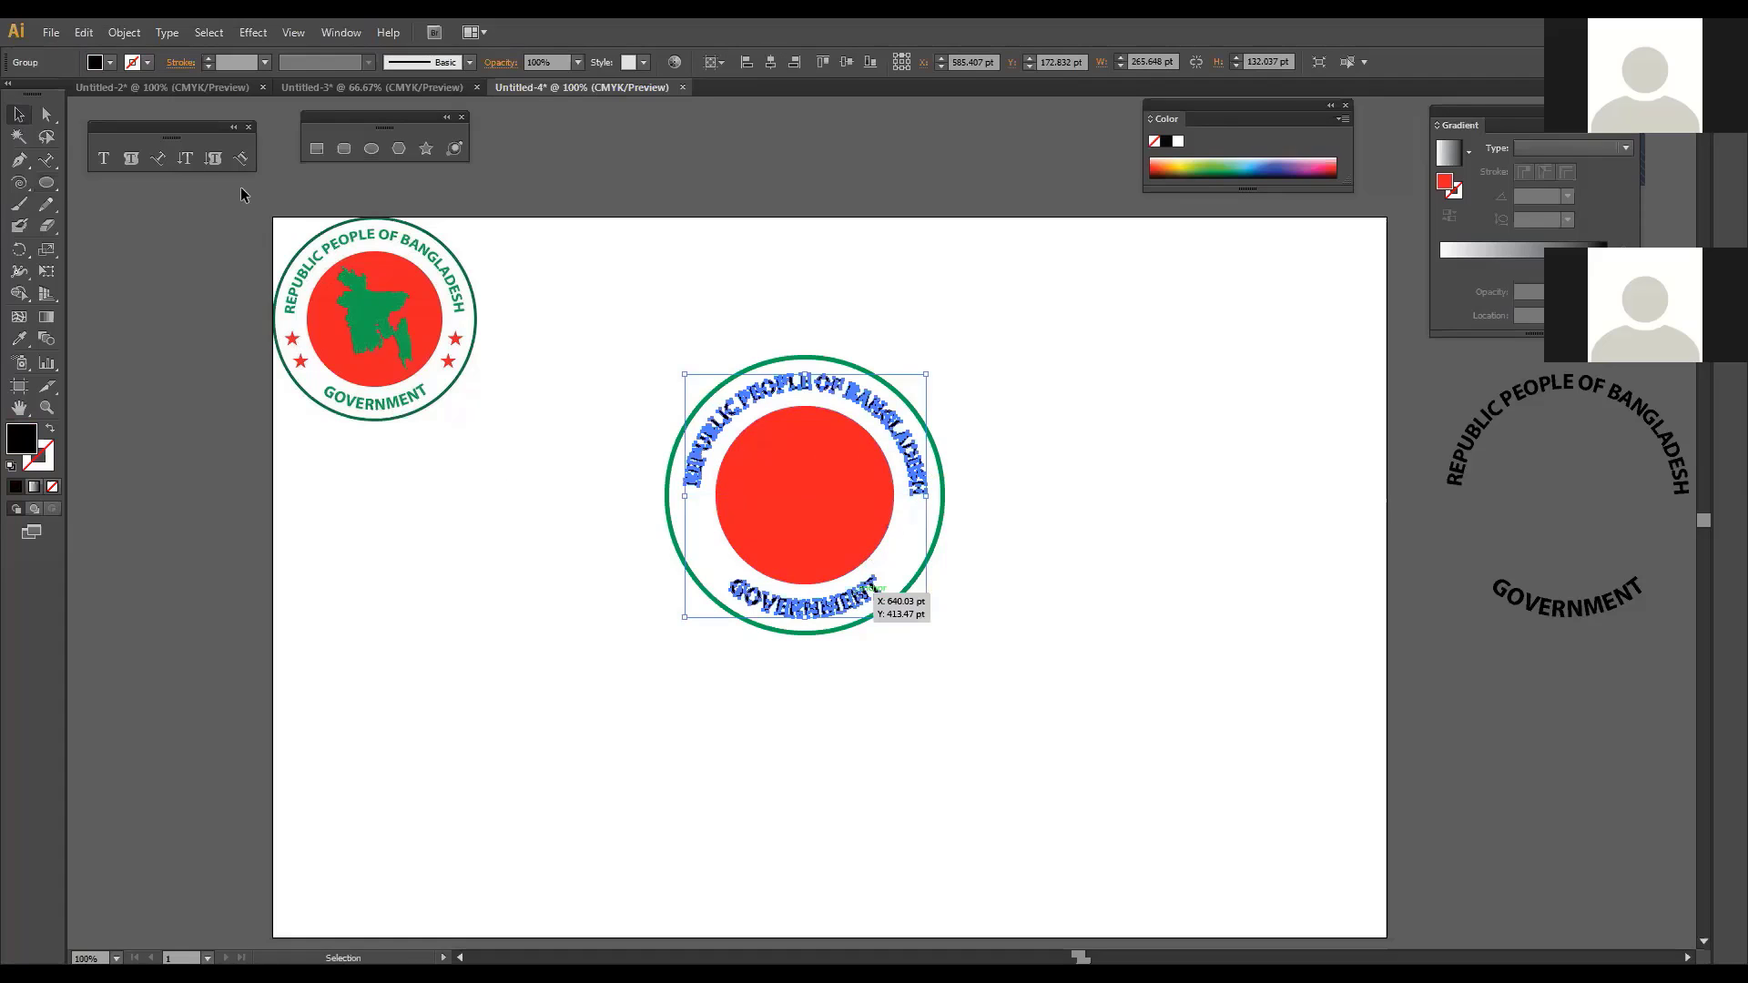
pyautogui.hotkey('ctrl', 'g')
pyautogui.click(106, 64)
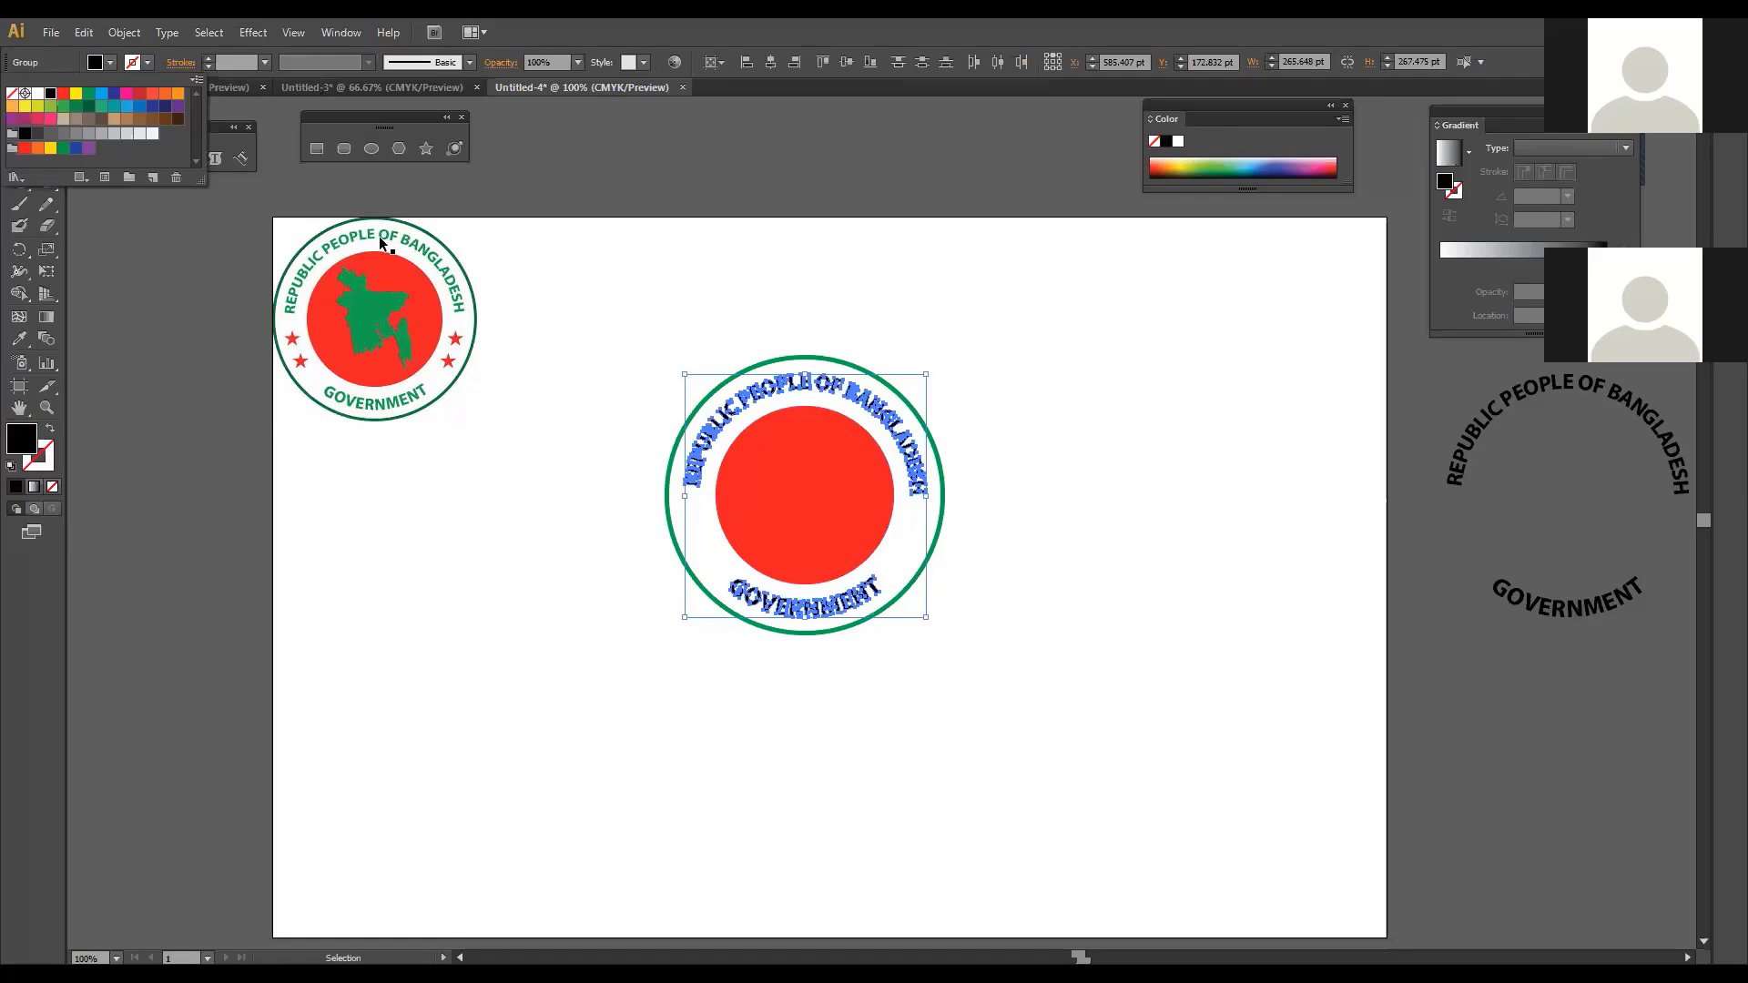
pyautogui.press('i')
pyautogui.click(391, 297)
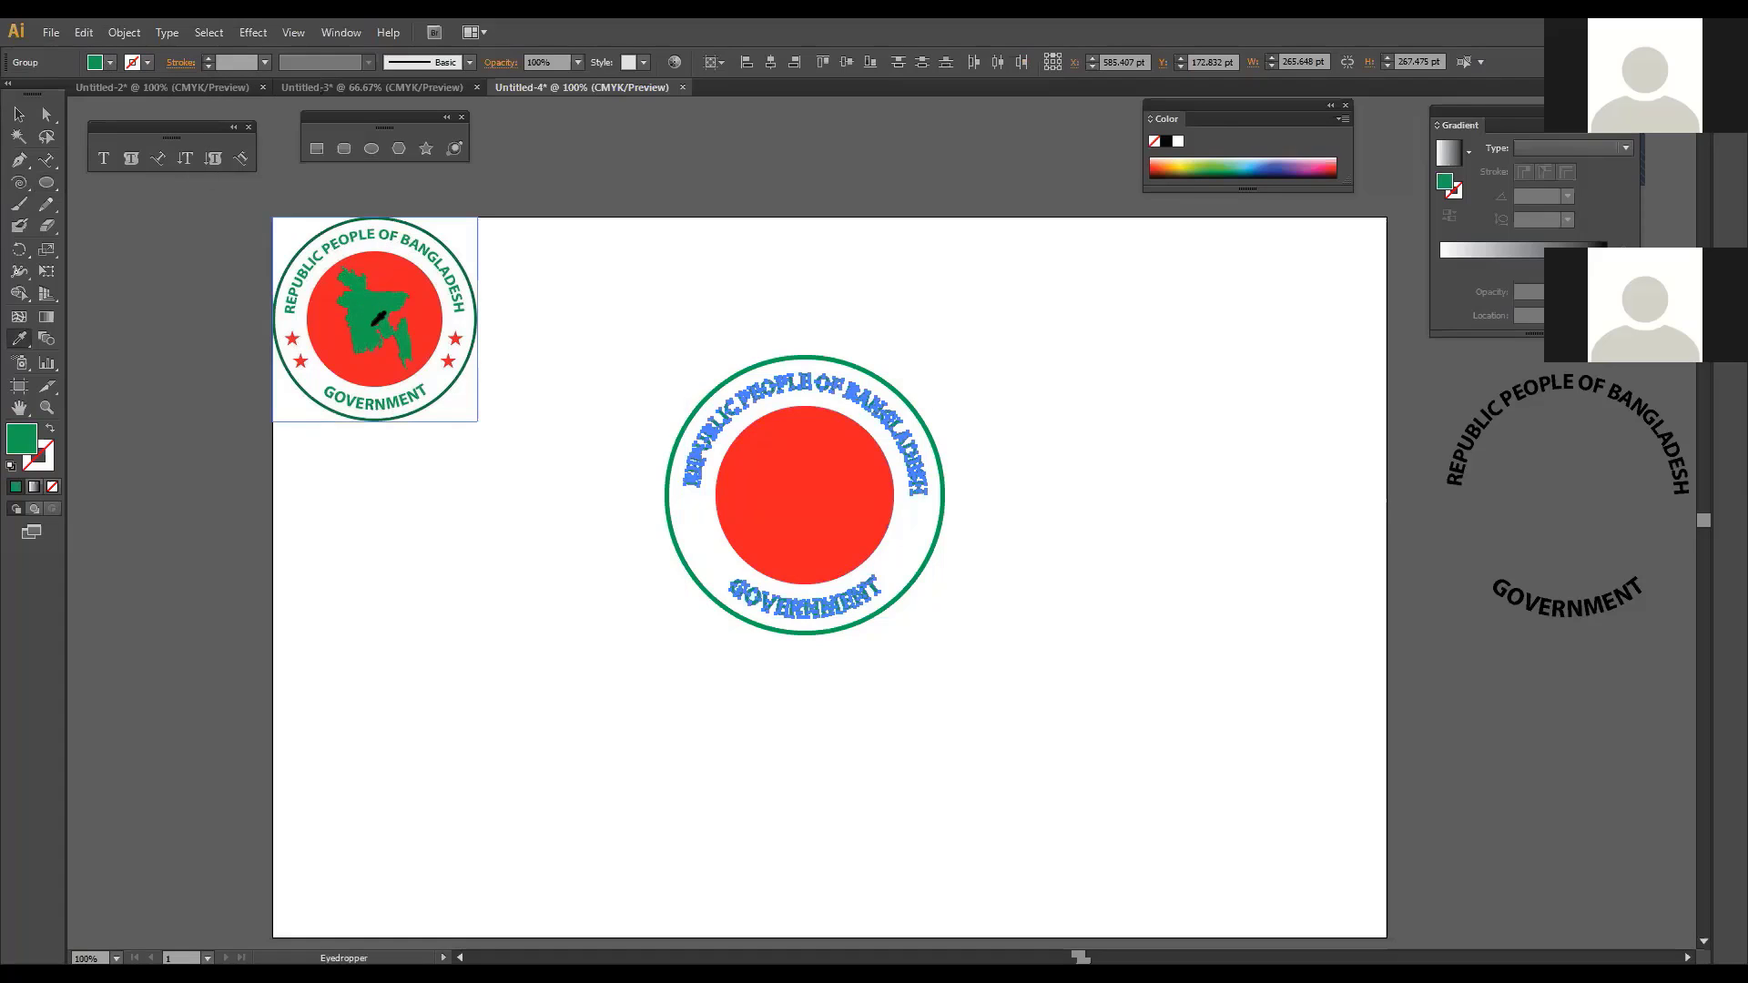
pyautogui.click(18, 114)
pyautogui.click(590, 368)
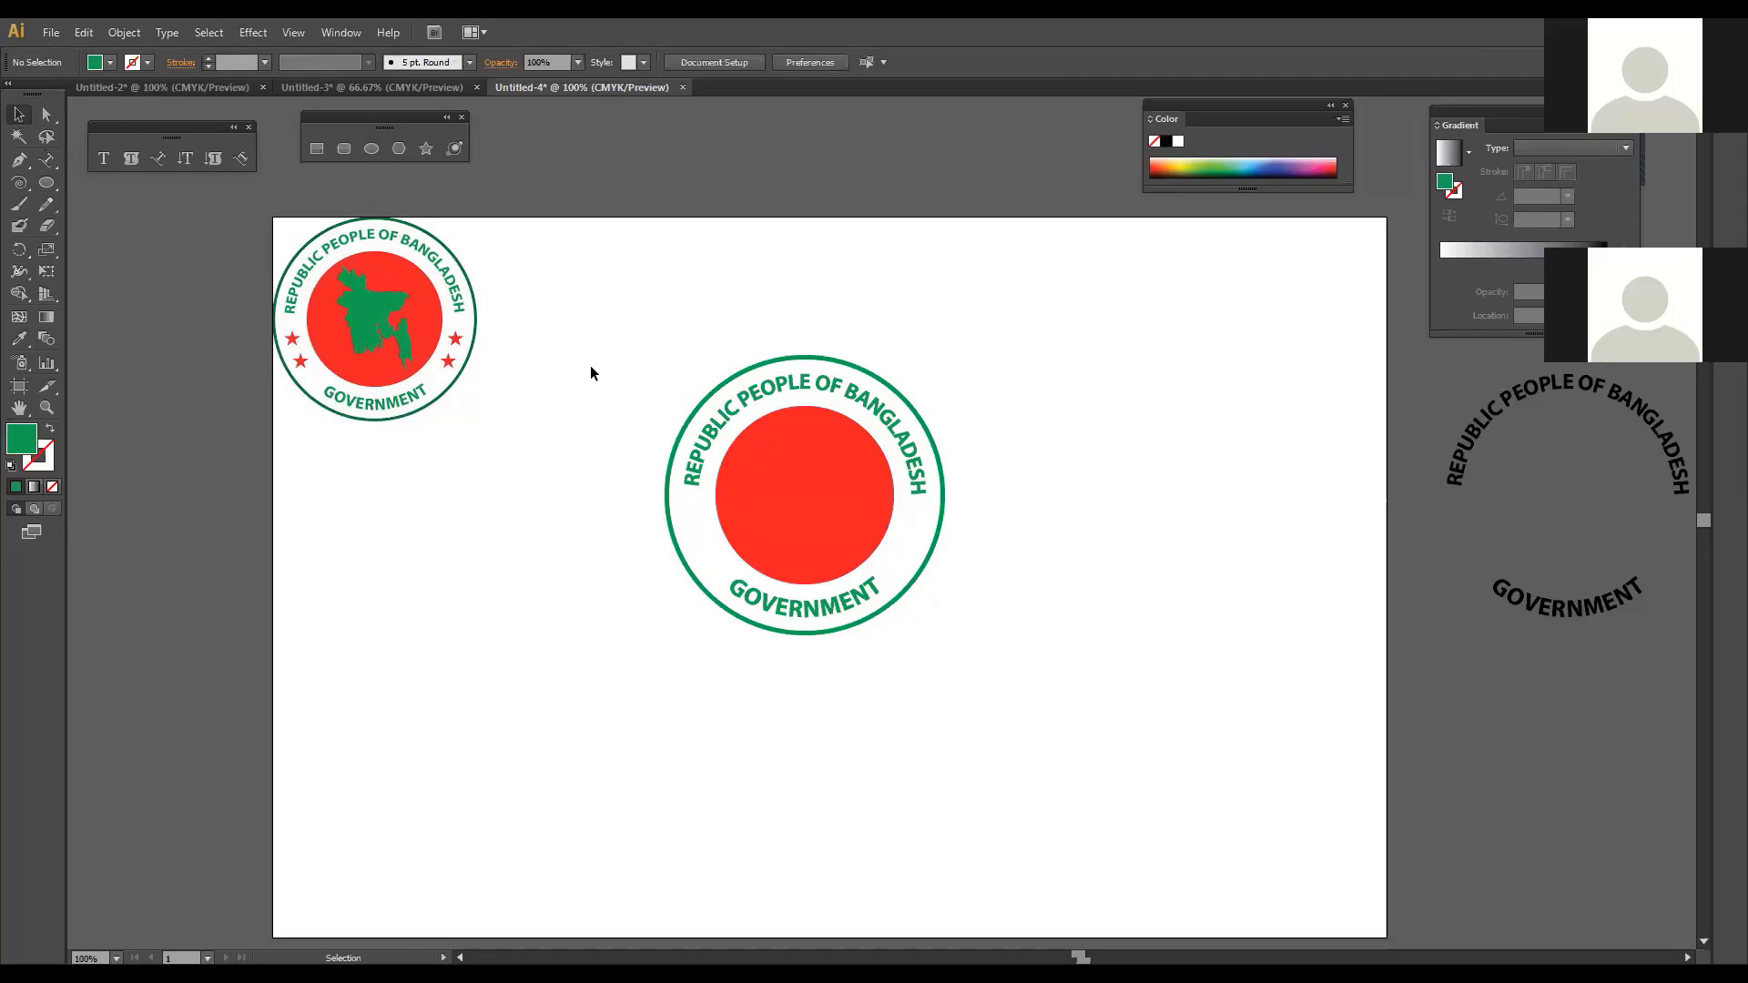
# Step: Draw a five-pointed star in the ring between the end of BANGLADESH and GOVERNMENT, scaled to about 23 pt wide
pyautogui.click(425, 144)
pyautogui.moveTo(502, 507); pyautogui.dragTo(922, 569)
pyautogui.click(19, 114)
pyautogui.click(472, 446)
pyautogui.hotkey('ctrl', '=')
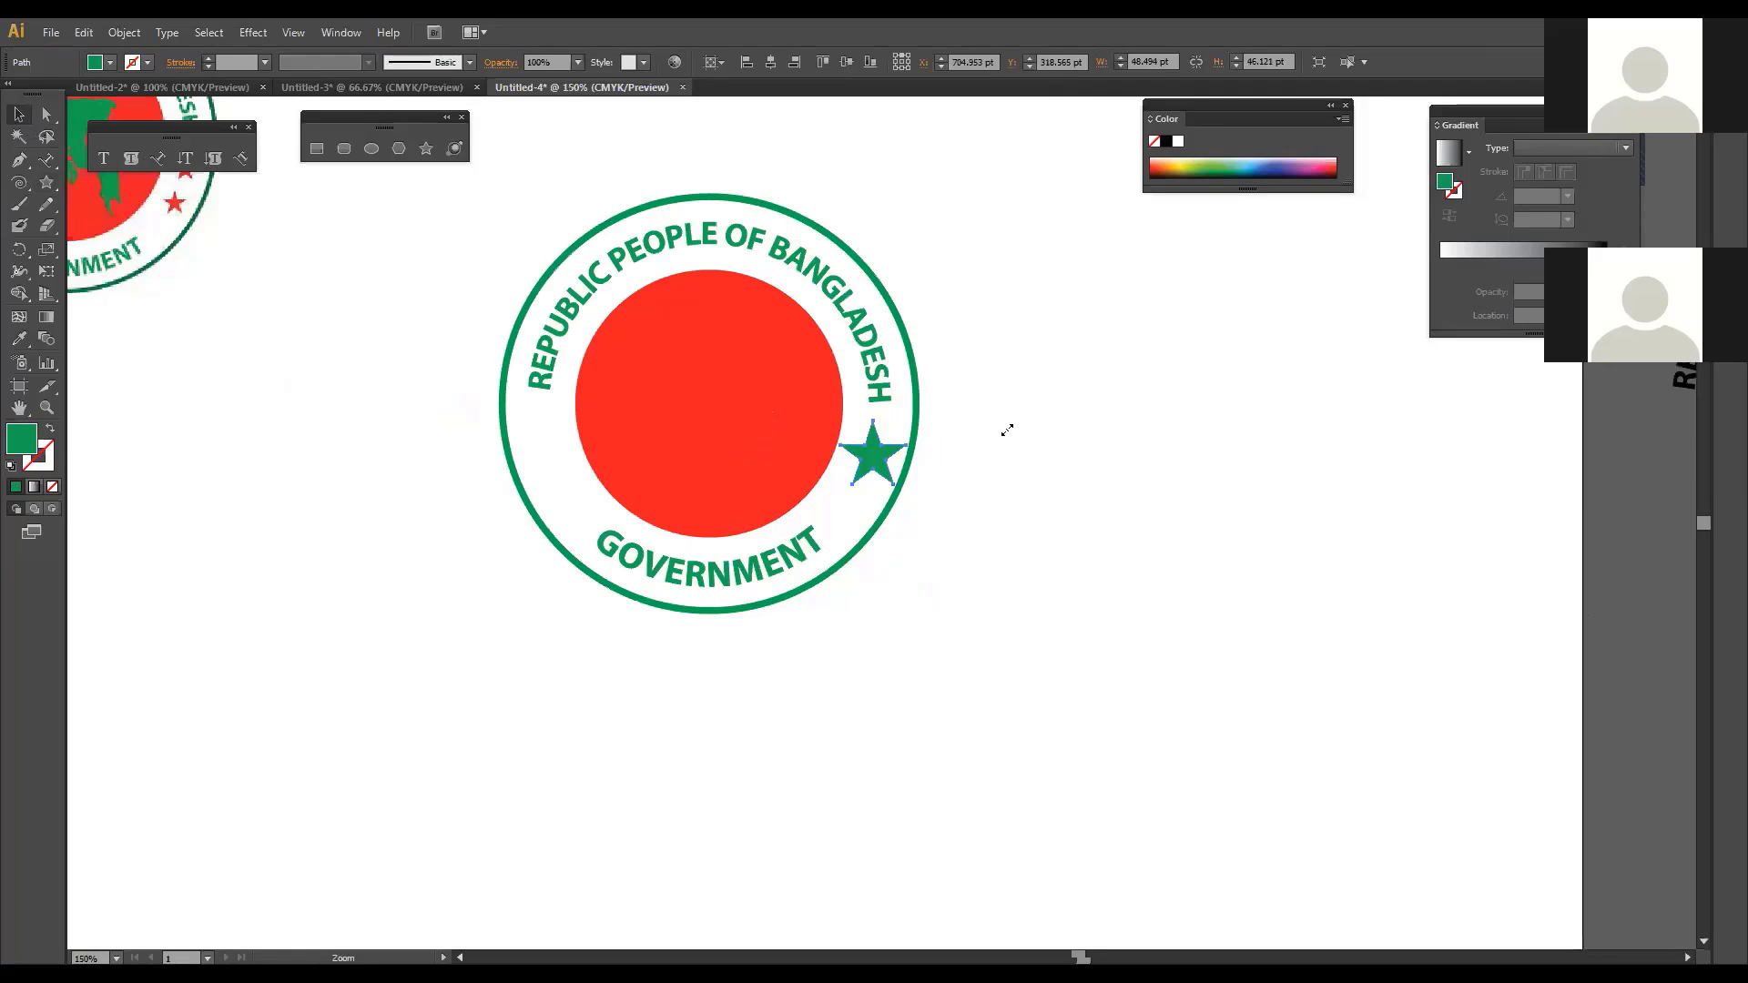
pyautogui.hotkey('ctrl', '=')
pyautogui.hotkey('ctrl', '=')
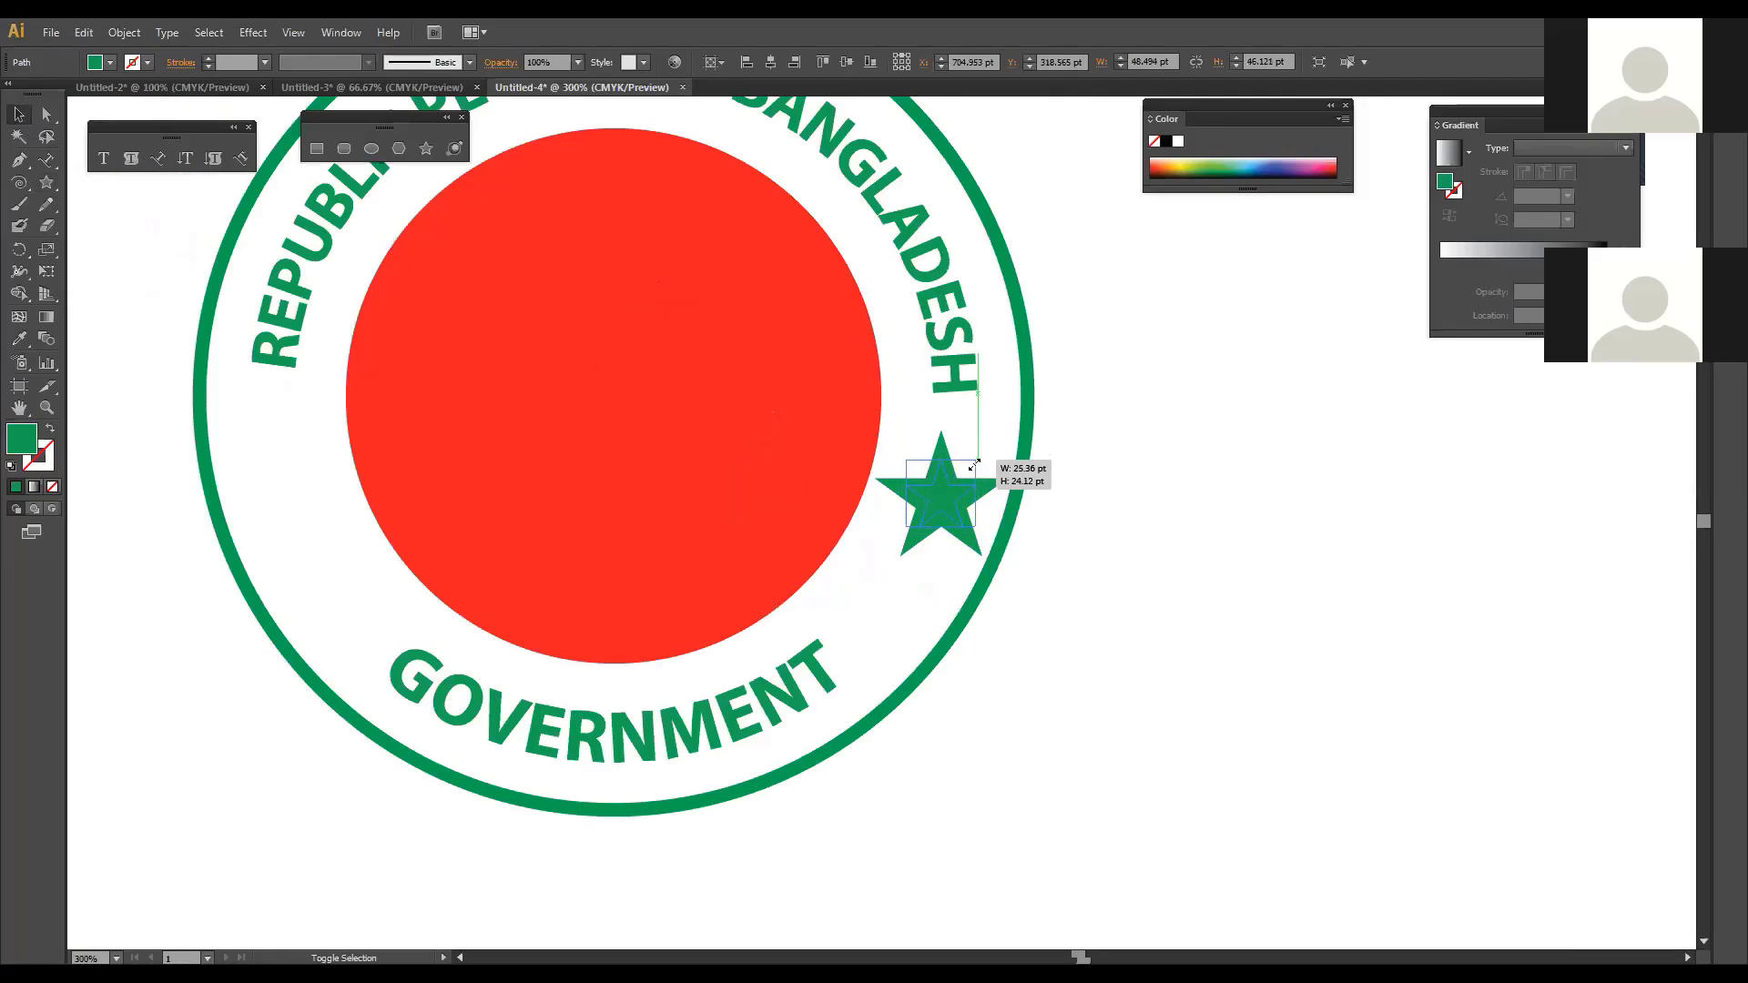
# Step: Fill the star with the red sampled from the central circle and deselect it
pyautogui.press('i')
pyautogui.click(767, 452)
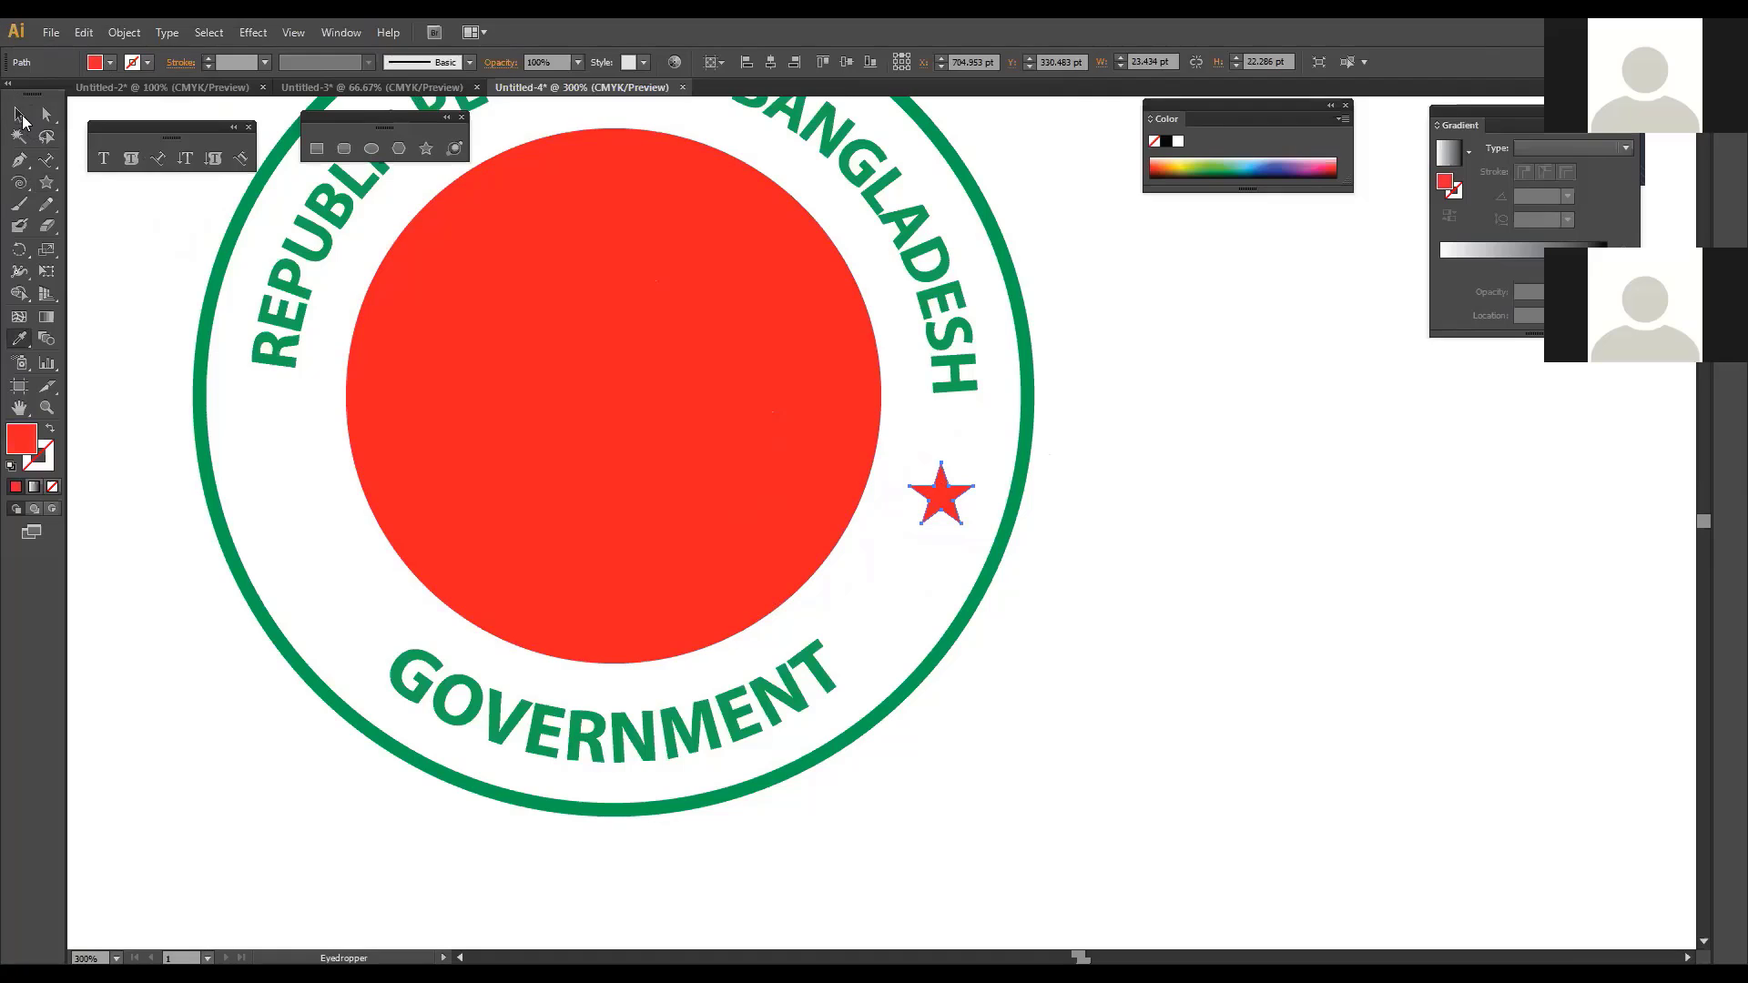
pyautogui.press('v')
pyautogui.click(1198, 593)
# Step: Rotate the star slightly to follow the ring and place a copy of it just below, towards GOVERNMENT
pyautogui.click(938, 506)
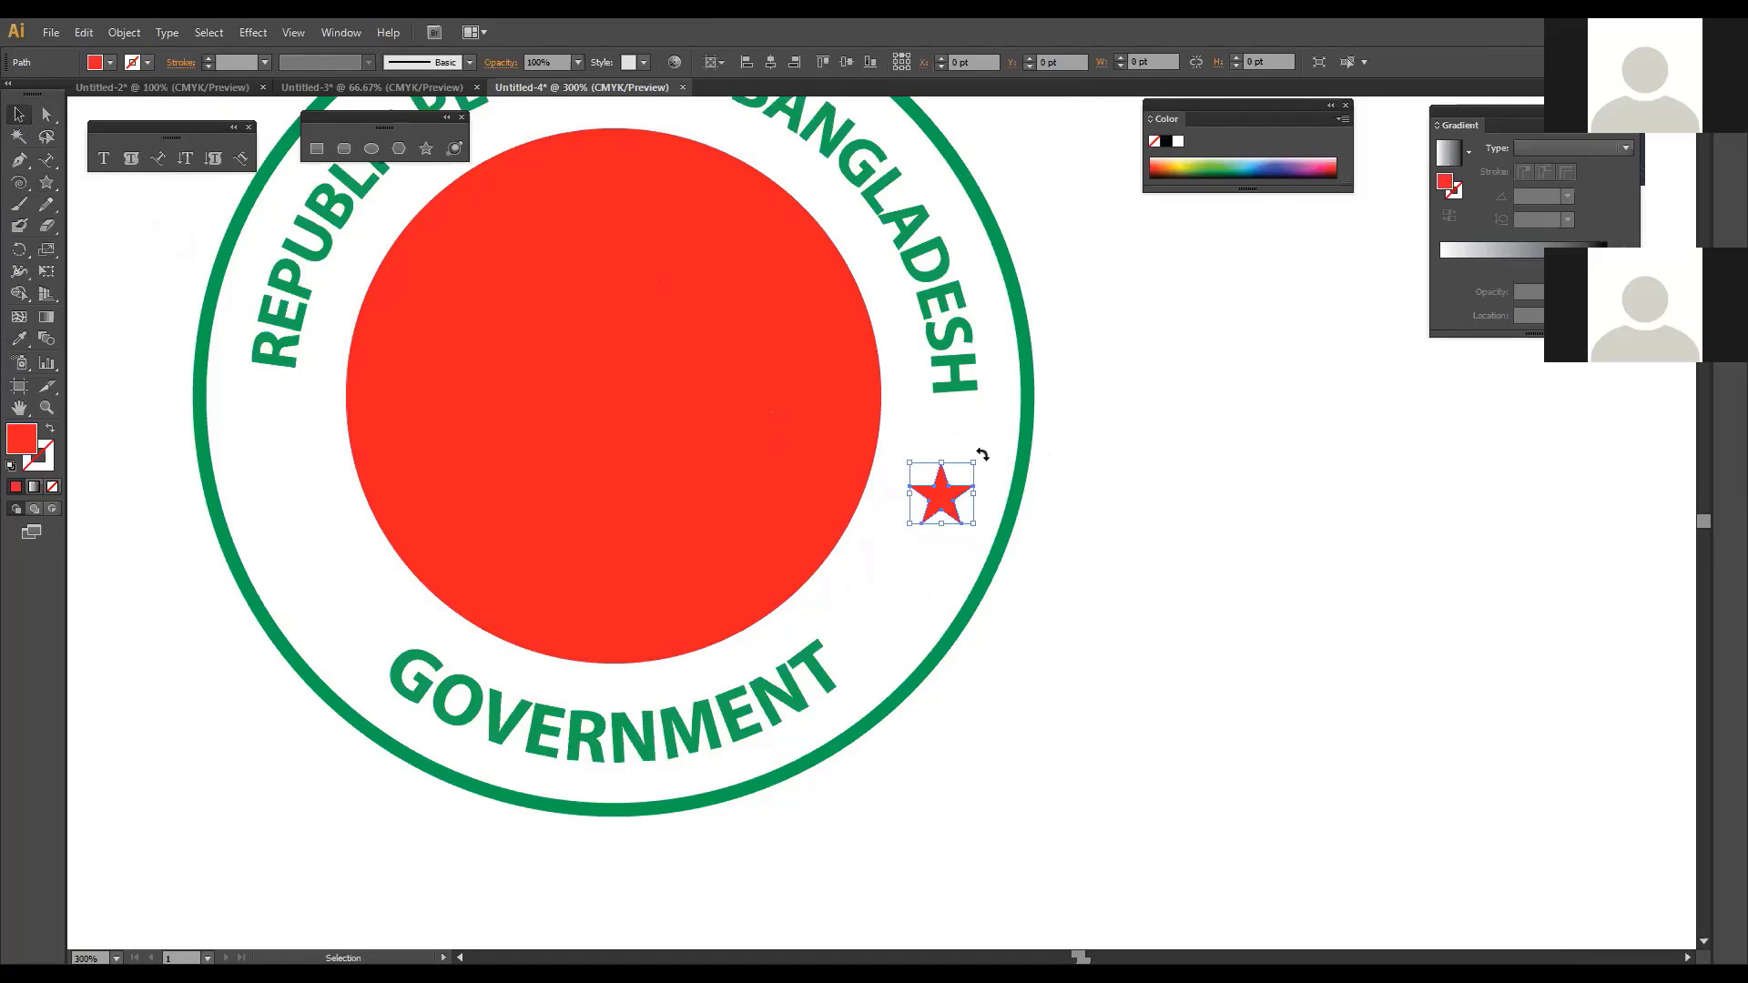
pyautogui.moveTo(979, 456); pyautogui.dragTo(972, 534)
pyautogui.click(1047, 515)
pyautogui.click(1061, 563)
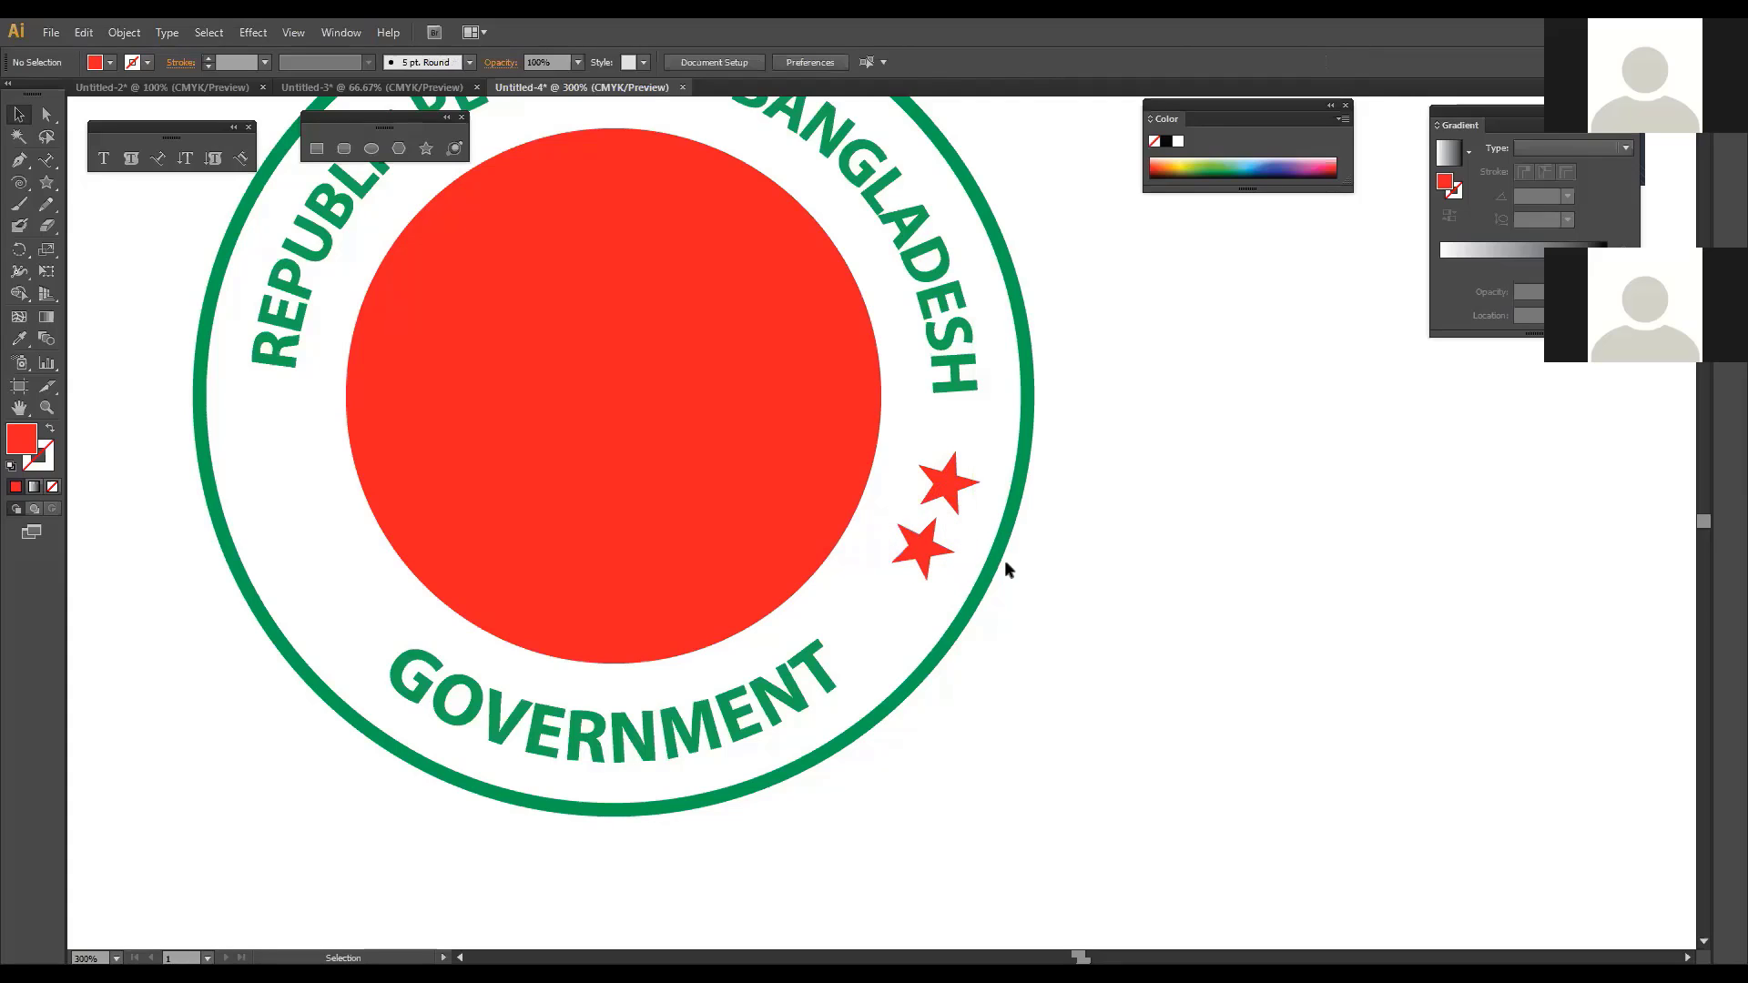
# Step: Move both red stars together slightly down the ring towards GOVERNMENT and rotate them slightly clockwise to follow its curve
pyautogui.click(949, 492)
pyautogui.keyDown('shift'); pyautogui.click(924, 546); pyautogui.keyUp('shift')
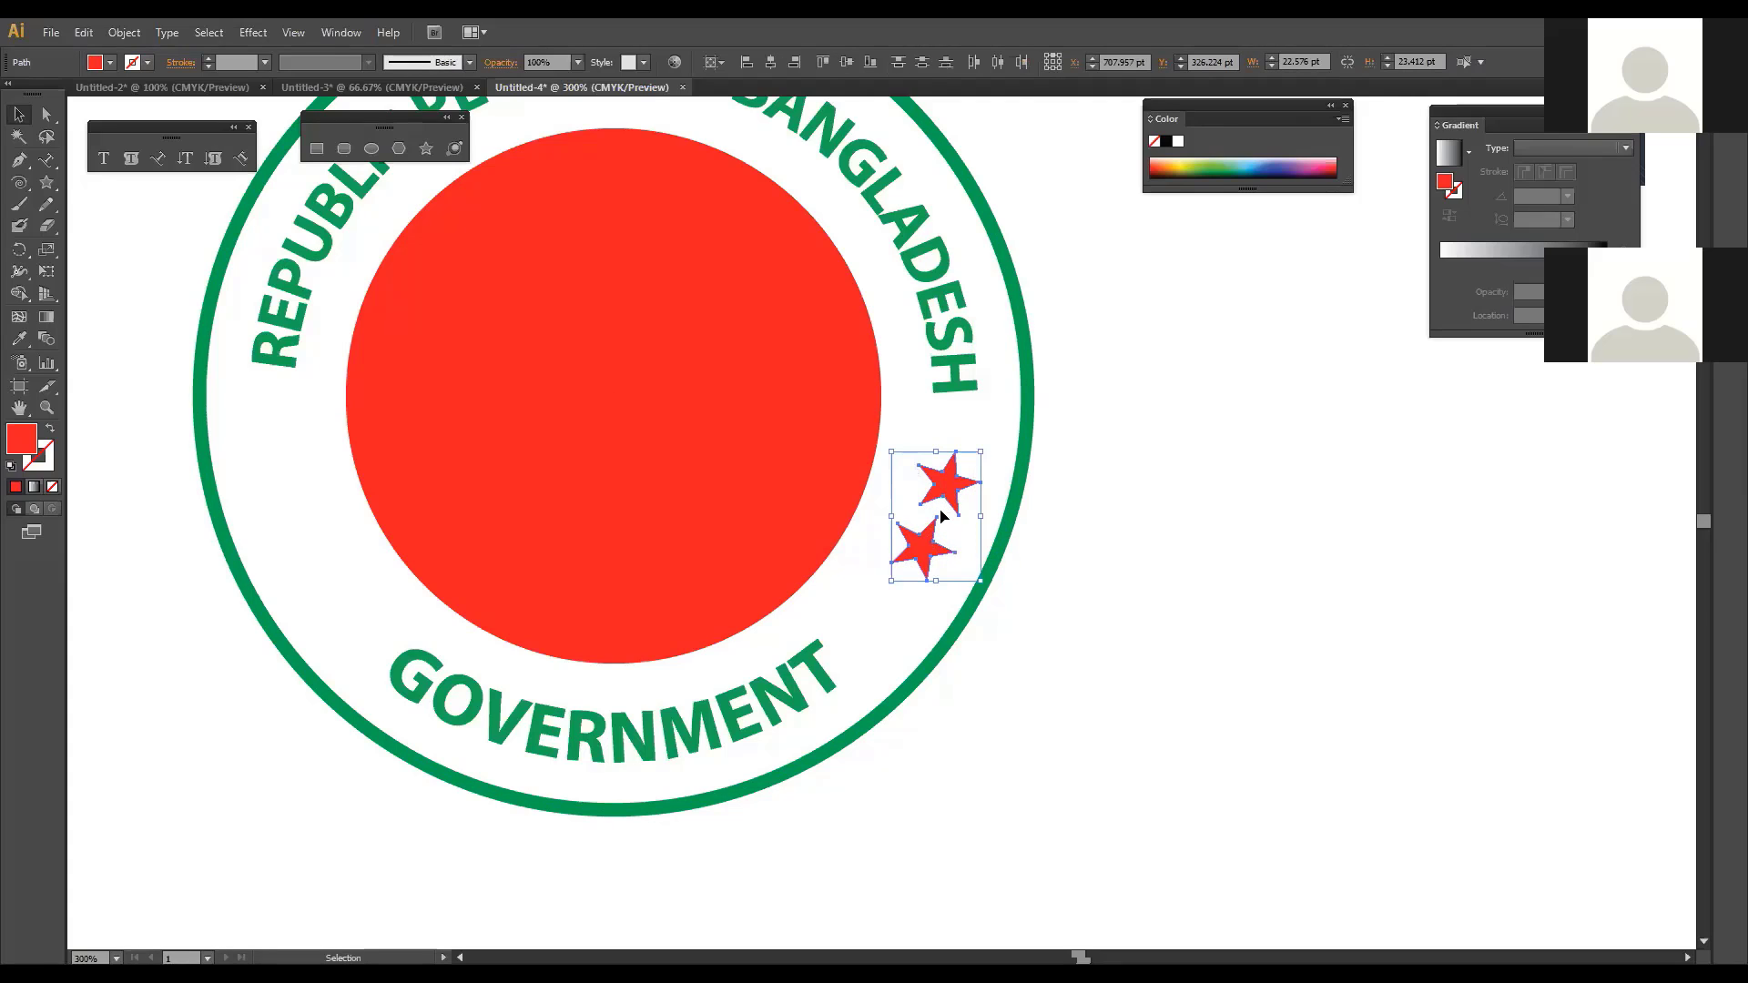
pyautogui.moveTo(942, 515); pyautogui.dragTo(931, 540)
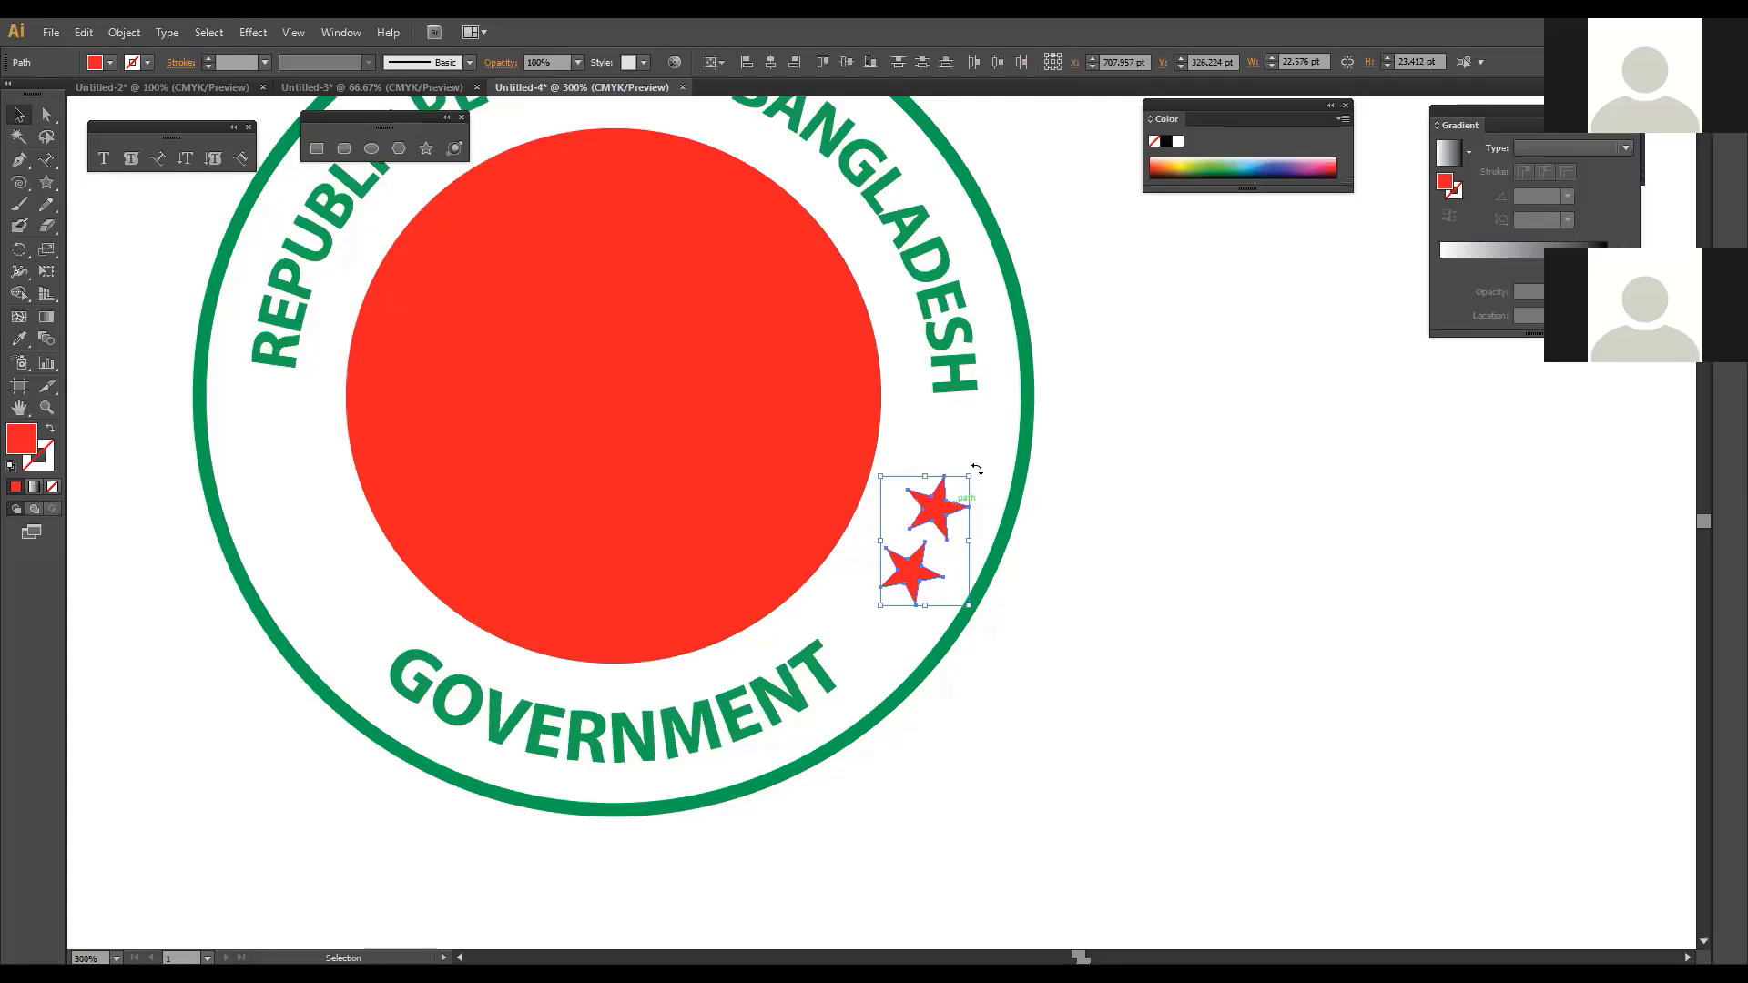
pyautogui.moveTo(972, 470); pyautogui.dragTo(1010, 483)
pyautogui.click(1074, 509)
# Step: Group the two red stars and place a copy of the pair level with them on the ring's opposite side, between REPUBLIC and GOVERNMENT
pyautogui.hotkey('ctrl', 'alt', 'space')
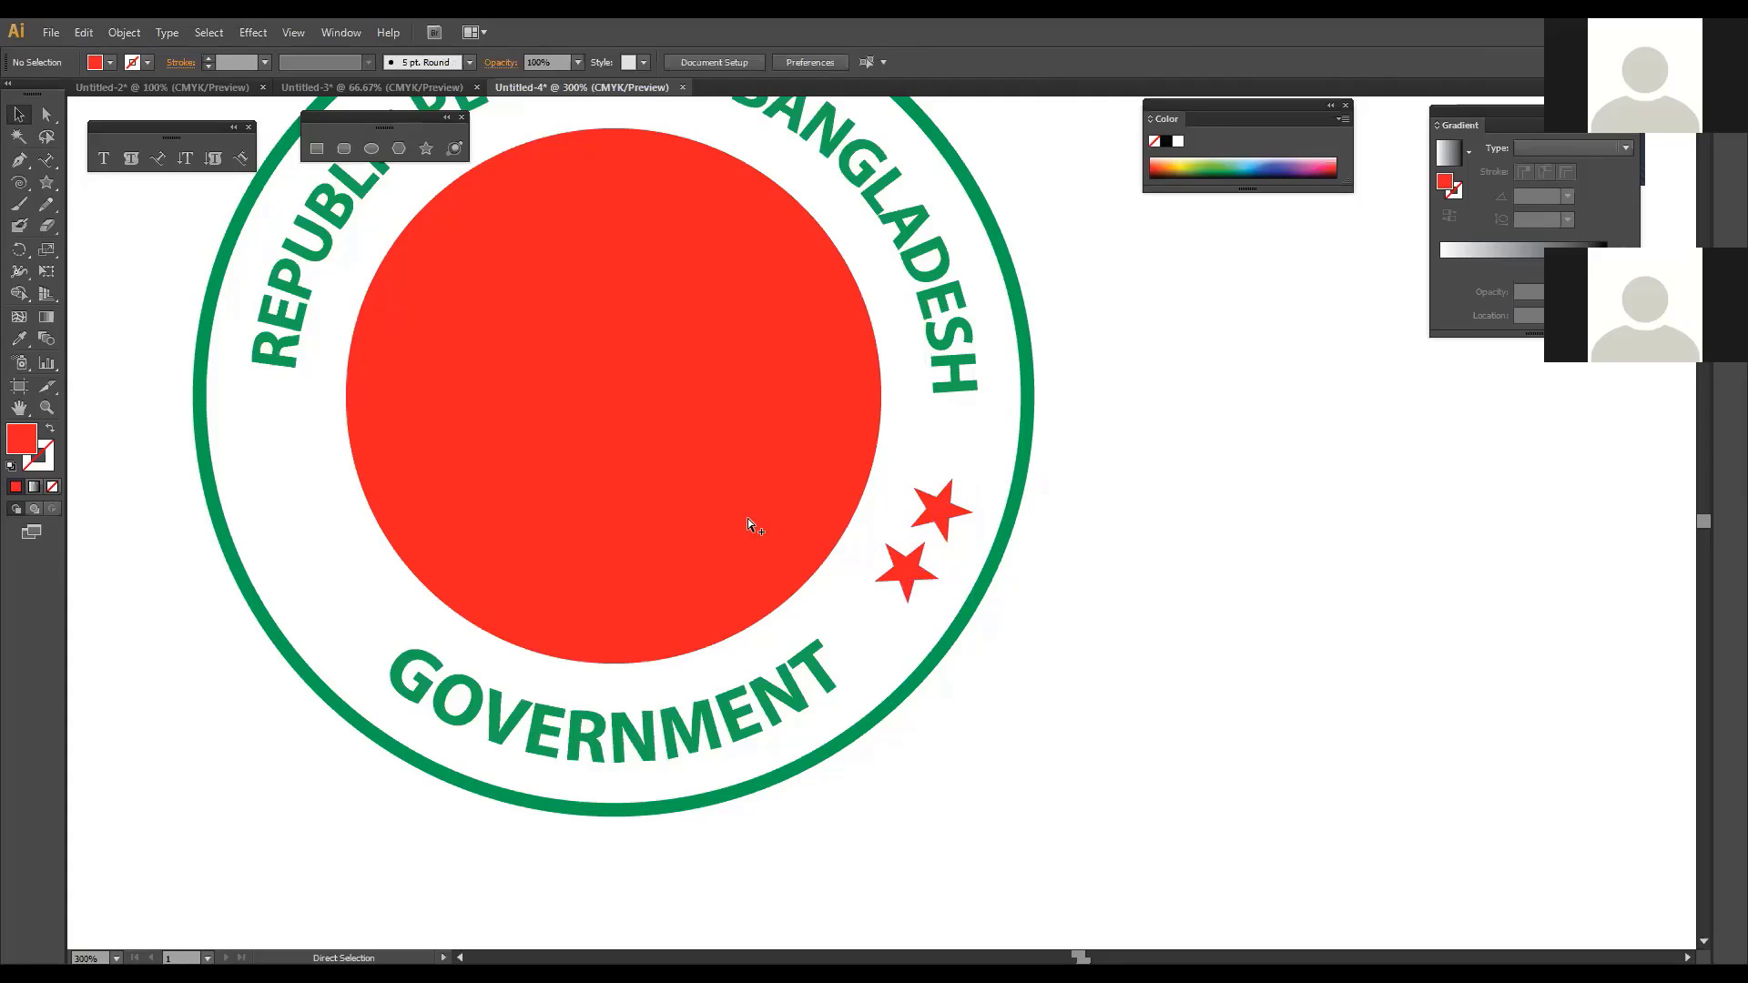
pyautogui.keyDown('ctrl'); pyautogui.keyDown('alt'); pyautogui.click(967, 633); pyautogui.keyUp('alt'); pyautogui.keyUp('ctrl')
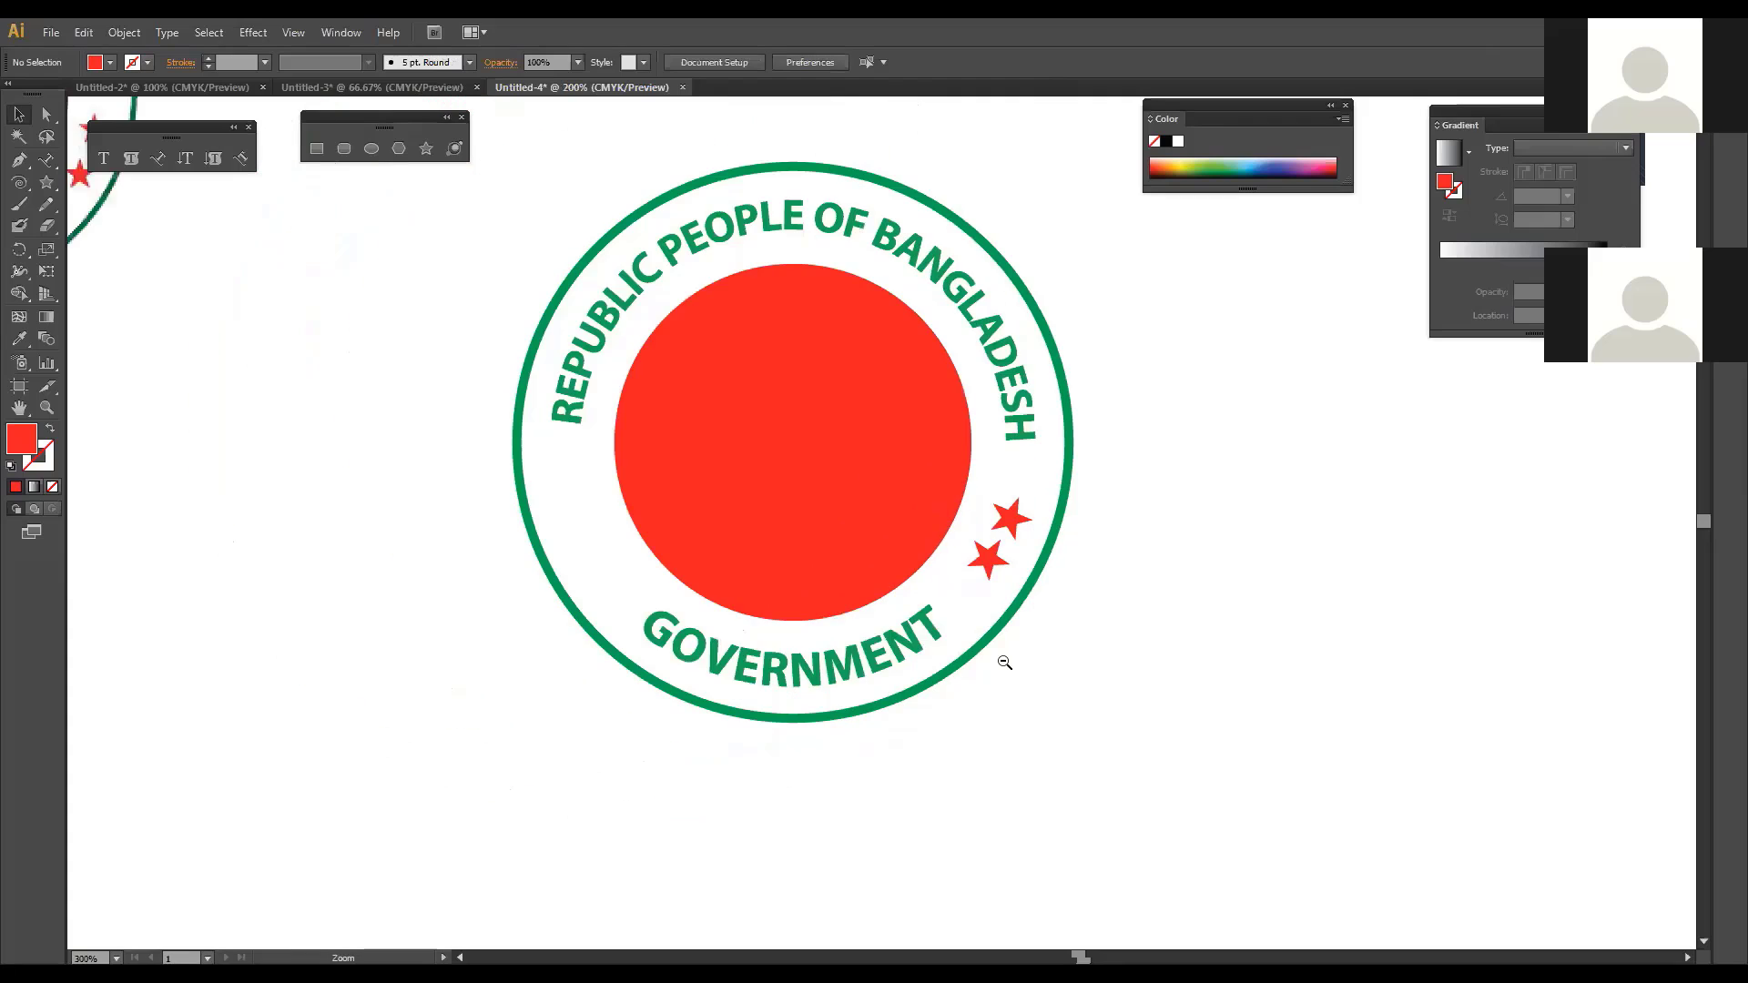
pyautogui.keyDown('ctrl'); pyautogui.keyDown('alt'); pyautogui.click(1005, 662); pyautogui.keyUp('alt'); pyautogui.keyUp('ctrl')
pyautogui.click(989, 584)
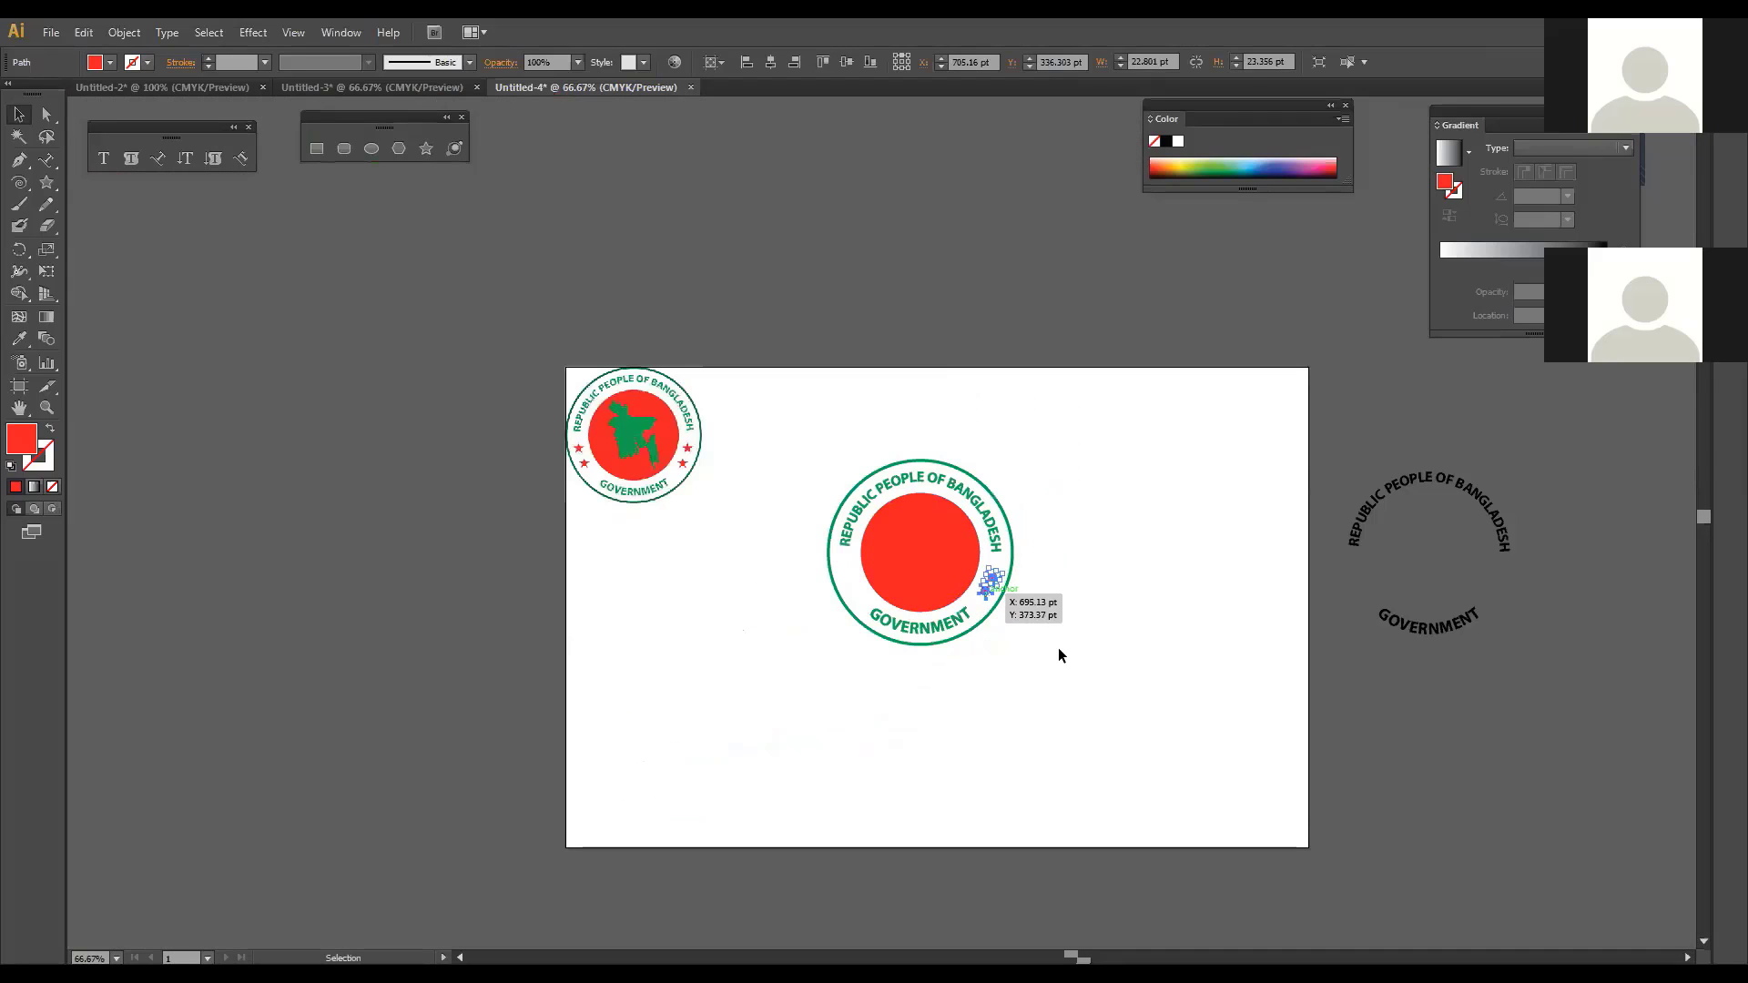
pyautogui.hotkey('ctrl', 'g')
pyautogui.moveTo(990, 582); pyautogui.dragTo(855, 586)
# Step: Reflect the copied star pair across the vertical axis so it mirrors the original pair, and deselect it
pyautogui.rightClick(855, 586)
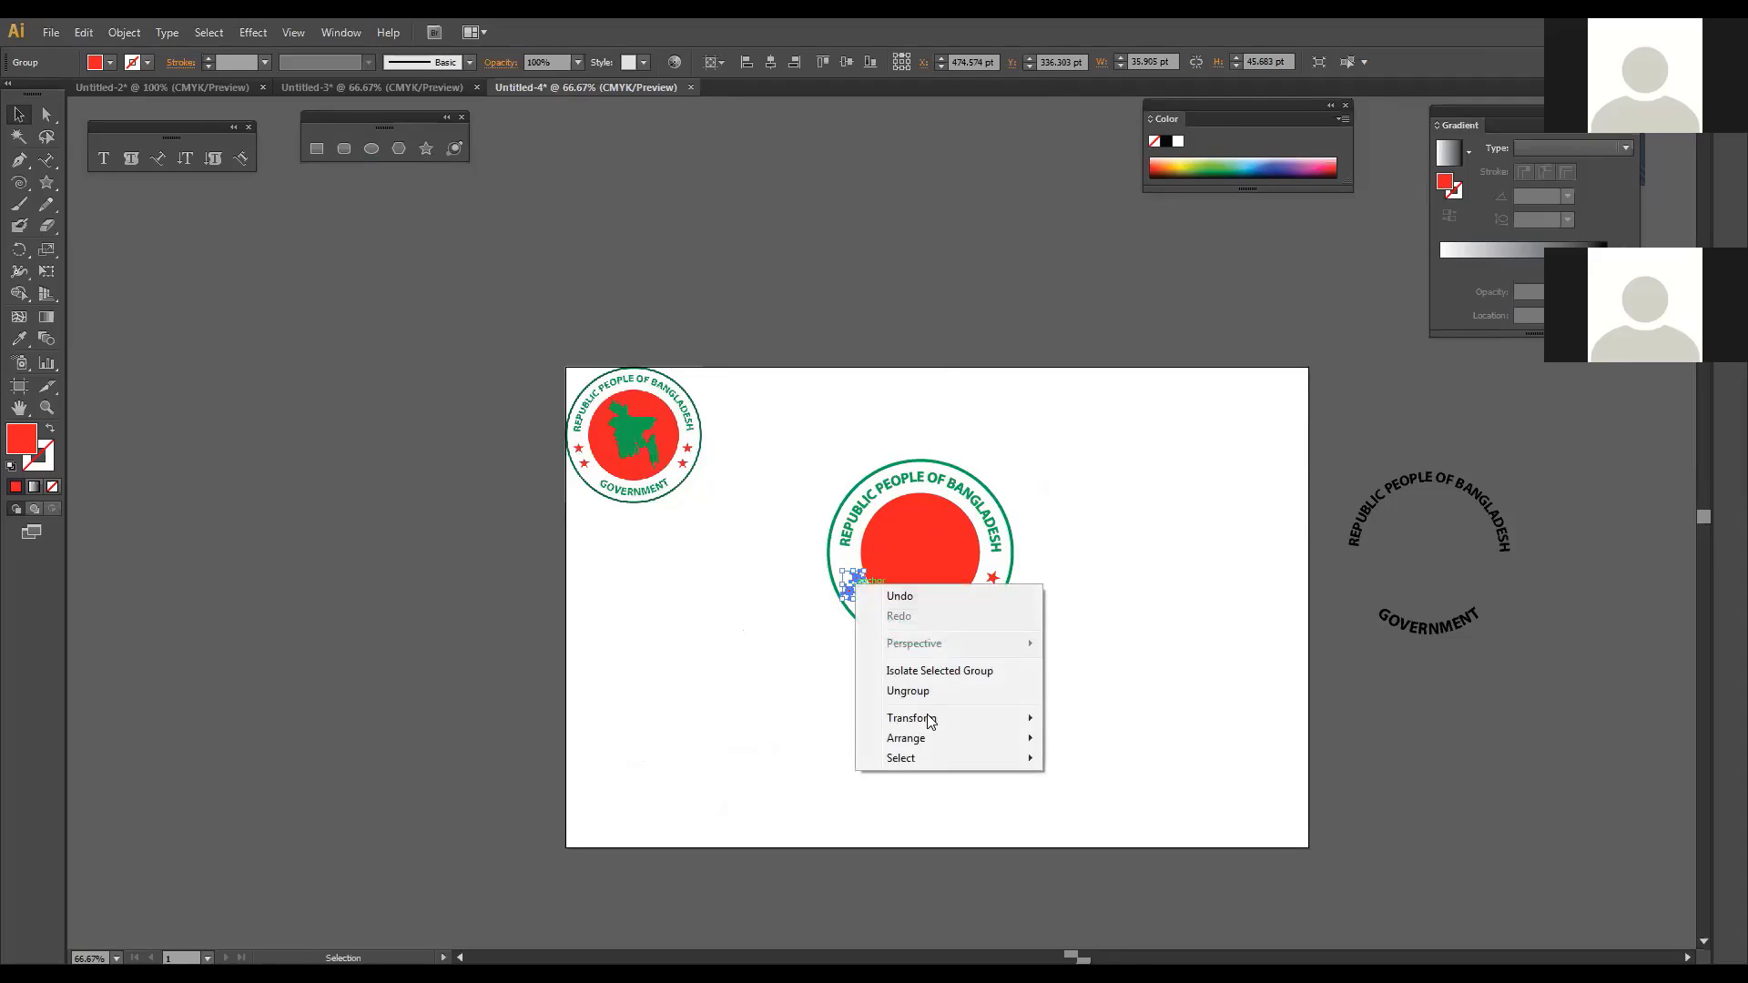
pyautogui.moveTo(929, 721)
pyautogui.click(1101, 789)
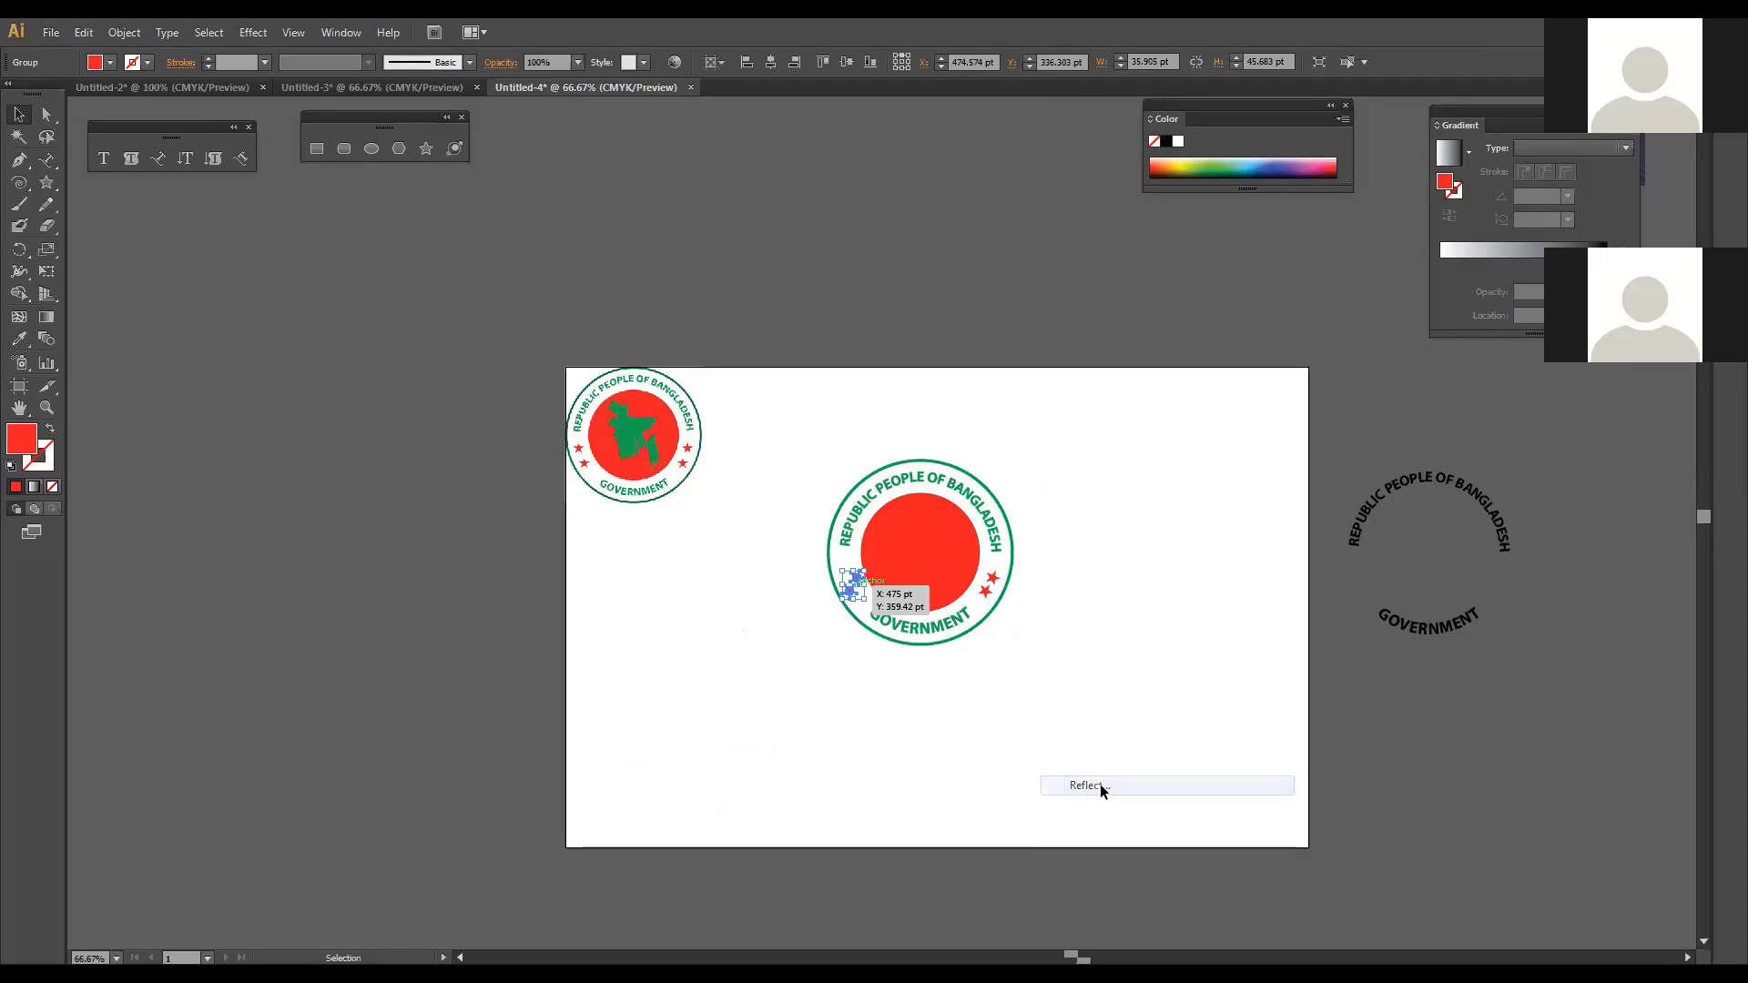
pyautogui.click(1225, 443)
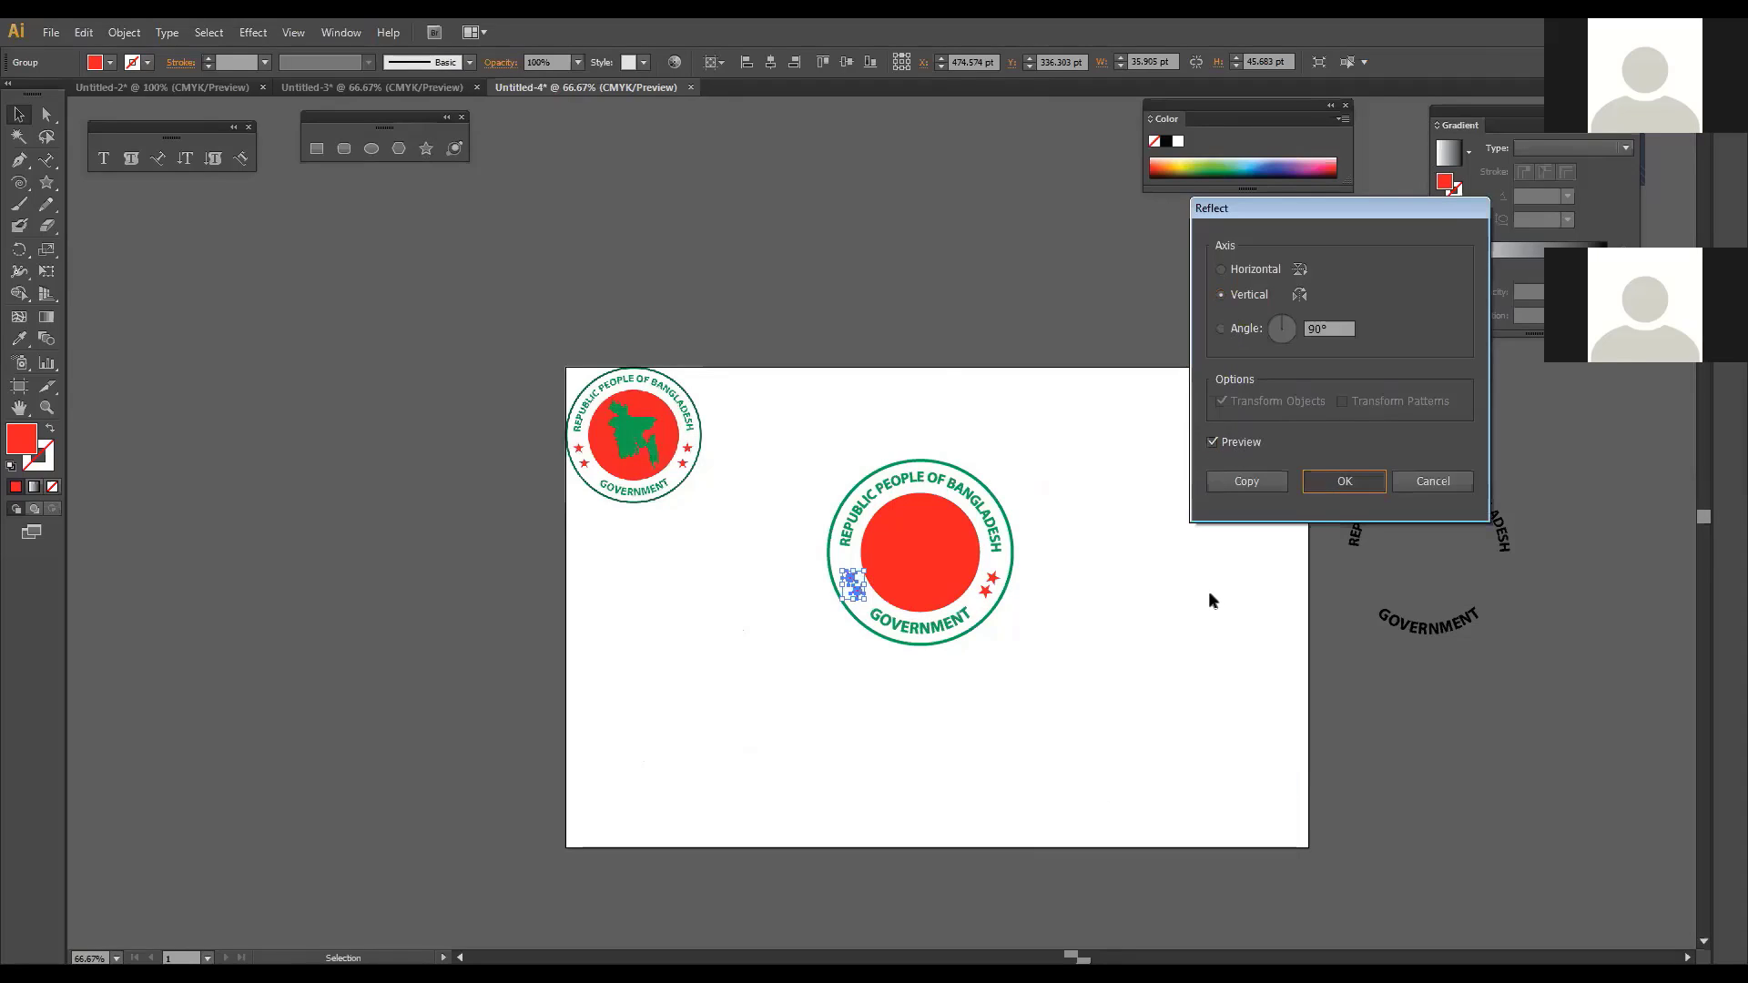
pyautogui.press('Return')
pyautogui.click(845, 512)
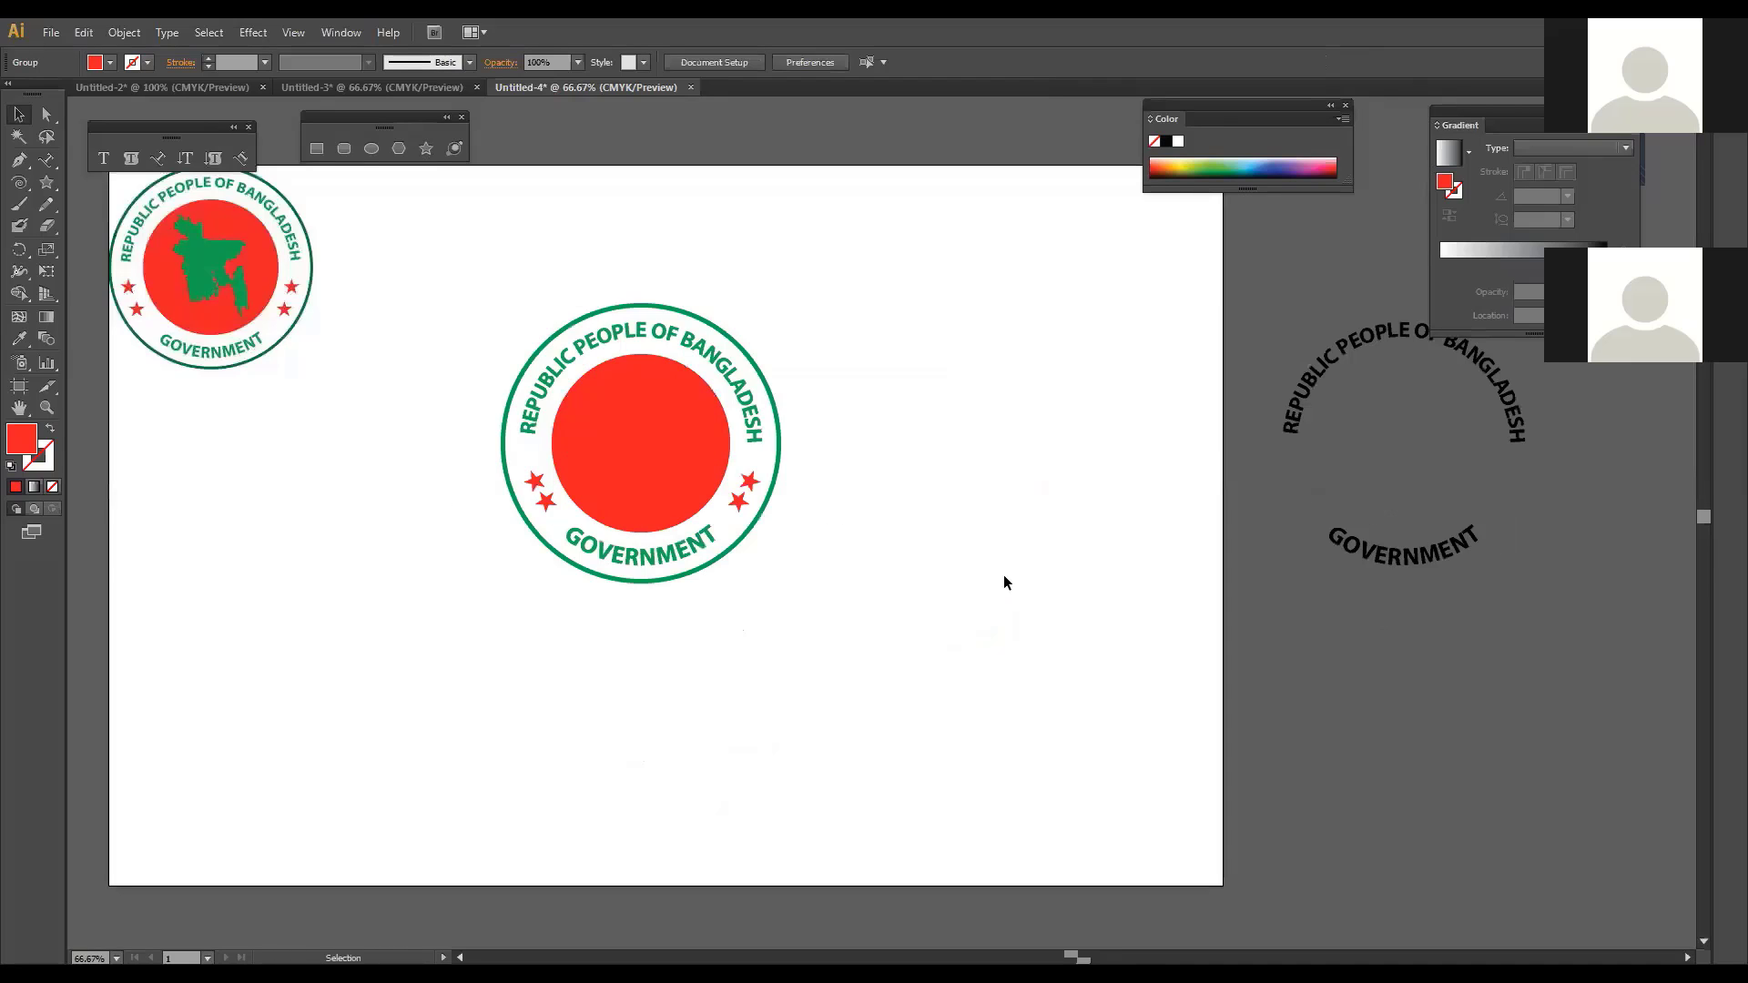
pyautogui.scroll(1, 930, 539)
pyautogui.scroll(-3, 930, 538)
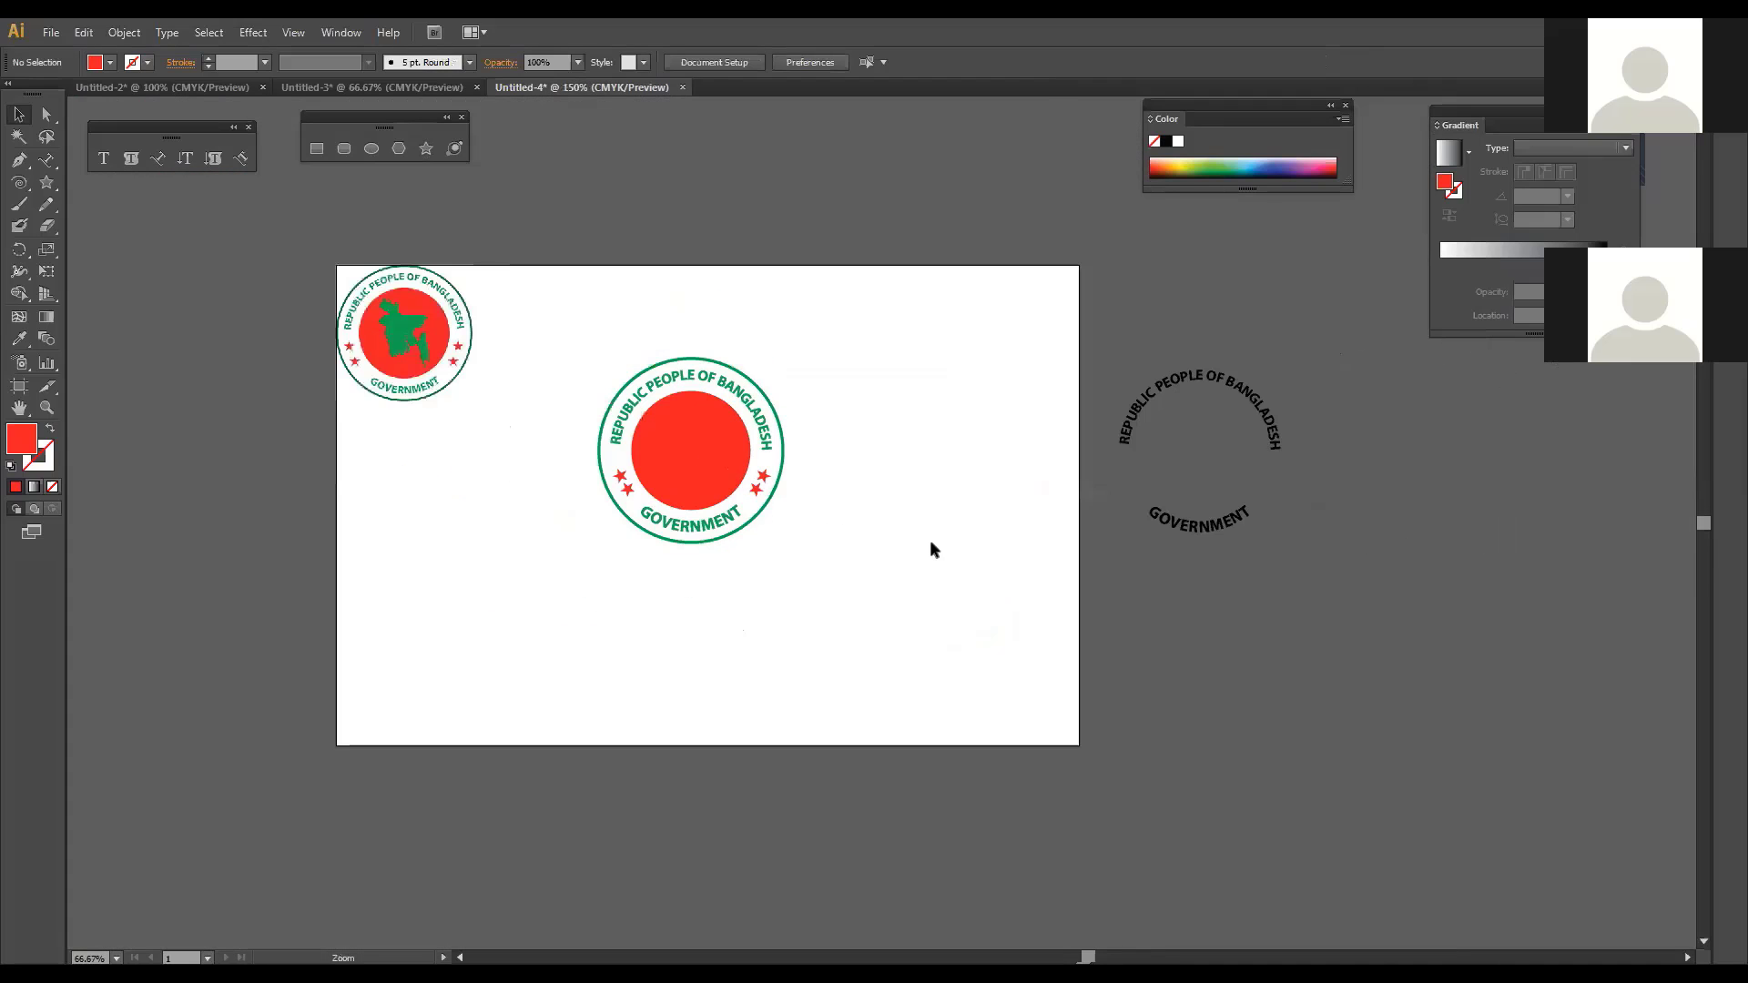